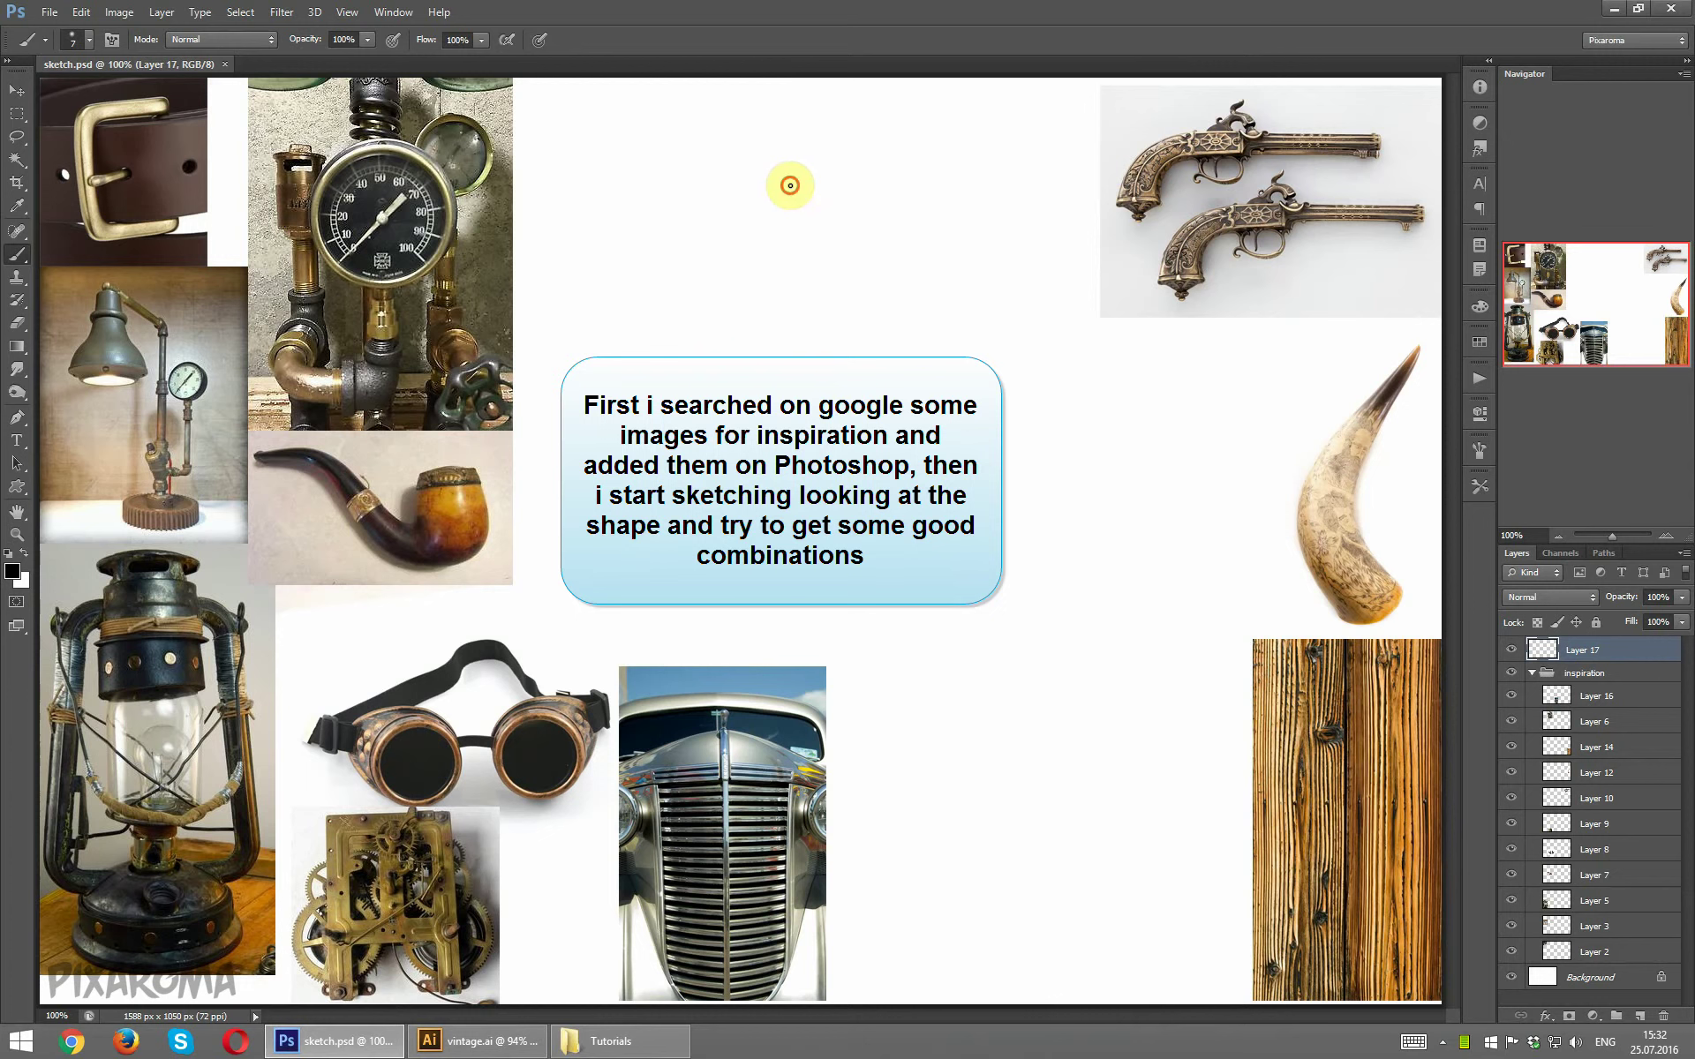
Brush a vertical centre guide, the curved left side, horizontal ribs and a rough goggle circle on Layer 17.
left_click_drag(790, 186, 790, 355)
left_click_drag(793, 198, 794, 159)
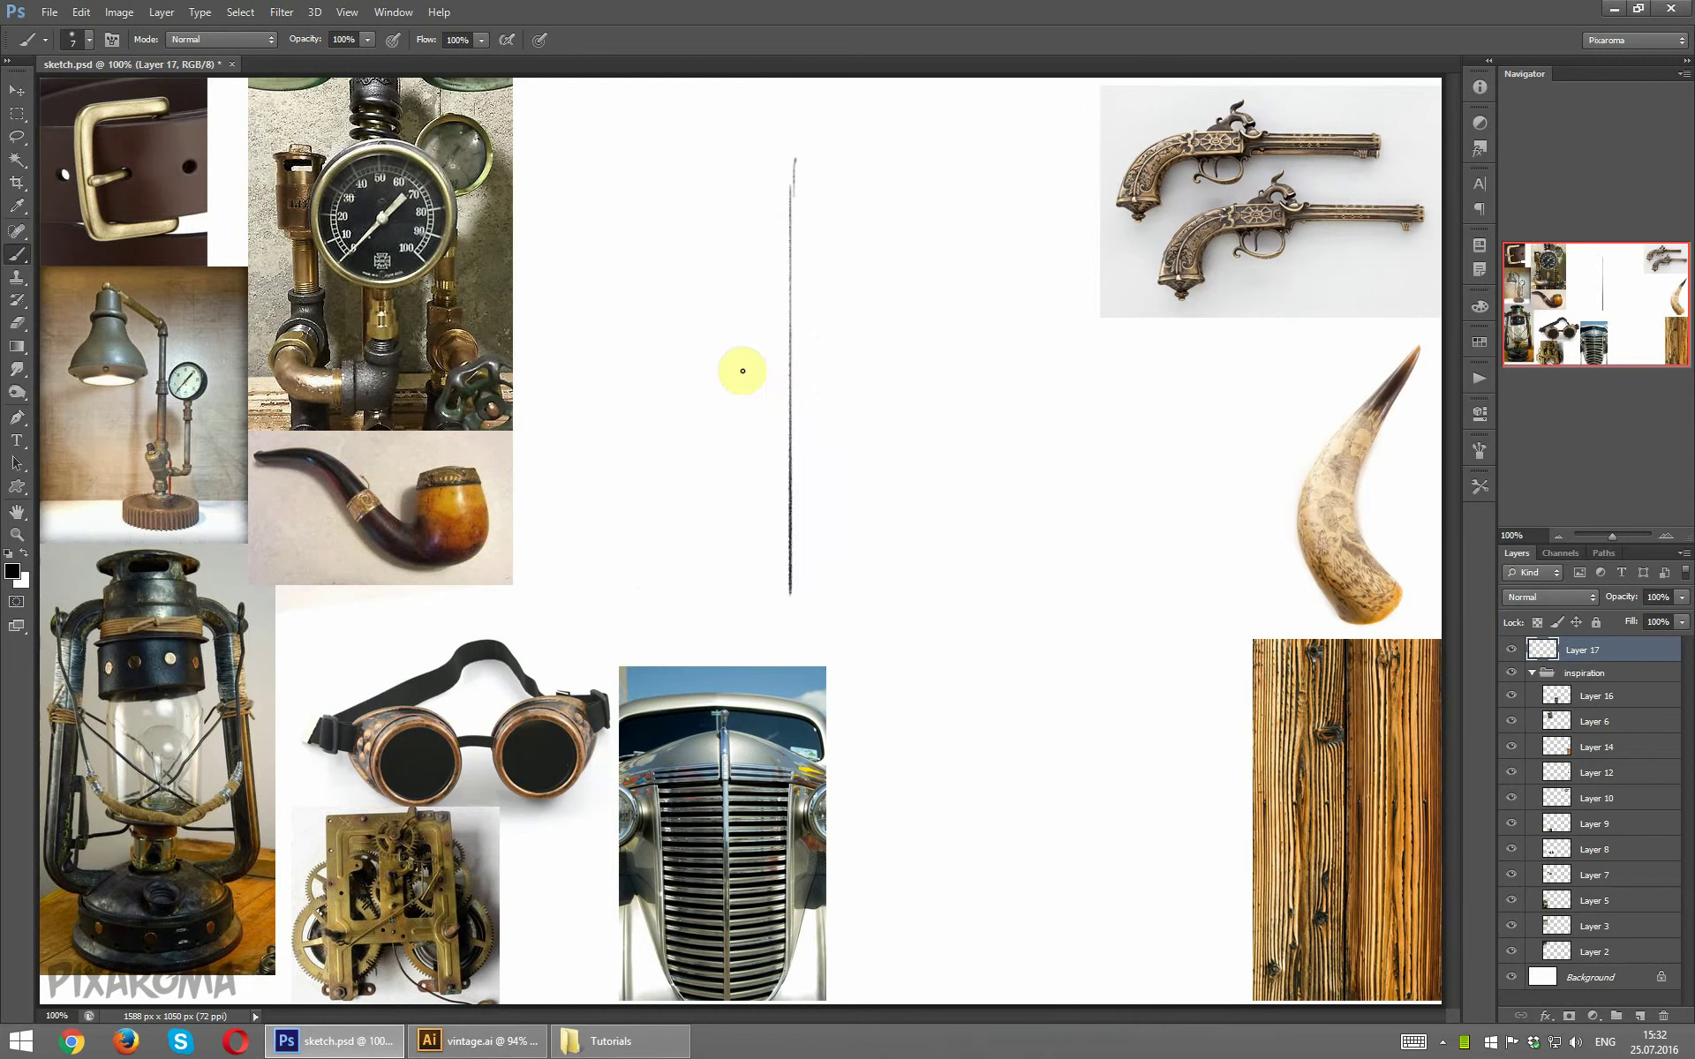
left_click_drag(740, 372, 802, 359)
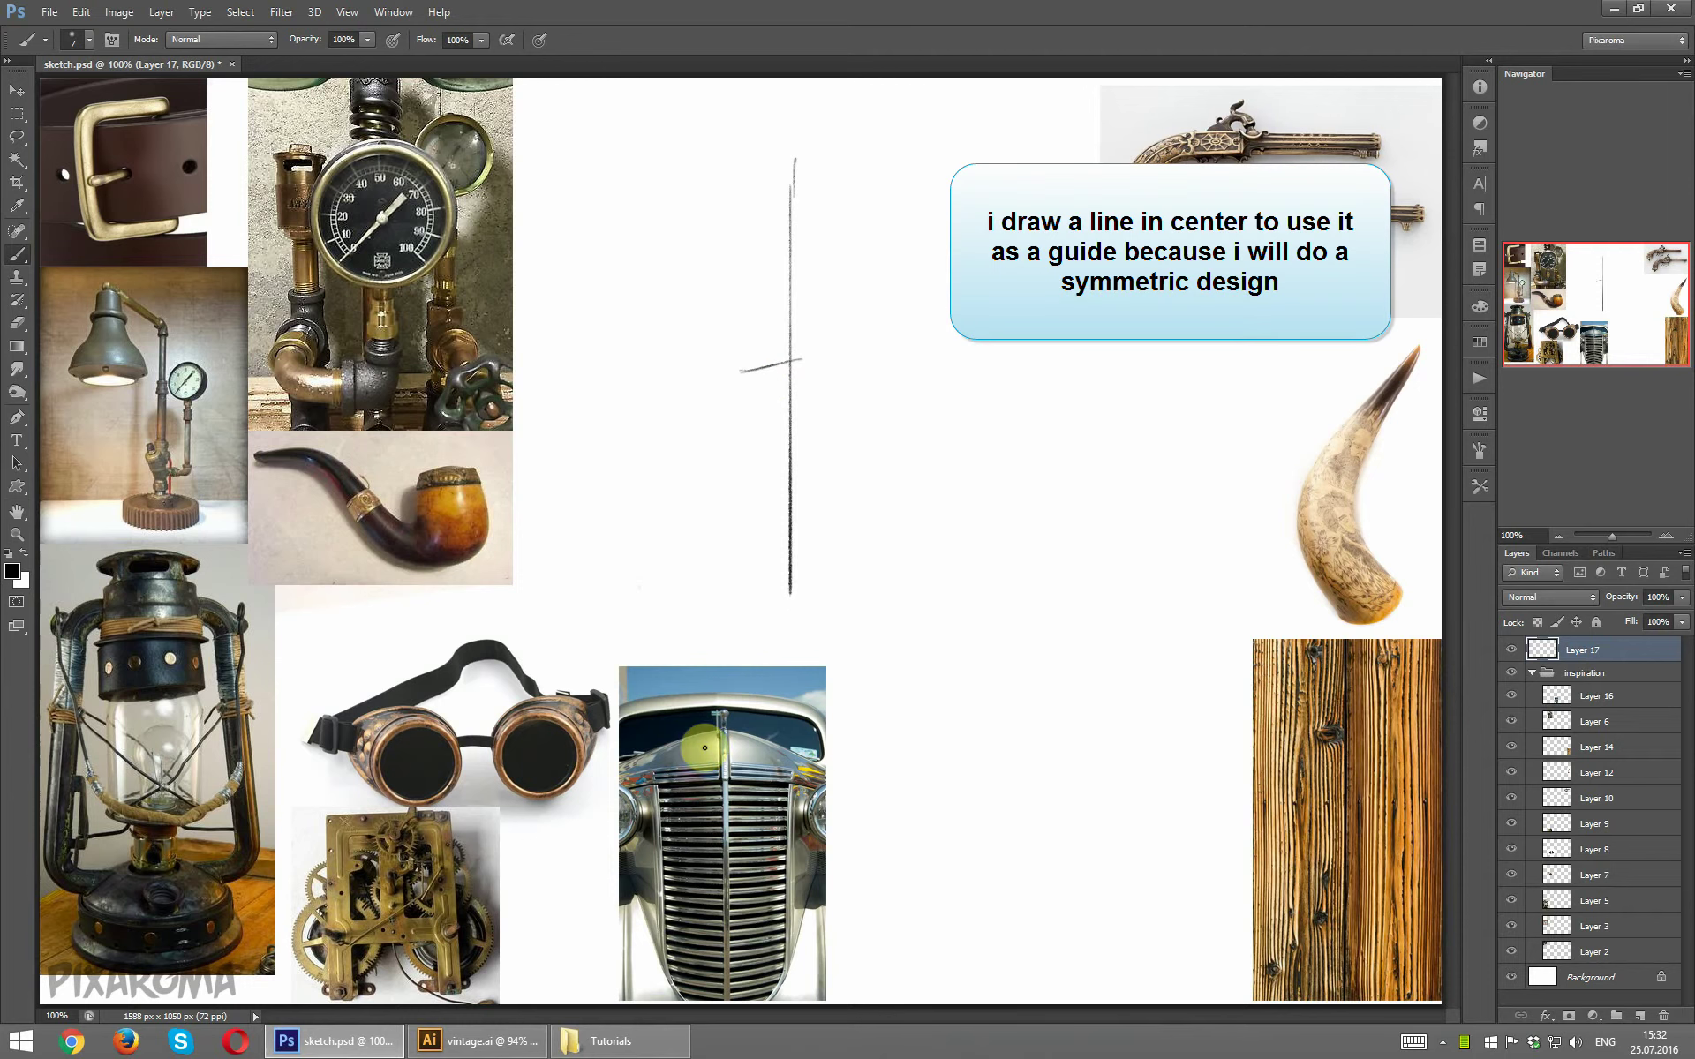
mouse_move(739, 372)
left_mouse_down()
mouse_move(731, 449)
mouse_move(798, 574)
left_mouse_up()
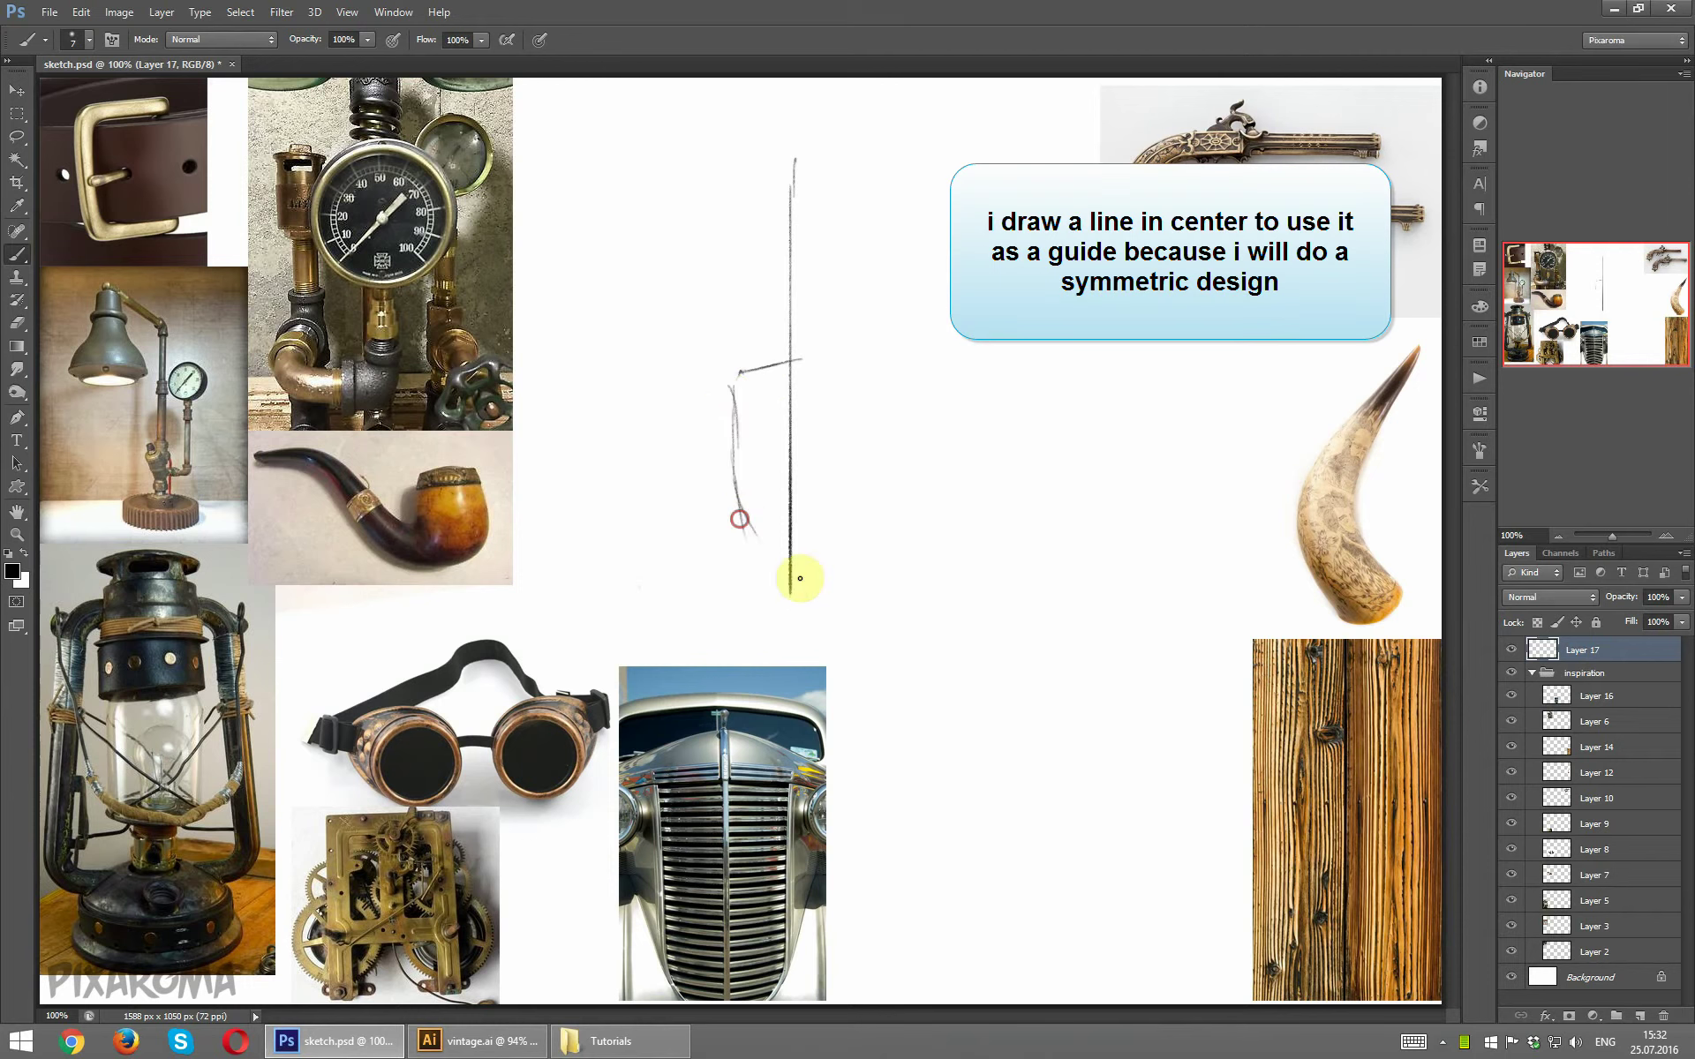
mouse_move(734, 404)
left_mouse_down()
mouse_move(782, 402)
mouse_move(796, 468)
mouse_move(781, 515)
left_mouse_up()
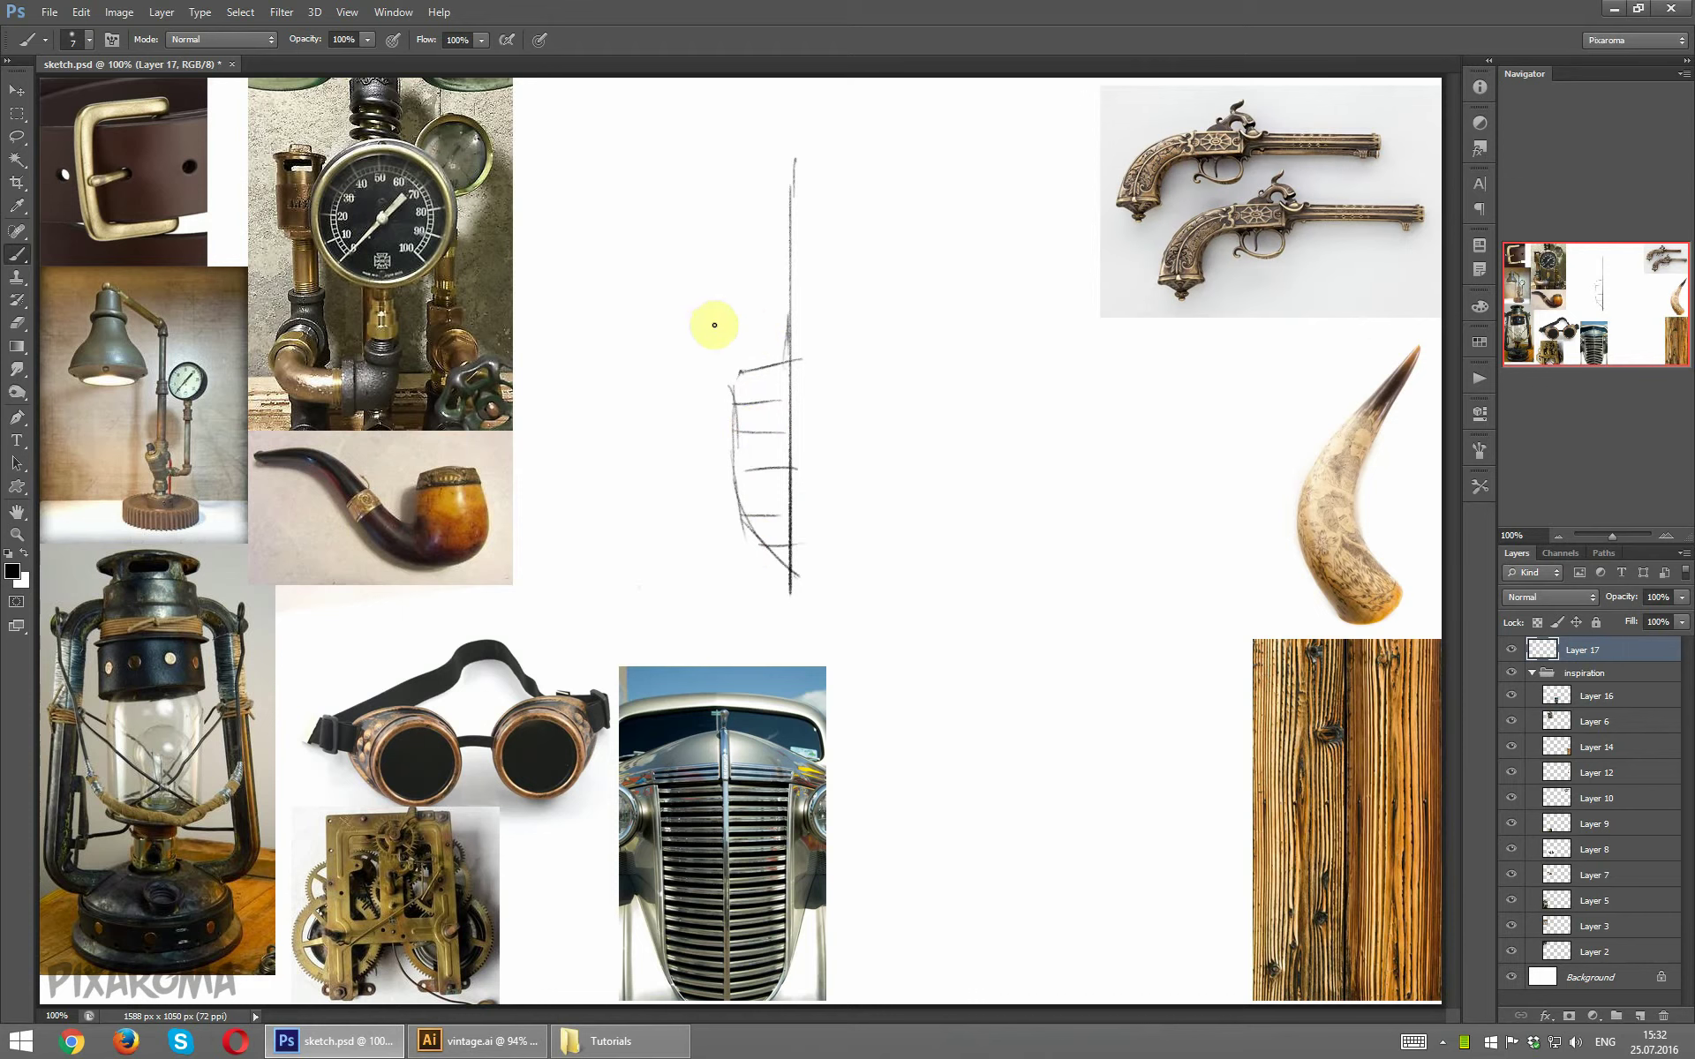
left_click_drag(722, 339, 756, 333)
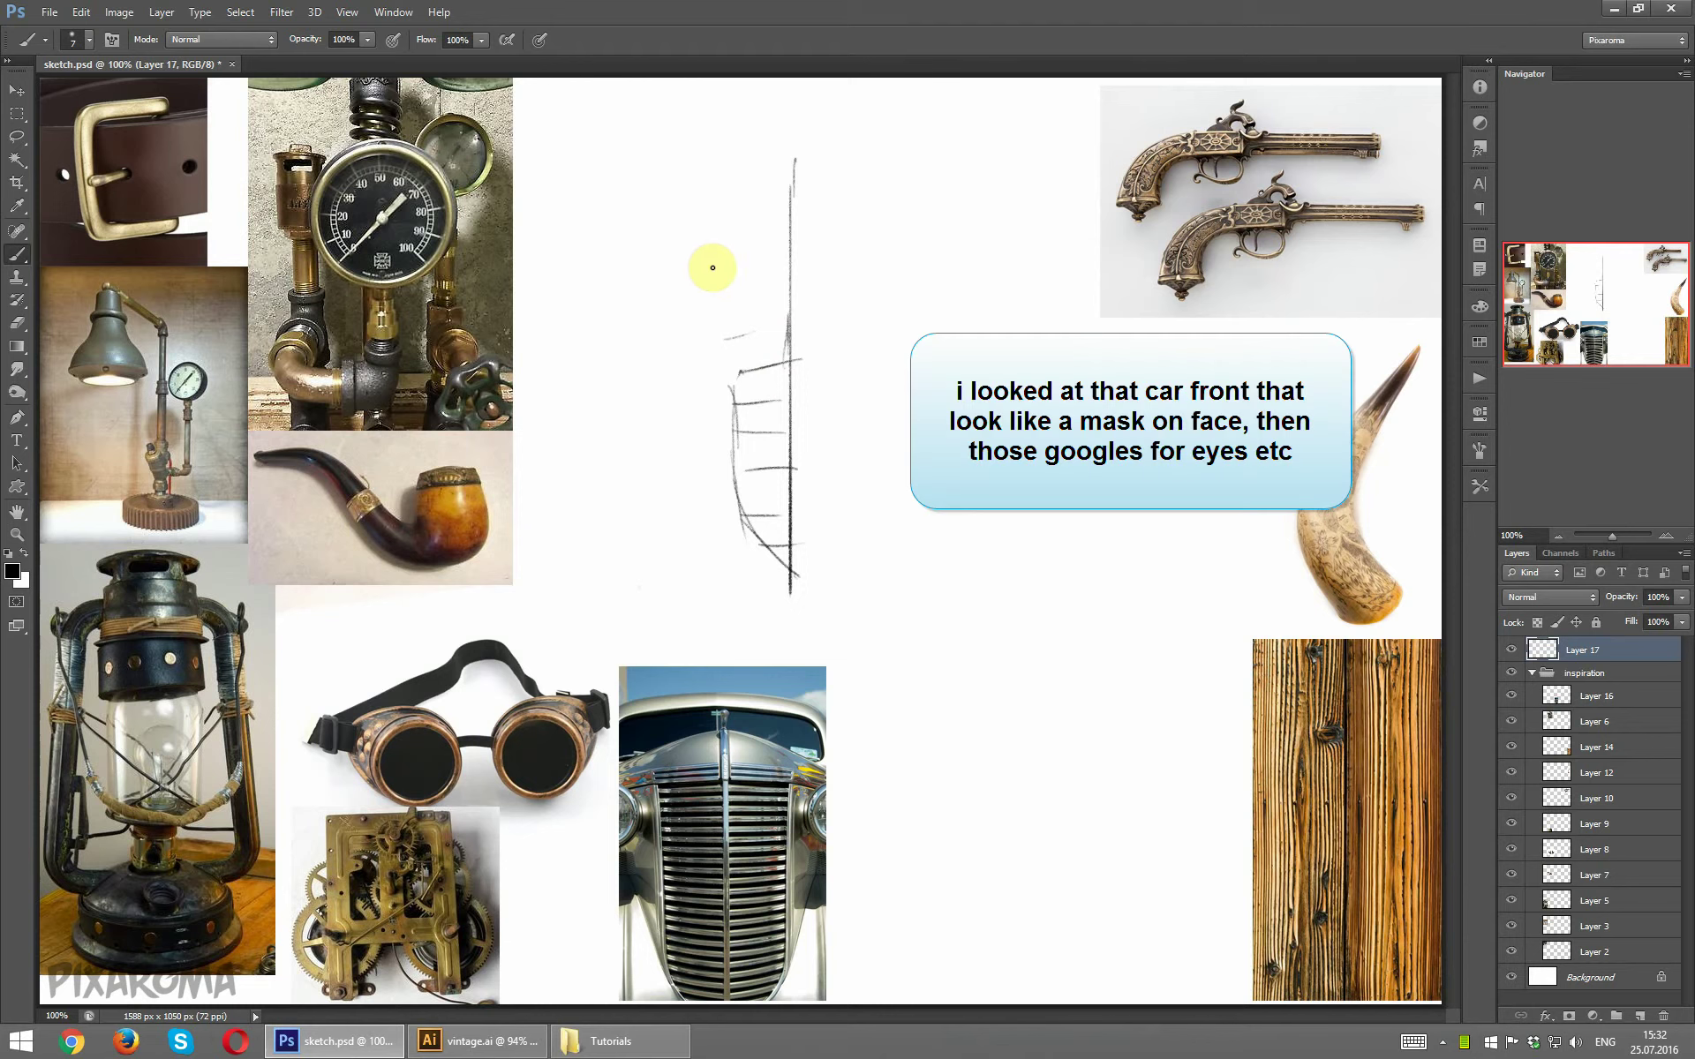
mouse_move(675, 274)
left_mouse_down()
mouse_move(667, 330)
mouse_move(746, 320)
mouse_move(741, 291)
left_mouse_up()
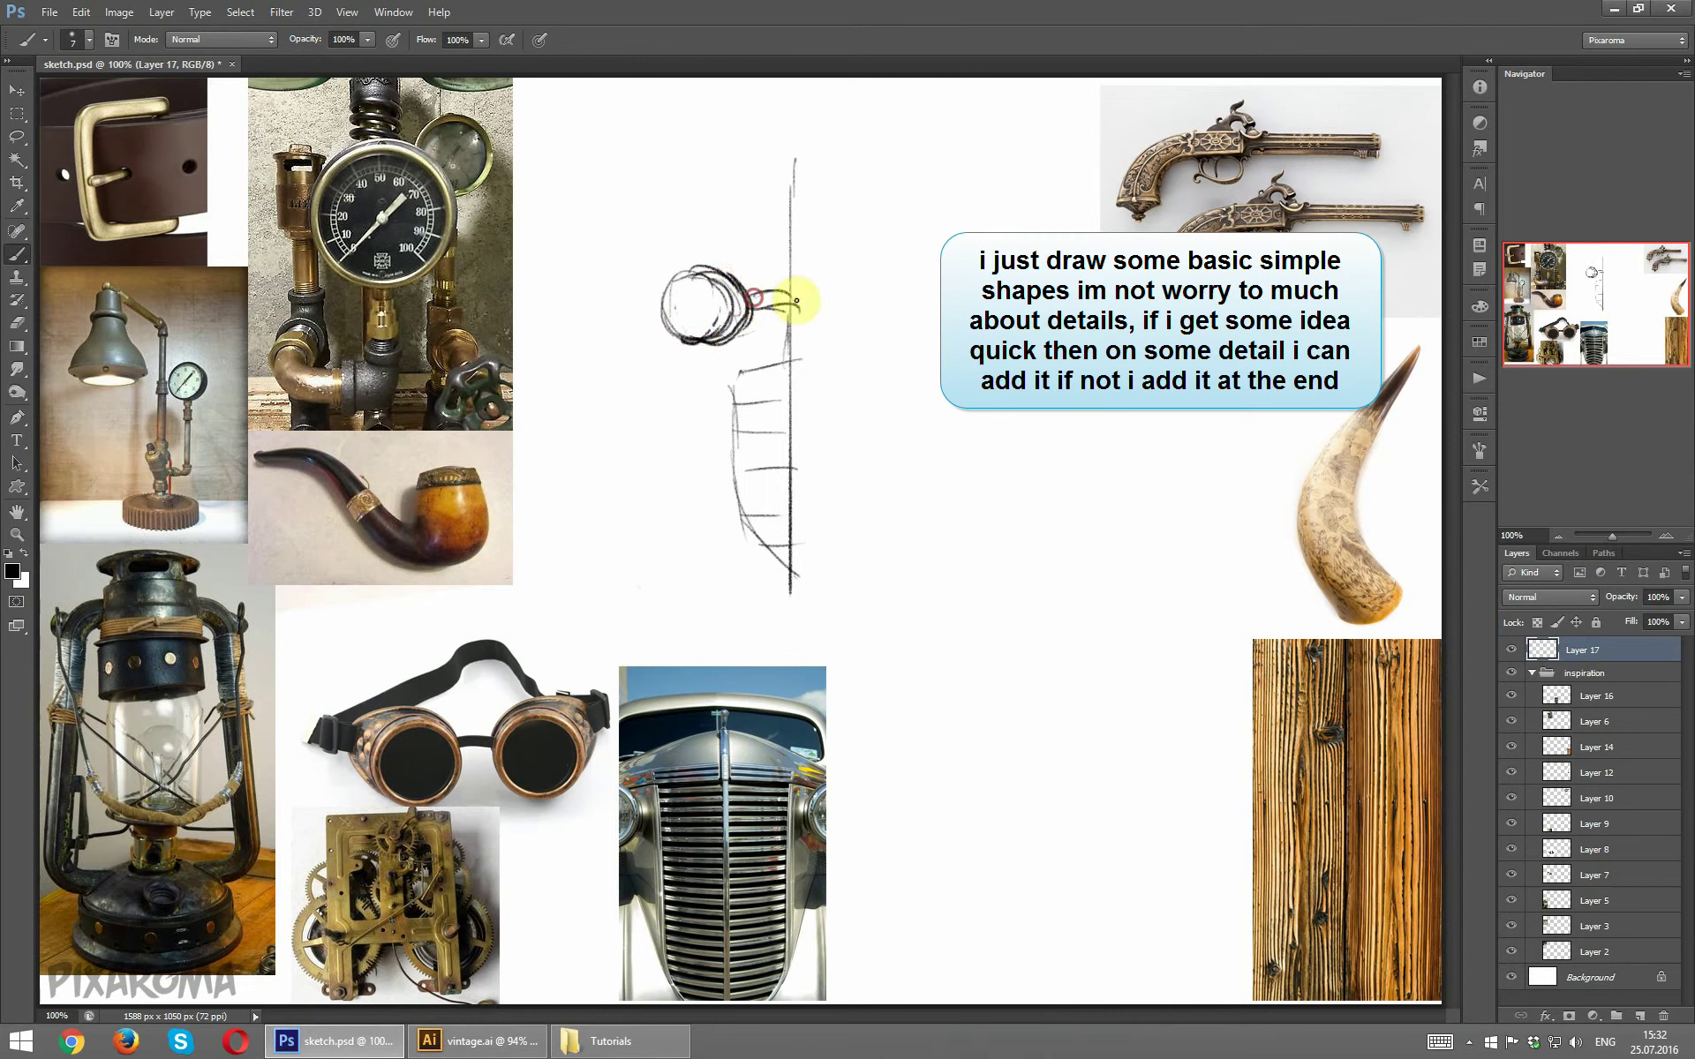
Add hat lines, small circles, an arm, and a helmet box, and darken the body bands.
mouse_move(796, 301)
left_mouse_down()
mouse_move(770, 322)
mouse_move(797, 305)
mouse_move(769, 364)
left_mouse_up()
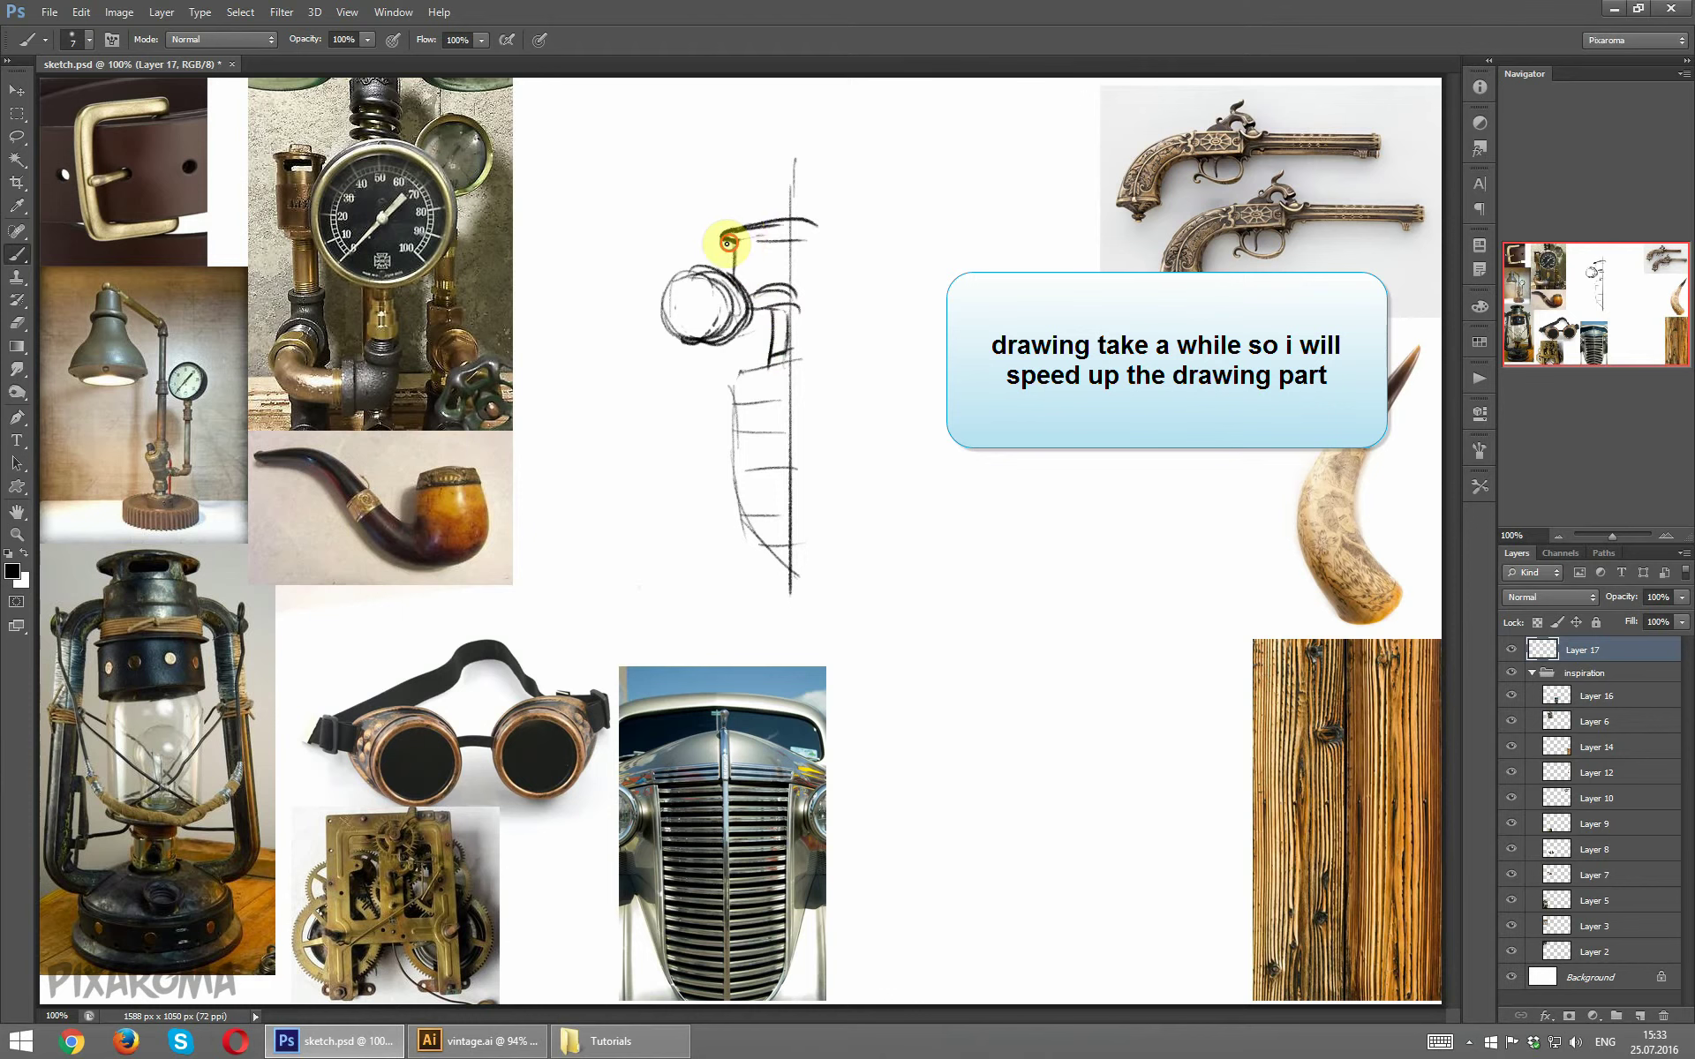
mouse_move(738, 231)
left_mouse_down()
mouse_move(738, 283)
mouse_move(794, 262)
mouse_move(745, 197)
mouse_move(673, 295)
mouse_move(745, 291)
mouse_move(675, 351)
mouse_move(698, 476)
left_mouse_up()
left_click_drag(682, 389, 687, 480)
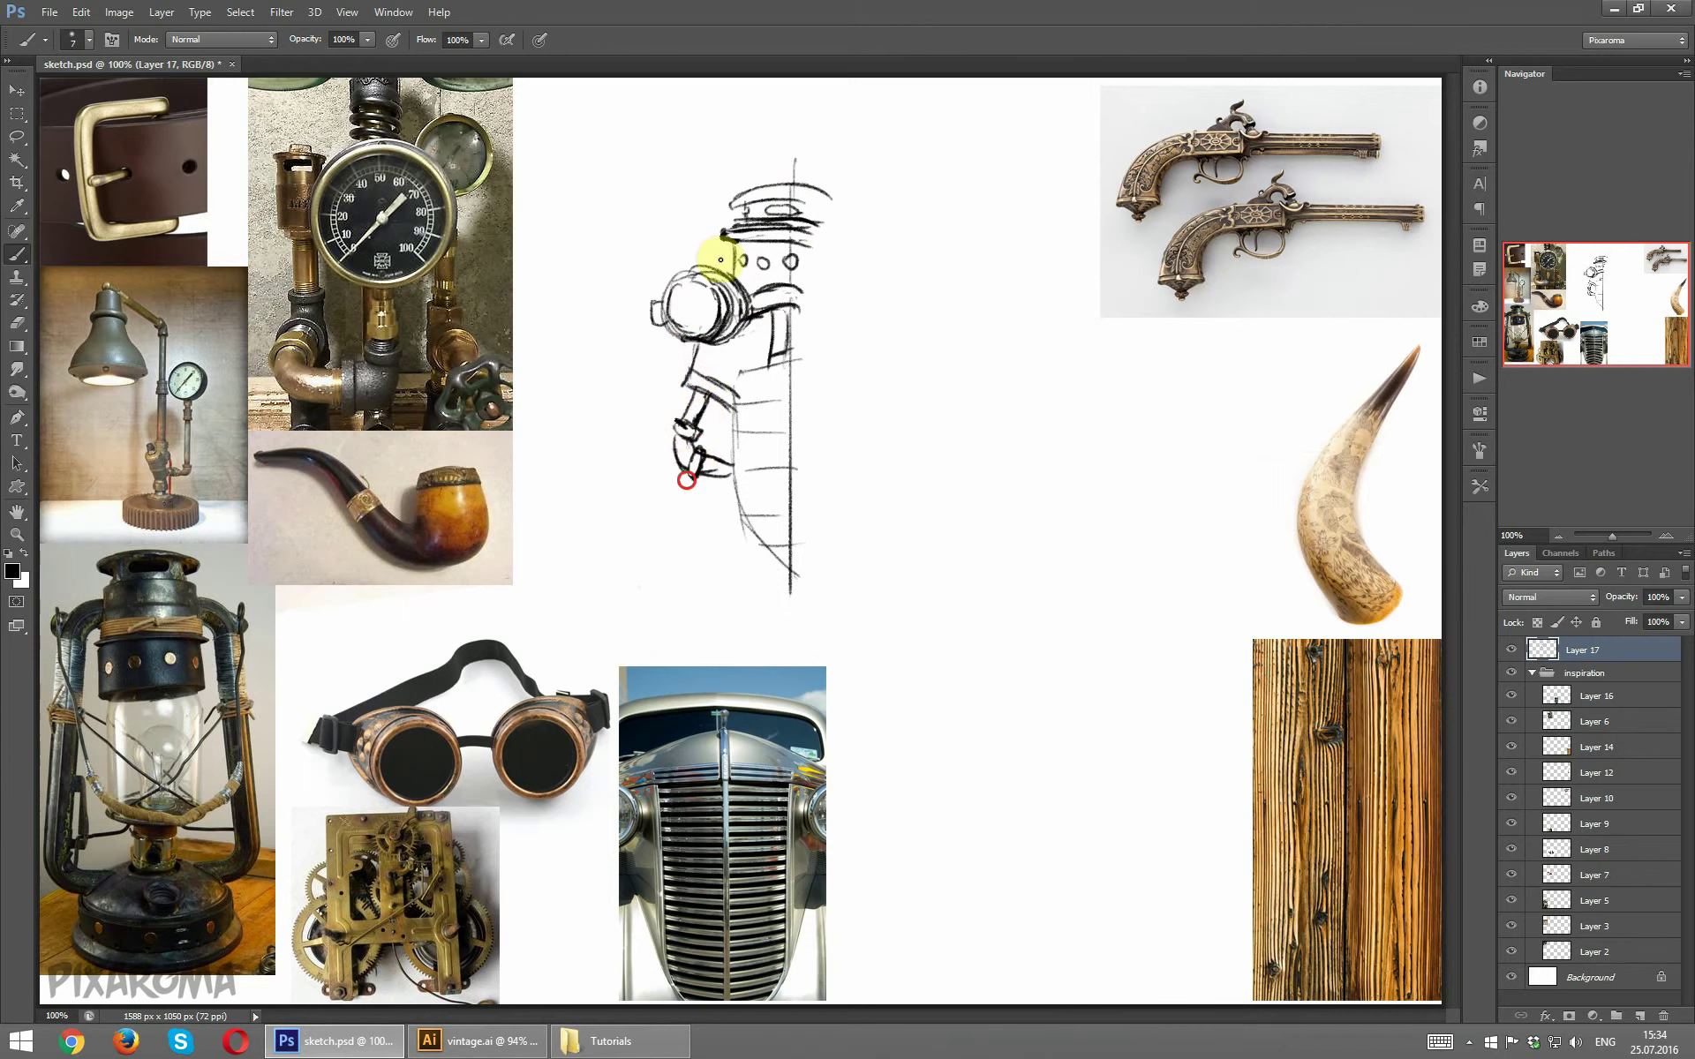
mouse_move(750, 353)
left_mouse_down()
mouse_move(783, 548)
mouse_move(737, 548)
left_mouse_up()
mouse_move(692, 367)
left_mouse_down()
mouse_move(753, 340)
mouse_move(759, 295)
left_mouse_up()
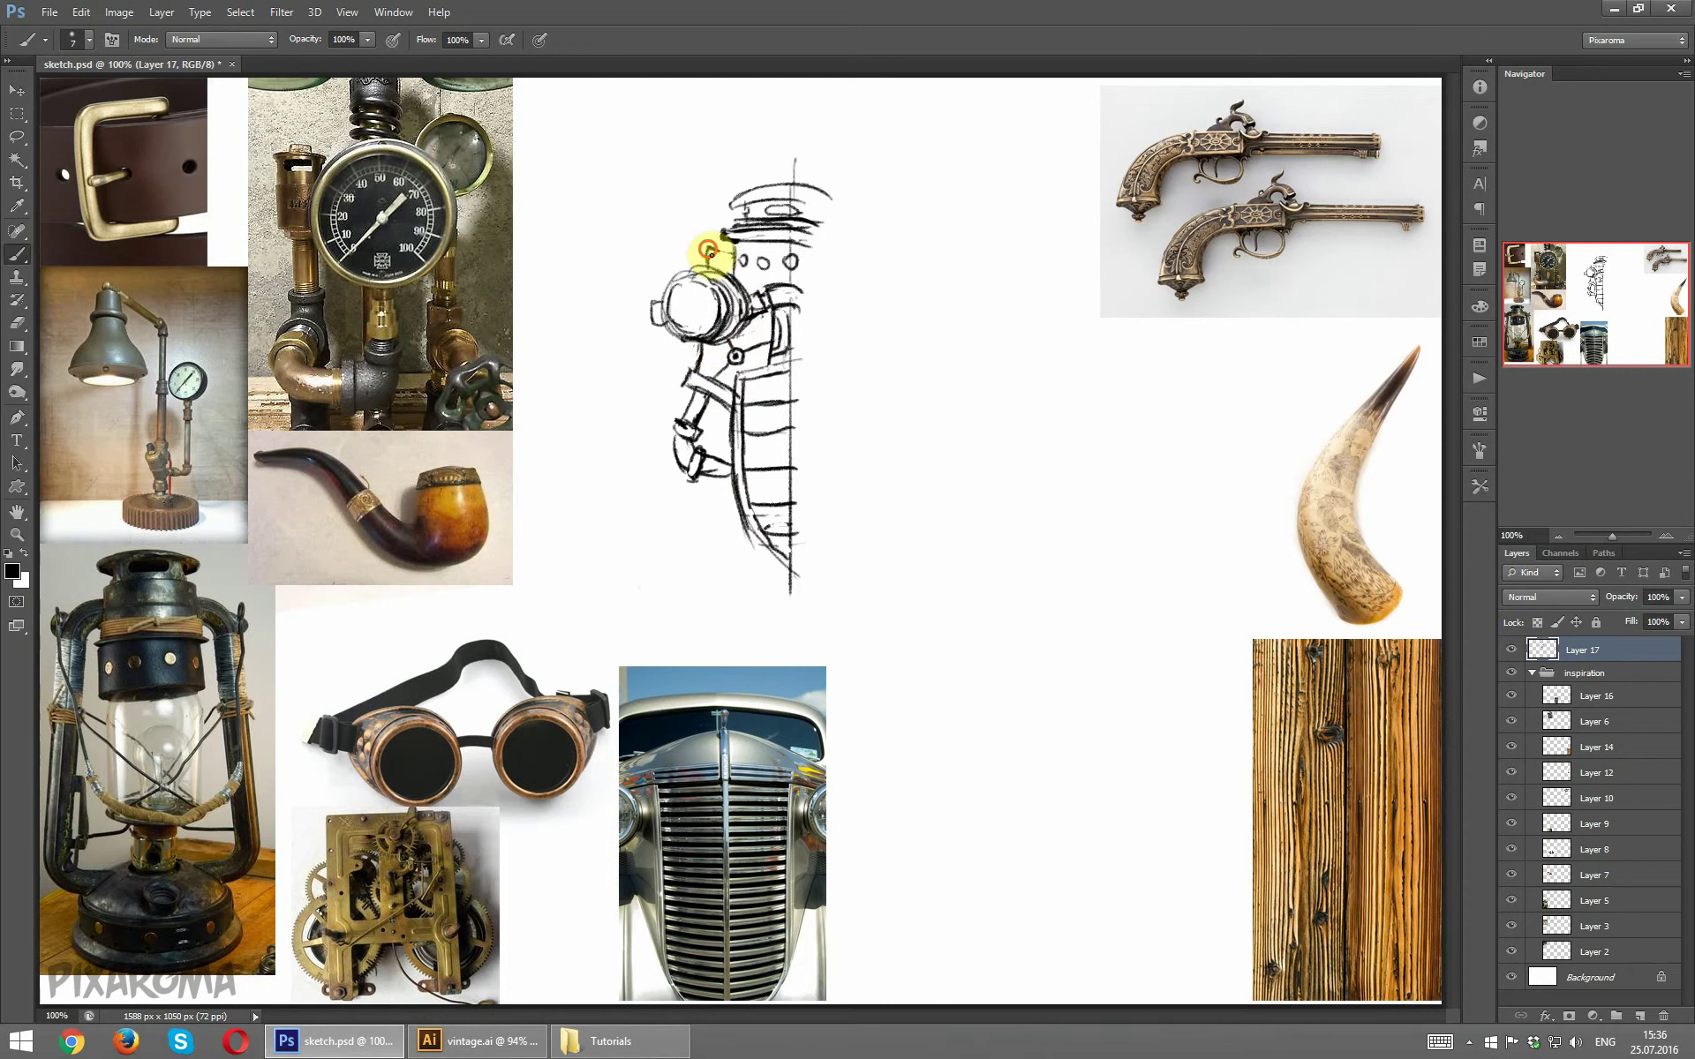
mouse_move(709, 251)
left_mouse_down()
mouse_move(692, 283)
mouse_move(700, 379)
mouse_move(692, 310)
mouse_move(717, 431)
left_mouse_up()
Extend the arm and turn the fist into a round gauge with a needle.
left_click_drag(689, 257, 693, 283)
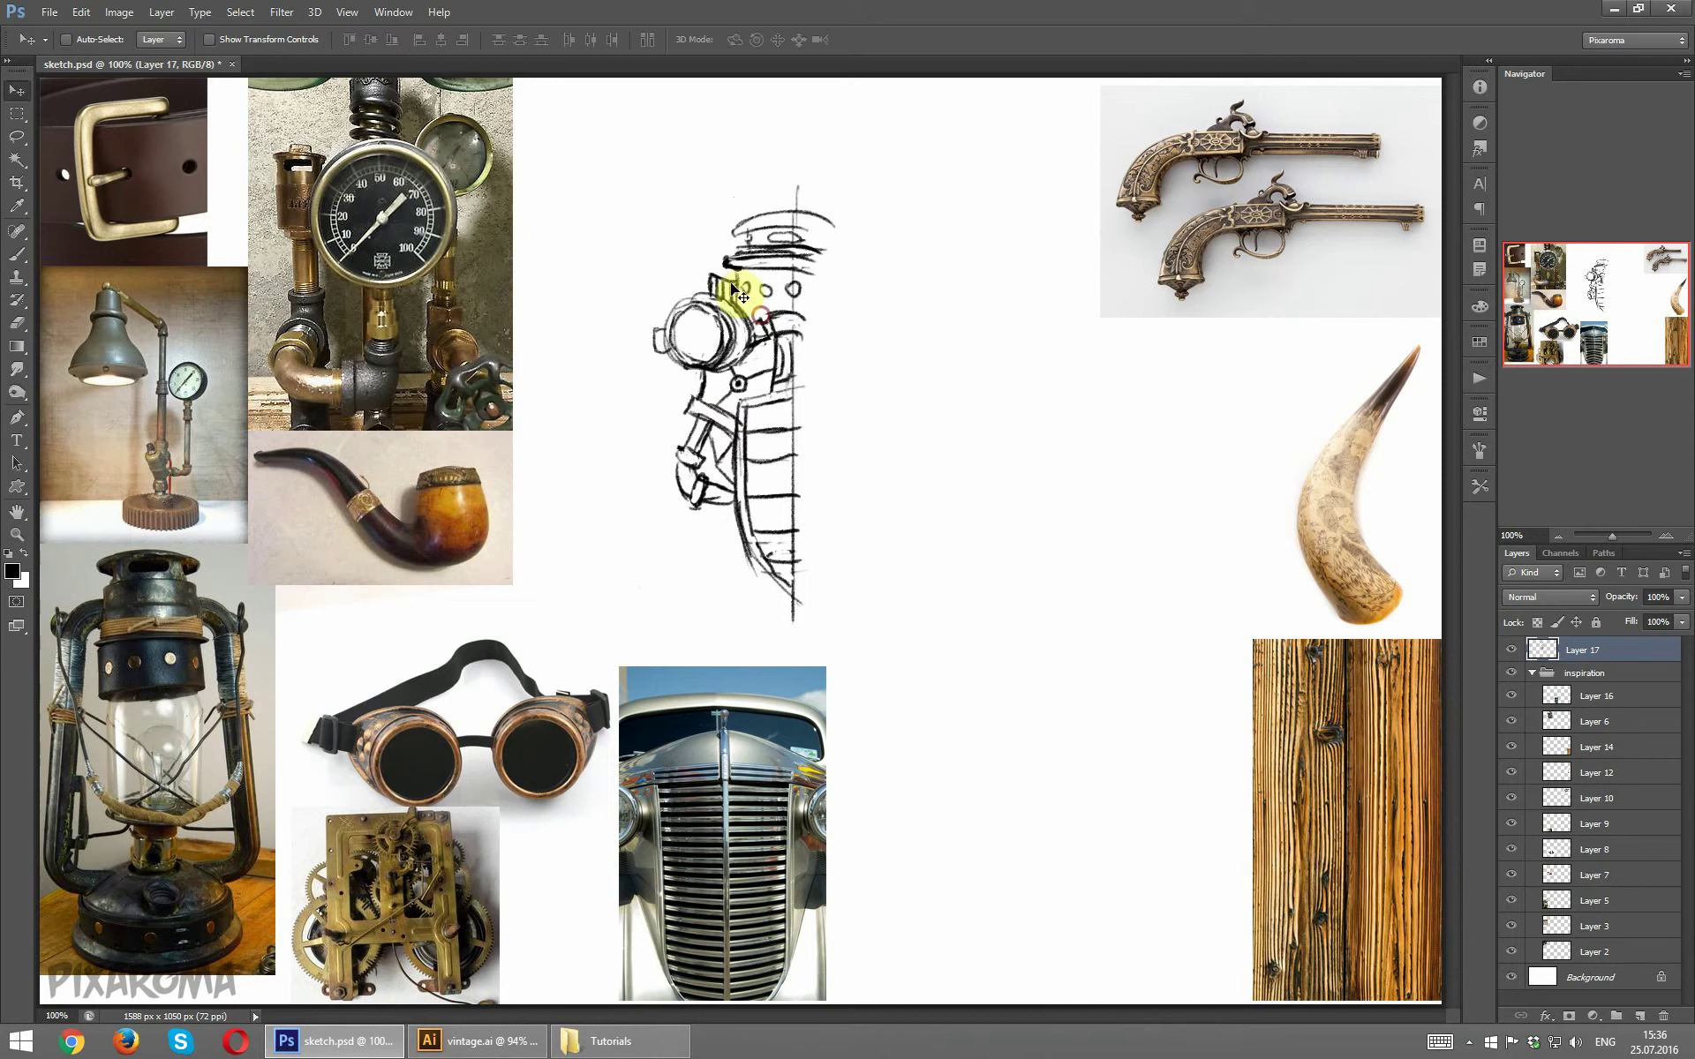
mouse_move(697, 371)
left_mouse_down()
mouse_move(662, 419)
mouse_move(606, 378)
mouse_move(684, 432)
left_mouse_up()
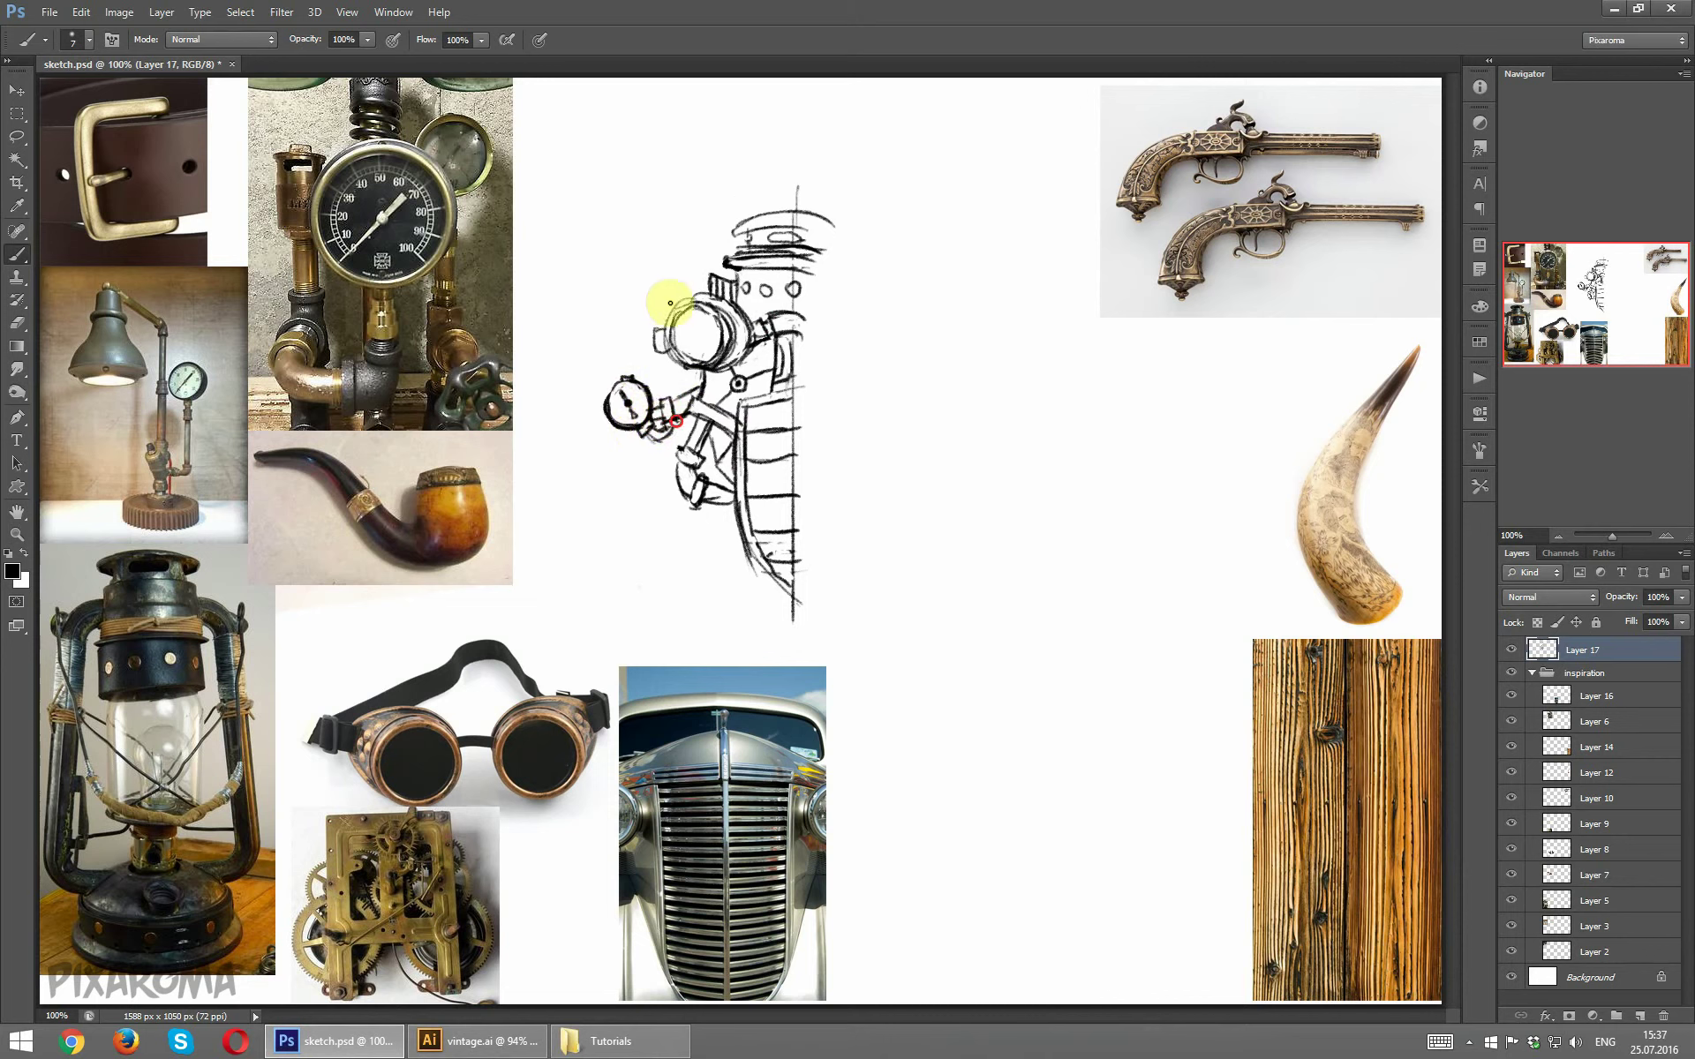
mouse_move(627, 378)
left_mouse_down()
mouse_move(609, 415)
mouse_move(647, 447)
left_mouse_up()
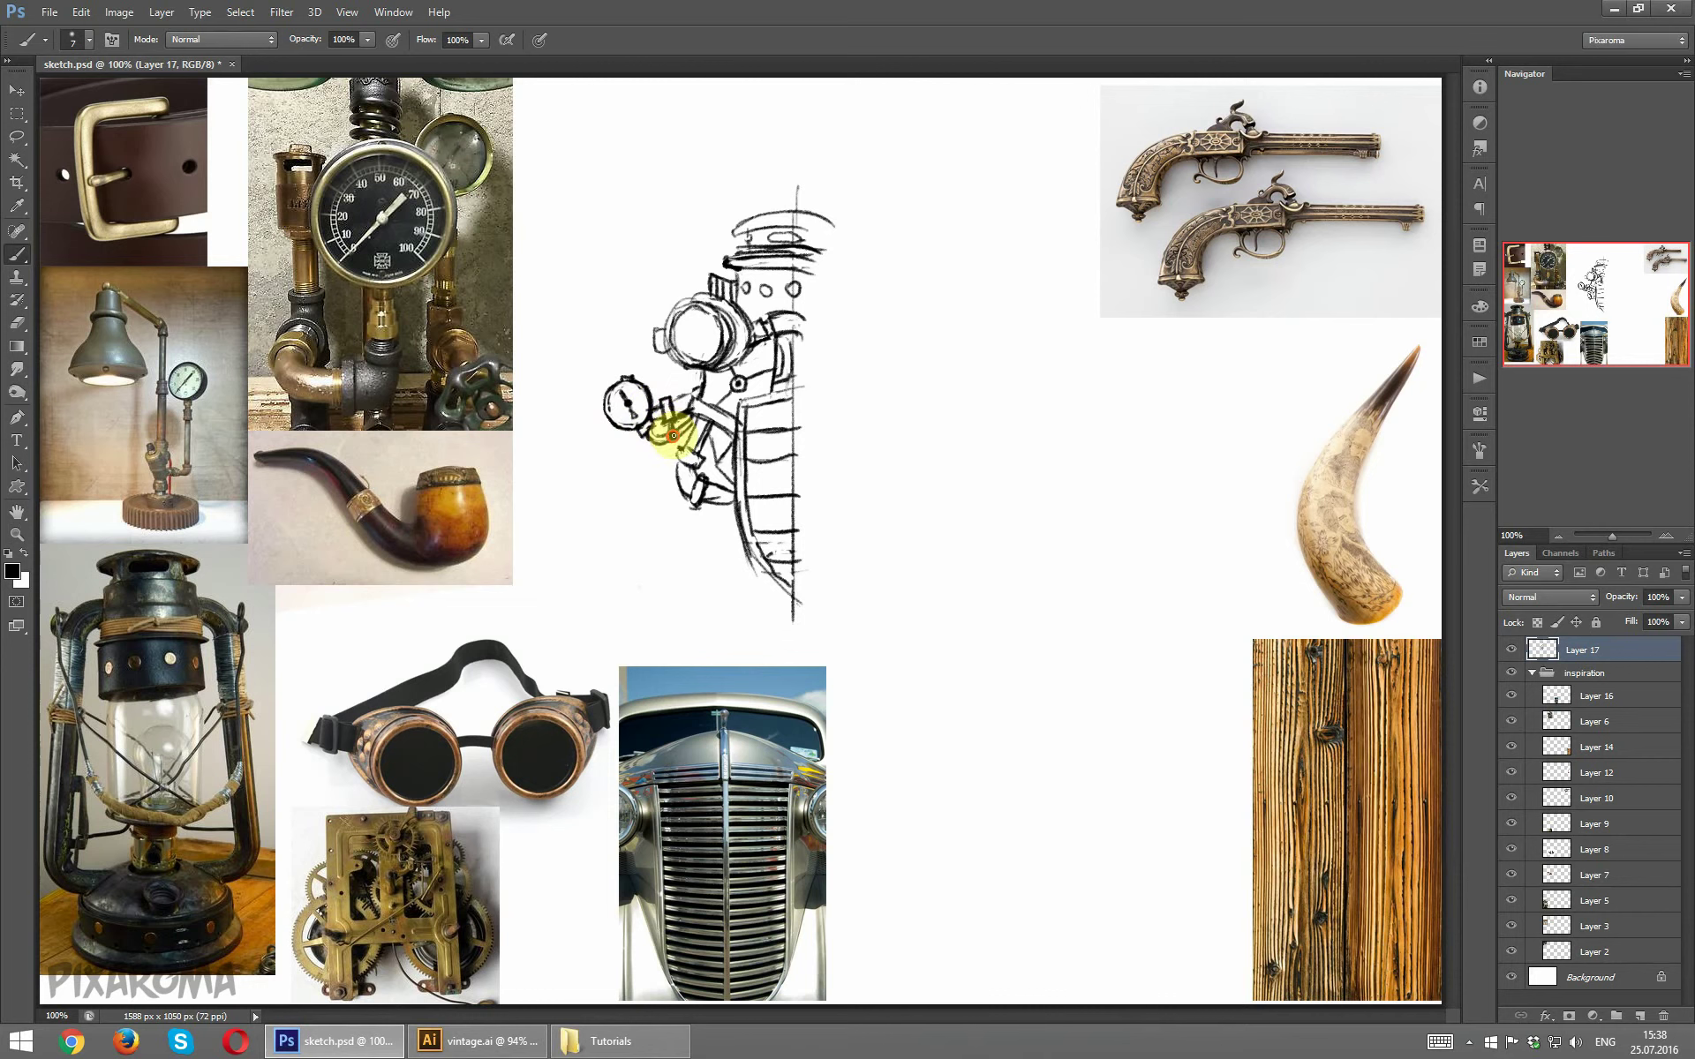
left_click_drag(665, 439, 669, 446)
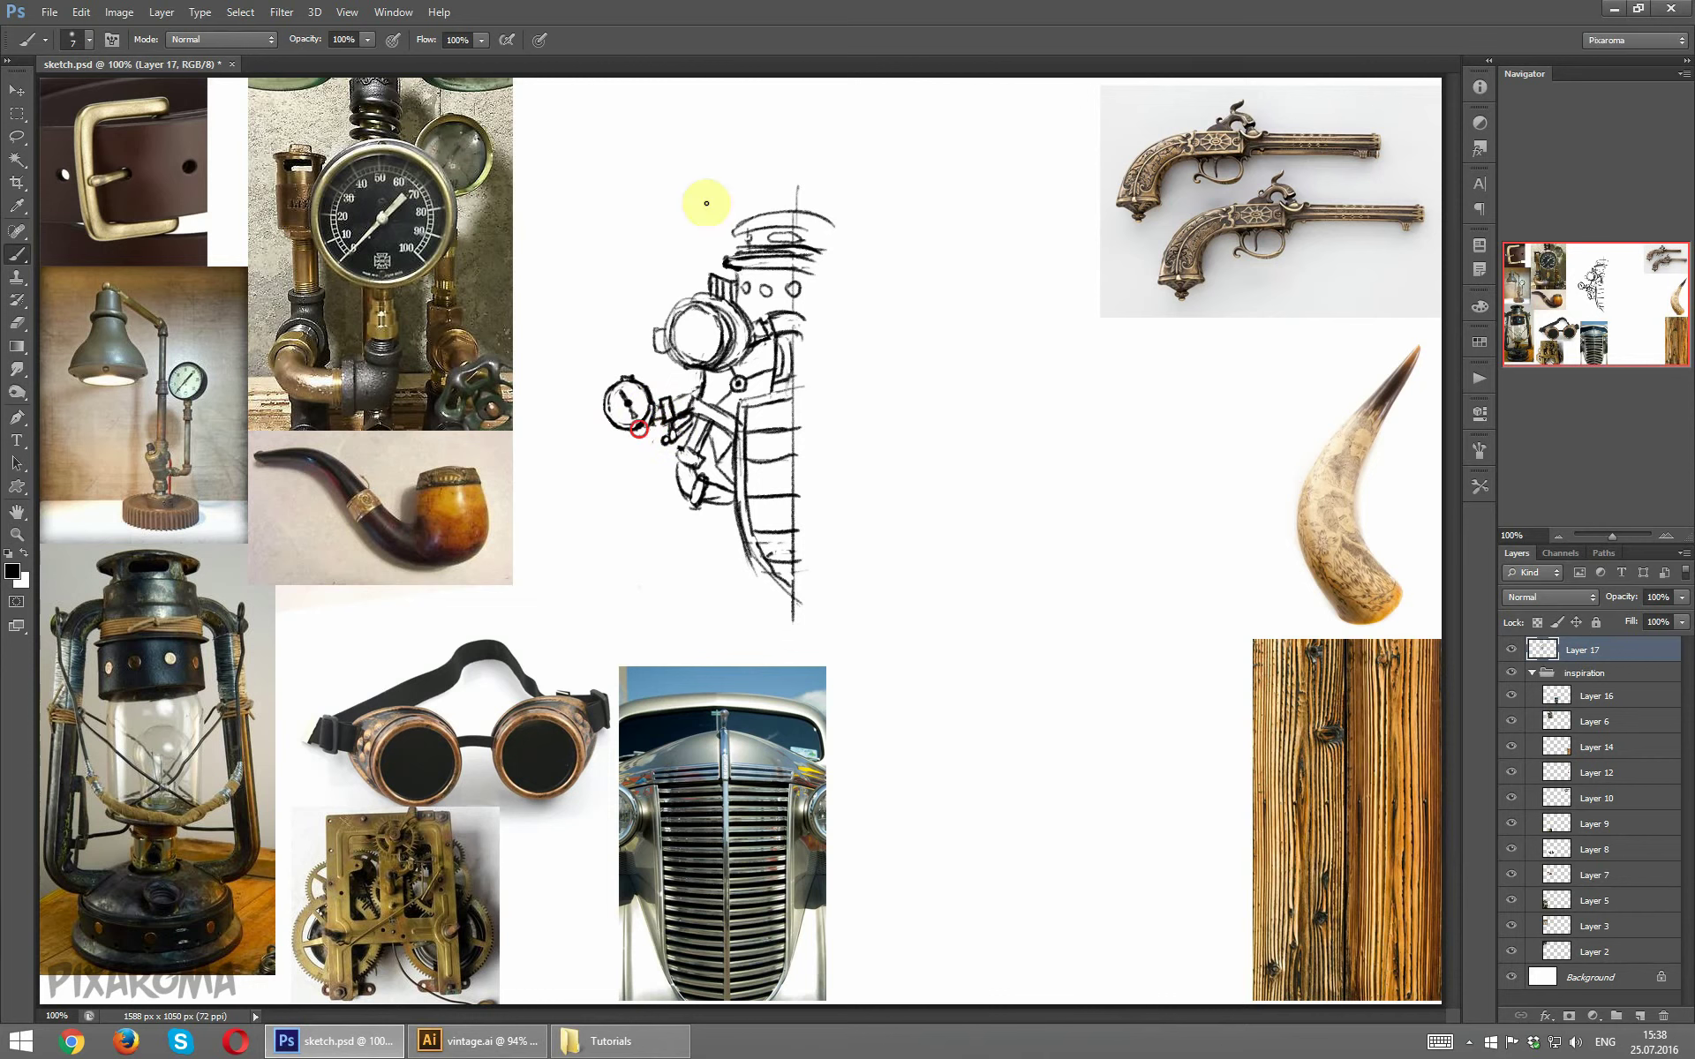
mouse_move(723, 261)
left_mouse_down()
mouse_move(652, 248)
mouse_move(820, 666)
left_mouse_up()
Sketch a toothed gear on the left and a double-edged curved band along the left edge.
left_click_drag(653, 237, 633, 487)
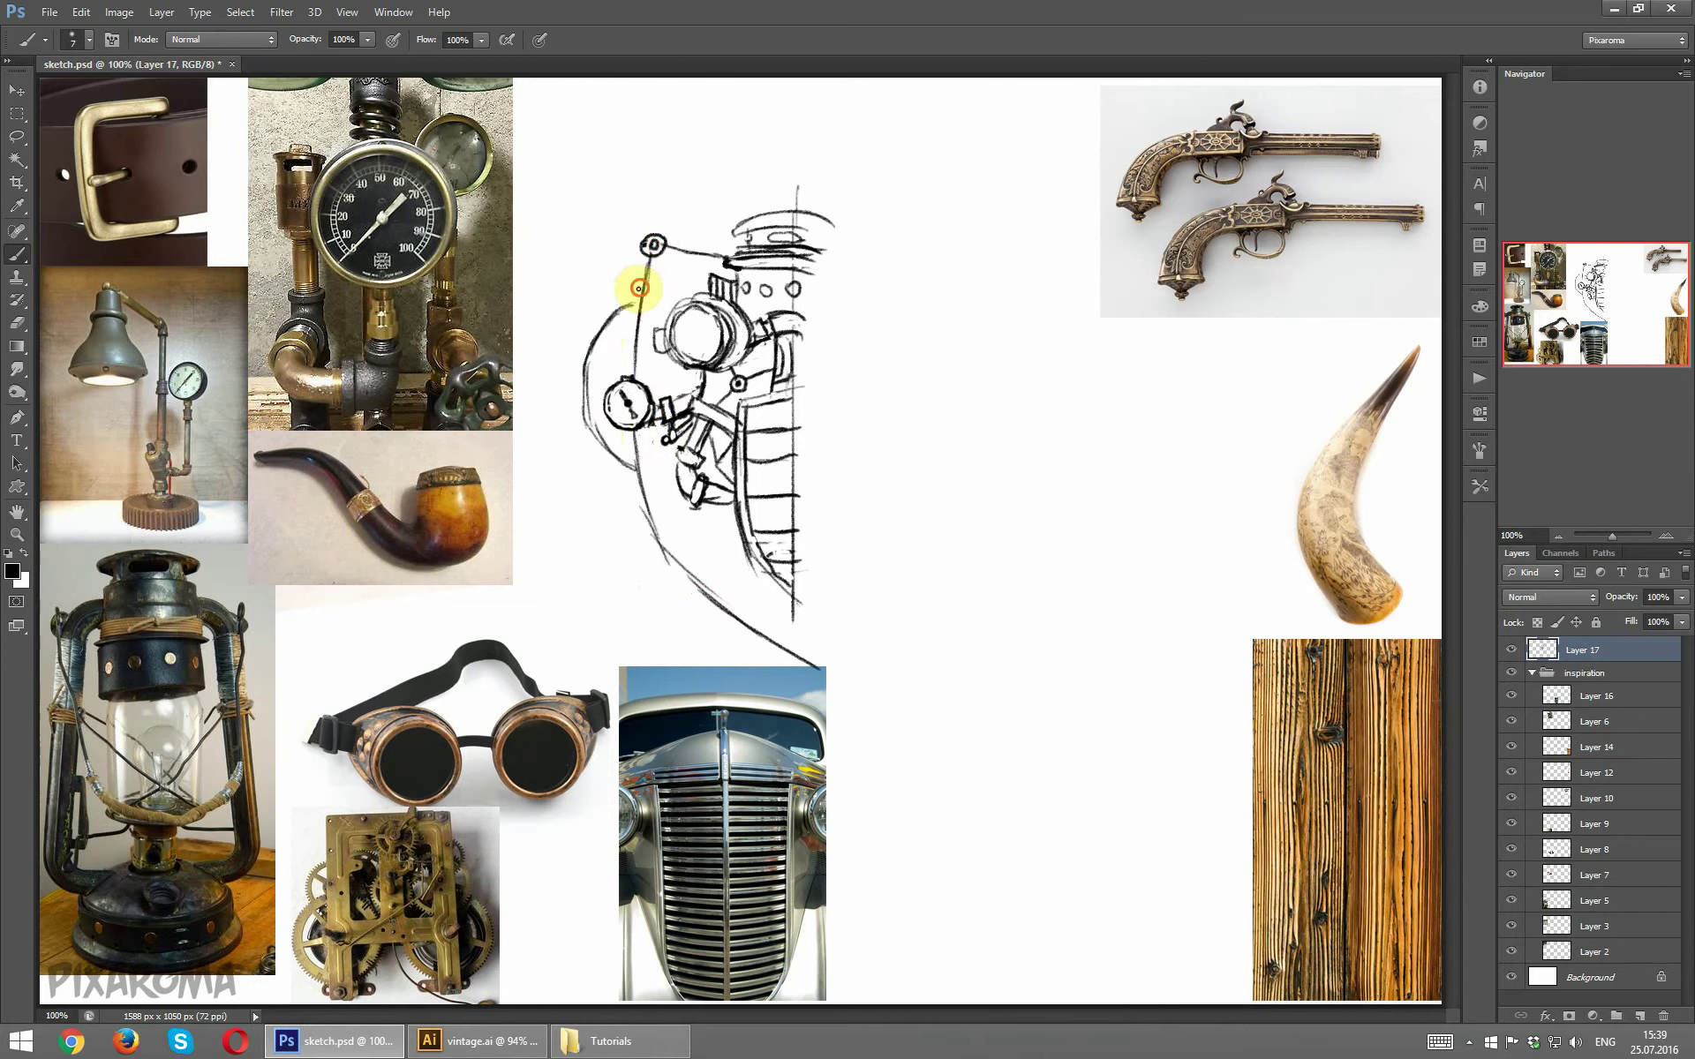
left_click_drag(603, 292, 617, 364)
mouse_move(628, 291)
left_mouse_down()
mouse_move(572, 411)
mouse_move(580, 451)
mouse_move(573, 326)
left_mouse_up()
left_click_drag(560, 408, 609, 503)
left_click_drag(642, 300, 802, 632)
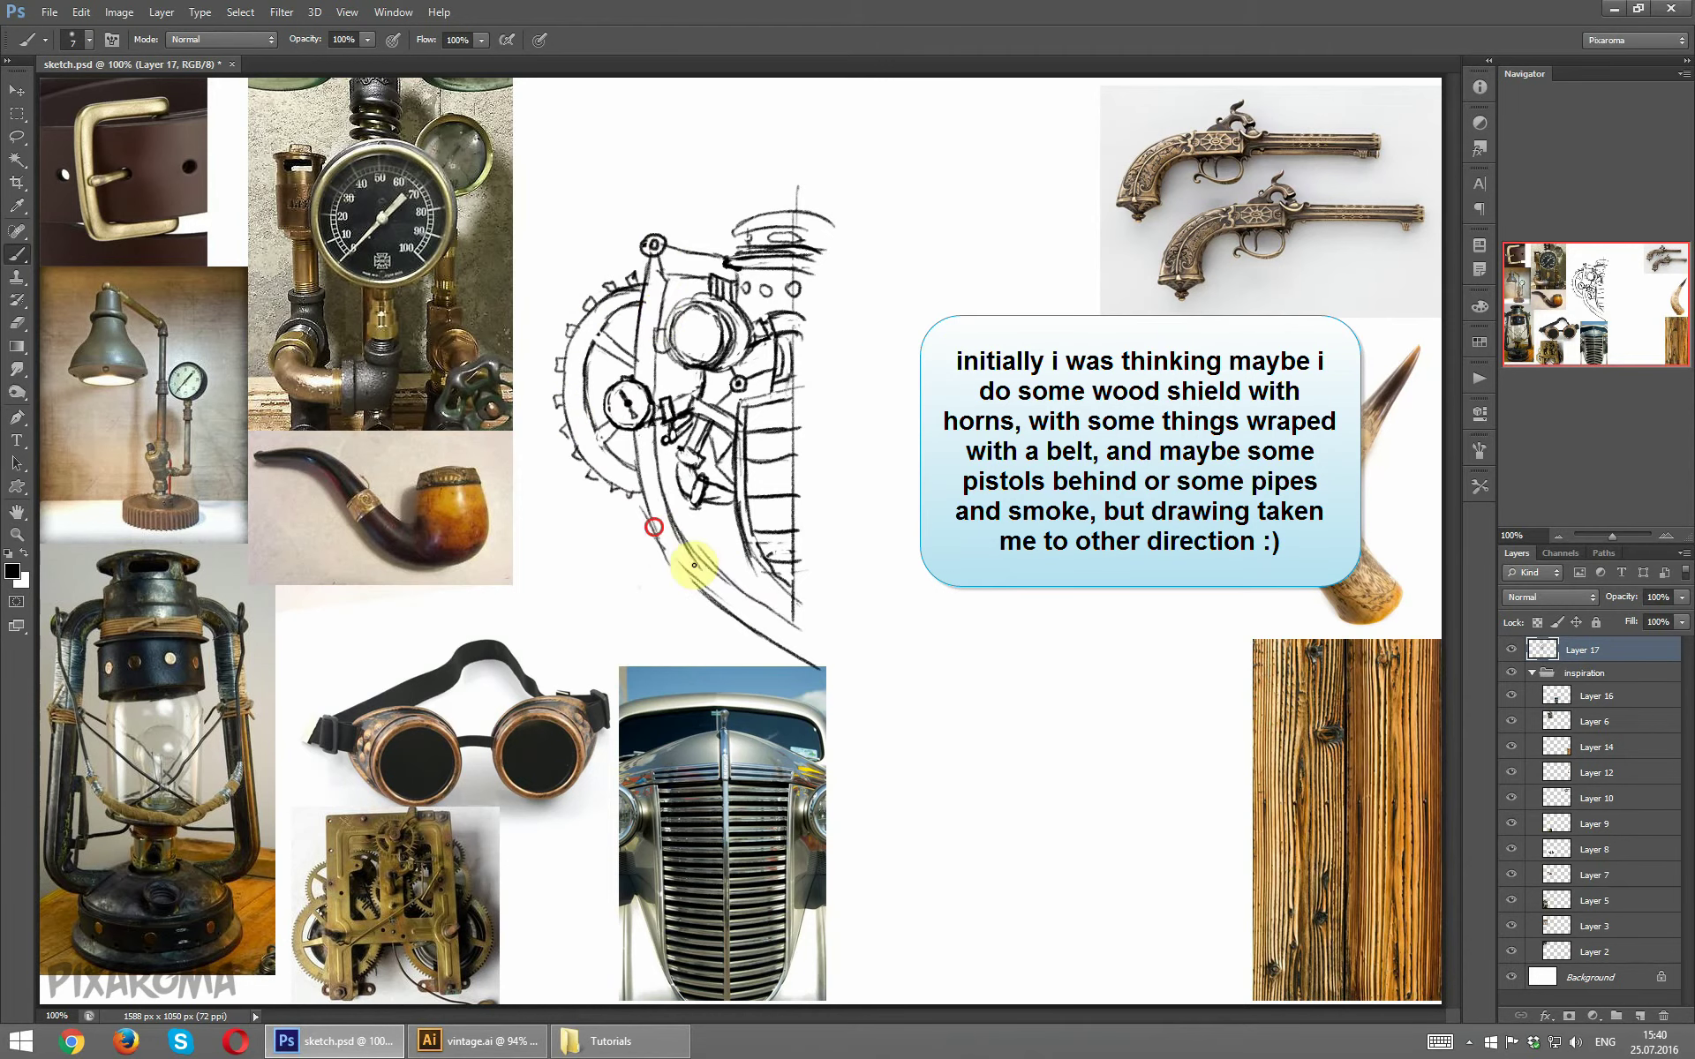
left_click_drag(649, 494, 805, 633)
Add a clamp, rivets, and chimney pipes with black smoke, and darken the left column.
mouse_move(671, 538)
left_mouse_down()
mouse_move(715, 565)
mouse_move(679, 569)
mouse_move(719, 582)
left_mouse_up()
left_click(654, 342)
left_click(698, 262)
mouse_move(684, 521)
left_mouse_down()
mouse_move(719, 573)
mouse_move(658, 558)
left_mouse_up()
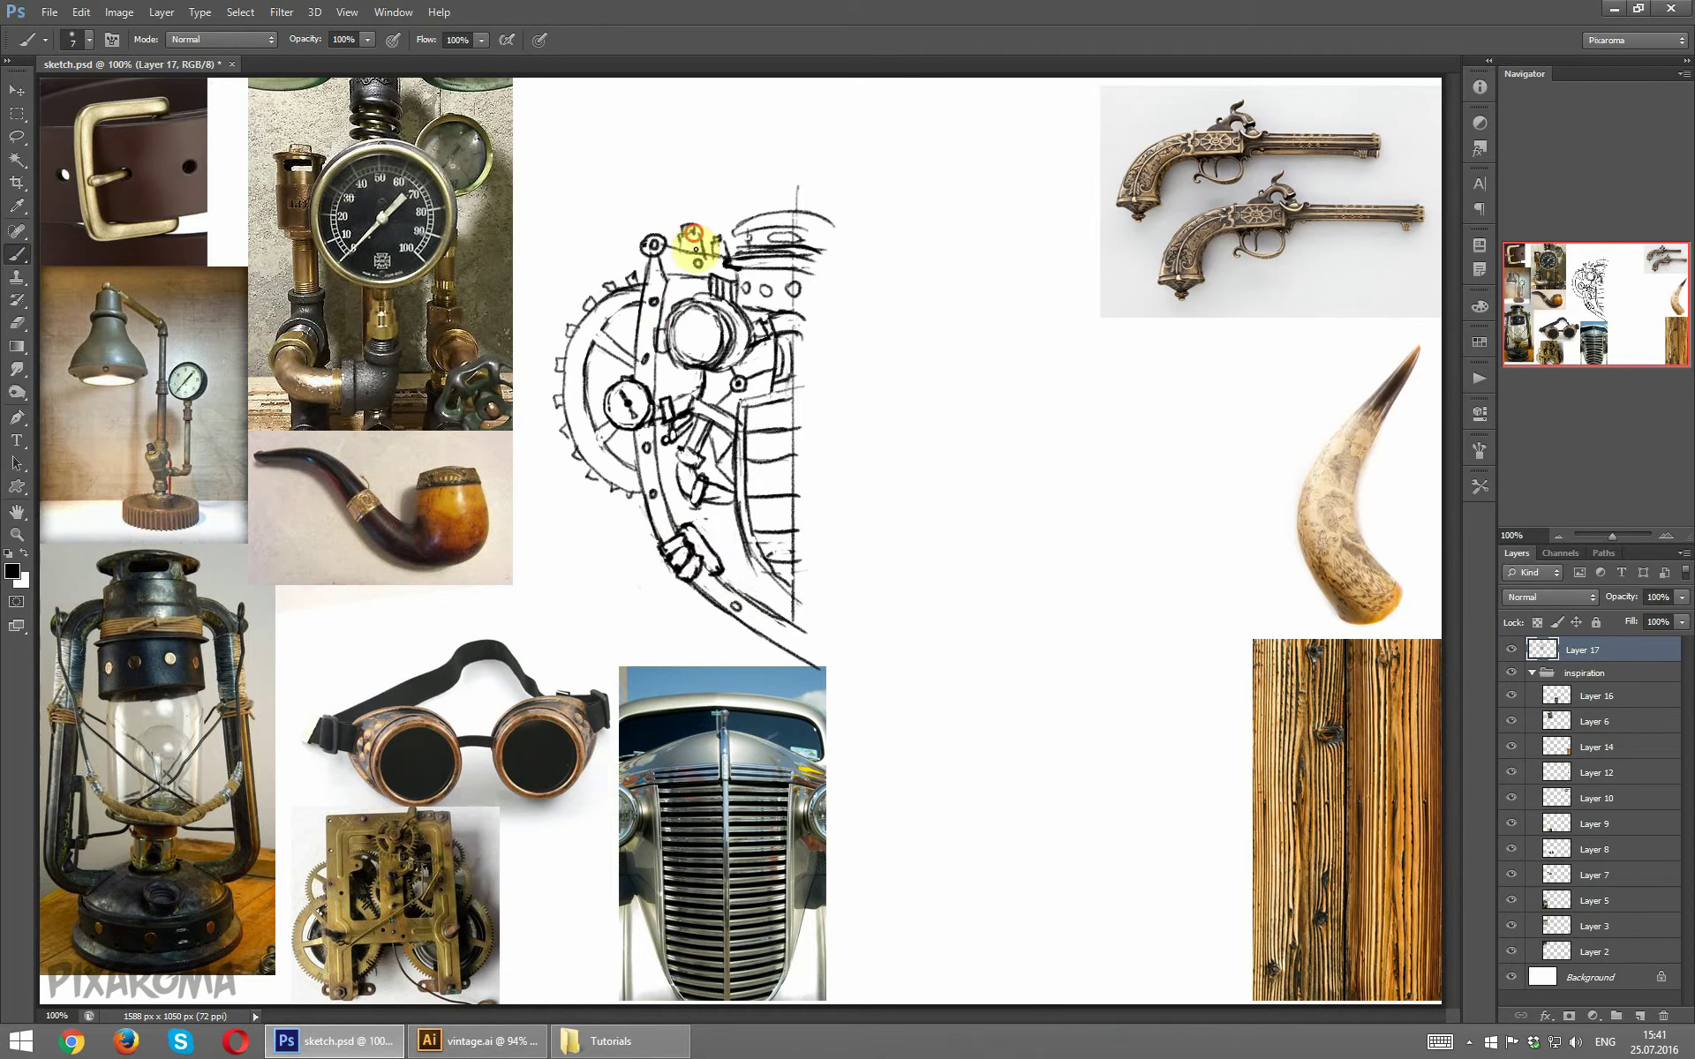
mouse_move(693, 234)
left_mouse_down()
mouse_move(685, 141)
mouse_move(712, 201)
left_mouse_up()
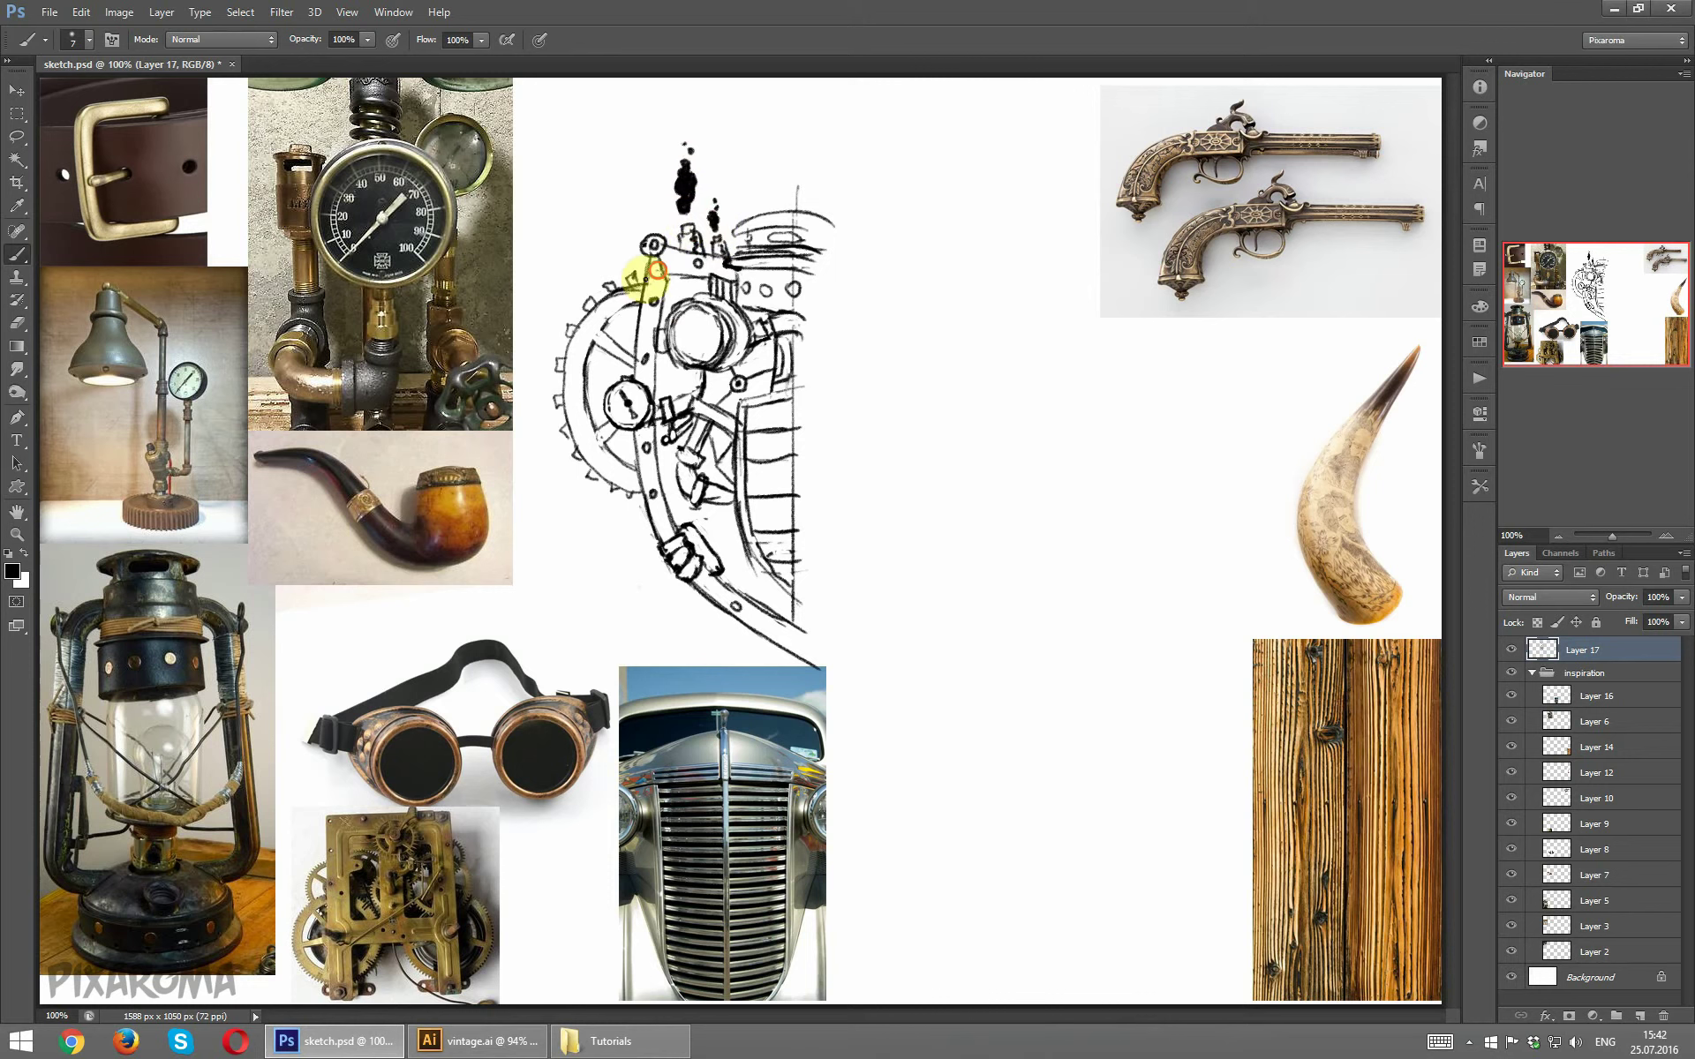
mouse_move(657, 269)
left_mouse_down()
mouse_move(658, 521)
mouse_move(776, 567)
mouse_move(766, 583)
mouse_move(680, 579)
left_mouse_up()
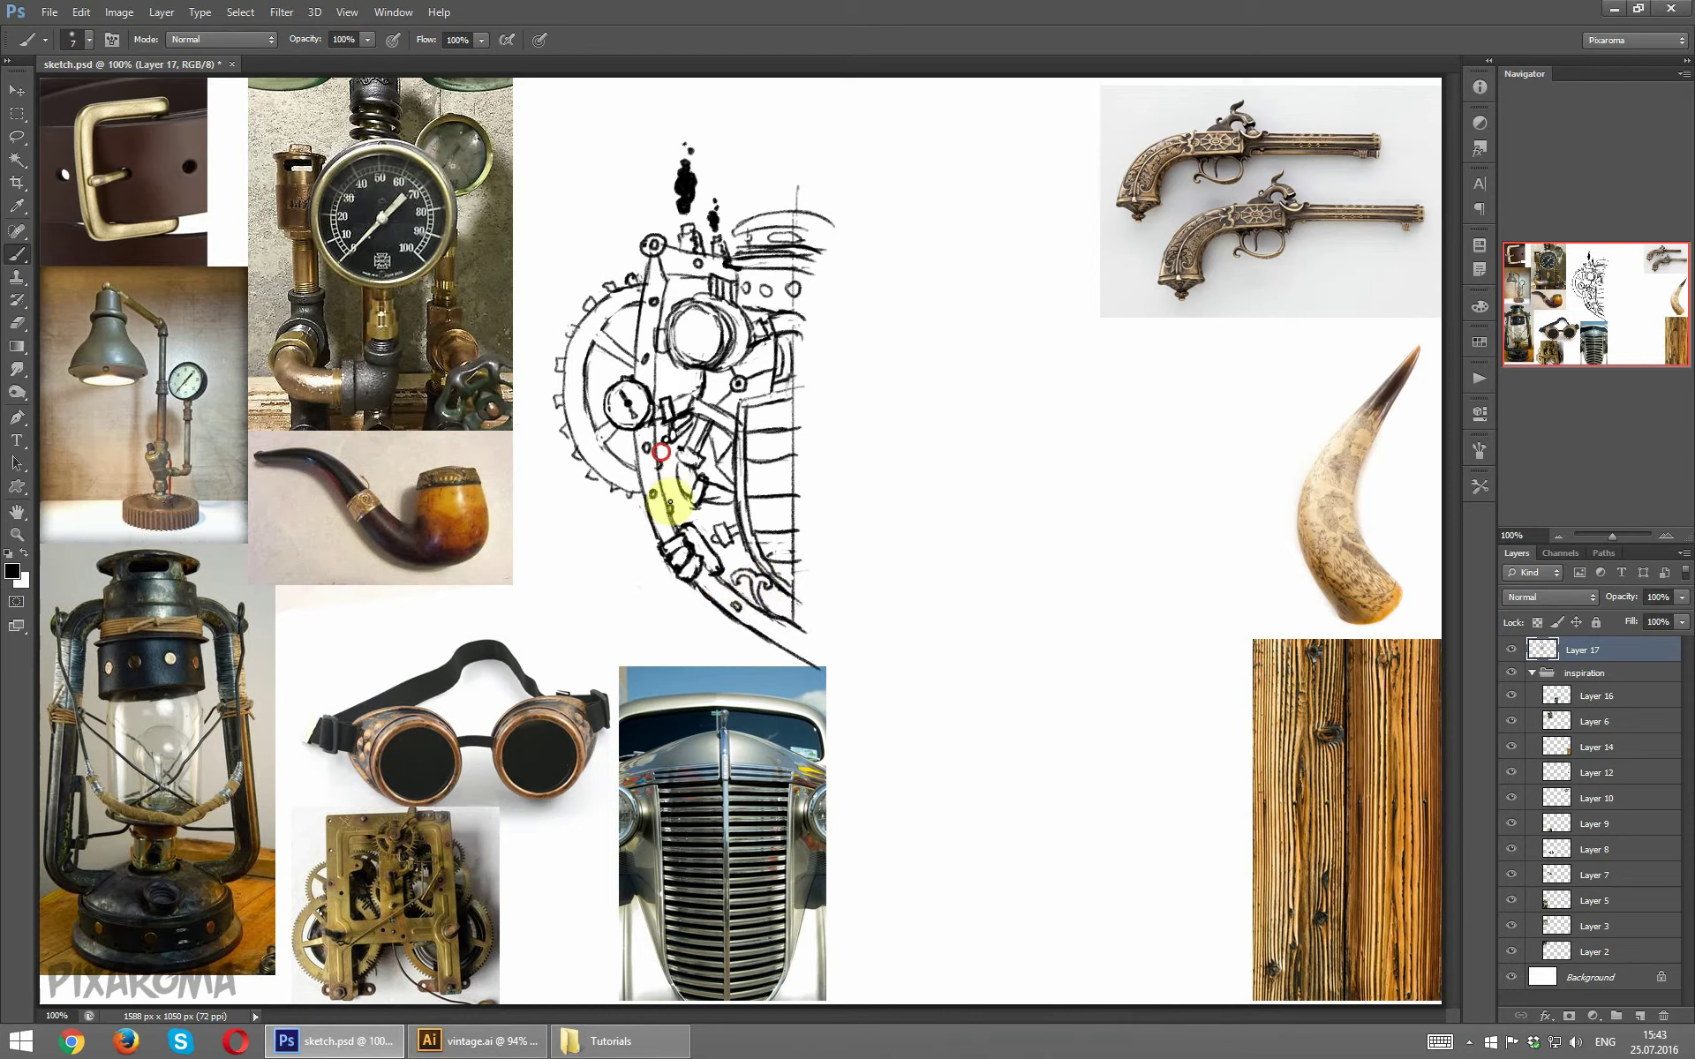
left_click_drag(692, 429, 713, 506)
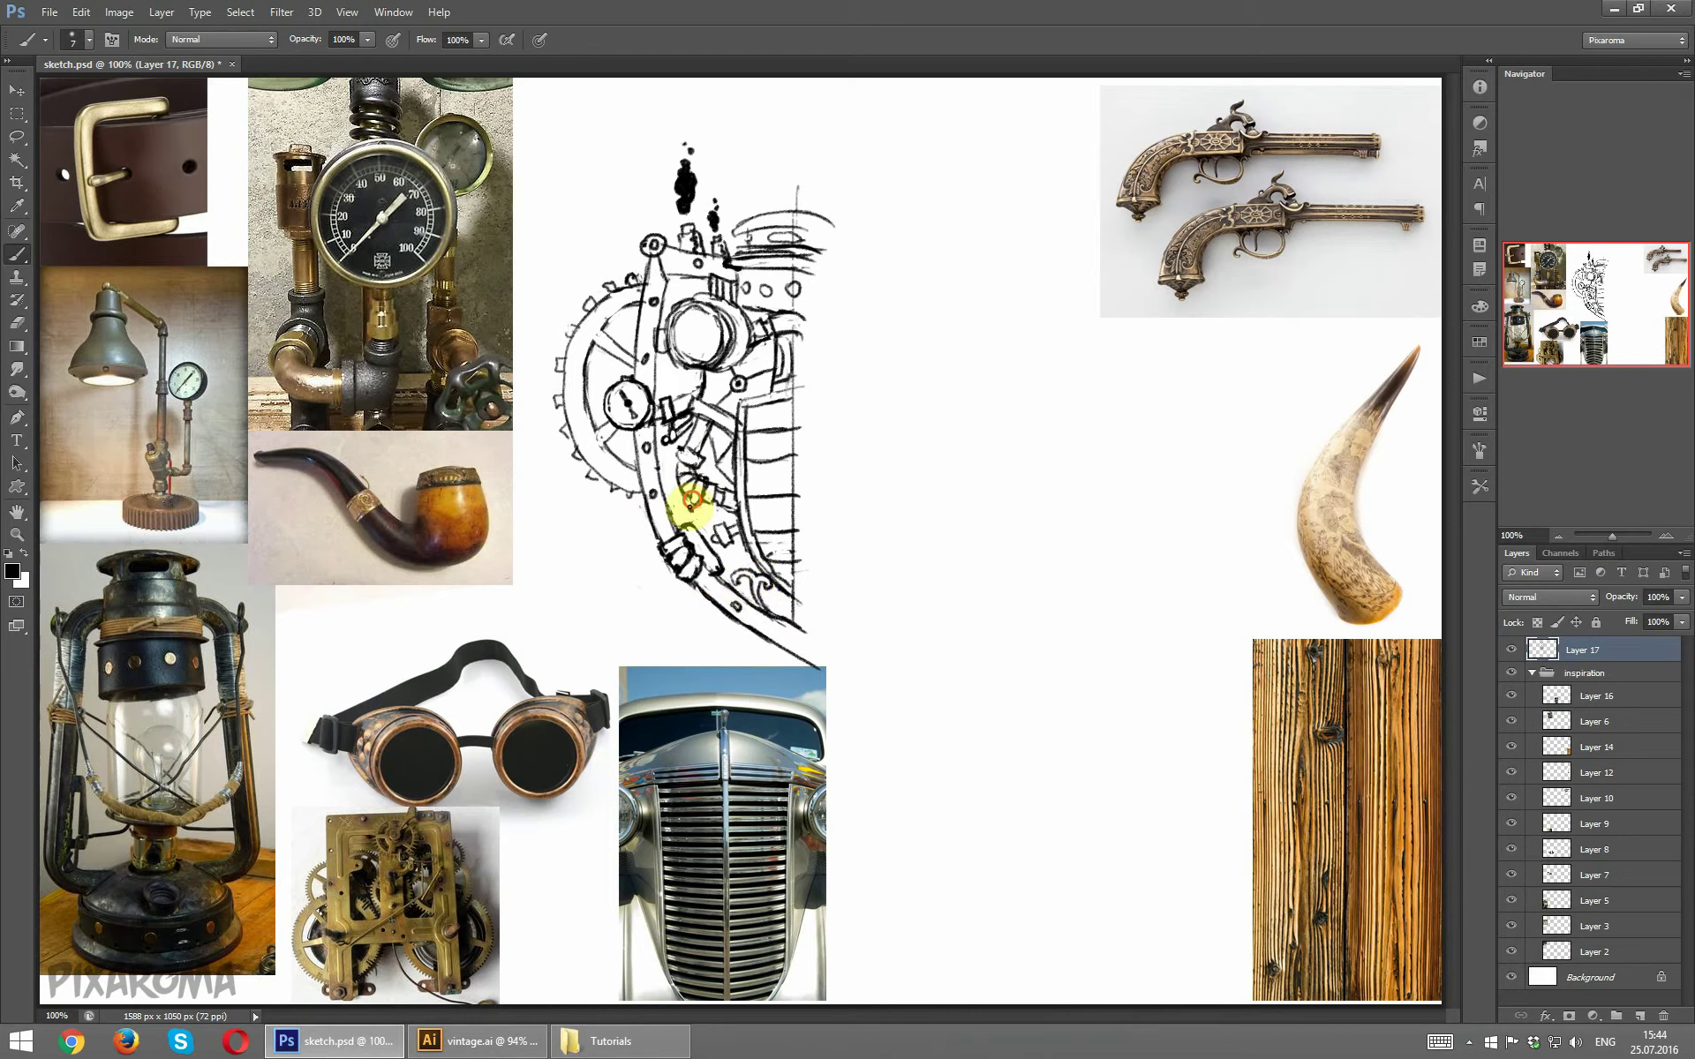
Copy the left half of the sketch to a new layer and flip it horizontally.
key("m")
left_click_drag(811, 109, 984, 740)
key("Delete")
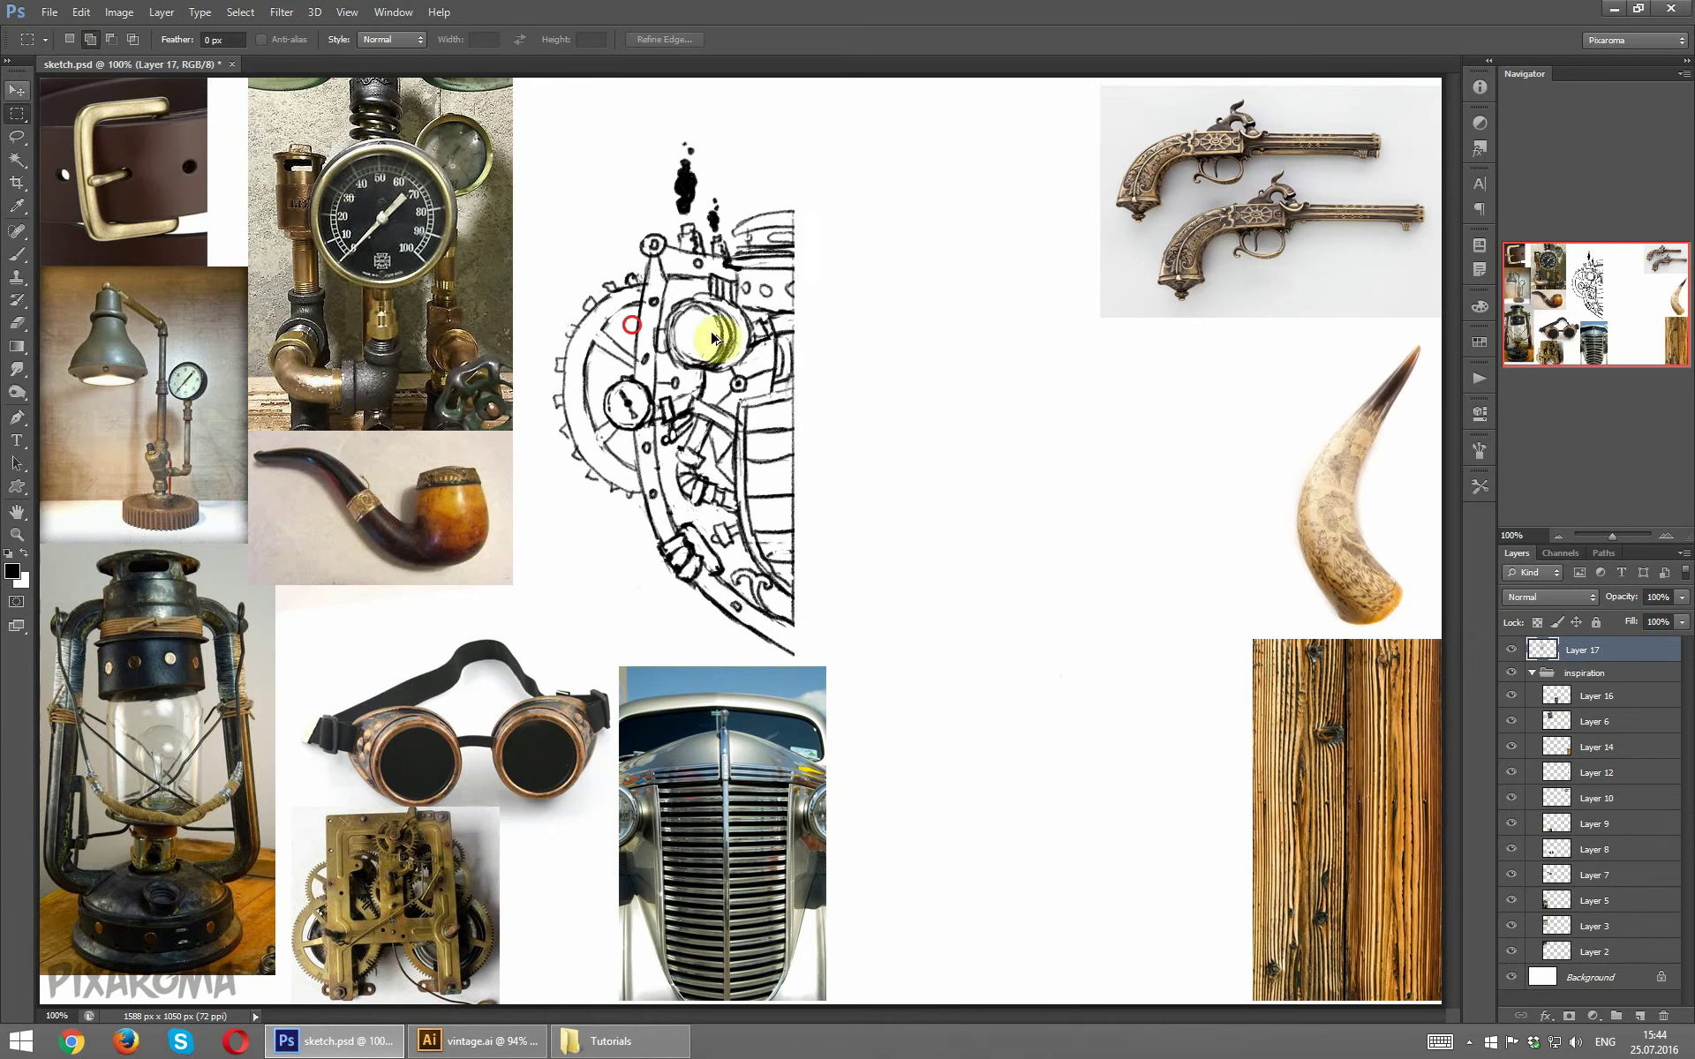
key("ctrl+j")
key("ctrl+t")
right_click(1588, 649)
left_click(1513, 390)
Fill the three small circles between the eyes black and thicken the grille bars.
key("b")
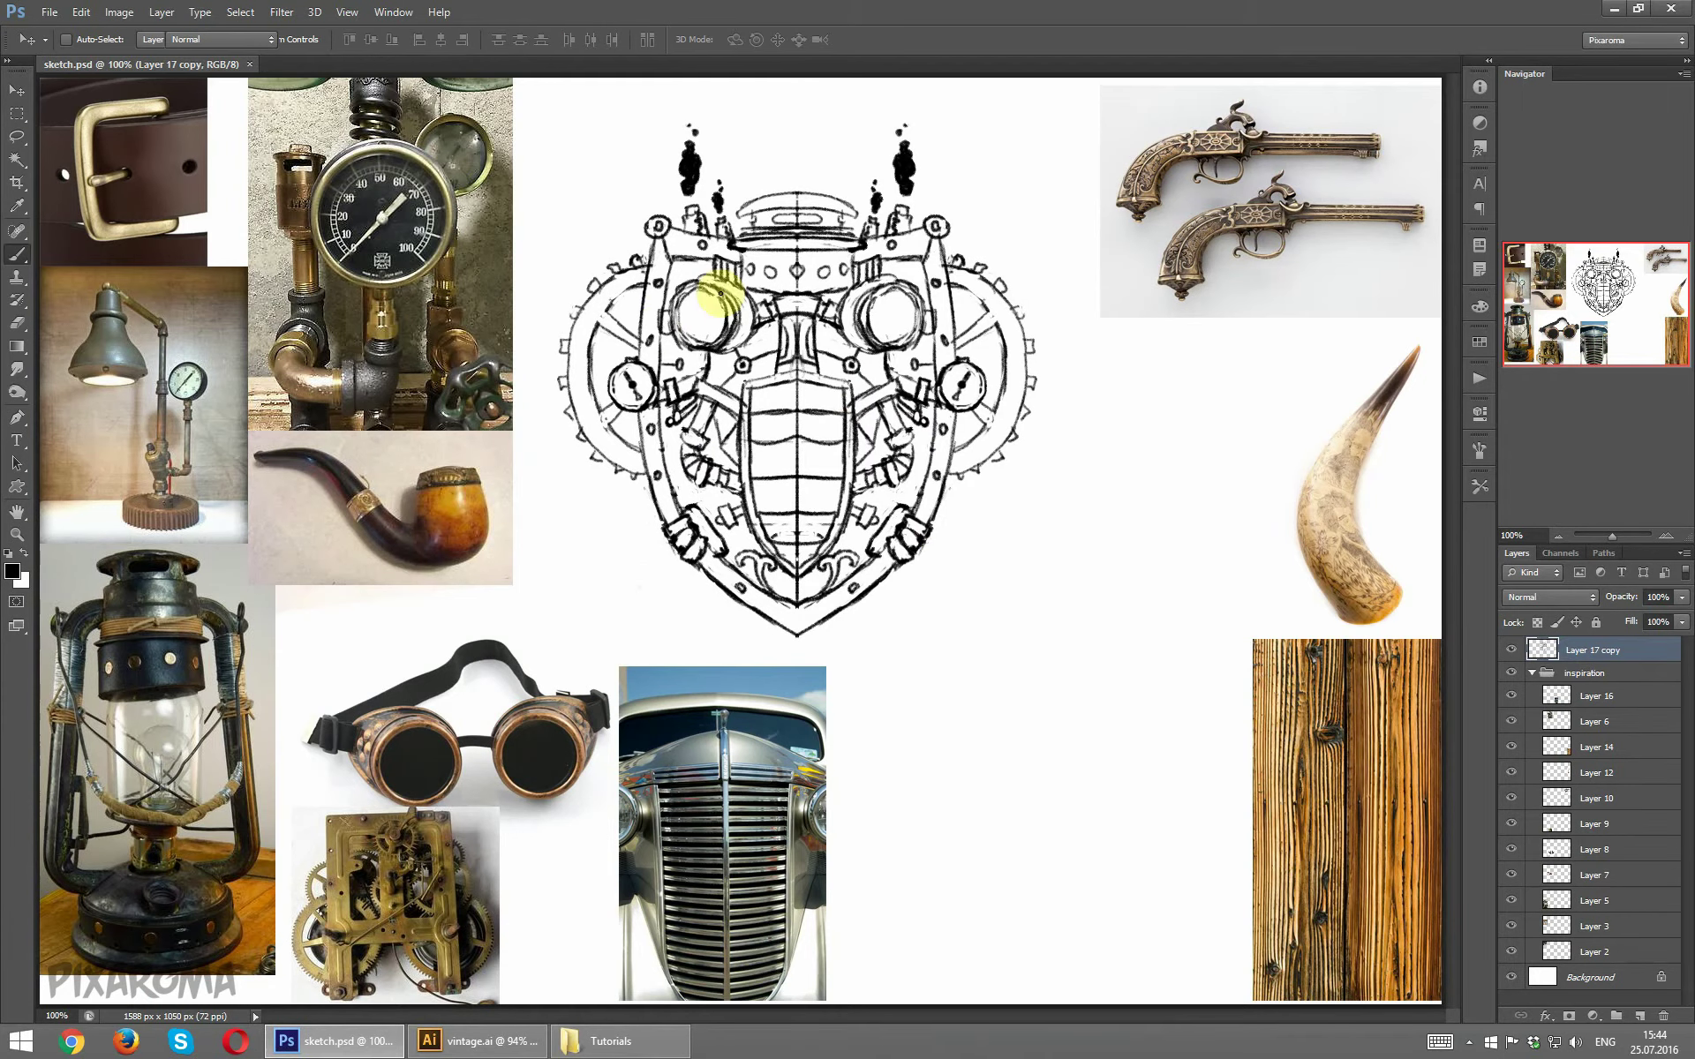
left_click(750, 271)
left_click(770, 272)
left_click(797, 271)
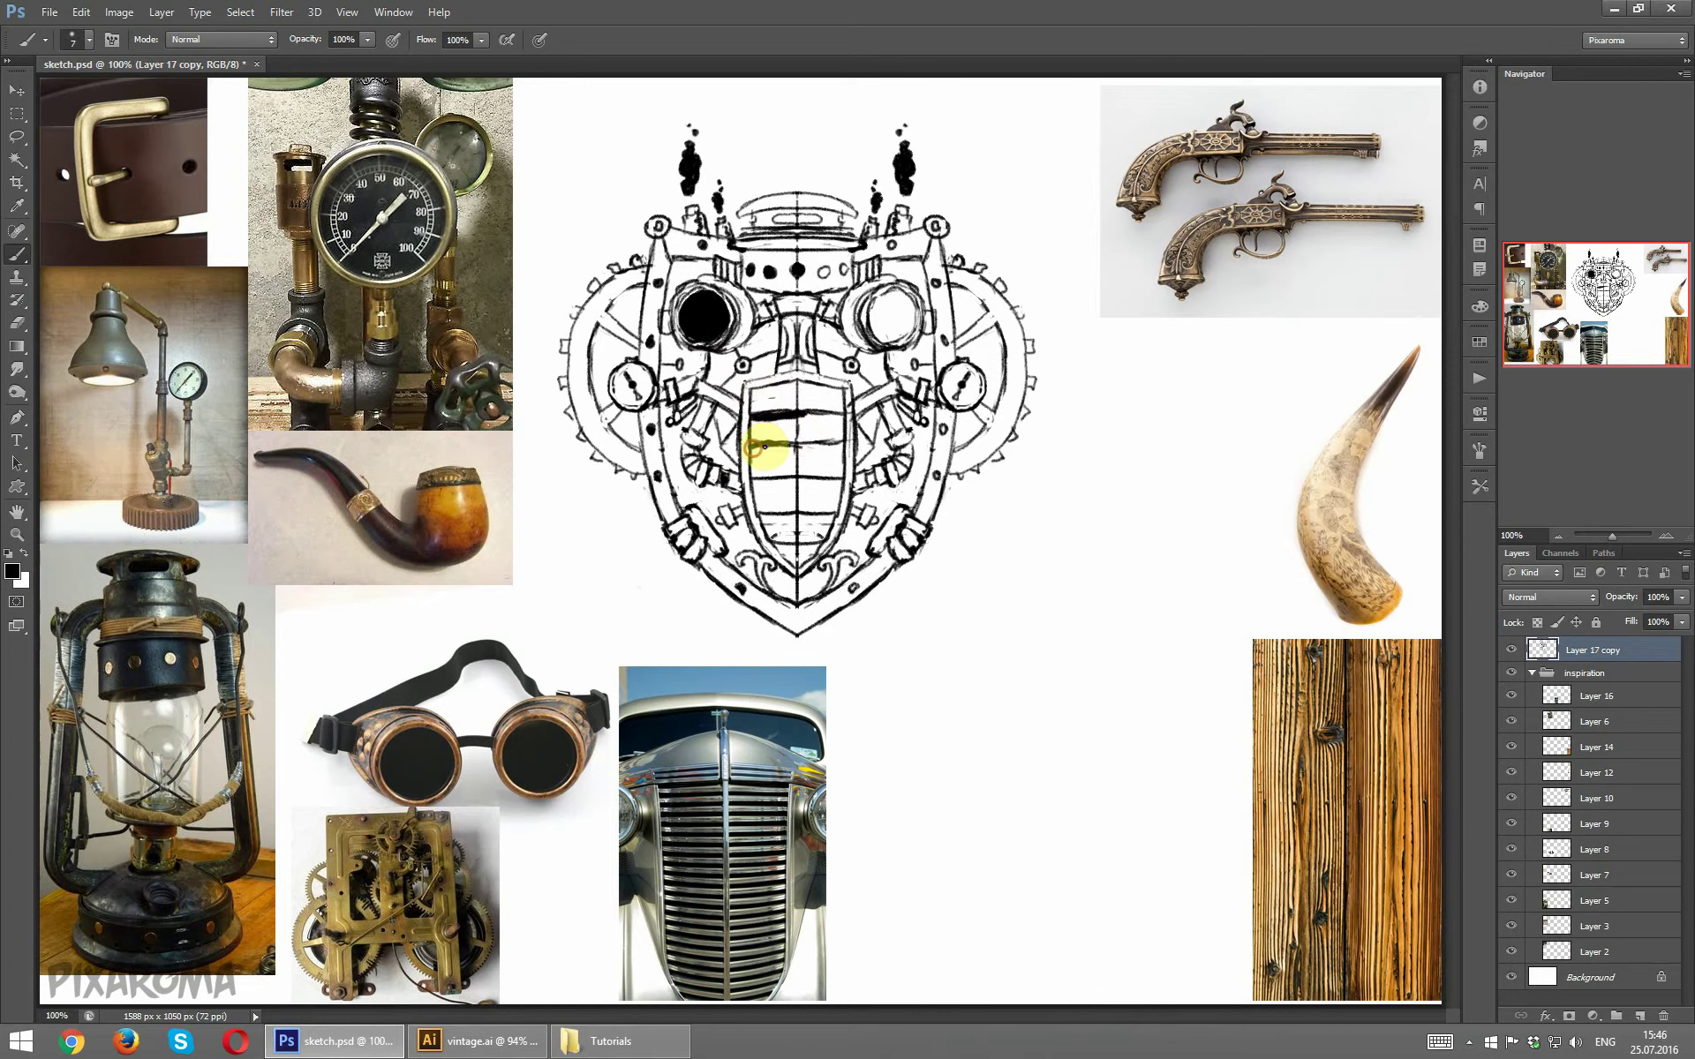
left_click_drag(805, 483, 769, 487)
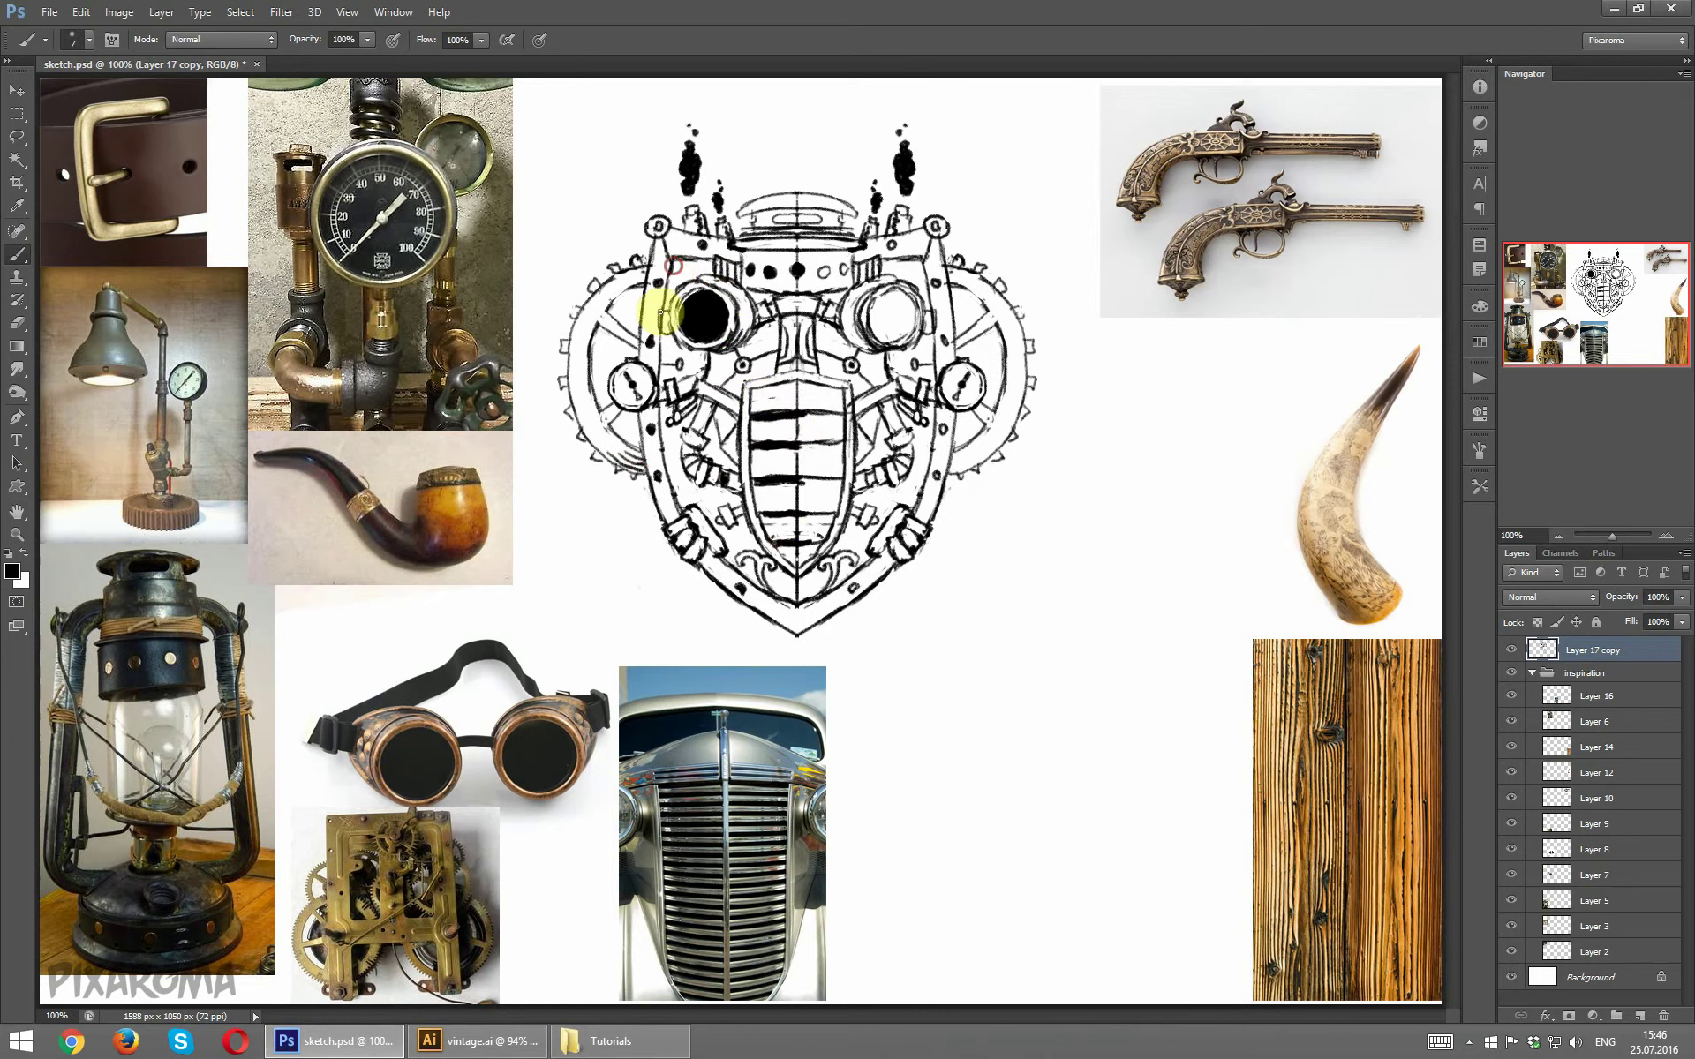
Move the mirrored half to the right side and merge both halves into one layer.
key("v")
left_click_drag(1067, 685, 939, 424)
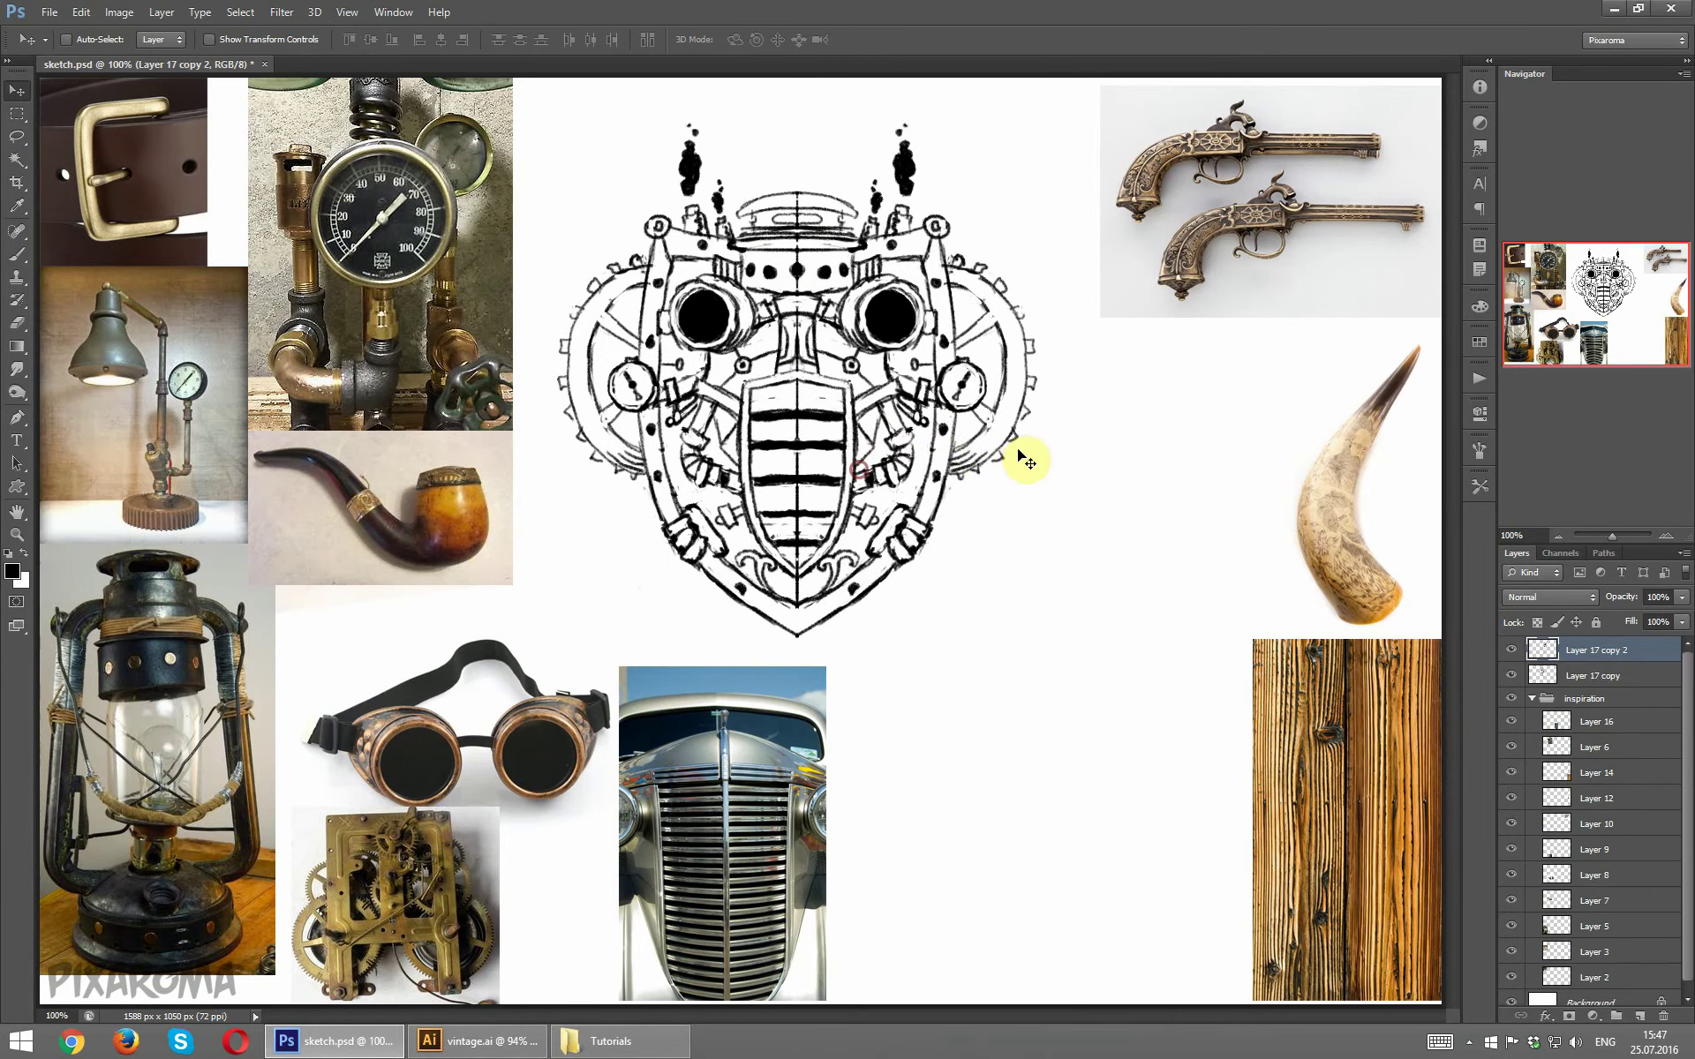
right_click(1602, 662)
left_click(1451, 748)
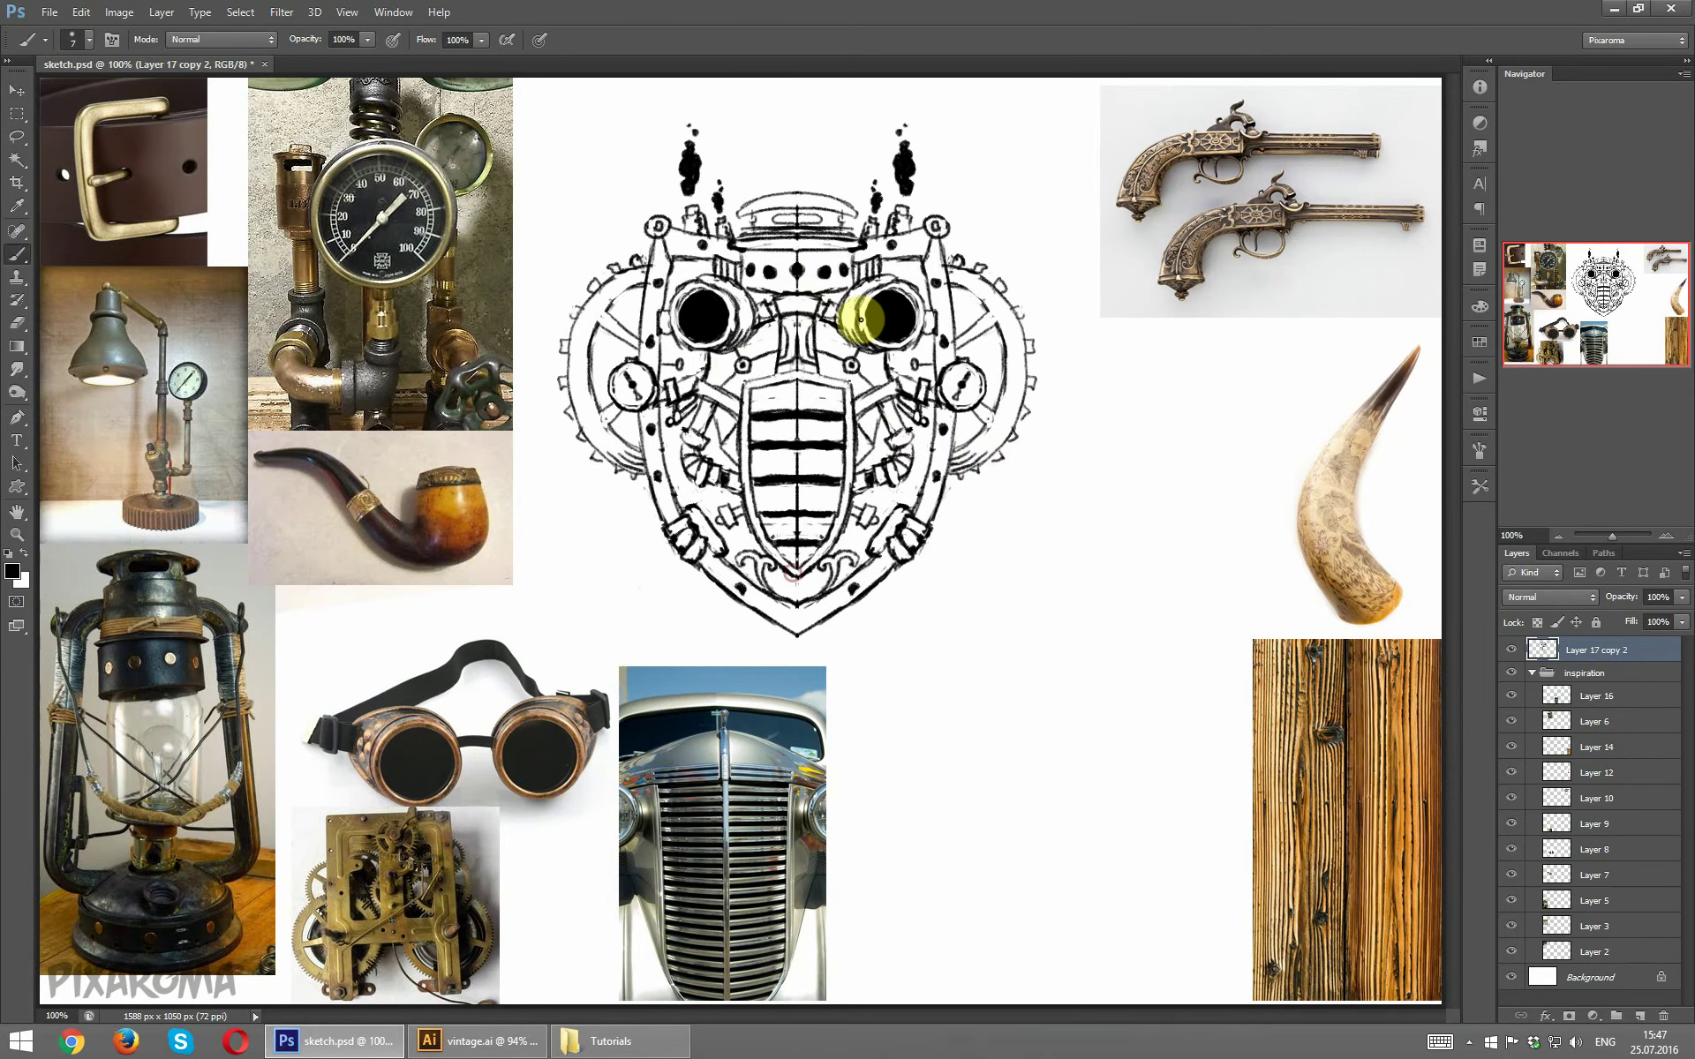
Paste the sketch into vintage.ai, centre it, and enlarge it to fill the artboard.
left_click(484, 1041)
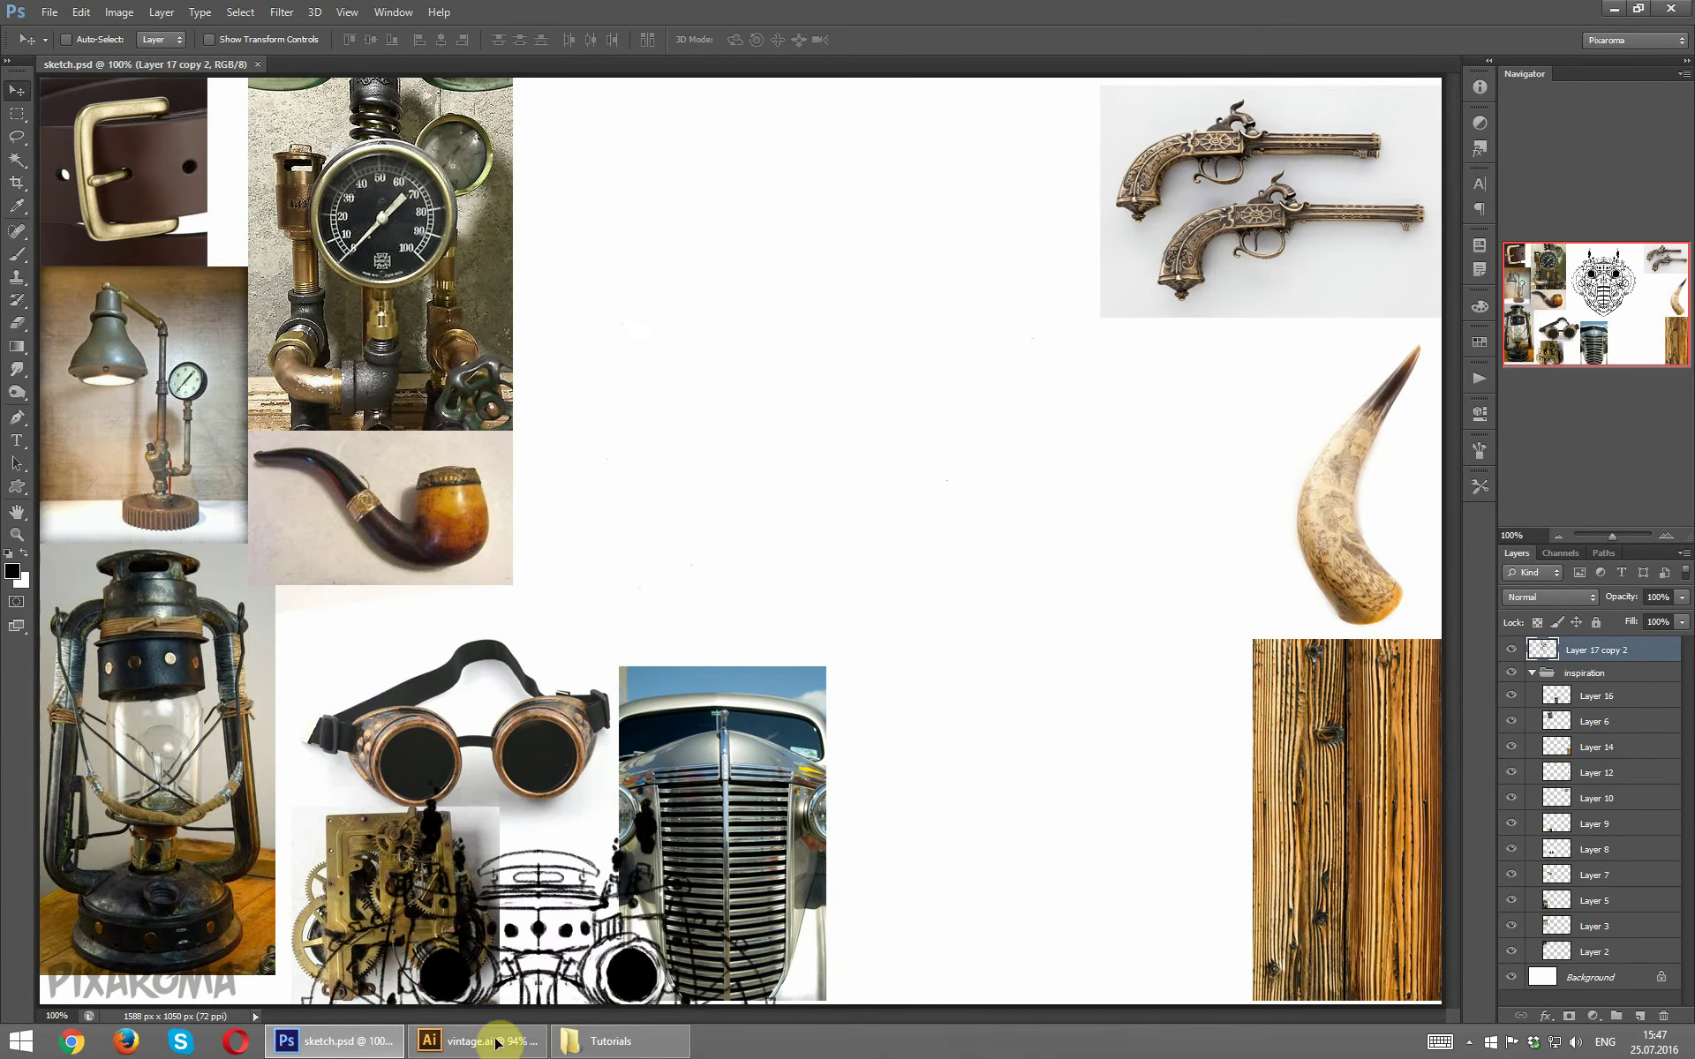
key("ctrl+v")
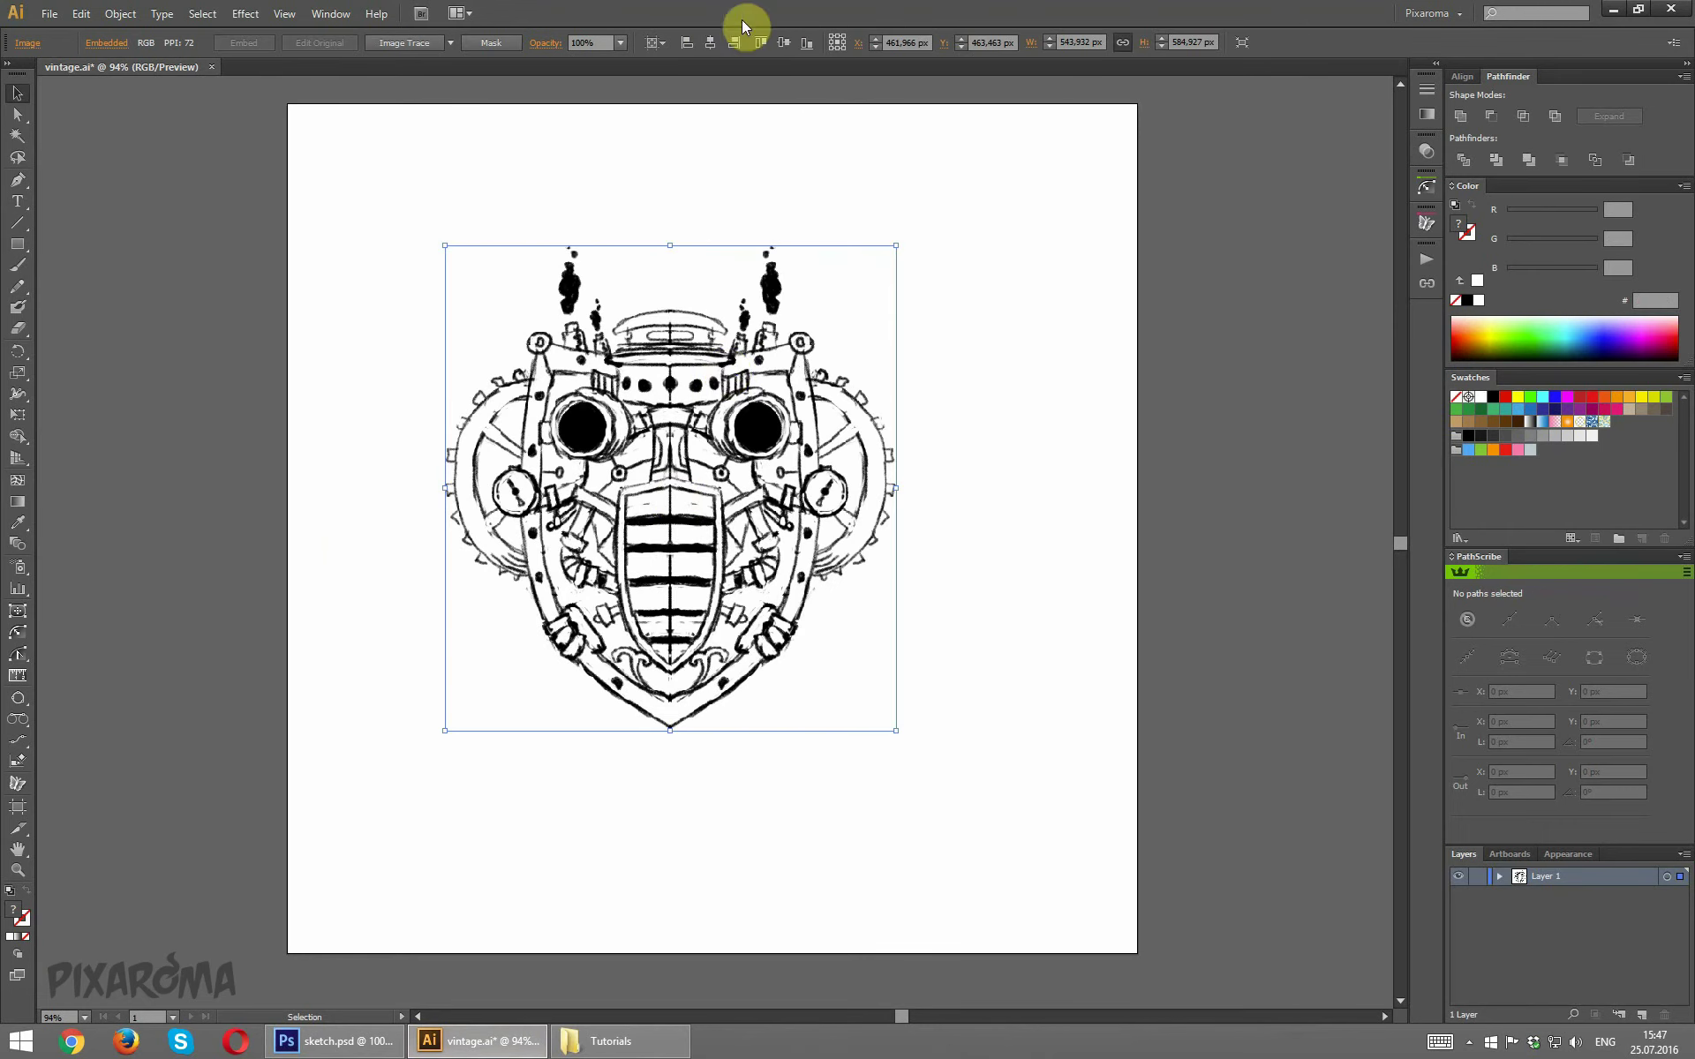
left_click(708, 41)
left_click(783, 41)
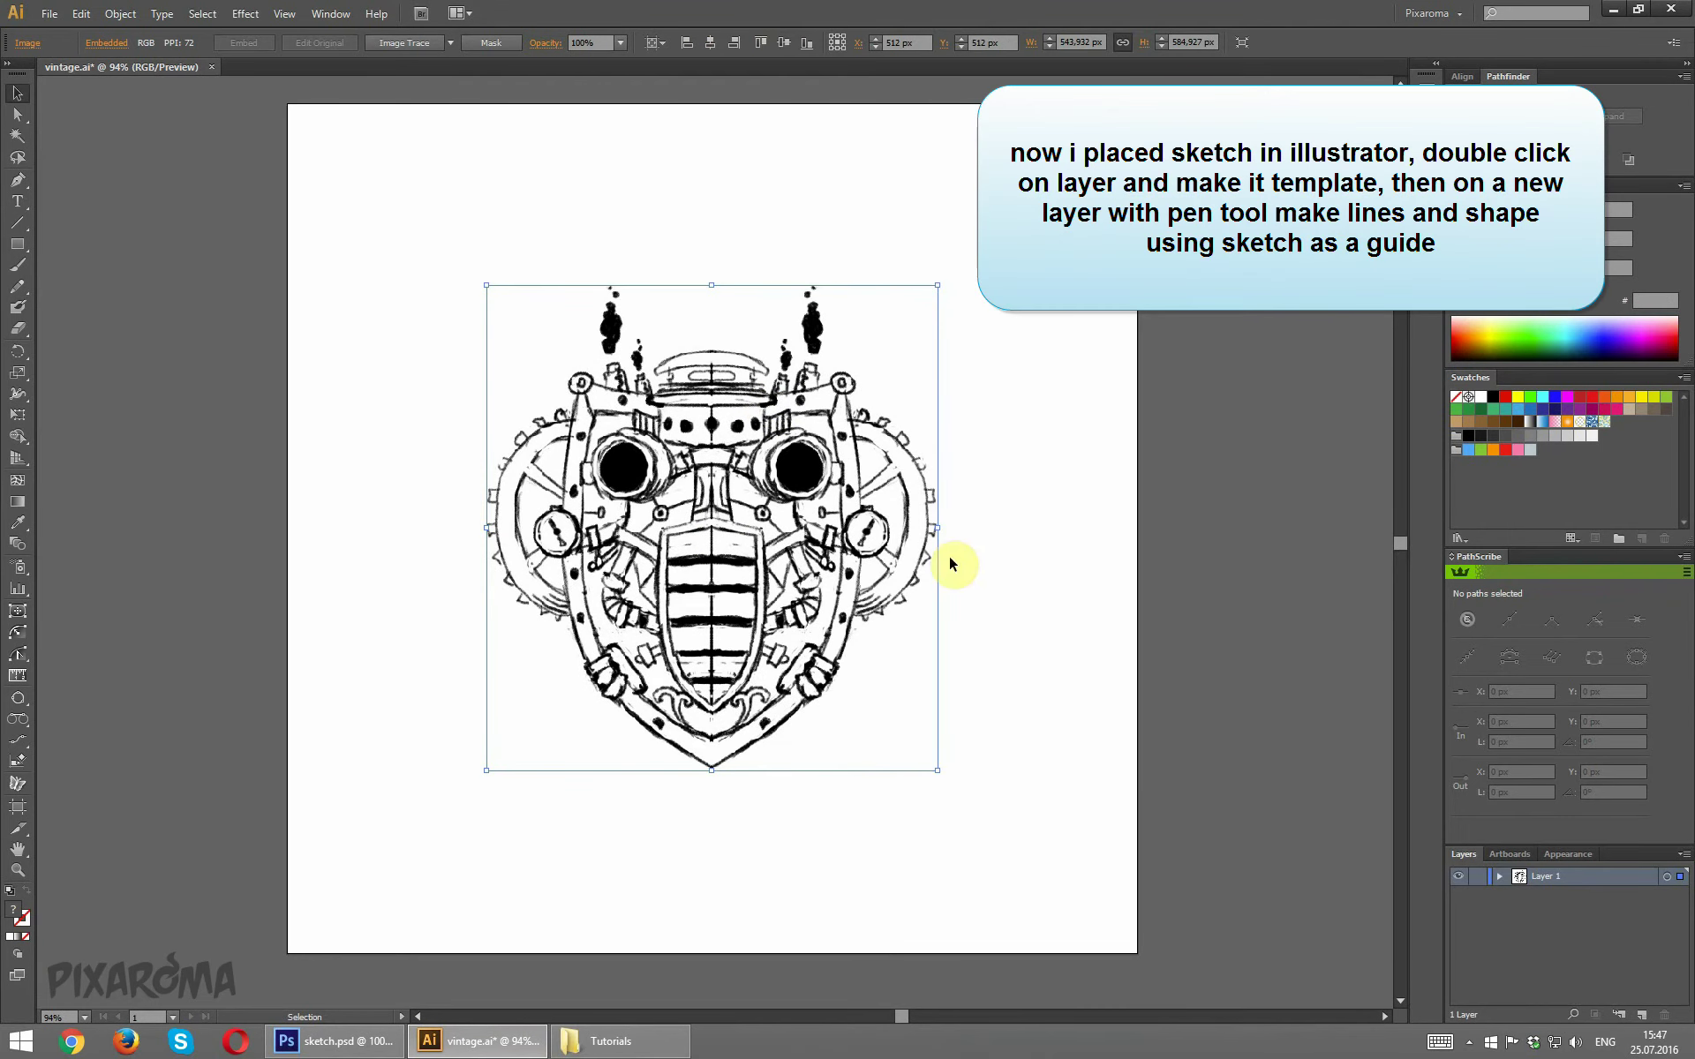
left_click_drag(937, 771, 1075, 951)
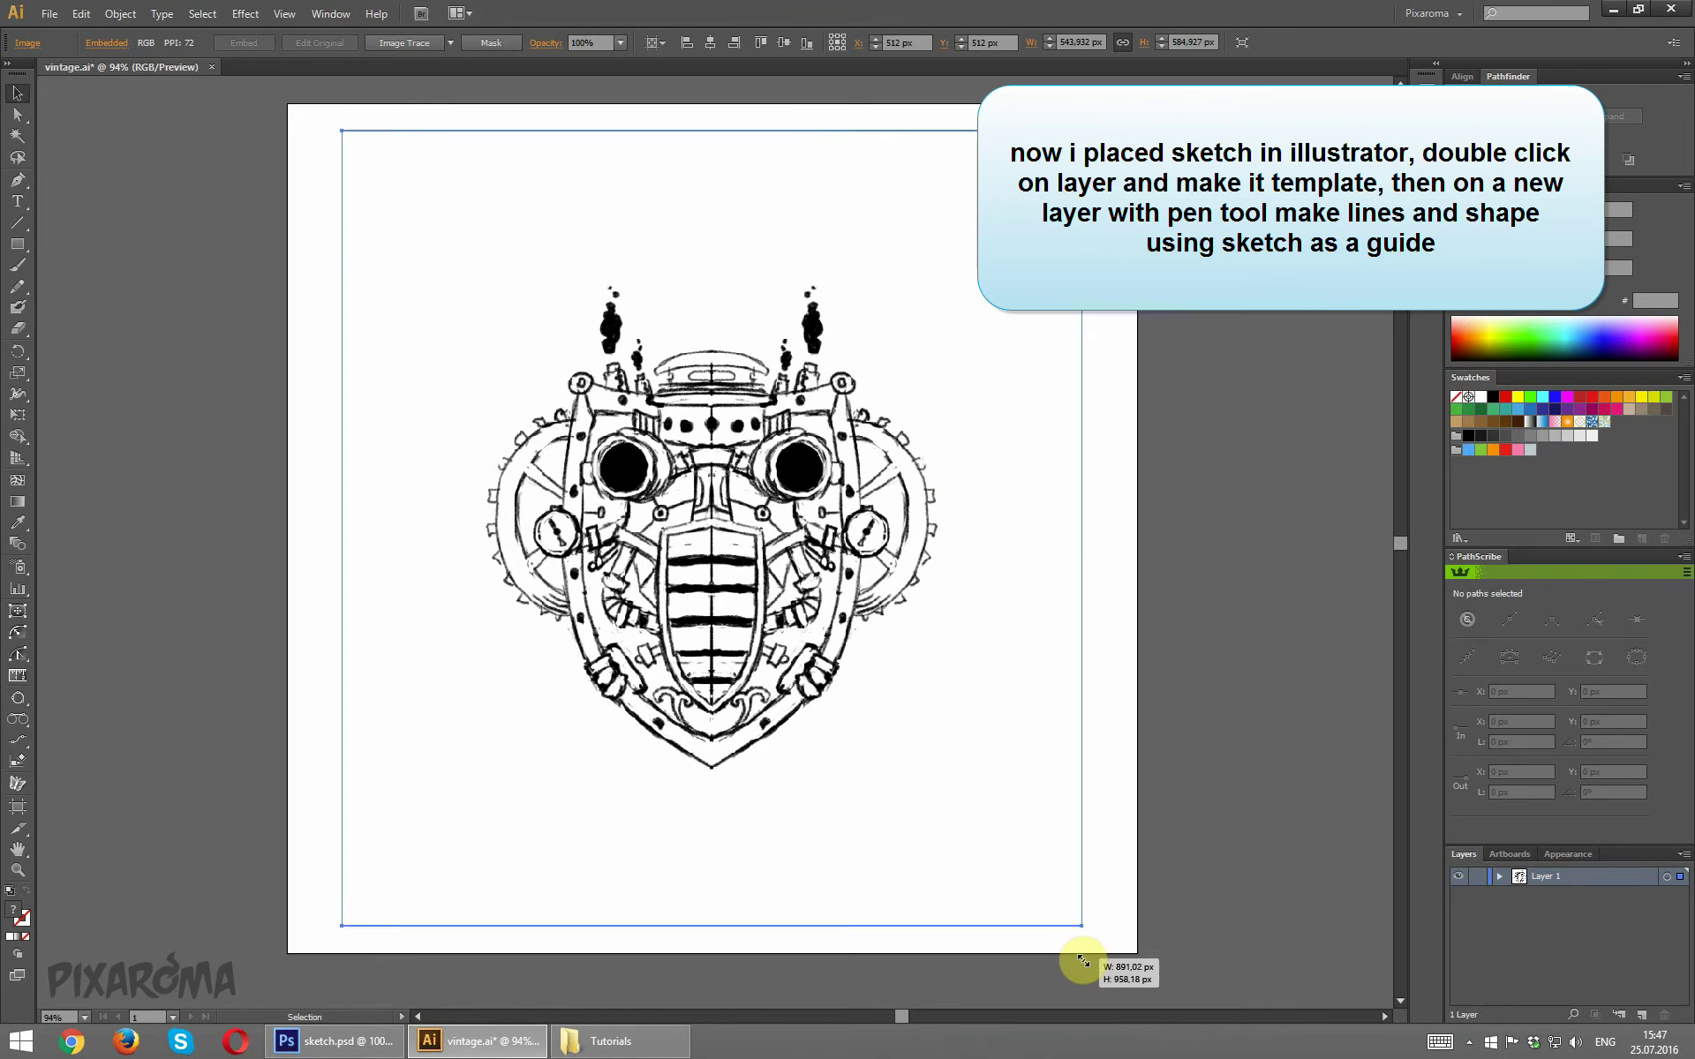
left_click_drag(1075, 951, 1018, 889)
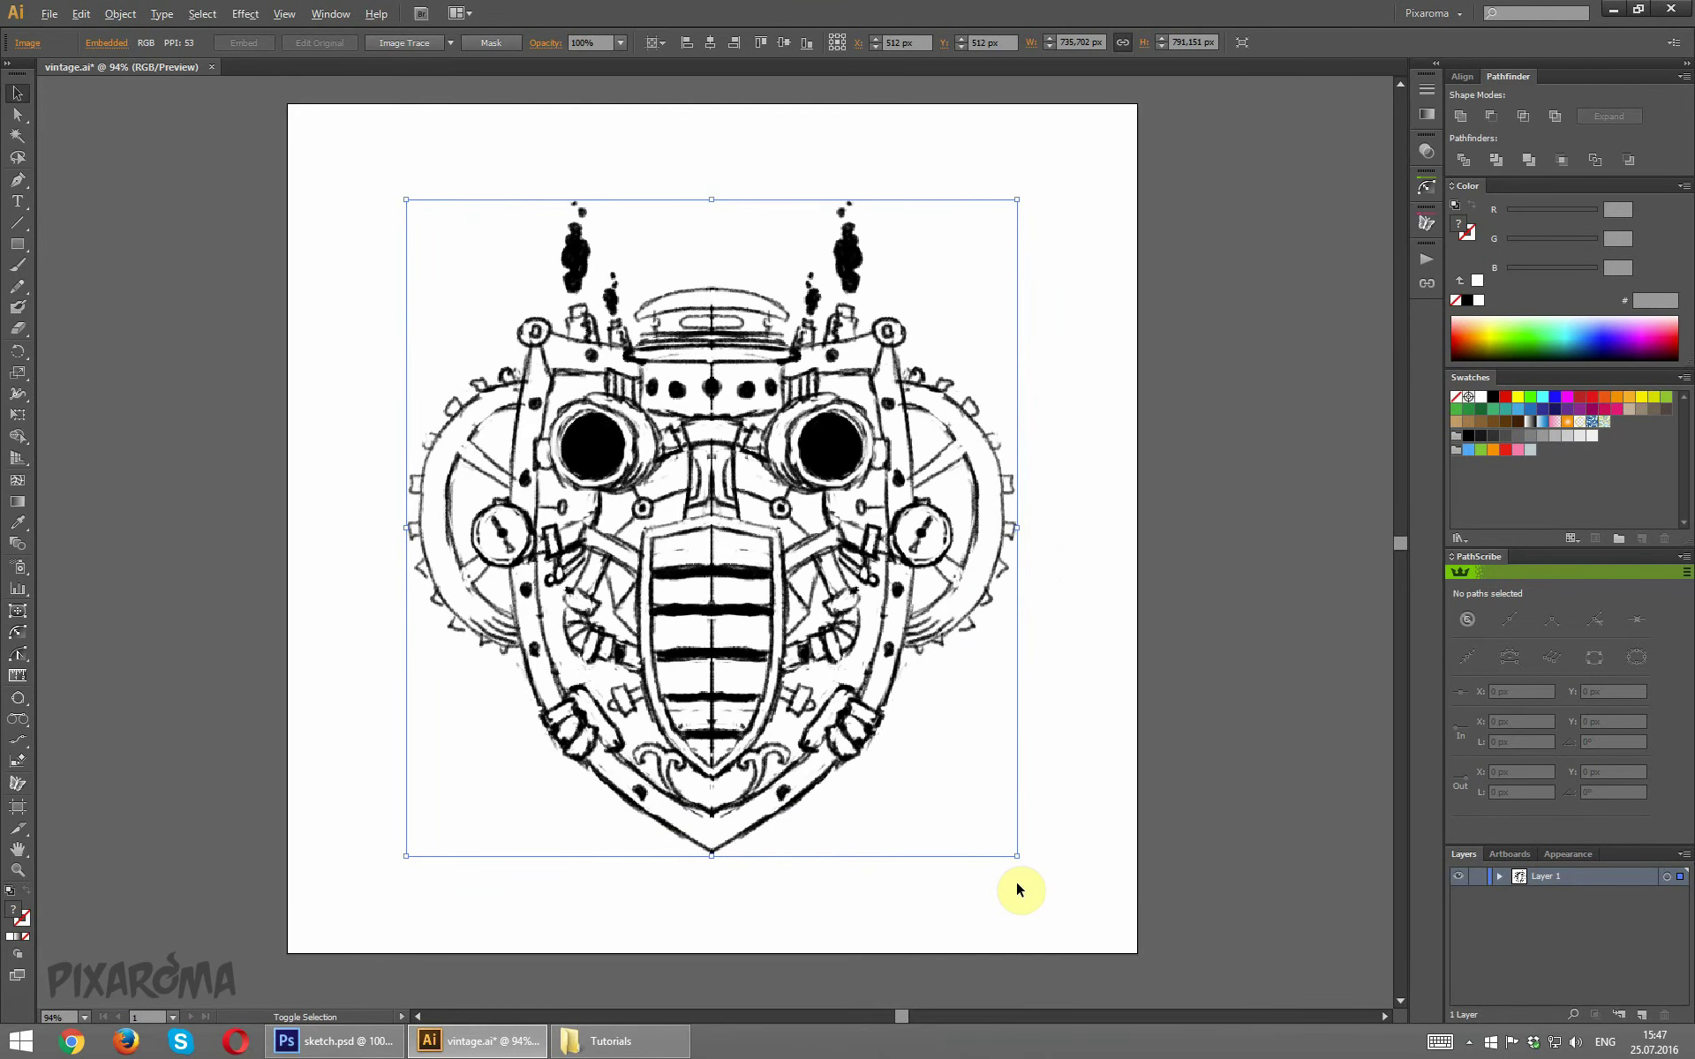
left_click(1024, 863)
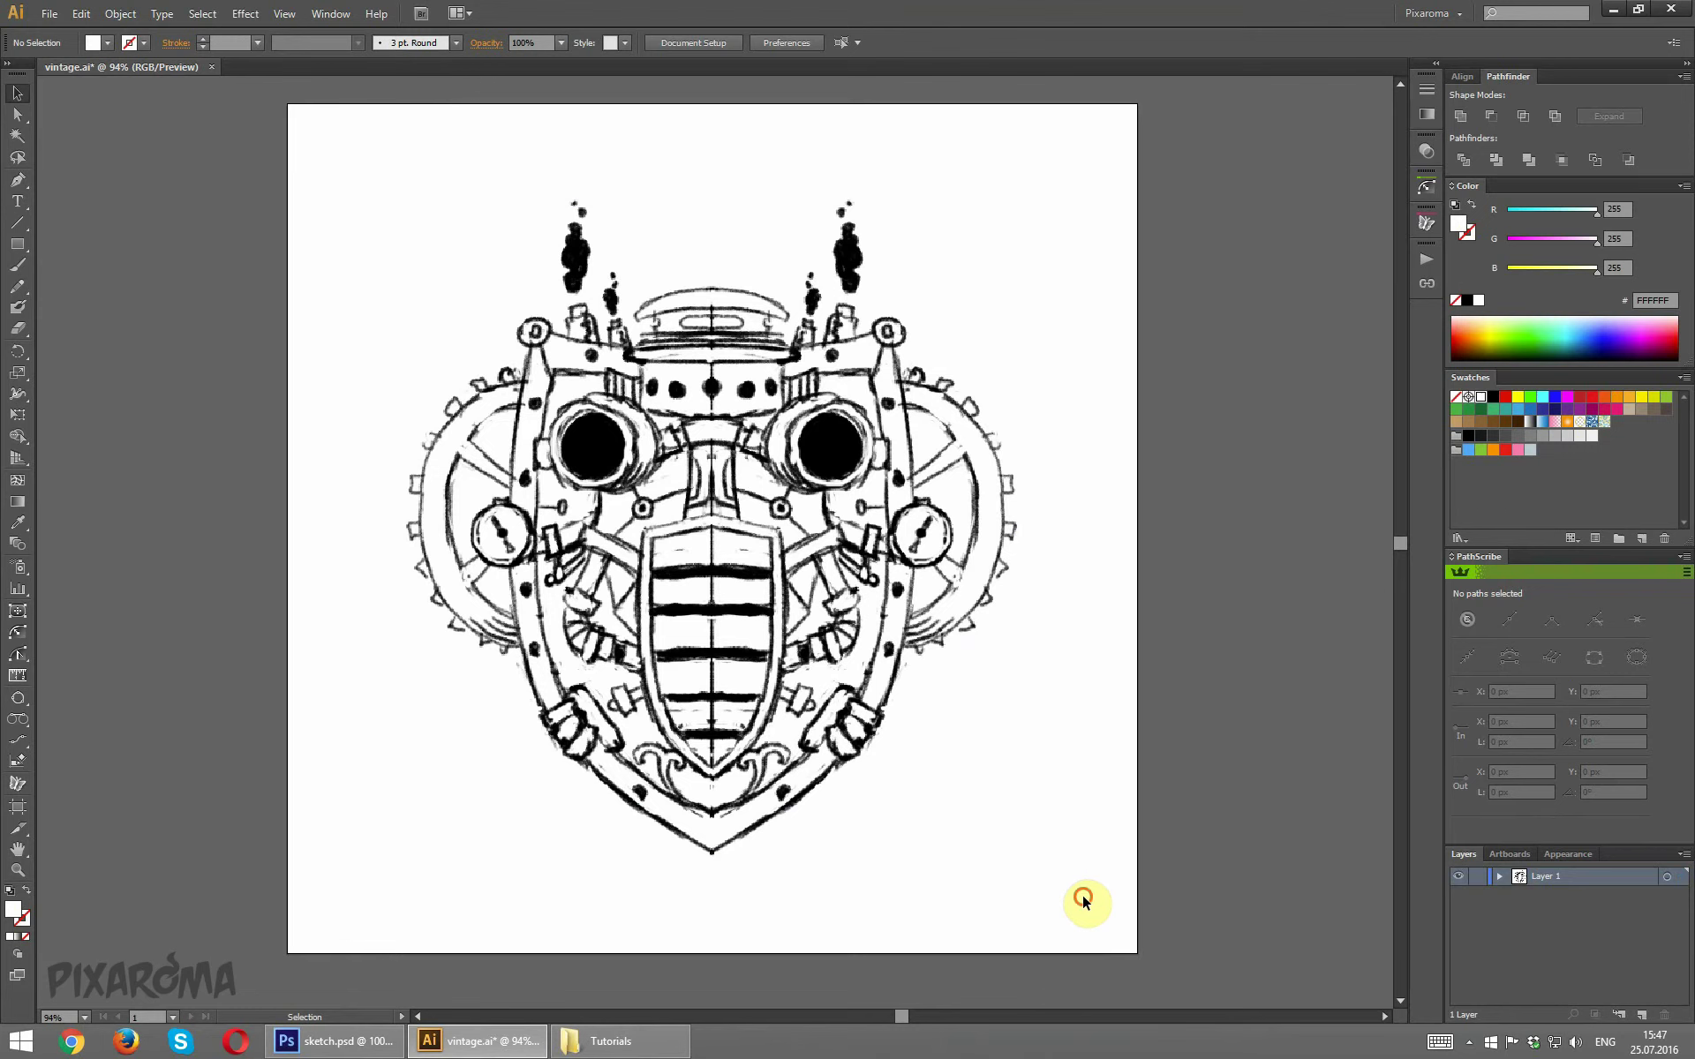
Make the sketch layer a Template layer, view at 100%, and save the file.
double_click(1517, 879)
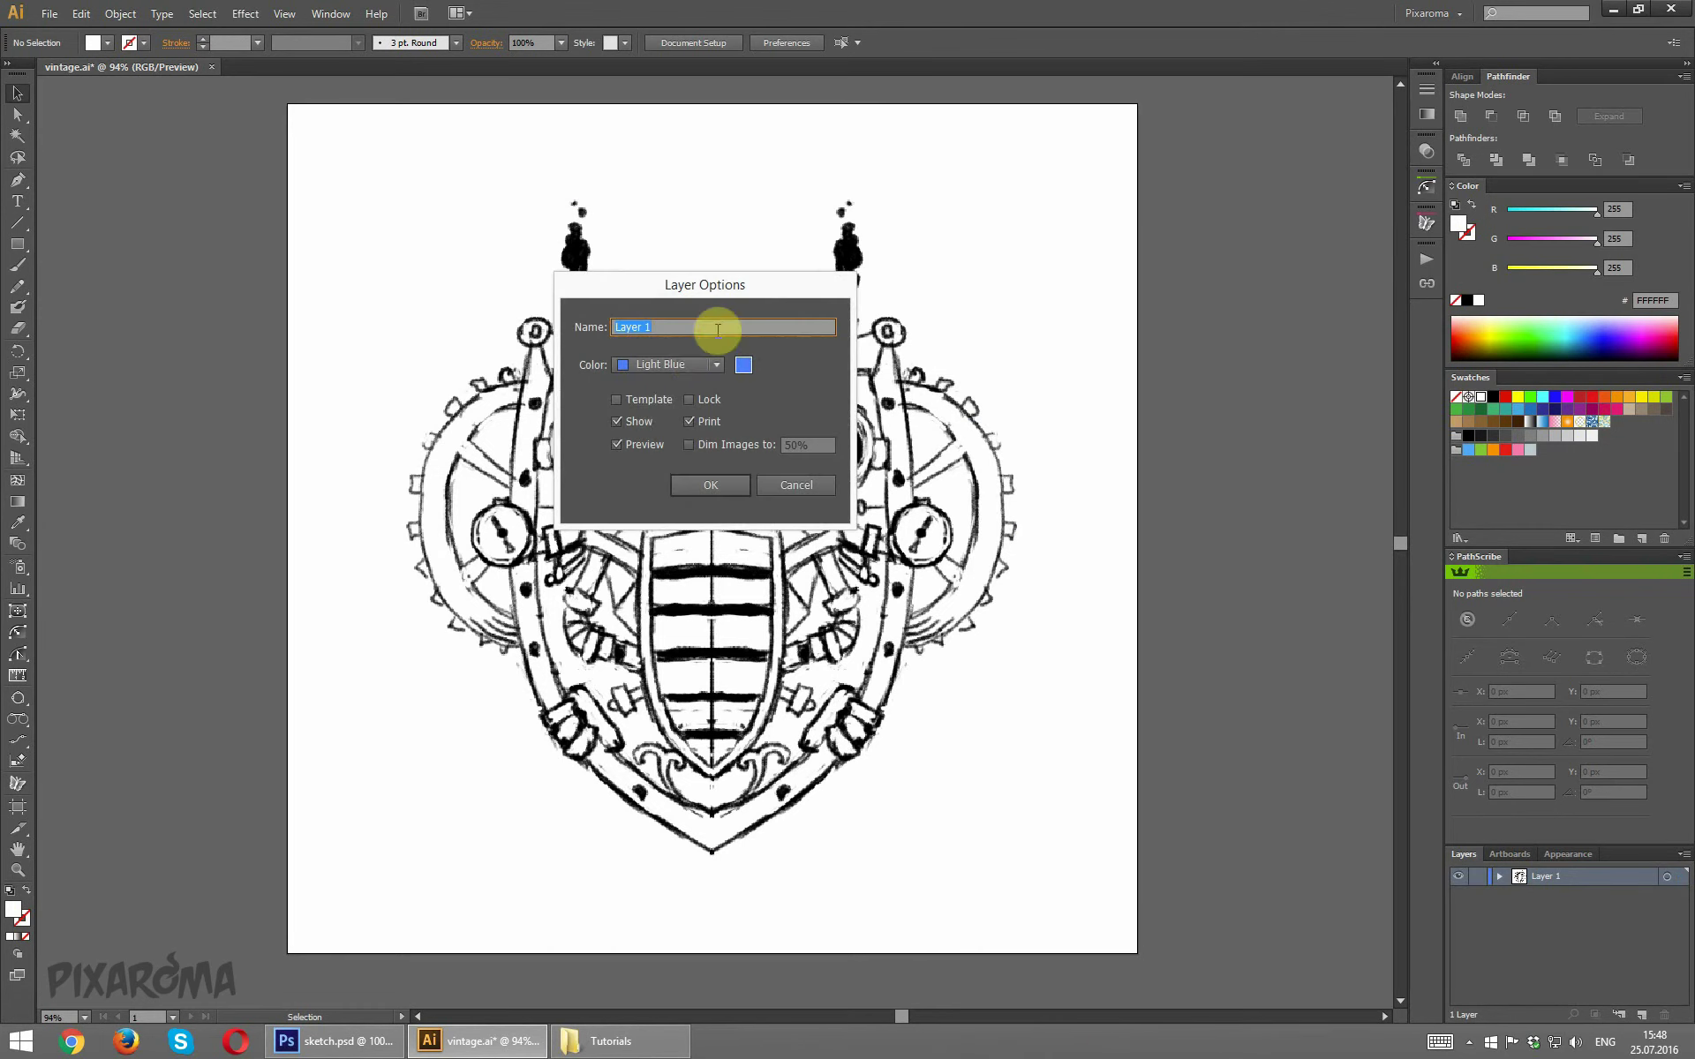
left_click(646, 399)
left_click(715, 491)
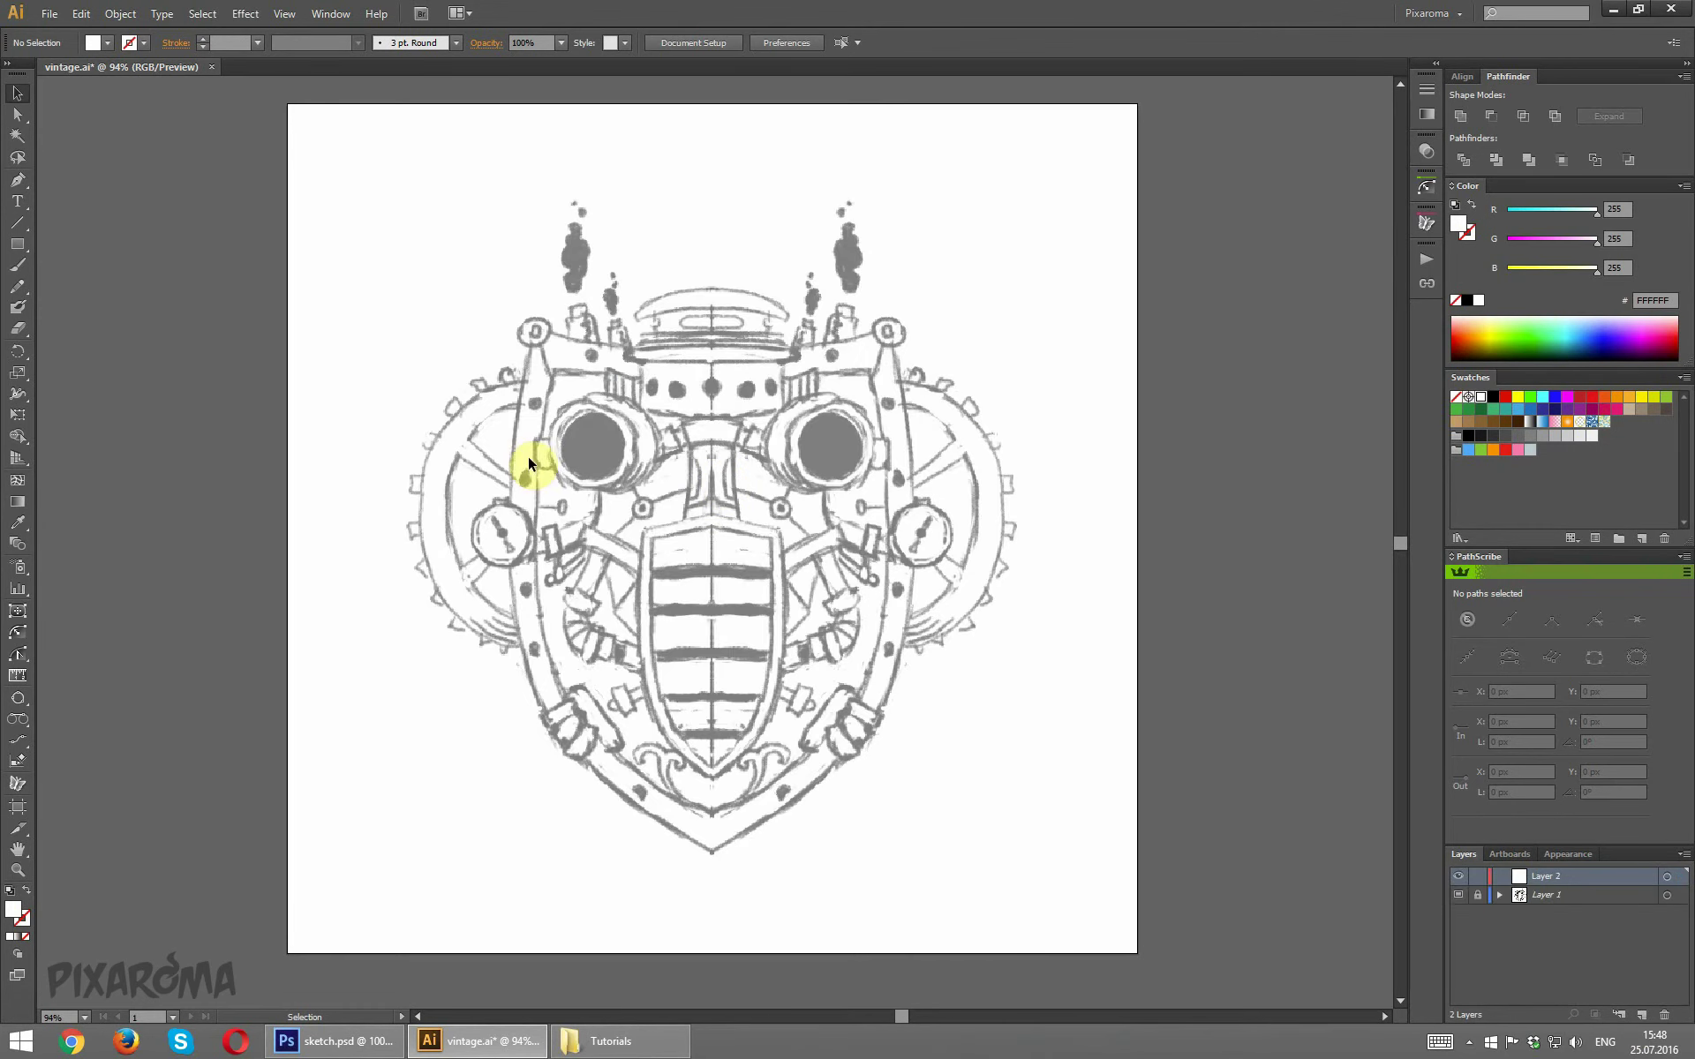
key("ctrl+1")
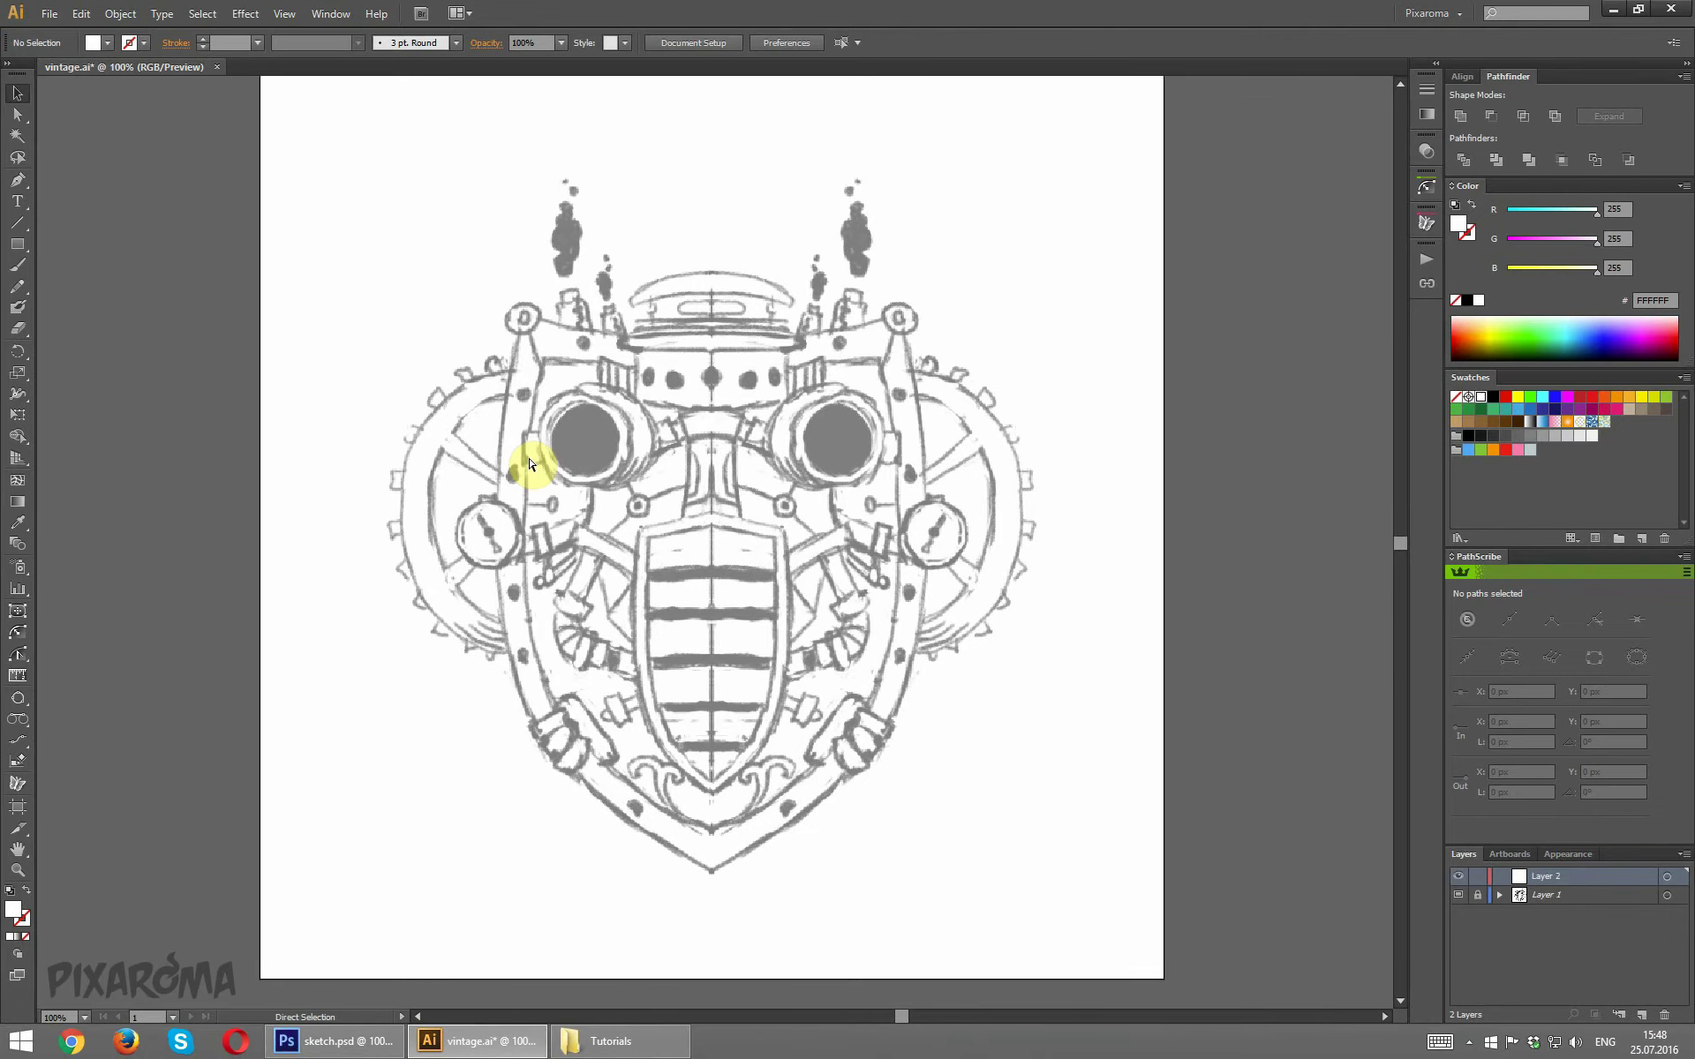
key("ctrl+s")
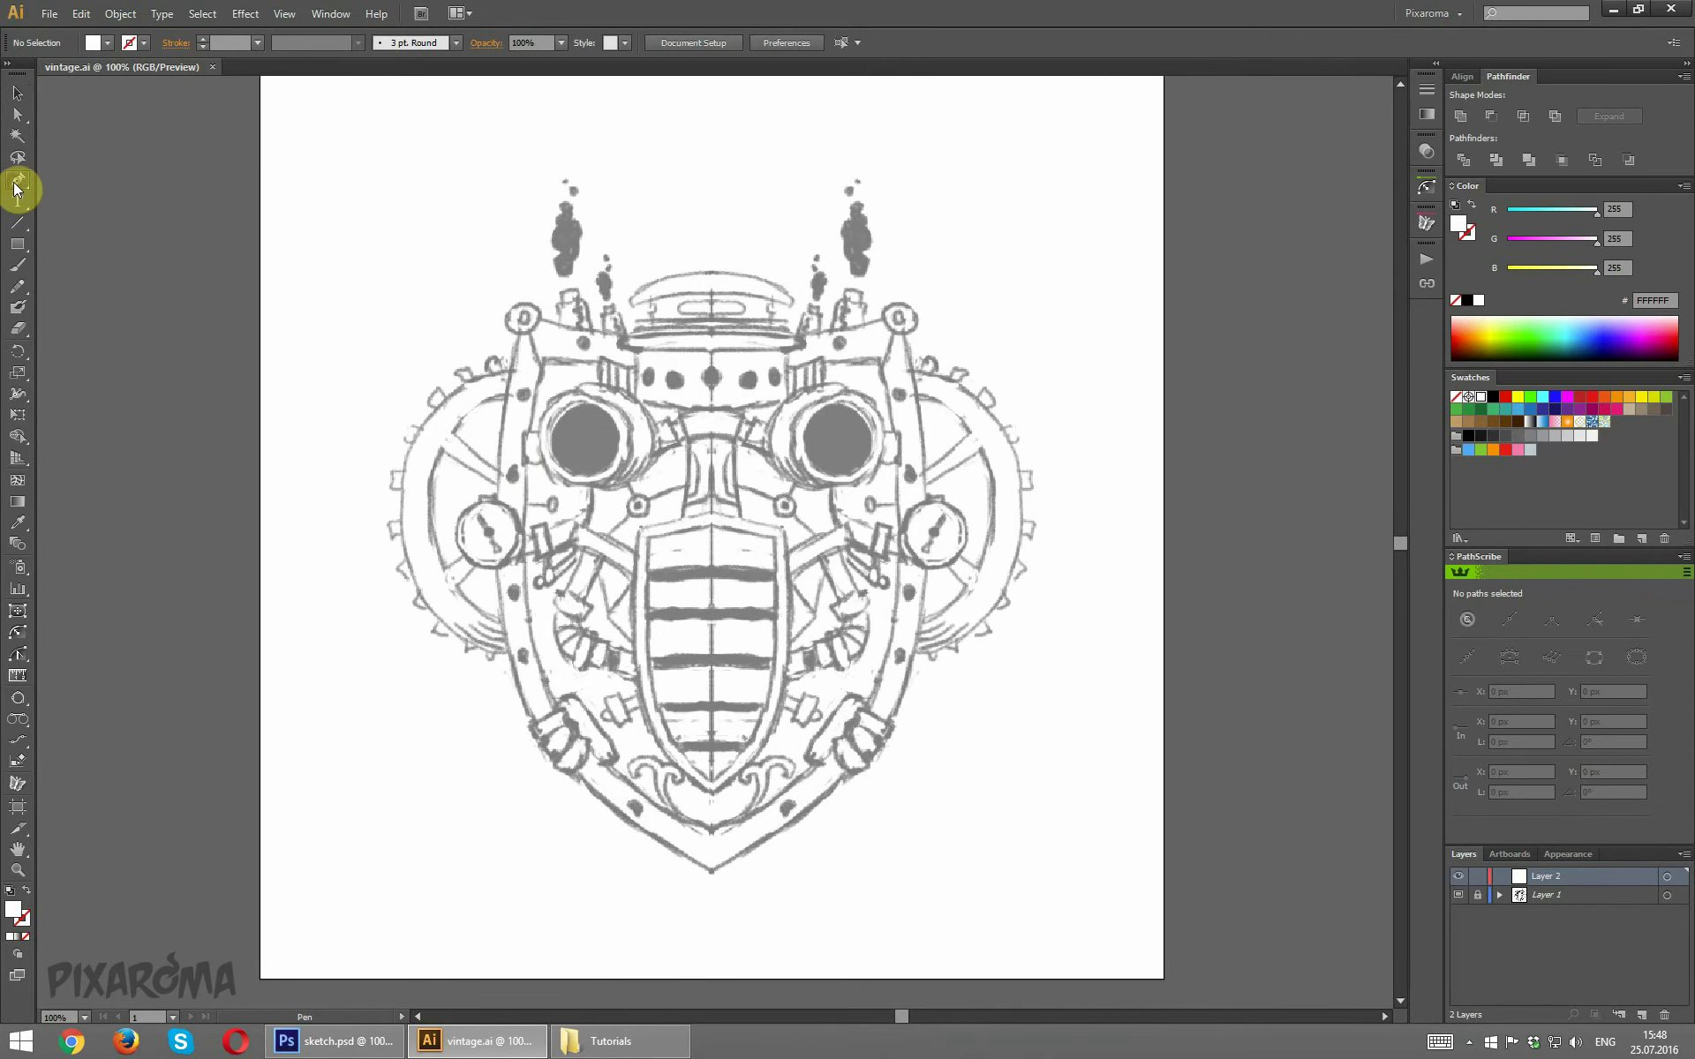
With the Pen in black at 200% zoom, draw the first curve along the dome's top edge.
left_click_drag(17, 187, 145, 184)
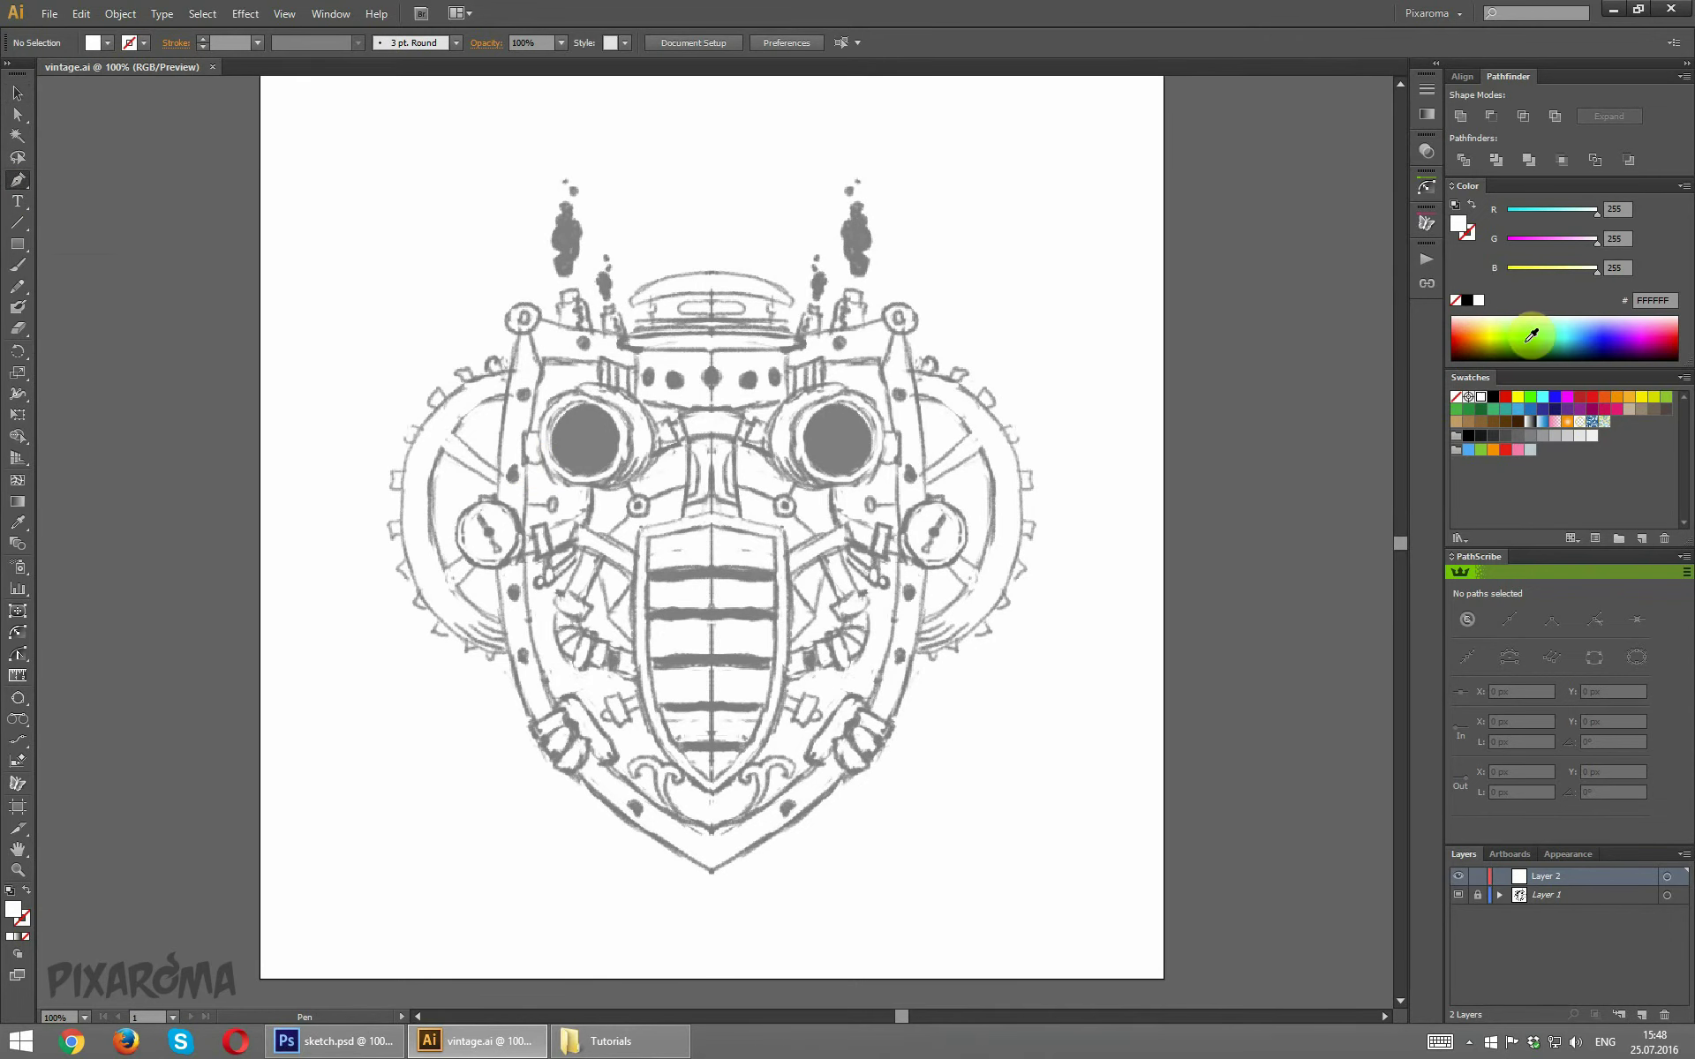
left_click(1492, 399)
scroll(635, 428, "up", 1)
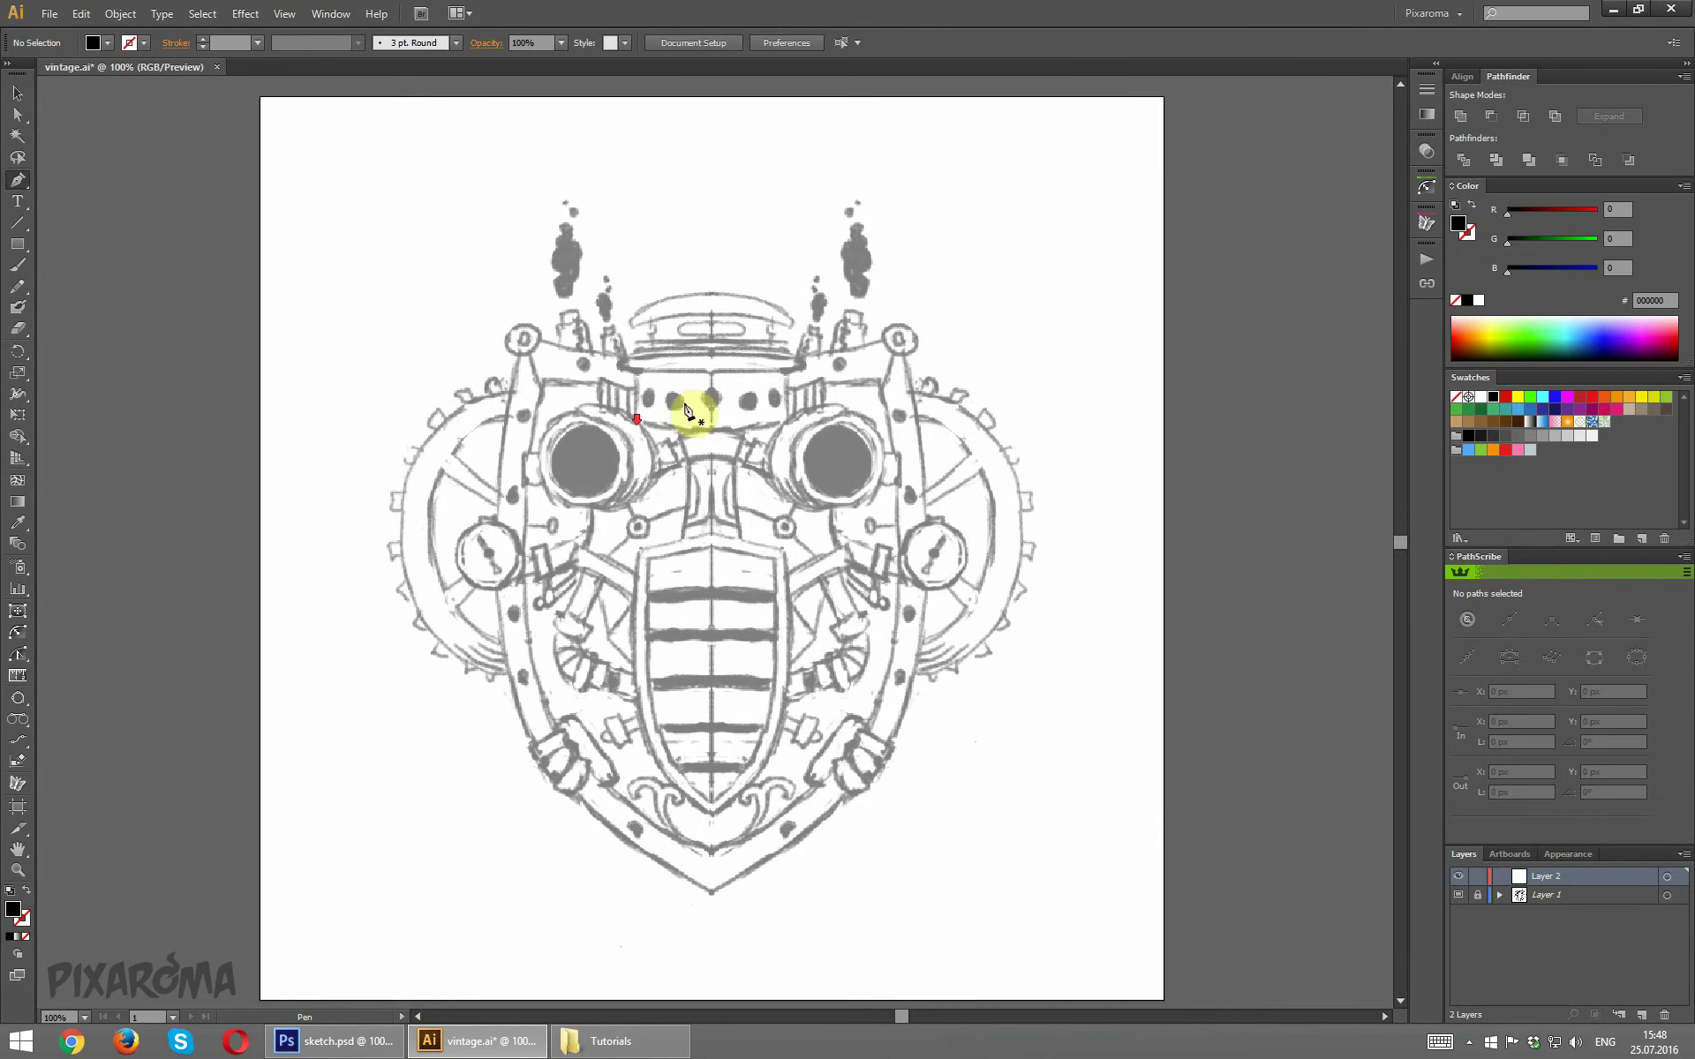
key("ctrl+plus")
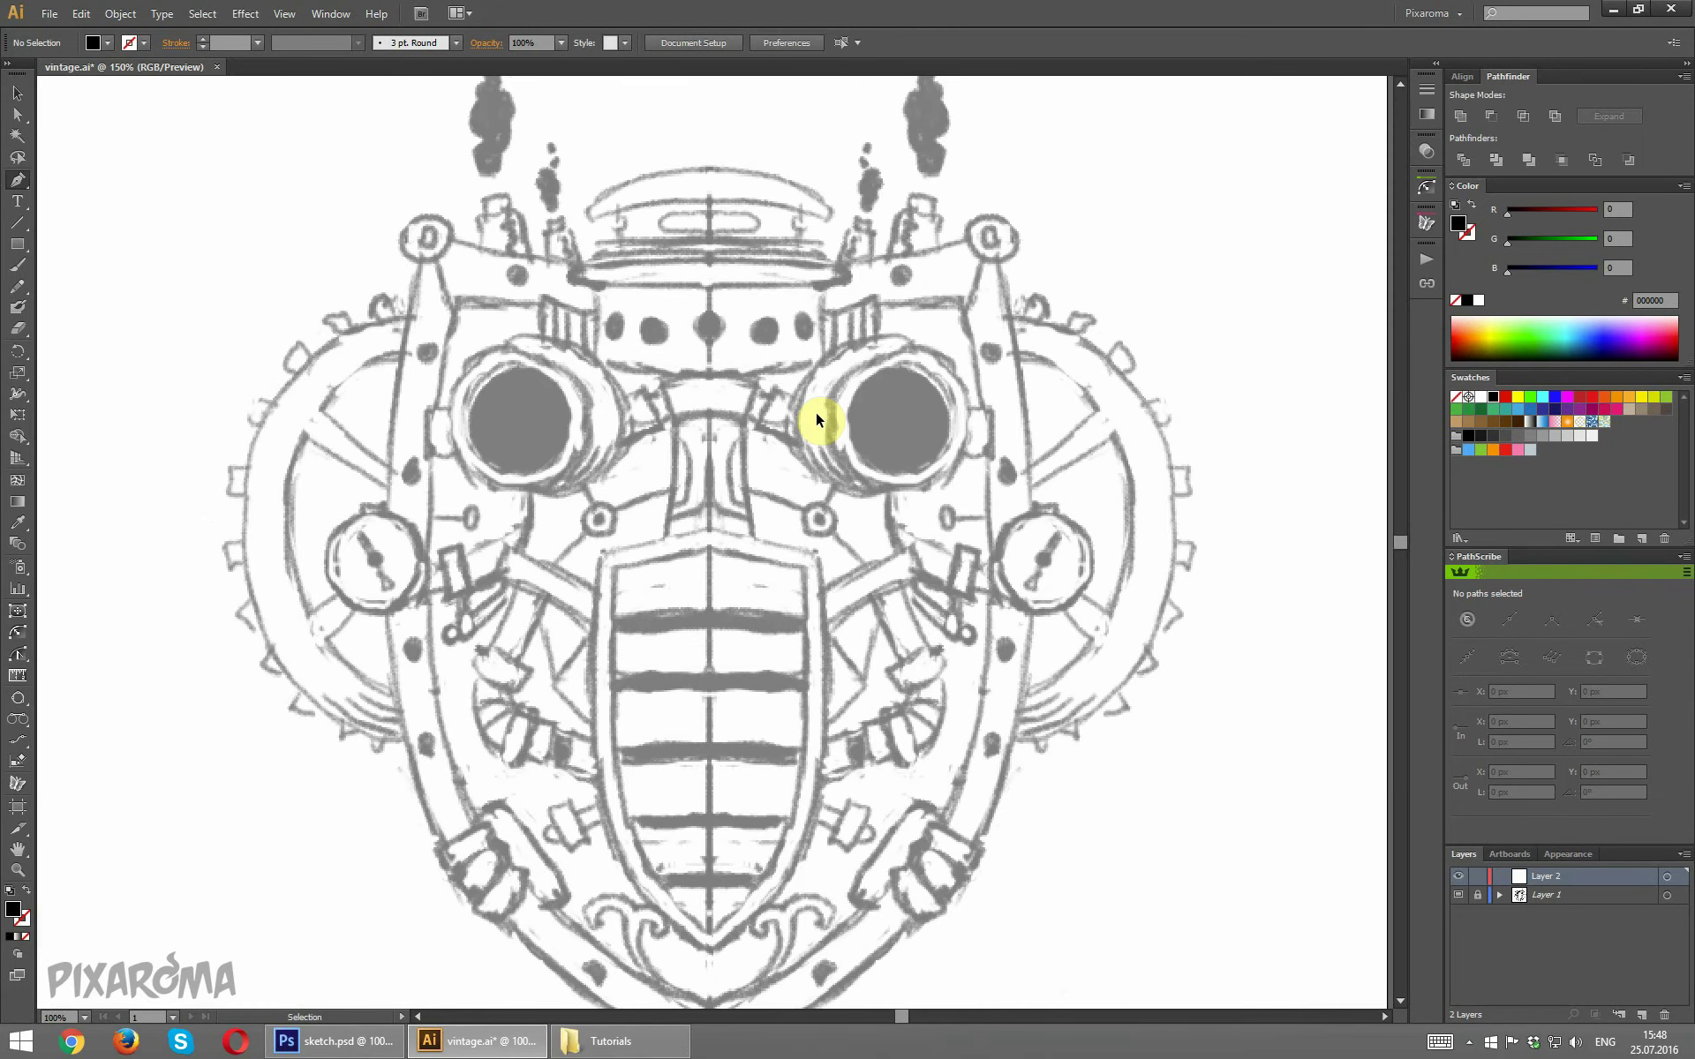
key("ctrl+plus")
mouse_move(757, 257)
left_mouse_down()
mouse_move(749, 524)
mouse_move(770, 522)
mouse_move(748, 502)
left_mouse_up()
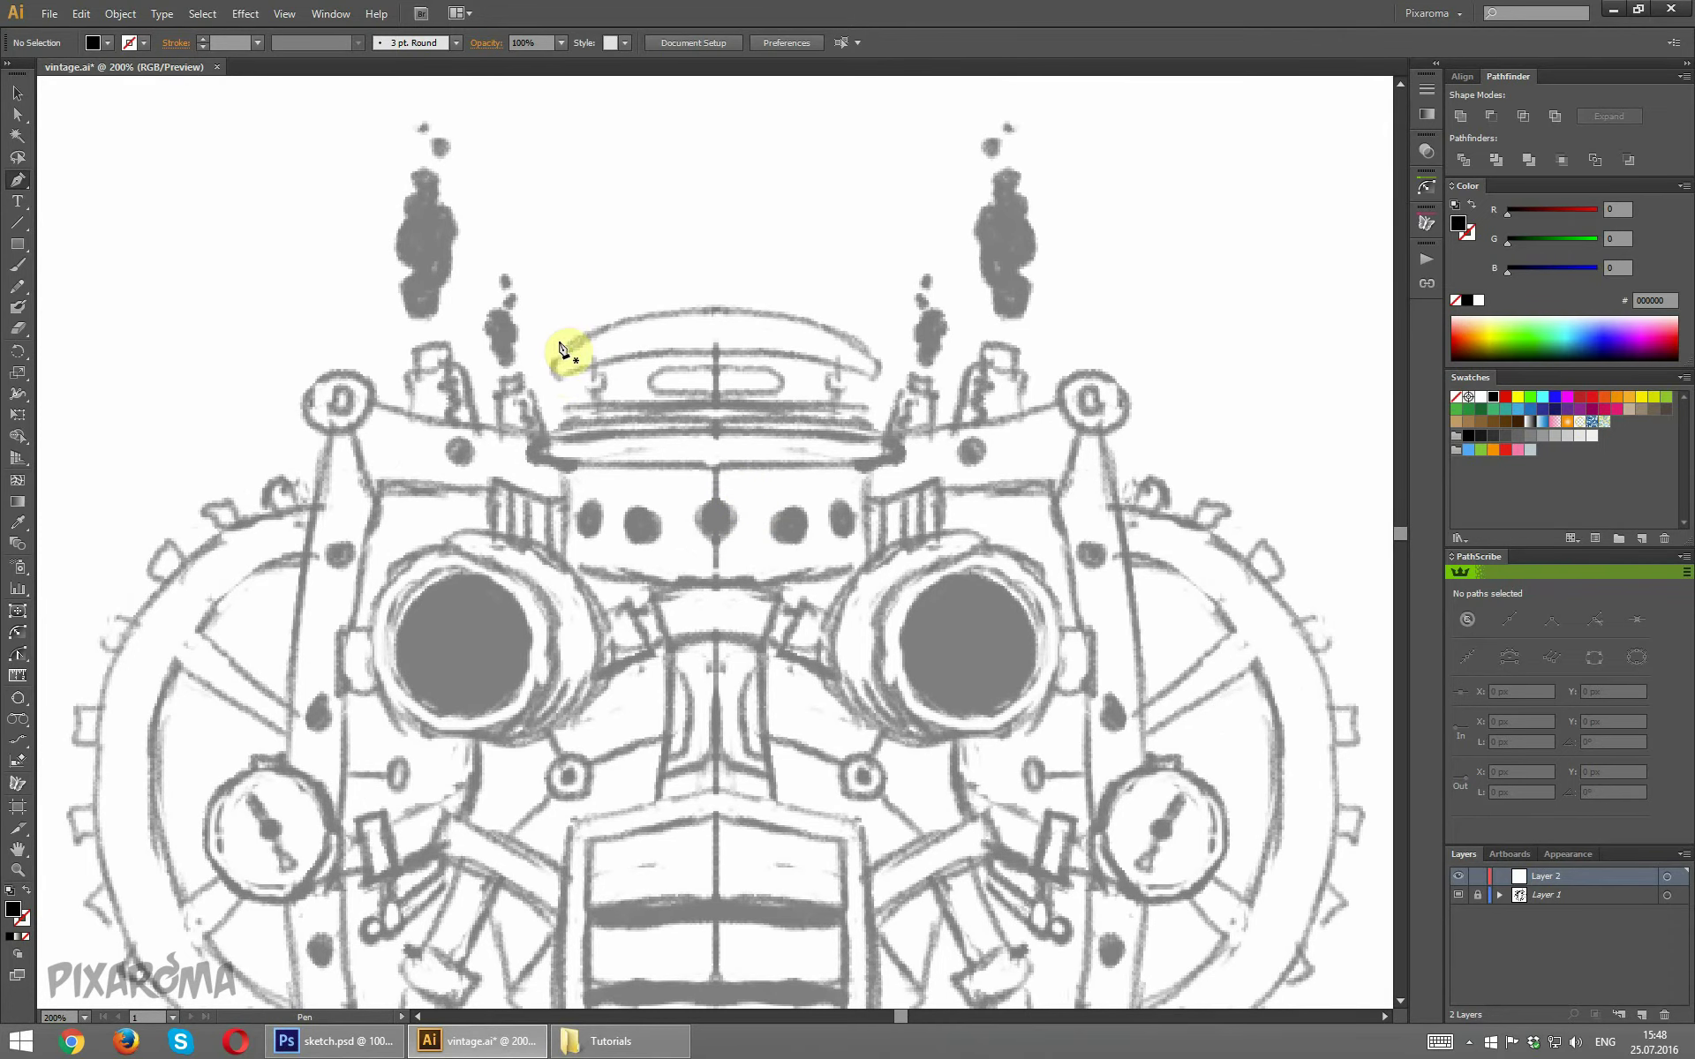
left_click(552, 361)
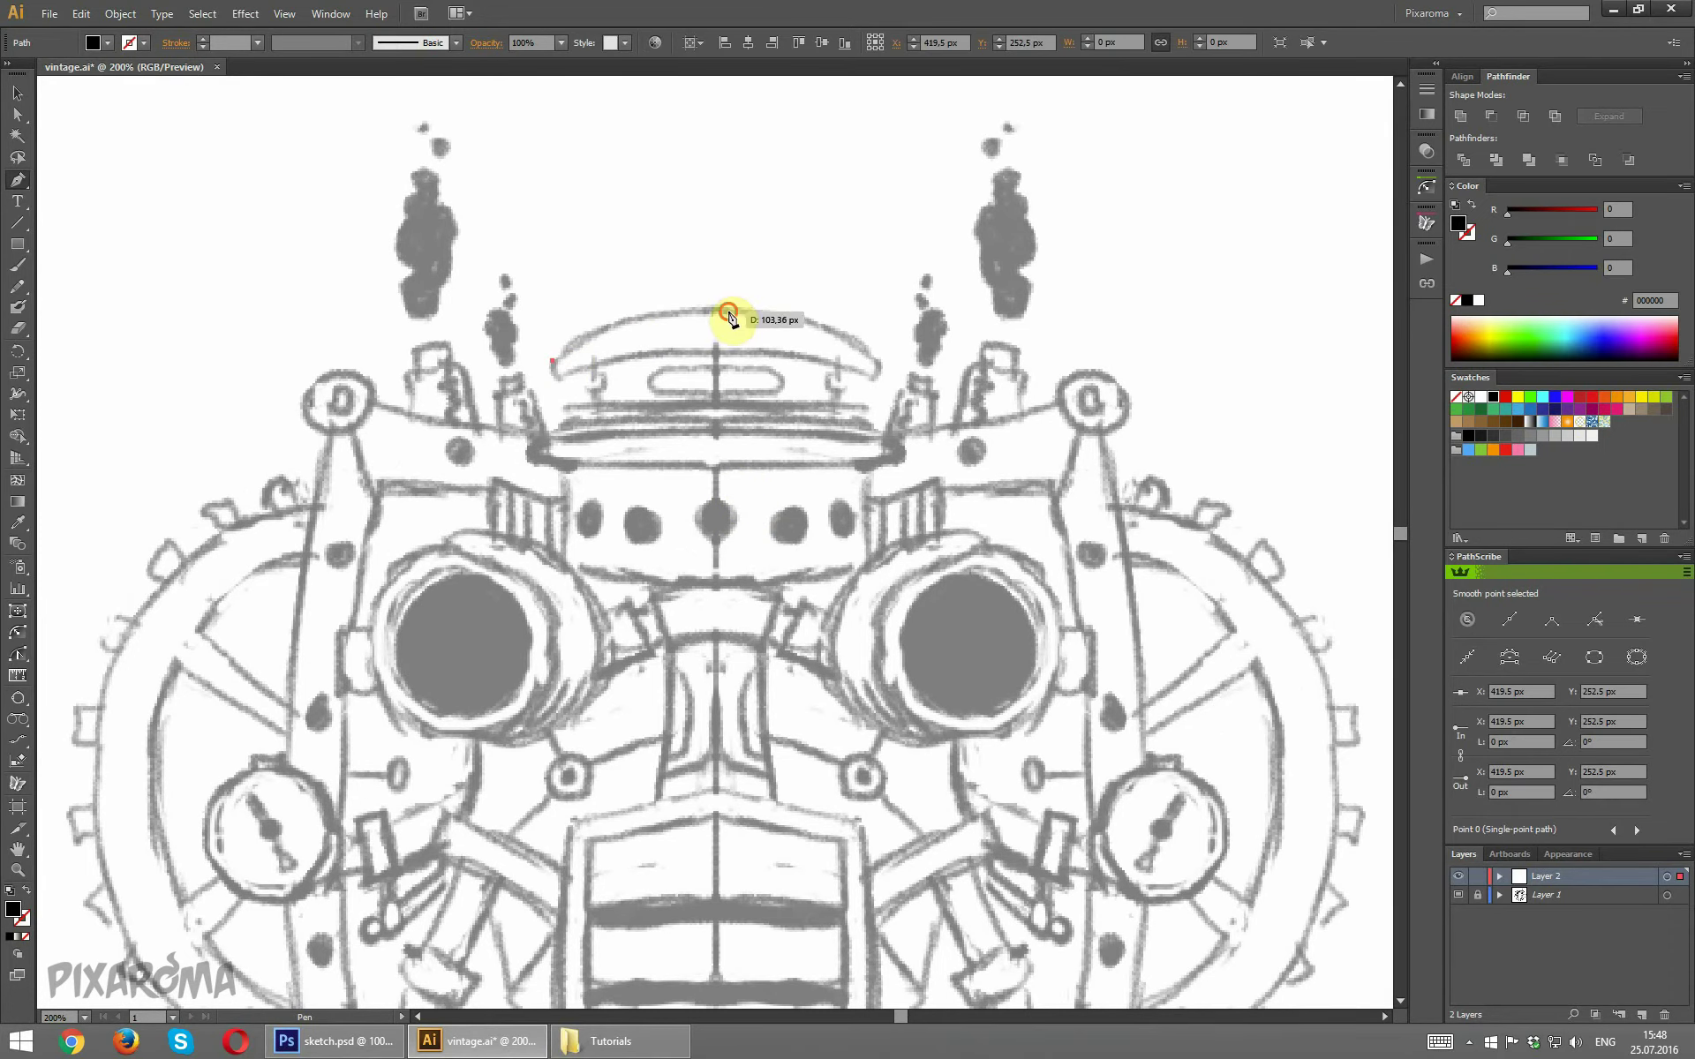
left_click_drag(850, 313, 850, 311)
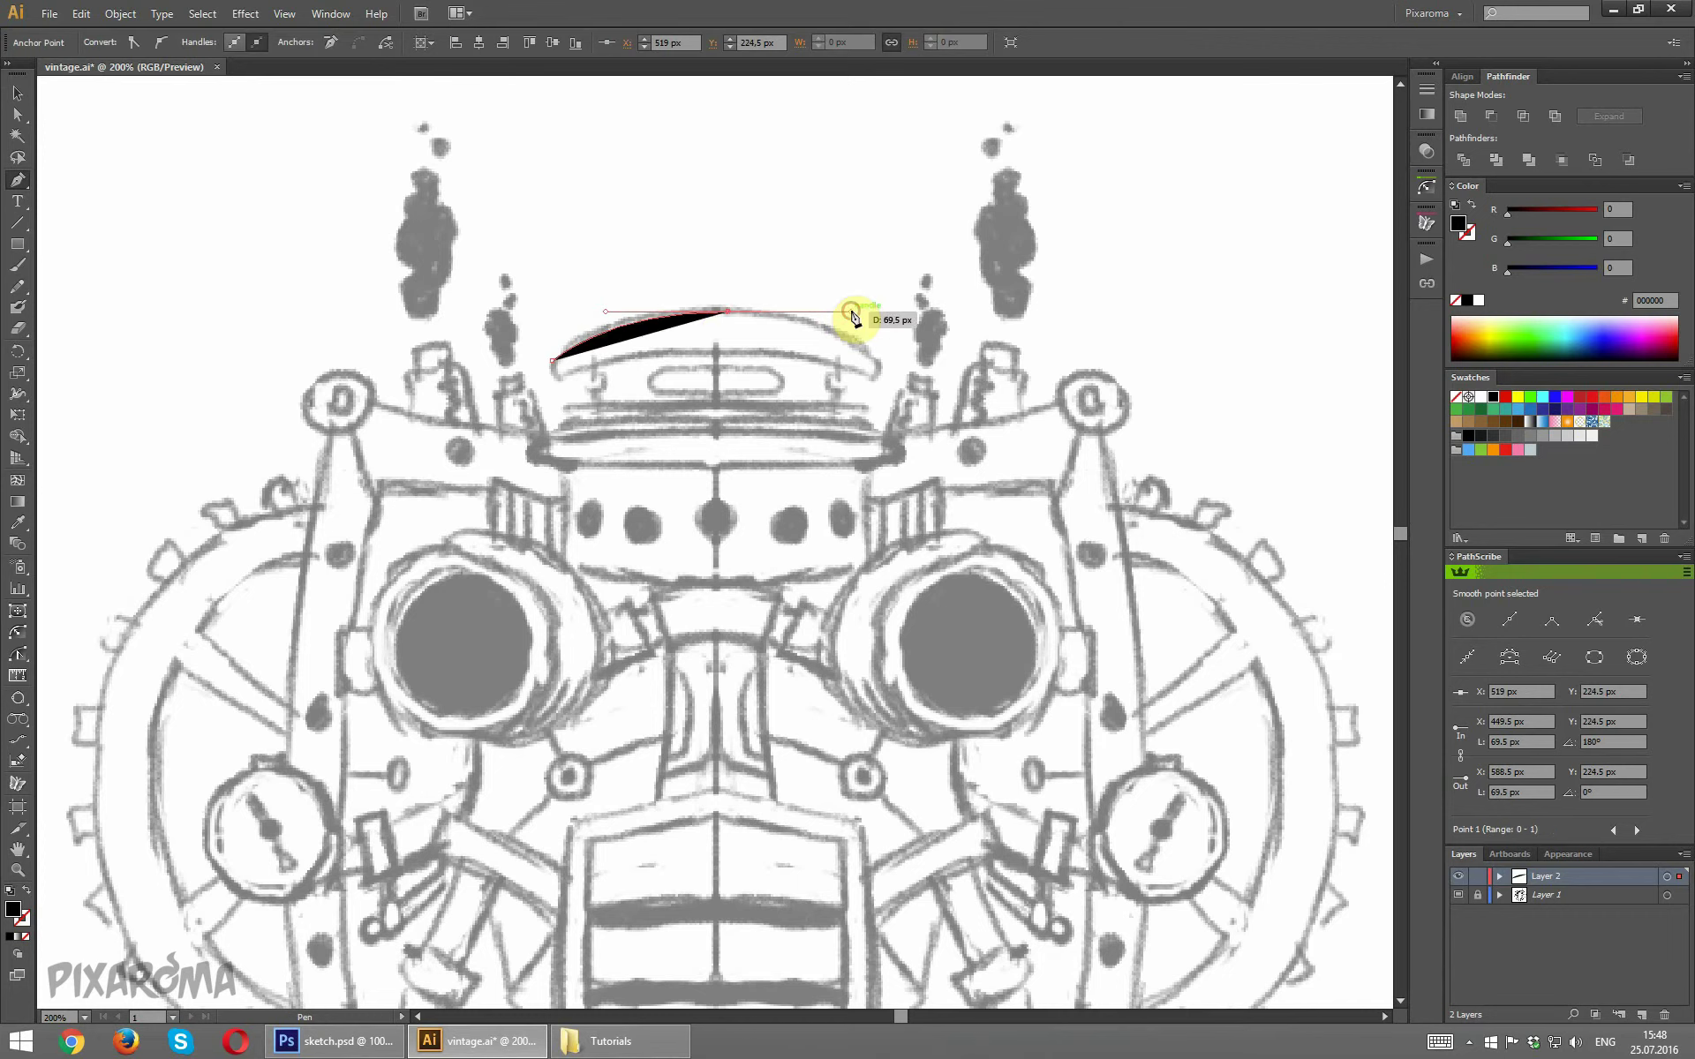
Swap the curve's black fill to a stroke and set its weight to 5 pt.
key("shift+x")
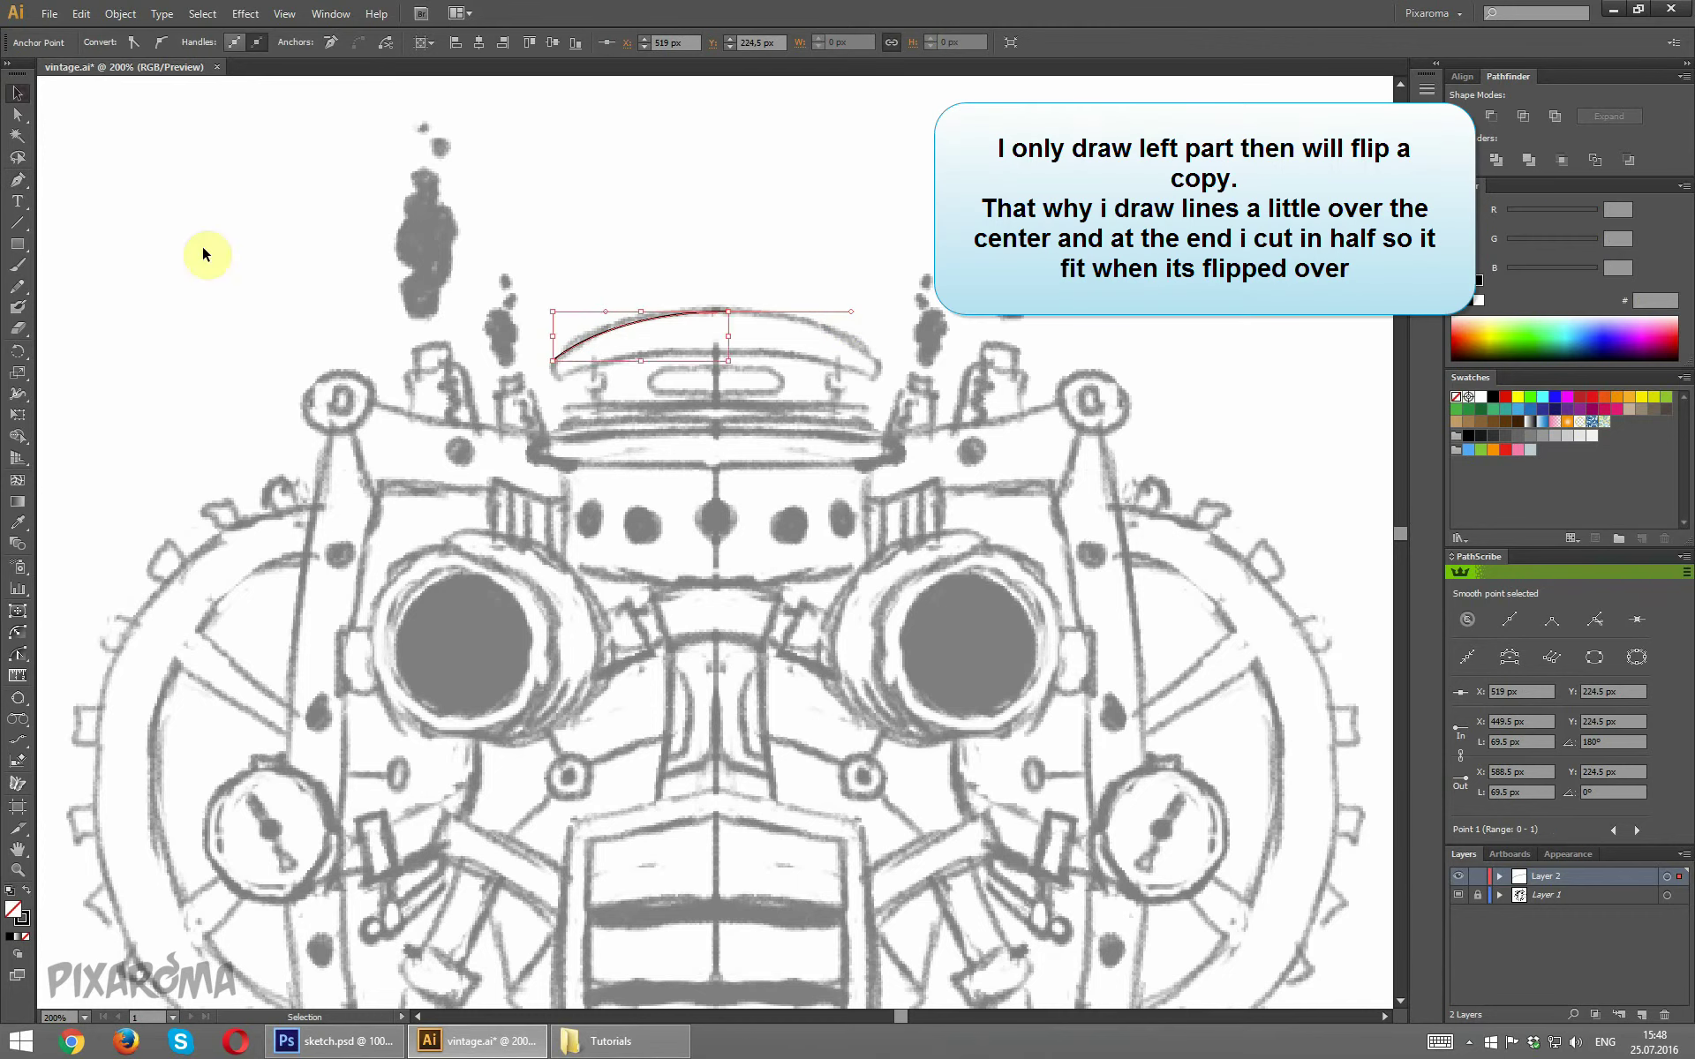
key("v")
left_click(562, 258)
left_click(637, 329)
left_click(26, 921)
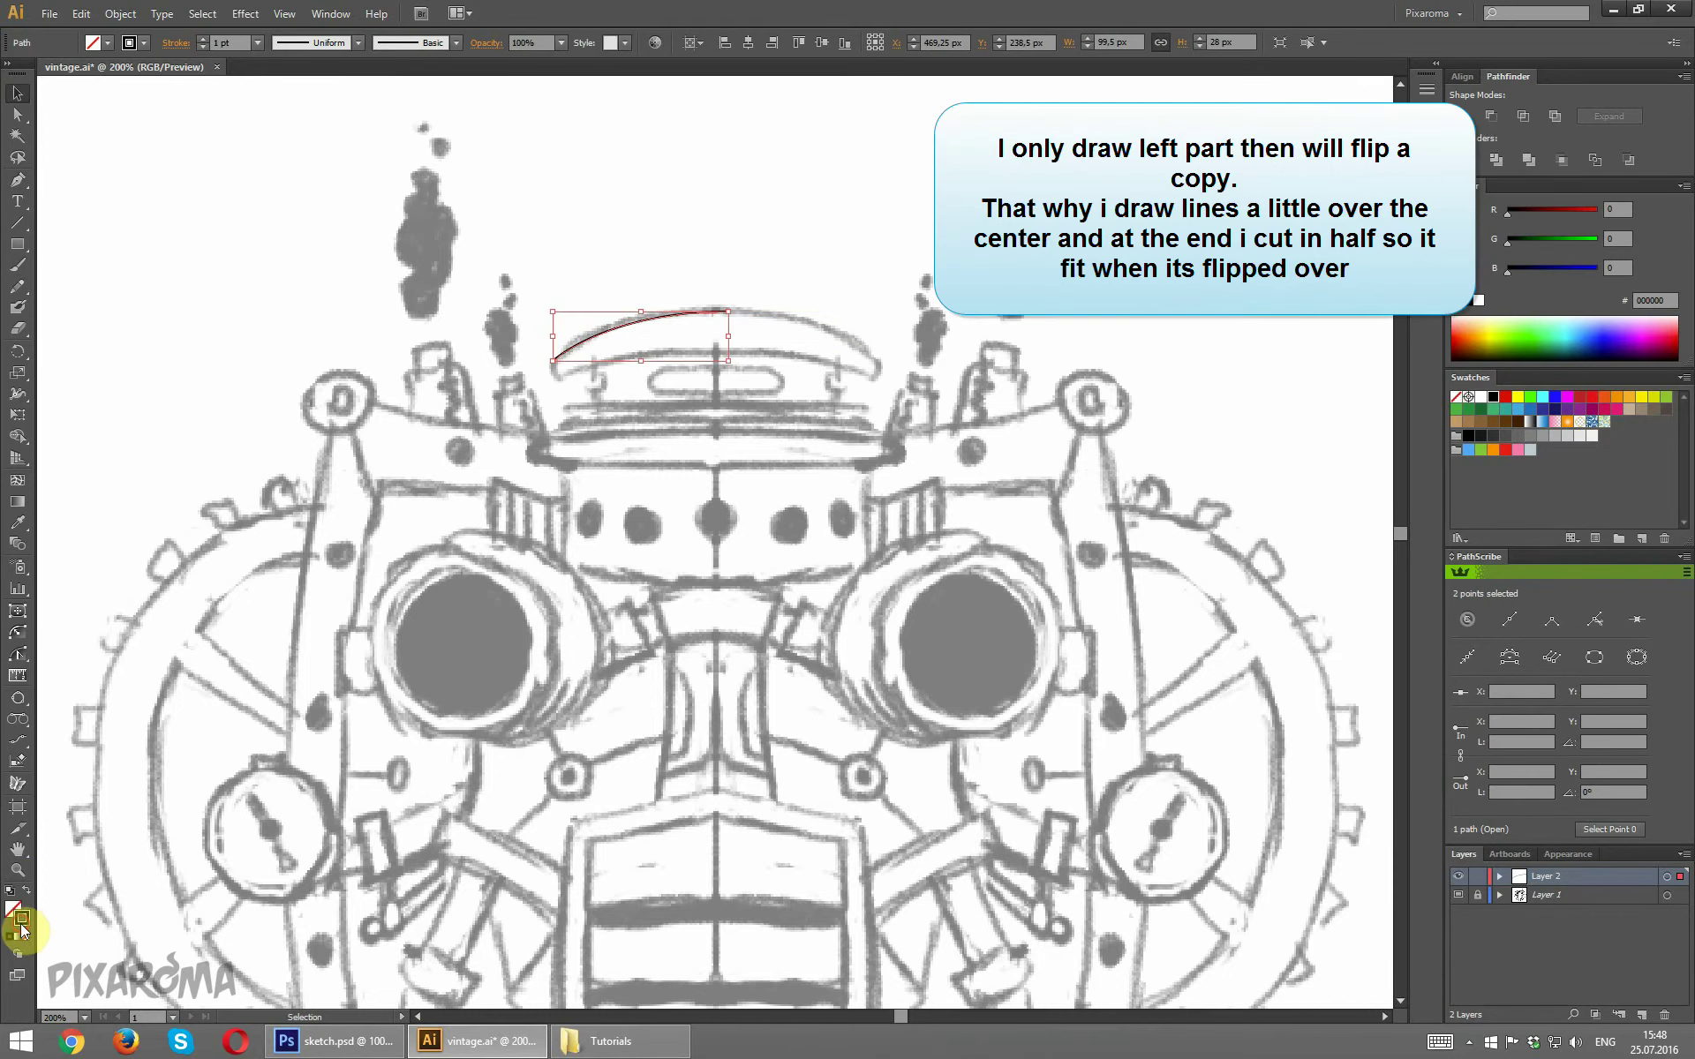
left_click(203, 38)
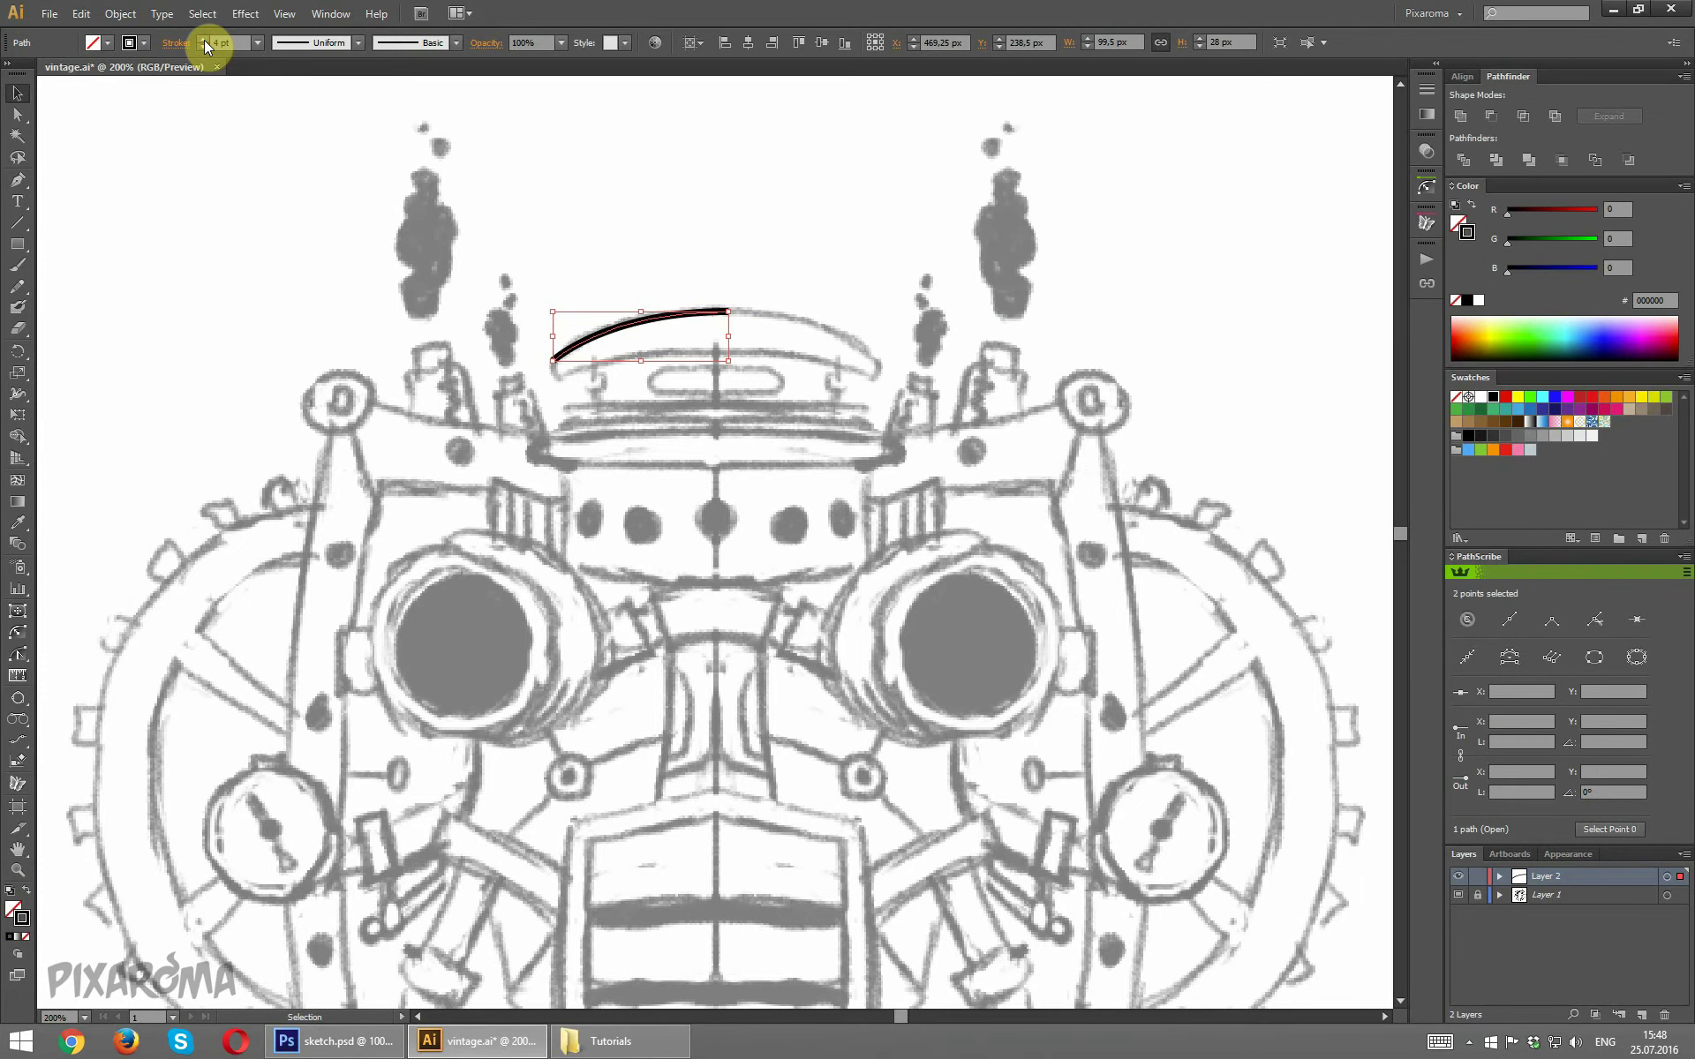
left_click(353, 397)
left_click_drag(542, 263, 617, 389)
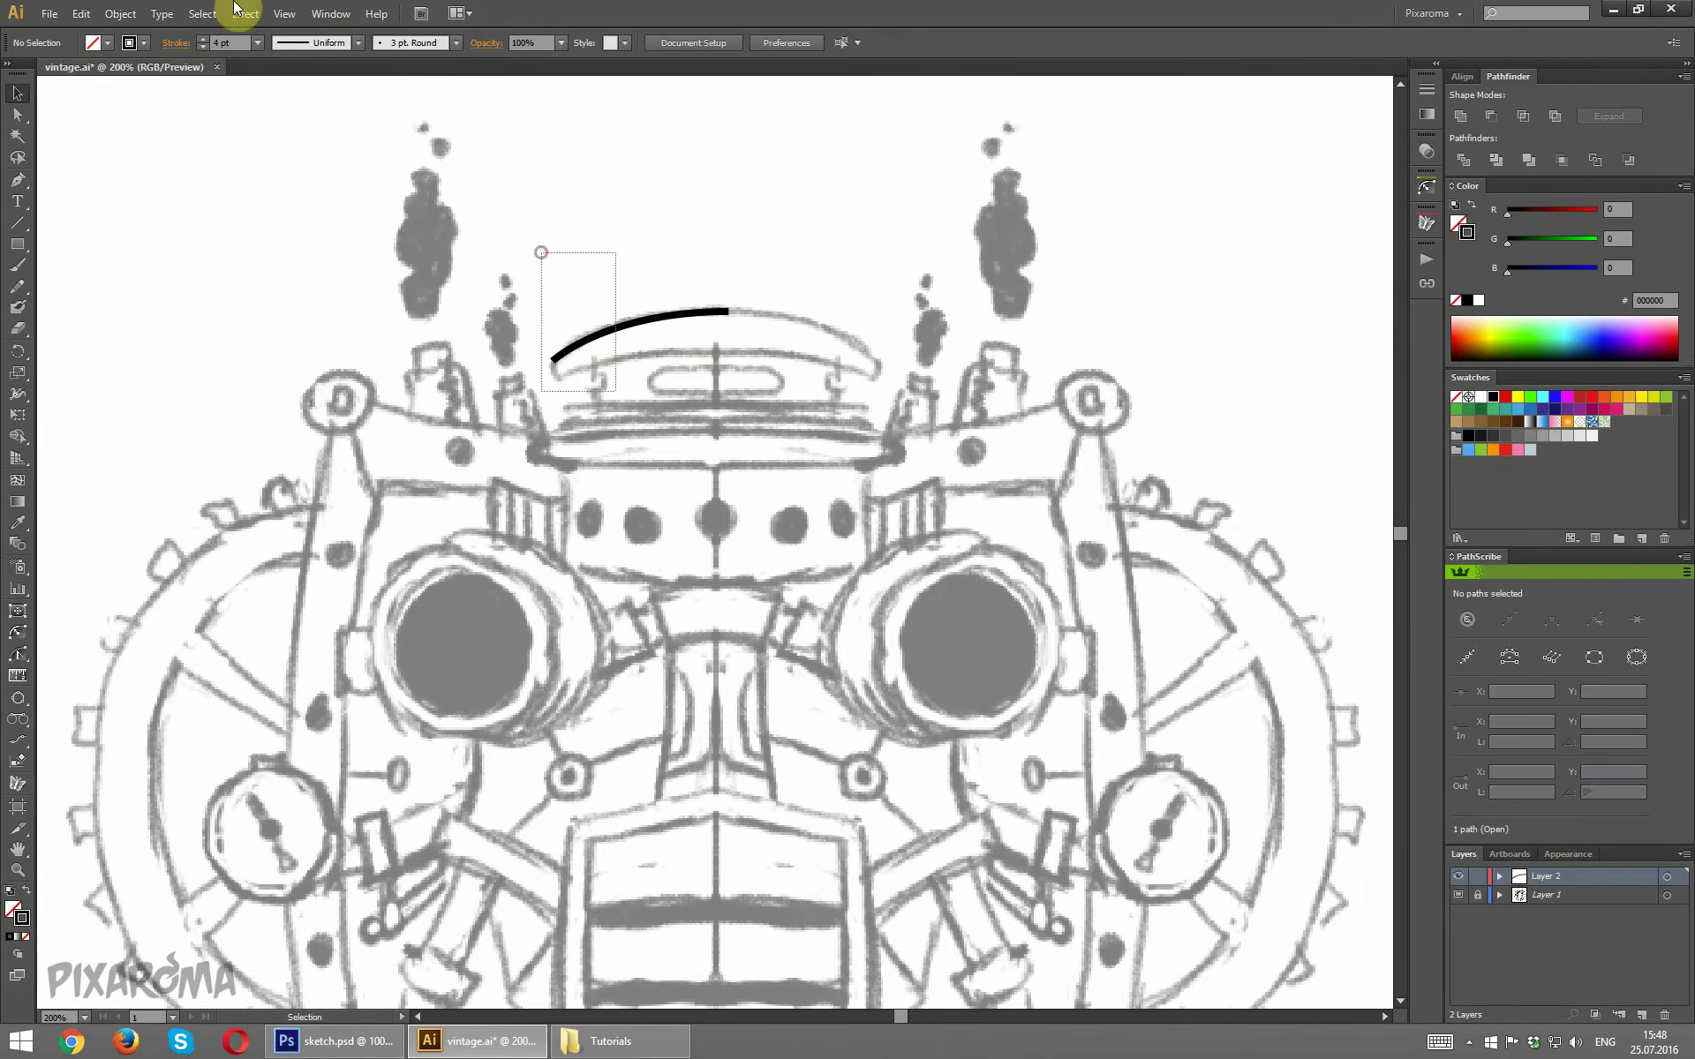
left_click(203, 39)
left_click(339, 301)
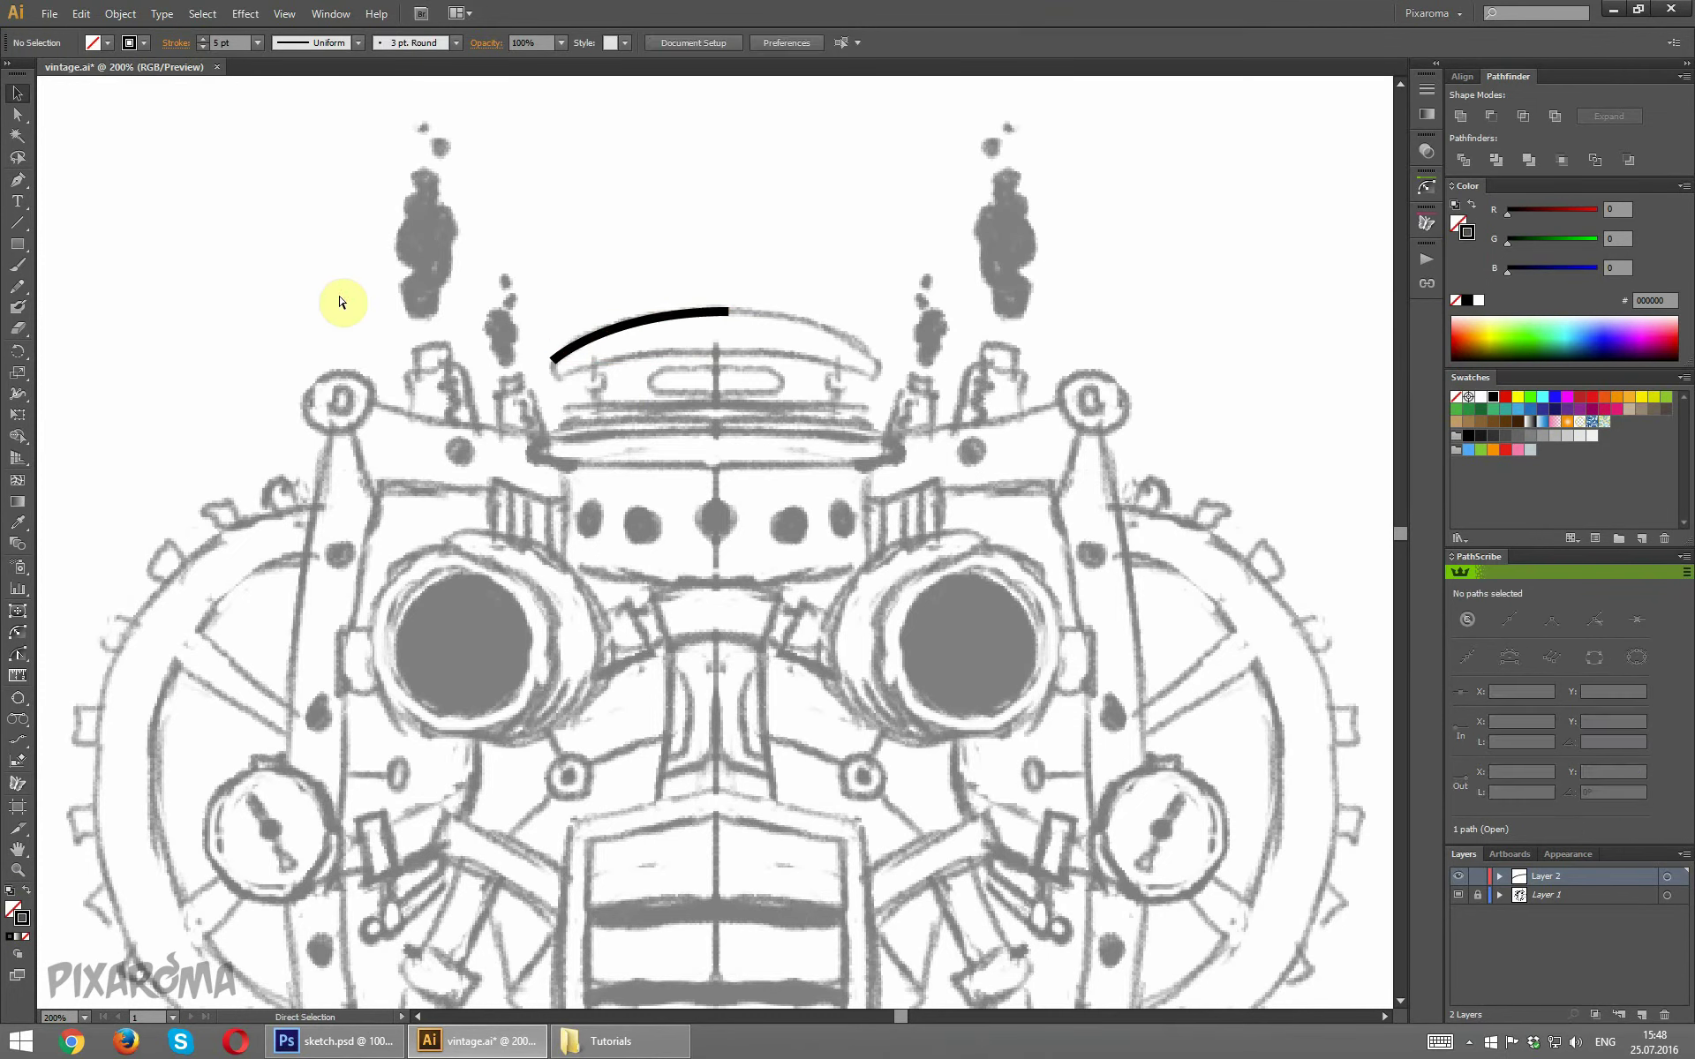
At 300% zoom, extend the path to a sharp corner and curve it inward to the centre line.
key("ctrl+minus")
key("ctrl+minus")
key("ctrl+minus")
key("ctrl+minus")
key("ctrl+plus")
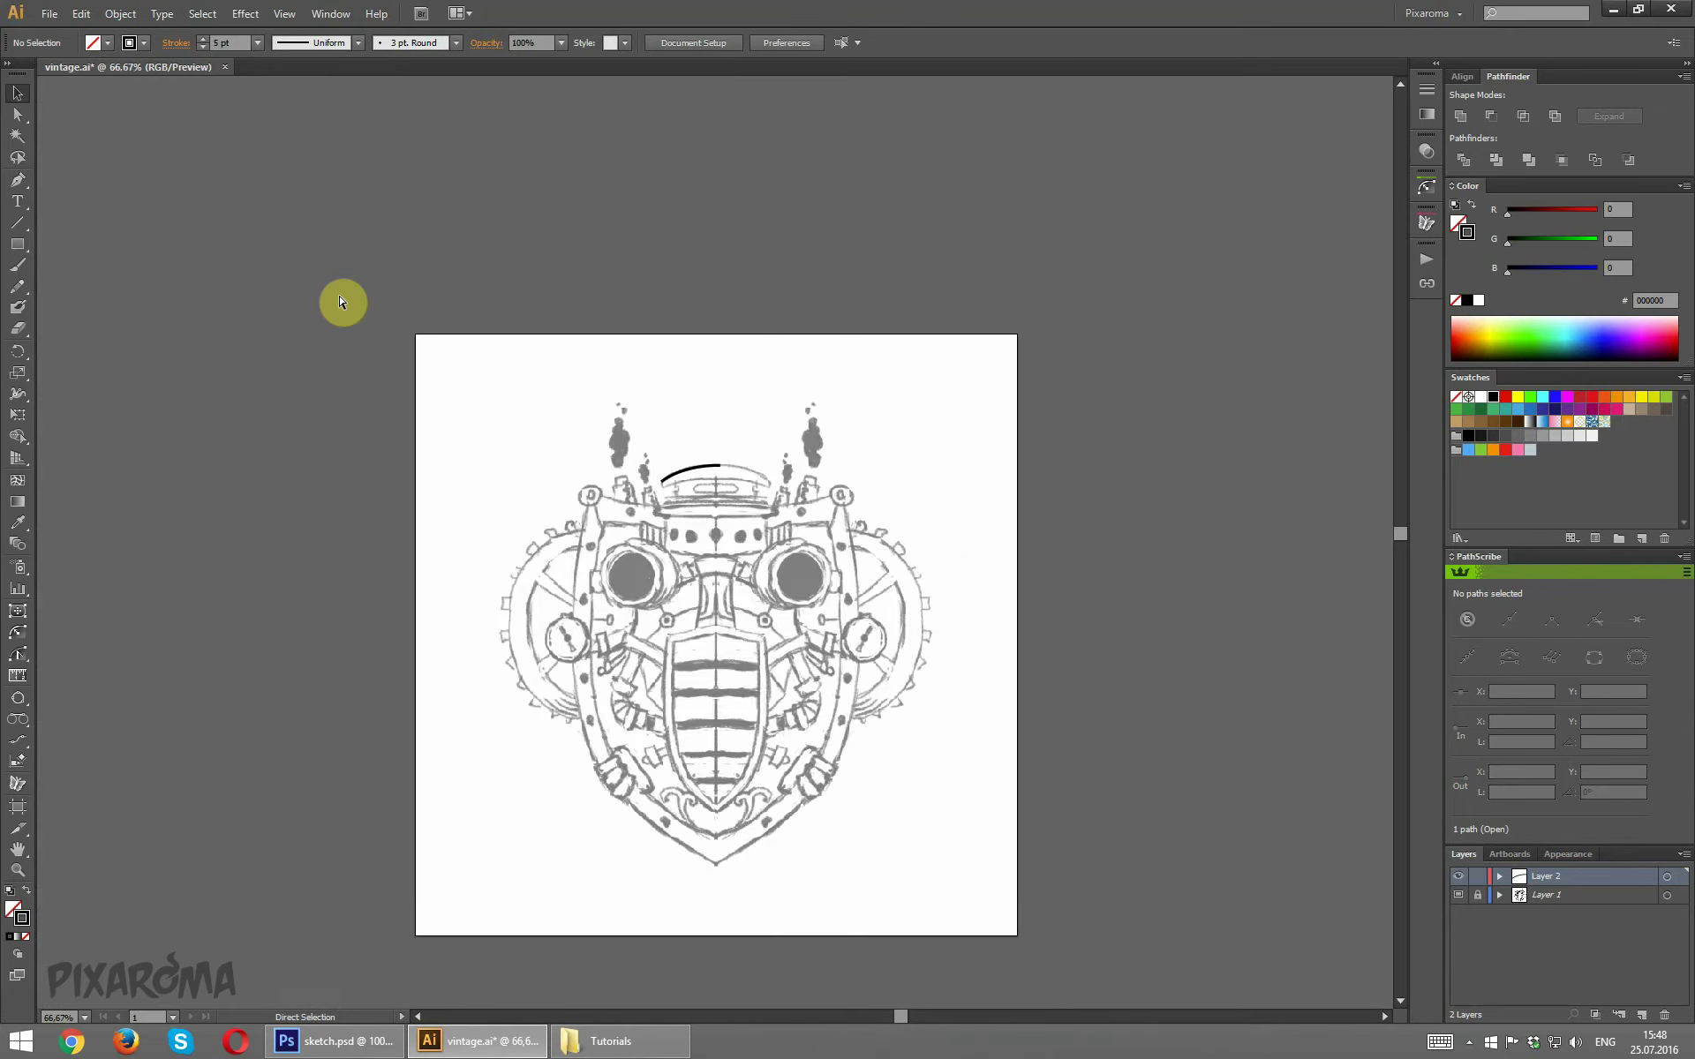
key("ctrl+plus")
key("ctrl+plus")
key("ctrl+plus")
key("ctrl+plus")
left_click(17, 179)
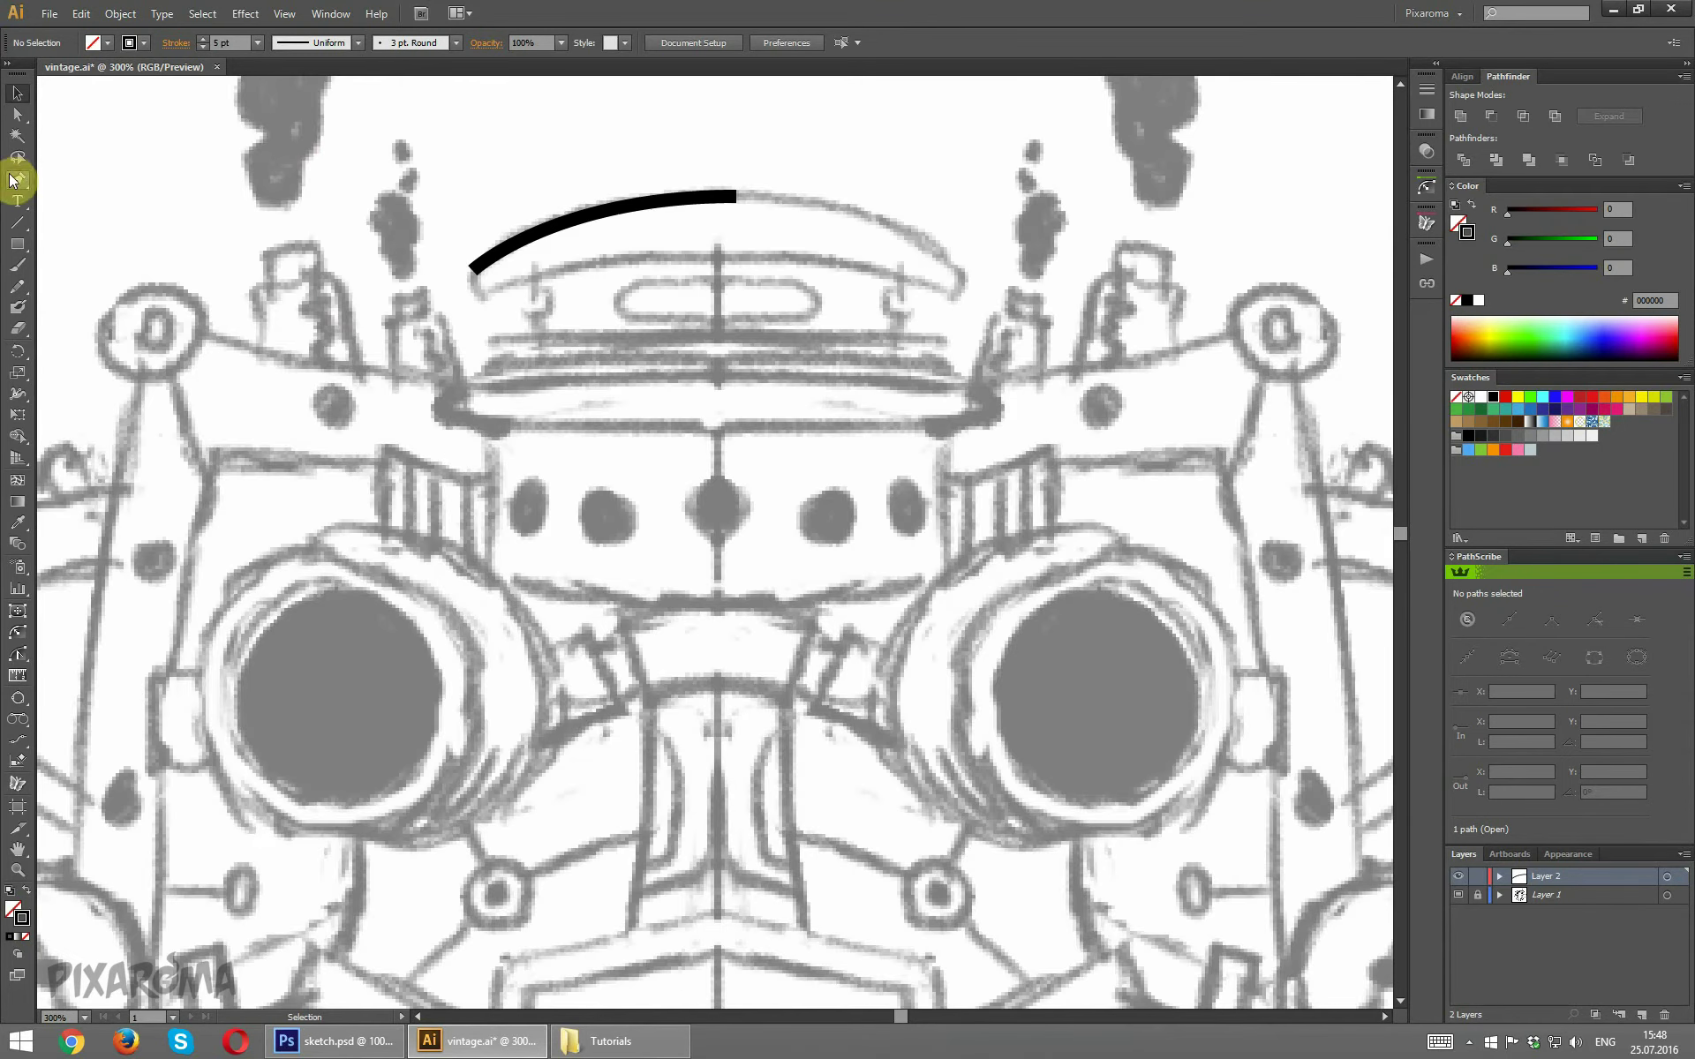
left_click(472, 269)
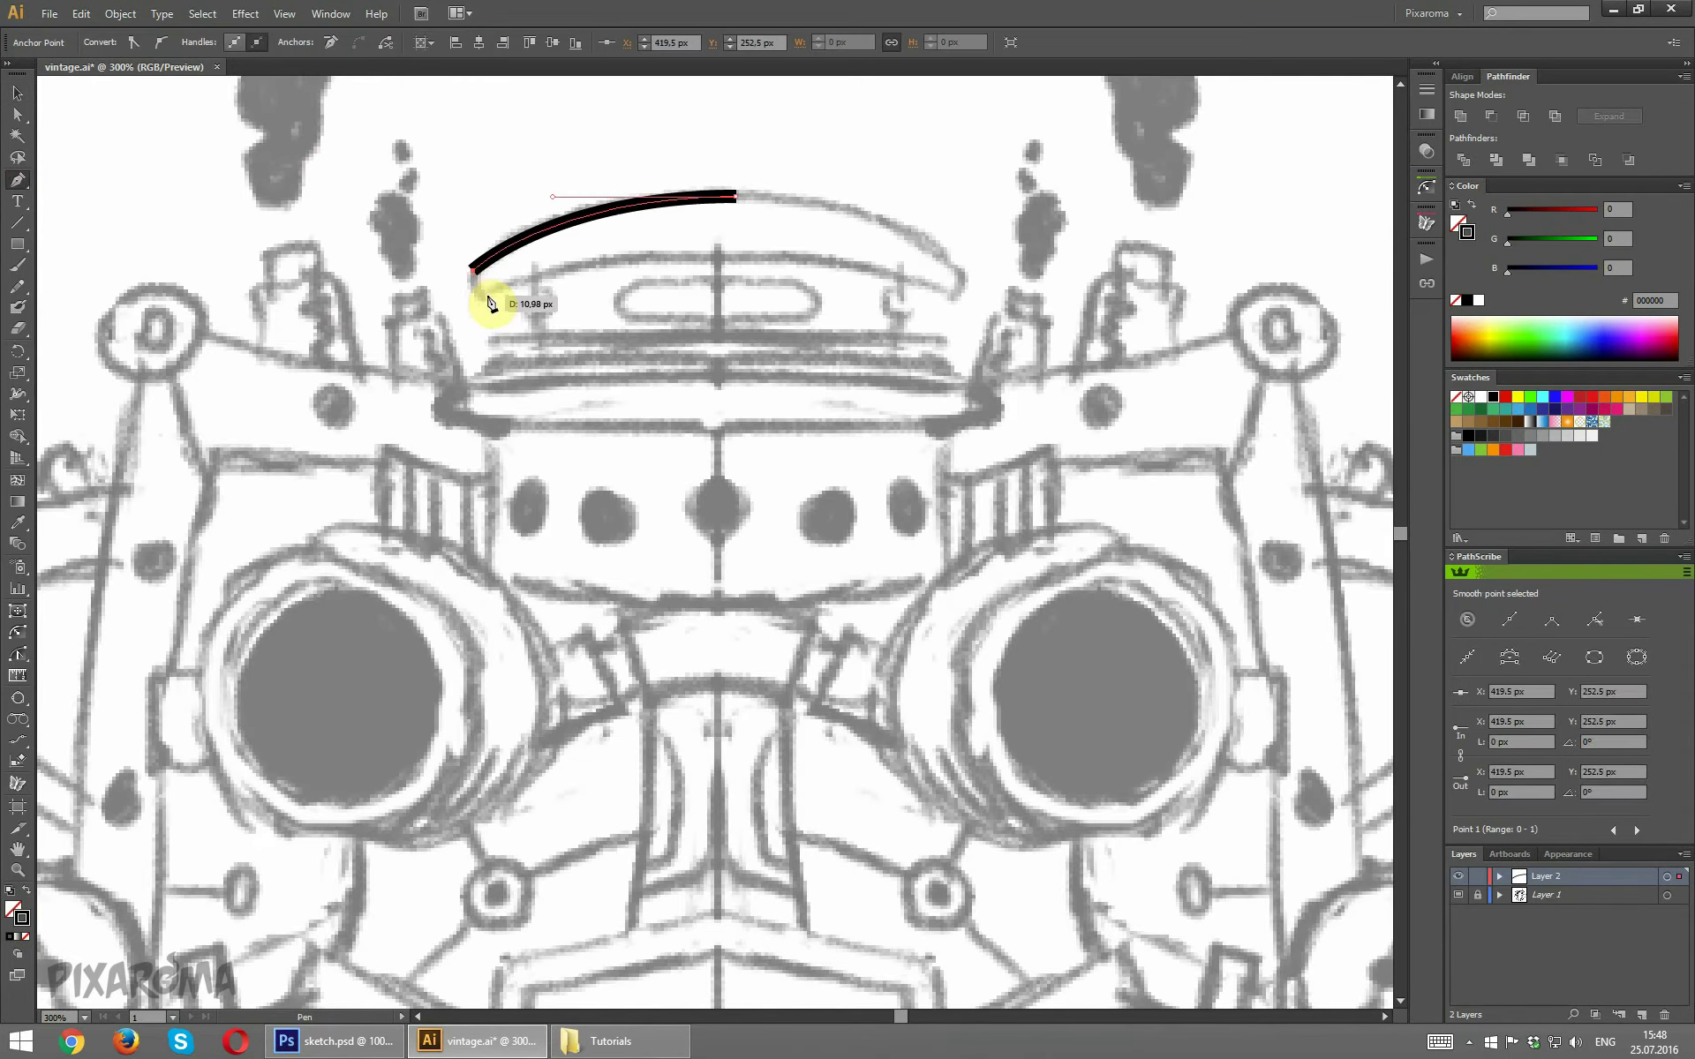
left_click(485, 294)
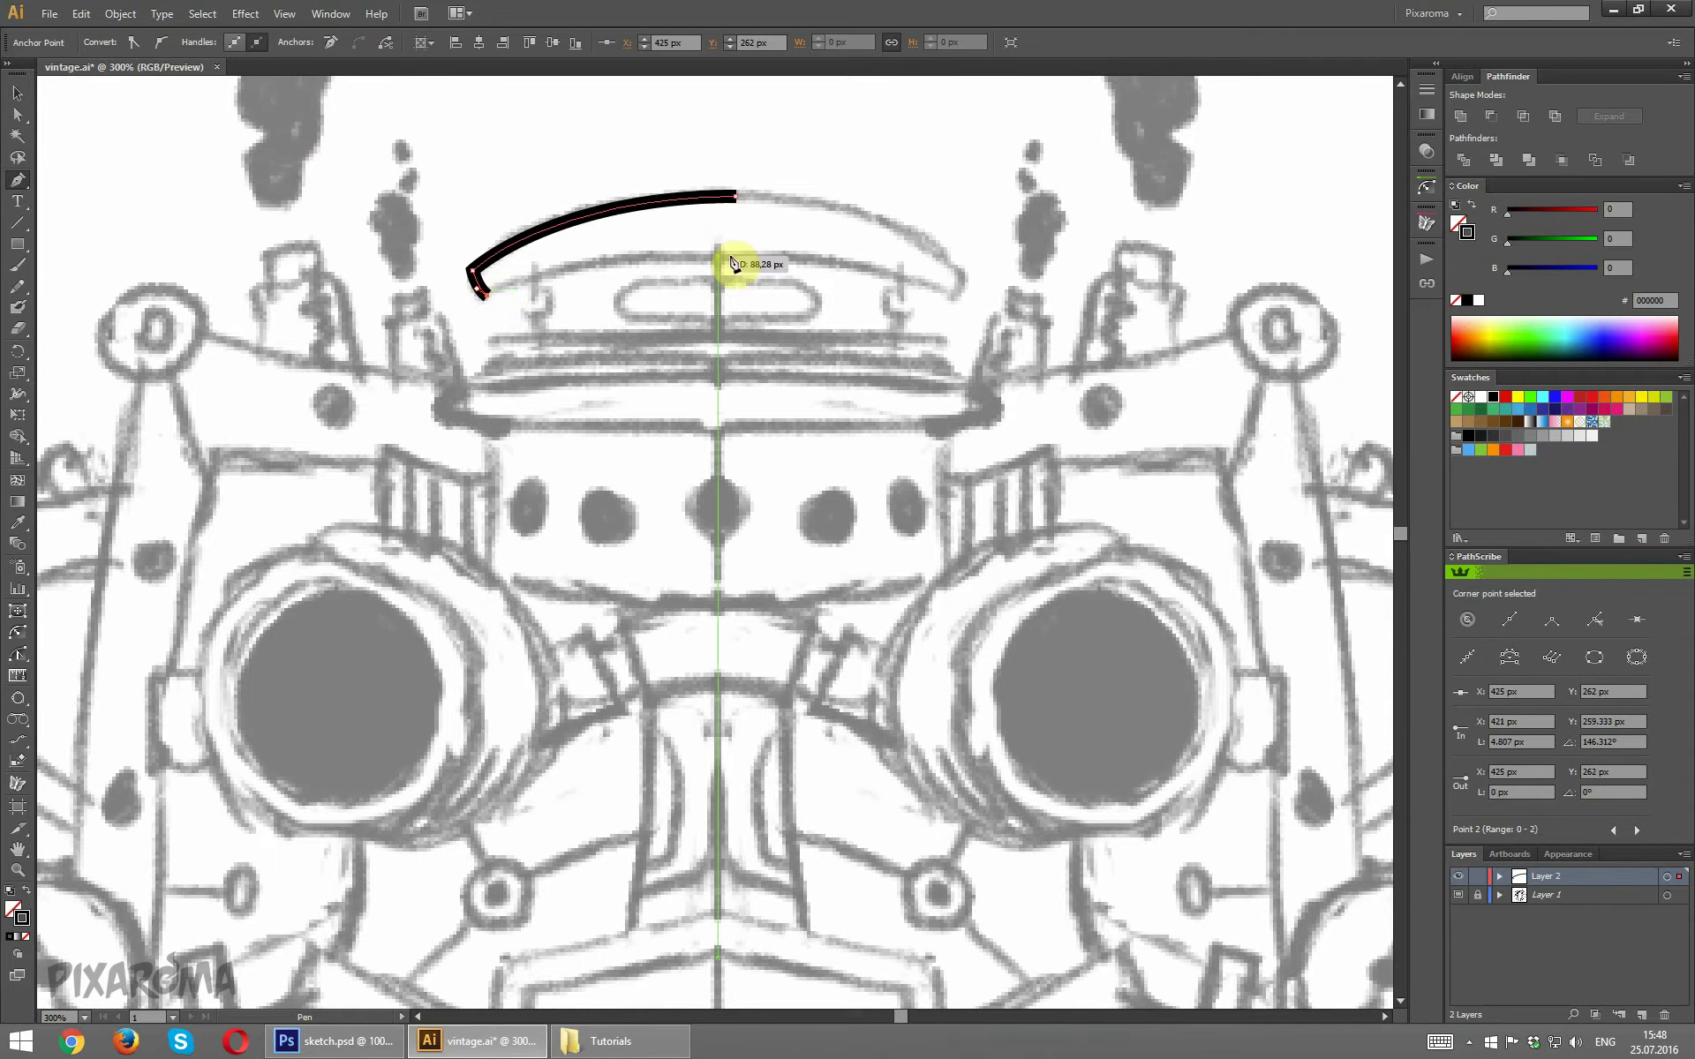
left_click_drag(720, 256, 766, 256)
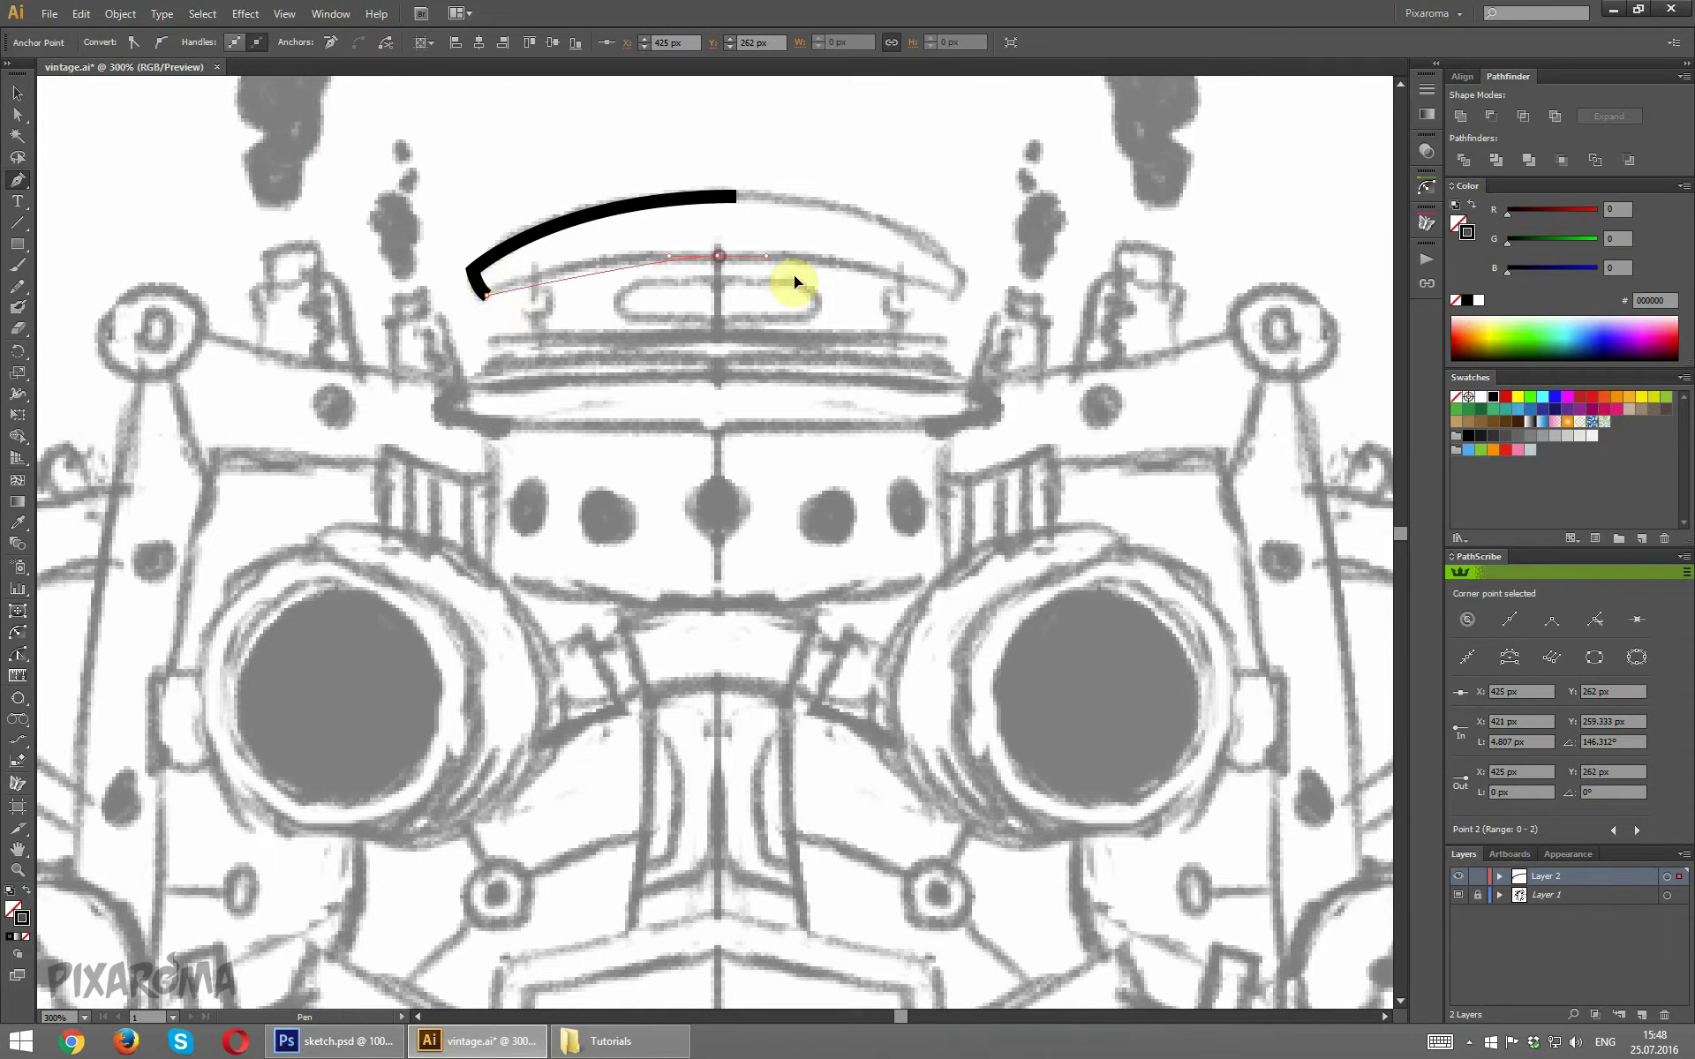
left_click_drag(859, 291, 867, 293)
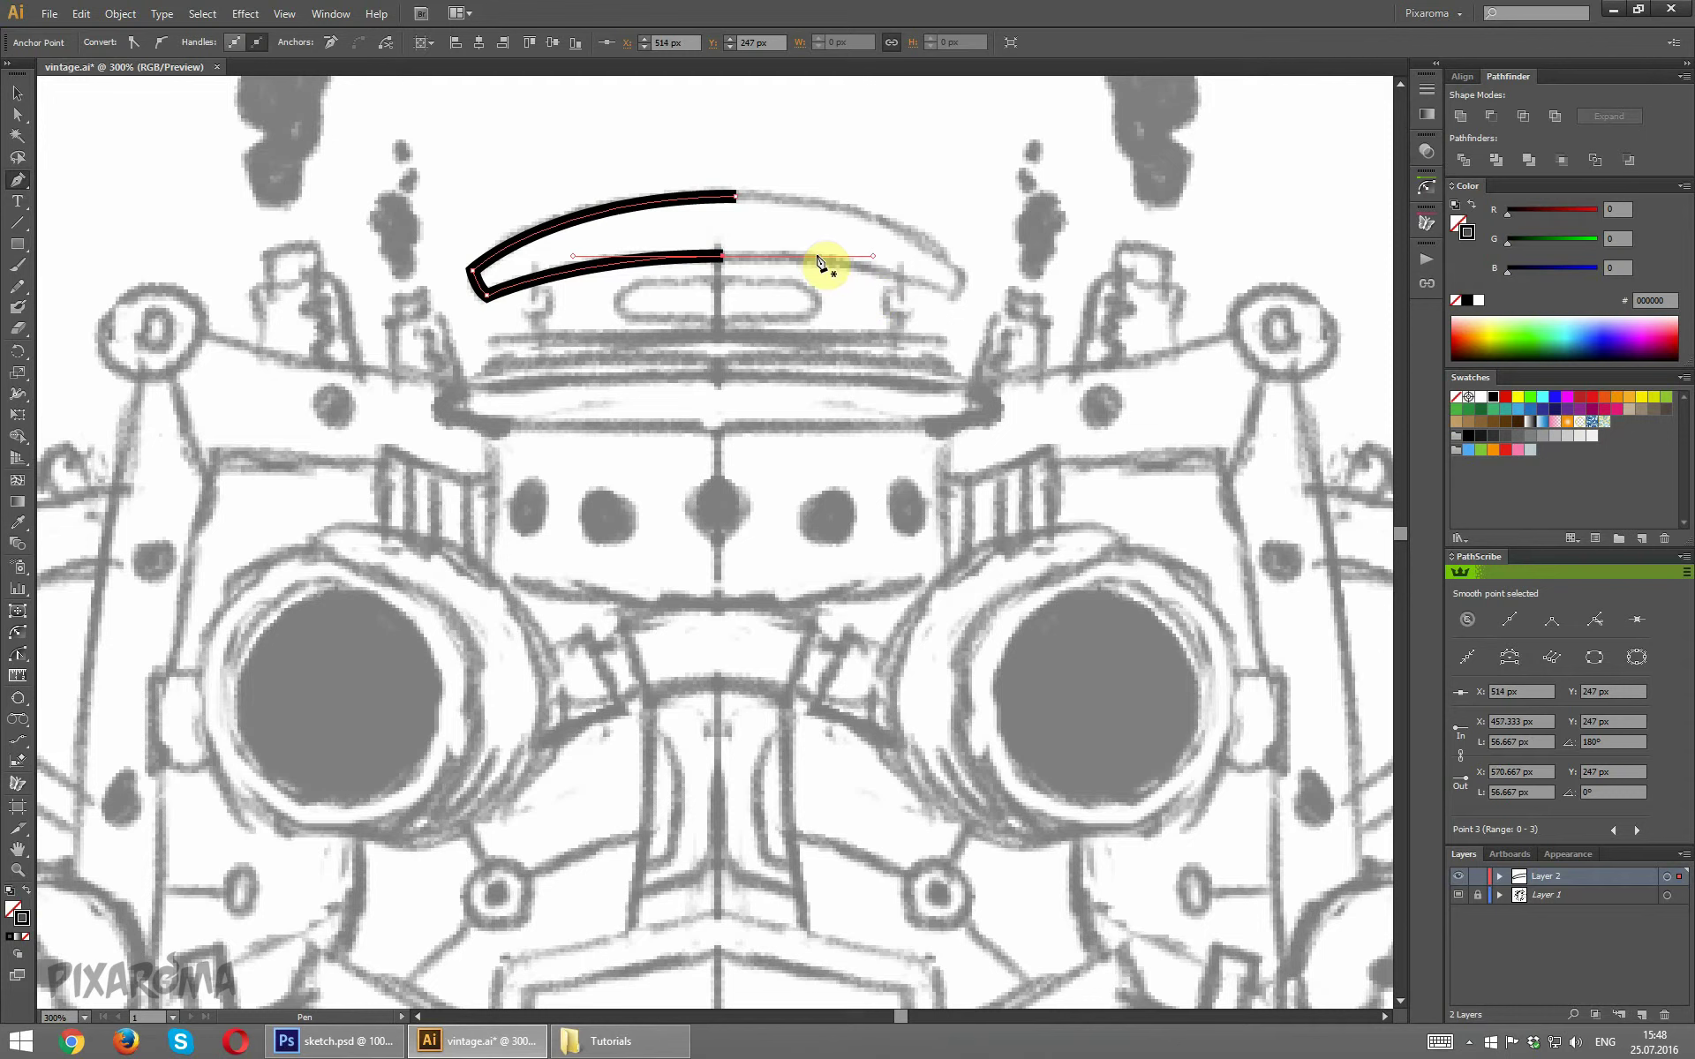
left_click(800, 323, "ctrl")
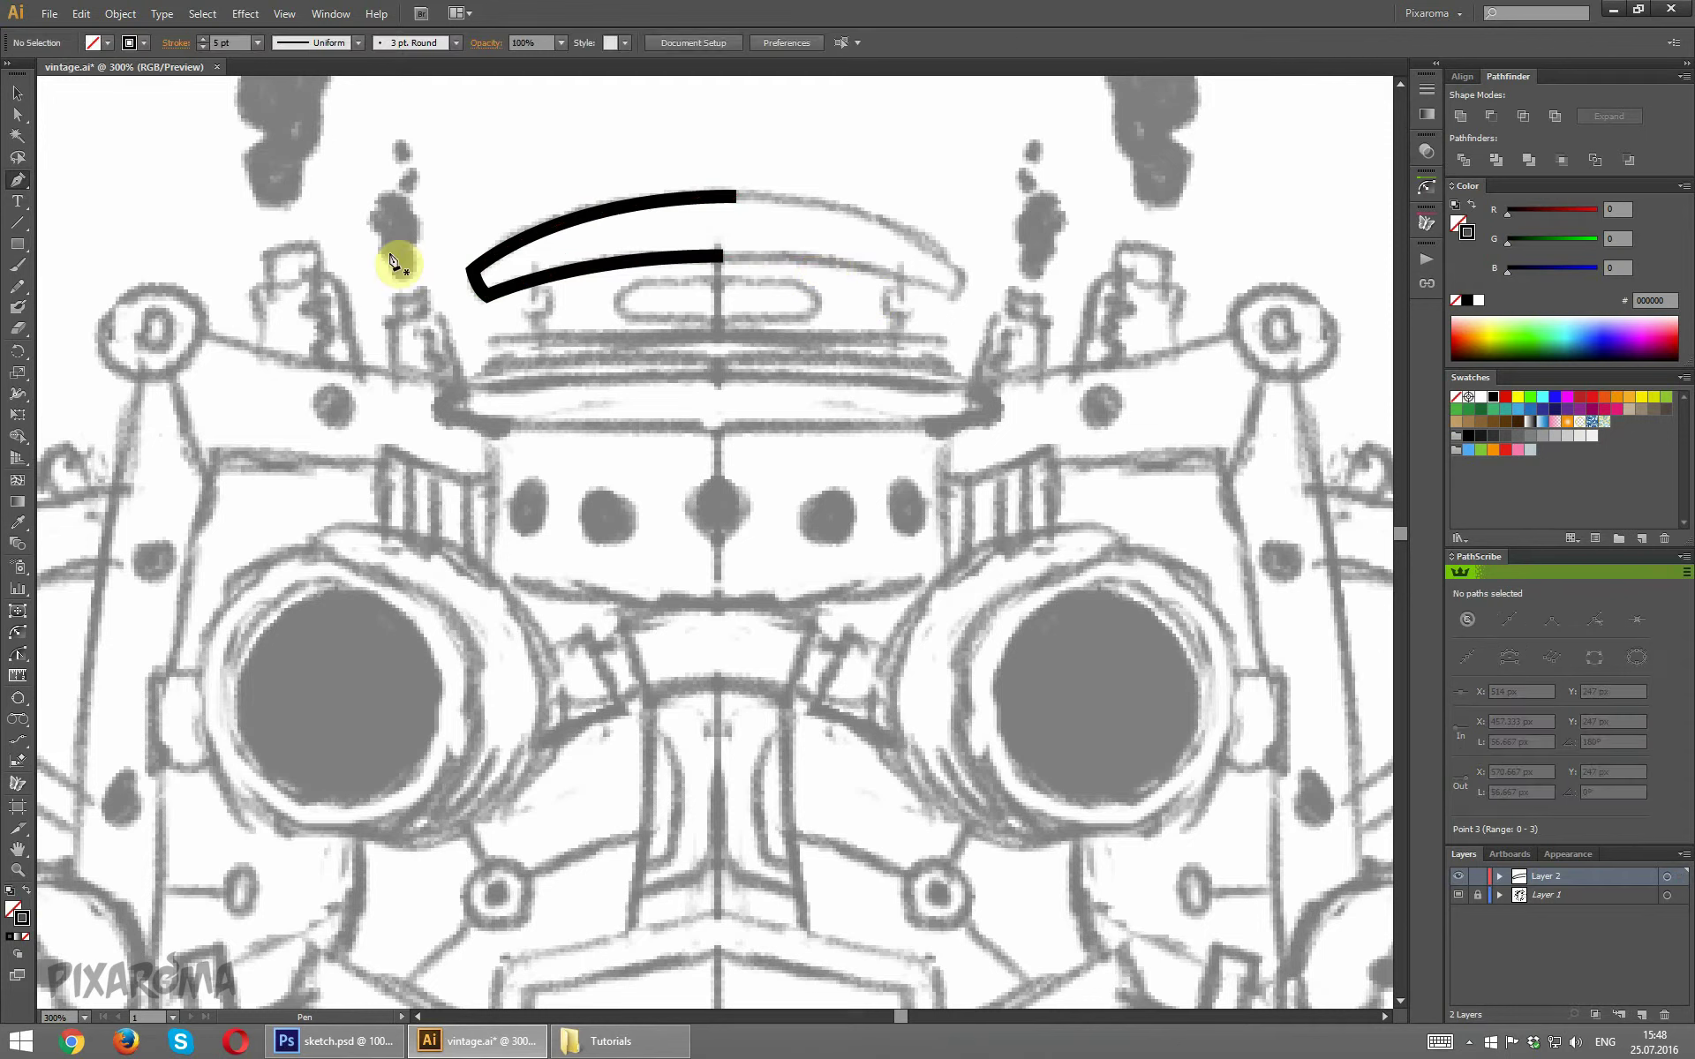
Draw a rounded rectangle over the dome's window slot.
left_click_drag(13, 240, 102, 264)
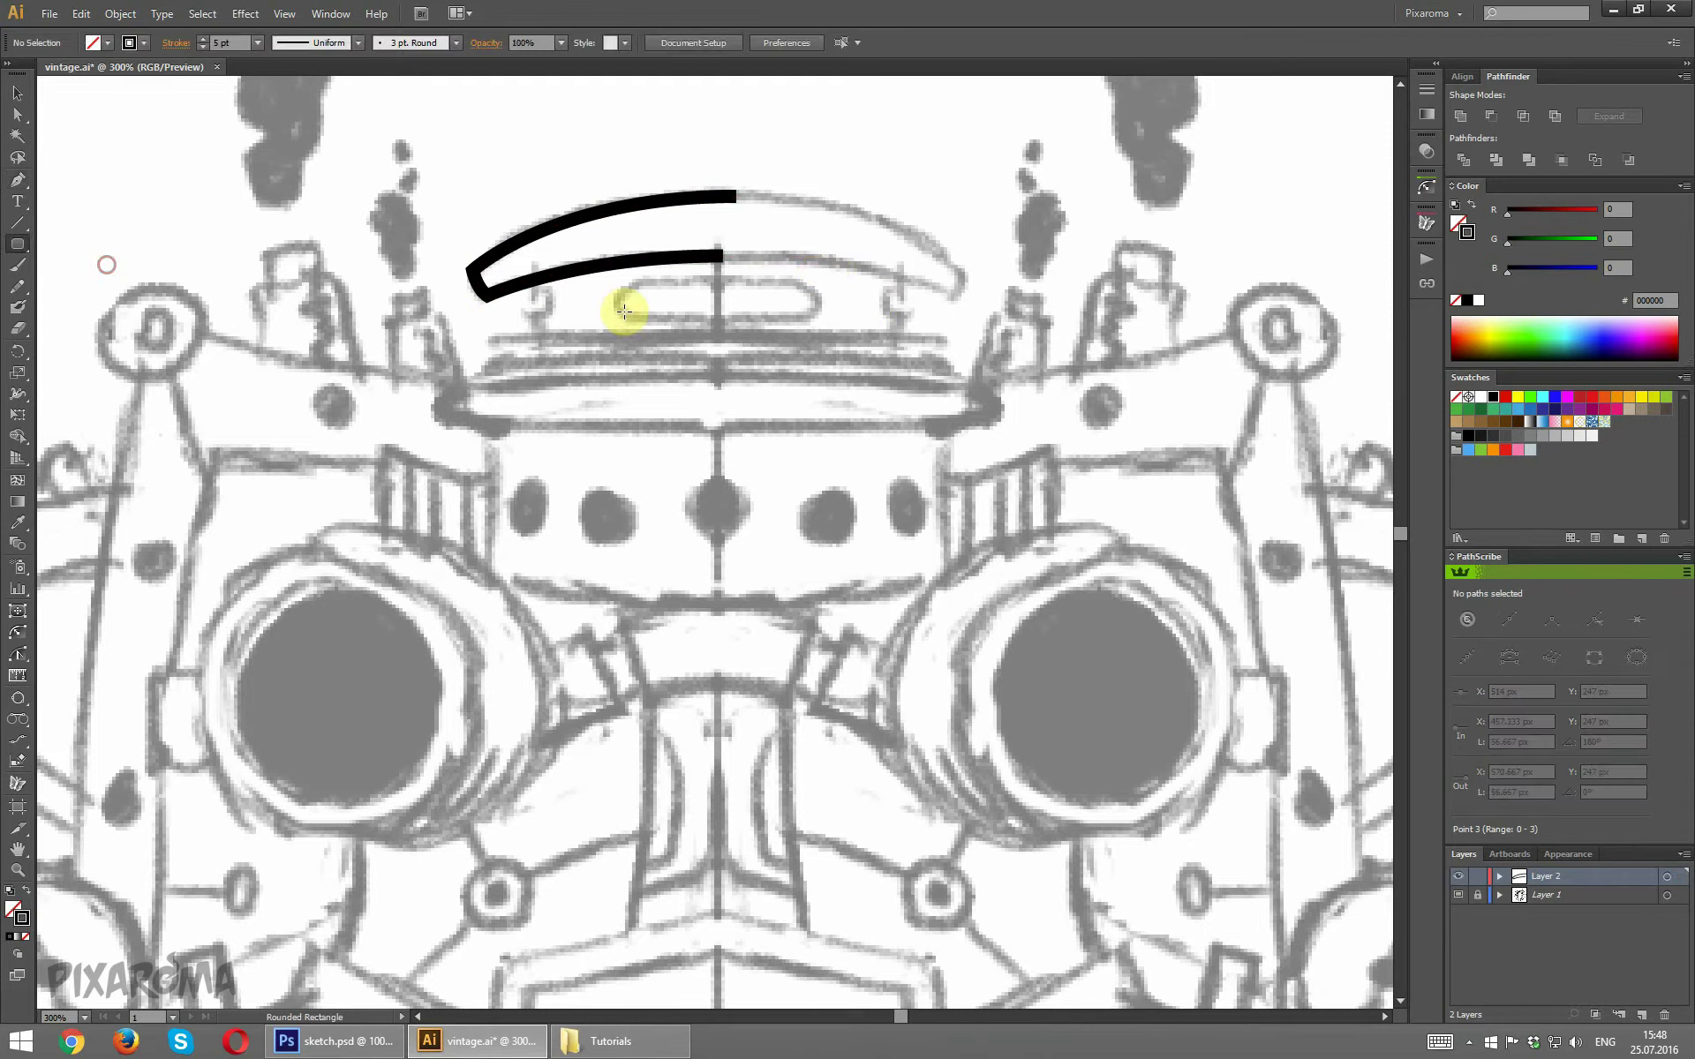
left_click_drag(628, 280, 807, 322)
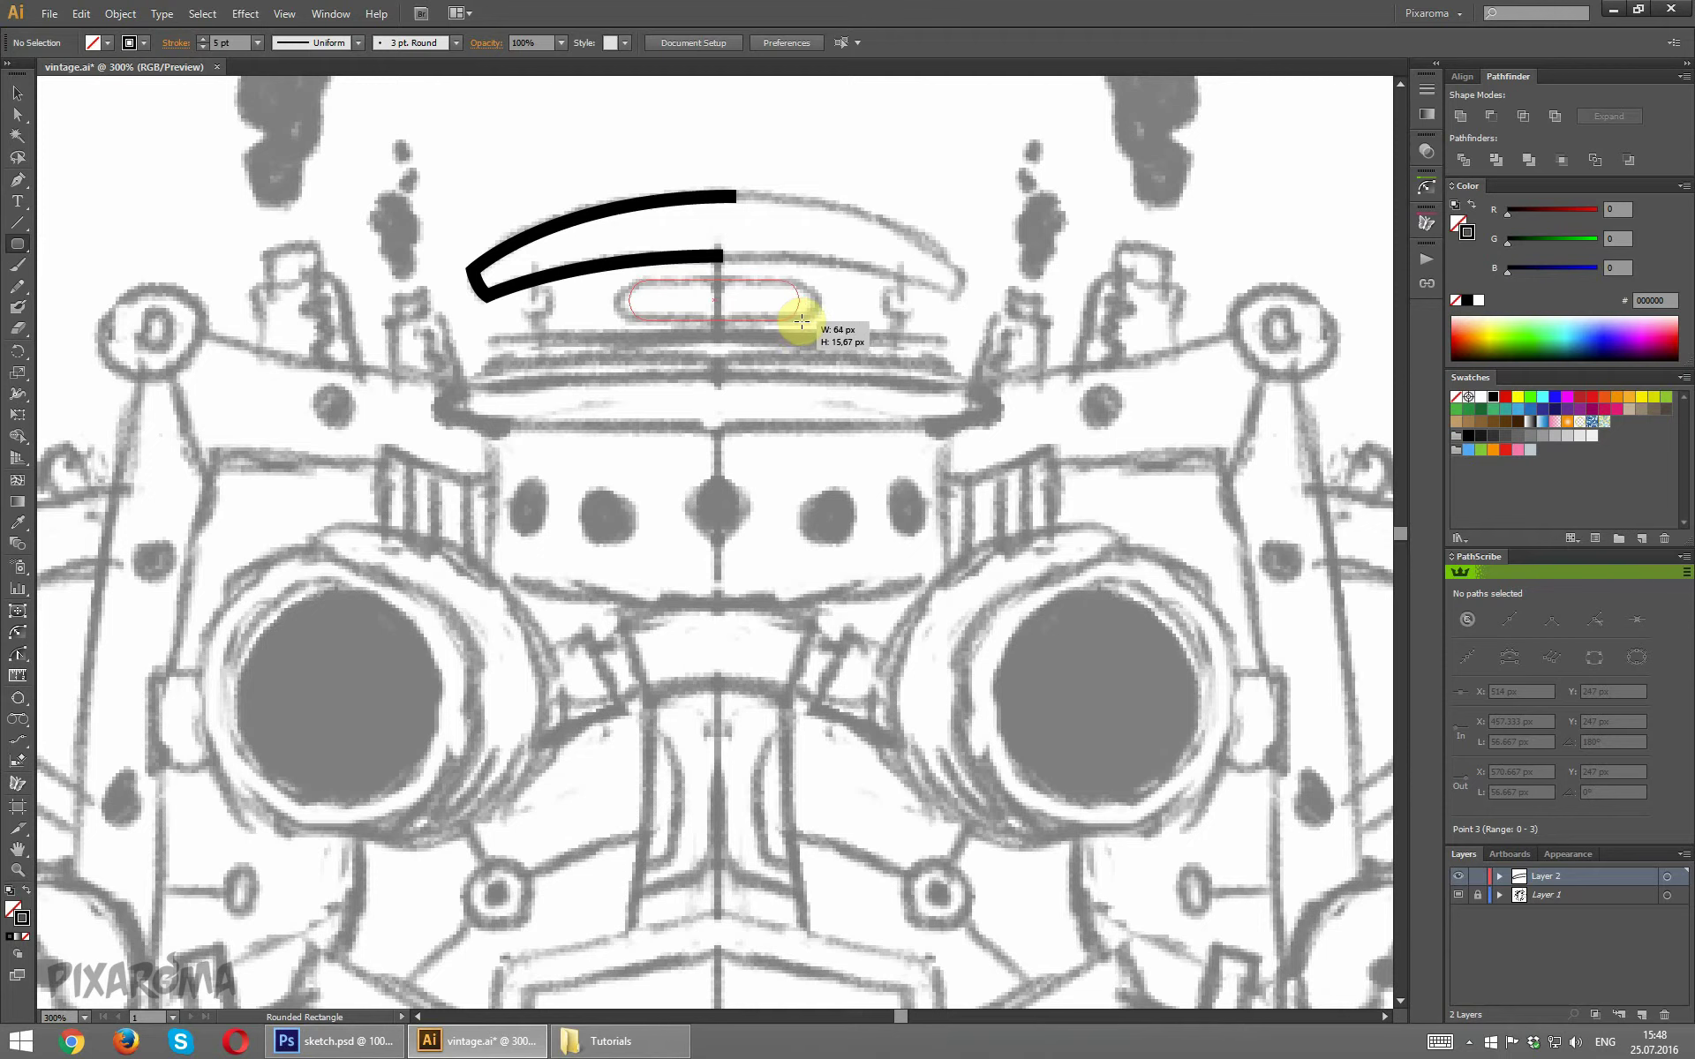
left_click_drag(807, 321, 810, 322)
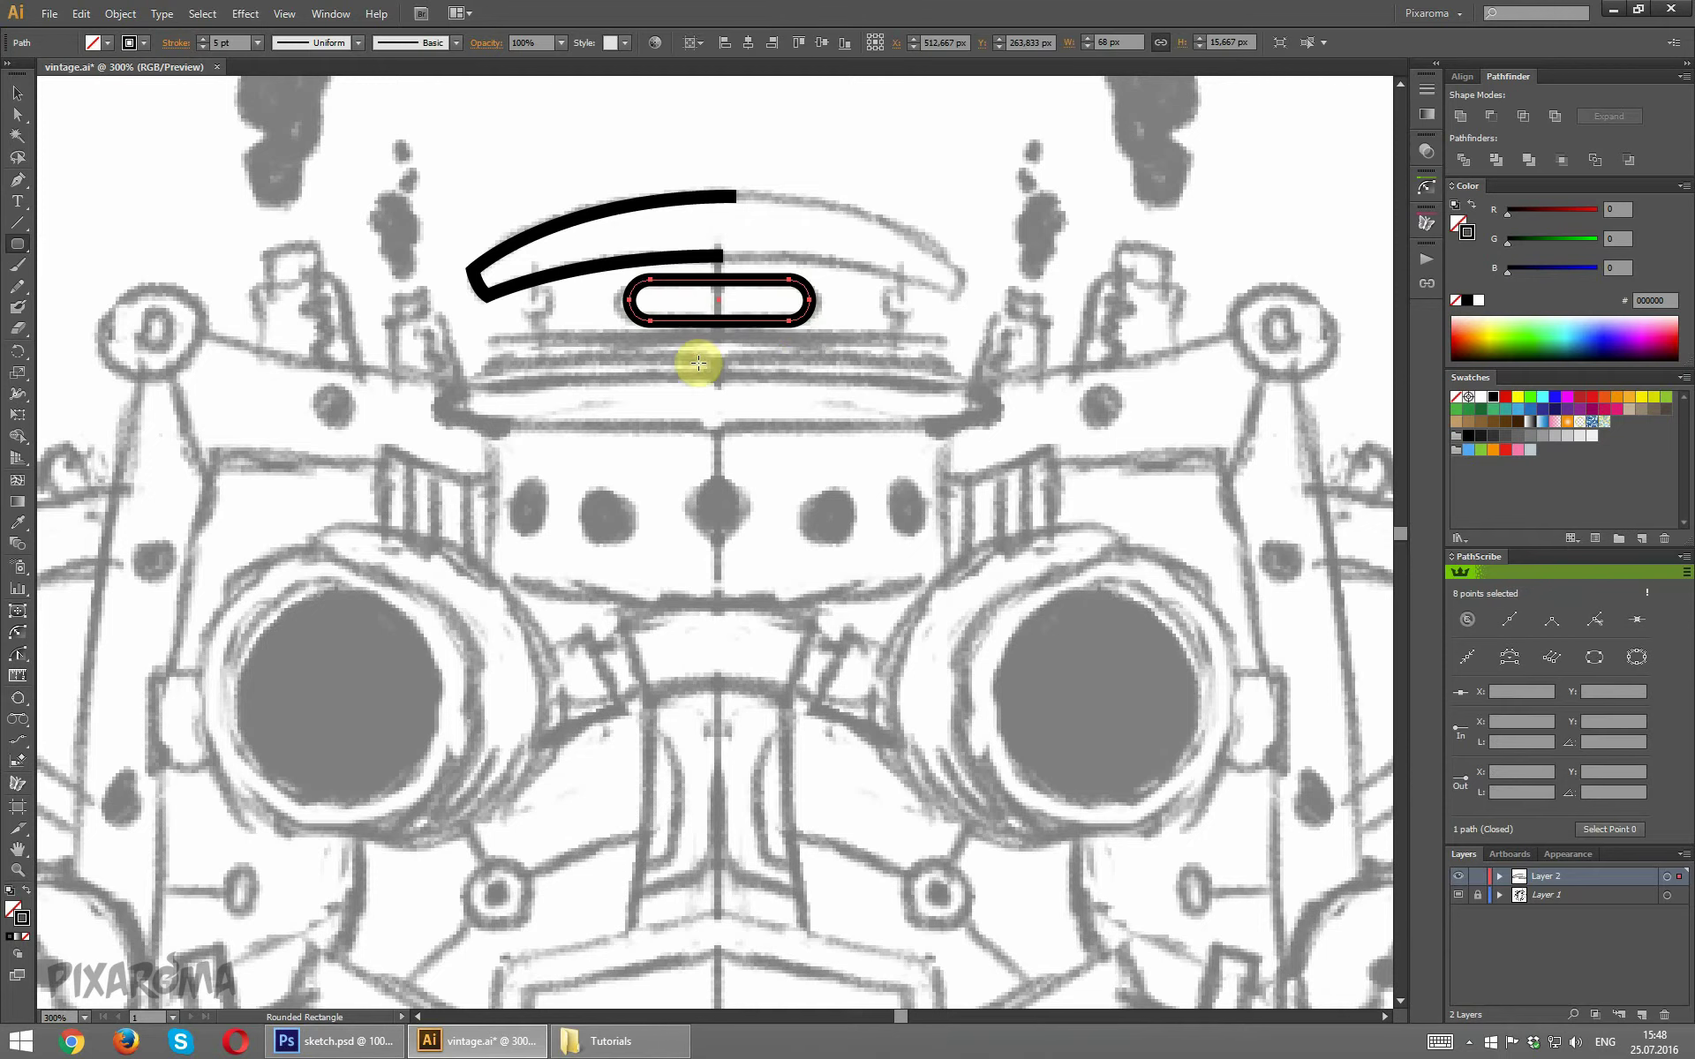
left_click(18, 93)
left_click(19, 94)
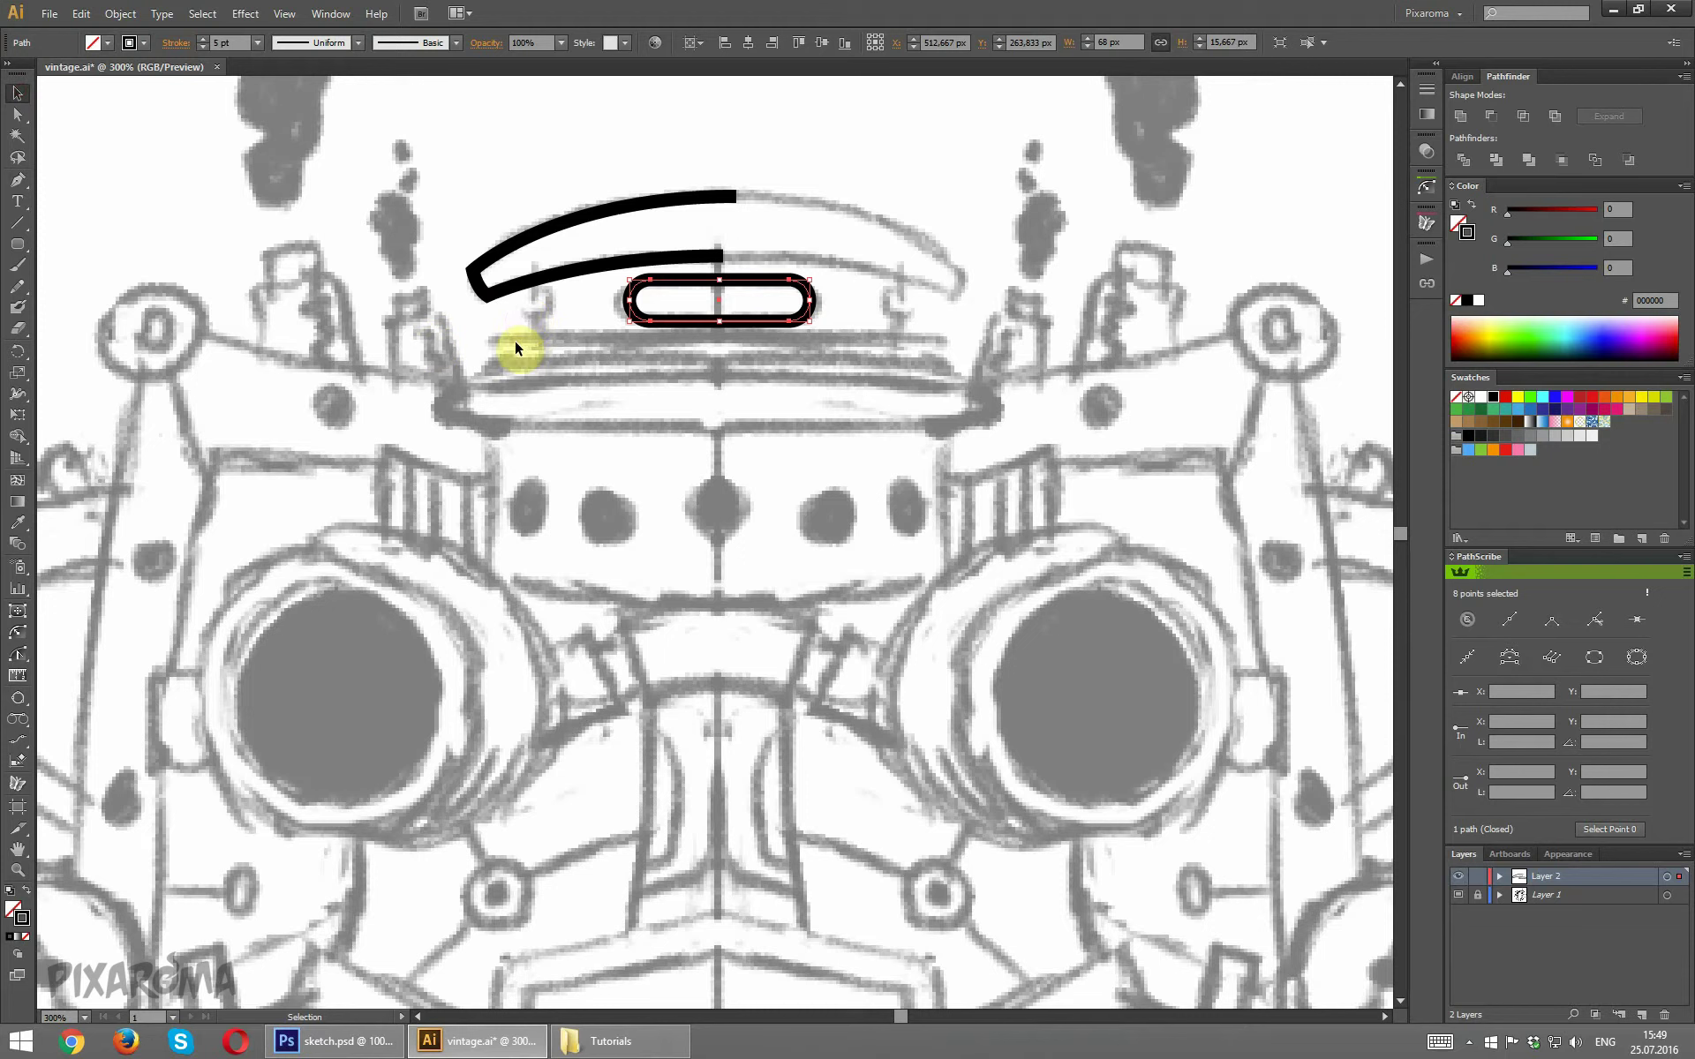
Pen a stepped line descending from the lower arc's left end.
left_click(17, 180)
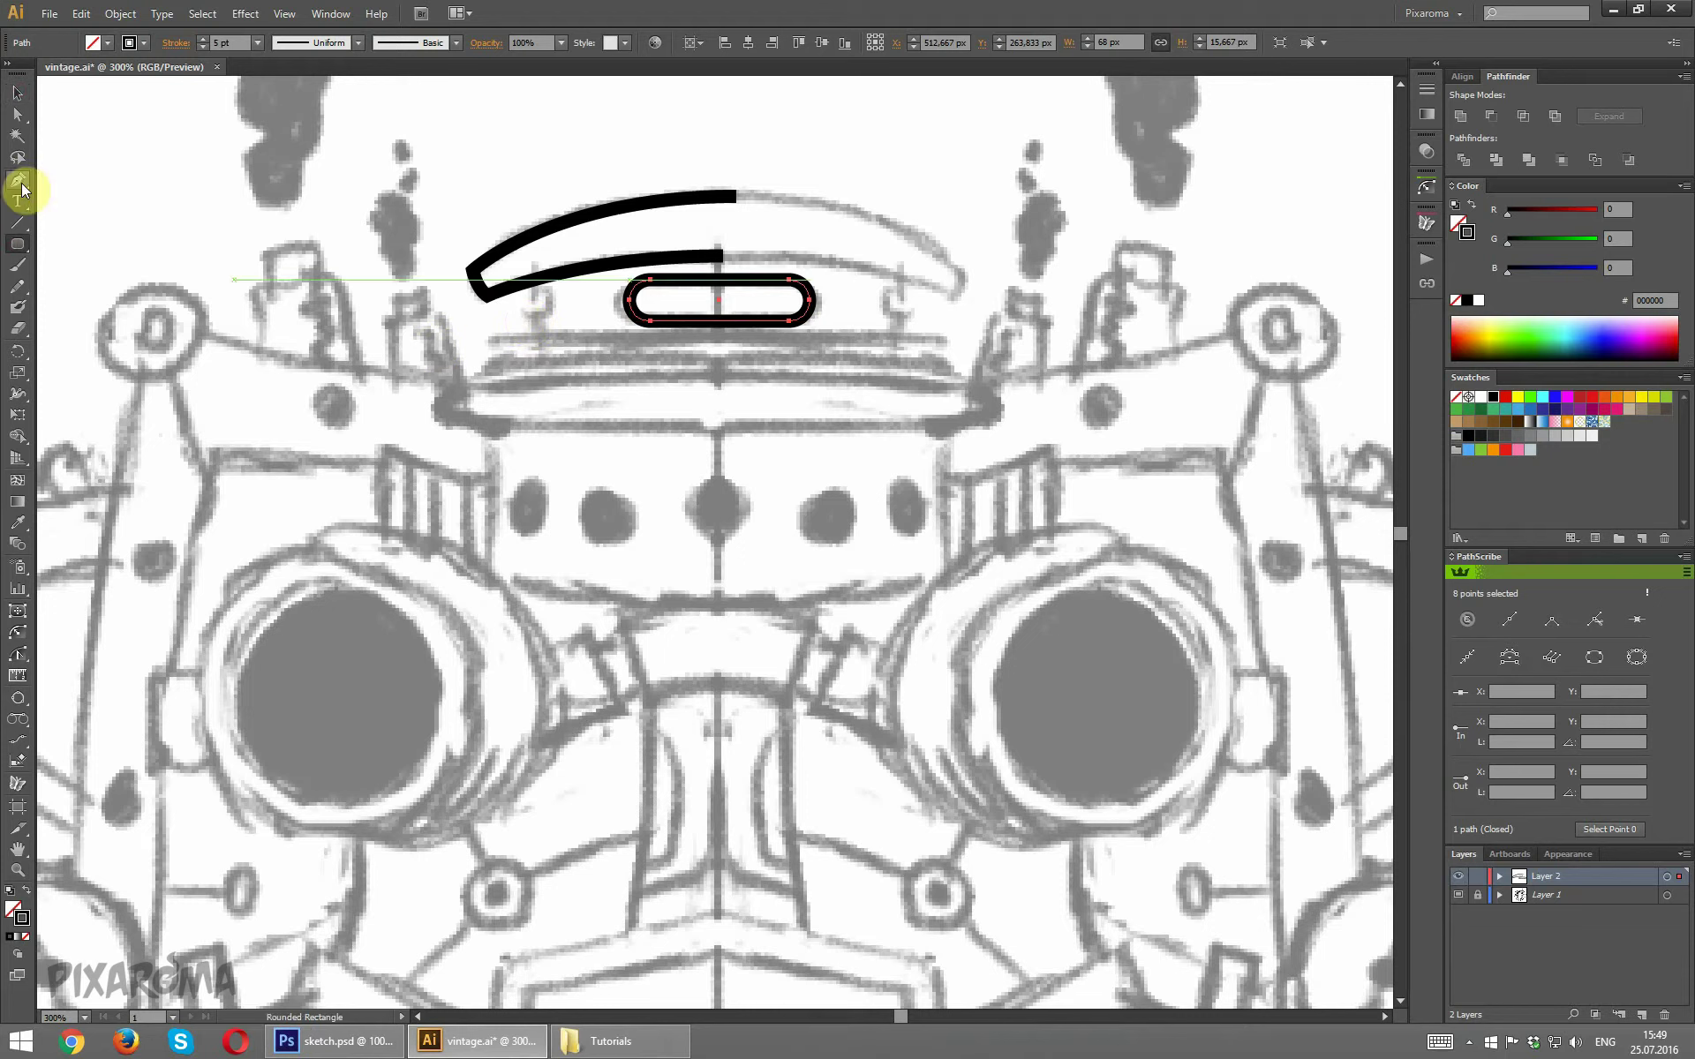
left_click(534, 281)
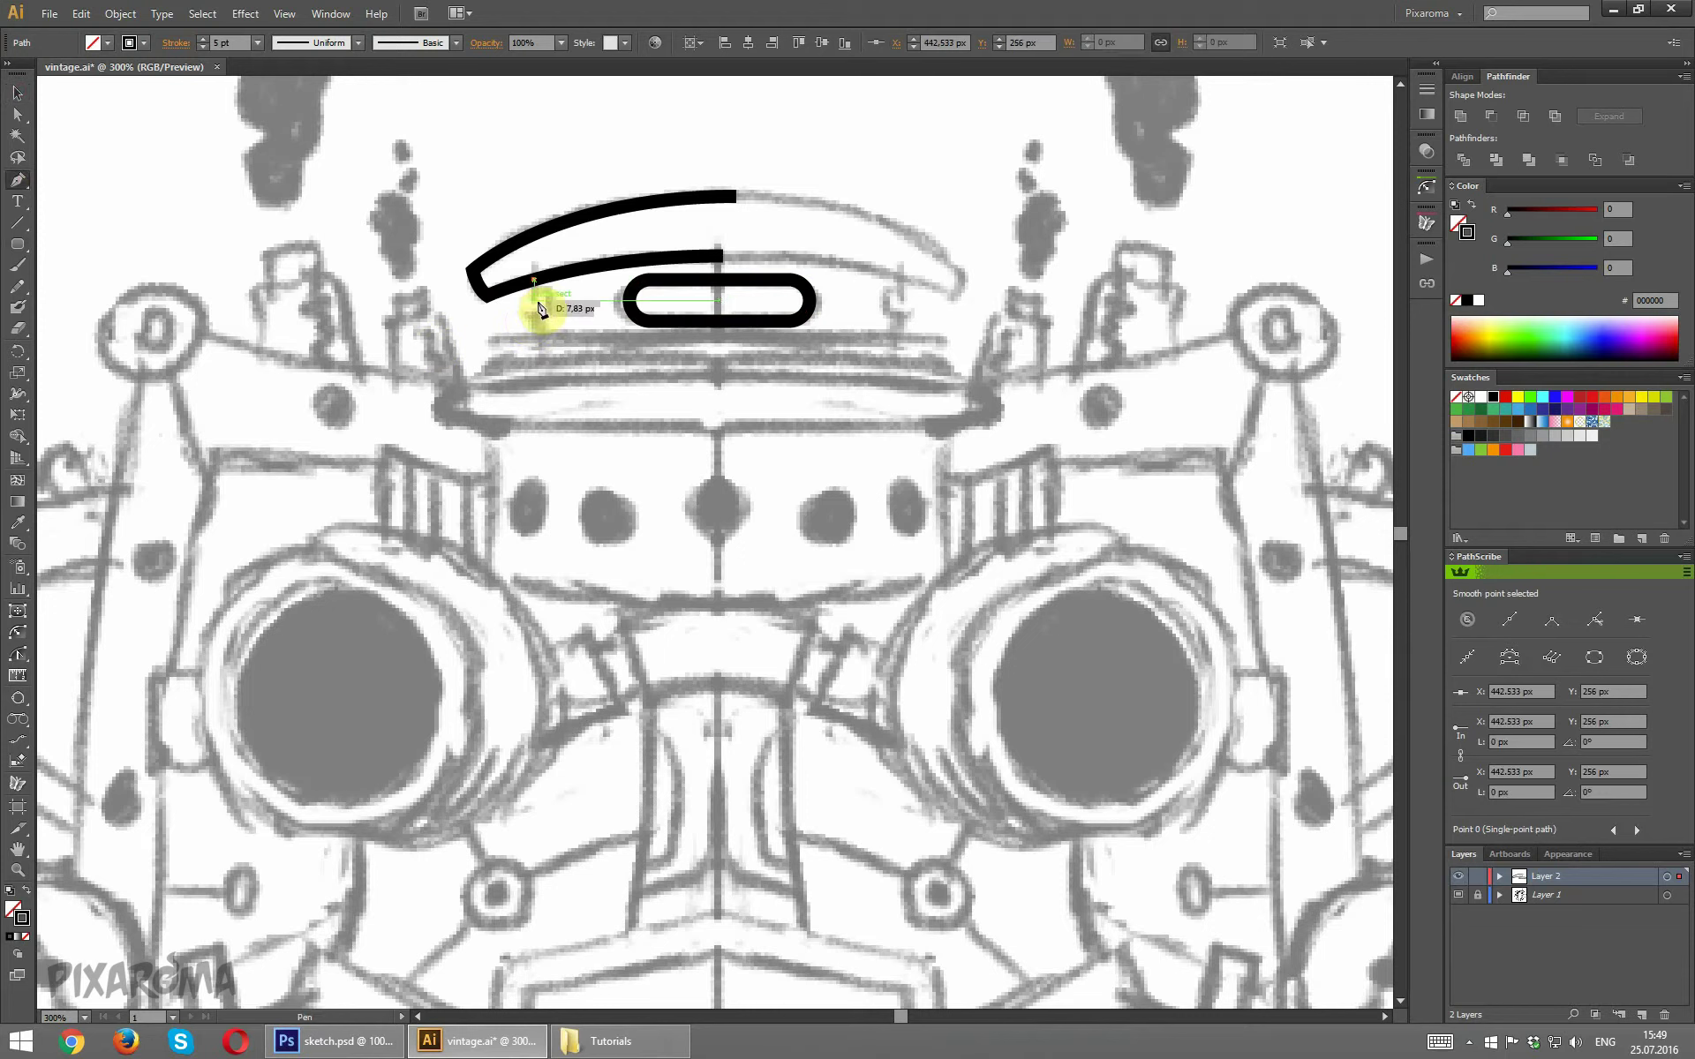
left_click_drag(535, 296, 551, 310)
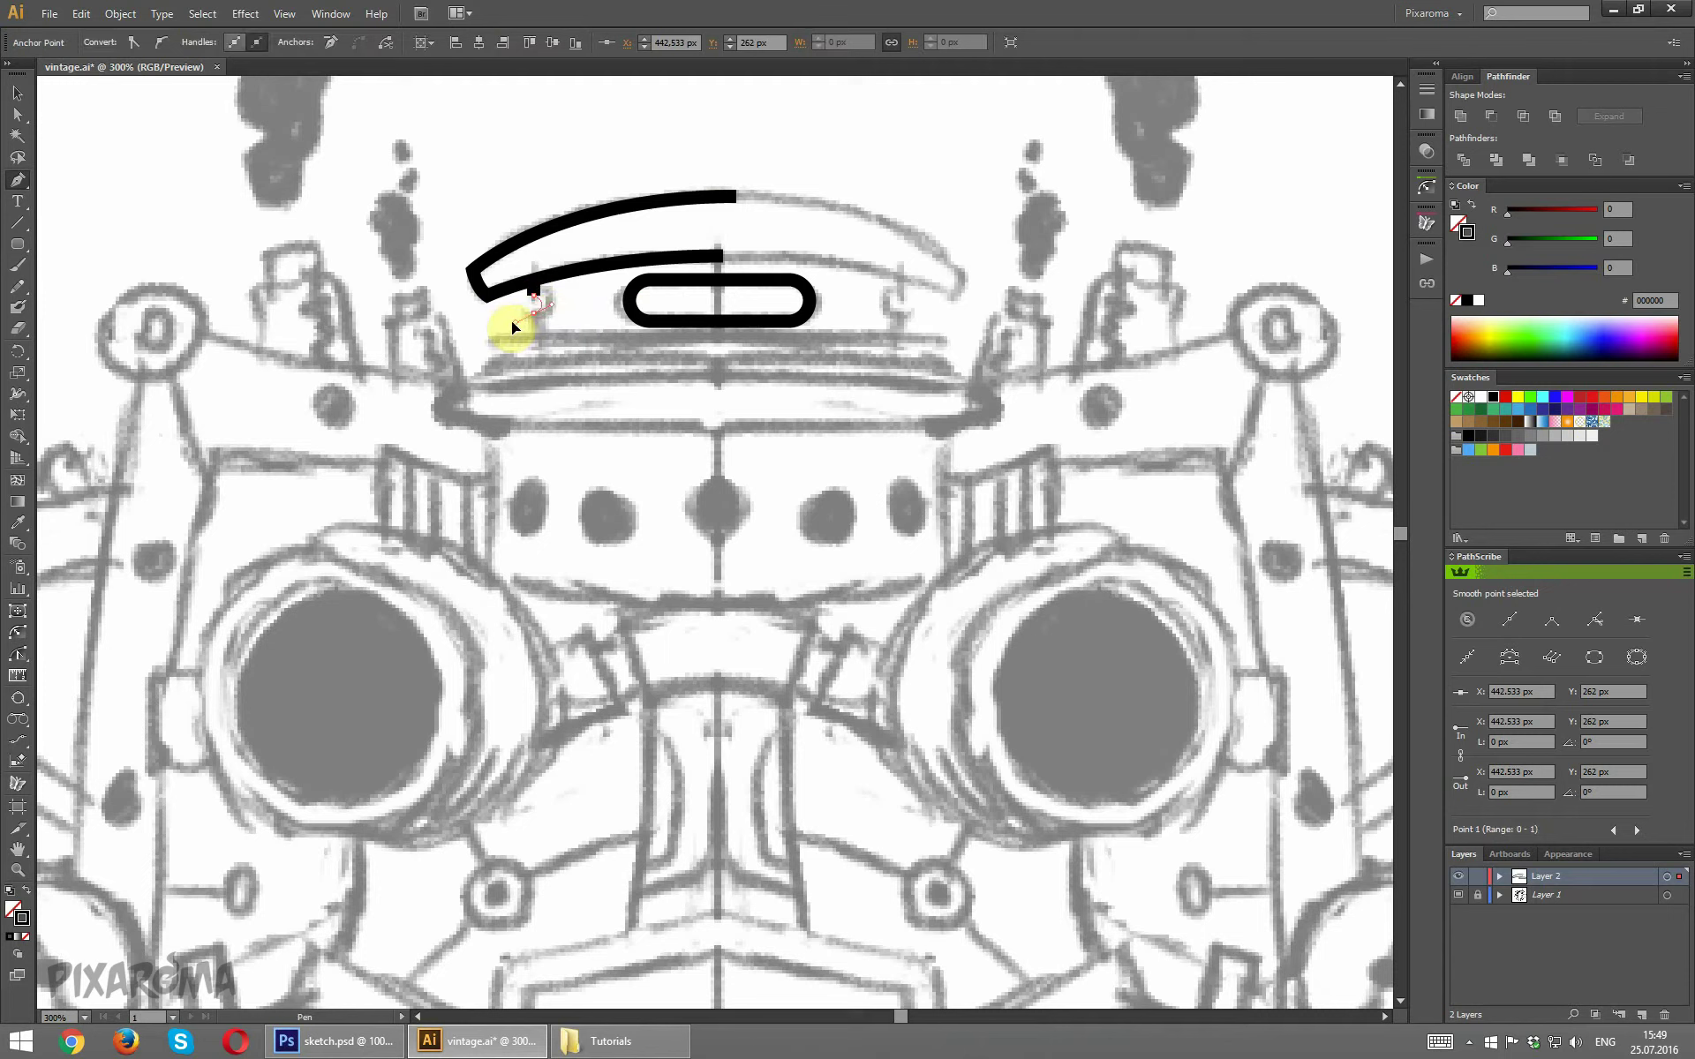
left_click_drag(535, 307, 514, 316)
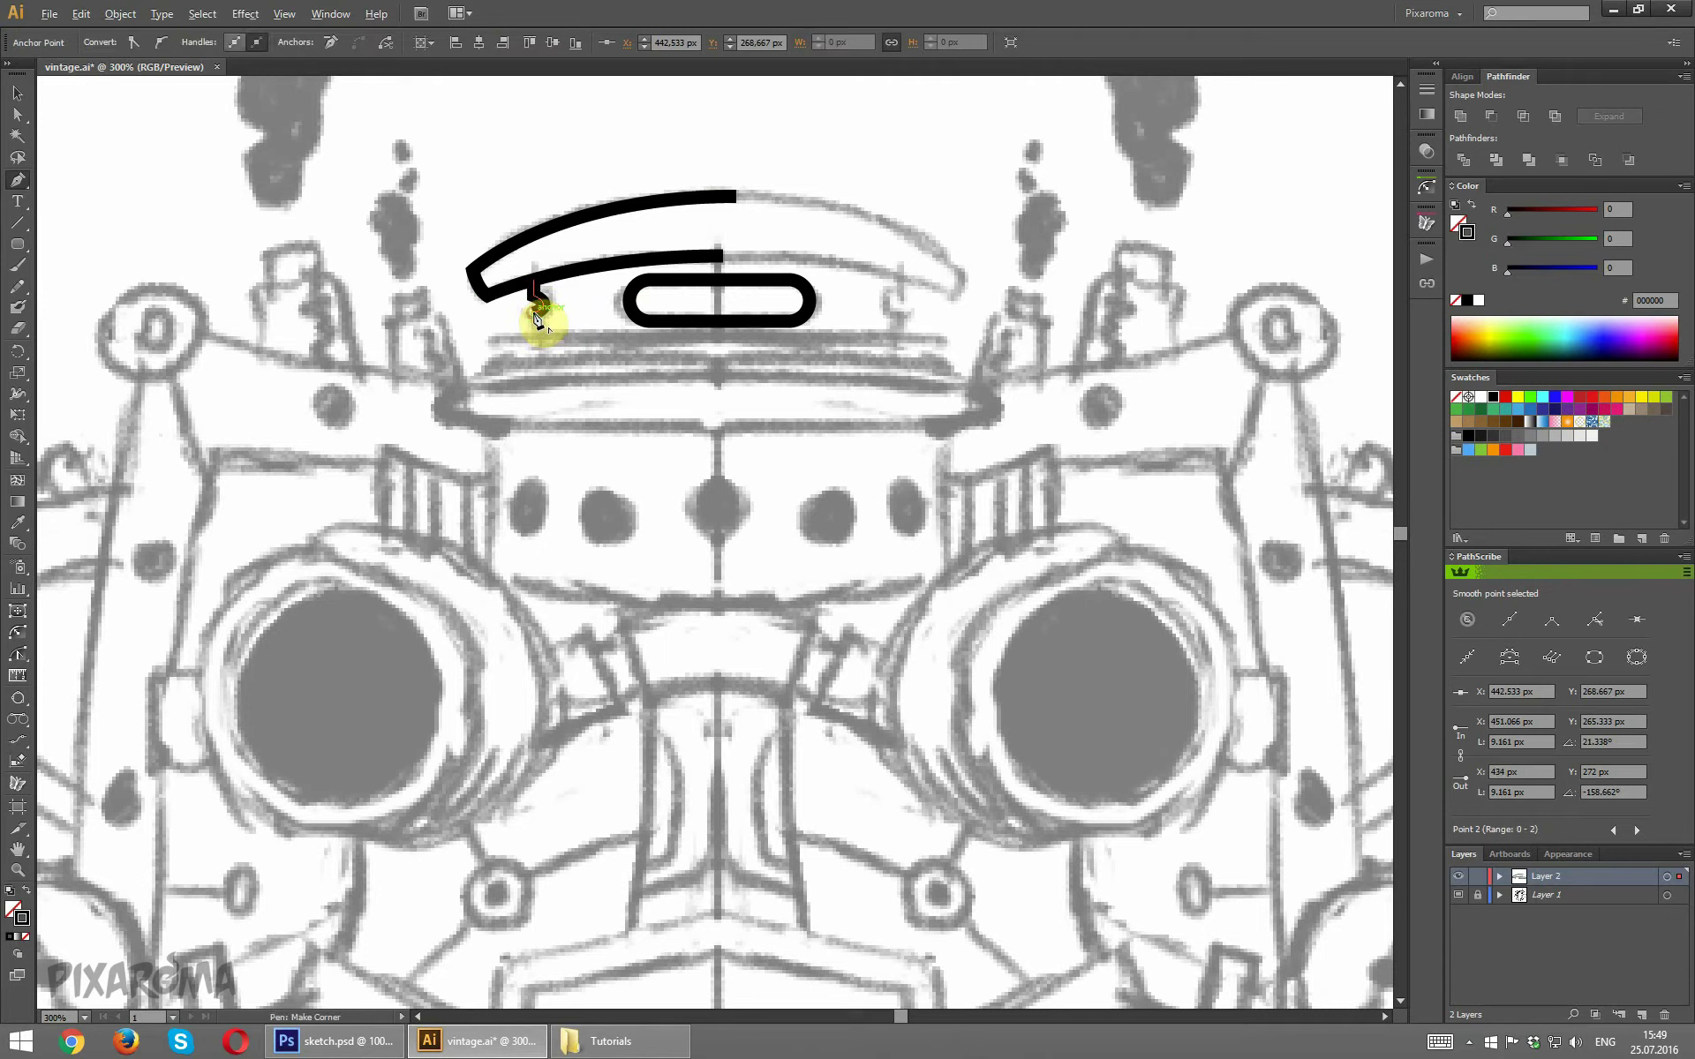
left_click(533, 334)
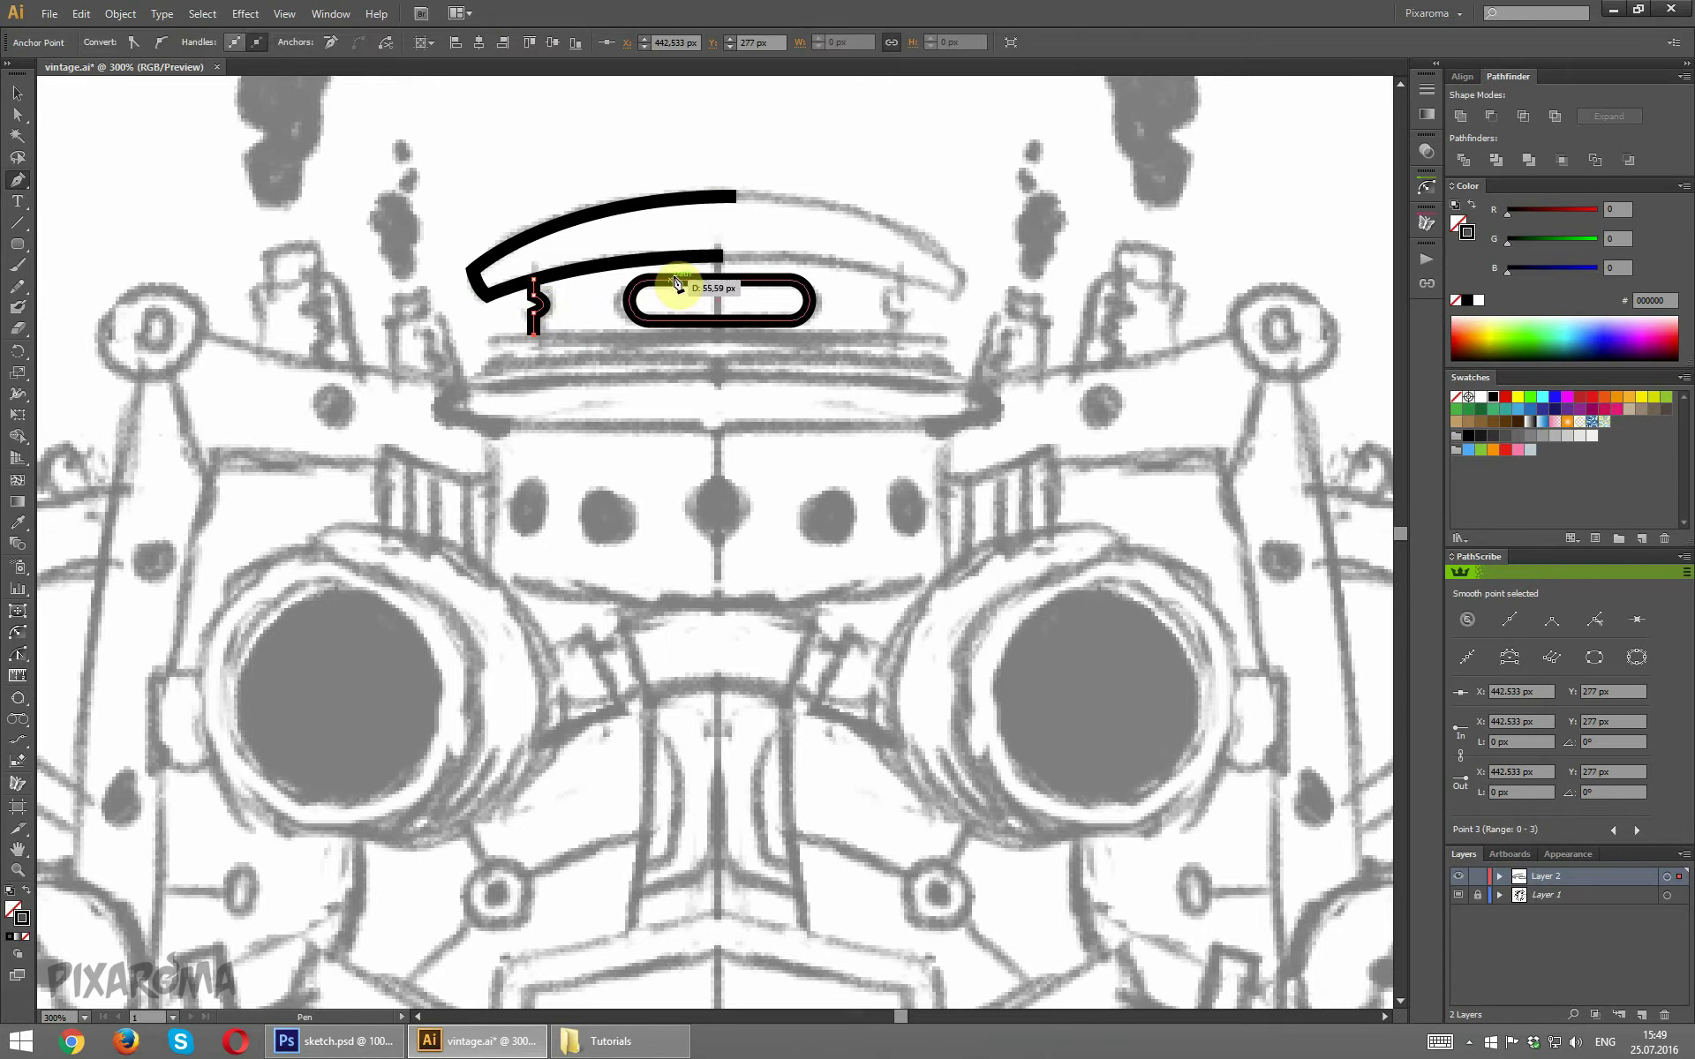
scroll(673, 277, "down", 1)
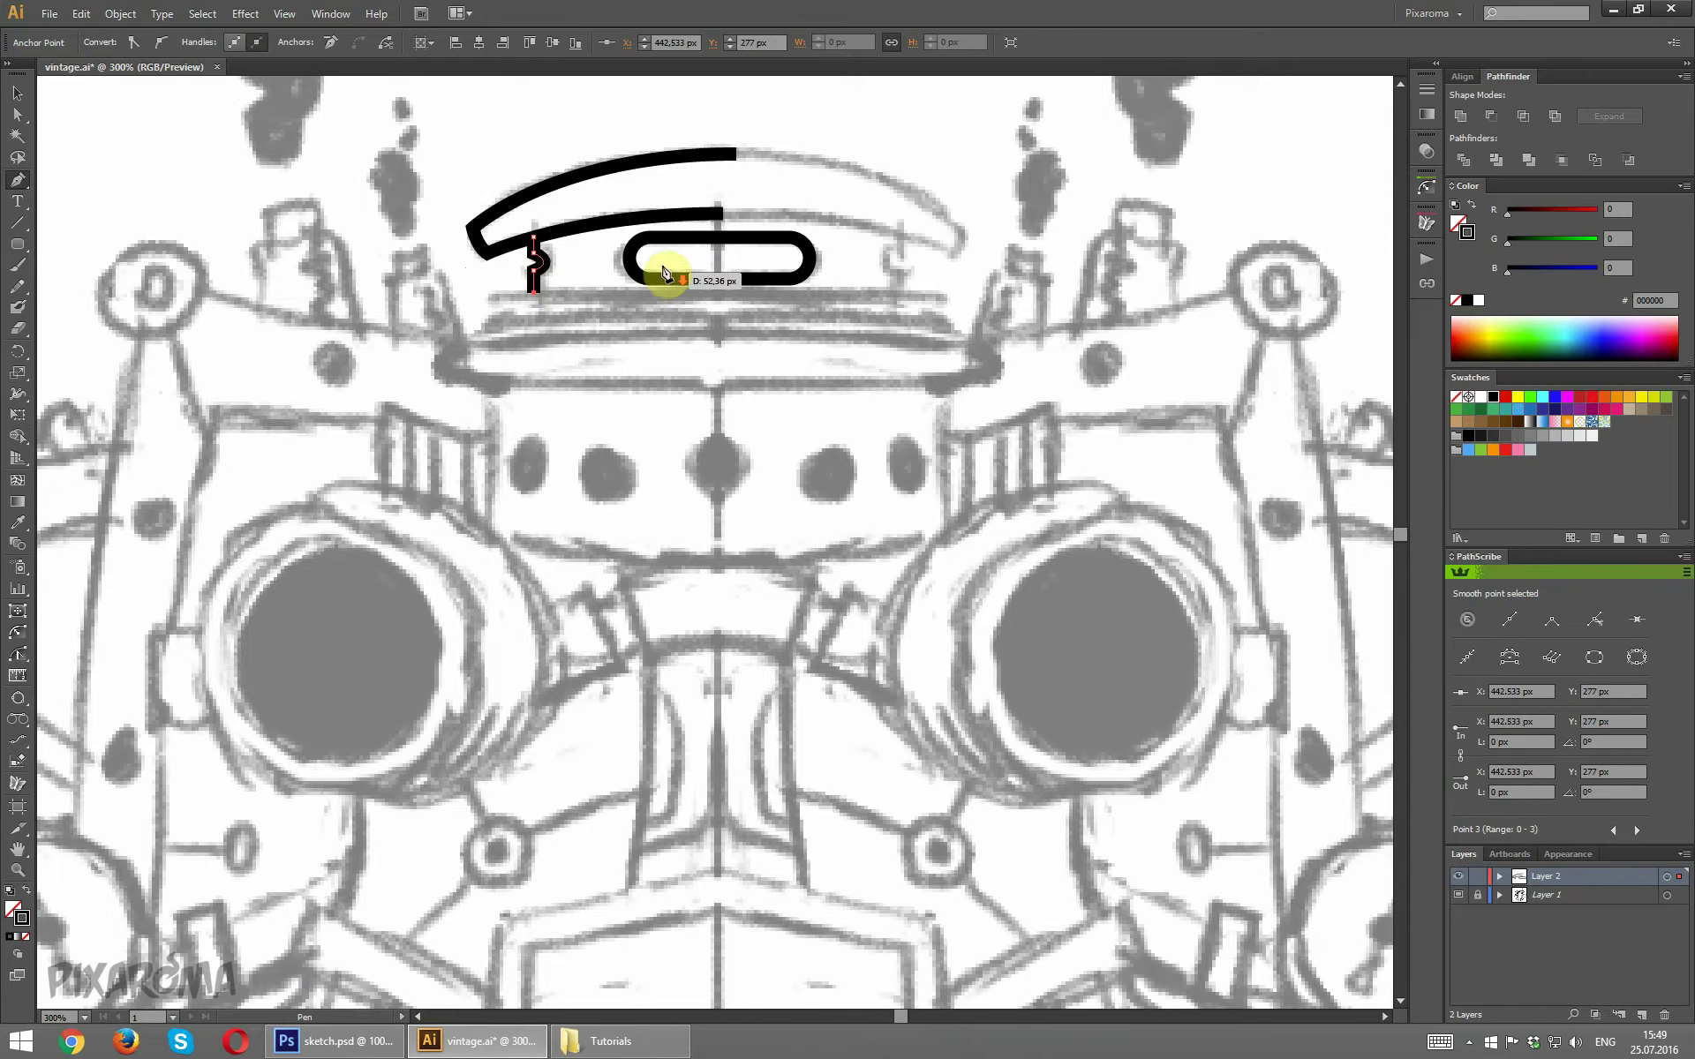
left_click_drag(507, 299, 513, 339)
left_click(509, 335)
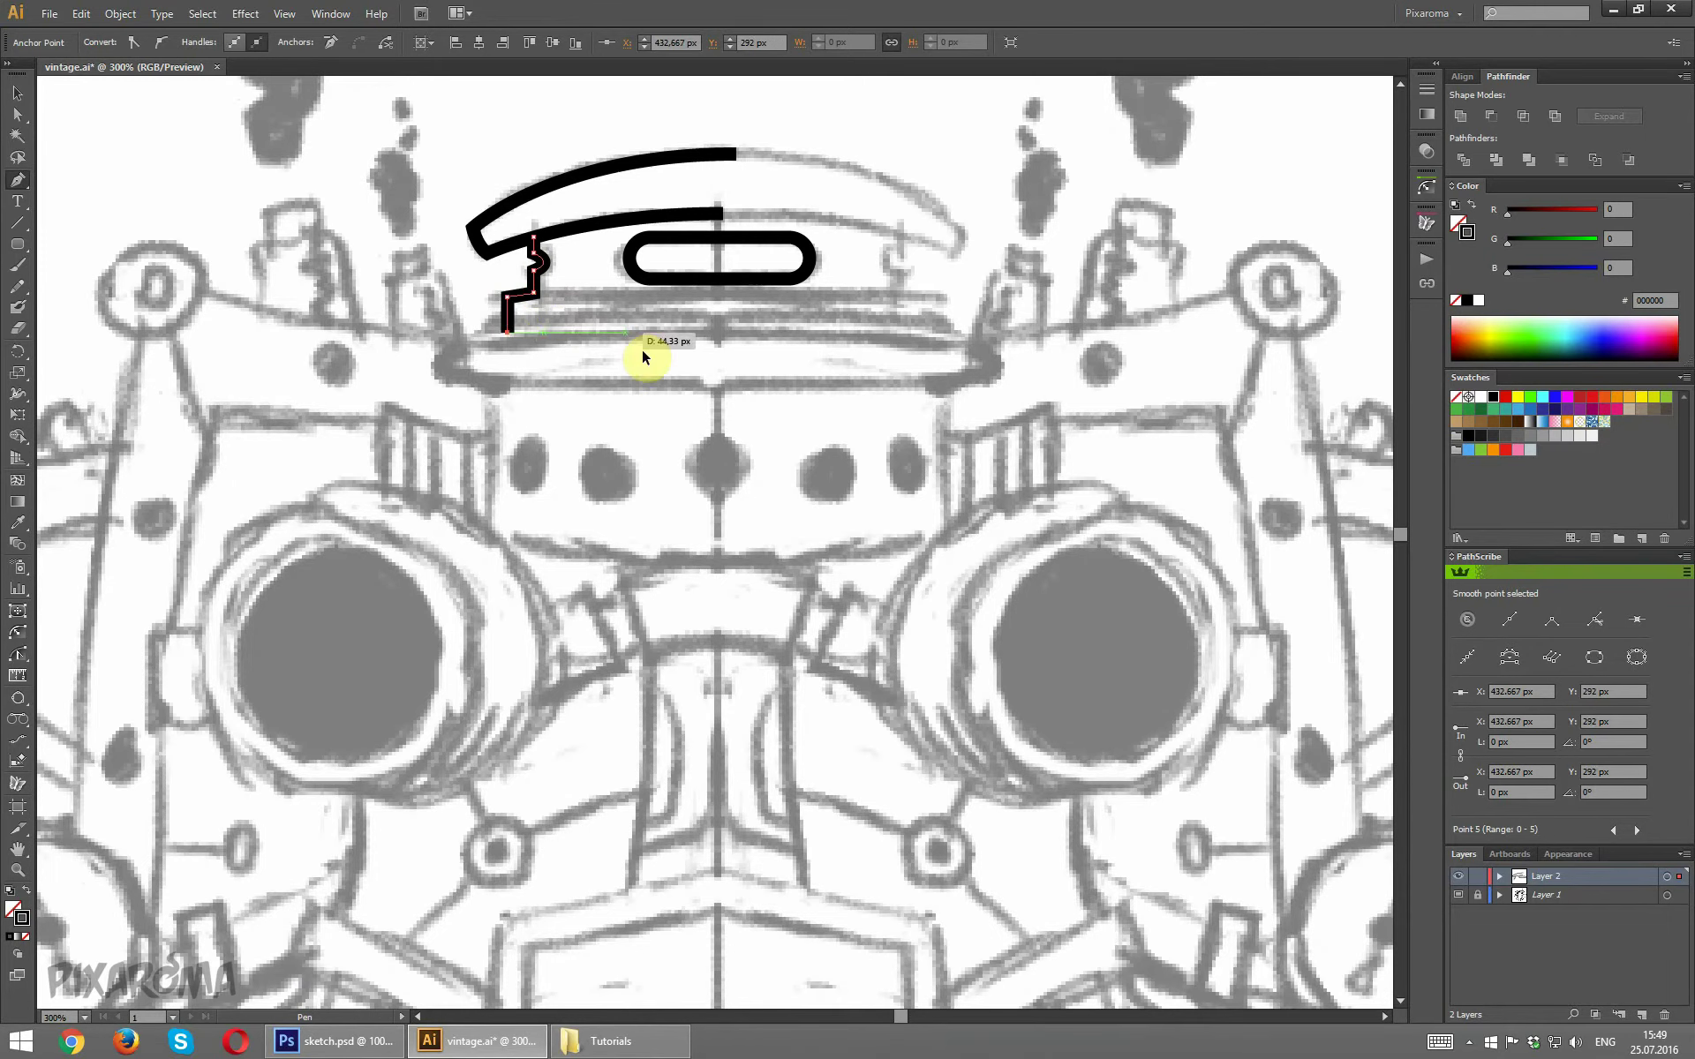
left_click(644, 352, "ctrl")
Draw two horizontal bars beneath the rounded slot, the second one longer.
left_click(505, 307)
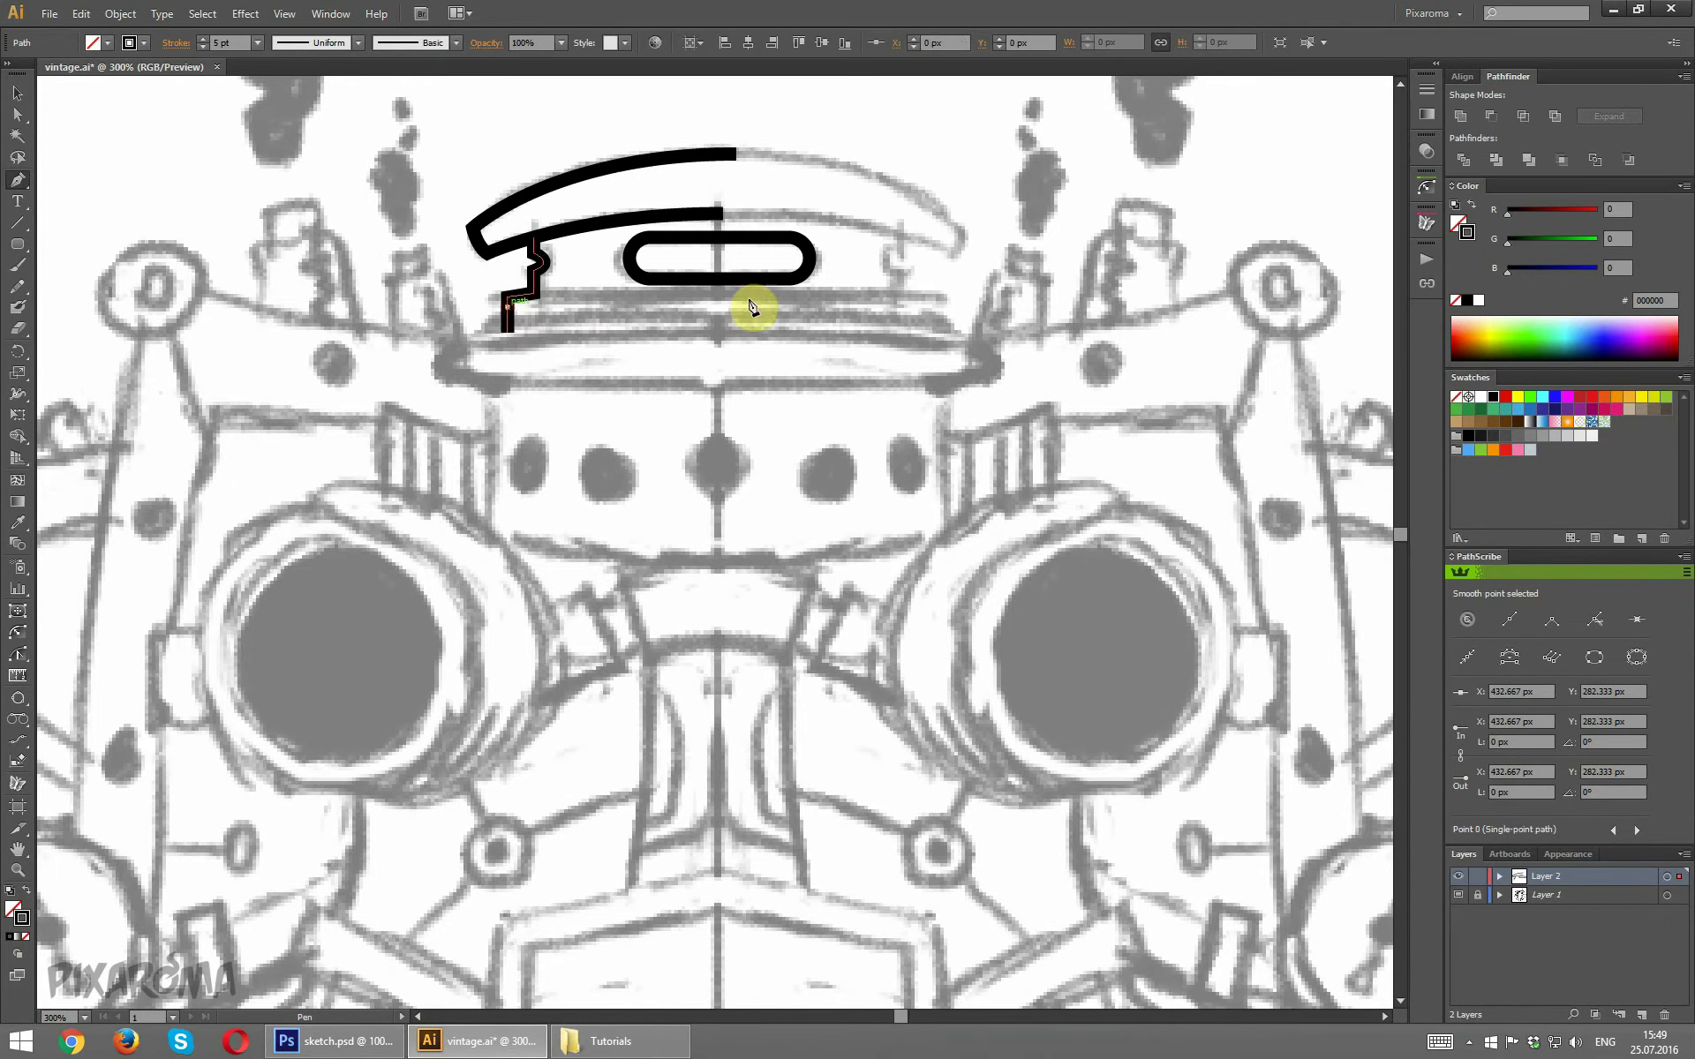
left_click(863, 307)
left_click(934, 408, "ctrl")
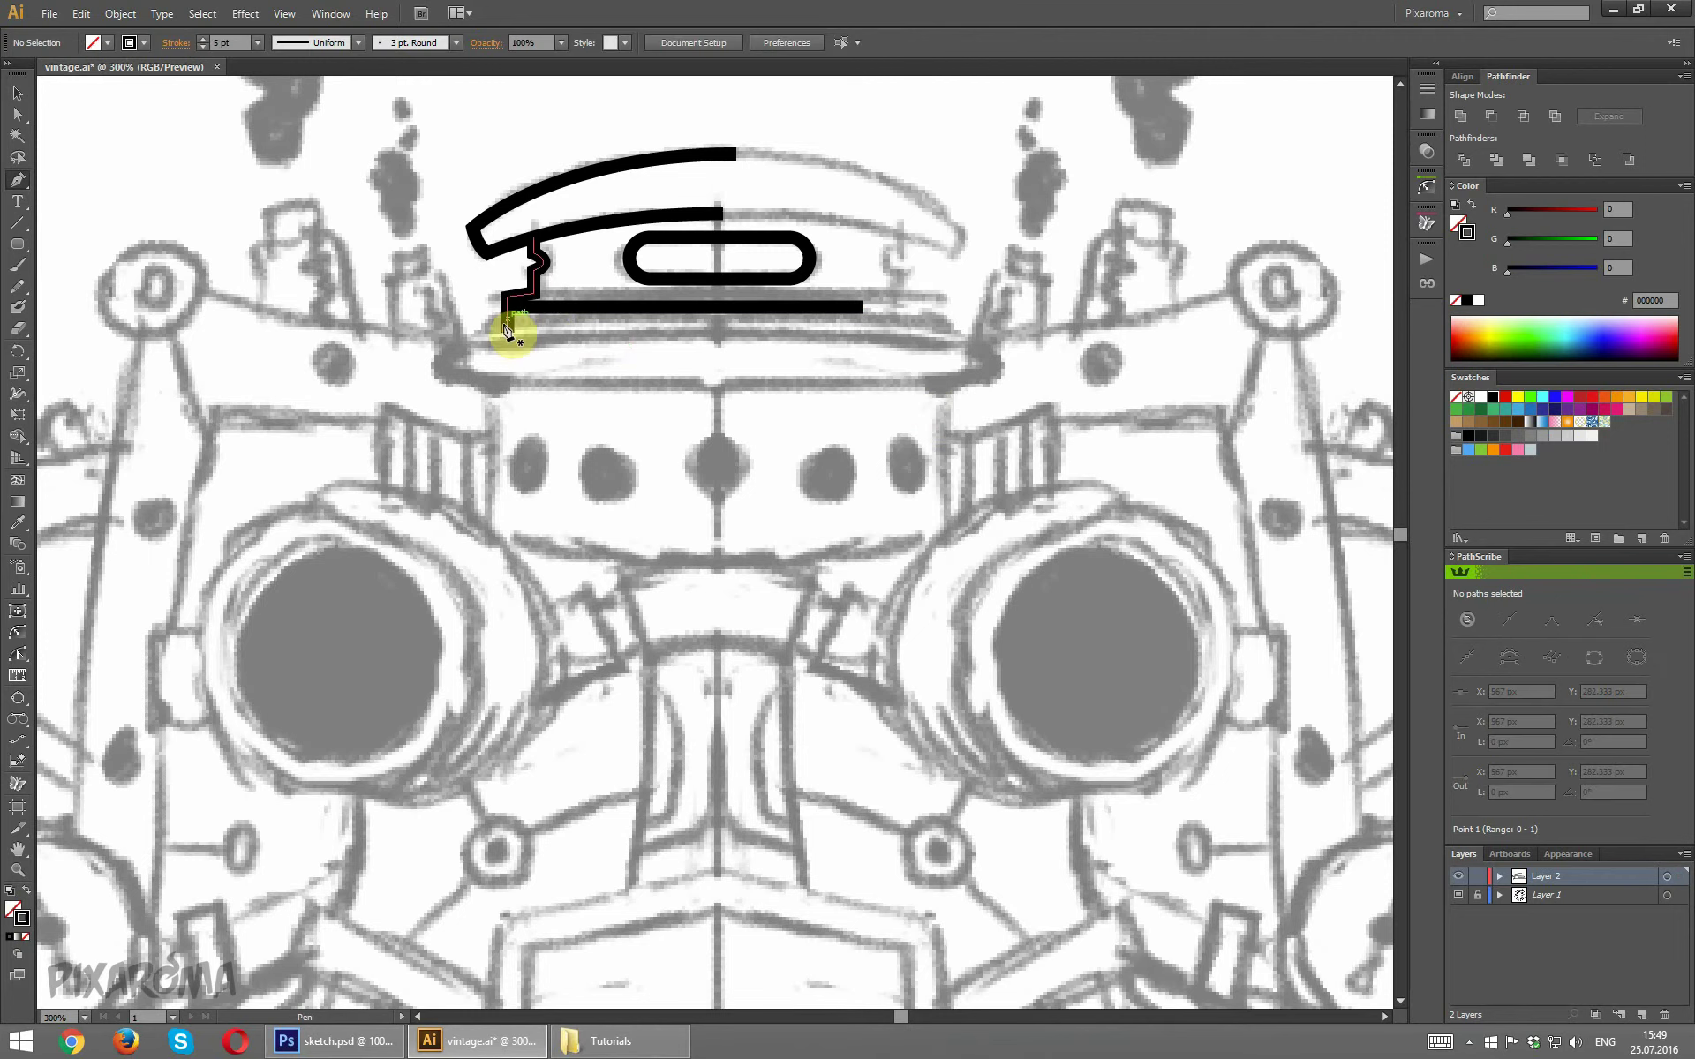
left_click(509, 333)
left_click(1028, 329)
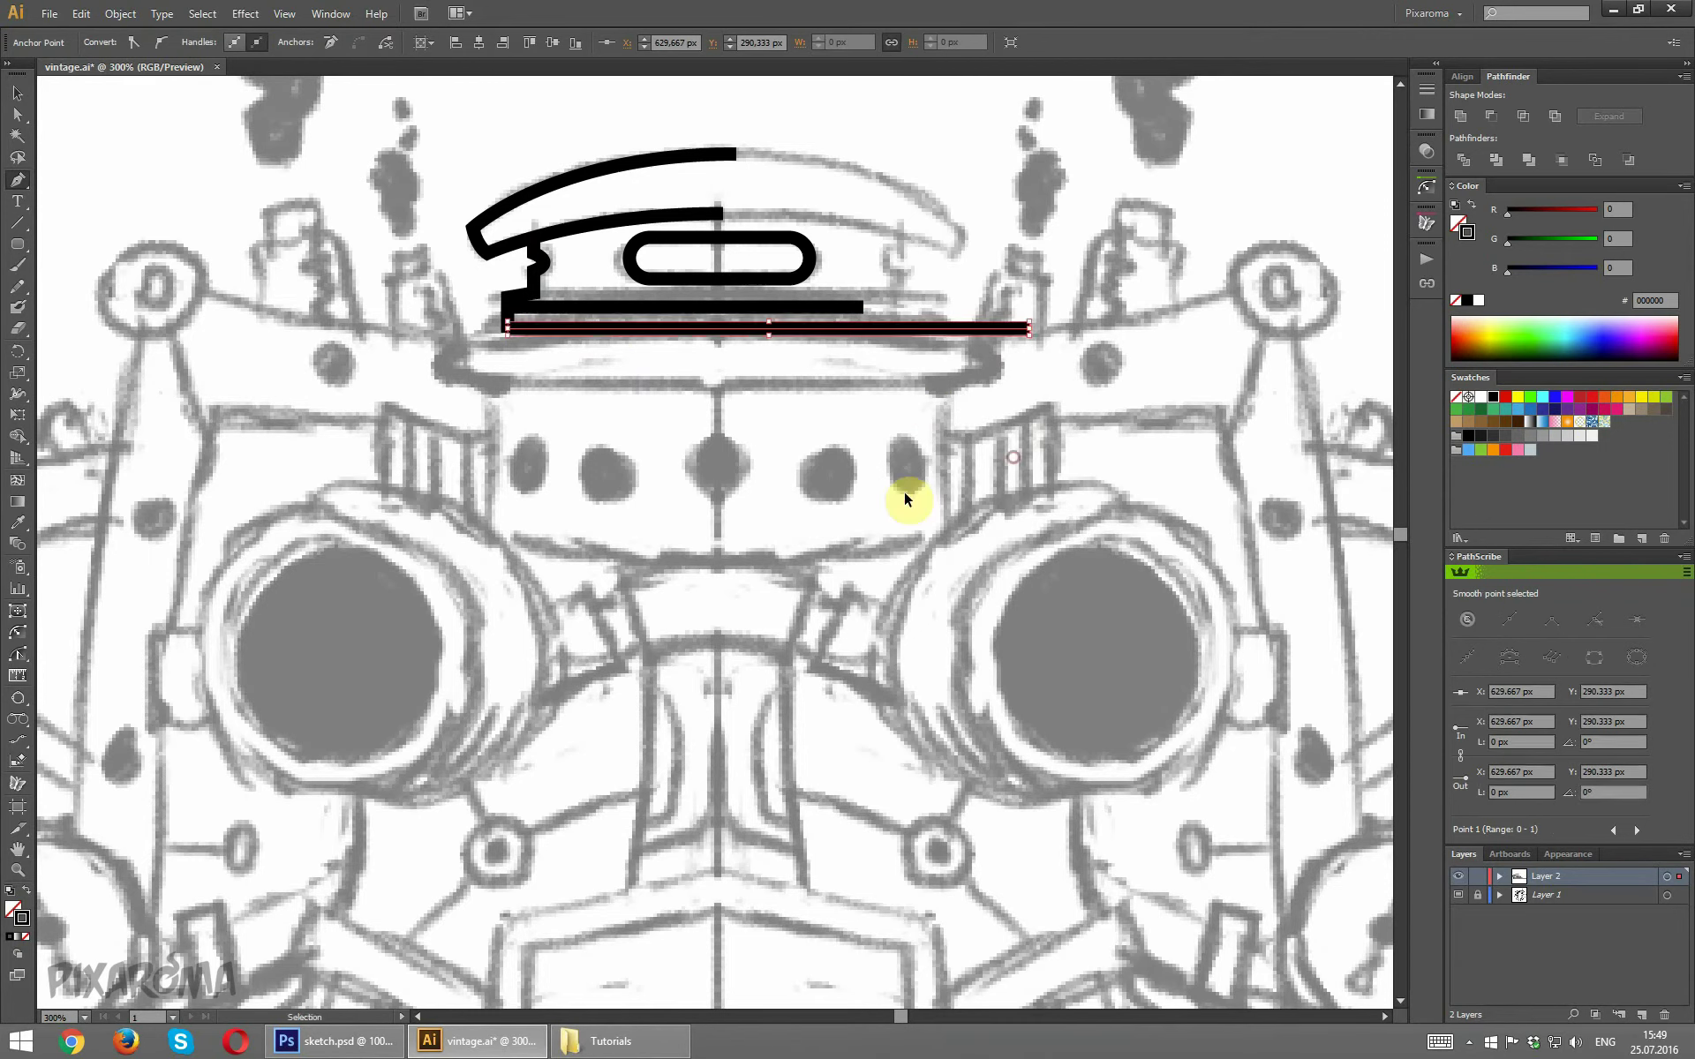
left_click(908, 494, "ctrl")
Nudge the stepped line's bottom anchor lower with Direct Selection.
left_click(13, 117)
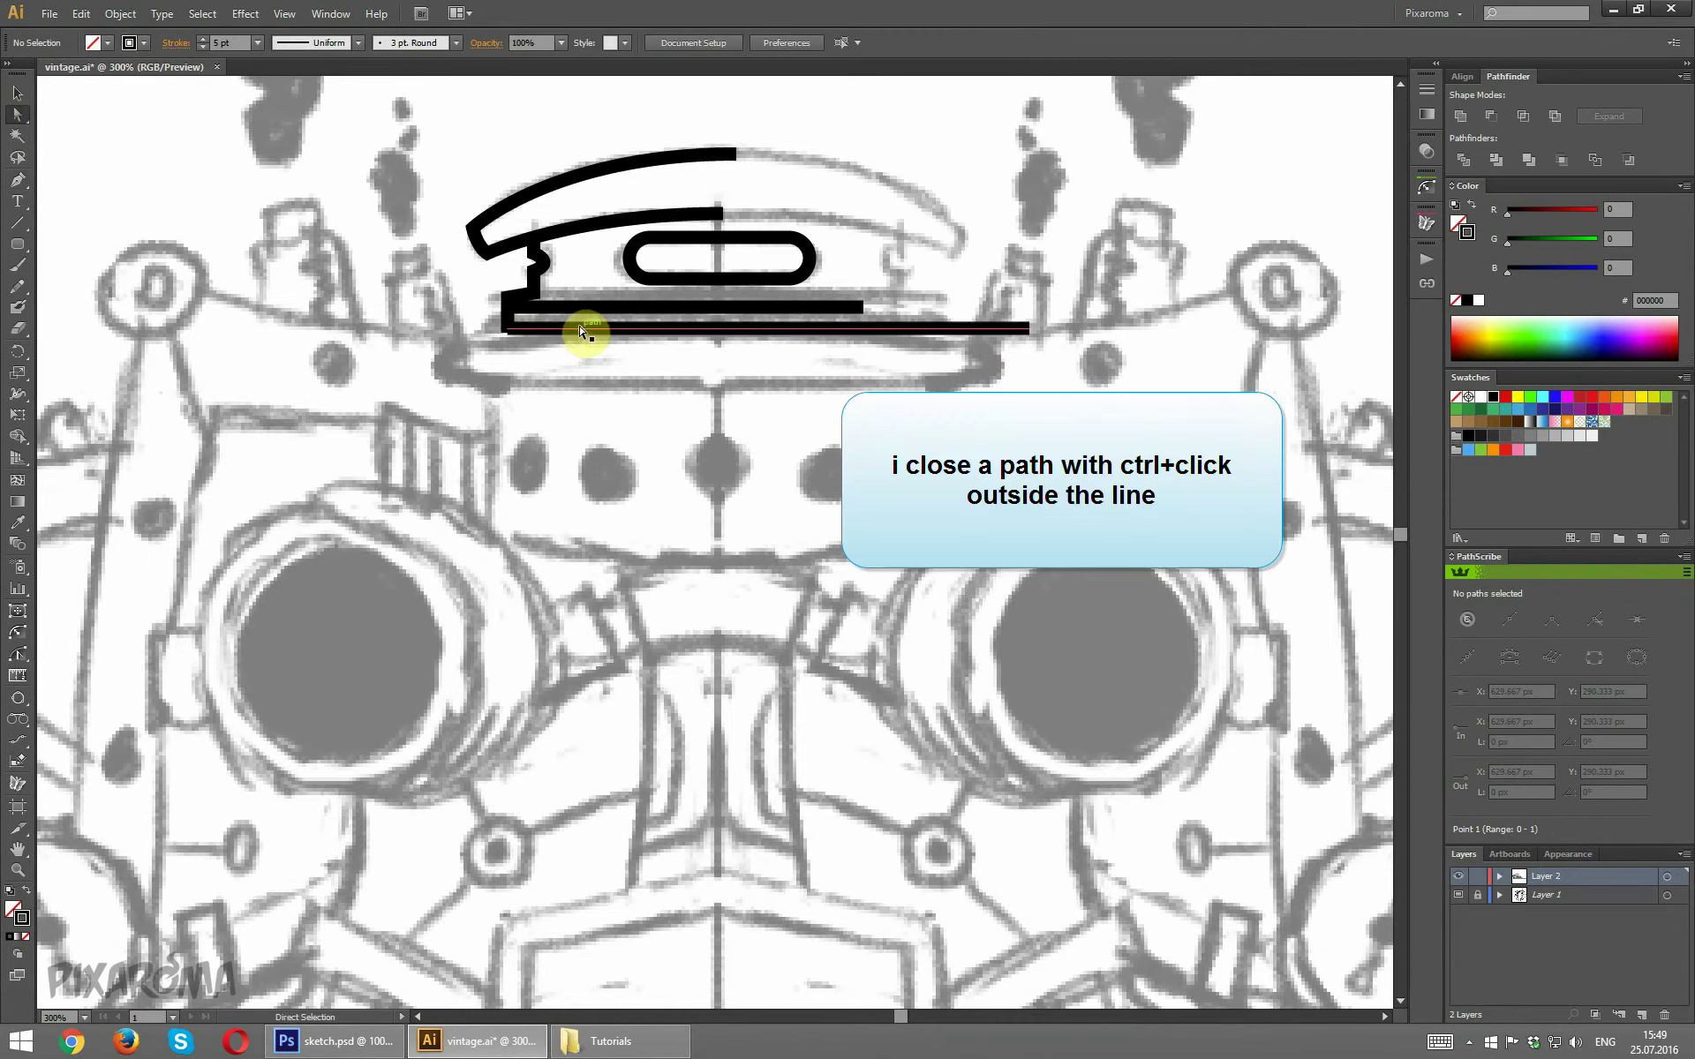
left_click(505, 336)
left_click_drag(507, 340, 527, 368)
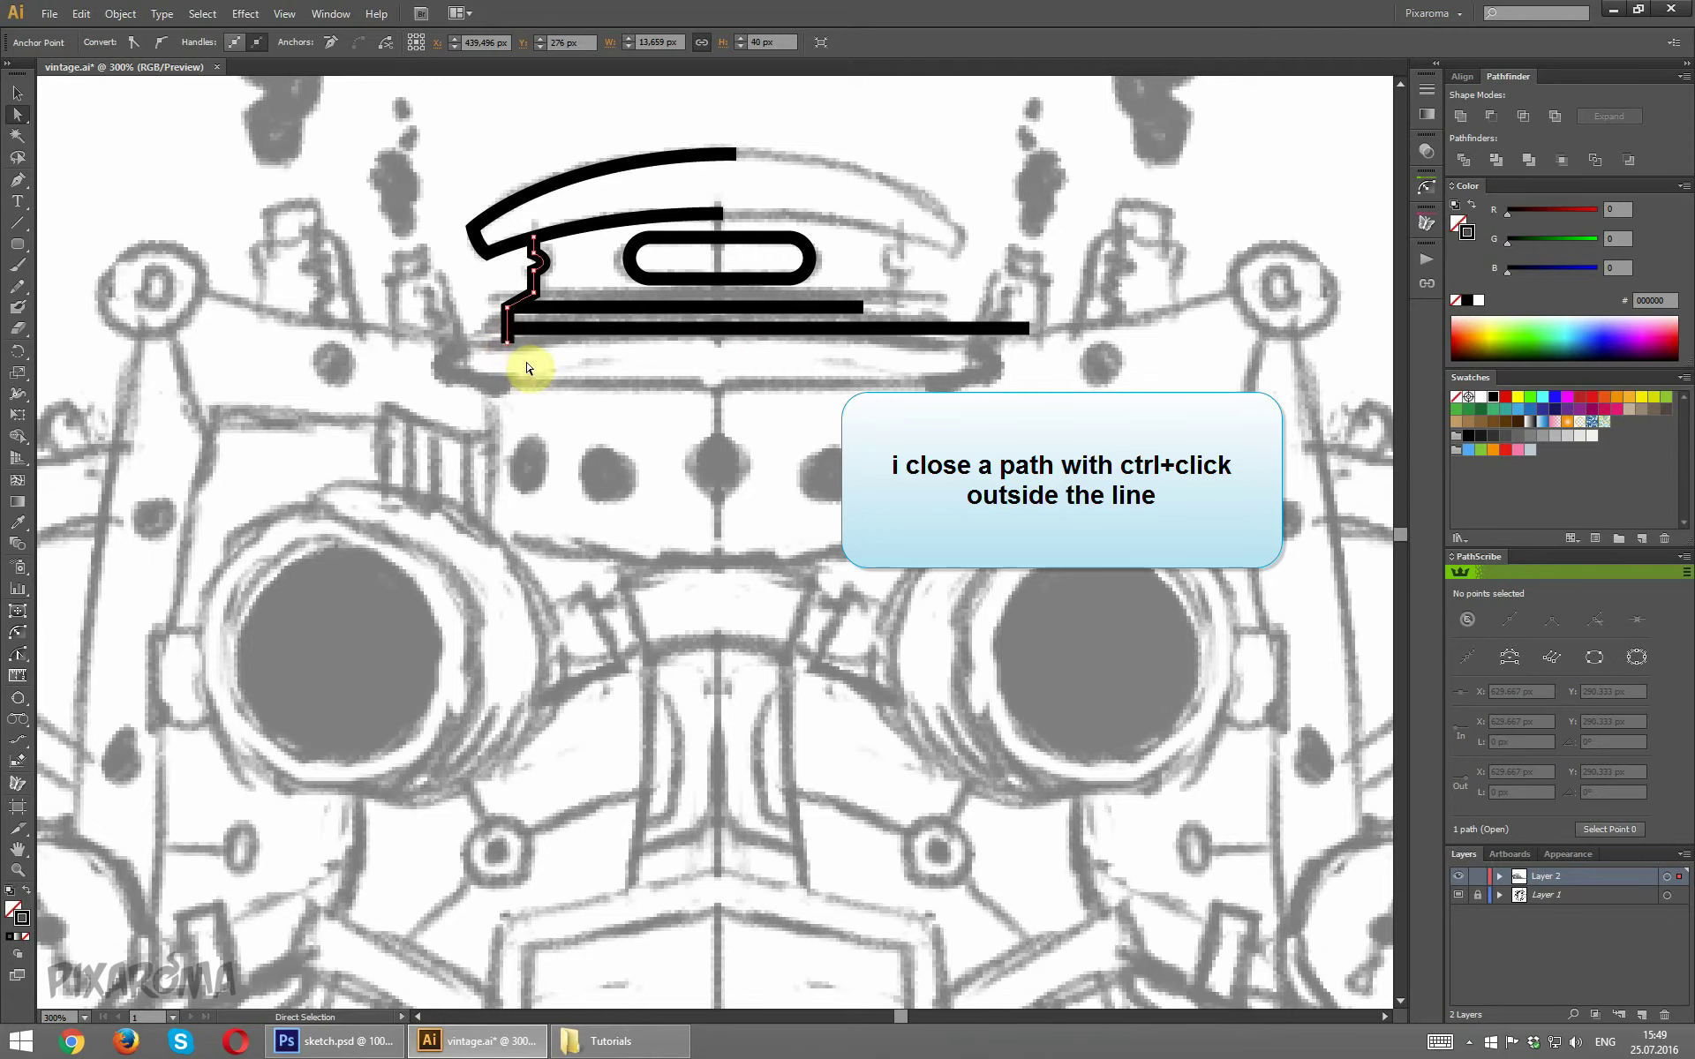
left_click(527, 368, "ctrl")
left_click(17, 179)
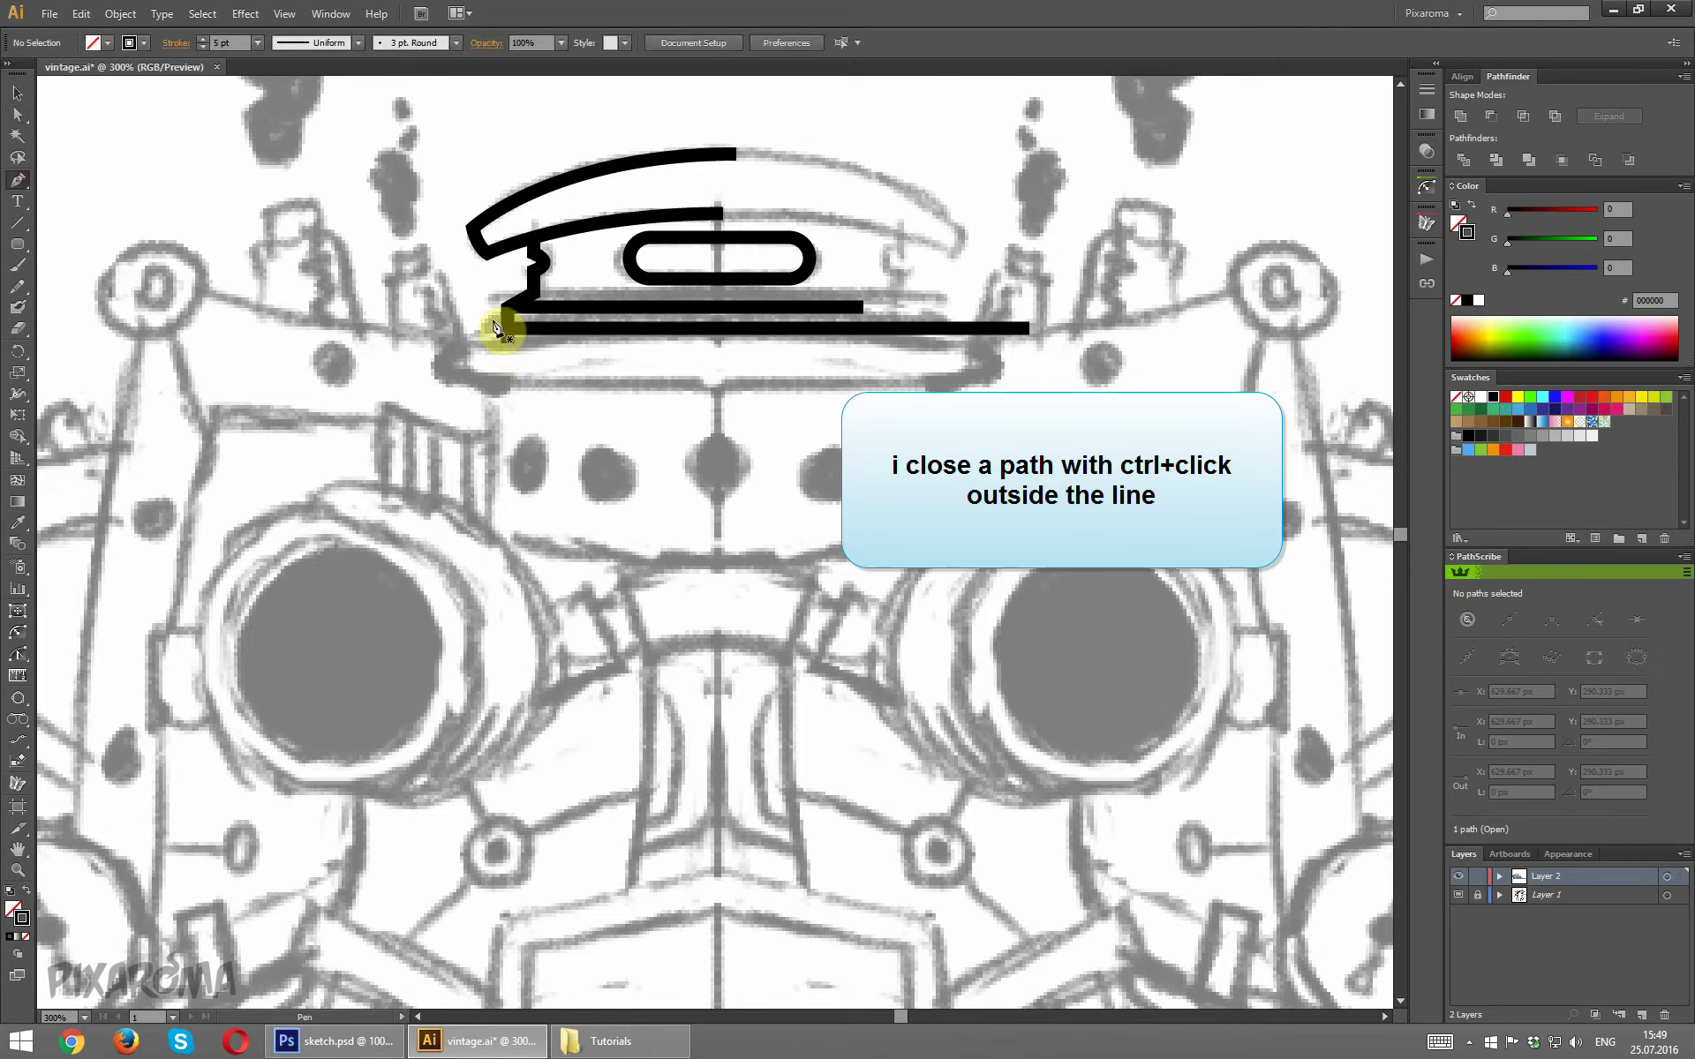
mouse_move(507, 339)
left_mouse_down()
mouse_move(466, 362)
mouse_move(546, 380)
left_mouse_up()
Pen the curled lower brim beneath the bars, ending in an upturned curve.
left_click(445, 373)
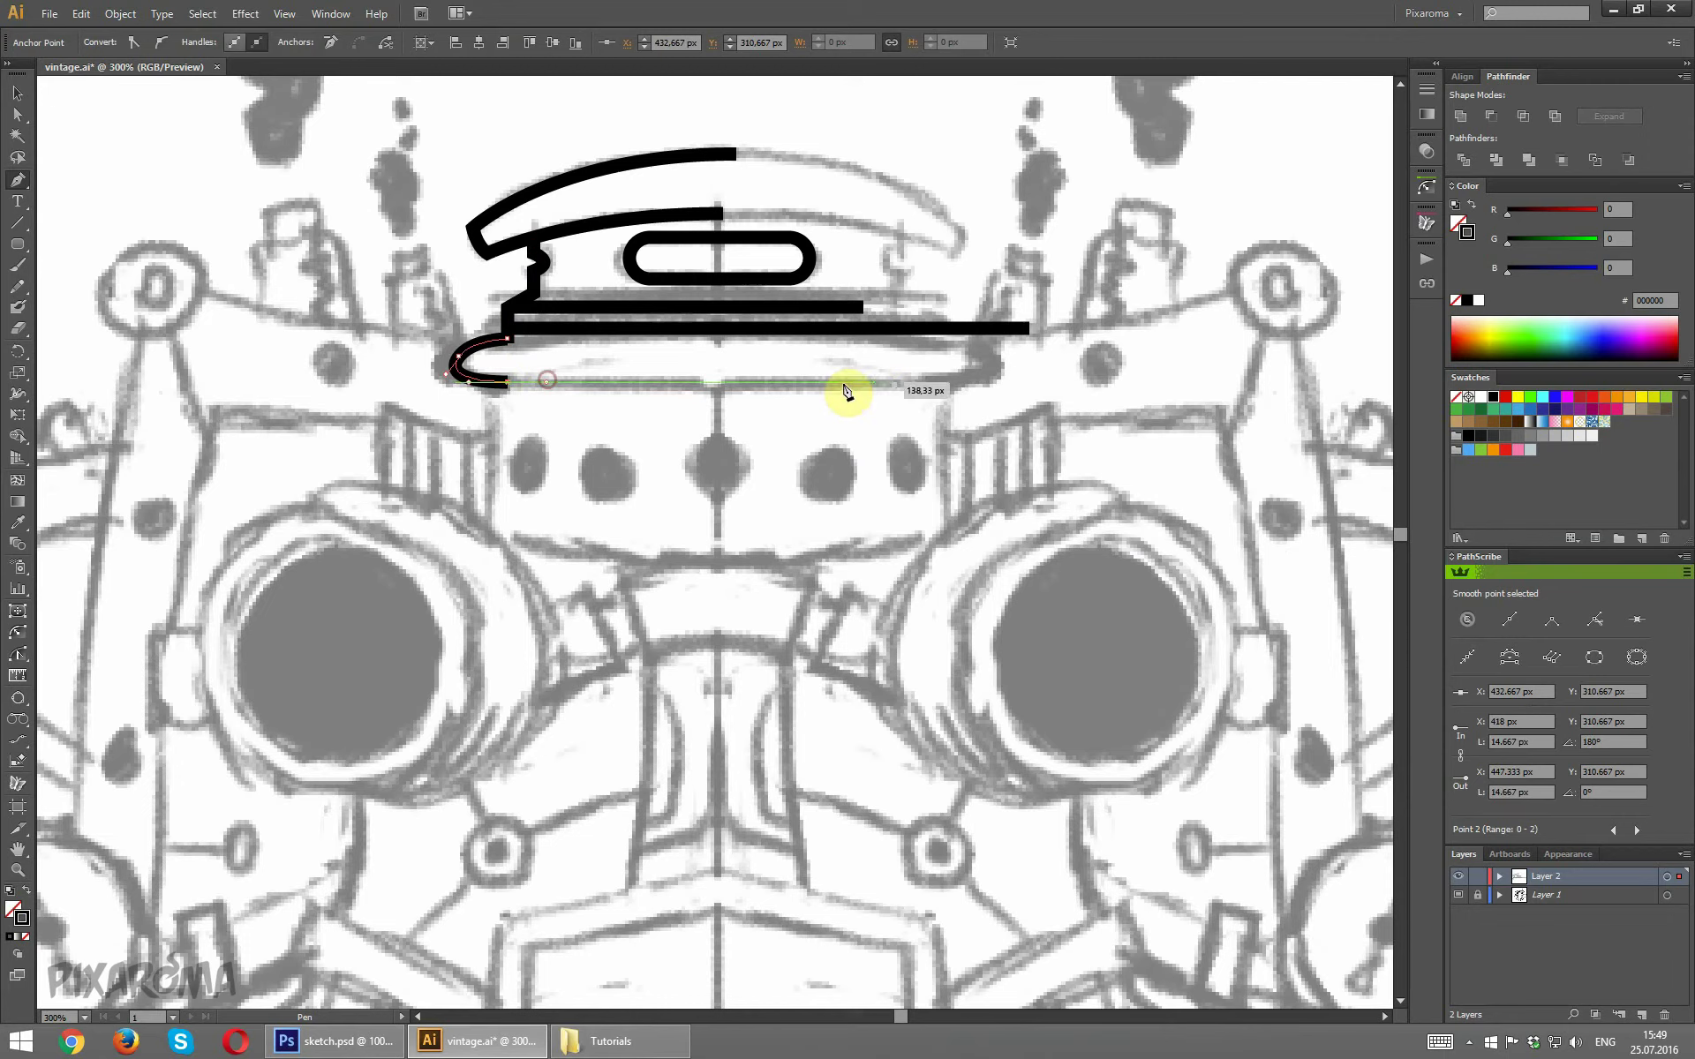
left_click(690, 382)
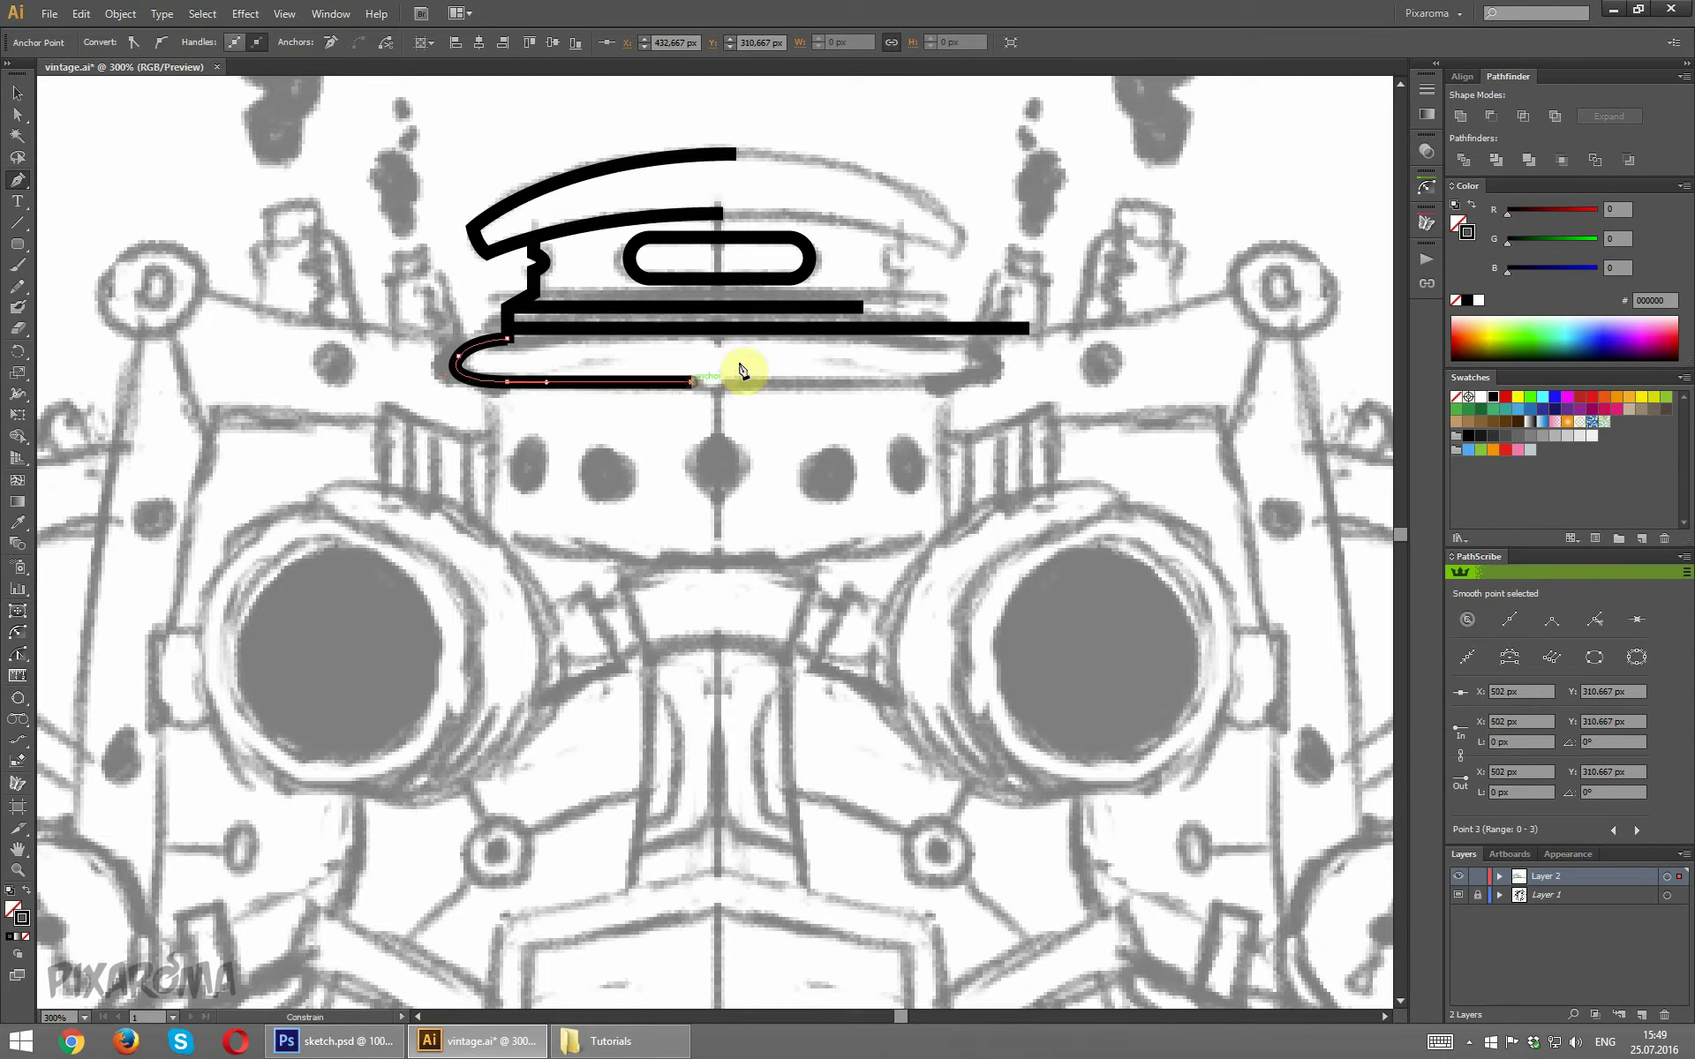
left_click_drag(821, 376, 822, 378)
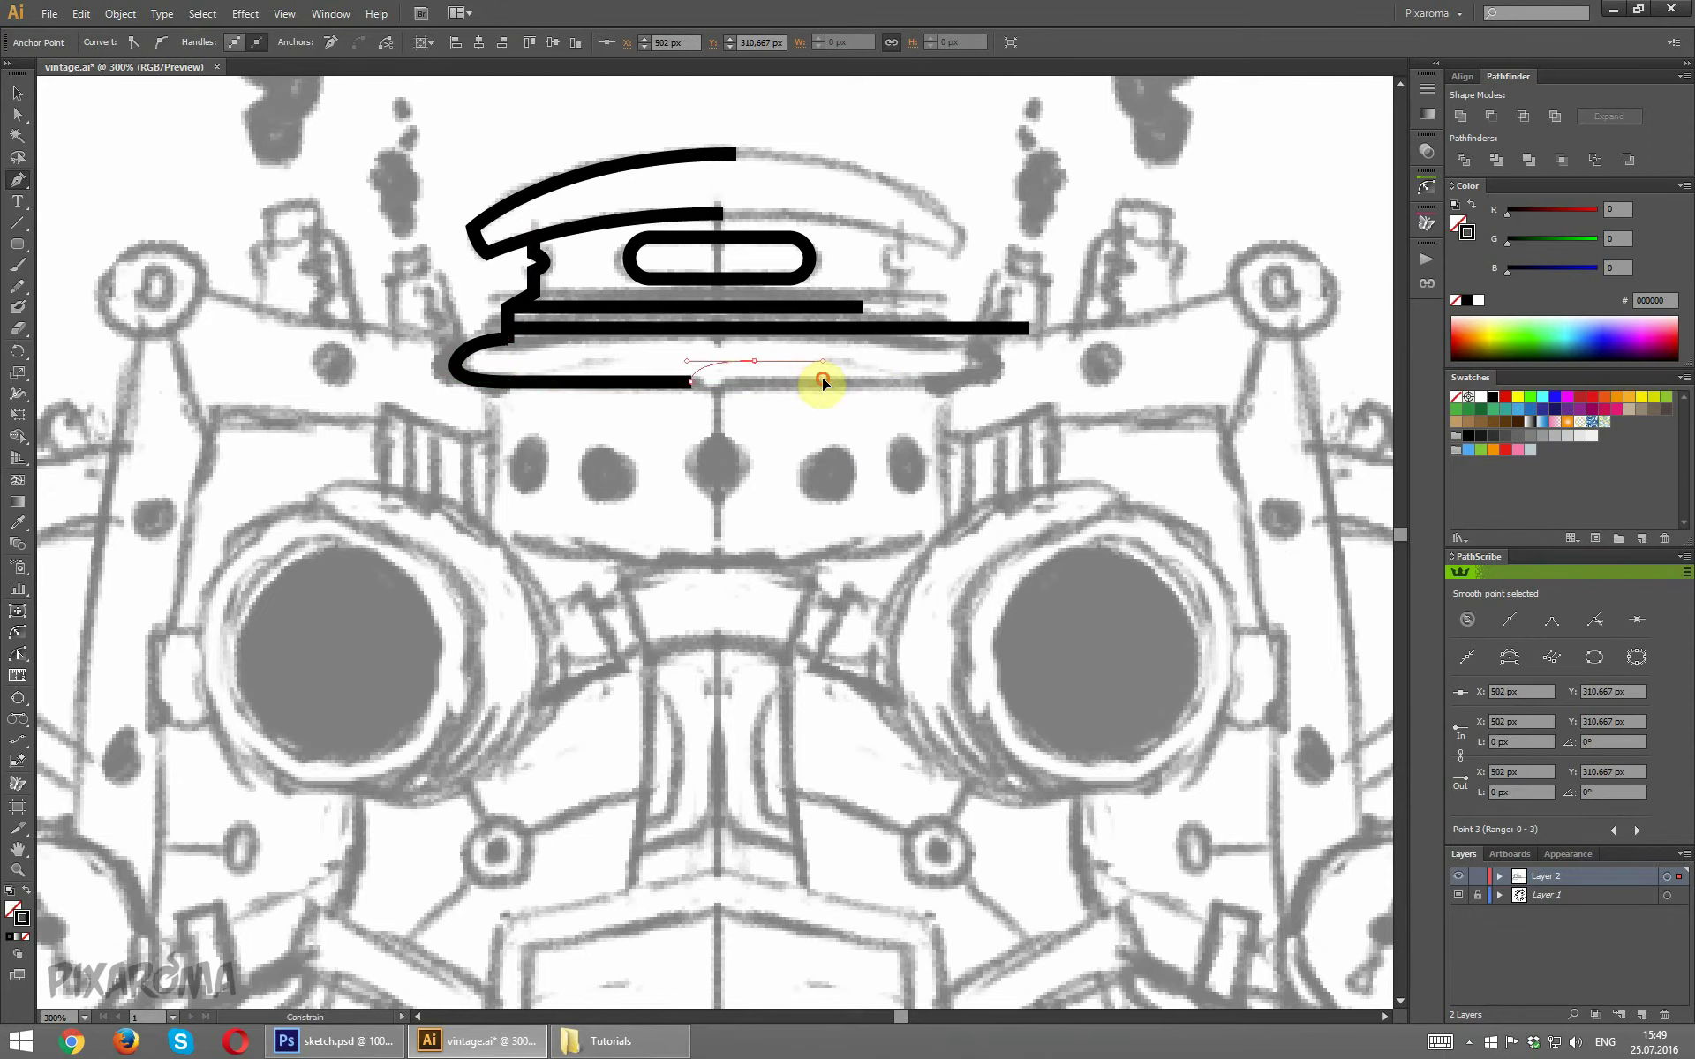
left_click(832, 439, "ctrl")
Raise the brim's middle anchor into a hook and move its start onto the stepped line's end.
left_click(18, 115)
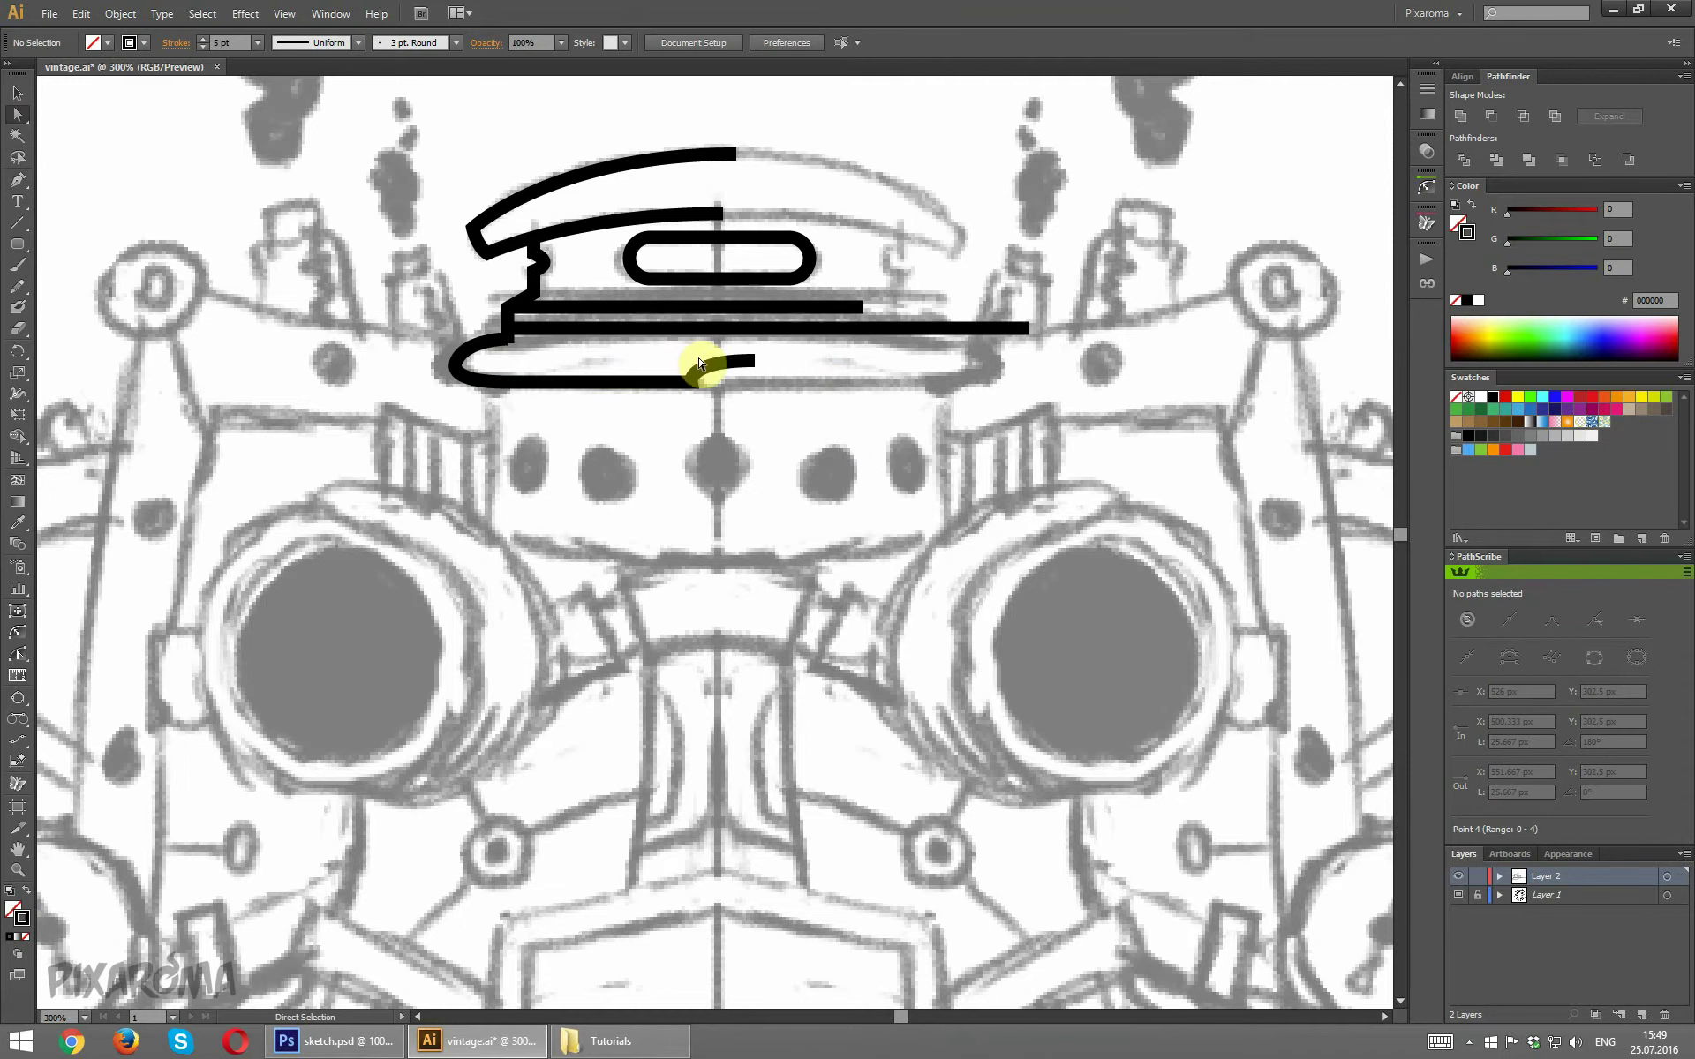
left_click(689, 369)
left_click_drag(689, 369, 700, 362)
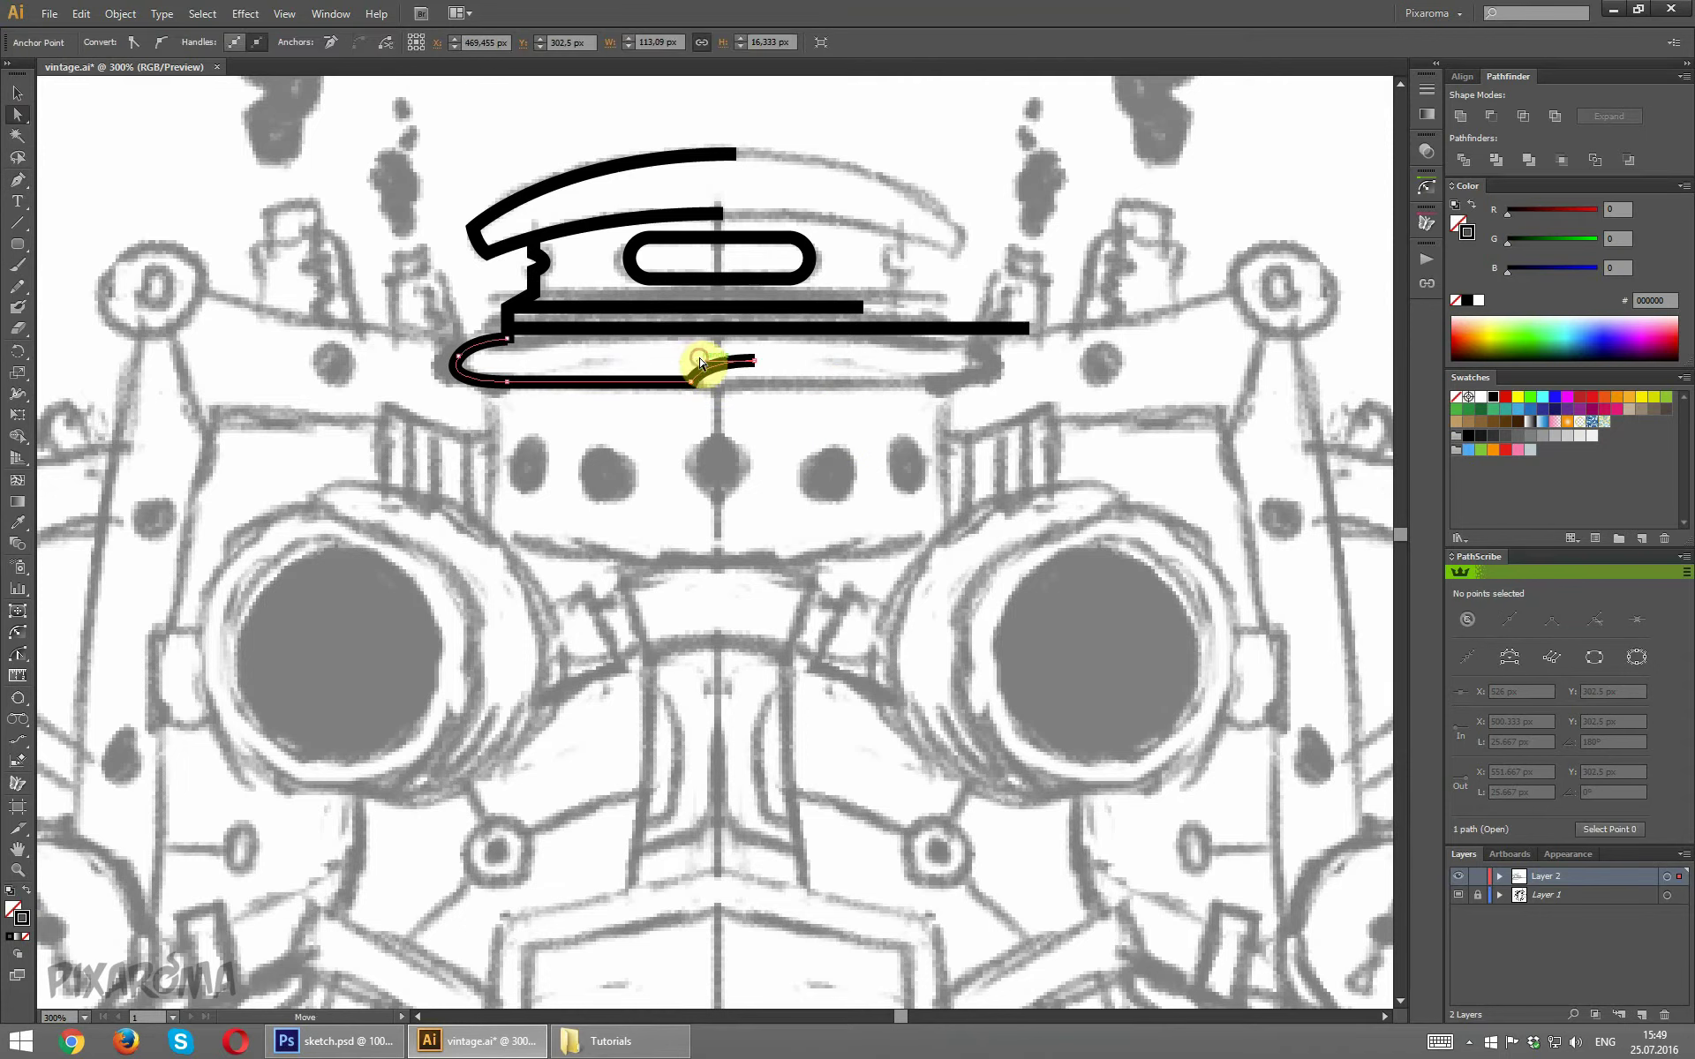
left_click(755, 404)
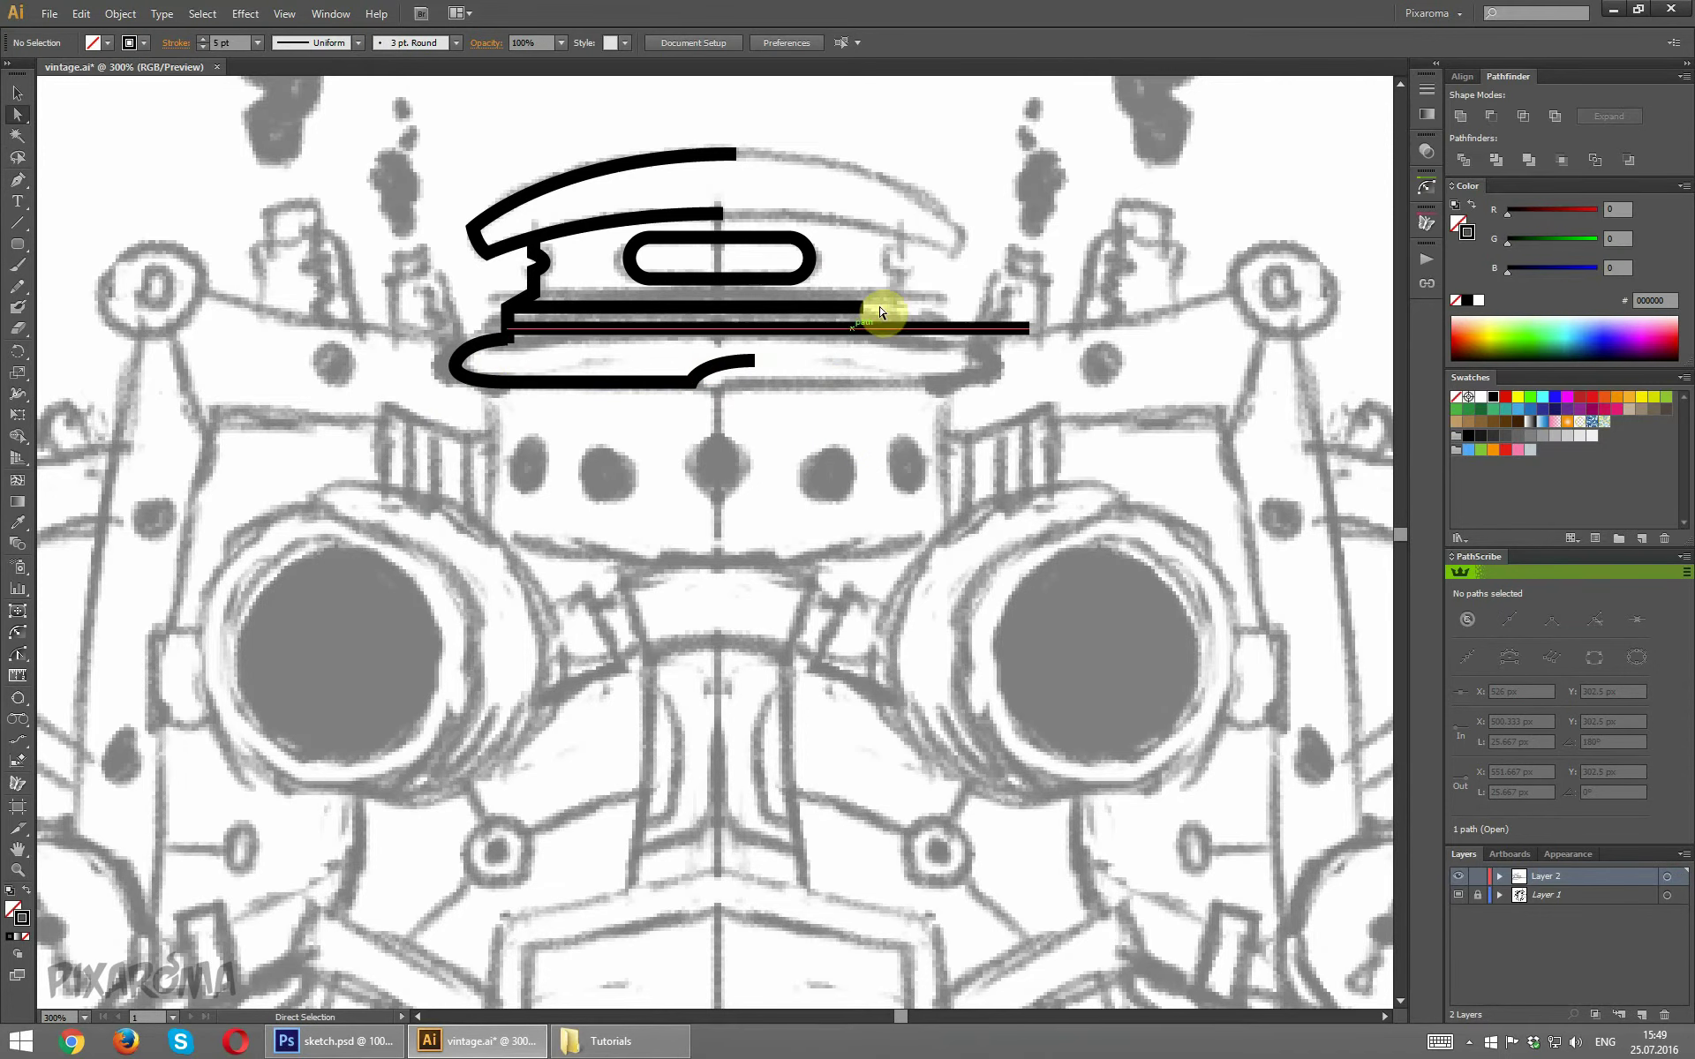
left_click(507, 342)
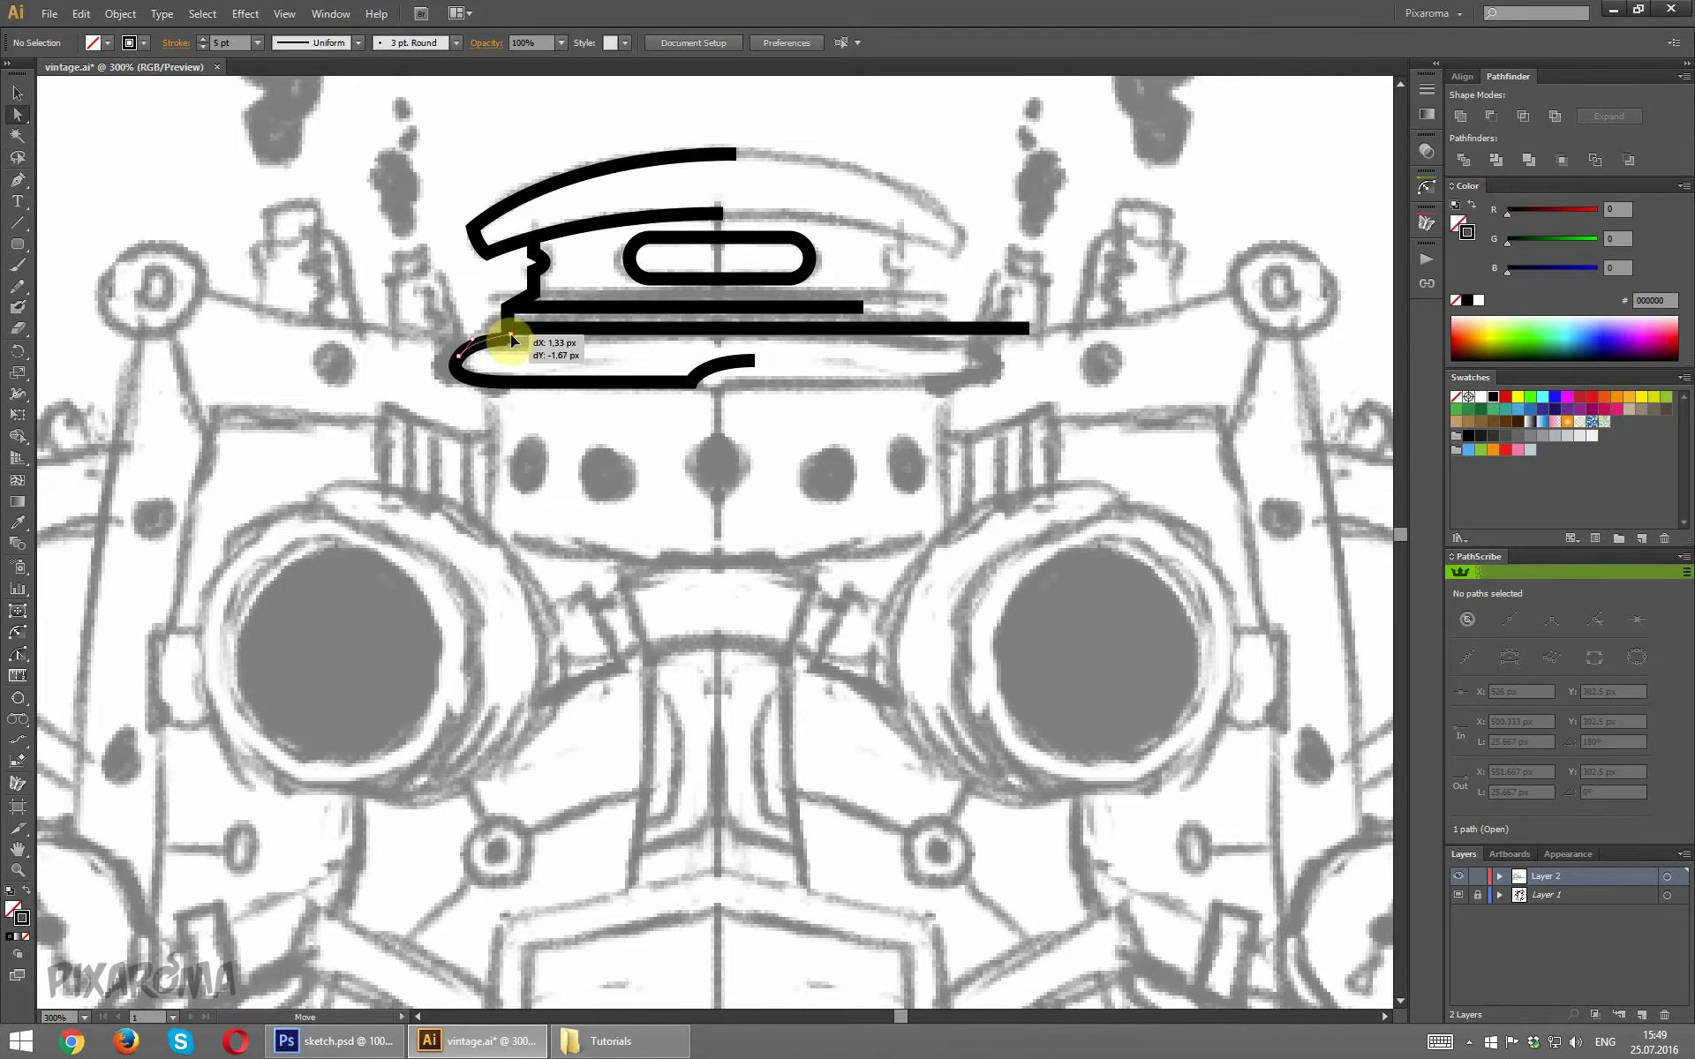
left_click_drag(512, 337, 521, 351)
left_click(522, 358)
Average the two touching endpoints and join them into one continuous path.
left_click(120, 13)
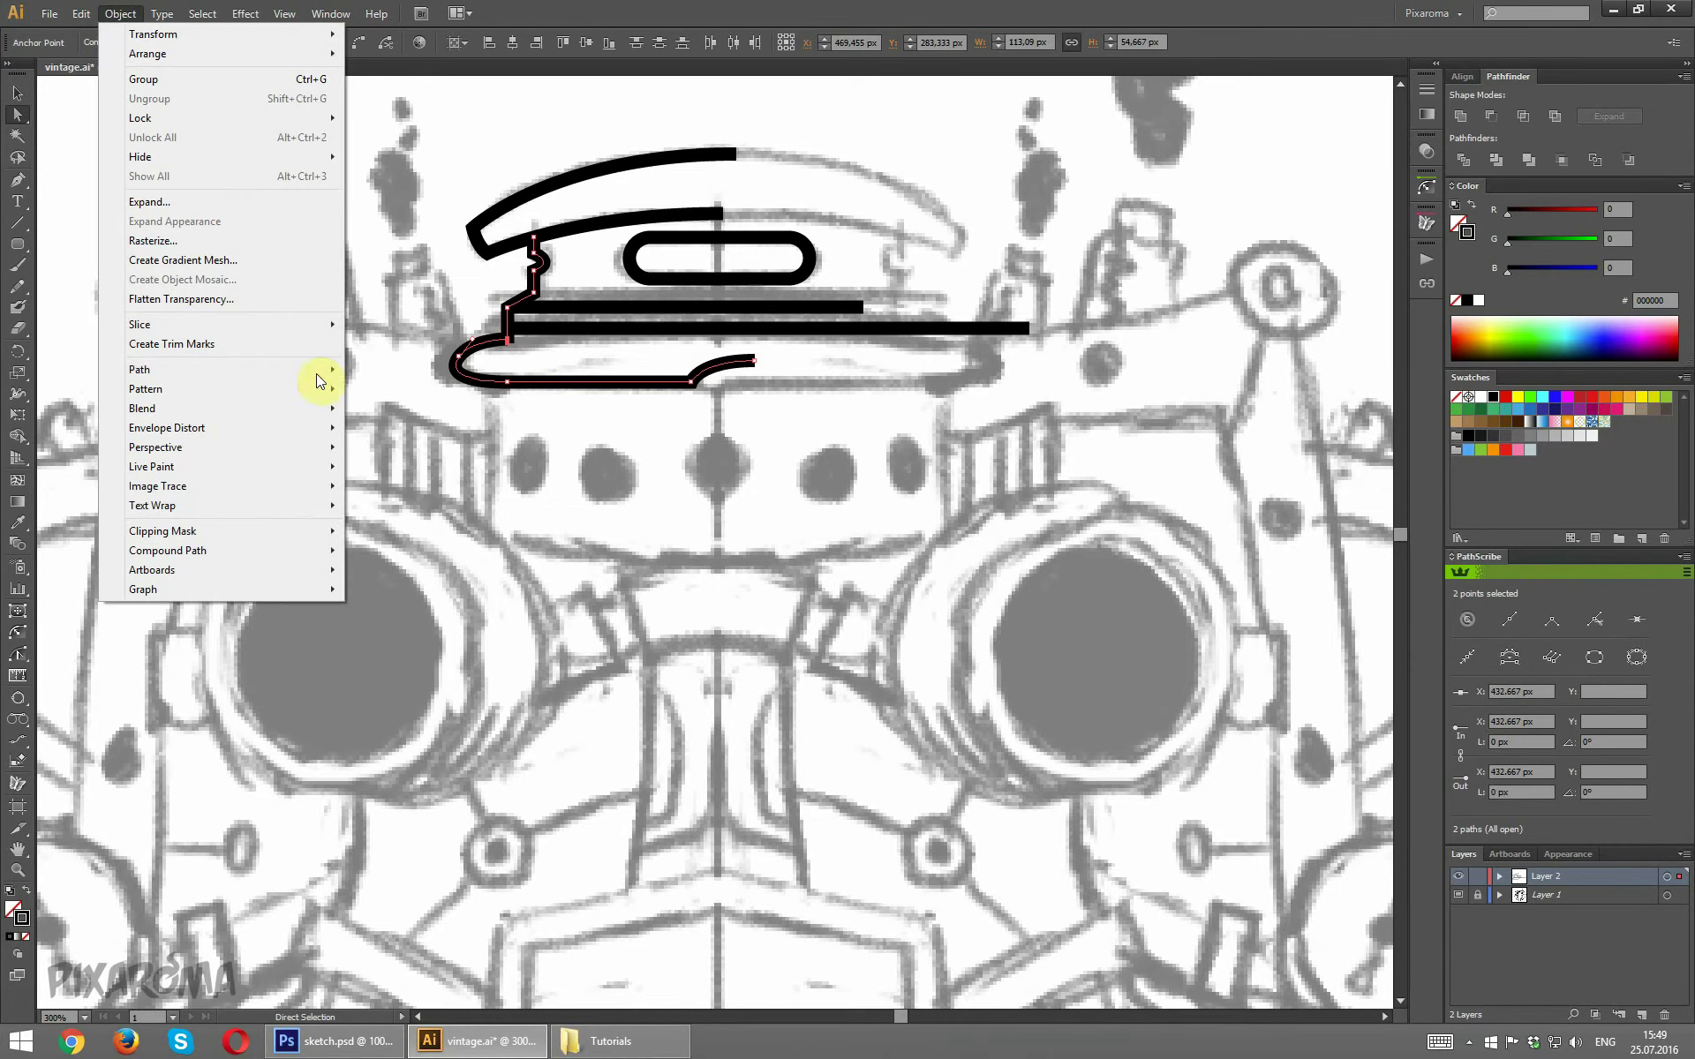
mouse_move(219, 369)
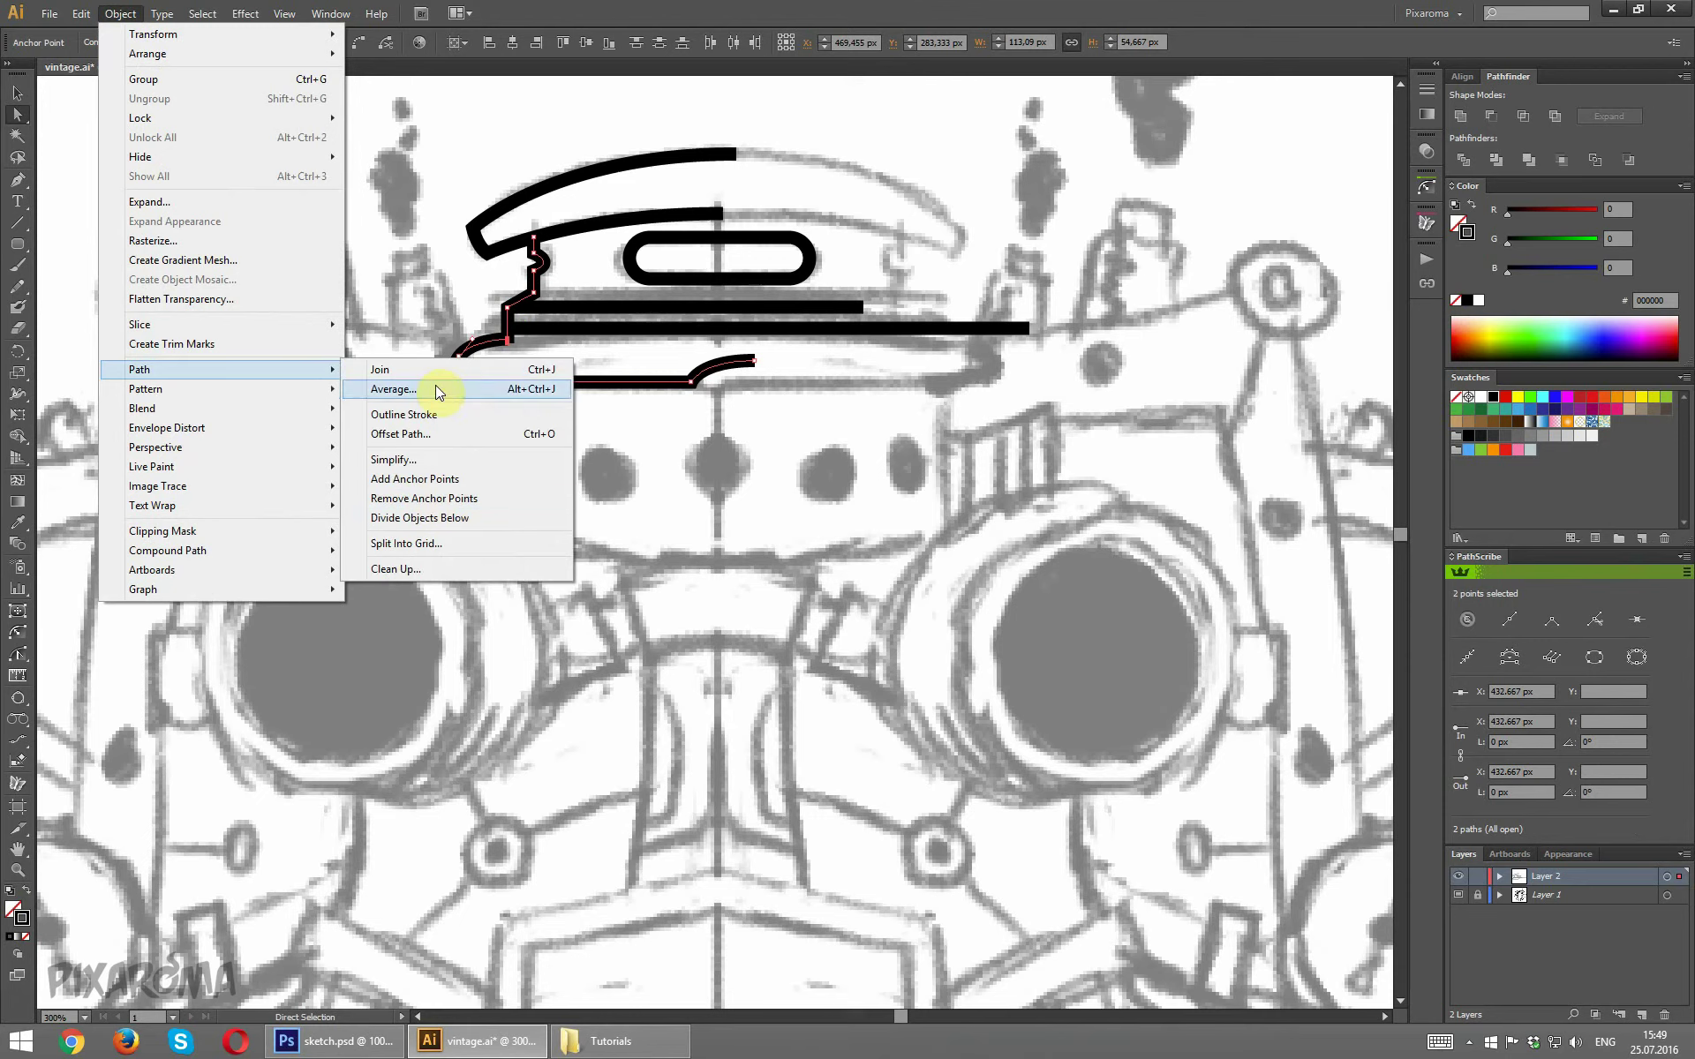
left_click(436, 390)
left_click(637, 420)
left_click(659, 458)
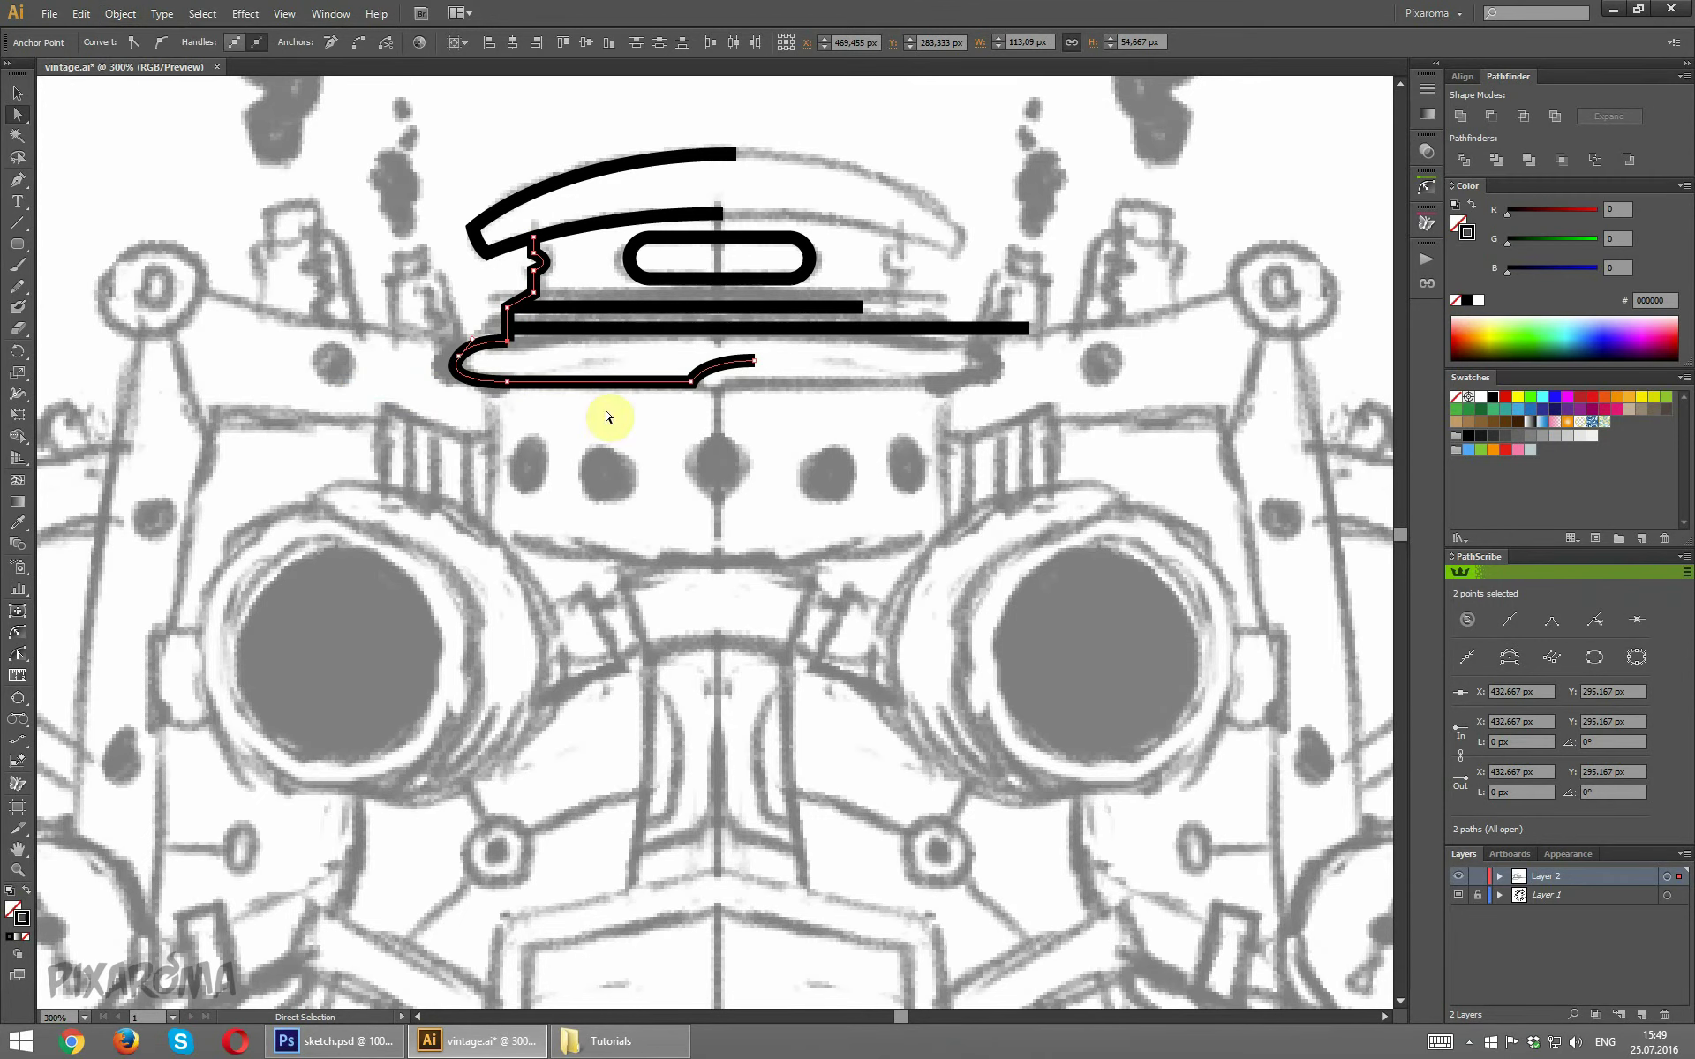
left_click(120, 13)
mouse_move(139, 369)
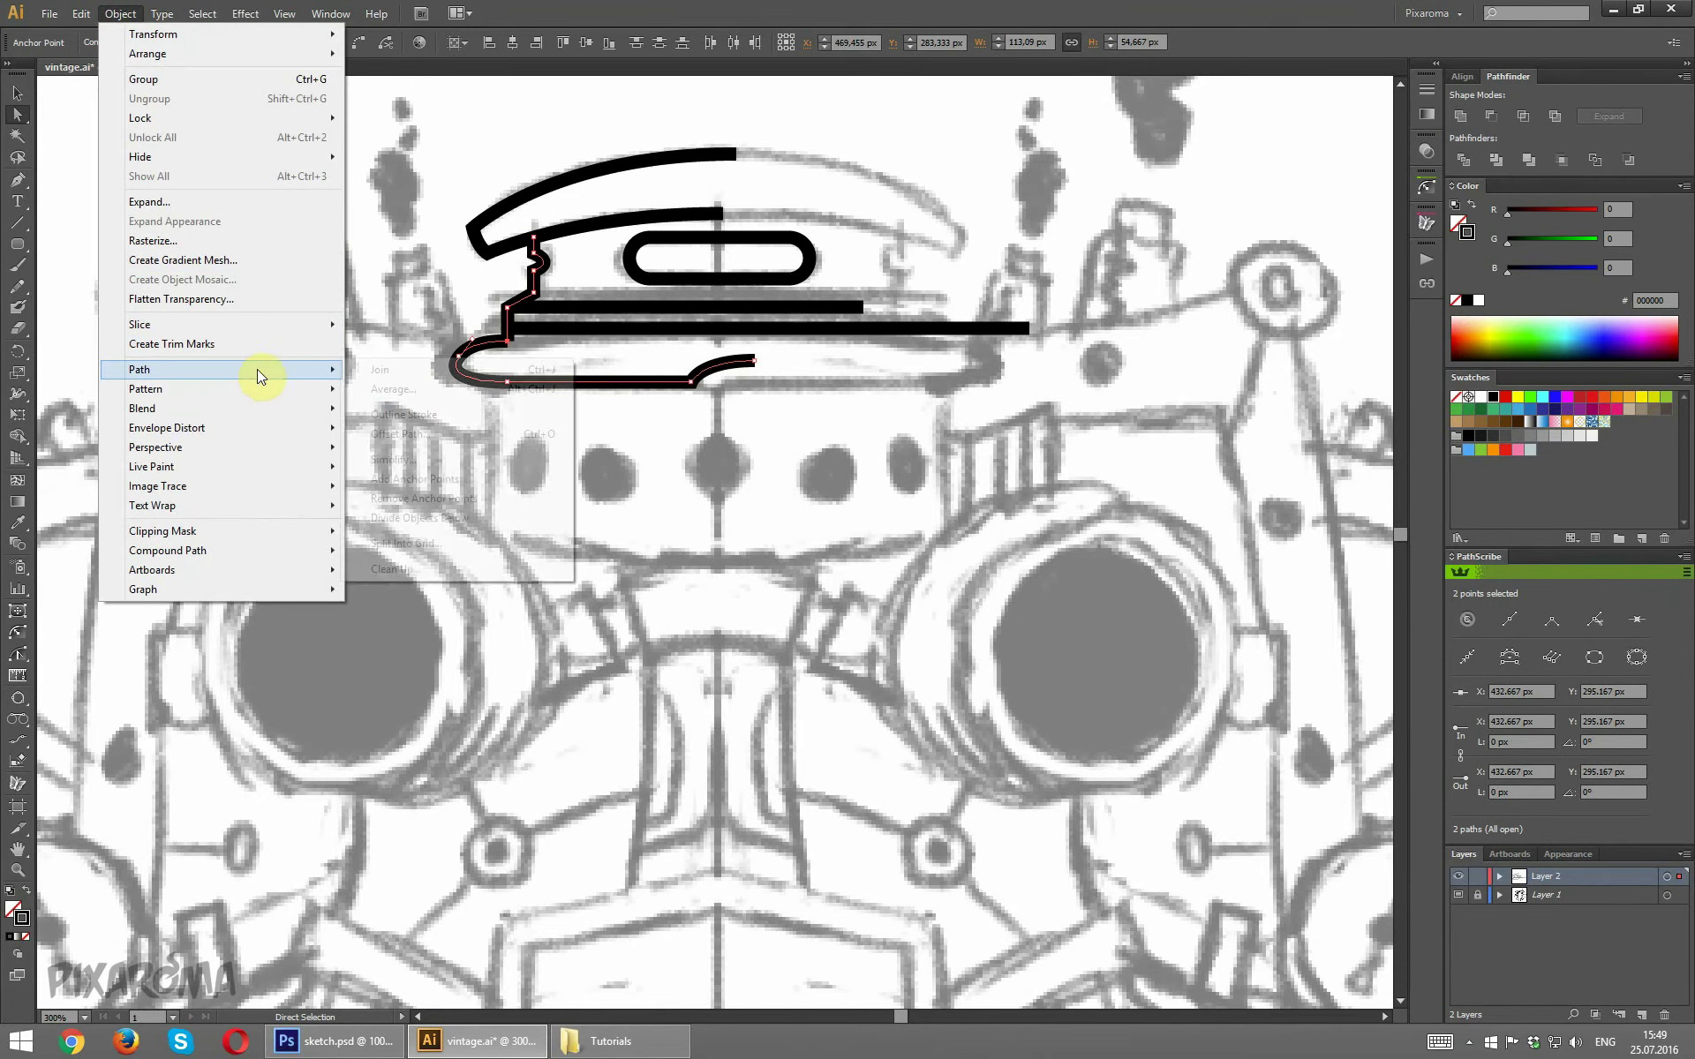
left_click(420, 373)
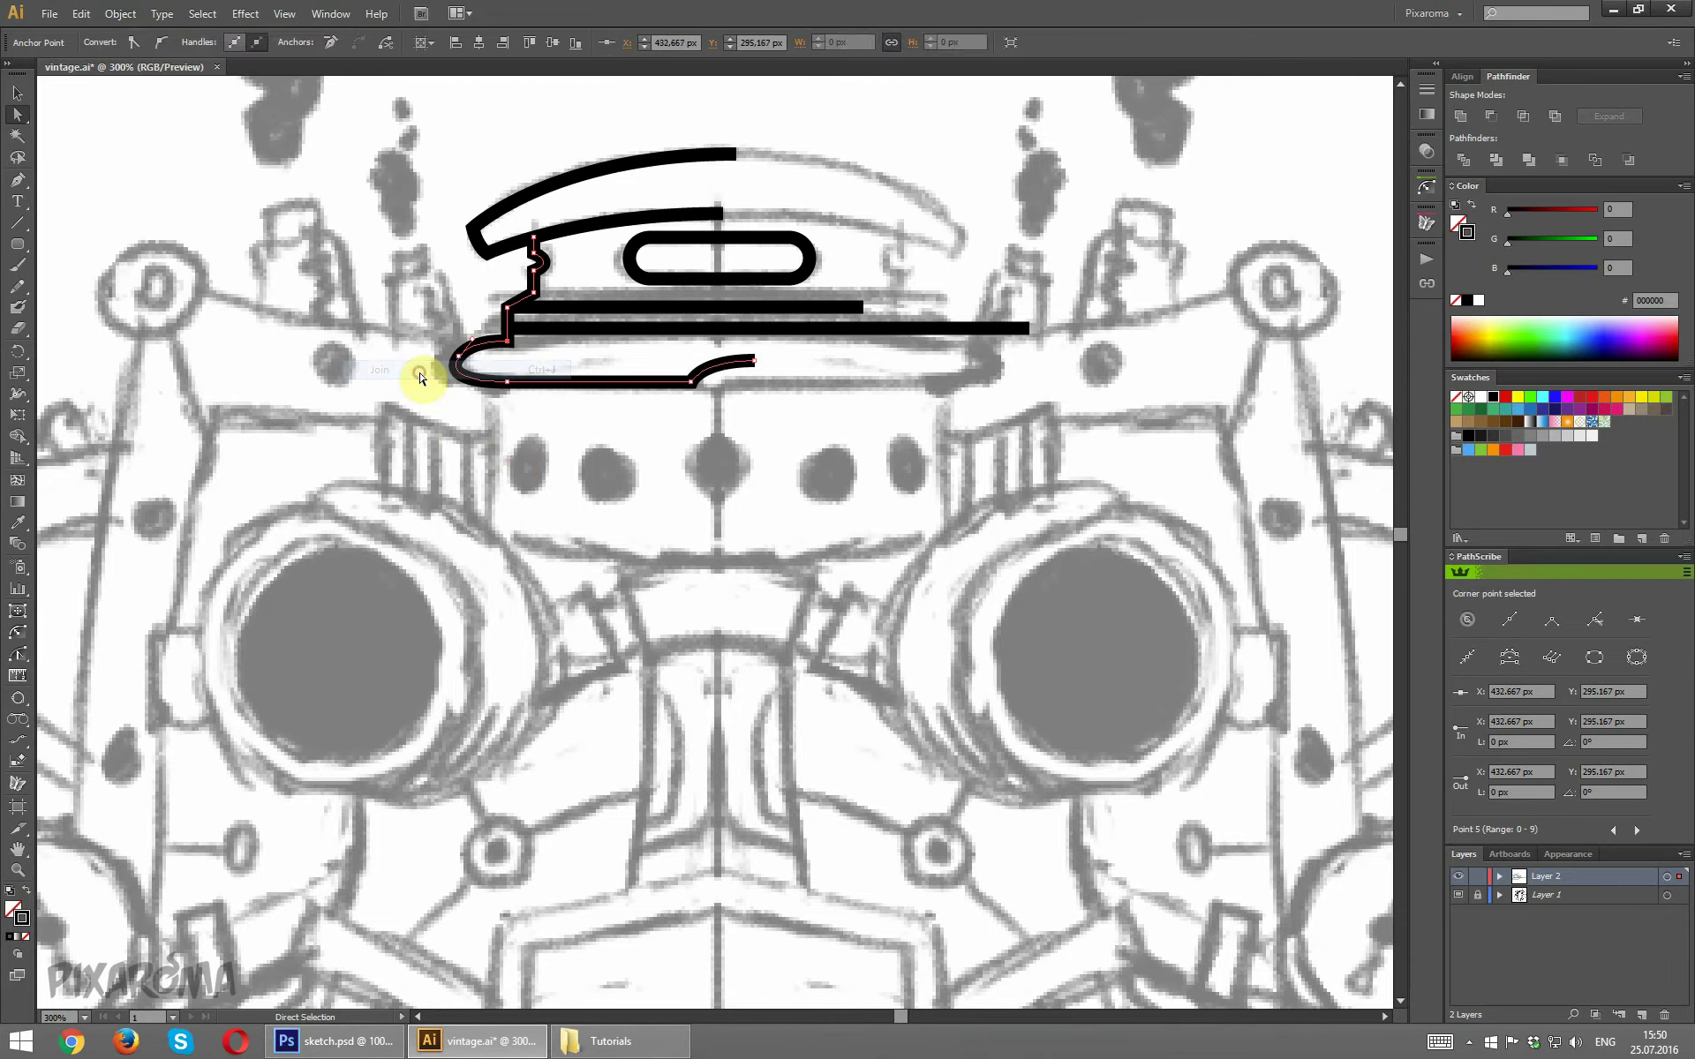
left_click(519, 461)
left_click_drag(602, 460, 632, 425)
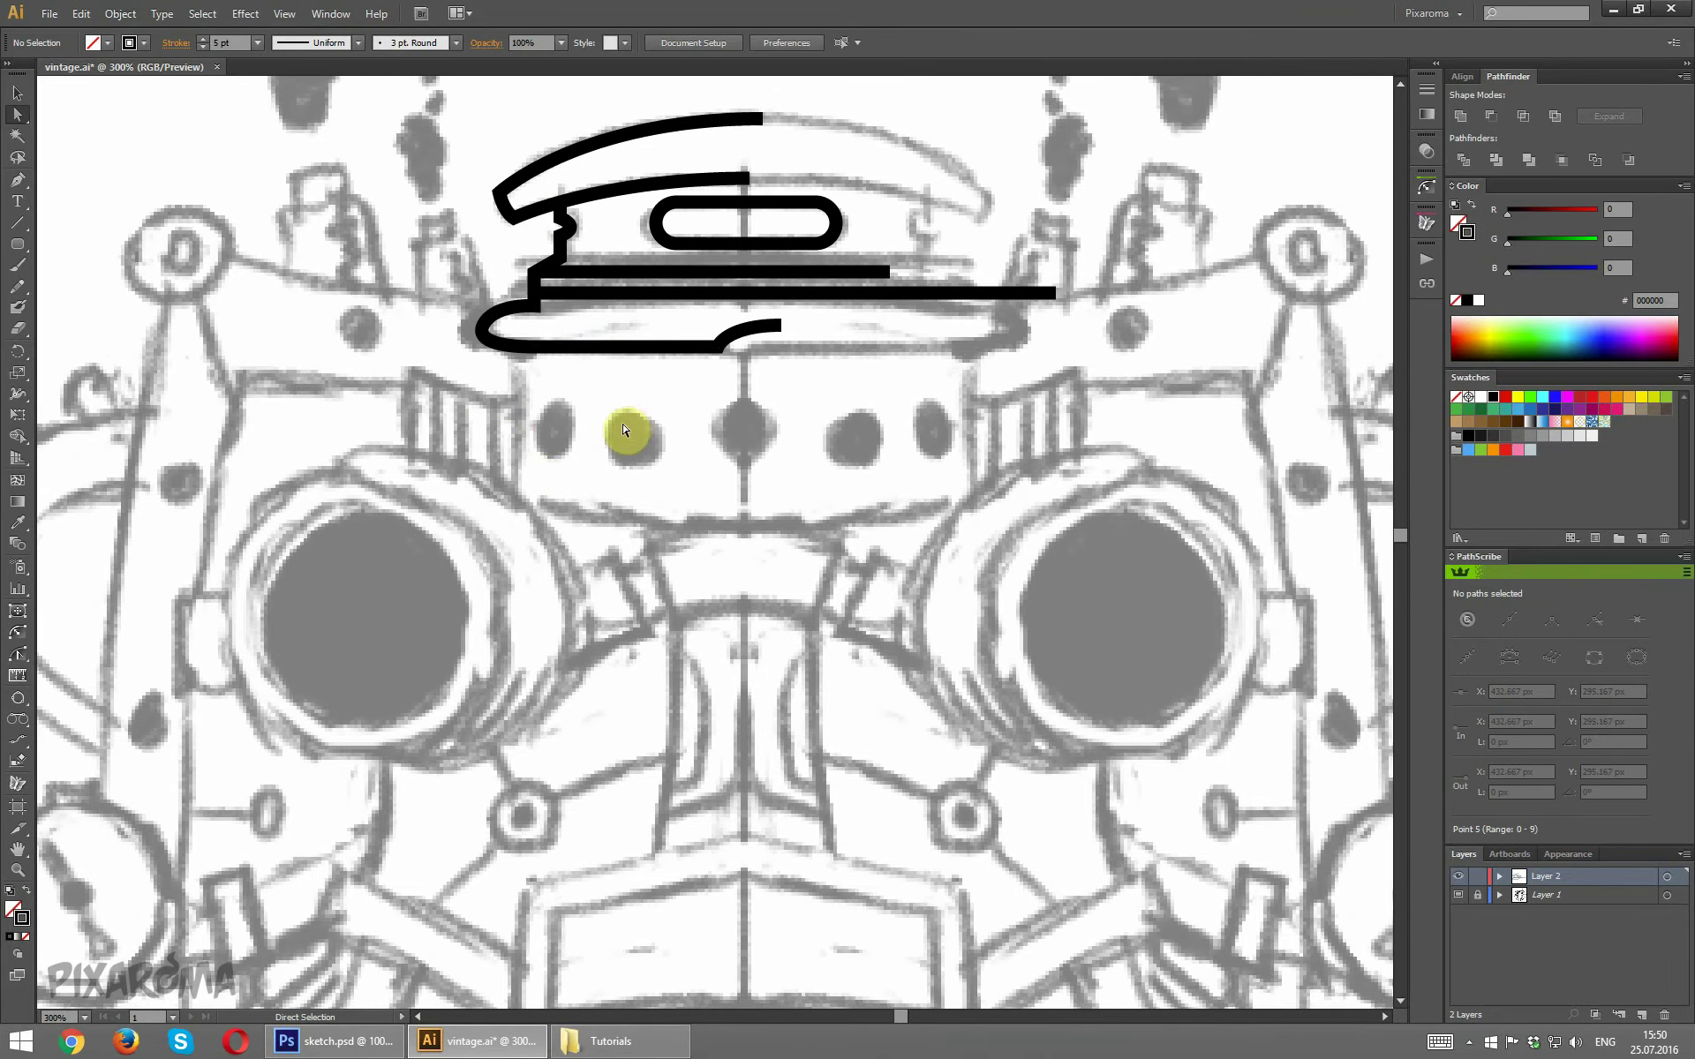
Draw a vertical line down from the brim toward the left goggle.
left_click(17, 180)
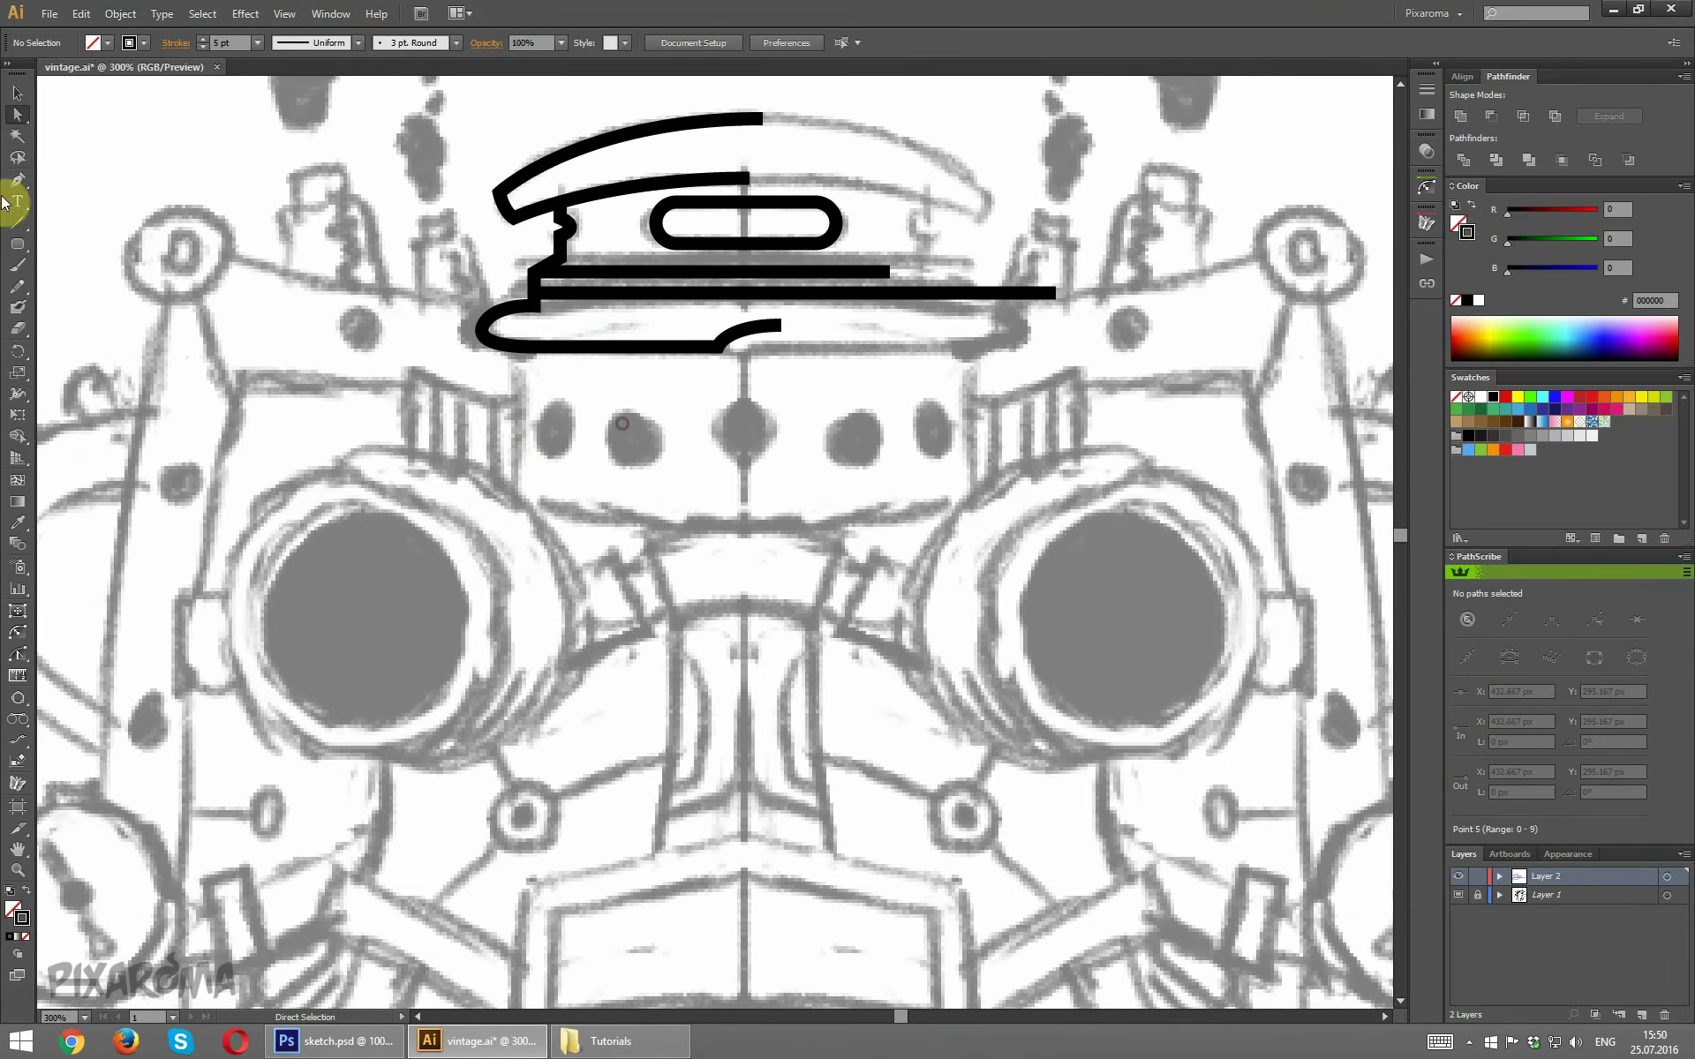
left_click(521, 347)
left_click(519, 483)
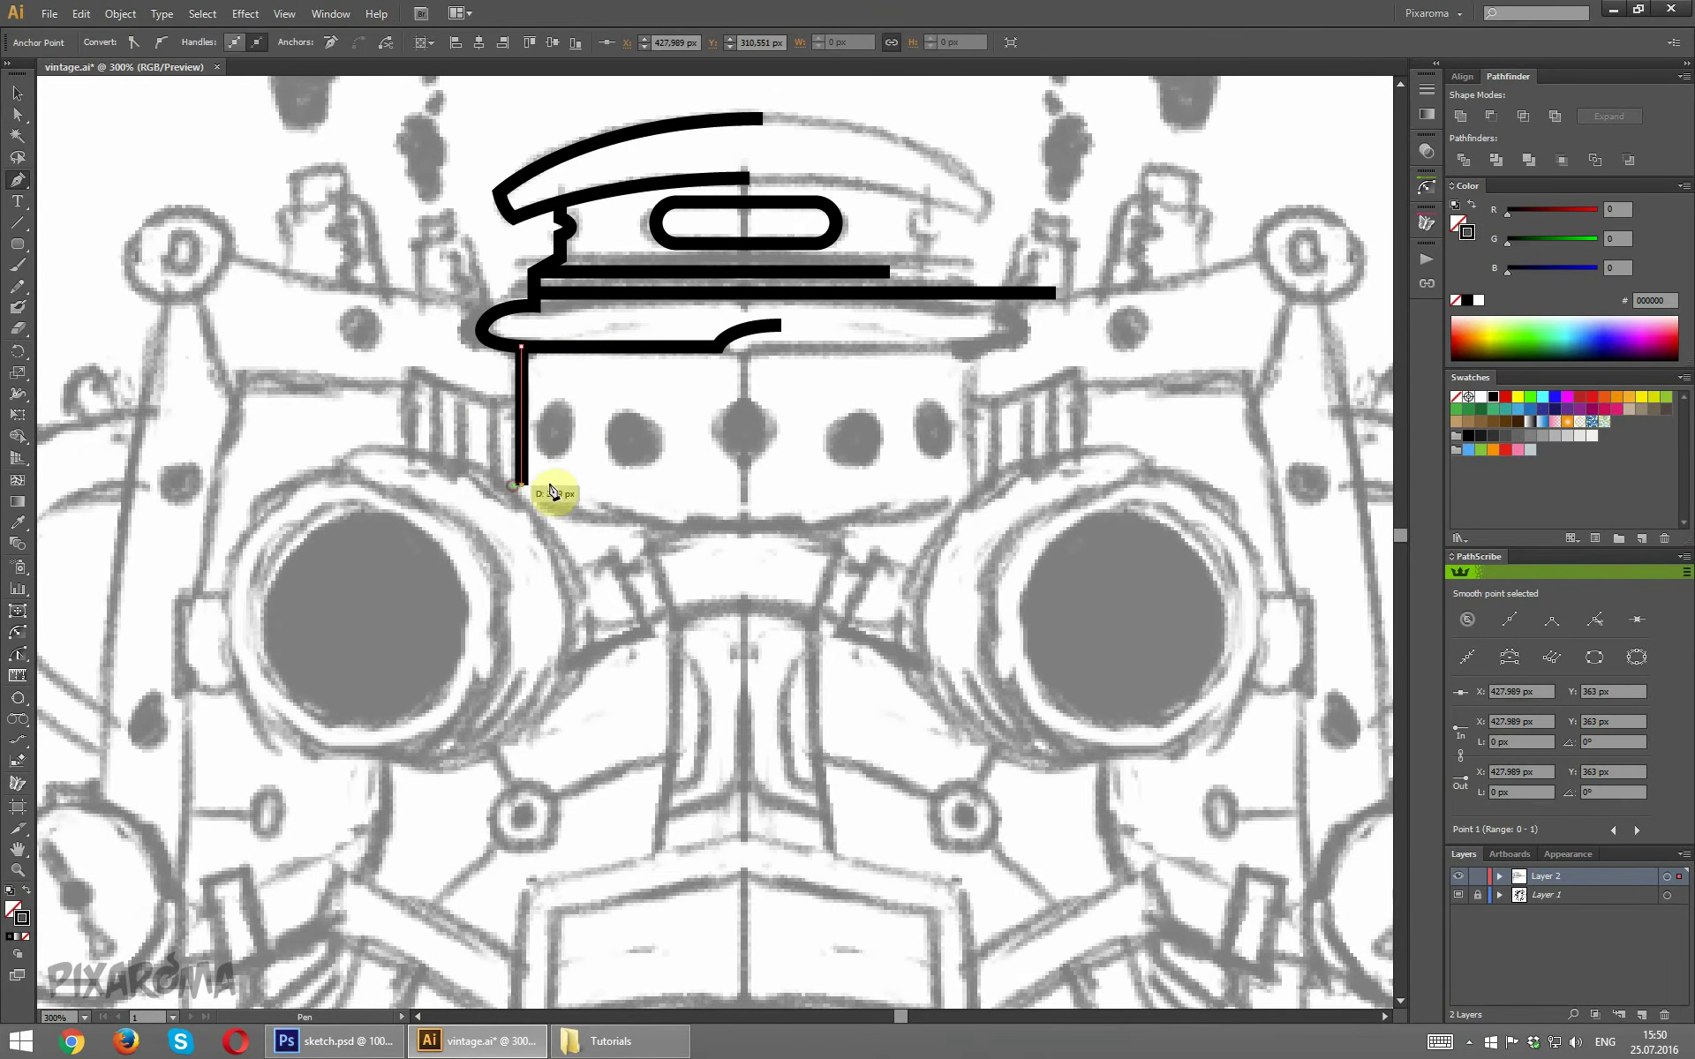
left_click(658, 492, "ctrl")
scroll(636, 459, "down", 3)
Draw a circle over the left goggle lens and select it.
left_click_drag(17, 249, 123, 292)
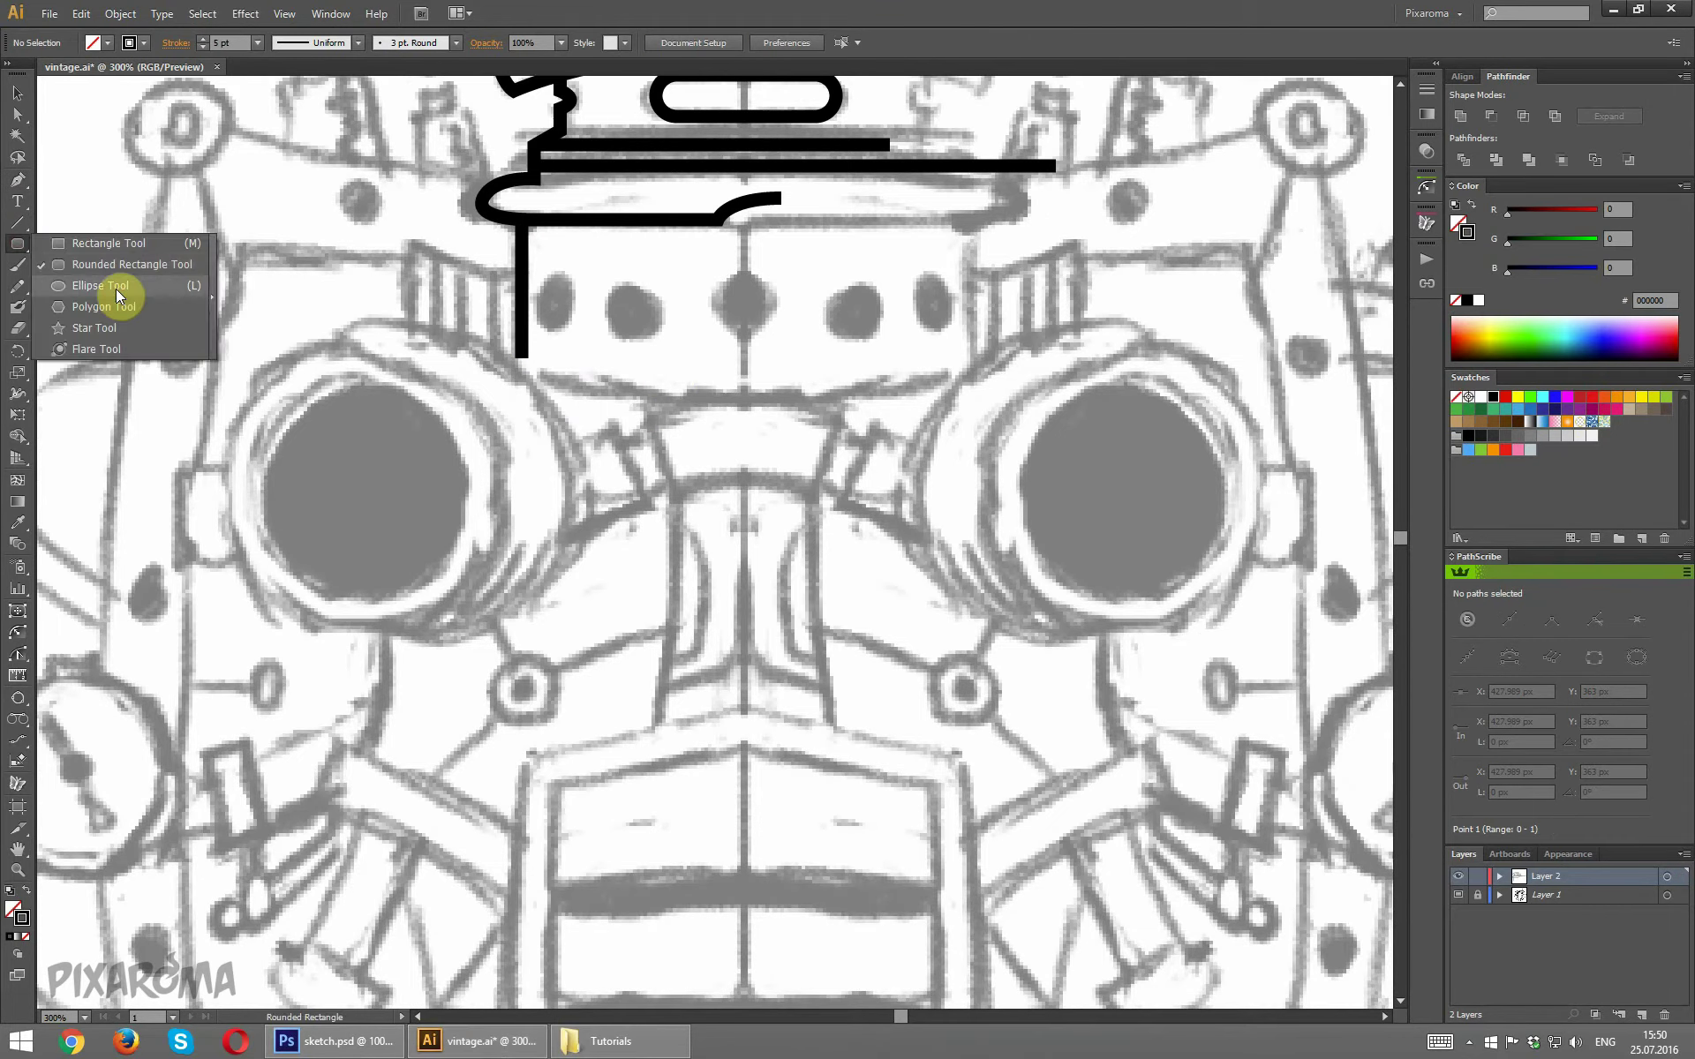
mouse_move(257, 386)
left_mouse_down()
mouse_move(439, 621)
mouse_move(404, 591)
left_mouse_up()
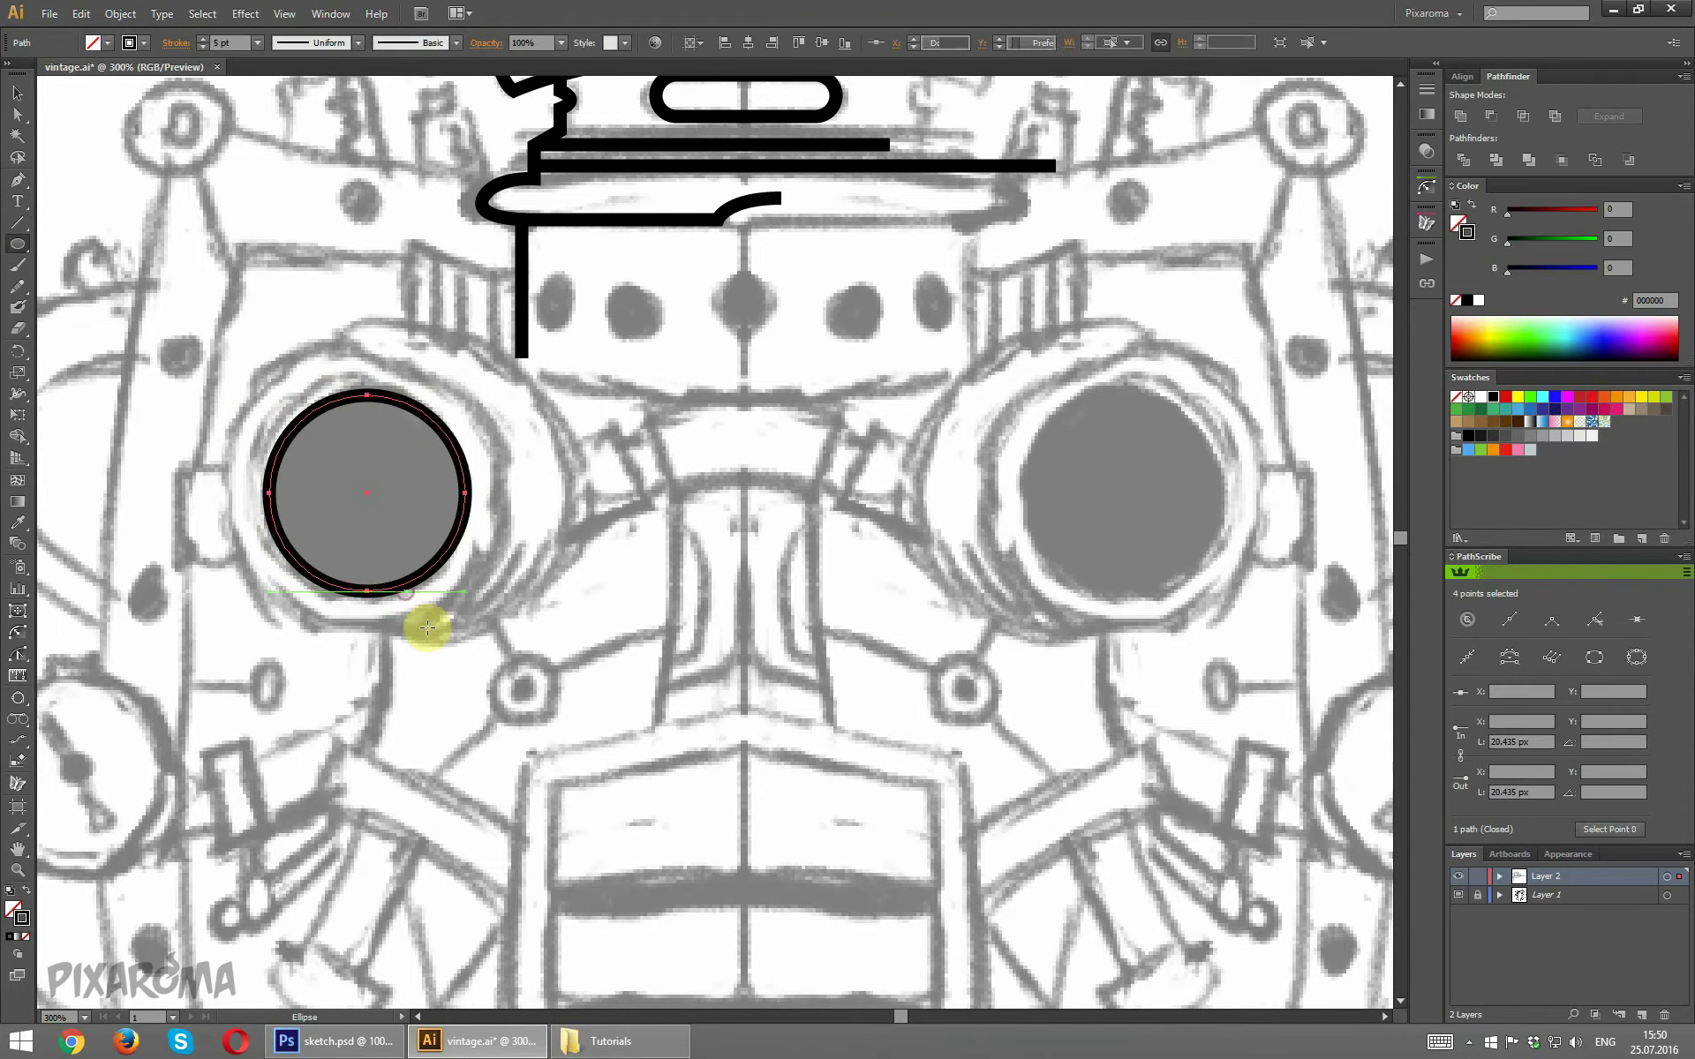
left_click(14, 97)
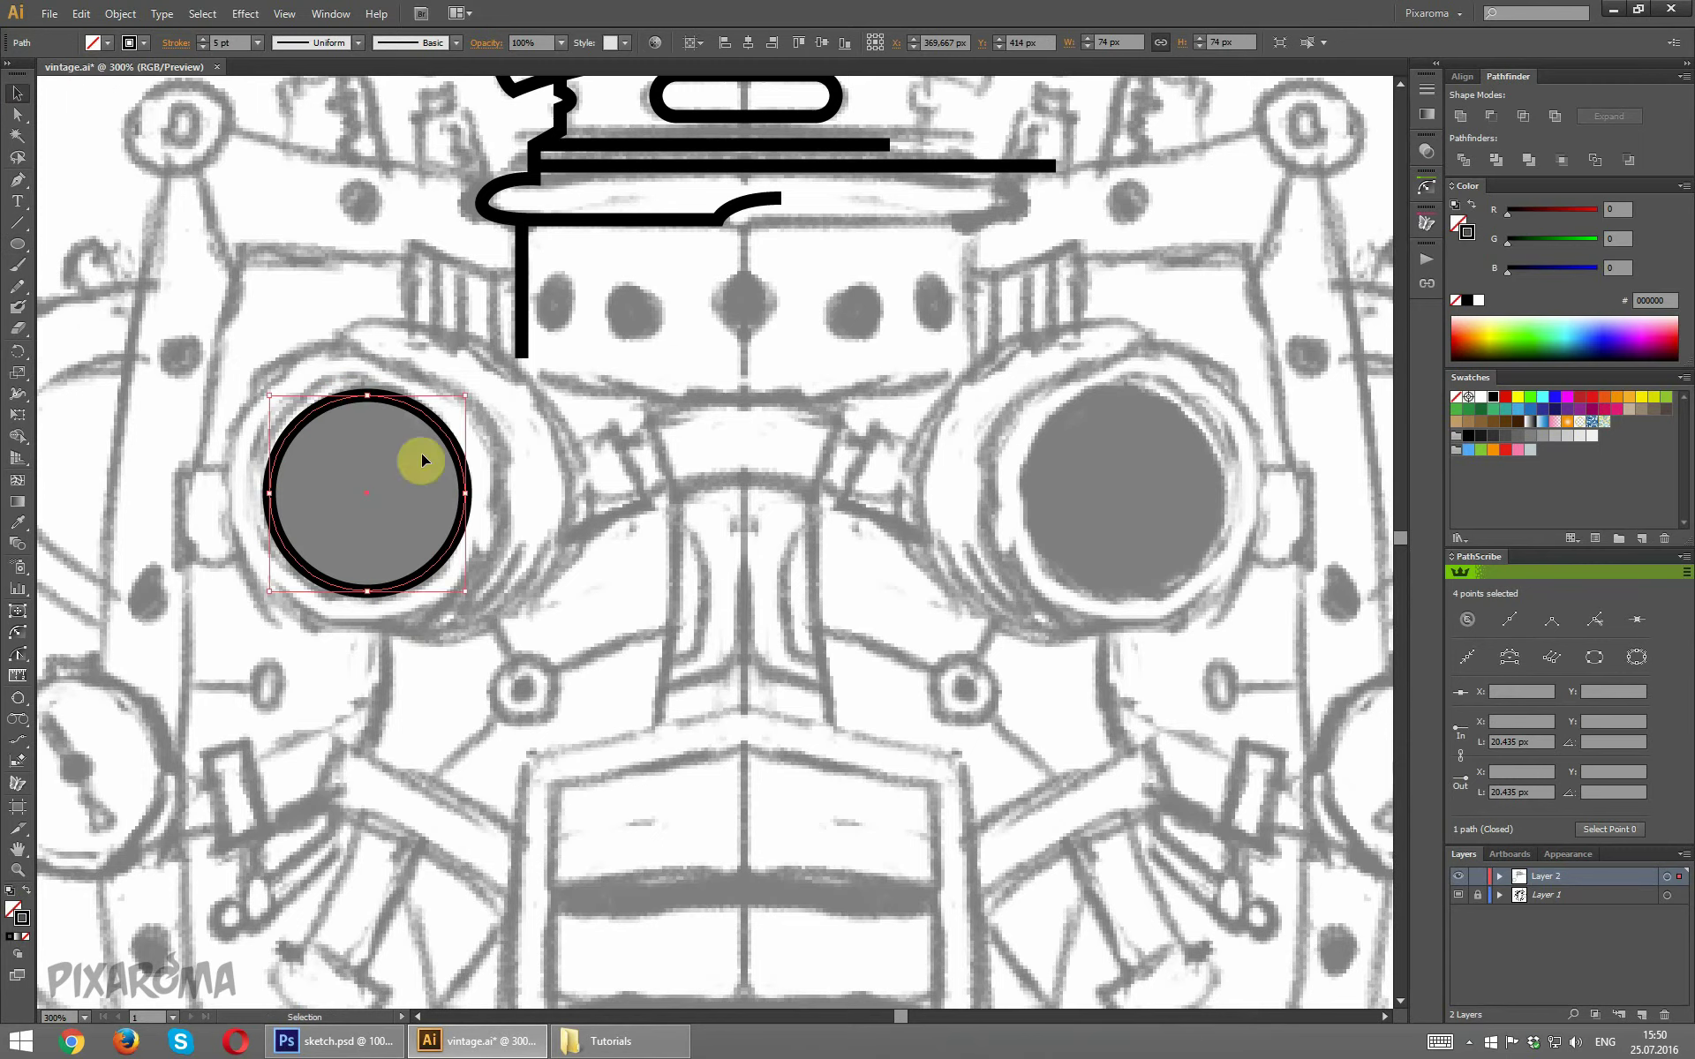
left_click(519, 431)
key("ctrl+minus")
key("ctrl+plus")
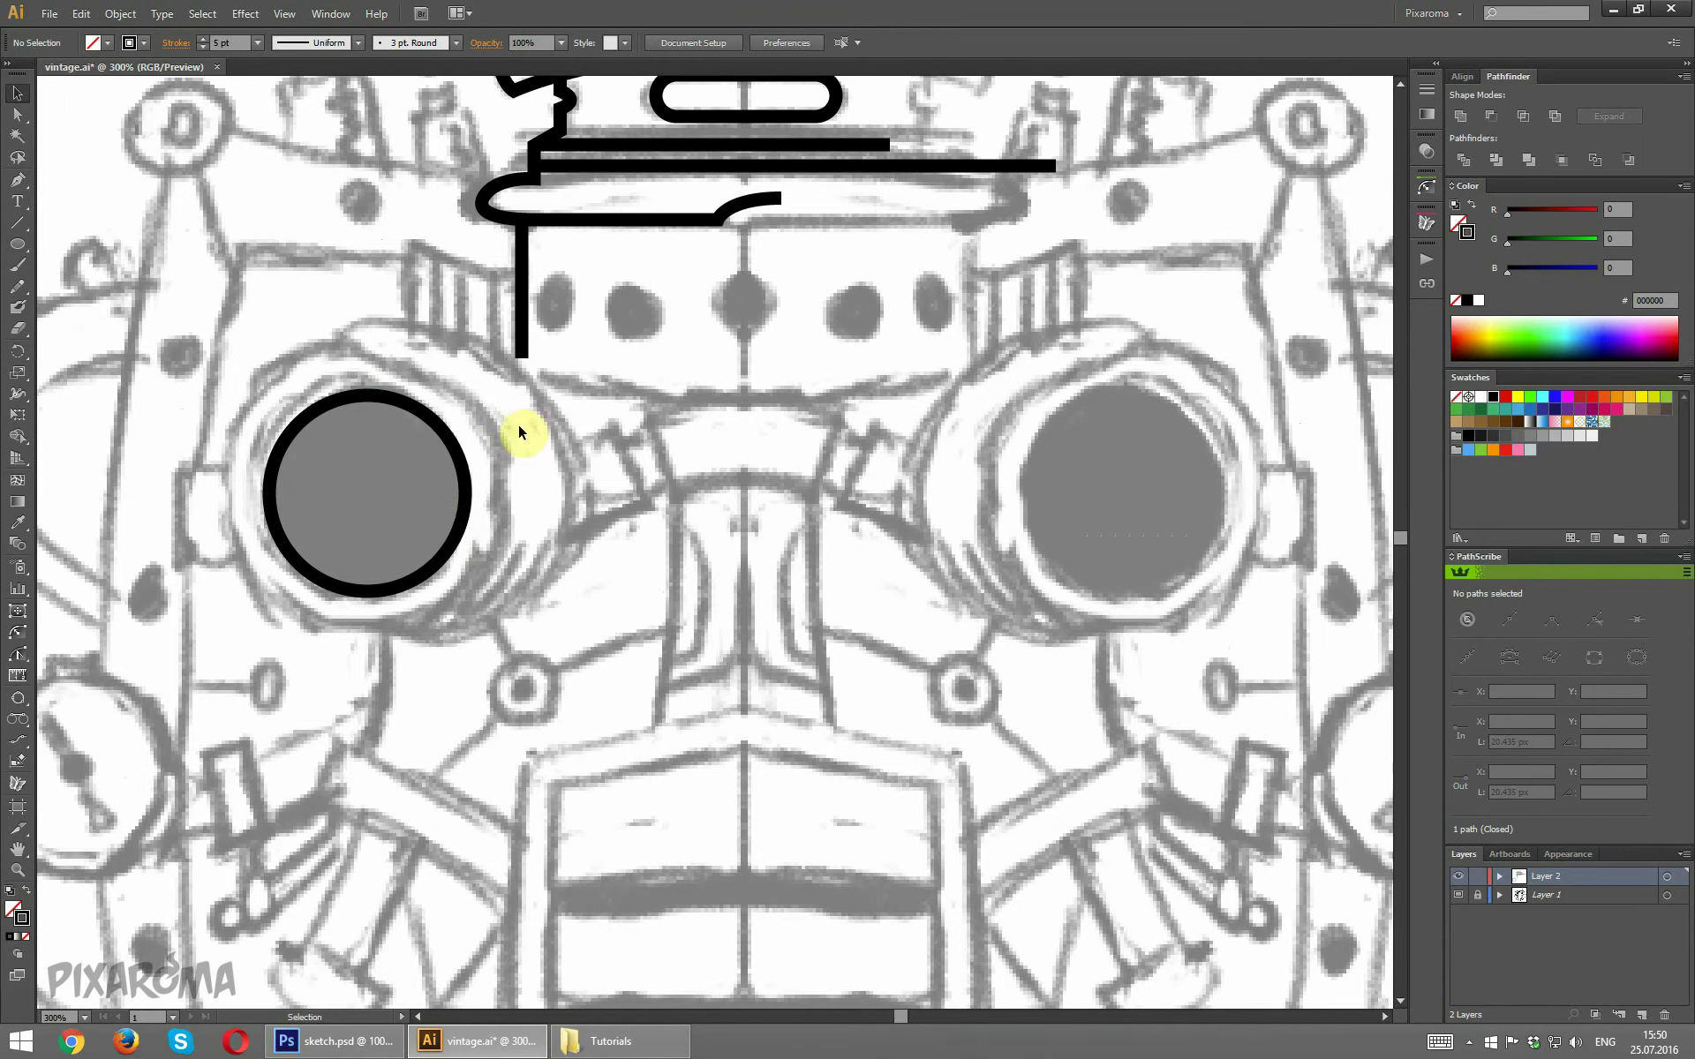
left_click(457, 532)
key("a")
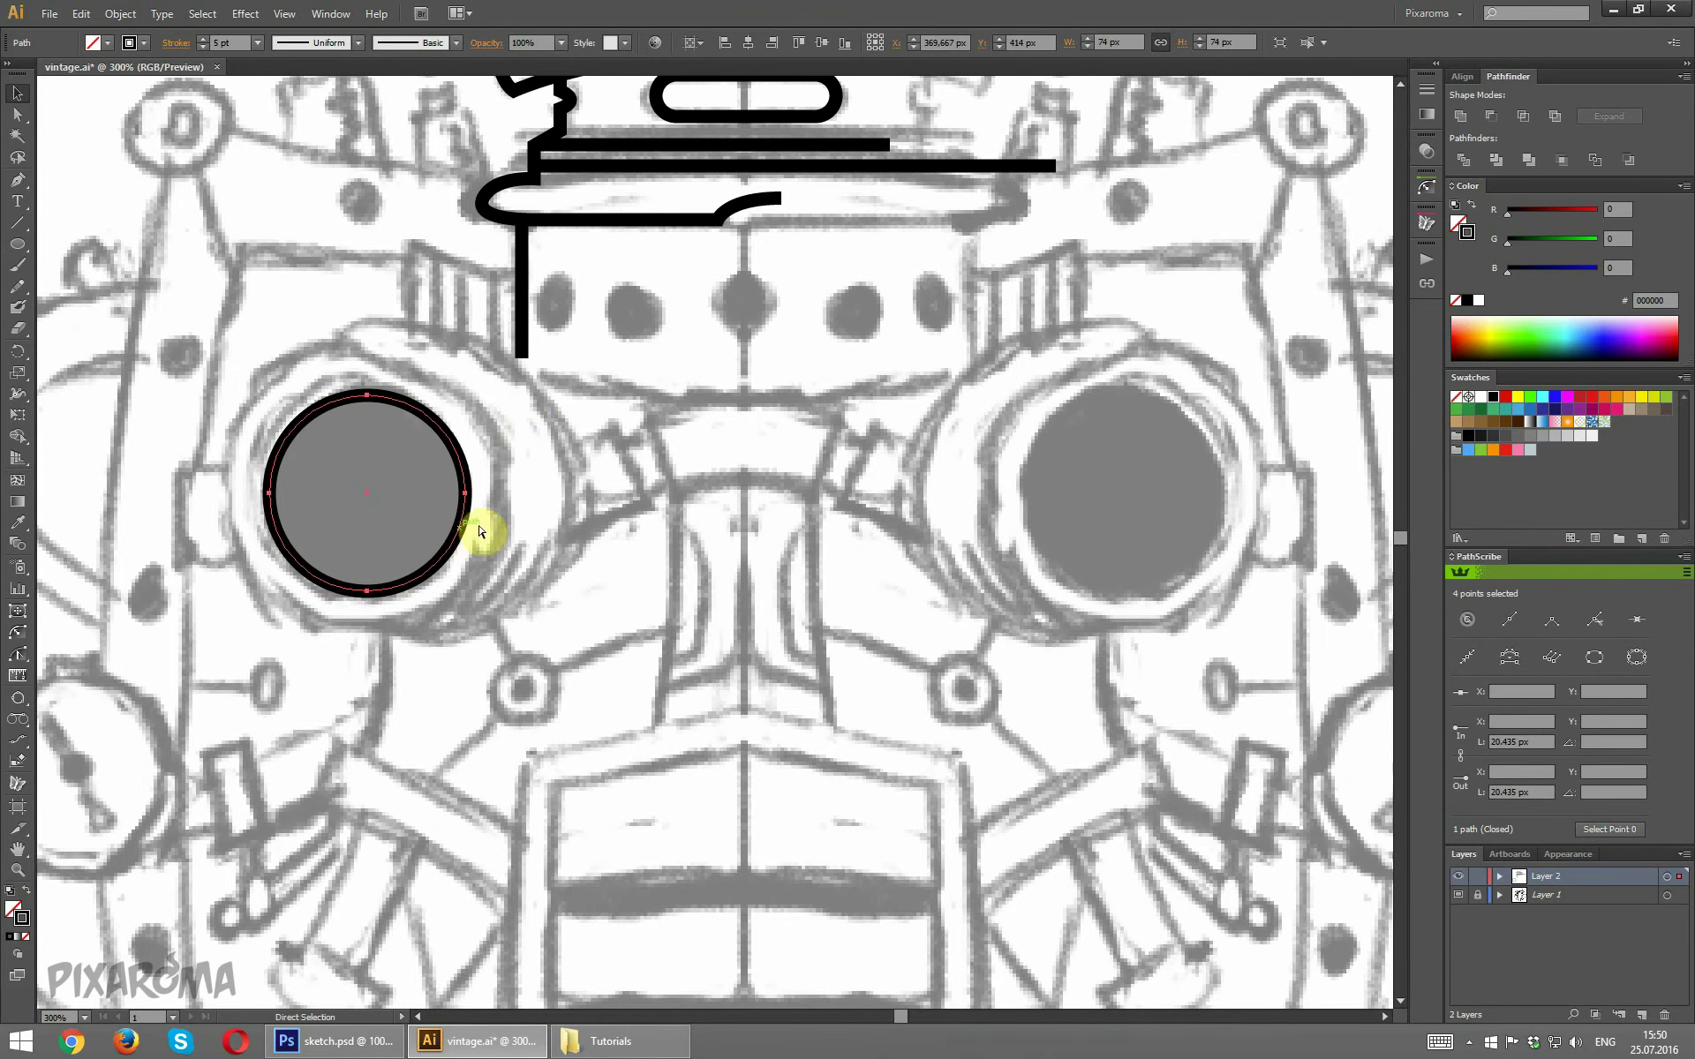
Paste a copy of the lens circle in front and scale it into a larger concentric ring.
key("ctrl+c")
key("ctrl+f")
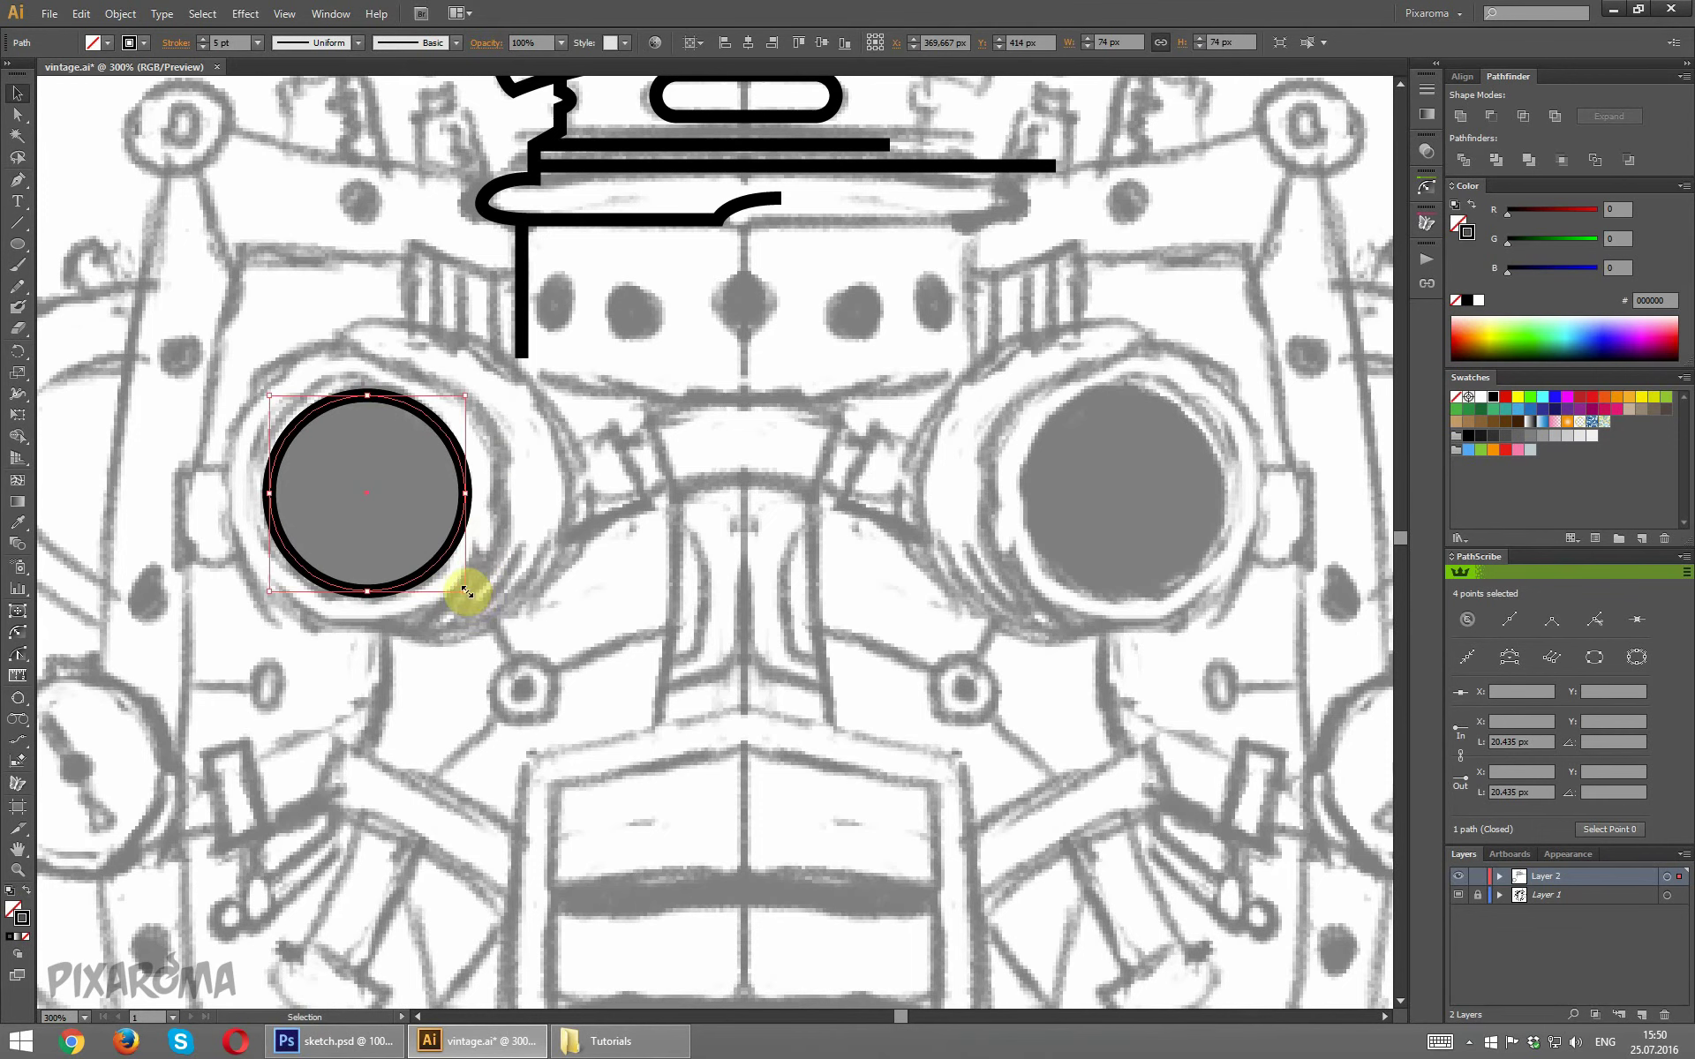
left_click_drag(465, 591, 508, 633)
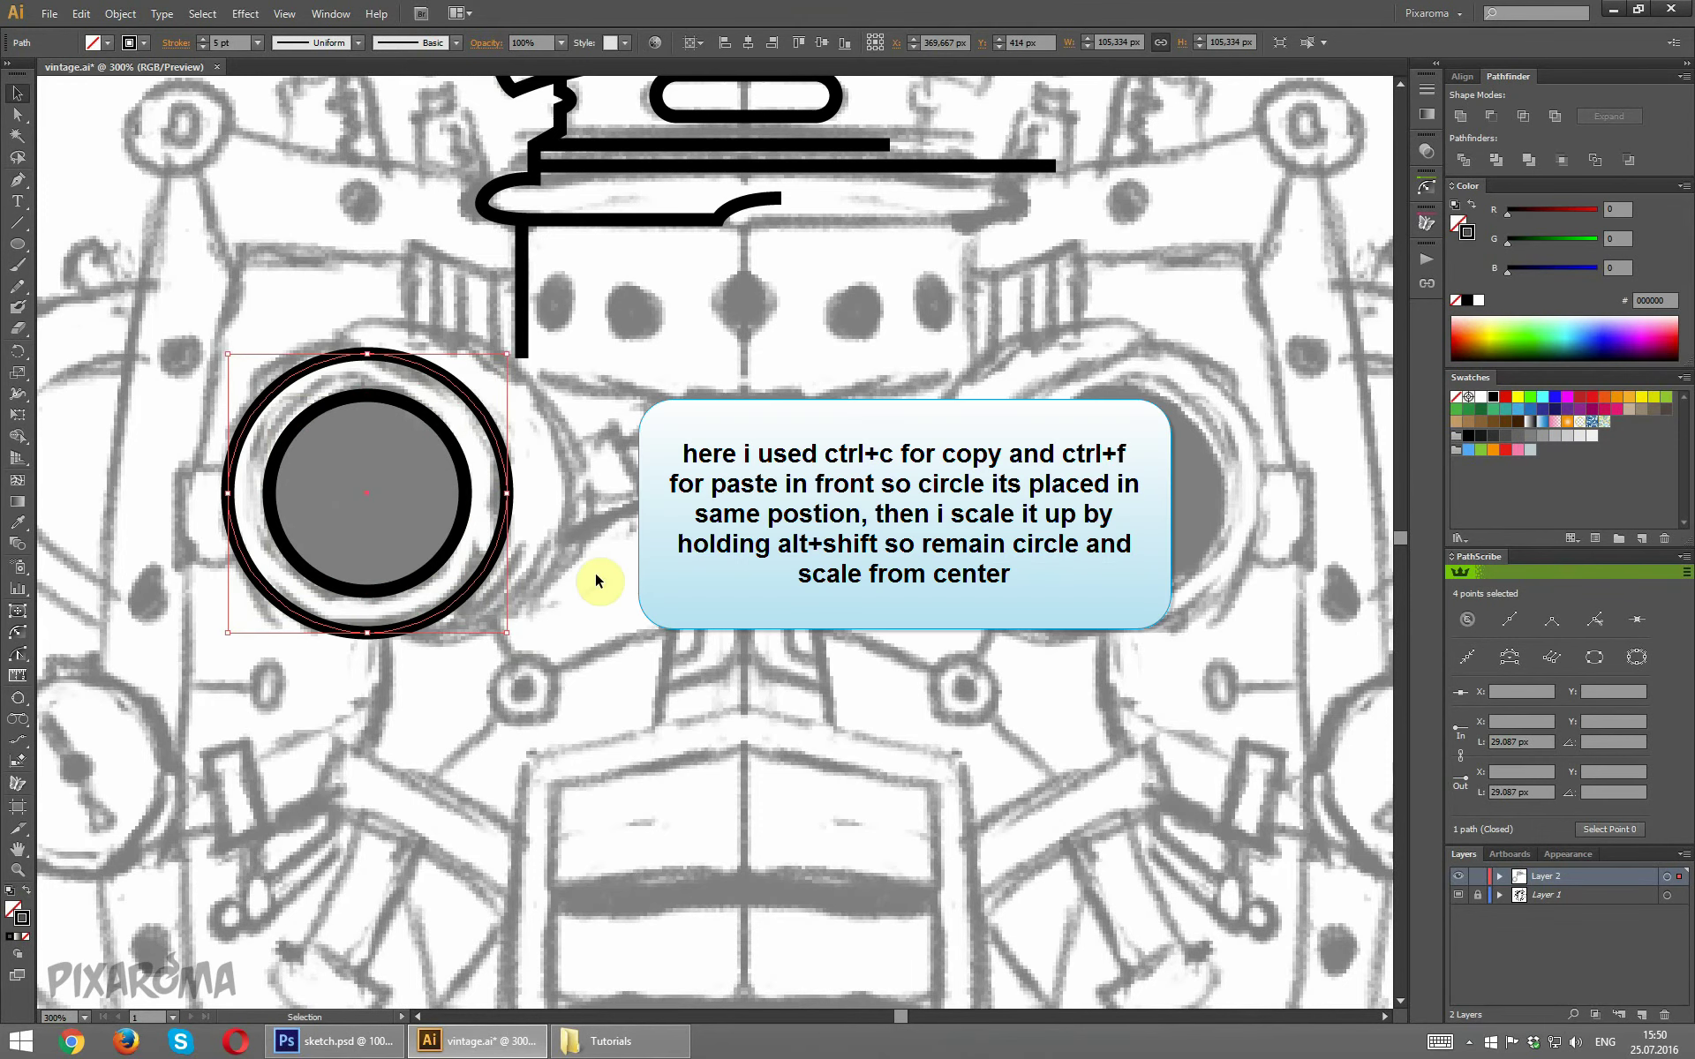
left_click(561, 548)
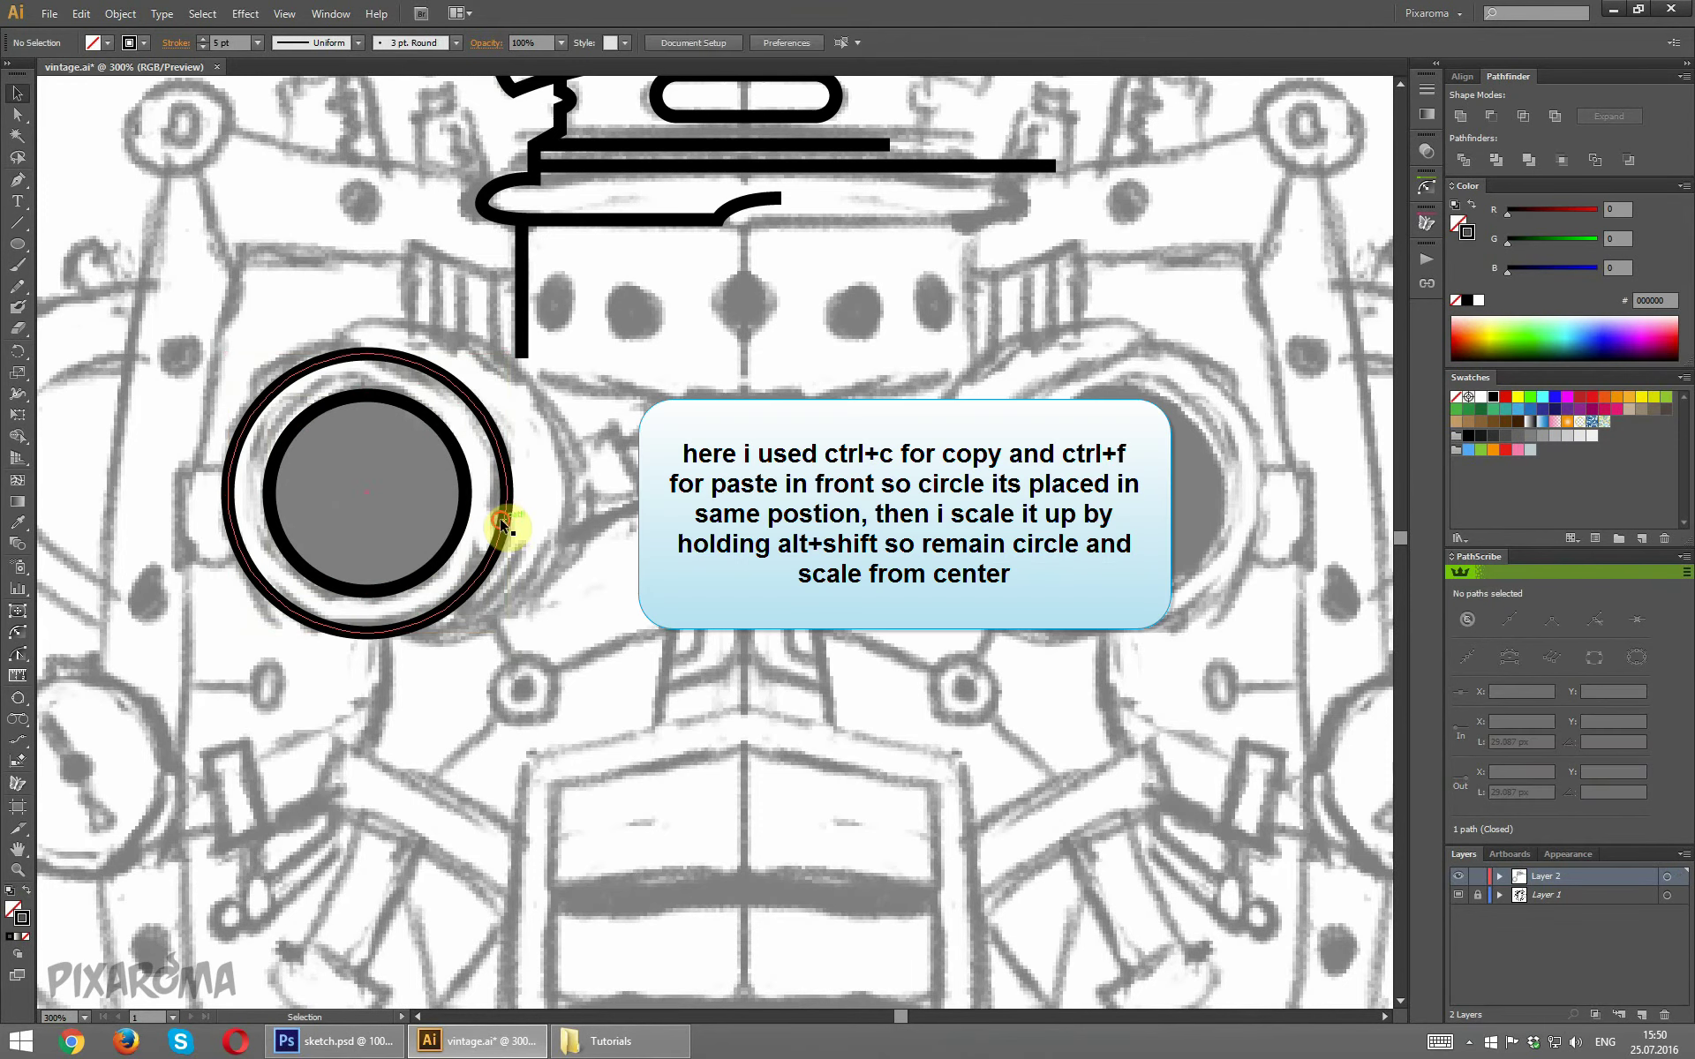
Offset an enlarged ring copy to the right and subtract the front ring with Minus Front.
left_click_drag(499, 517, 556, 528)
left_click_drag(557, 356, 591, 334)
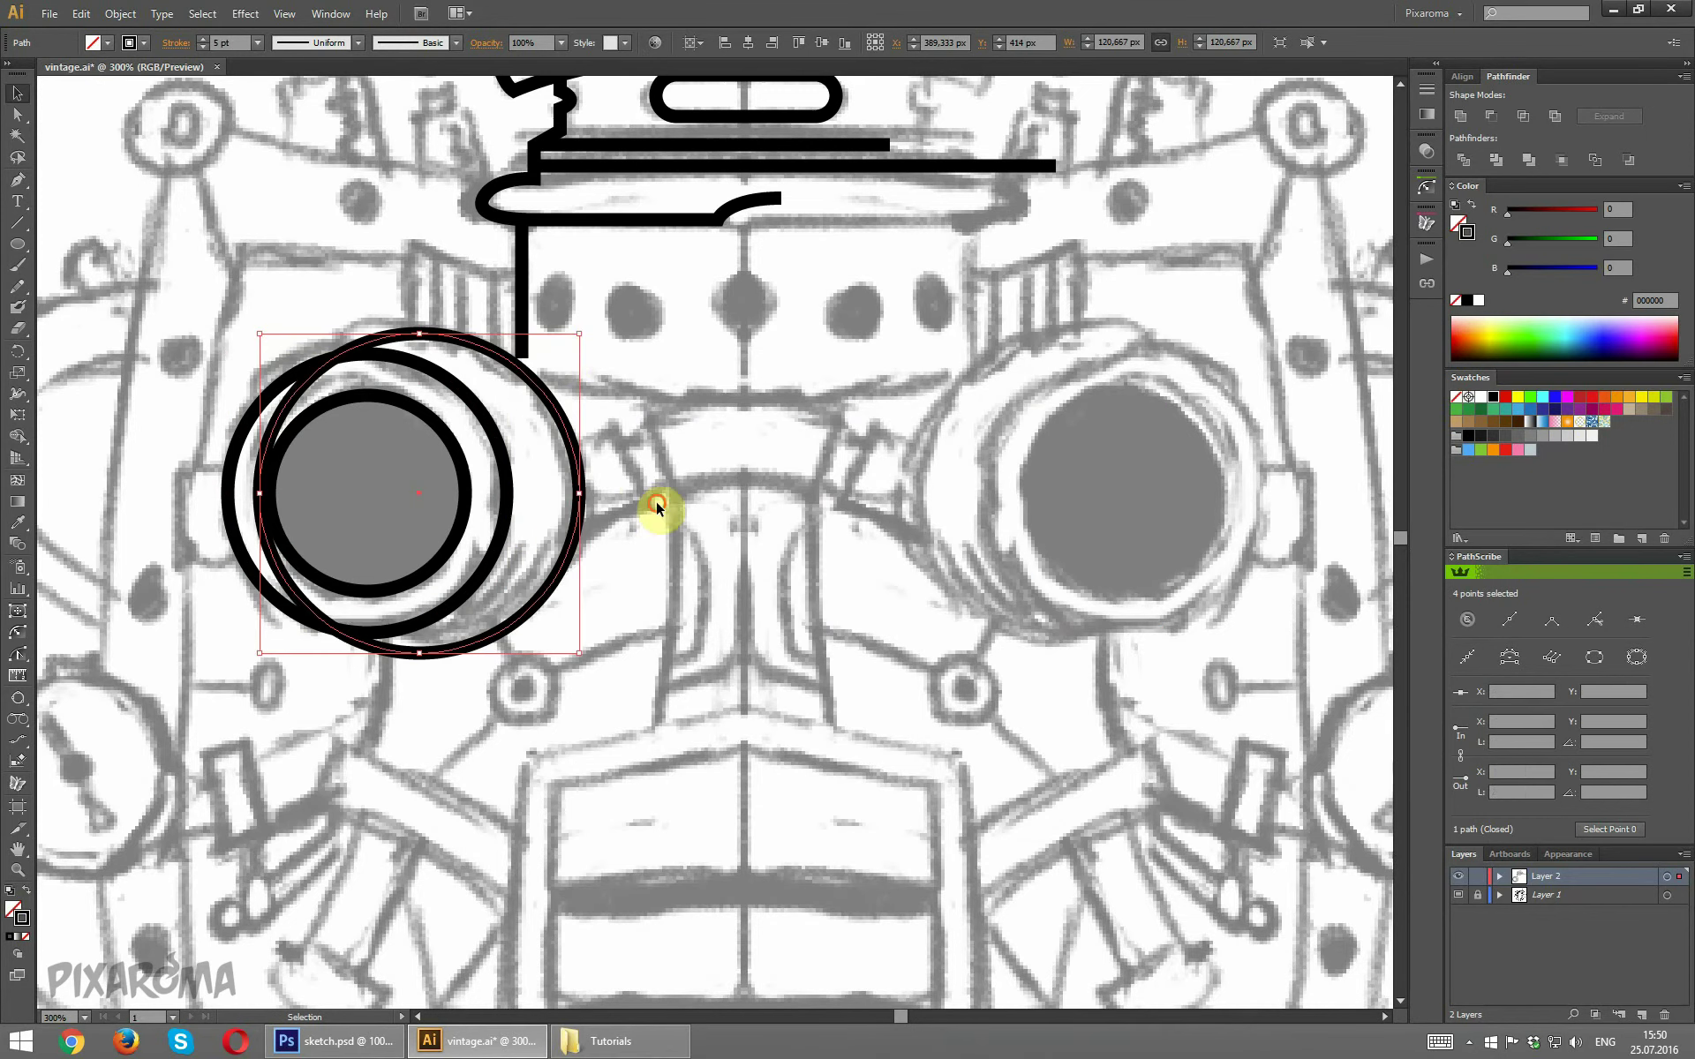
left_click(503, 538)
key("a")
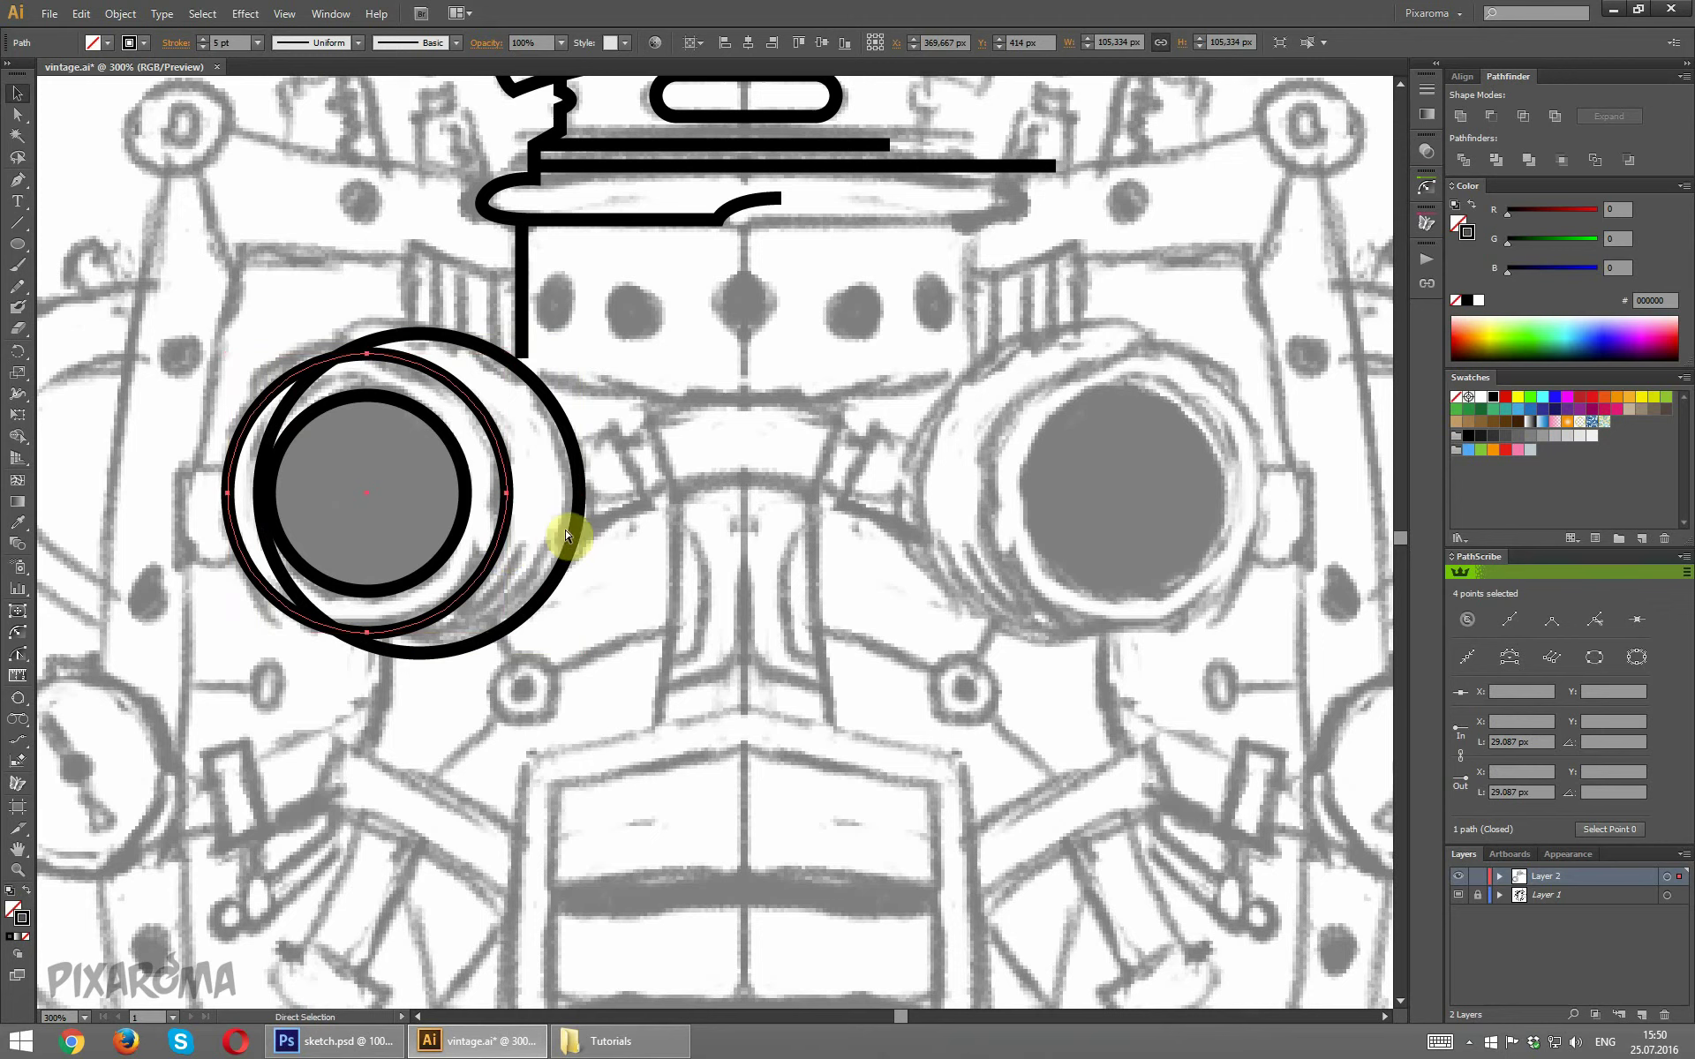
key("v")
left_click(574, 533, "shift")
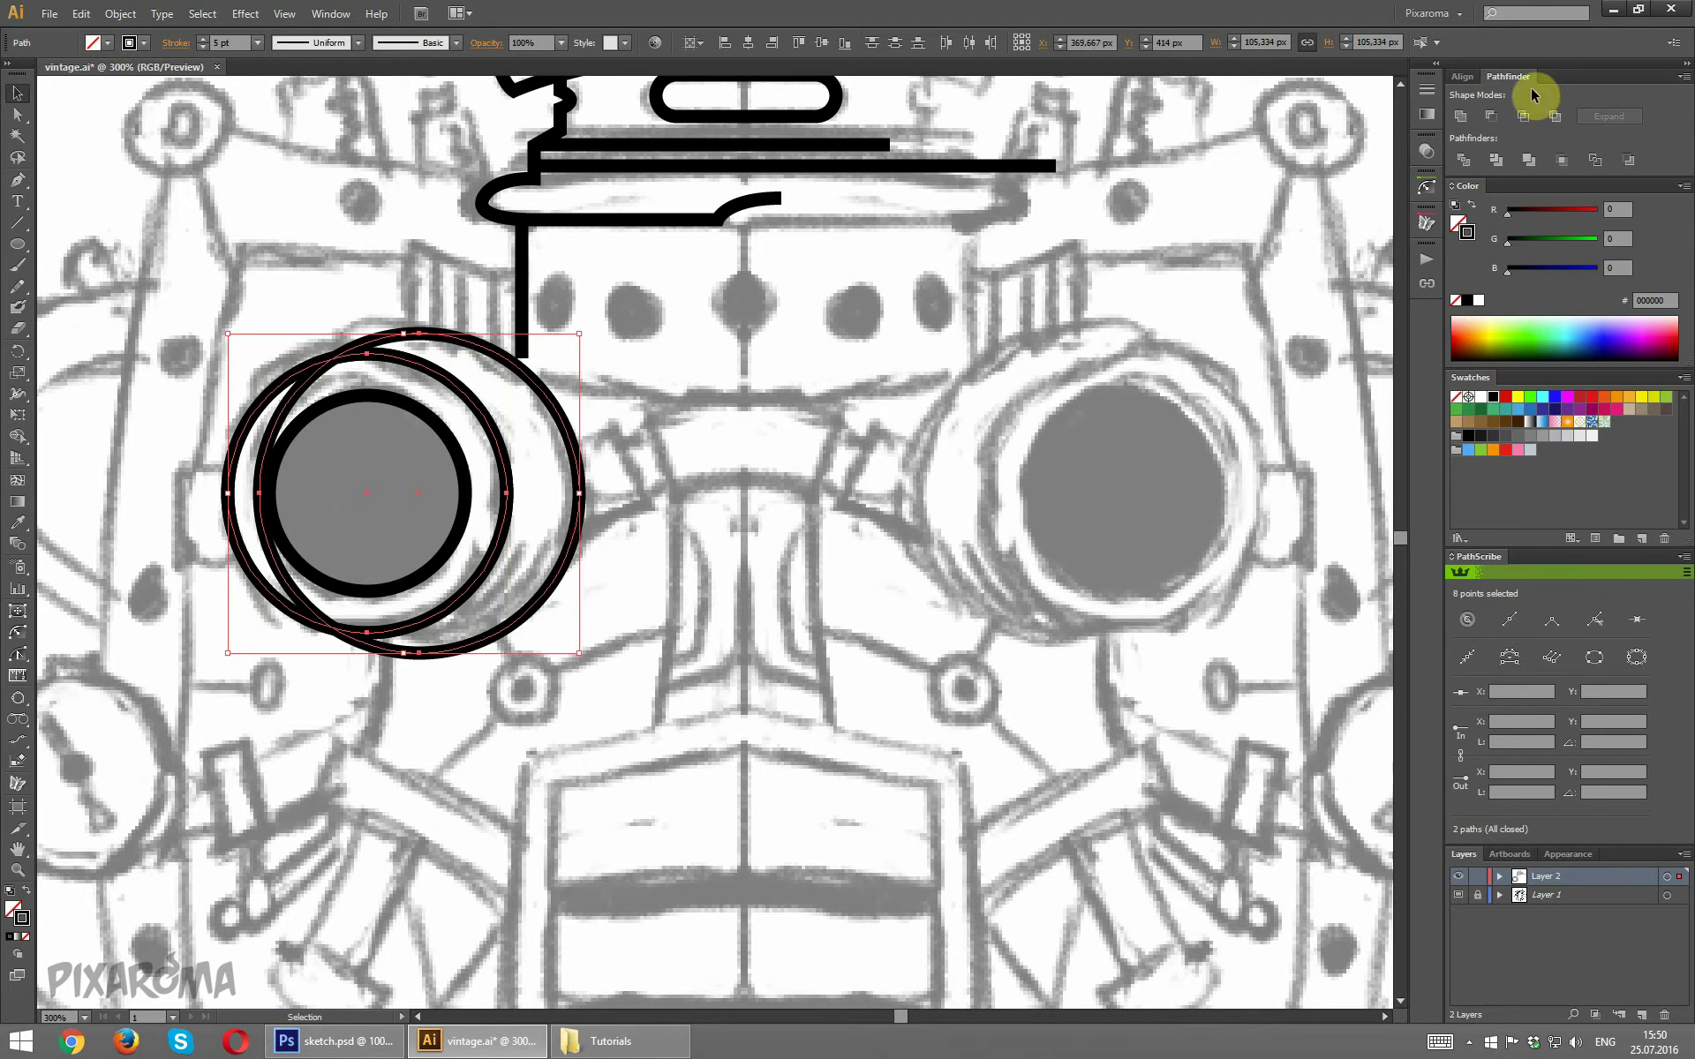
left_click(1504, 113)
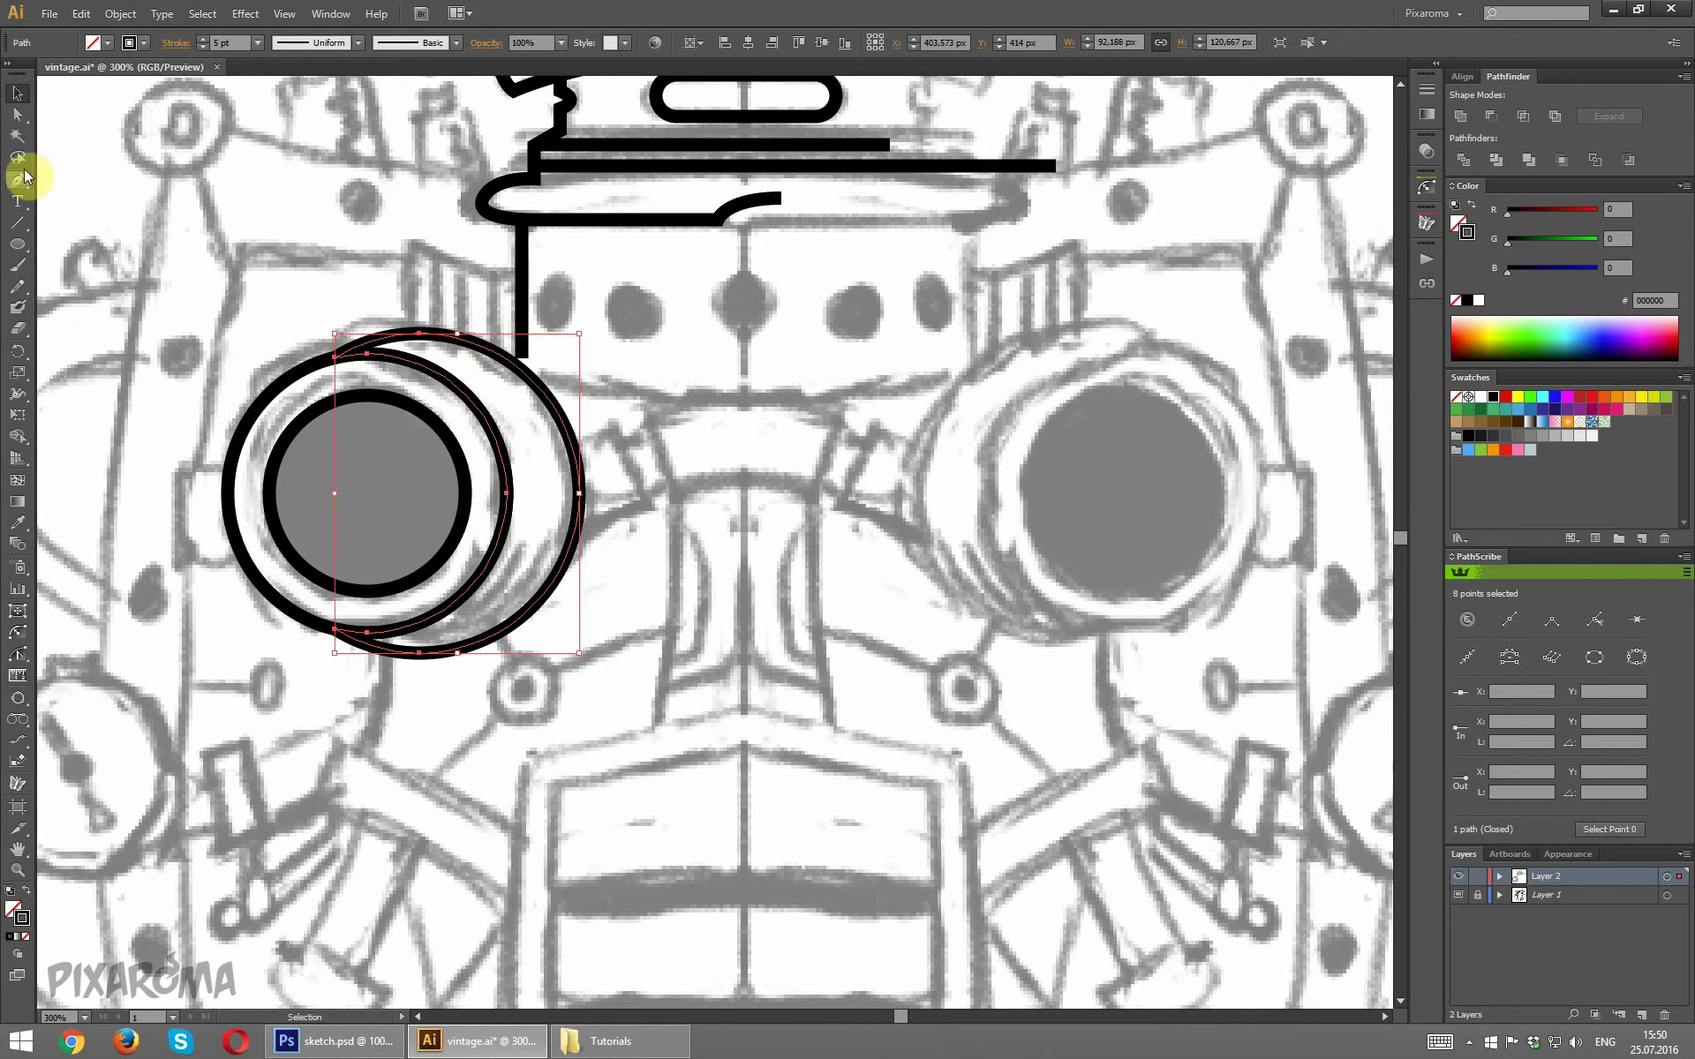
Delete the crescent's inner arc and short bottom segment, leaving an open rear rim.
left_click(18, 114)
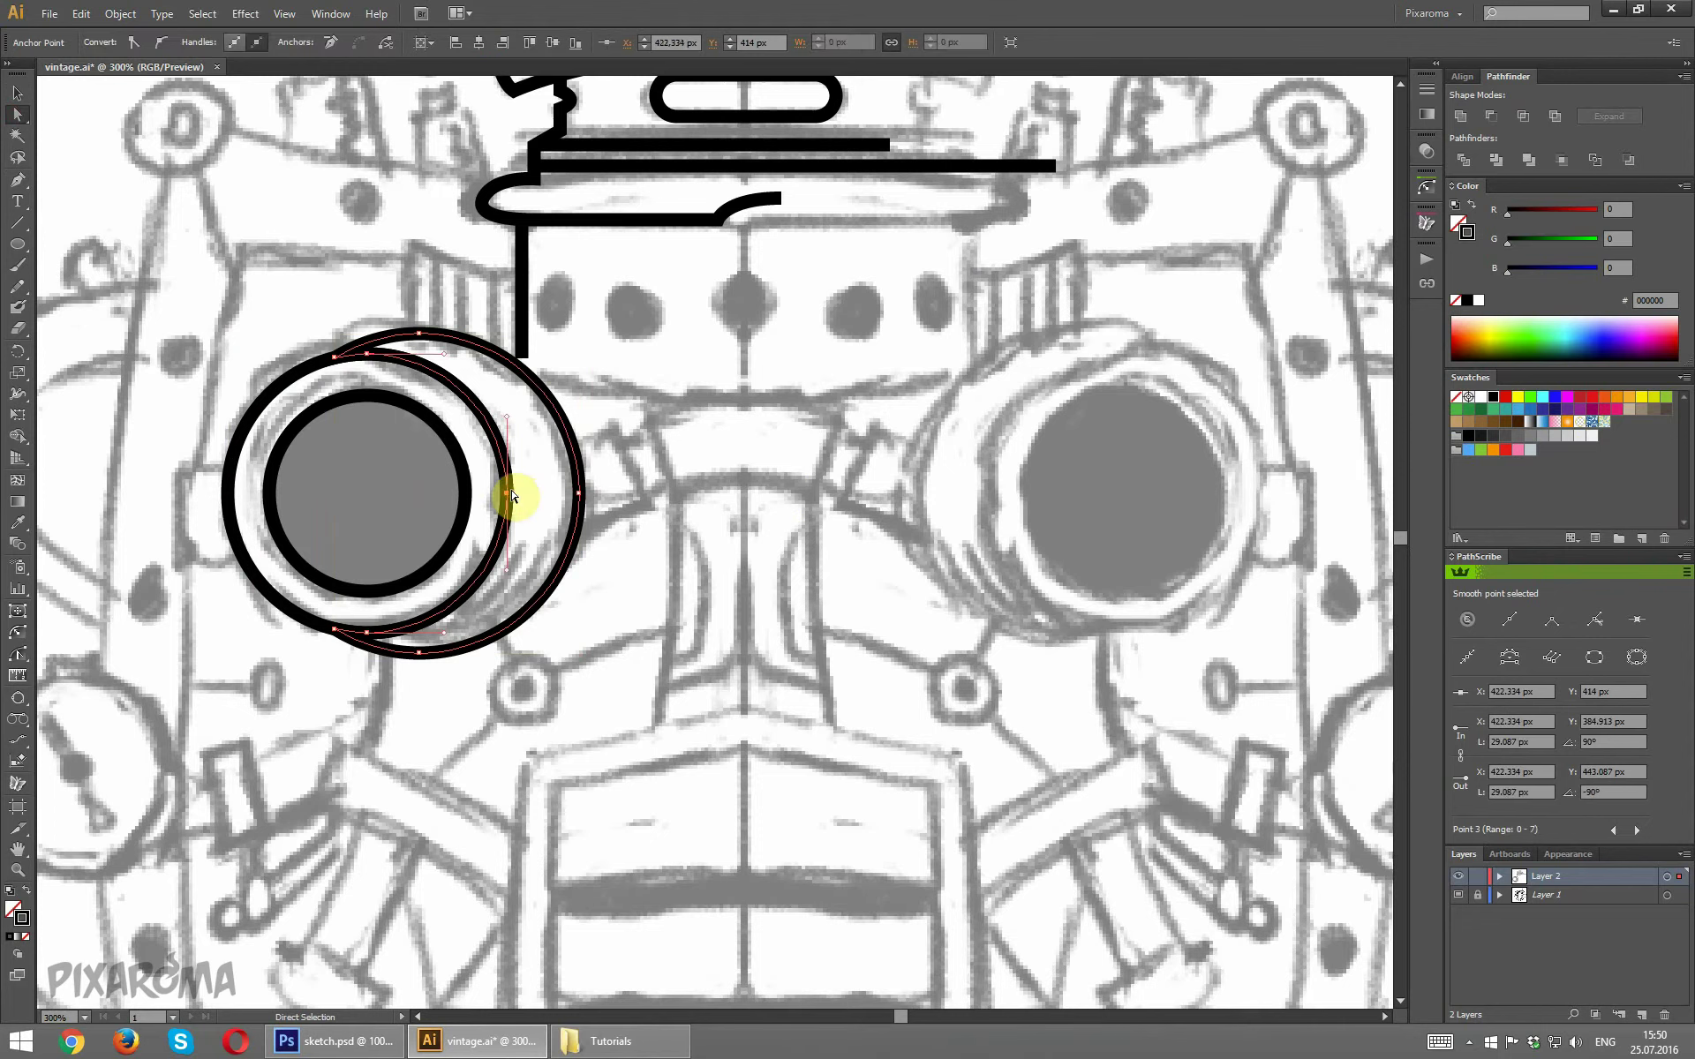
left_click(508, 494)
key("Delete")
left_click(366, 632)
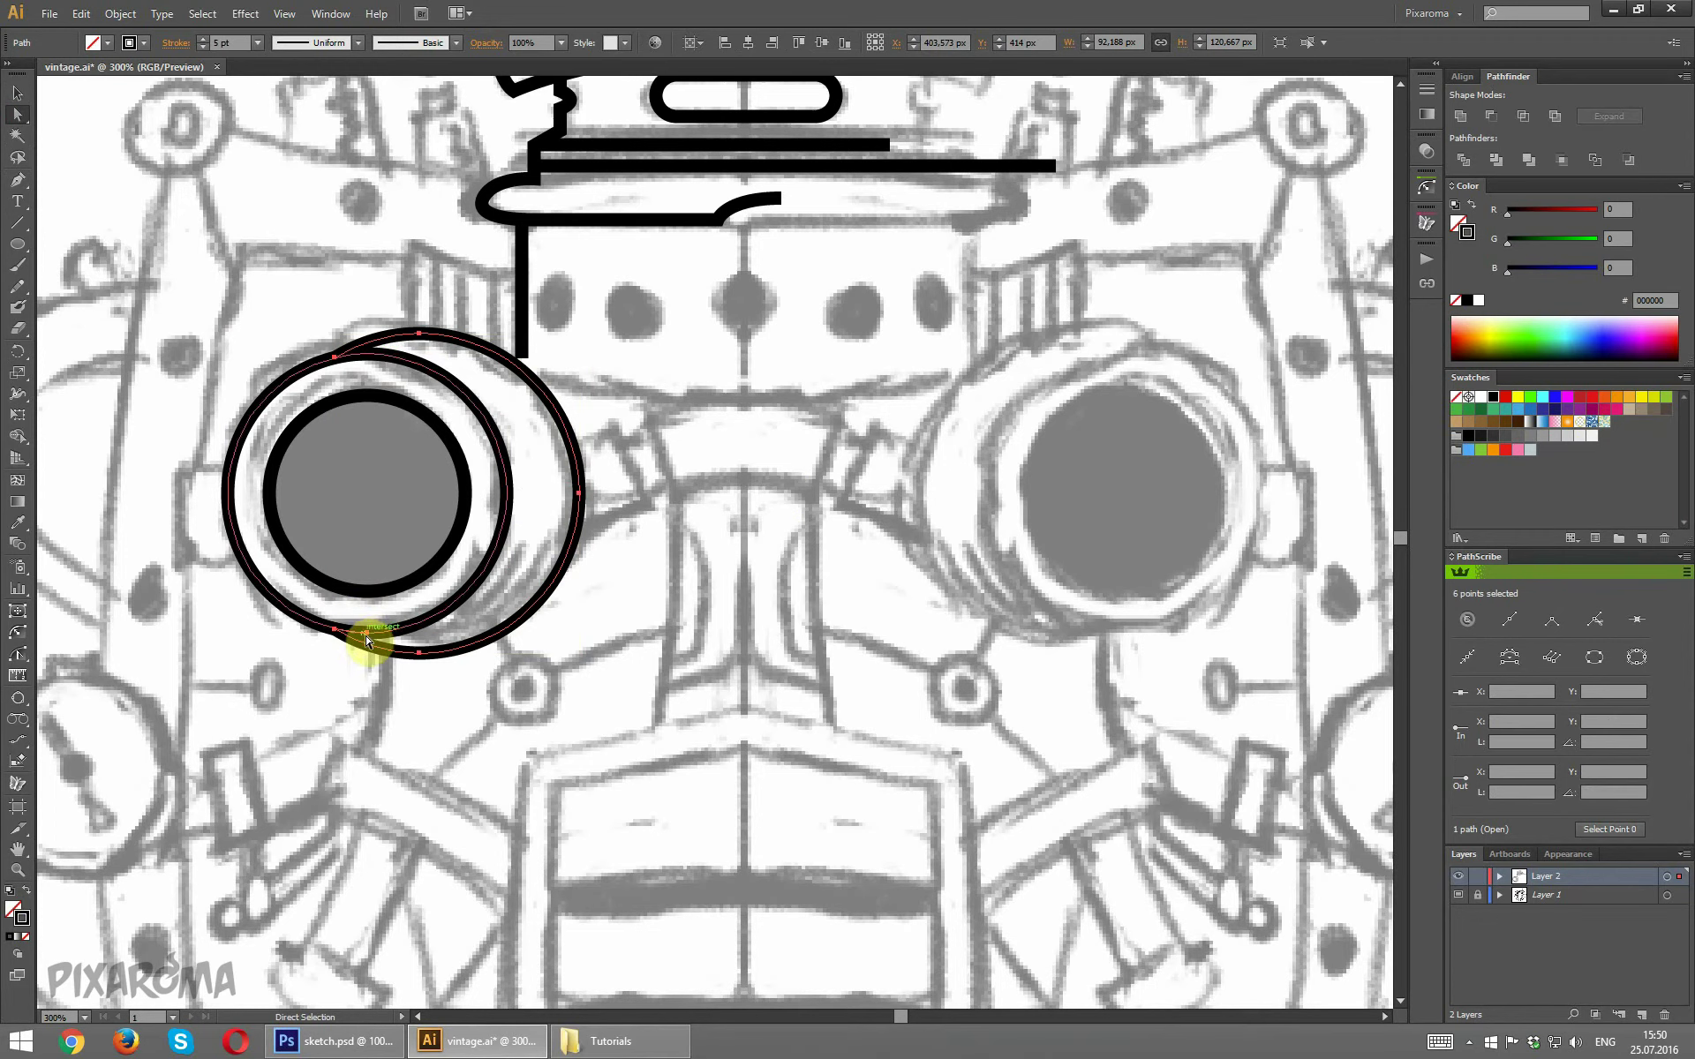
key("Delete")
left_click(615, 626)
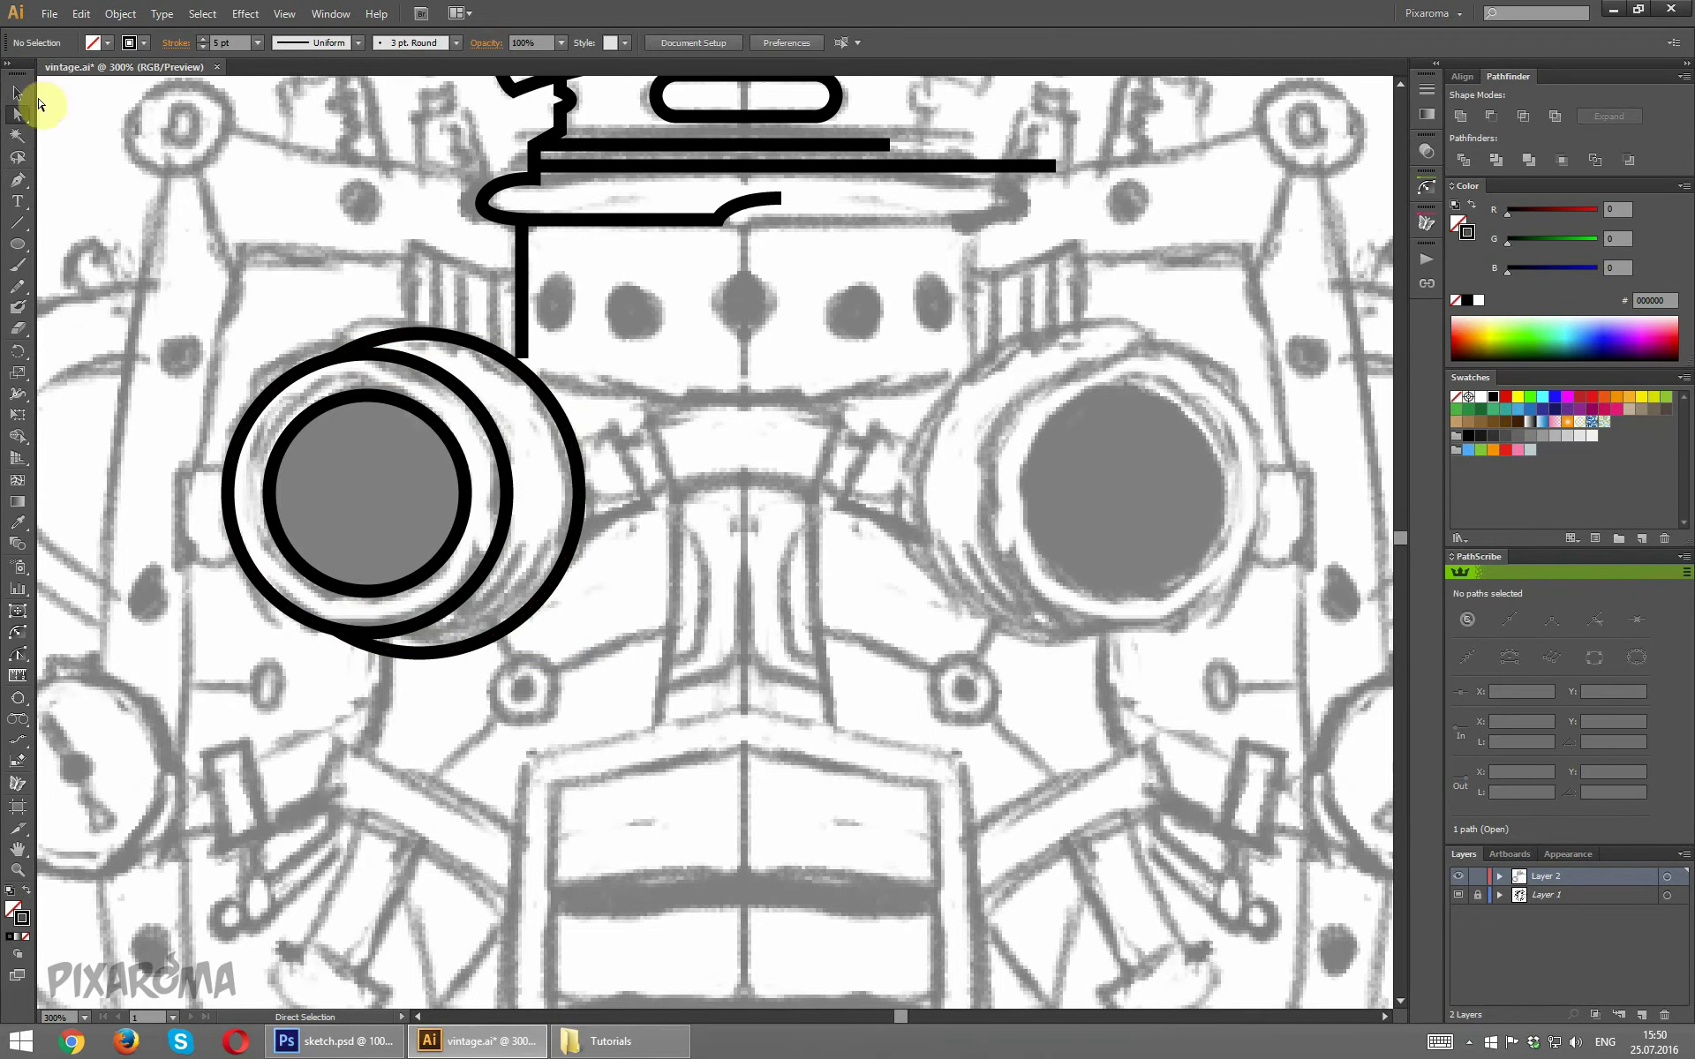
left_click(18, 91)
Make the inner lens circle solid black with no outline and check it against the sketch.
left_click(461, 472)
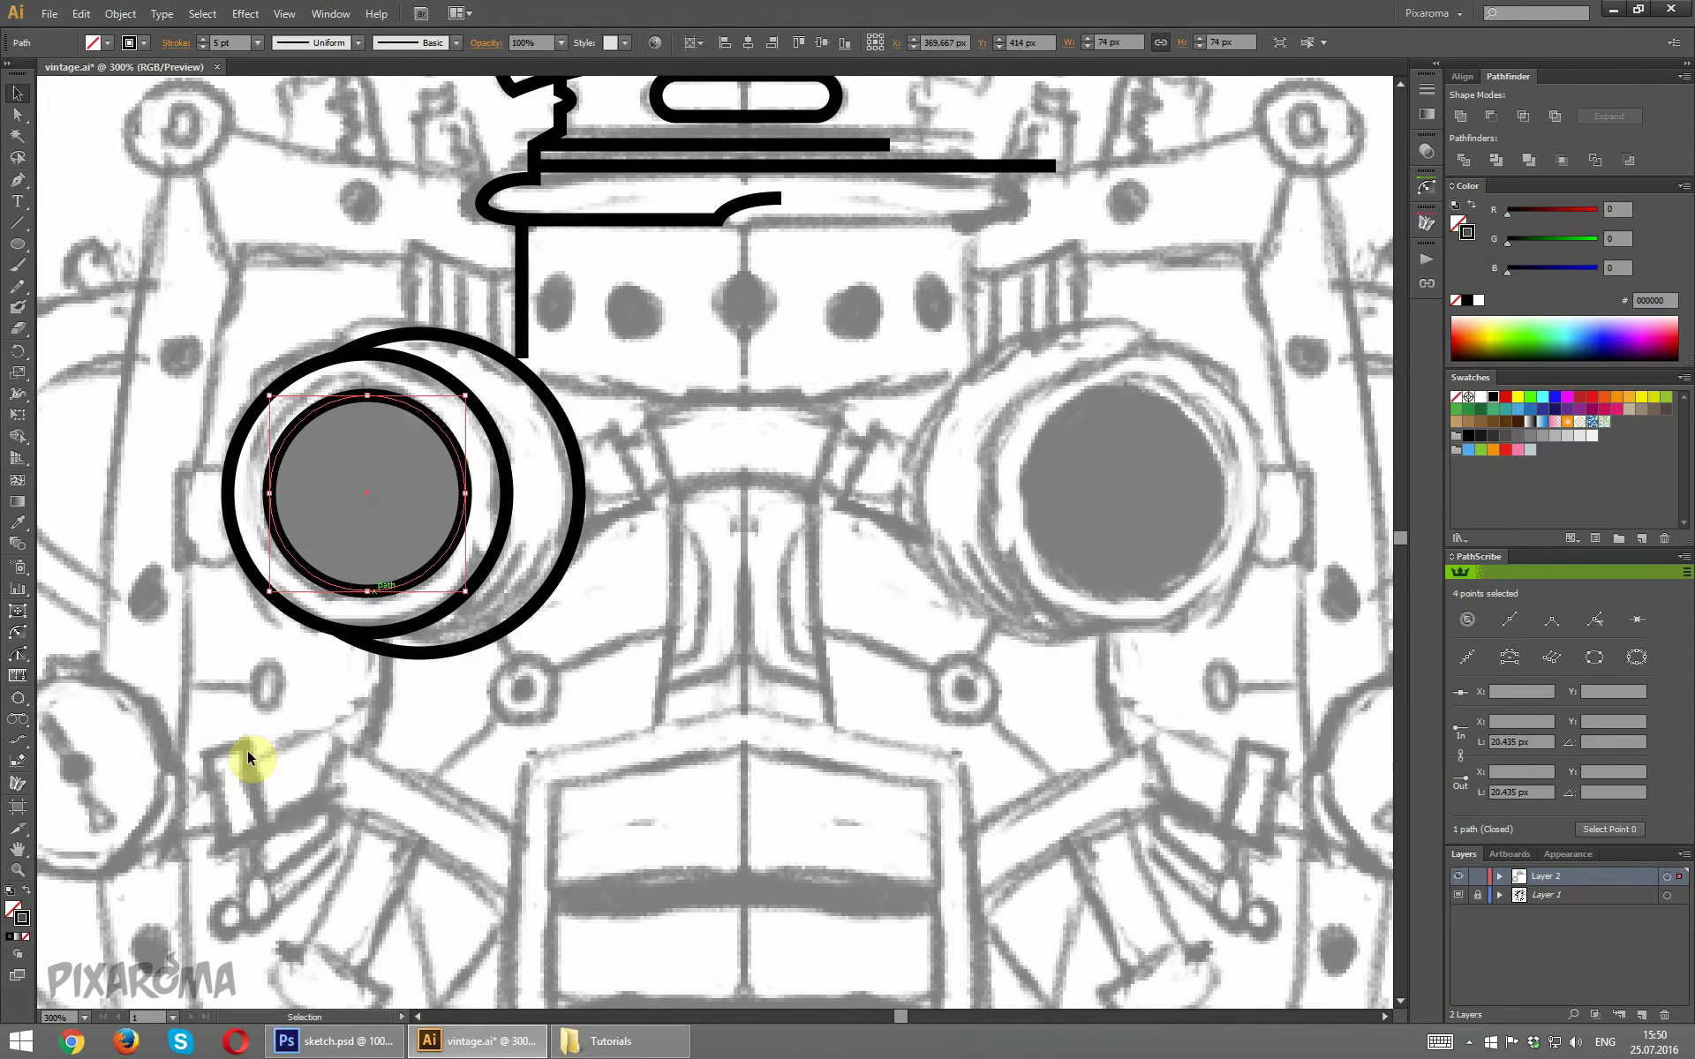
left_click(30, 888)
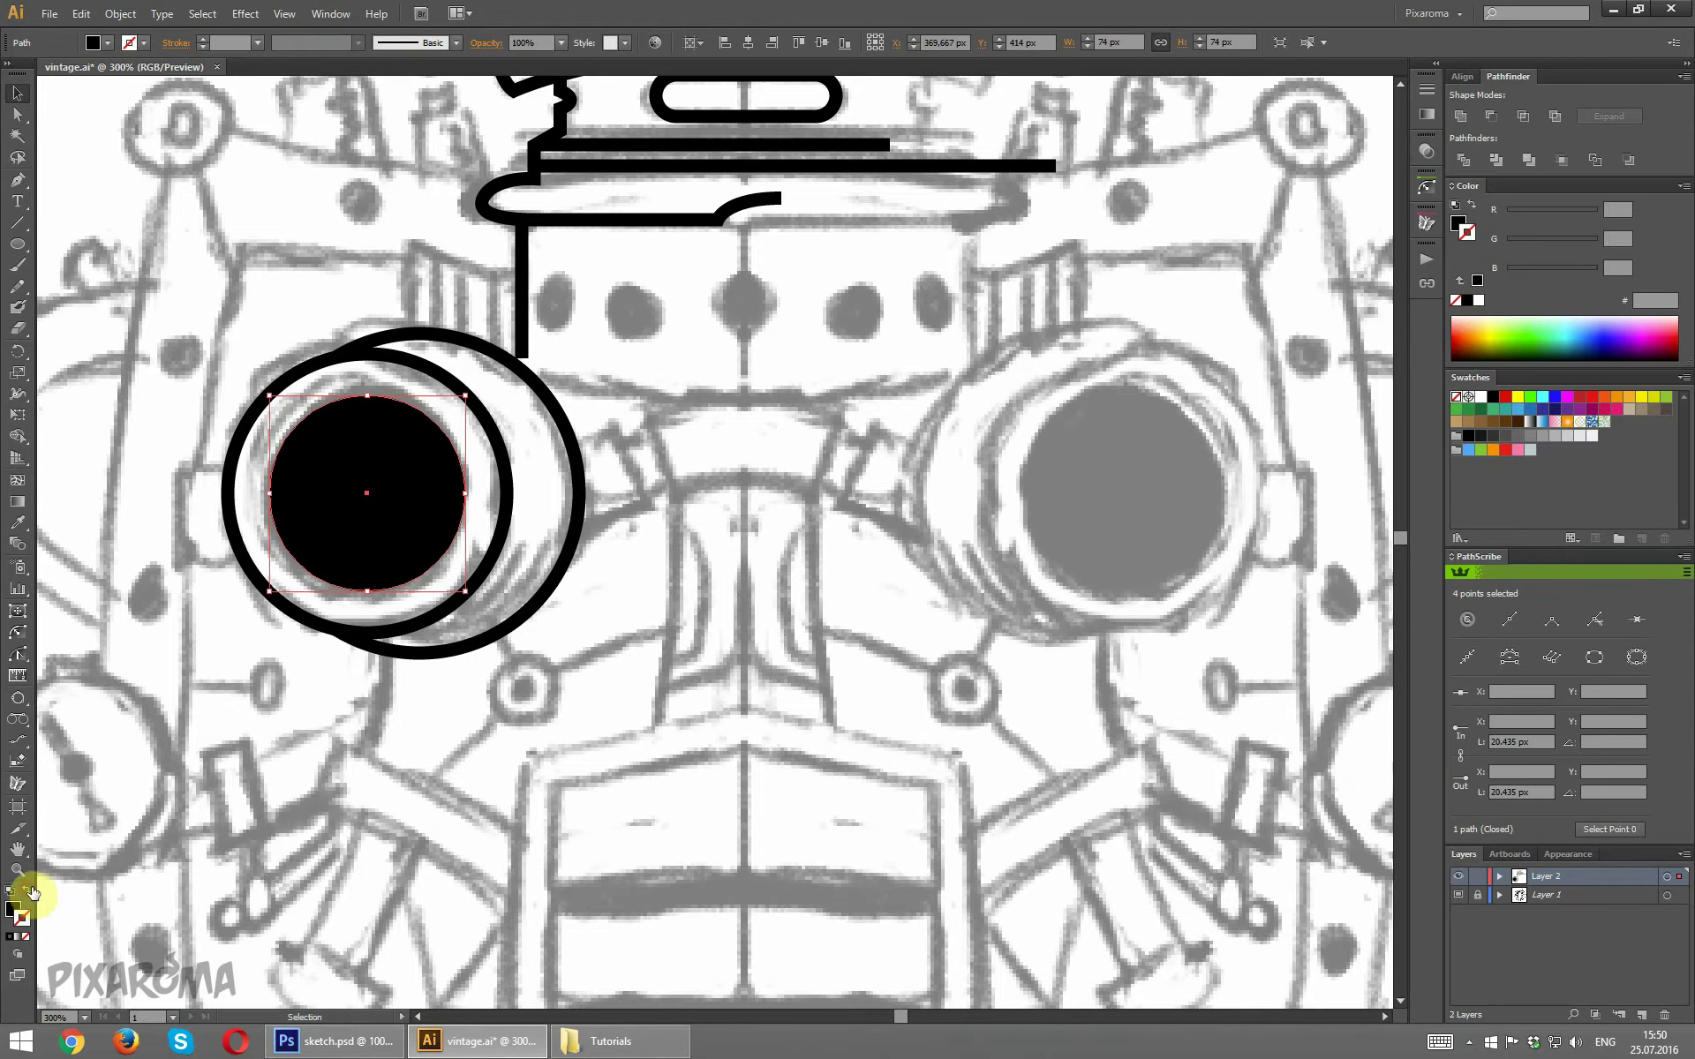
left_click(395, 729)
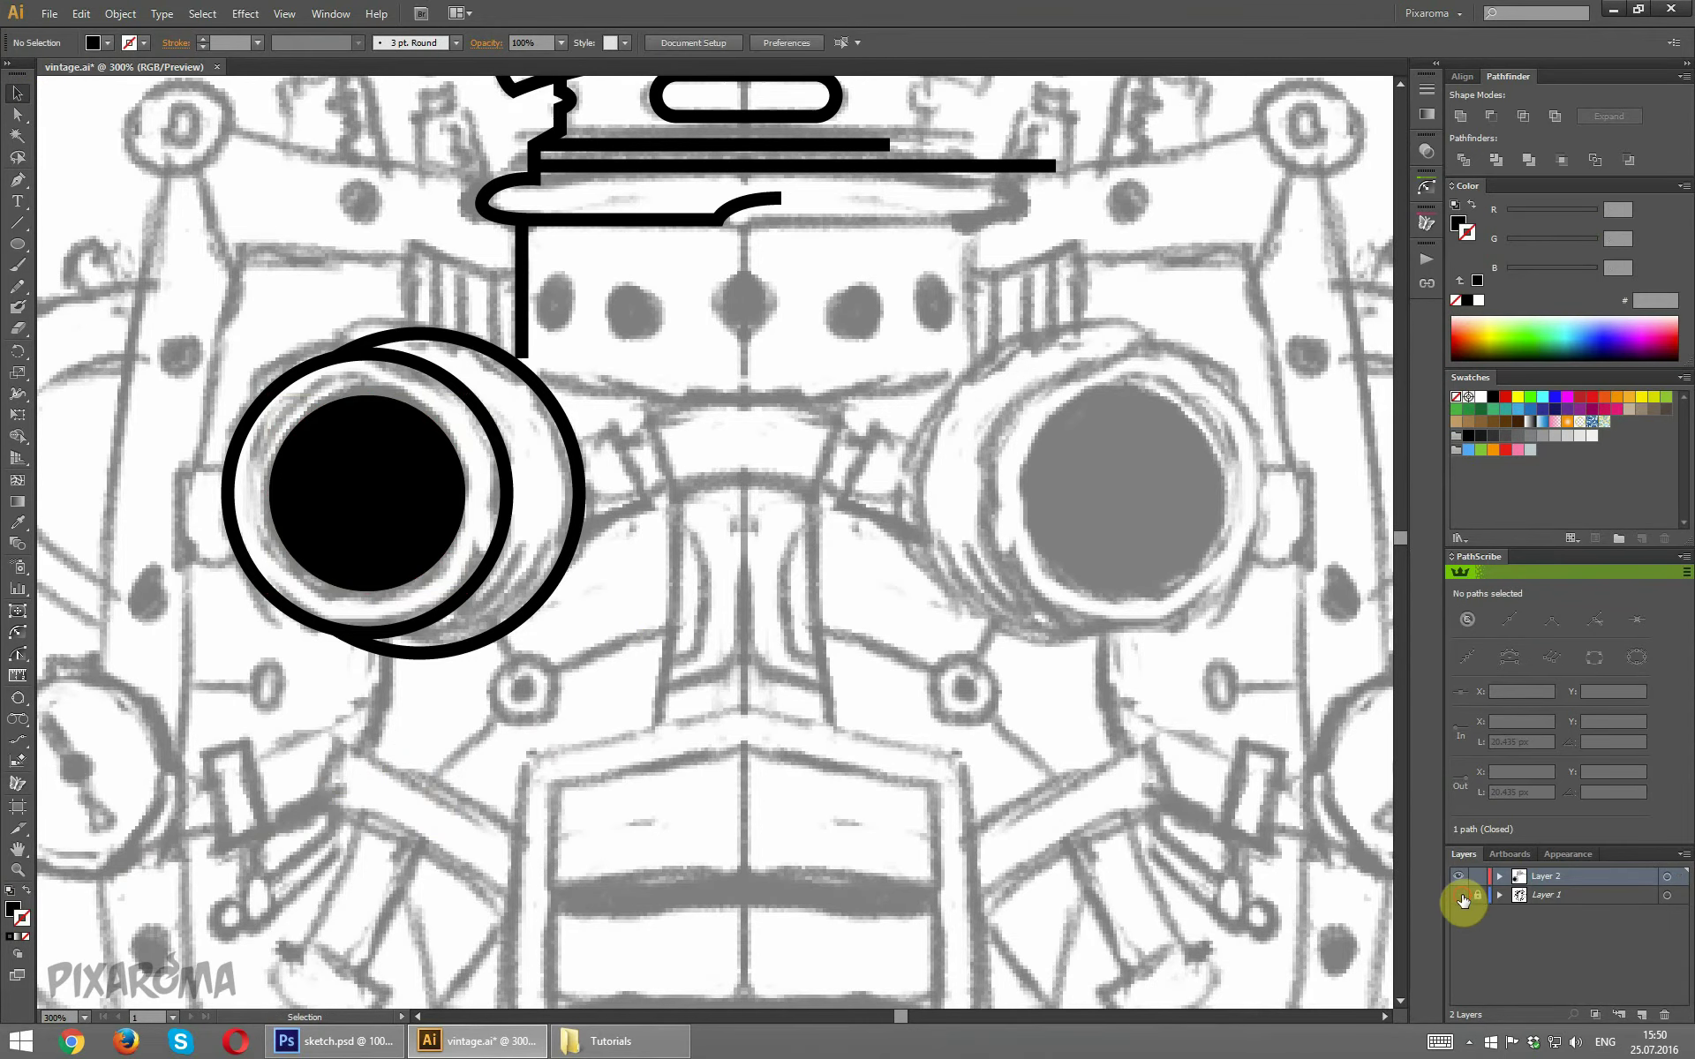
left_click(1458, 895)
left_click(1458, 895)
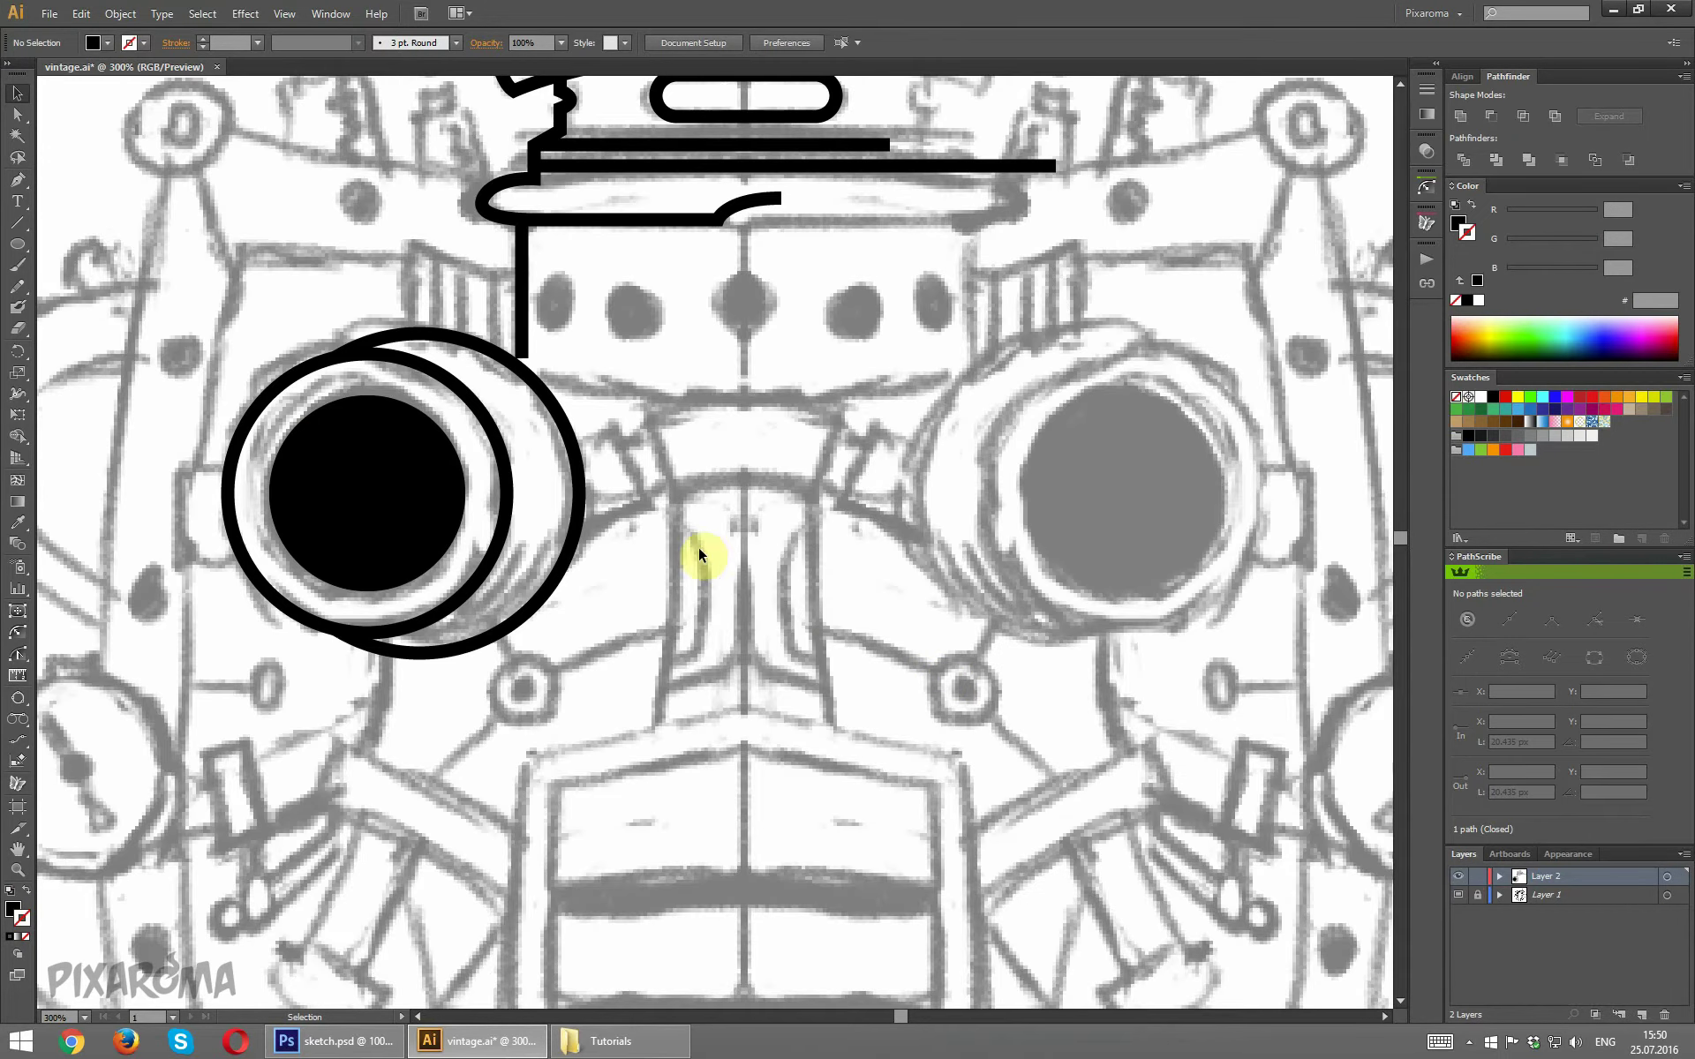
scroll(717, 541, "up", 2)
Extend the vertical line's bottom anchor down to the goggle's outer ring.
left_click(17, 114)
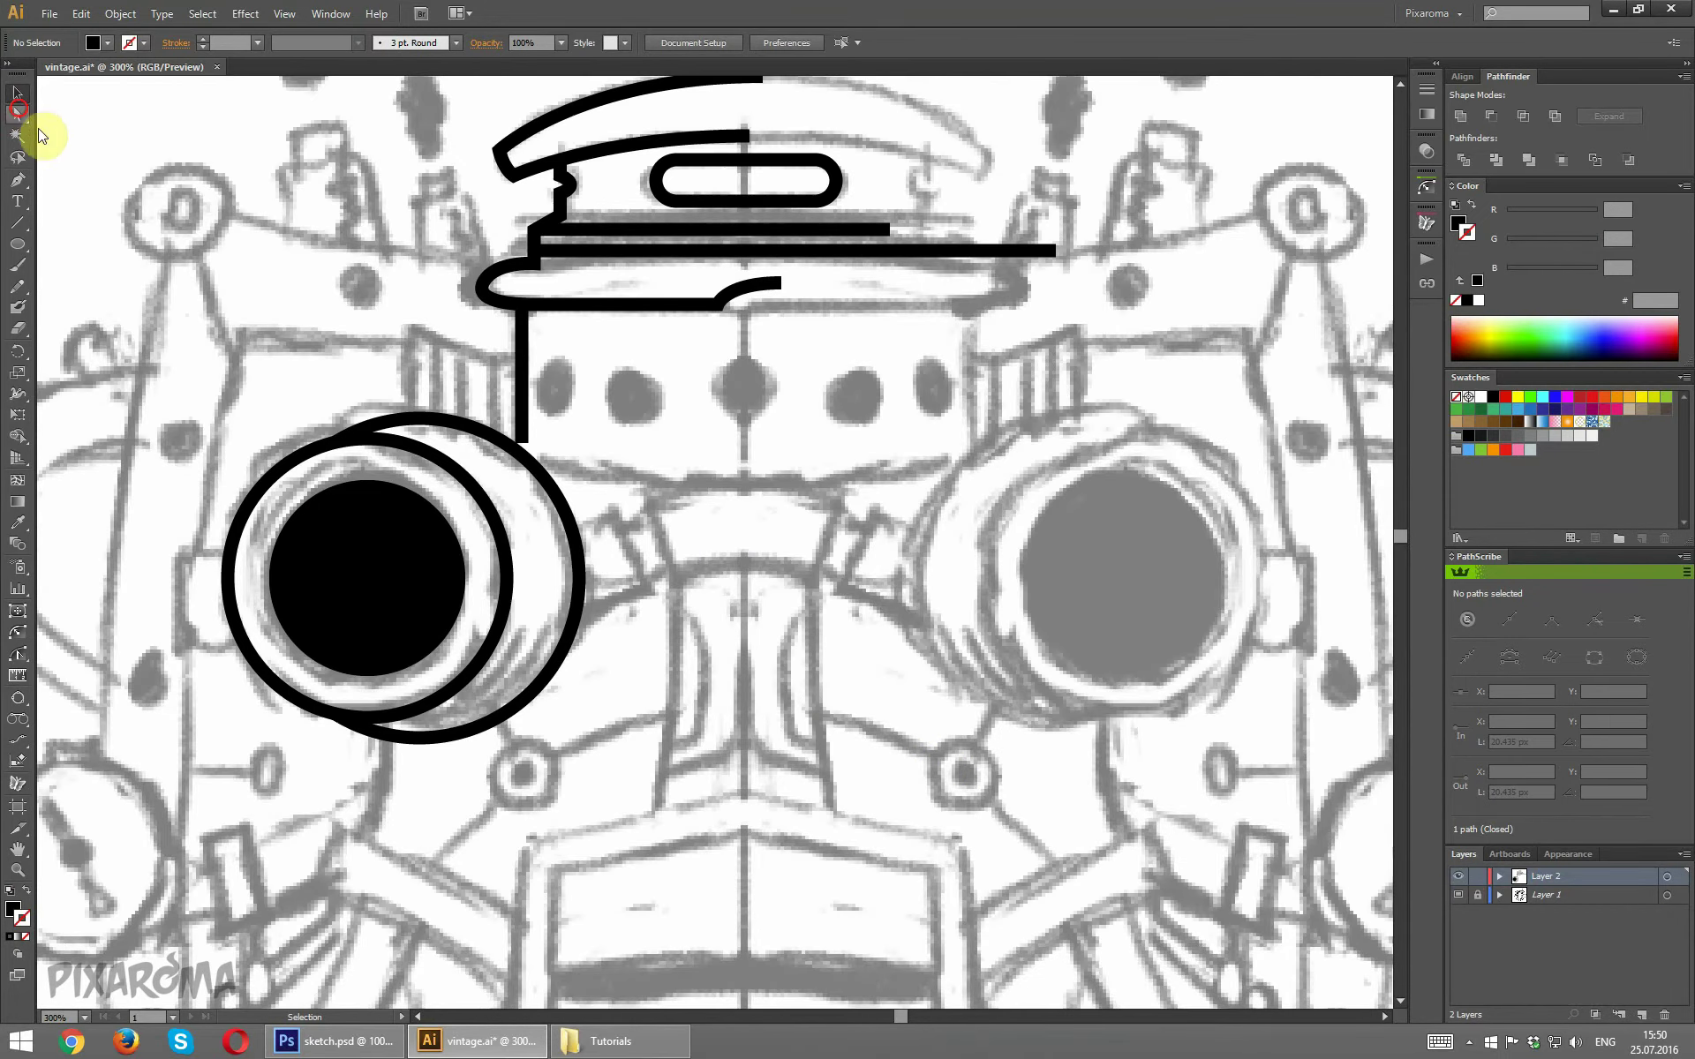
left_click(523, 443)
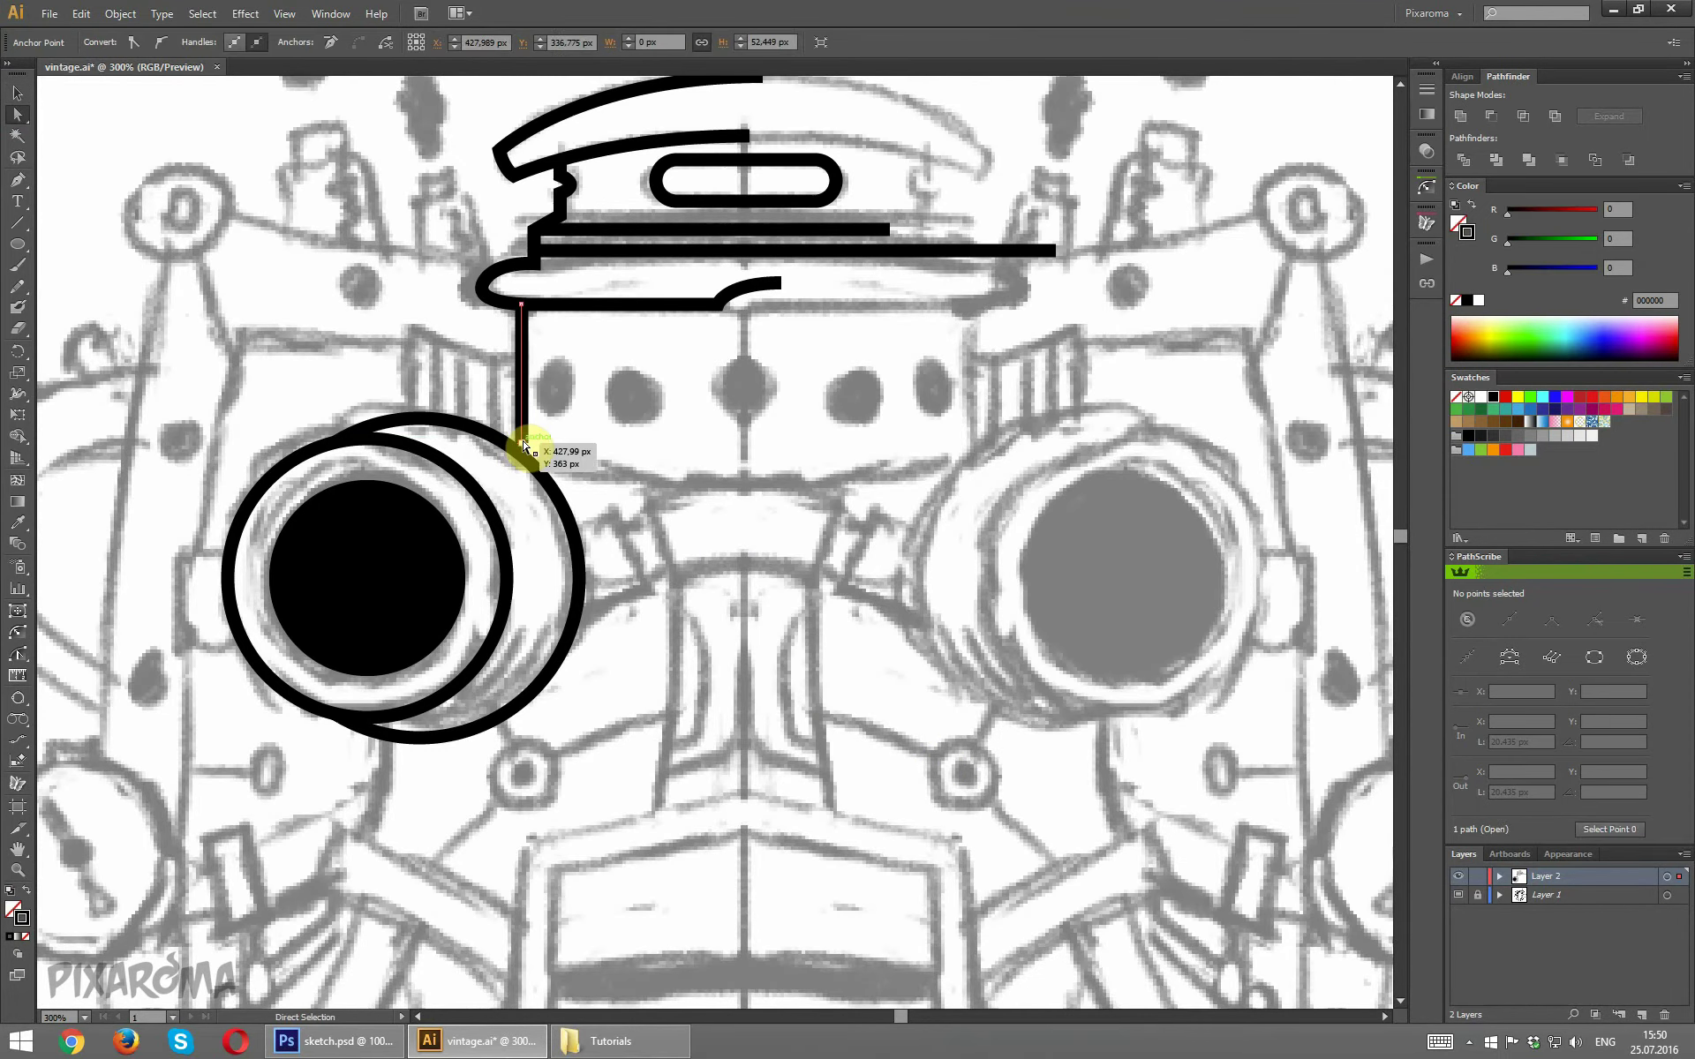
left_click_drag(522, 449, 521, 453)
left_click(692, 518)
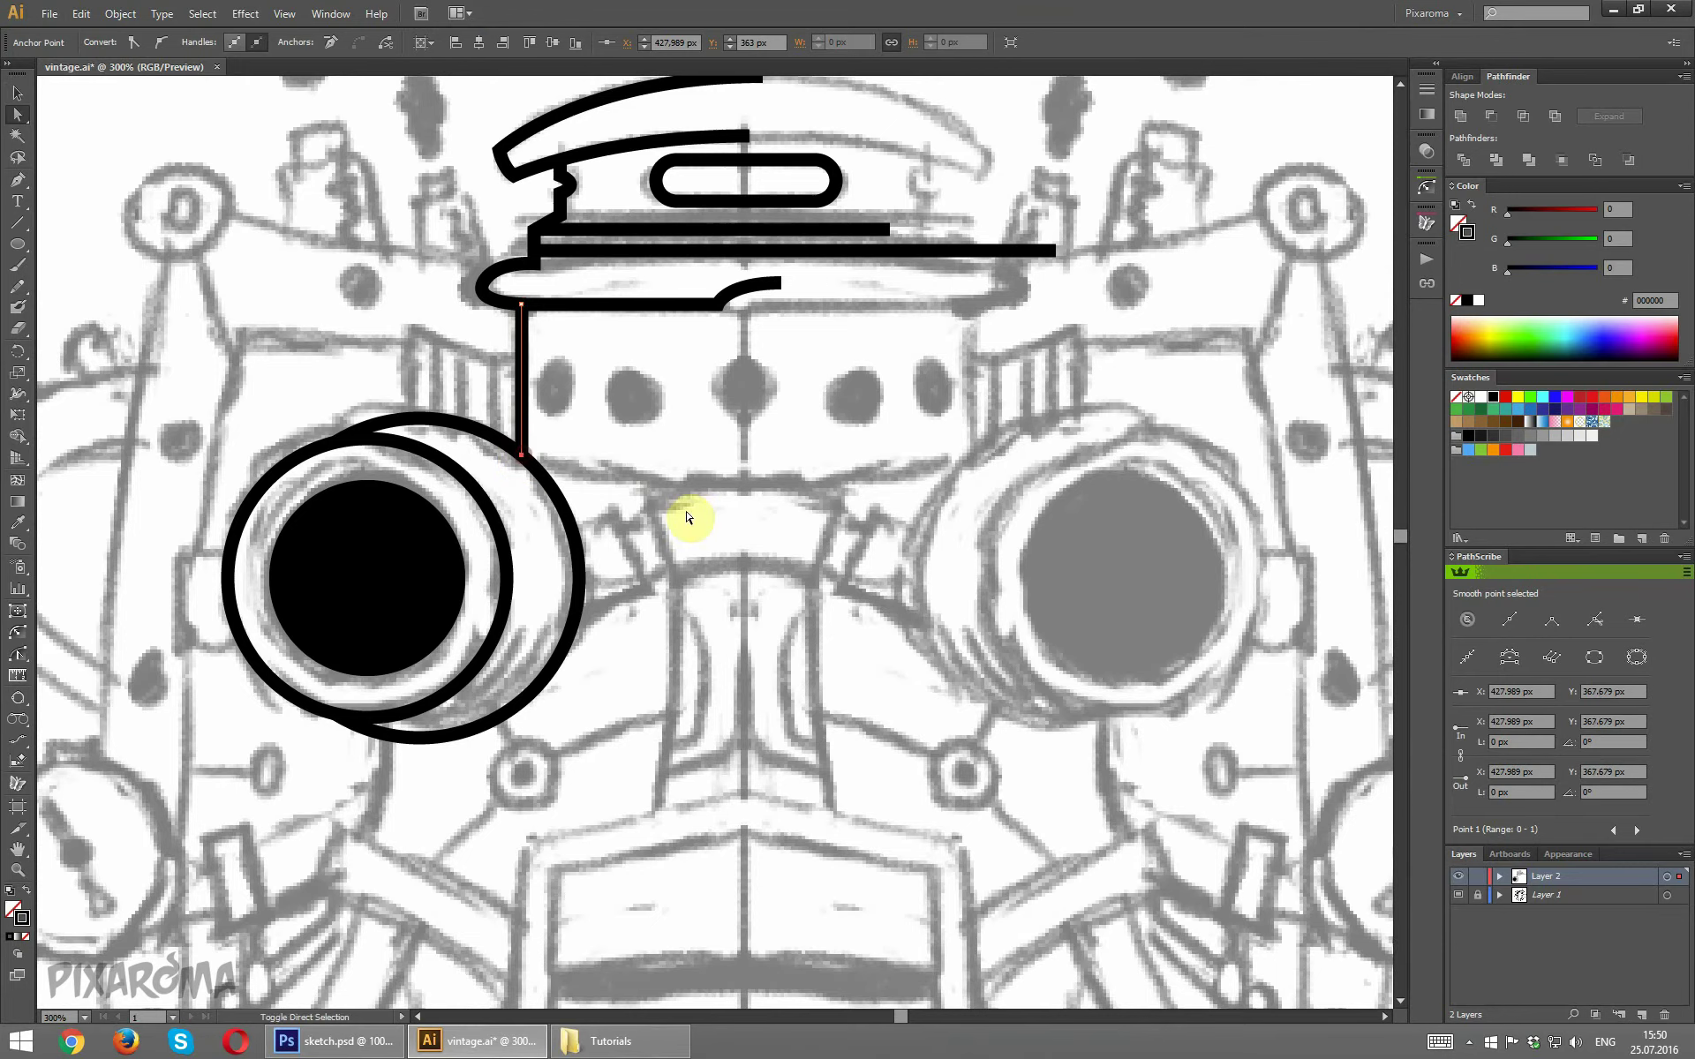
Alt-drag a copy of the outer goggle ring slightly up and left.
left_click(567, 590)
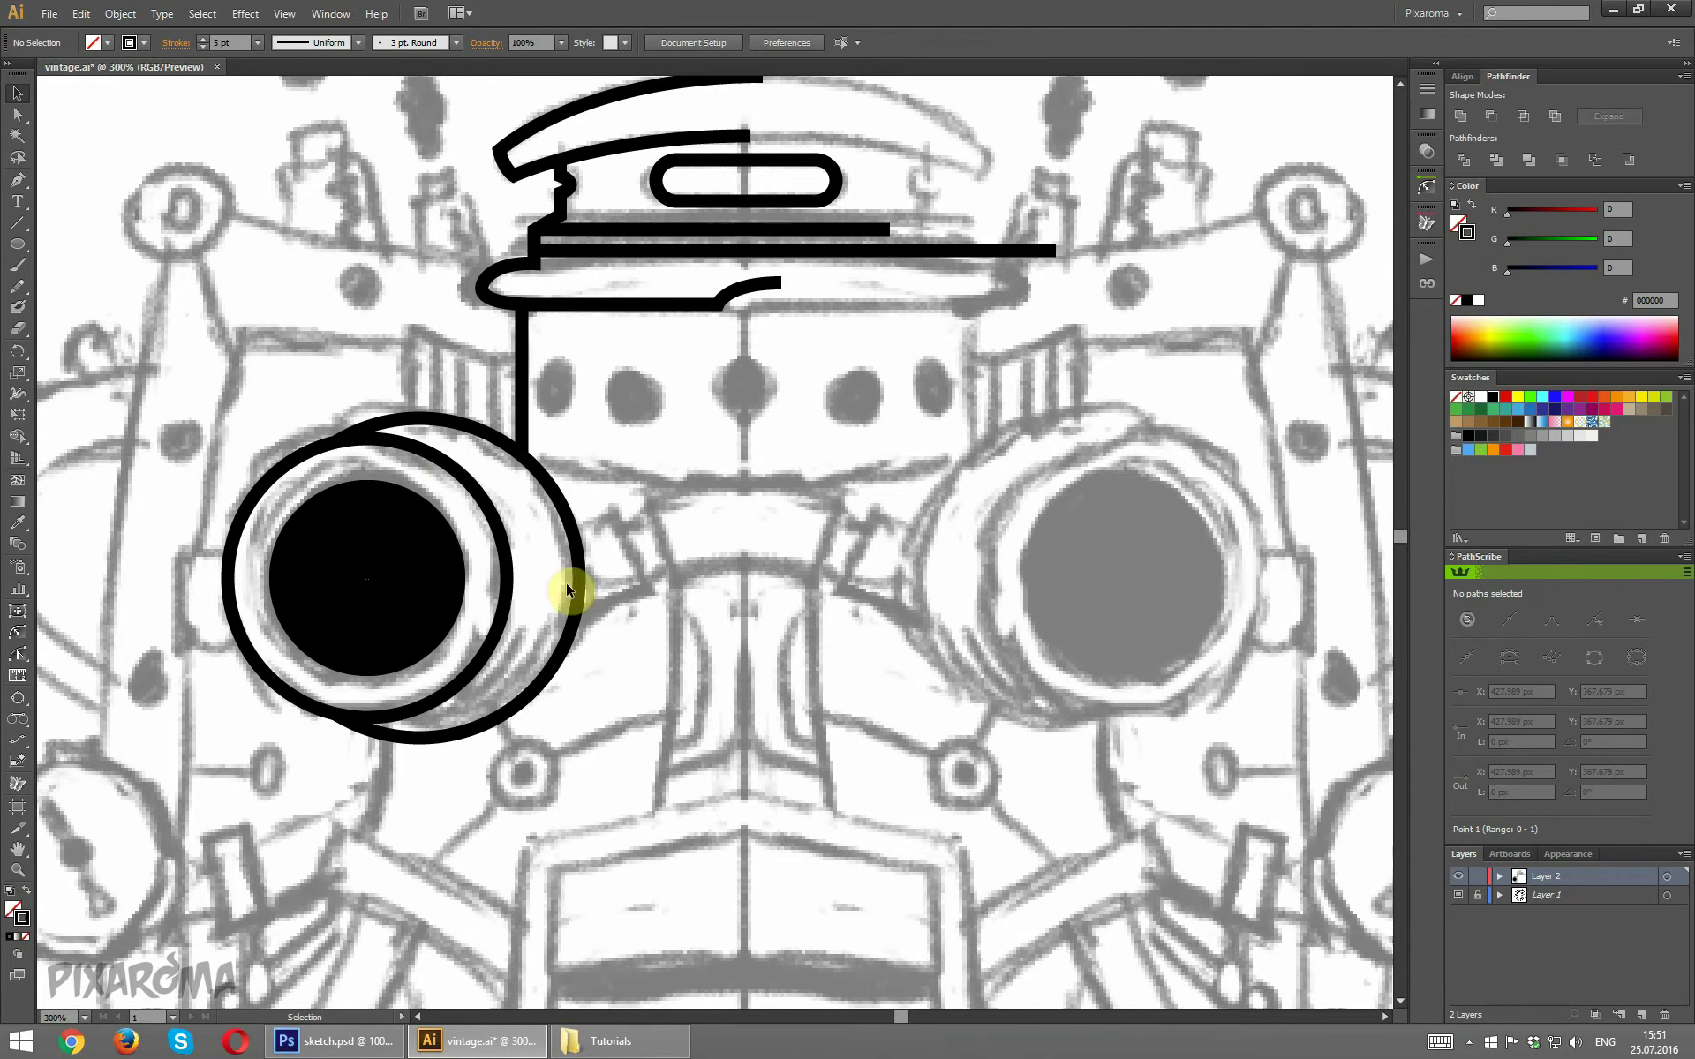
left_click(571, 618)
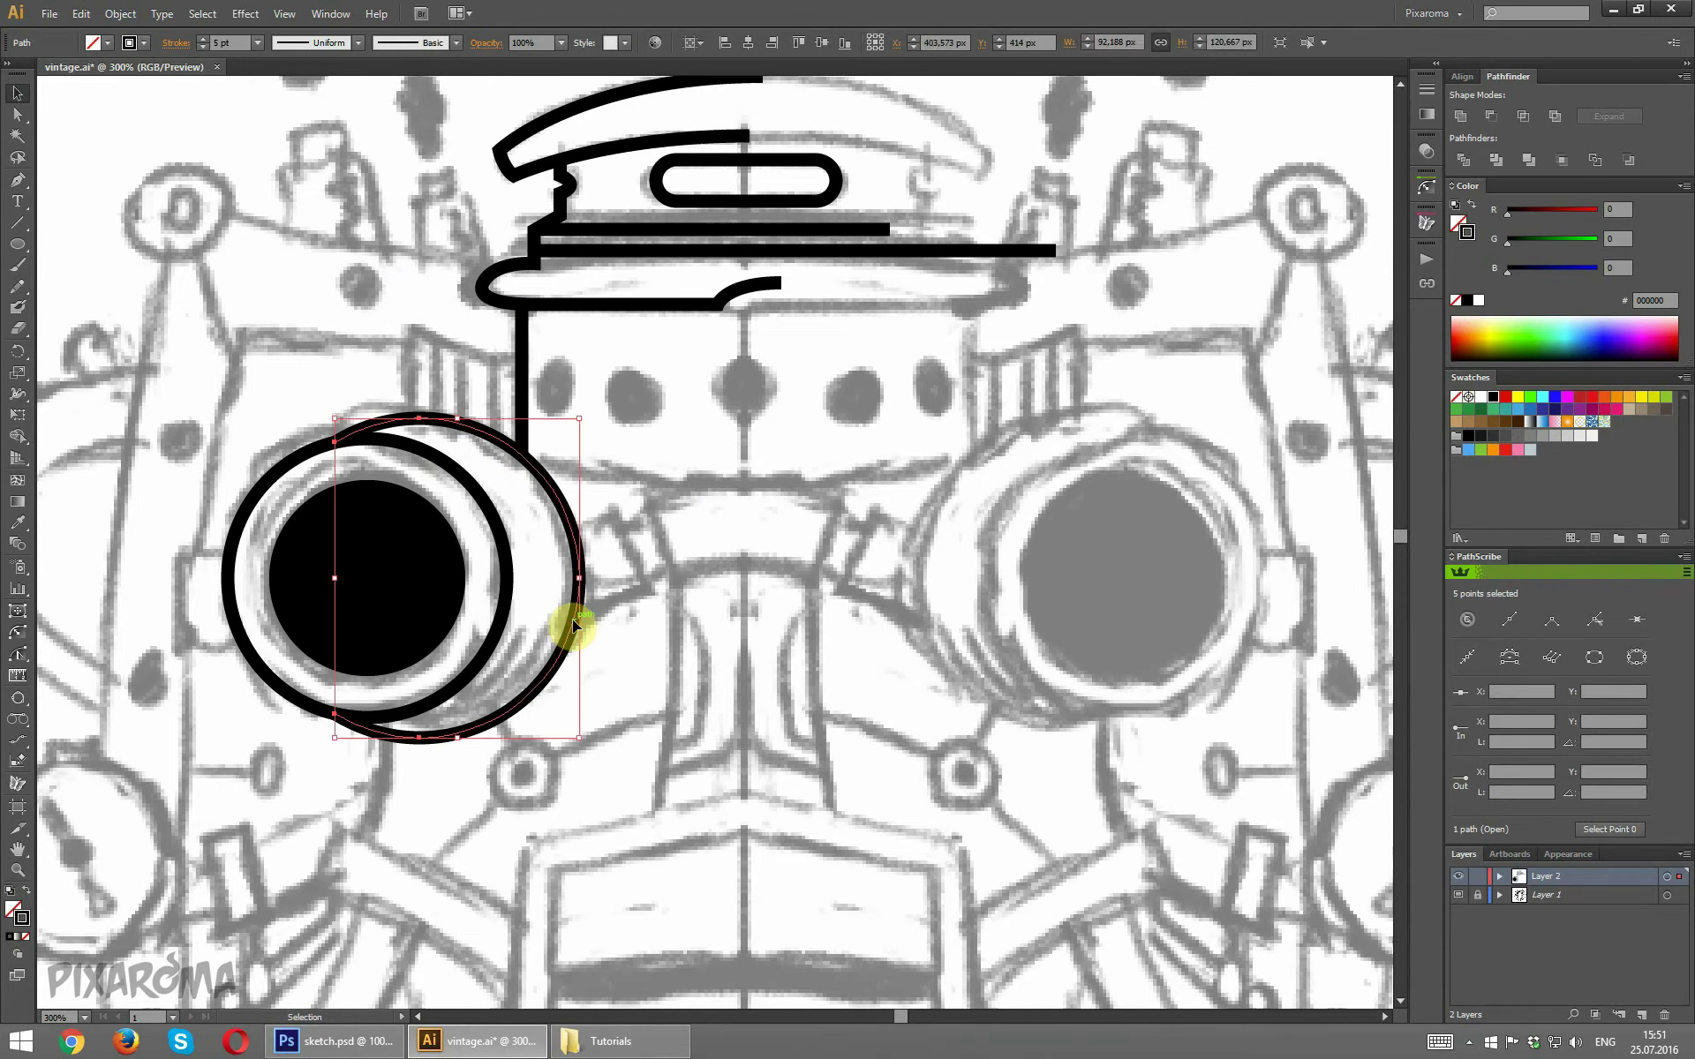
left_click_drag(572, 618, 552, 609)
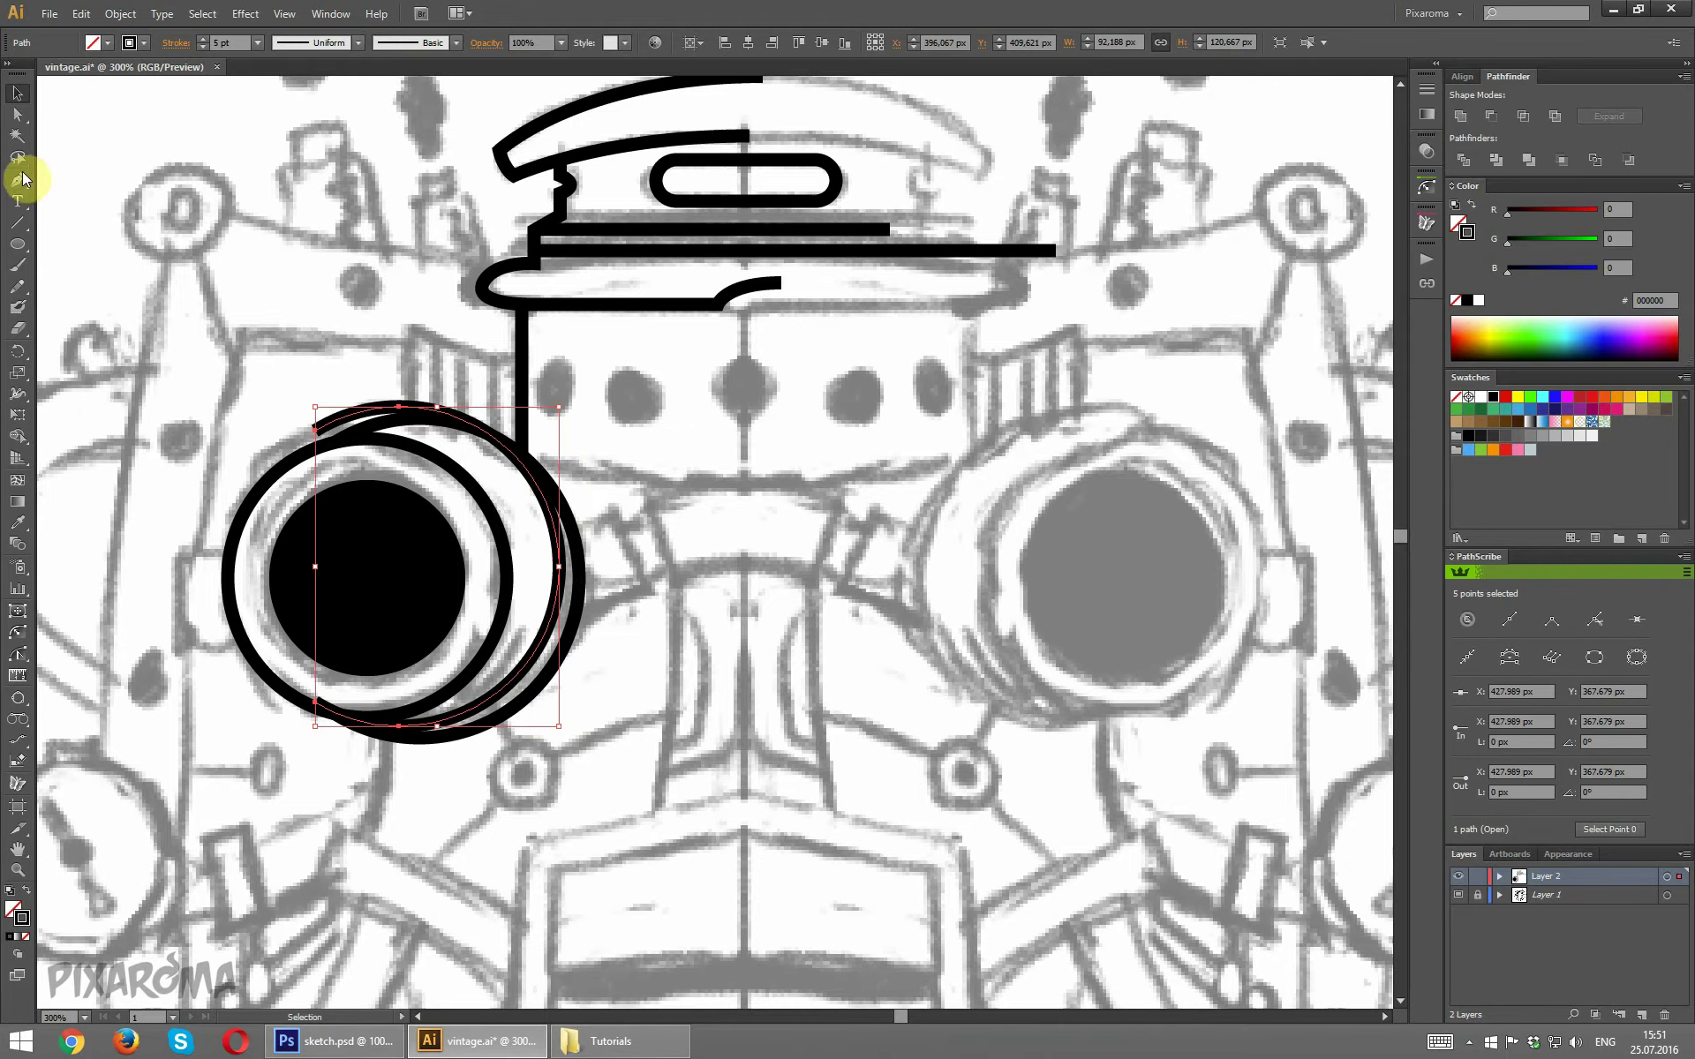
left_click_drag(17, 180, 86, 199)
Add anchors on the copied ring and delete its upper-left part.
left_click(87, 201)
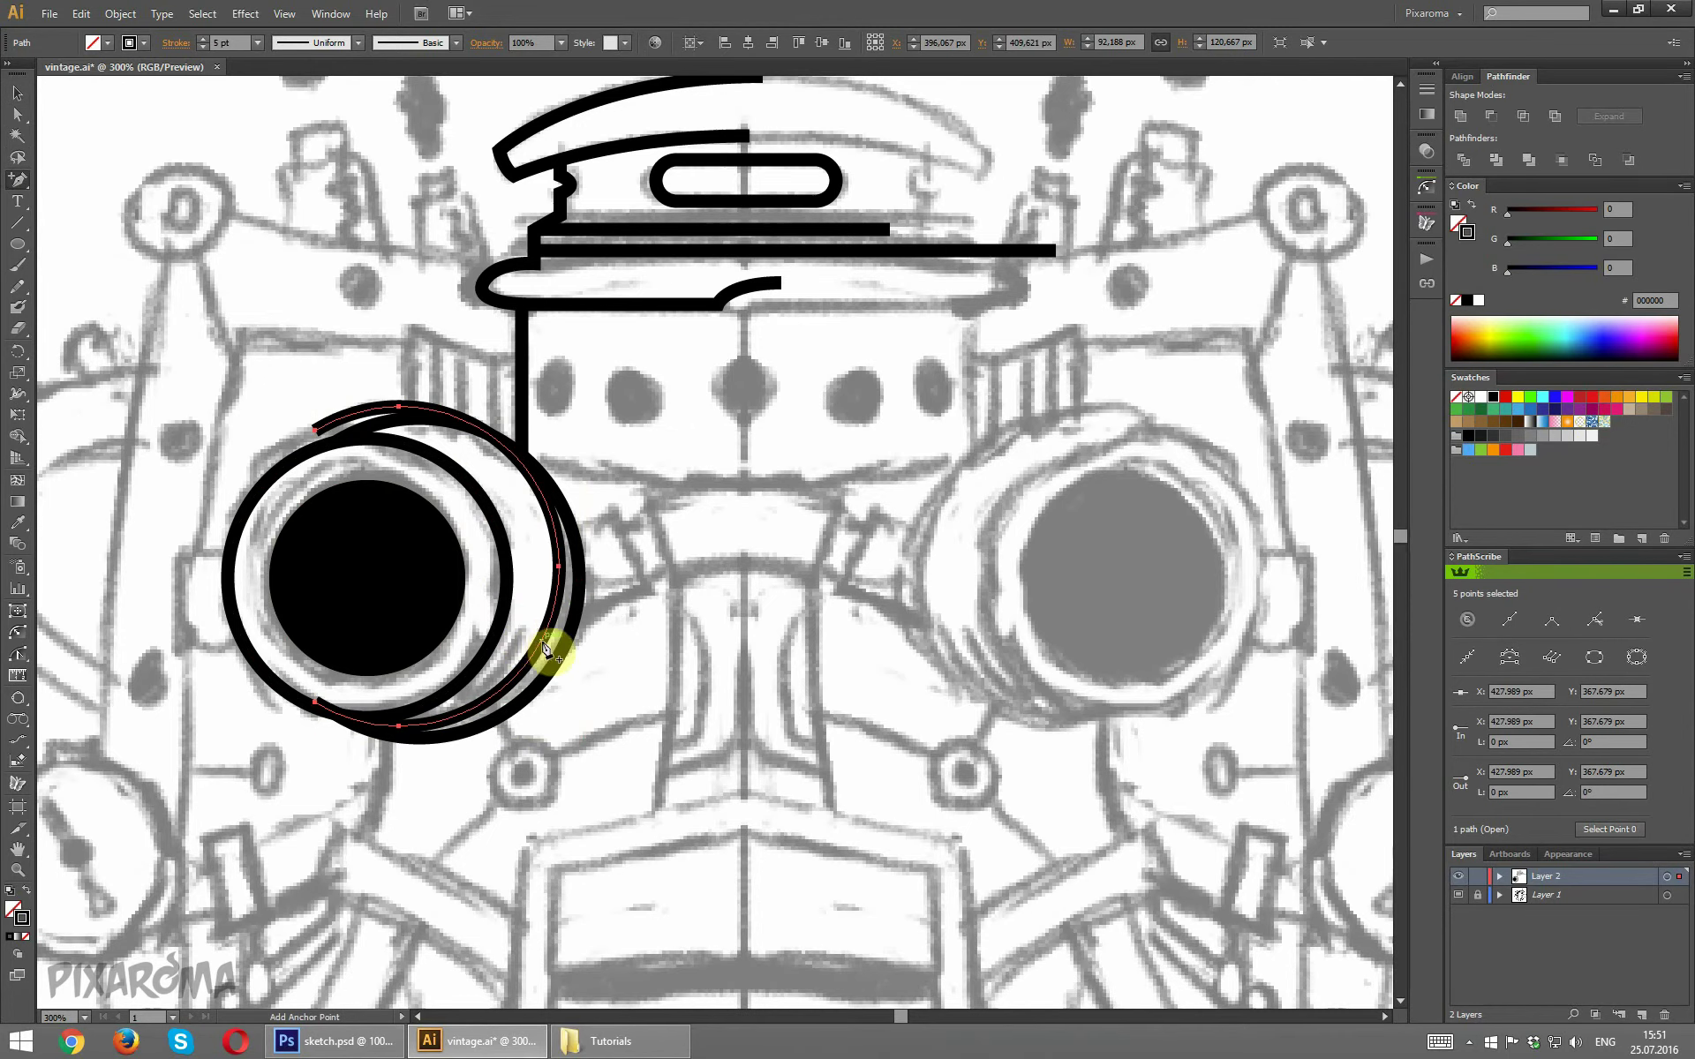
left_click(542, 650)
left_click(17, 115)
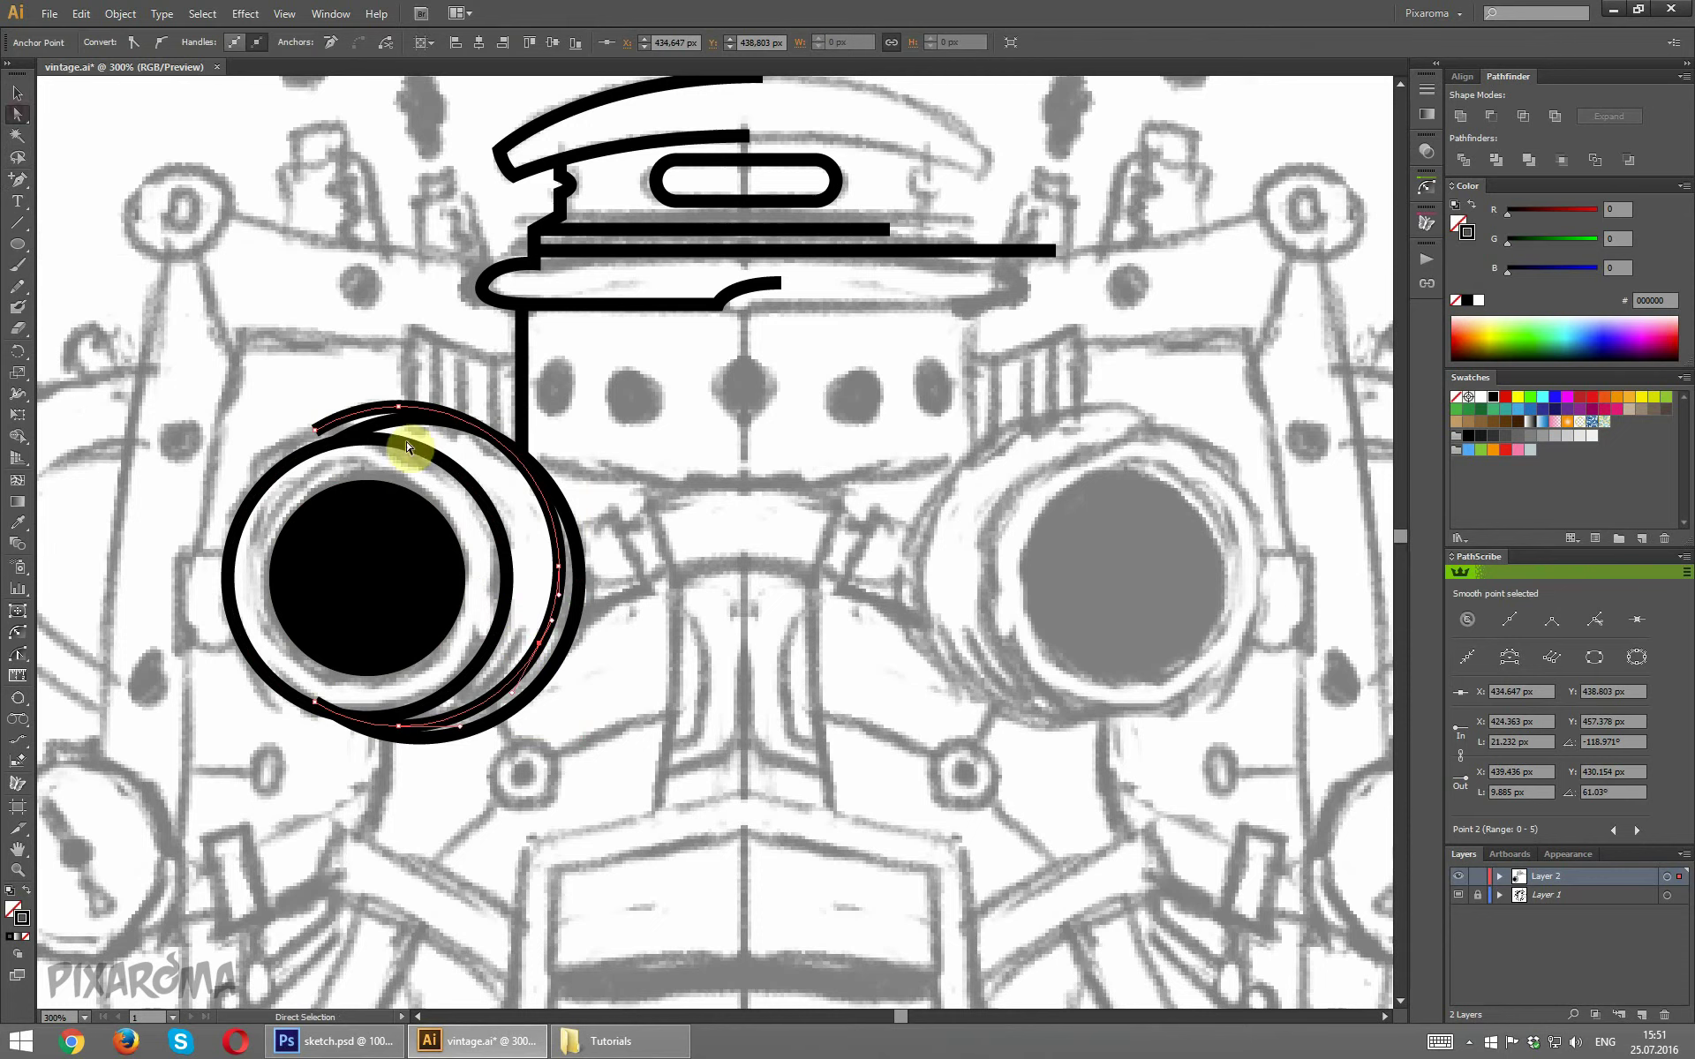
left_click(317, 430)
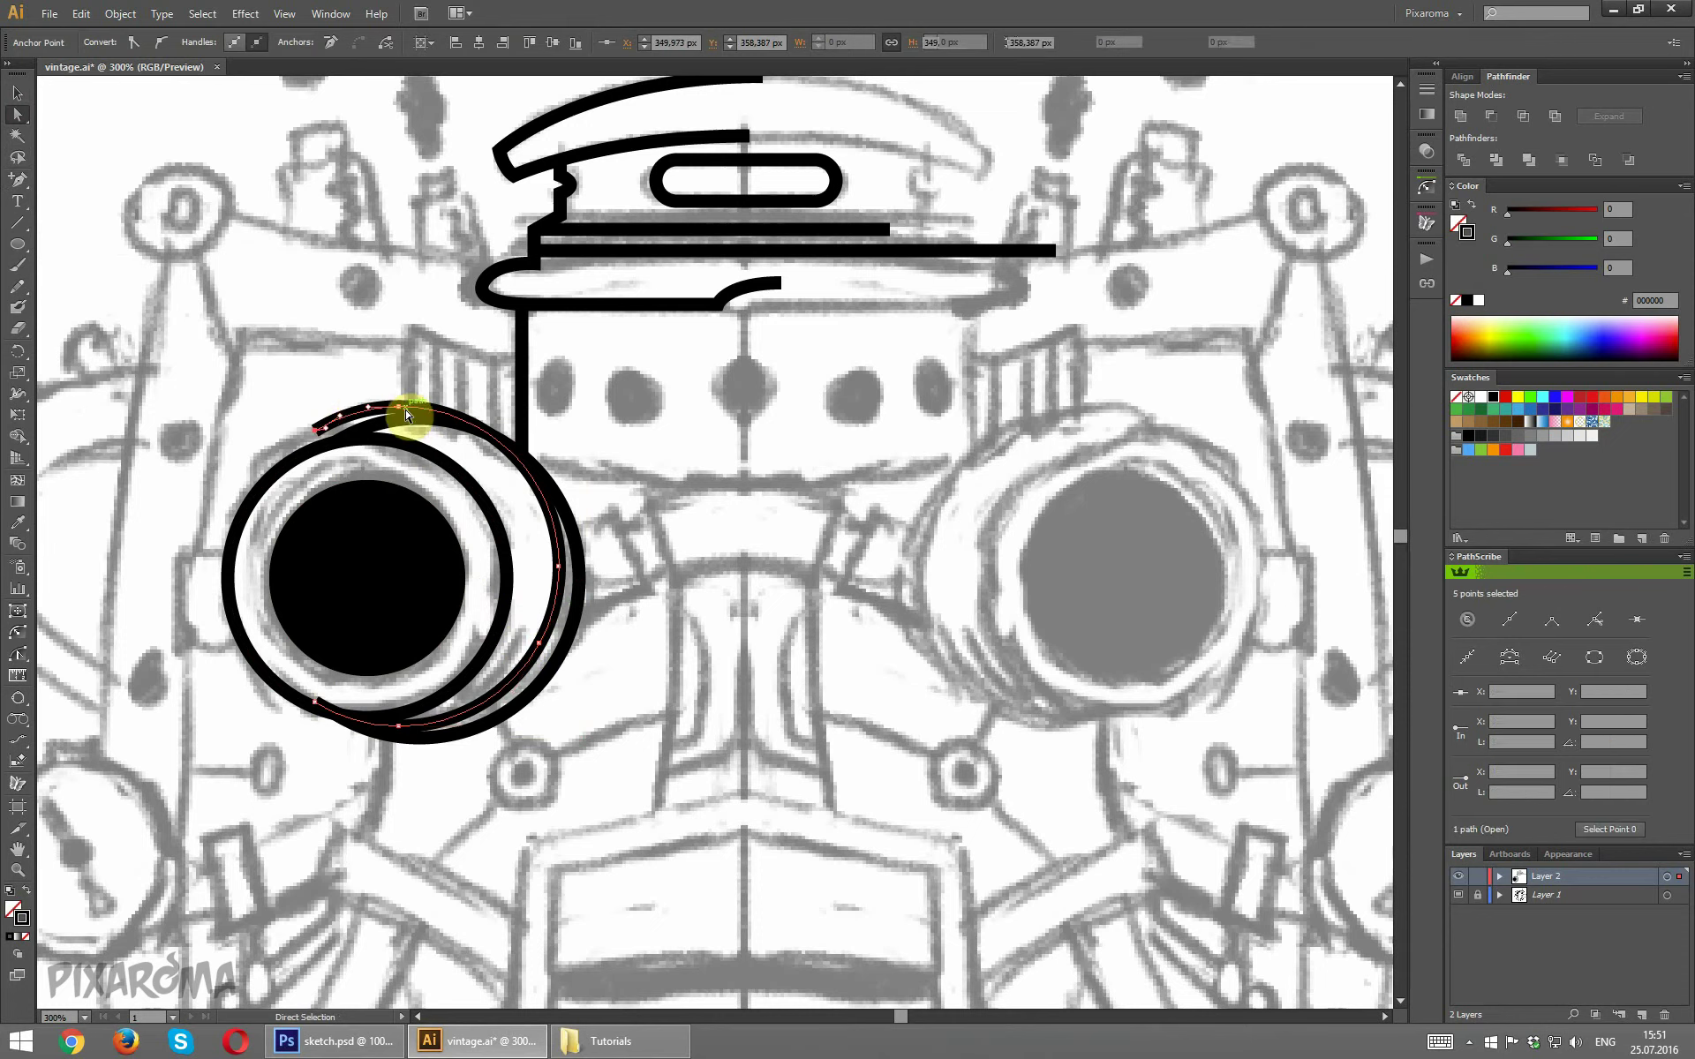
left_click_drag(309, 437, 406, 401)
key("Delete")
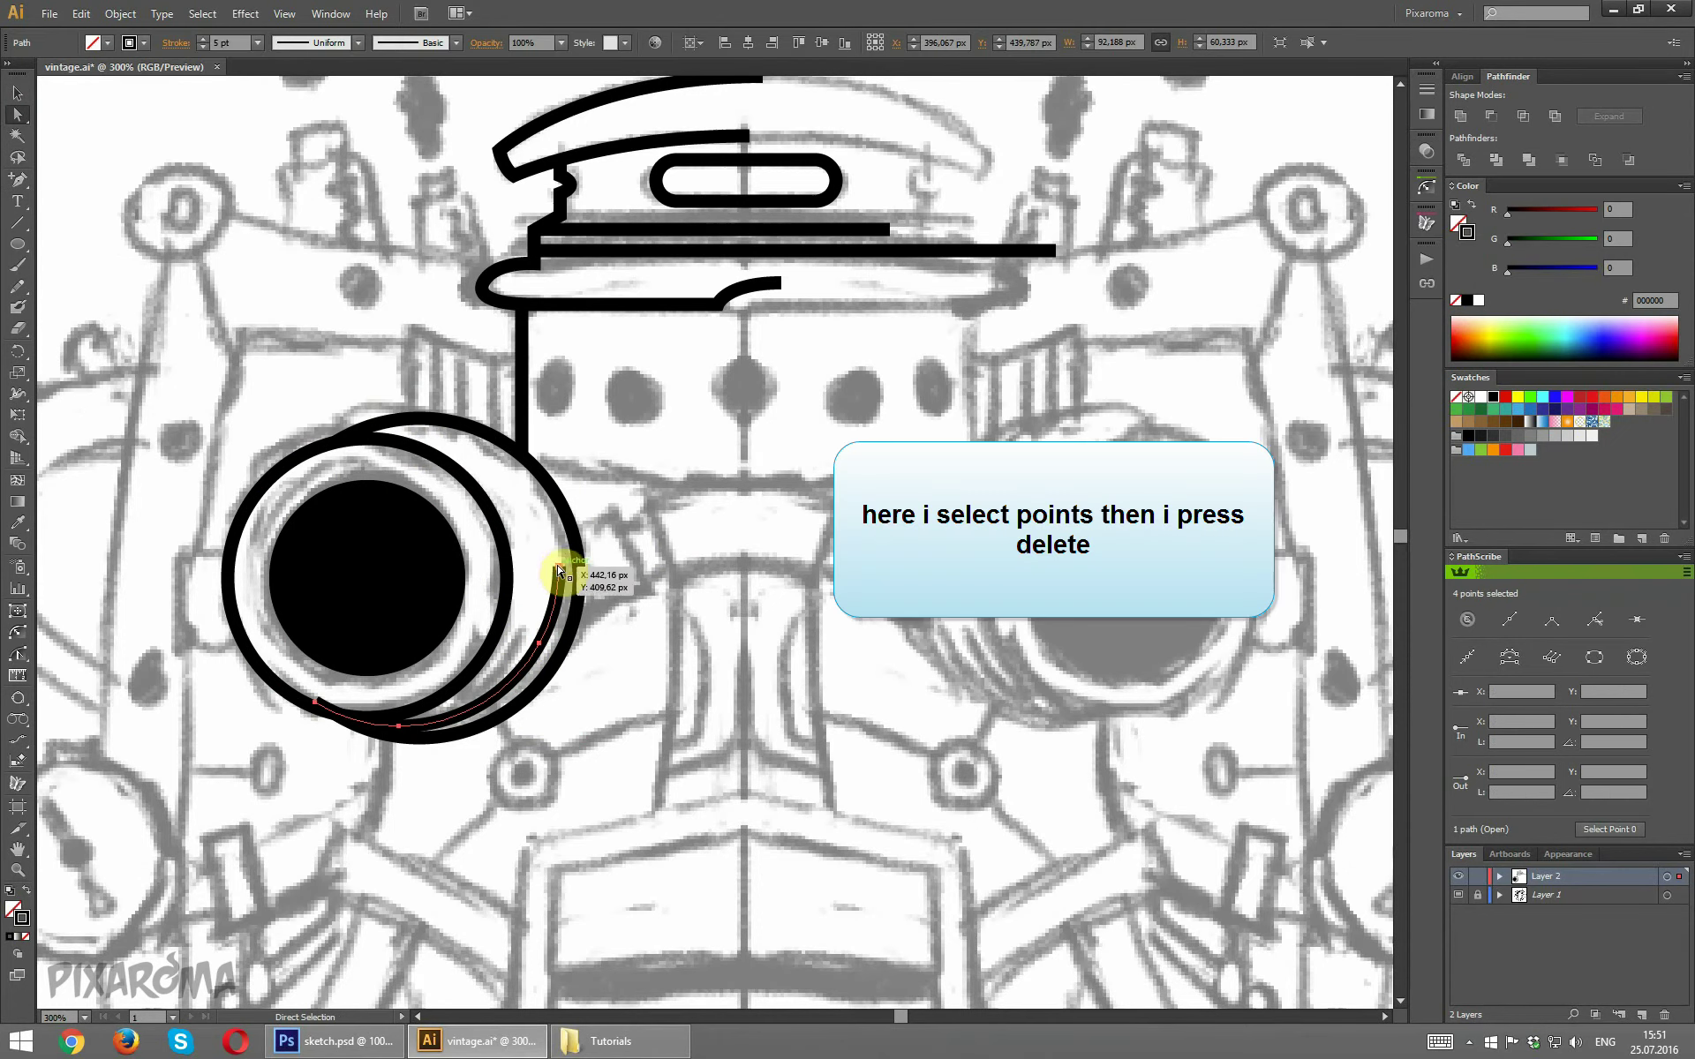
Shorten the copied arc by deleting anchors and adding new ones along its lower part.
key("Delete")
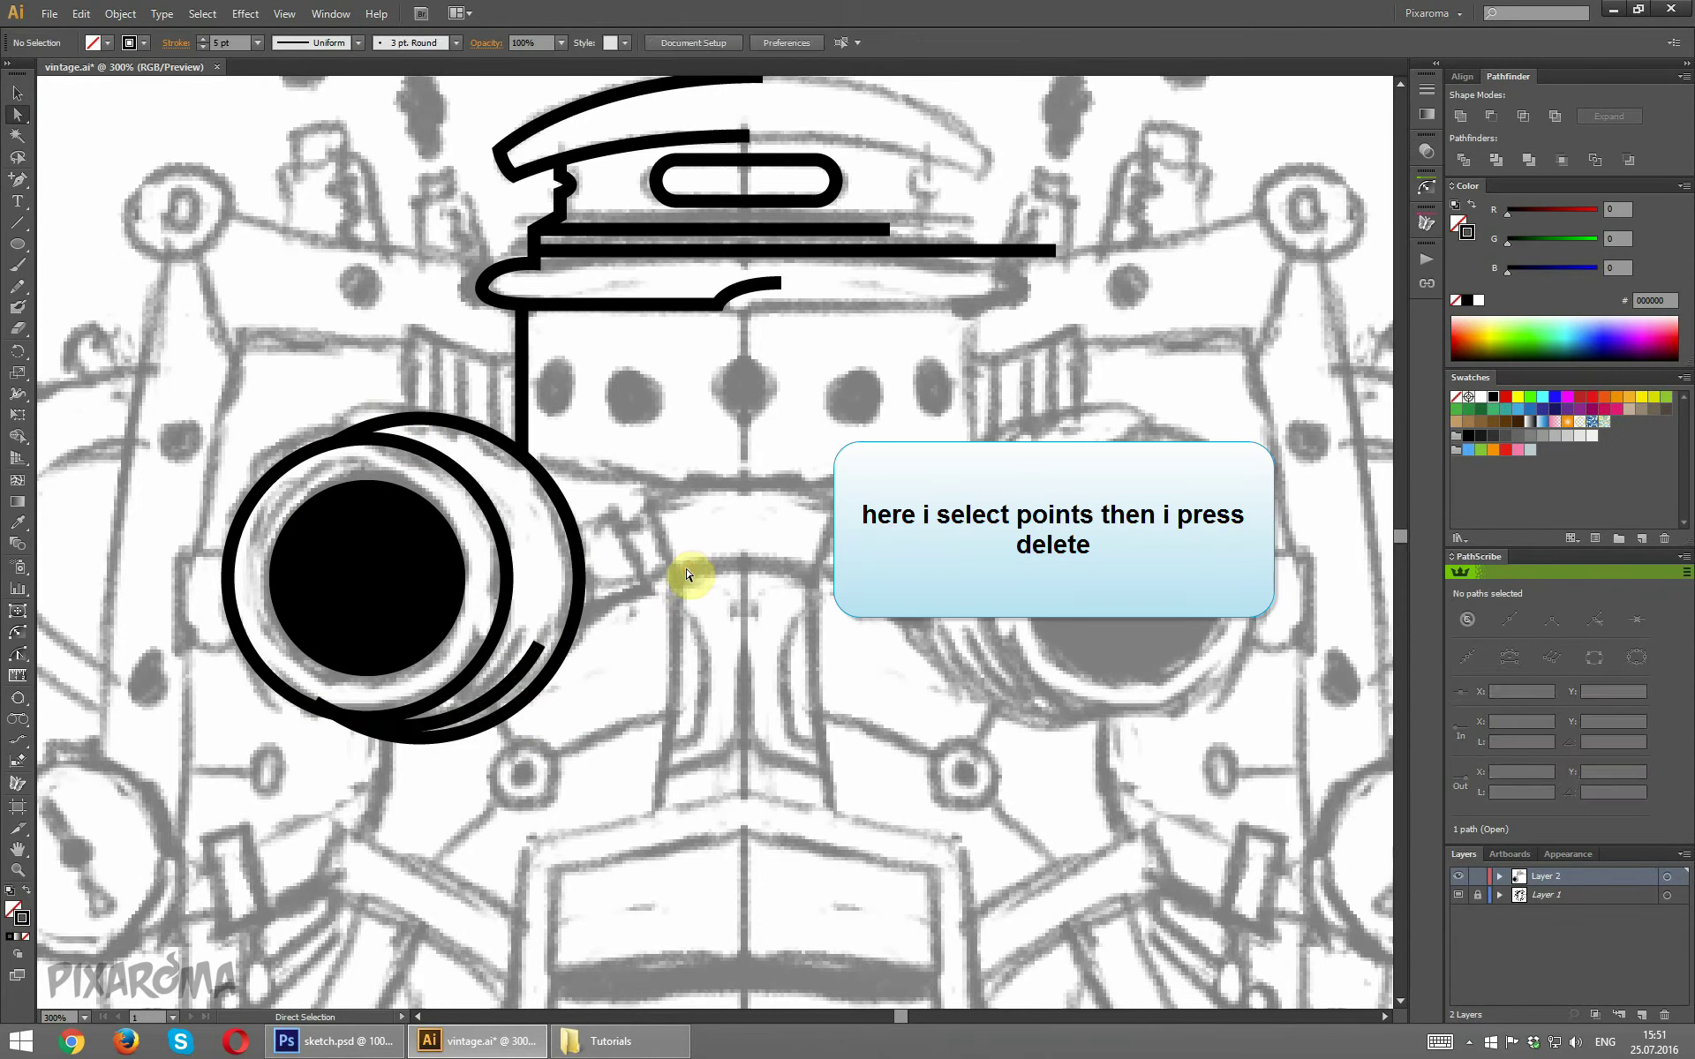
left_click(336, 706)
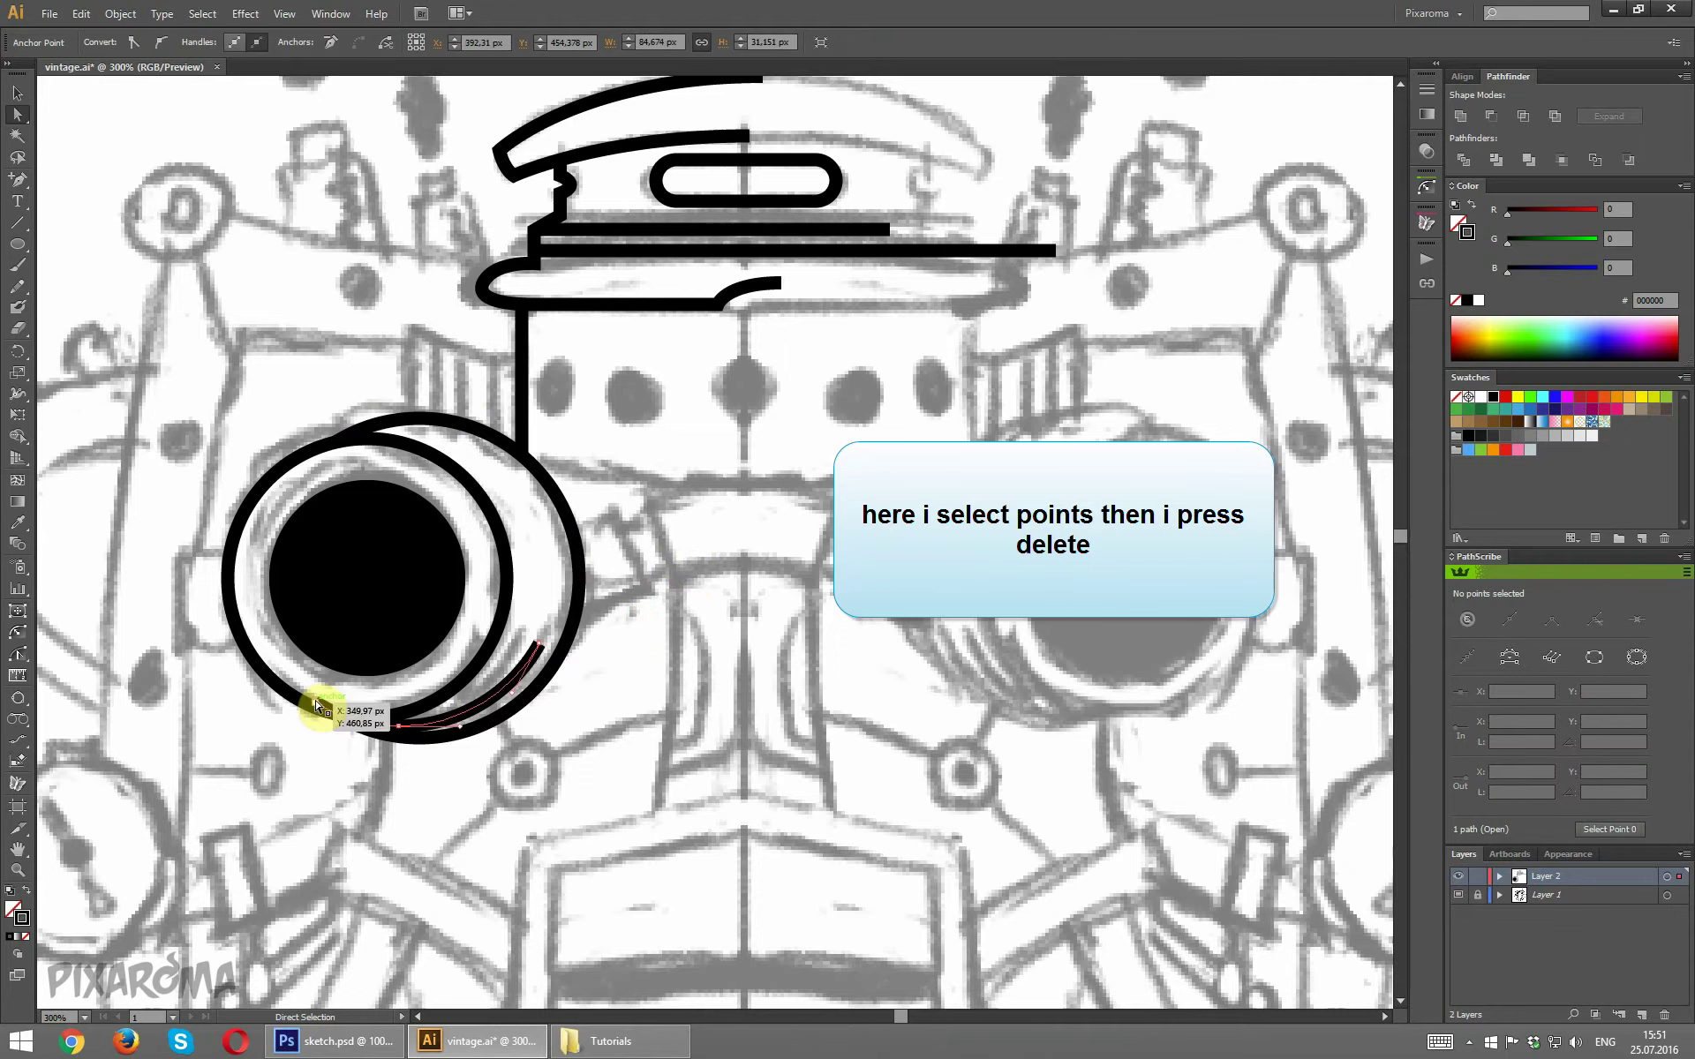
left_click(14, 181)
left_click(357, 721)
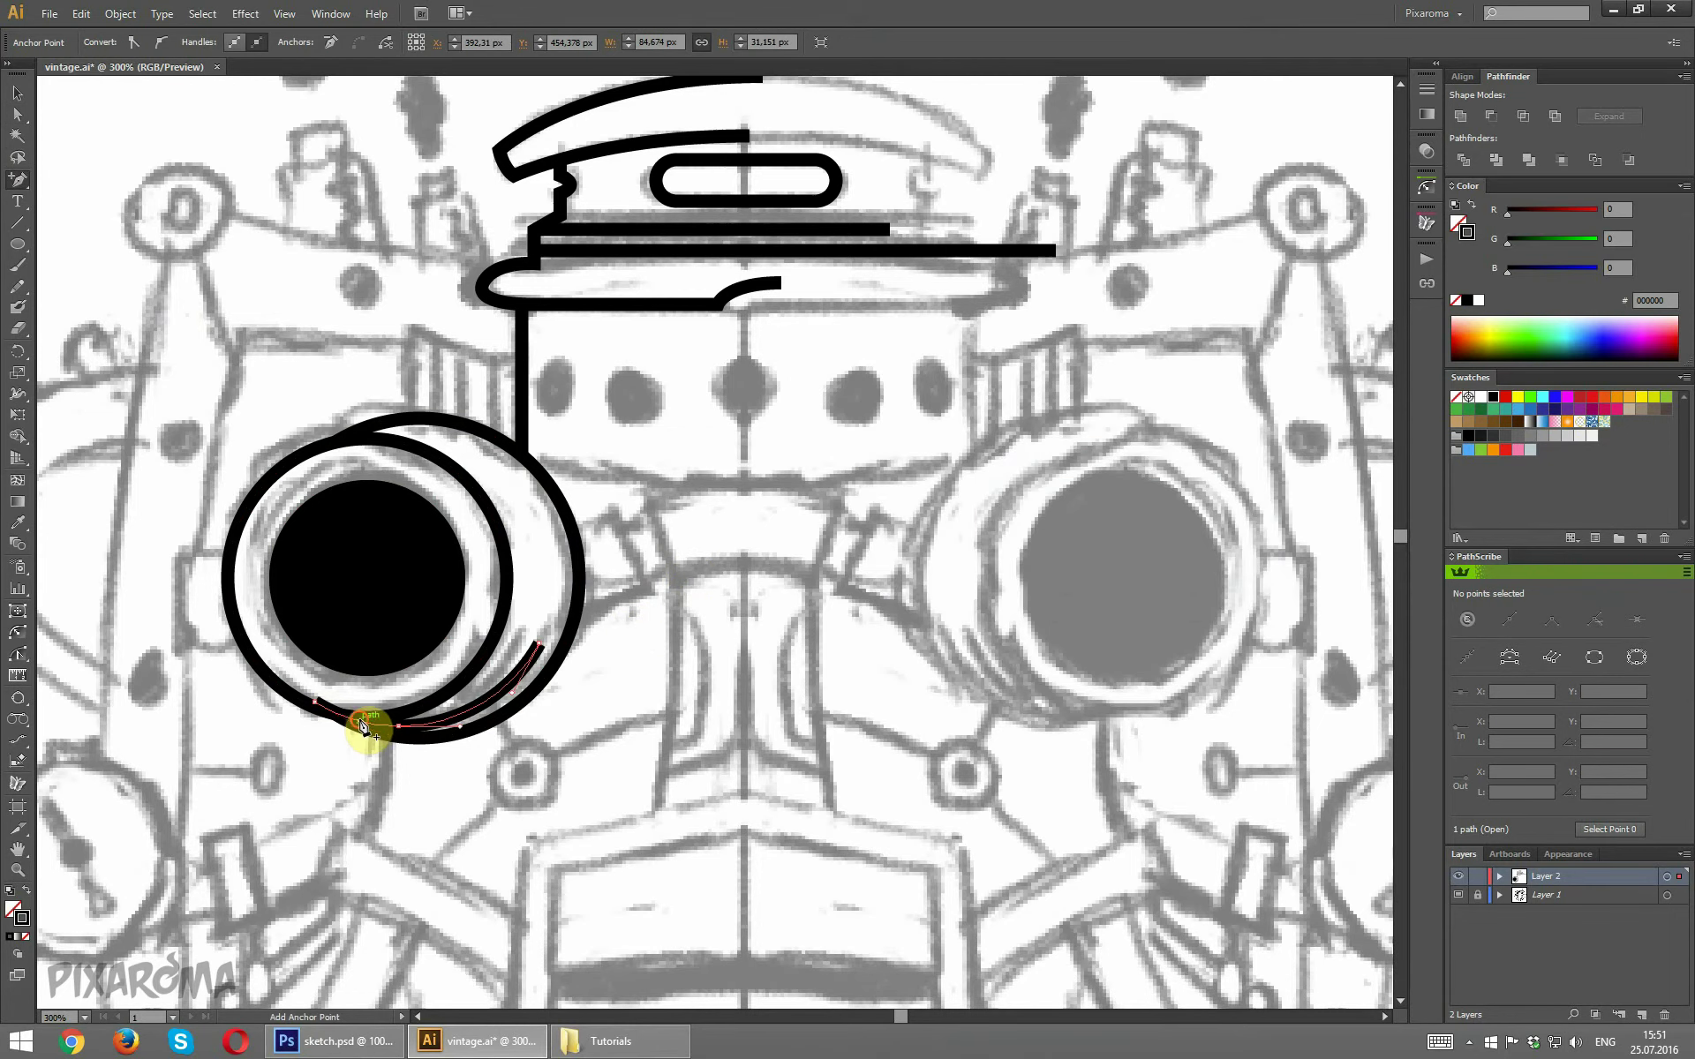
left_click(16, 115)
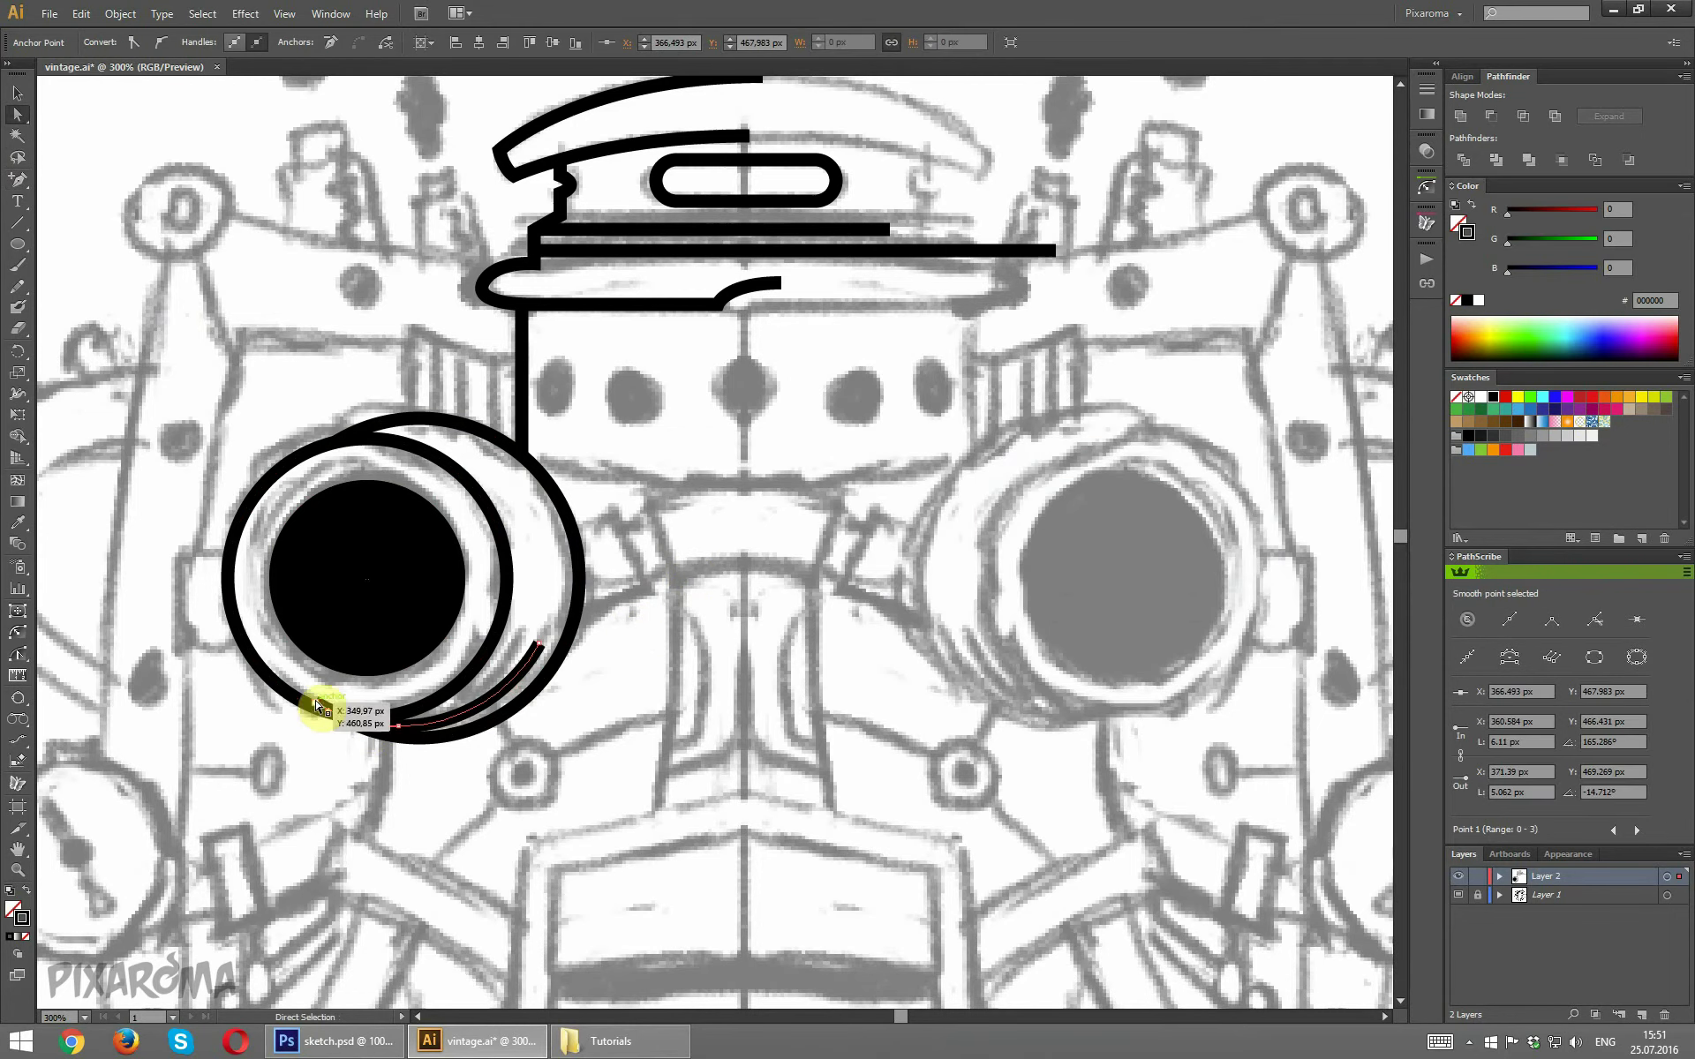
left_click(316, 701)
left_click(599, 668)
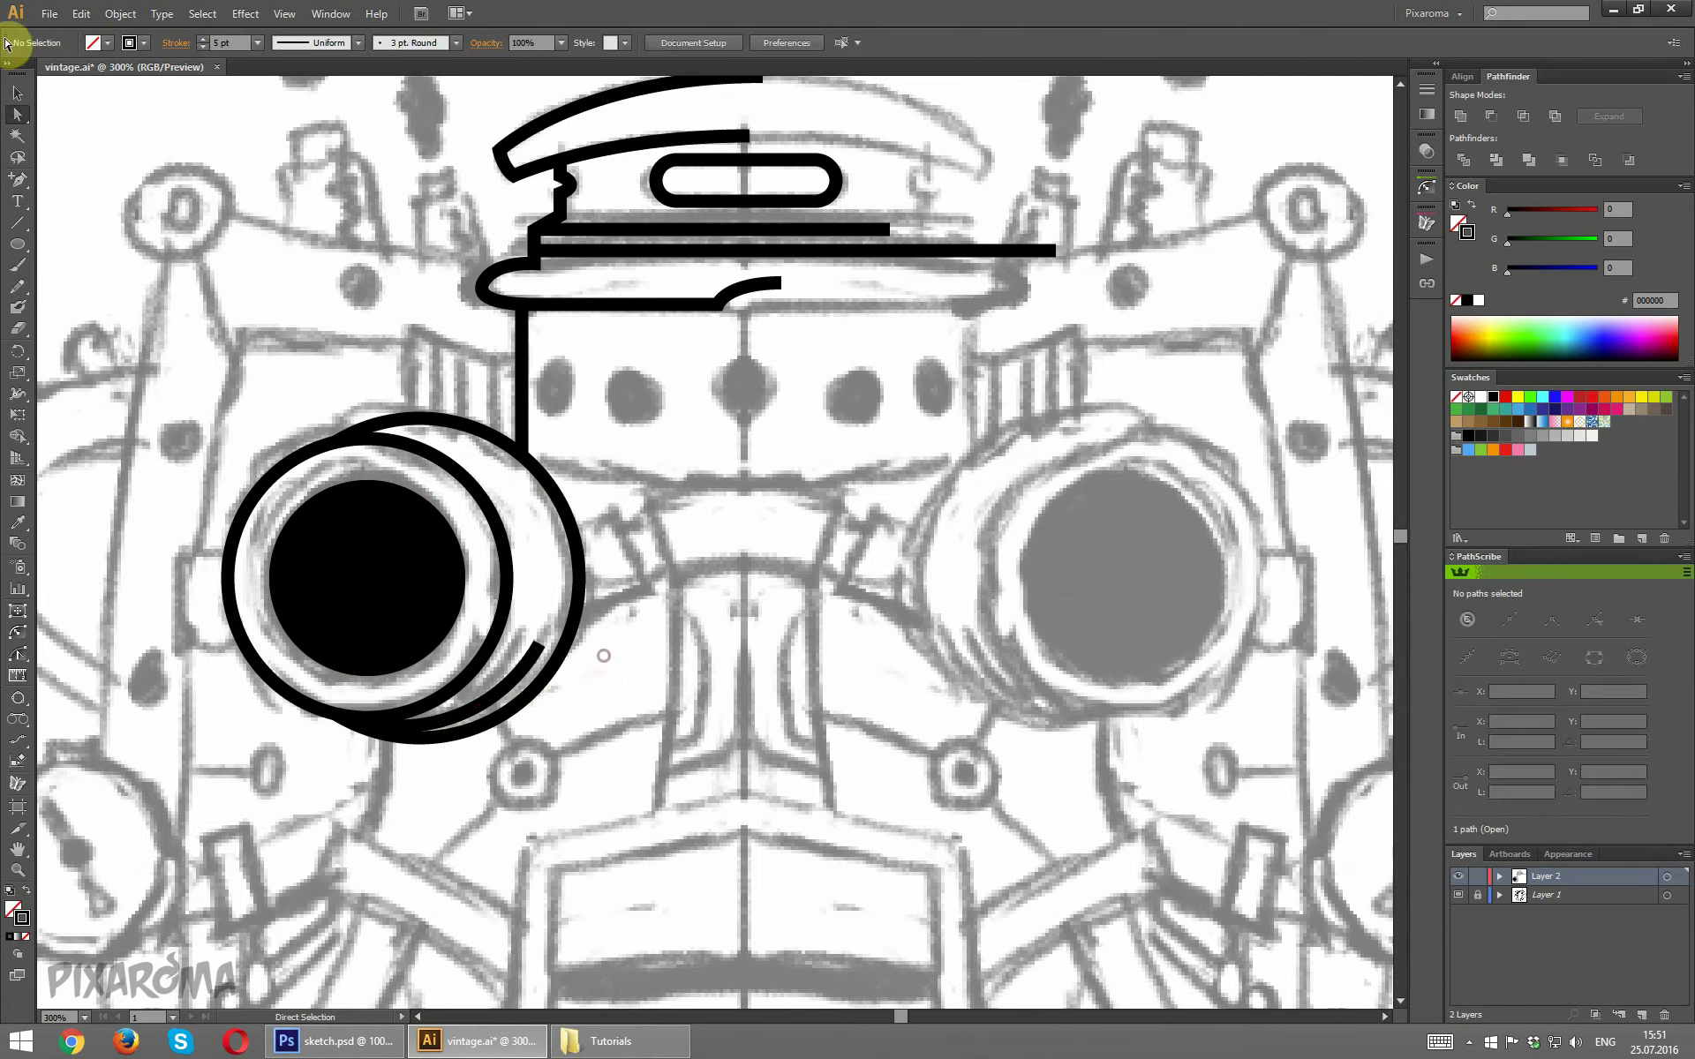
Give the lower arc a tapered stroke width profile.
left_click(14, 90)
left_click(540, 654)
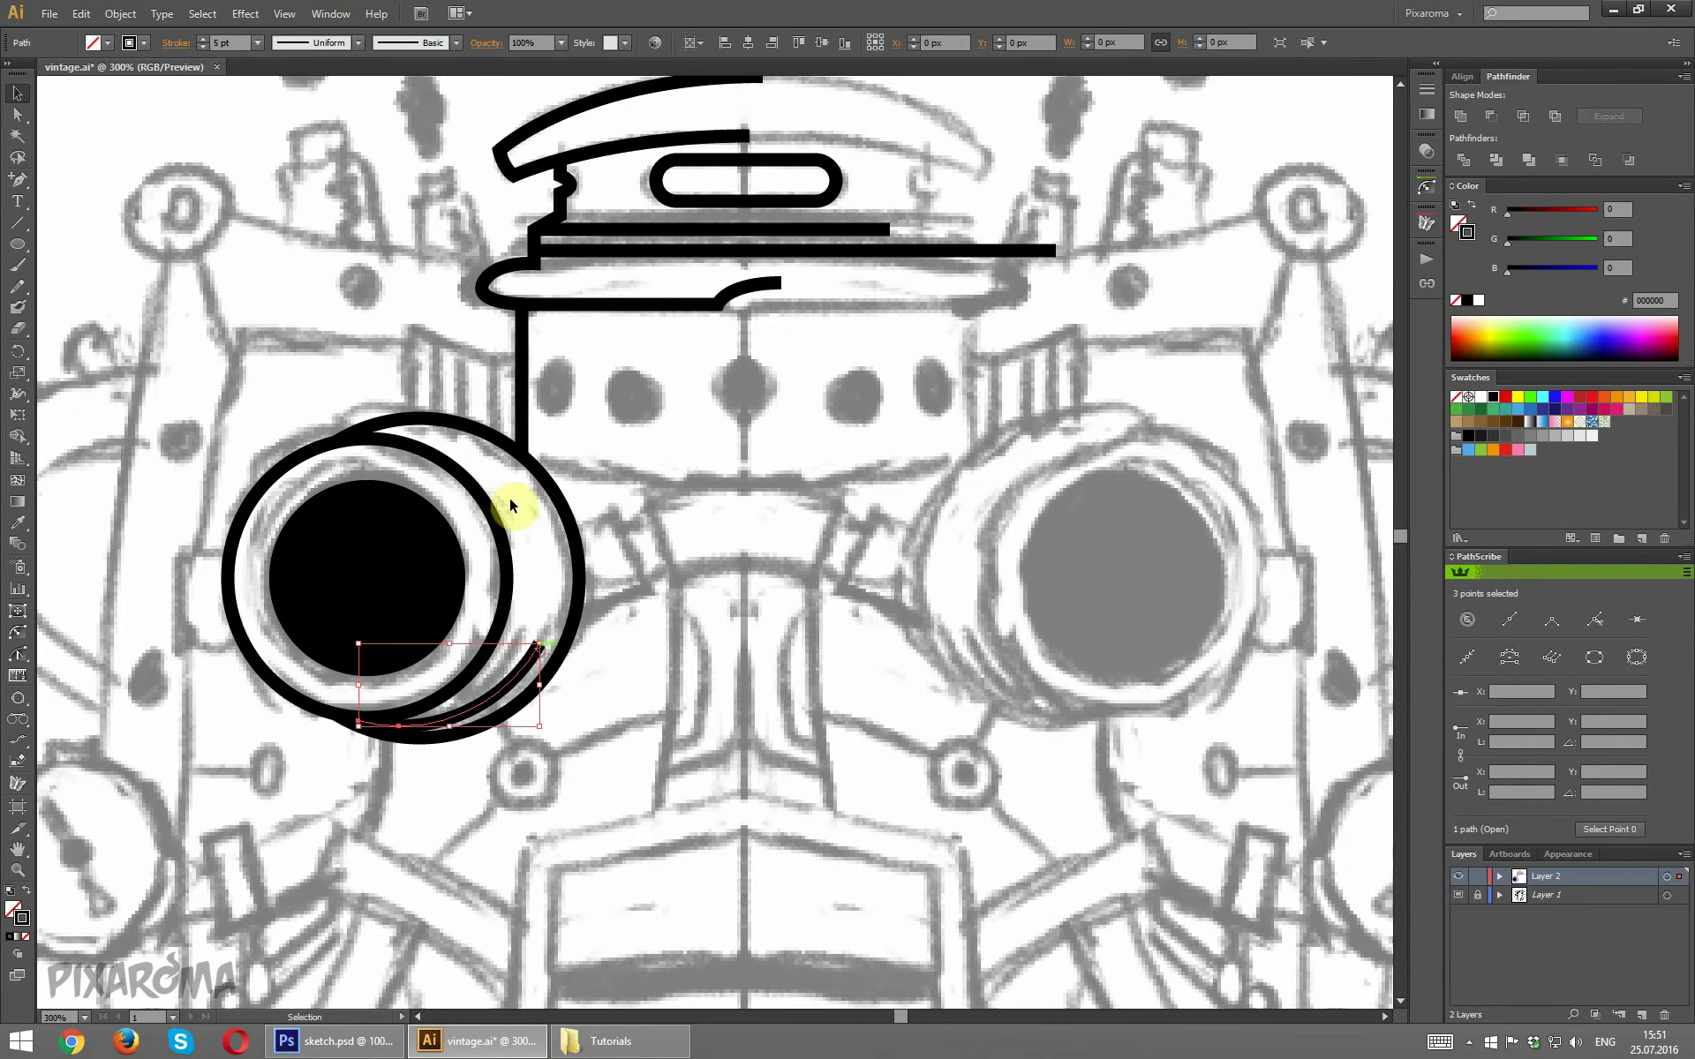
left_click(304, 44)
left_click(331, 179)
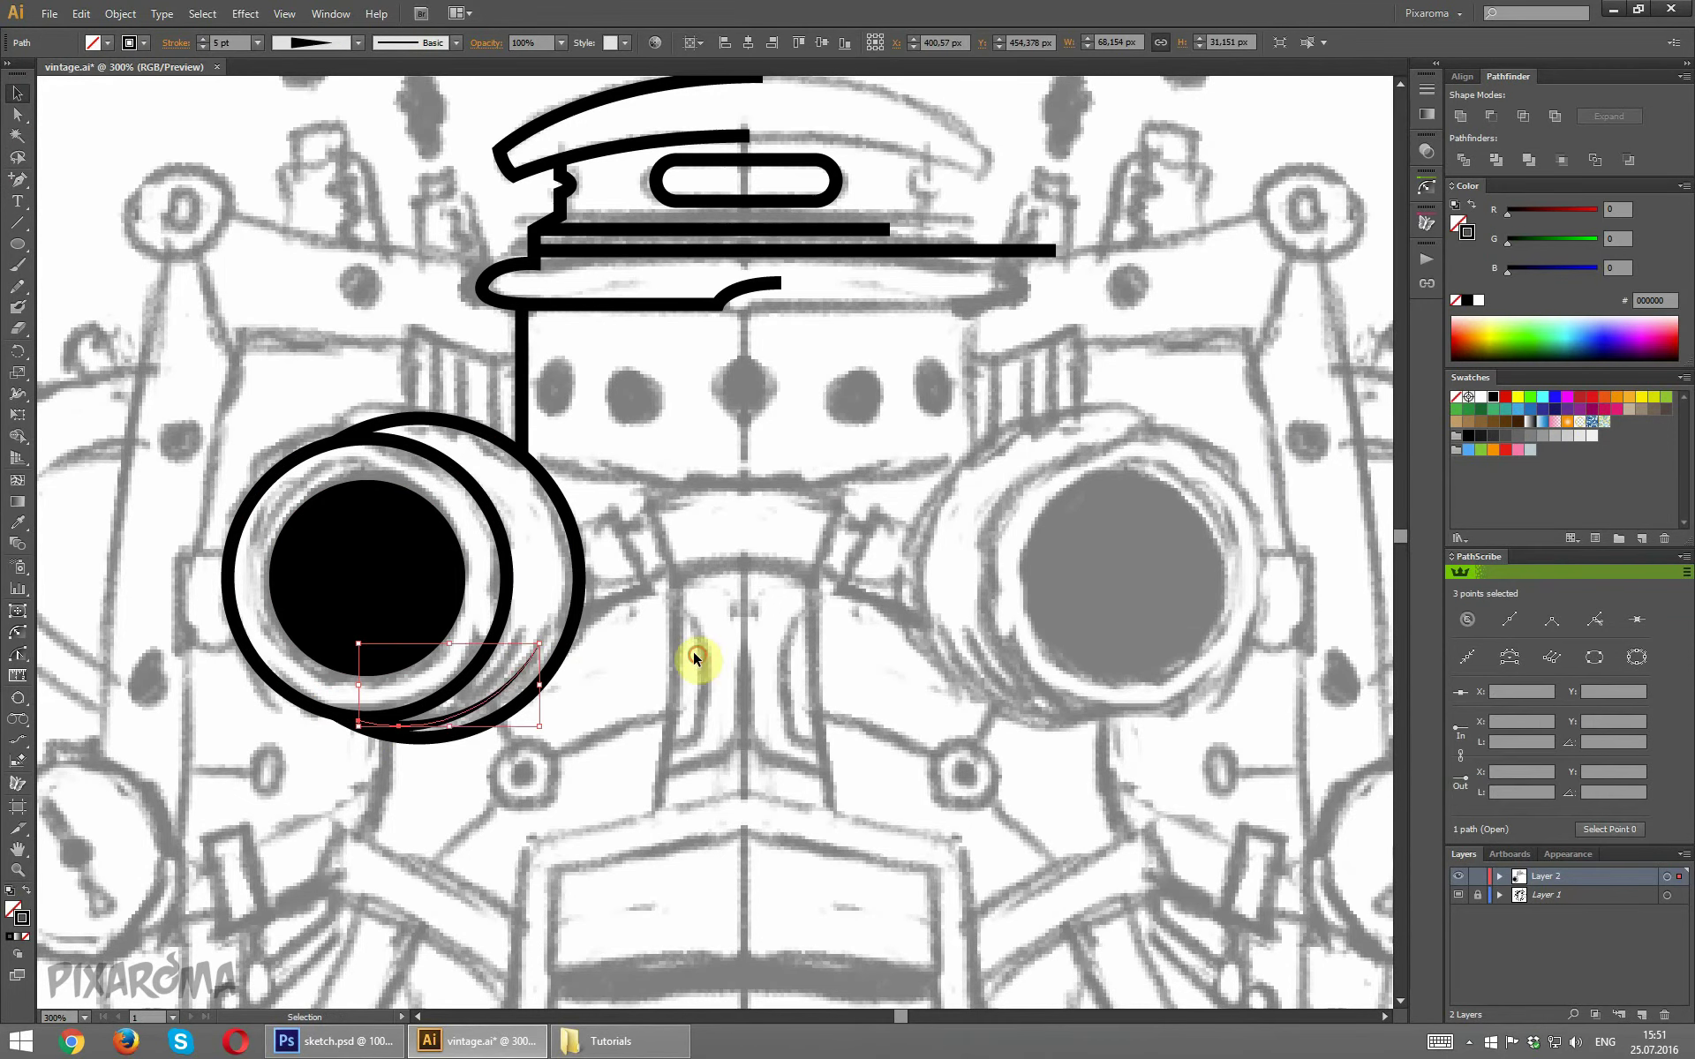
left_click(692, 652)
Place rotated copies of the tapered arc along the ring's lower-right edge.
left_click(505, 683)
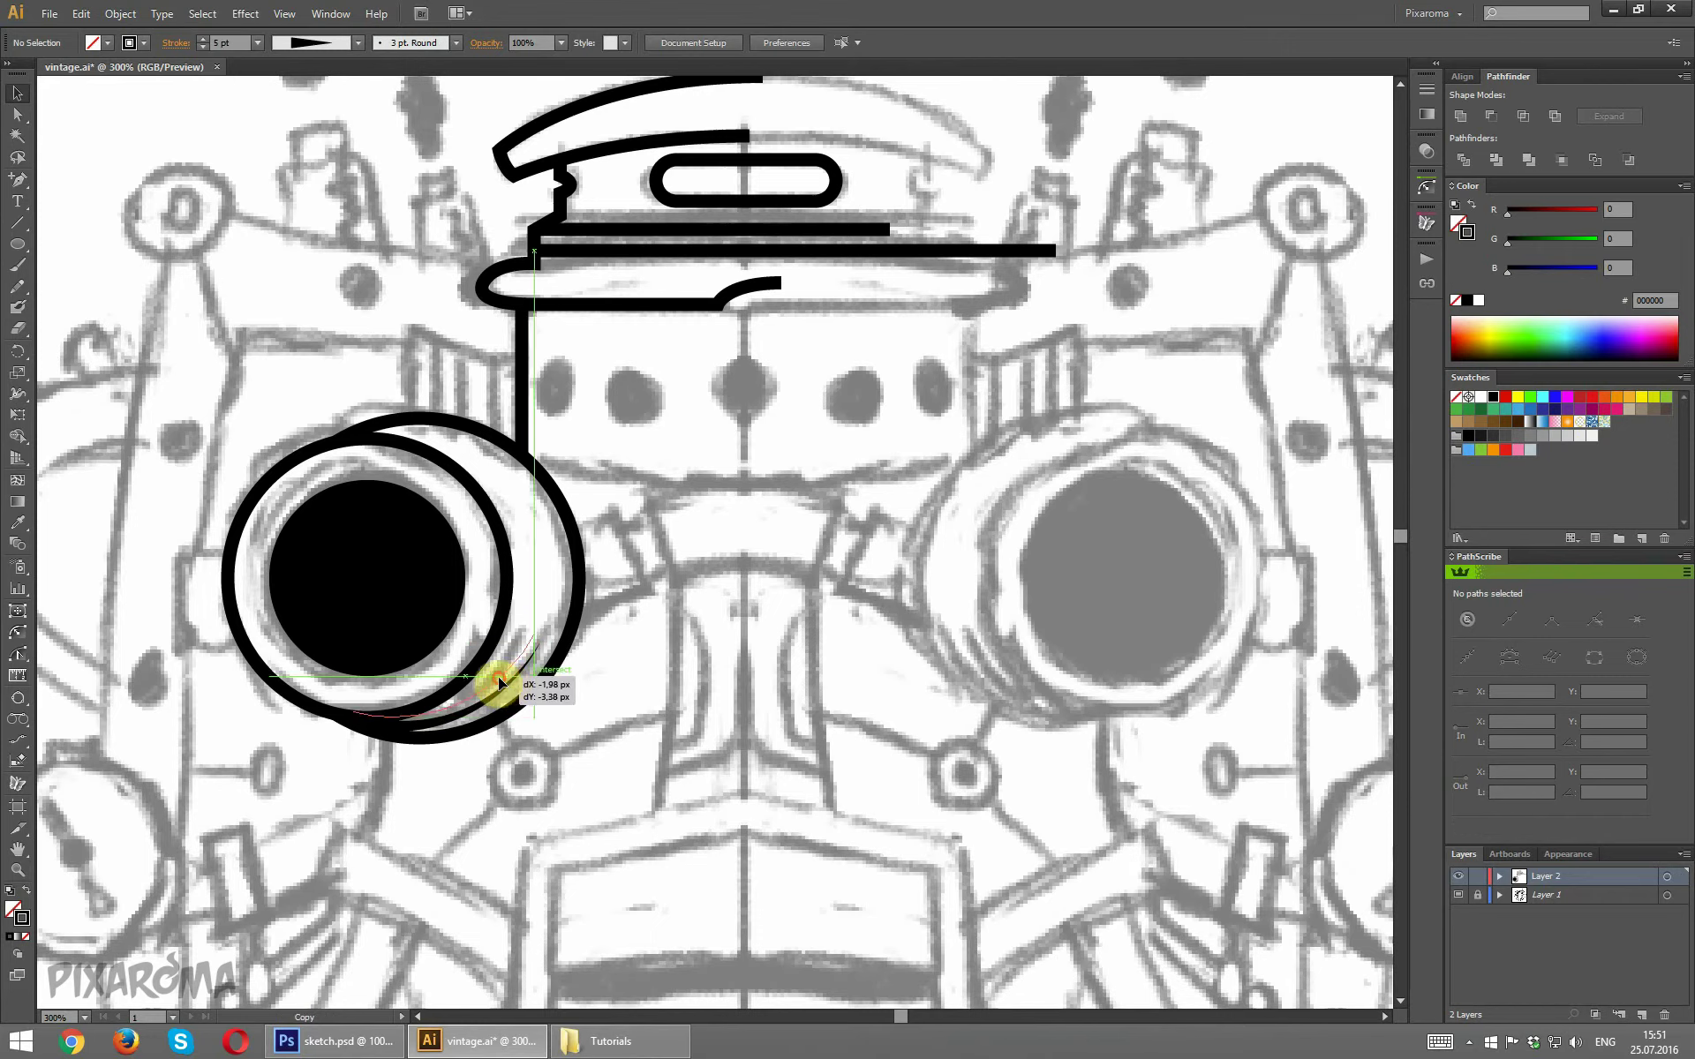
left_click_drag(539, 624, 530, 618)
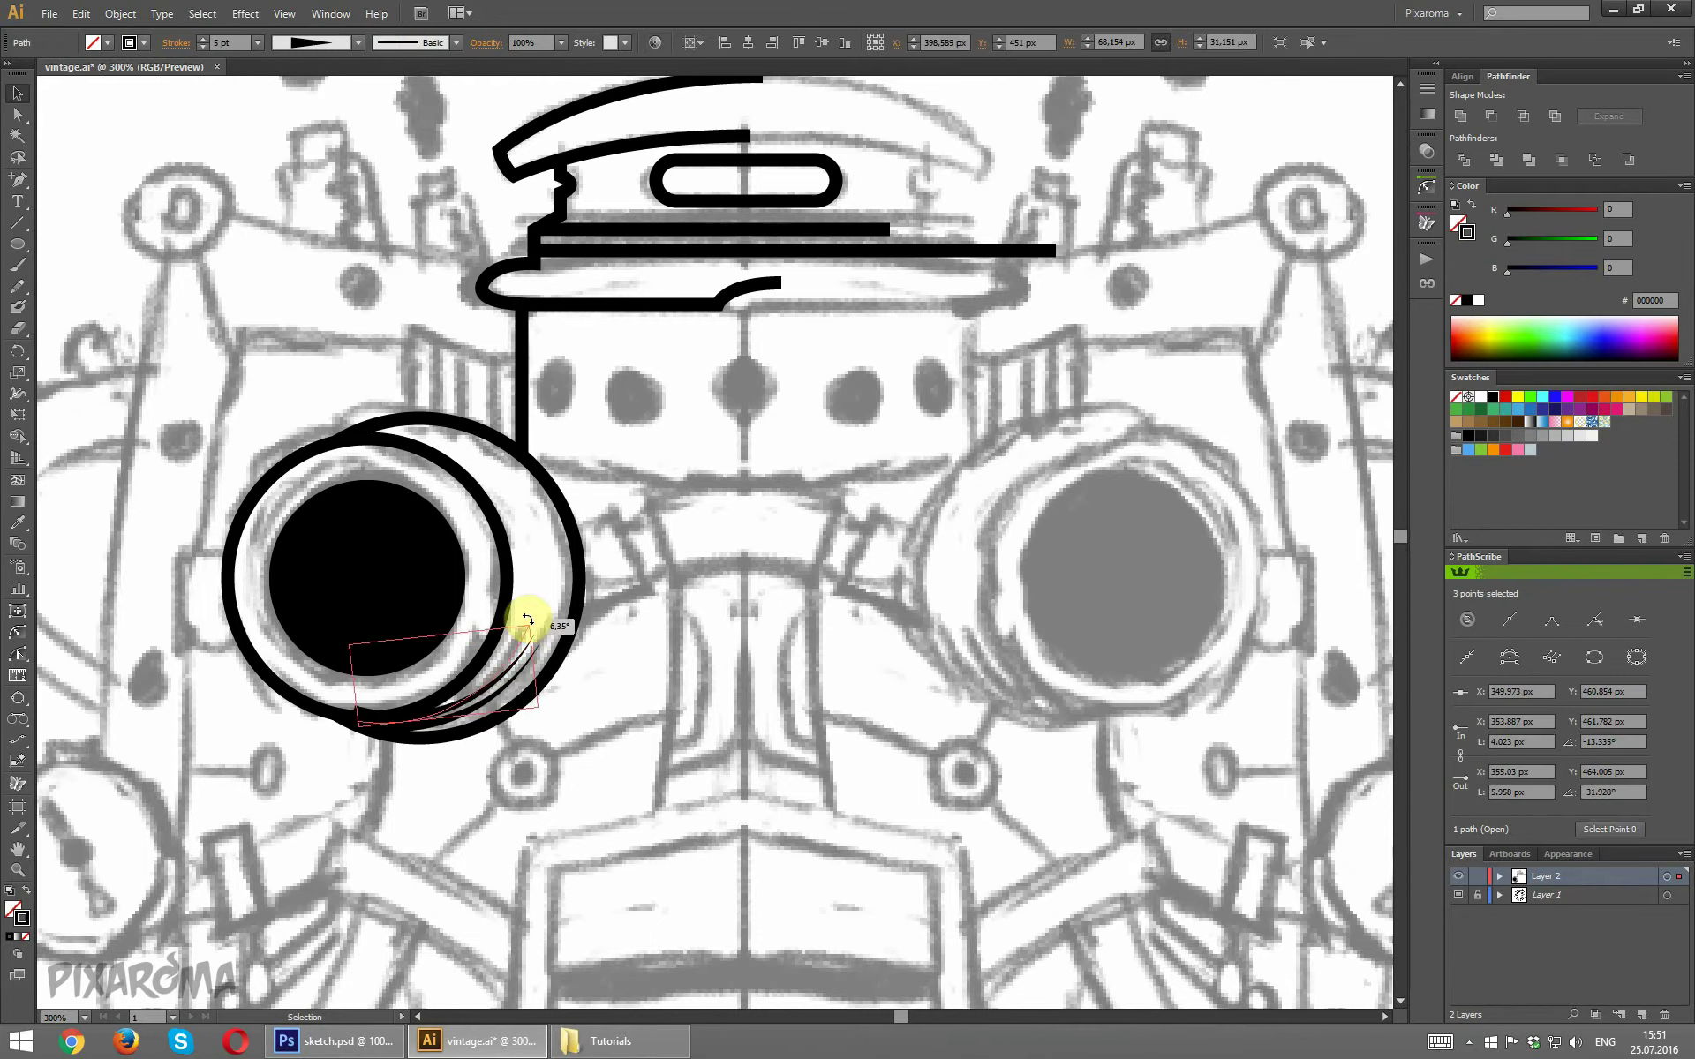
left_click(650, 701)
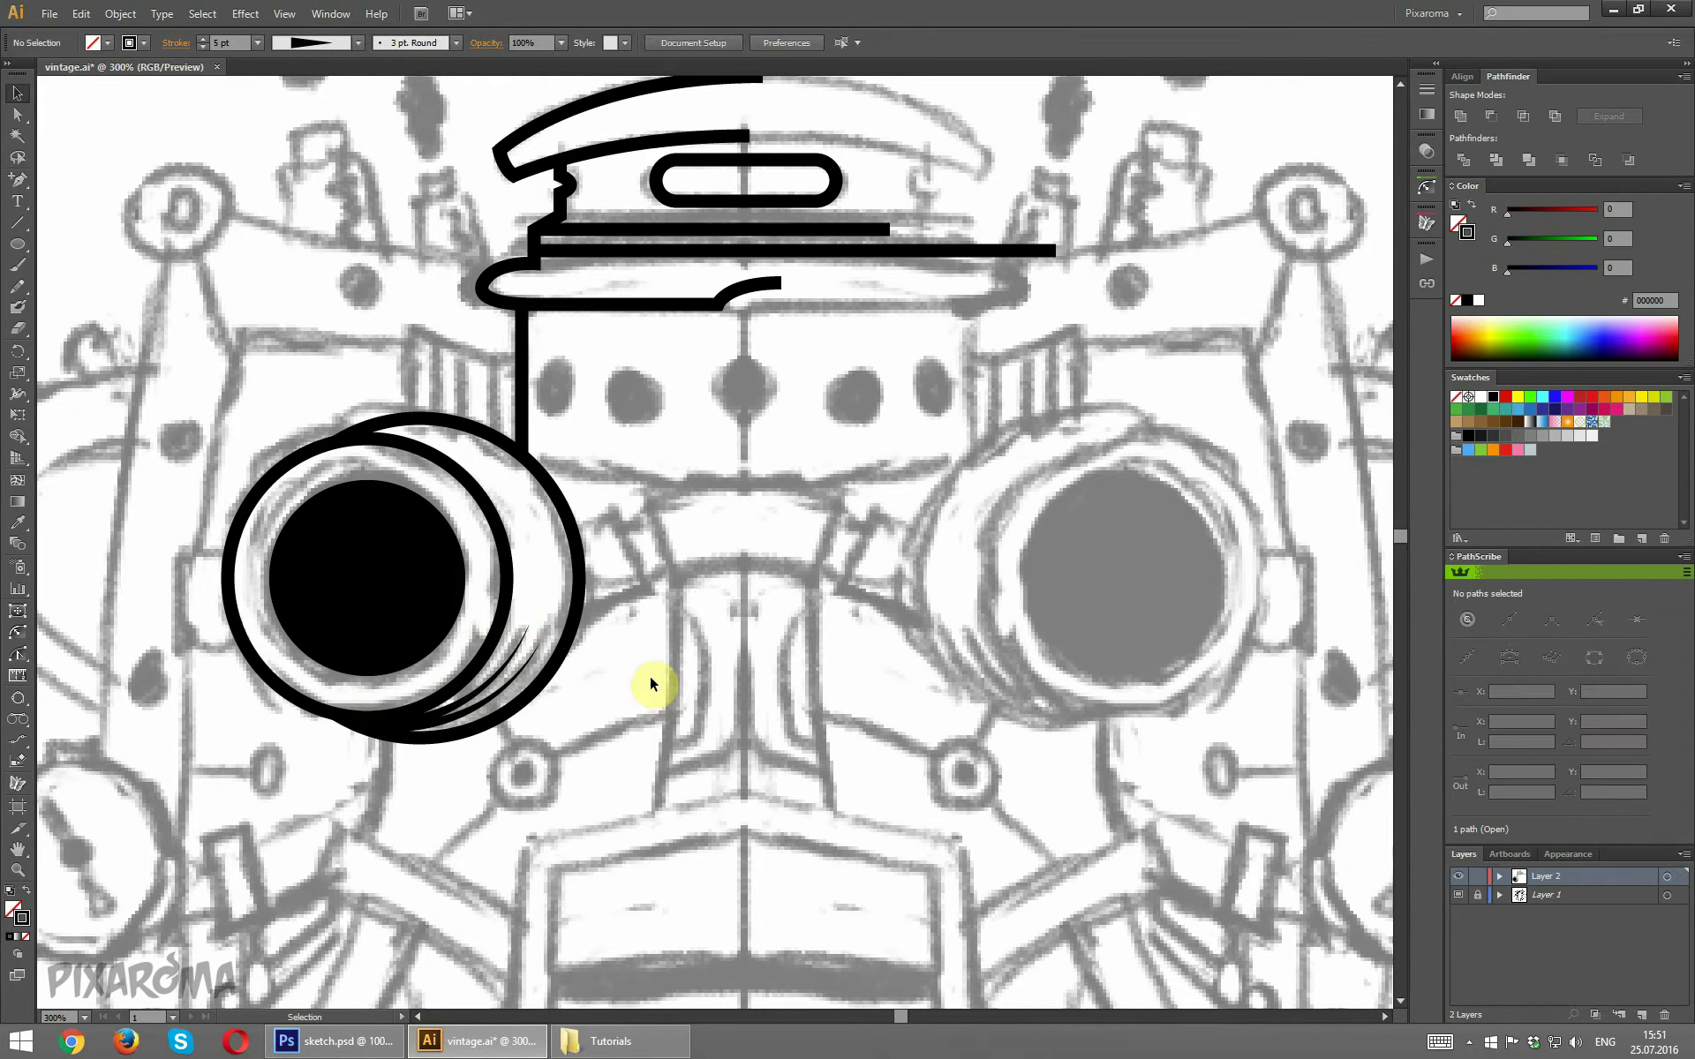
left_click(482, 706)
left_click(607, 717)
scroll(627, 636, "down", 2)
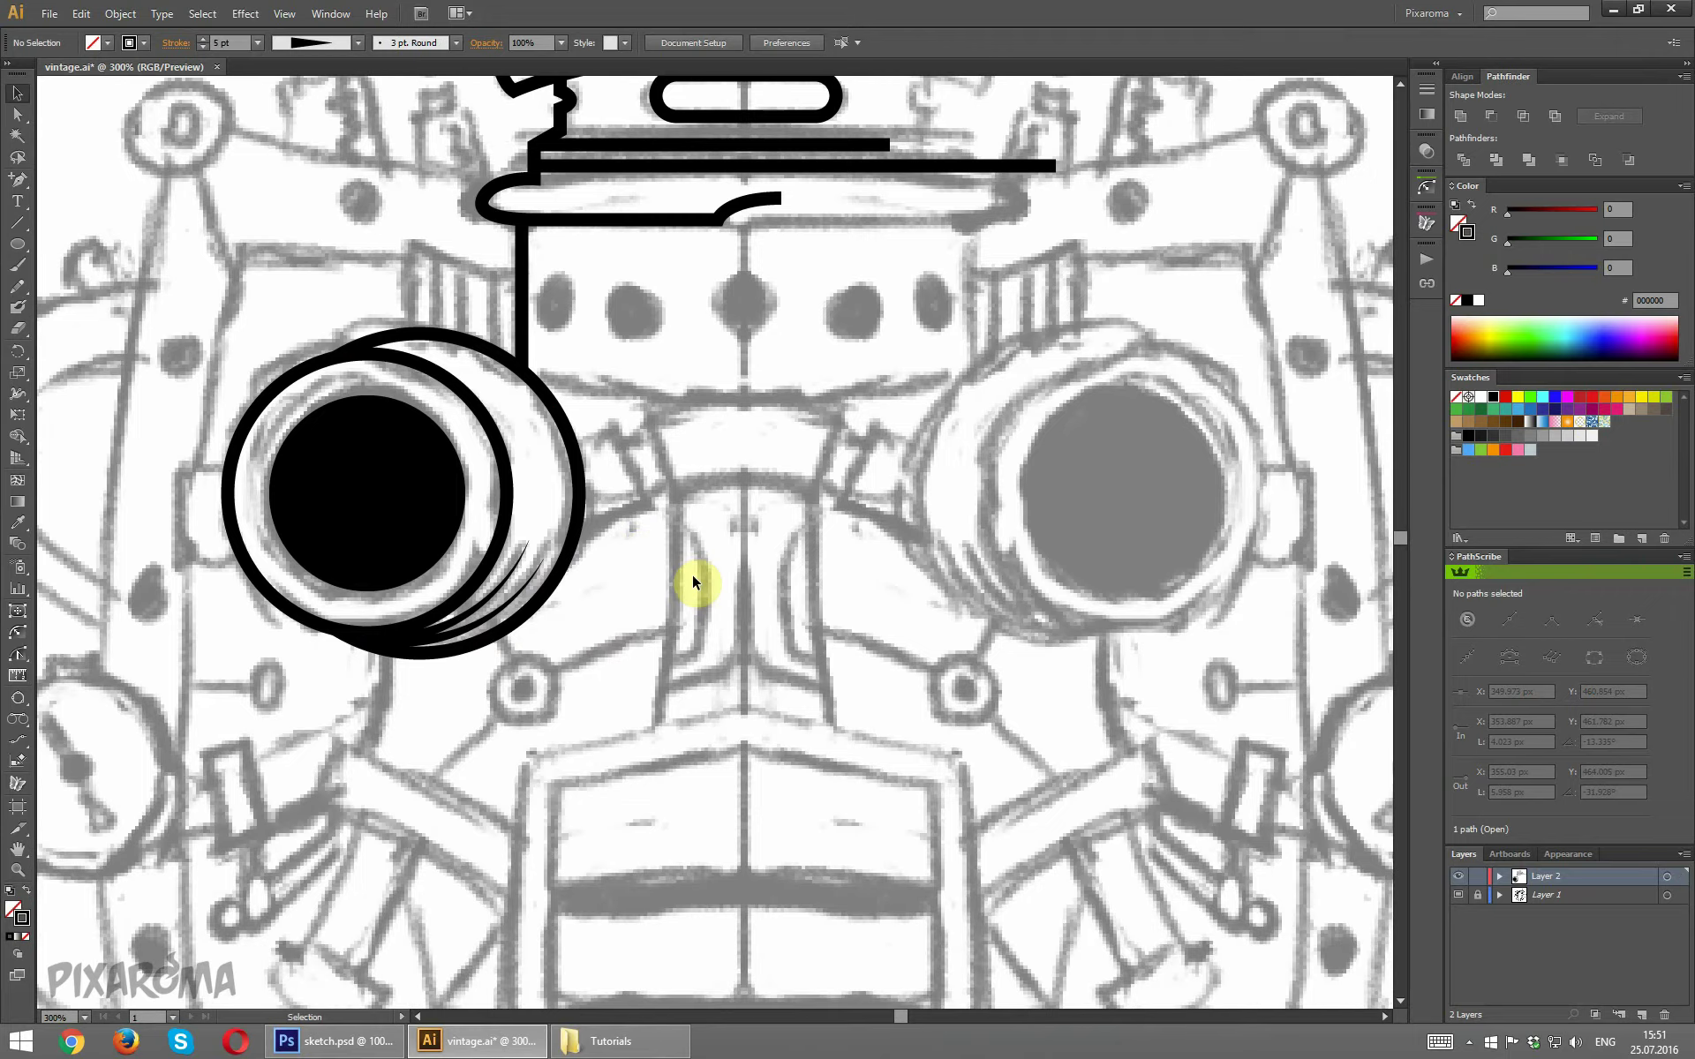
With the sketch hidden, nudge one tapered arc under the left ring down, then reshow the sketch.
scroll(692, 573, "up", 1, "alt")
left_click_drag(590, 651, 683, 627)
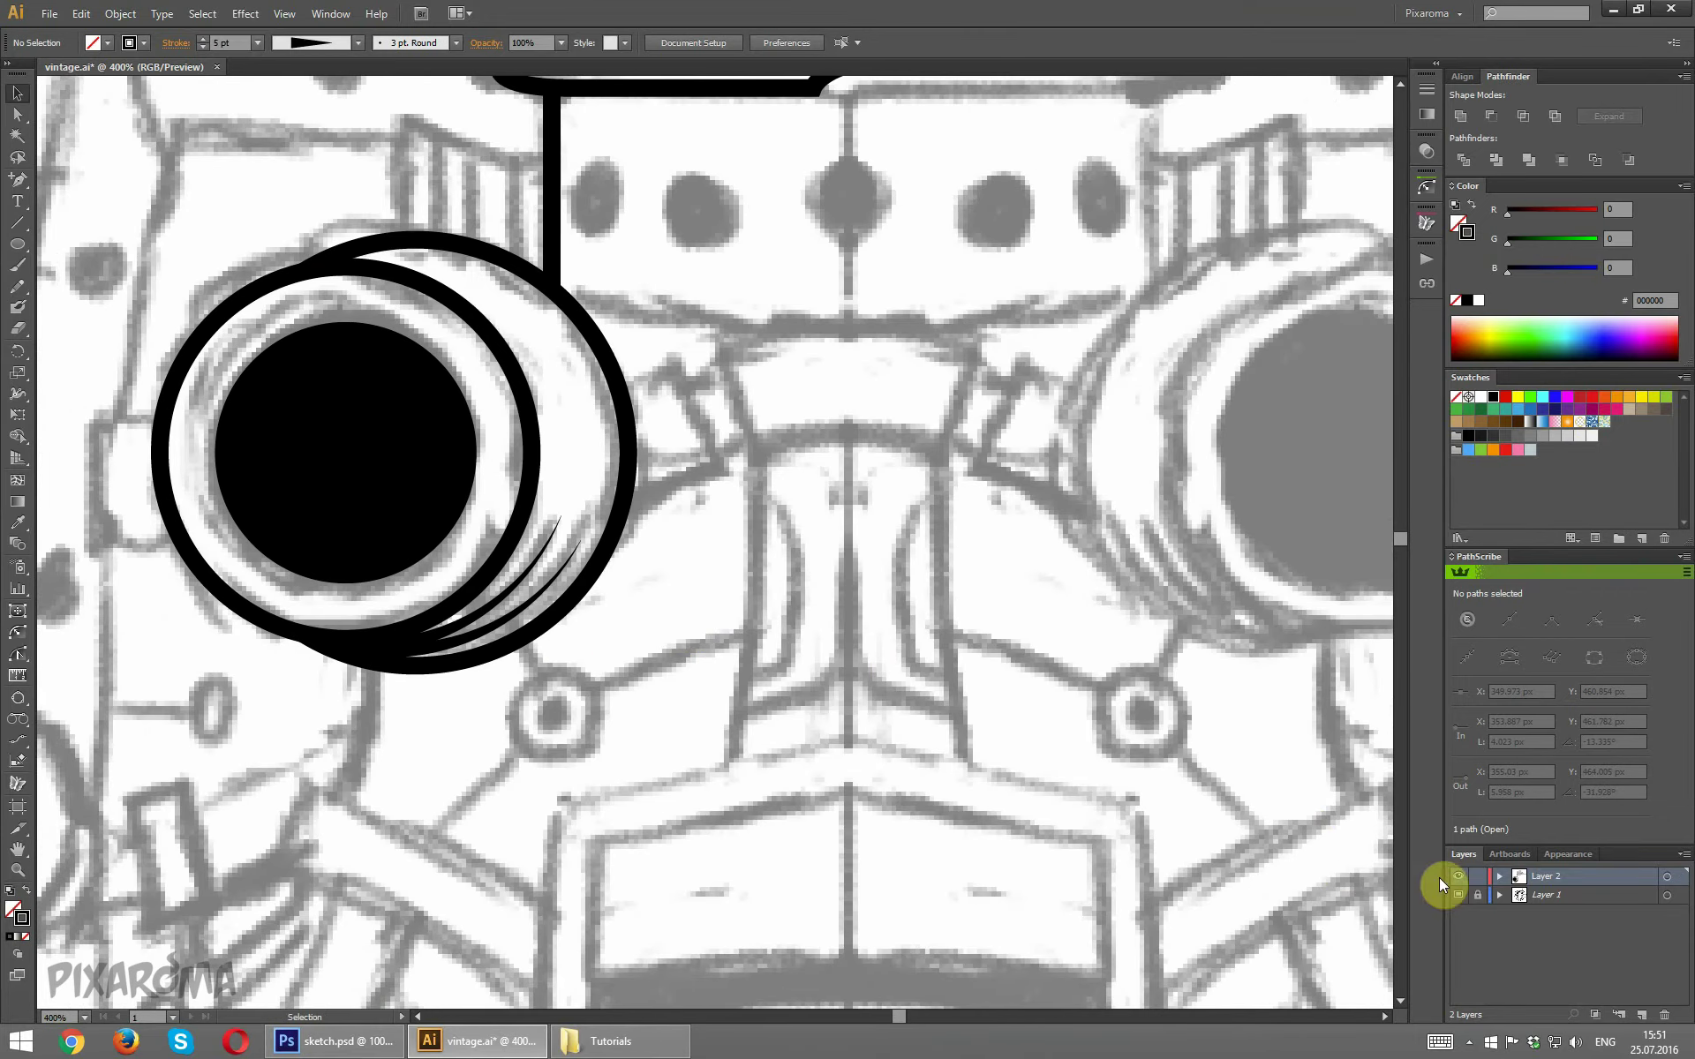
left_click(1461, 896)
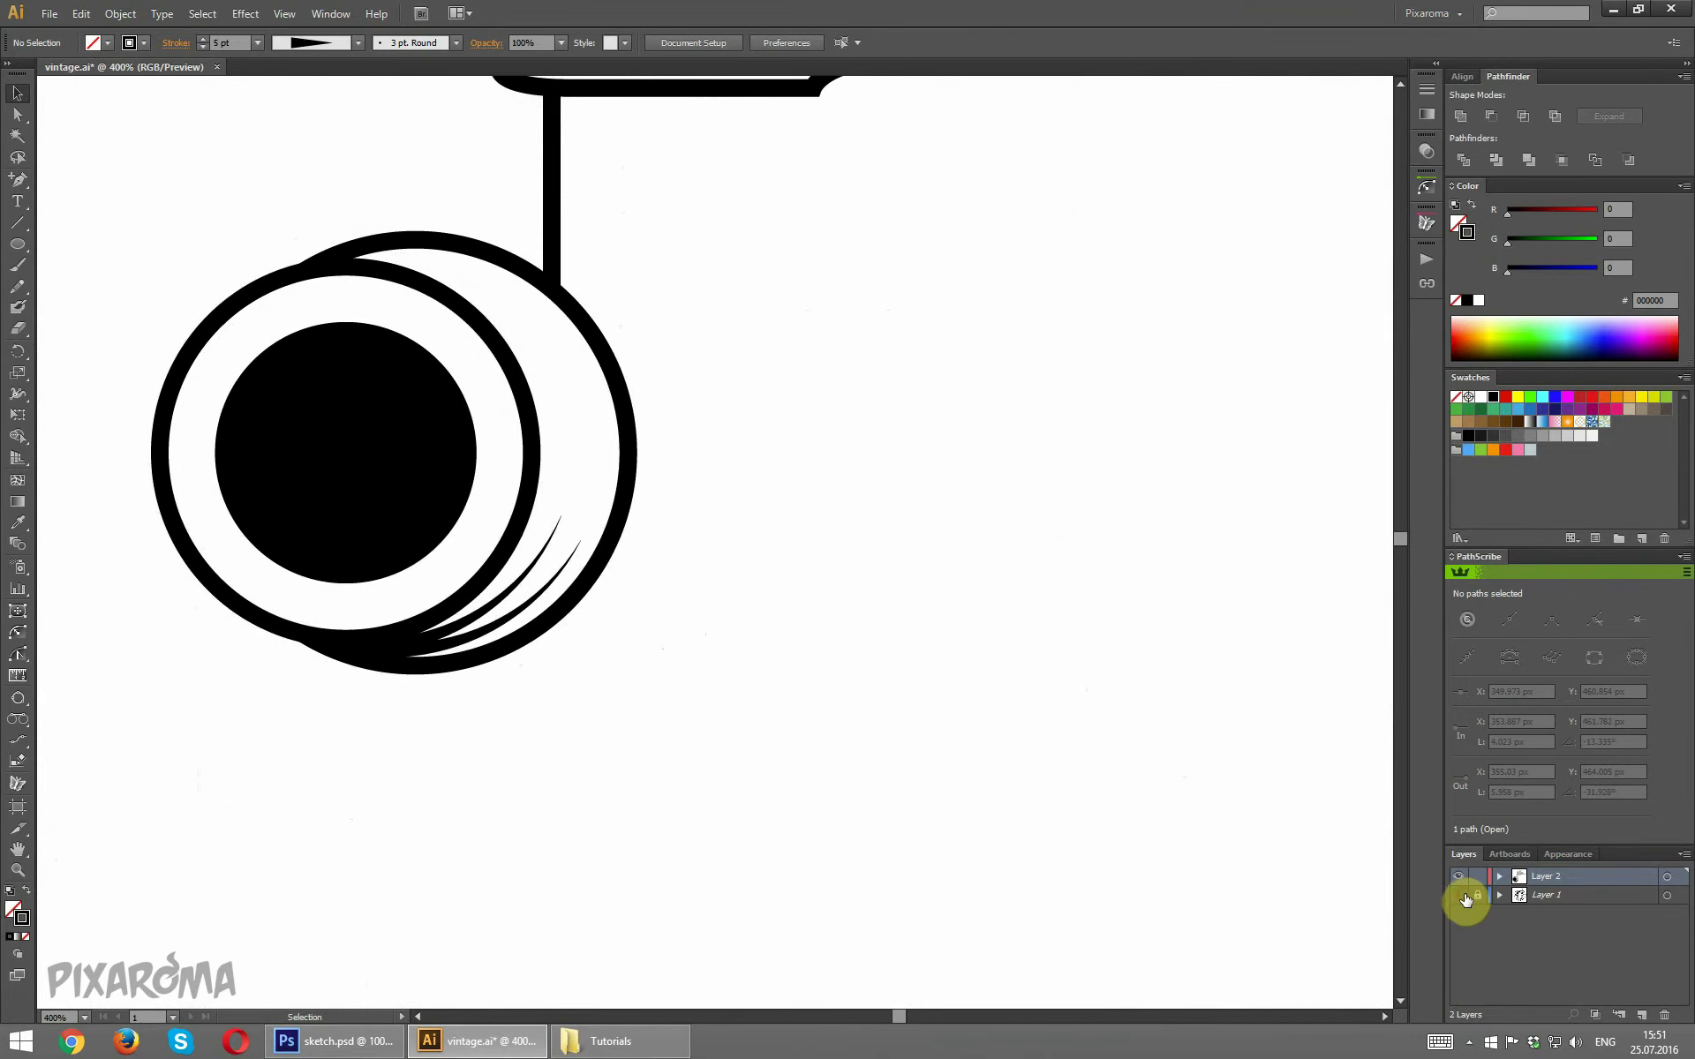
left_click(482, 632)
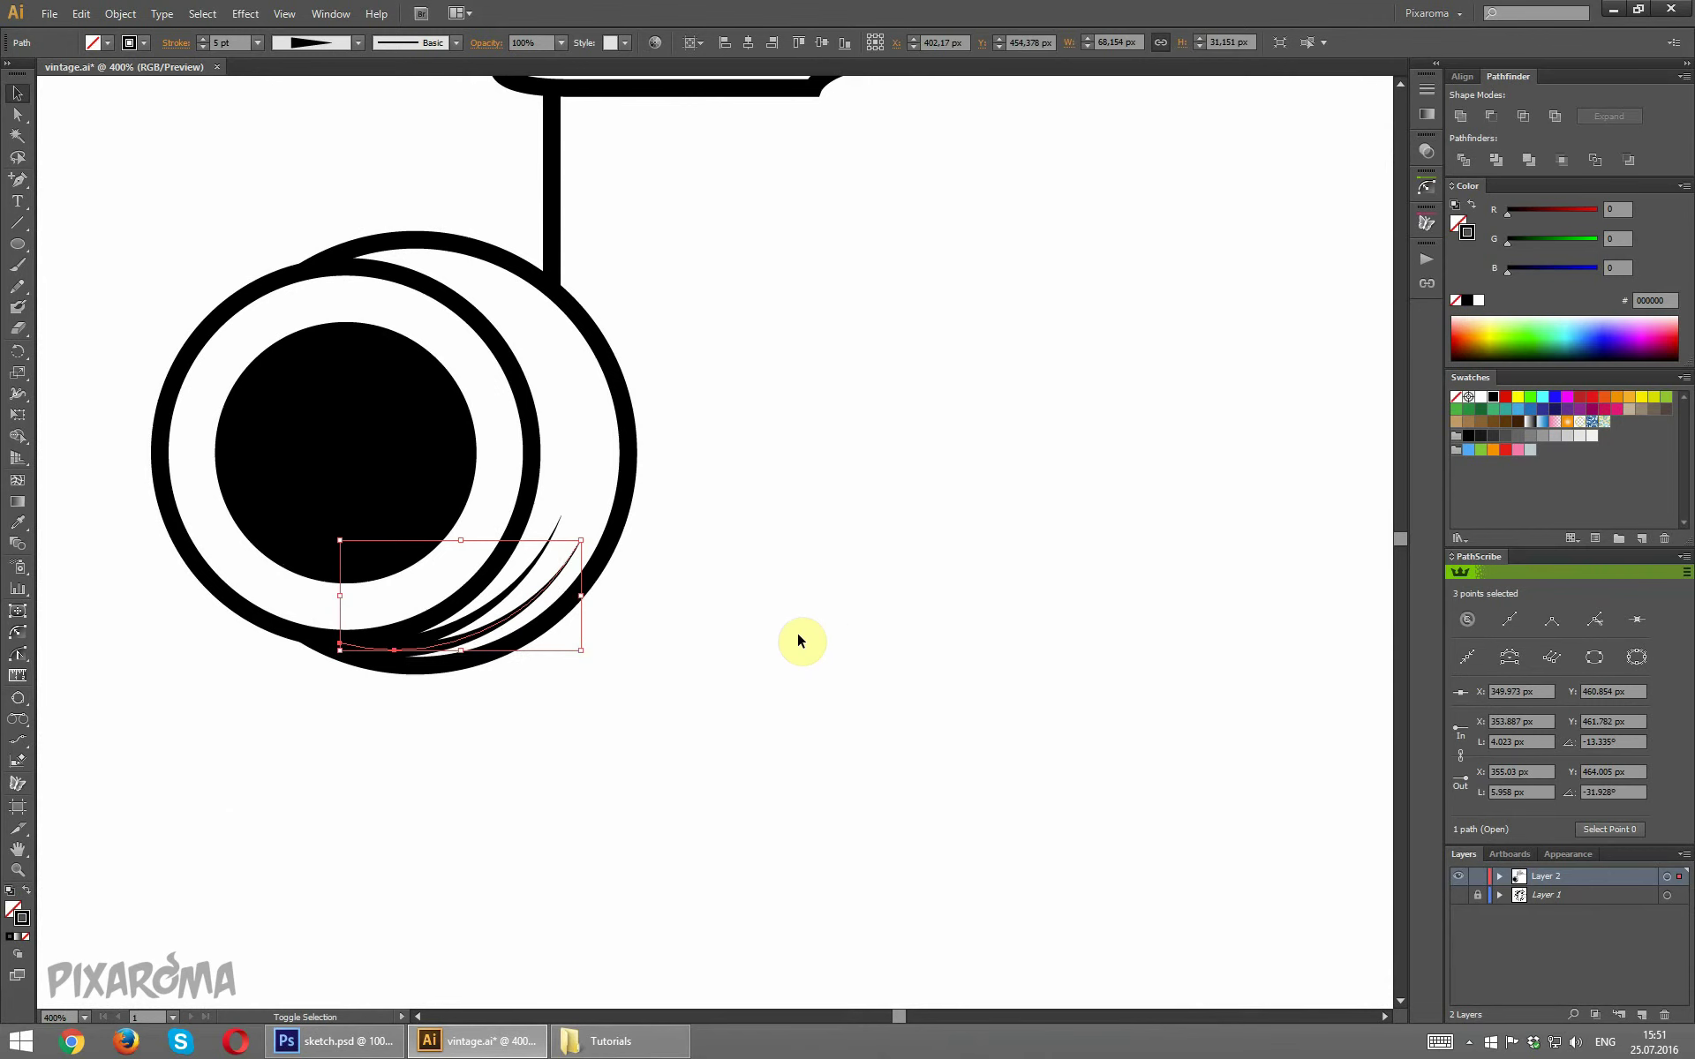
key("Down")
key("Down")
key("Down")
key("Down")
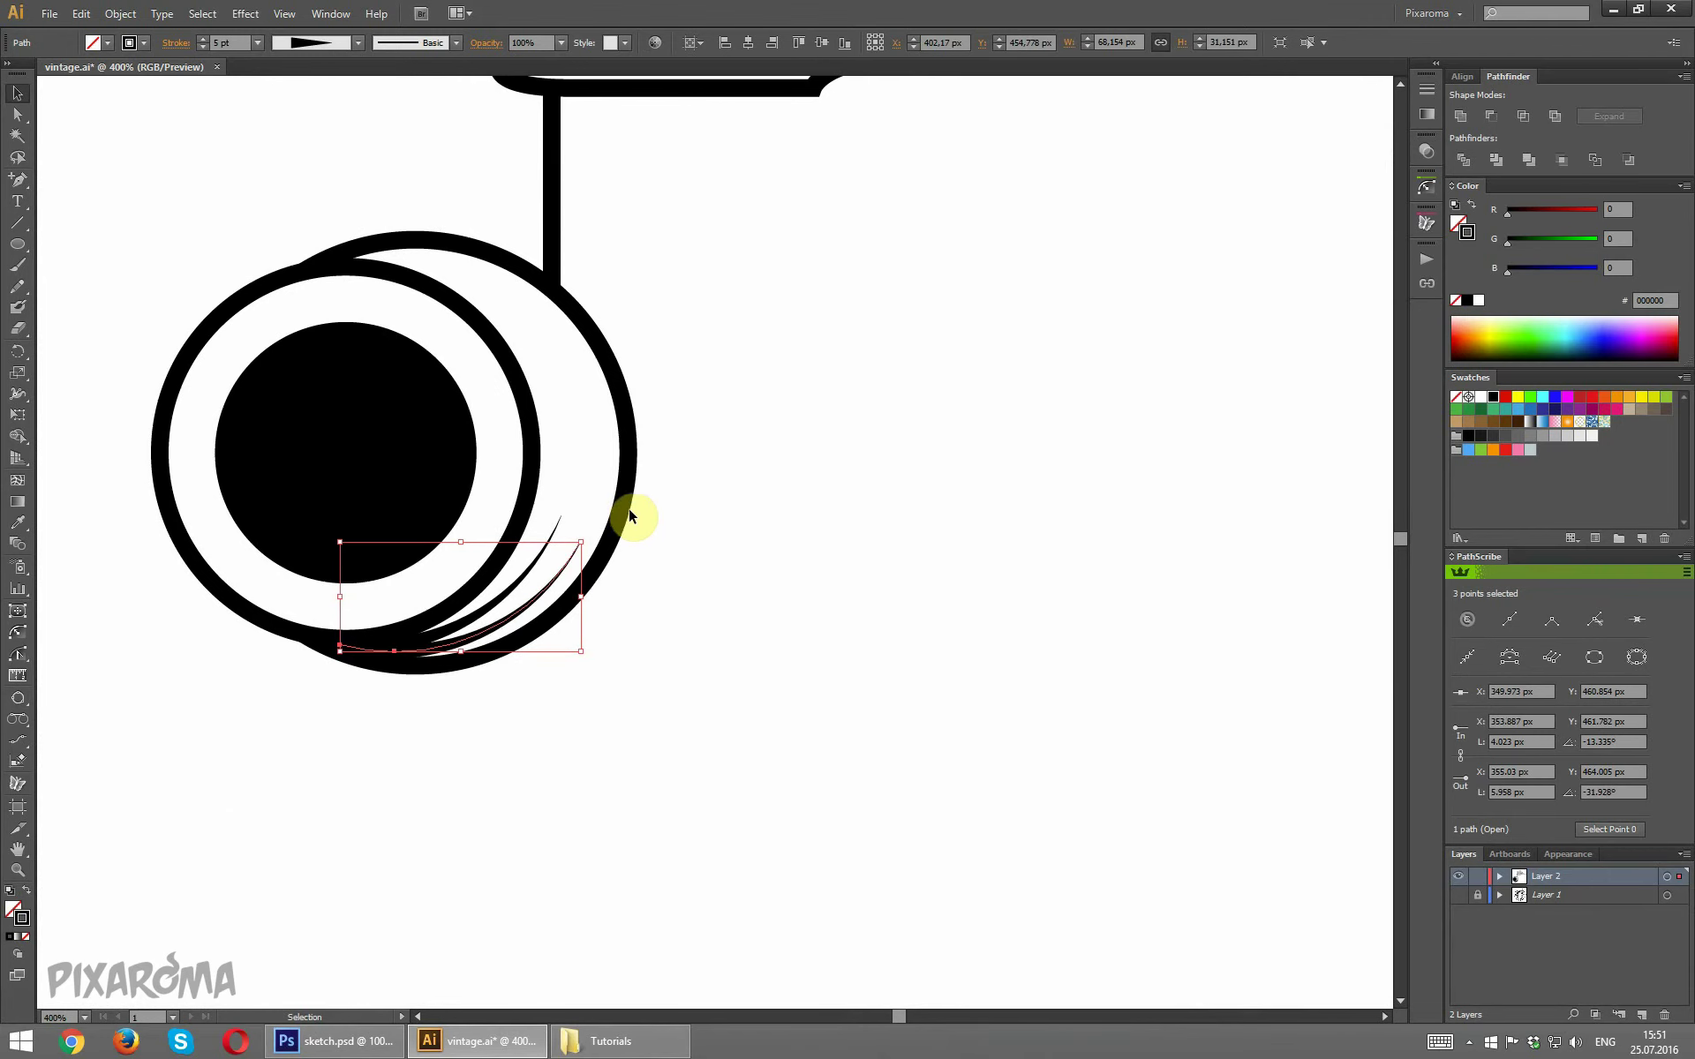
key("ctrl+shift+a")
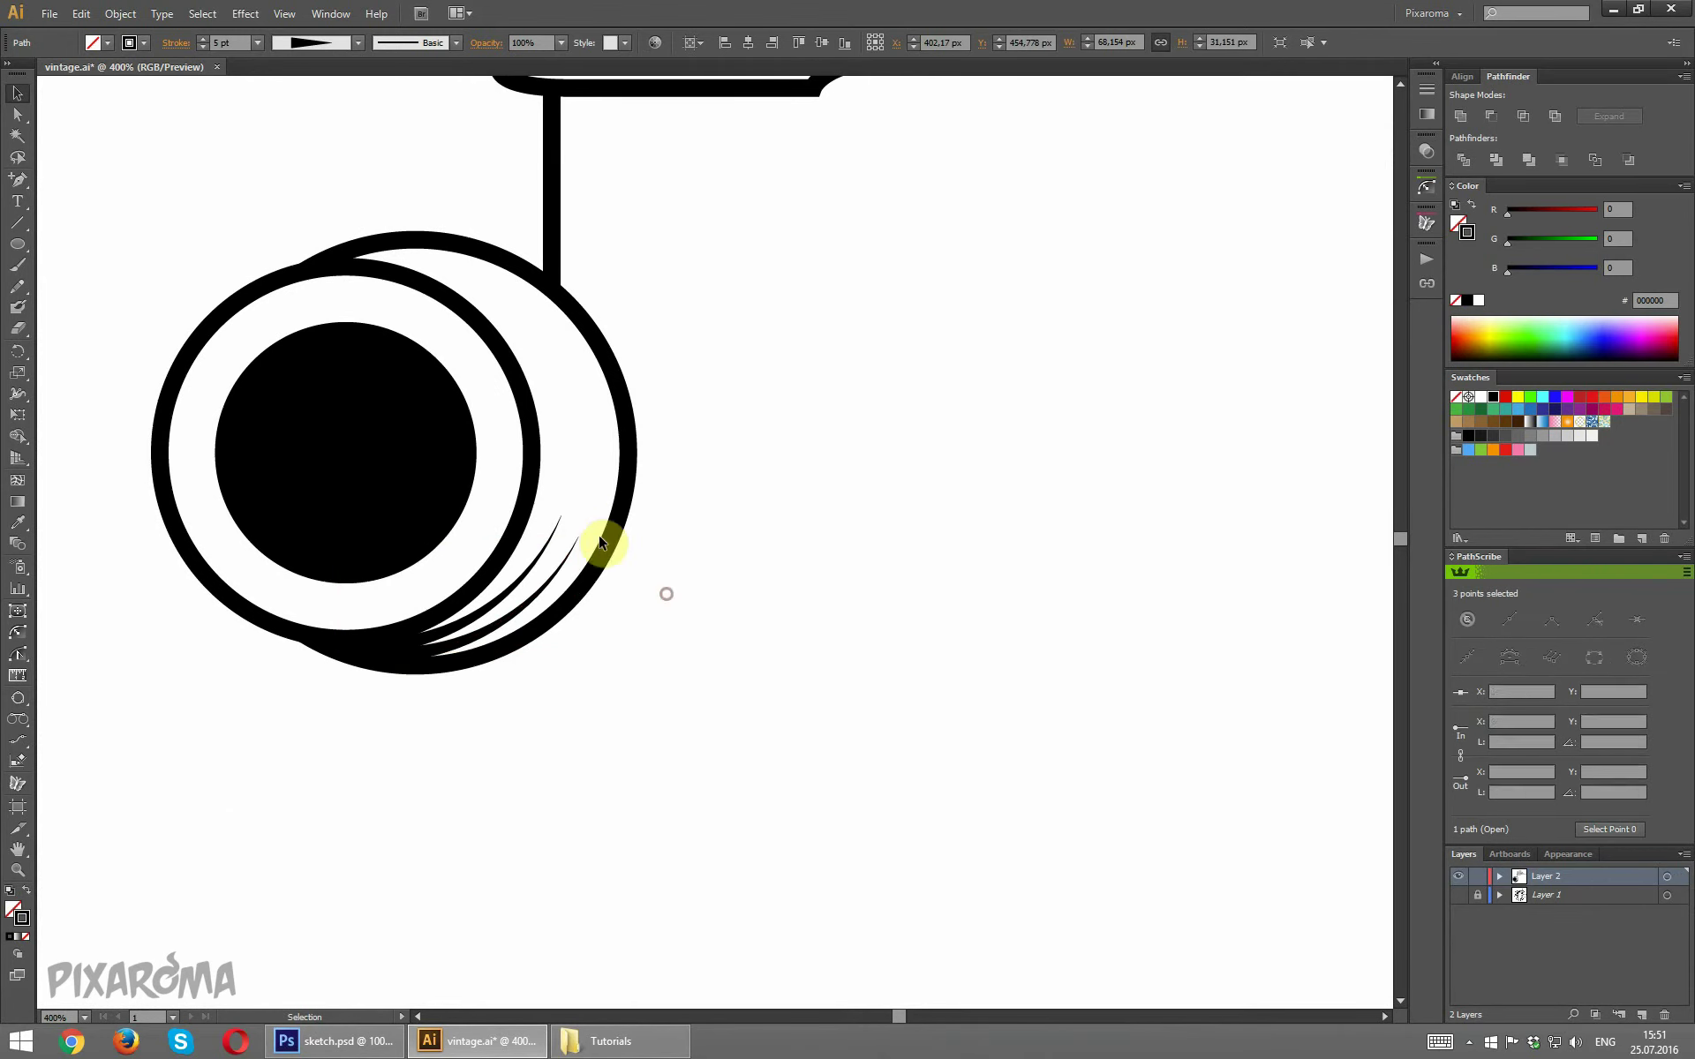
left_click(578, 524)
left_click(740, 629)
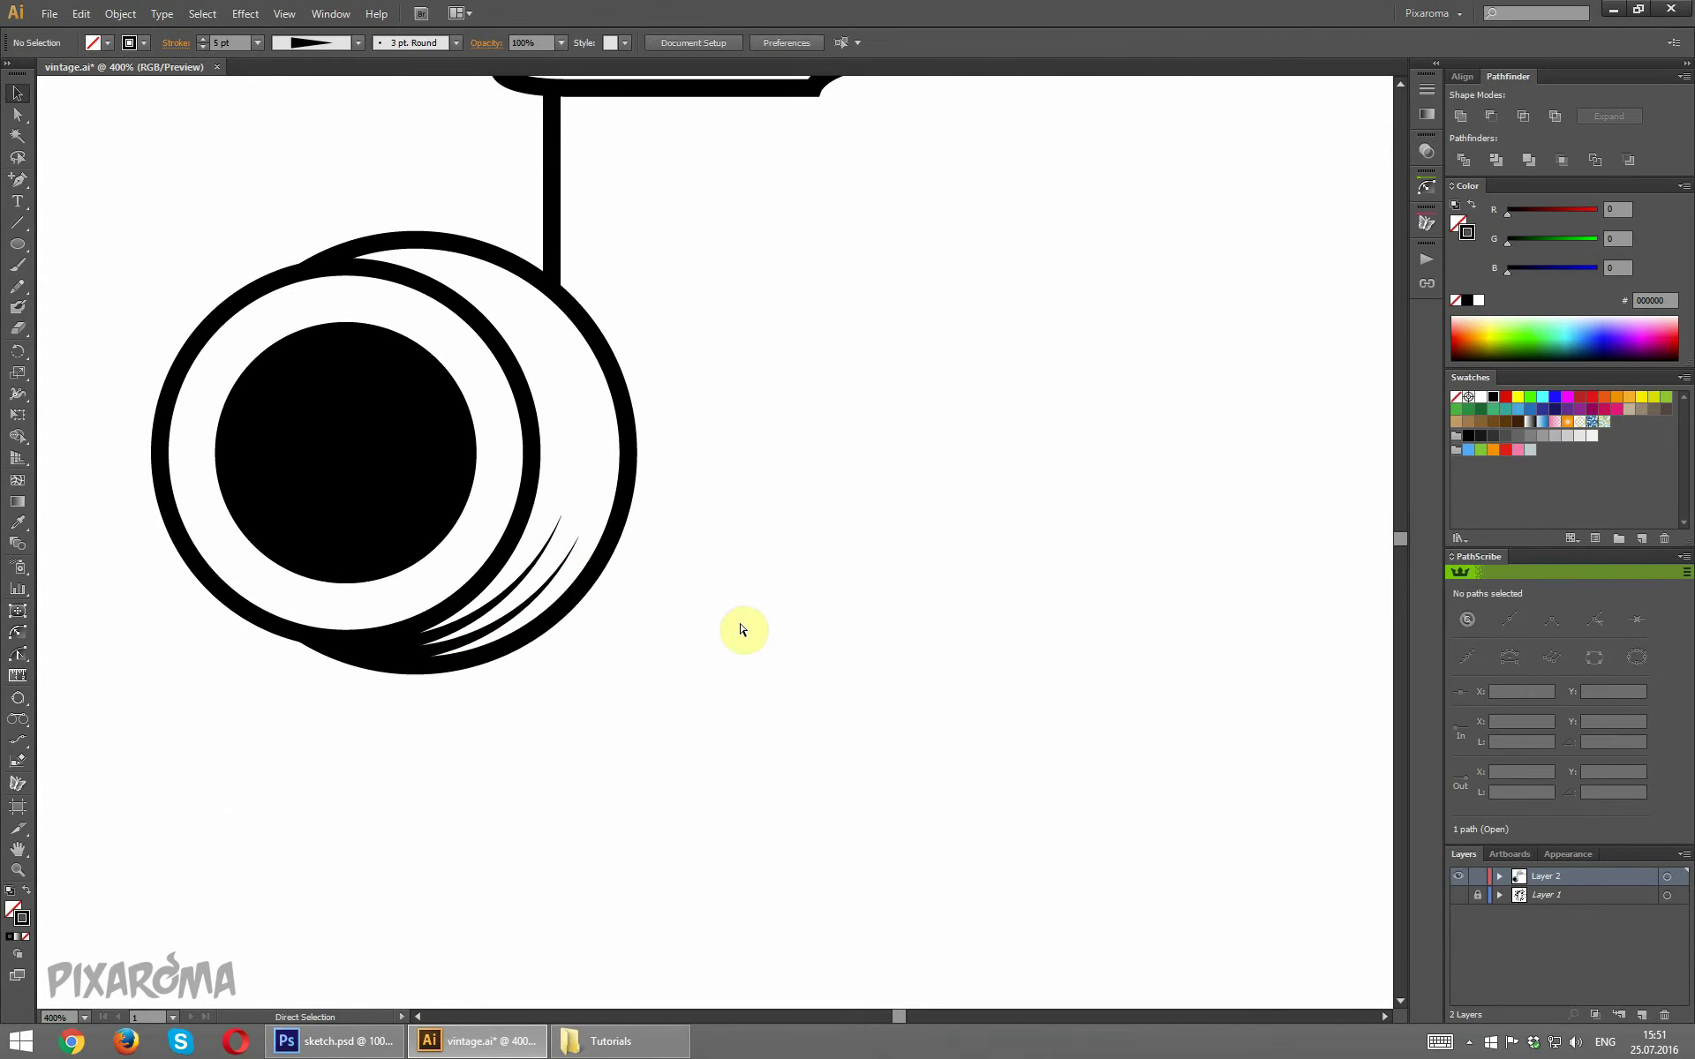
key("ctrl+minus")
key("ctrl+minus")
key("ctrl+minus")
key("ctrl+minus")
key("ctrl+plus")
key("ctrl+plus")
key("ctrl+plus")
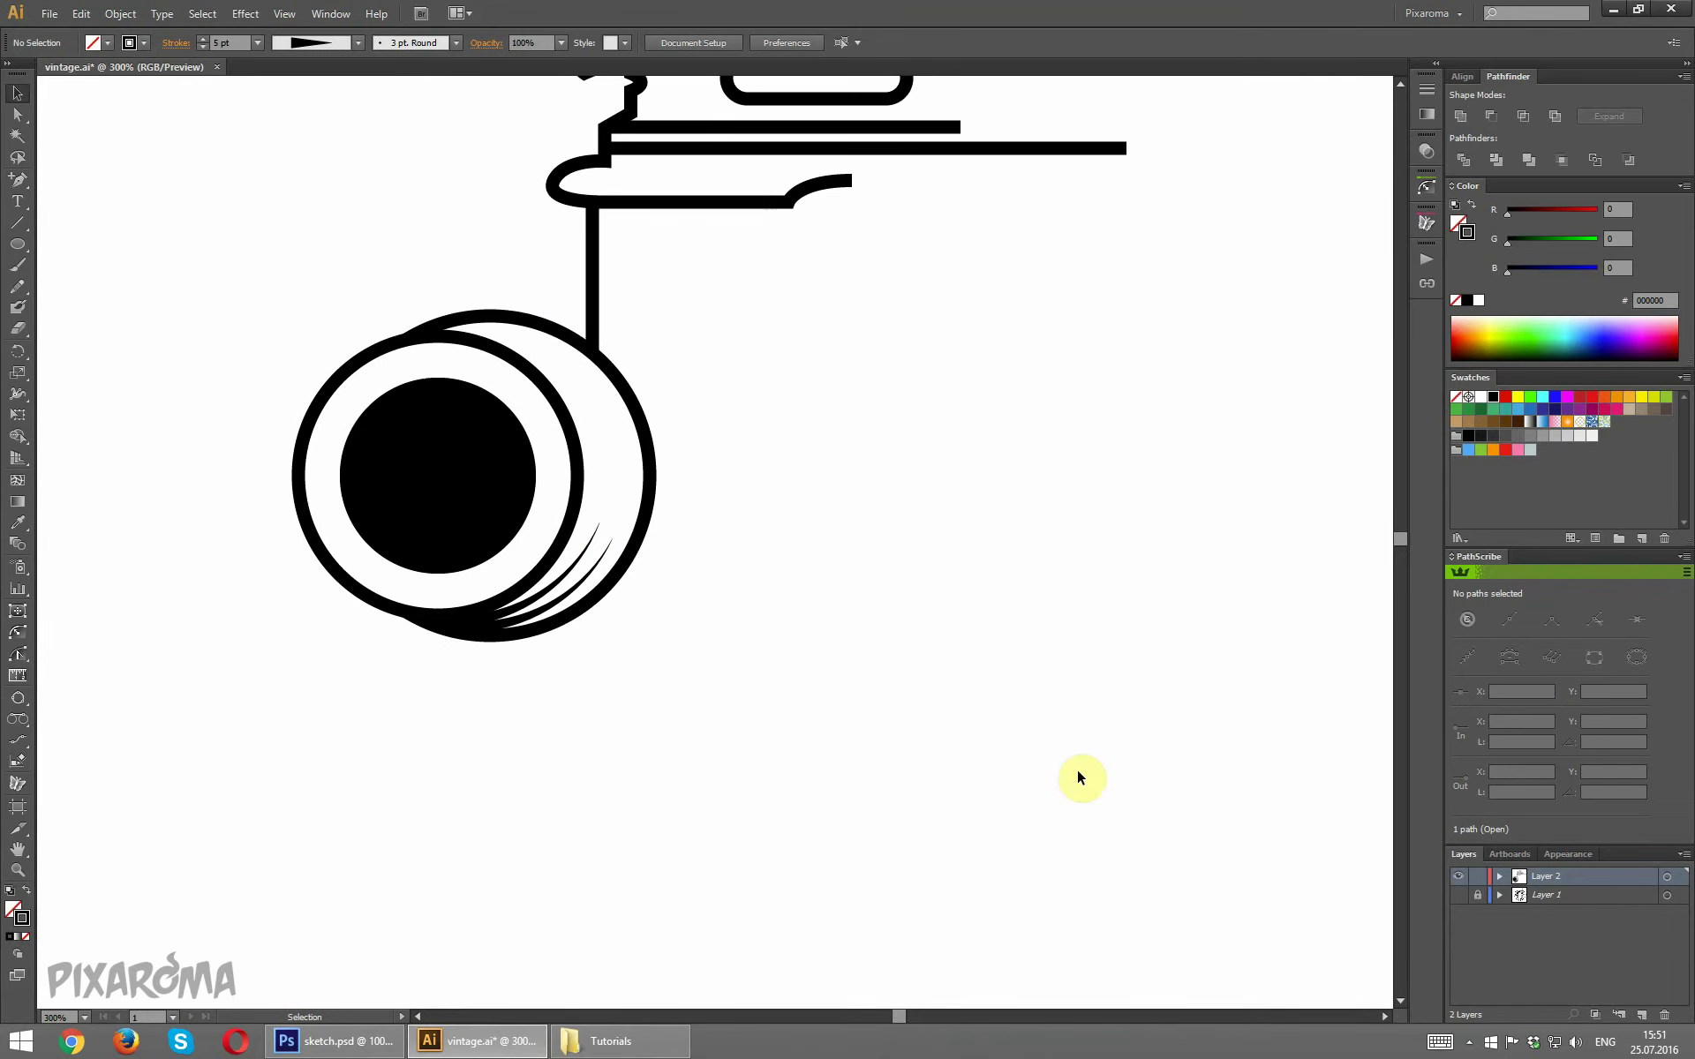
left_click(1457, 894)
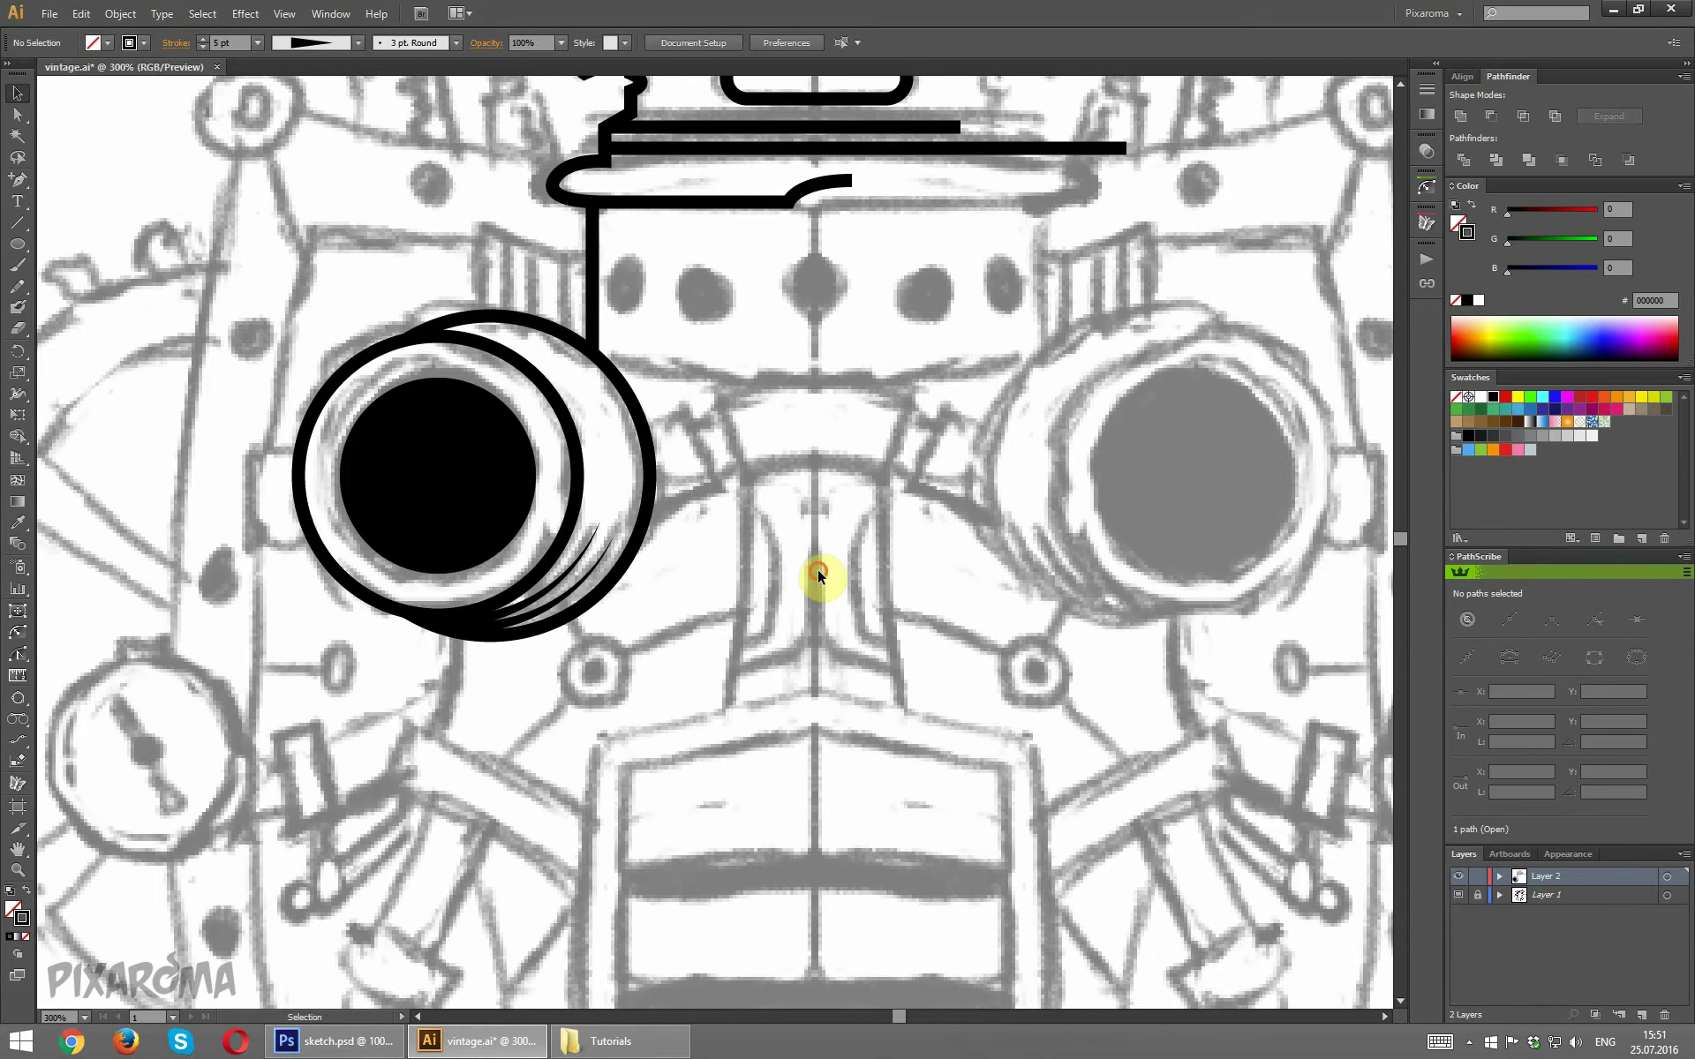
scroll(818, 574, "up", 2)
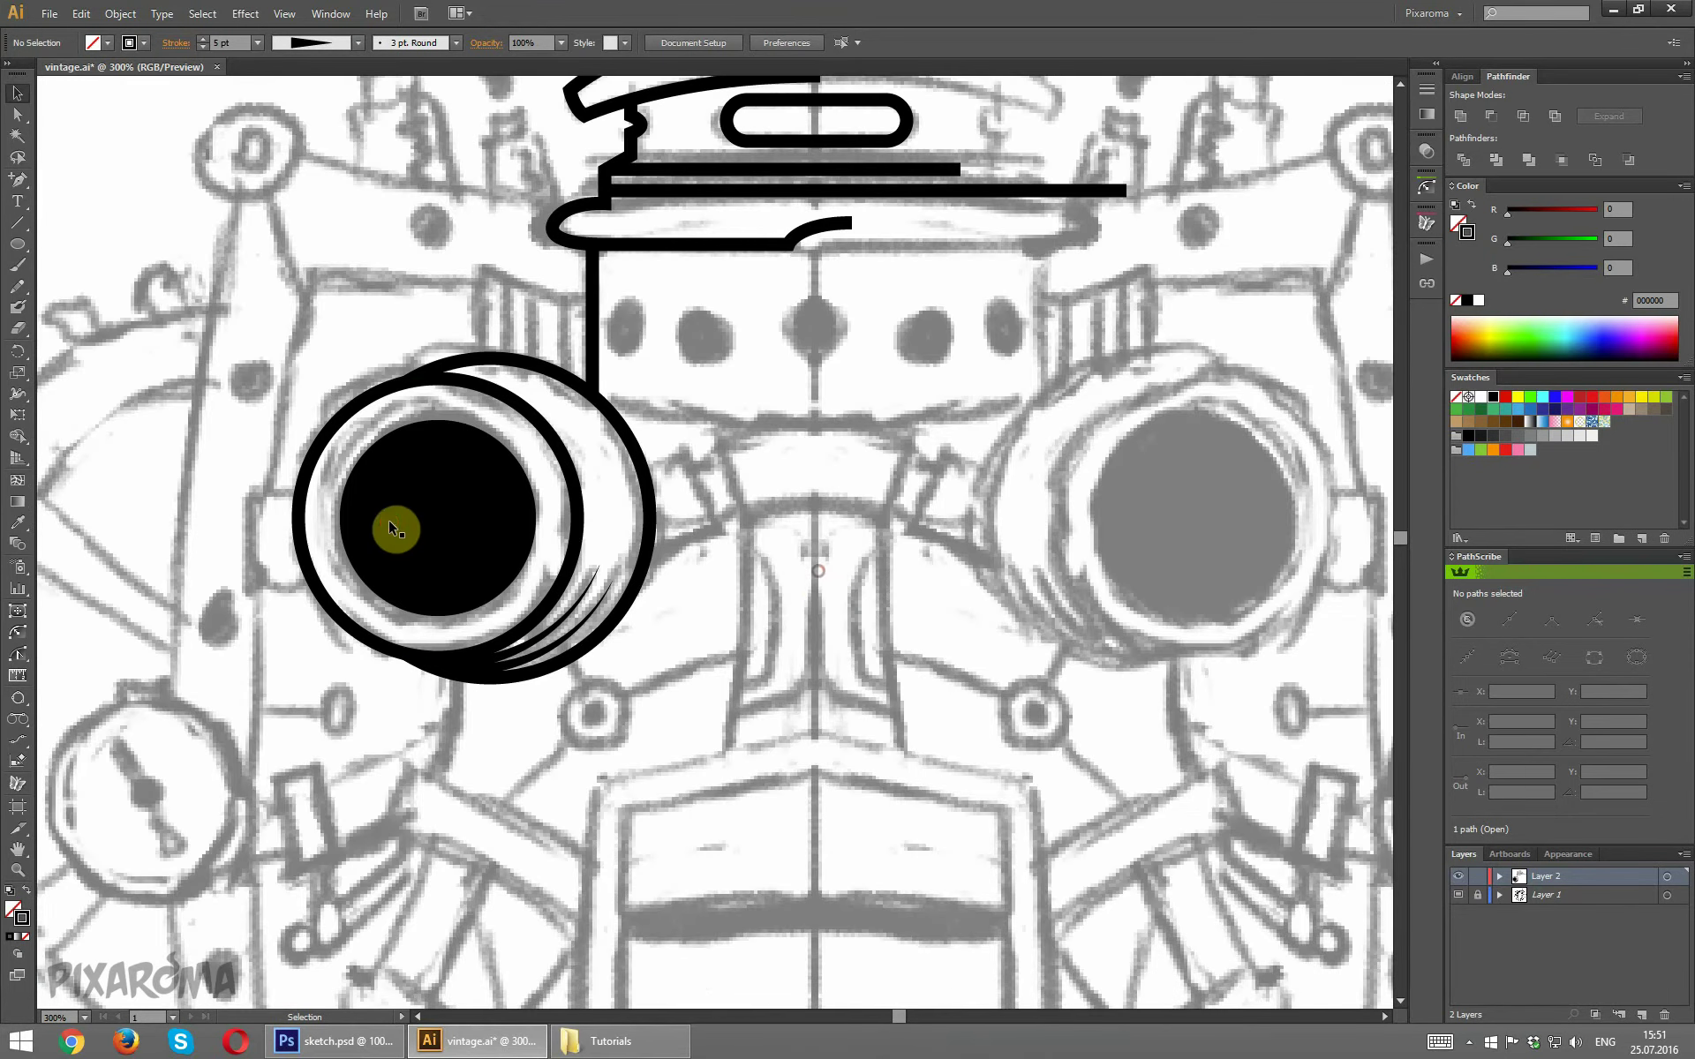
Frame the goggles and switch to no fill with a black stroke.
left_click(438, 518)
left_click(819, 623)
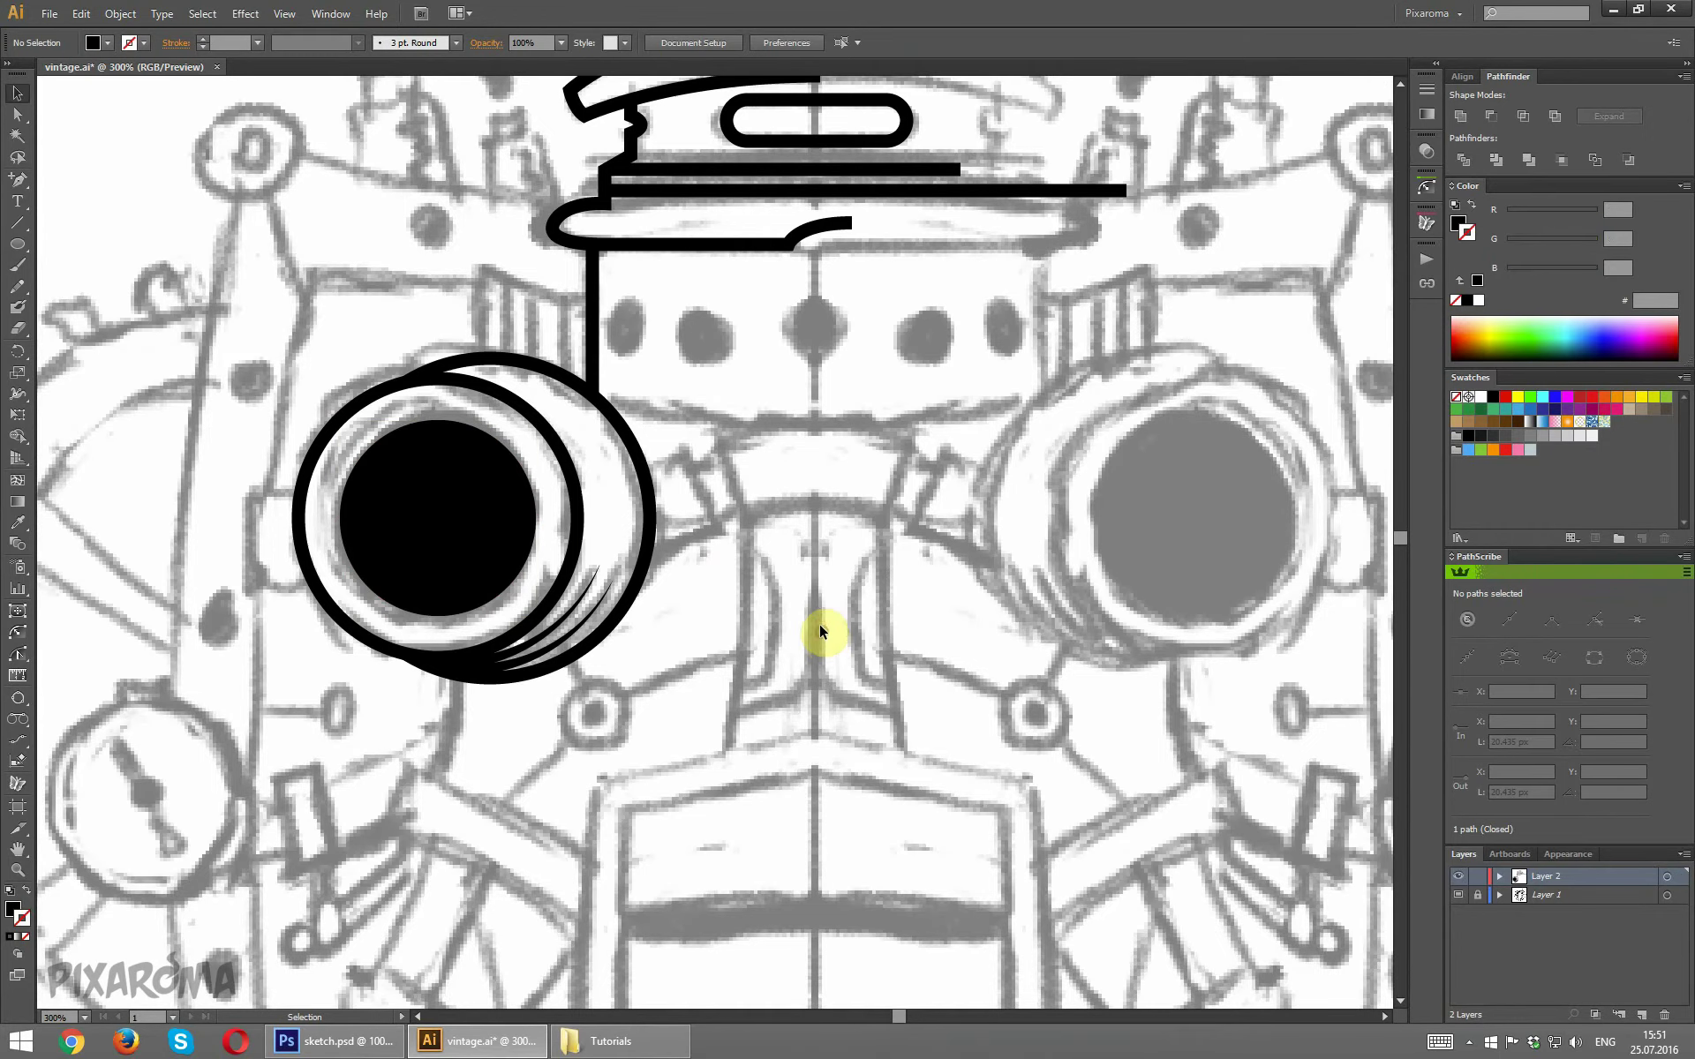
scroll(788, 590, "up", 2)
scroll(784, 590, "up", 1)
scroll(784, 589, "up", 1)
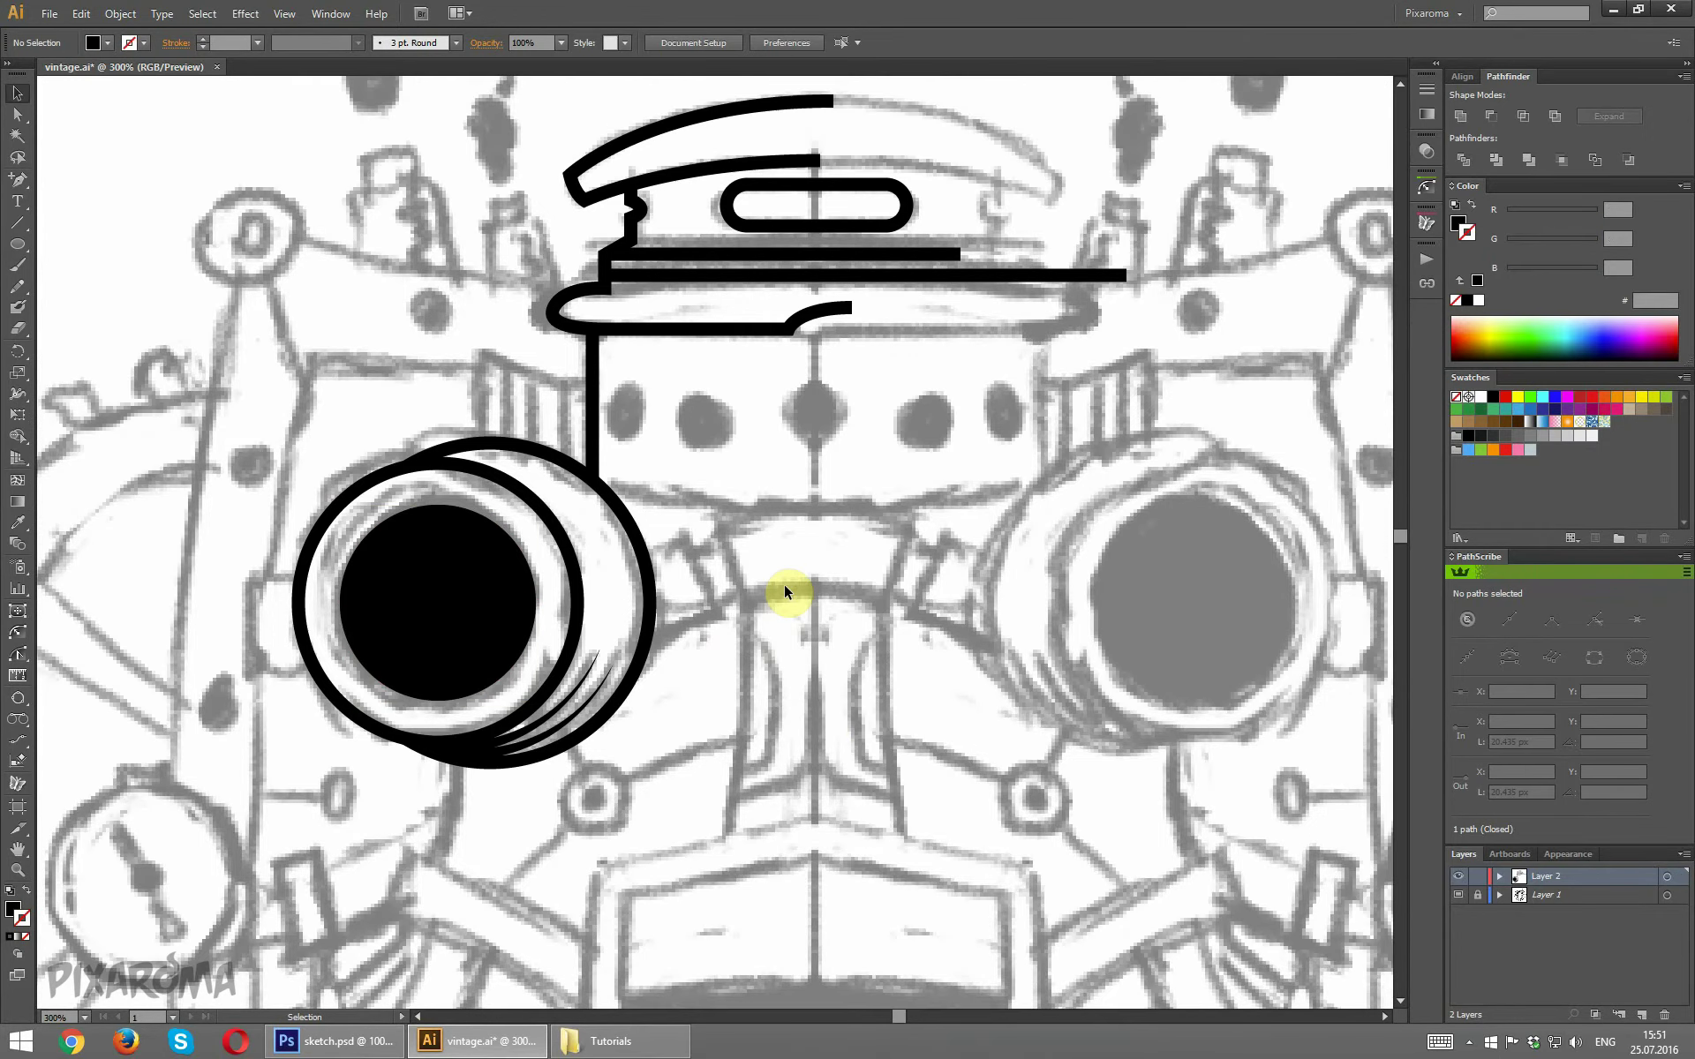
scroll(784, 590, "down", 1)
left_click_drag(717, 708, 818, 624)
key("shift+x")
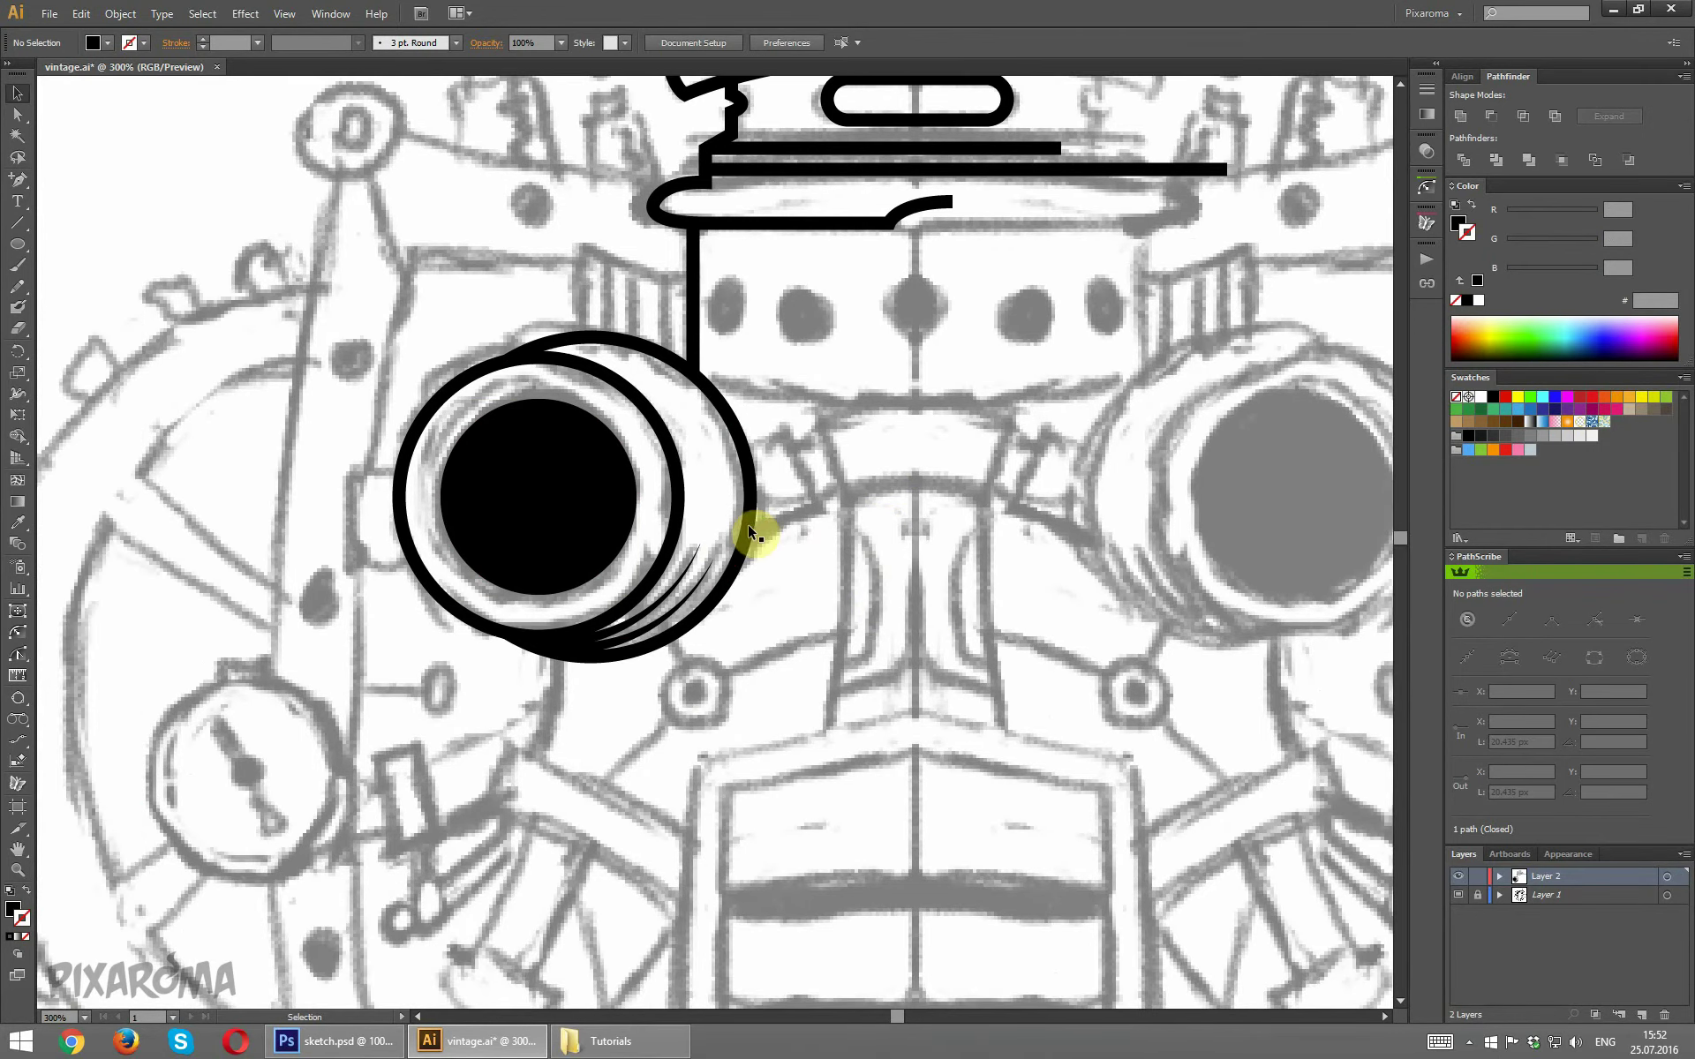
left_click_drag(872, 548, 544, 524)
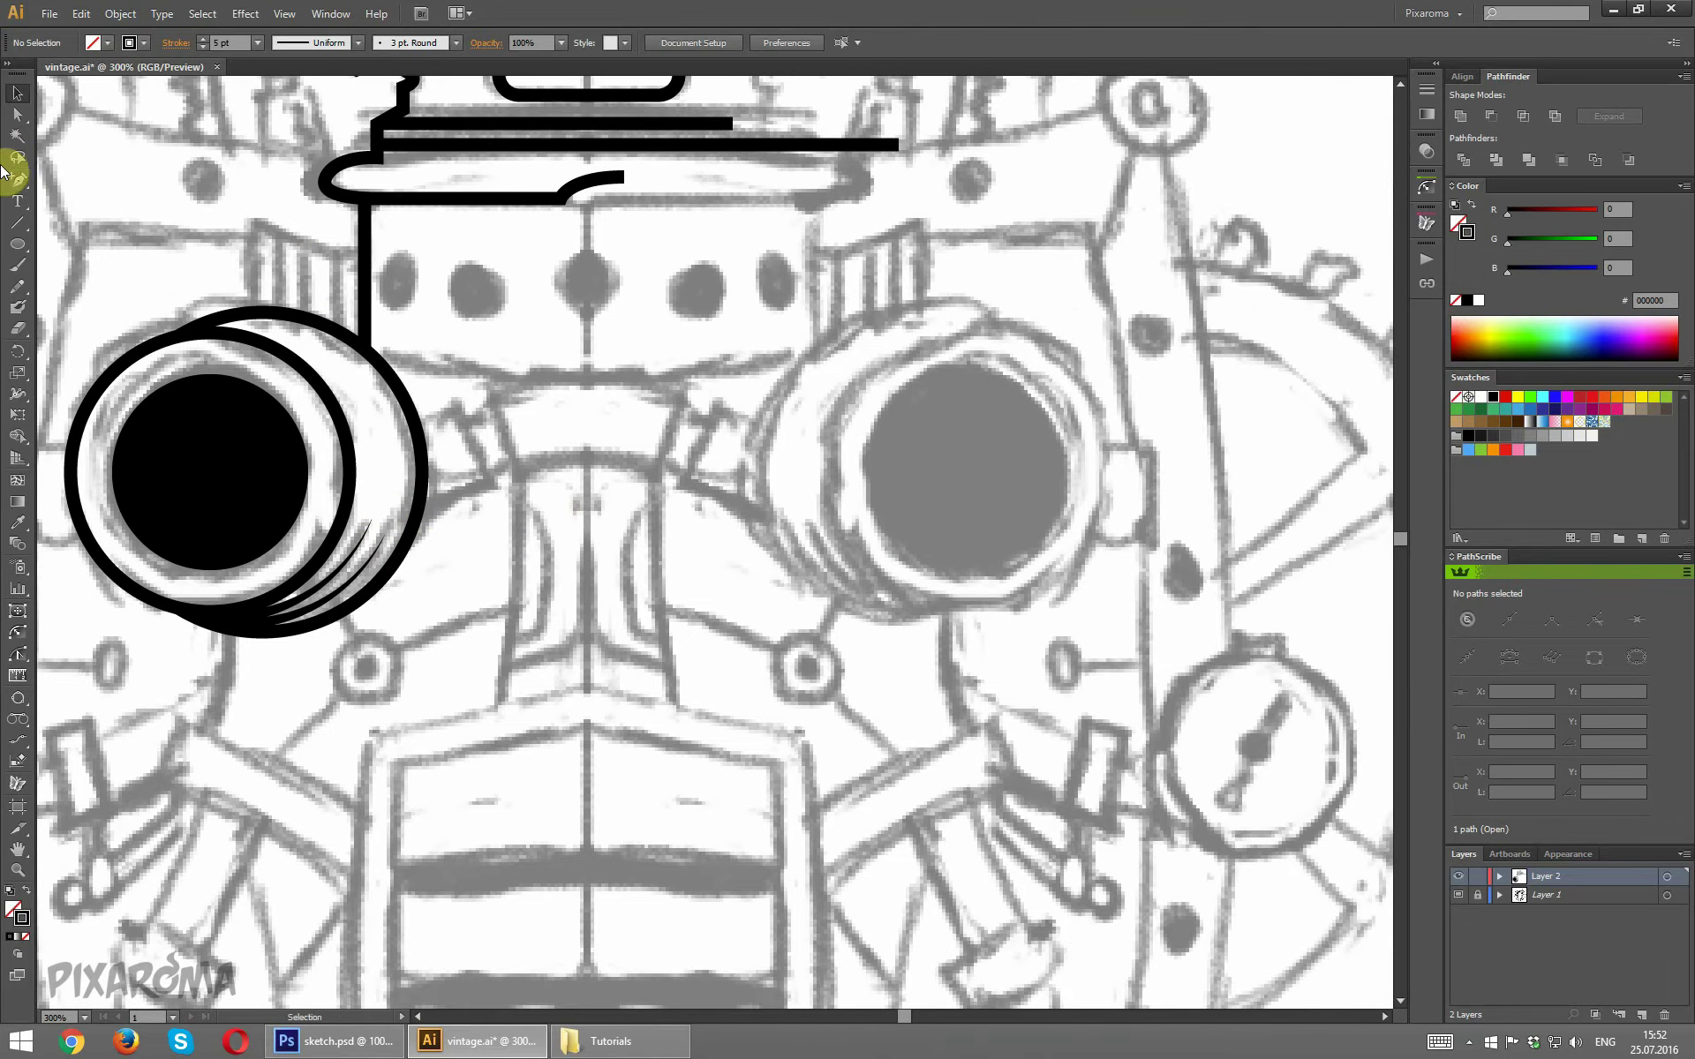
Draw two parallel bridge curves from the left ring toward the nose bridge.
left_click_drag(17, 179, 64, 182)
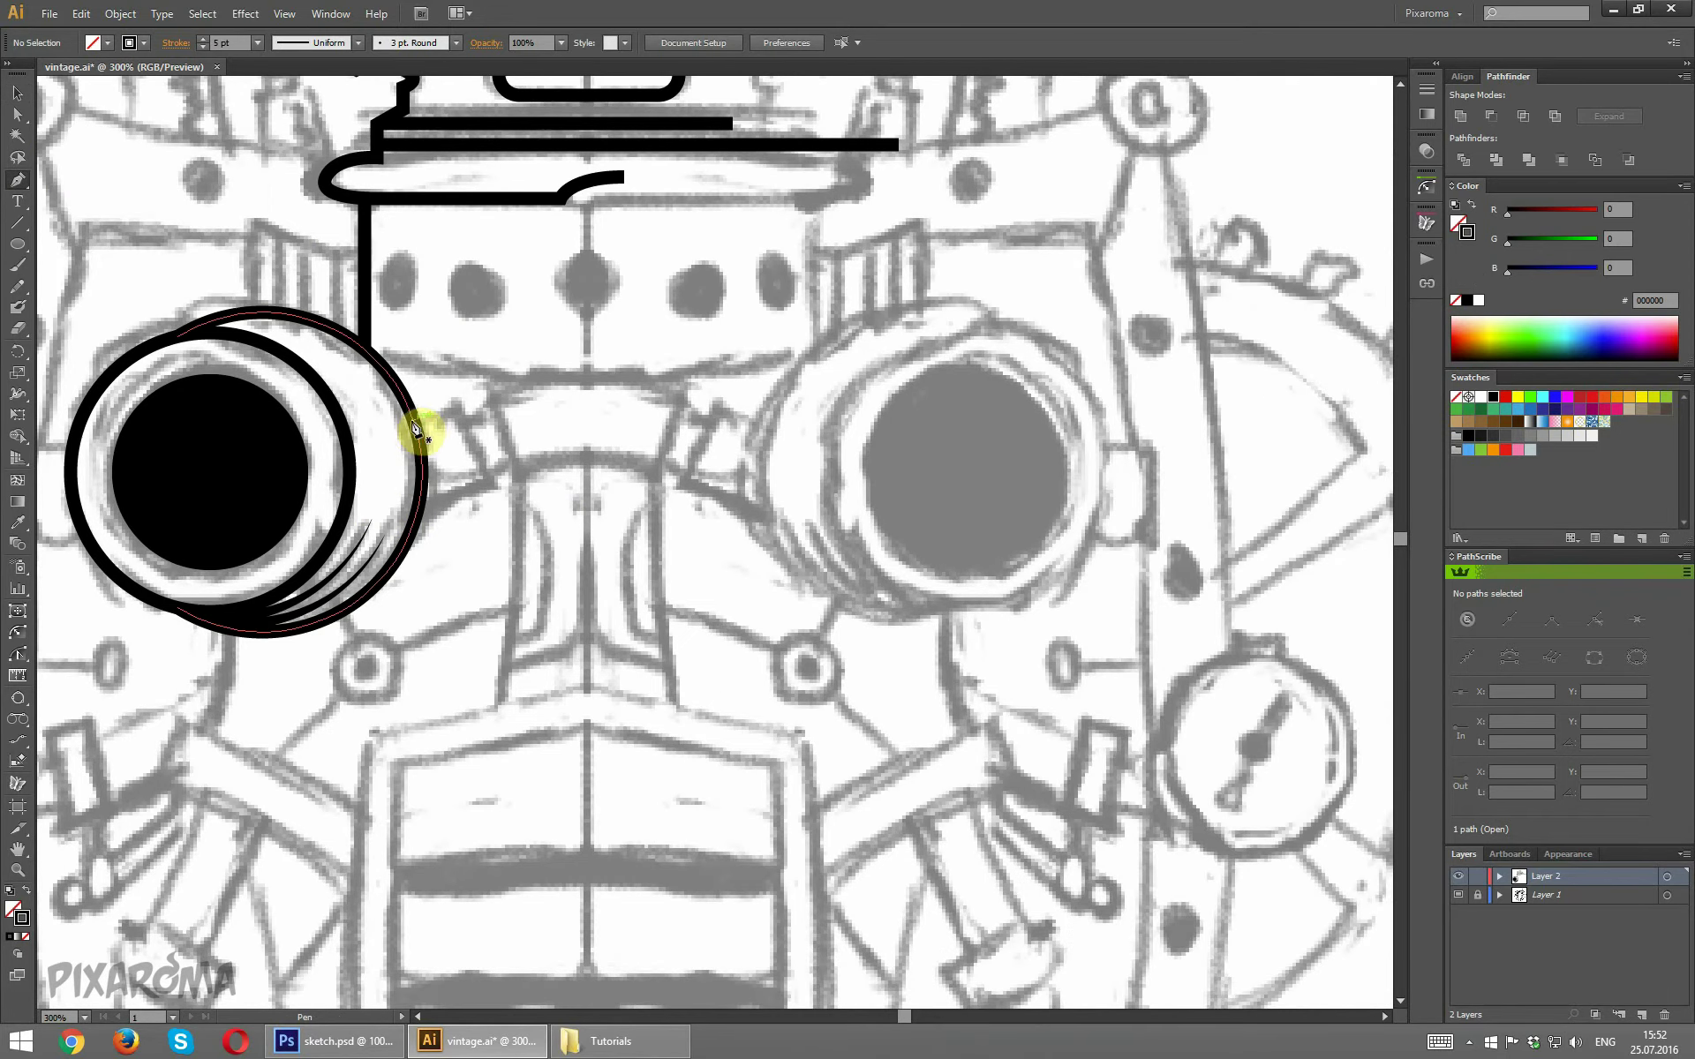
left_click(412, 419)
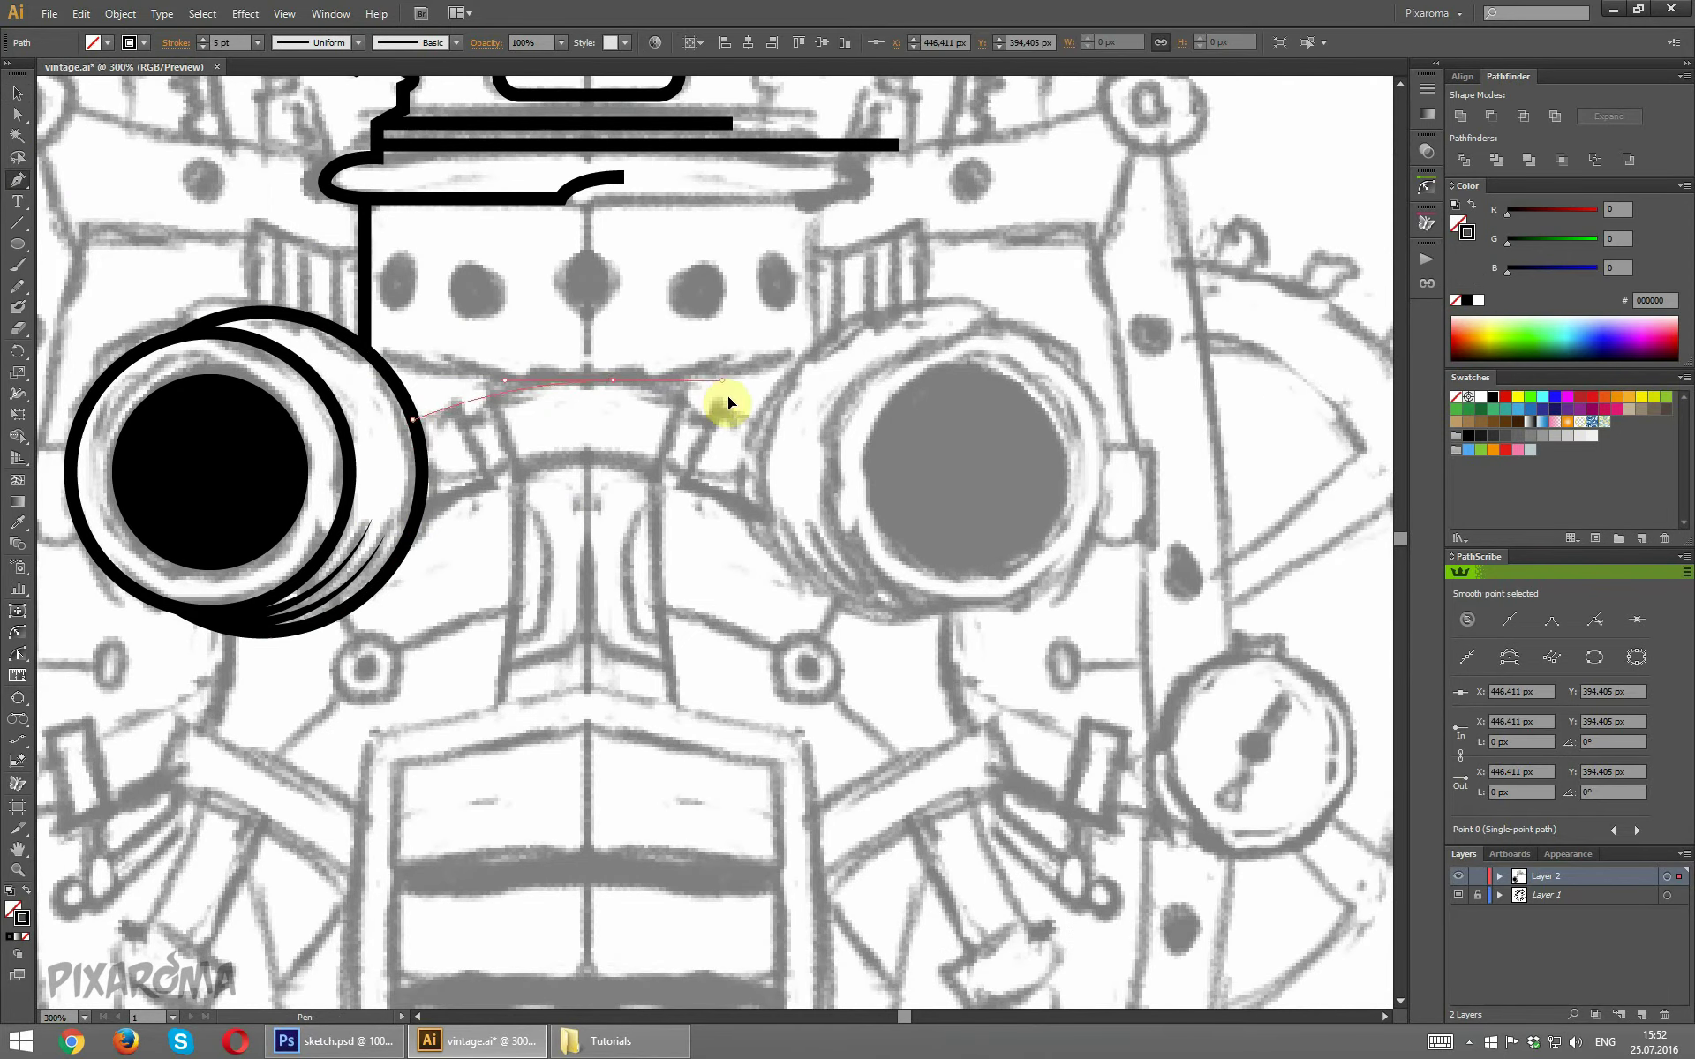
left_click_drag(612, 380, 728, 401)
left_click(533, 476, "ctrl")
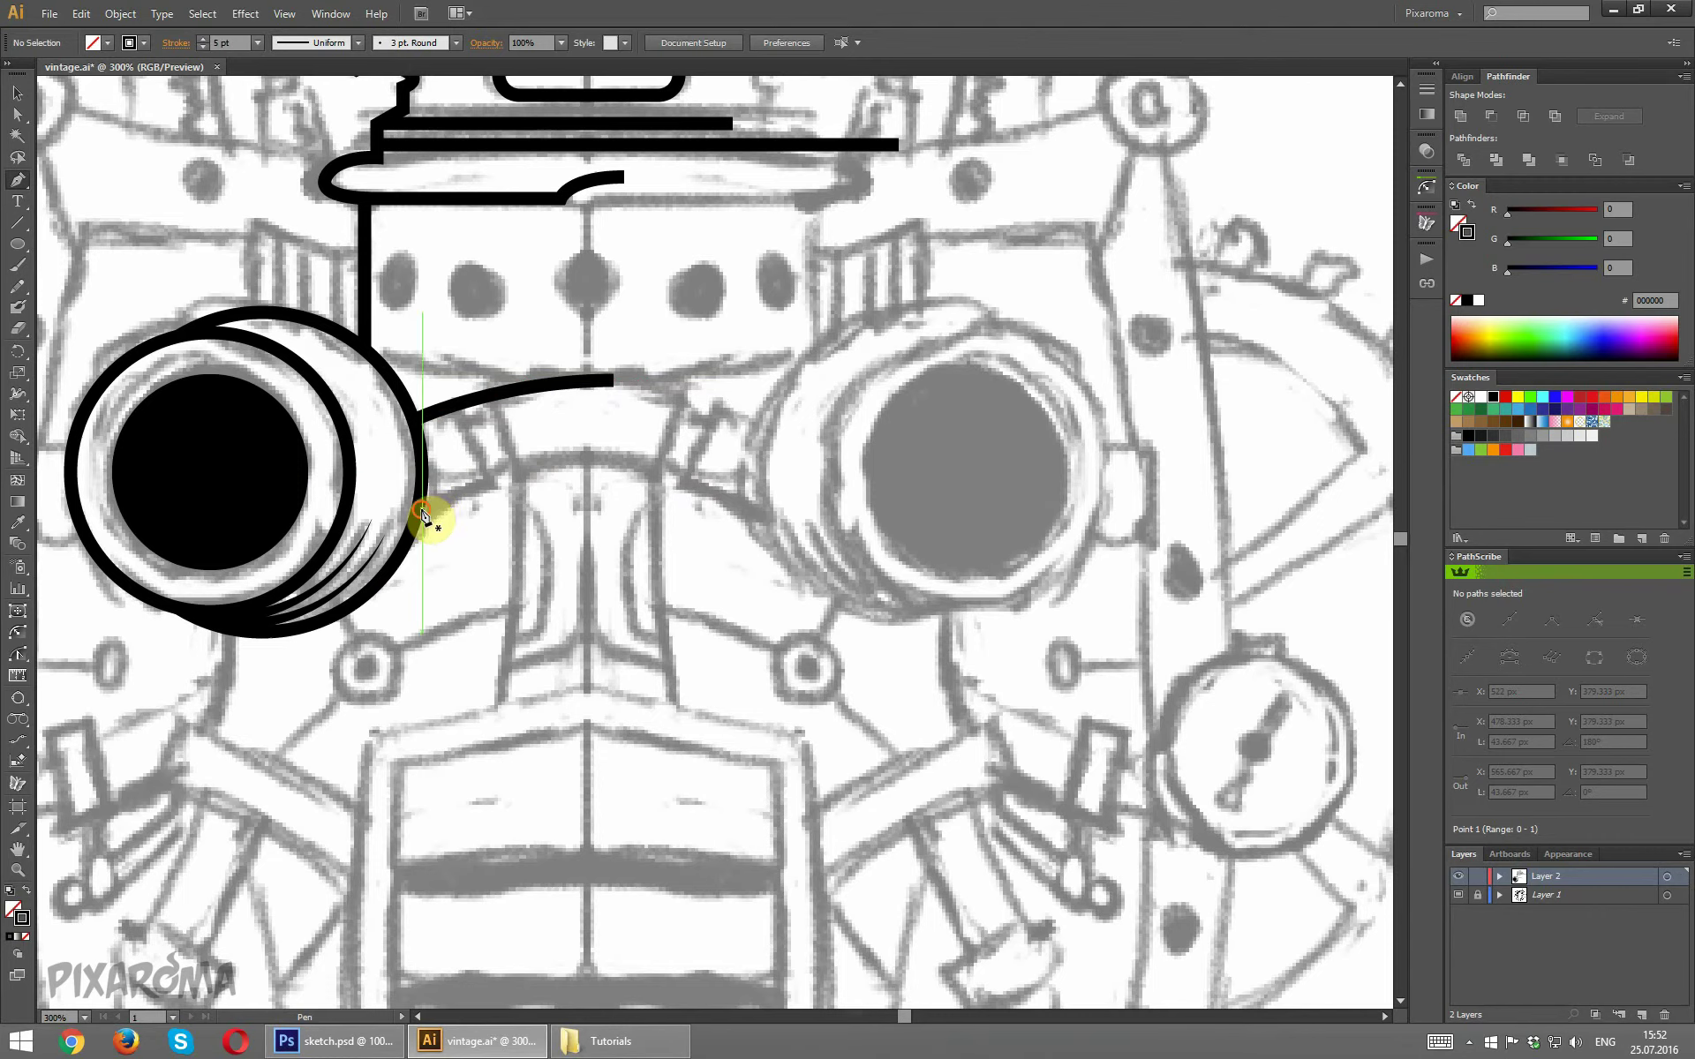
left_click(422, 510)
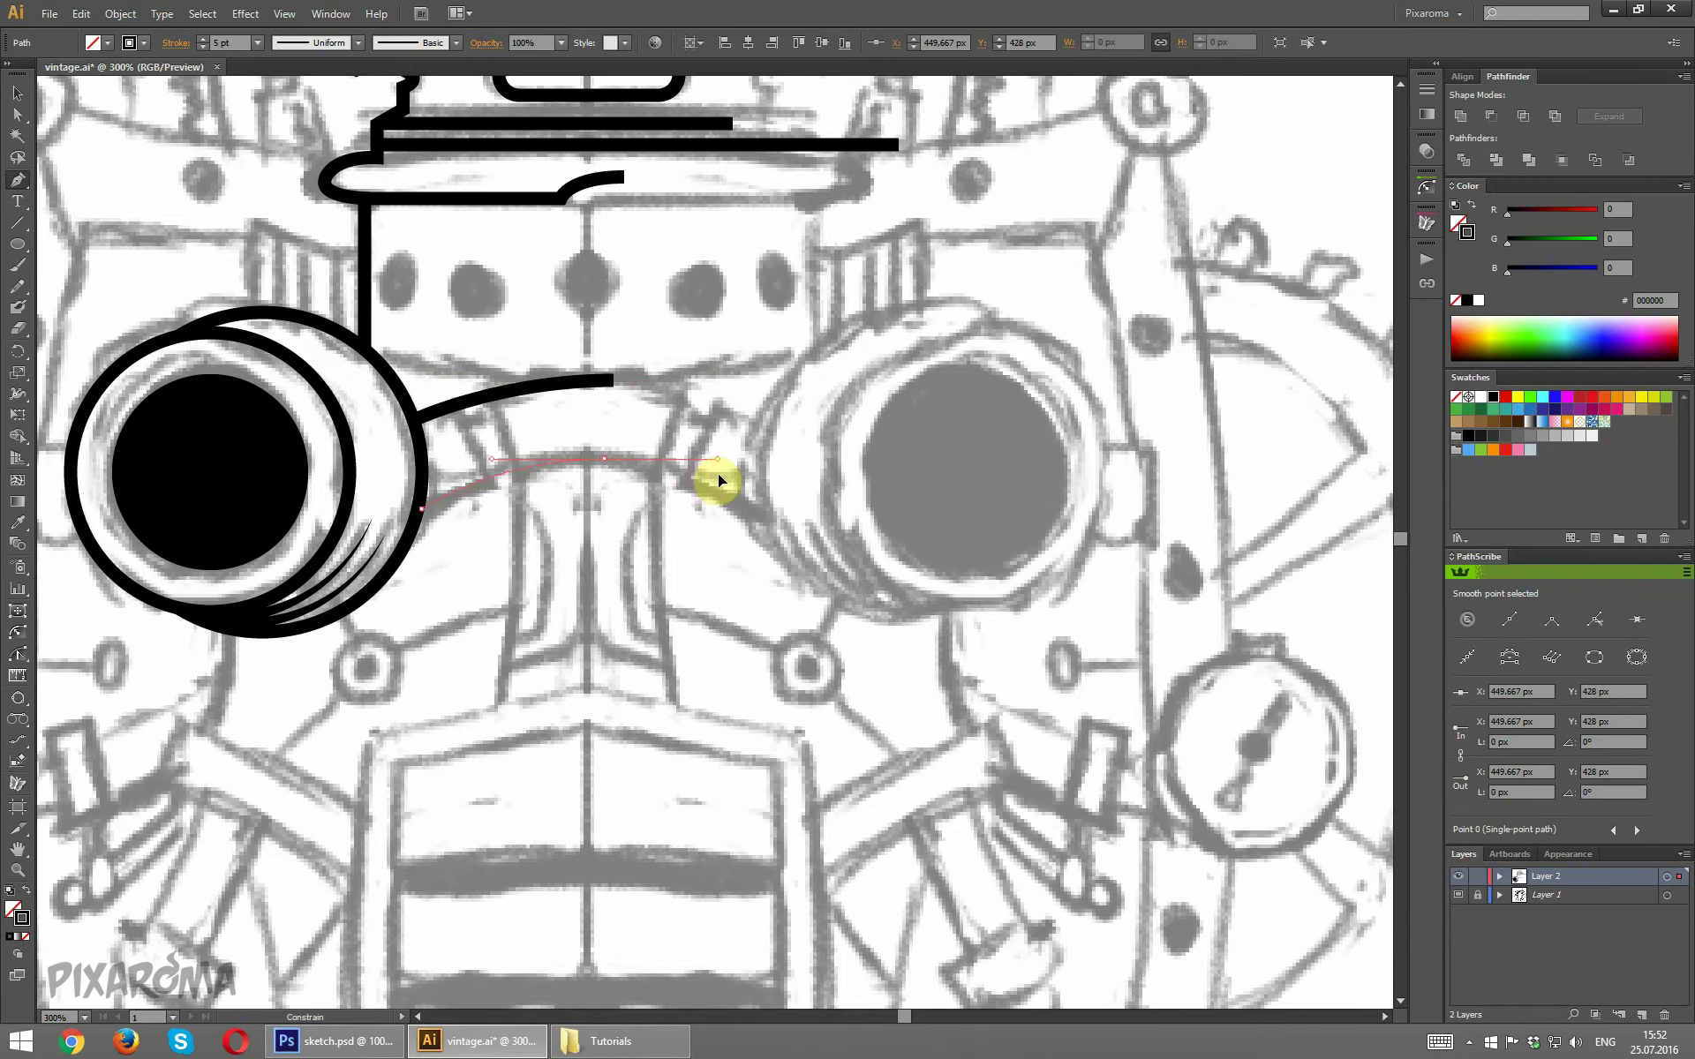
left_click_drag(717, 481, 718, 480)
left_click(529, 512, "ctrl")
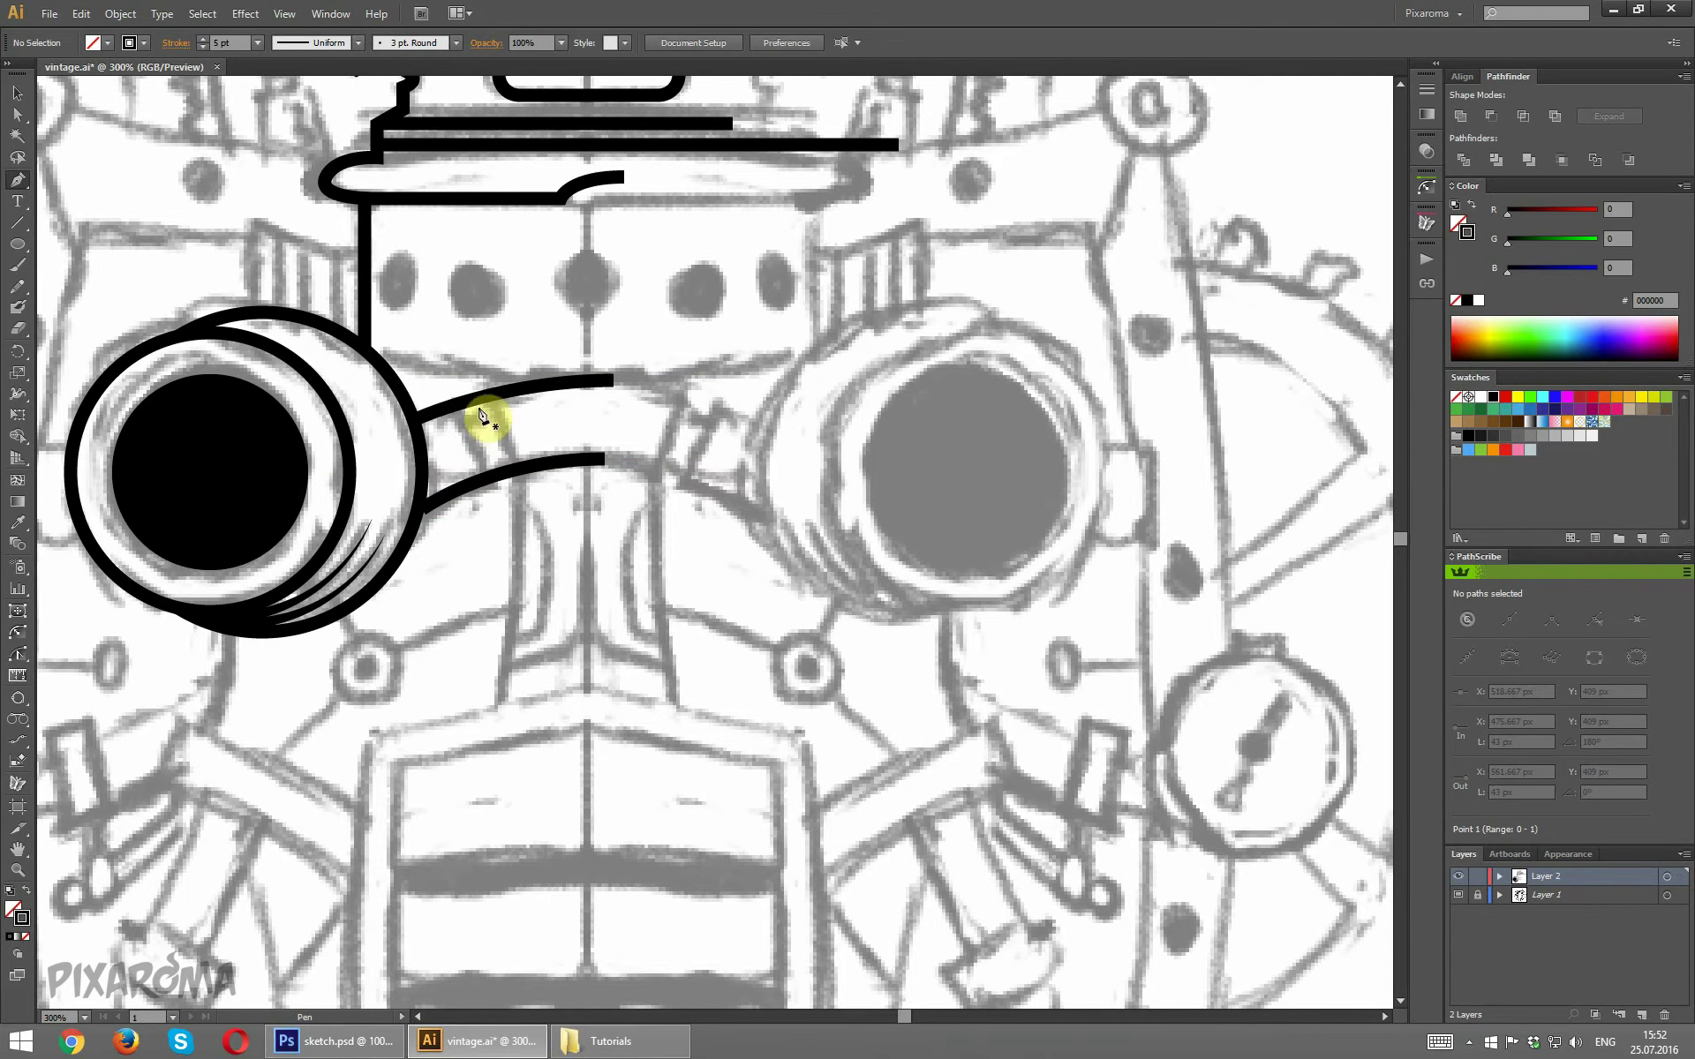
Move the lower curve's start point onto the ring edge.
left_click(16, 118)
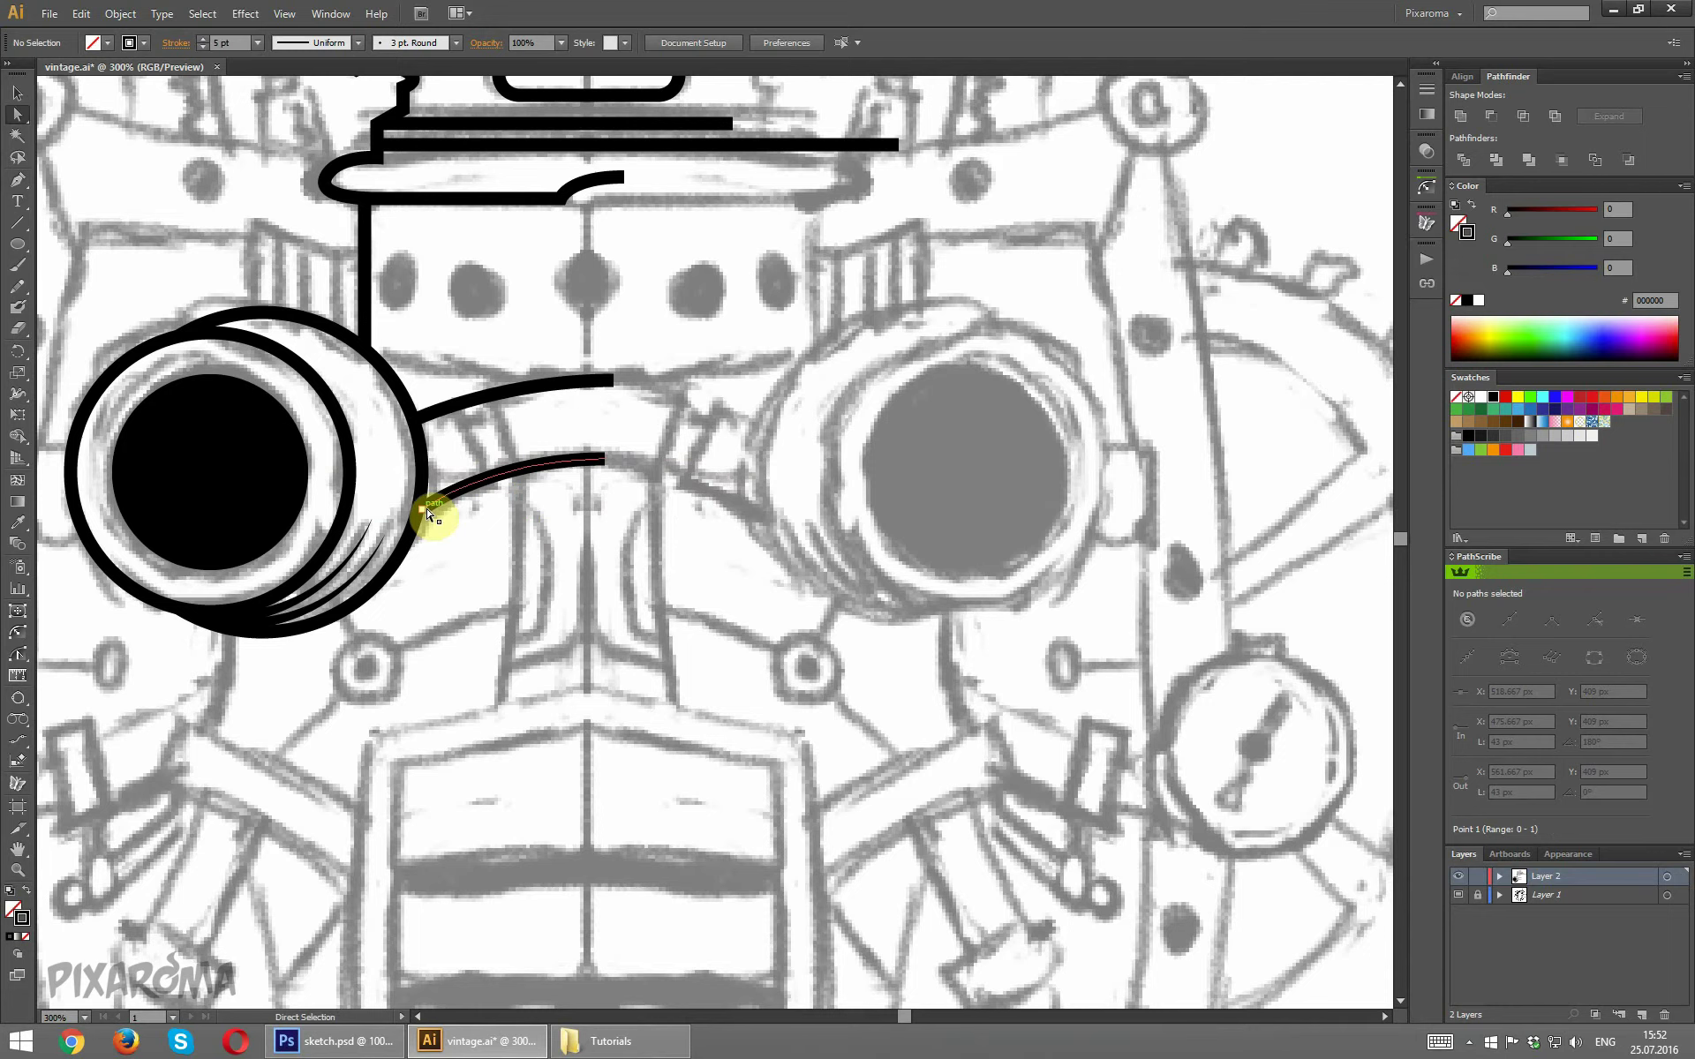
left_click(421, 512)
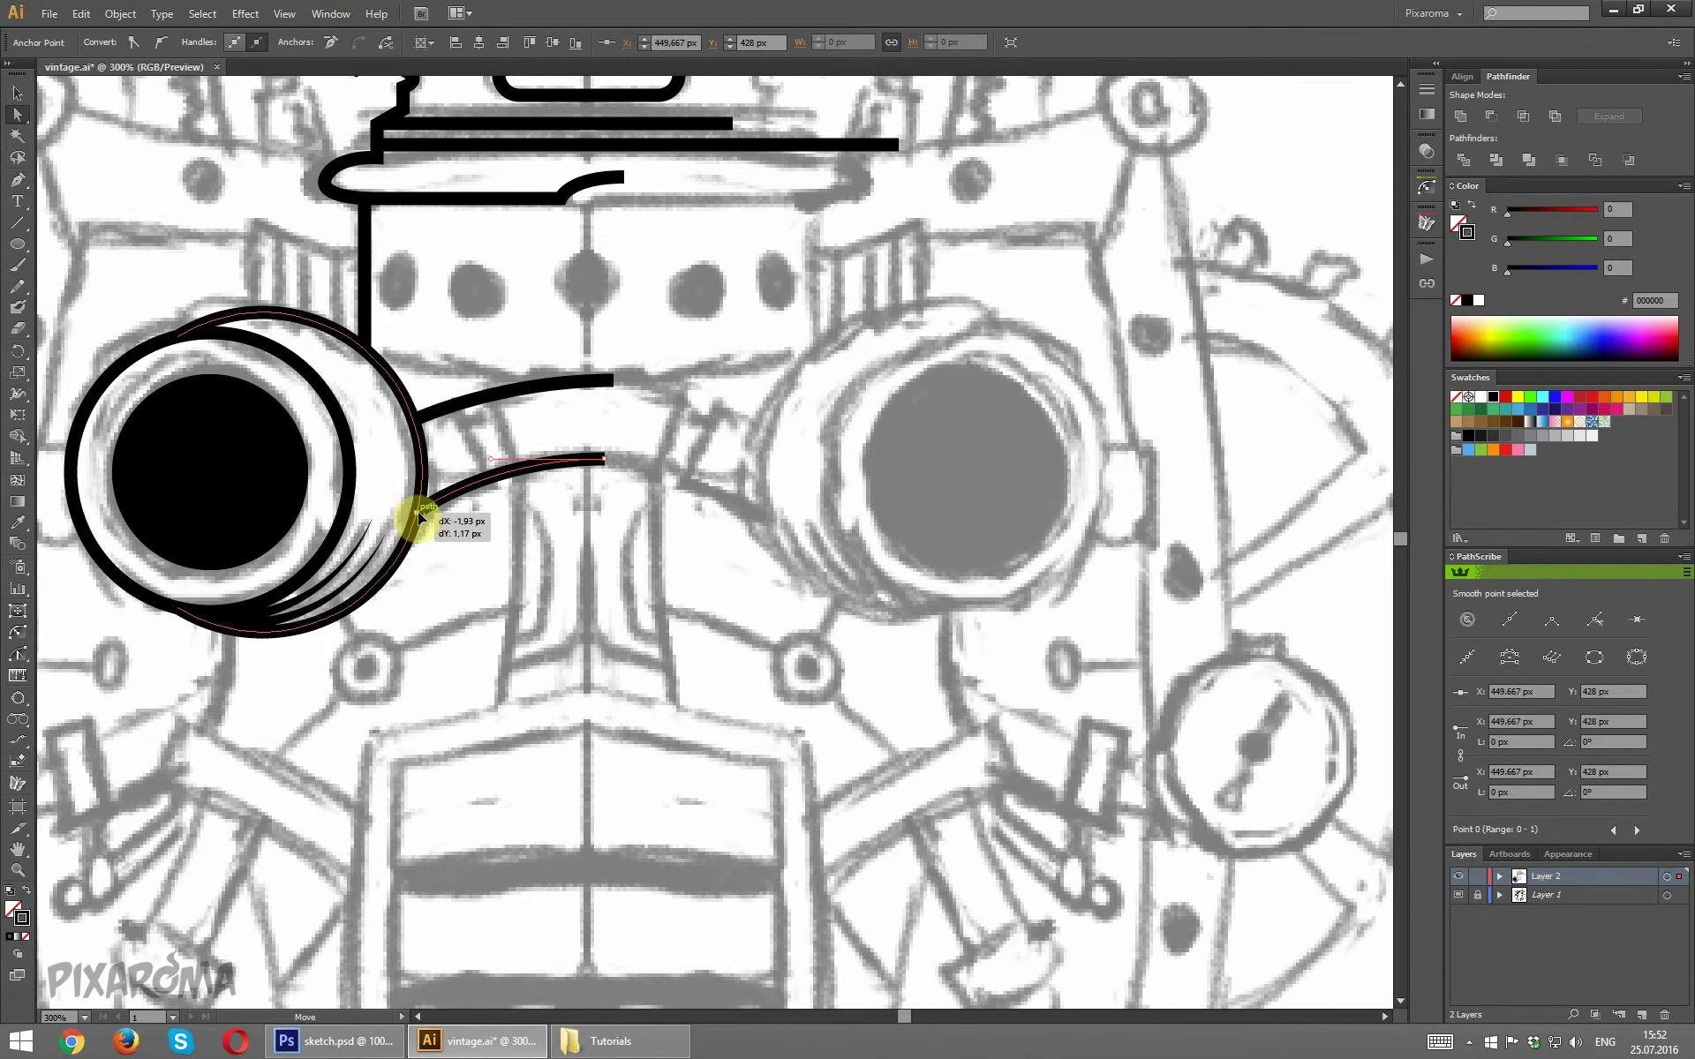
left_click_drag(415, 511, 415, 517)
left_click(484, 569)
left_click(474, 417)
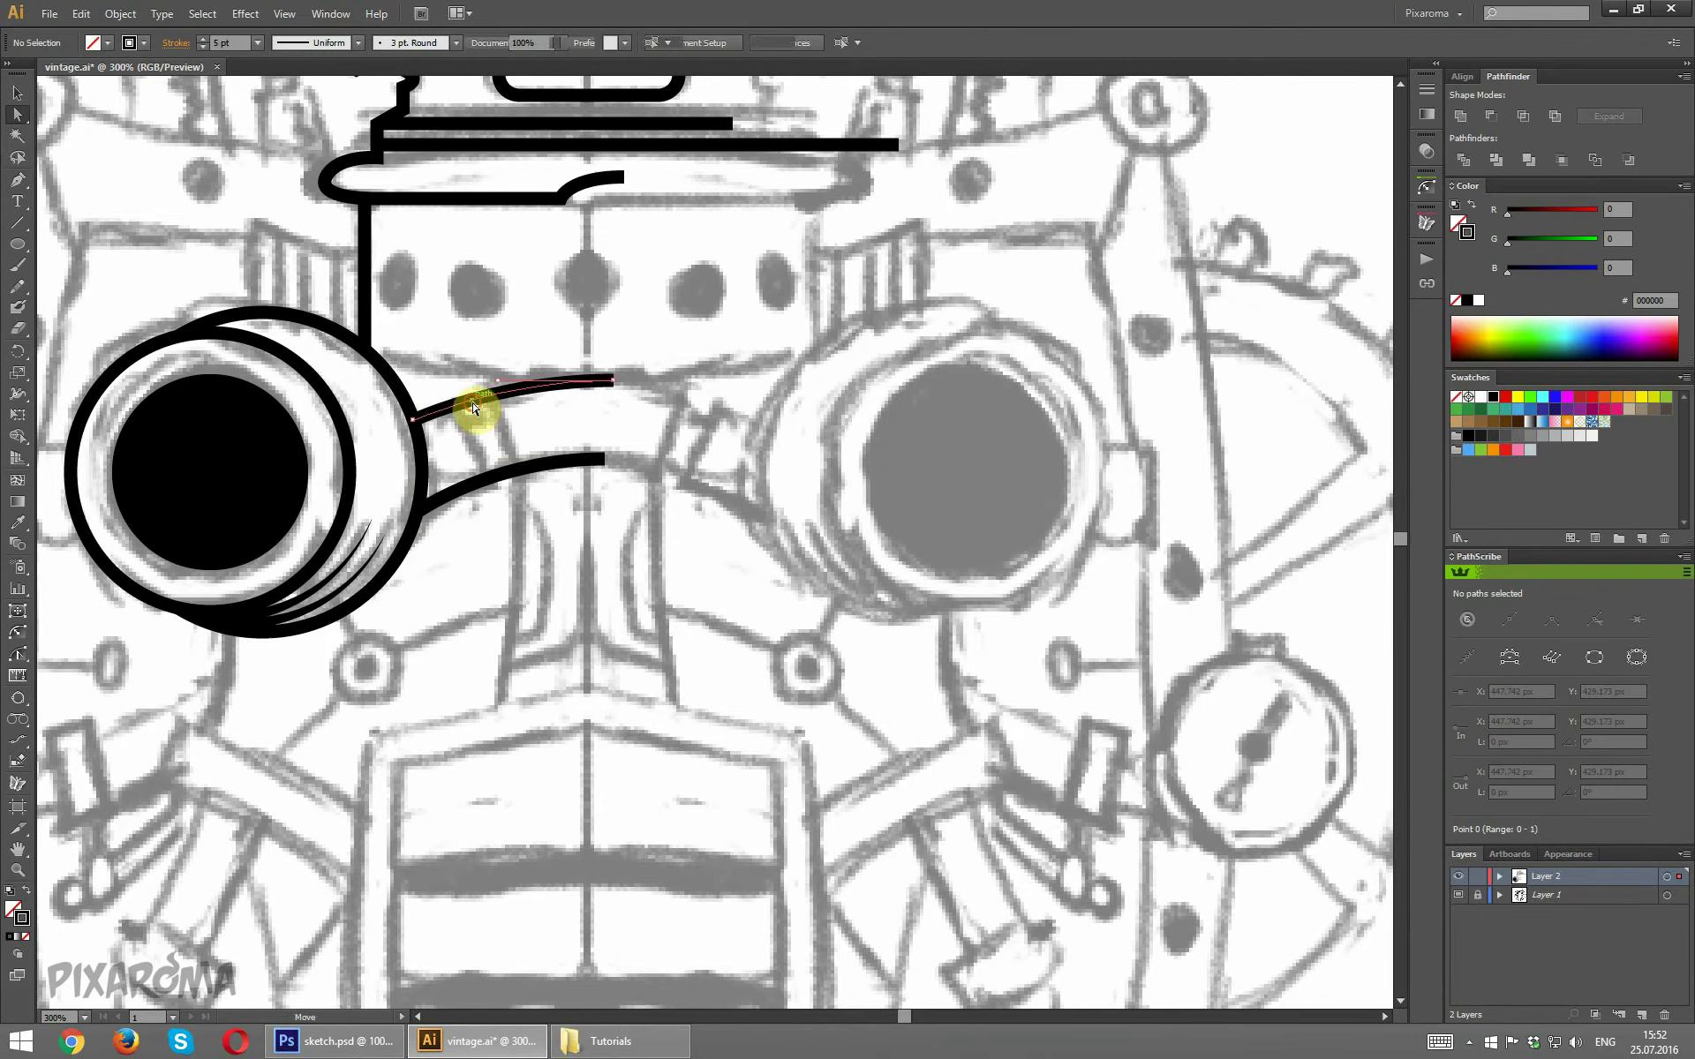
Split both bridge curves near the lens by adding and deleting anchor points.
left_click_drag(18, 183, 104, 195)
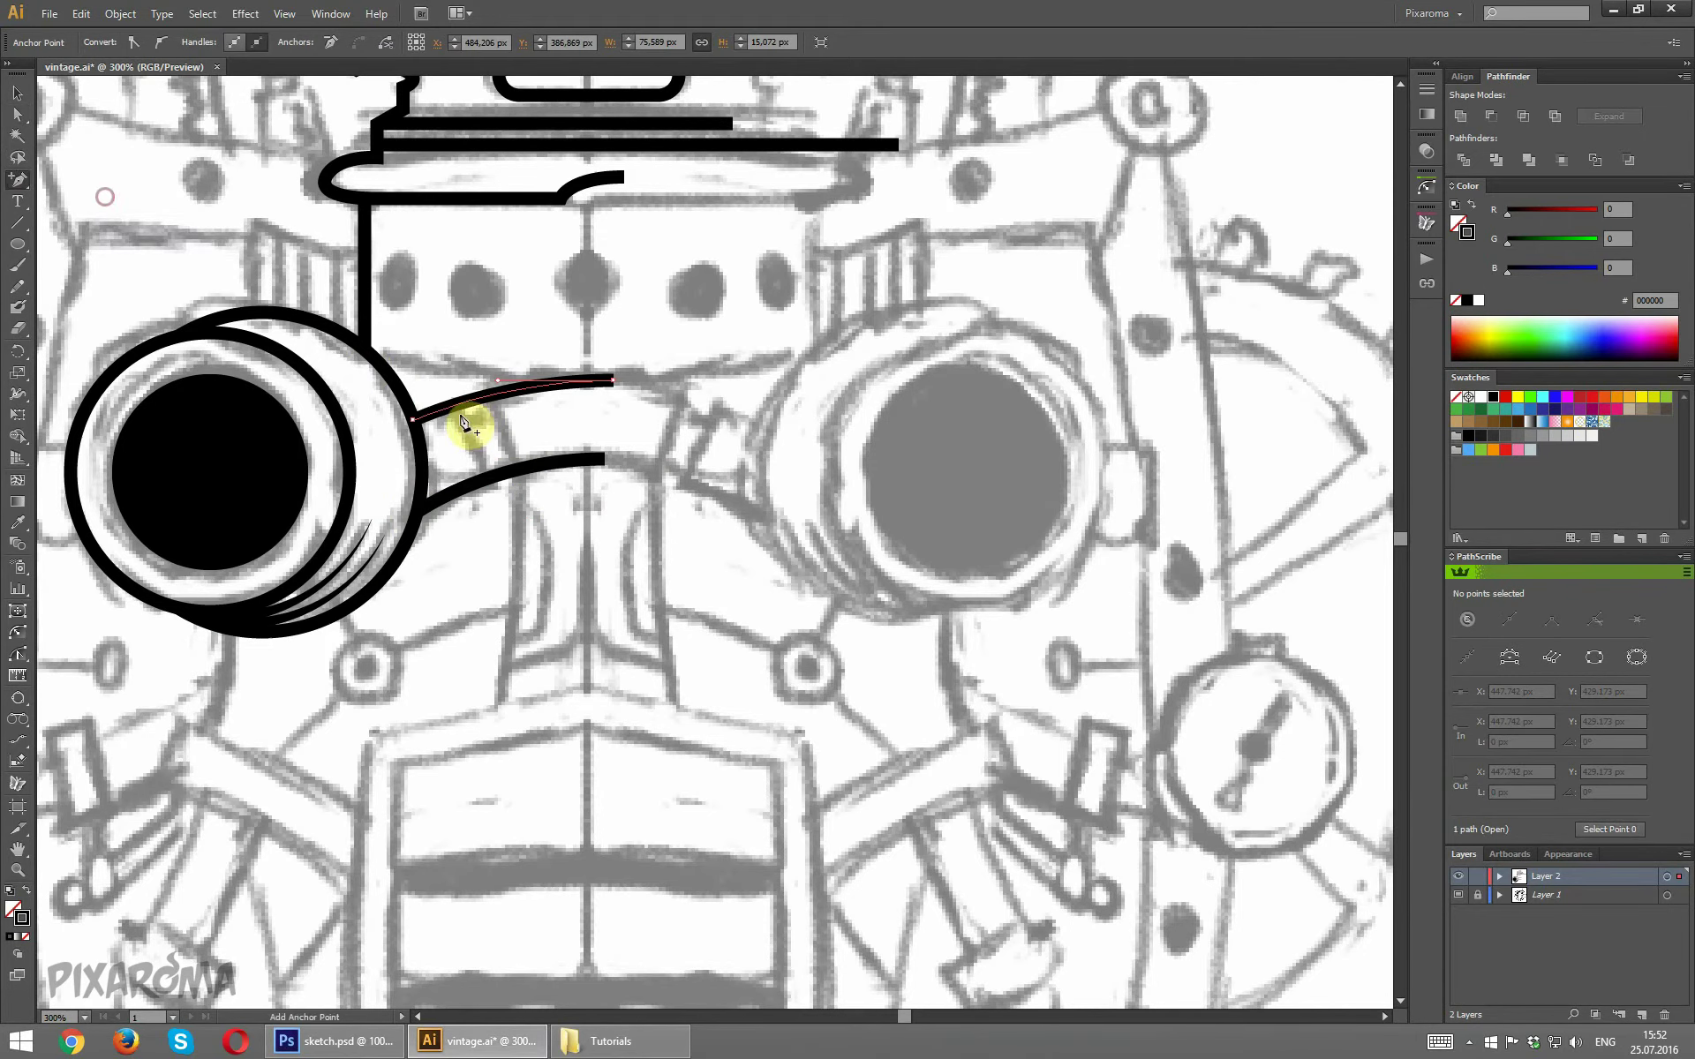
left_click(460, 403)
left_click(479, 482)
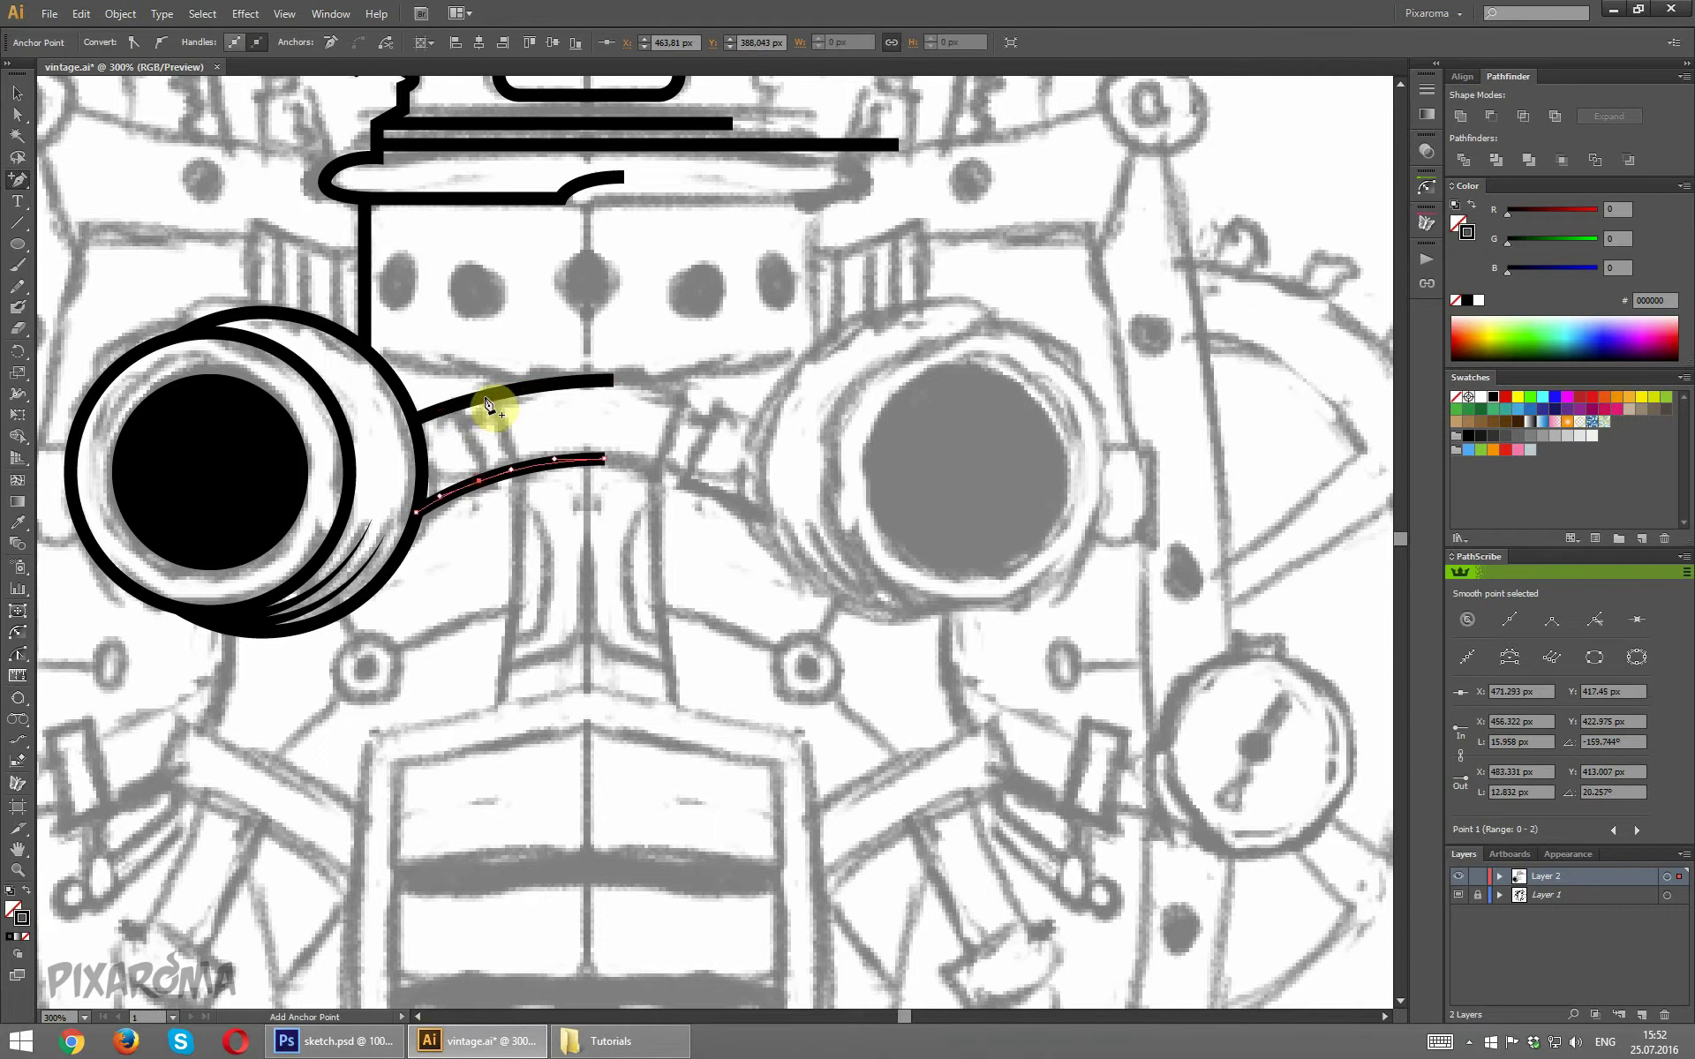
left_click(493, 396)
left_click(18, 114)
left_click(428, 345)
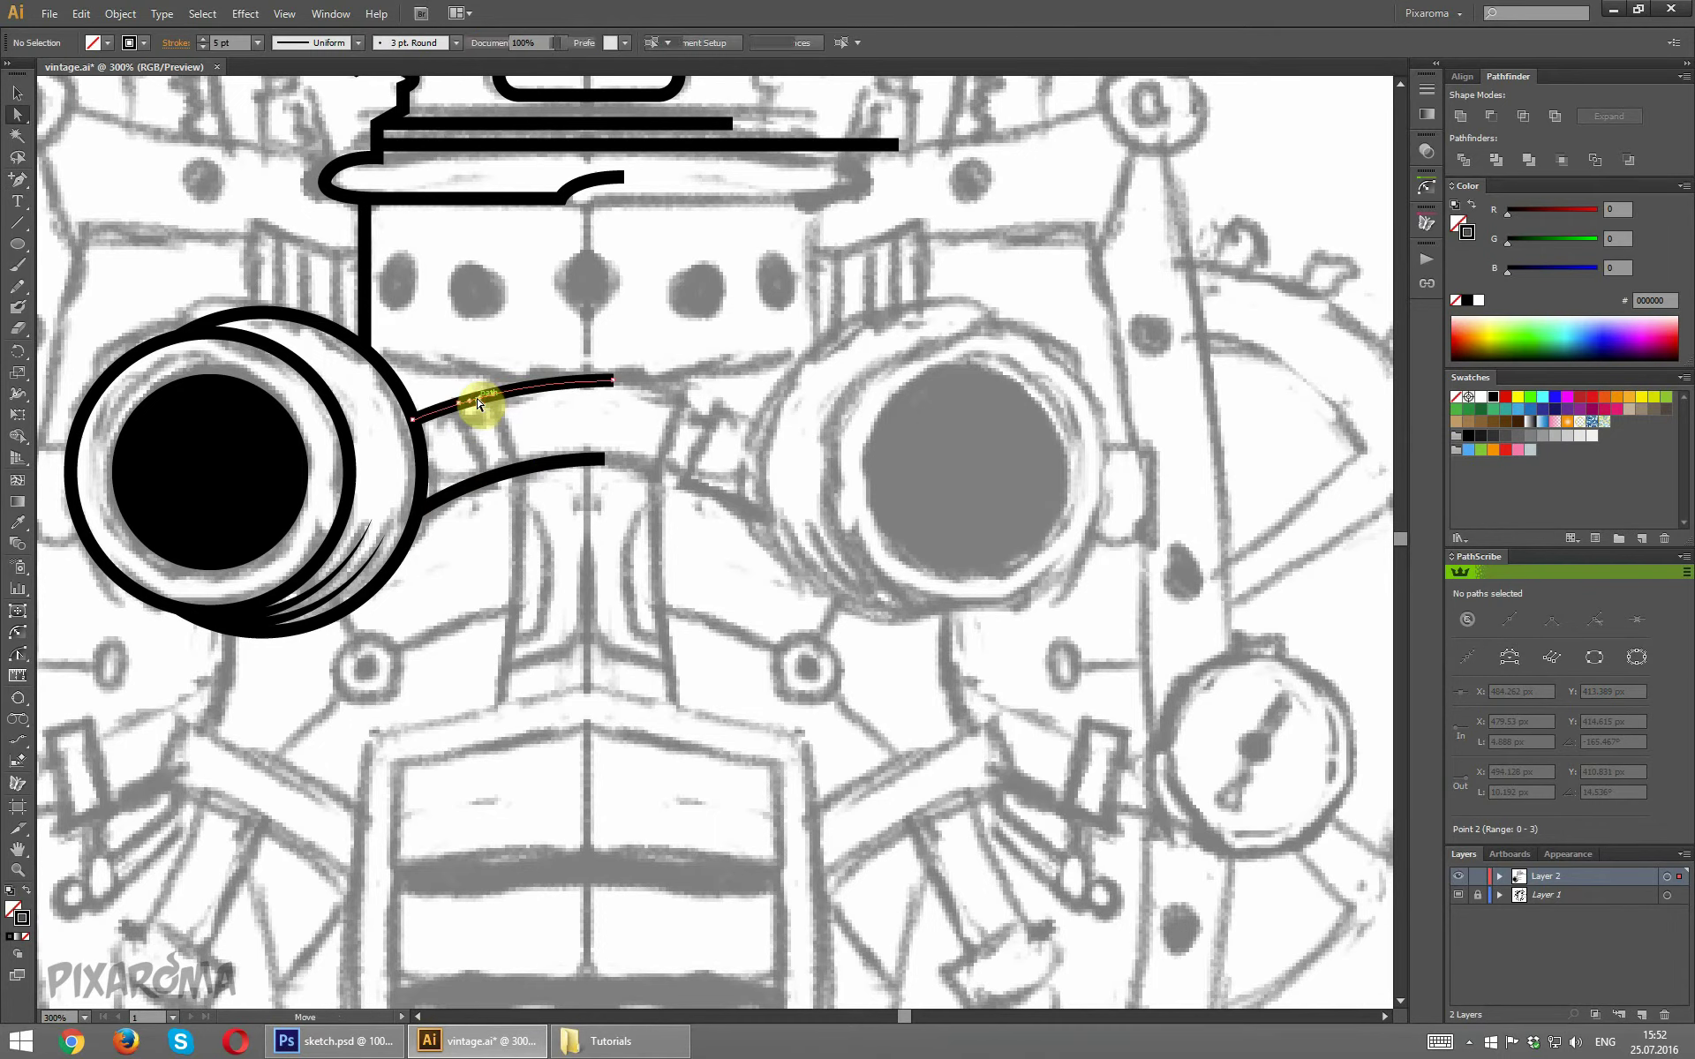
left_click(477, 404)
key("Delete")
left_click(496, 476)
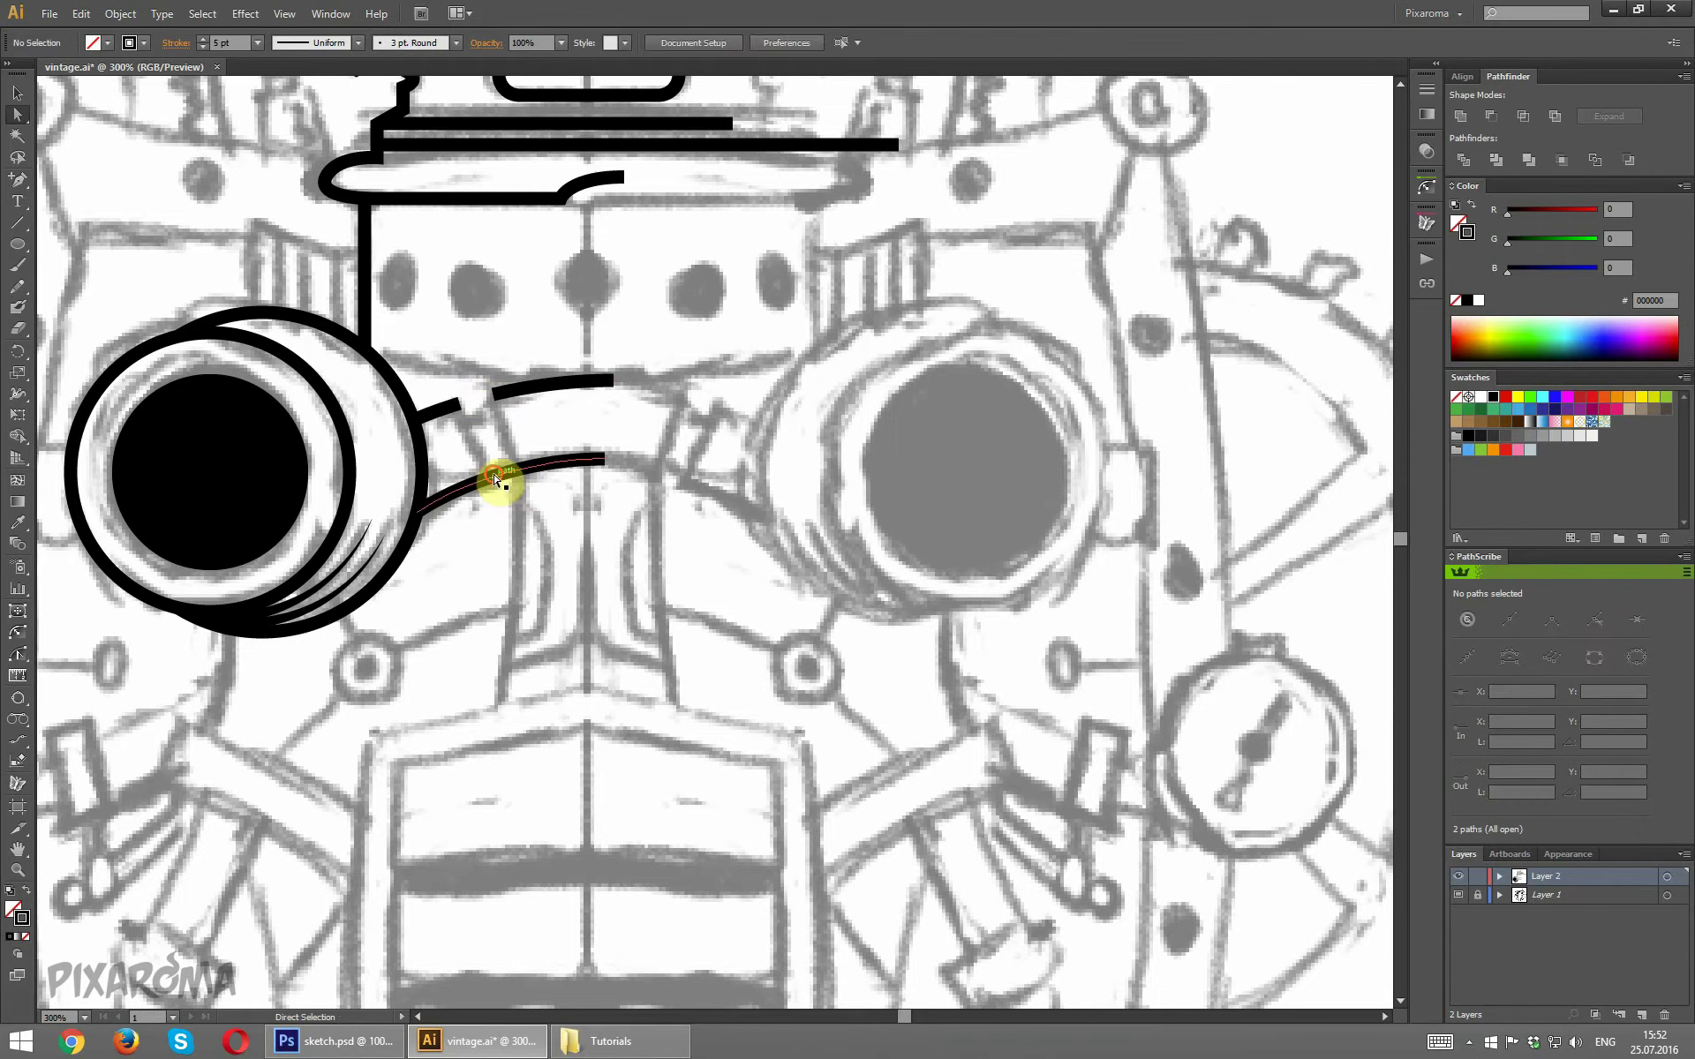
key("Delete")
left_click(533, 558)
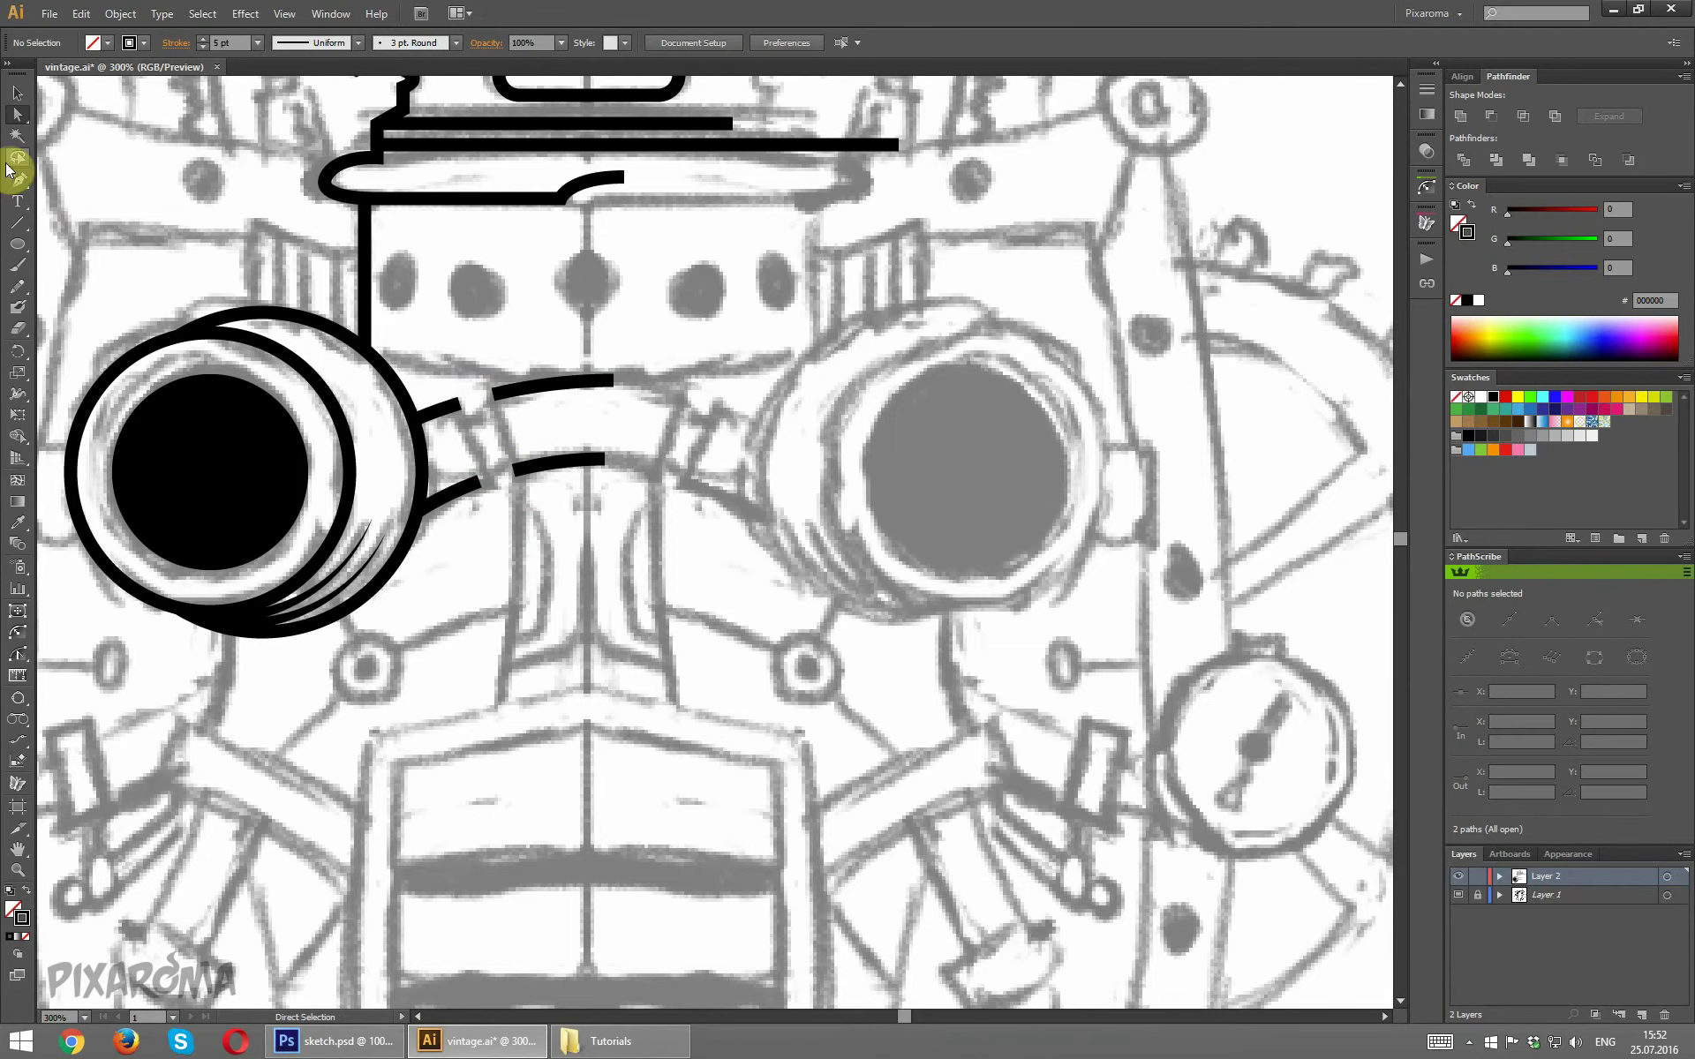
Draw a small connector shape joining the upper and lower curve pieces beside the lens.
left_click(55, 182)
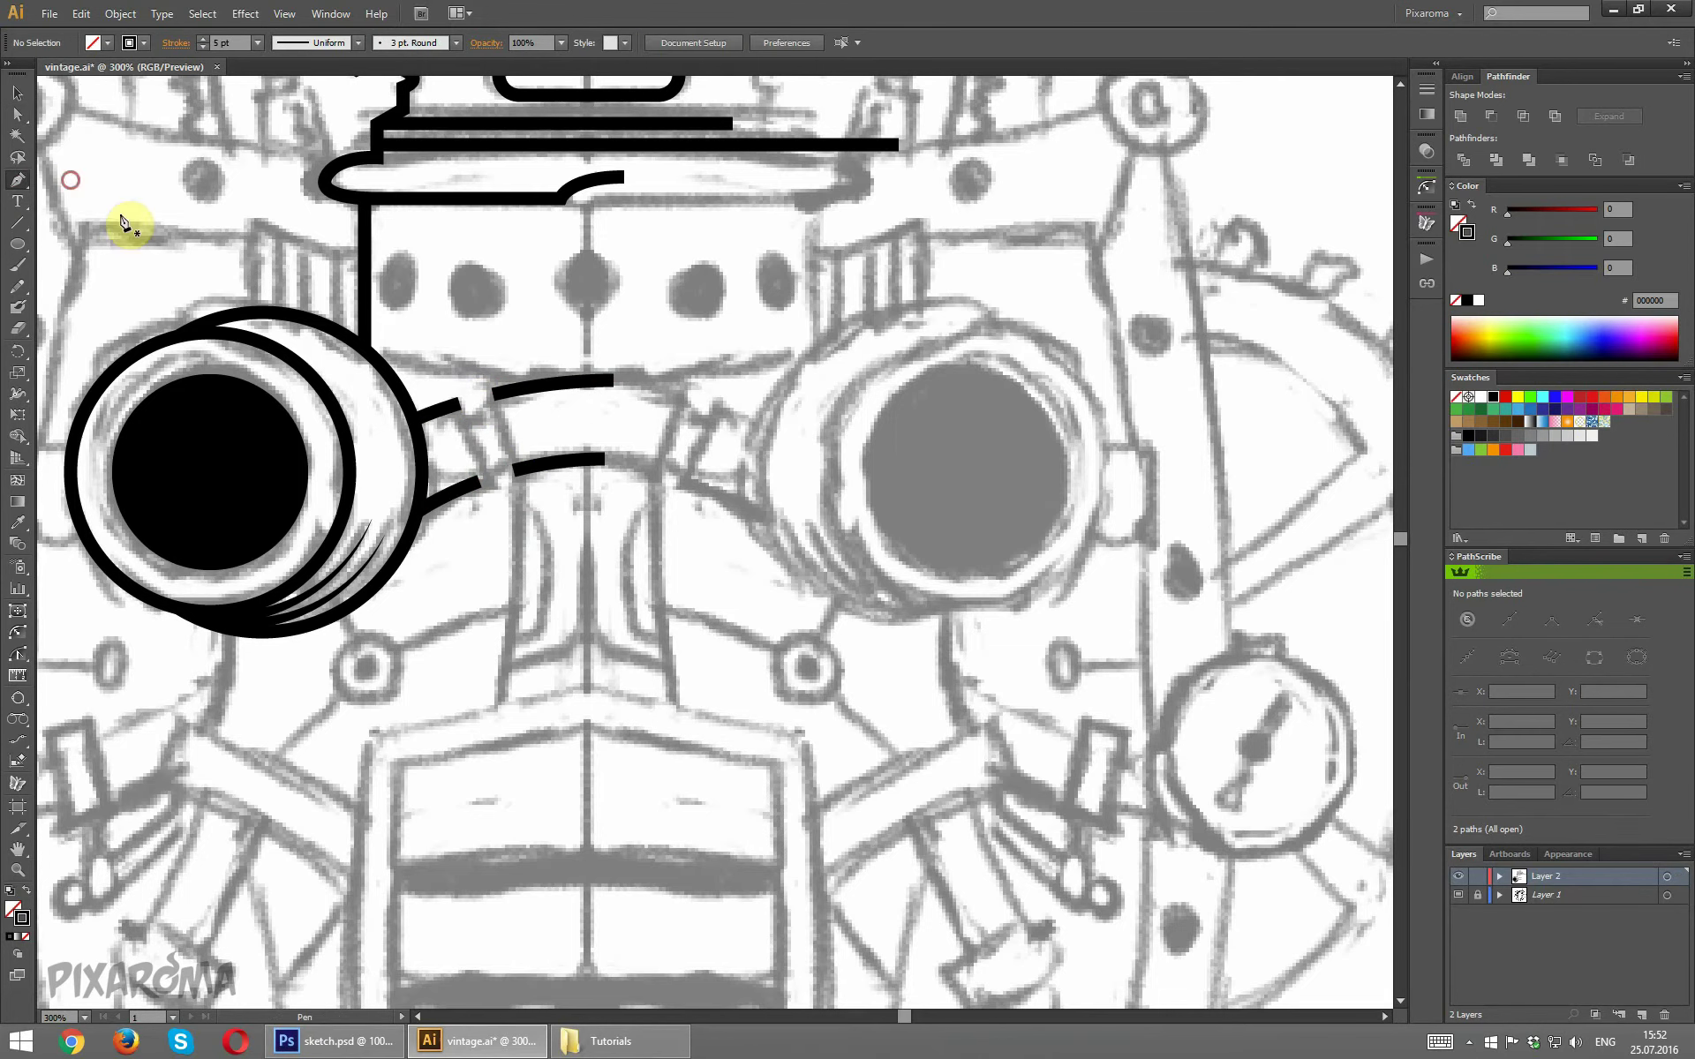
left_click(458, 407)
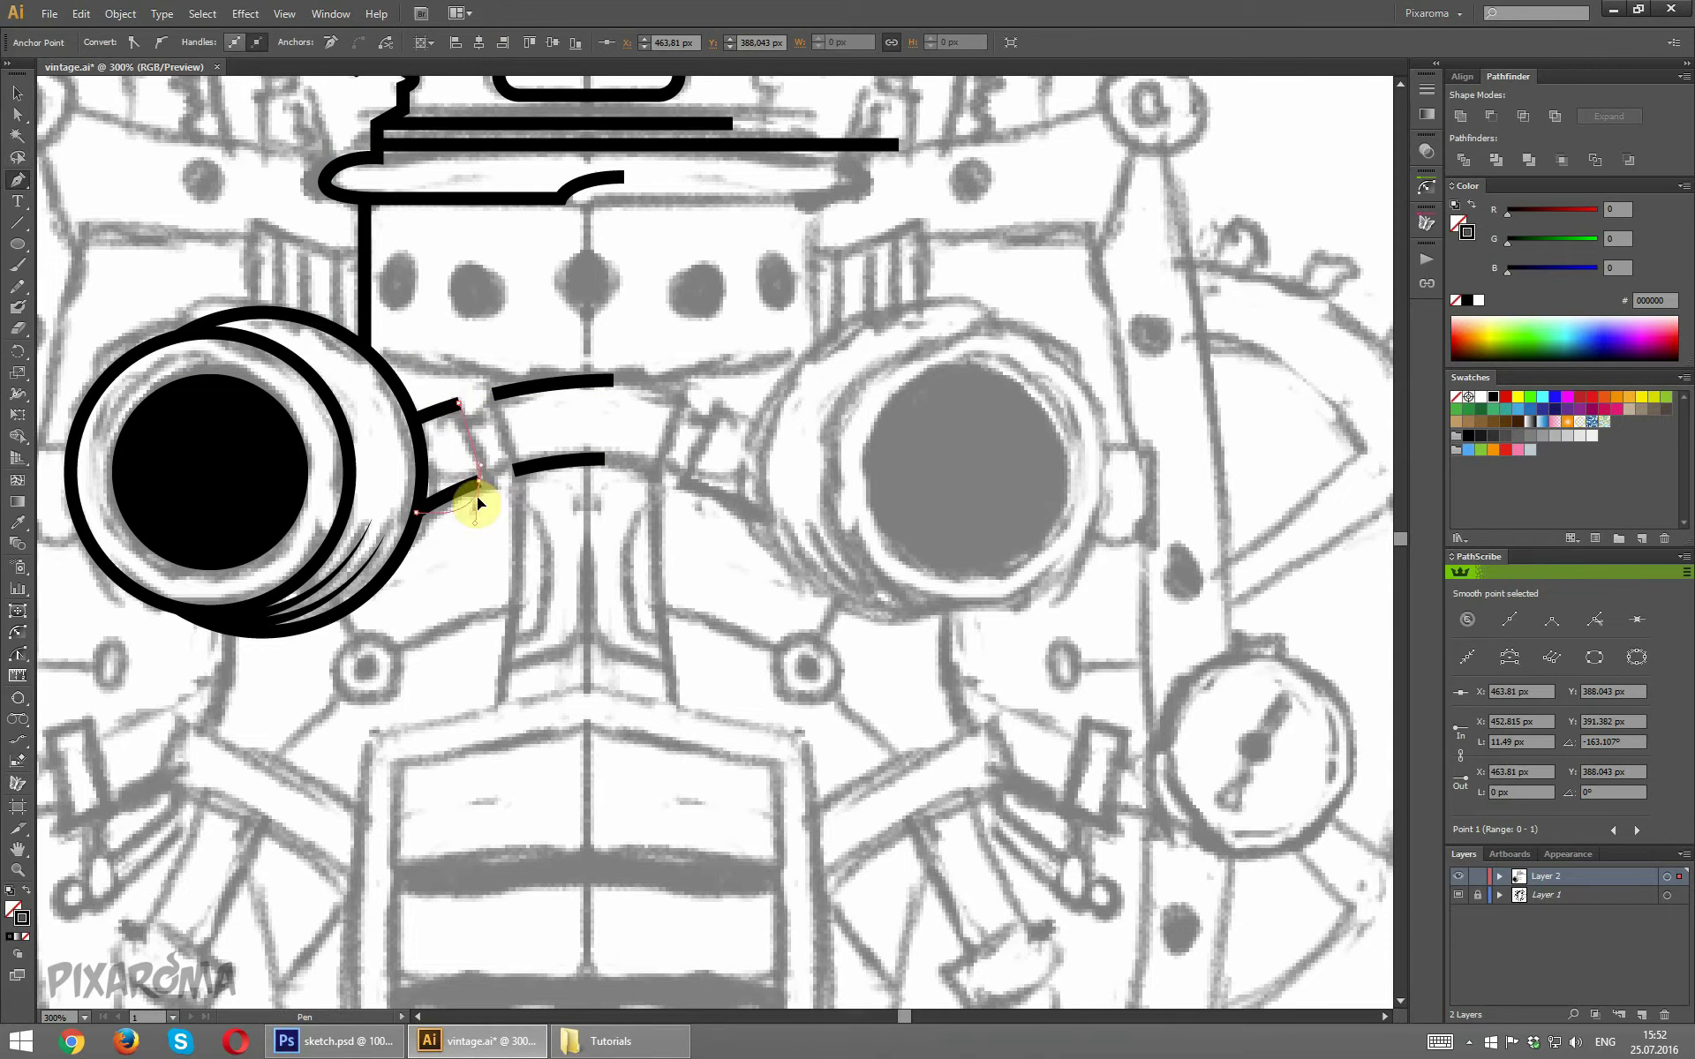
key("ctrl+z")
left_click_drag(477, 500, 491, 492)
left_click(503, 423, "ctrl")
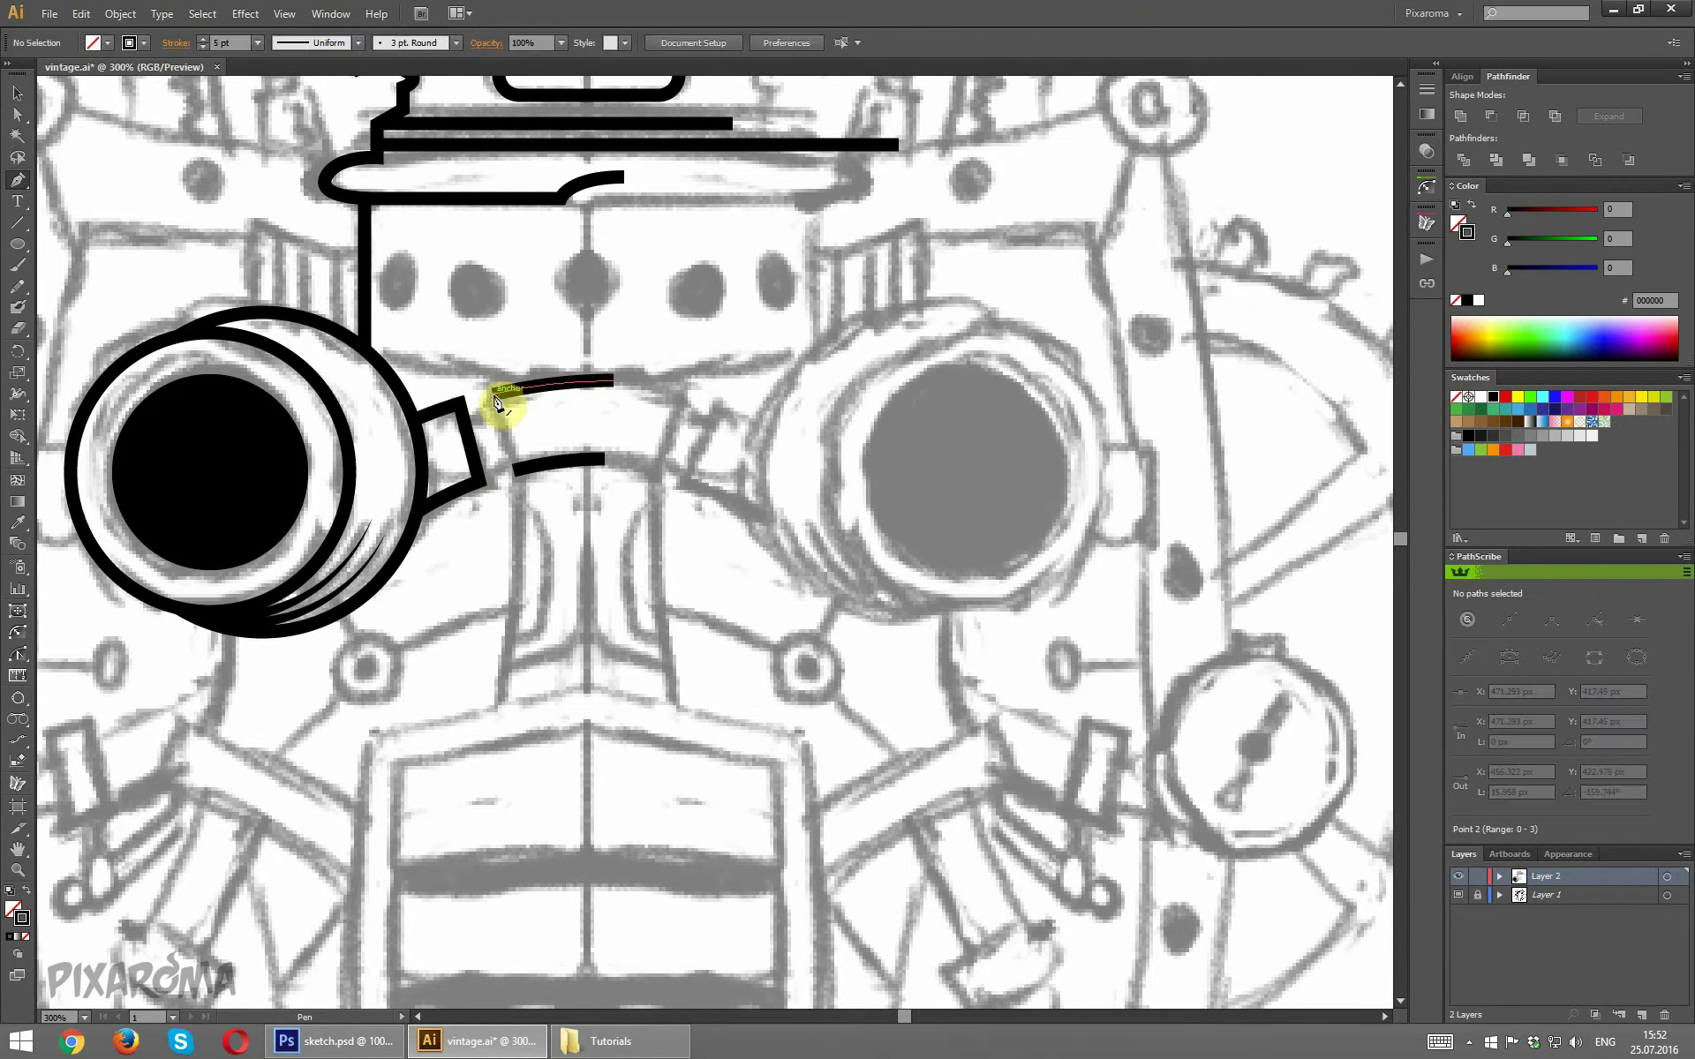
left_click(514, 472)
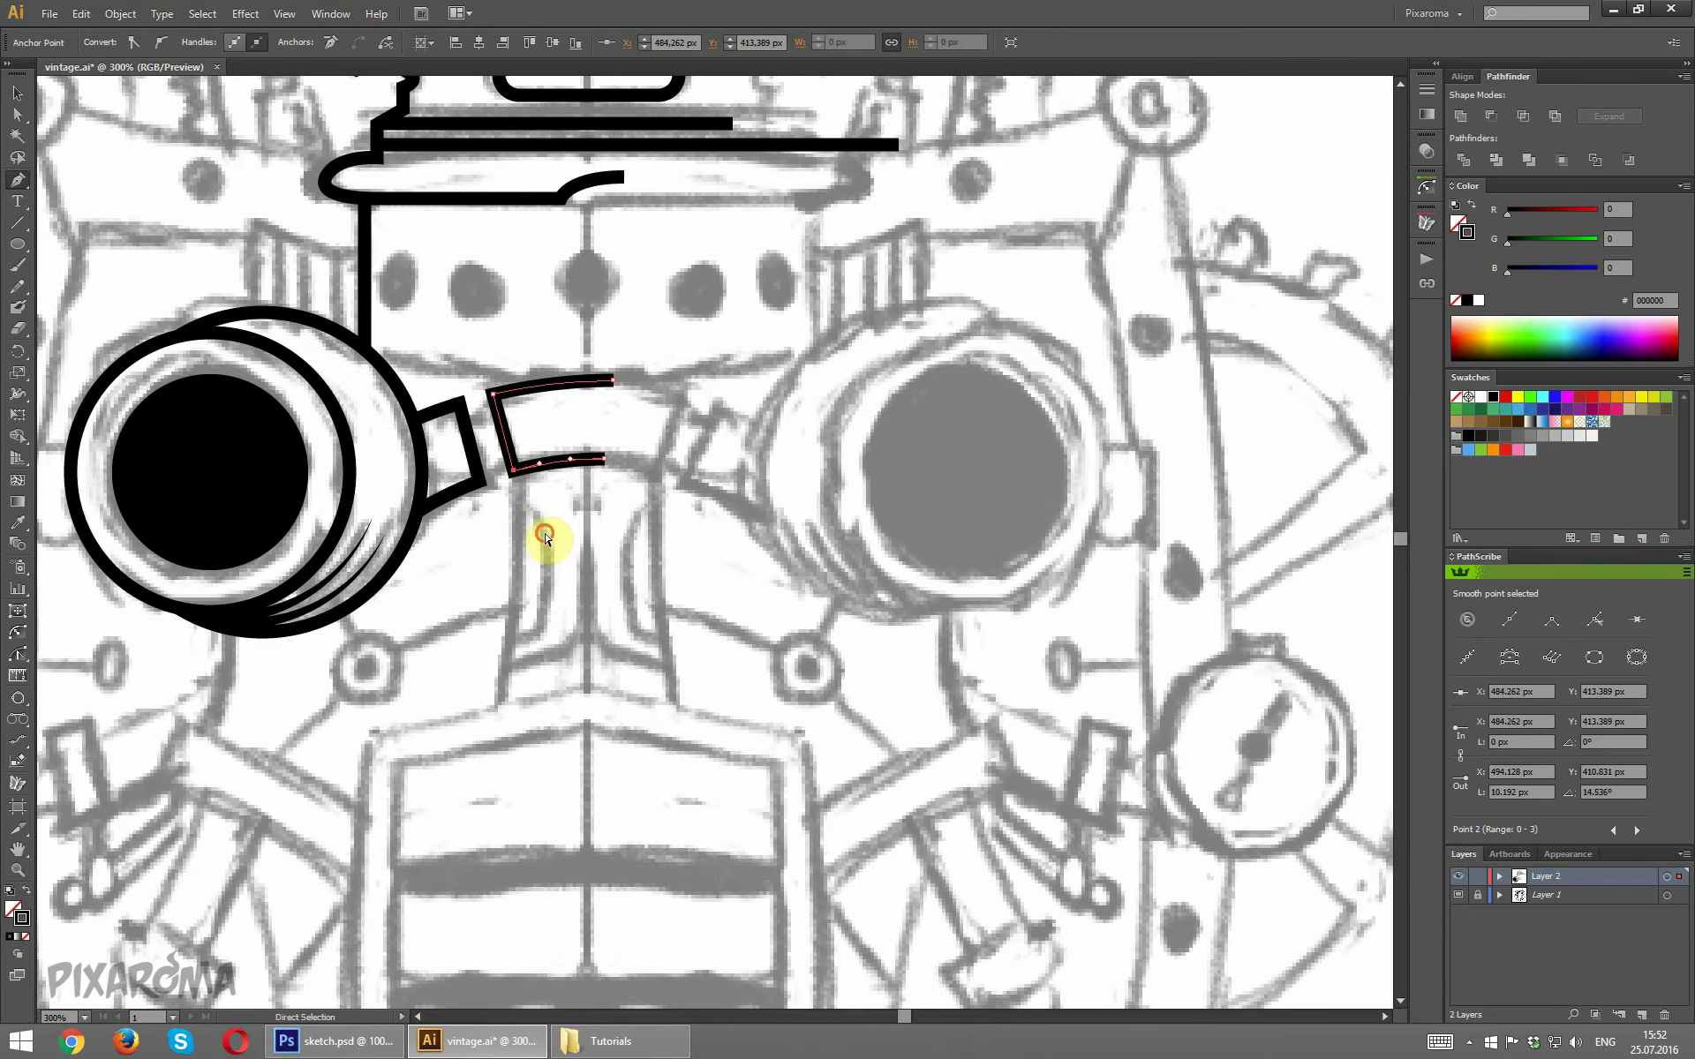
left_click(545, 535, "ctrl")
Add two band lines across the connector and save the file.
left_click(463, 419)
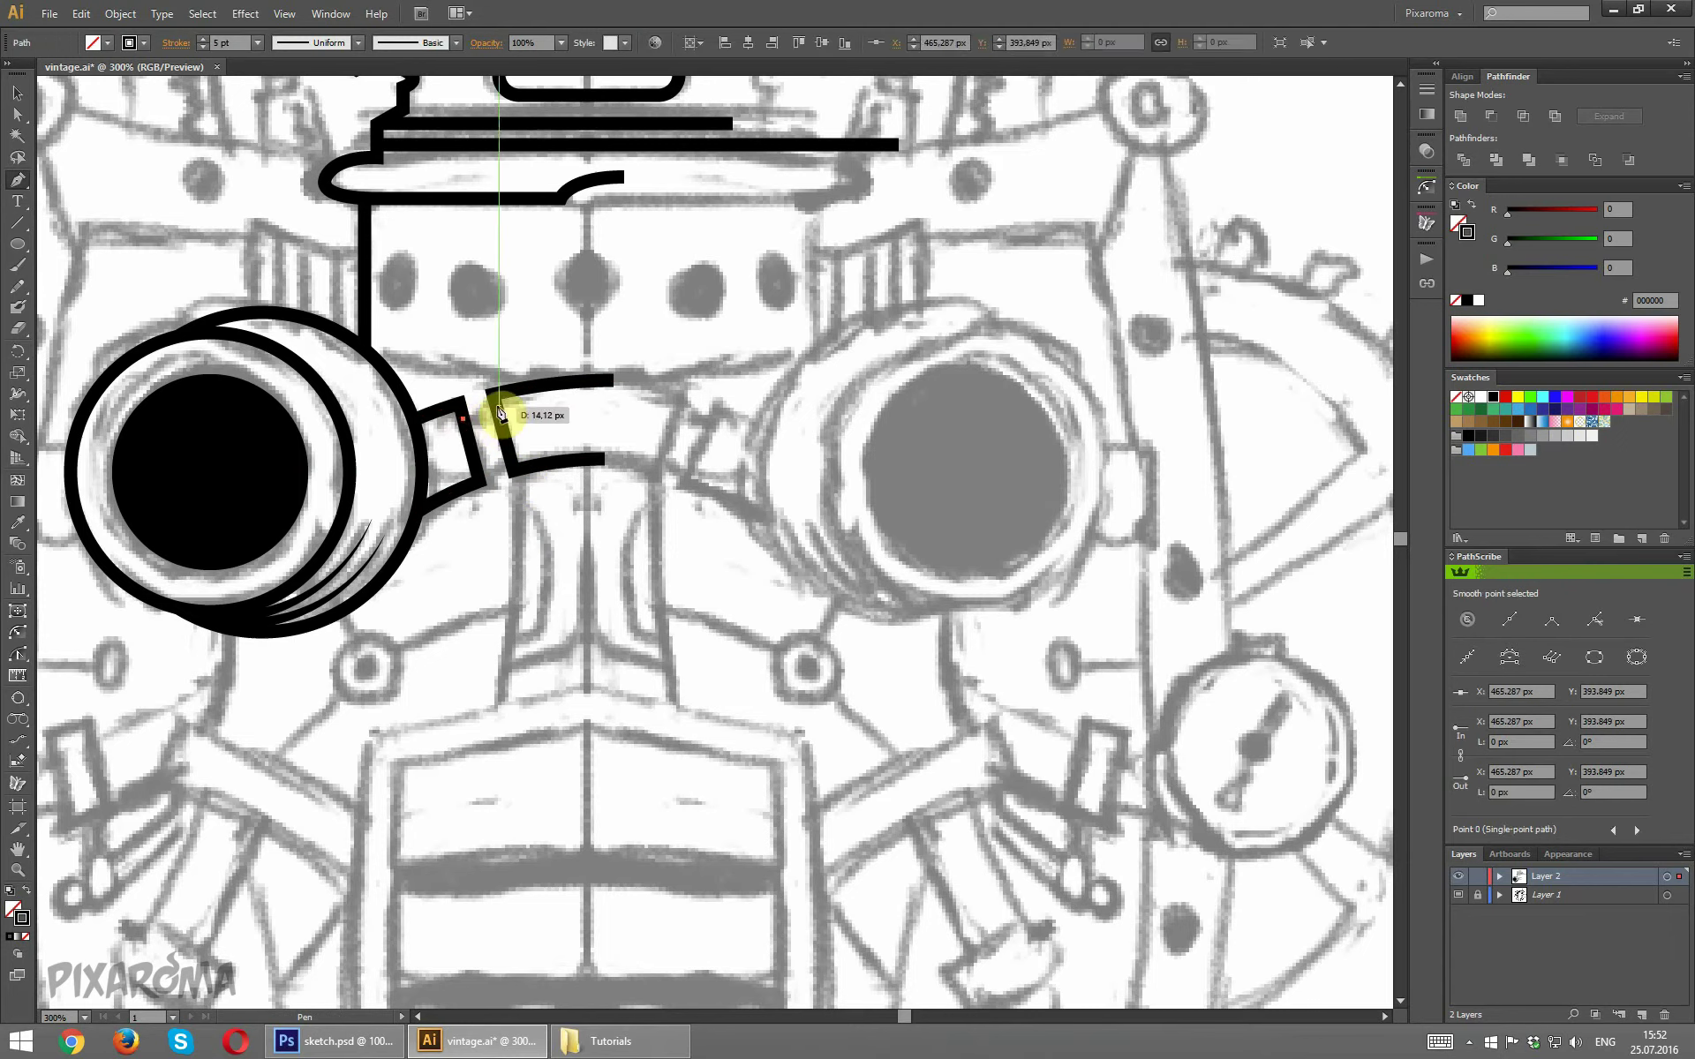
left_click(541, 526, "ctrl")
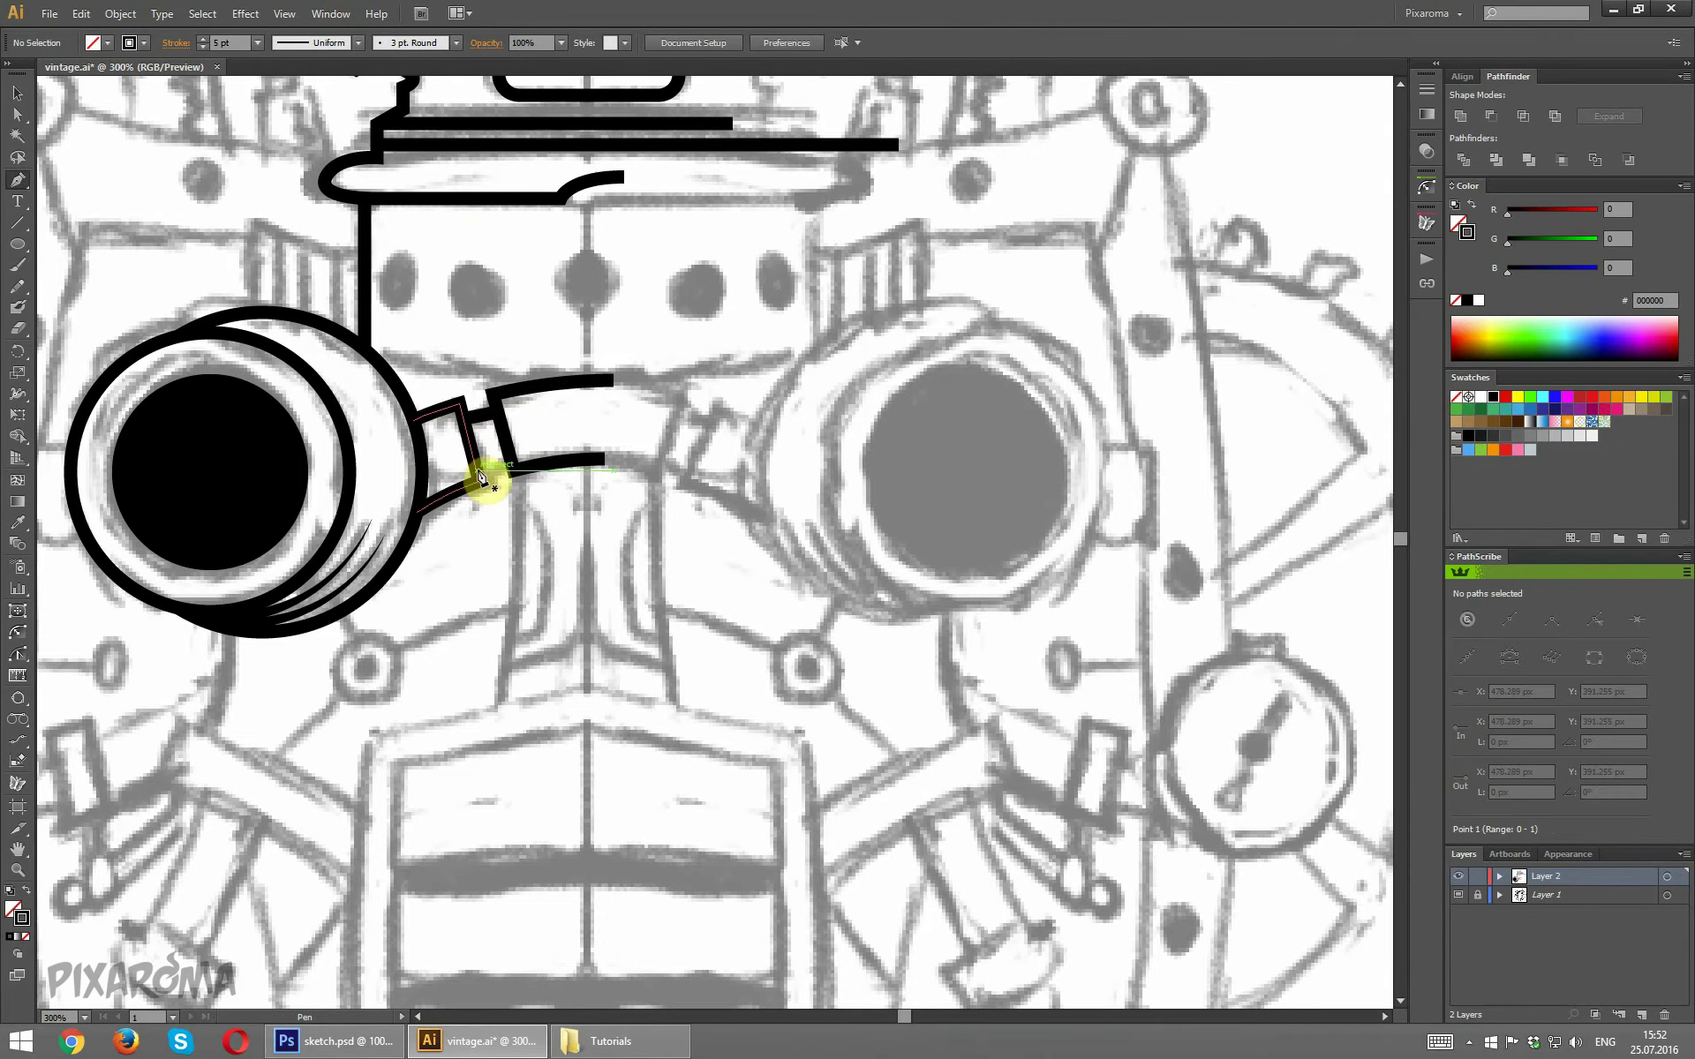
left_click(568, 558)
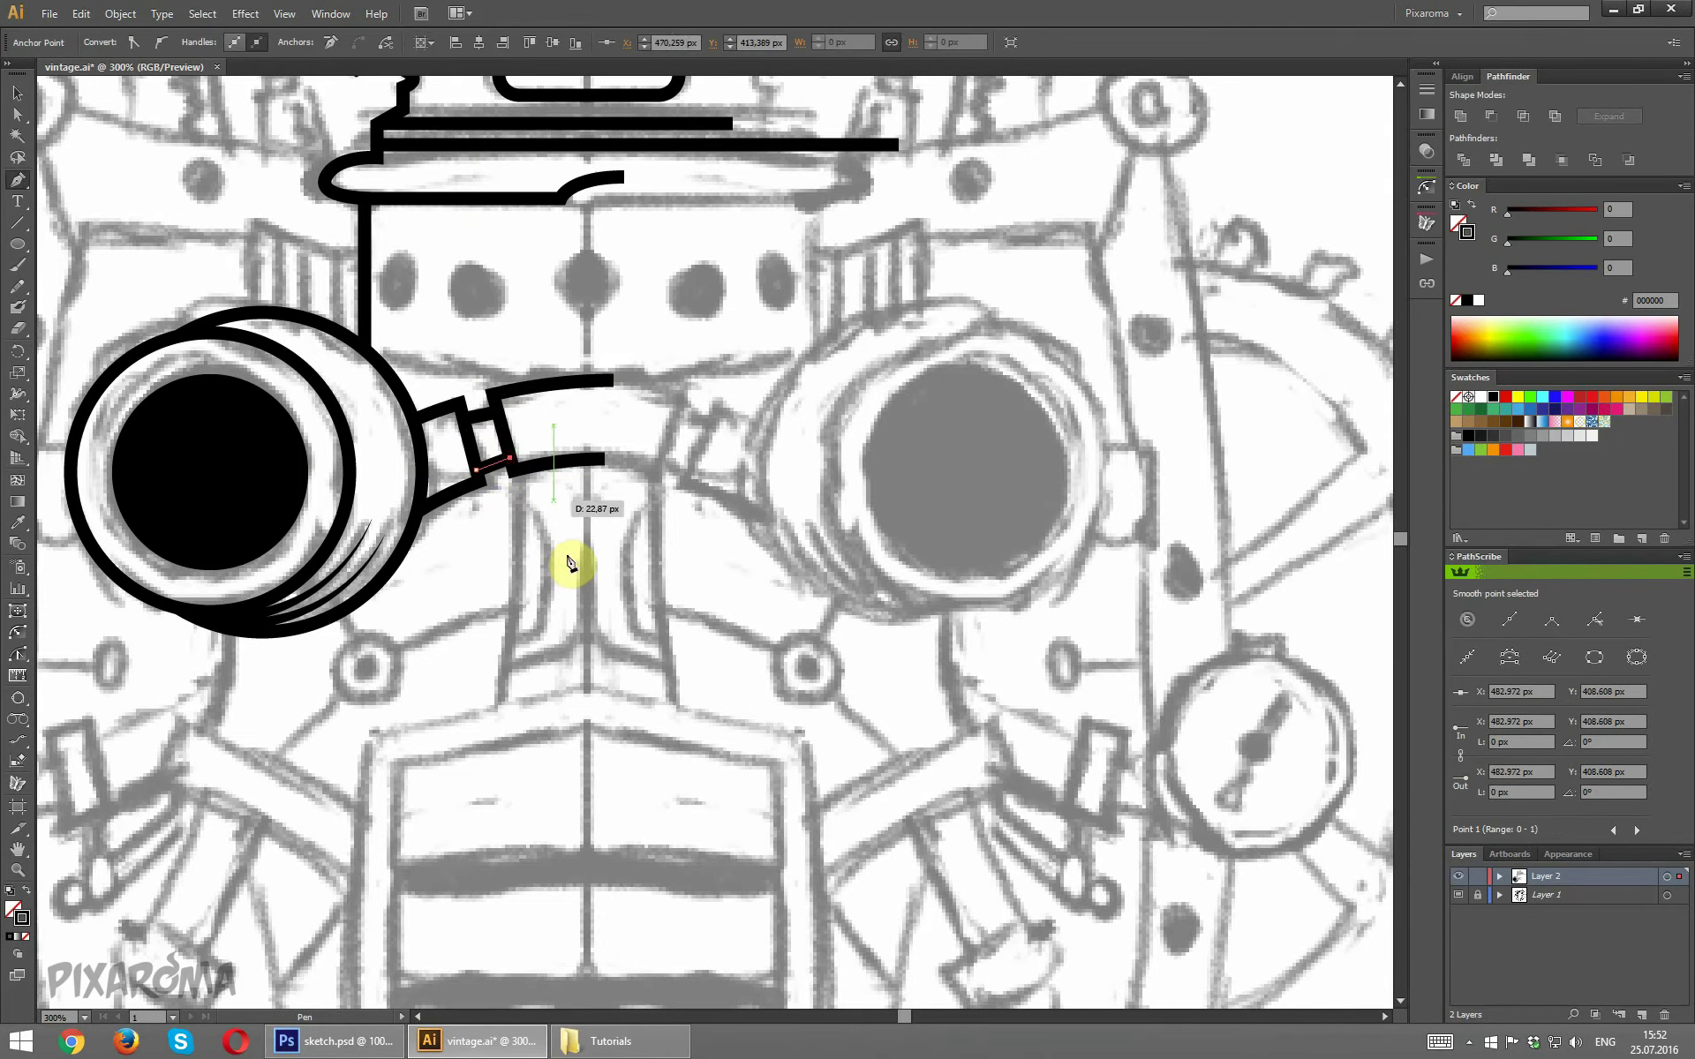
left_click(722, 270, "ctrl")
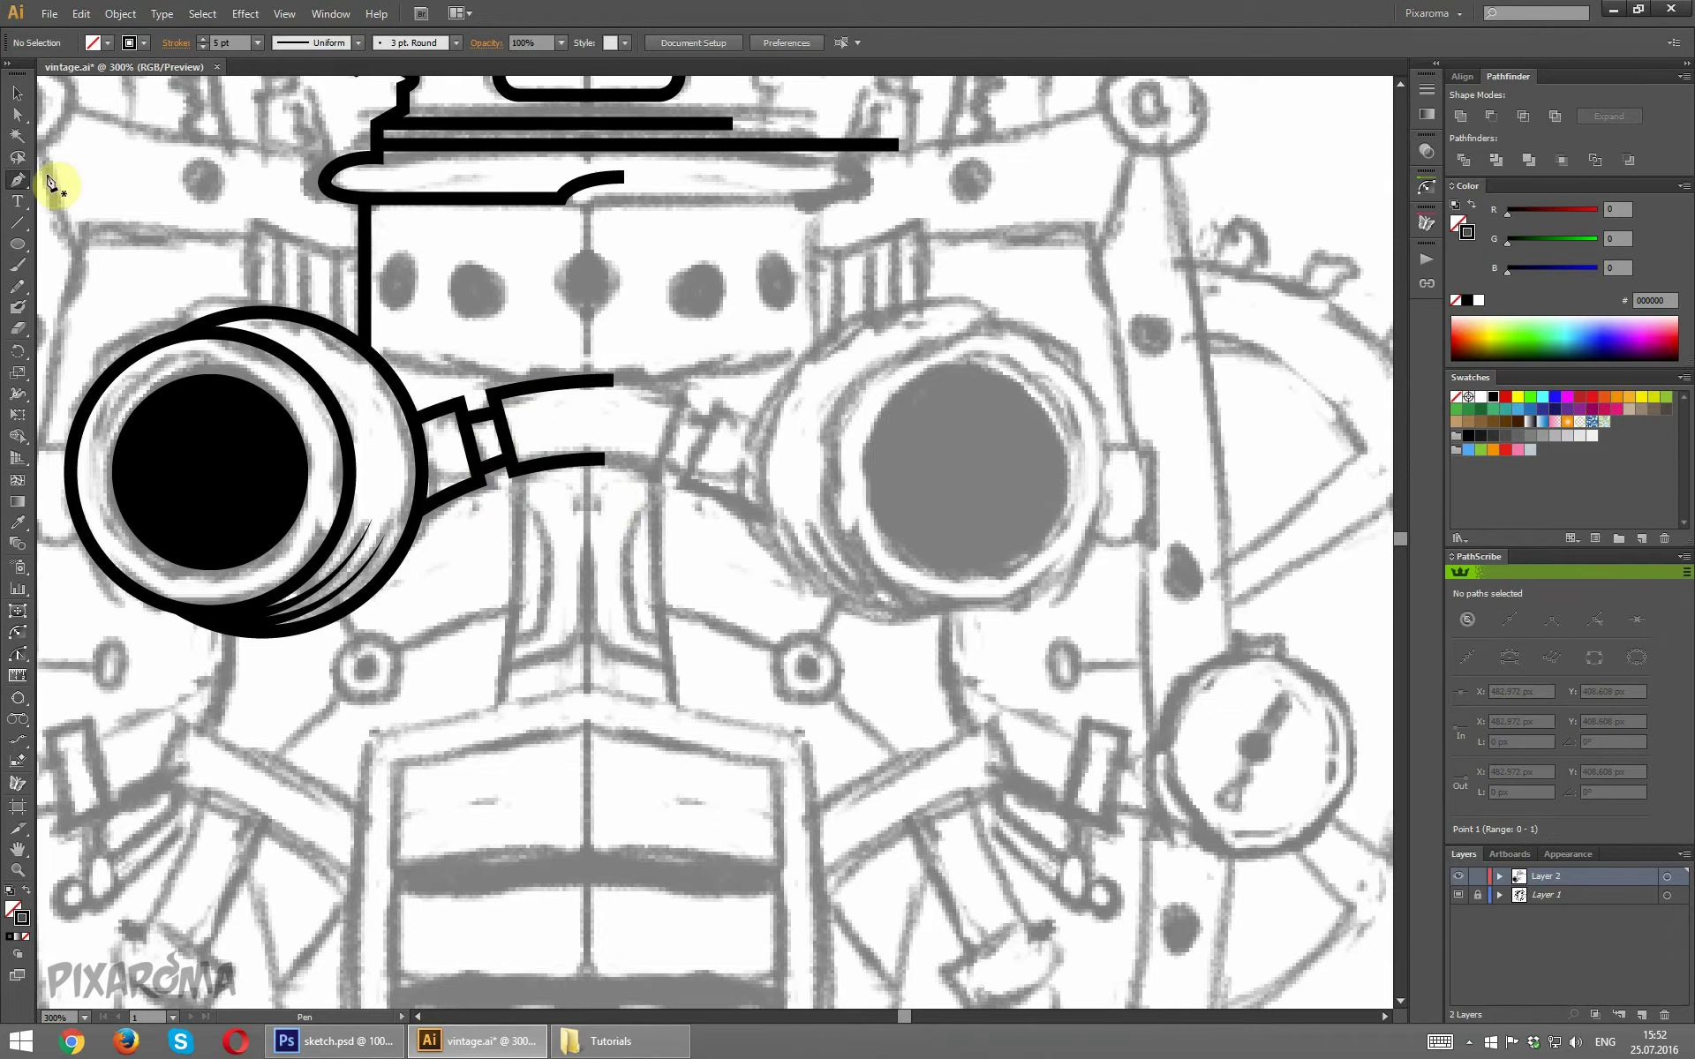
key("ctrl+s")
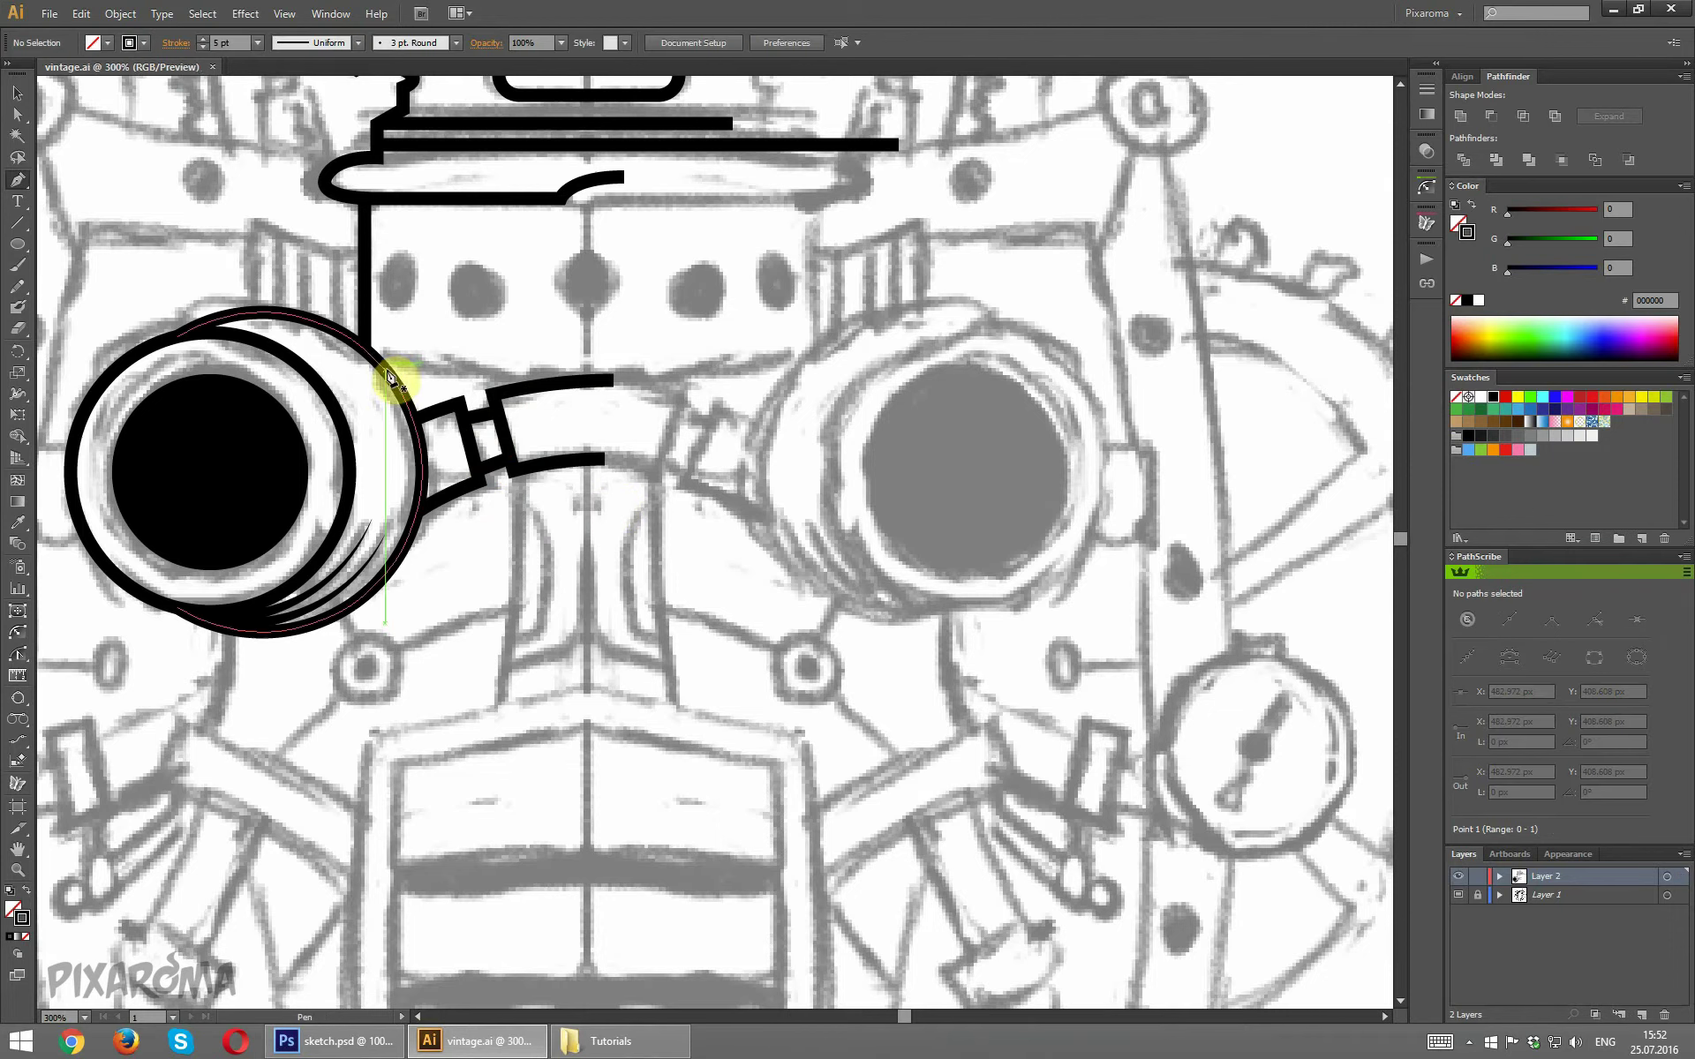
Draw a straight horizontal line beneath the dotted band.
left_click(385, 370)
left_click(587, 371)
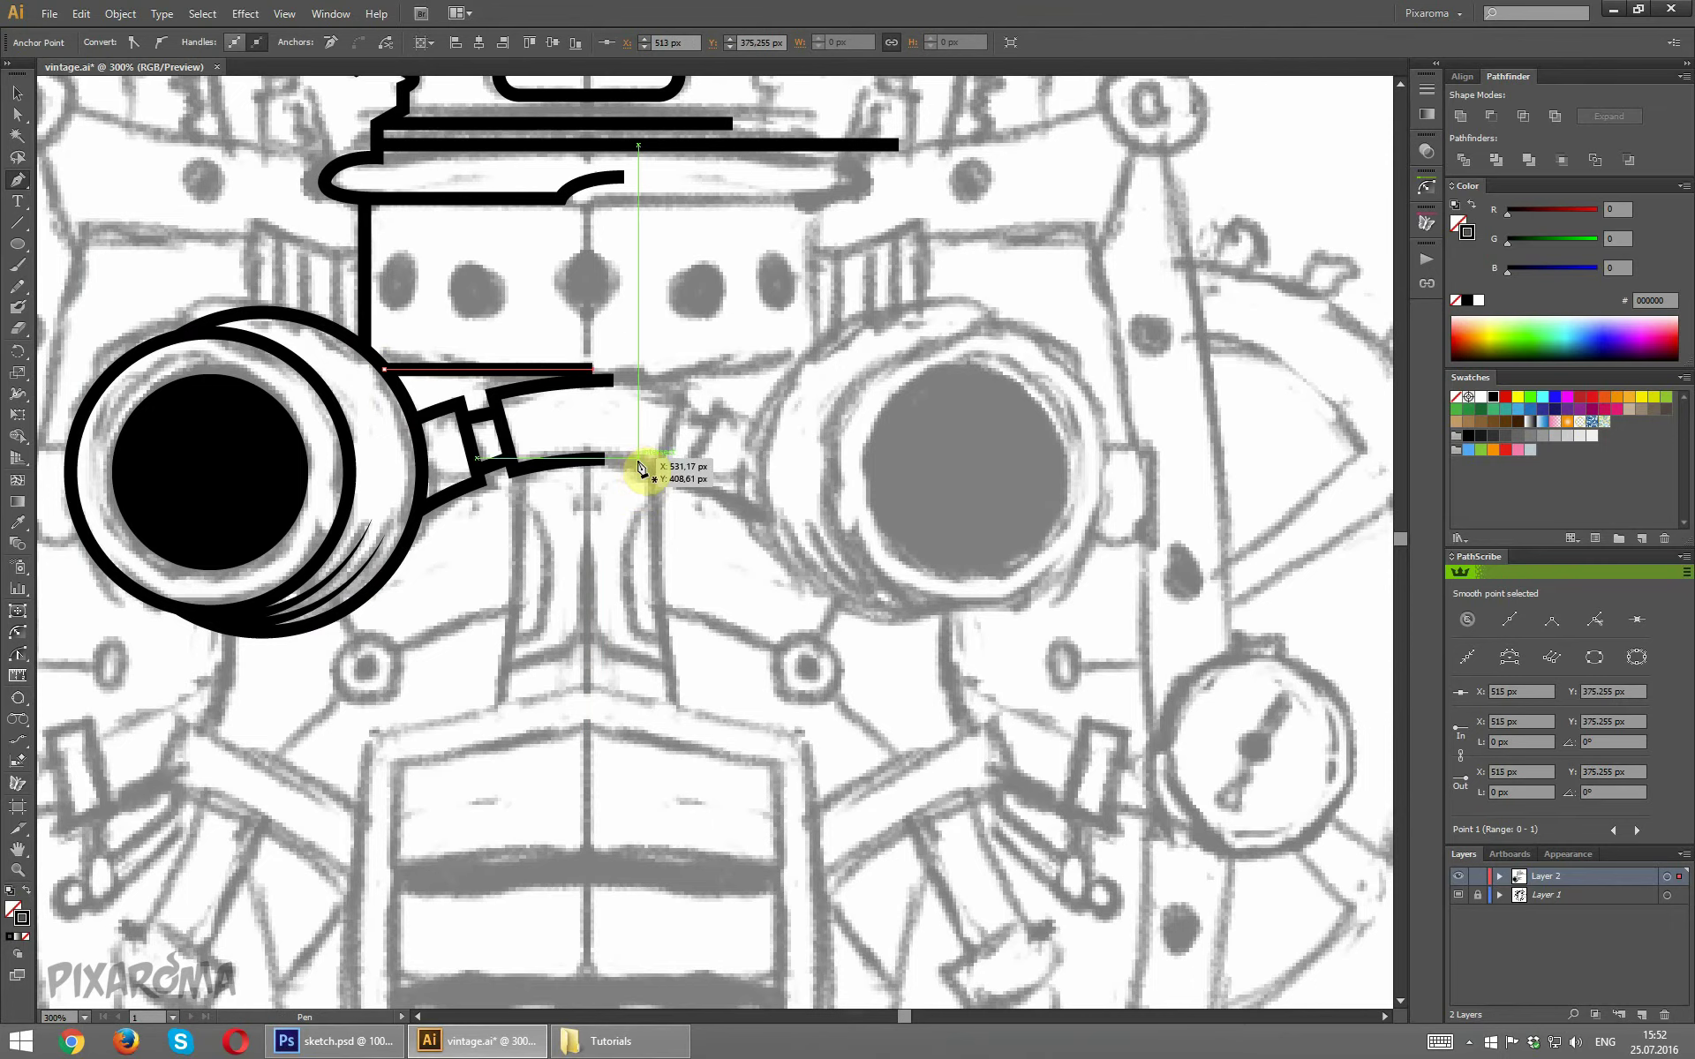
left_click(674, 485, "ctrl")
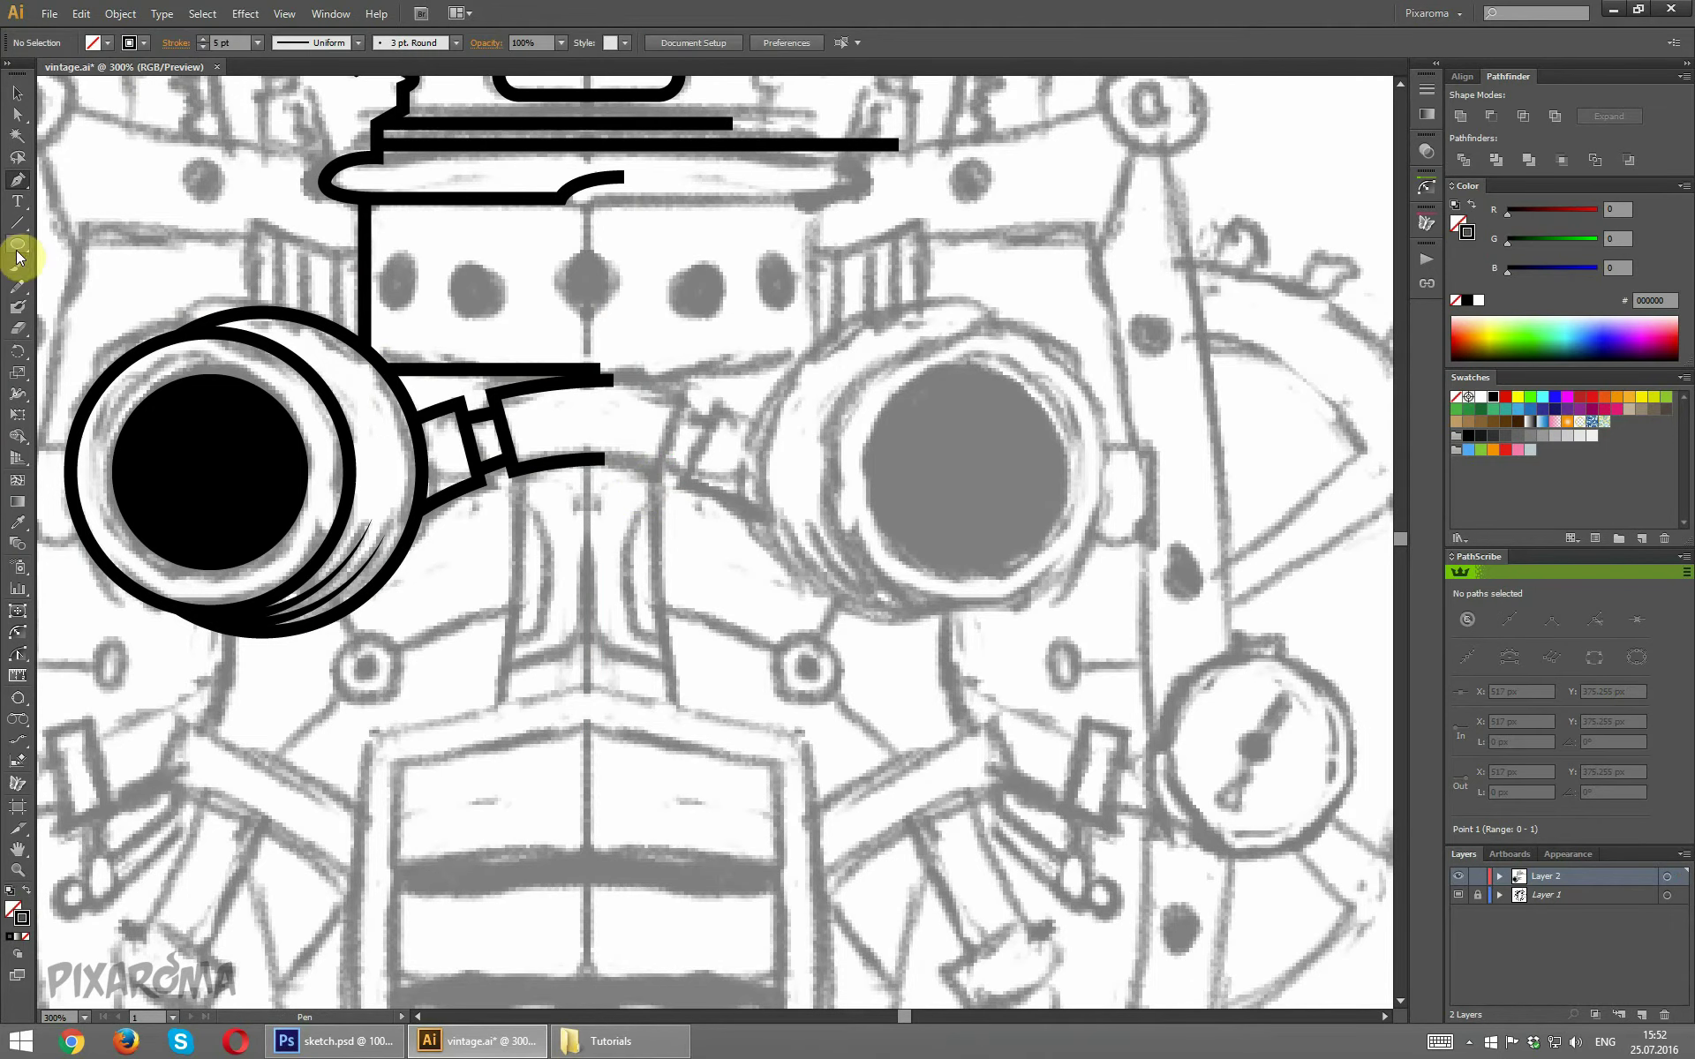
Draw a circle over the centre dot, make it solid black and scale it to match.
left_click(16, 250)
left_click_drag(589, 286, 589, 312)
left_click(29, 96)
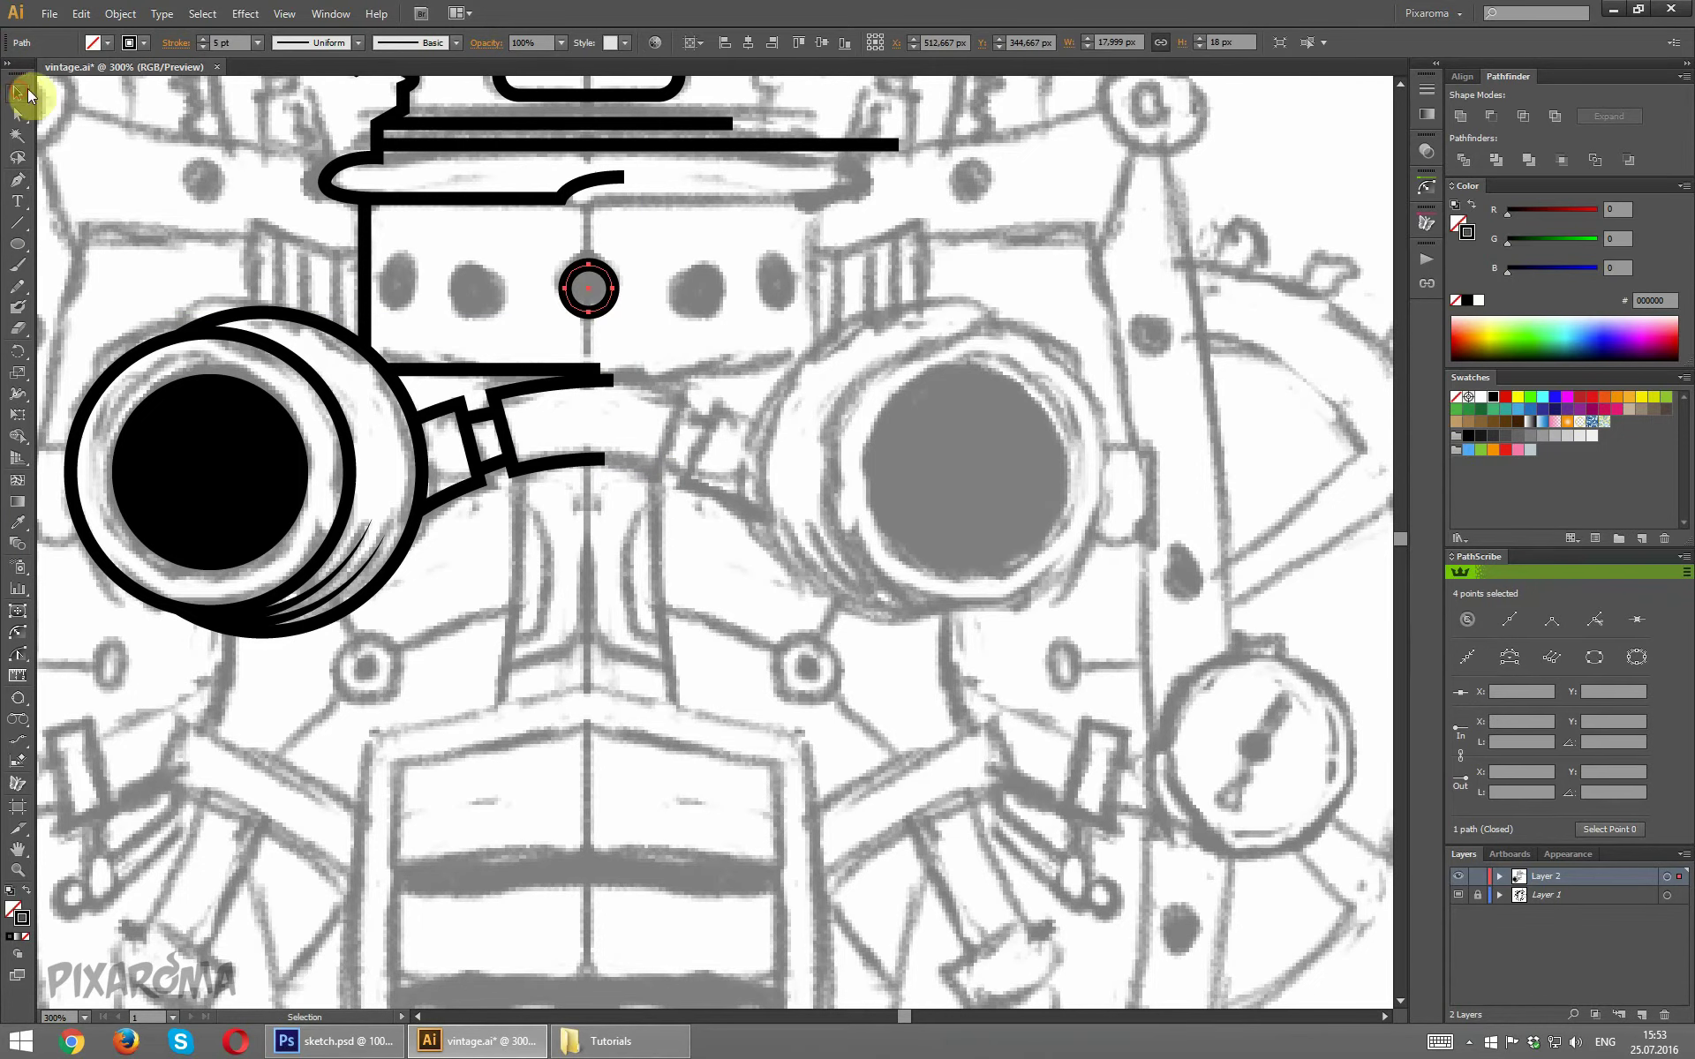
key("shift+x")
left_click(682, 262)
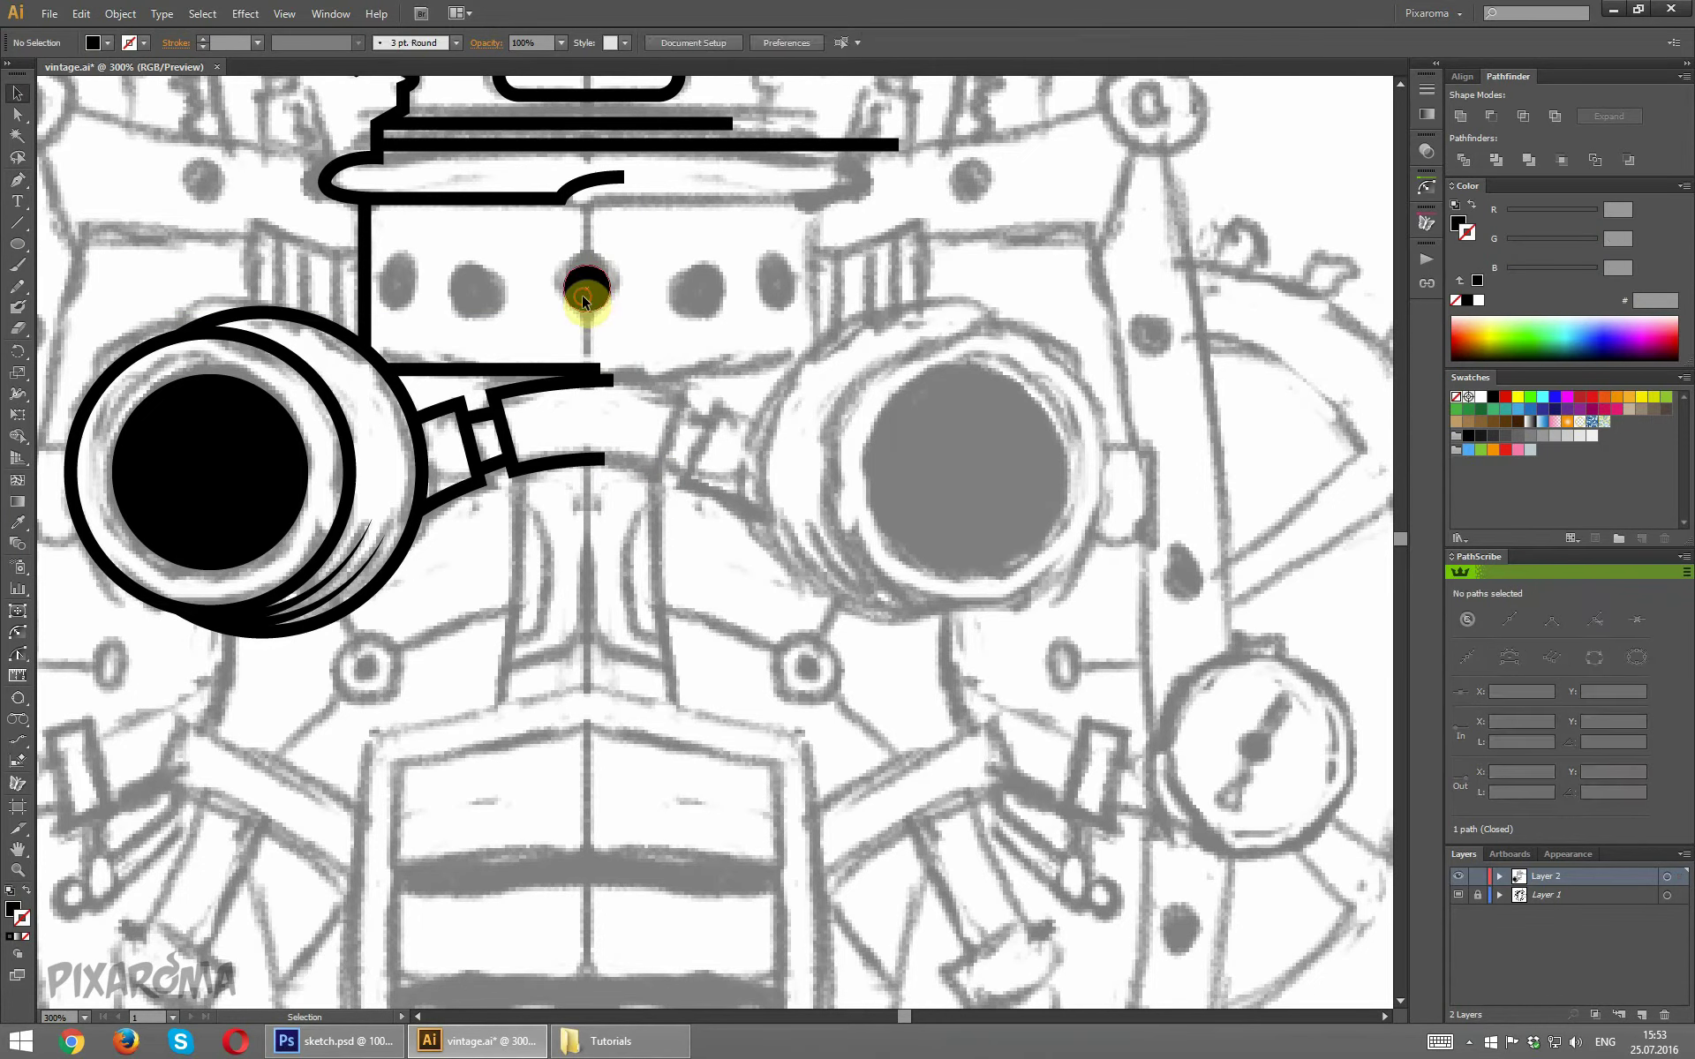
left_click(608, 273)
mouse_move(615, 262)
left_mouse_down()
mouse_move(474, 289)
mouse_move(499, 289)
mouse_move(388, 289)
left_mouse_up()
left_click(520, 306)
Copy the dot onto the neighbouring dots, narrowing the leftmost copy and nudging it right.
left_click(524, 290)
left_click(428, 265)
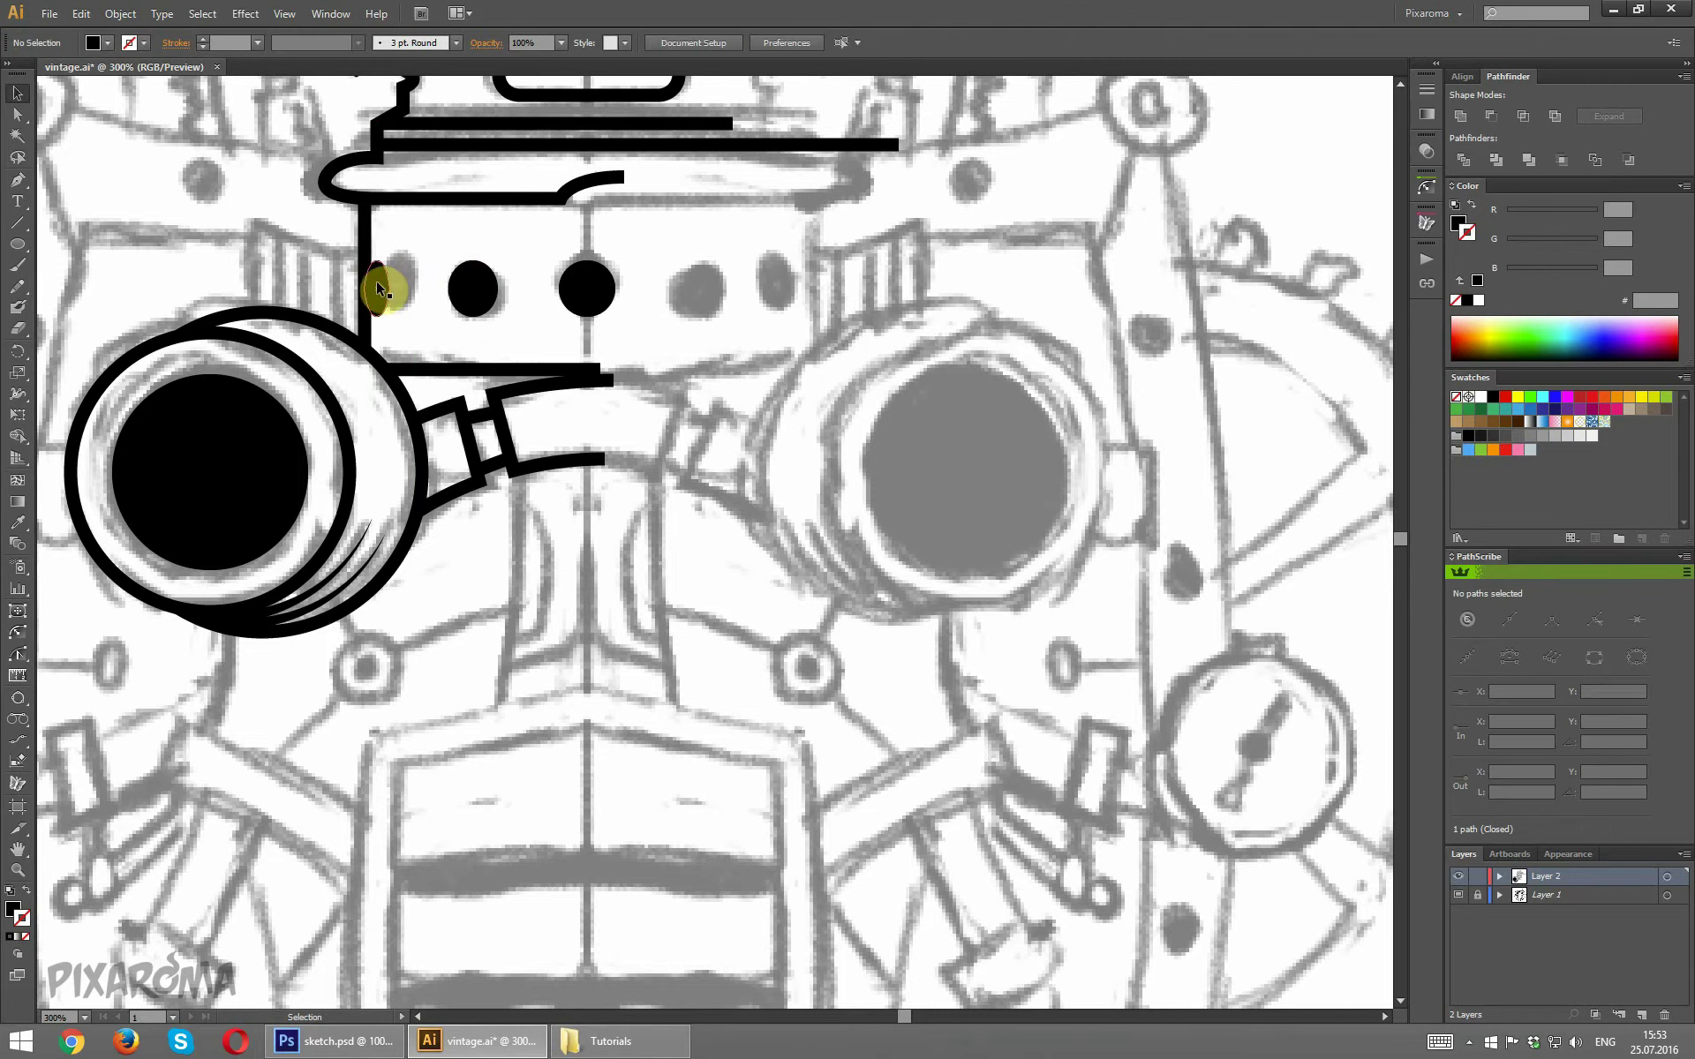
left_click_drag(376, 283, 389, 284)
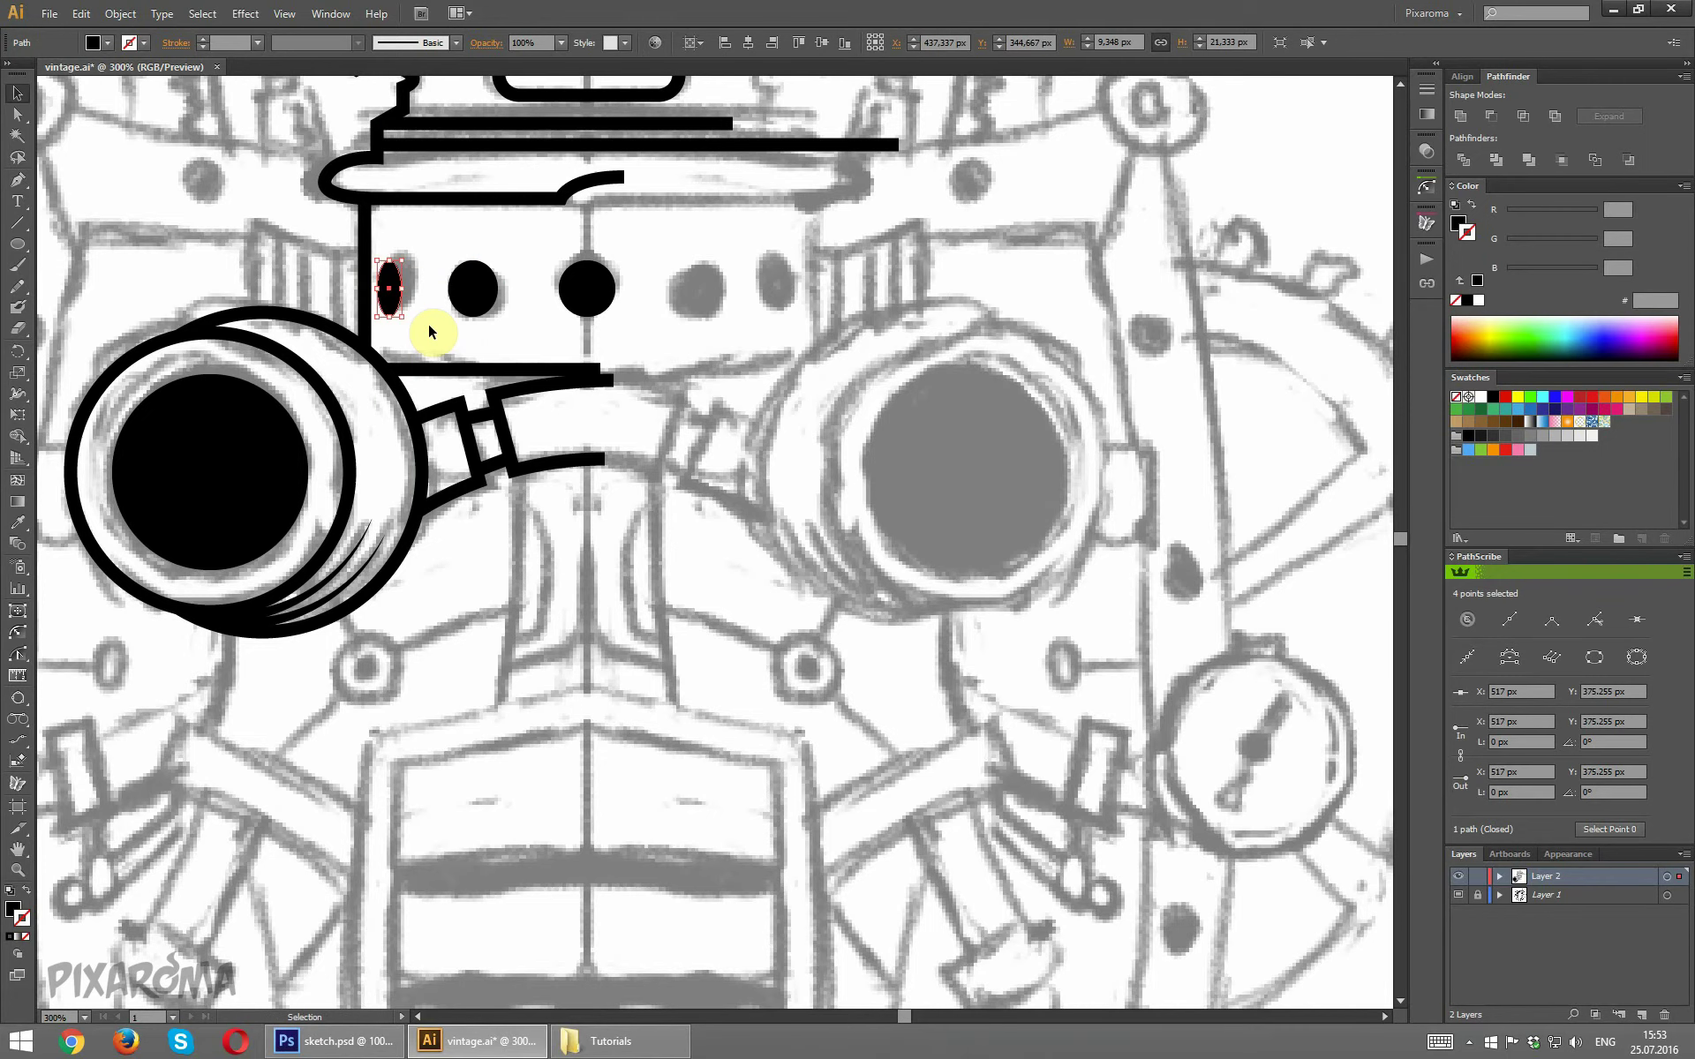
key("Right")
key("Right")
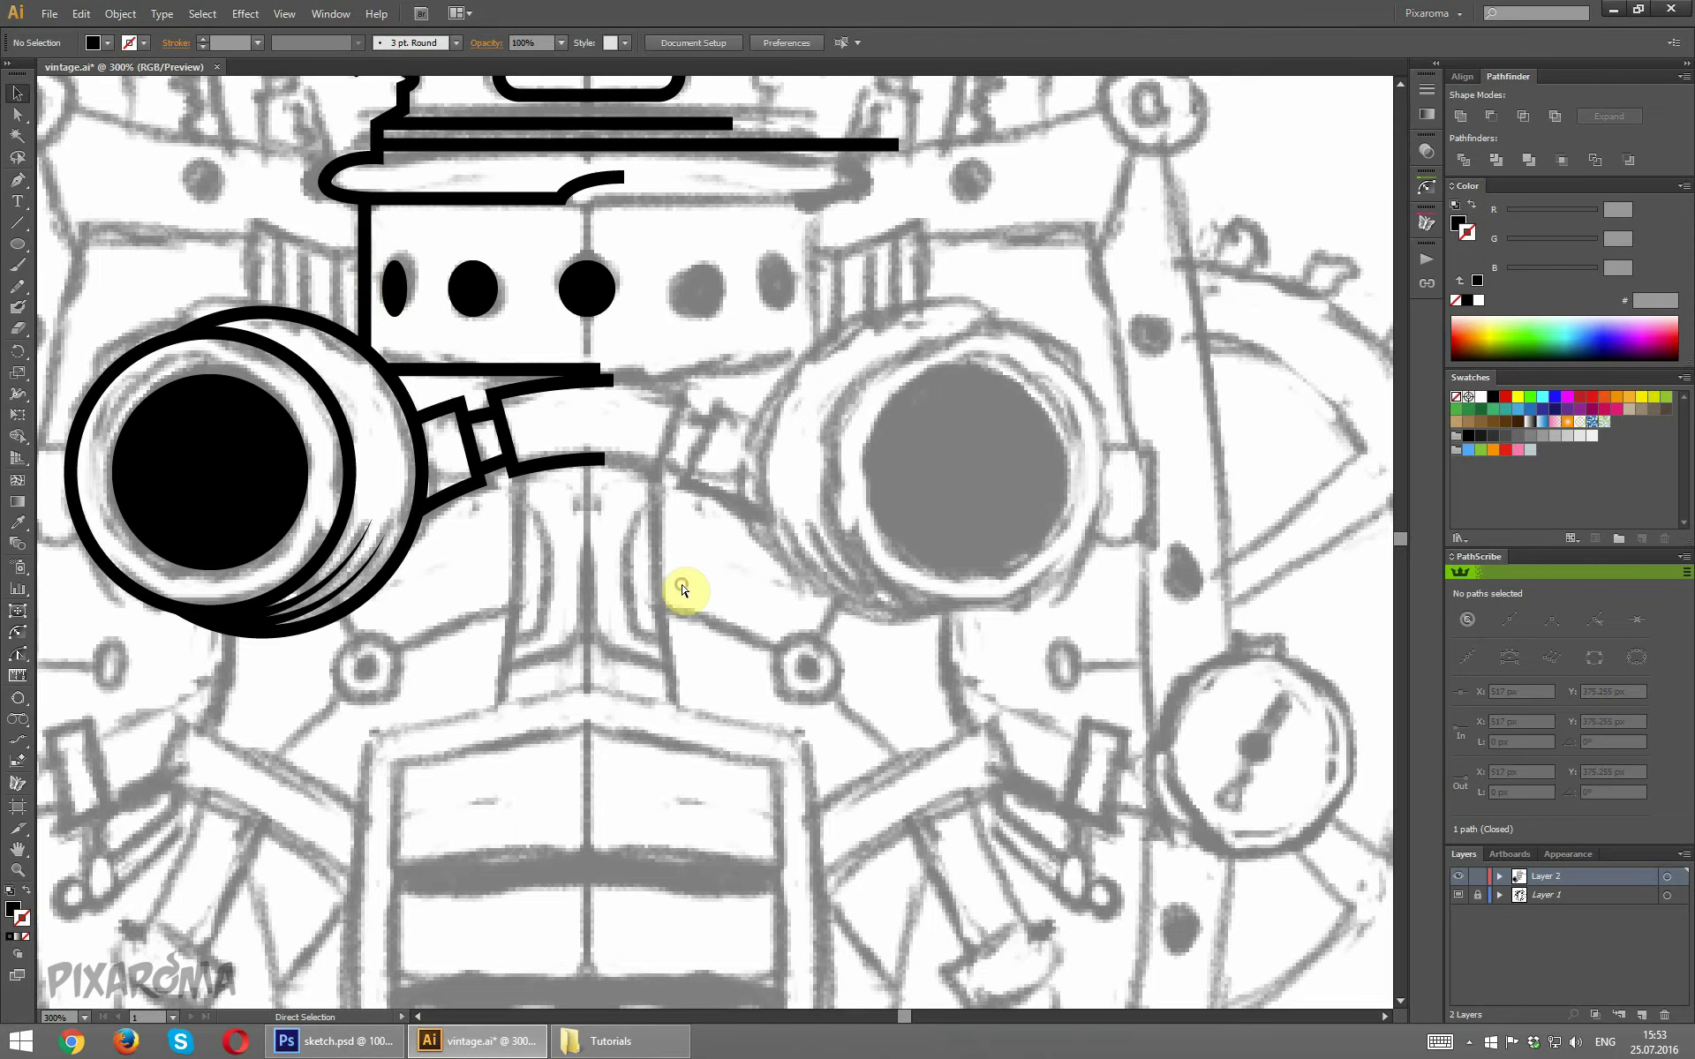
left_click(680, 586)
Check the inked lines, then draw a curved stroke from the lower tube's end toward the grille.
key("ctrl+1")
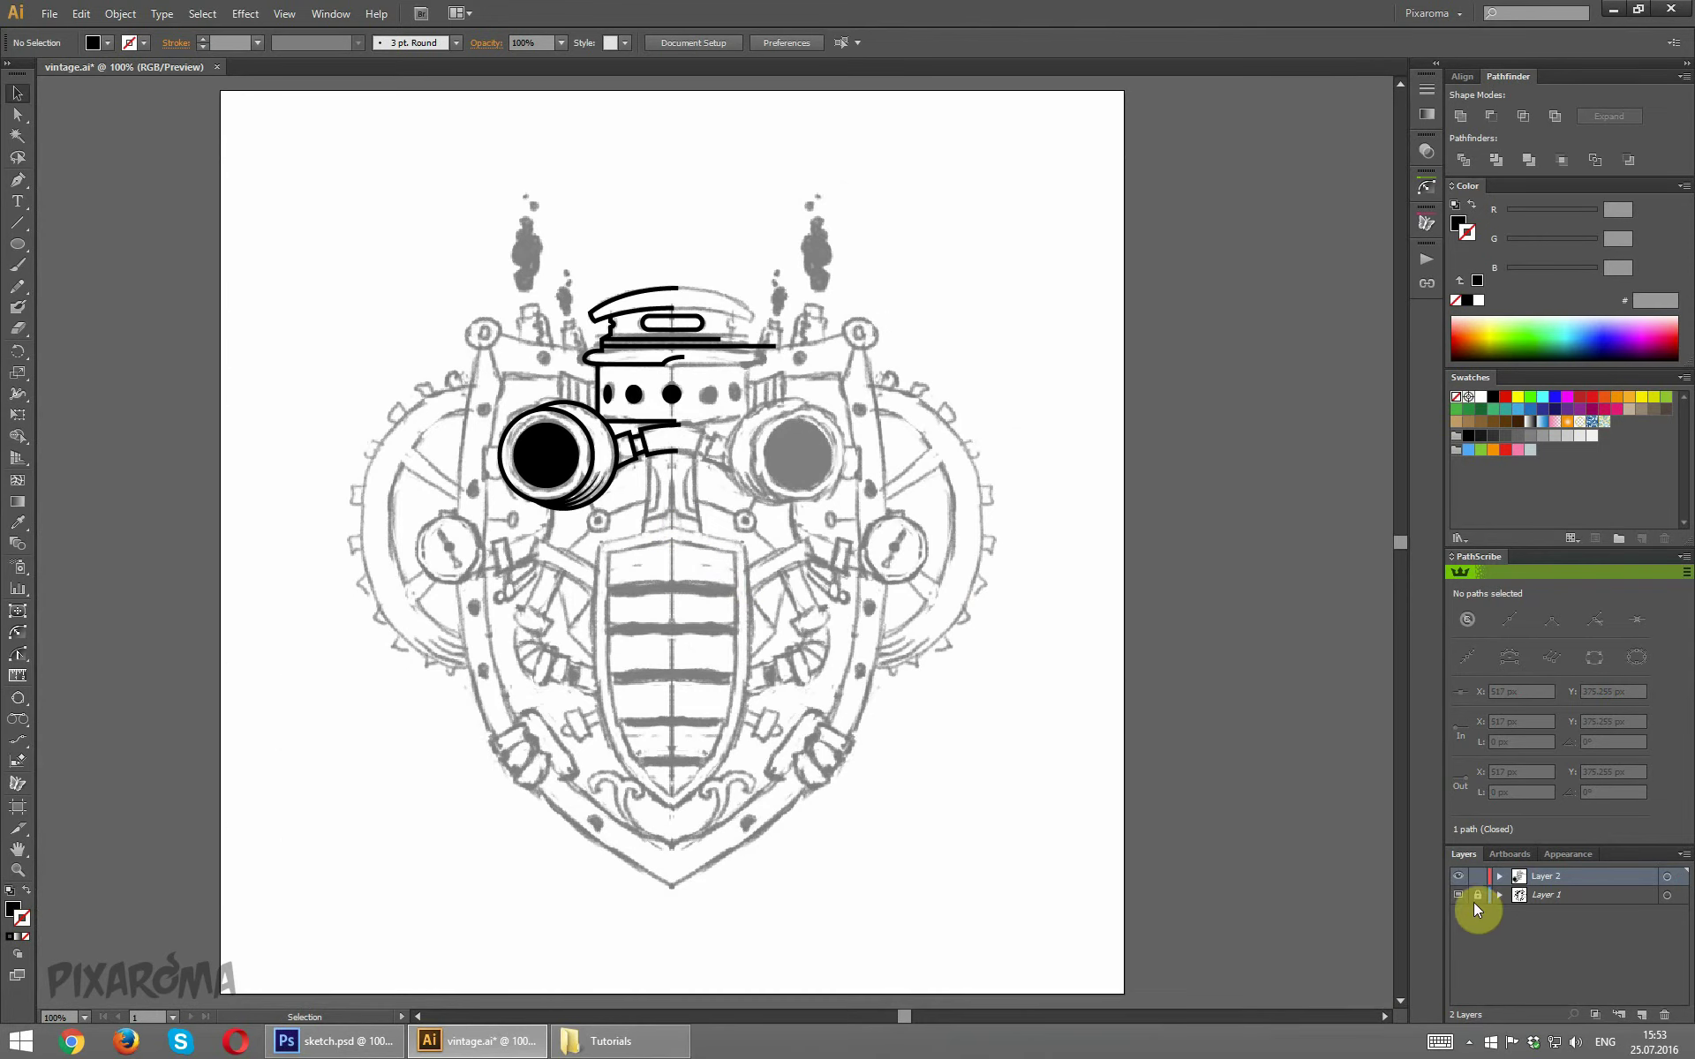
left_click(1459, 897)
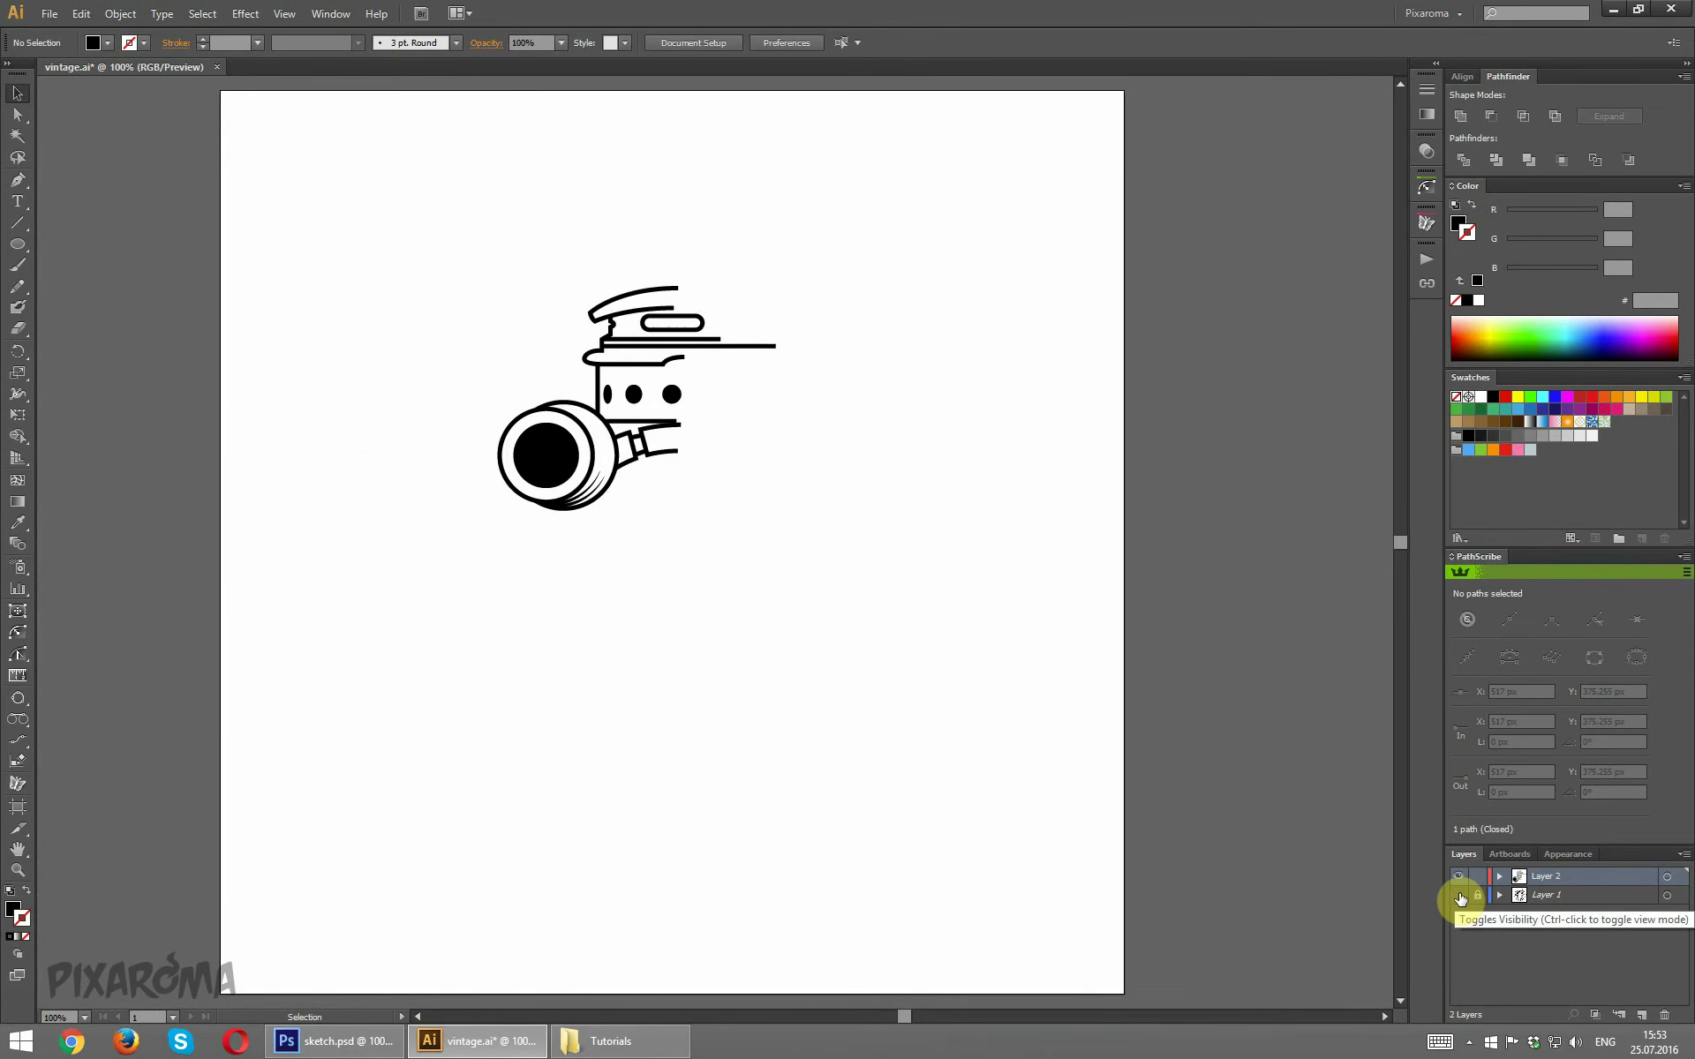
left_click(1458, 896)
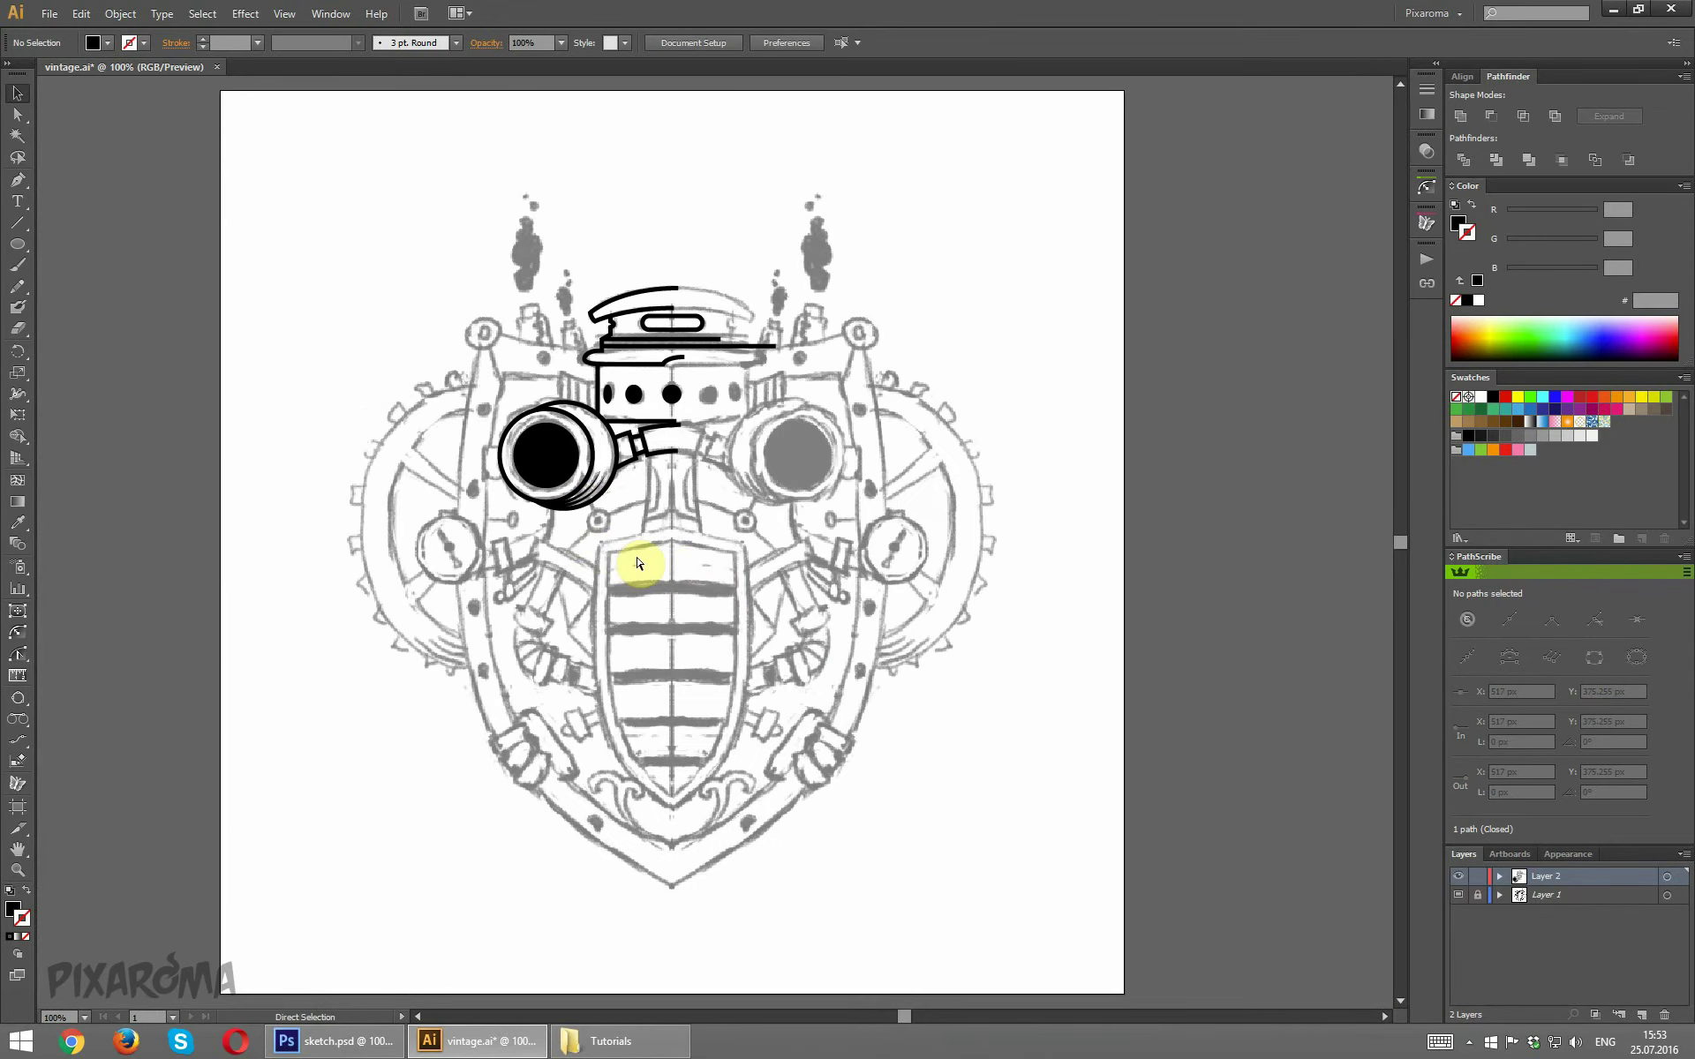
scroll(639, 563, "up", 3)
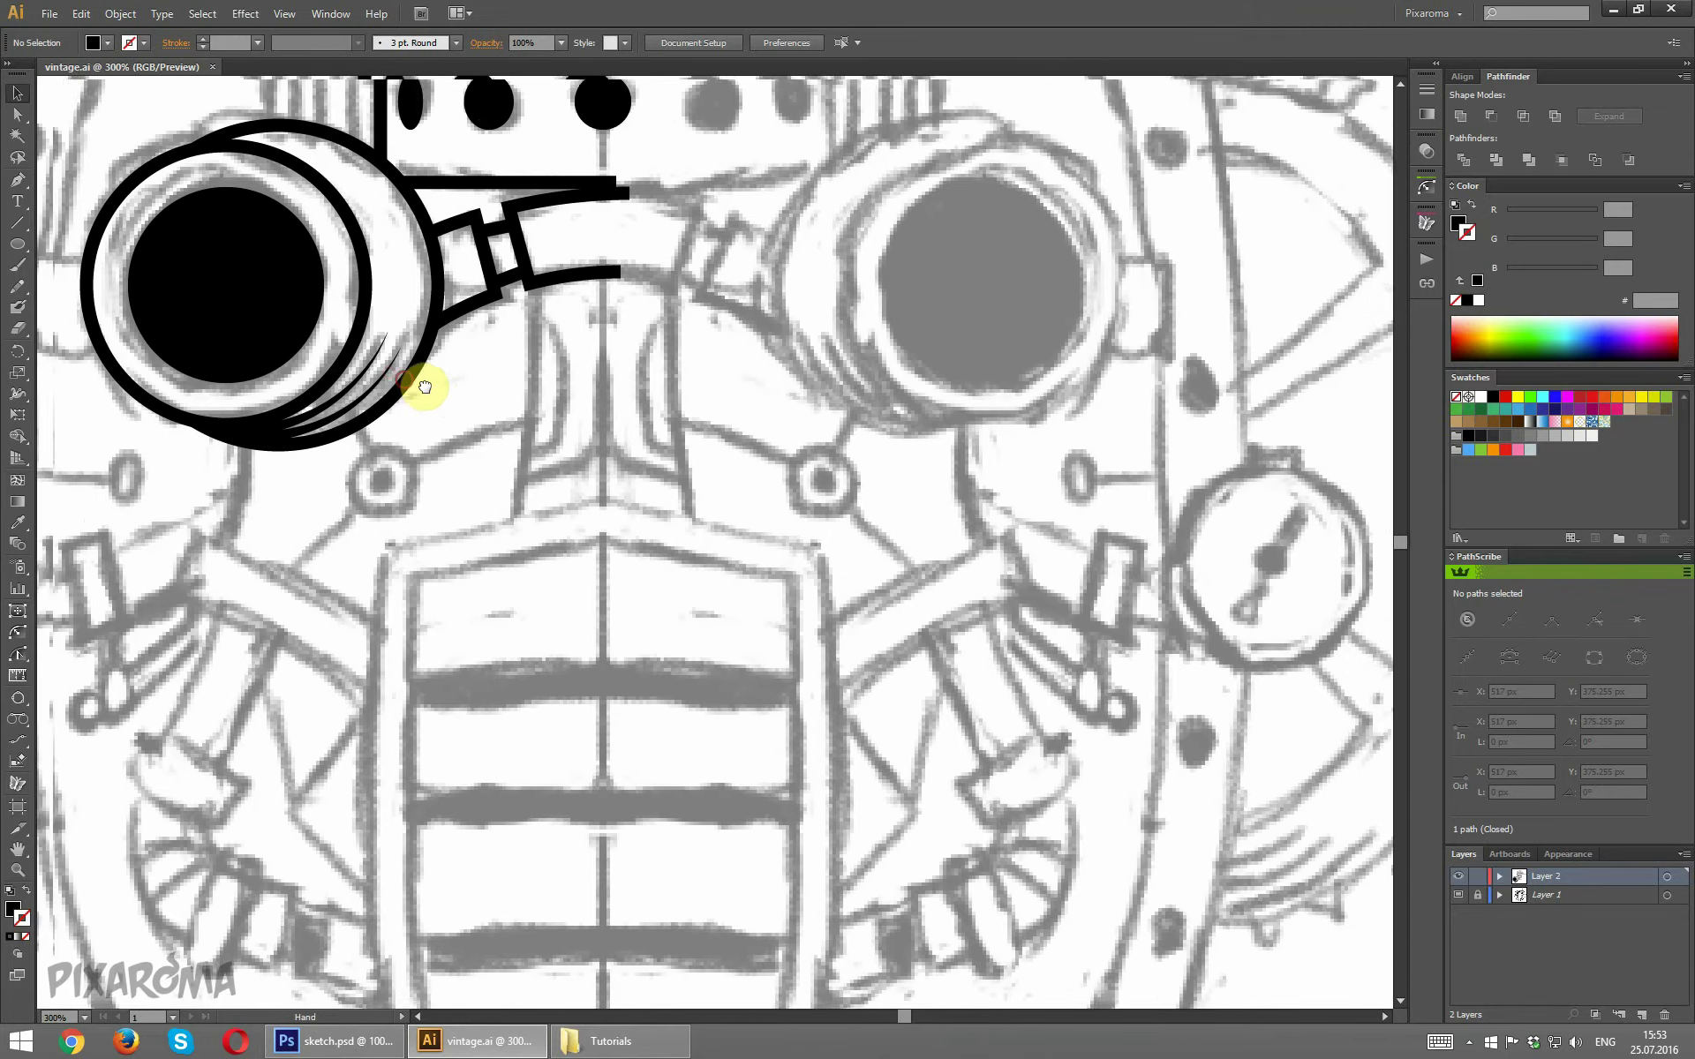
left_click_drag(404, 381, 438, 424)
left_click(17, 179)
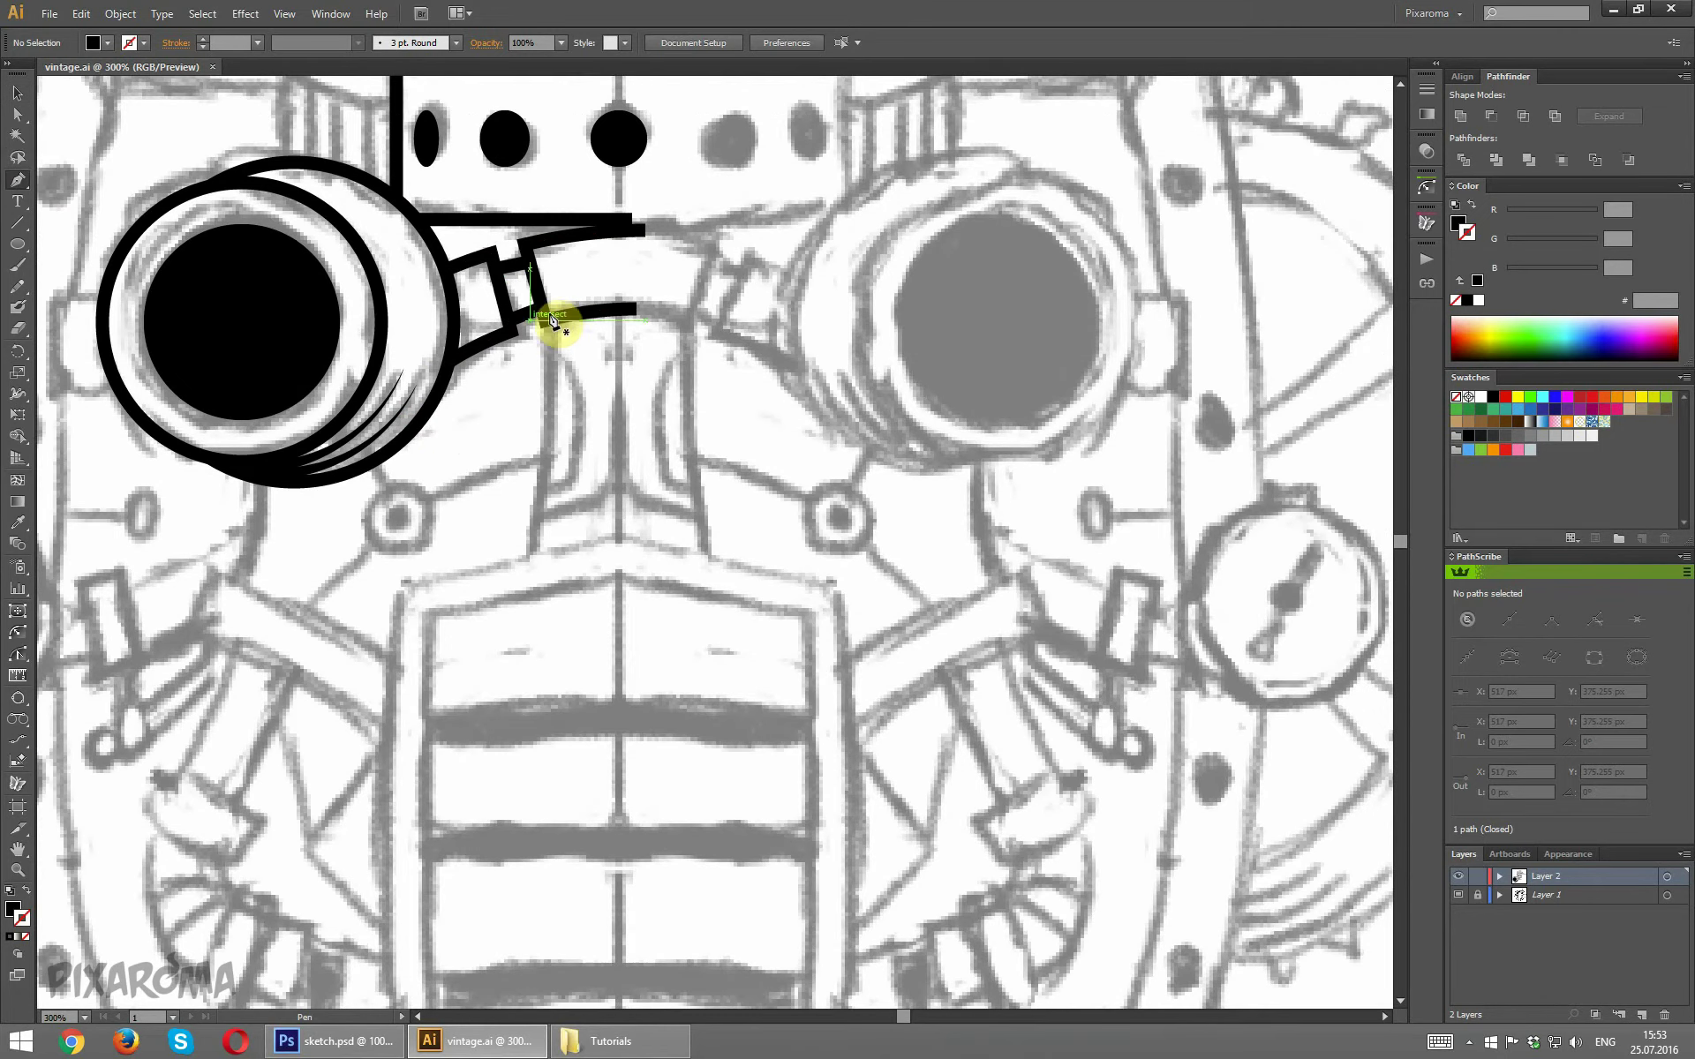
left_click(549, 319, "ctrl")
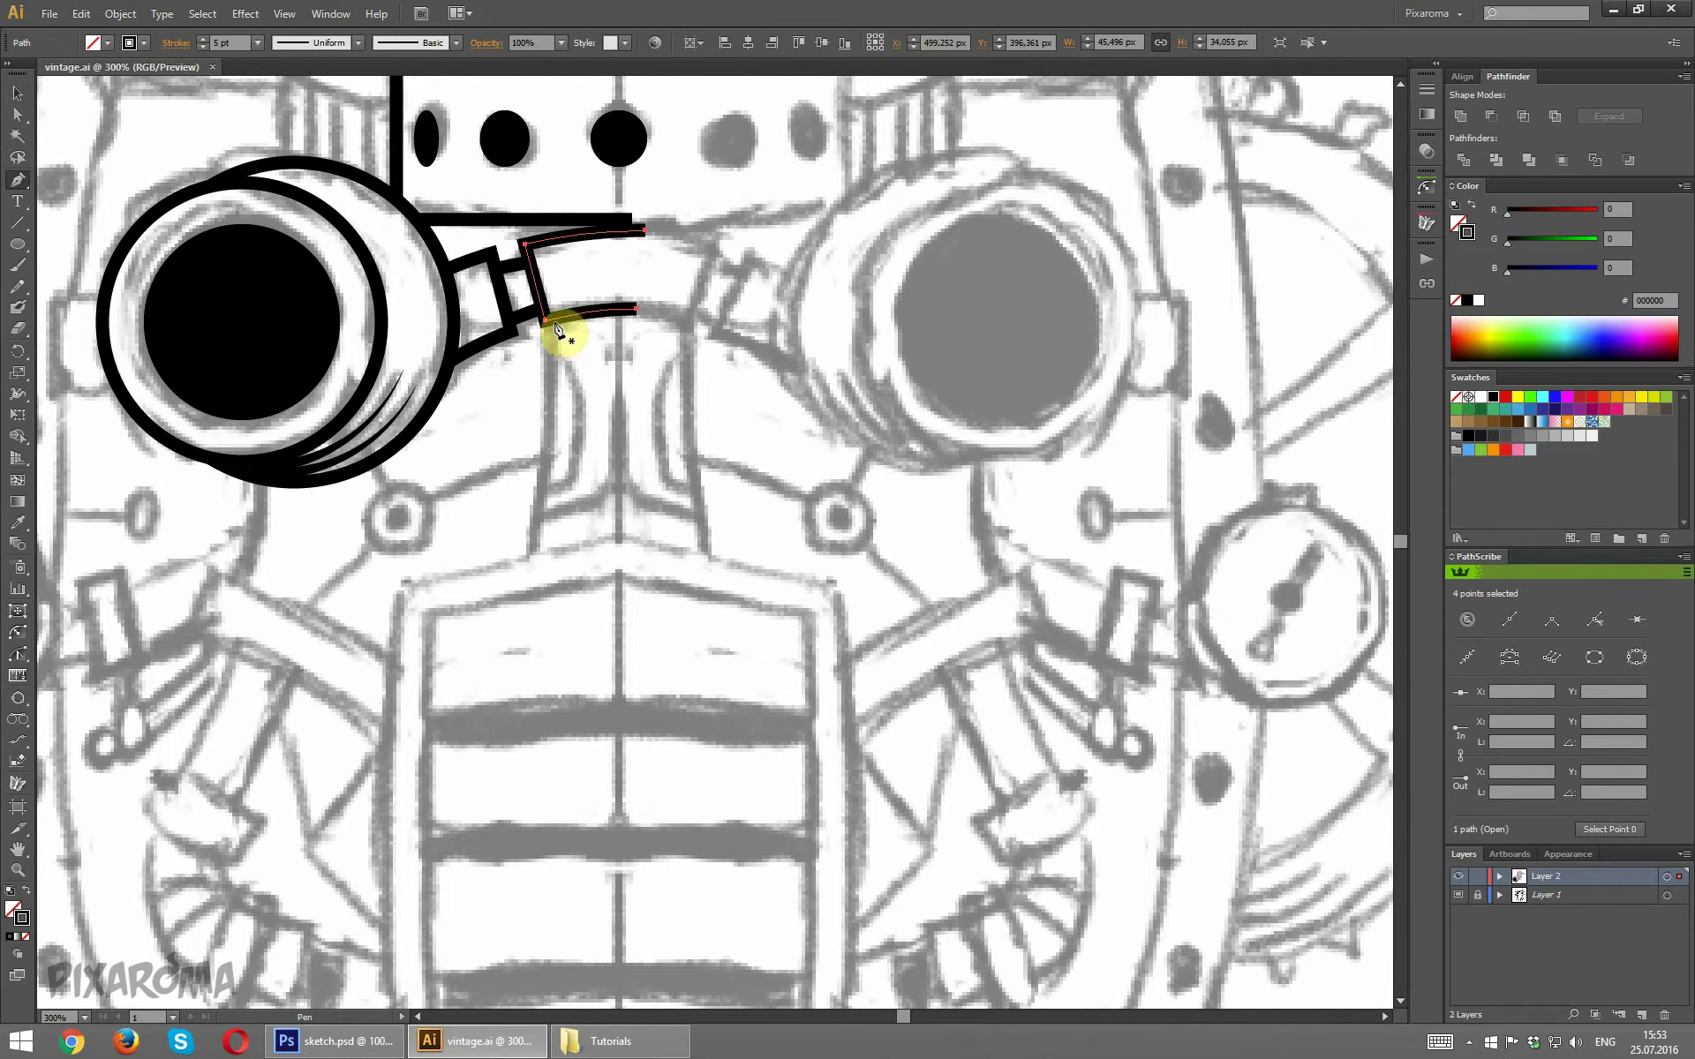
left_click(553, 322)
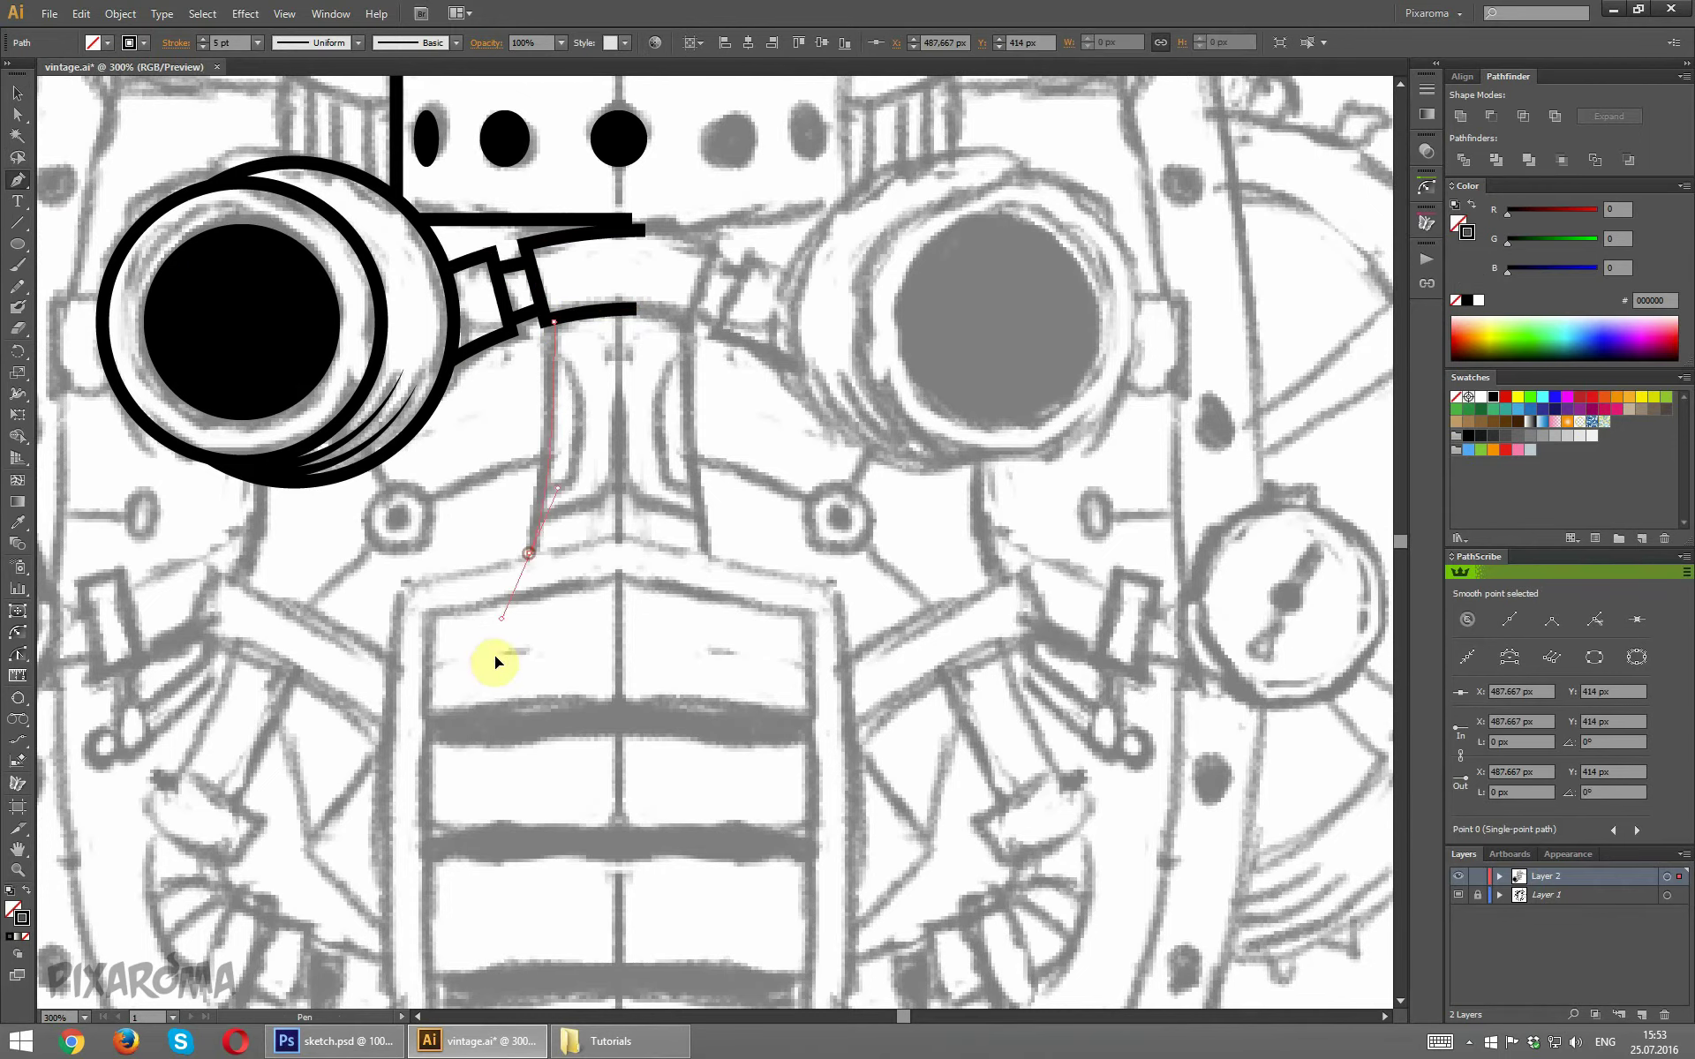
left_click_drag(500, 686, 501, 690)
left_click(597, 549, "ctrl")
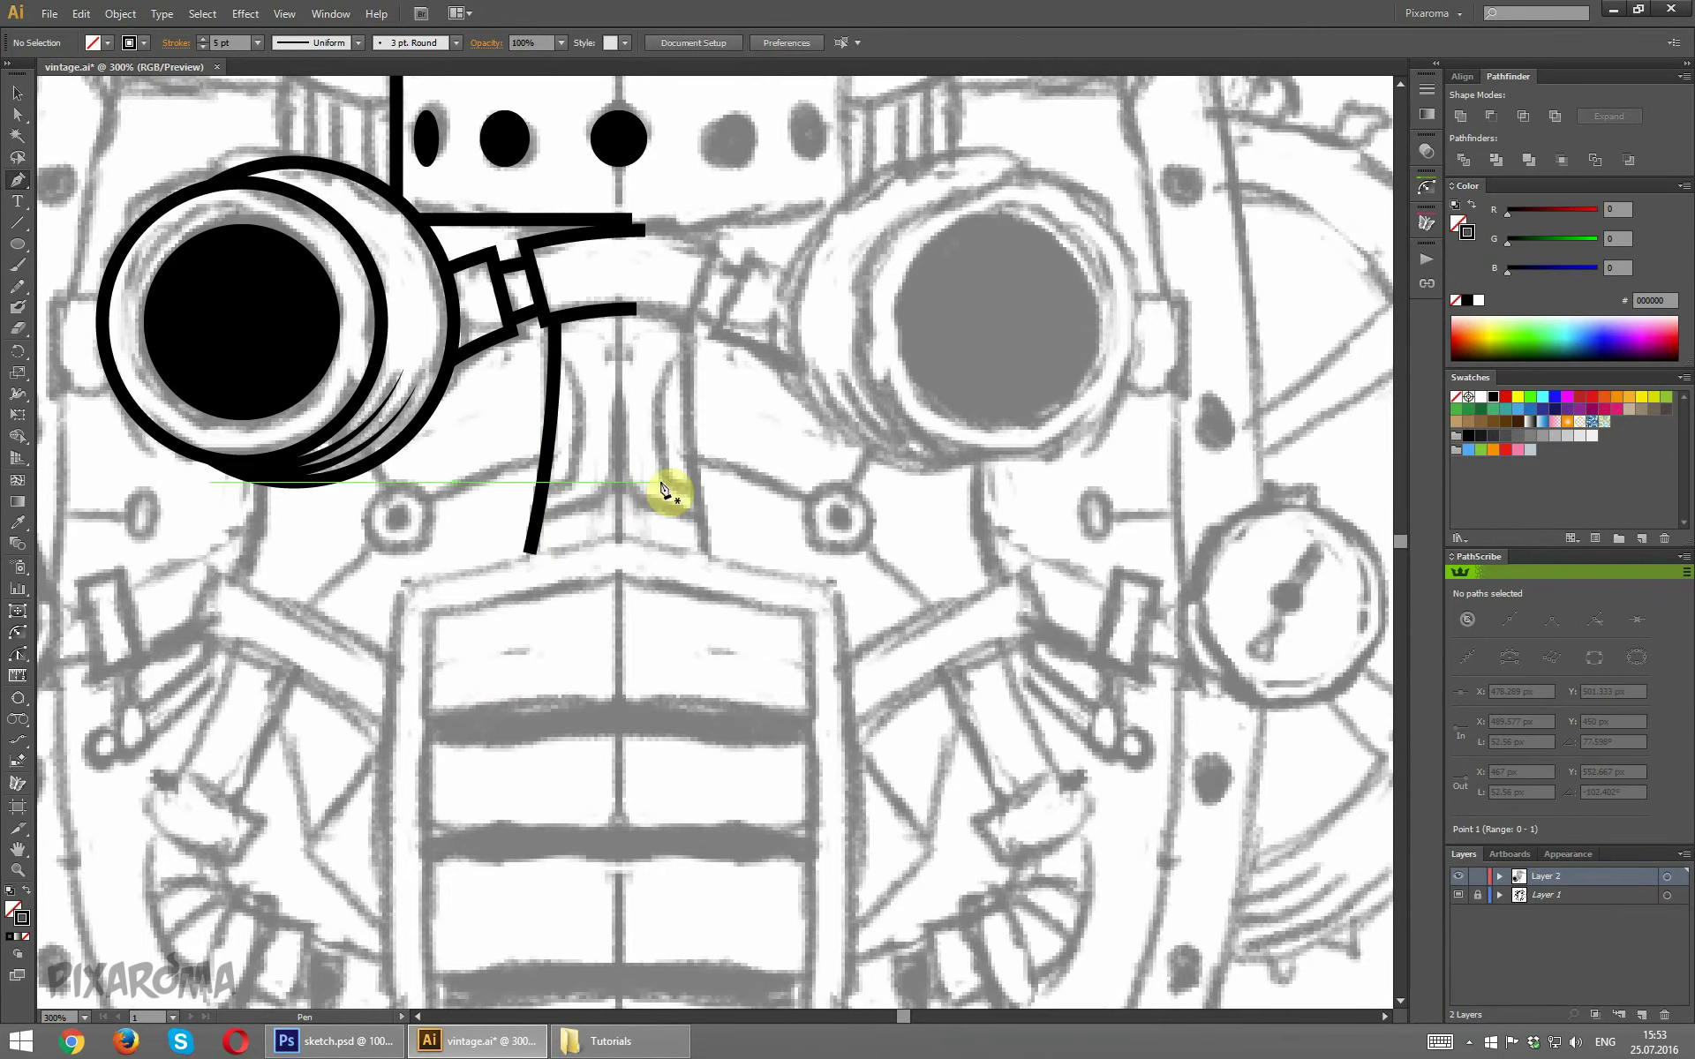
Draw the curved nose-bridge stroke beneath the left goggle.
left_click(541, 487)
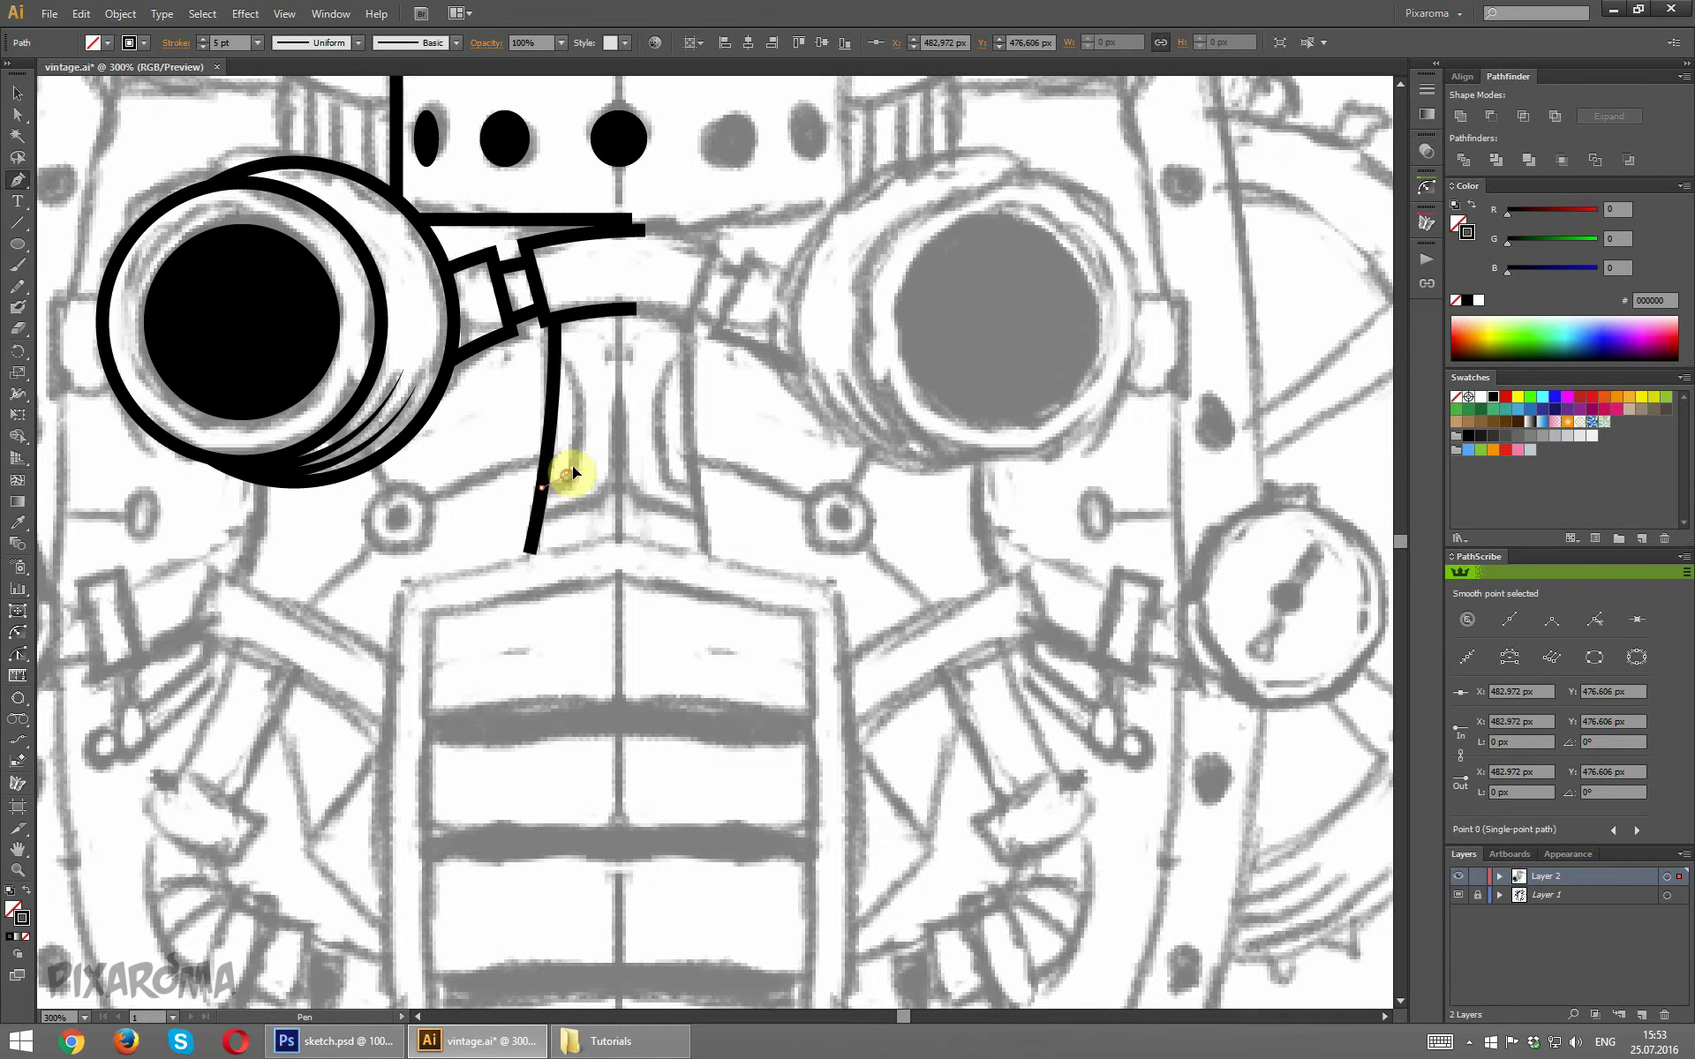
left_click(566, 472)
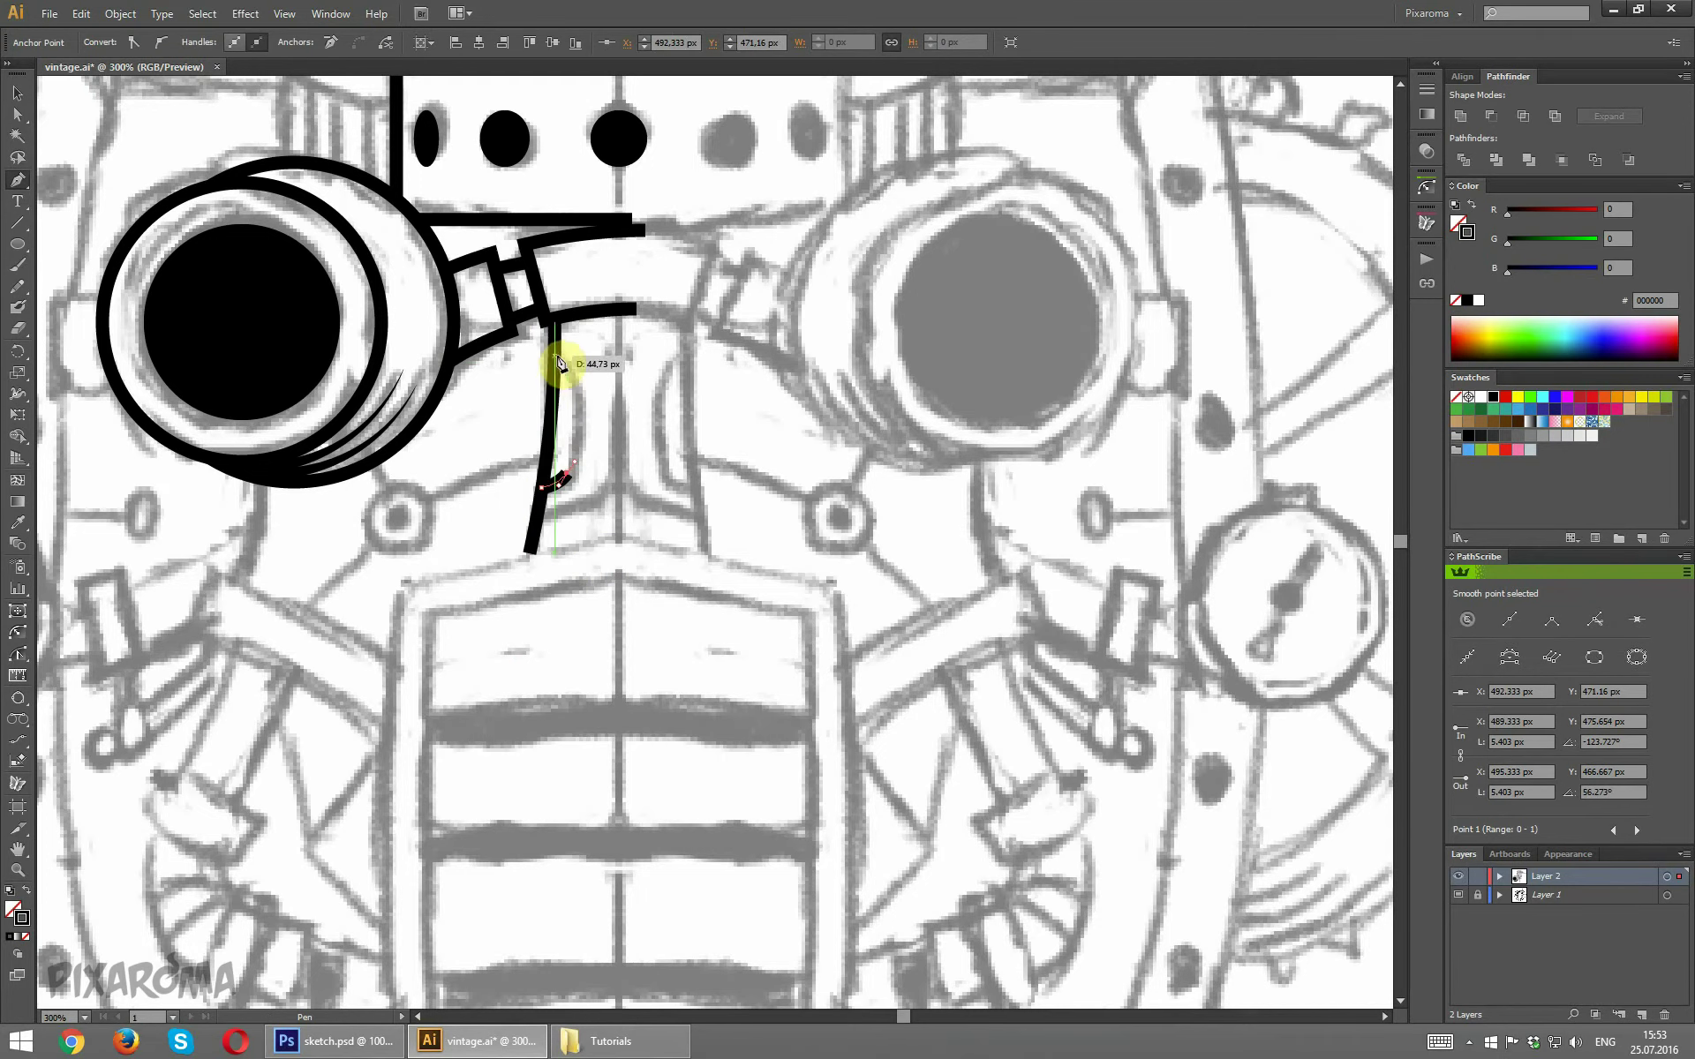
left_click(531, 325)
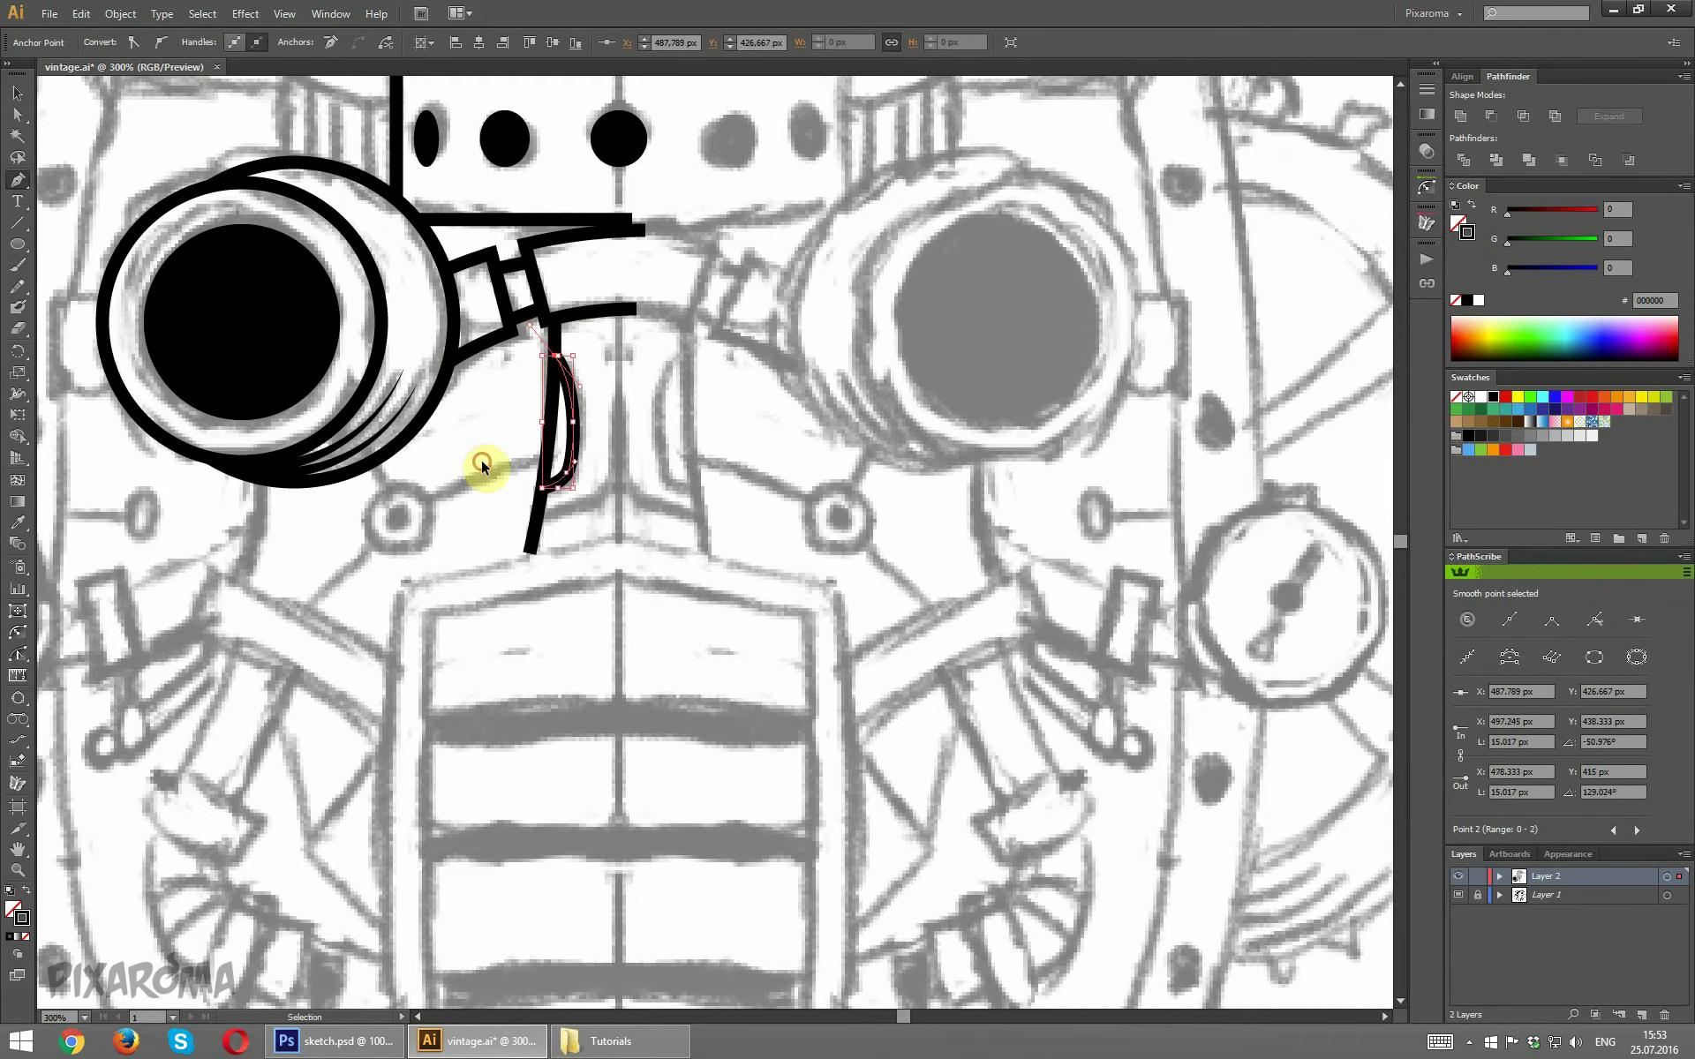
left_click(366, 479, "ctrl")
Add an upturned hooked curve beside the nose and start a line at the grille's top centre.
scroll(499, 429, "down", 2)
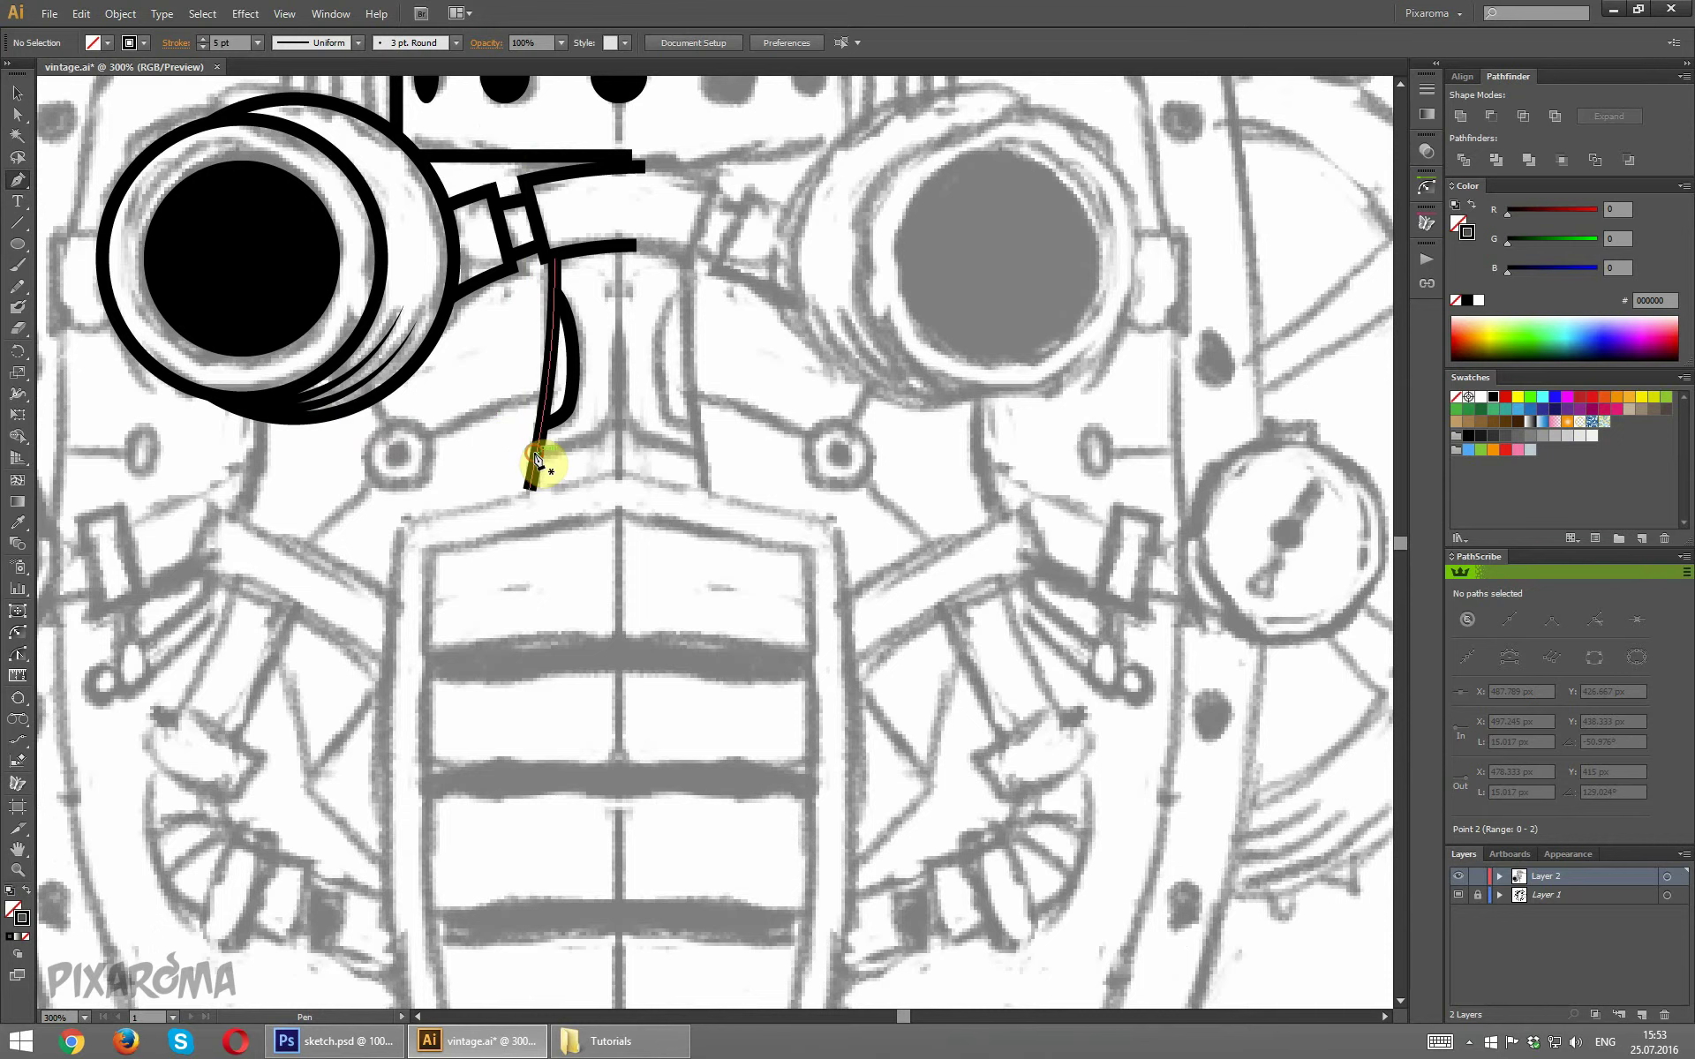
left_click(536, 452)
mouse_move(623, 389)
left_mouse_down()
mouse_move(643, 316)
mouse_move(679, 338)
left_mouse_up()
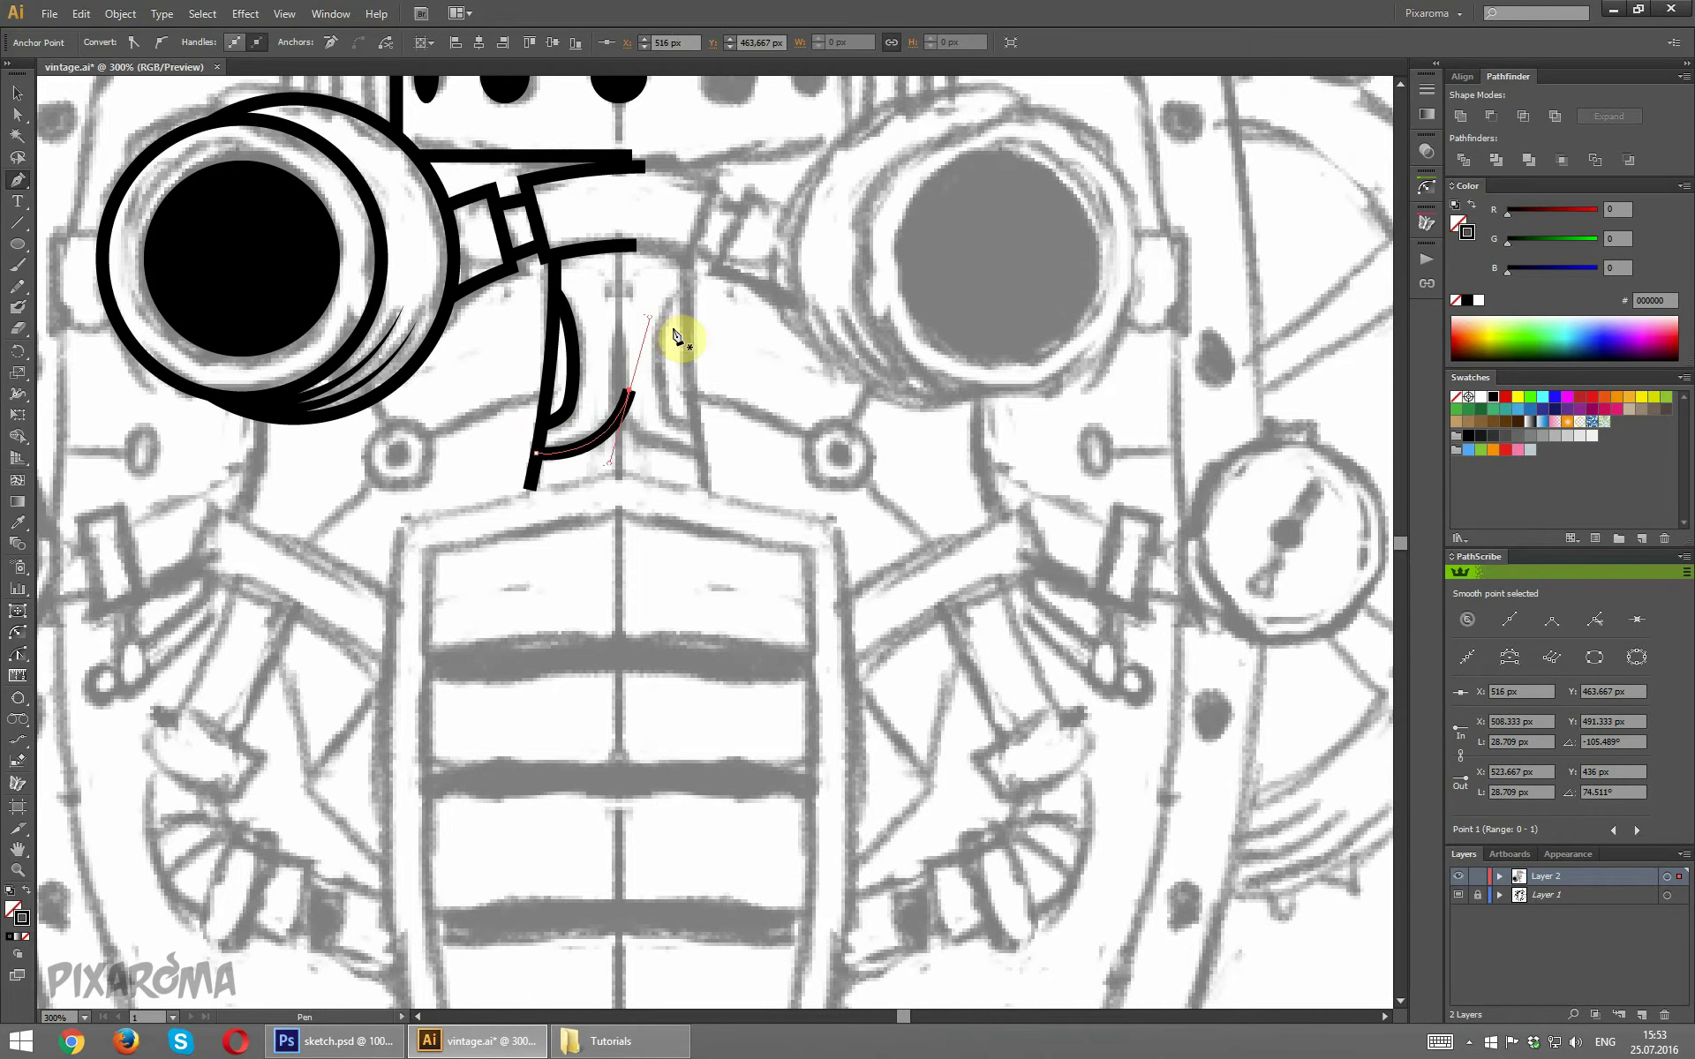
left_click(757, 476, "ctrl")
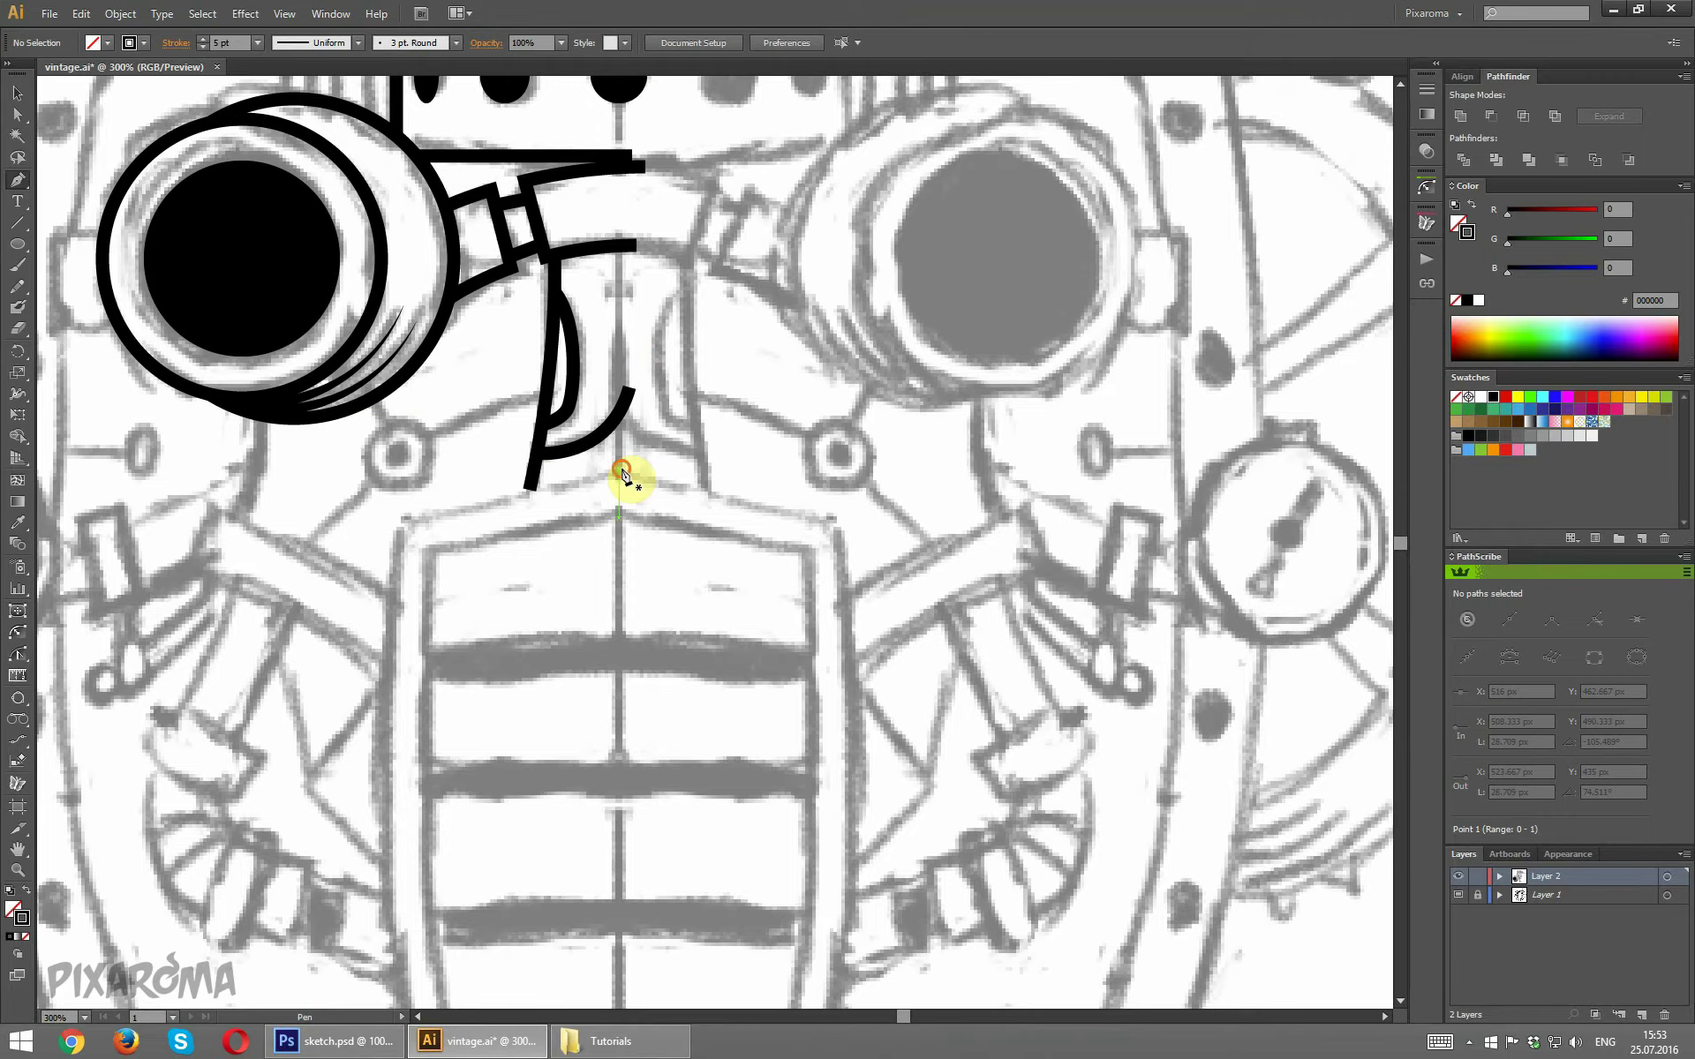
left_click(615, 469)
Extend the stroke to the grille's upper-left corner and curve it down to the grille's bottom point.
left_click(399, 523)
scroll(415, 459, "down", 5)
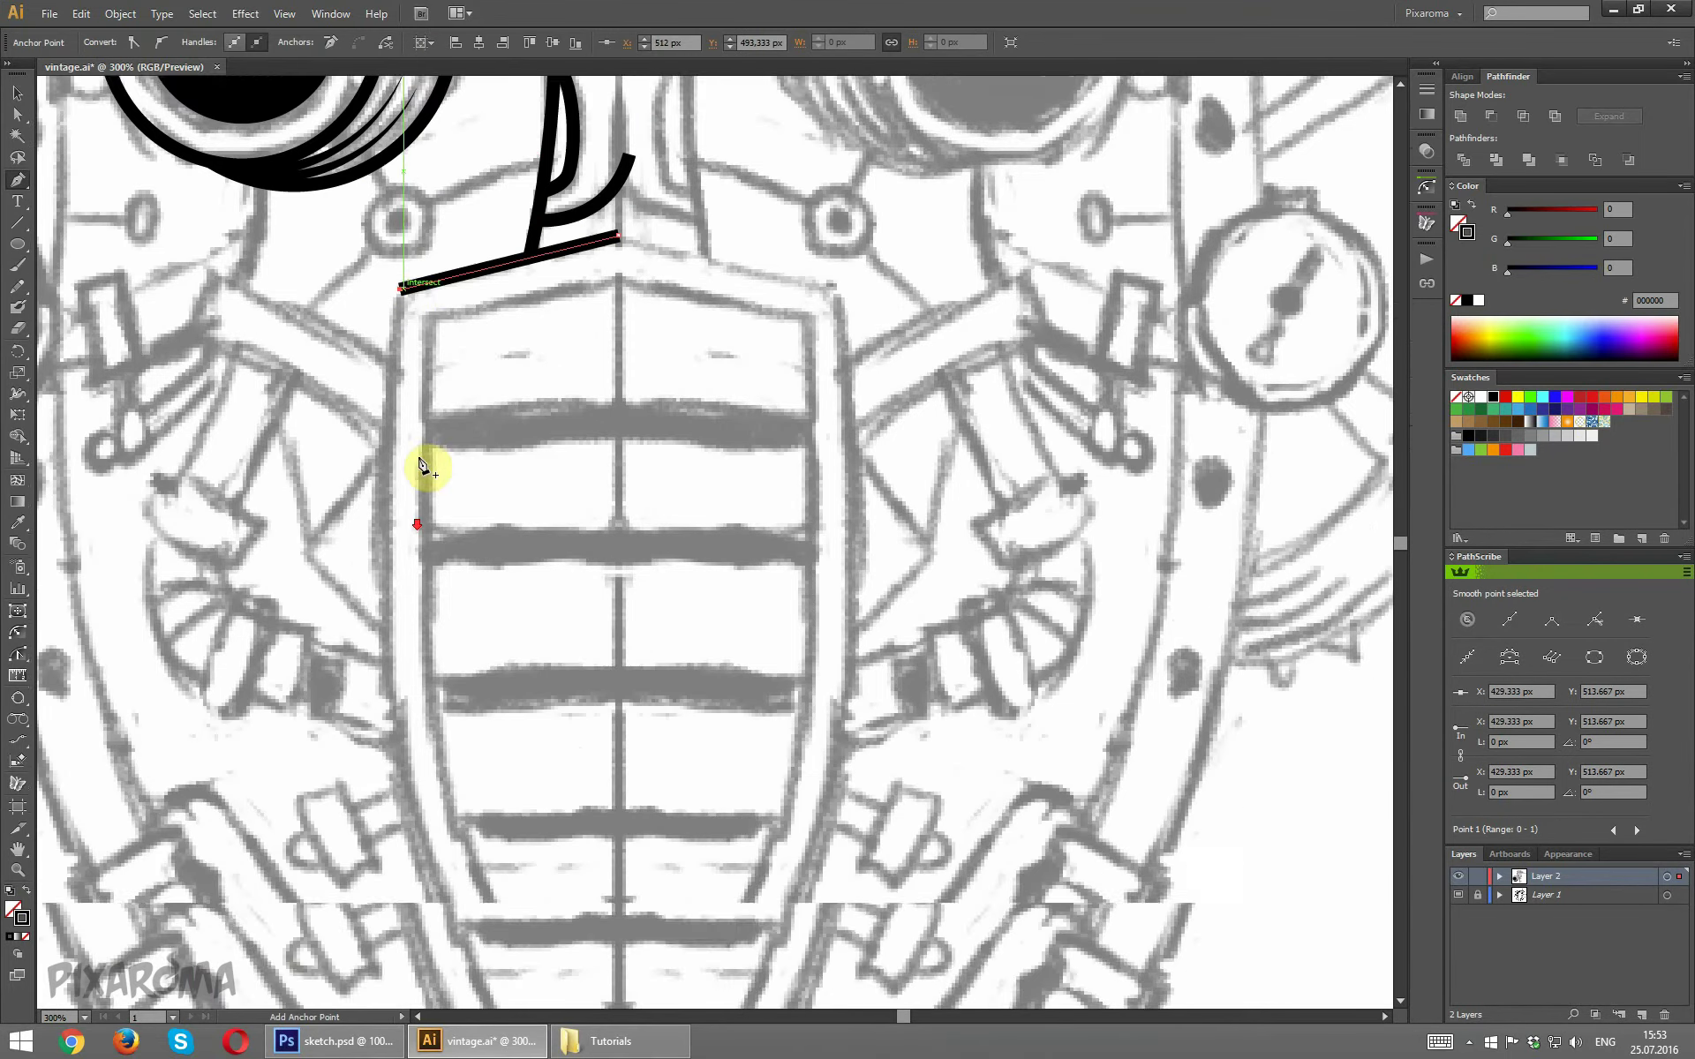
scroll(414, 441, "down", 1)
scroll(415, 421, "down", 3)
key("ctrl+minus")
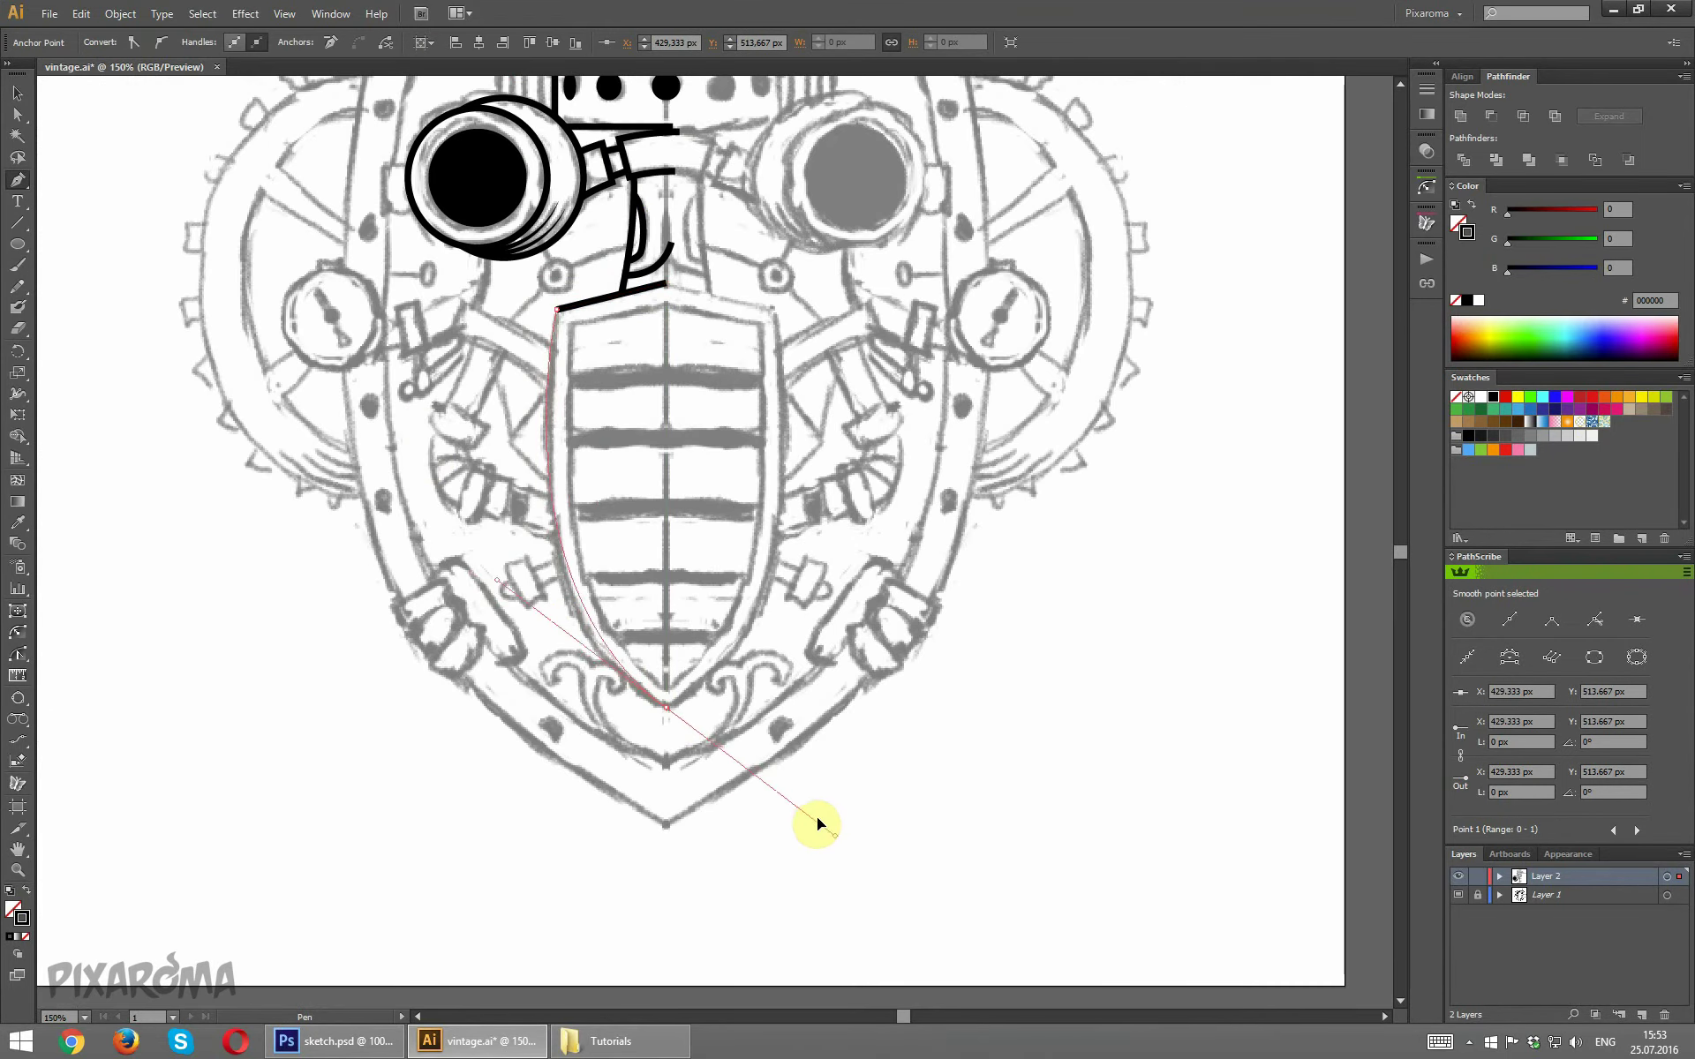
left_click_drag(856, 838, 831, 819)
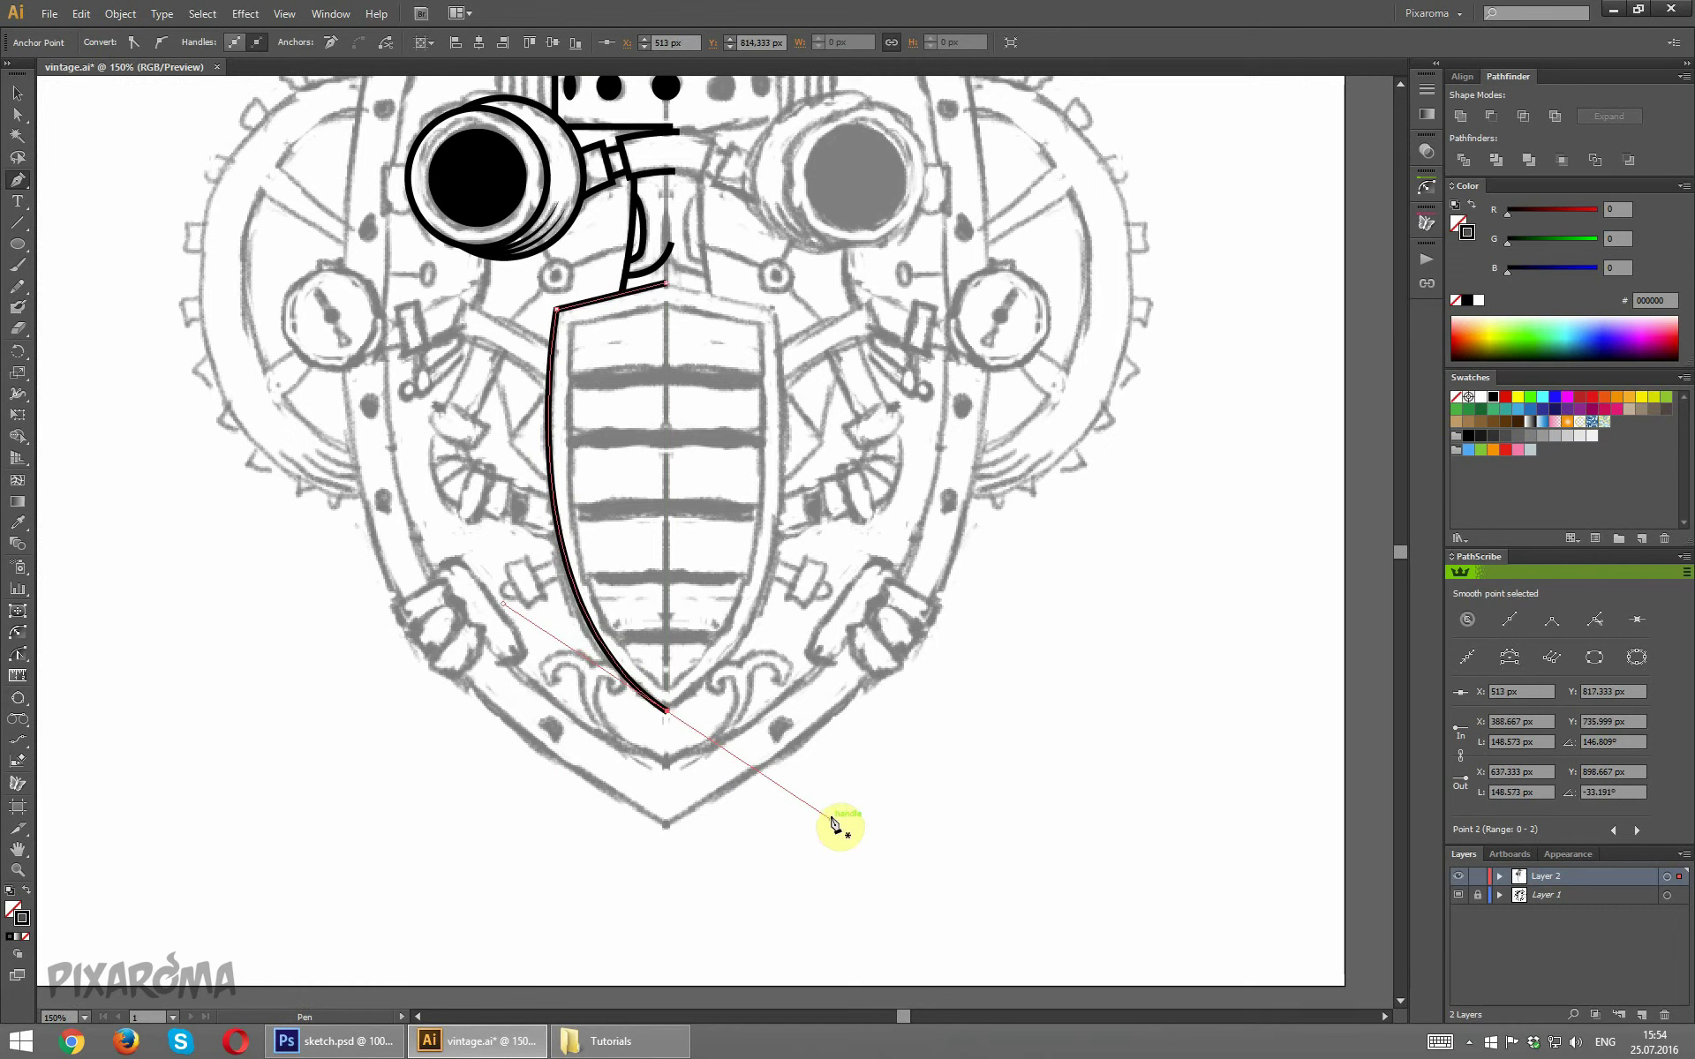
left_click(18, 93)
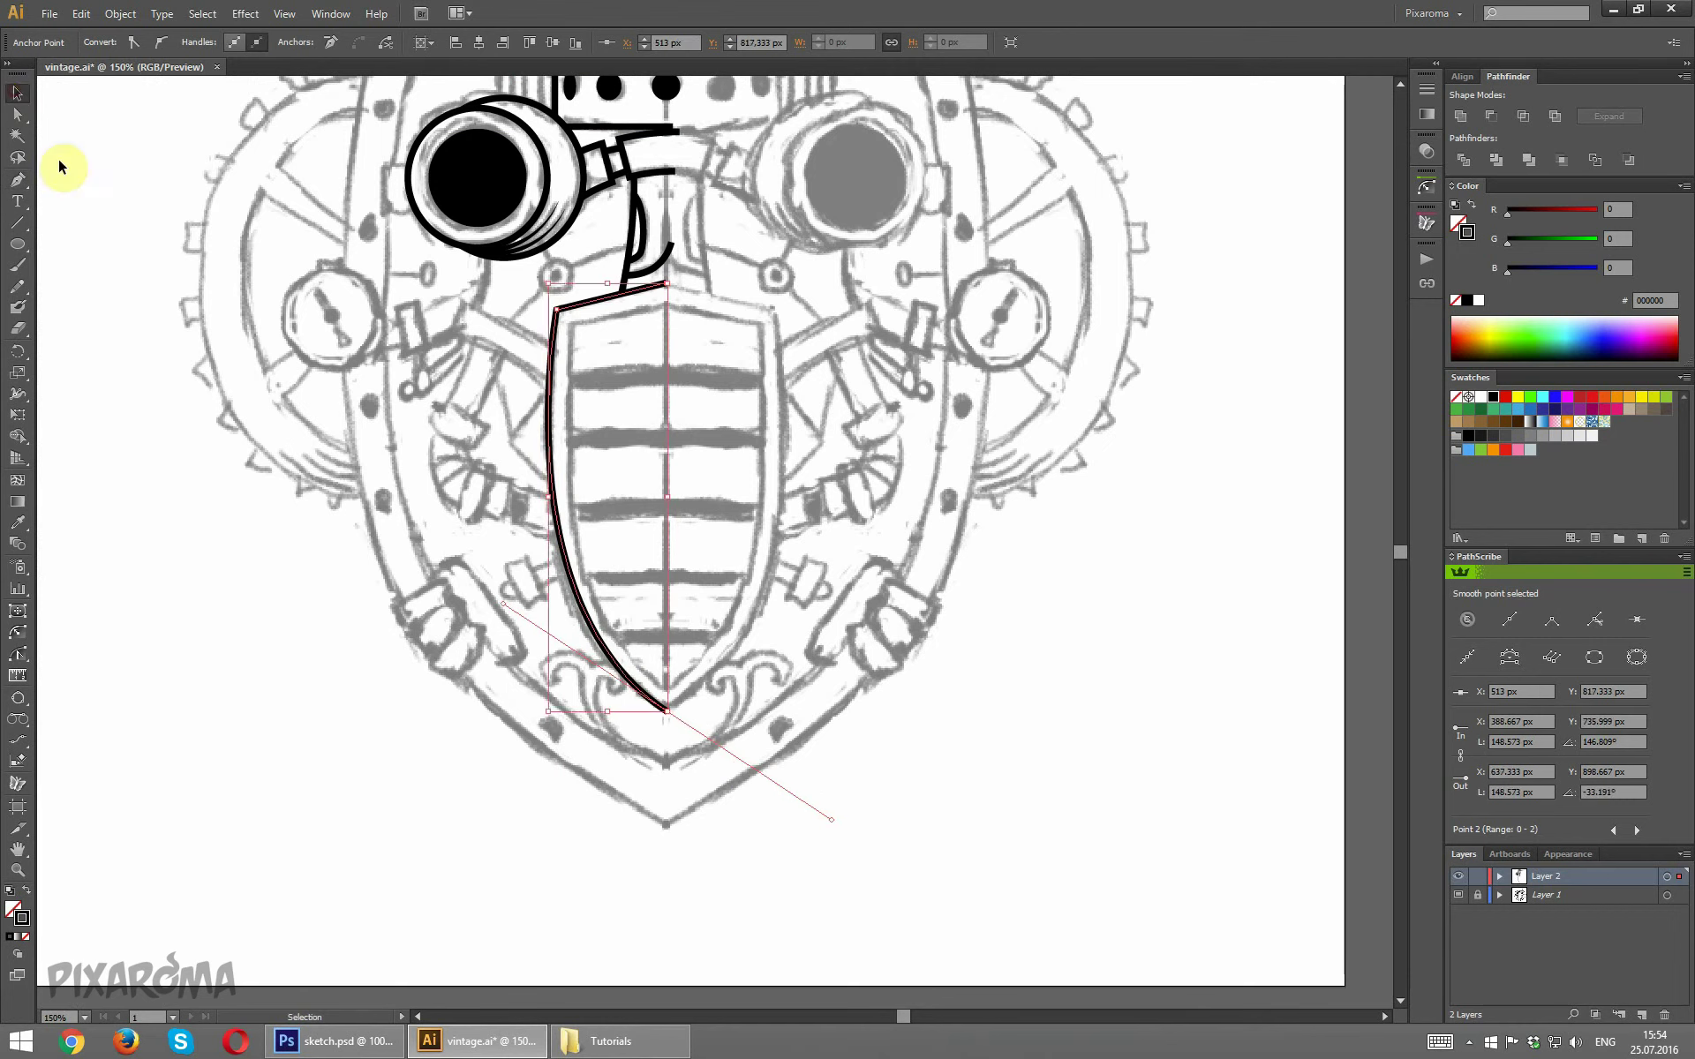
left_click(599, 329)
Reposition the curve's top endpoint with Direct Selection, then reselect the grille-side curve.
left_click(17, 114)
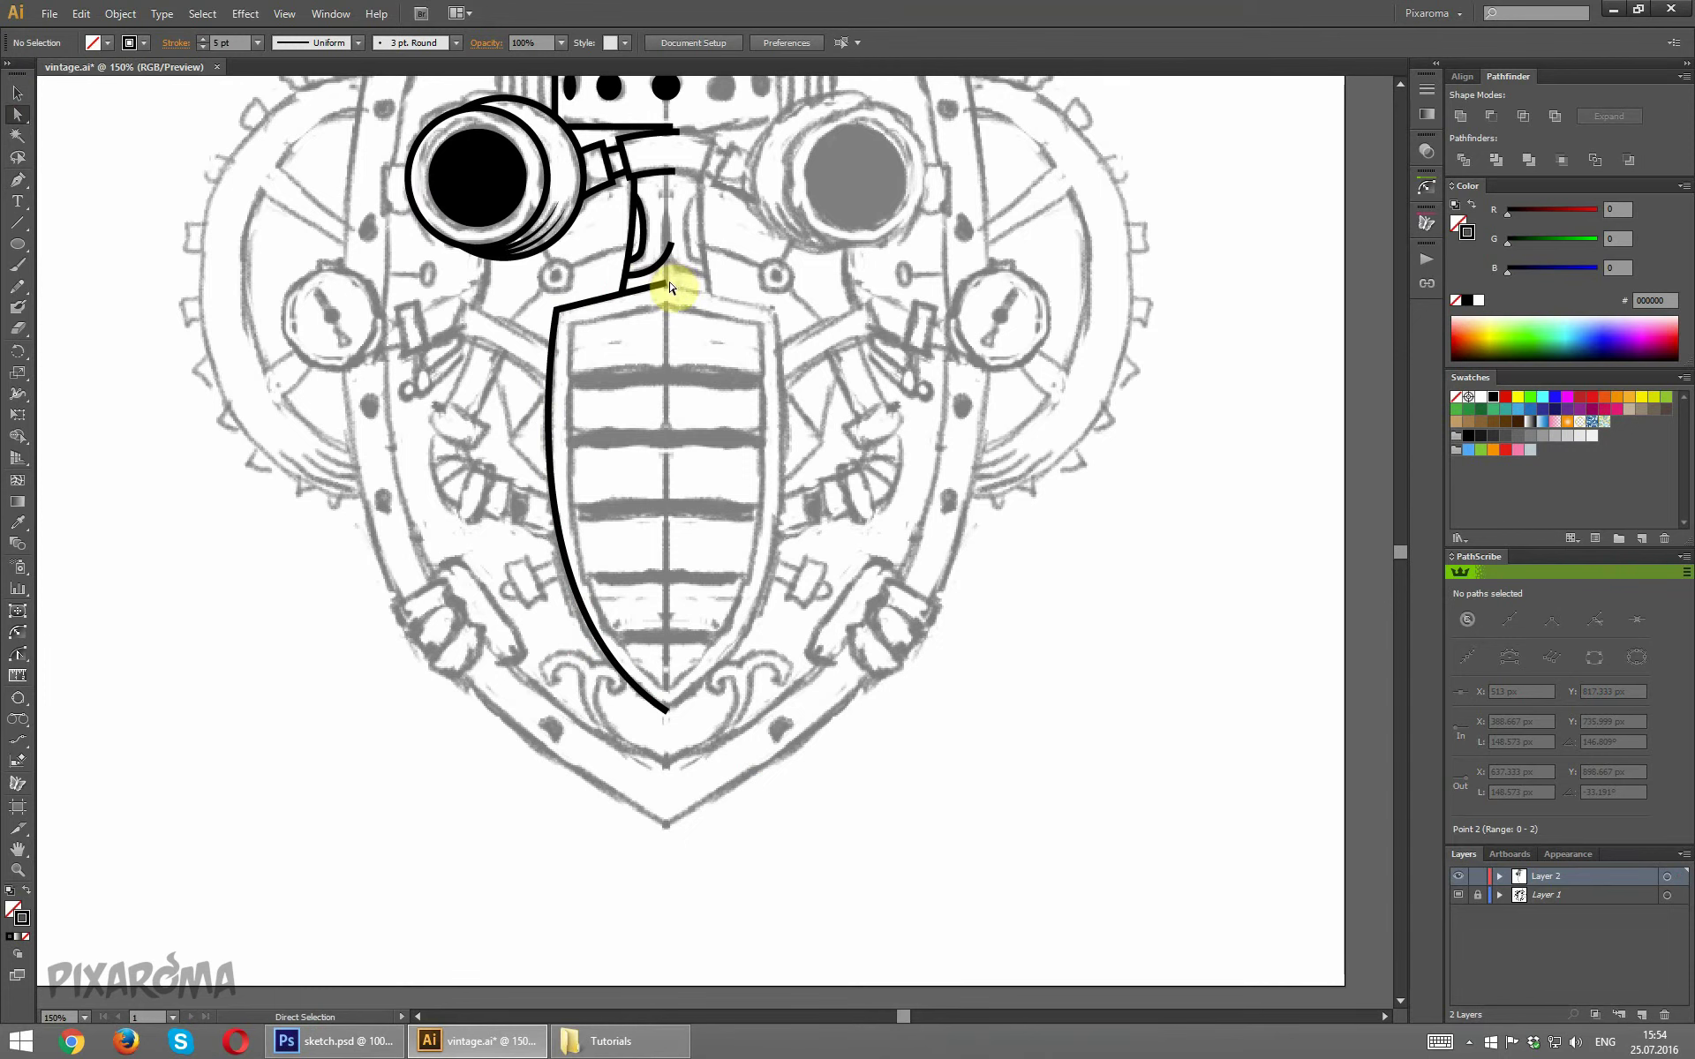
left_click(668, 284)
left_click_drag(674, 278, 676, 279)
left_click(729, 329)
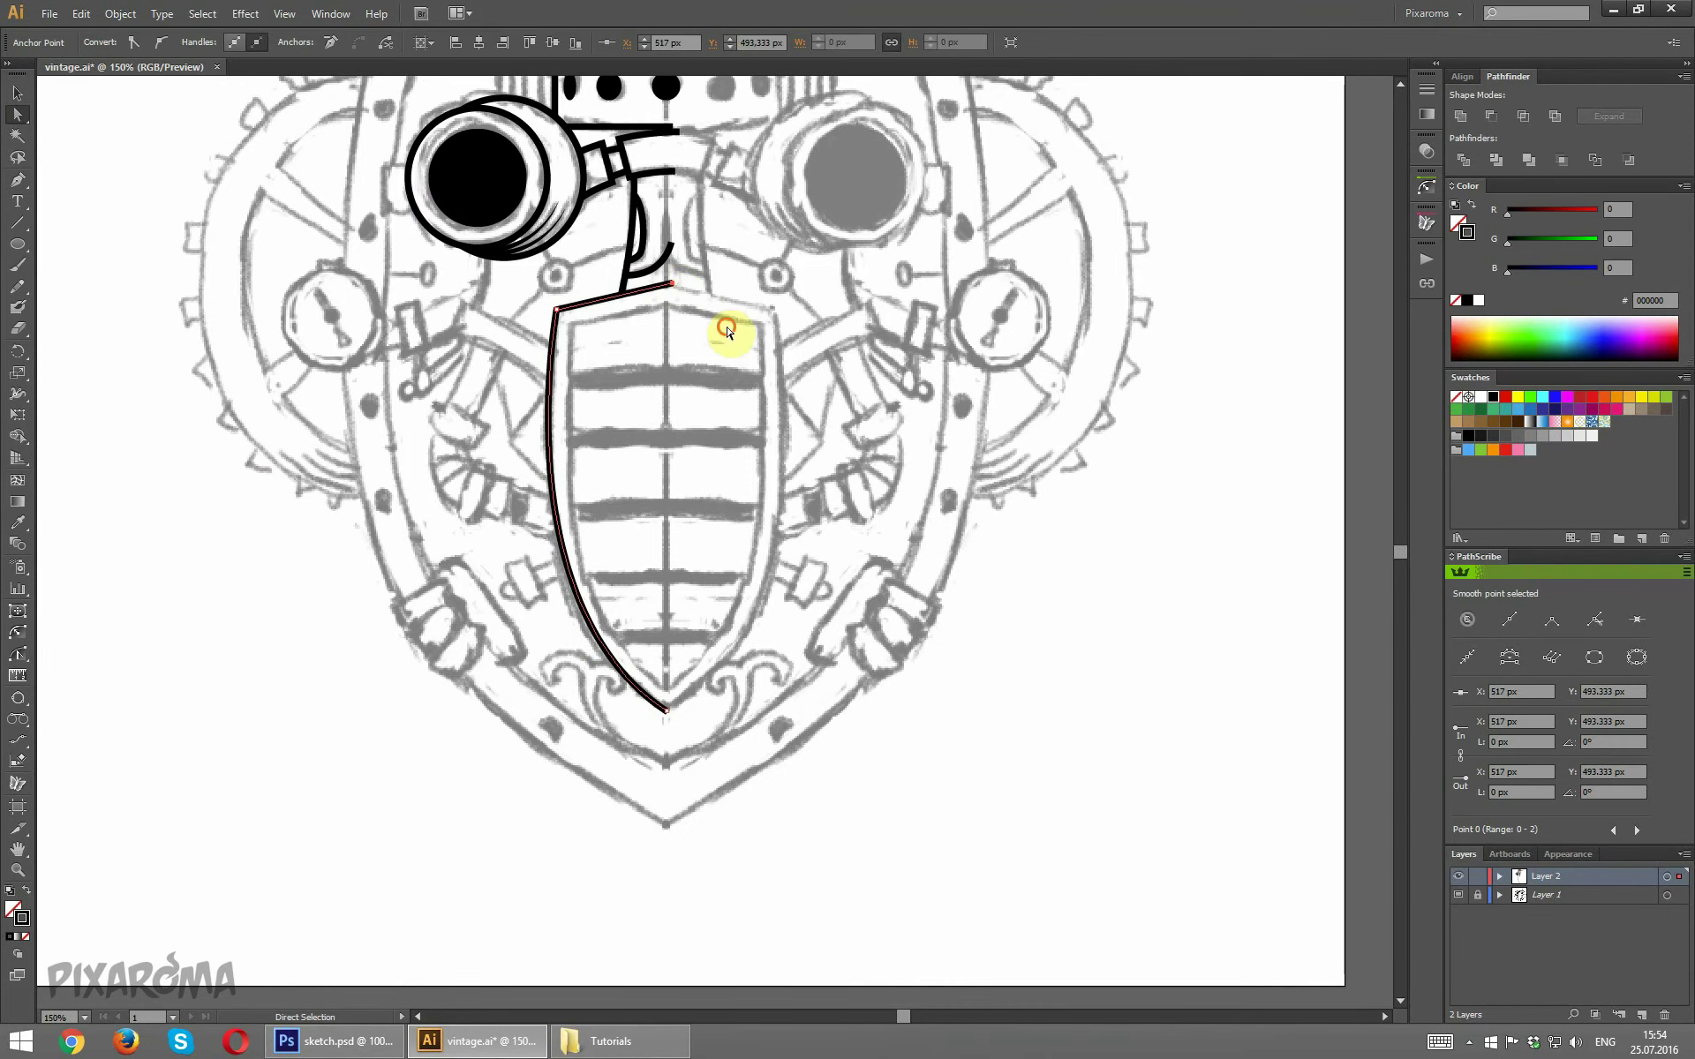
left_click(17, 92)
left_click(549, 348)
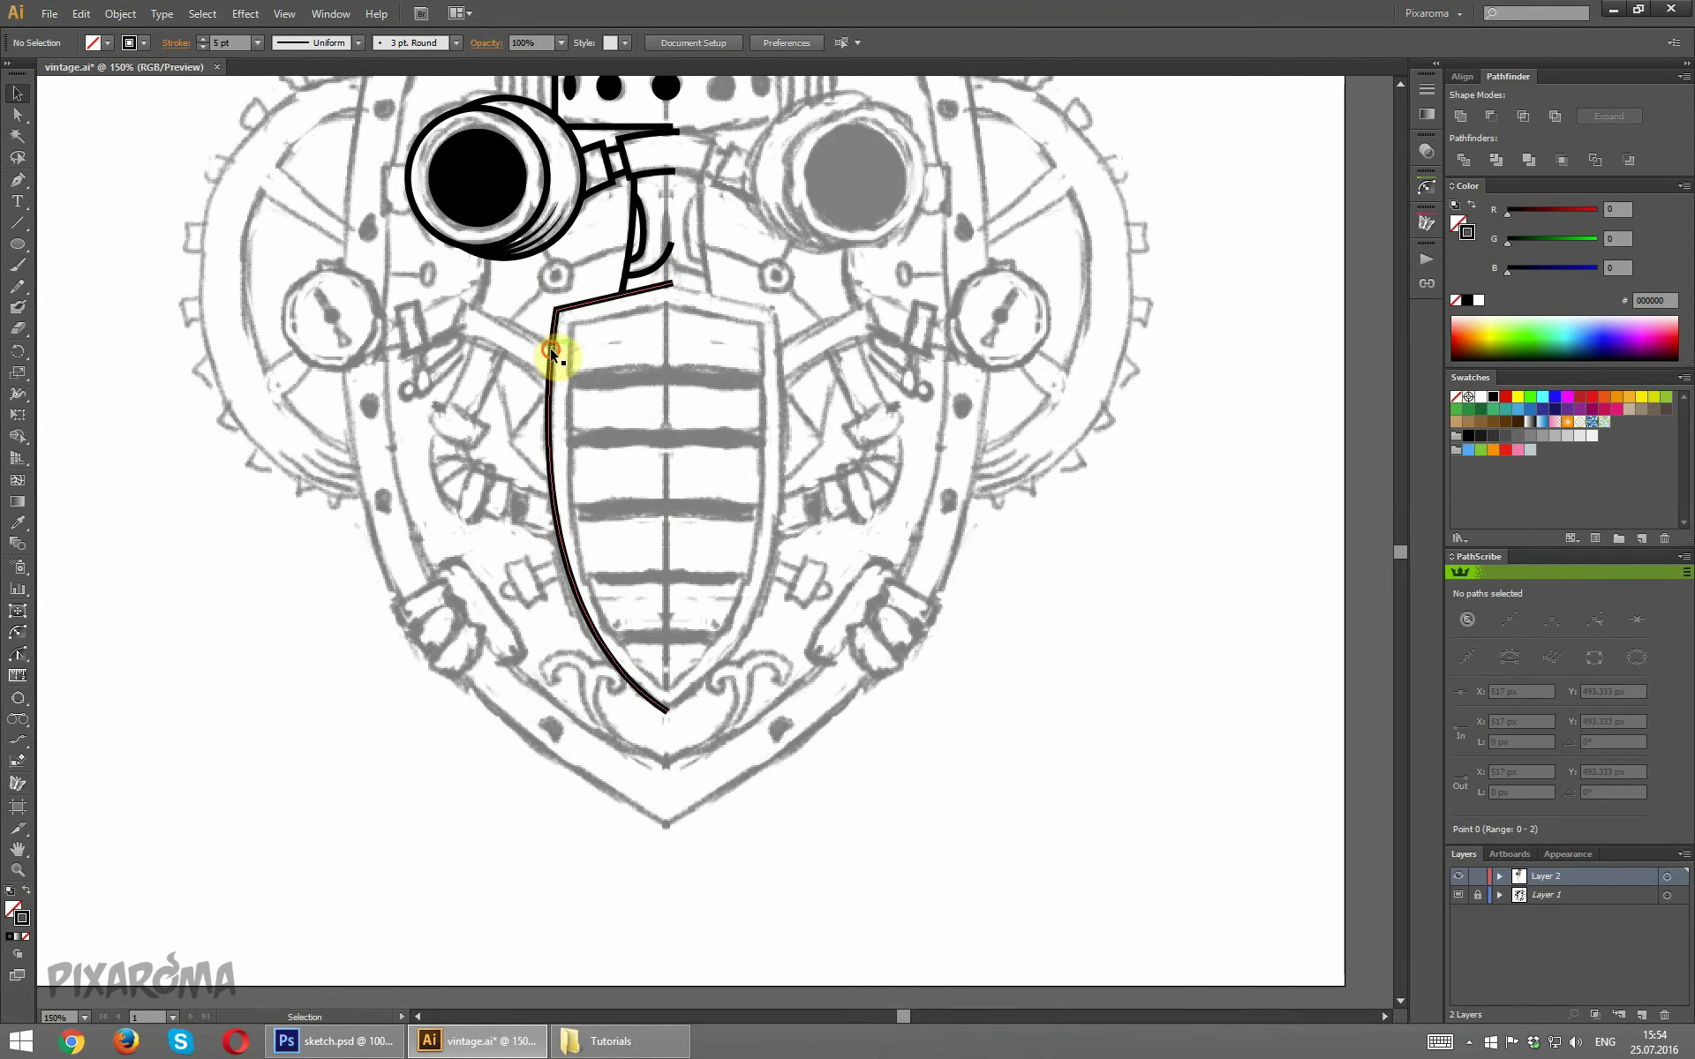
left_click(123, 14)
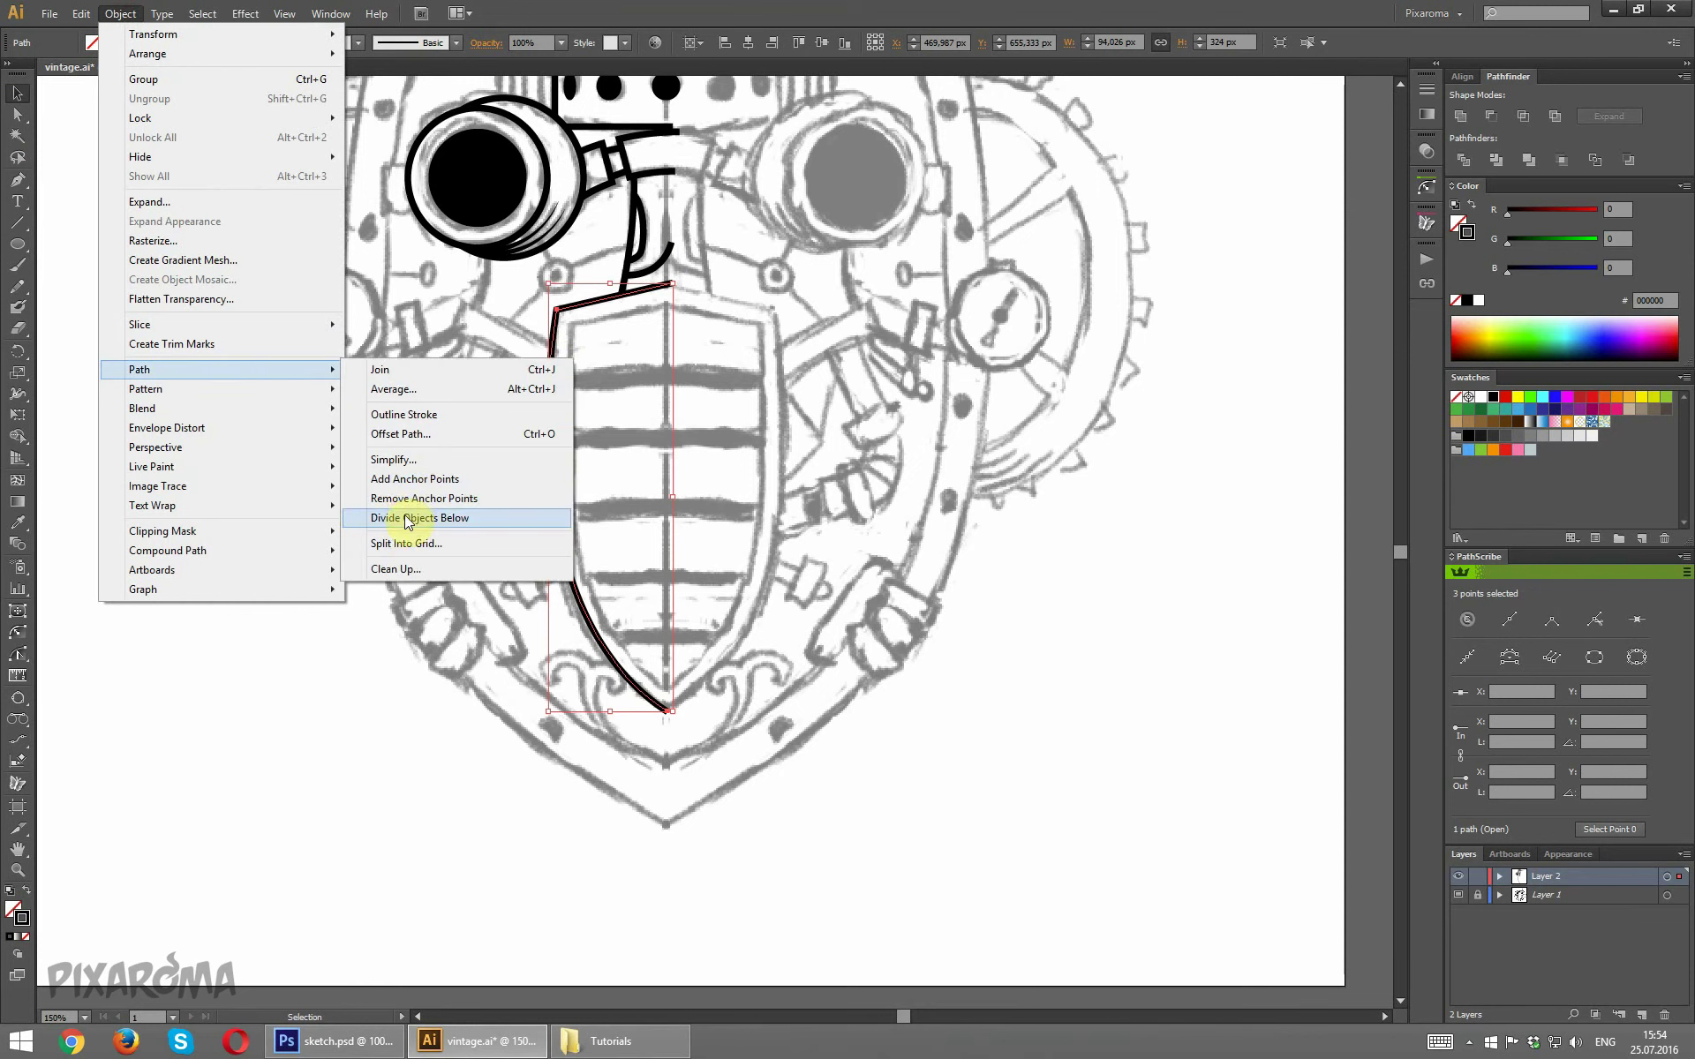
mouse_move(139, 369)
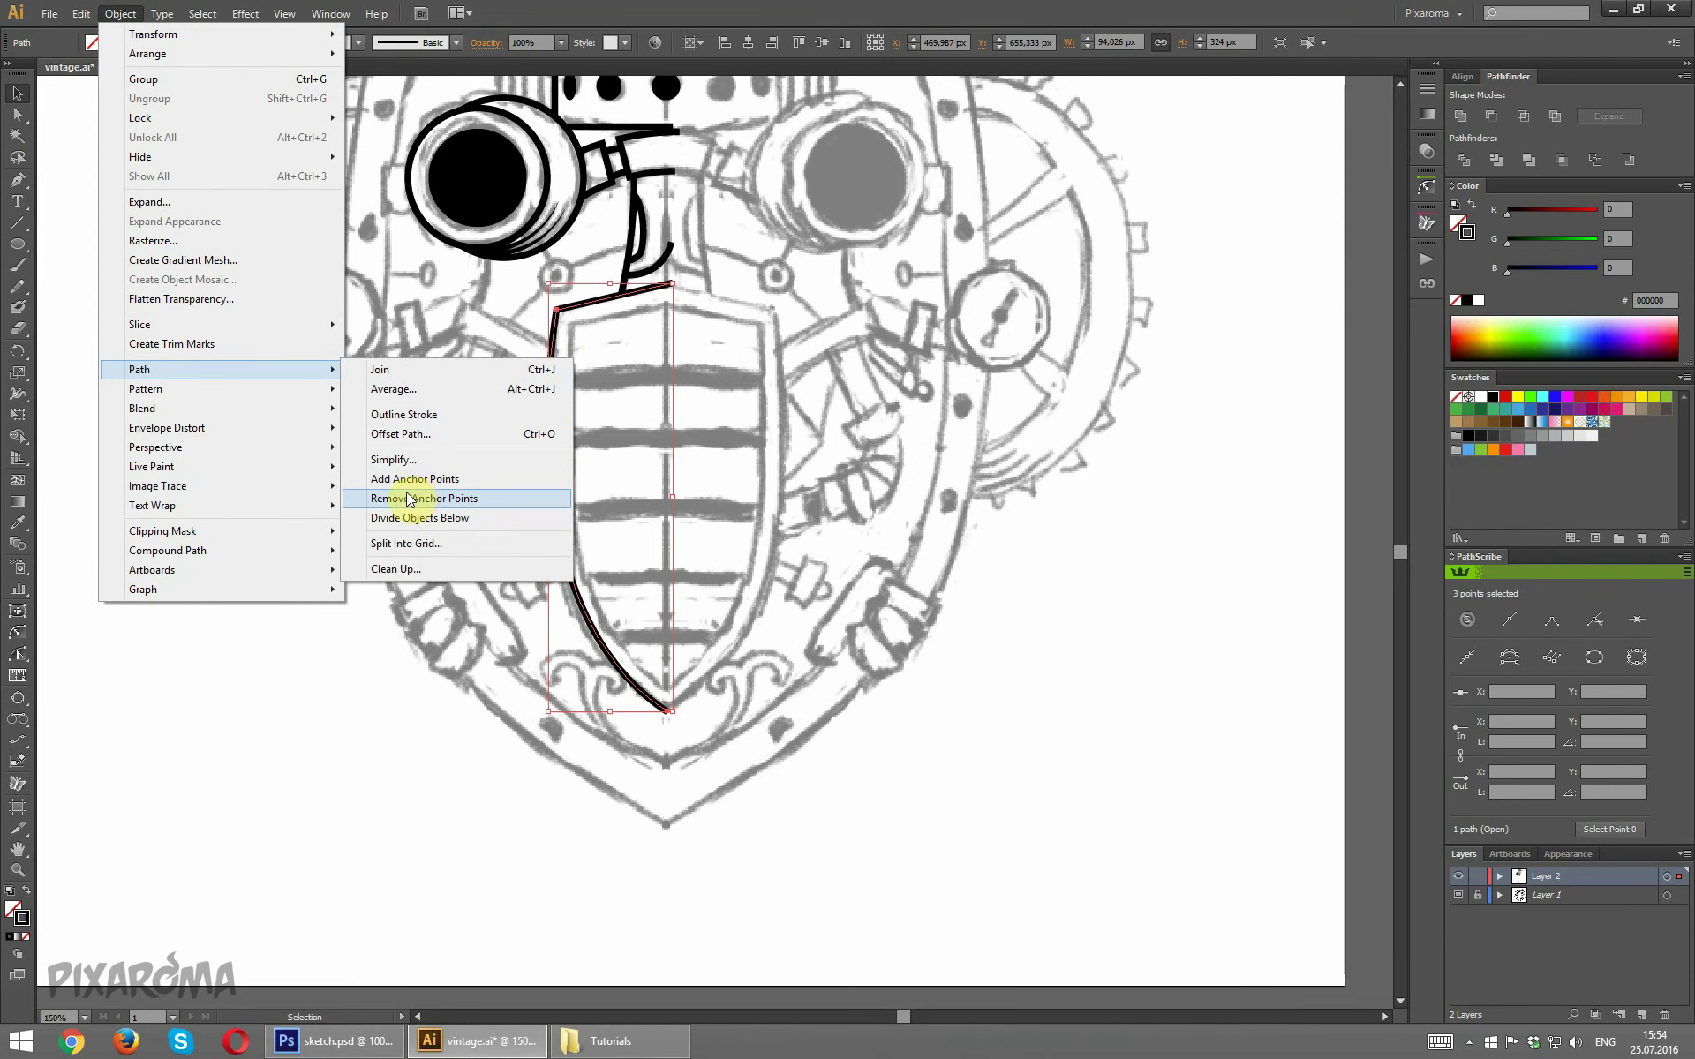
Apply Offset Path to the grille-side stroke at 14 px, previewing 12 px first.
left_click(442, 436)
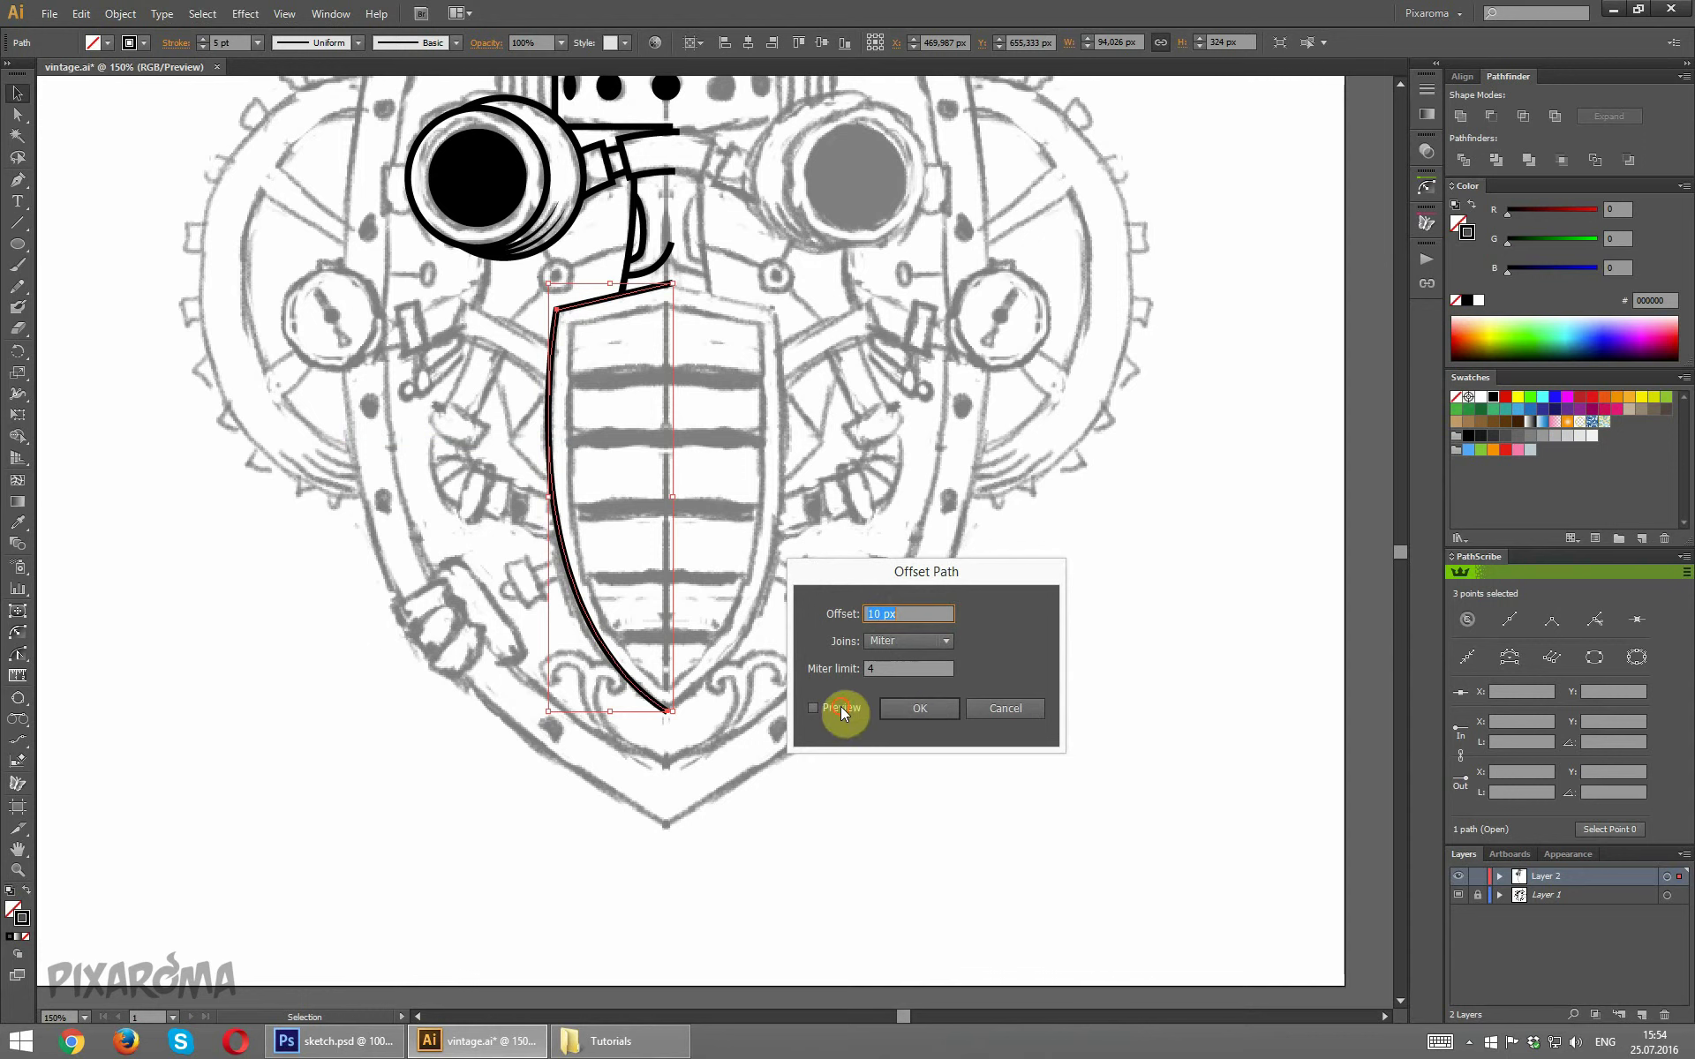
left_click(840, 707)
double_click(918, 613)
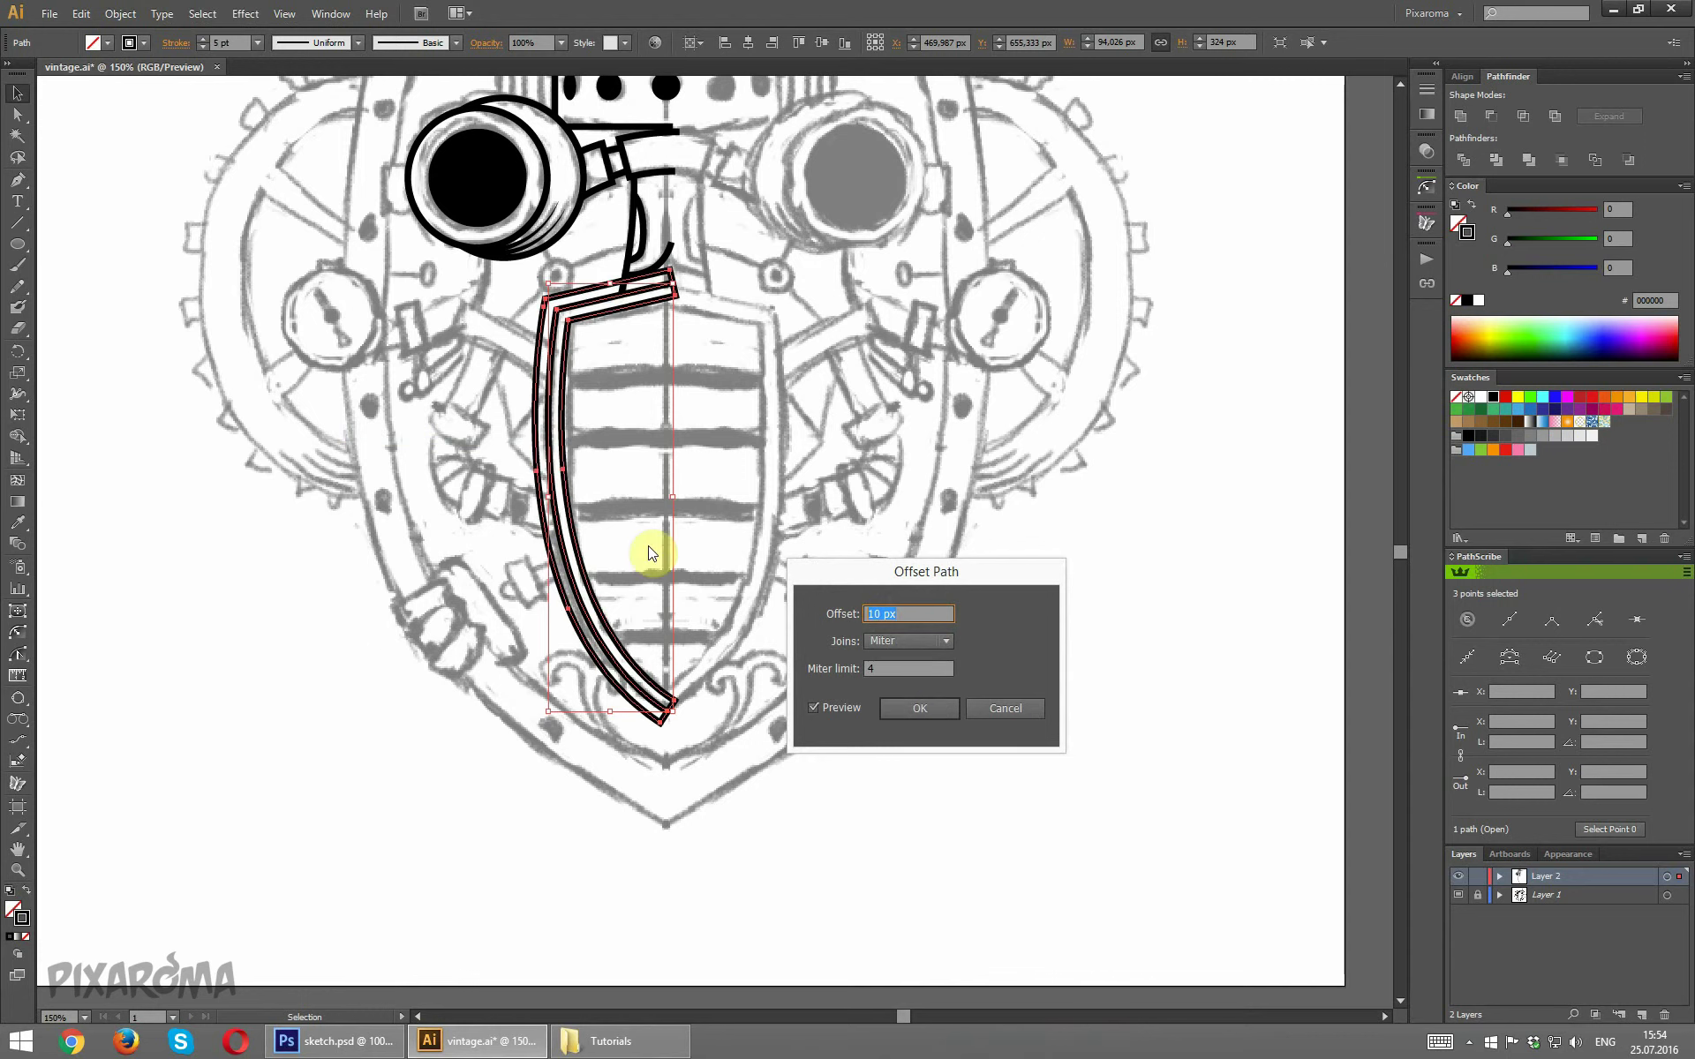
type("12")
key("Tab")
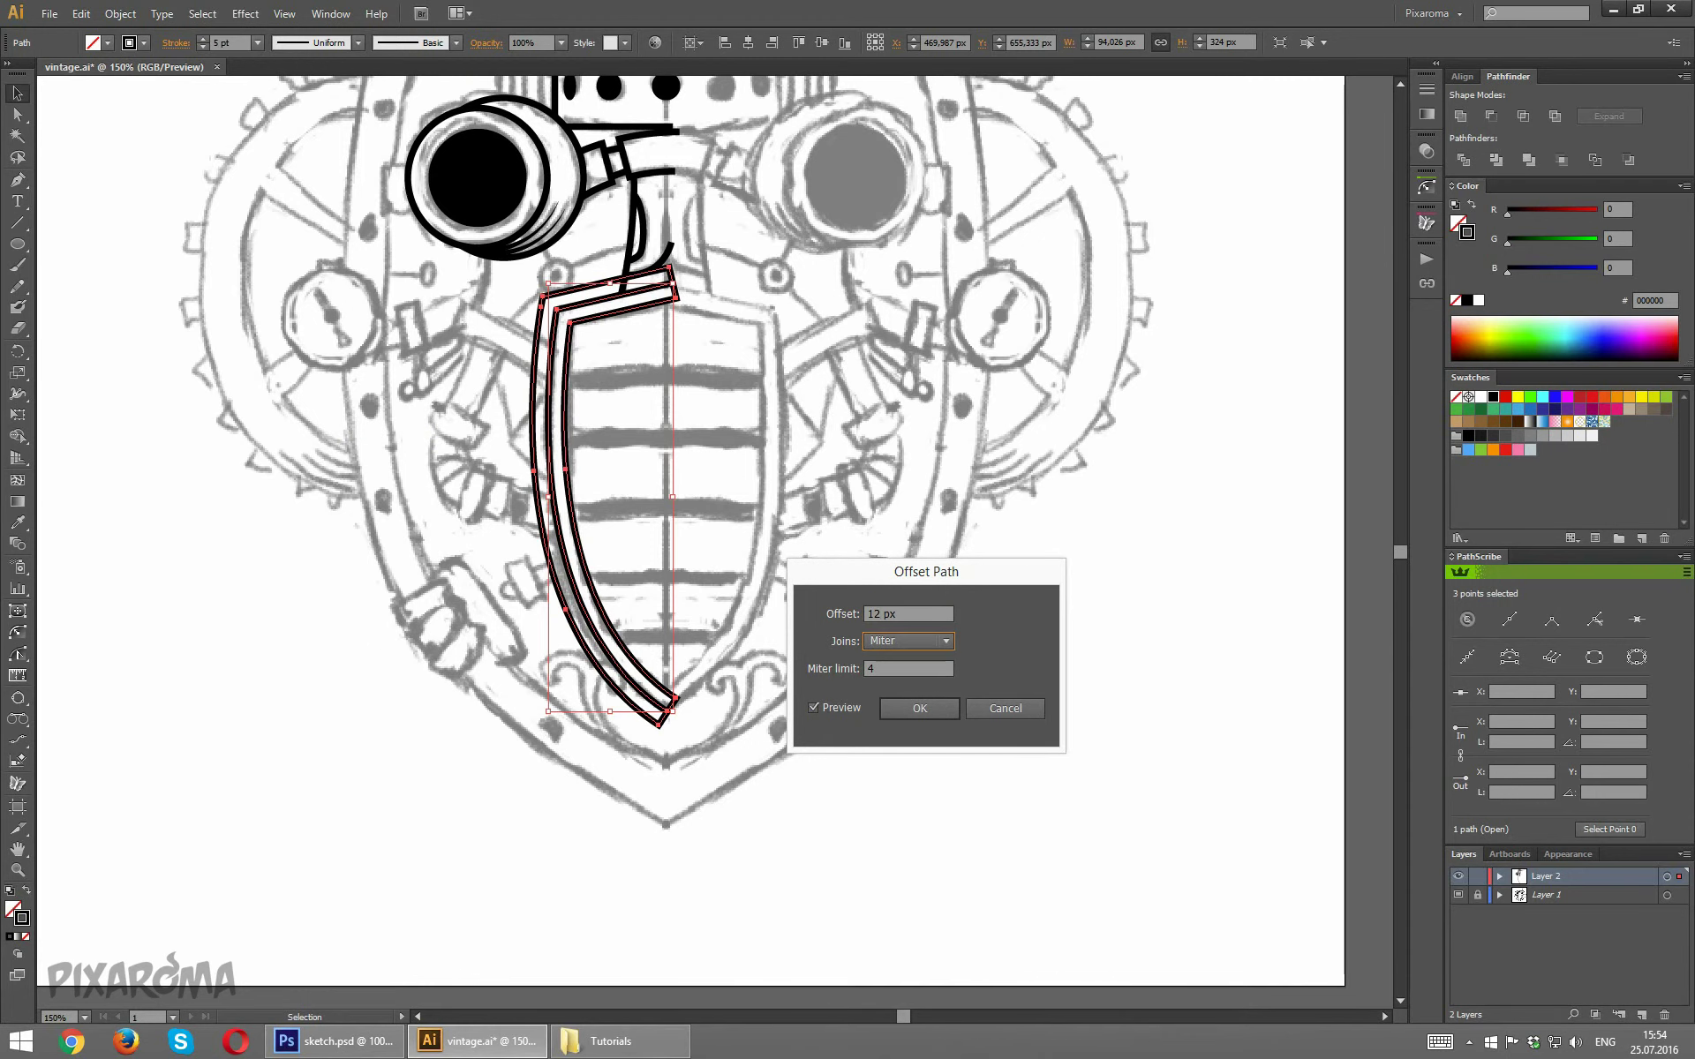
type("14")
key("Tab")
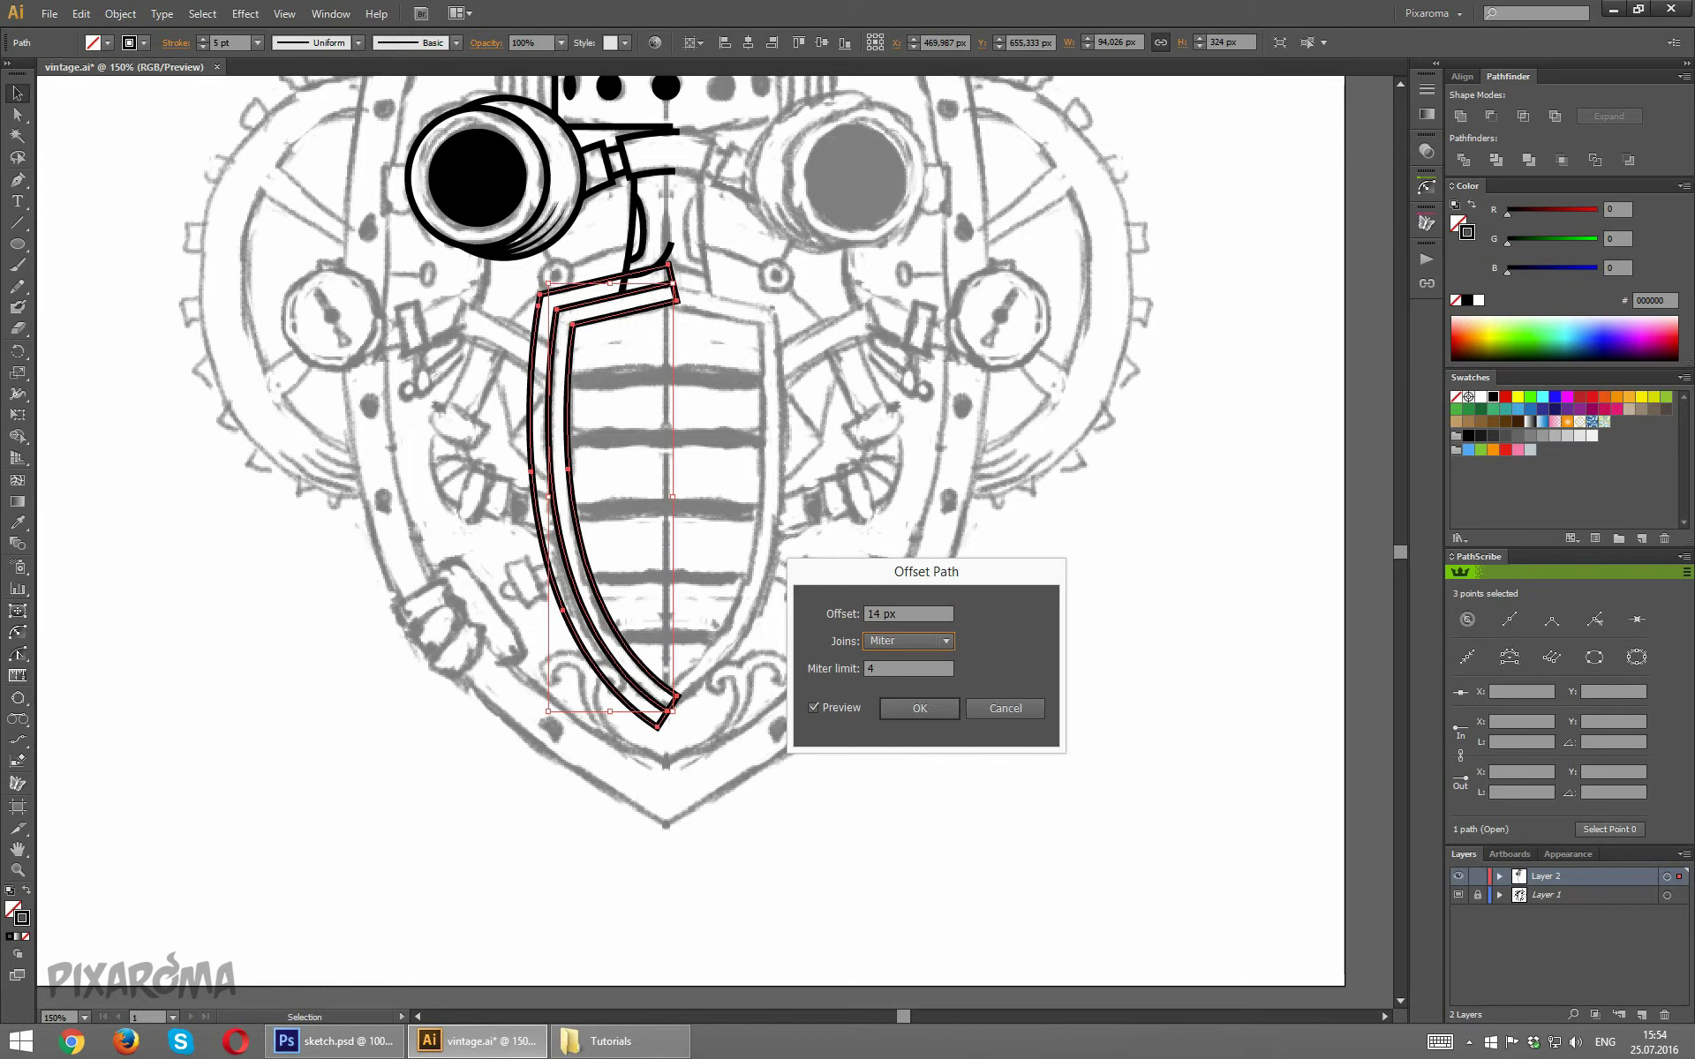
left_click(919, 708)
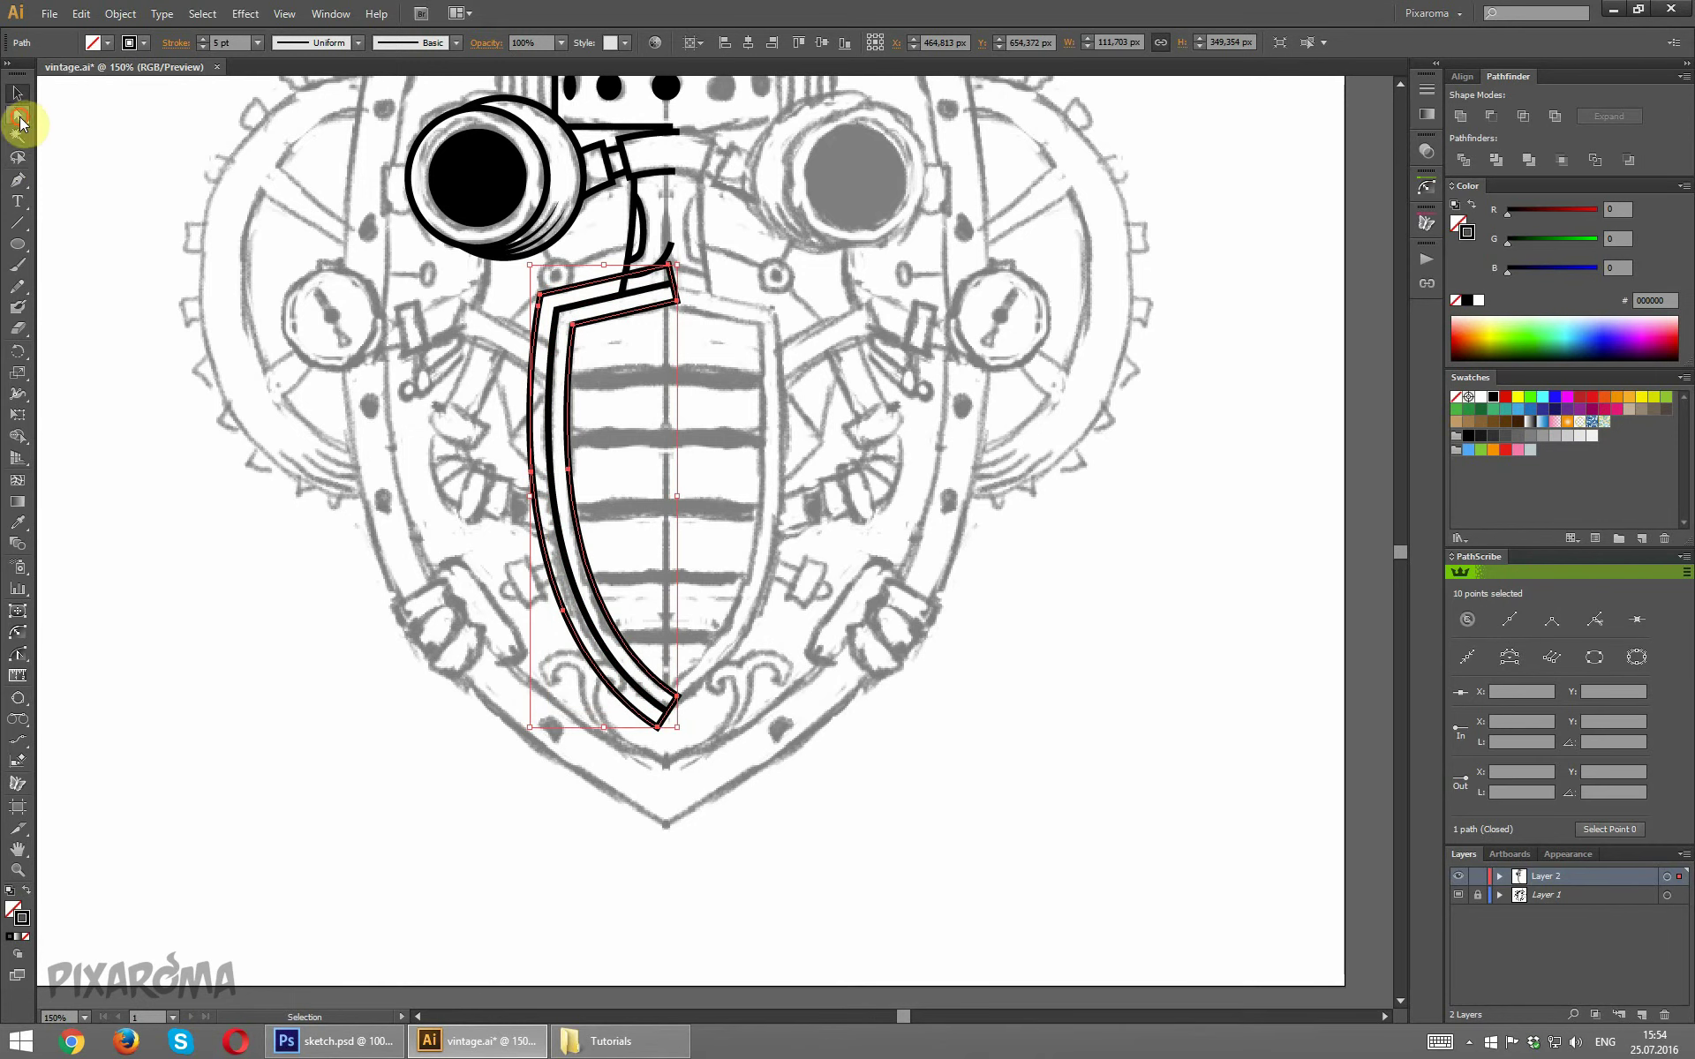
left_click(17, 114)
Delete the offset outline's top corner, top-left point and stray lower anchors.
left_click(669, 264)
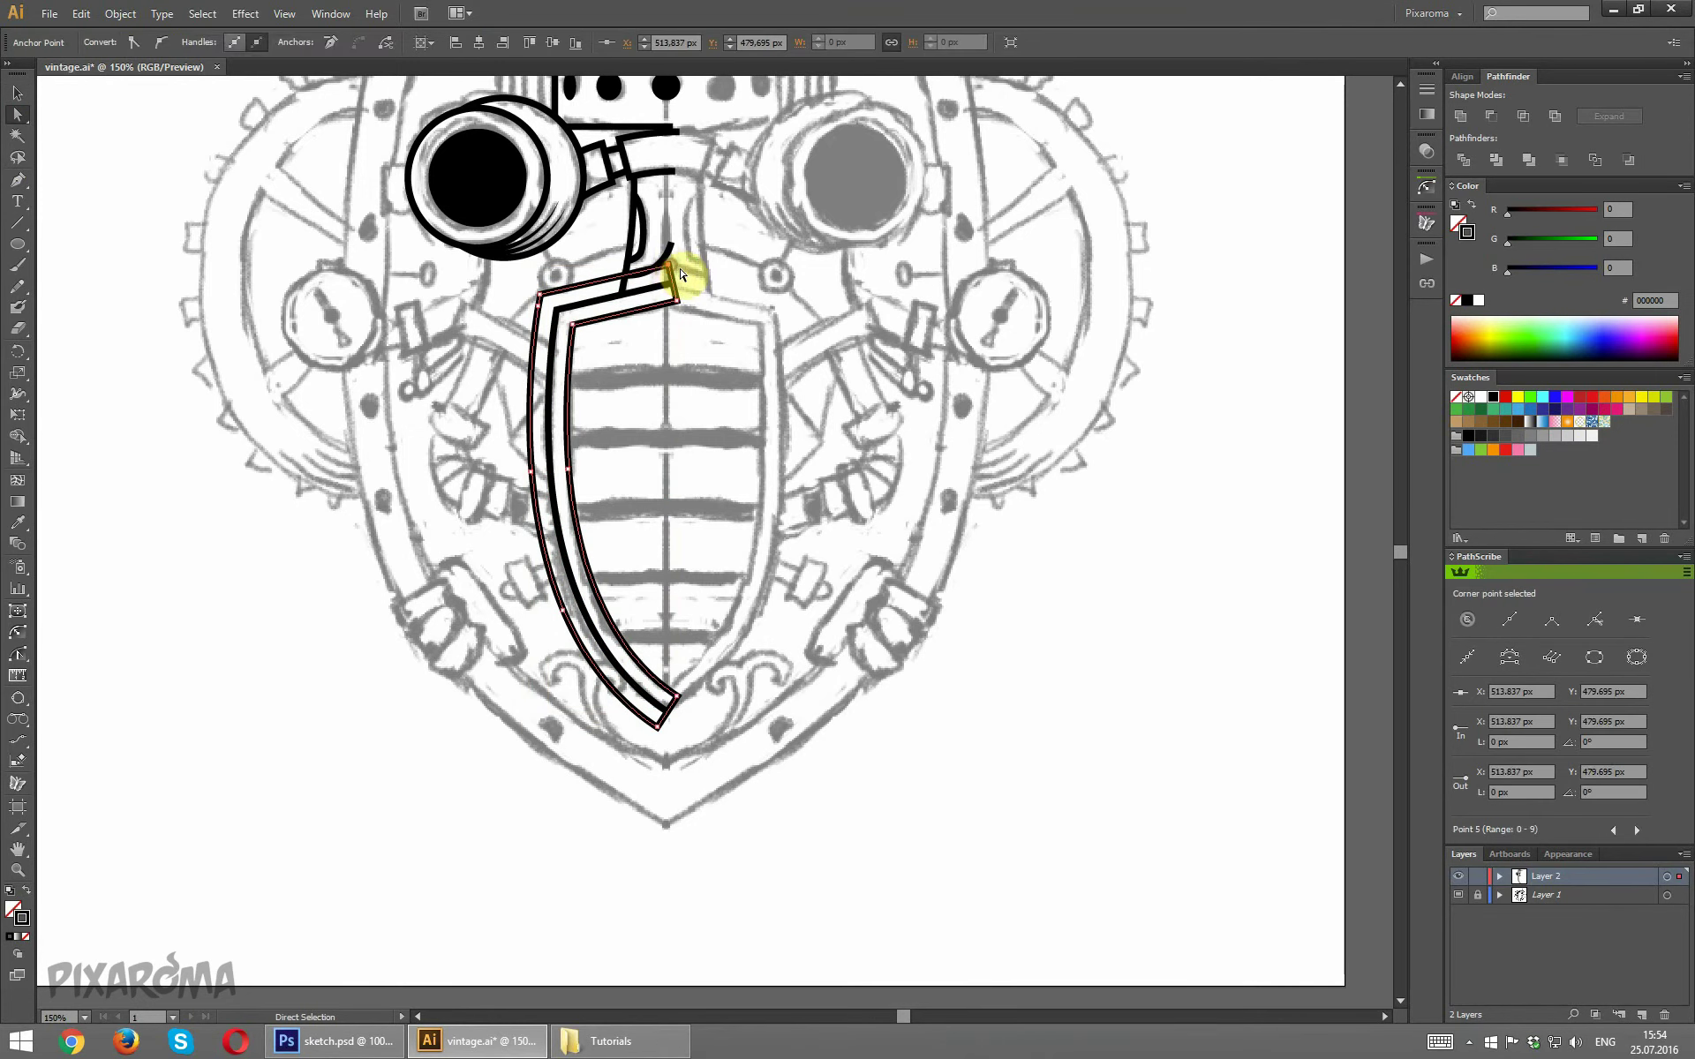
key("Delete")
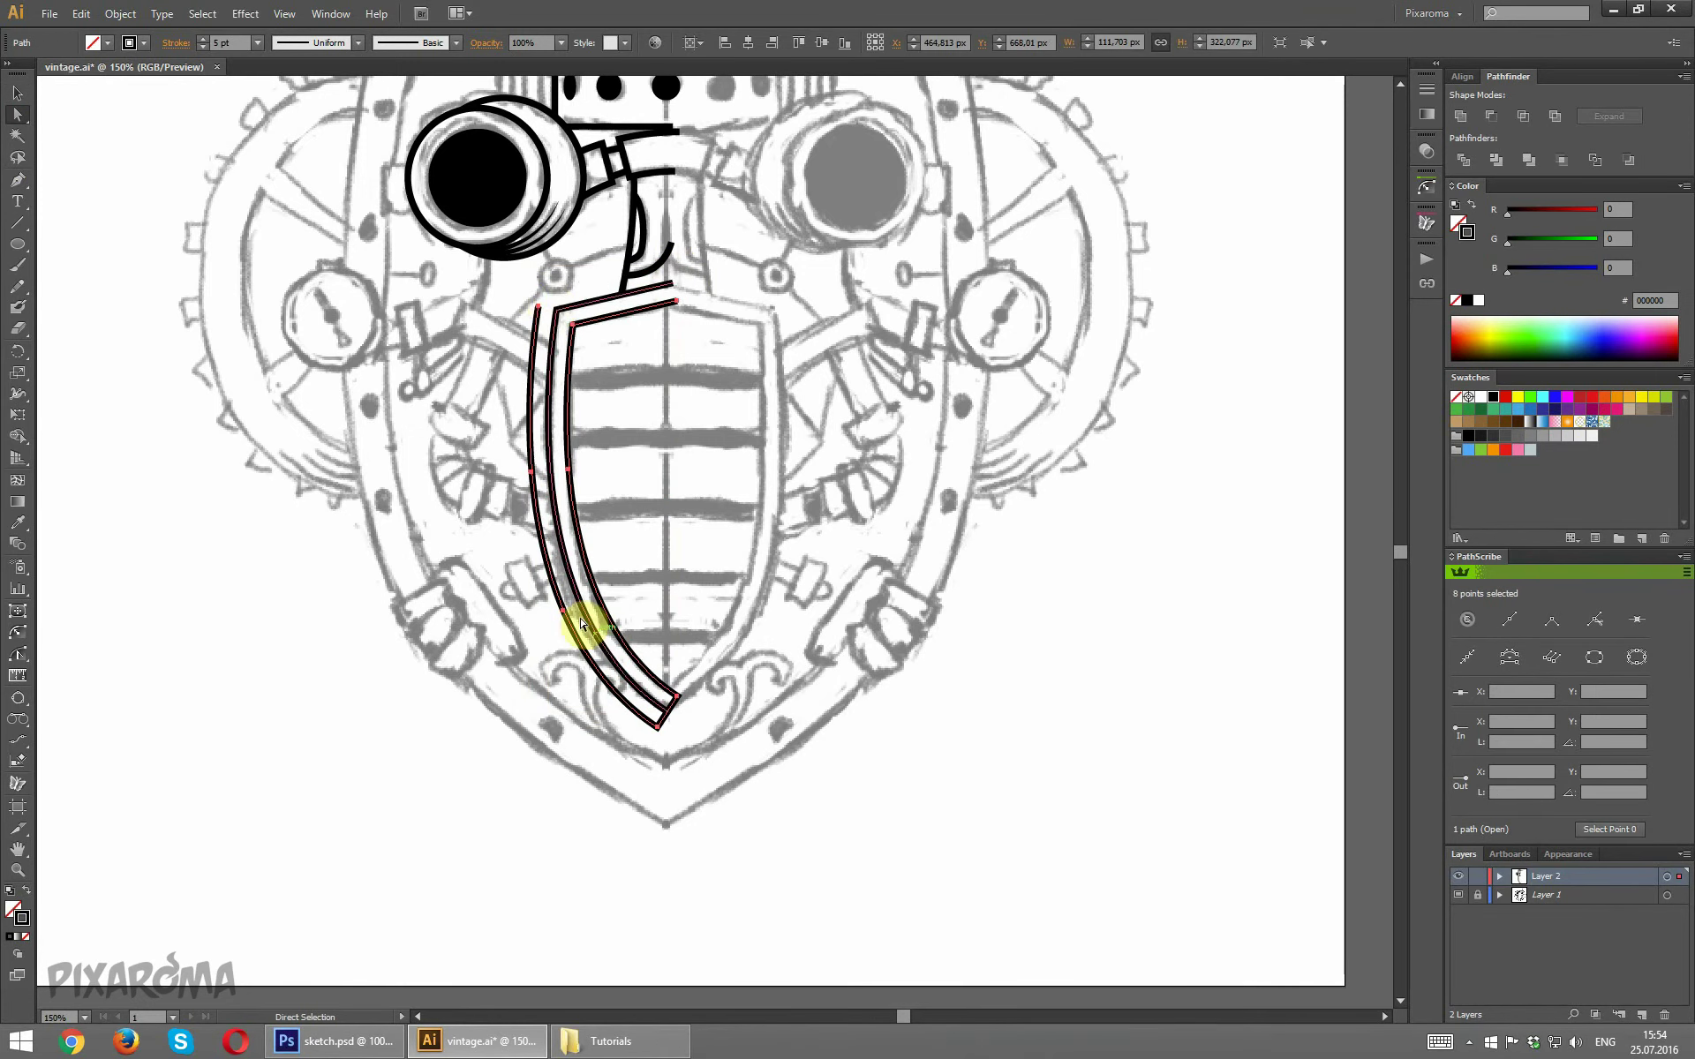
key("Delete")
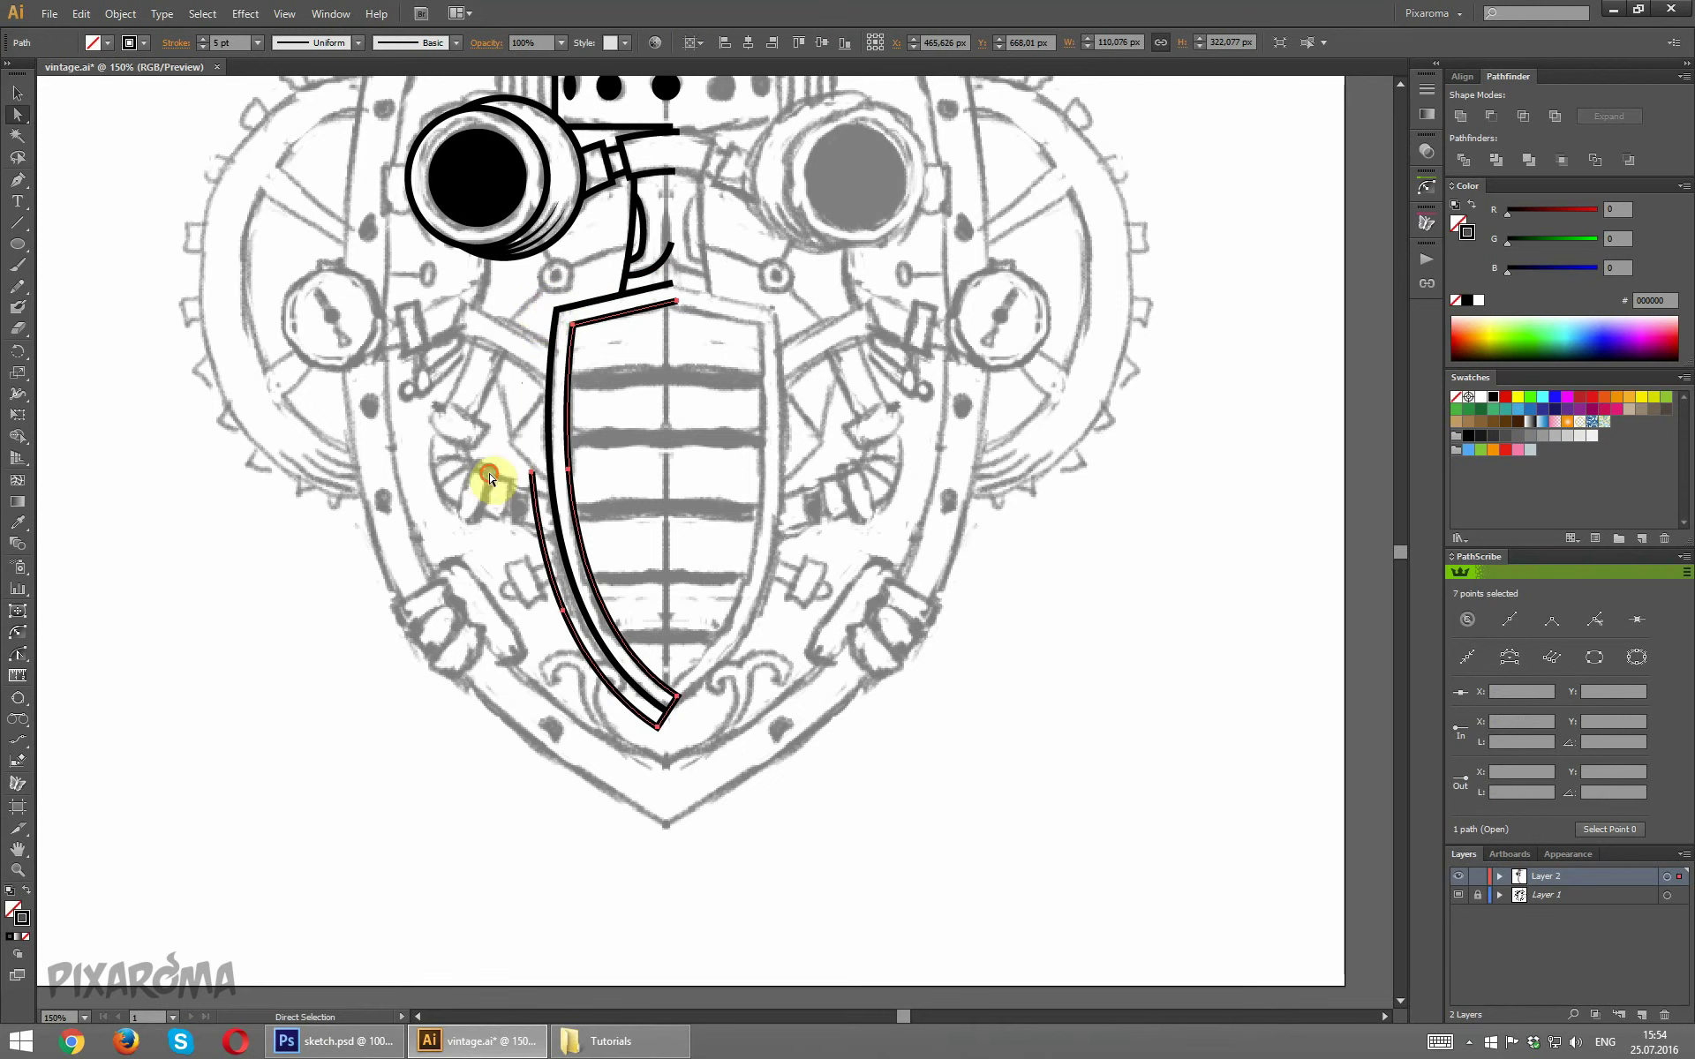
left_click(530, 472, "shift")
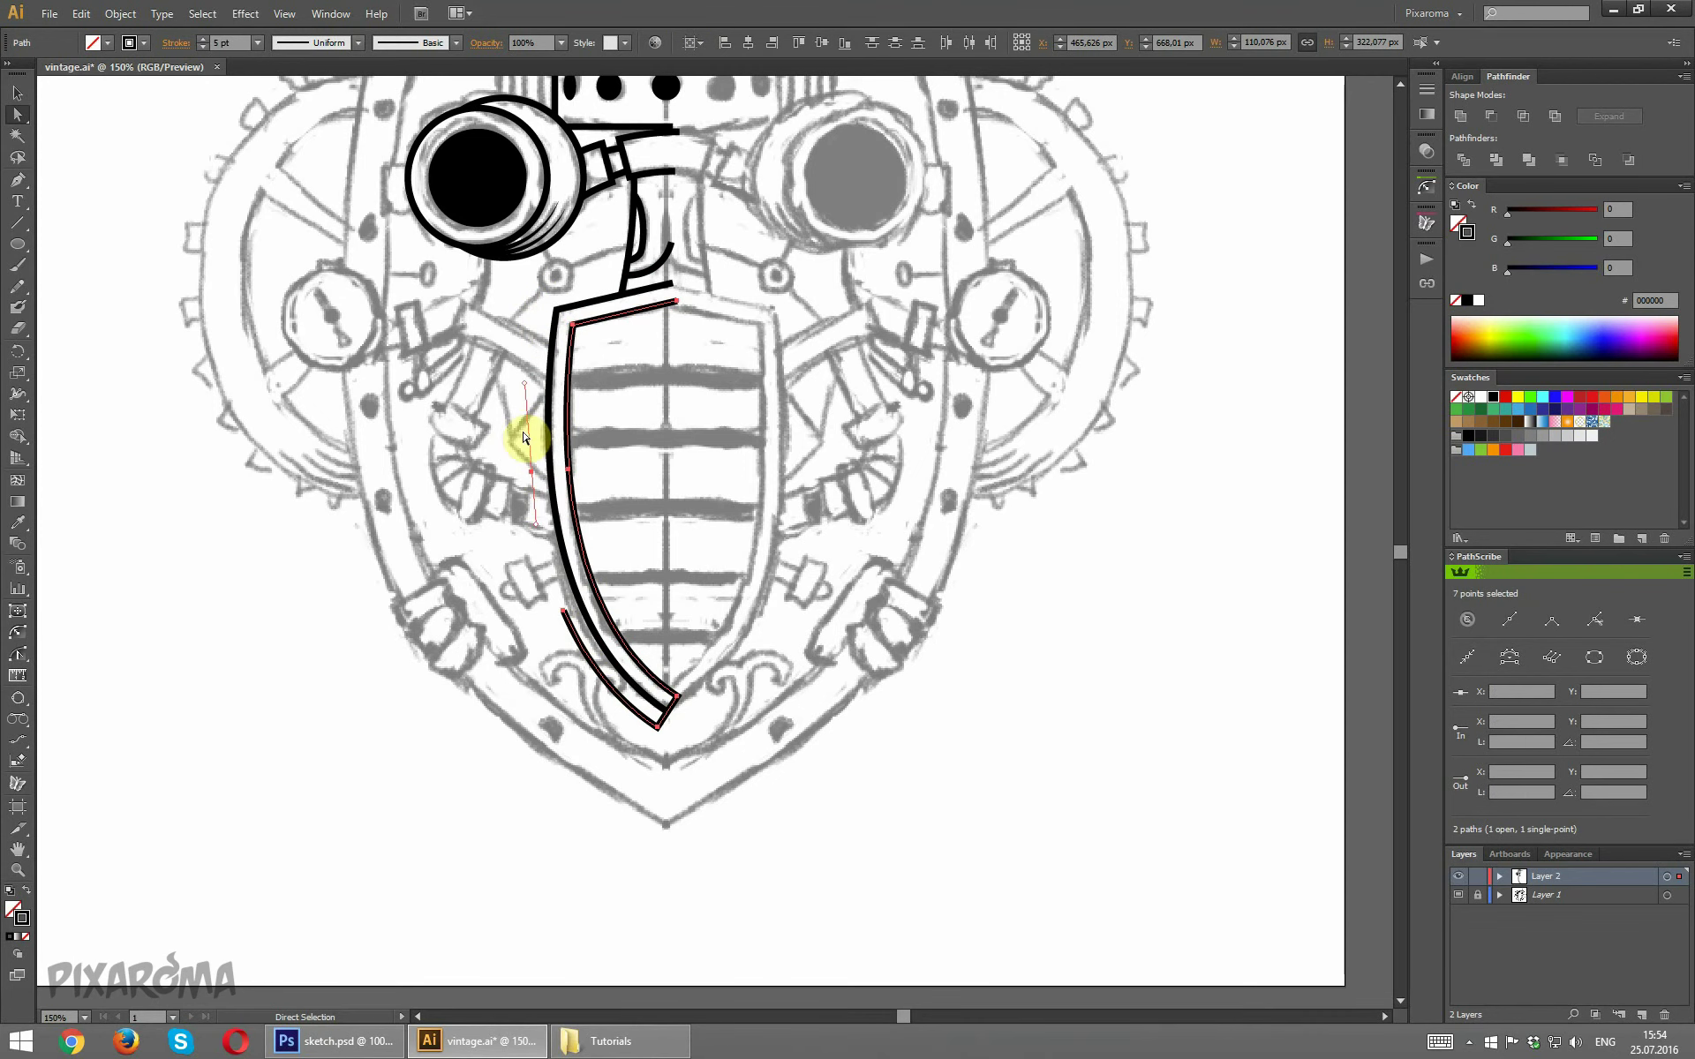
key("Delete")
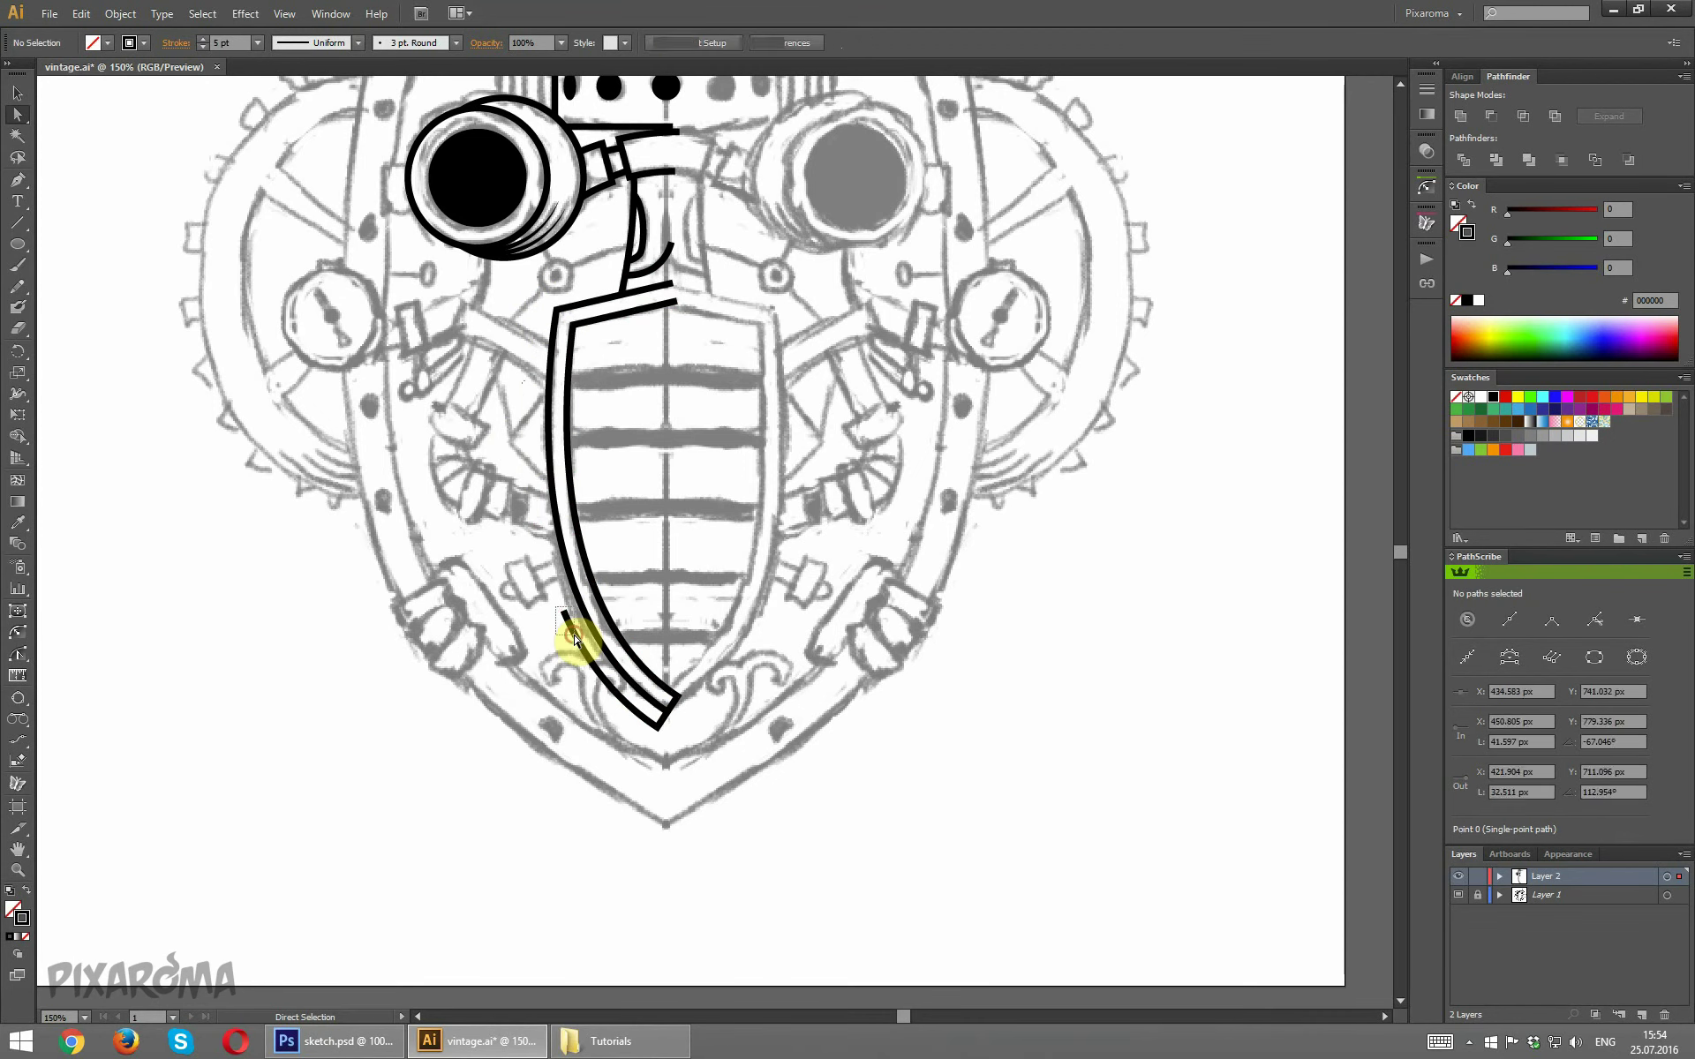
left_click(750, 745)
scroll(781, 466, "up", 3)
Draw a thick stroked bar across the top grille rib from the inner curve toward the centre.
scroll(780, 458, "up", 1, "alt")
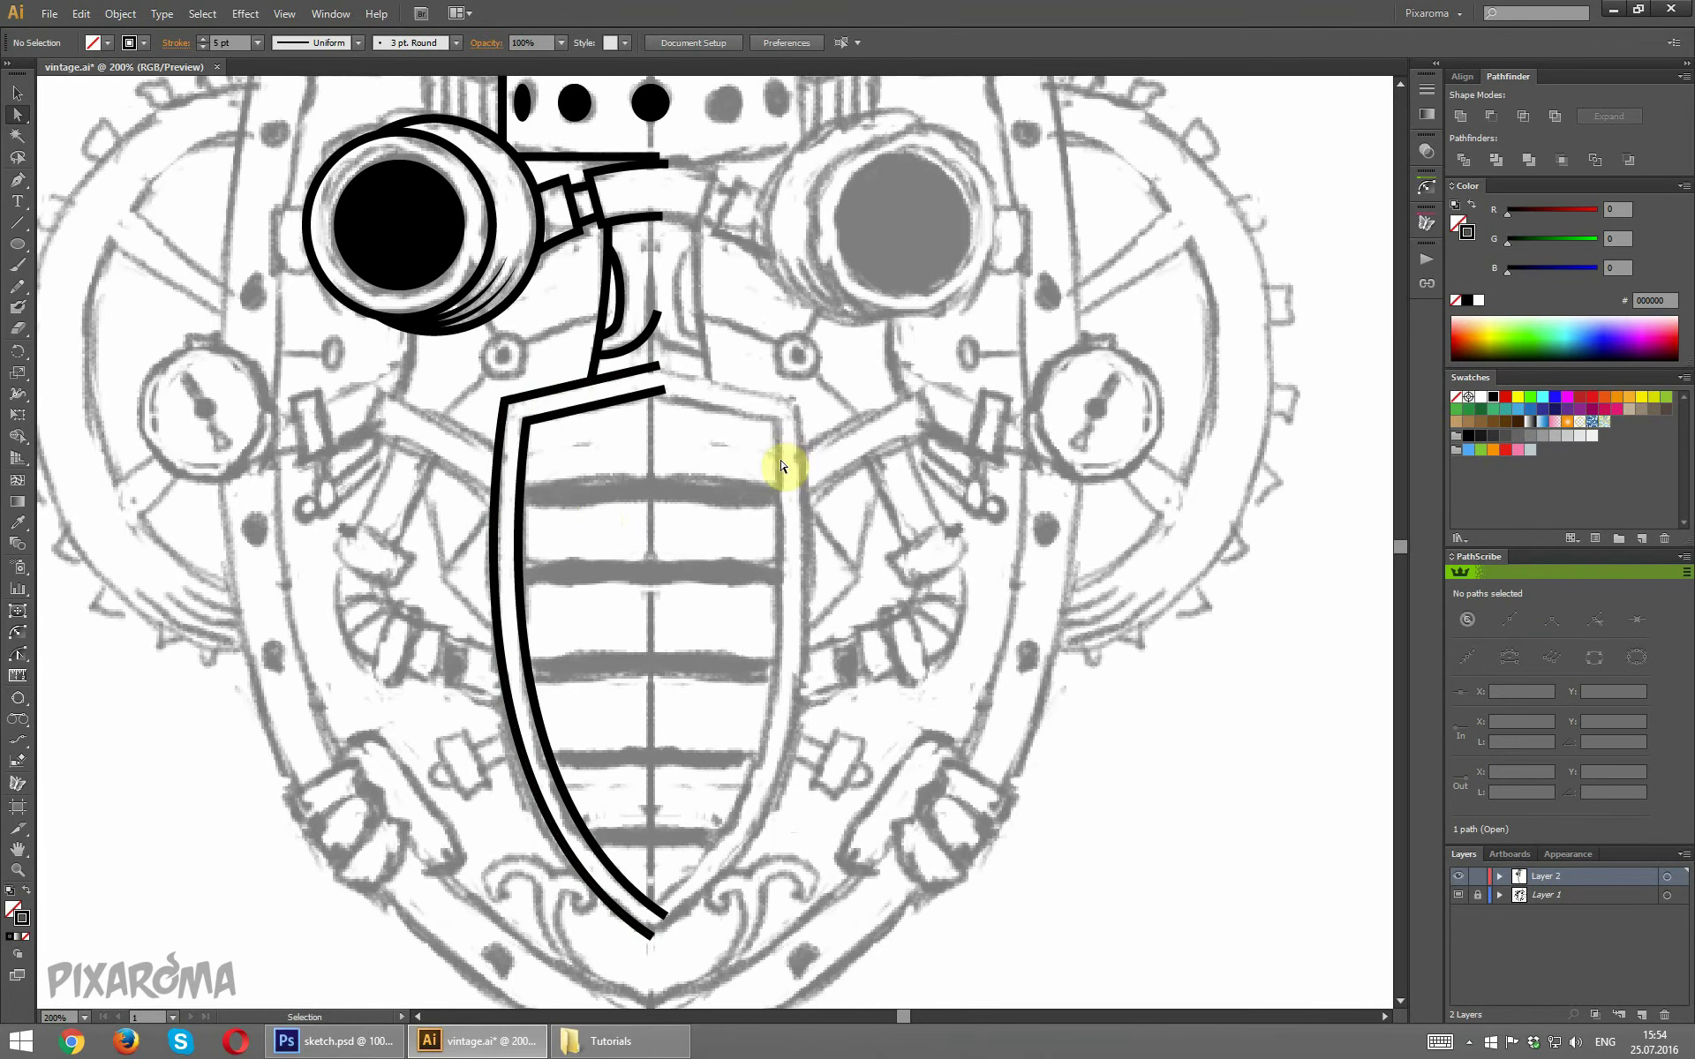
scroll(684, 574, "down", 2)
scroll(681, 562, "down", 1)
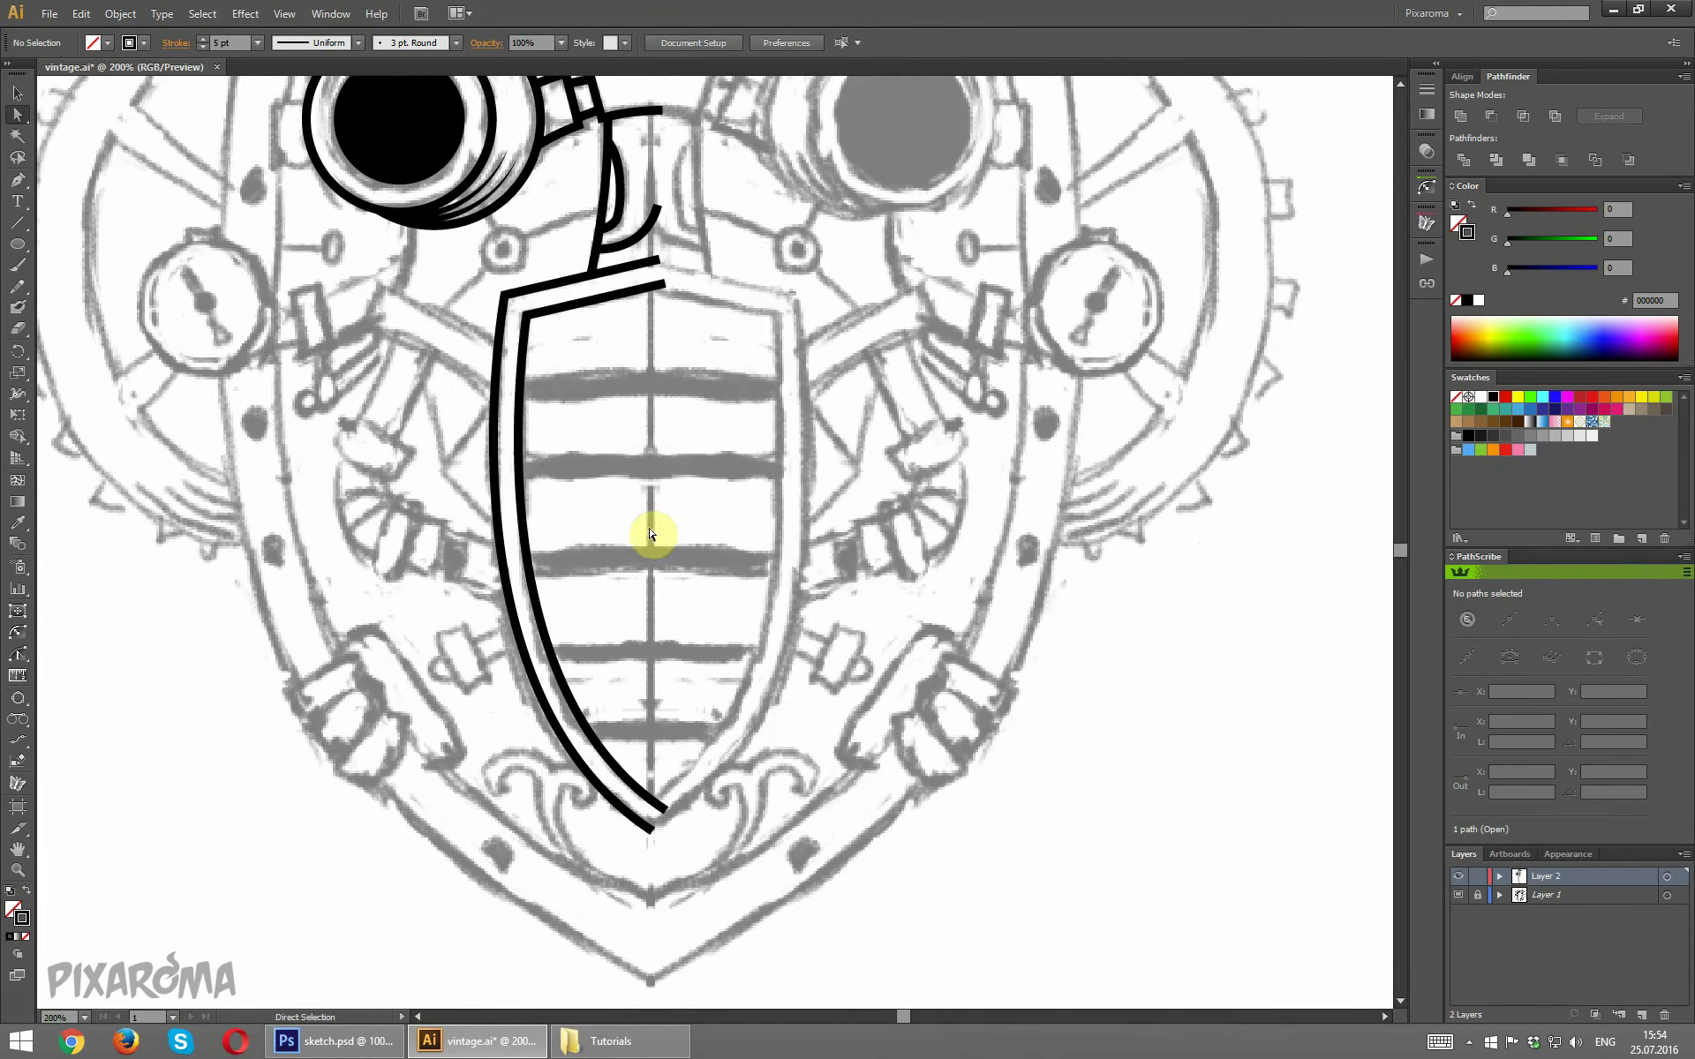
left_click(17, 183)
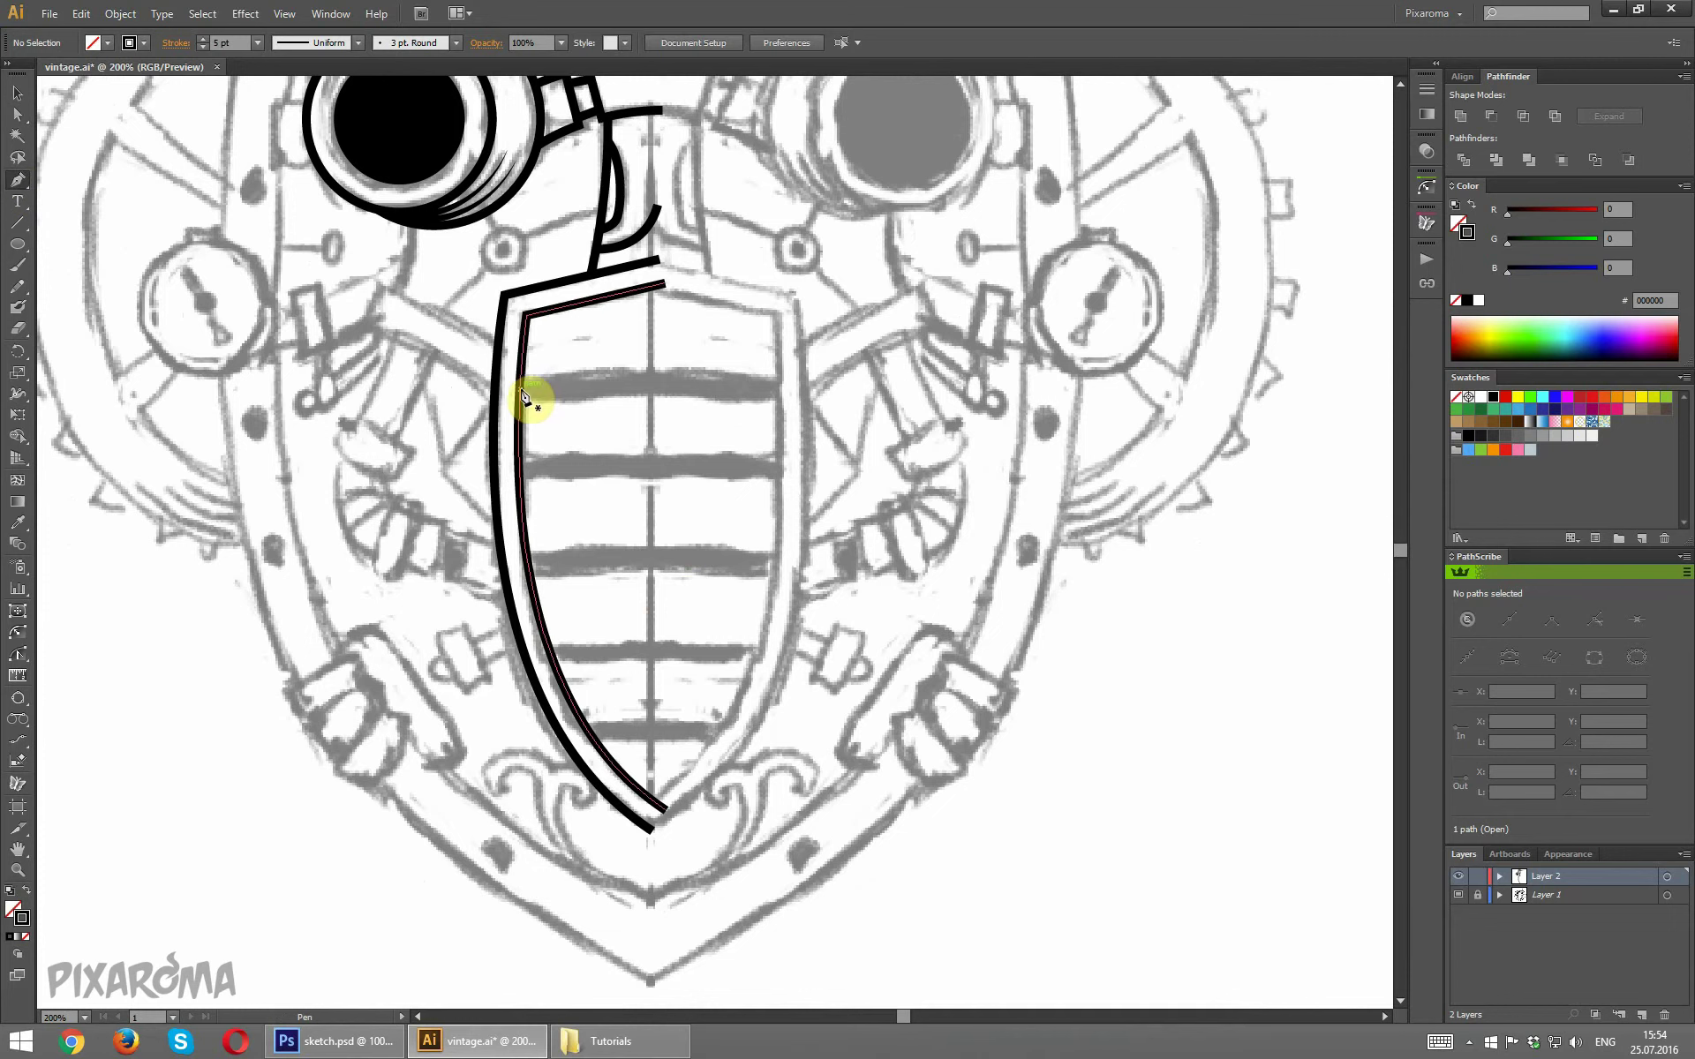
left_click(521, 390)
left_click(716, 372)
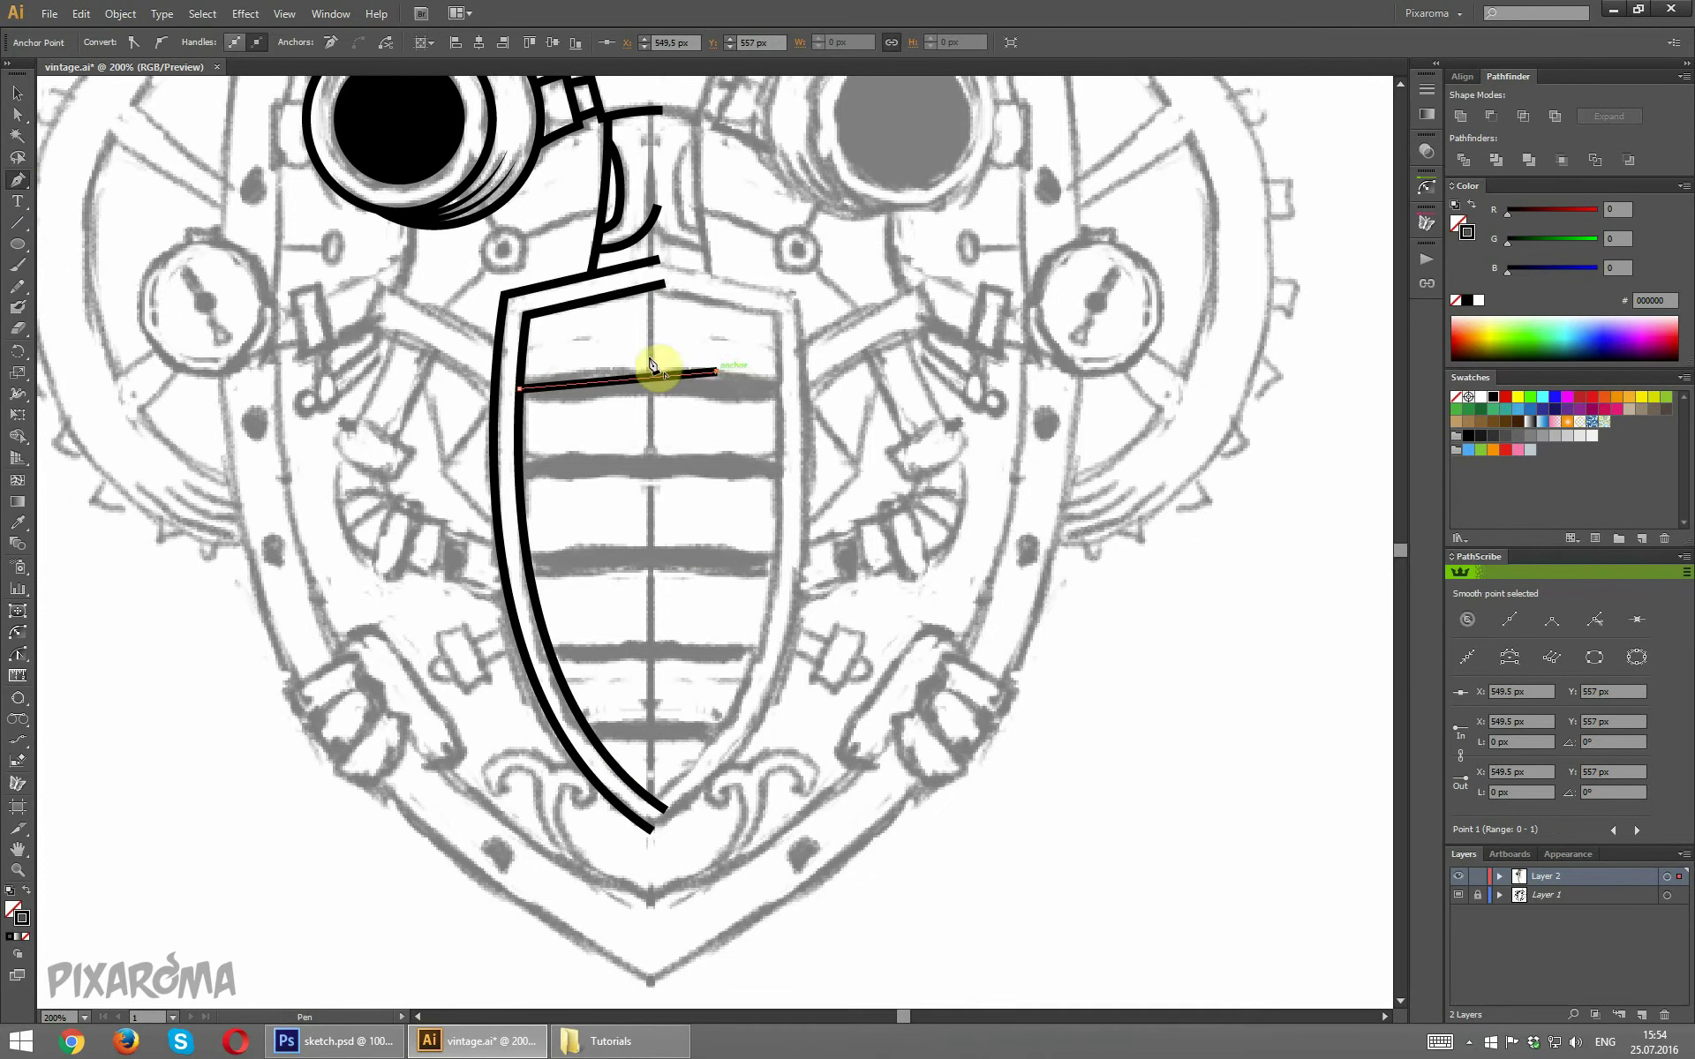
left_click(18, 93)
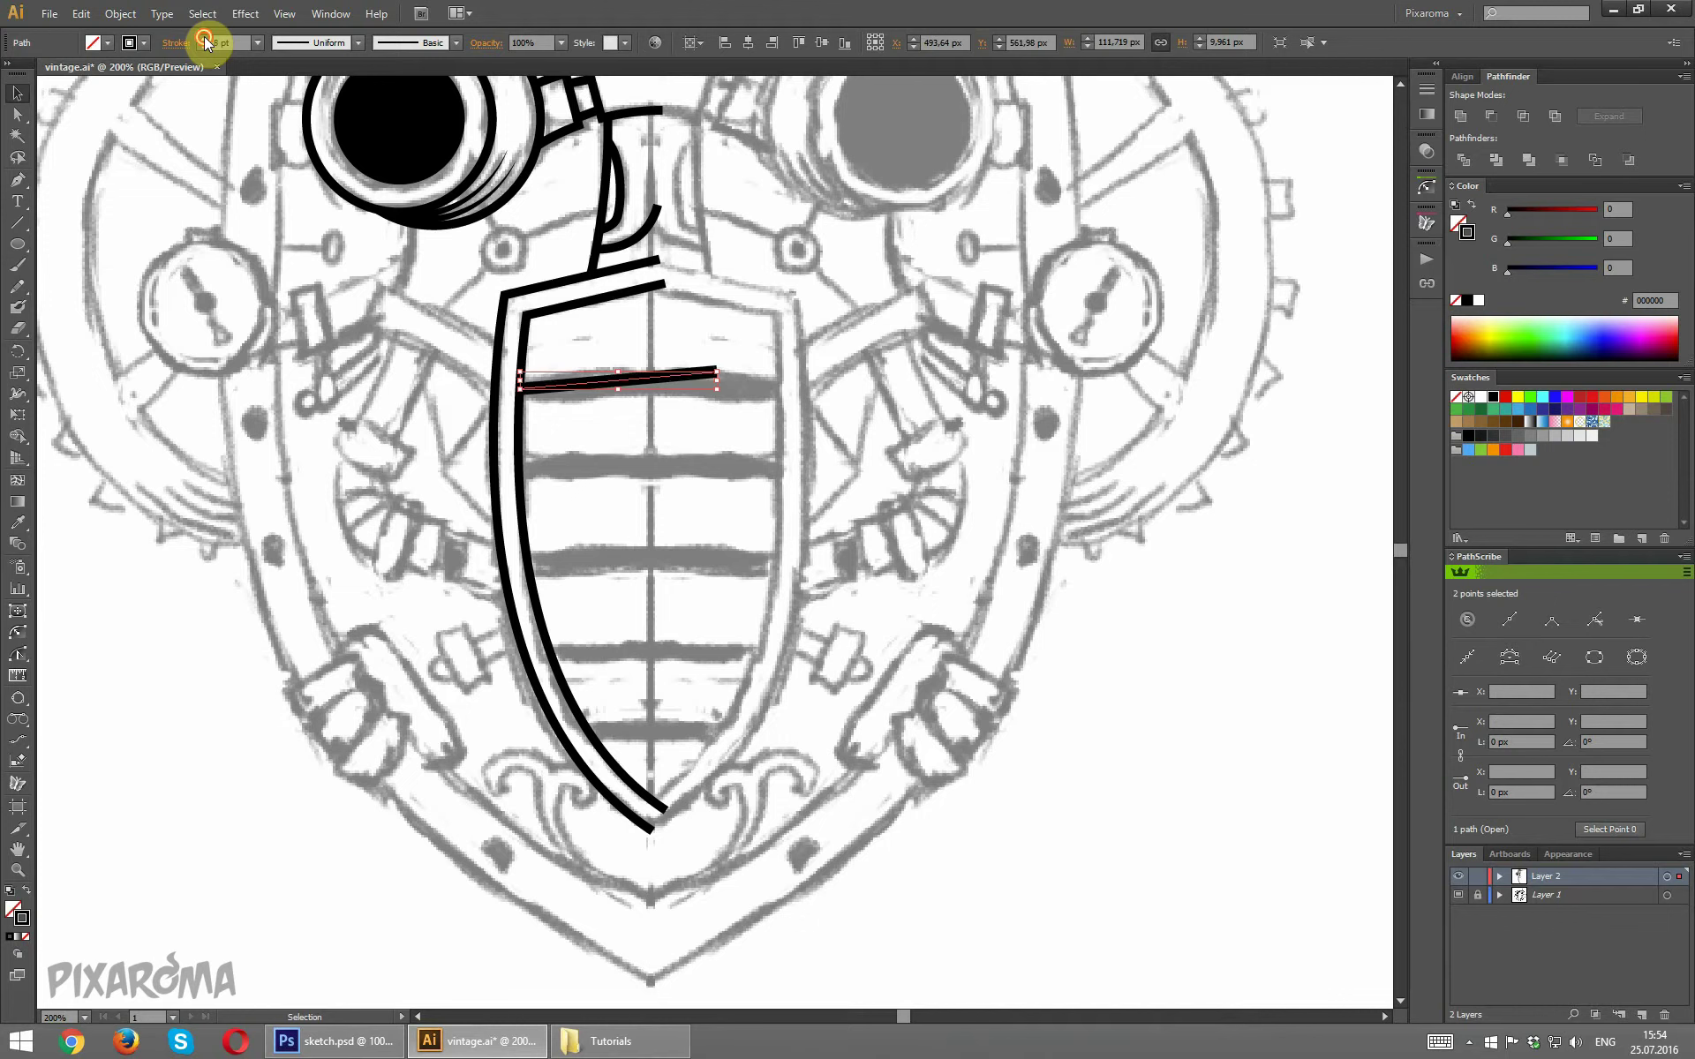
type("12")
left_click(225, 319)
Draw the second, third and fourth bars from the inner curve to near the centre line.
left_click(18, 180)
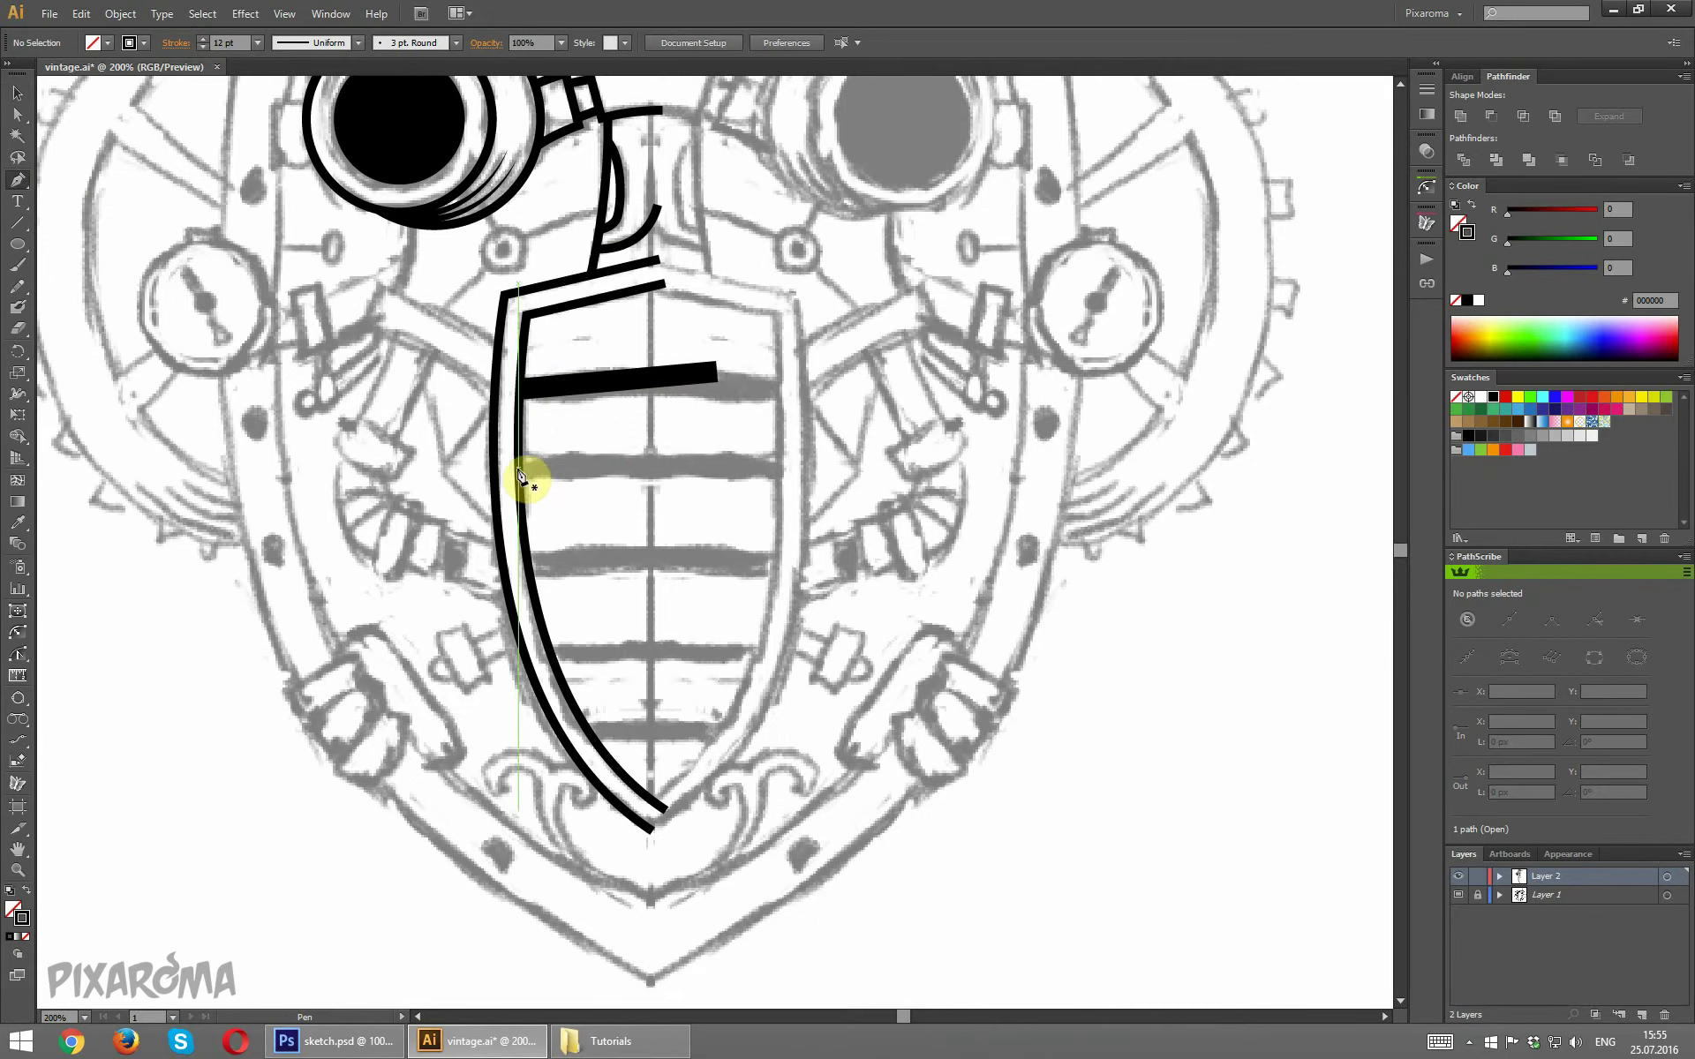
left_click(521, 469)
left_click(673, 468)
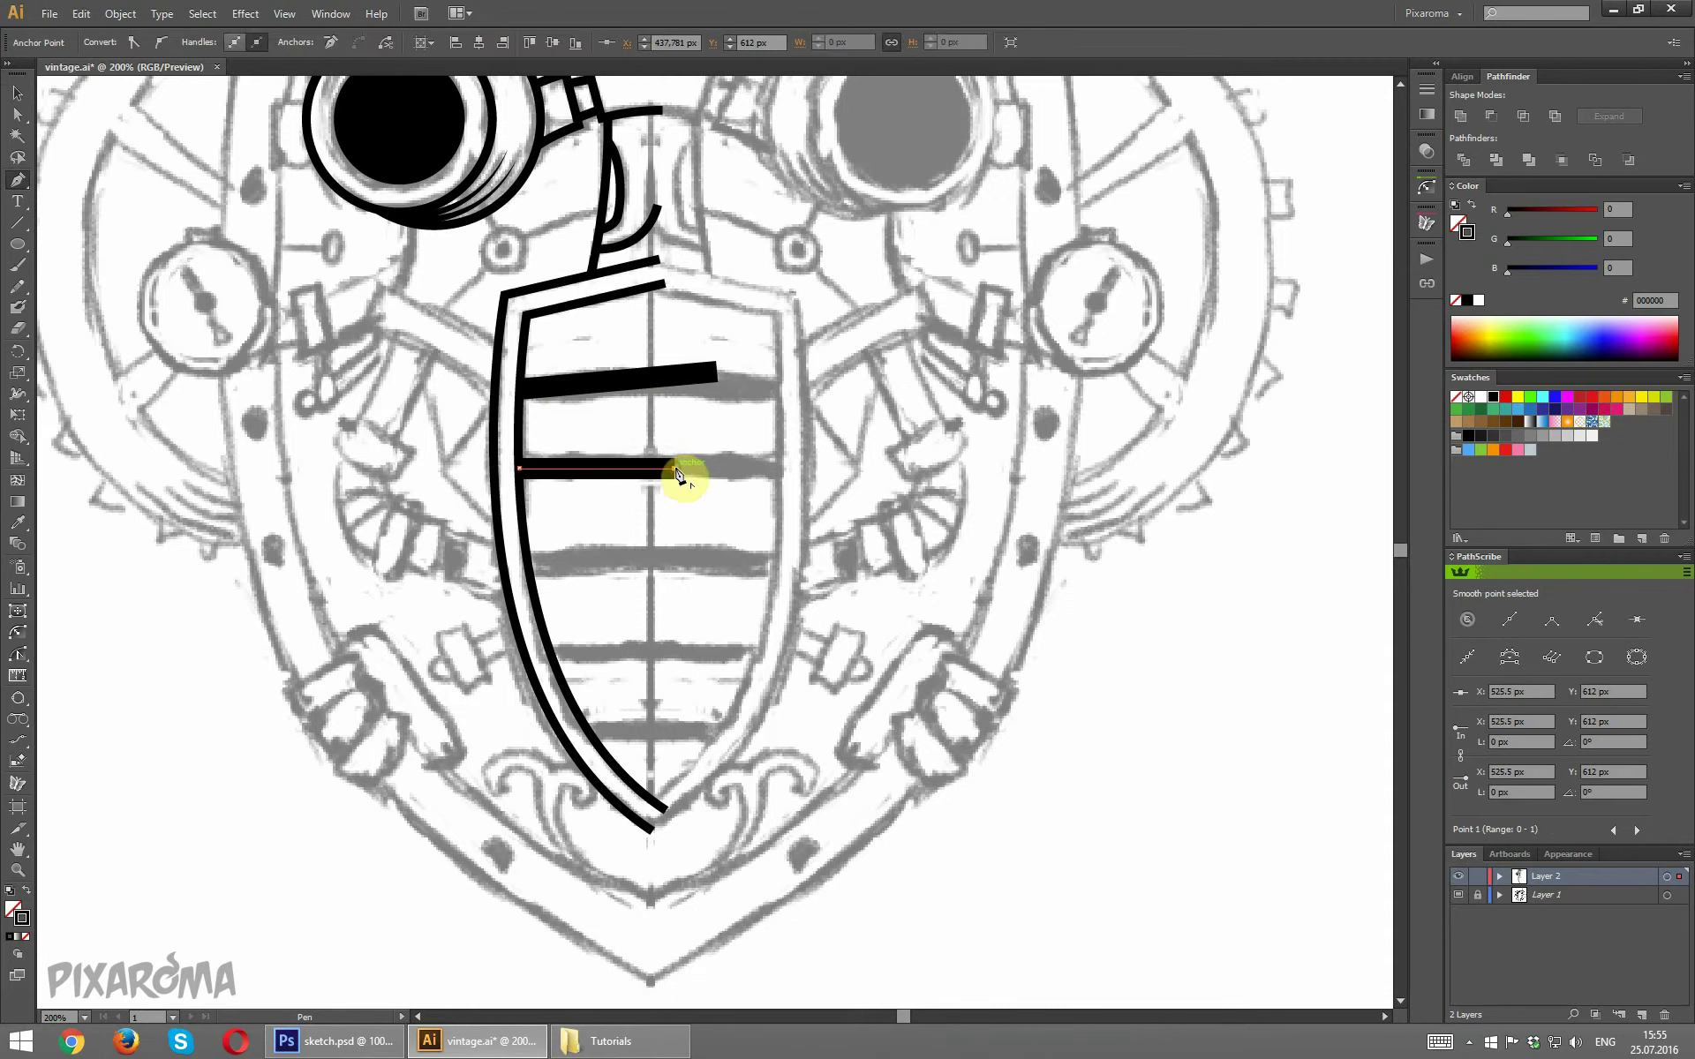
left_click(526, 559)
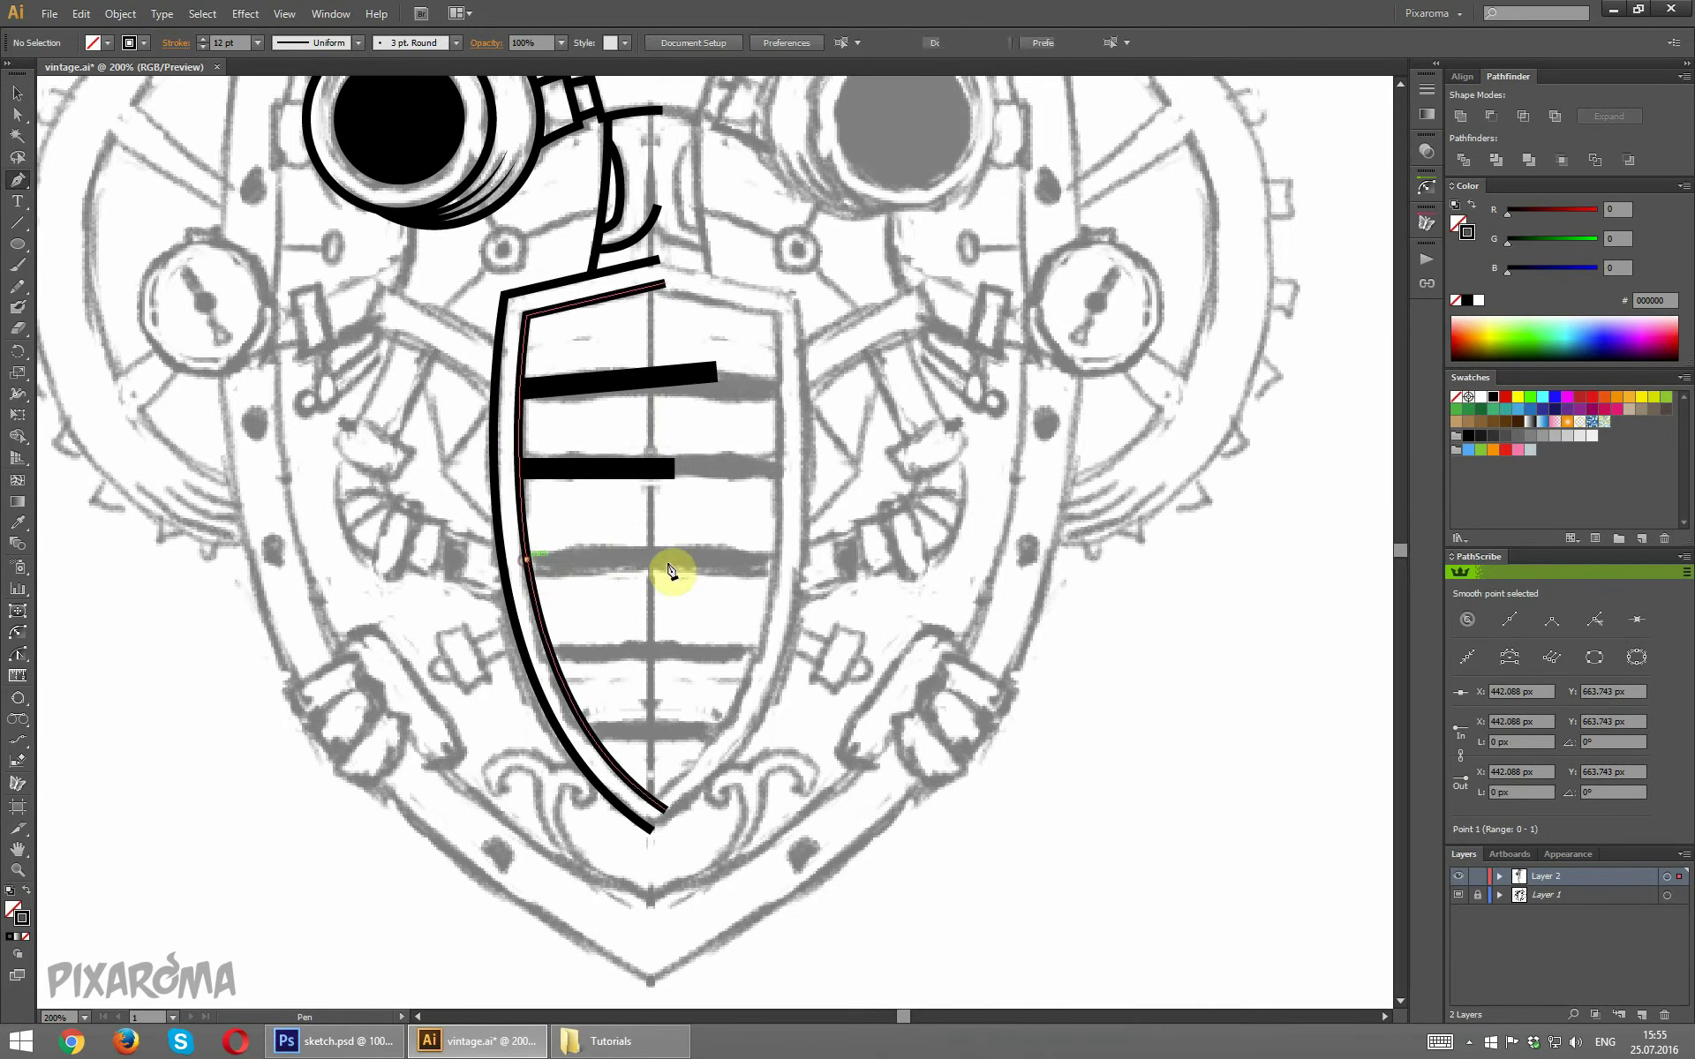
left_click(682, 572)
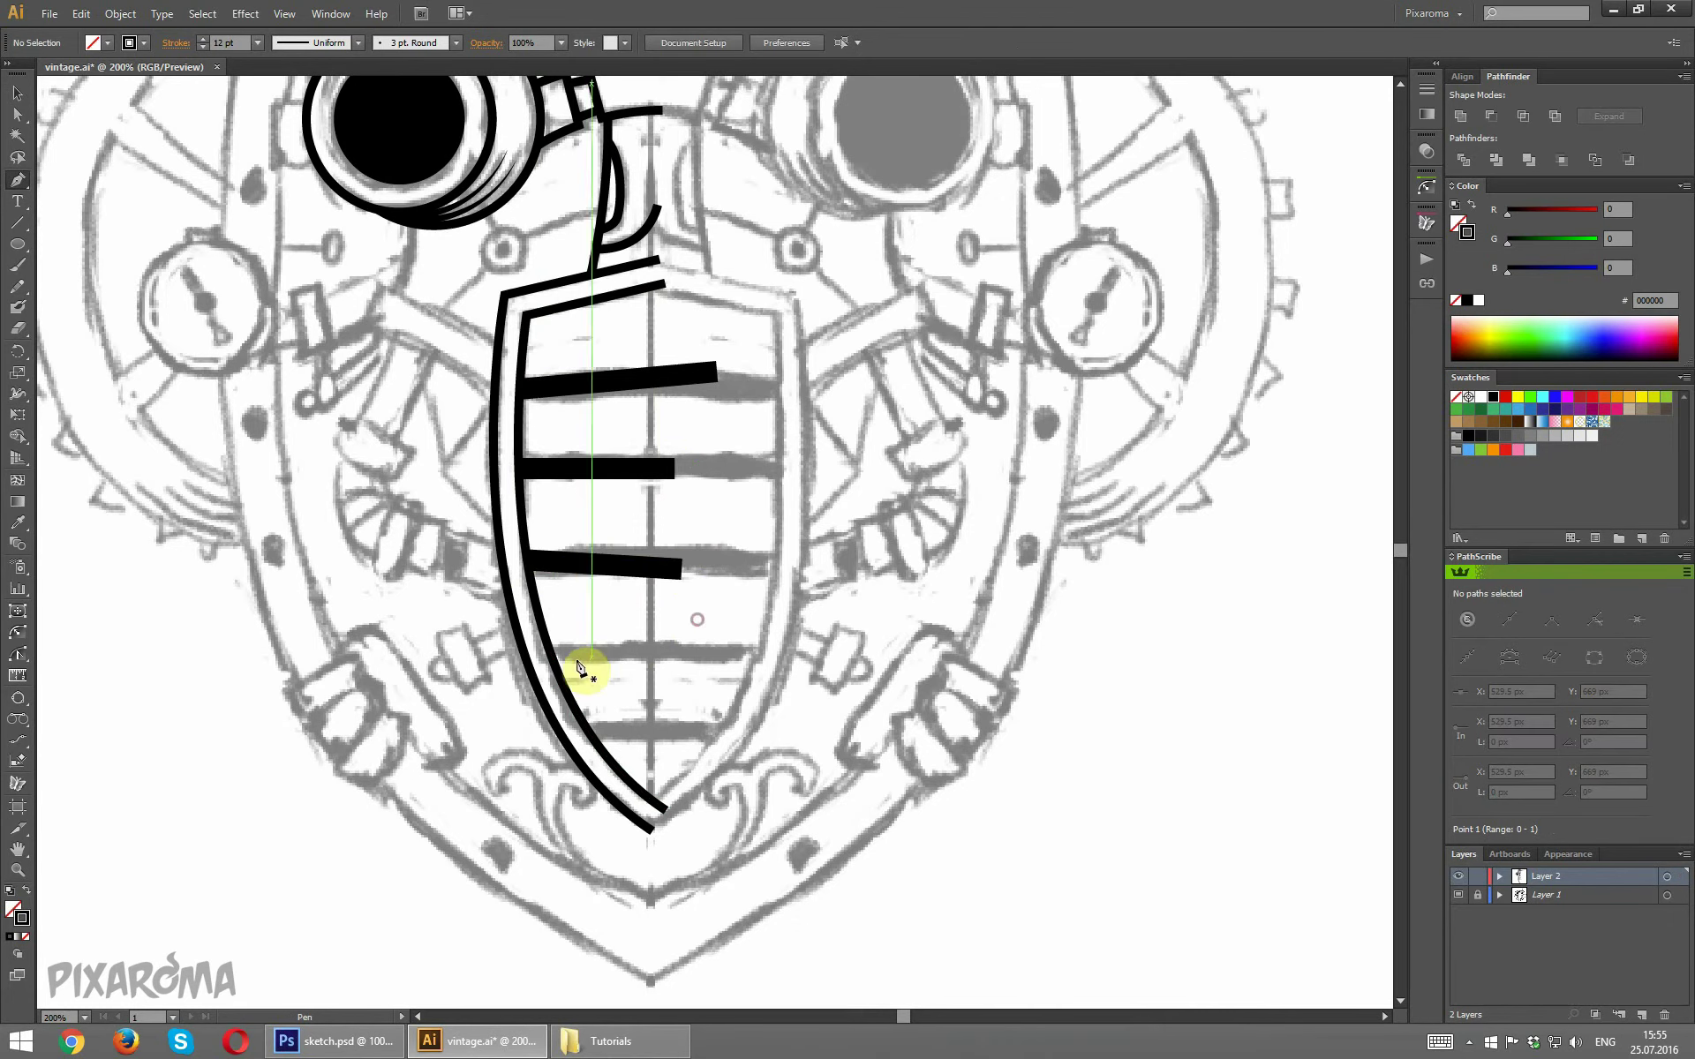
left_click(549, 651)
left_click(687, 669)
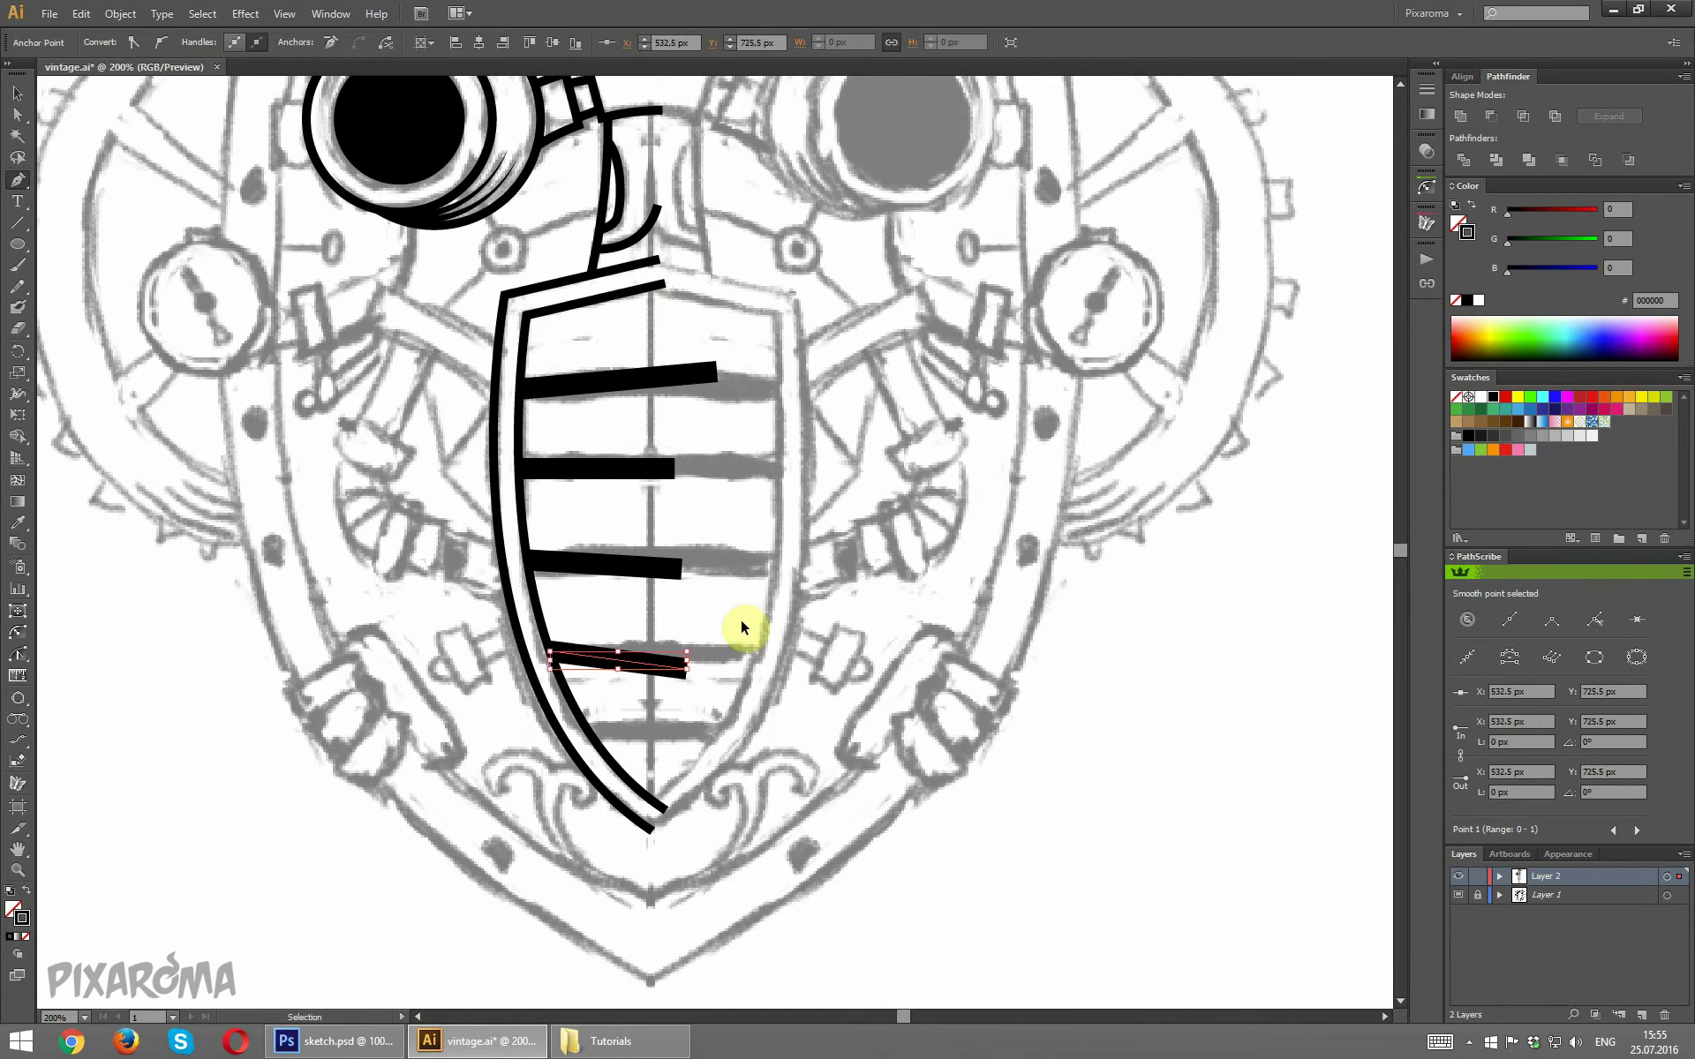
left_click(740, 619, "ctrl")
Draw the fifth bar near the shield bottom and shift its left end onto the curve.
left_click(585, 725)
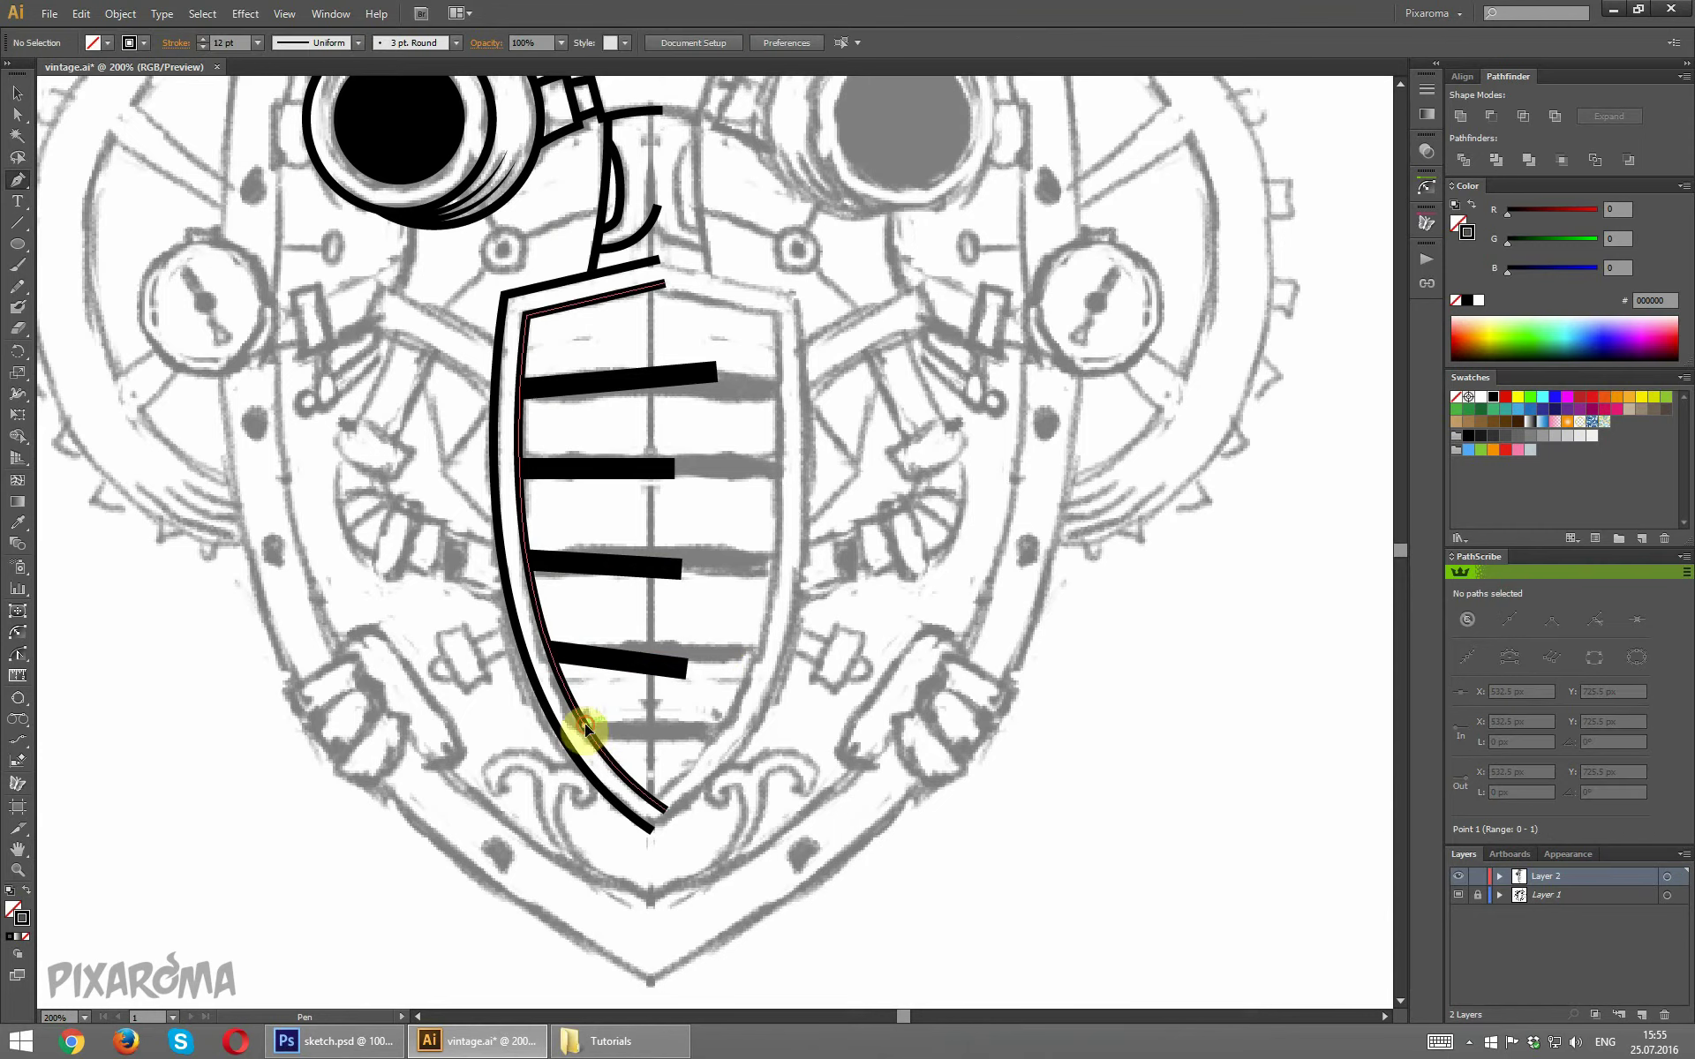
left_click(711, 757)
left_click(831, 649, "ctrl")
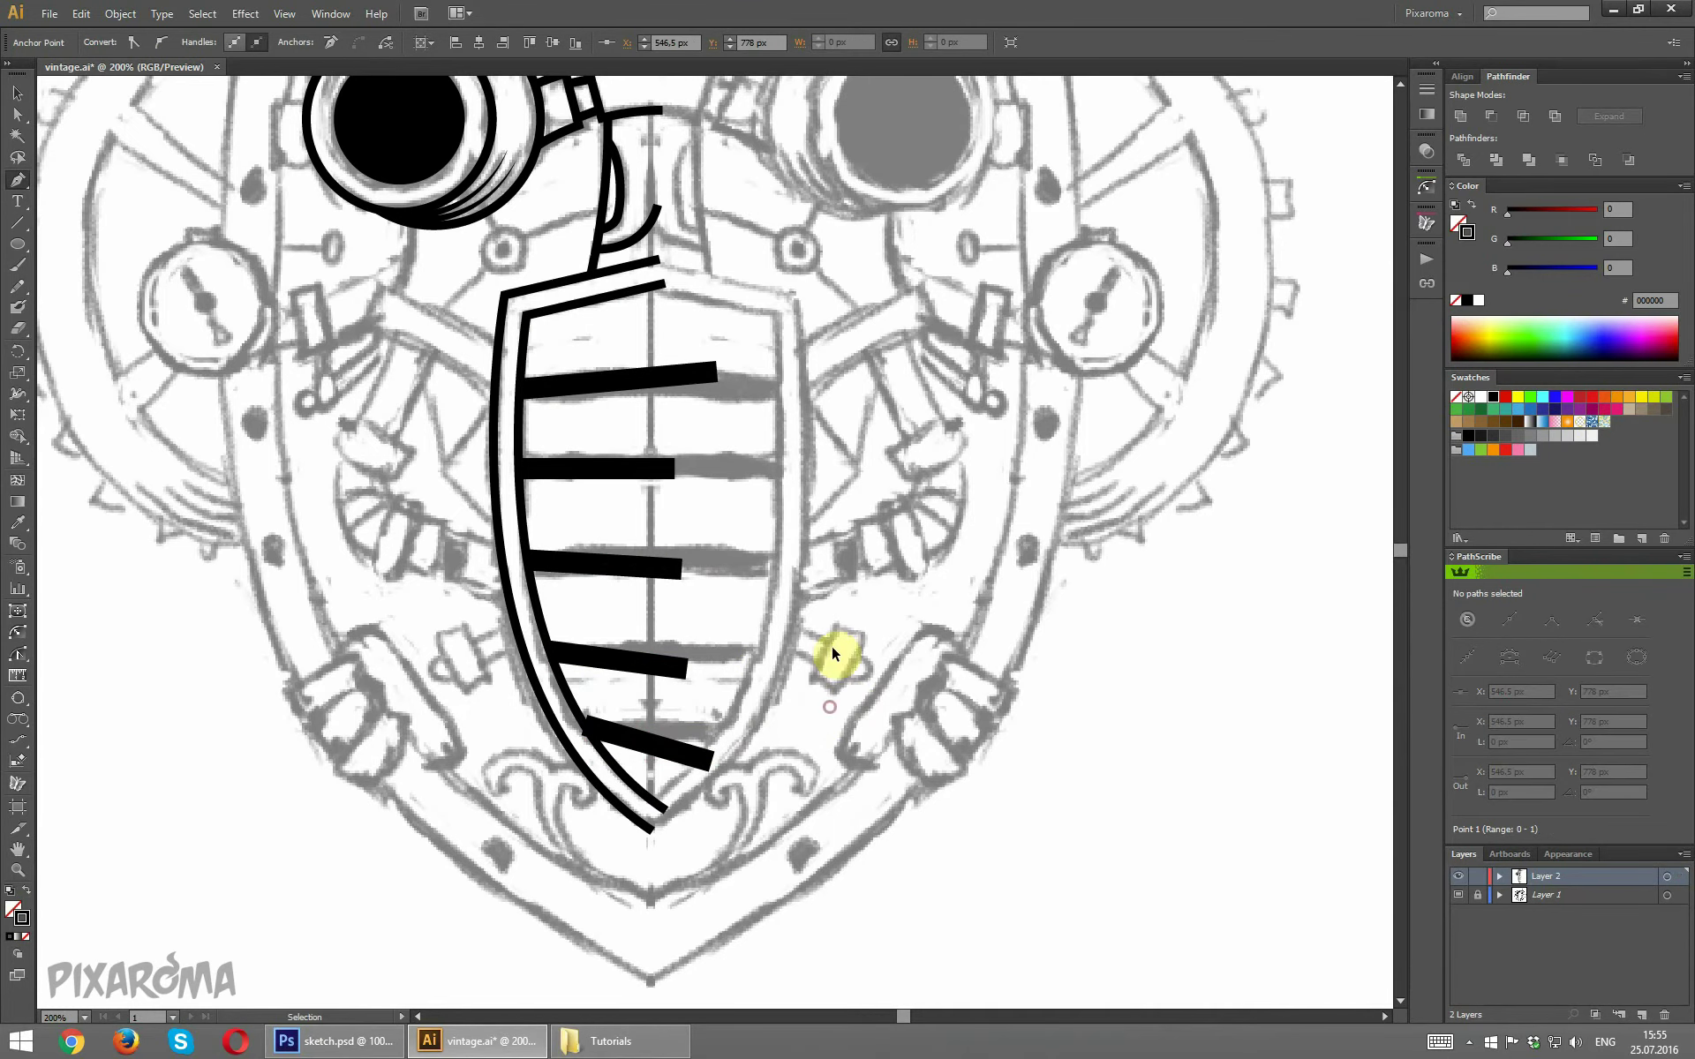
scroll(573, 322, "down", 2)
left_click(17, 114)
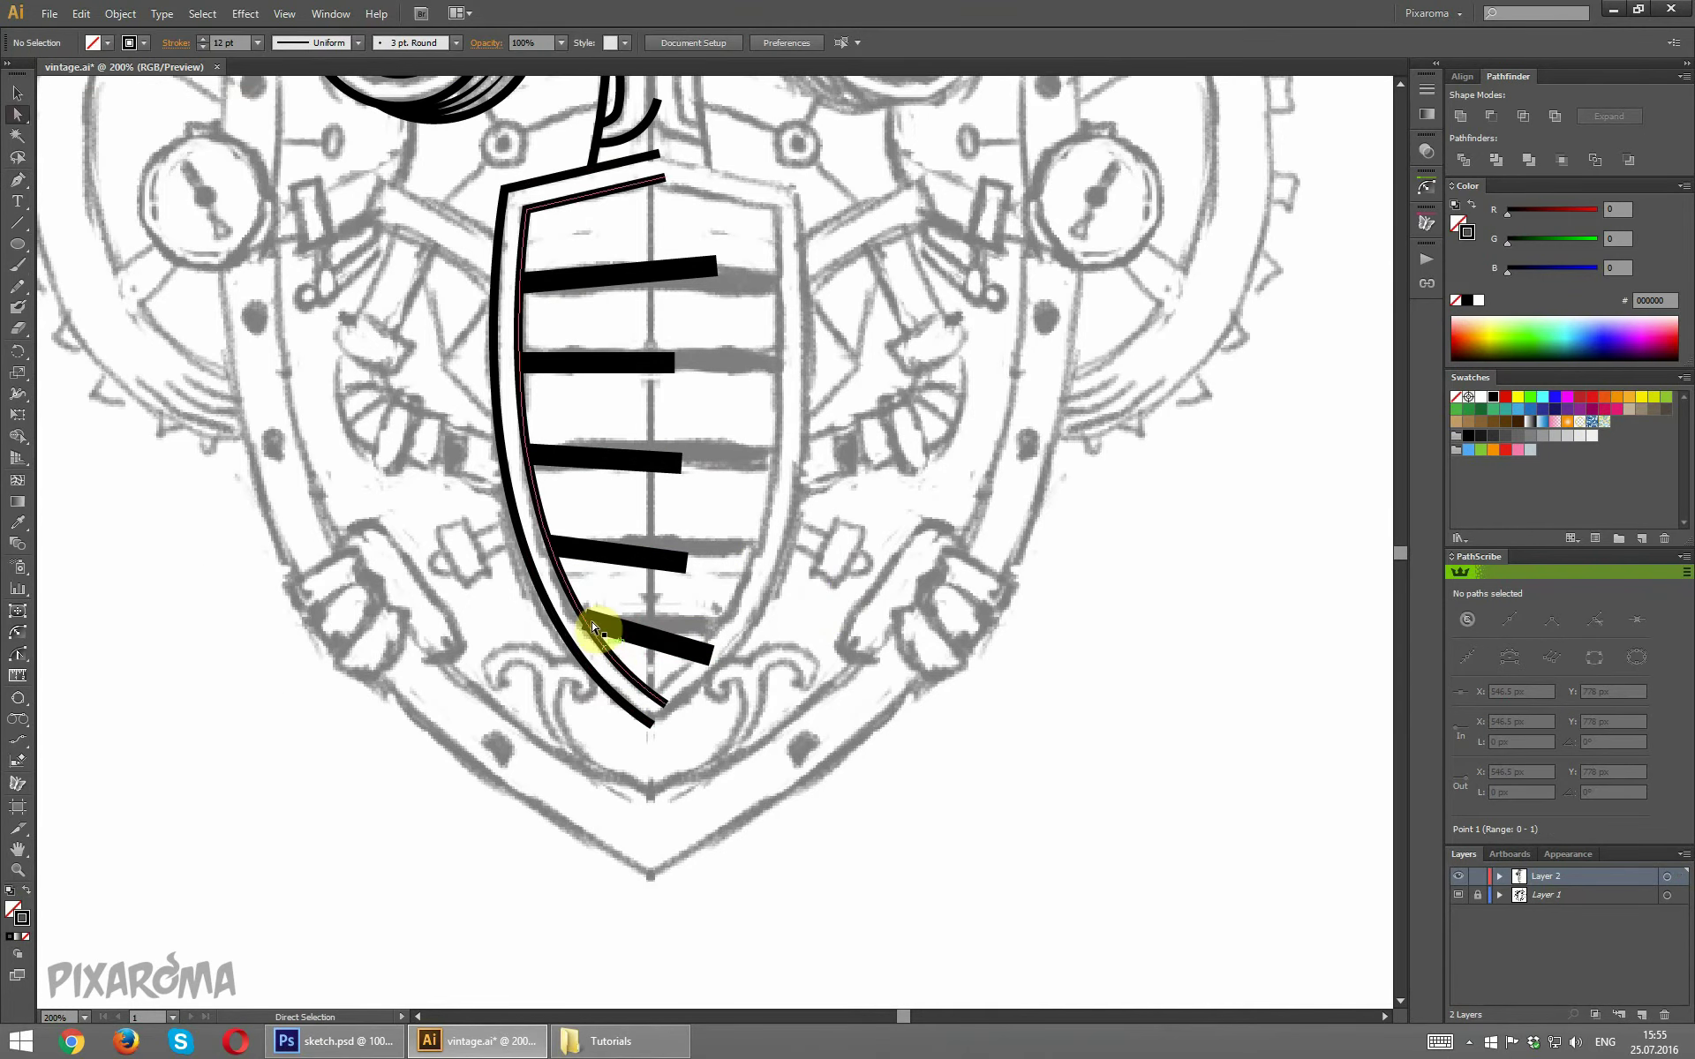
left_click_drag(585, 621, 568, 622)
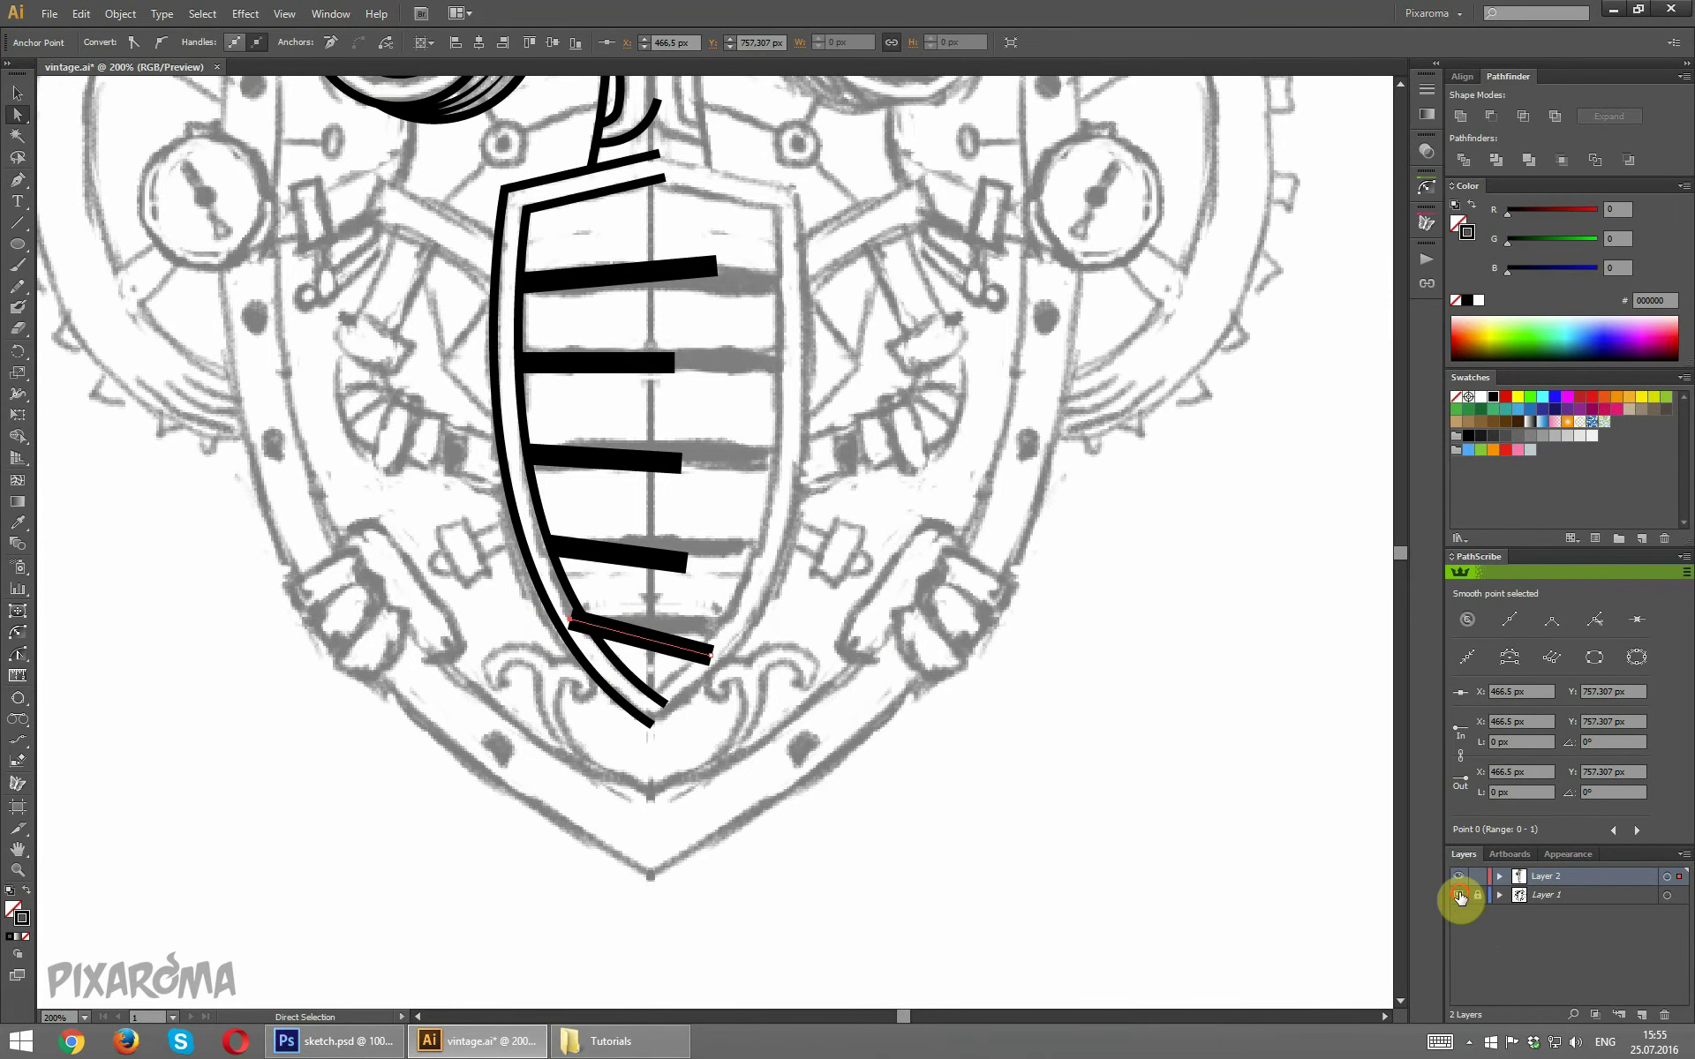
Expand the five bar strokes into filled shapes.
left_click(1458, 895)
left_click(1458, 895)
left_click(118, 14)
left_click(173, 201)
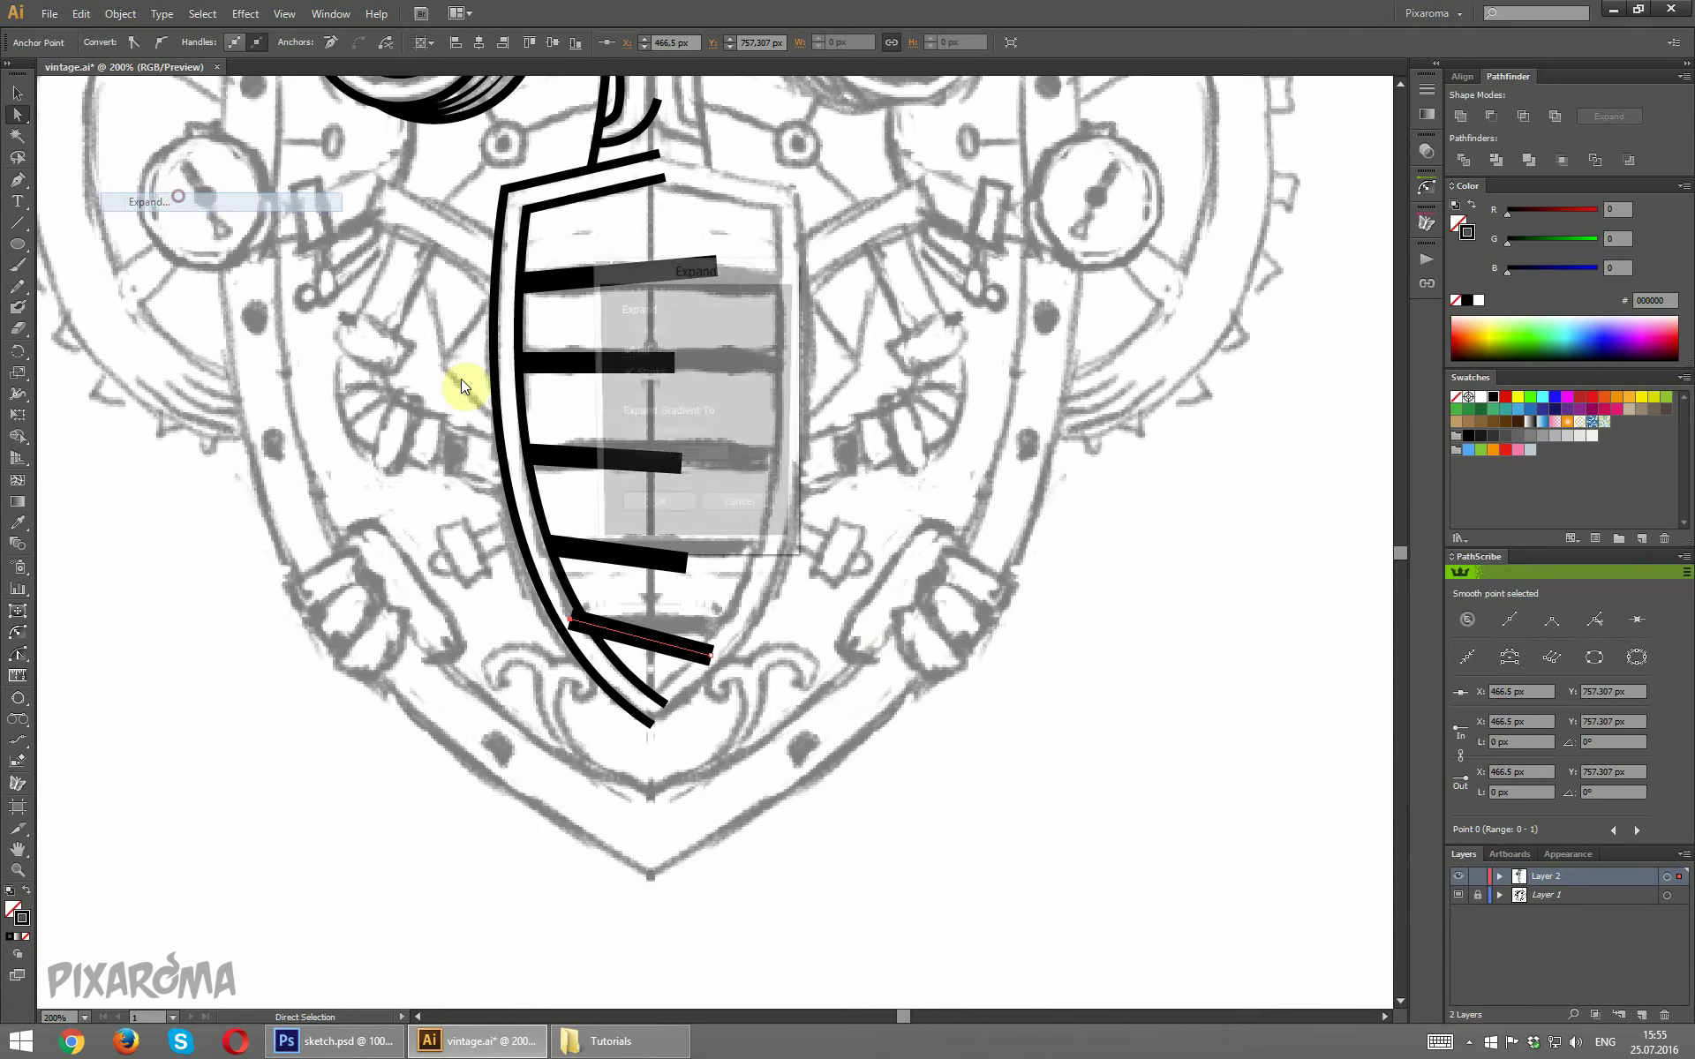
left_click(651, 515)
left_click(867, 618)
Draw a pentagon cutting shape over the bottom bar's left end.
key("ctrl+plus")
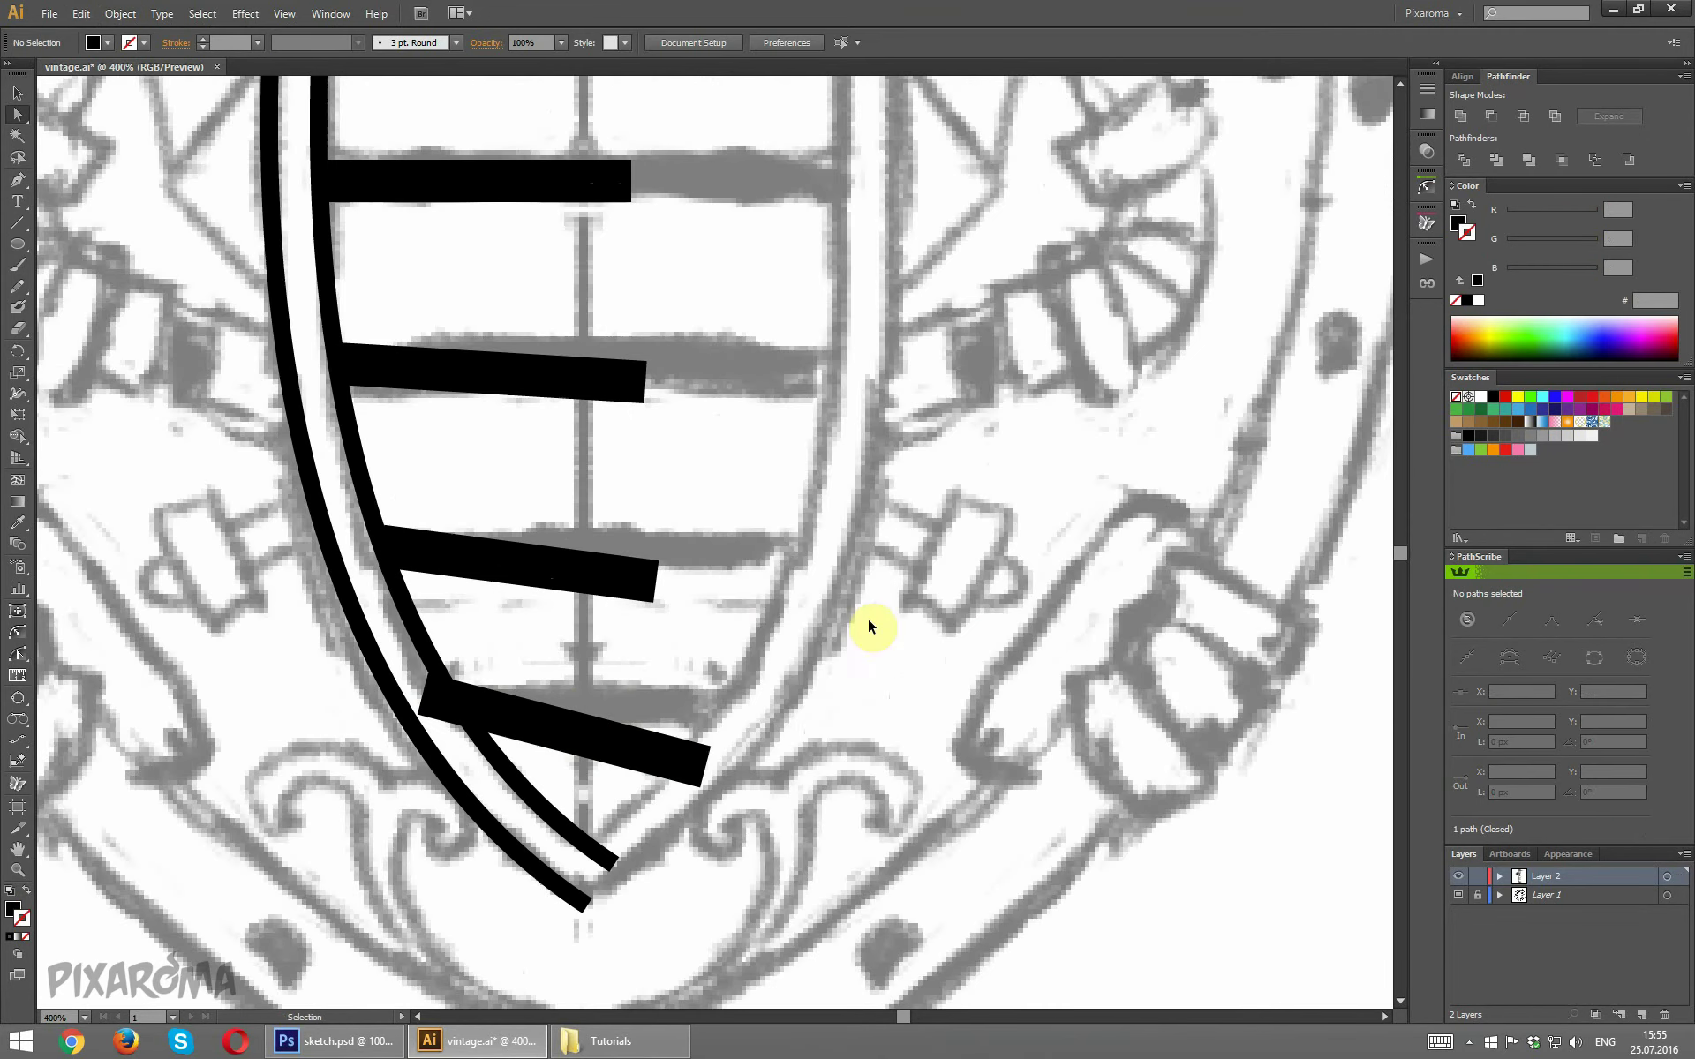
left_click(548, 718)
left_click(16, 179)
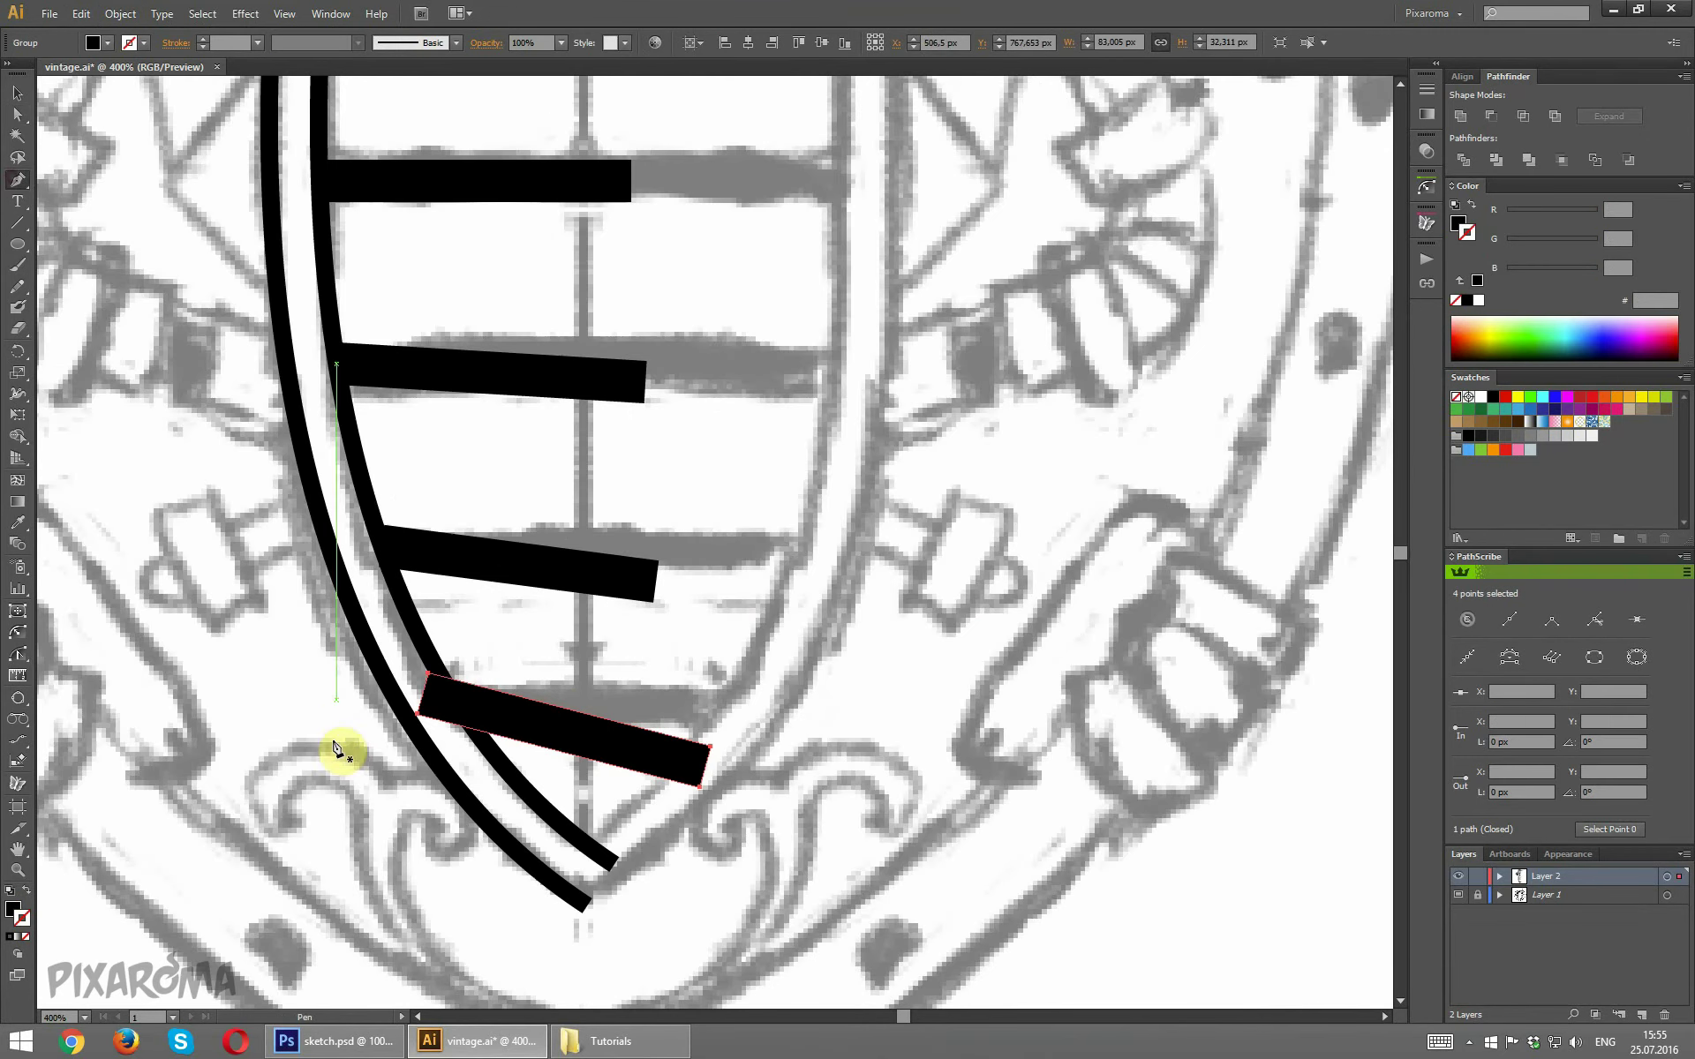
left_click(334, 743)
left_click(418, 653)
left_click(465, 741)
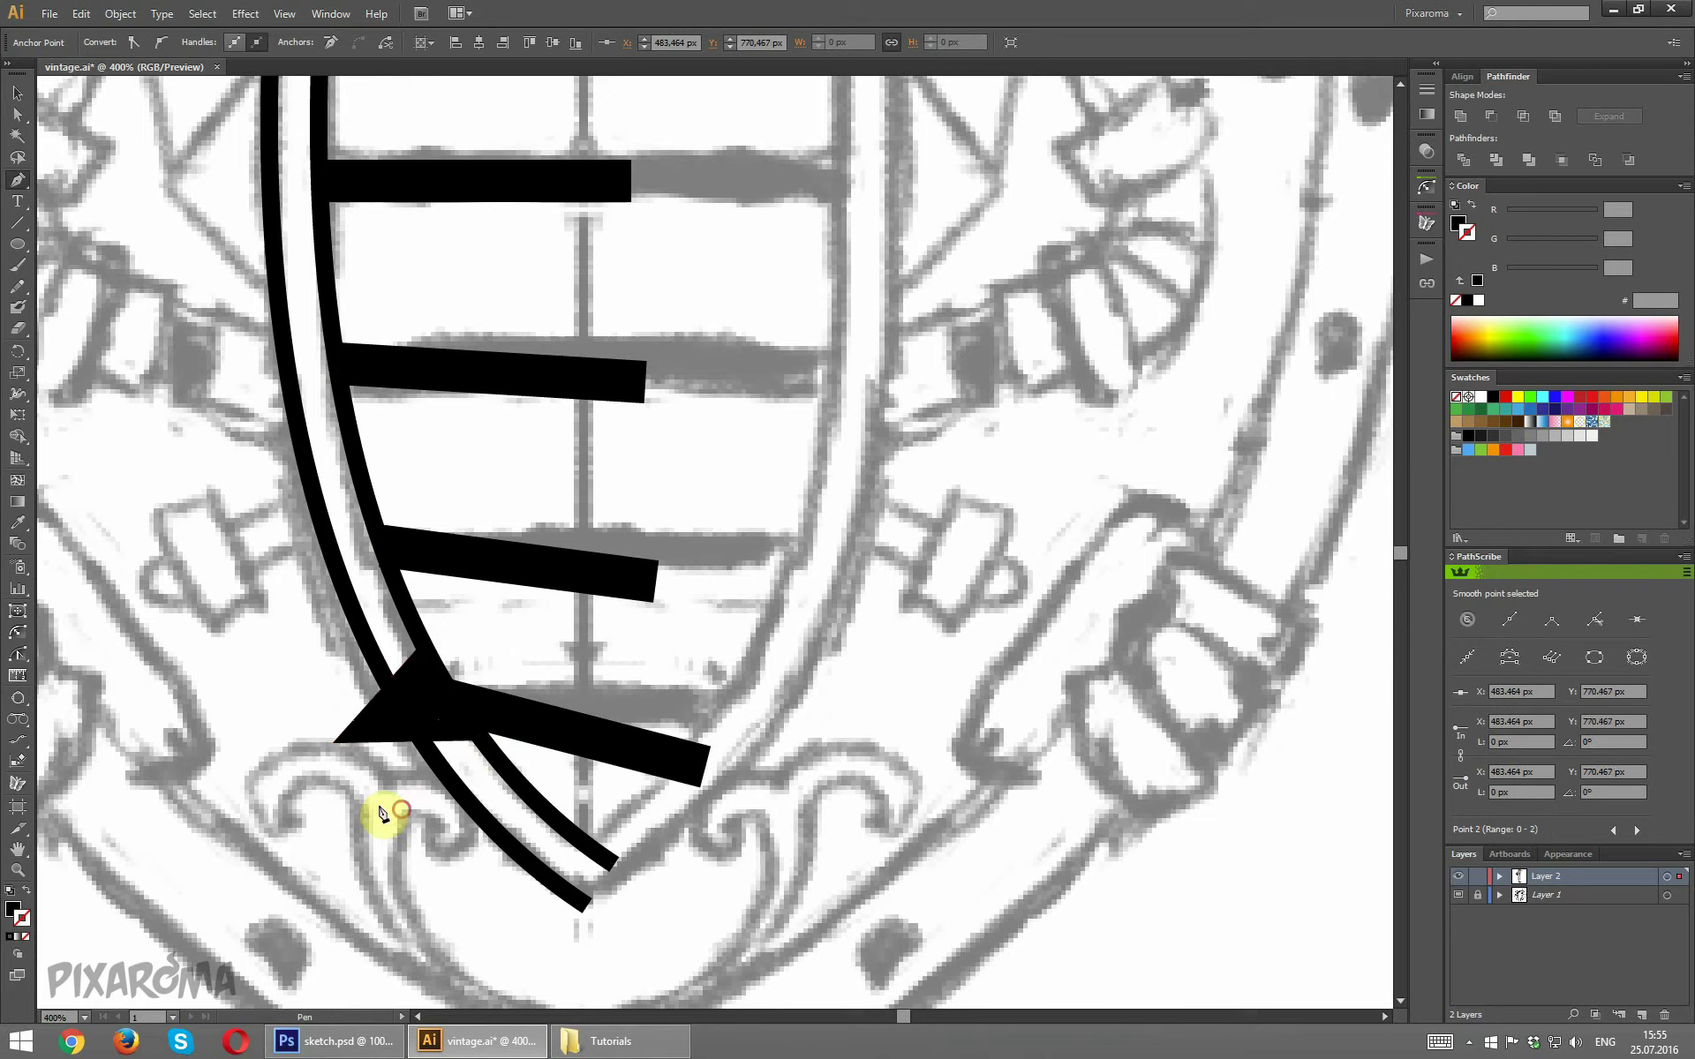
left_click(401, 809)
left_click(359, 798)
Subtract the pentagon from the bottom bar with Pathfinder Minus Front.
left_click(334, 744)
left_click(17, 114)
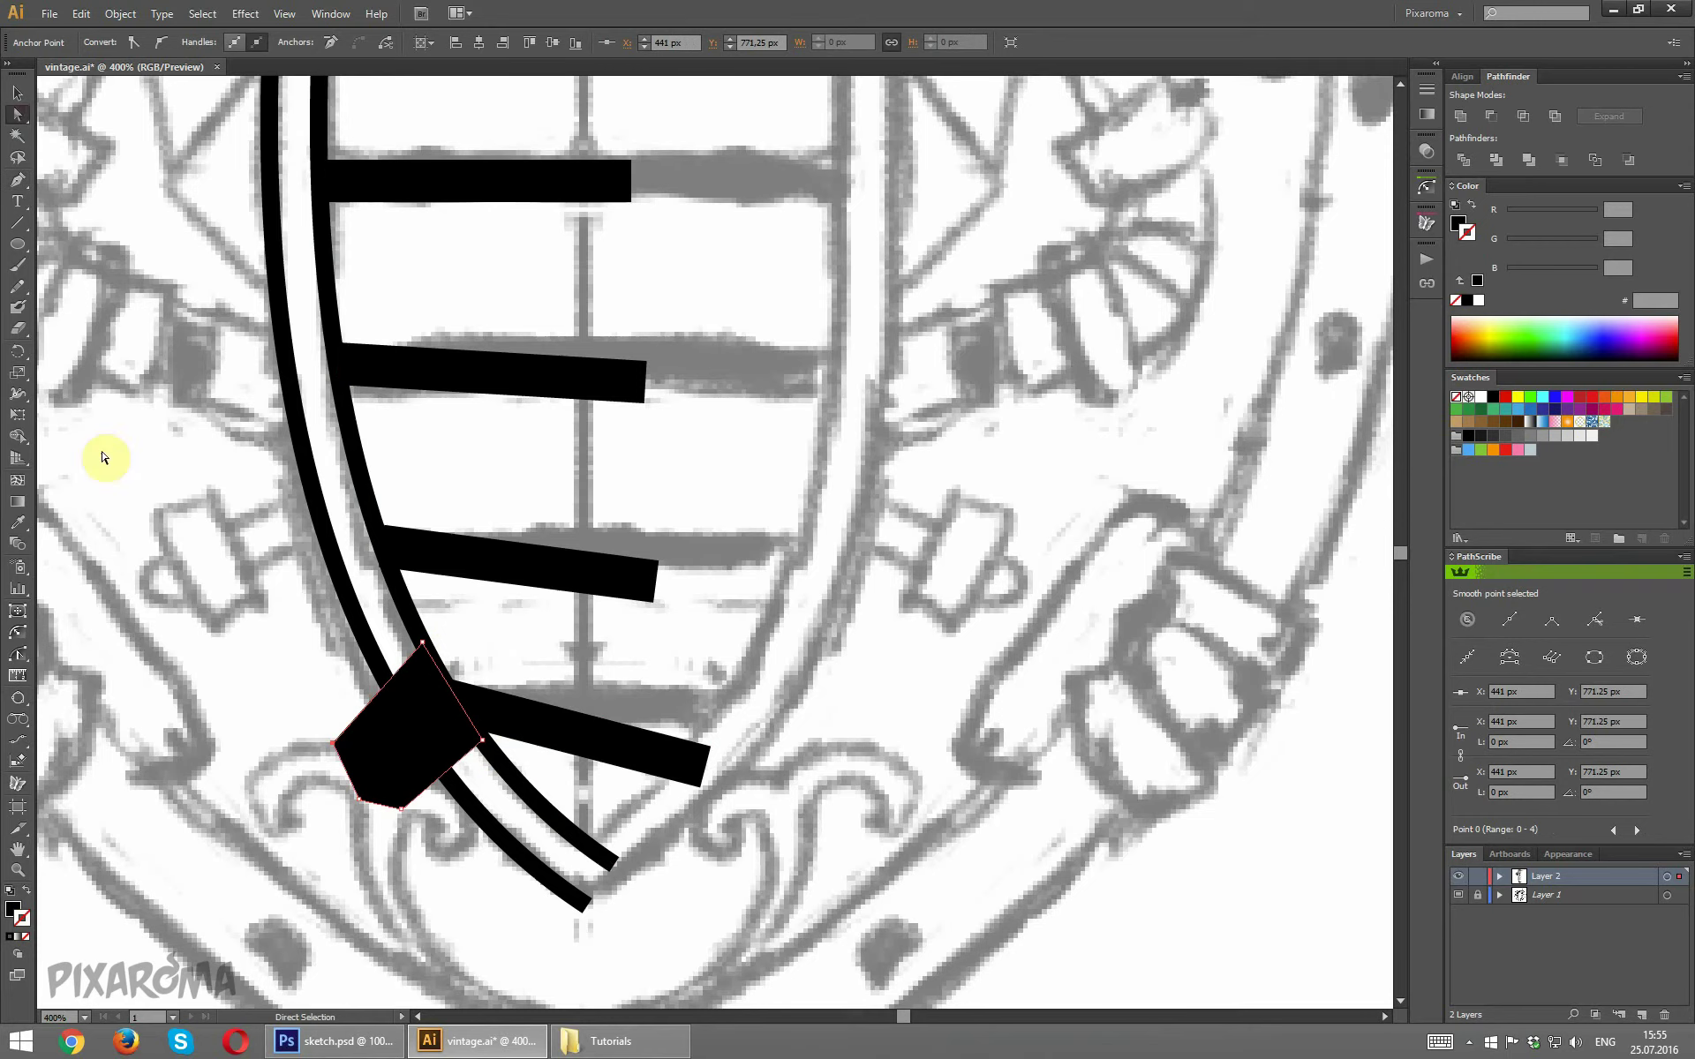
left_click(377, 753)
left_click(569, 741, "shift")
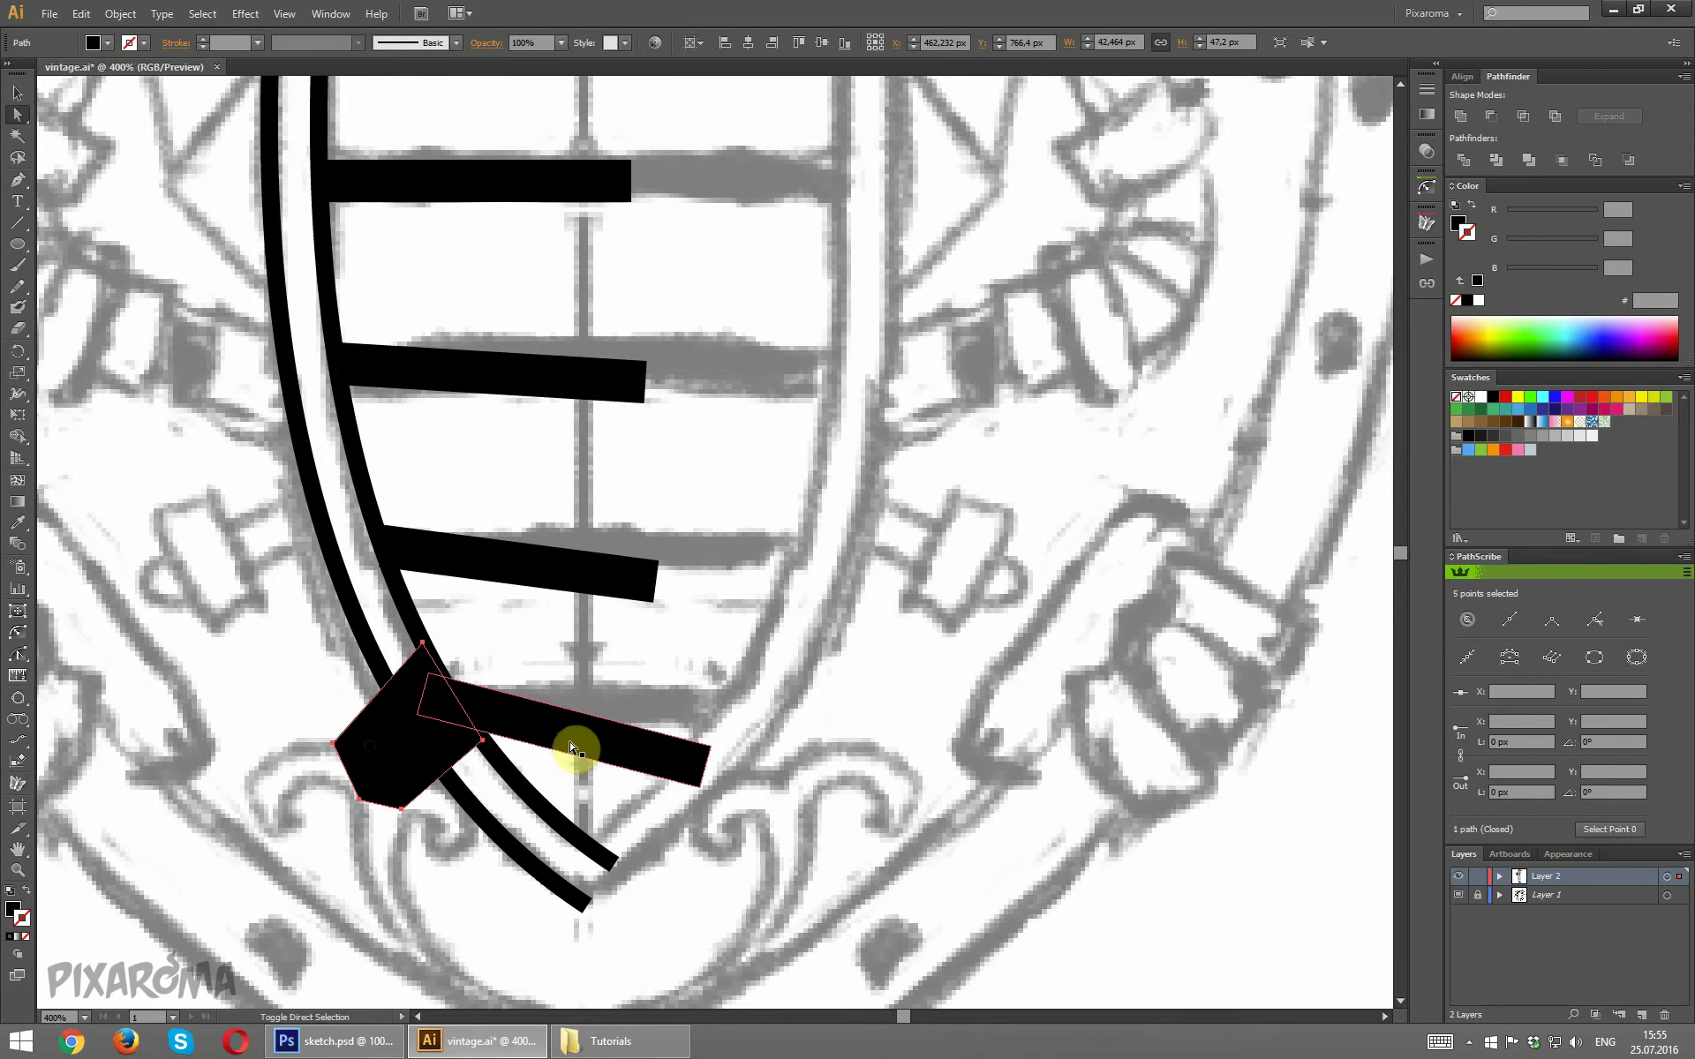
left_click(1490, 119)
left_click(830, 540)
Expand all five bars again and combine them into one compound path.
key("ctrl+1")
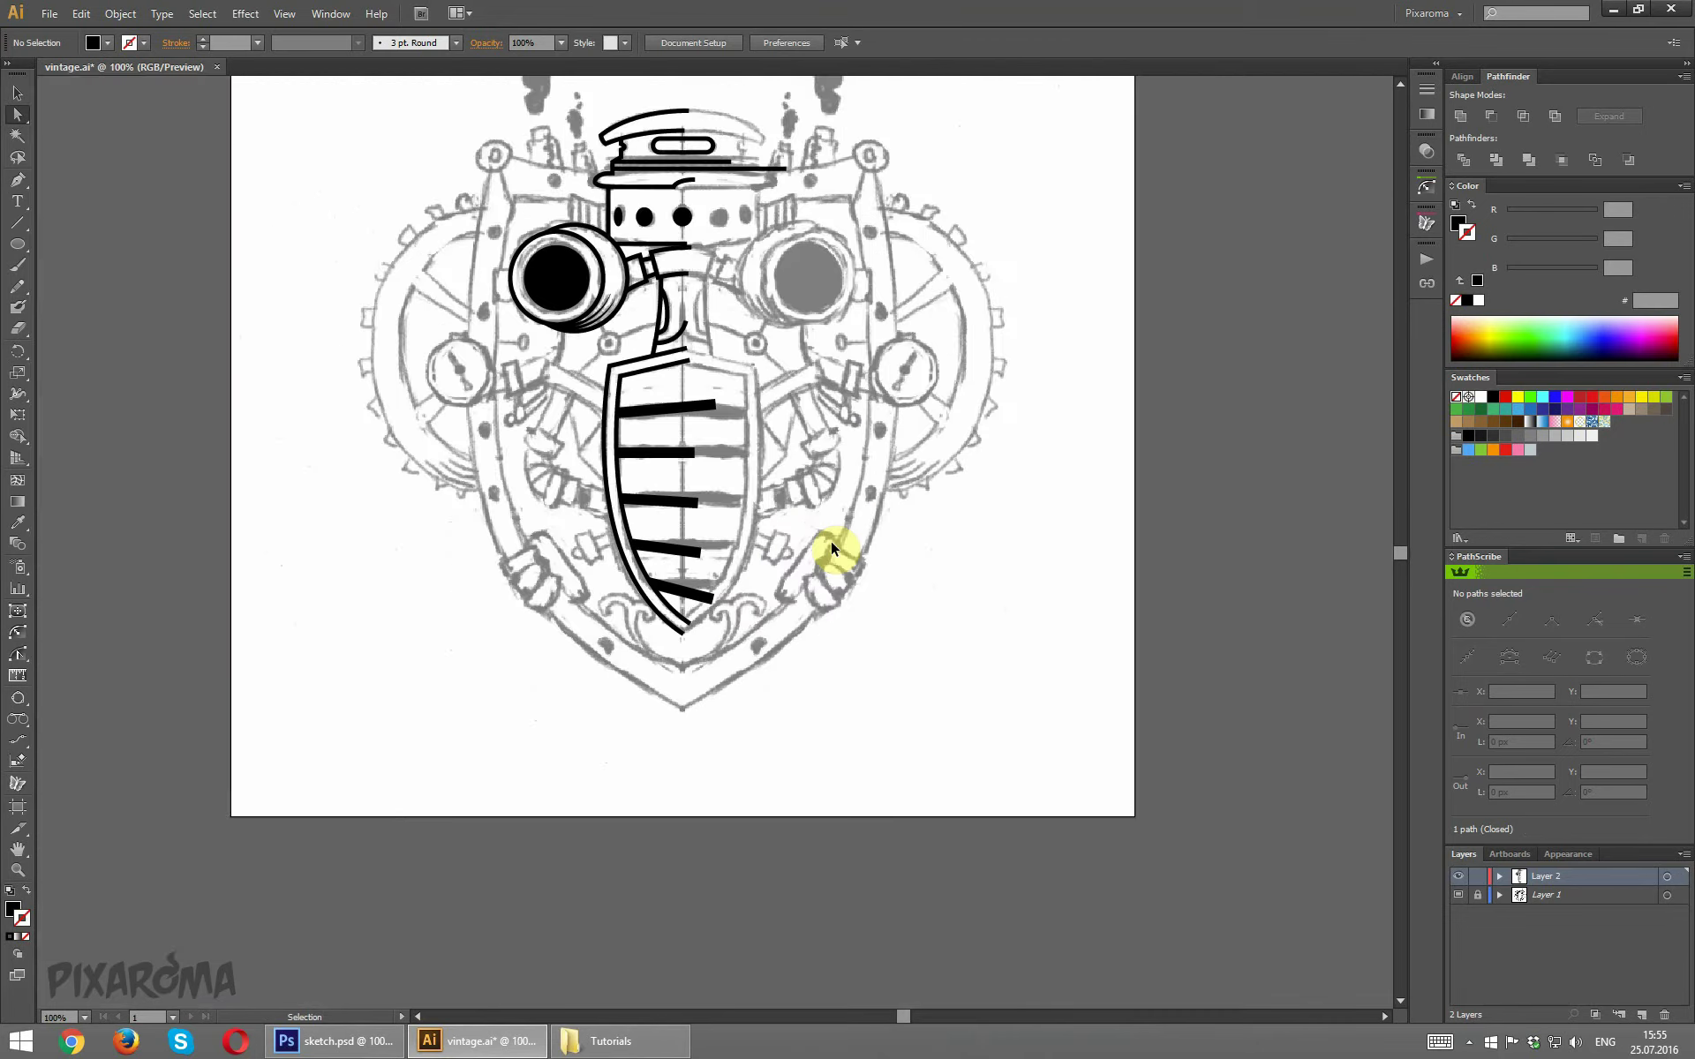
key("ctrl+equal")
scroll(803, 490, "up", 3)
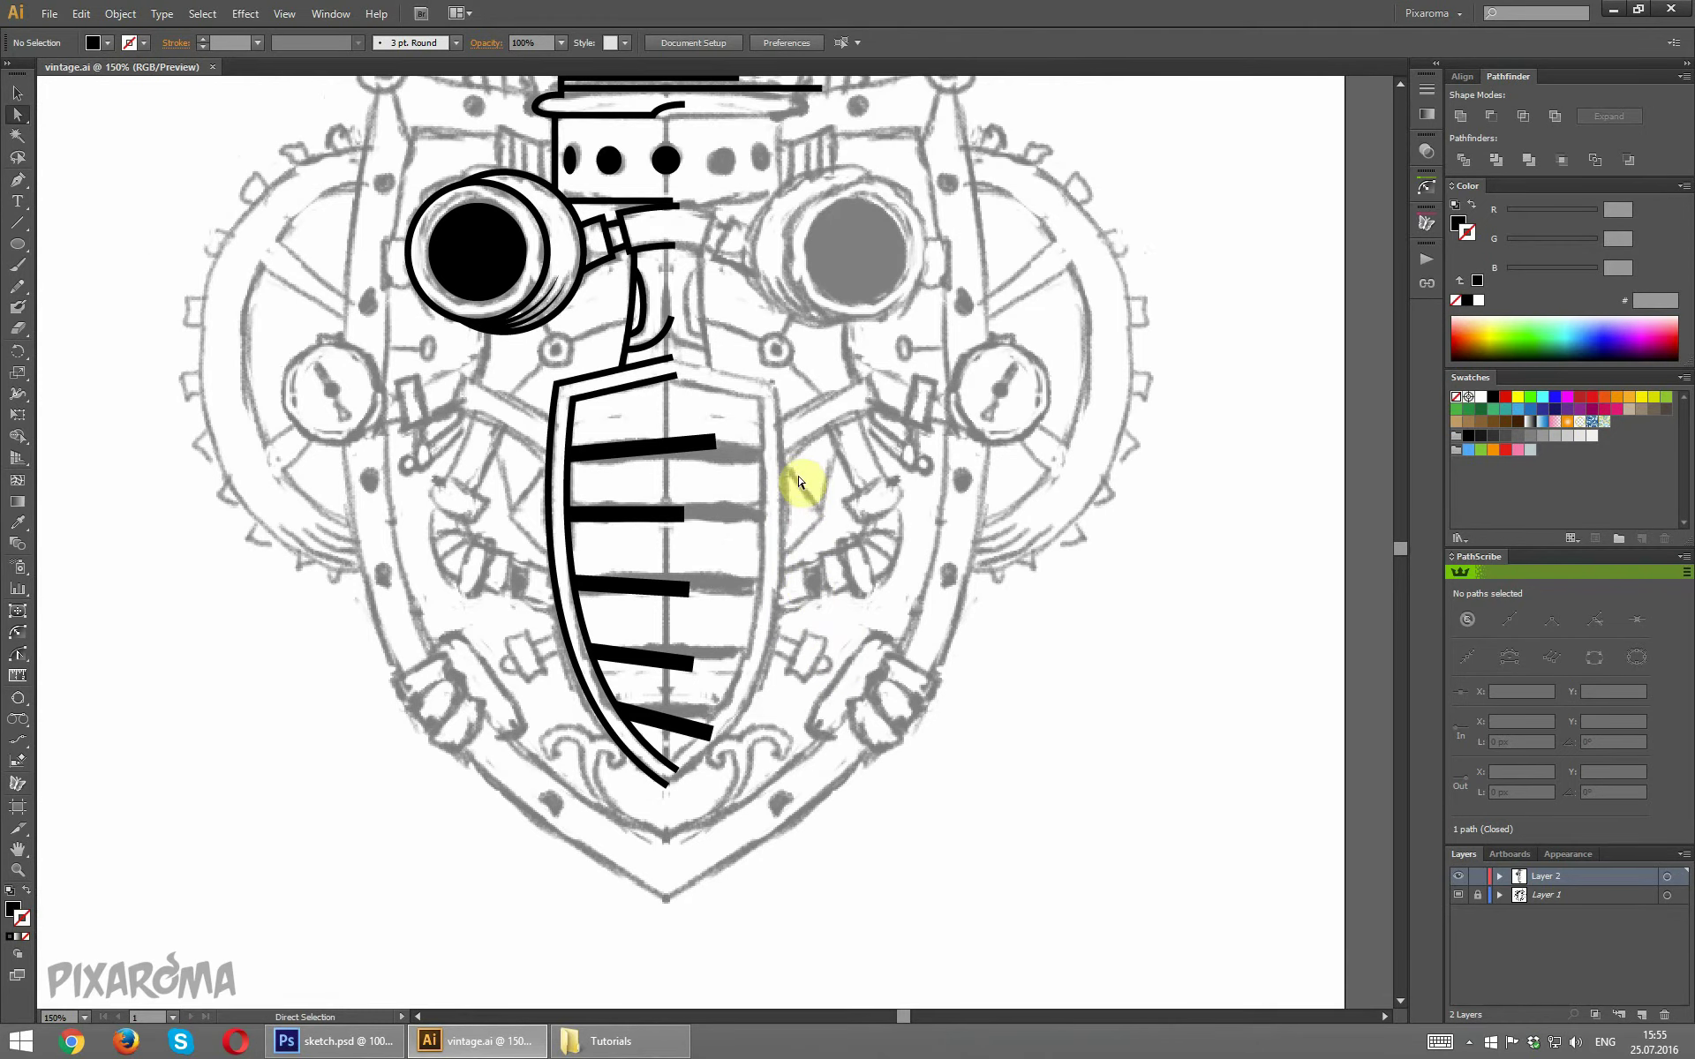
left_click_drag(770, 744, 679, 423)
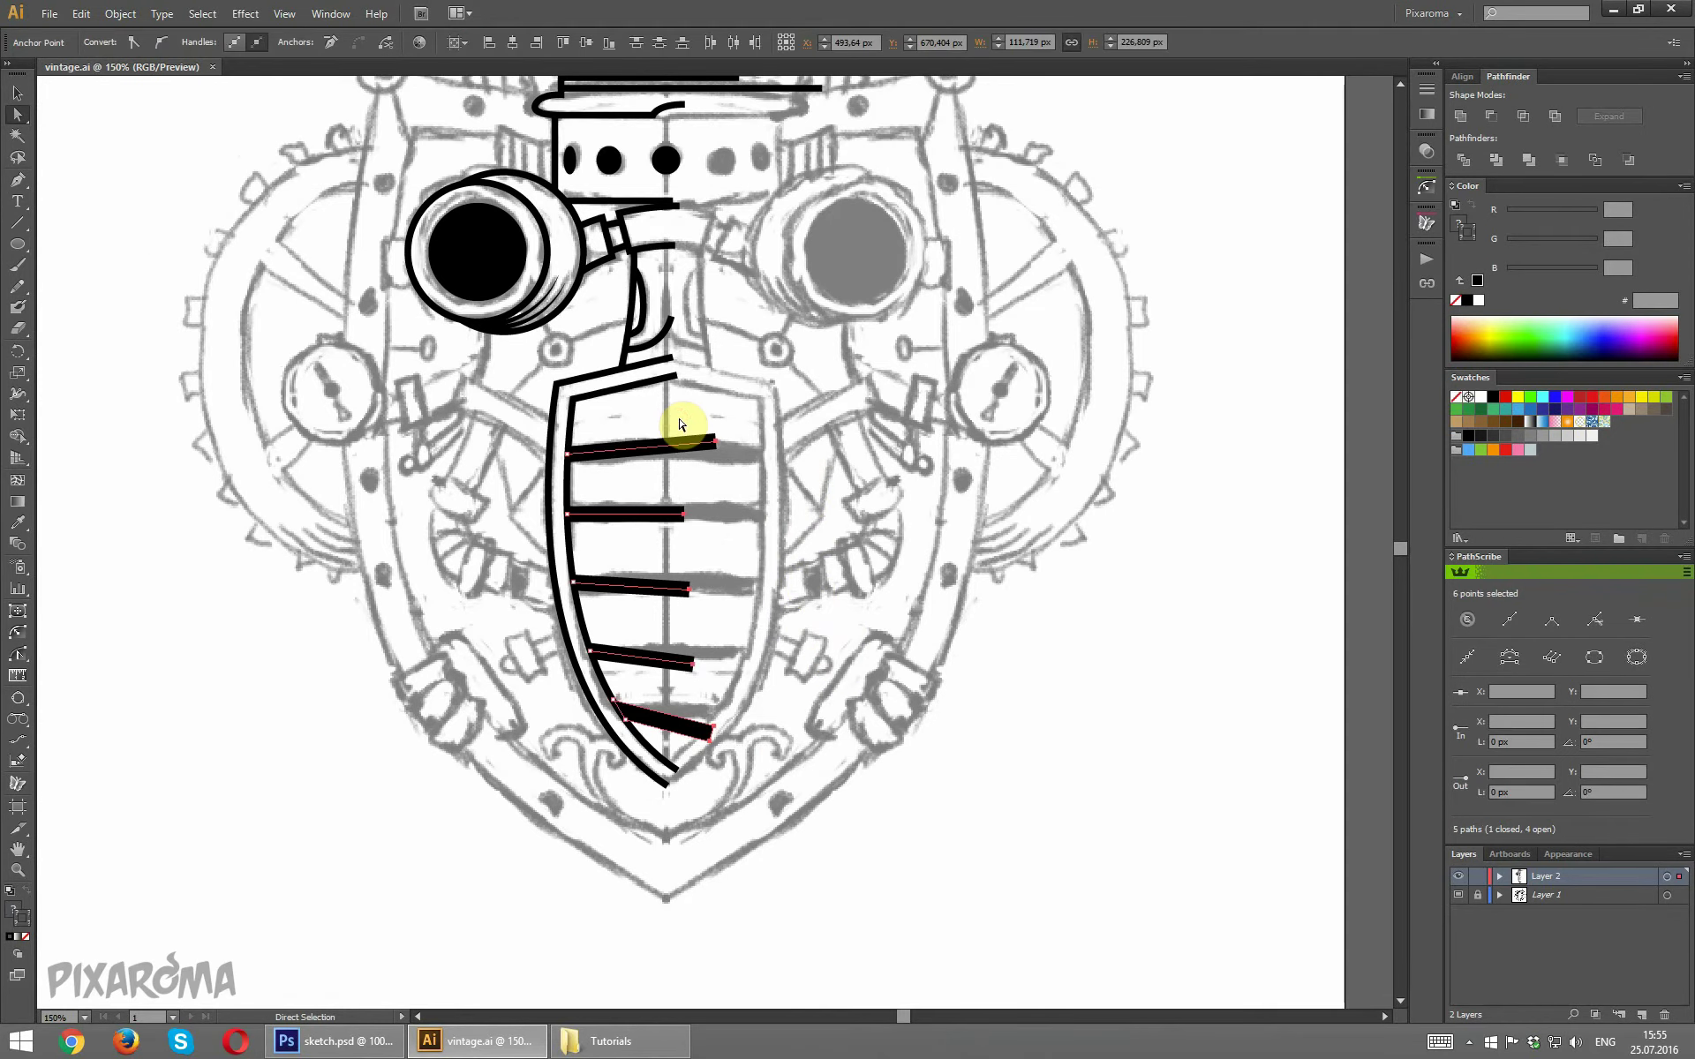
left_click(119, 13)
left_click(168, 205)
left_click(658, 511)
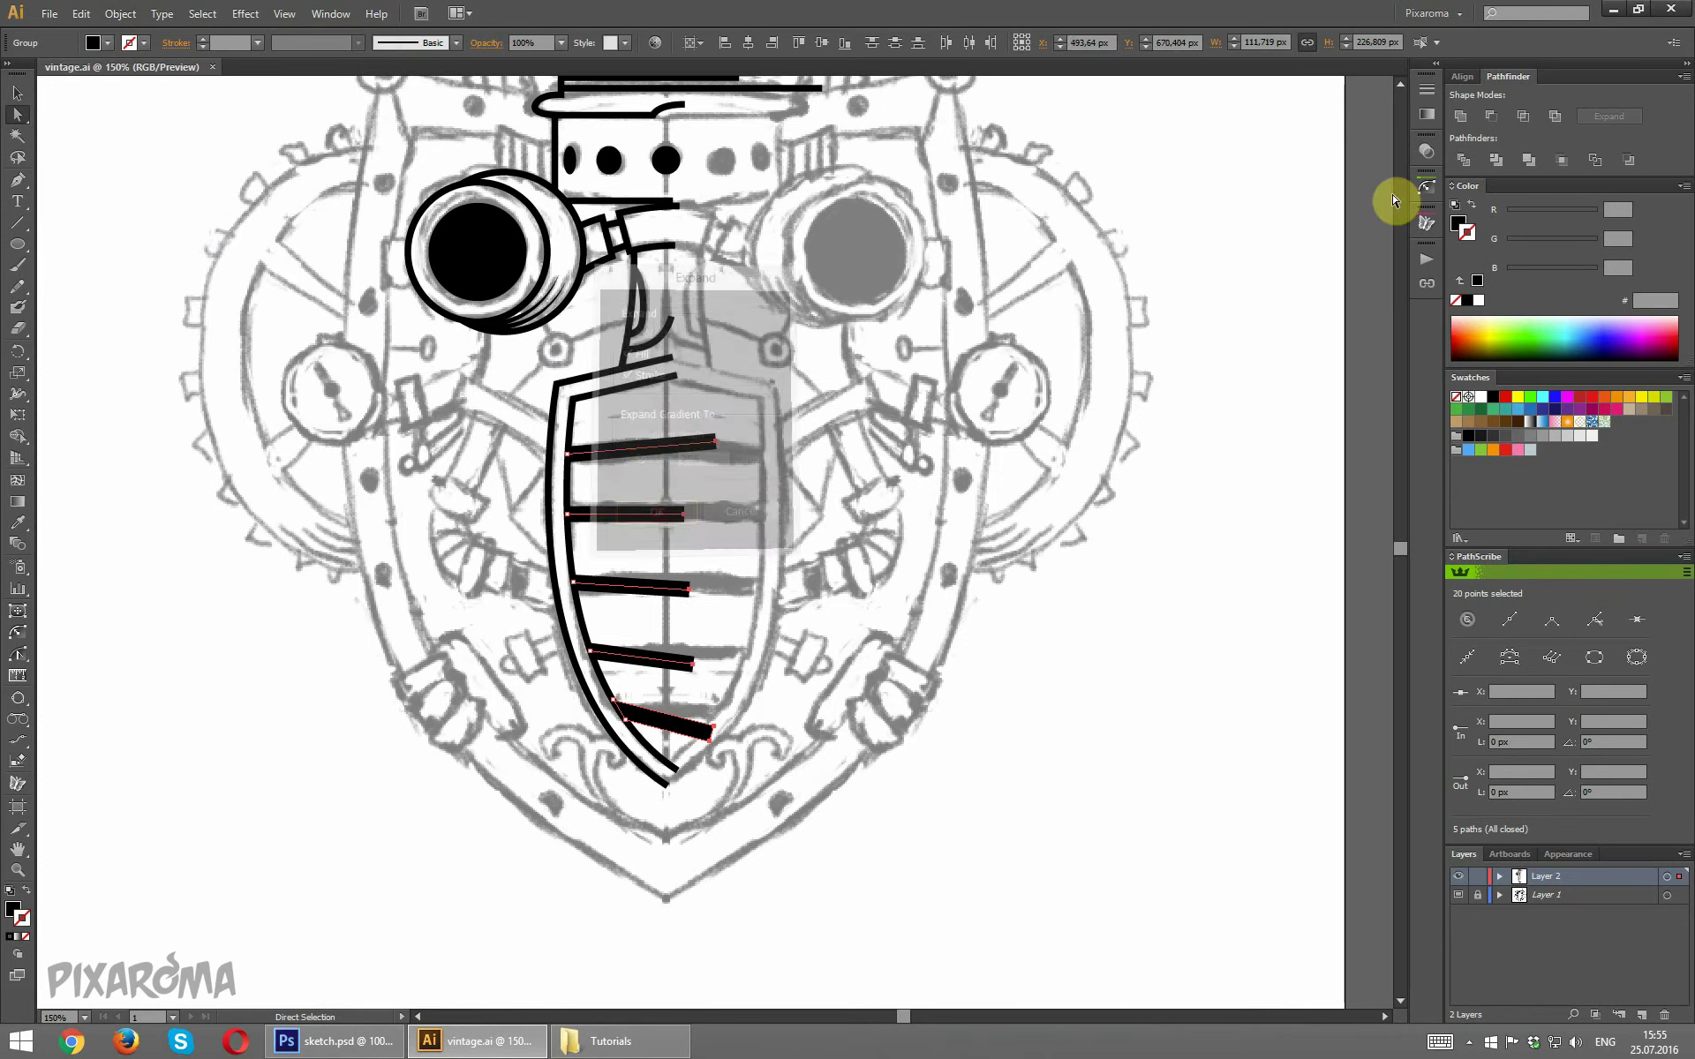
left_click(119, 13)
mouse_move(167, 549)
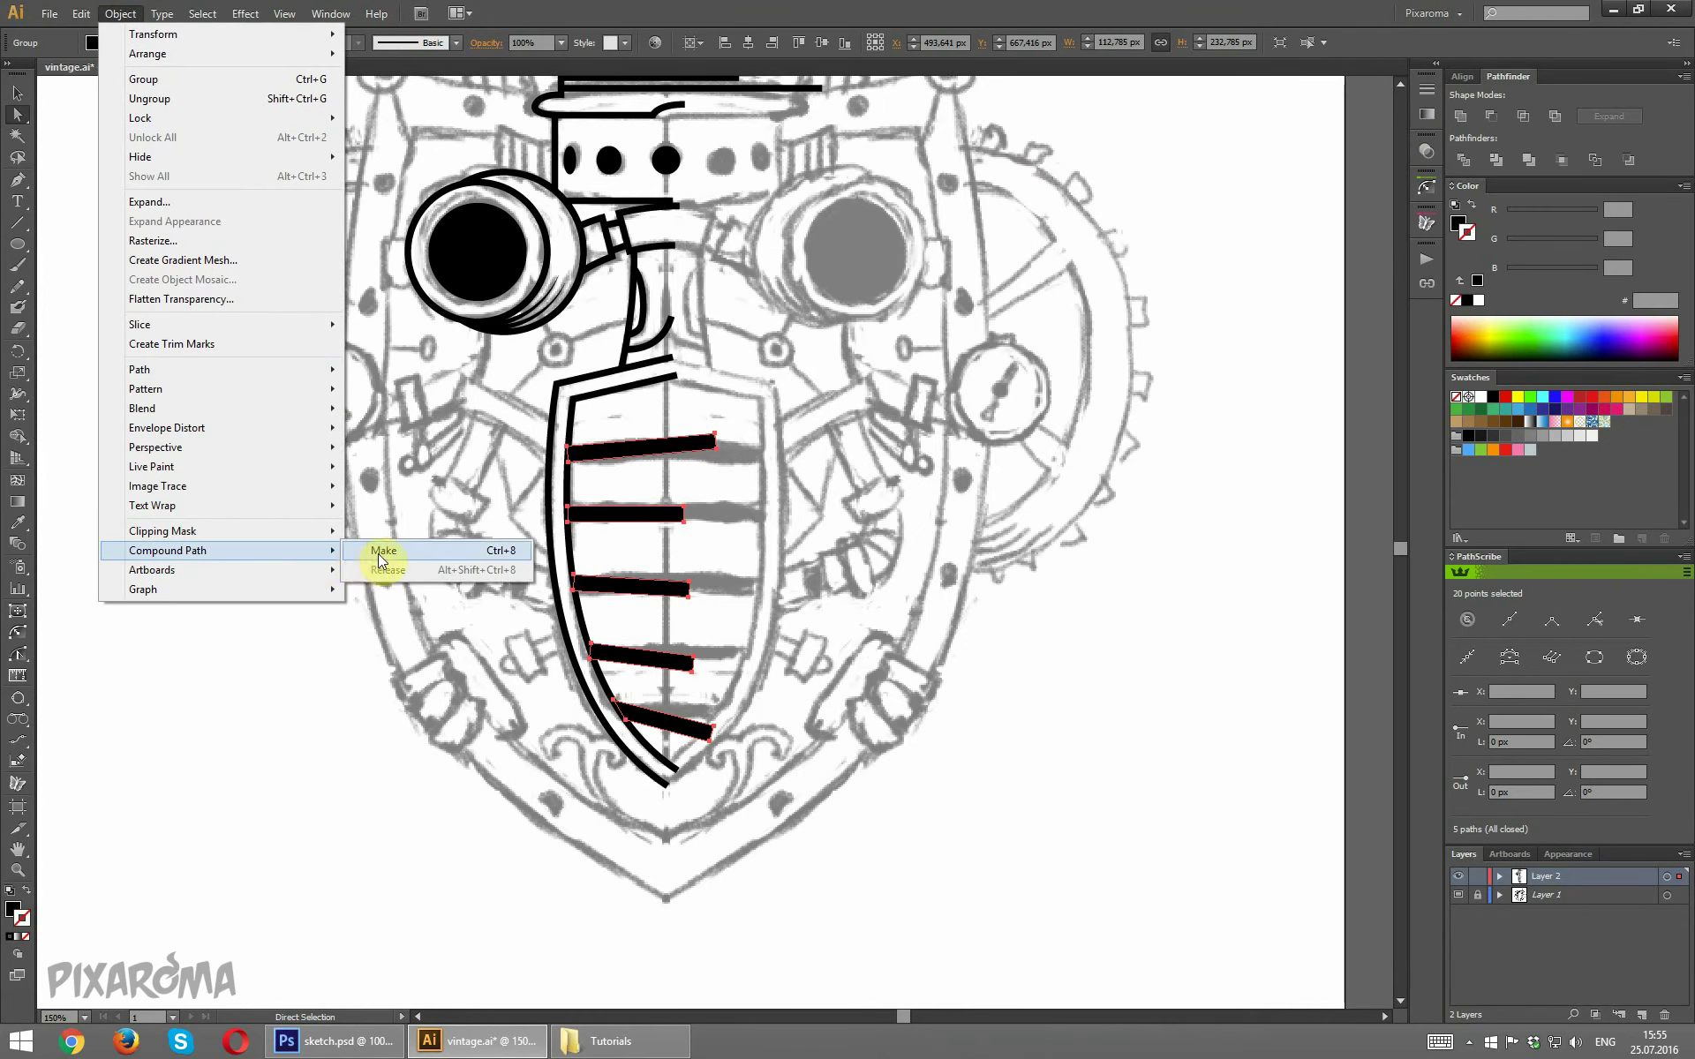
left_click(382, 551)
left_click(839, 472)
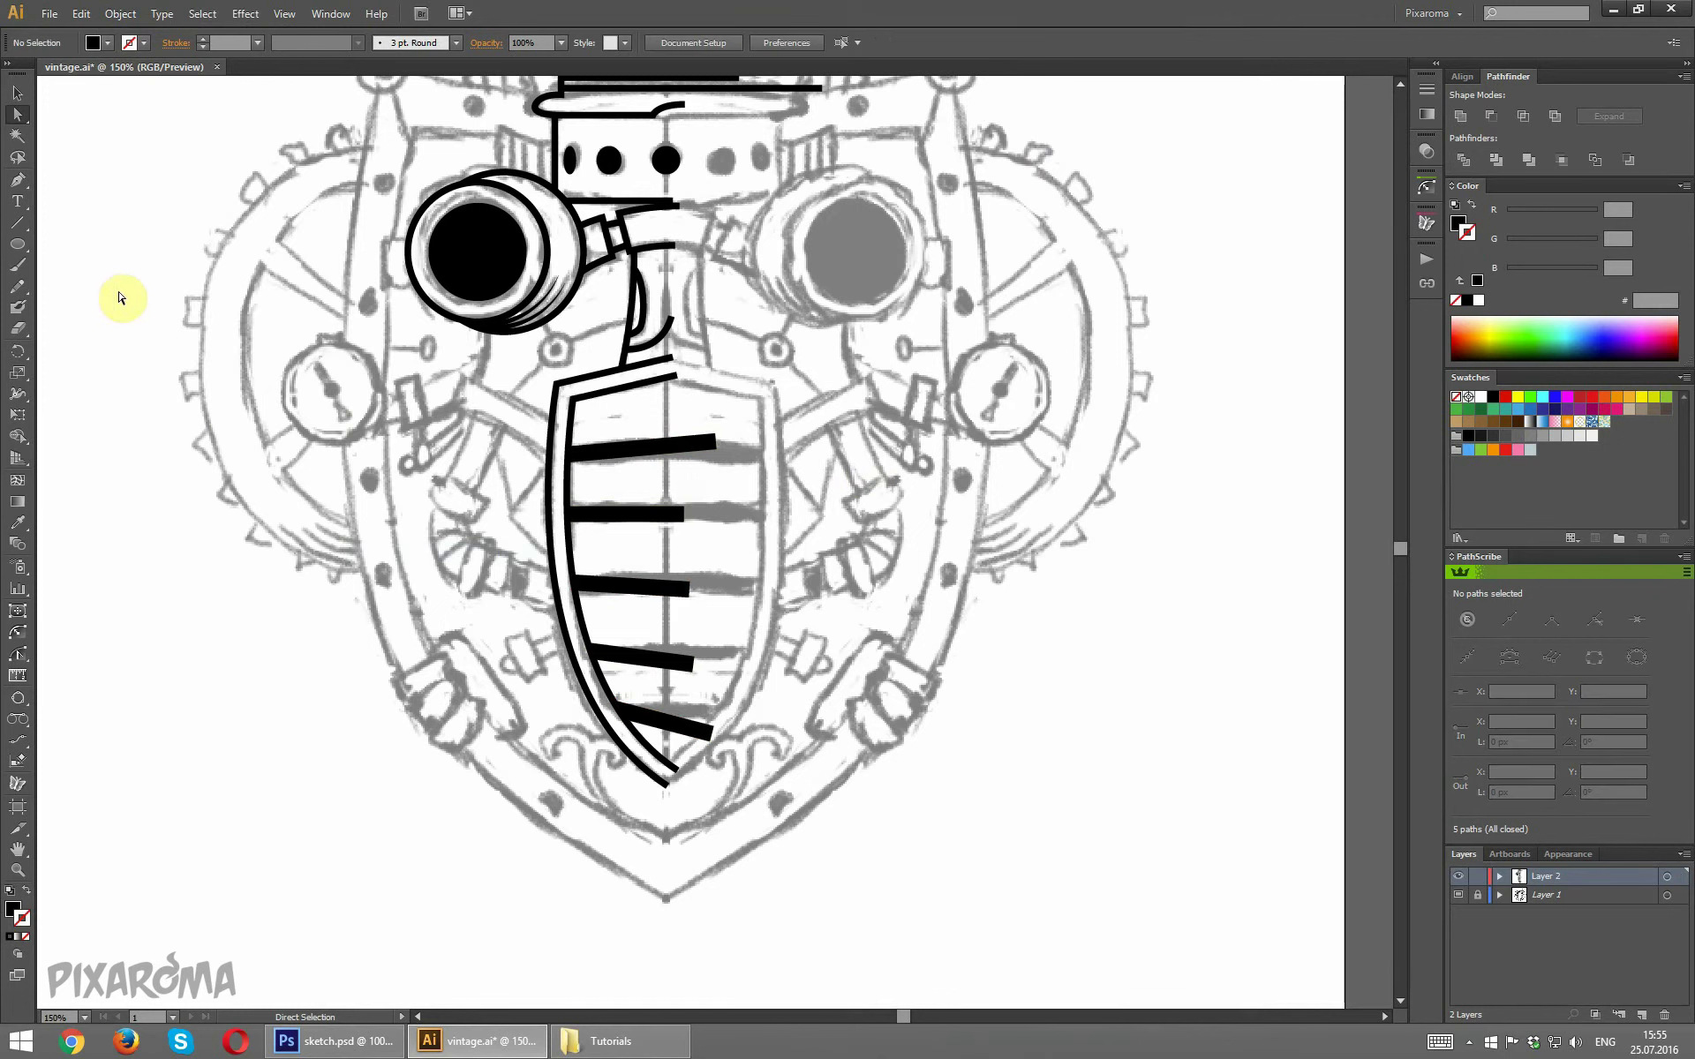
left_click(18, 180)
Swap fill and stroke, then draw a 5 pt centre line curving at its top down to the shield bottom.
left_click(662, 382, "ctrl")
key("shift+x")
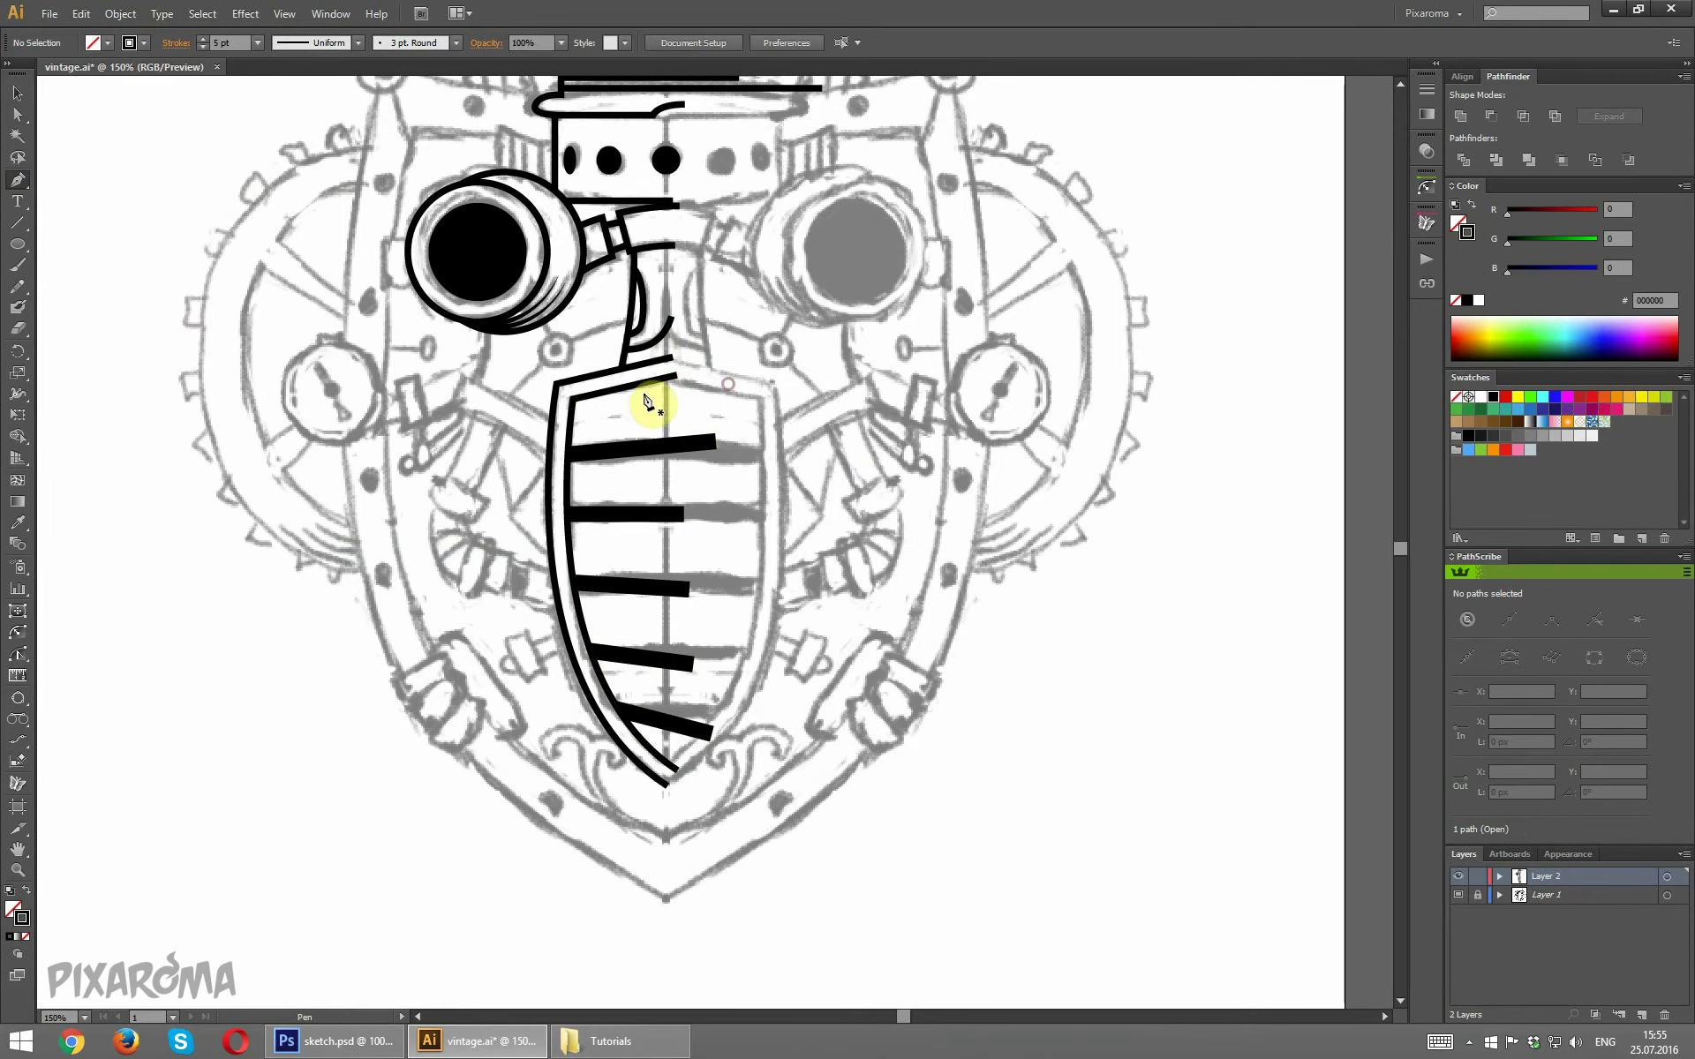
left_click_drag(651, 402, 654, 423)
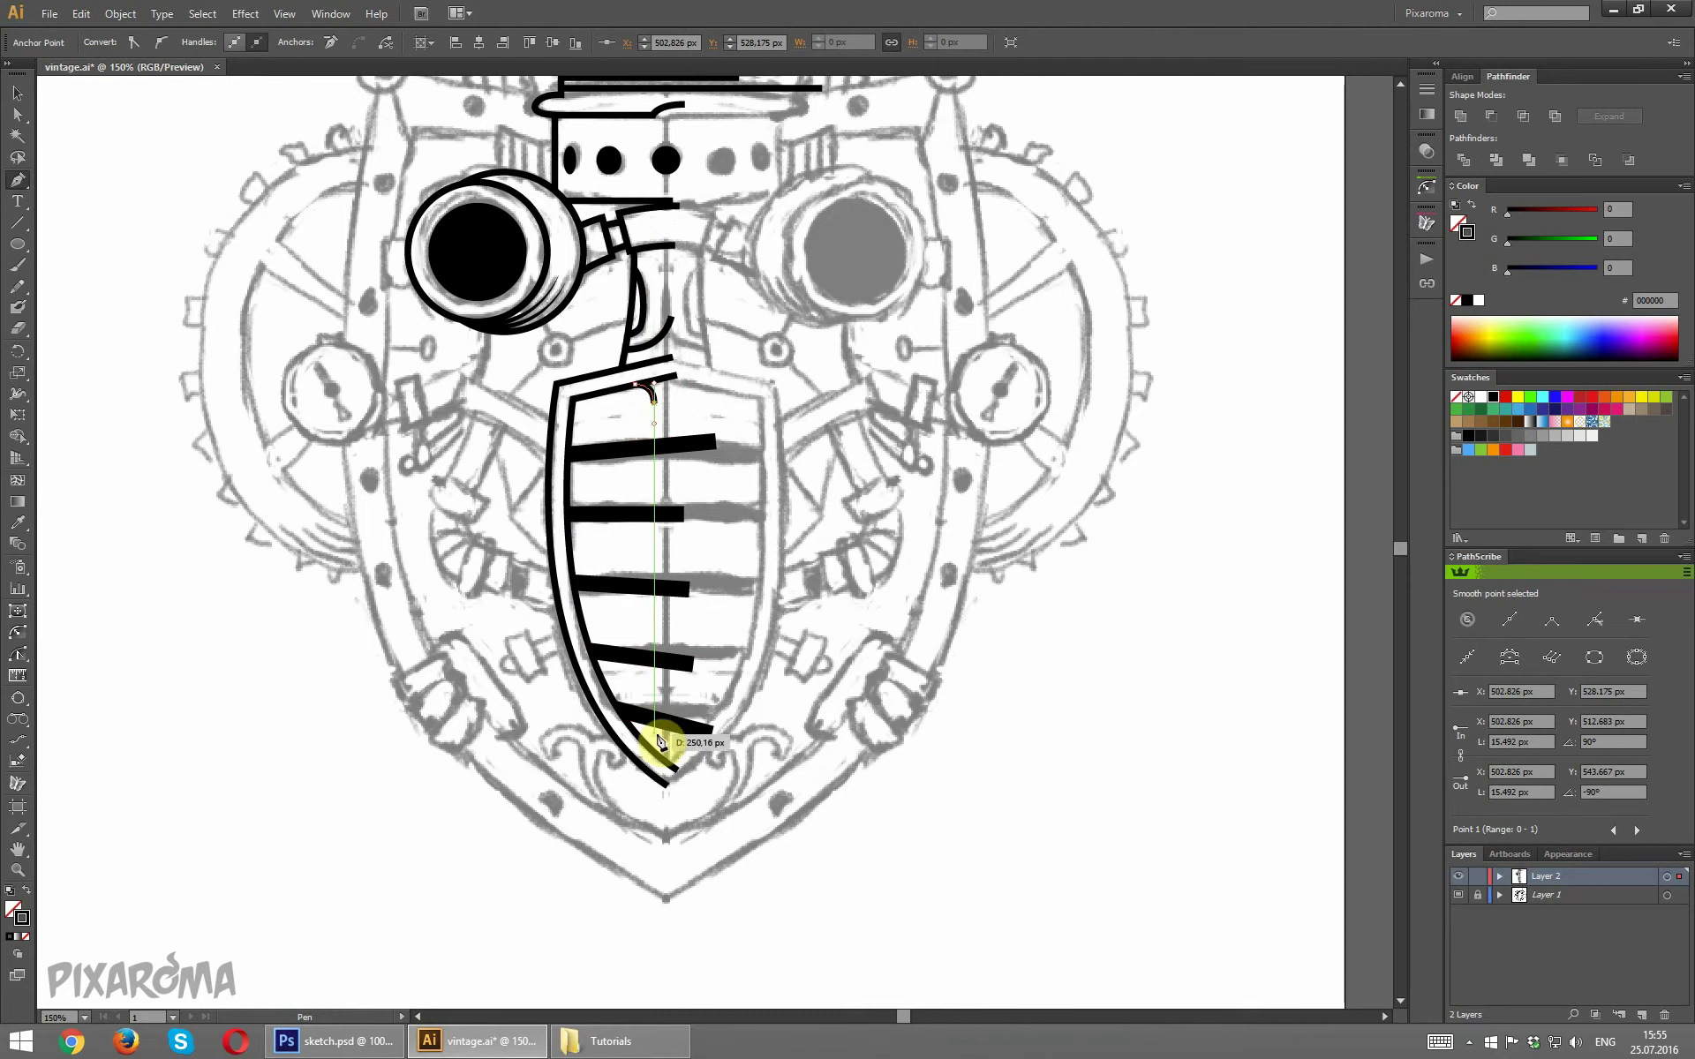
left_click_drag(654, 751, 676, 754)
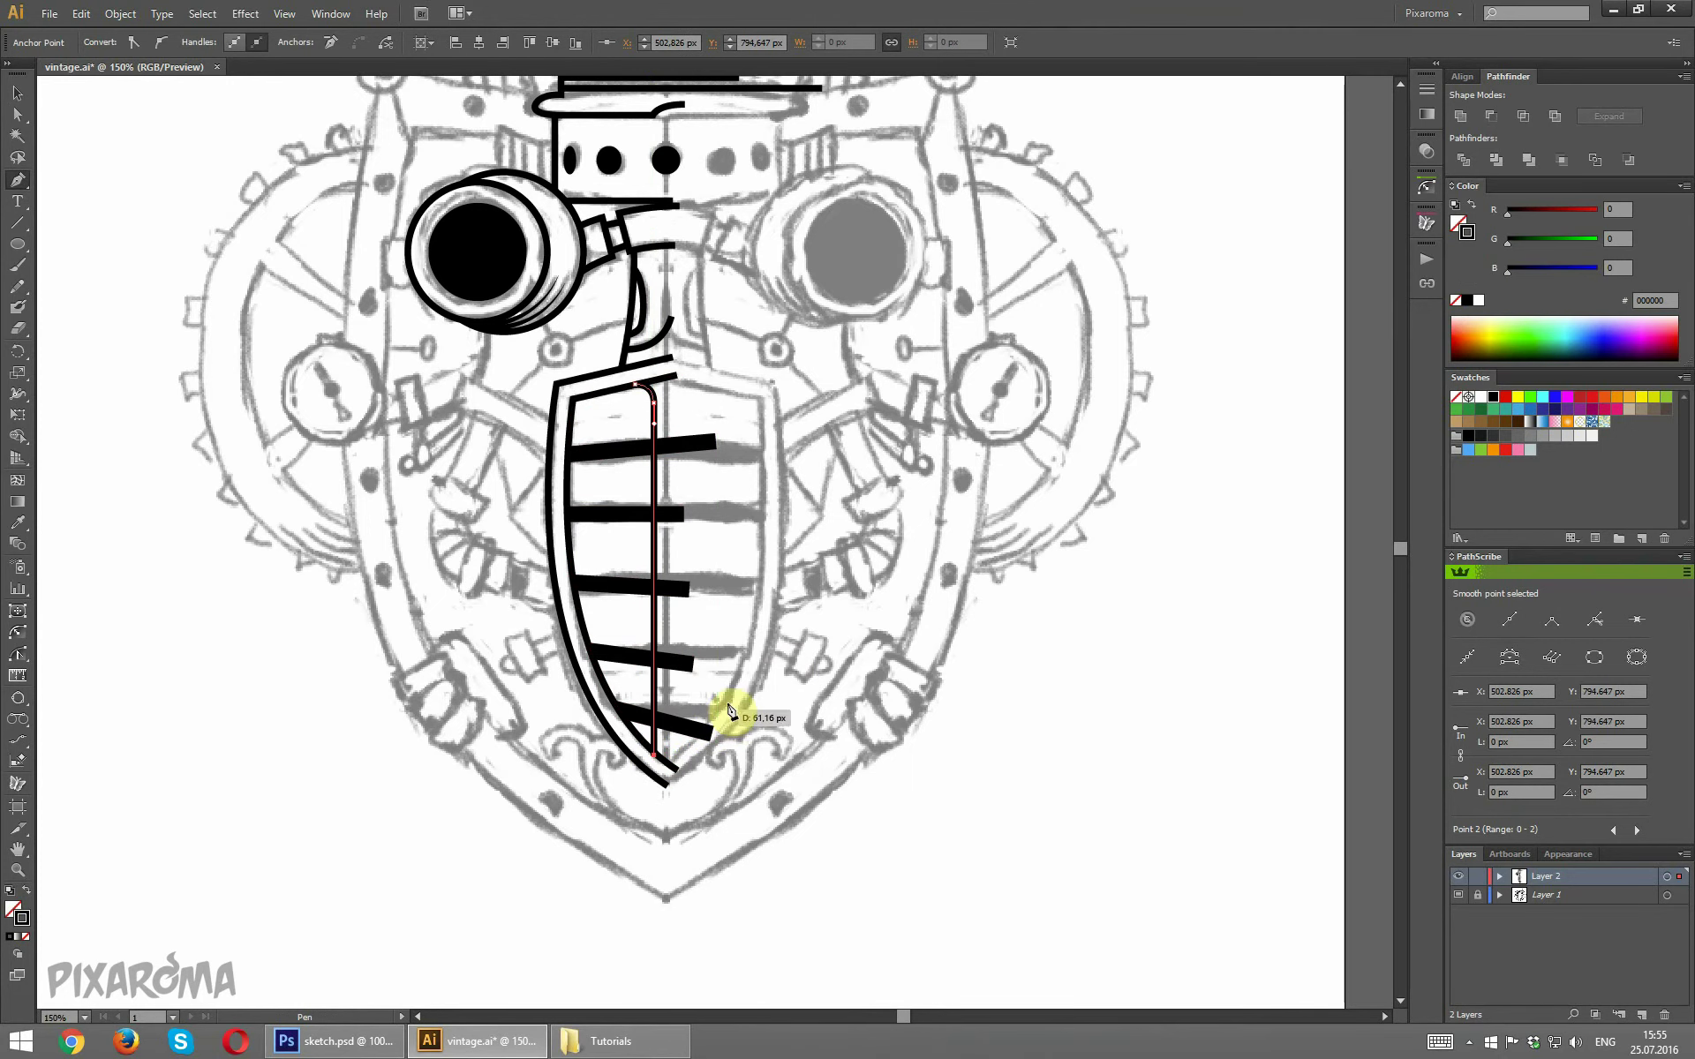
left_click(849, 519, "ctrl")
scroll(849, 519, "down", 2)
scroll(849, 519, "up", 2)
scroll(849, 519, "up", 2)
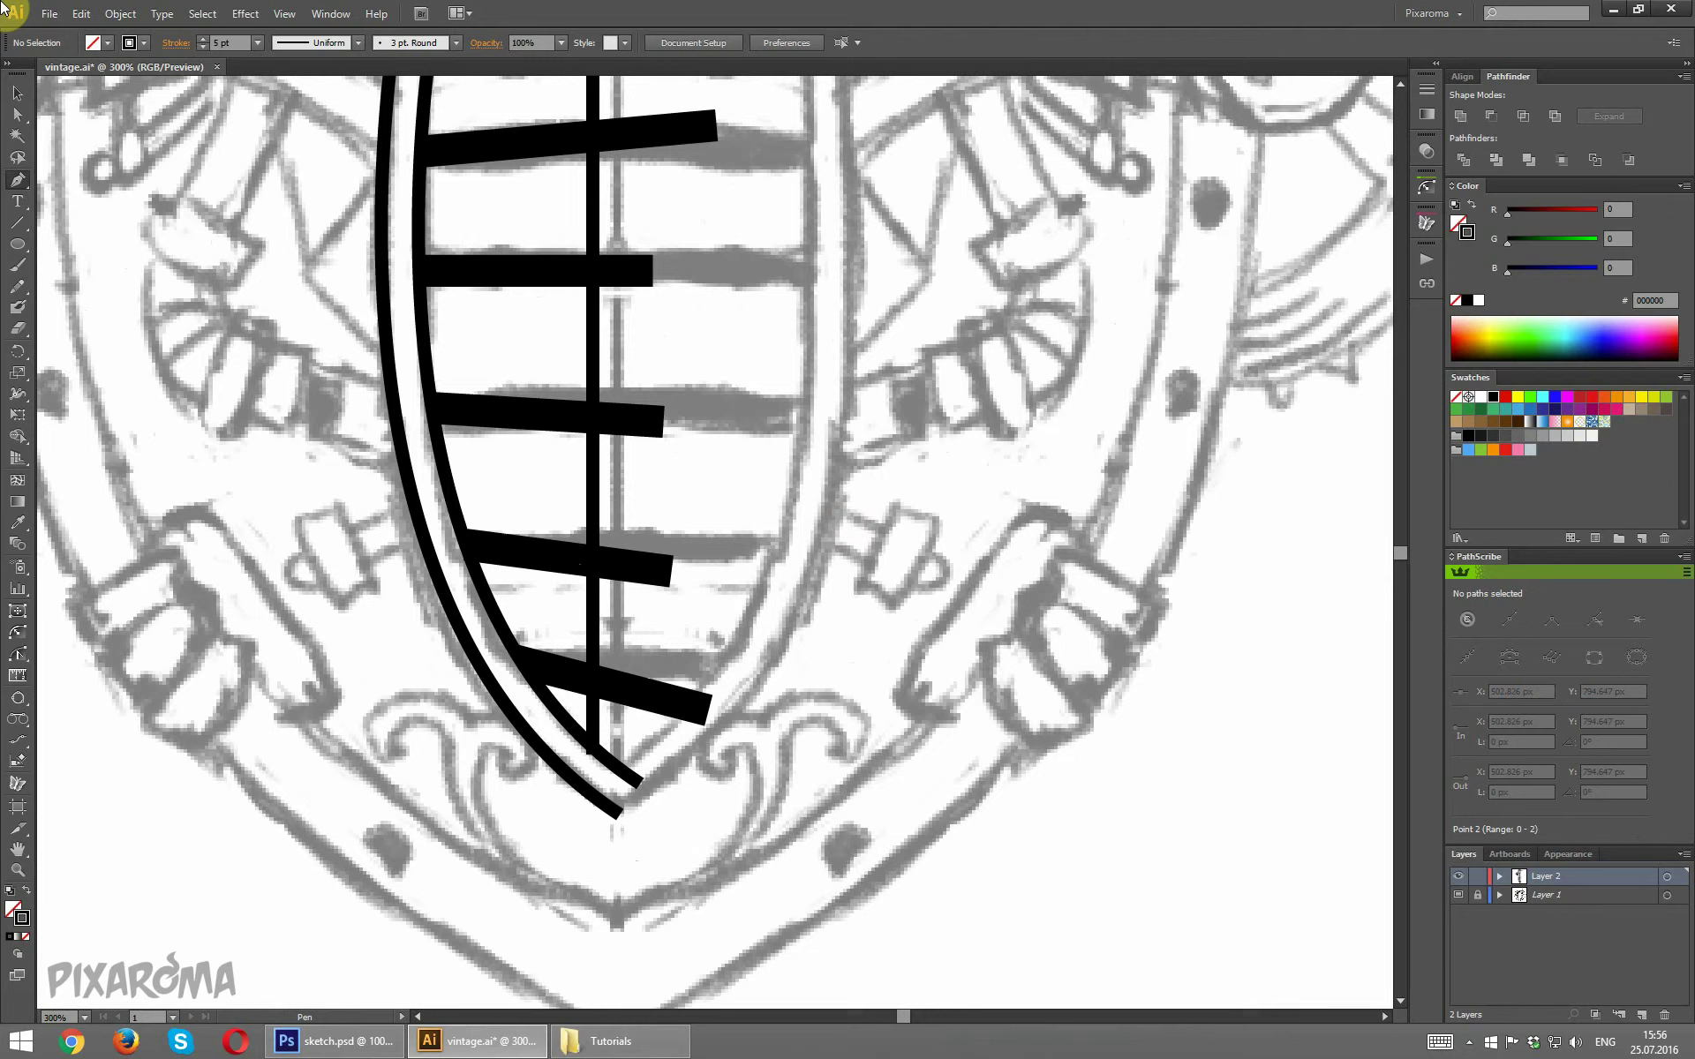
Nudge the centre line's bottom anchor upward with Direct Selection.
left_click(17, 120)
left_click(593, 752)
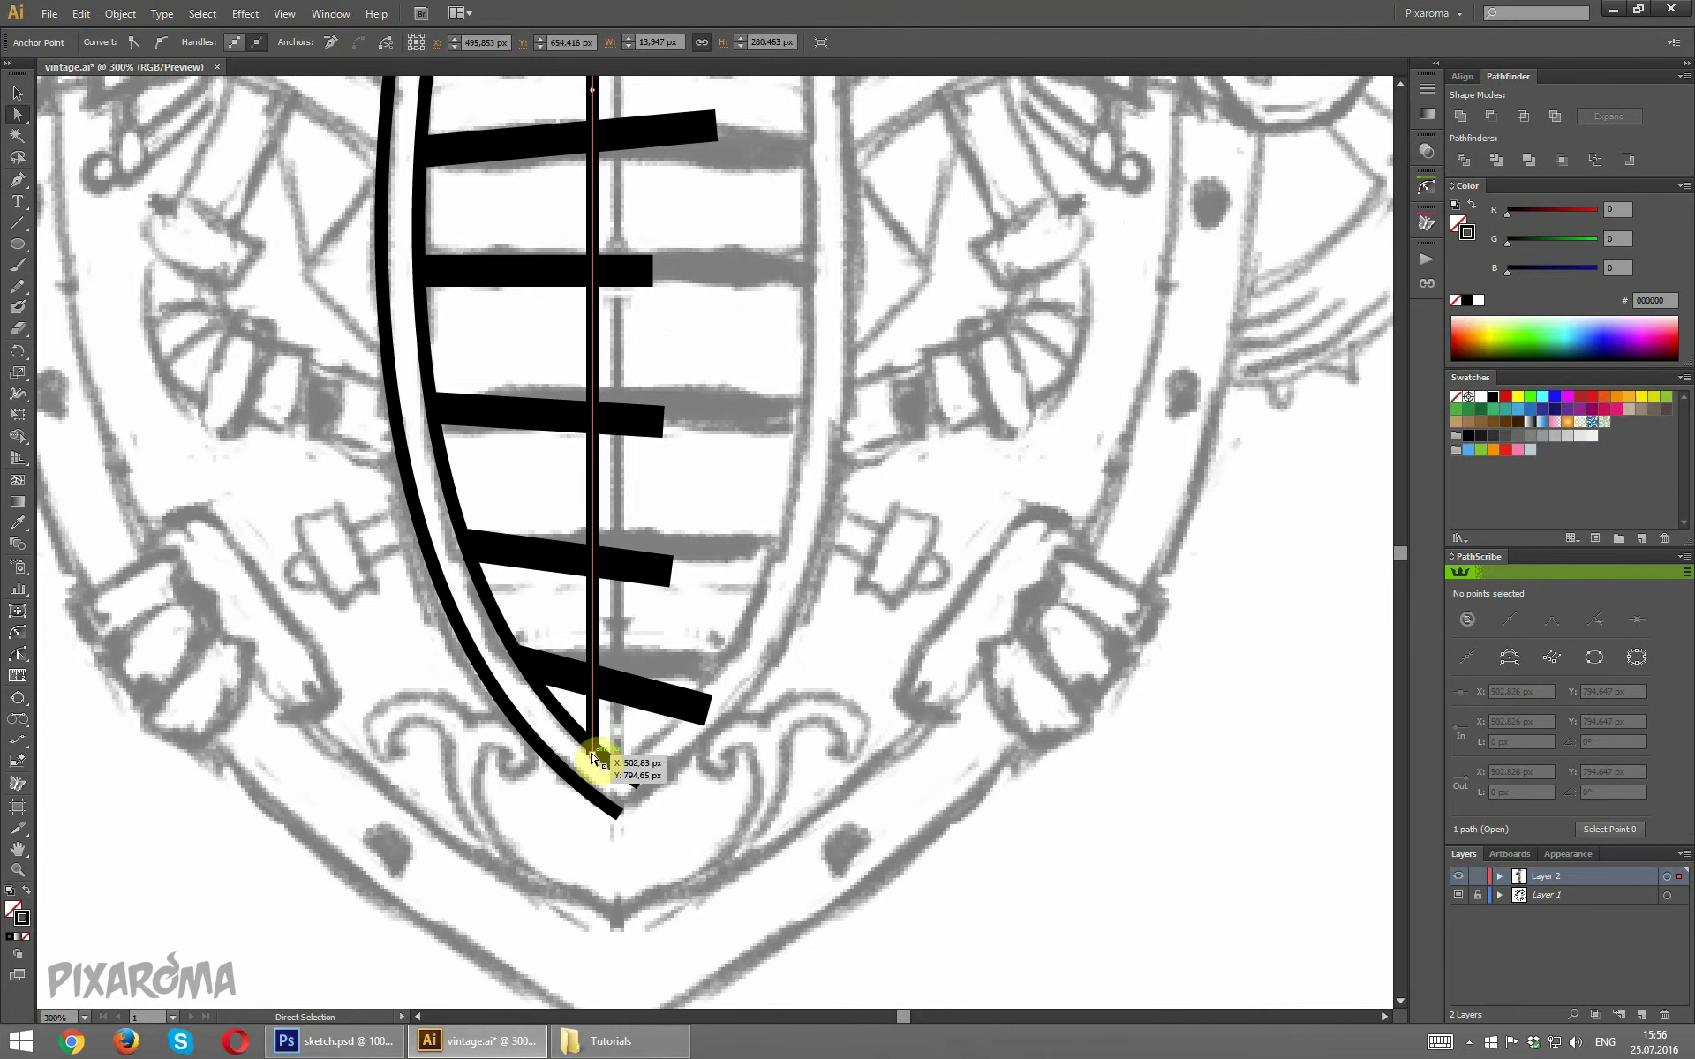
left_click(800, 603)
scroll(693, 695, "up", 2)
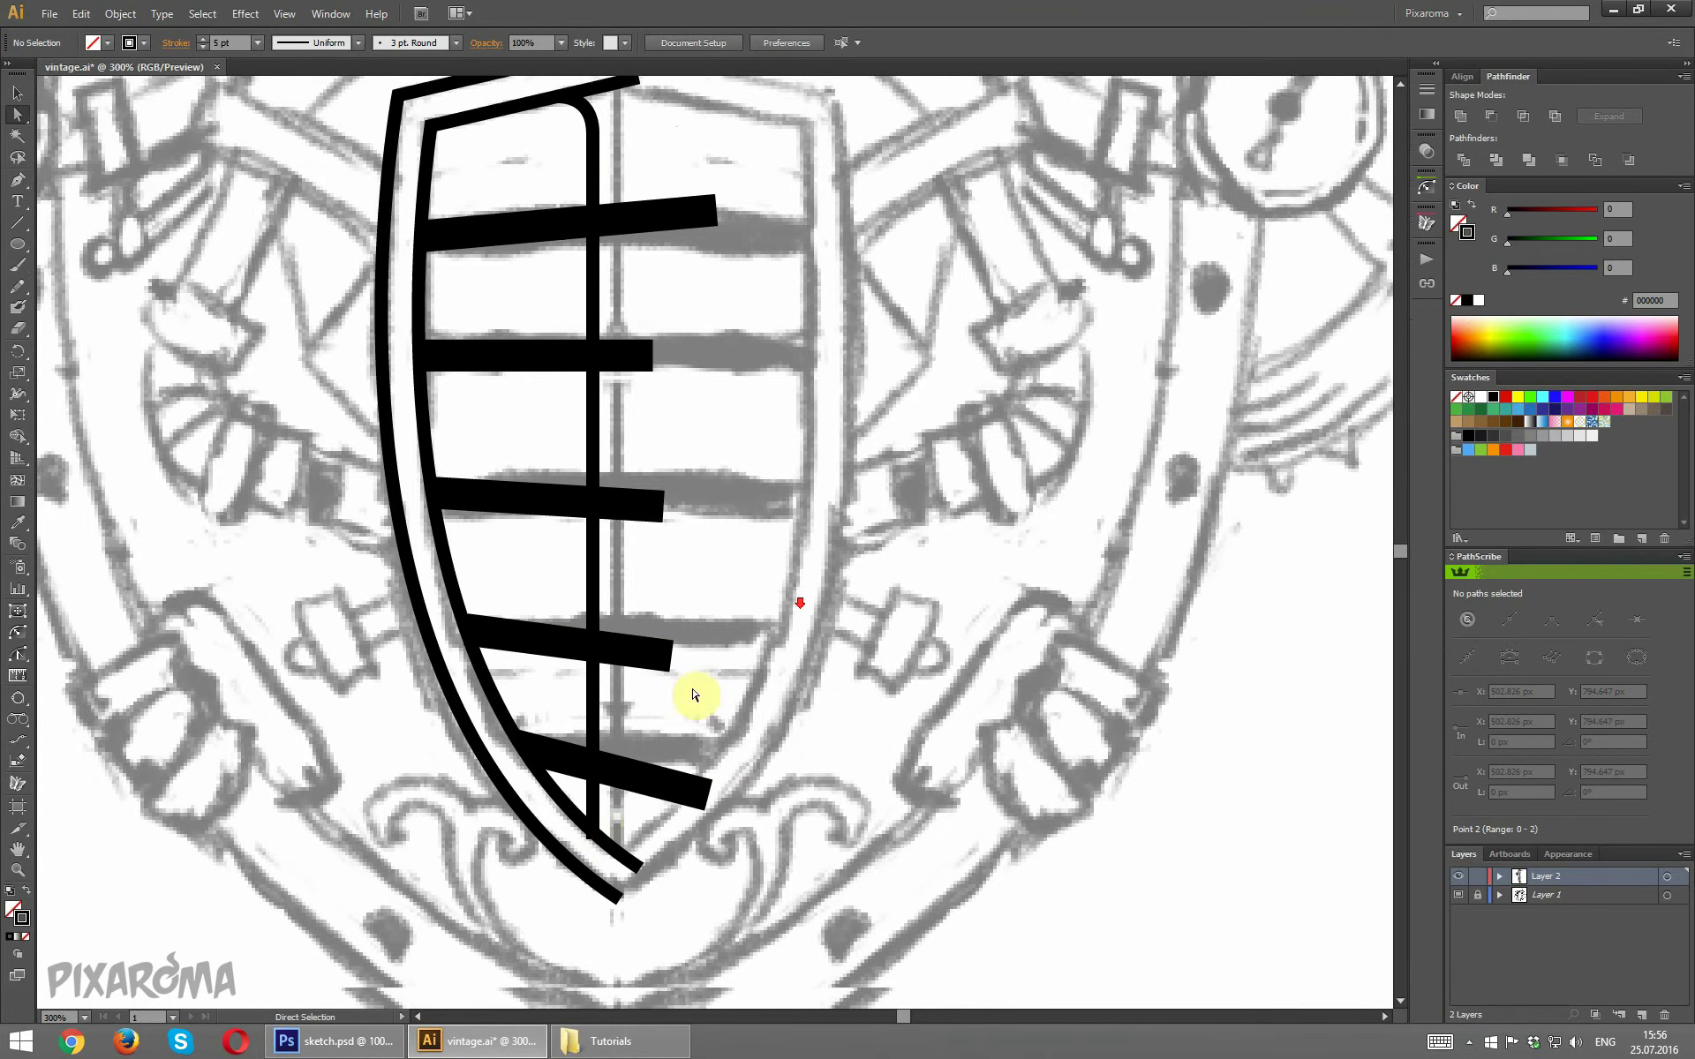
scroll(693, 695, "down", 1)
left_click(590, 814)
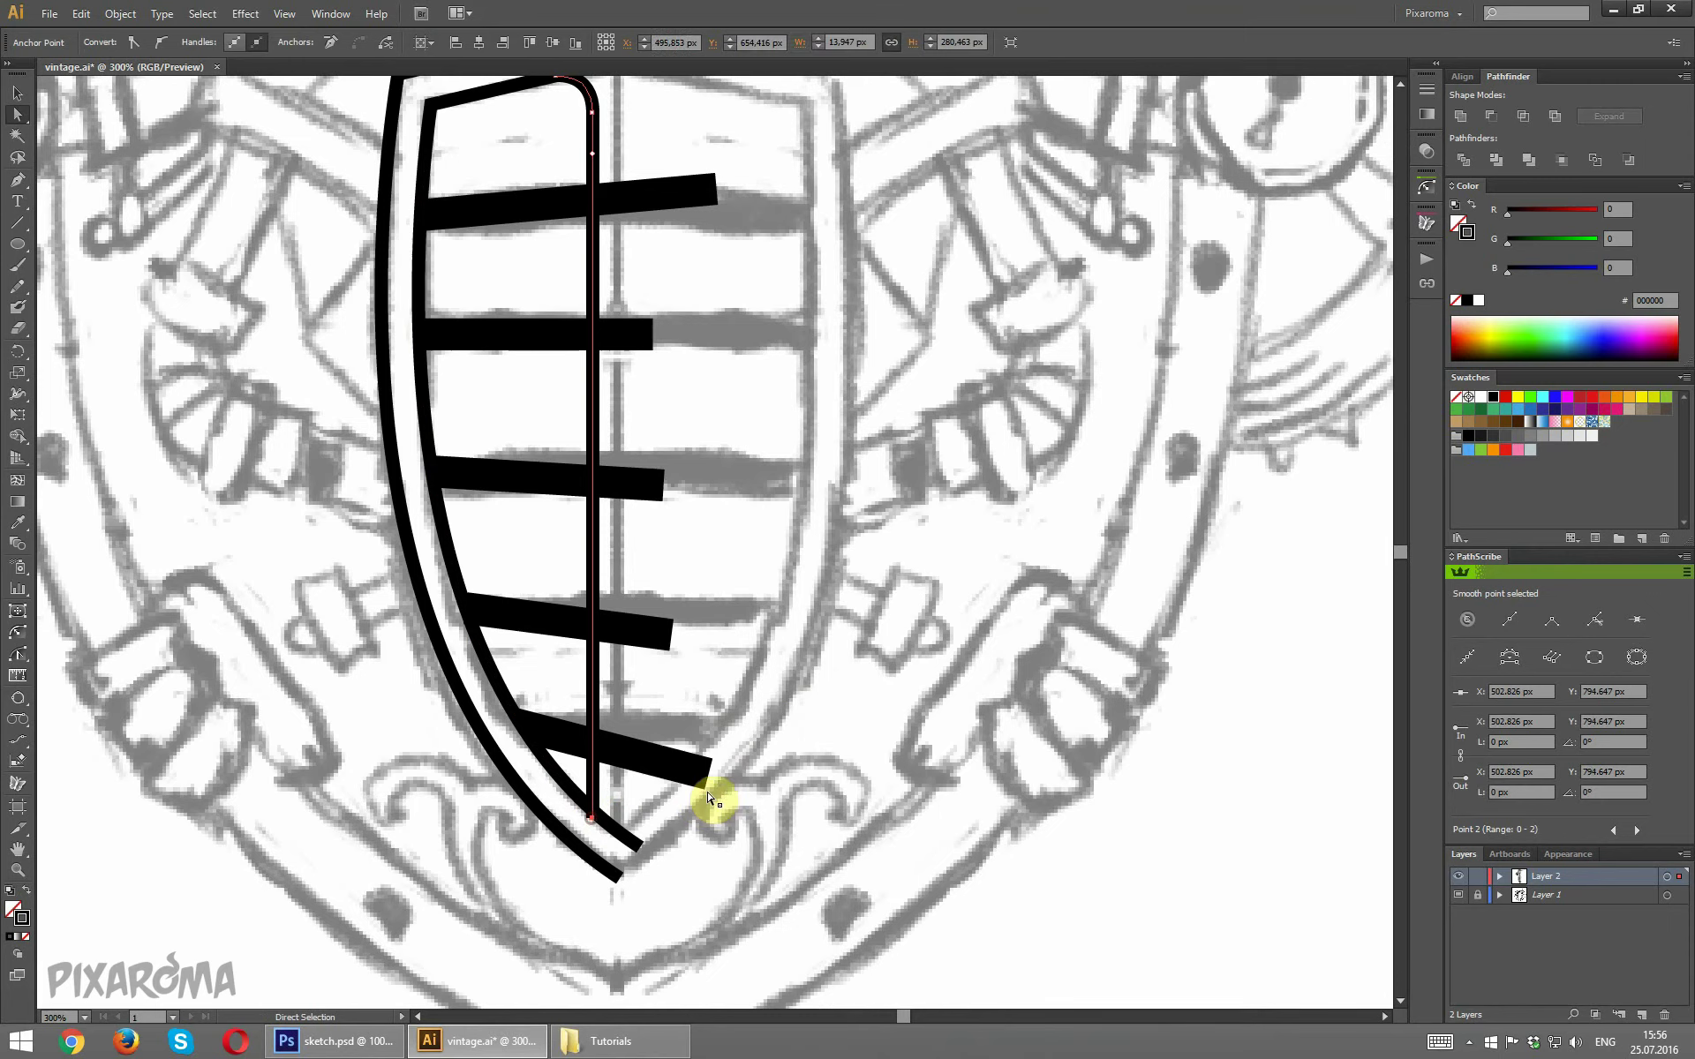
key("ctrl")
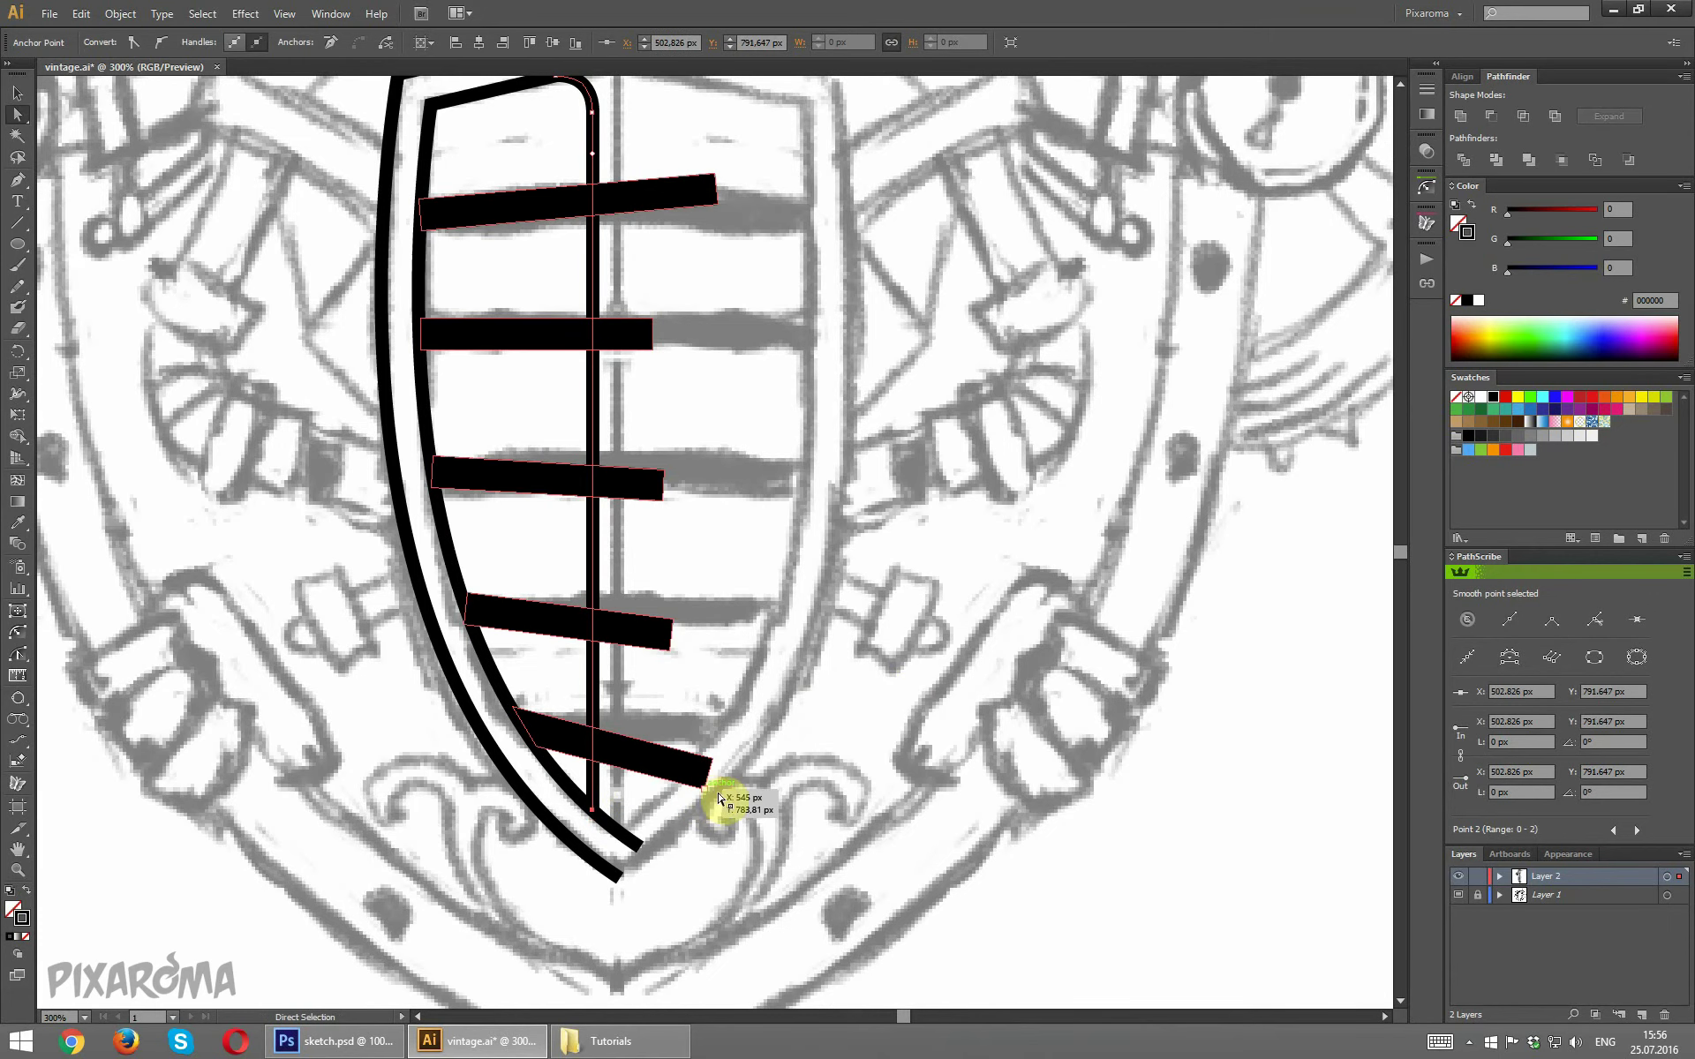
left_click(654, 503)
scroll(654, 503, "down", 2)
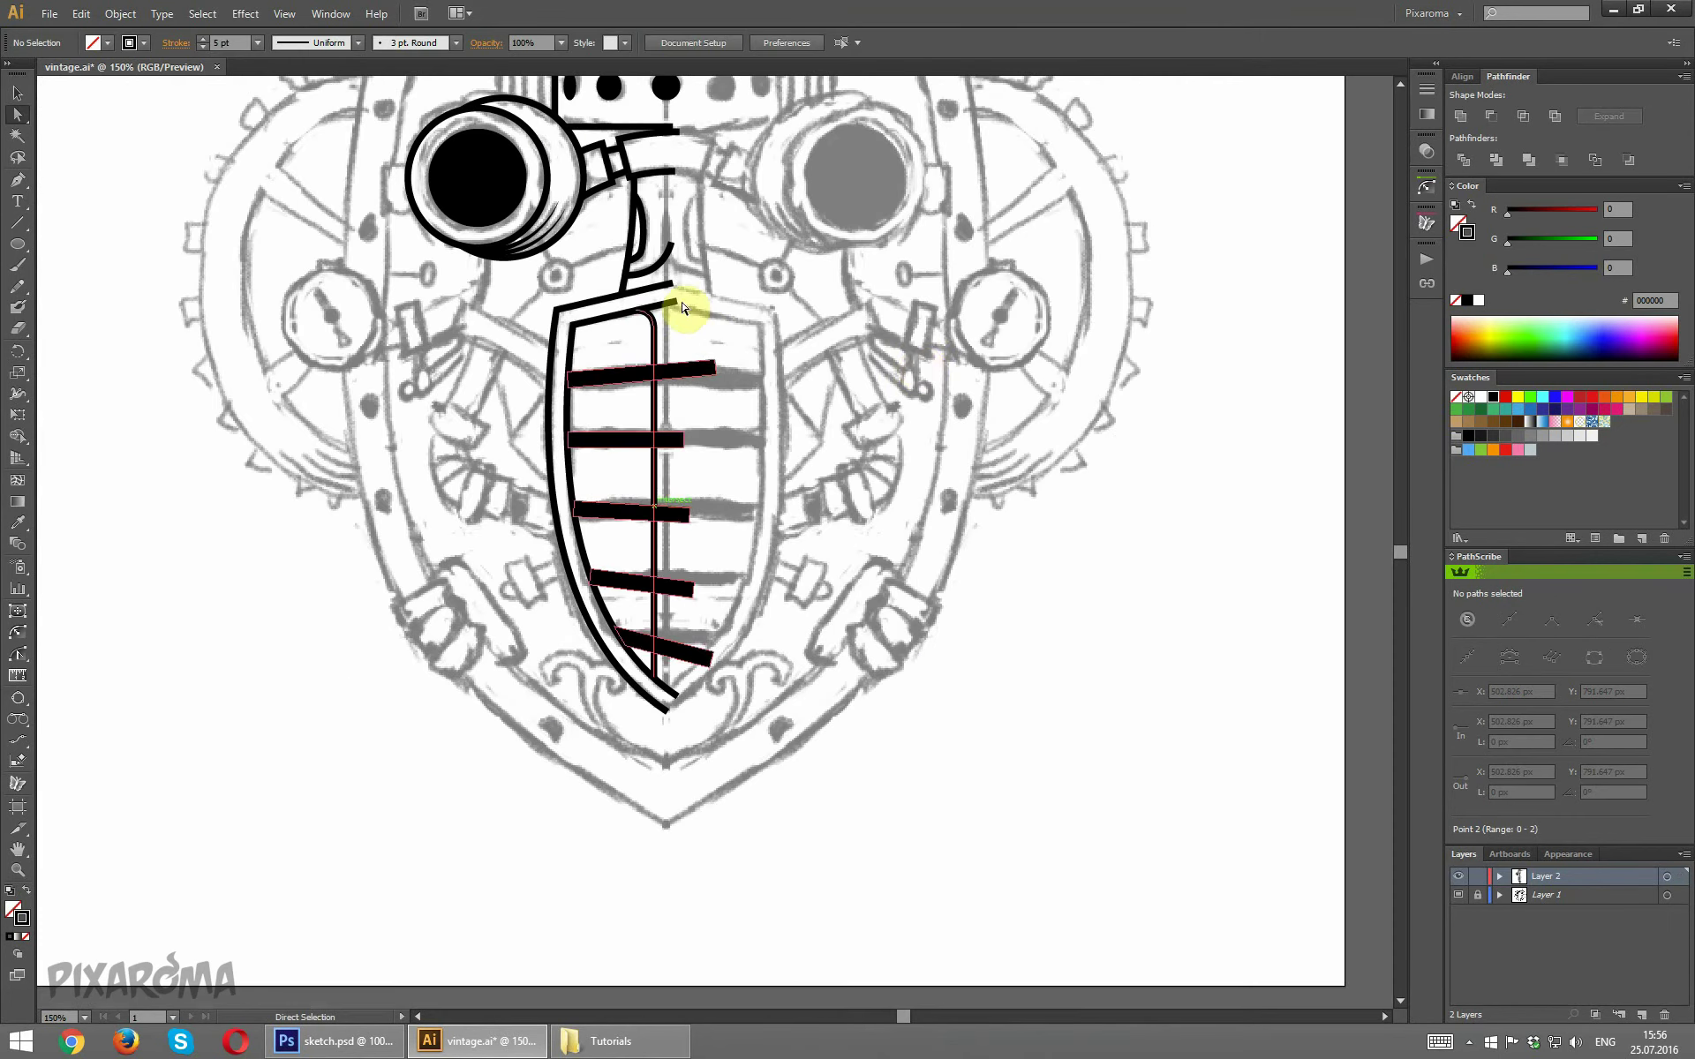
left_click(16, 180)
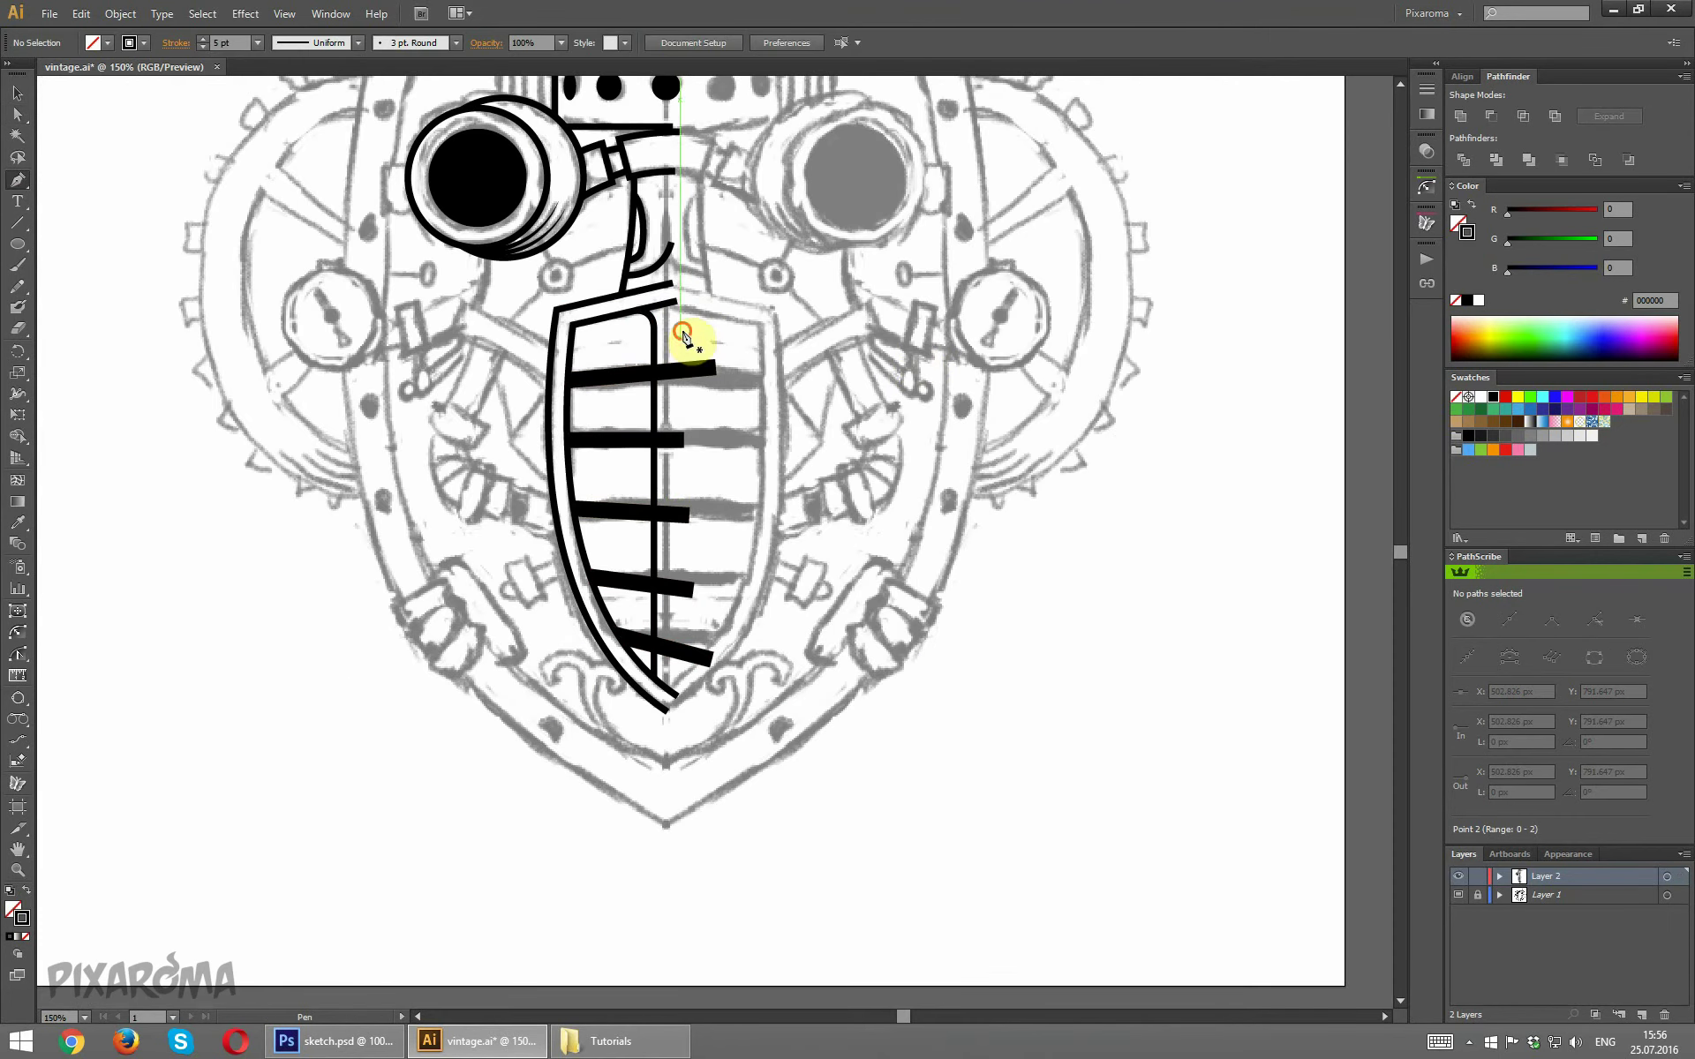
Draw a closed Pen shape covering the right half of the grenade bars, starting at the centre line.
left_click(682, 334)
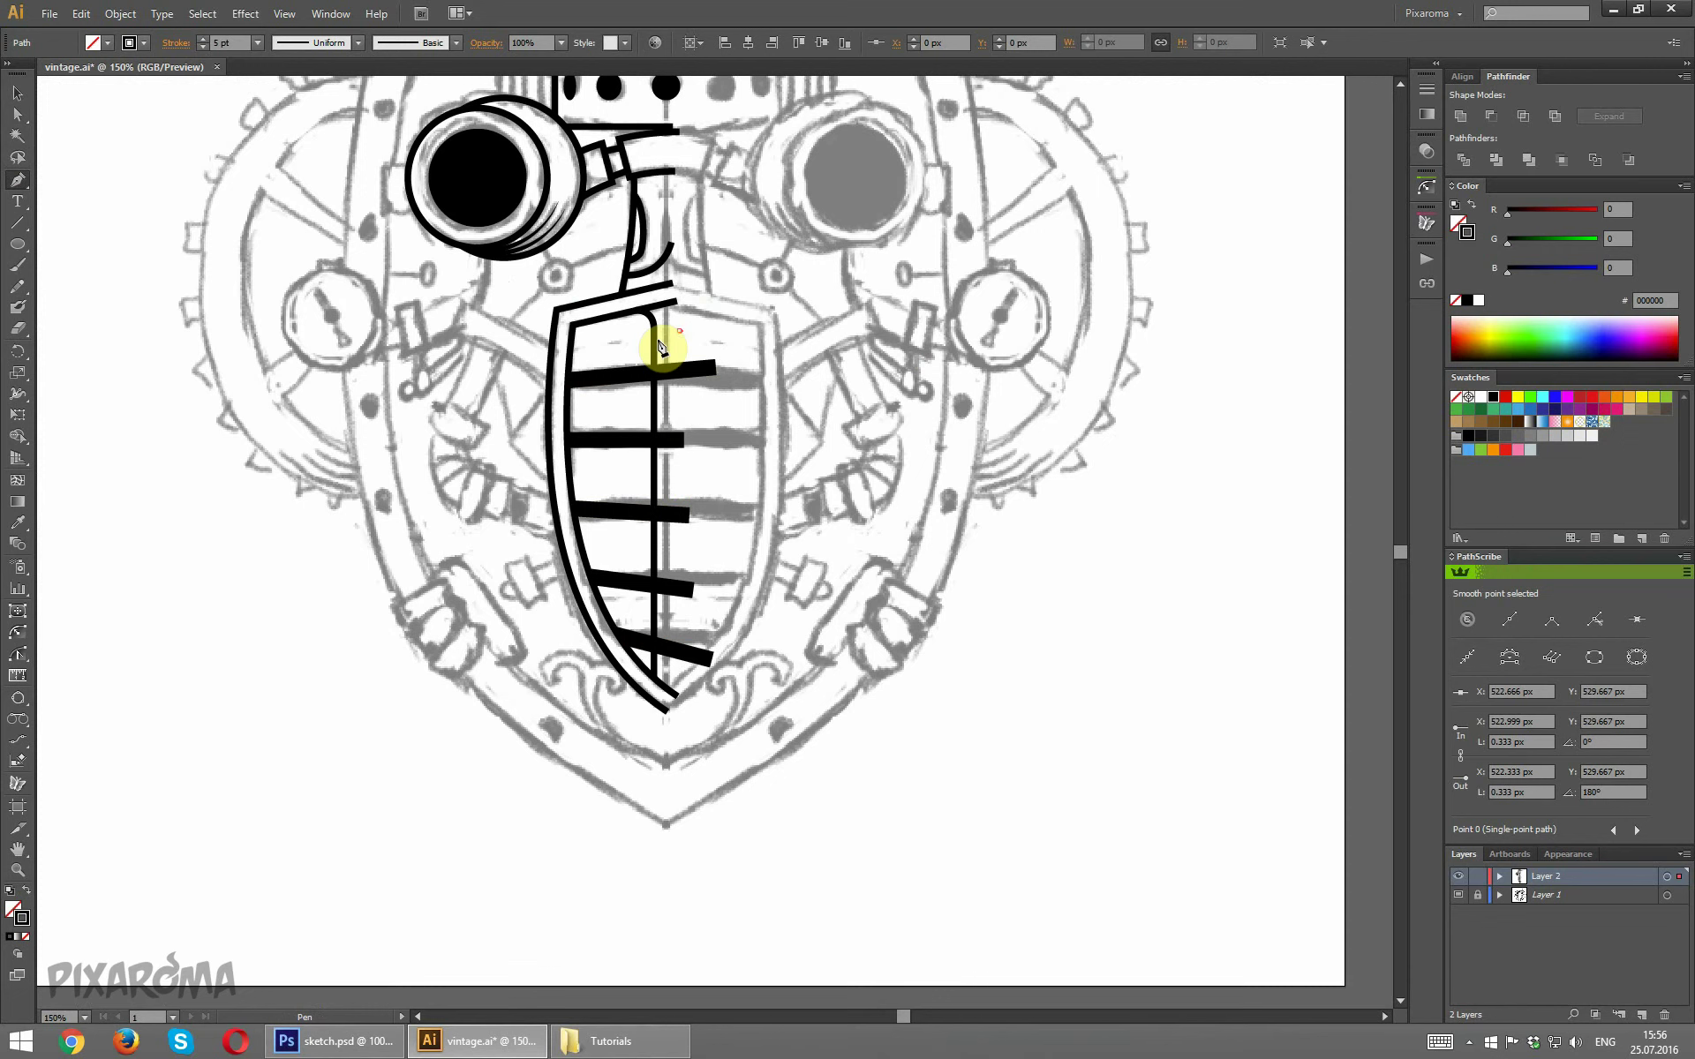
left_click(654, 779)
left_click(798, 755)
left_click(832, 578)
left_click(789, 426)
left_click(754, 351)
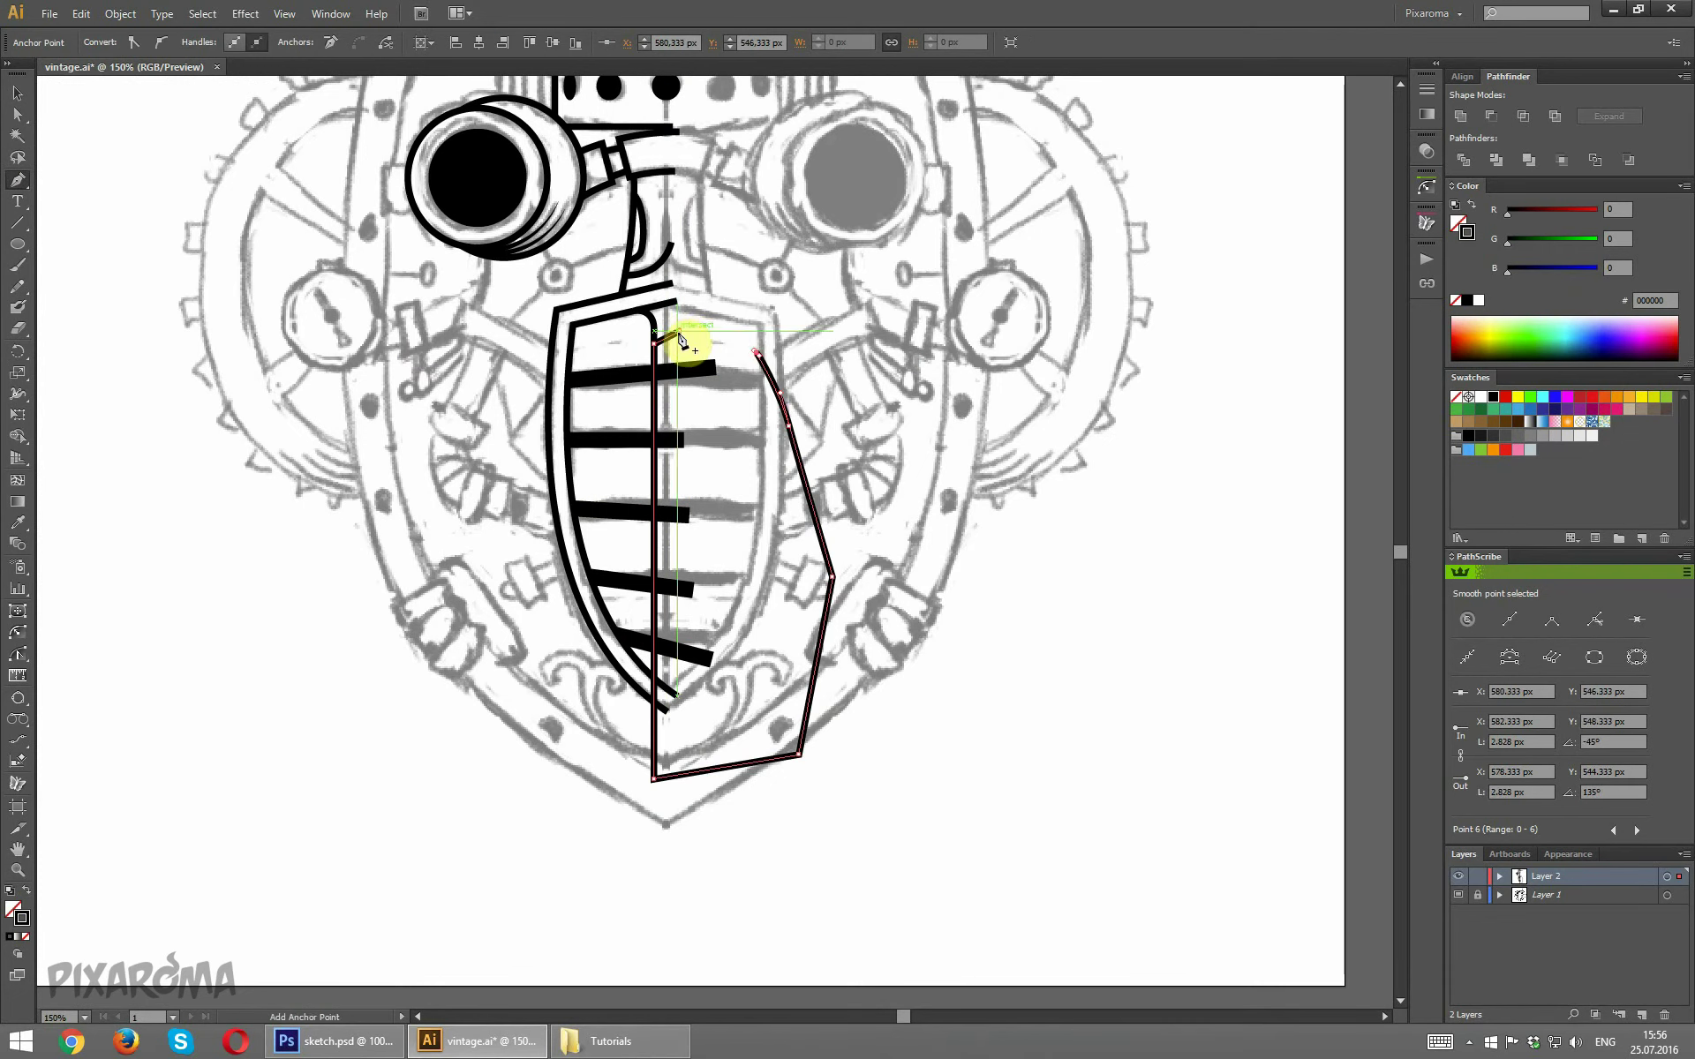
left_click(680, 334)
Select the bars with the shape and apply Pathfinder Minus Front to trim them at the centre line.
left_click(16, 91)
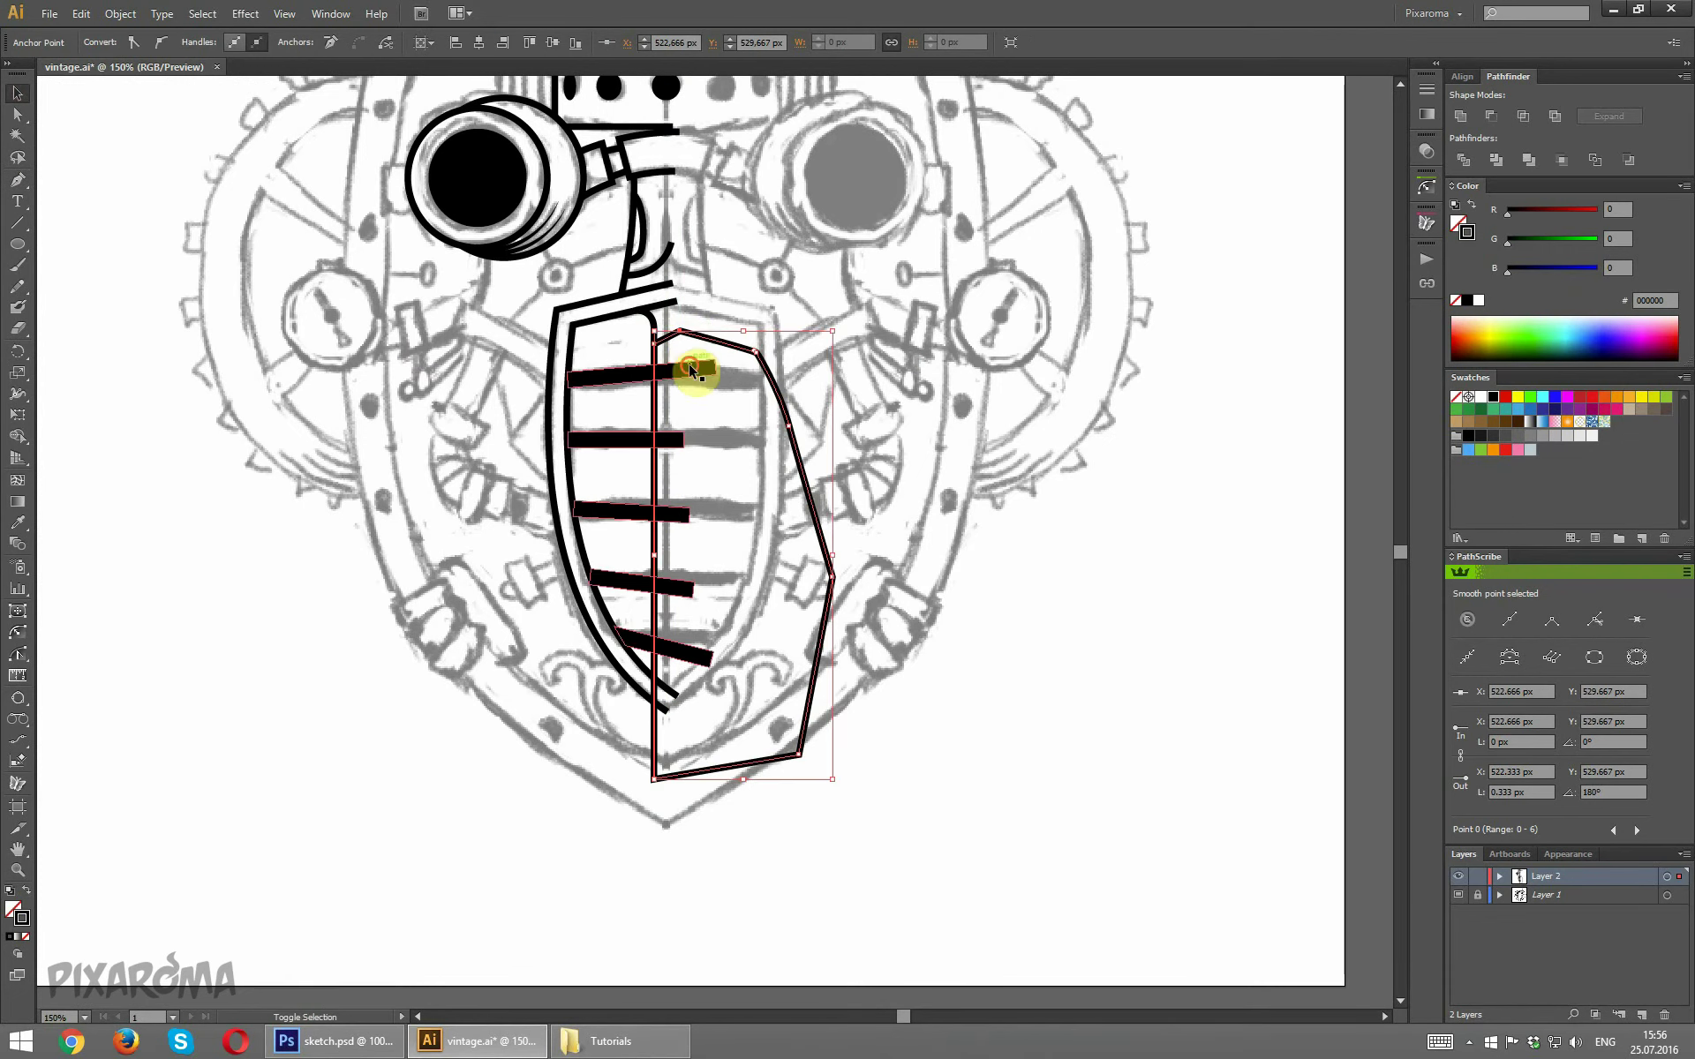
left_click(1491, 115)
left_click(894, 491)
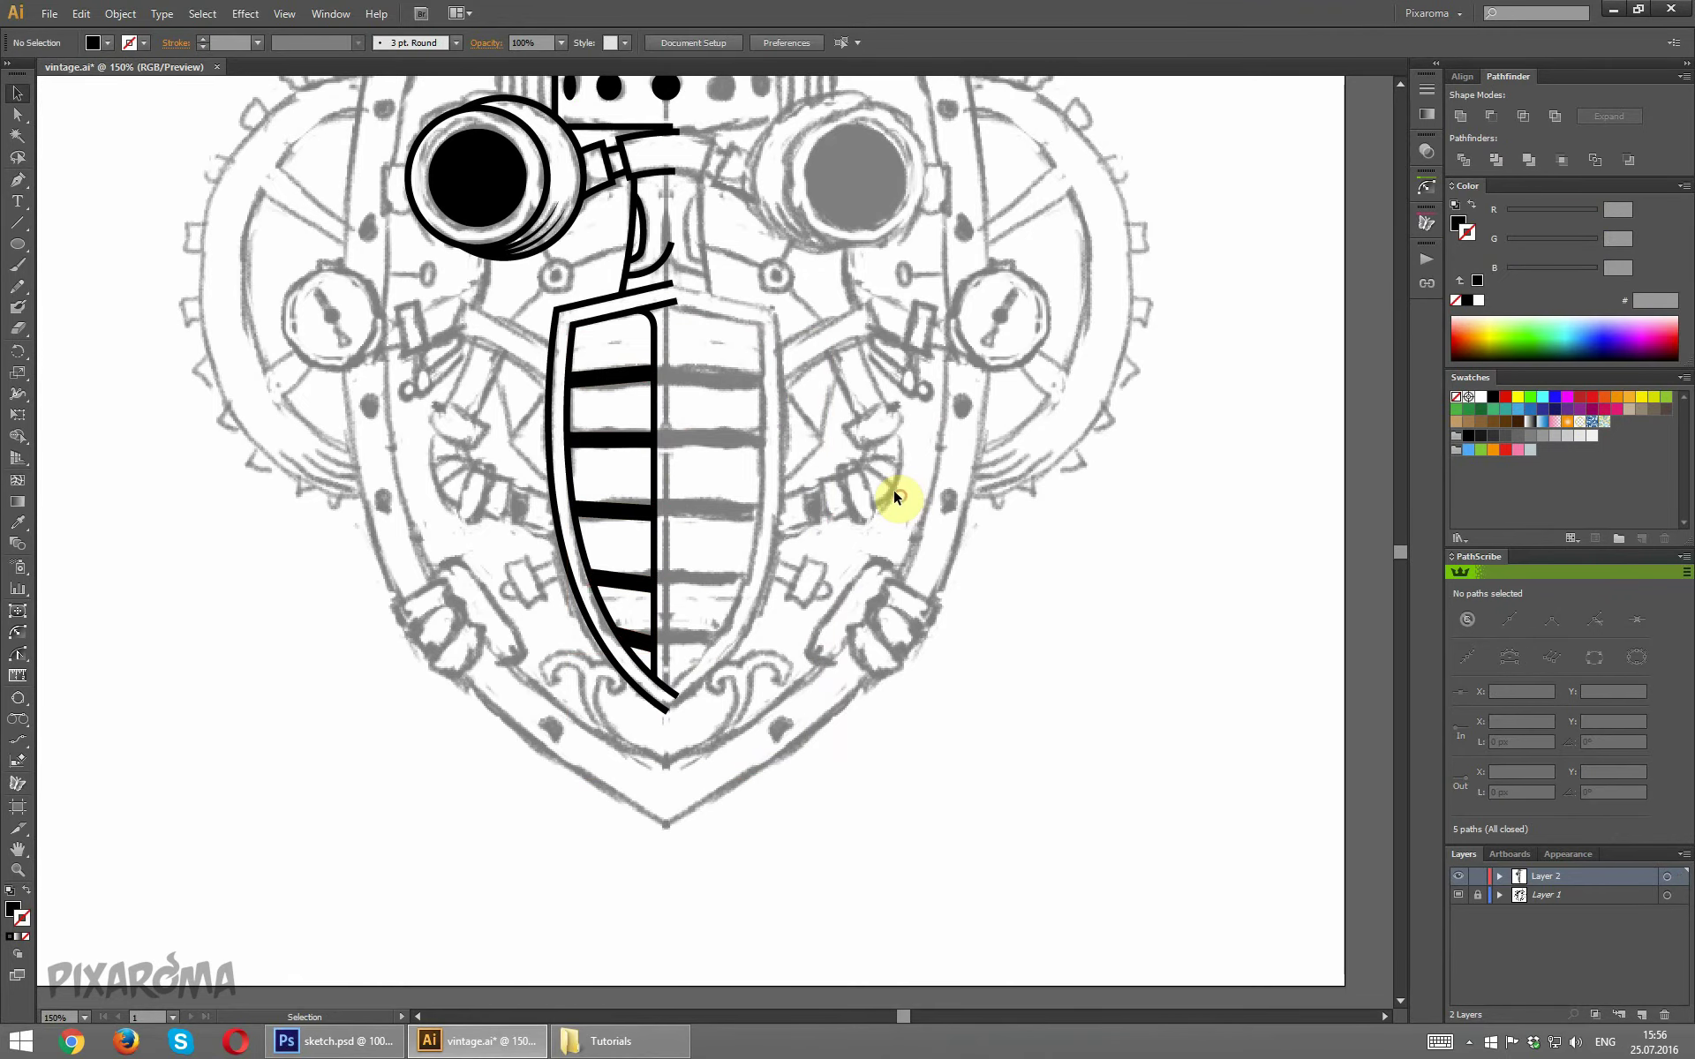
key("ctrl+minus")
key("ctrl+minus")
key("ctrl+plus")
key("ctrl+plus")
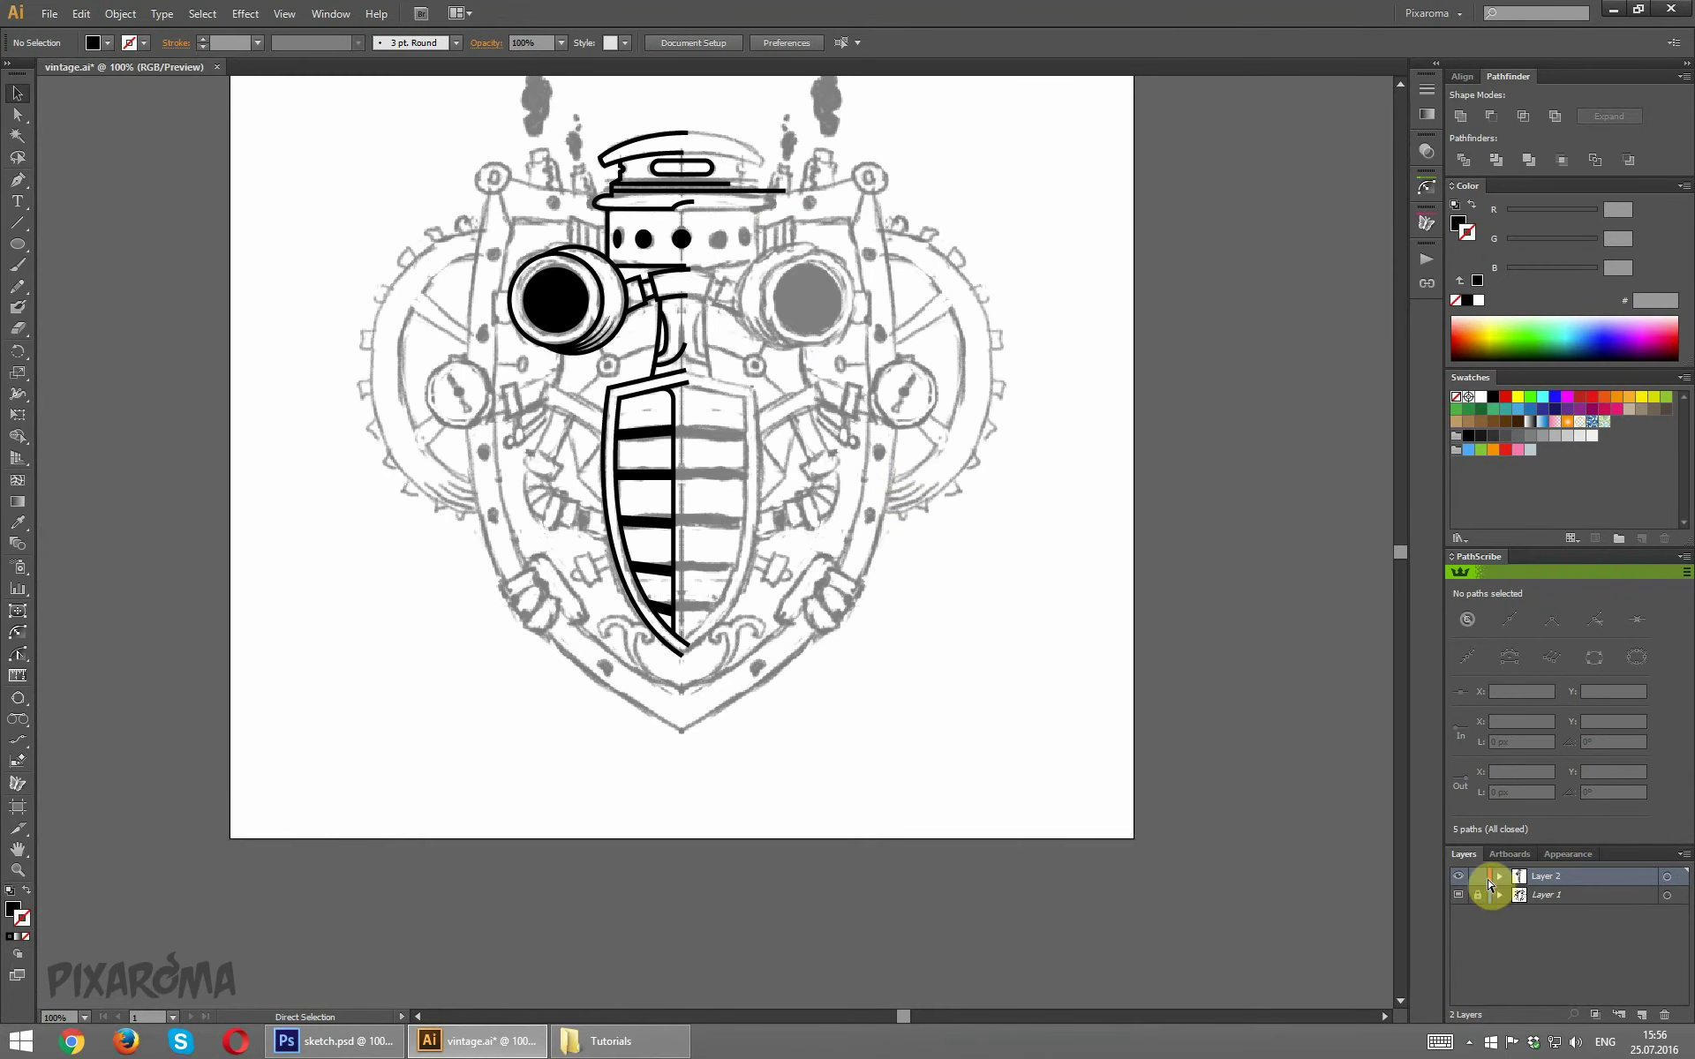
key("ctrl+s")
left_click(1458, 895)
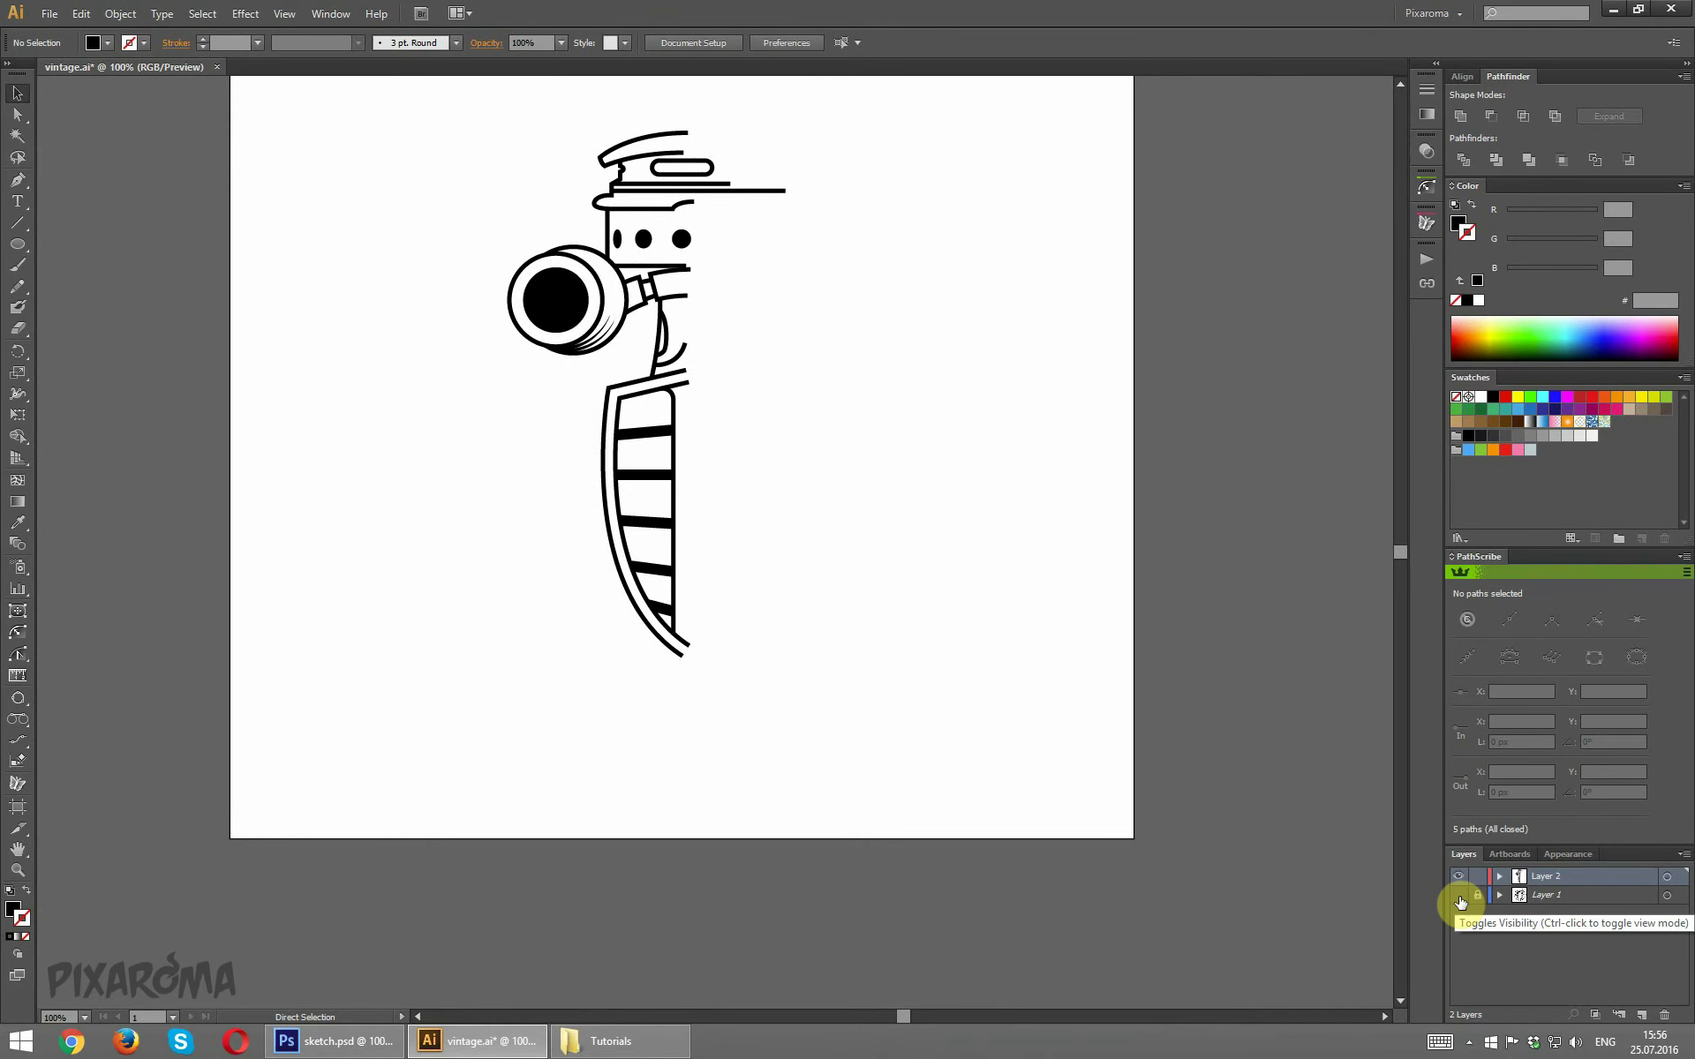
left_click(1459, 896)
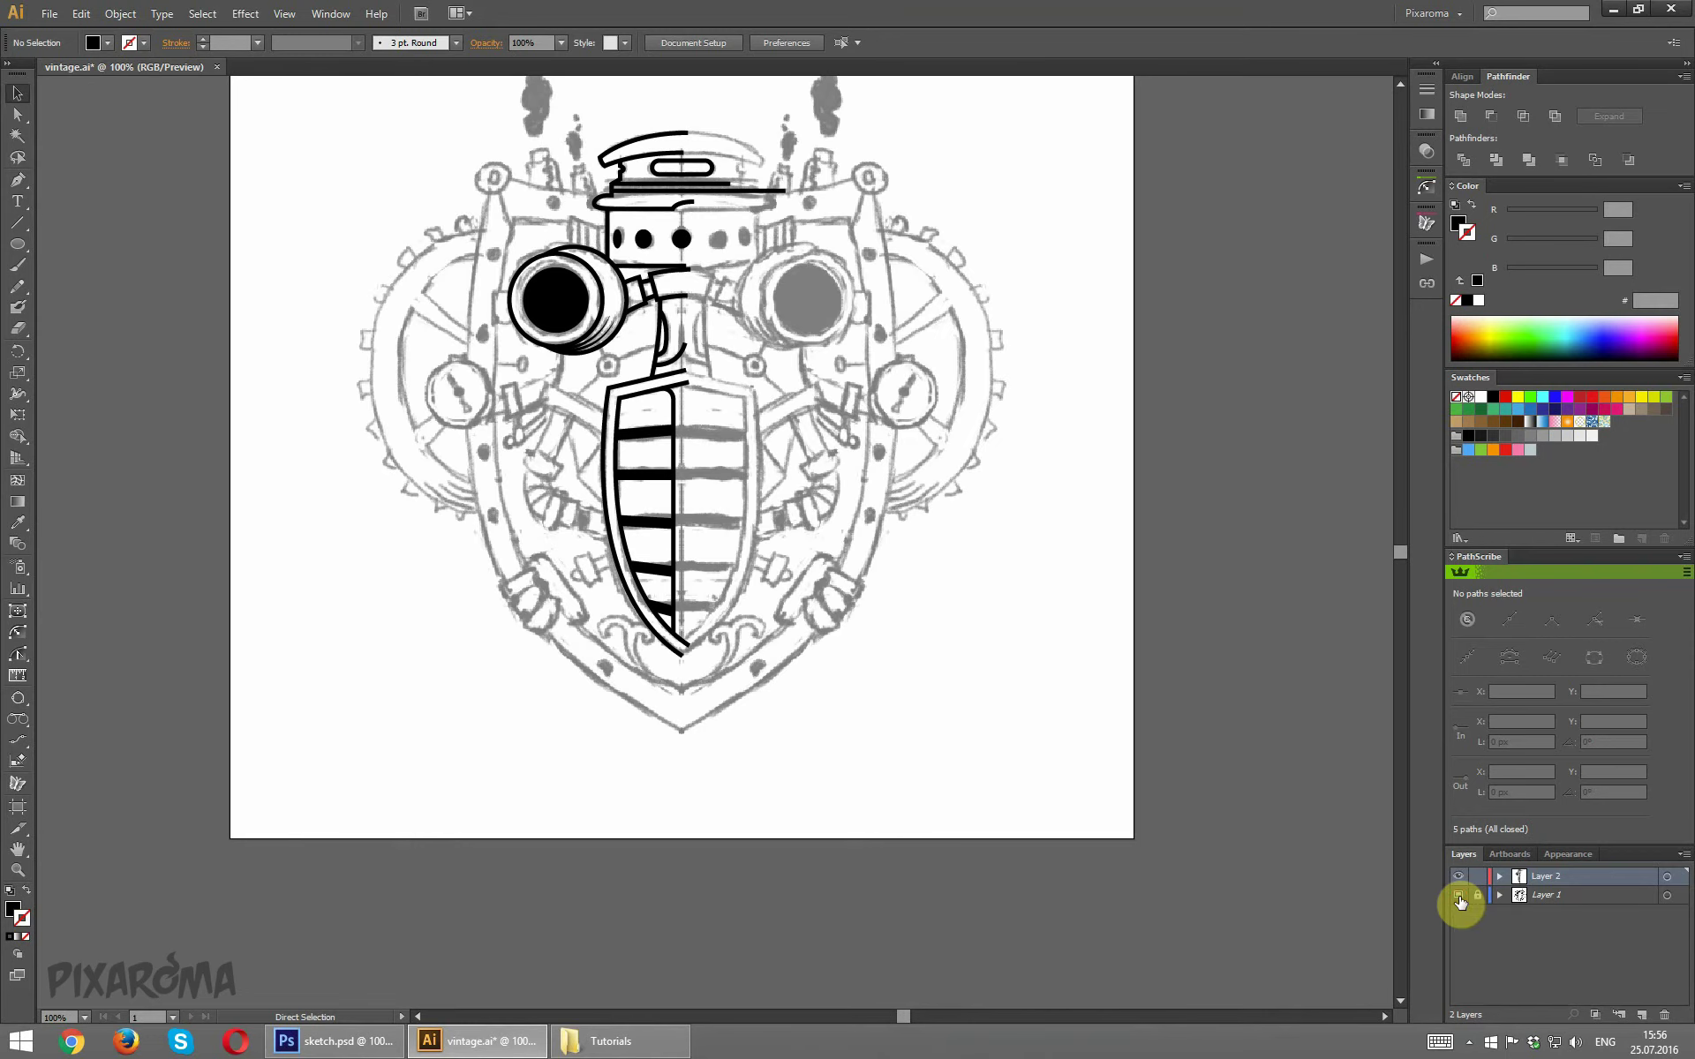
scroll(532, 577, "up", 3)
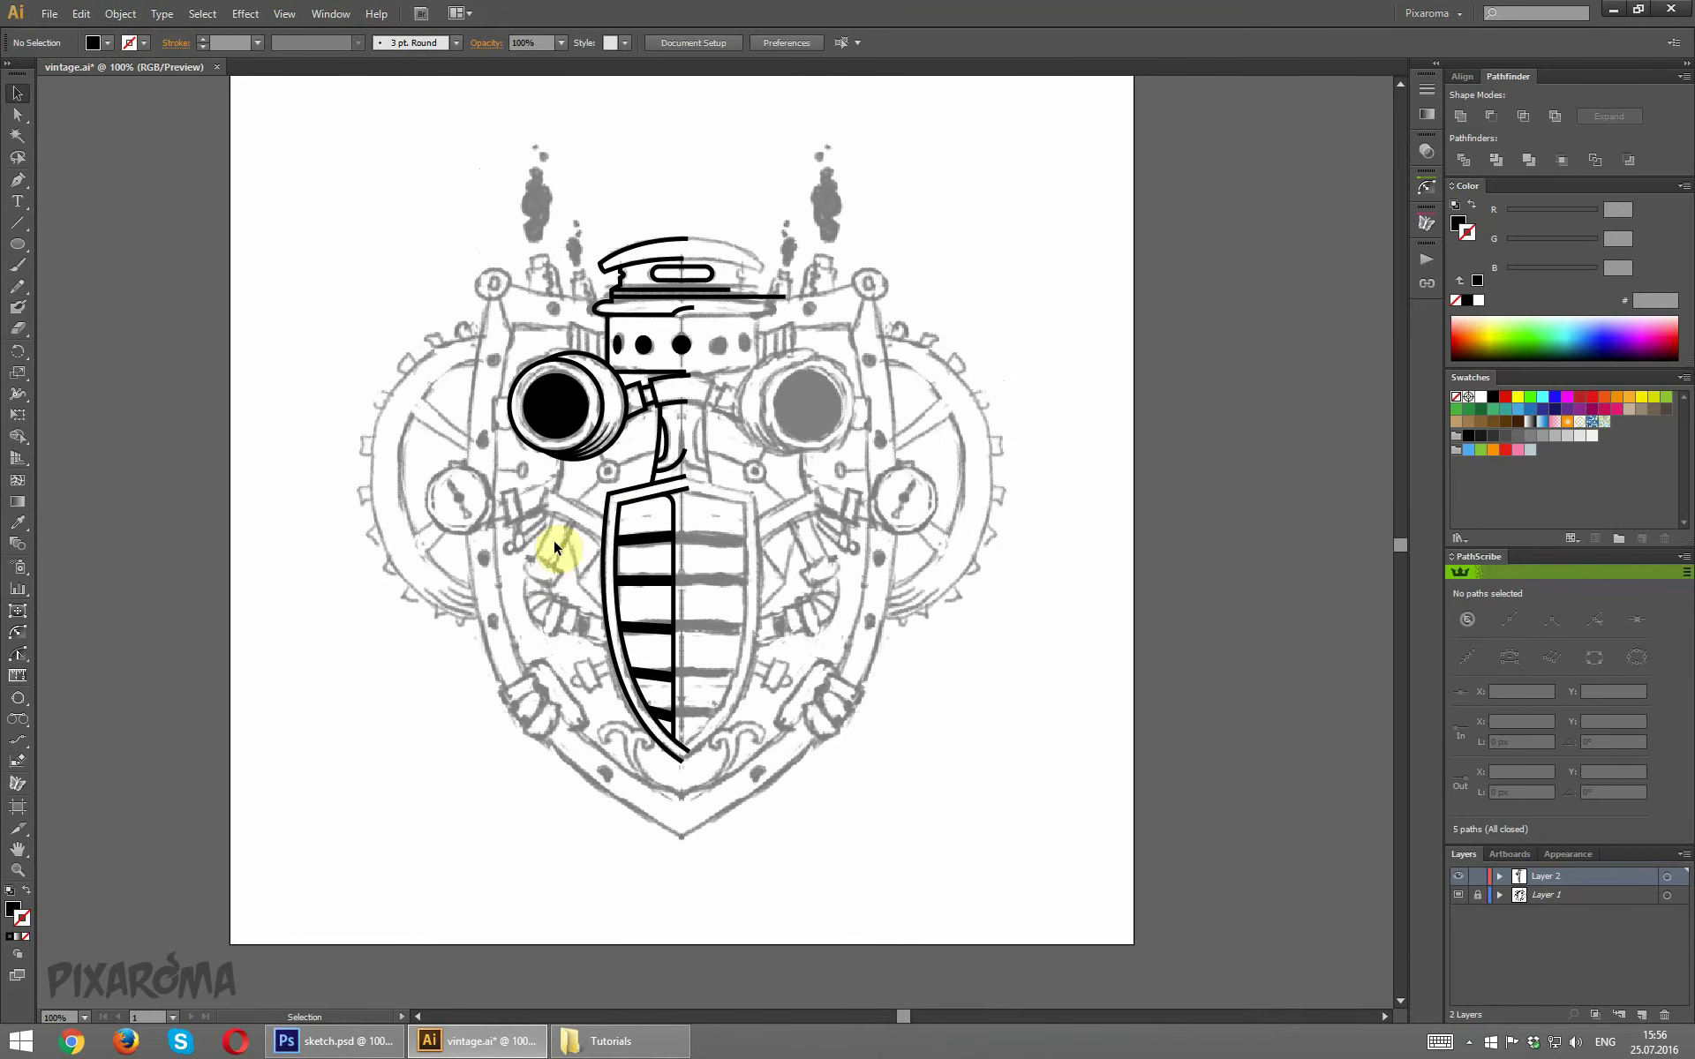
left_click(604, 503)
left_click(419, 532)
scroll(420, 512, "up", 2)
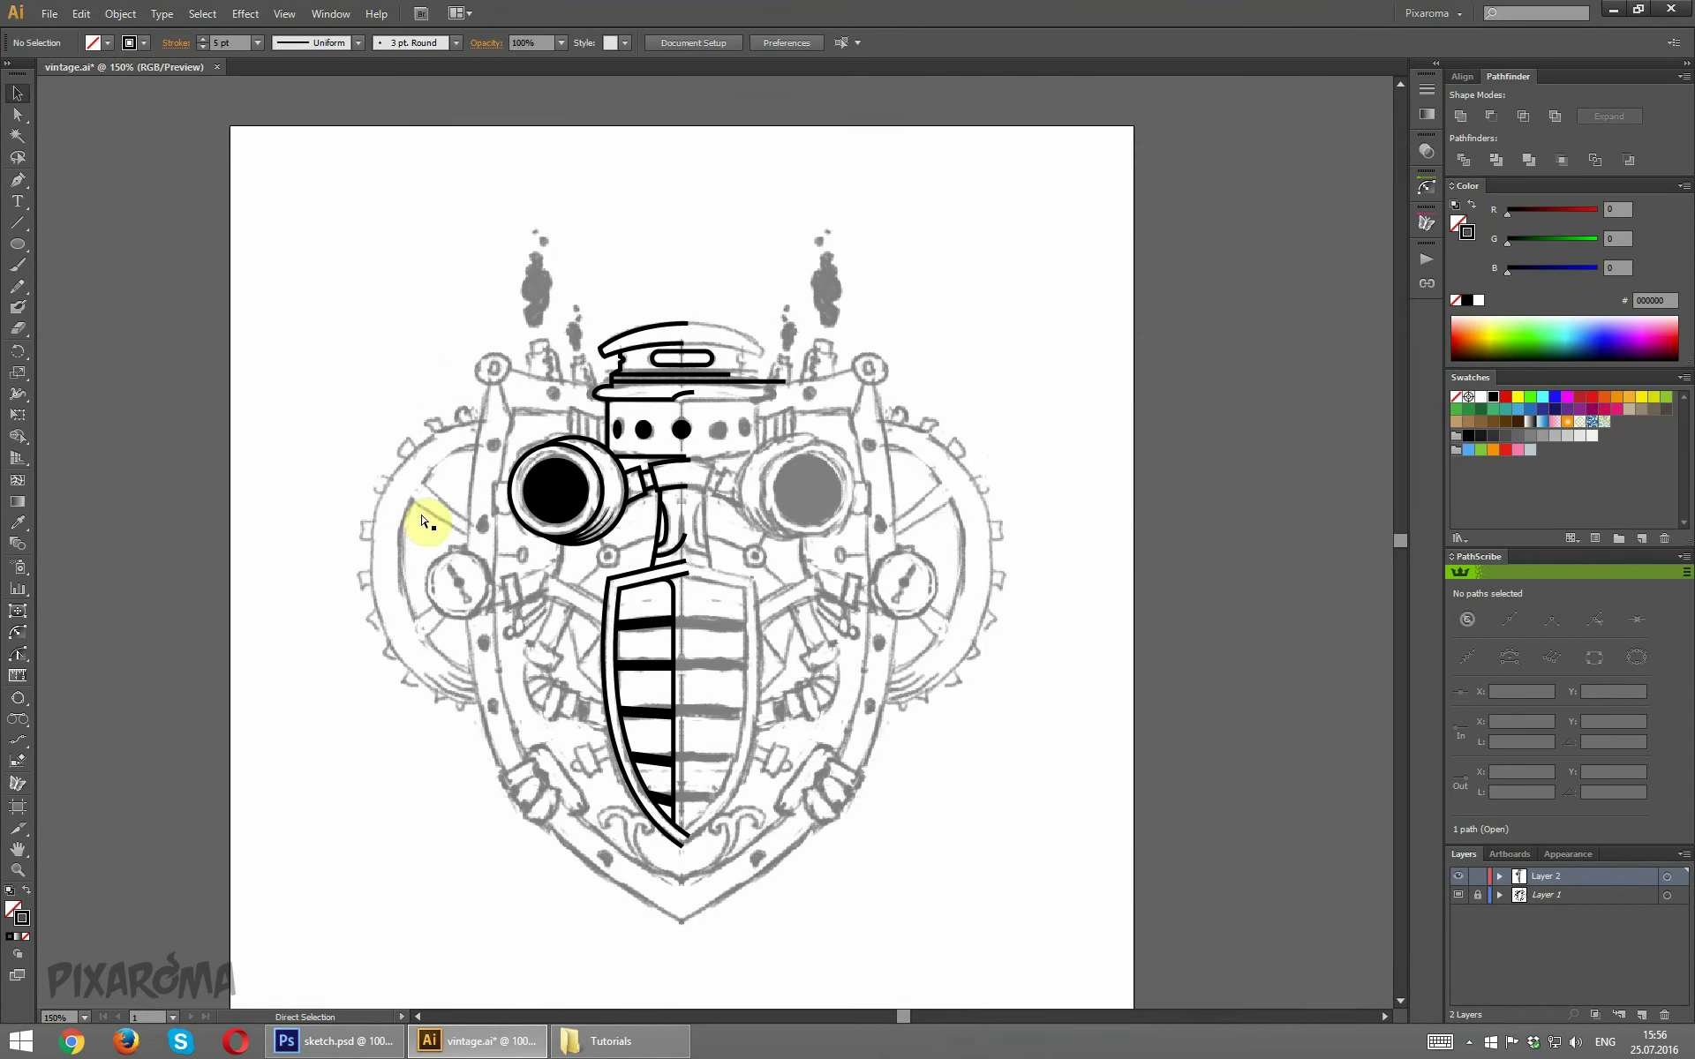
scroll(422, 521, "up", 2)
scroll(529, 472, "down", 3)
scroll(272, 461, "down", 2)
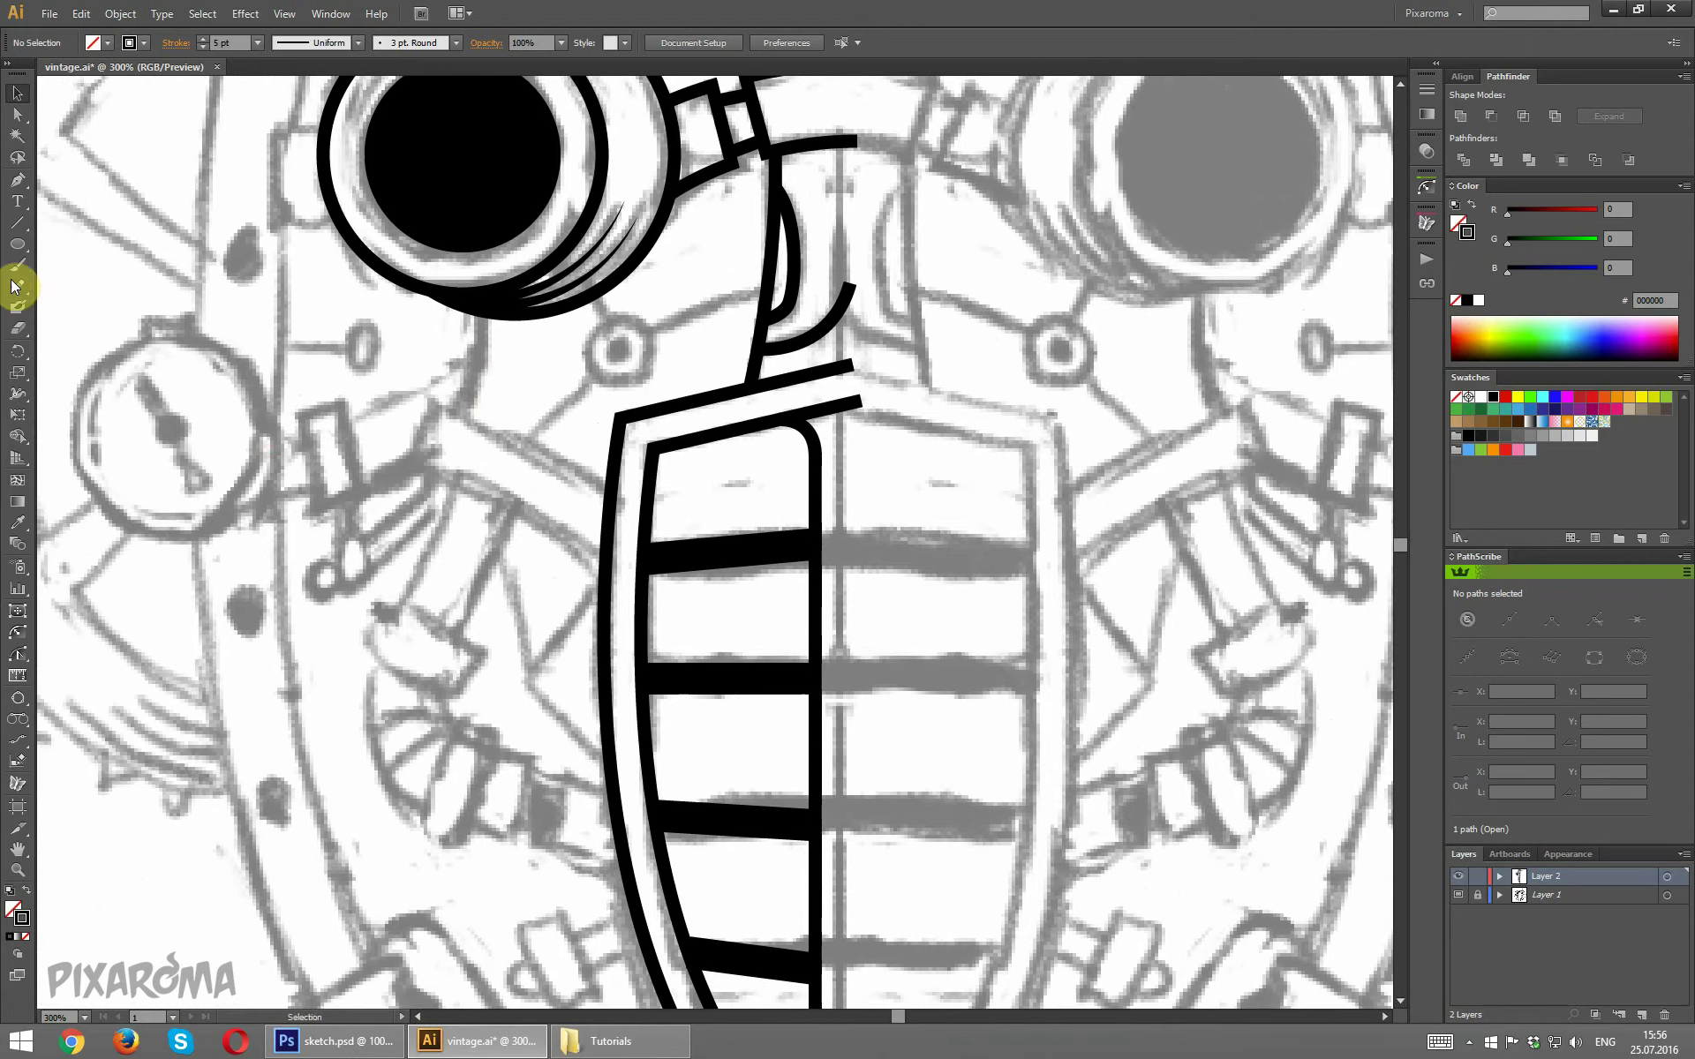
Draw a small circle with the Ellipse tool below the left goggle.
left_click(18, 247)
left_click_drag(592, 321, 653, 383)
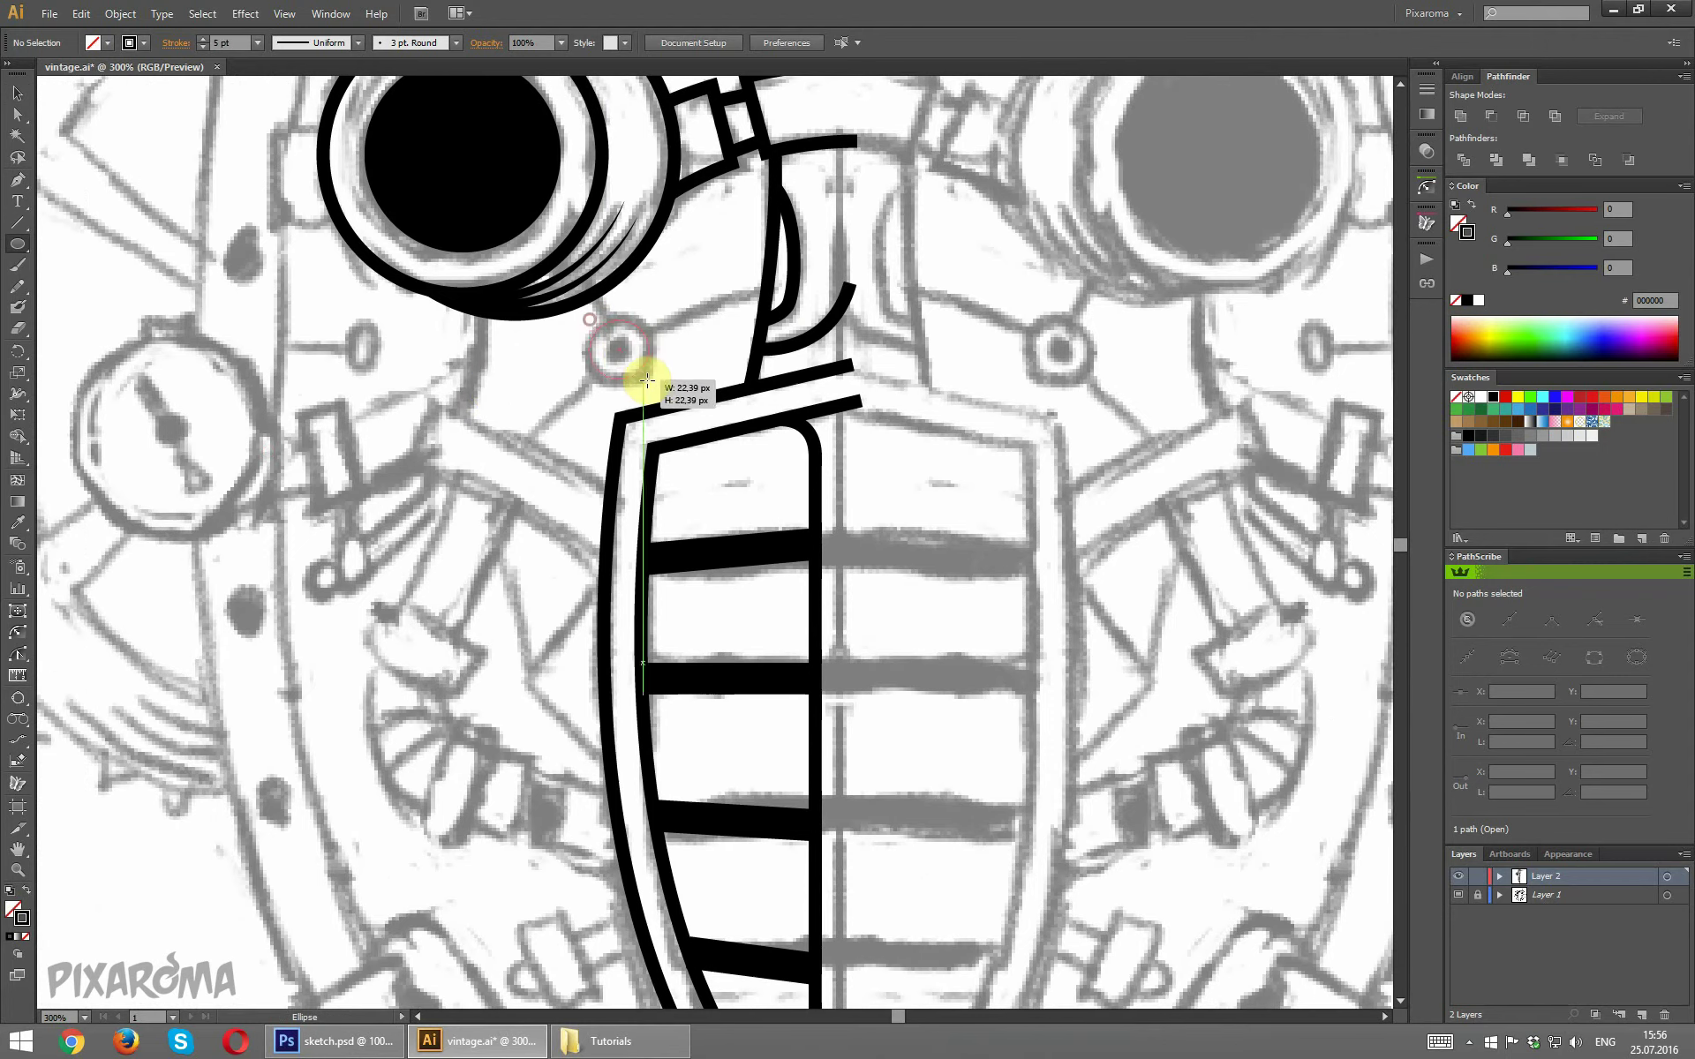
left_click(18, 93)
left_click(642, 372)
Duplicate the circle in place and scale the copy down into a smaller inner circle.
key("a")
left_click(644, 371)
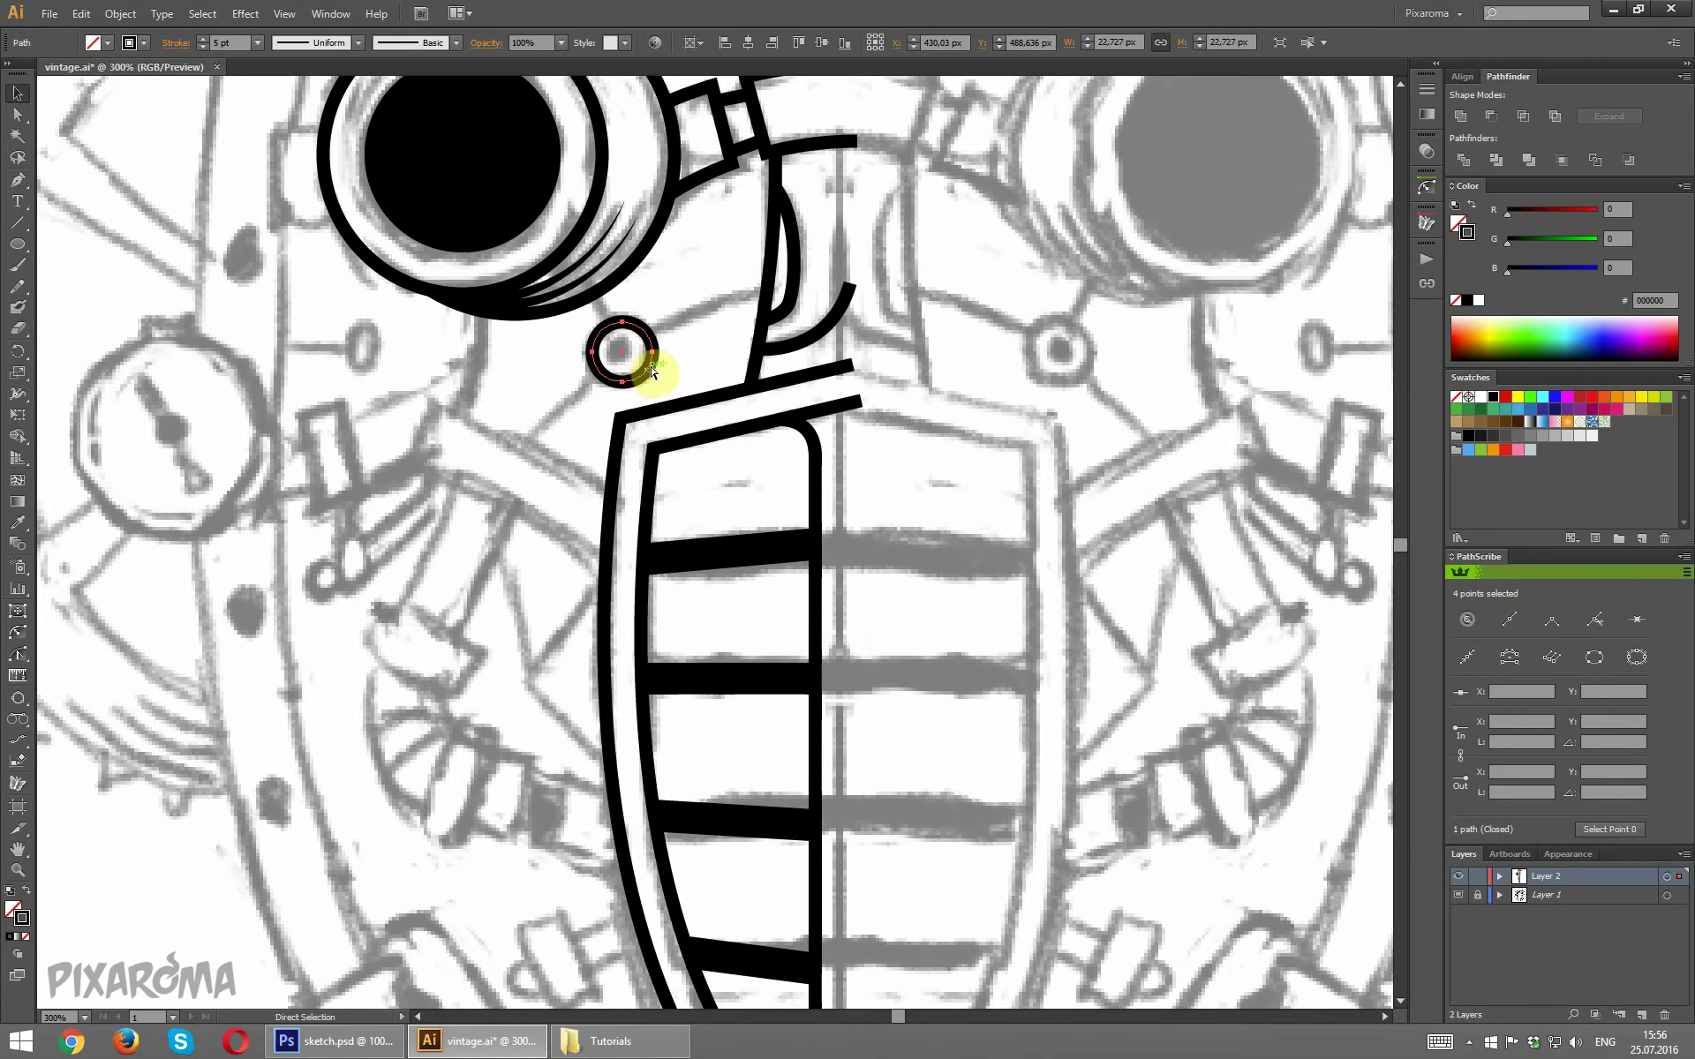
left_click_drag(650, 382, 632, 370)
left_click(690, 315)
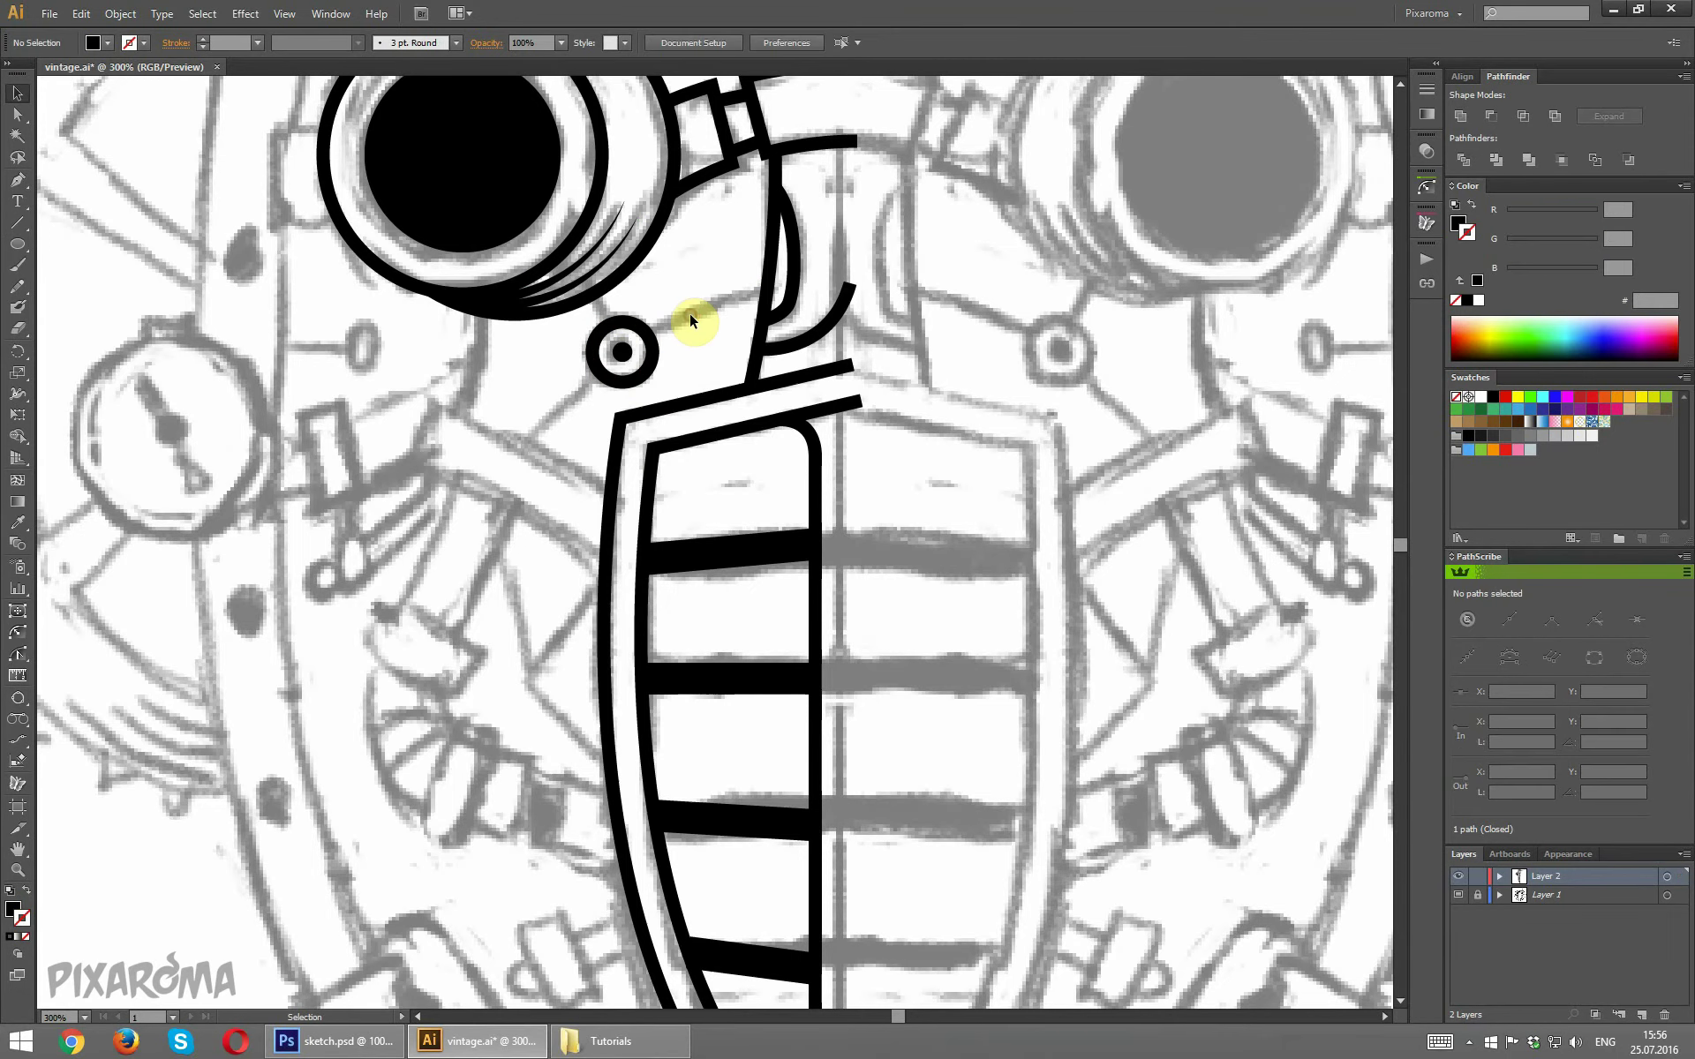
Save the document with Ctrl+S.
scroll(692, 322, "down", 3)
scroll(697, 336, "up", 3)
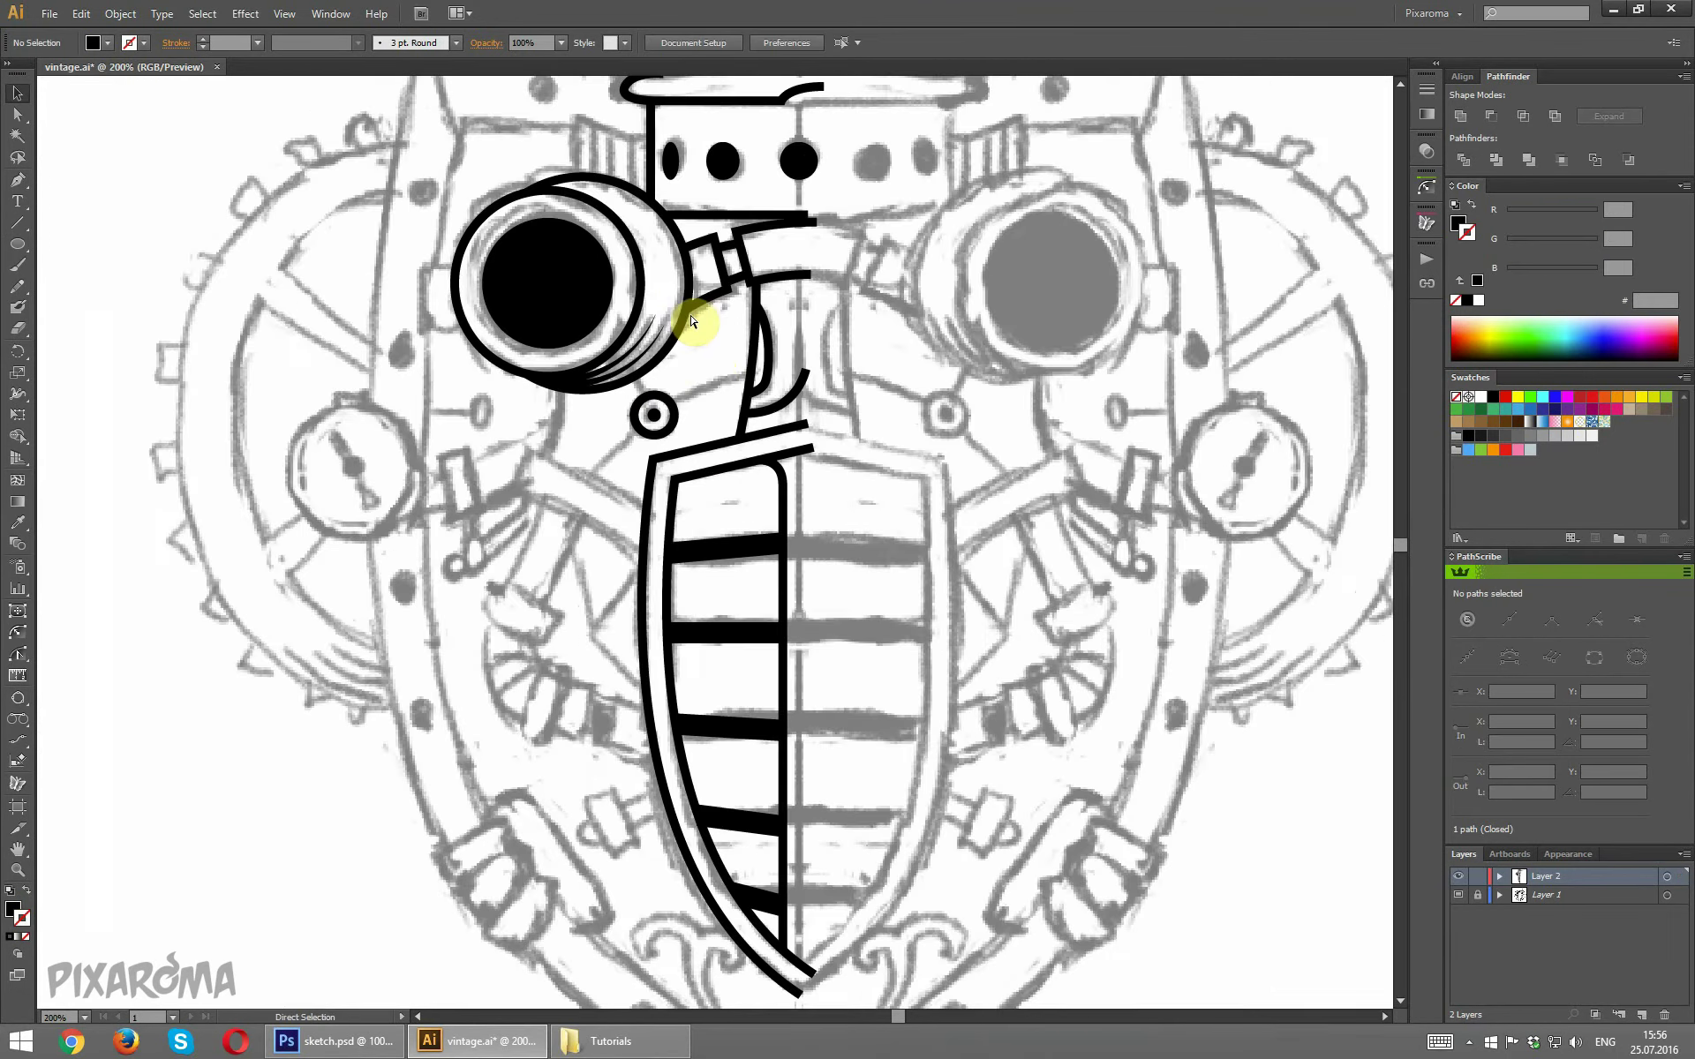
key("ctrl+s")
scroll(441, 538, "up", 1)
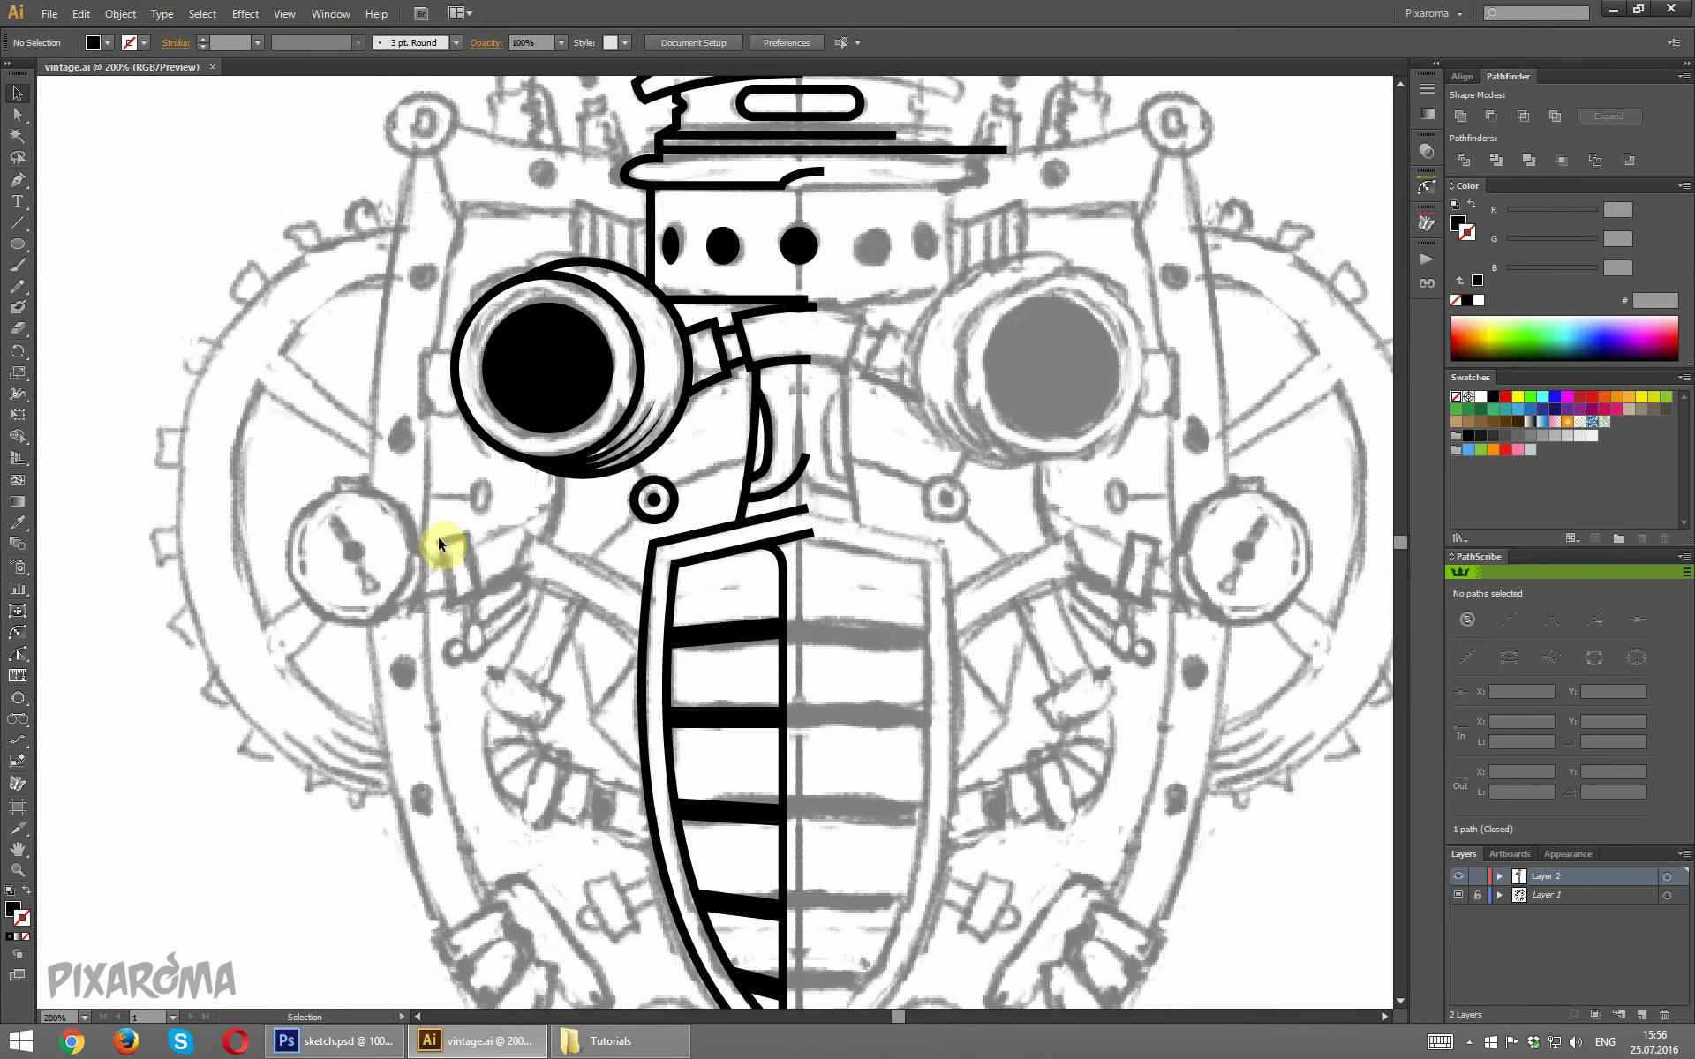
scroll(438, 537, "up", 1)
Draw a Pen curve from the hat brim out to the shield's top-left corner and down to its bottom point.
left_click(12, 185)
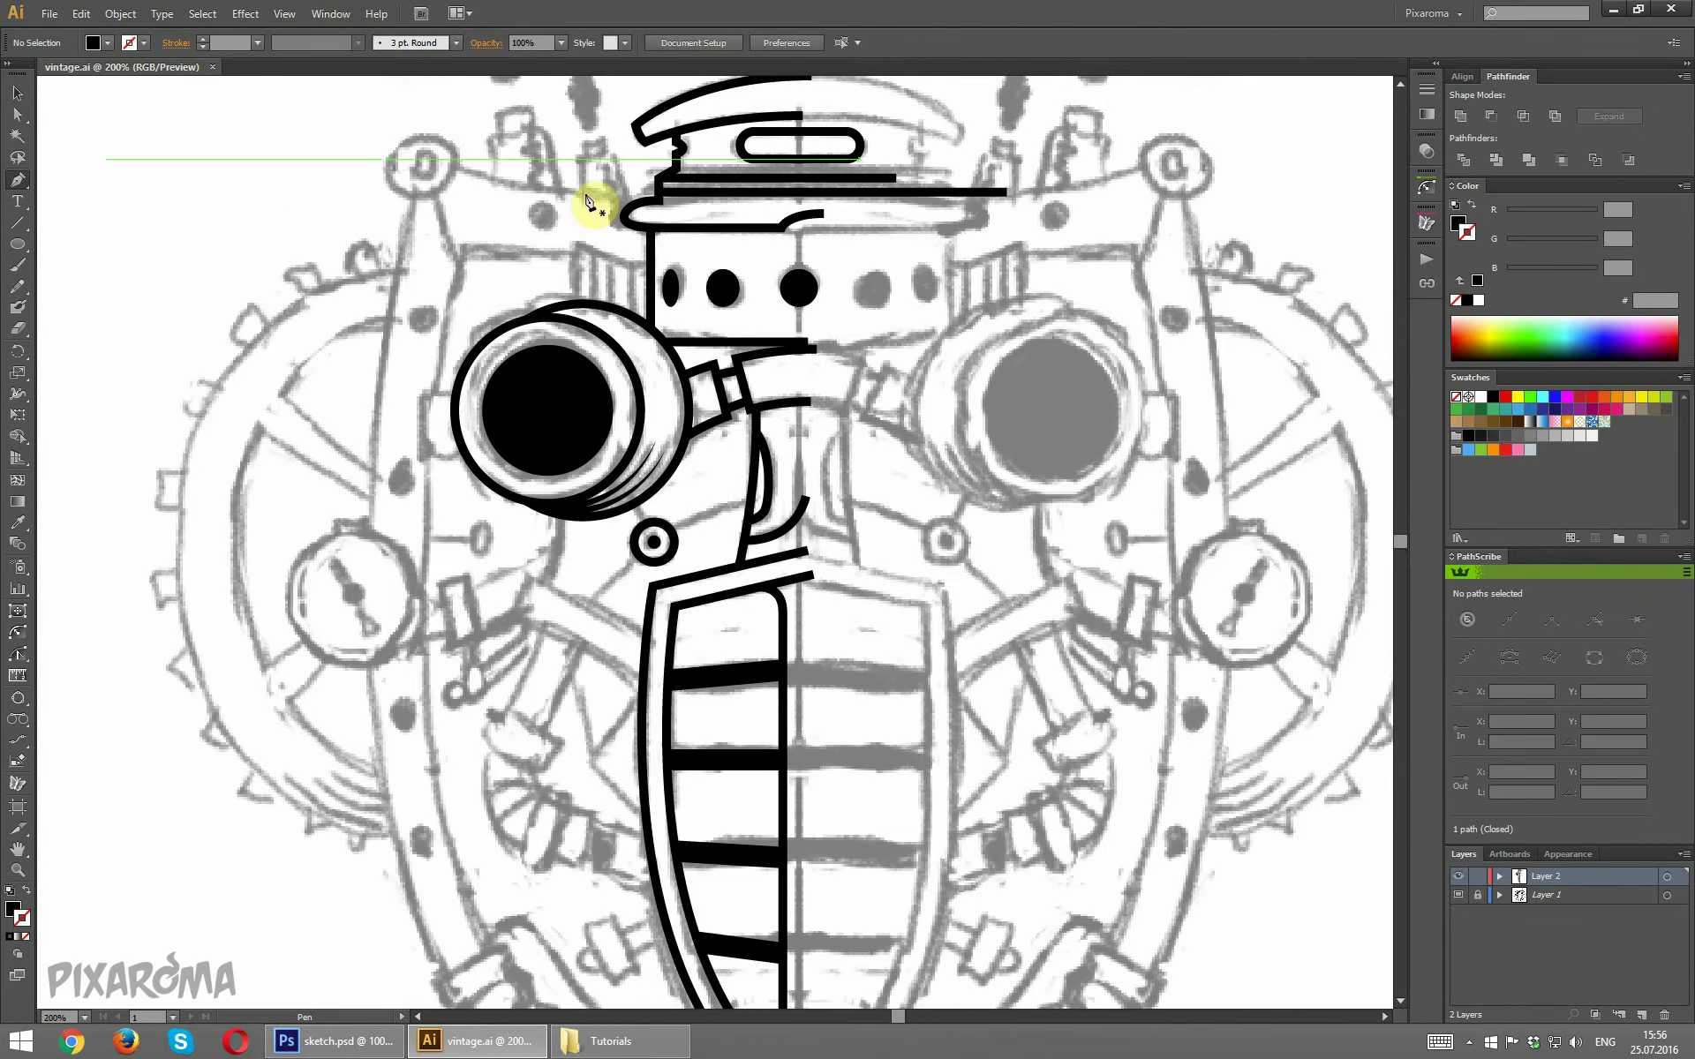
left_click(635, 211, "ctrl")
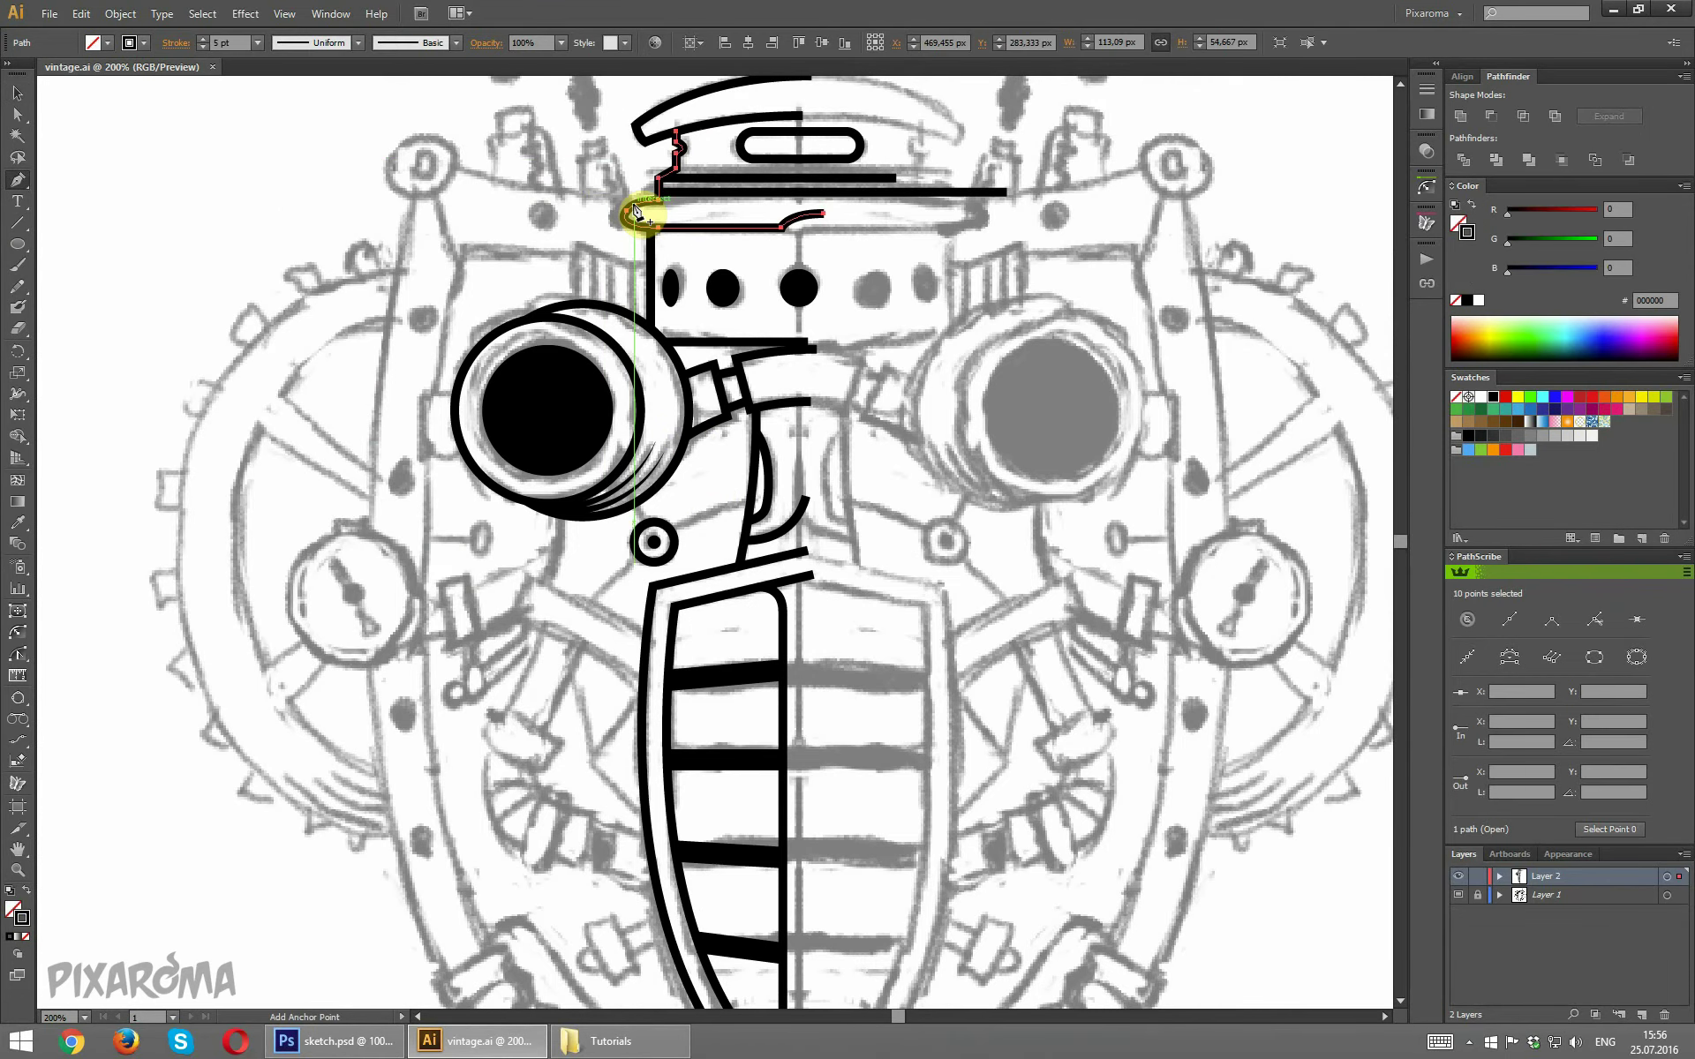
left_click(609, 210, "ctrl")
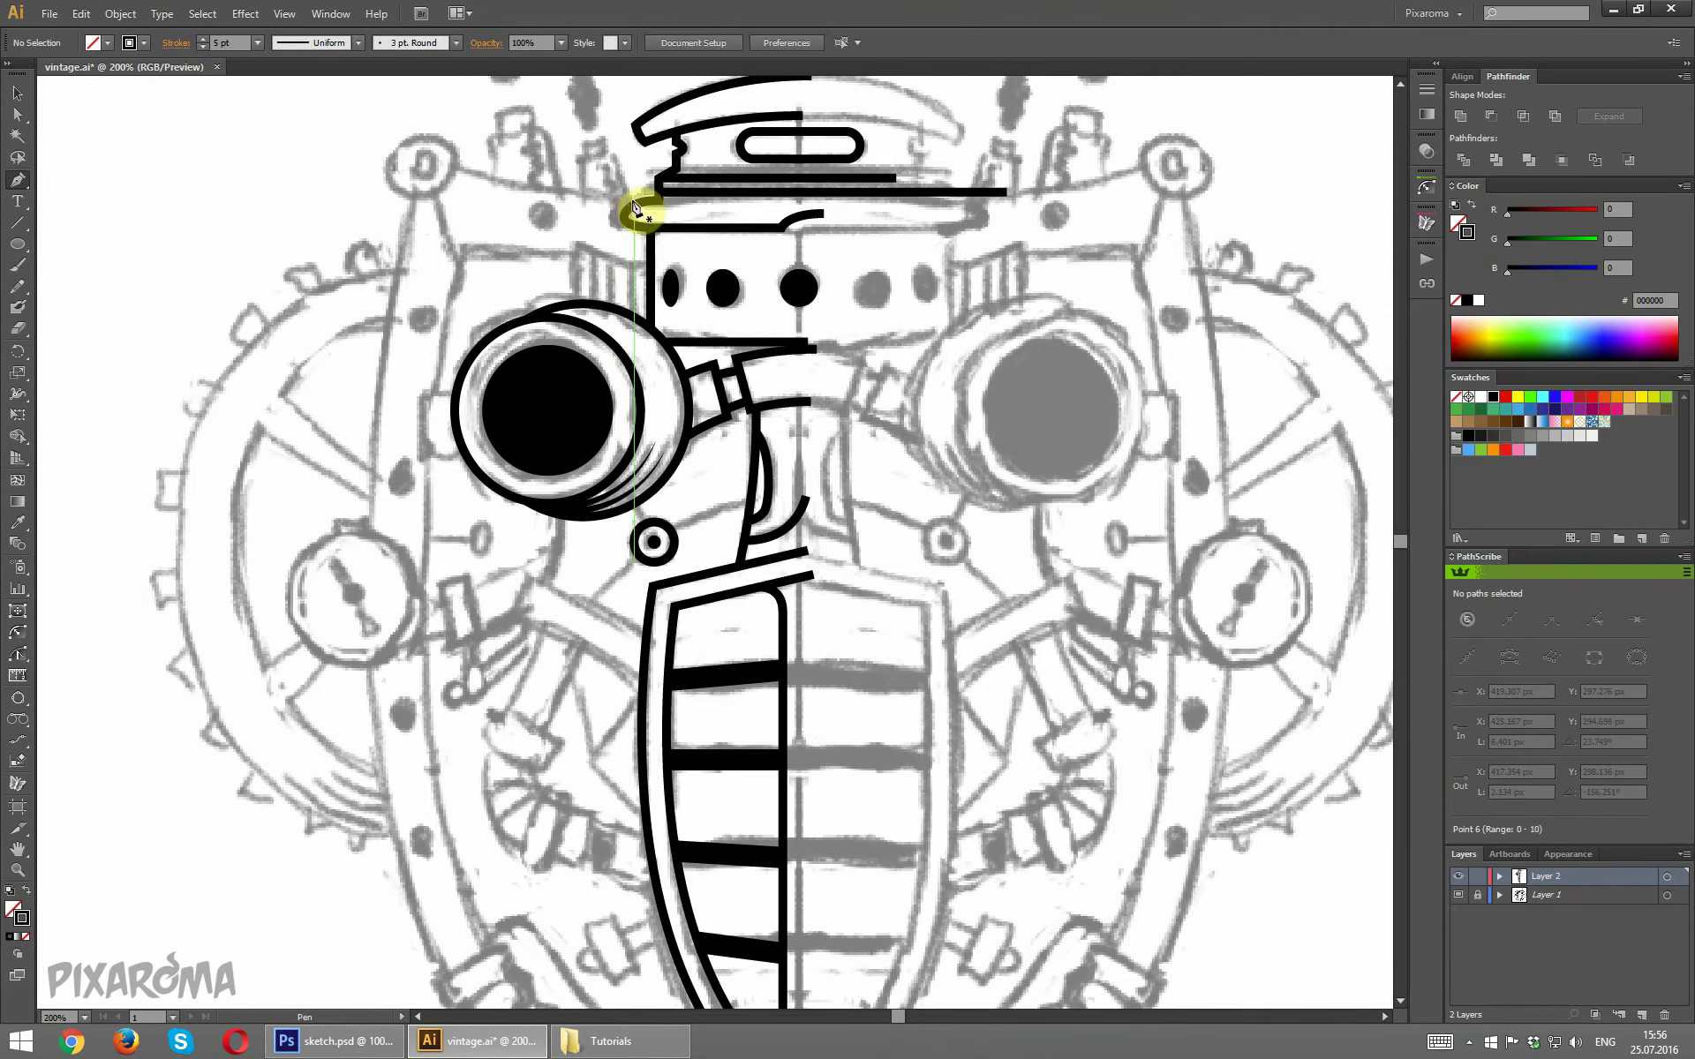
left_click(632, 201)
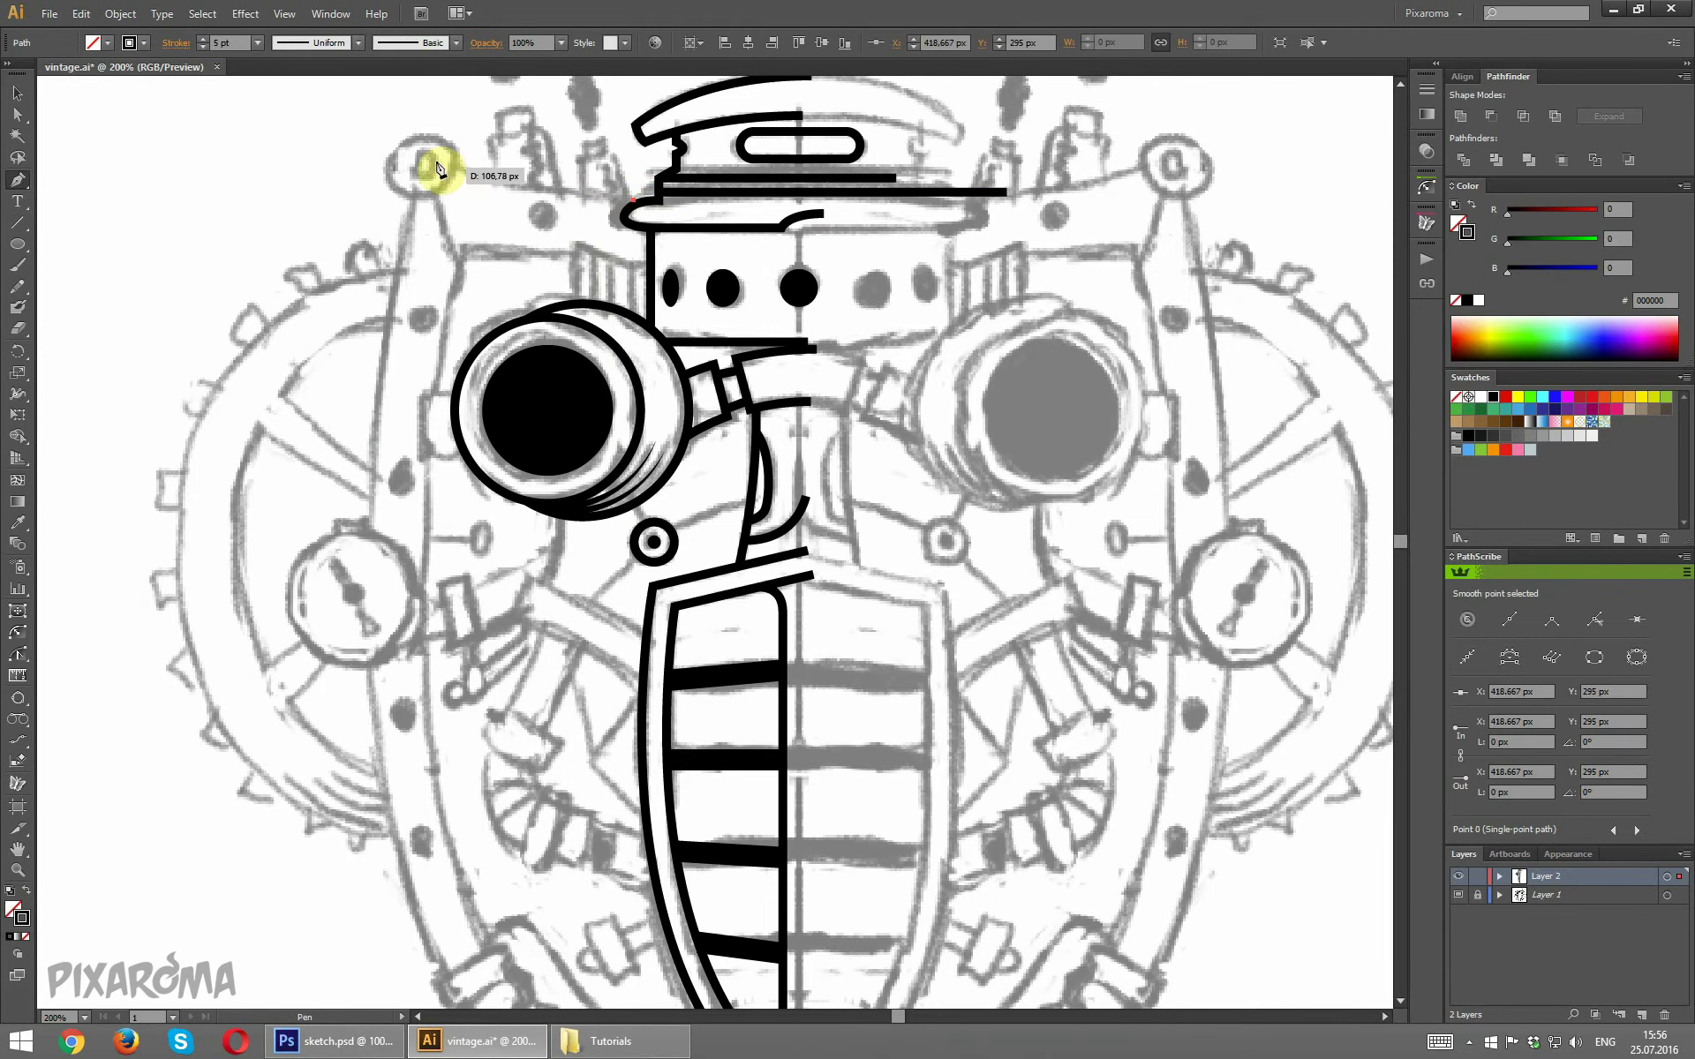
left_click_drag(425, 158, 328, 134)
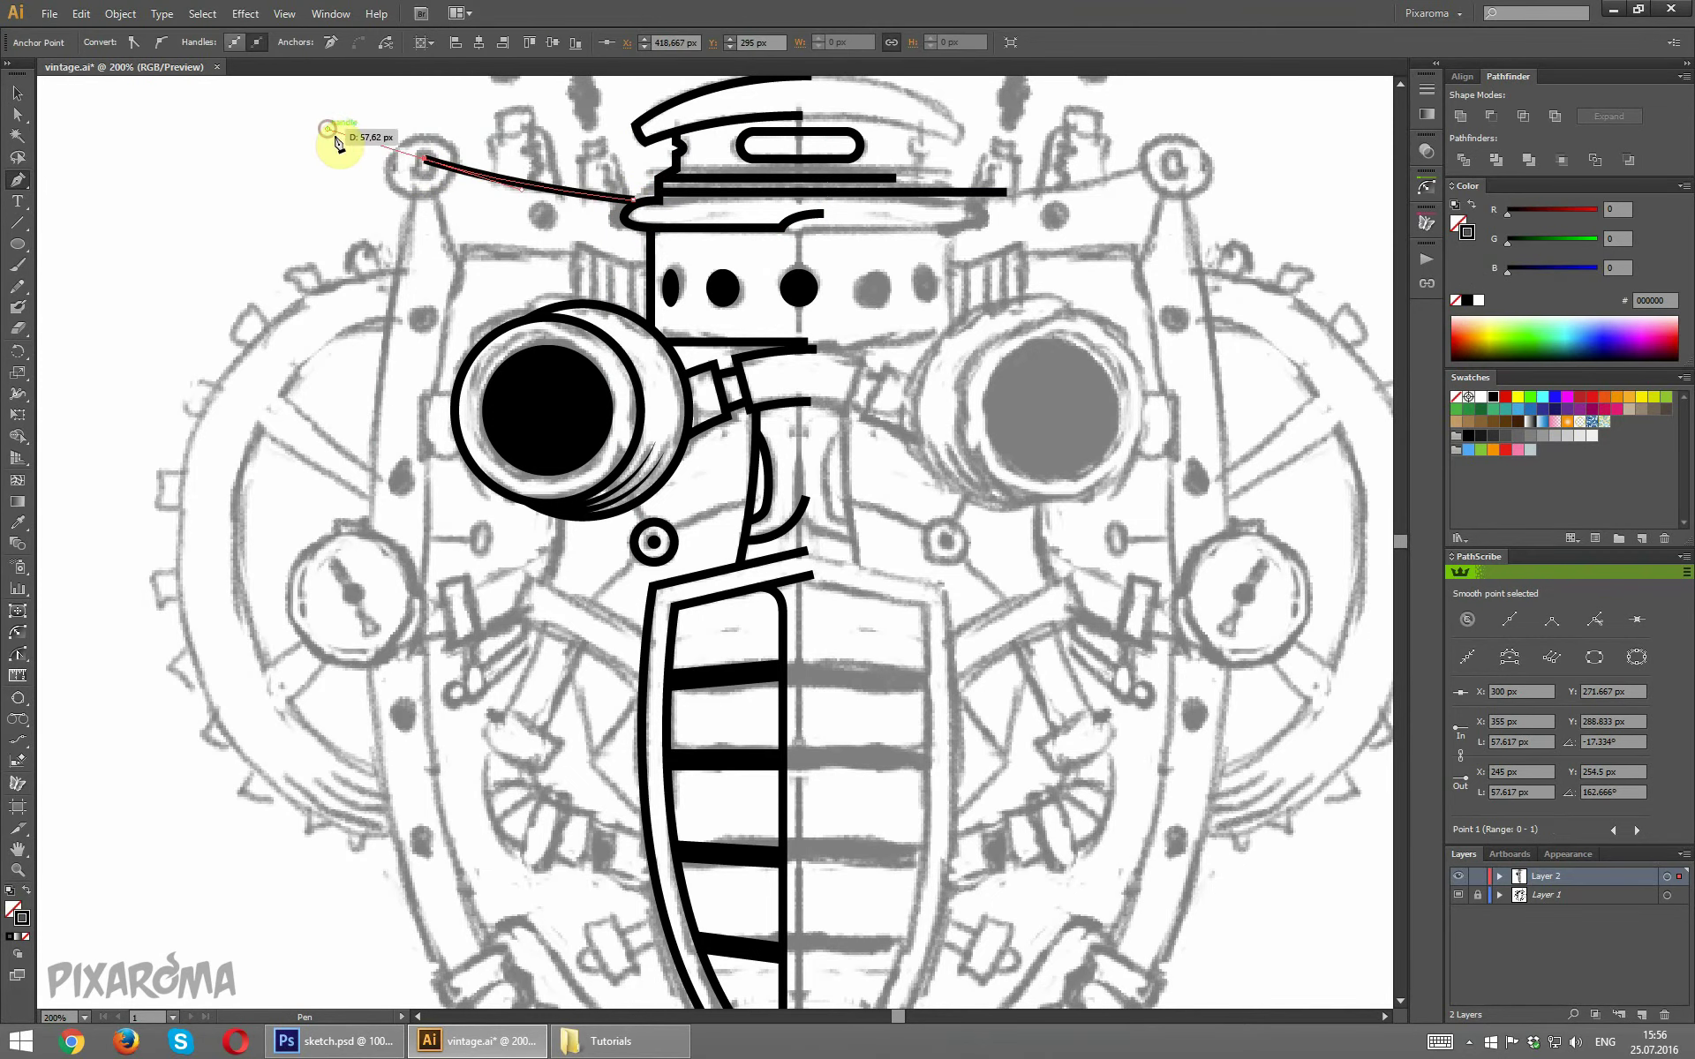
key("ctrl+minus")
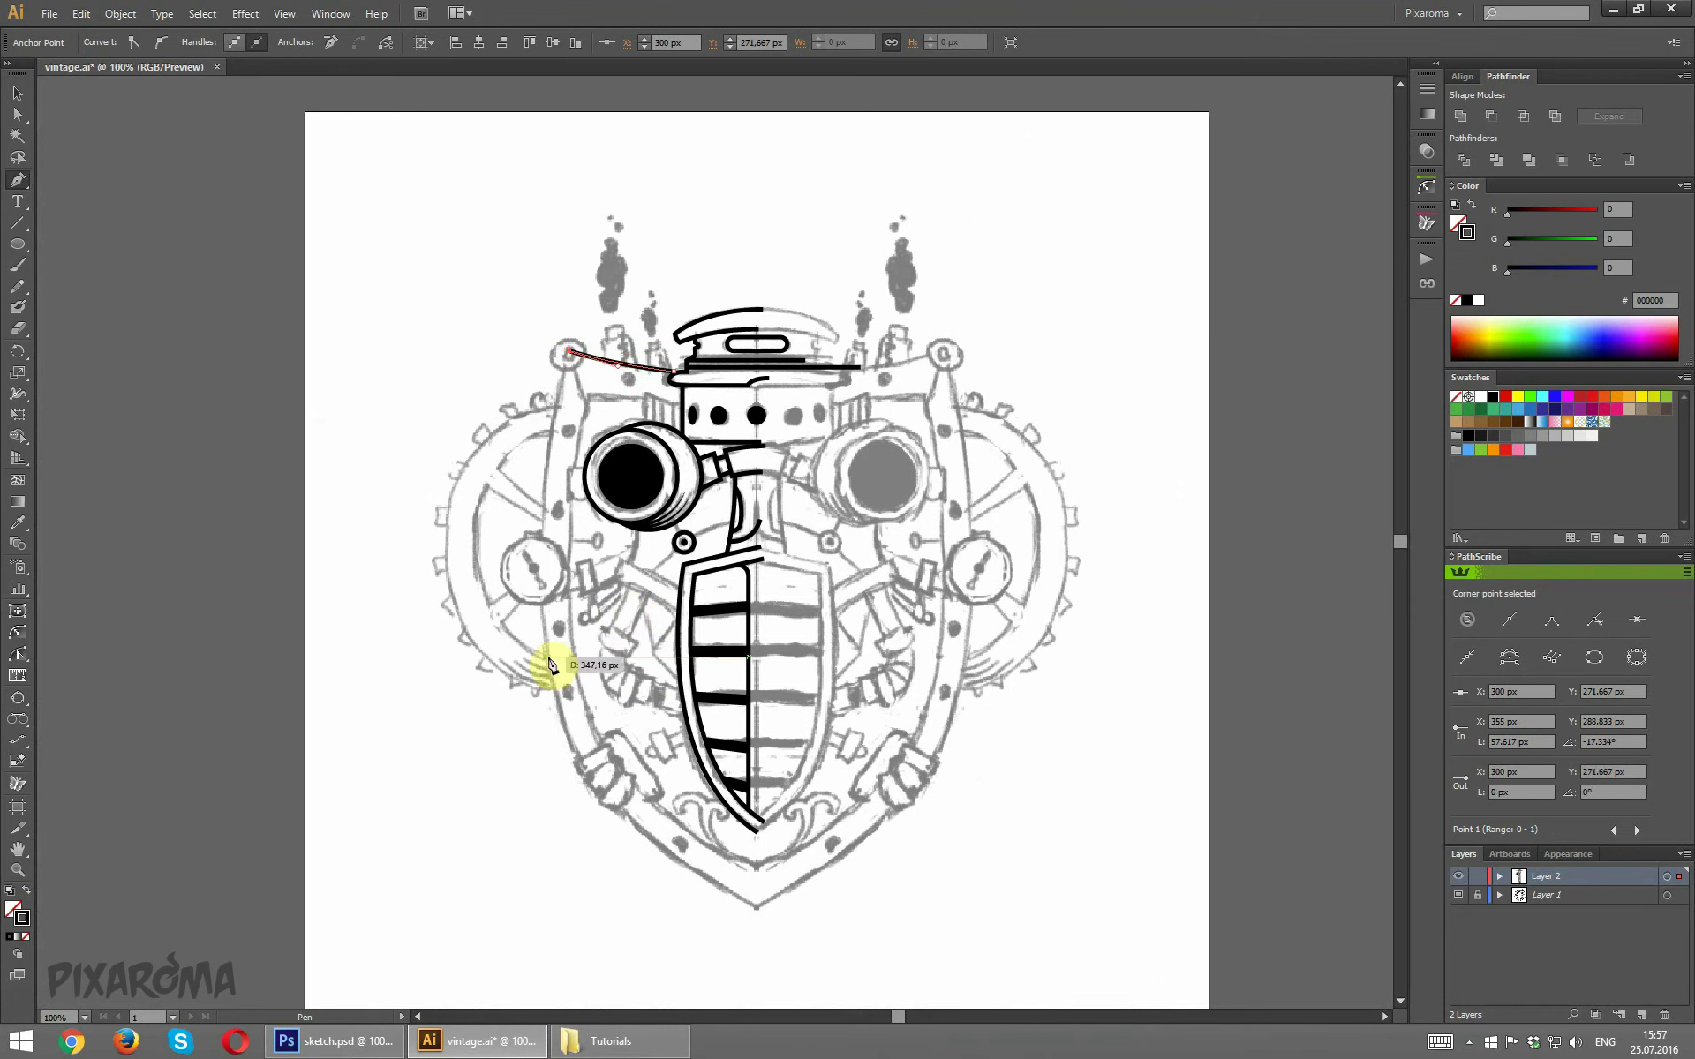
left_click_drag(547, 655, 568, 825)
left_click_drag(756, 905, 855, 922)
scroll(459, 452, "down", 1)
scroll(459, 452, "down", 2)
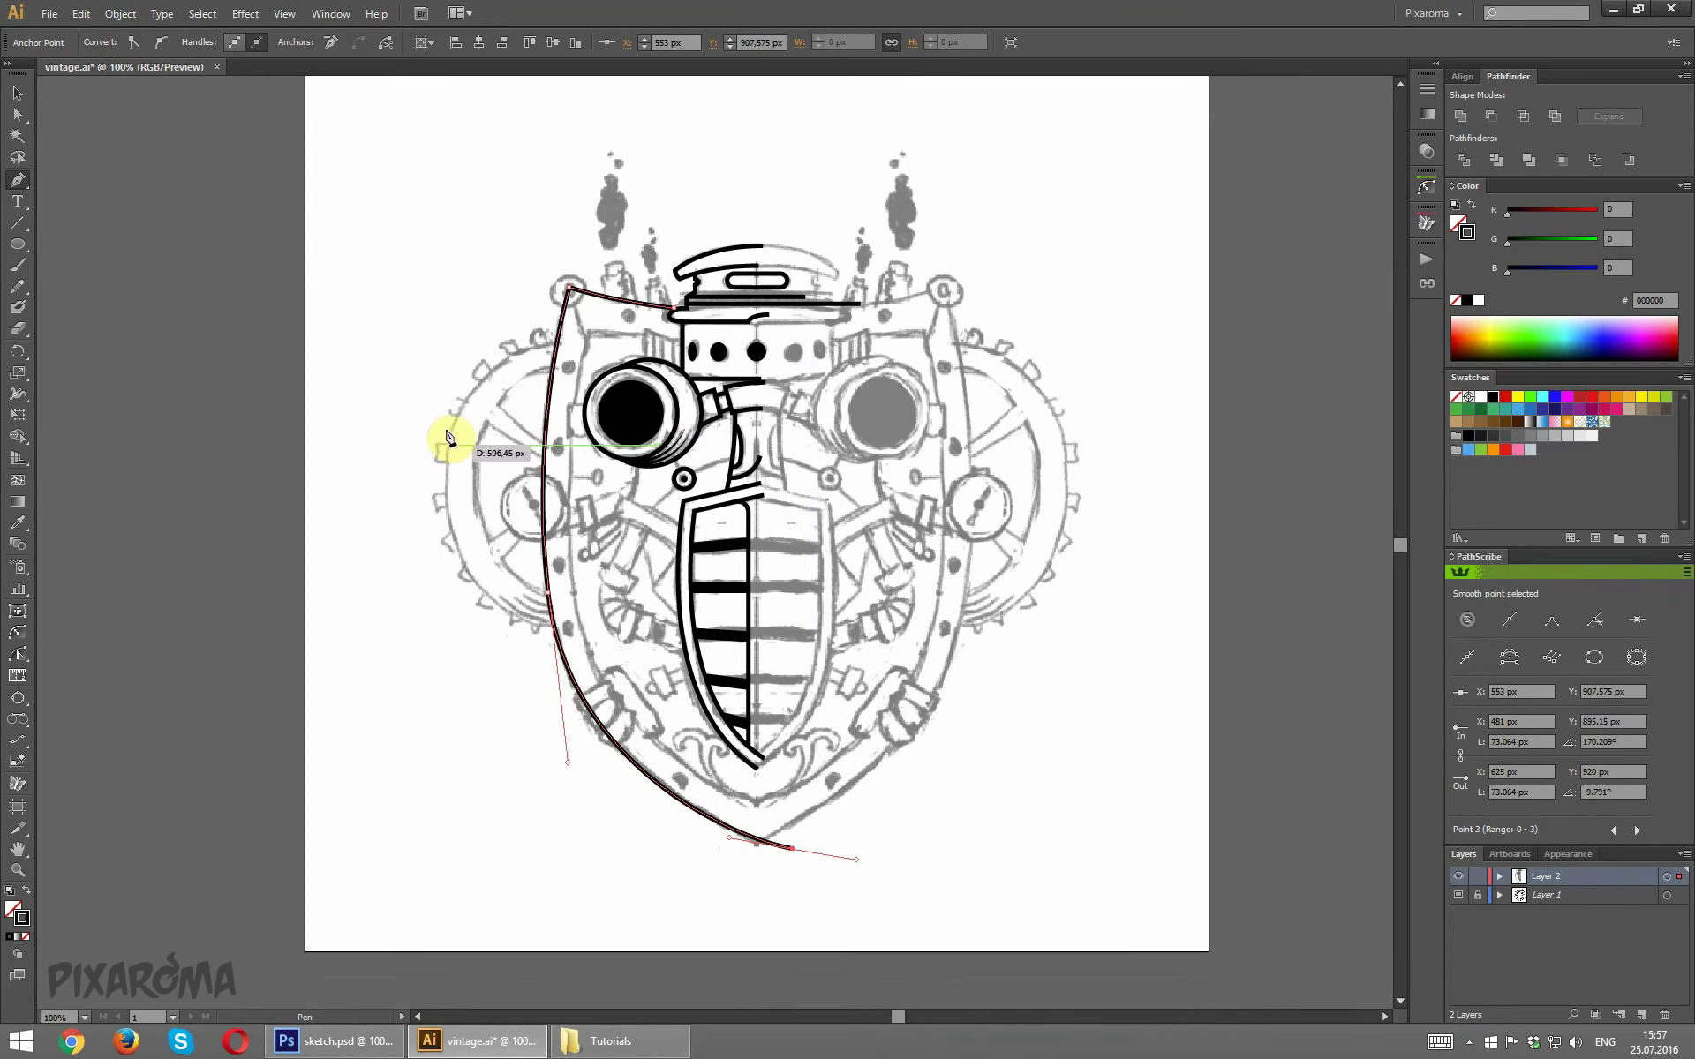
Delete the curve's middle anchor with Direct Selection to smooth the shield's left edge.
left_click(446, 428, "ctrl")
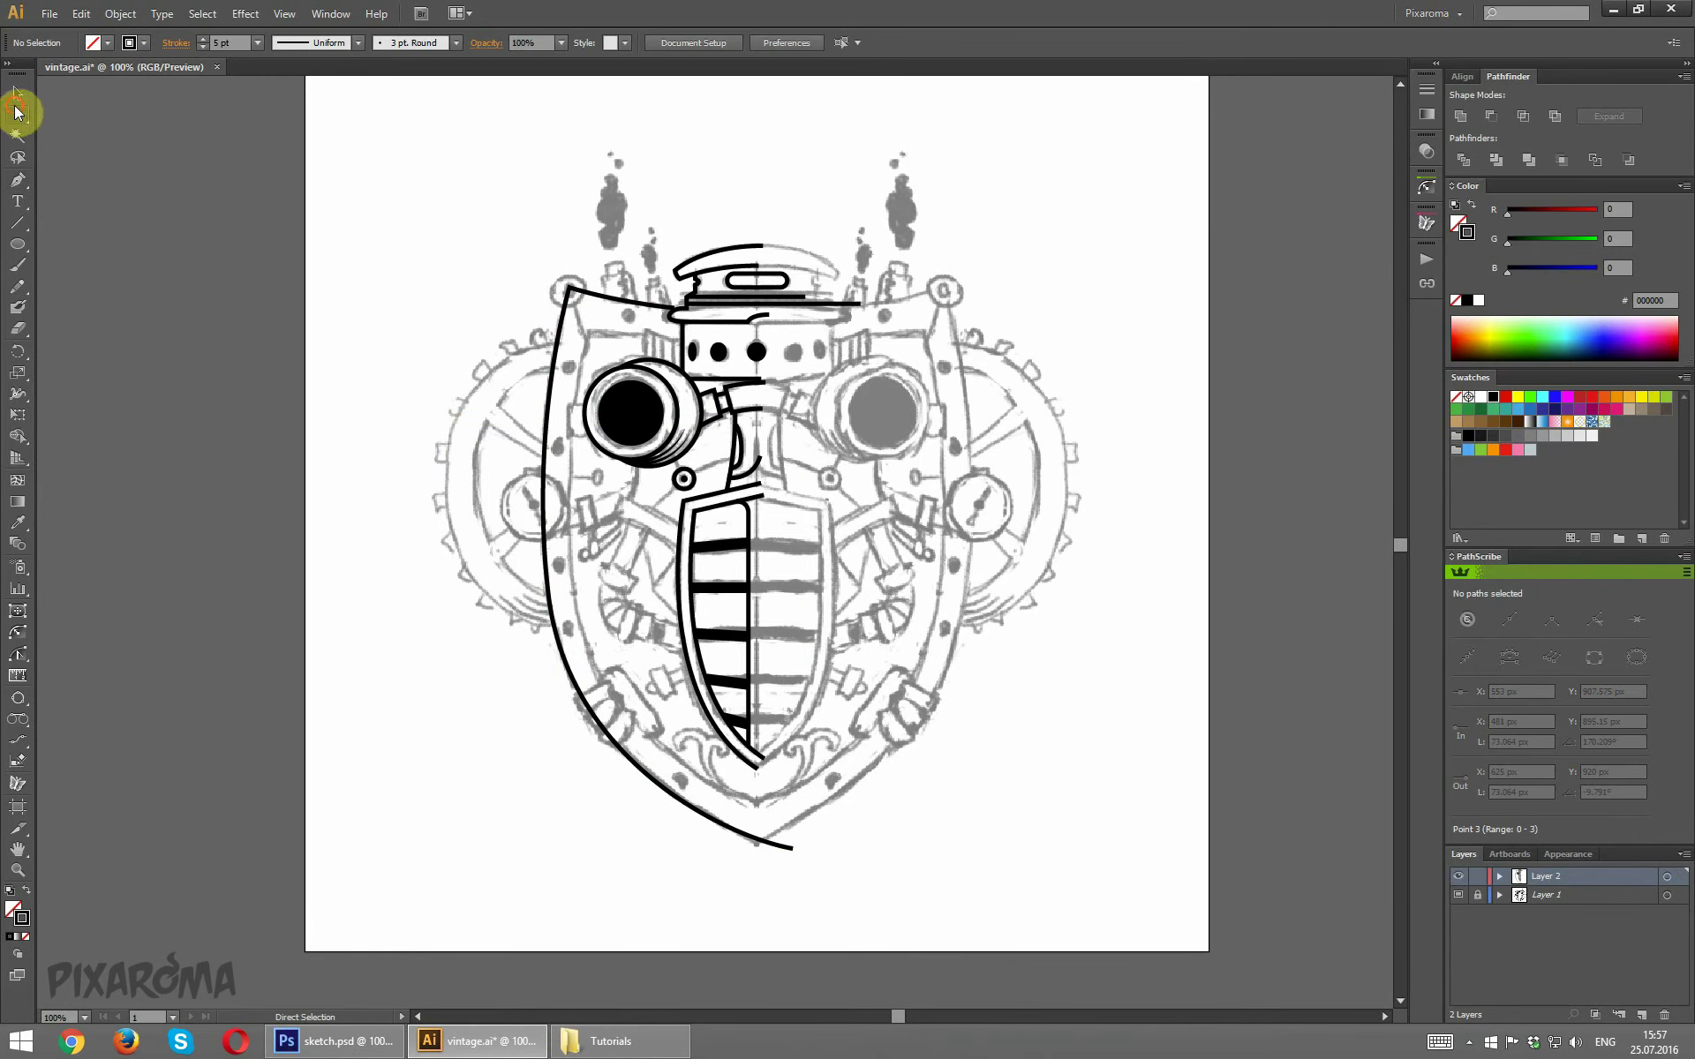
left_click(566, 664)
left_click(551, 589)
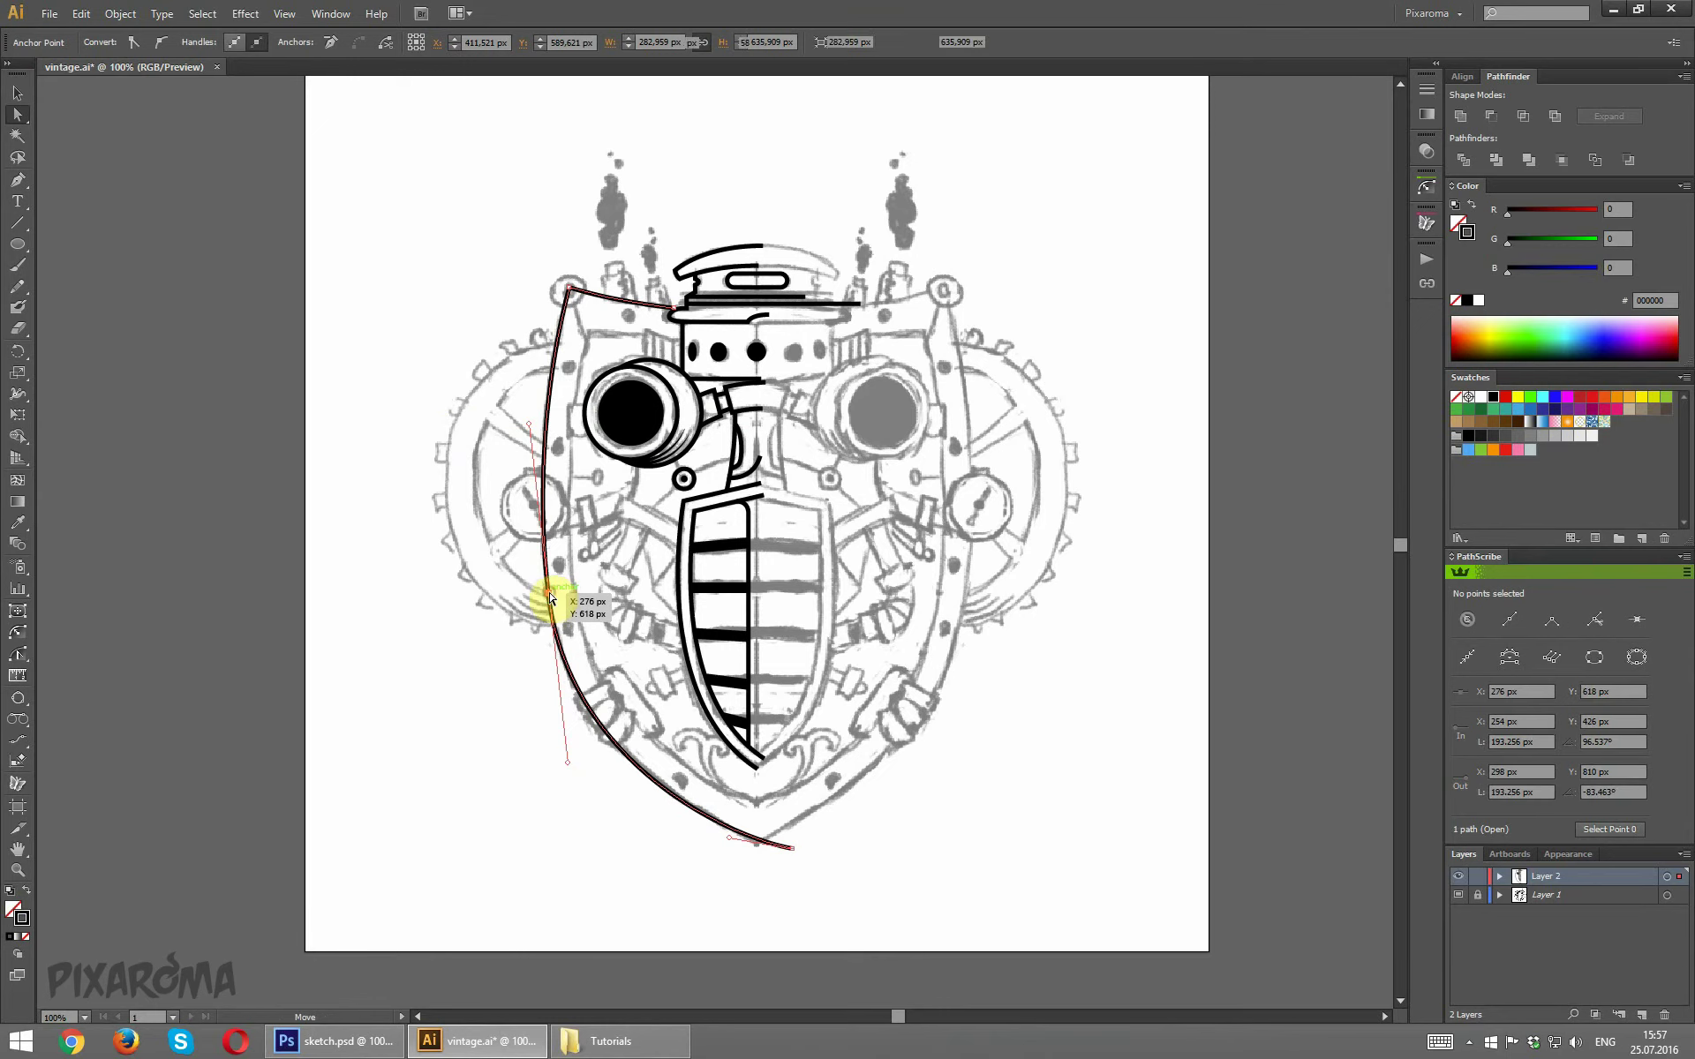
left_click(1636, 620)
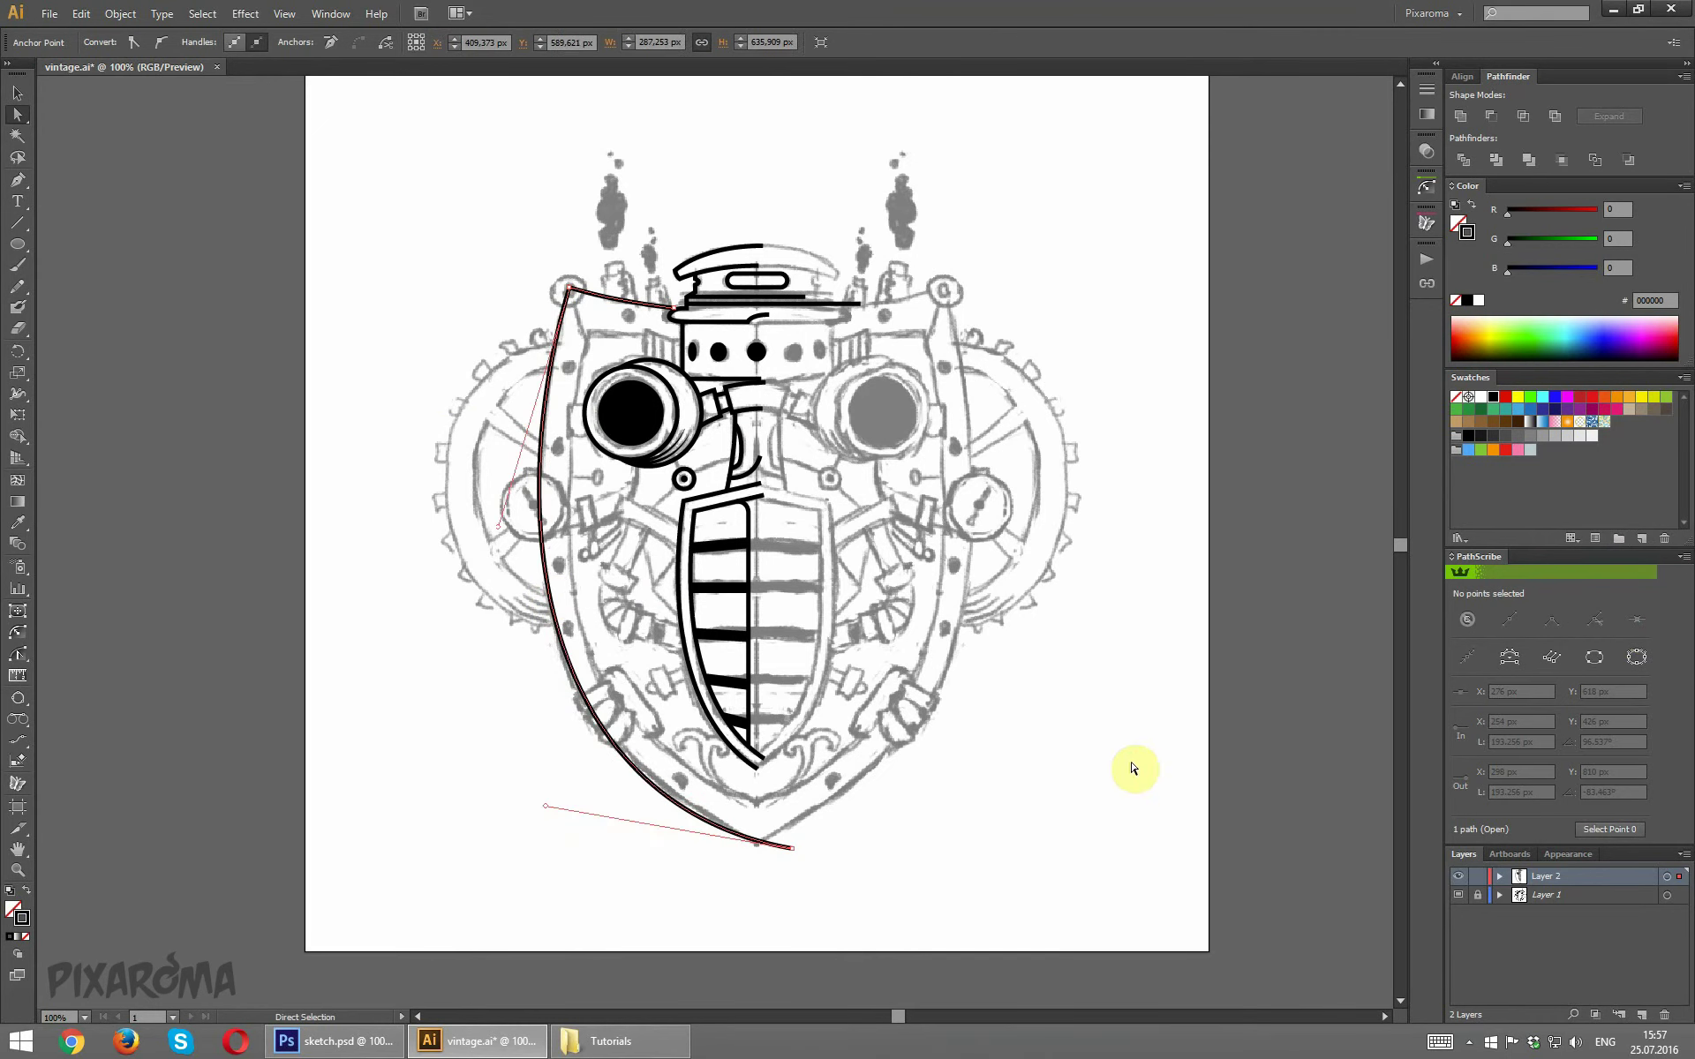
left_click(1133, 769)
scroll(494, 490, "down", 1)
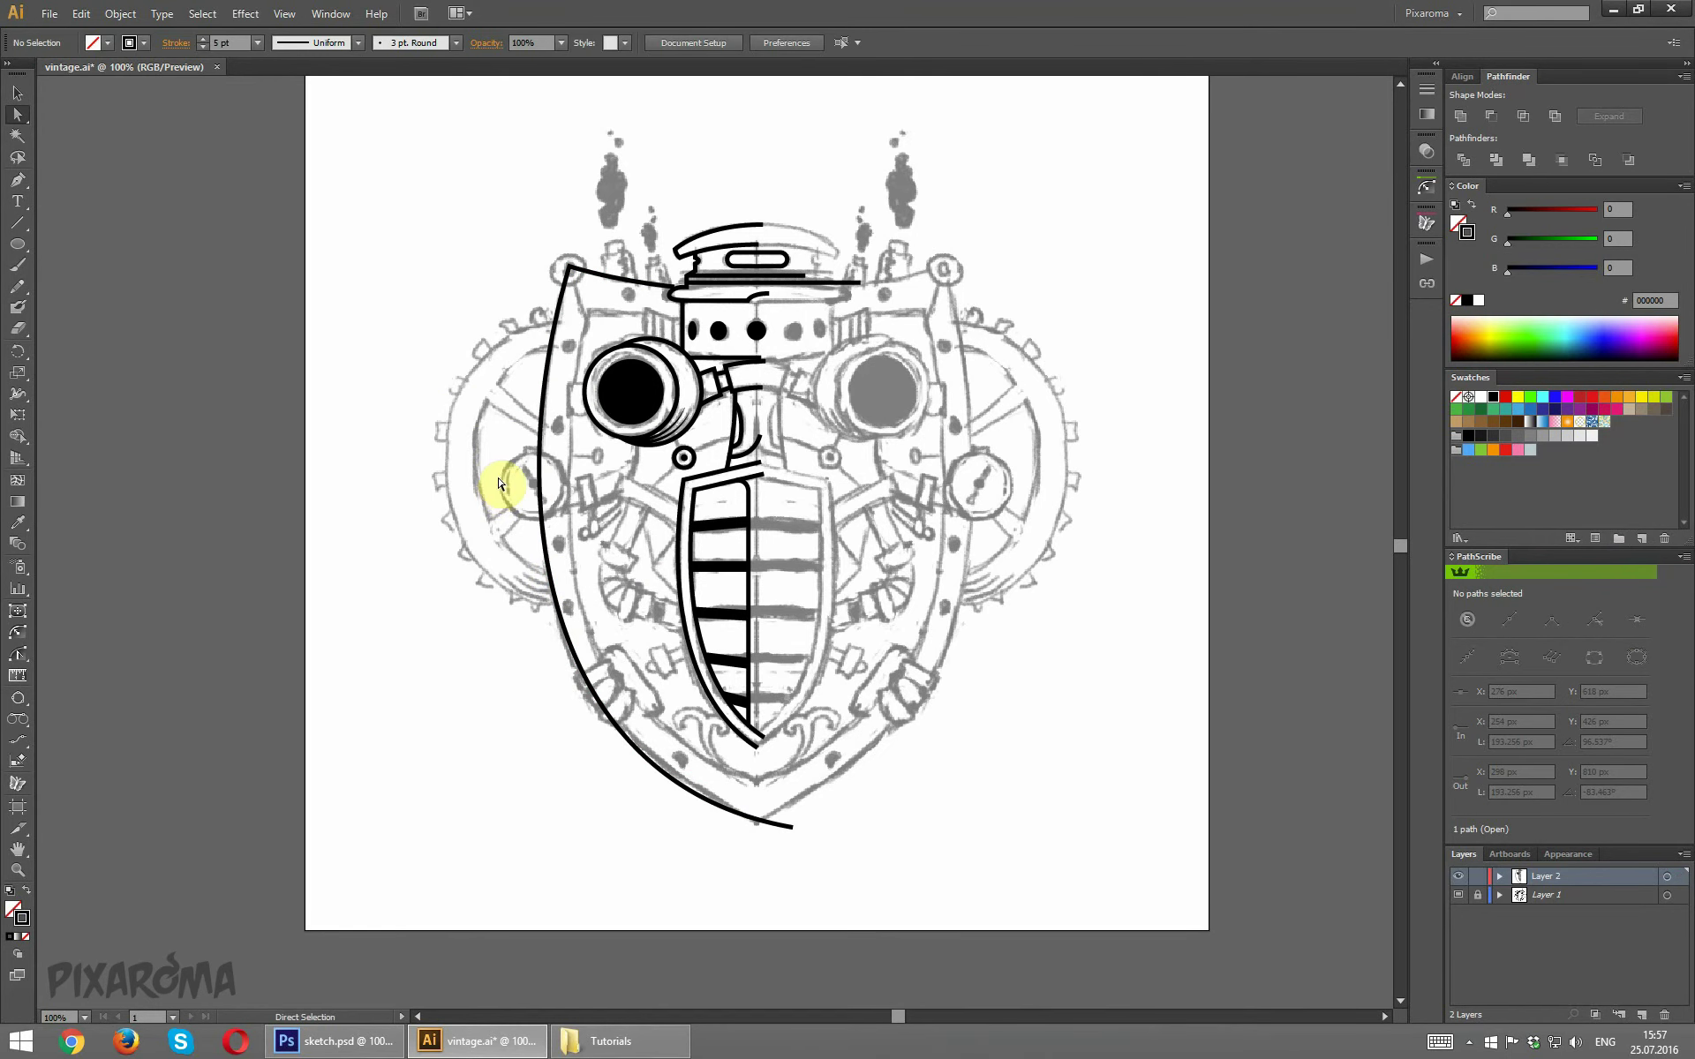
key("ctrl+plus")
scroll(397, 428, "up", 3)
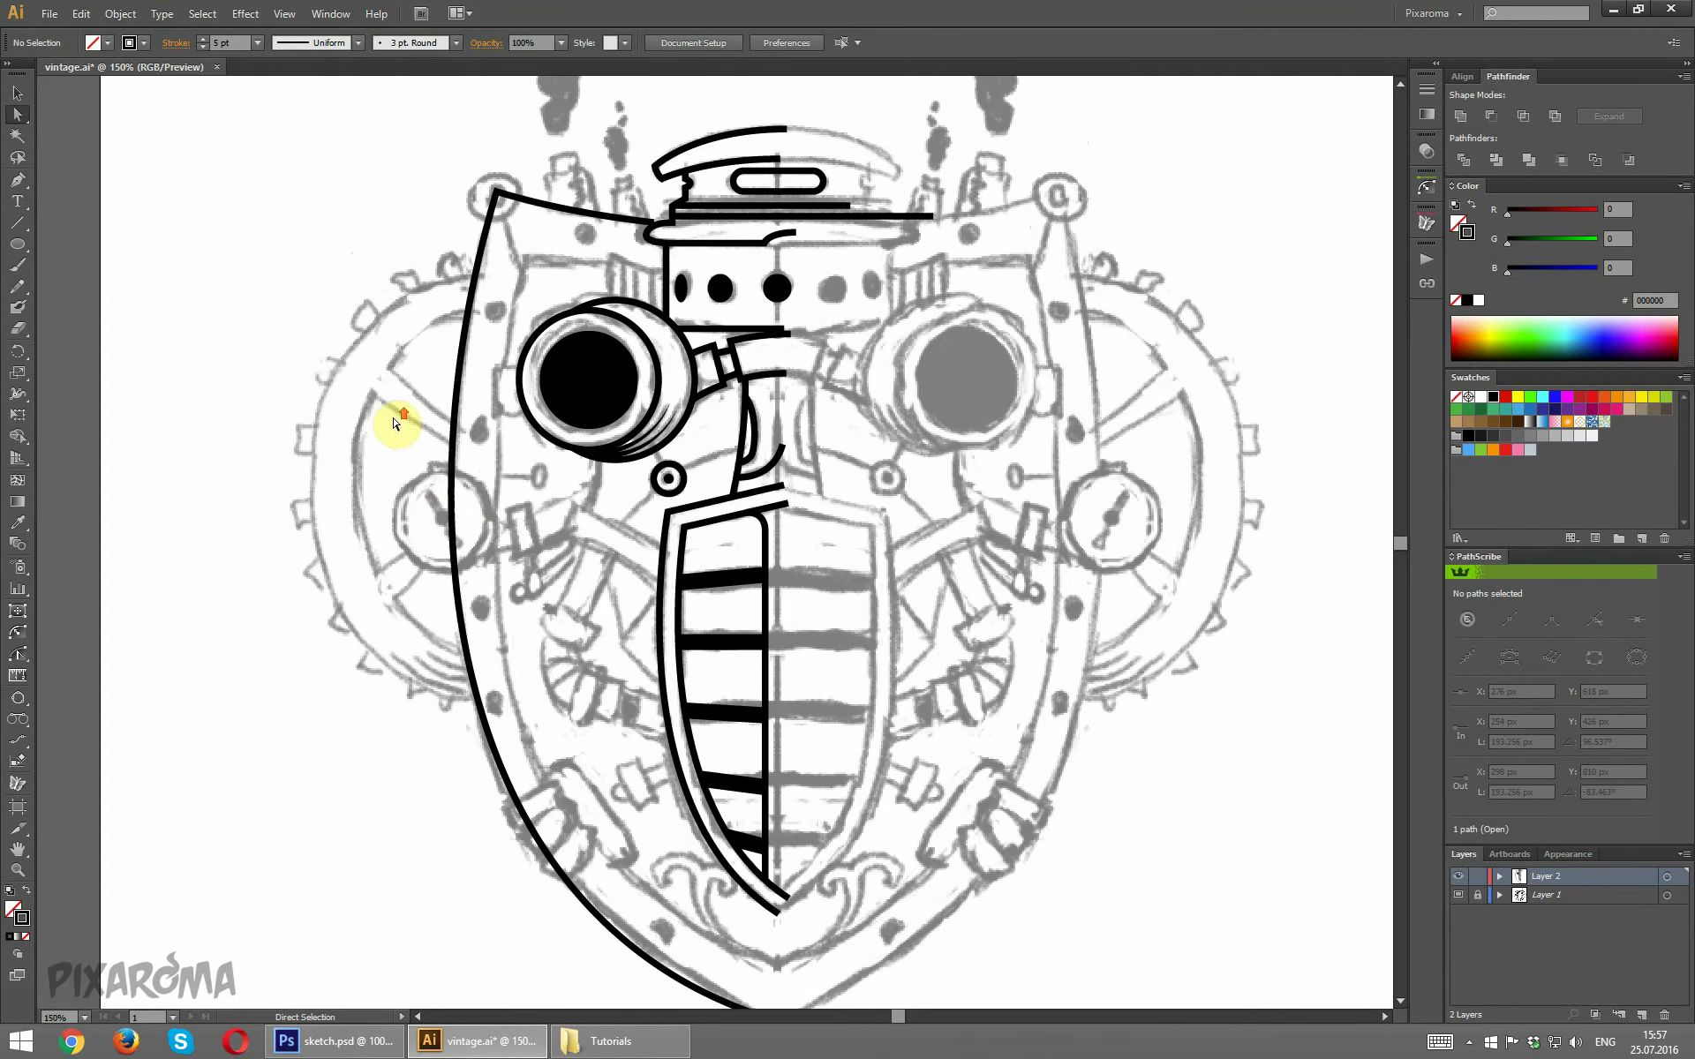
left_click(651, 222)
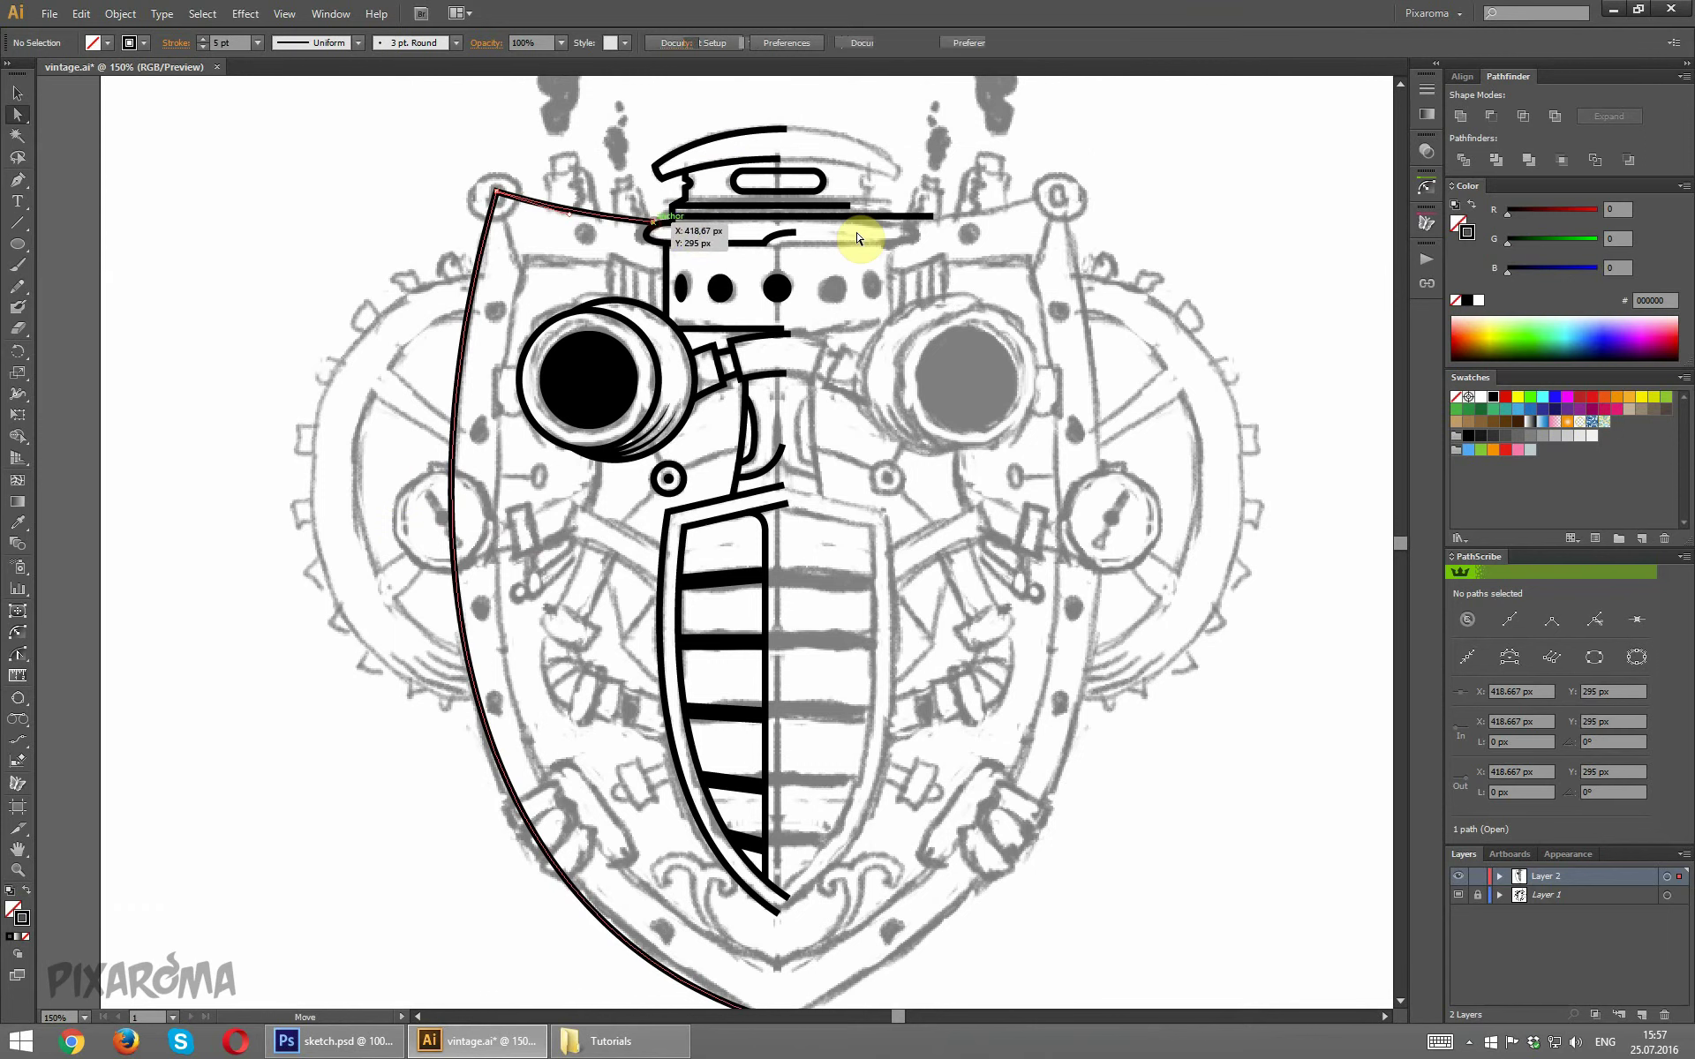
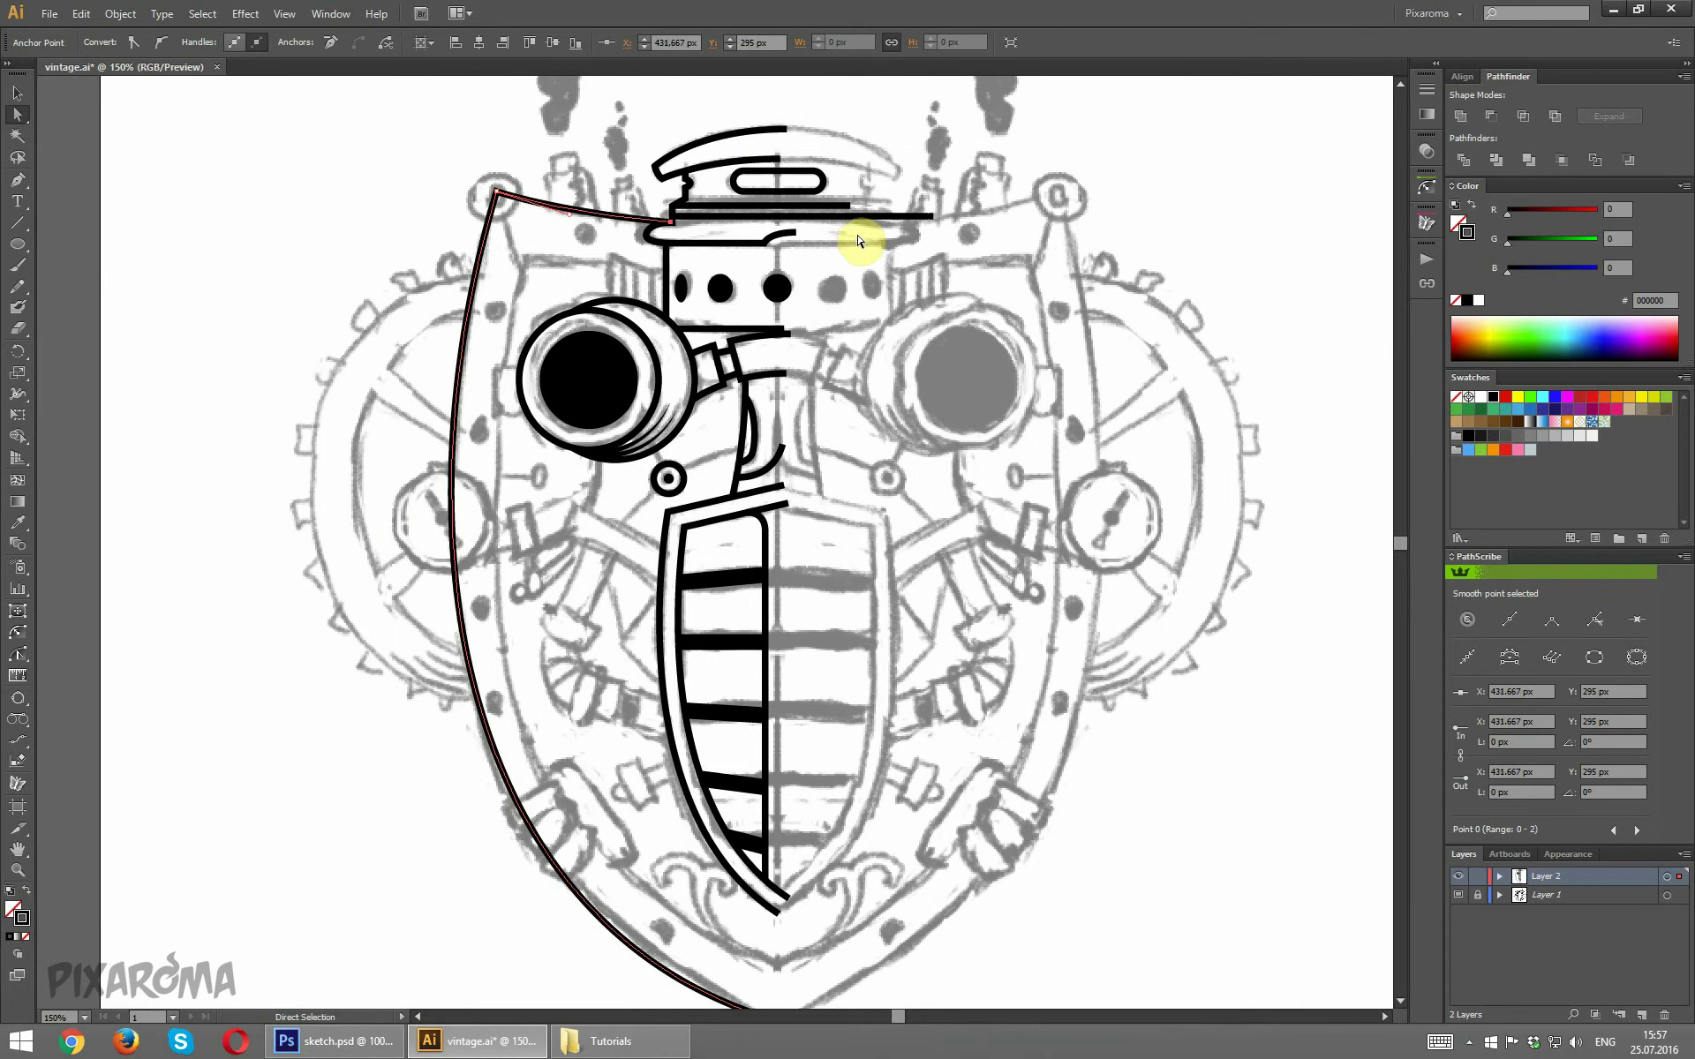
Clear the selection, select the shield's left outline path, and open Object > Path.
left_click(584, 256)
left_click_drag(344, 192, 434, 341)
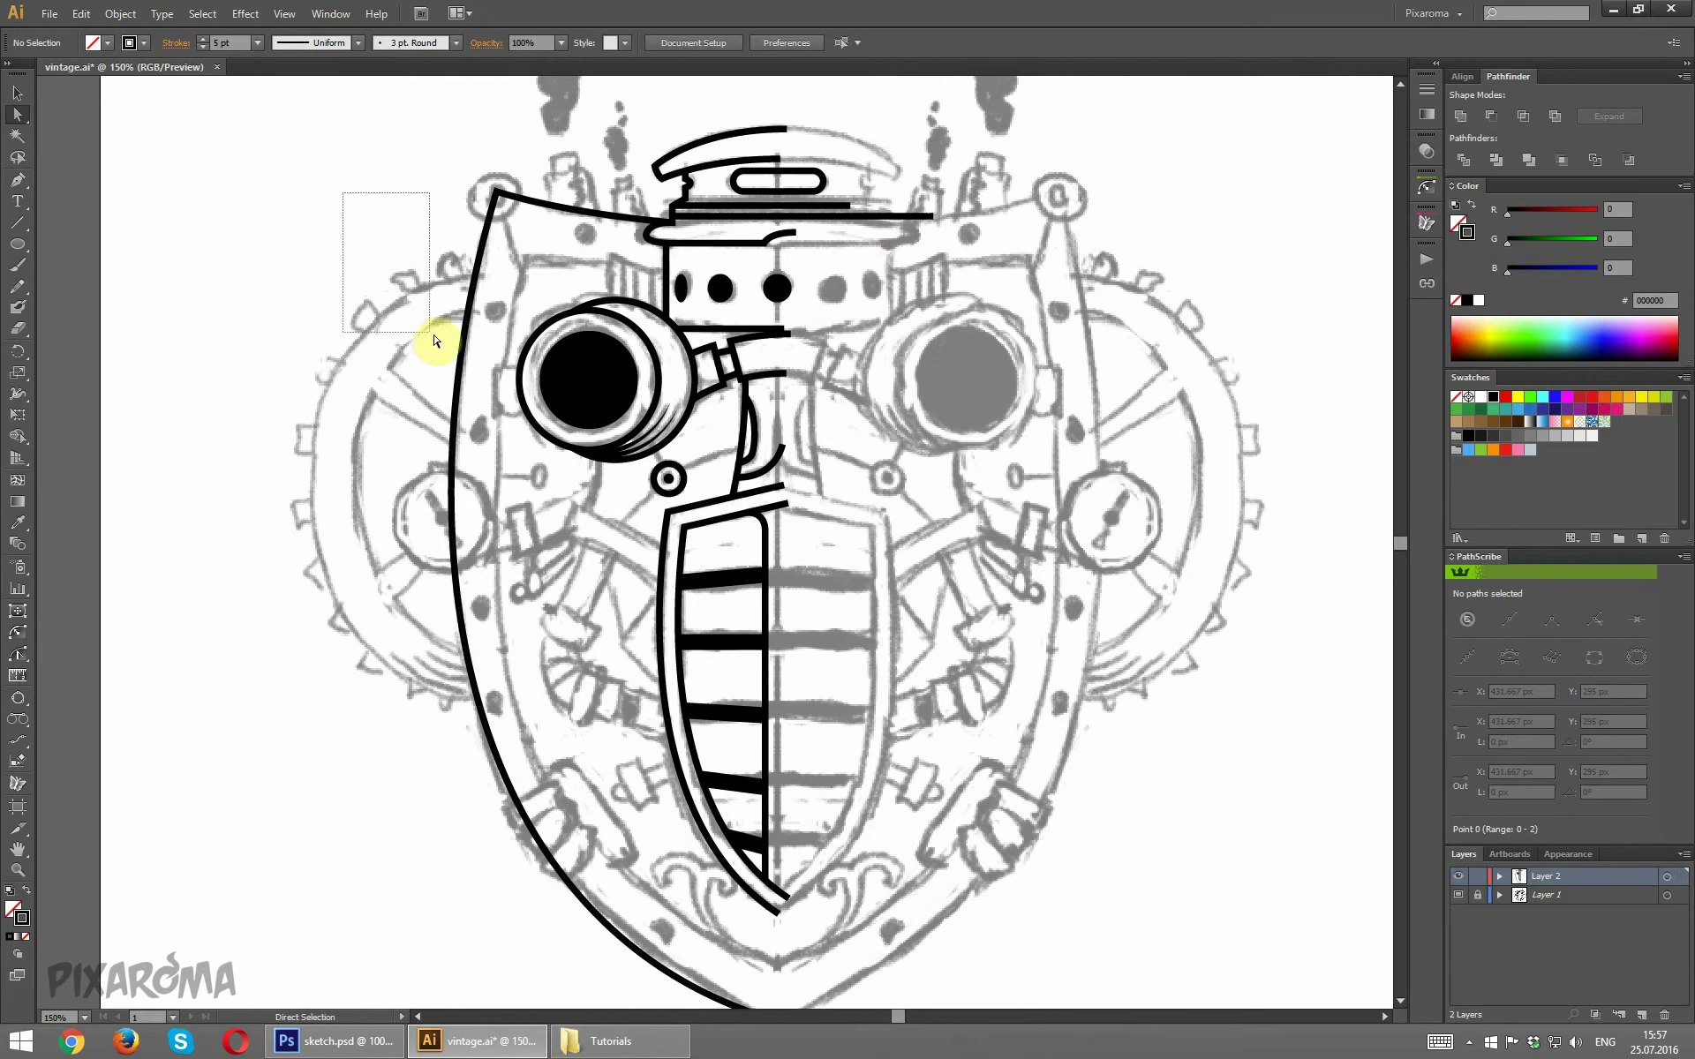
left_click(15, 93)
left_click(482, 245)
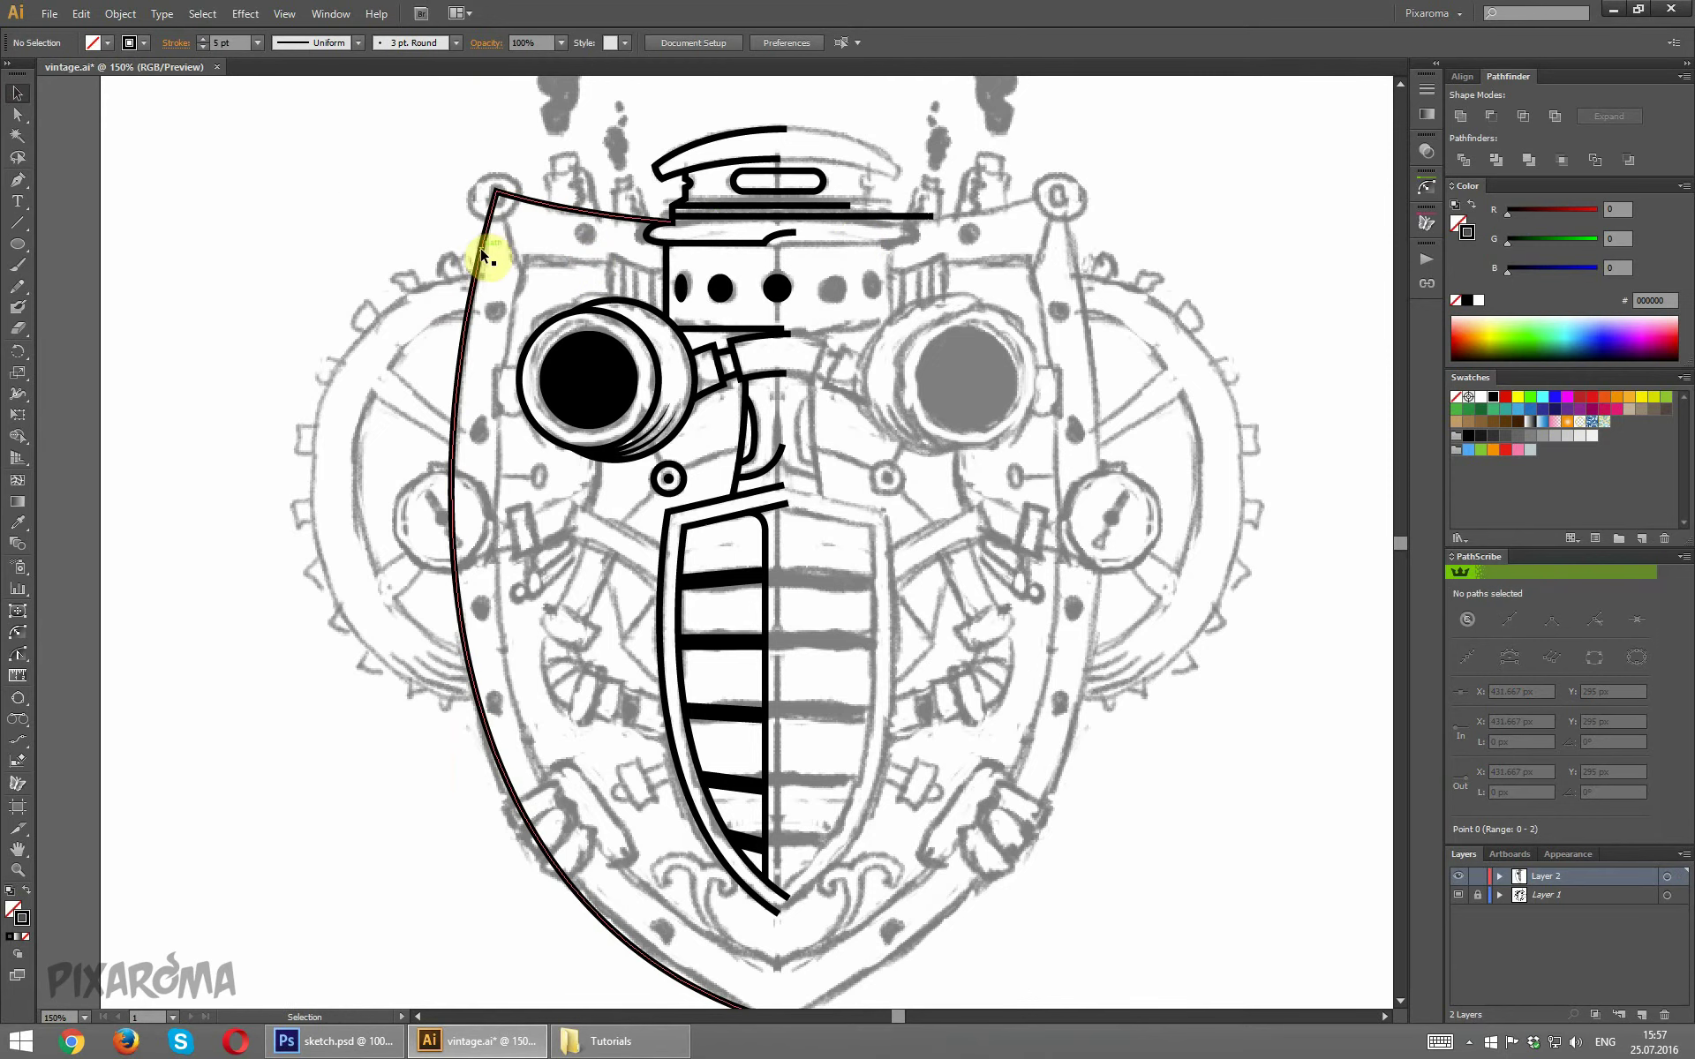
left_click(120, 13)
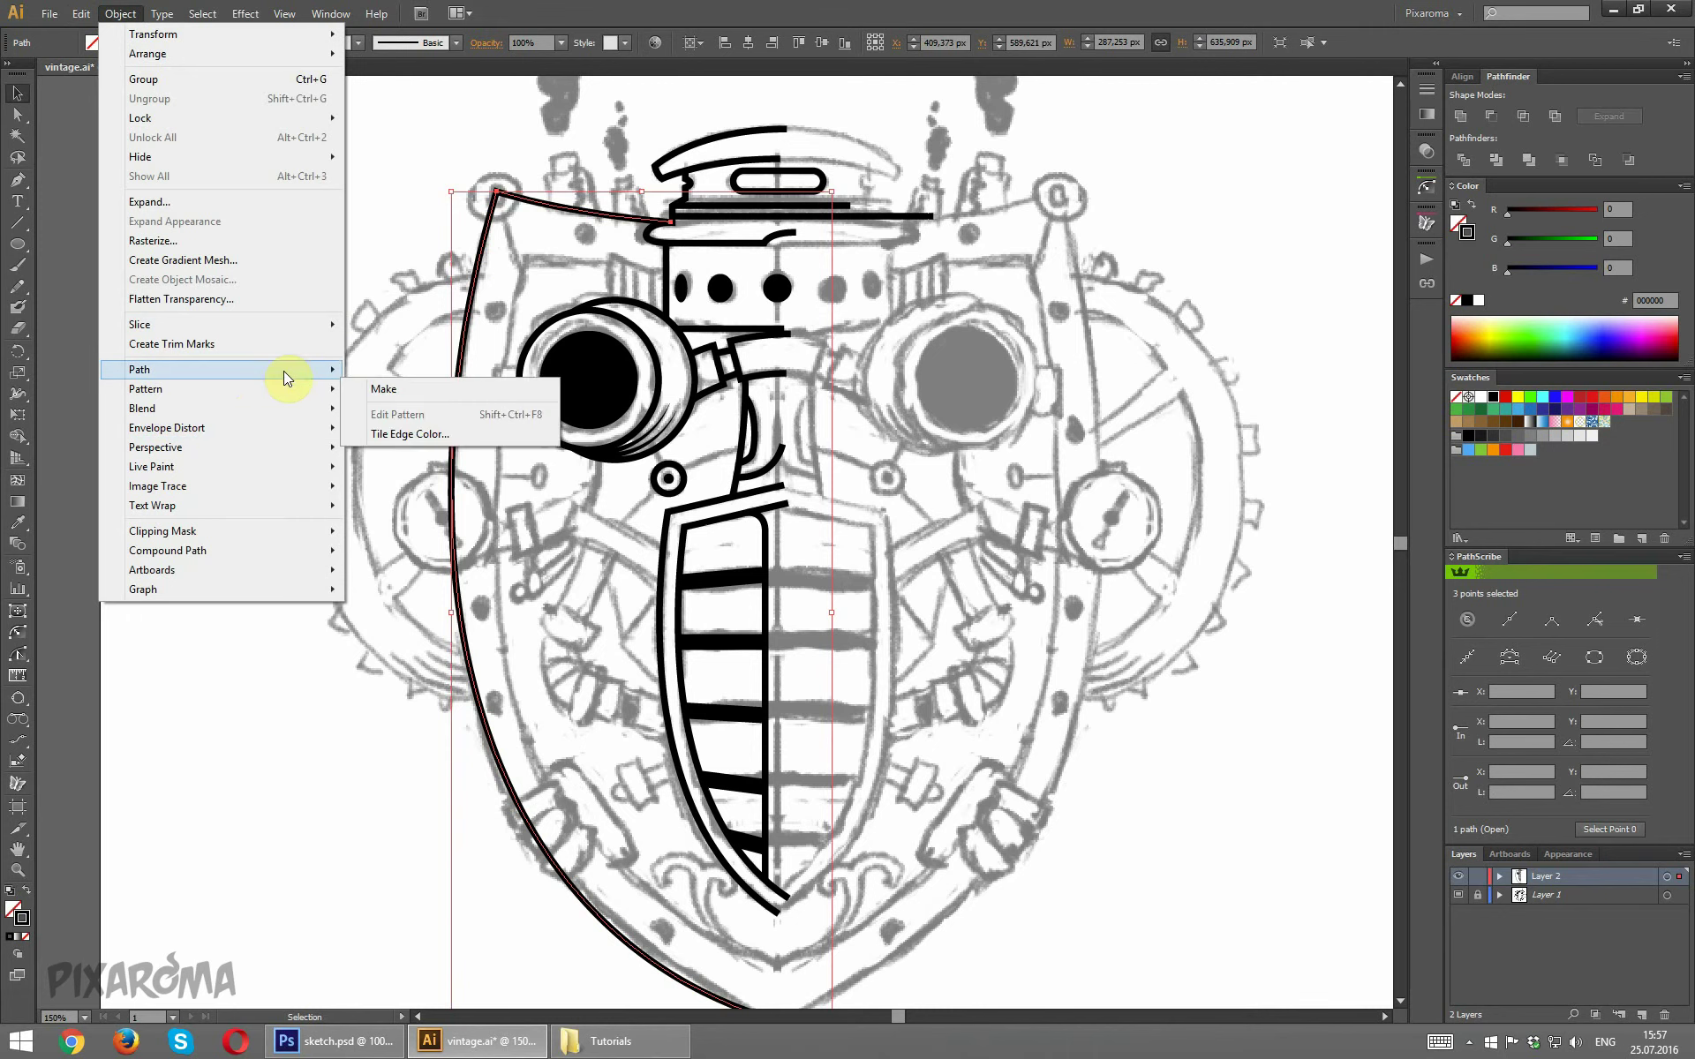
mouse_move(140, 368)
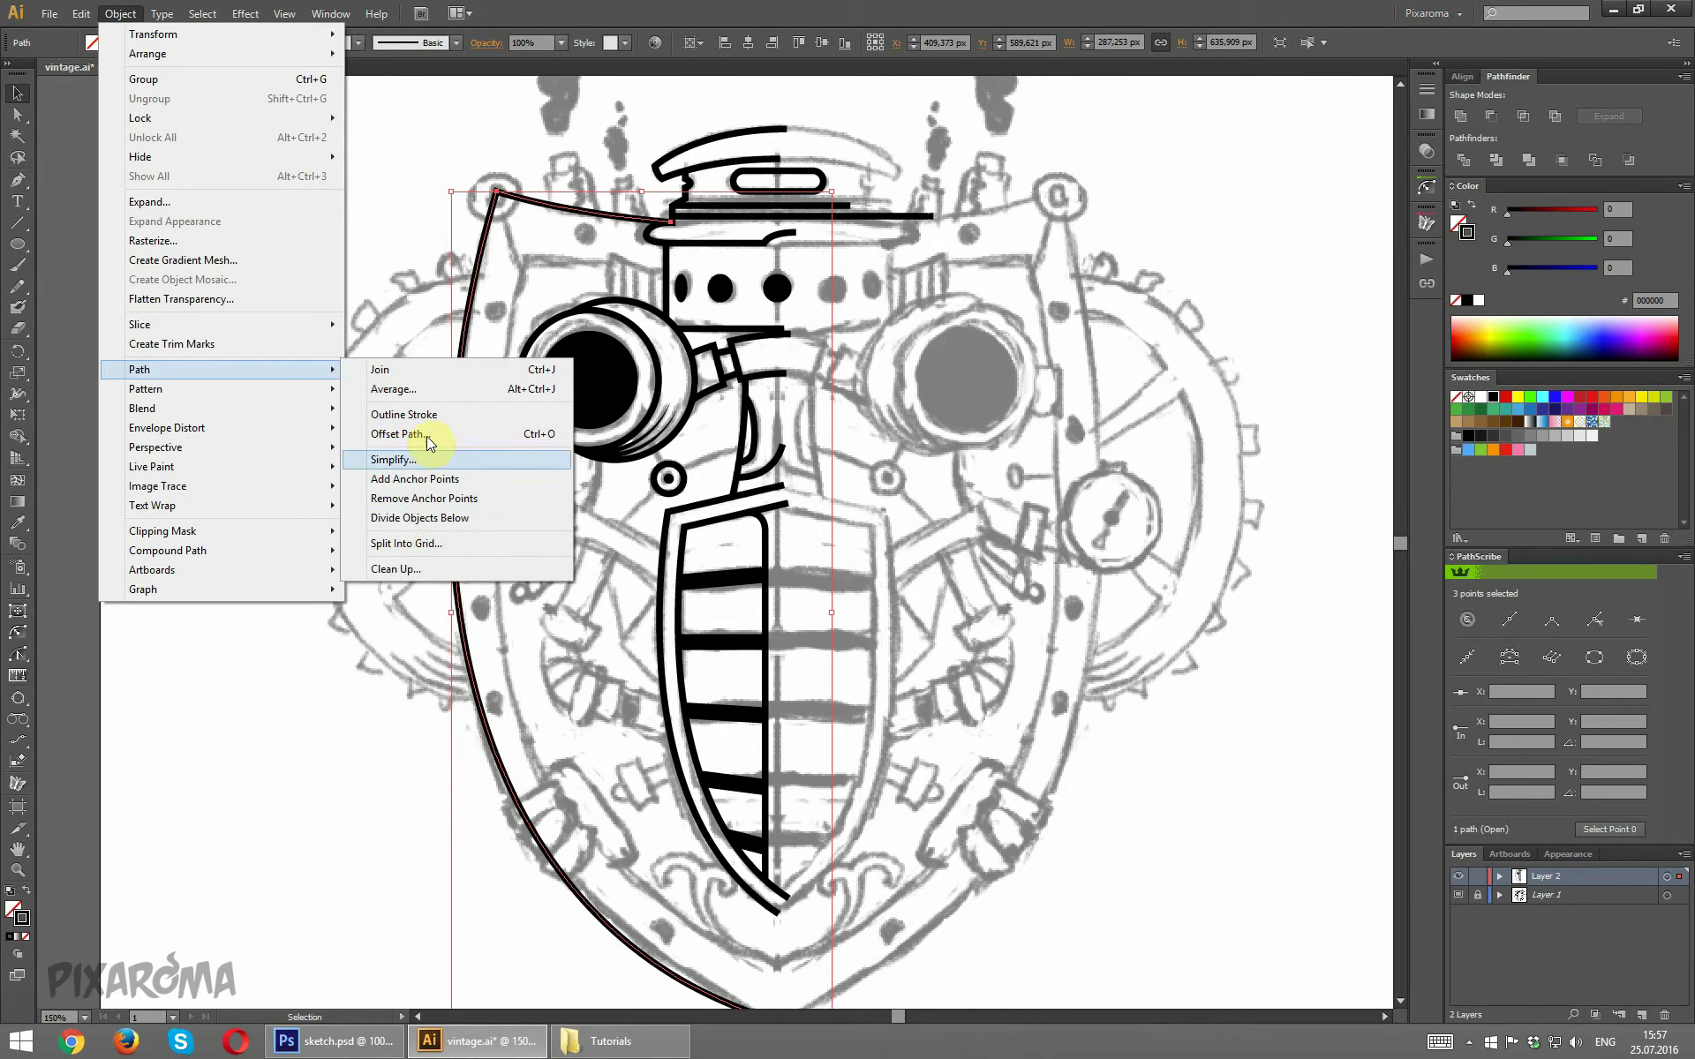
Preview an Offset Path on the left outline, trying 28, 30 and 32 px before settling on 34 px.
left_click(431, 435)
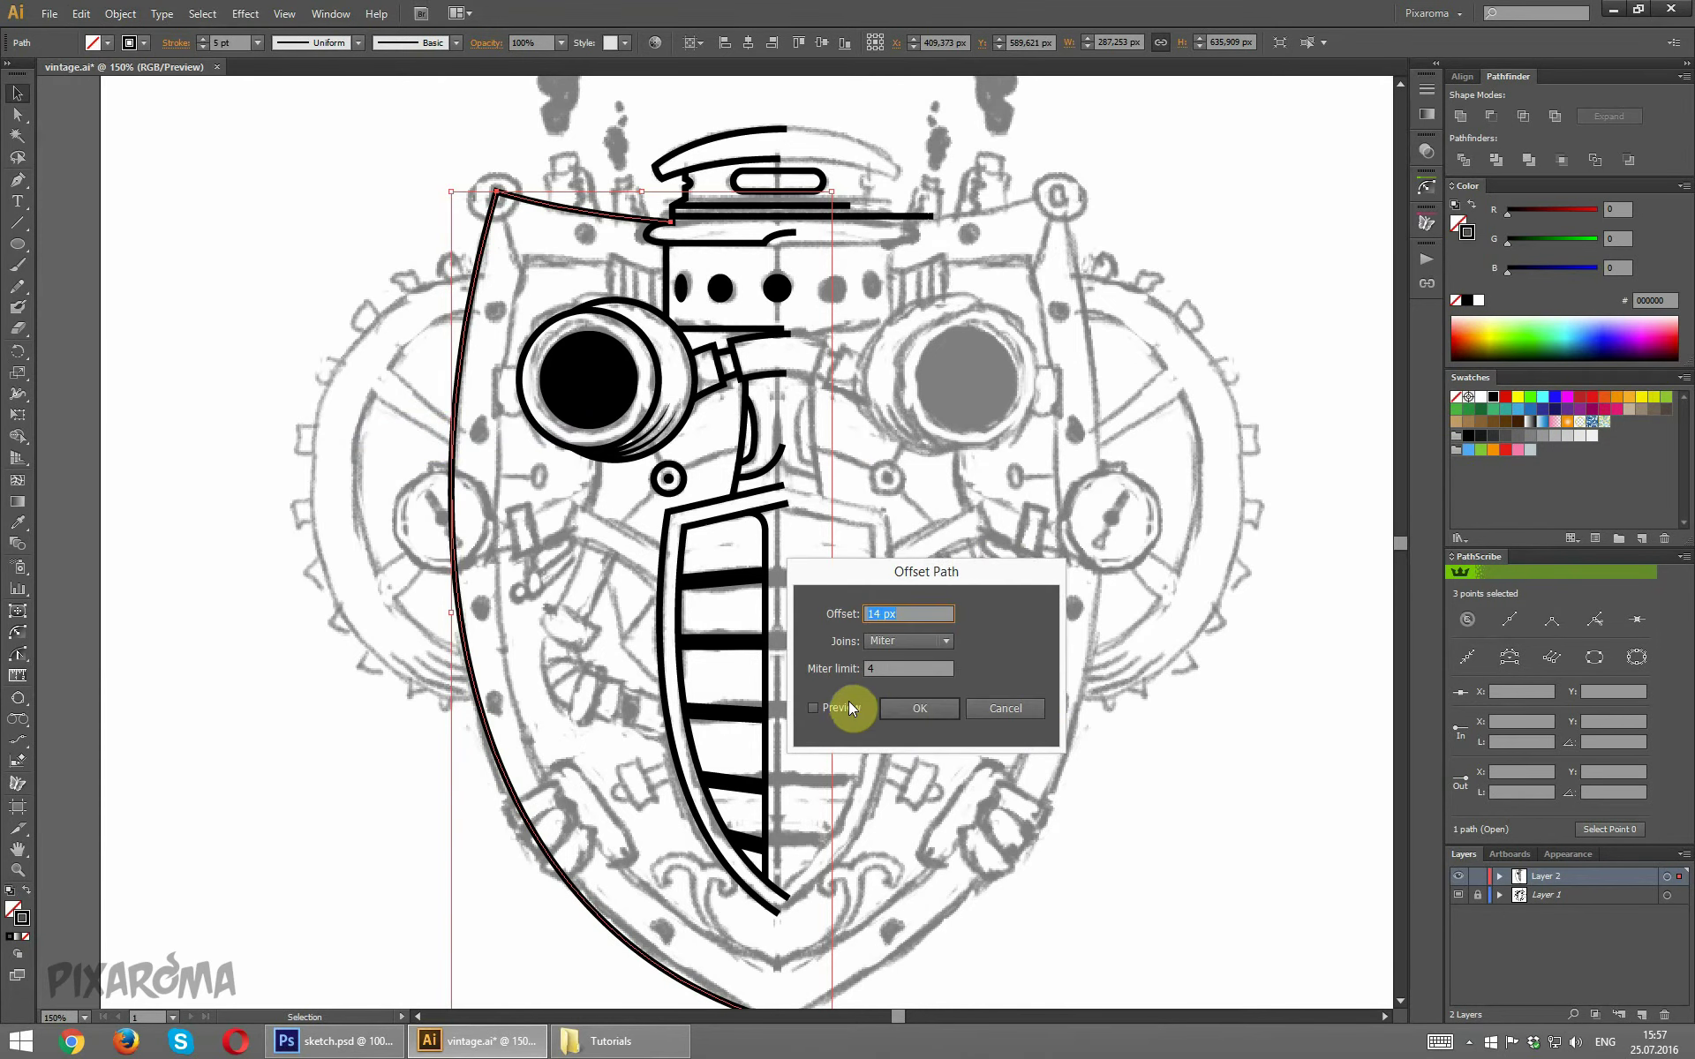
left_click(847, 707)
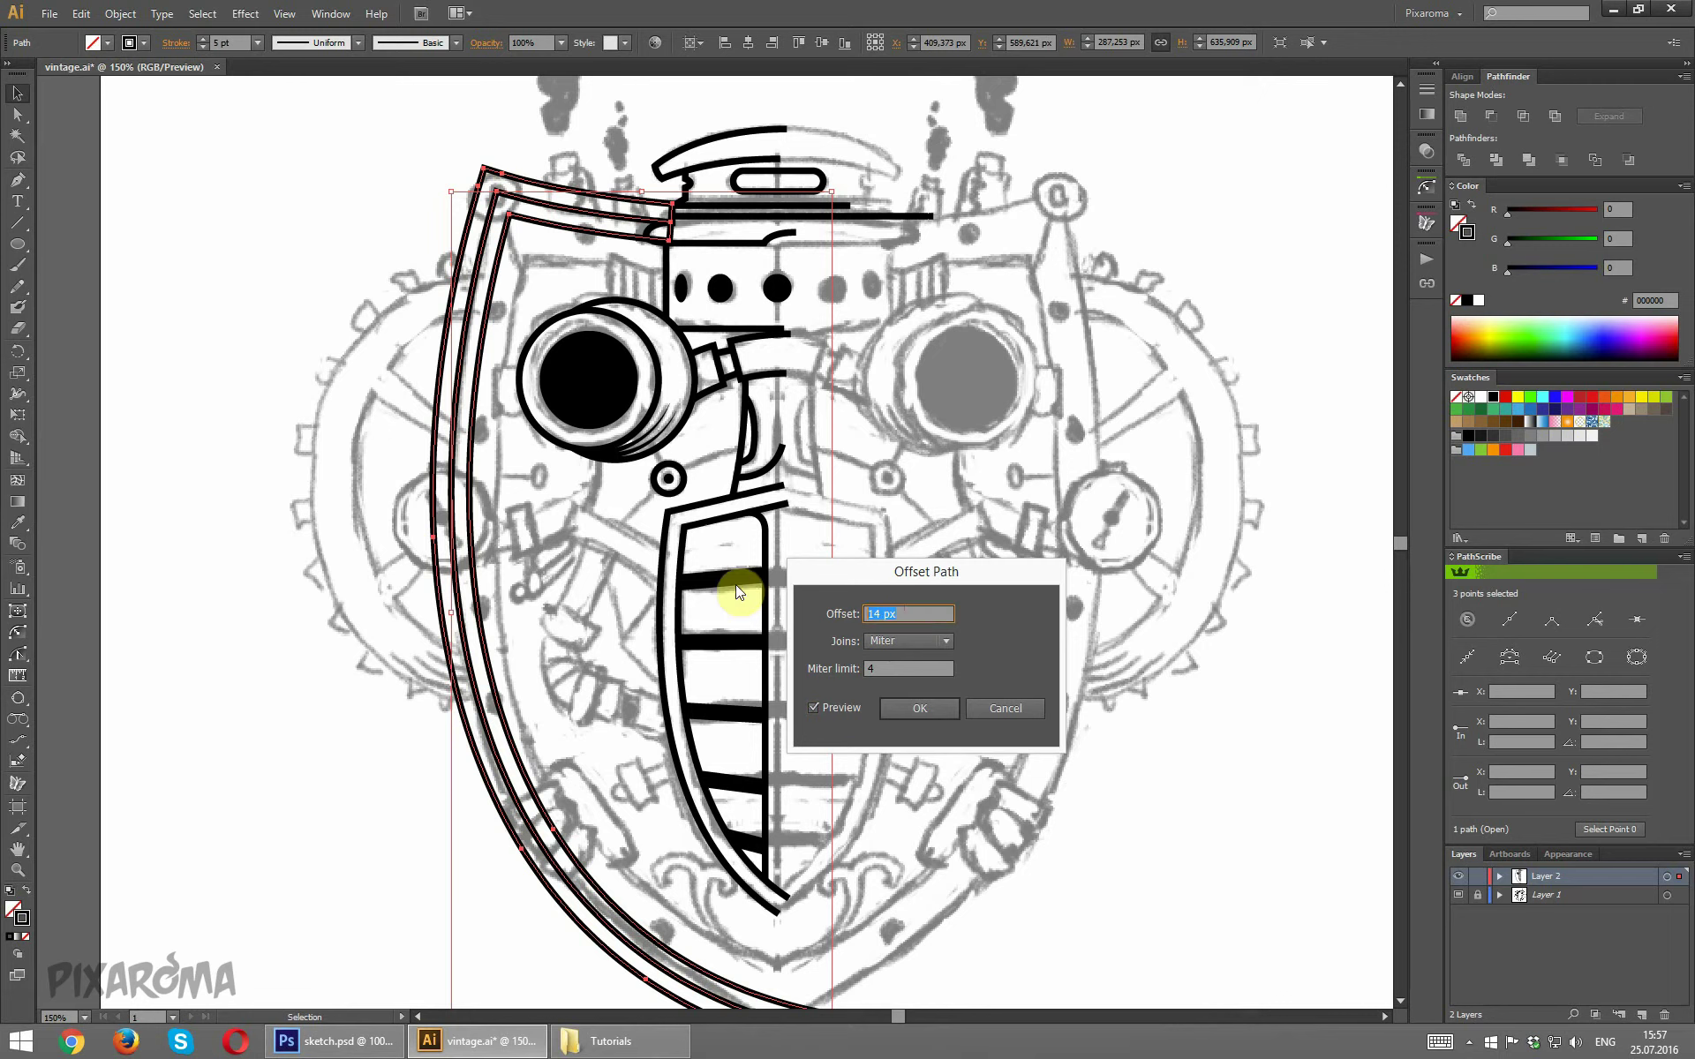
type("28")
key("Tab")
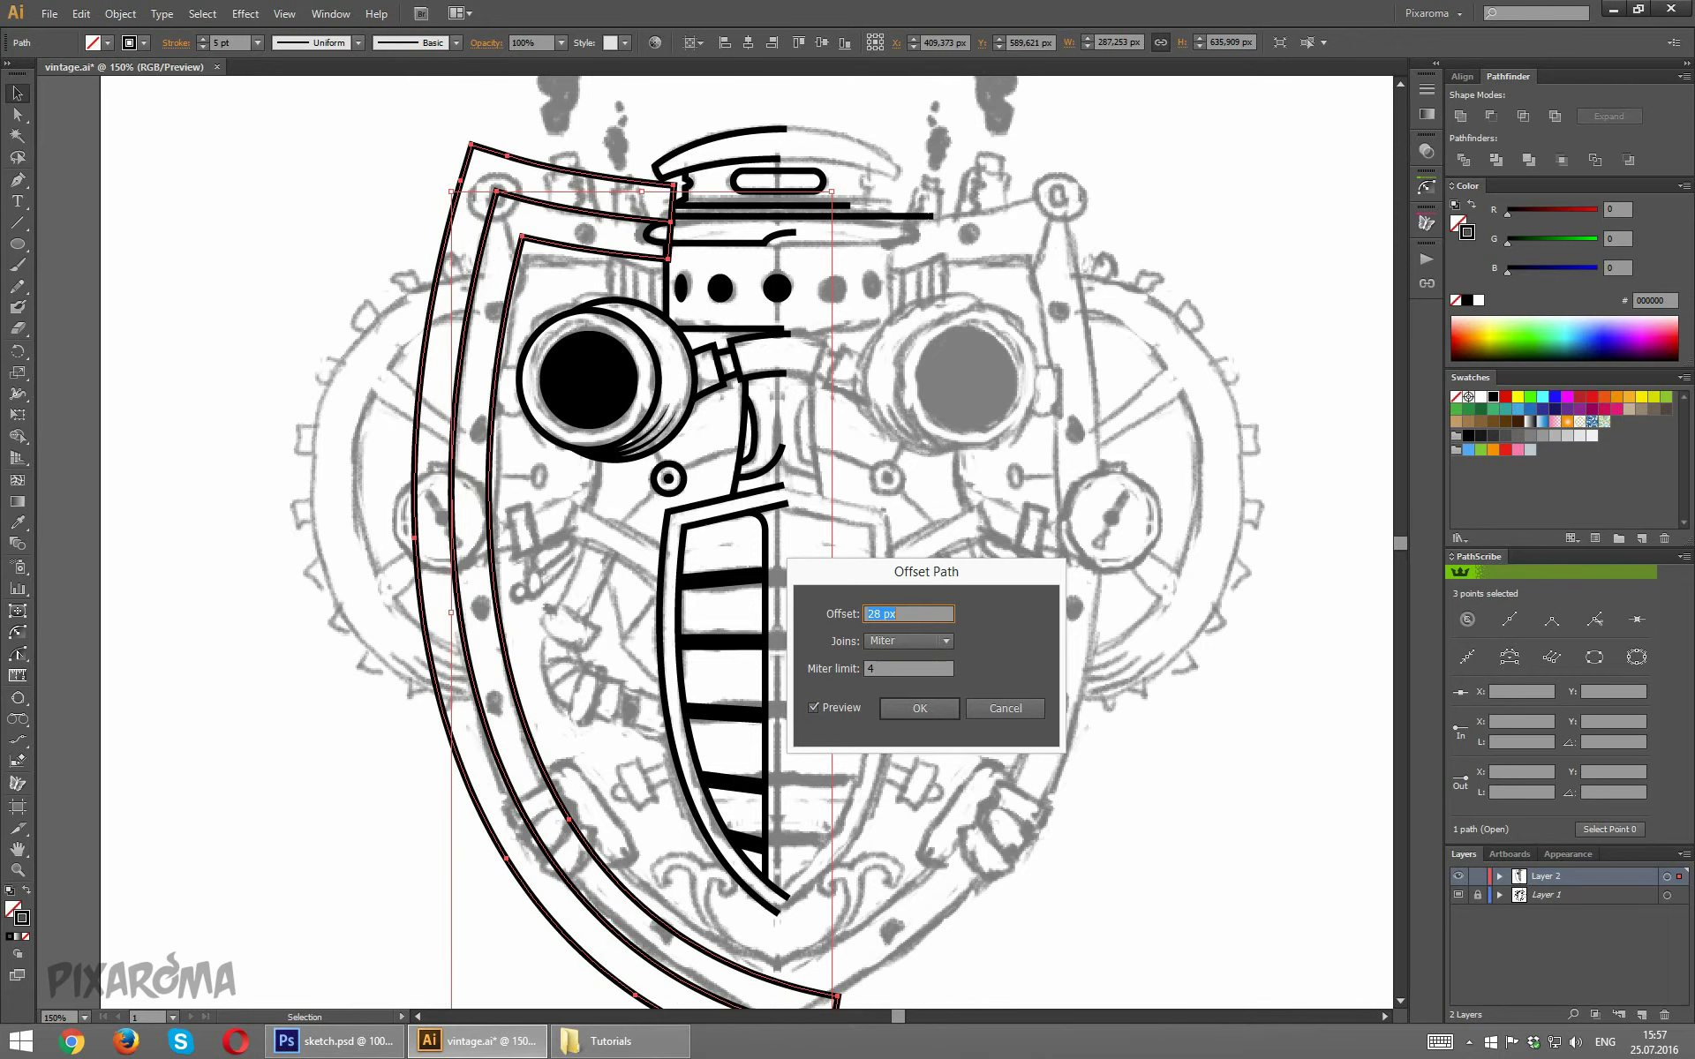
type("30")
key("Tab")
key("shift+Tab")
type("32")
key("Tab")
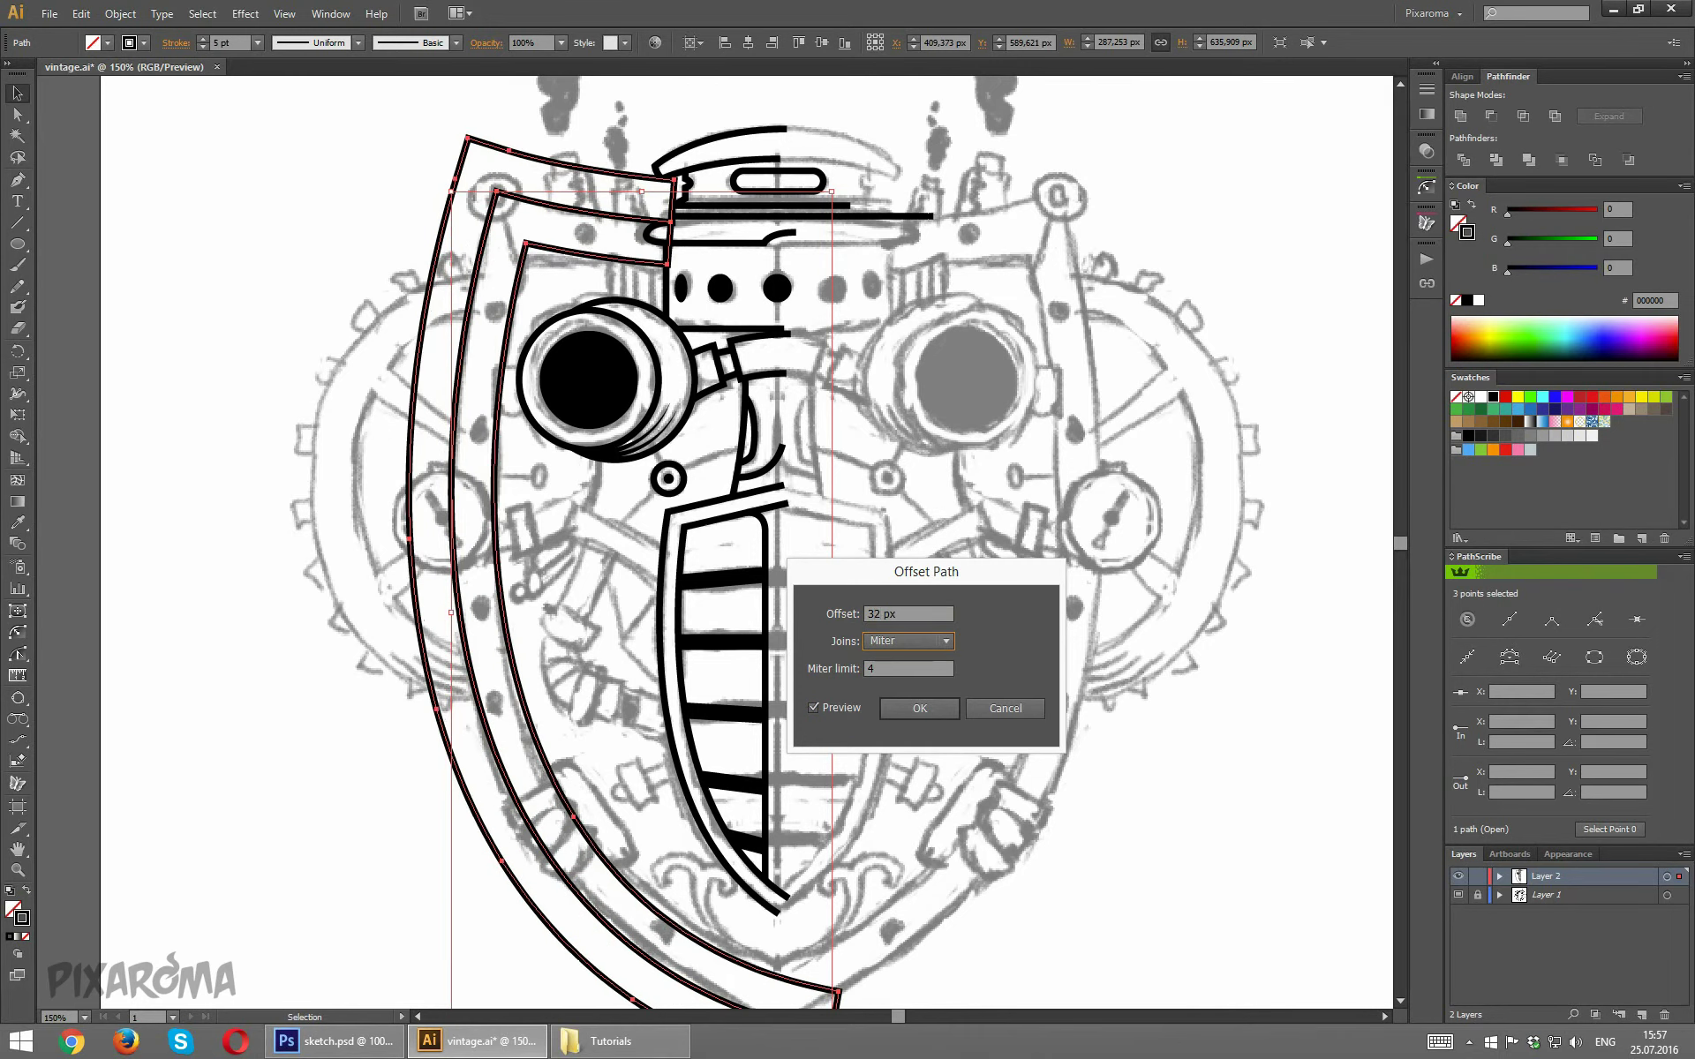
key("shift+Tab")
type("34")
key("Tab")
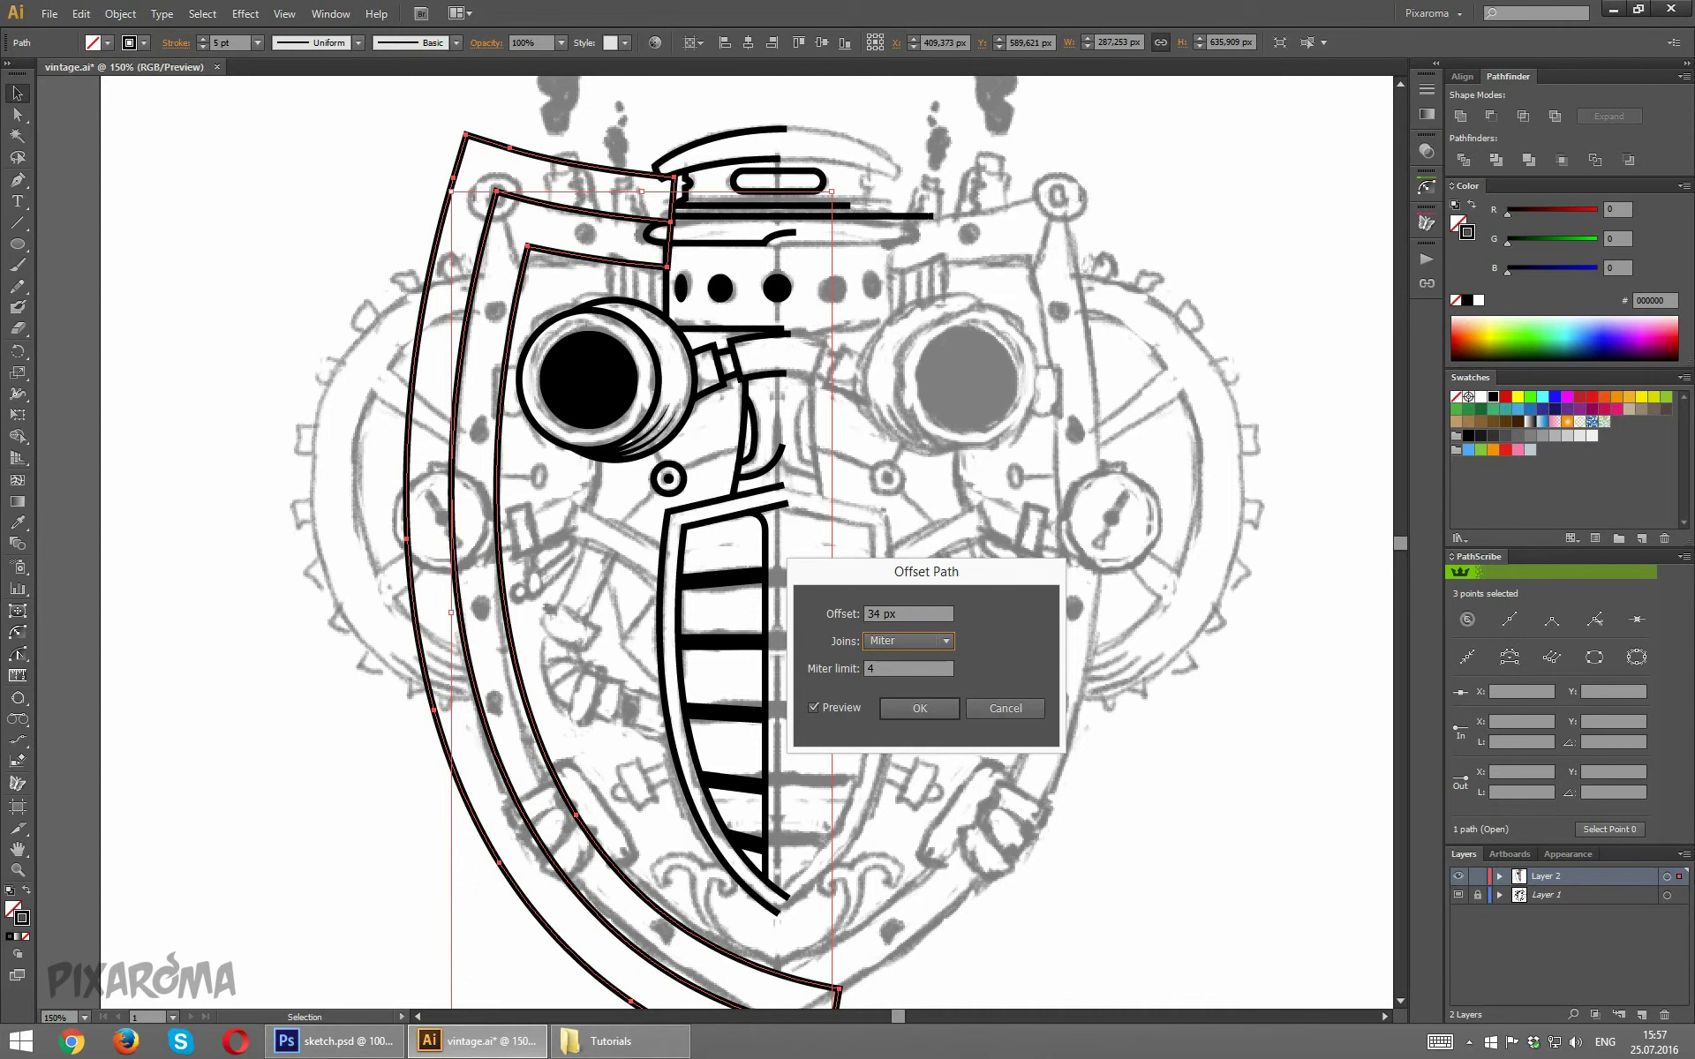
Apply the 34 px offset and delete its top segment, undoing a mistaken corner deletion.
left_click(945, 709)
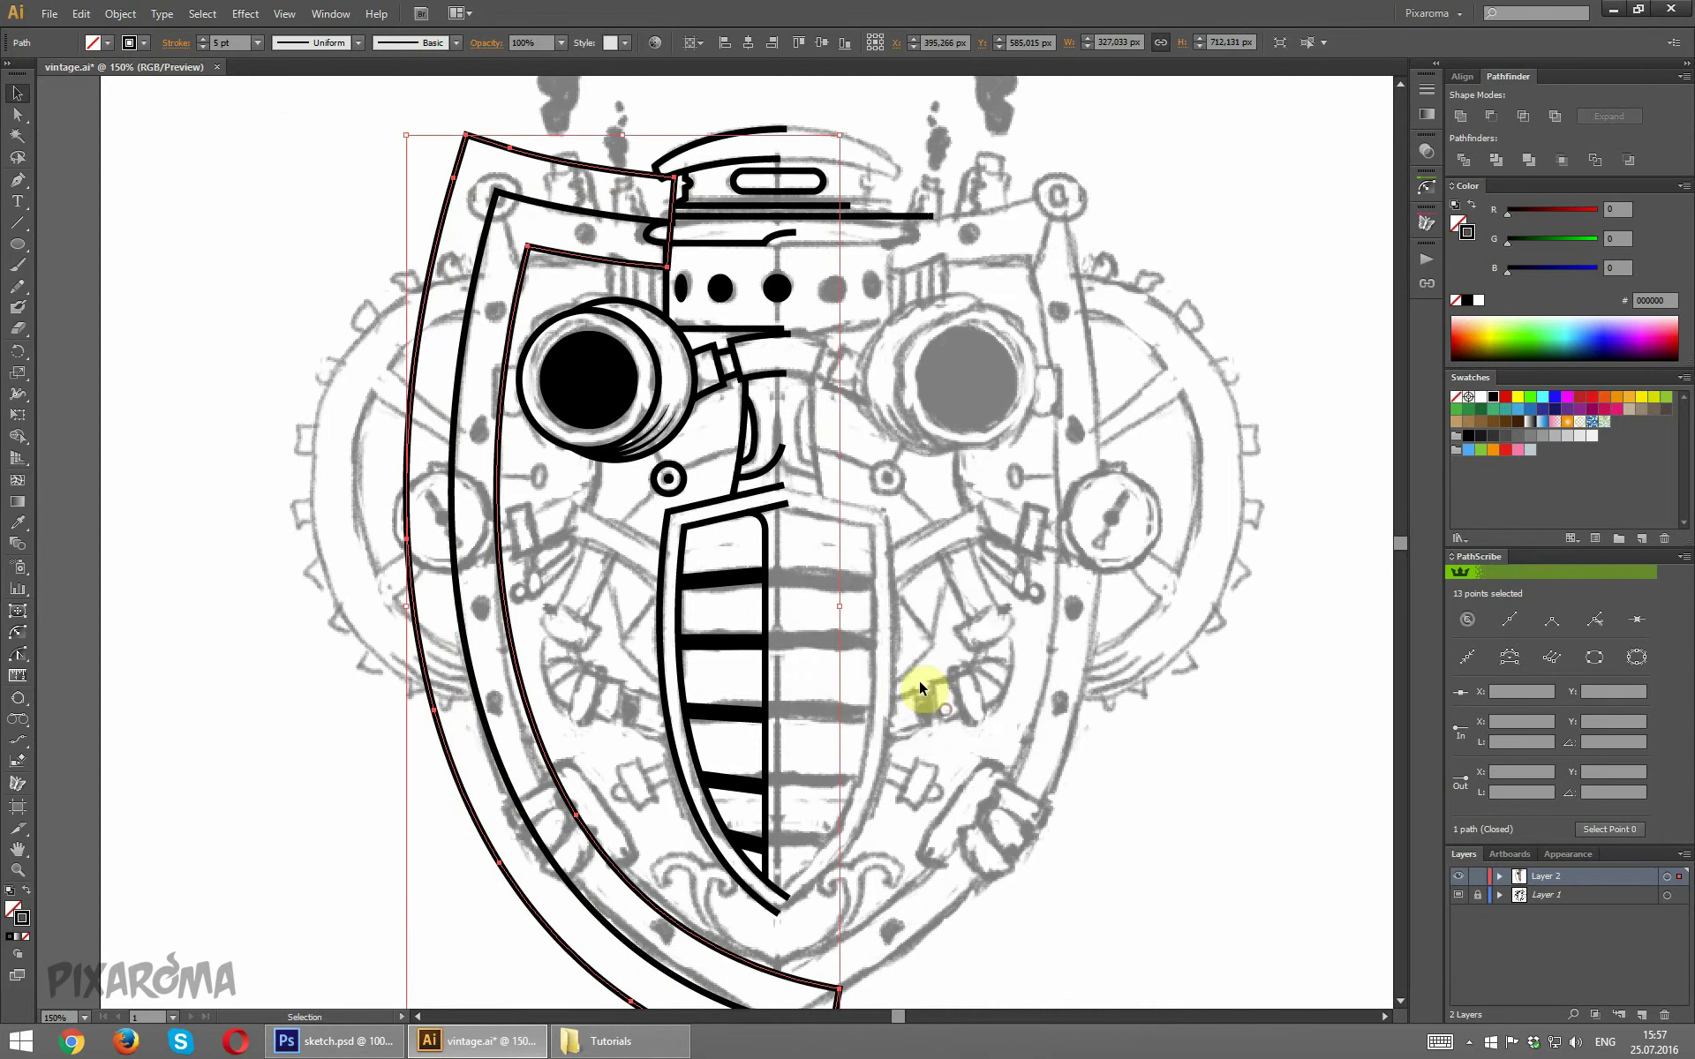
left_click(17, 114)
left_click(412, 241)
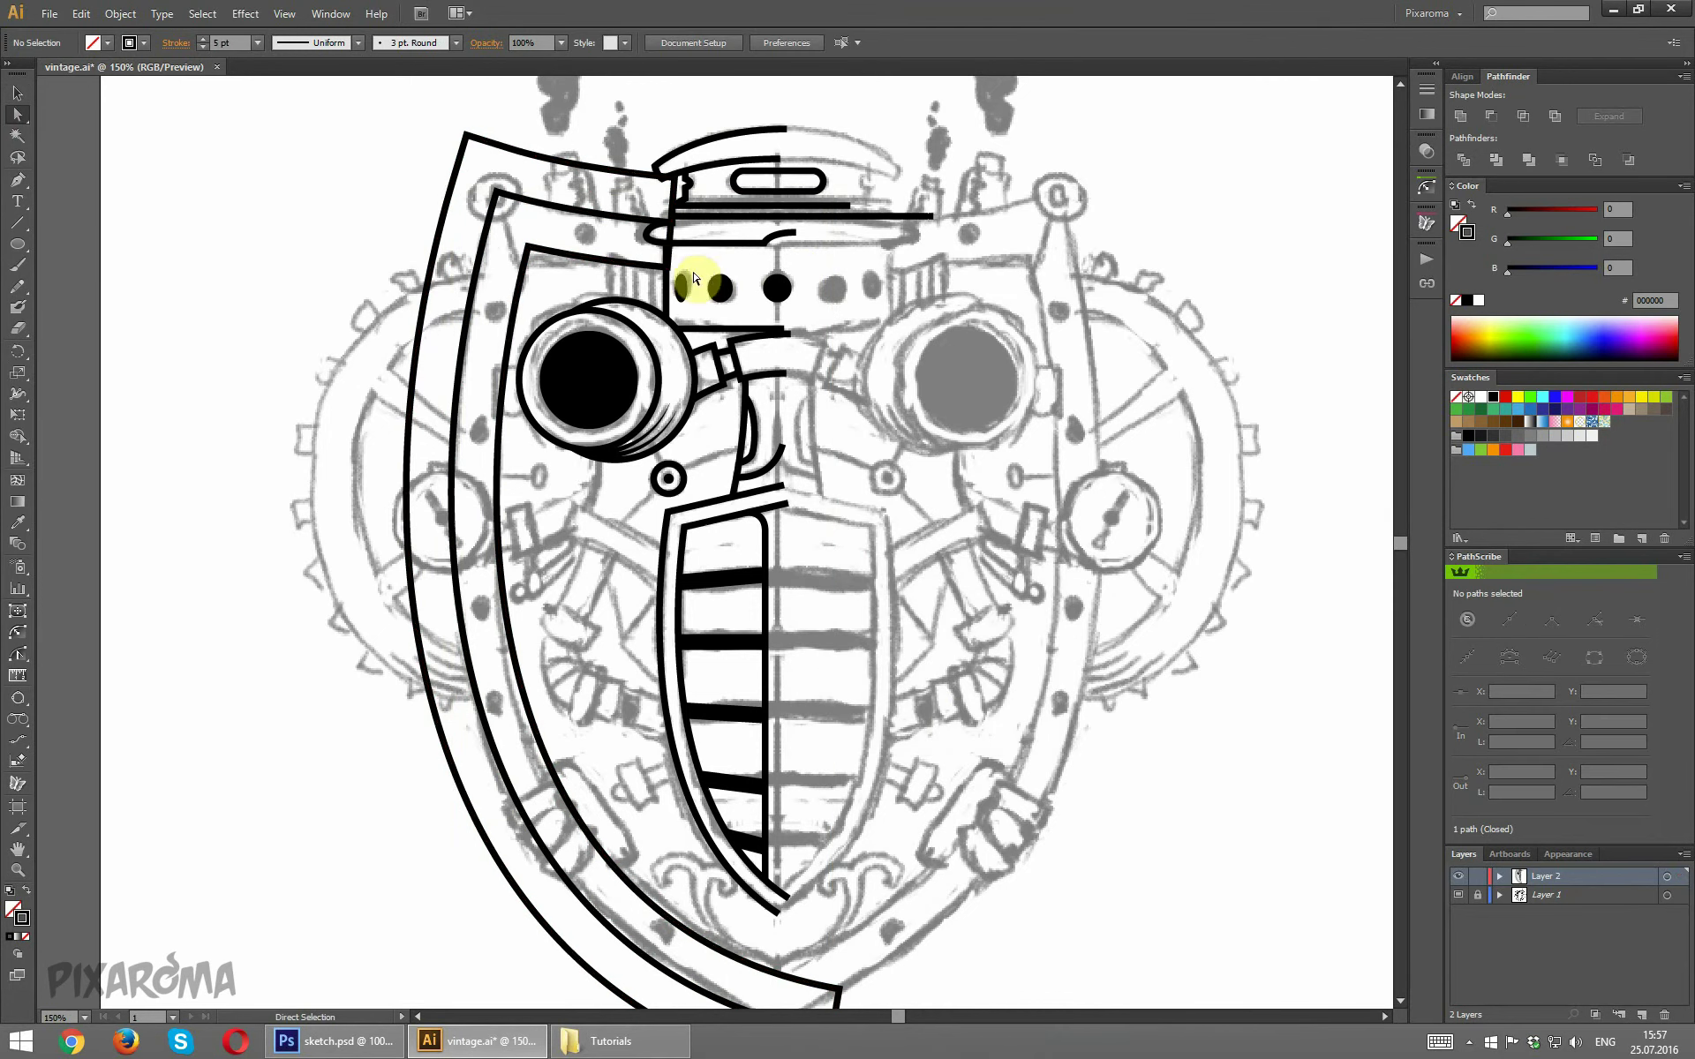
left_click(667, 268)
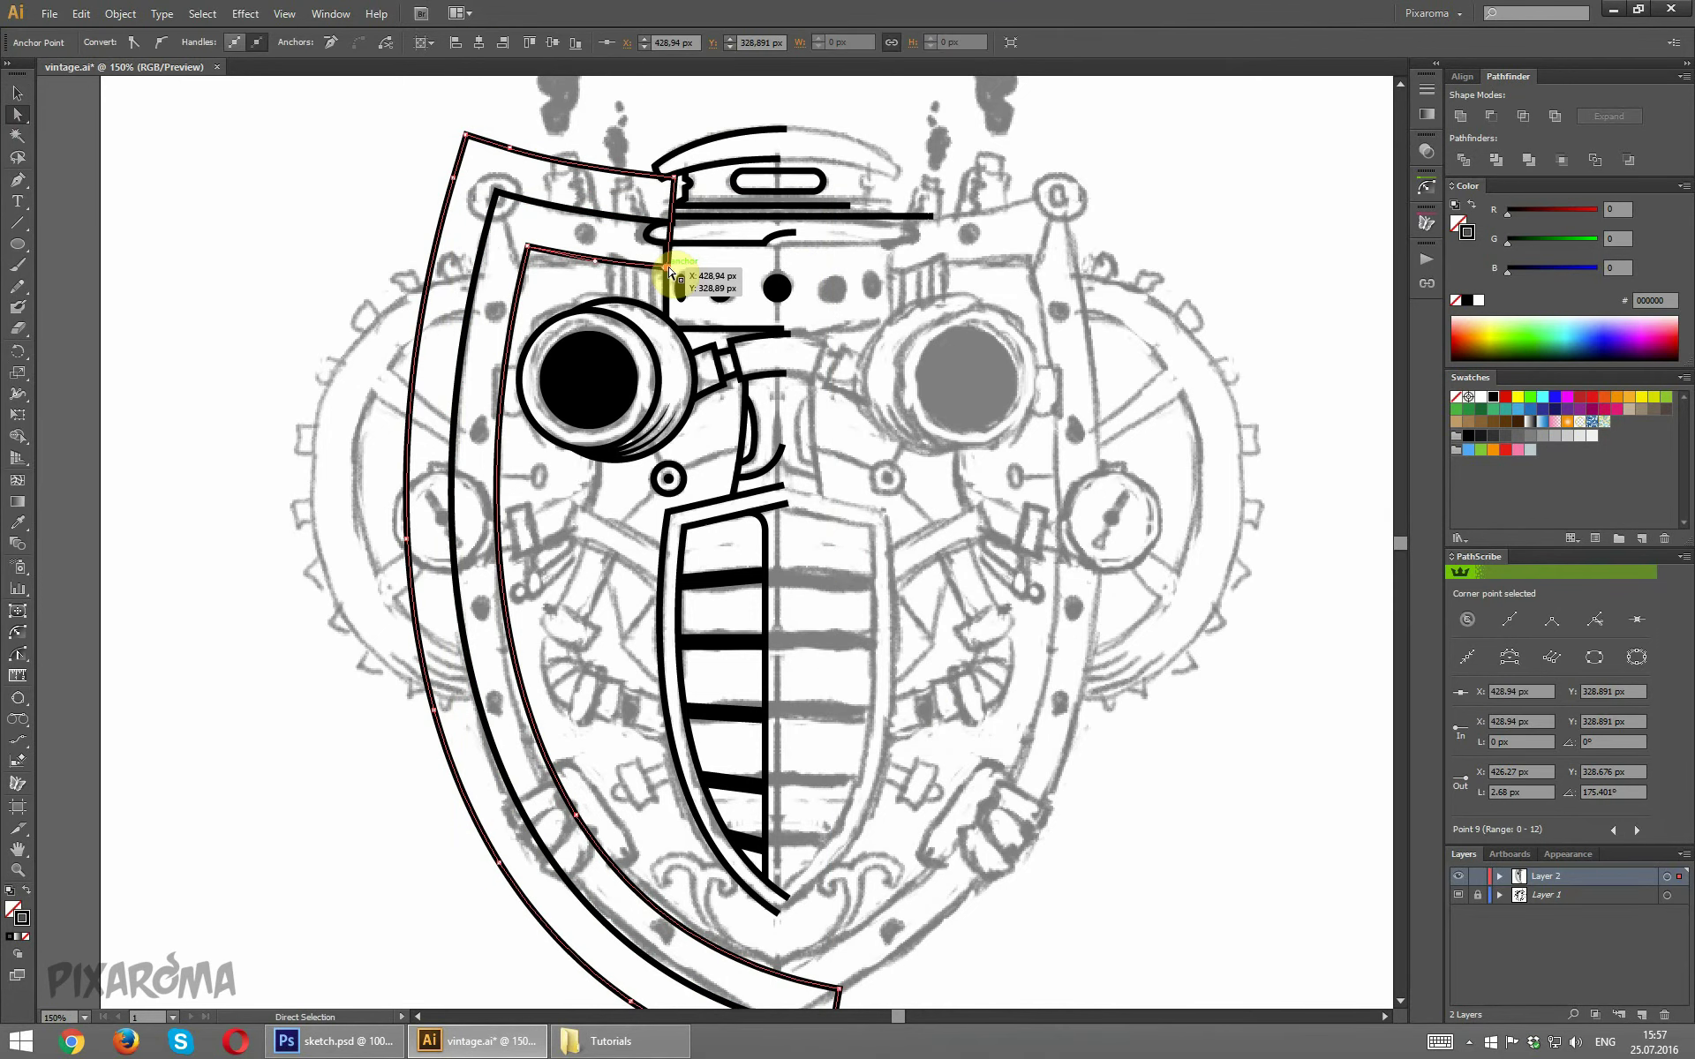
key("Delete")
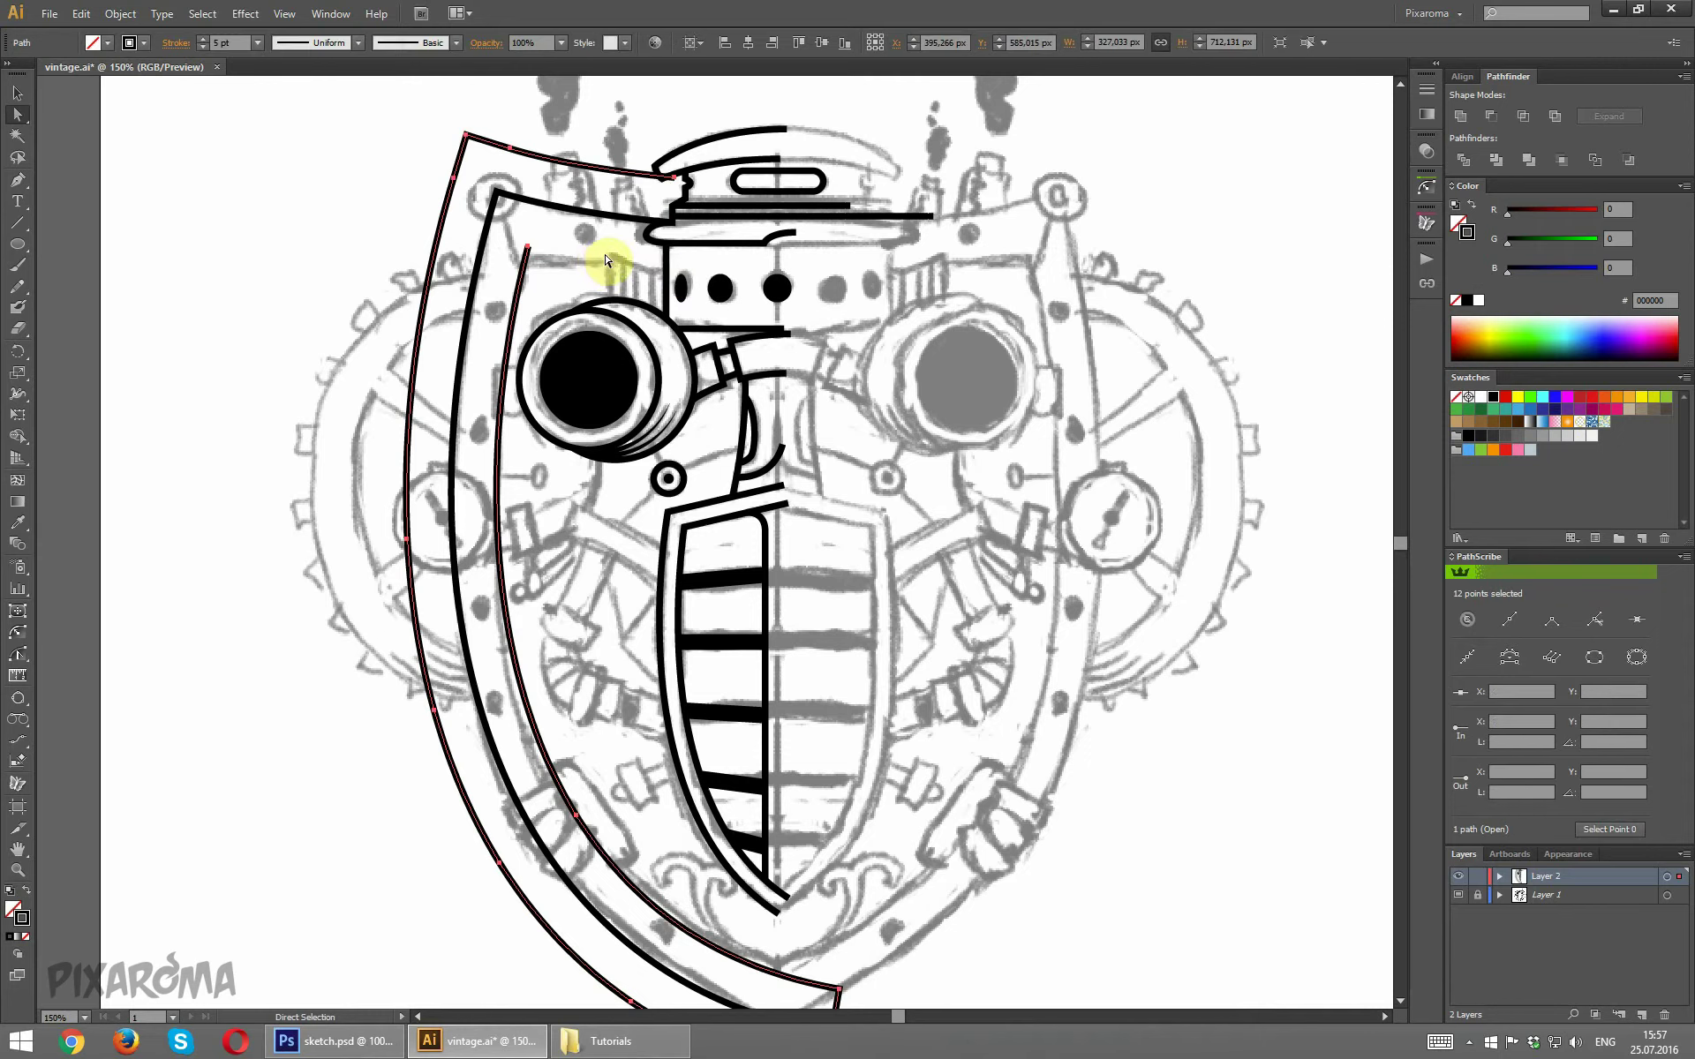
key("ctrl+z")
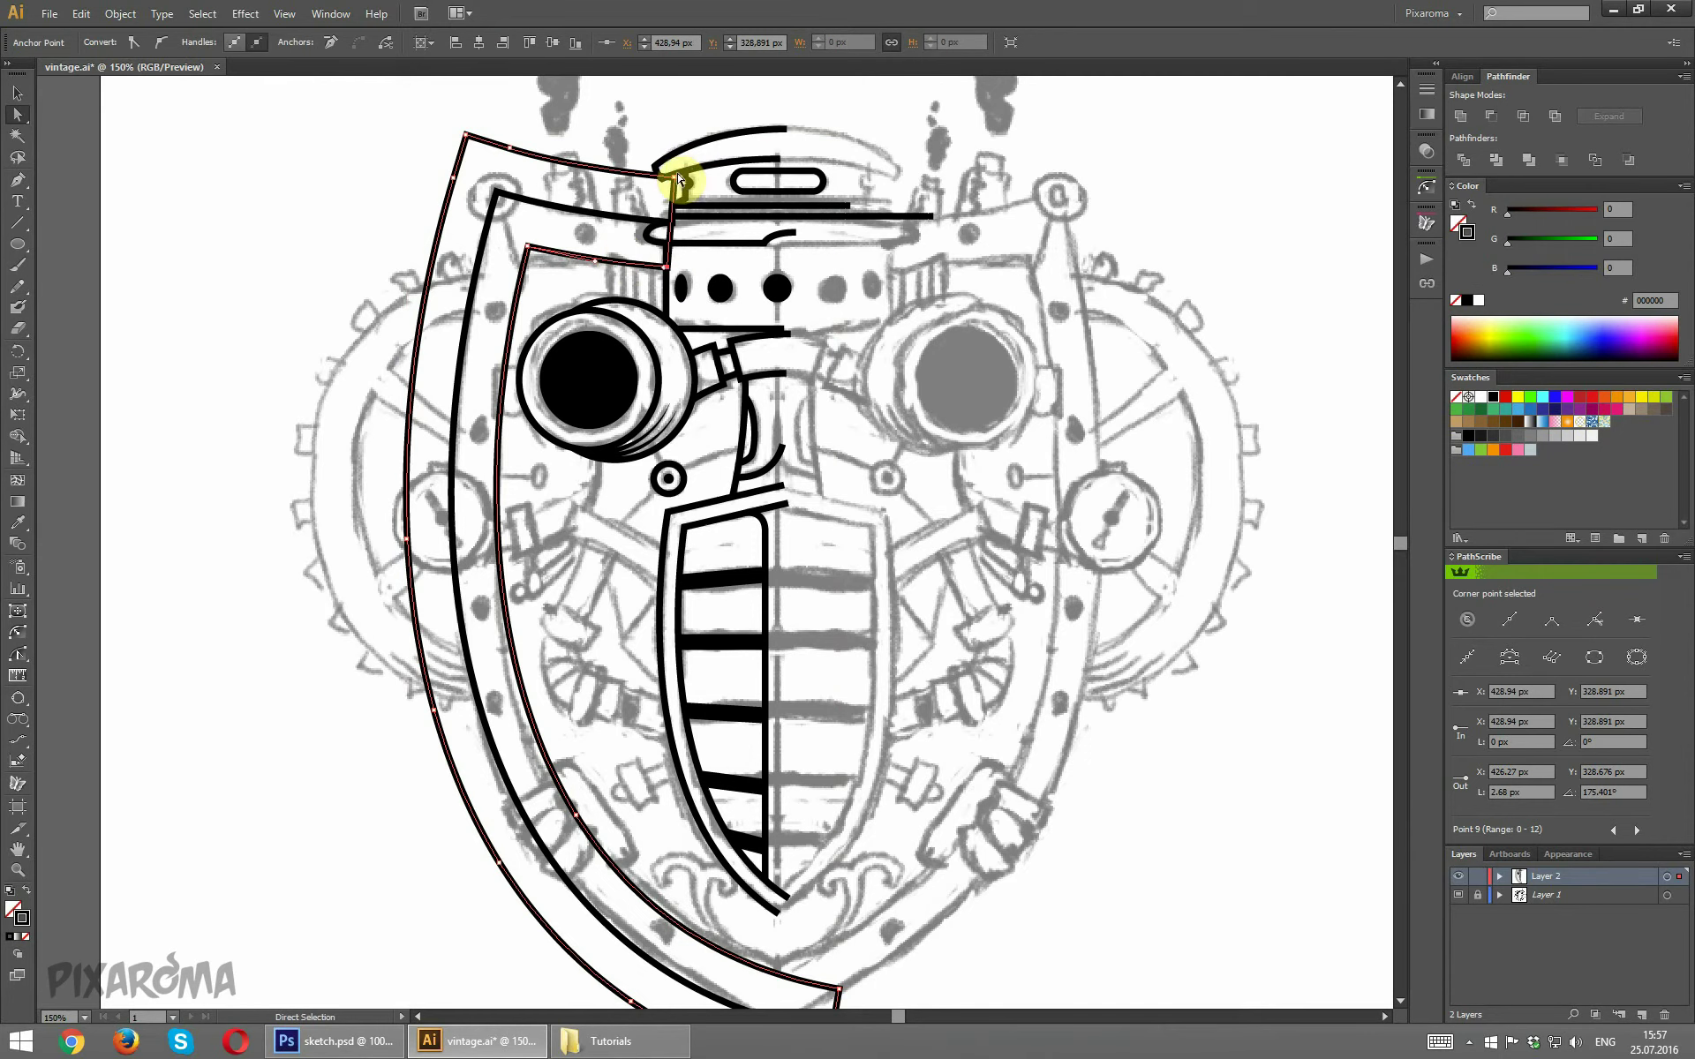
key("Delete")
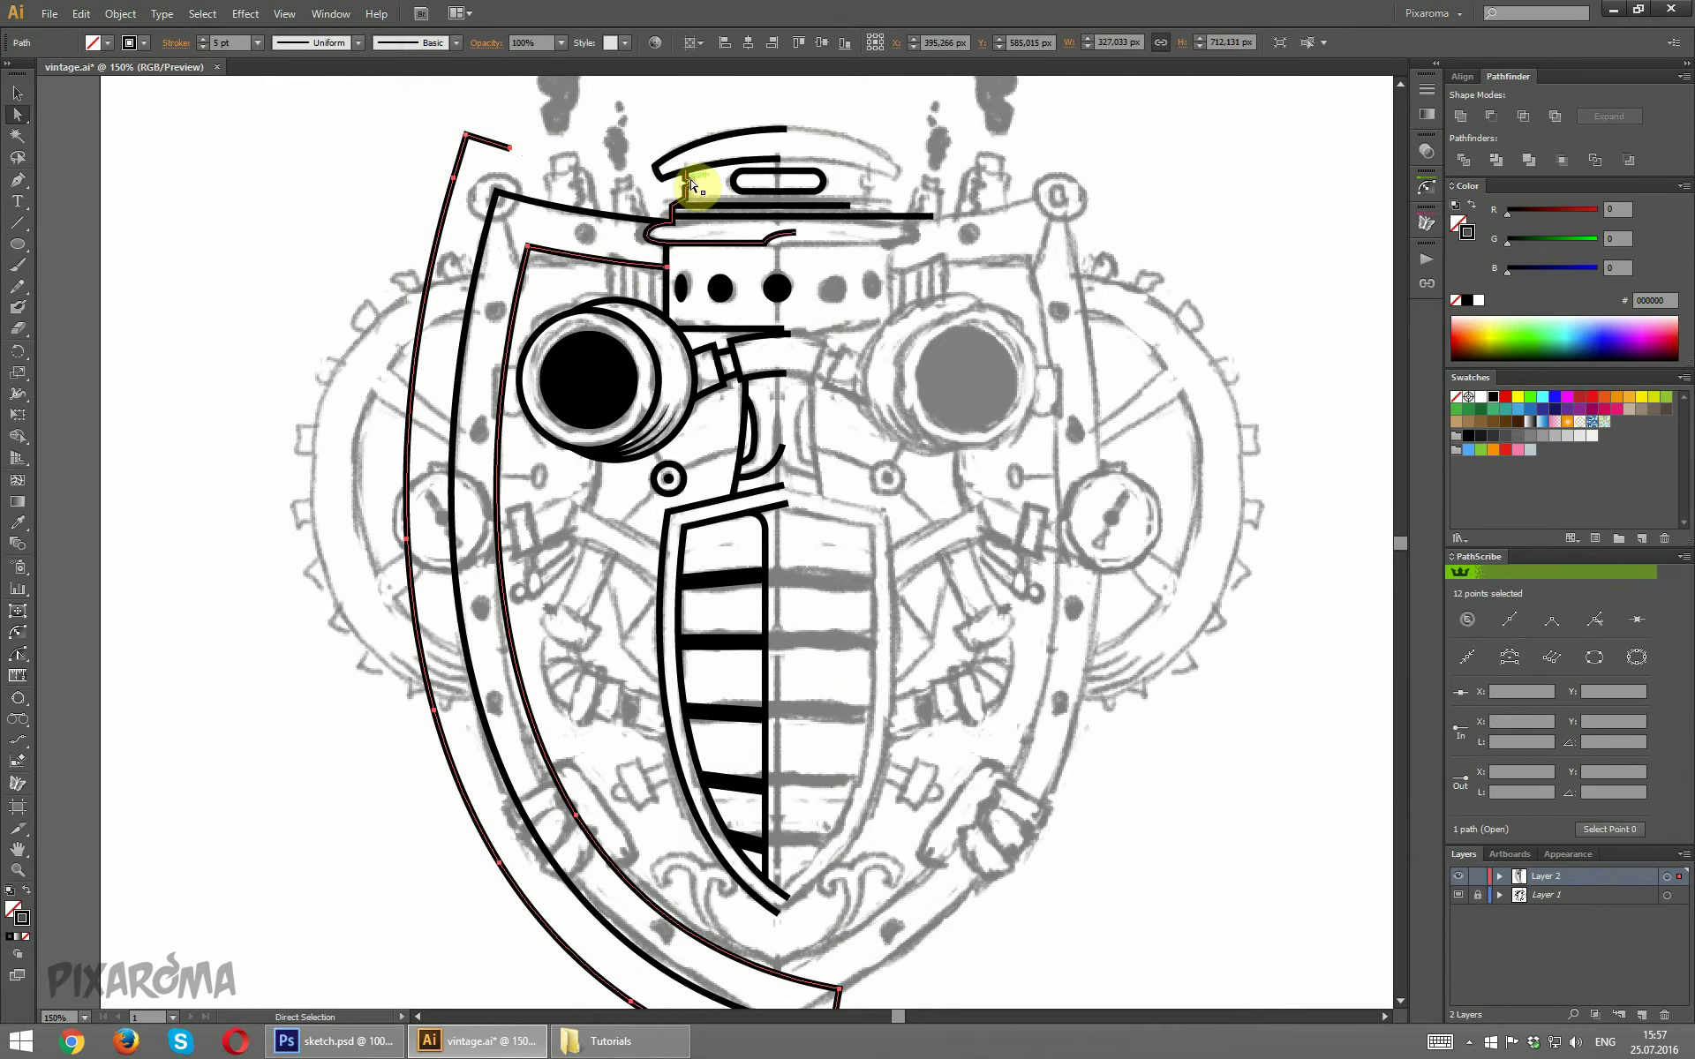
Delete the offset path's top and upper anchors so it becomes an open curve.
left_click_drag(450, 119, 521, 163)
key("Delete")
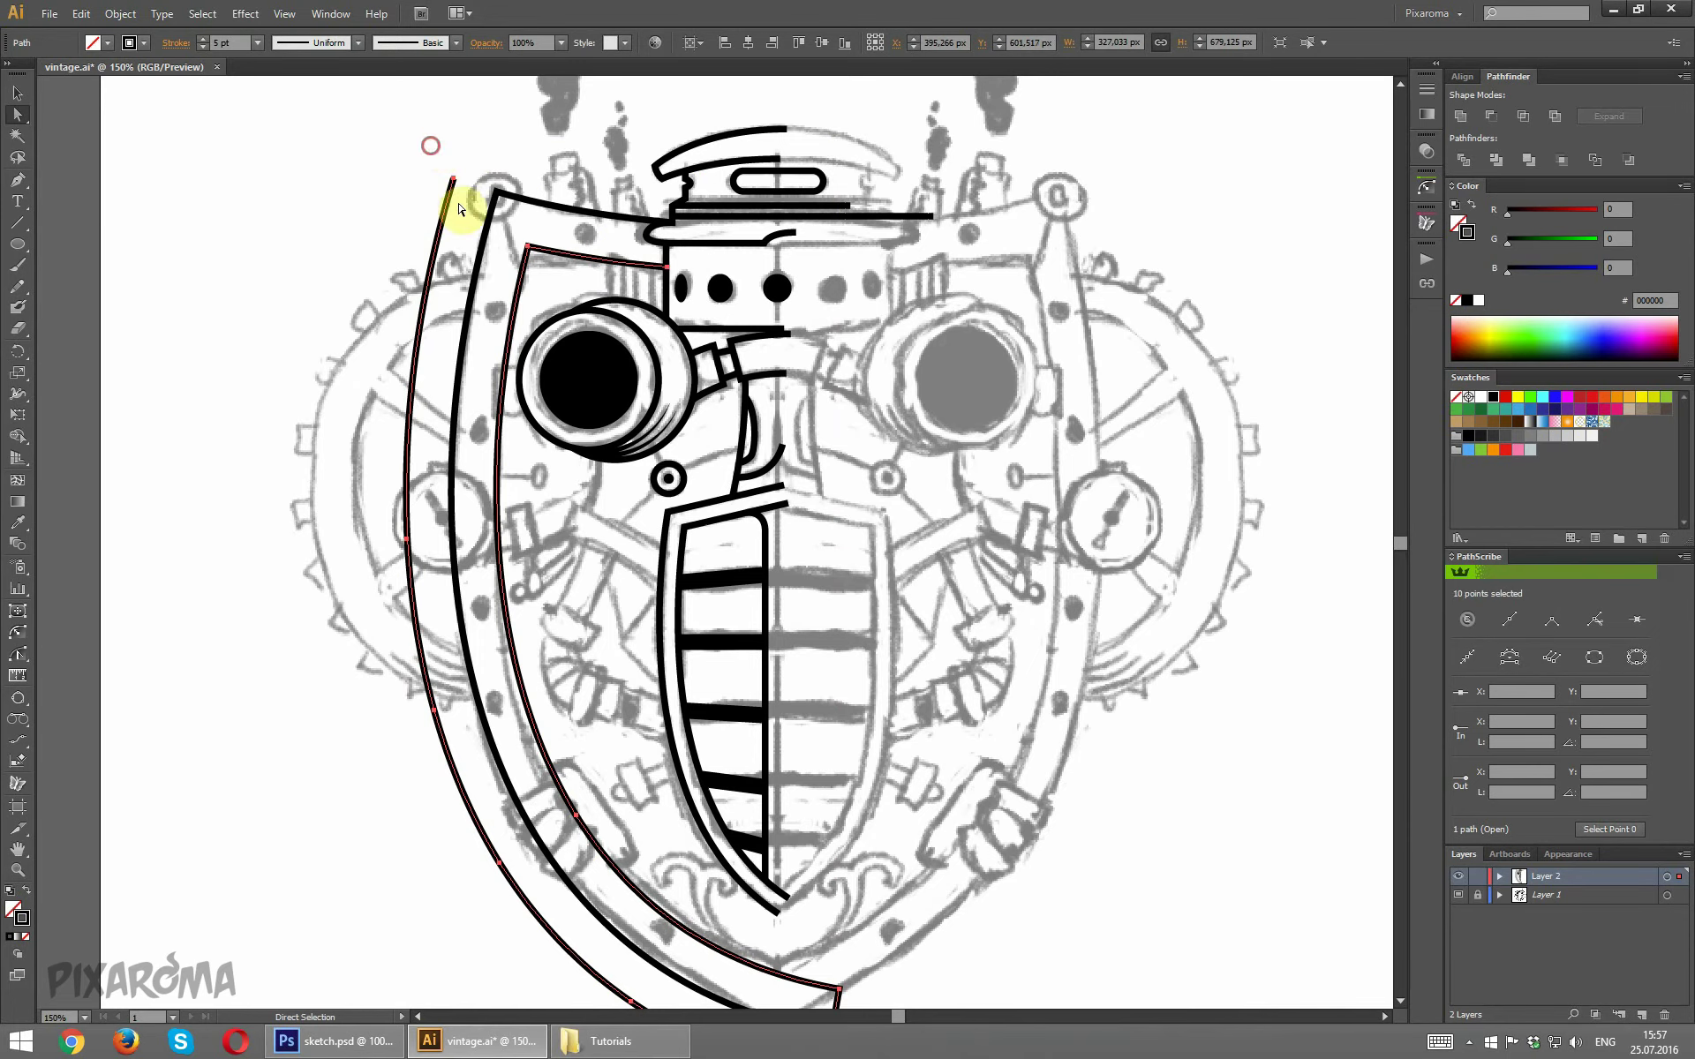
left_click(453, 181)
key("Delete")
scroll(379, 388, "down", 4)
left_click_drag(363, 356, 408, 437)
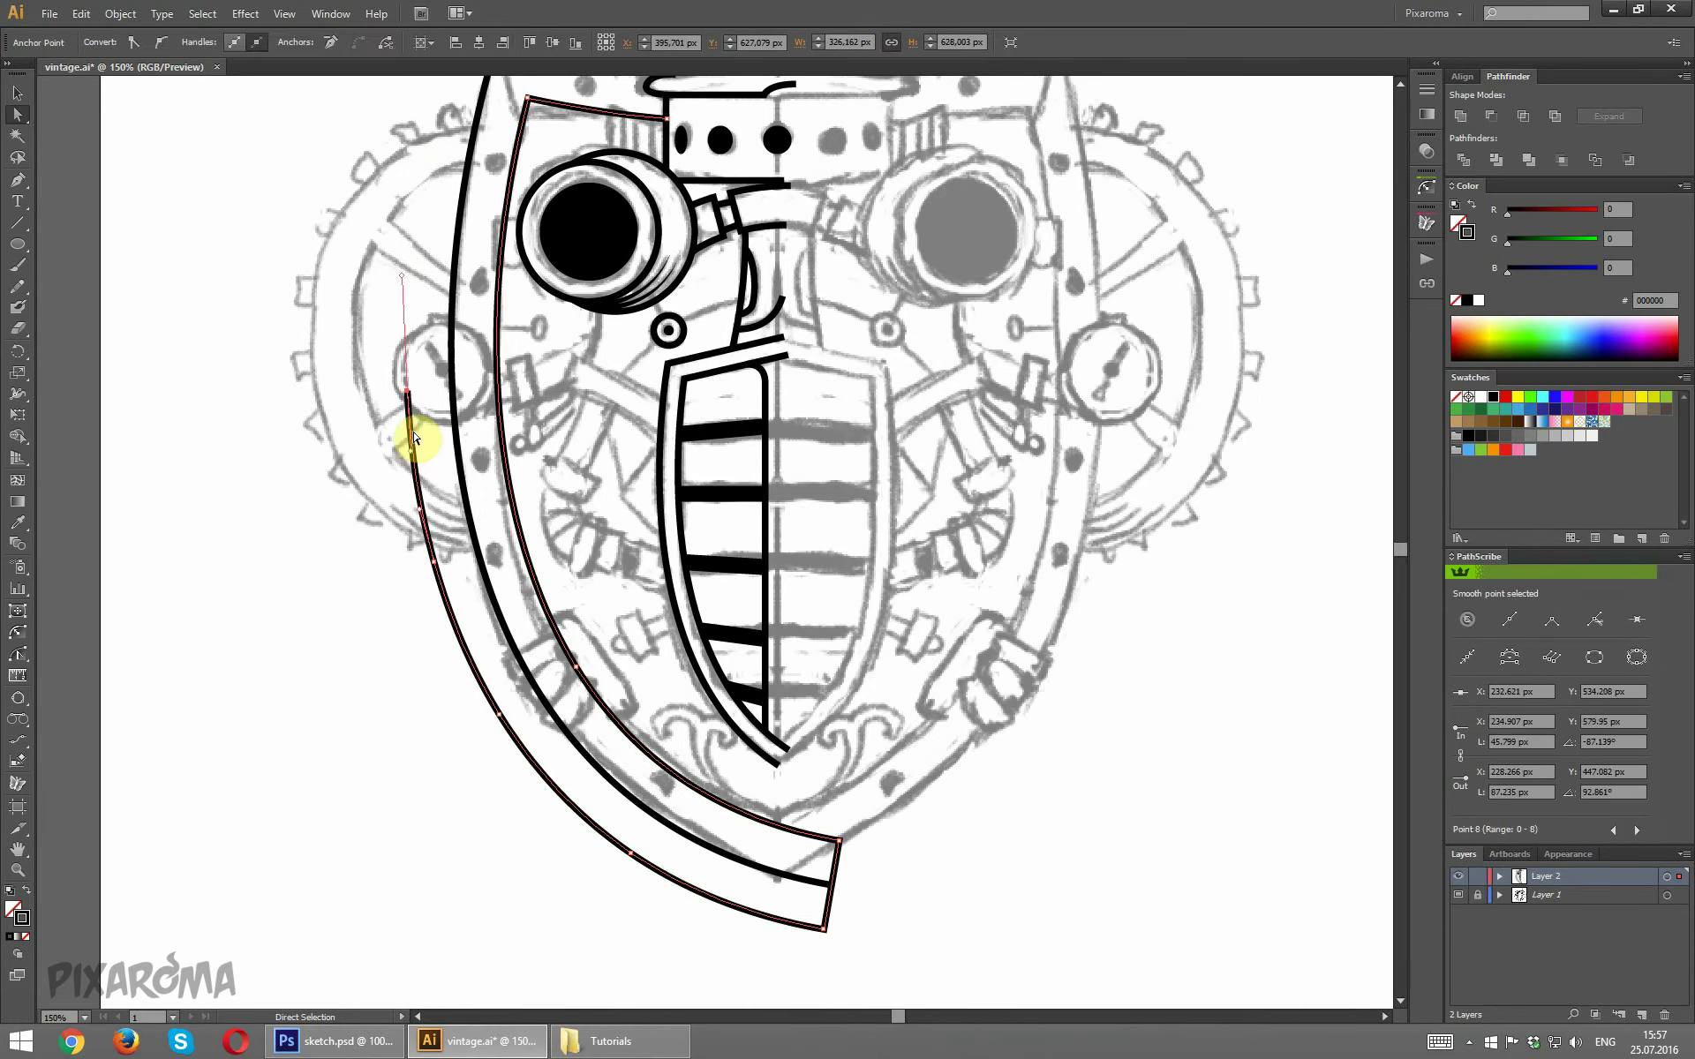
key("Delete")
scroll(408, 406, "down", 5)
key("Delete")
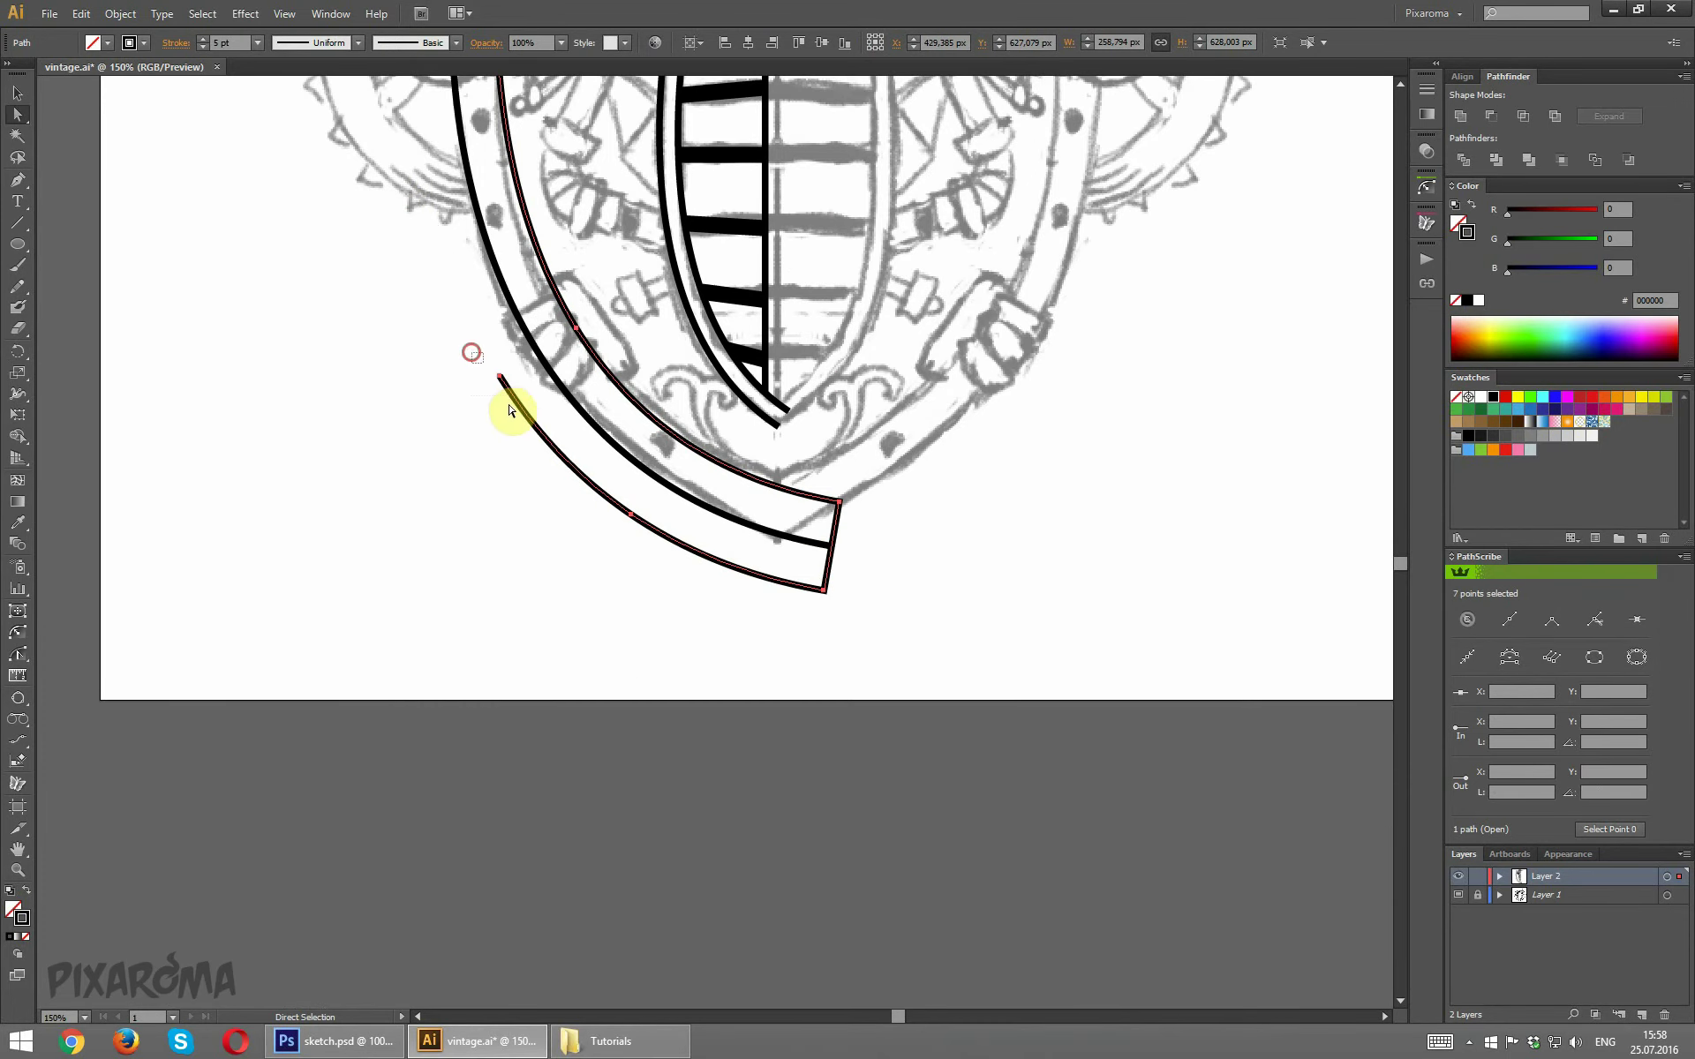
key("Delete")
Remove the lower curved end and the short vertical end segment at the ribbon's bottom.
left_click_drag(885, 646, 609, 495)
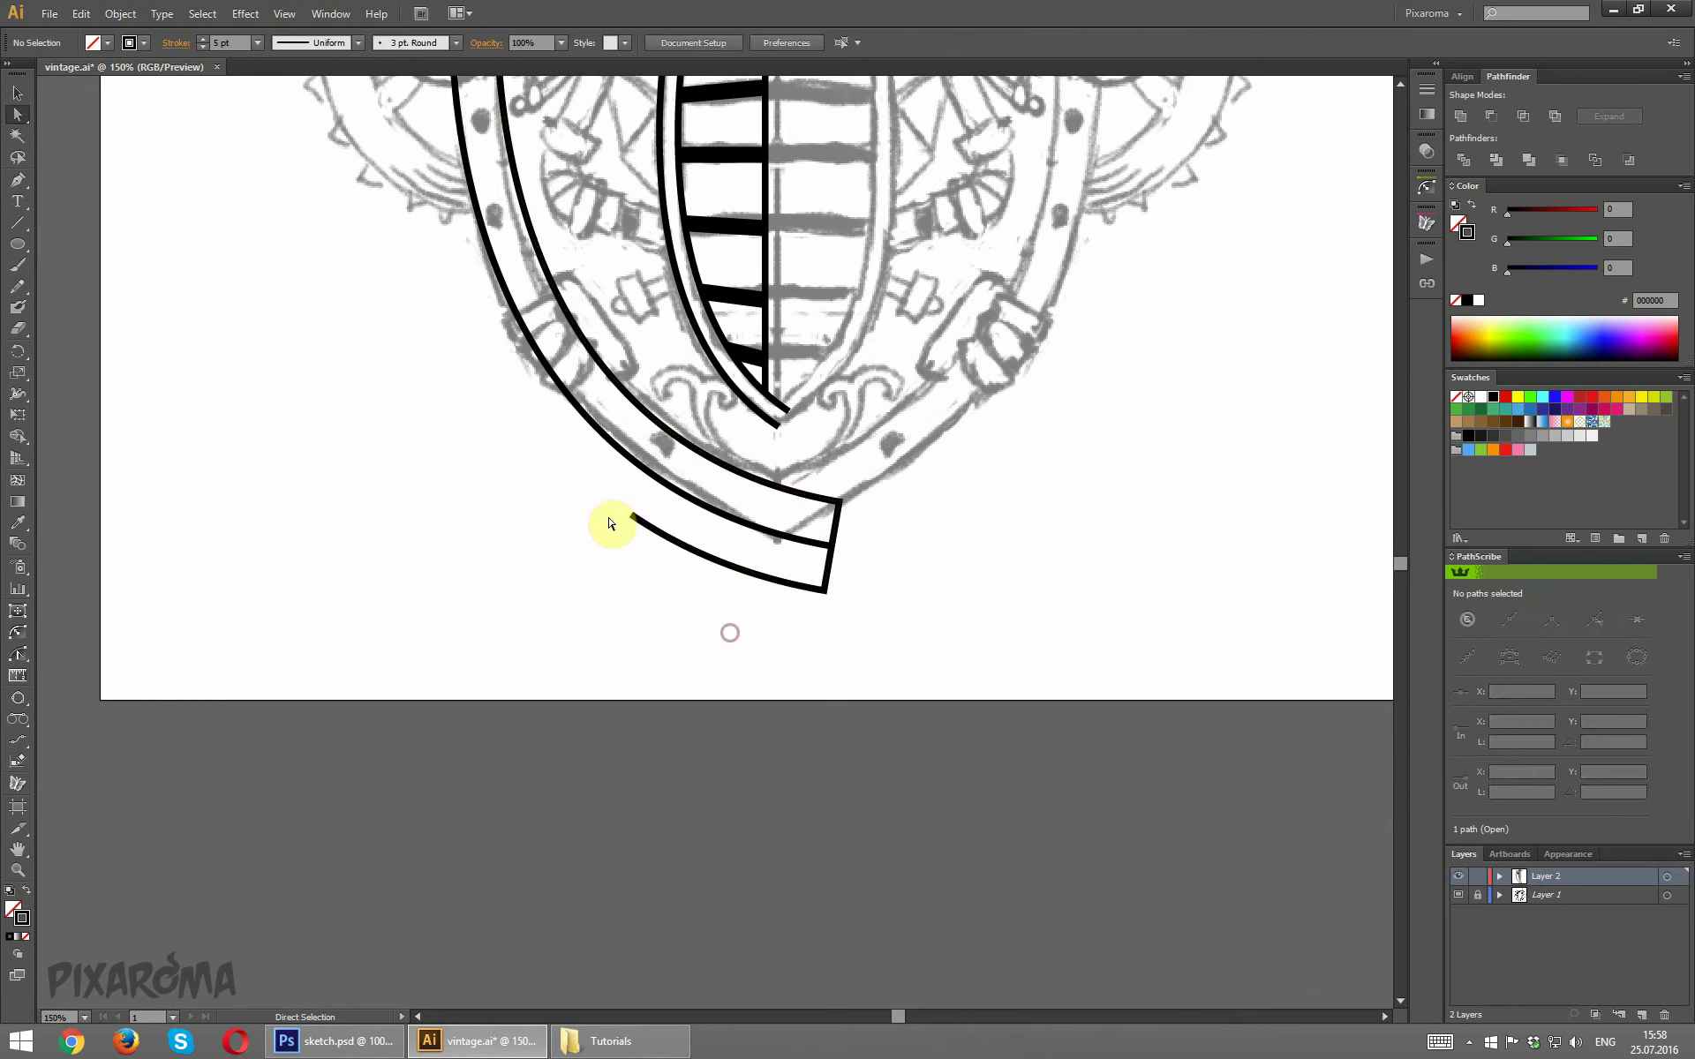
key("Delete")
left_click_drag(850, 615, 786, 579)
key("Delete")
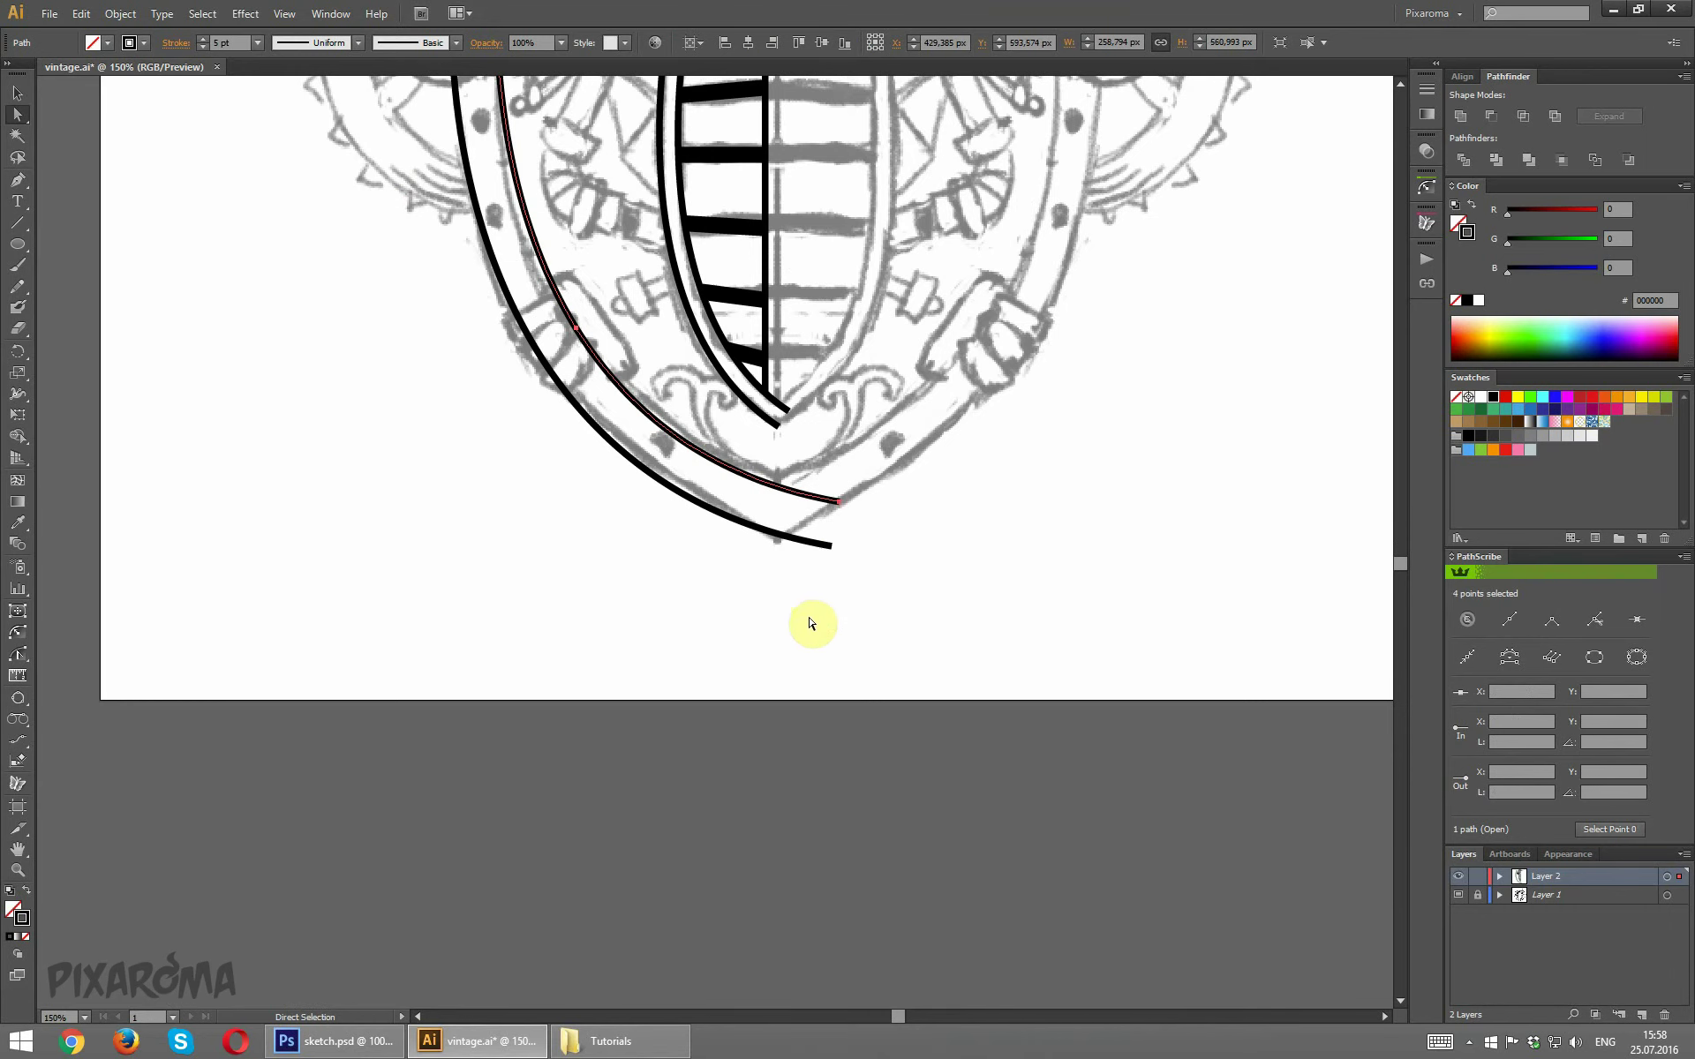
scroll(814, 625, "up", 1)
scroll(329, 557, "up", 6)
scroll(335, 489, "up", 1)
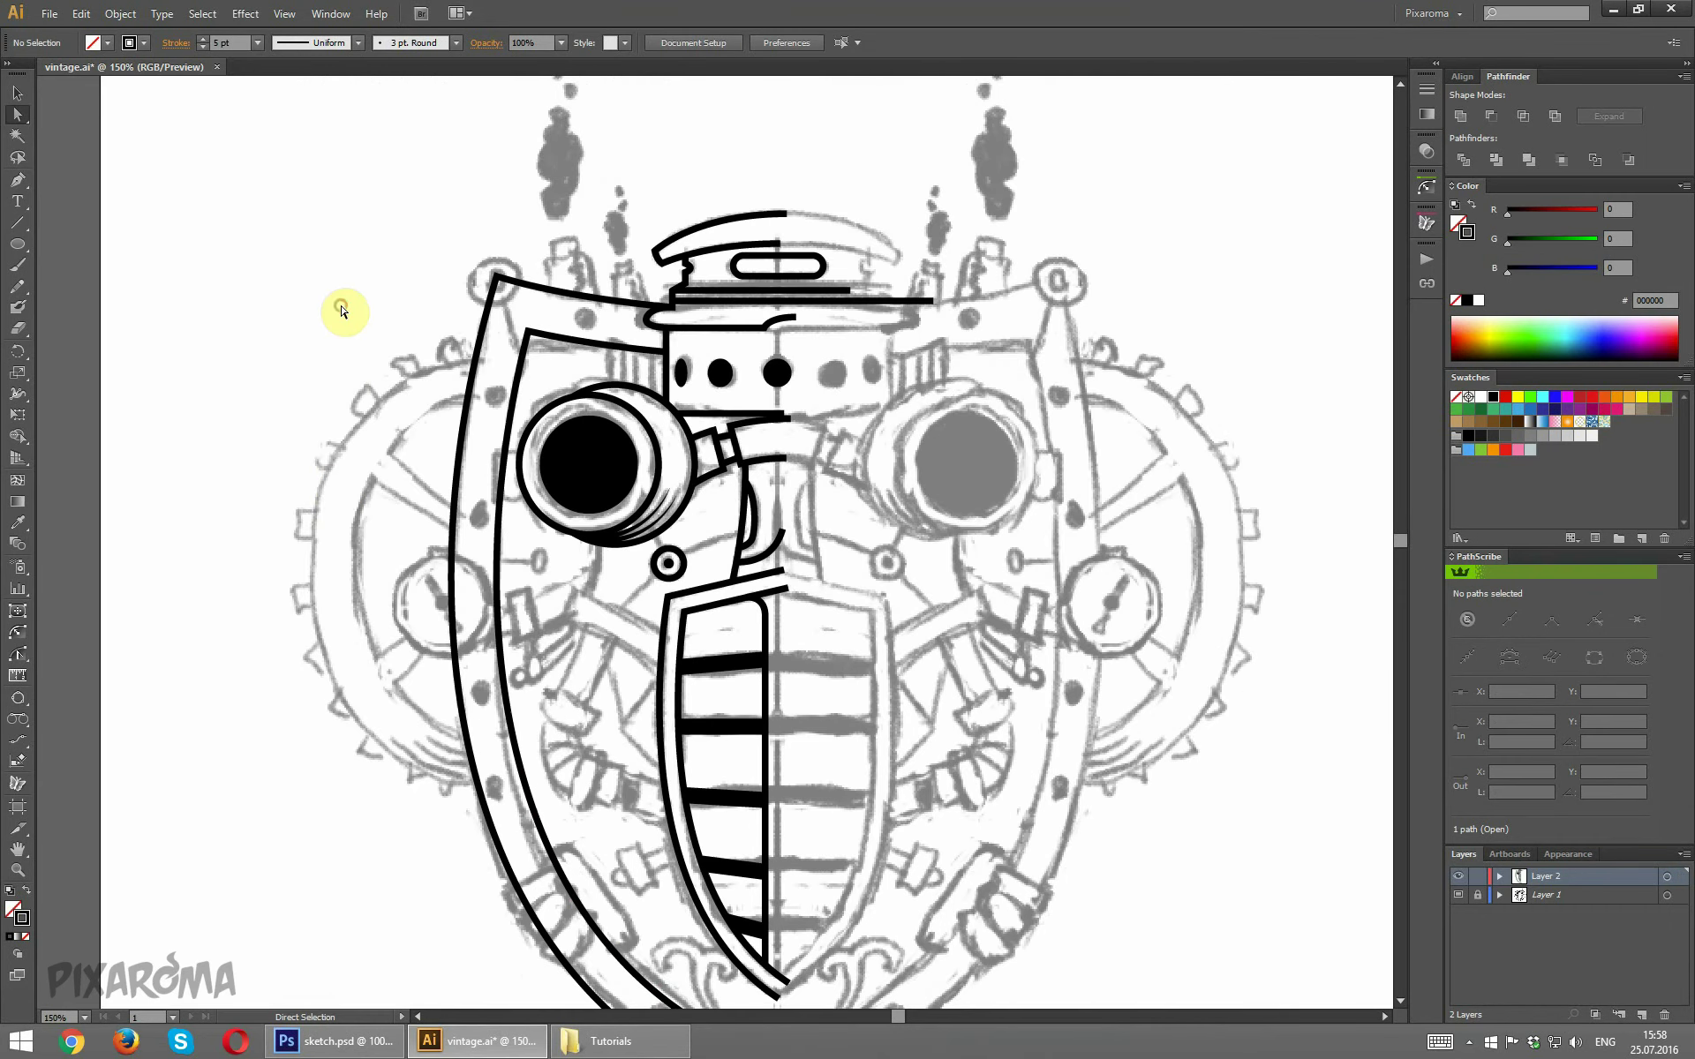
scroll(344, 310, "up", 1)
Pen-draw a line from the shield's top-left corner to the inner rim's corner, then zoom to 150%.
key("ctrl+equal")
key("ctrl+equal")
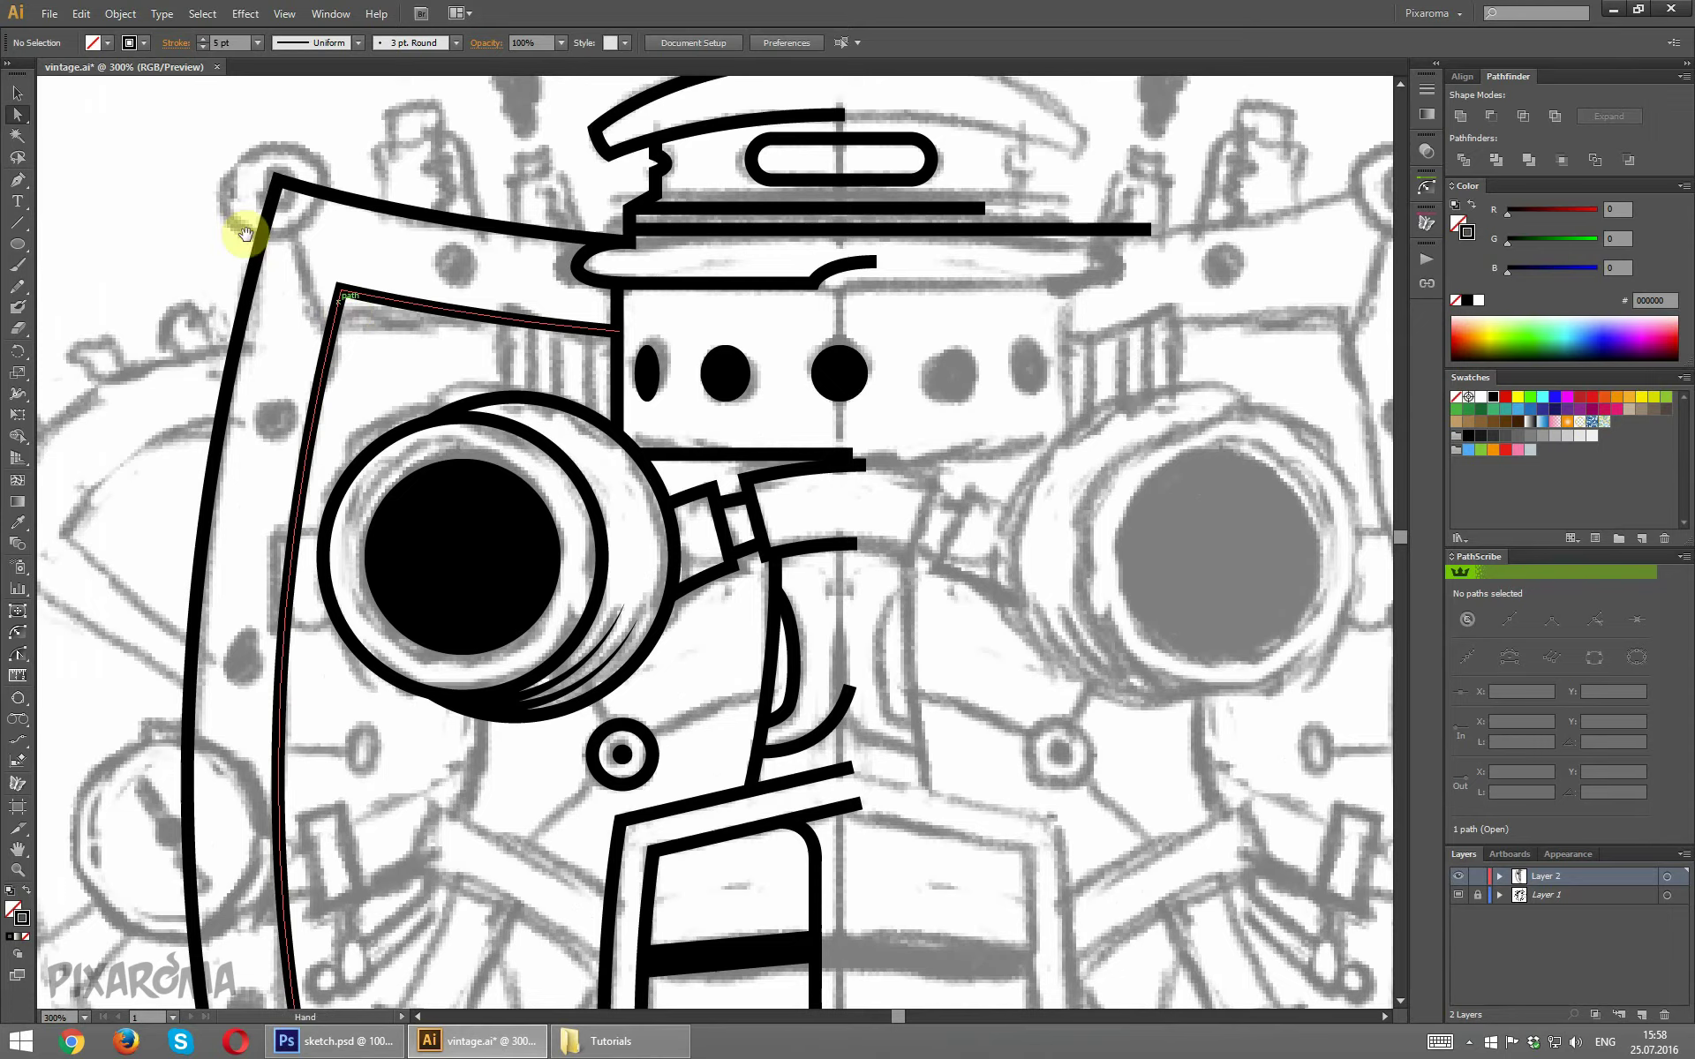
scroll(246, 226, "up", 1)
left_click(19, 181)
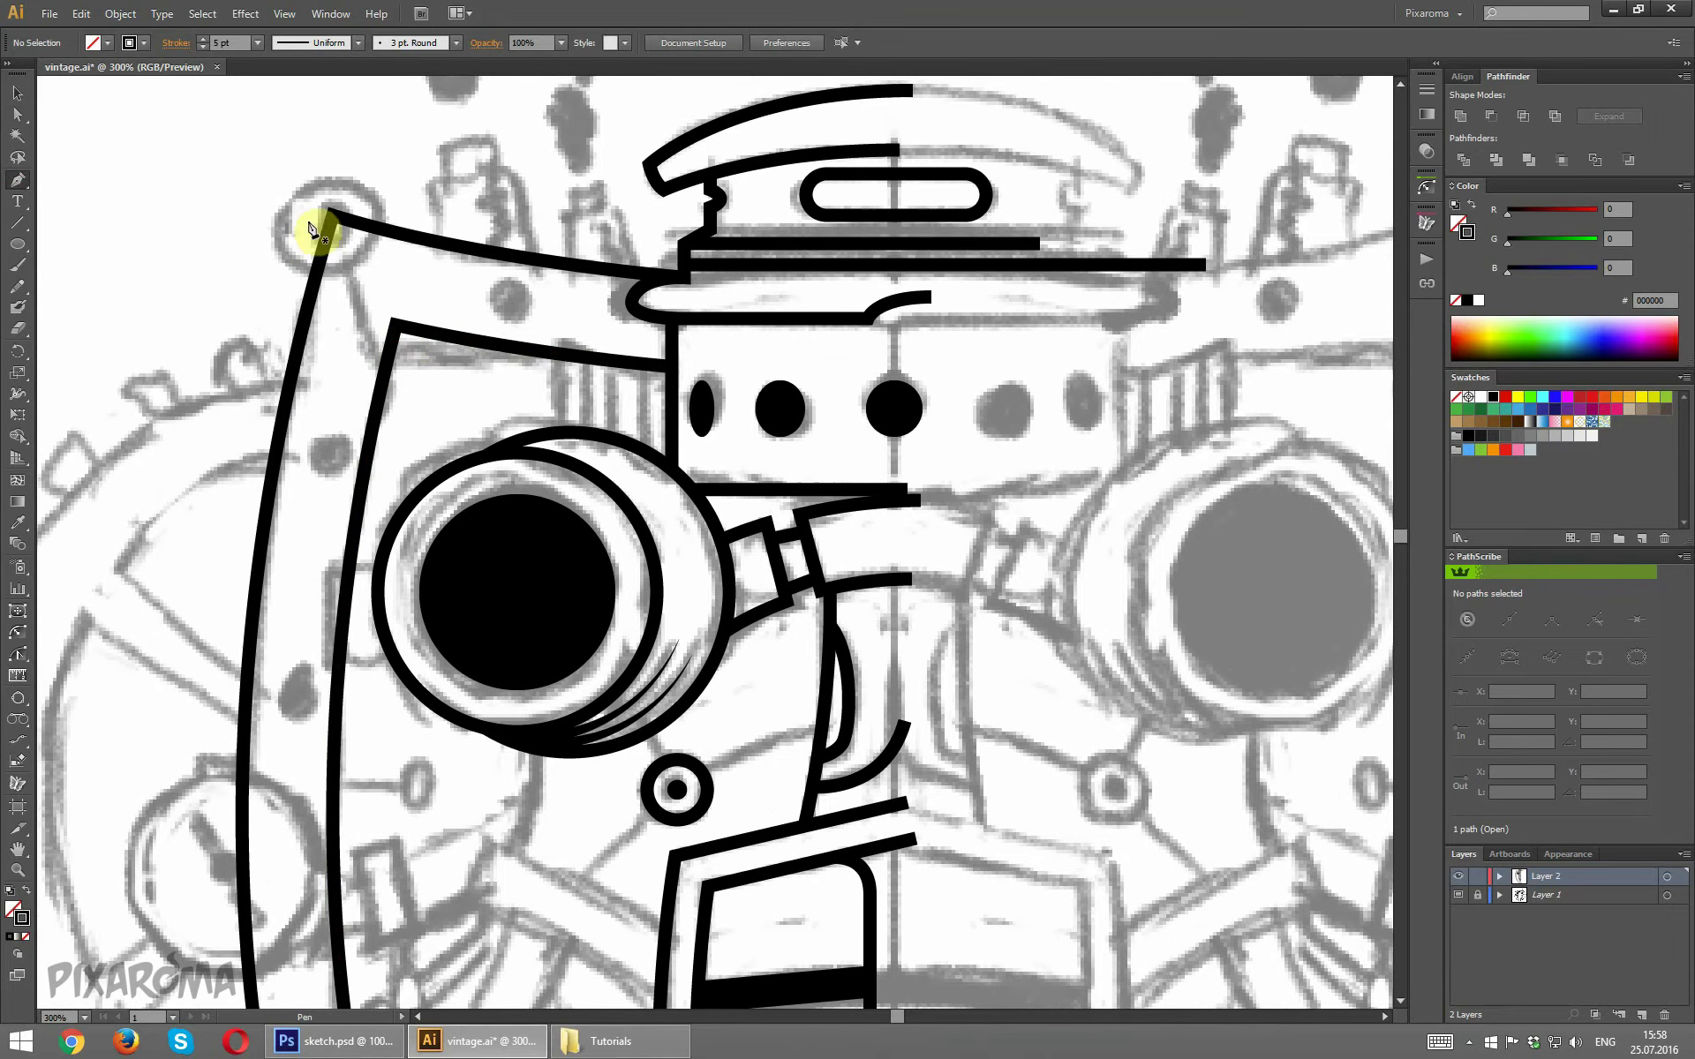
left_click(332, 214)
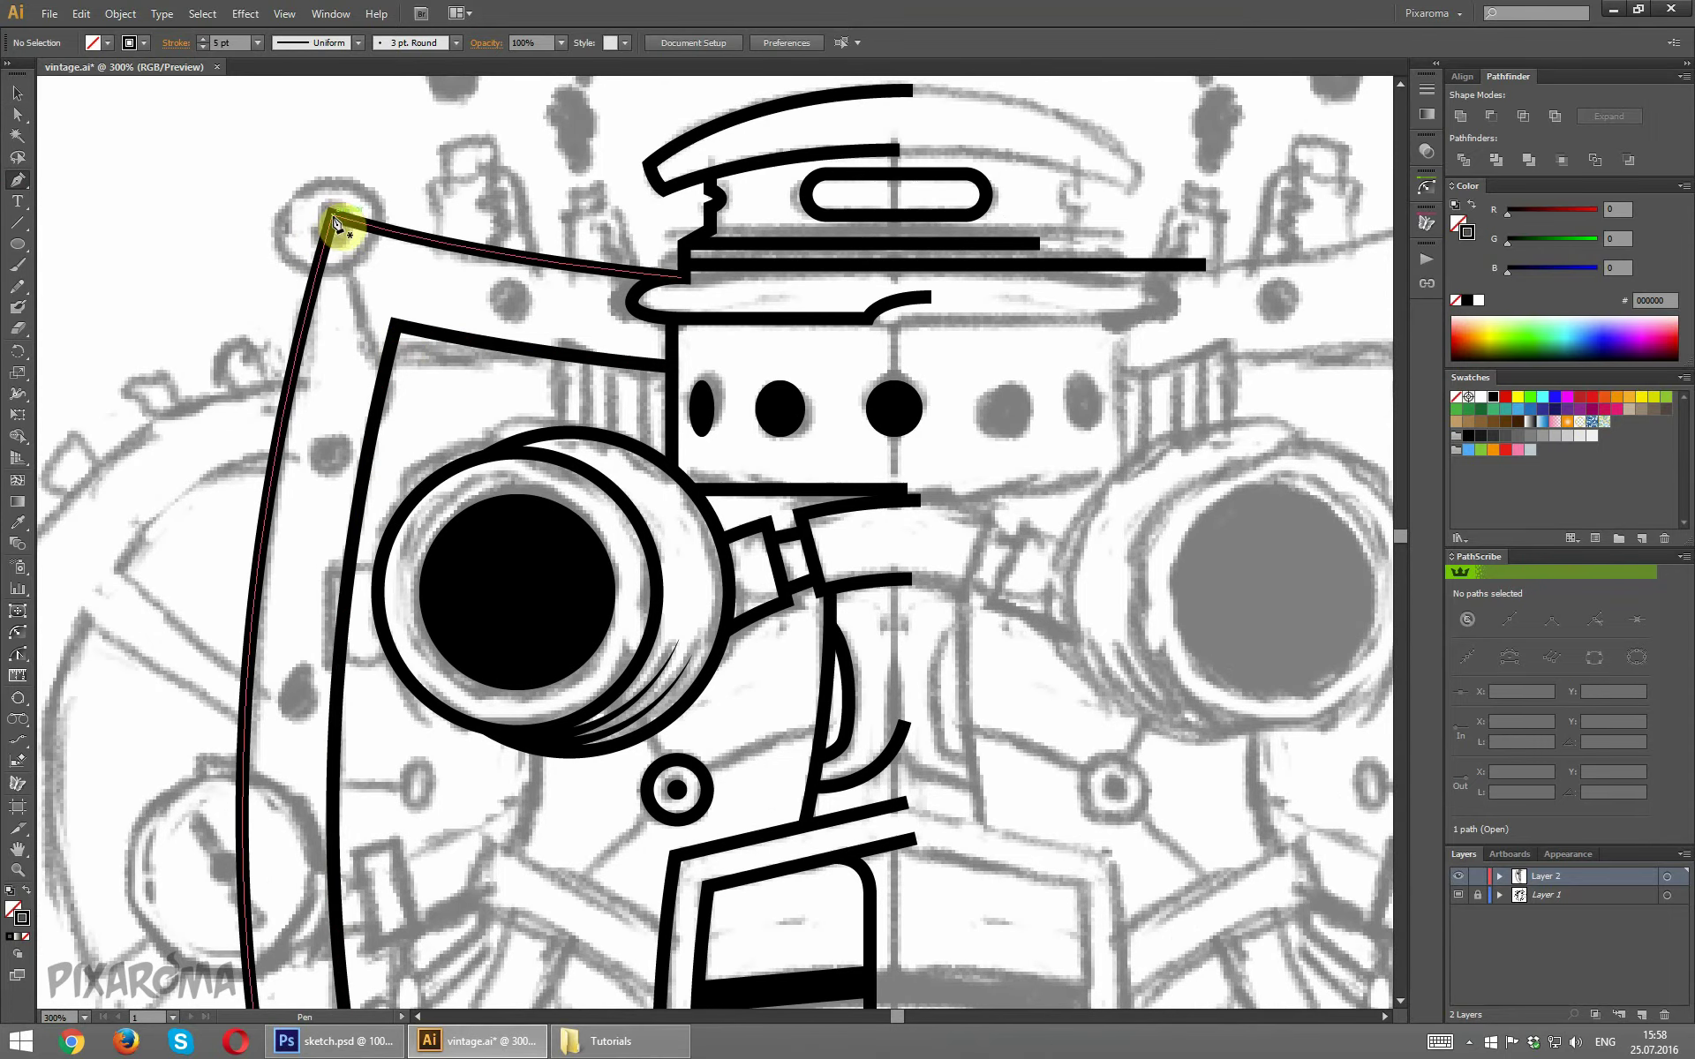
left_click(394, 323)
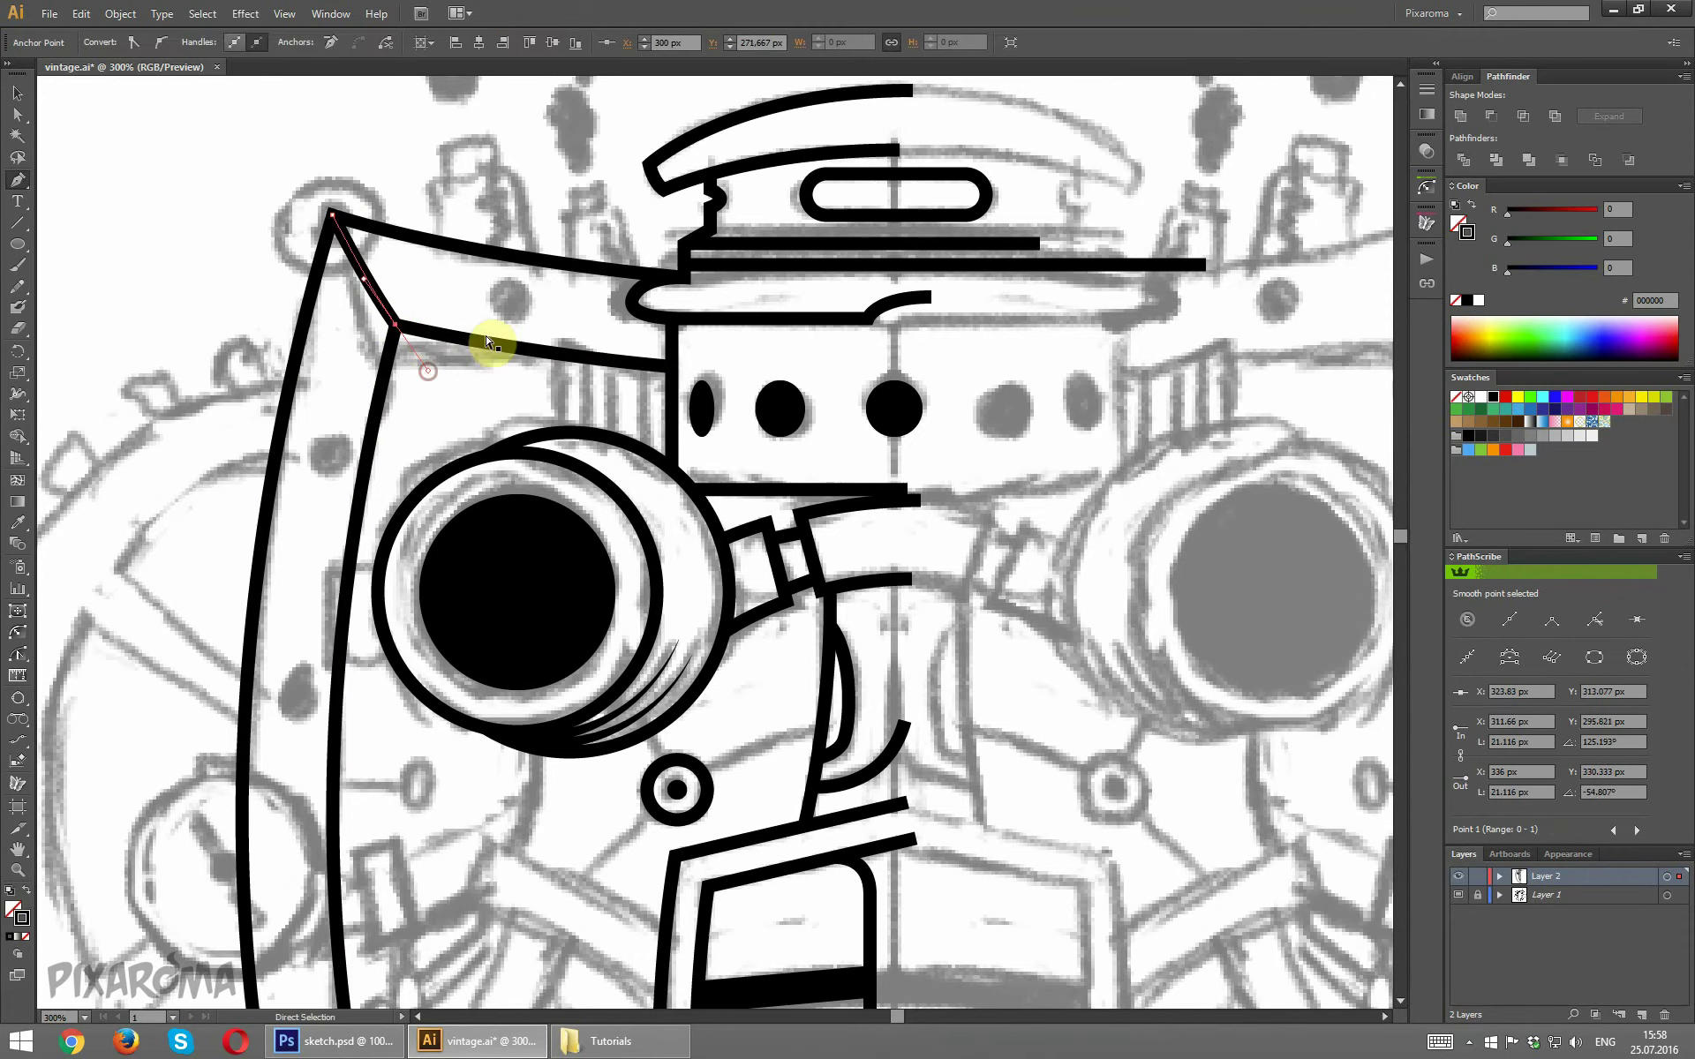
left_click(521, 314, "ctrl")
key("ctrl+minus")
key("ctrl+minus")
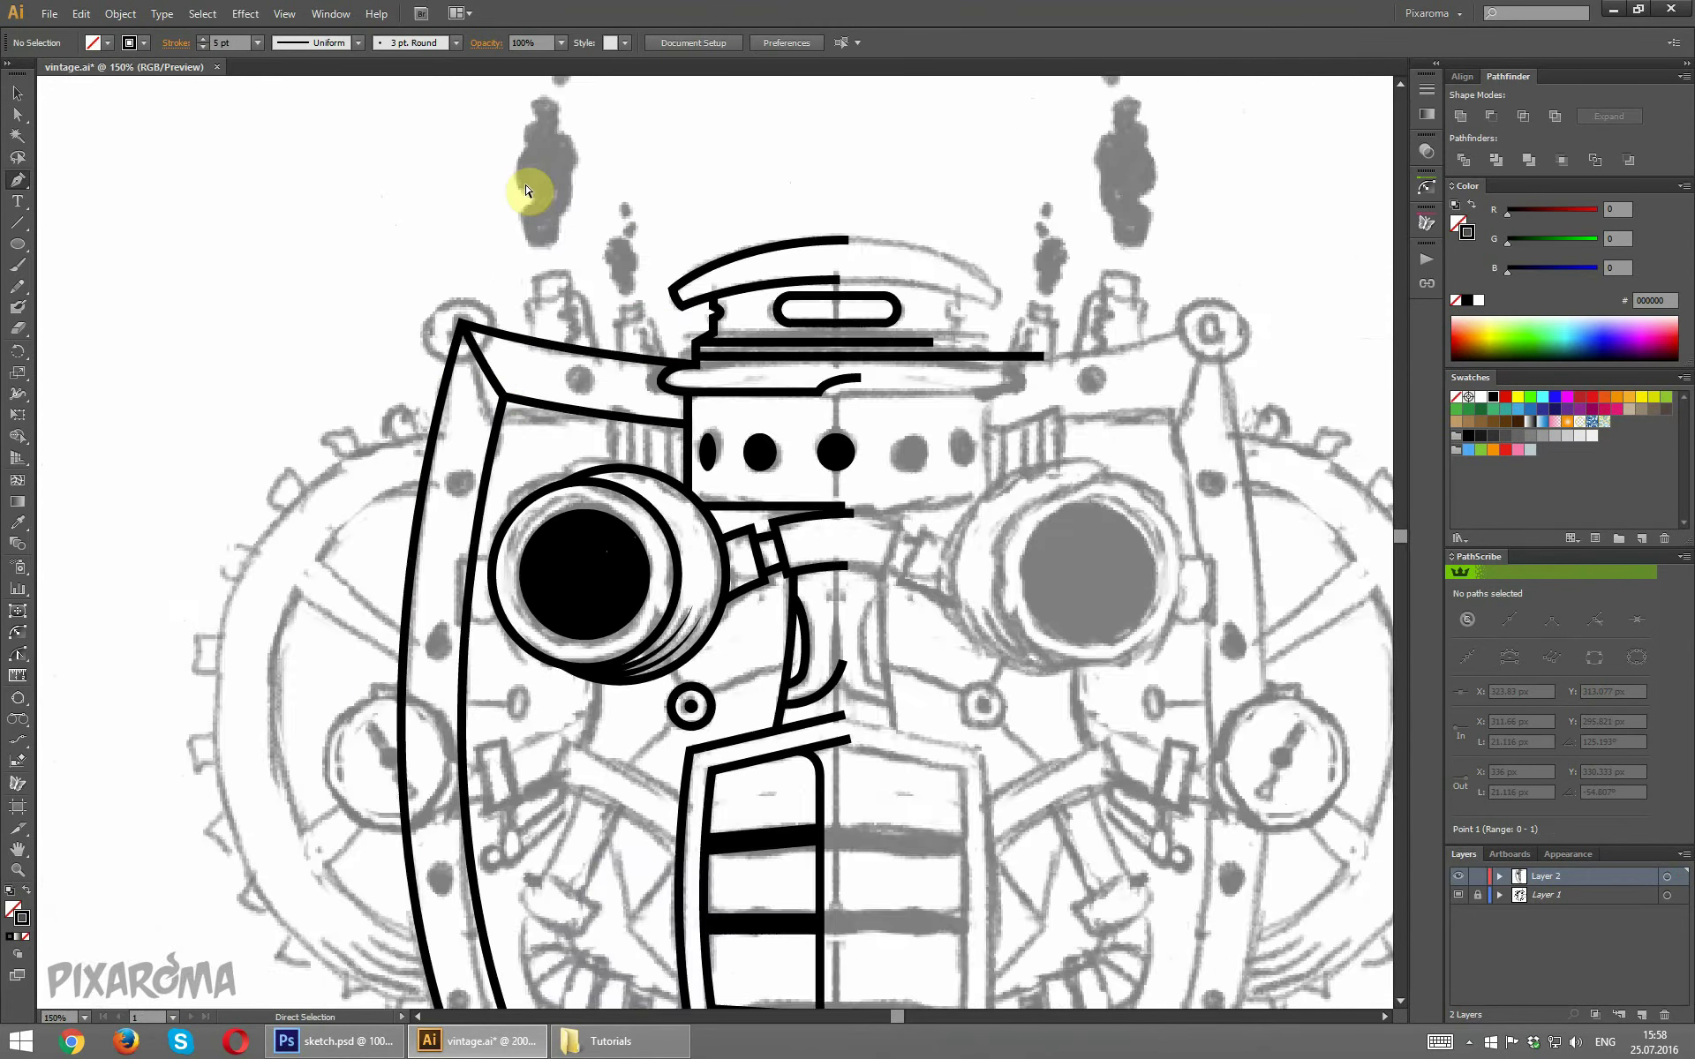
key("ctrl+minus")
key("ctrl+minus")
key("ctrl+minus")
key("ctrl+1")
key("ctrl+plus")
Pen-draw a closed, rounded band bridging the two rim curves on the shield's lower left.
scroll(462, 272, "down", 1)
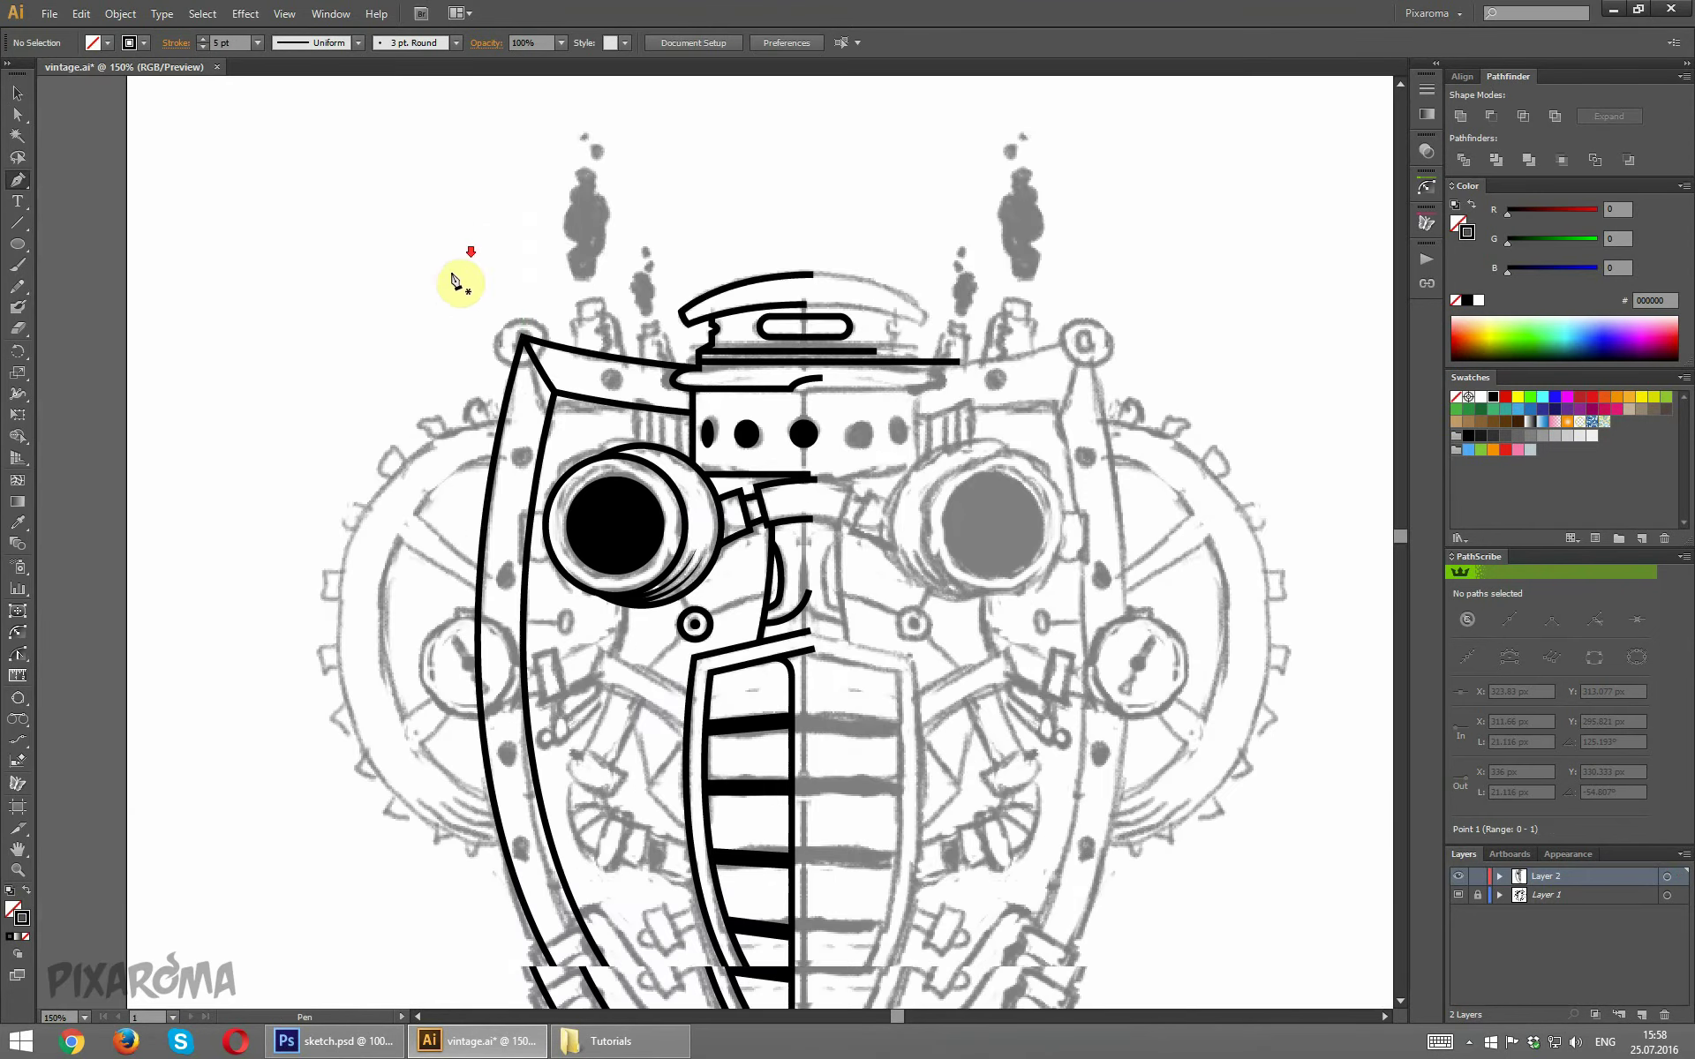
scroll(462, 257, "down", 5)
scroll(463, 251, "down", 4)
key("ctrl+plus")
key("ctrl+plus")
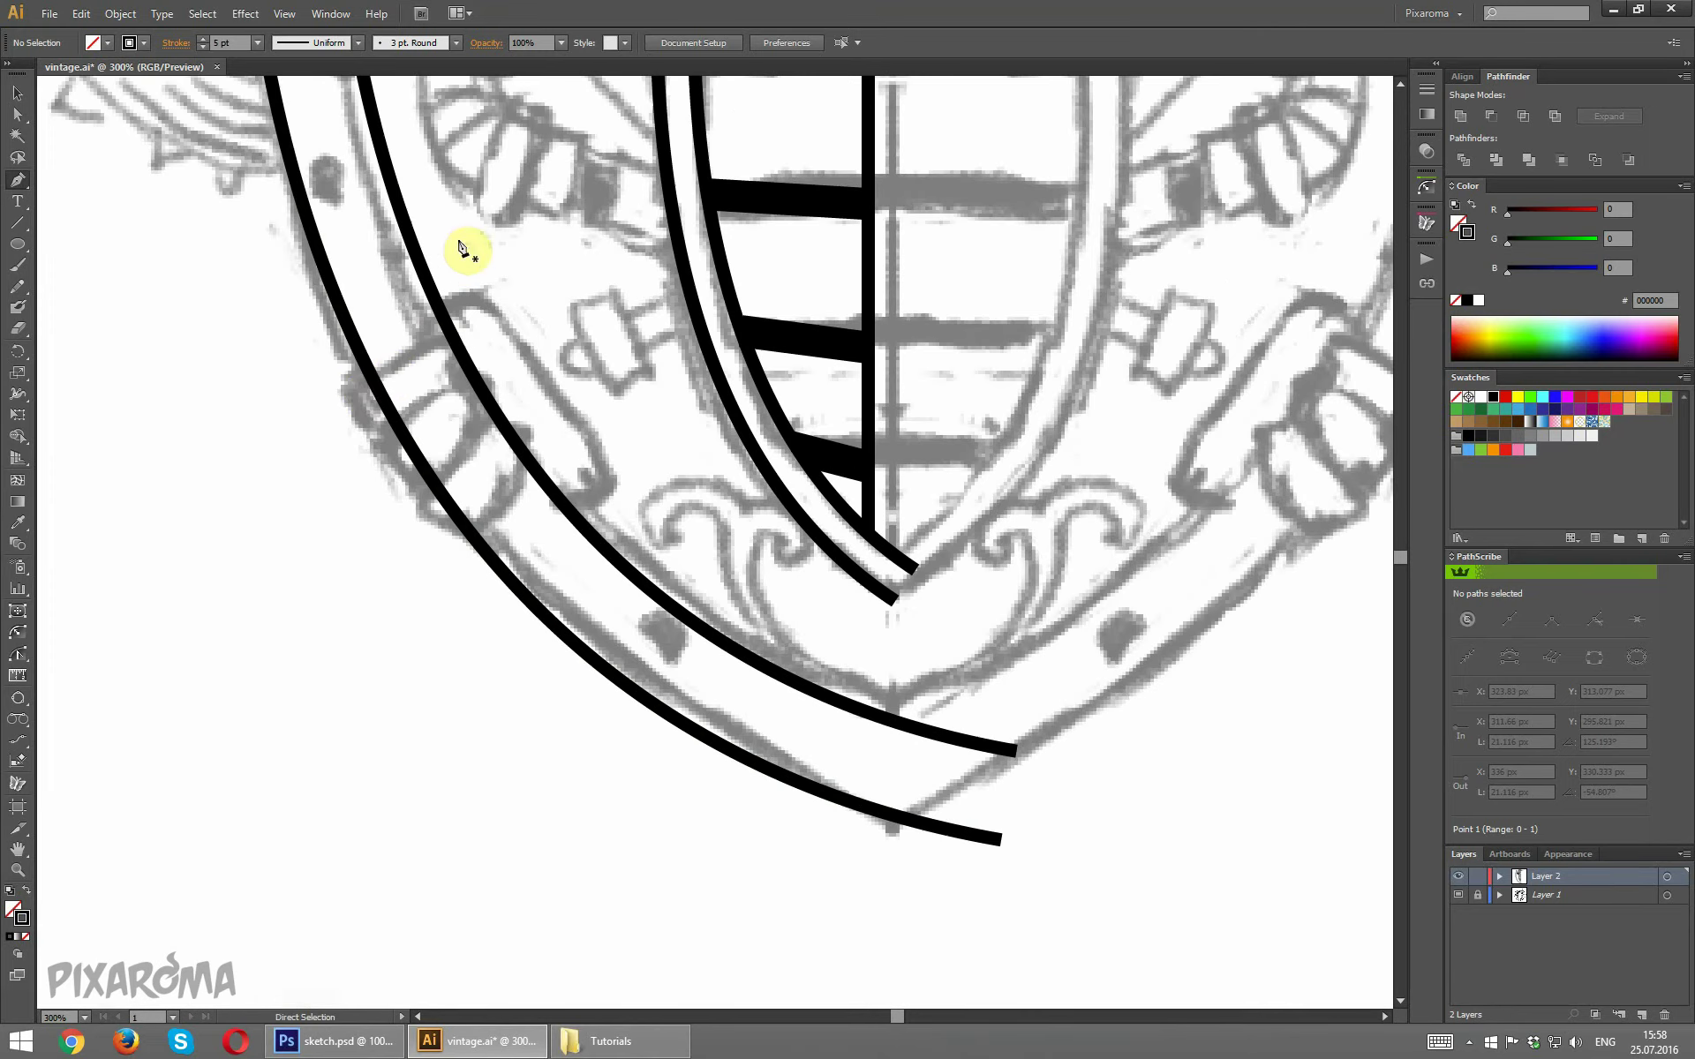
left_click(357, 384)
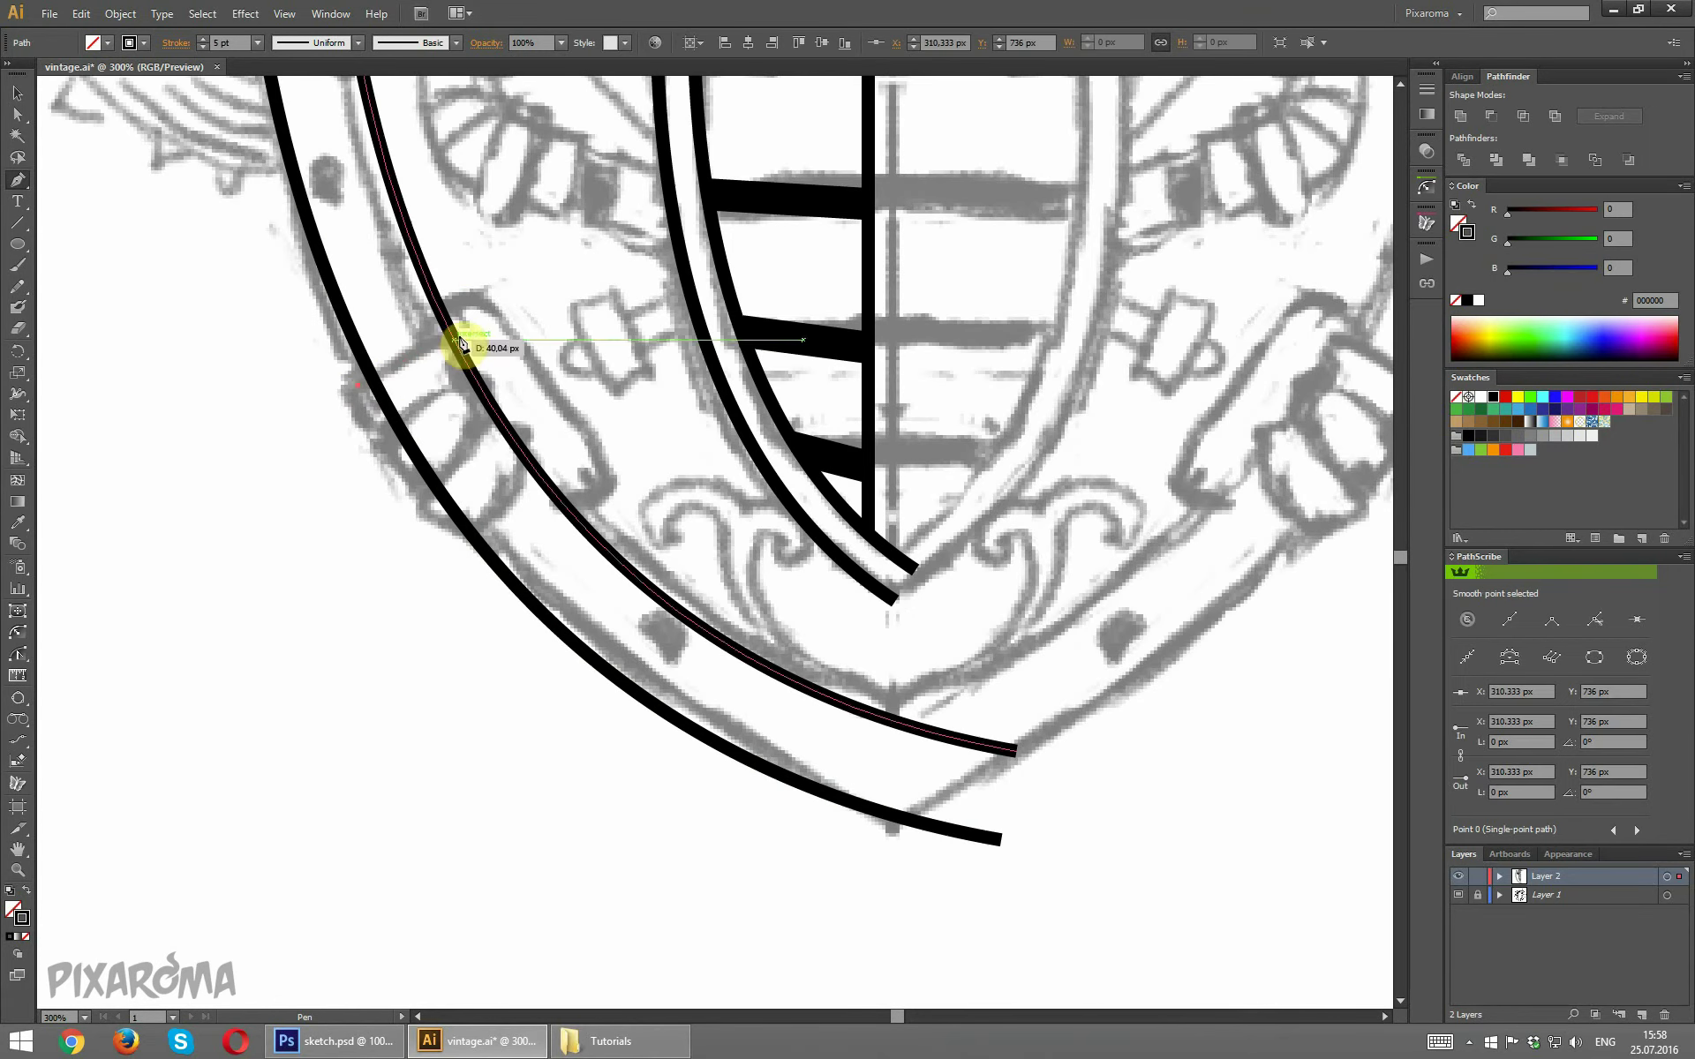
left_click_drag(460, 328, 475, 334)
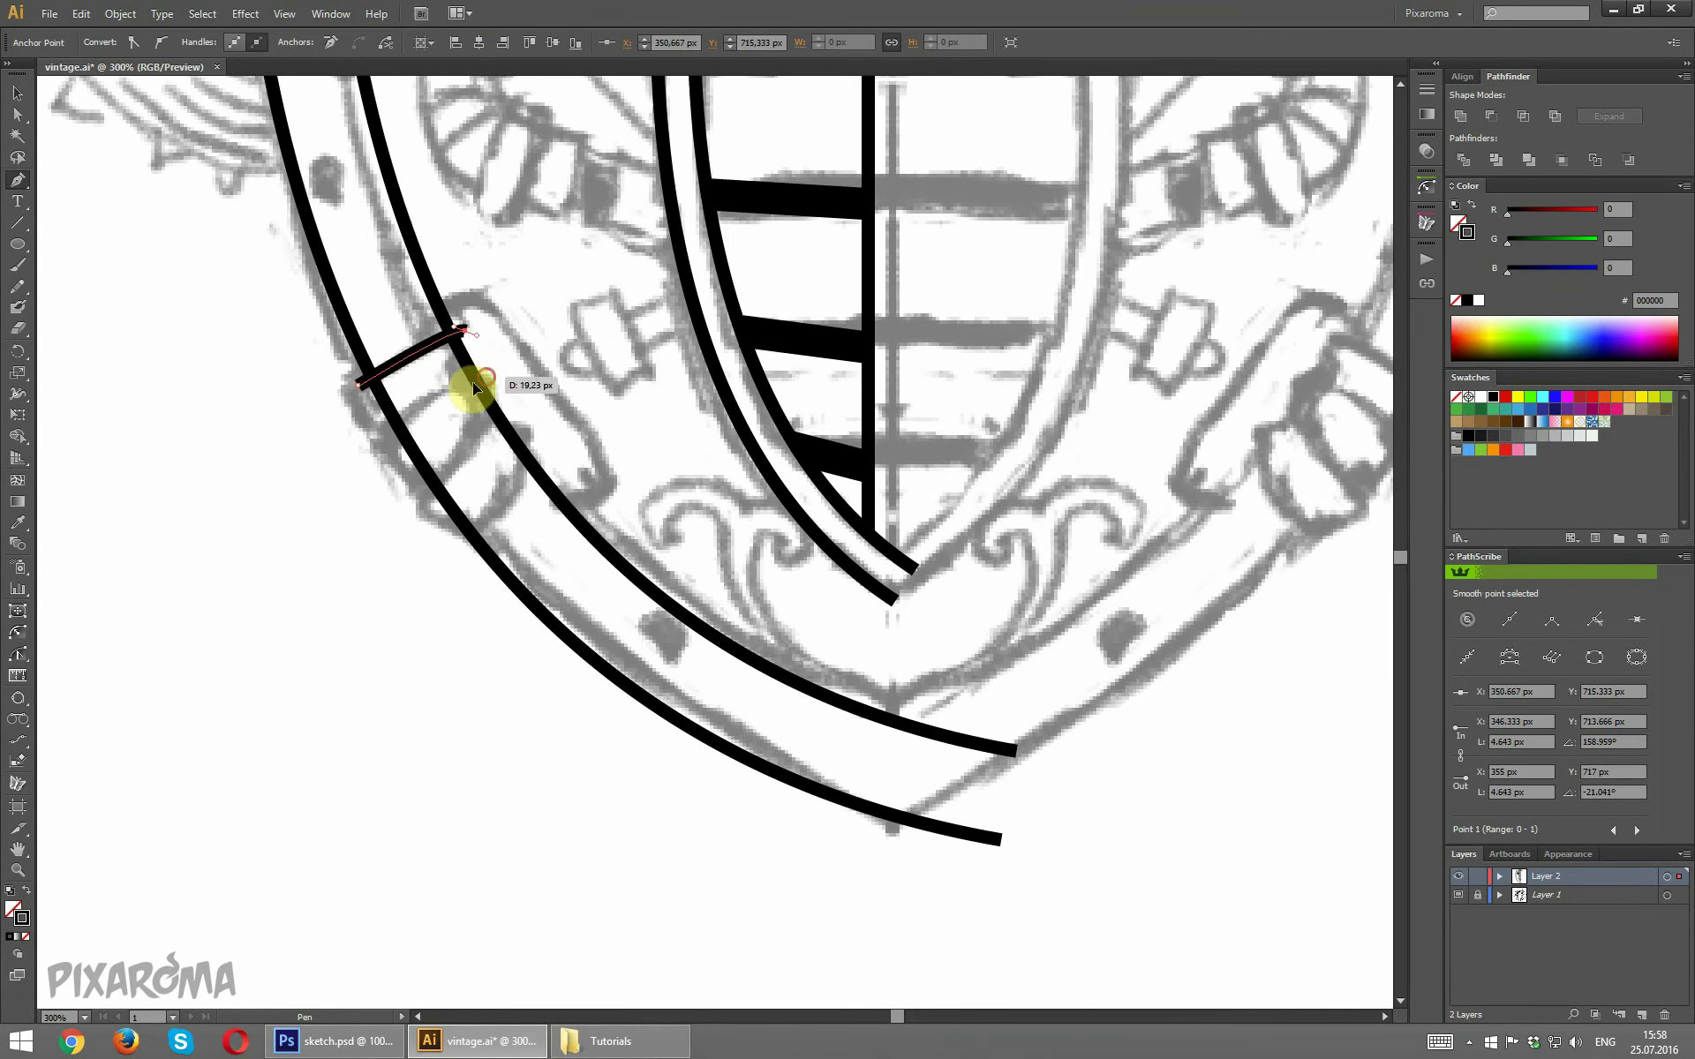
left_click_drag(386, 431, 362, 363)
left_click(19, 94)
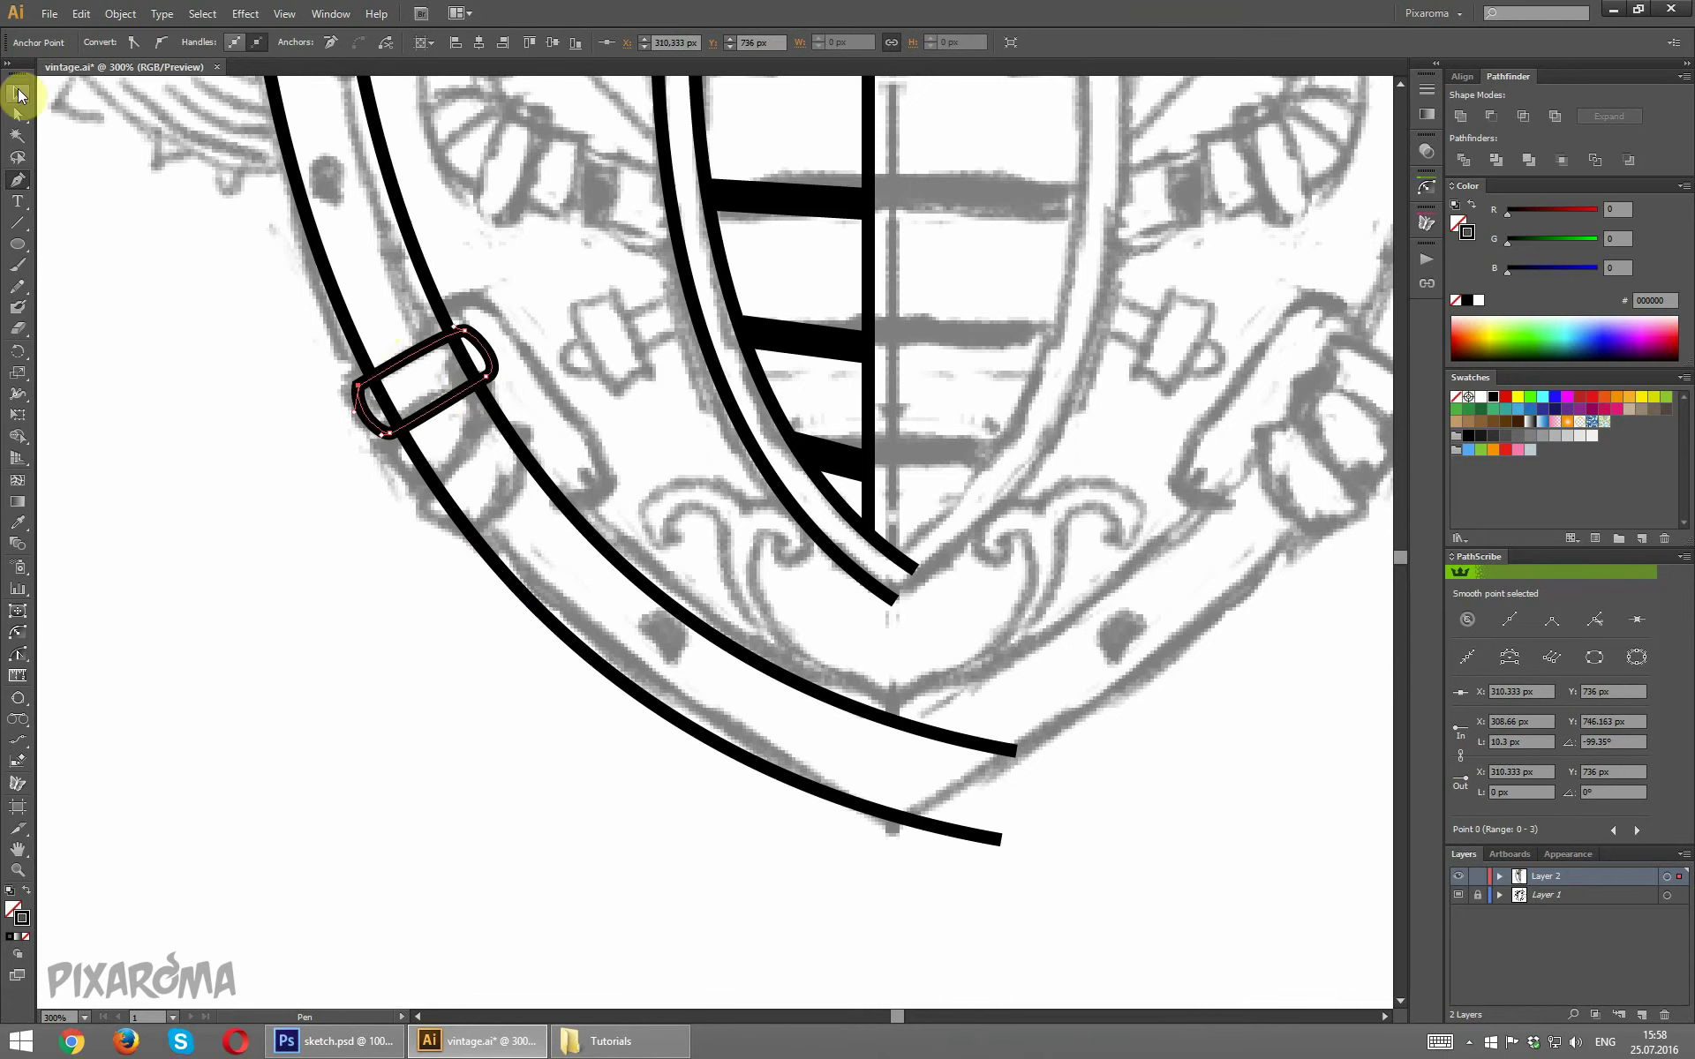
left_click(154, 370)
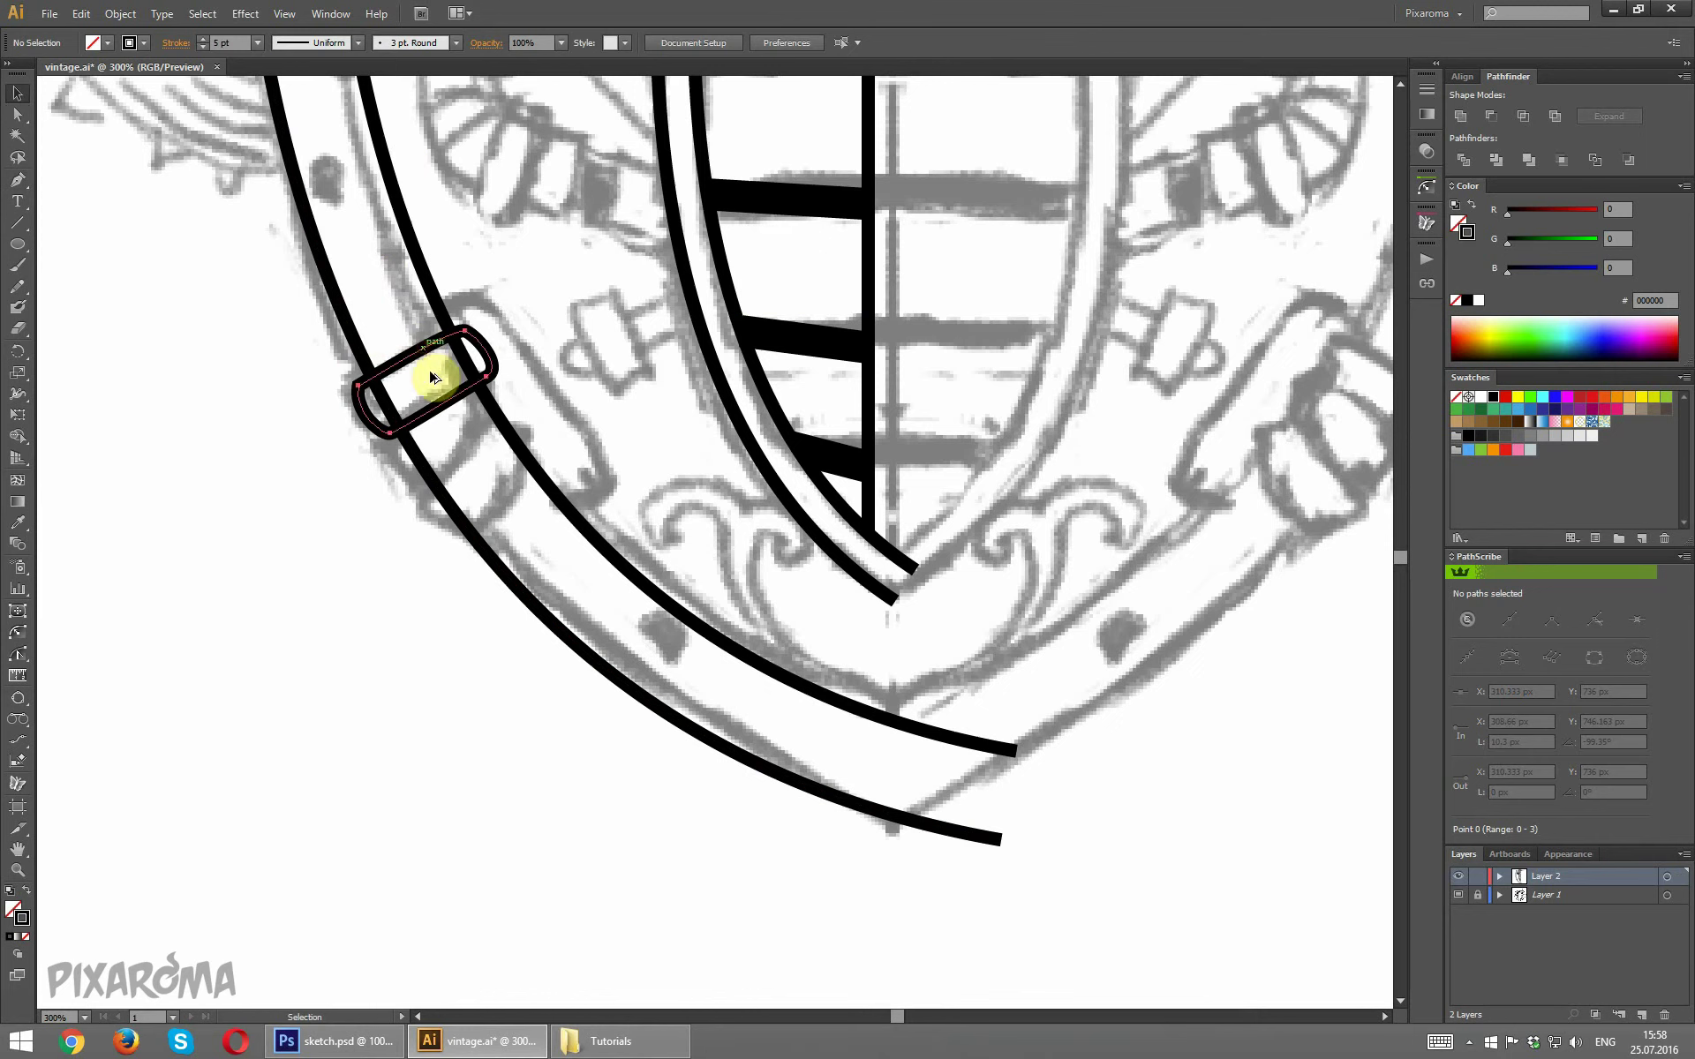
Alt-drag a second copy of the band loop down the rim and nudge it right and down.
left_click_drag(433, 376, 453, 400)
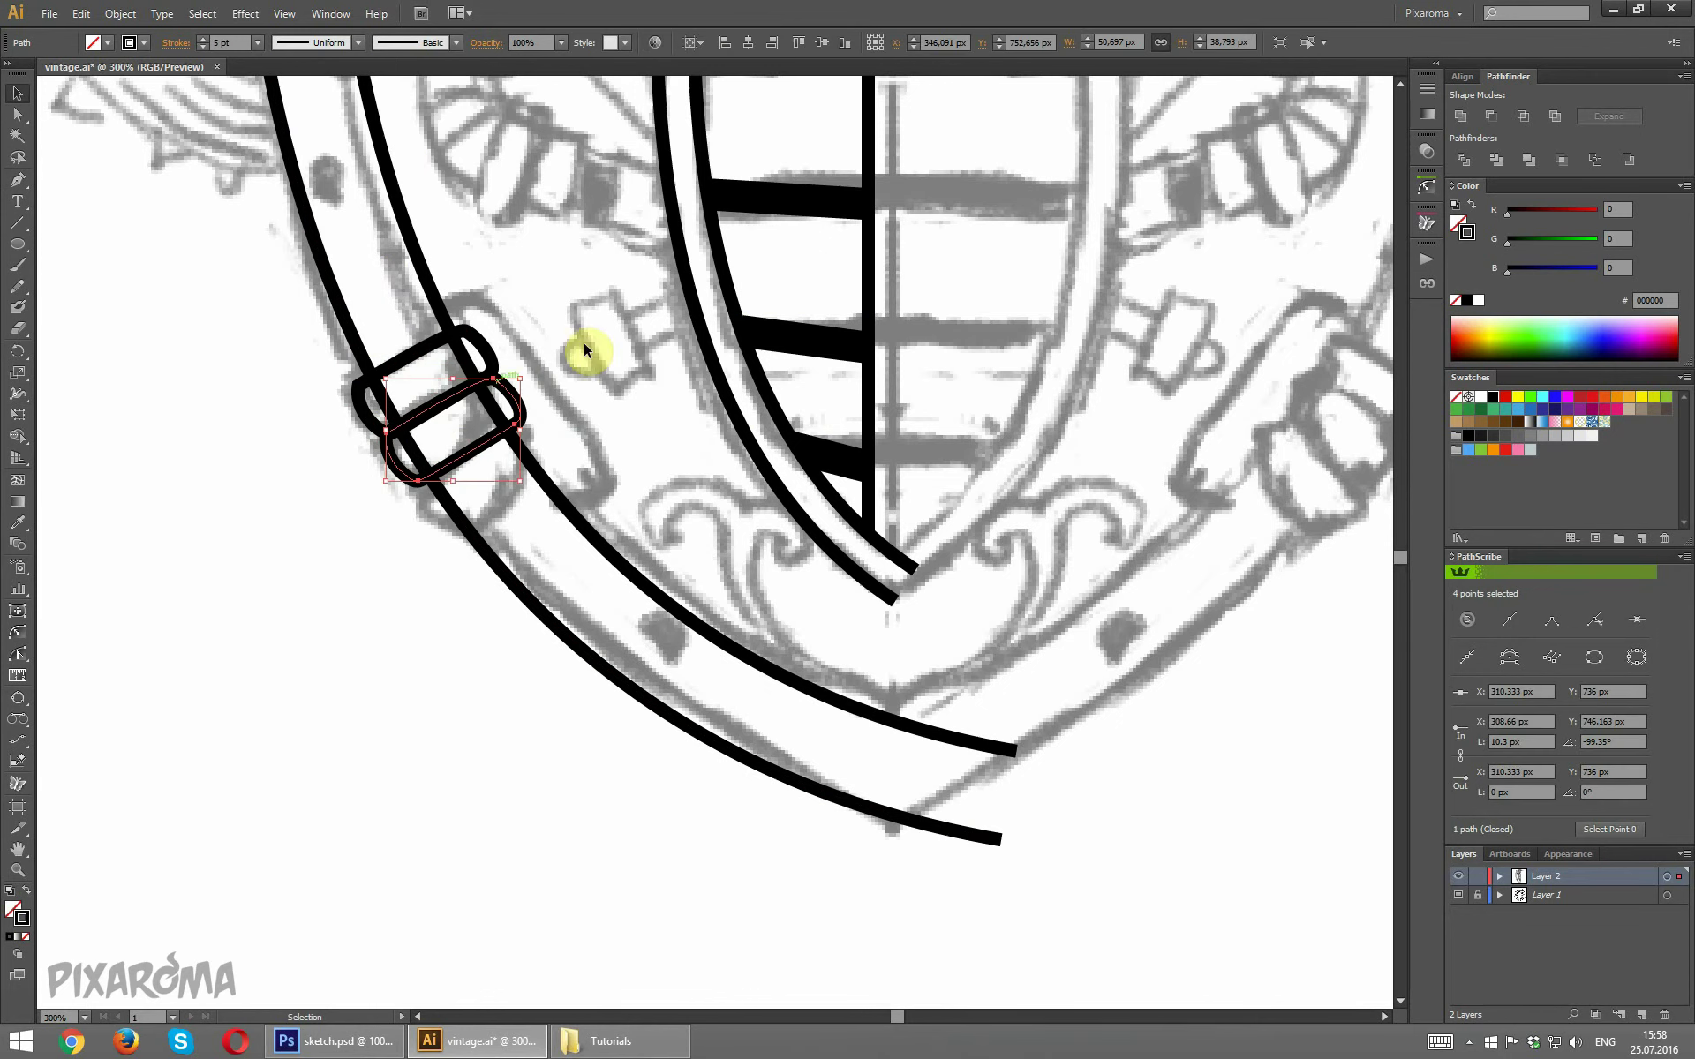
key("Right")
key("Right")
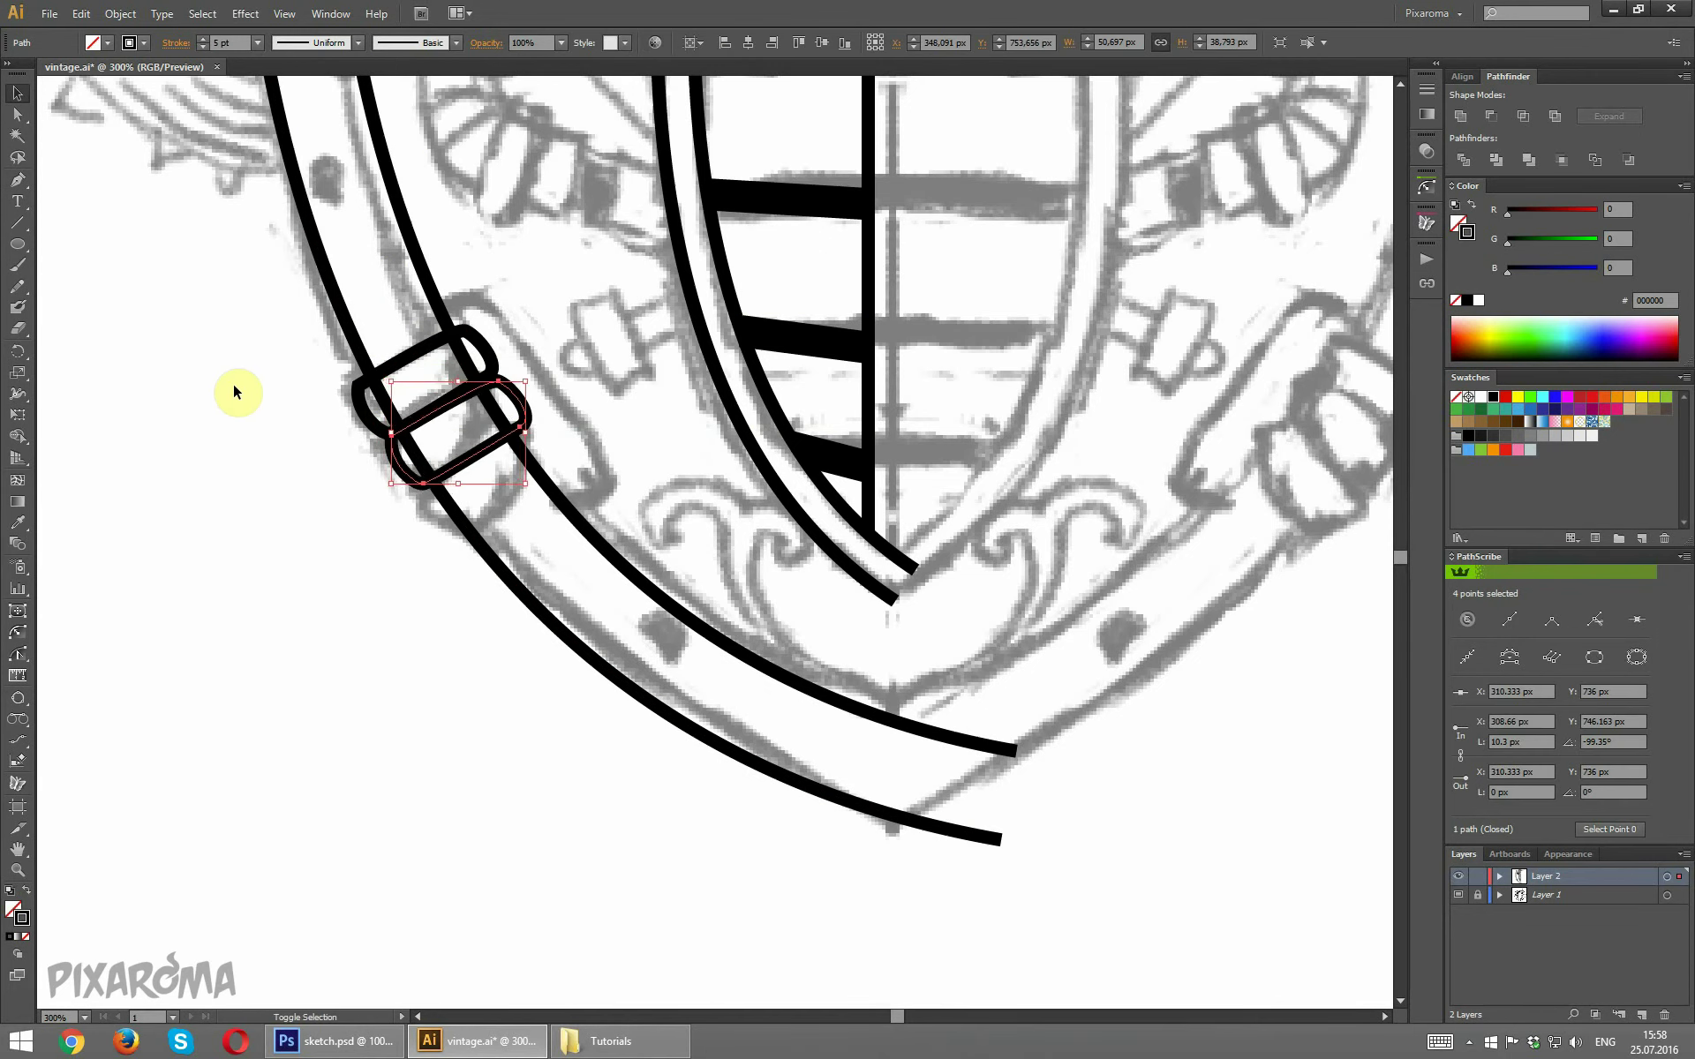
key("Down")
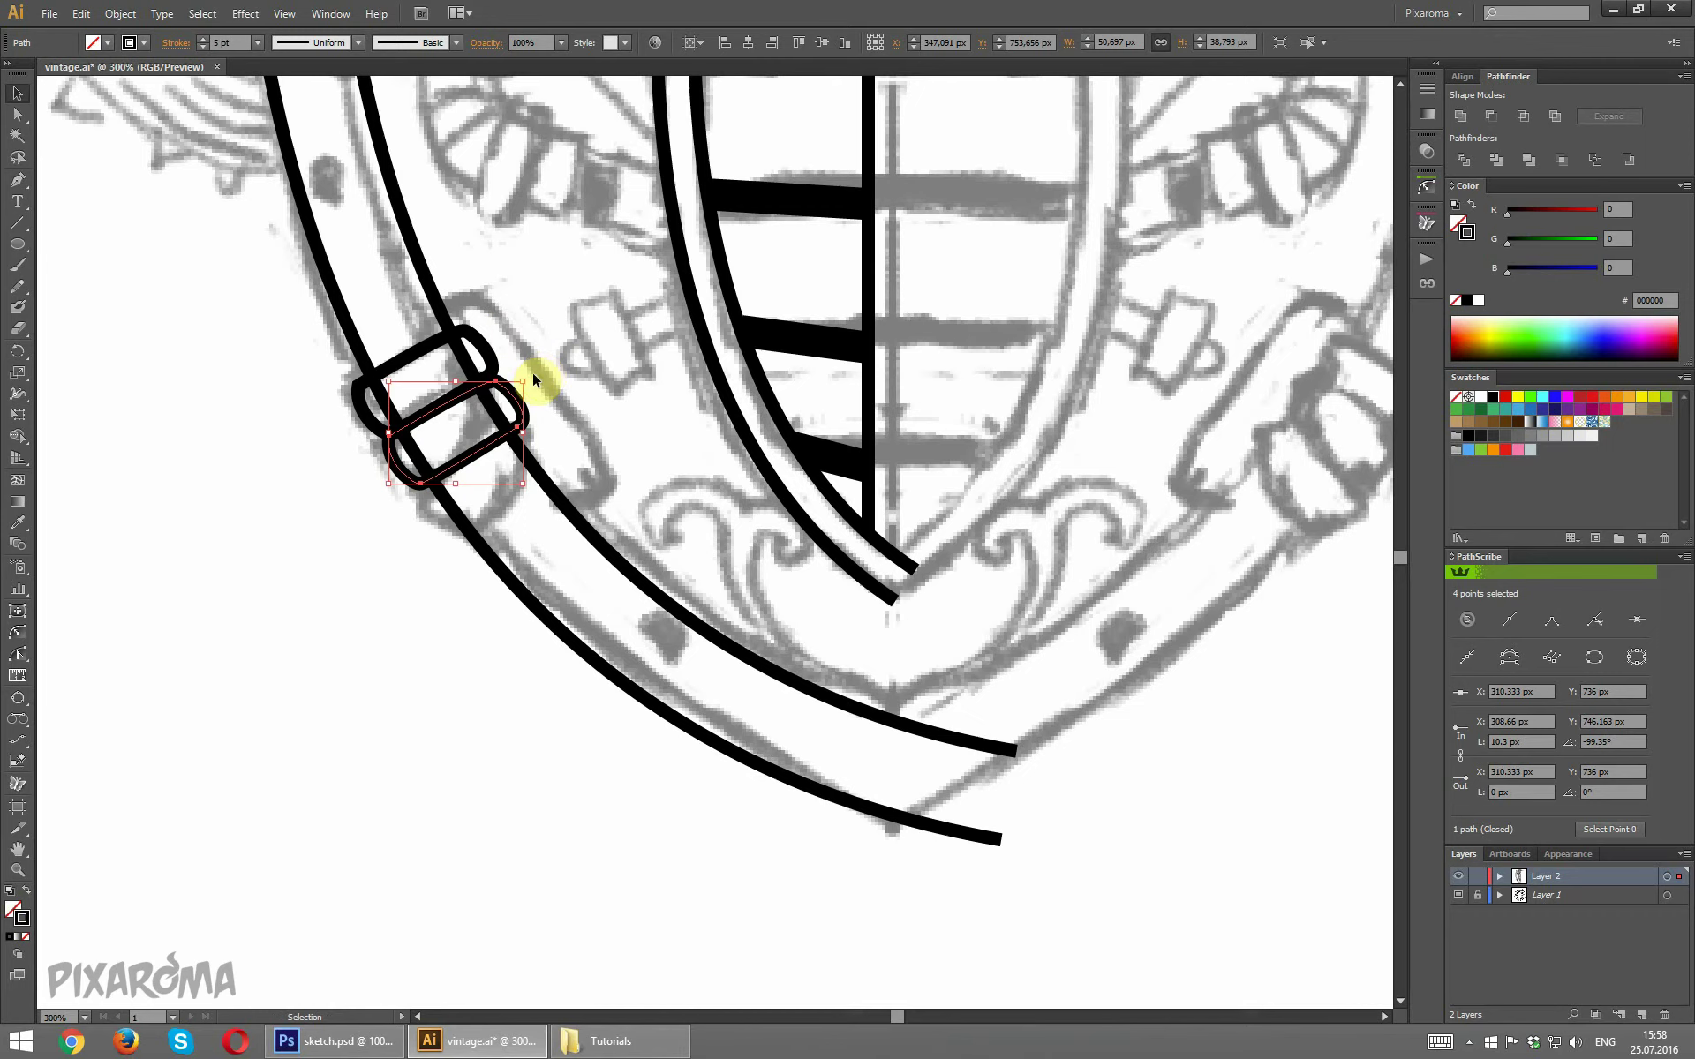
left_click(533, 377)
left_click(533, 375)
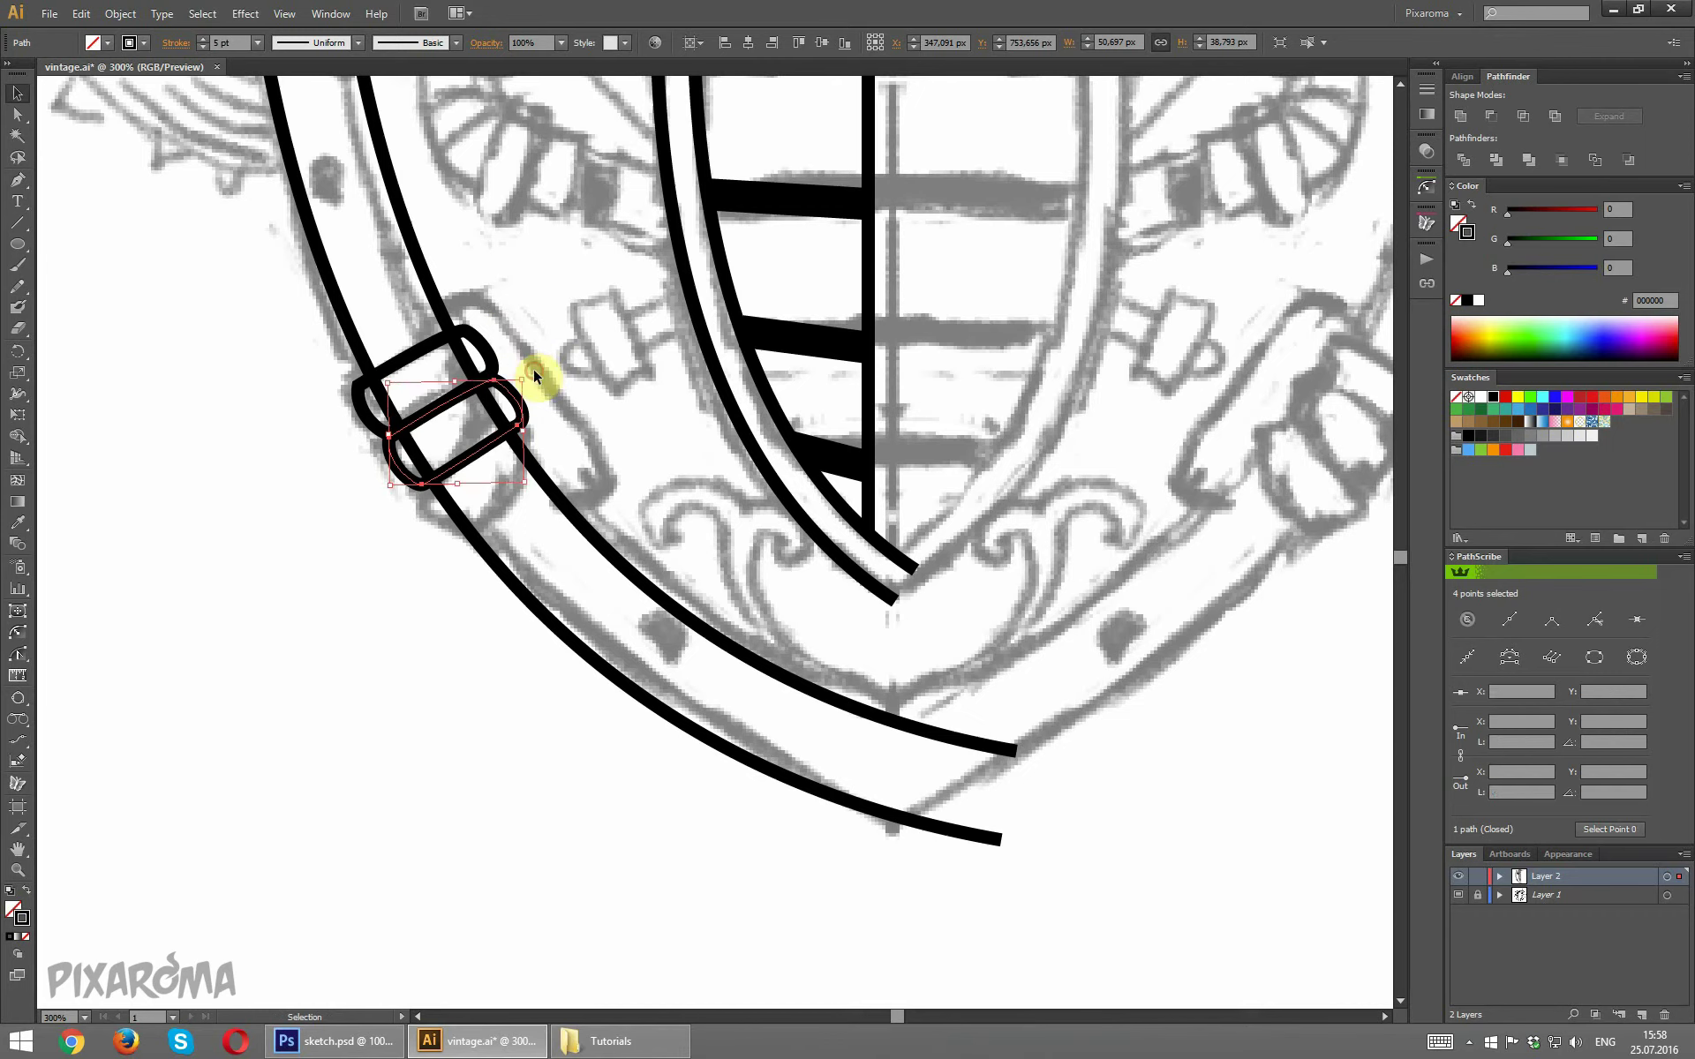
left_click(136, 507)
Place a third loop copy lower on the rim and rotate it to follow the curve.
left_click_drag(491, 450, 519, 495)
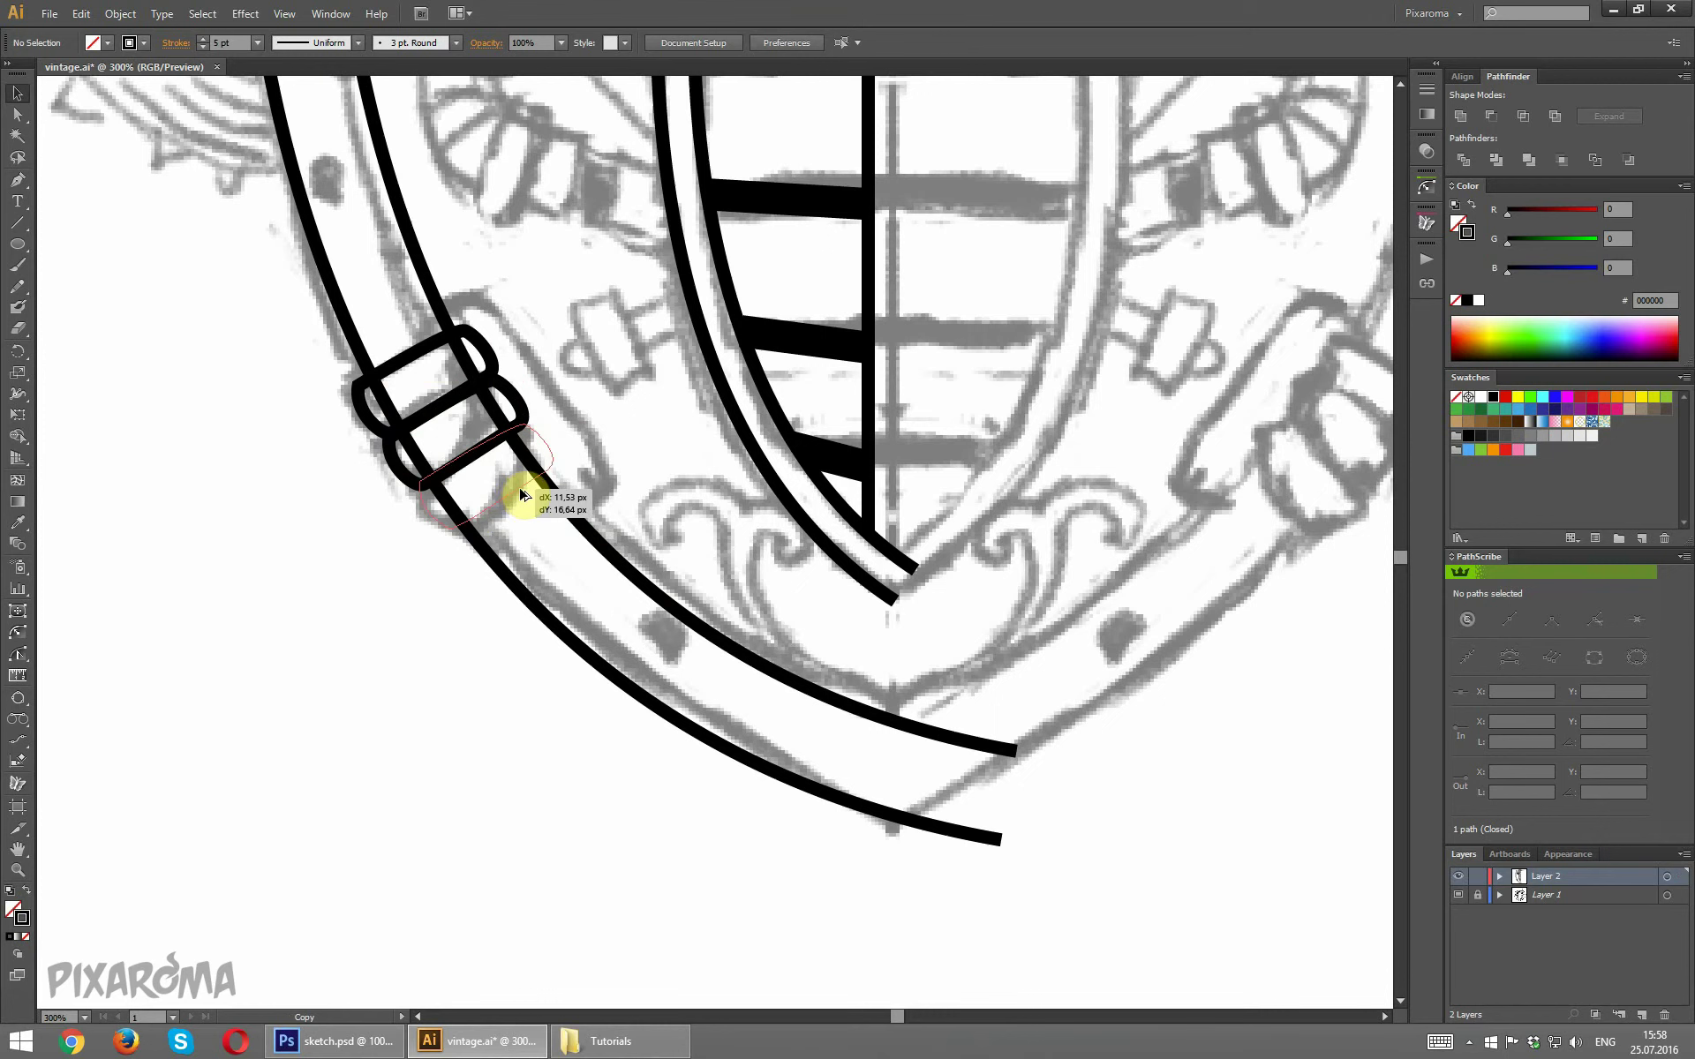
left_click_drag(519, 494, 525, 492)
left_click_drag(565, 418, 551, 446)
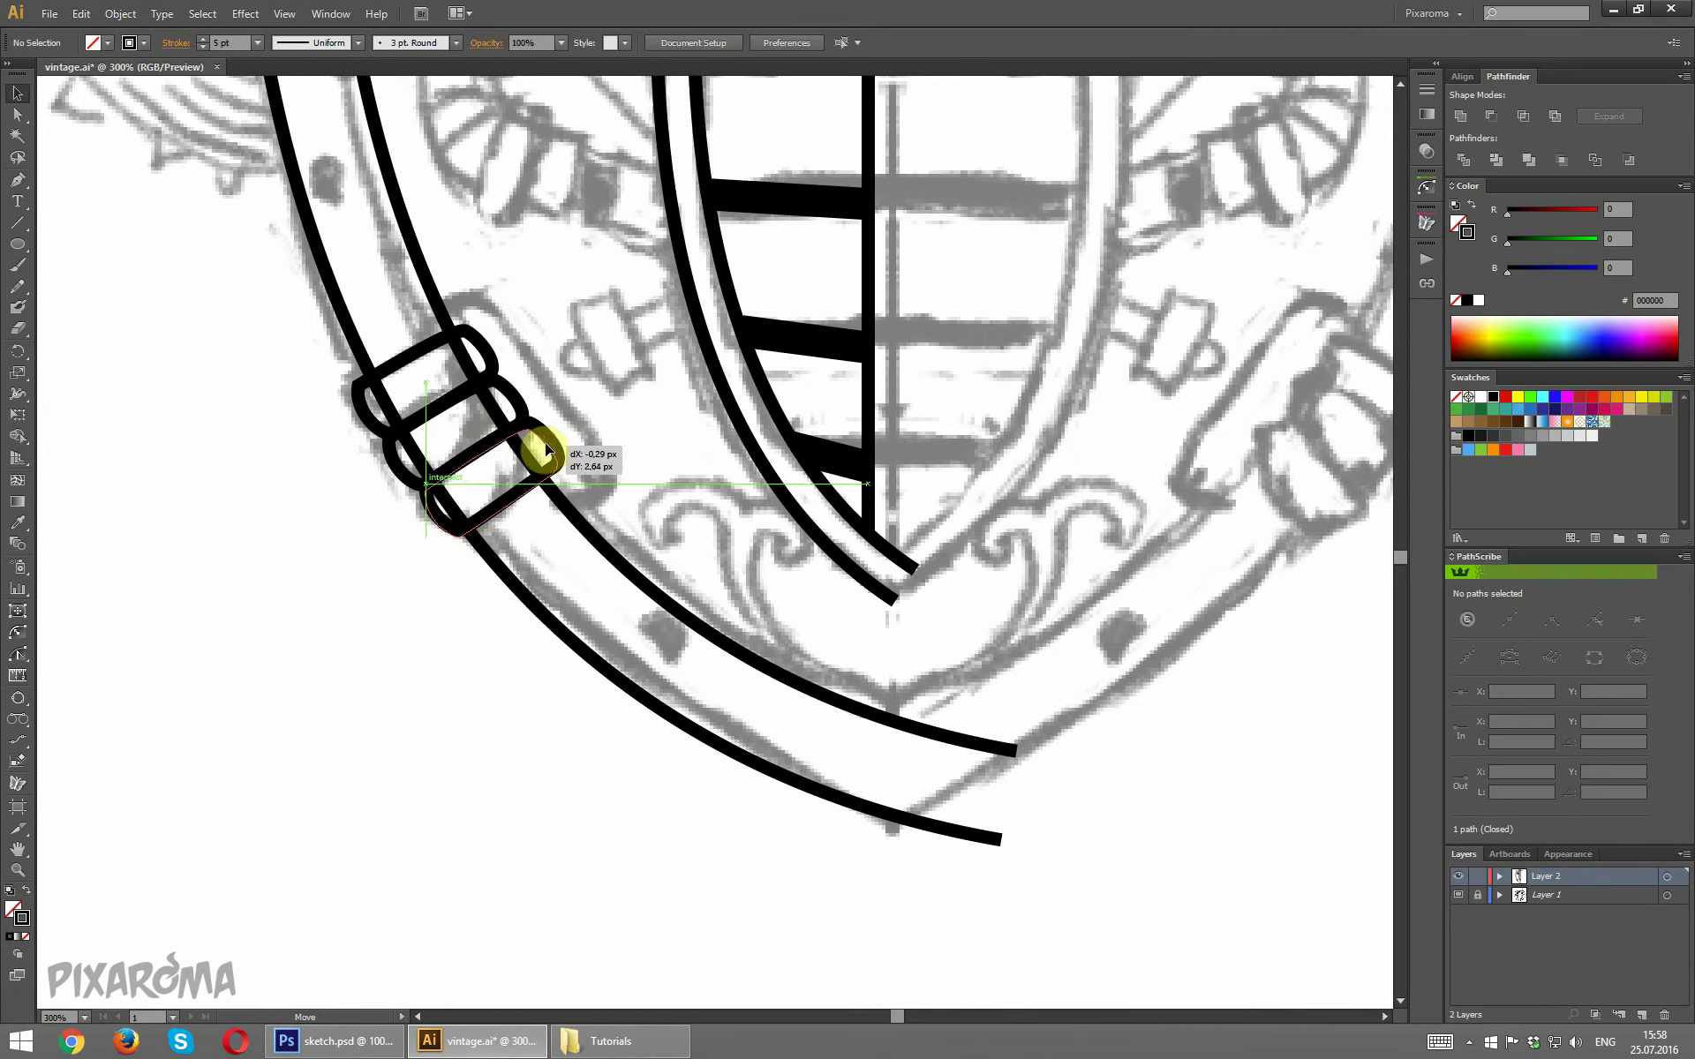
key("Up")
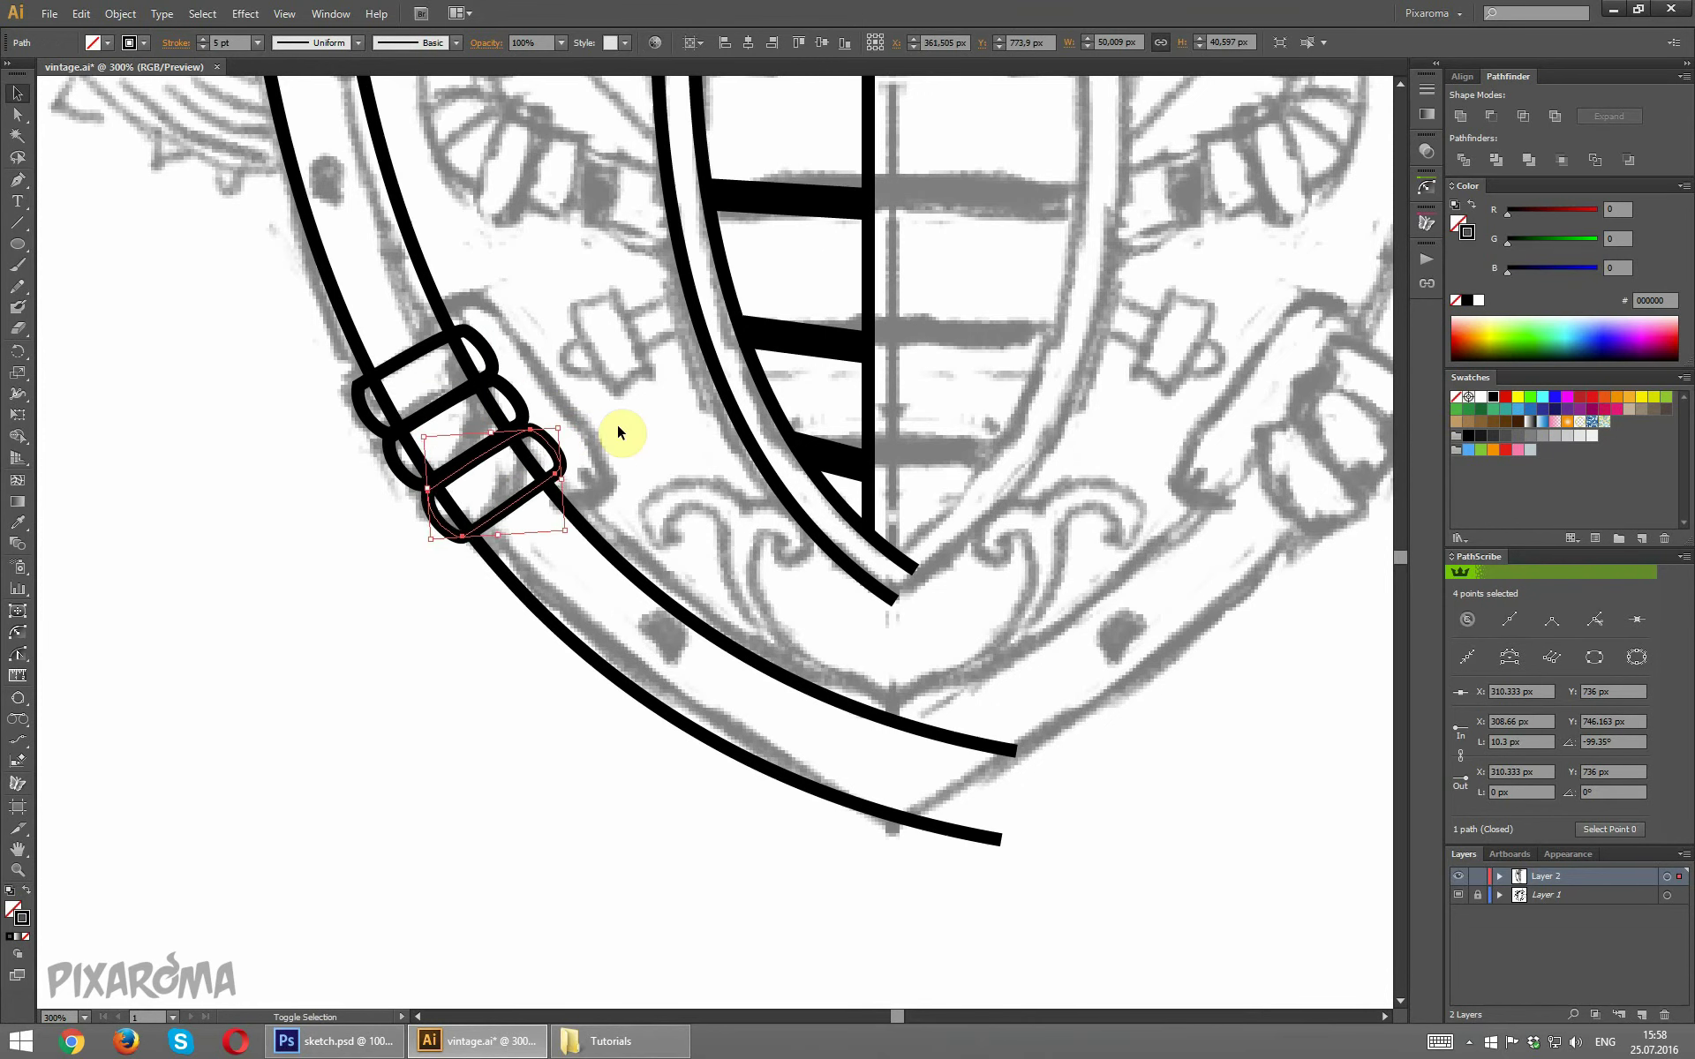
key("Up")
key("Left")
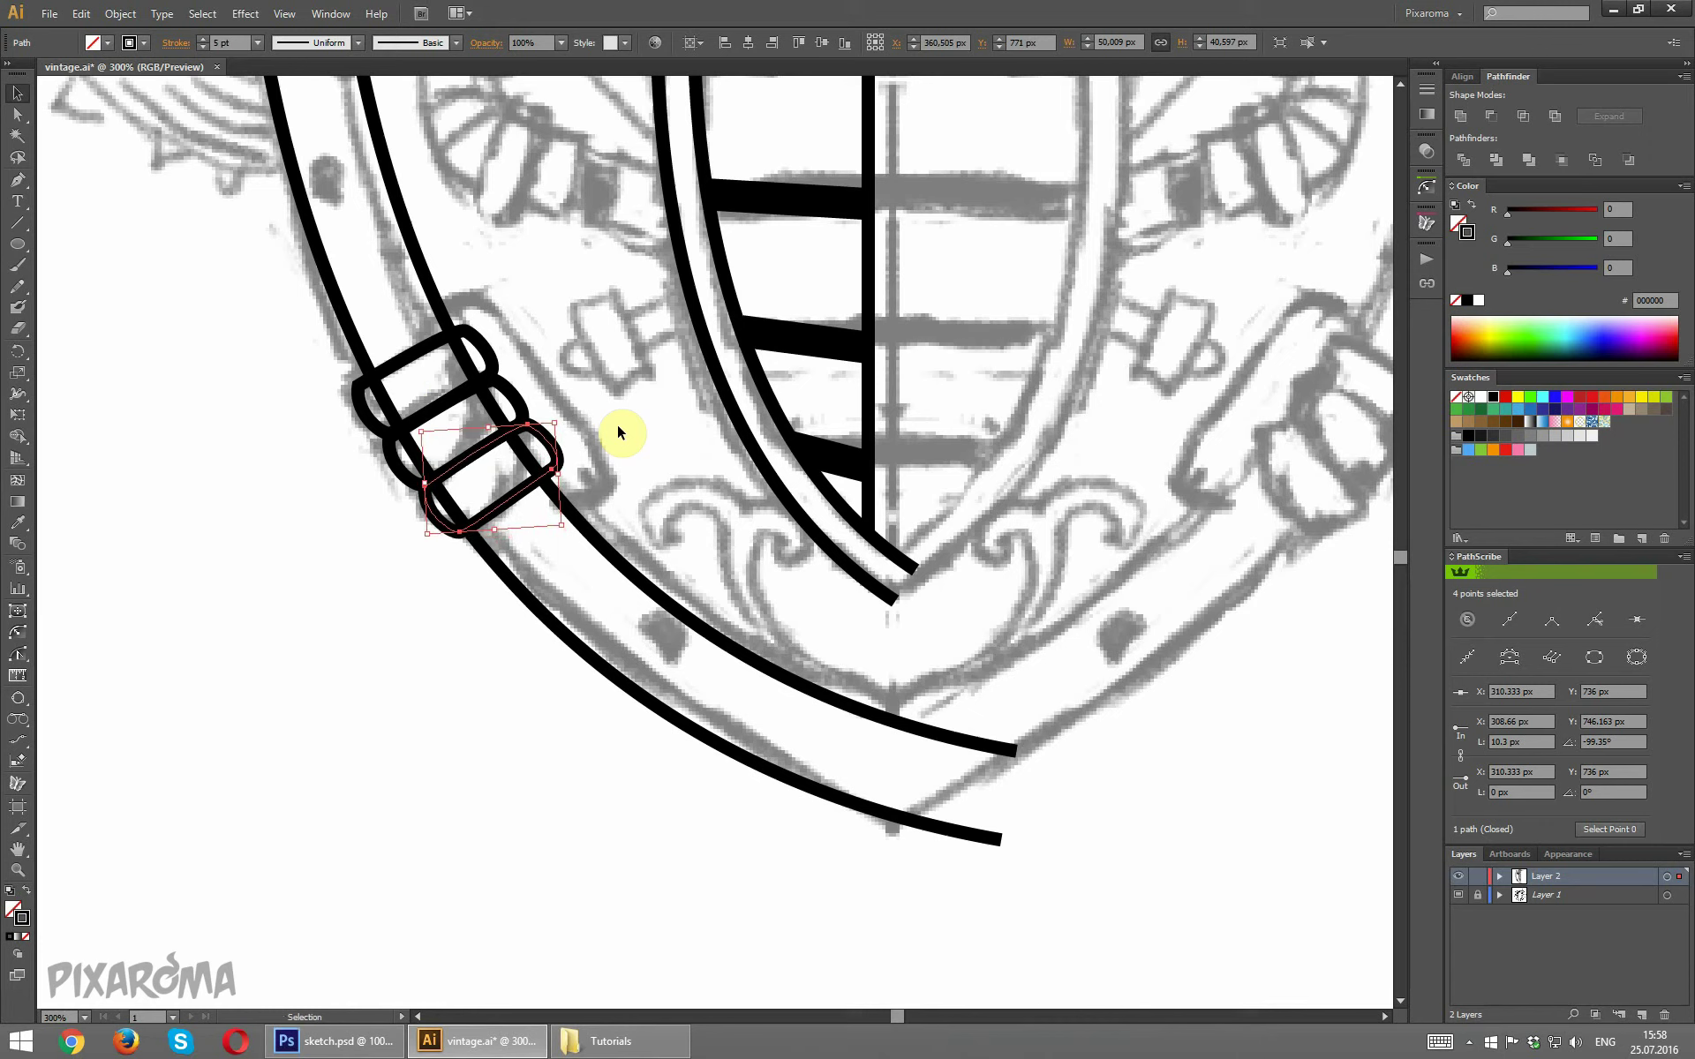
key("Left")
Fine-tune the third loop's position with arrow-key nudges.
key("Down")
key("Down")
key("Down")
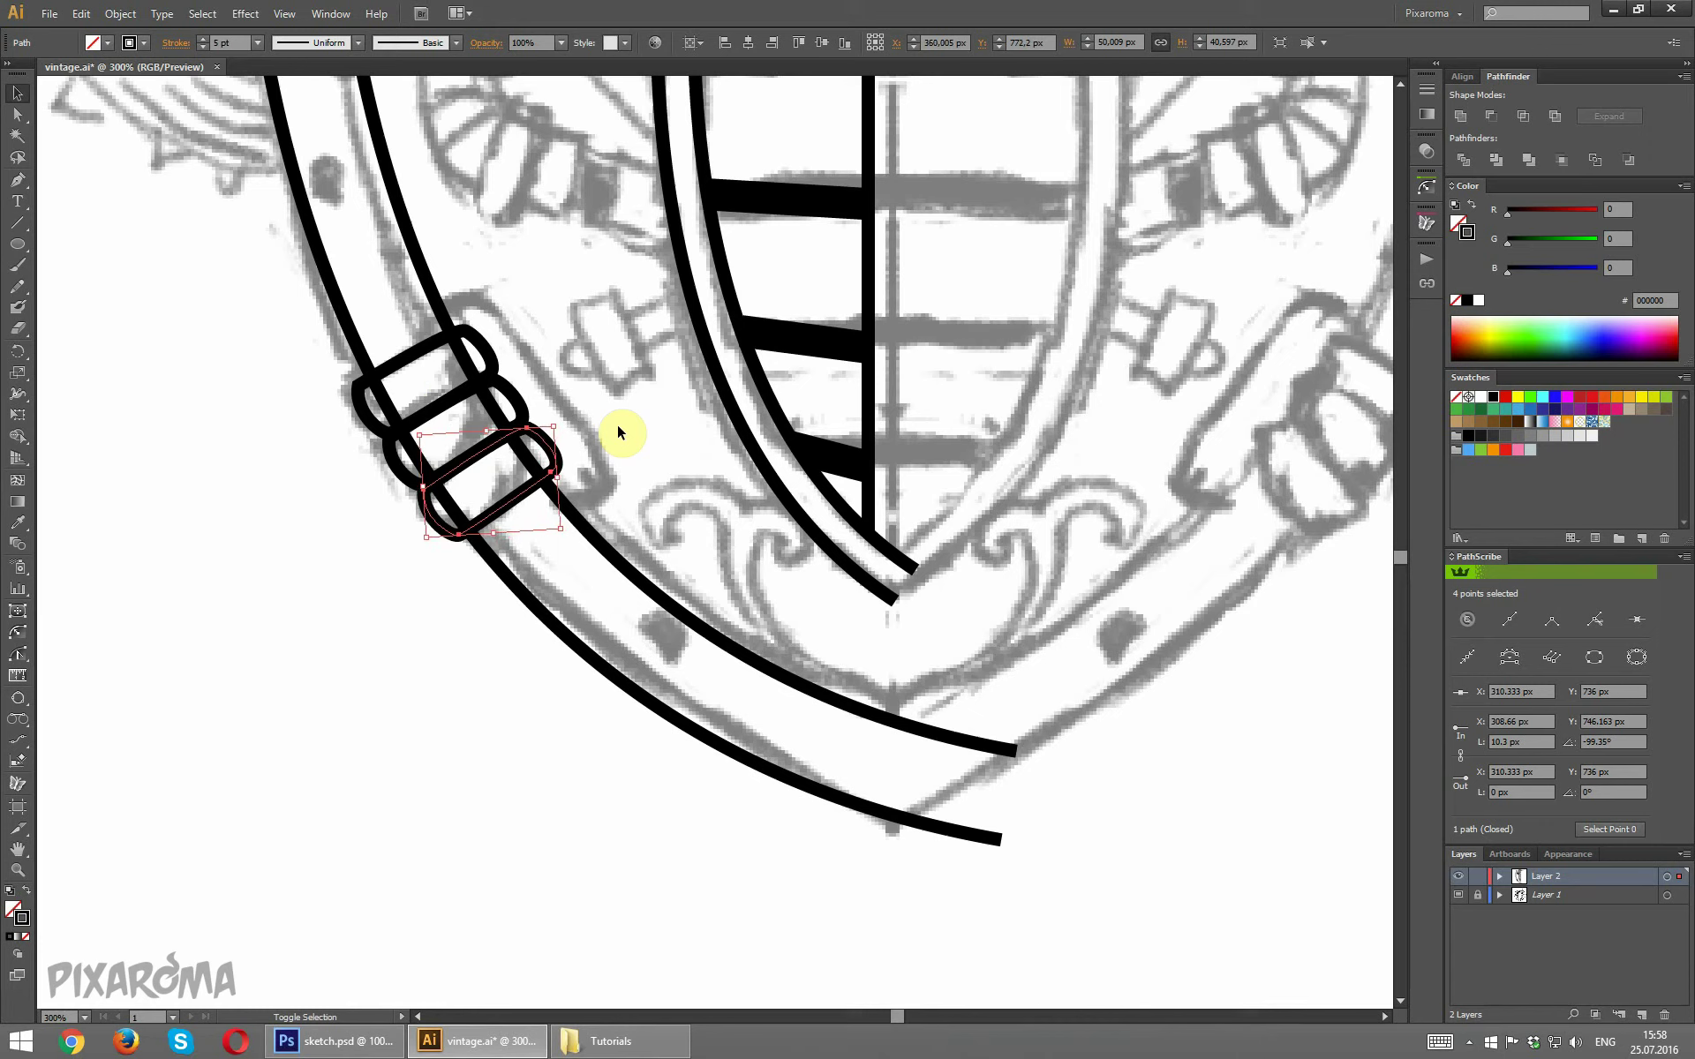
key("Left")
key("Left")
key("Up")
key("Up")
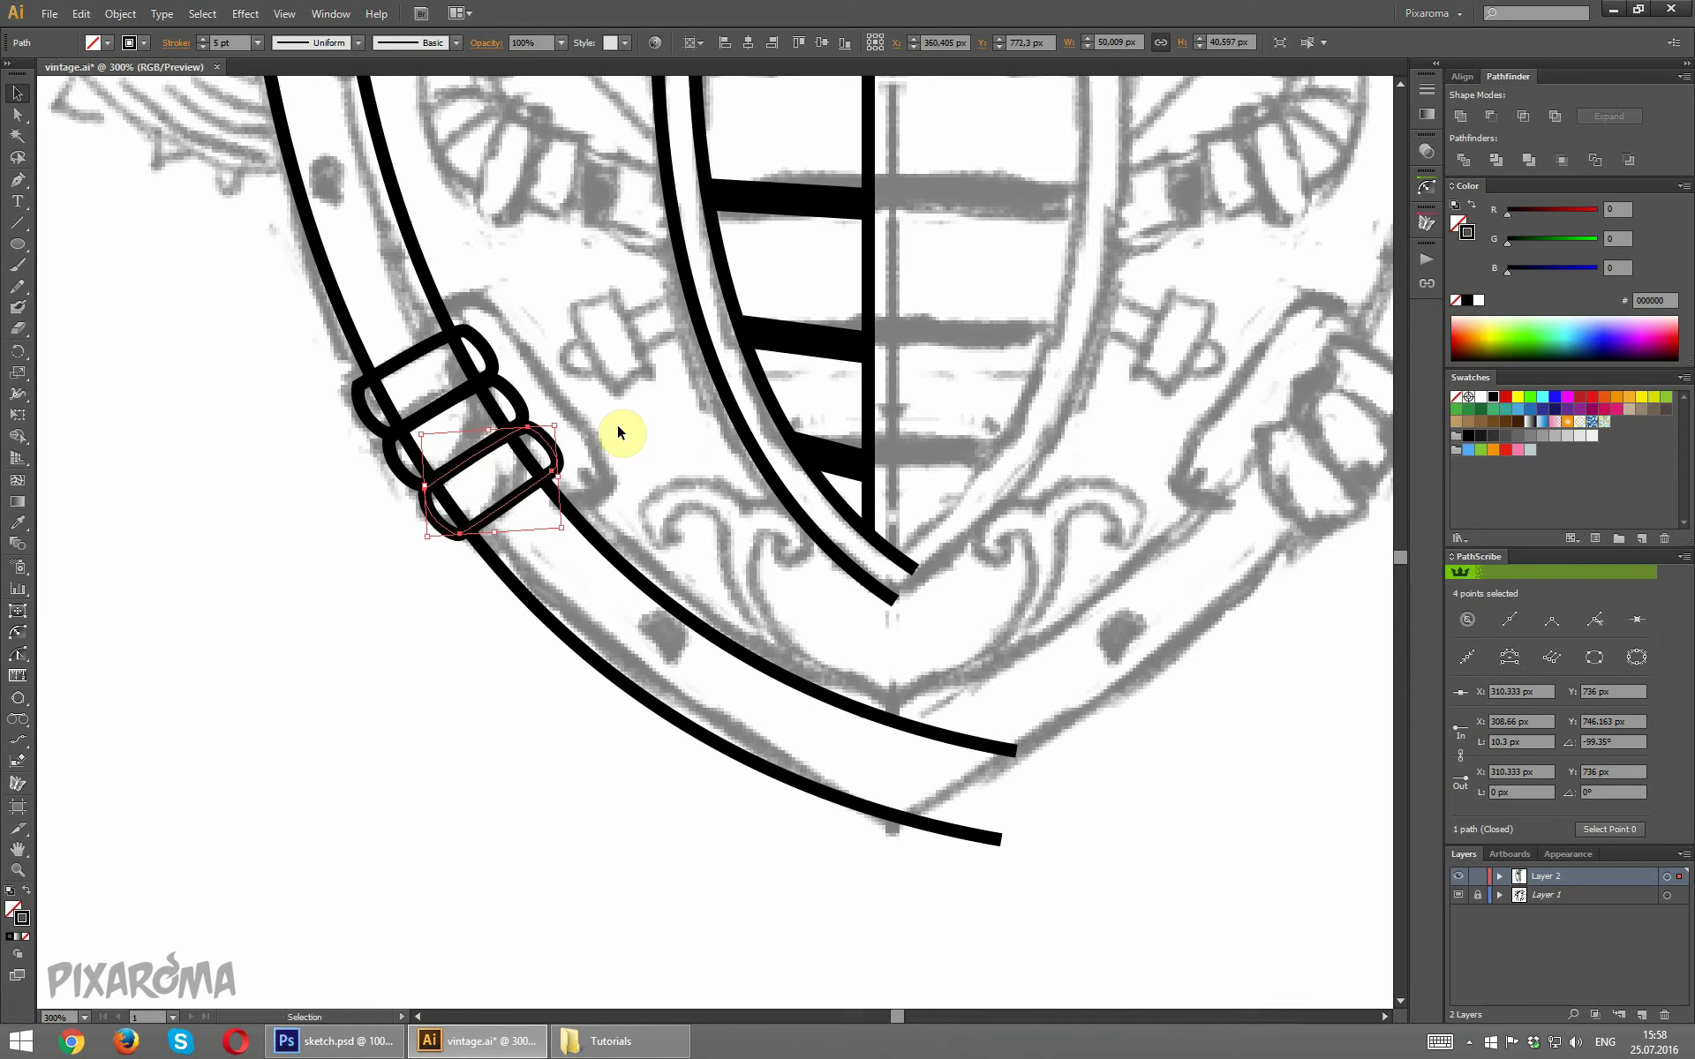
key("Up")
key("Up")
key("Left")
key("Left")
key("Down")
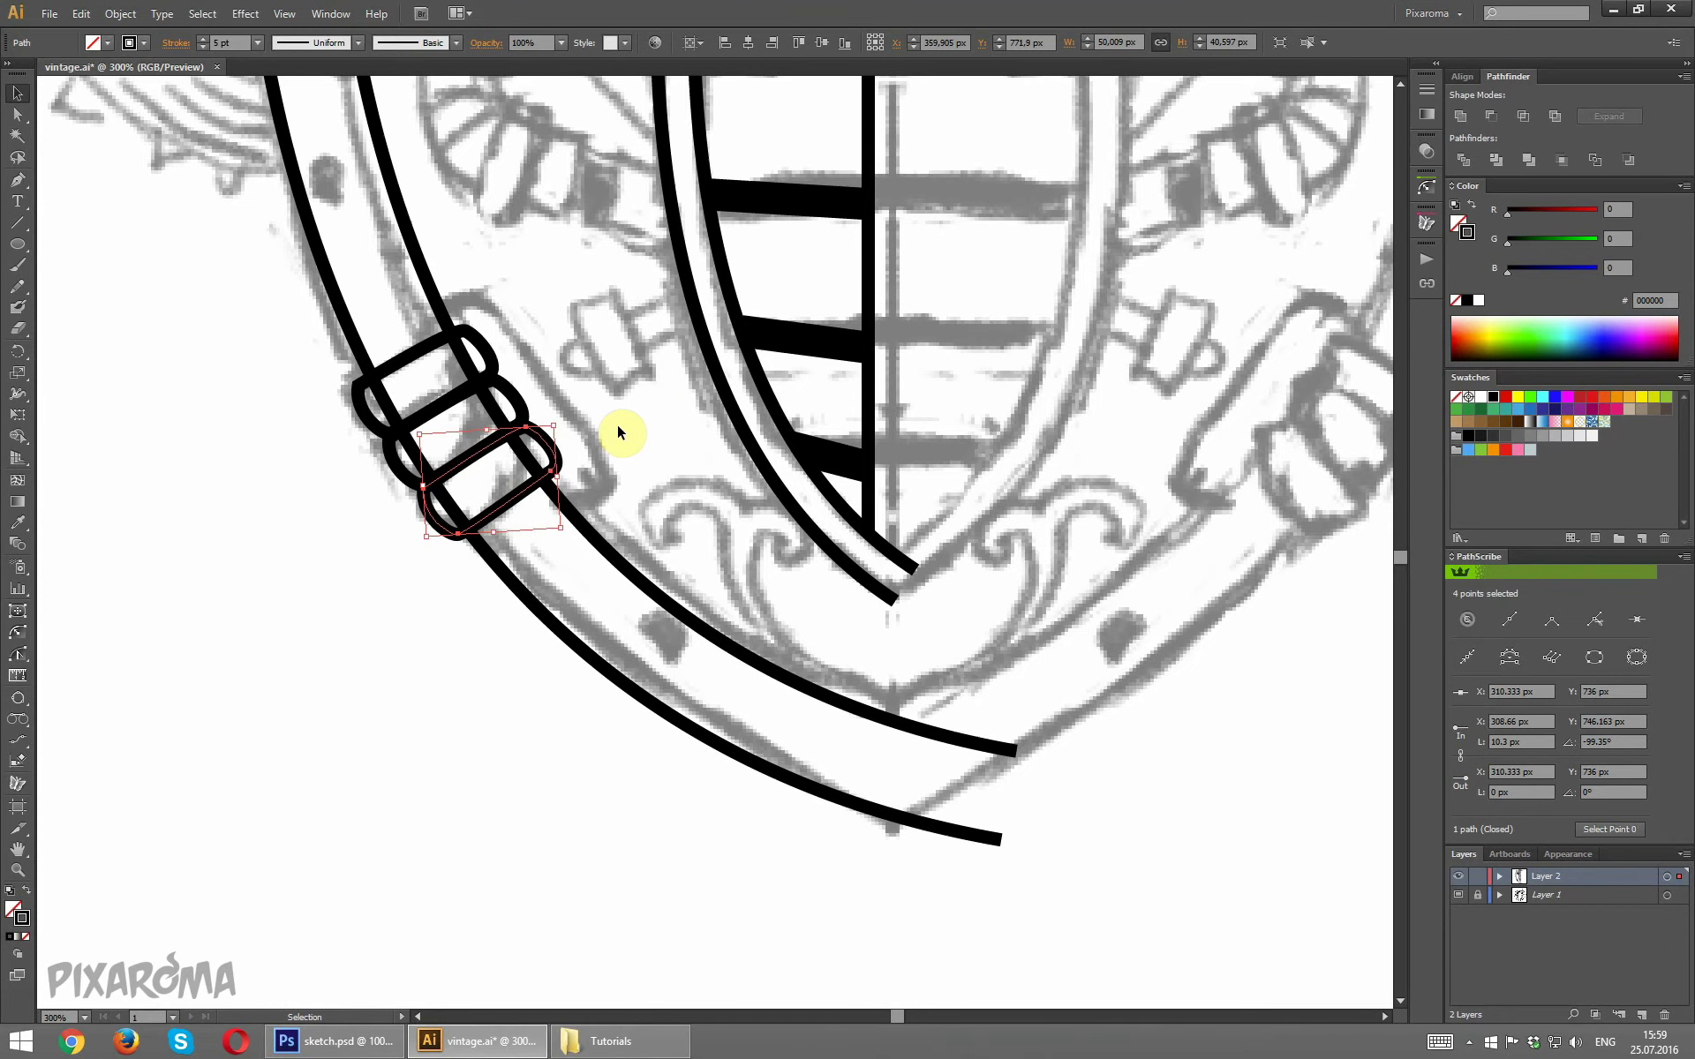
left_click(618, 428)
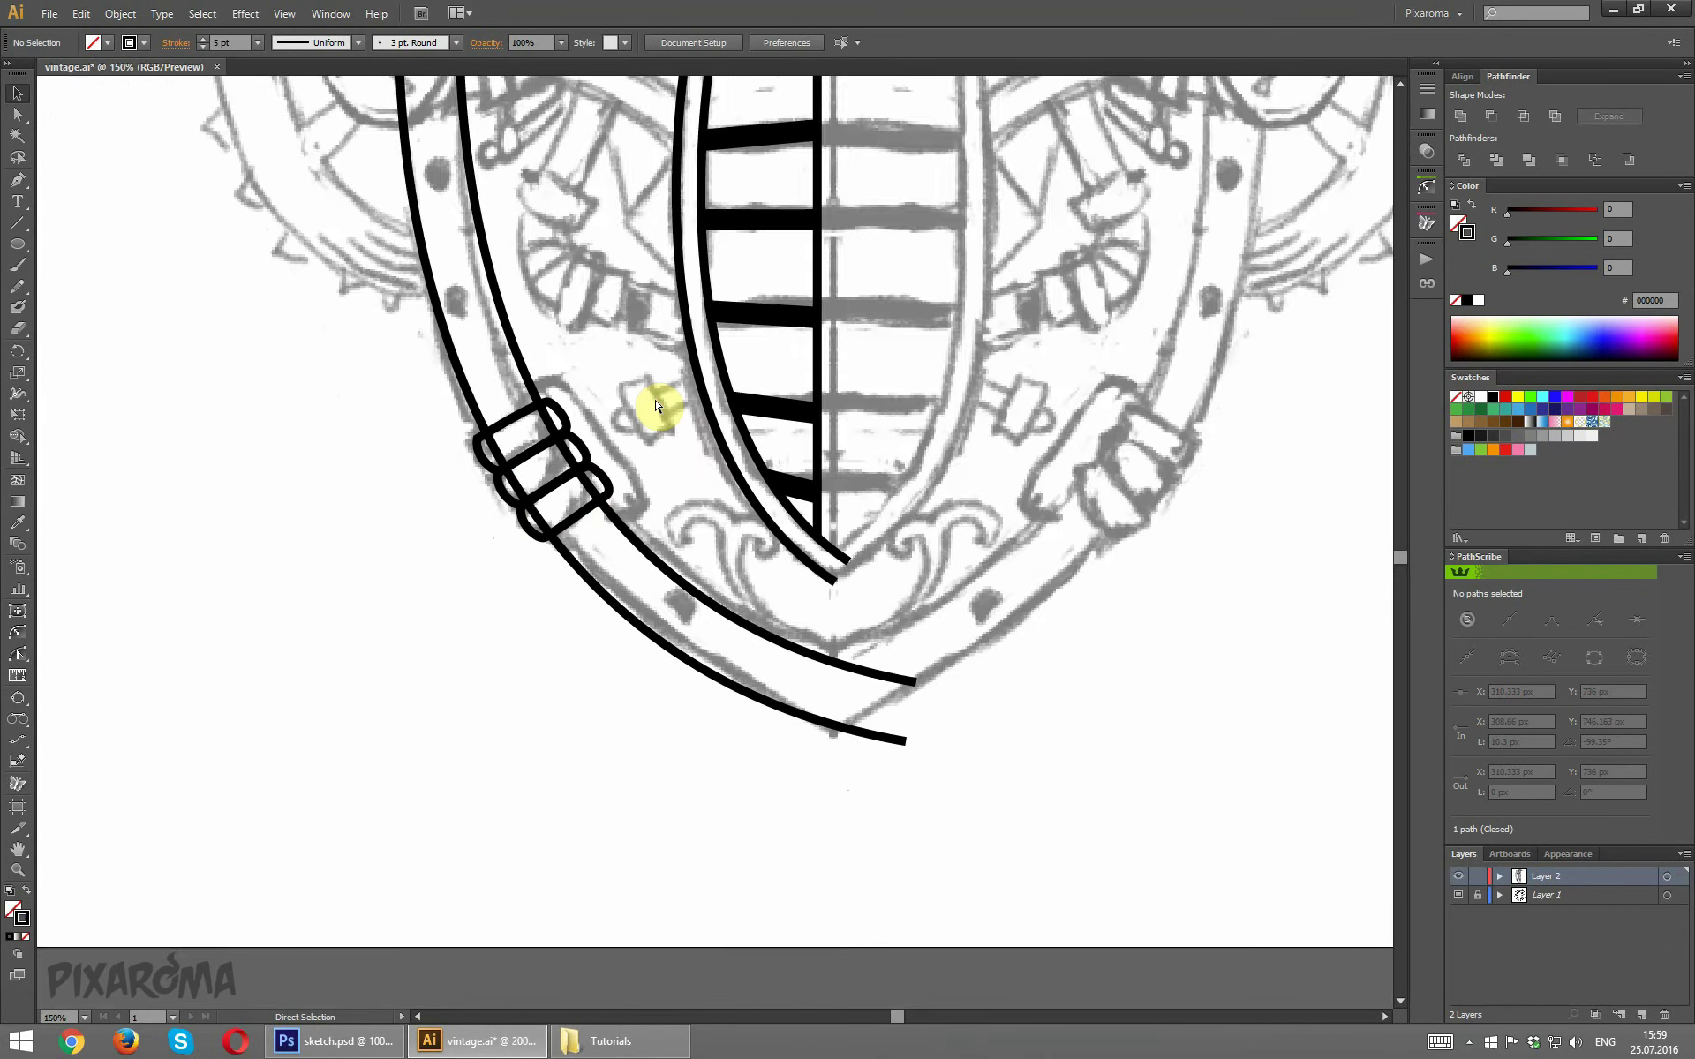
key("ctrl+minus")
key("ctrl+minus")
key("ctrl+minus")
key("ctrl+equal")
key("ctrl+equal")
key("ctrl+equal")
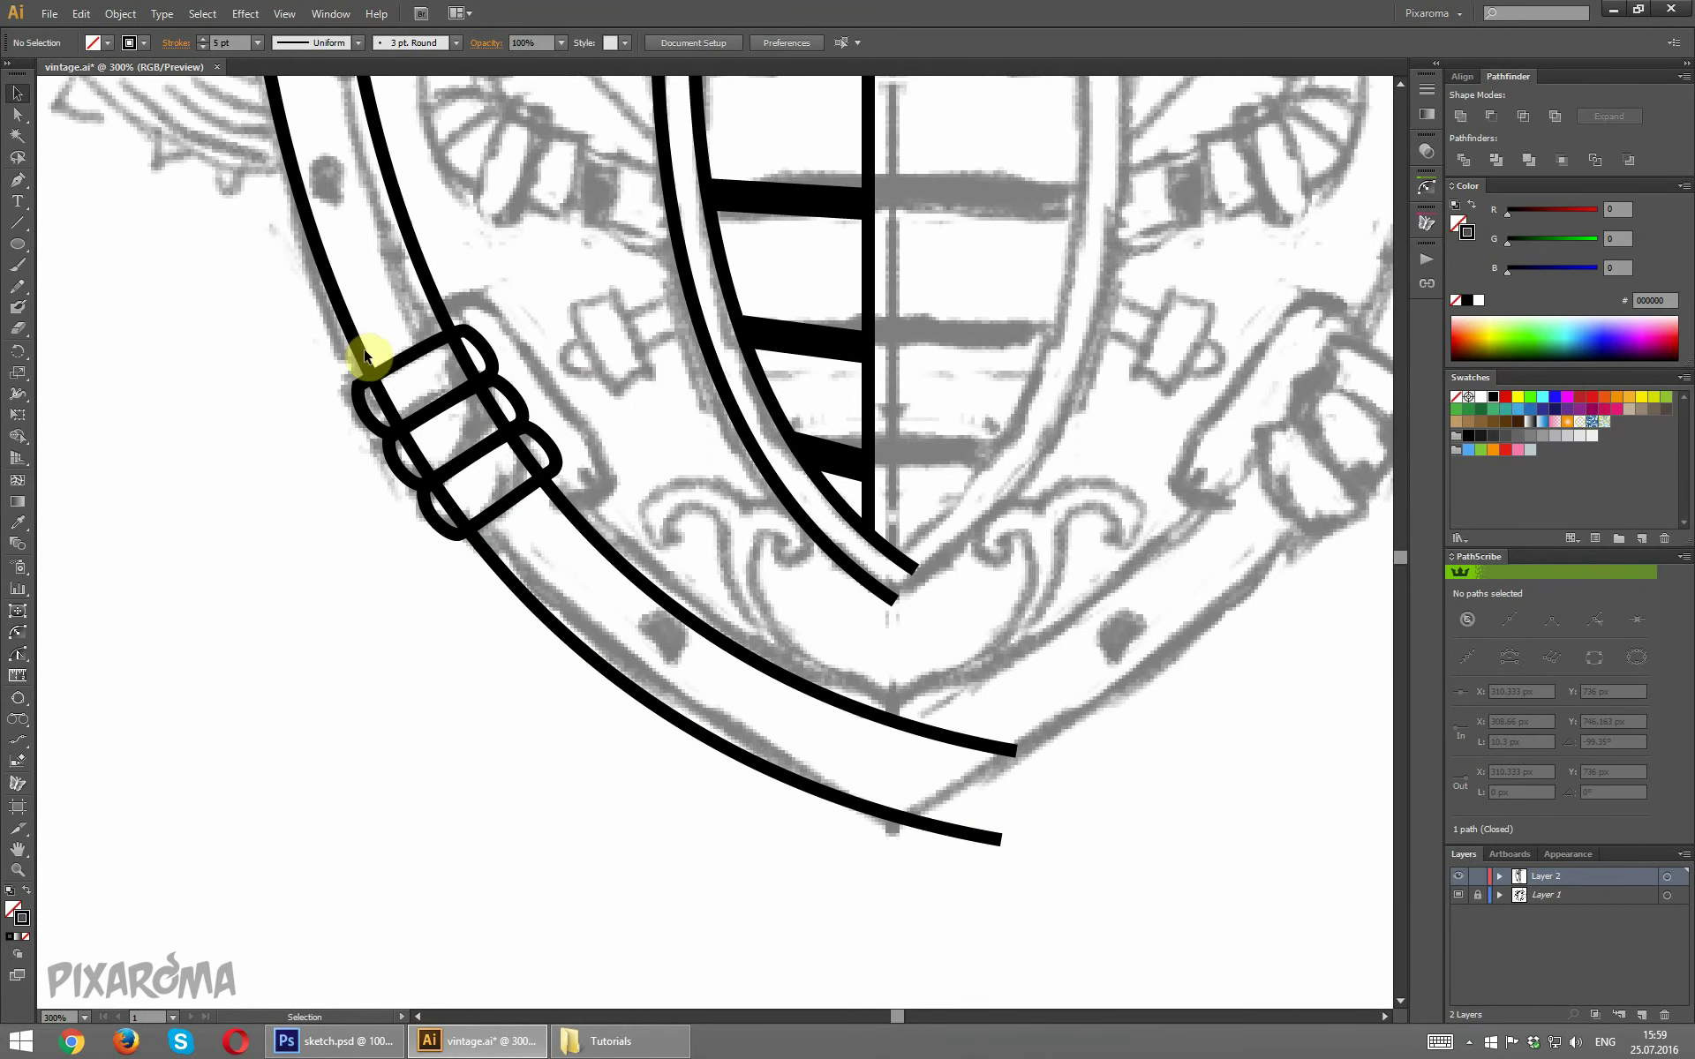
left_click(364, 355)
Add anchor points on the inner and outer rim curves where they meet the bands.
left_click(17, 179)
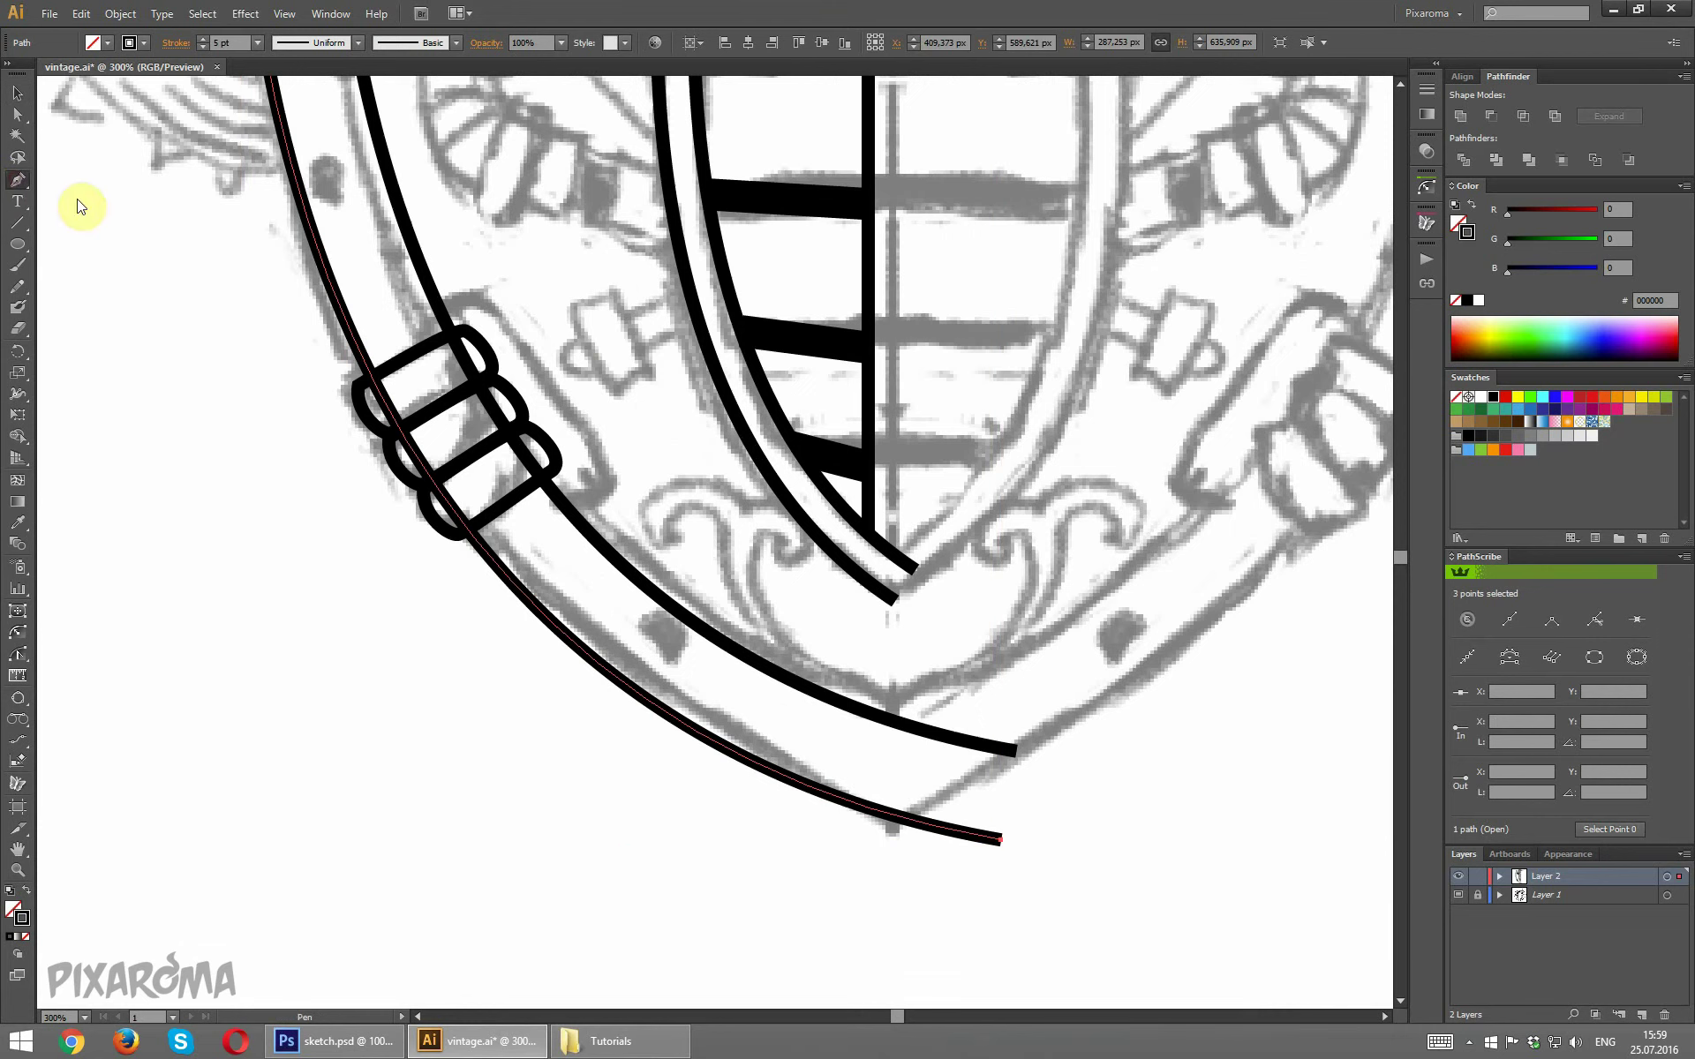
left_click(455, 341, "ctrl")
left_click(454, 342)
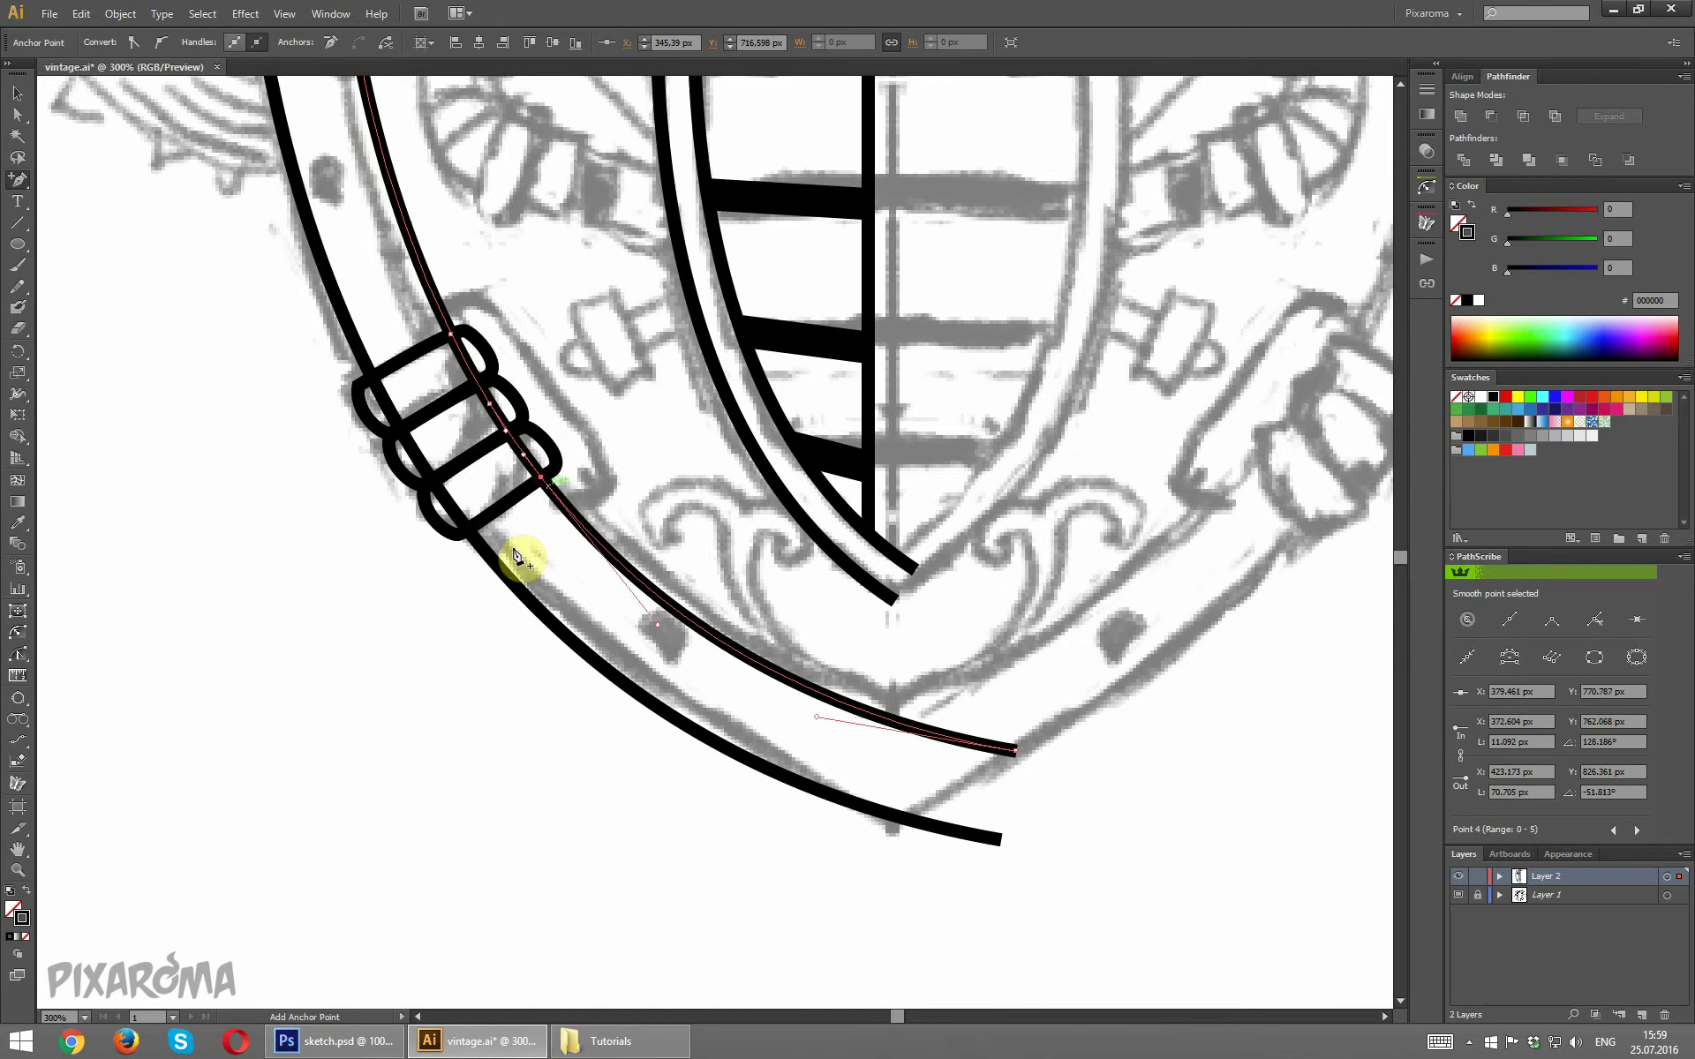
left_click(484, 554, "ctrl")
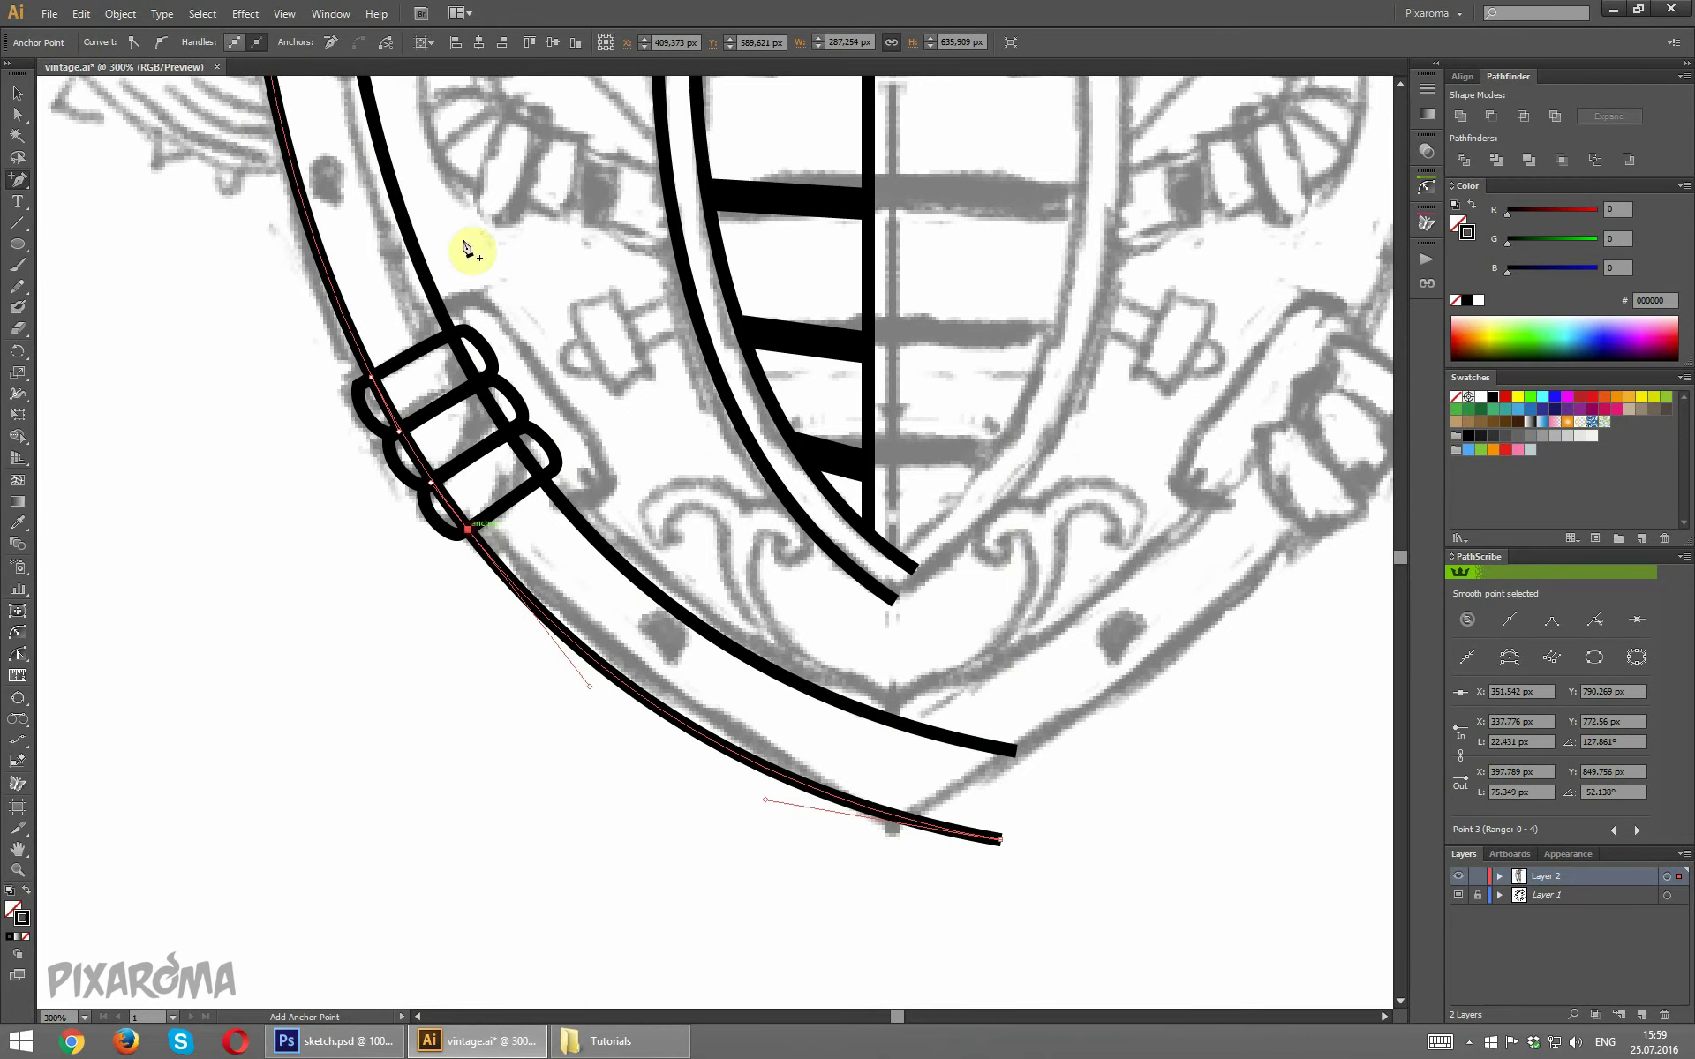
Select and remove the rim segments lying beneath the band loops with Direct Selection.
left_click(18, 114)
left_click(73, 331)
left_click(506, 424)
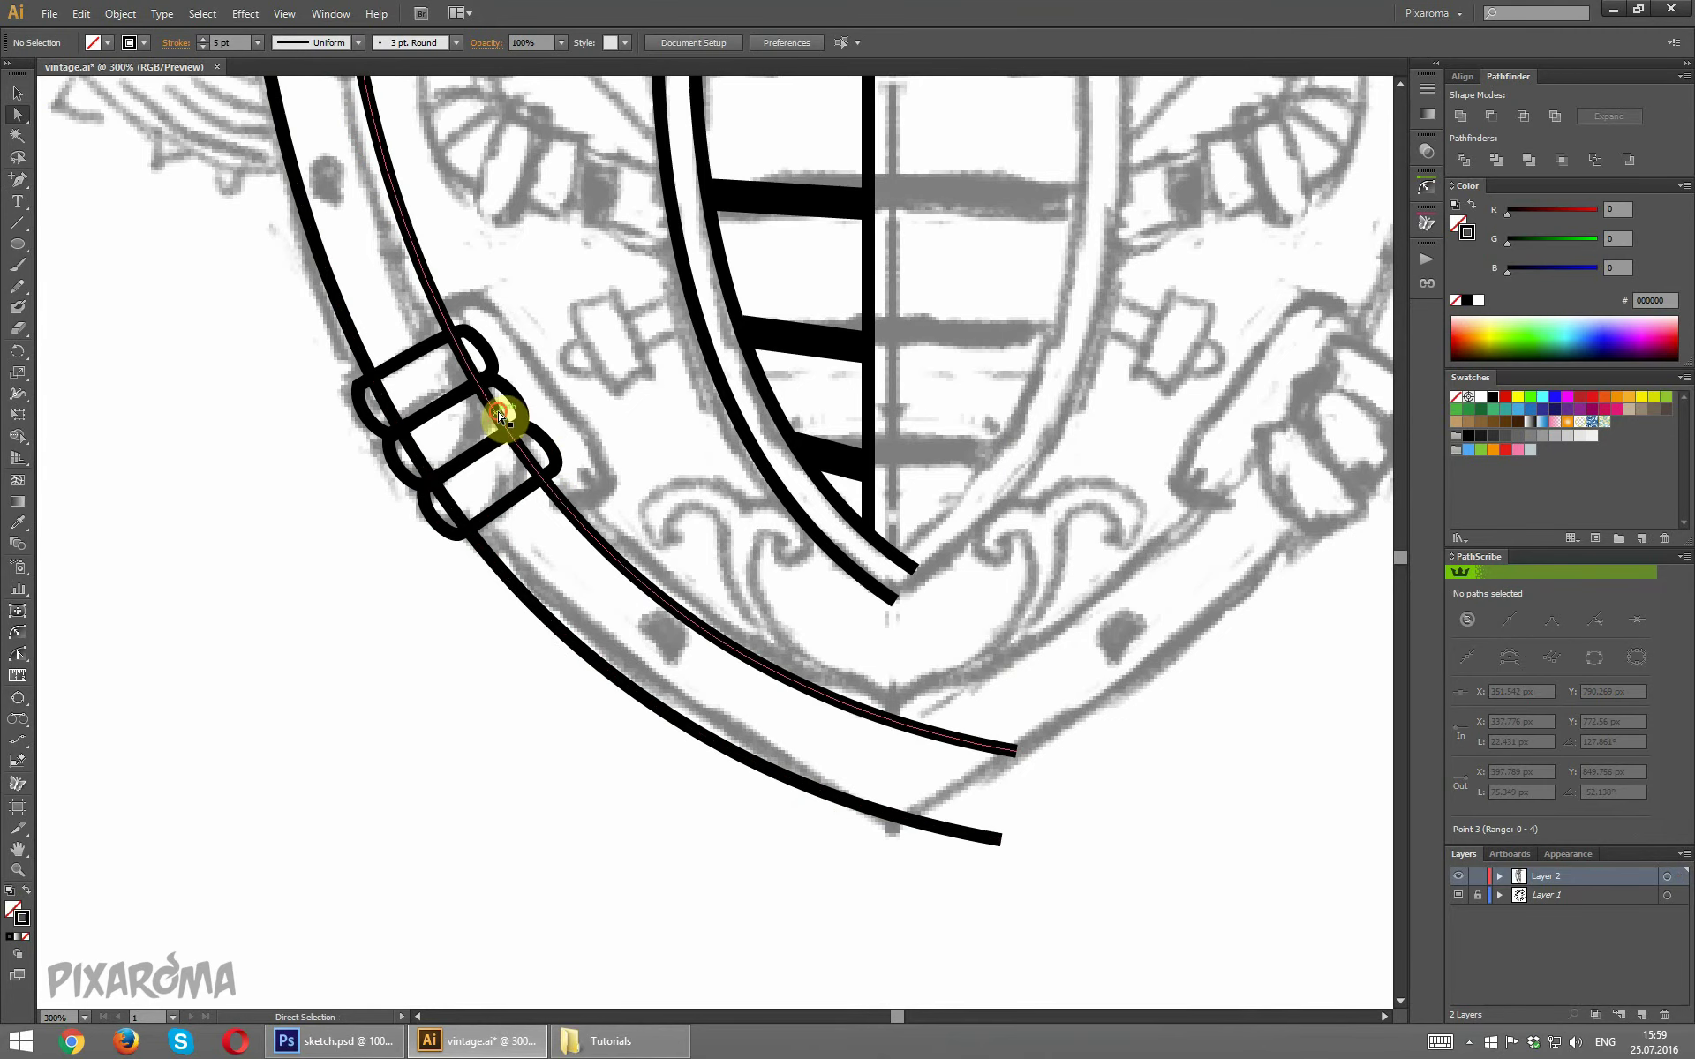
left_click(521, 401)
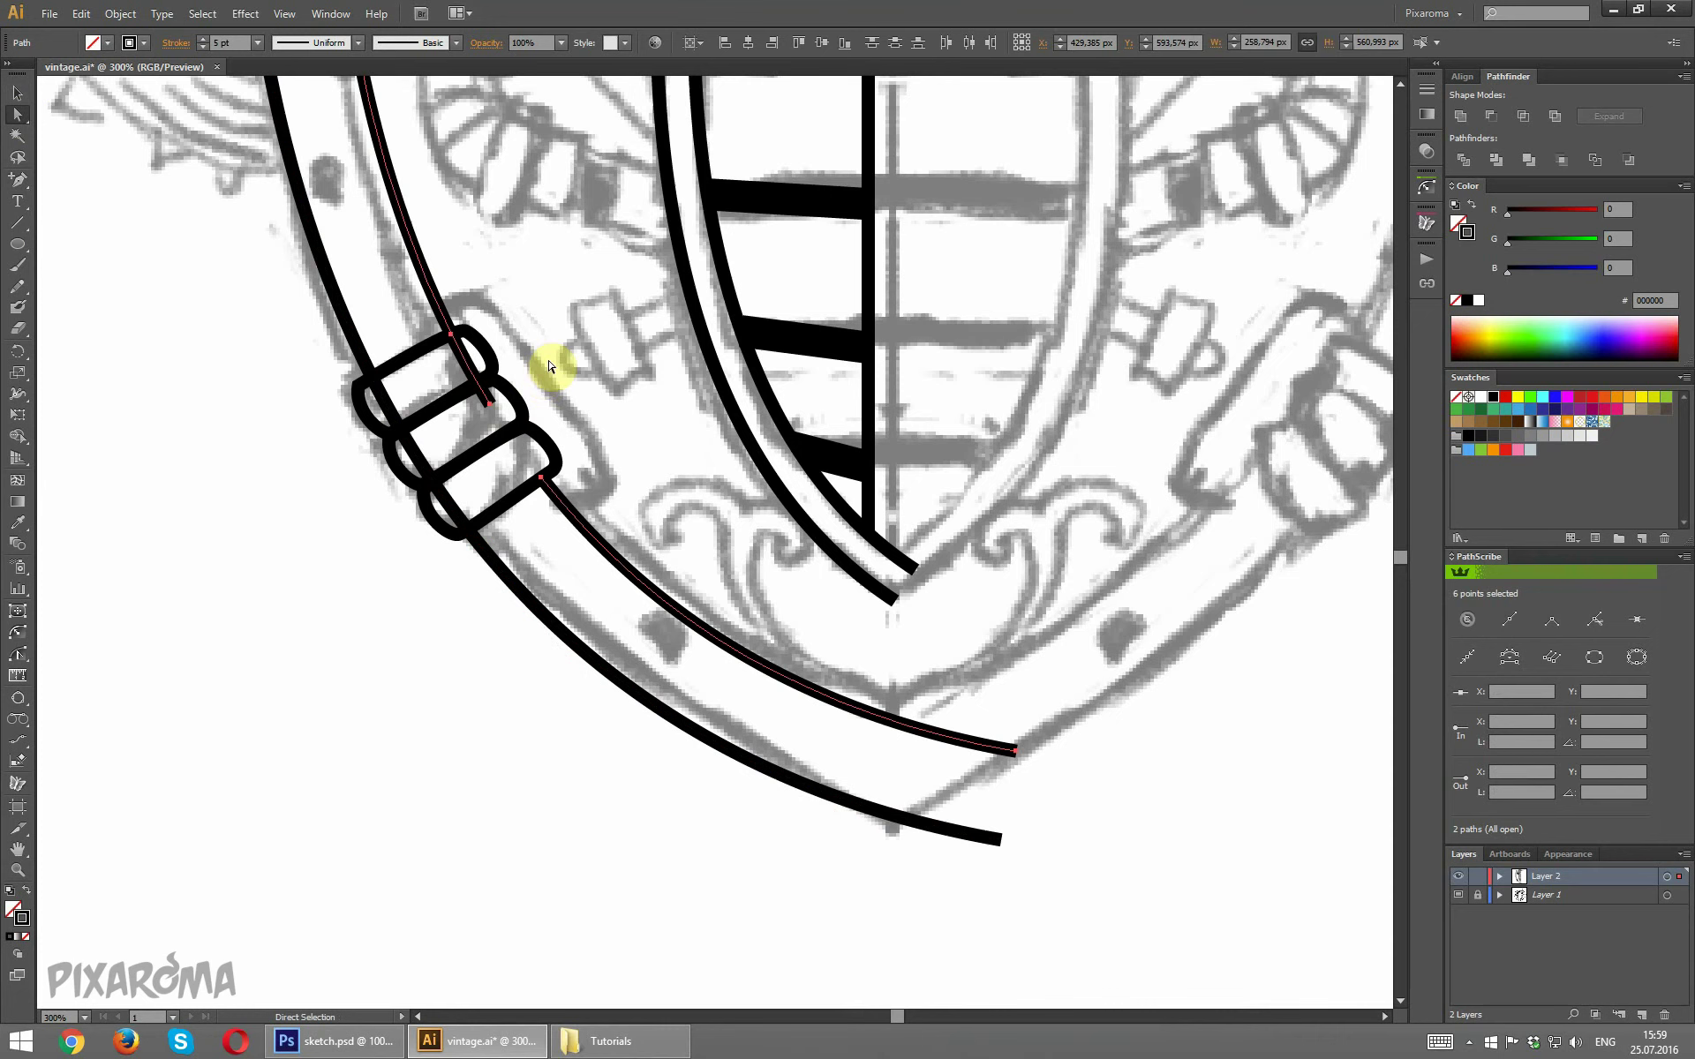
left_click(500, 402)
left_click(379, 398)
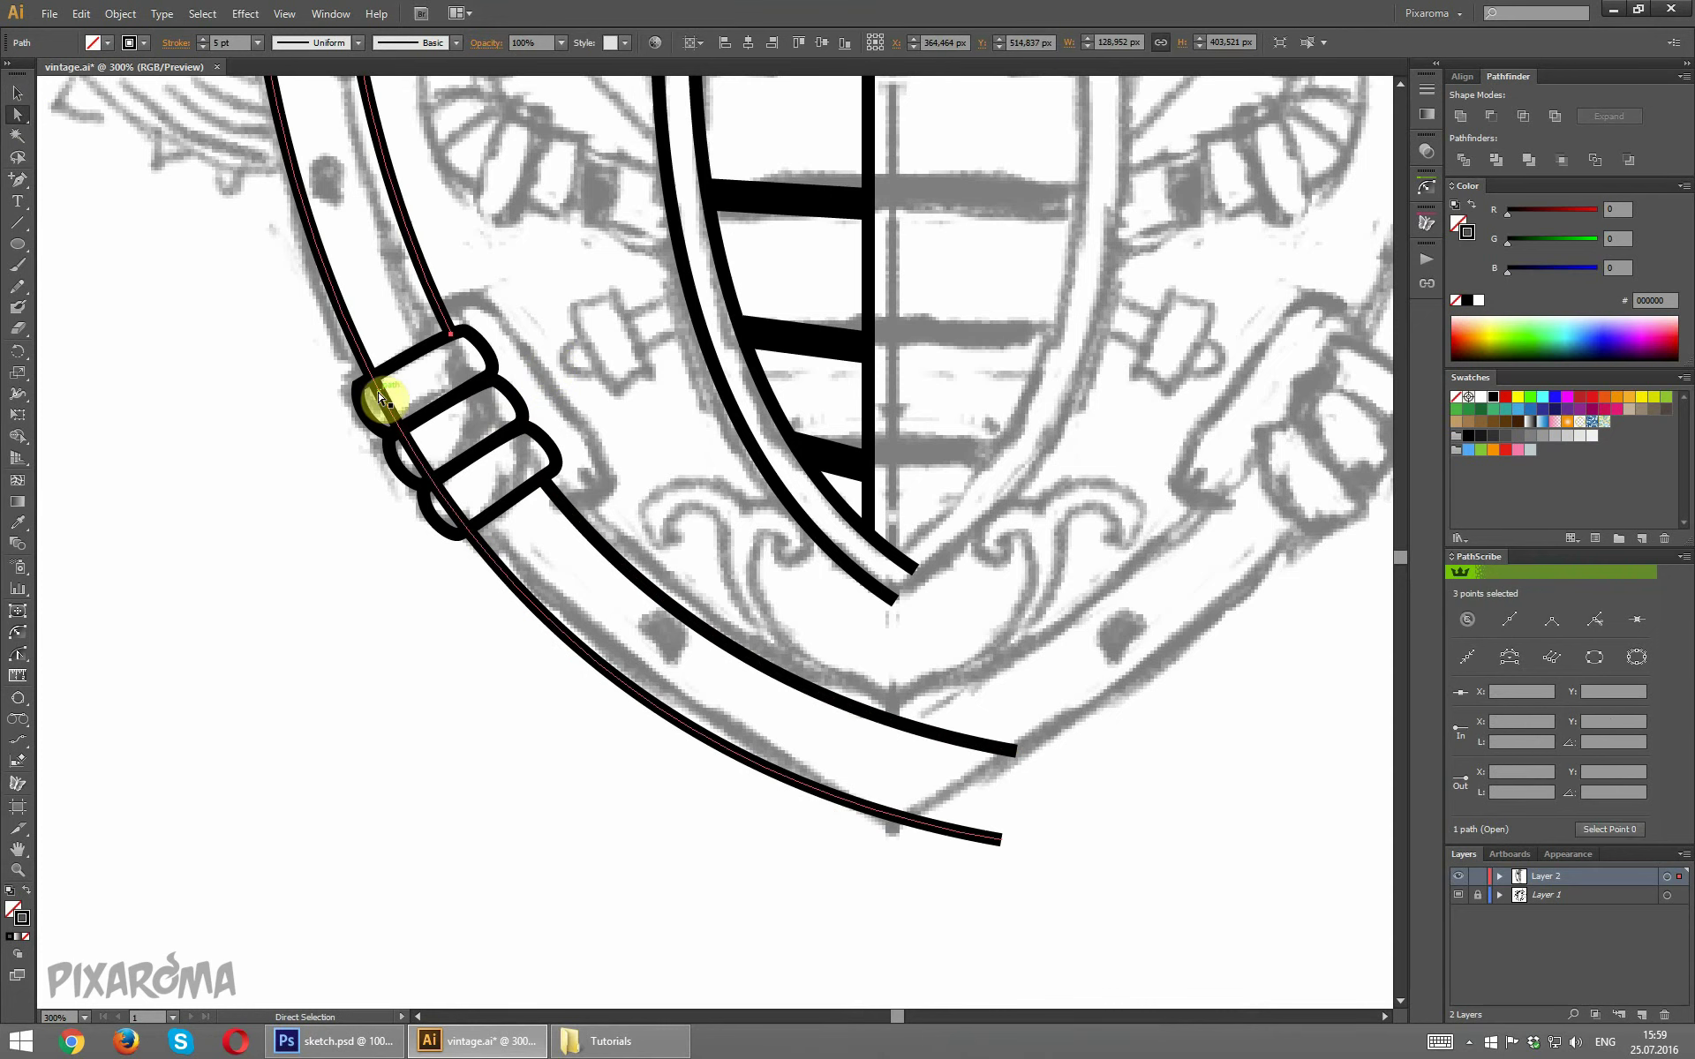
left_click(421, 454)
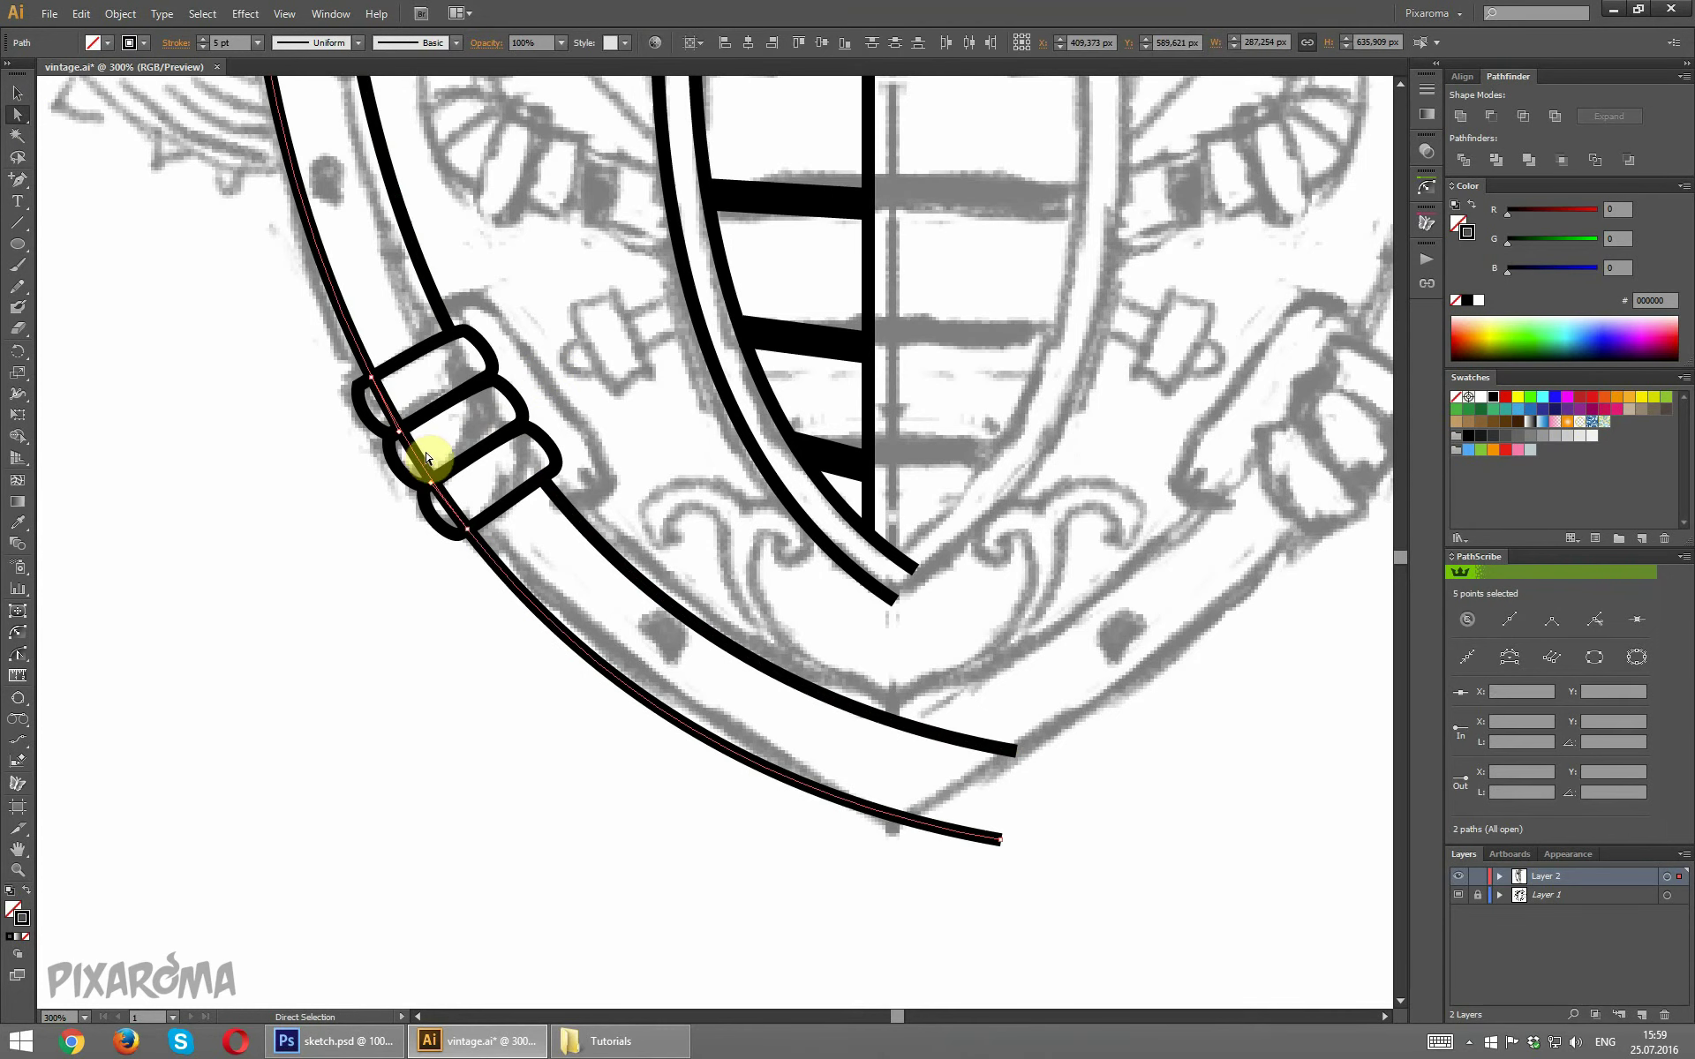
left_click(257, 560)
scroll(232, 353, "up", 3)
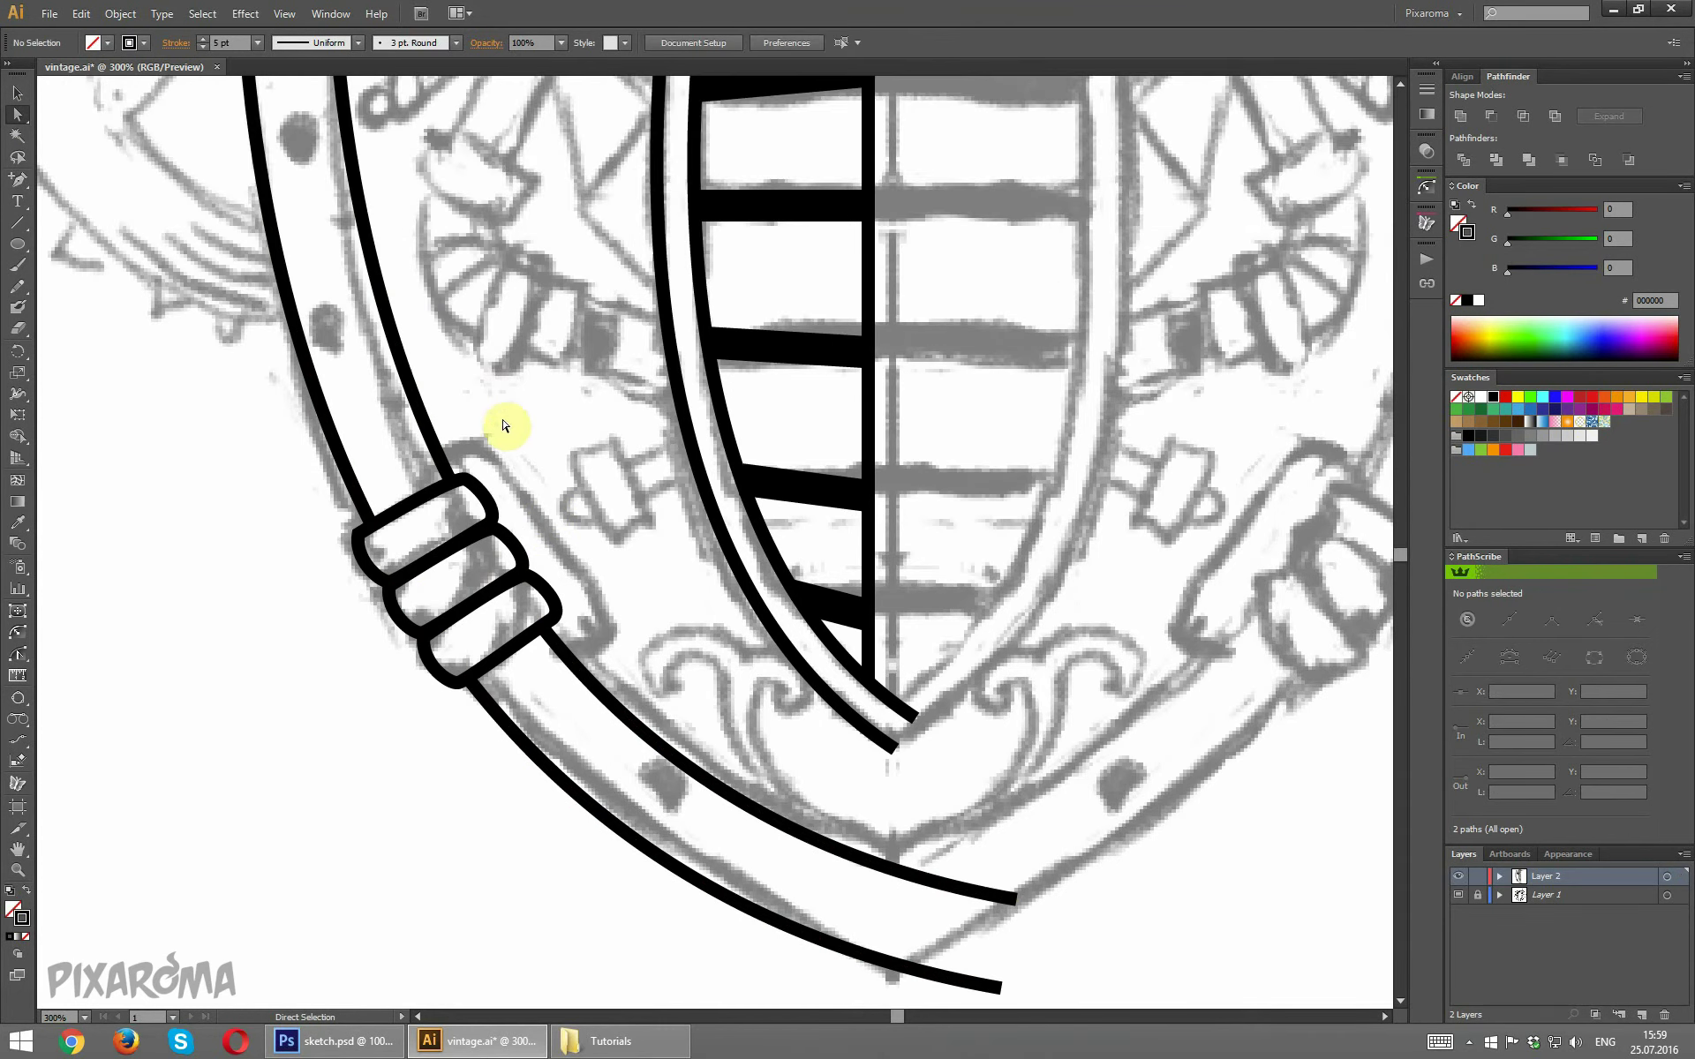
scroll(490, 411, "down", 1)
left_click(450, 415)
left_click(530, 382)
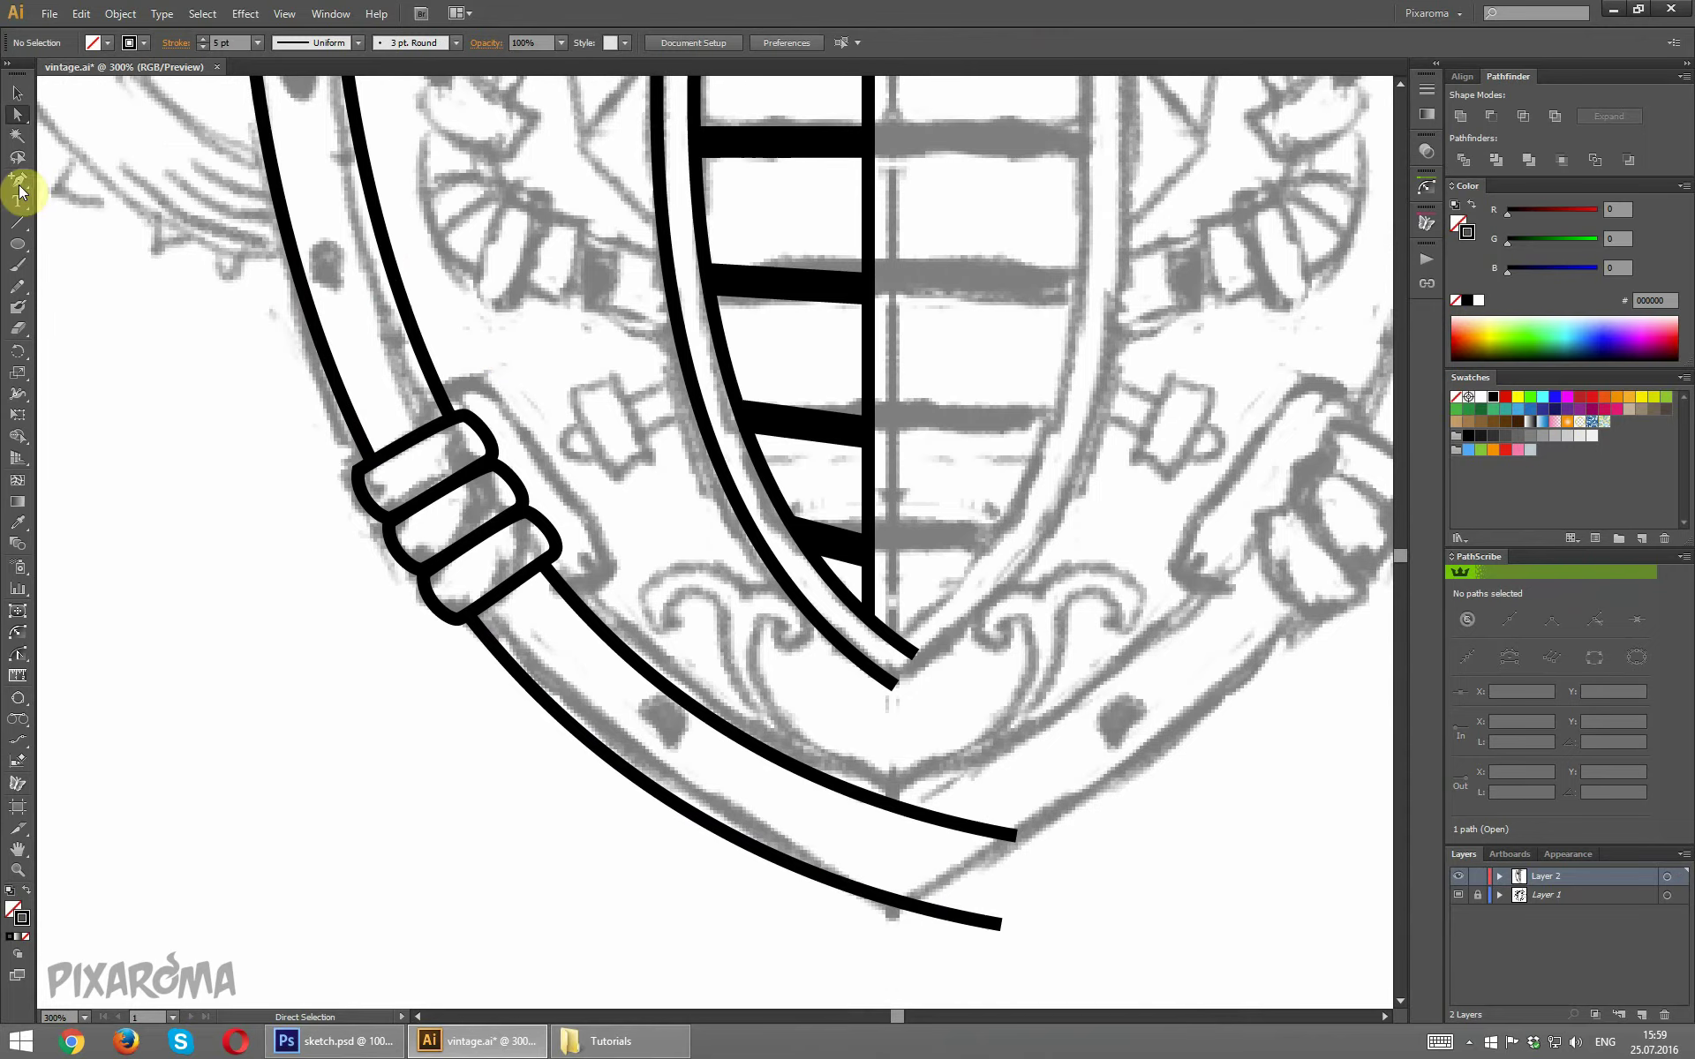
Save the file and pen-draw a curved stroke over the top band and down the loops' right ends.
key("p")
key("ctrl+s")
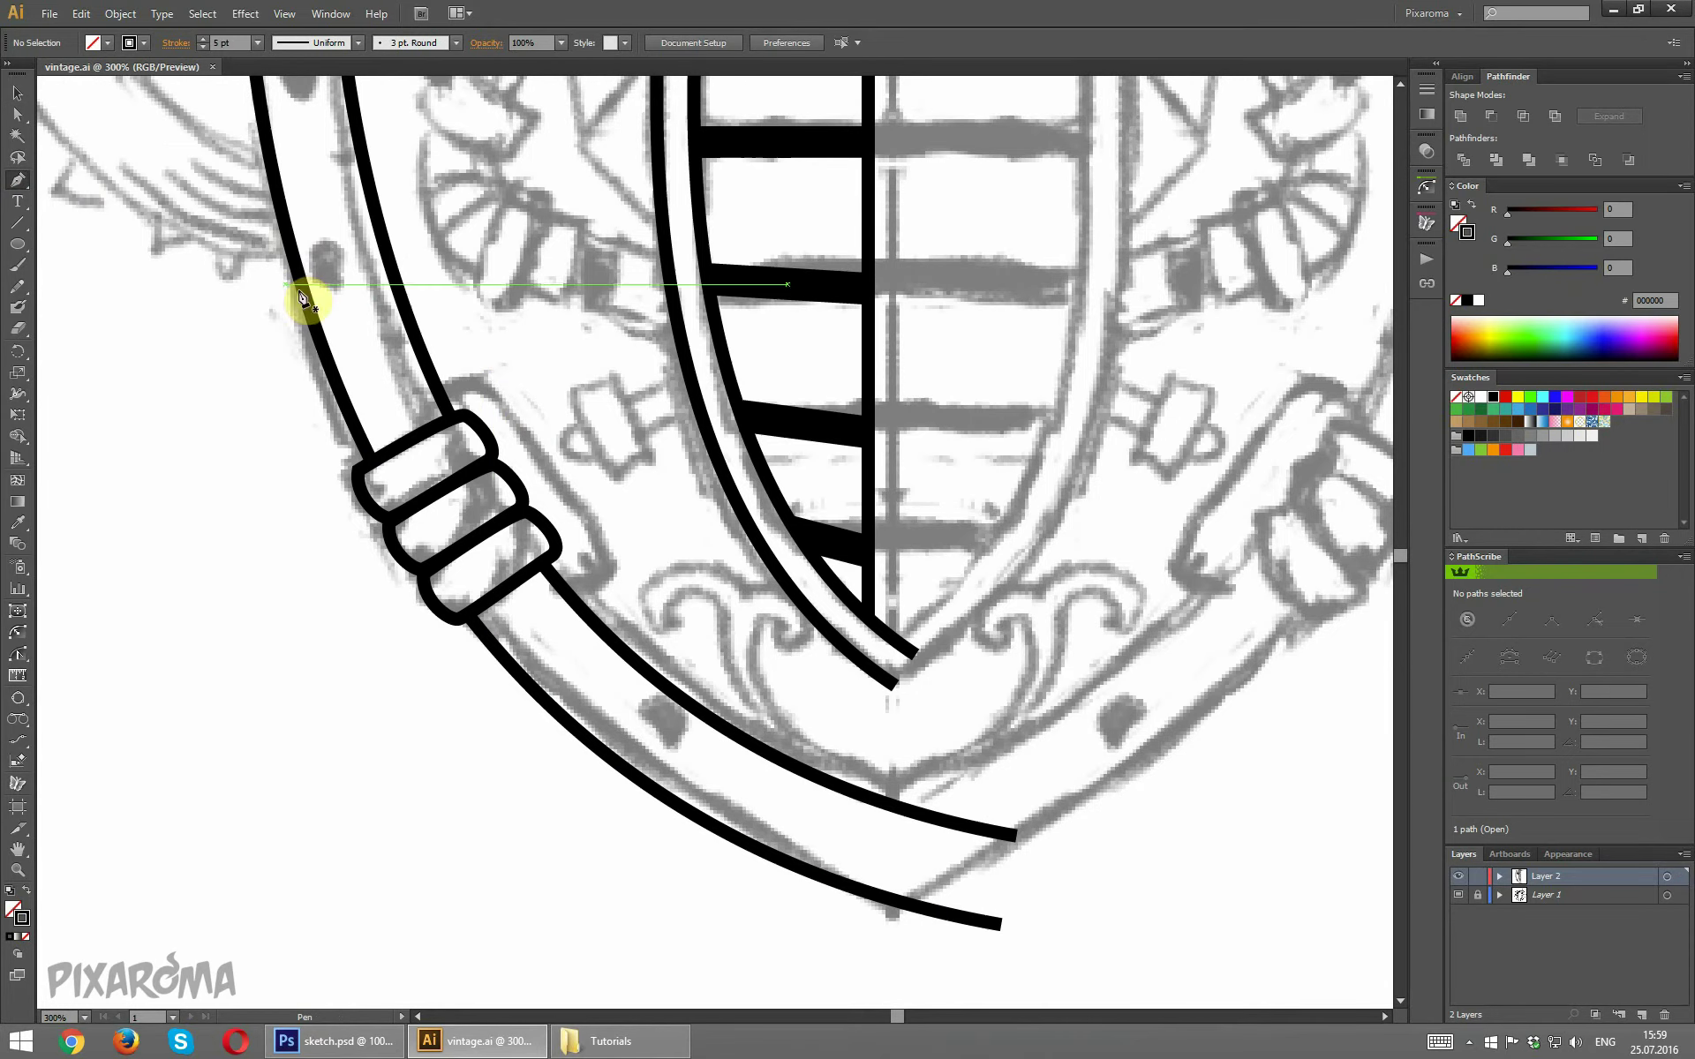
left_click(441, 398)
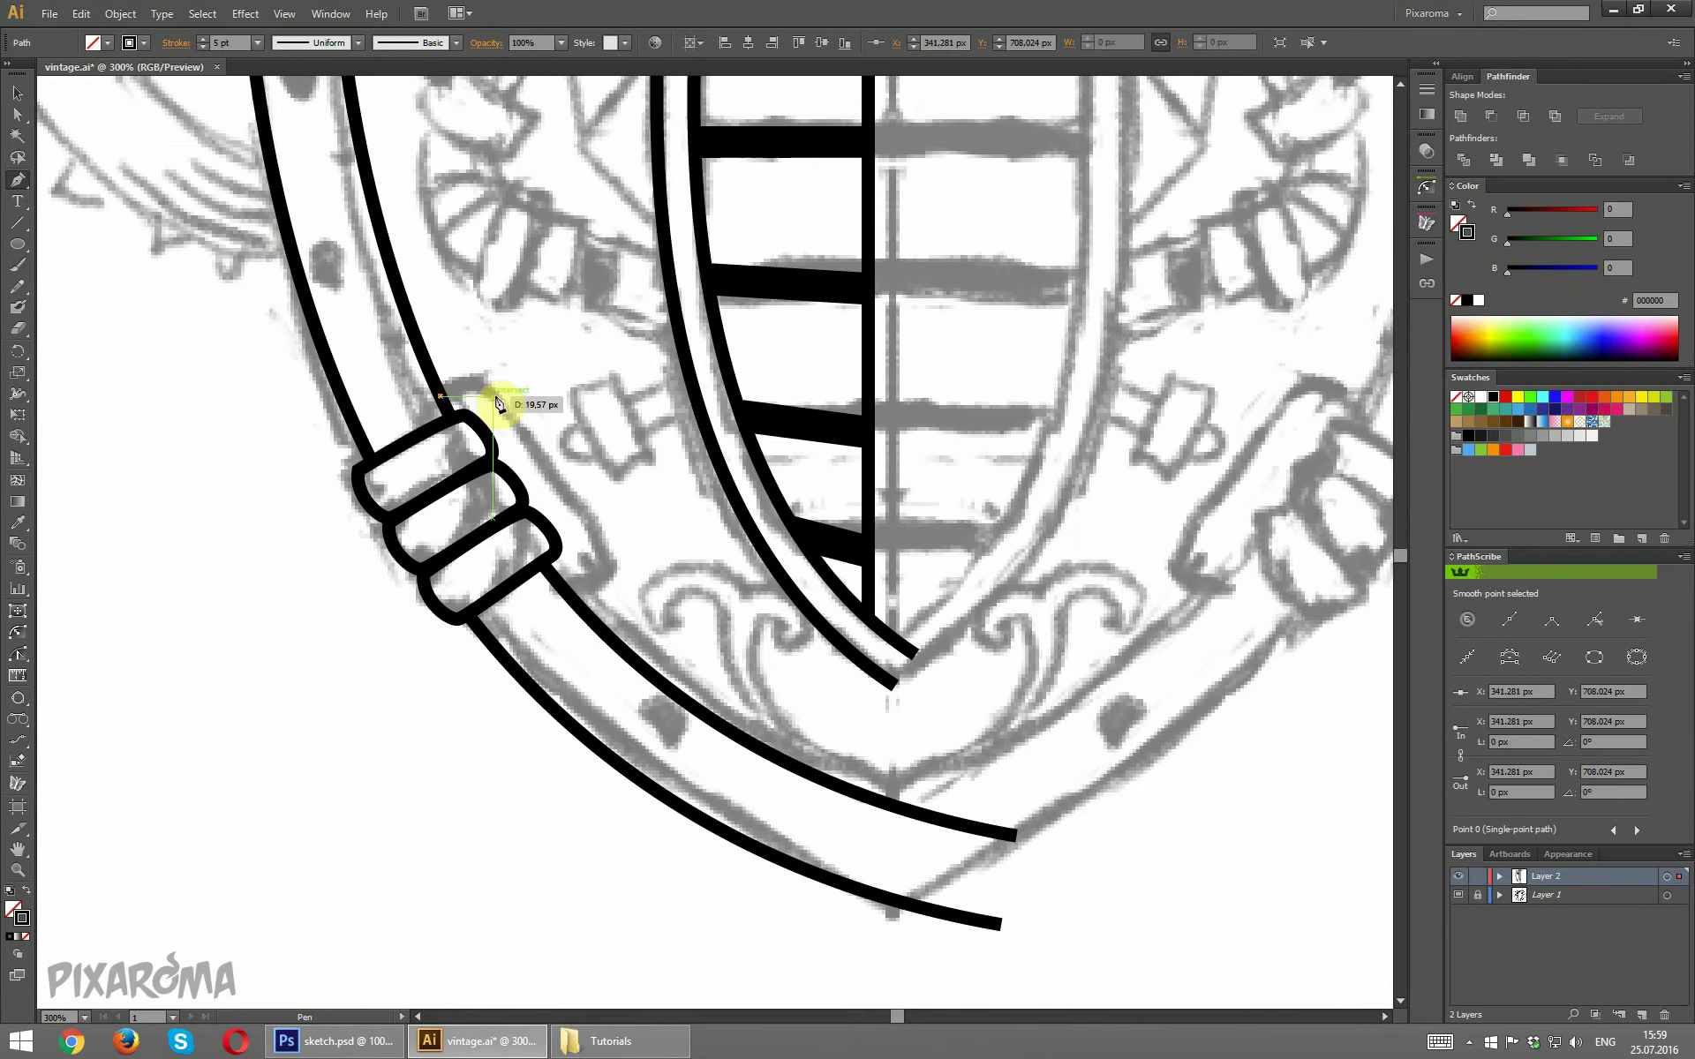
left_click_drag(499, 397, 526, 442)
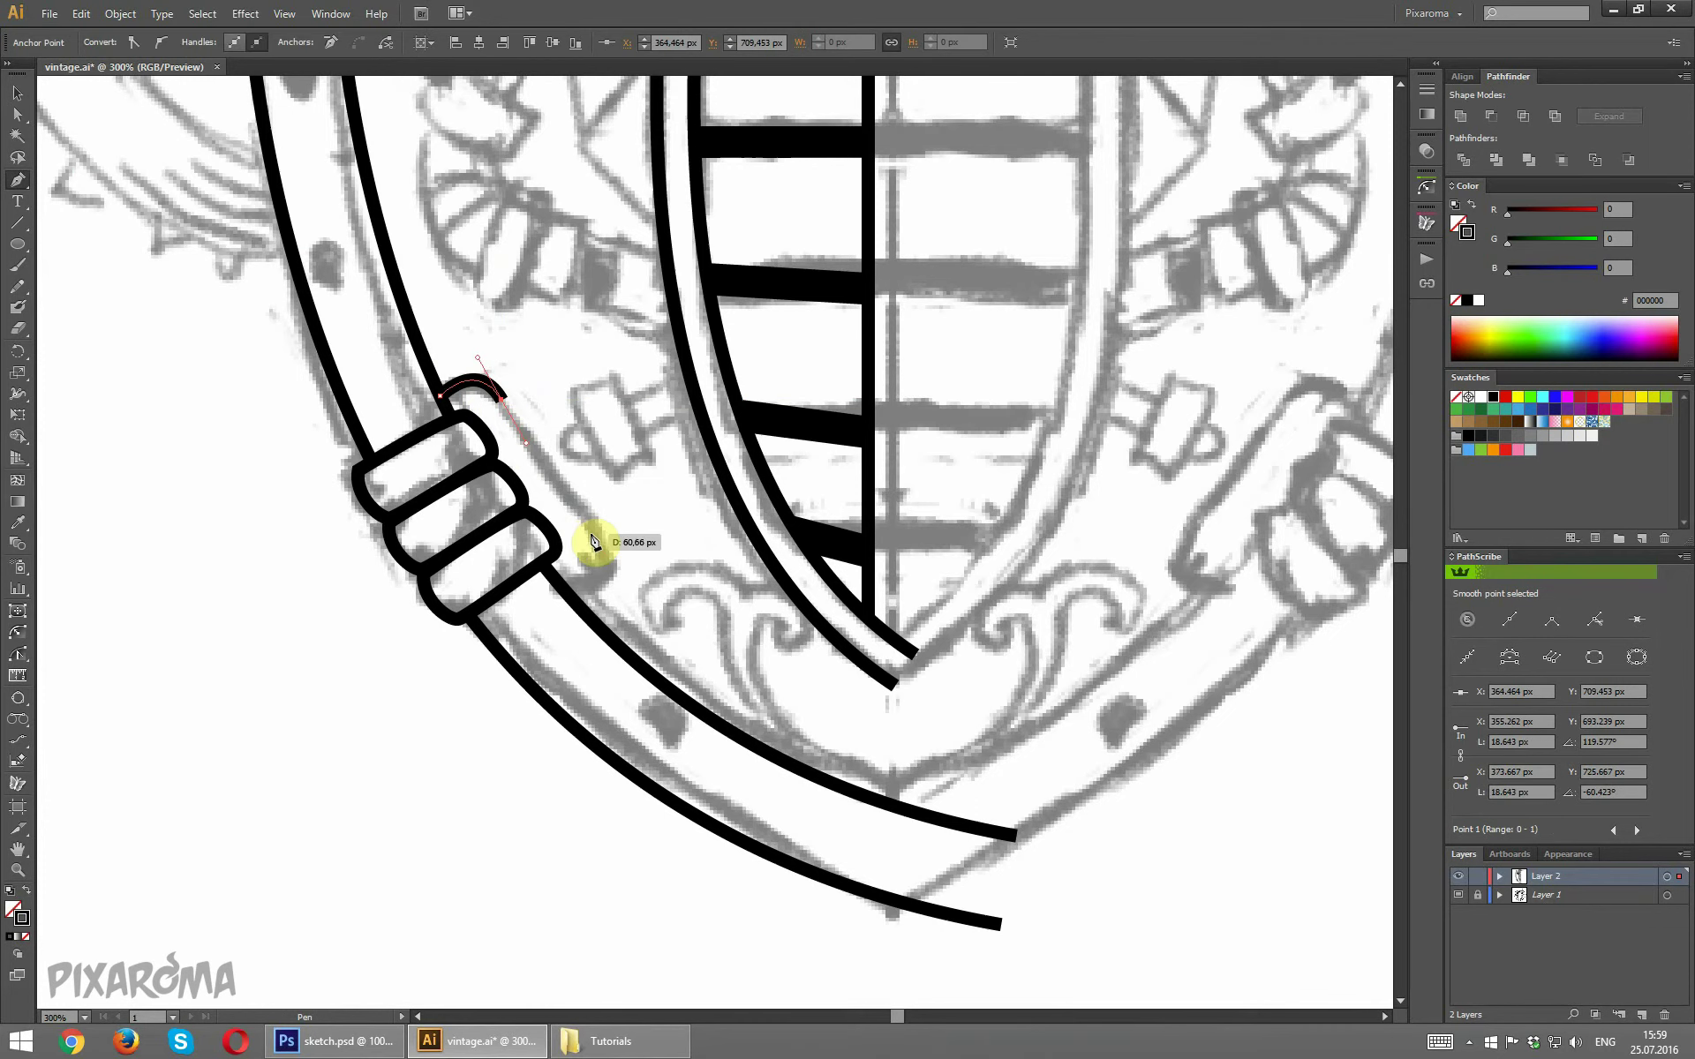
left_click_drag(605, 555, 611, 564)
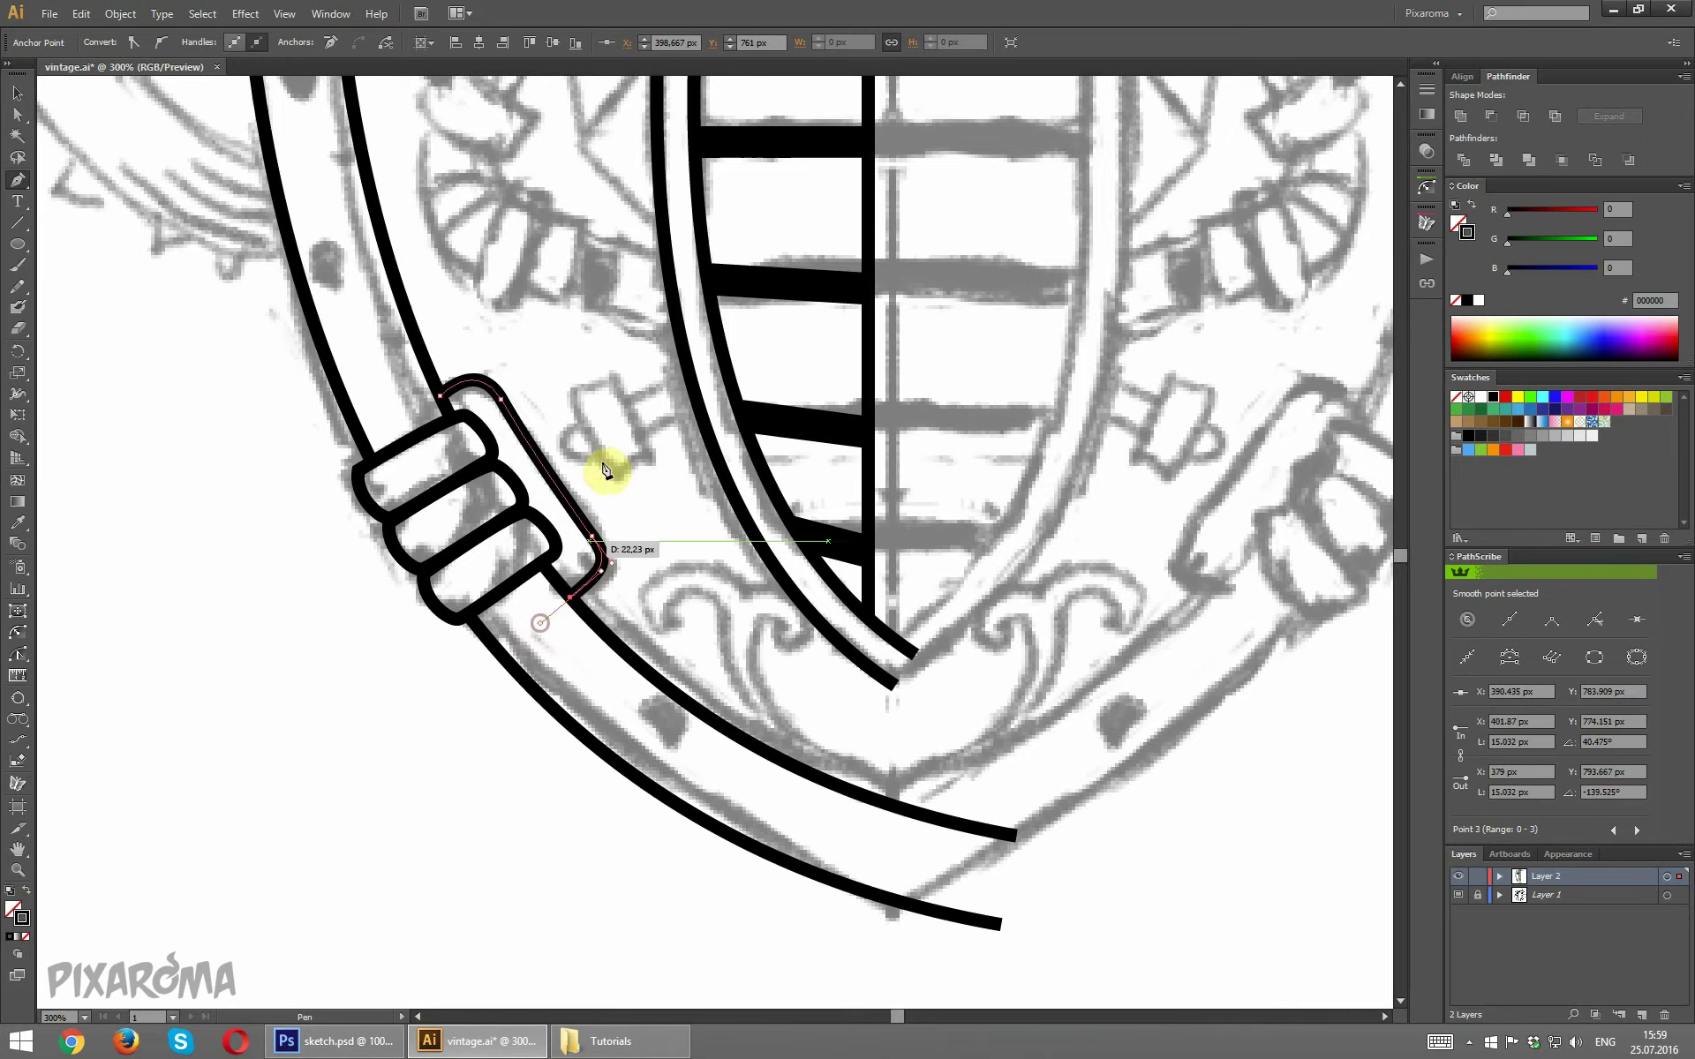
left_click(607, 393, "ctrl")
key("ctrl+minus")
key("ctrl+minus")
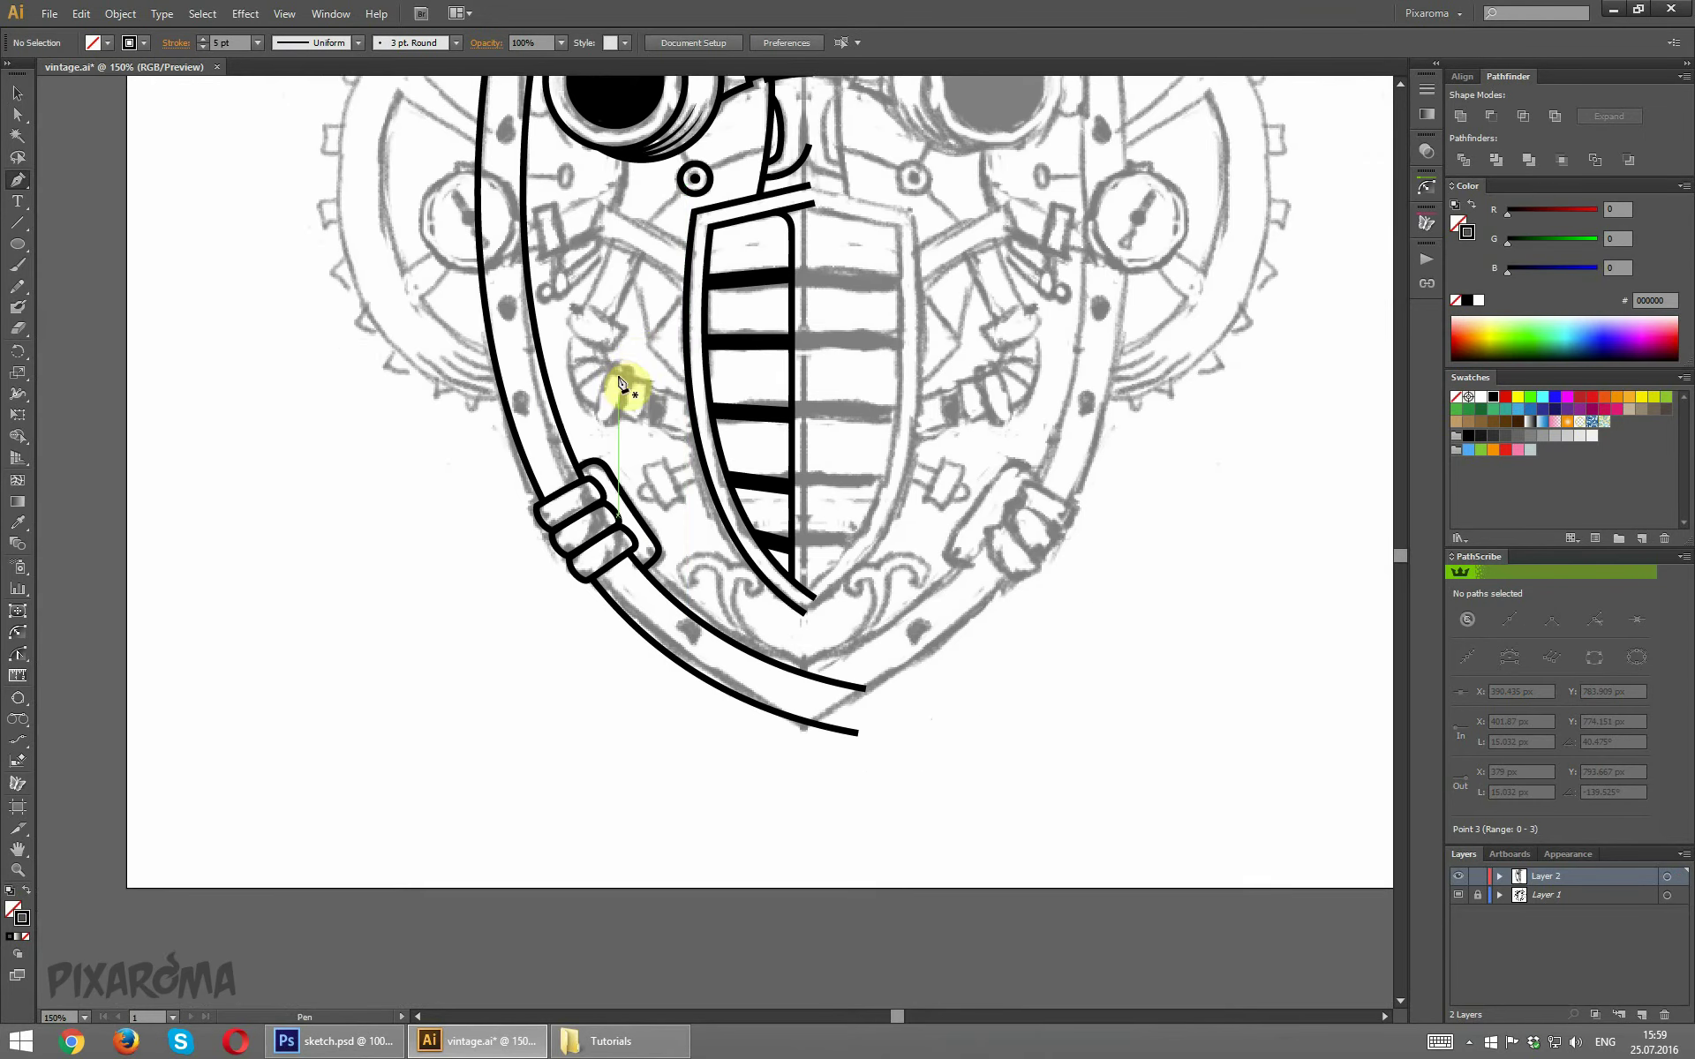
Draw a circle about 82.73 px wide over the left gauge sketch with the Ellipse Tool.
mouse_move(624, 379)
left_mouse_down()
mouse_move(575, 424)
mouse_move(604, 479)
mouse_move(553, 530)
left_mouse_up()
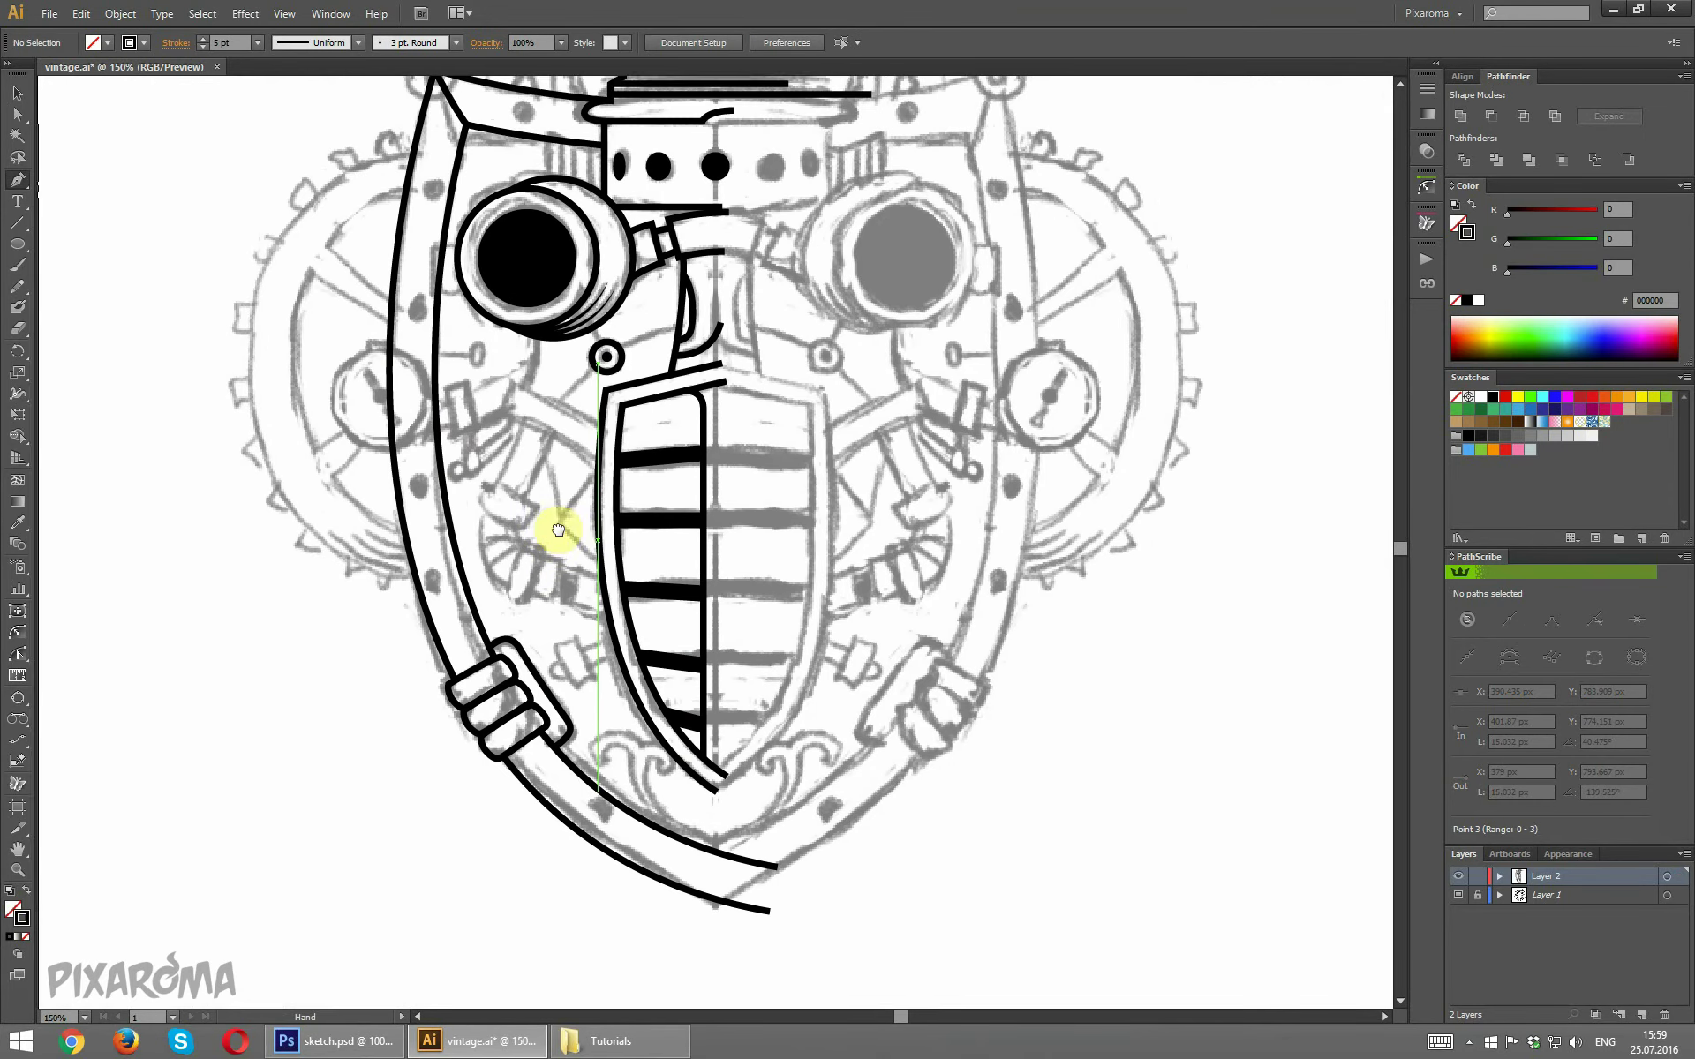
scroll(326, 378, "up", 3)
scroll(323, 363, "down", 1)
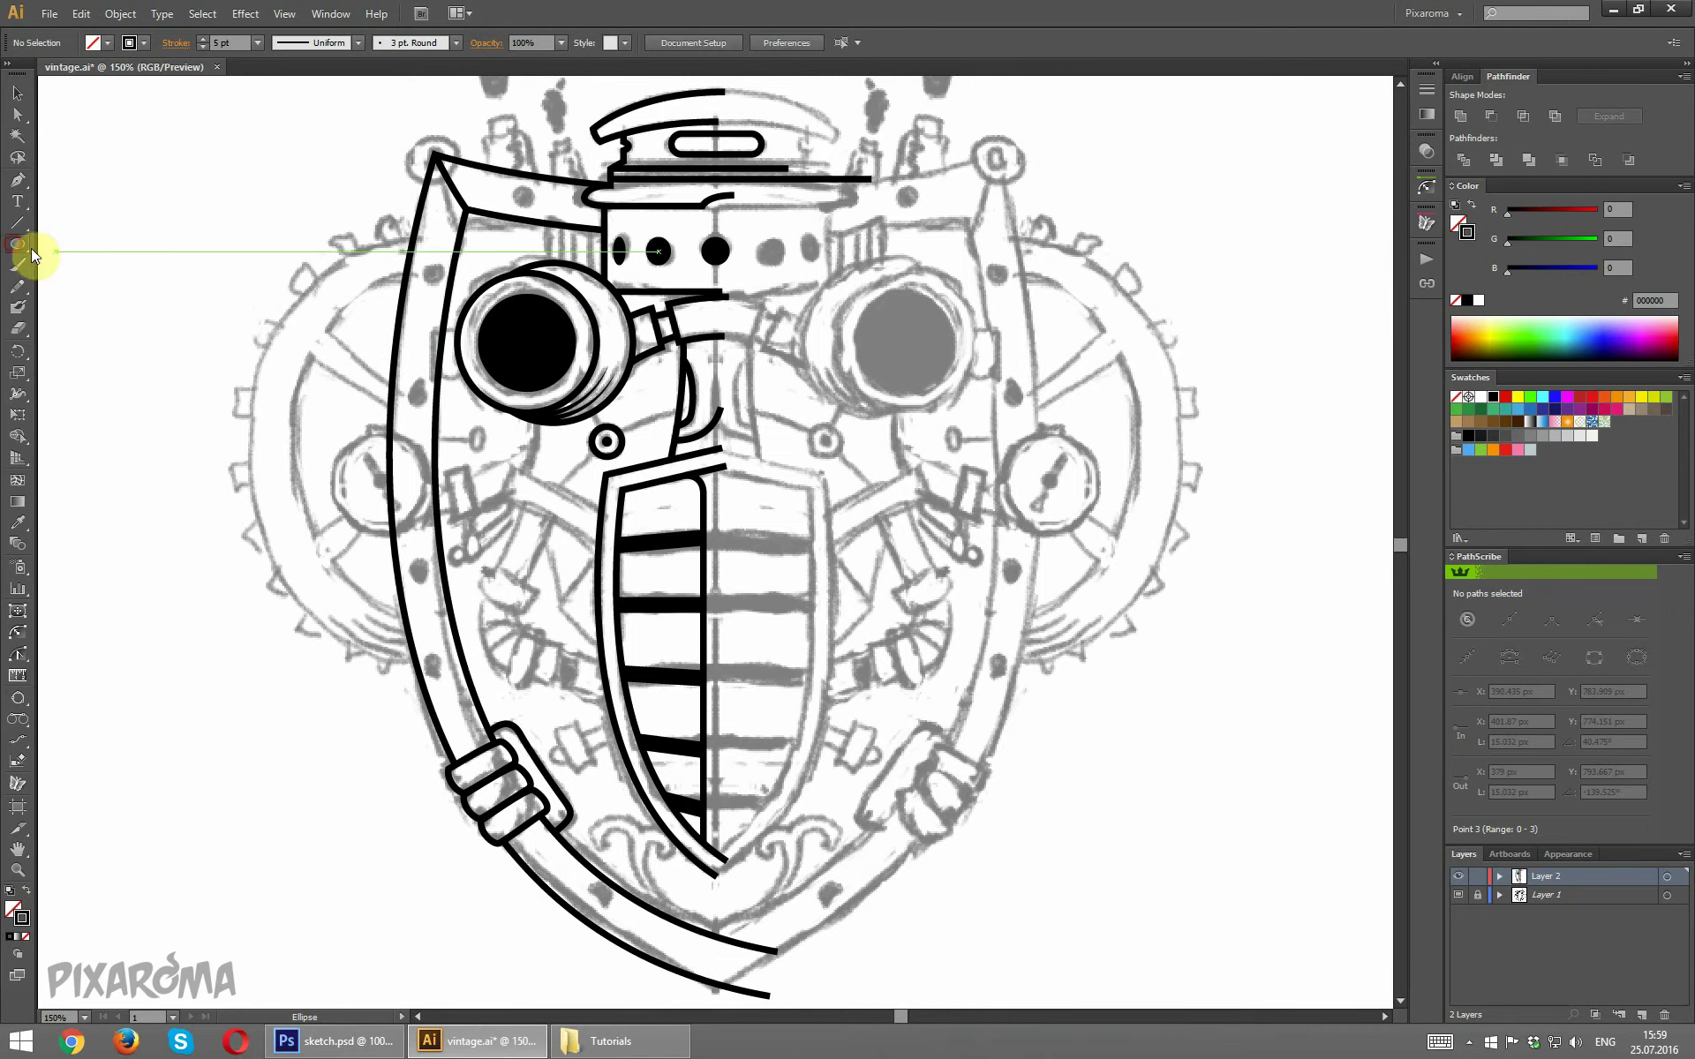
left_click_drag(31, 250, 99, 288)
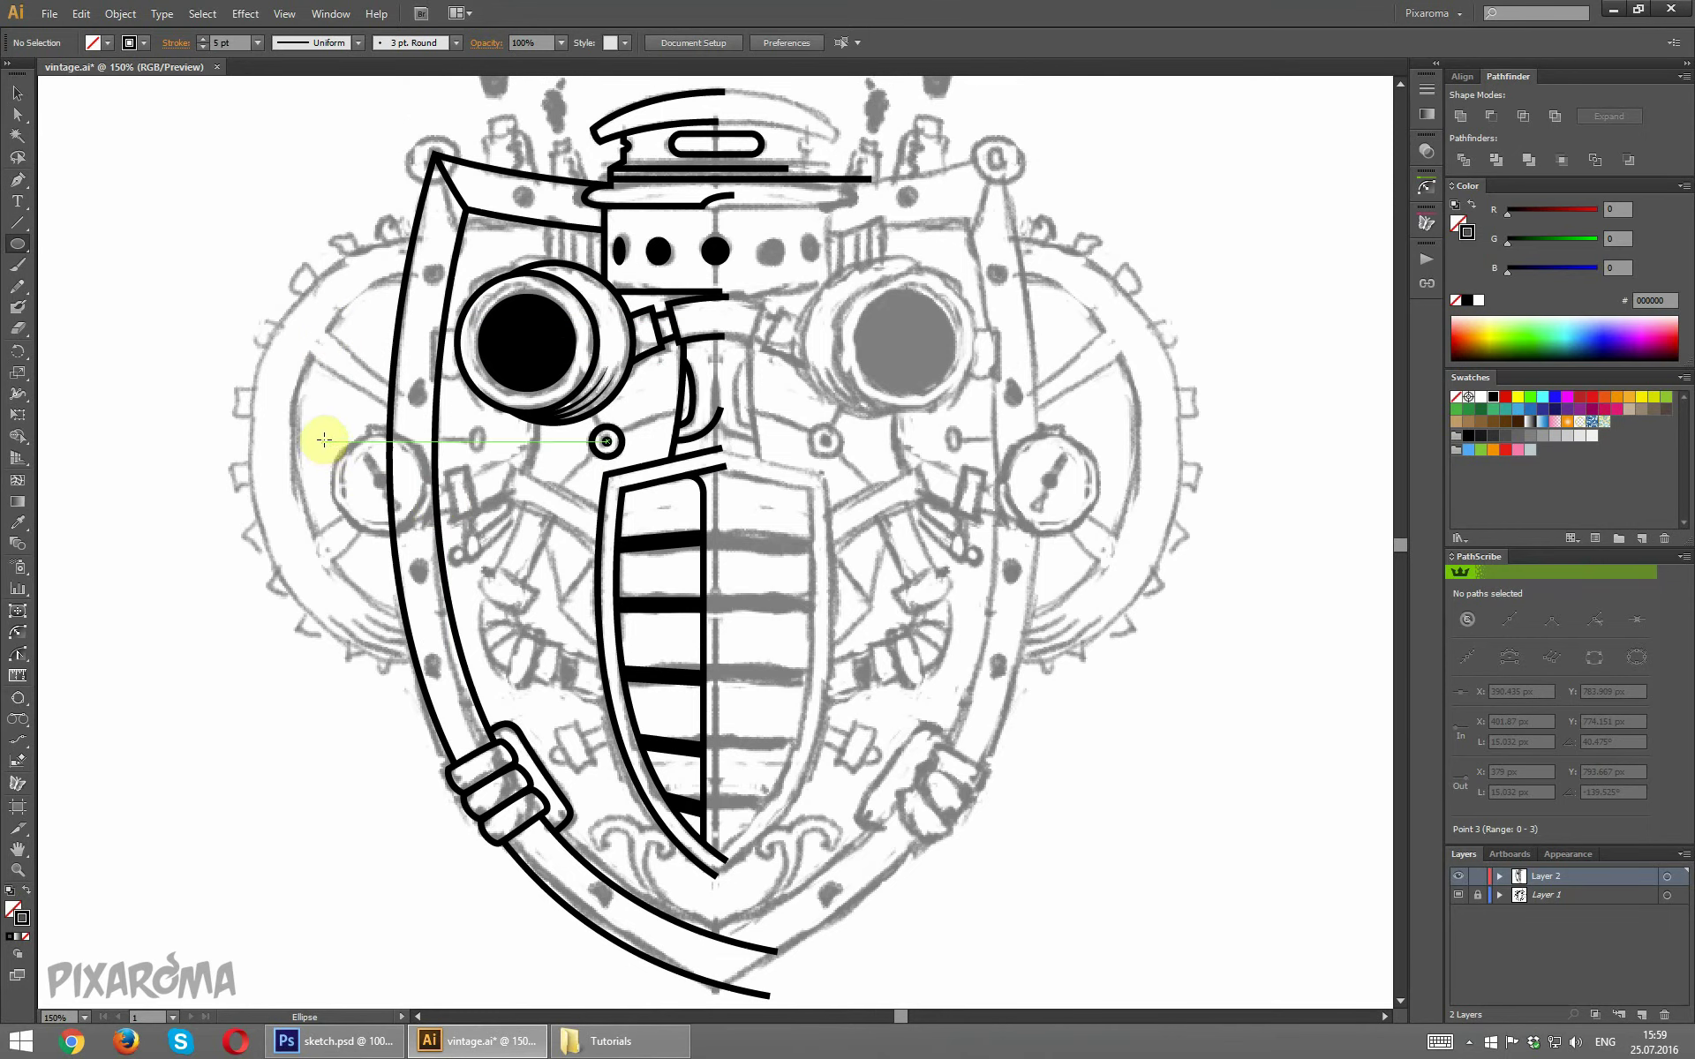
left_click_drag(326, 437, 423, 547)
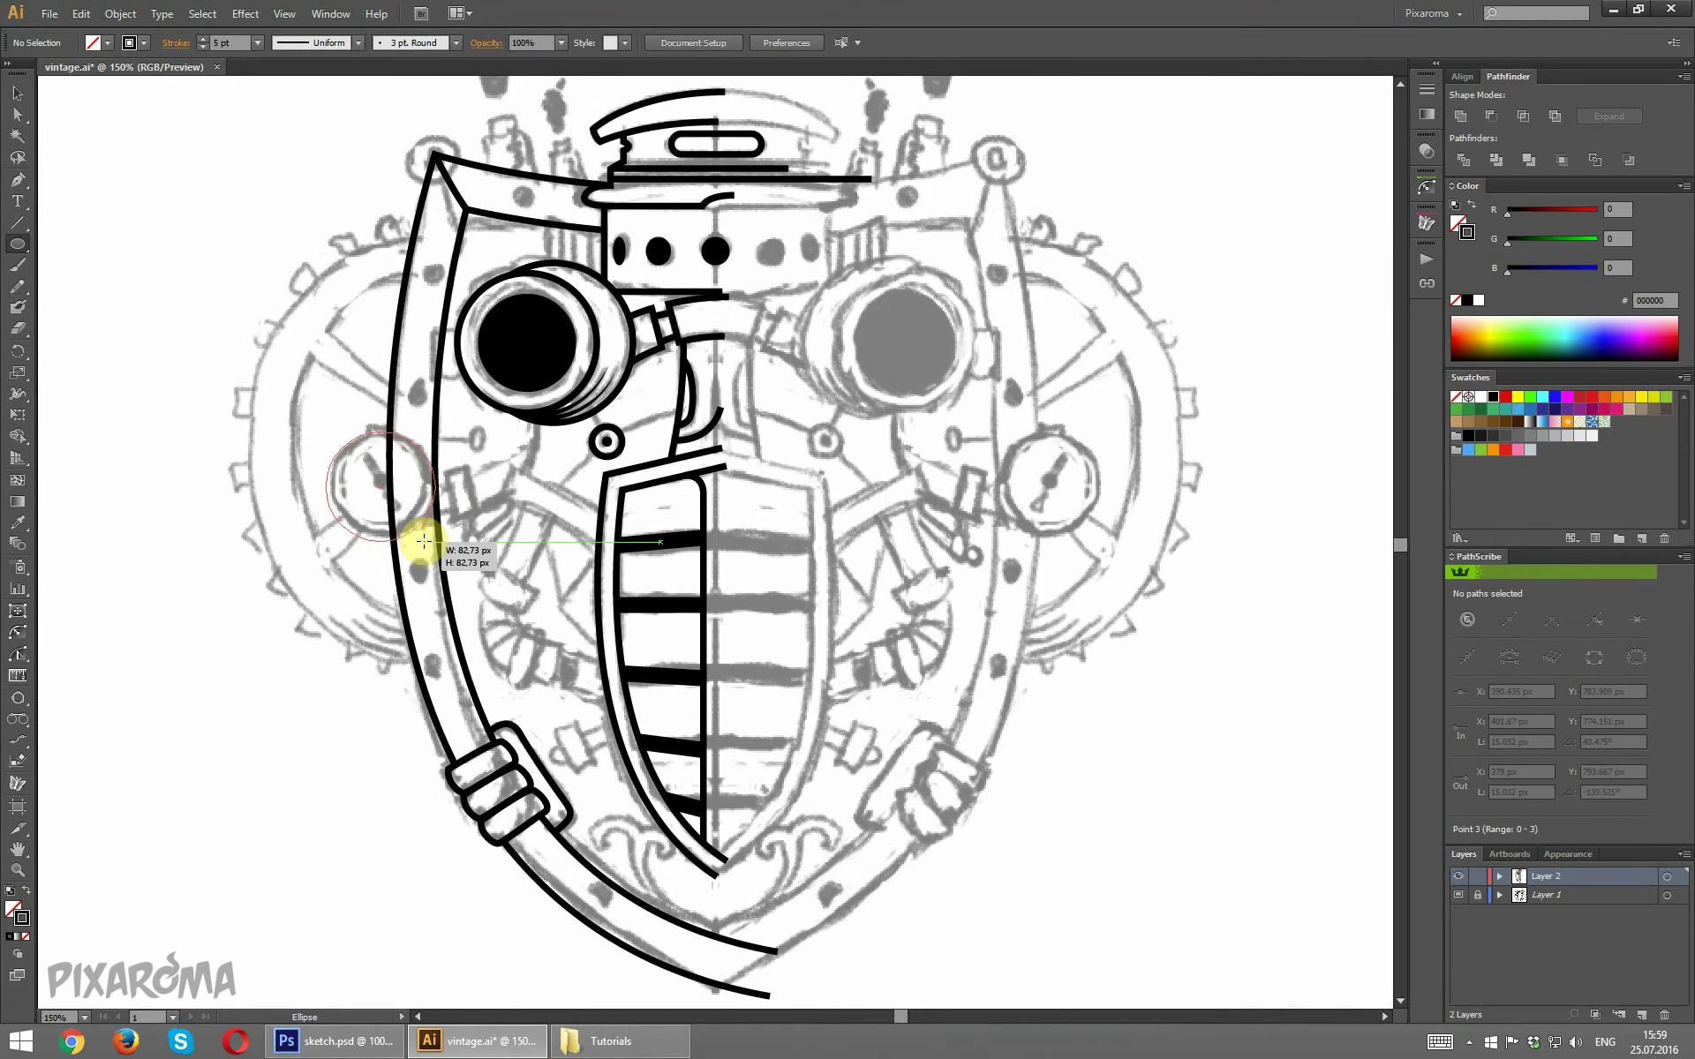
left_click_drag(424, 546, 424, 547)
left_click(15, 85)
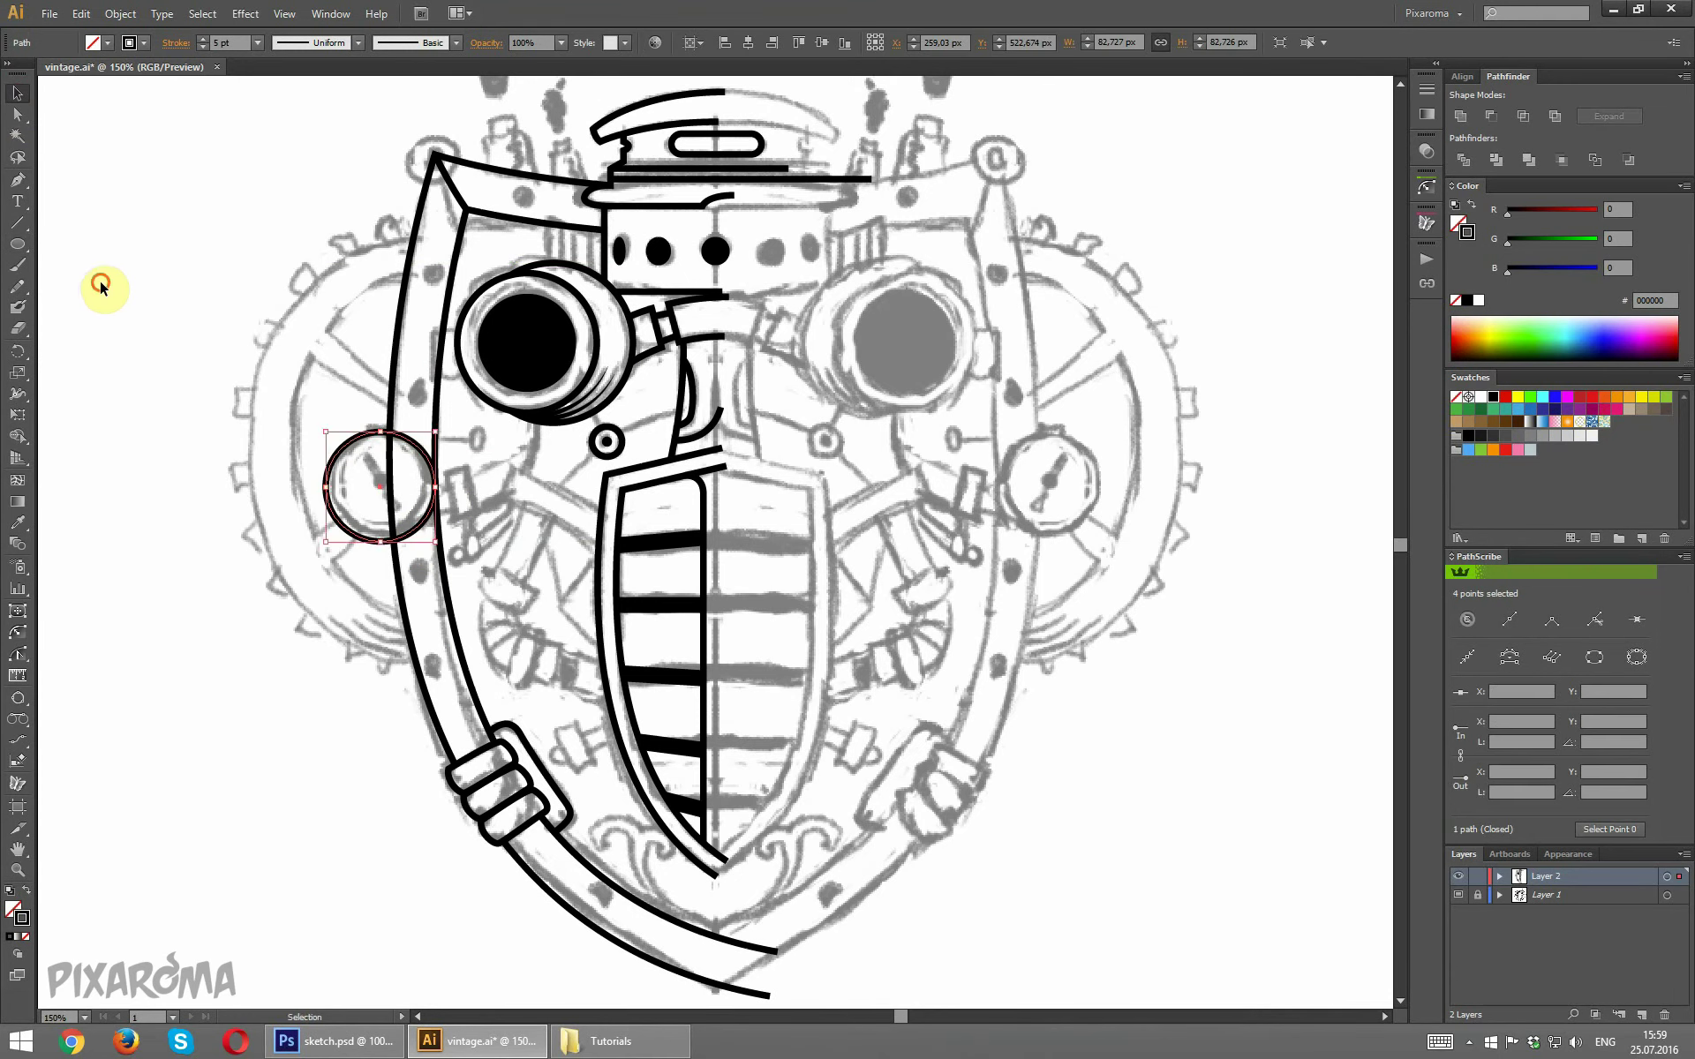
left_click(141, 287)
key("ctrl+plus")
key("ctrl+plus")
Alt-scale a smaller concentric copy of the gauge circle as an inner ring.
left_click_drag(212, 401, 617, 422)
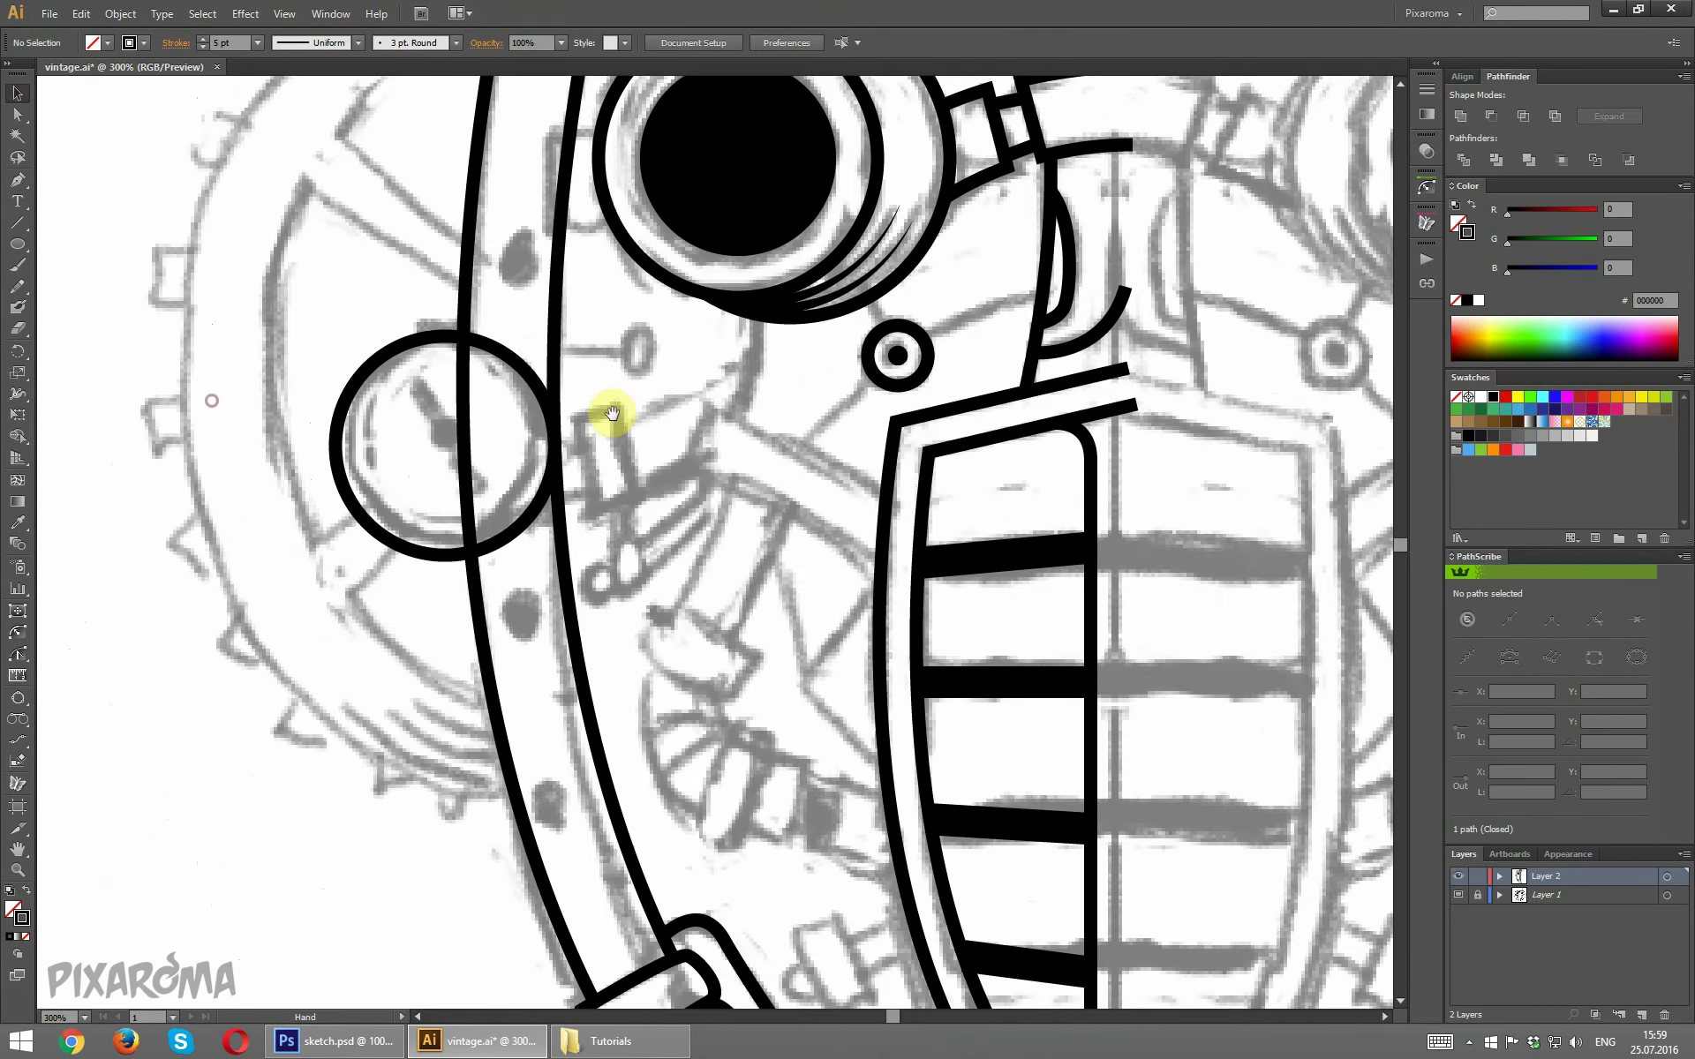
key("a")
left_click(515, 371)
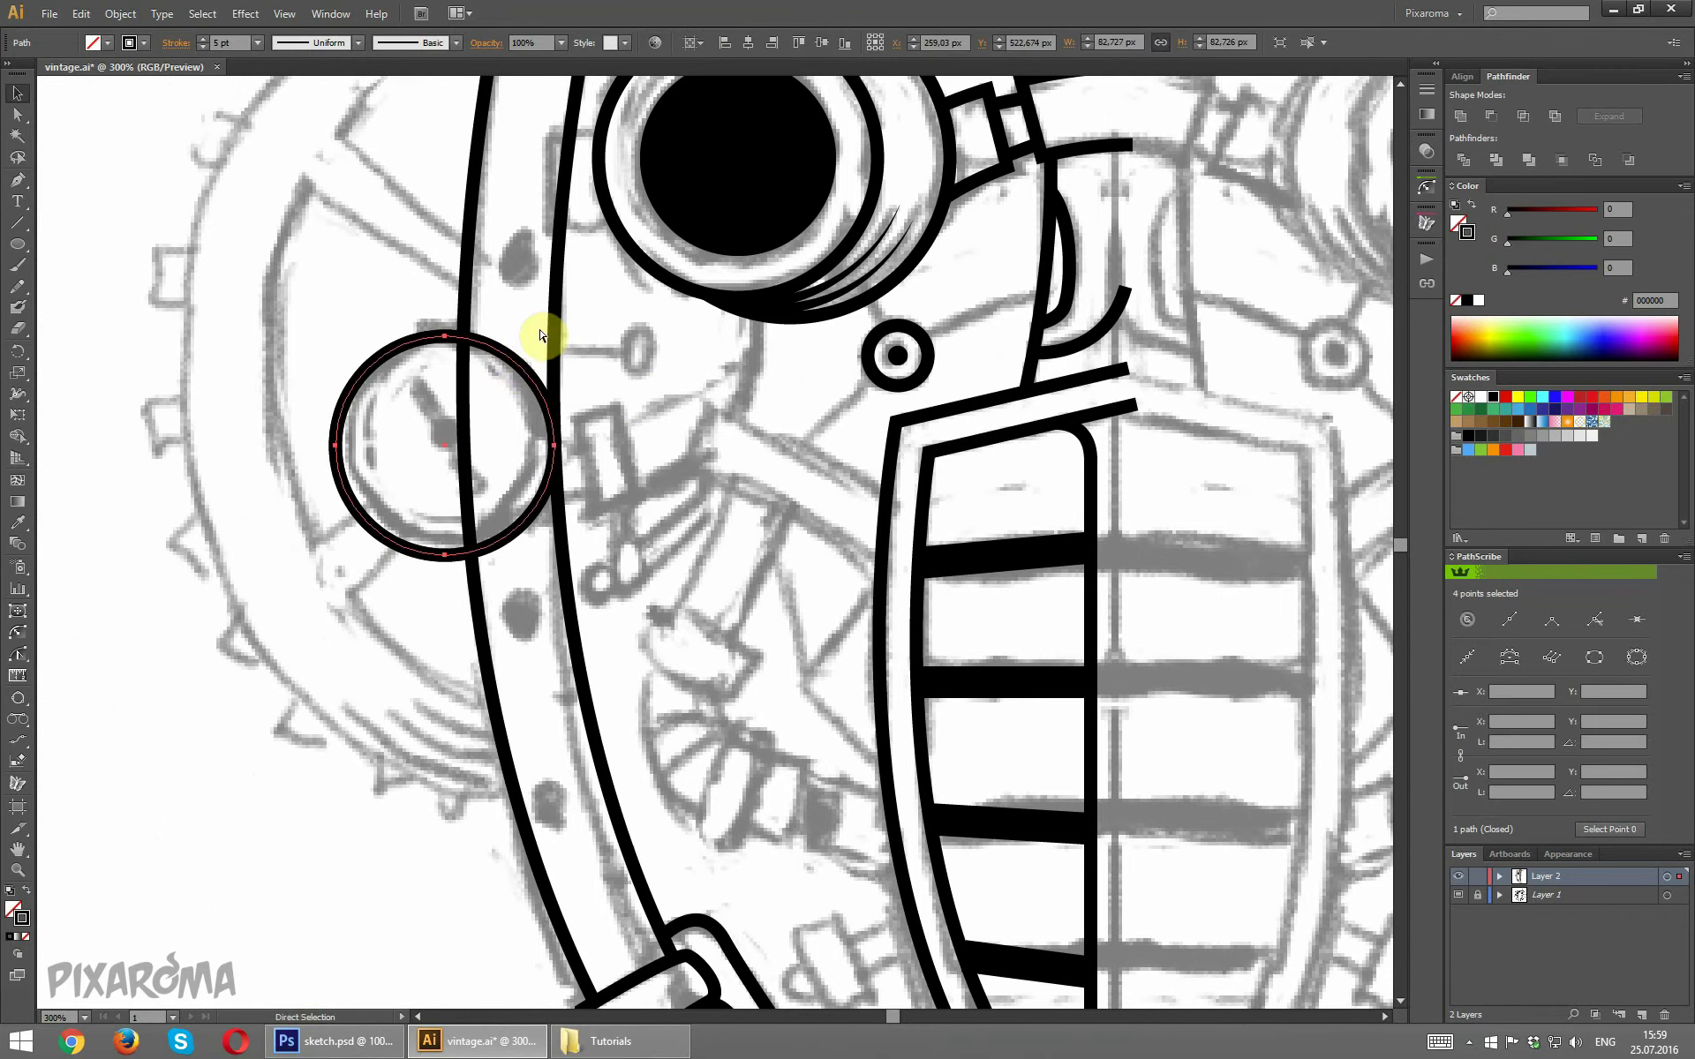
left_click_drag(553, 337, 520, 360)
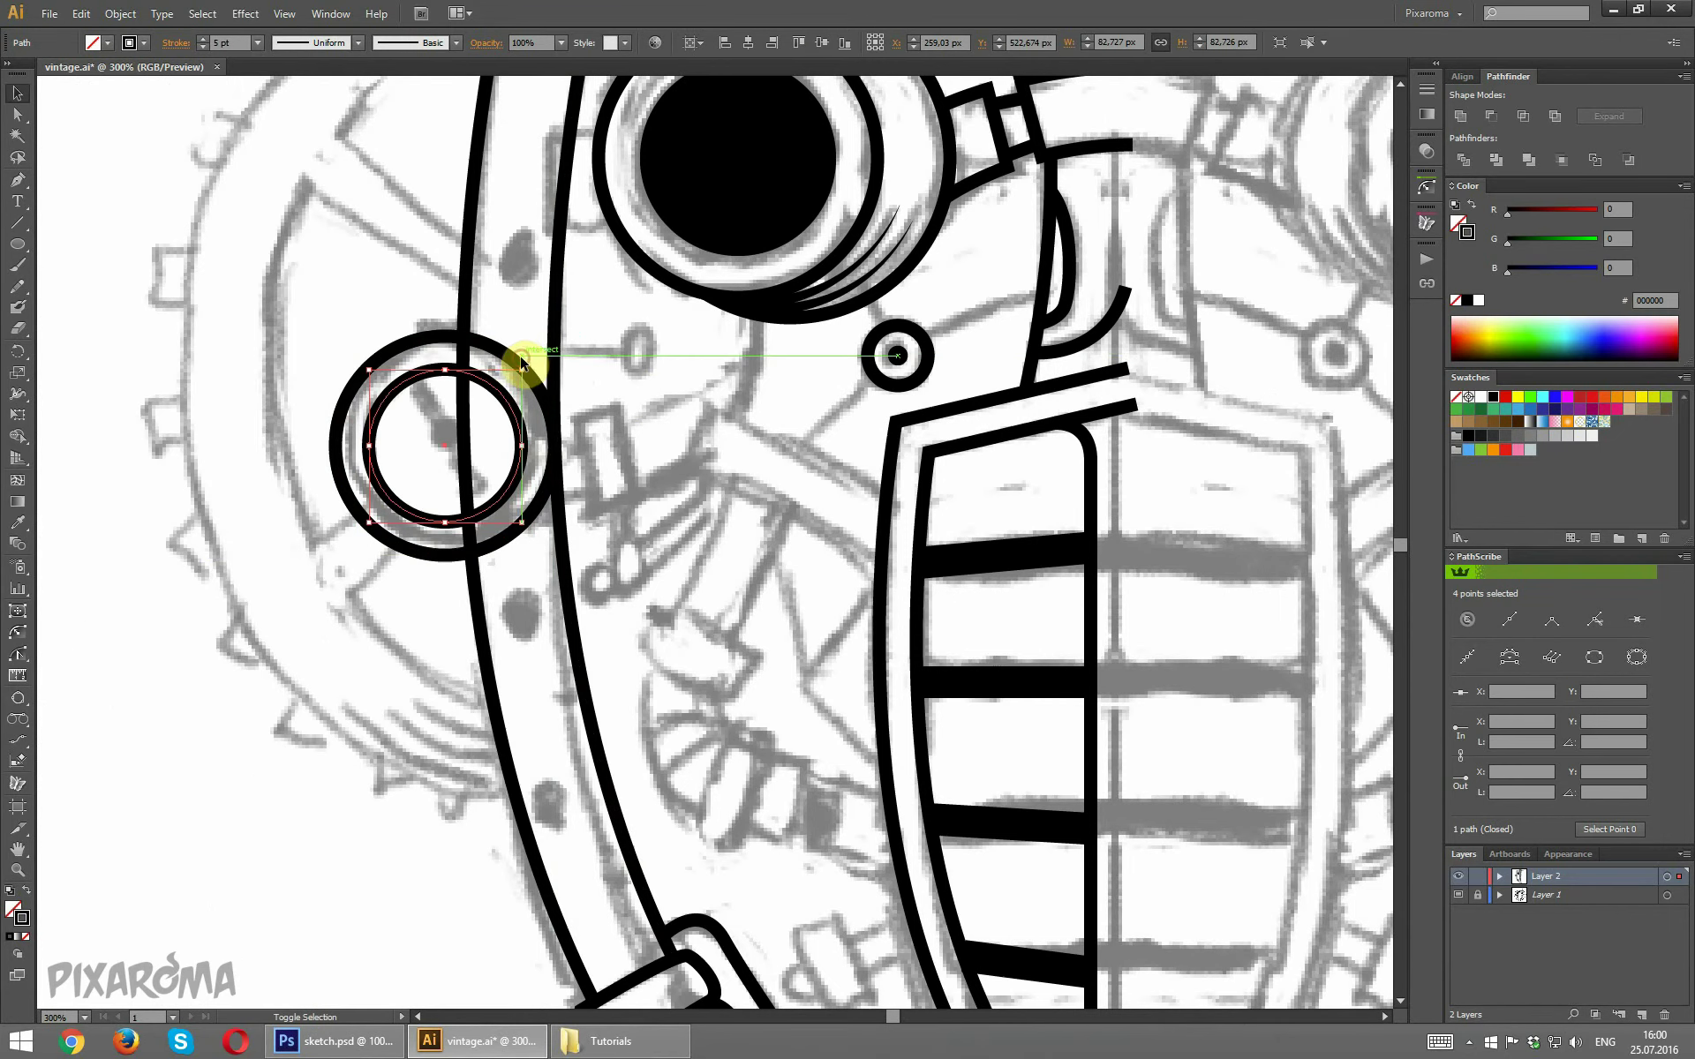
left_click(219, 585)
Add anchors where the thin rim meets the gauge's top and bottom, then delete the segment between them.
left_click(461, 356)
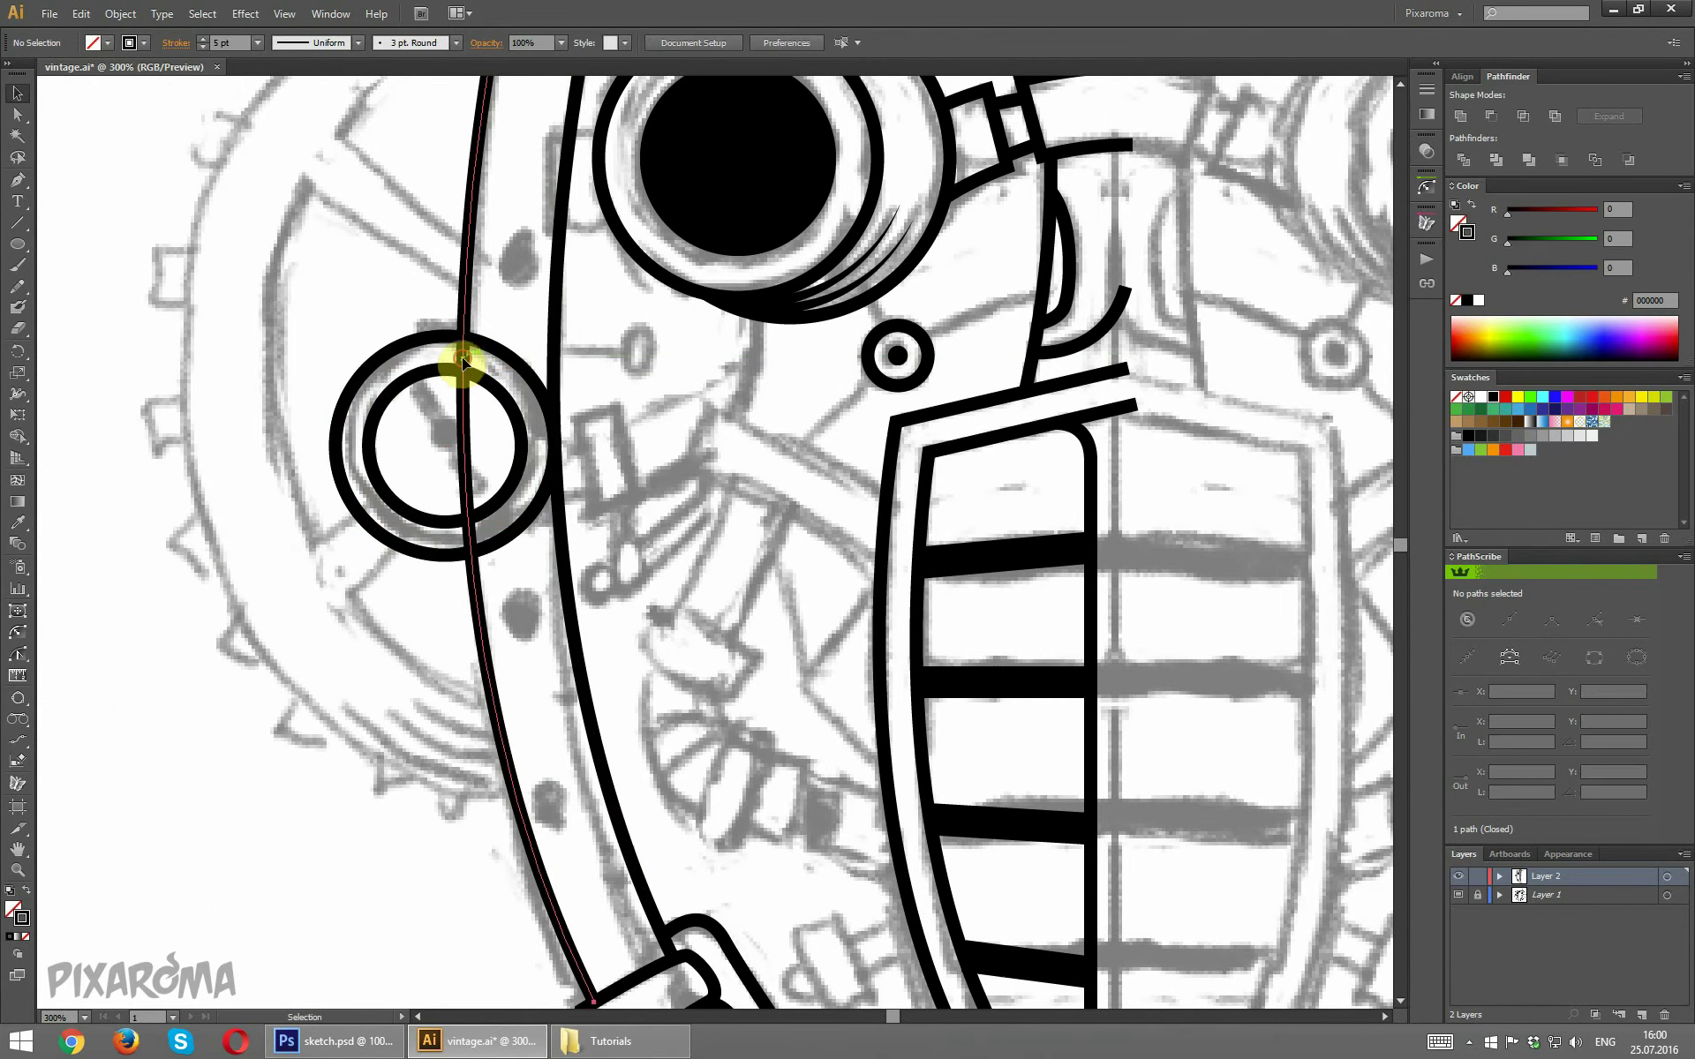
left_click_drag(17, 180, 71, 201)
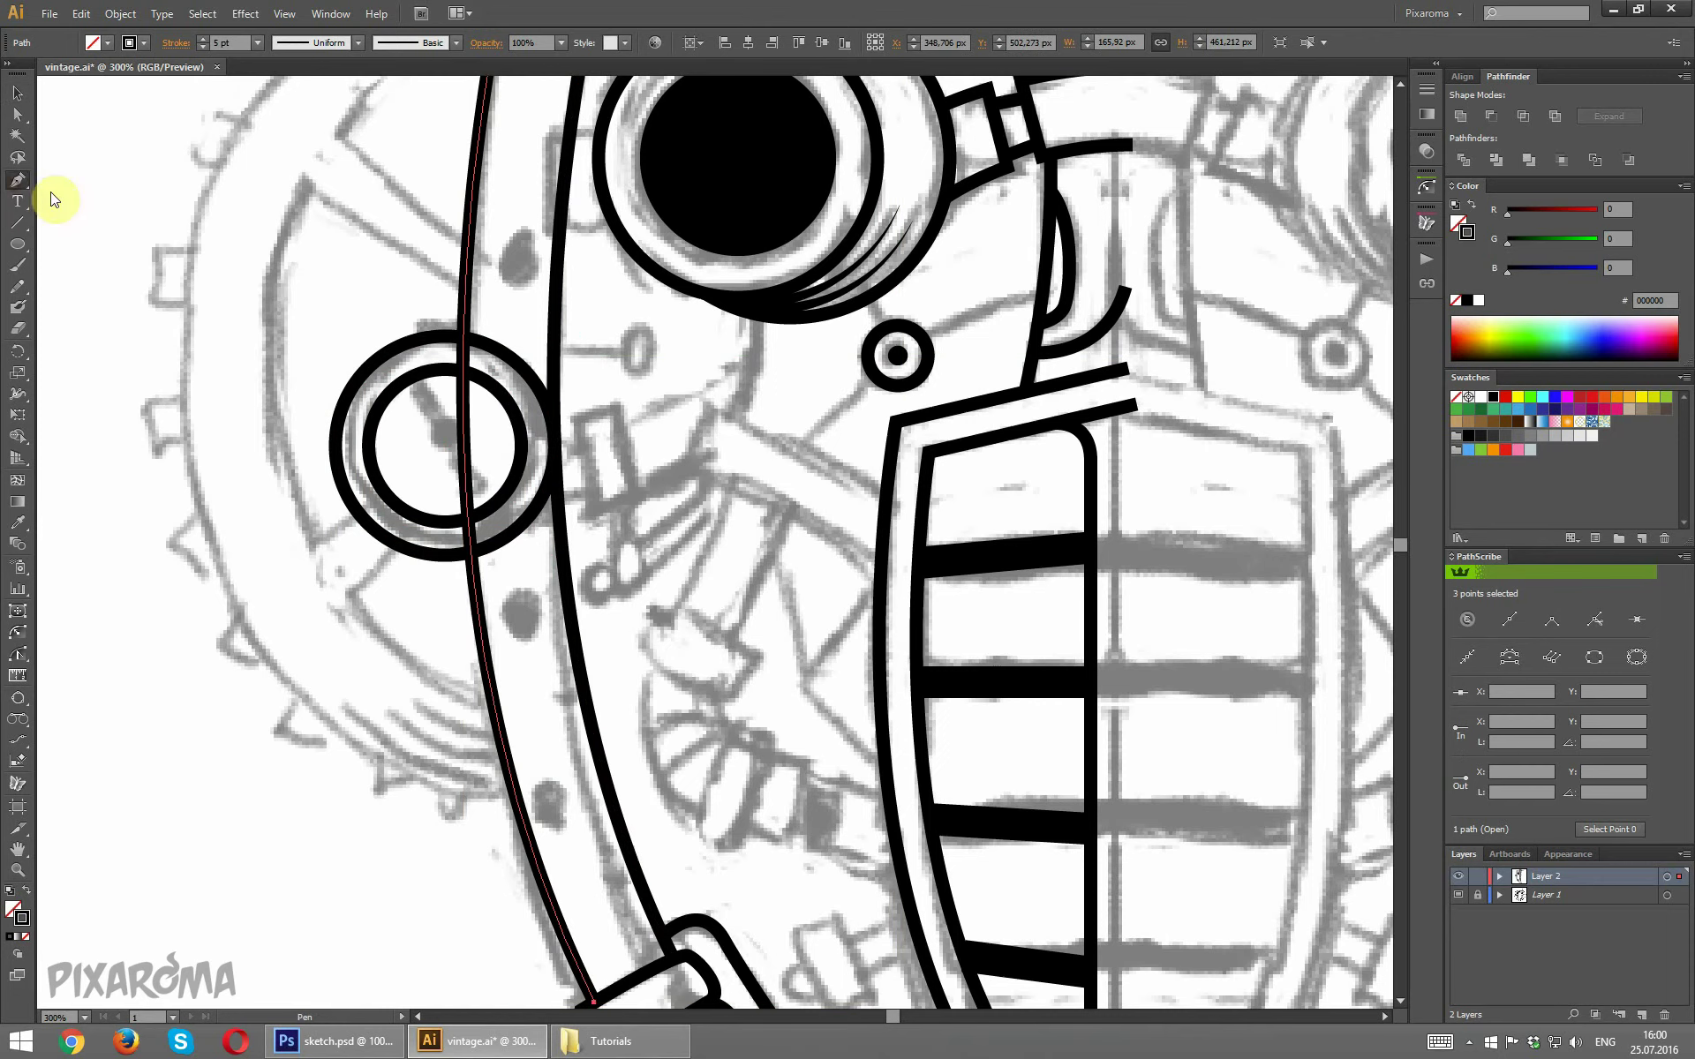
left_click(464, 337)
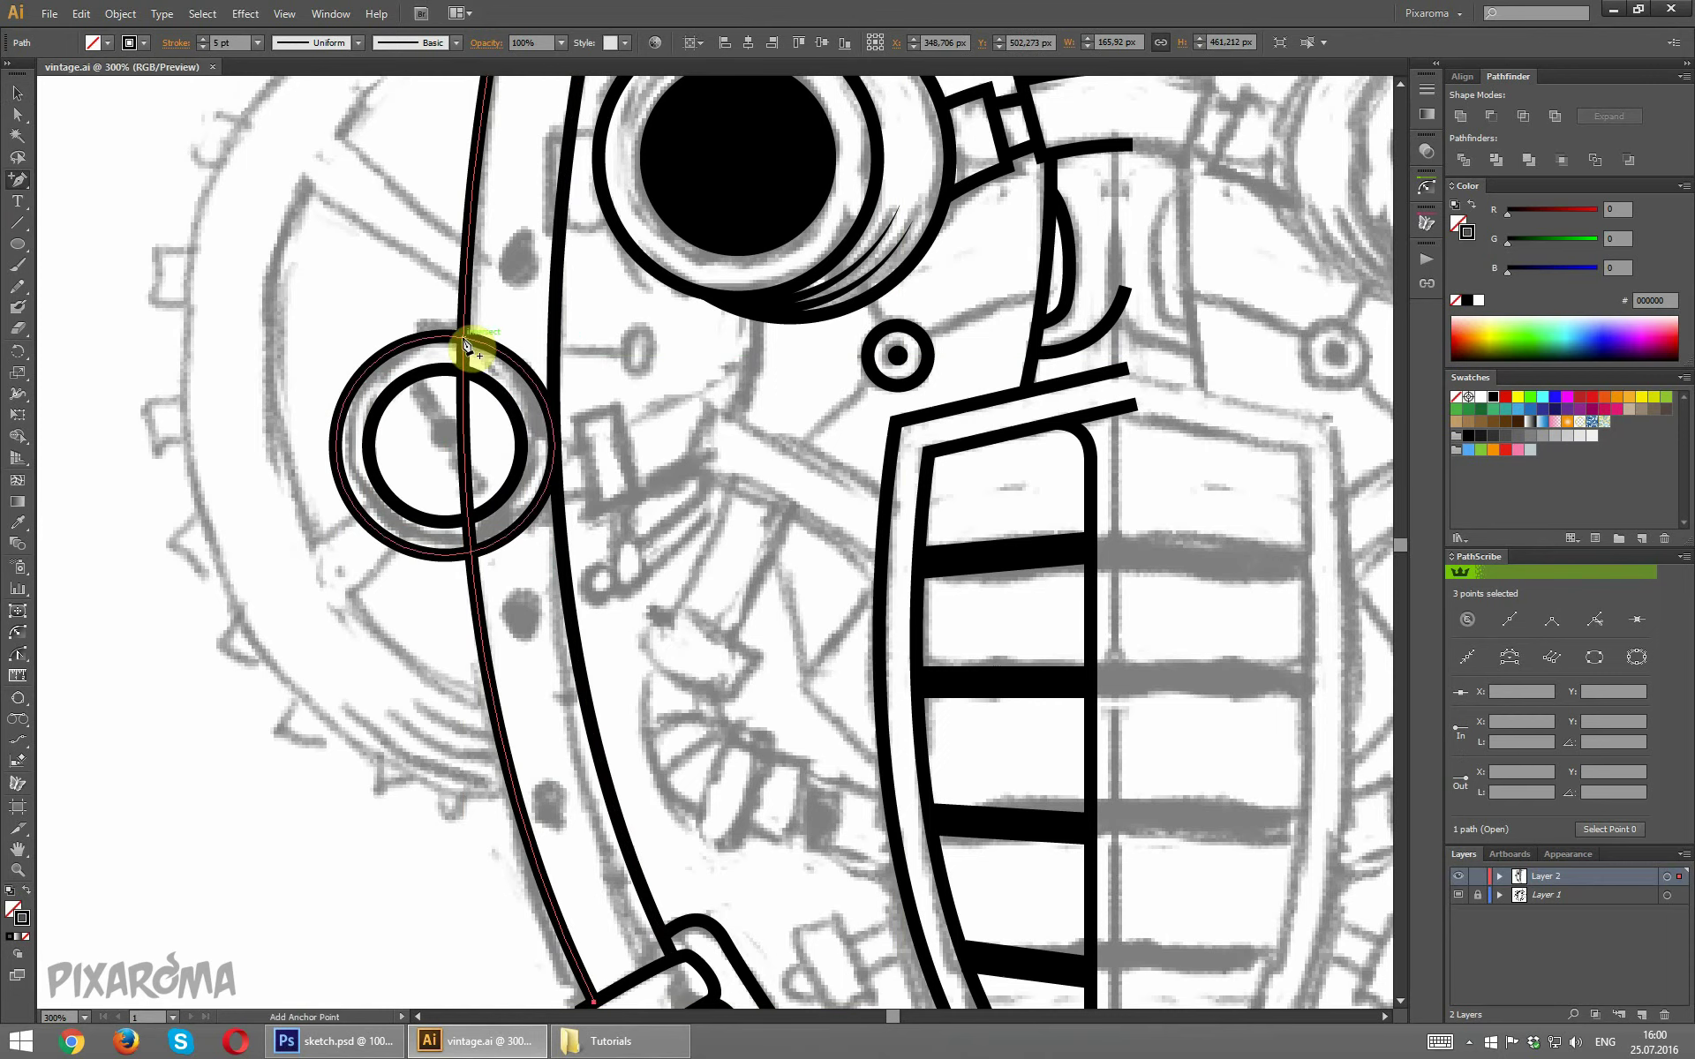
left_click(470, 554)
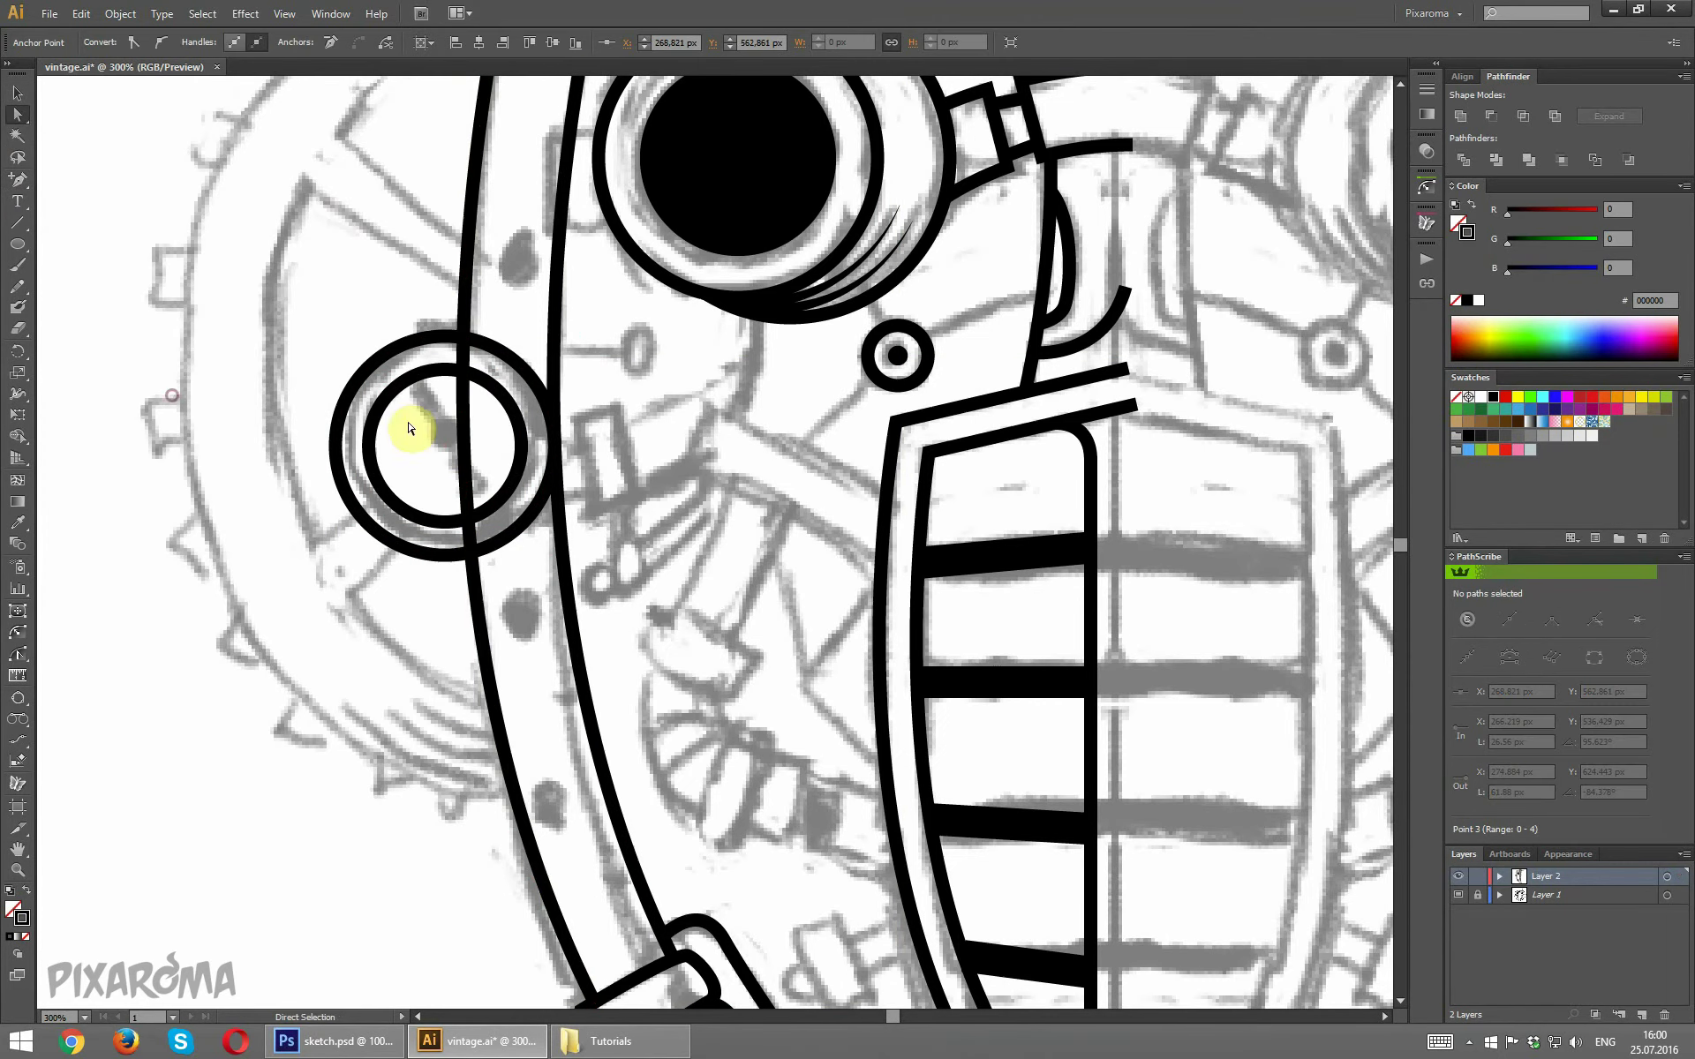
left_click(458, 454, "shift")
key("Delete")
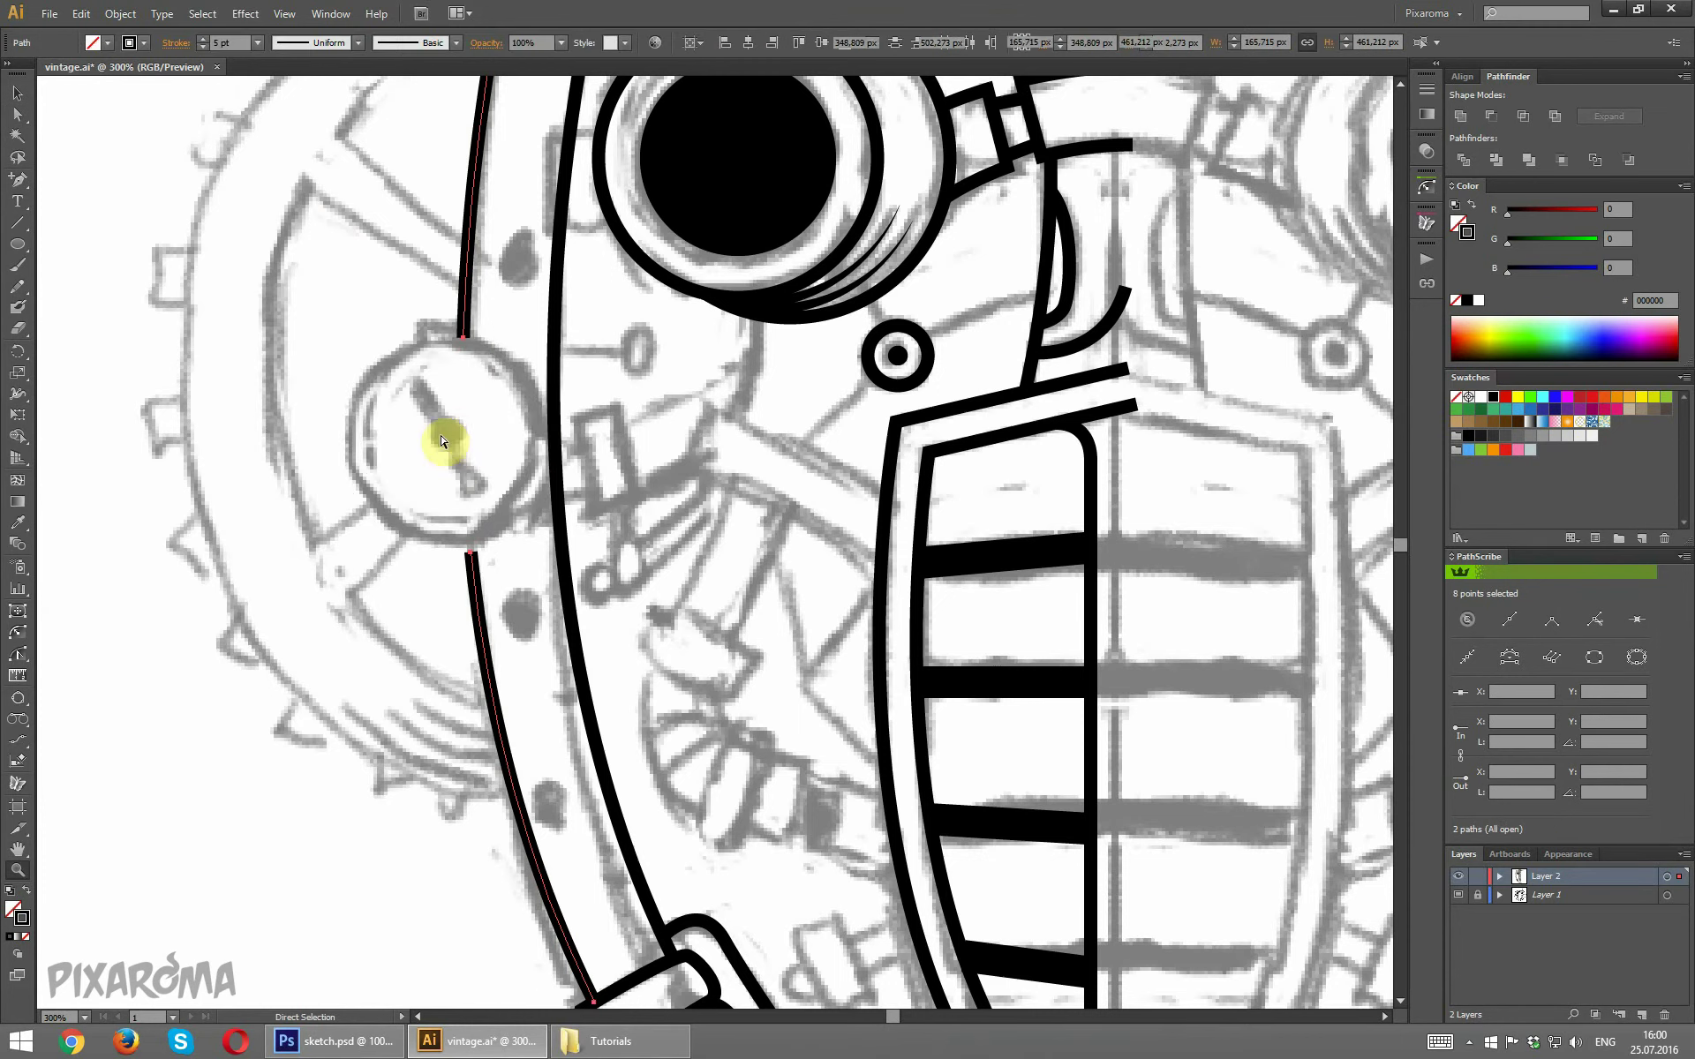
key("ctrl+z")
left_click(439, 436)
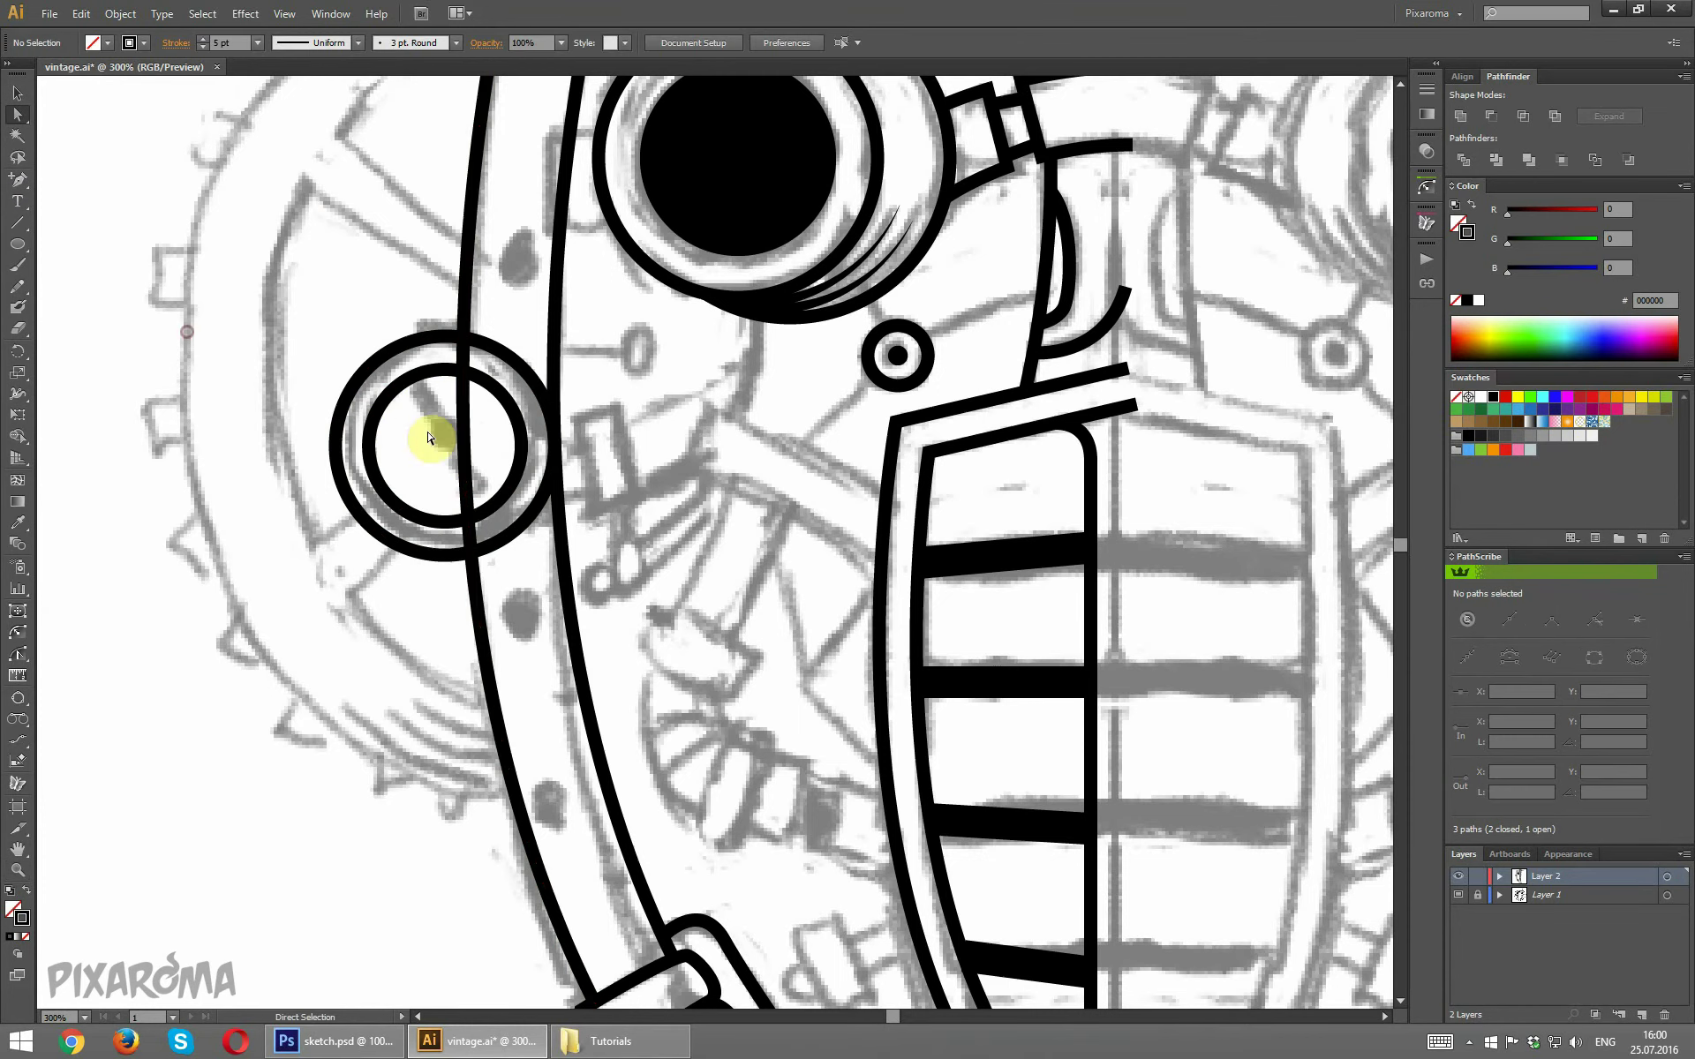
key("Delete")
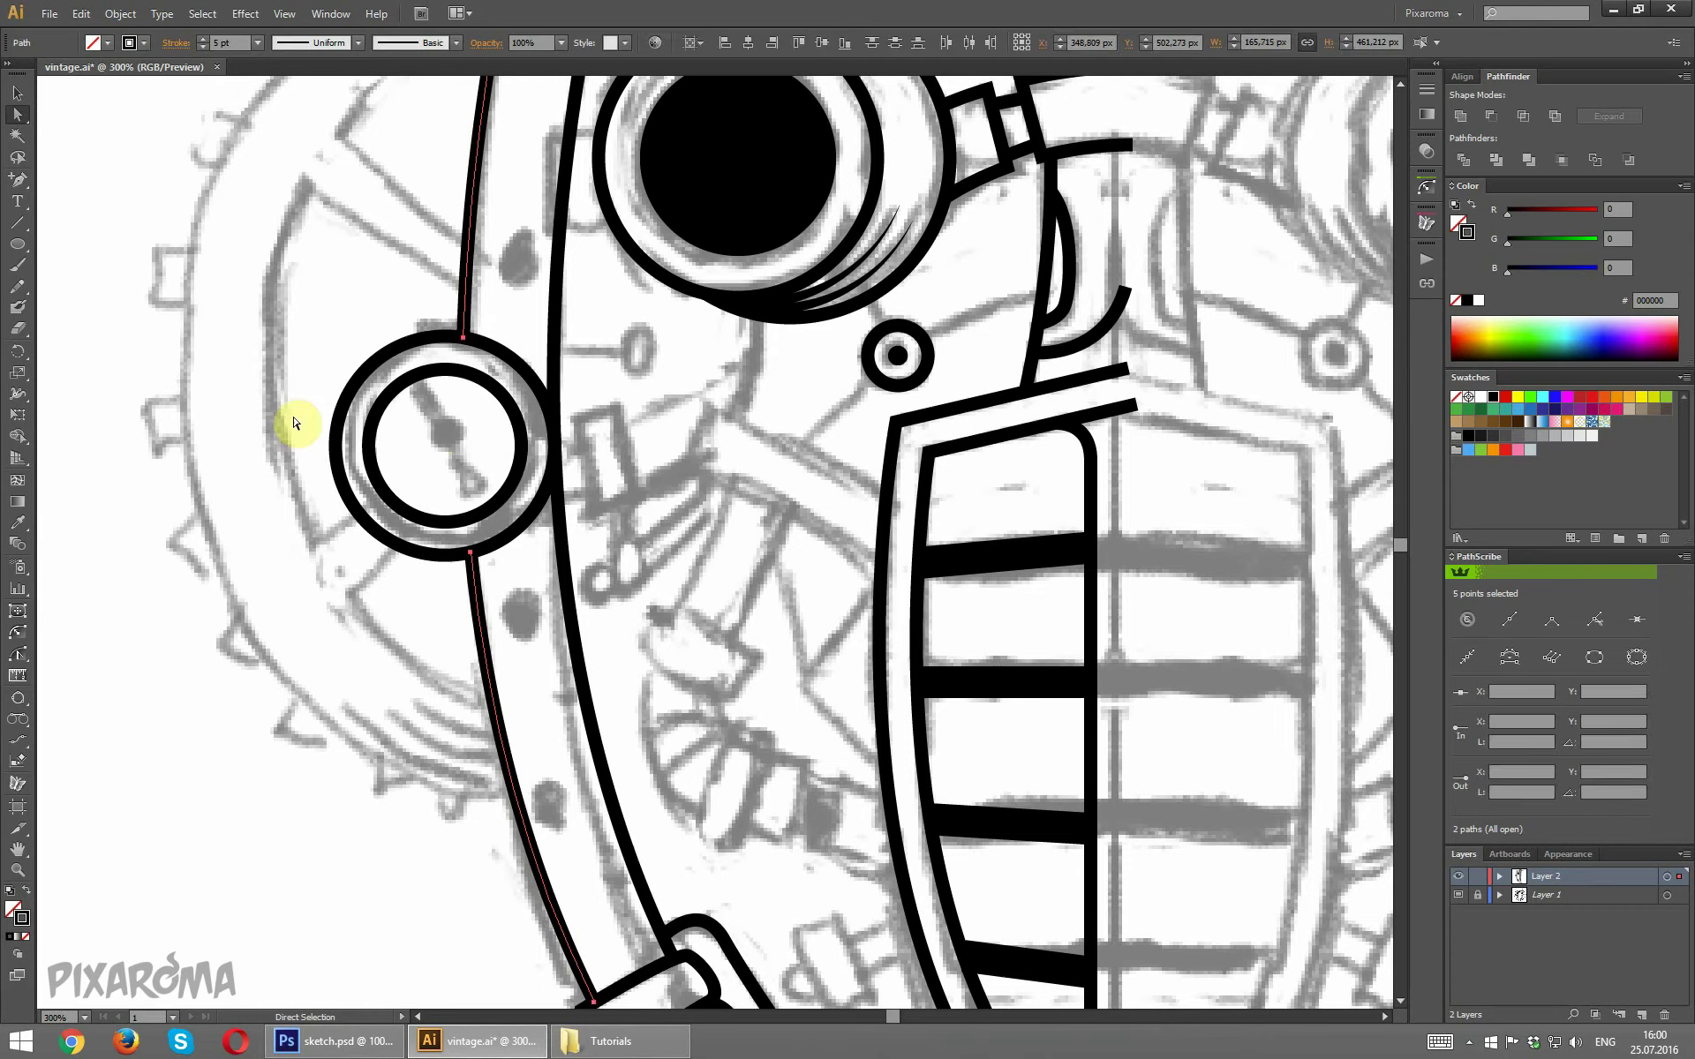
left_click(281, 389)
scroll(267, 369, "up", 1)
Shrink the innermost gauge circle into a small black-filled, unstroked centre dot.
left_click(16, 93)
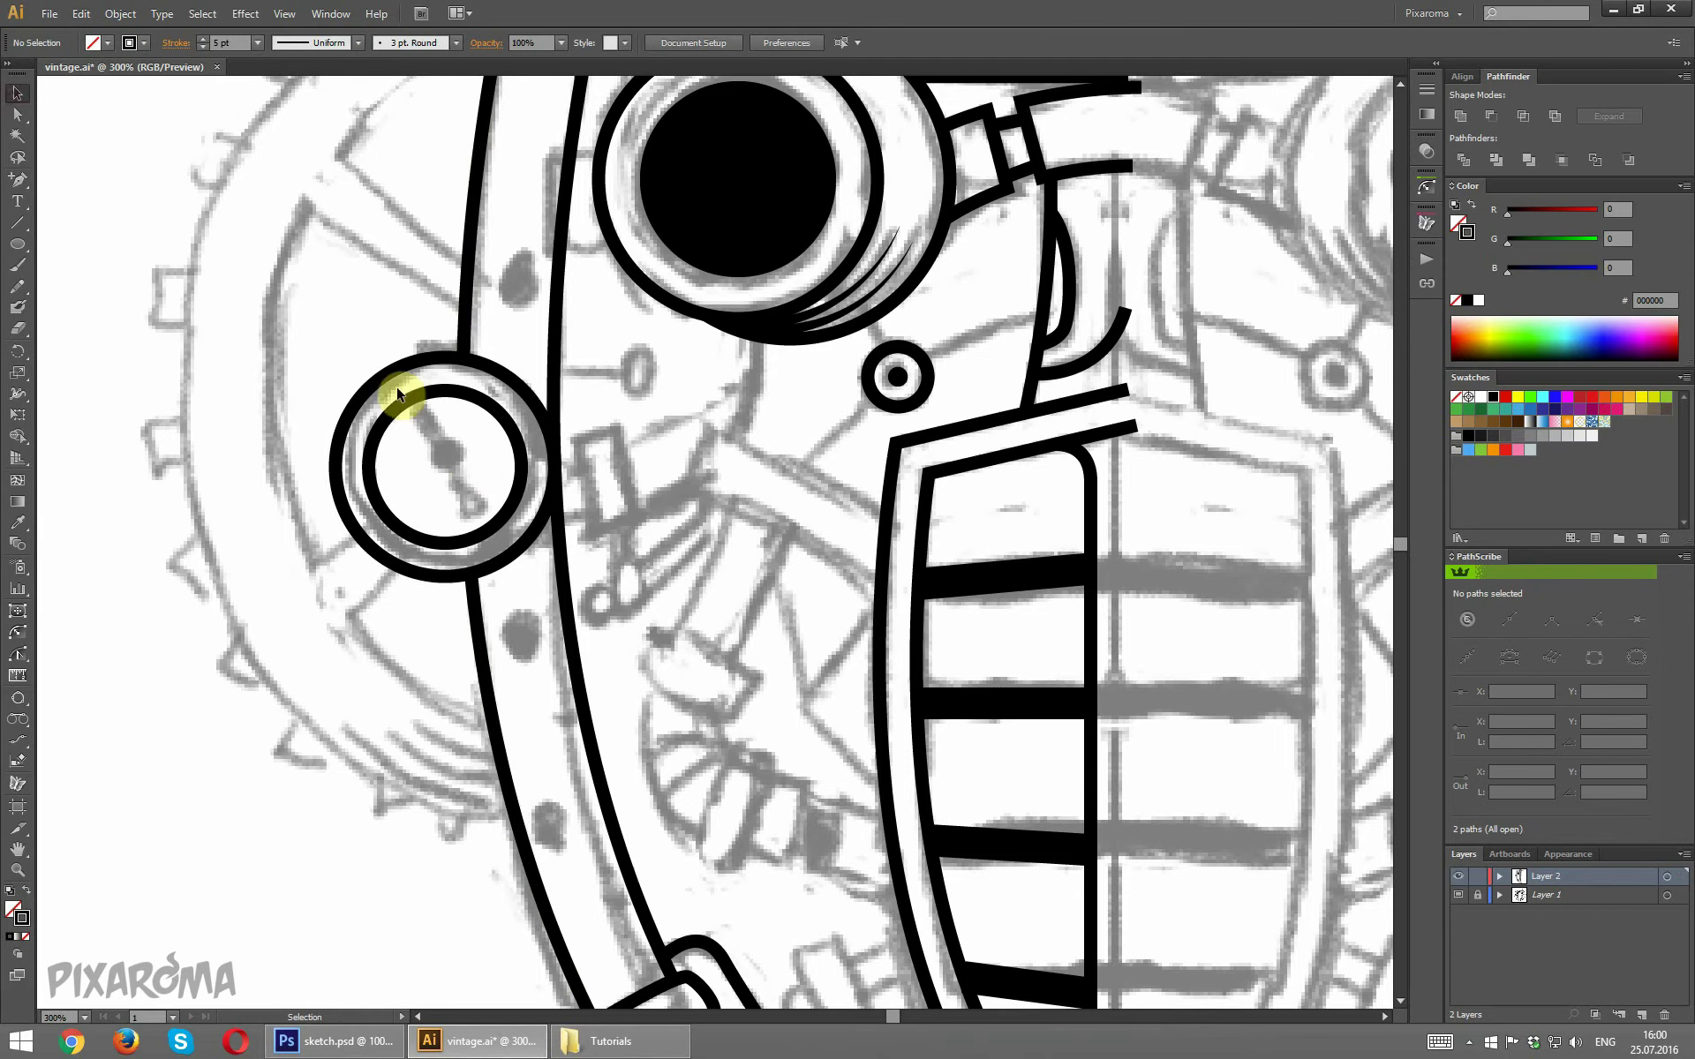
left_click(474, 403)
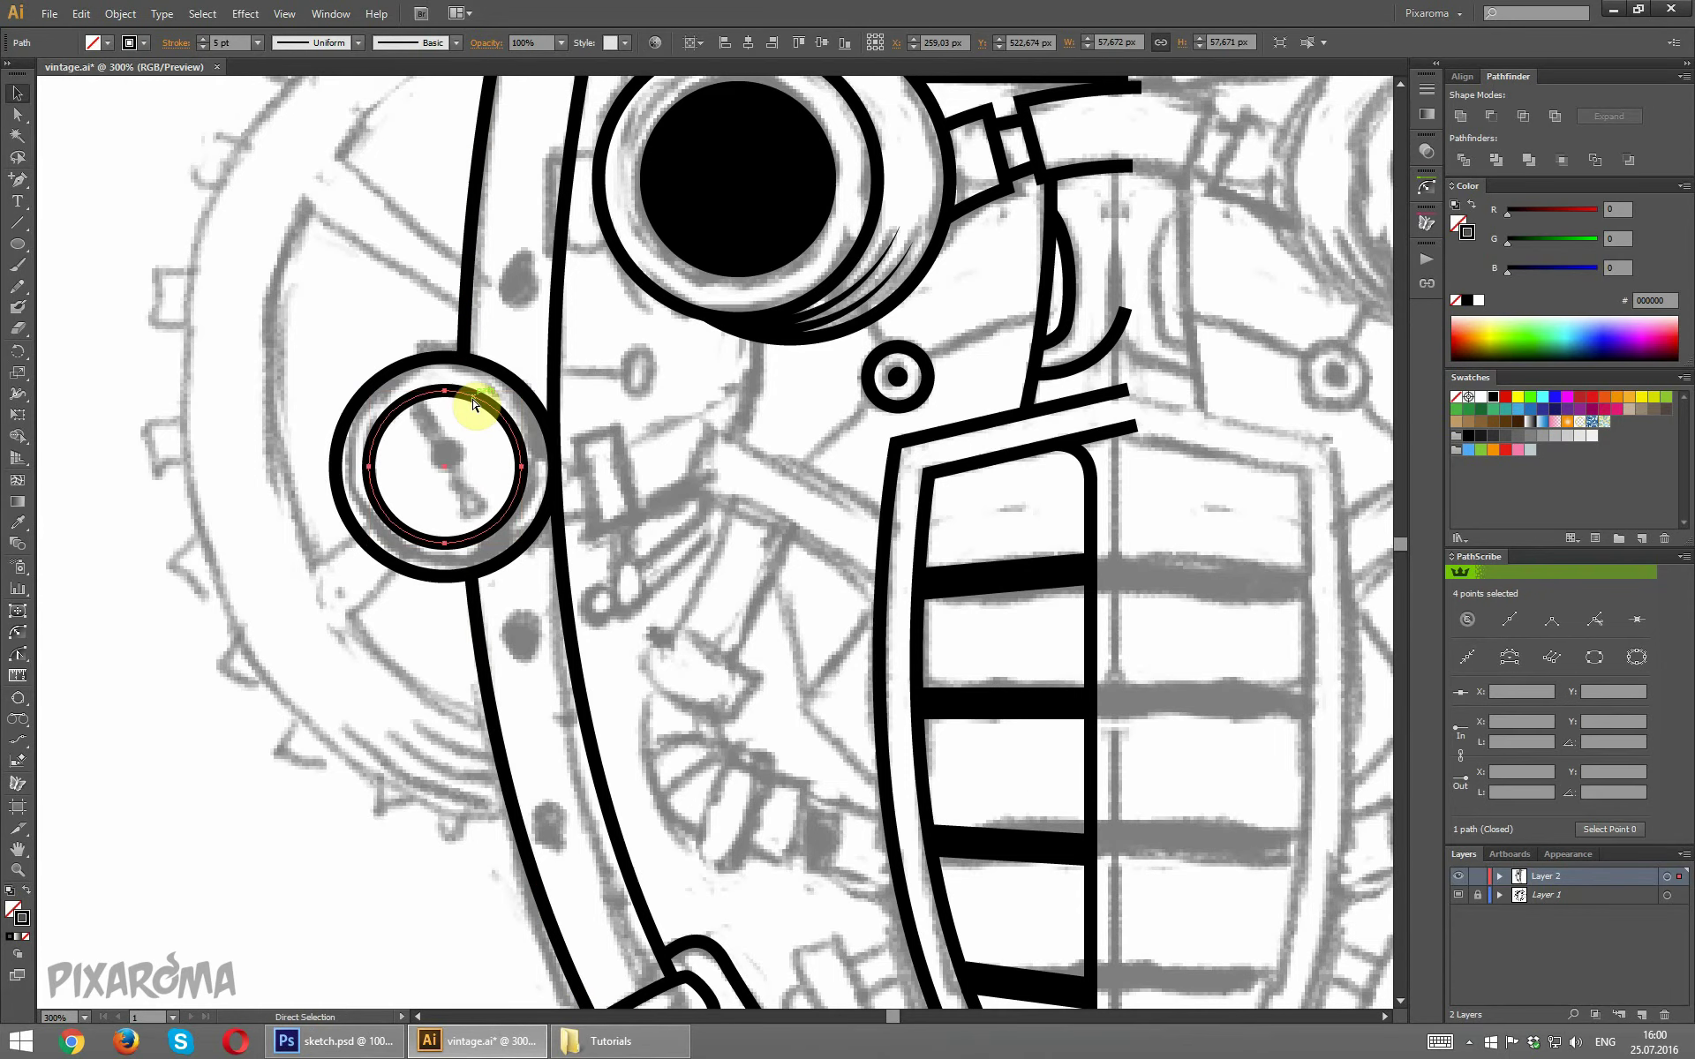
left_click_drag(519, 391, 465, 437)
key("shift+x")
left_click(474, 434)
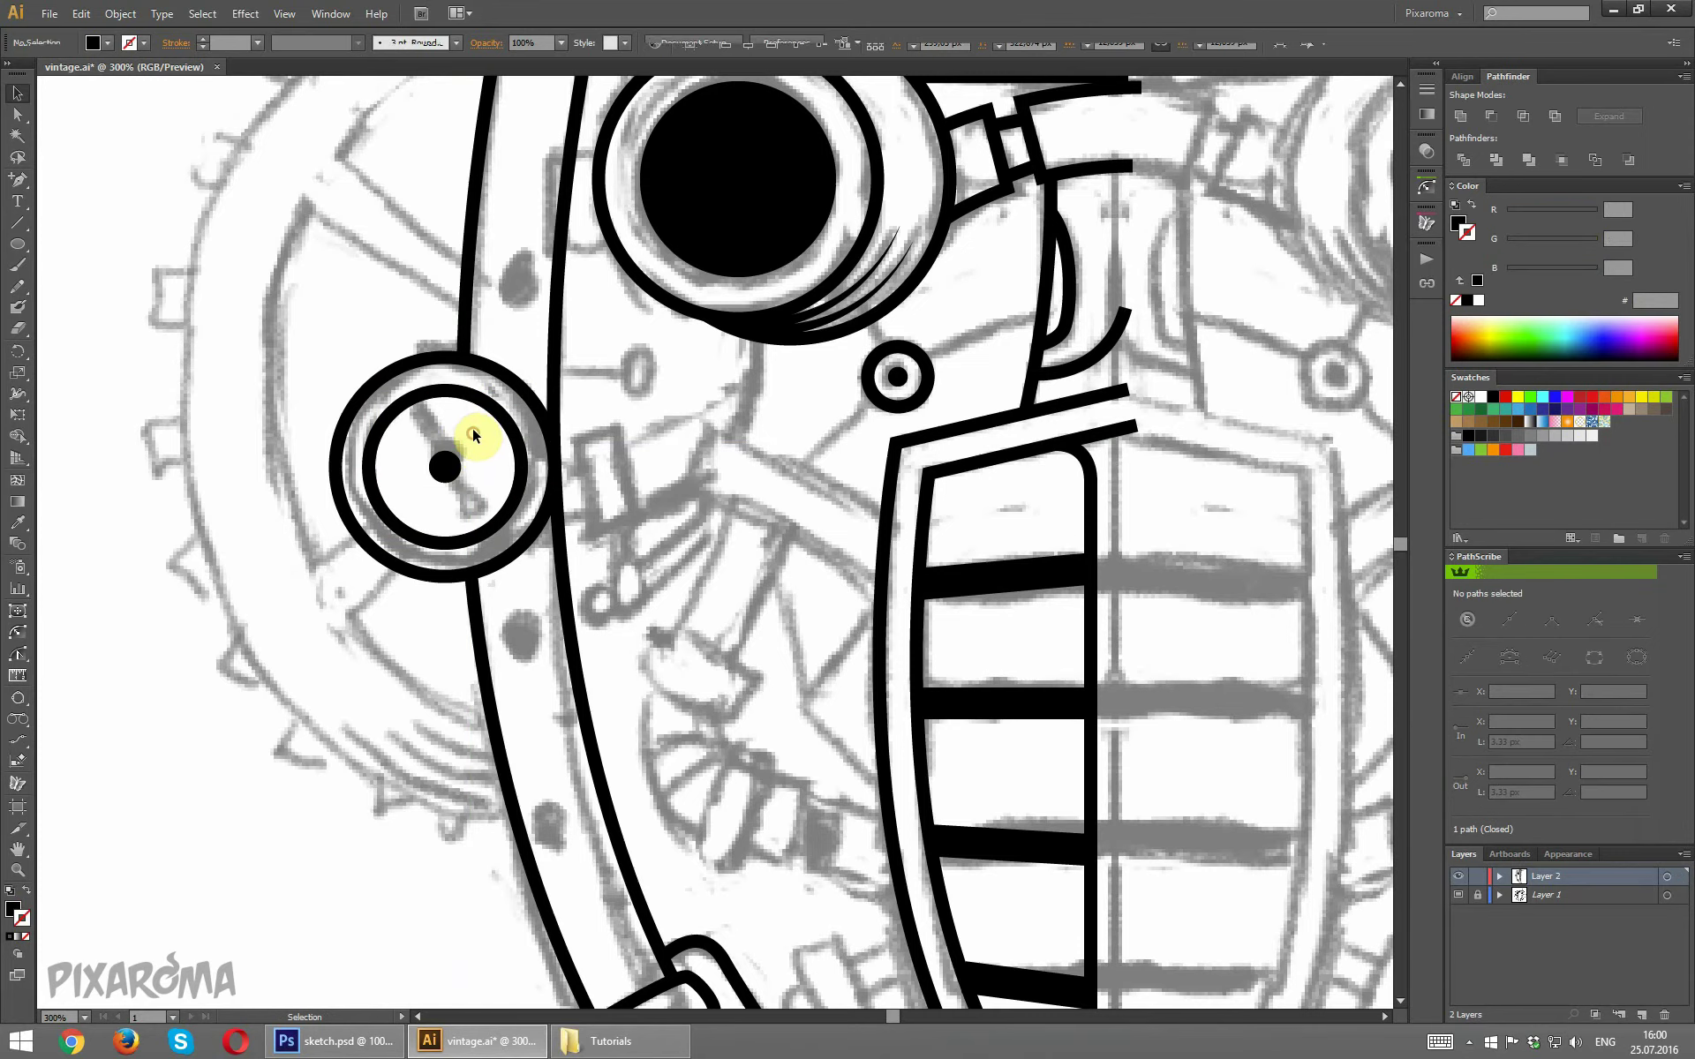
scroll(483, 438, "down", 1)
key("ctrl+plus")
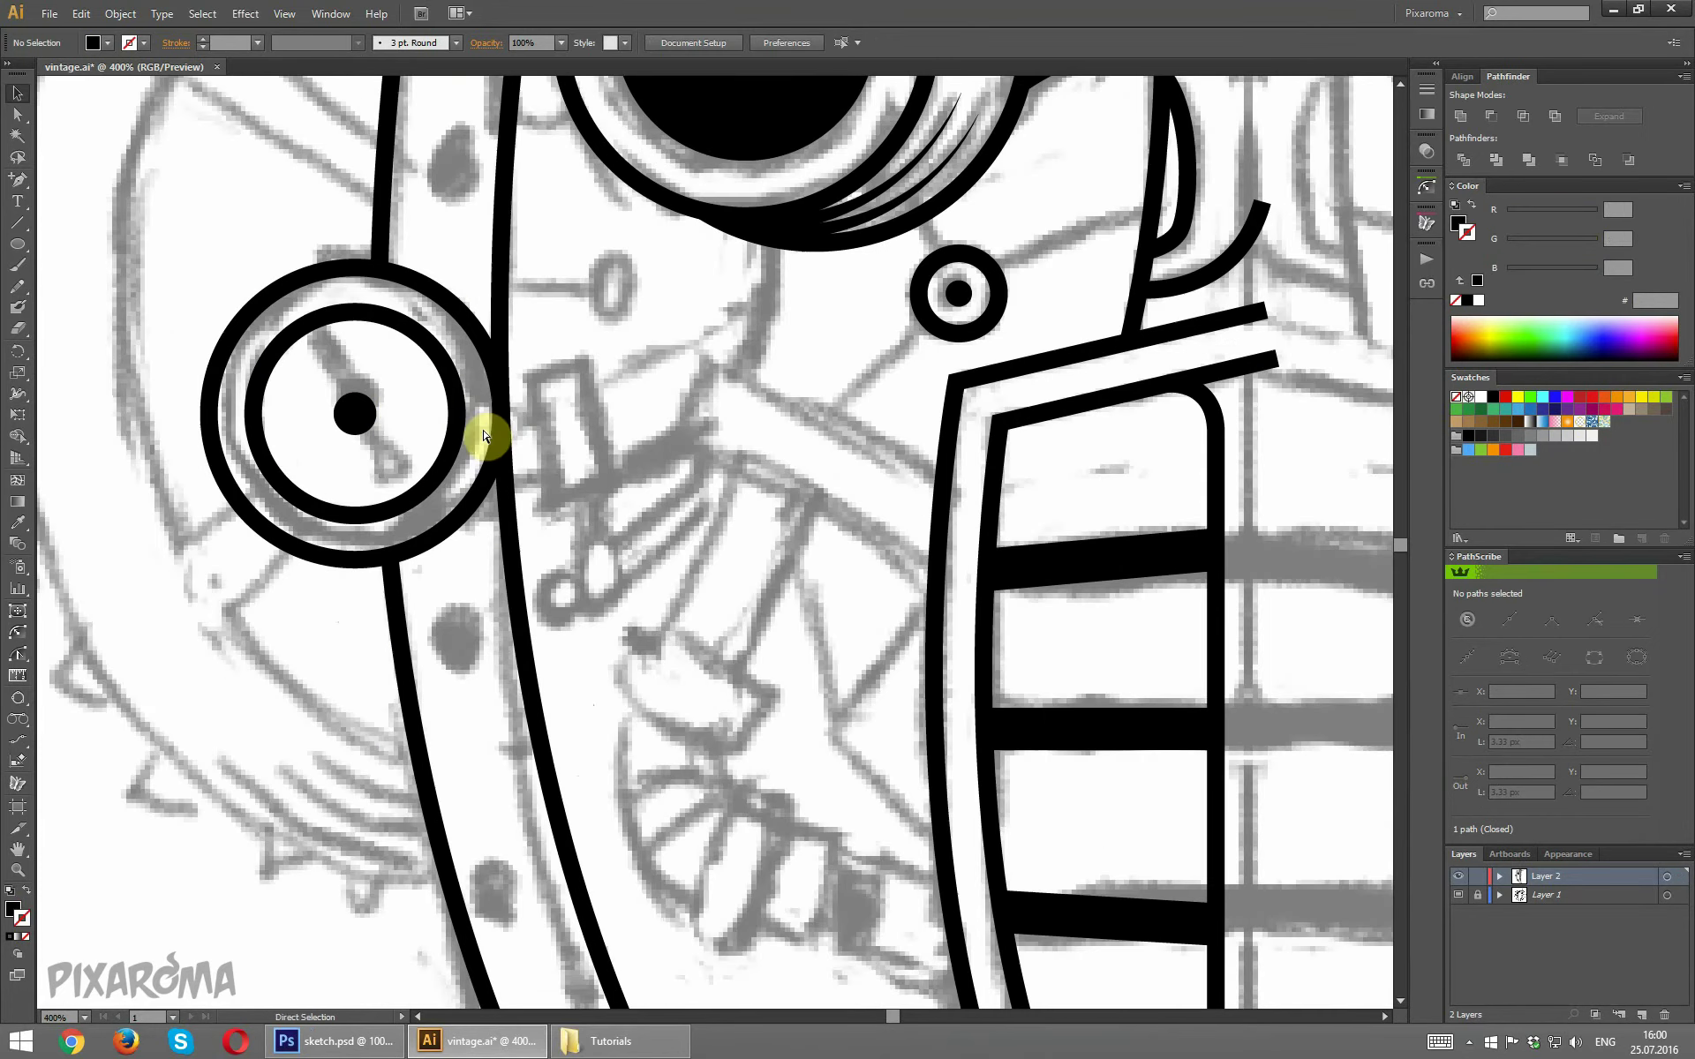
Pen-draw the lower and upper needle triangles from the gauge centre, pointing up-left.
left_click(19, 186)
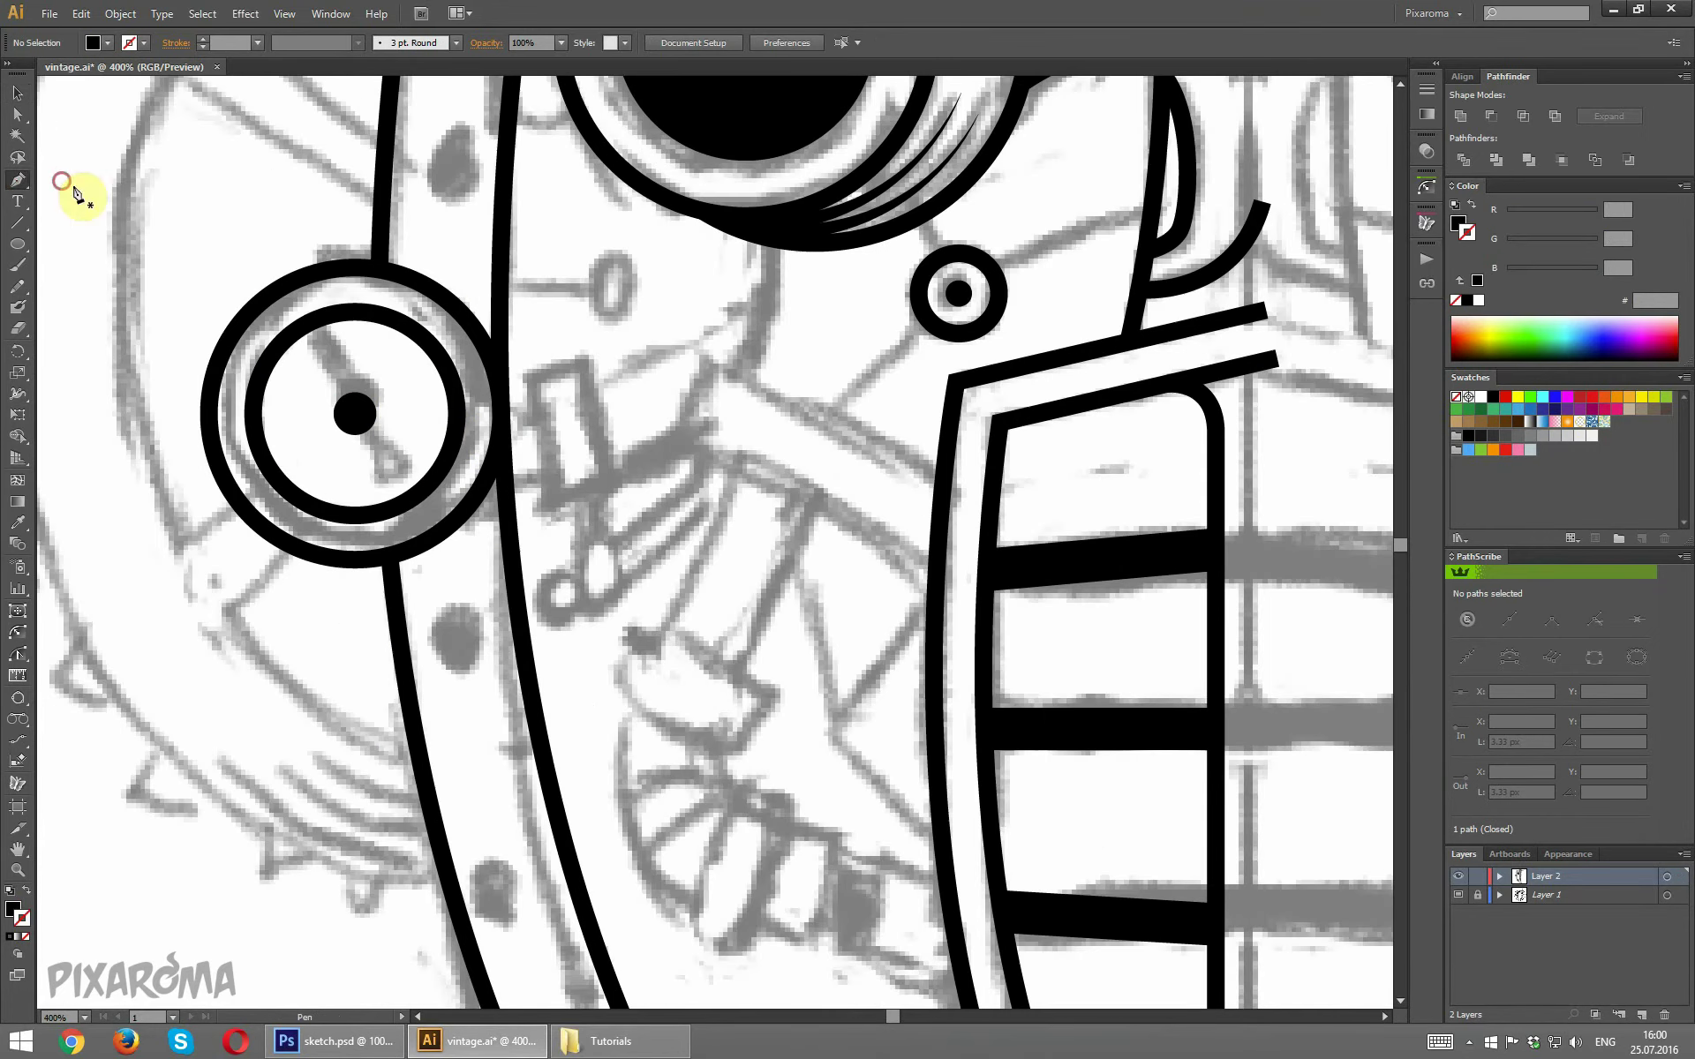
left_click(354, 416)
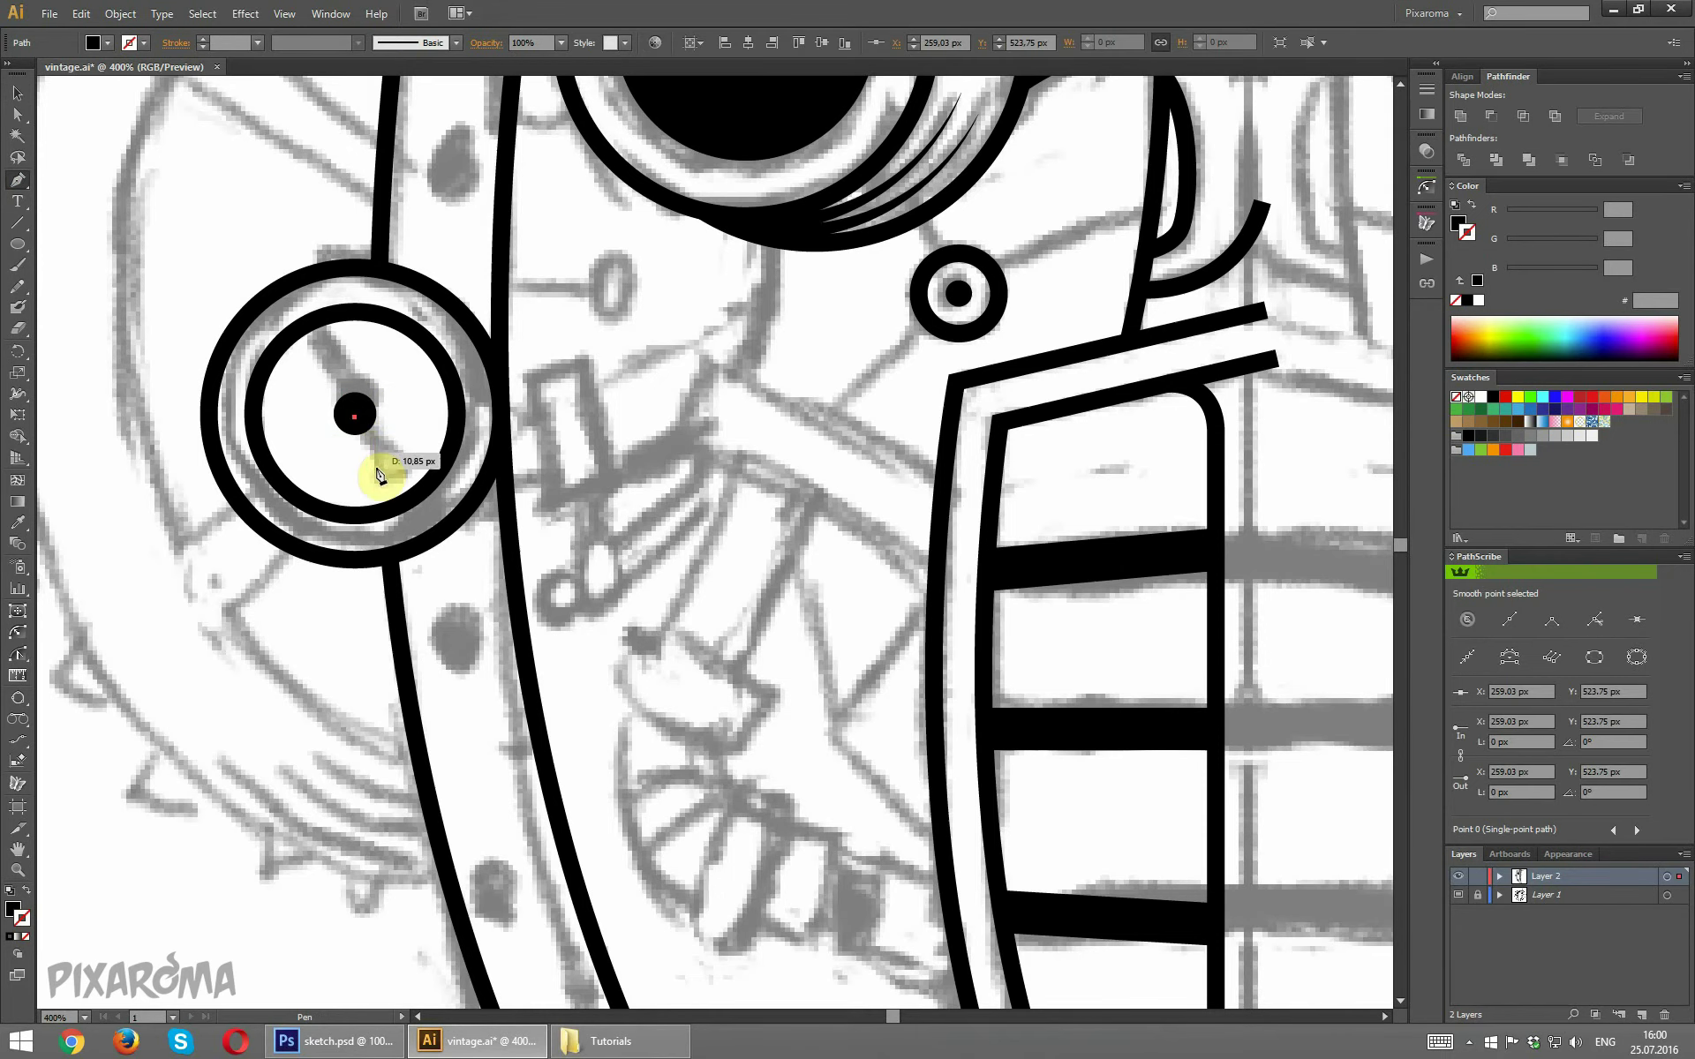
left_click(376, 478)
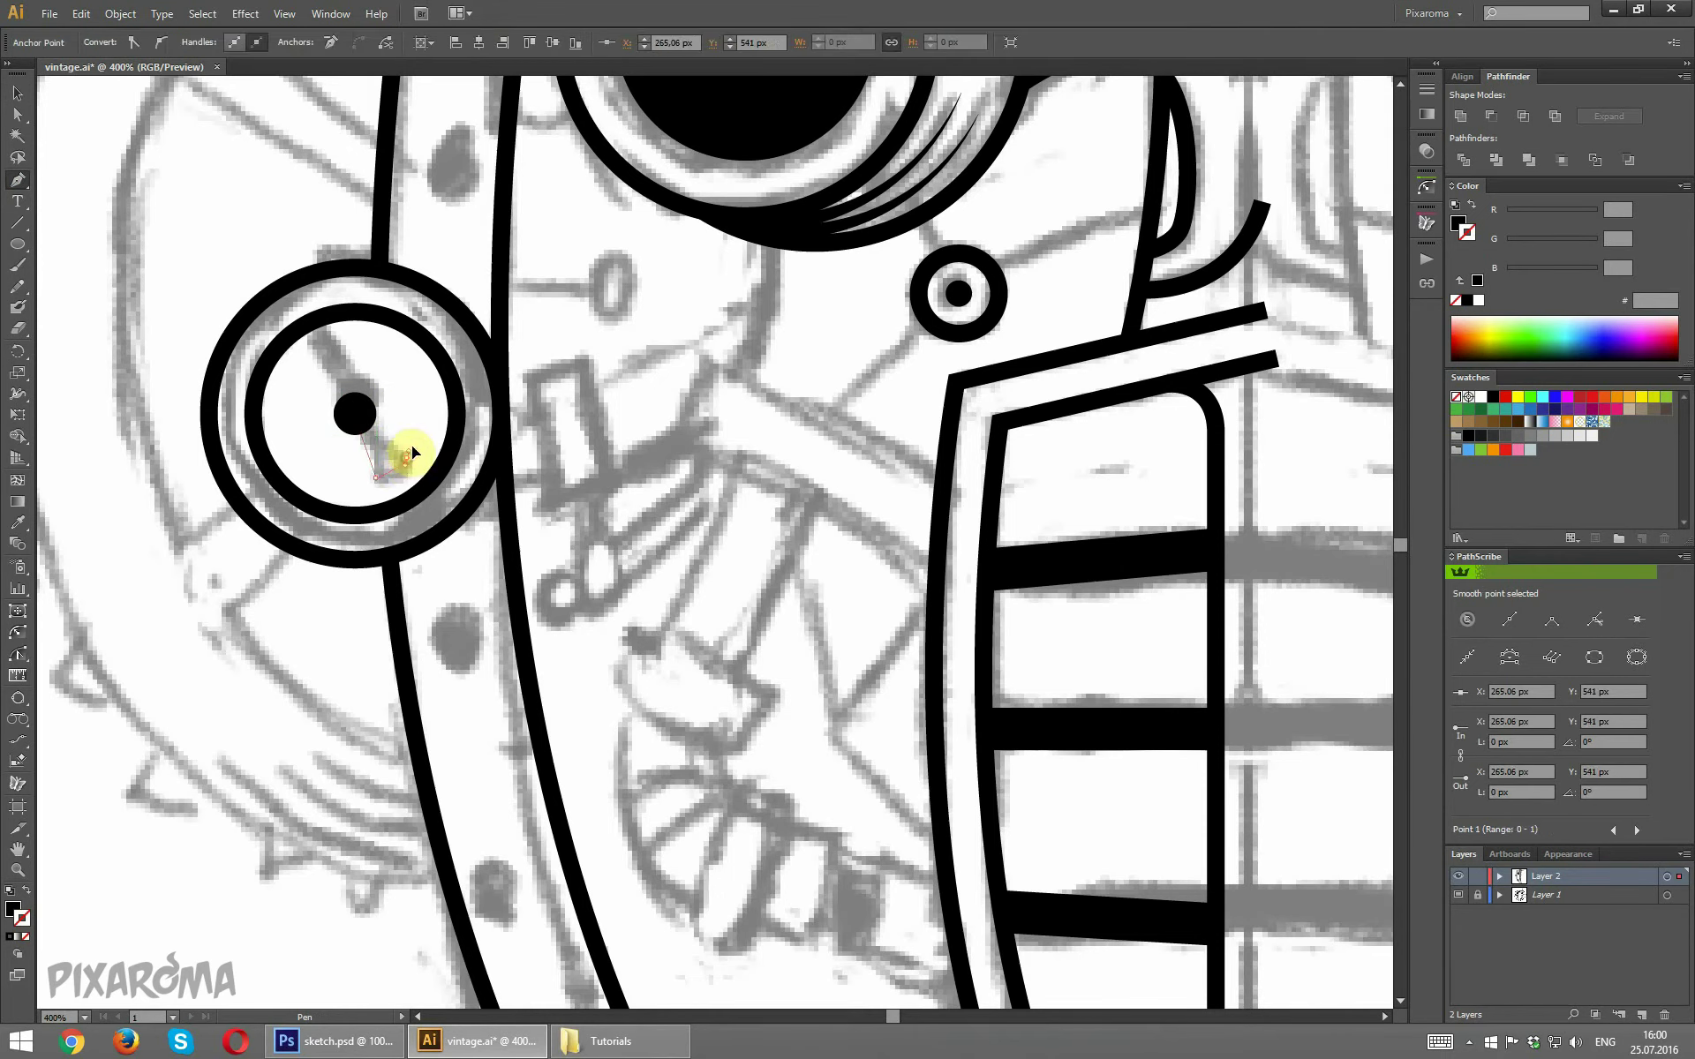
left_click(355, 415)
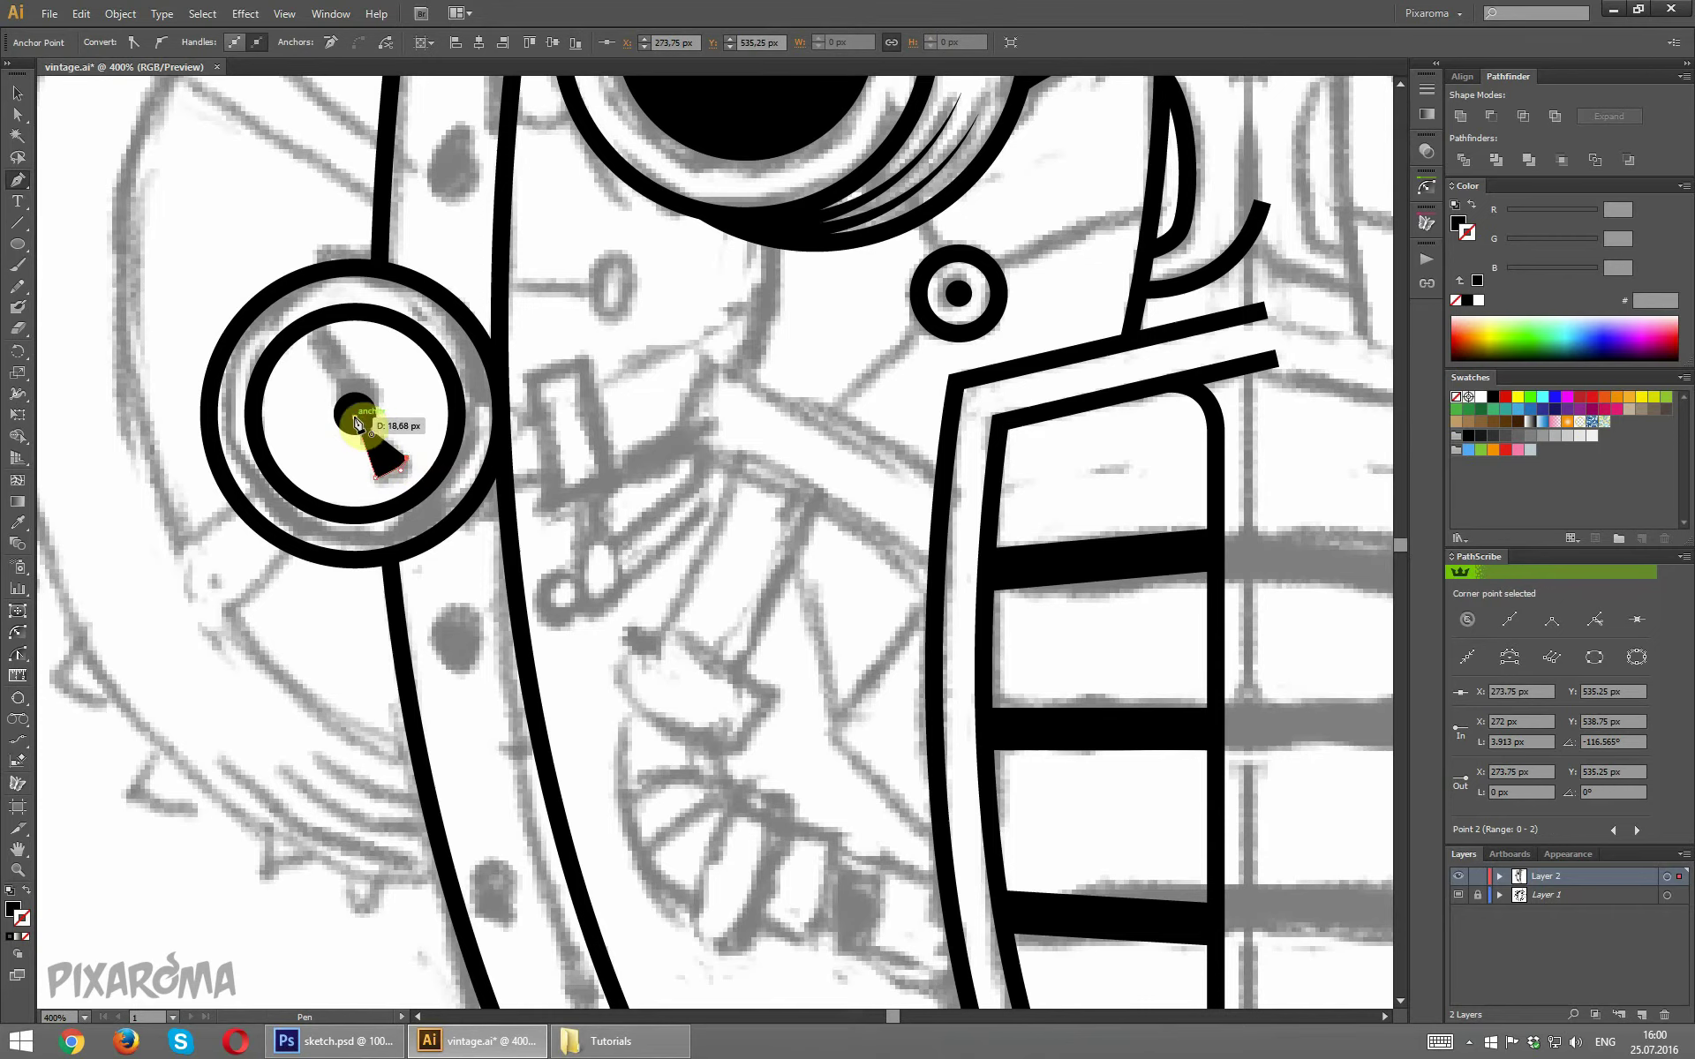
key("ctrl+shift+a")
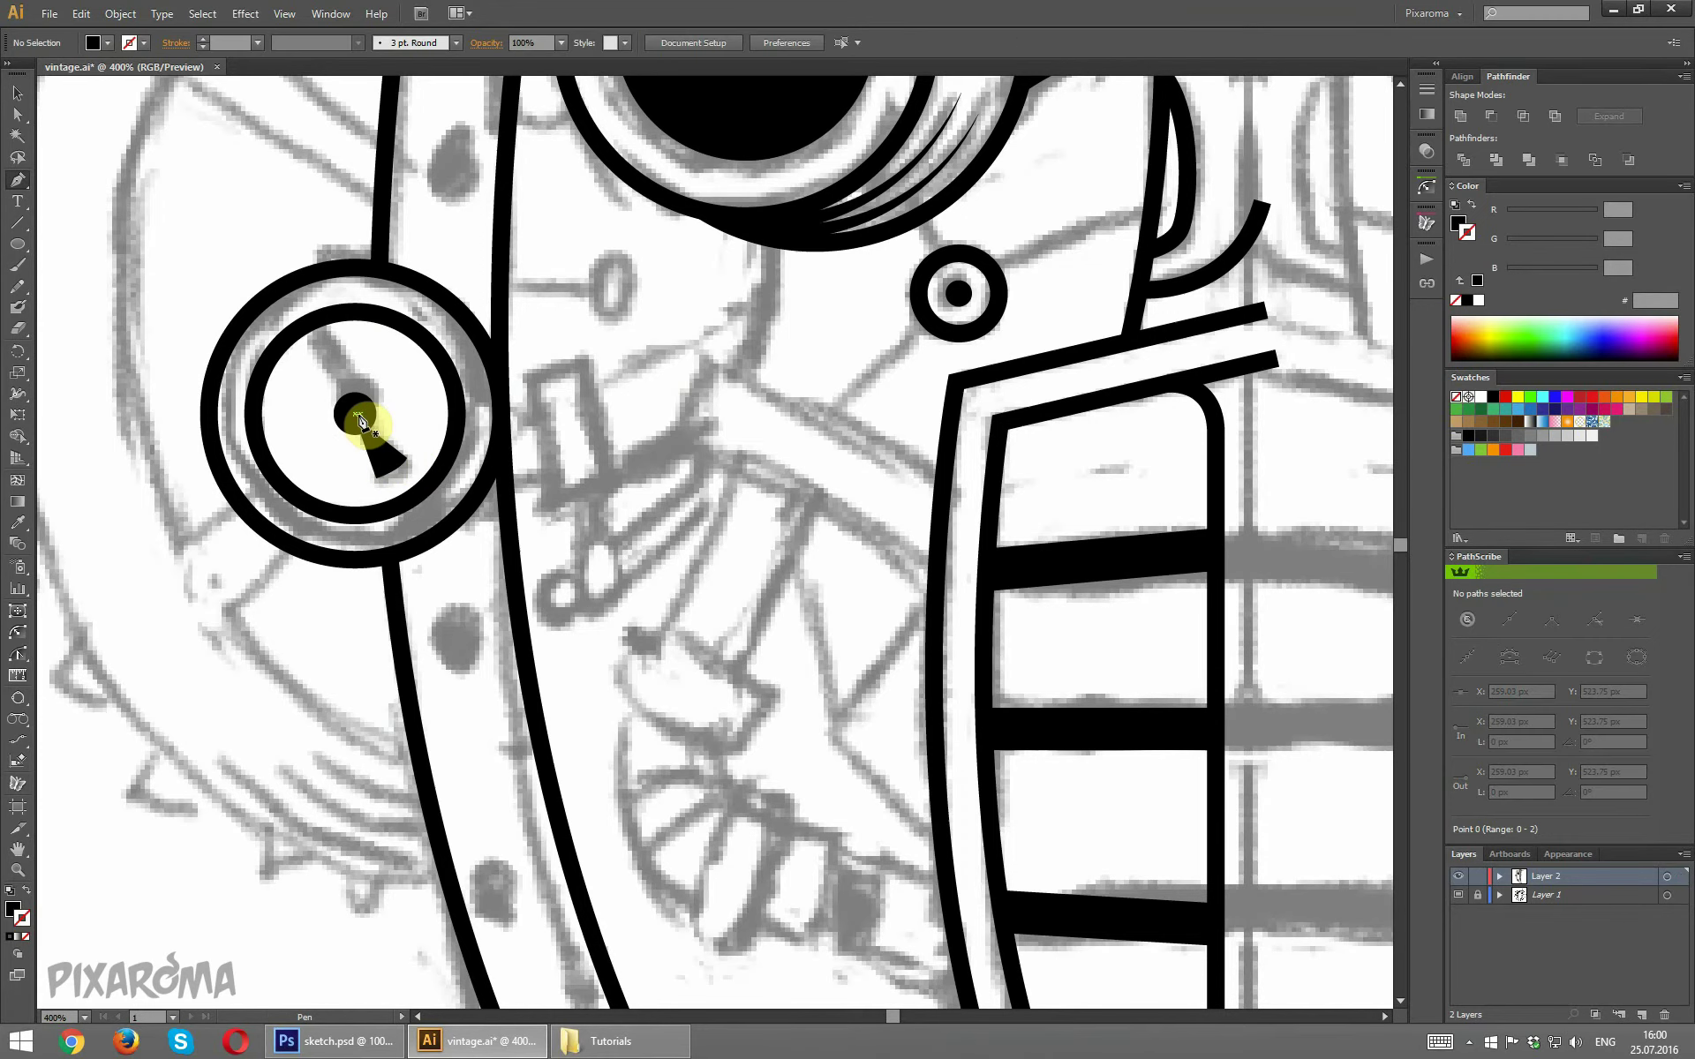
left_click_drag(346, 415, 316, 348)
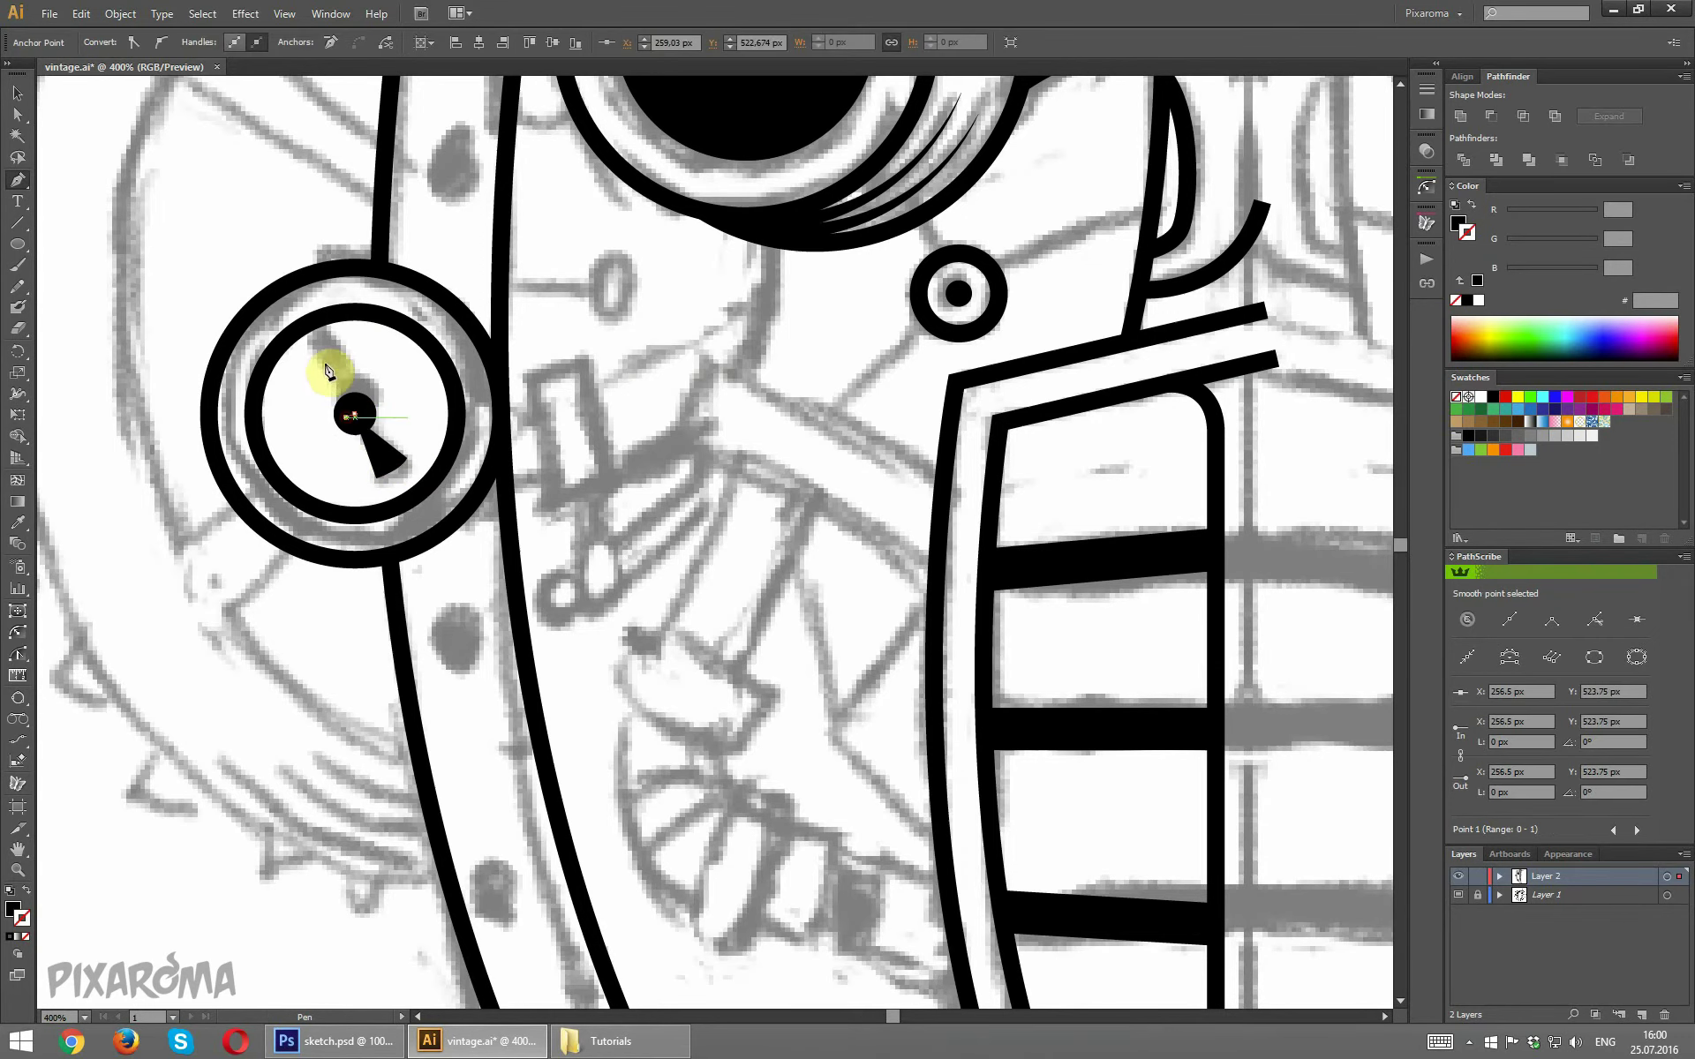
left_click_drag(347, 415, 367, 408)
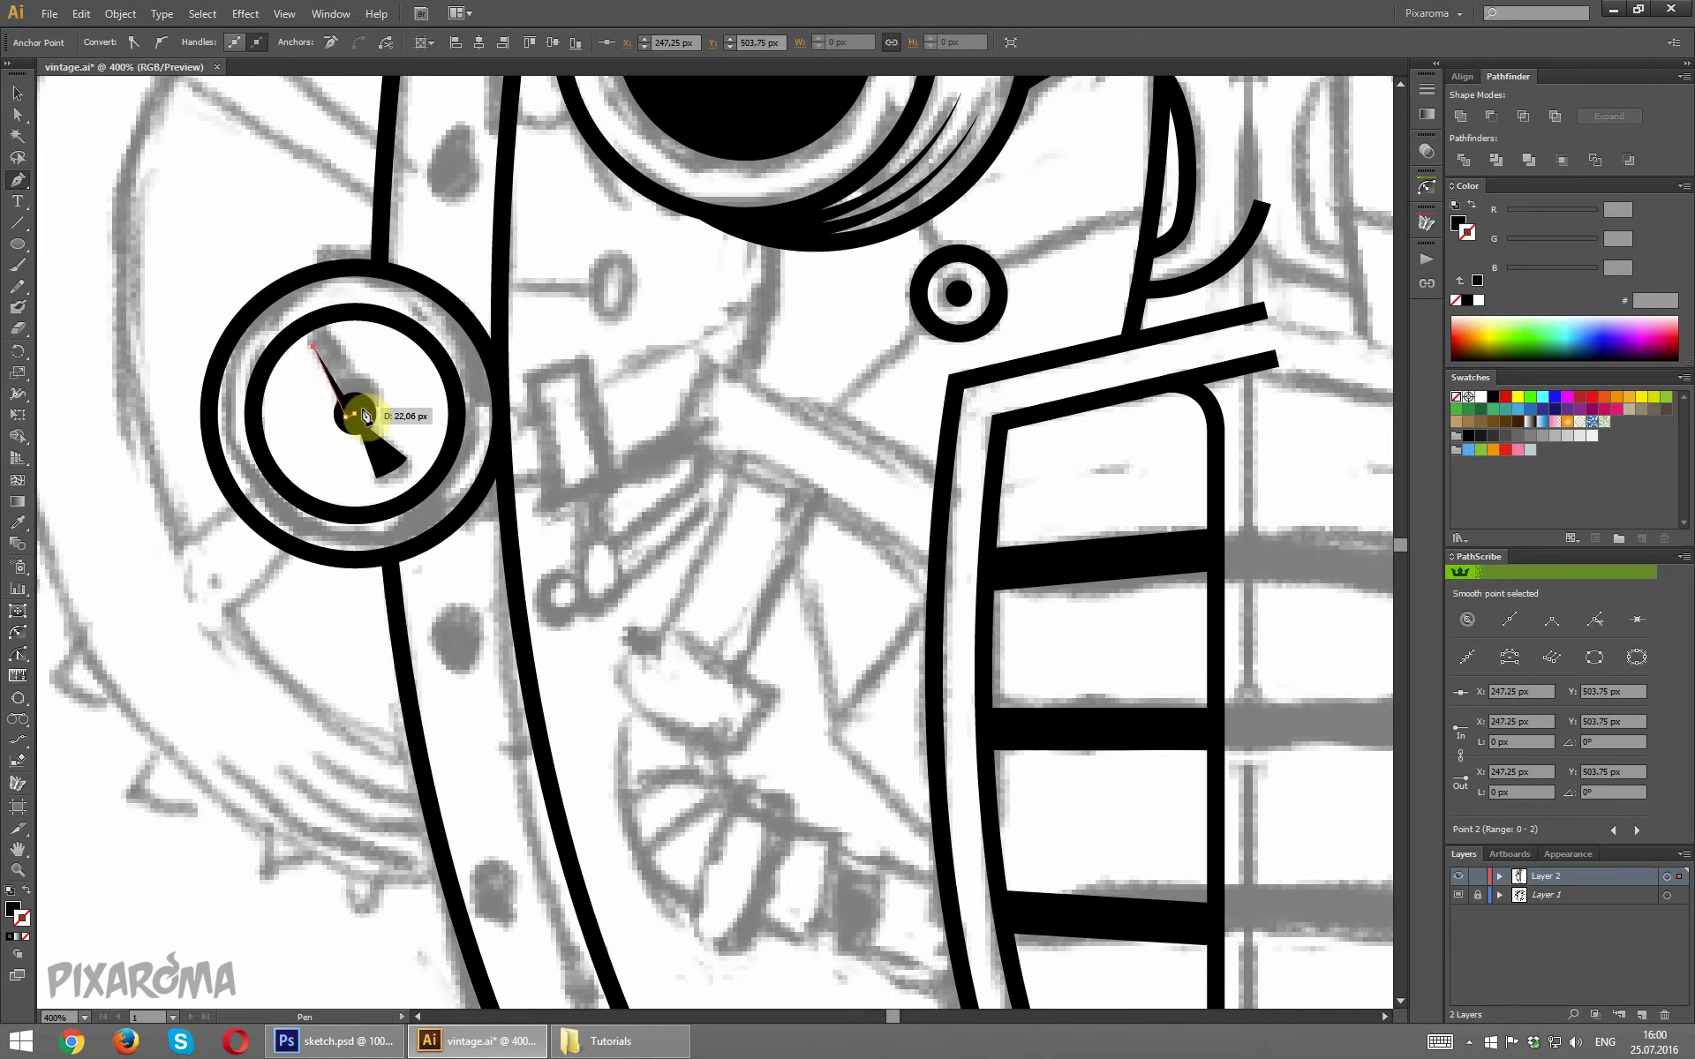
left_click(313, 346)
left_click(751, 392, "ctrl")
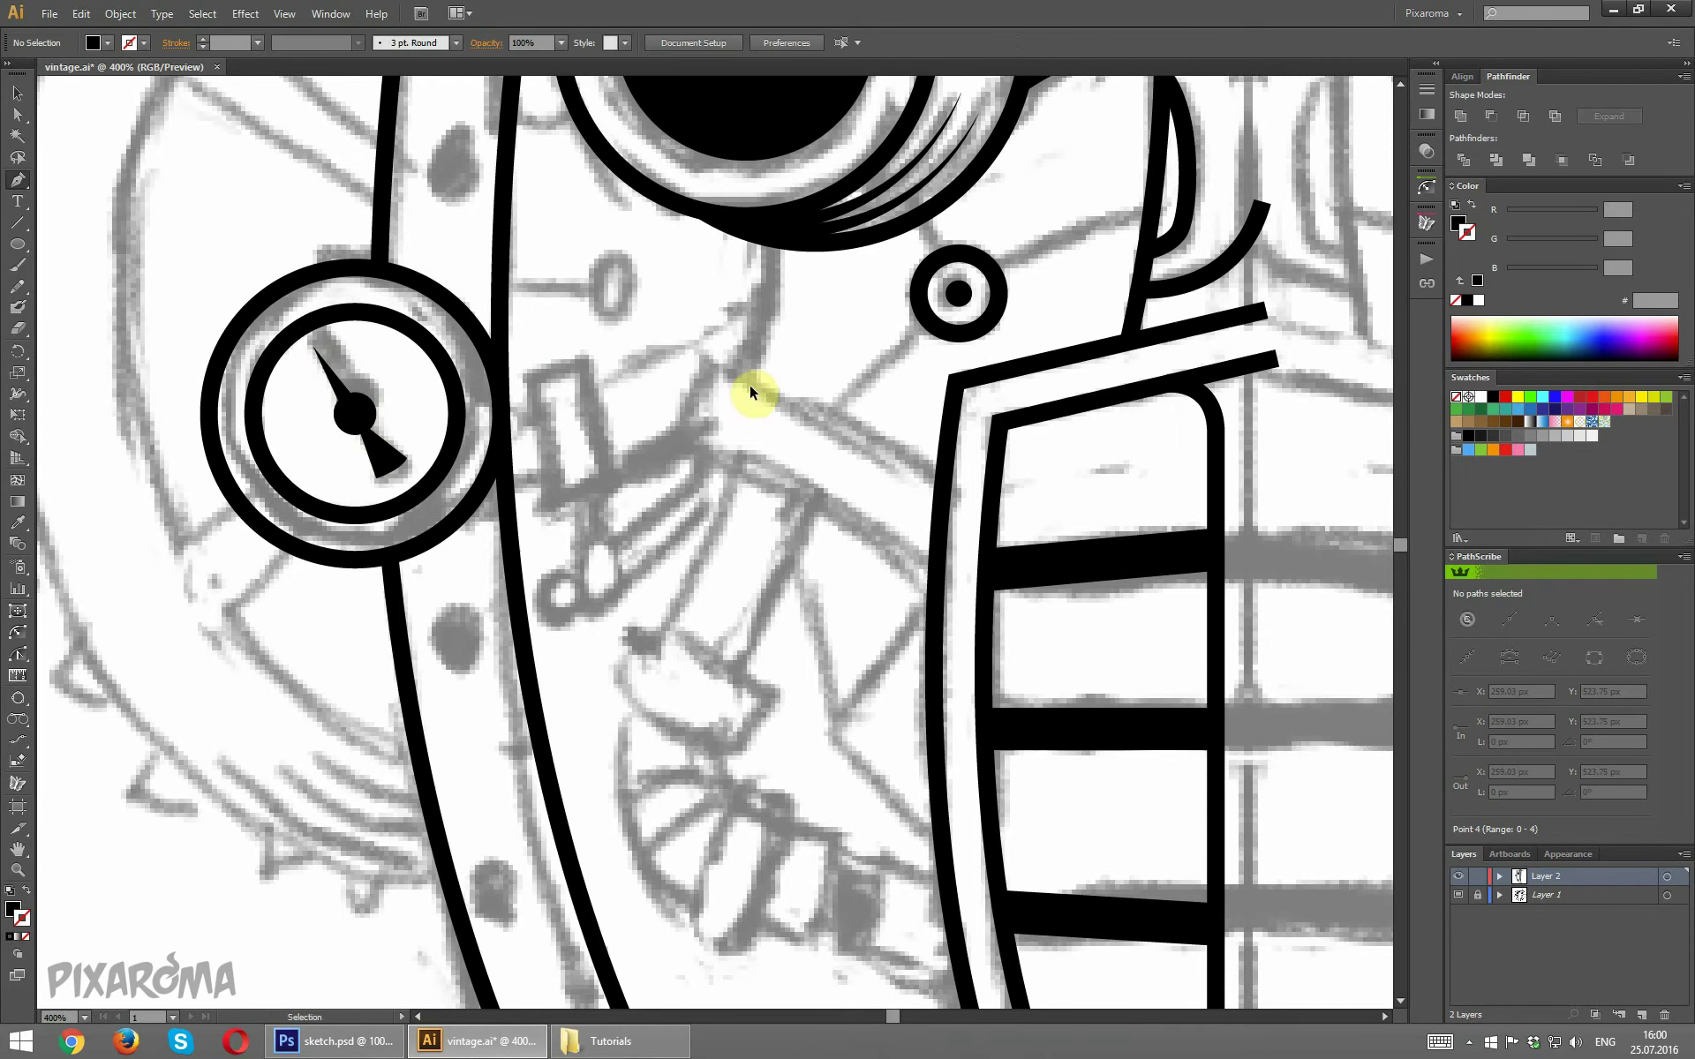
Nudge the lower needle triangle up toward the centre hub.
left_click(17, 114)
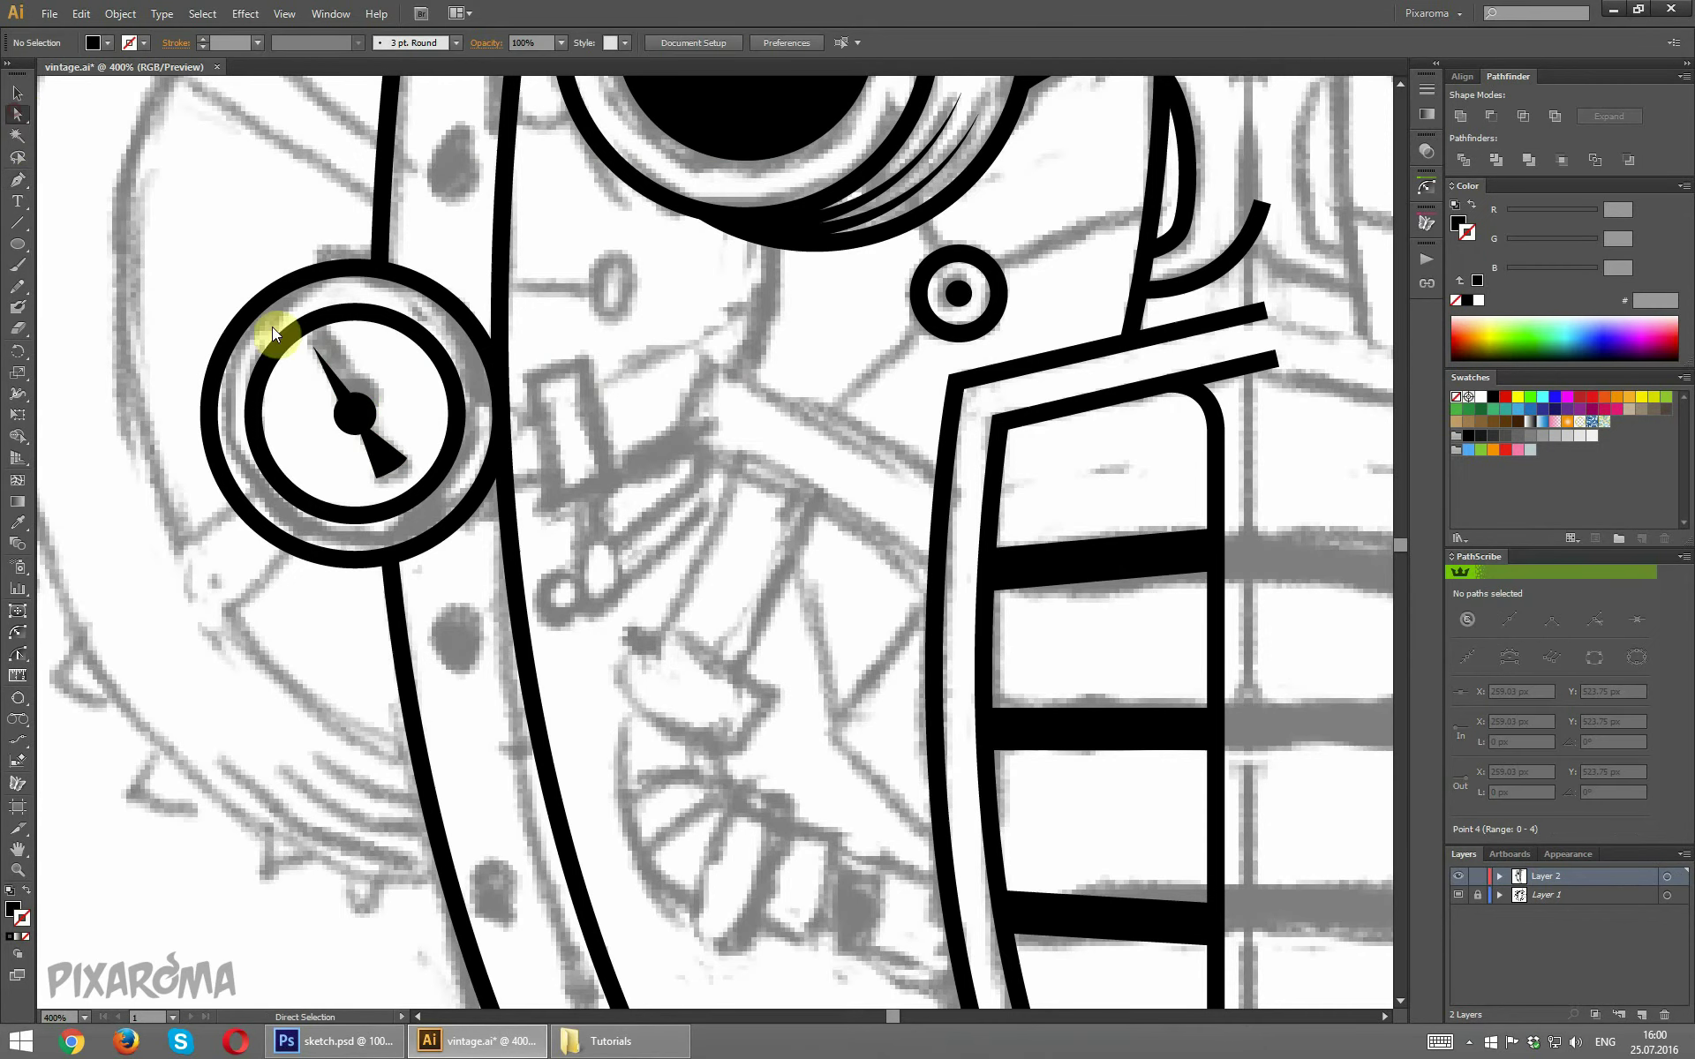
left_click(381, 456)
left_click(17, 93)
left_click(405, 478)
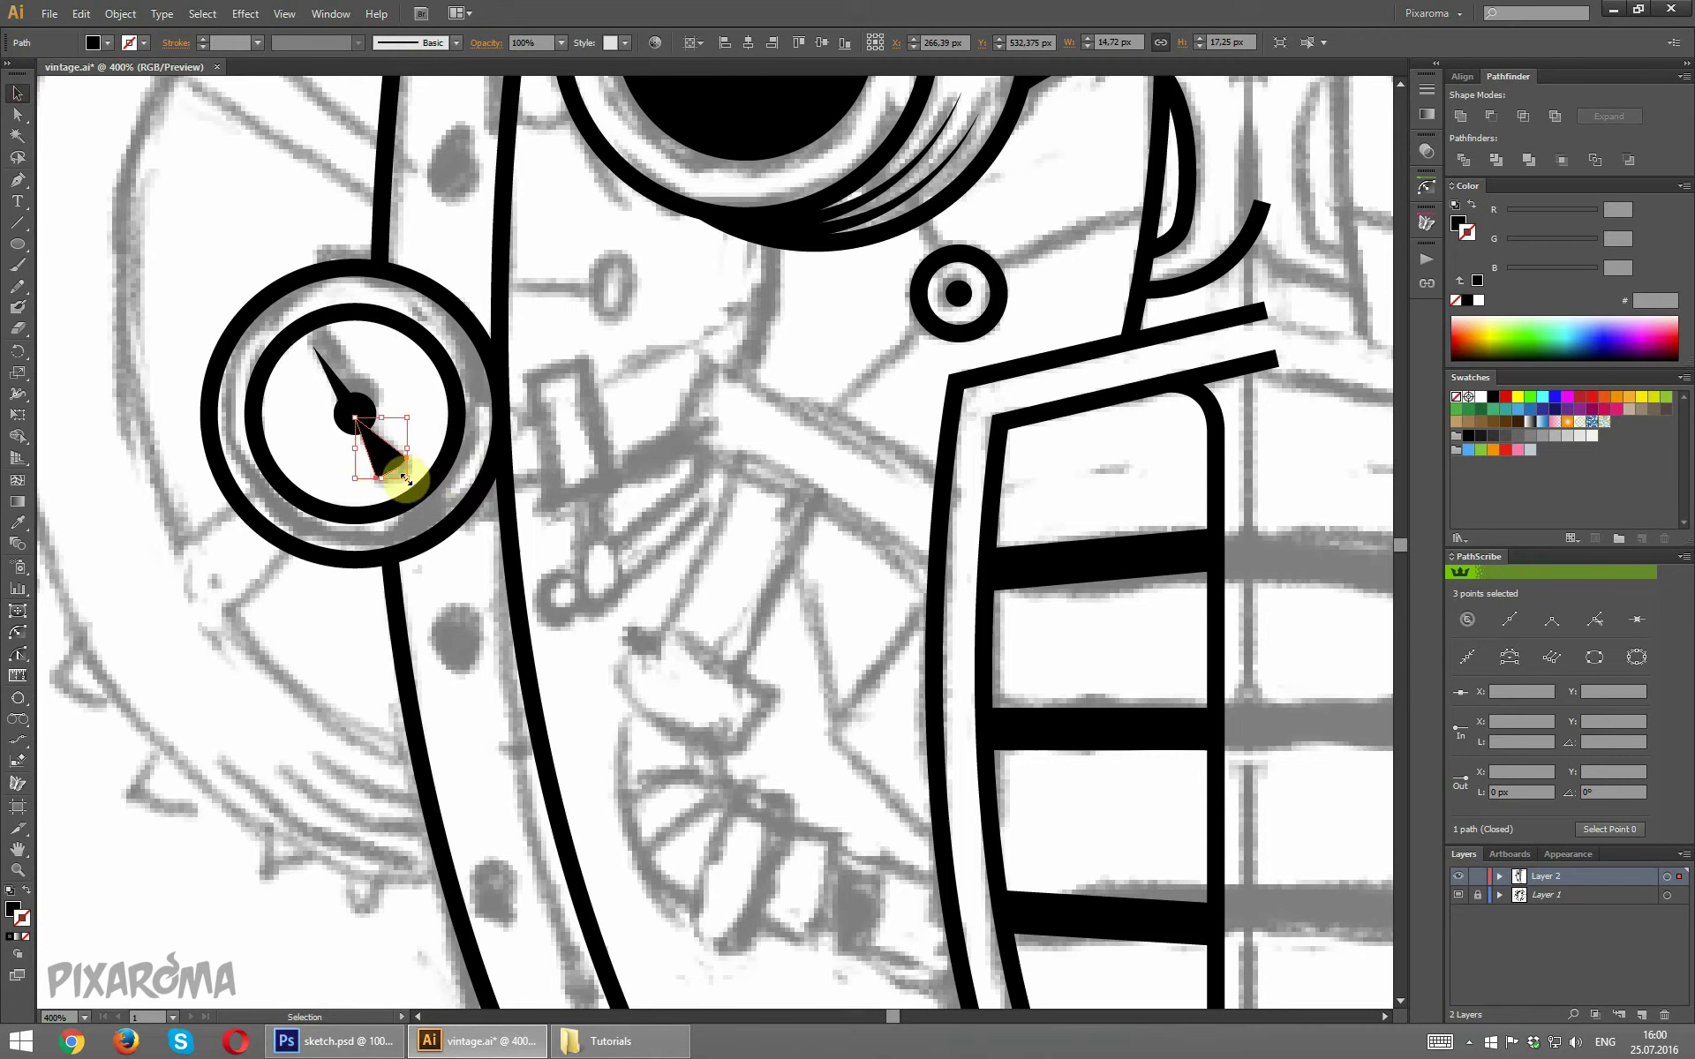
left_click_drag(385, 460, 376, 441)
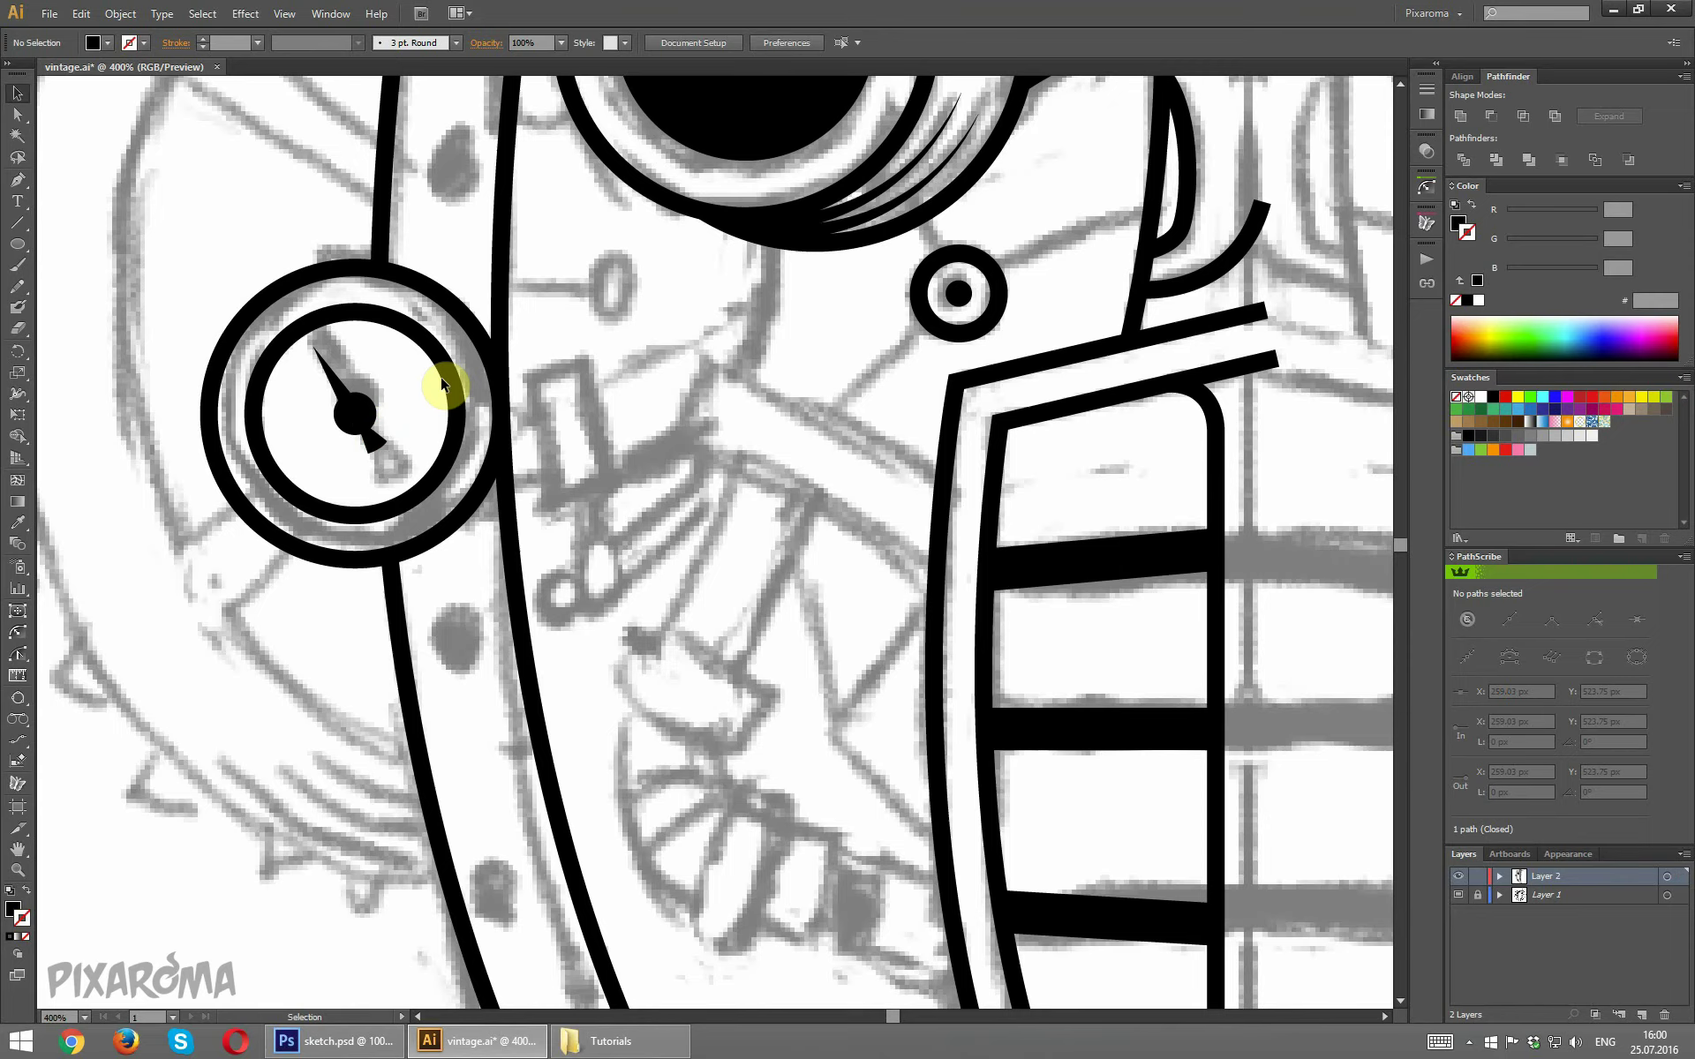
scroll(442, 381, "down", 3)
scroll(443, 381, "down", 2)
scroll(442, 382, "up", 2)
scroll(442, 382, "up", 3)
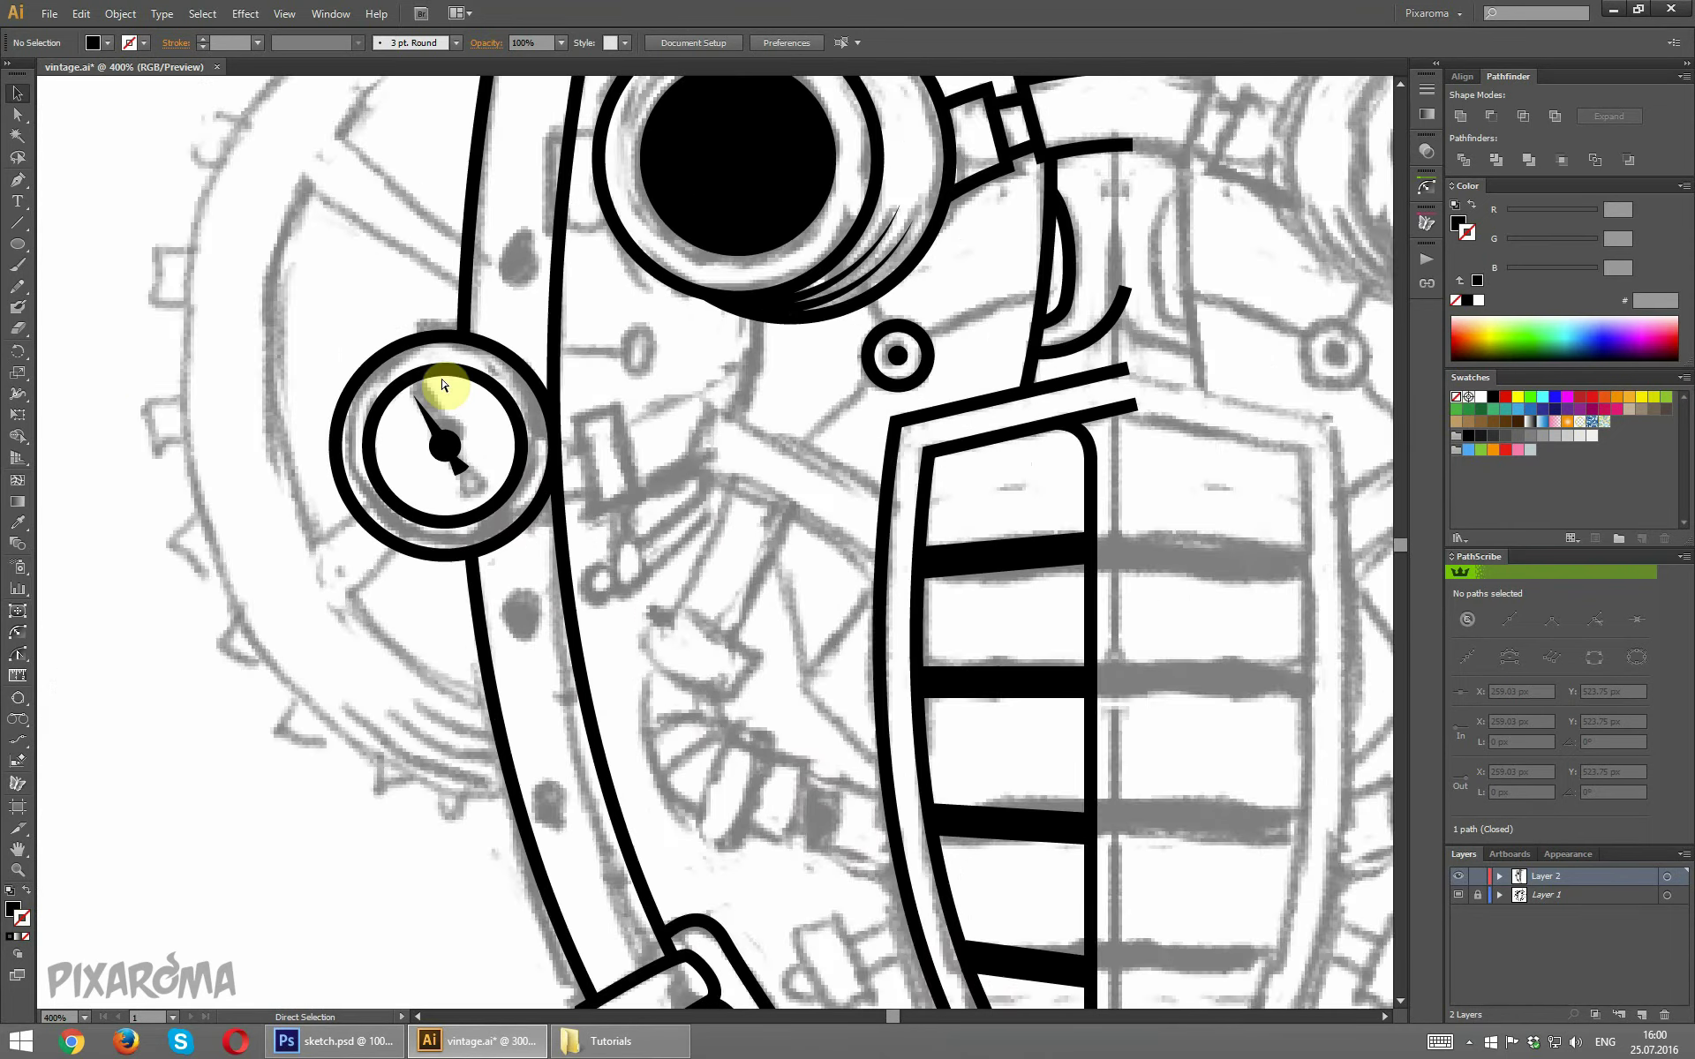
scroll(442, 381, "up", 1)
scroll(79, 366, "up", 1)
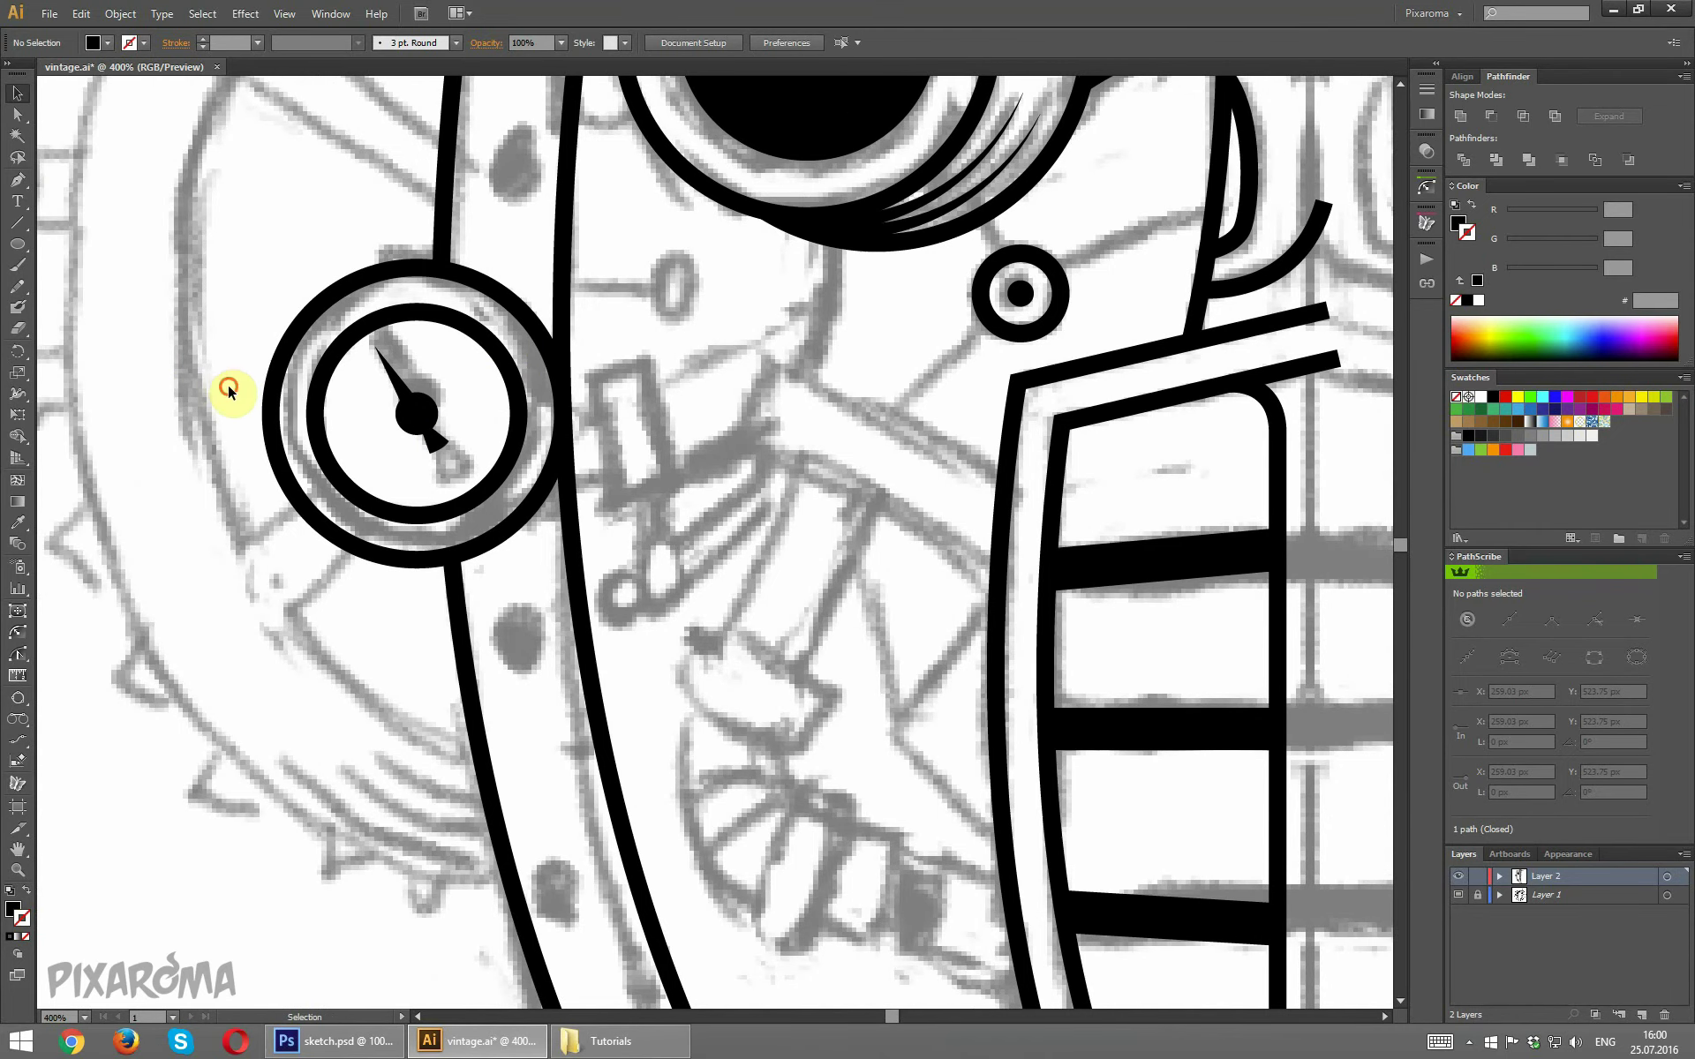
Pen-draw a short tick at the dial's top and eyedrop the black line-art stroke onto it.
left_click(15, 182)
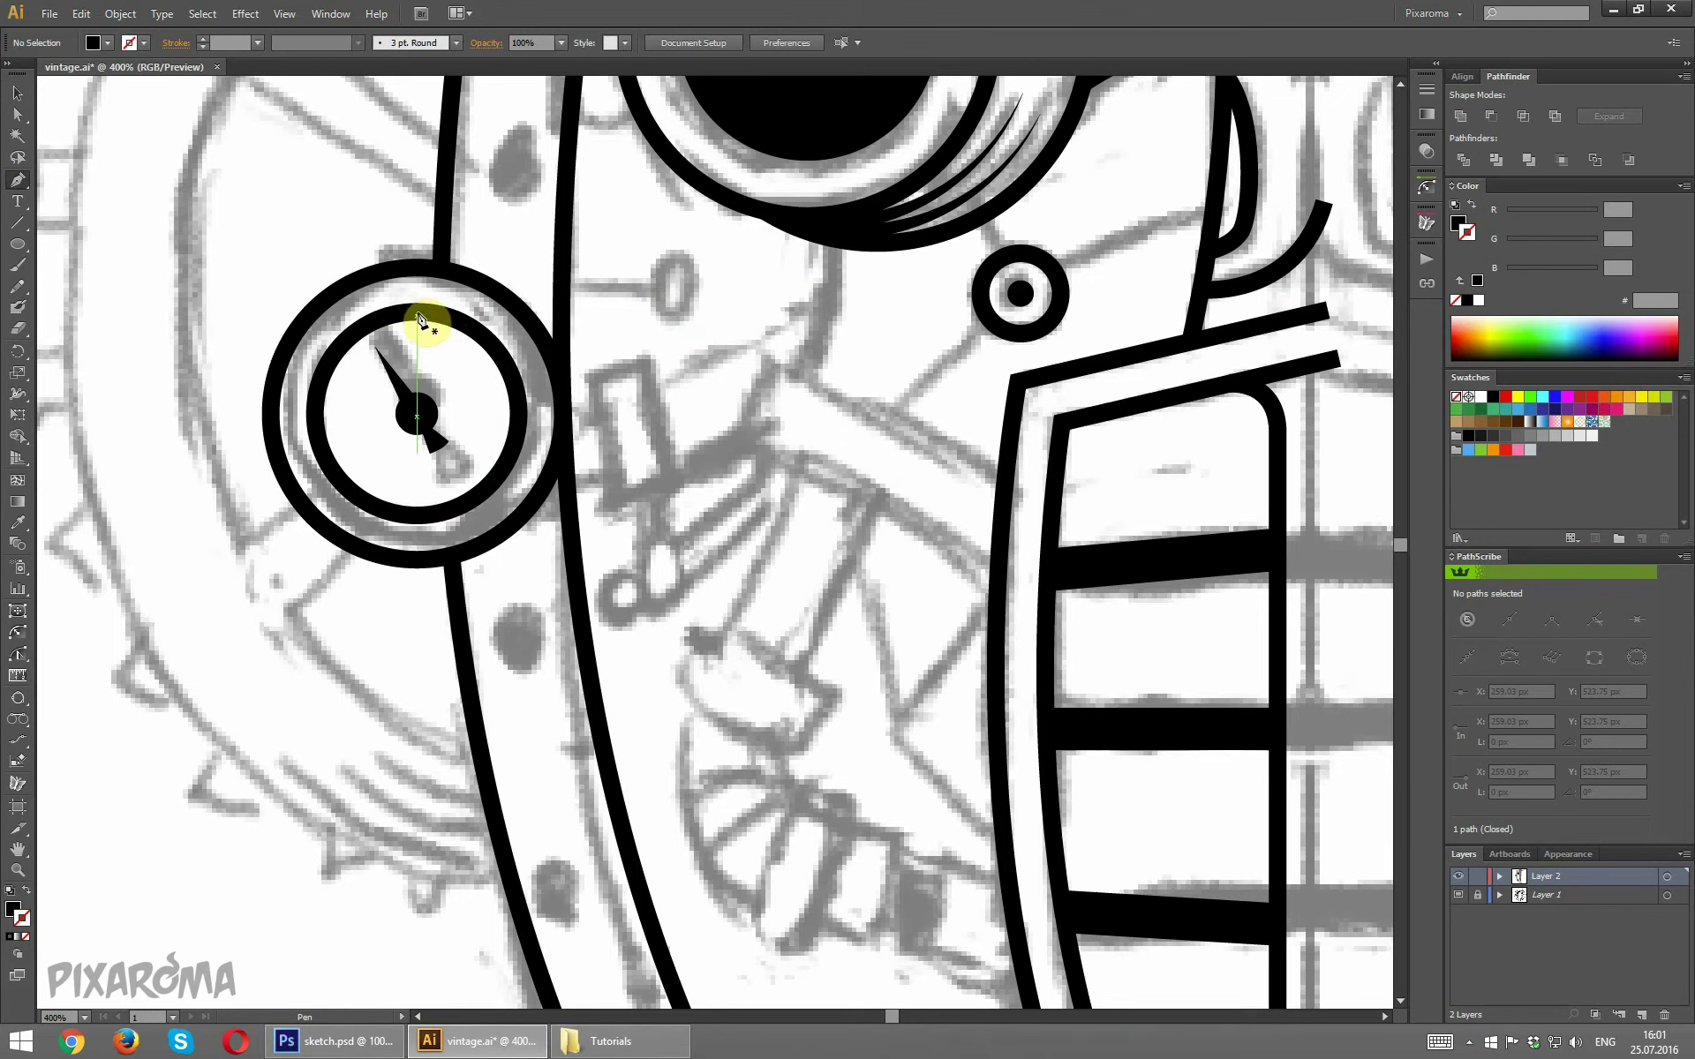
left_click_drag(417, 310, 420, 389)
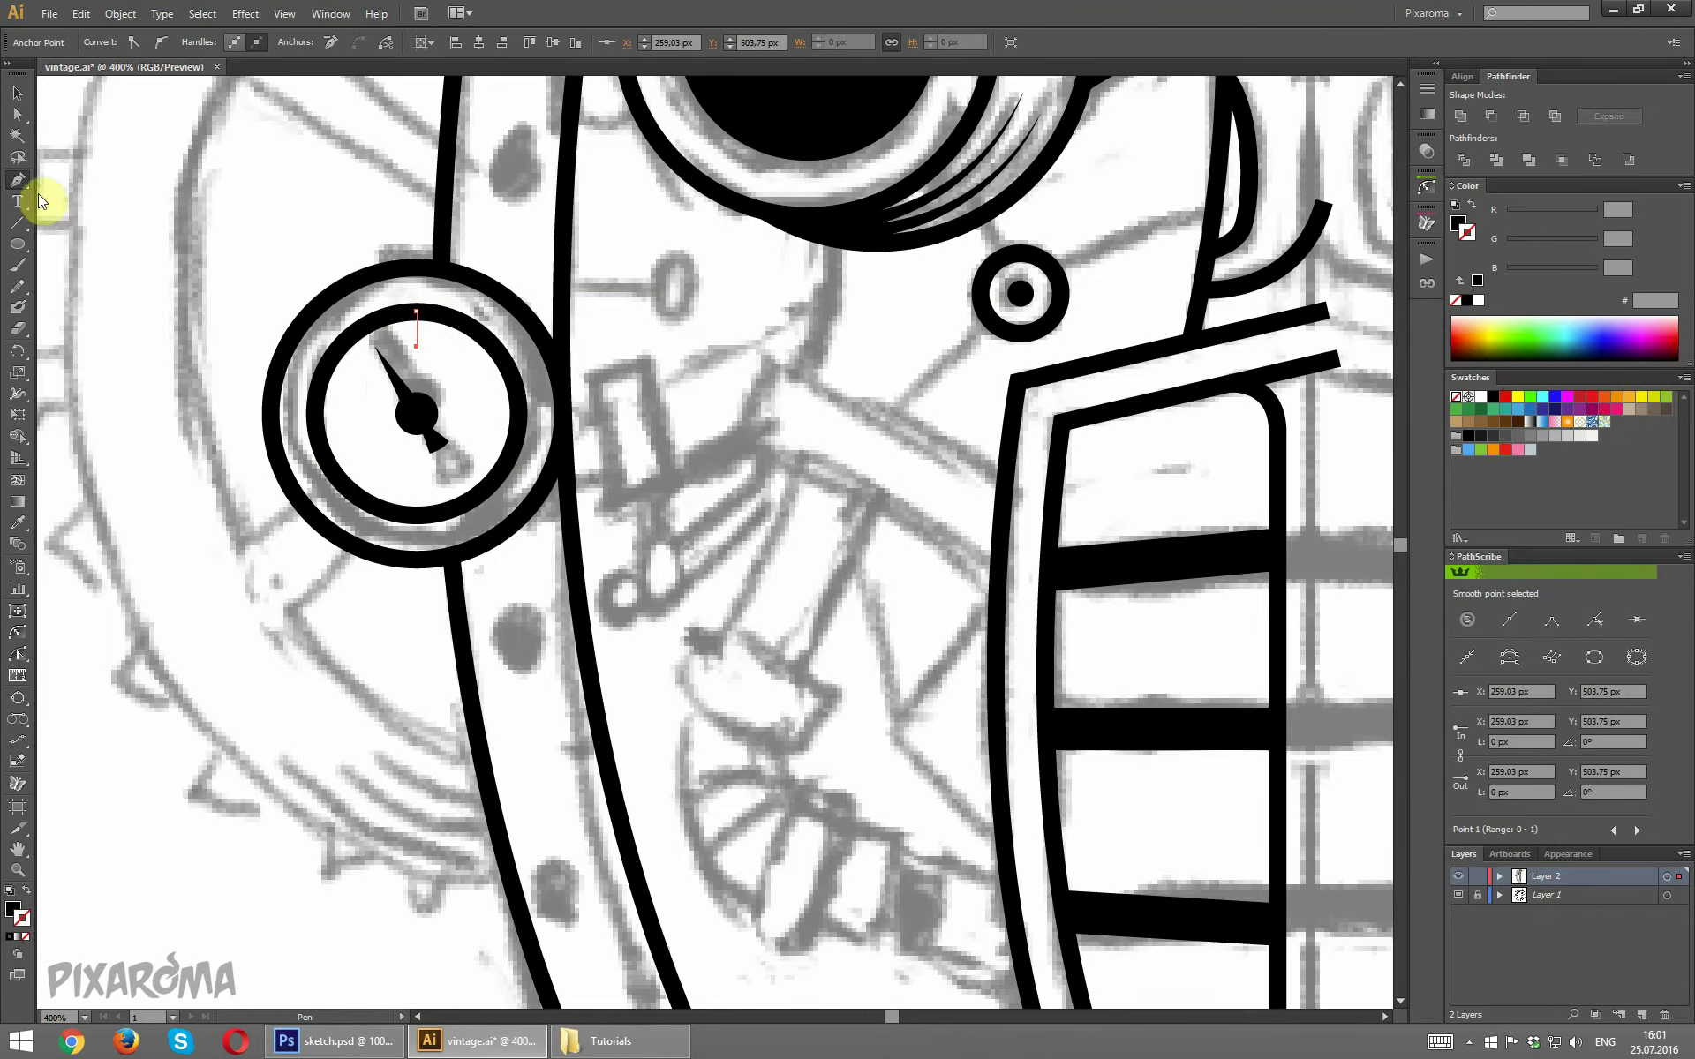
left_click(16, 523)
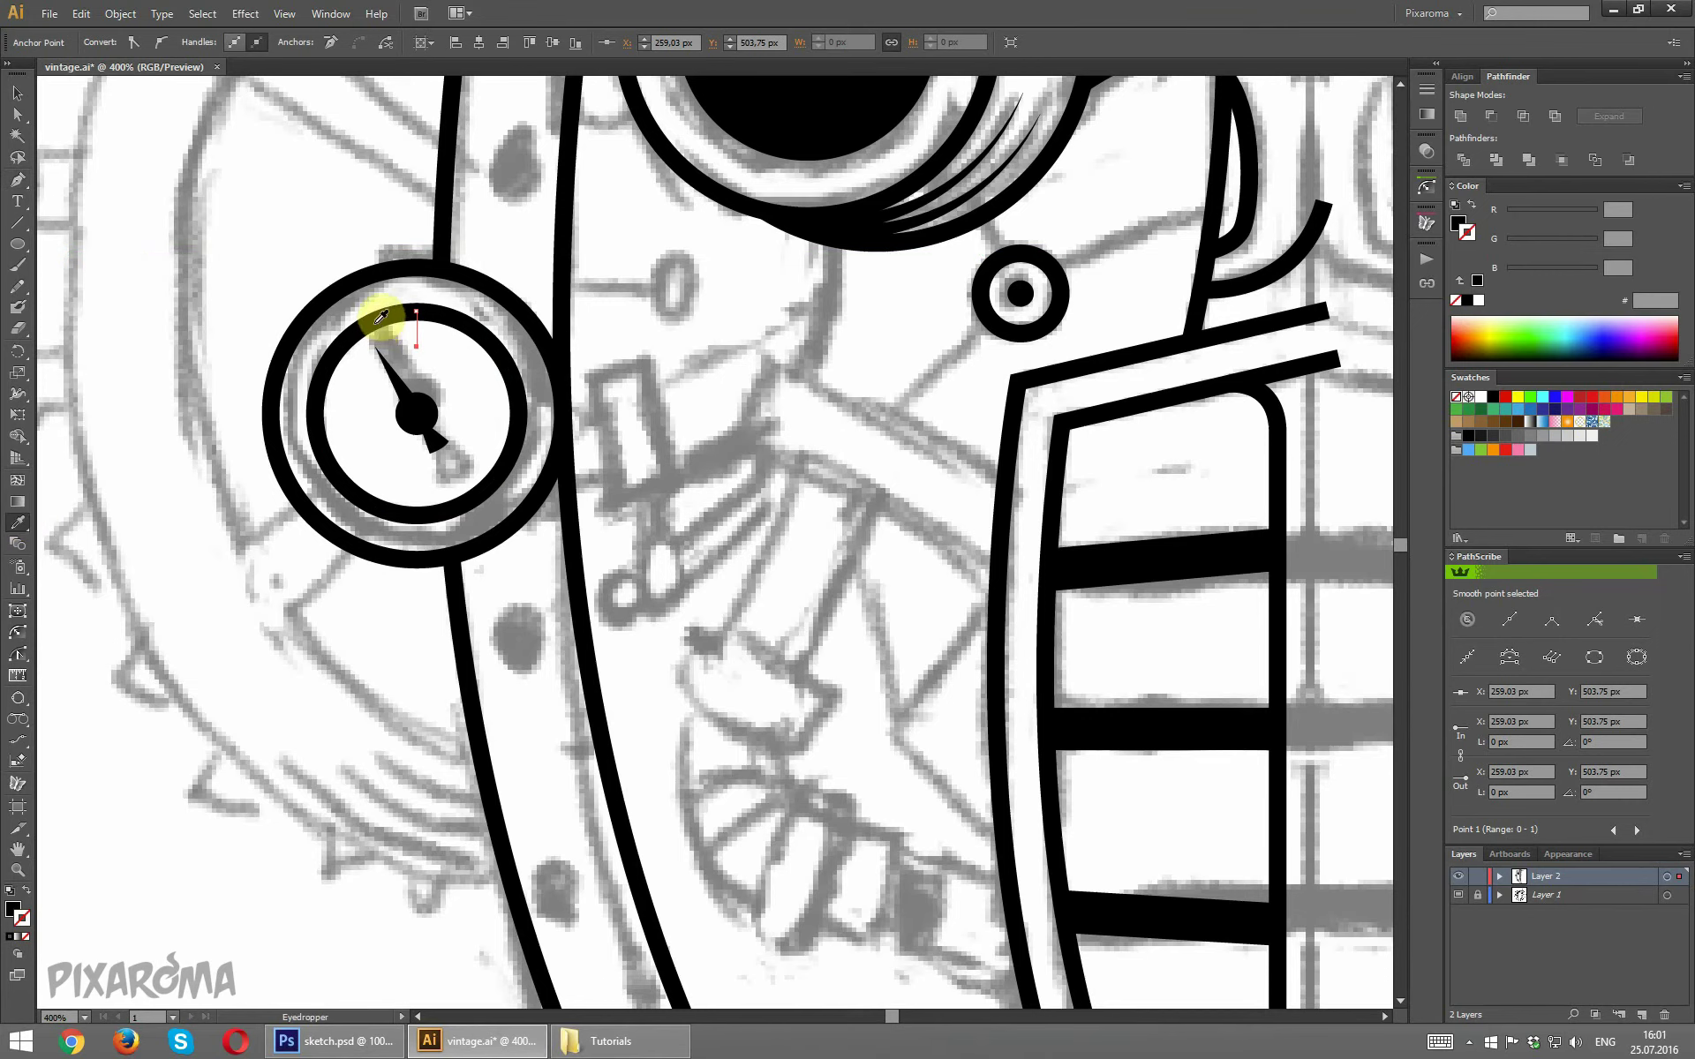
left_click(382, 316)
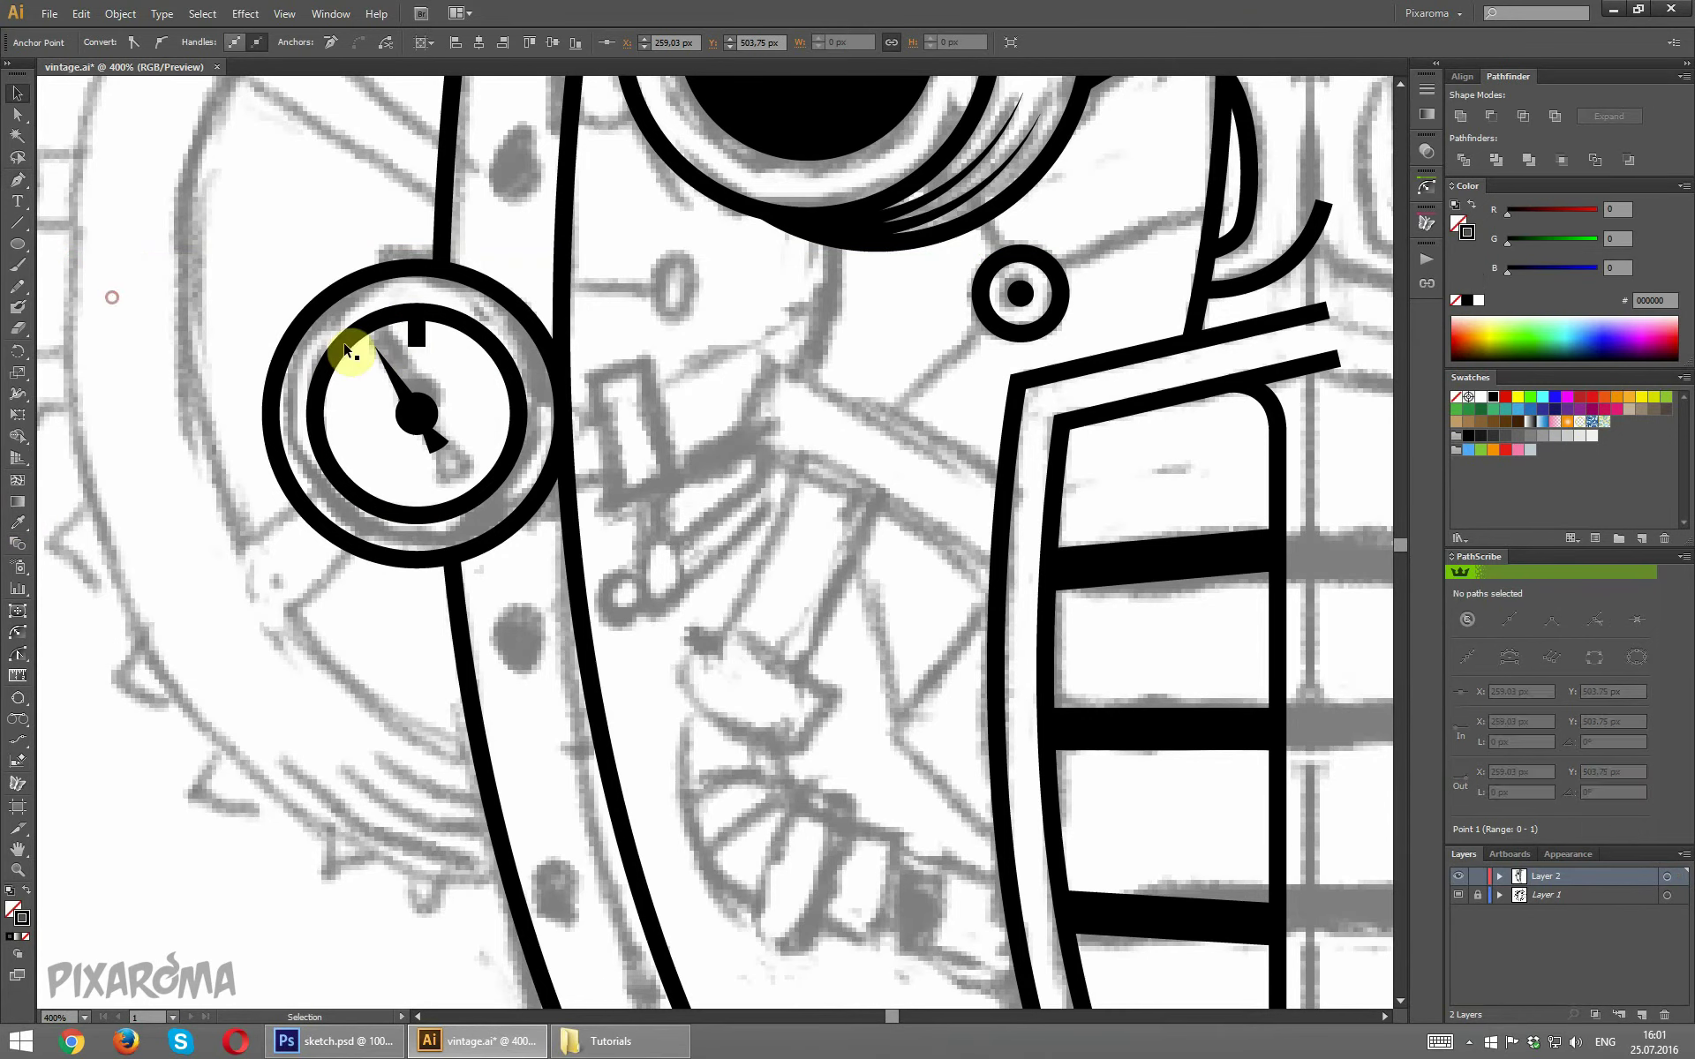
left_click(416, 331)
Rotate copies of the tick by 30° around the dial centre, repeating with Ctrl+D.
left_click(16, 351)
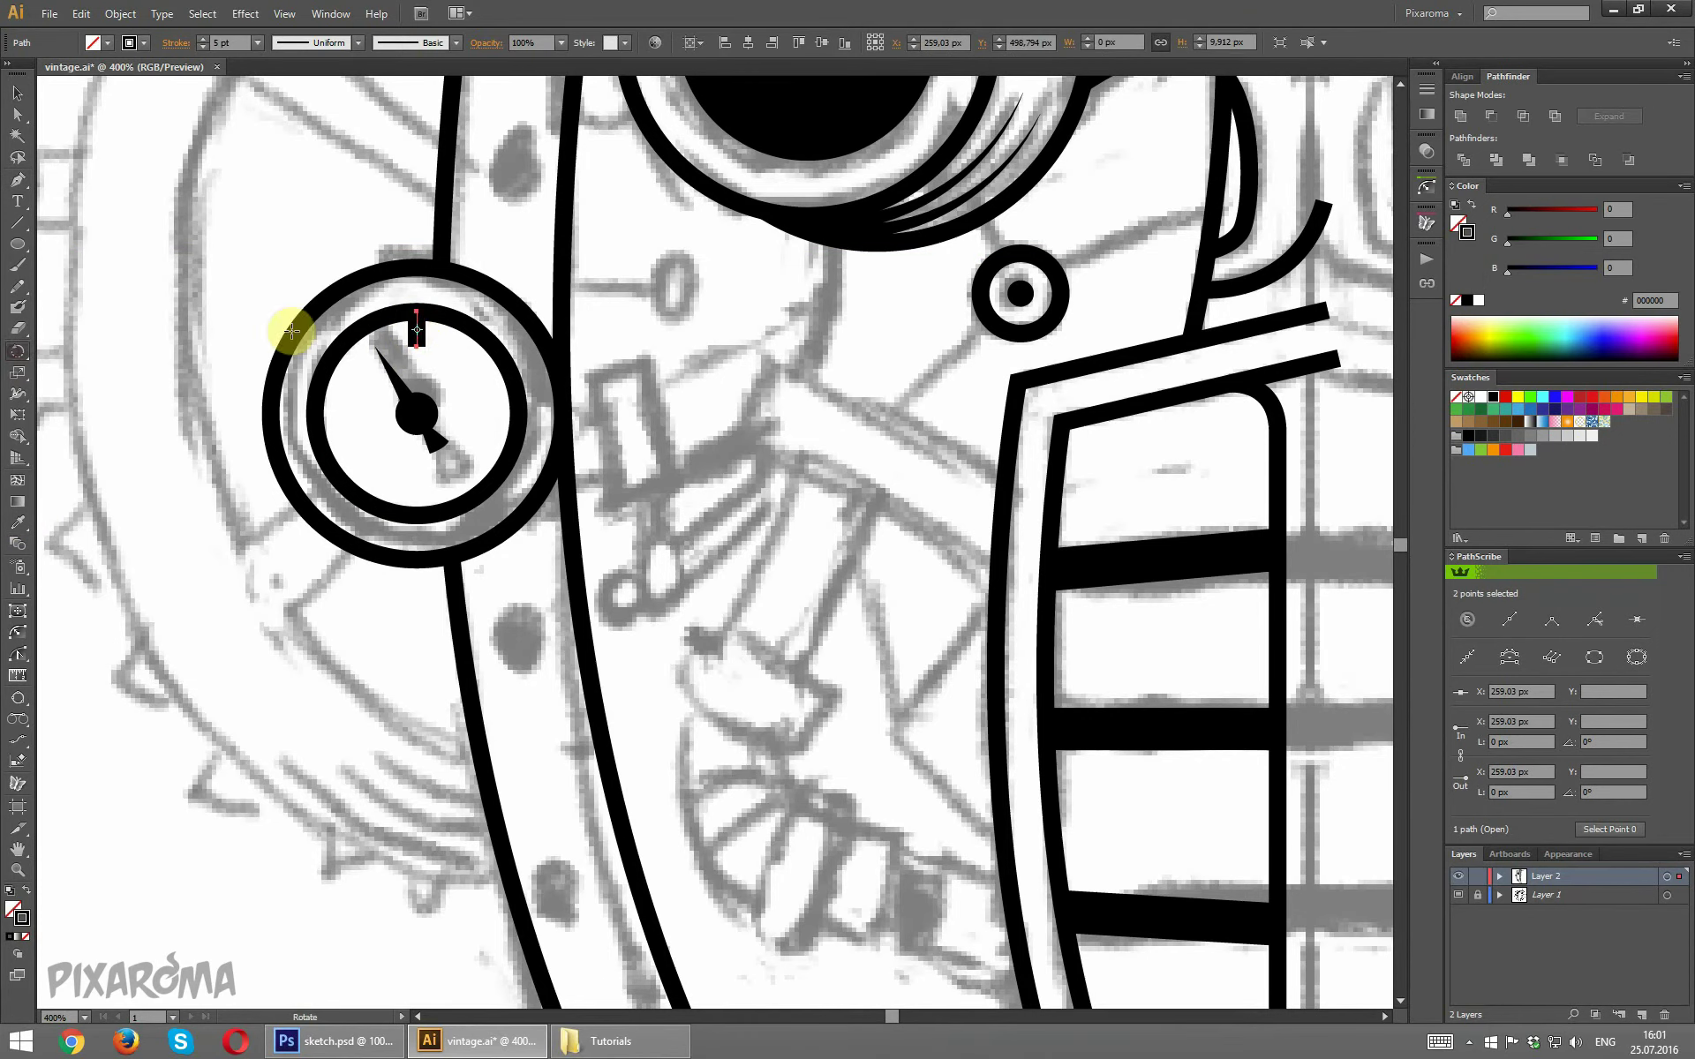
left_click_drag(416, 326, 412, 412)
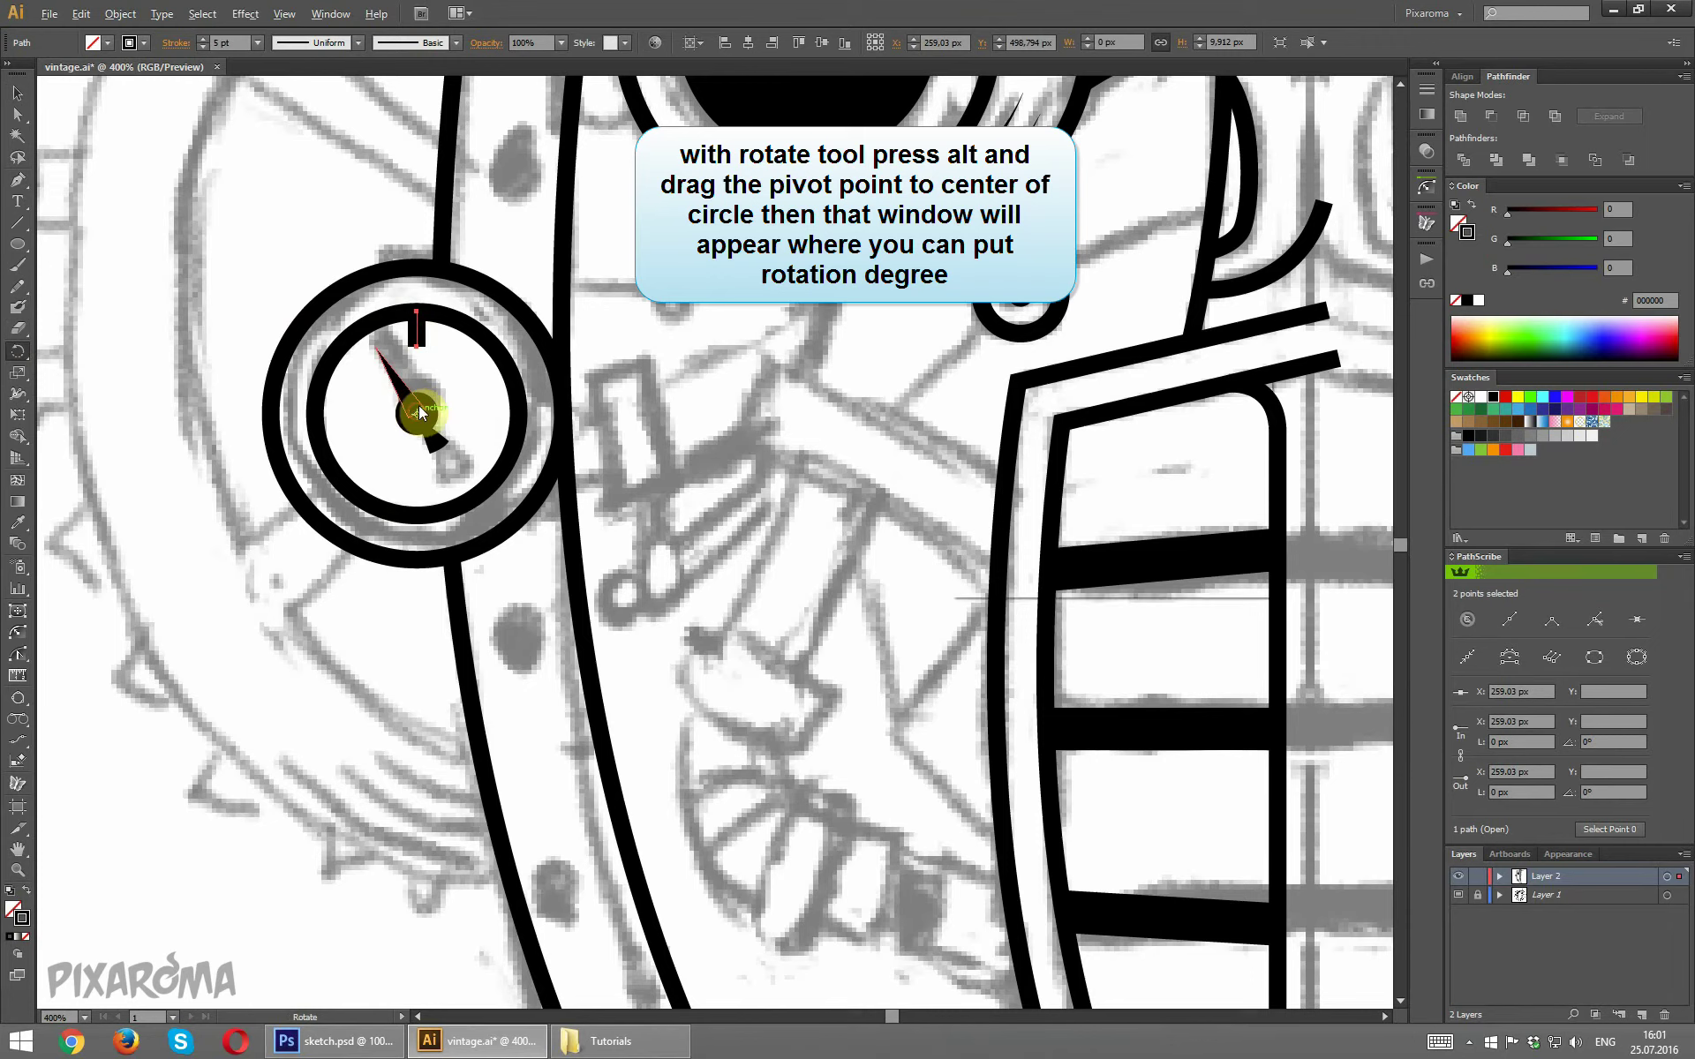
left_click(1064, 437)
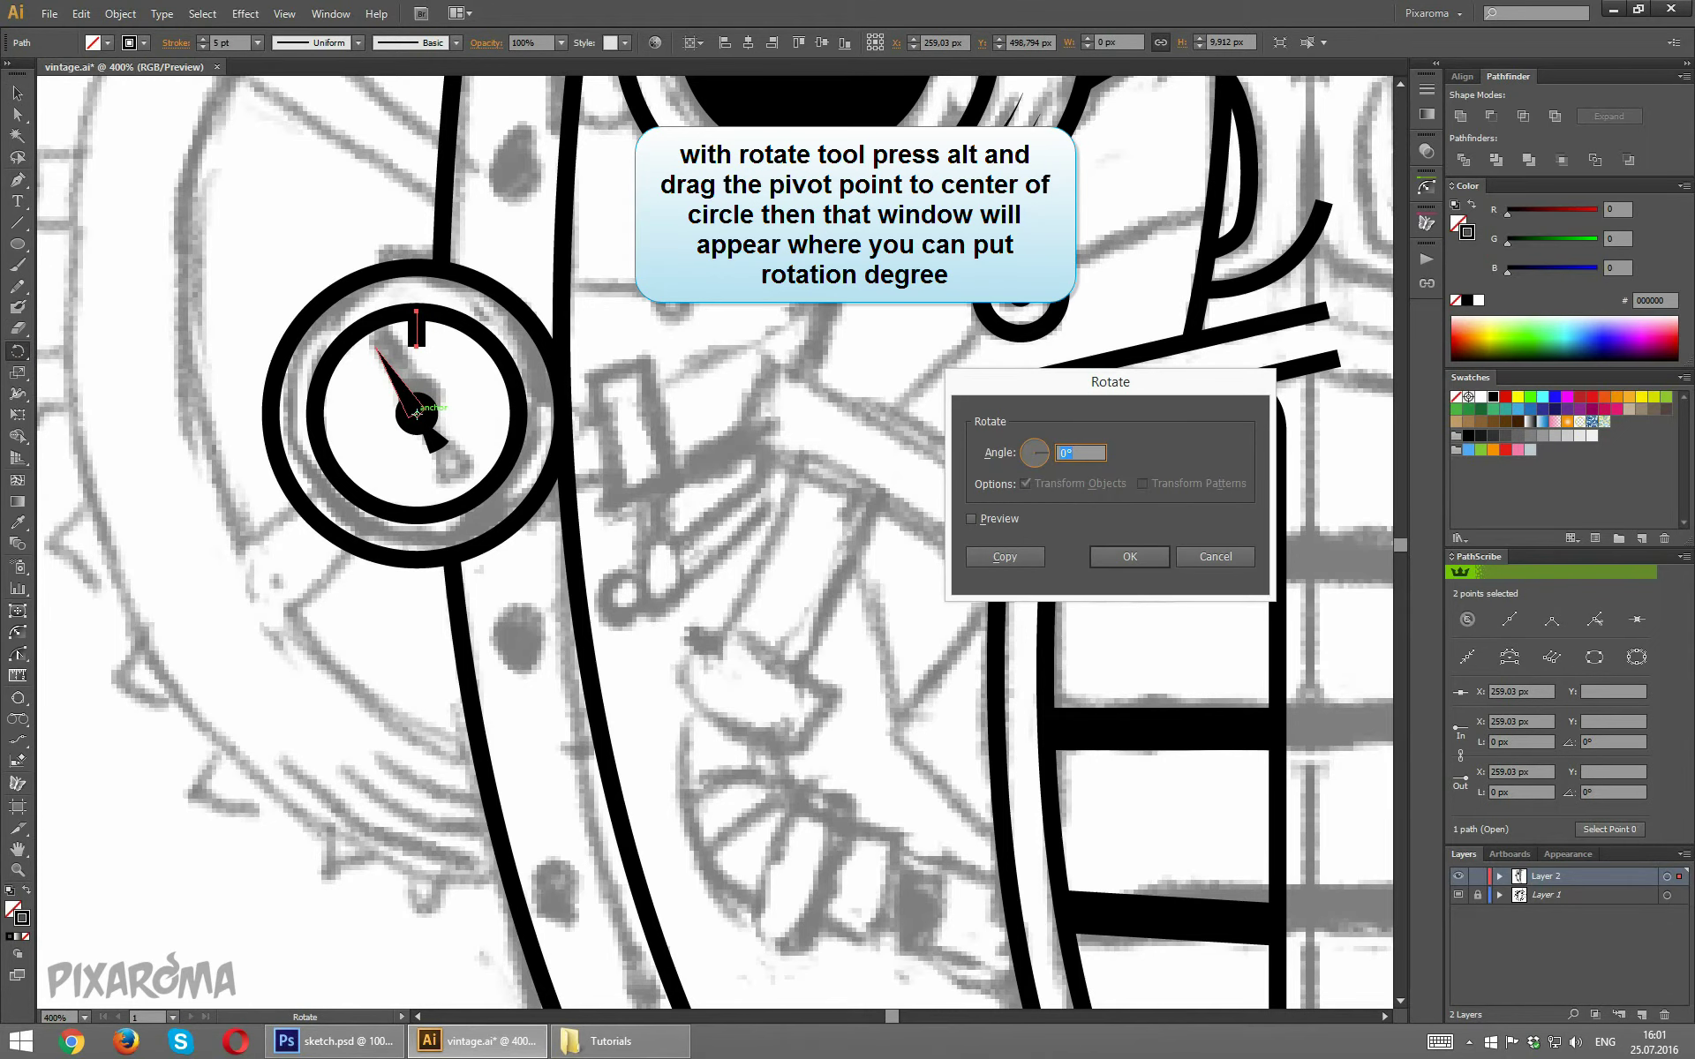
type("30")
left_click(1004, 555)
key("ctrl+d")
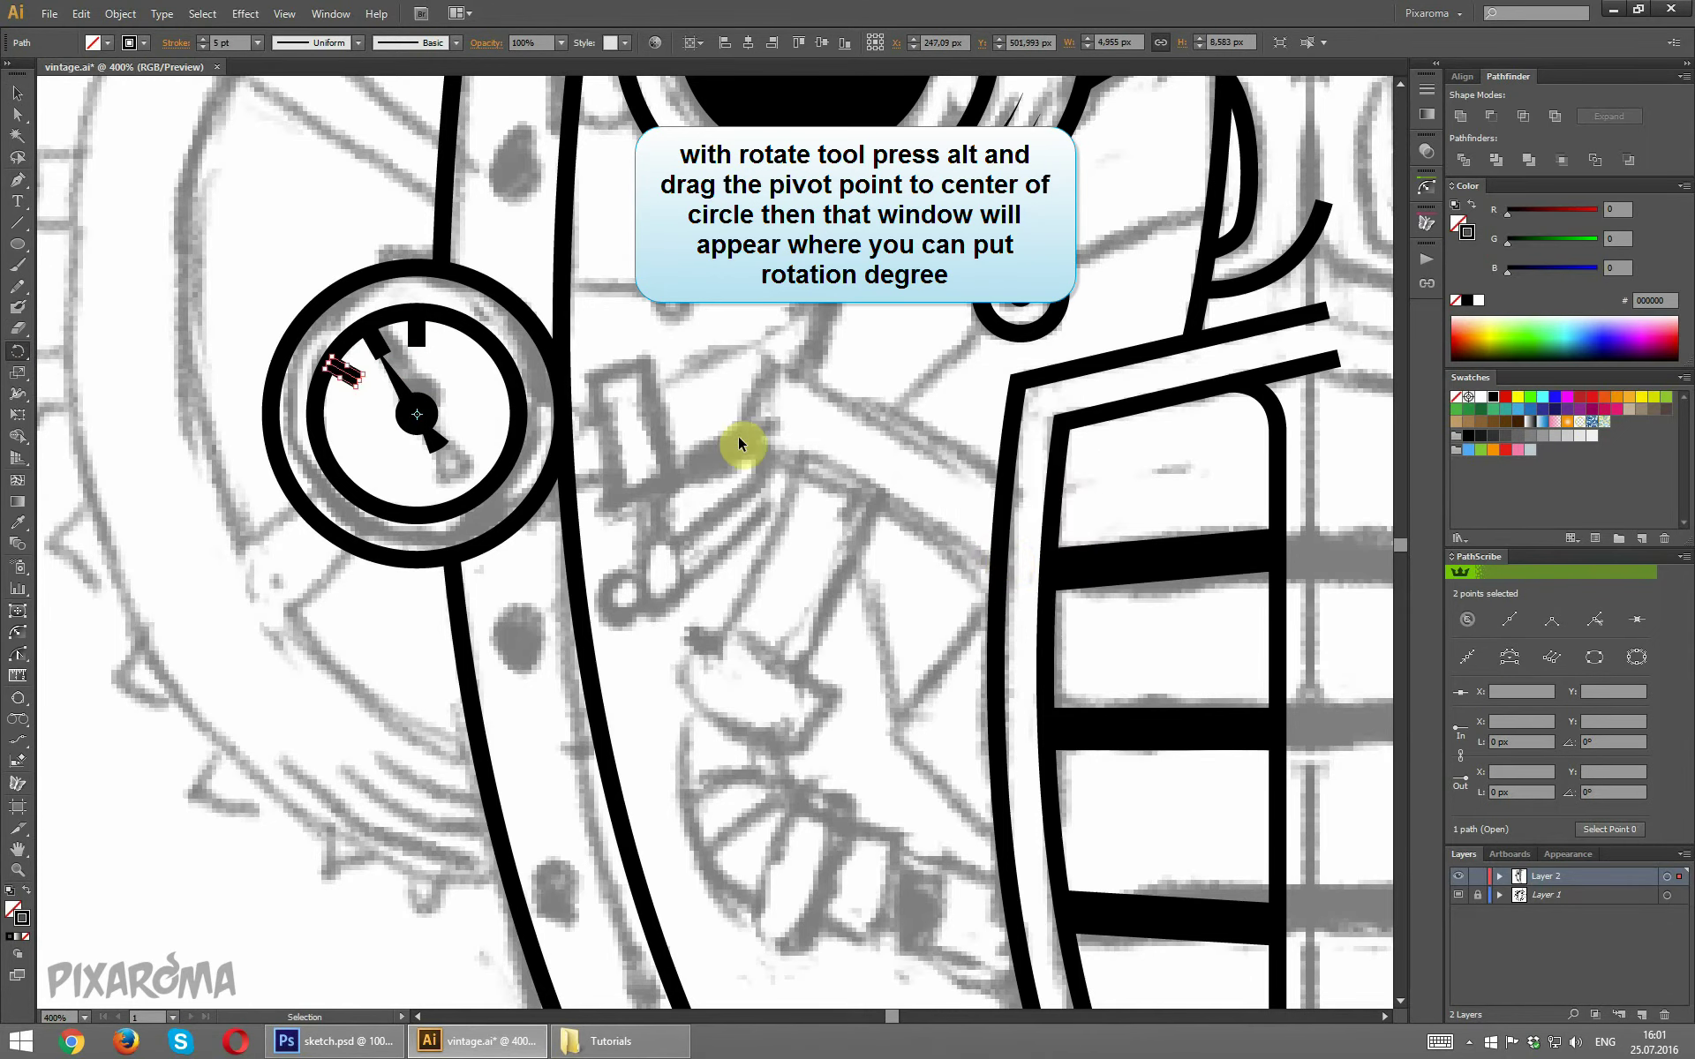
key("ctrl+d")
key("ctrl+d")
key("ctrl+d")
key("ctrl+d")
key("ctrl+d")
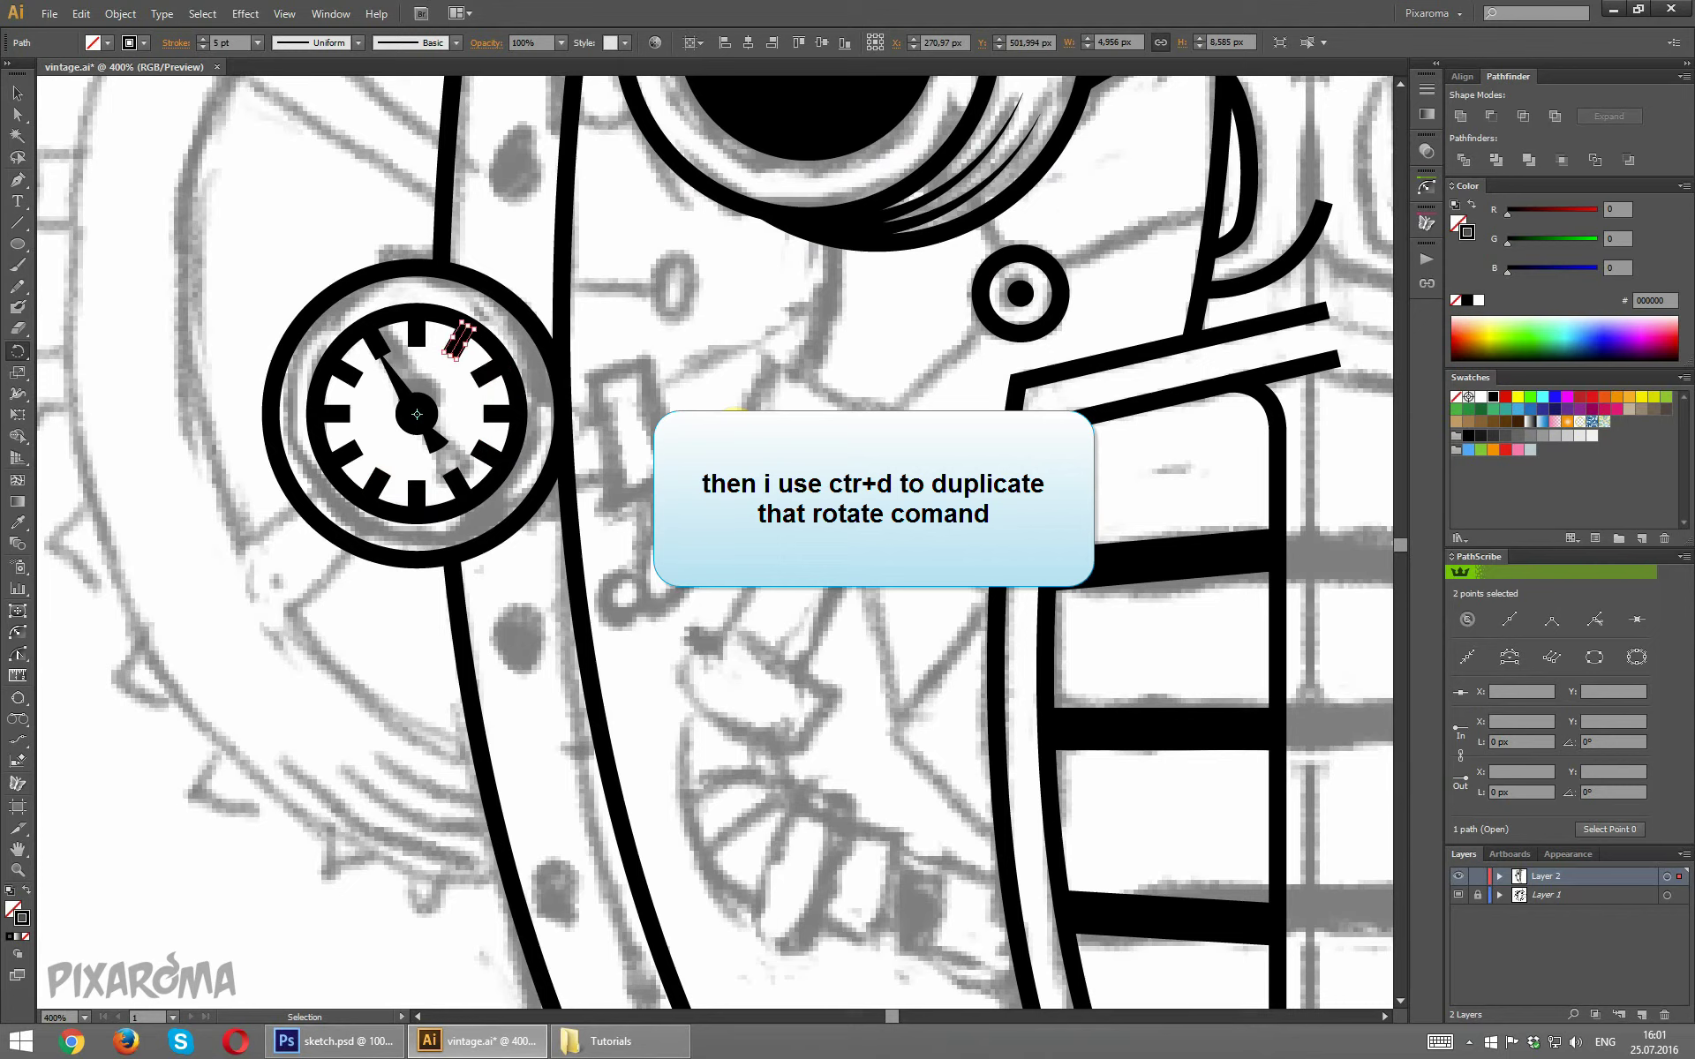
Delete four unwanted tick marks on the dial's sides, two at a time.
left_click(17, 114)
left_click(539, 291)
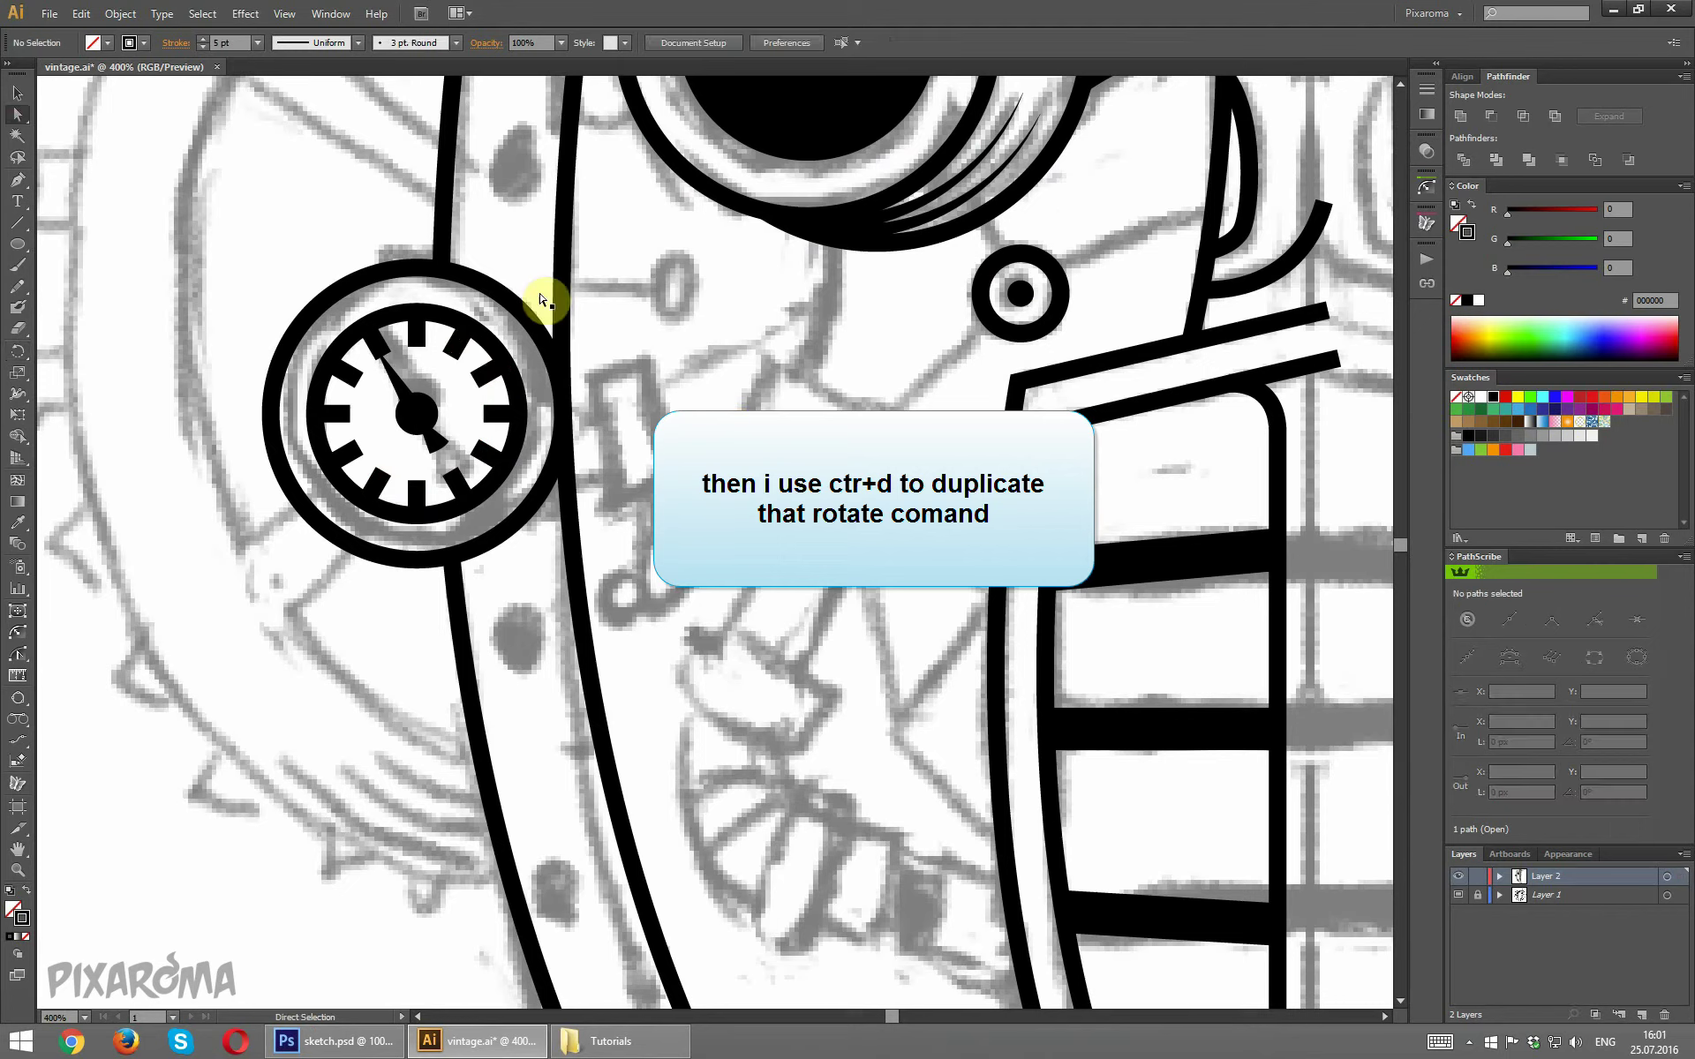
left_click(455, 347)
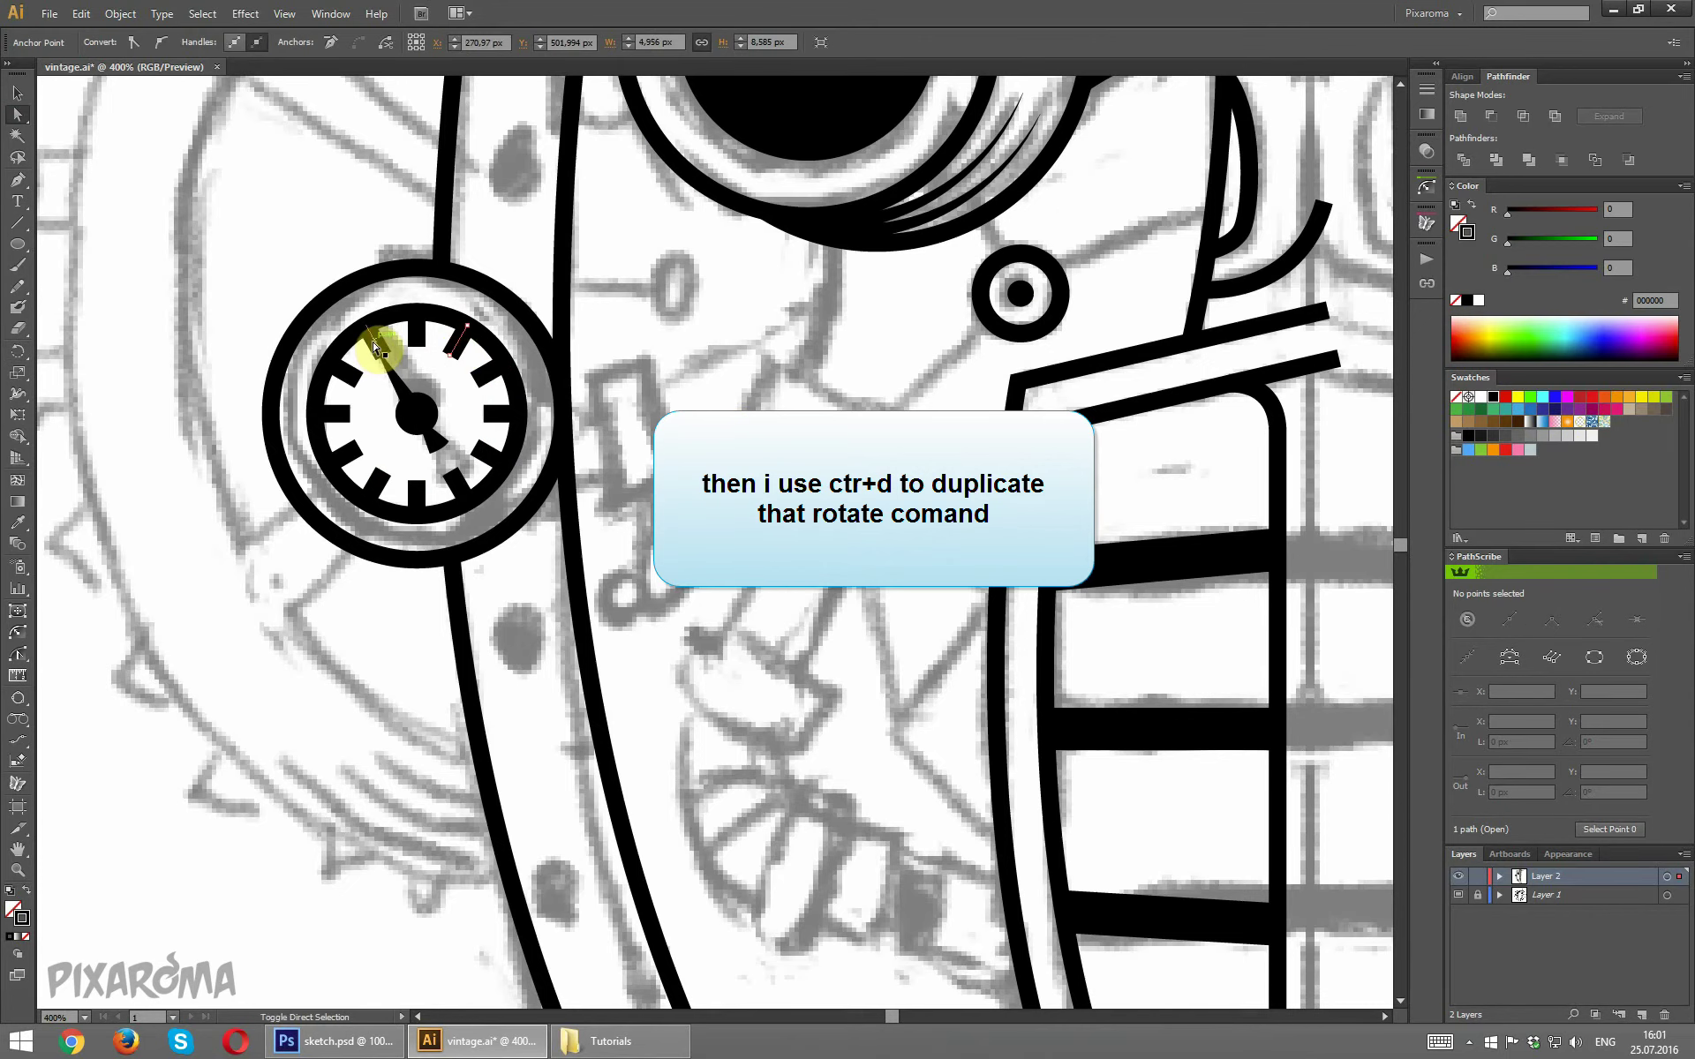
left_click(376, 341, "shift")
key("Delete")
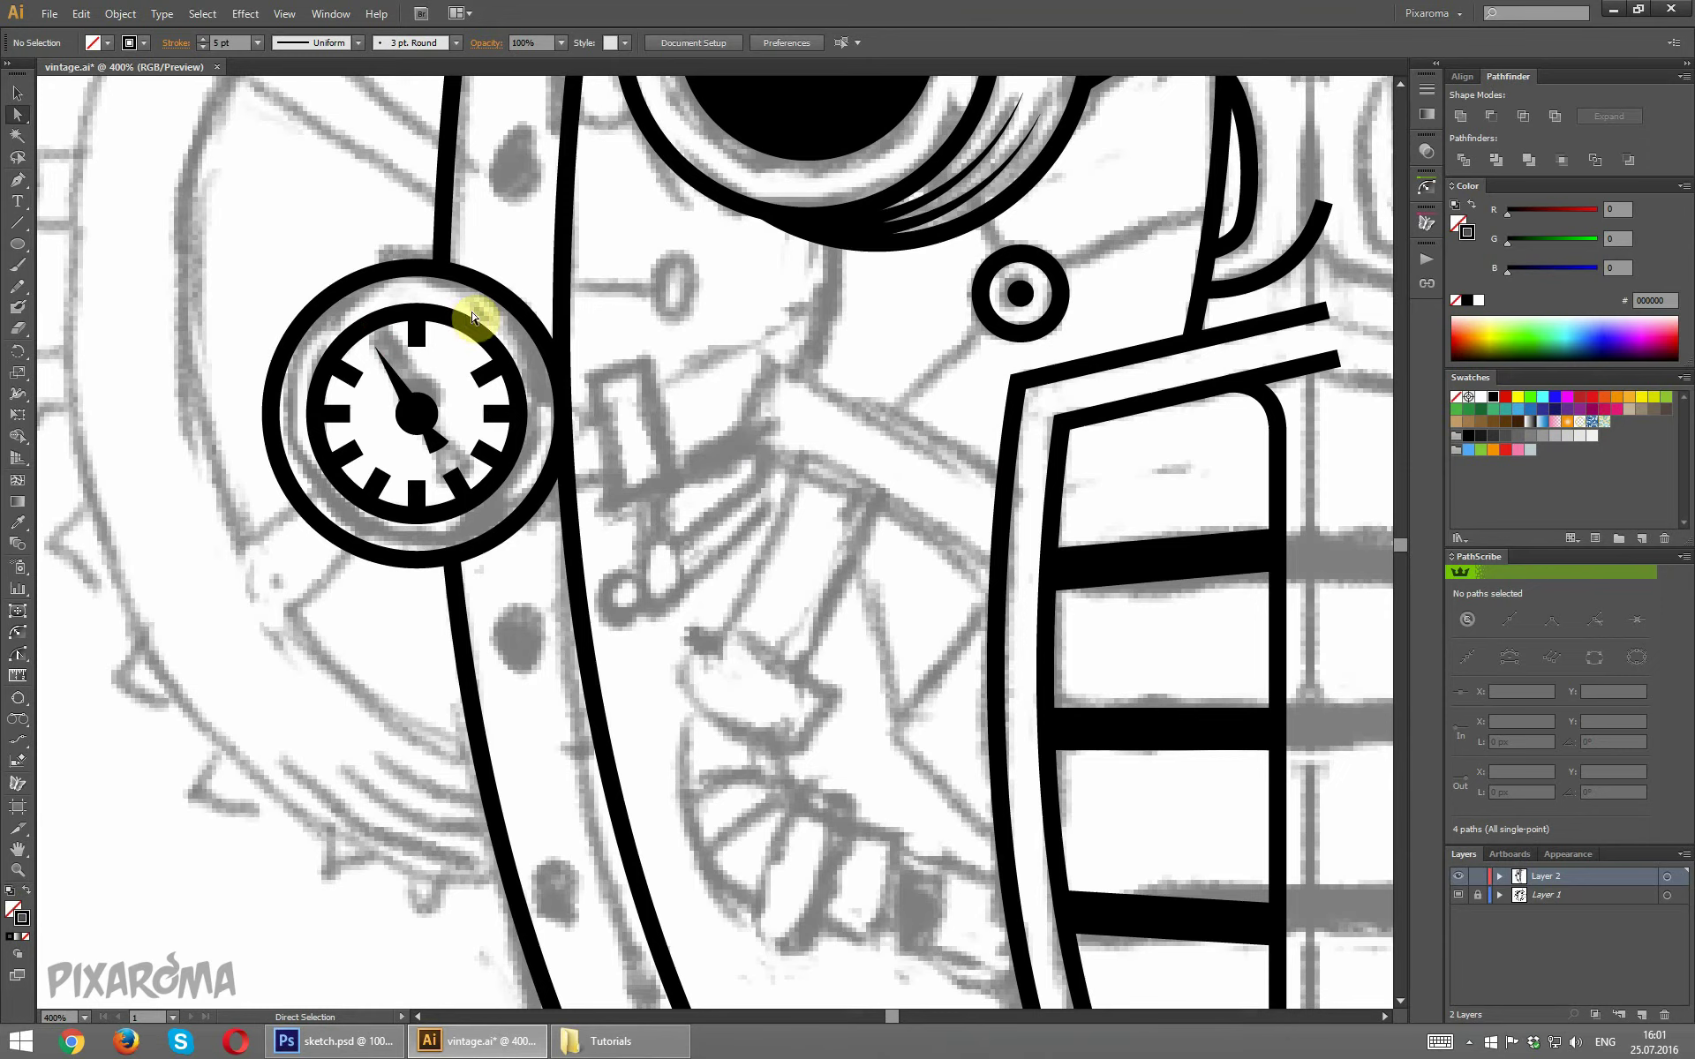
left_click(498, 419)
left_click(484, 448, "shift")
key("Delete")
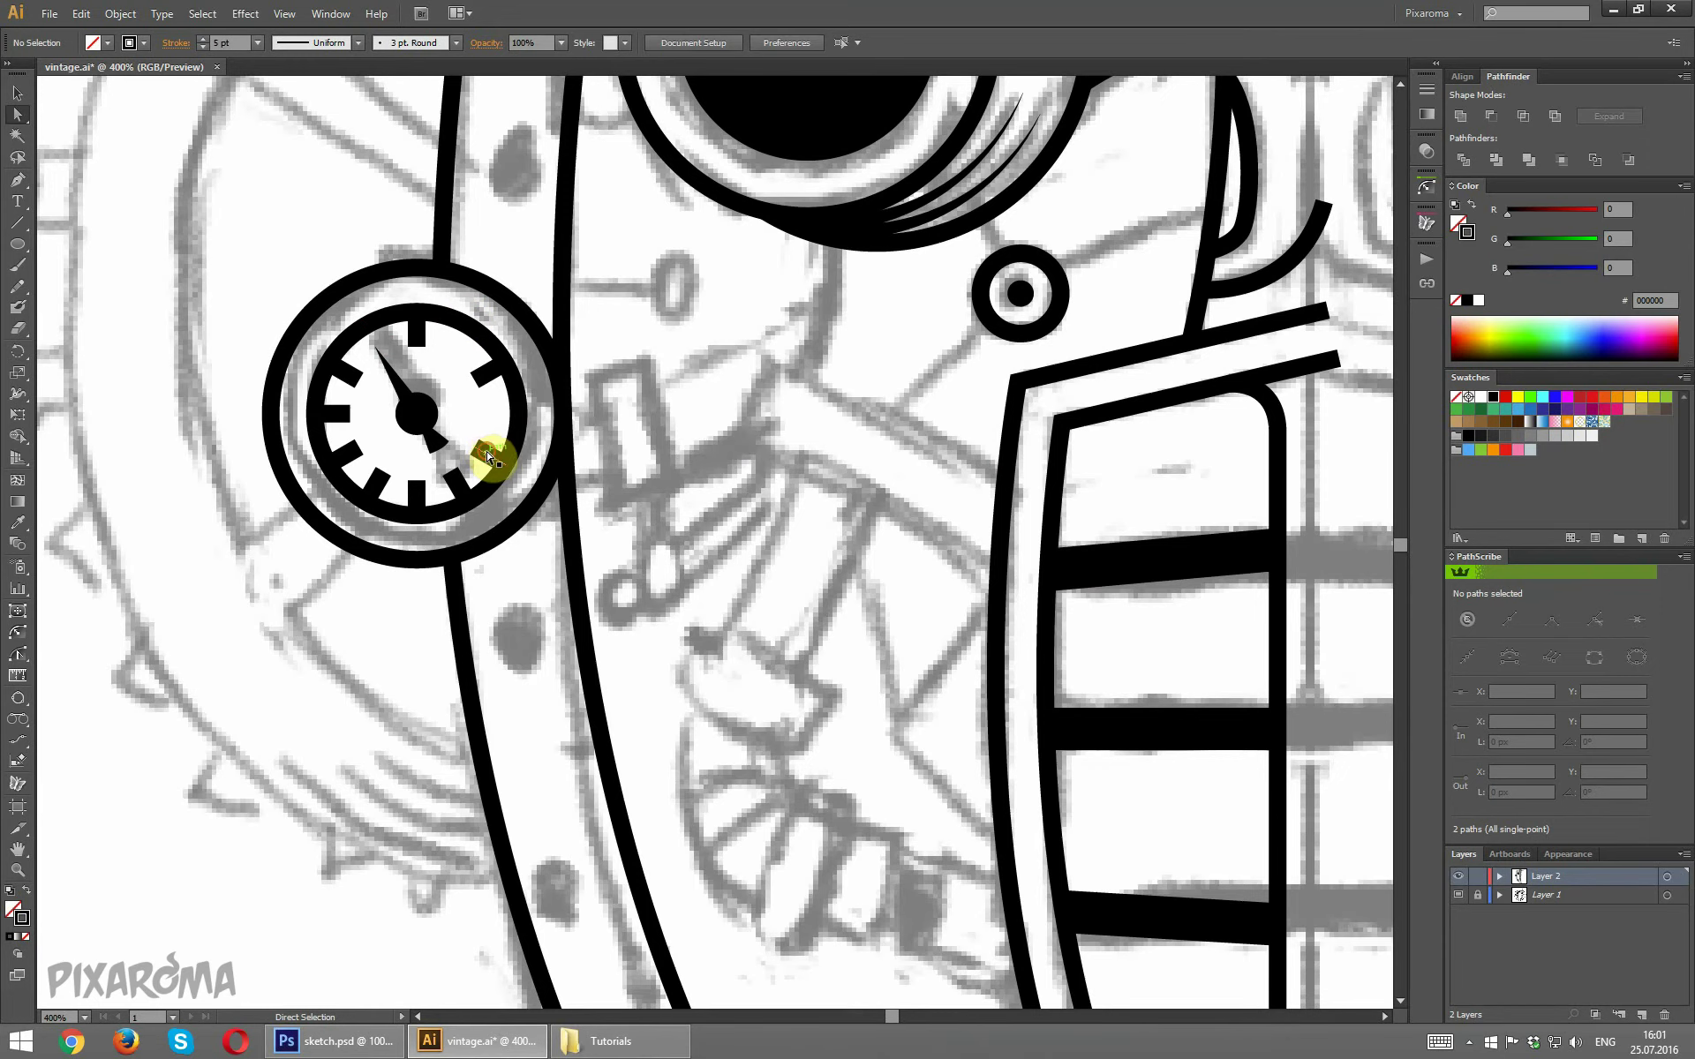
Delete the remaining bottom and lower-left ticks, leaving only the upper arc ticks.
left_click(461, 489)
key("Delete")
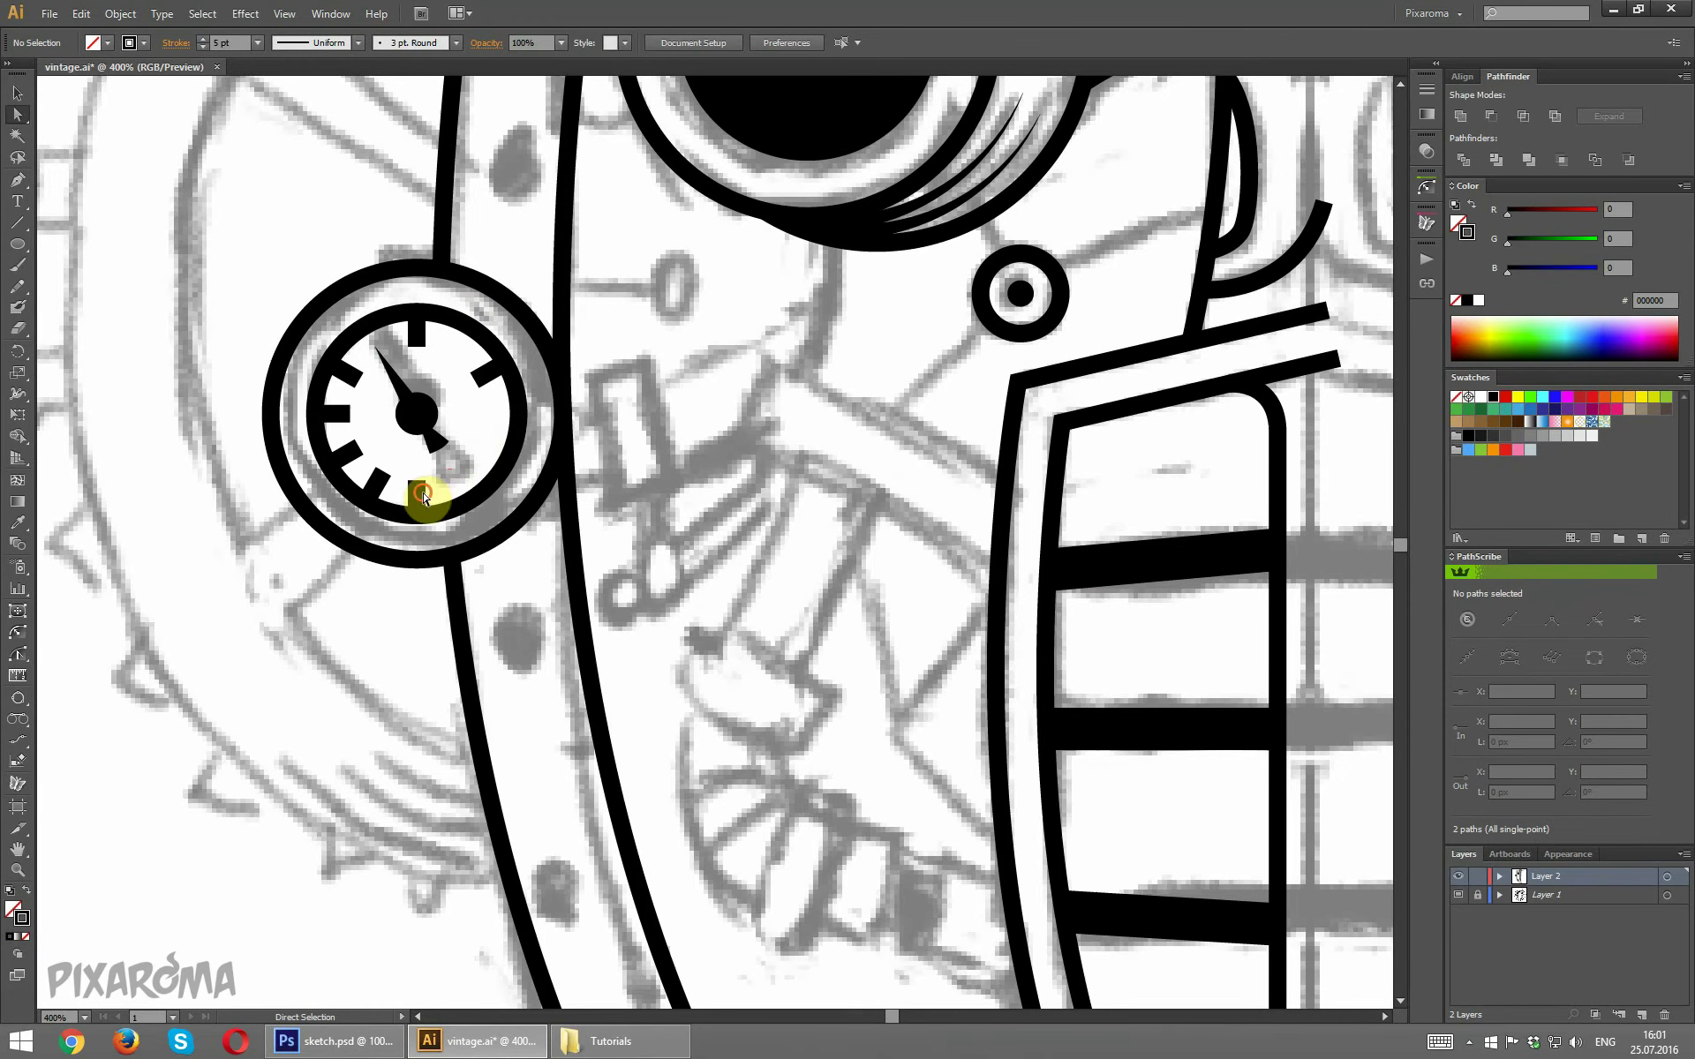
left_click(421, 499)
key("Delete")
key("Delete")
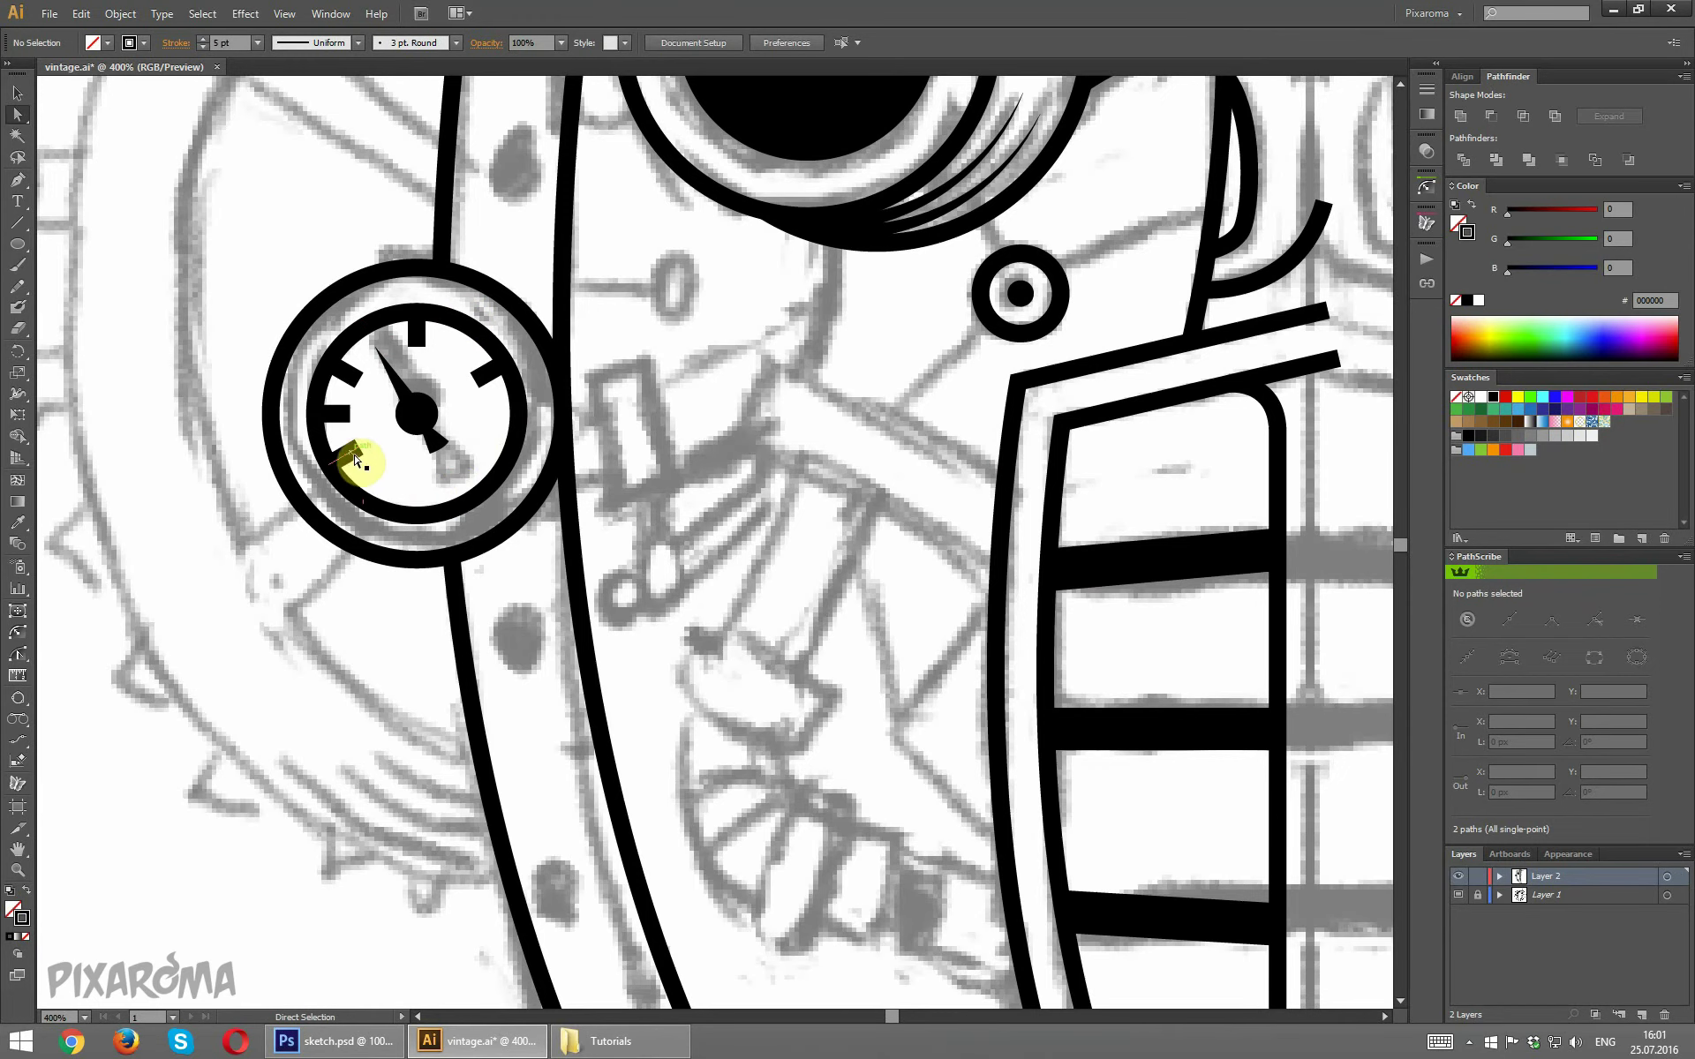
left_click(352, 459)
key("Delete")
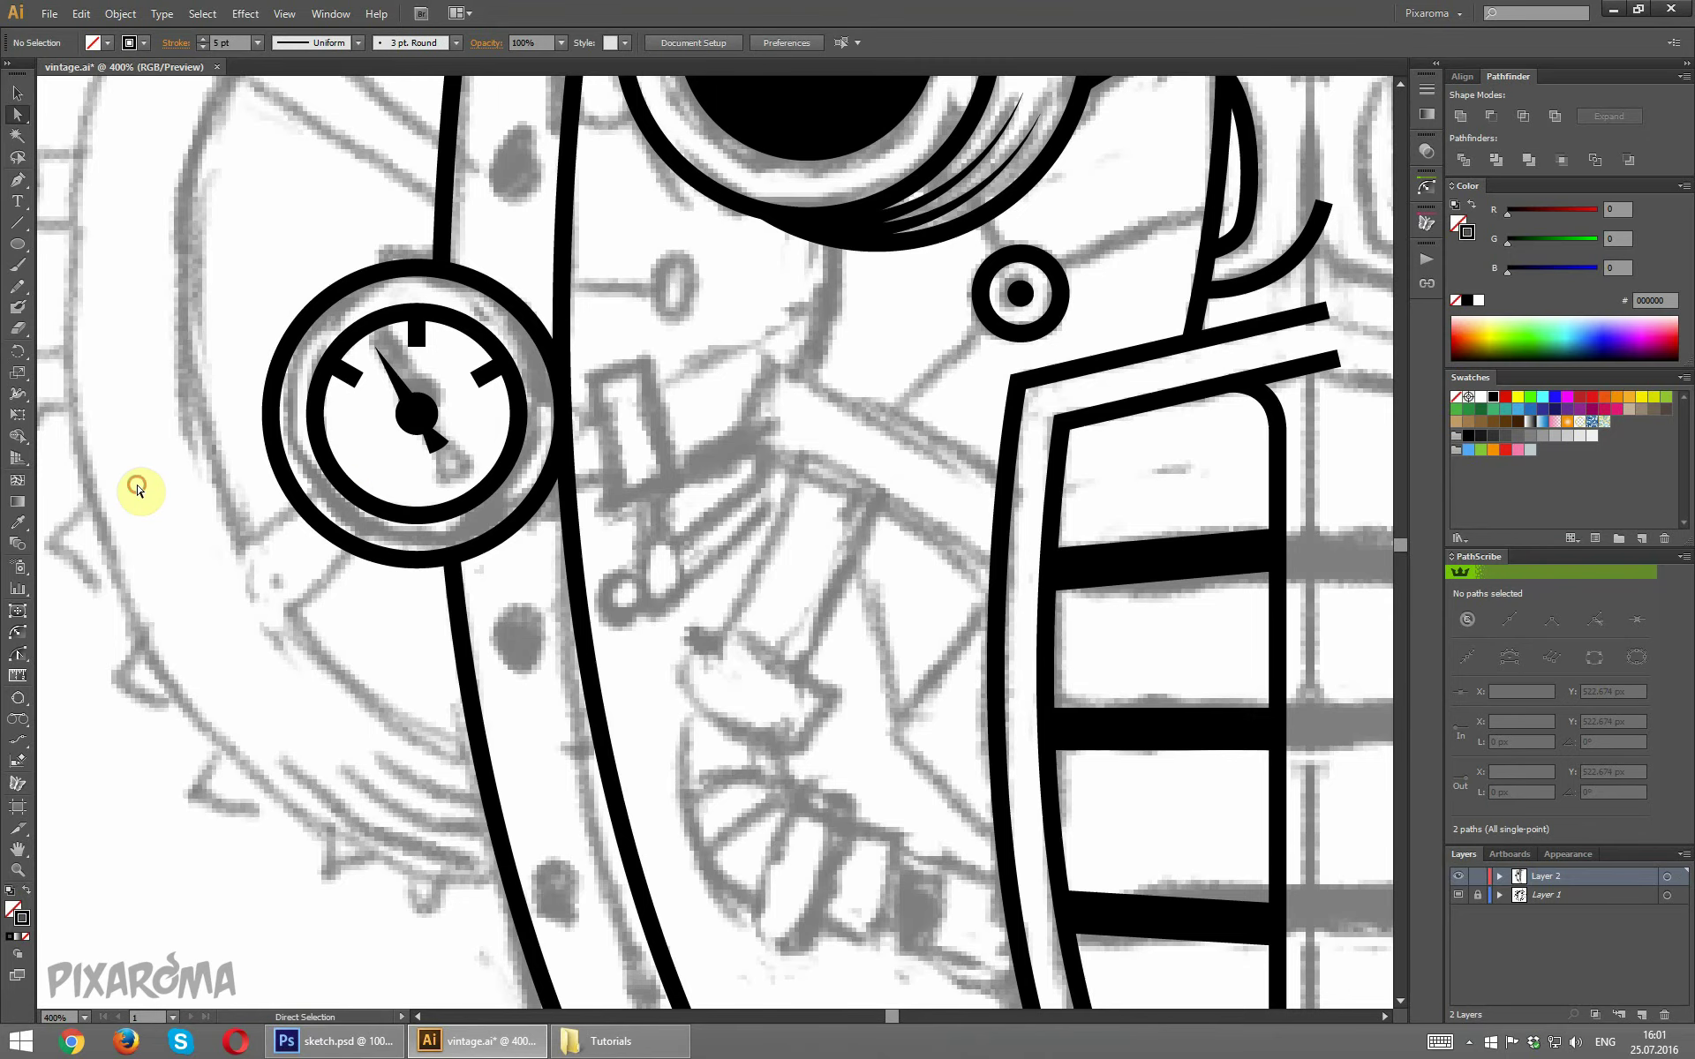
key("ctrl+minus")
key("ctrl+minus")
key("ctrl+minus")
key("ctrl+minus")
key("ctrl+minus")
Increase Dim Images in Layer 1's Layer Options so the sketch fades behind the line art.
key("ctrl+plus")
key("ctrl+plus")
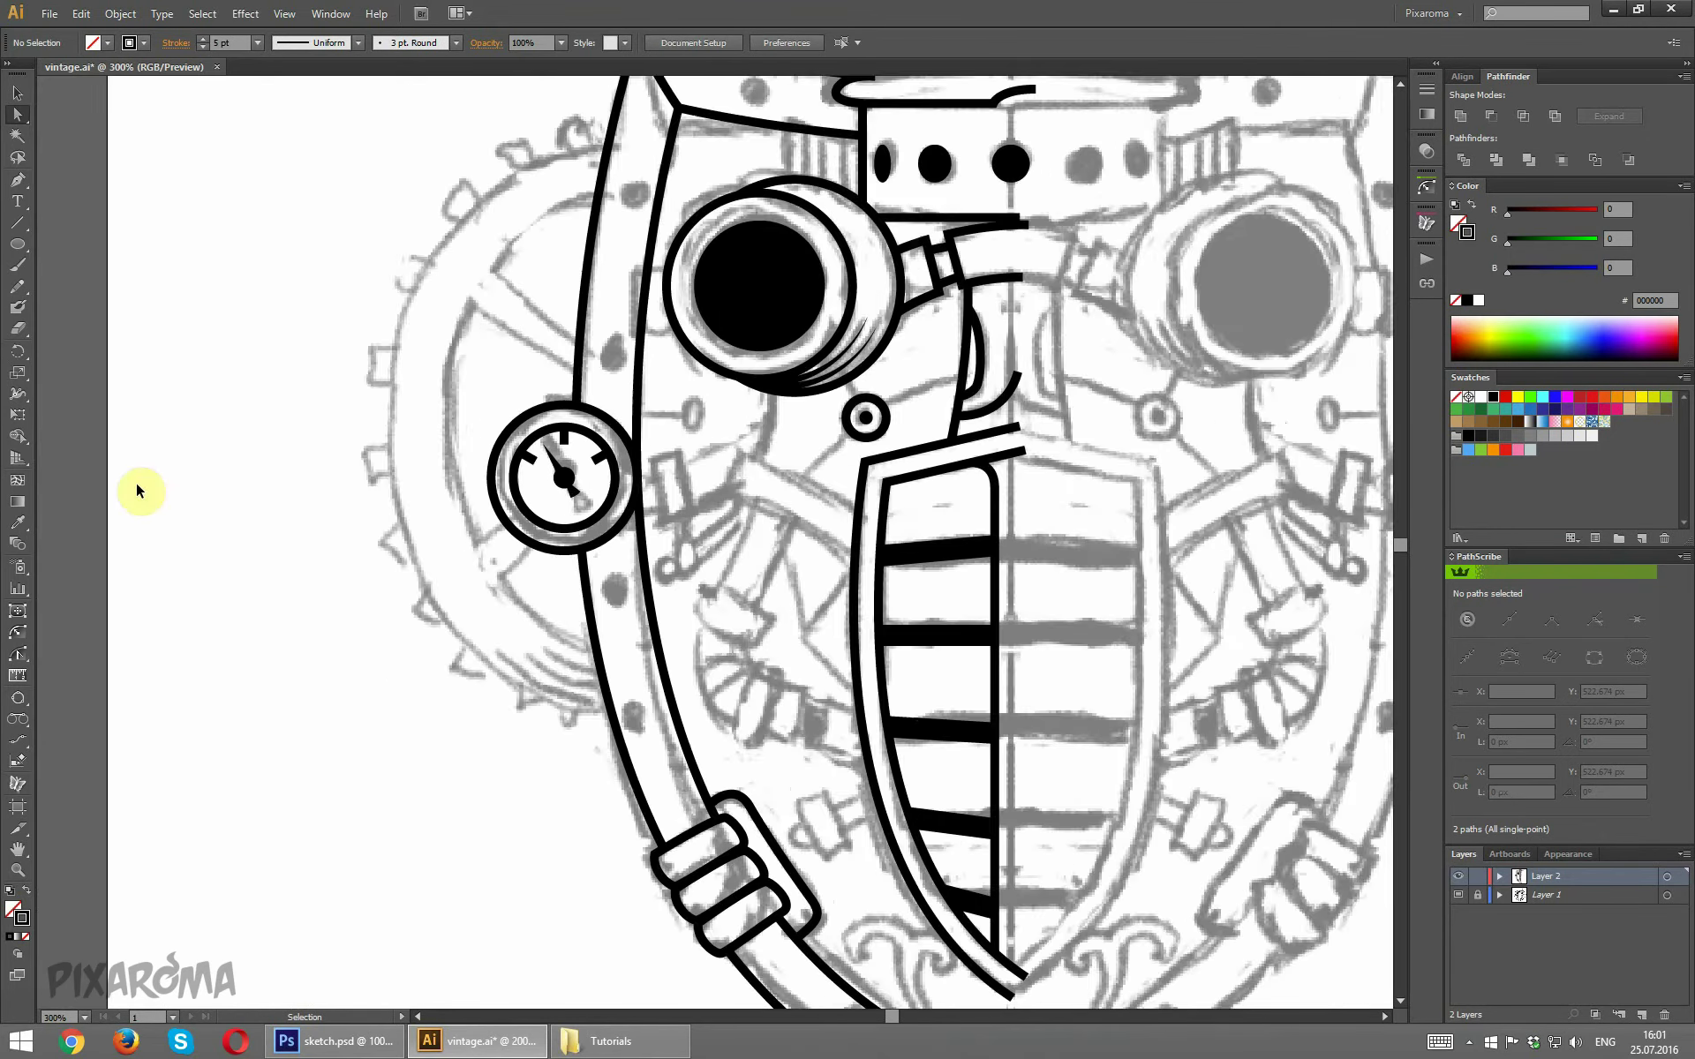
key("ctrl+plus")
key("ctrl+plus")
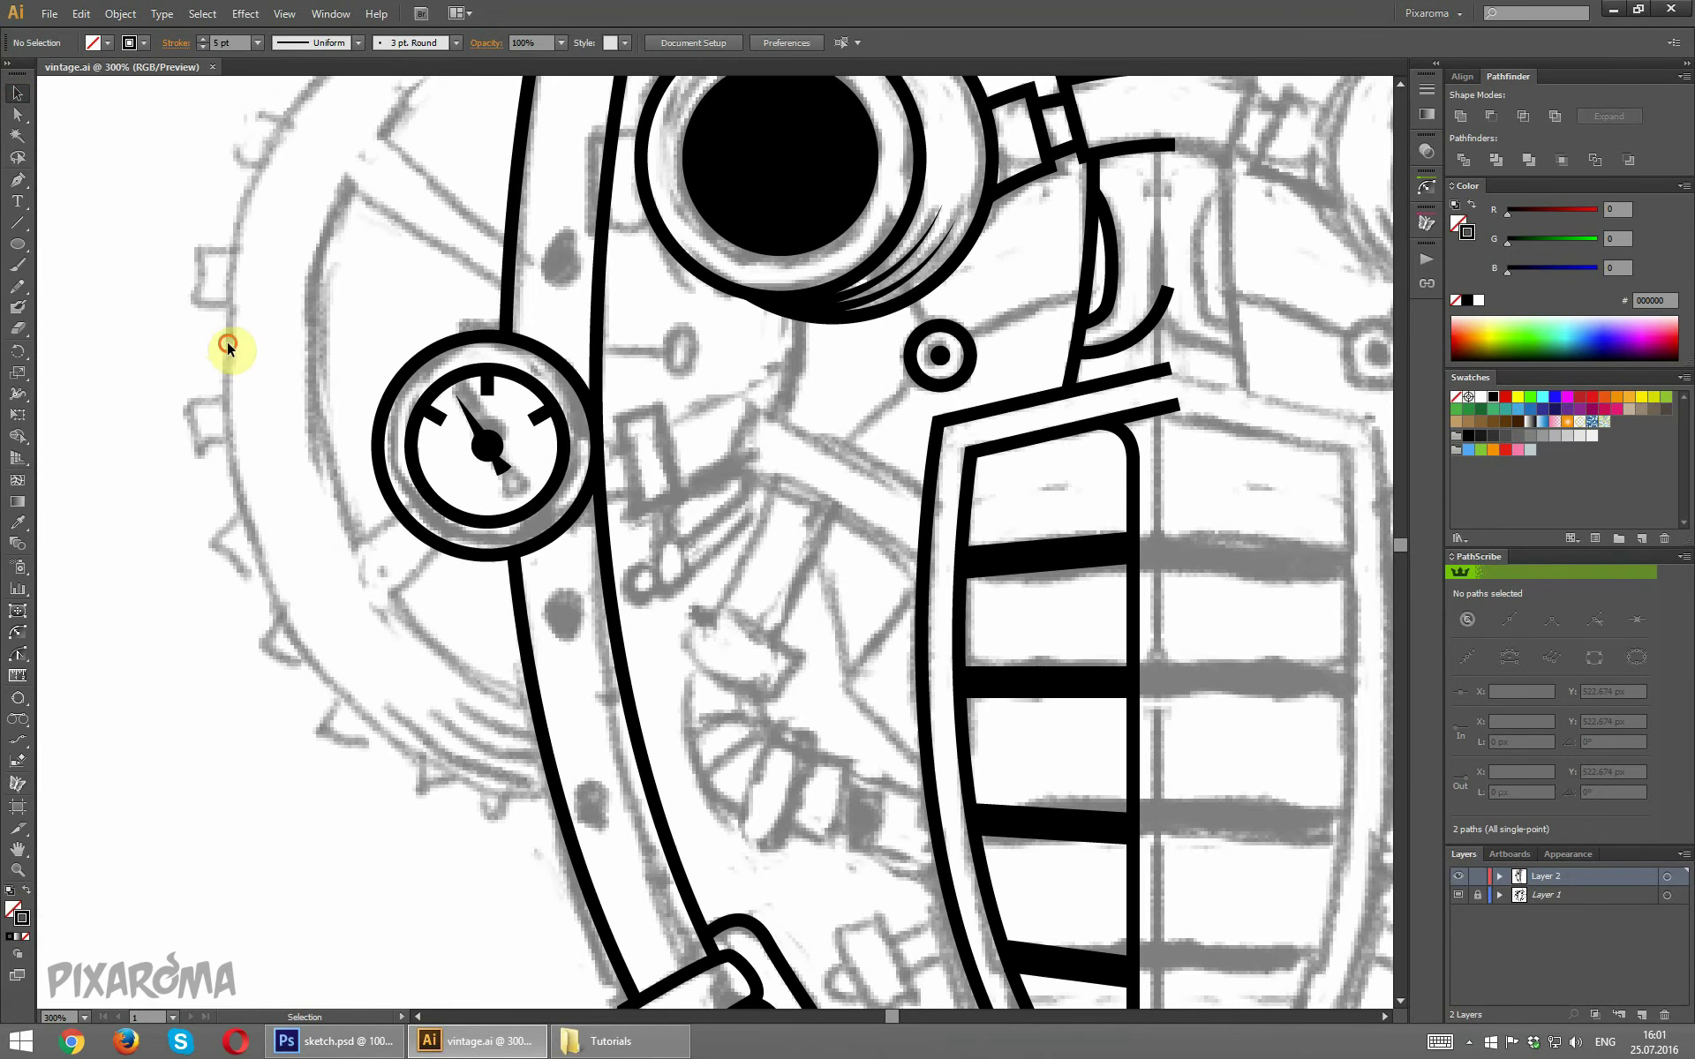
key("ctrl+minus")
key("ctrl+minus")
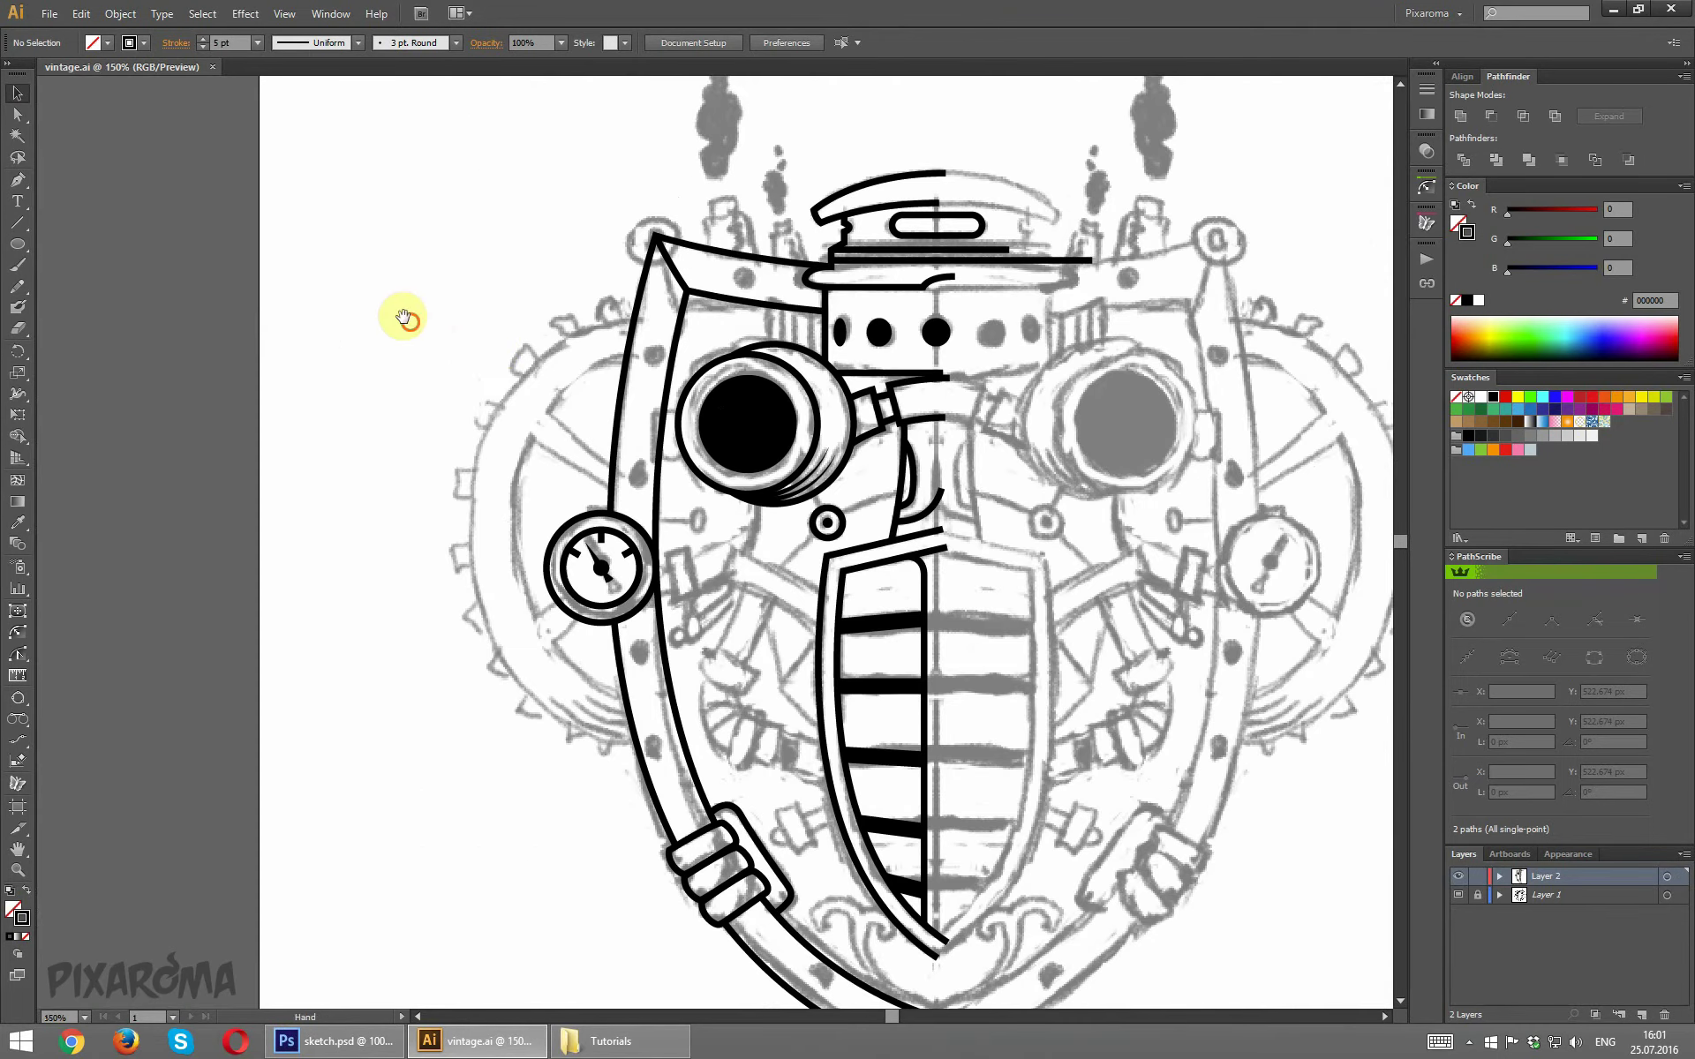
left_click_drag(403, 317, 303, 308)
double_click(1518, 895)
type("20")
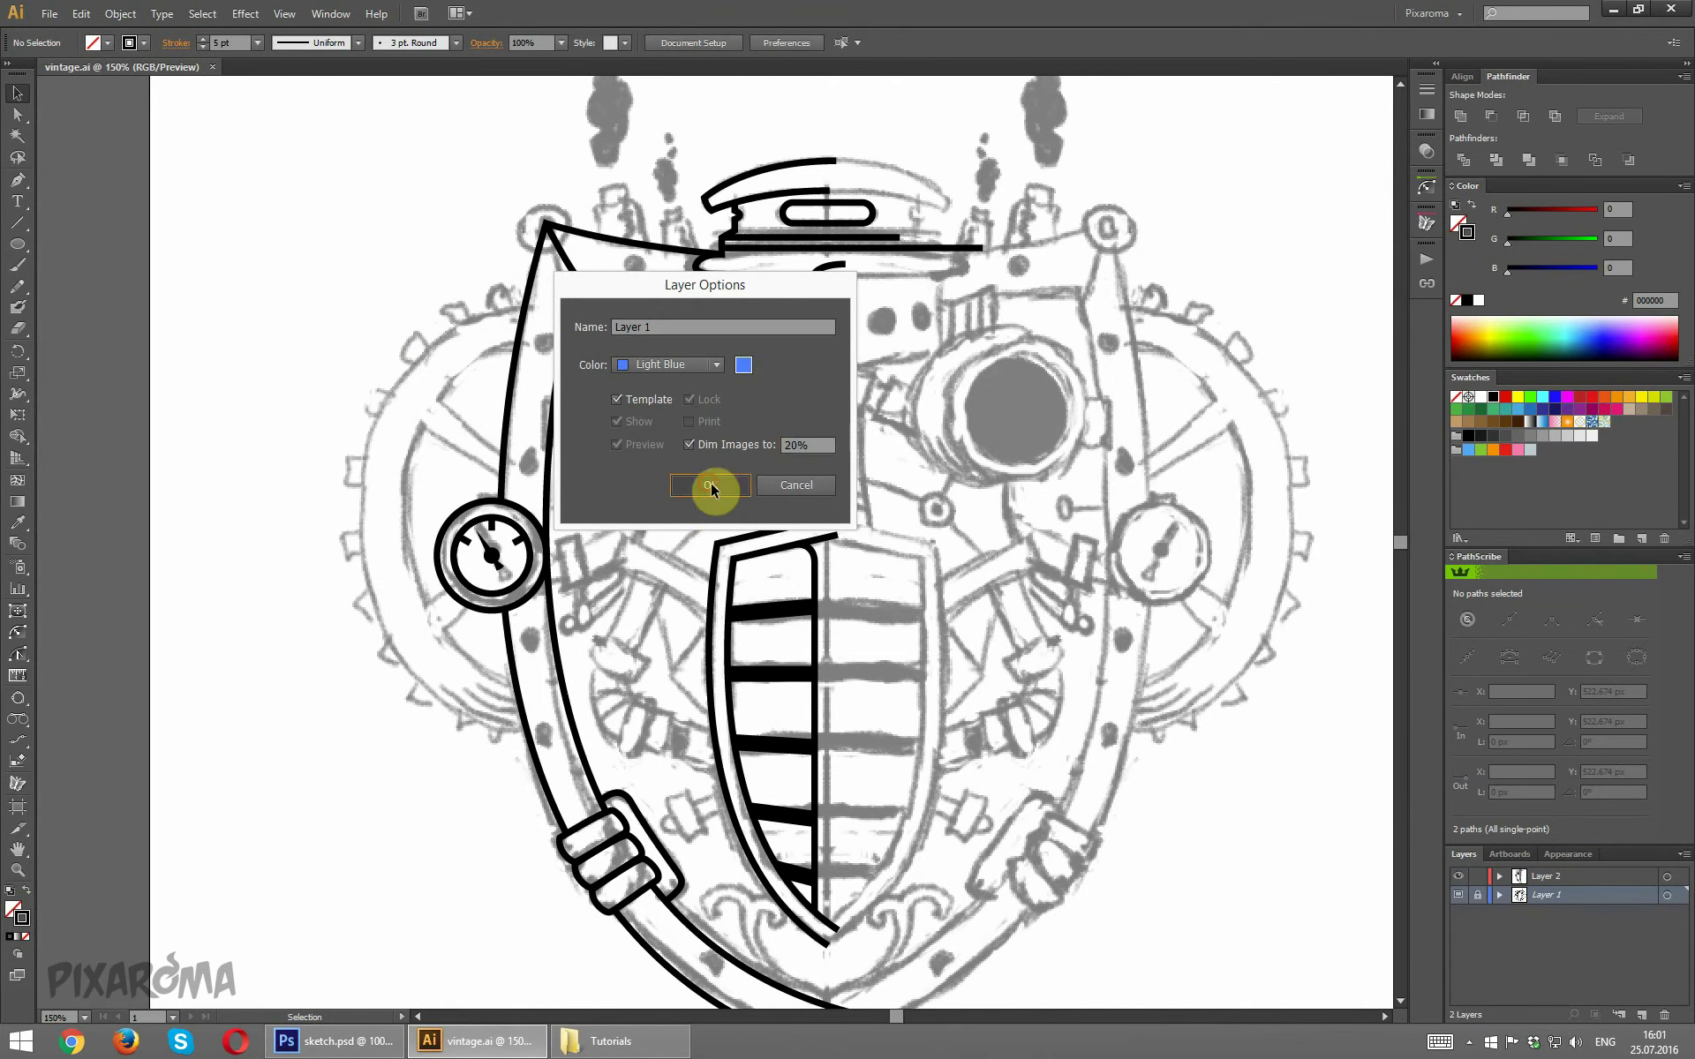
left_click(712, 487)
left_click(346, 333)
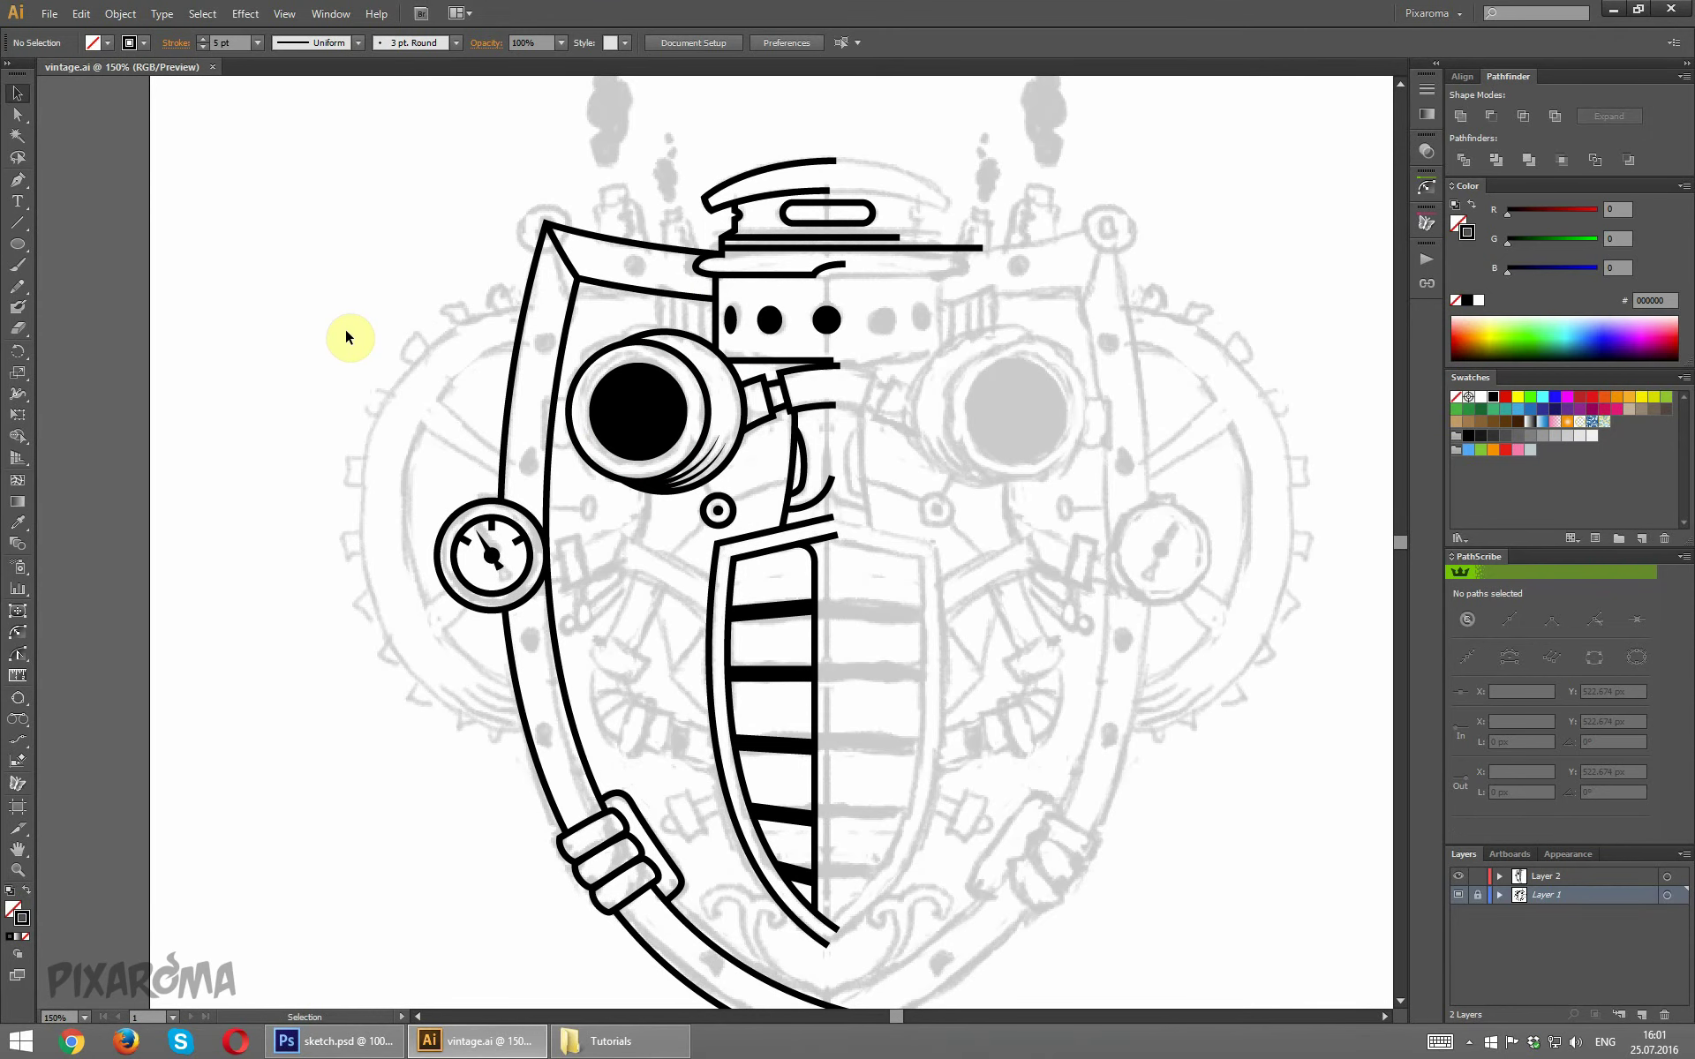
left_click(19, 180)
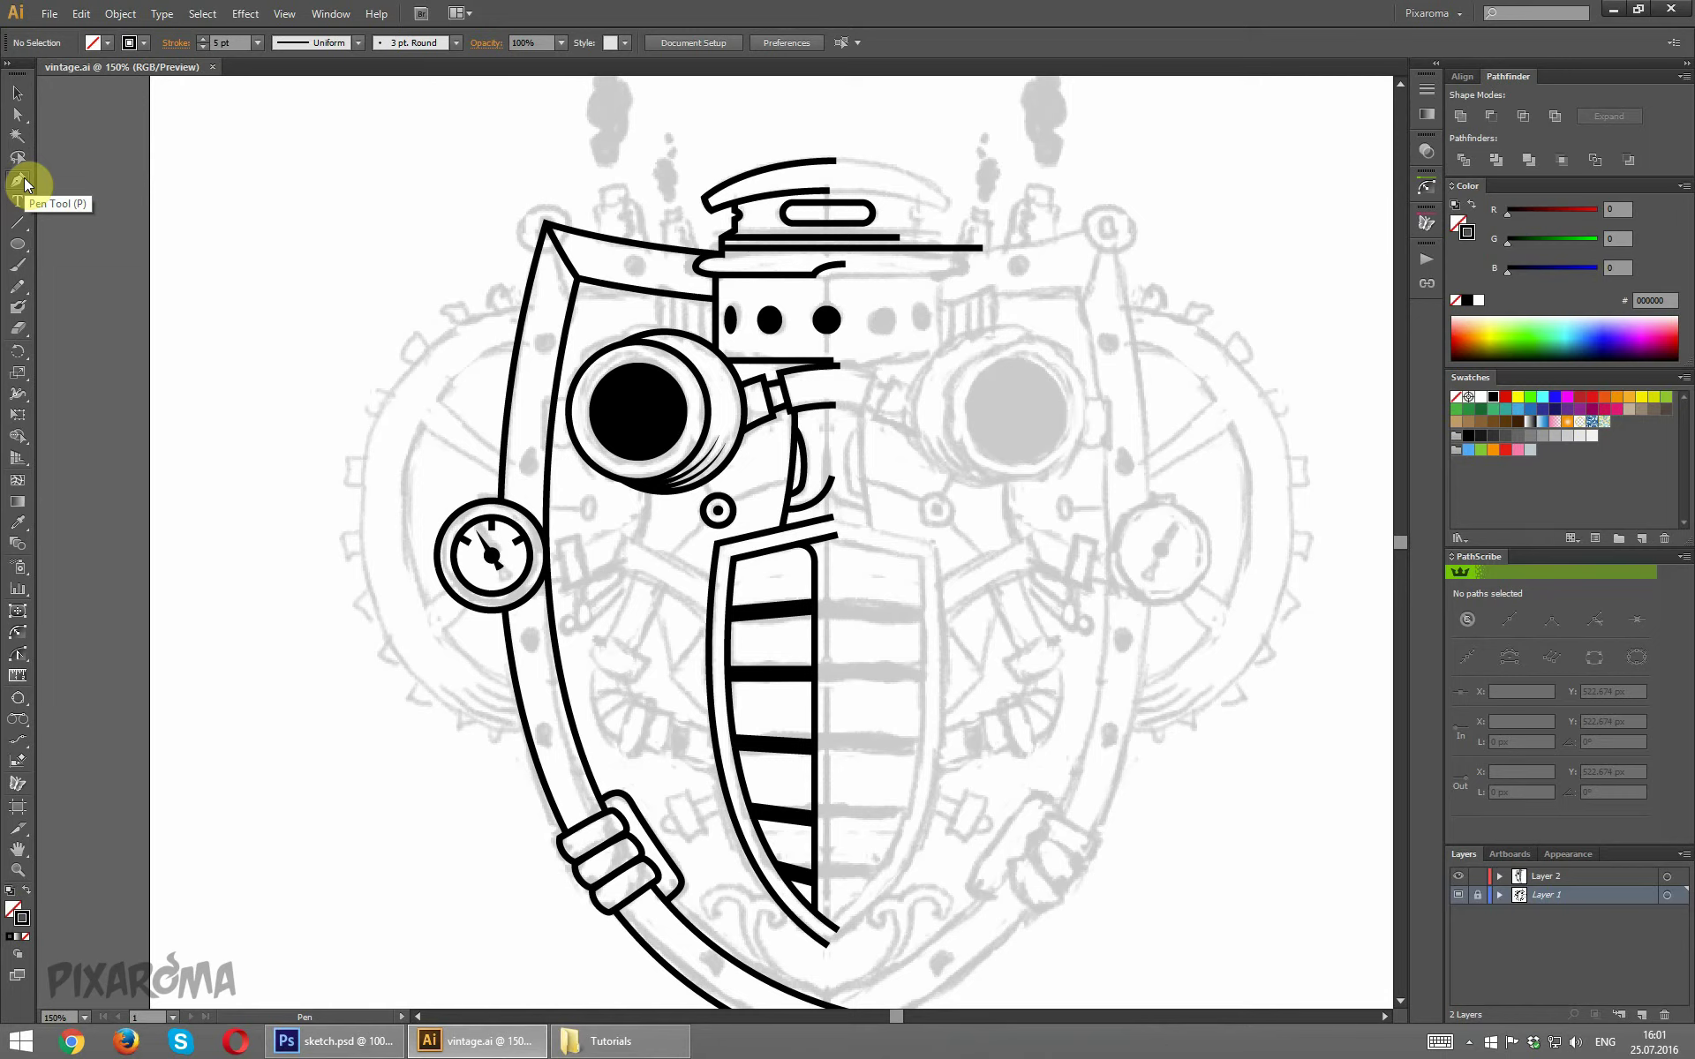
Make the line-art layer active and zoom in on the gauge area.
scroll(227, 302, "down", 1)
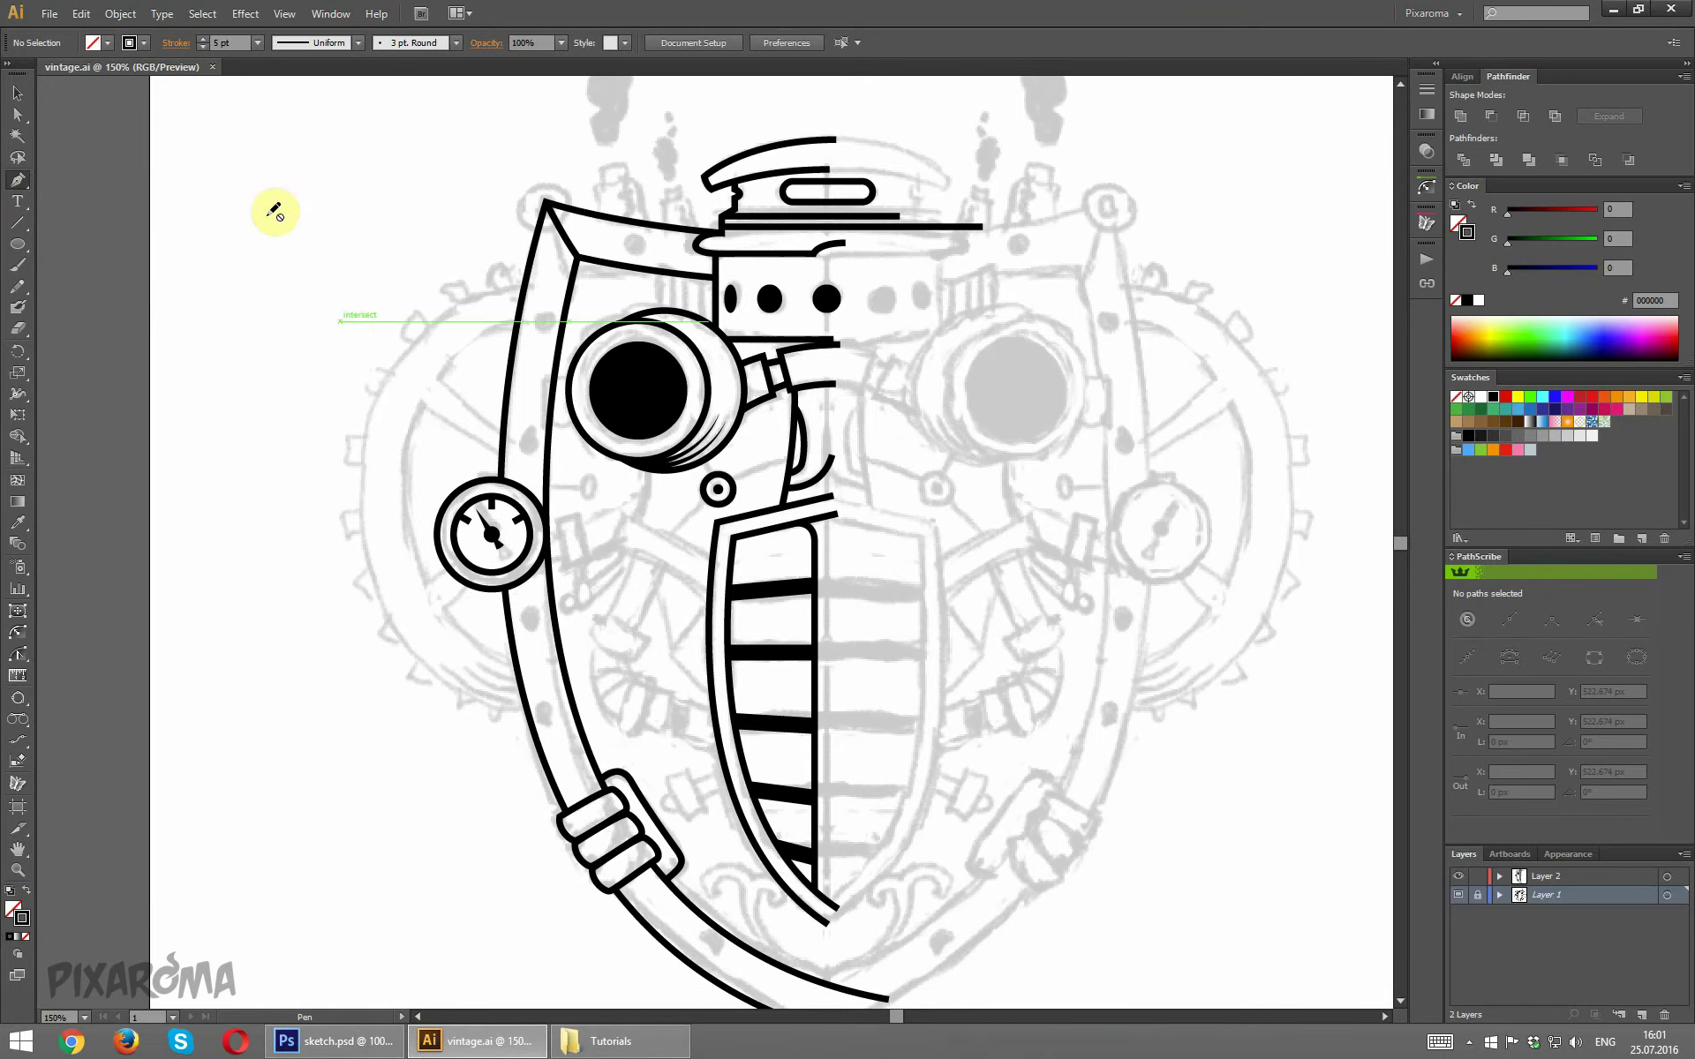
left_click_drag(19, 180, 64, 180)
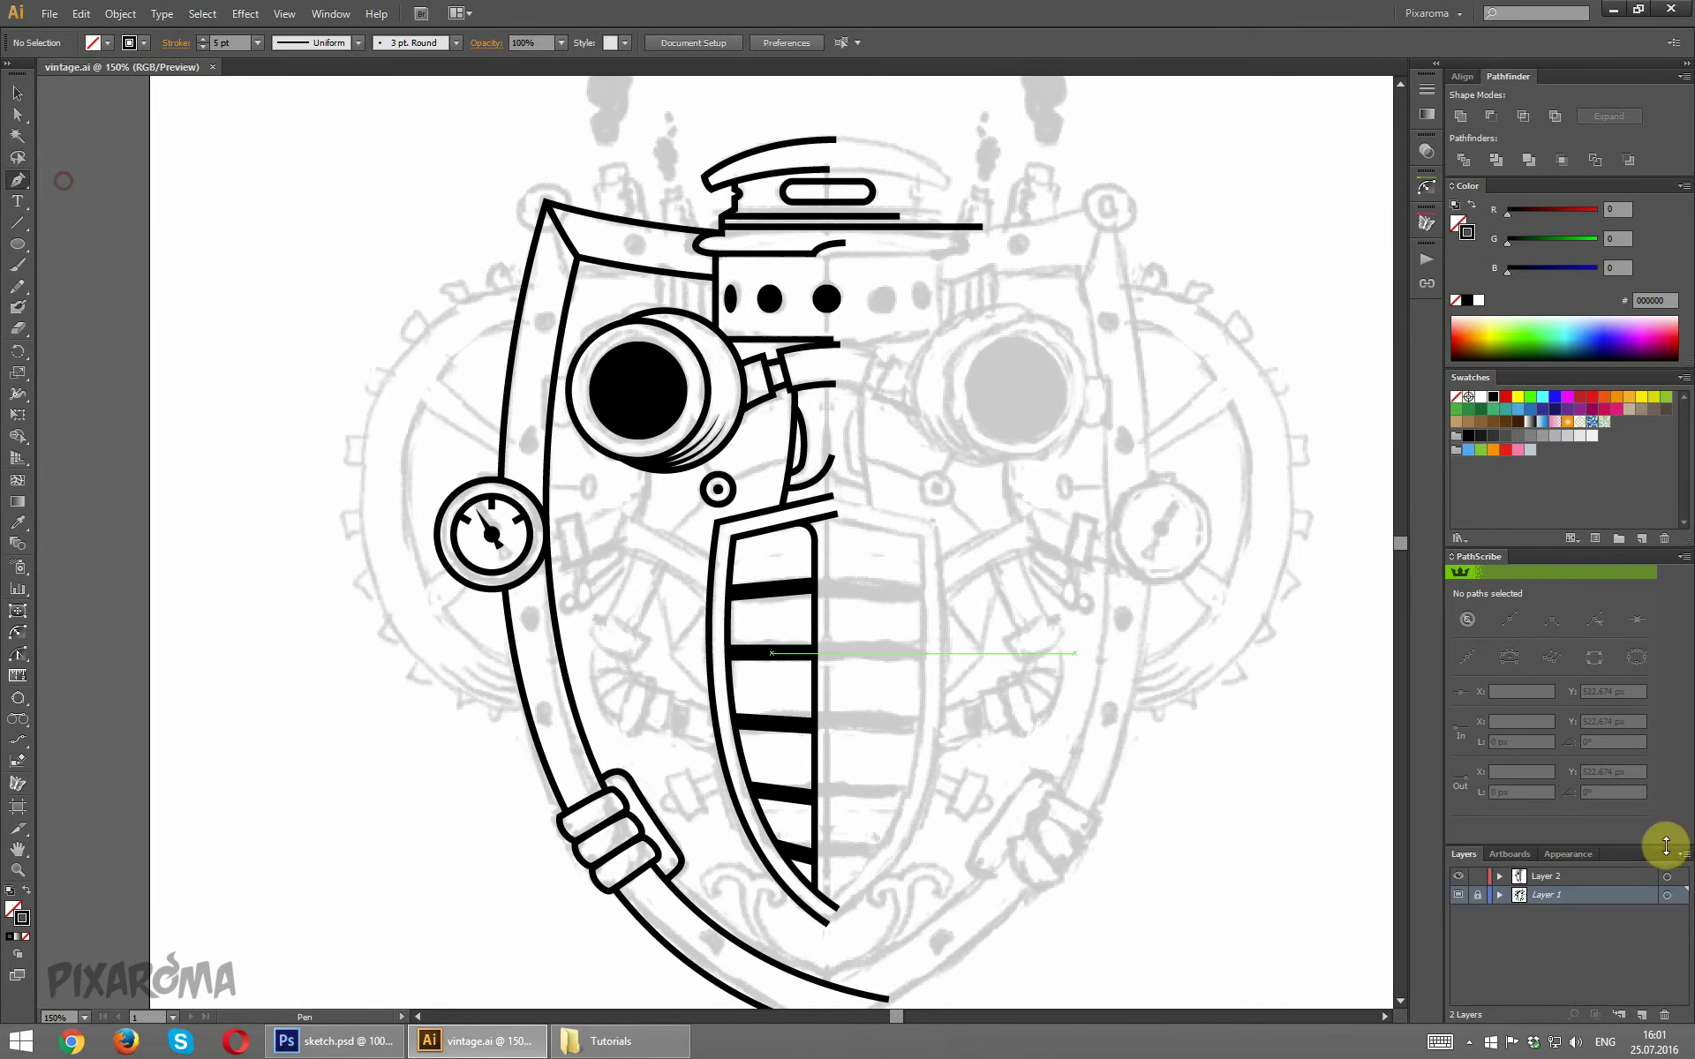
left_click(1559, 878)
scroll(435, 377, "up", 1)
scroll(432, 378, "up", 1)
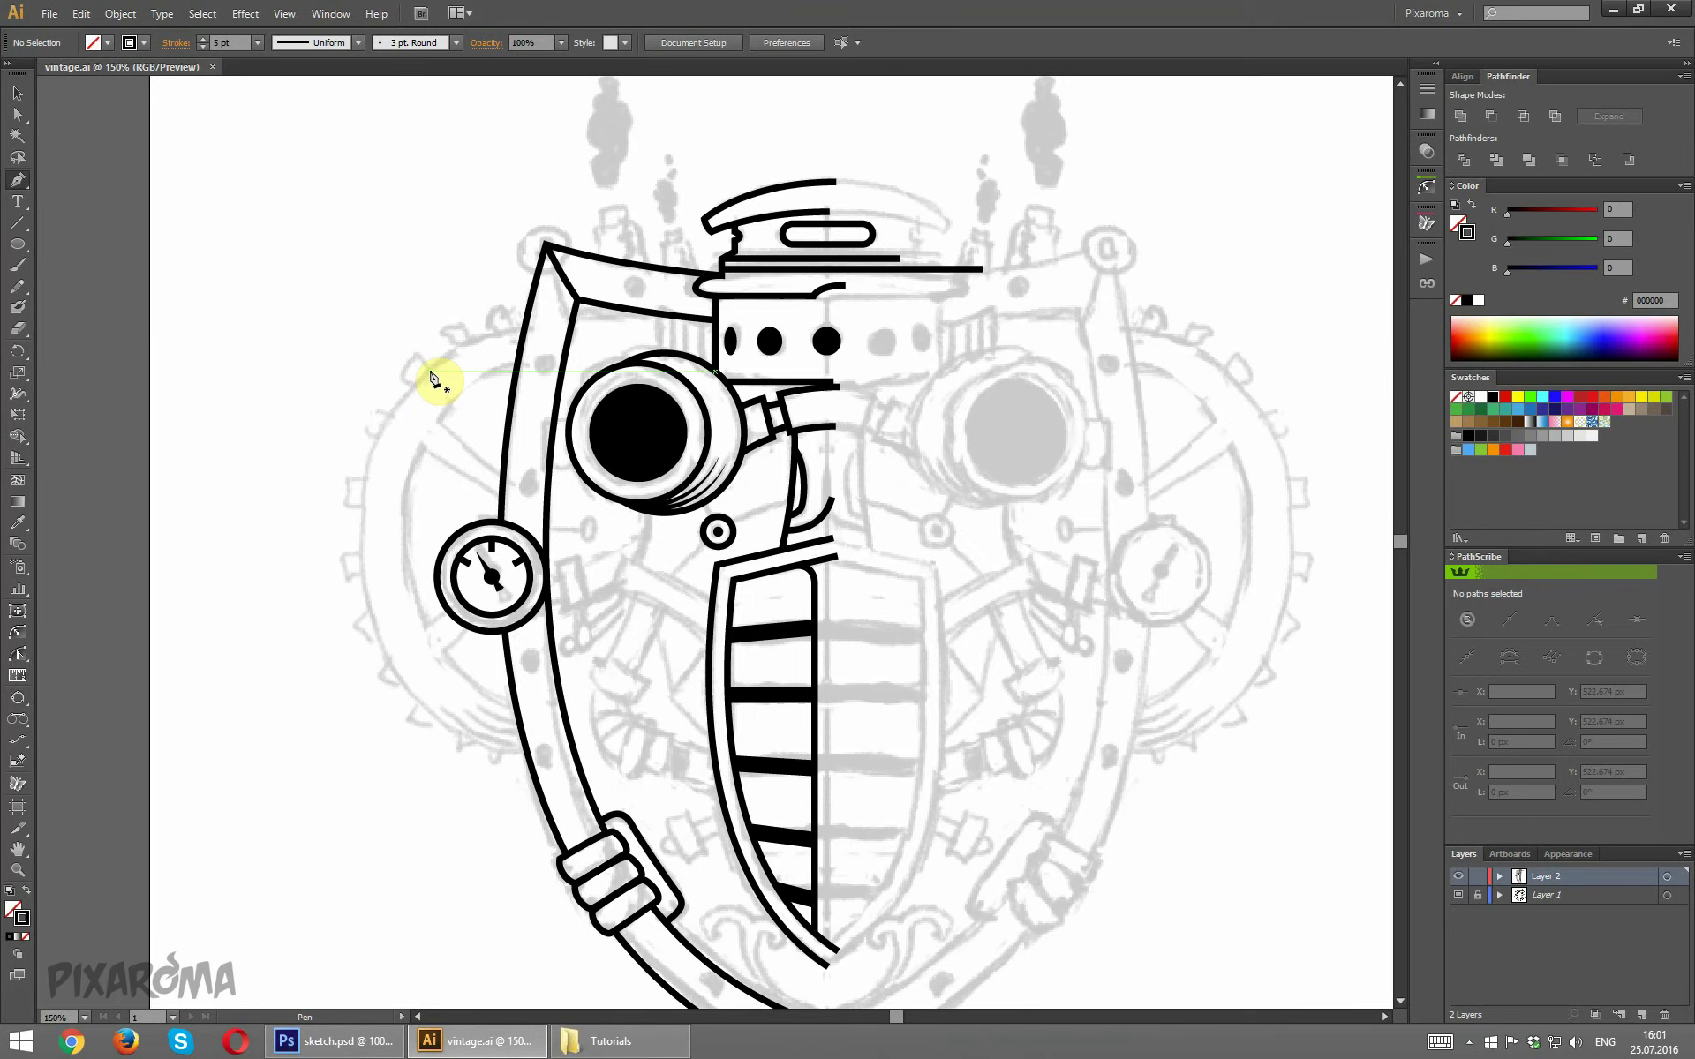
scroll(433, 378, "up", 1)
scroll(442, 374, "down", 3)
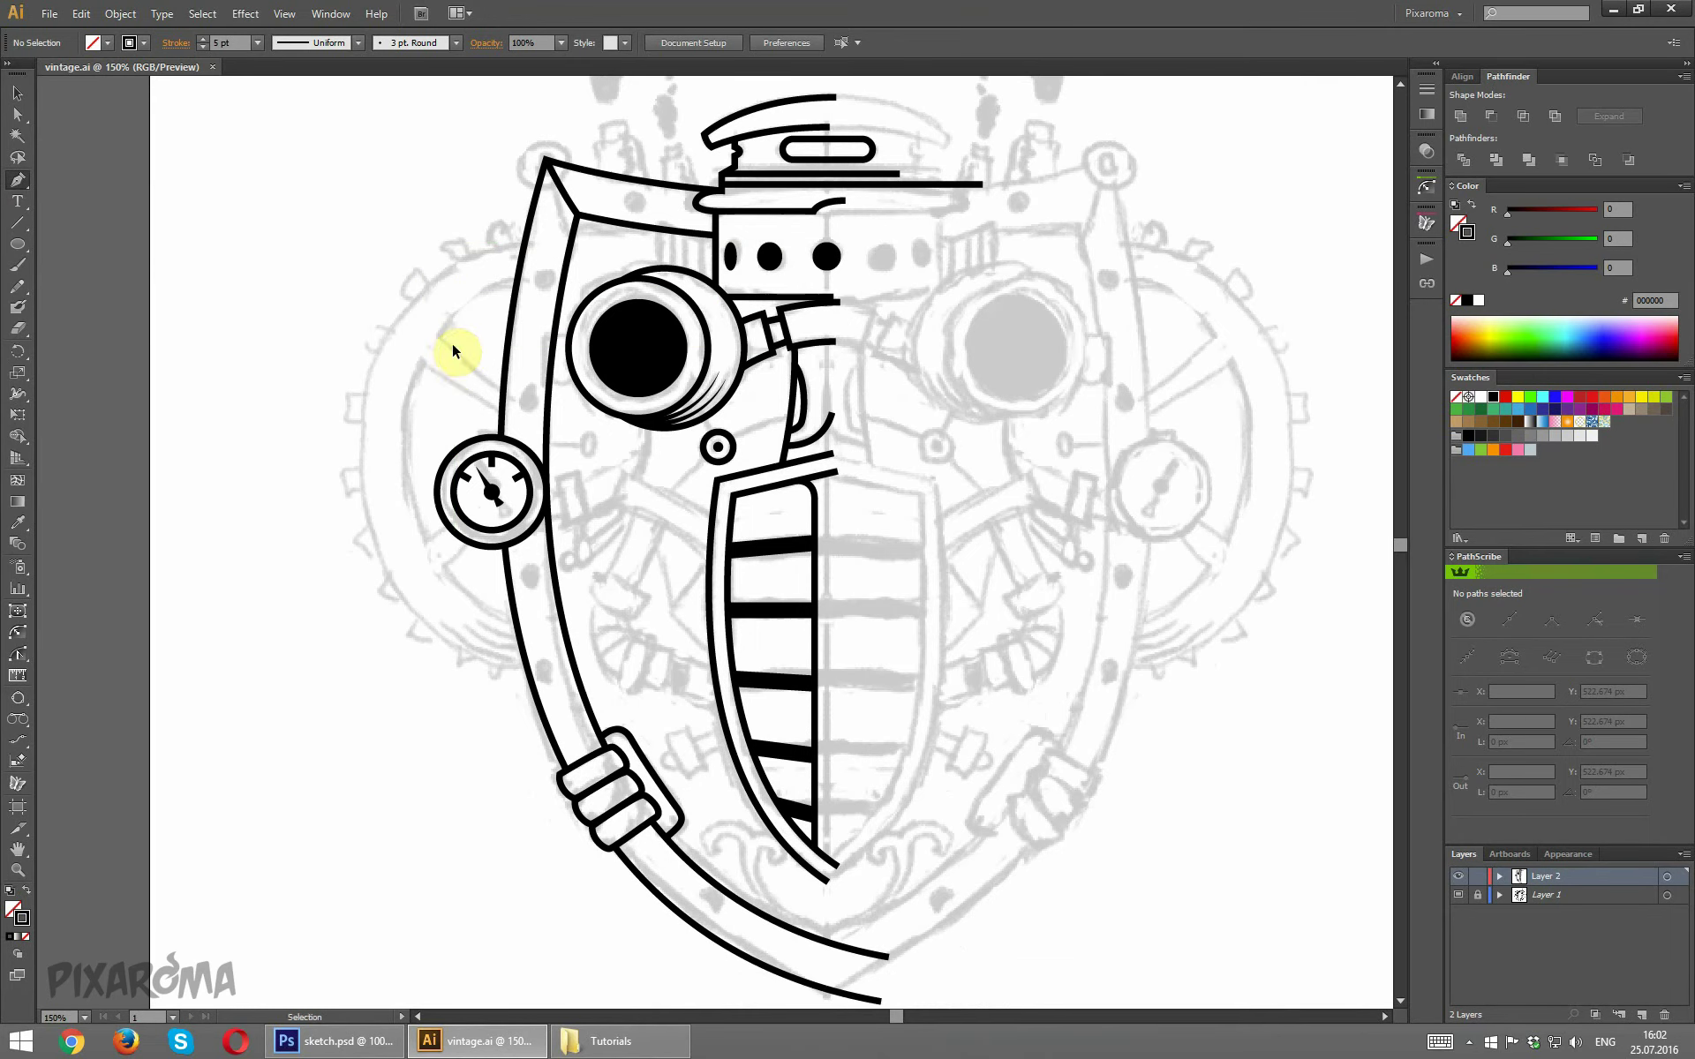
key("ctrl+plus")
key("ctrl+plus")
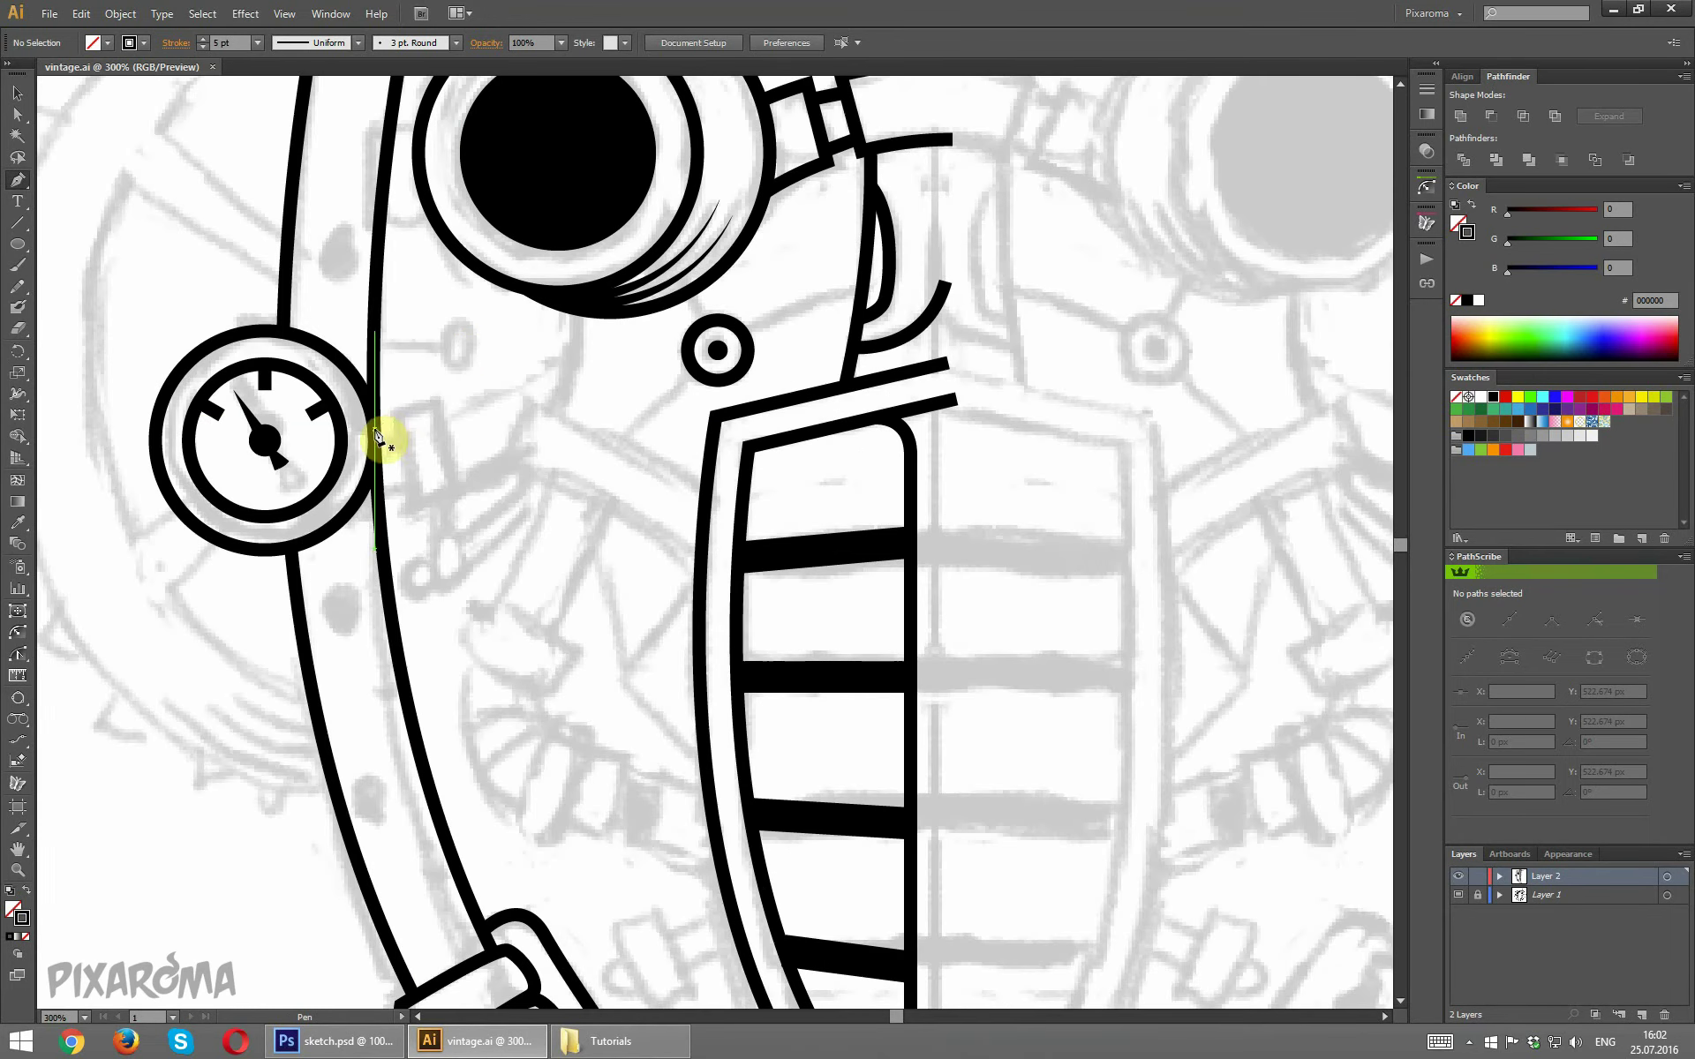
Pen-draw the upper and lower curved pipe lines from the gauge down to the band.
left_click(375, 429)
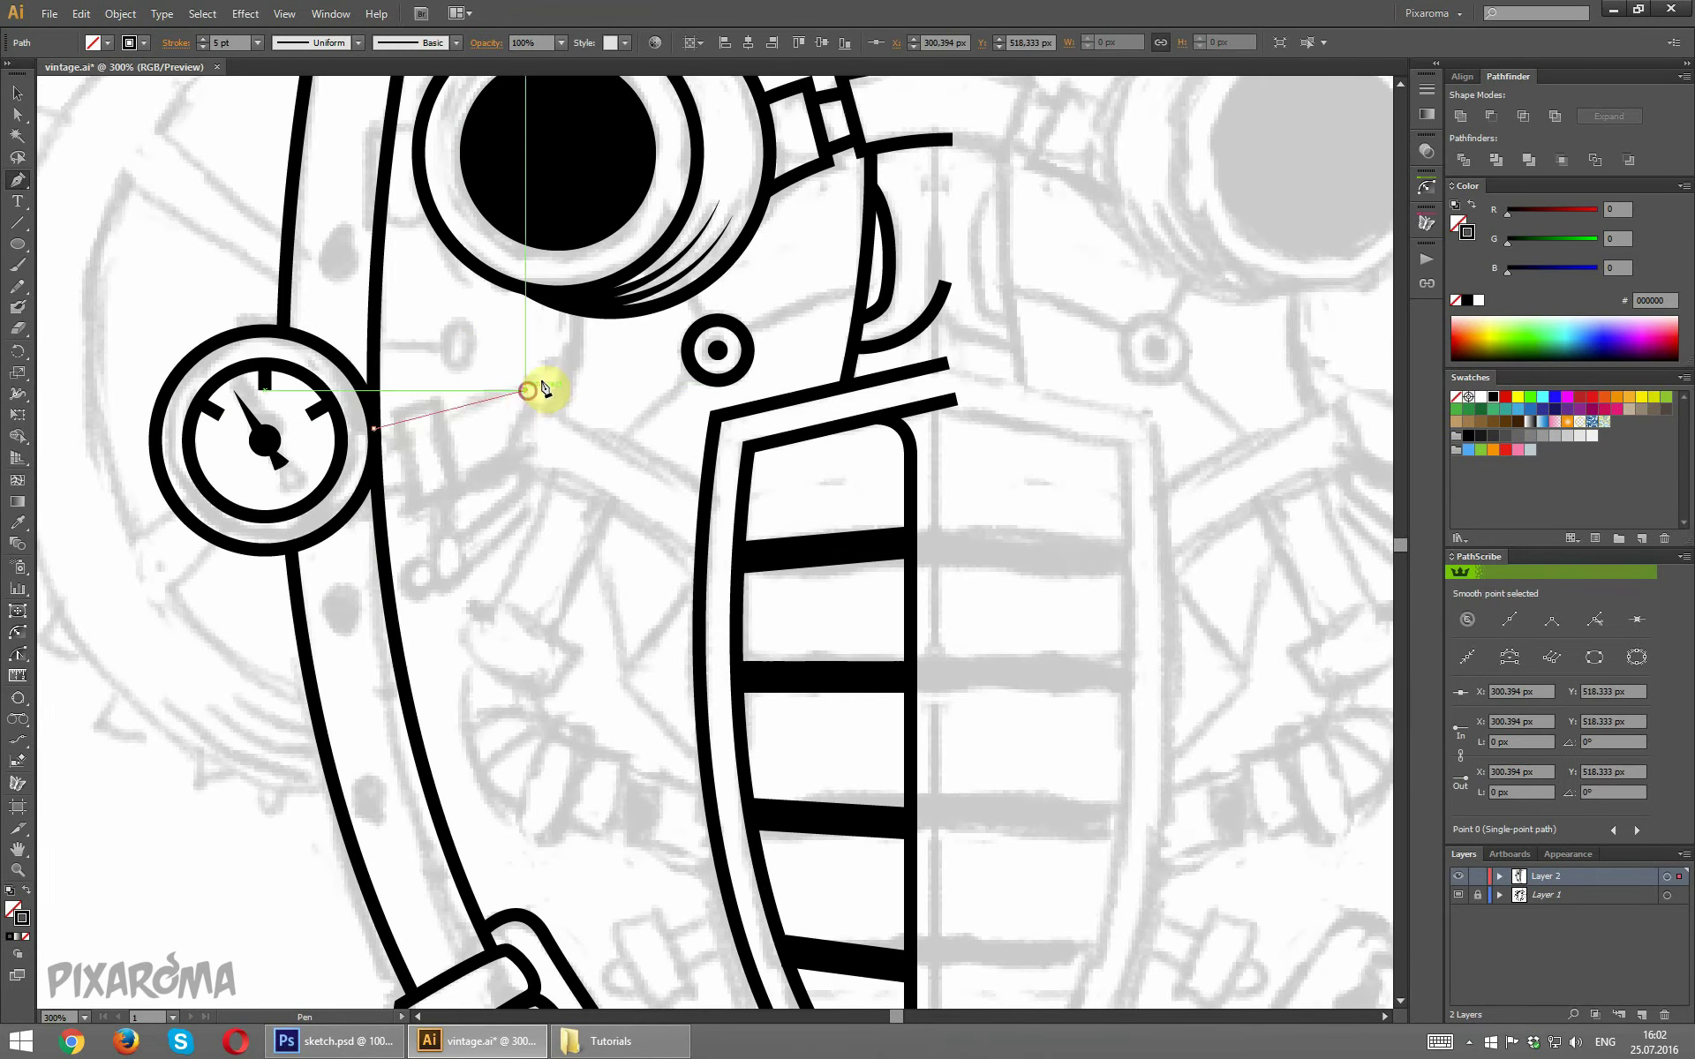
left_click(524, 389, "alt")
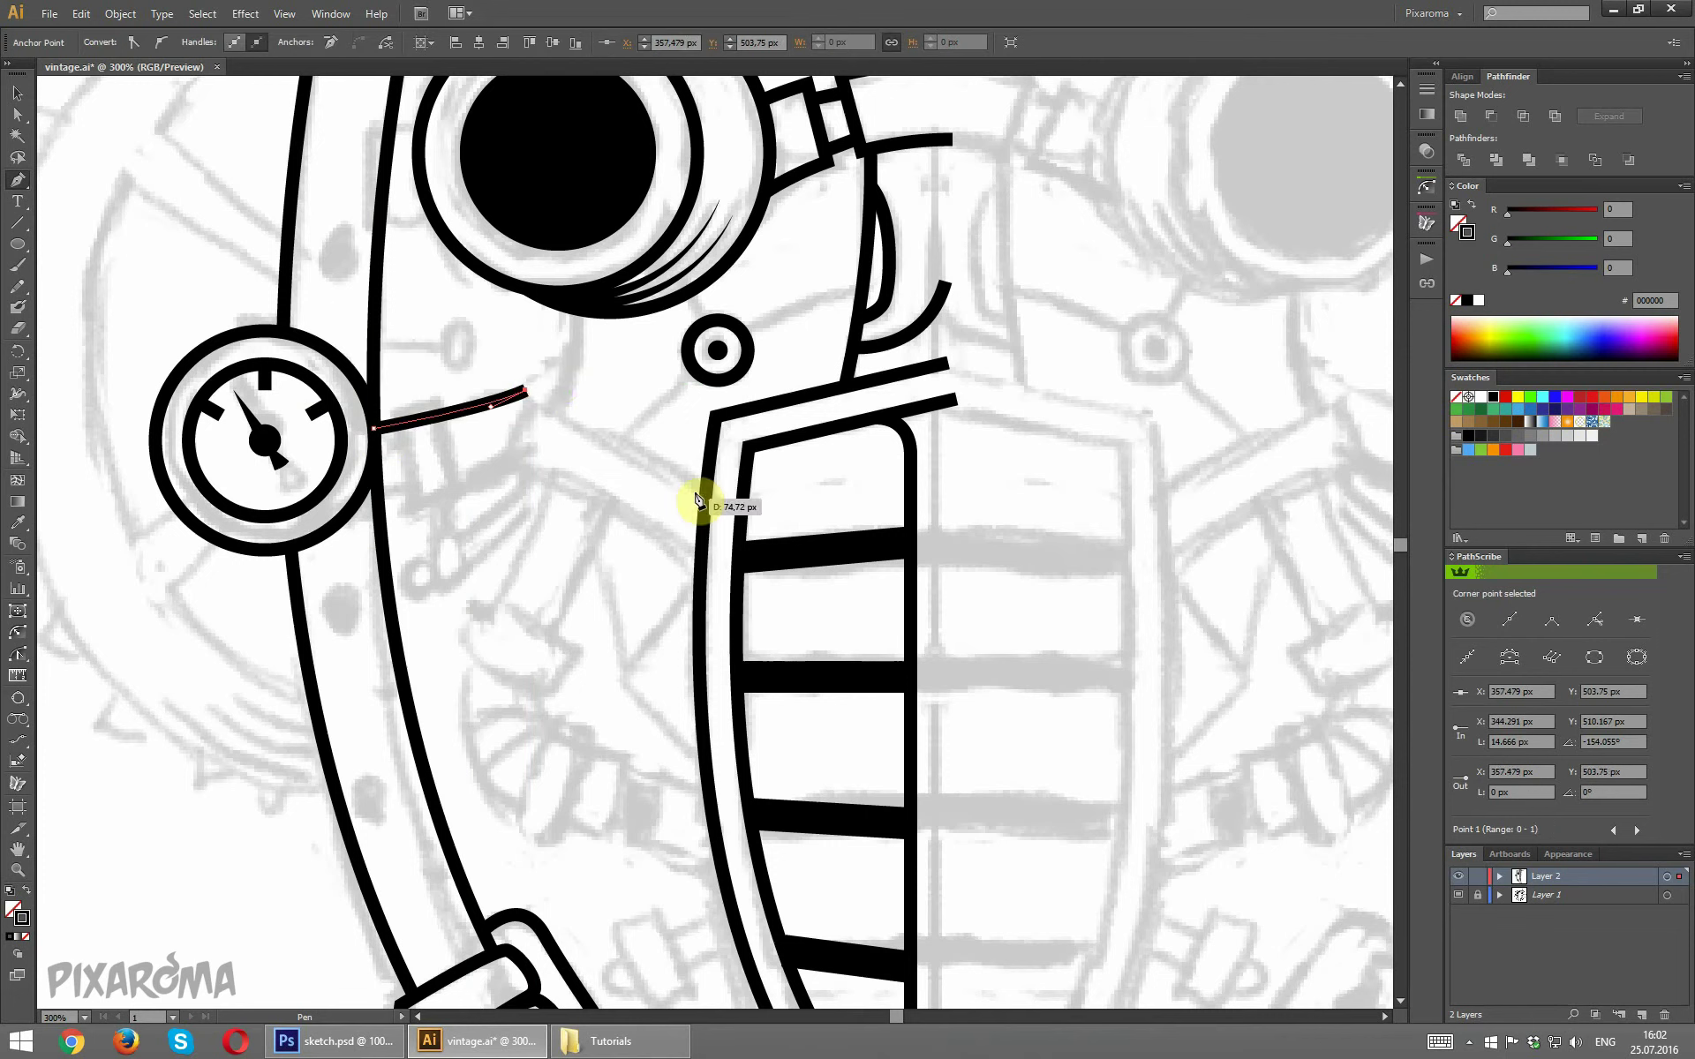
left_click_drag(706, 491, 725, 522)
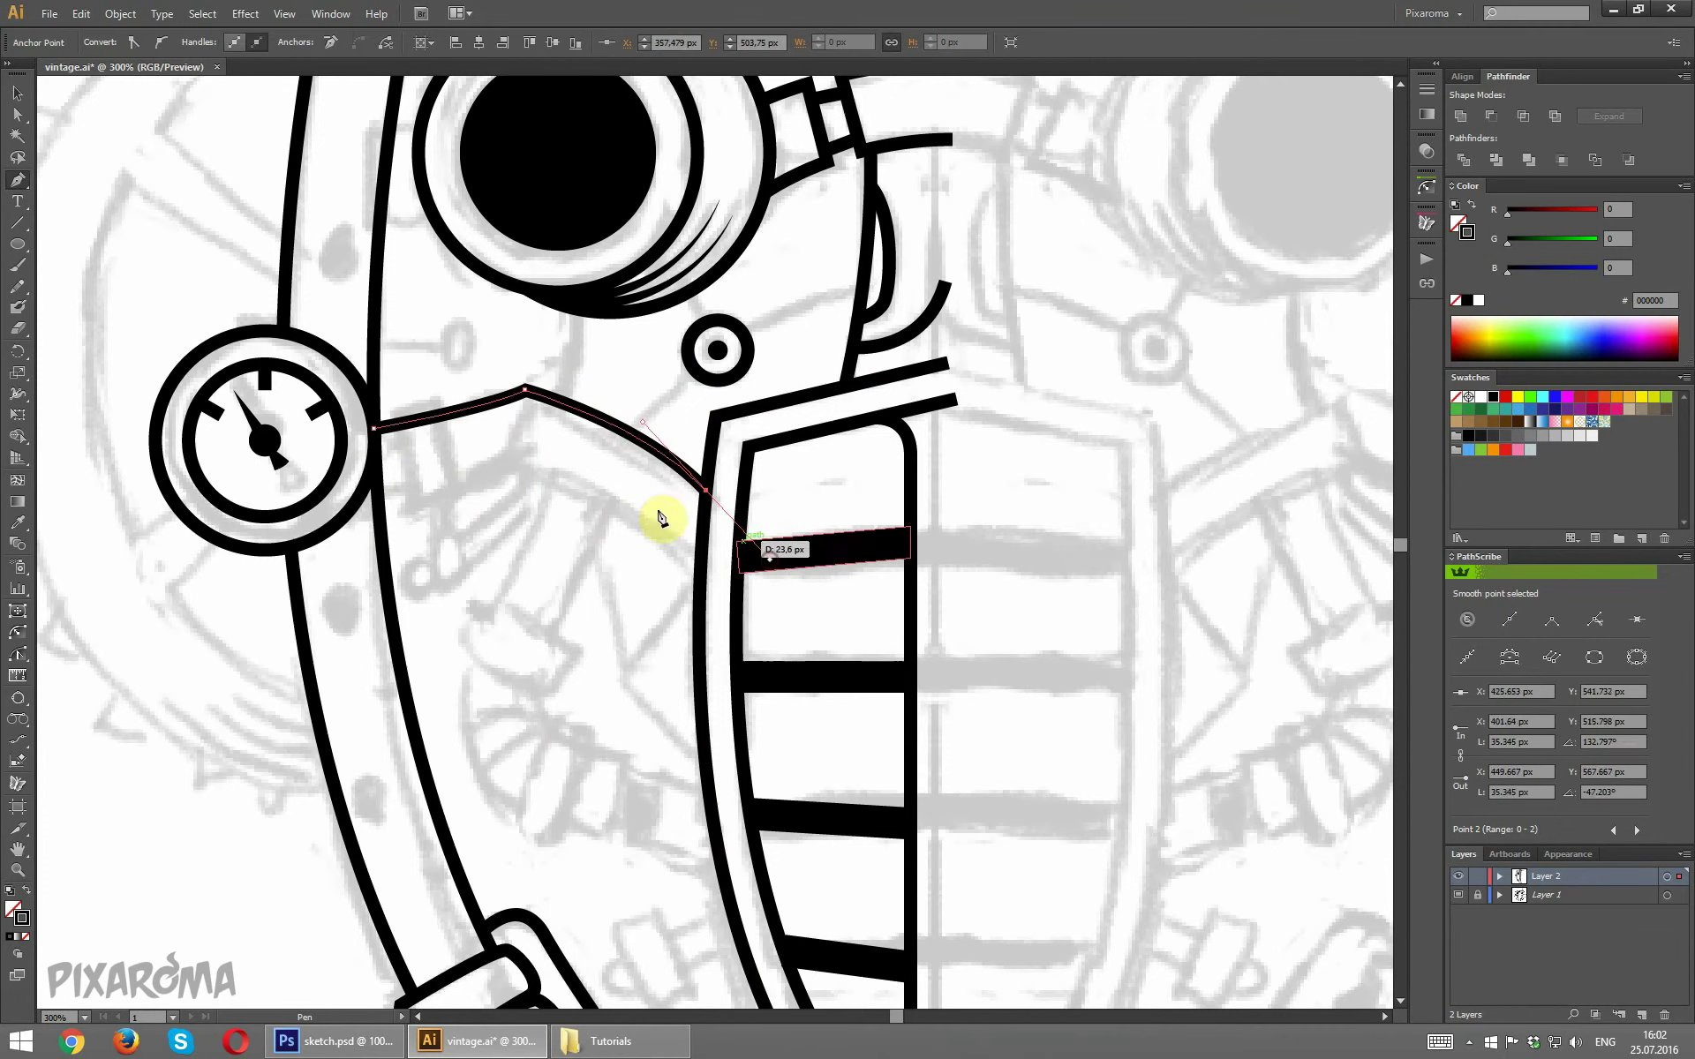
left_click(454, 491, "ctrl")
left_click(378, 482)
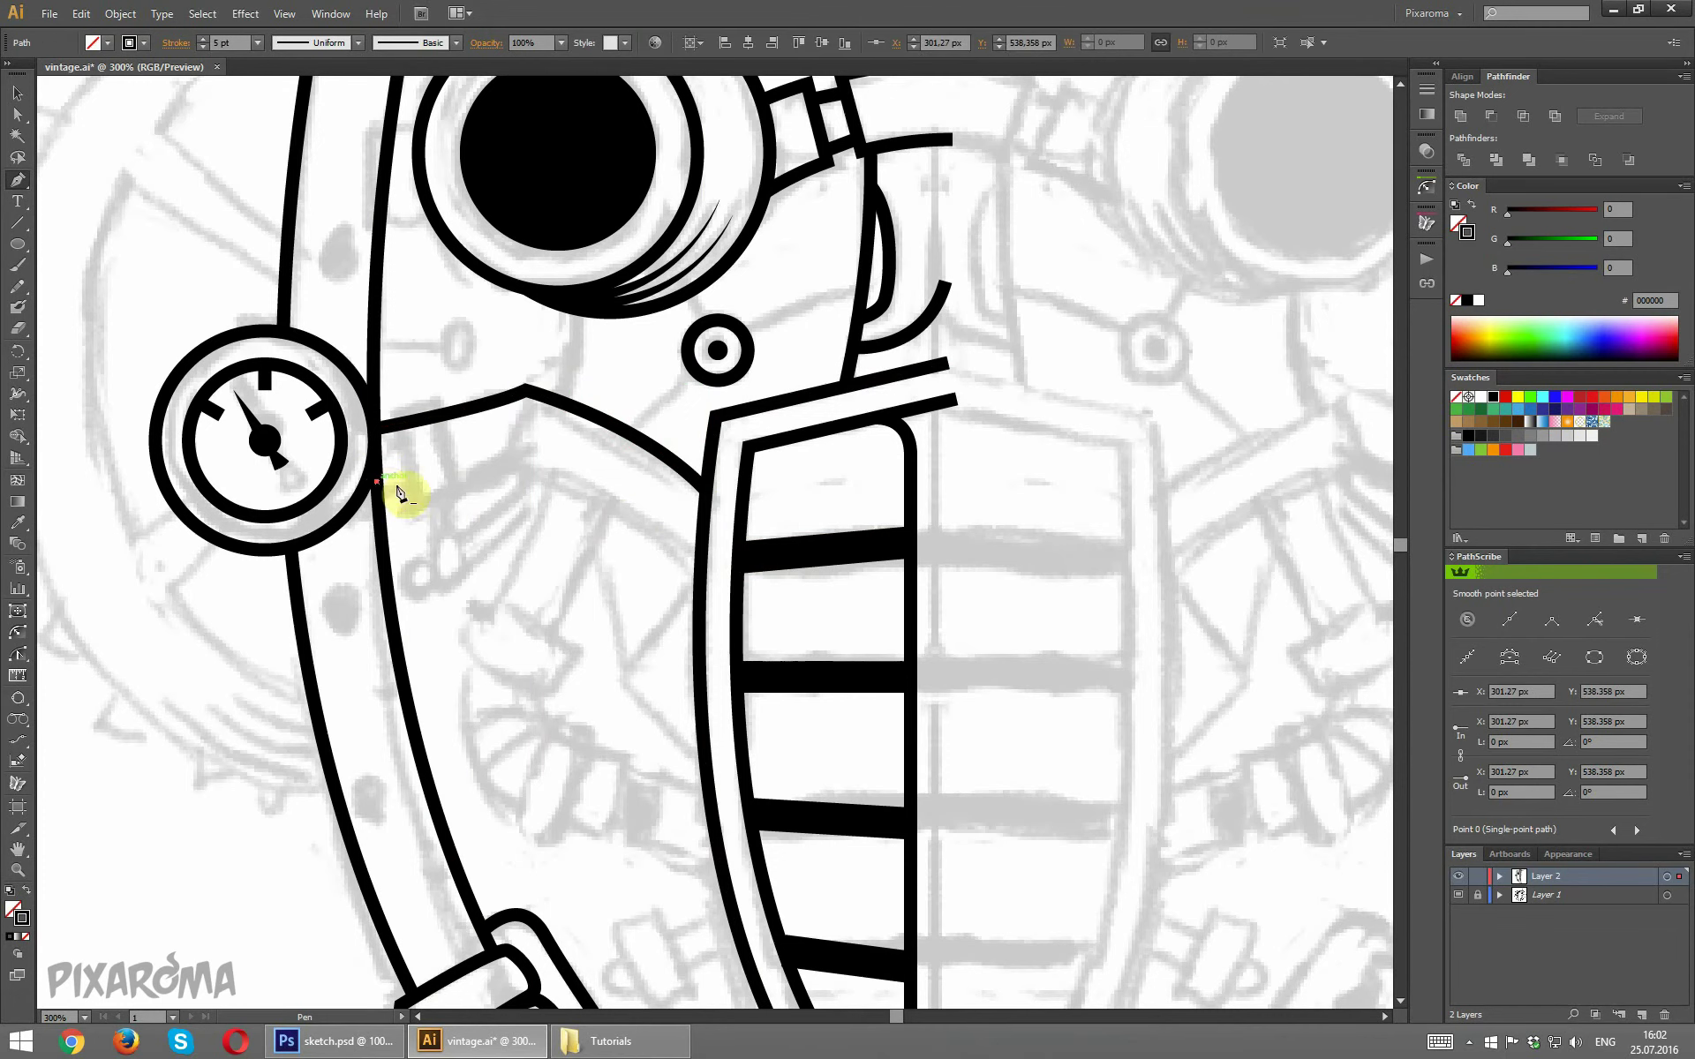
left_click_drag(584, 442, 591, 427)
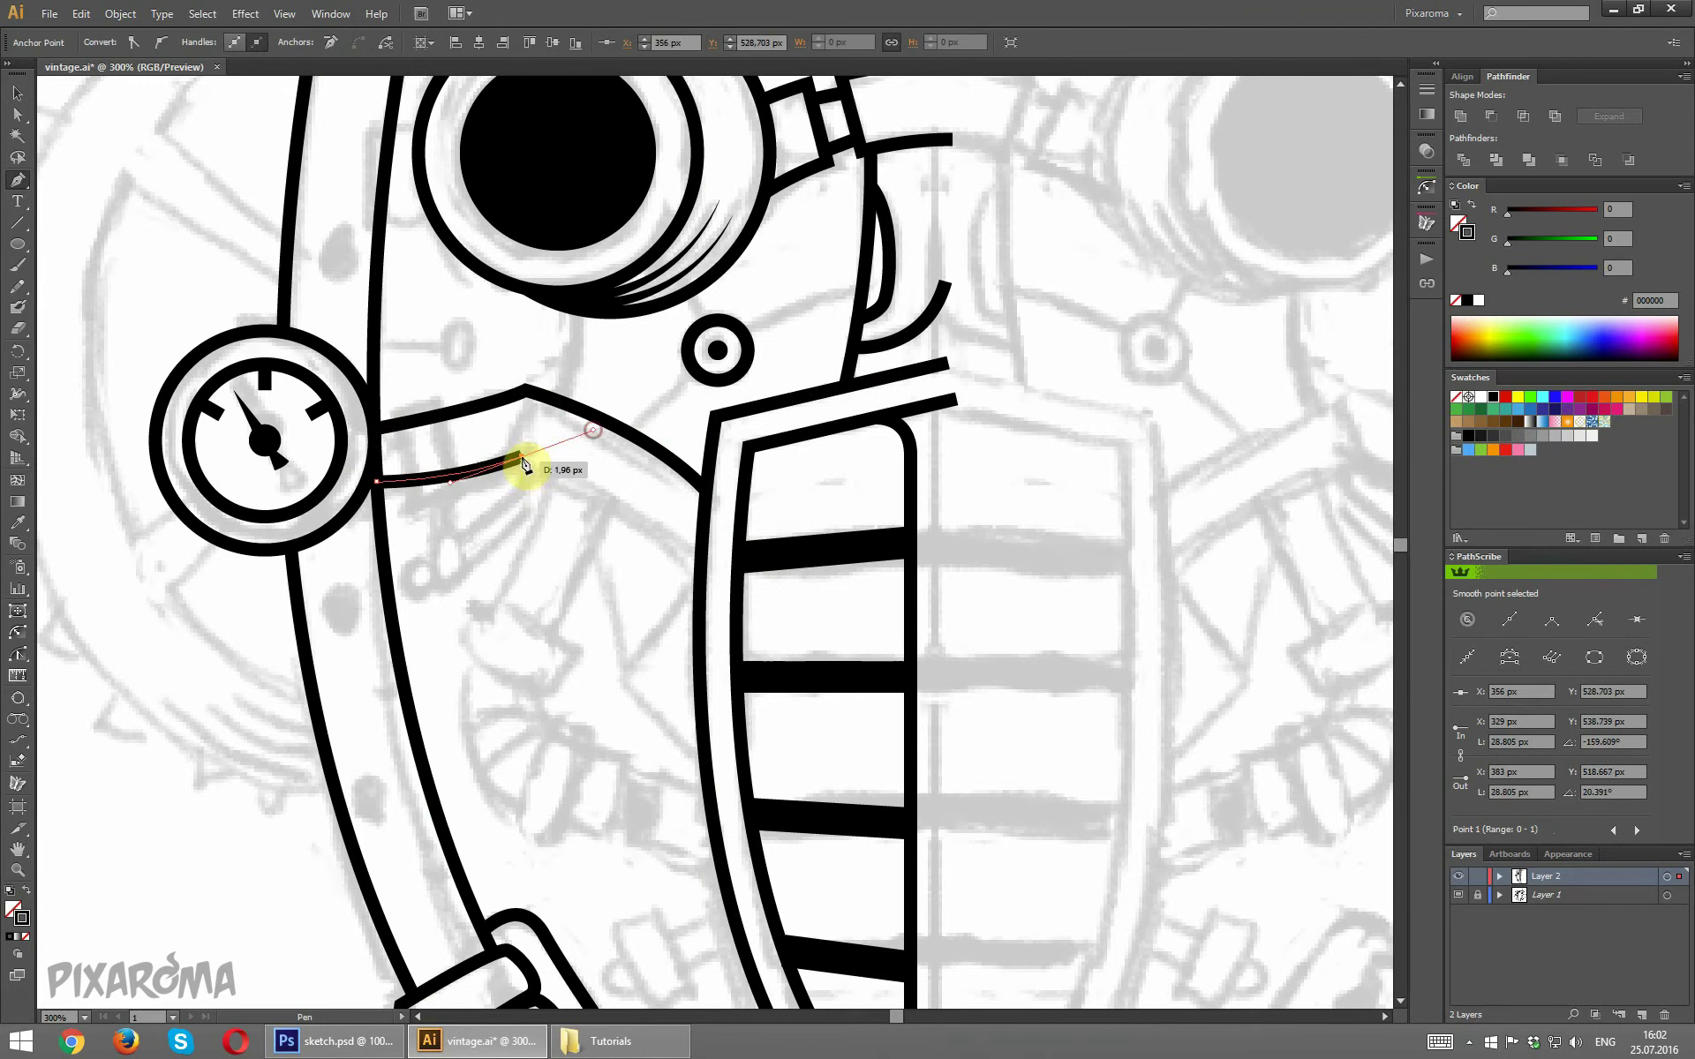
left_click(520, 458)
left_click_drag(699, 574, 713, 638)
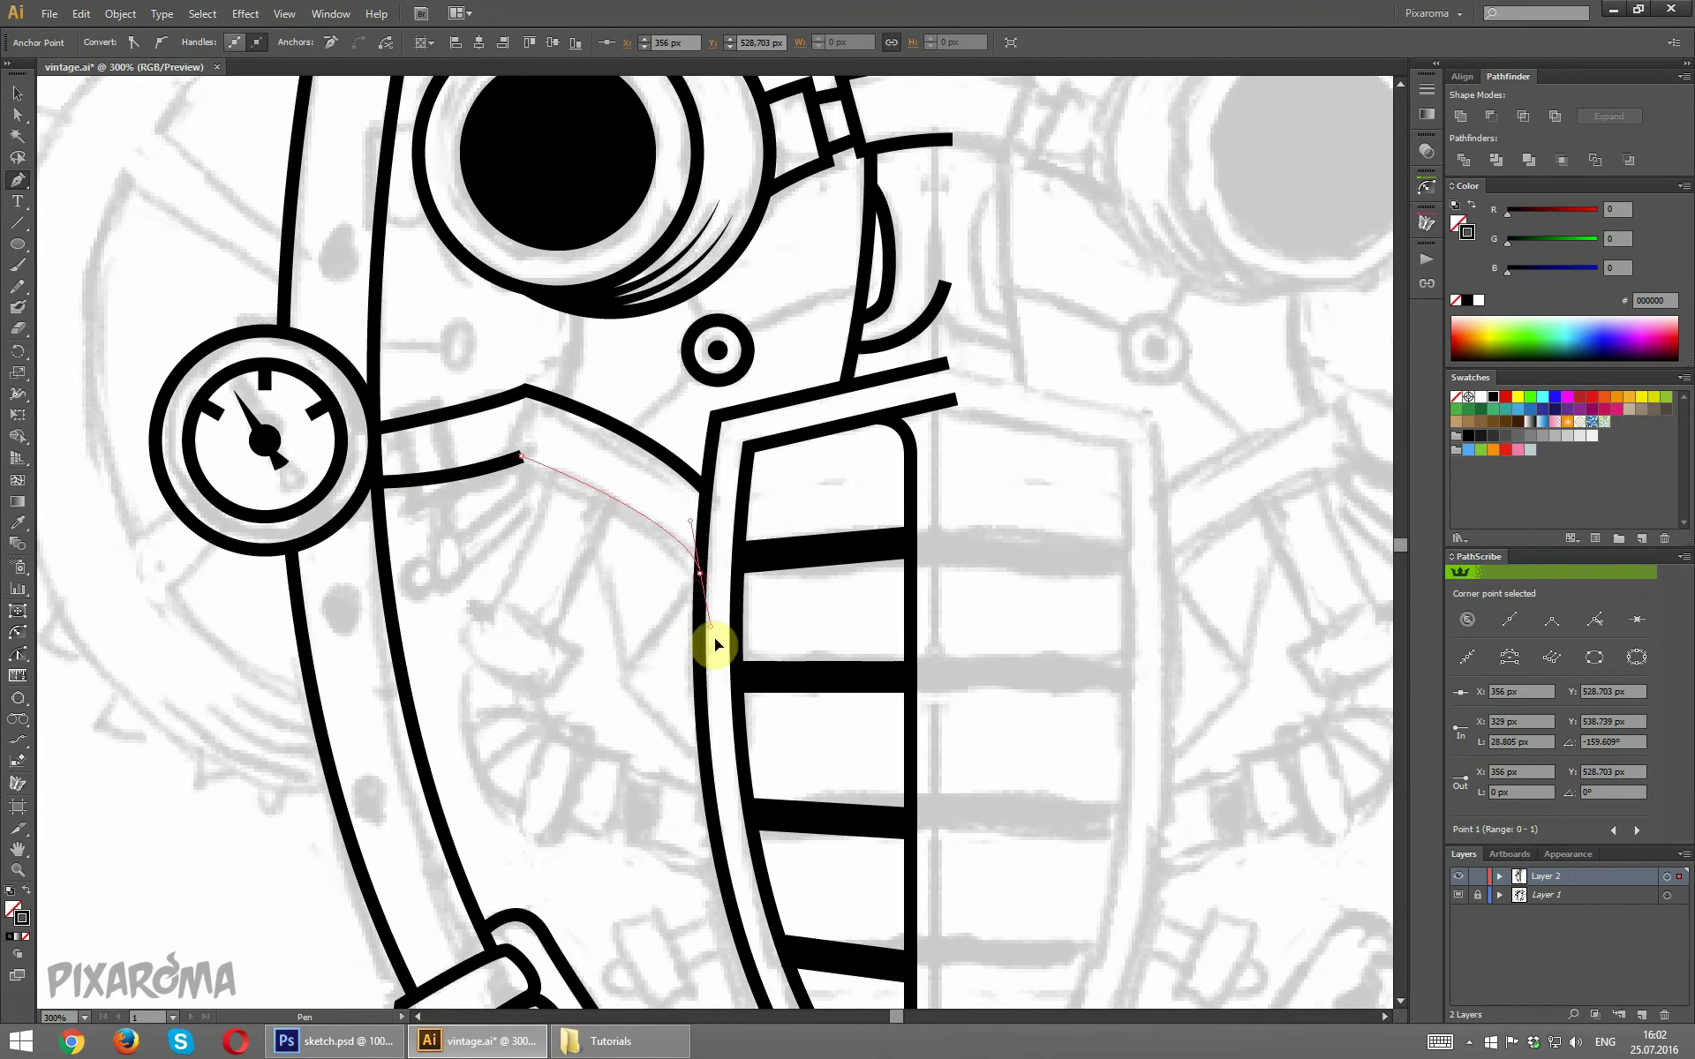
key("Escape")
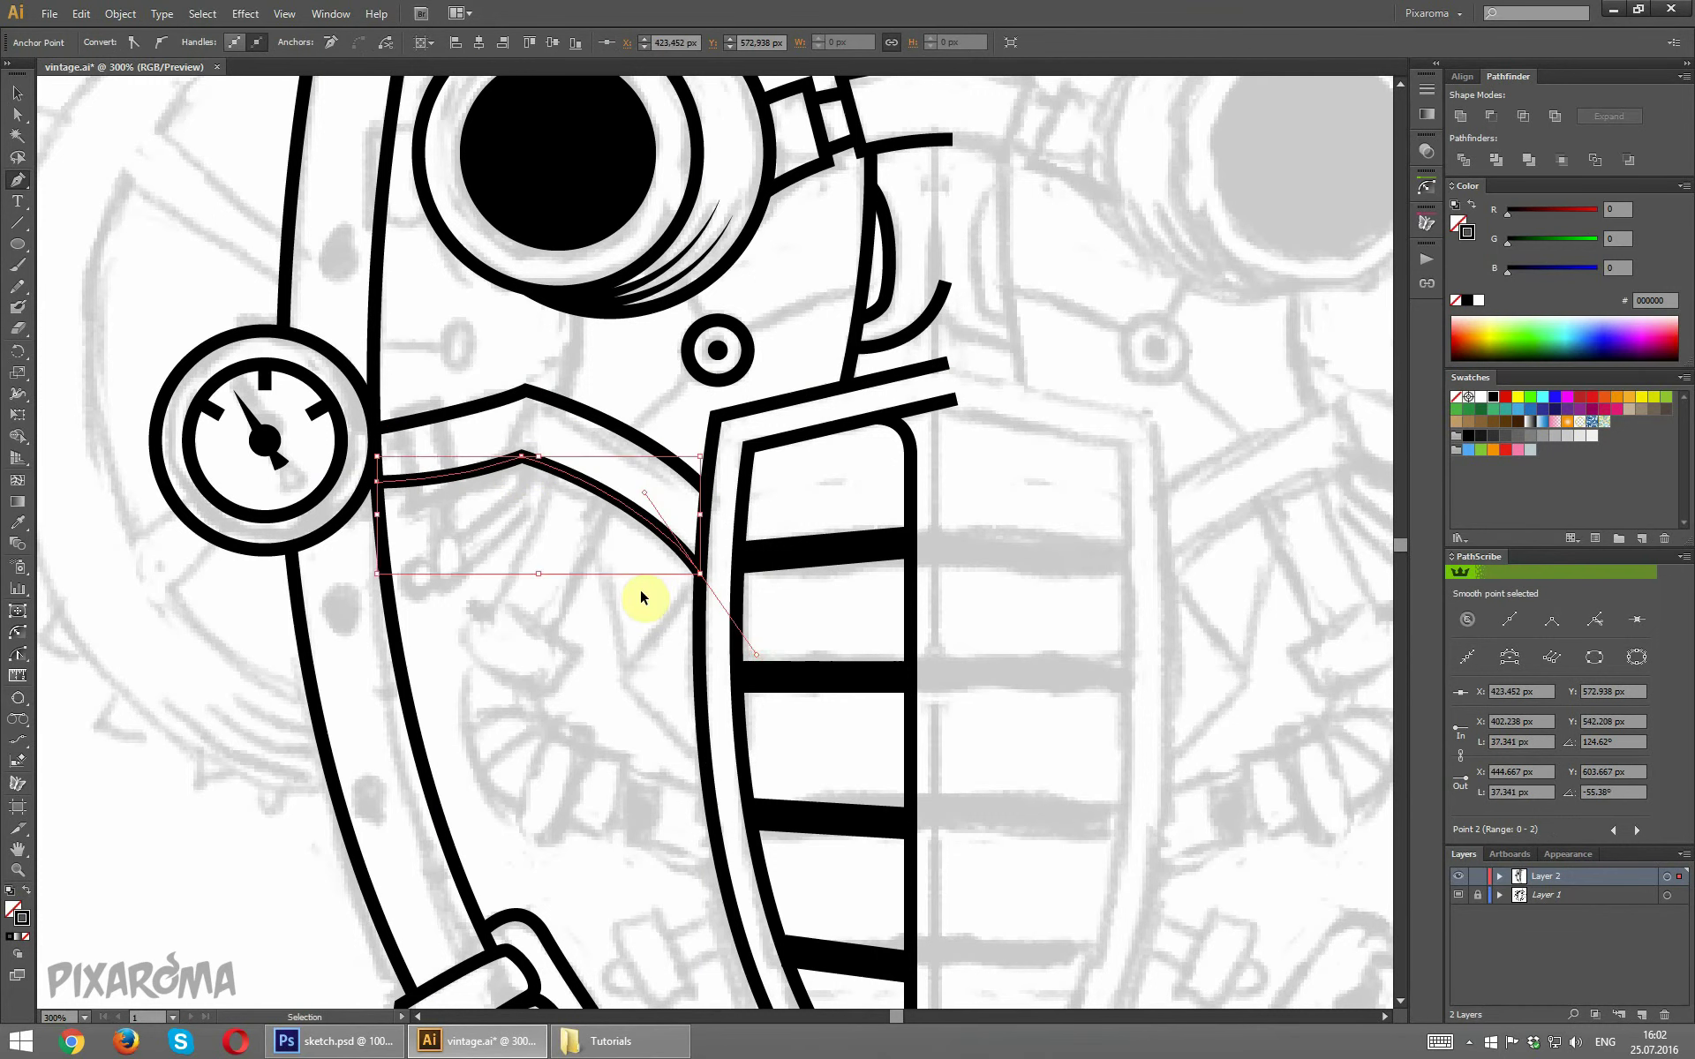
Draw a short vertical joint line at the pipe's elbow.
left_click(528, 388)
left_click(519, 470)
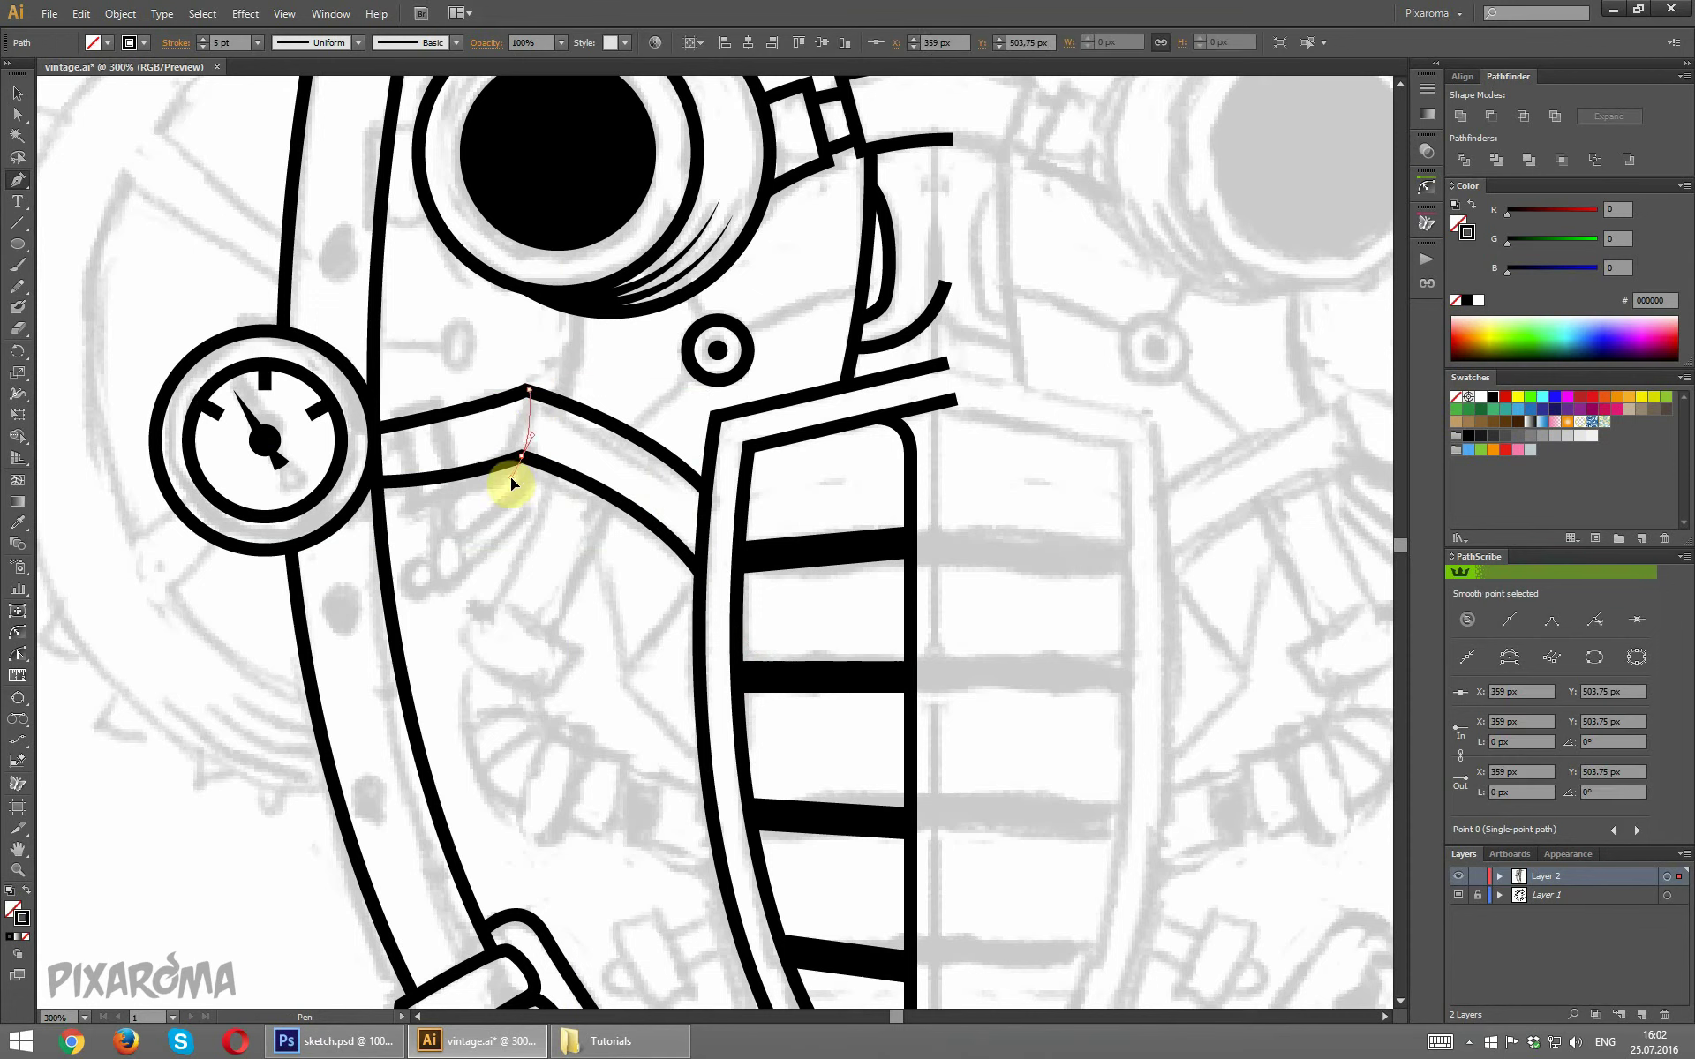
key("Escape")
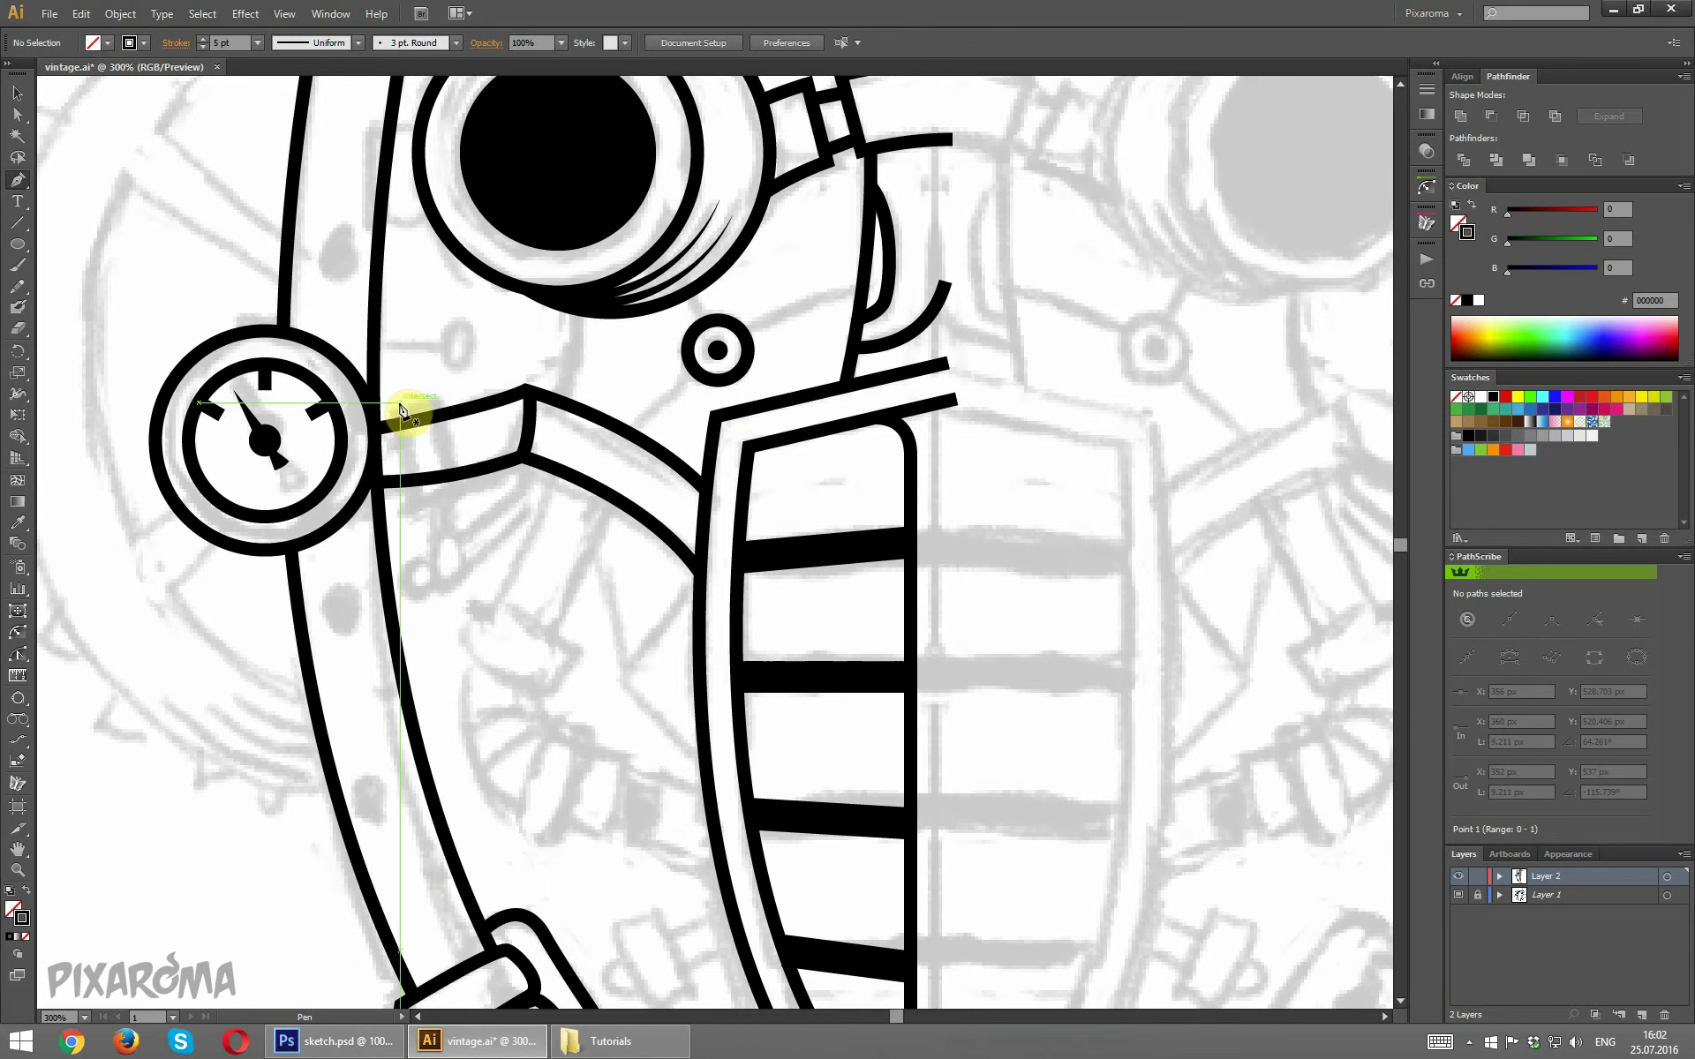
Pen-draw a closed rectangular clamp across the pipe beside the gauge.
left_click(399, 409)
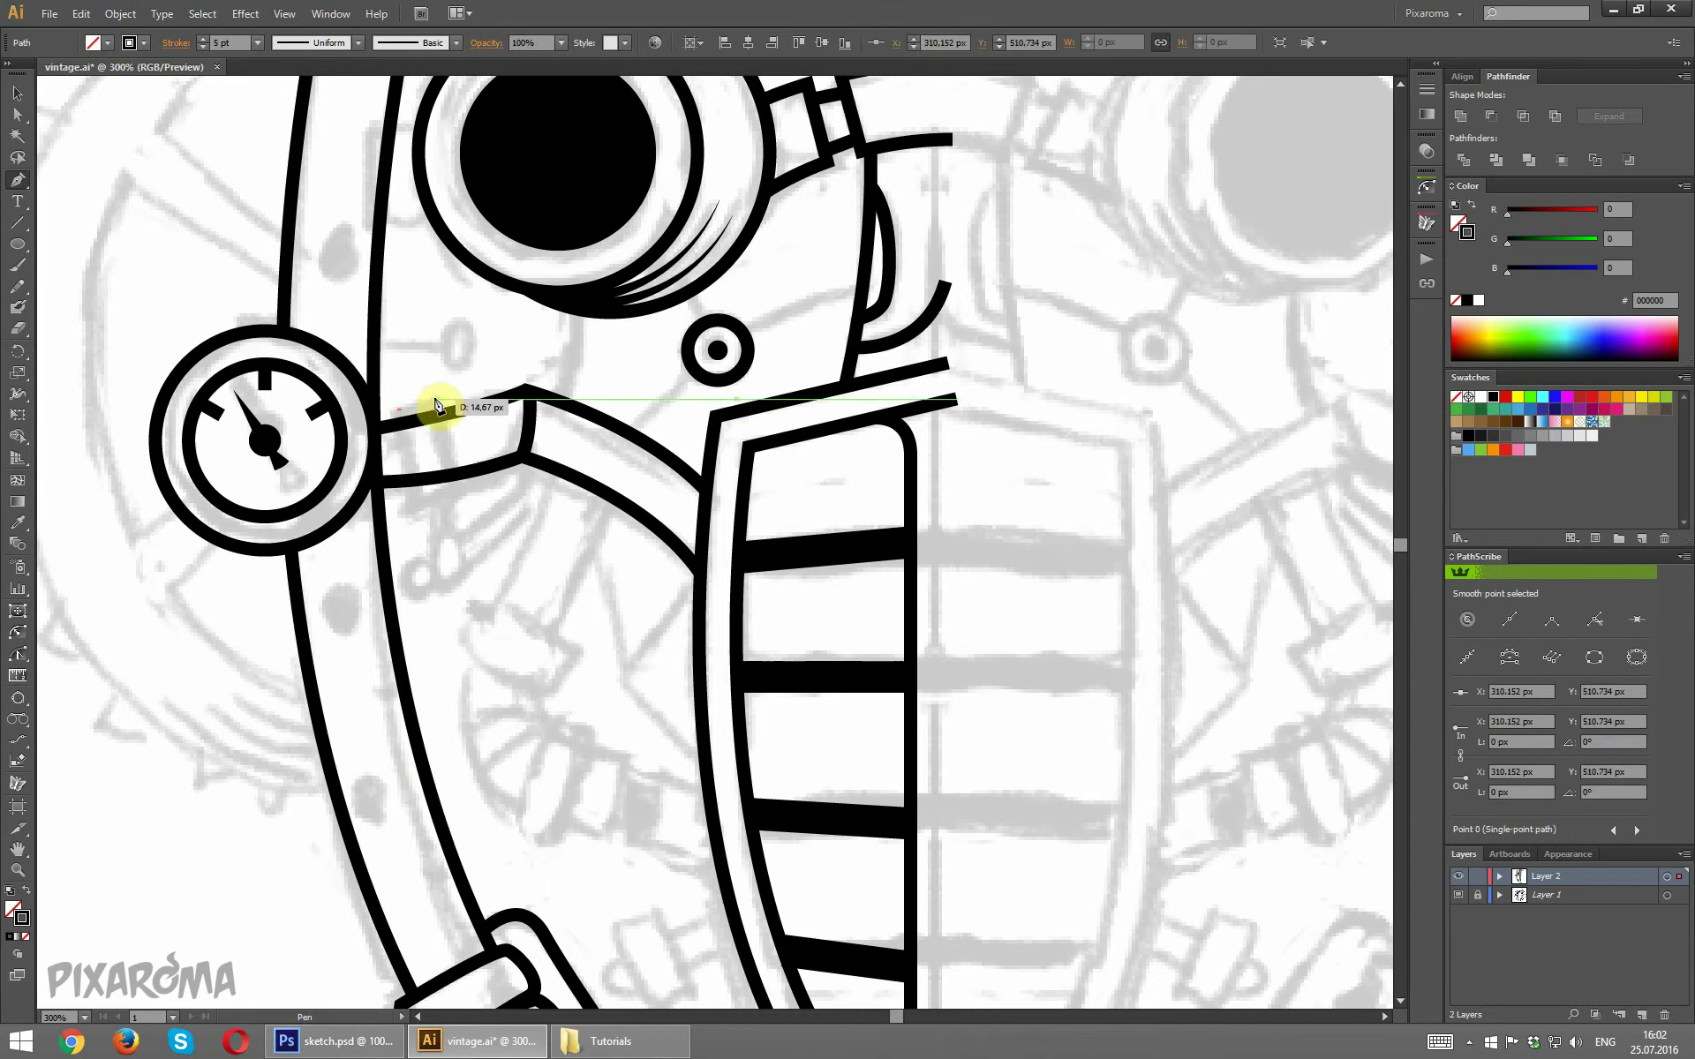
left_click(455, 485)
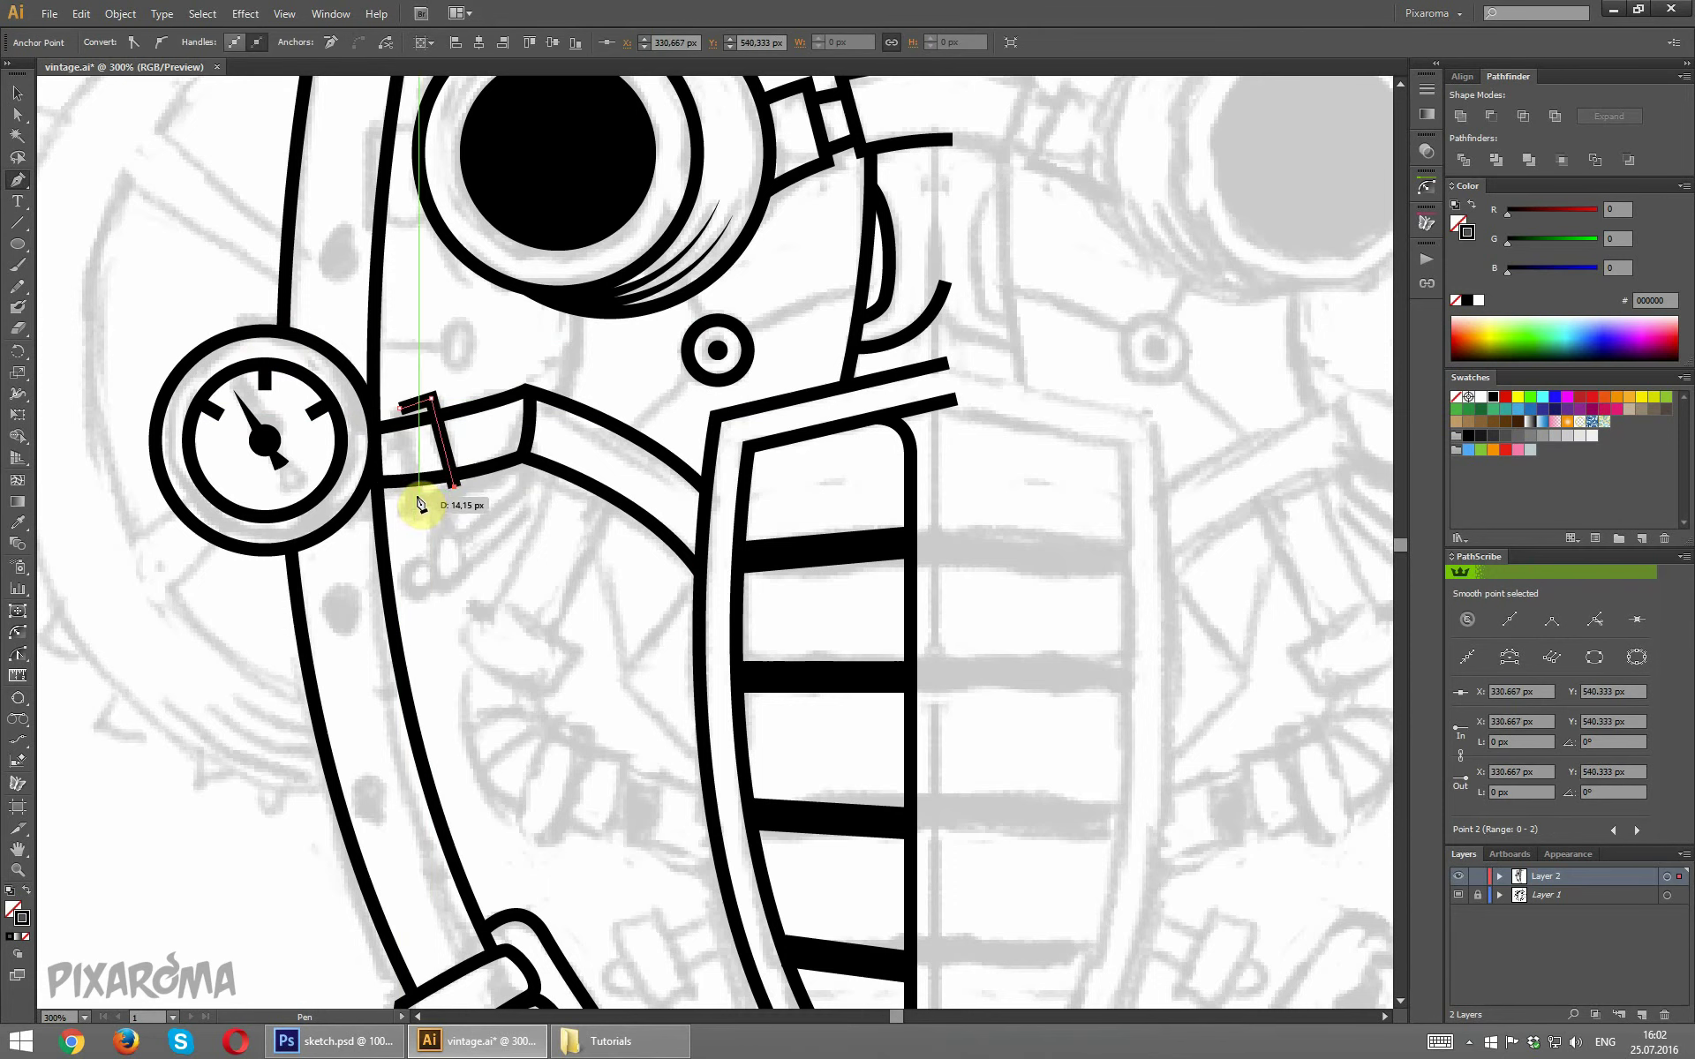
left_click(419, 494)
left_click(400, 410)
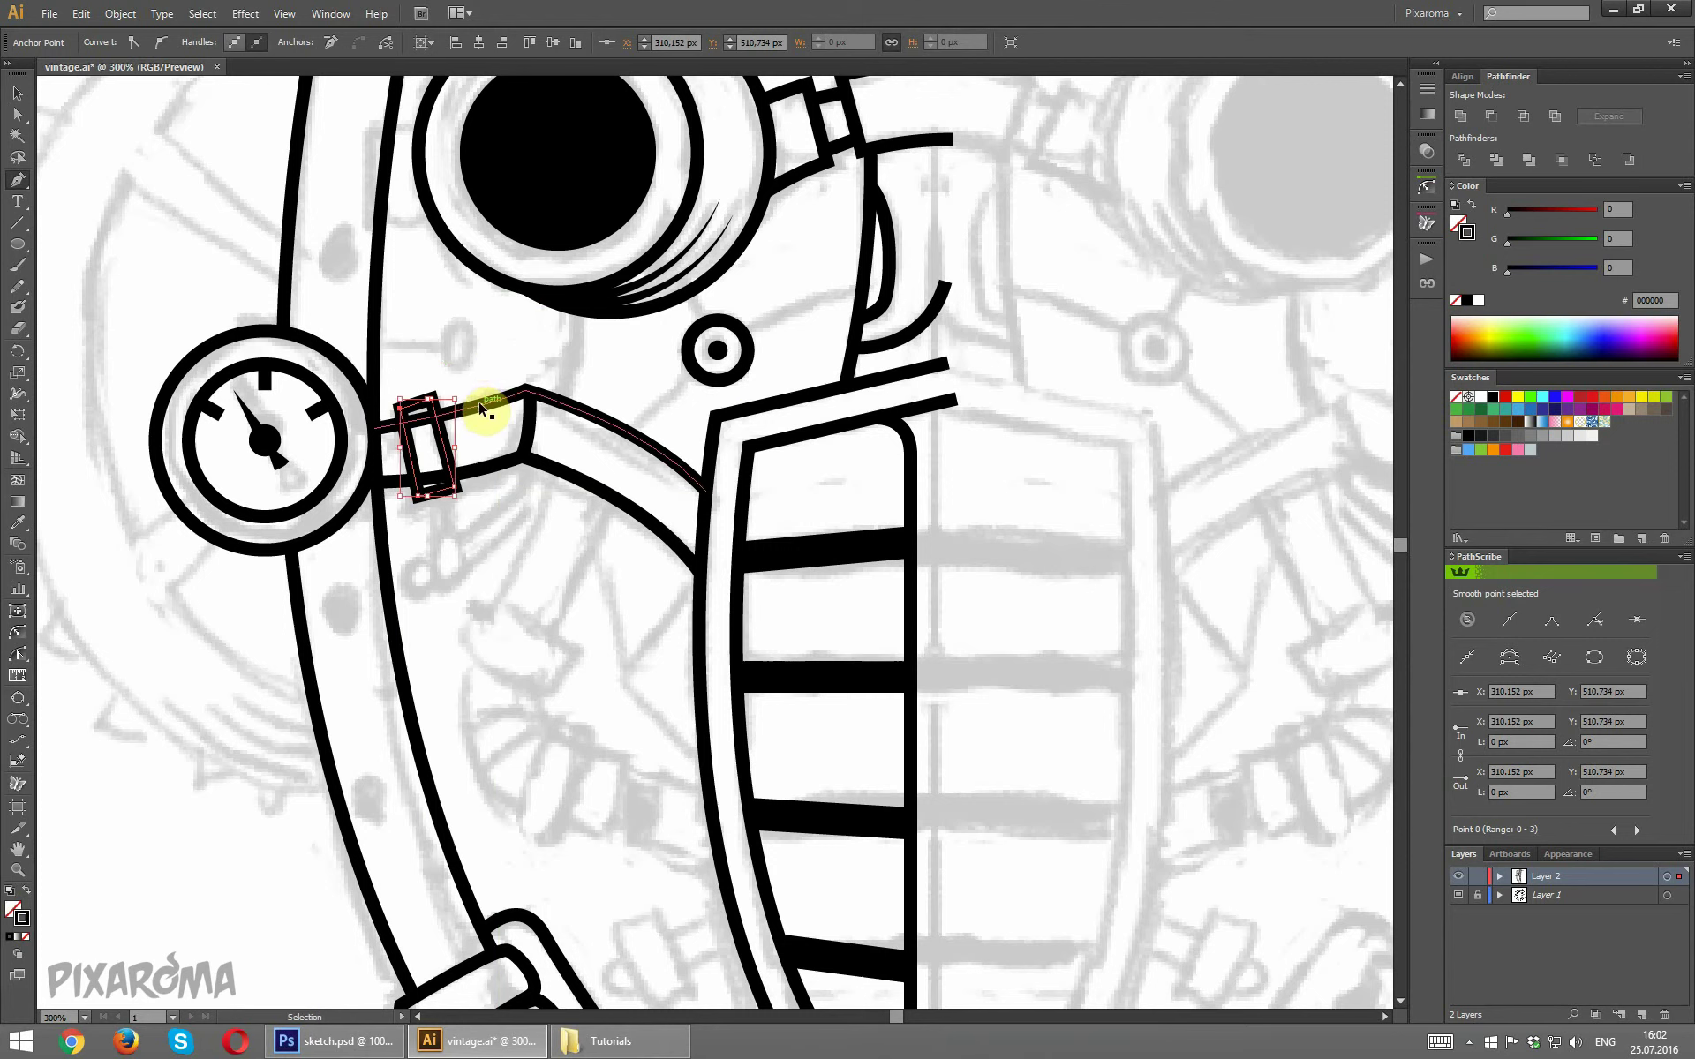
left_click(438, 418)
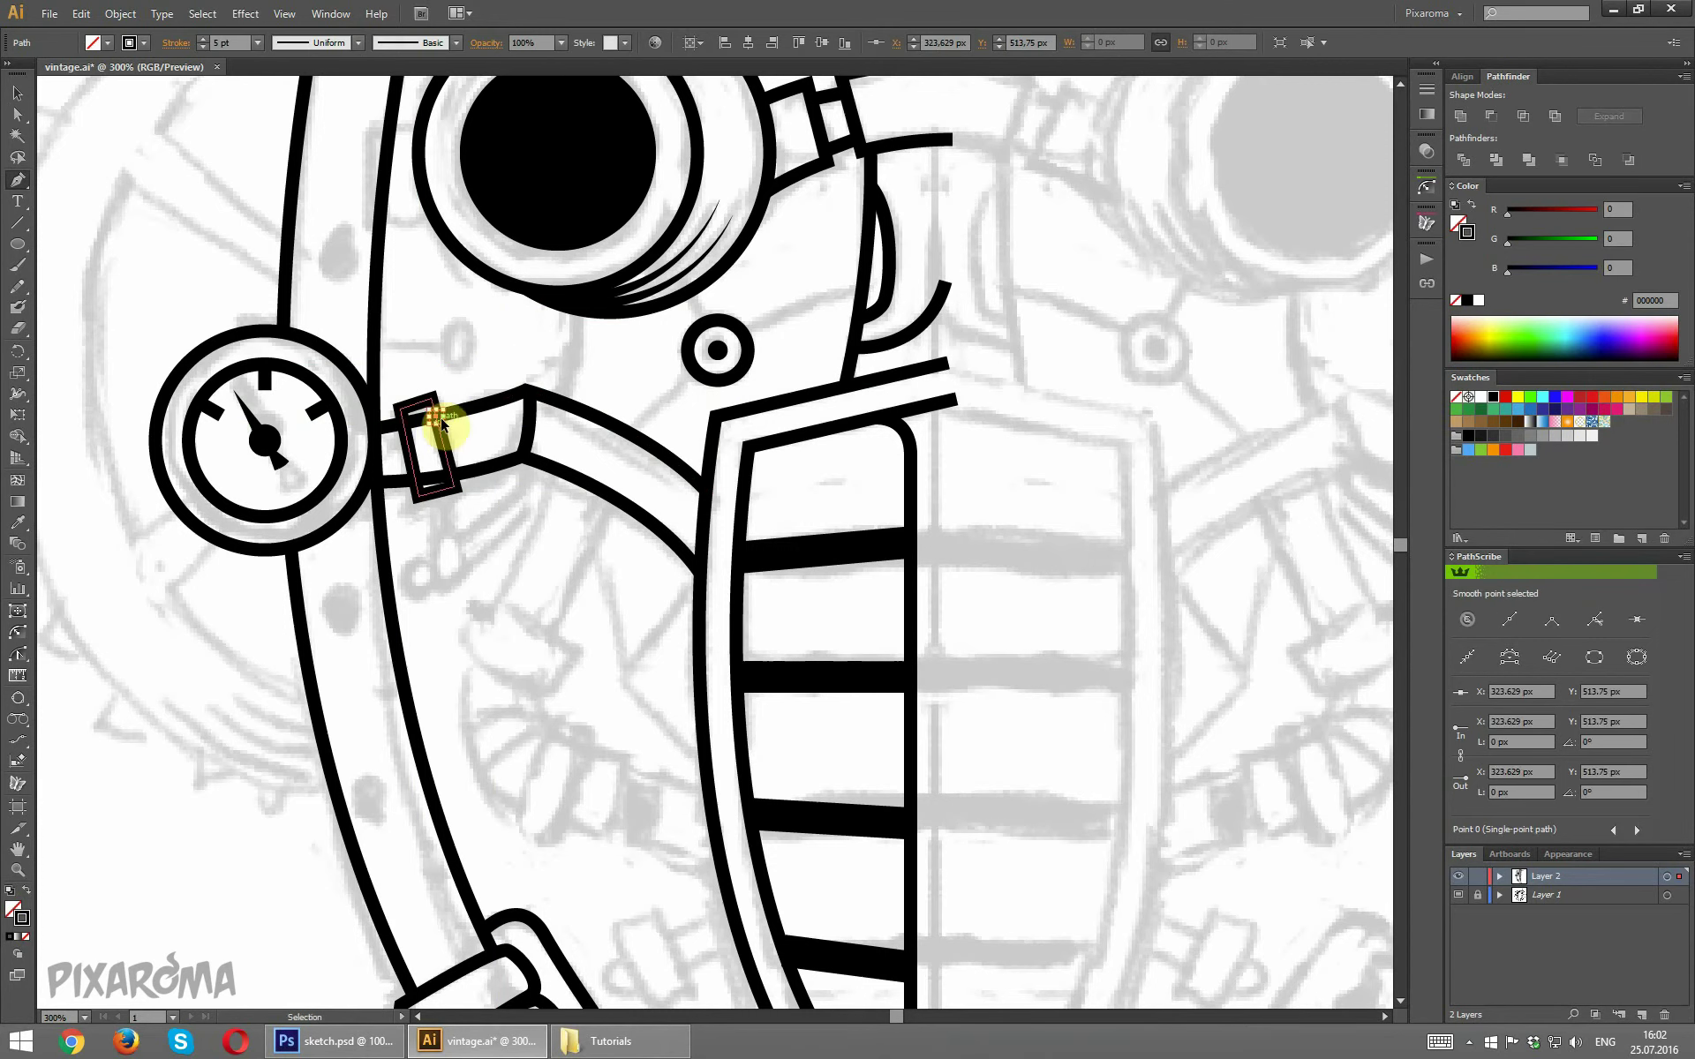
key("ctrl+z")
Add anchor points where the upper and lower pipe lines meet the clamp edges.
key("plus")
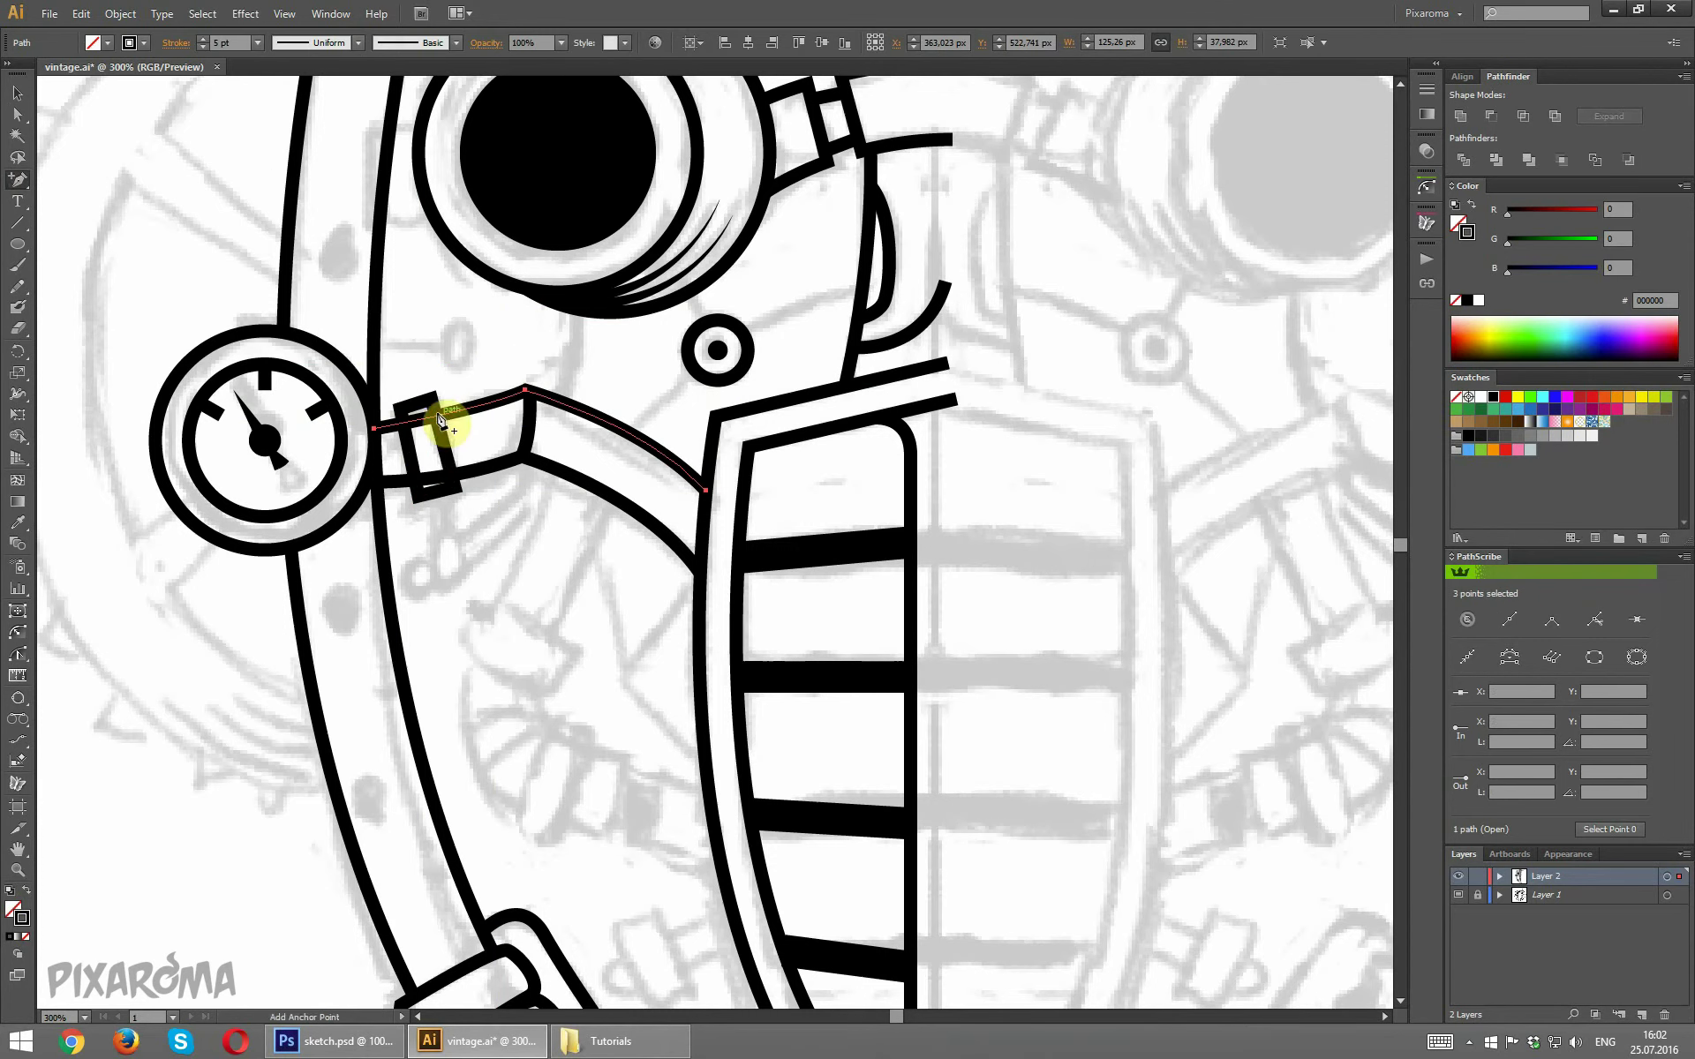
left_click(422, 420)
left_click(403, 425)
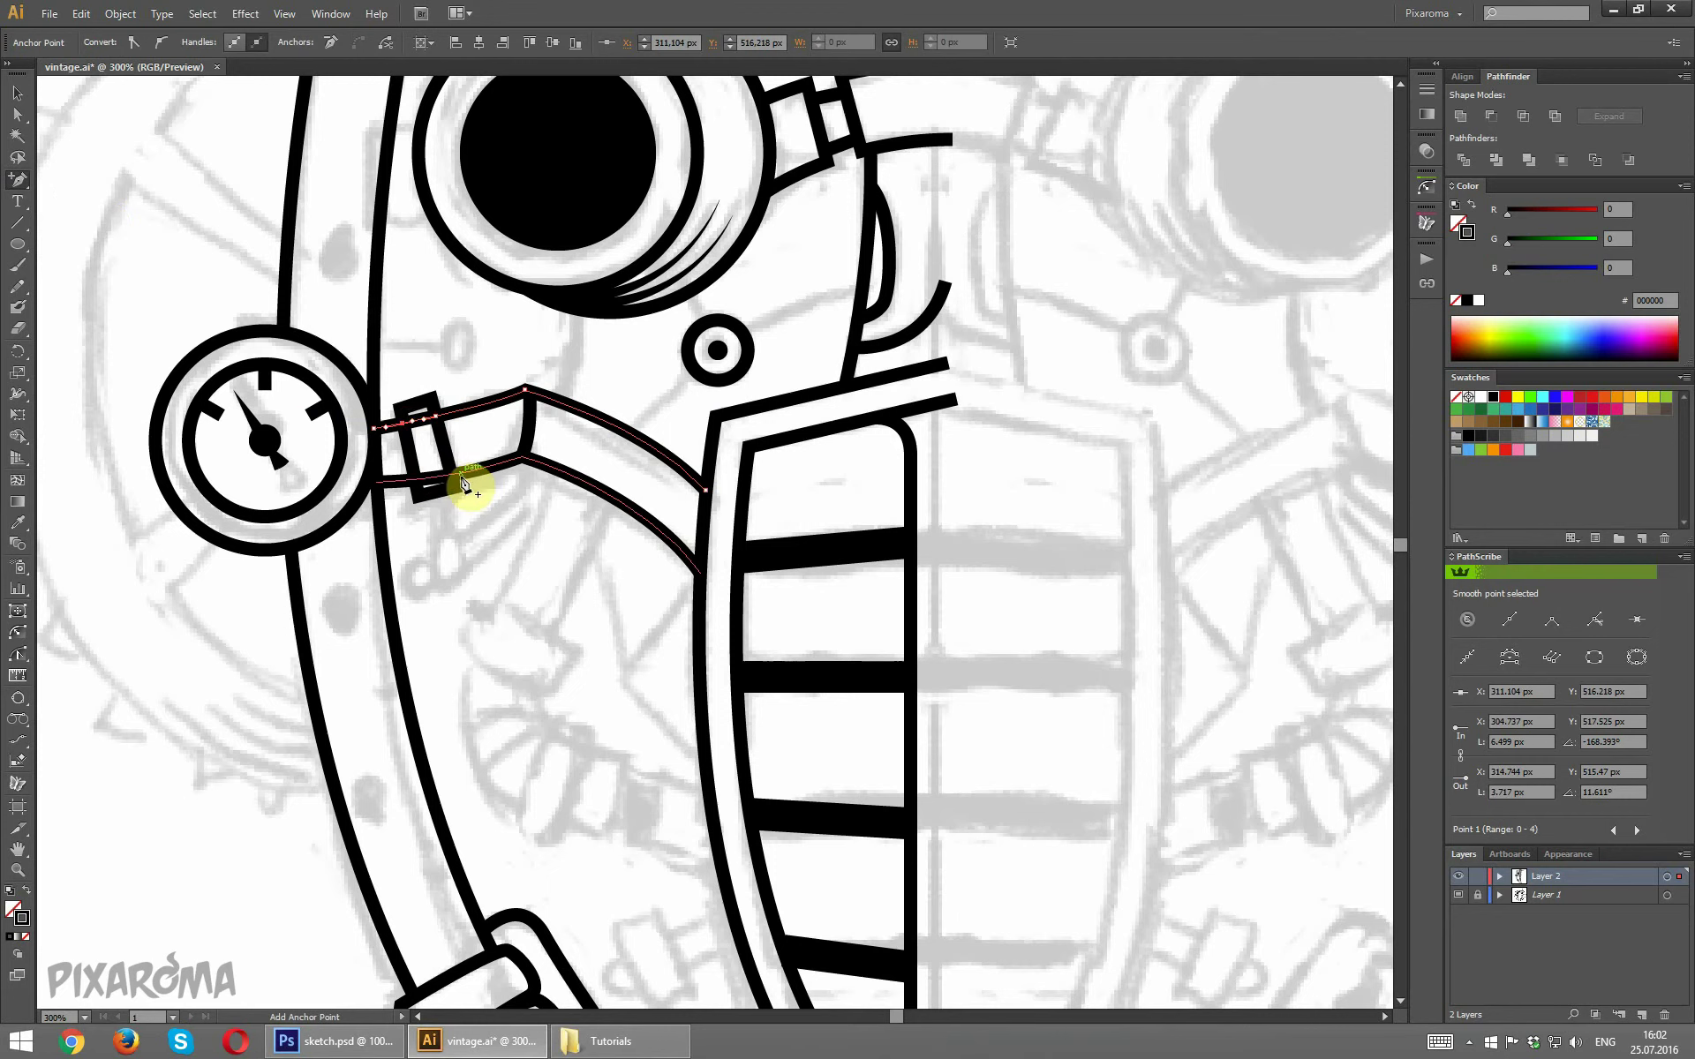
left_click(452, 478)
left_click(420, 485)
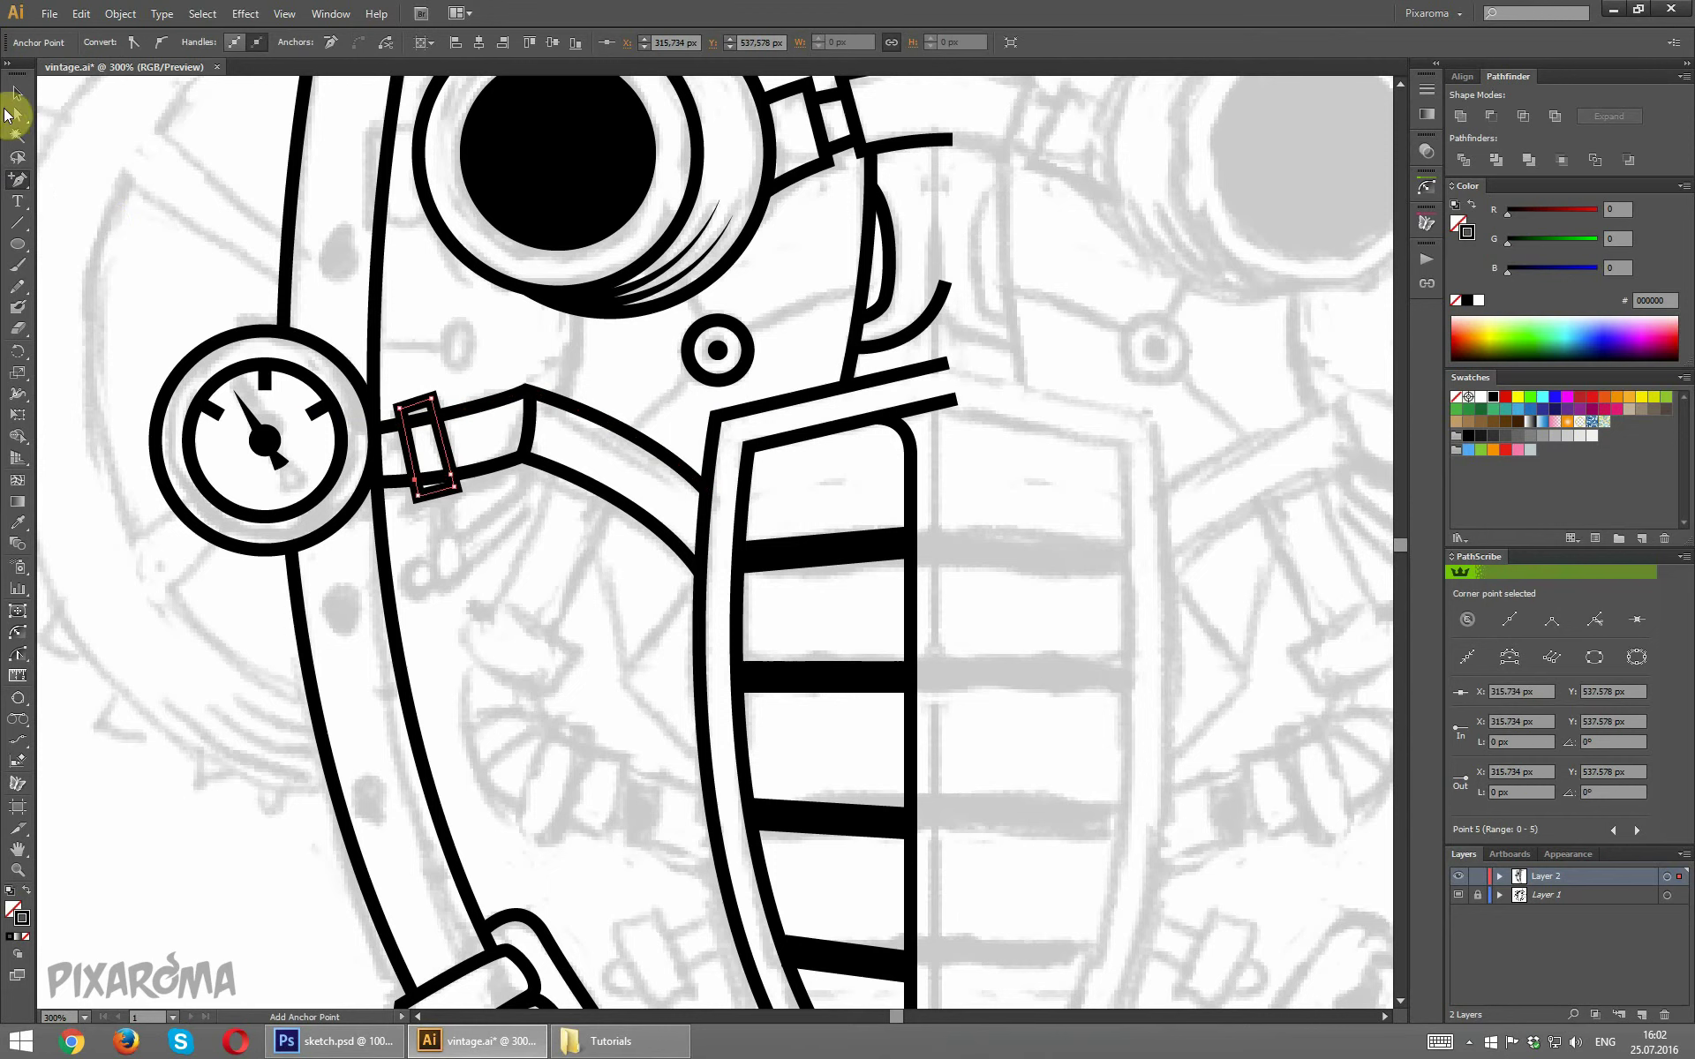
left_click(482, 466)
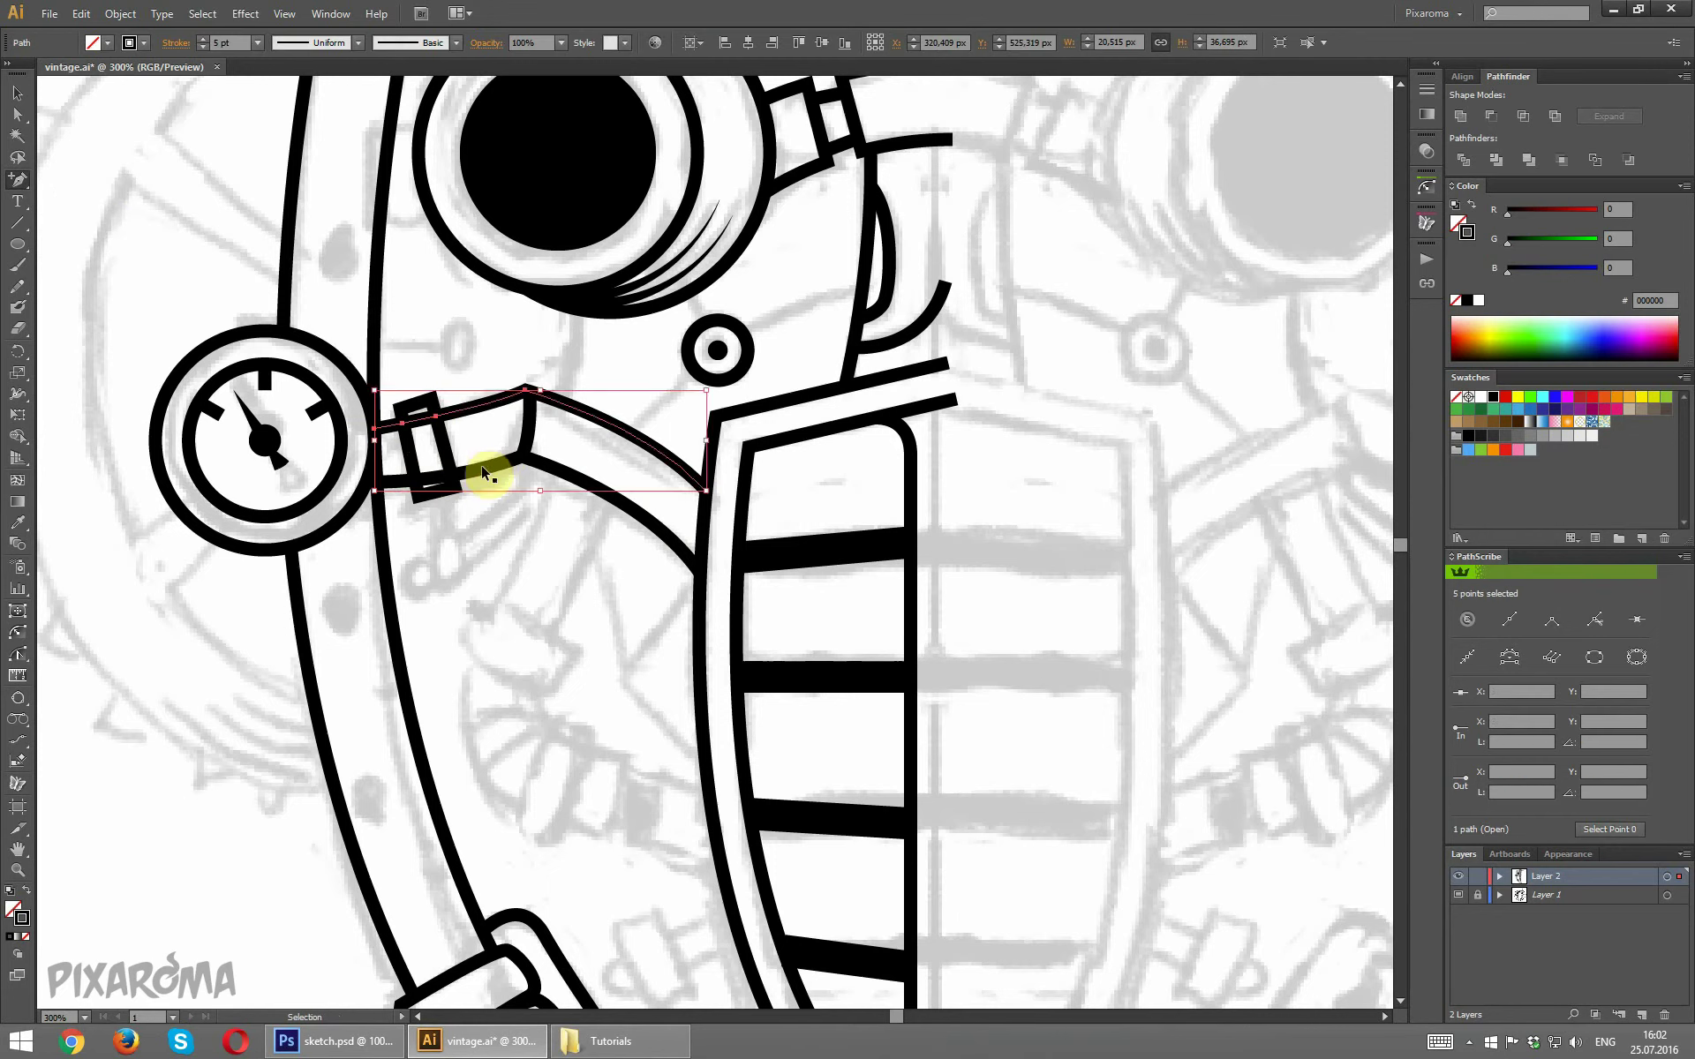
left_click(438, 479)
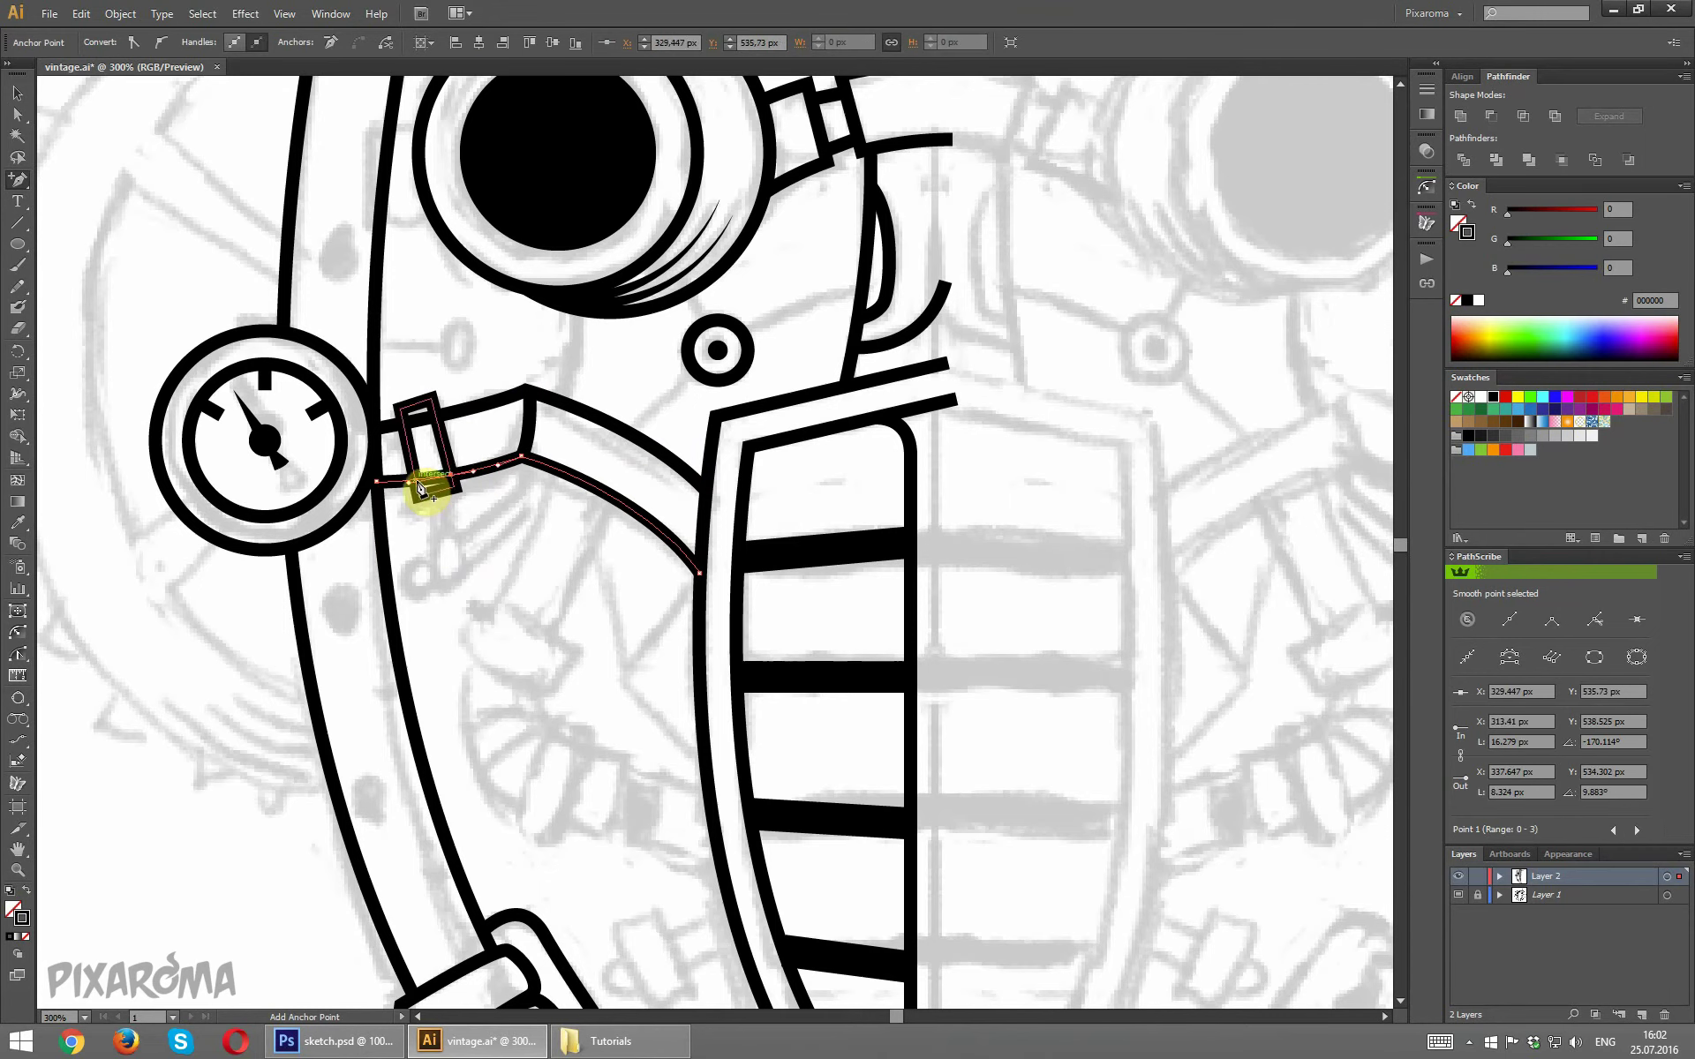
Direct-select the pipe segments lying inside the clamp.
left_click(16, 110)
left_click(427, 430)
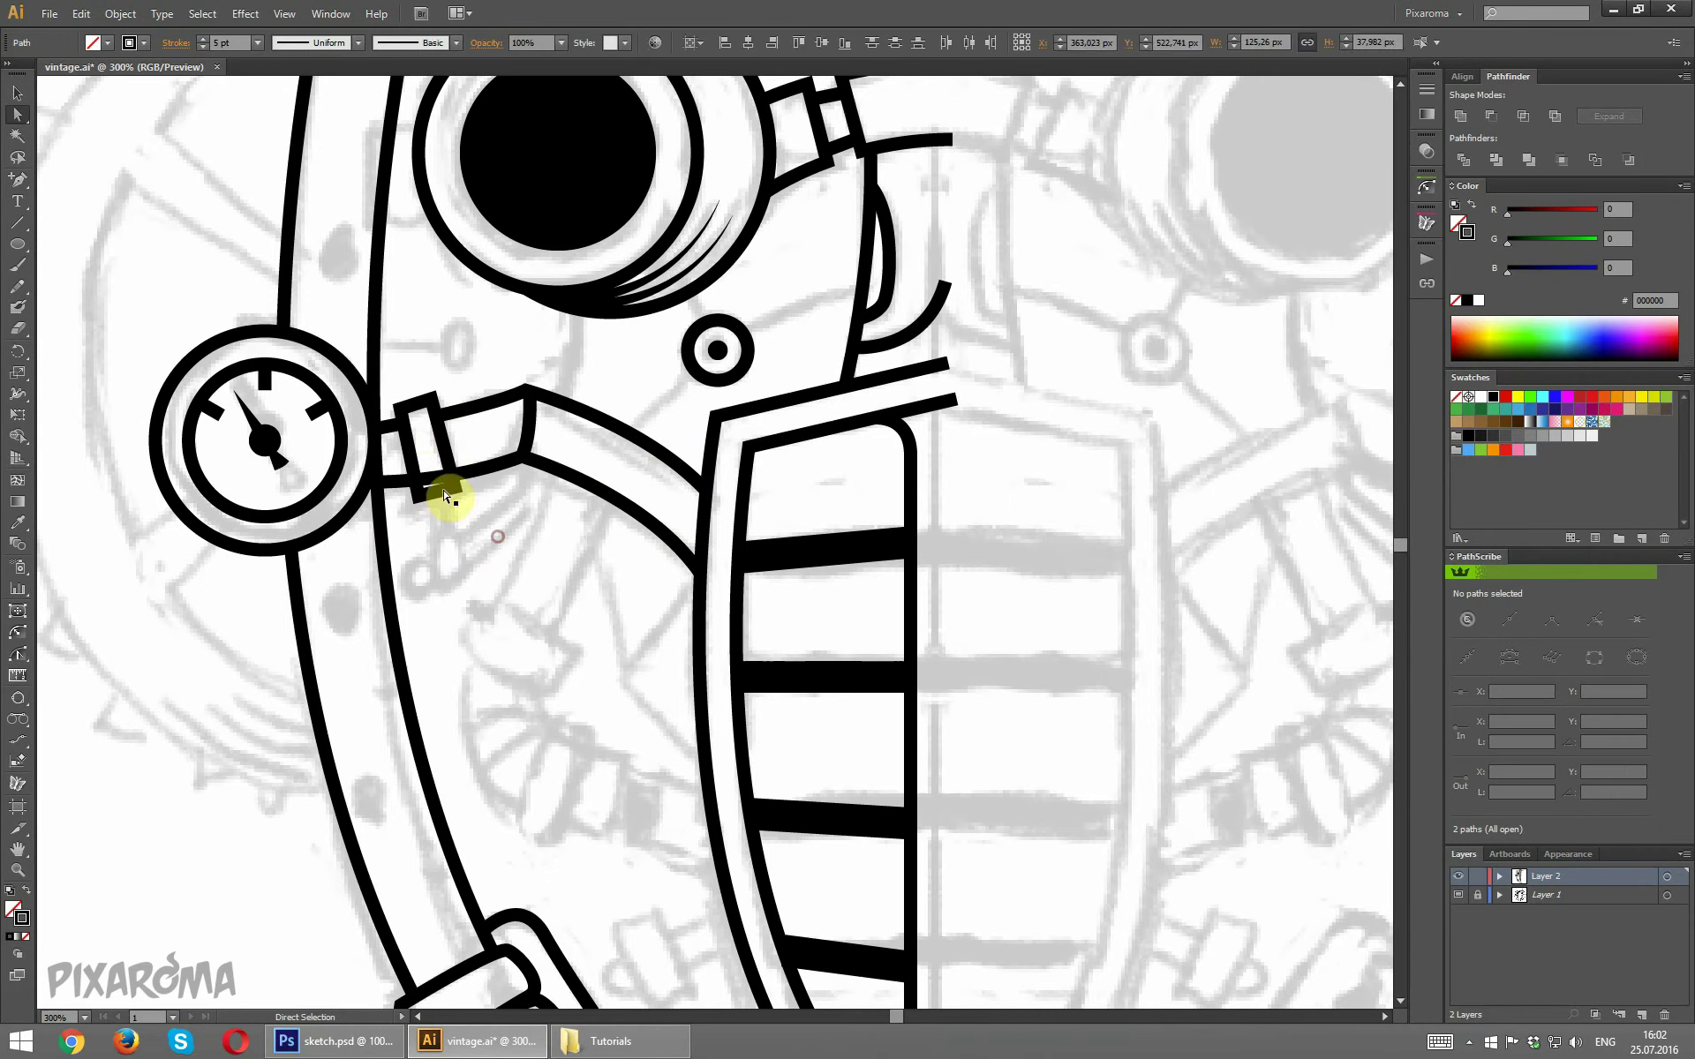
left_click_drag(494, 532, 432, 477)
left_click(492, 529)
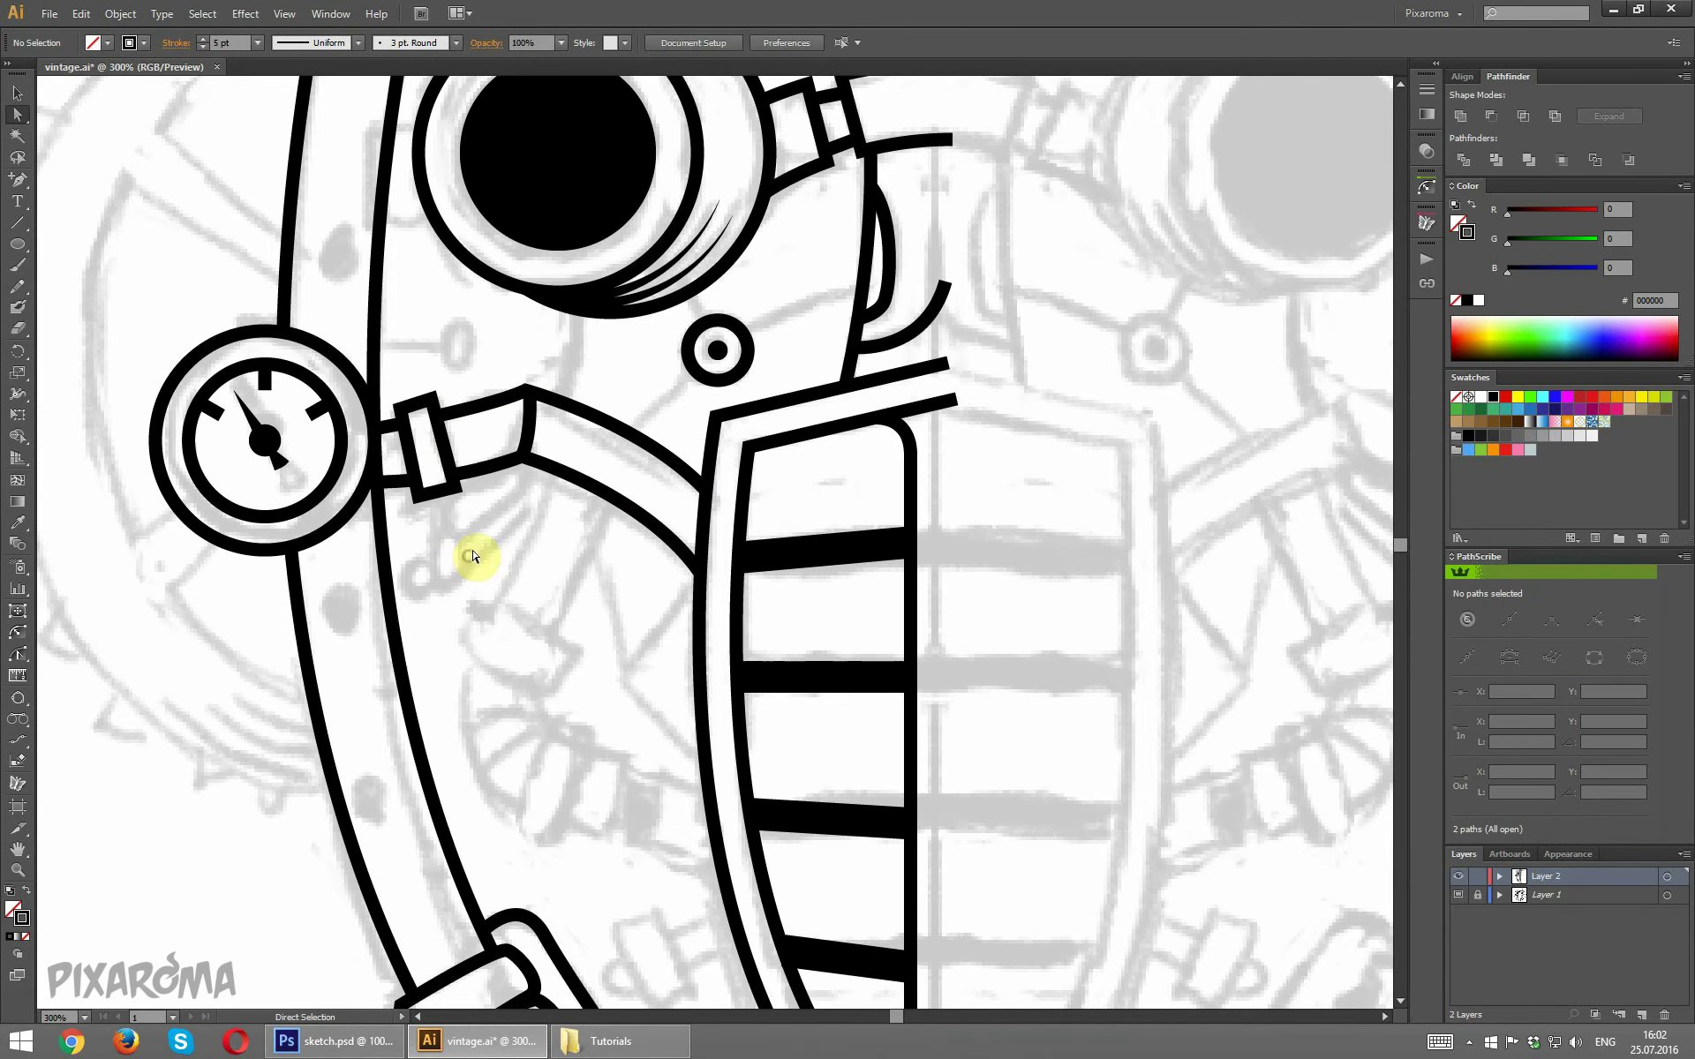
scroll(541, 348, "up", 3)
scroll(541, 333, "down", 3)
scroll(536, 323, "down", 1)
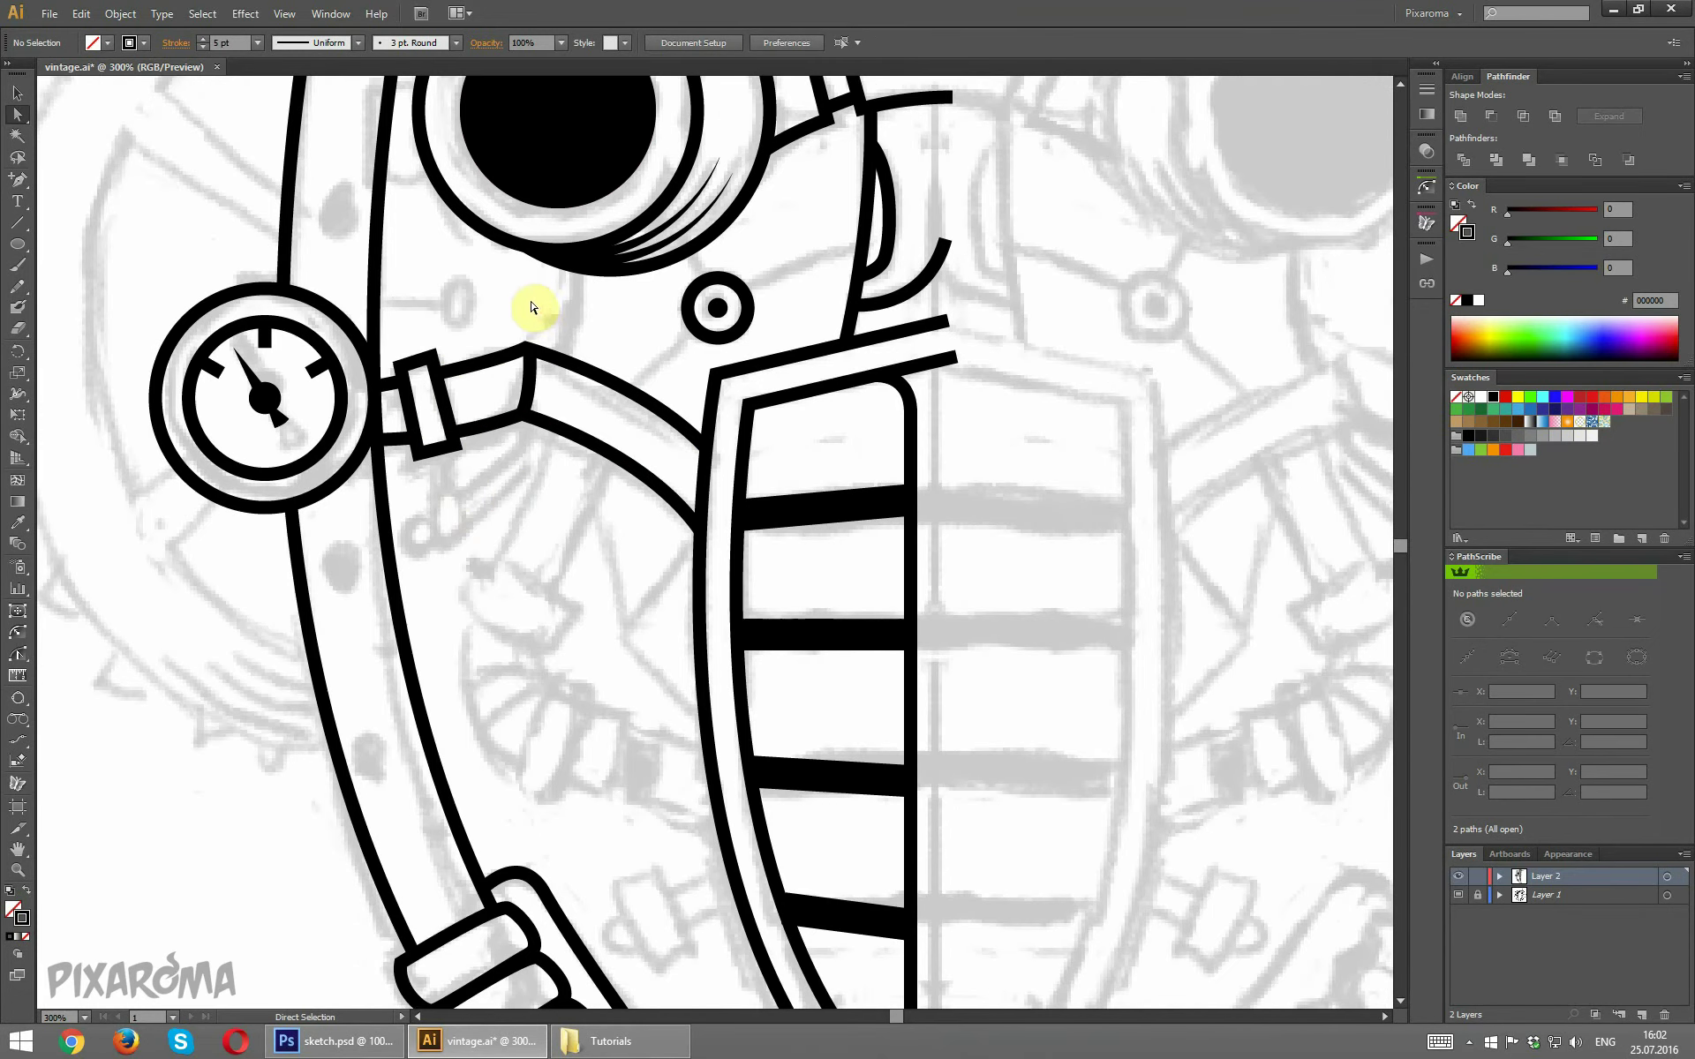
left_click(15, 178)
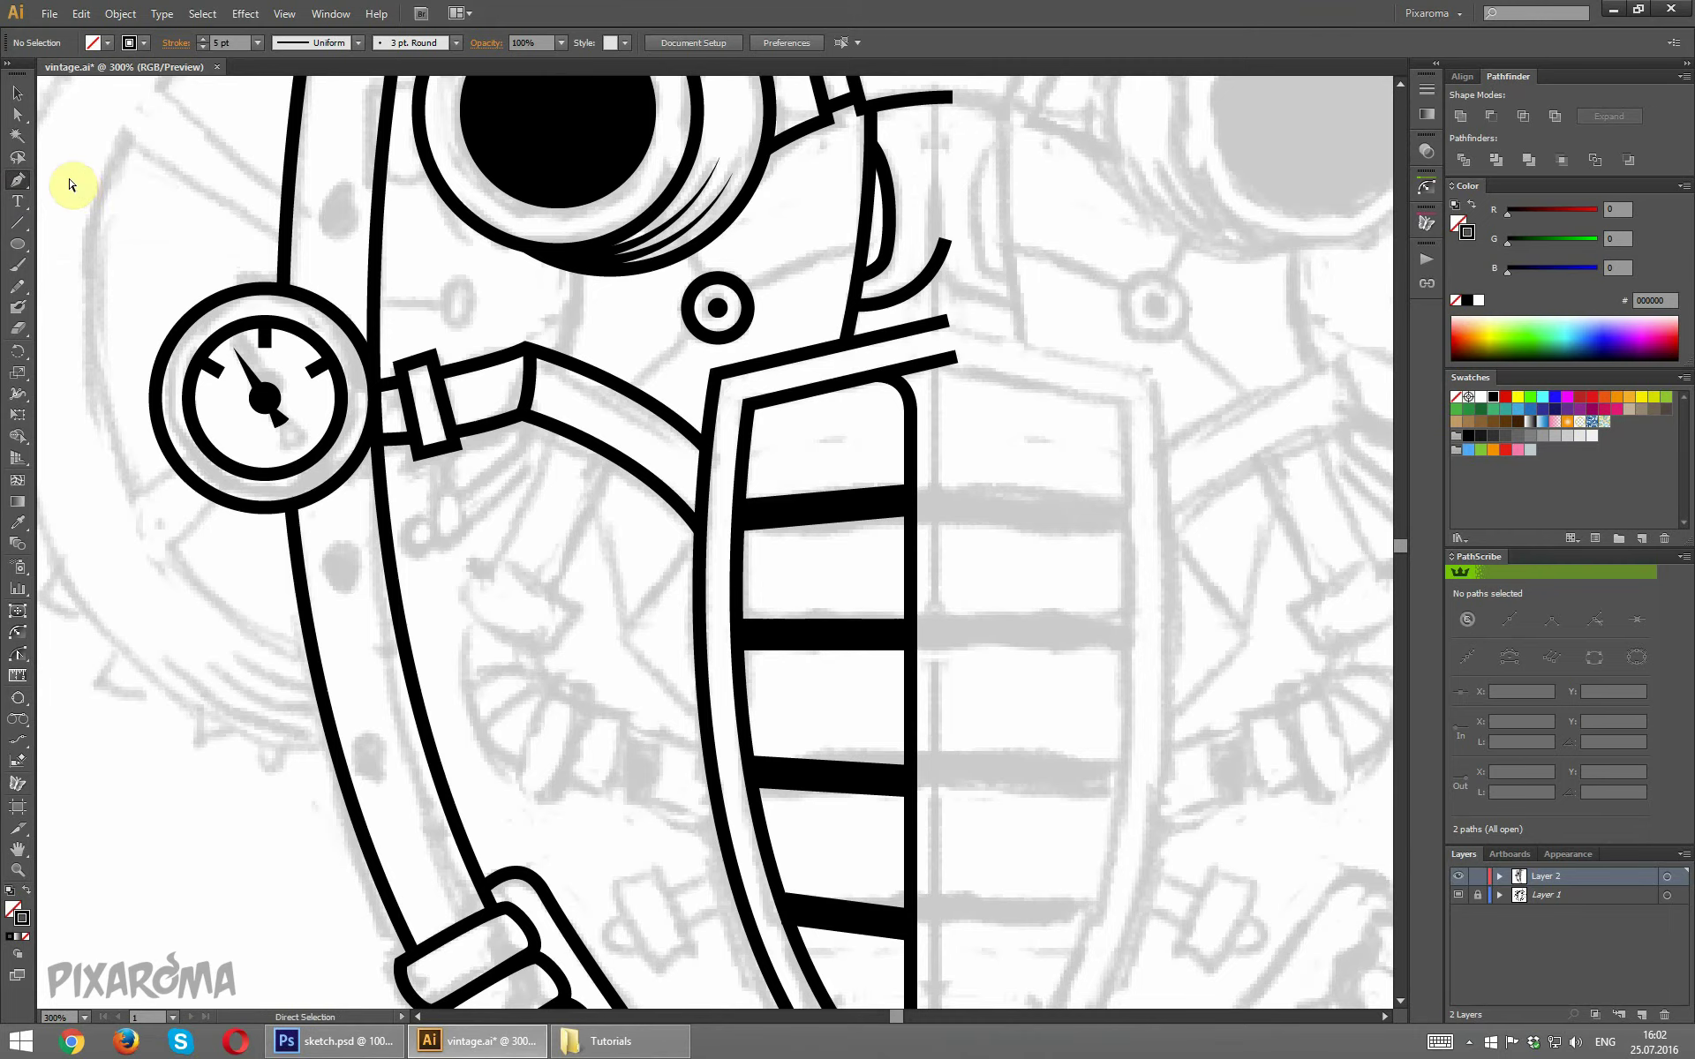
scroll(70, 183, "down", 3)
scroll(253, 435, "up", 1)
scroll(256, 441, "up", 1)
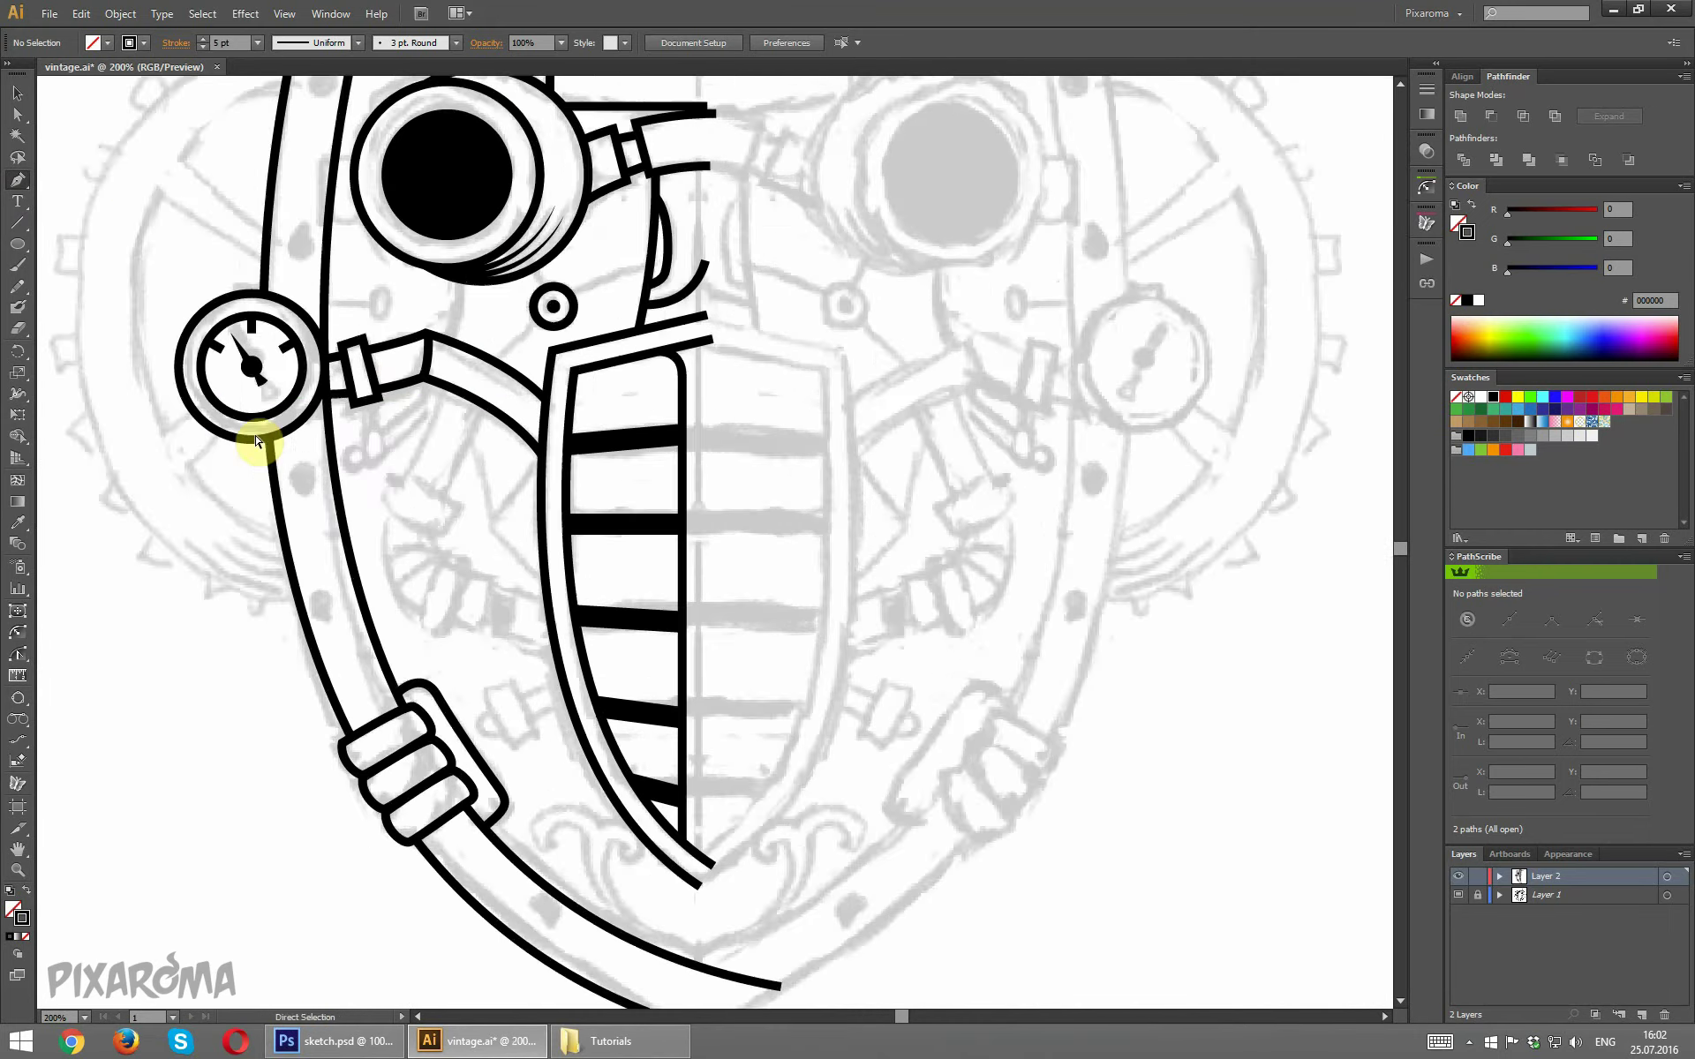
scroll(256, 441, "up", 1)
Draw a curved line from the clamp along the pipe toward the shield.
left_click(205, 311)
left_click(273, 294)
left_click_drag(450, 407, 422, 375)
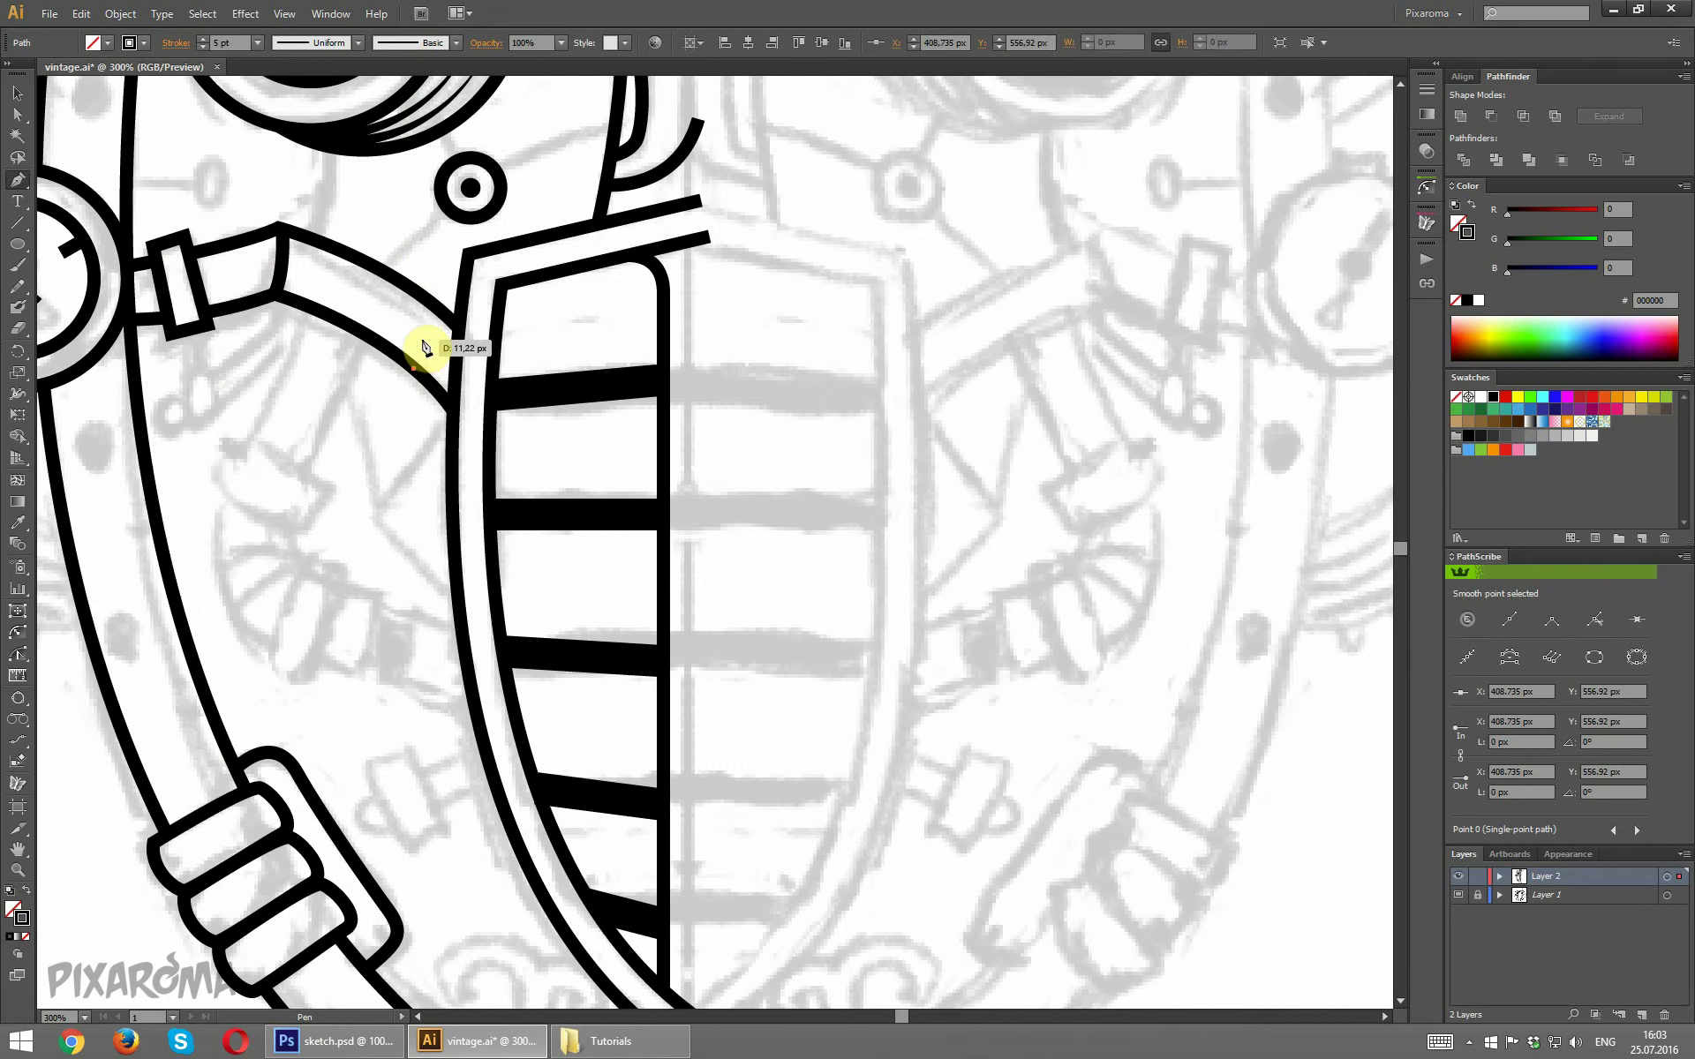
Pen-draw a small closed four-corner bracket shape on the pipe.
left_click(413, 368)
left_click(415, 336)
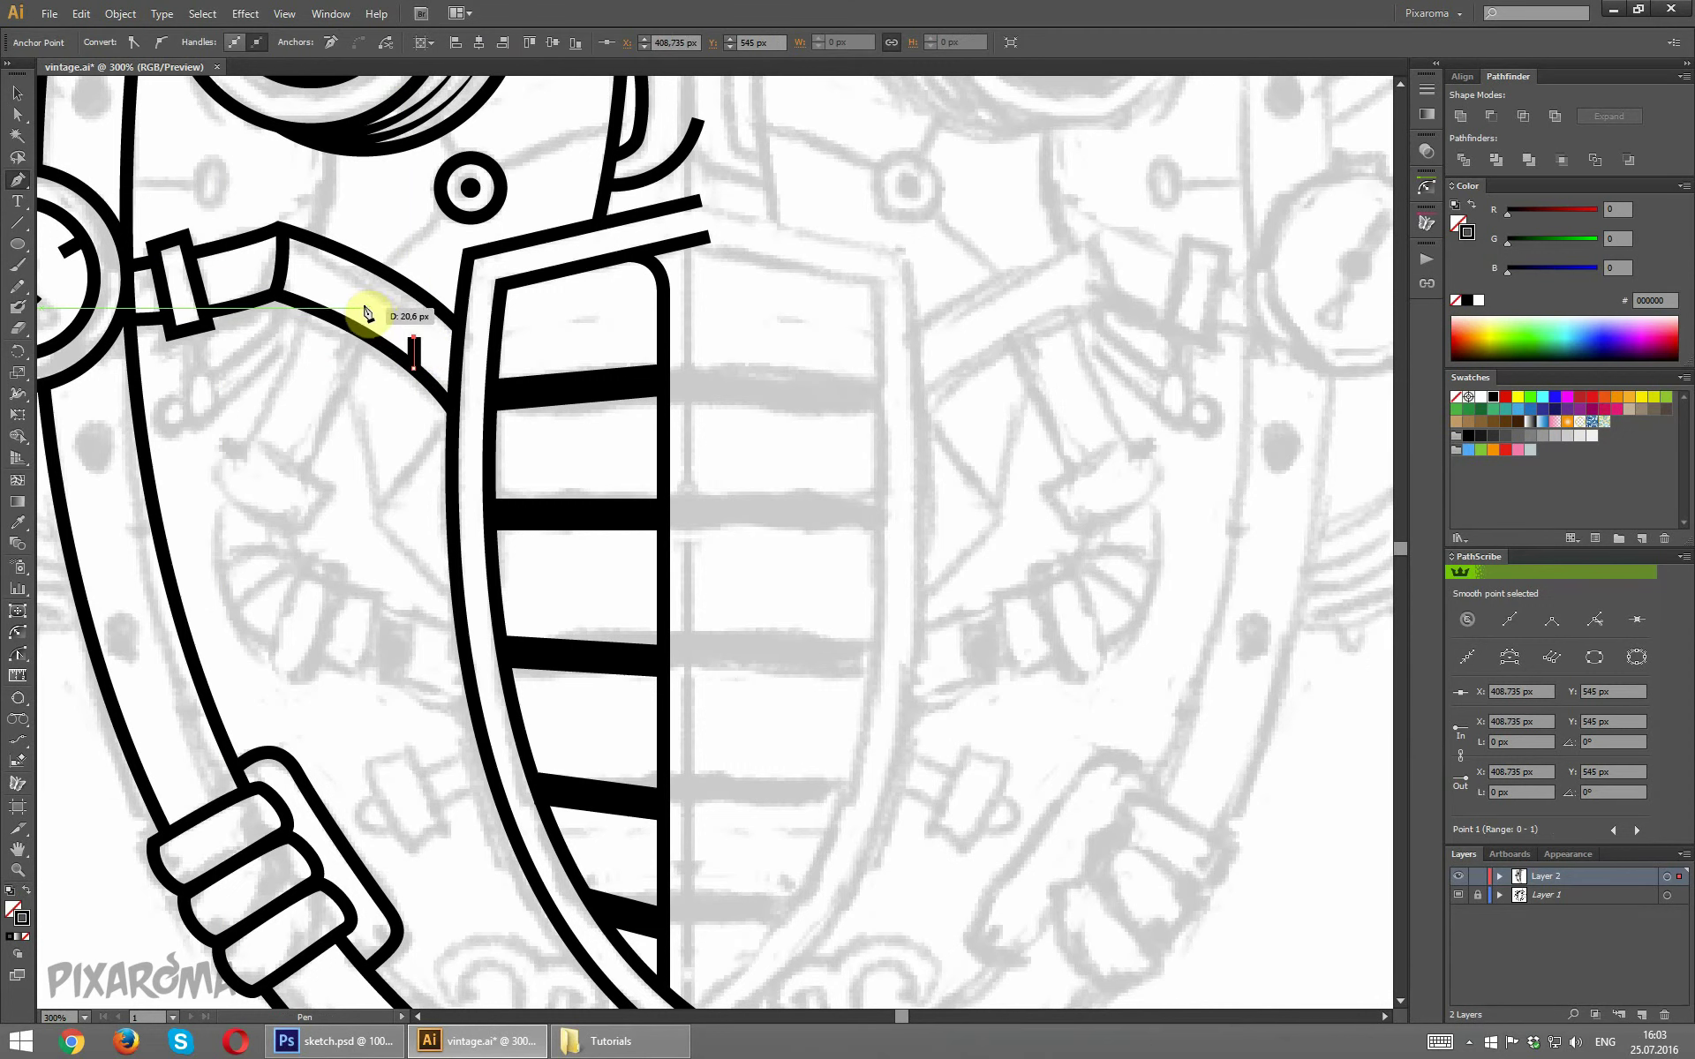
left_click(358, 302)
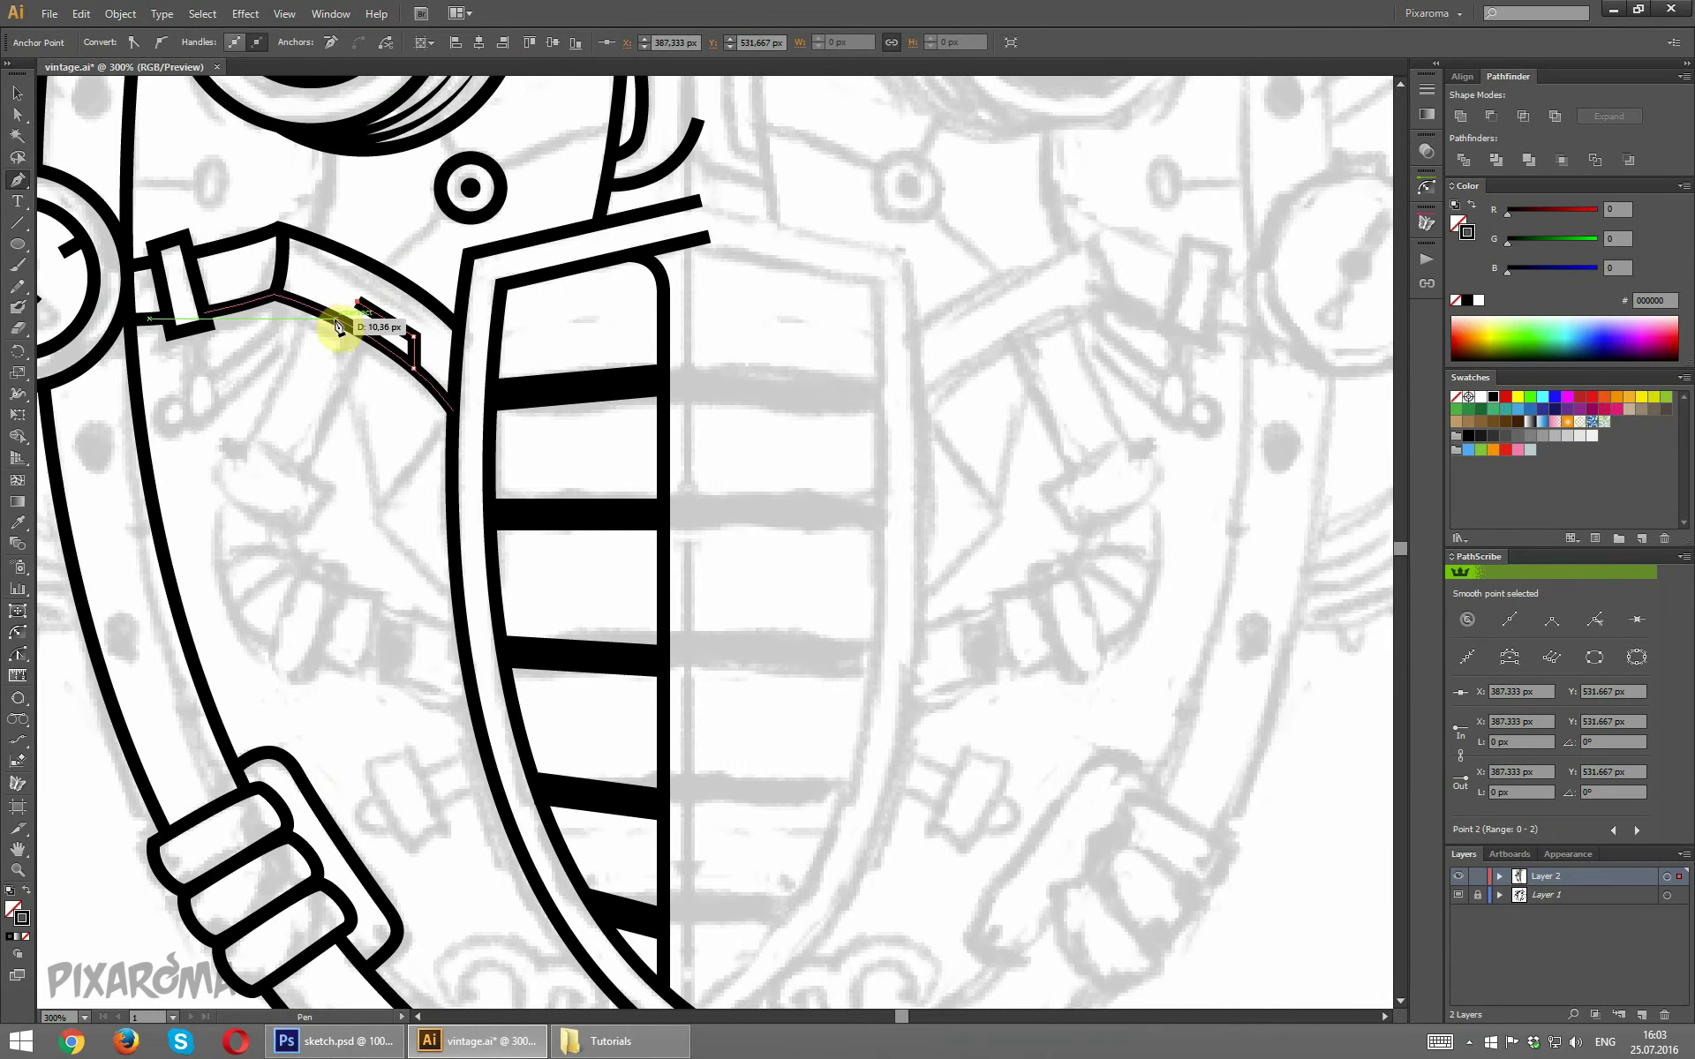
left_click(330, 318)
left_click(331, 481, "ctrl")
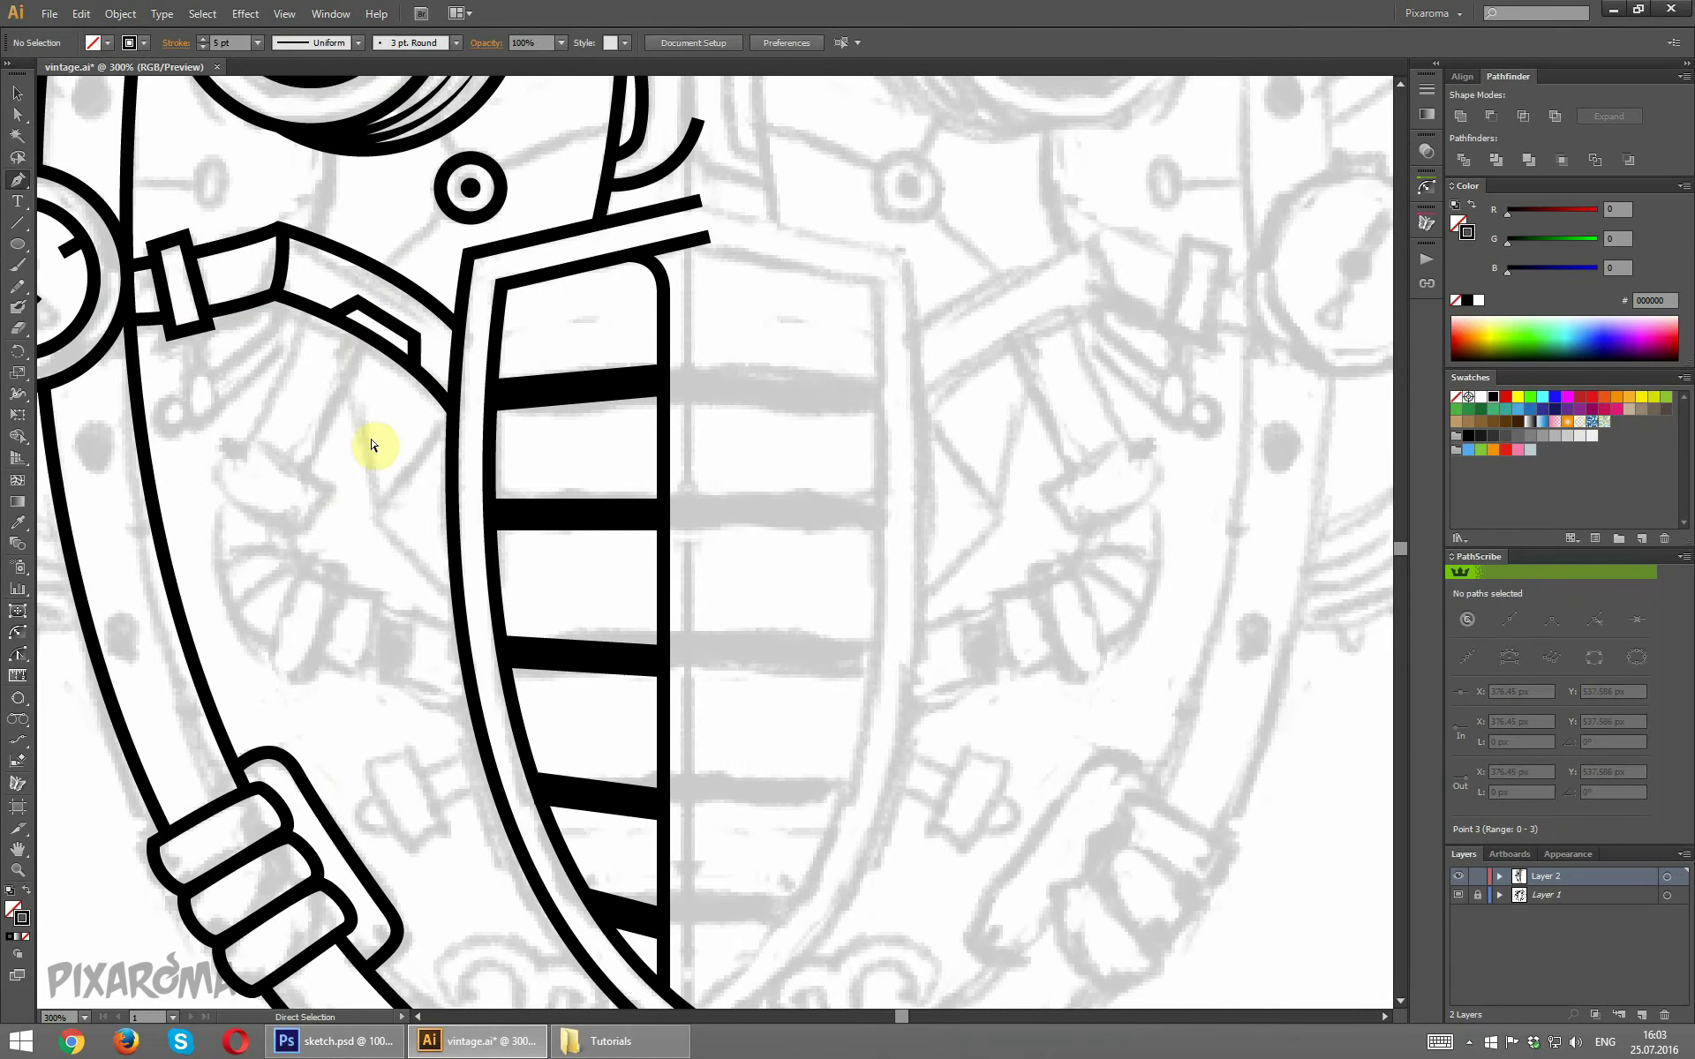
scroll(389, 371, "up", 3)
scroll(495, 247, "up", 1)
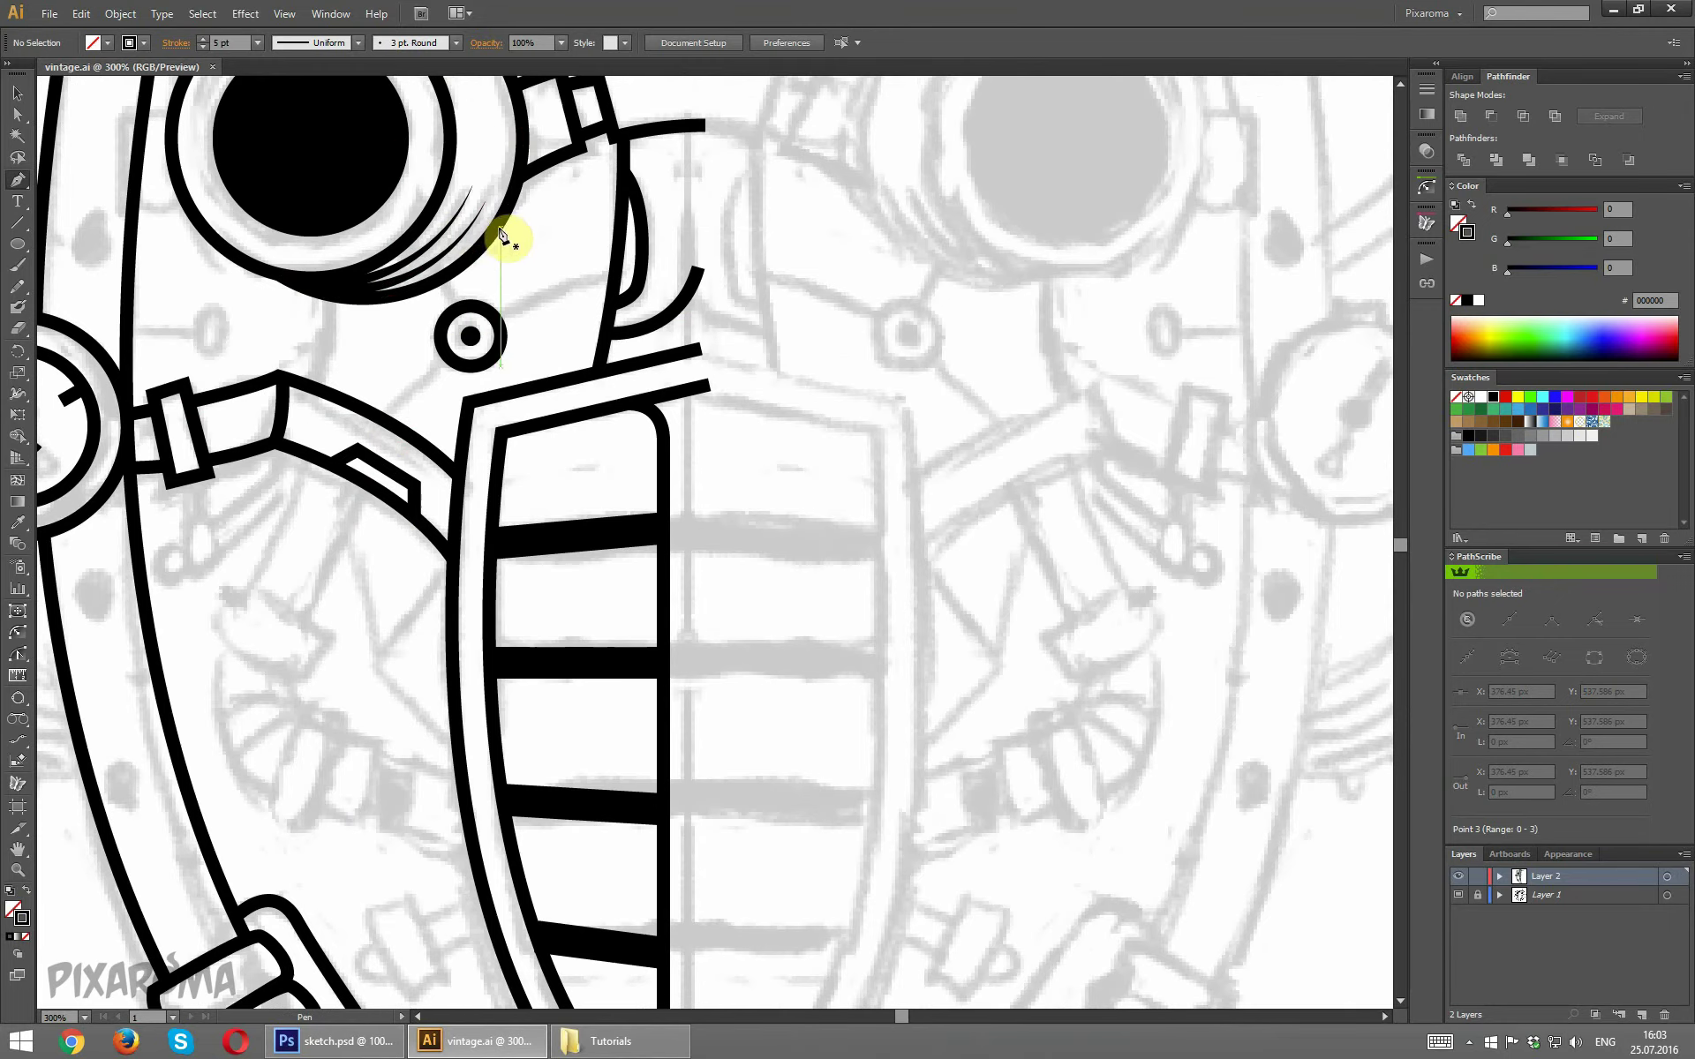
Draw a short connector line joining the lens ring below the eye.
left_click(440, 278)
left_click(460, 310)
left_click(409, 379, "ctrl")
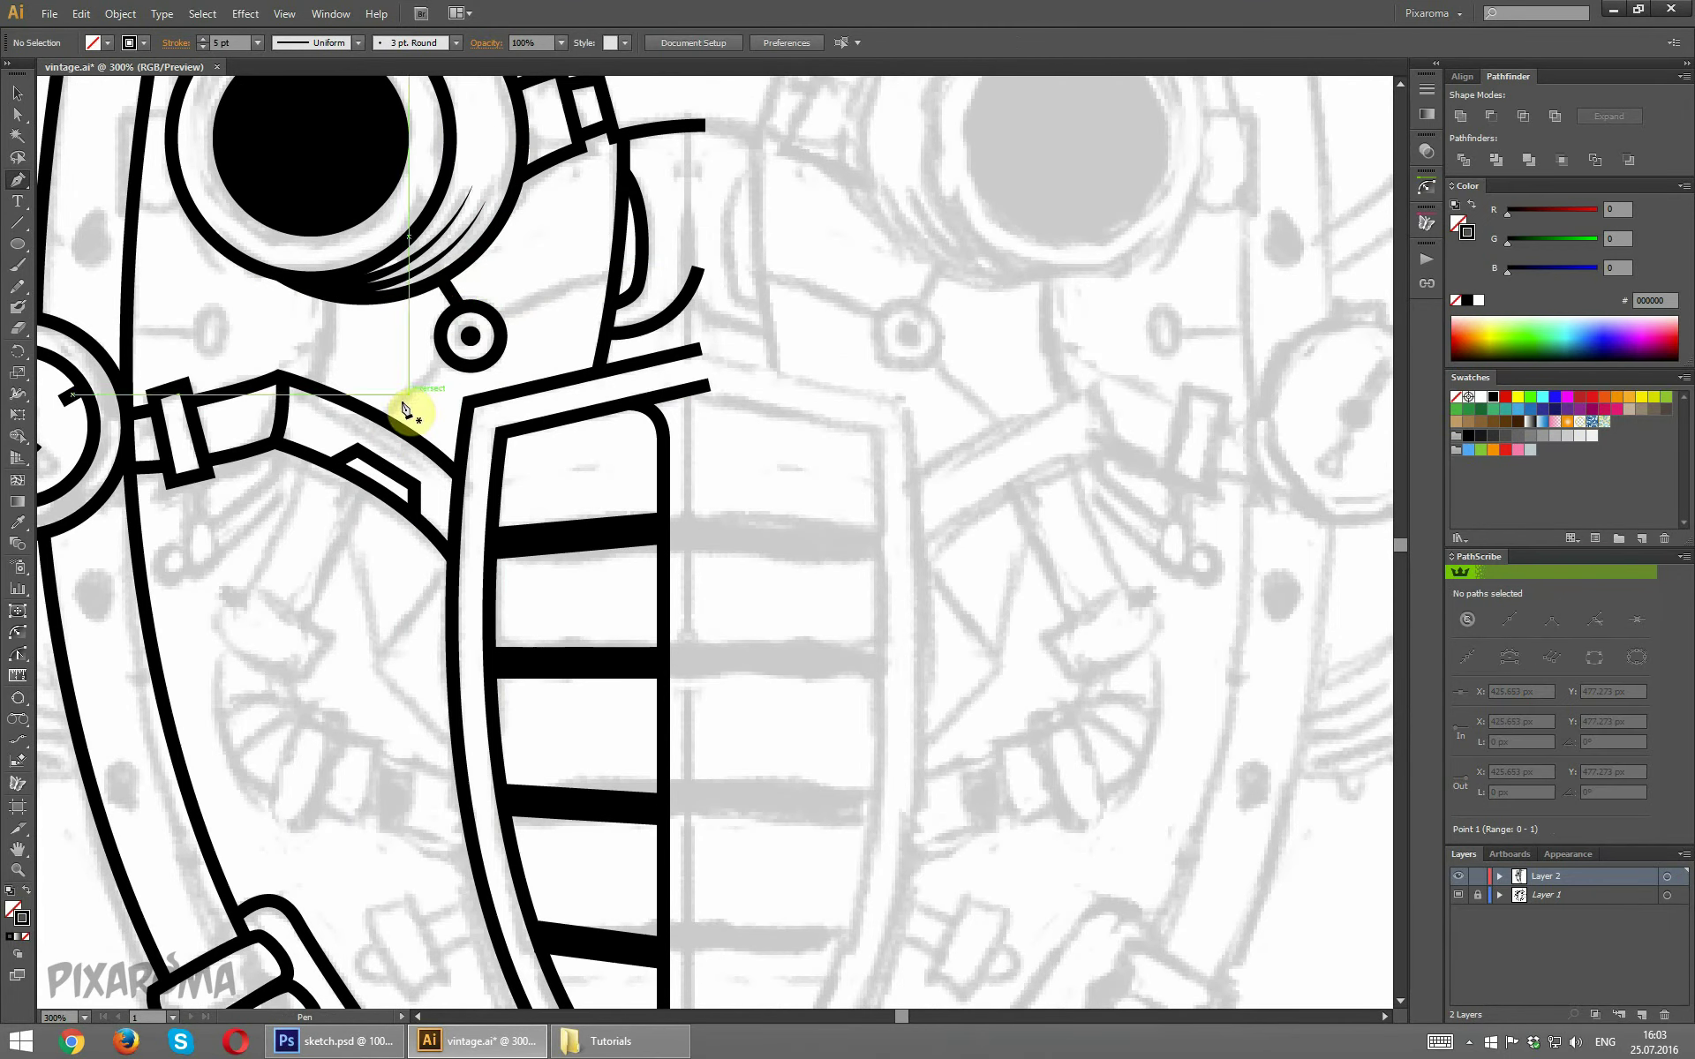
Draw a curved pipe rising through the small ring and add a midpoint anchor.
left_click(380, 418)
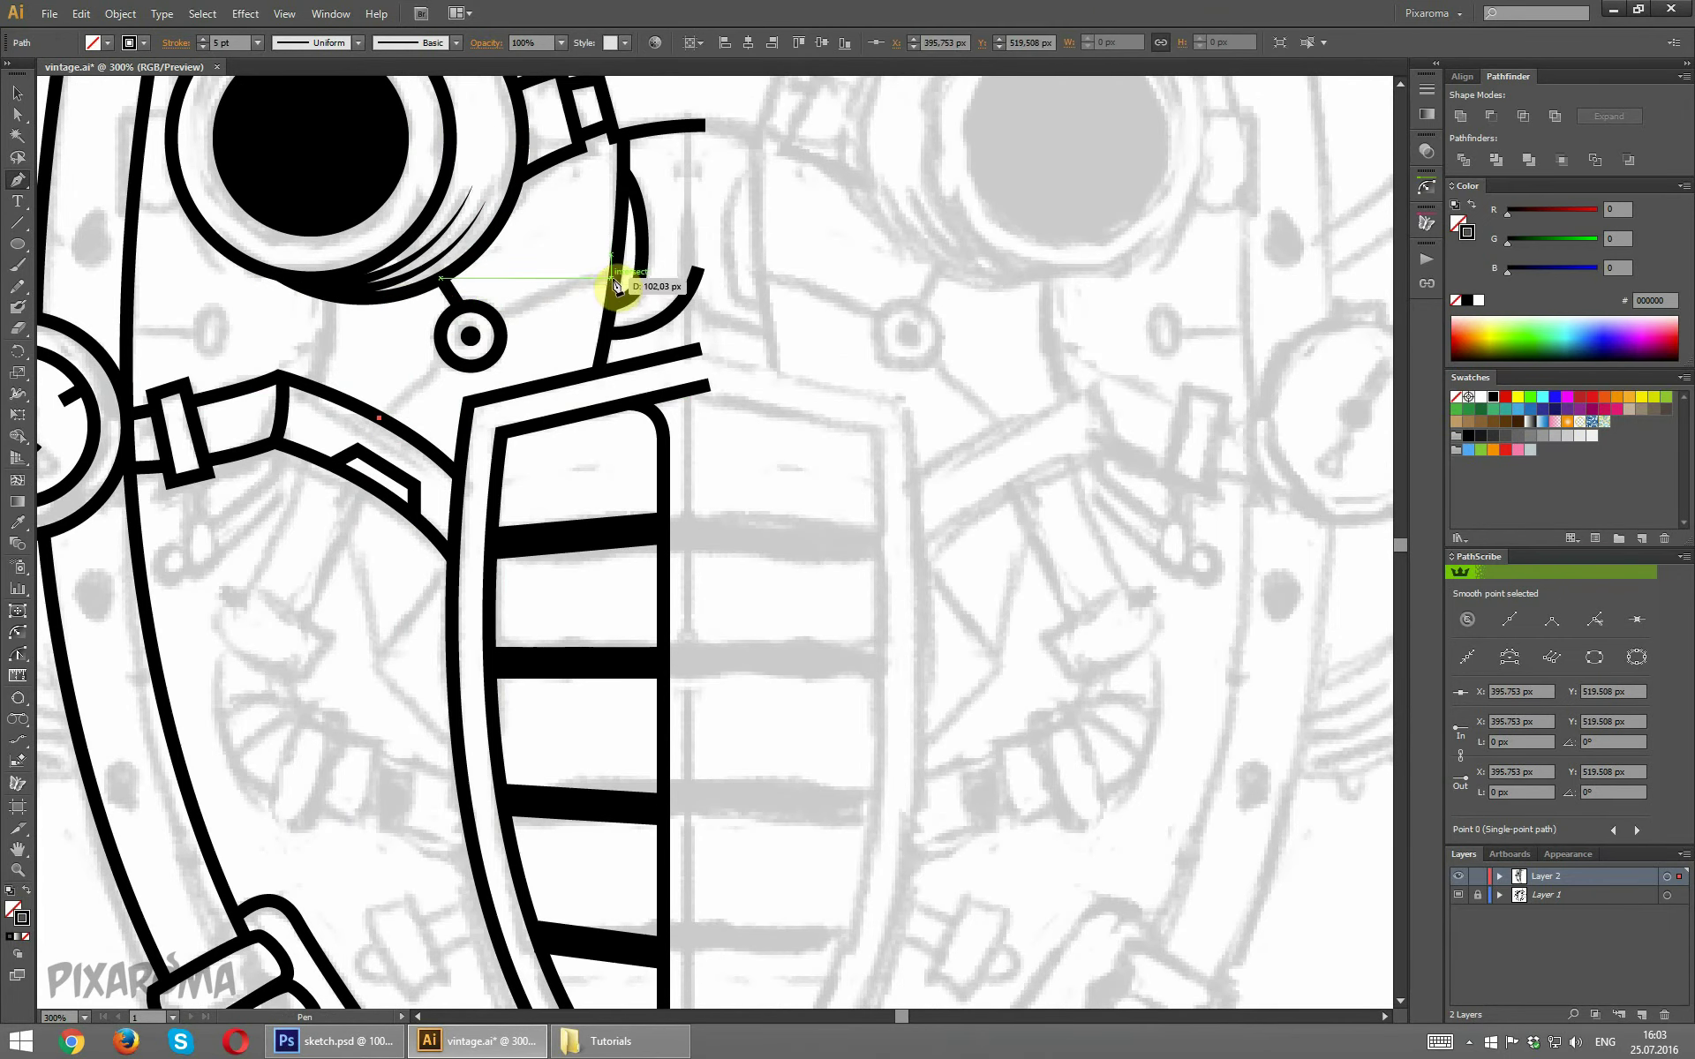
left_click_drag(614, 277, 649, 278)
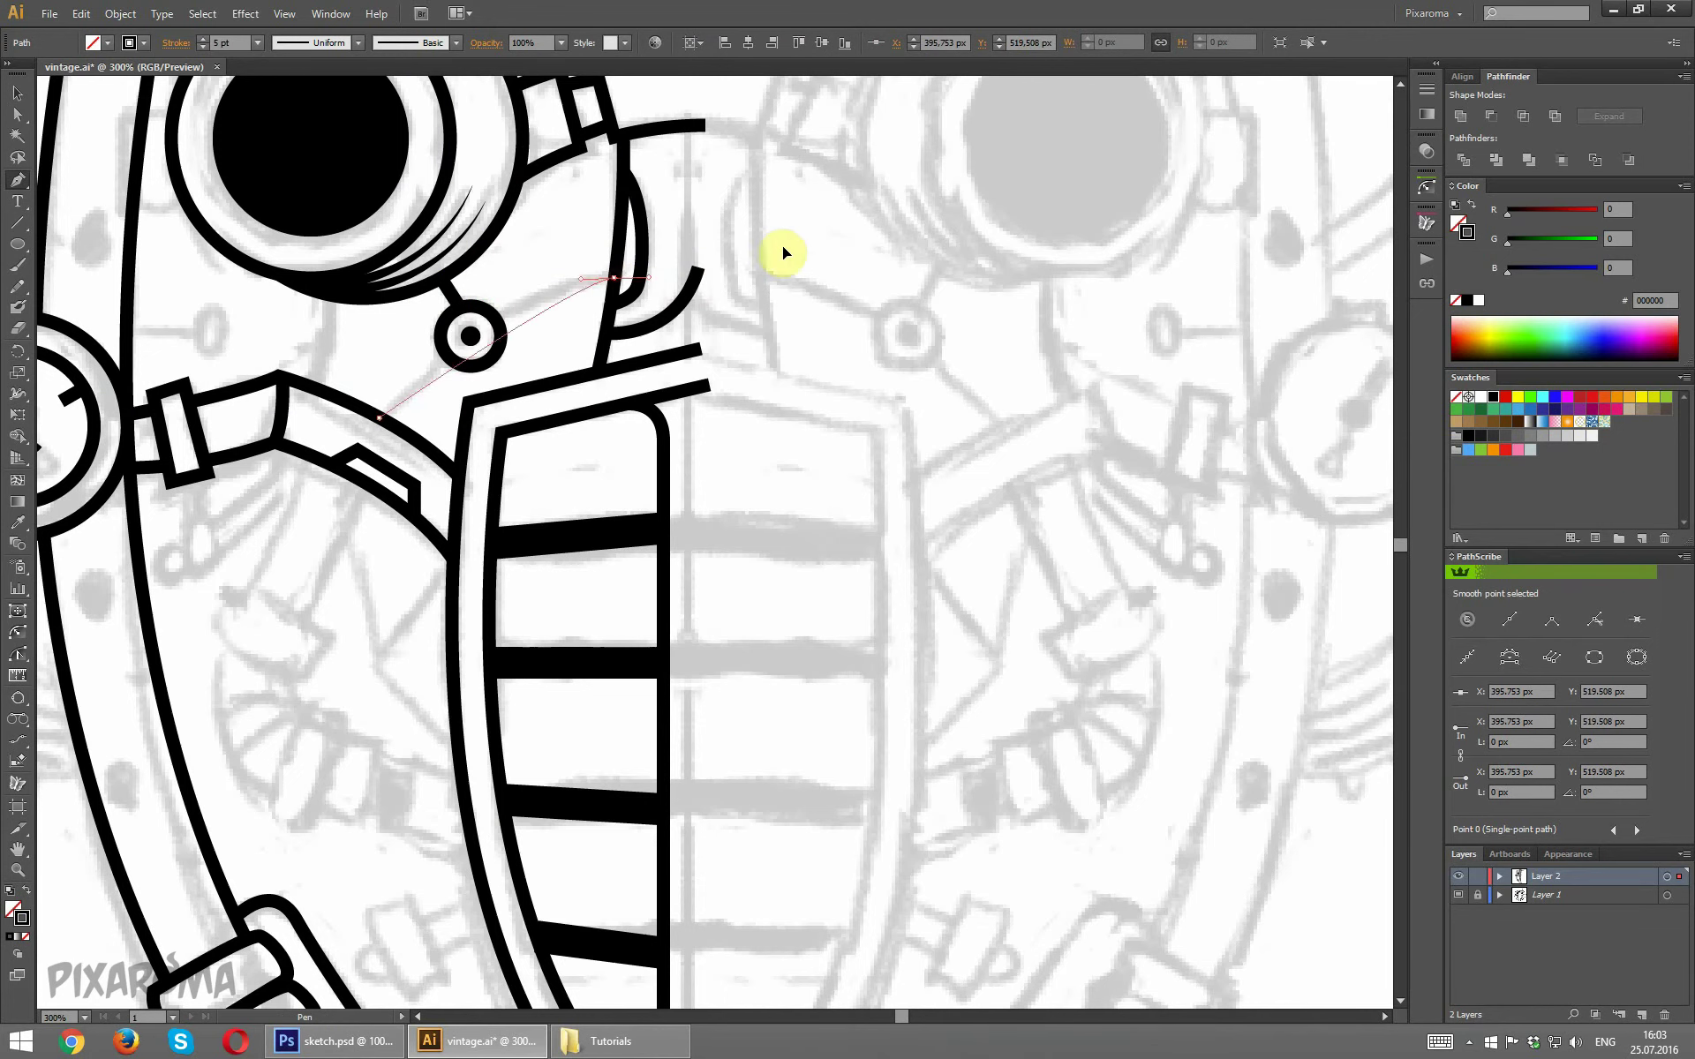
left_click_drag(826, 226, 790, 230)
left_click_drag(19, 180, 80, 196)
left_click(499, 325)
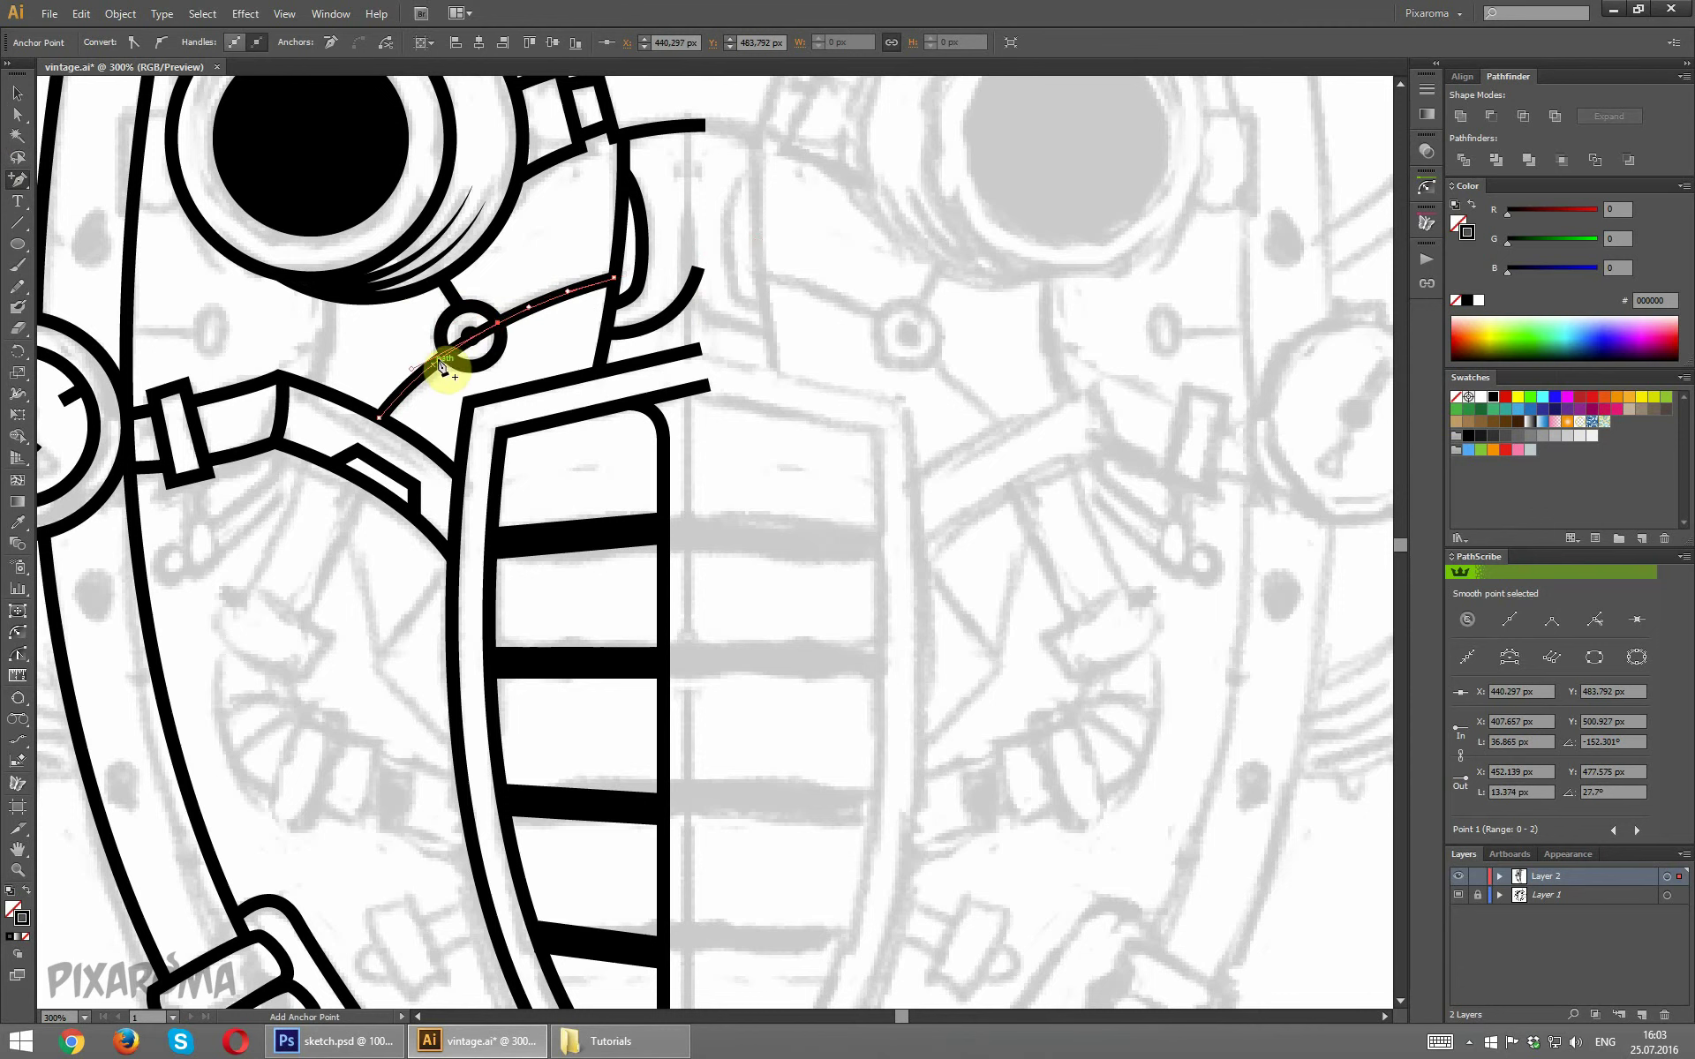
Direct-select the curve through the small ring, then deselect and view the whole drawing.
left_click(17, 114)
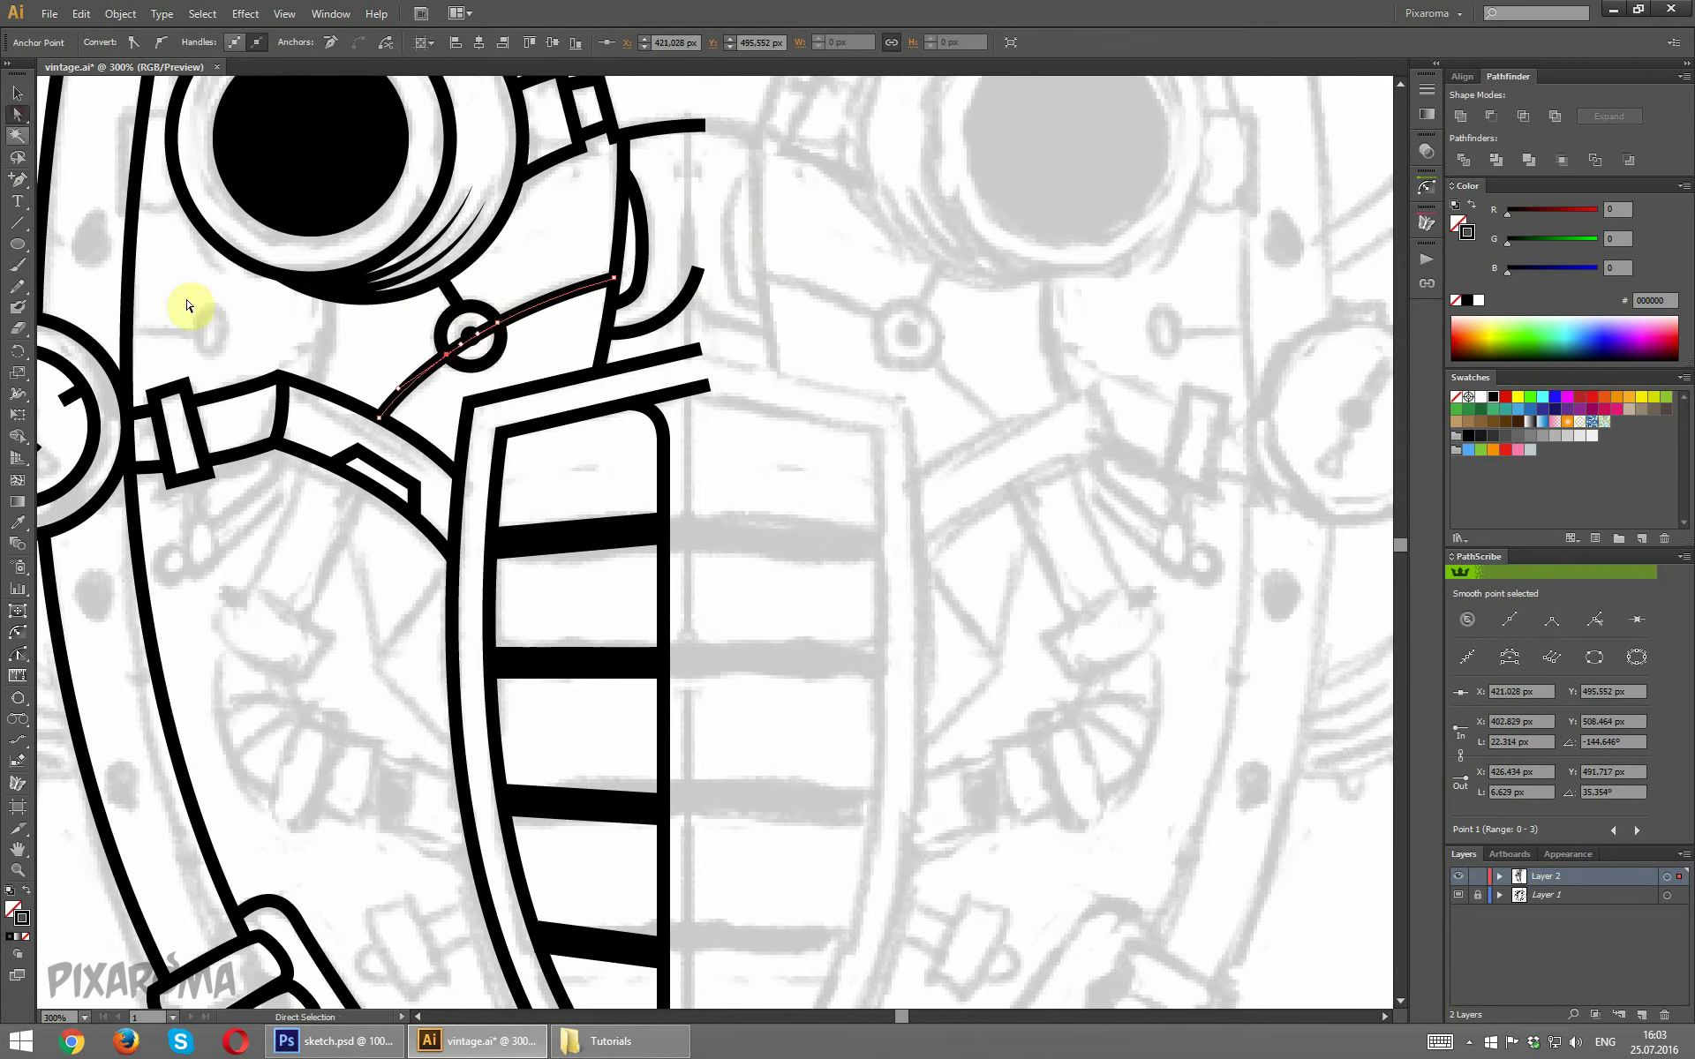
left_click(472, 339)
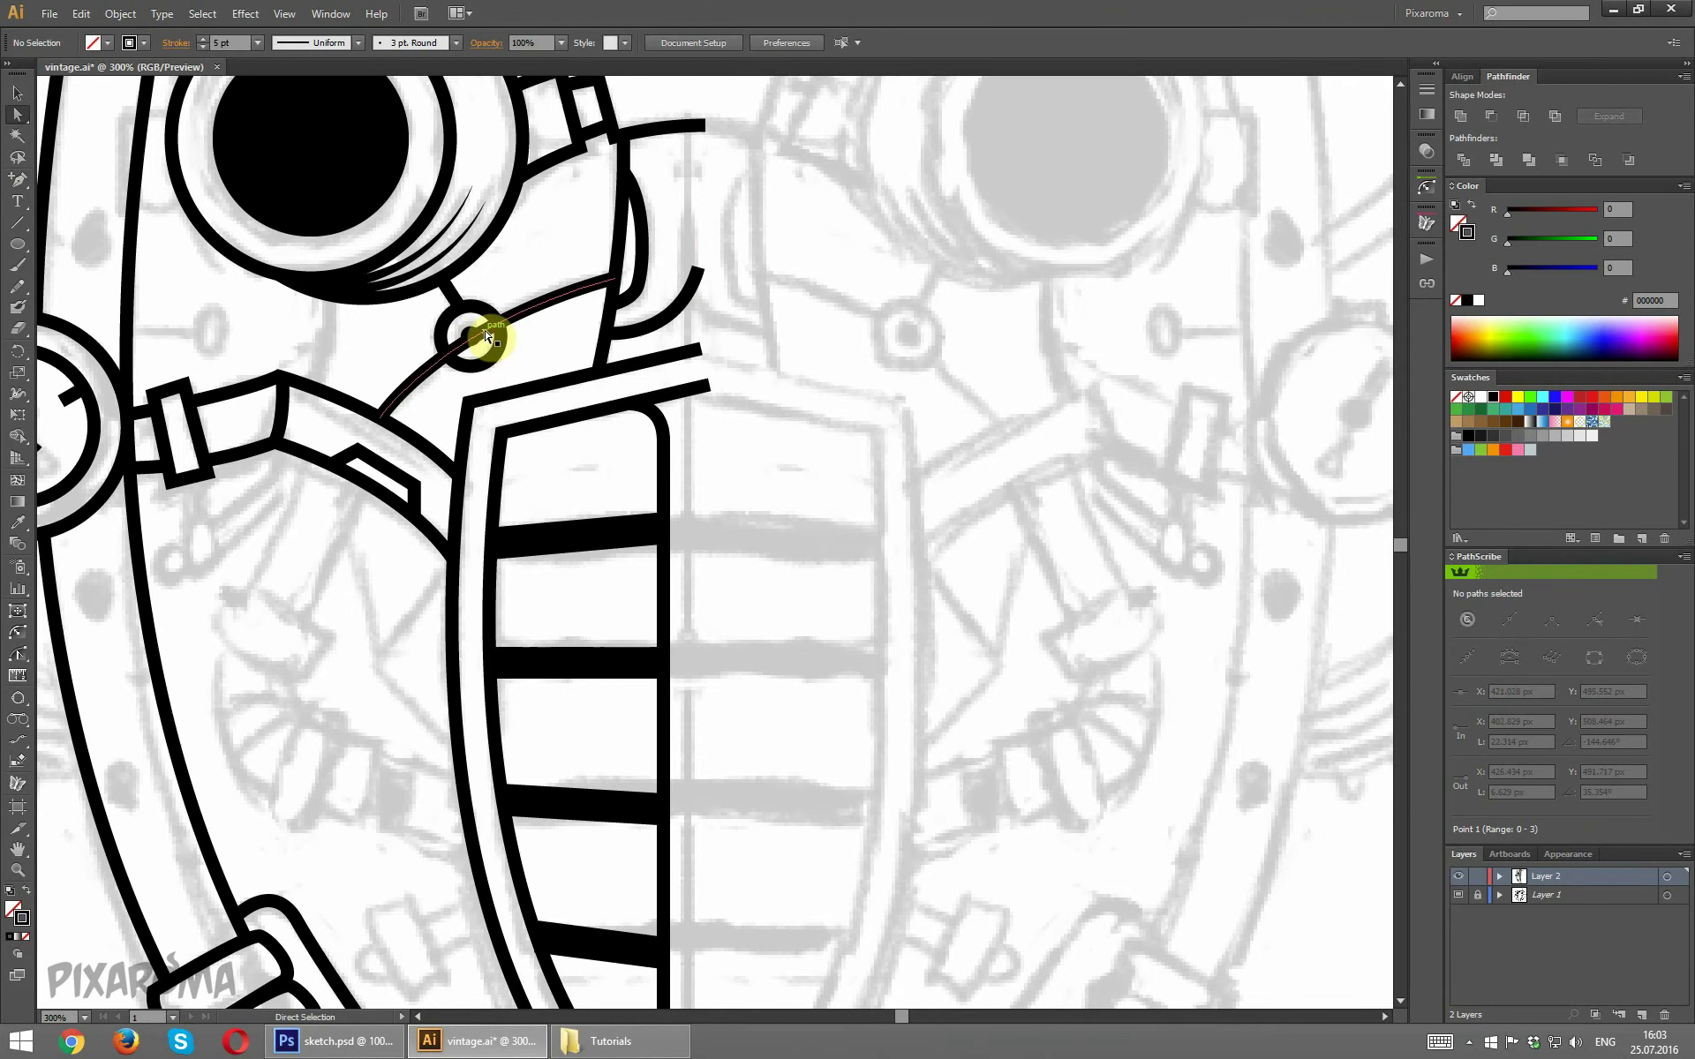
left_click(473, 336)
left_click(534, 283)
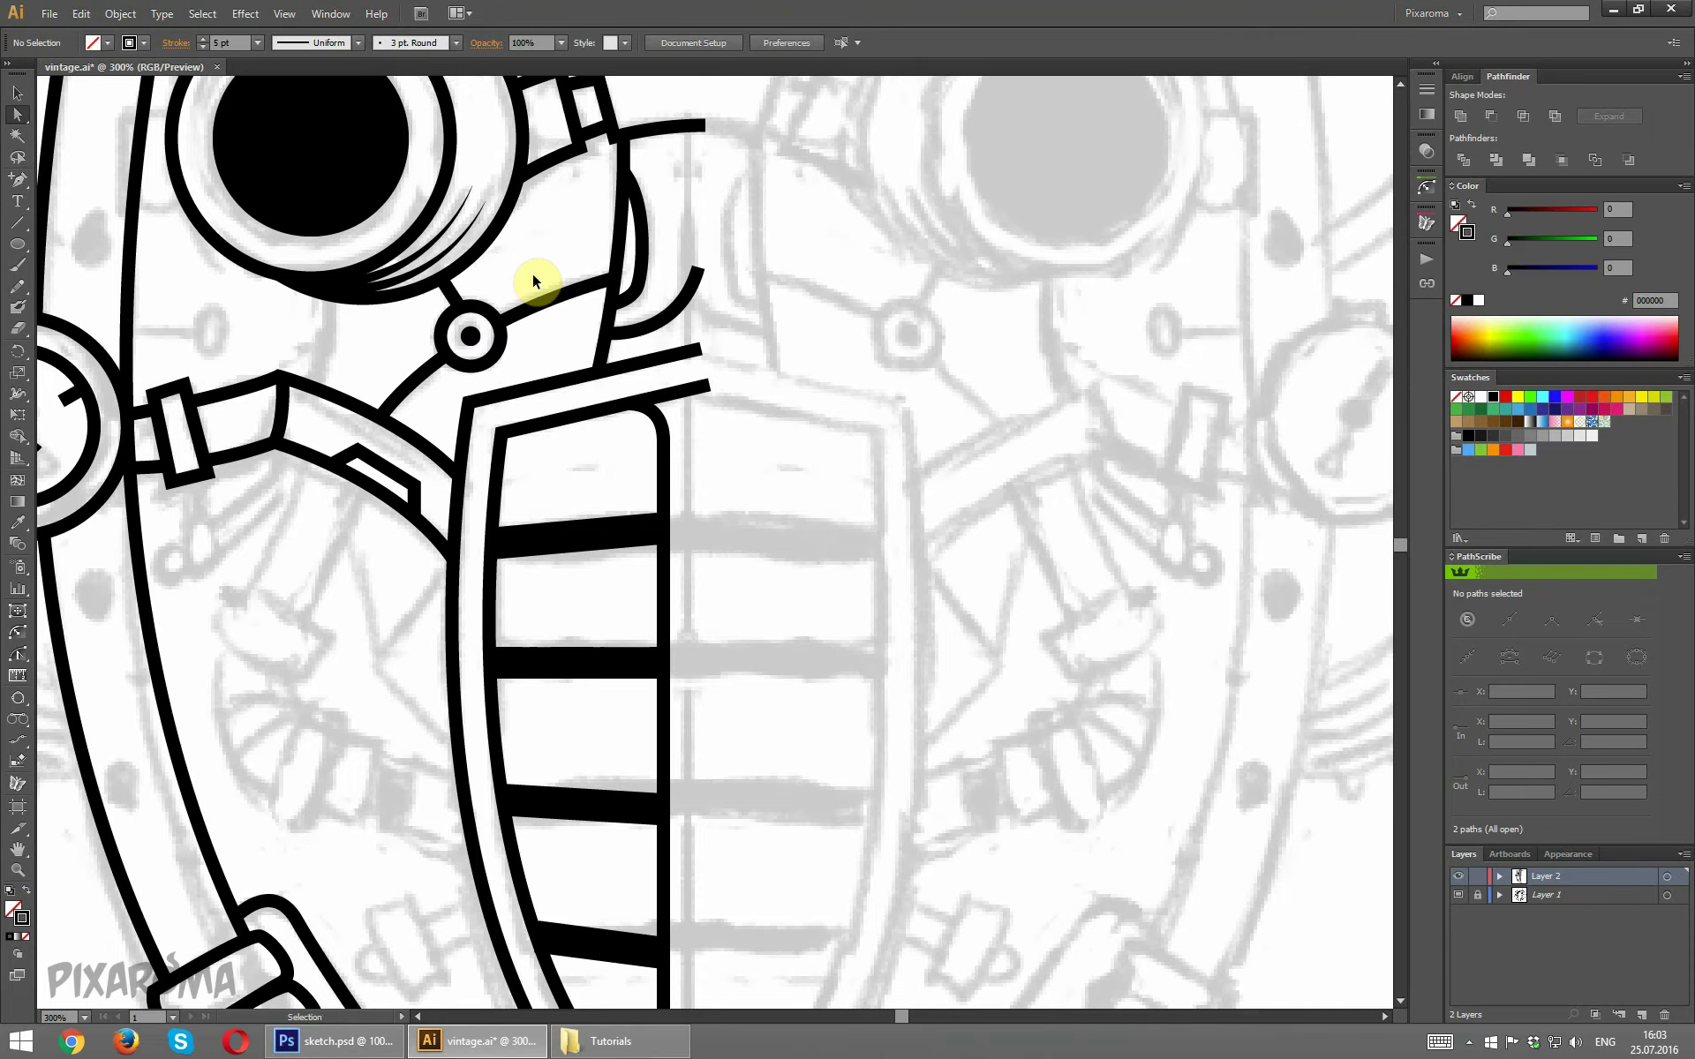
key("ctrl+1")
Draw a curved line from the underside of the eye rim down to the strap.
key("ctrl+plus")
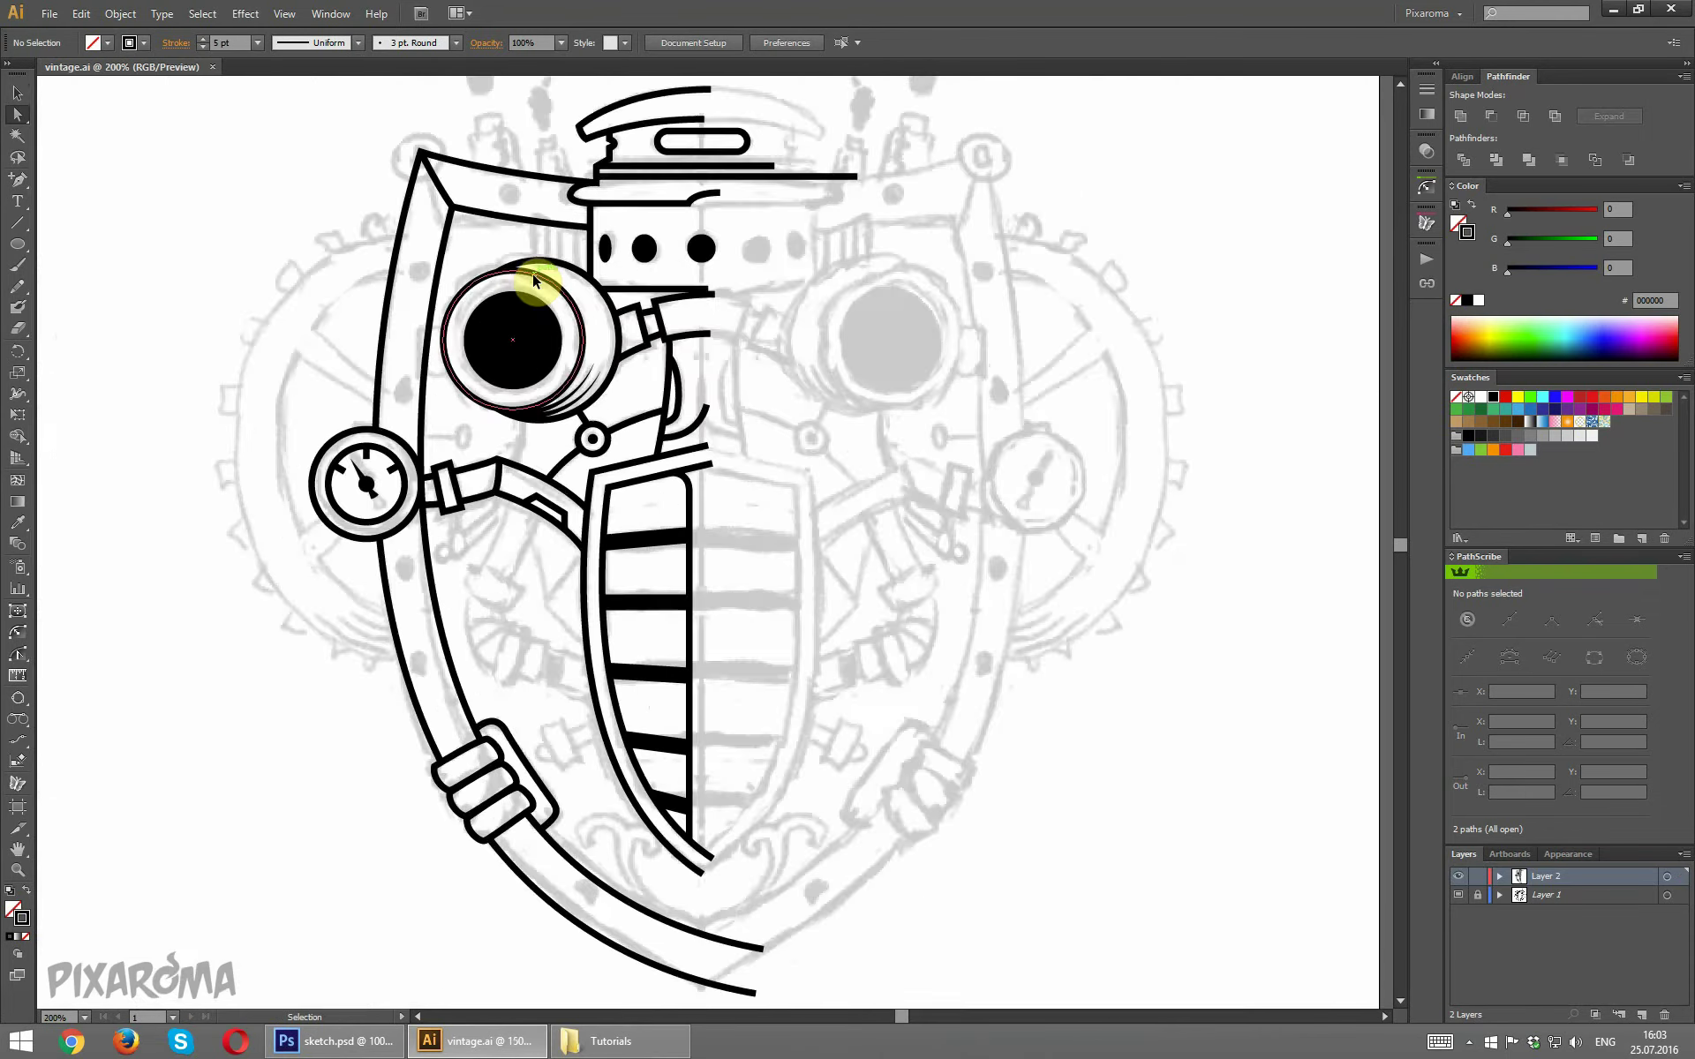
key("ctrl+plus")
key("ctrl+plus")
left_click(17, 179)
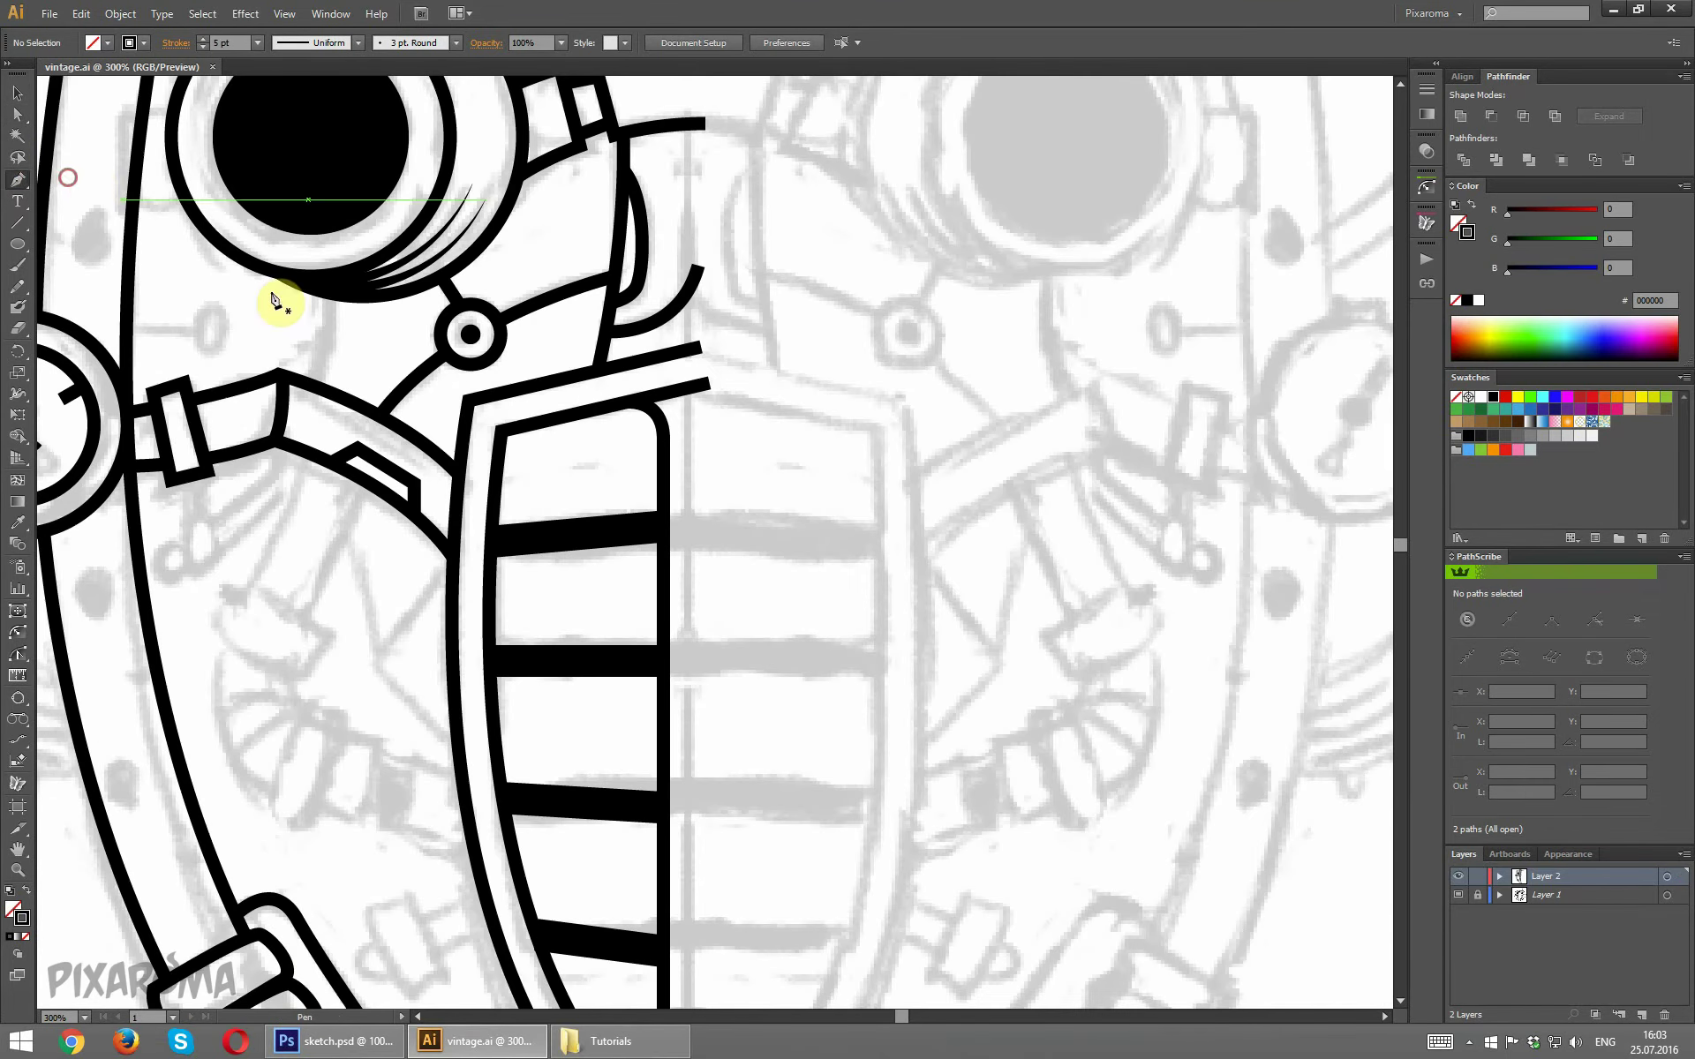
left_click(333, 291)
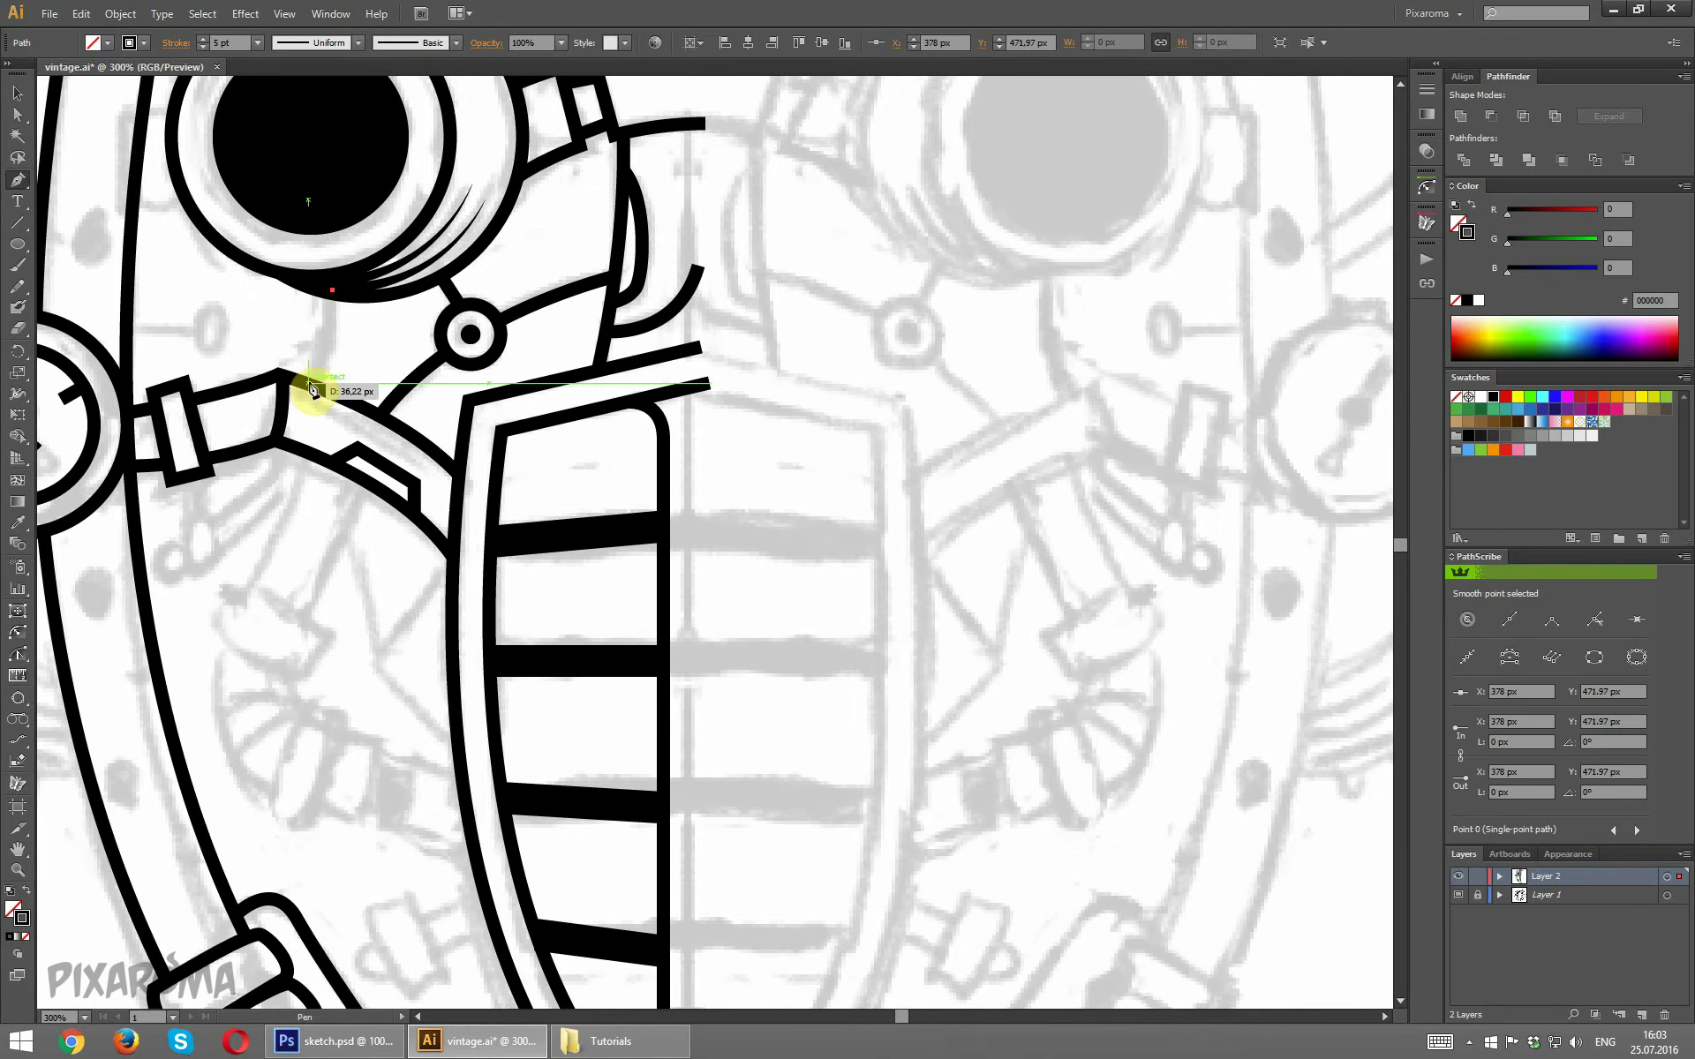
left_click(284, 420)
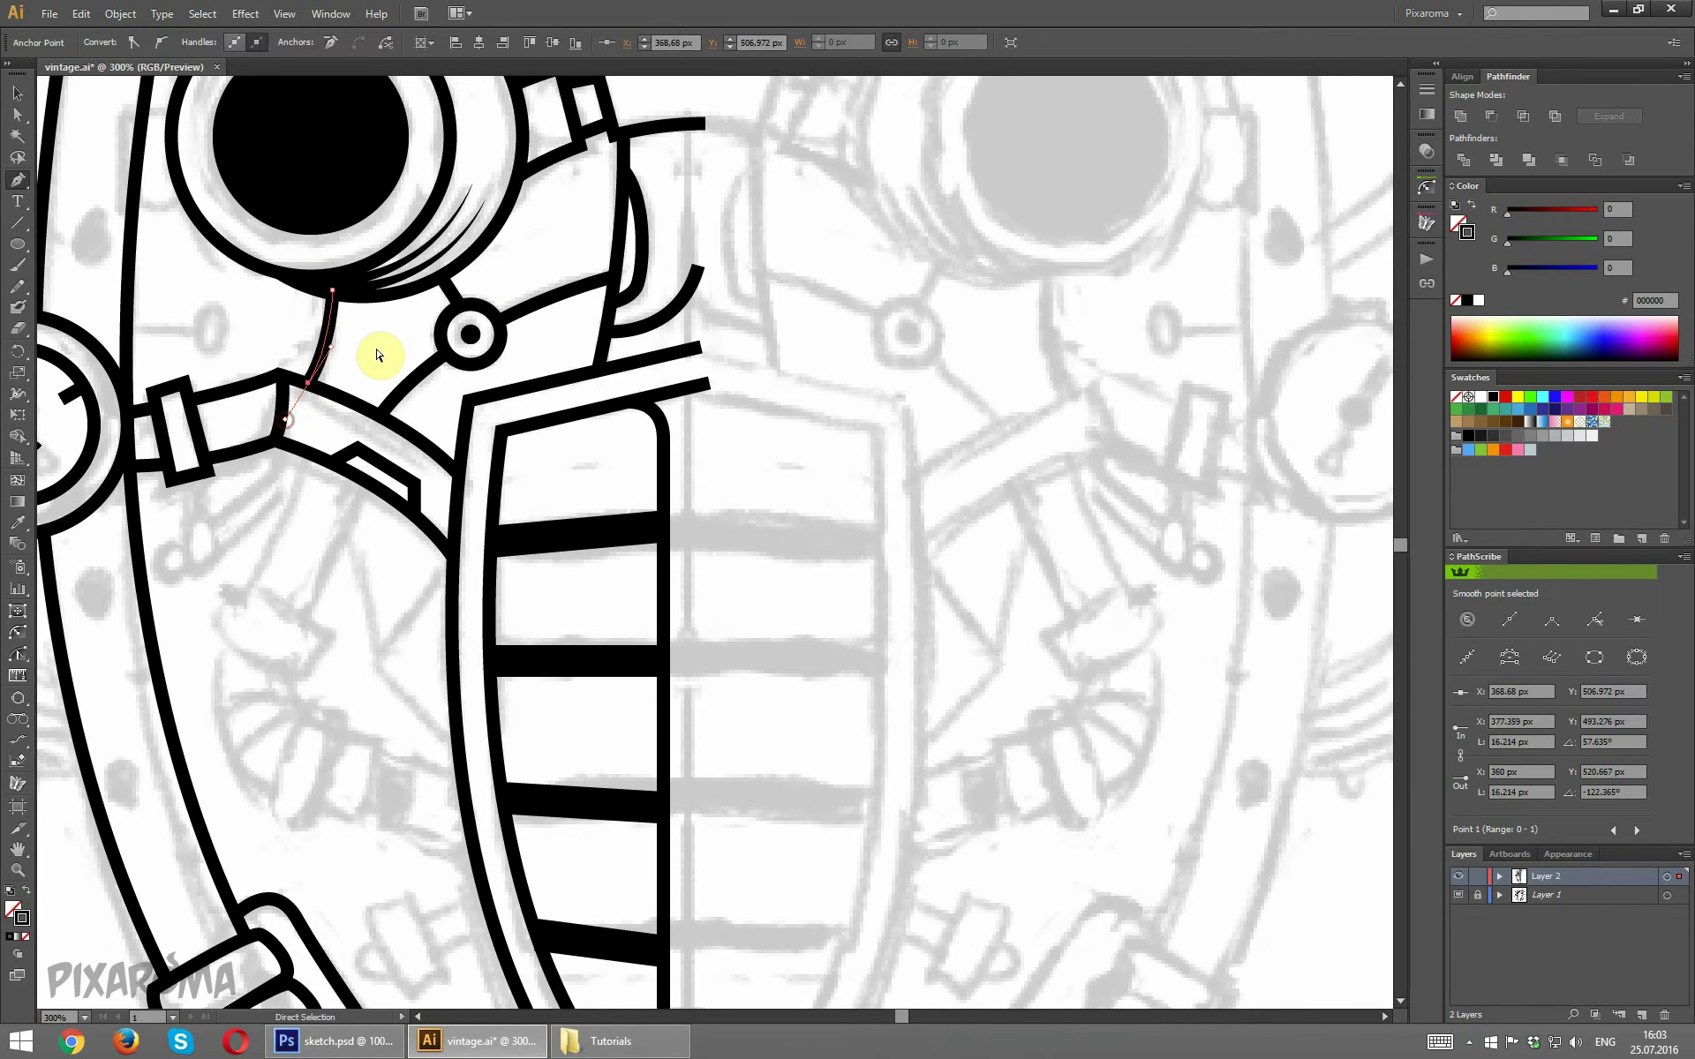
left_click(377, 353, "ctrl")
key("ctrl+minus")
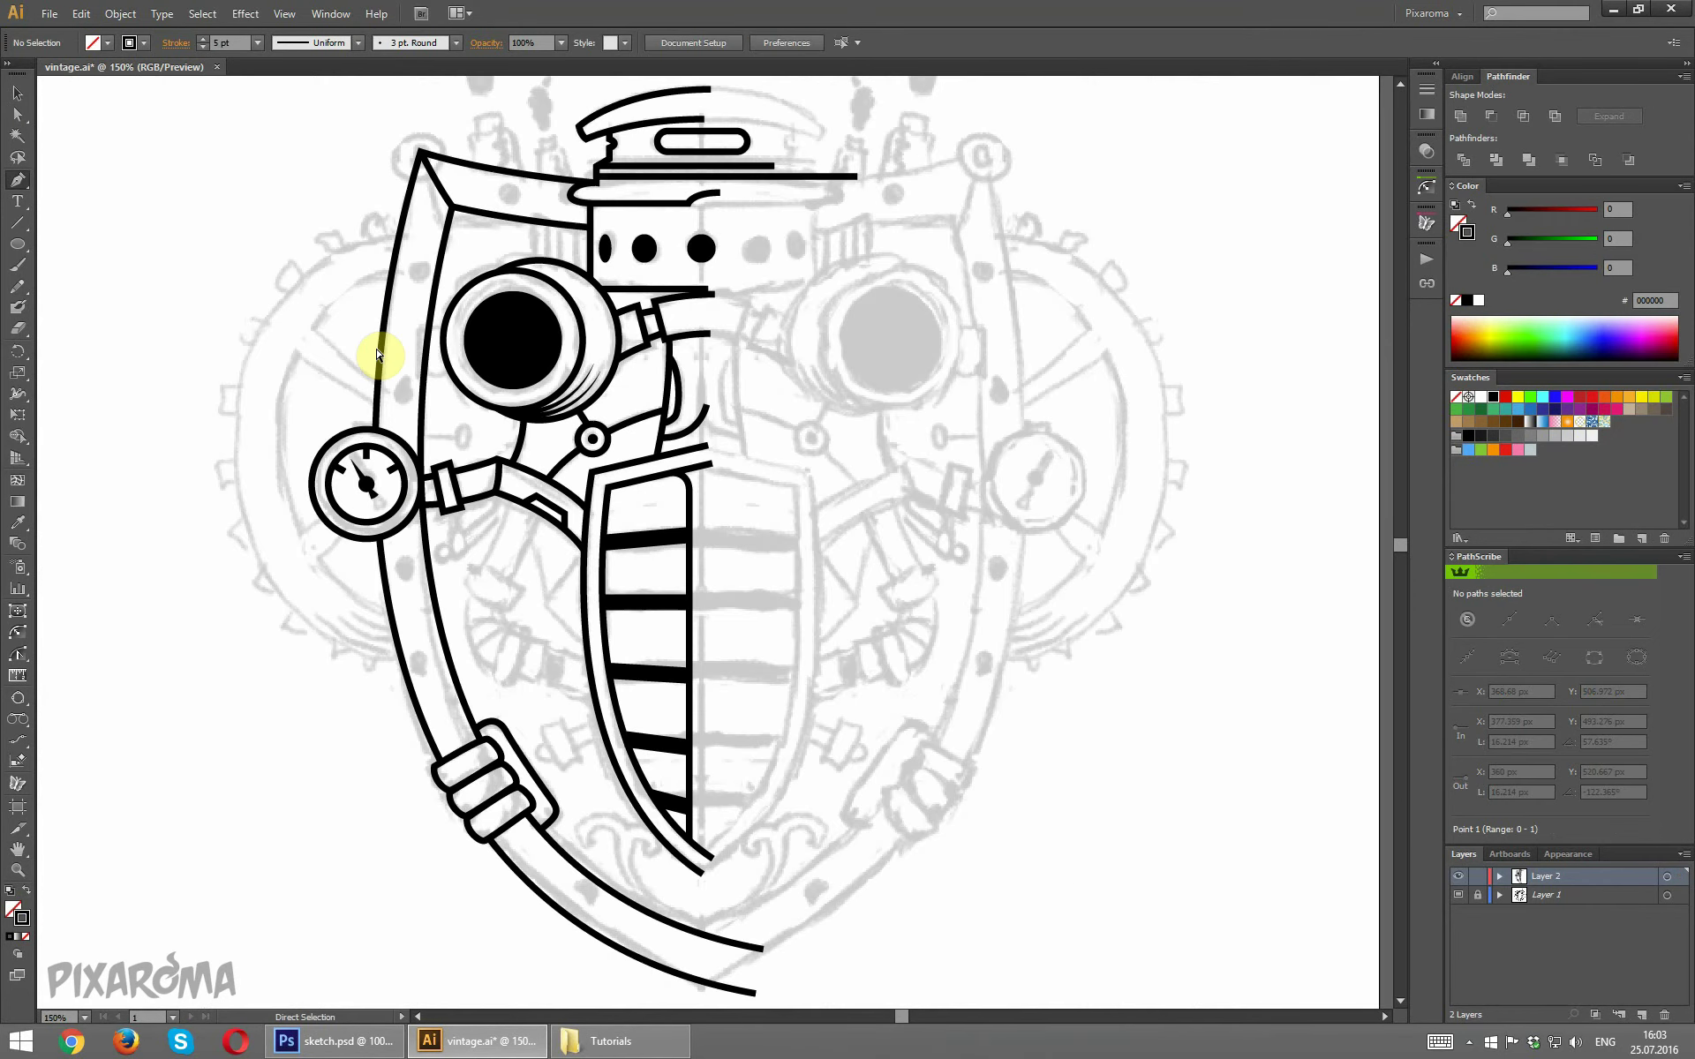
Save the file, briefly hide Layer 1 to check the linework, then save again.
key("ctrl+s")
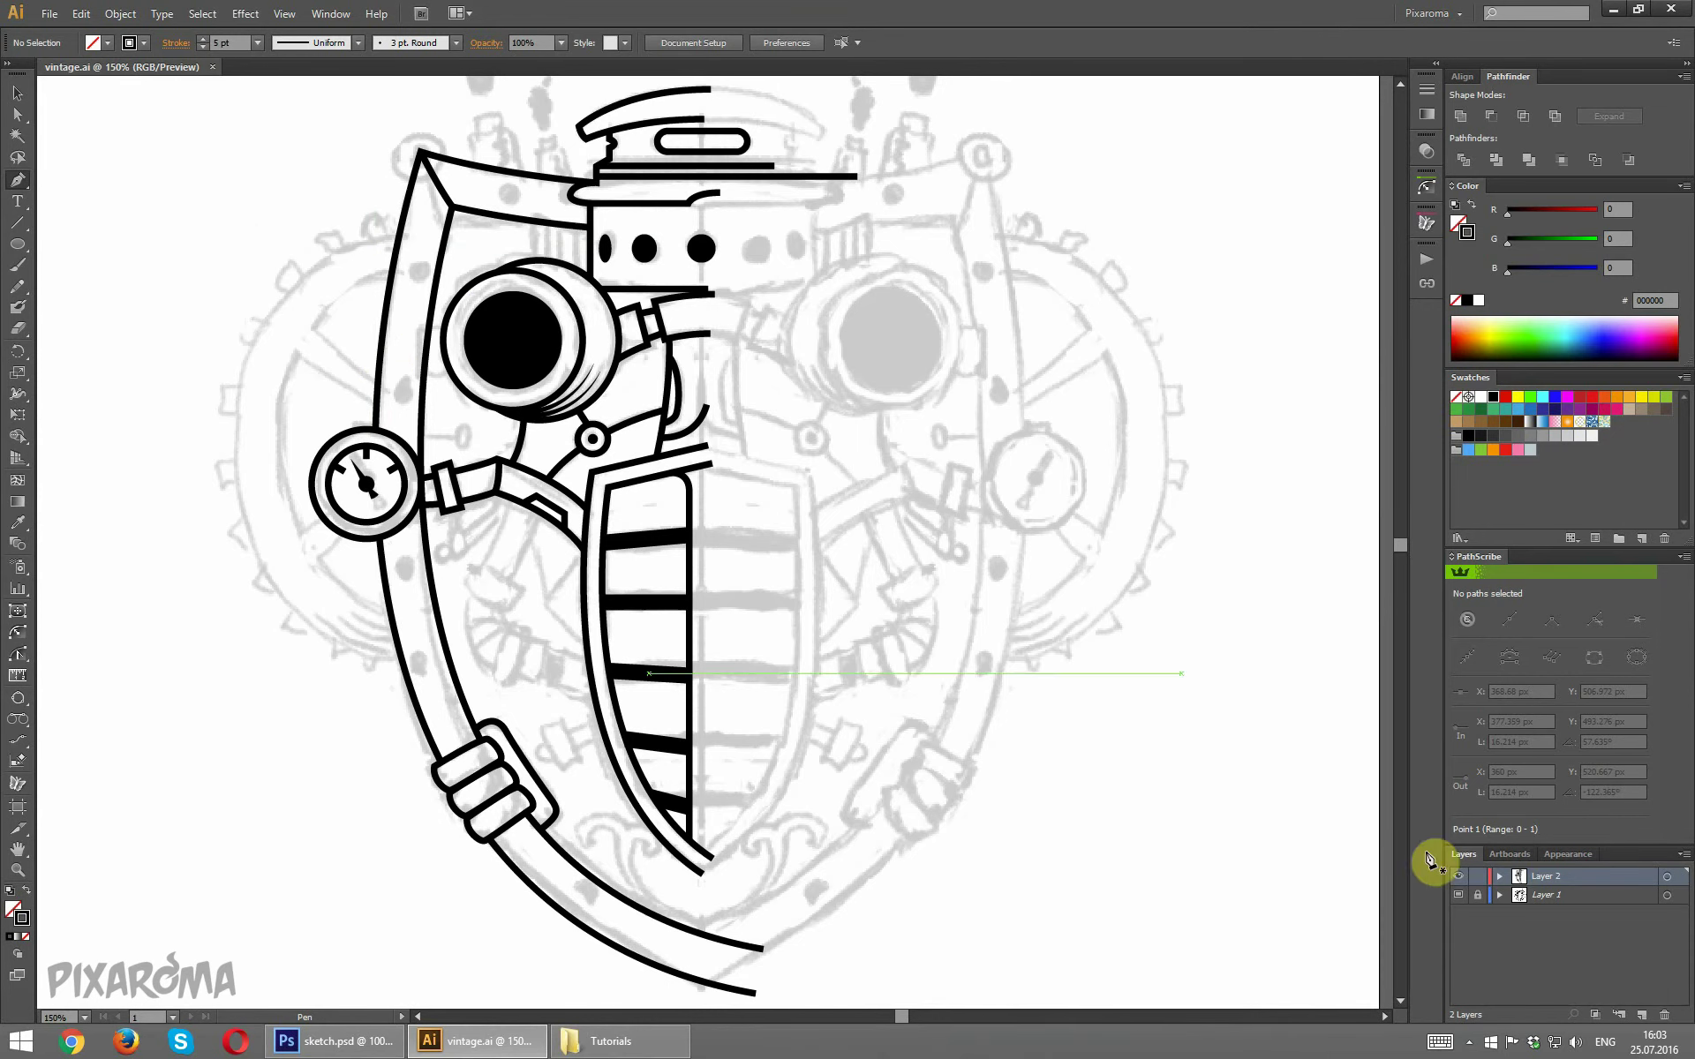
left_click(1458, 894)
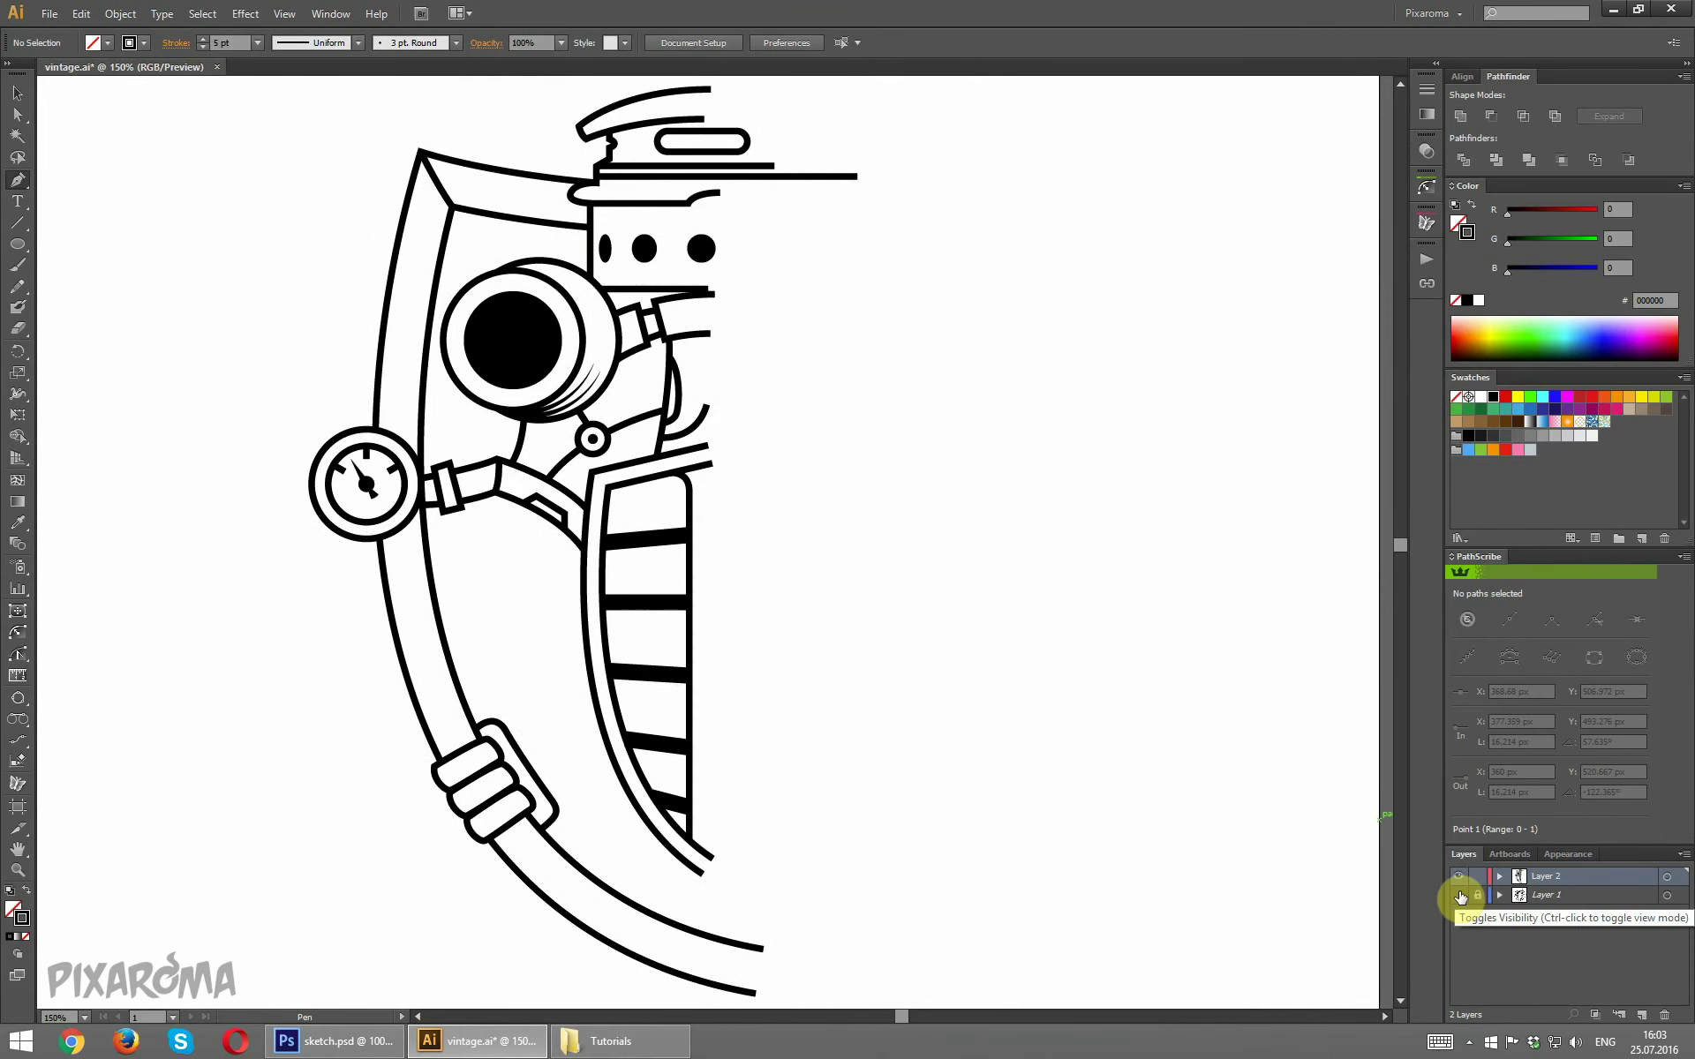
left_click(1458, 894)
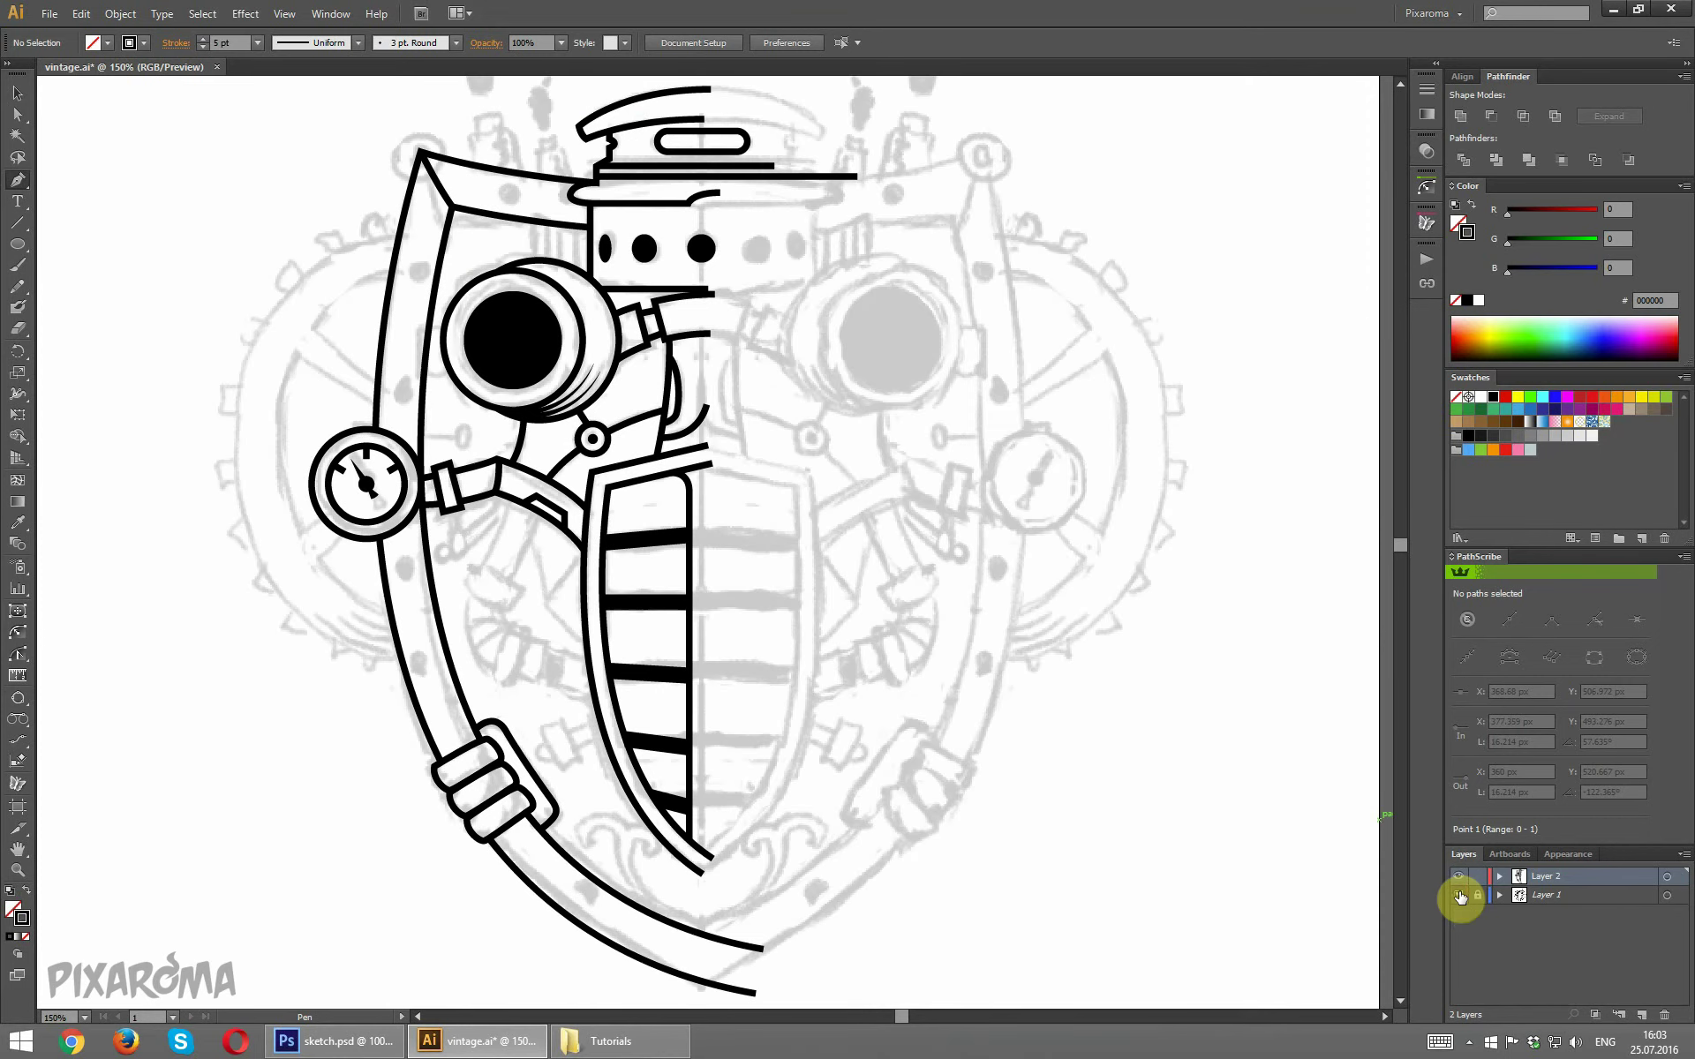
left_click(17, 92)
scroll(465, 298, "up", 3)
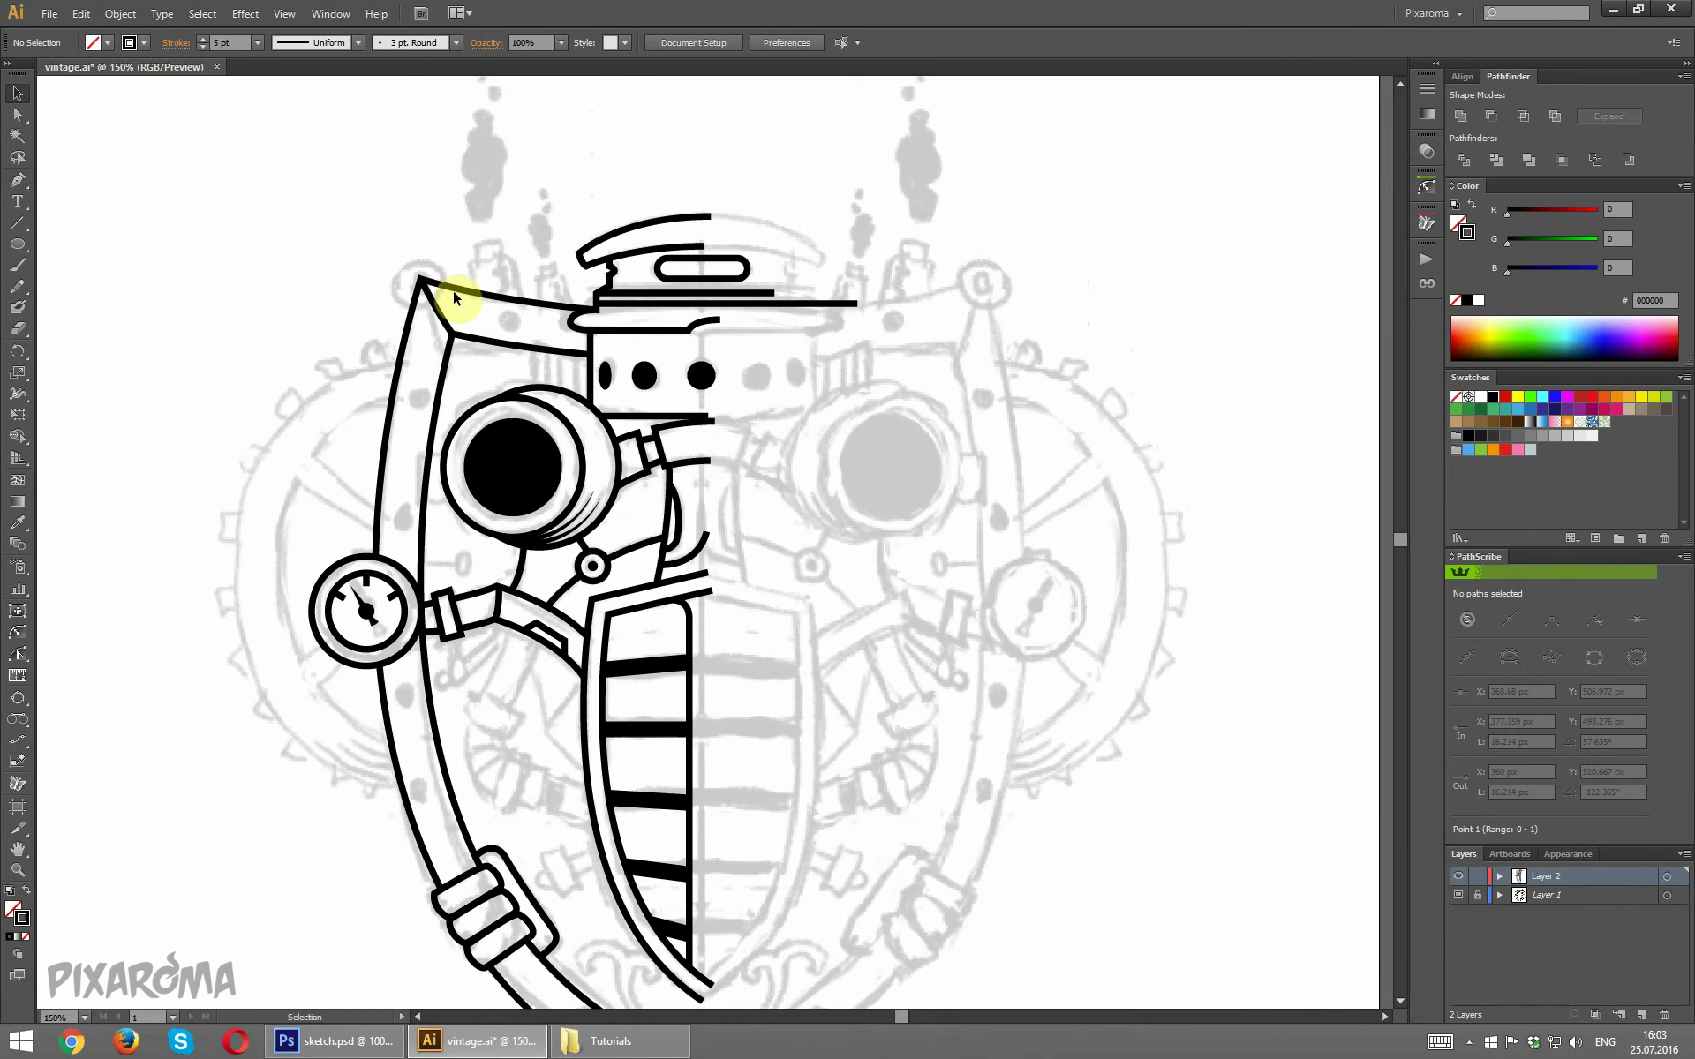
key("ctrl+s")
key("ctrl+plus")
key("ctrl+plus")
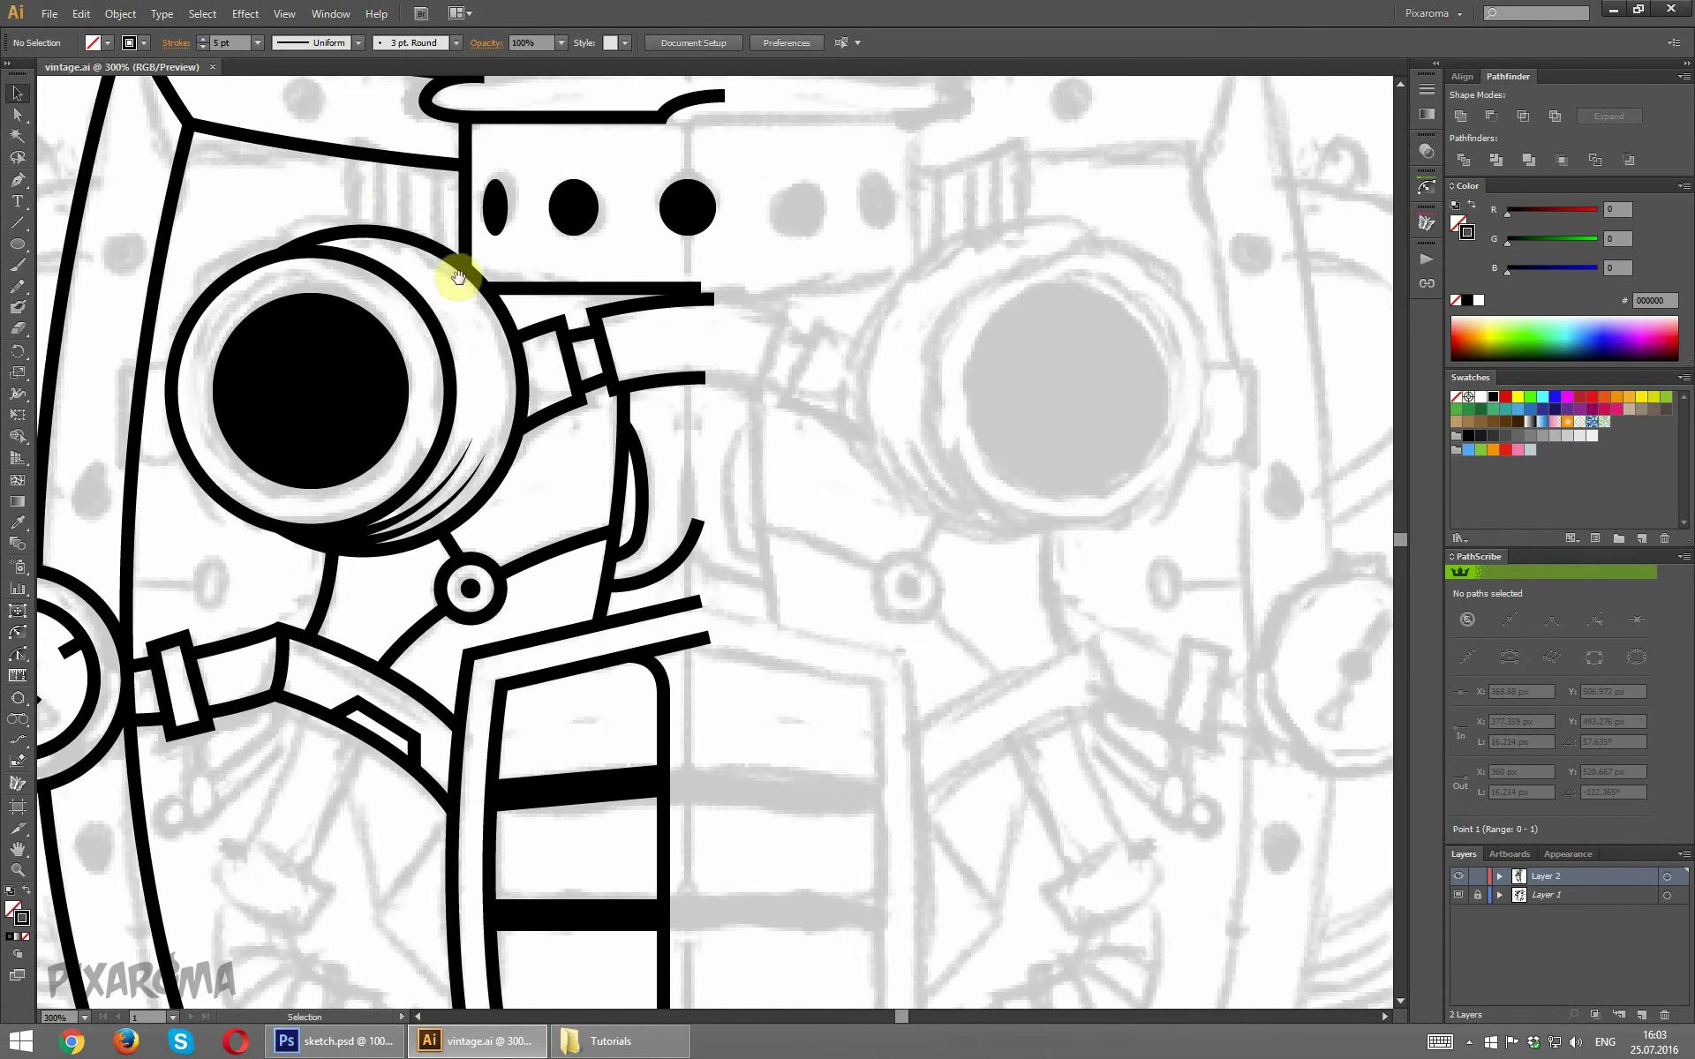
Draw a small solid black rivet circle on the frame's top band.
left_click_drag(458, 278, 610, 518)
left_click(18, 243)
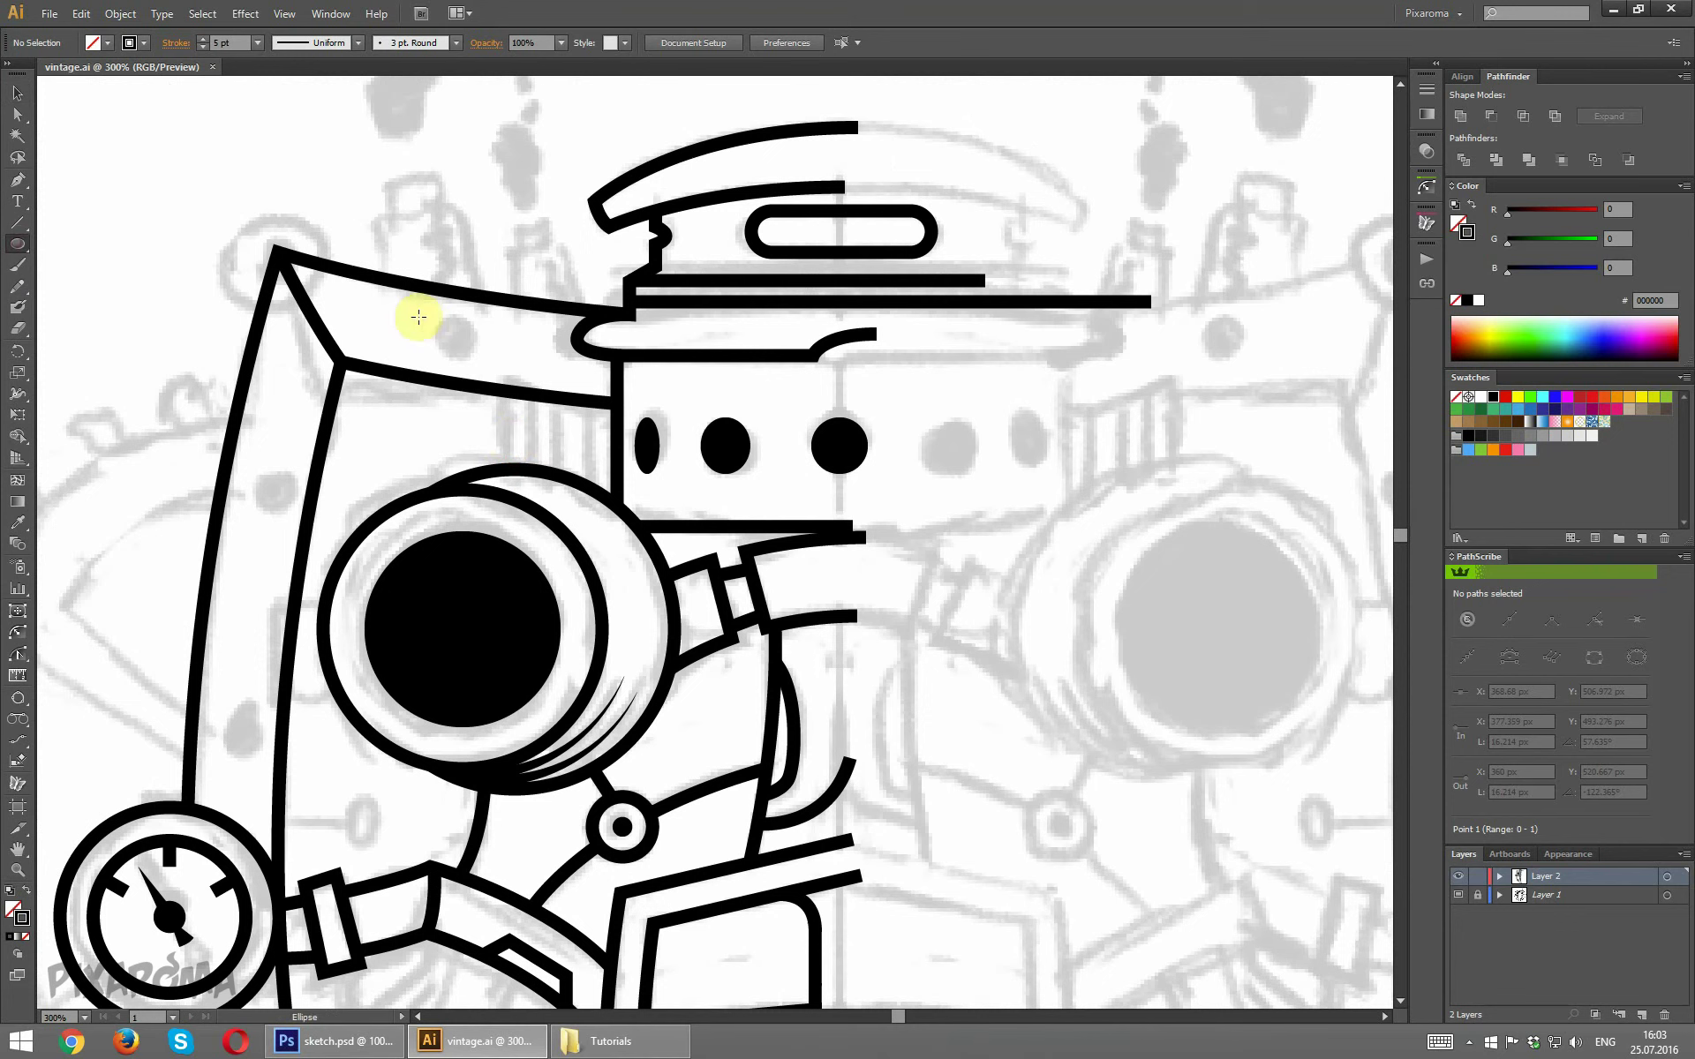
left_click_drag(439, 321, 462, 354)
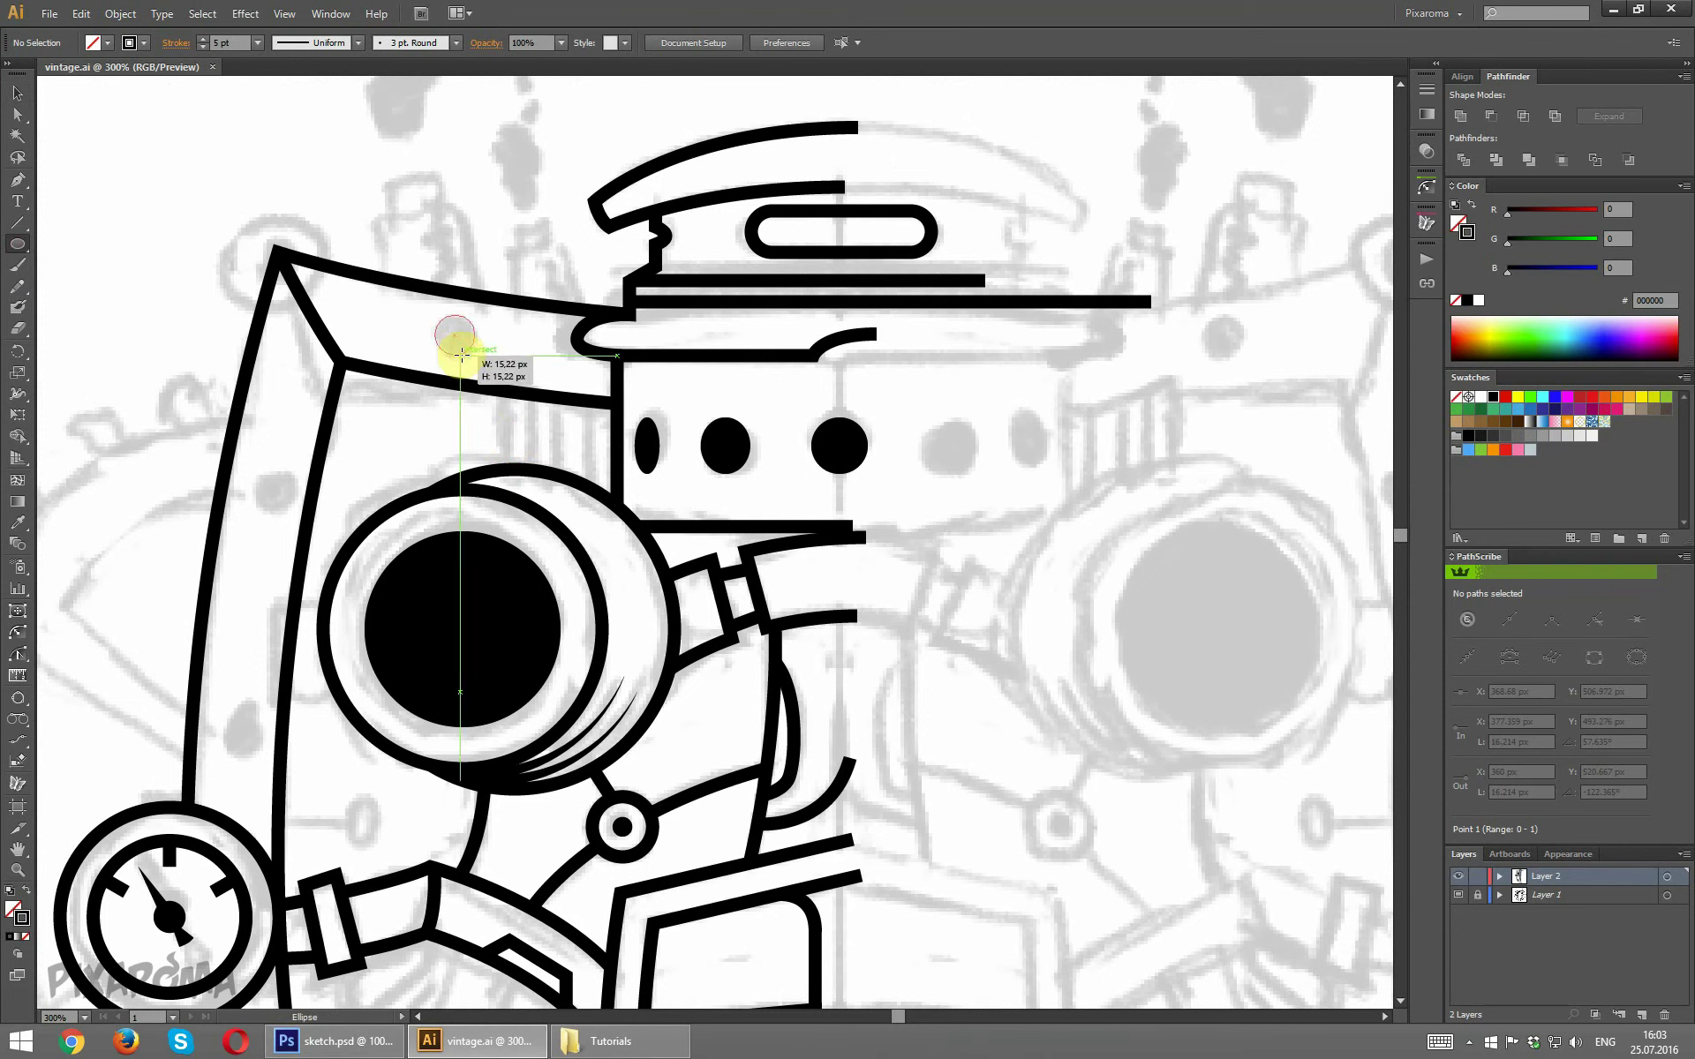
key("shift+x")
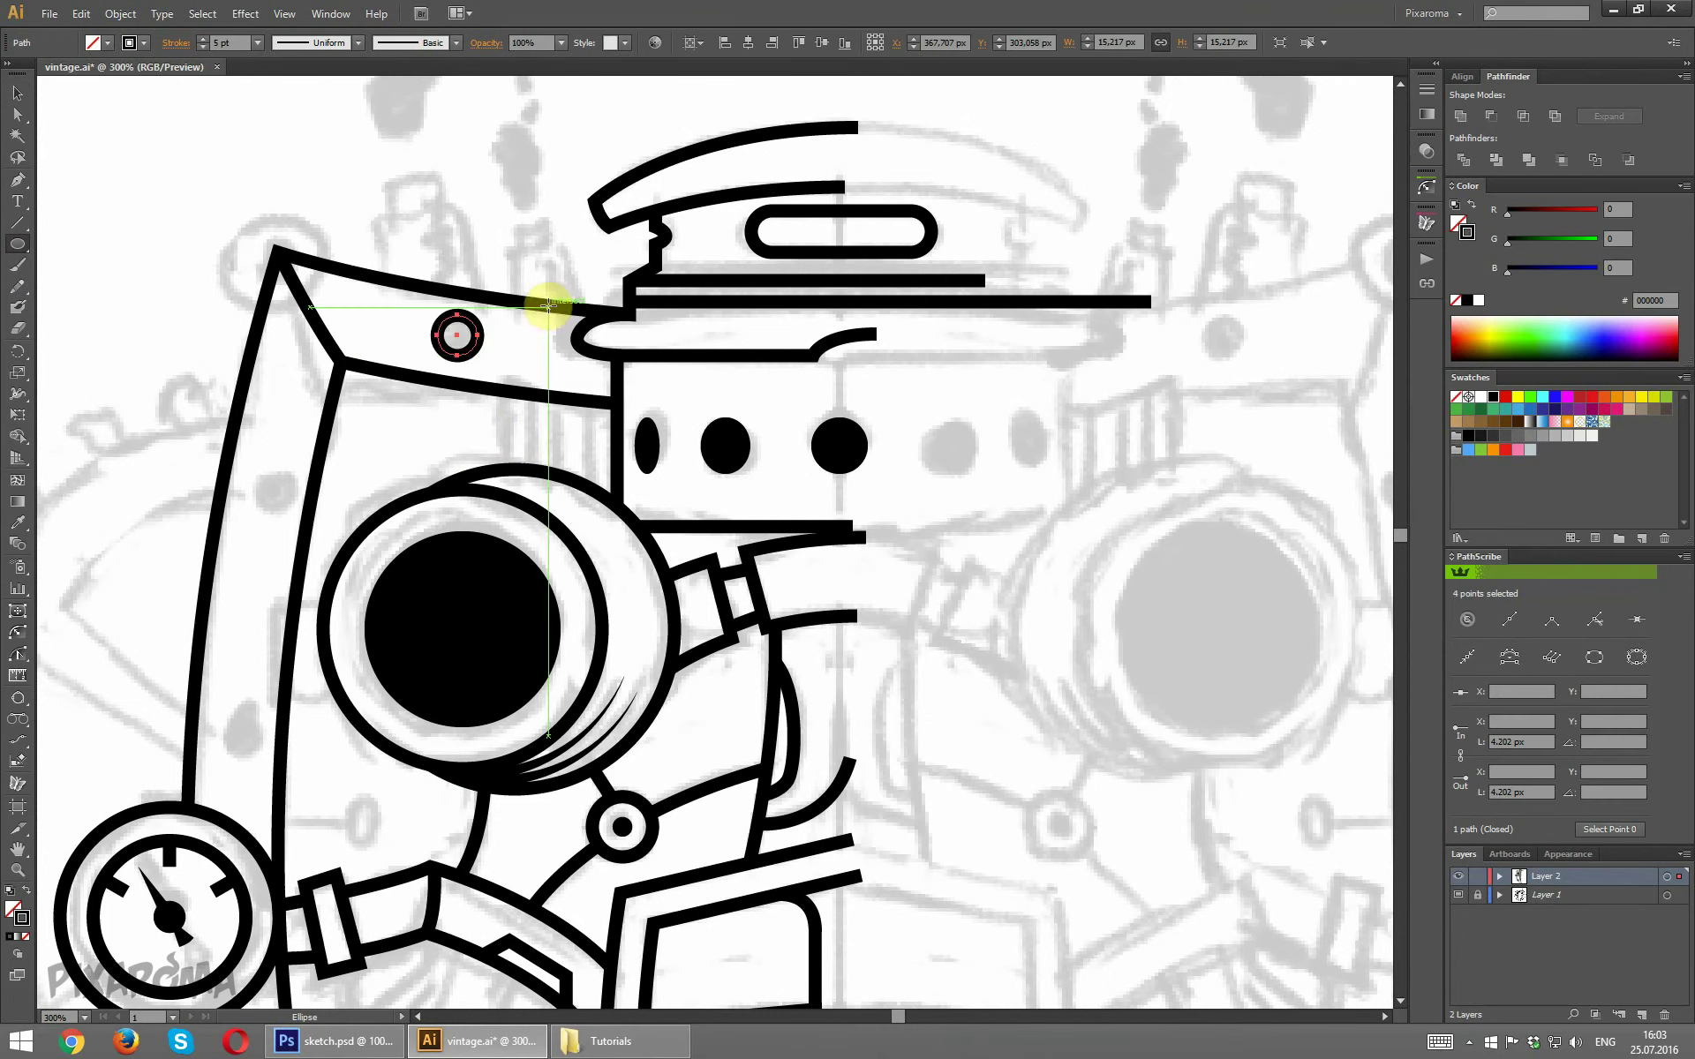
left_click(22, 98)
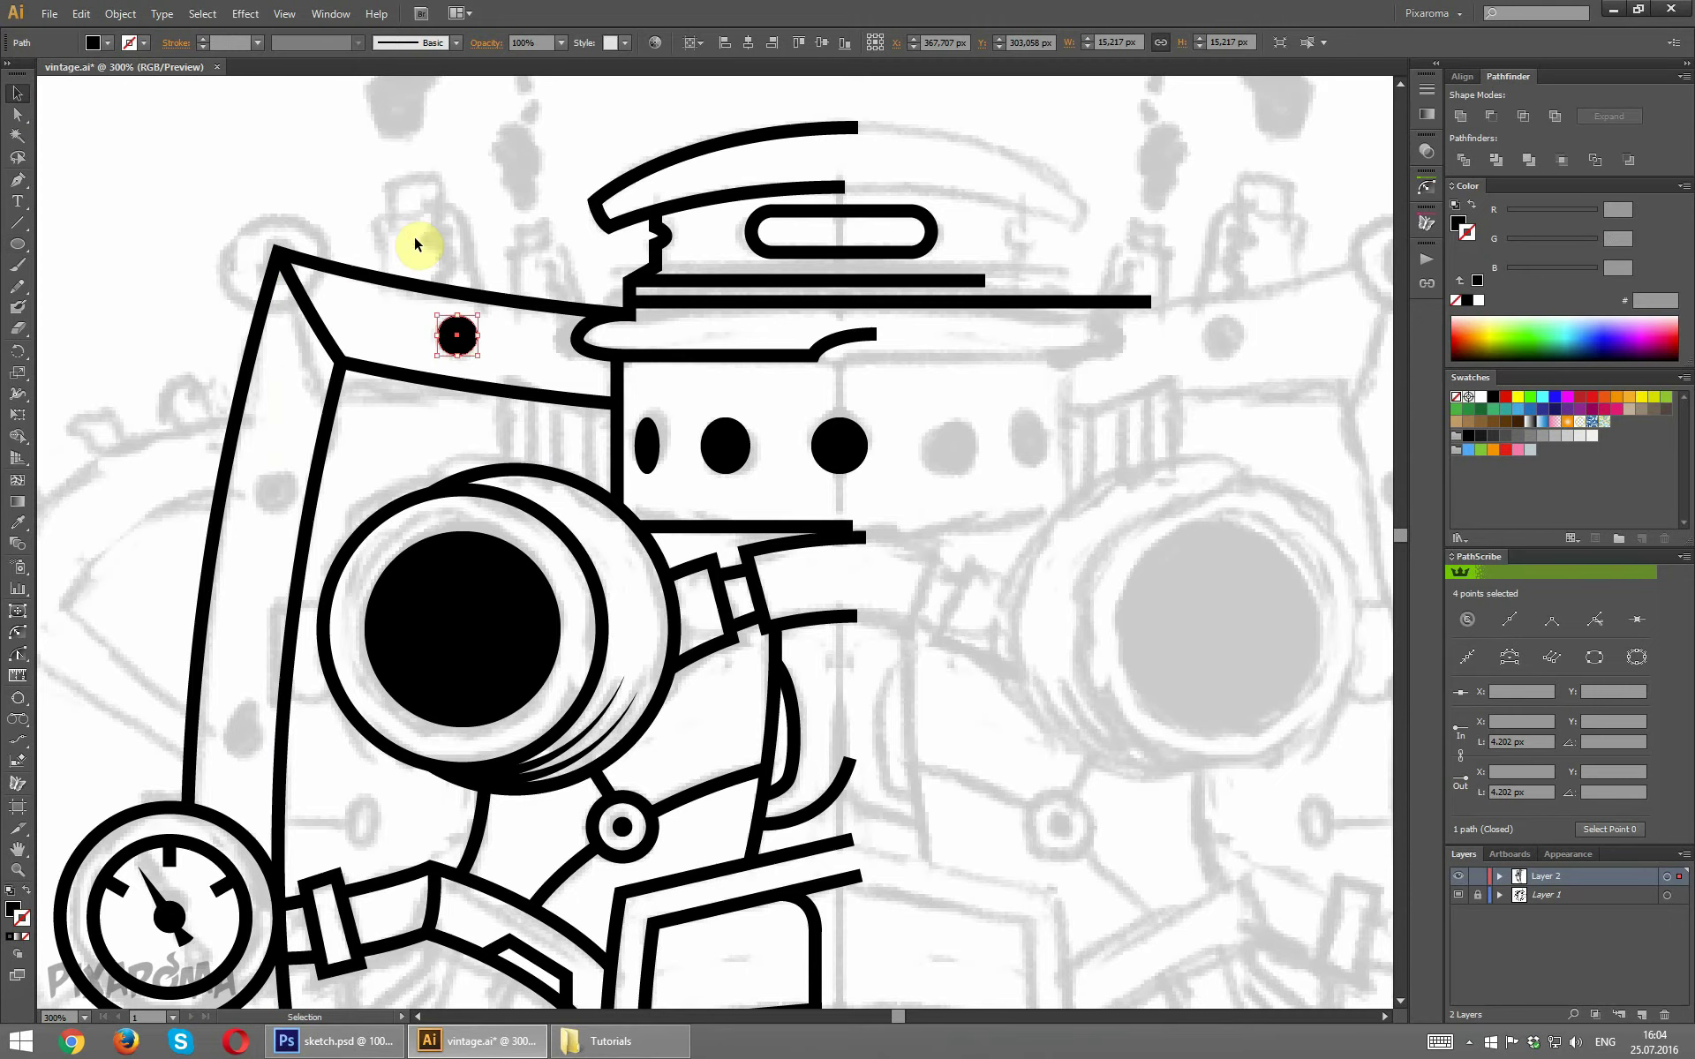
left_click(415, 243)
key("ctrl+minus")
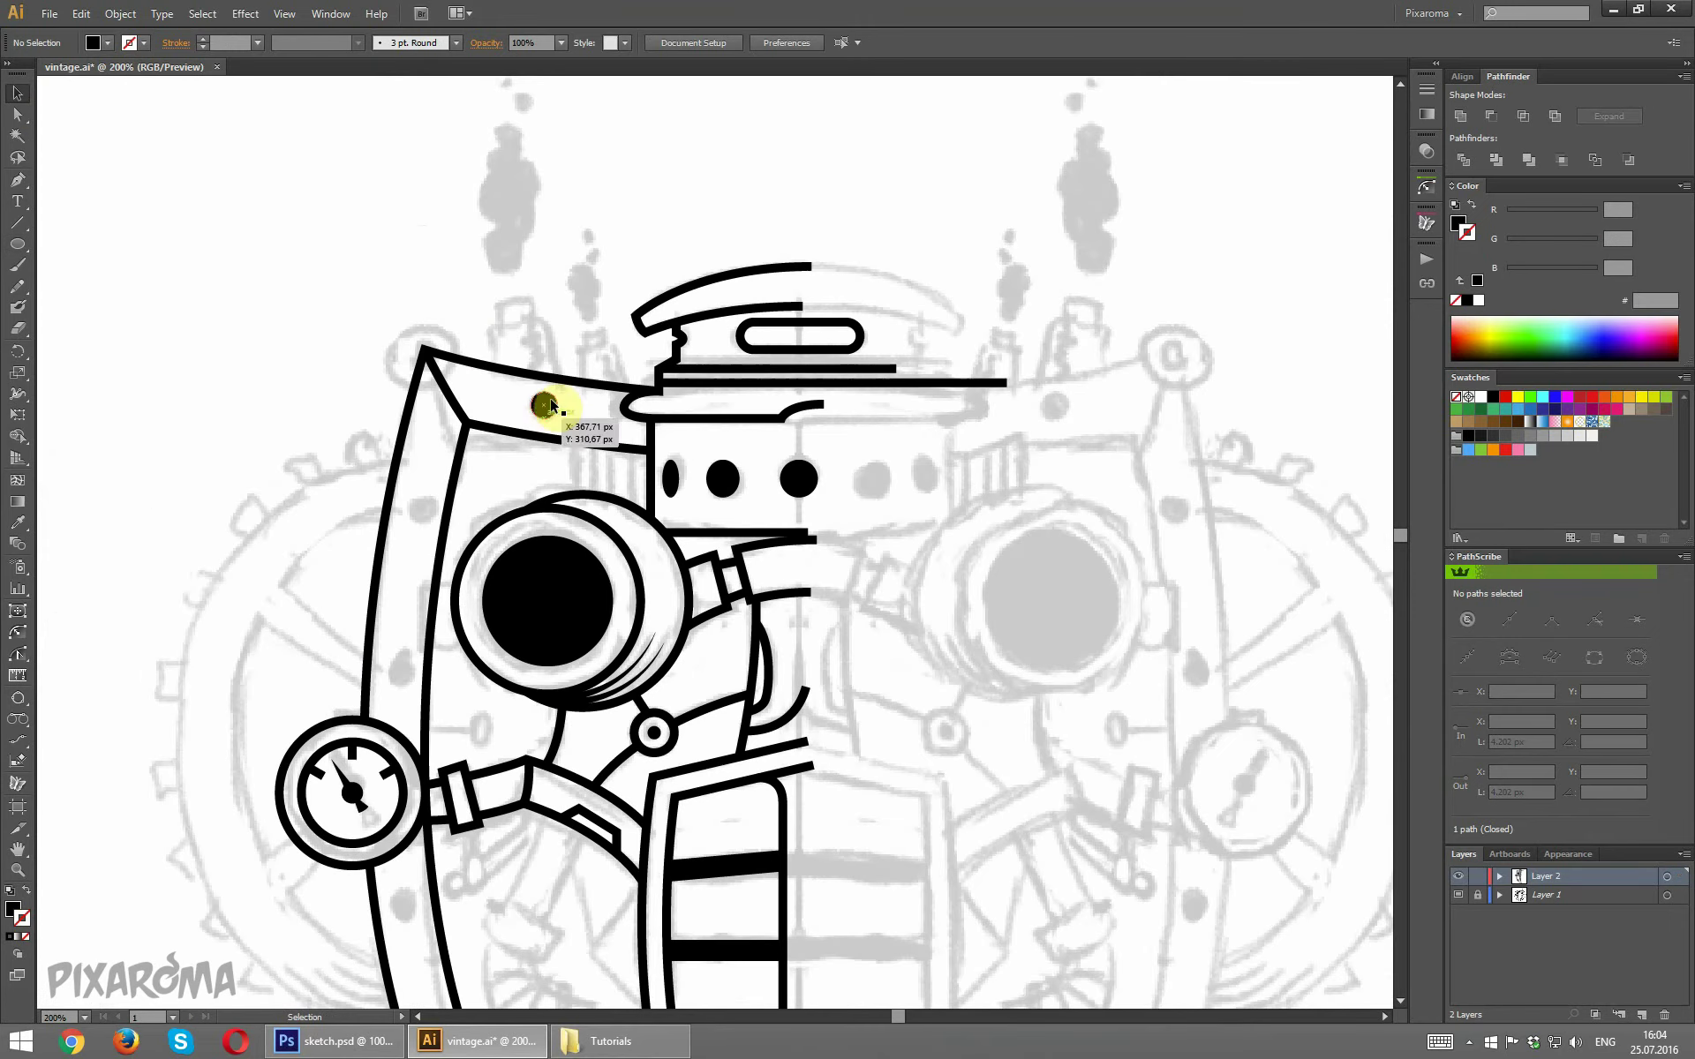
Alt-drag rivet copies onto the frame's left rim.
left_click(547, 404)
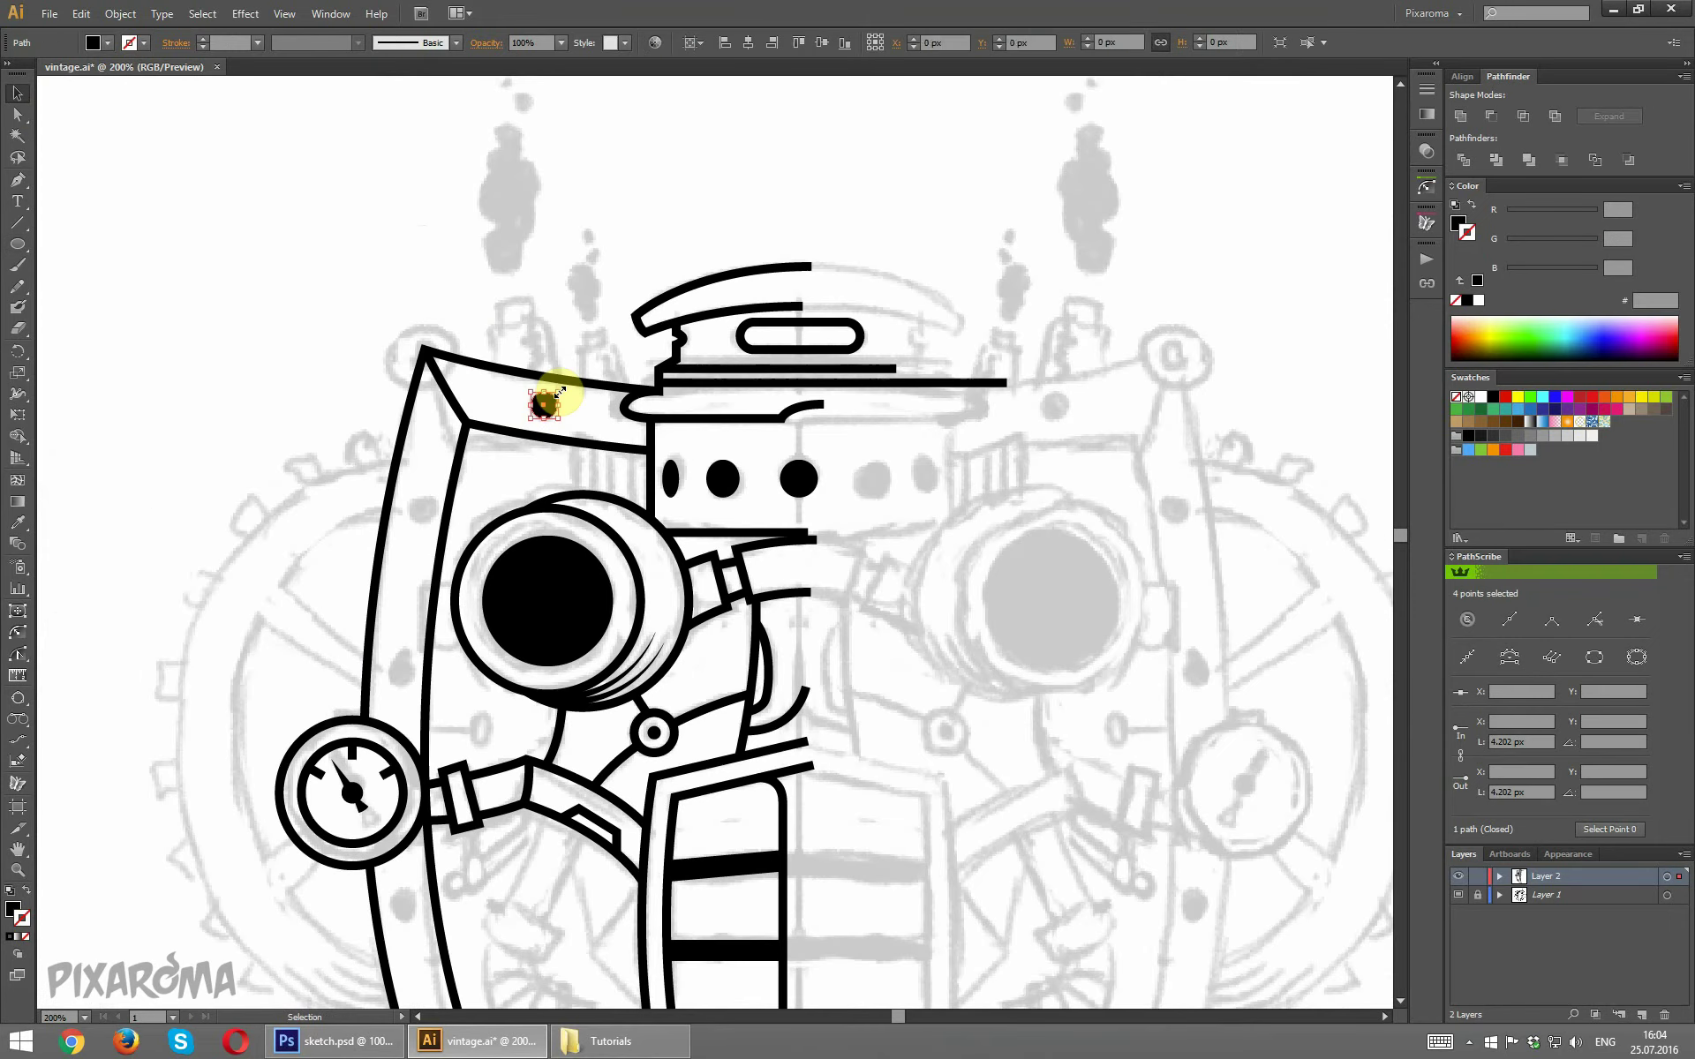
left_click(531, 300)
mouse_move(547, 406)
left_mouse_down()
mouse_move(422, 509)
mouse_move(402, 671)
left_mouse_up()
left_click(256, 263)
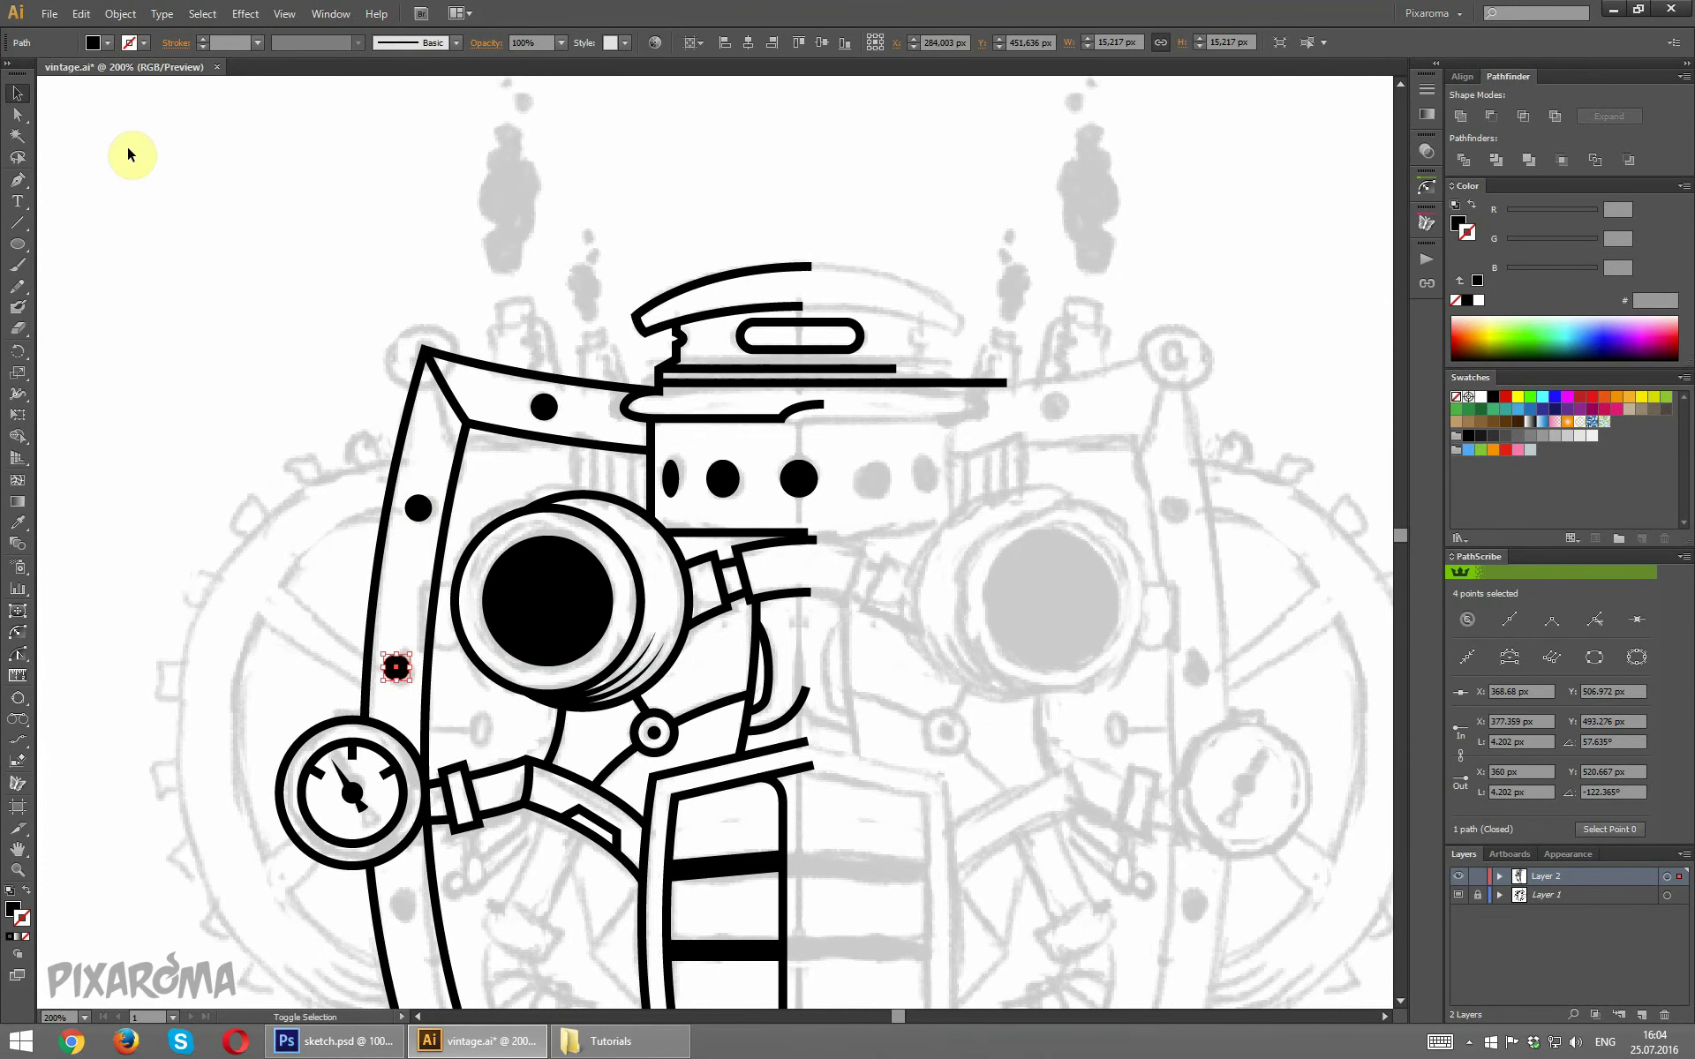
left_click(348, 276)
scroll(353, 204, "down", 5)
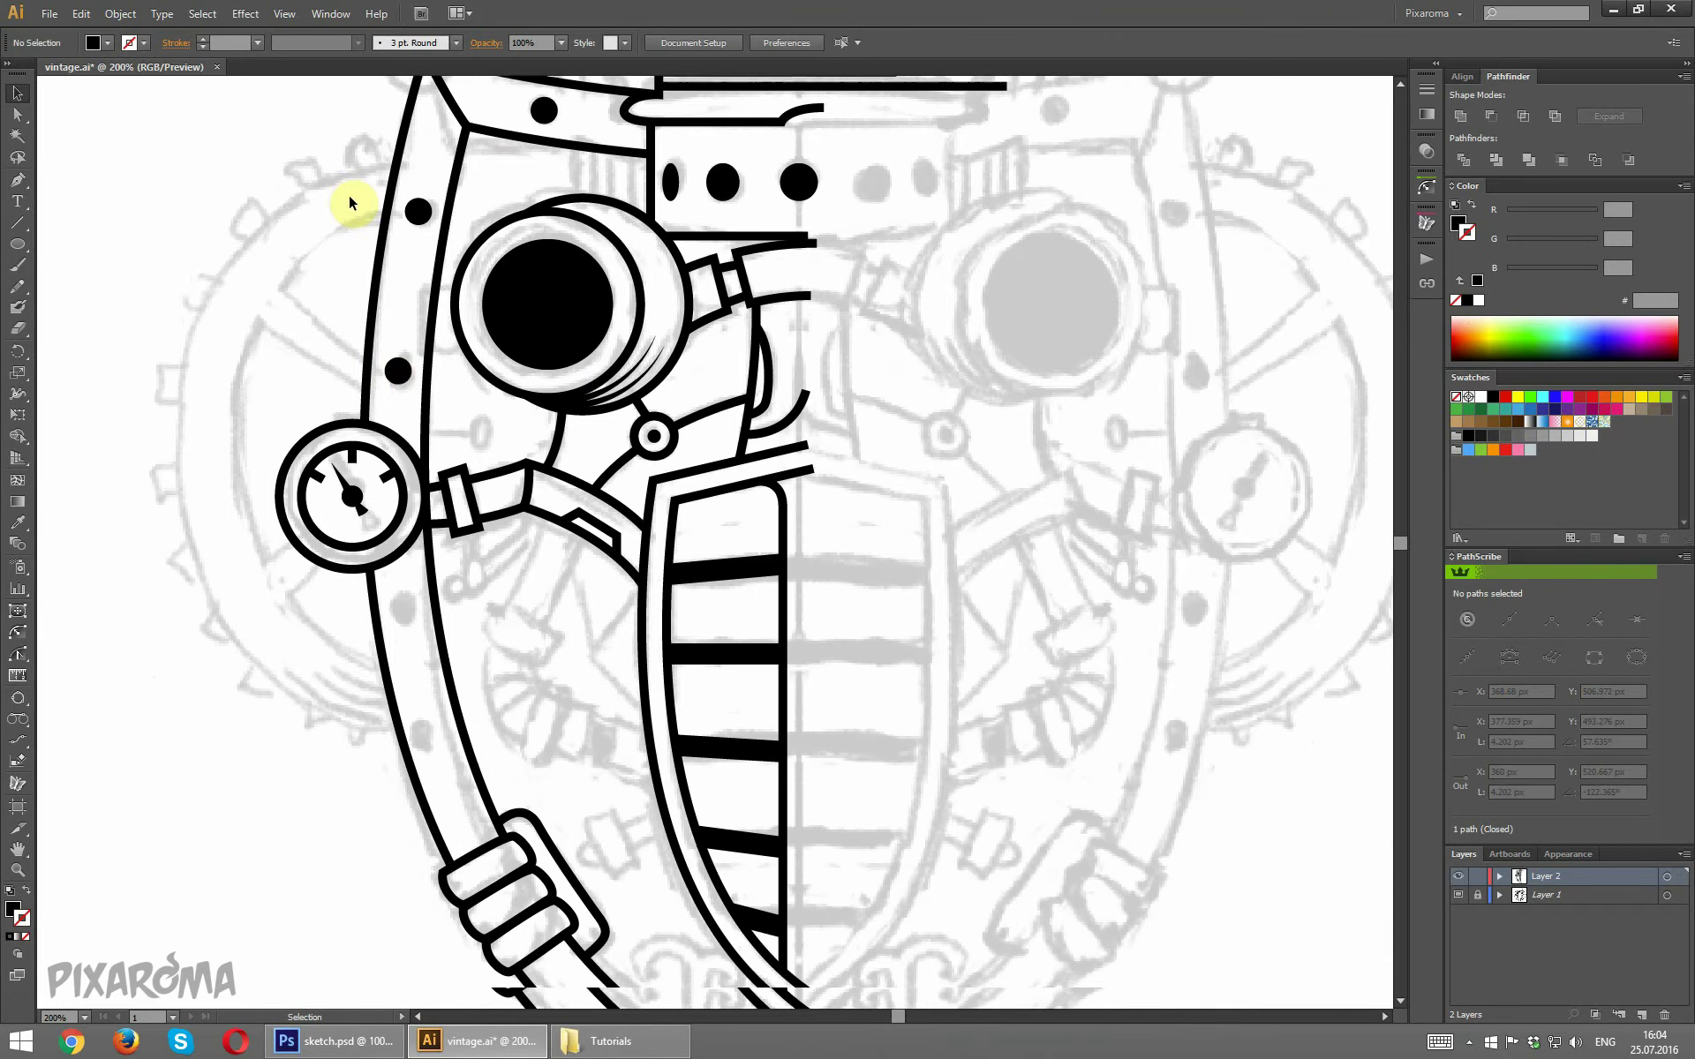
left_click_drag(410, 304, 415, 543)
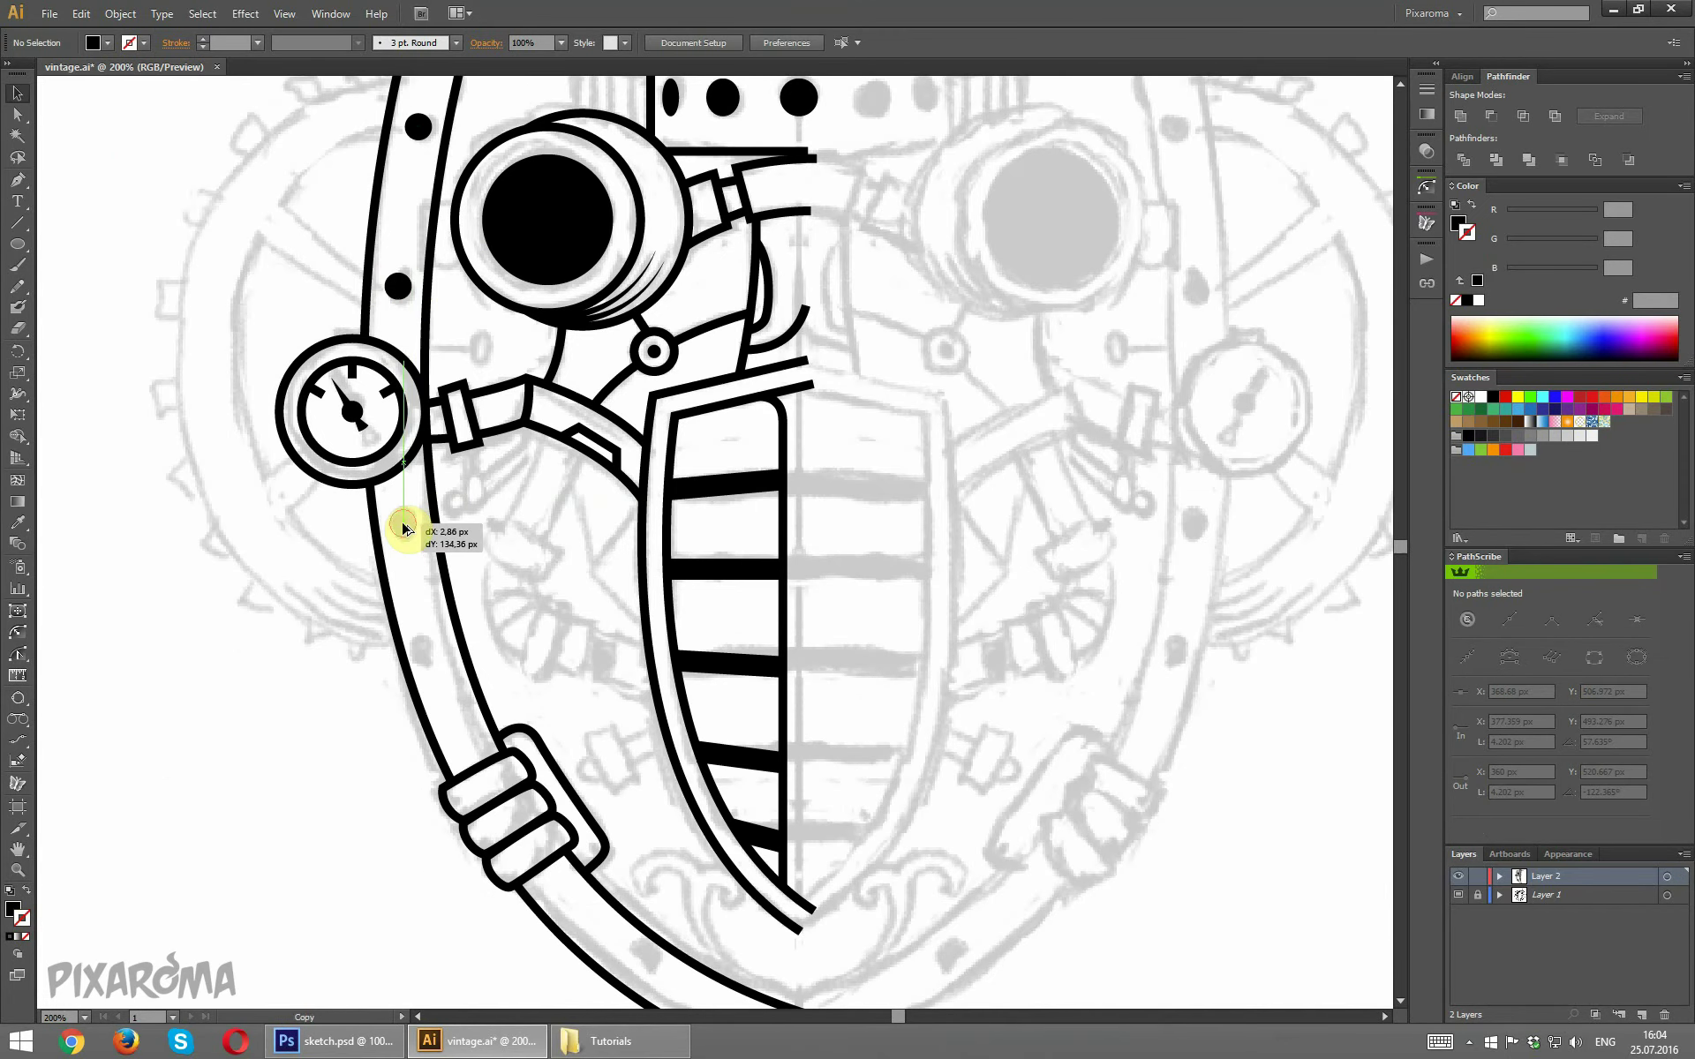
Add more rivet copies further down the left rim, past the gauge to below the clamp loops.
left_click(603, 459, "shift")
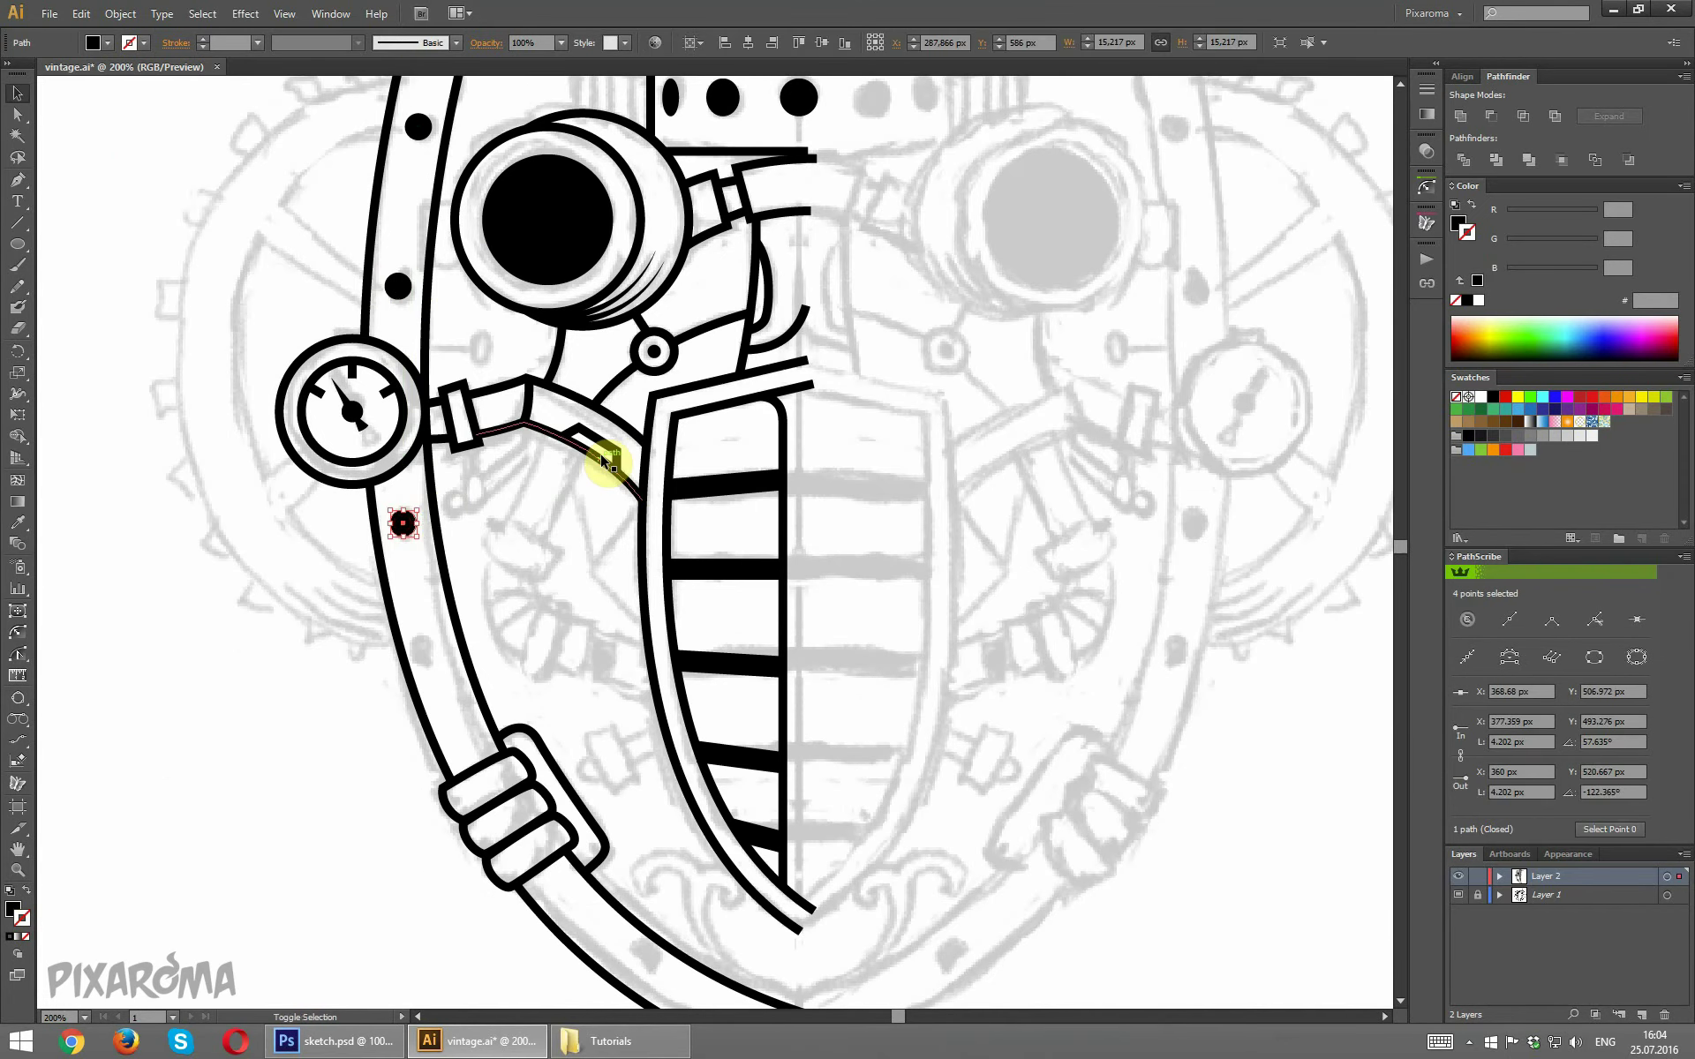
left_click(522, 548)
left_click_drag(407, 528, 435, 658)
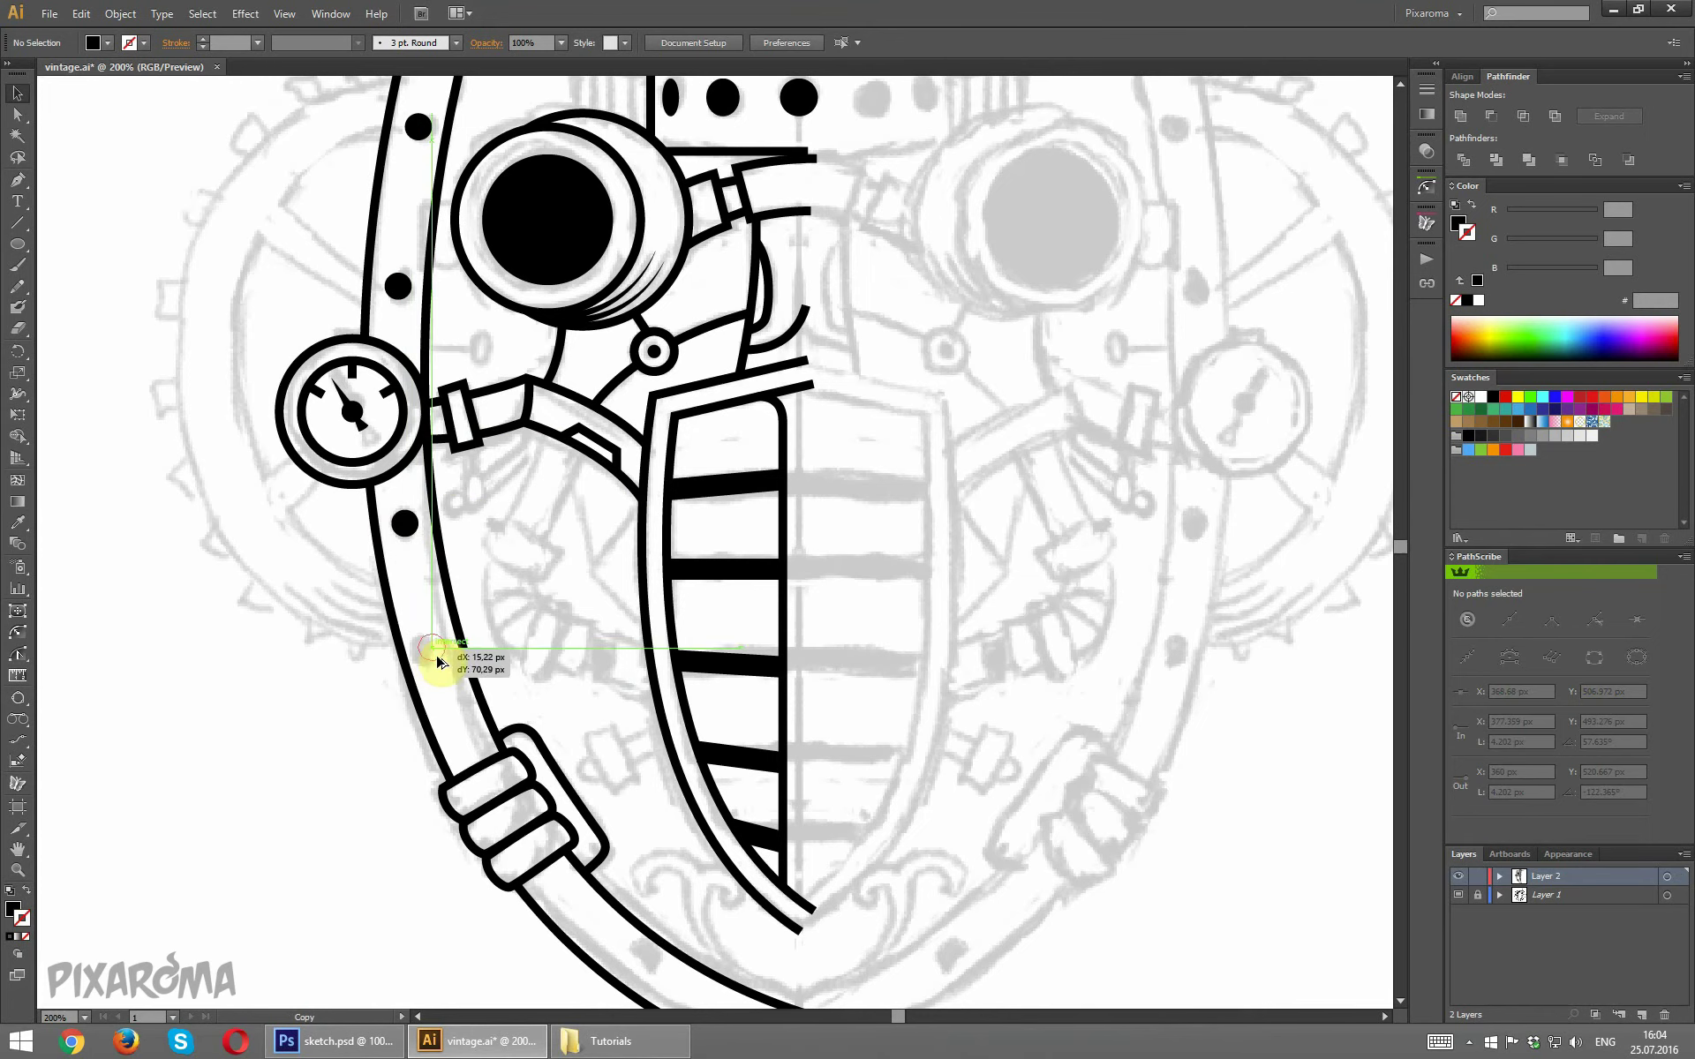
scroll(568, 557, "down", 2)
scroll(541, 556, "down", 4)
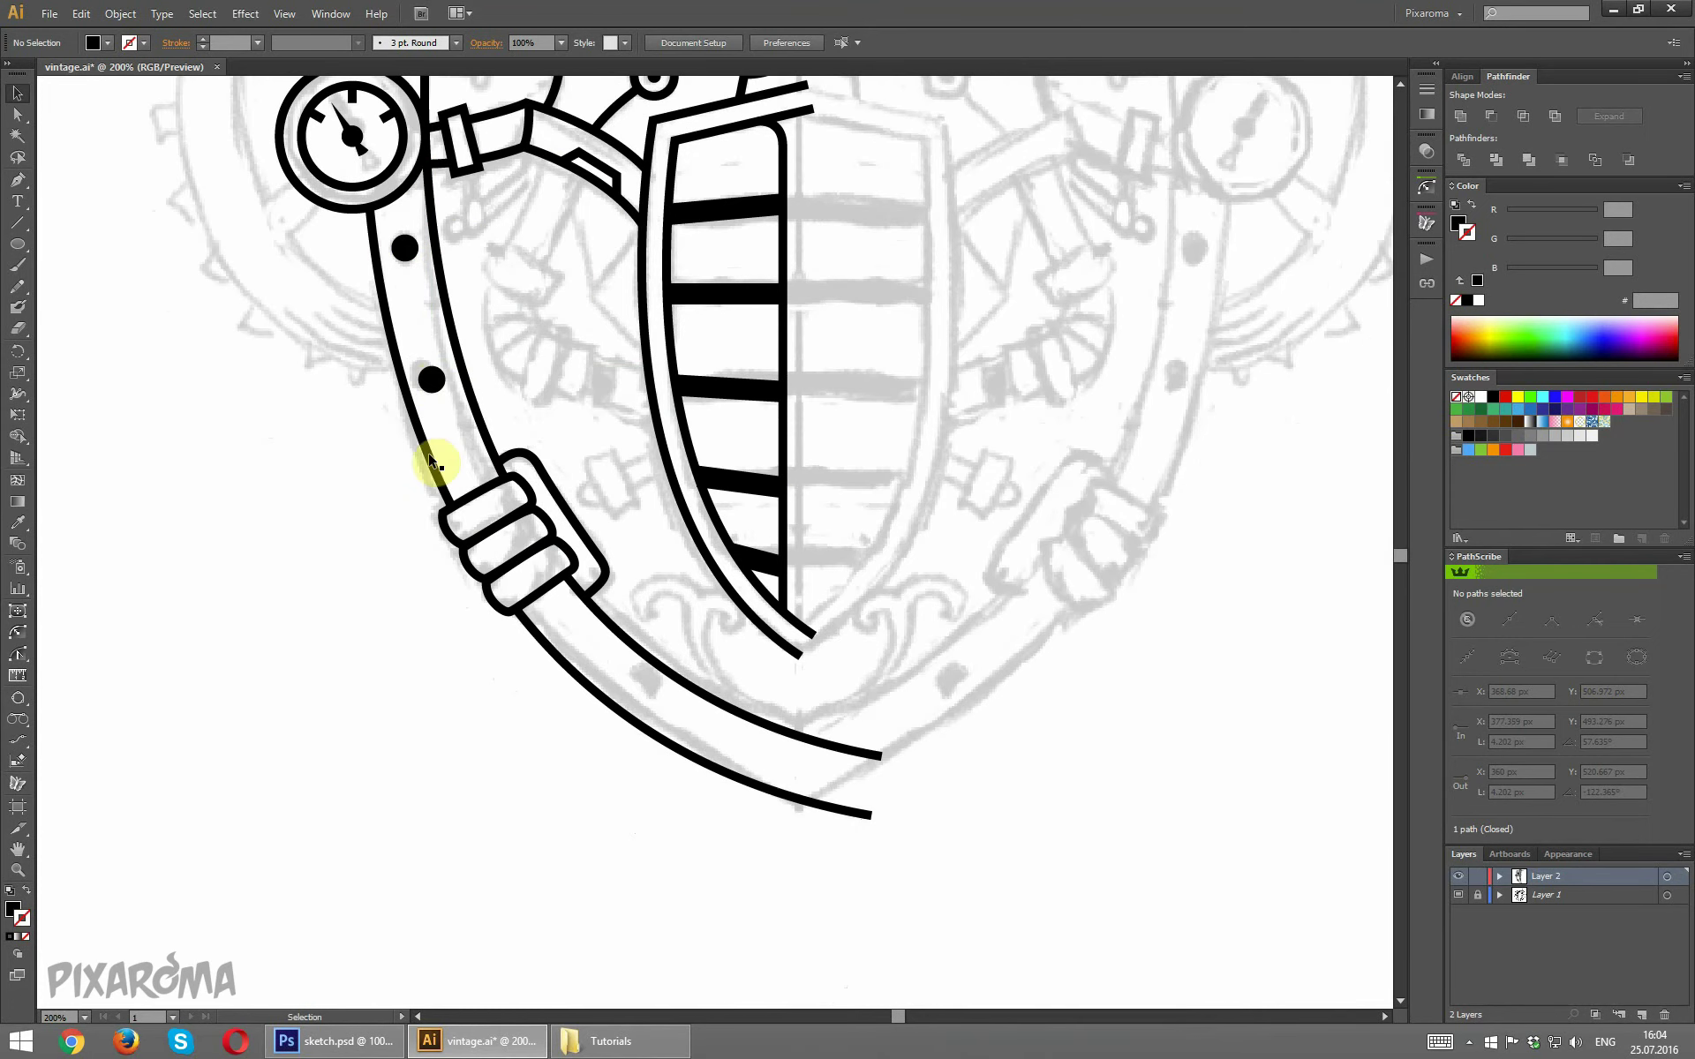
mouse_move(431, 381)
left_mouse_down()
mouse_move(693, 706)
mouse_move(663, 706)
left_mouse_up()
left_click(540, 773)
scroll(498, 617, "up", 3)
scroll(396, 581, "up", 2)
scroll(399, 568, "up", 1)
scroll(423, 530, "up", 1)
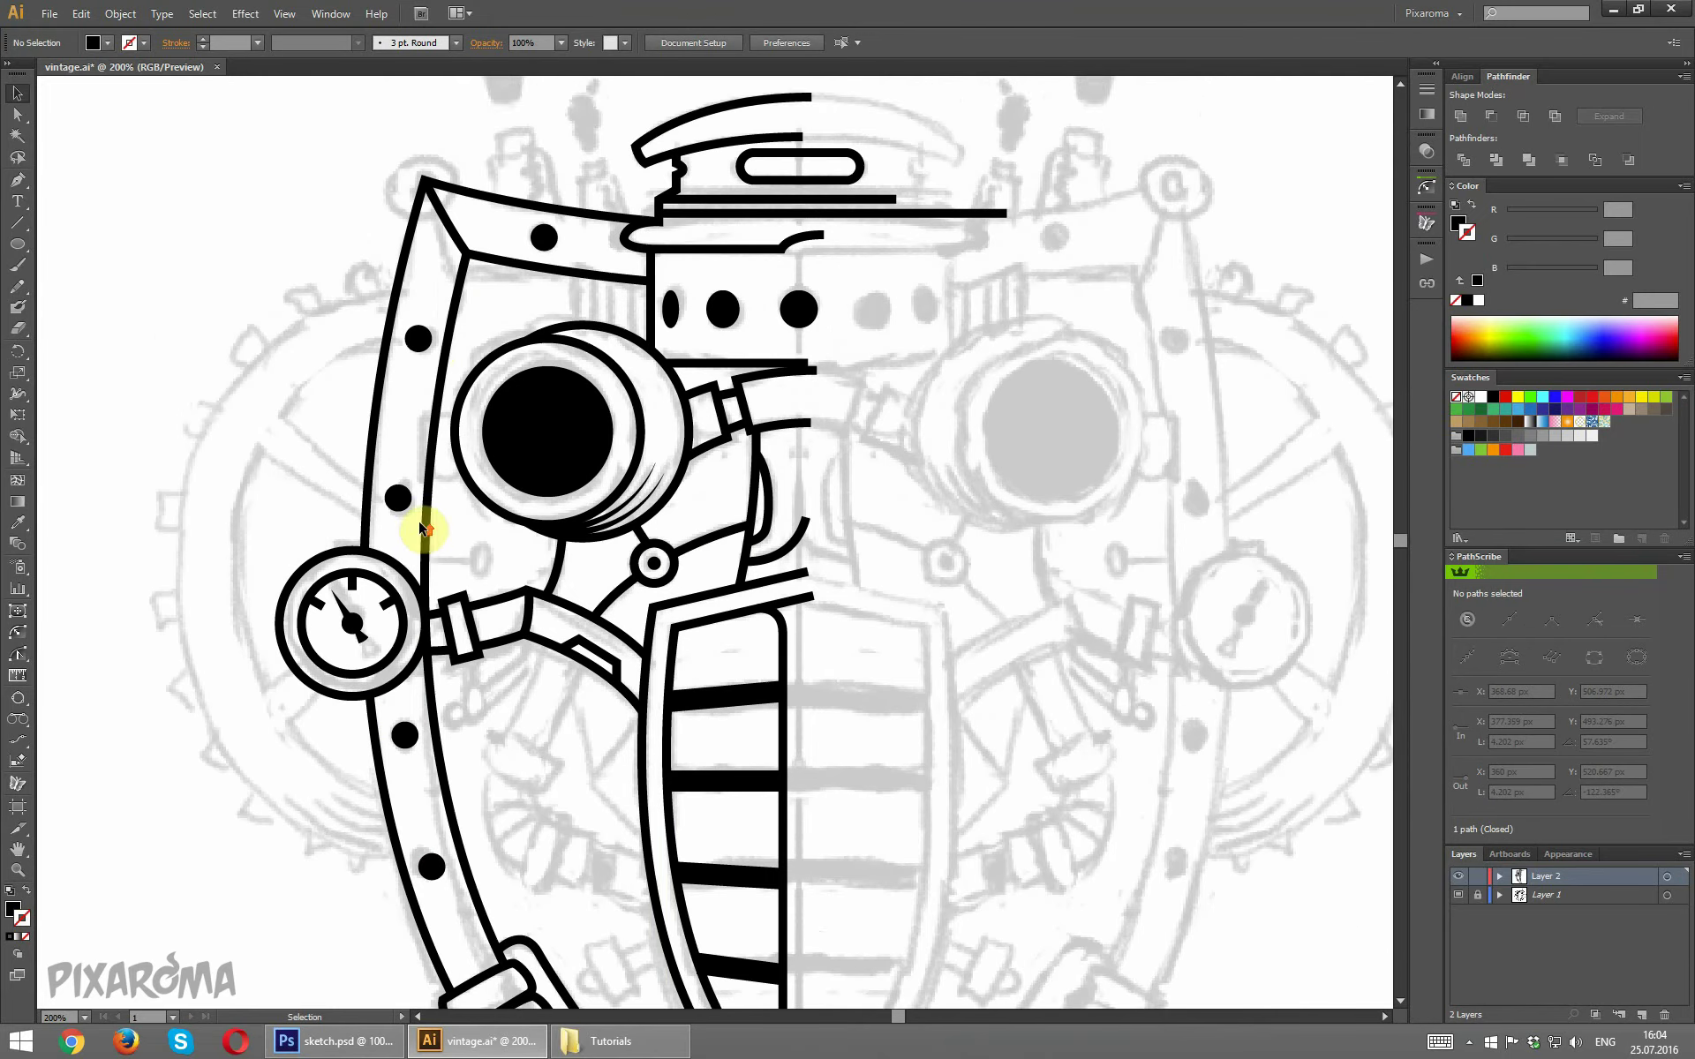
scroll(435, 503, "up", 3)
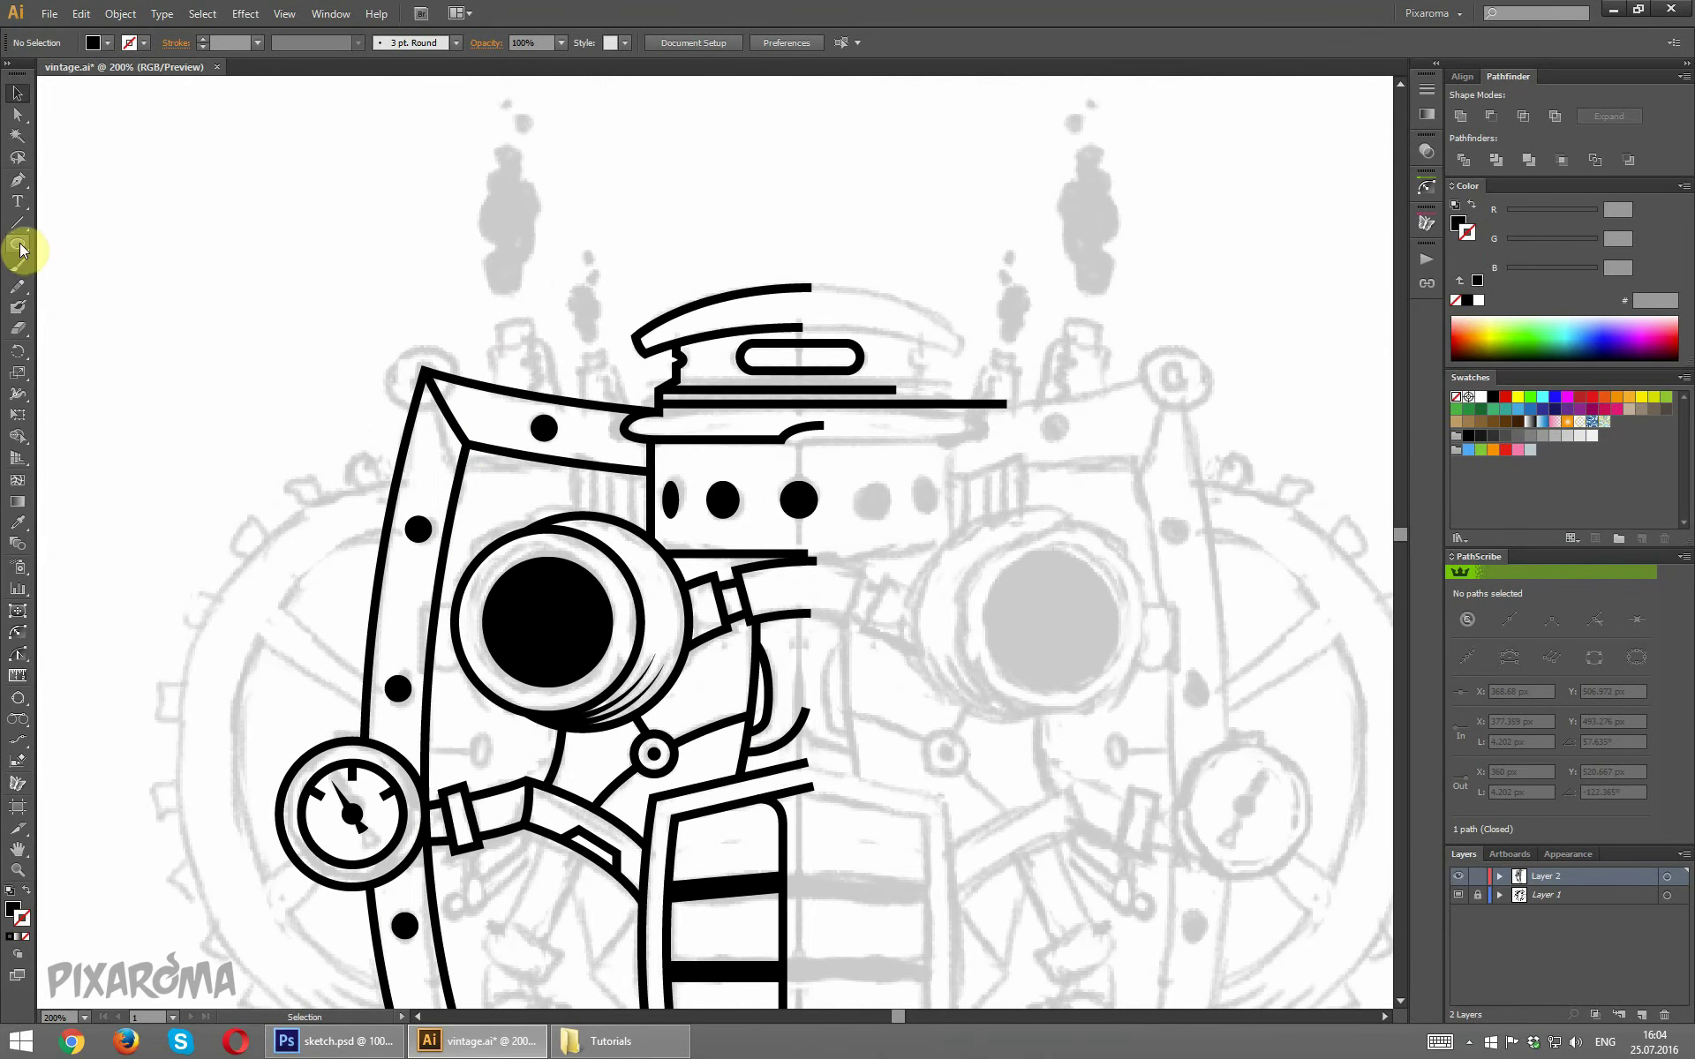
Draw a circle on the frame's top-left corner and copy a black rivet dot into it.
left_click(507, 397)
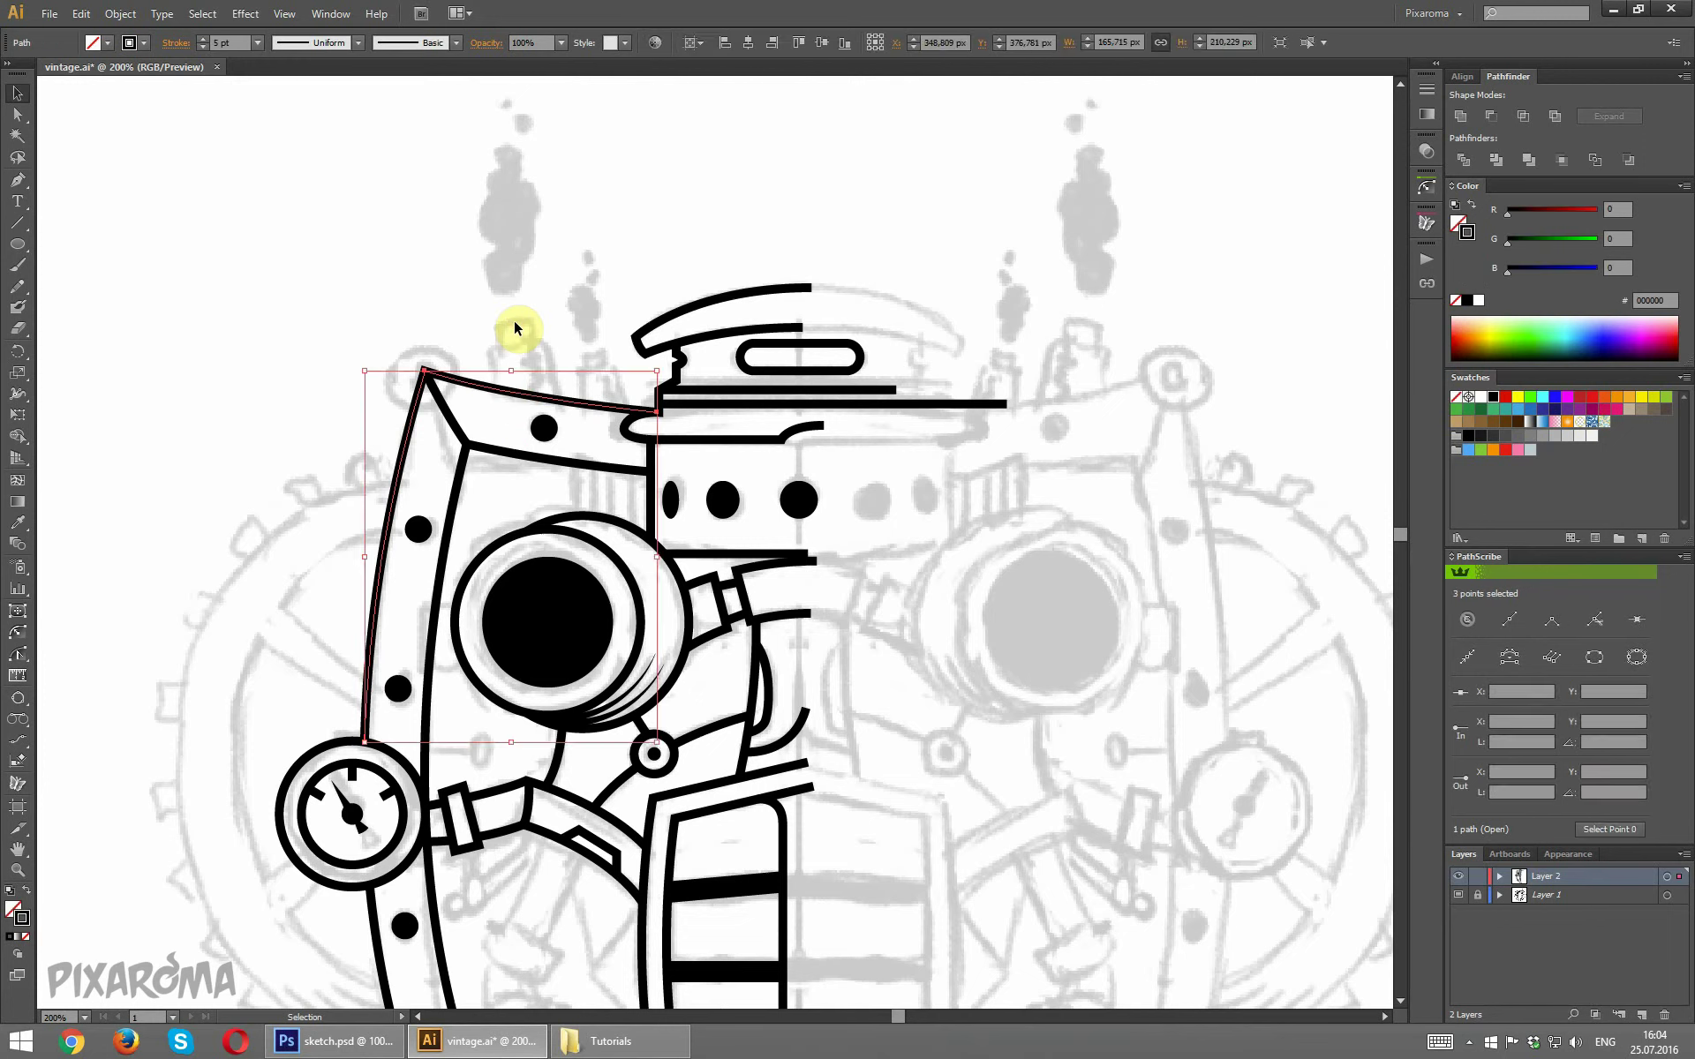
left_click(513, 325)
left_click(16, 244)
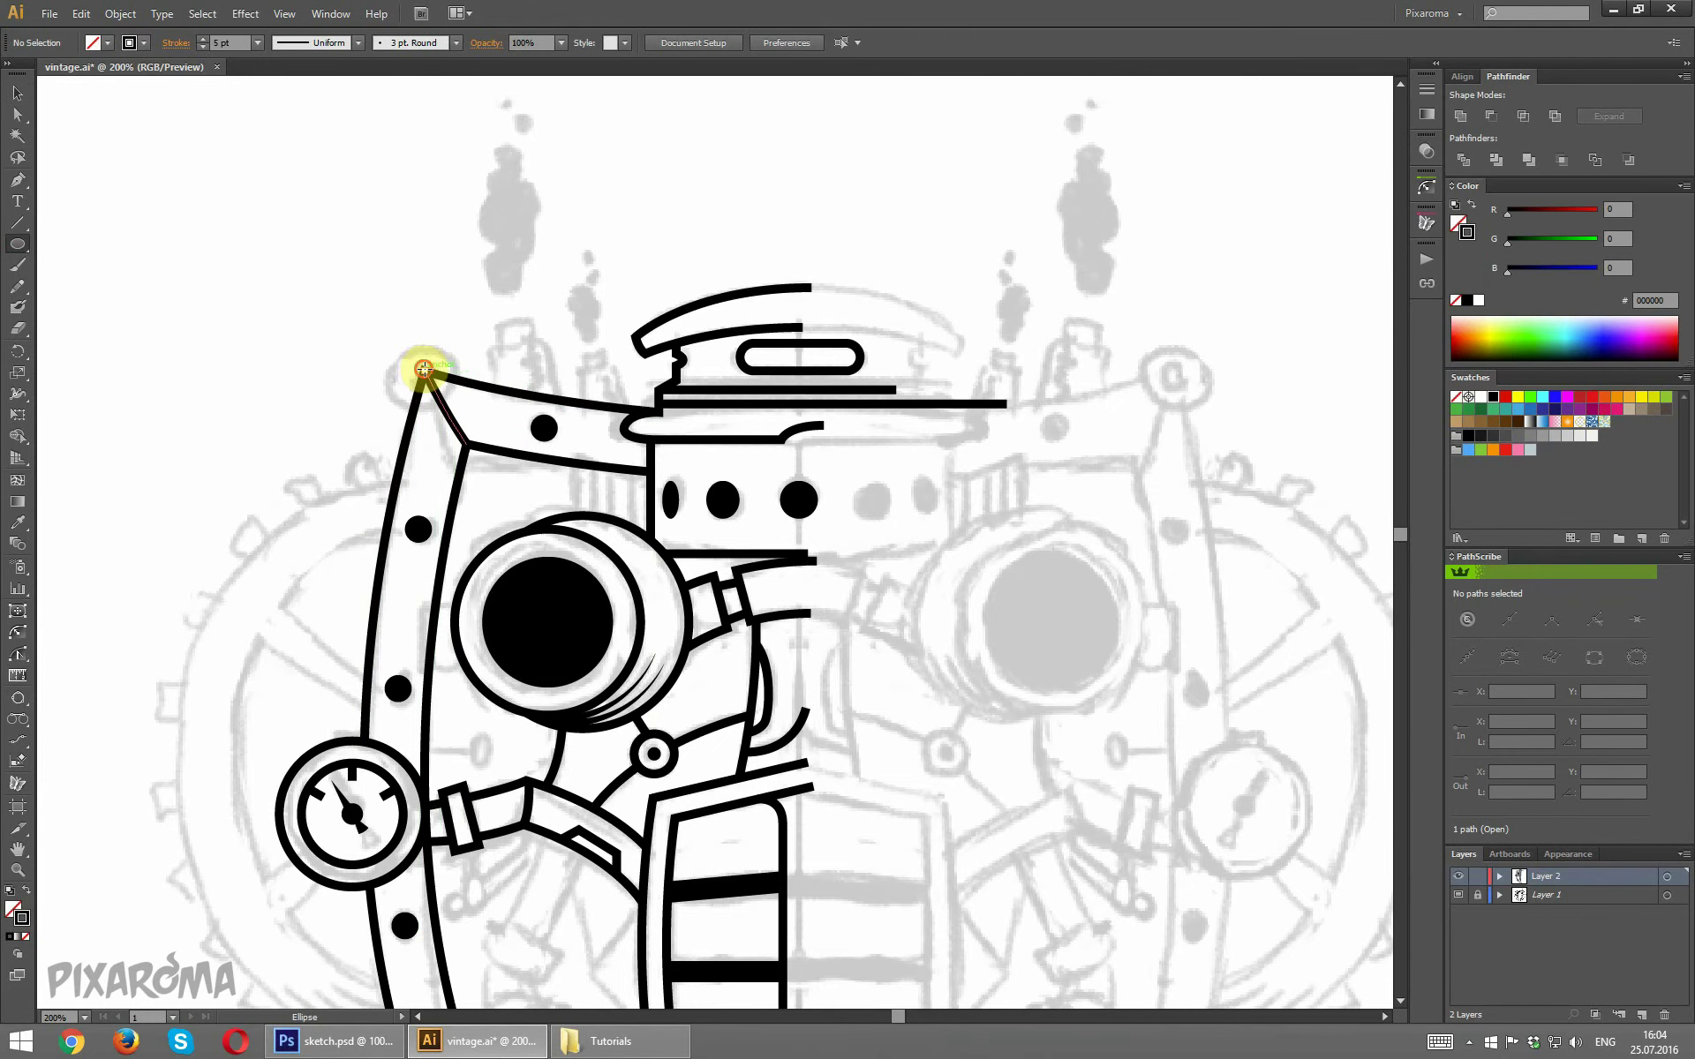
left_click_drag(424, 369, 461, 334)
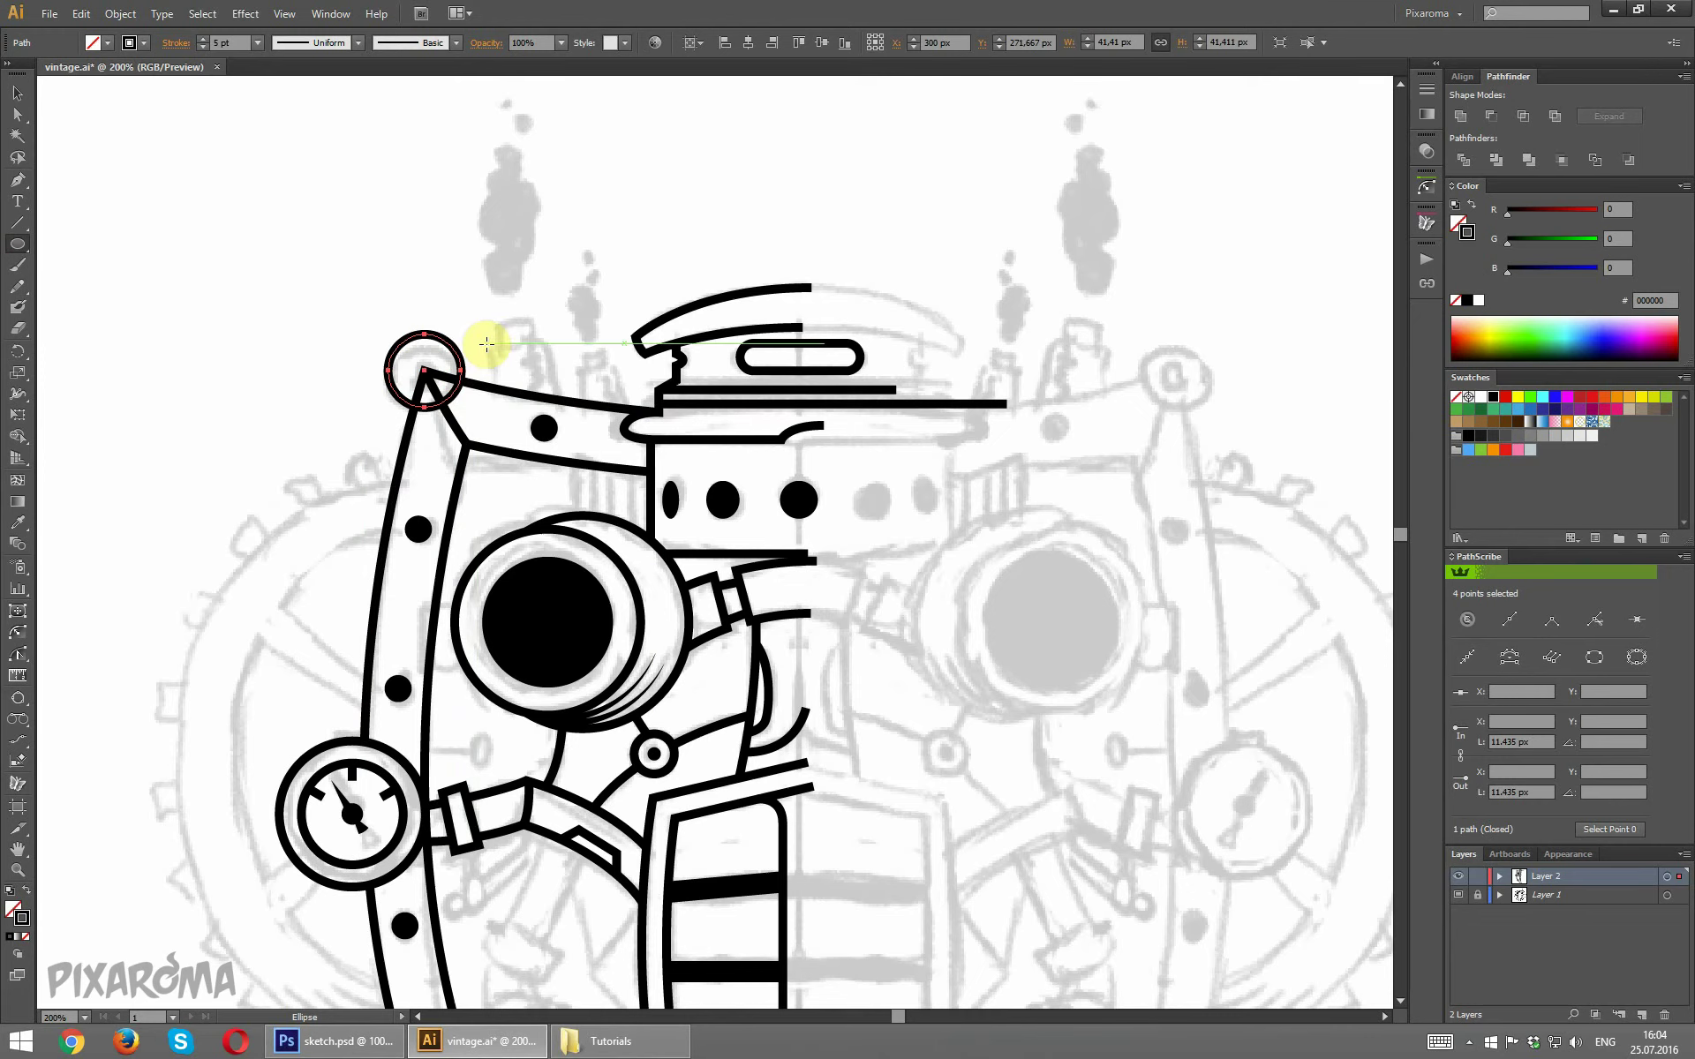
key("ctrl+shift+a")
left_click(16, 92)
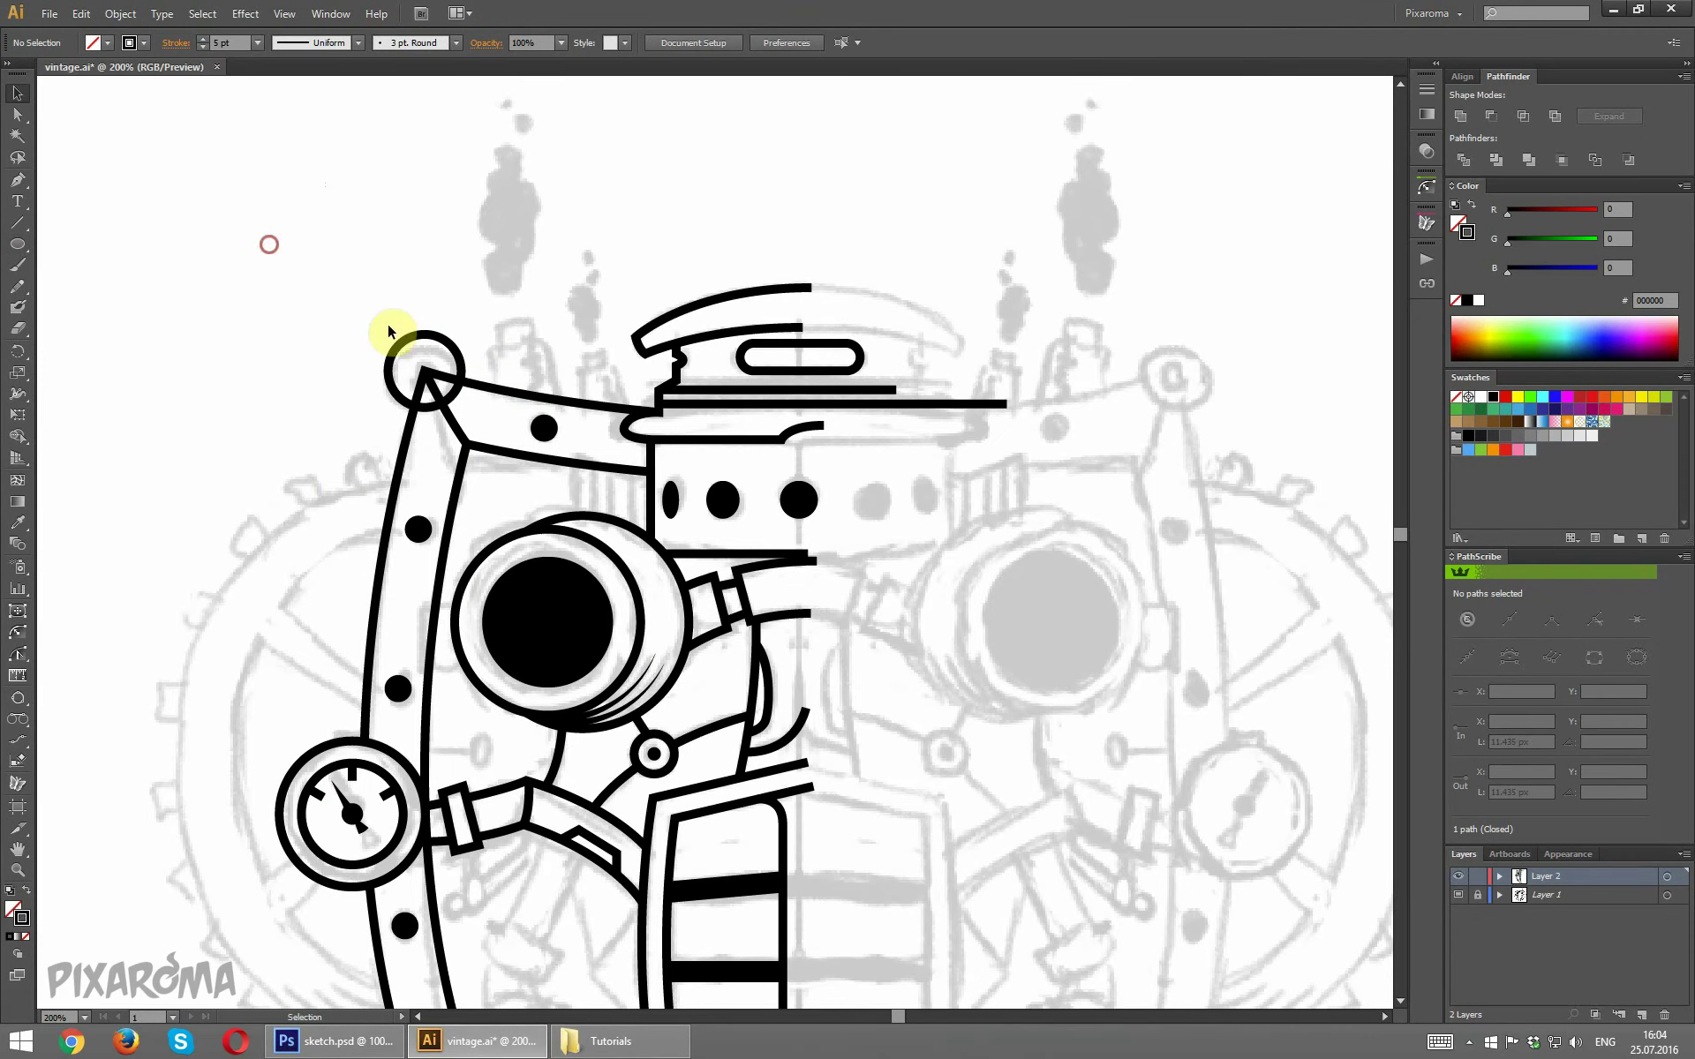
left_click_drag(551, 435, 436, 377)
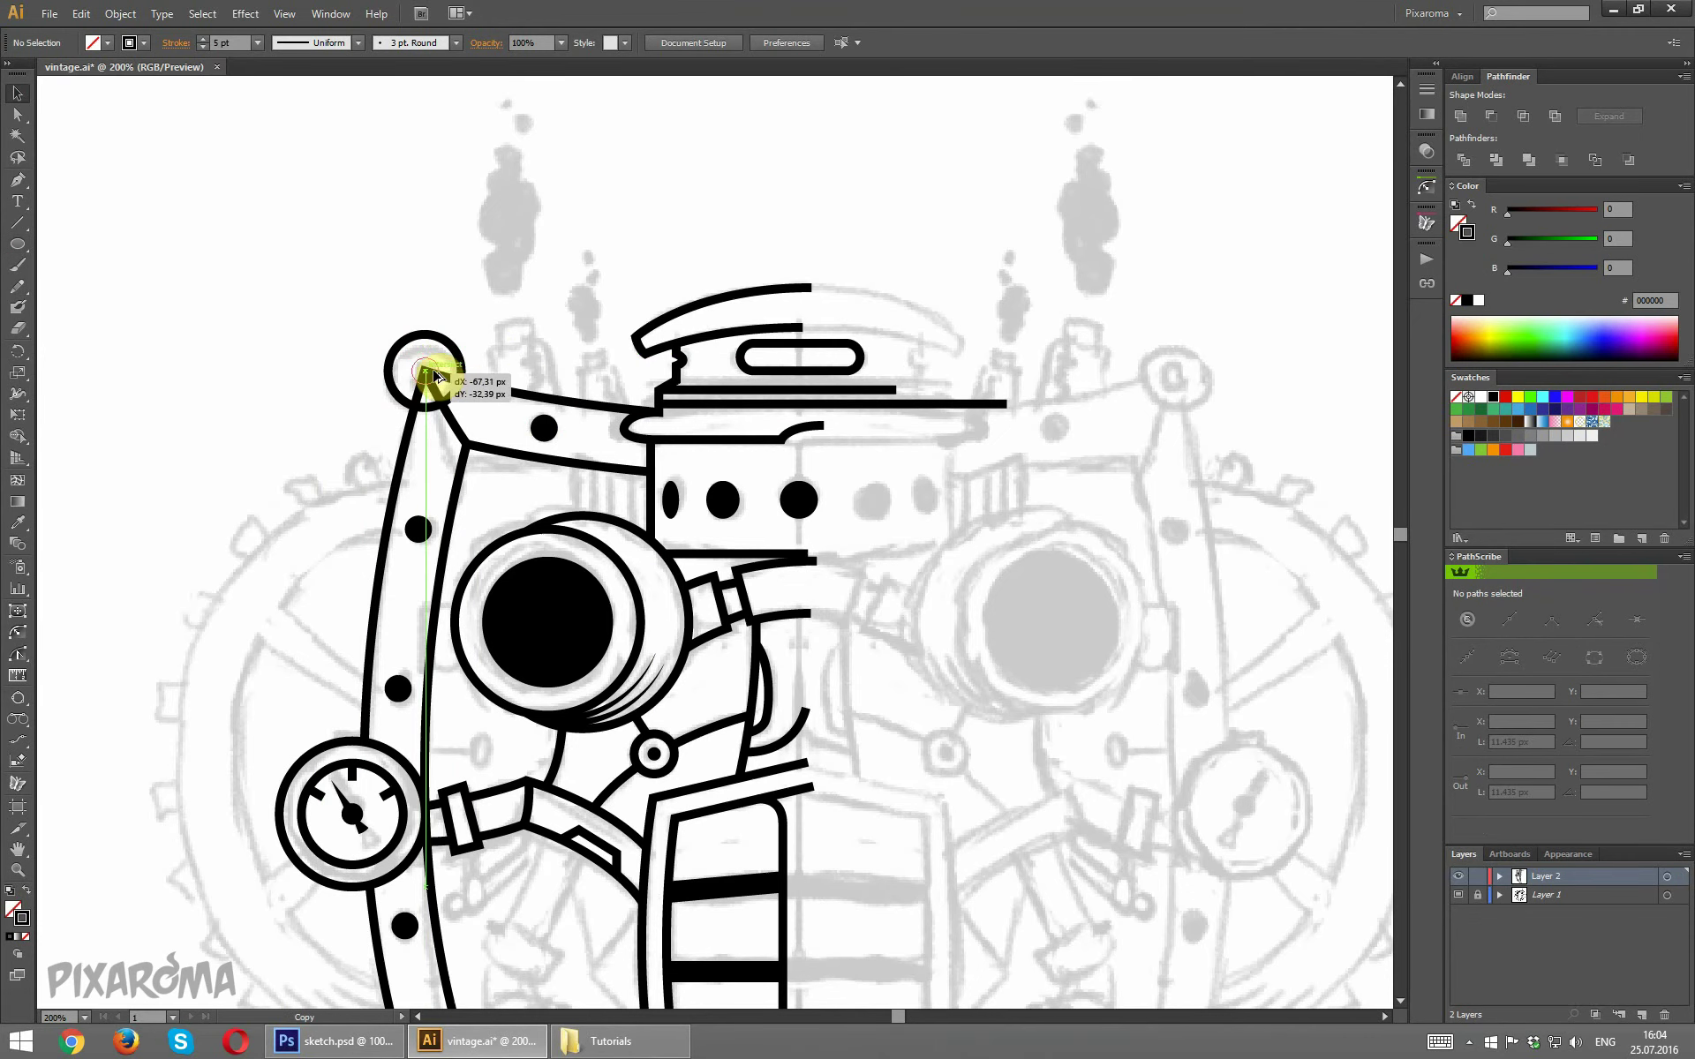
Add an anchor point on the frame outline near the corner circle.
left_click(489, 386)
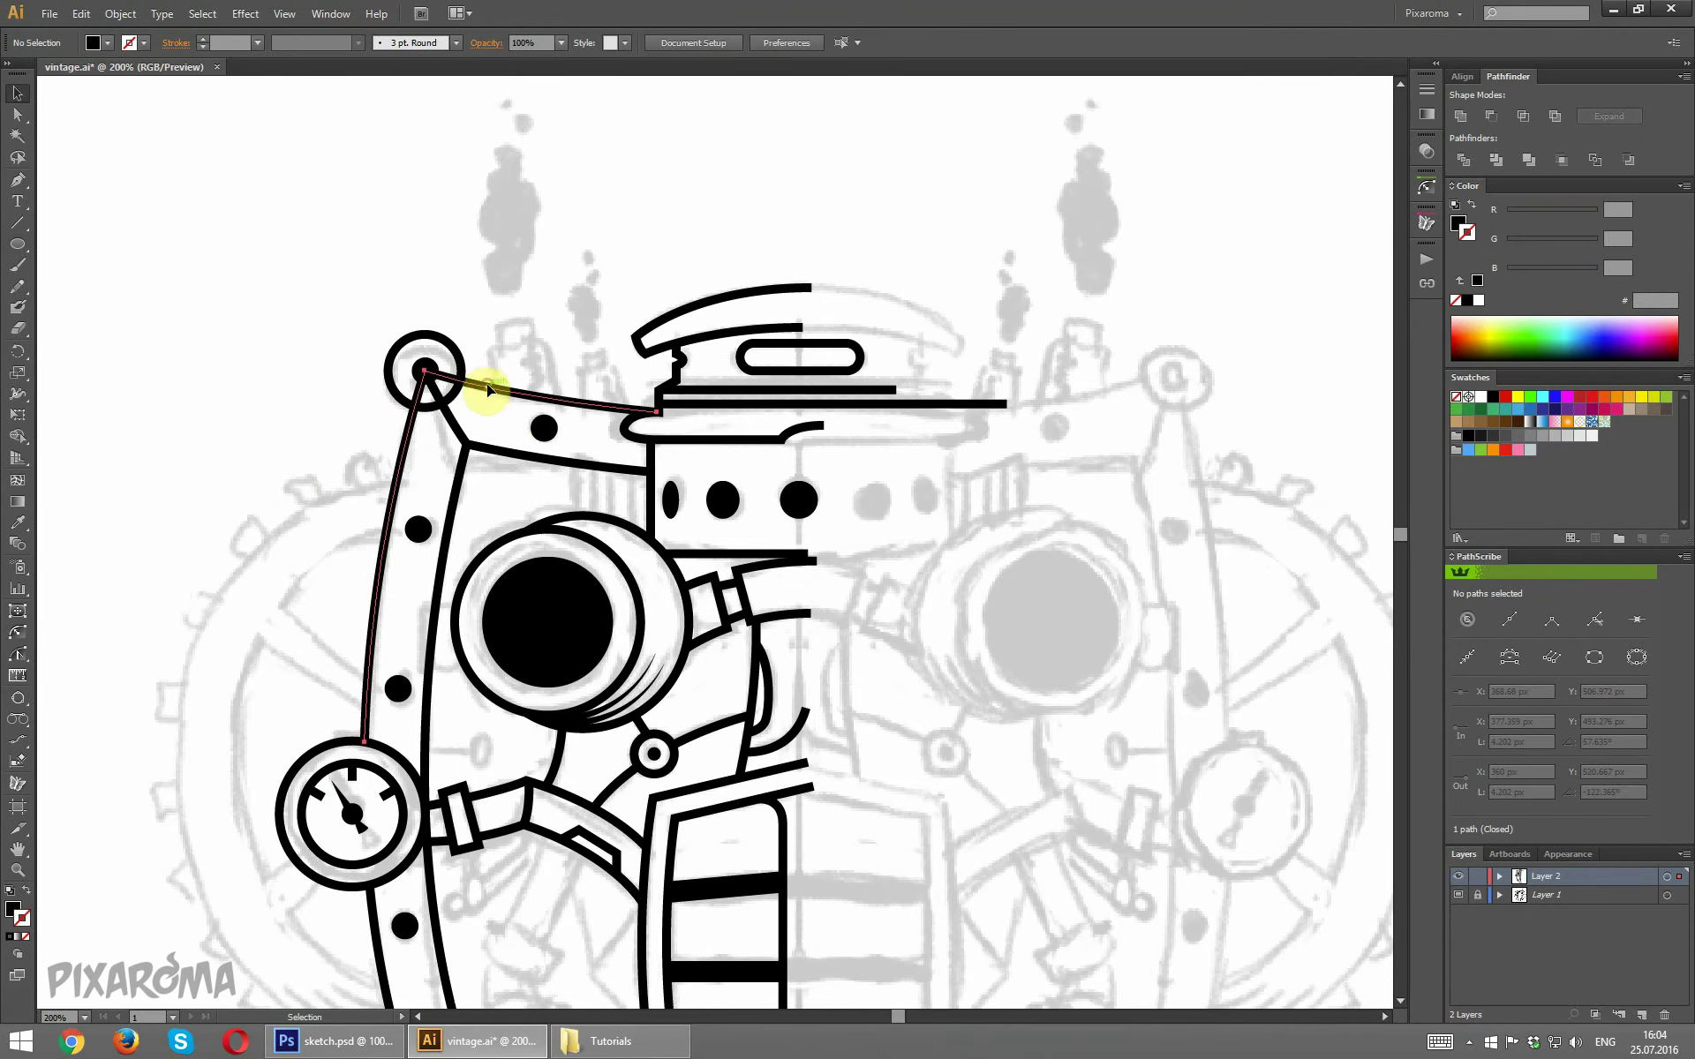
left_click_drag(17, 180, 79, 199)
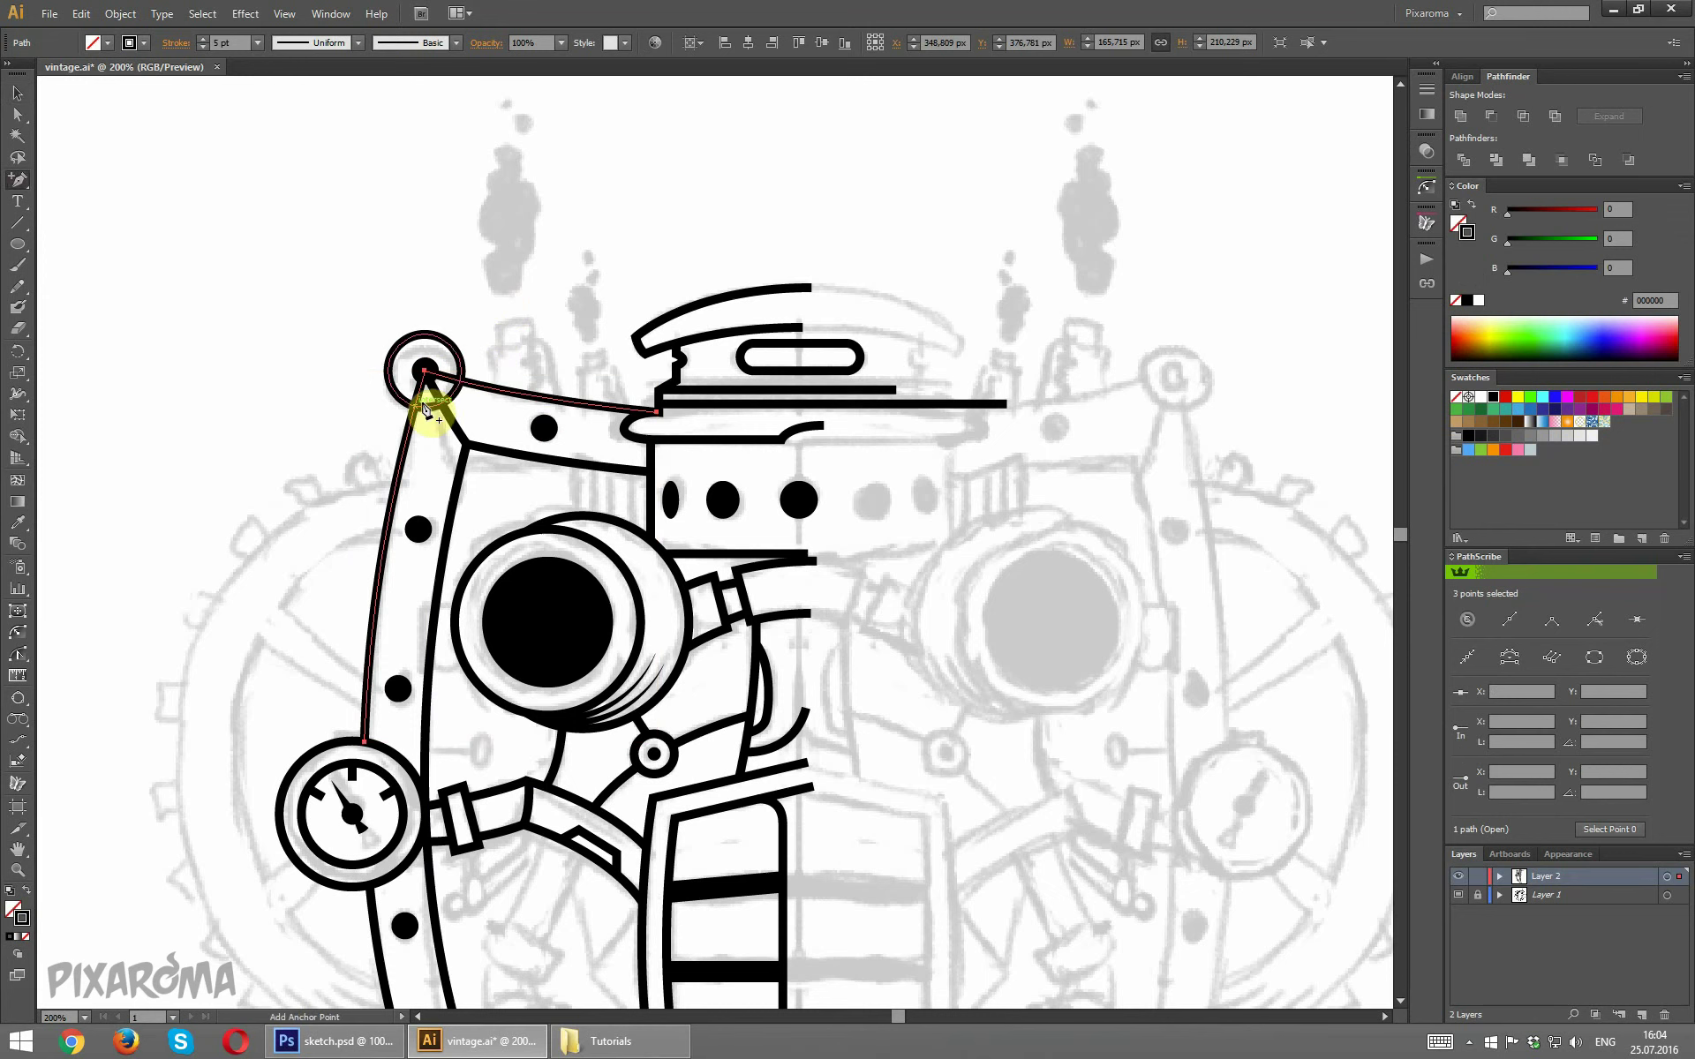
left_click(416, 407)
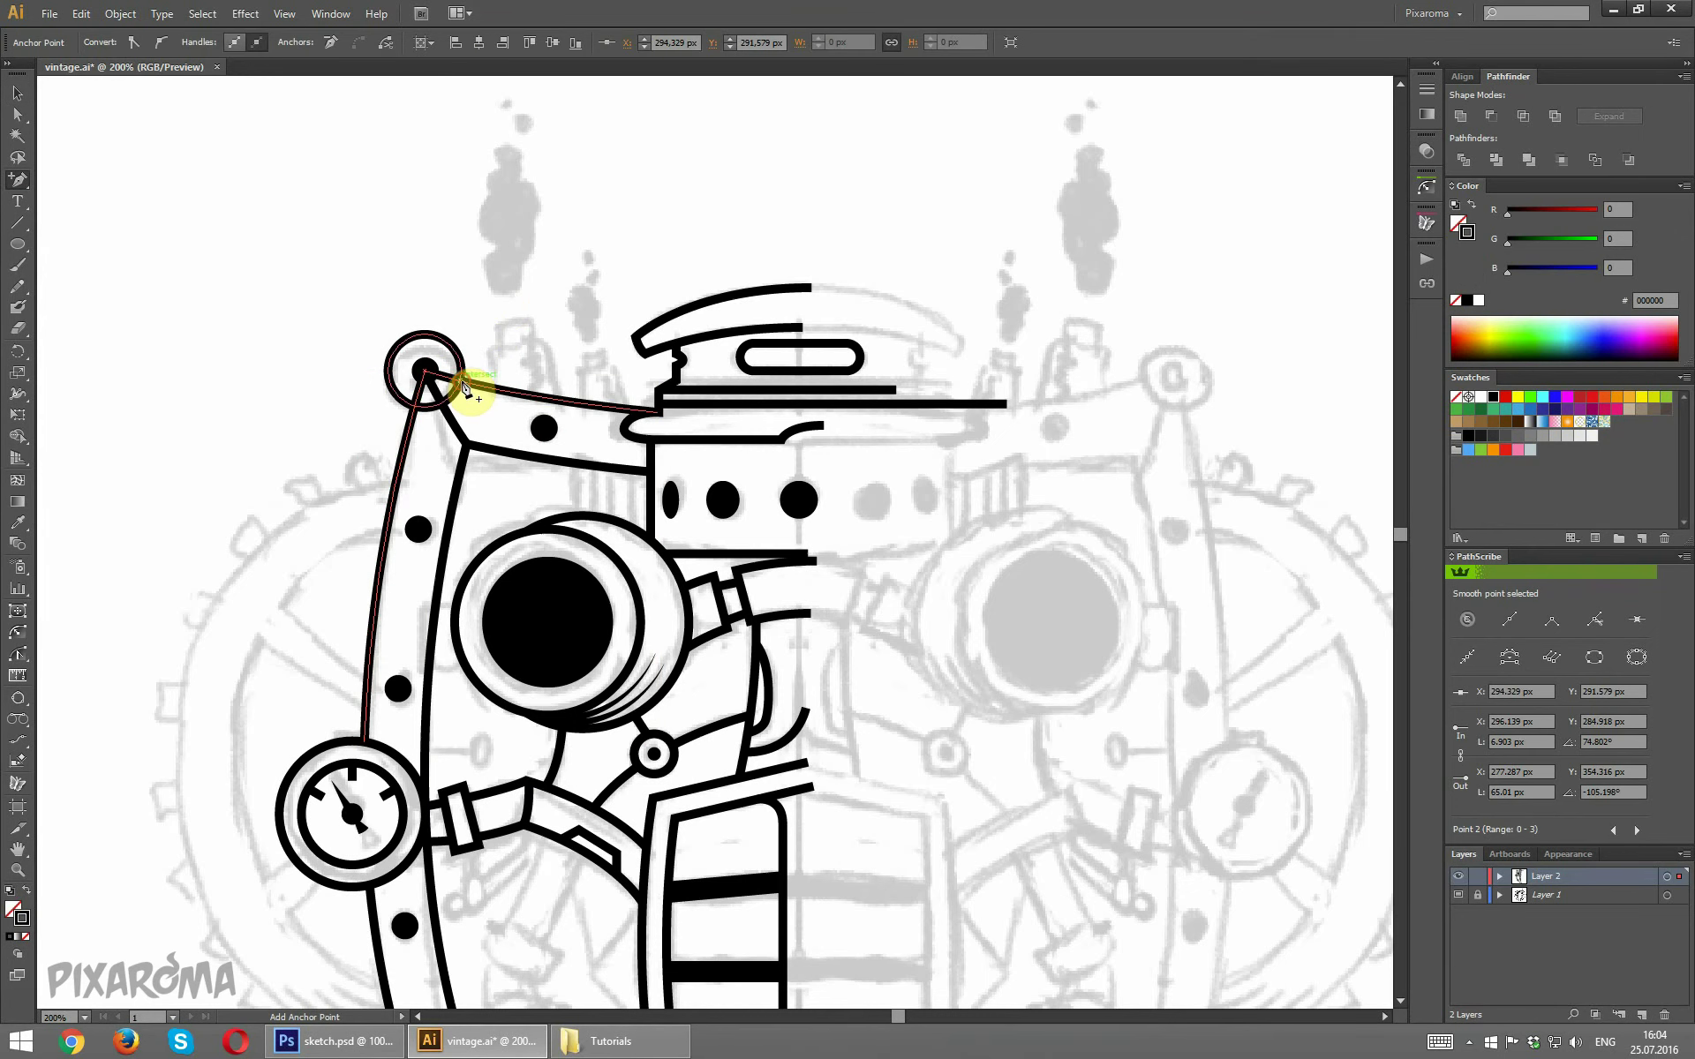
left_click(17, 114)
left_click(137, 275)
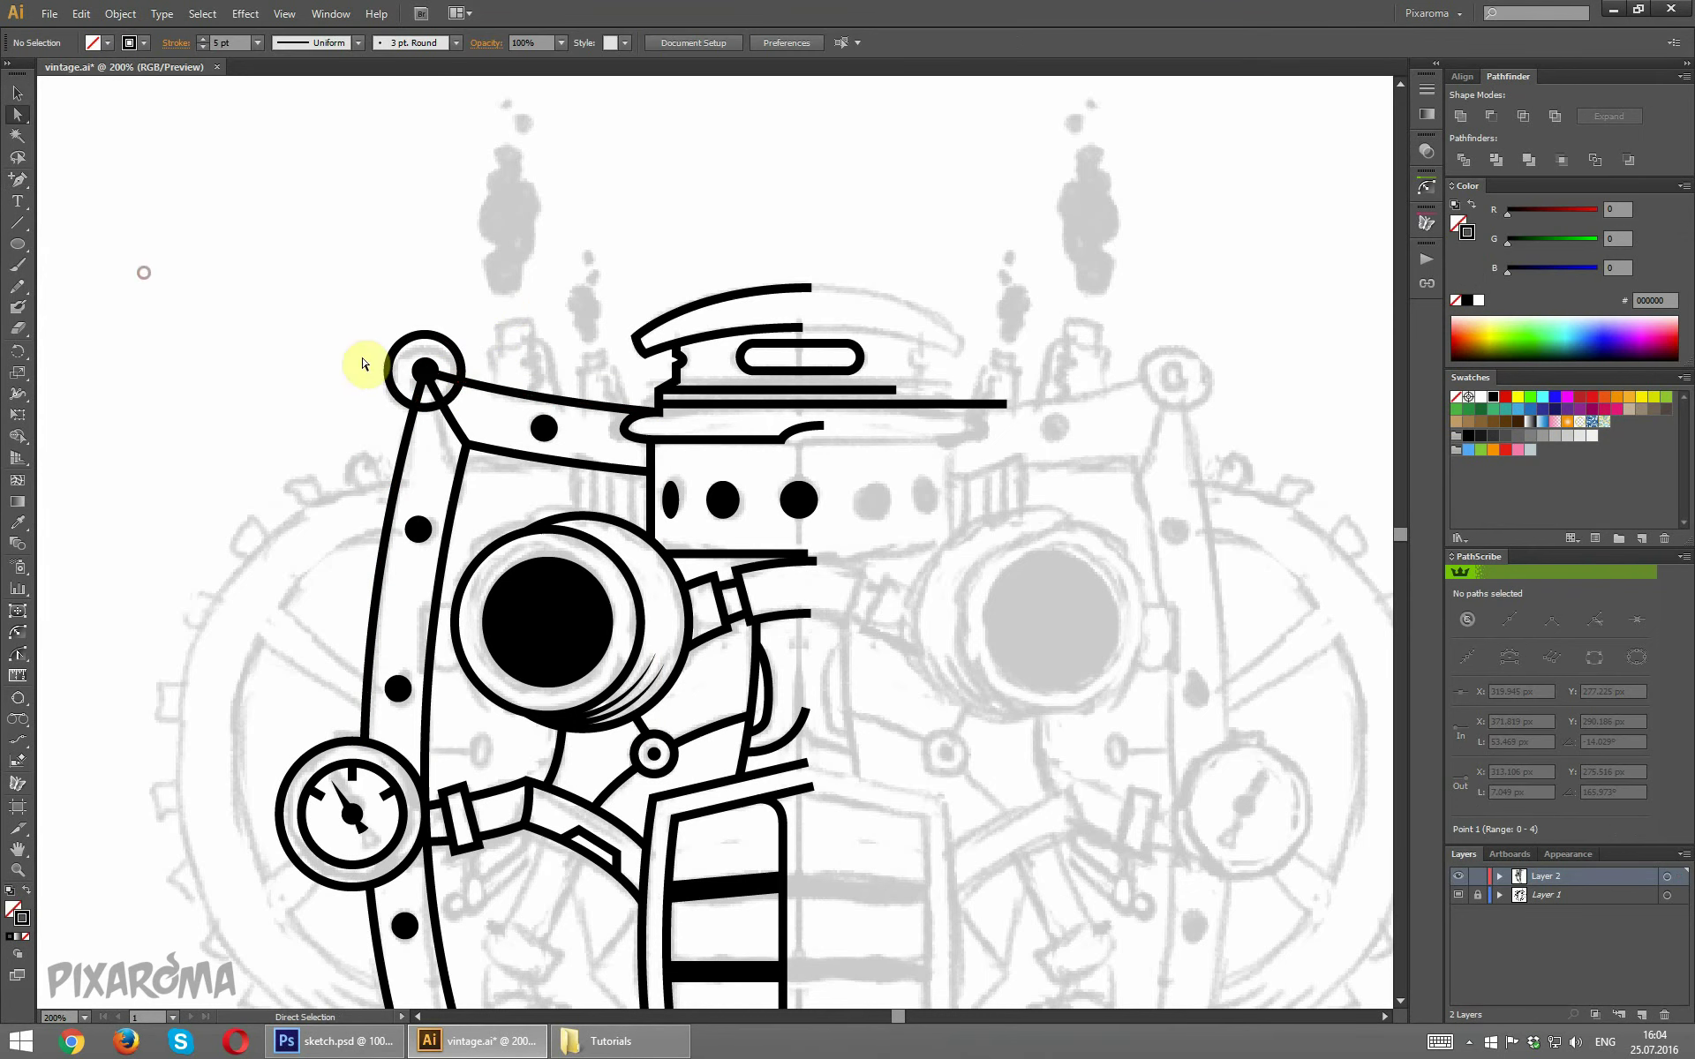
left_click(426, 373)
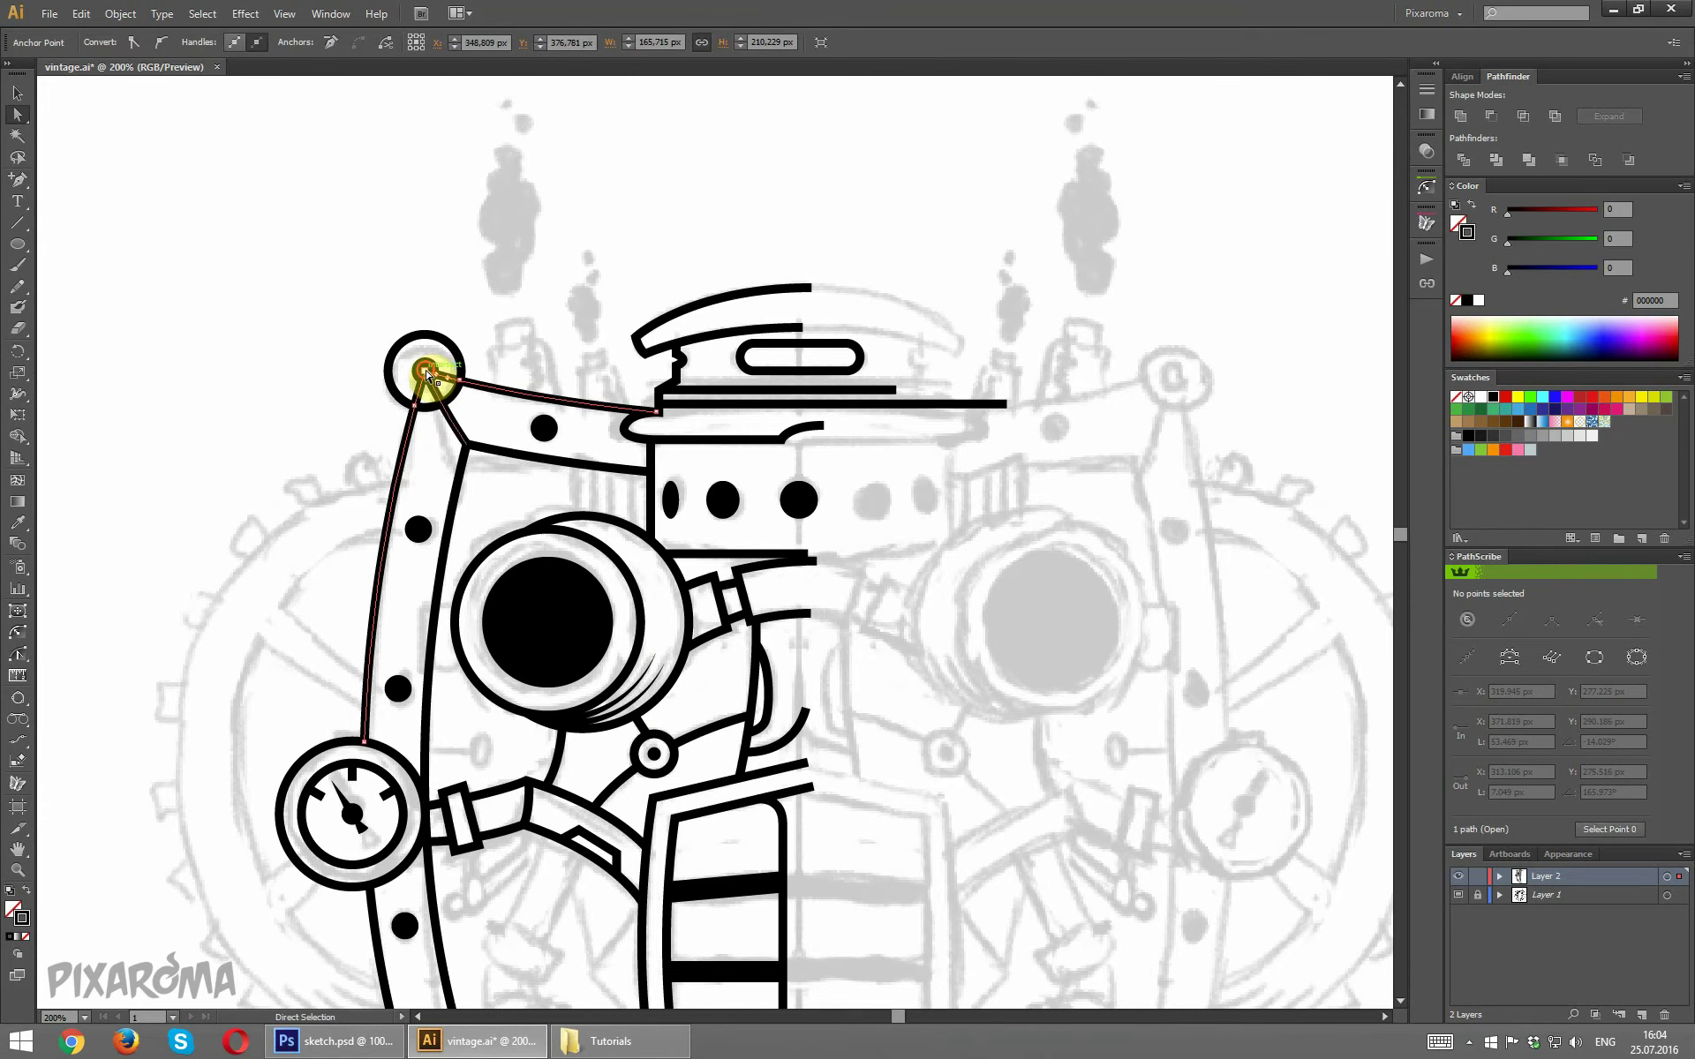
left_click(494, 344)
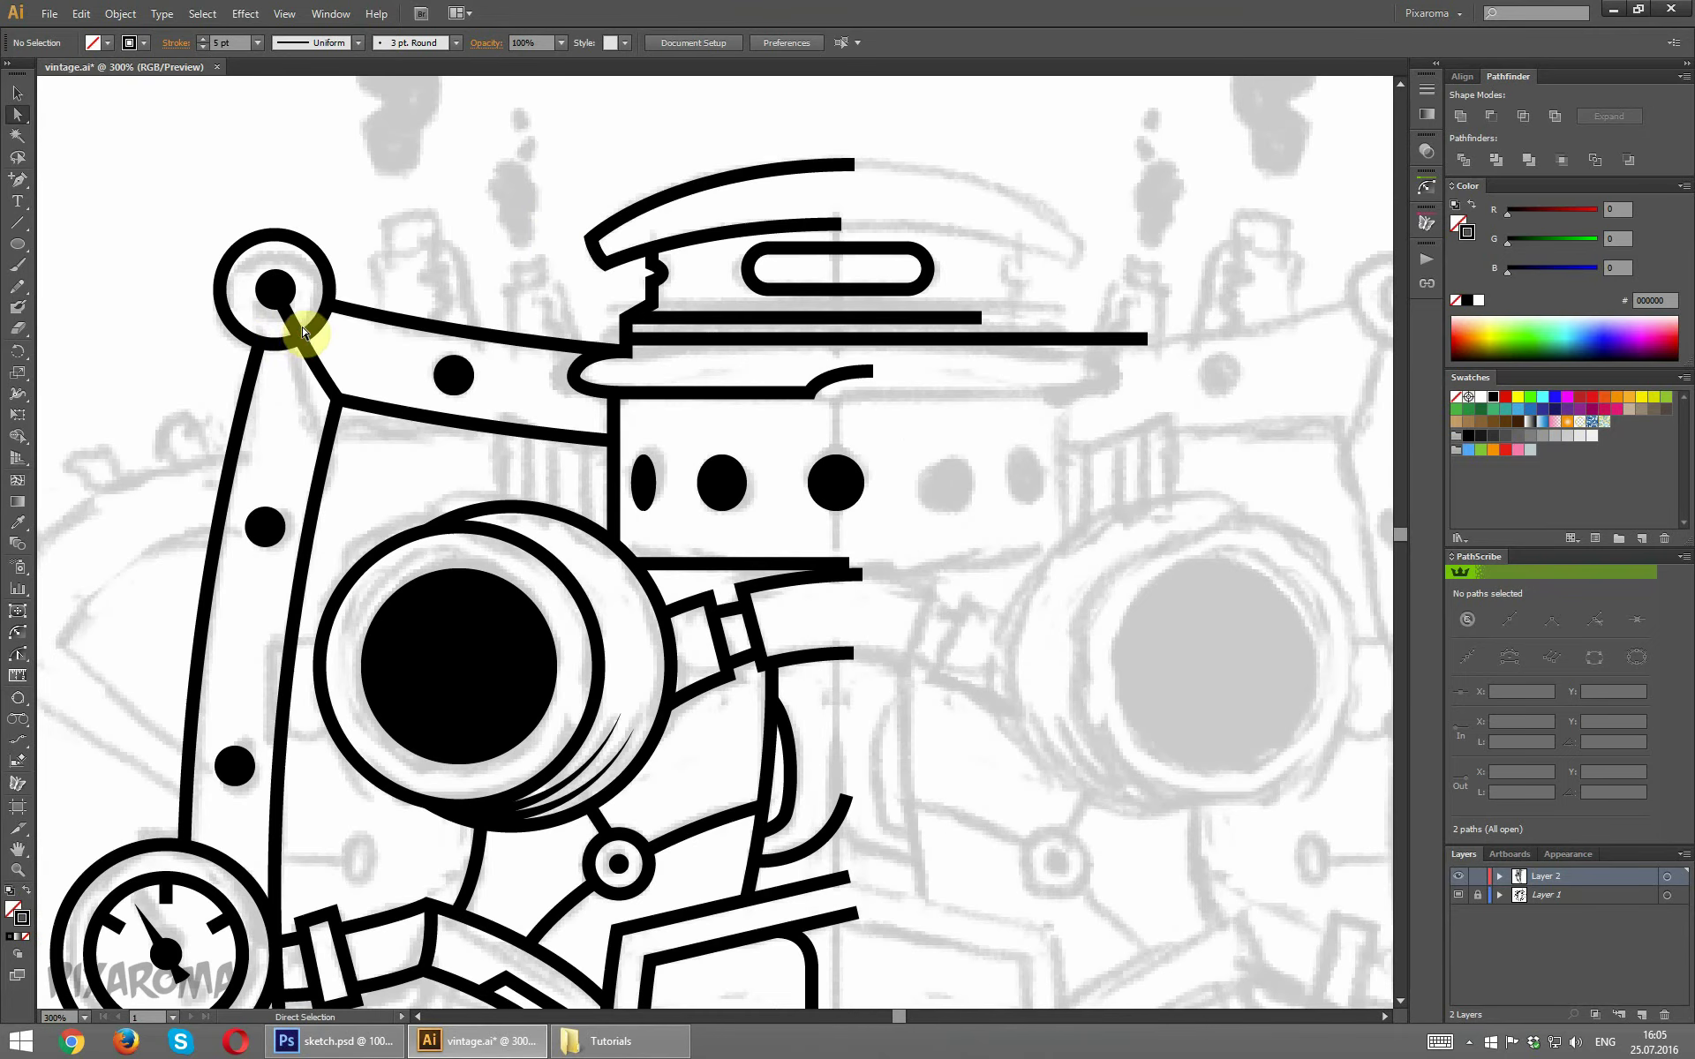
Delete the diagonal connector's top segment so it starts at the circle's edge.
left_click(303, 332)
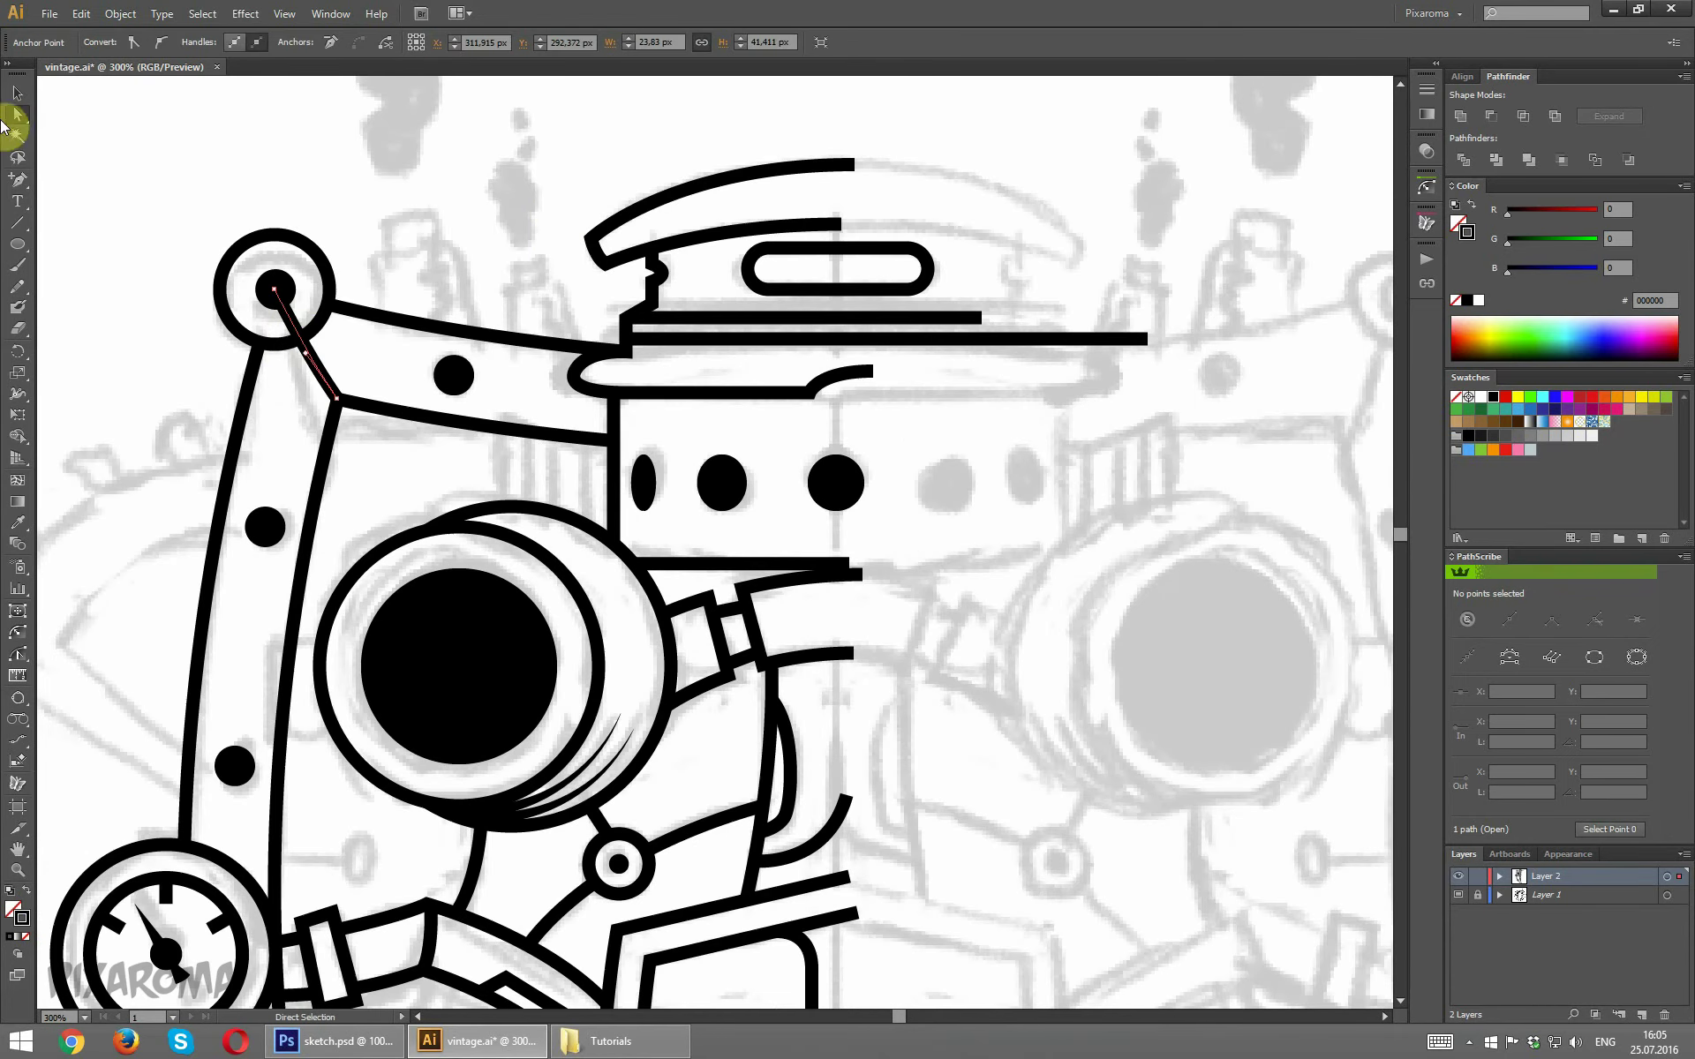
left_click(19, 180)
left_click(304, 344)
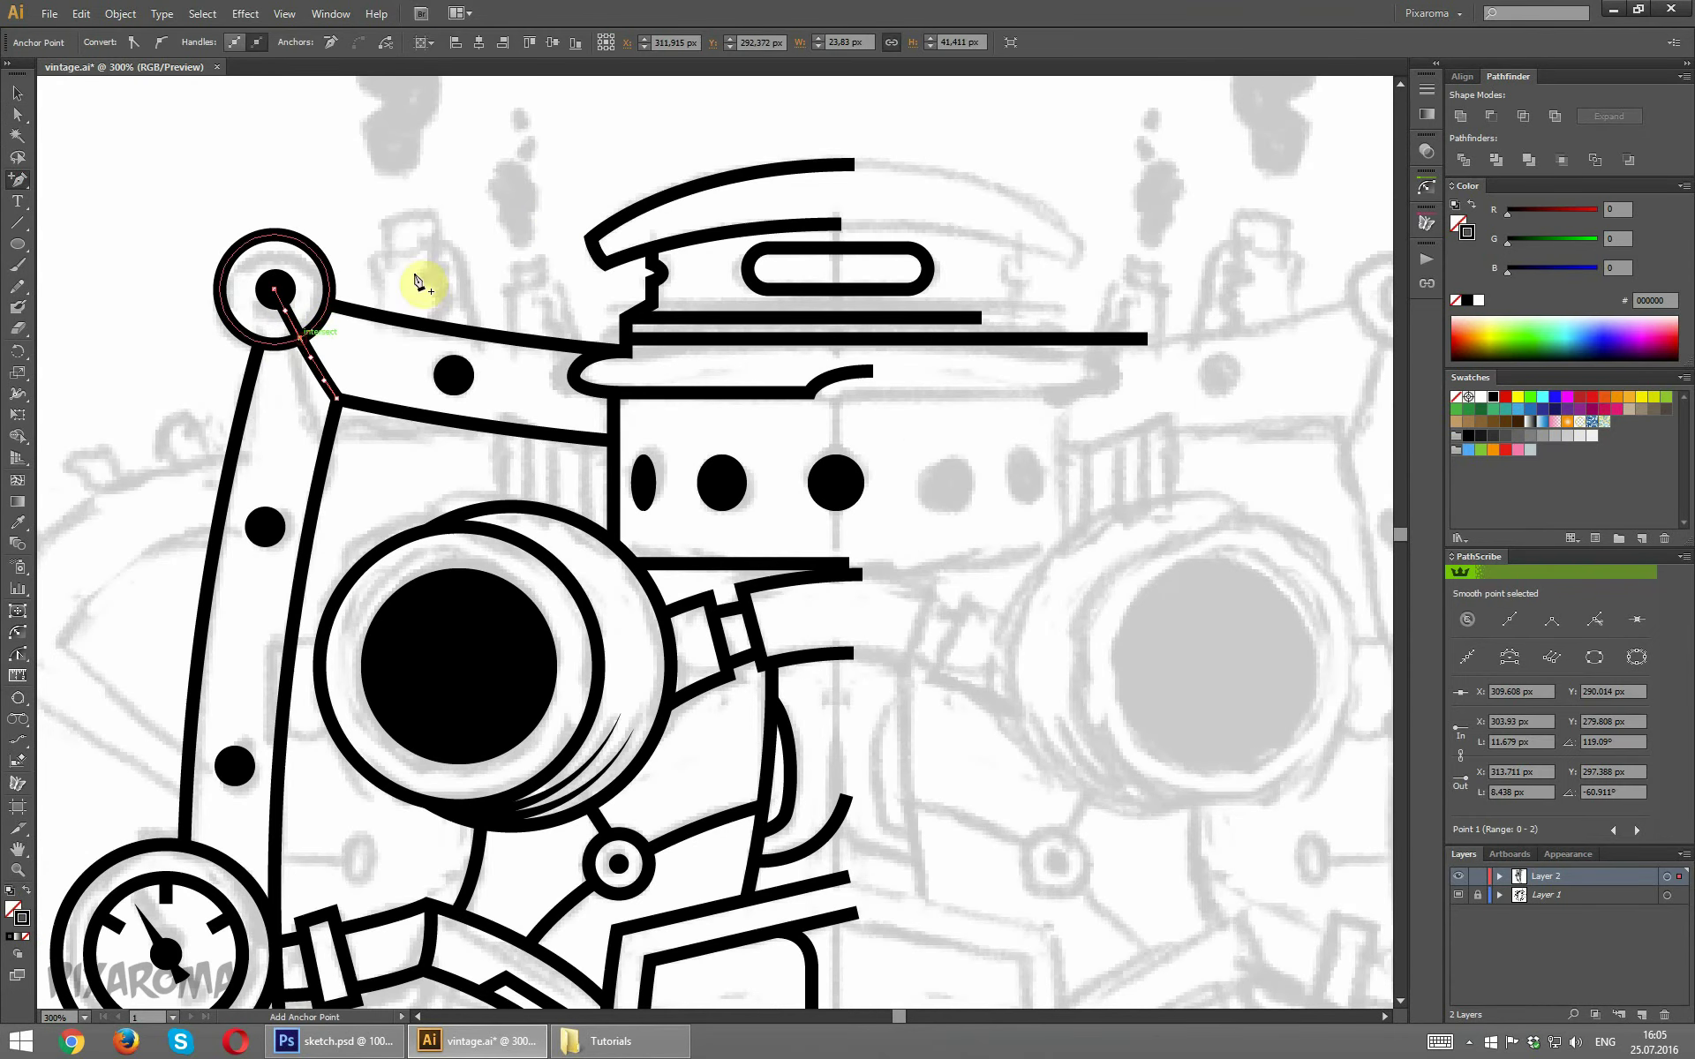
left_click(17, 116)
left_click(276, 293)
left_click_drag(276, 293, 291, 334)
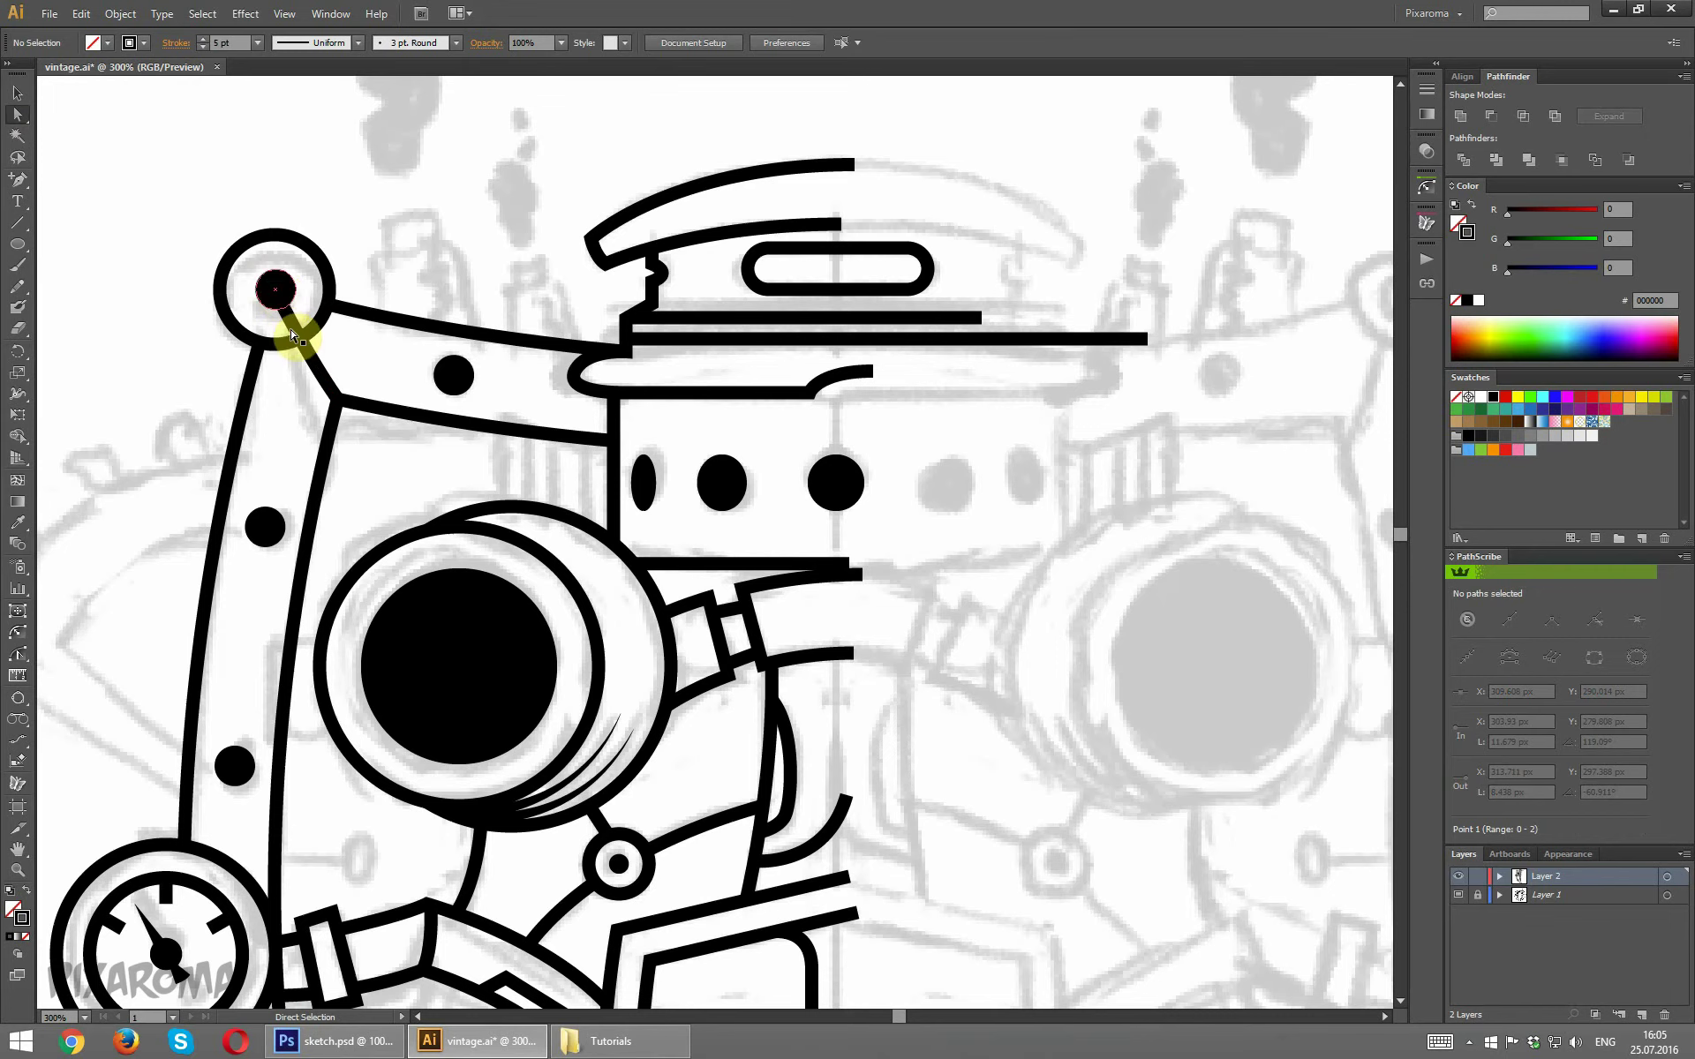
key("Delete")
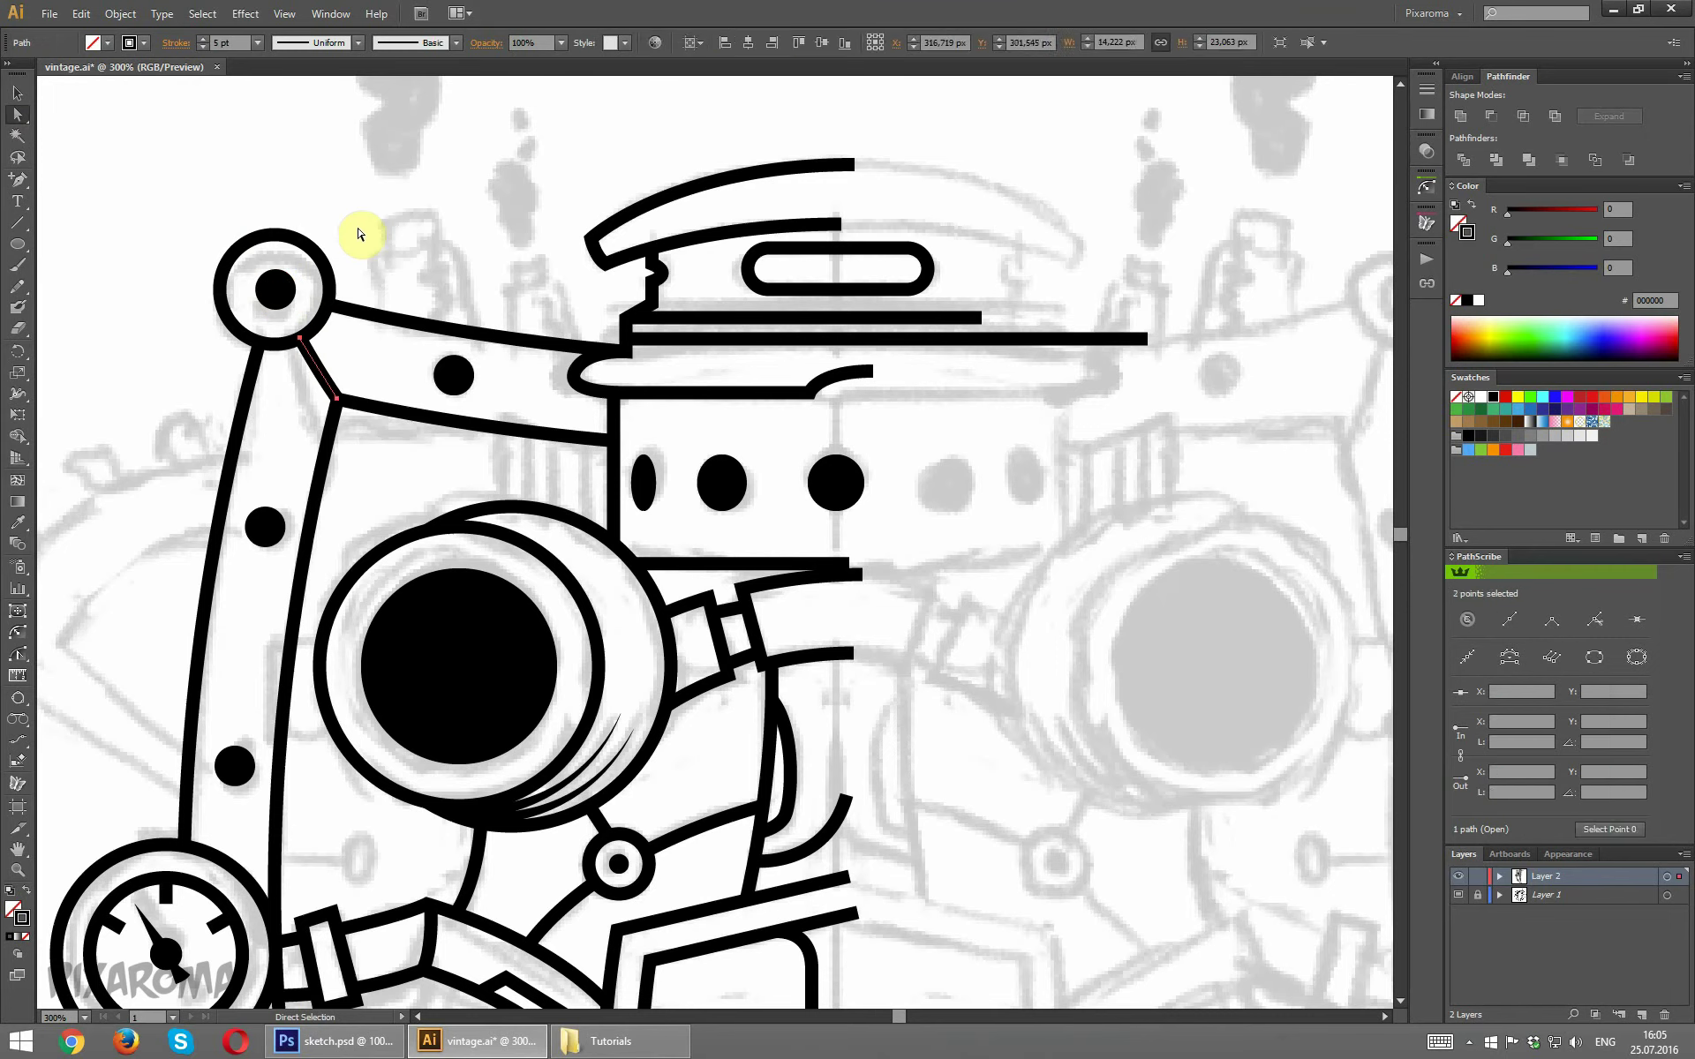
left_click(357, 224)
key("ctrl+minus")
key("ctrl+minus")
key("ctrl+minus")
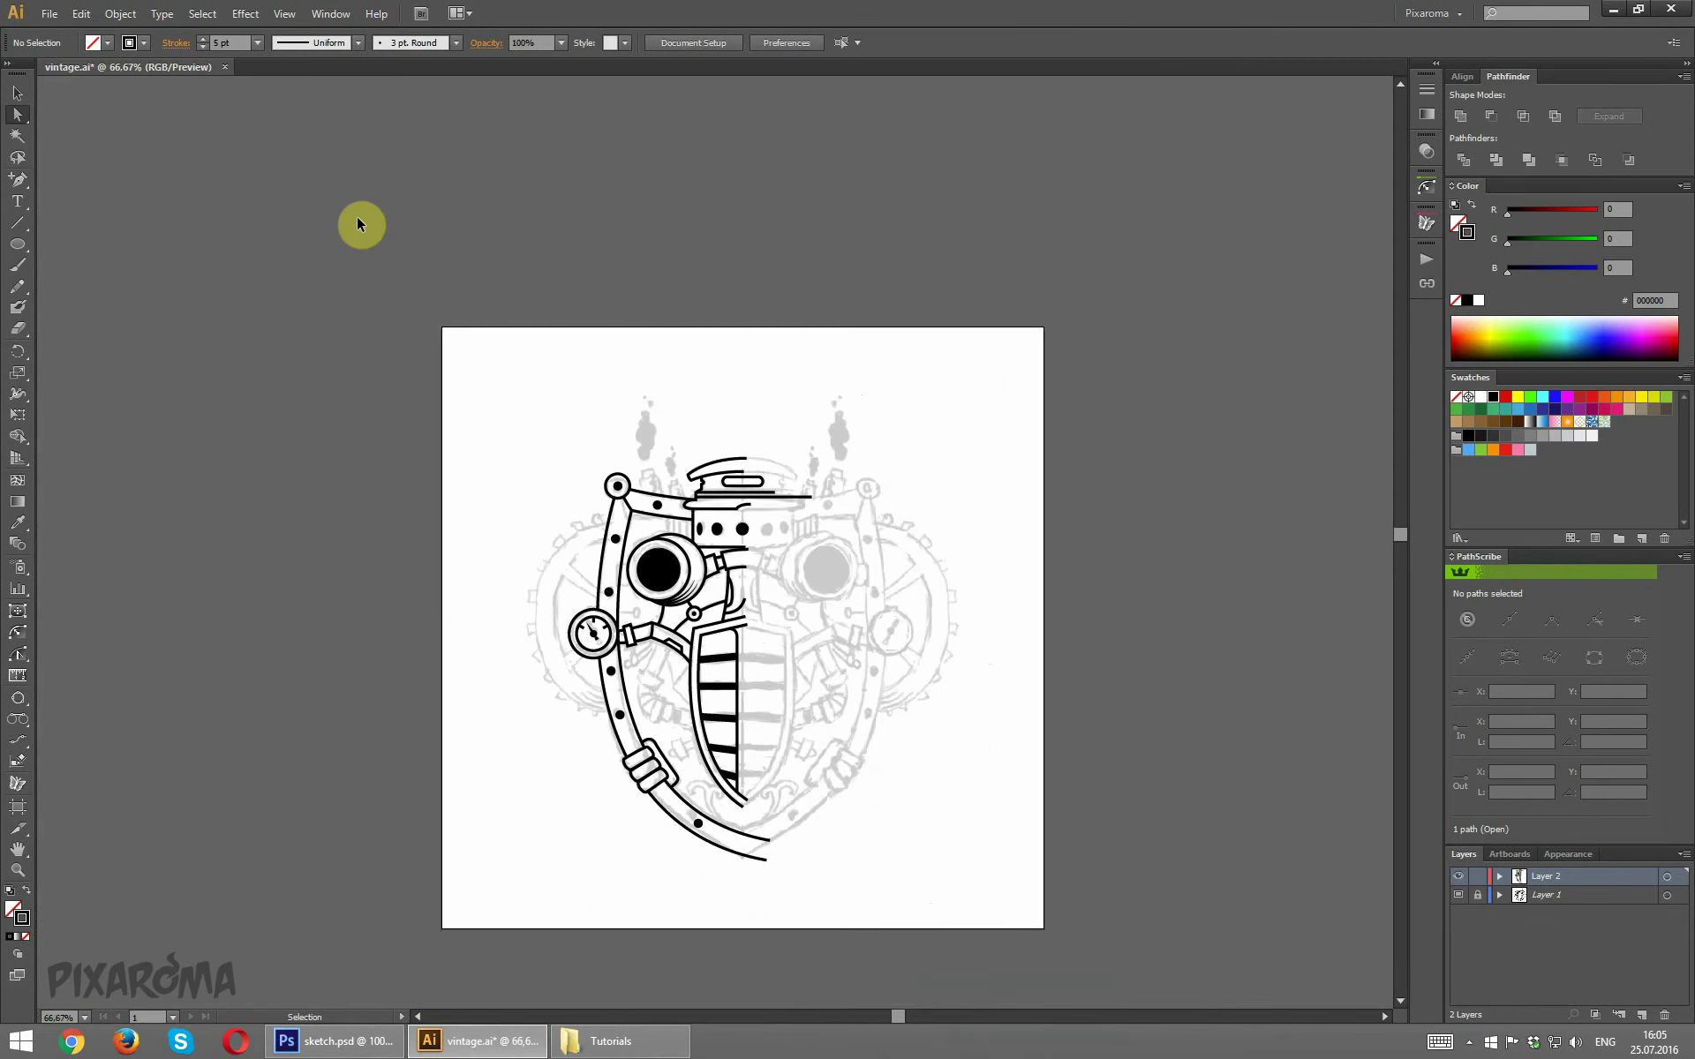
Draw four short vertical grille stripes in the gap between the top band and the eye.
key("ctrl+plus")
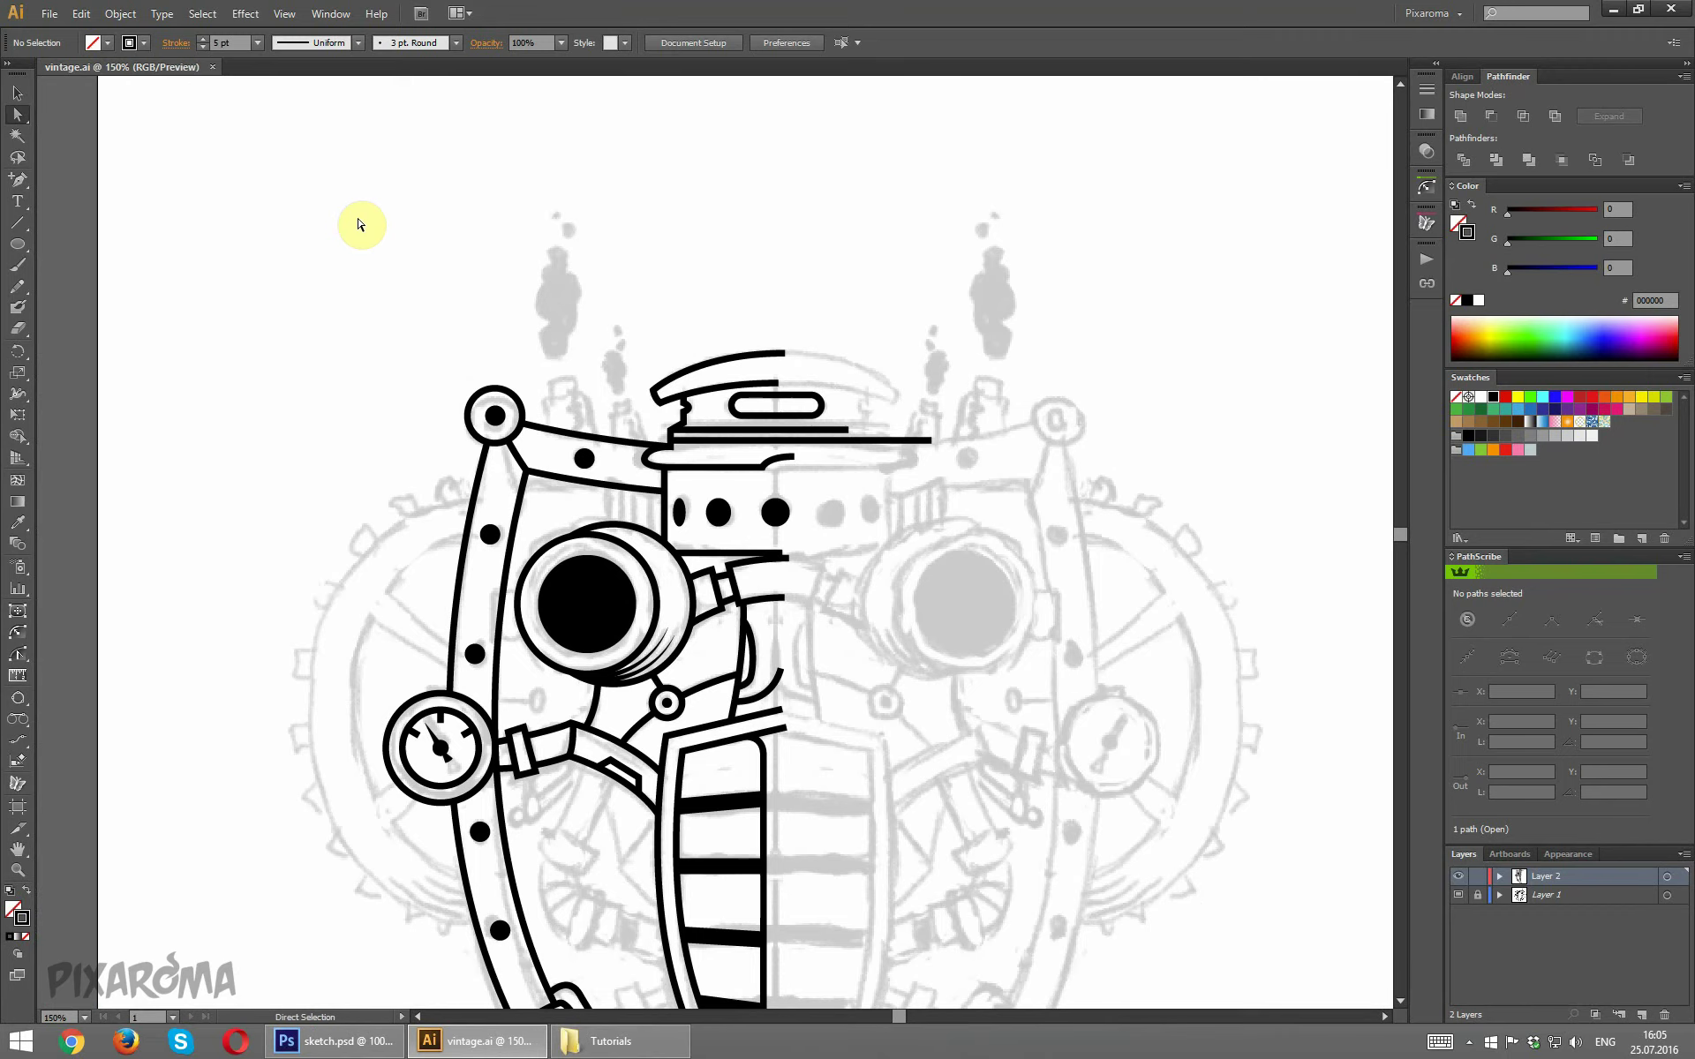
scroll(542, 336, "down", 3)
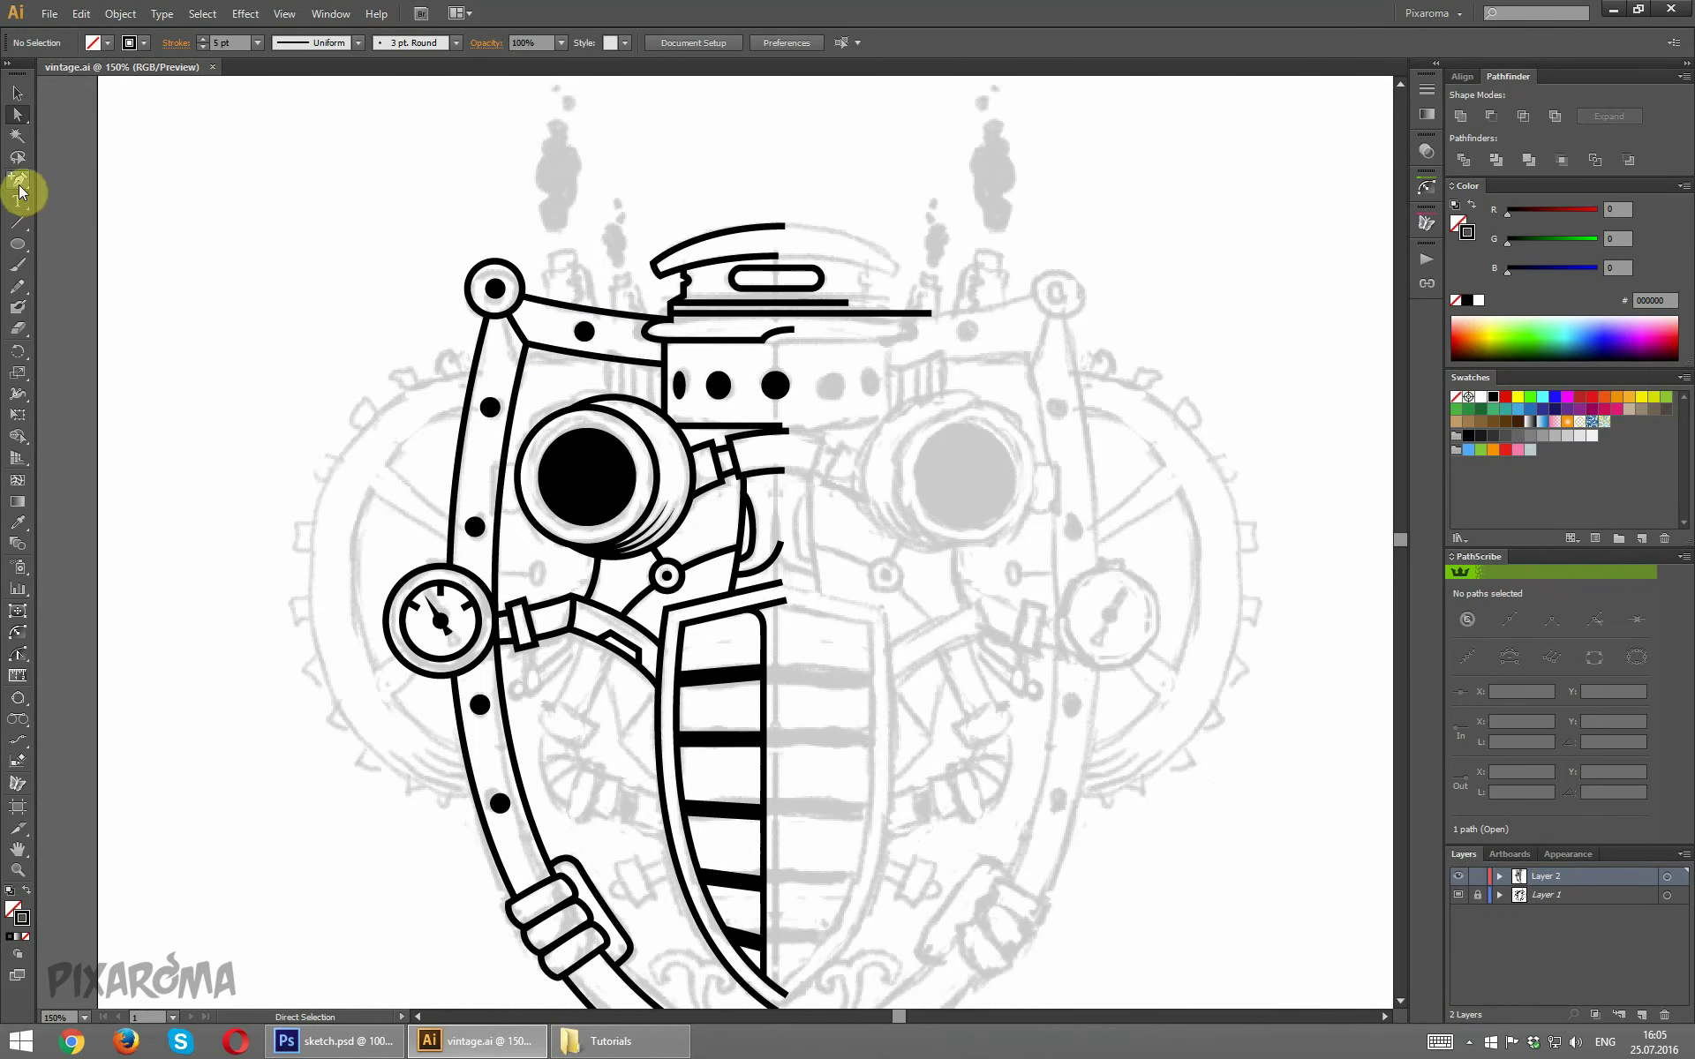
left_click_drag(18, 179, 84, 181)
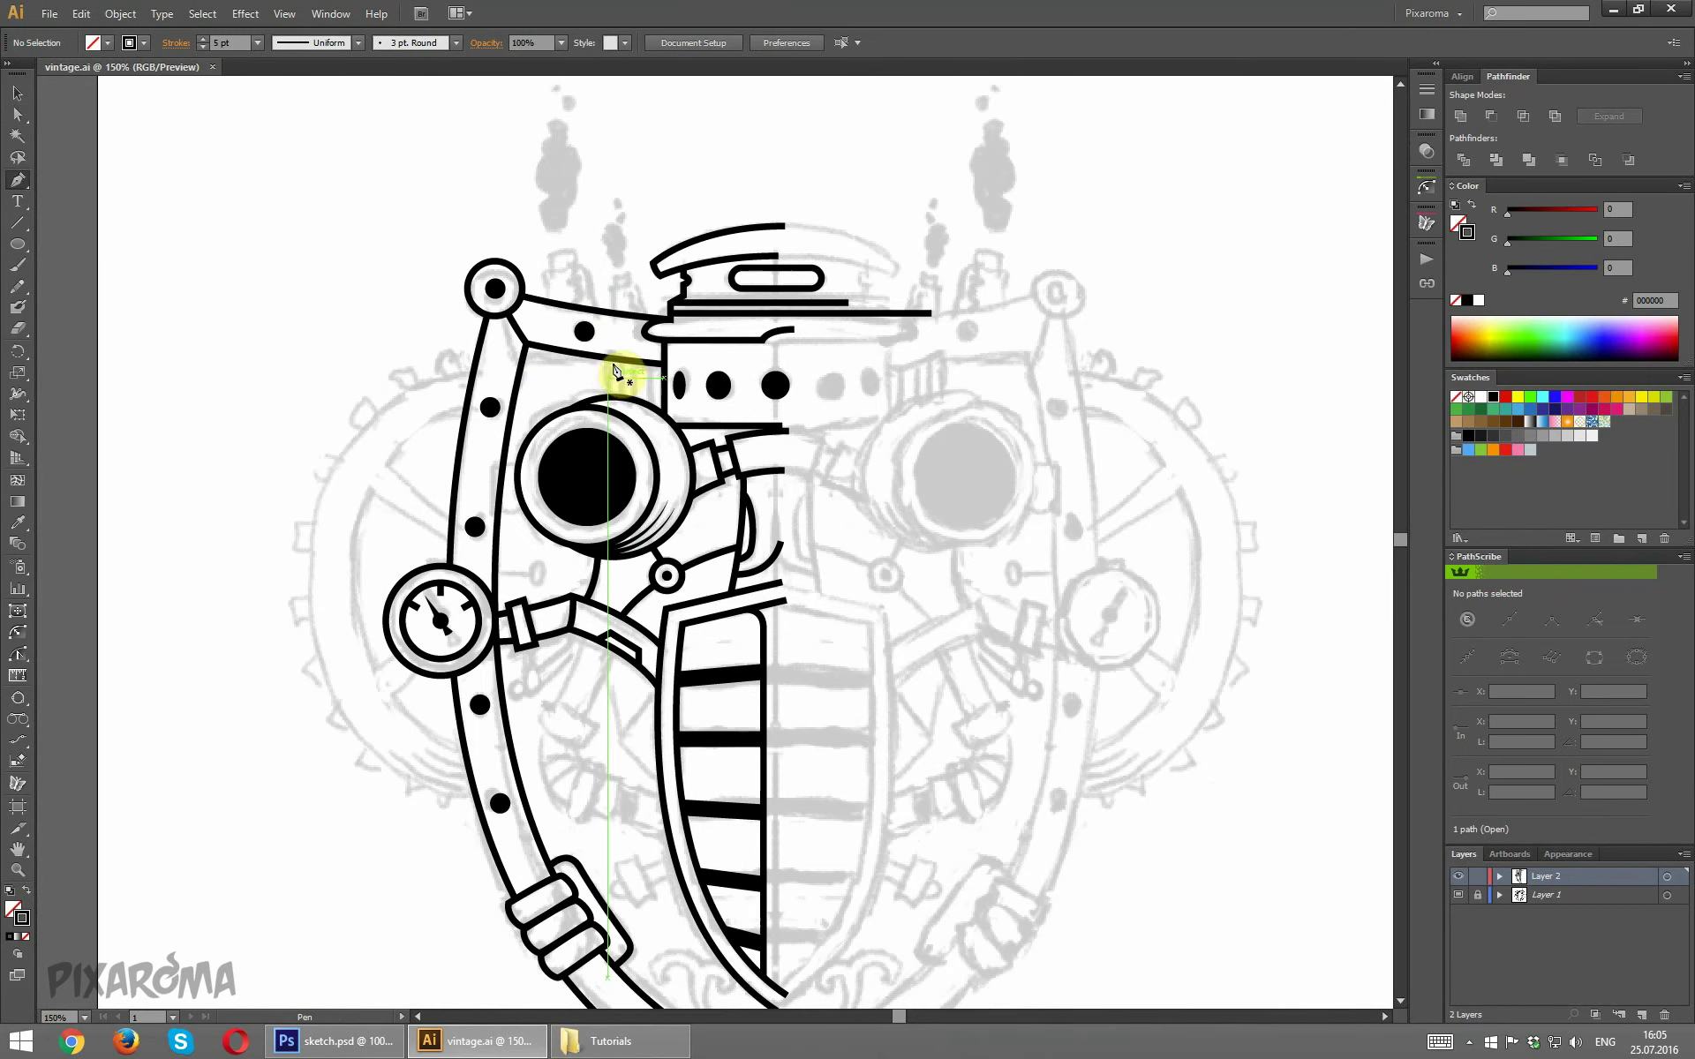
left_click(609, 359)
left_click_drag(609, 359, 609, 399)
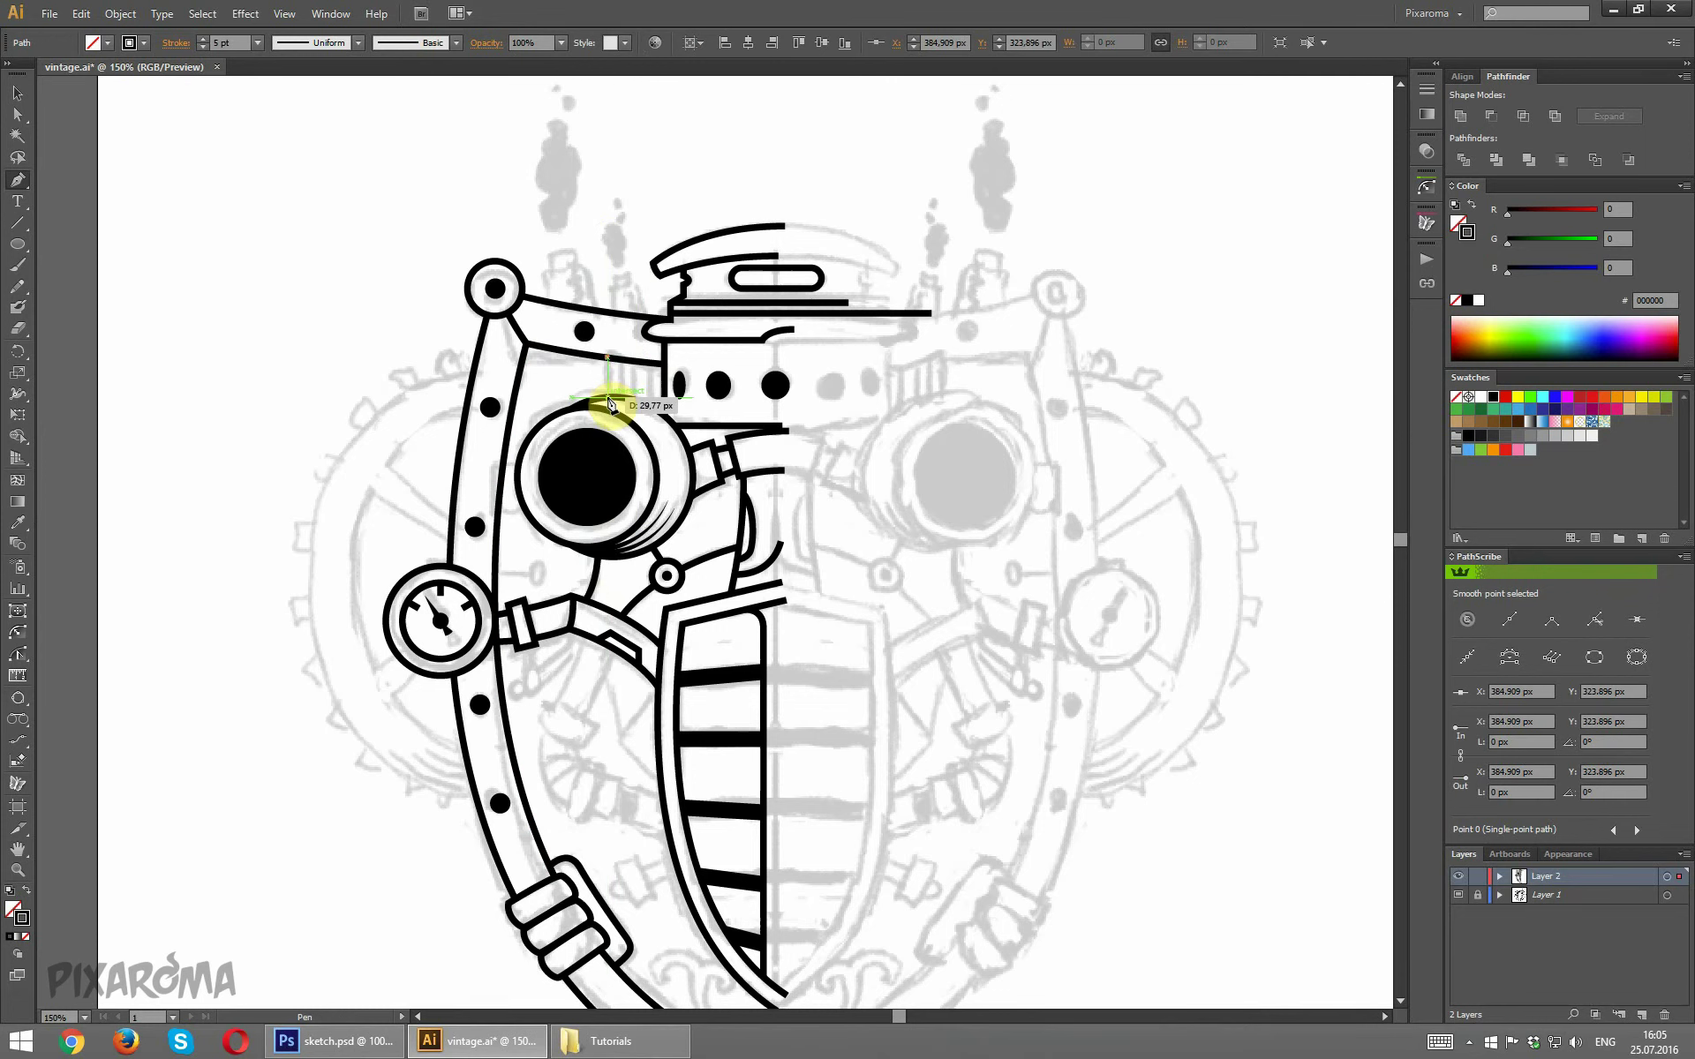
left_click(624, 375, "ctrl")
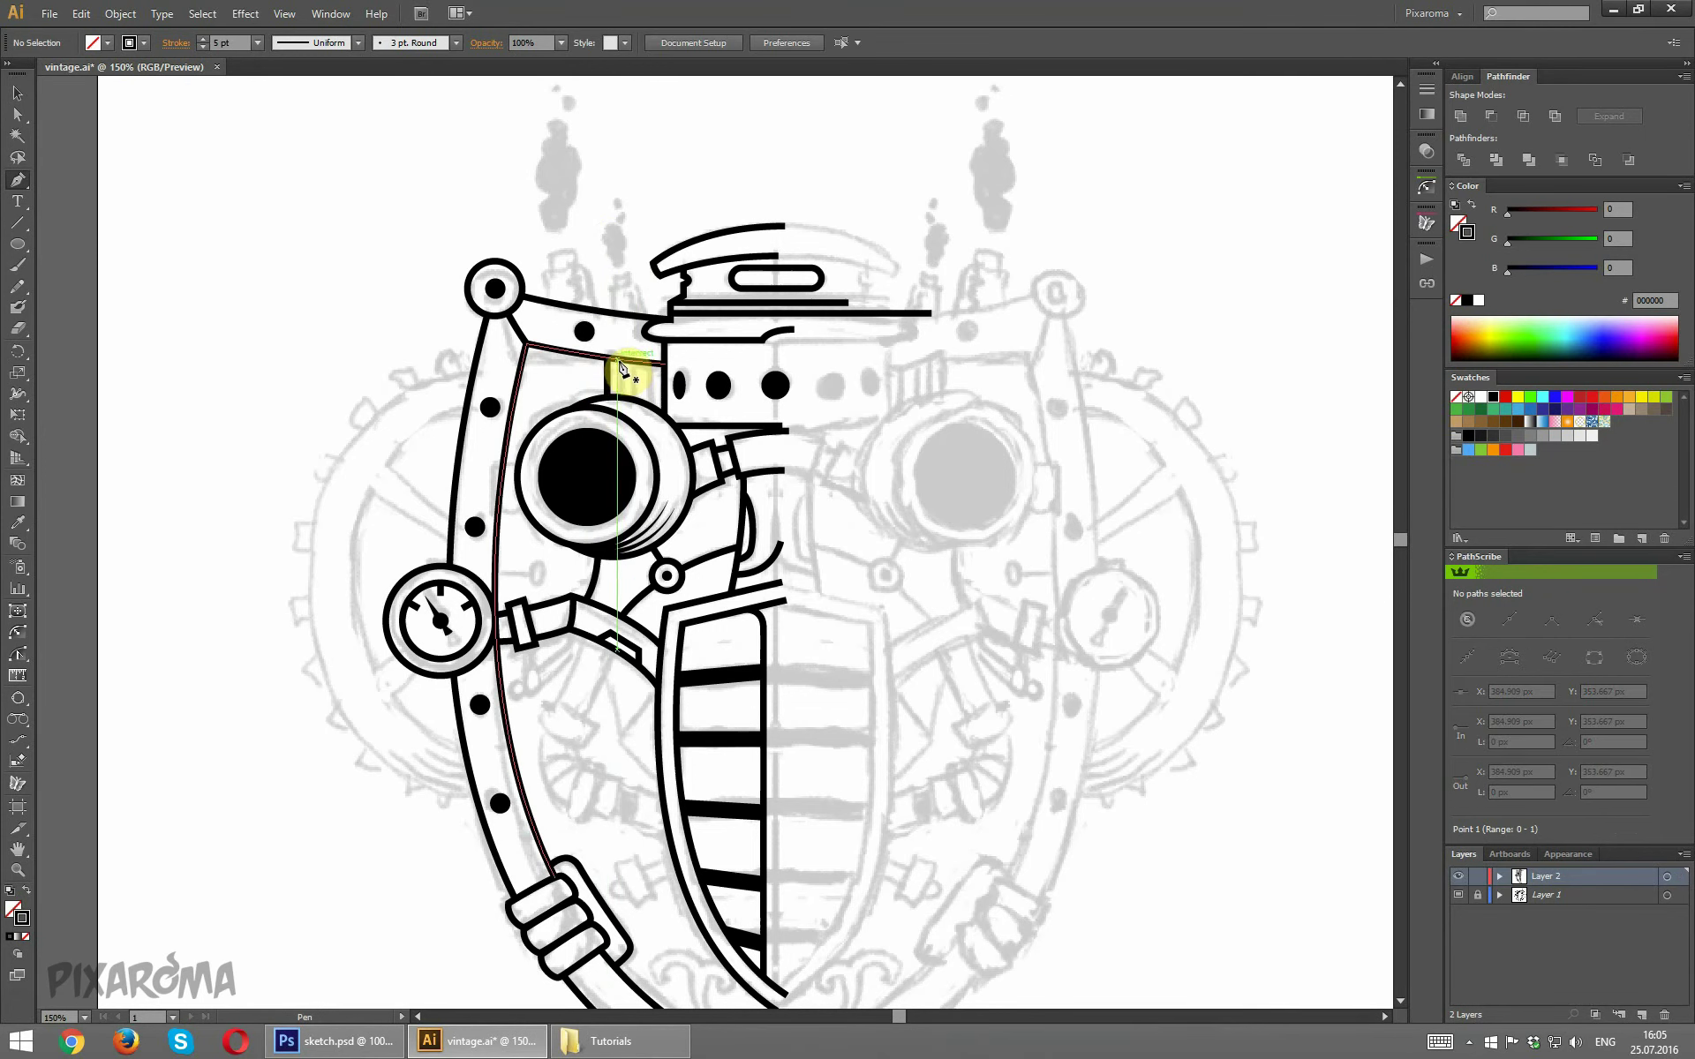
left_click_drag(621, 360, 625, 402)
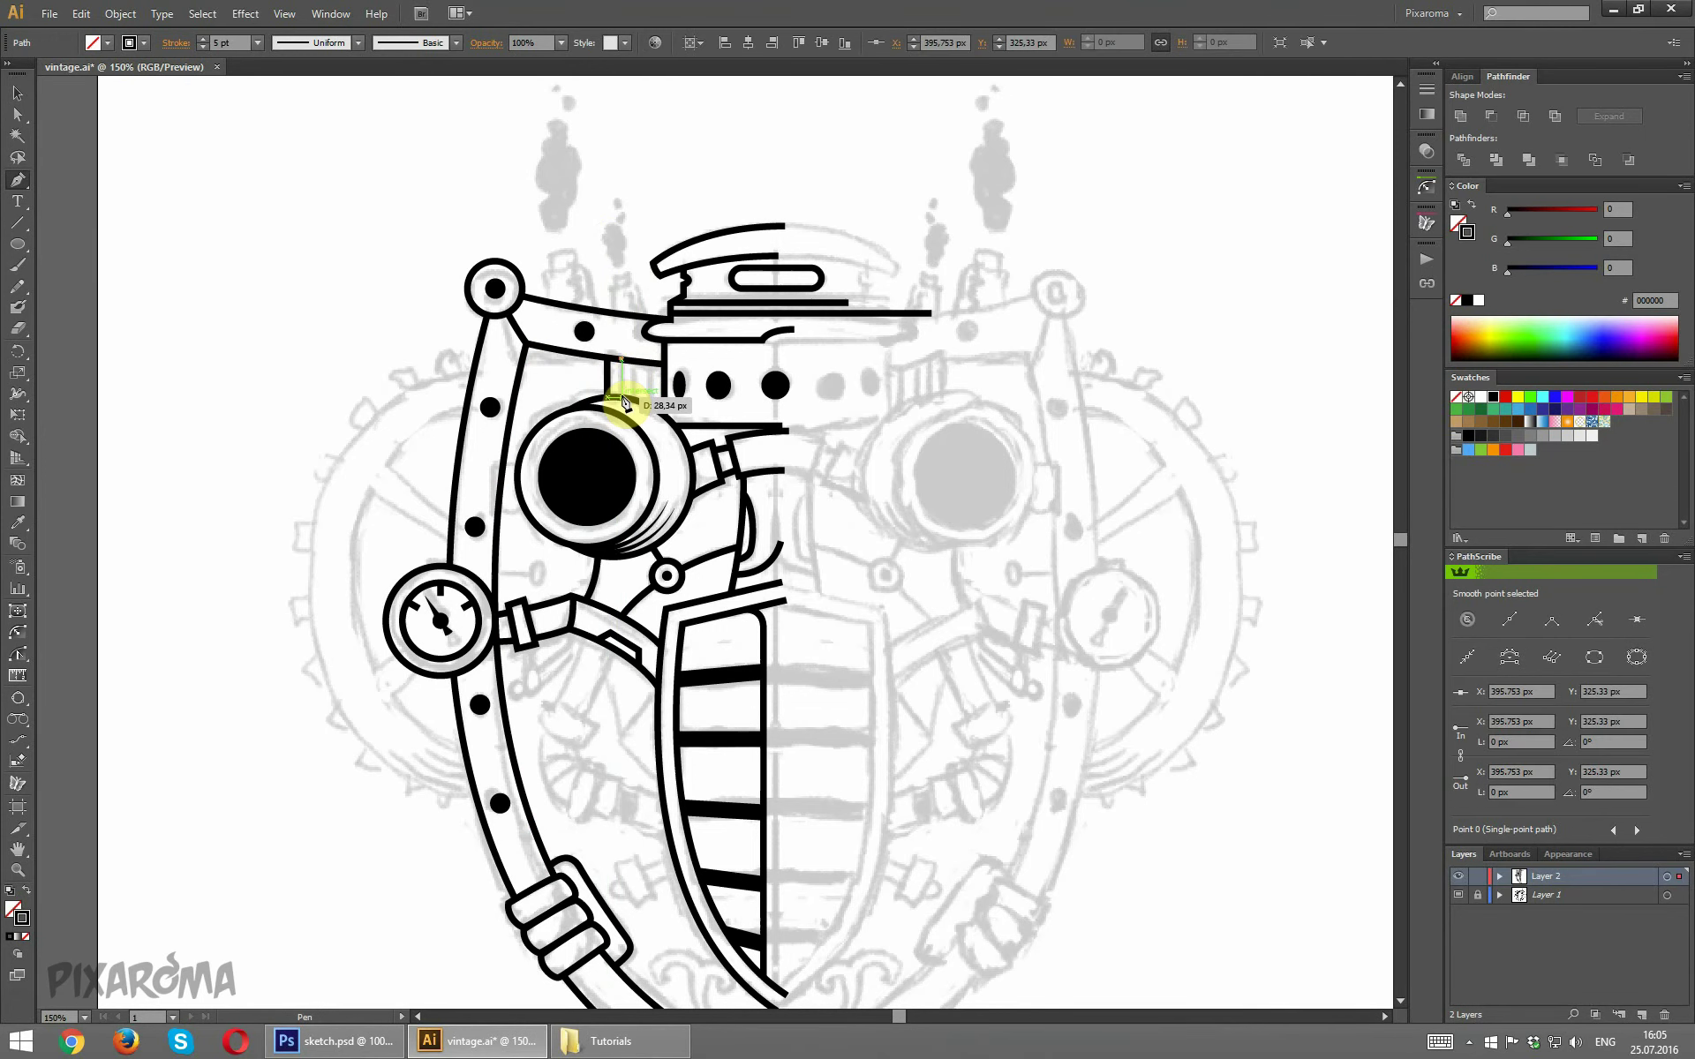
left_click(637, 369, "ctrl")
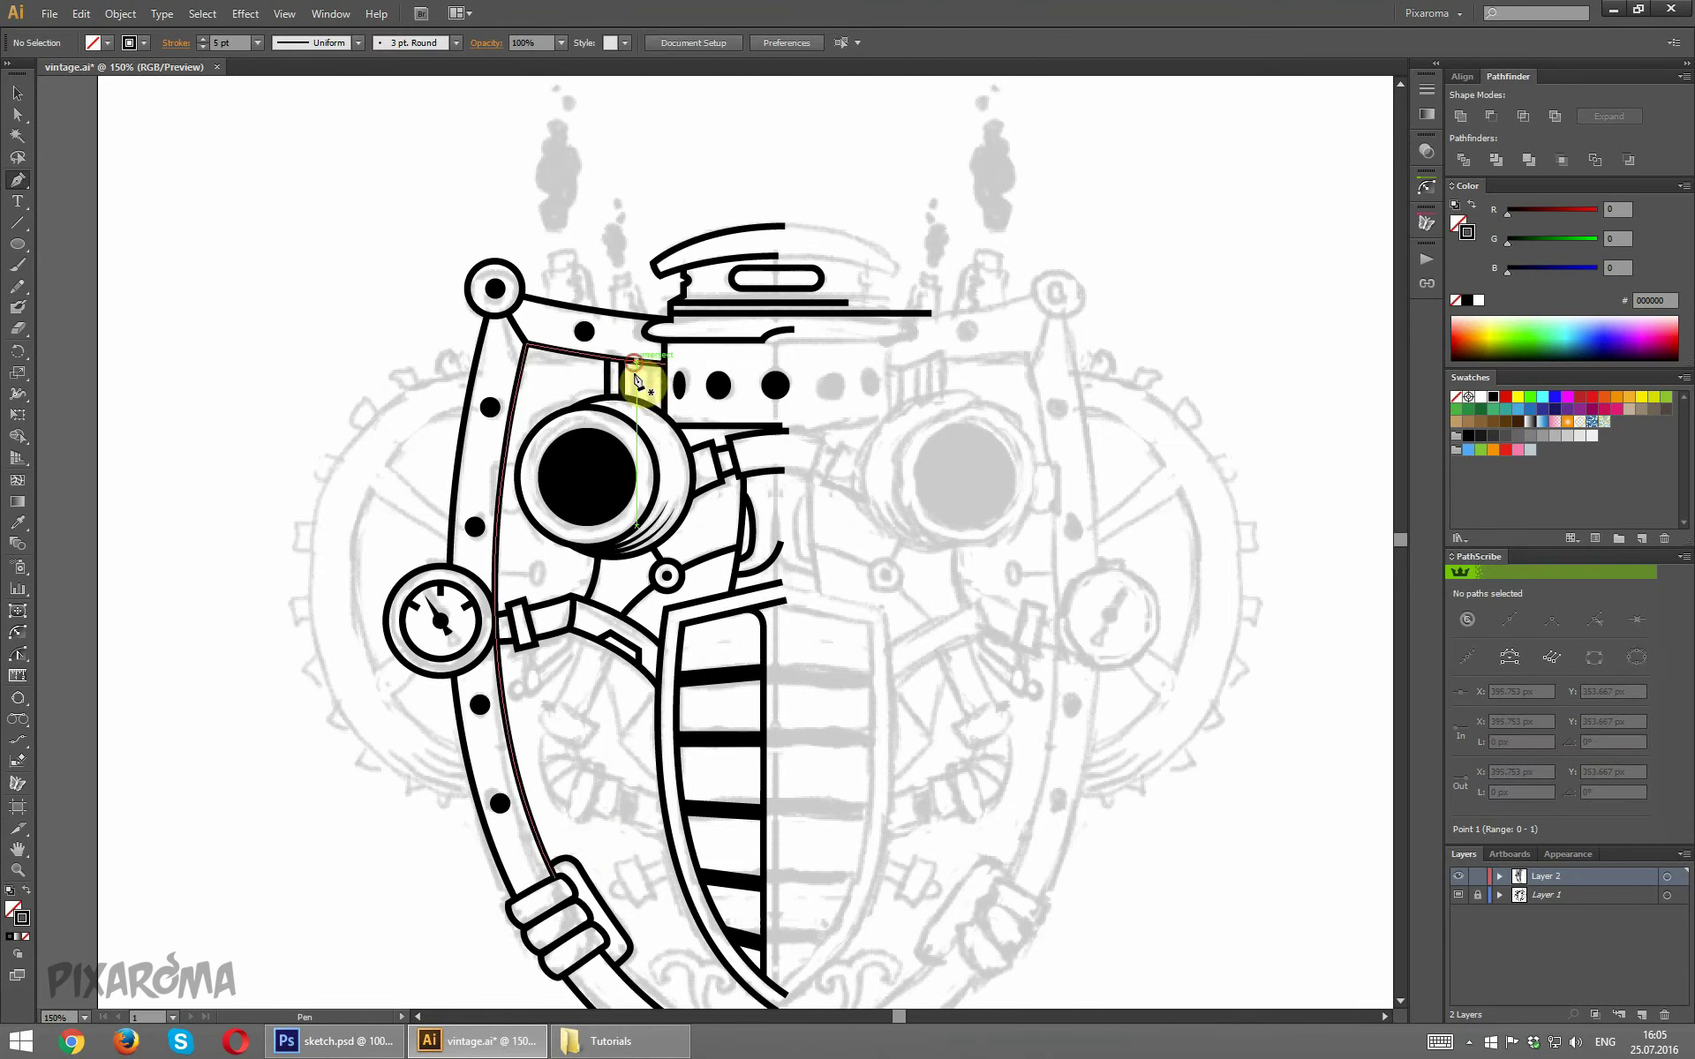
left_click_drag(635, 360, 650, 413)
left_click(639, 406, "ctrl")
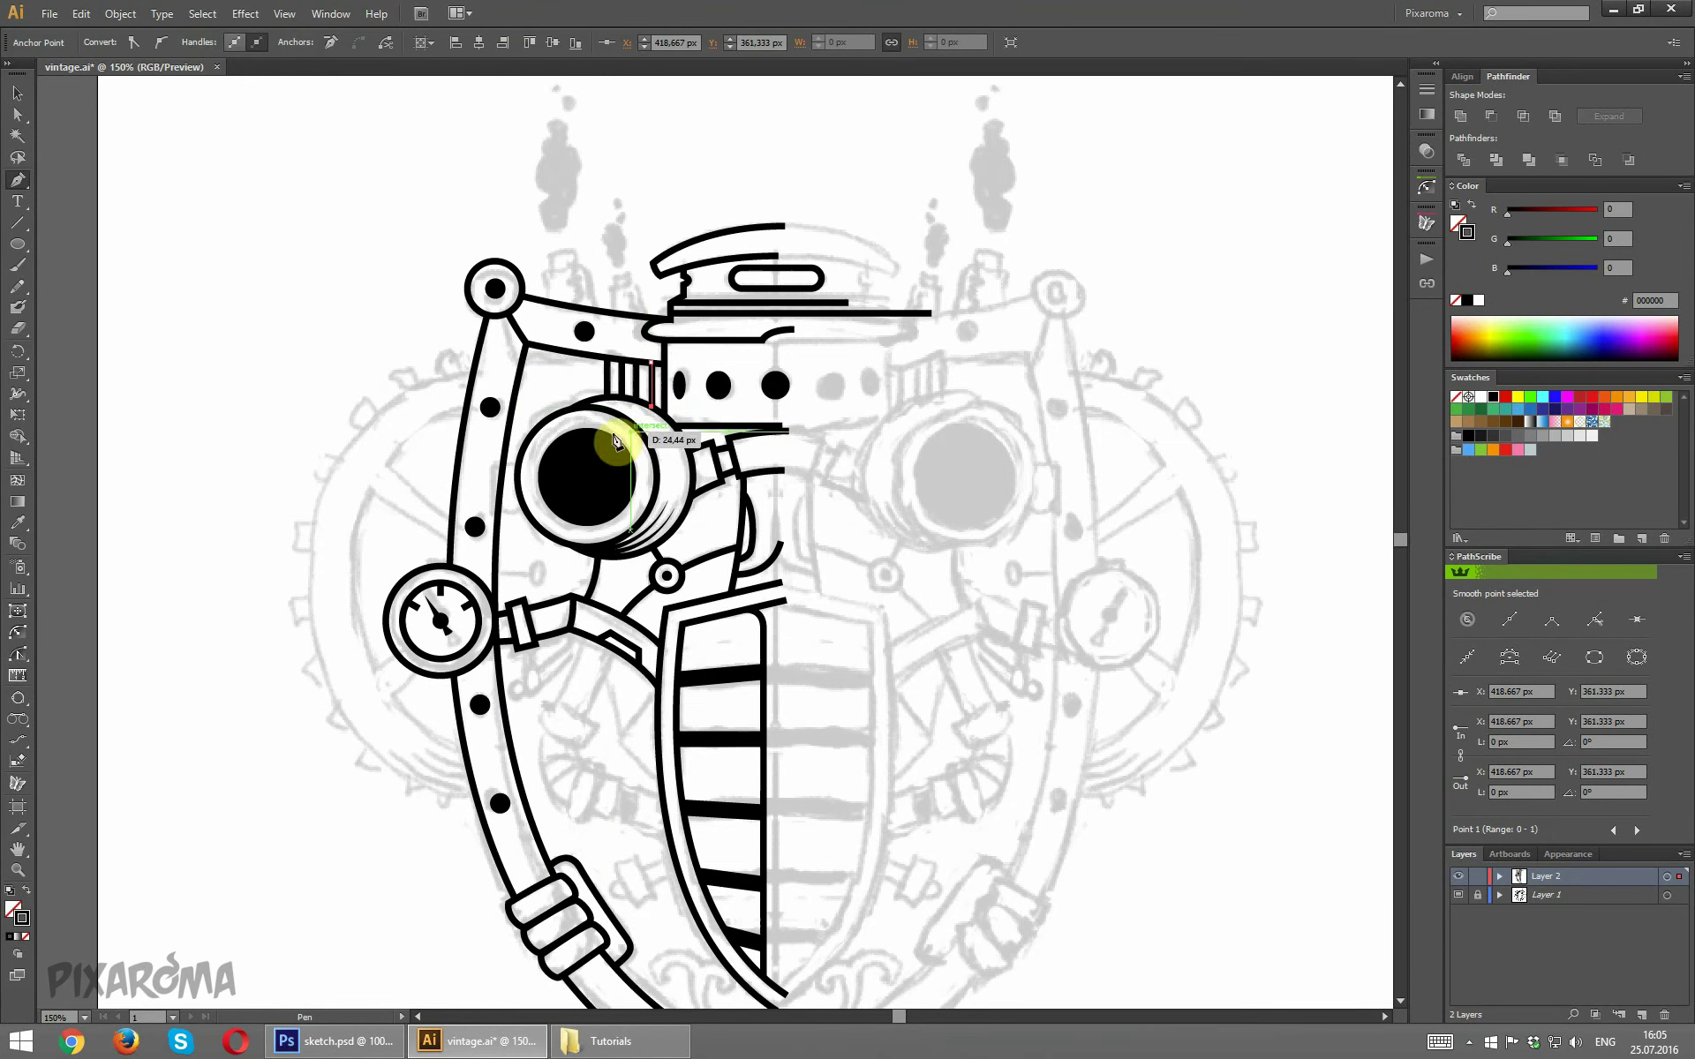
left_click(272, 360, "ctrl")
Zoom in to inspect the grille stripes, then zoom back out.
key("ctrl+plus")
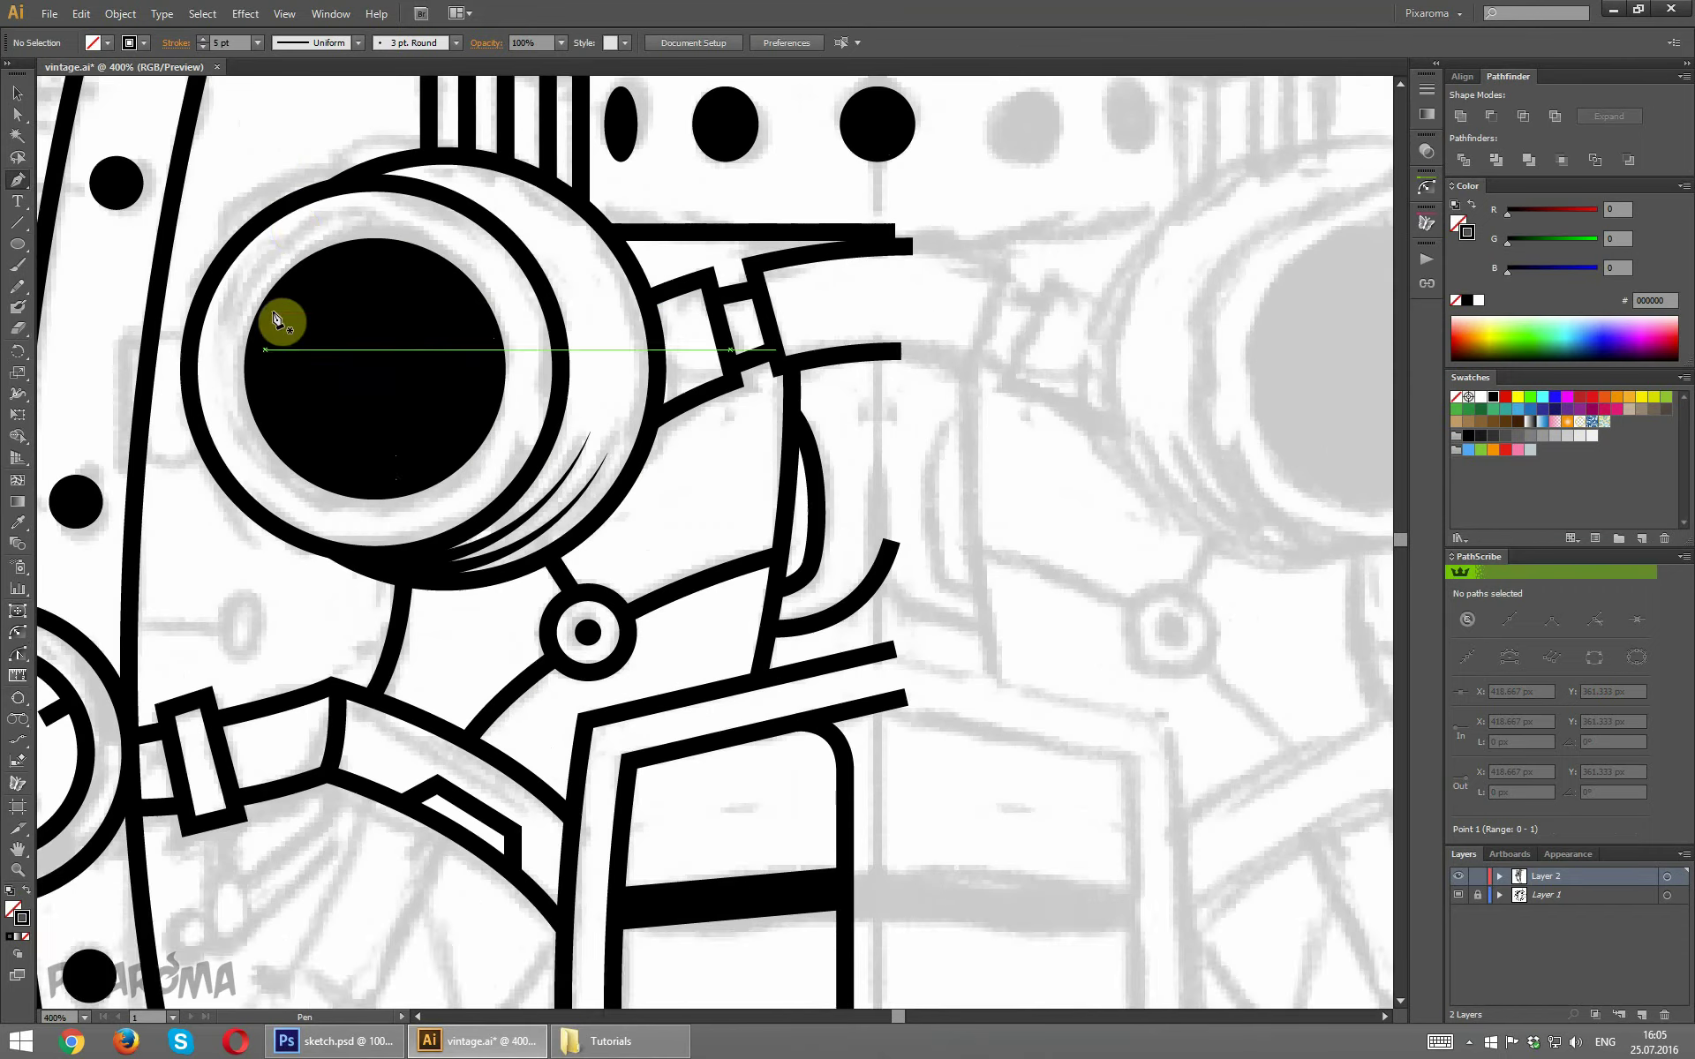
key("ctrl+plus")
left_click(17, 93)
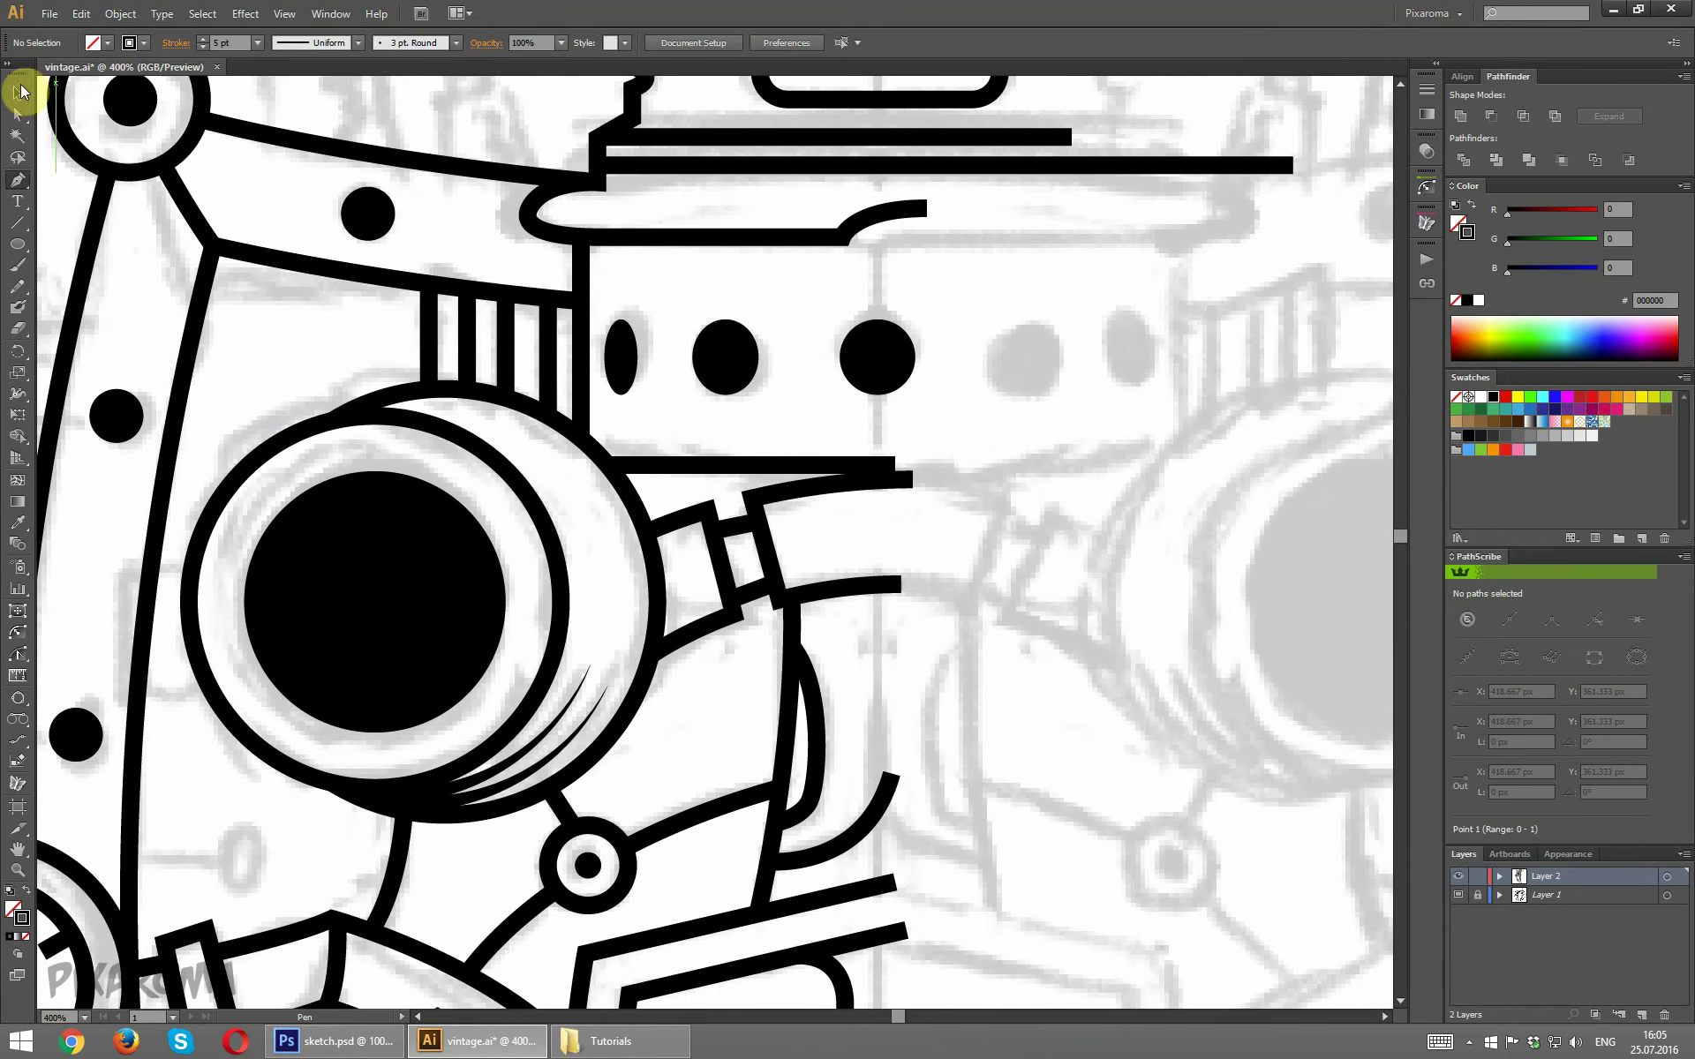
left_click(549, 333)
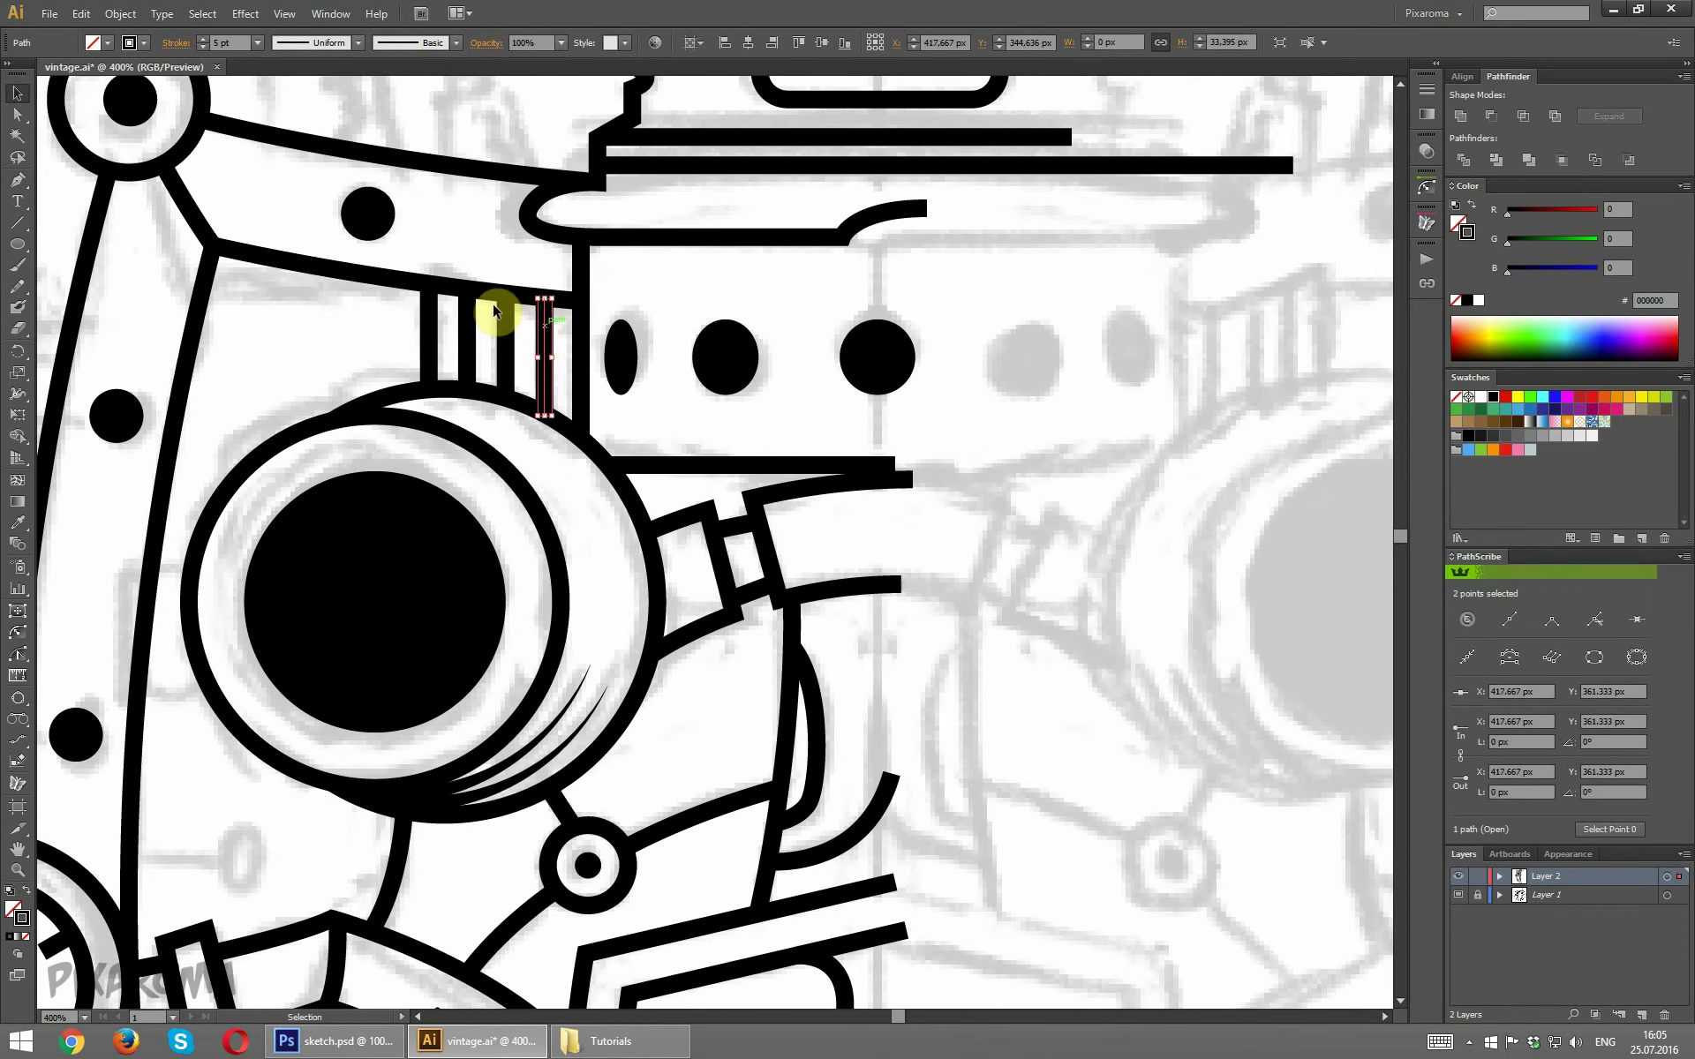
left_click(500, 240)
key("ctrl+minus")
key("ctrl+minus")
key("ctrl+minus")
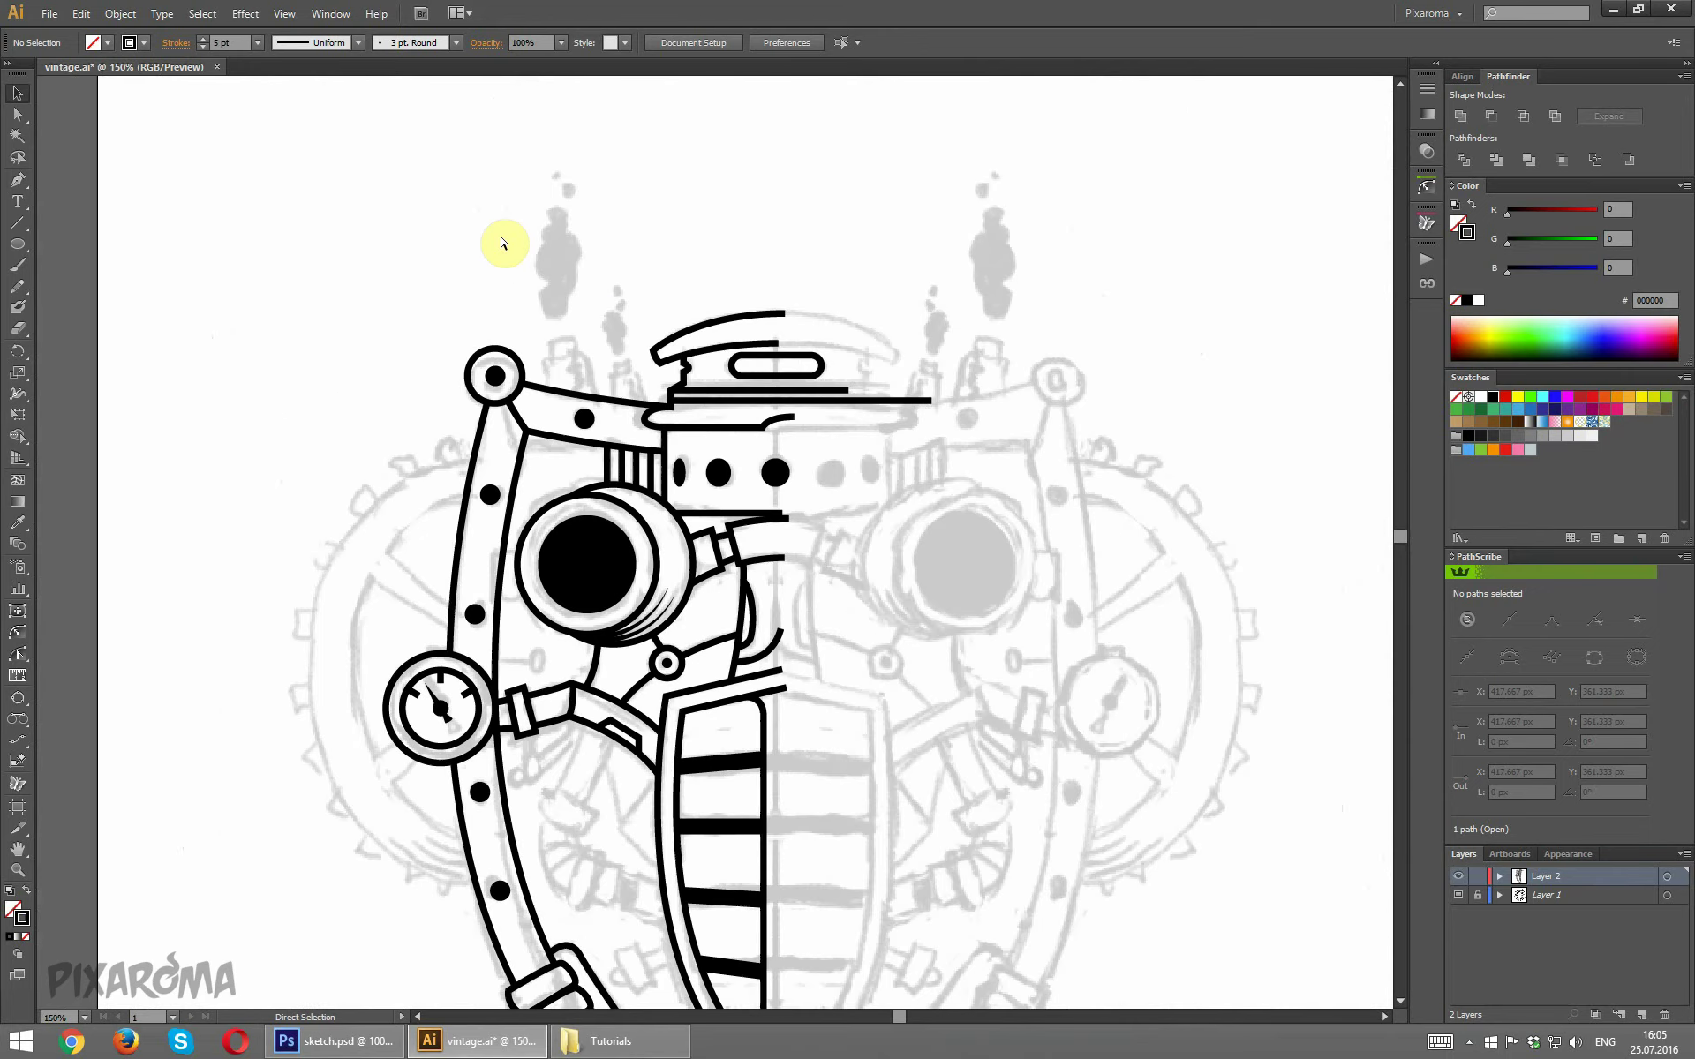
key("ctrl+minus")
Draw the bracket path curving down beside the eye and extending toward the eyepiece.
scroll(651, 397, "down", 1)
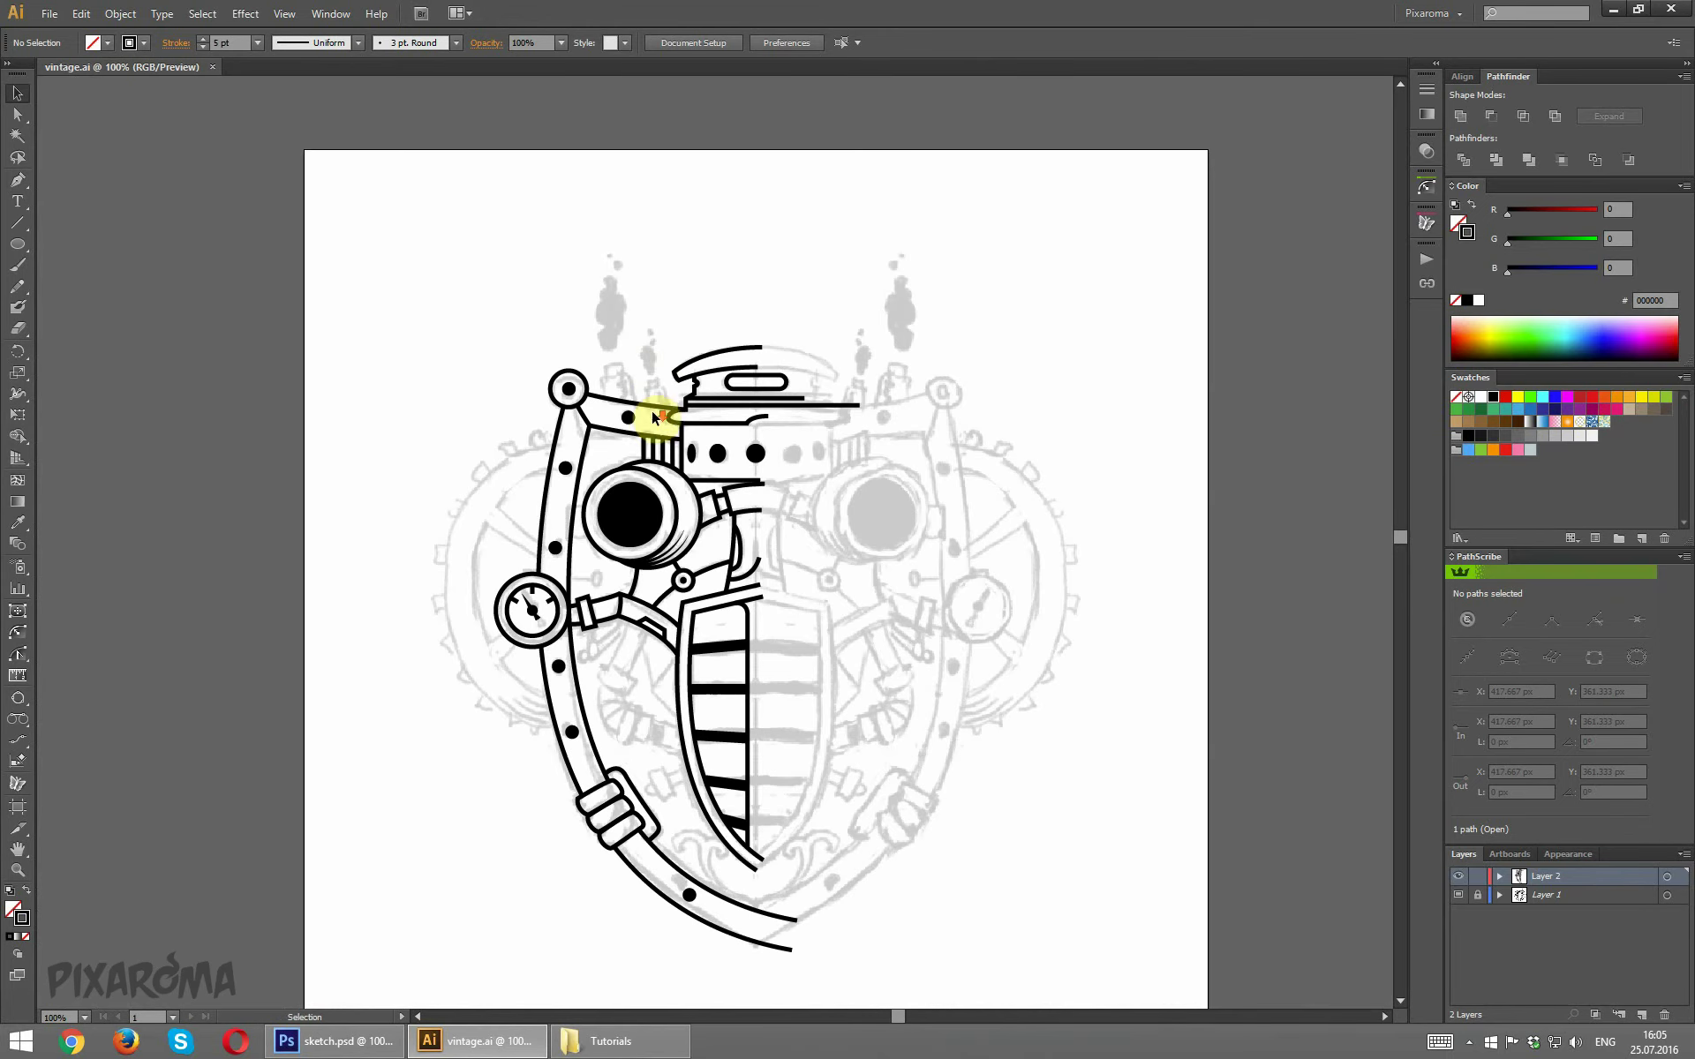
scroll(651, 398, "down", 1)
scroll(657, 395, "down", 1)
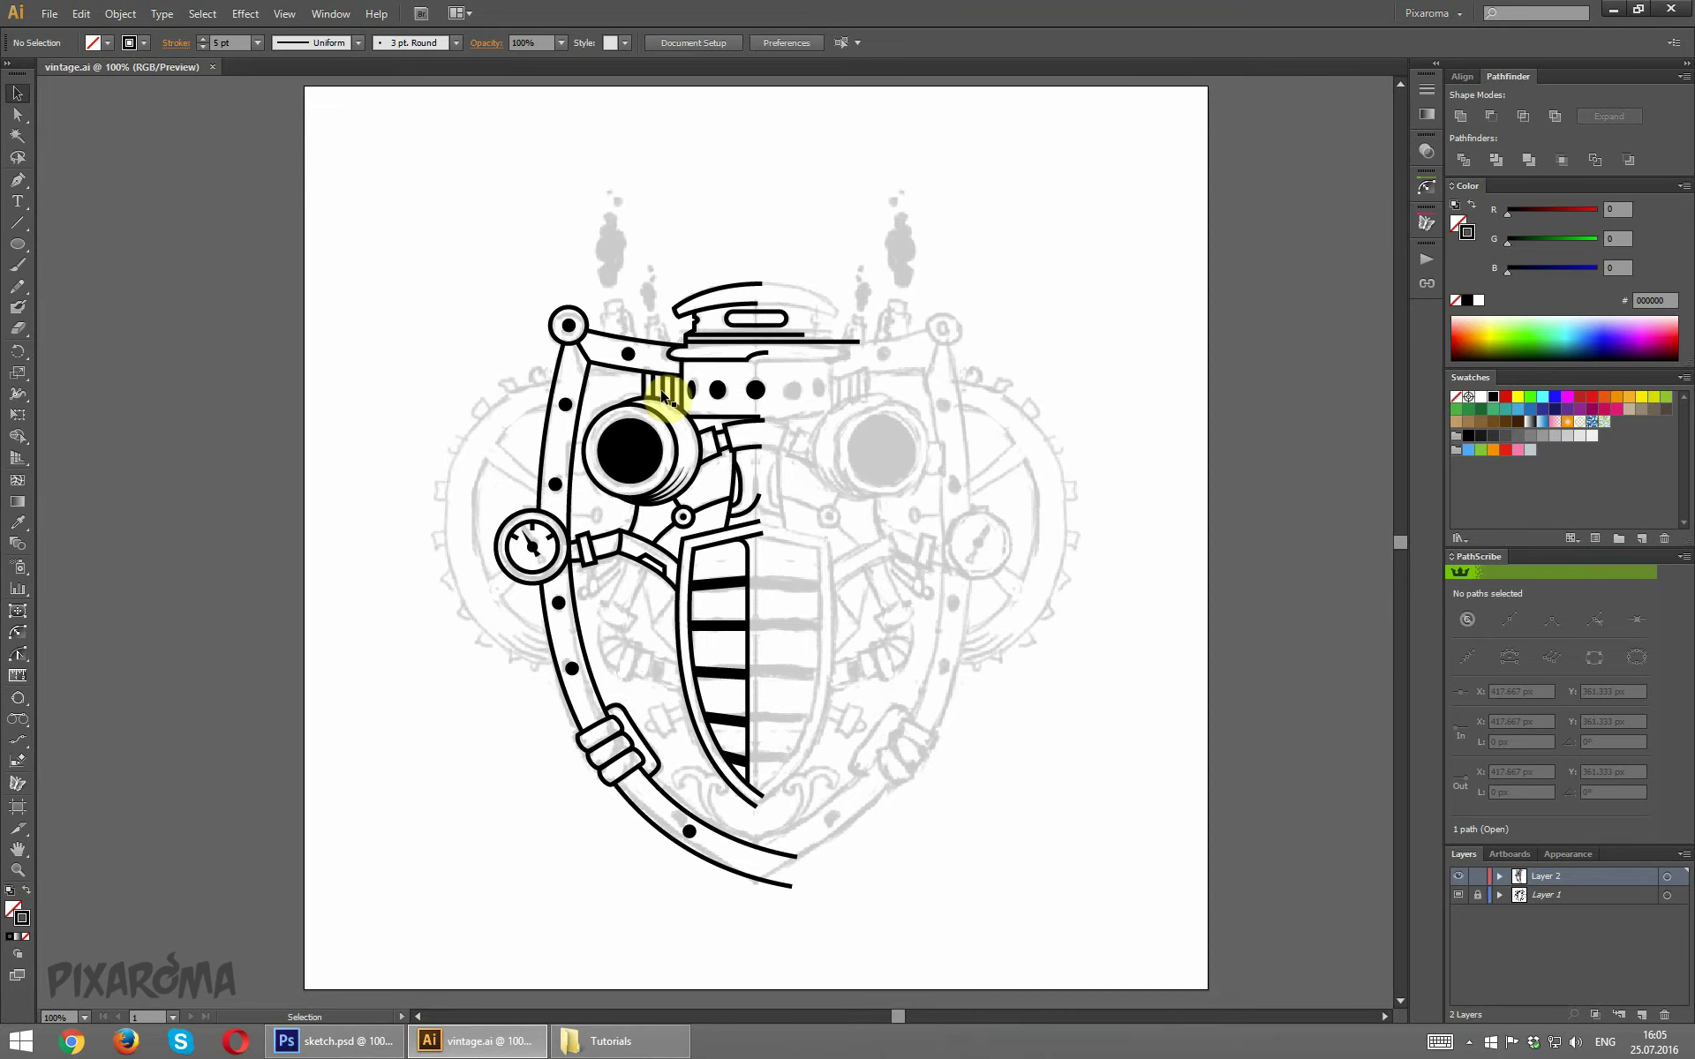
scroll(565, 370, "down", 2)
scroll(693, 284, "down", 1)
key("ctrl+plus")
key("ctrl+plus")
key("ctrl+plus")
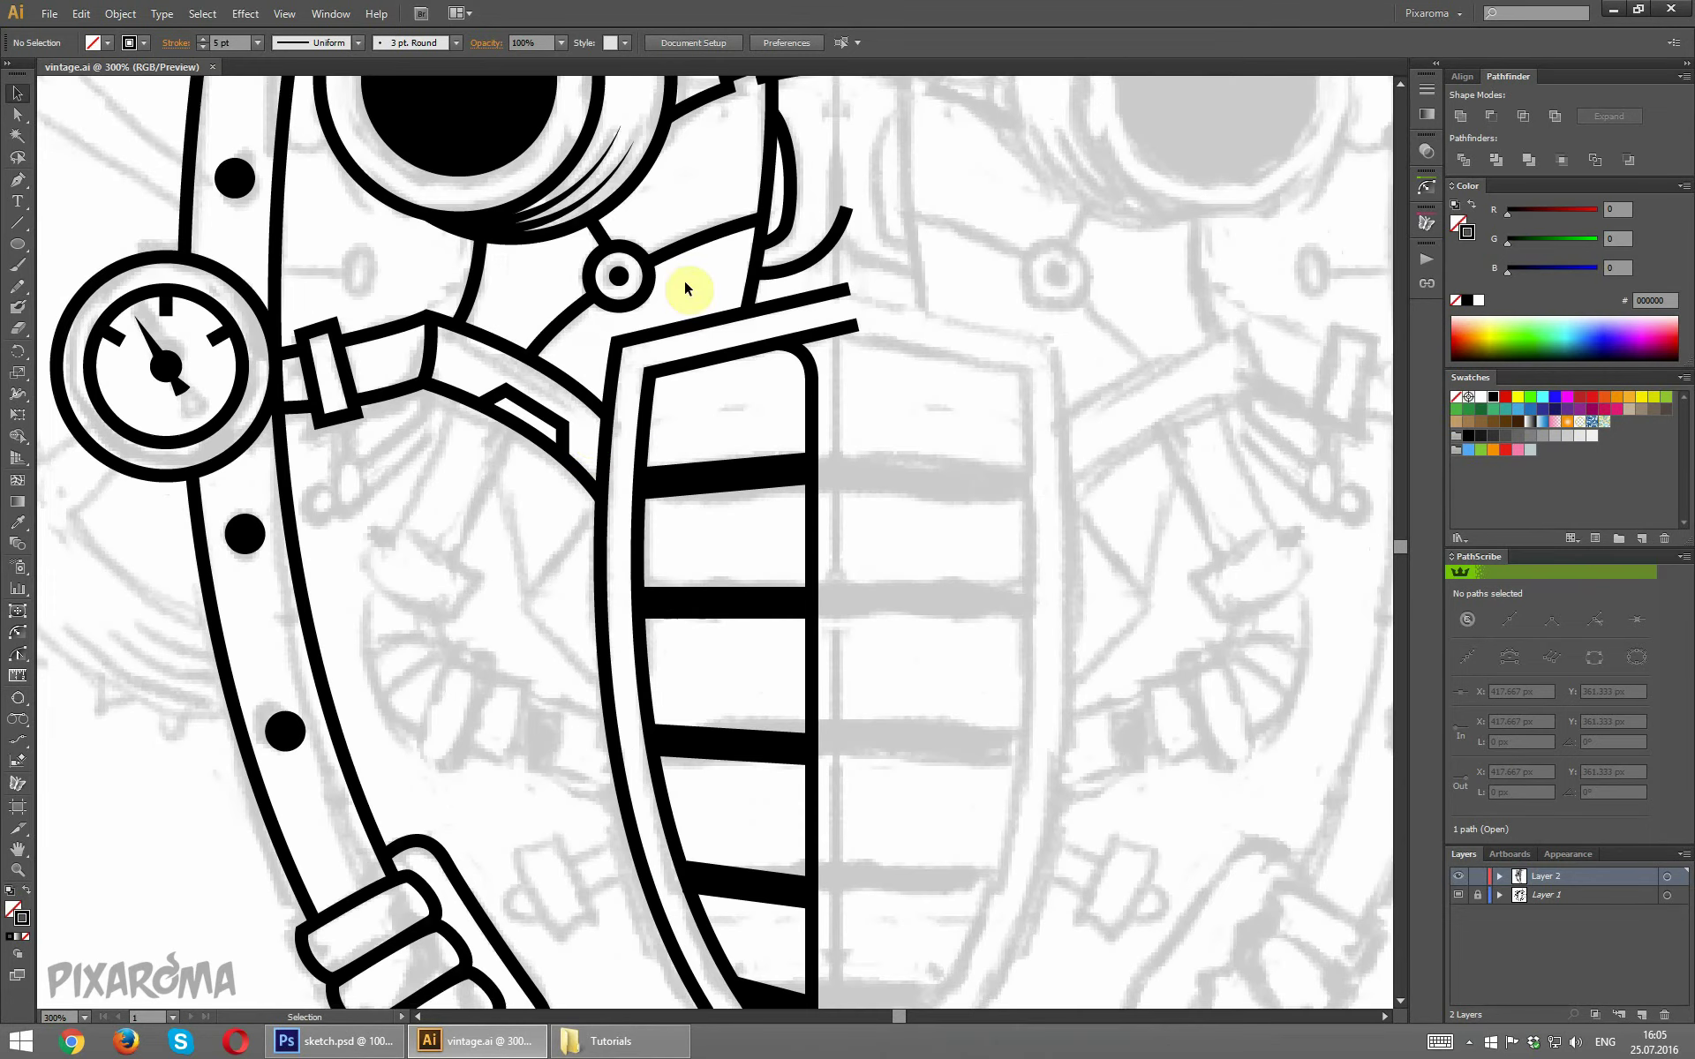
key("ctrl+minus")
key("ctrl+plus")
left_click(17, 181)
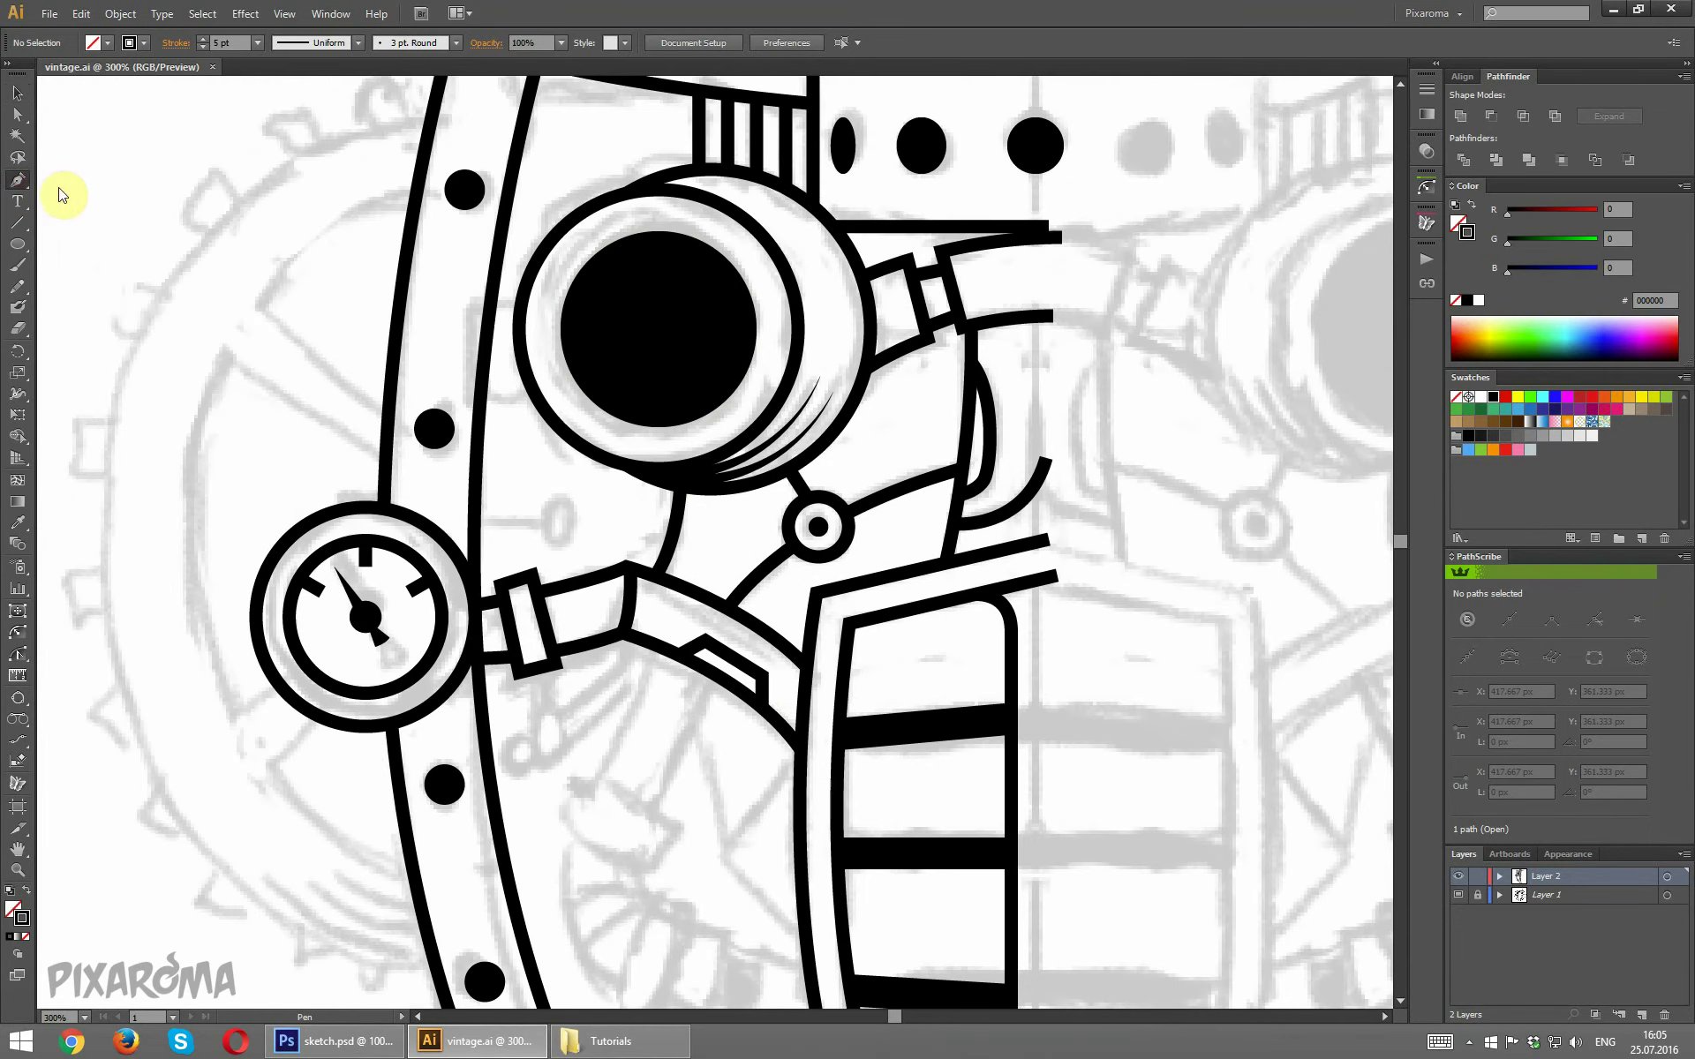
left_click(521, 306)
left_click(474, 301)
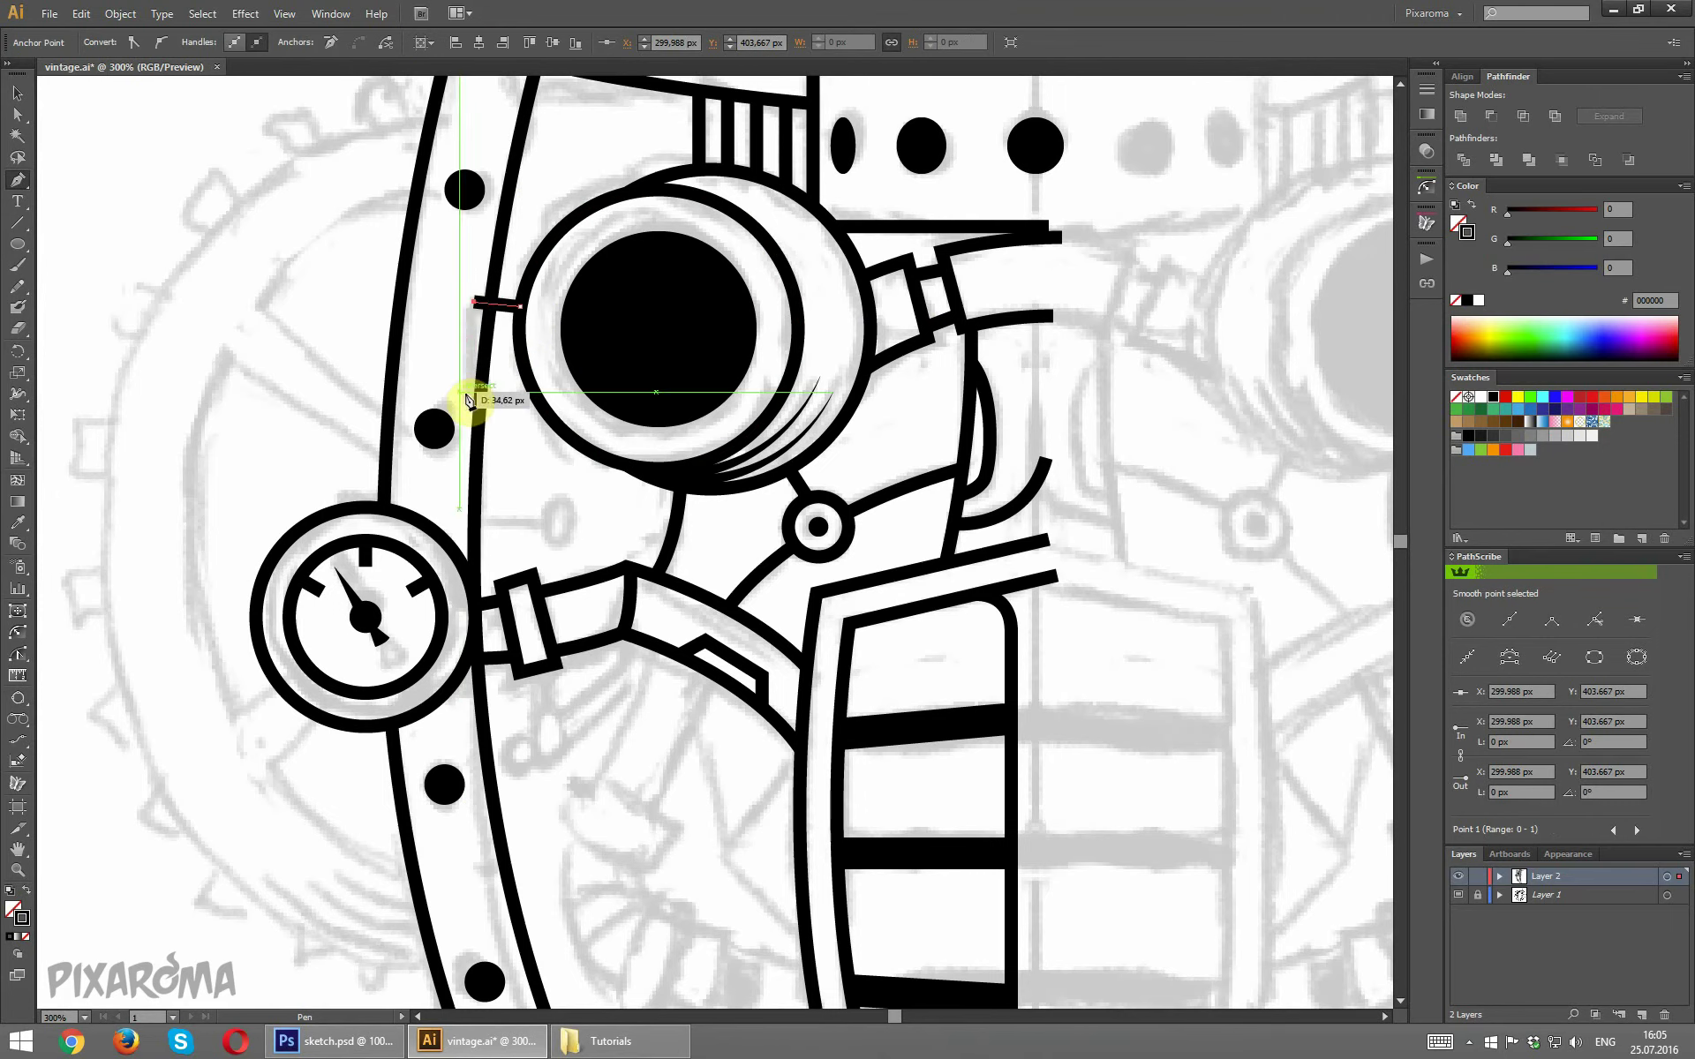
left_click_drag(466, 394, 472, 428)
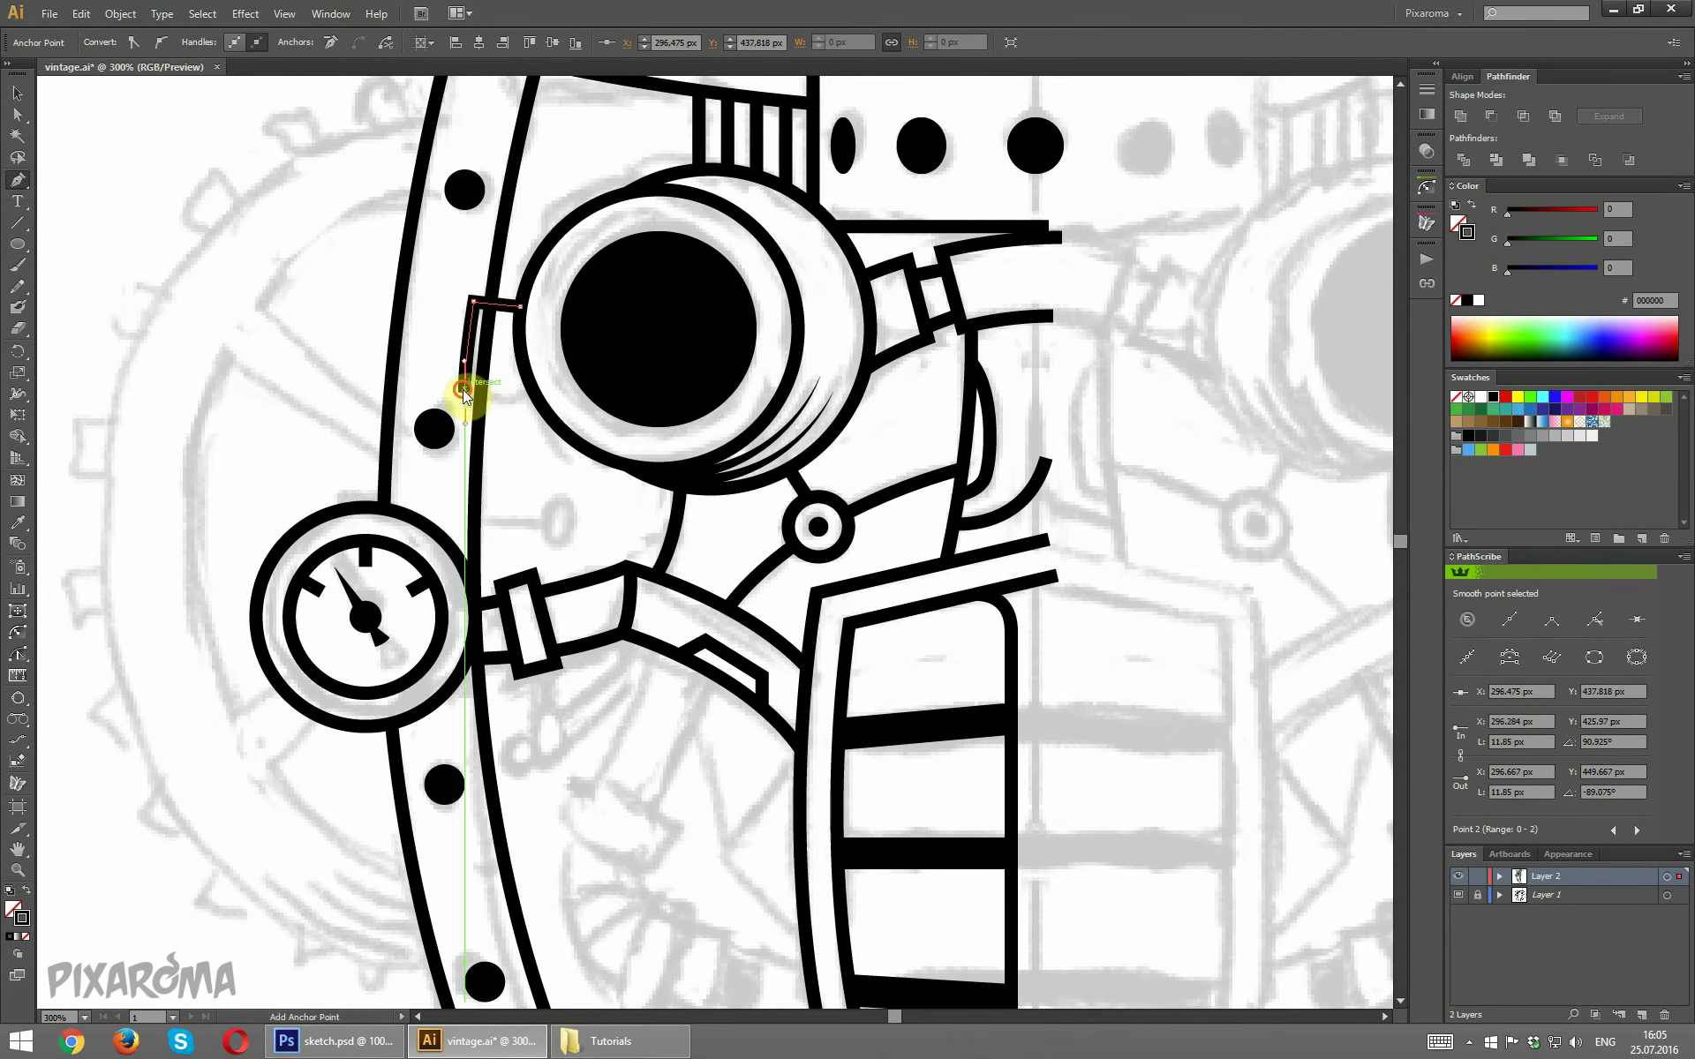
left_click(453, 378, "alt")
left_click(1014, 542)
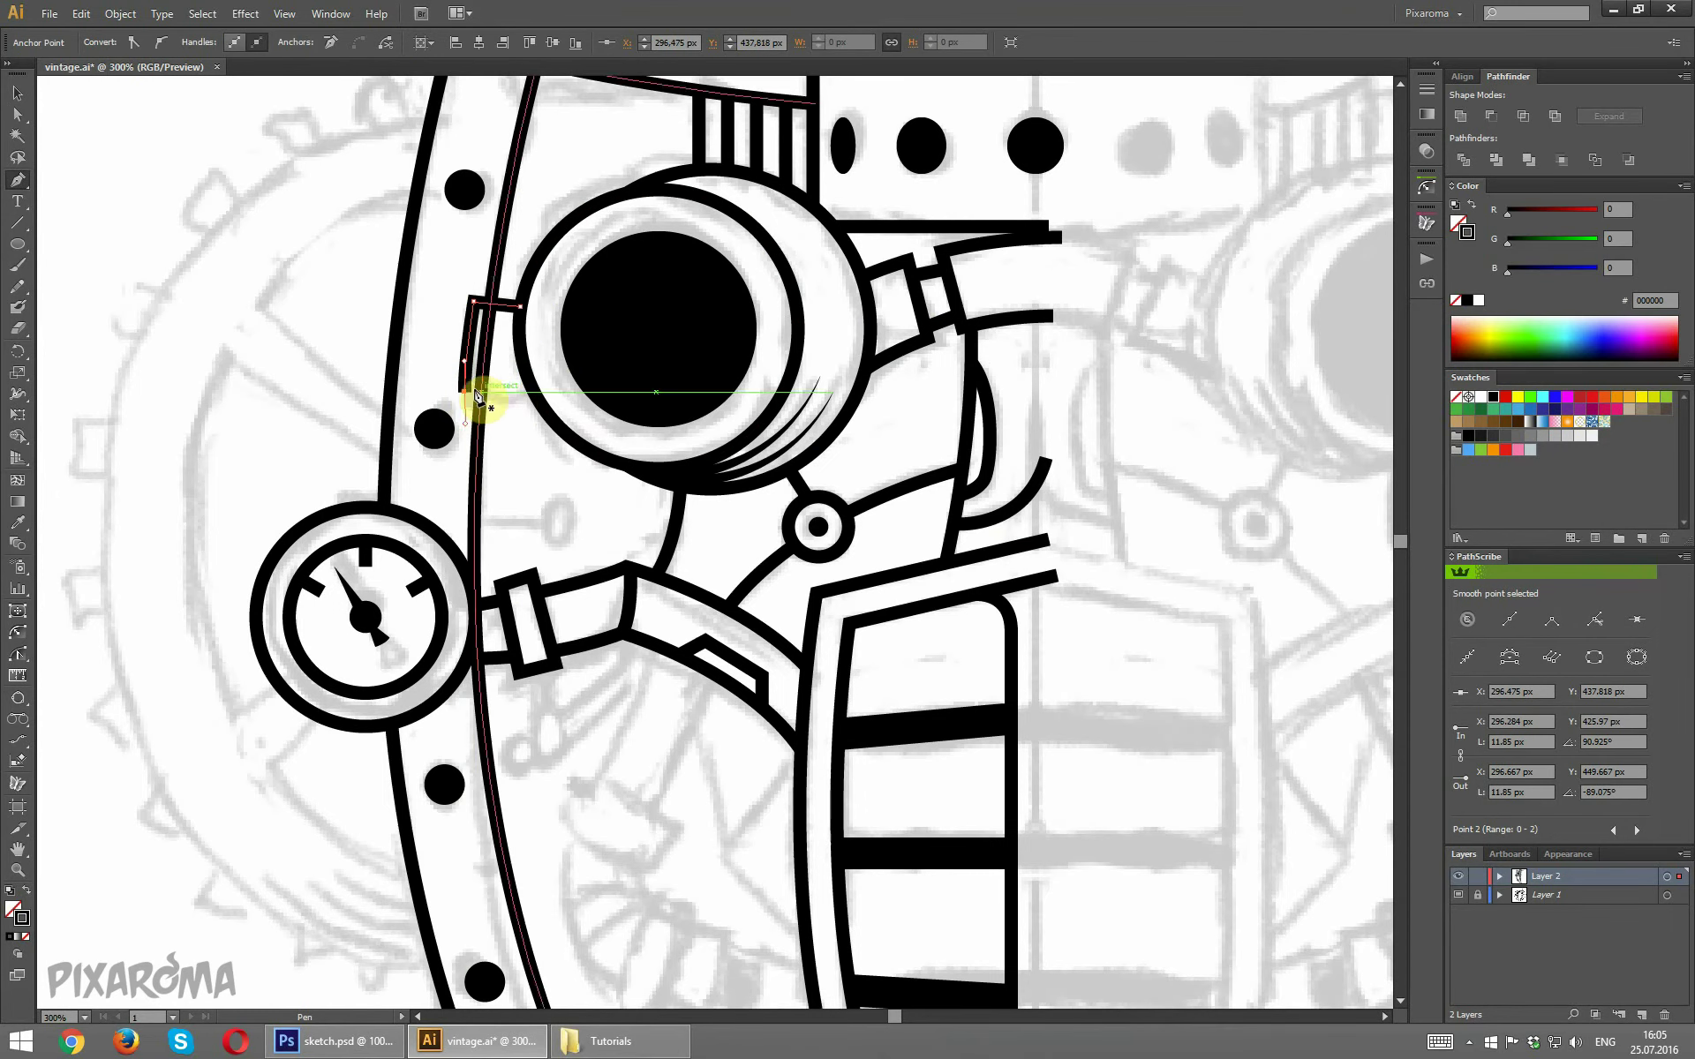
left_click(465, 389)
left_click_drag(537, 399, 570, 393)
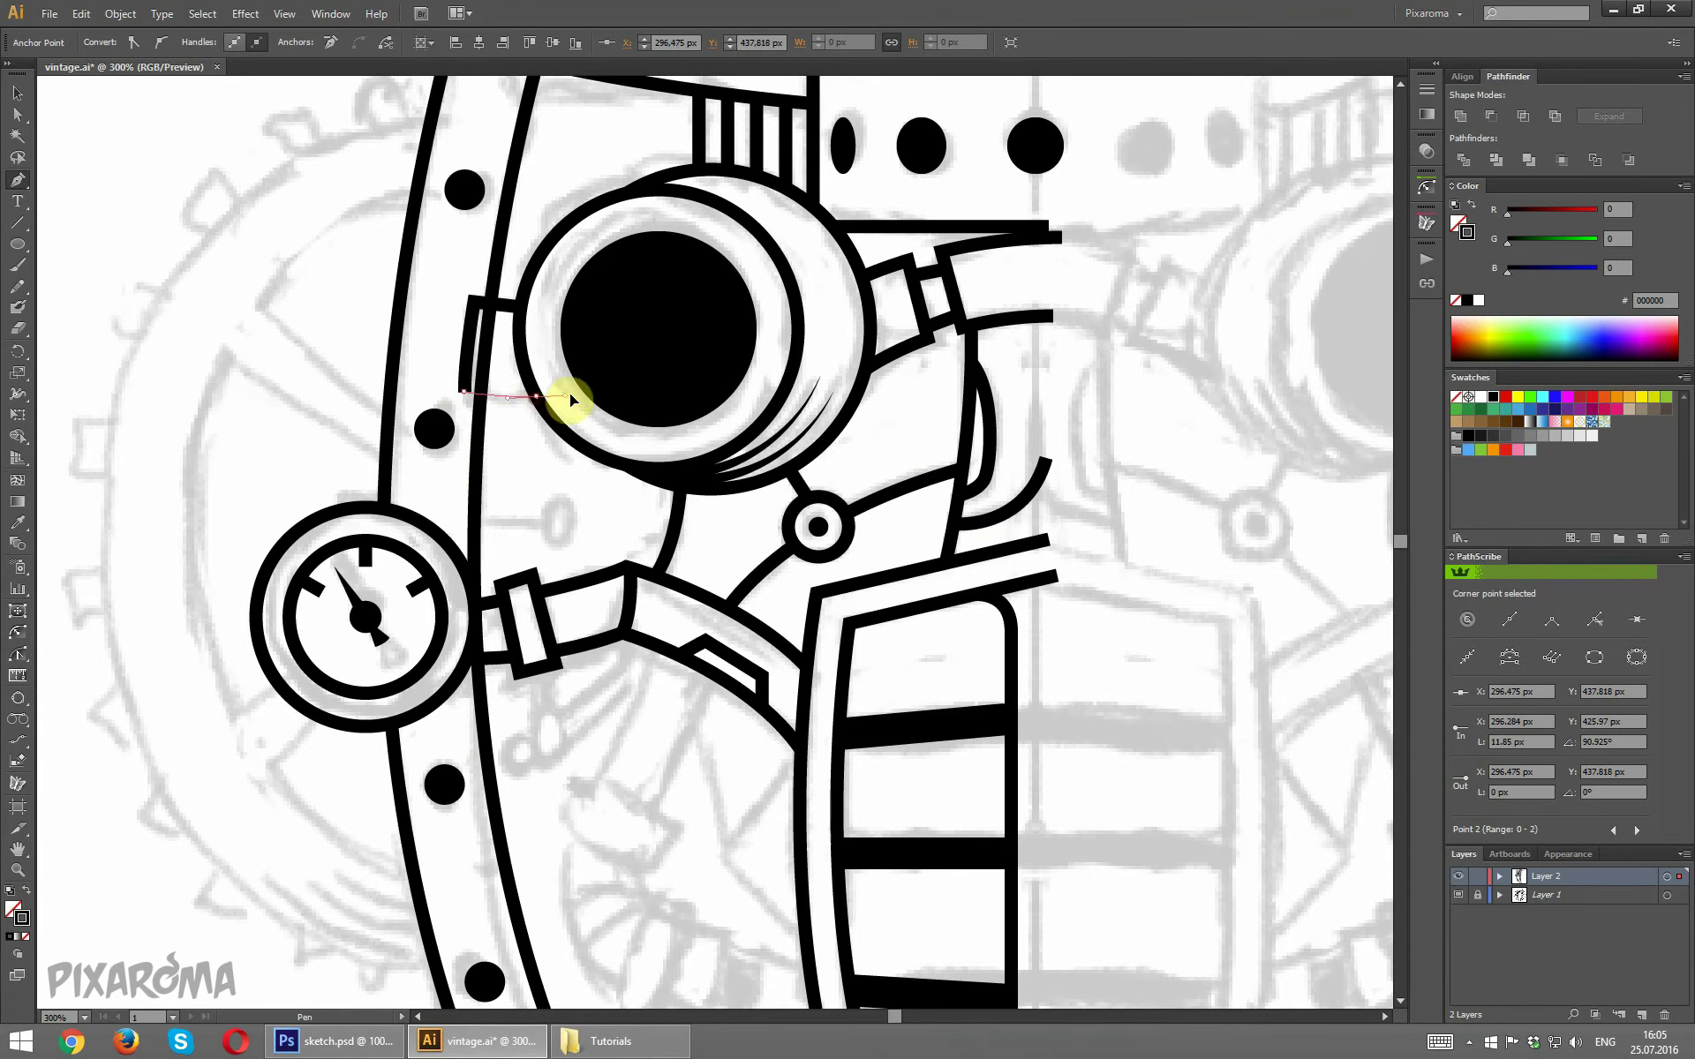
left_click(538, 450, "ctrl")
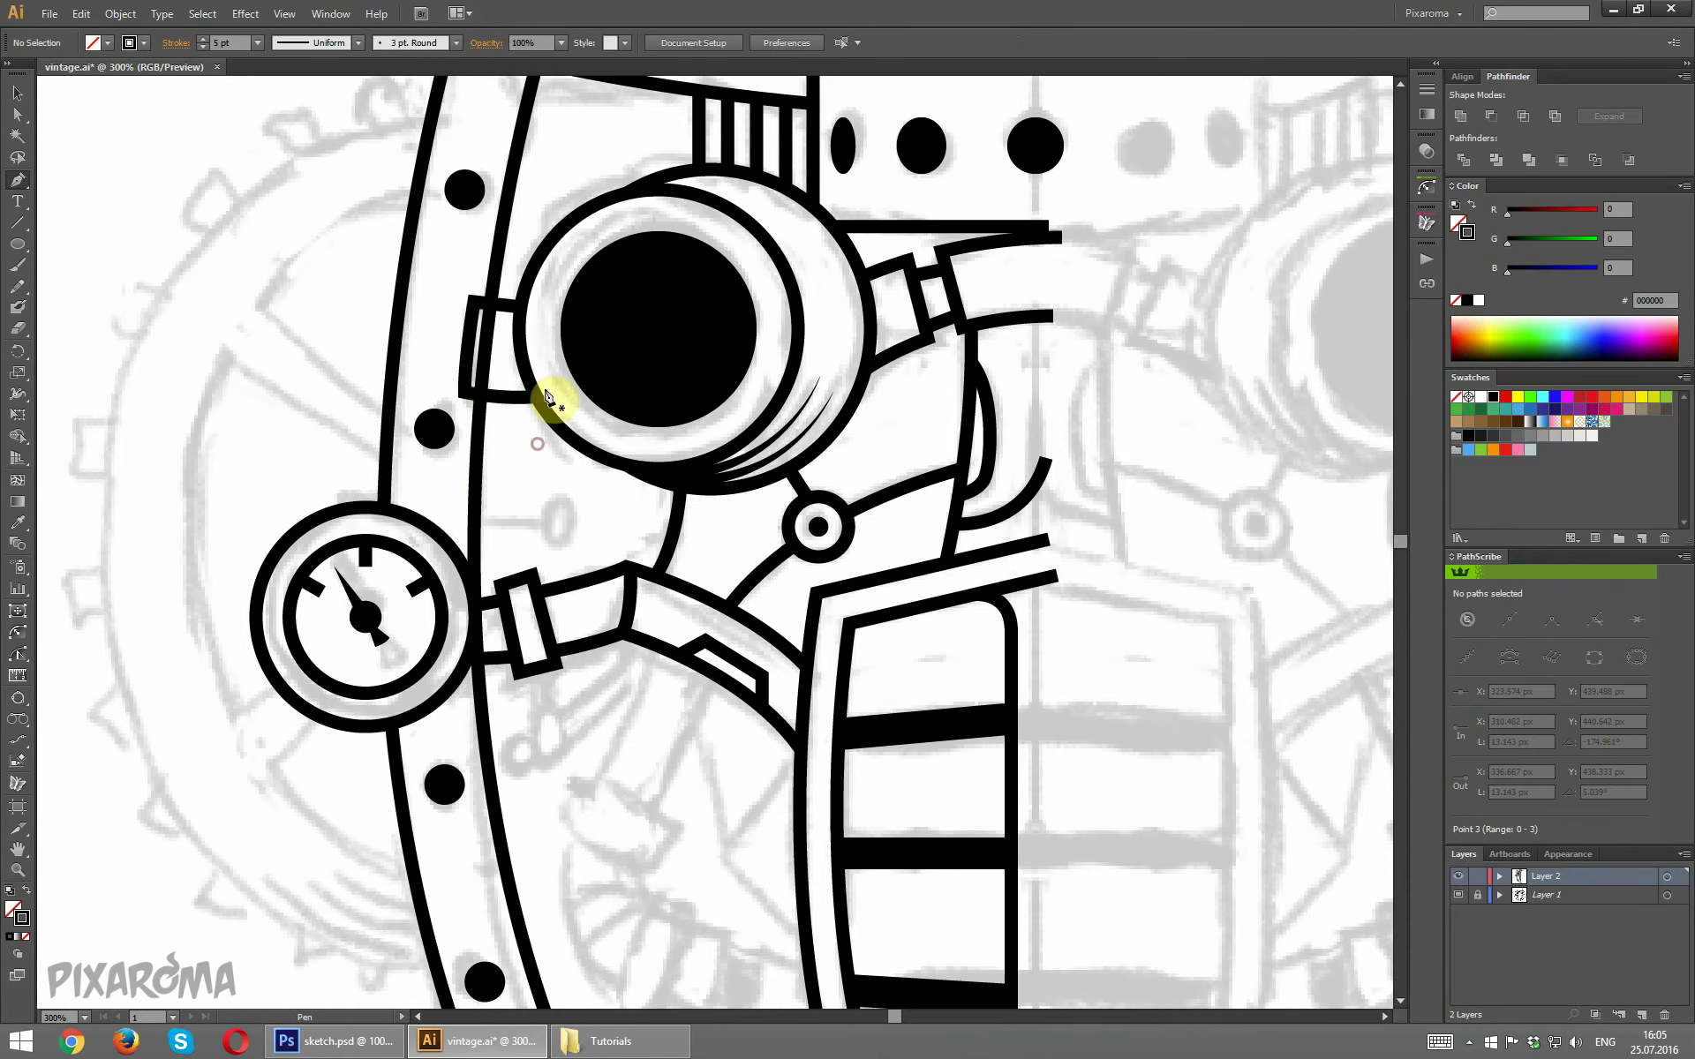
left_click(500, 273, "ctrl")
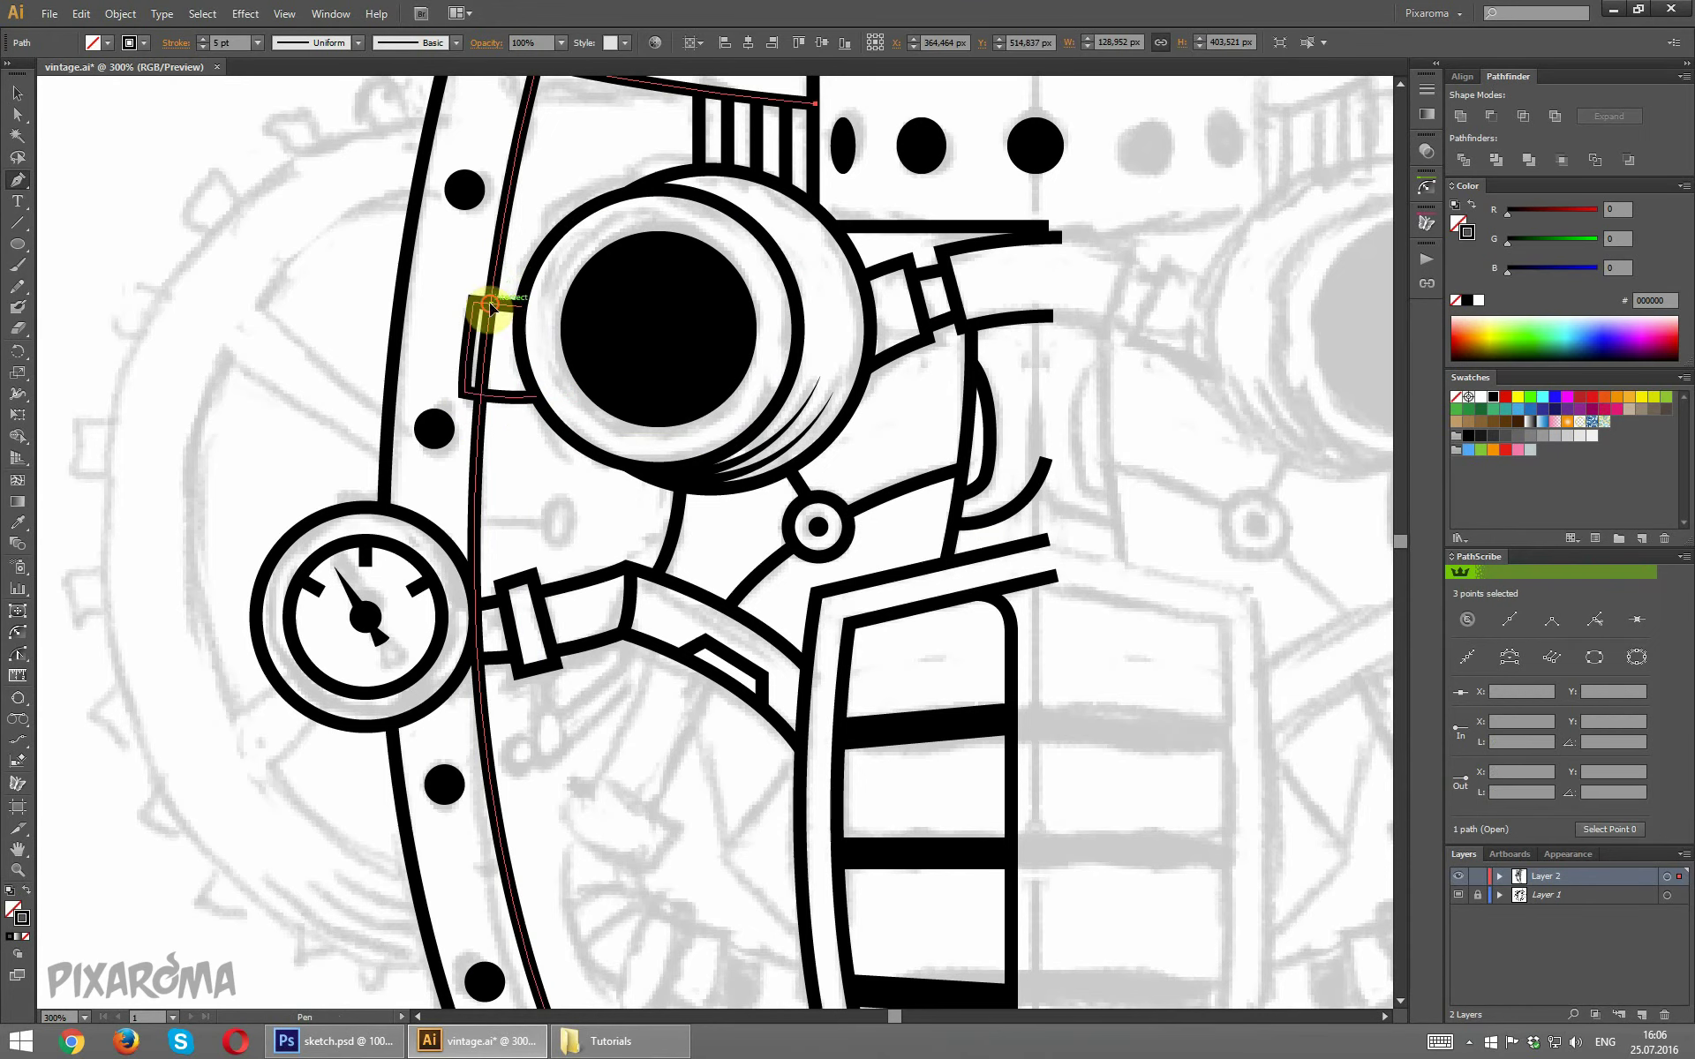
Add anchors on the band above and below the bracket and delete the segment behind it.
left_click(17, 180)
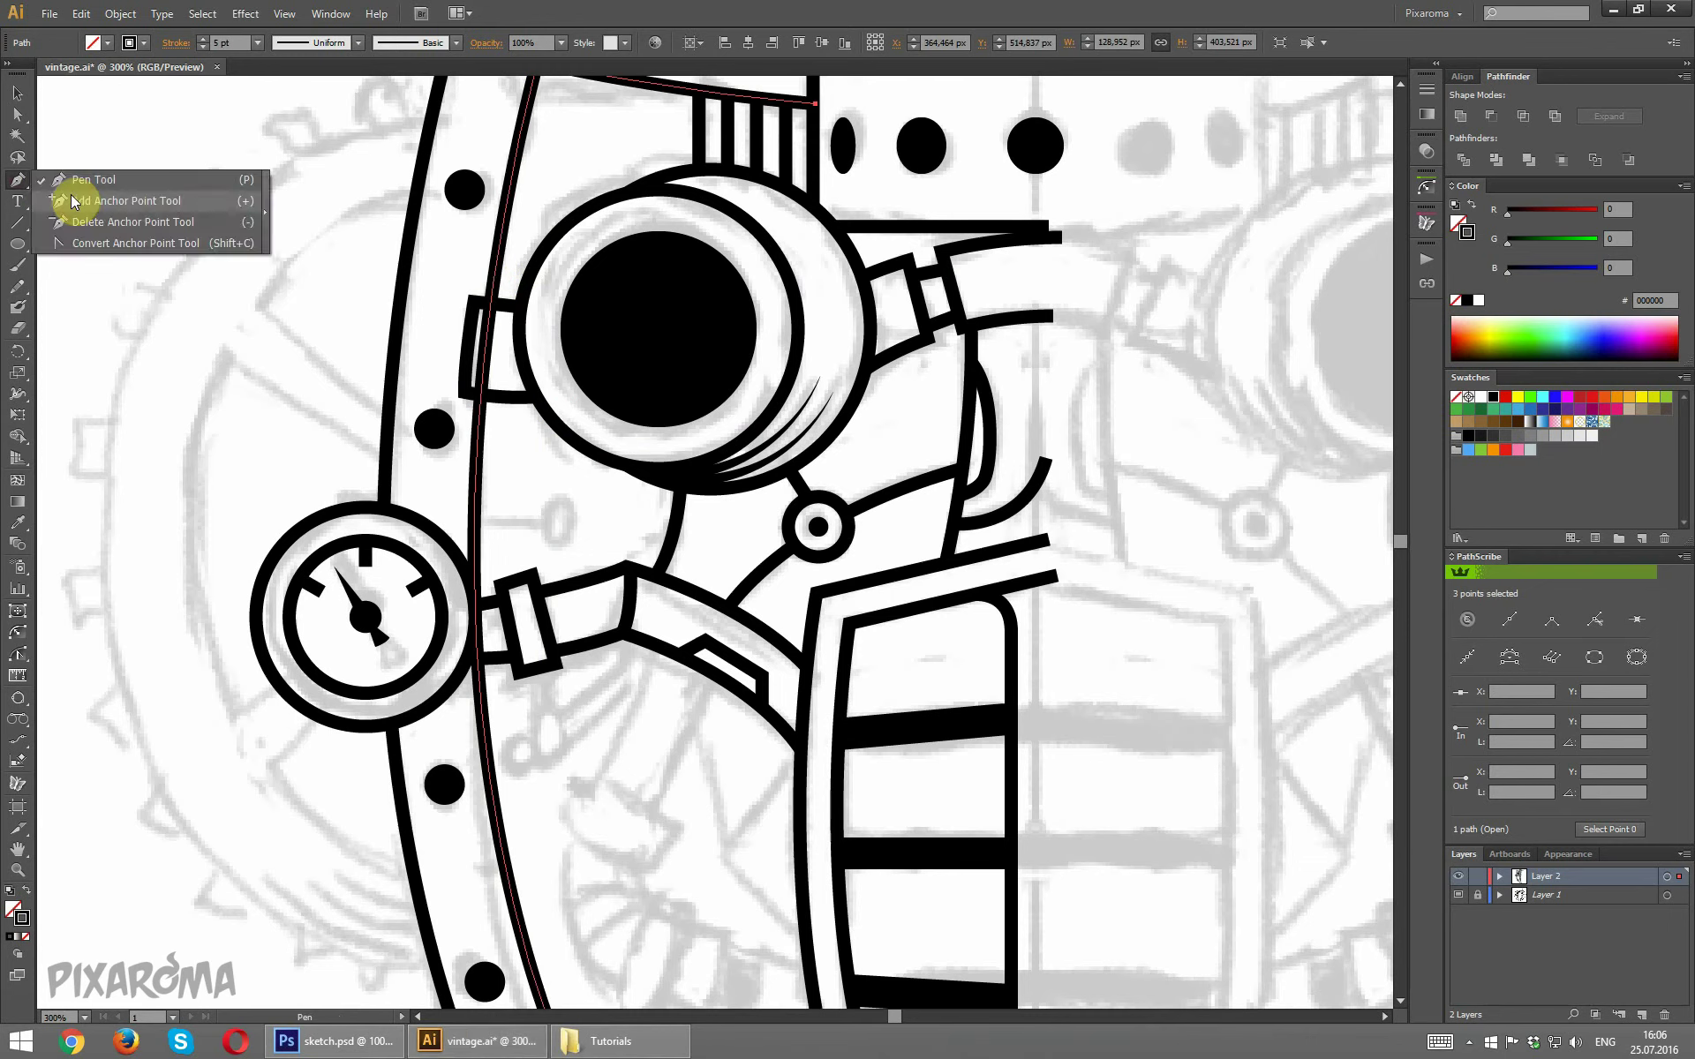
left_click(74, 201)
left_click(491, 304)
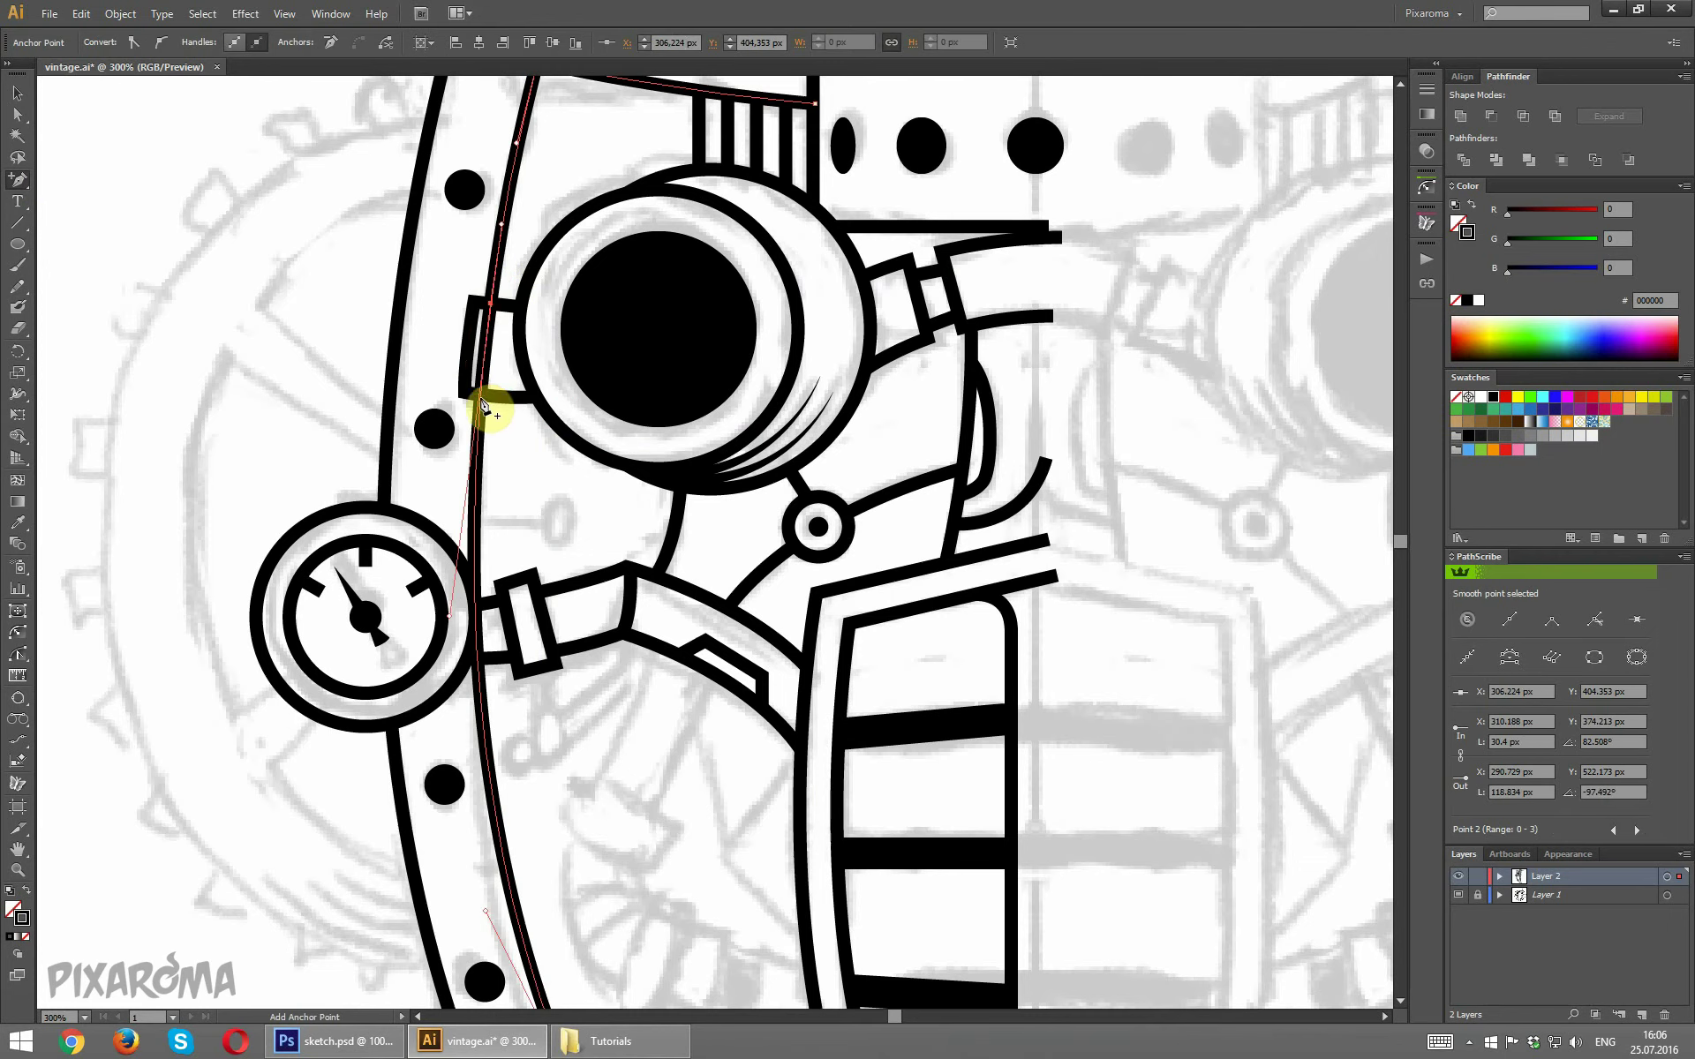
left_click(482, 397)
left_click(18, 117)
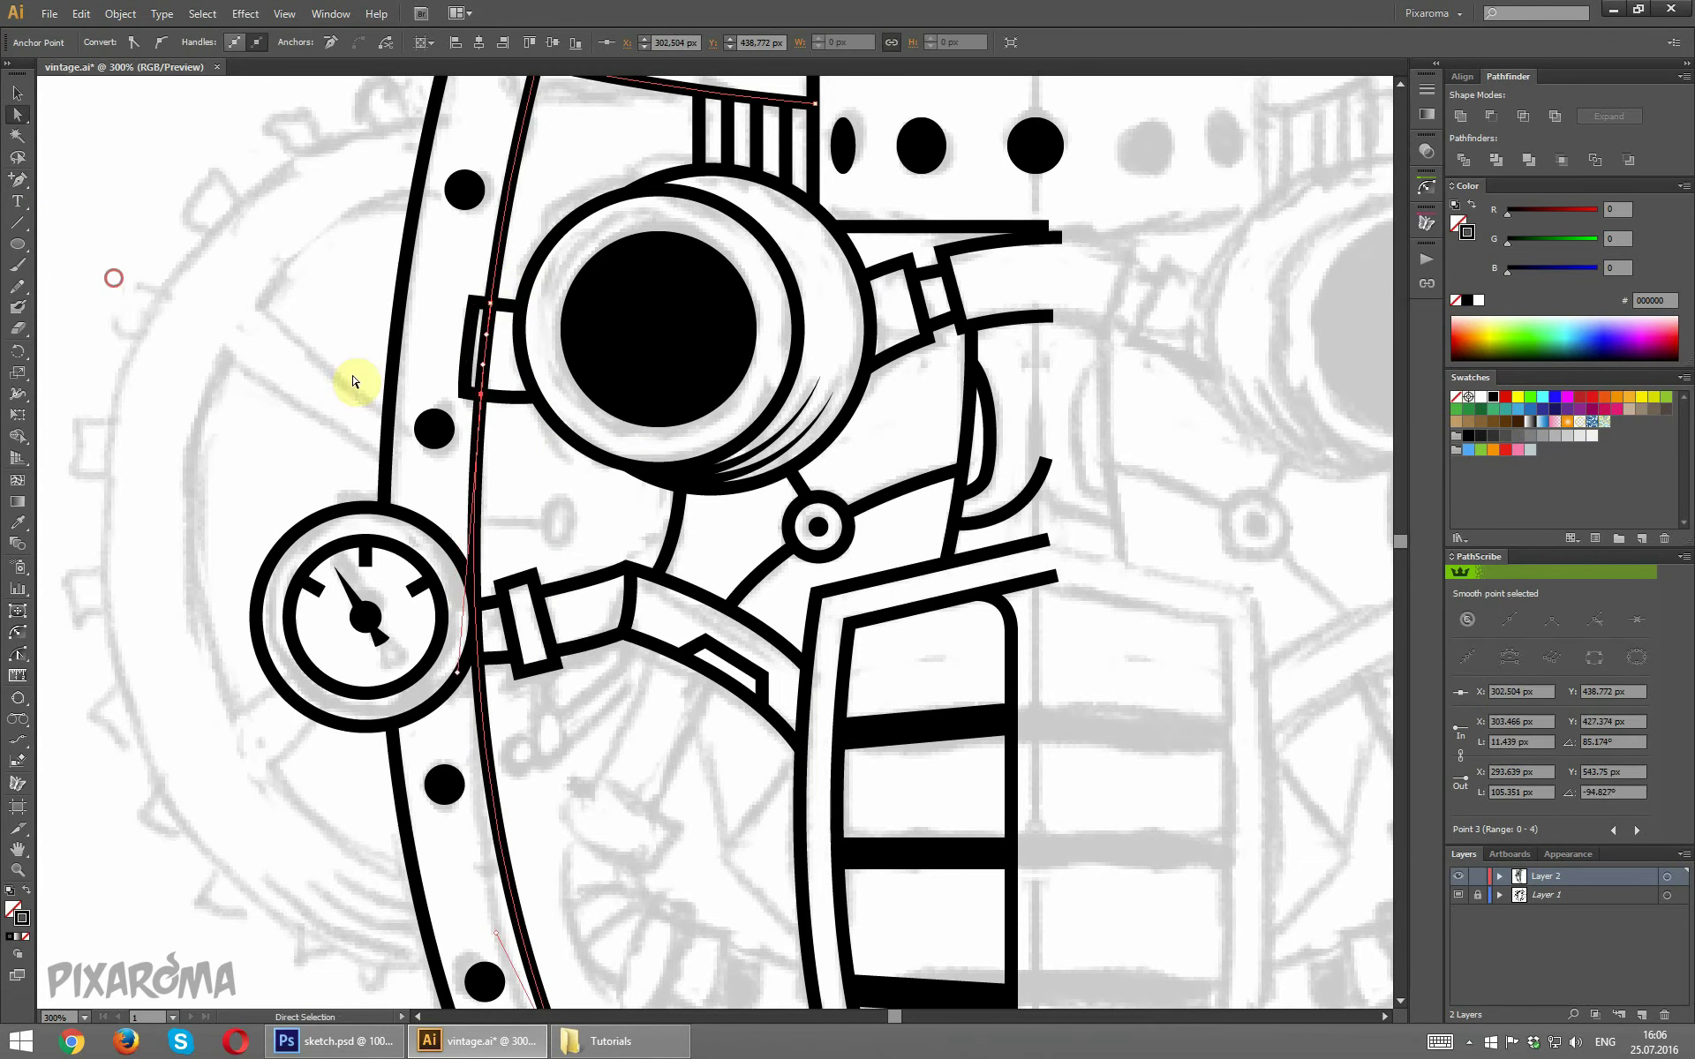
left_click(485, 361)
key("Delete")
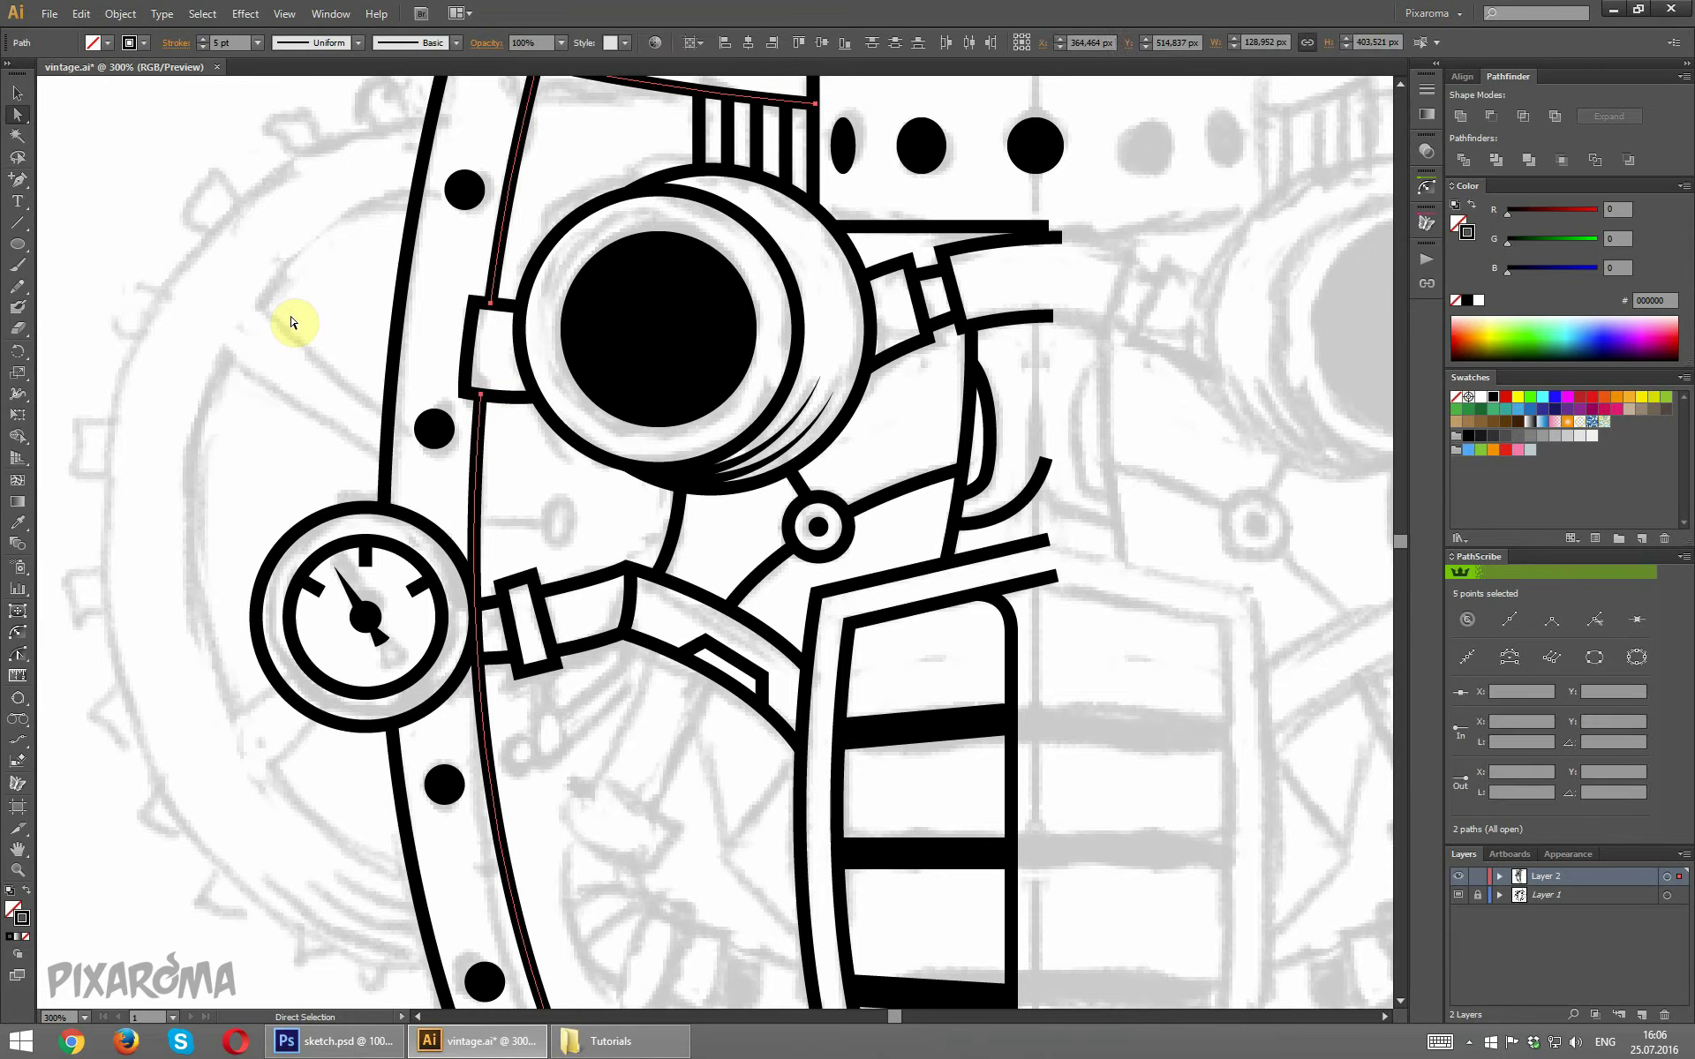
left_click(292, 322)
key("ctrl+minus")
key("ctrl+minus")
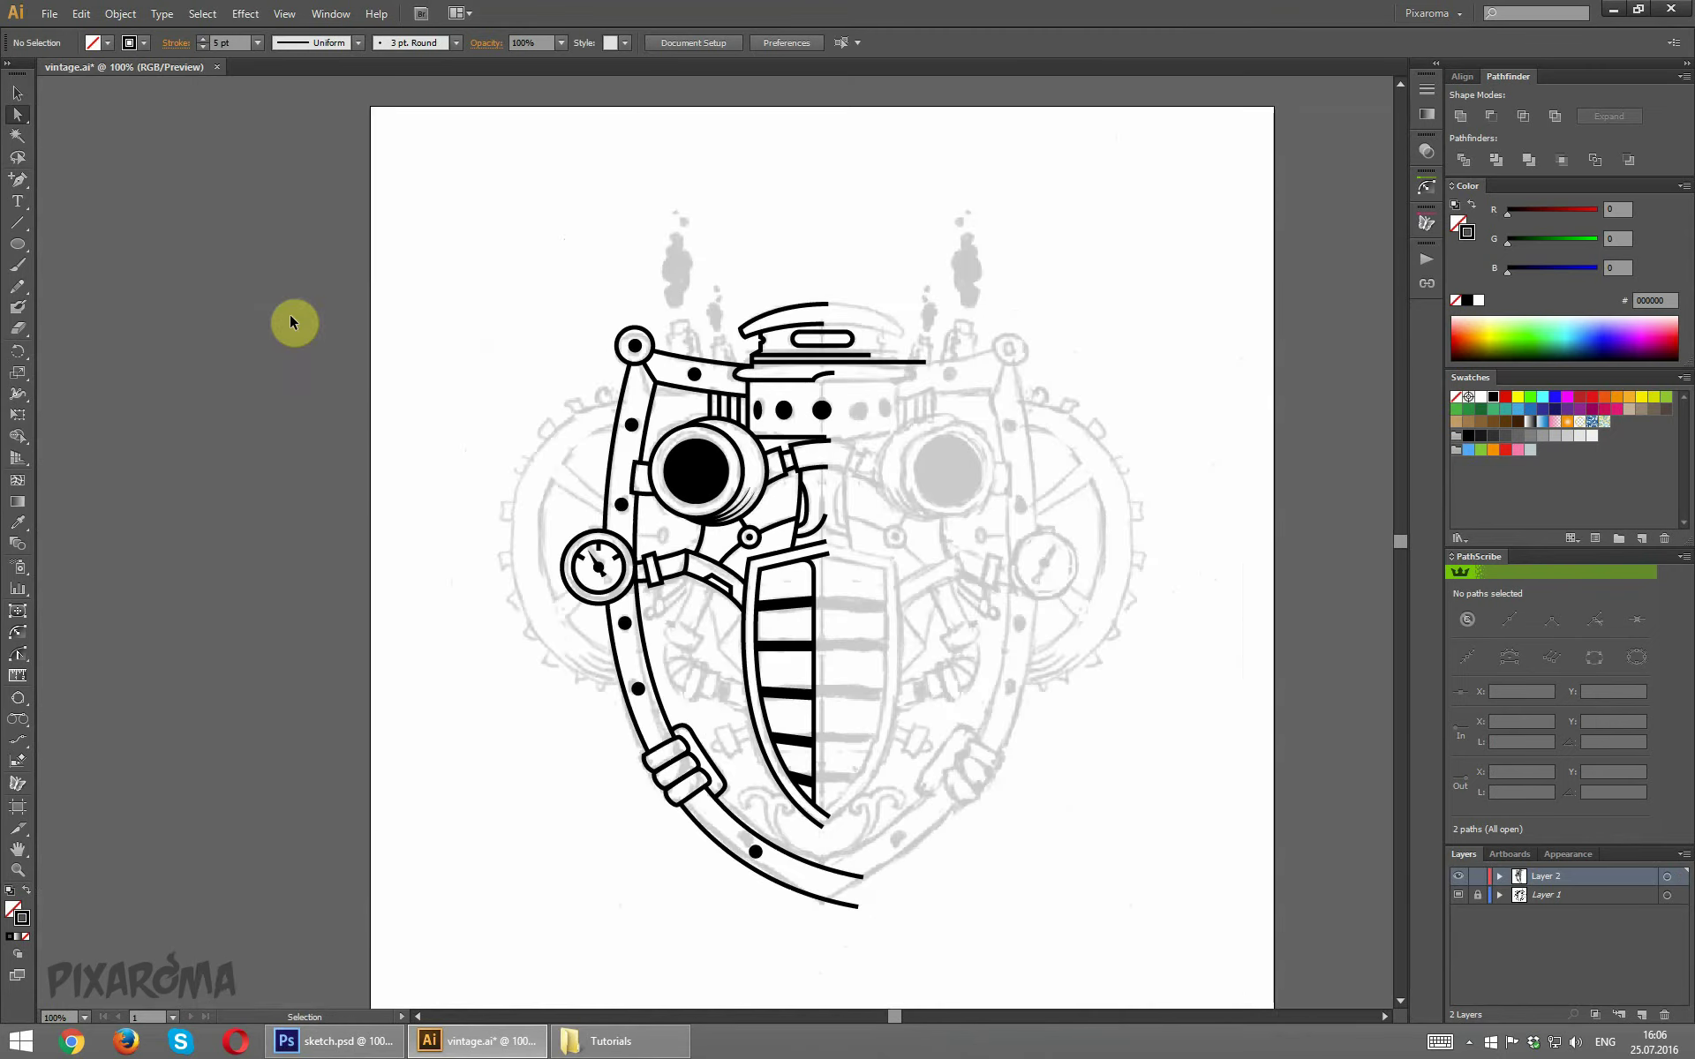
key("ctrl+plus")
key("ctrl+plus")
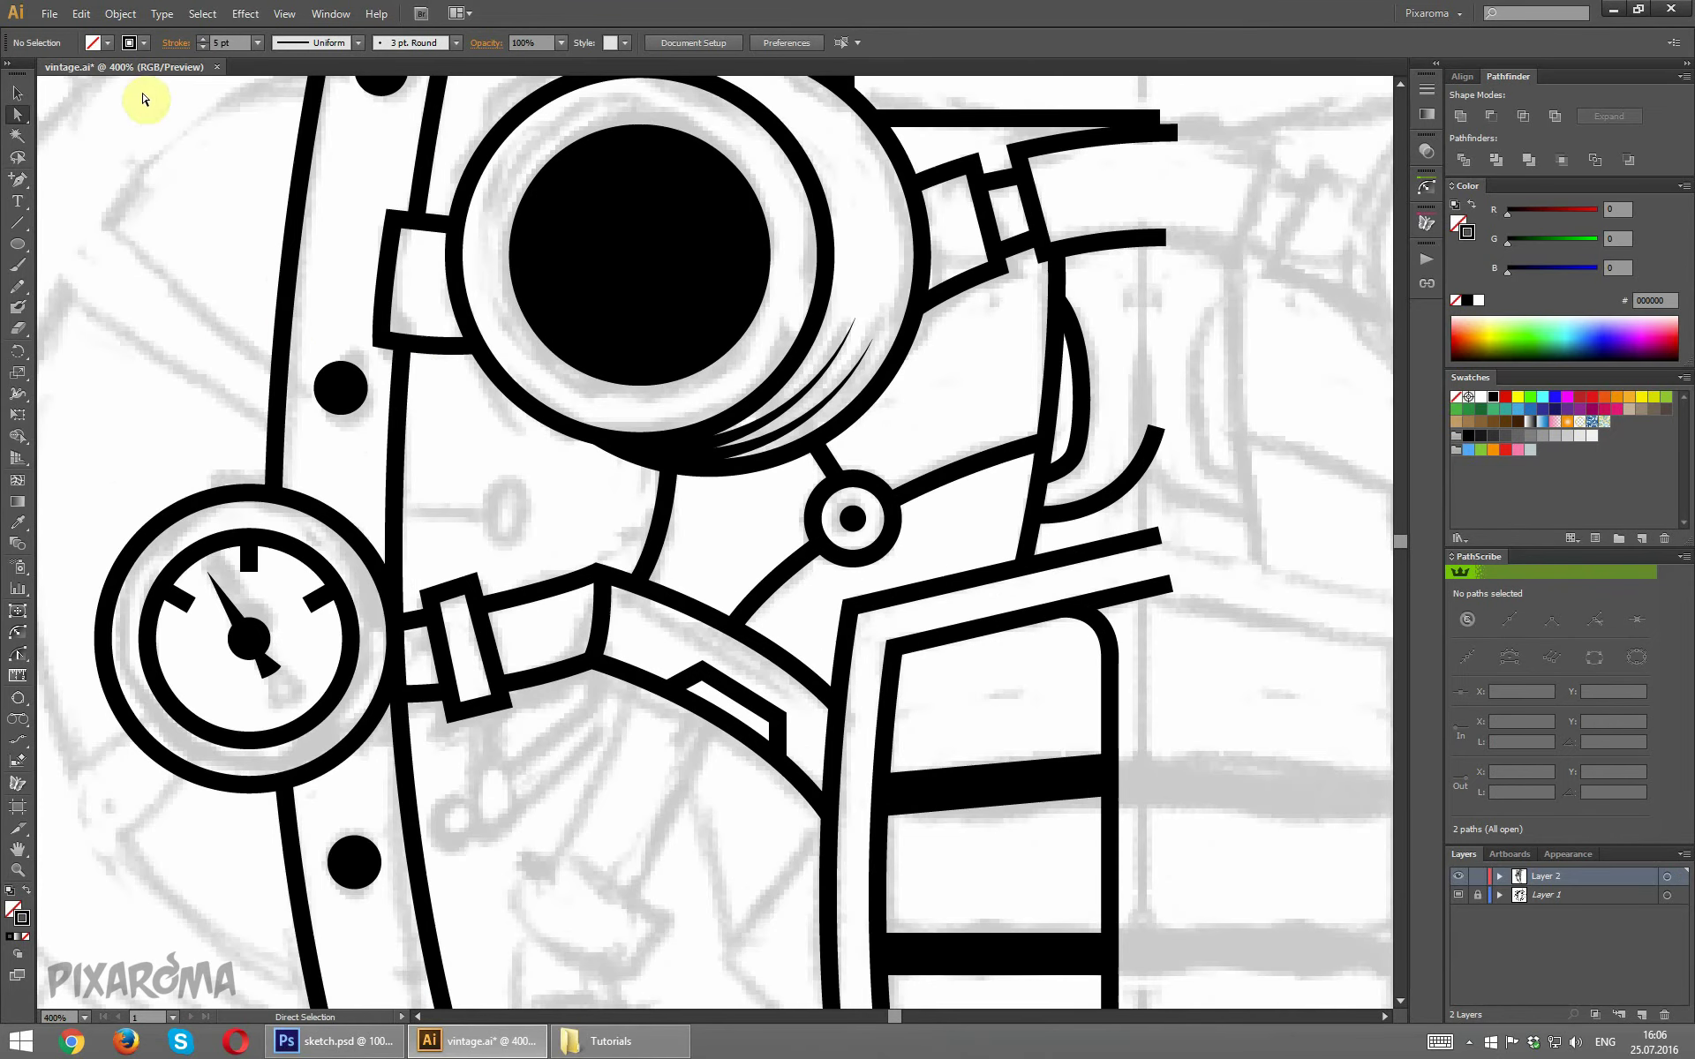
Draw a small circle inside the bracket and delete its right anchor to leave an open arc.
left_click_drag(17, 180, 71, 184)
left_click(70, 183)
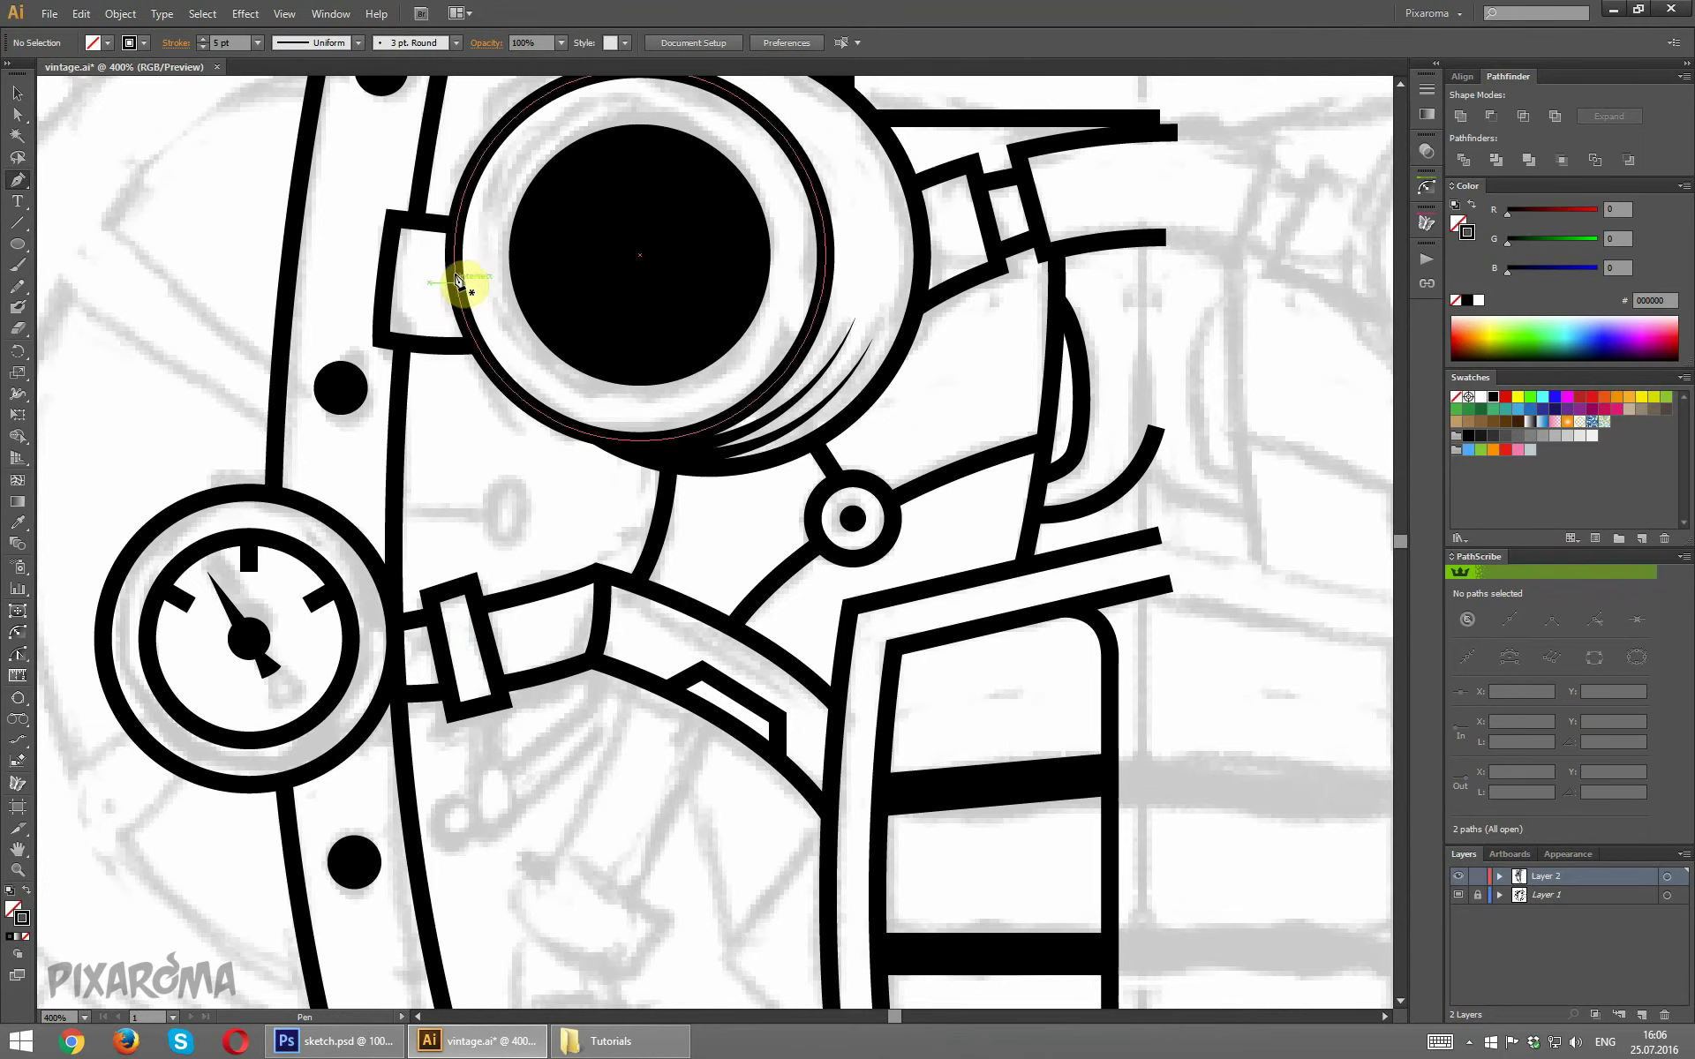
left_click(18, 244)
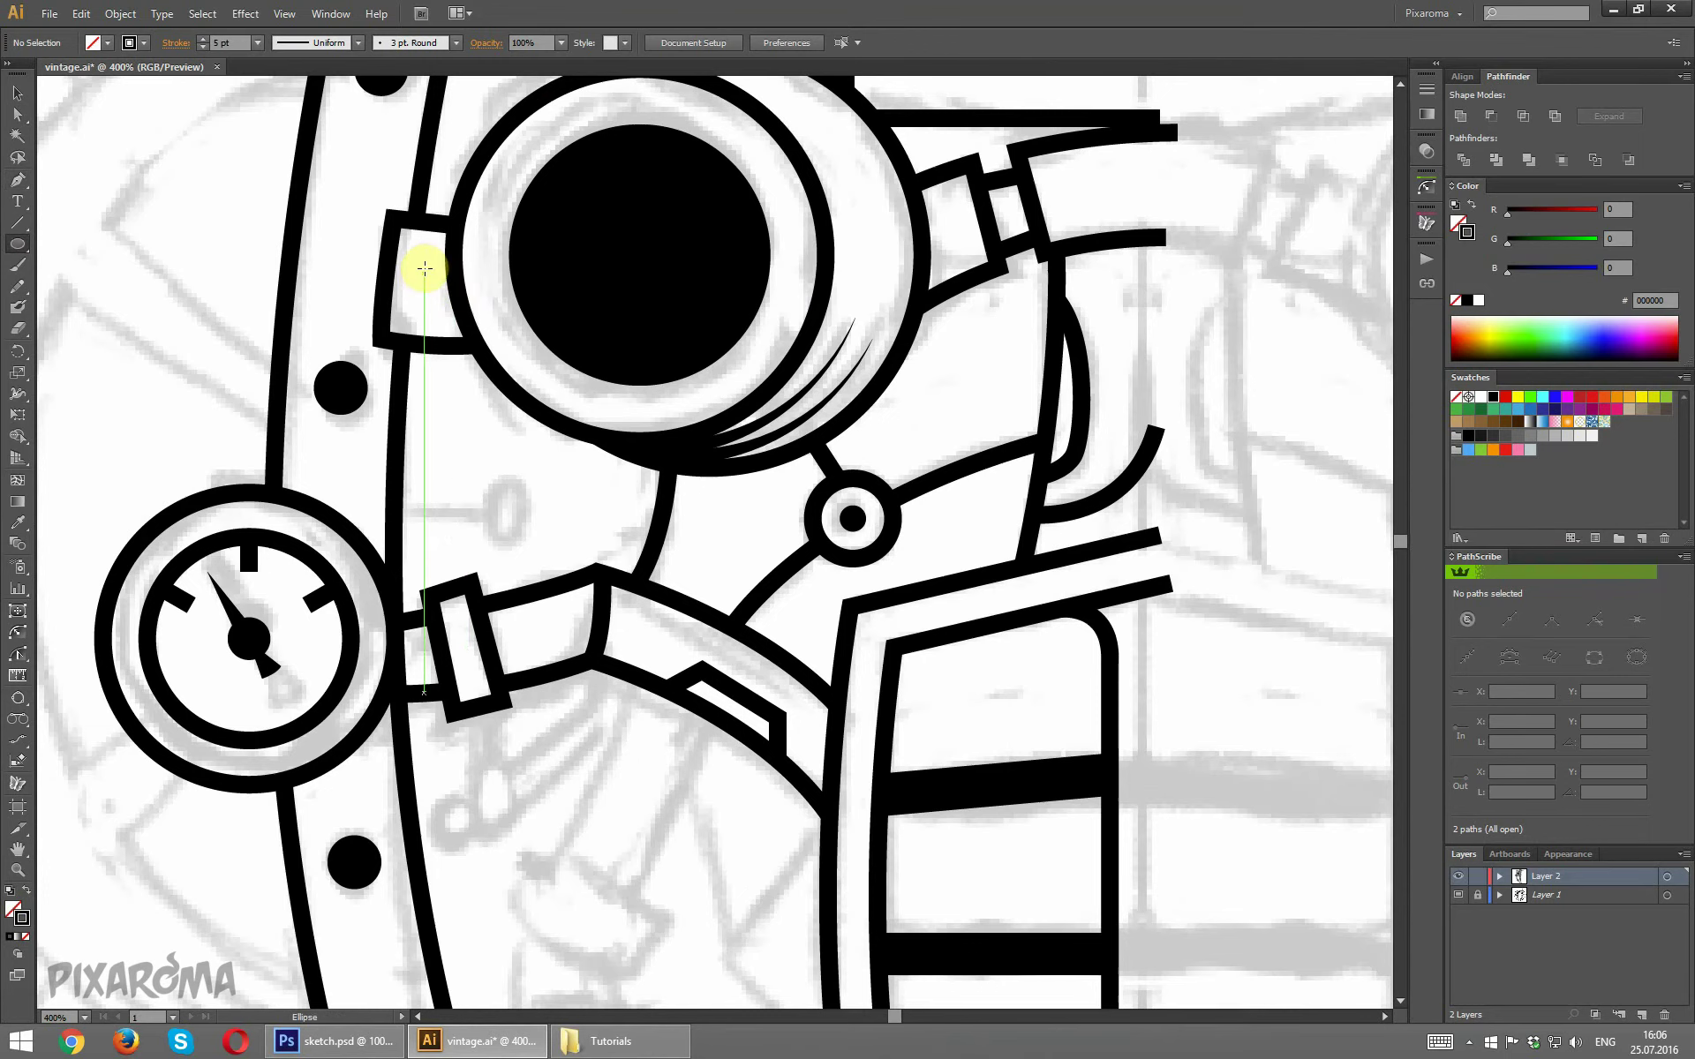
left_click_drag(424, 269, 478, 317)
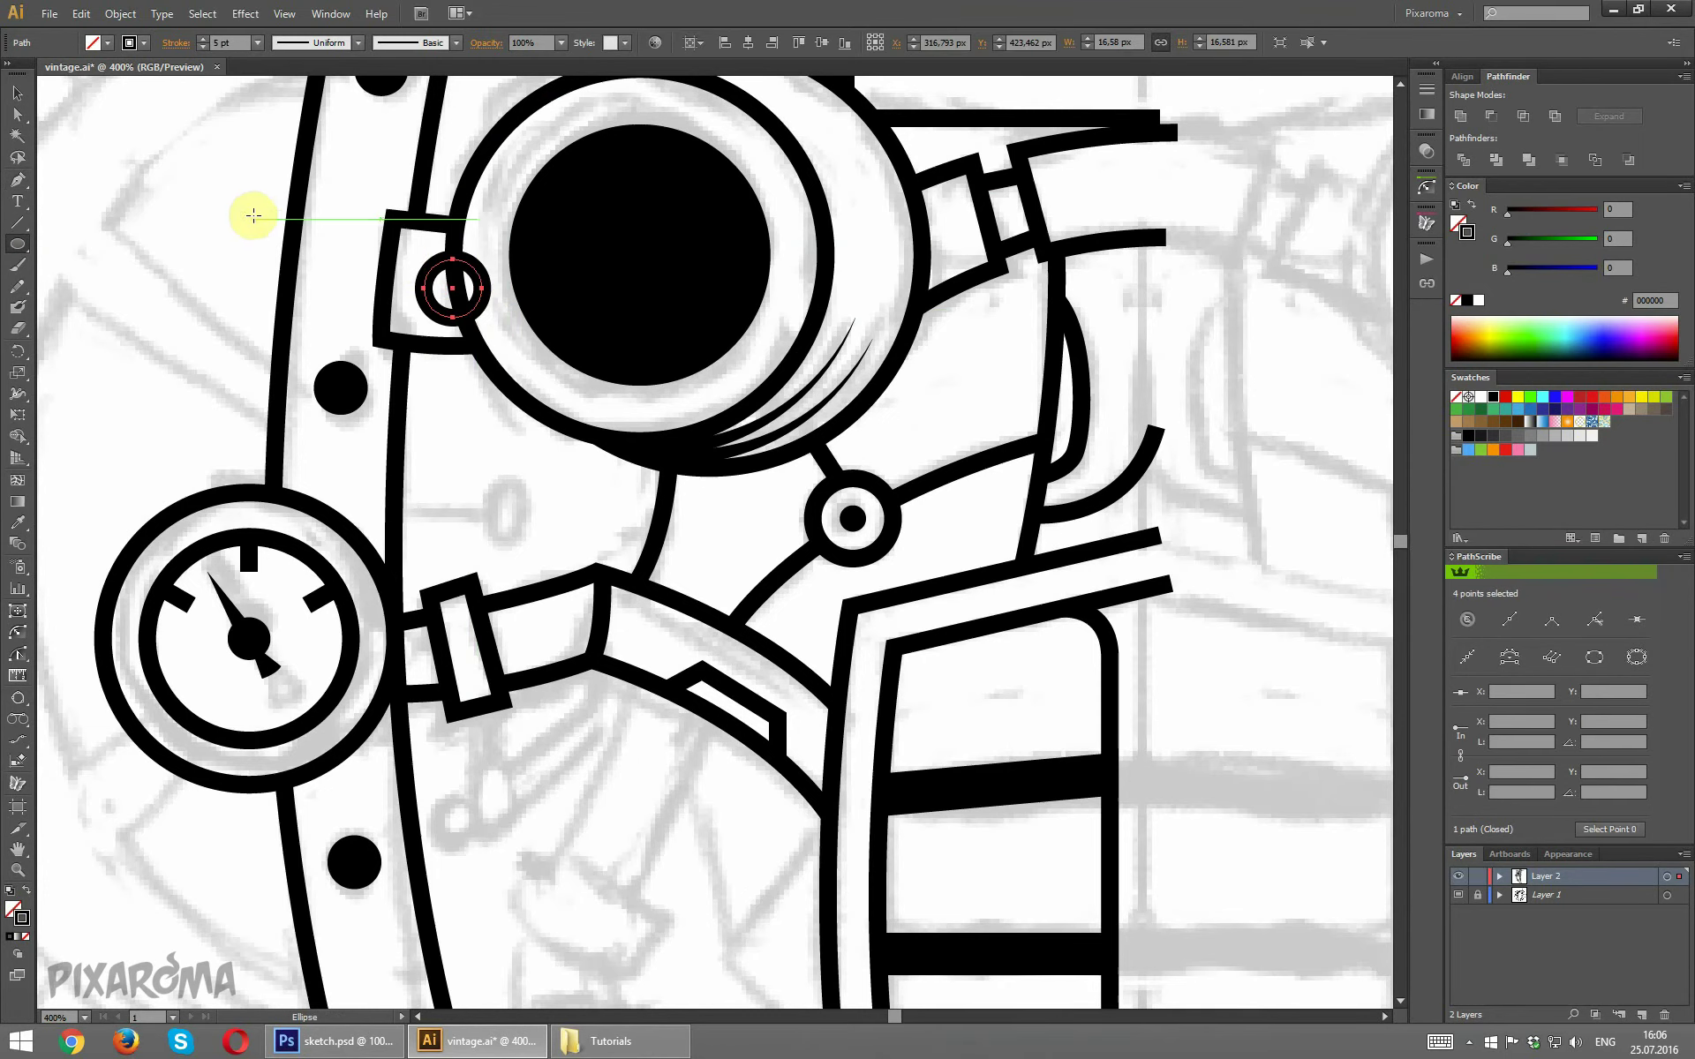
left_click_drag(15, 190, 97, 203)
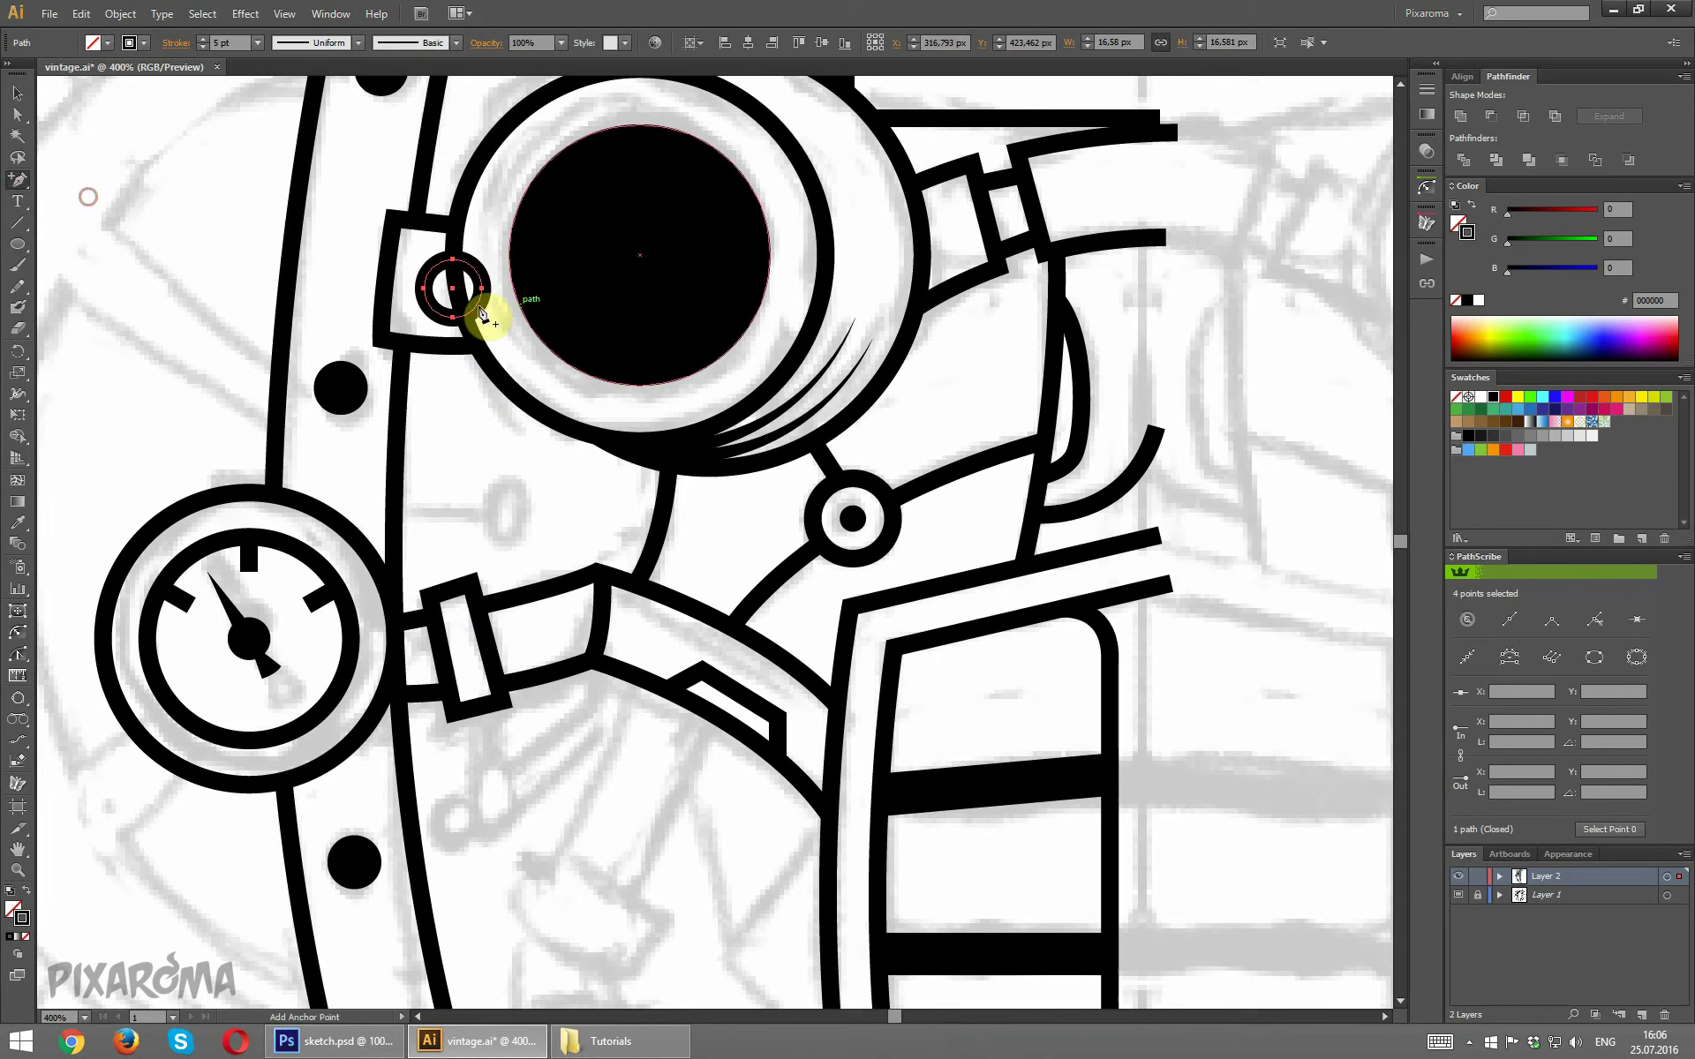
left_click(464, 315)
left_click(18, 113)
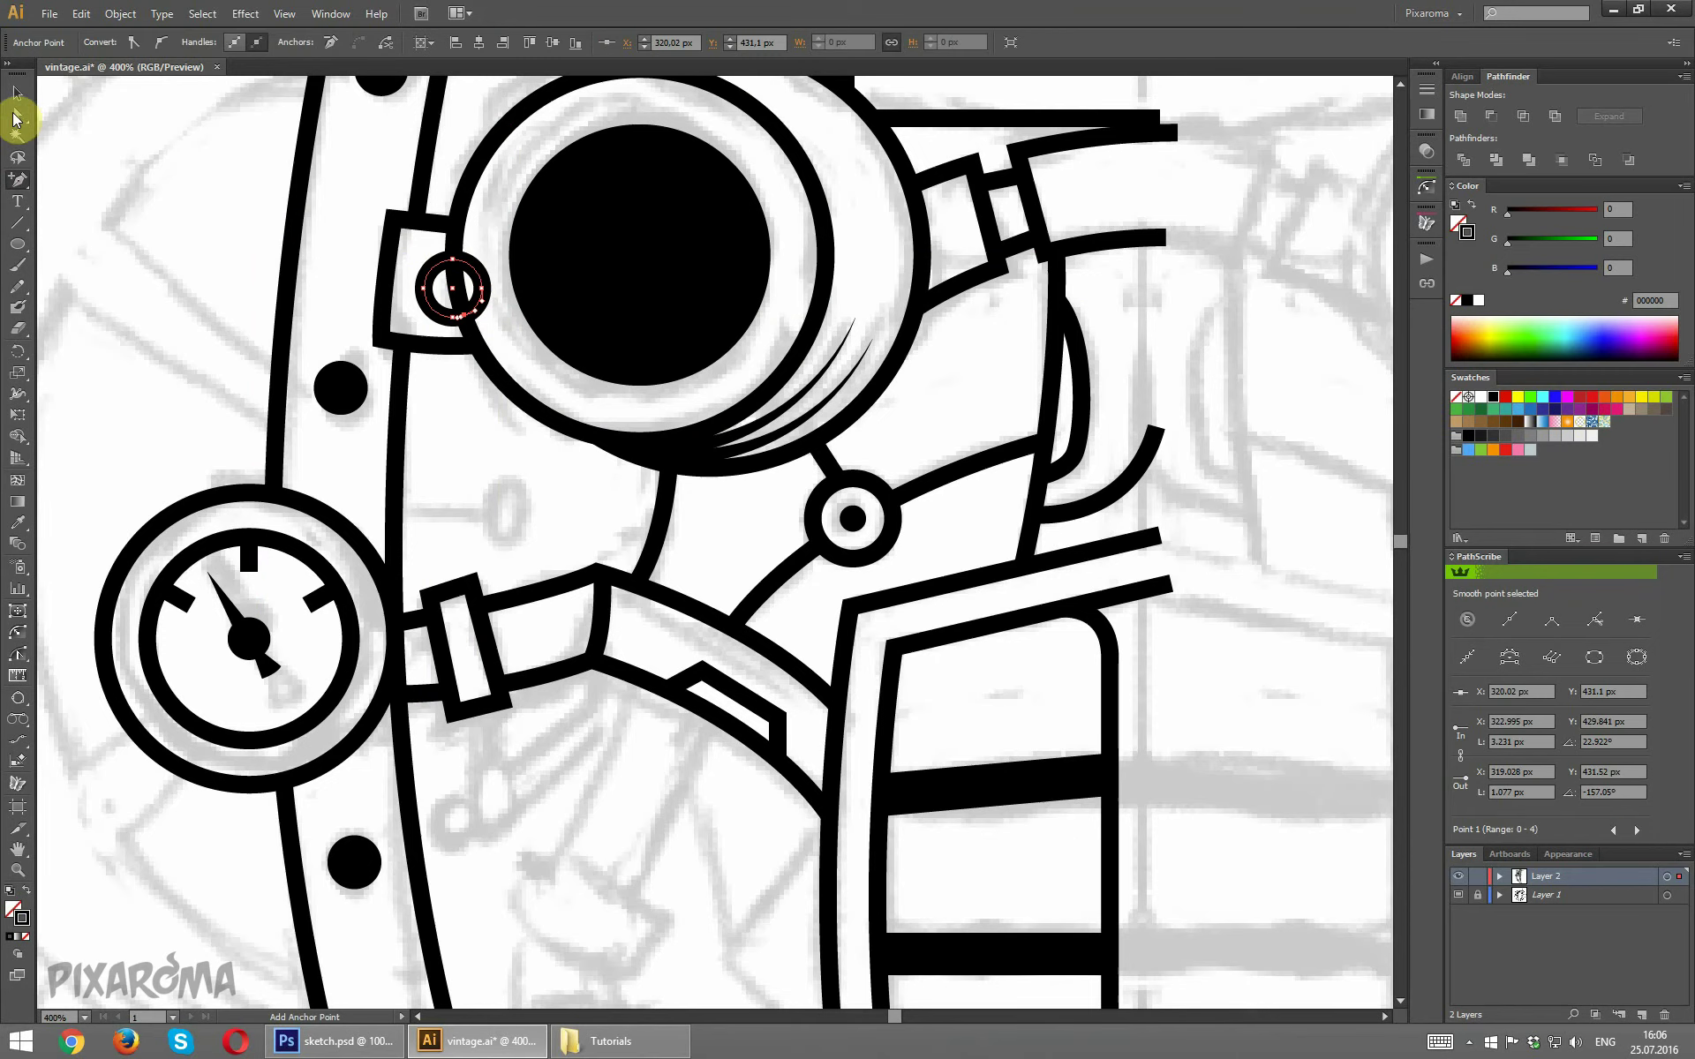
left_click(113, 227)
left_click(485, 294)
key("Delete")
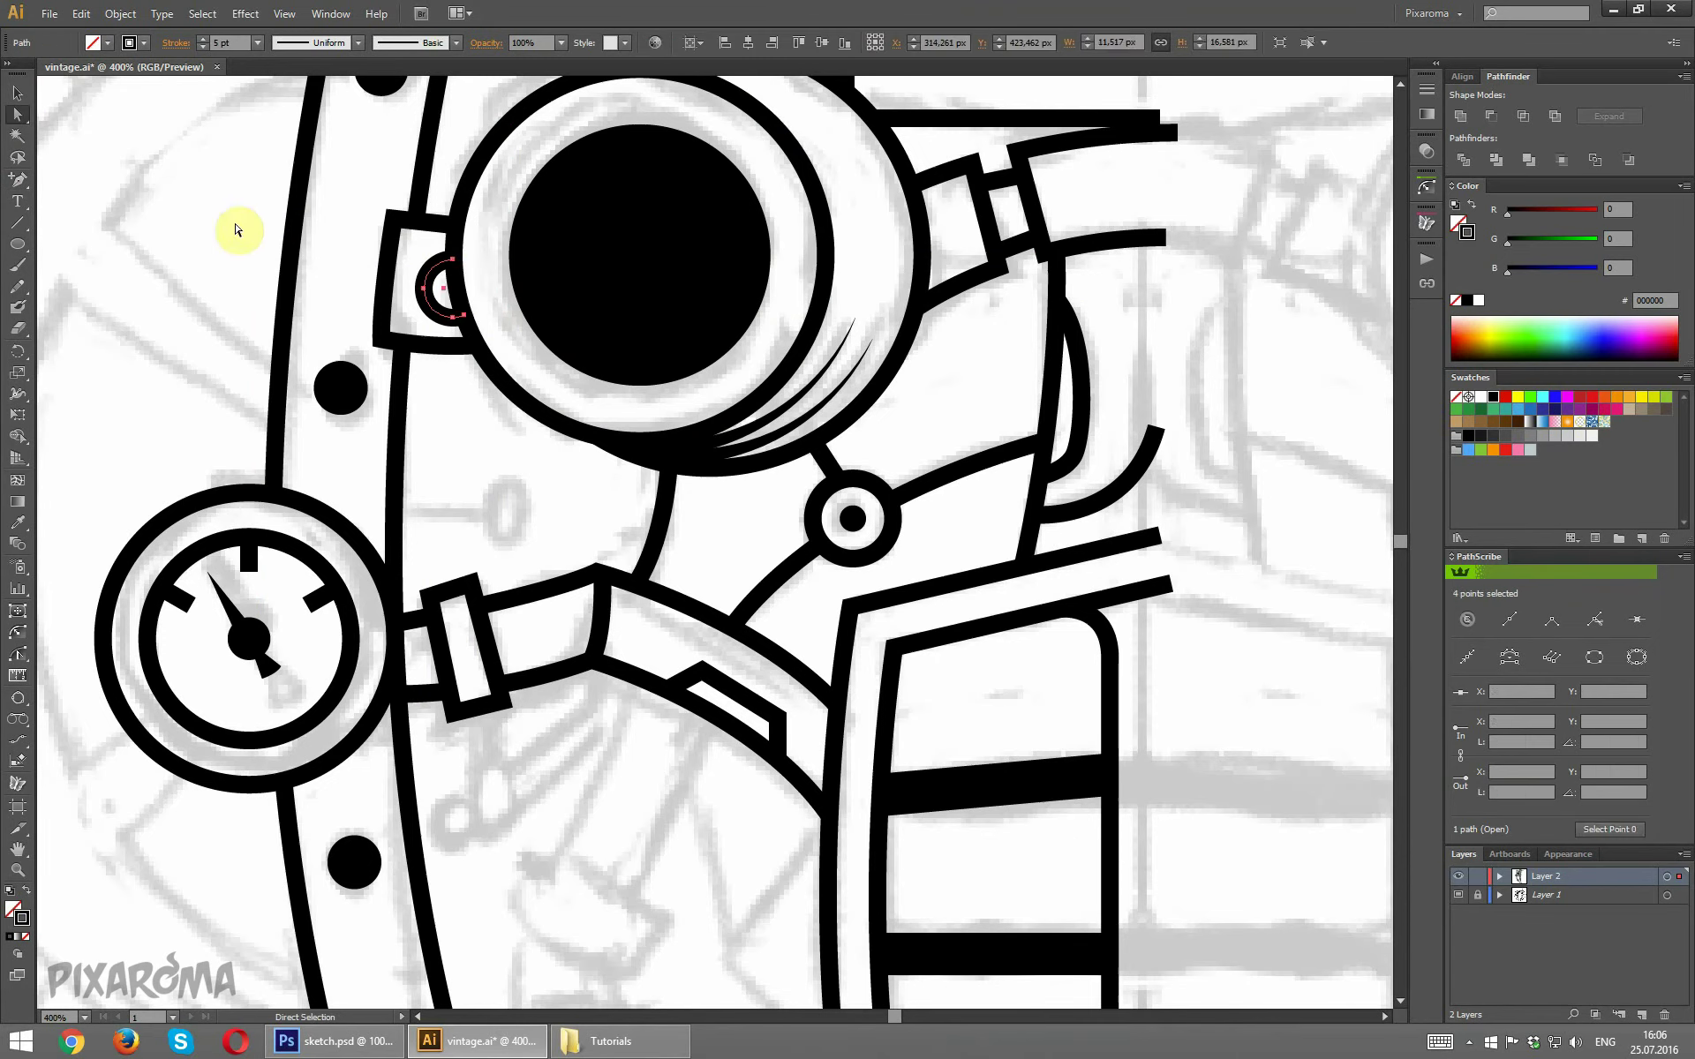
left_click(146, 231)
key("ctrl+minus")
key("ctrl+minus")
key("ctrl+minus")
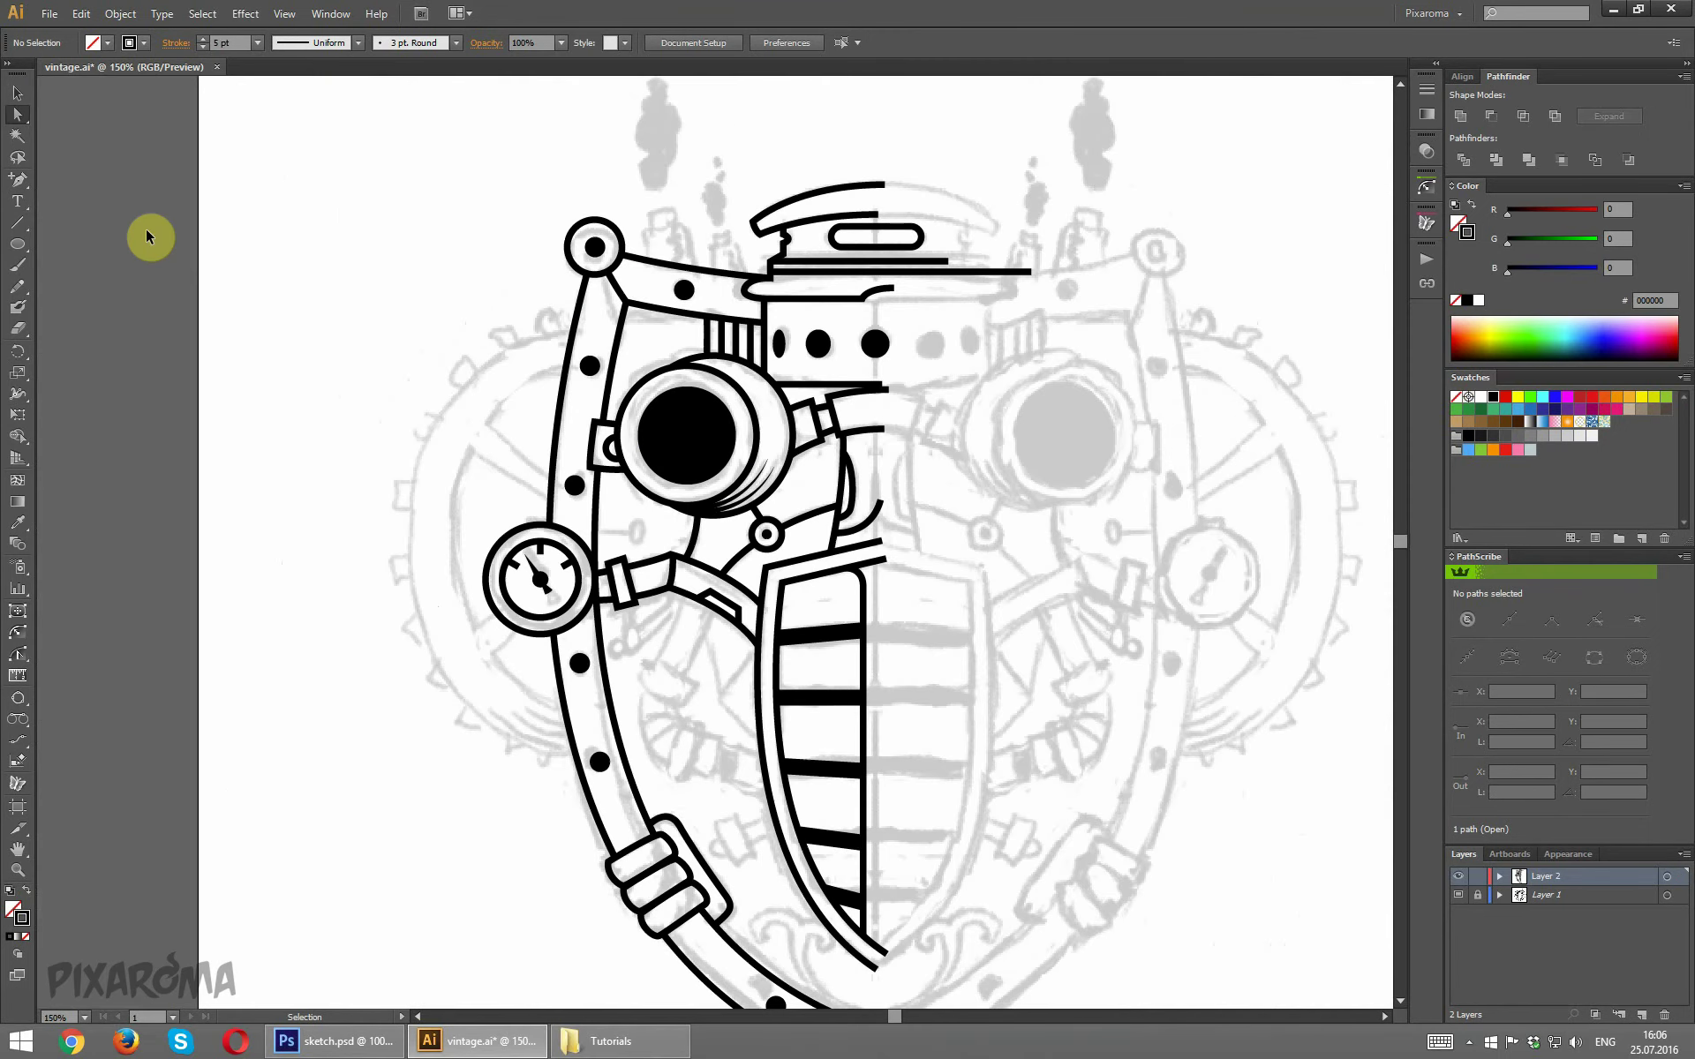
Draw a short horizontal line from the rim band toward the gauge pipe.
key("ctrl+s")
scroll(187, 293, "down", 2)
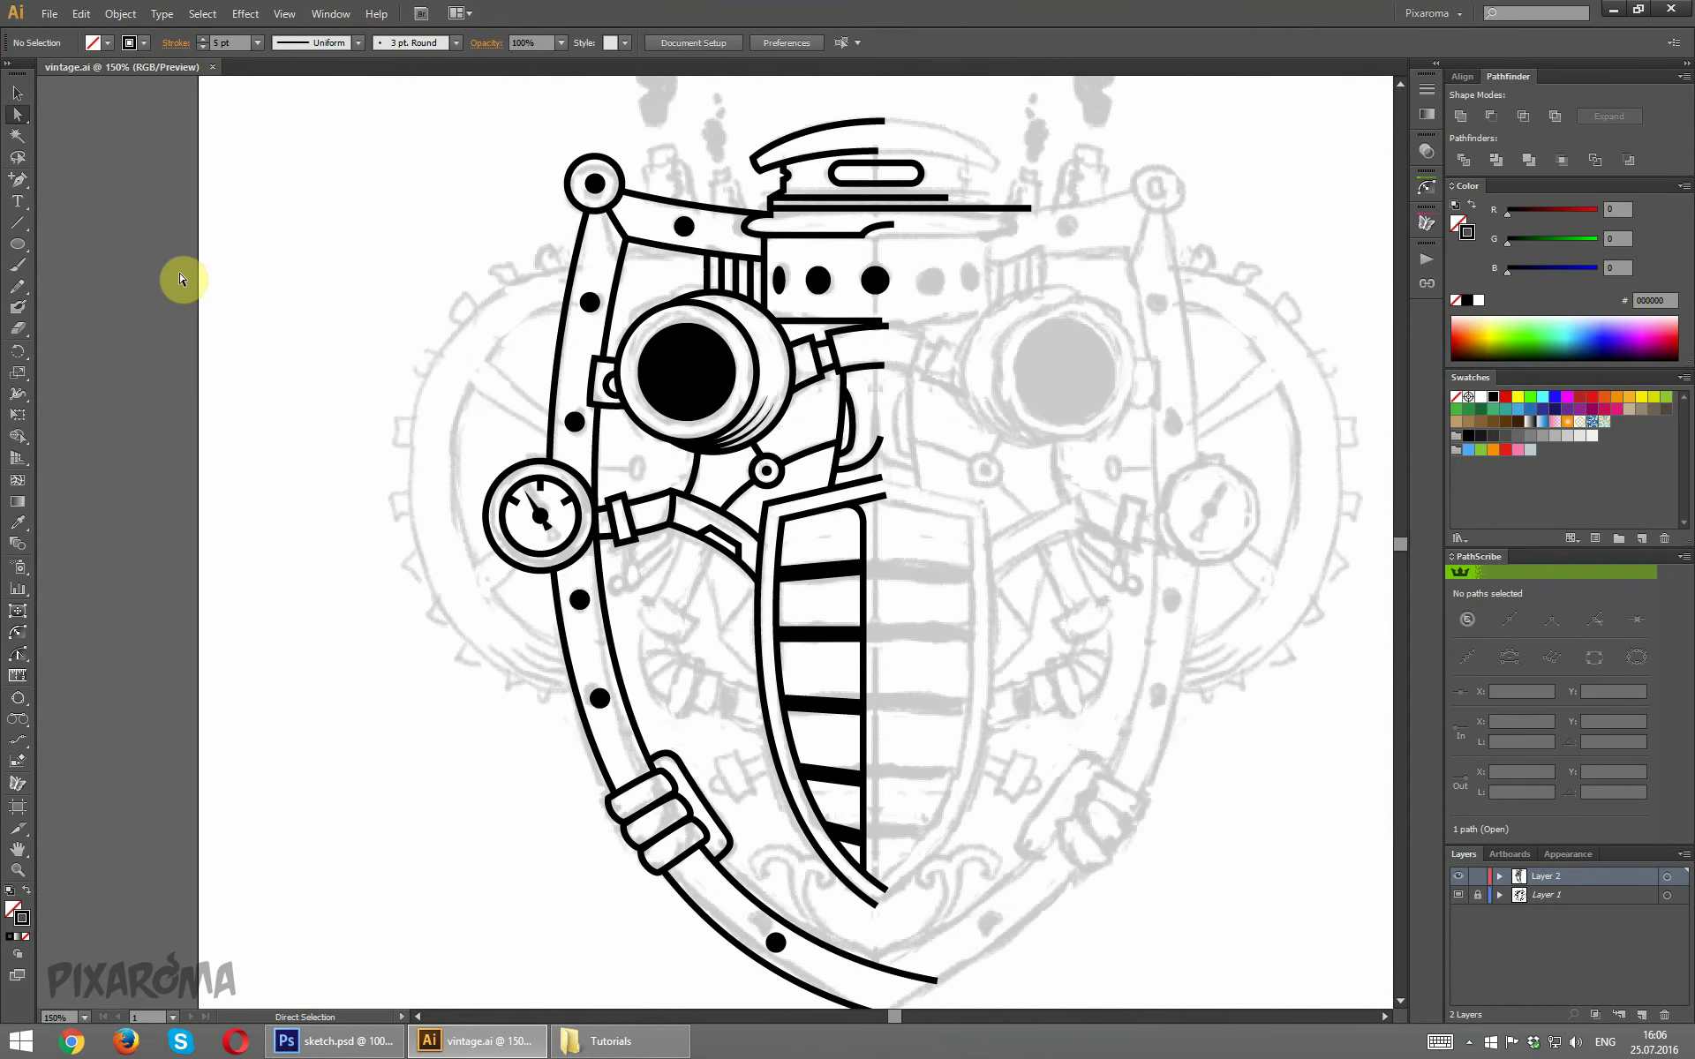
scroll(202, 271, "up", 3)
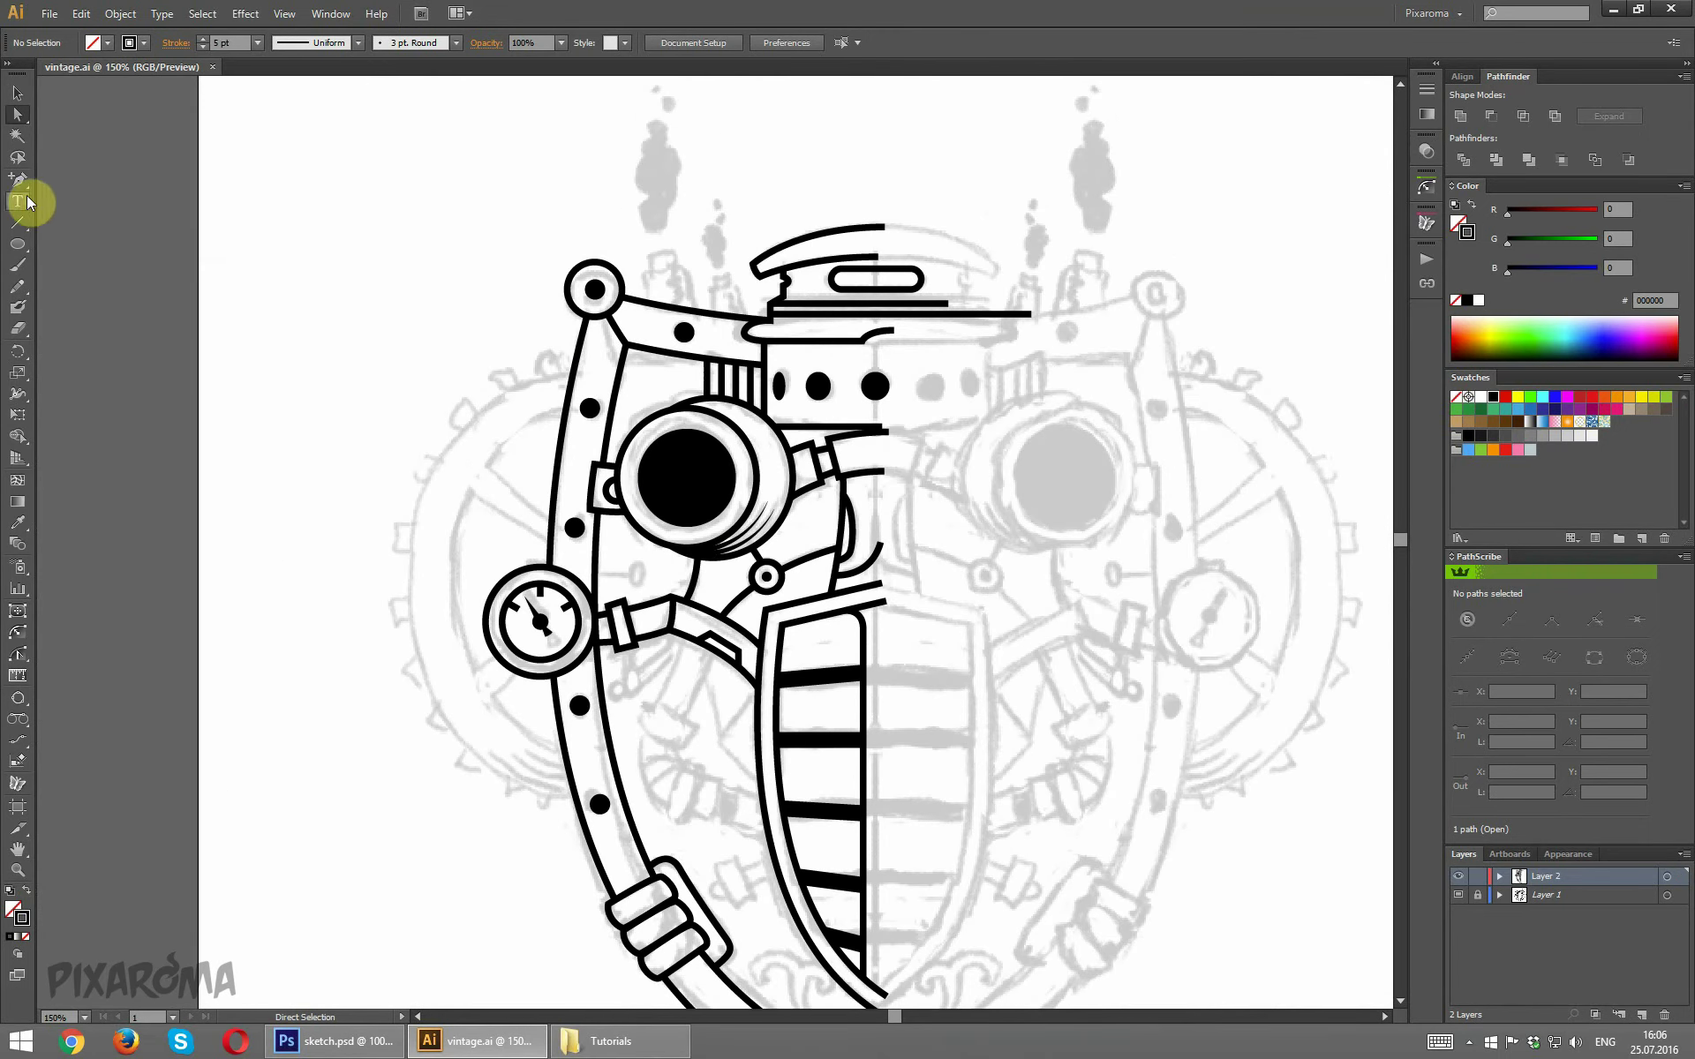
left_click_drag(17, 180, 97, 179)
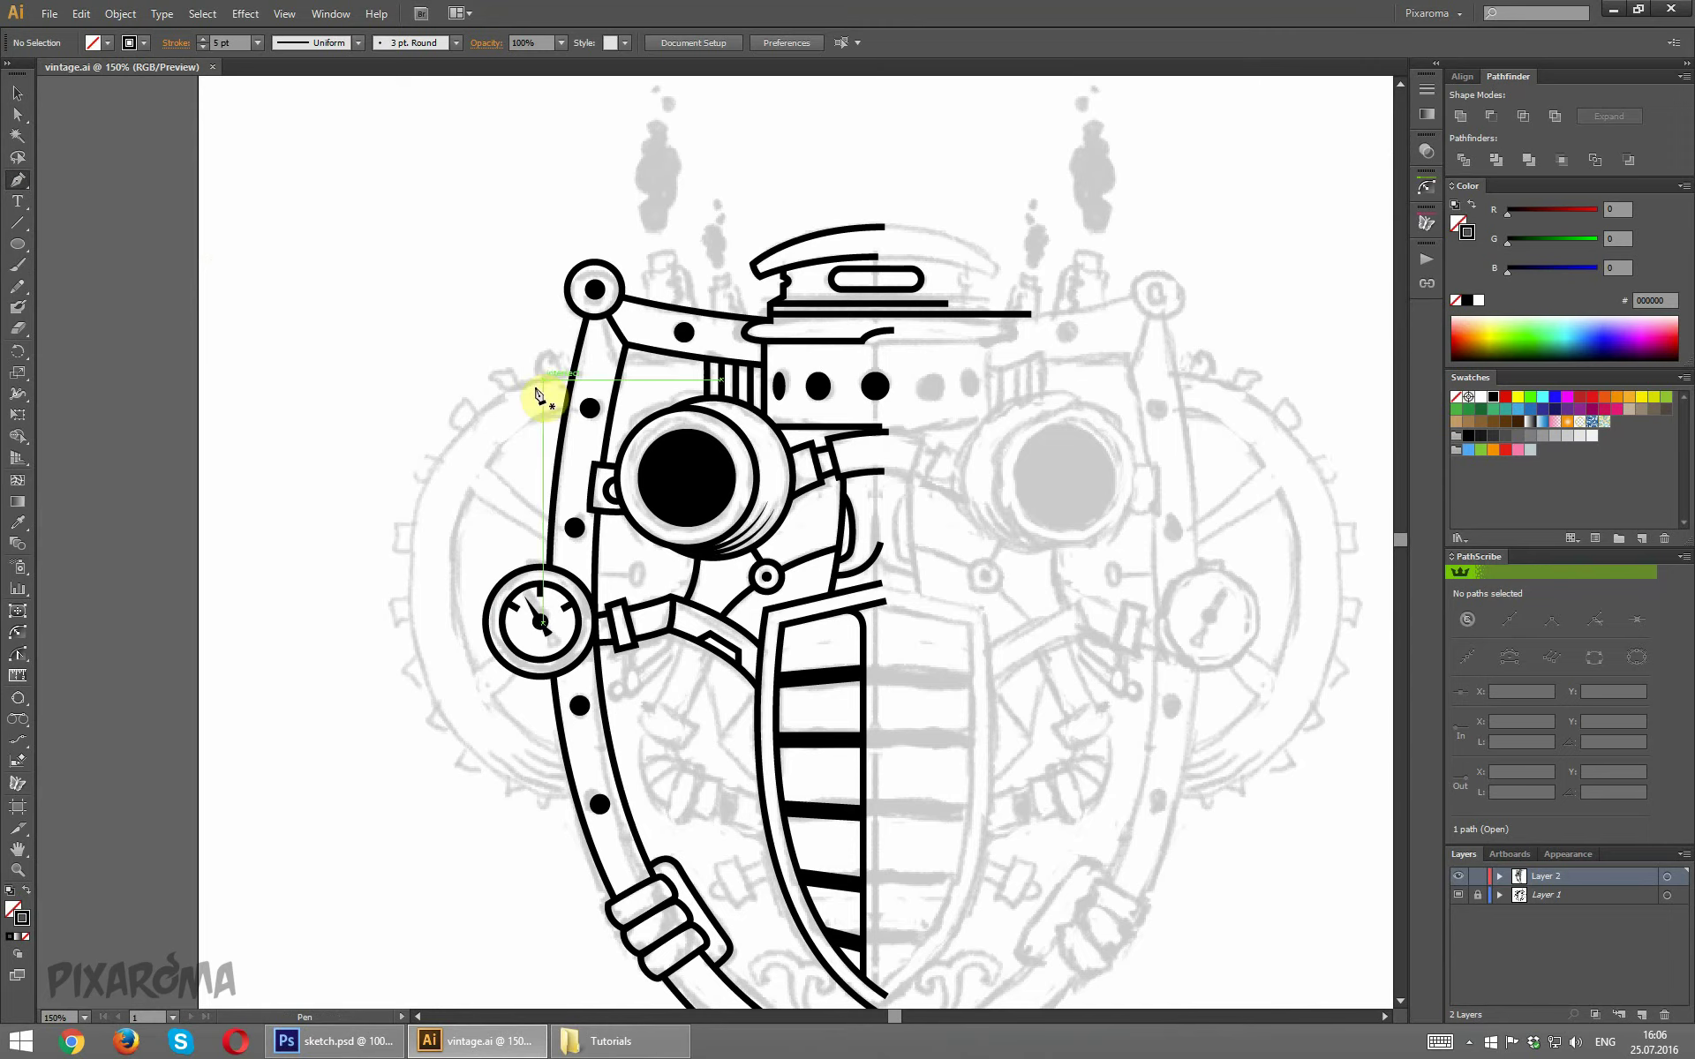
scroll(429, 391, "down", 2)
key("ctrl+plus")
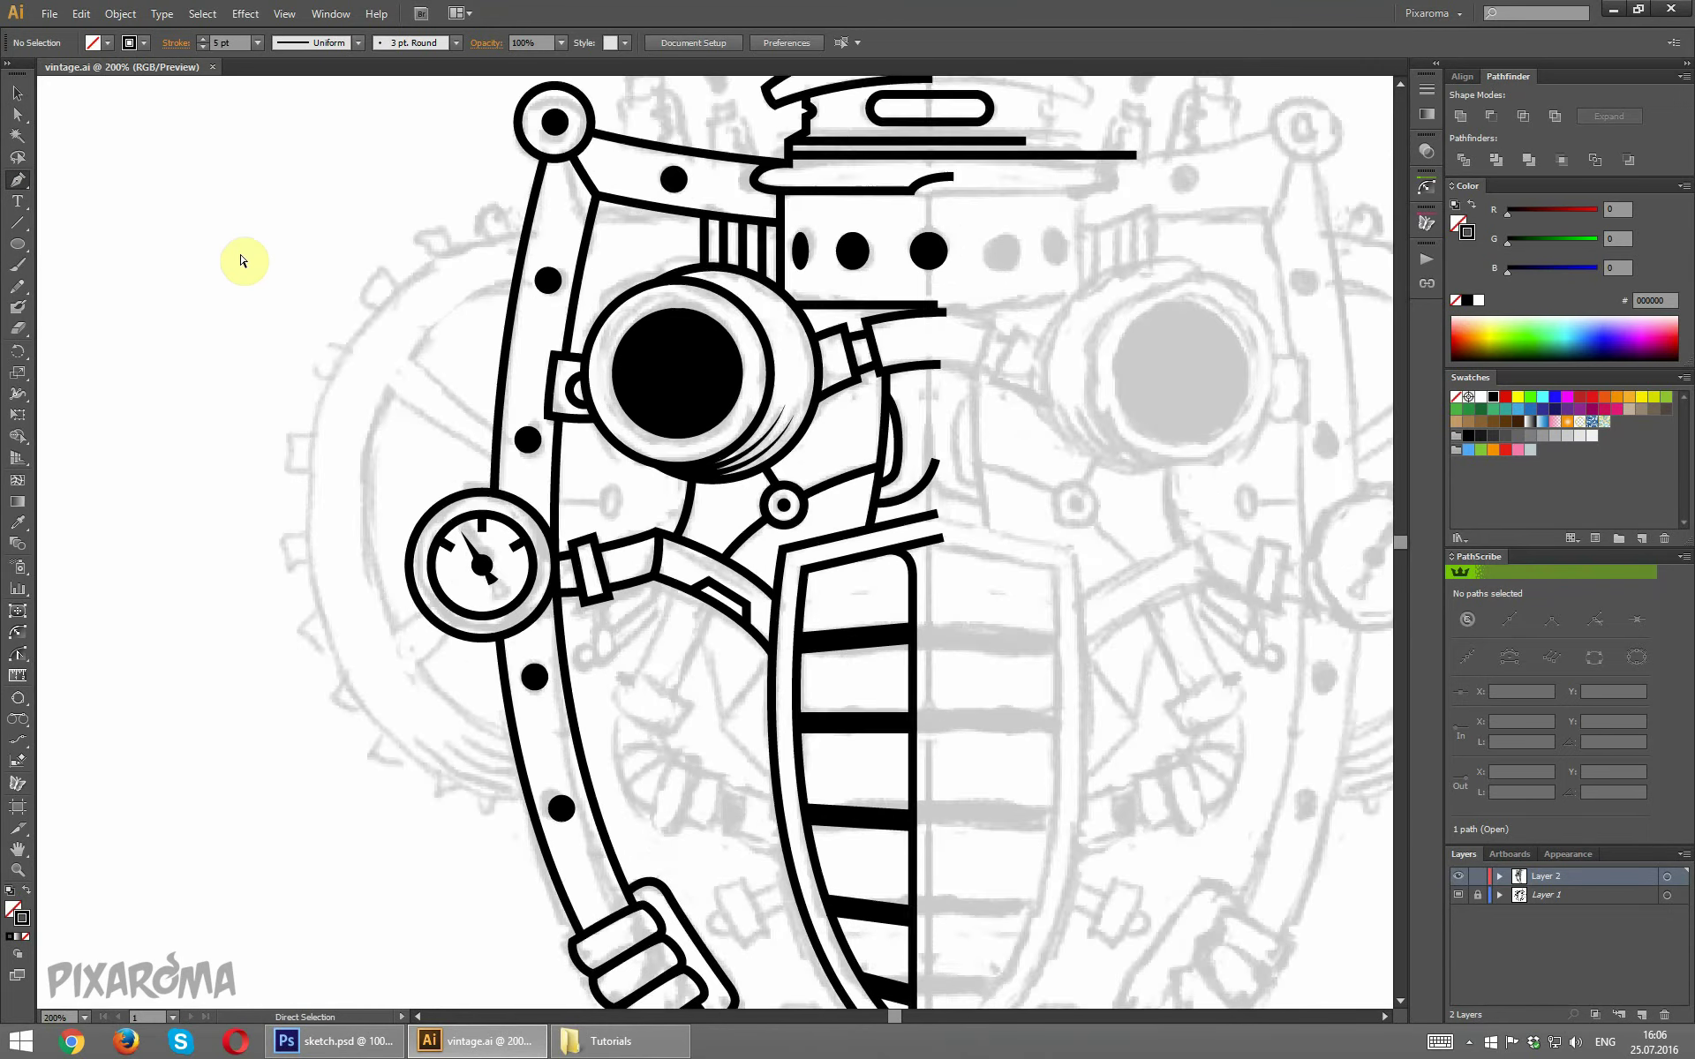
key("ctrl+plus")
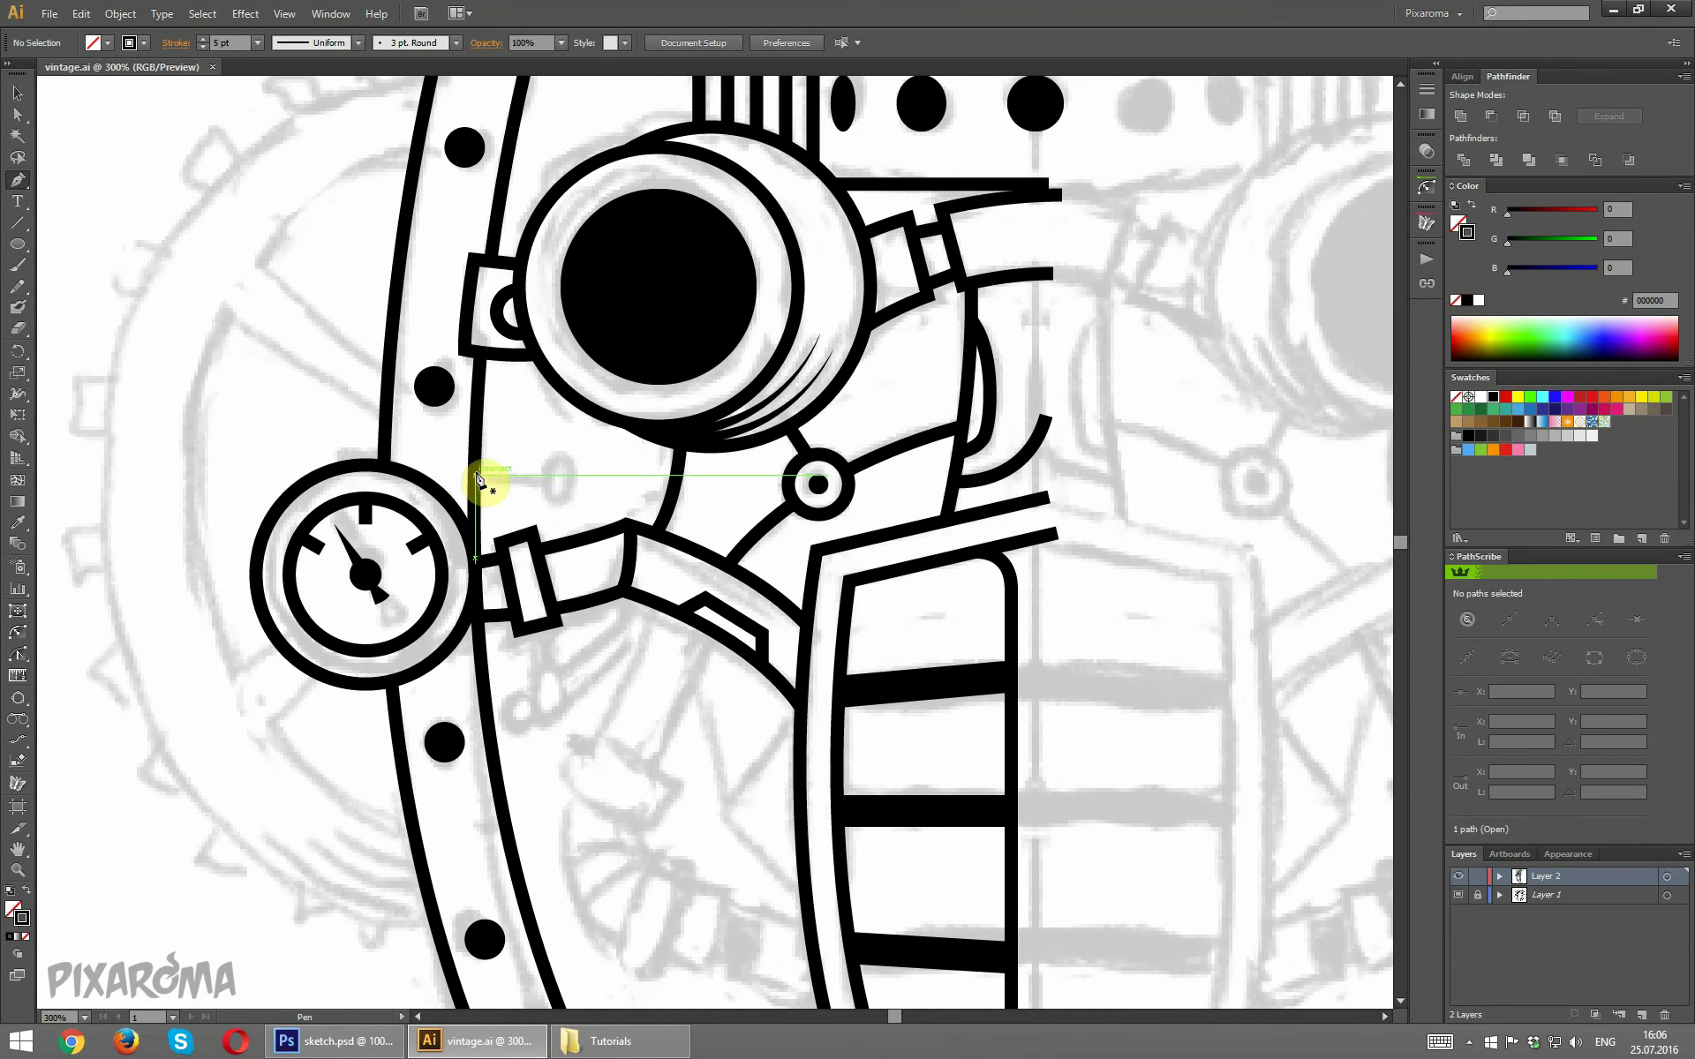
left_click(475, 470)
left_click(539, 470)
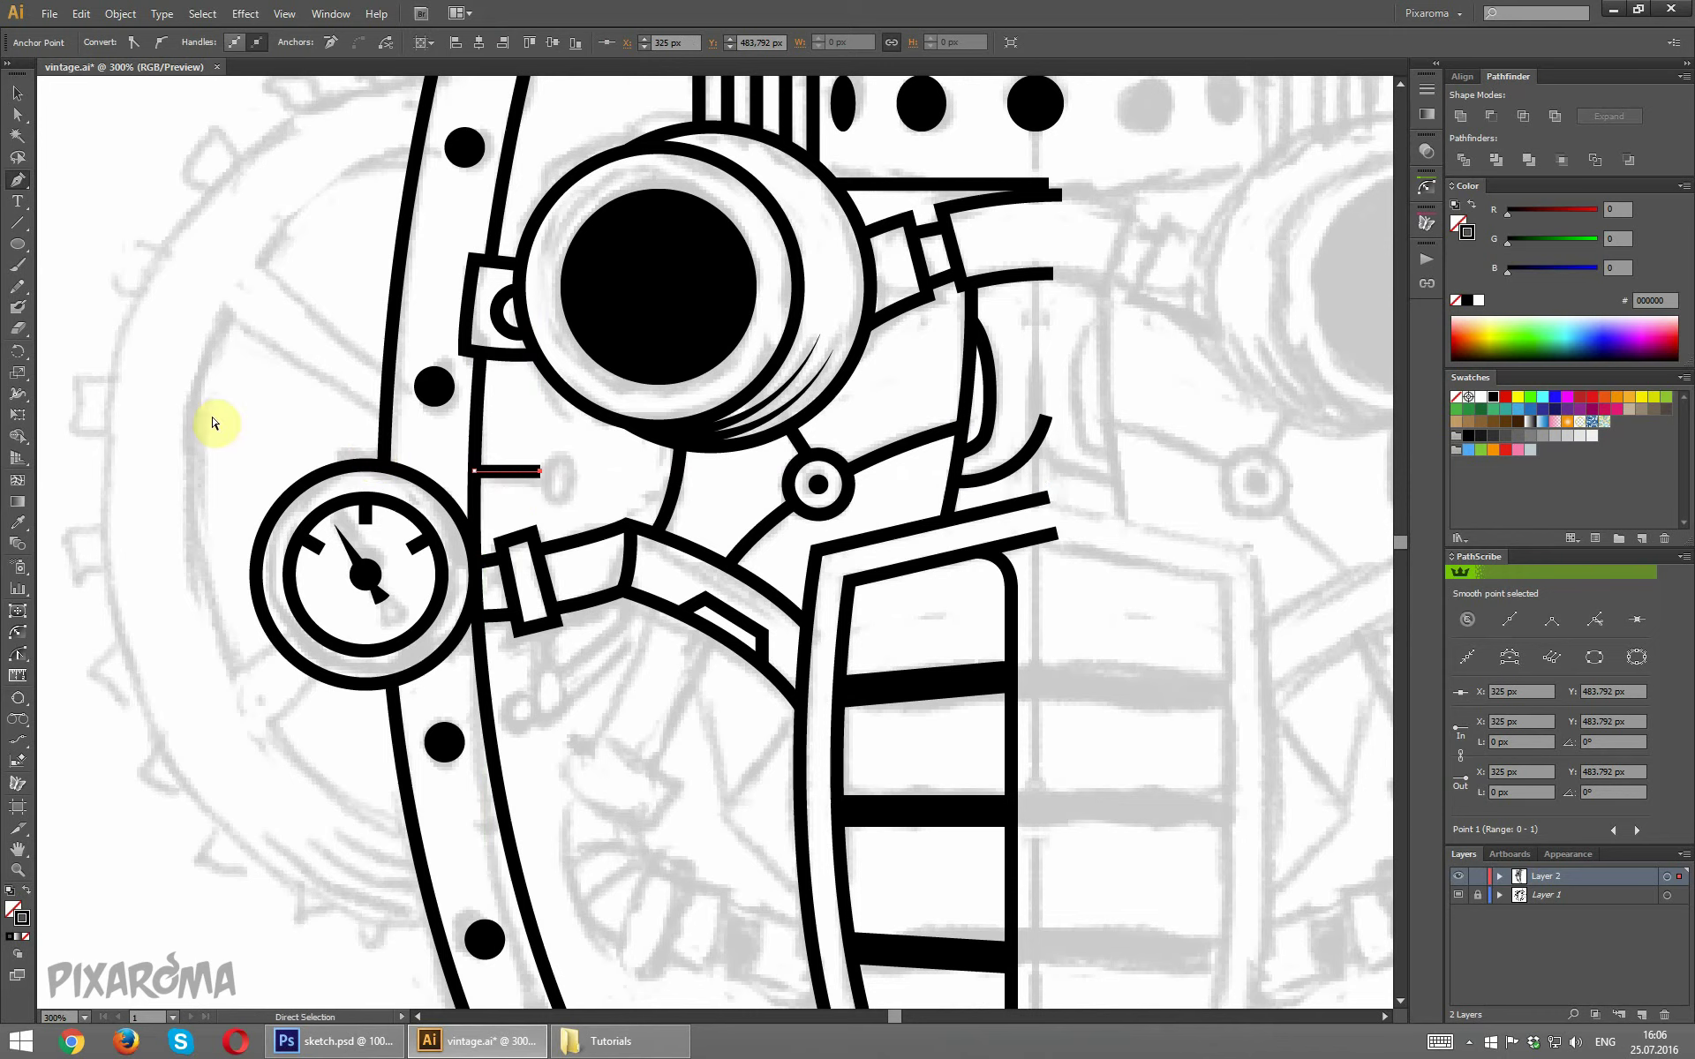
Add a small ring at the line's end and save the file.
left_click(18, 245)
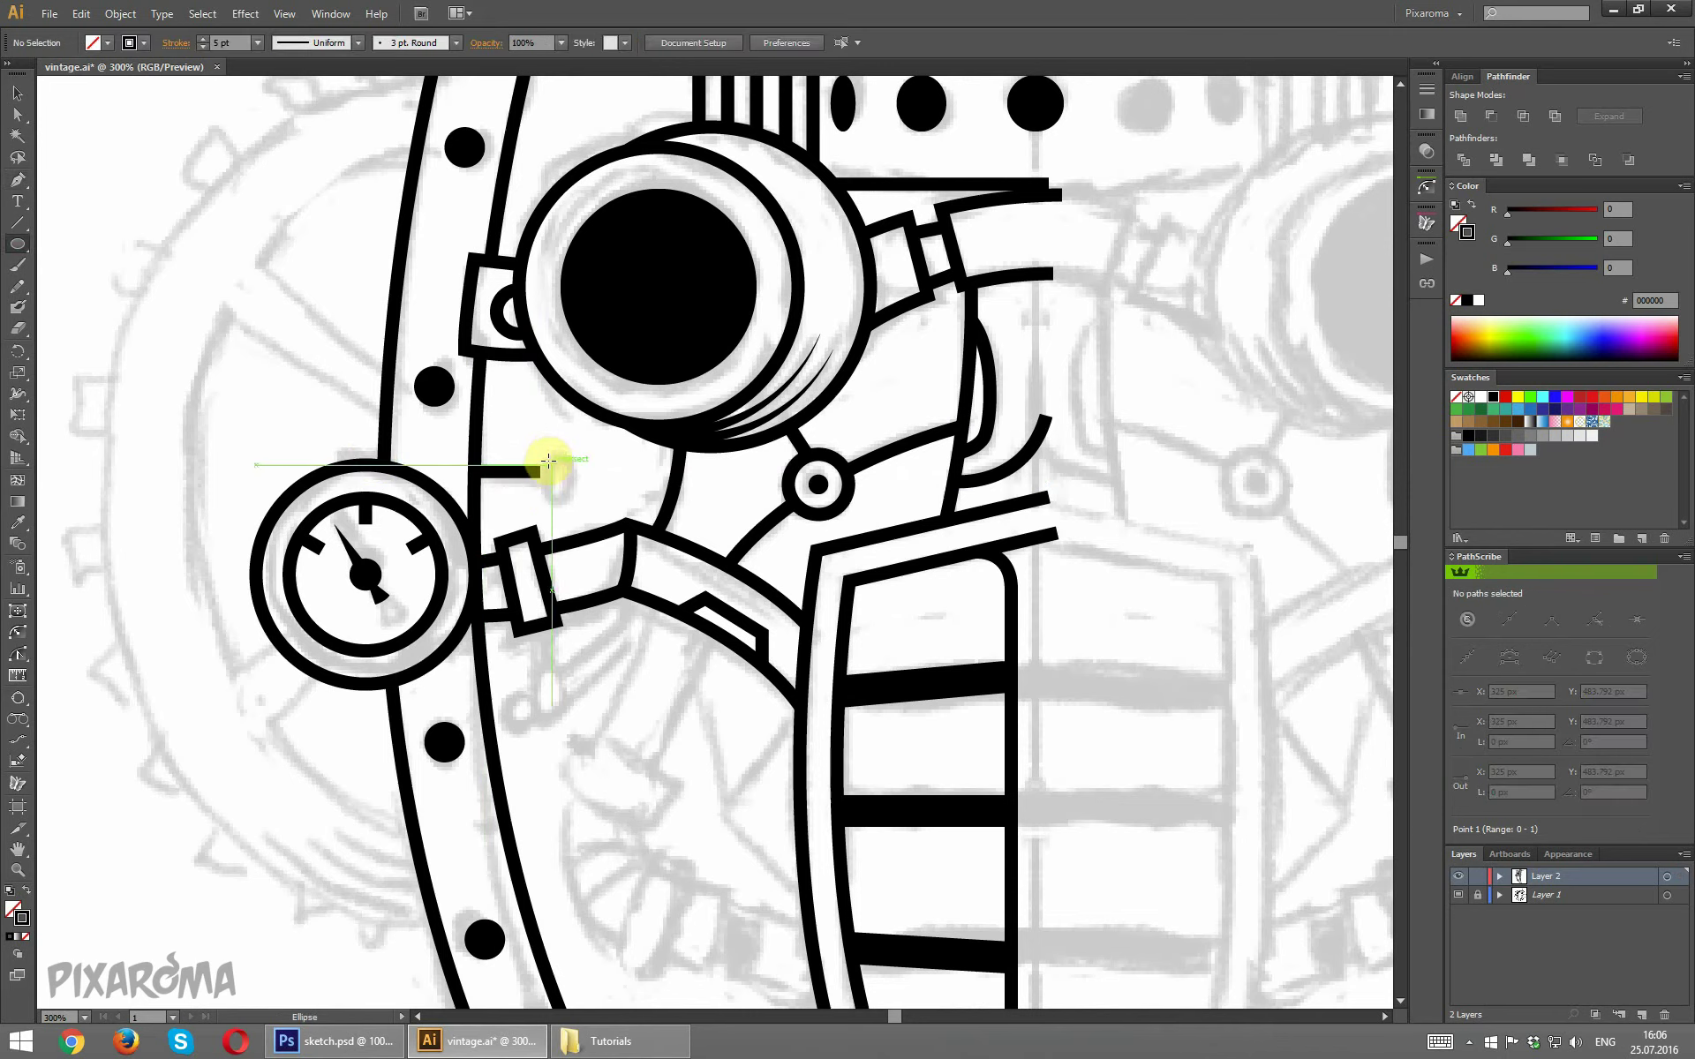
left_click_drag(560, 468, 576, 490)
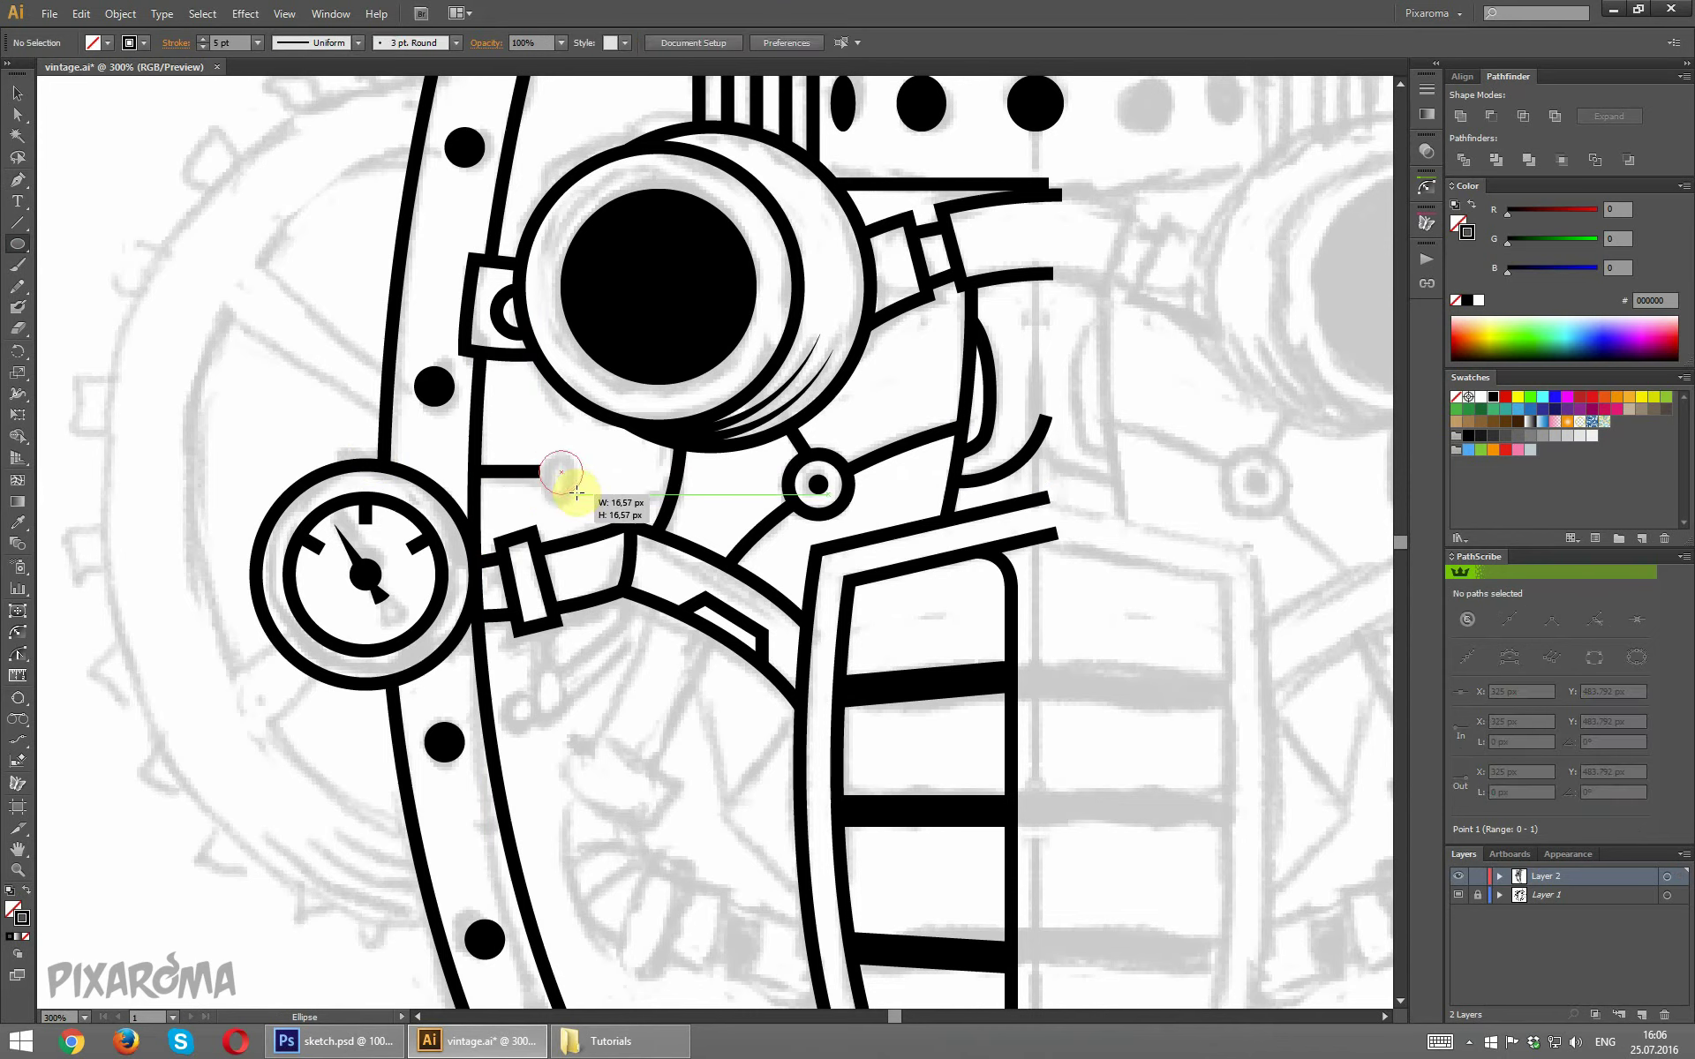
left_click(18, 93)
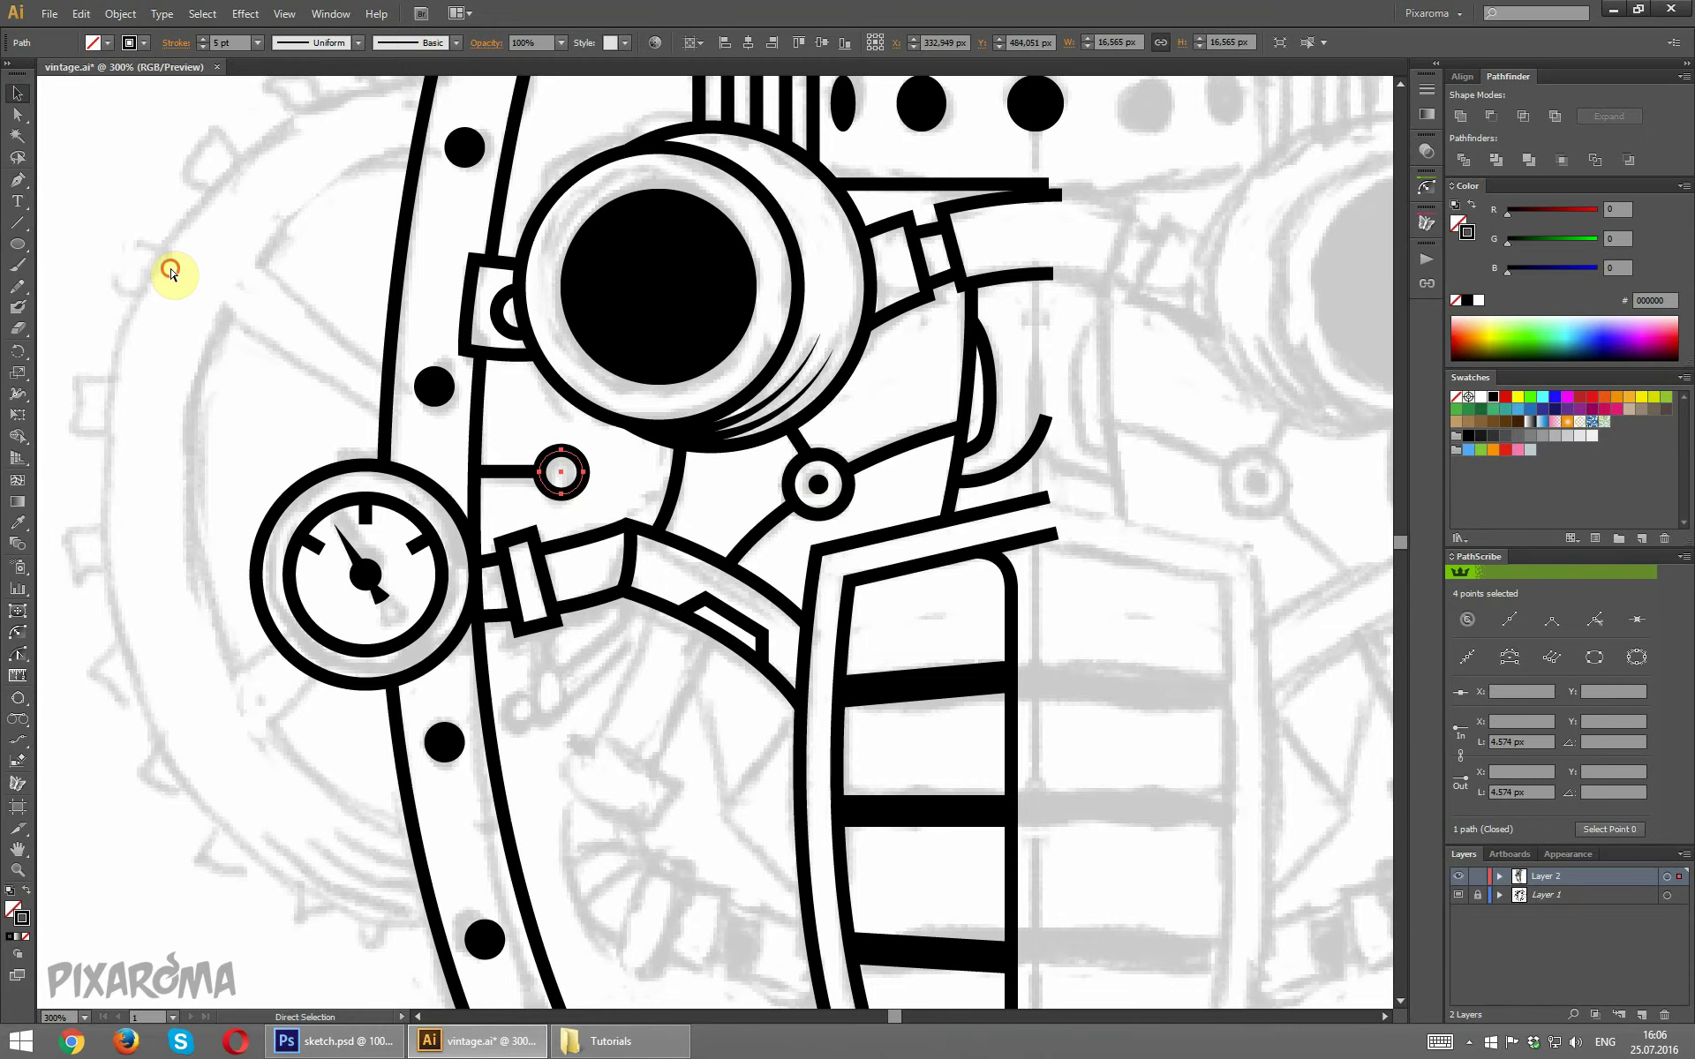
left_click(171, 272)
key("ctrl+minus")
key("ctrl+minus")
key("ctrl+plus")
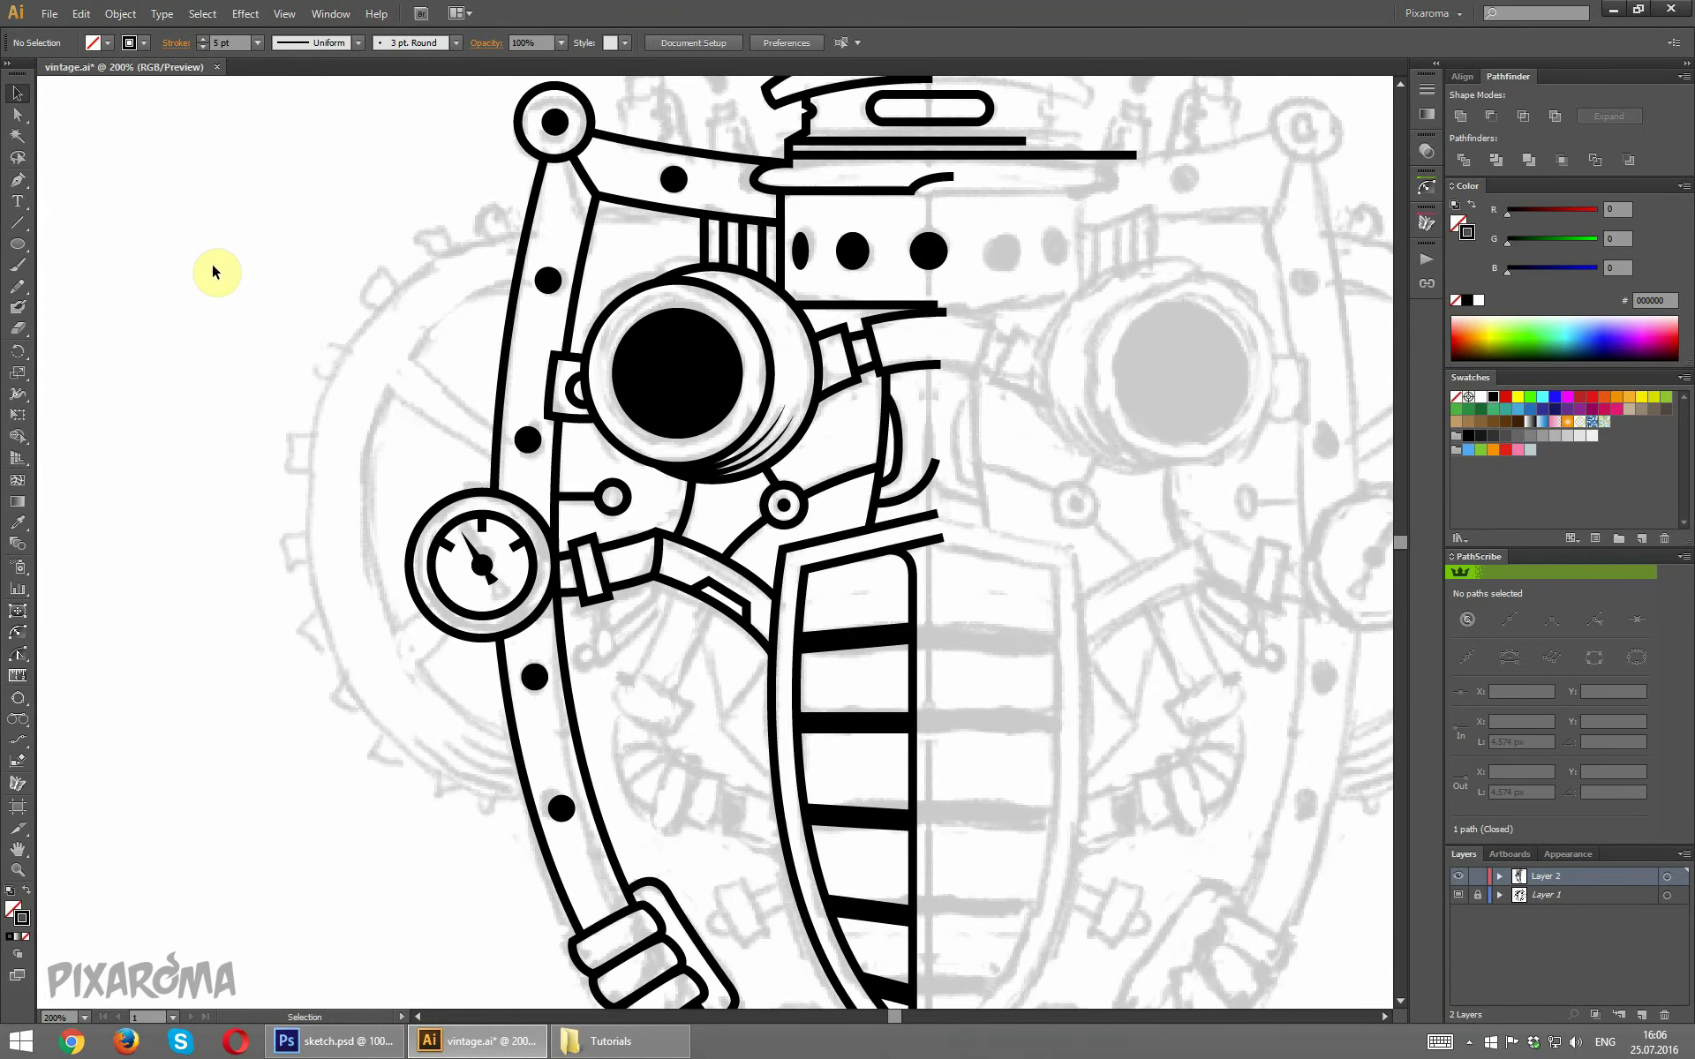
scroll(229, 287, "down", 5)
key("ctrl+s")
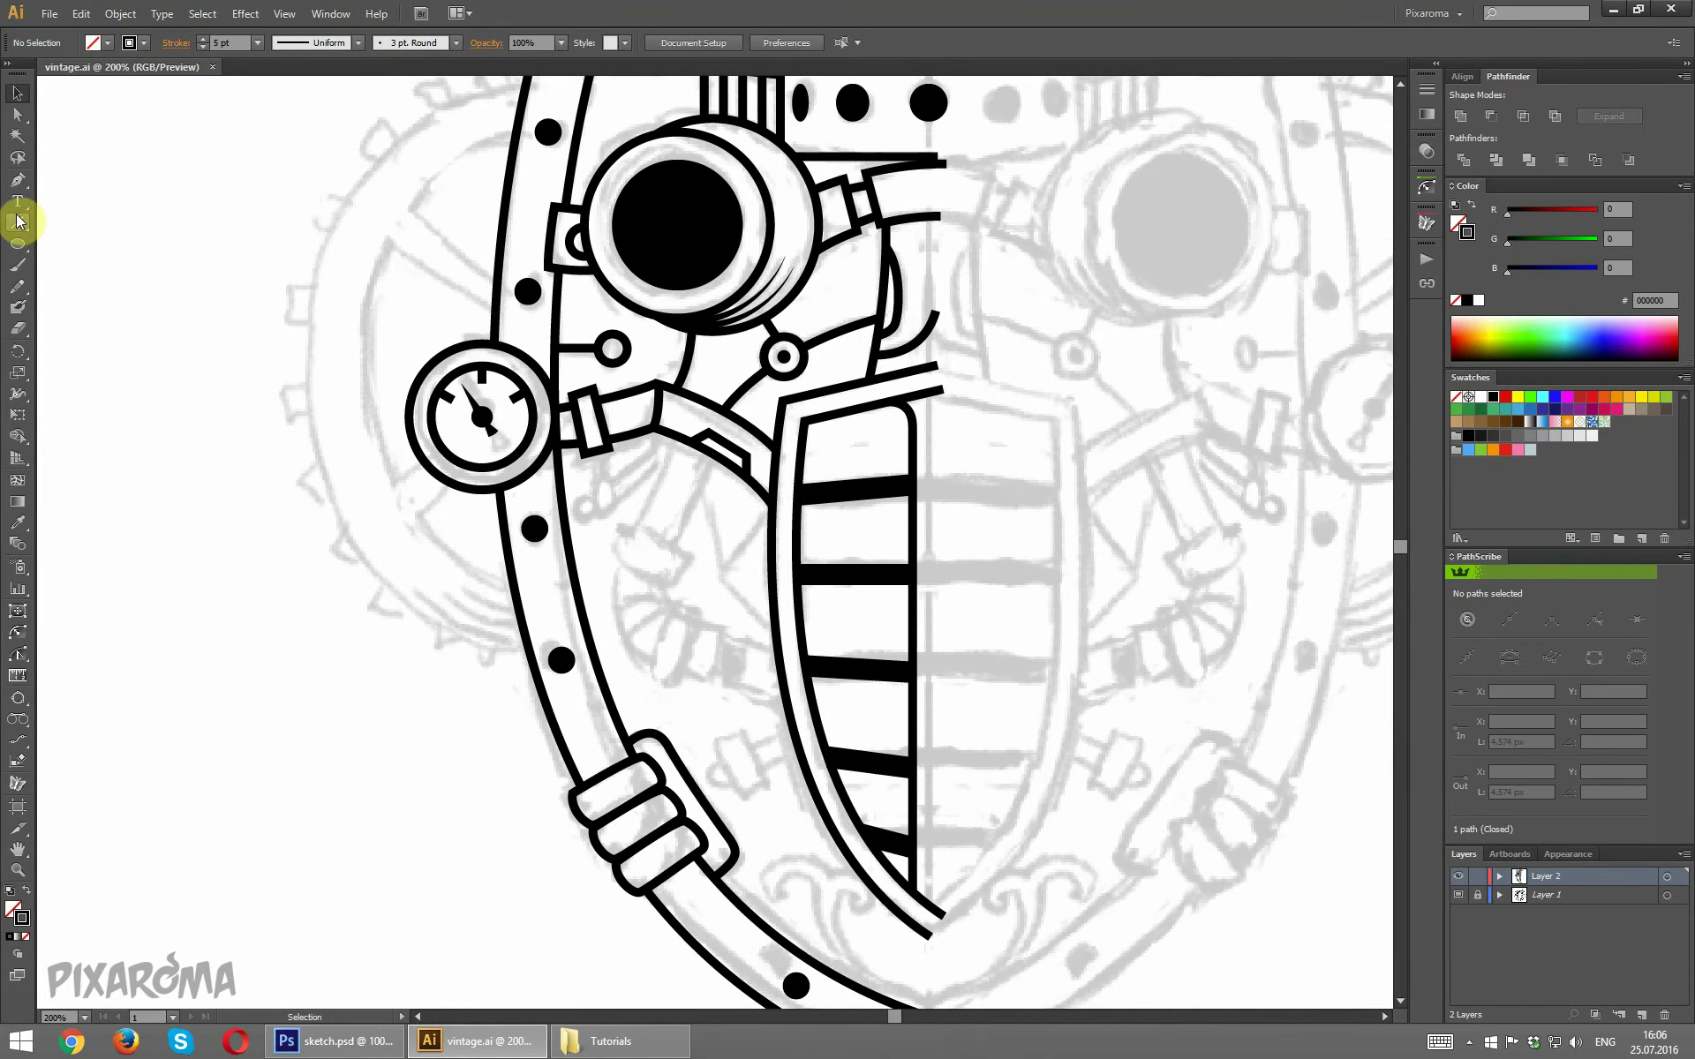
Draw the pipe's outer and inner curves from the gauge bracket toward the striped band.
left_click(16, 180)
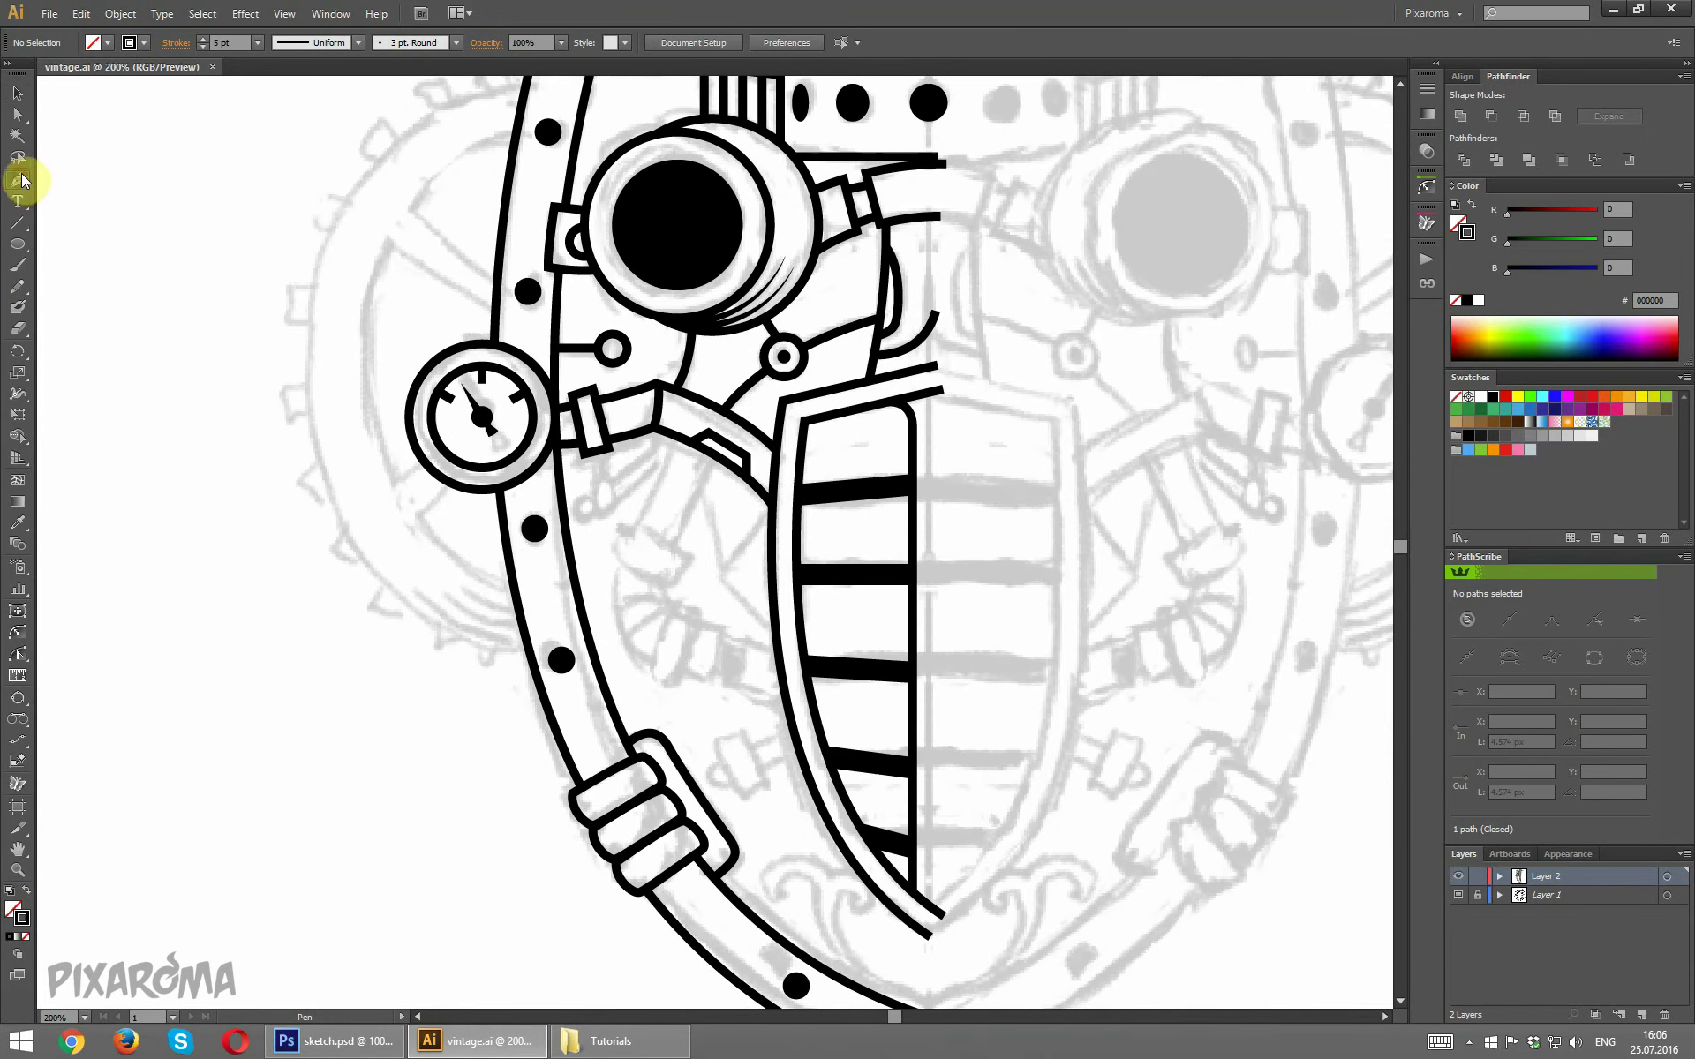
left_click(676, 435)
left_click_drag(610, 607, 608, 613)
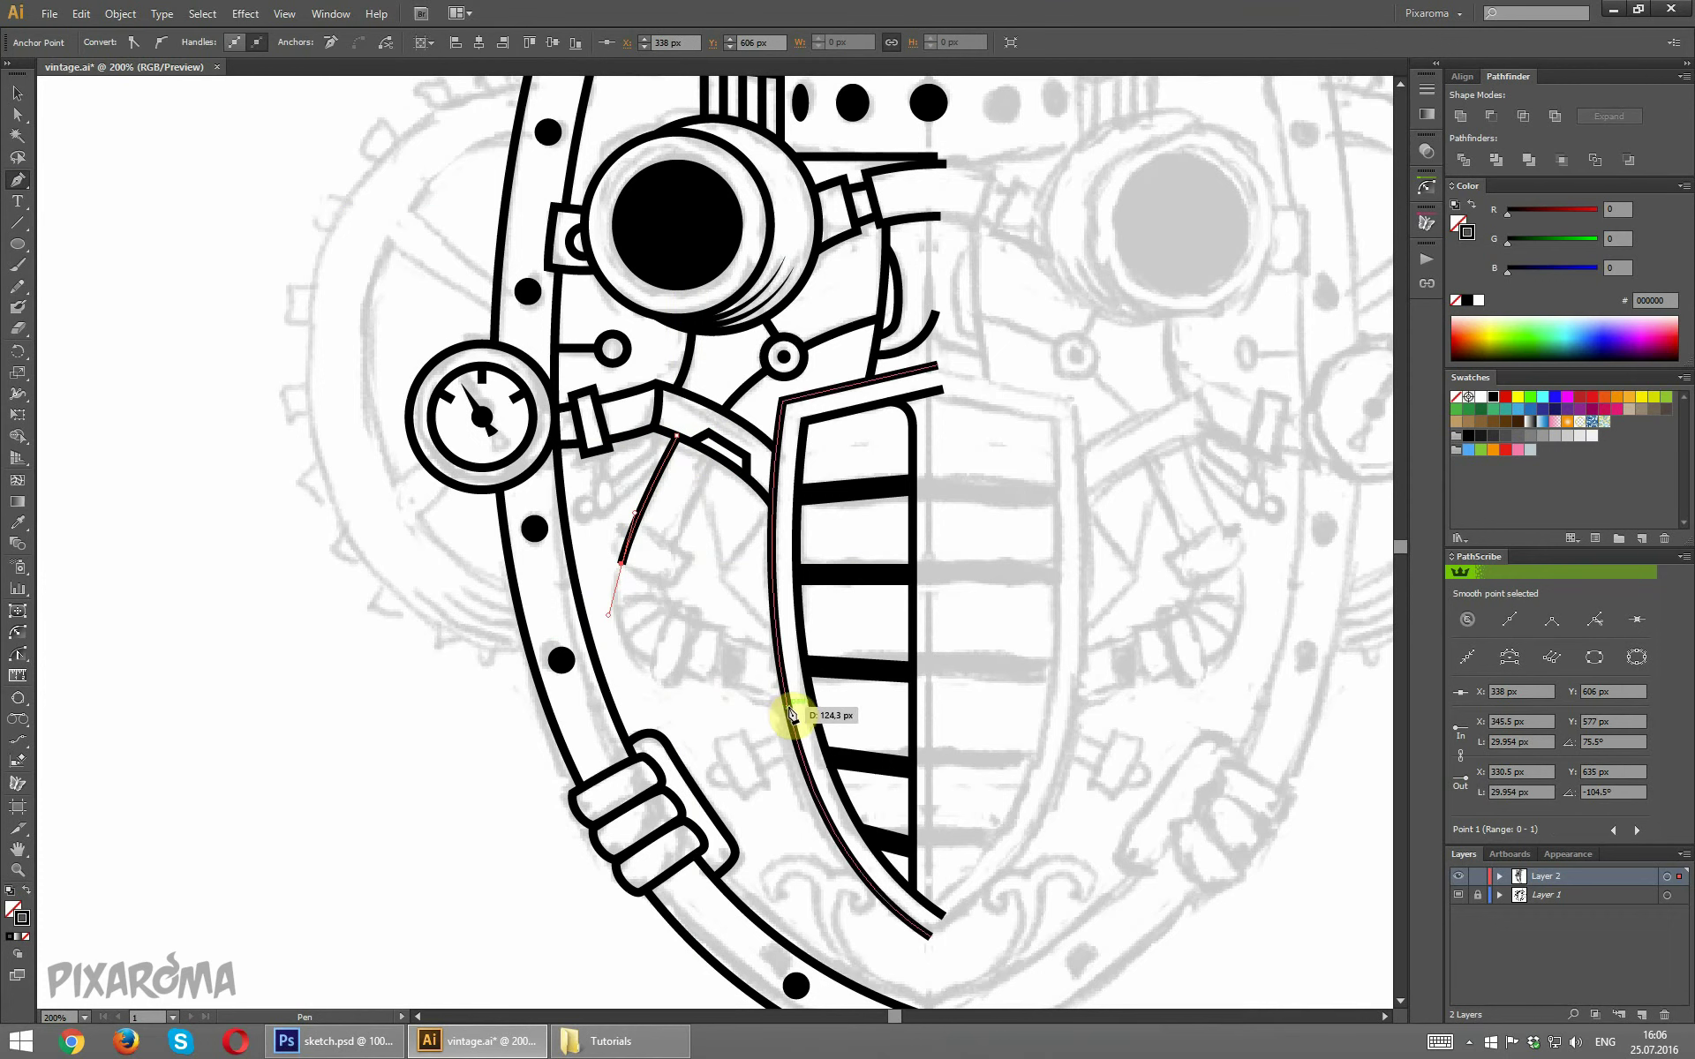
mouse_move(785, 705)
left_mouse_down()
mouse_move(934, 706)
mouse_move(954, 722)
left_mouse_up()
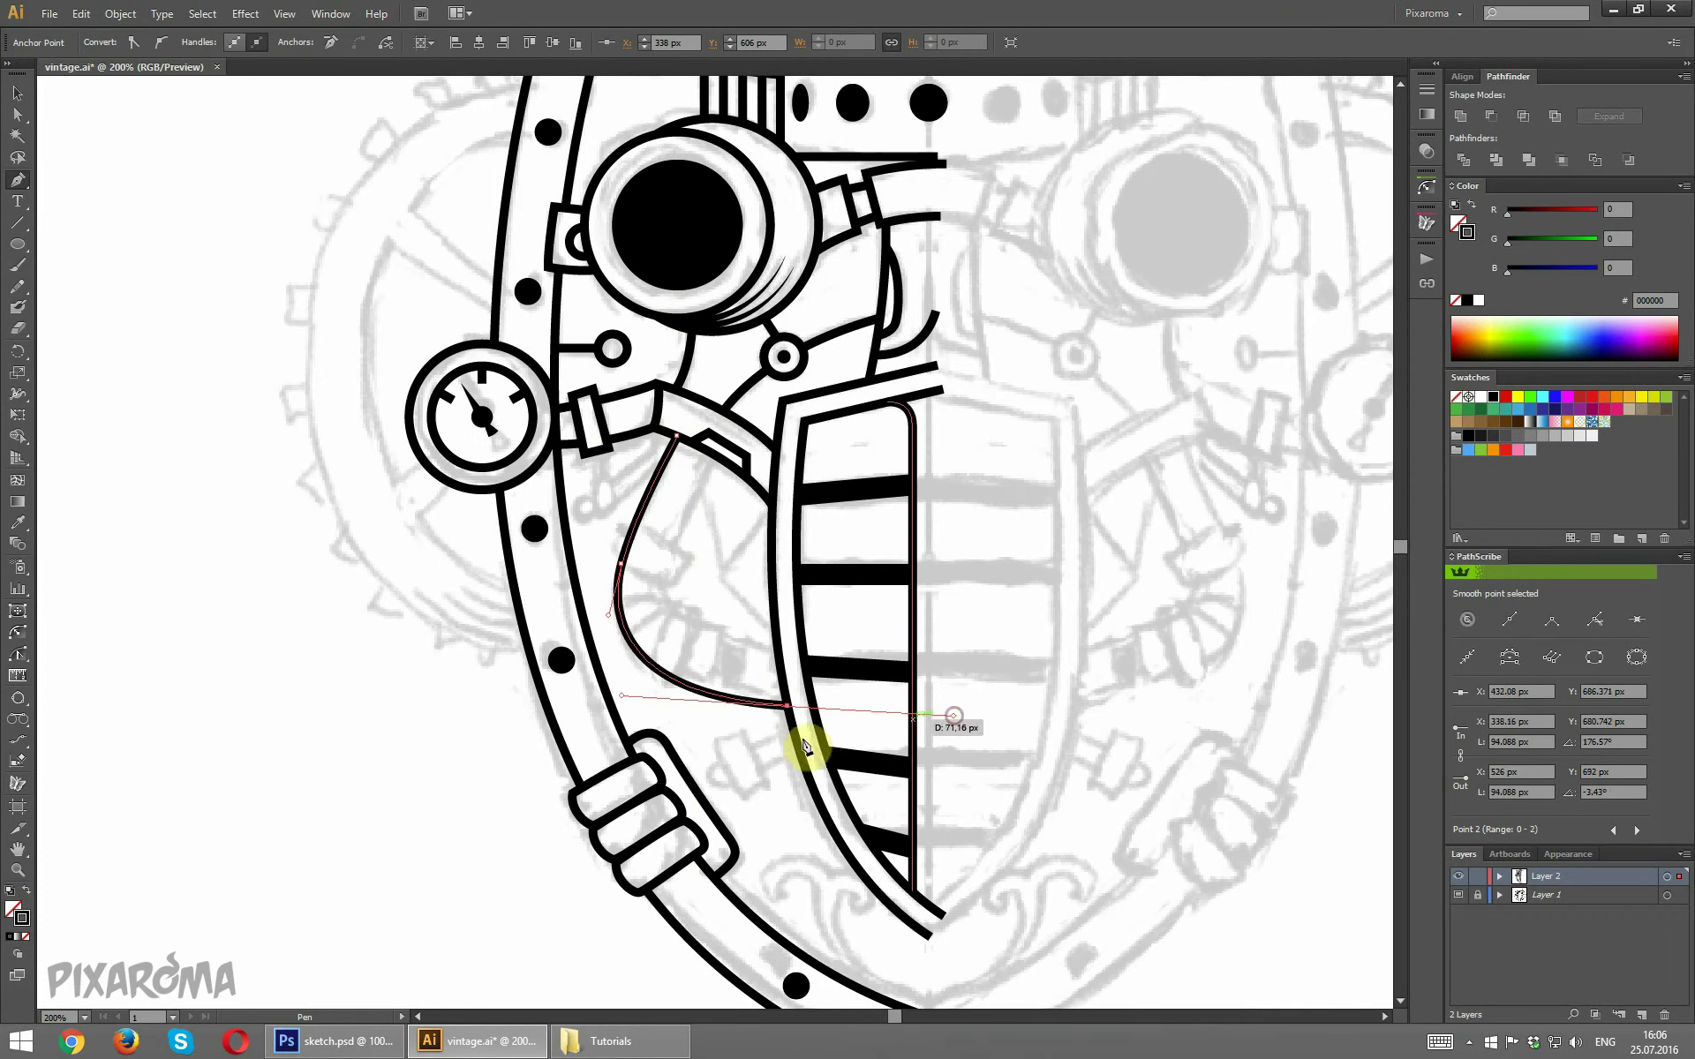
left_click(676, 435)
left_click(713, 454)
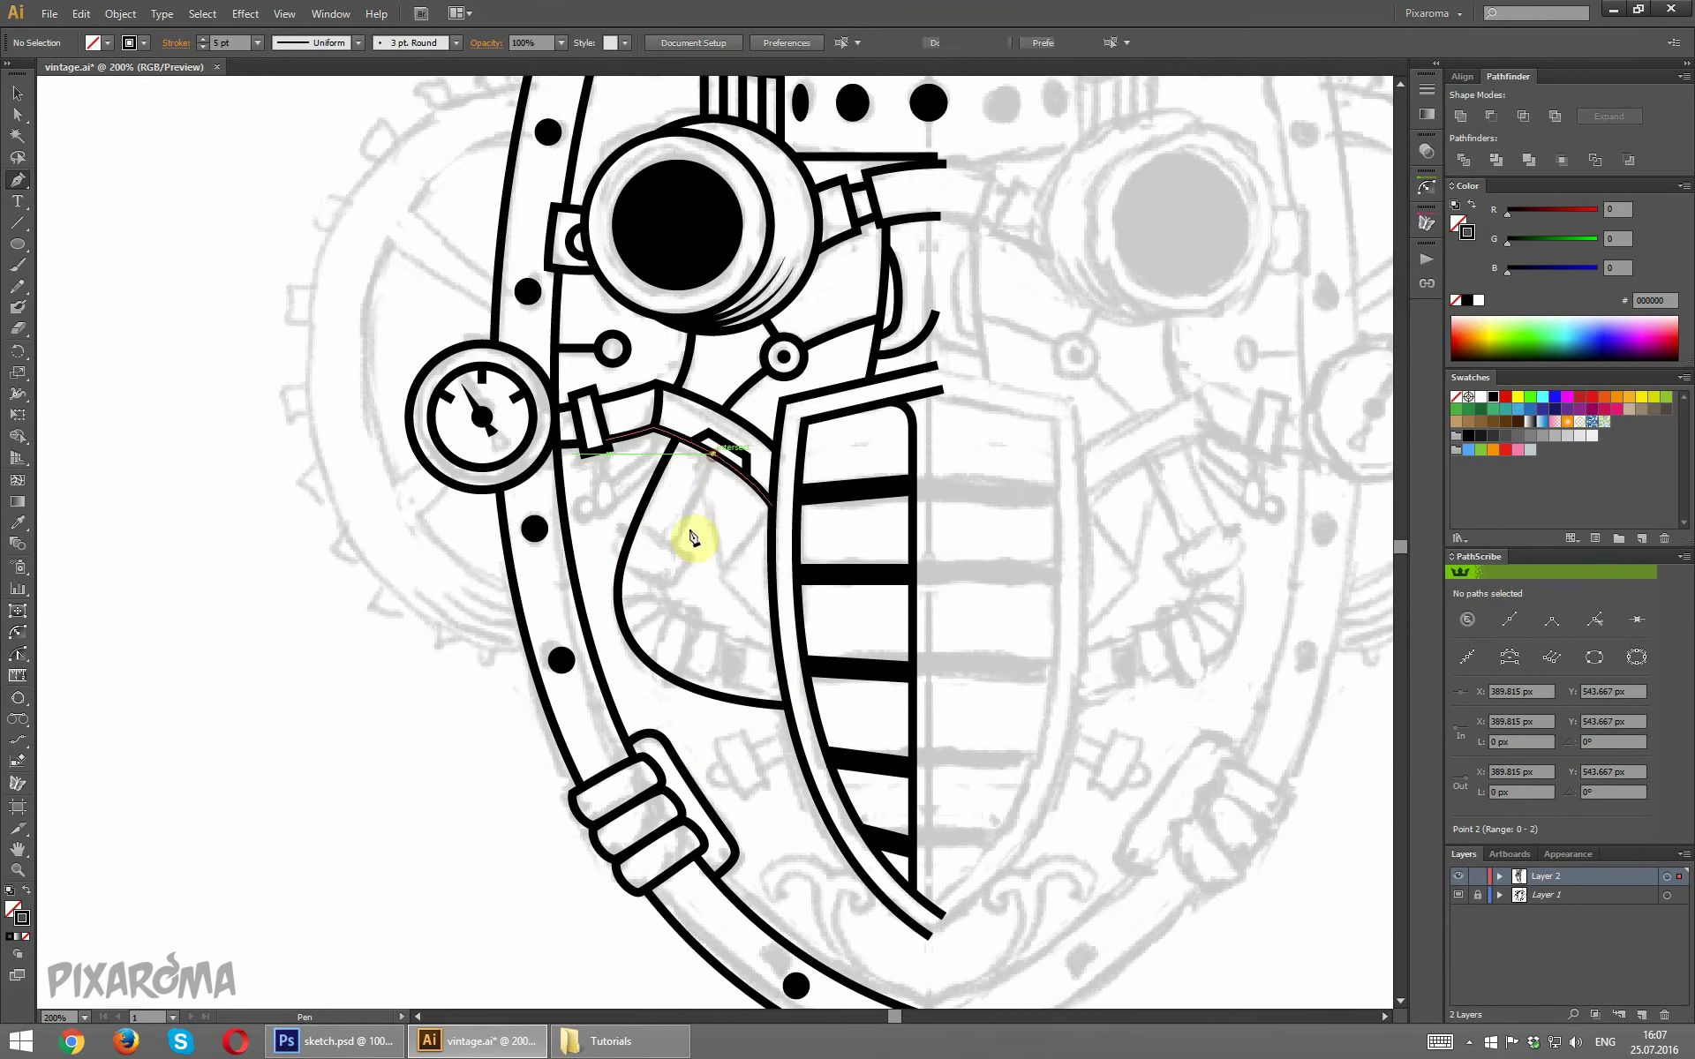
left_click_drag(664, 607, 664, 615)
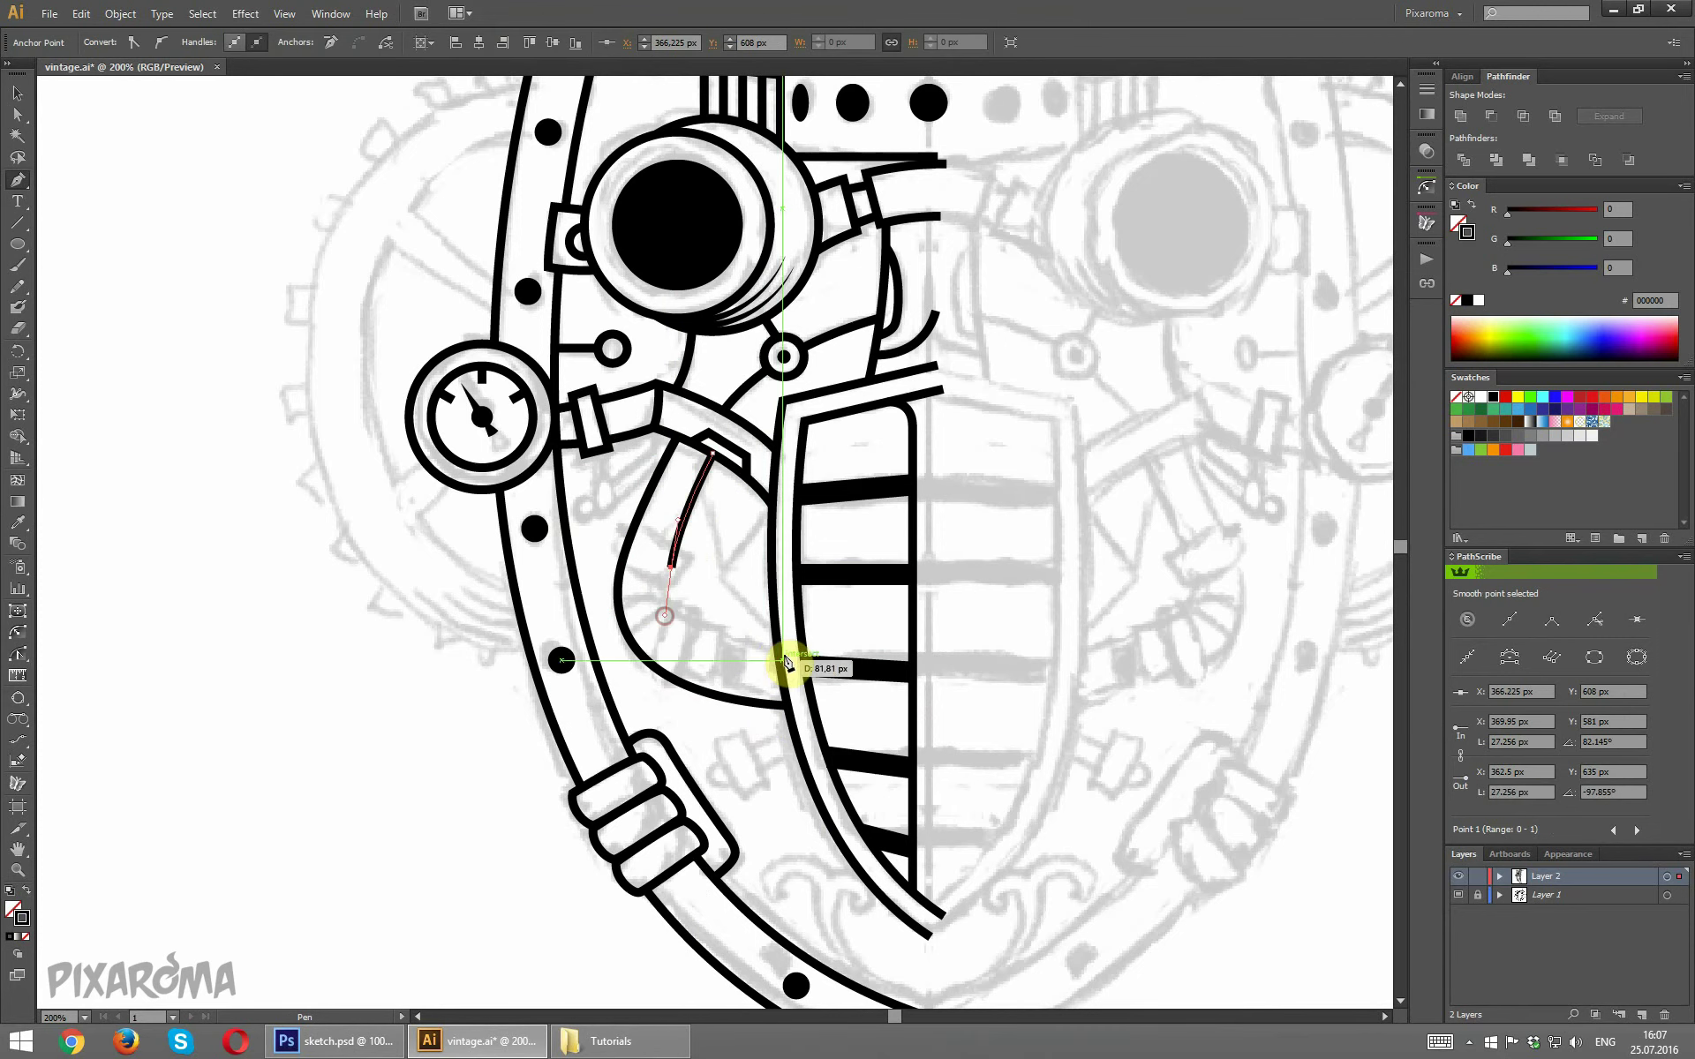
left_click_drag(780, 658, 861, 671)
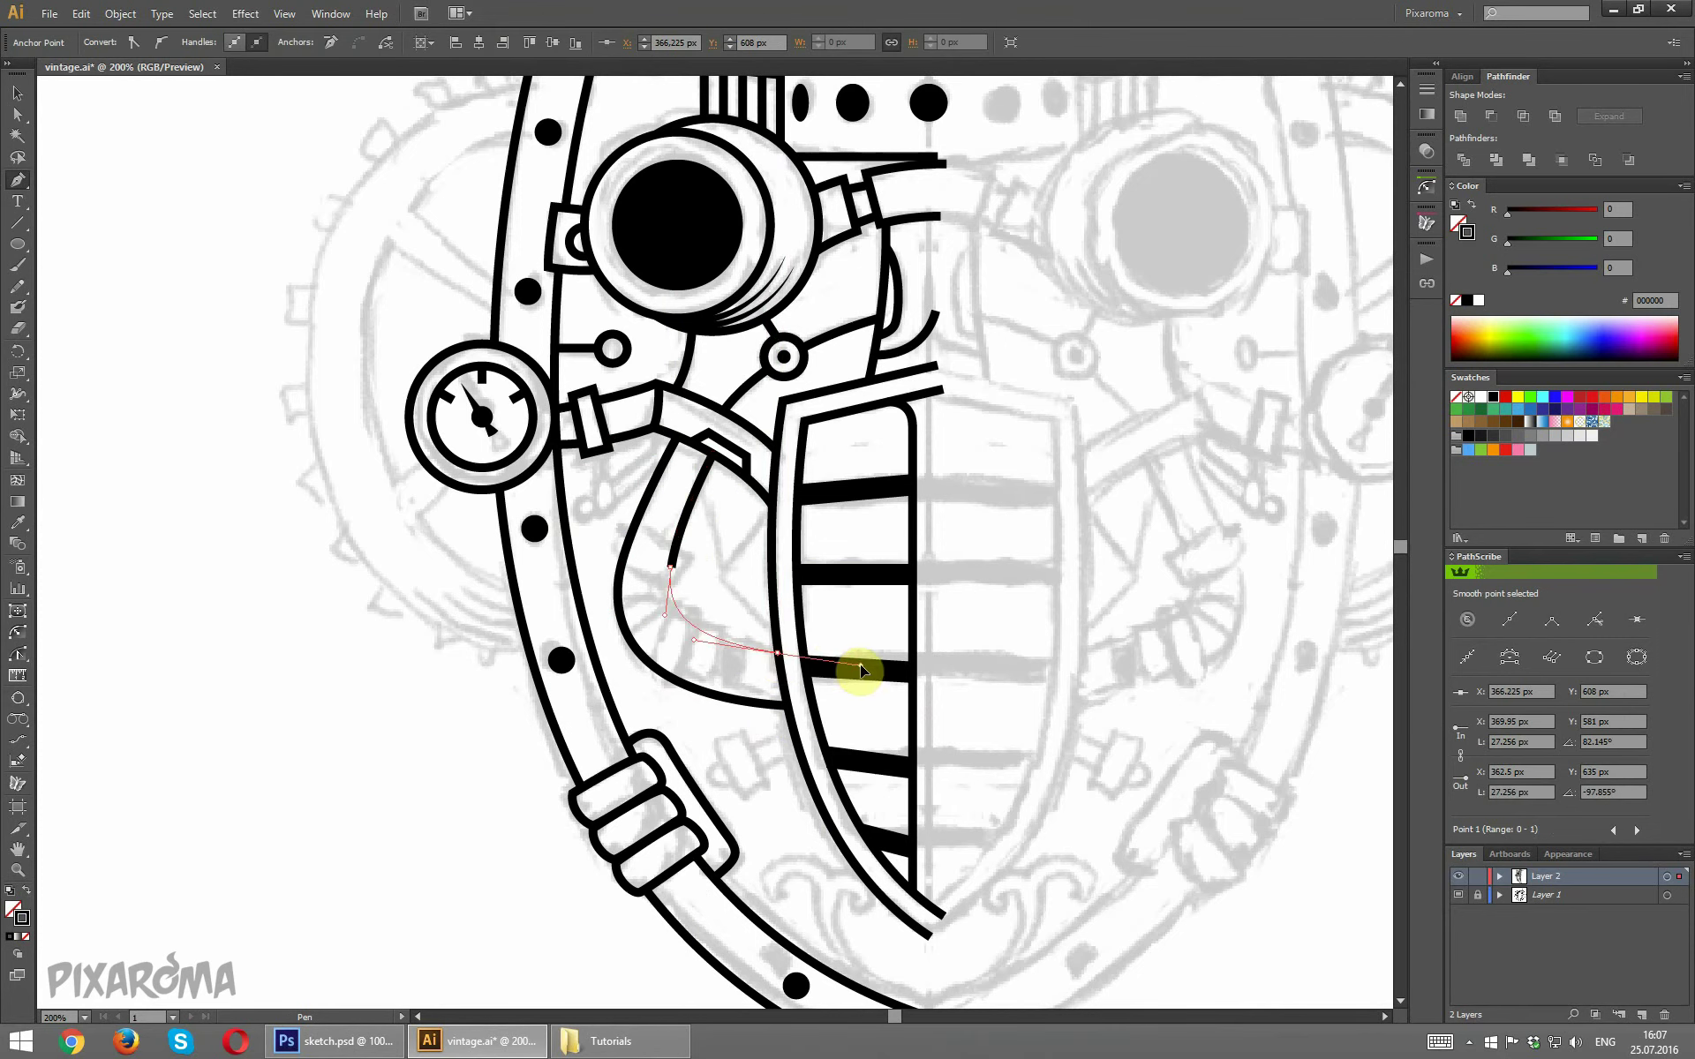
left_click(745, 768, "ctrl")
Zoom in and draw a V-shaped line inside the pipe's inner curve.
key("ctrl+plus")
key("ctrl+plus")
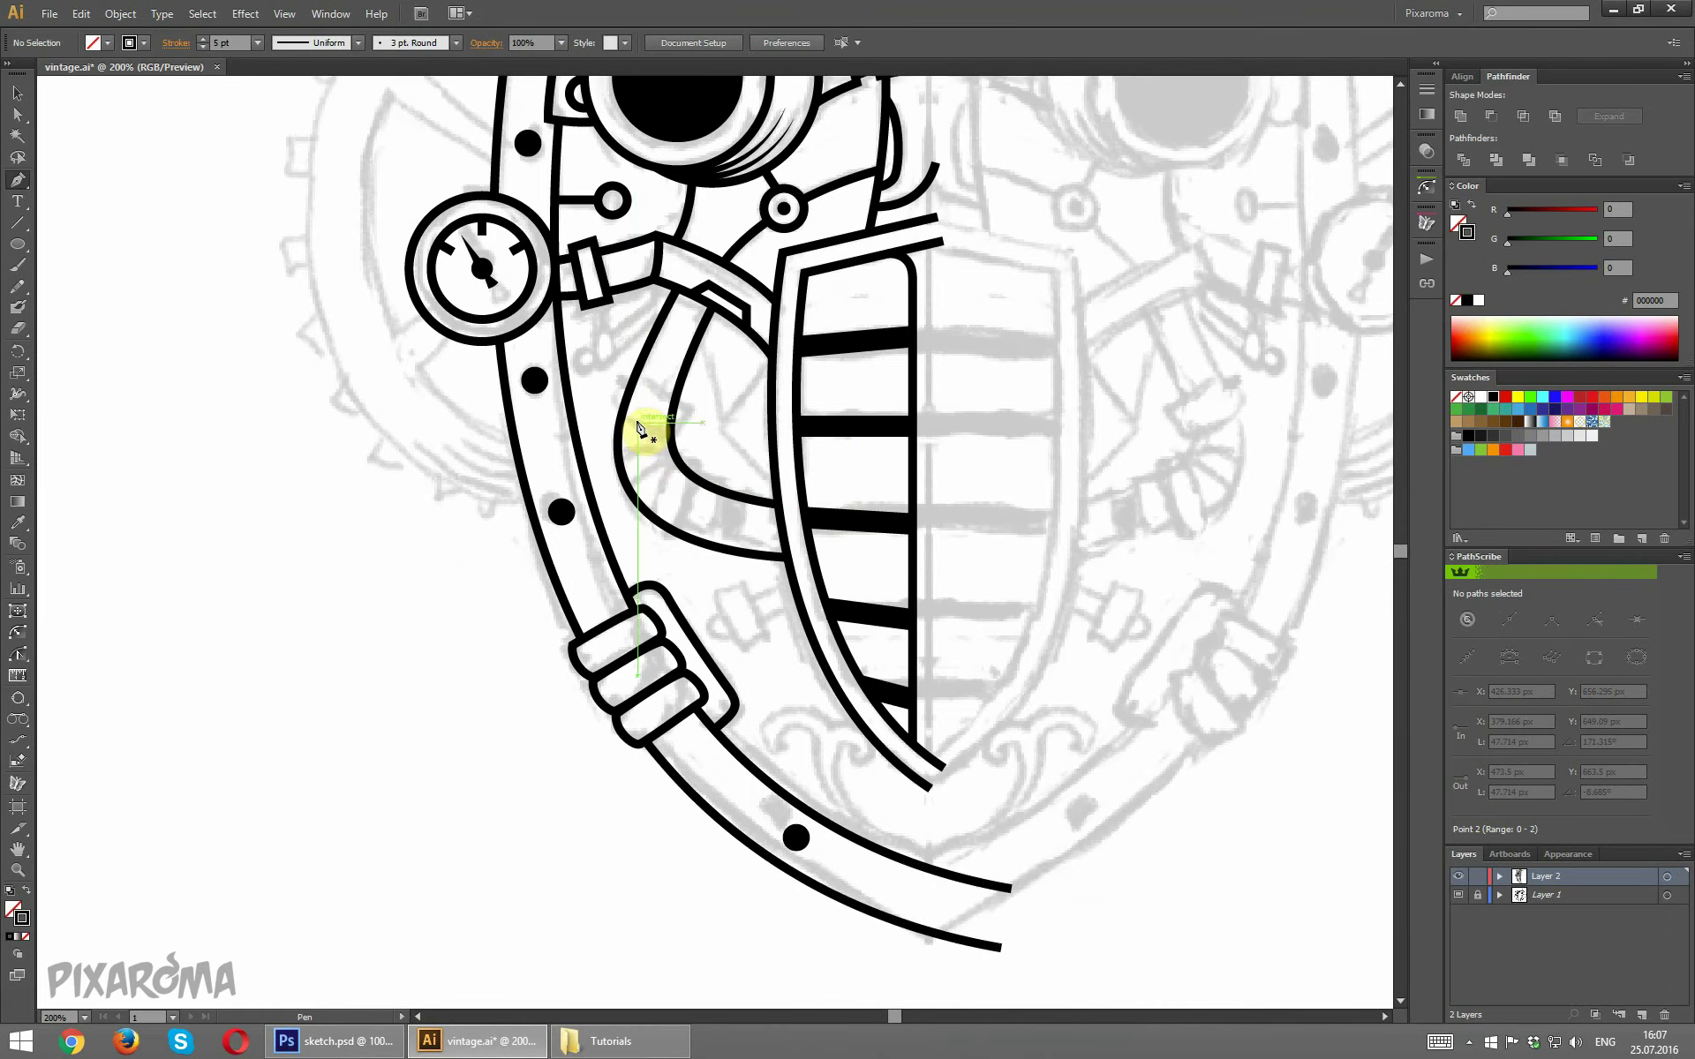
scroll(635, 291, "up", 3)
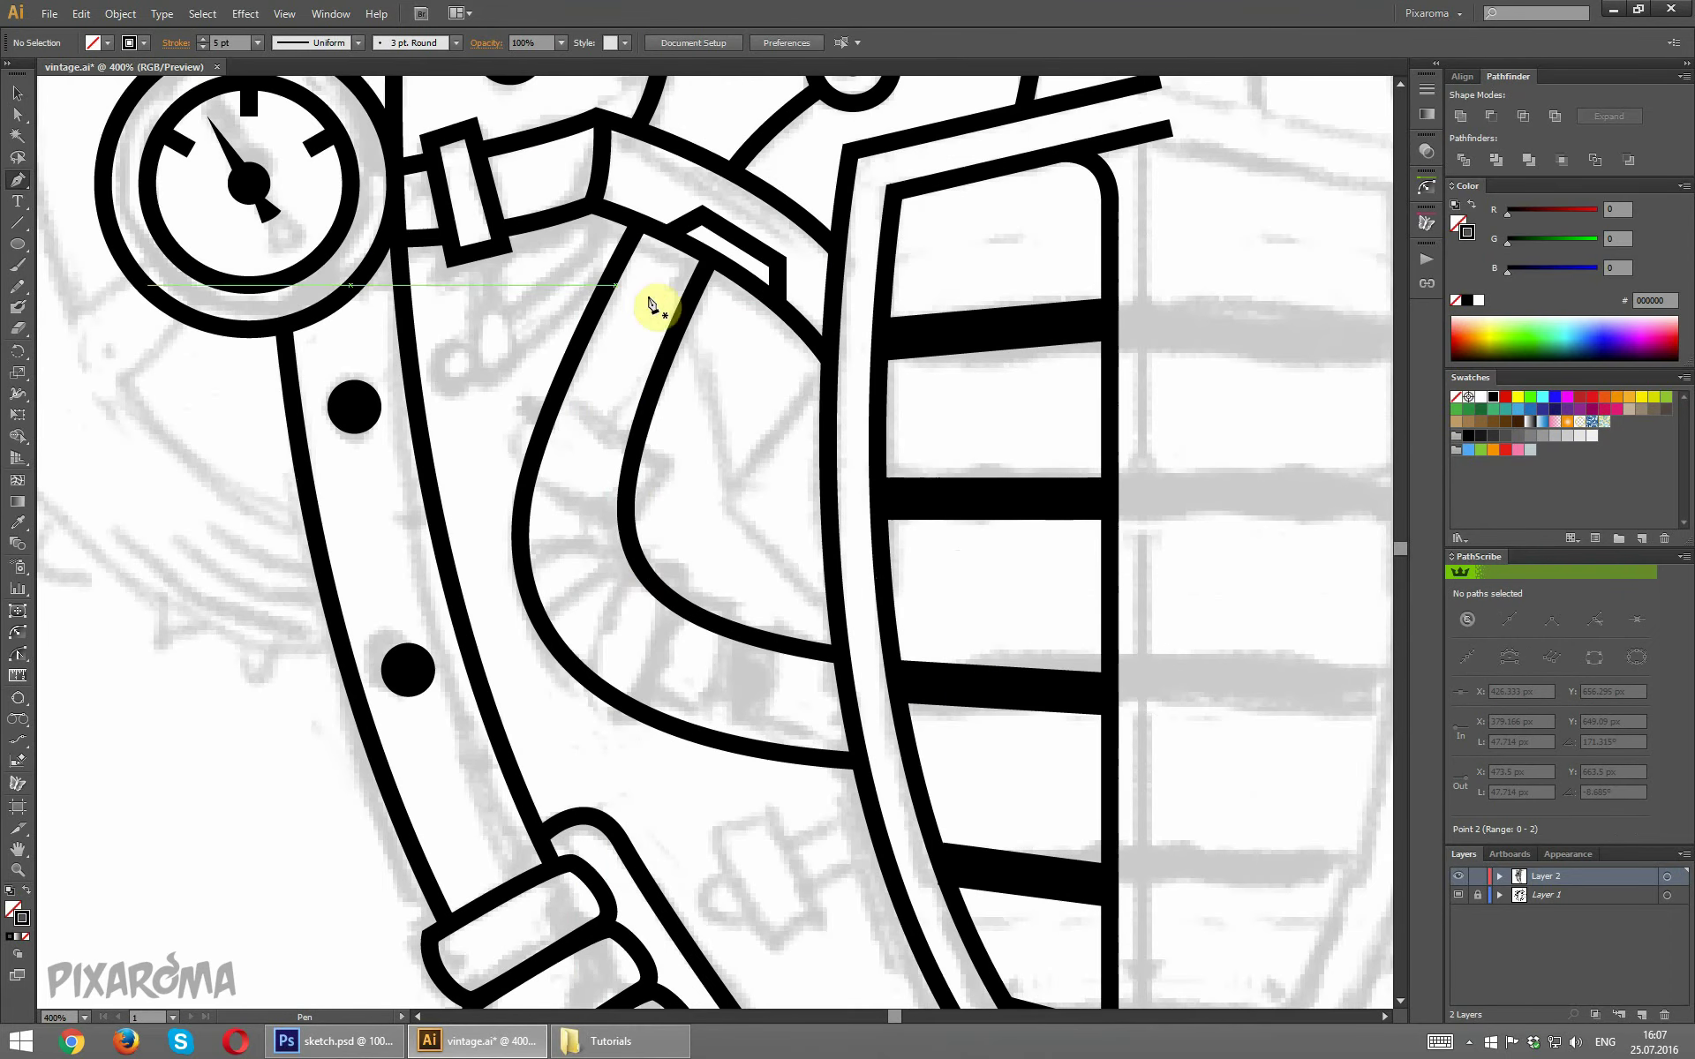
left_click(682, 318)
mouse_move(726, 490)
left_mouse_down()
mouse_move(730, 565)
mouse_move(728, 504)
left_mouse_up()
left_click(726, 499)
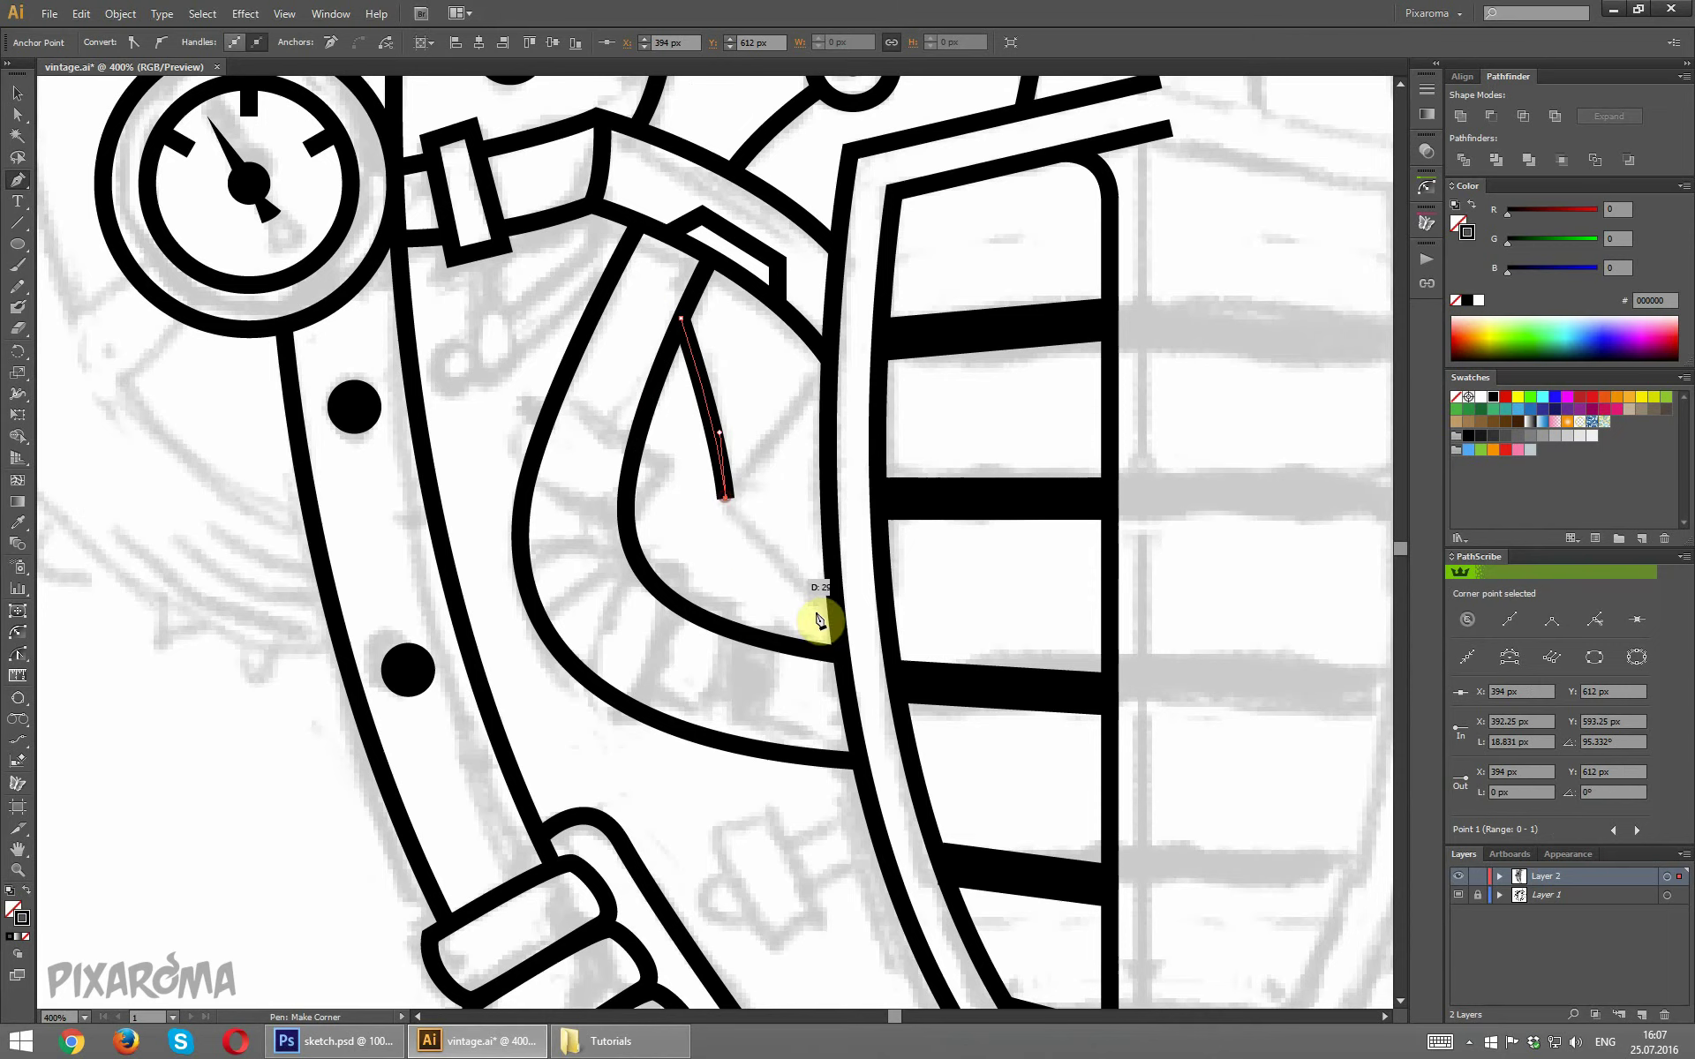
left_click(833, 614)
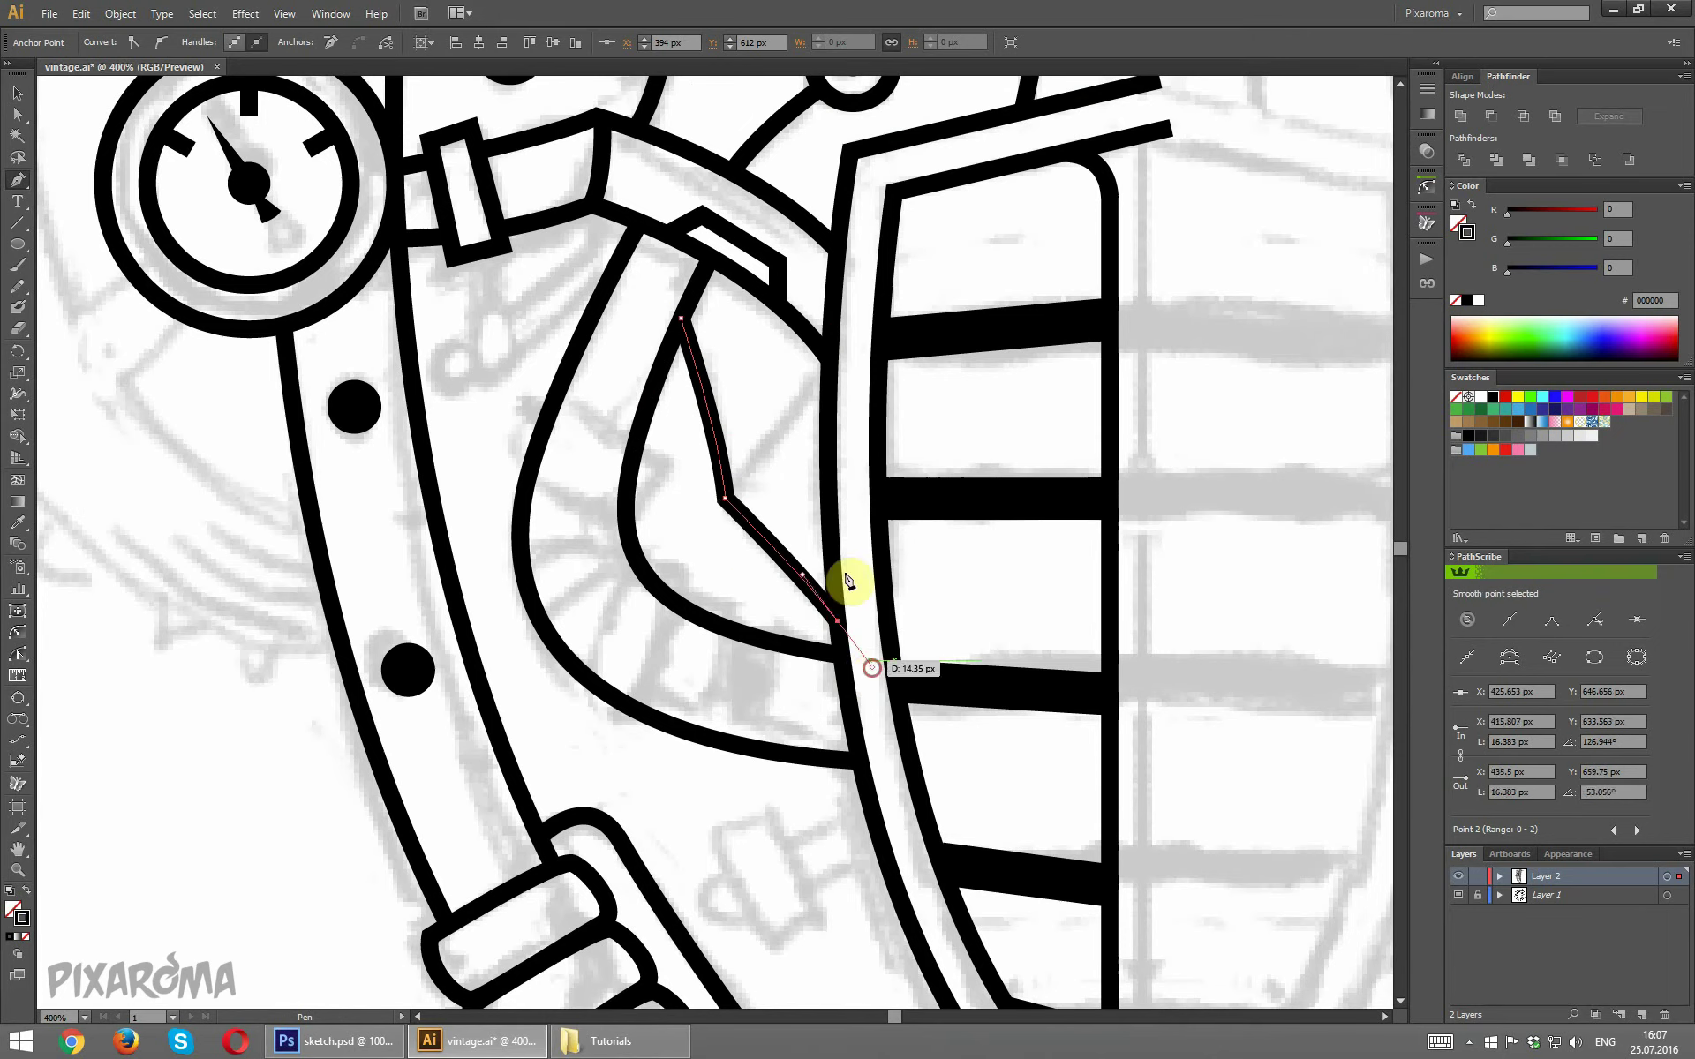
left_click_drag(726, 499, 830, 375)
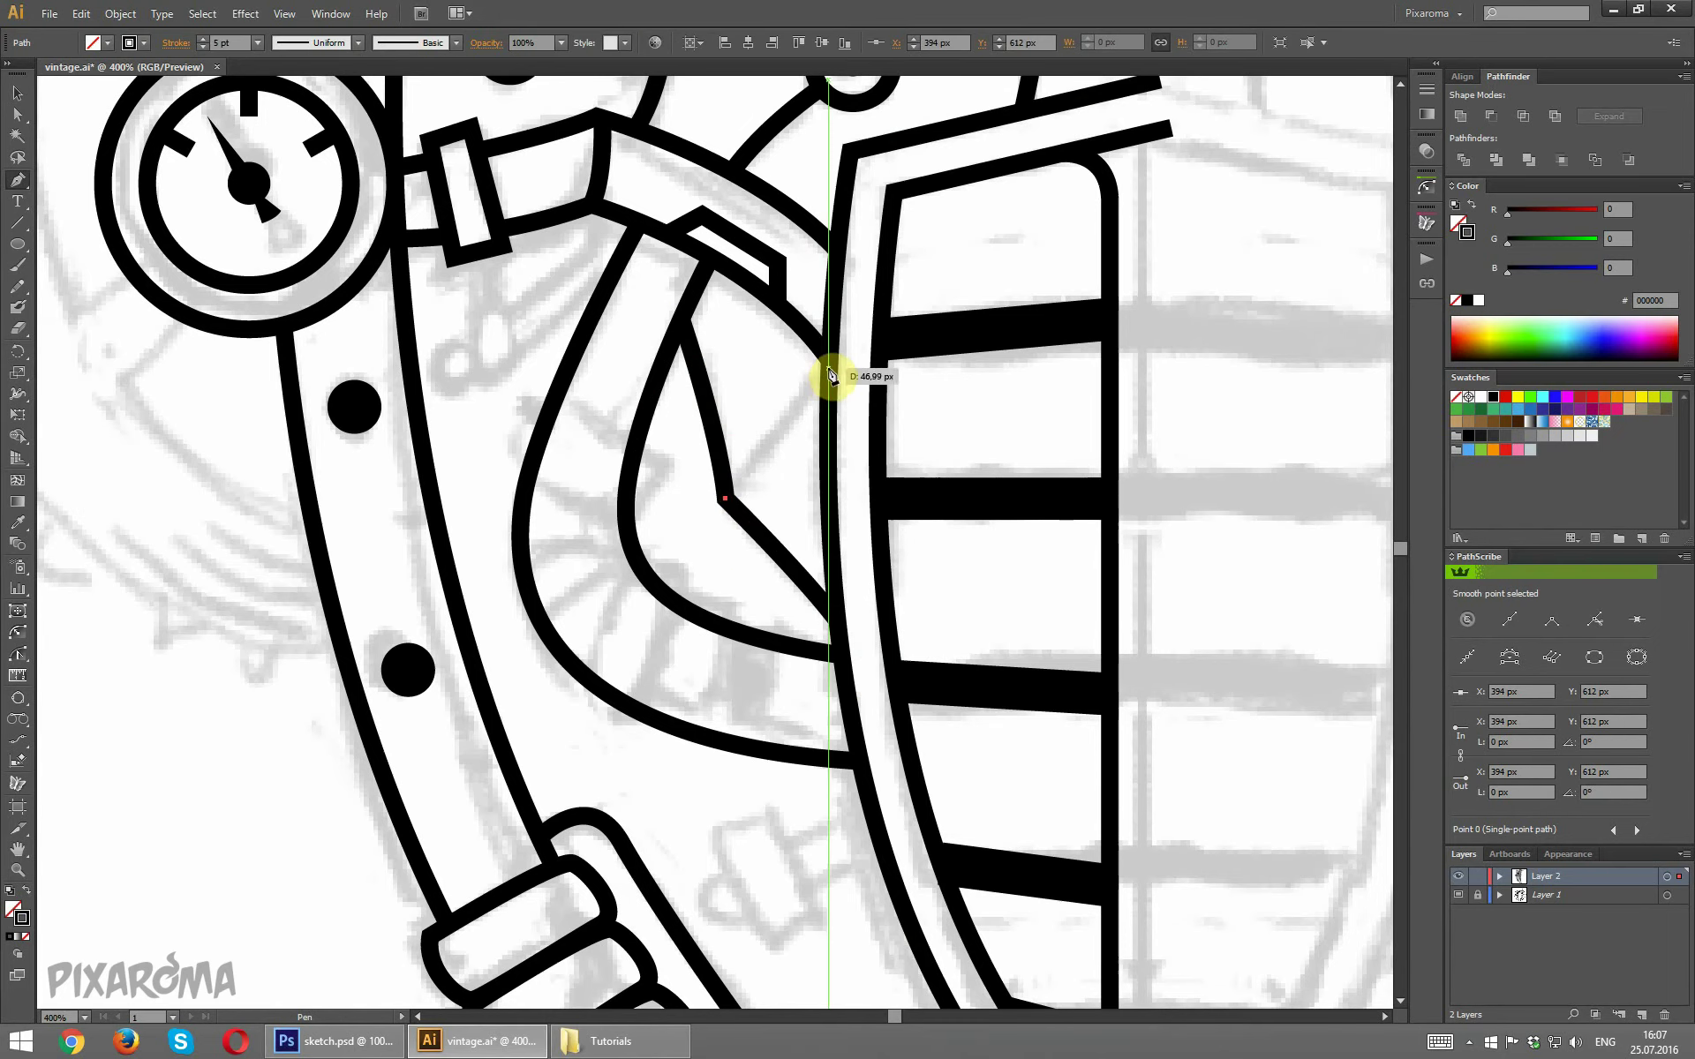
left_click(827, 375)
Draw a four-corner rectangular clamp across the pipe's left side.
scroll(756, 378, "up", 2)
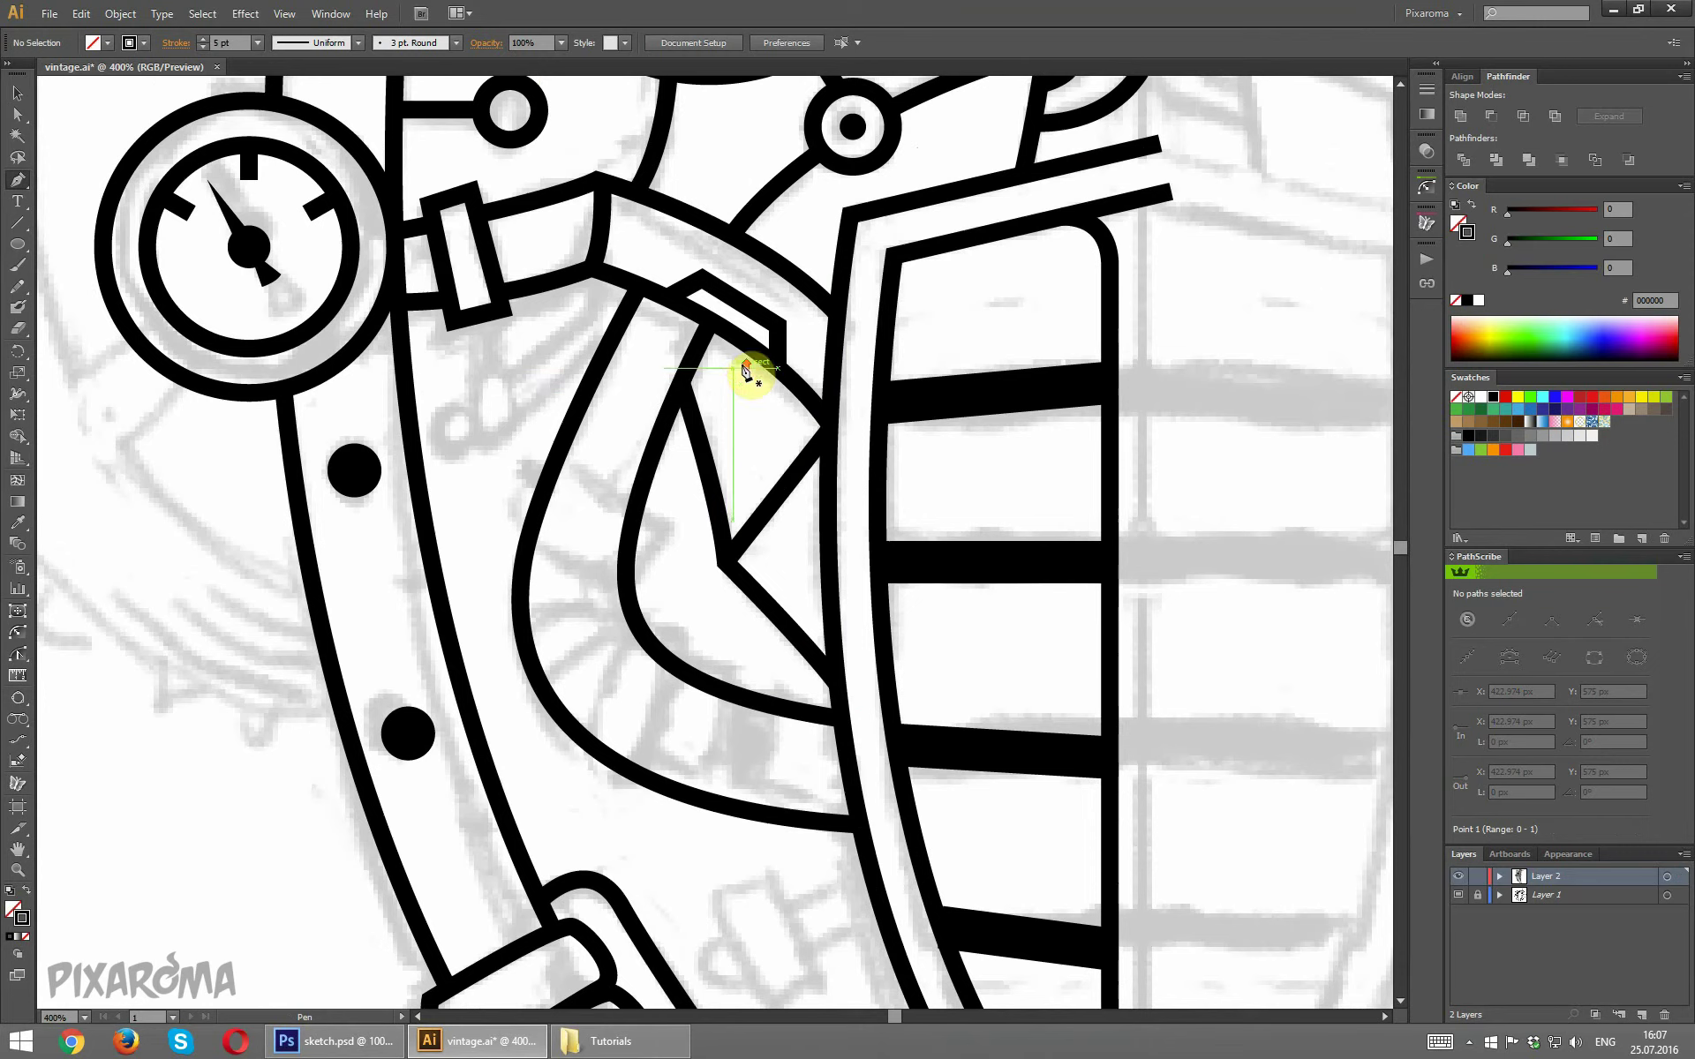
left_click(534, 444)
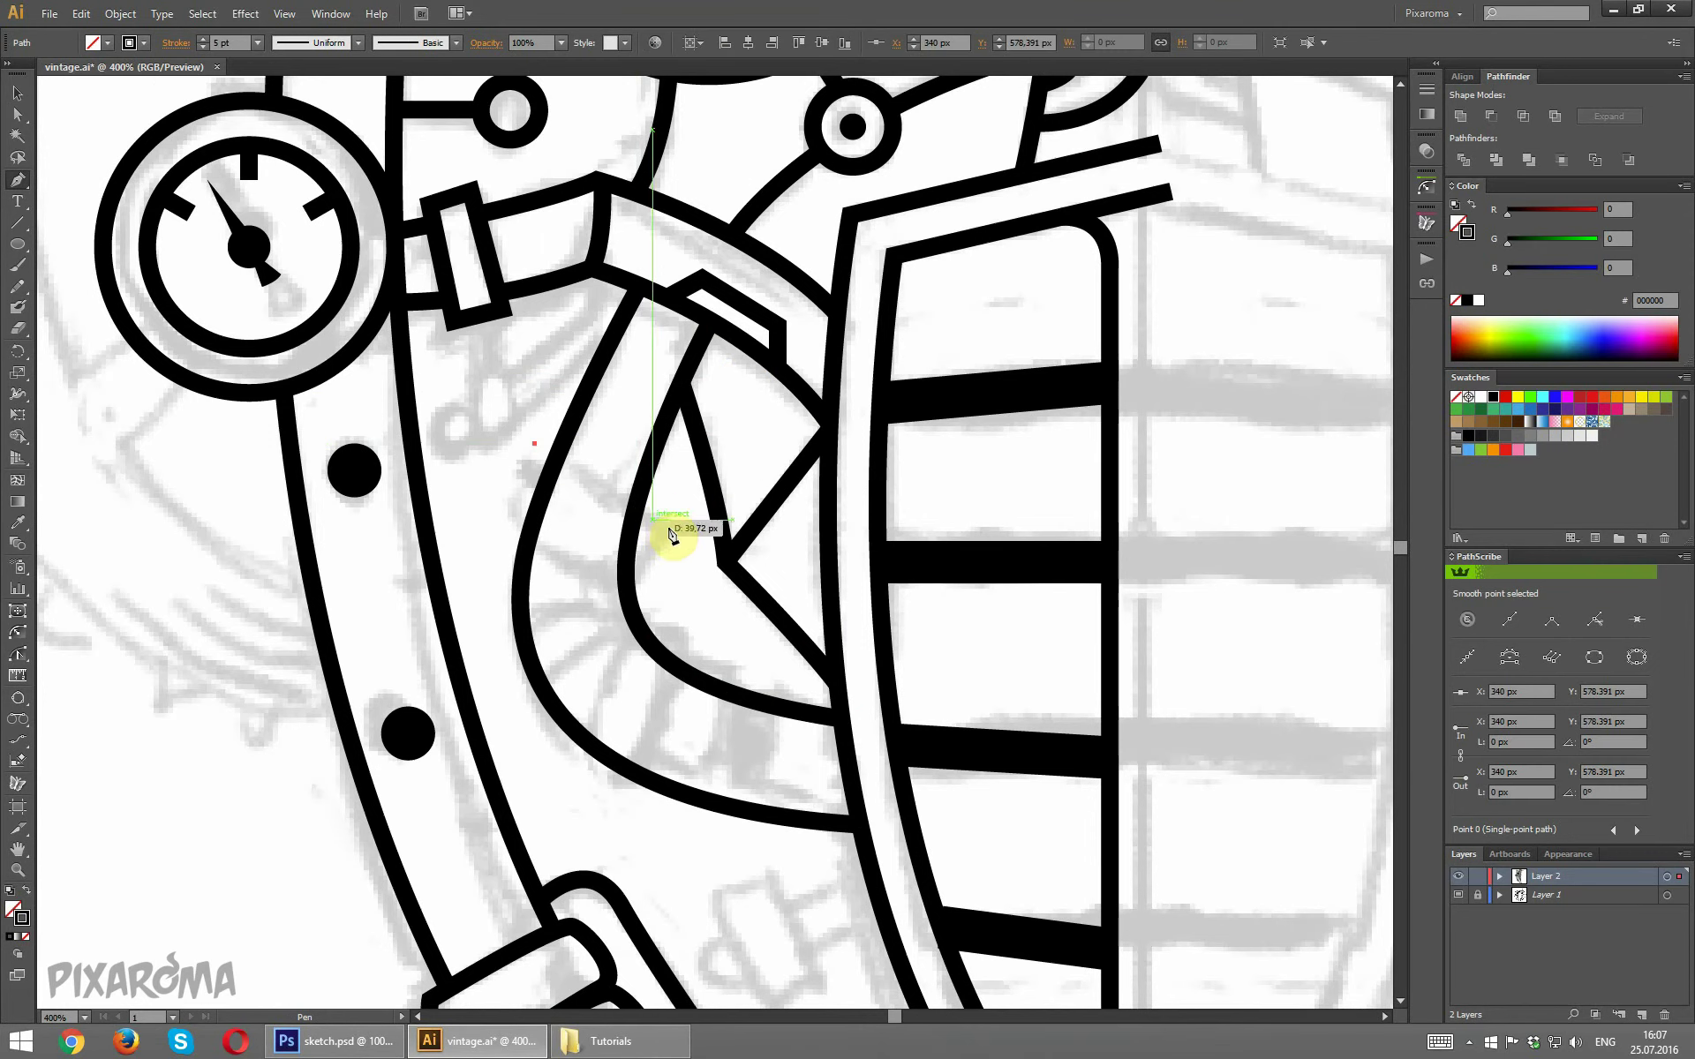
left_click(656, 520)
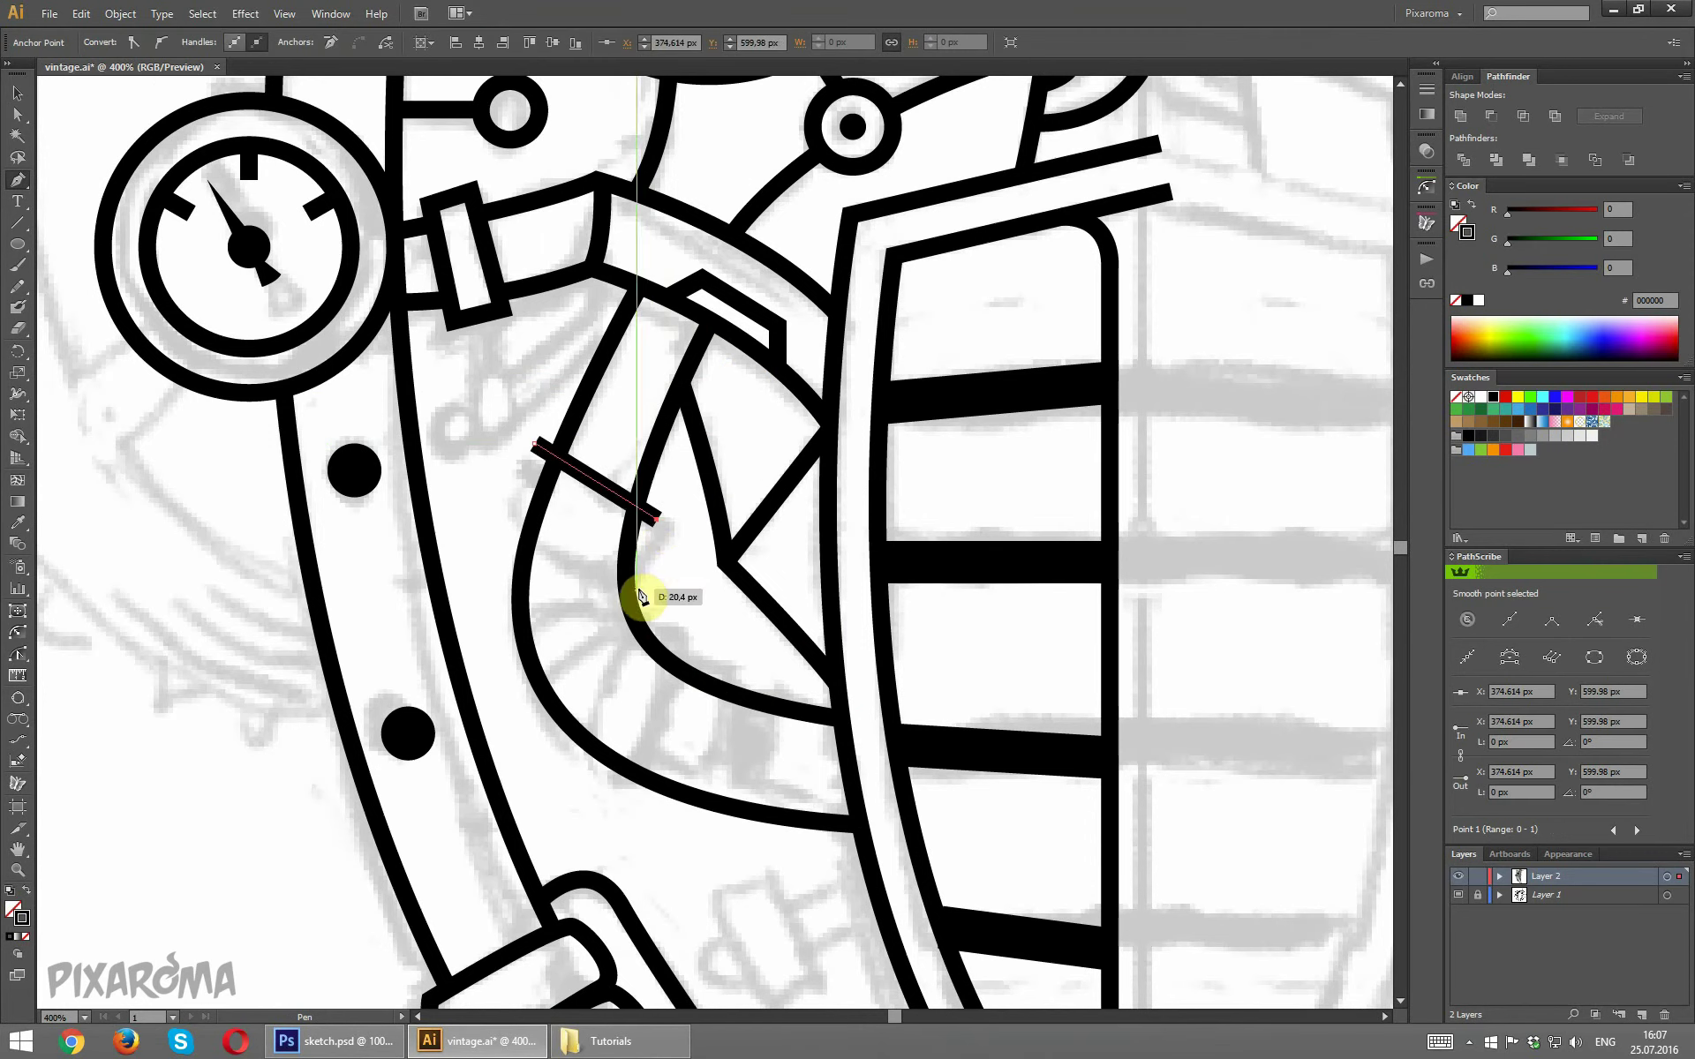
left_click(636, 588)
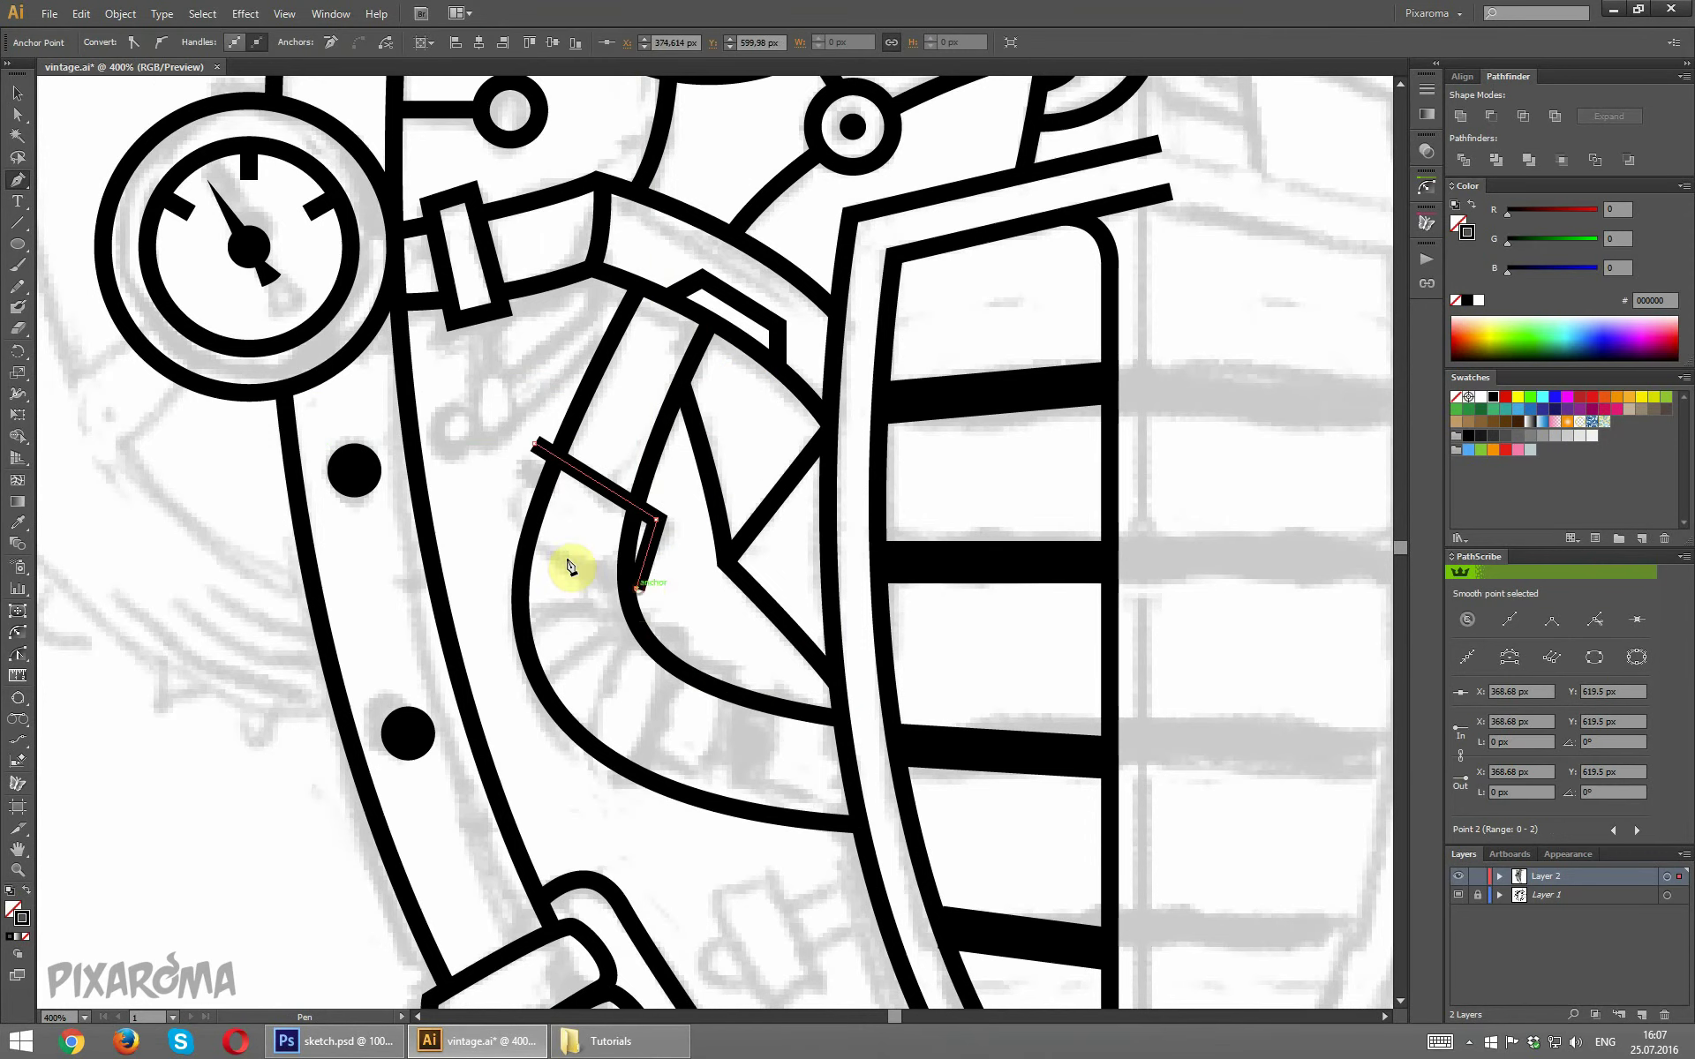
left_click(510, 519)
left_click(534, 444)
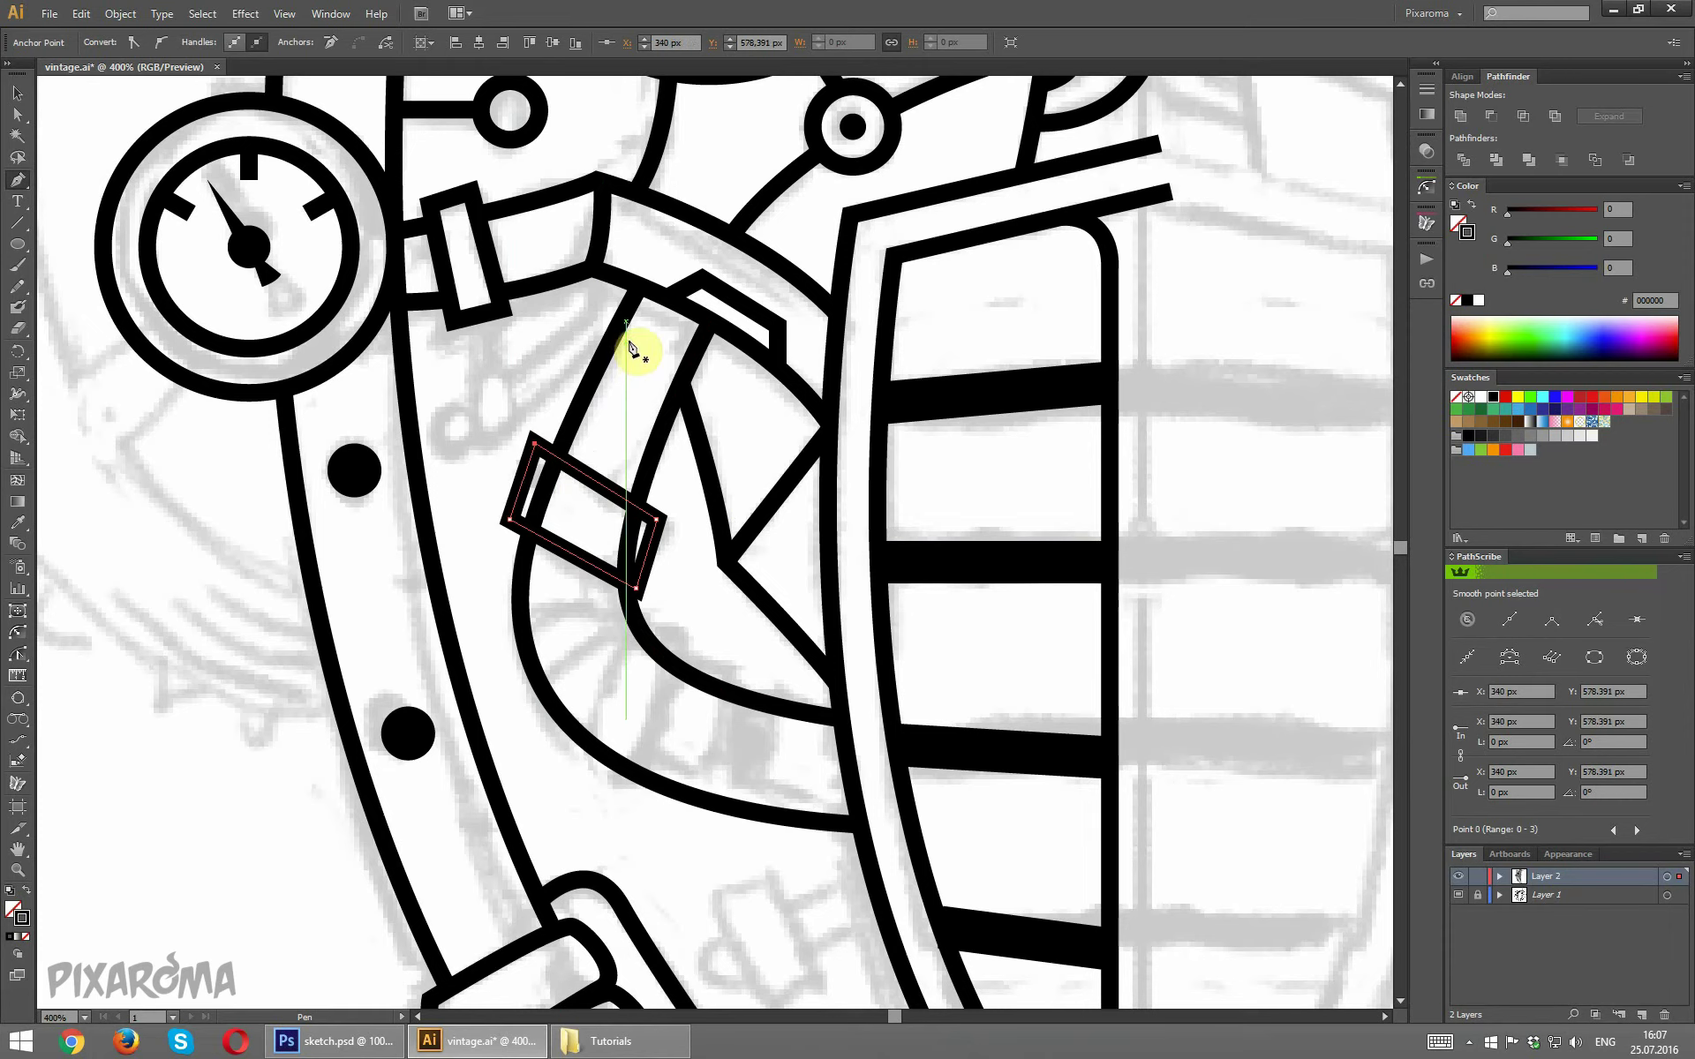
Add anchor points on the pipe curves at the clamp's edges.
key("ctrl")
left_click(652, 472, "ctrl")
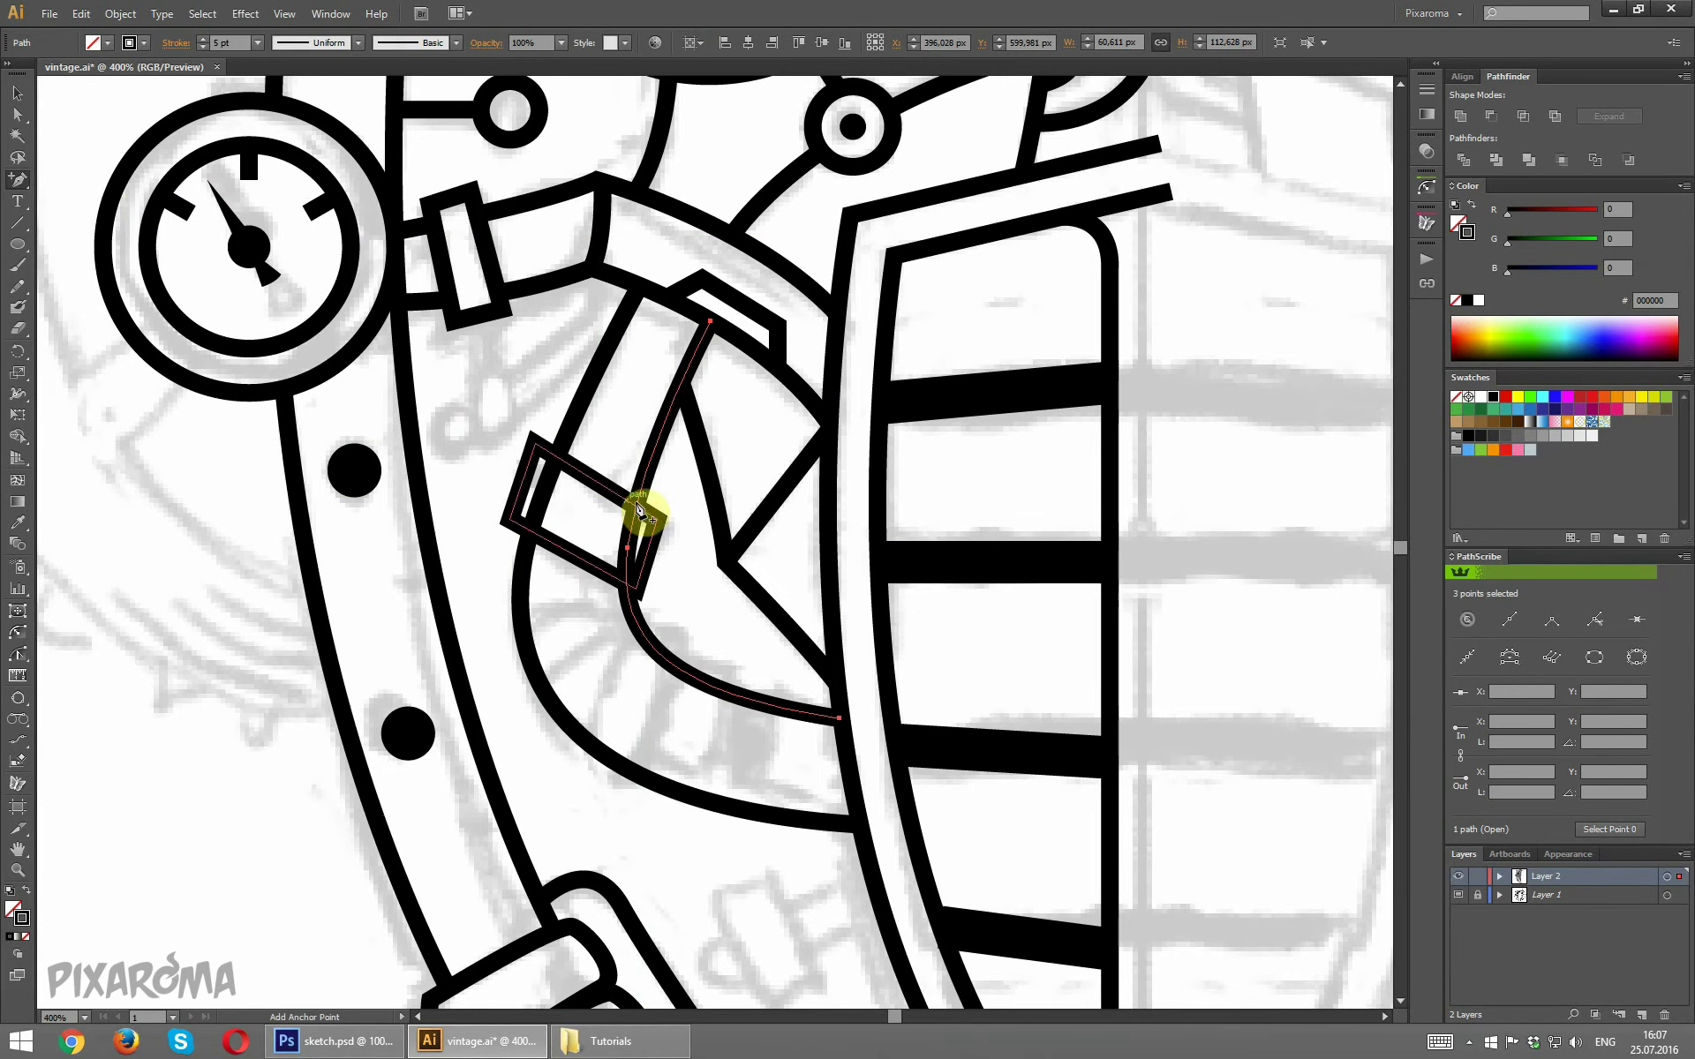
left_click(565, 437, "ctrl")
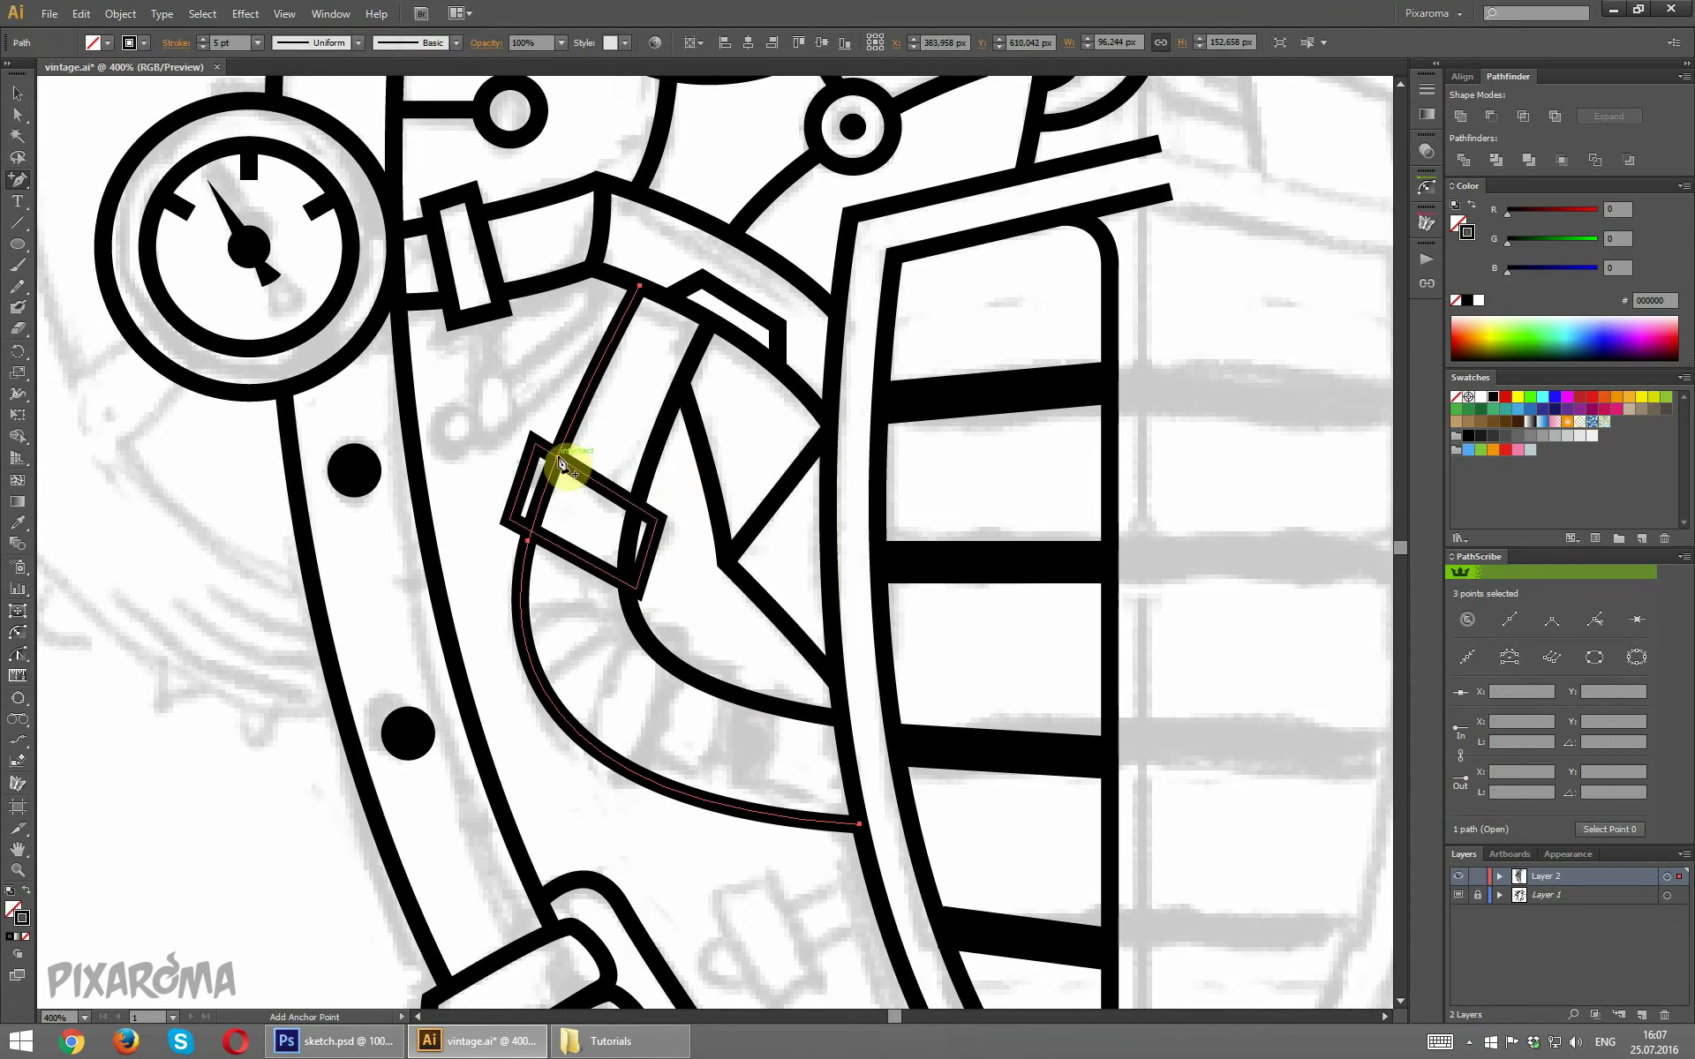
left_click(544, 484)
left_click(626, 538, "ctrl+shift")
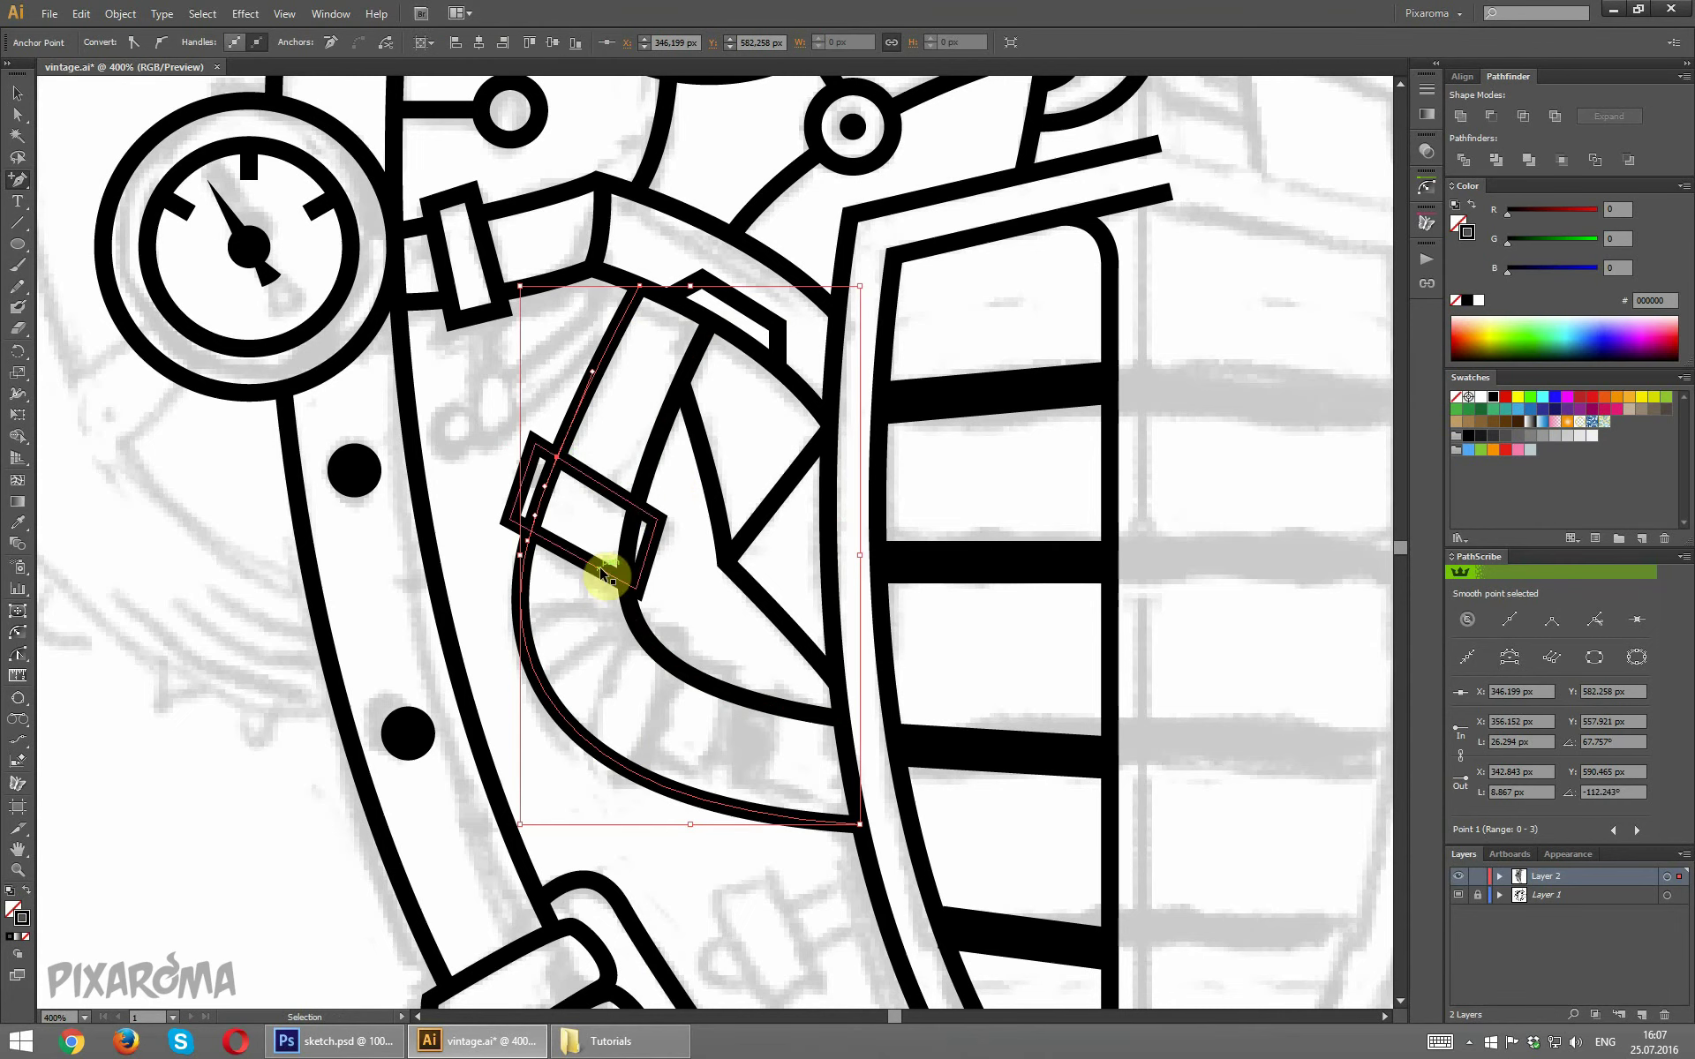
left_click(632, 585, "ctrl")
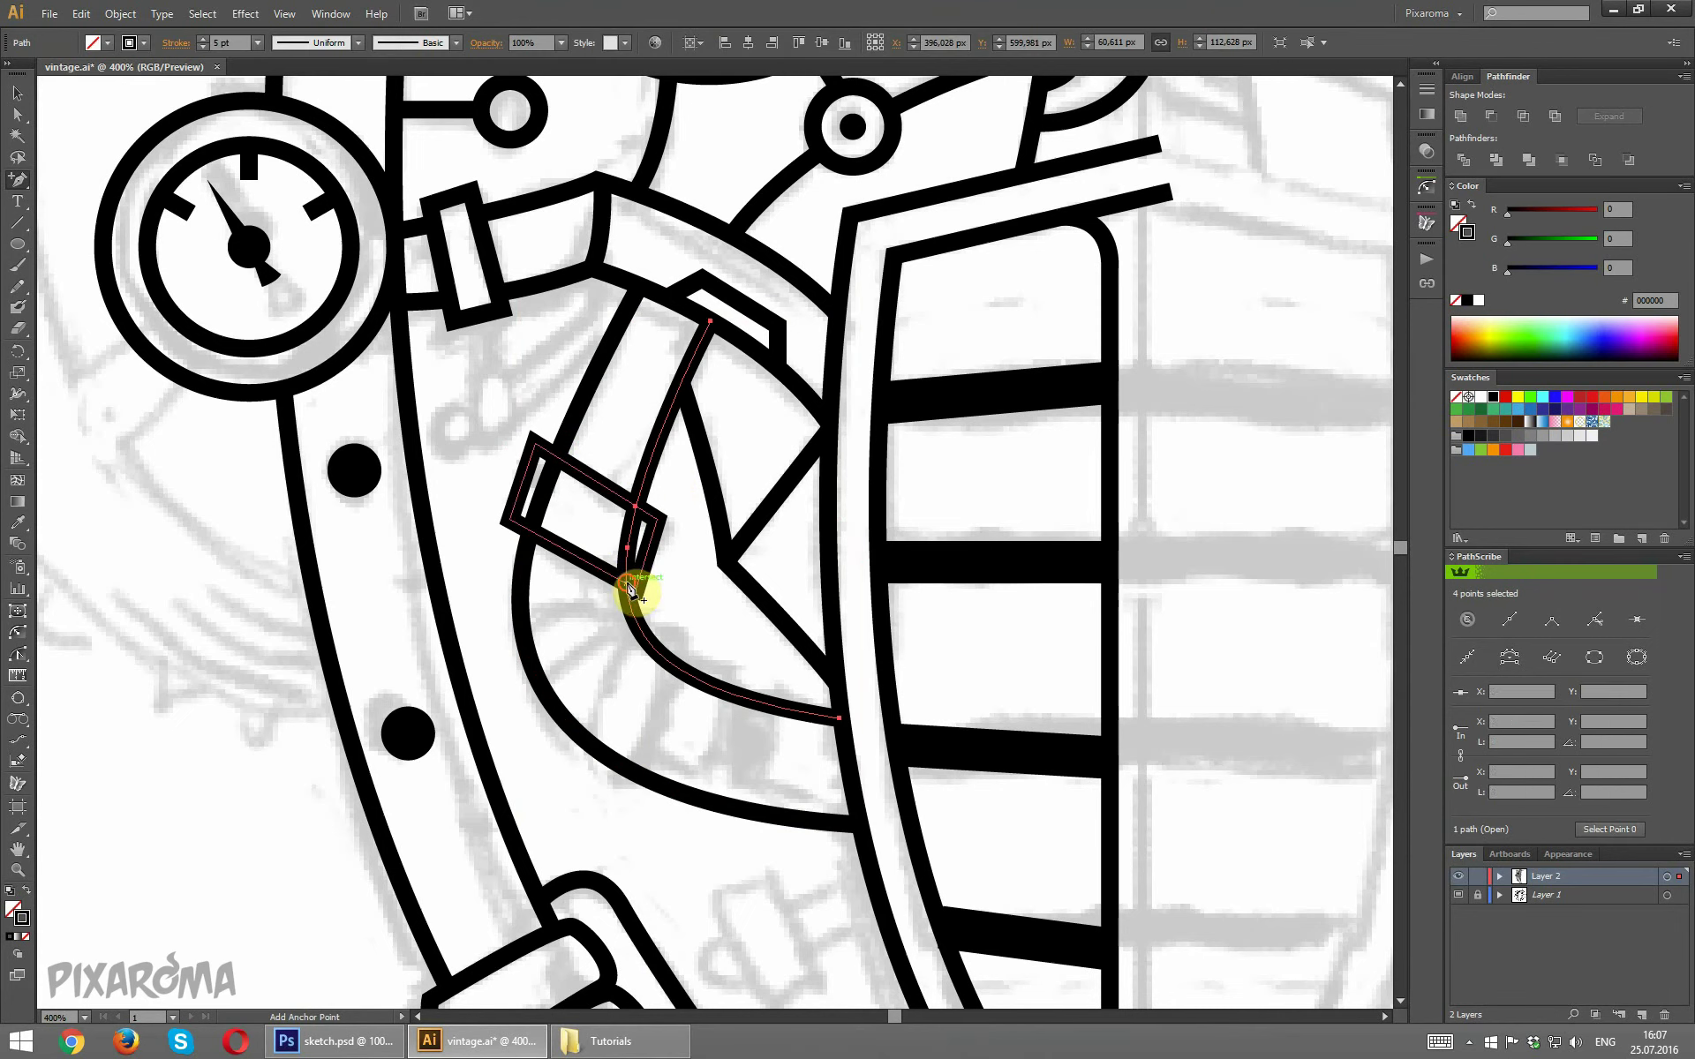
left_click(527, 551, "ctrl")
left_click(530, 532)
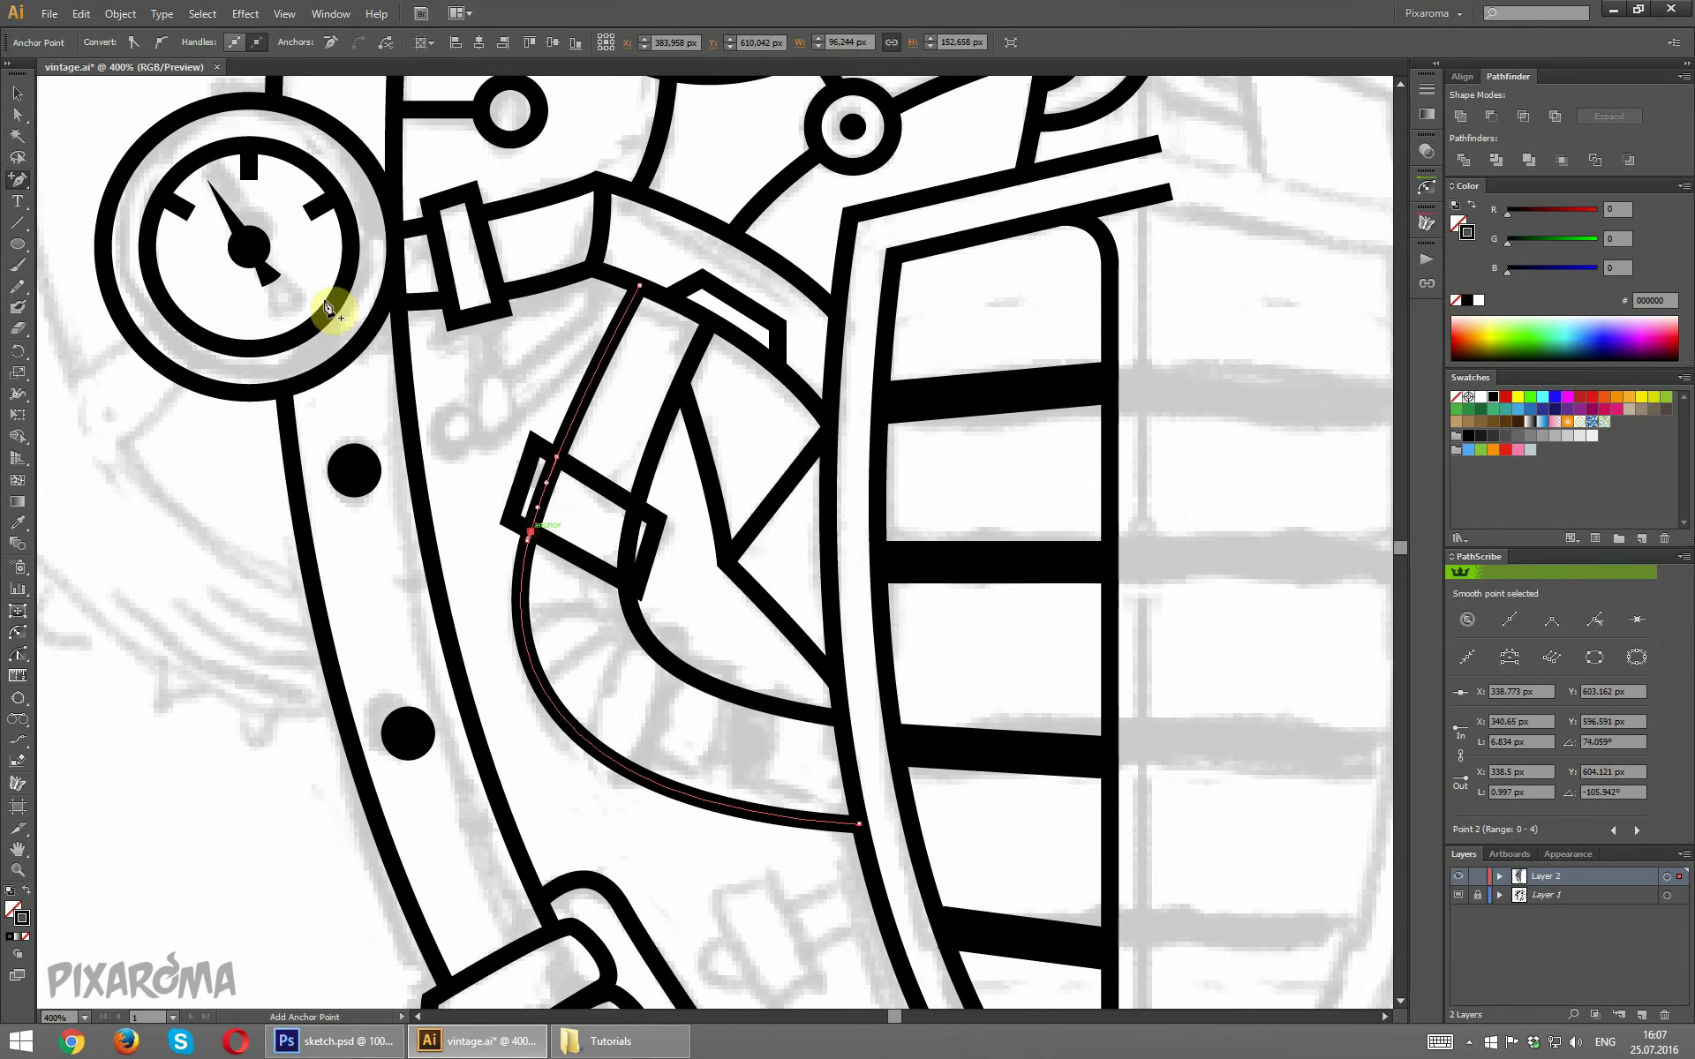
Delete the pipe outline segments hidden under the clamp.
left_click(16, 118)
left_click(529, 485)
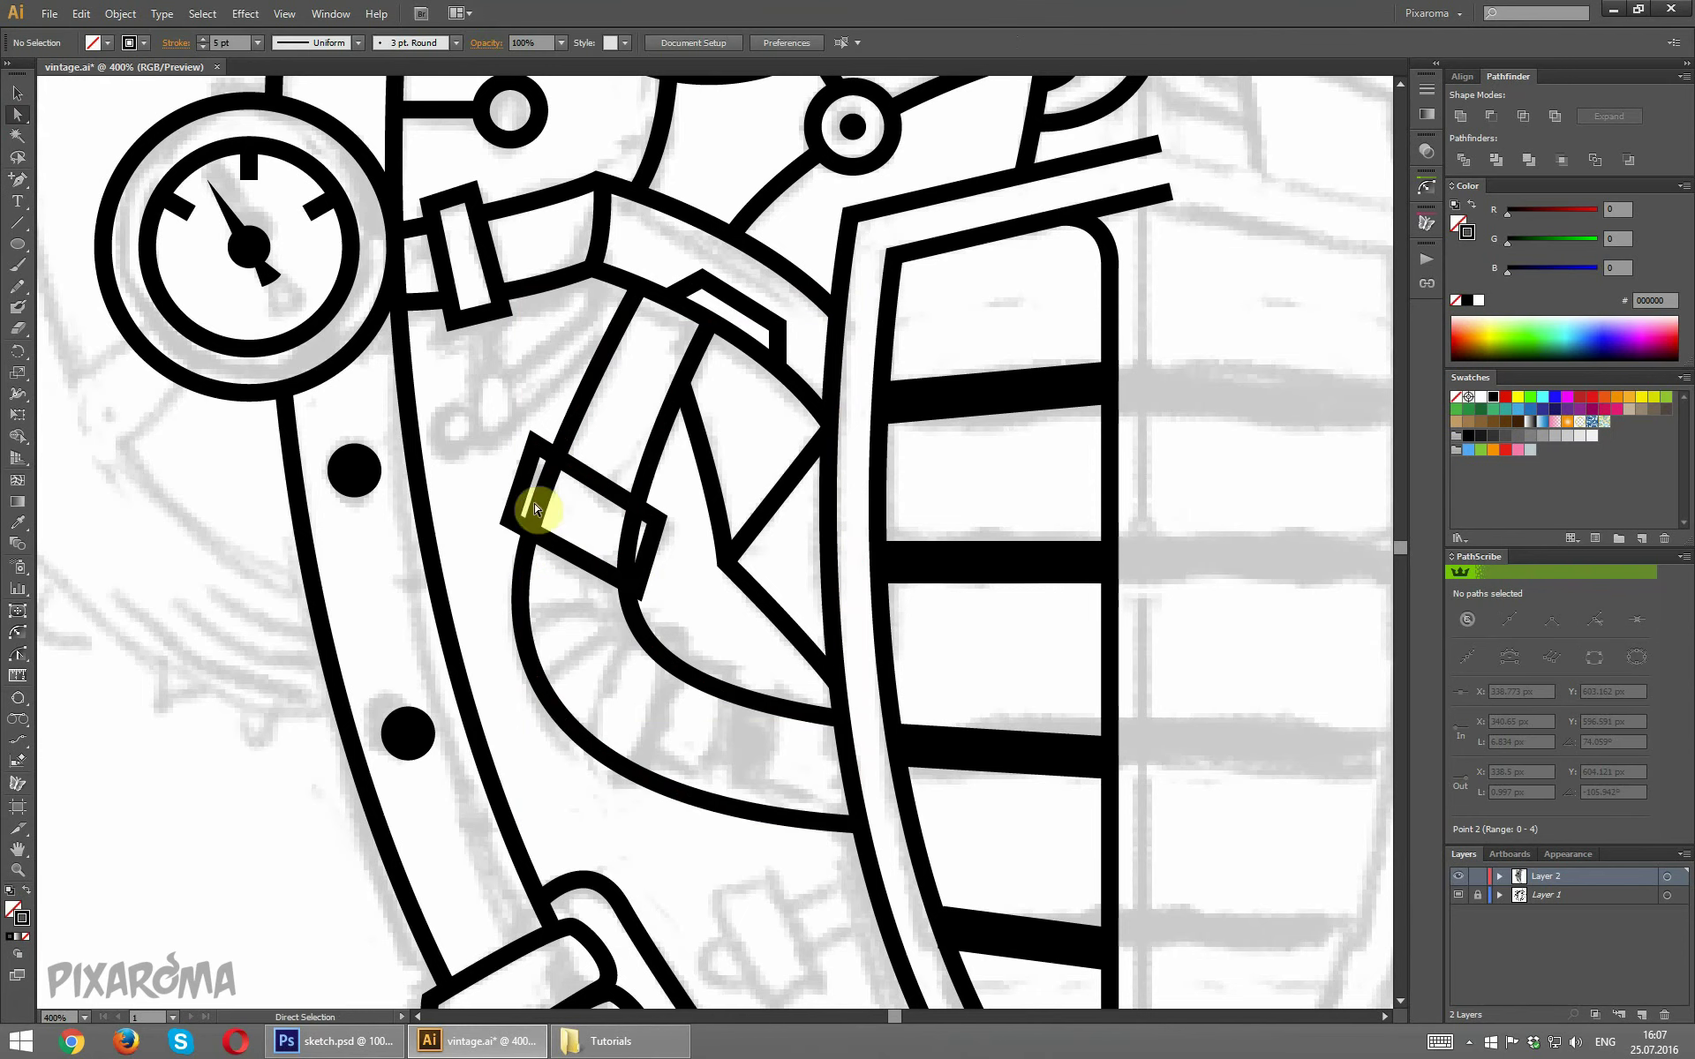
left_click(562, 503)
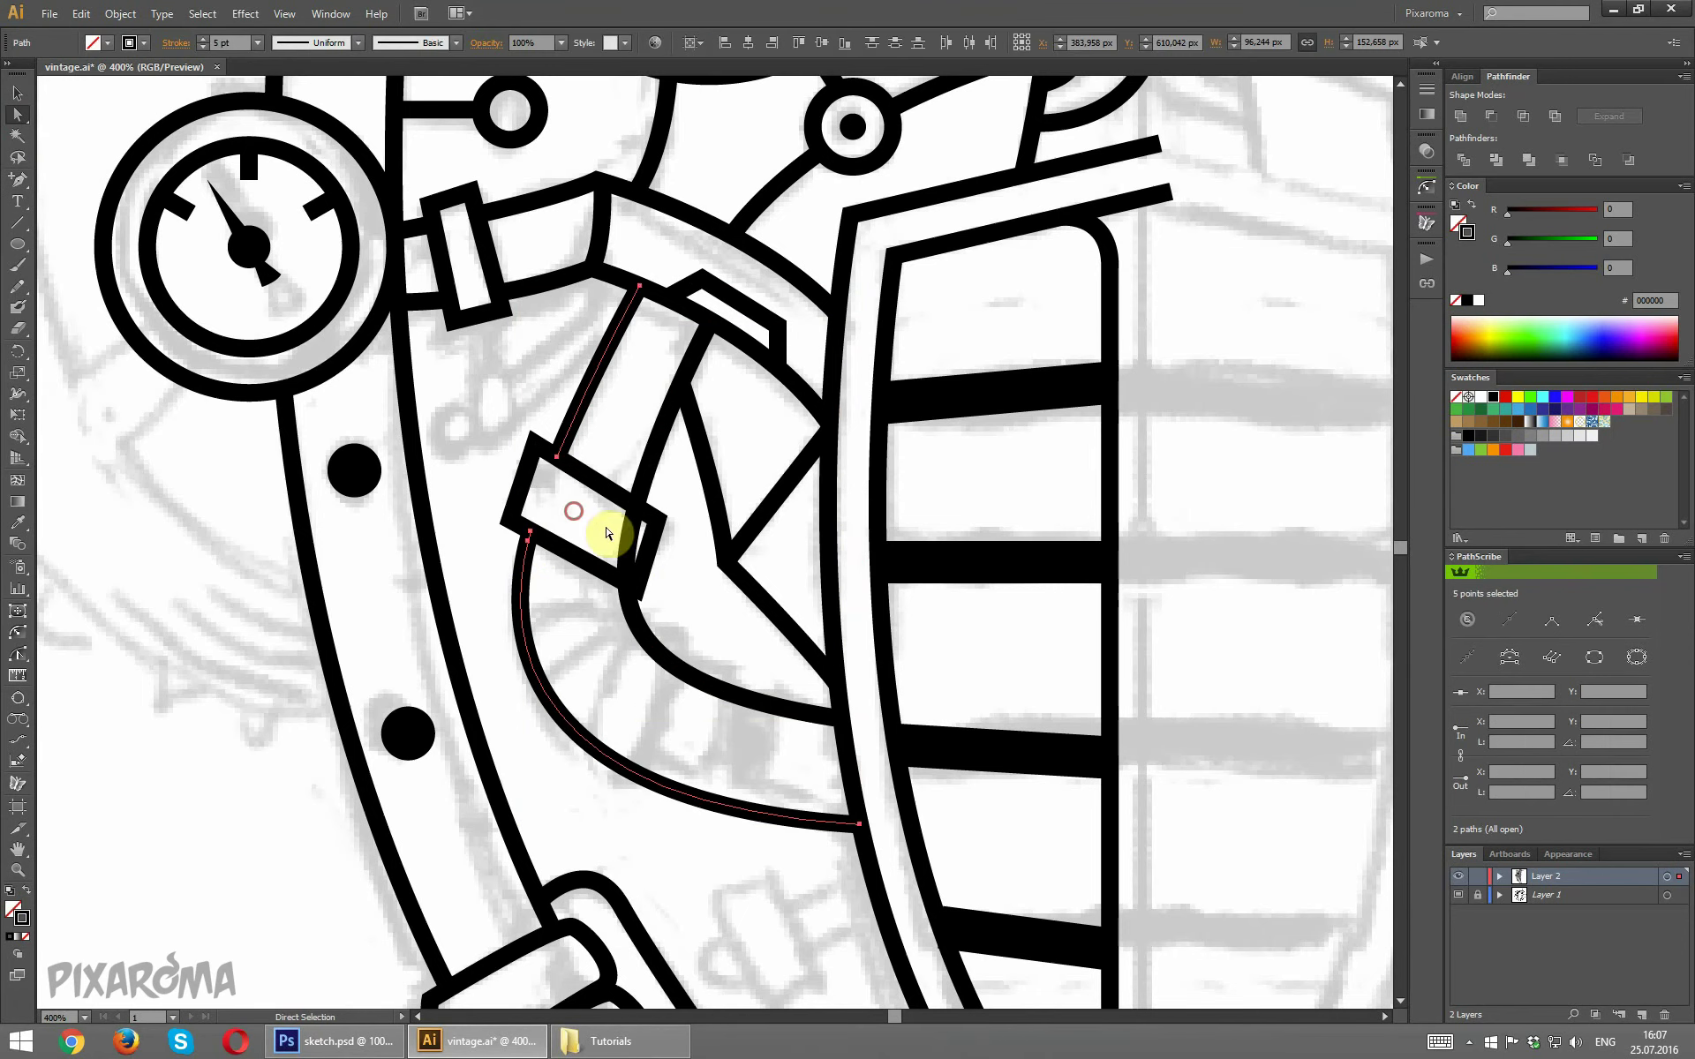
left_click(628, 542)
key("Delete")
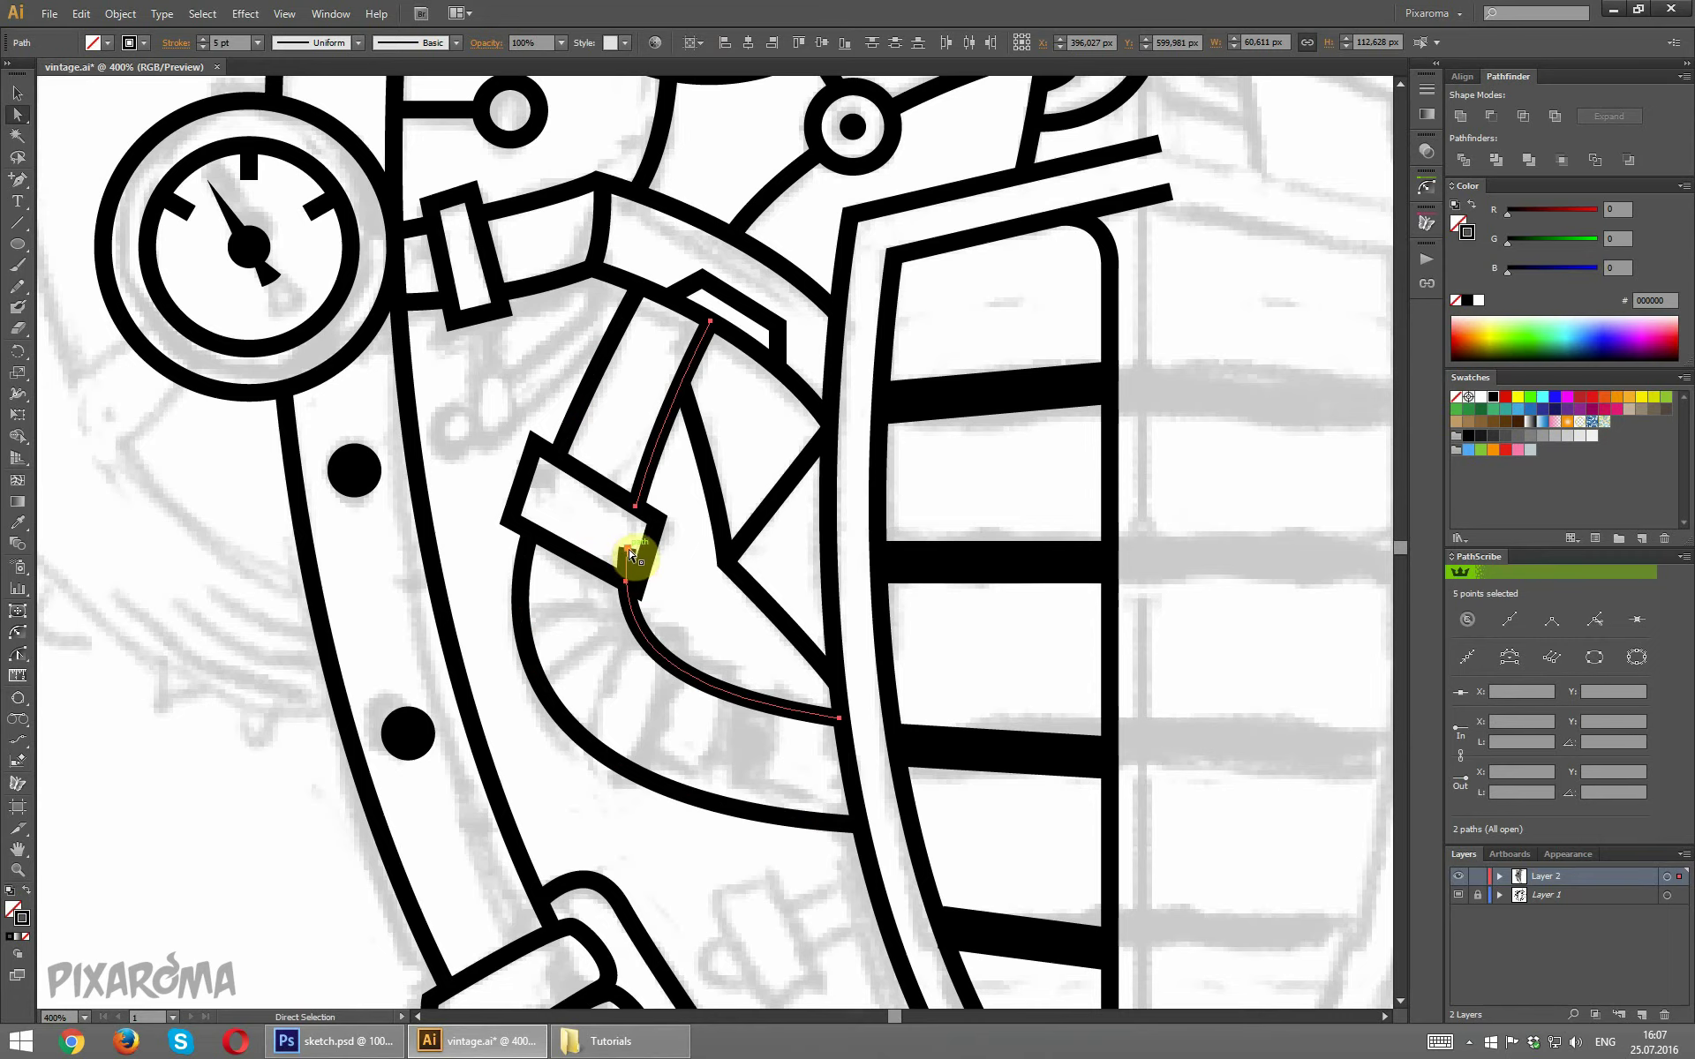
left_click(594, 518)
scroll(578, 364, "down", 2)
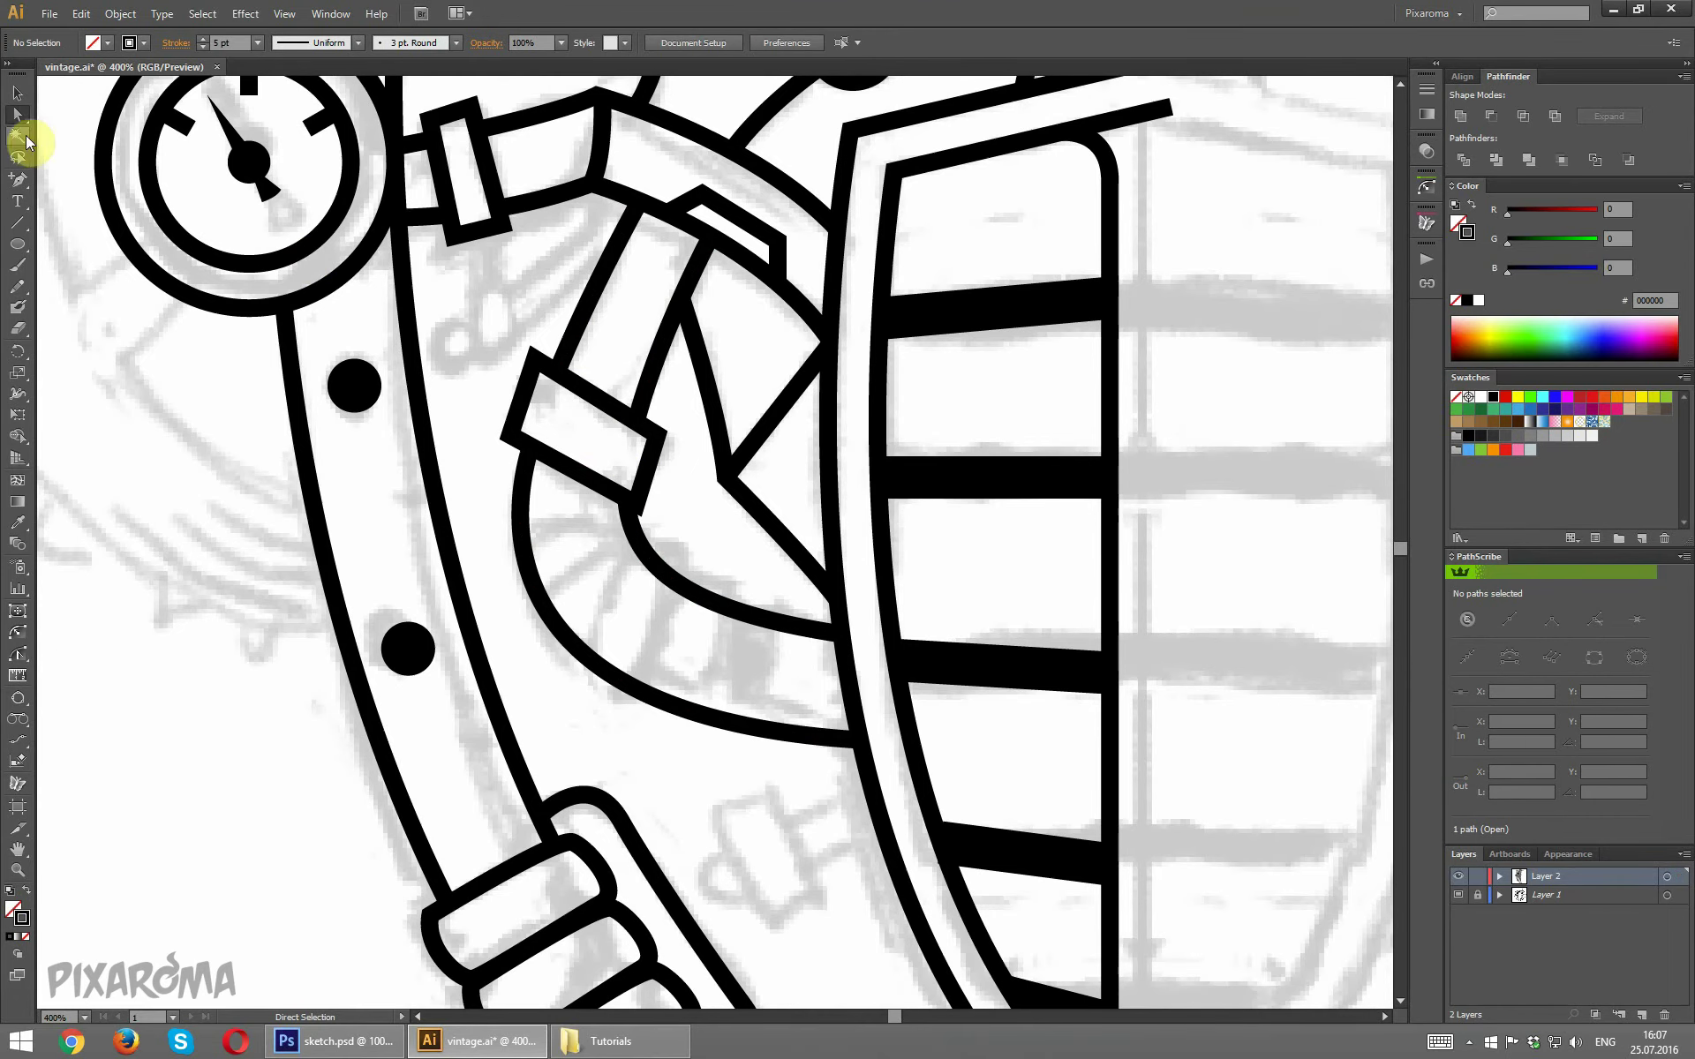
Draw three short rib lines fanning across the pipe's lower bend.
left_click_drag(15, 187, 68, 182)
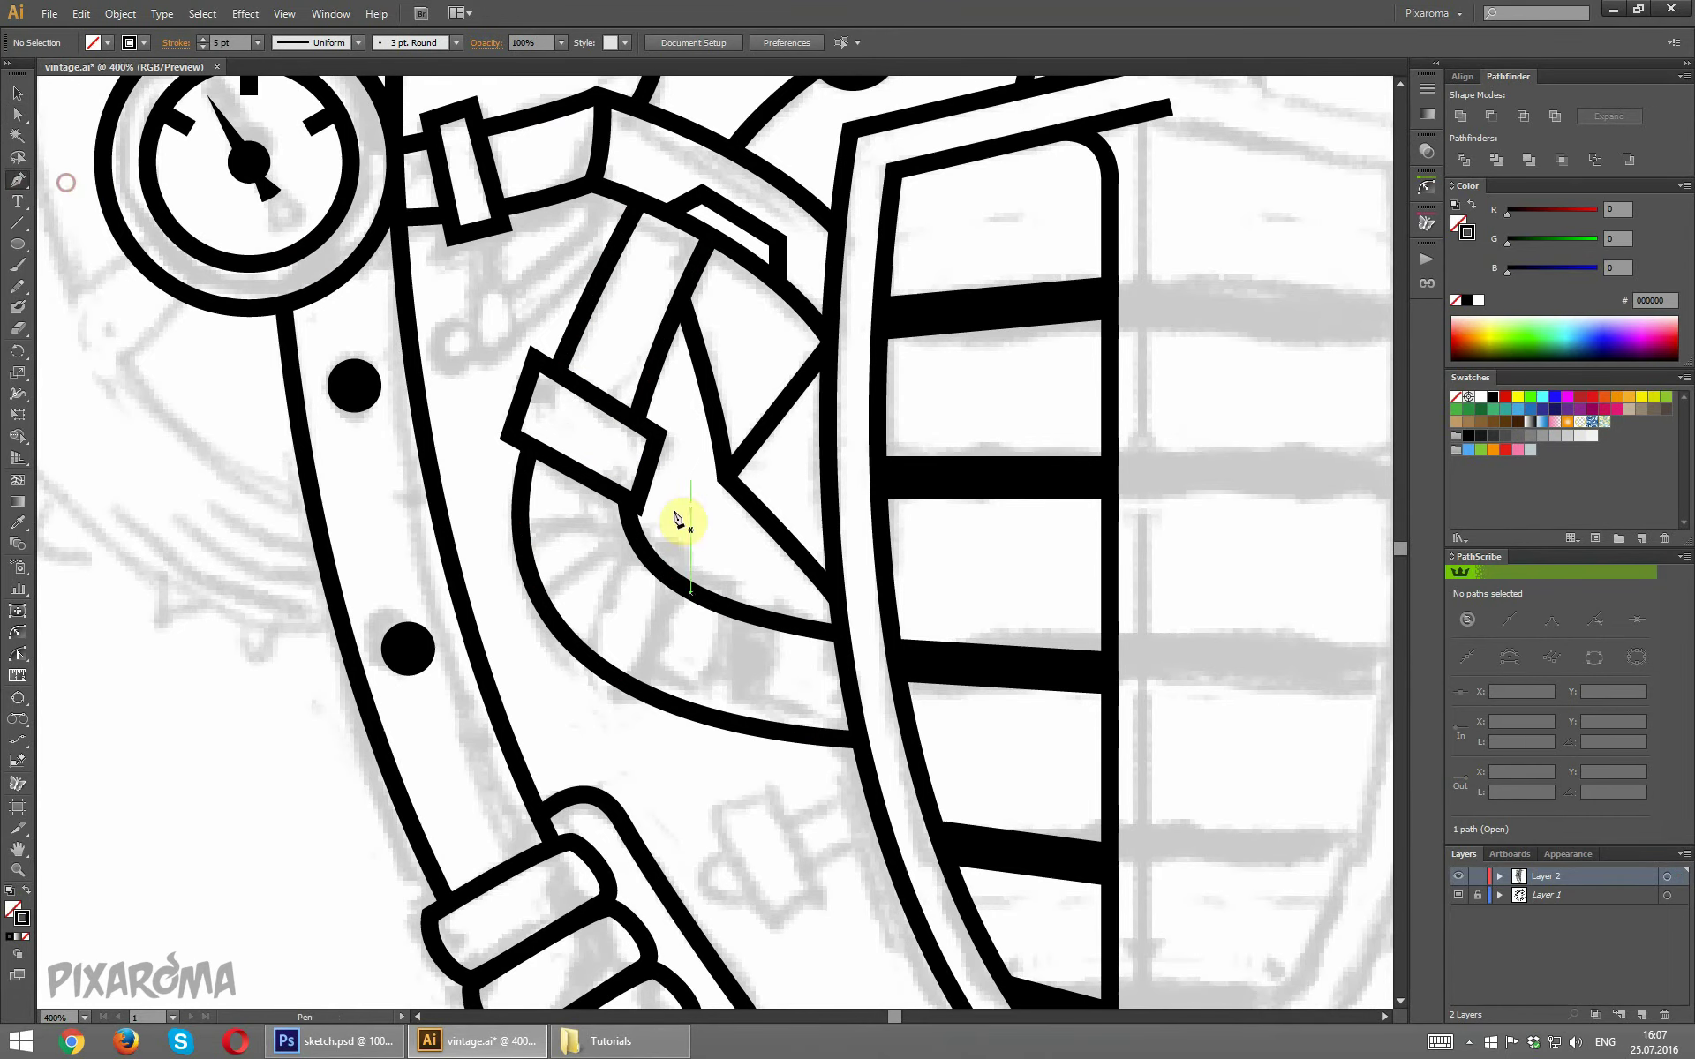
left_click(520, 516)
left_click(625, 516)
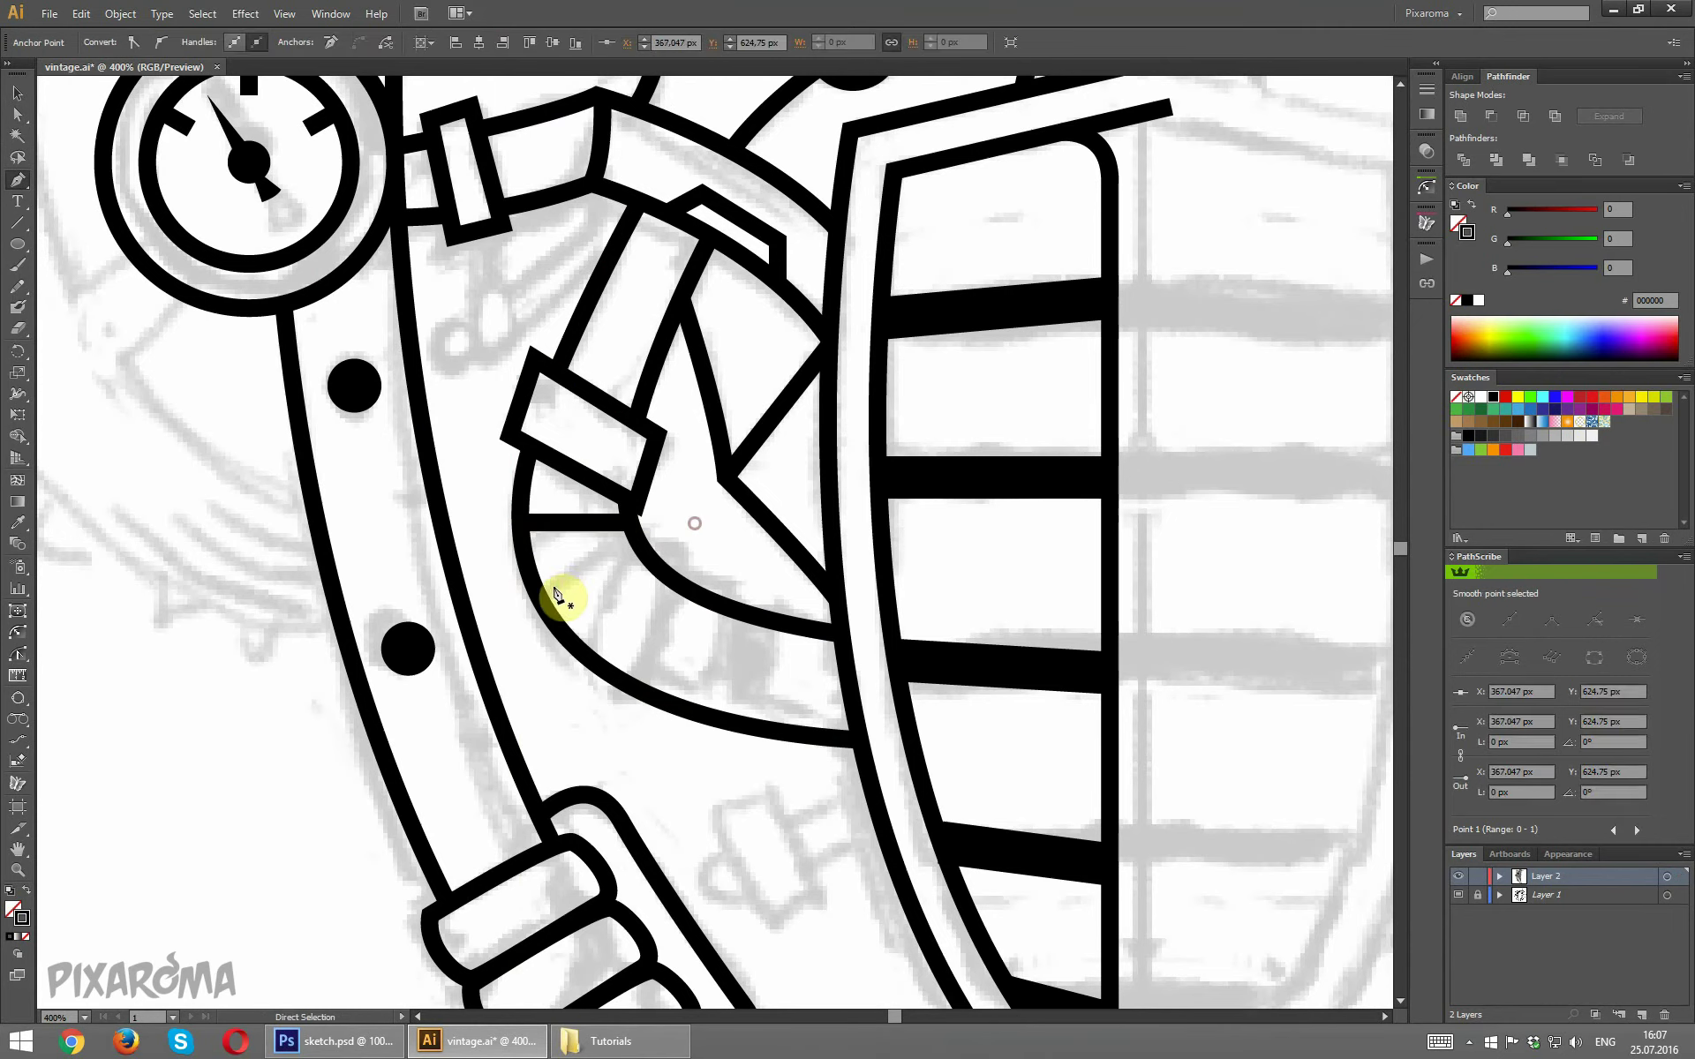
left_click(540, 596)
left_click(632, 529)
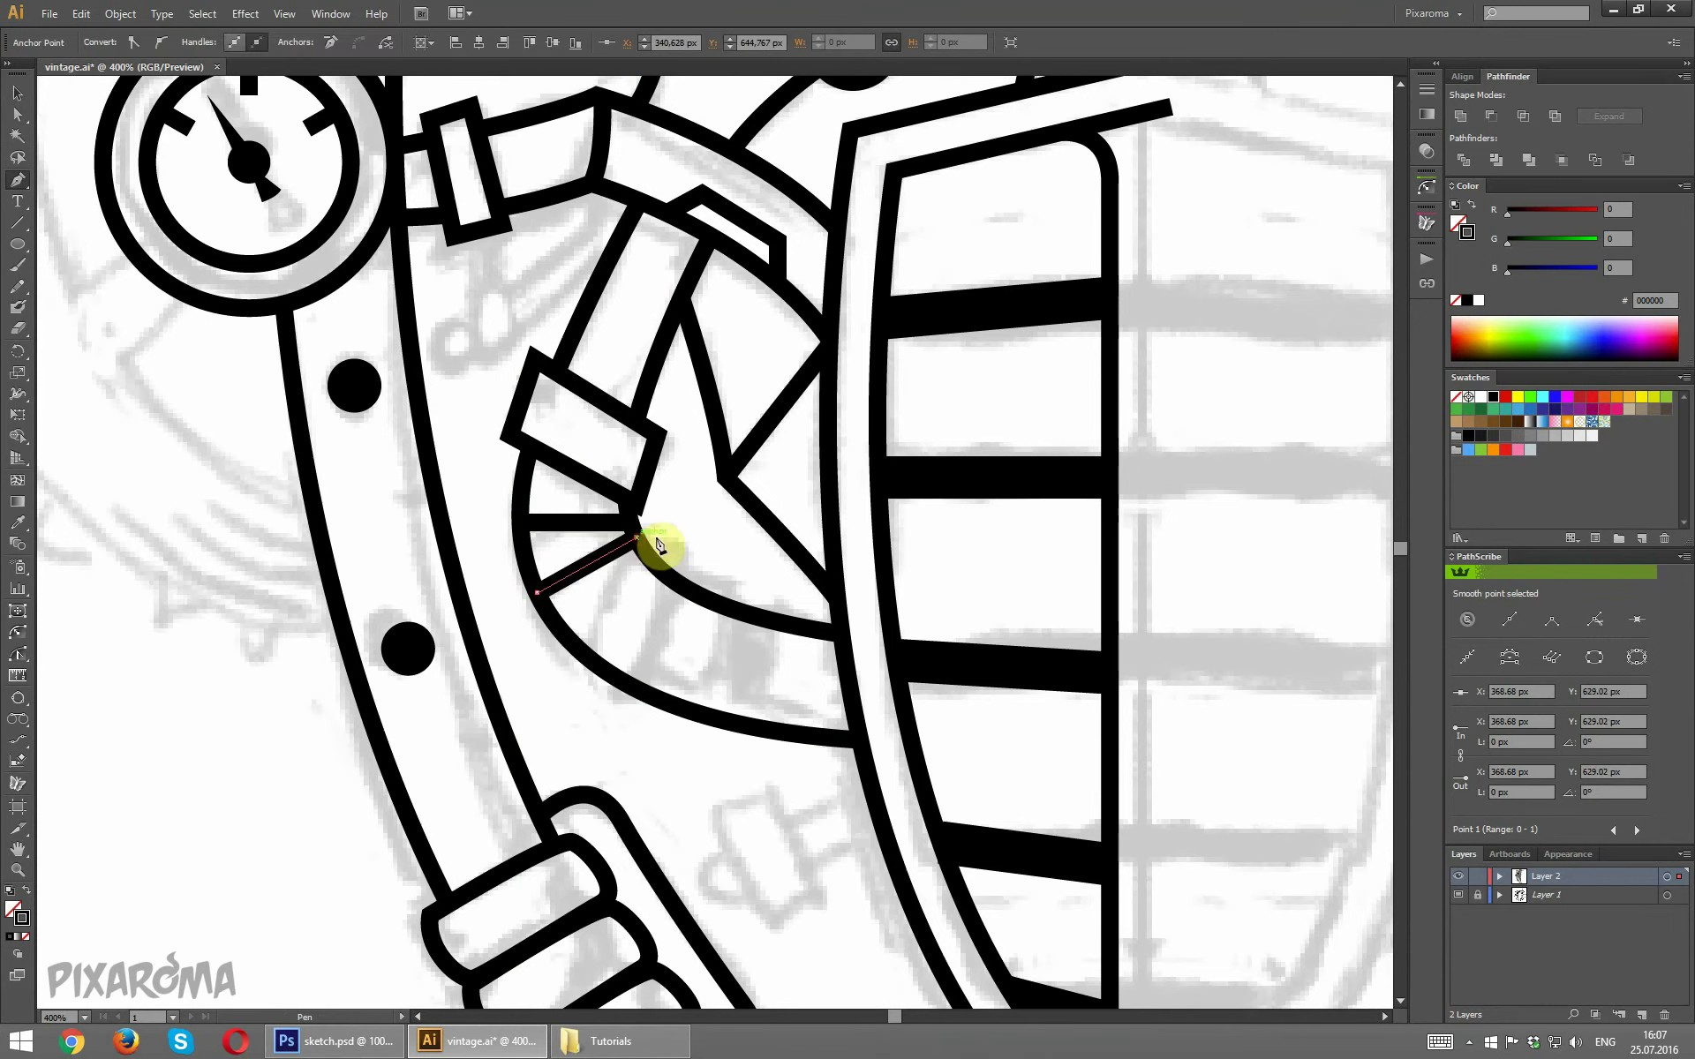
left_click(592, 629, "ctrl")
left_click(578, 648)
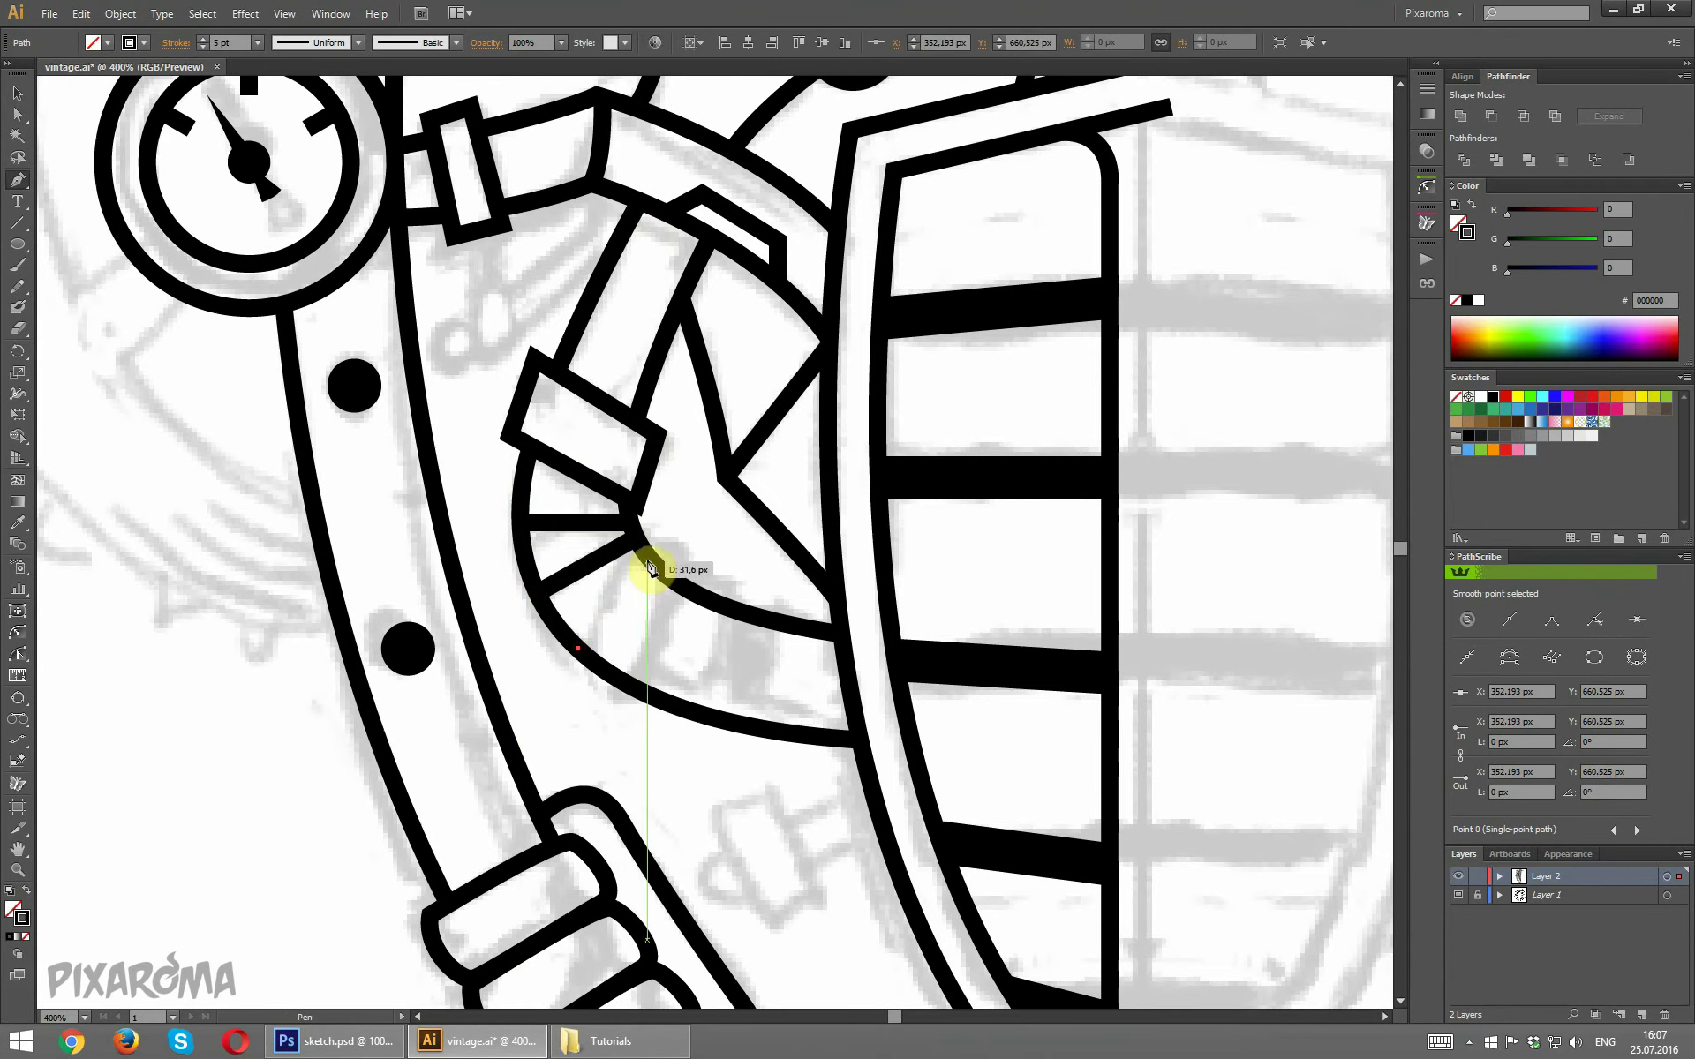
left_click(648, 556)
left_click(687, 527, "ctrl")
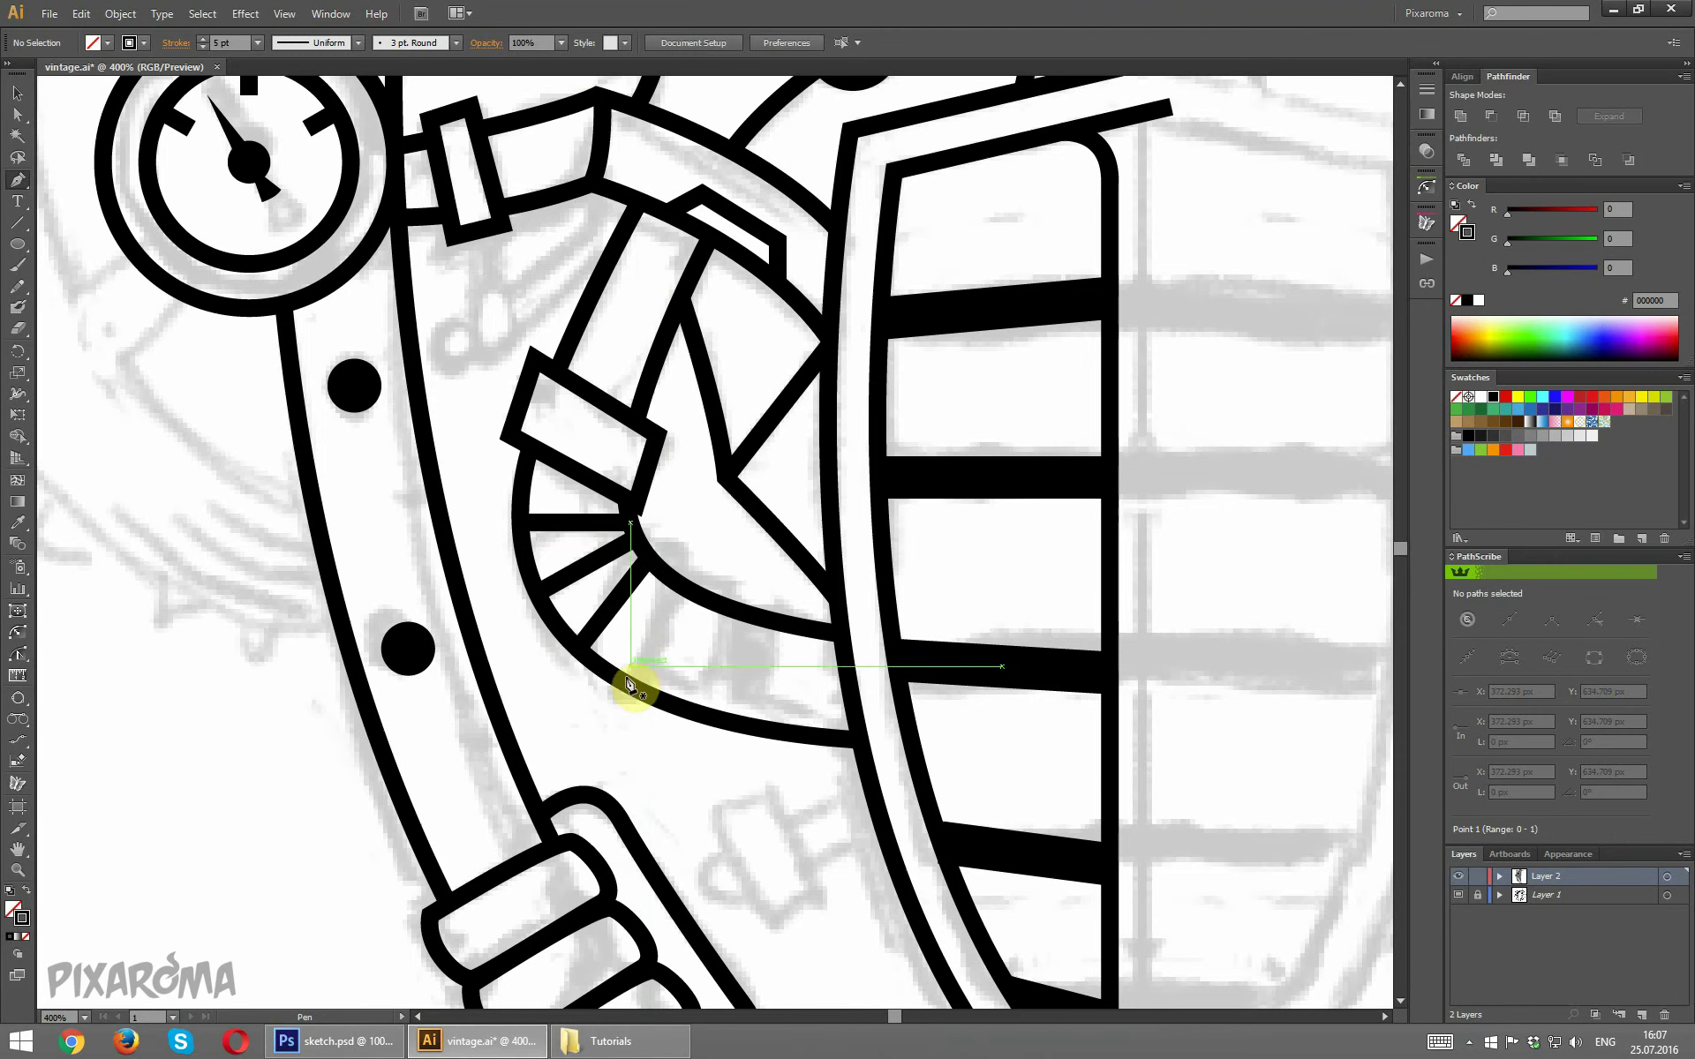
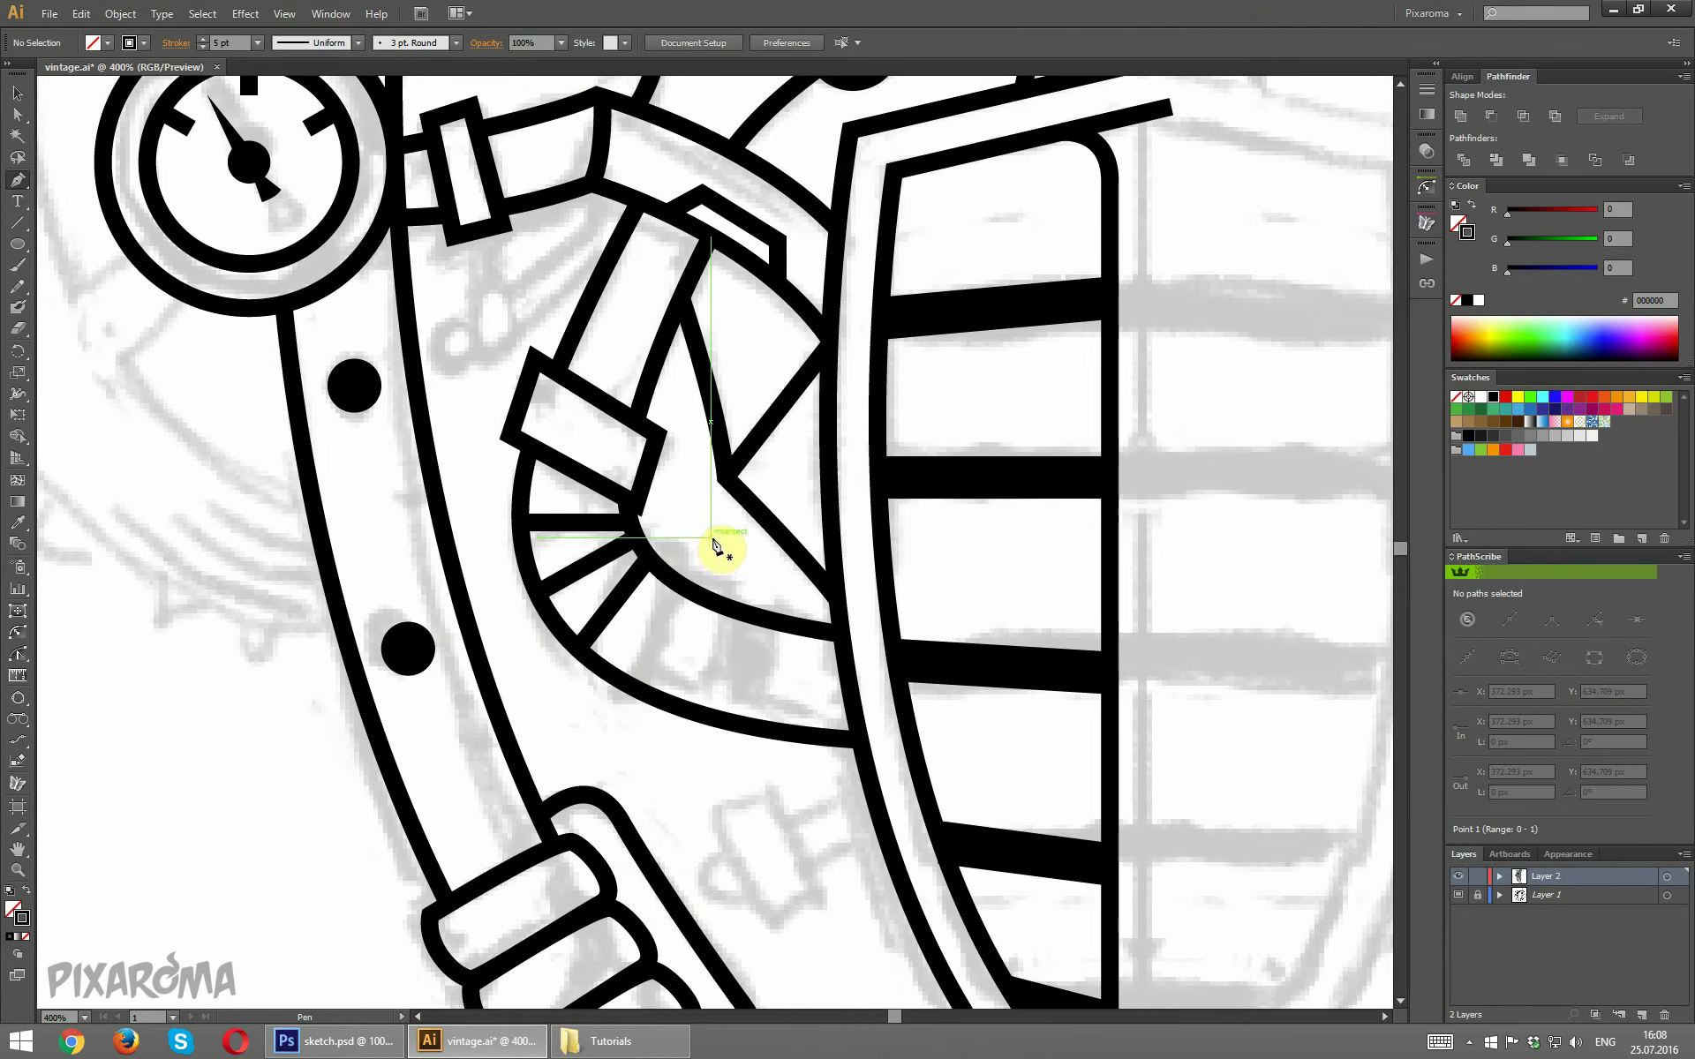
Add anchors to the band's upper and lower curves, then delete the lower anchor to open a gap.
left_click(700, 601, "ctrl")
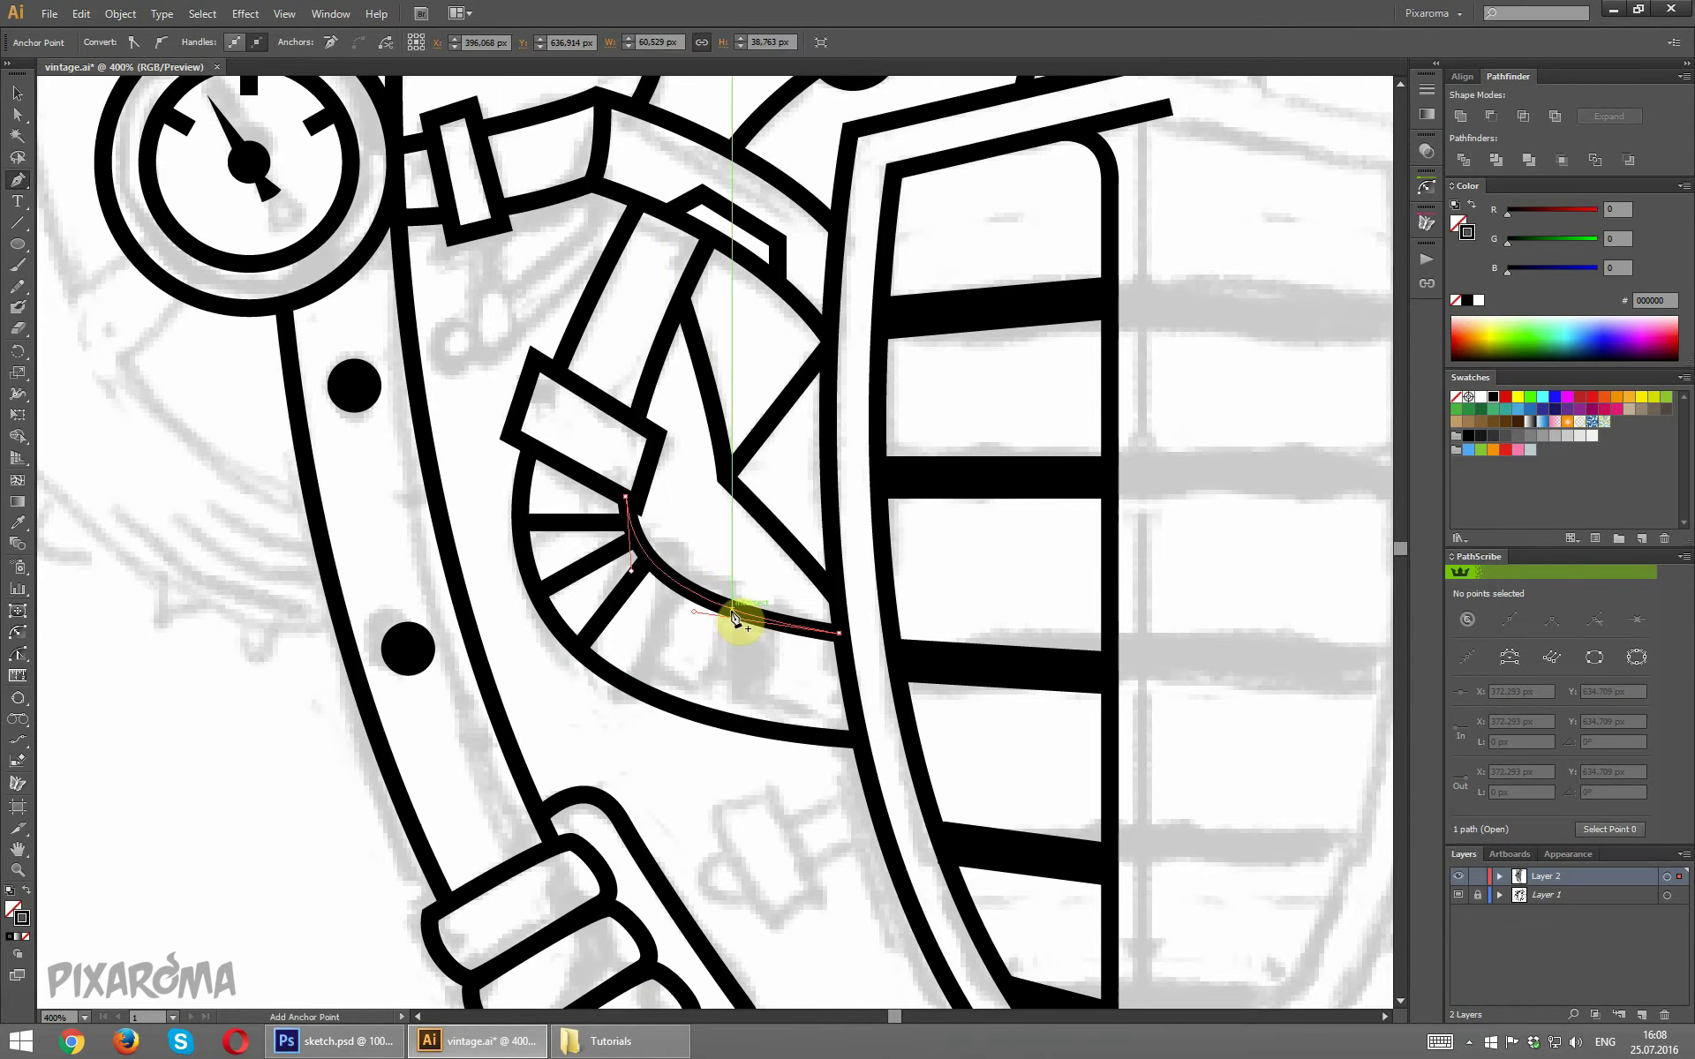
left_click(776, 621)
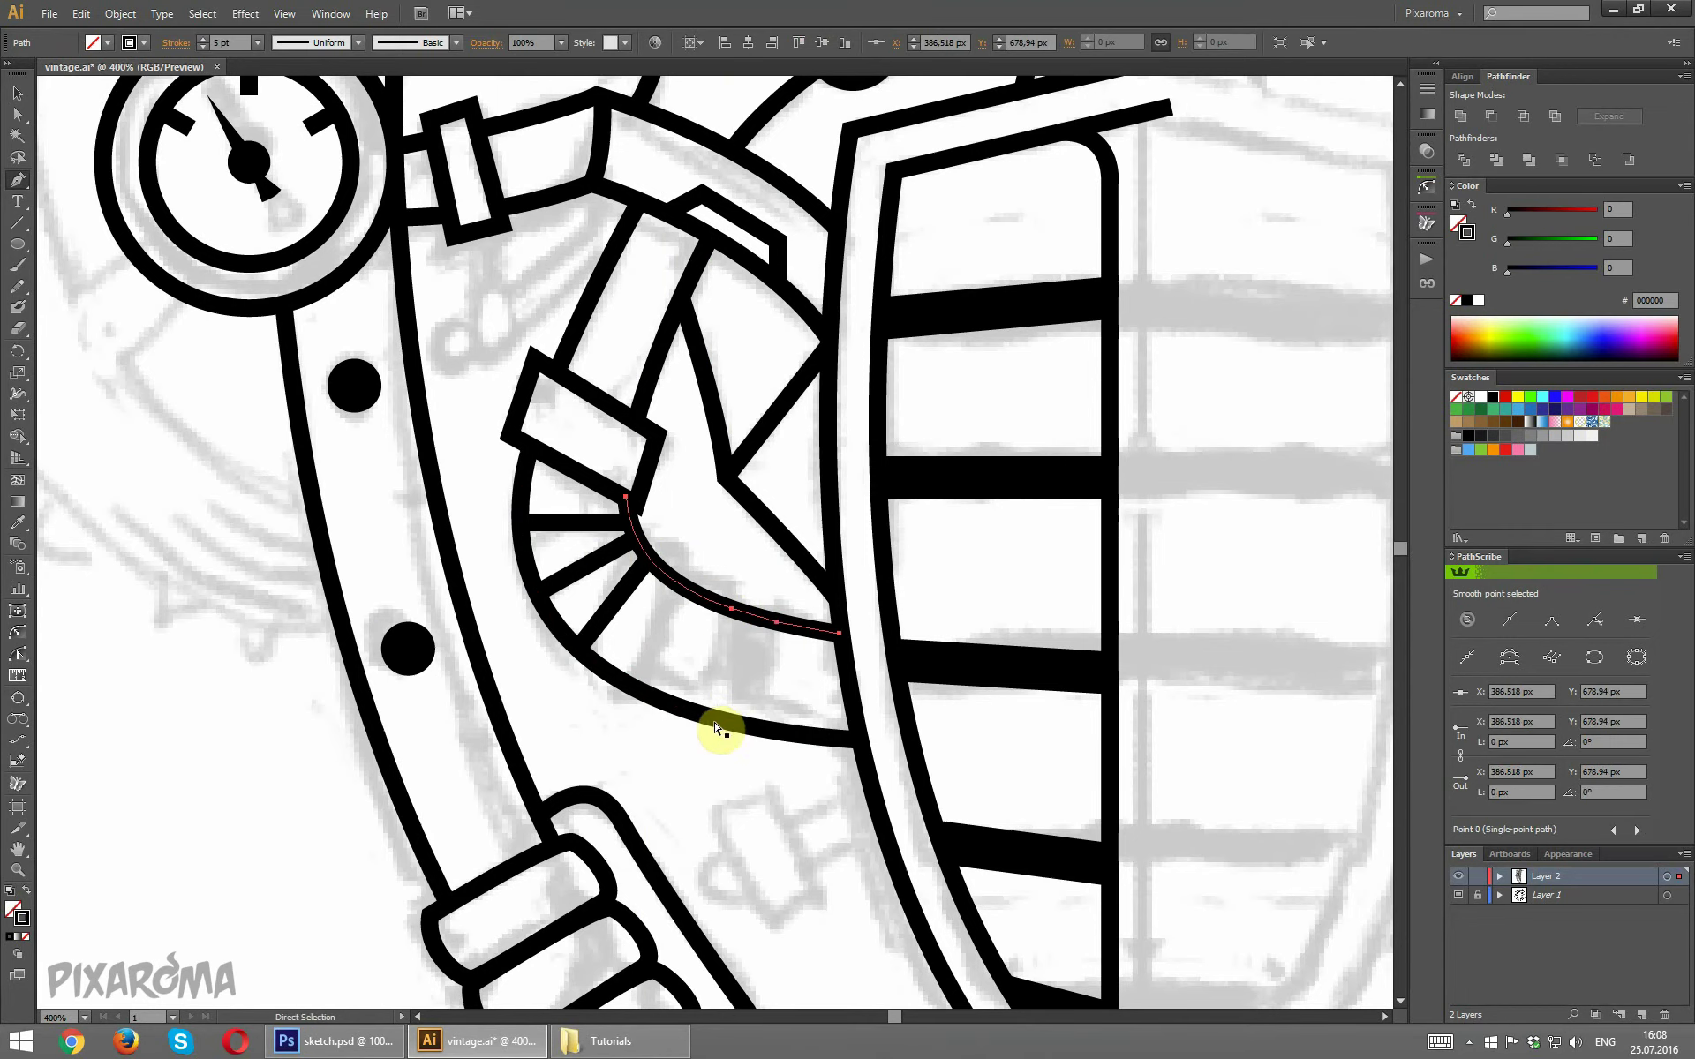
left_click(709, 726, "ctrl")
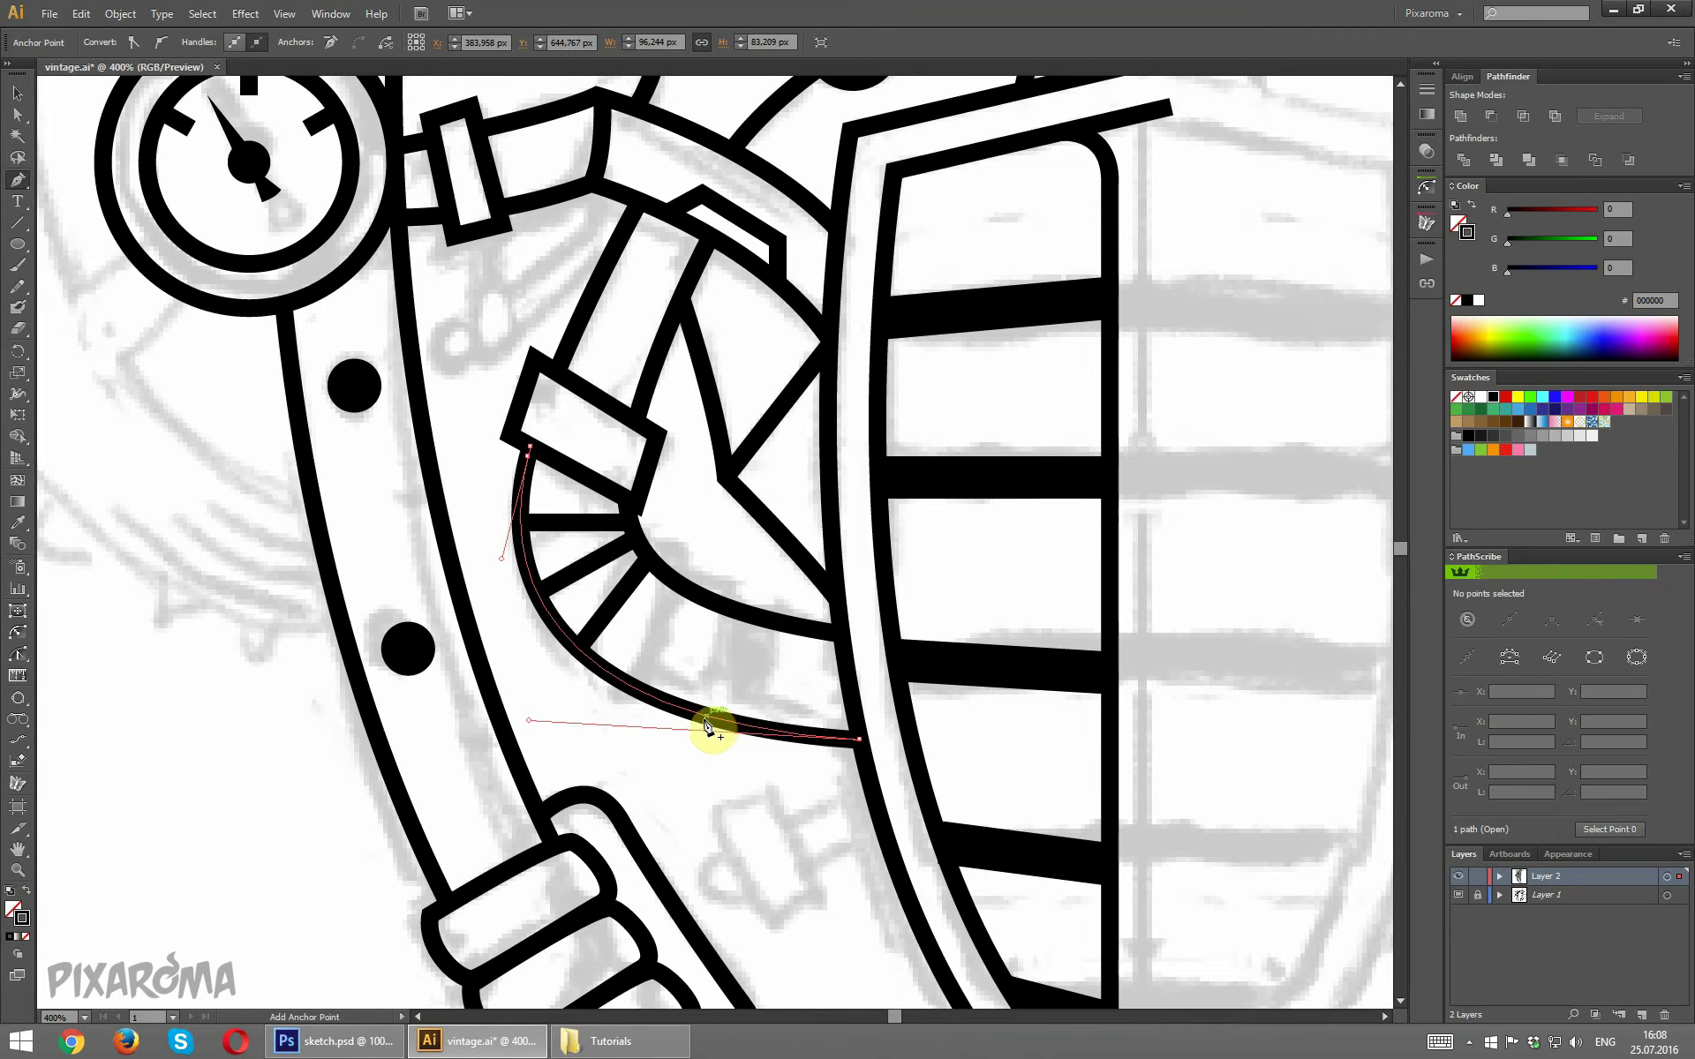
left_click(747, 726)
left_click(776, 693, "ctrl")
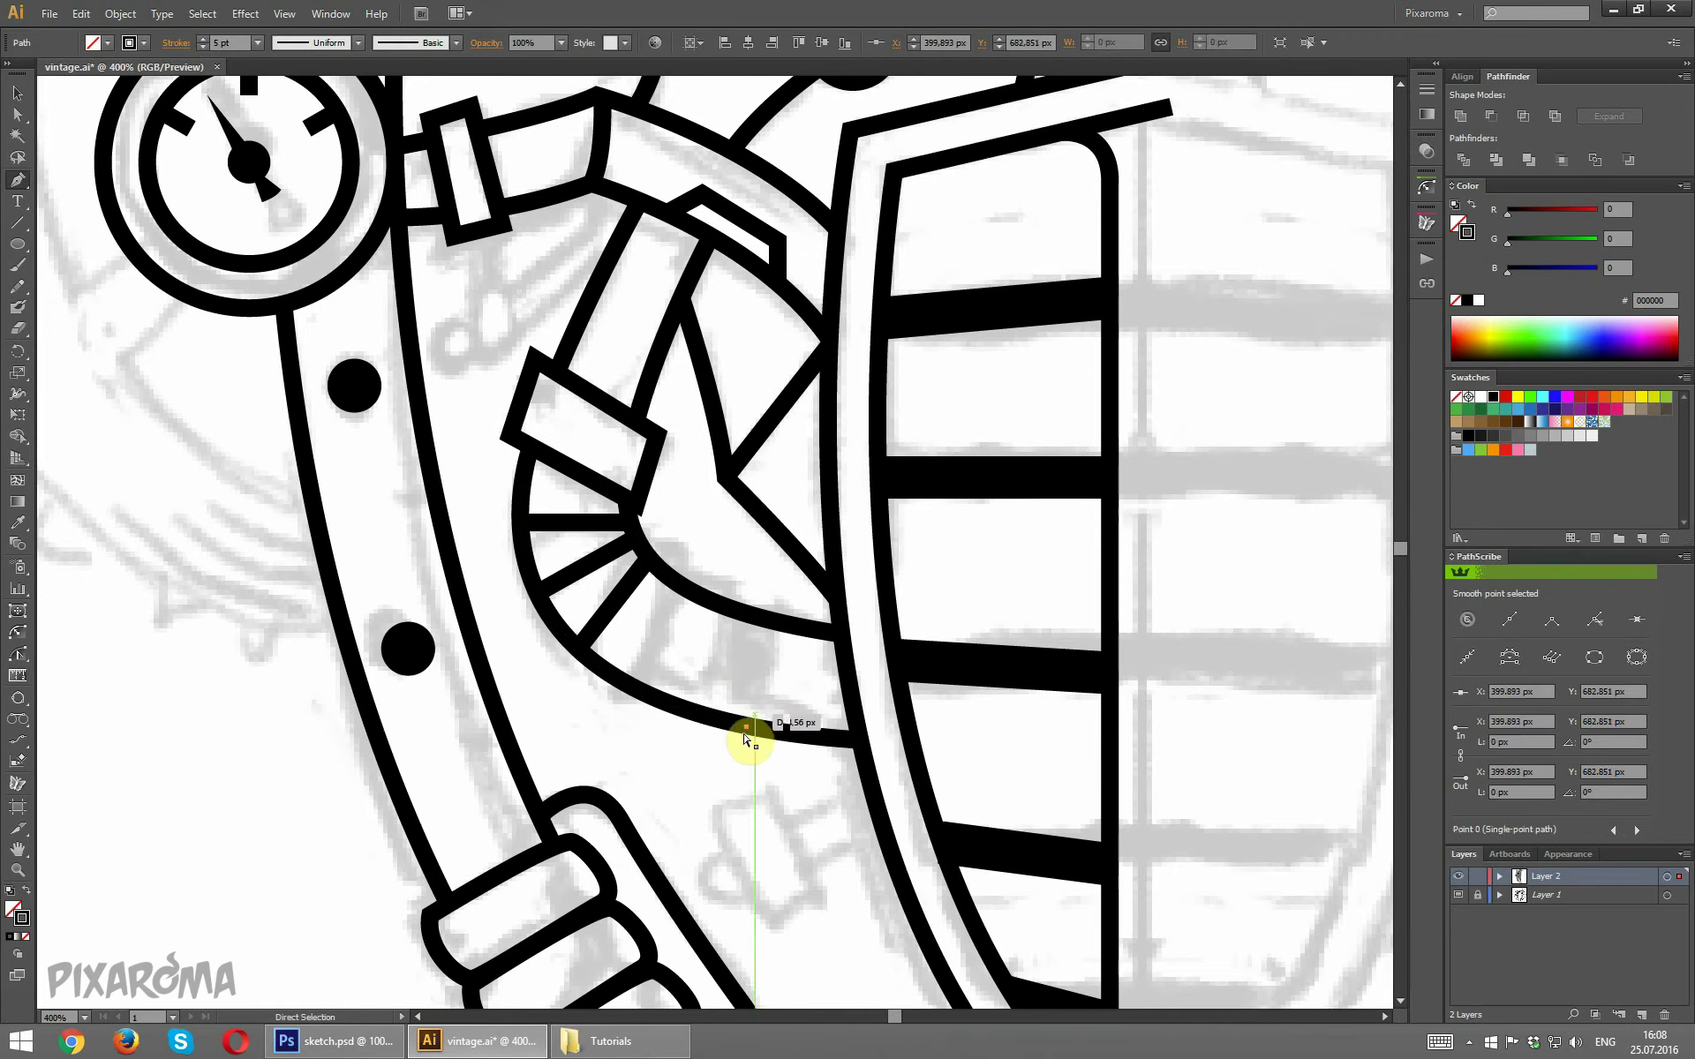
left_click(748, 732, "ctrl")
left_click(751, 733)
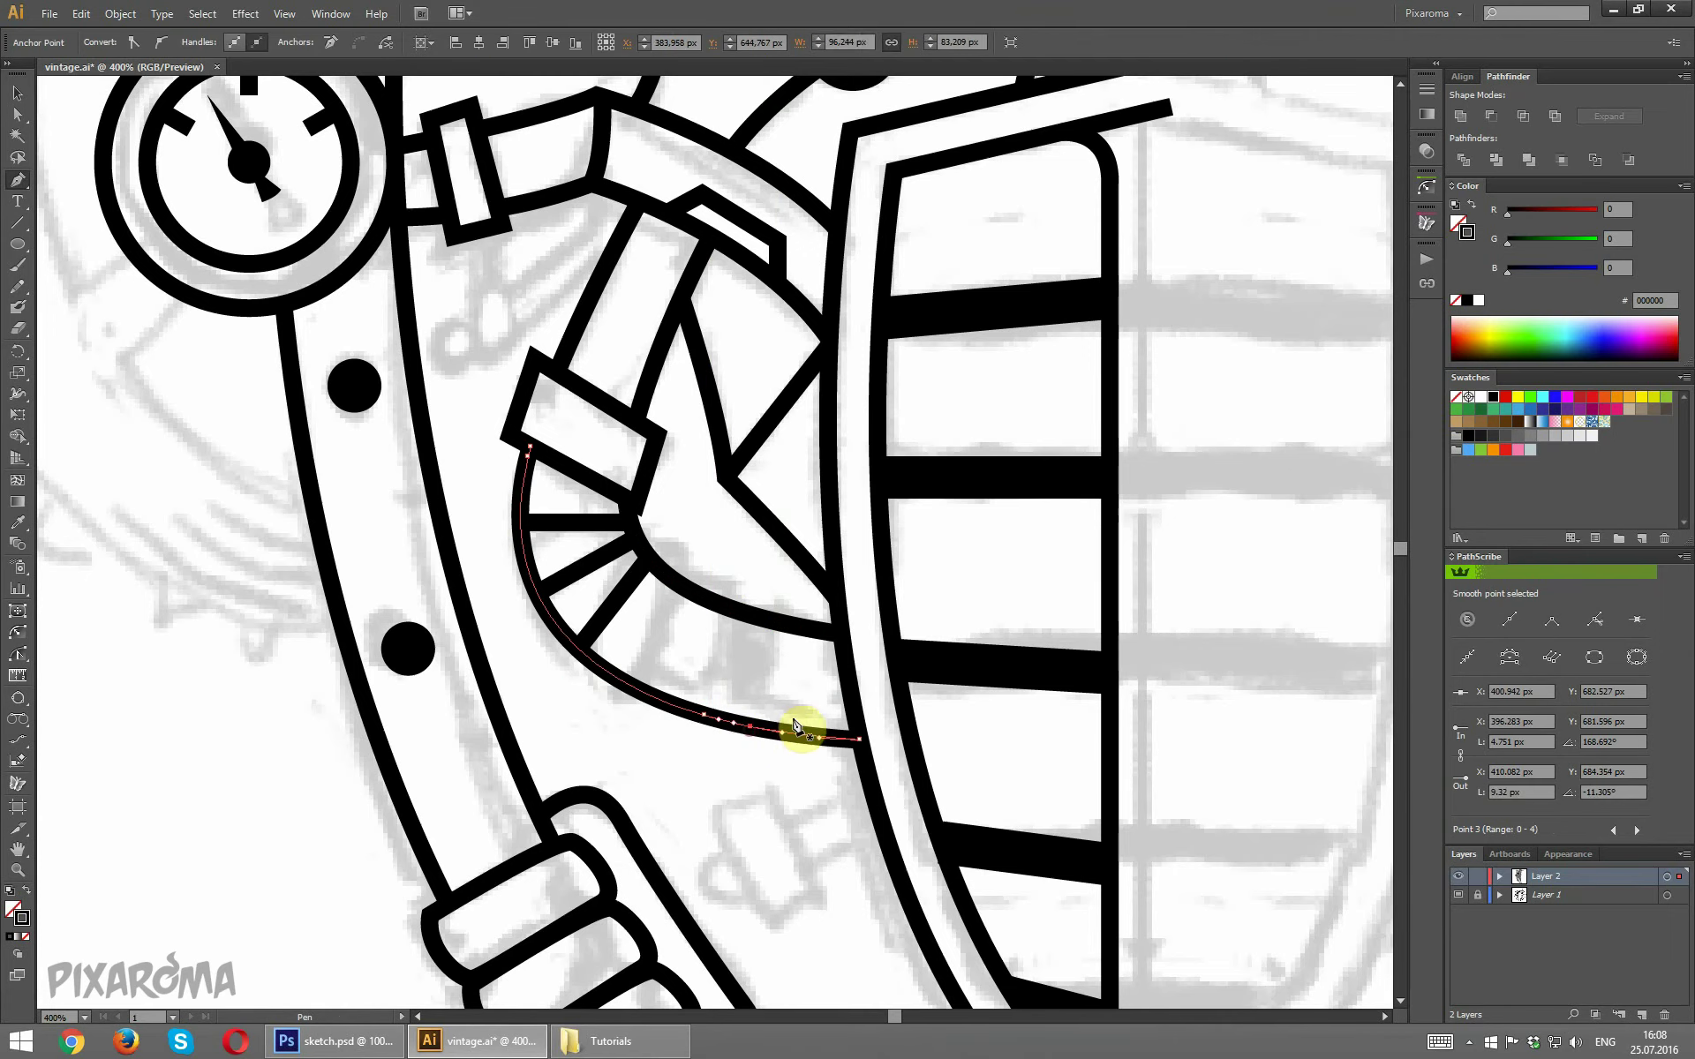
left_click(17, 114)
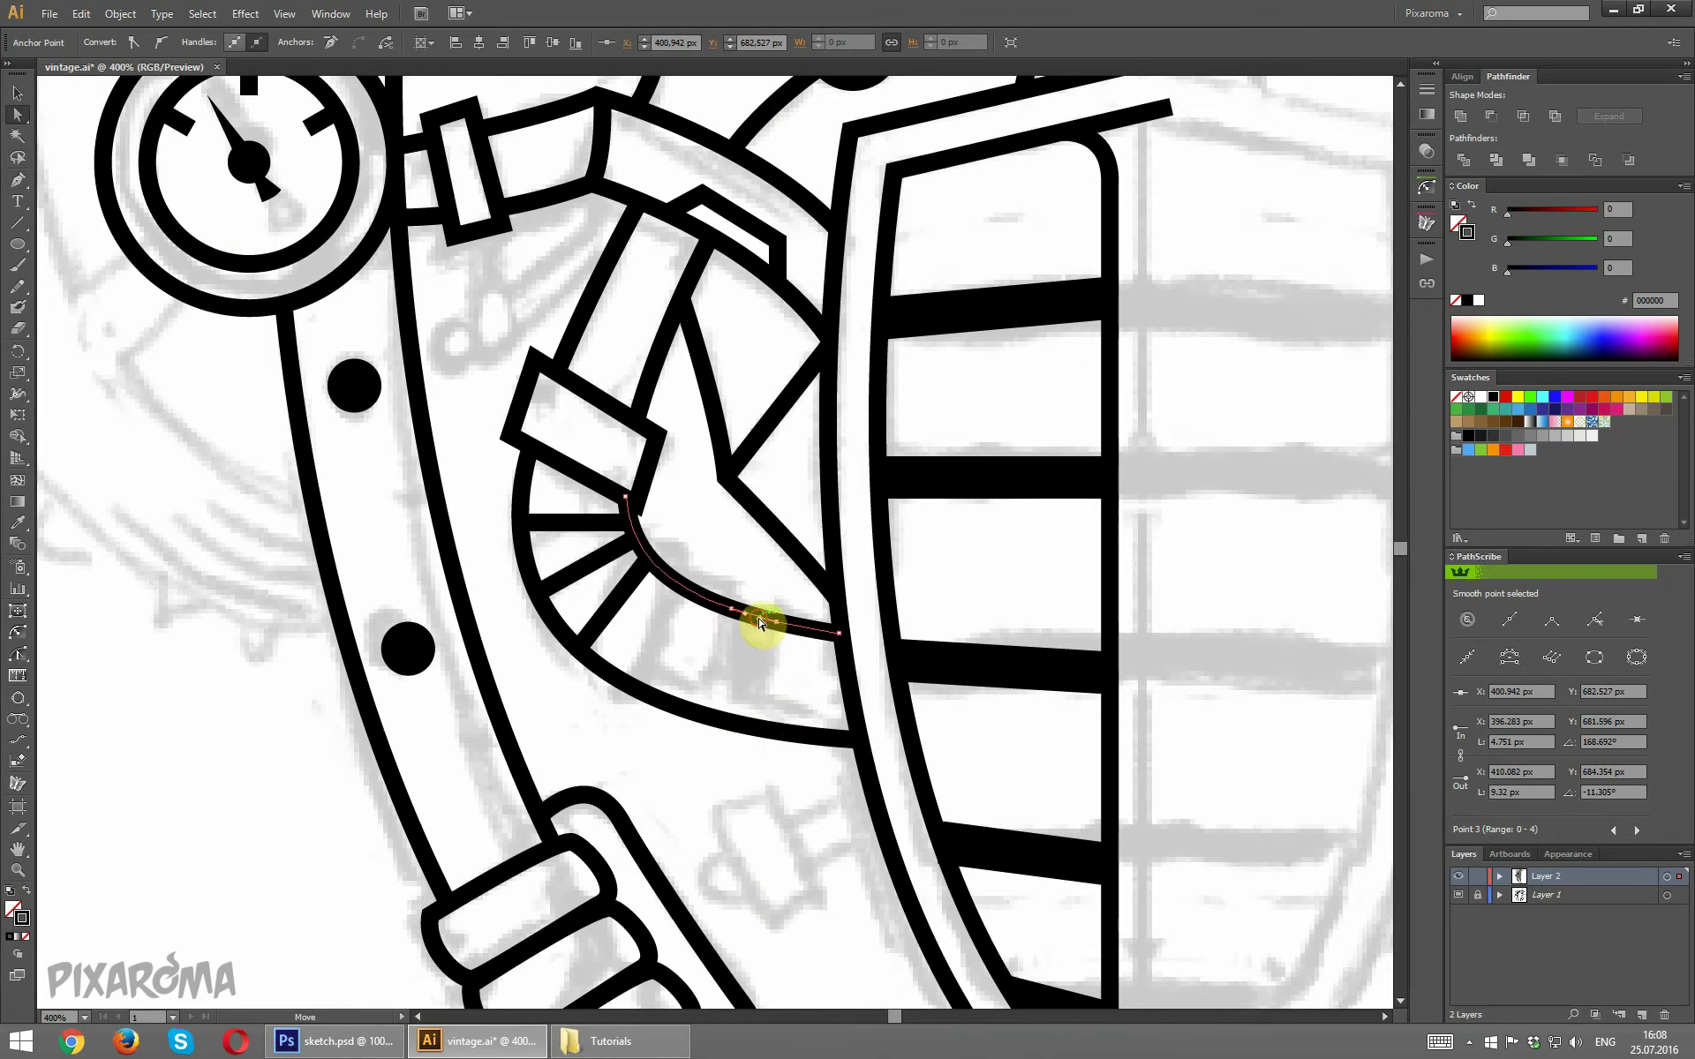
key("Delete")
left_click(749, 729, "ctrl")
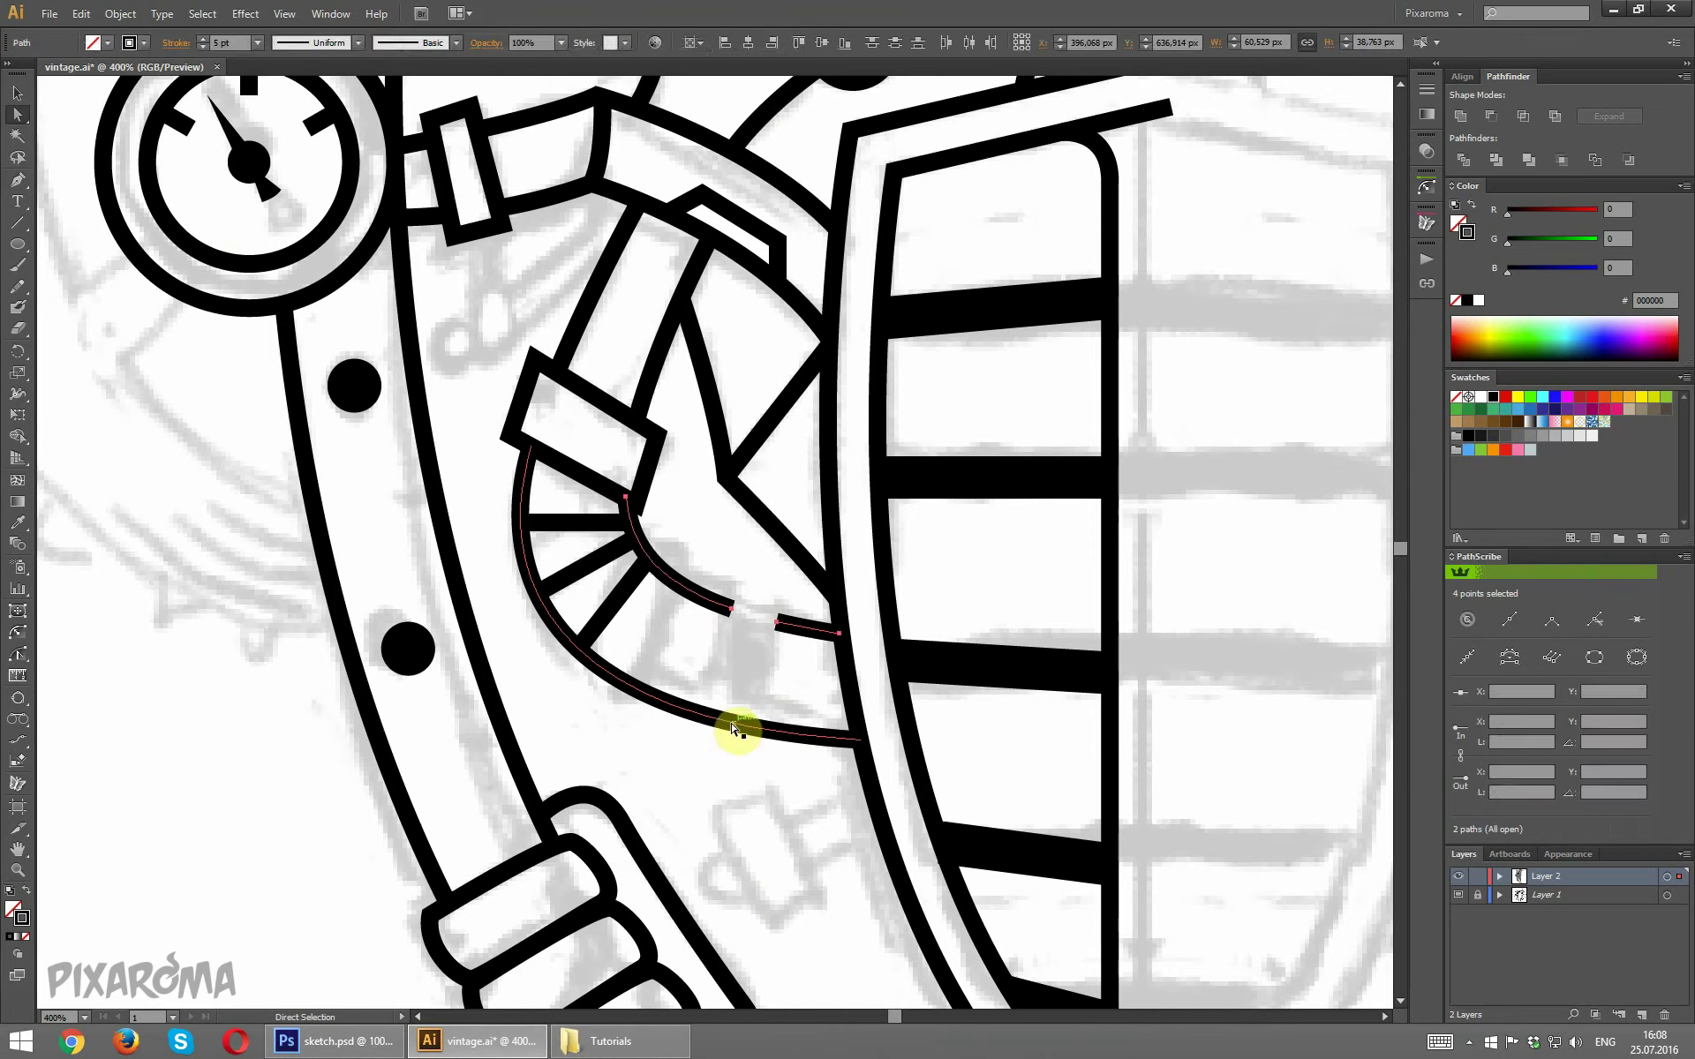
left_click(746, 667)
Join the open upper and lower curve ends with the Pen tool, closing the band's right piece.
left_click(19, 181)
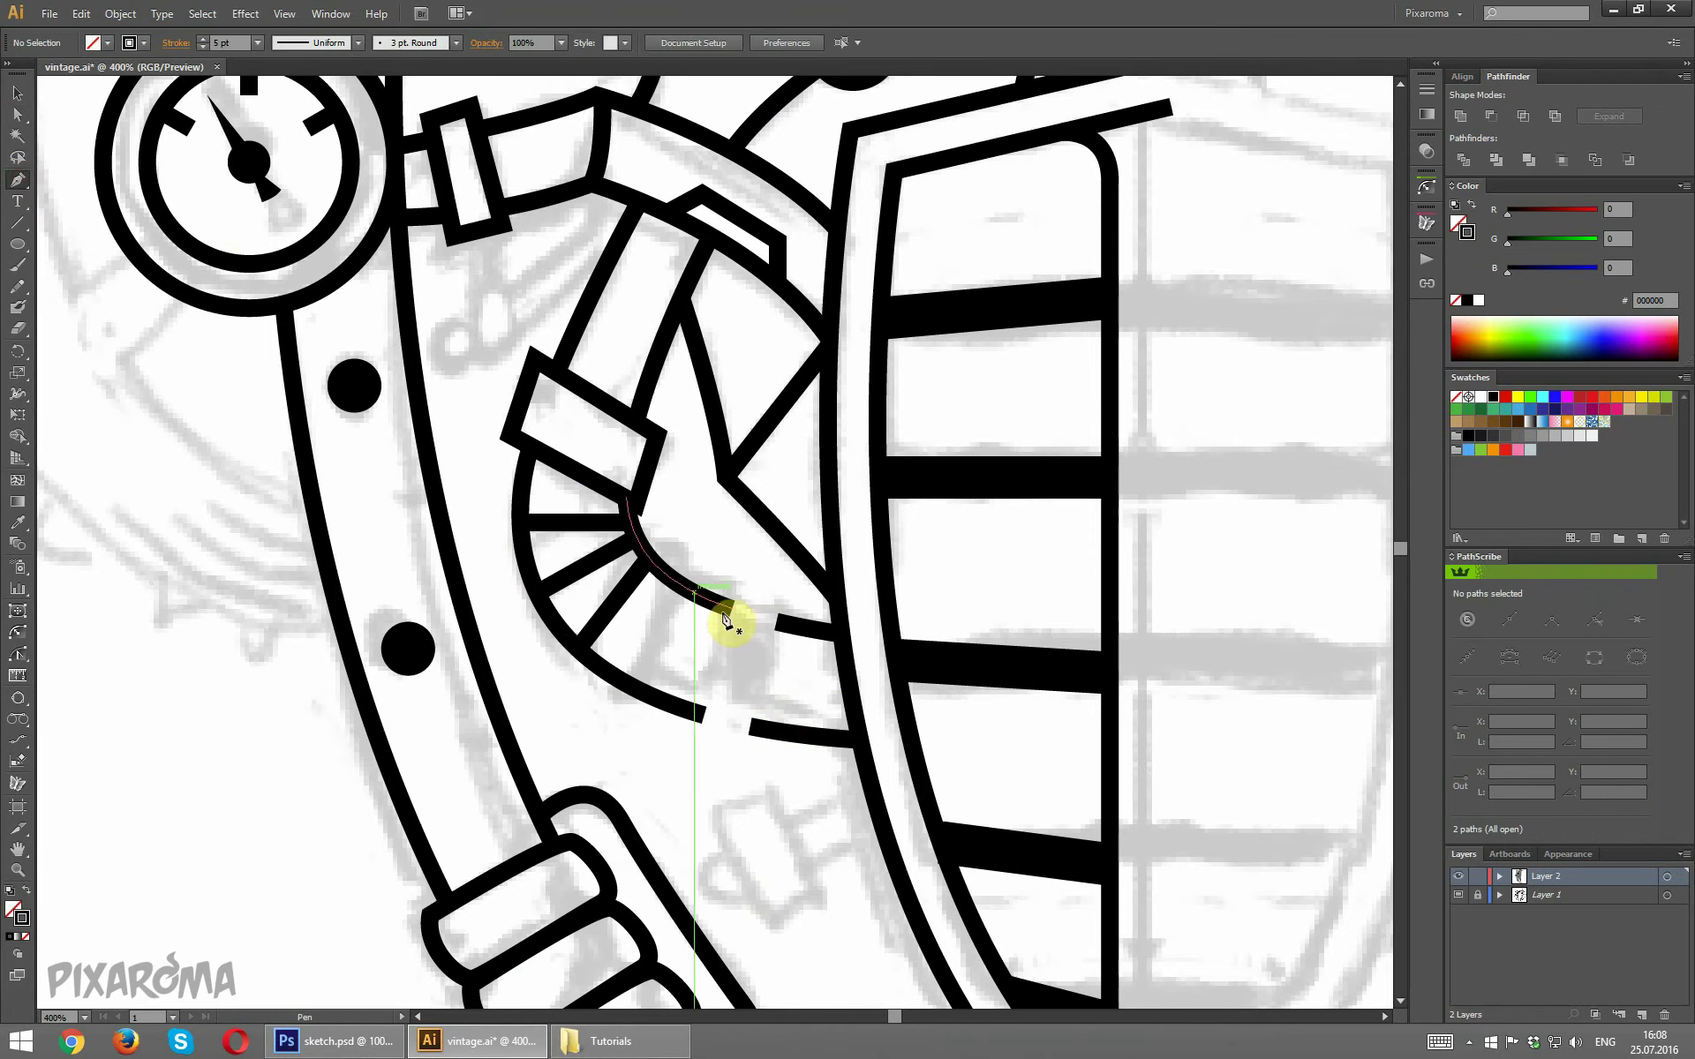
left_click(732, 610)
left_click(705, 713)
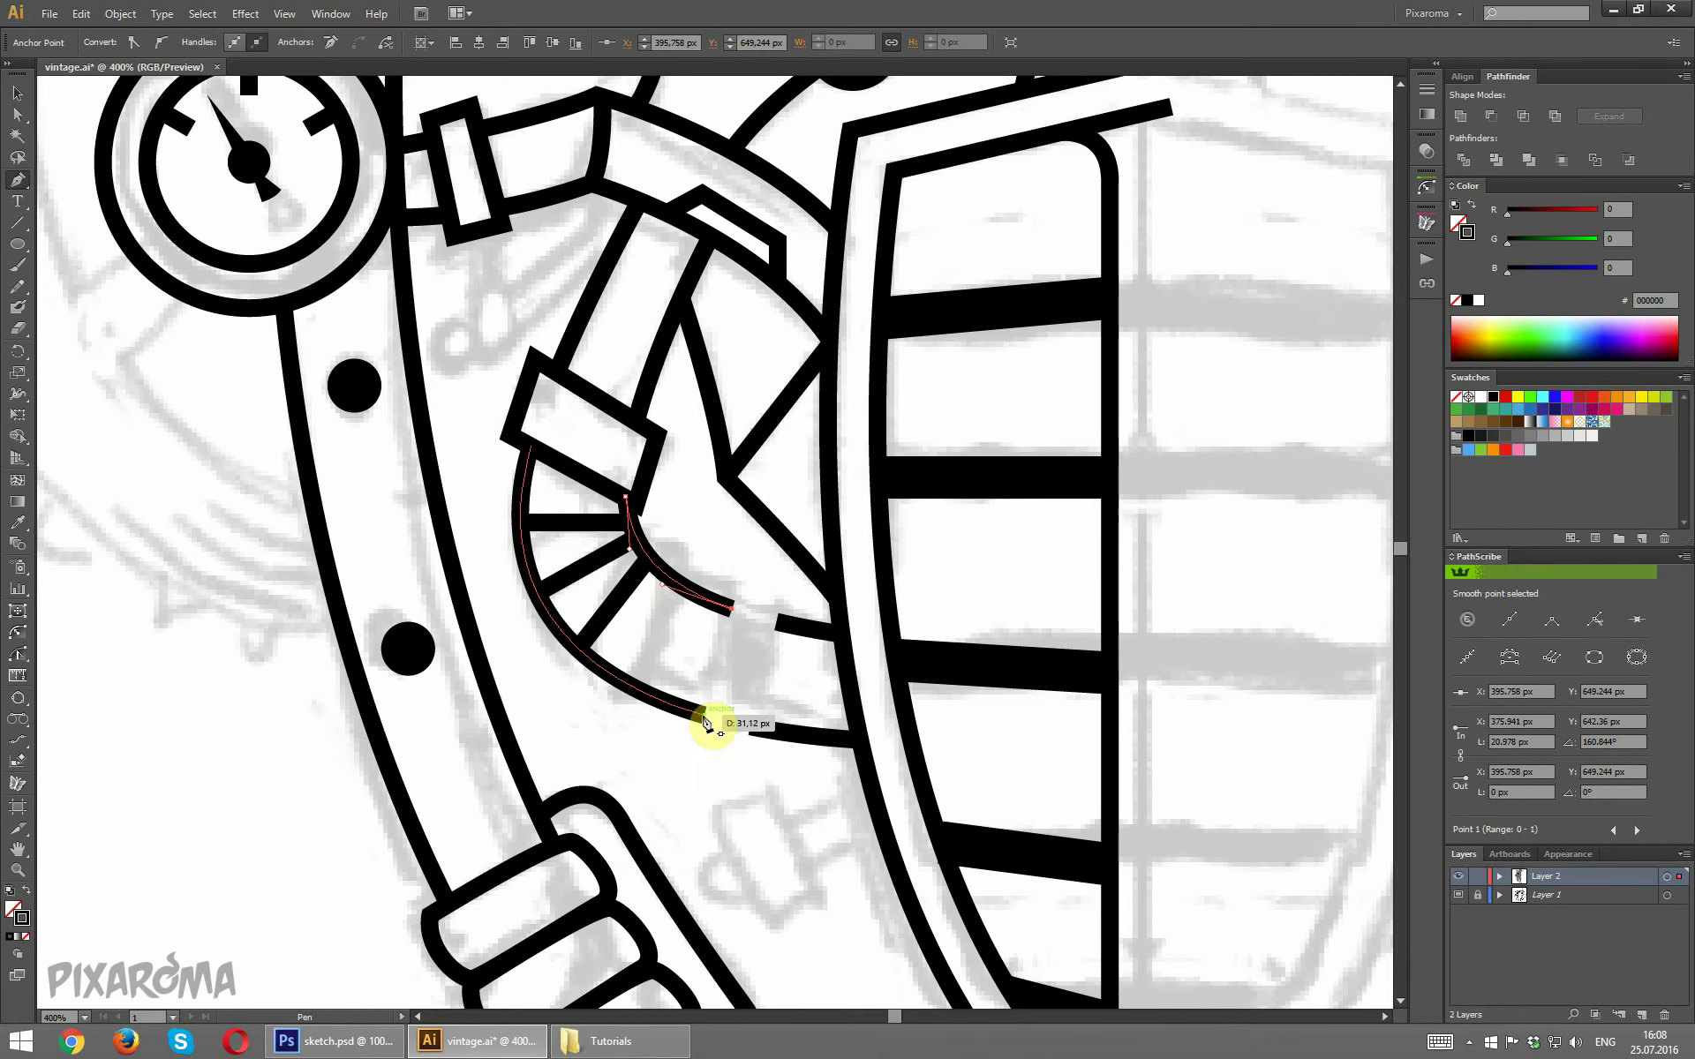
left_click(777, 622)
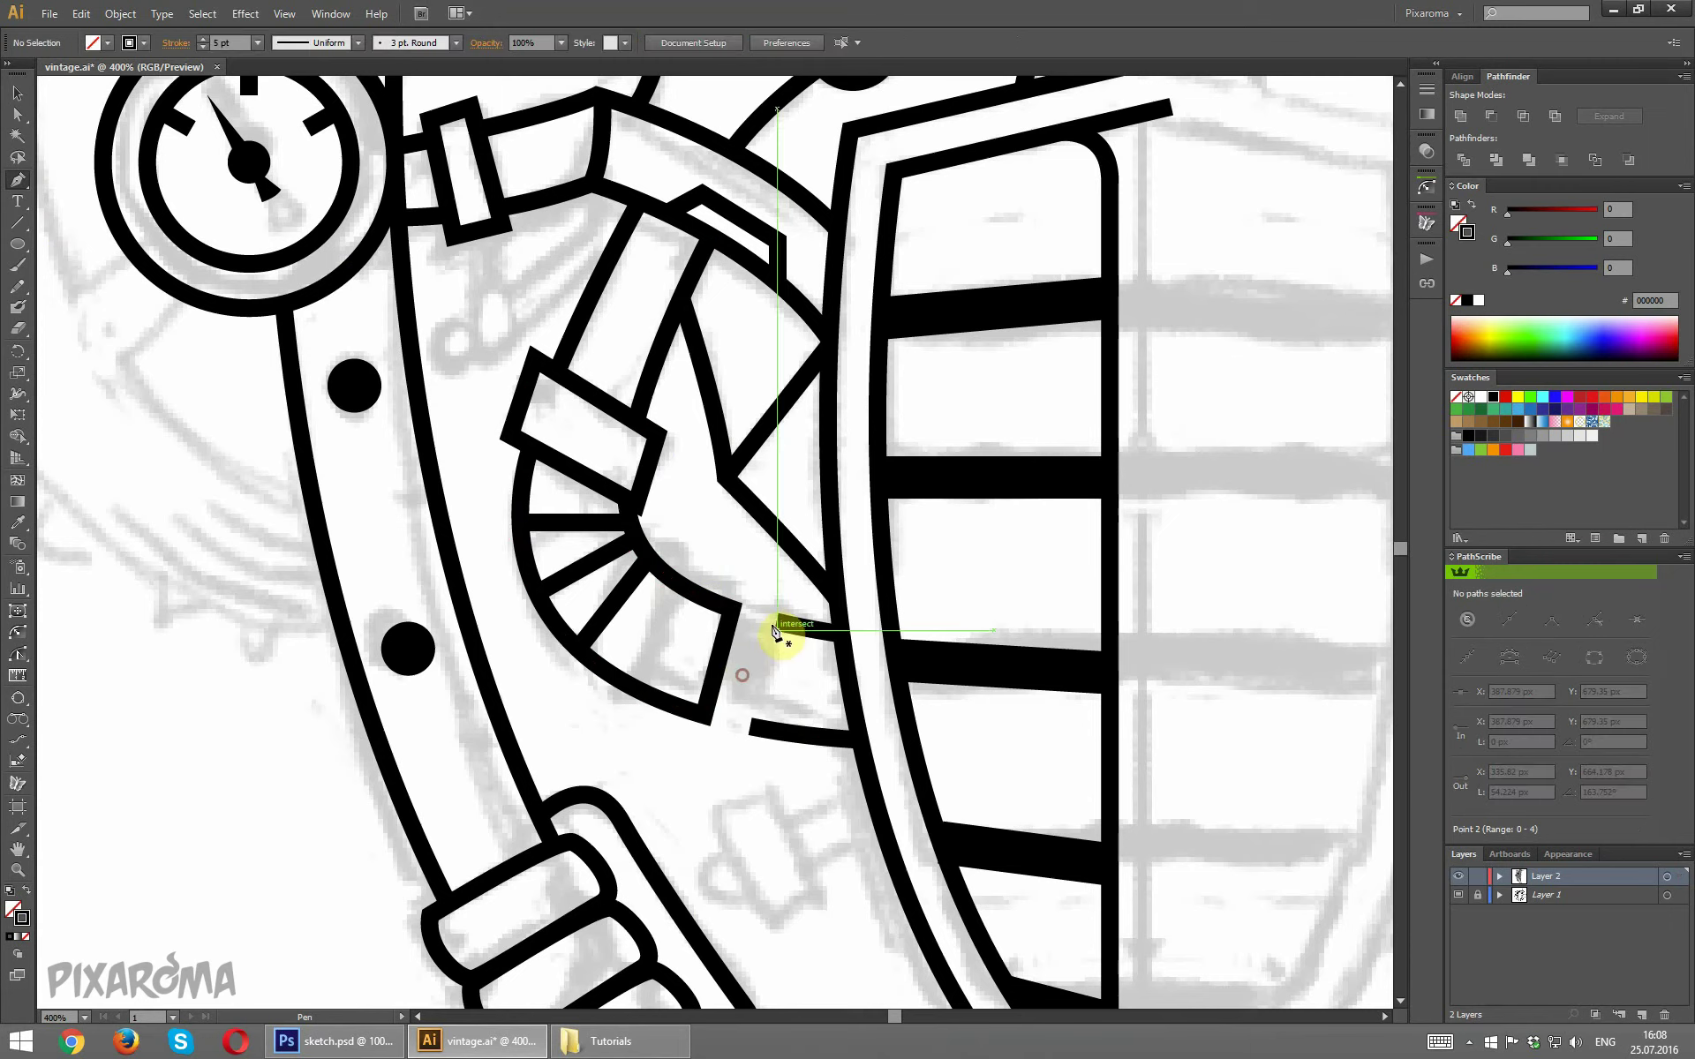
left_click(751, 729)
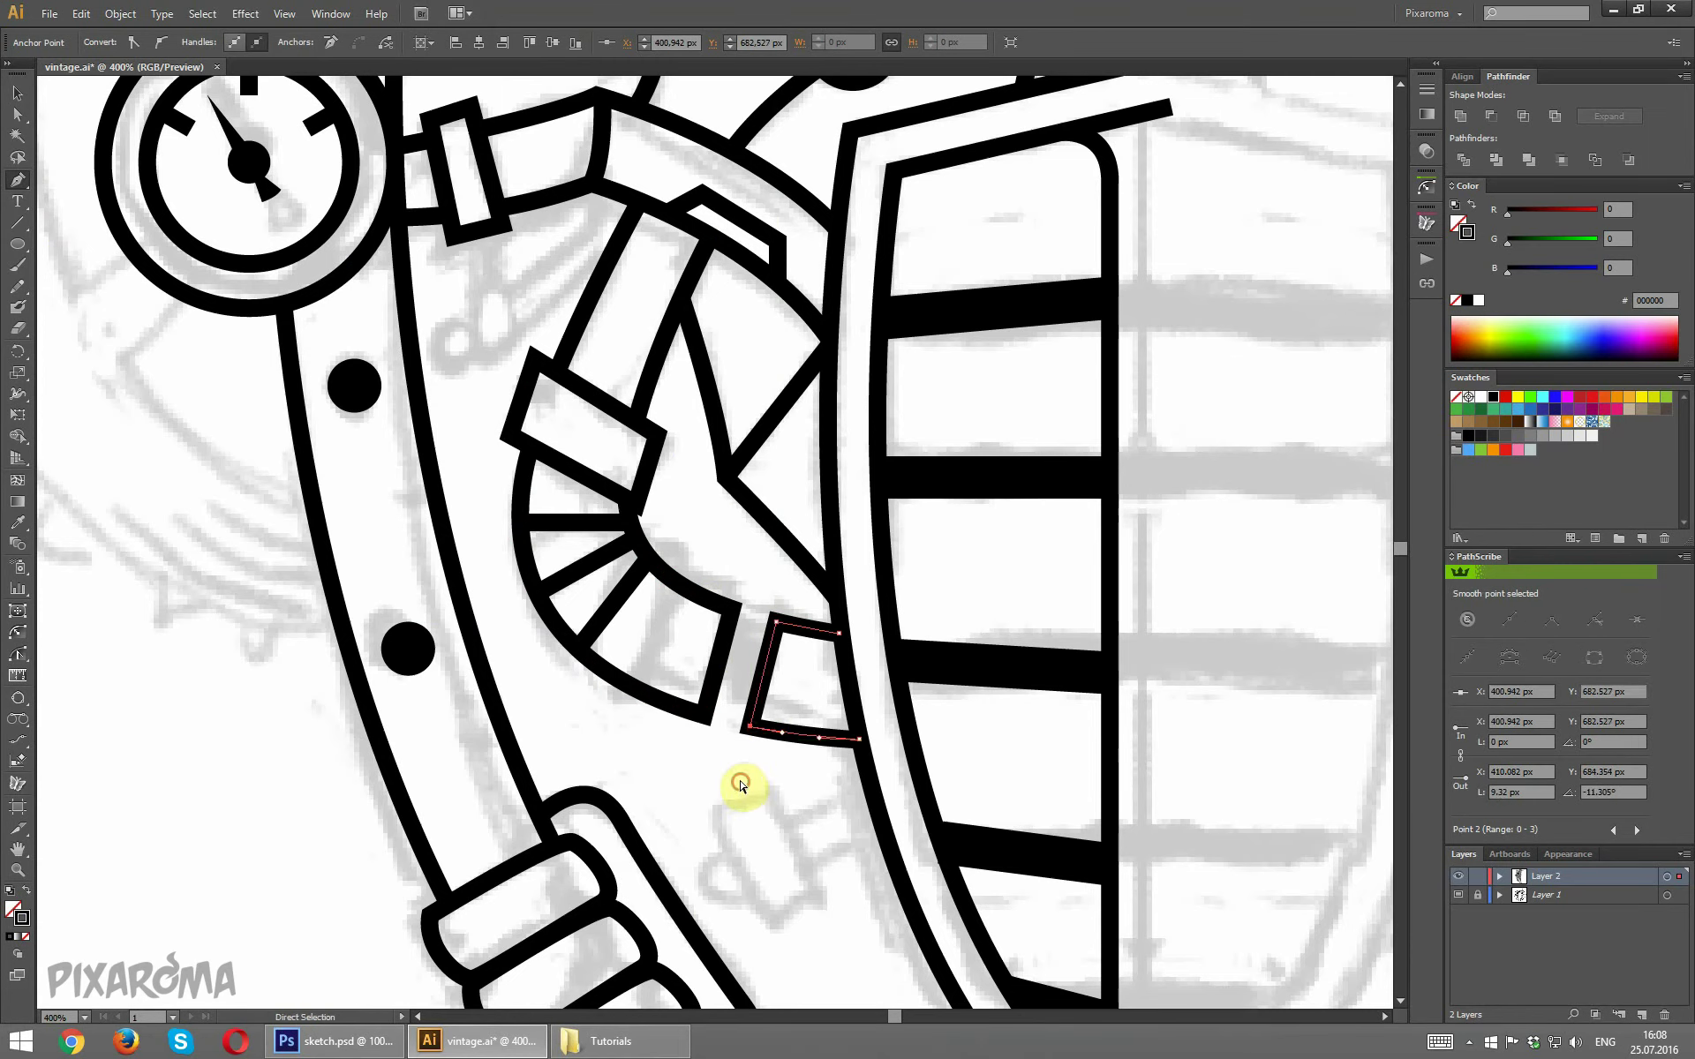
left_click(741, 785, "ctrl")
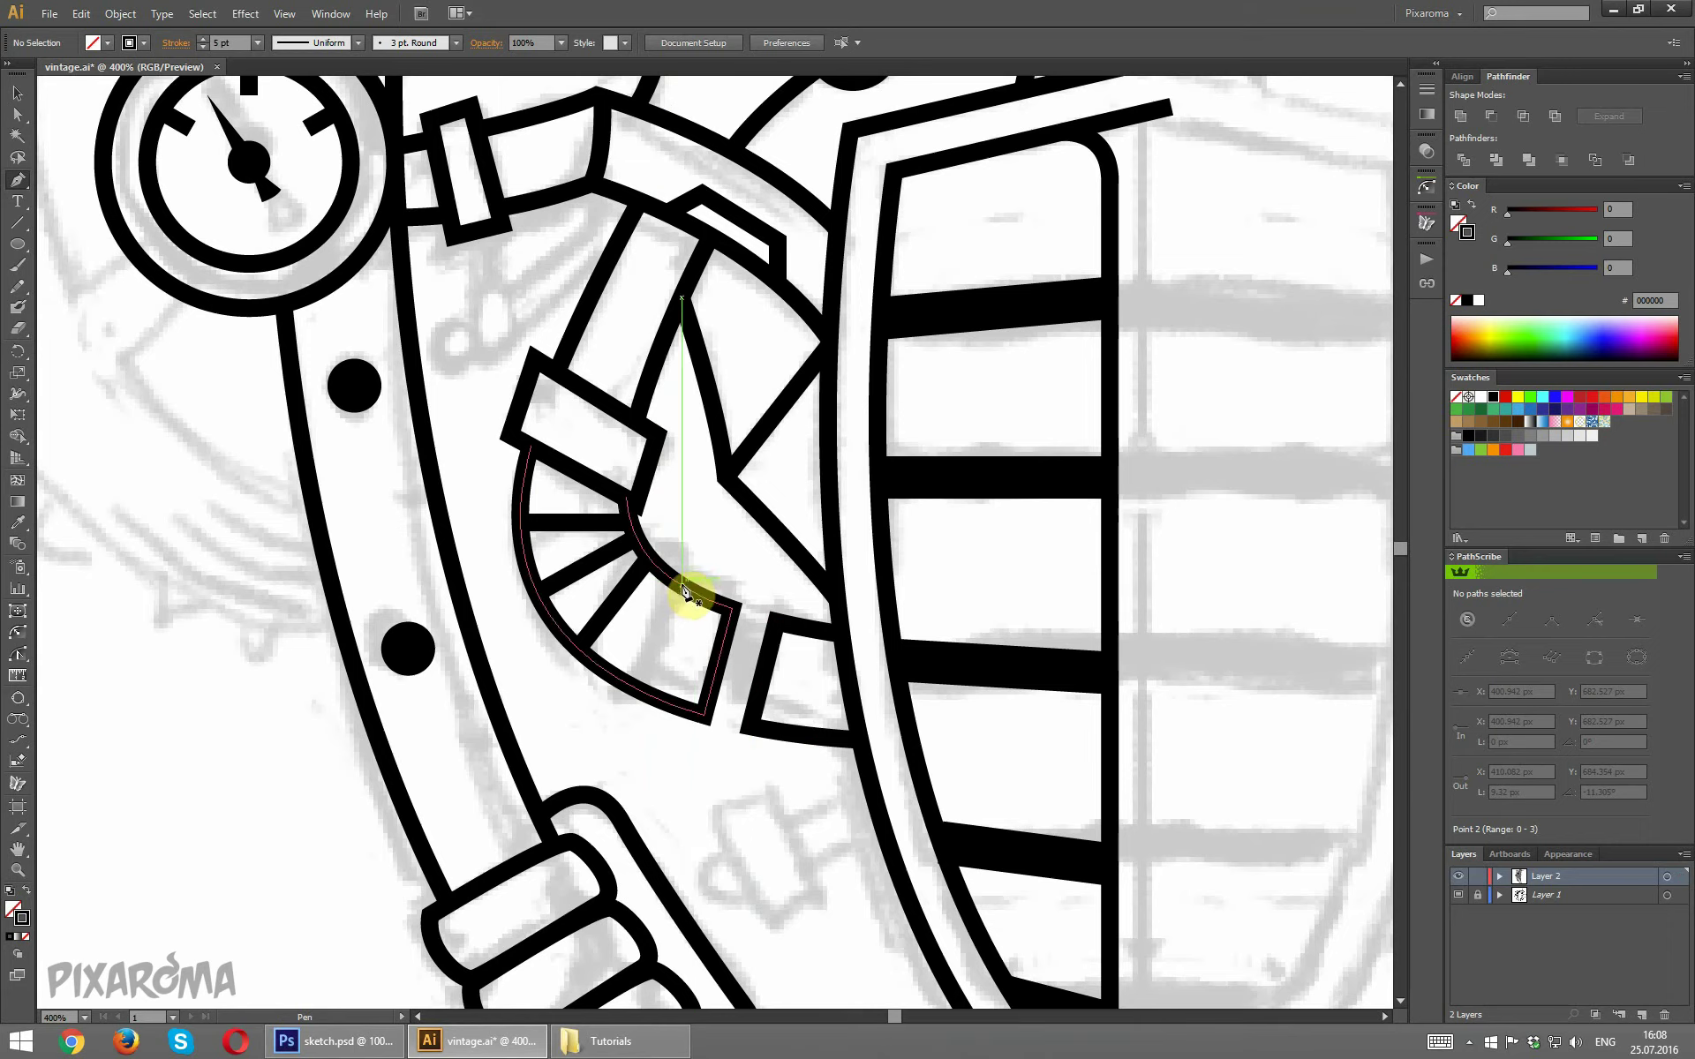
Close the band's left end and draw a radial divider line across the band.
left_click(680, 586)
key("ctrl+z")
left_click(684, 588, "ctrl")
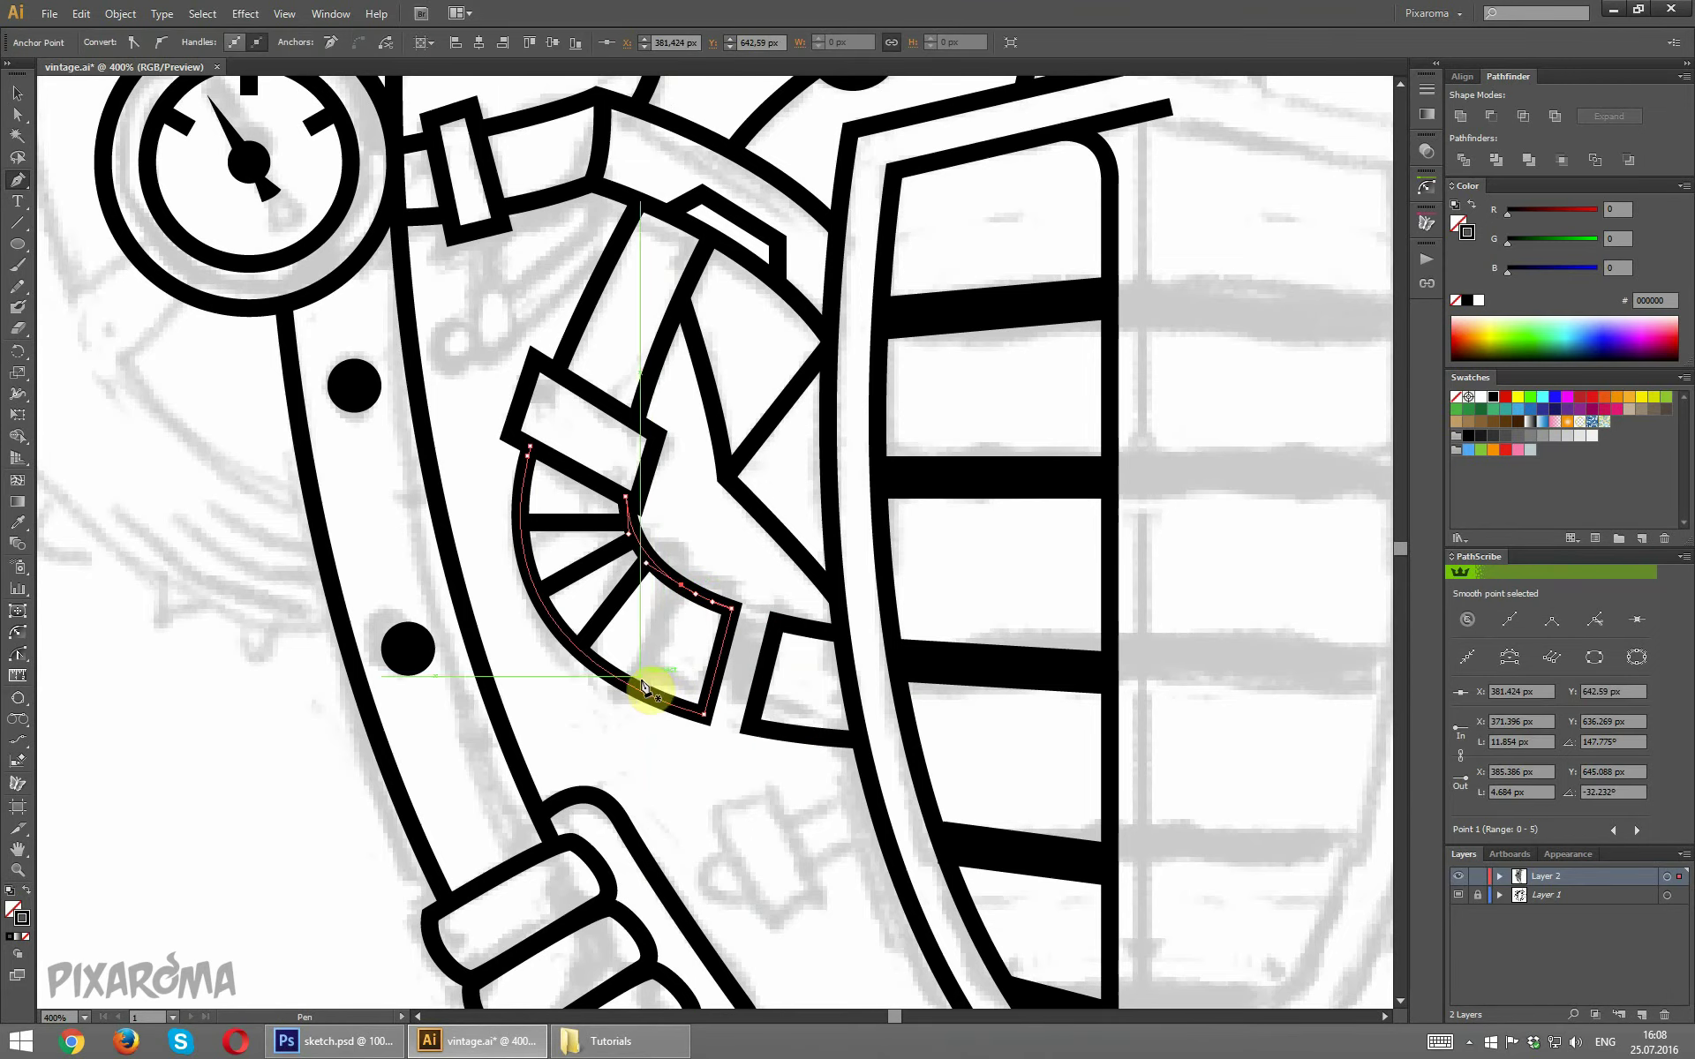
left_click(681, 585)
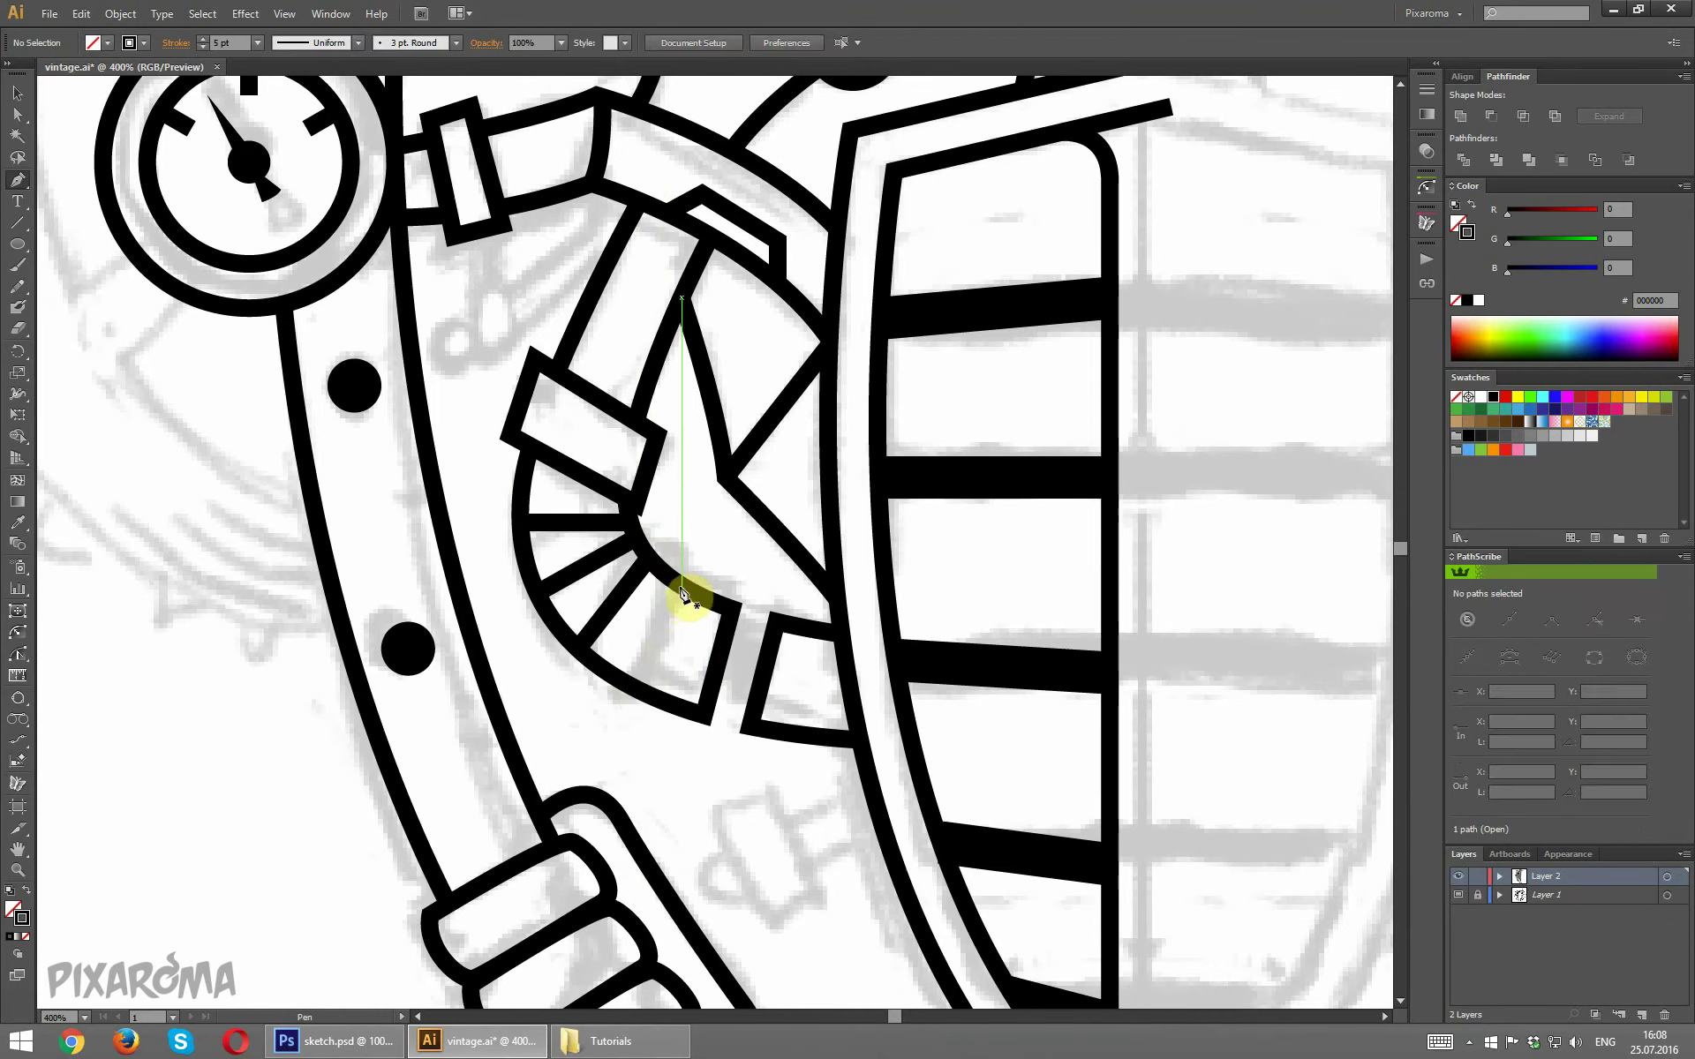
left_click(631, 686)
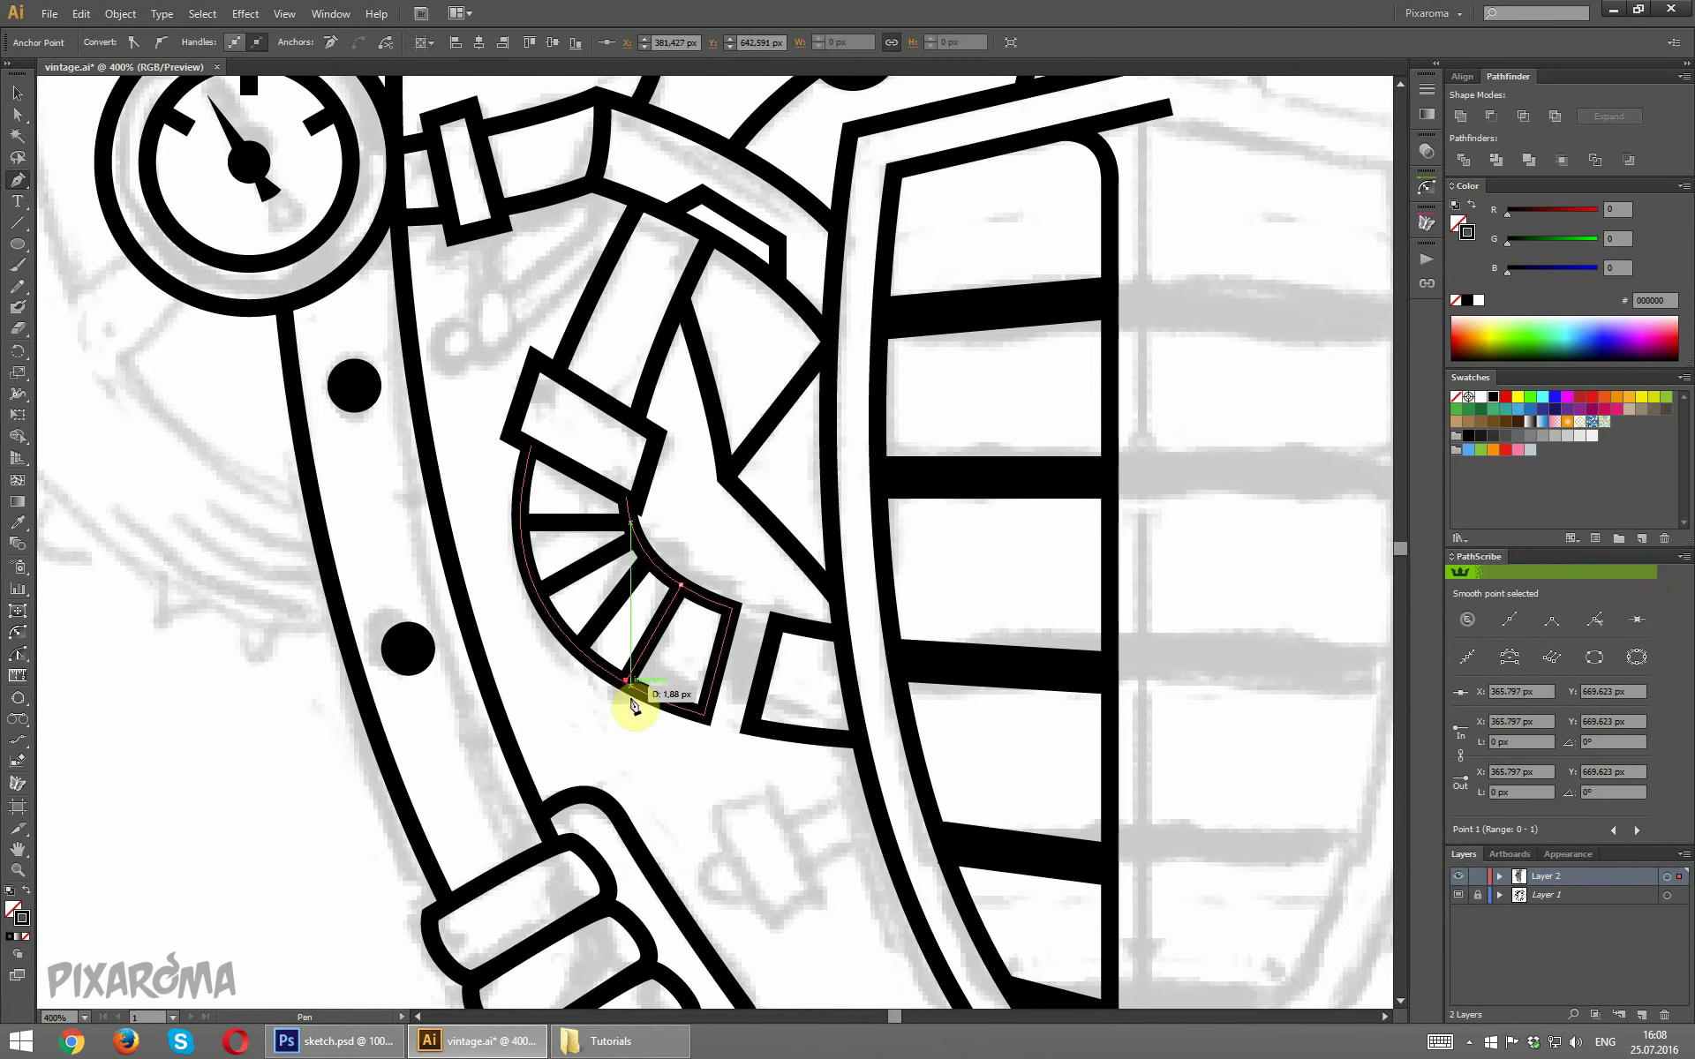
left_click(672, 756, "ctrl")
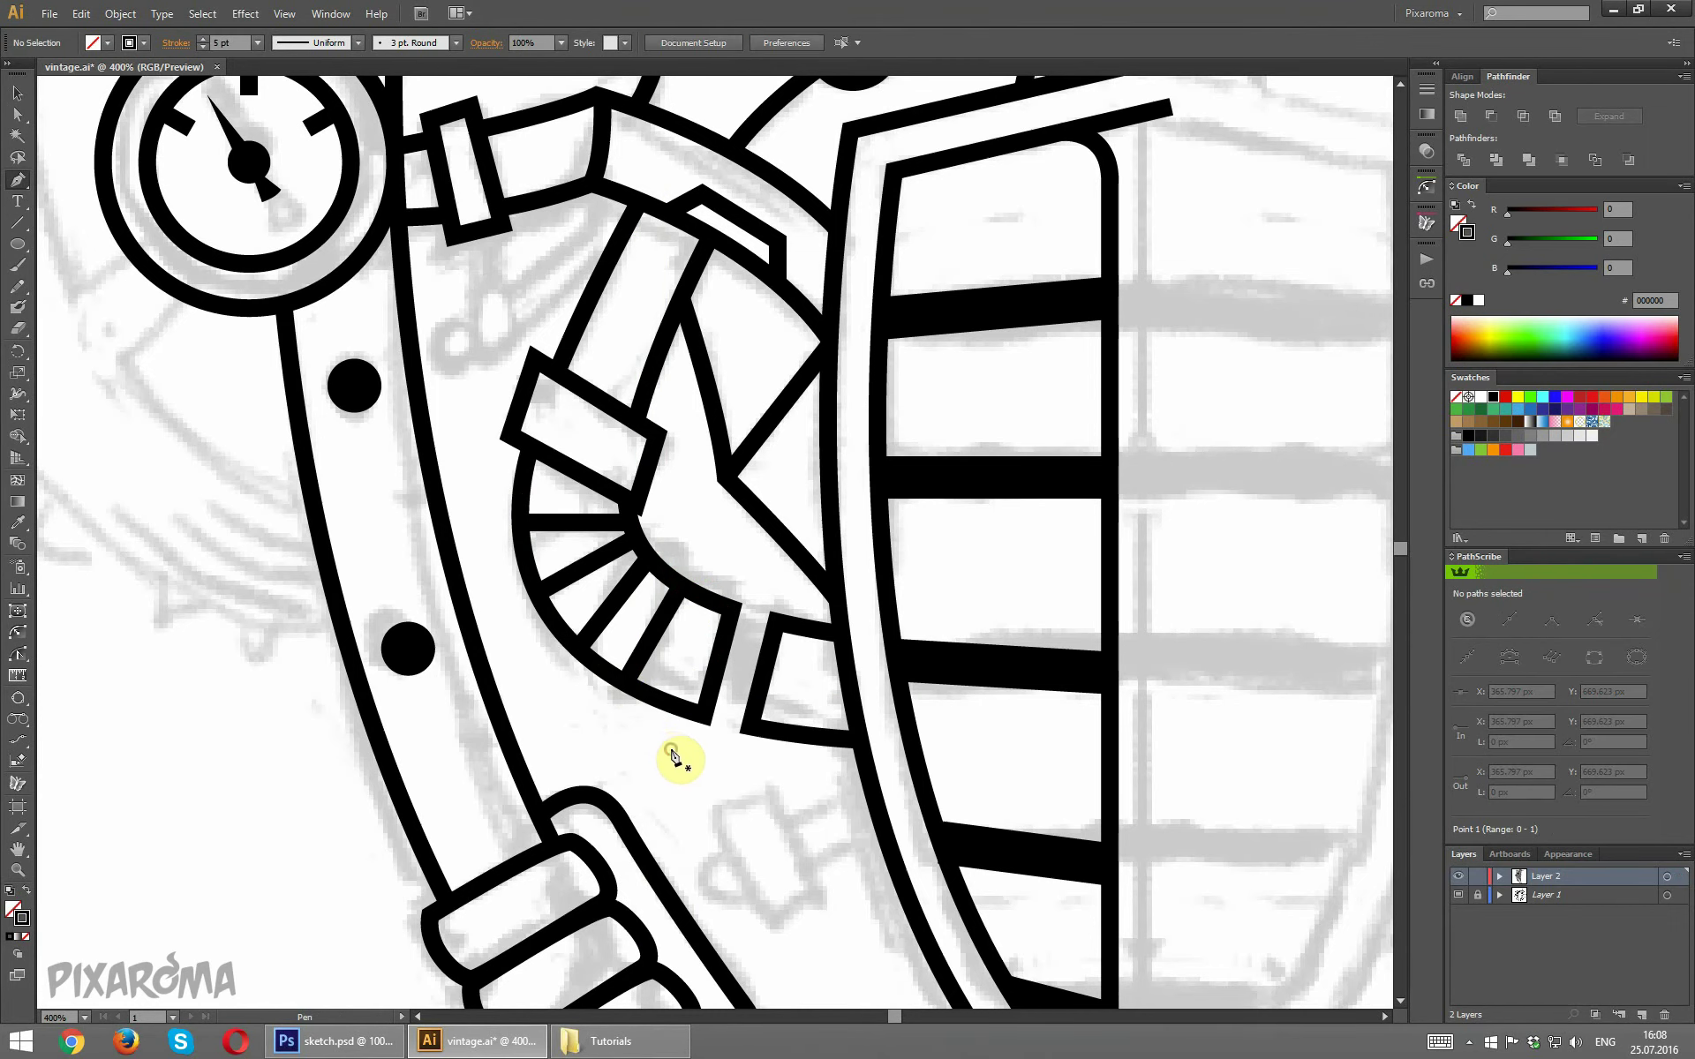
Draw a small black-filled shape filling the gap in the curved band.
left_click(725, 630)
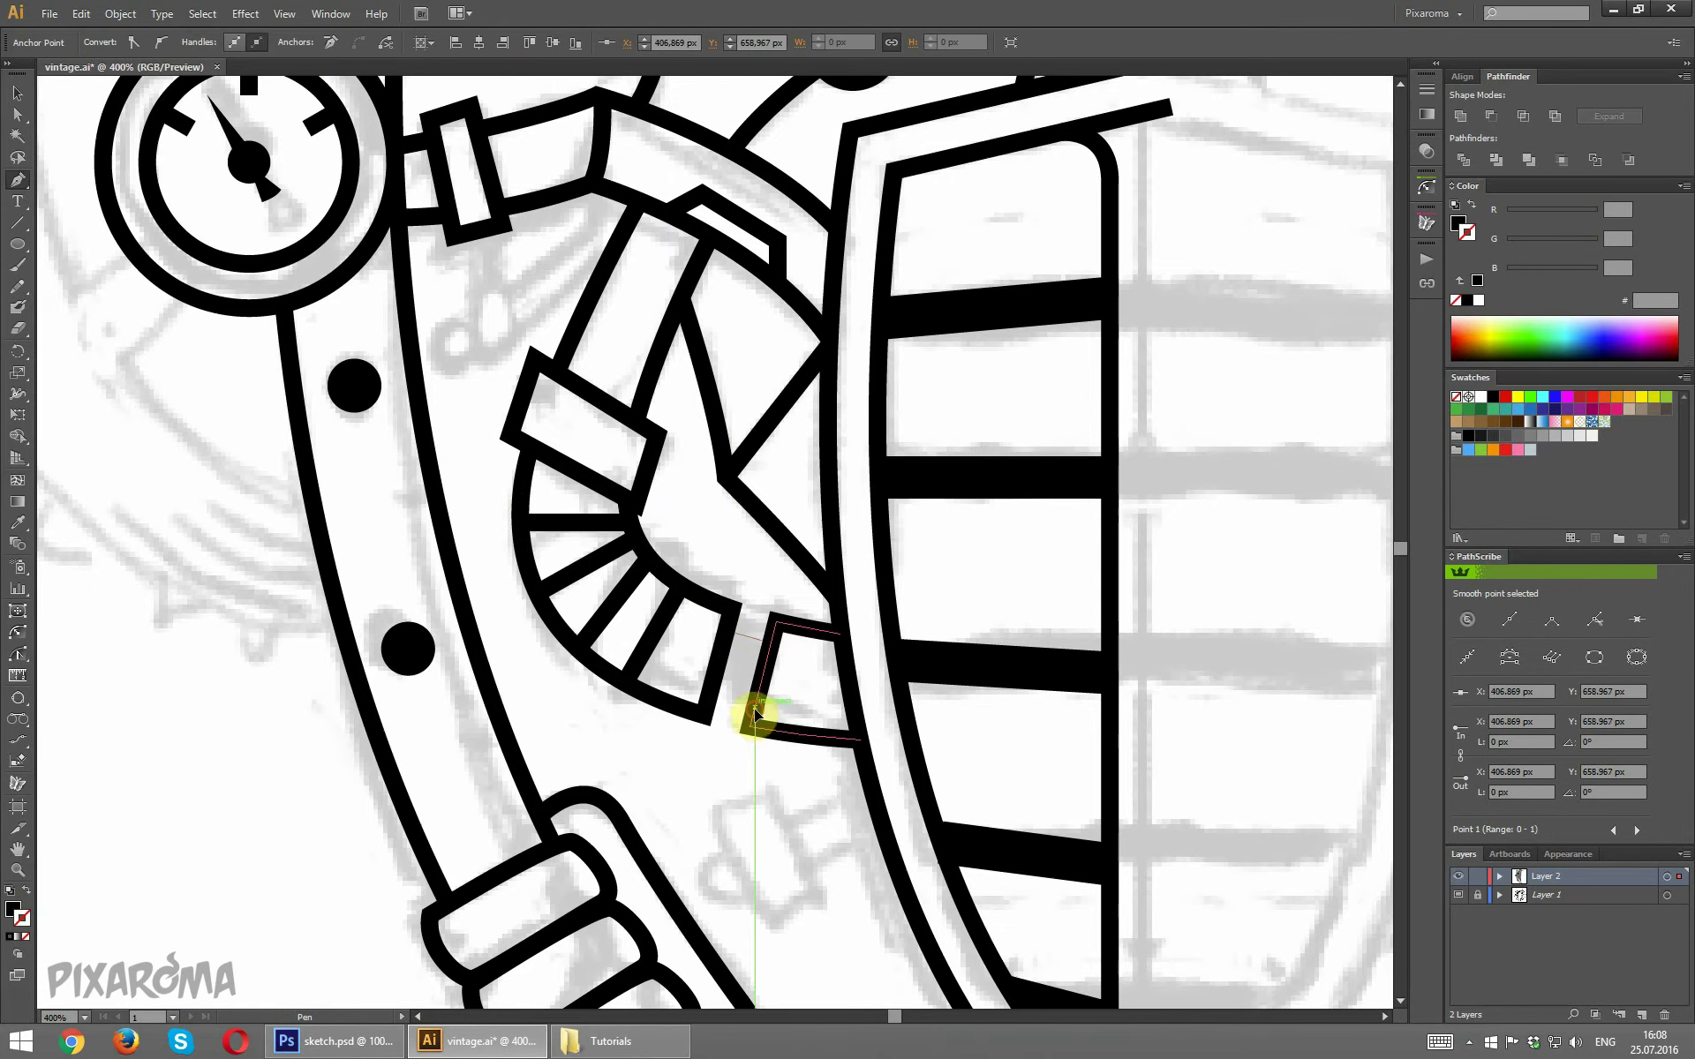
left_click(711, 695)
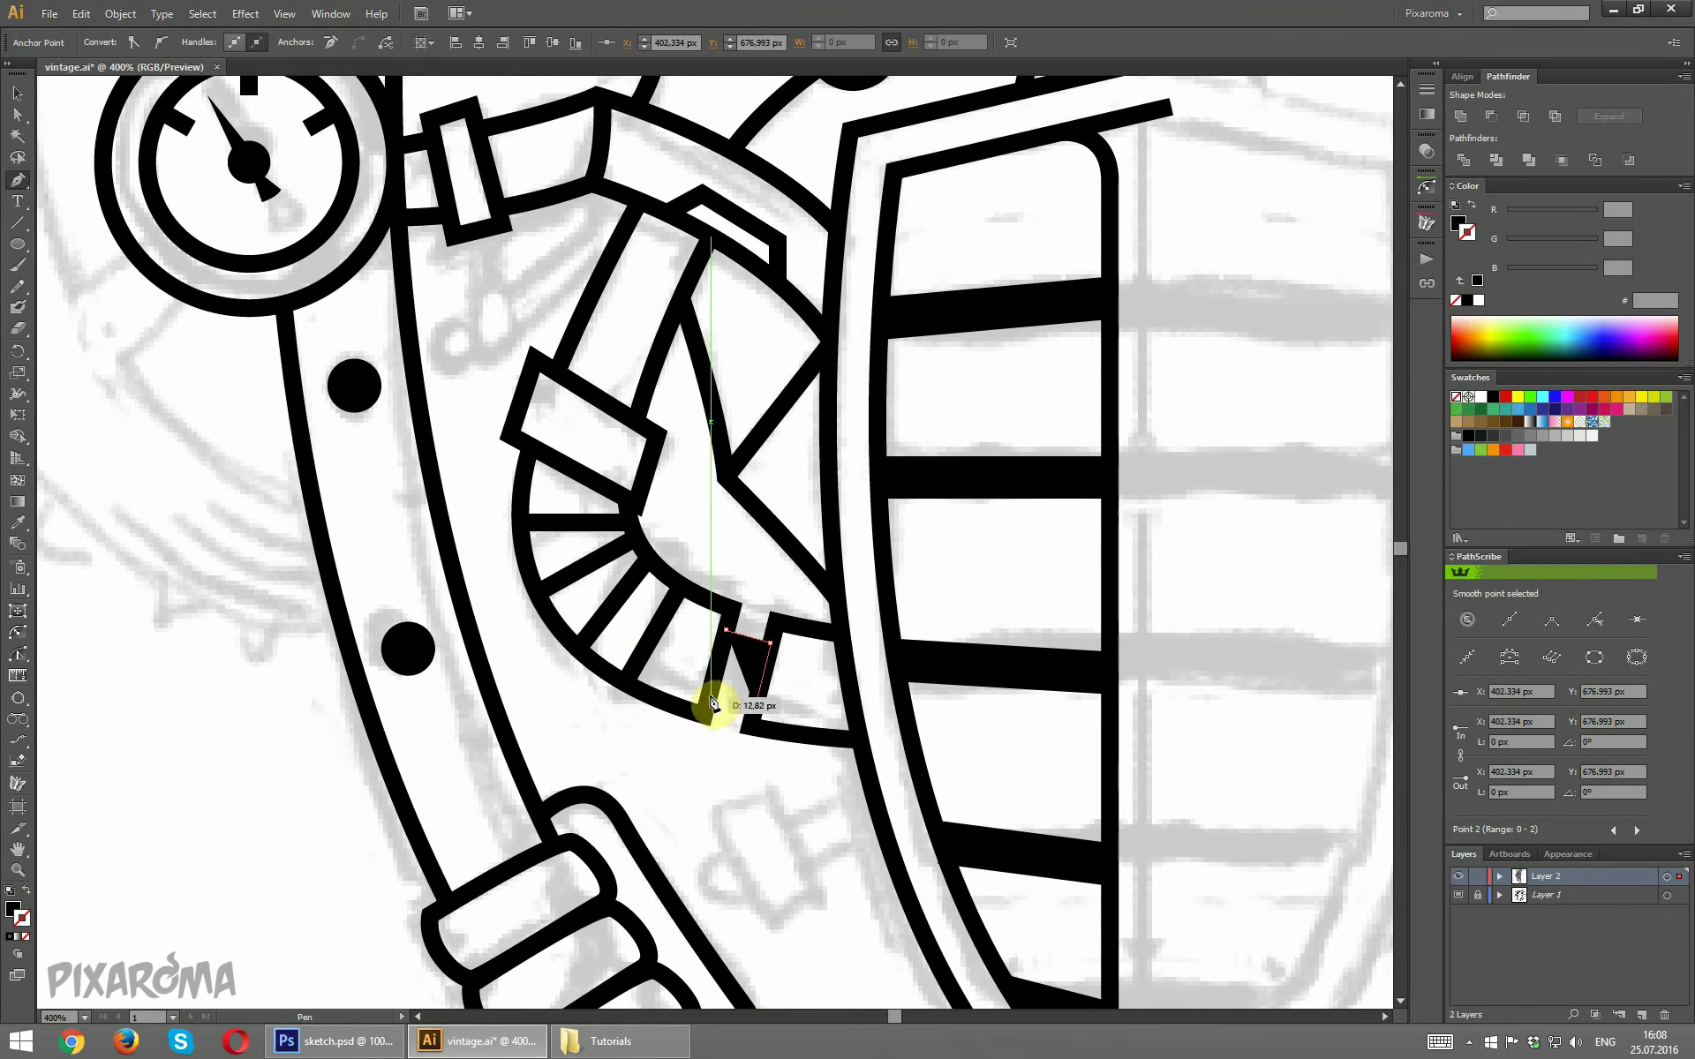
left_click(725, 630)
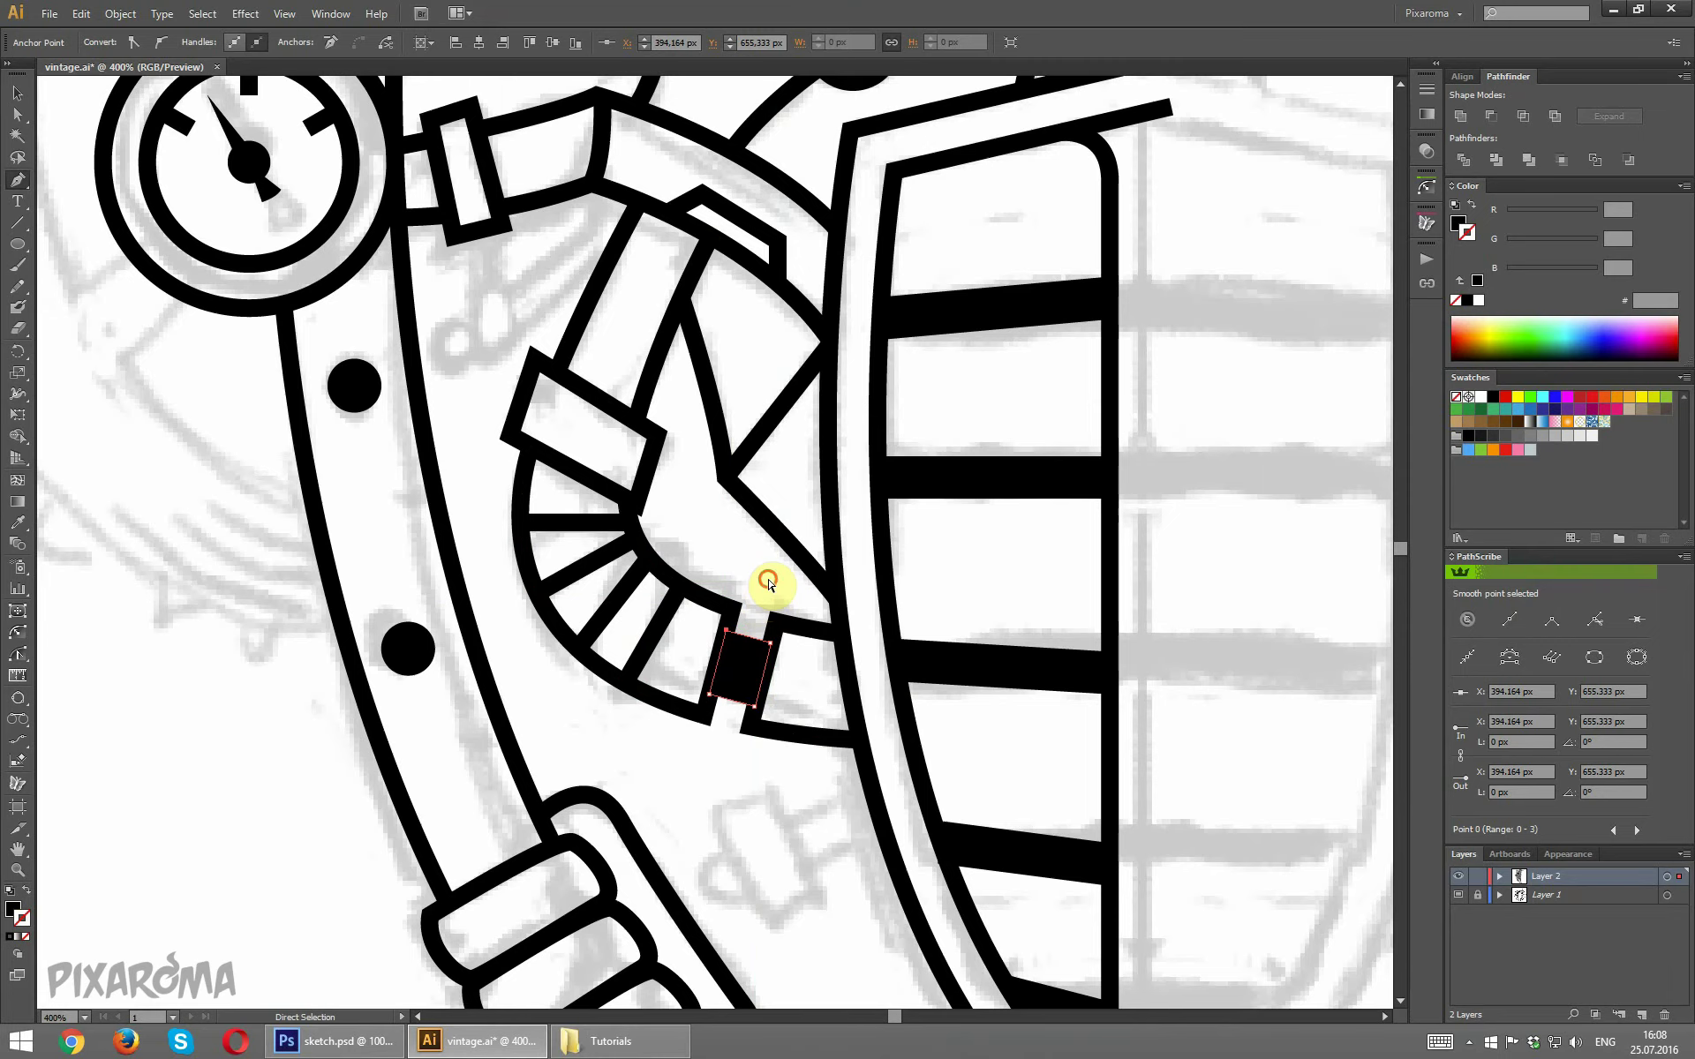
left_click(768, 584, "ctrl")
Draw a curved stroke along the heart's slanted strut with the Pen tool.
scroll(768, 584, "down", 3)
scroll(768, 584, "down", 1)
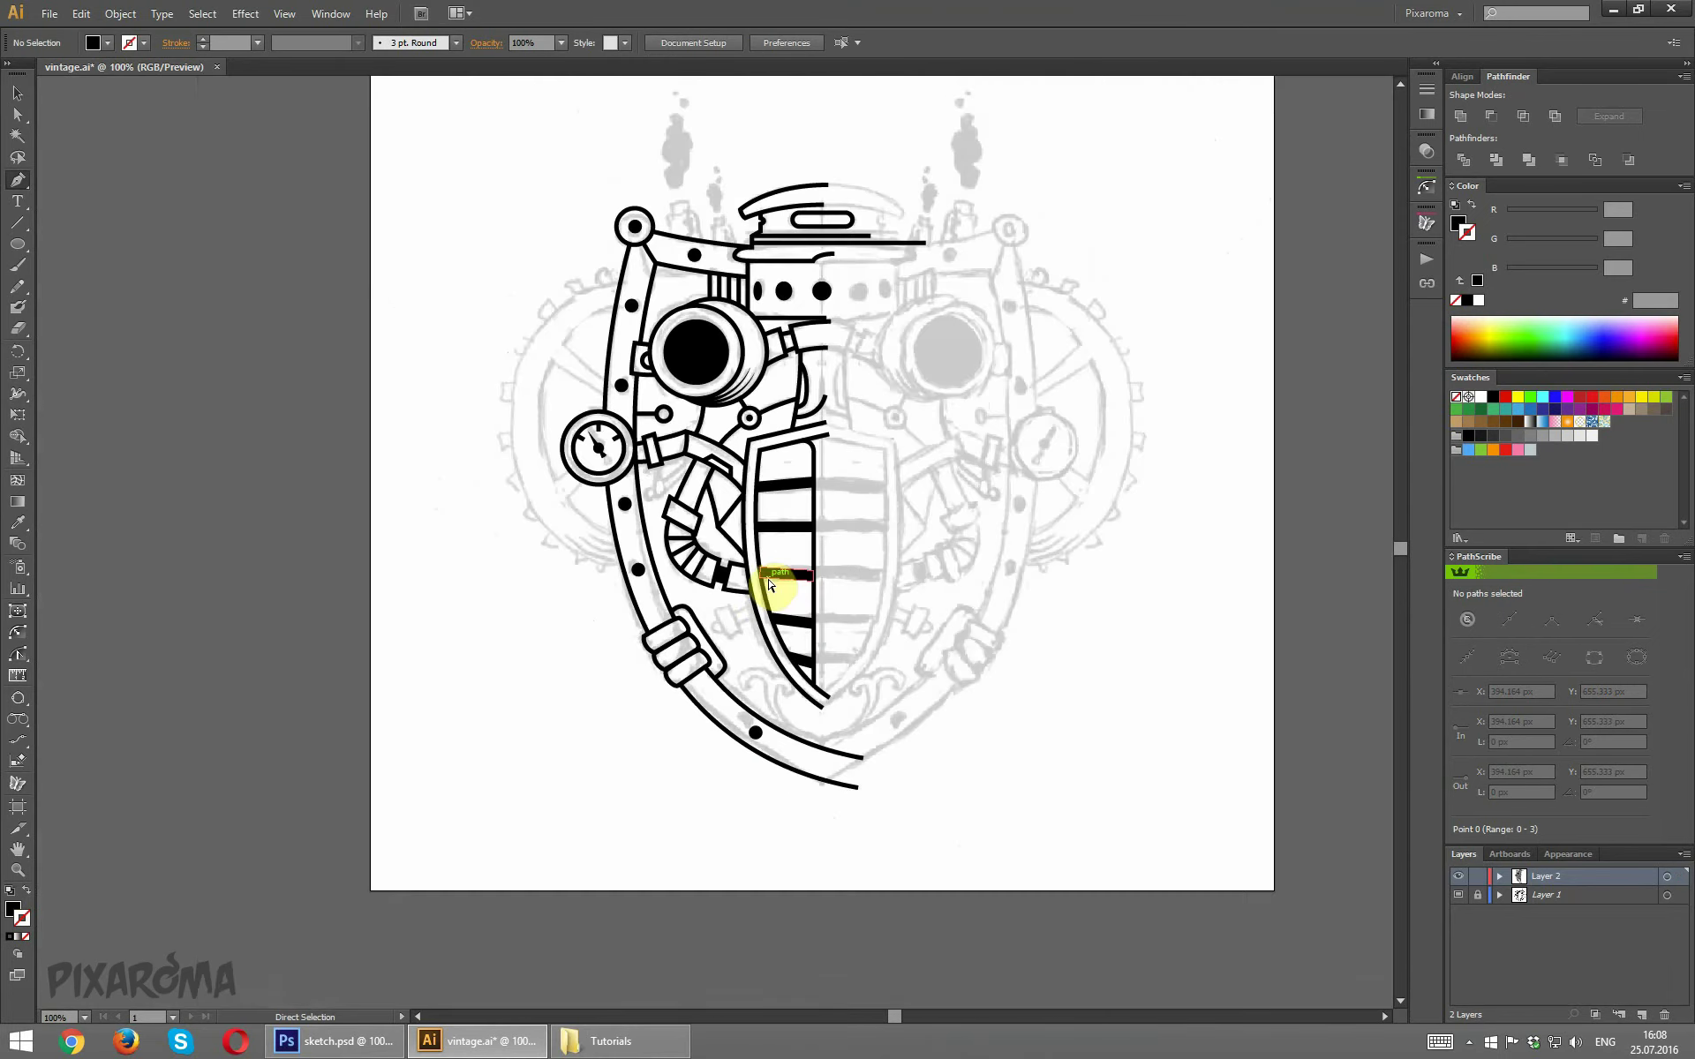
scroll(767, 584, "up", 2)
scroll(768, 584, "up", 2)
scroll(768, 585, "up", 1)
scroll(768, 585, "down", 1)
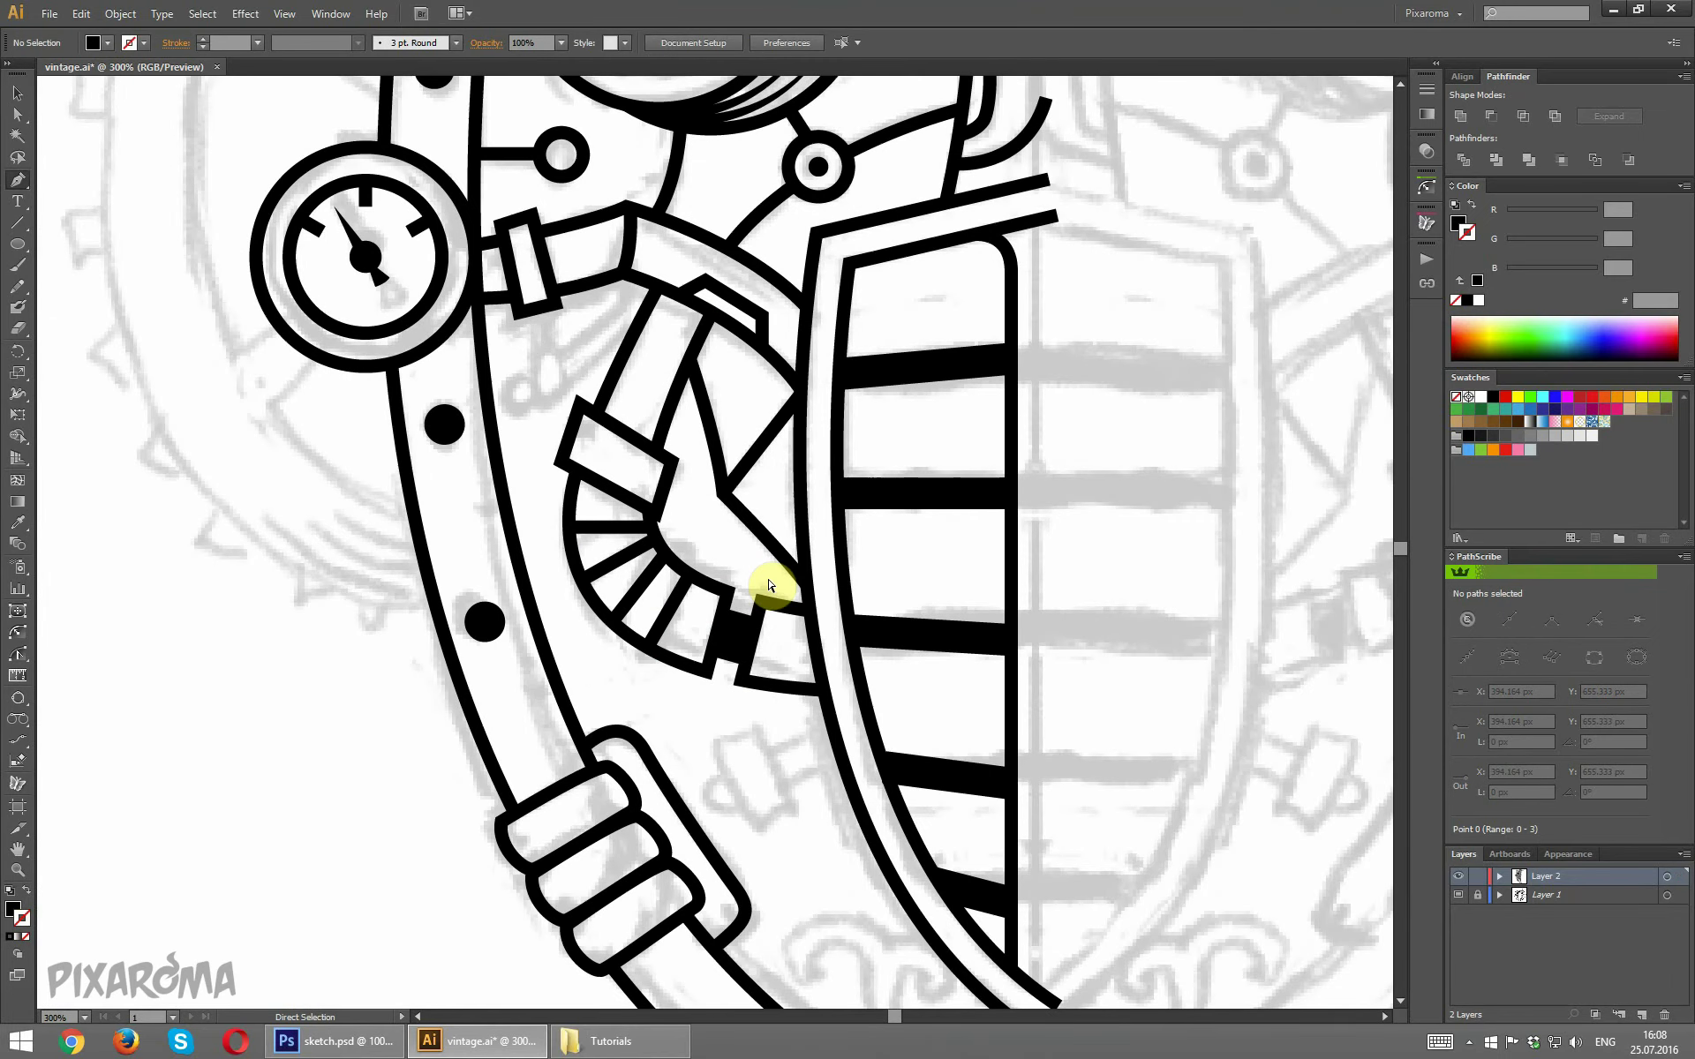
left_click(17, 183)
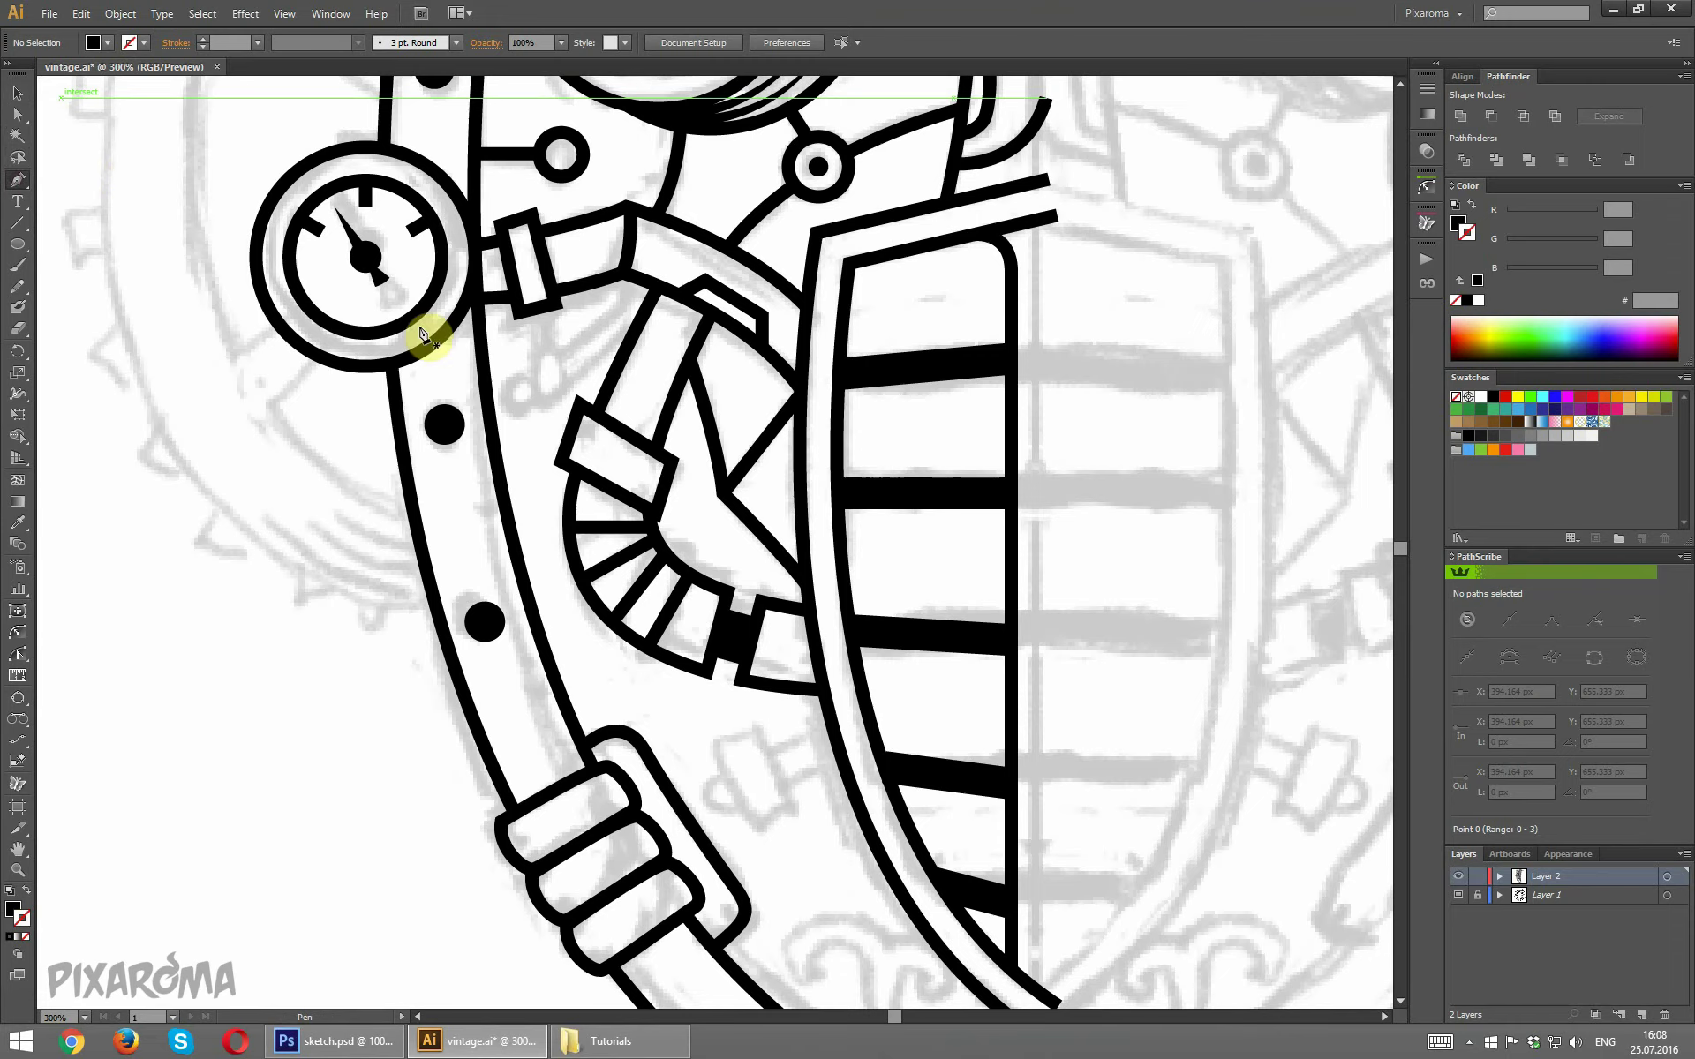
scroll(421, 334, "up", 1)
scroll(461, 367, "up", 1)
scroll(465, 368, "up", 1)
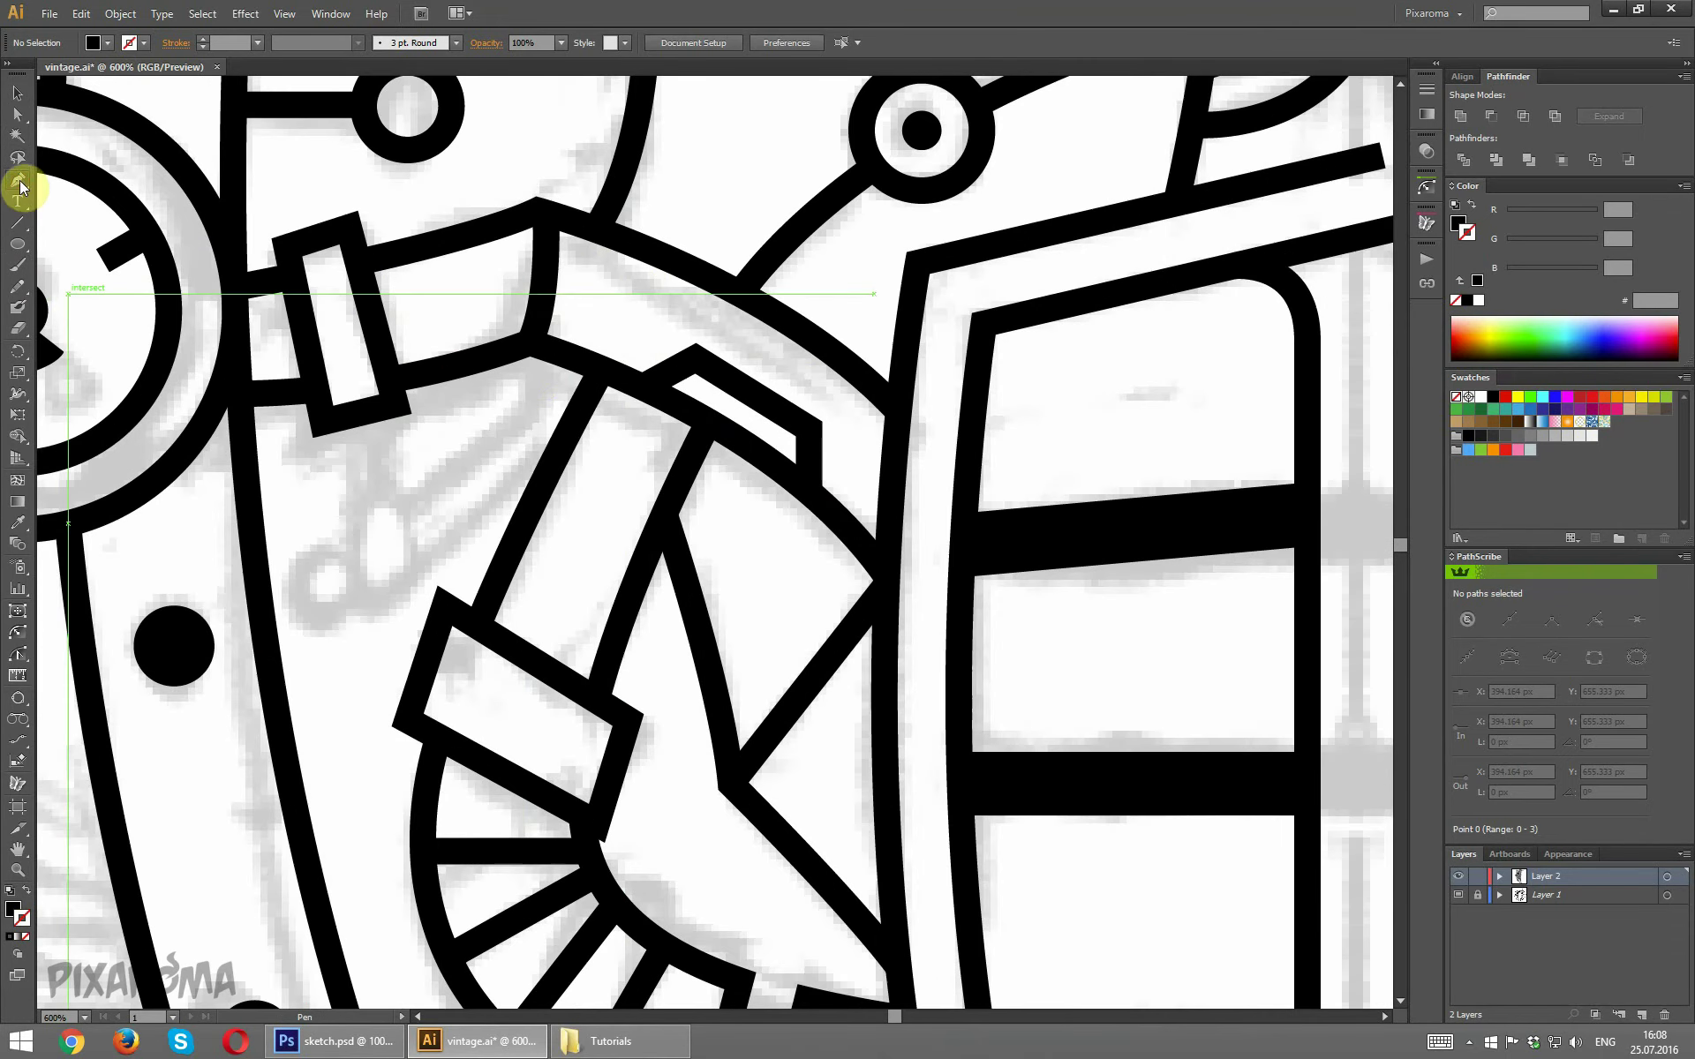
left_click(556, 675)
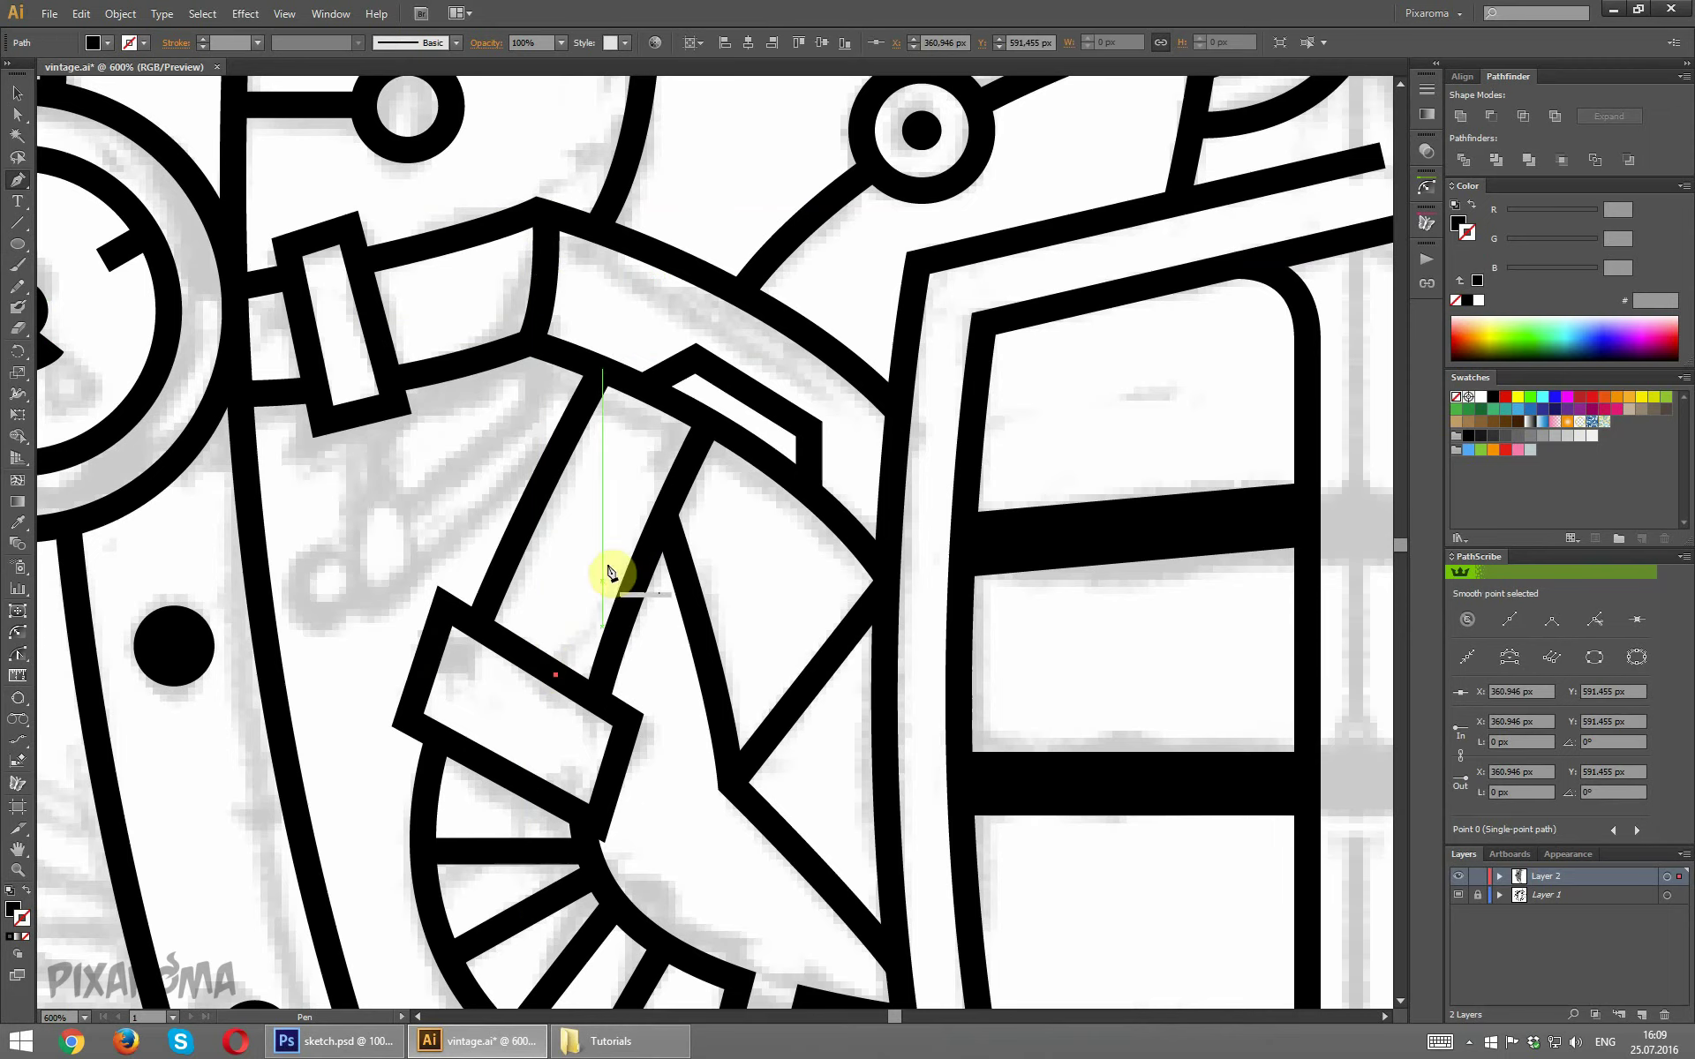
left_click_drag(632, 497, 642, 478)
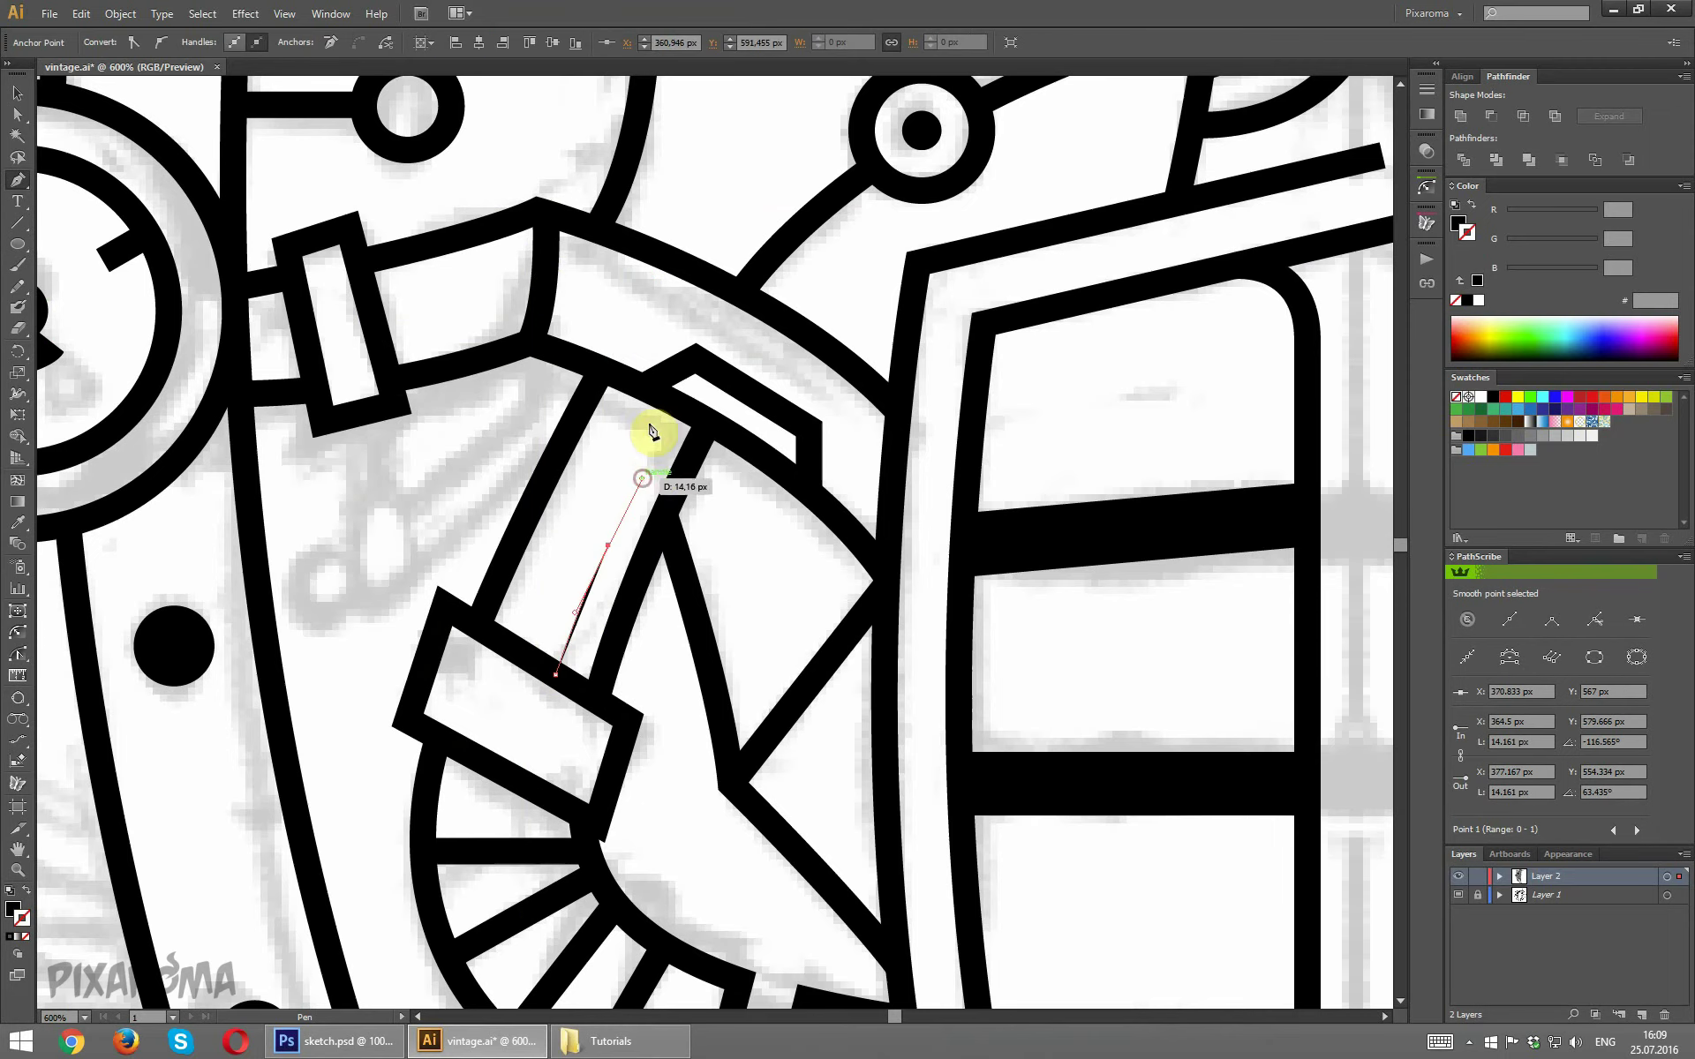
Give the strut stroke a tapered width profile and a 2 pt weight.
left_click(15, 102)
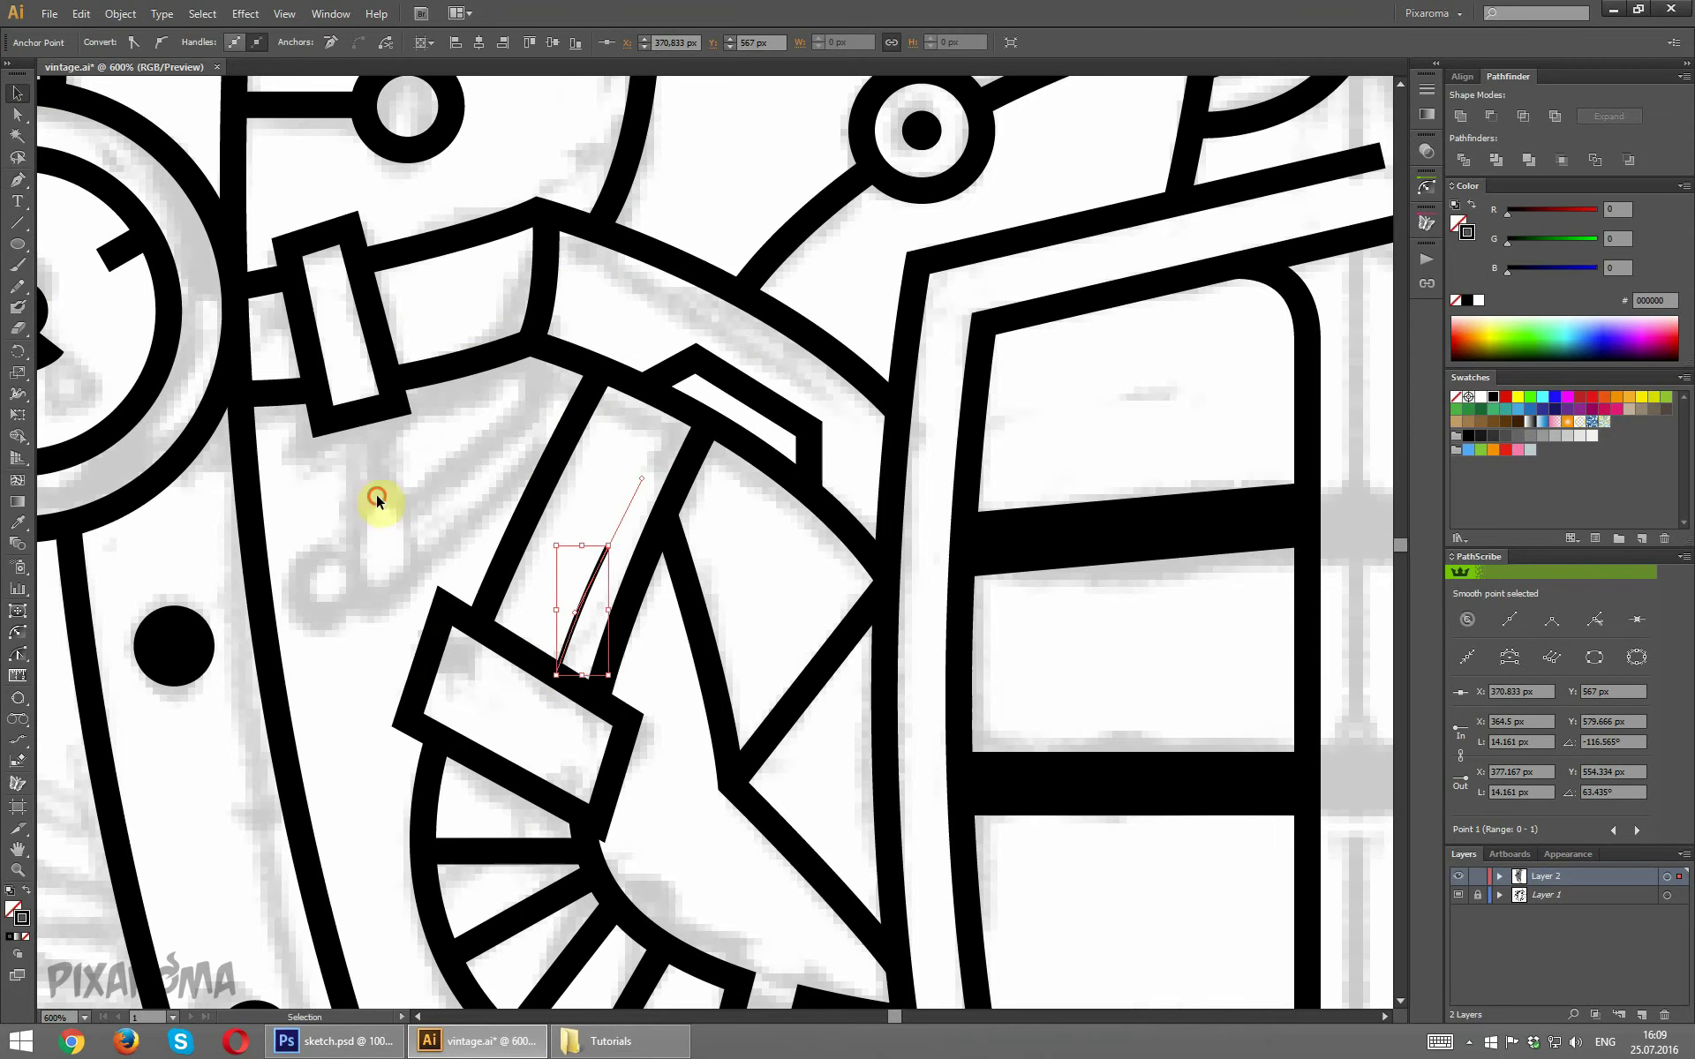
left_click(606, 567)
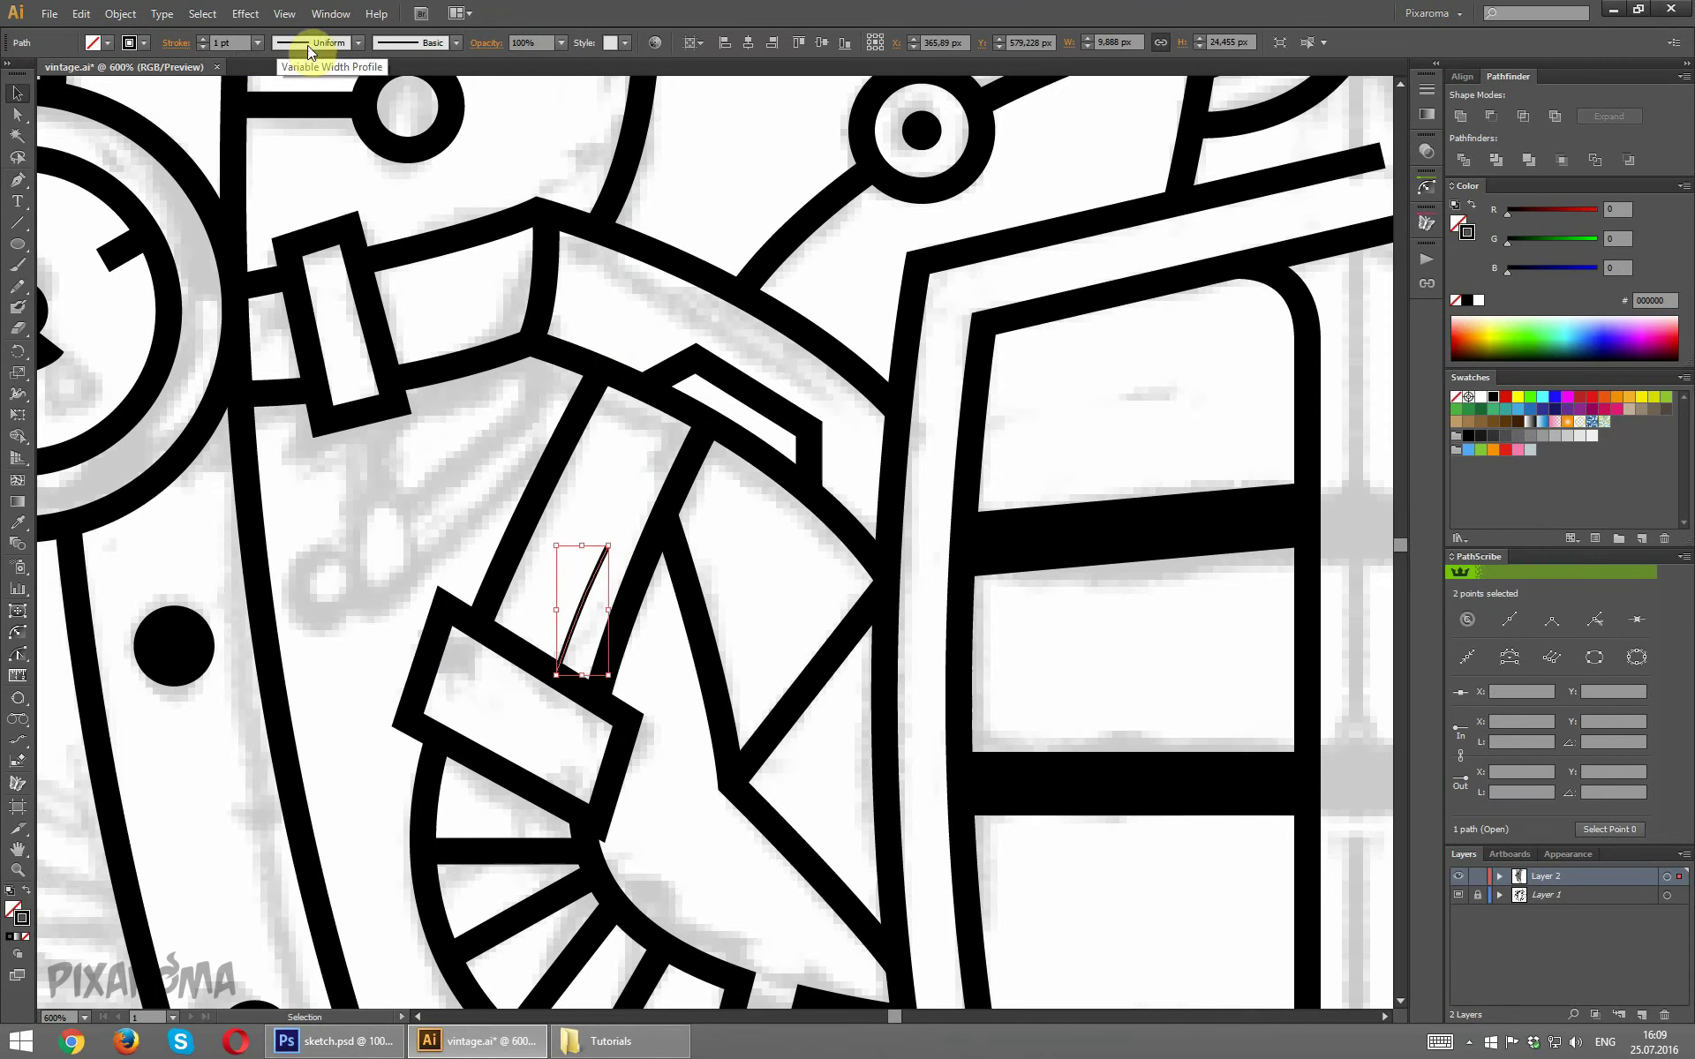
left_click(307, 45)
left_click(323, 180)
left_click(200, 40)
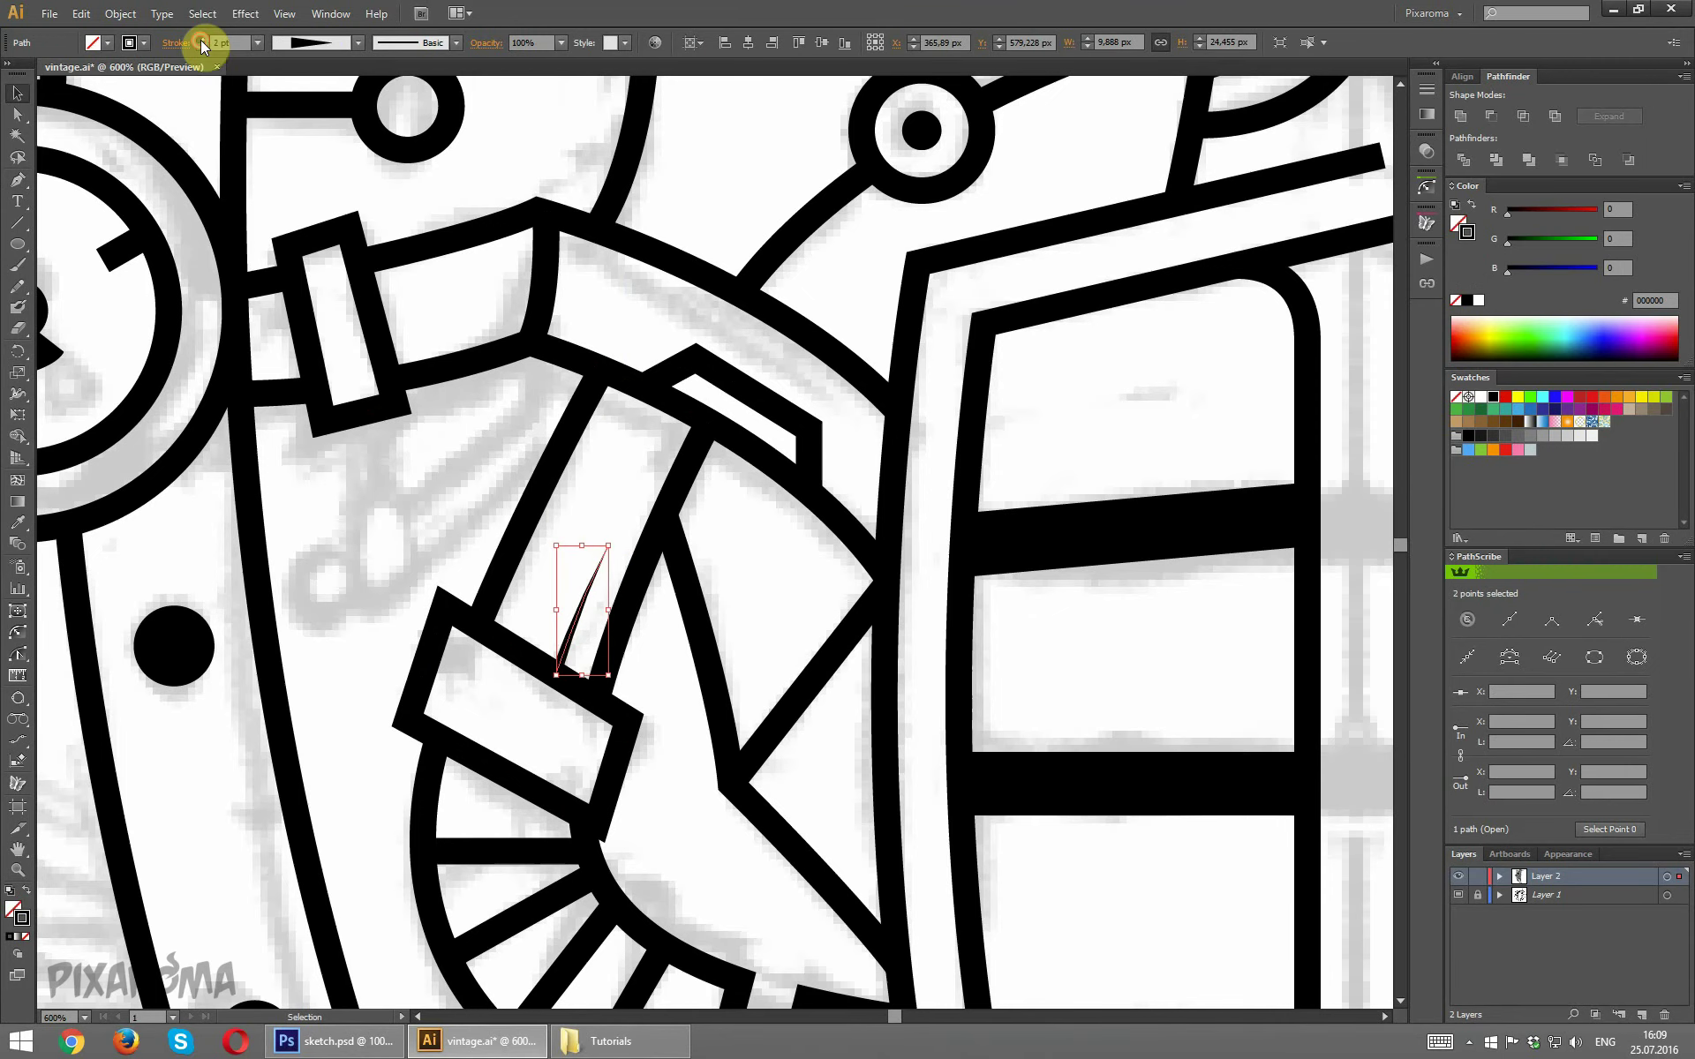
left_click(300, 501)
key("ctrl+minus")
key("ctrl+minus")
key("ctrl+minus")
key("ctrl+minus")
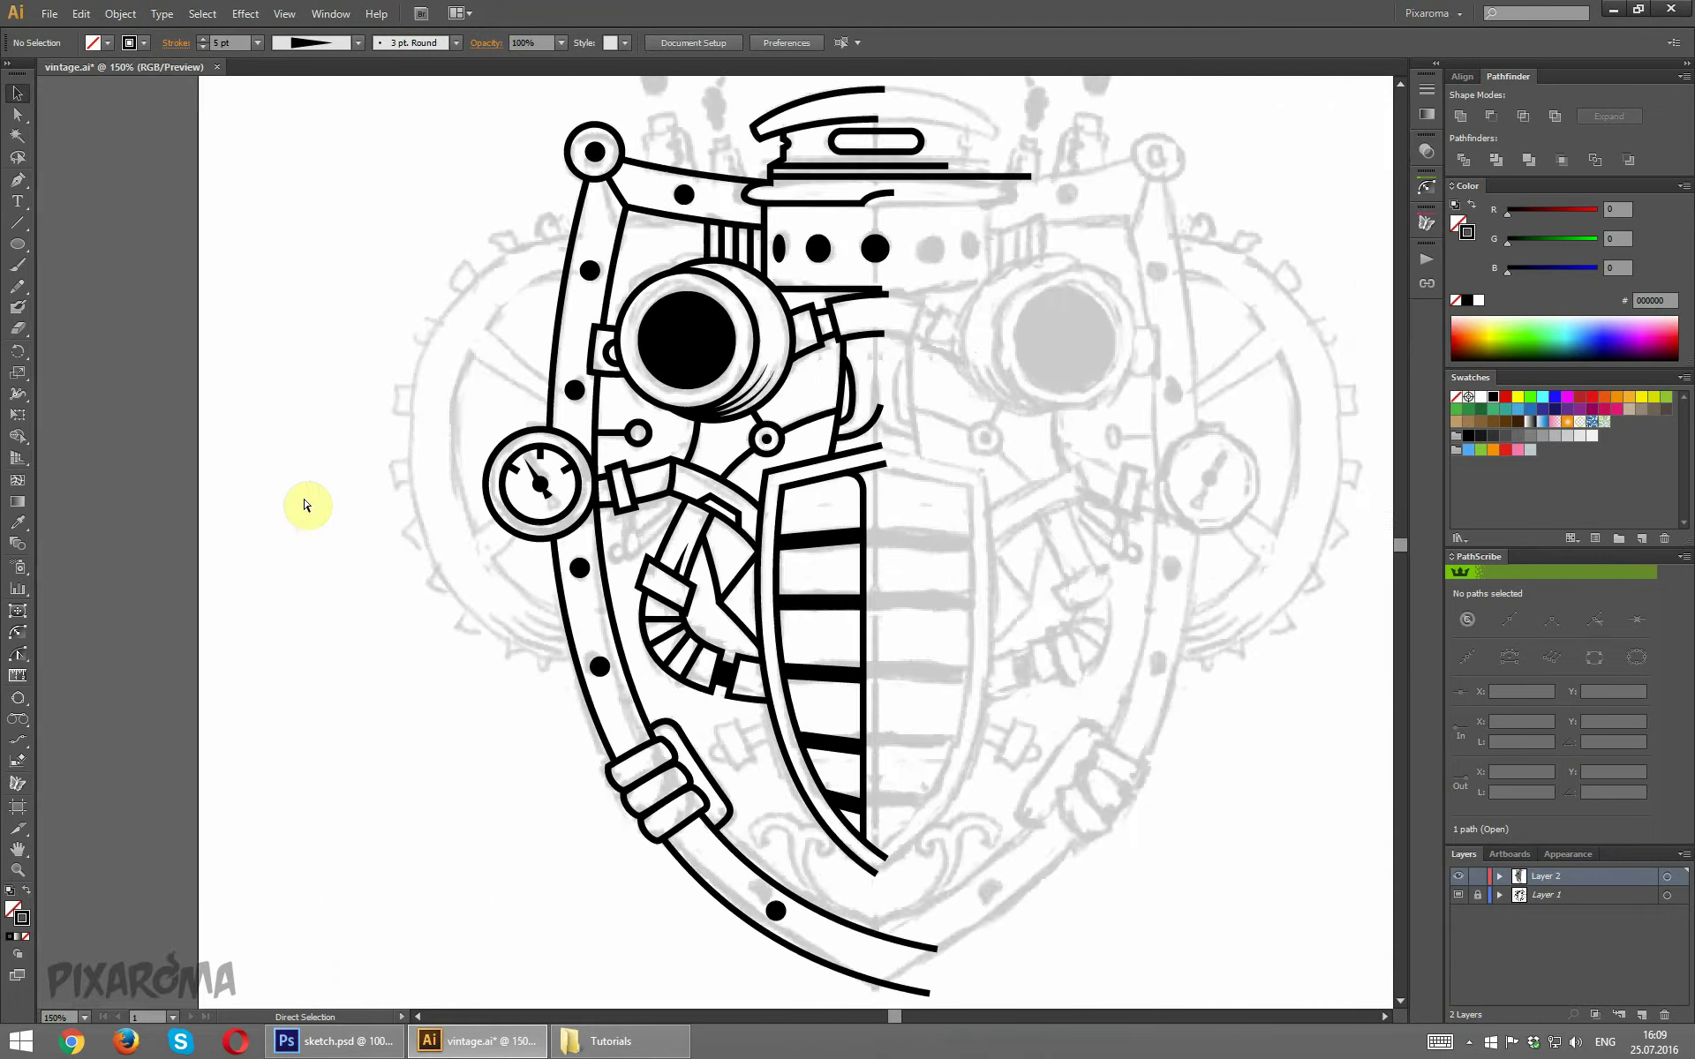
key("ctrl+plus")
key("ctrl+plus")
key("ctrl+plus")
key("ctrl+plus")
key("ctrl+plus")
Duplicate the tapered spike lower-left inside the tube, undoing an unwanted point edit.
mouse_move(533, 671)
left_mouse_down()
mouse_move(446, 759)
mouse_move(507, 720)
left_mouse_up()
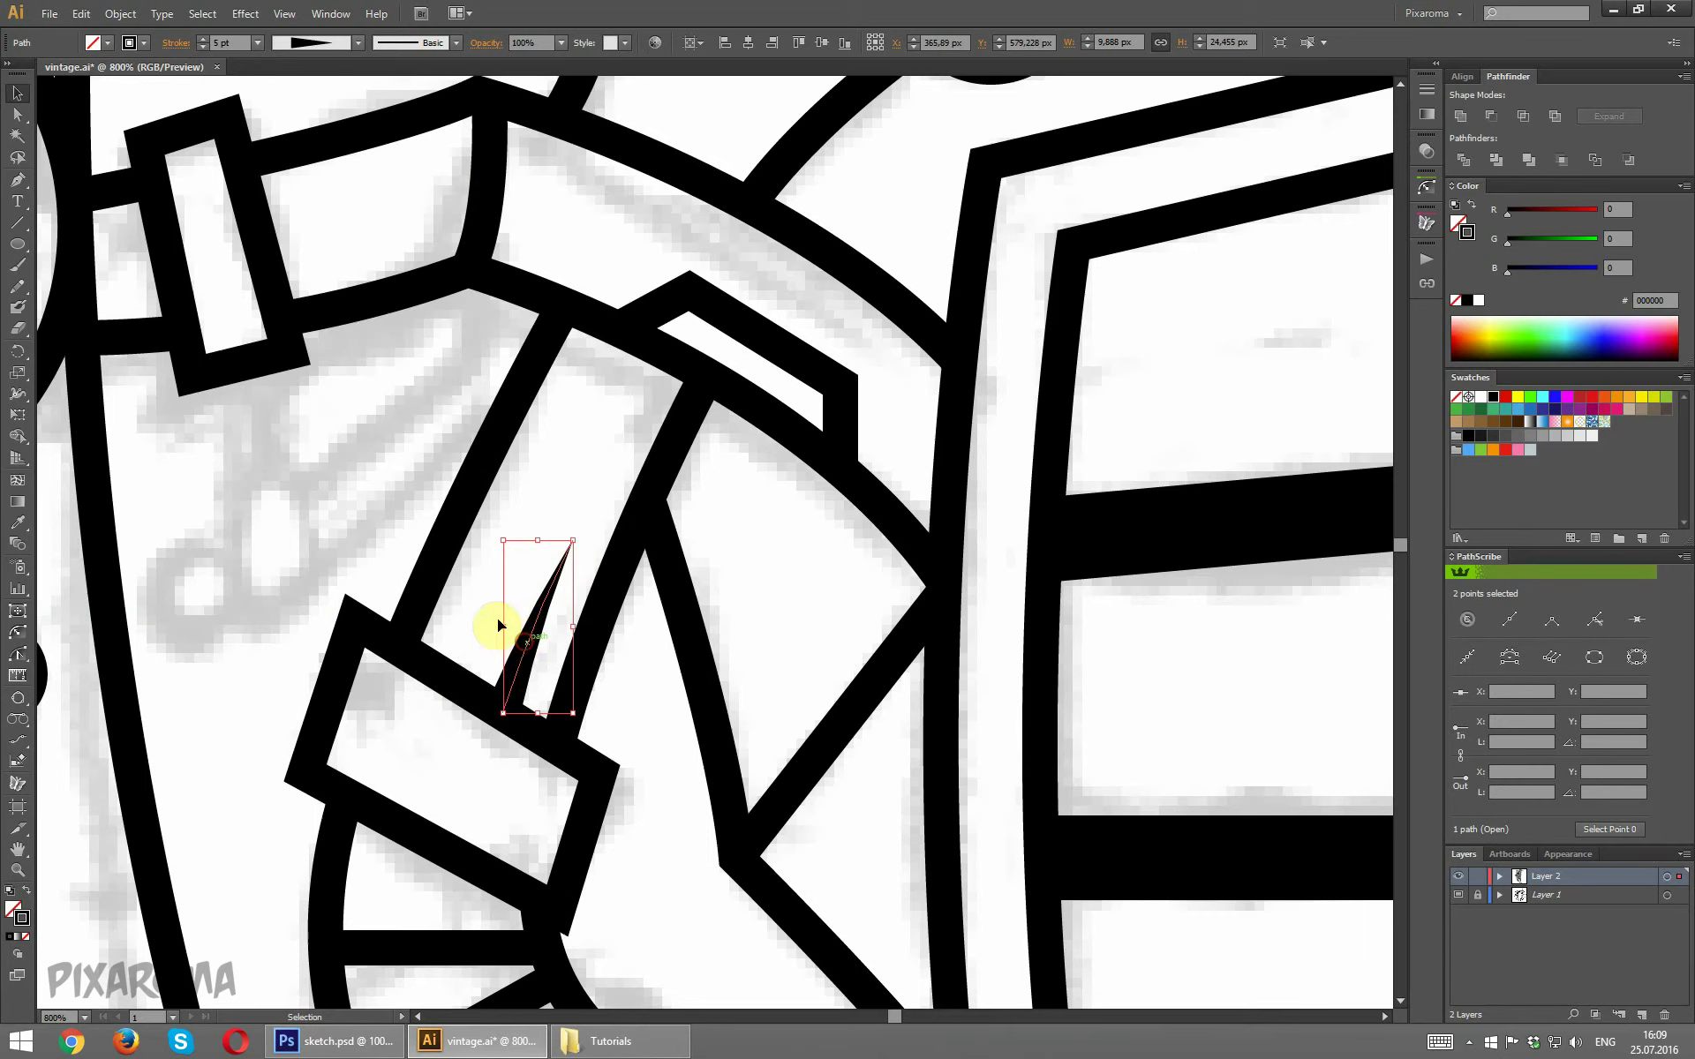
mouse_move(497, 624)
left_mouse_down()
mouse_move(523, 642)
mouse_move(486, 621)
left_mouse_up()
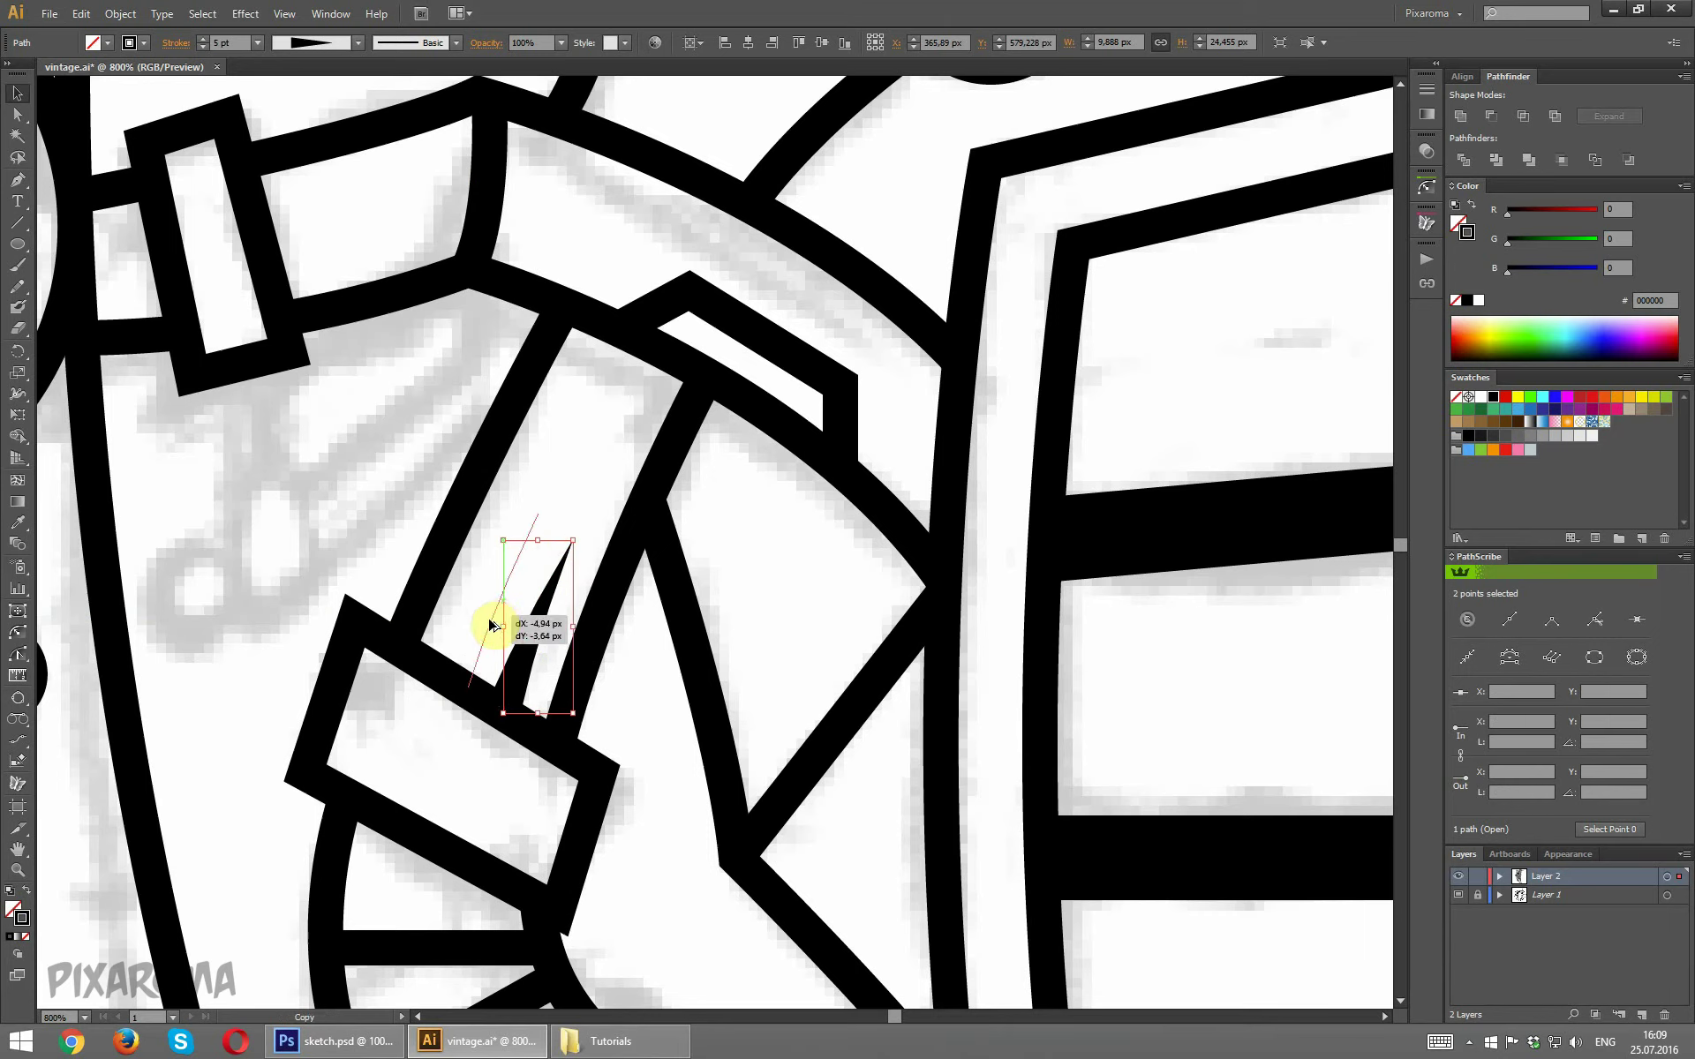
left_click_drag(512, 554, 491, 567)
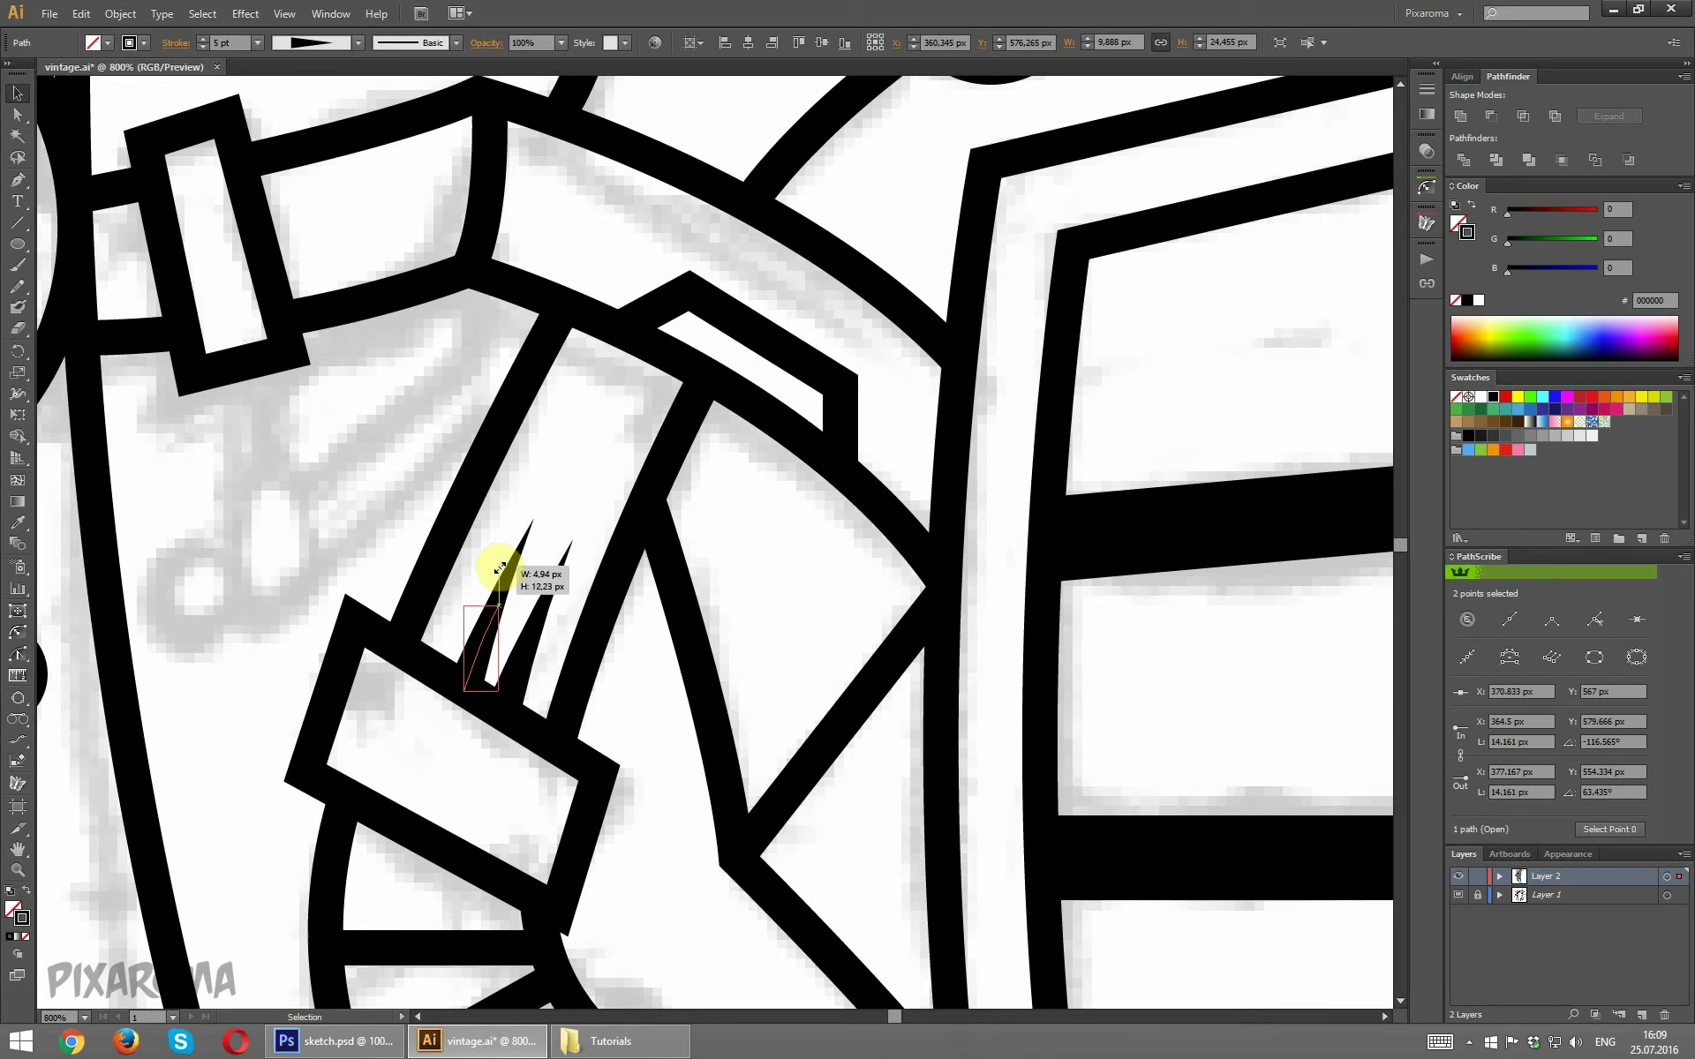
key("ctrl+z")
left_click(510, 606)
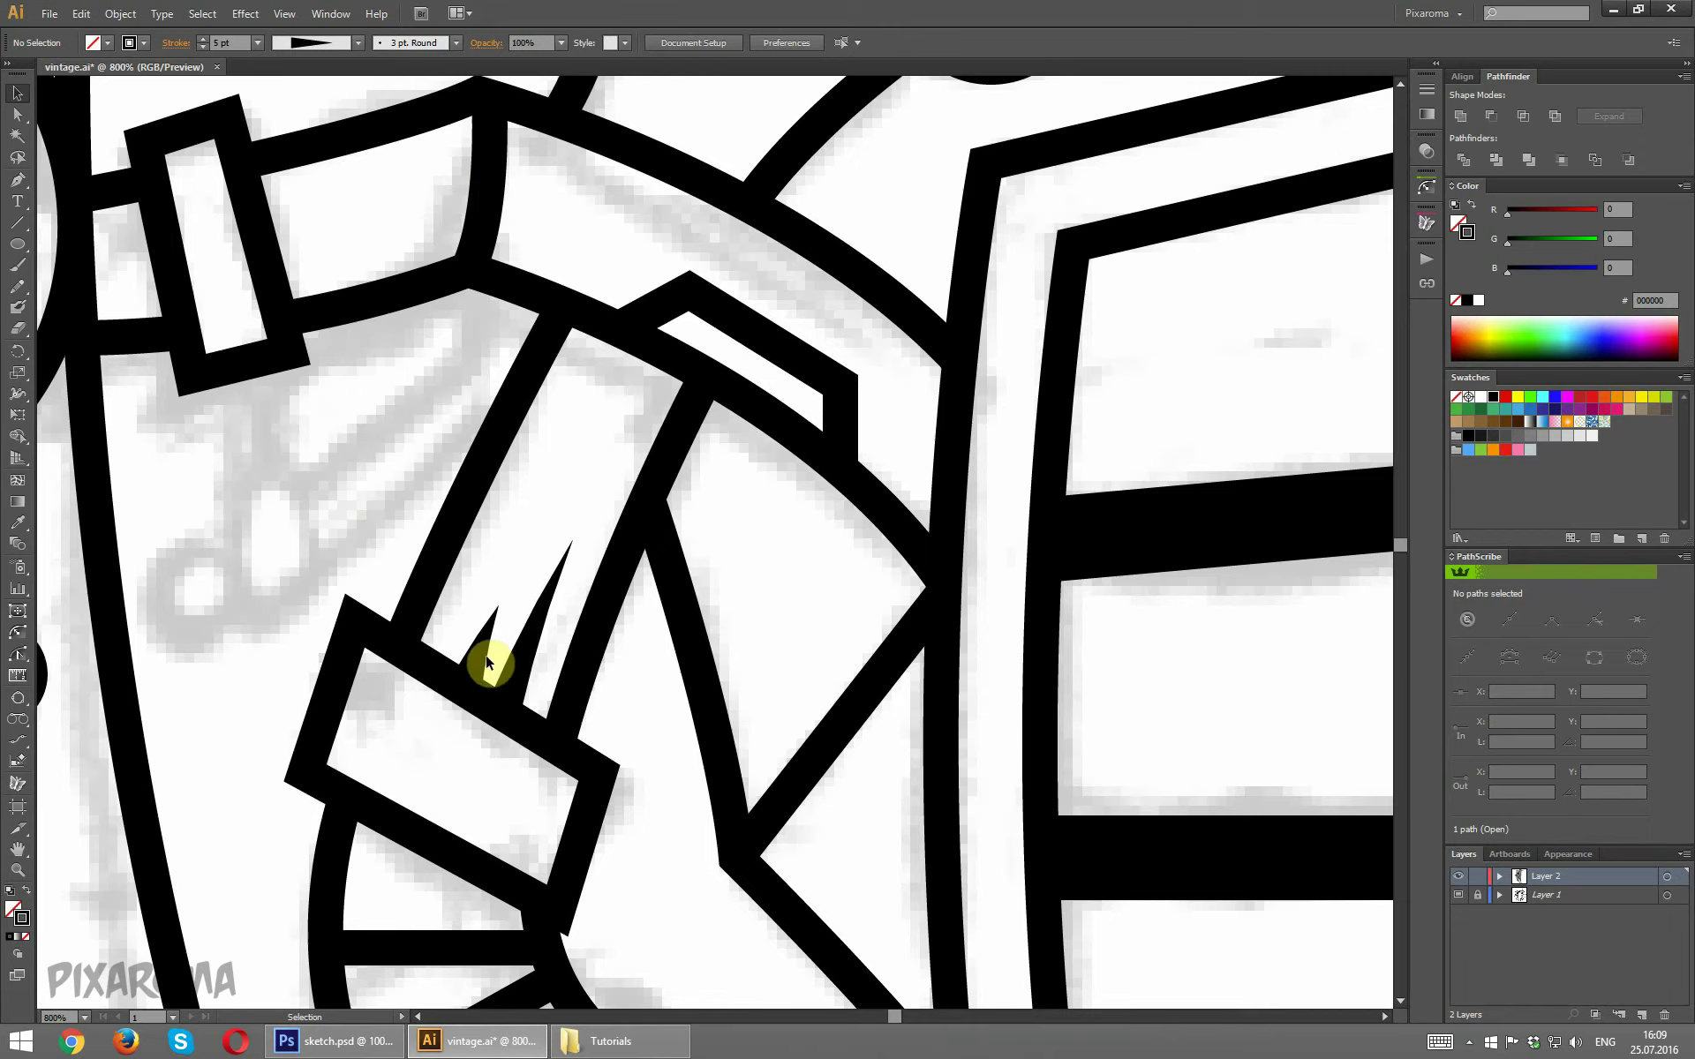
Draw a short straight line inside the connector block at the ribbed band's lower end.
key("ctrl+minus")
key("ctrl+minus")
key("ctrl+minus")
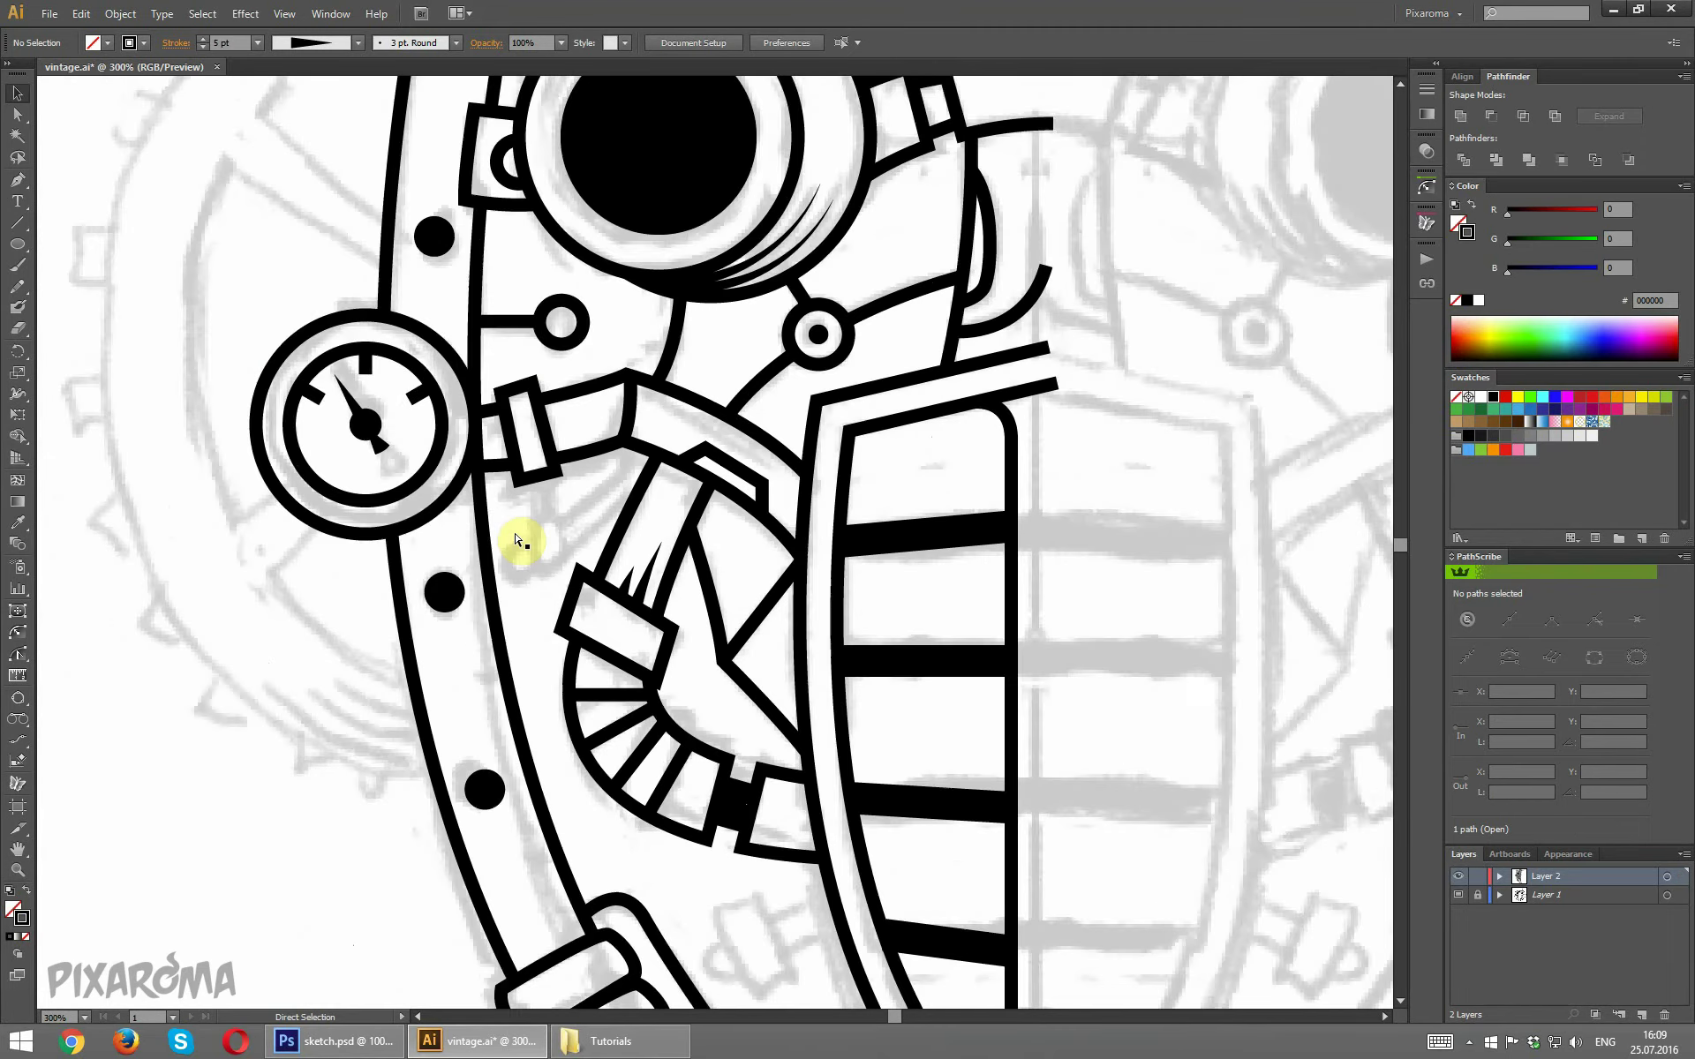
key("ctrl+minus")
key("ctrl+plus")
key("ctrl+plus")
key("ctrl+plus")
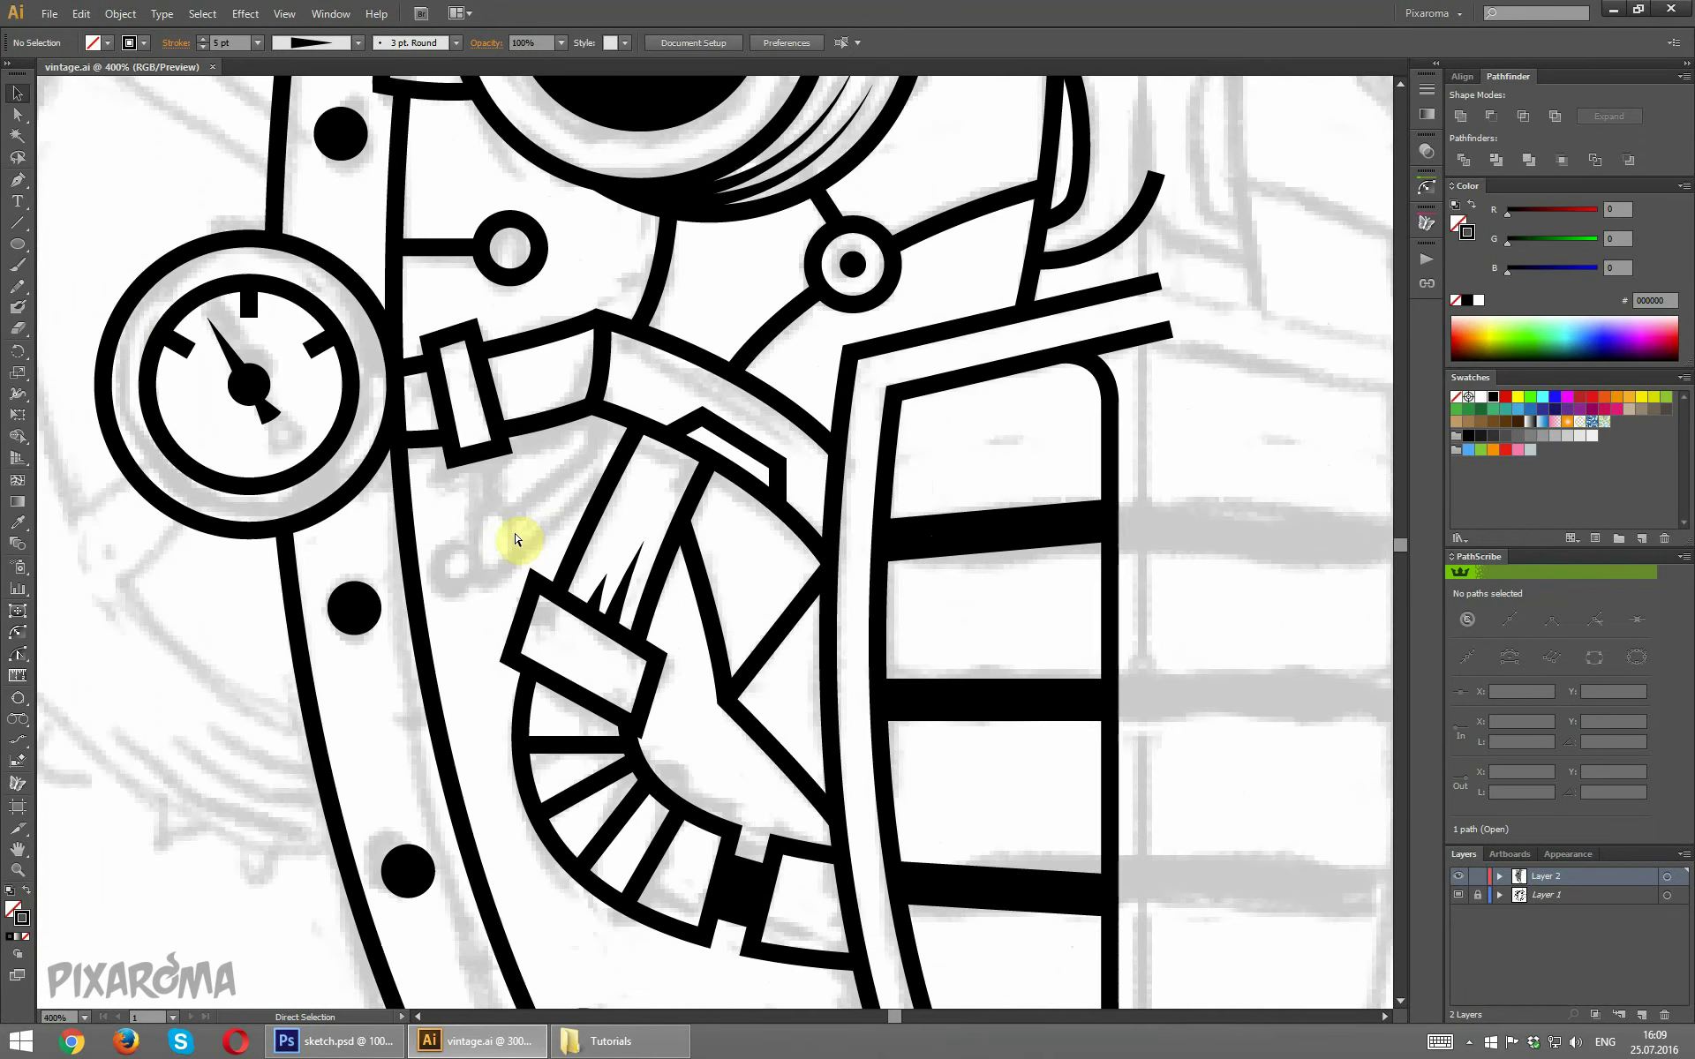
key("ctrl+plus")
mouse_move(559, 704)
left_mouse_down()
mouse_move(370, 305)
mouse_move(386, 307)
left_mouse_up()
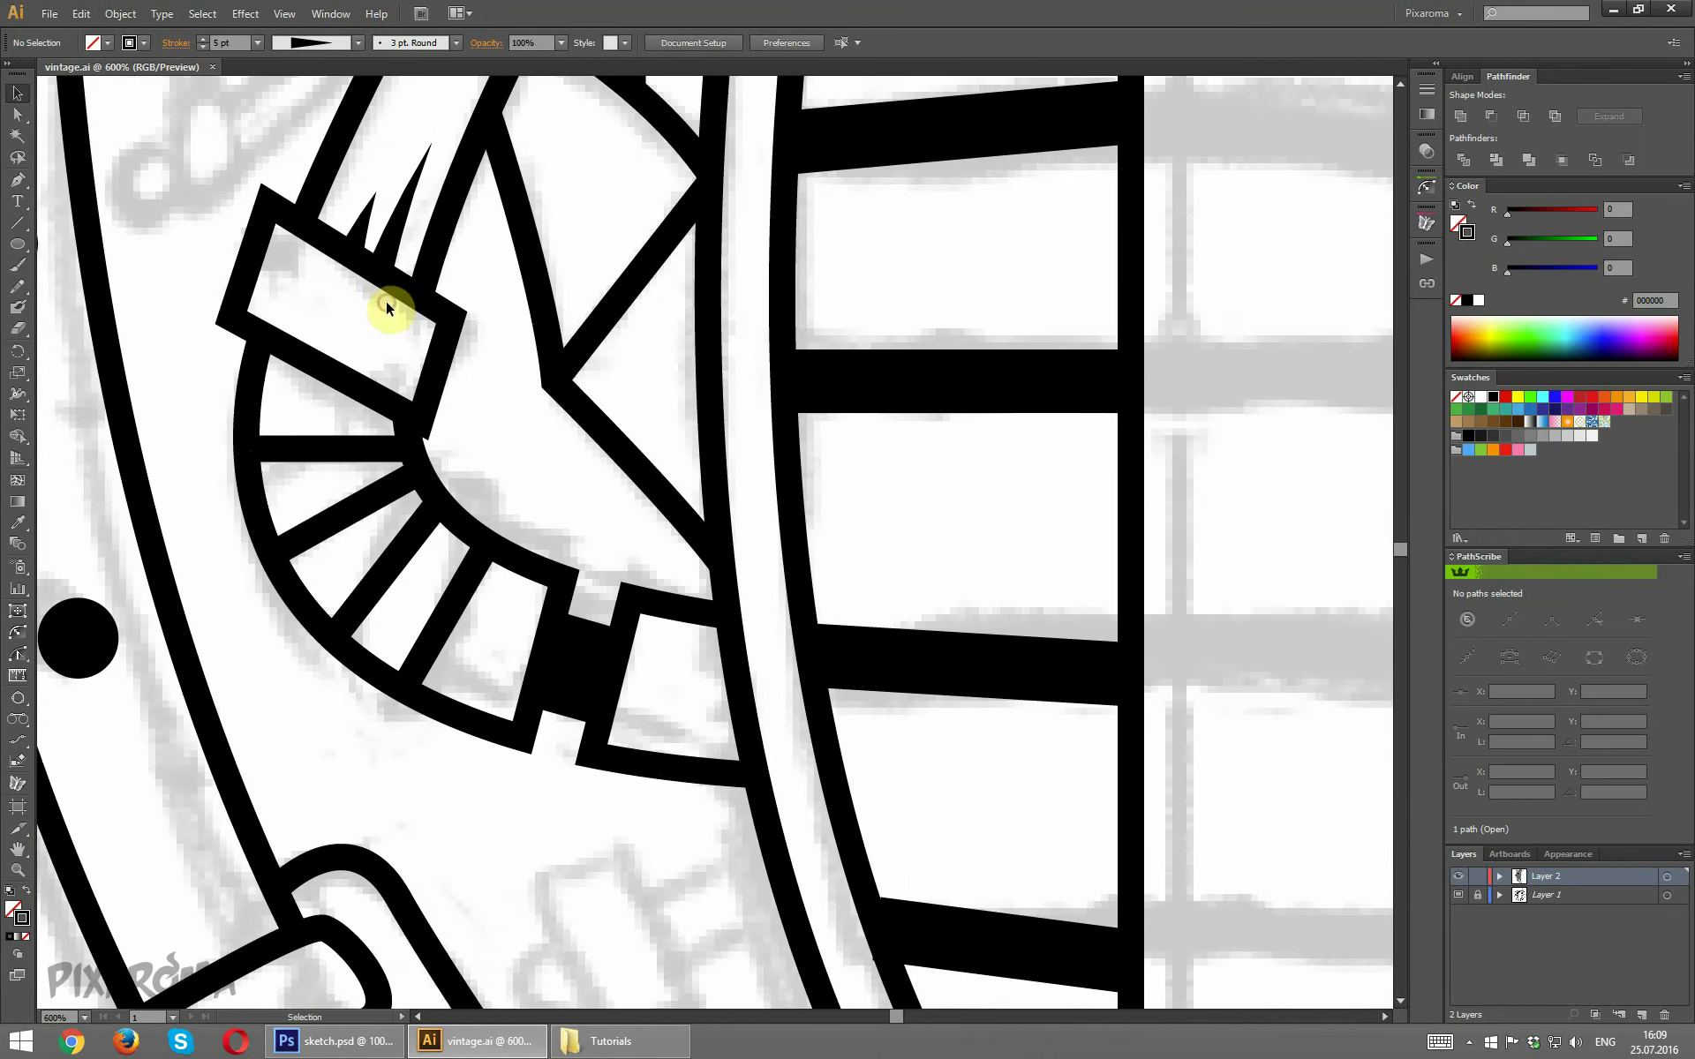
left_click(19, 180)
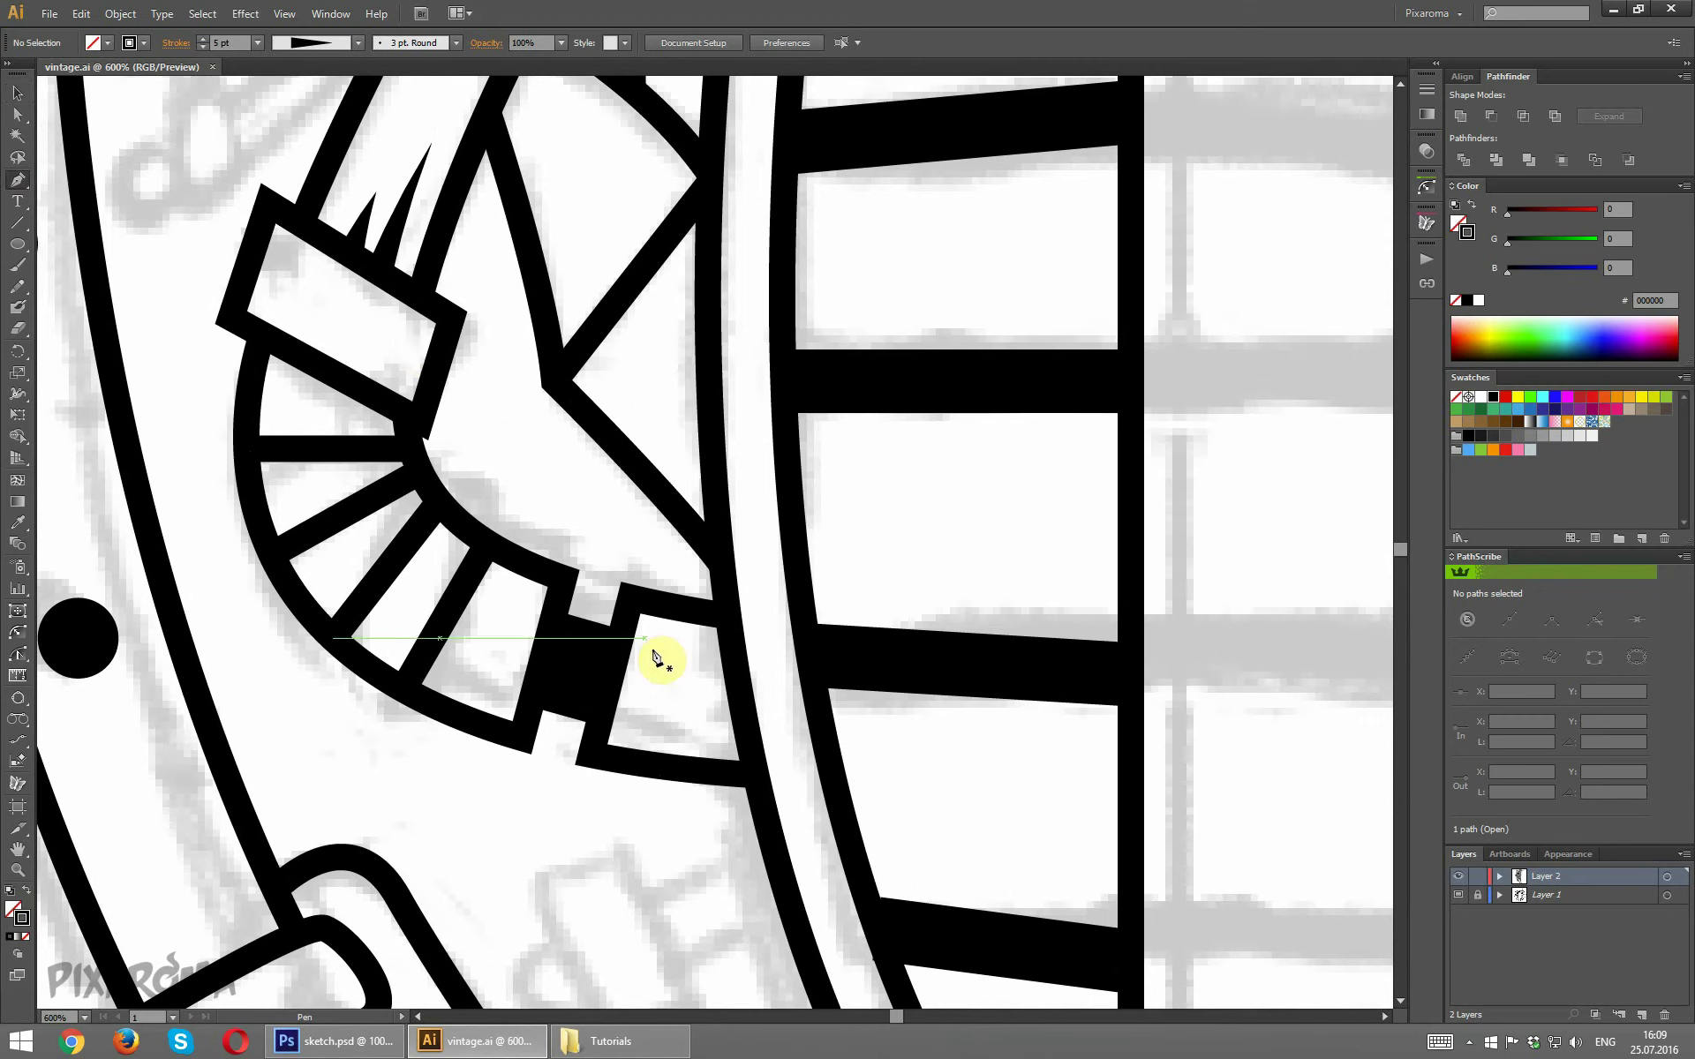
left_click(604, 706)
left_click(665, 717)
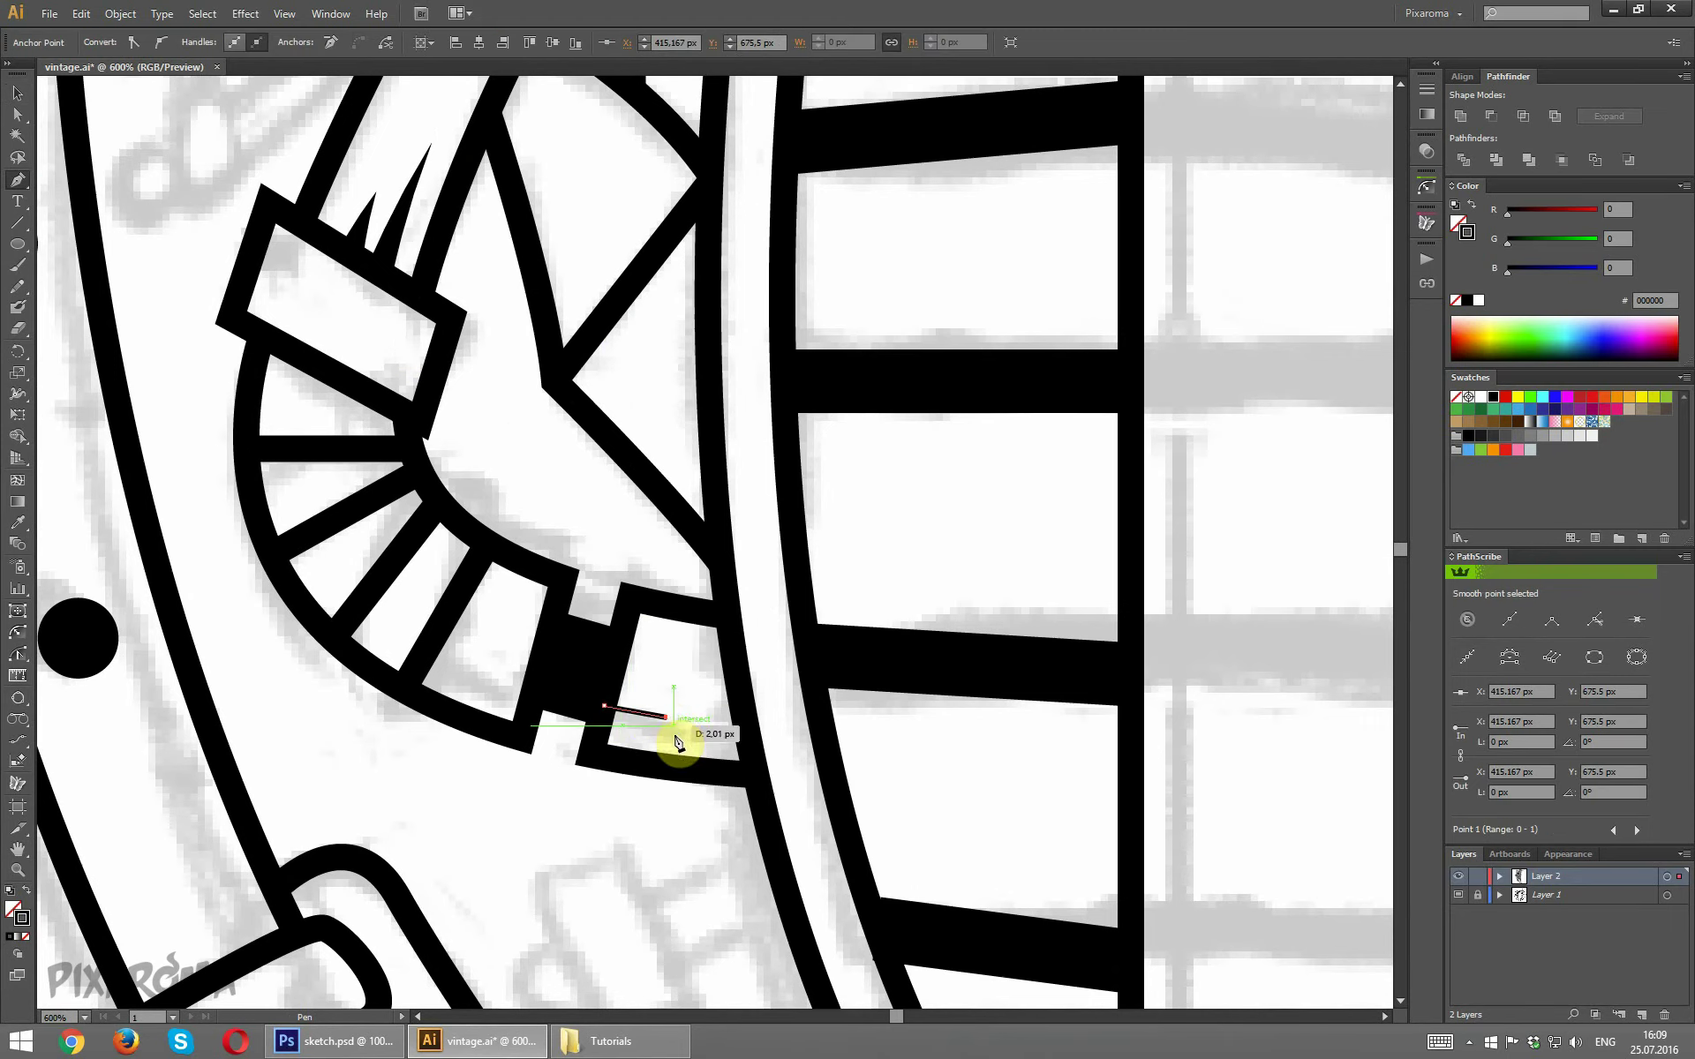
Give the short line the black 5 pt stroke via Eyedropper and Width Profile 4.
left_click(17, 522)
left_click(408, 543)
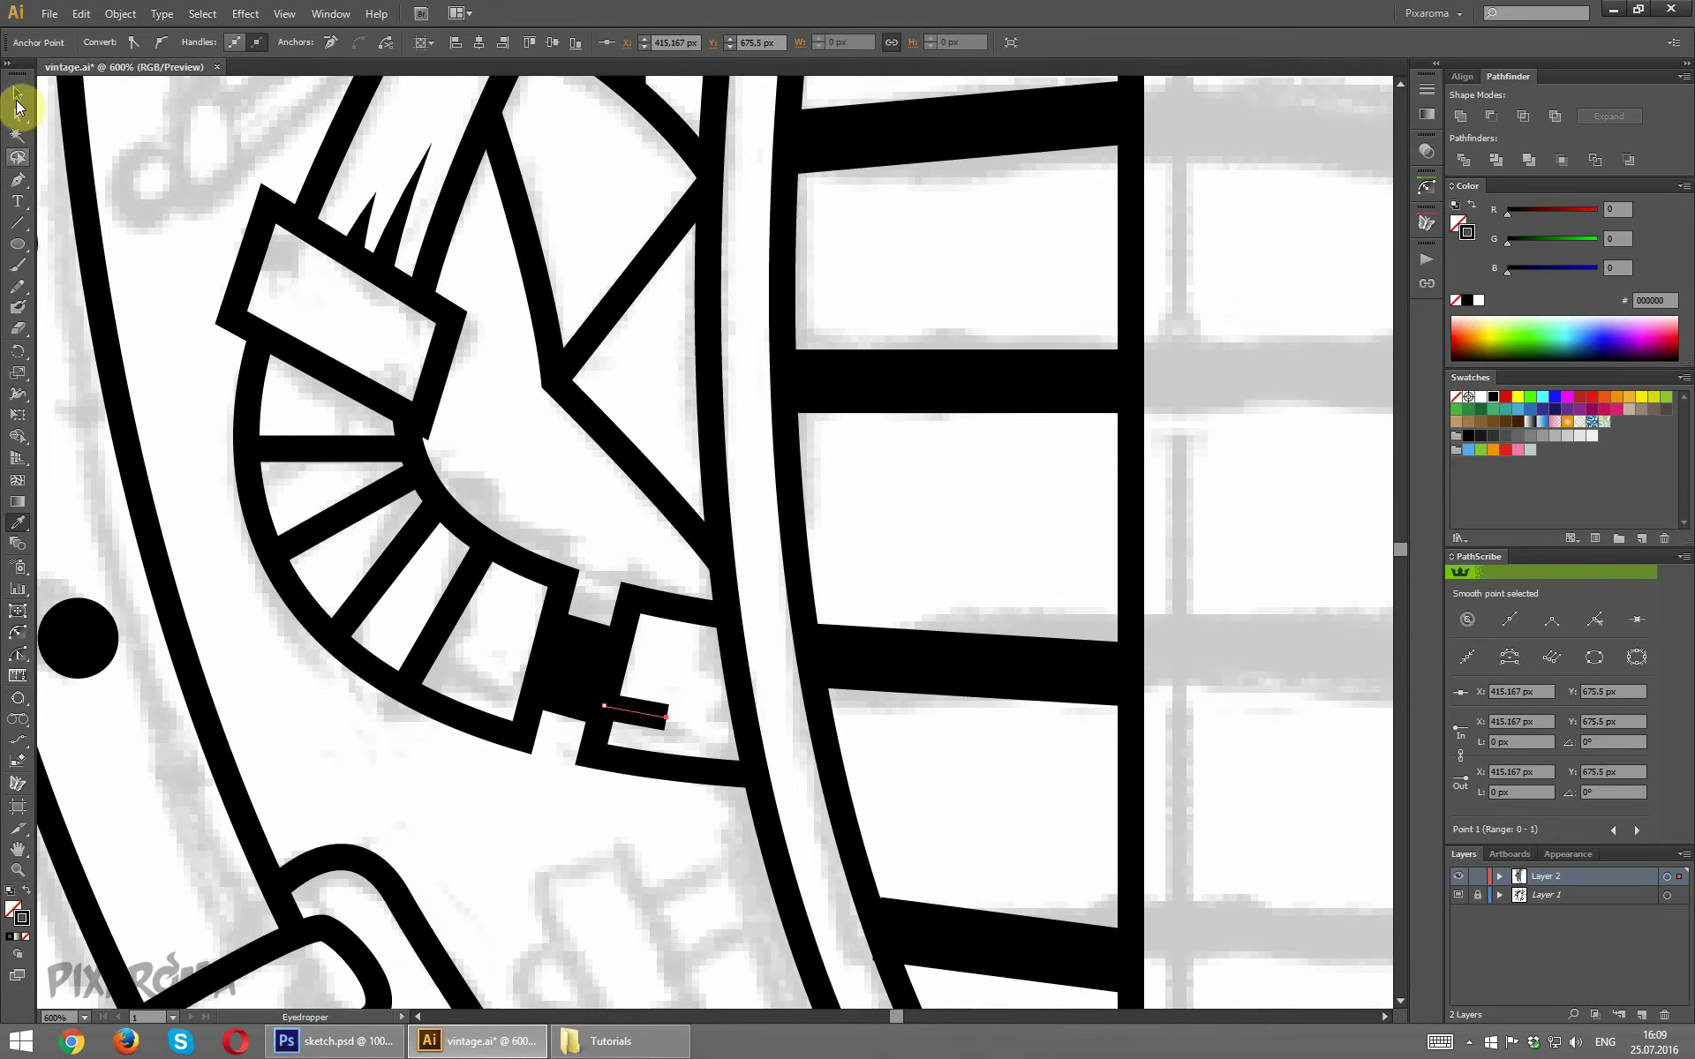
left_click(17, 94)
left_click(554, 809)
left_click(618, 715)
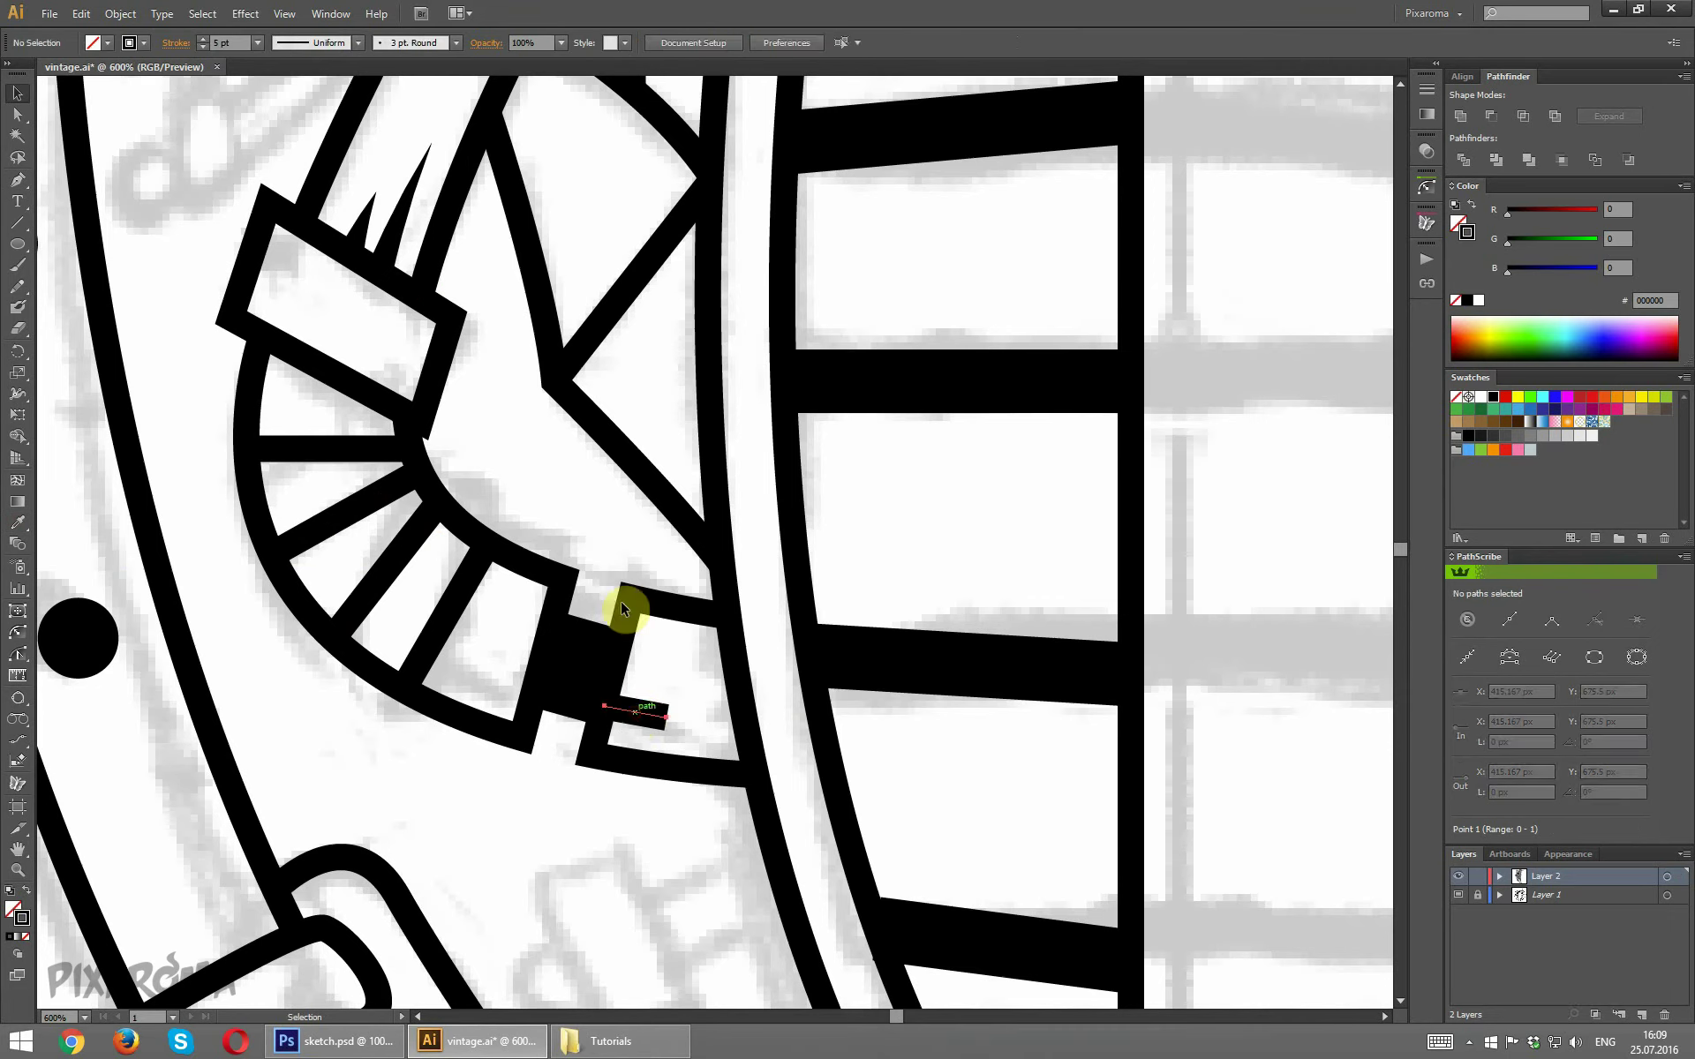
left_click(312, 44)
left_click(331, 176)
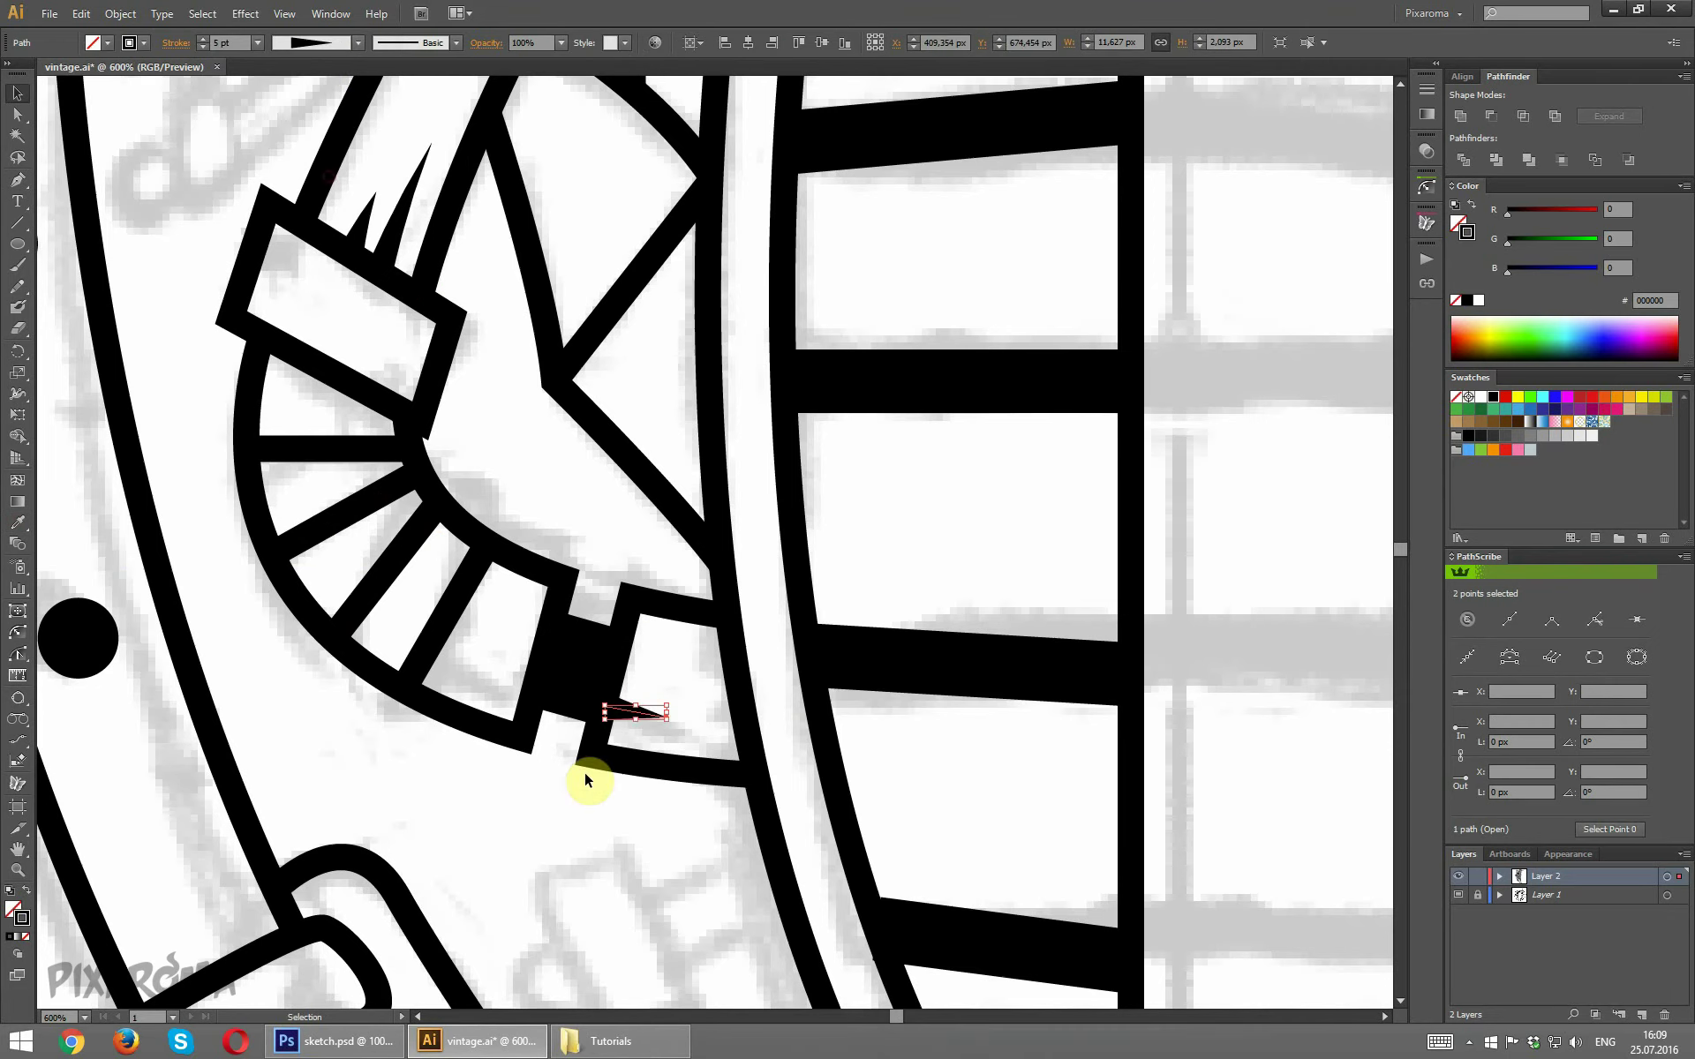
Deselect, zoom out to review the tracing, and save the document.
left_click(596, 839)
key("ctrl+minus")
key("ctrl+minus")
key("ctrl+minus")
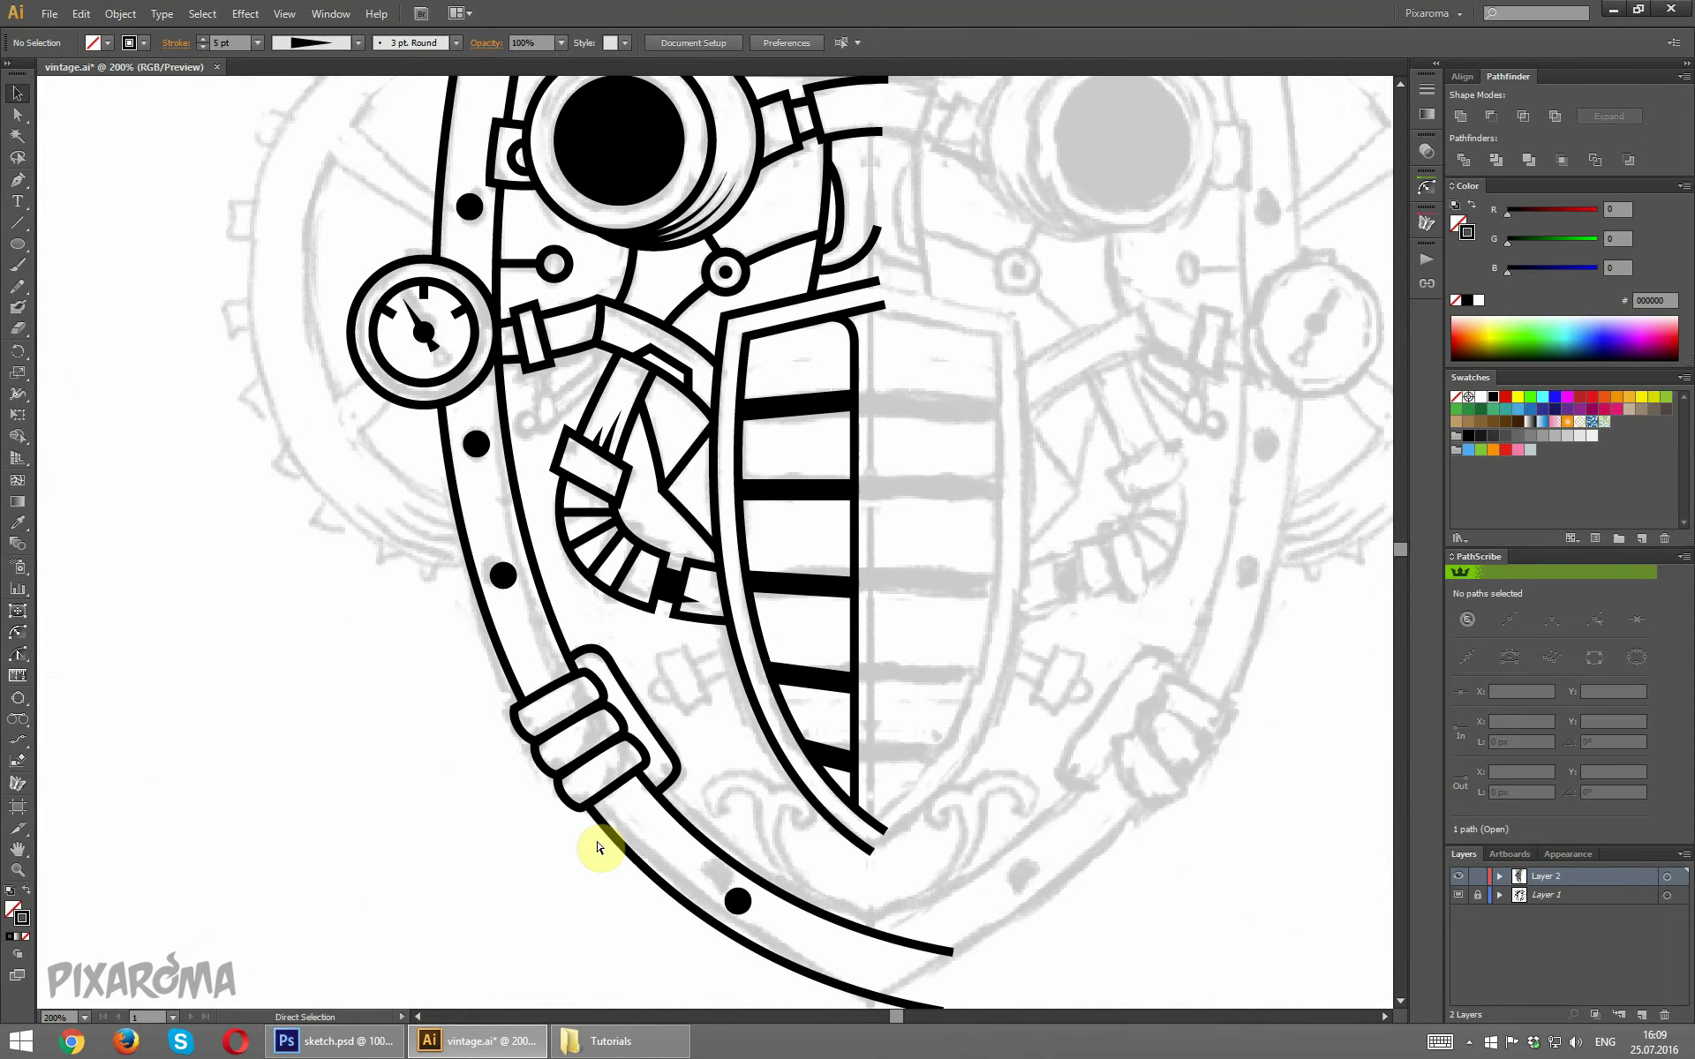
key("ctrl+s")
scroll(597, 847, "up", 1)
scroll(622, 572, "up", 1)
scroll(437, 526, "up", 3)
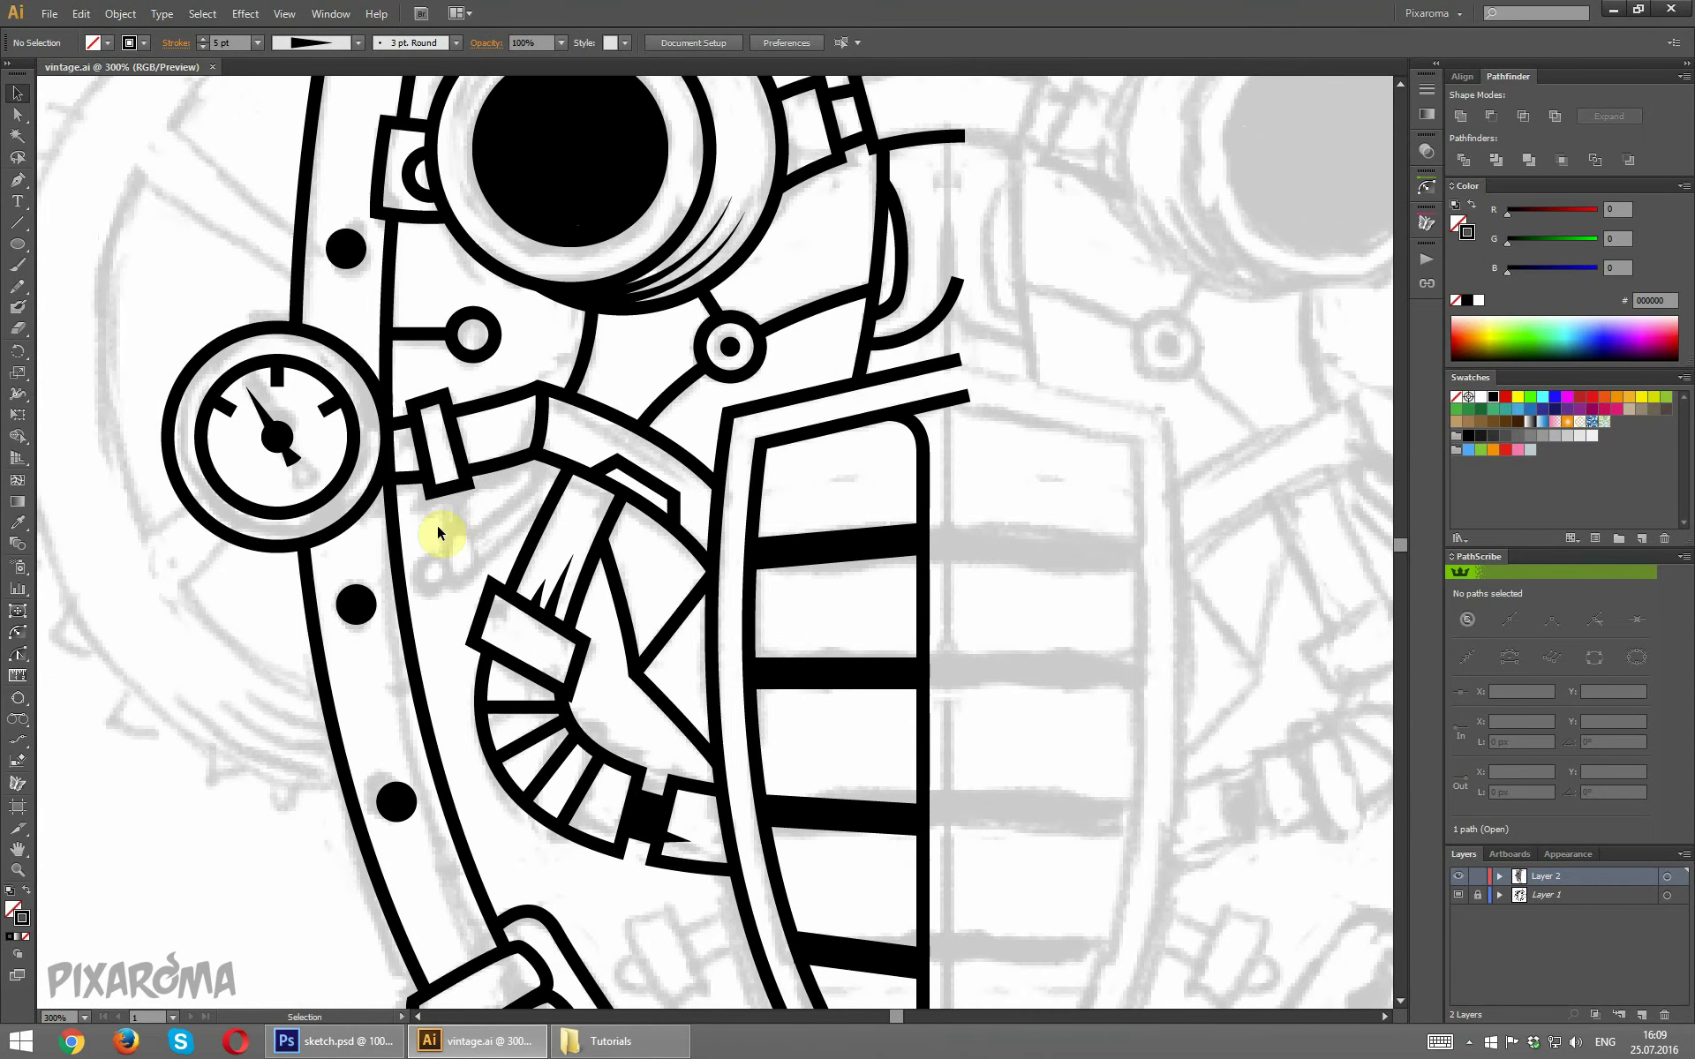
Delete the stray segment beside the gauge using Direct Selection.
left_click(17, 115)
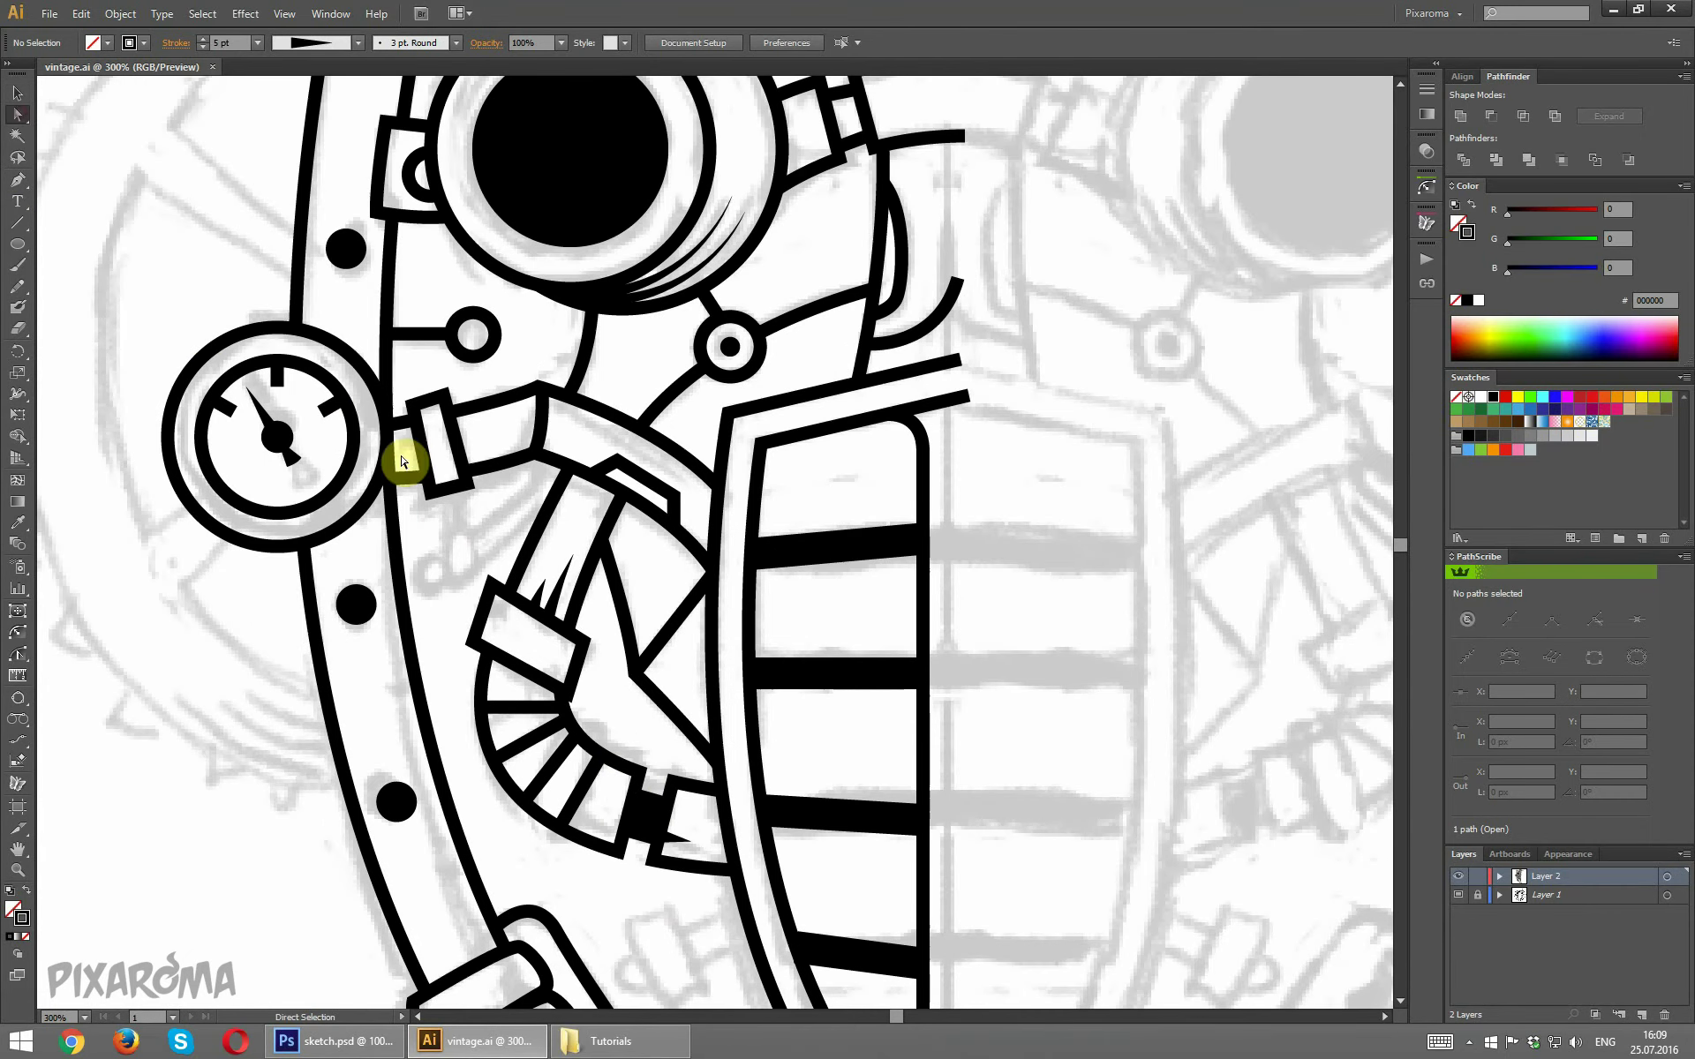
left_click(393, 481)
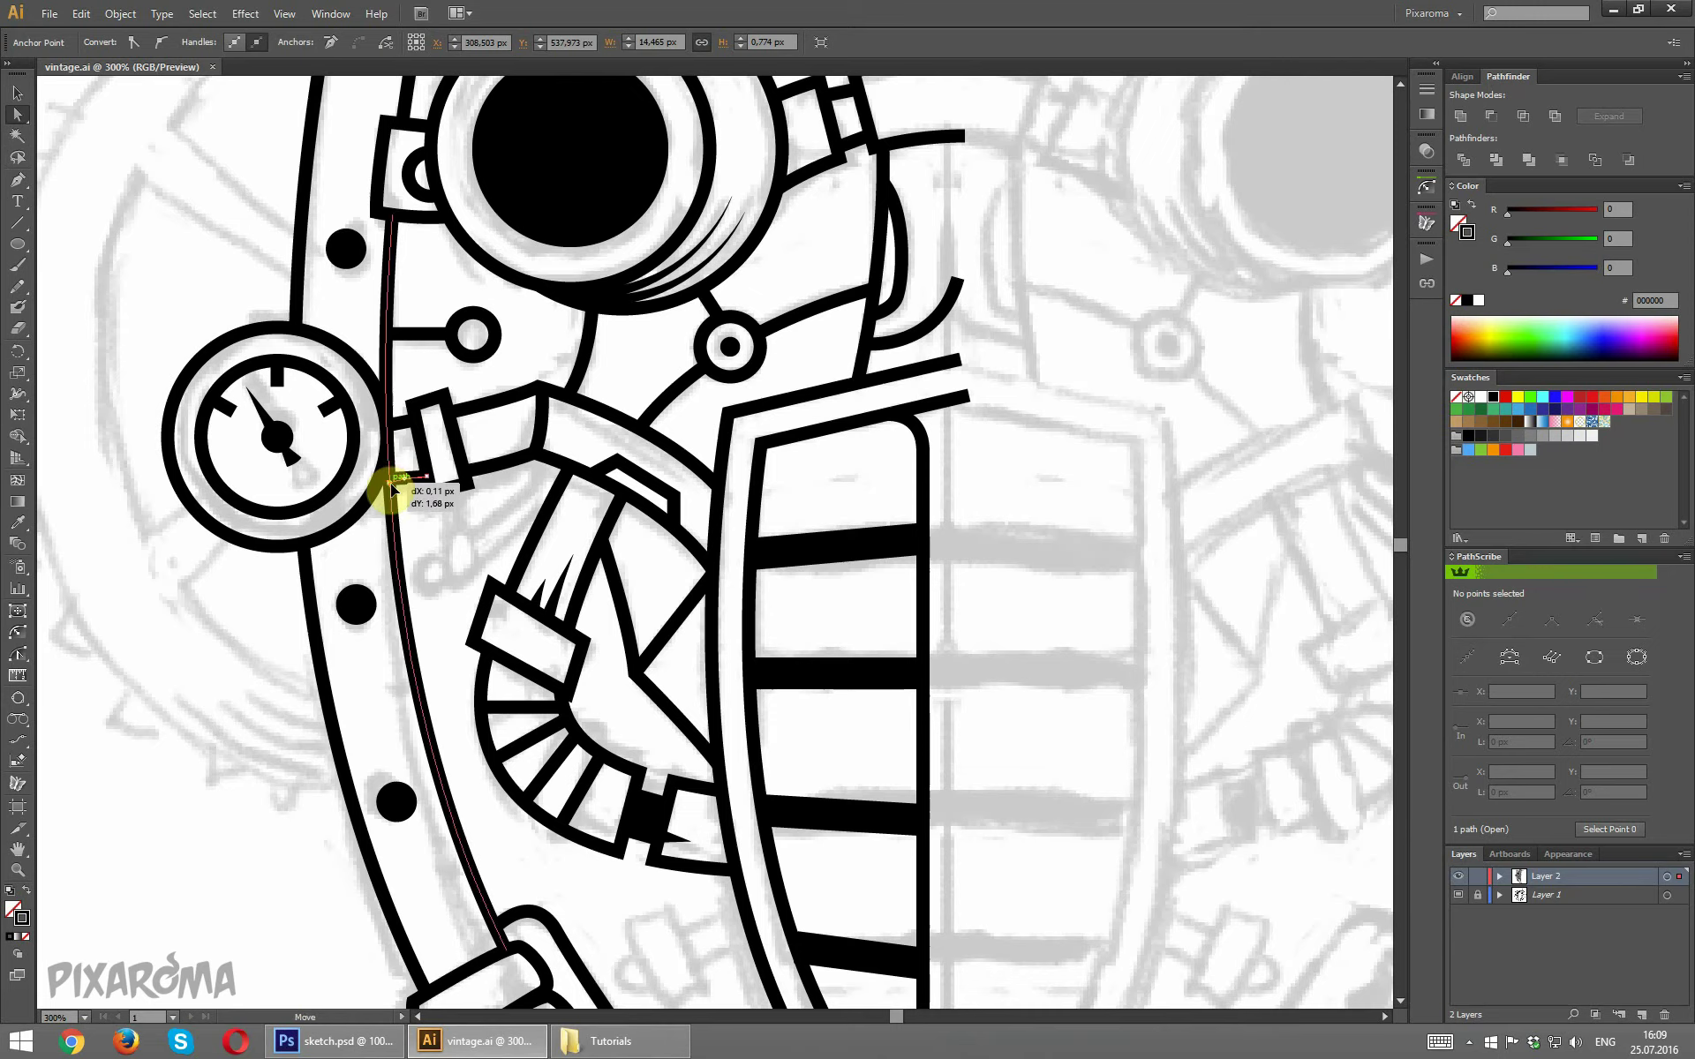
key("Delete")
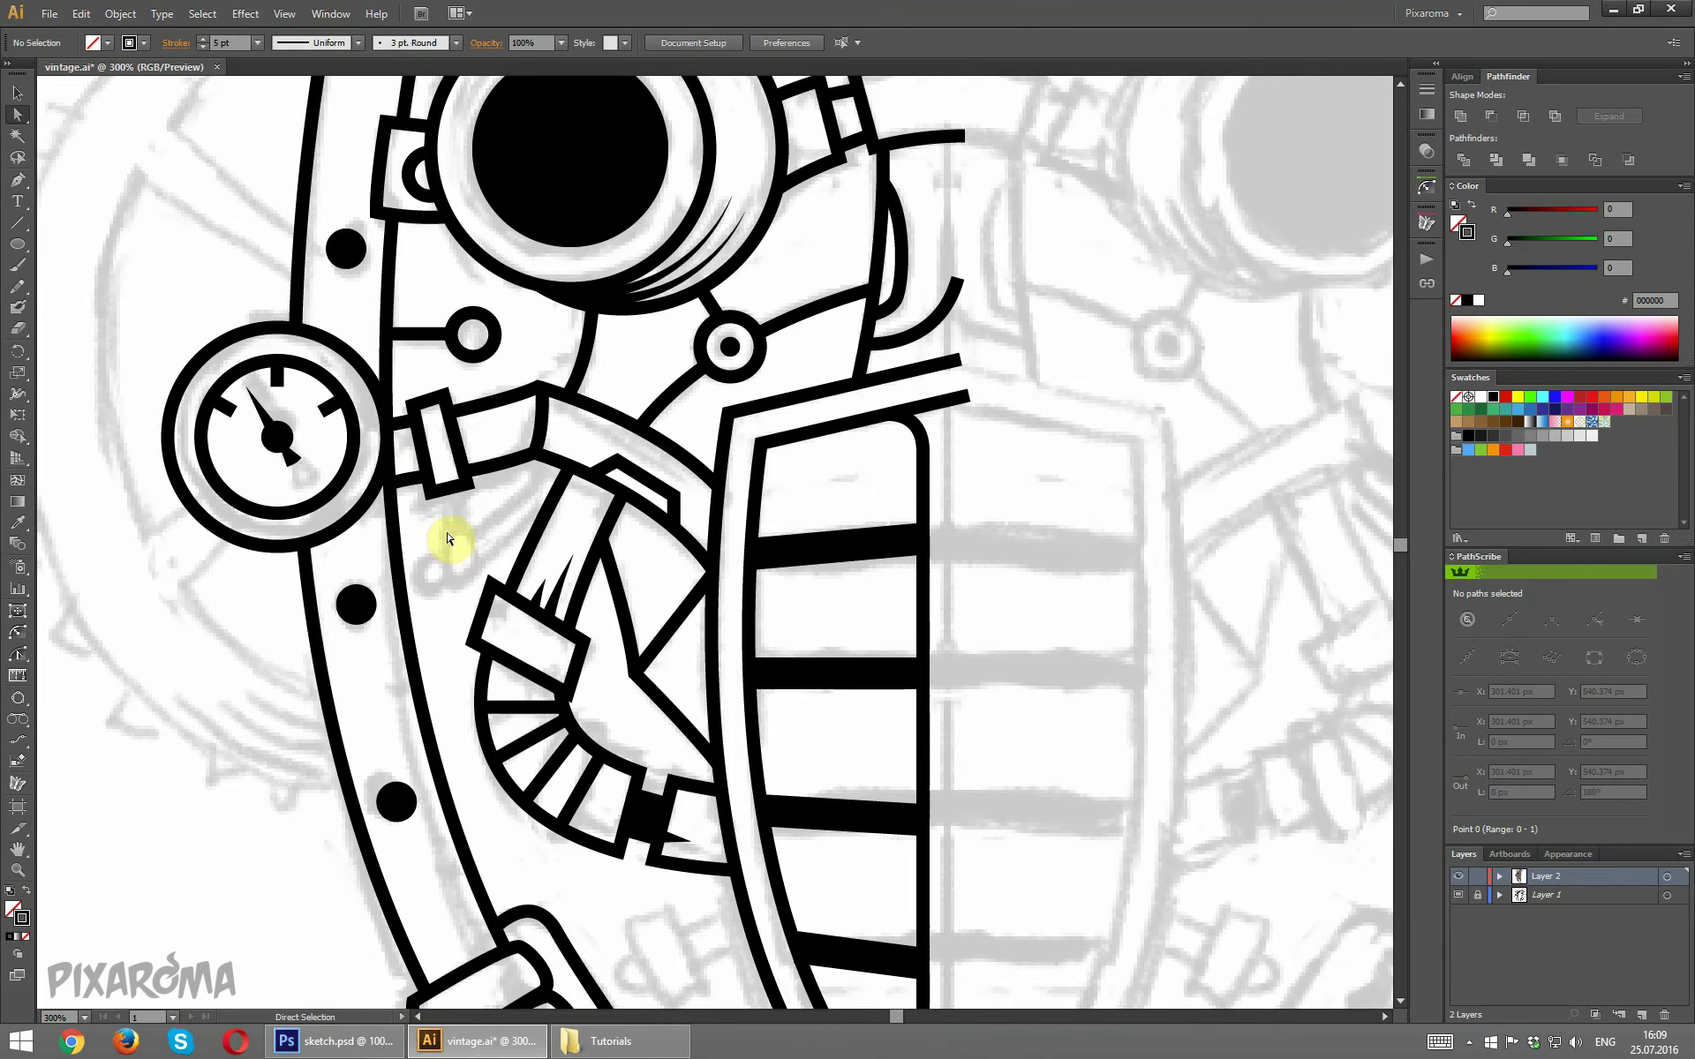
scroll(447, 538, "up", 3)
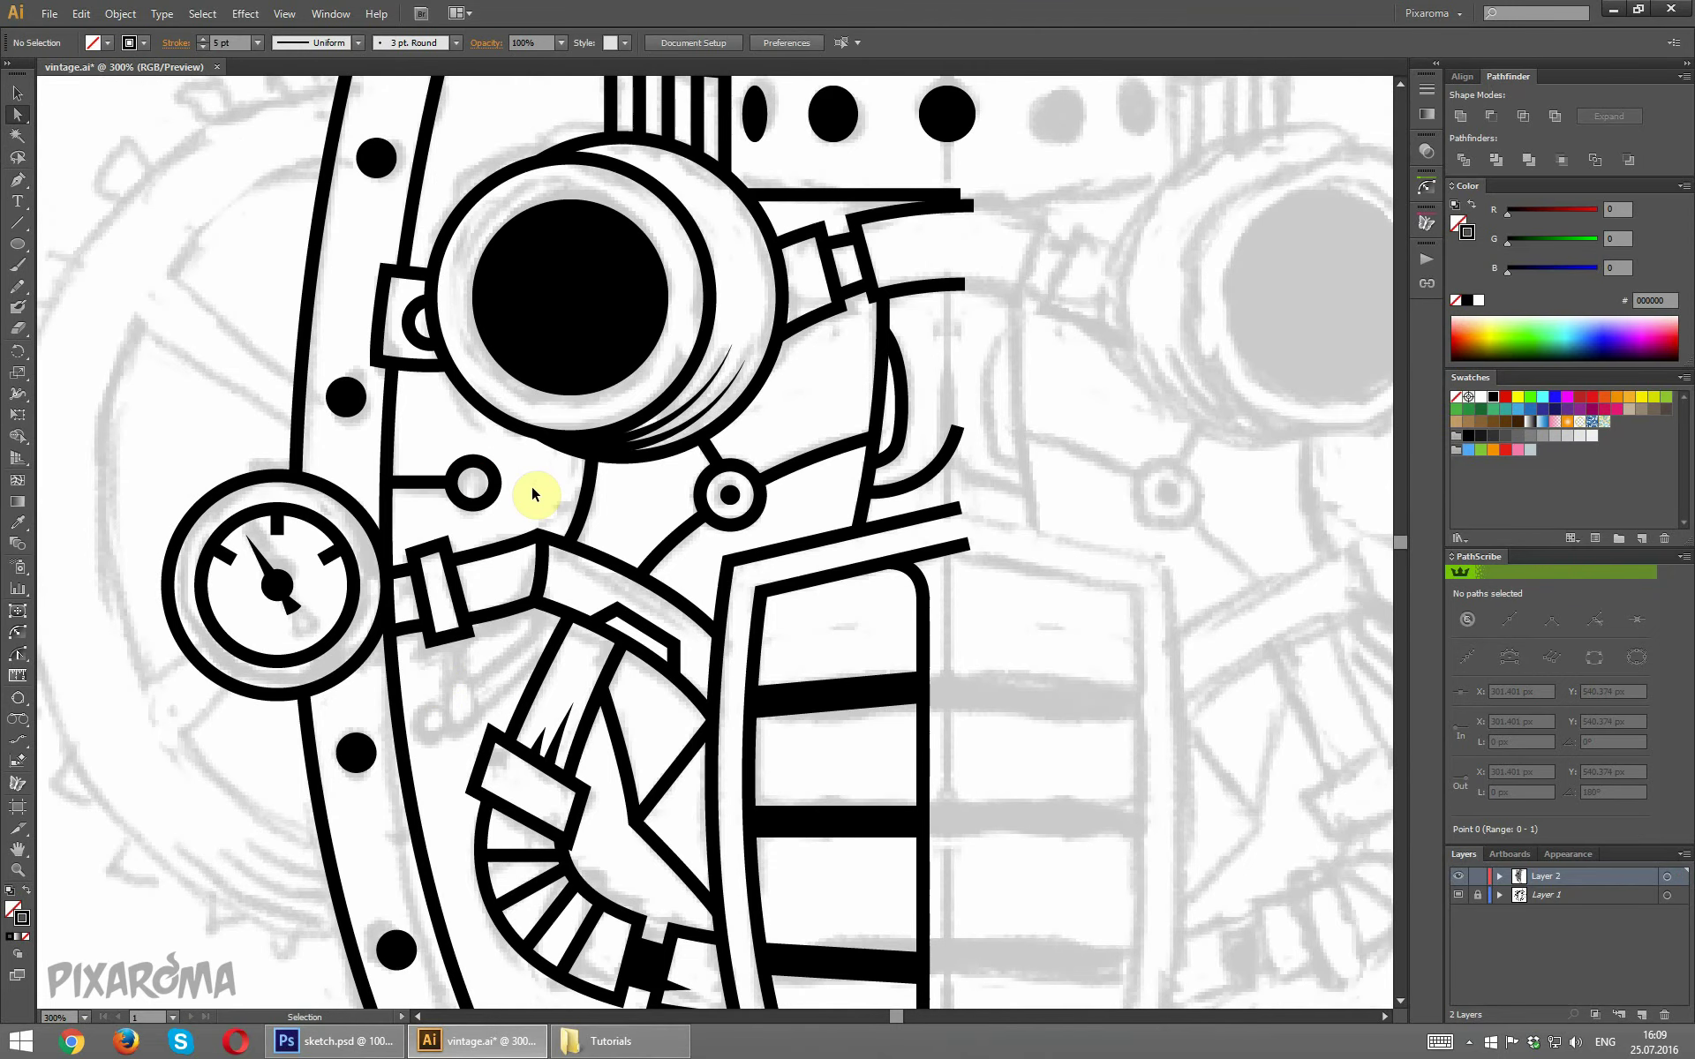
key("ctrl+1")
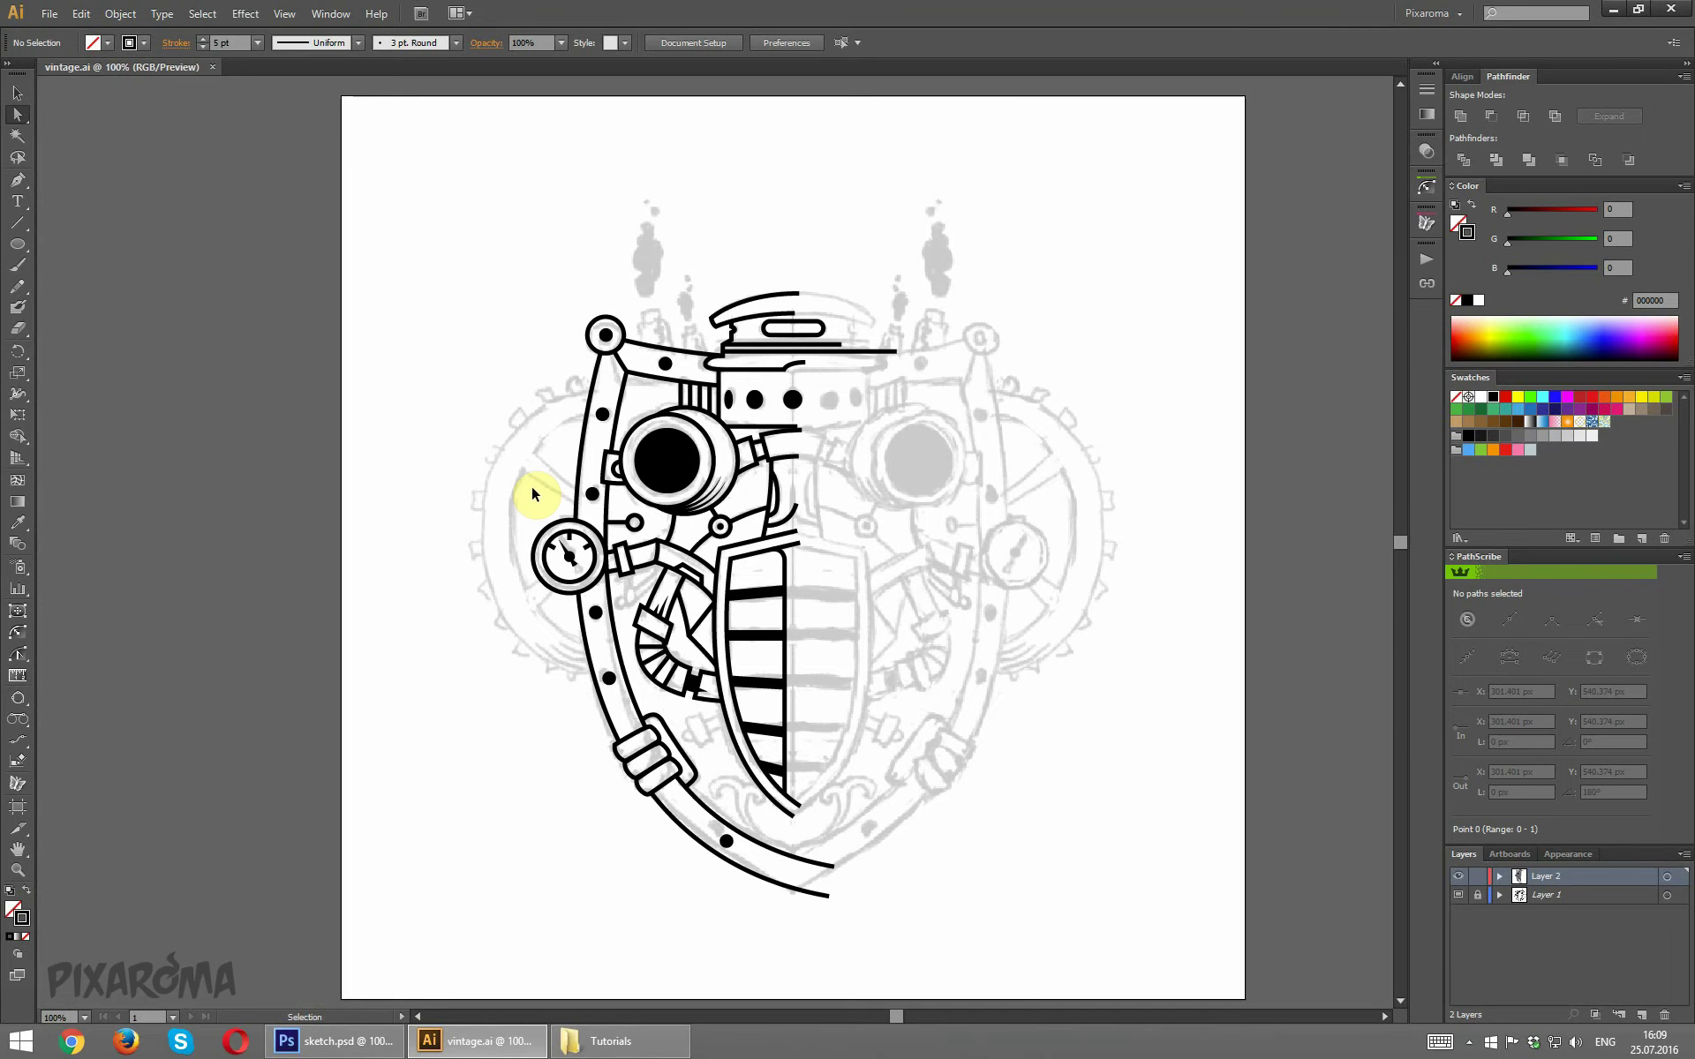
key("ctrl+plus")
key("ctrl+plus")
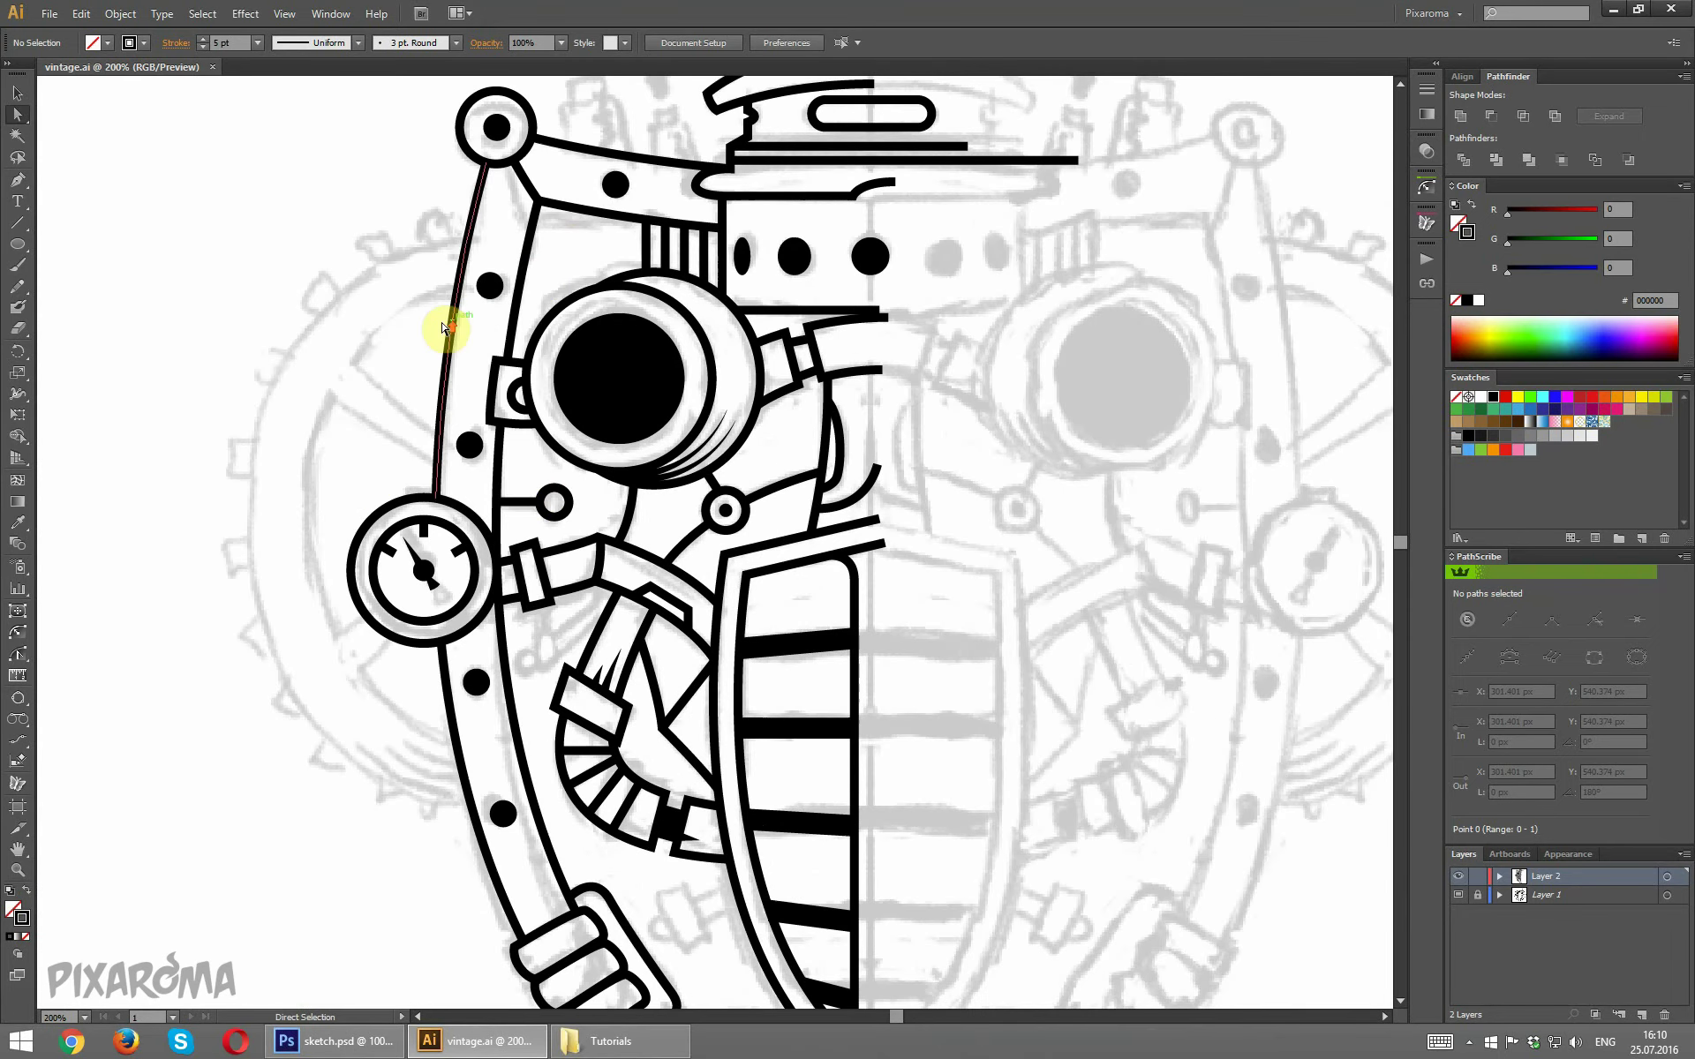
Zoom in on the lower band and select one of its curved paths.
scroll(446, 329, "up", 1)
scroll(415, 300, "down", 1)
scroll(370, 272, "down", 4)
scroll(341, 265, "down", 2)
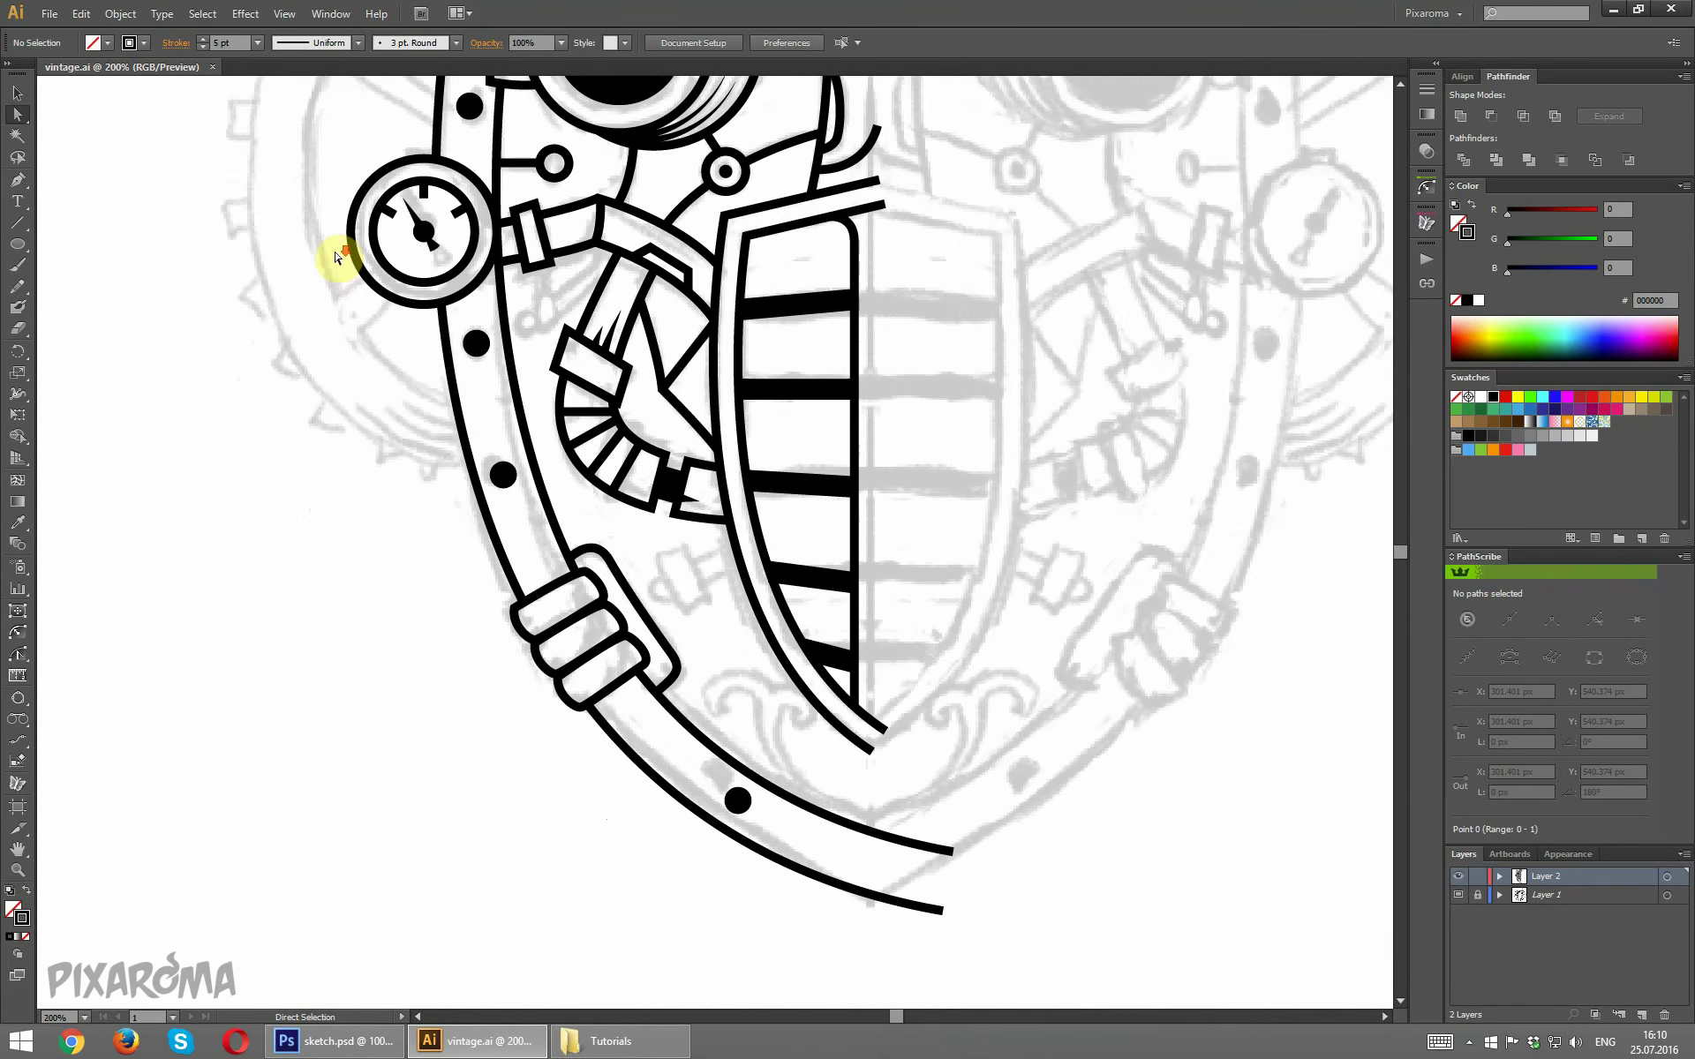
left_click(387, 555)
key("ctrl+plus")
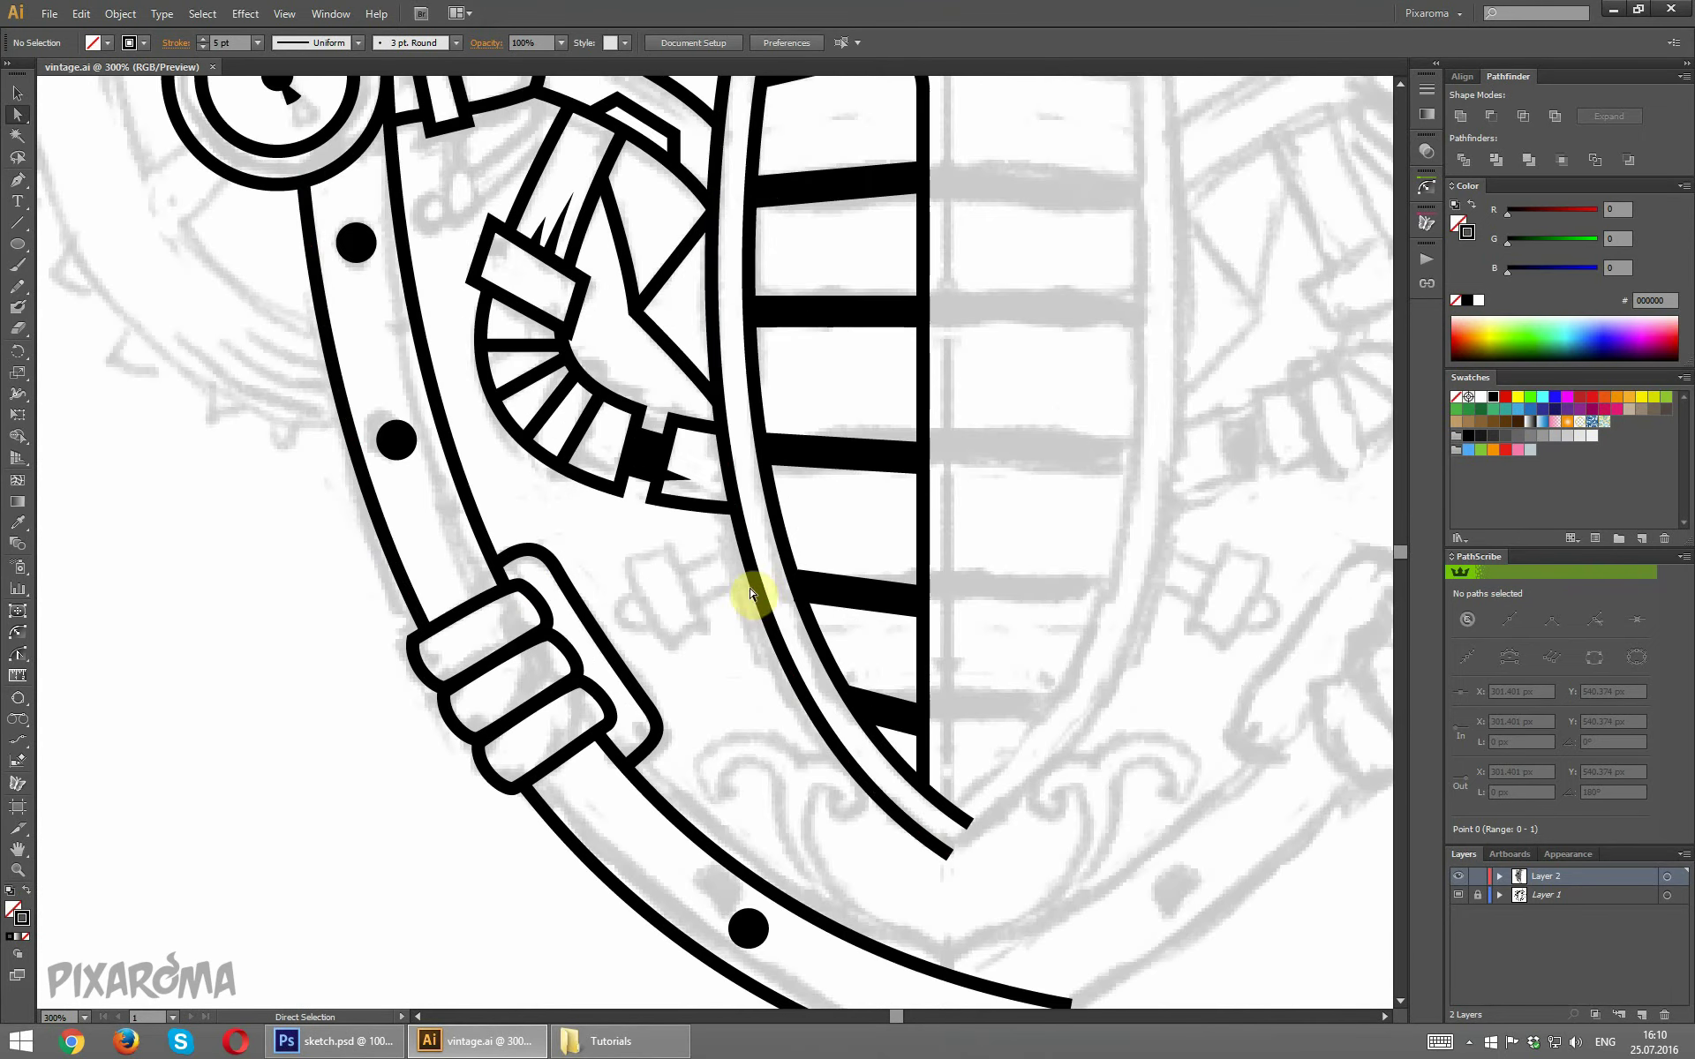
left_click(754, 590)
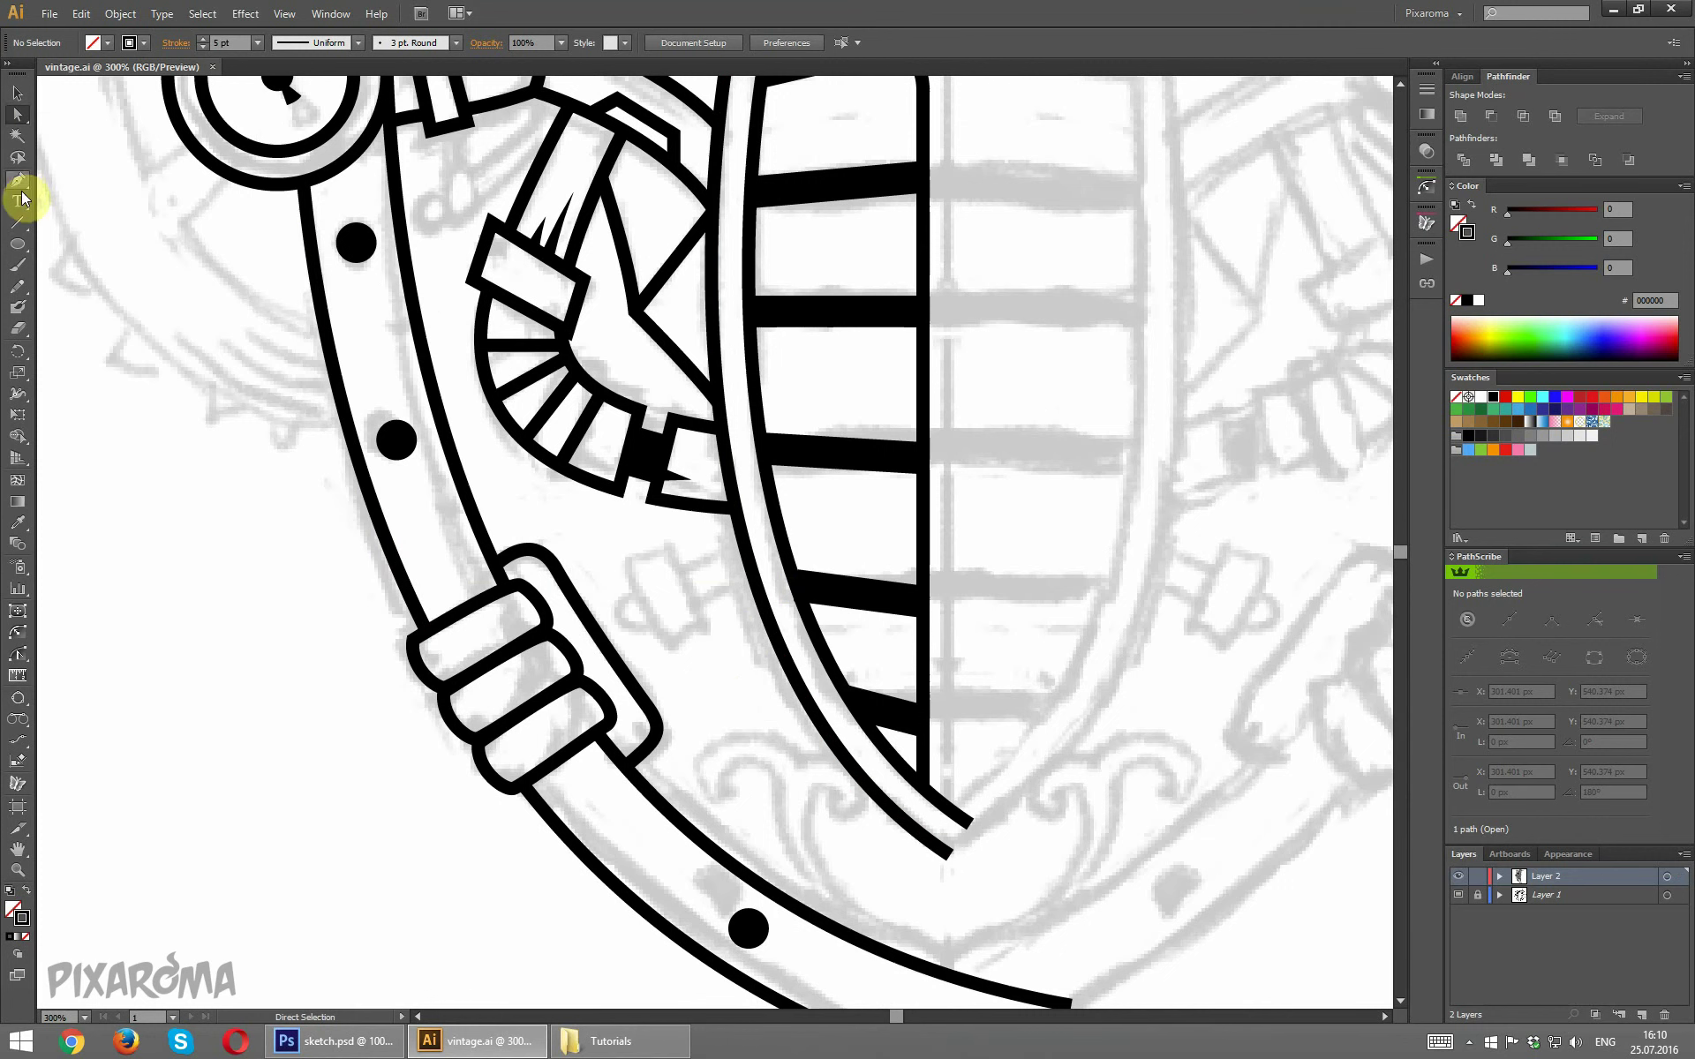
Draw a roughly 20 × 36 px rounded rectangle below the heart and rotate it about 30° clockwise.
left_click_drag(26, 244, 97, 265)
left_click_drag(646, 552, 695, 646)
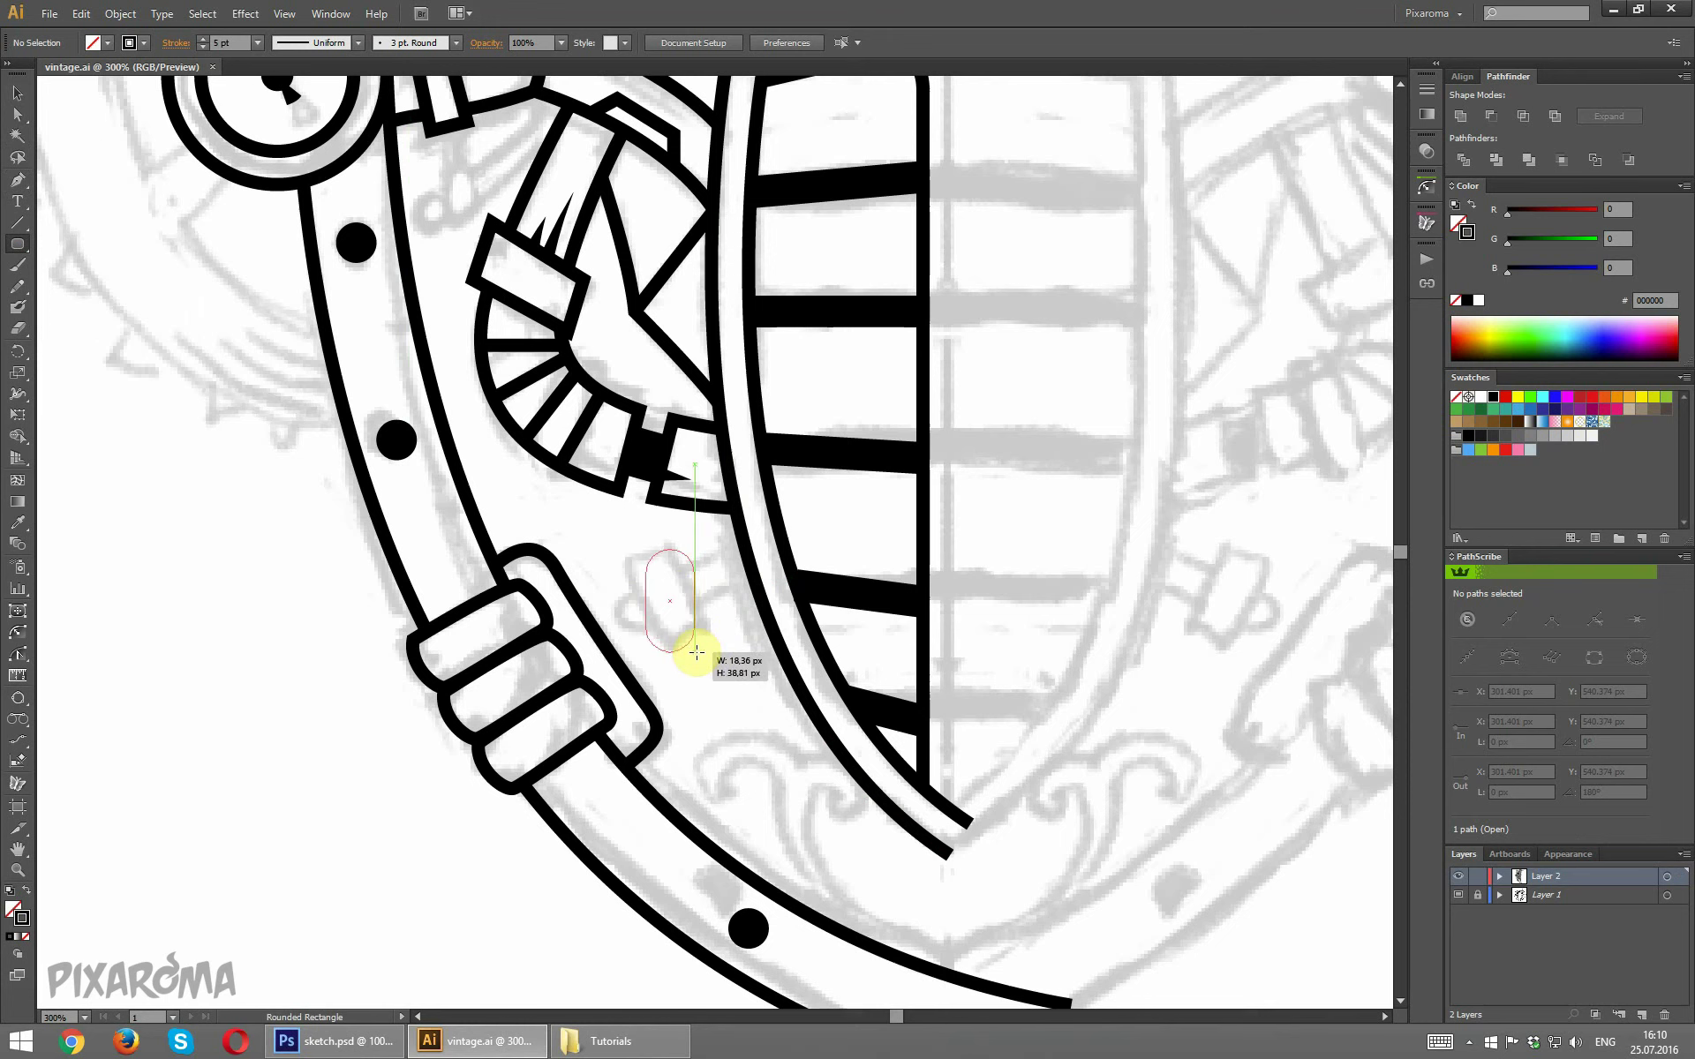
left_click_drag(696, 652, 696, 647)
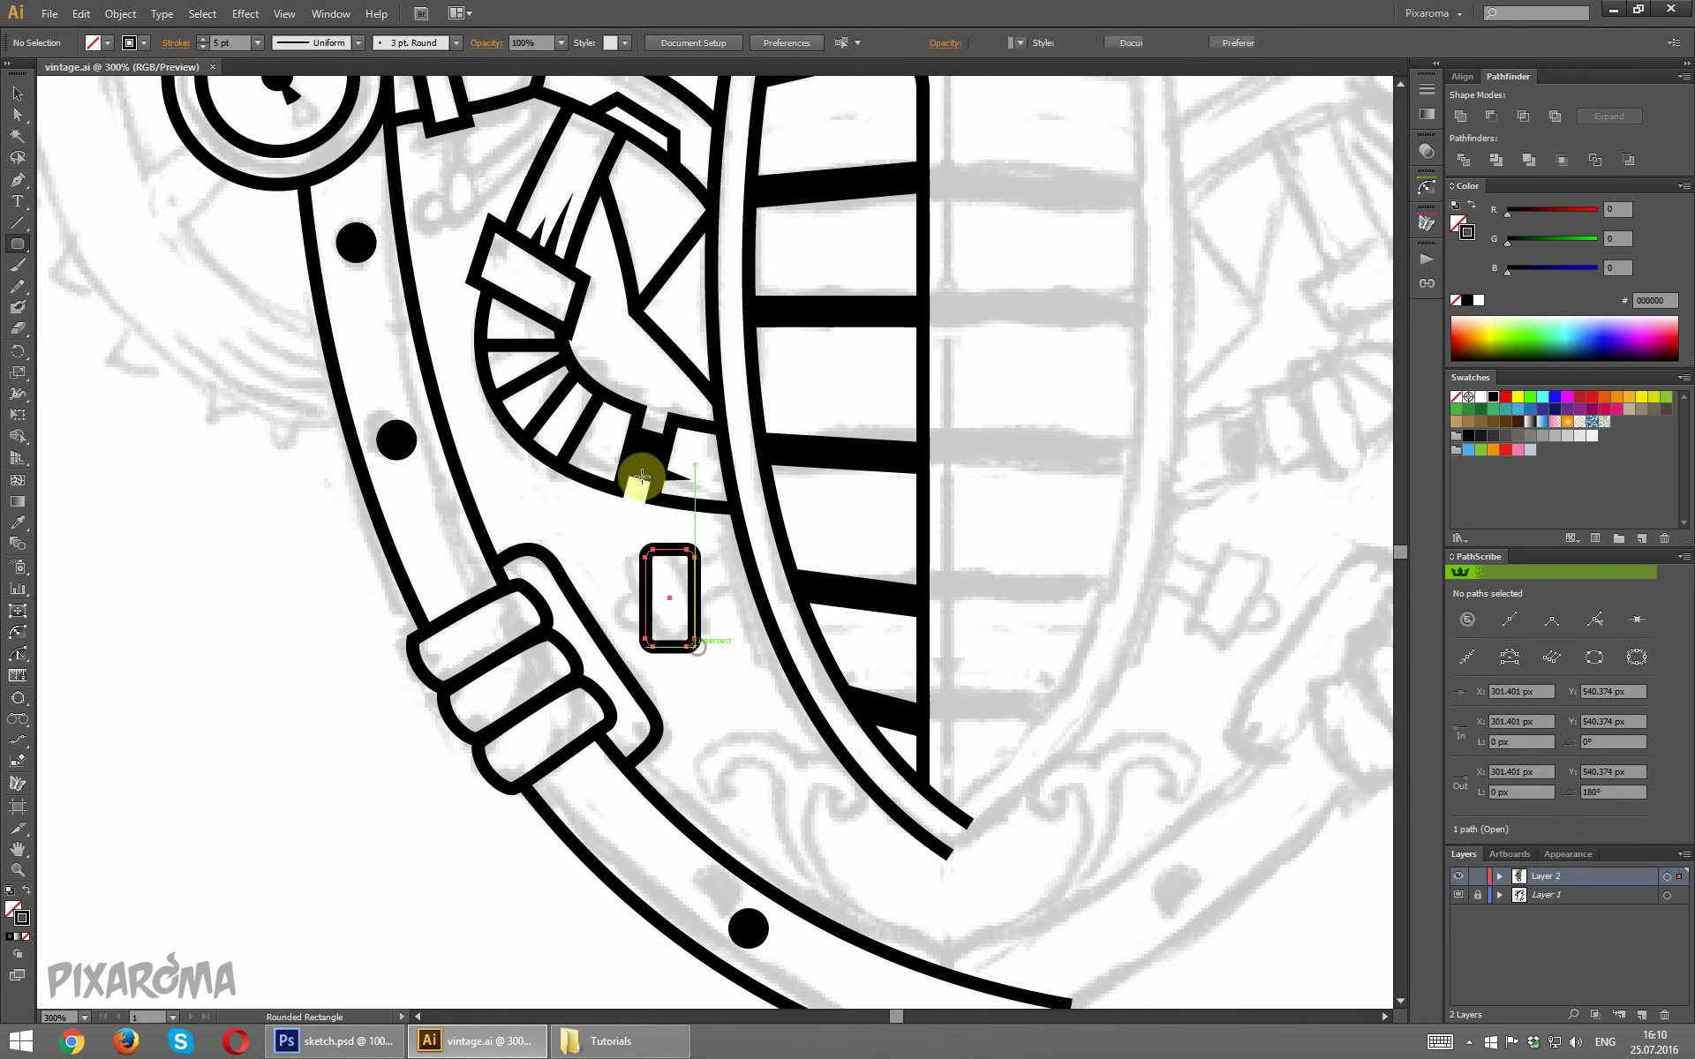
left_click(17, 92)
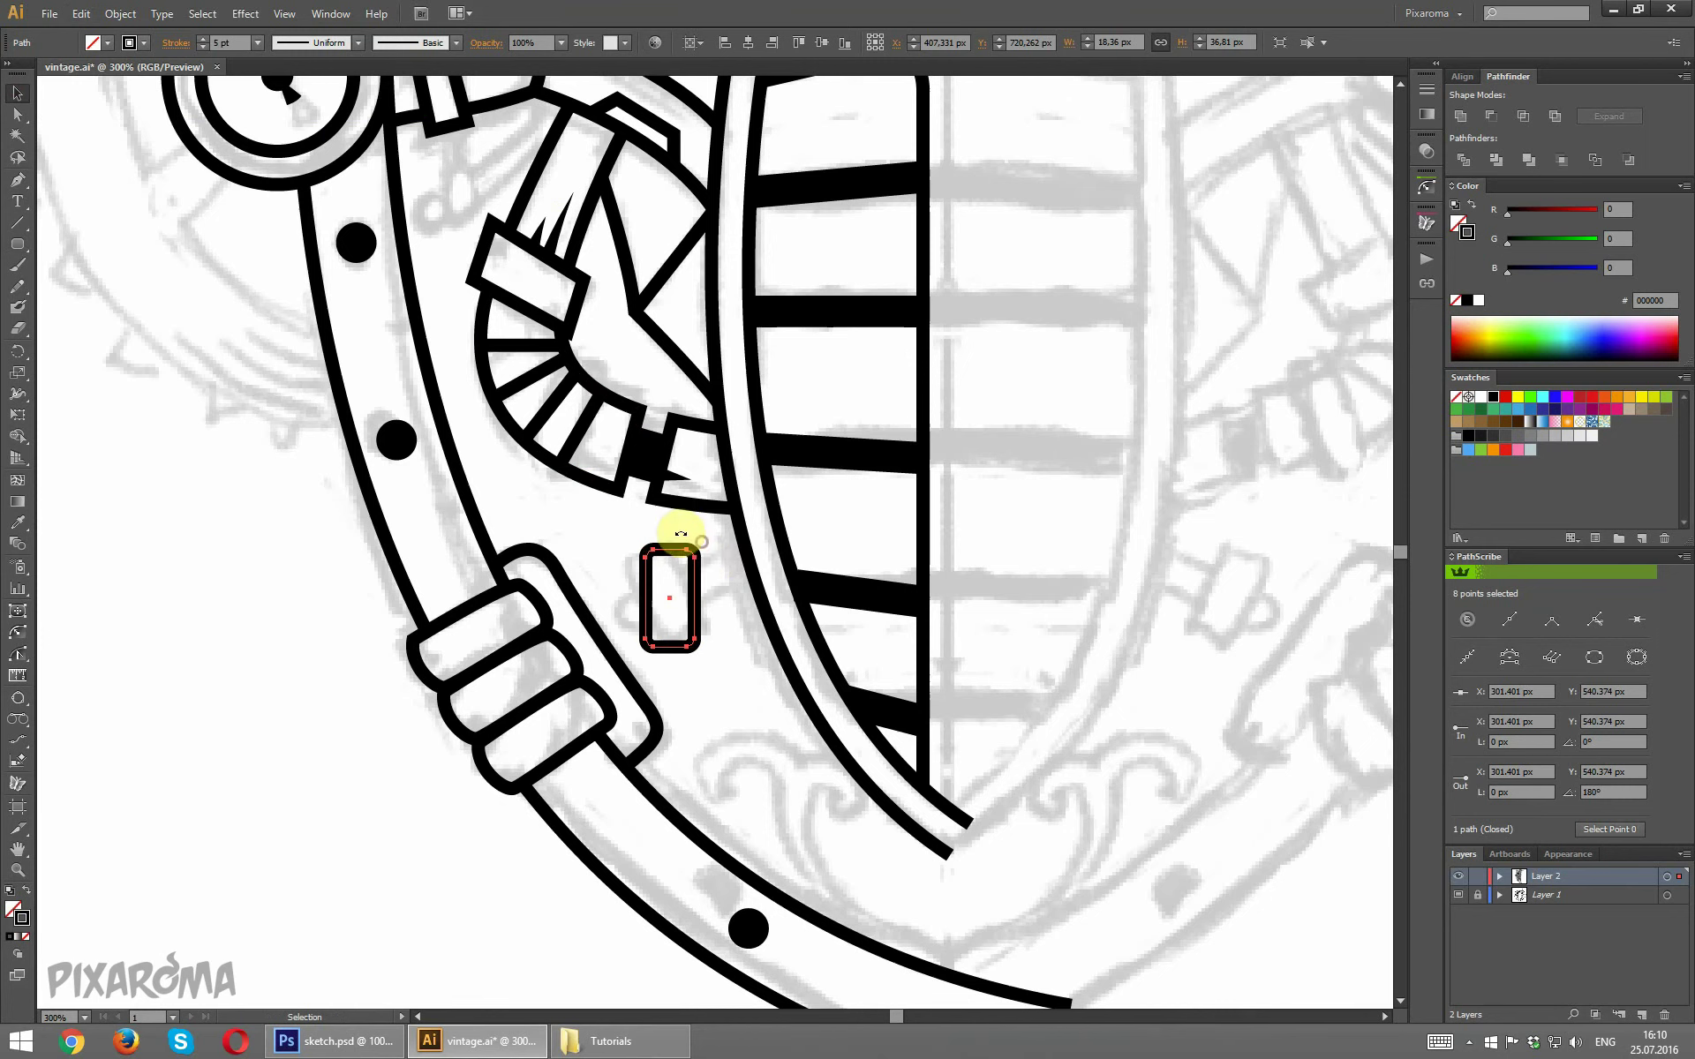
left_click_drag(681, 533, 745, 606)
left_click(250, 262)
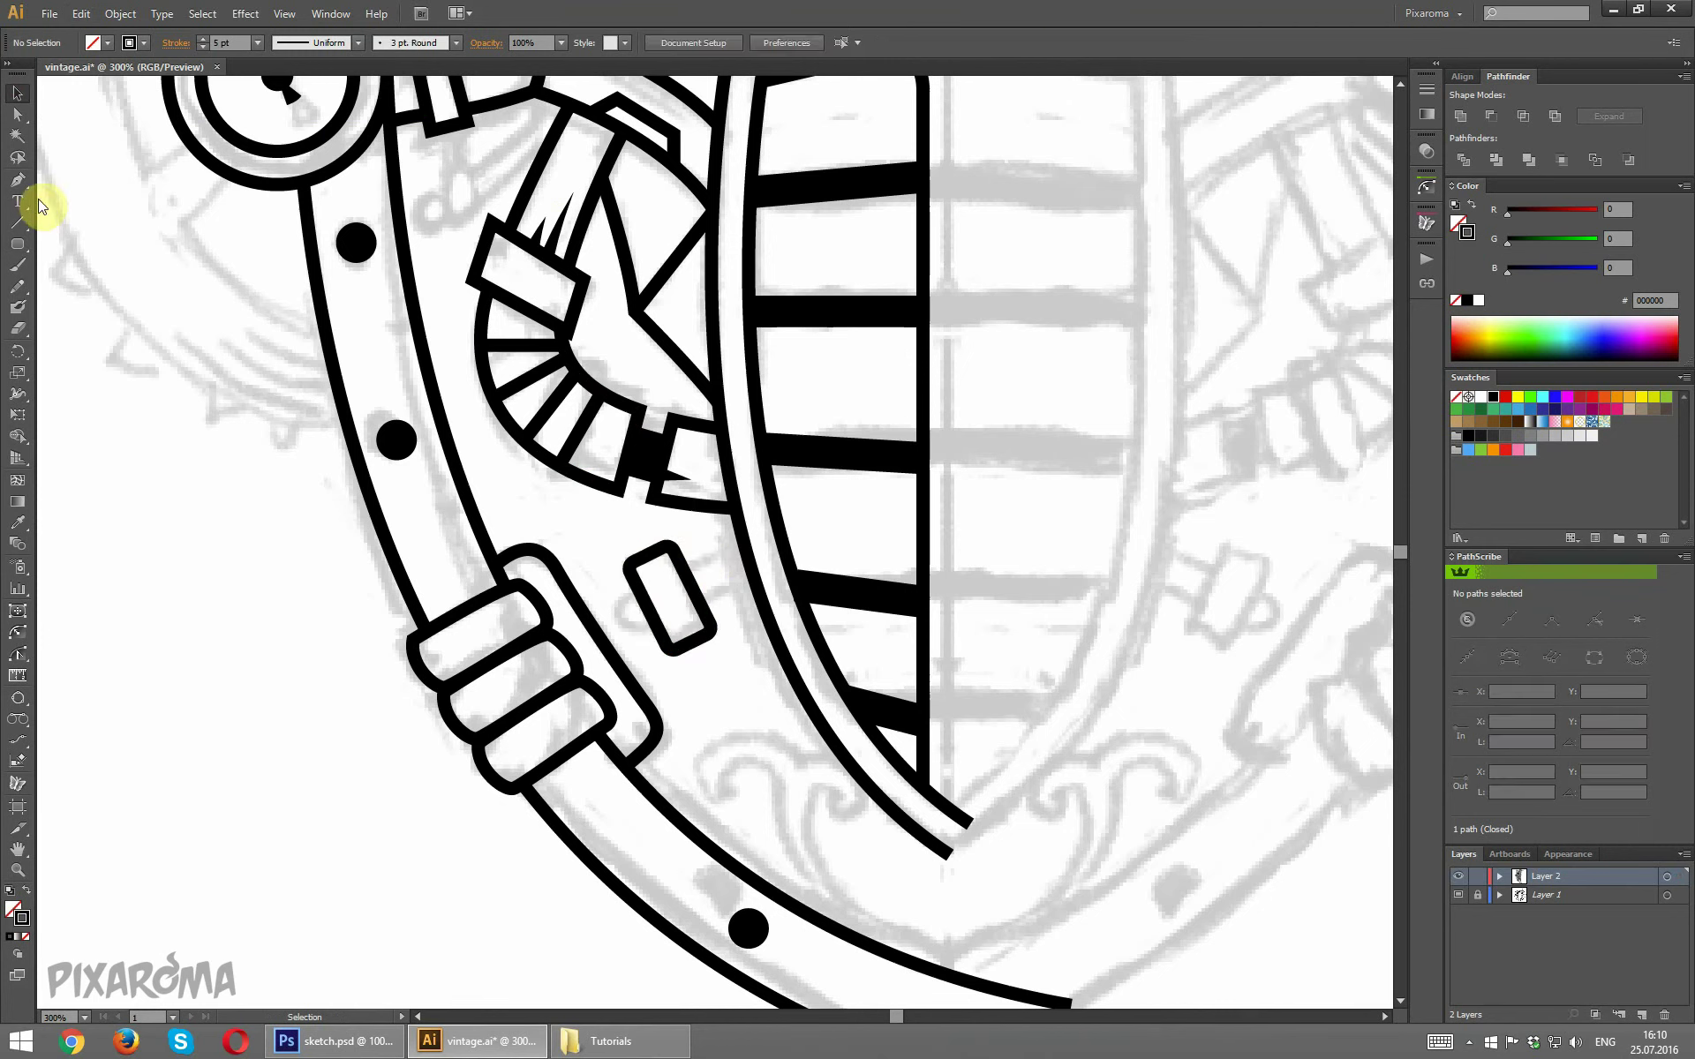
left_click(17, 181)
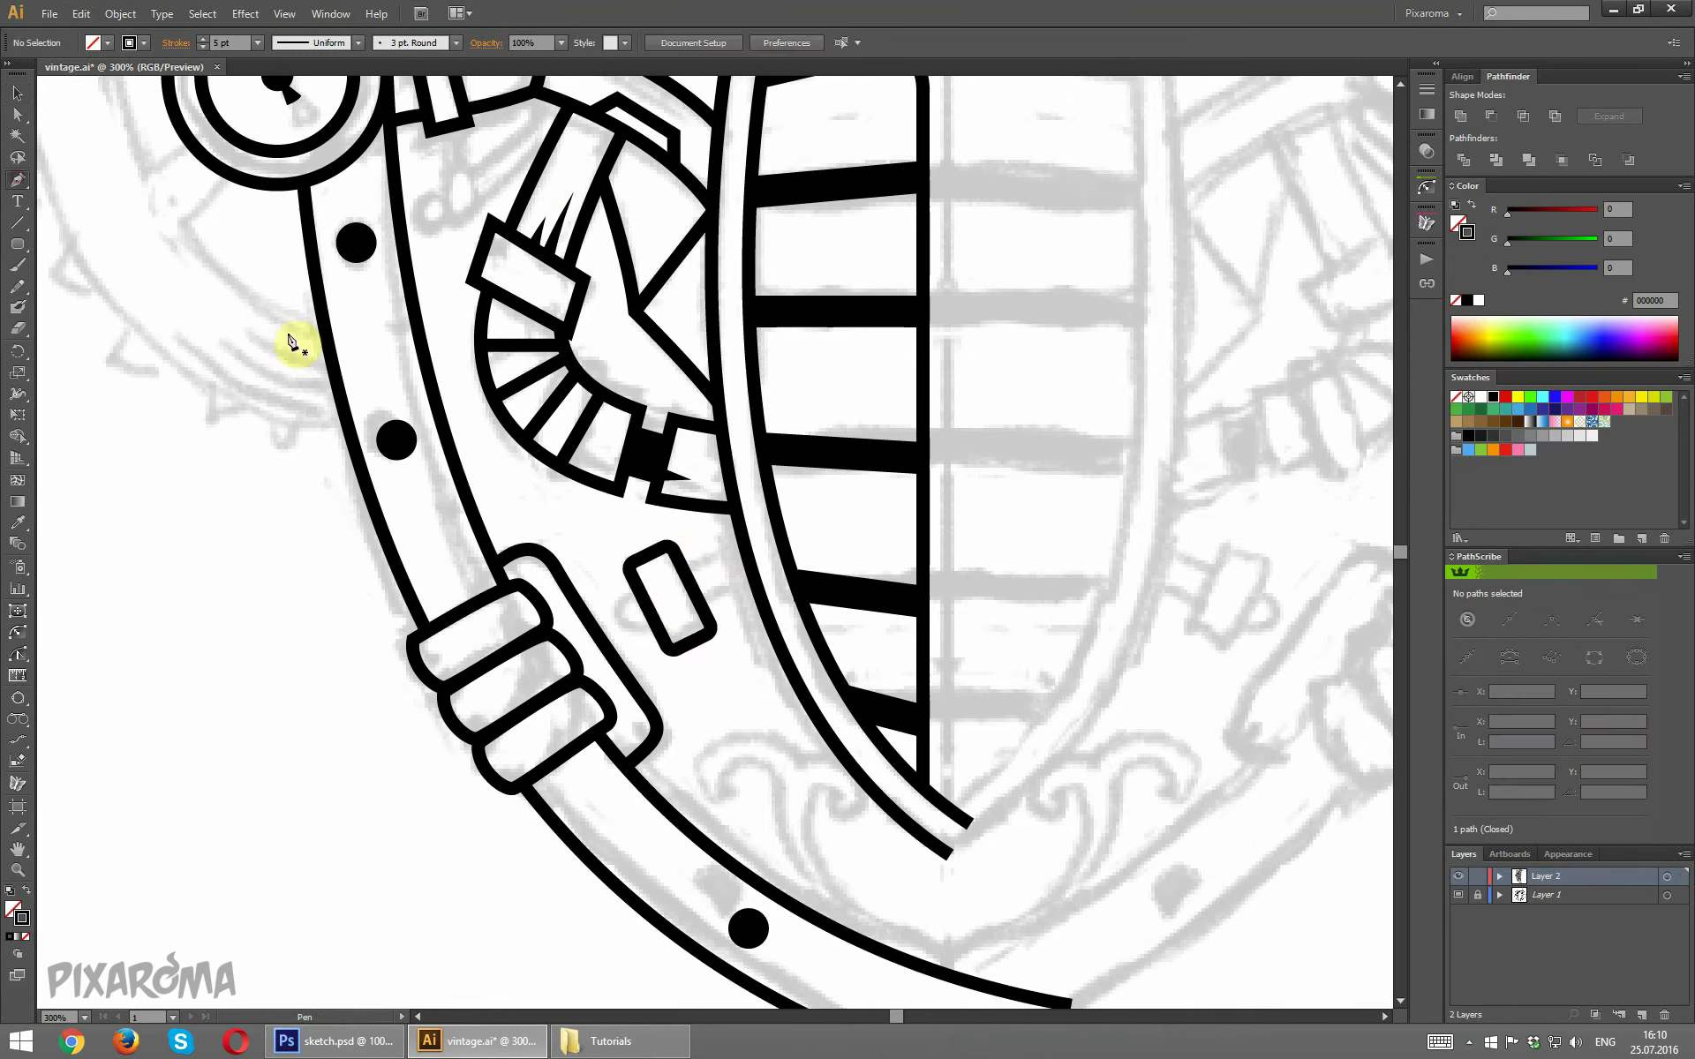
Draw the bolt rod path from the shield edge past the small rectangle, looping its end anchor.
left_click(745, 546)
mouse_move(624, 602)
left_mouse_down()
mouse_move(604, 623)
mouse_move(664, 625)
left_mouse_up()
left_click(756, 584)
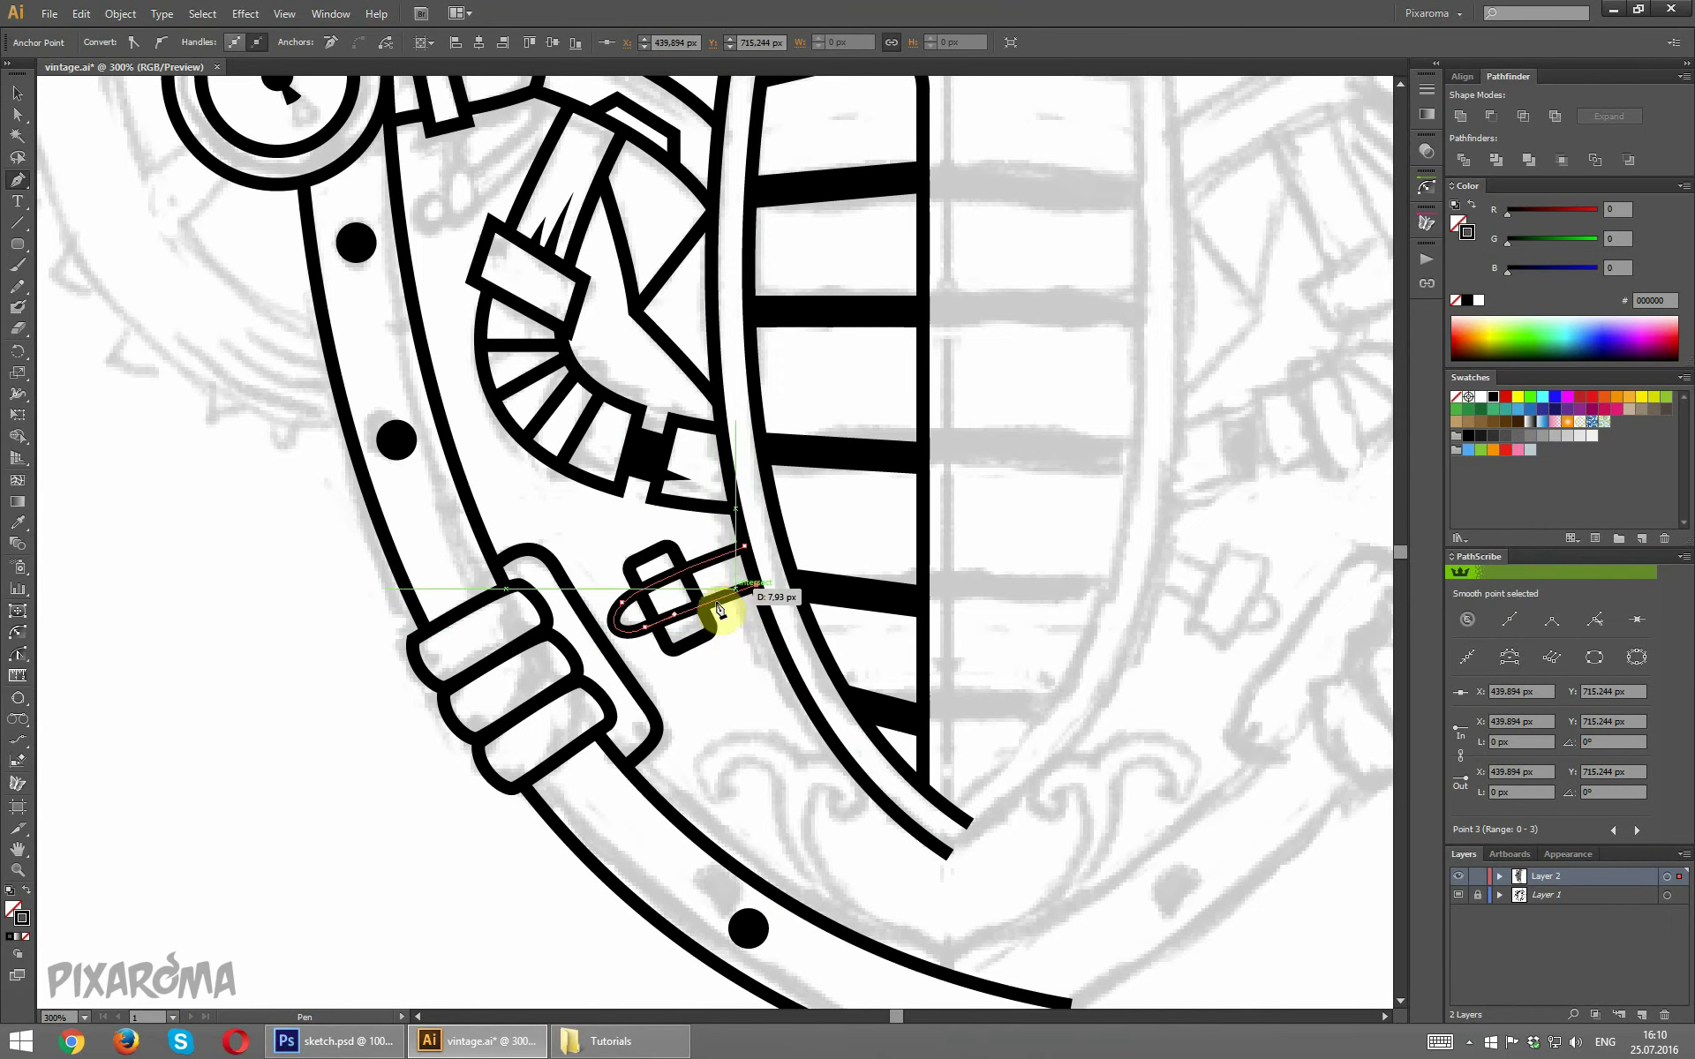
left_click(17, 113)
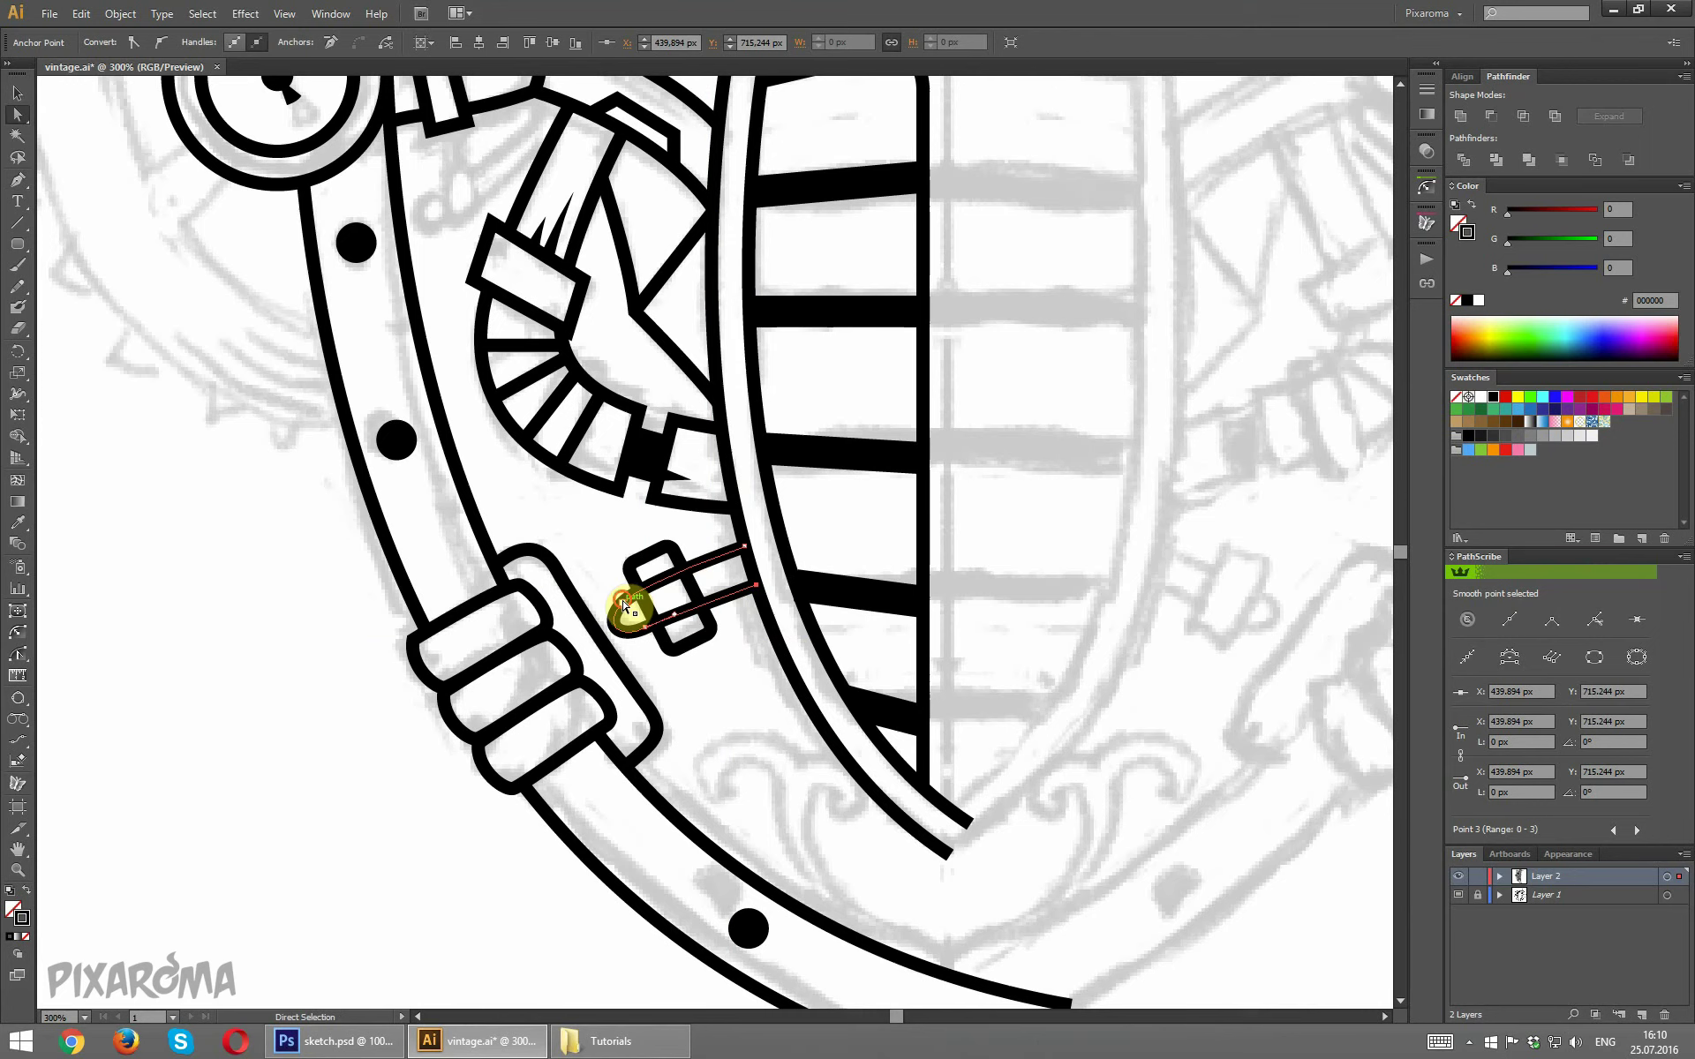
mouse_move(623, 604)
left_mouse_down()
mouse_move(664, 635)
mouse_move(618, 607)
left_mouse_up()
left_click(692, 672)
left_click(672, 615)
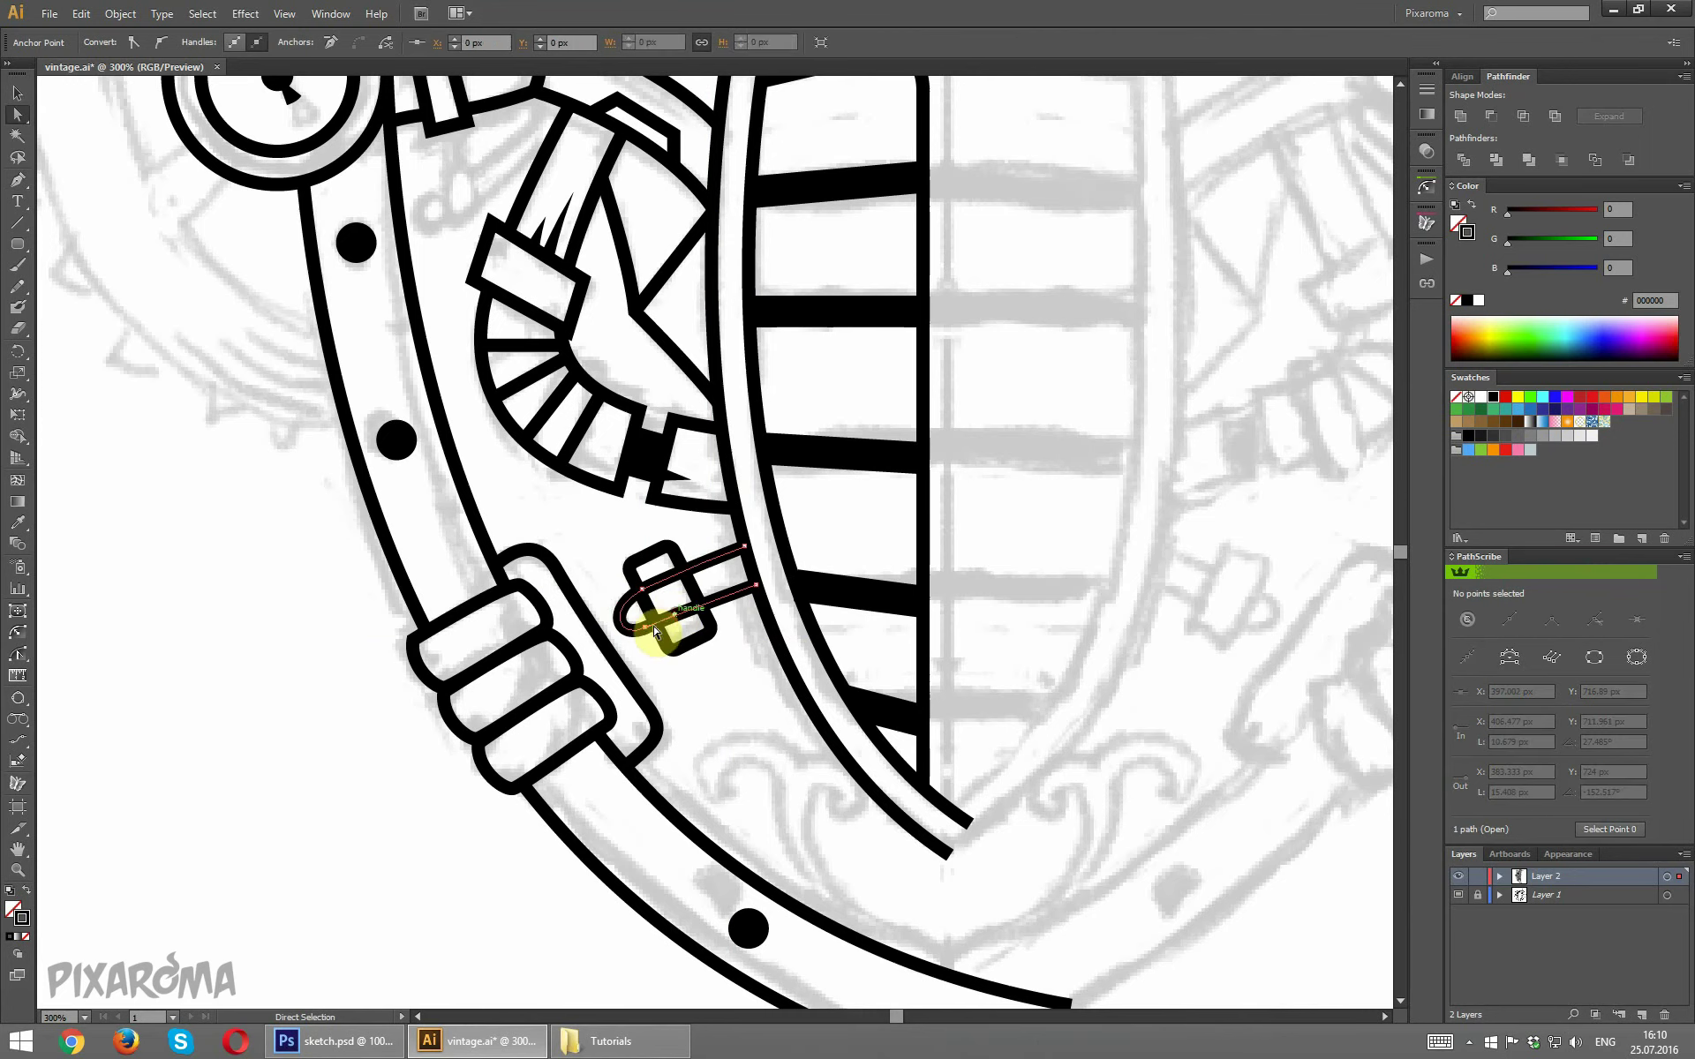
left_click(650, 623)
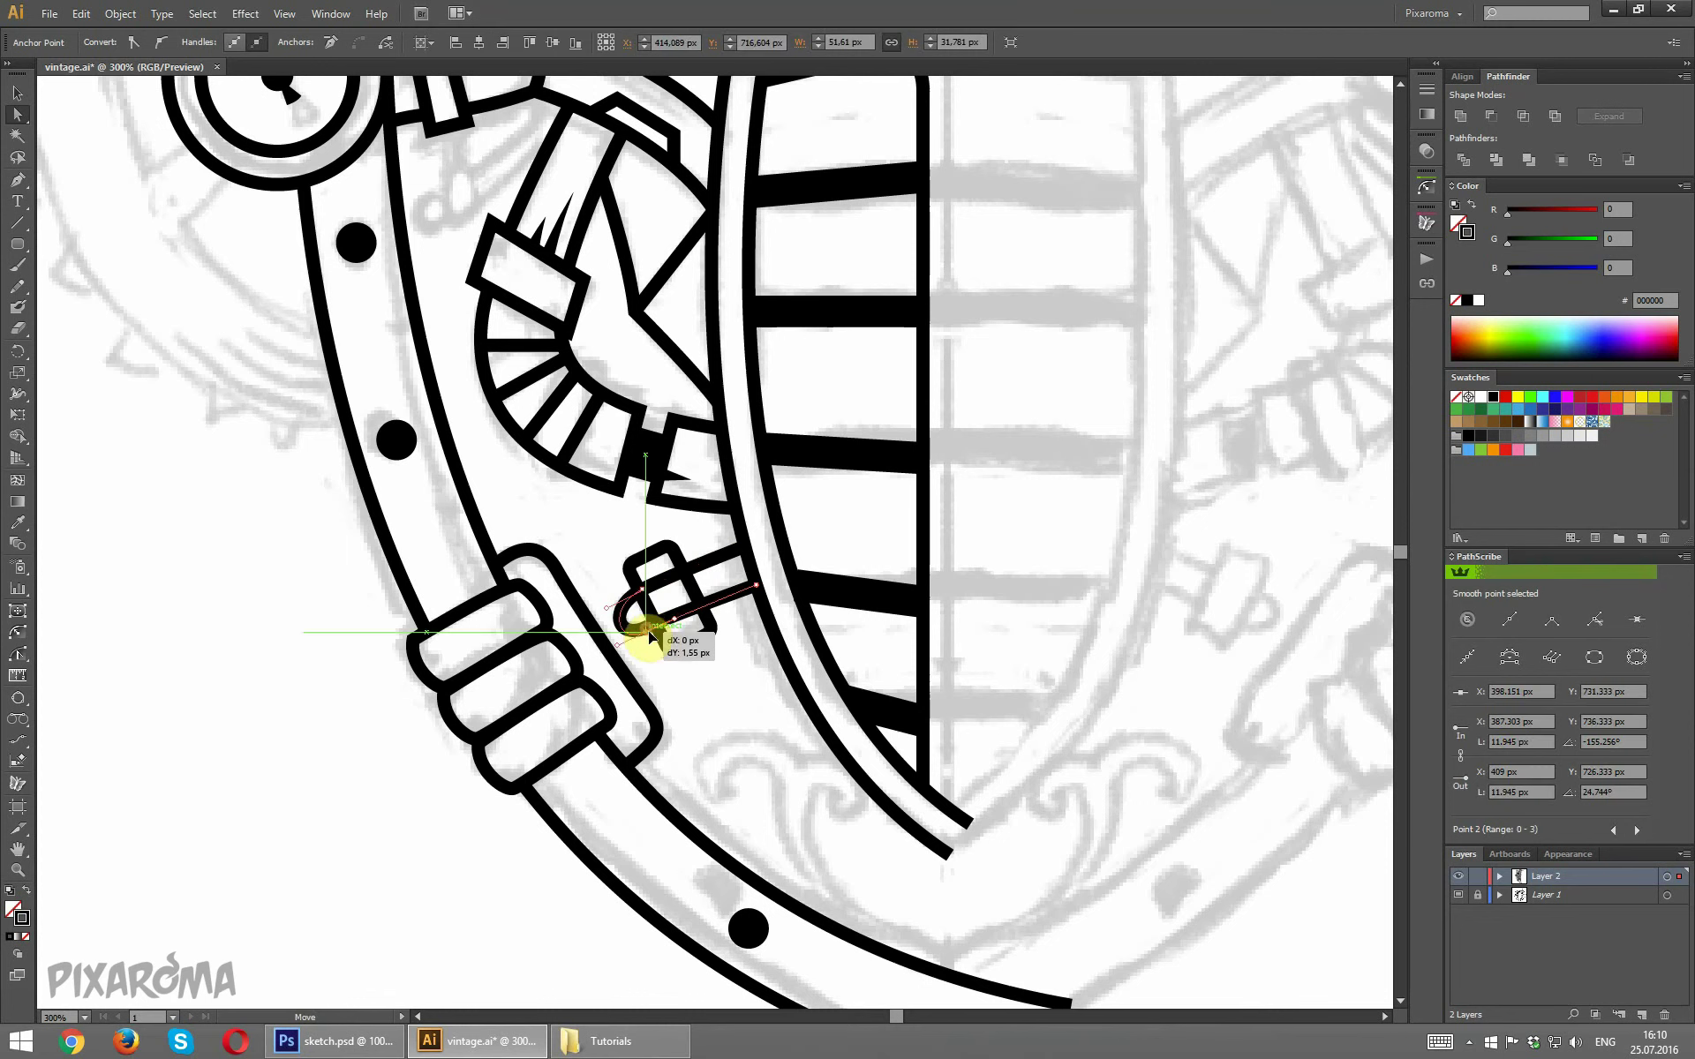
left_click(715, 679)
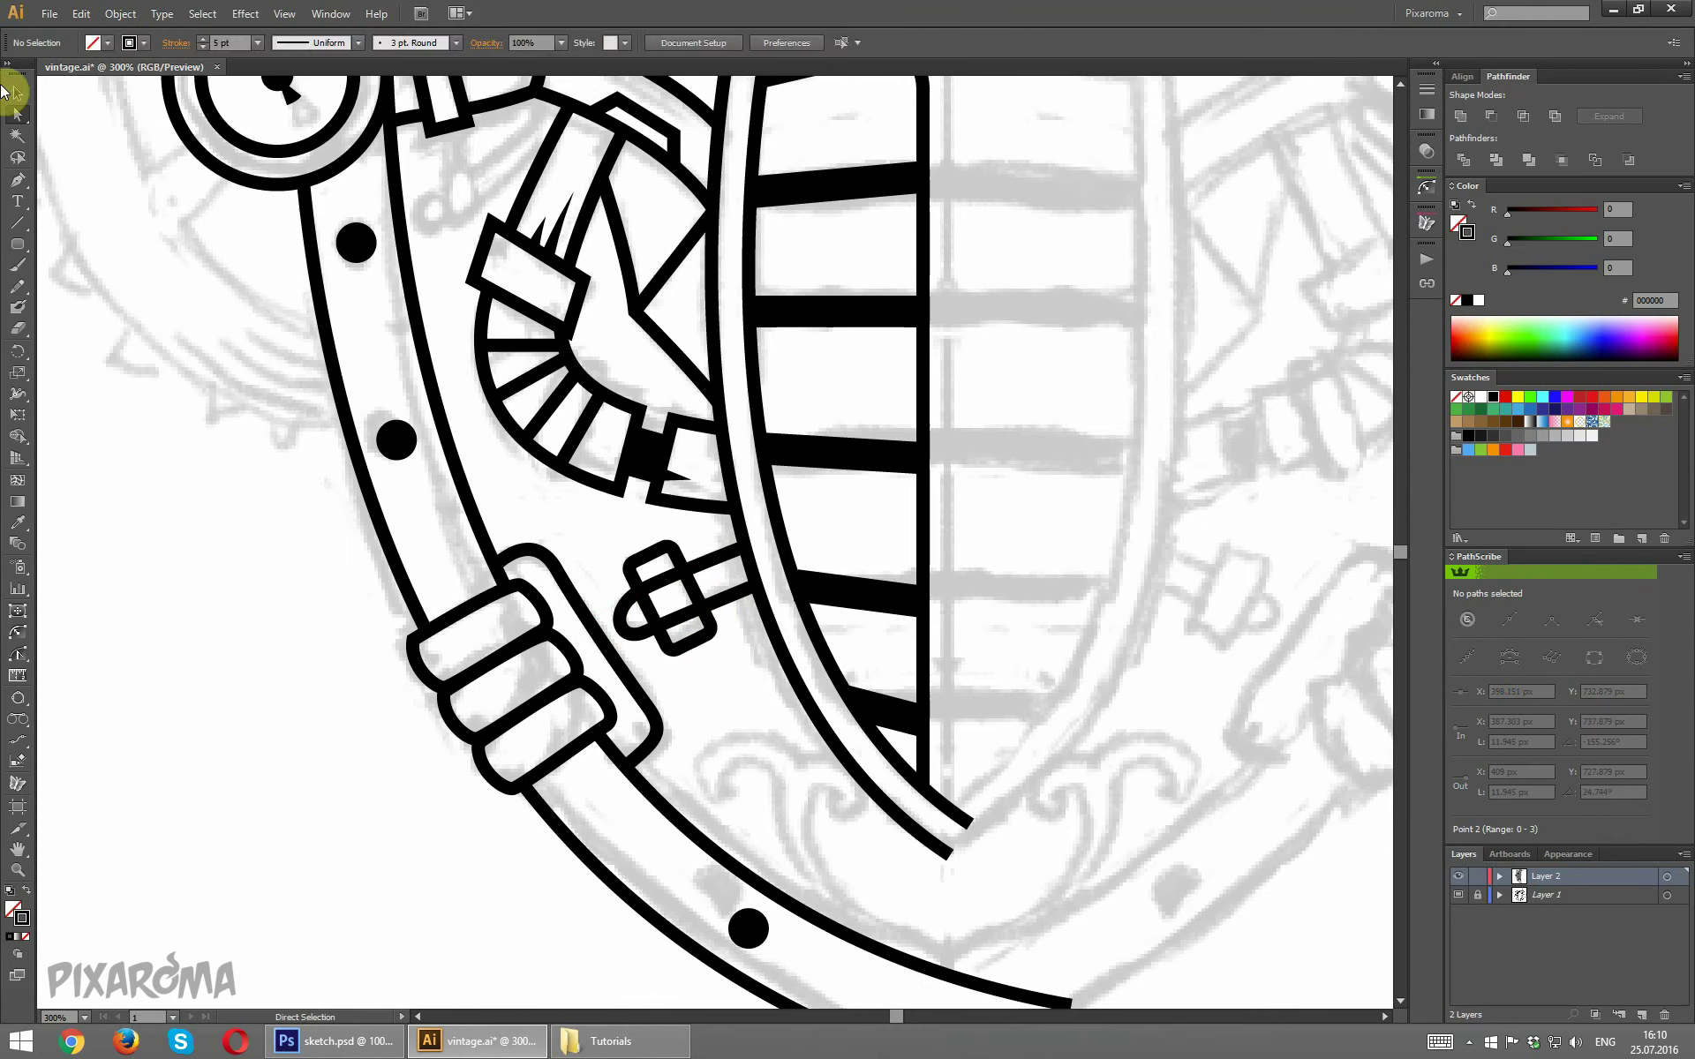
Select the collar and nudge the bolt rod path's anchor.
left_click(676, 551)
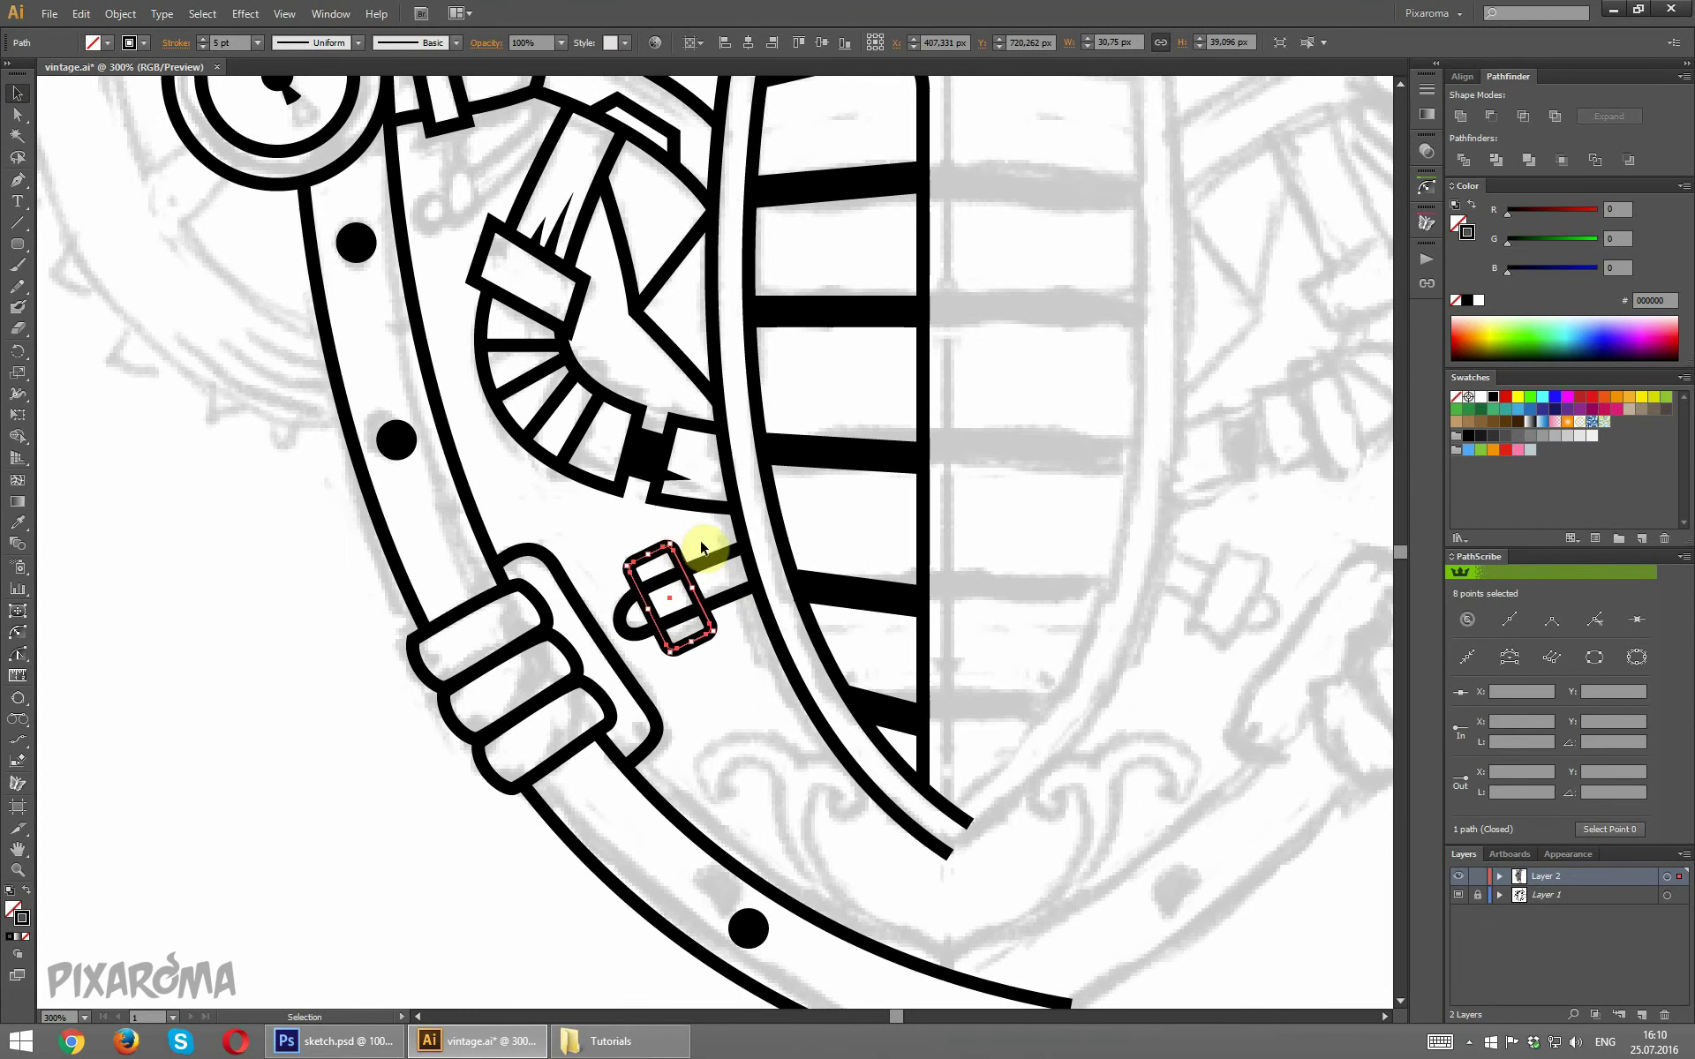
left_click(719, 554)
left_click(18, 114)
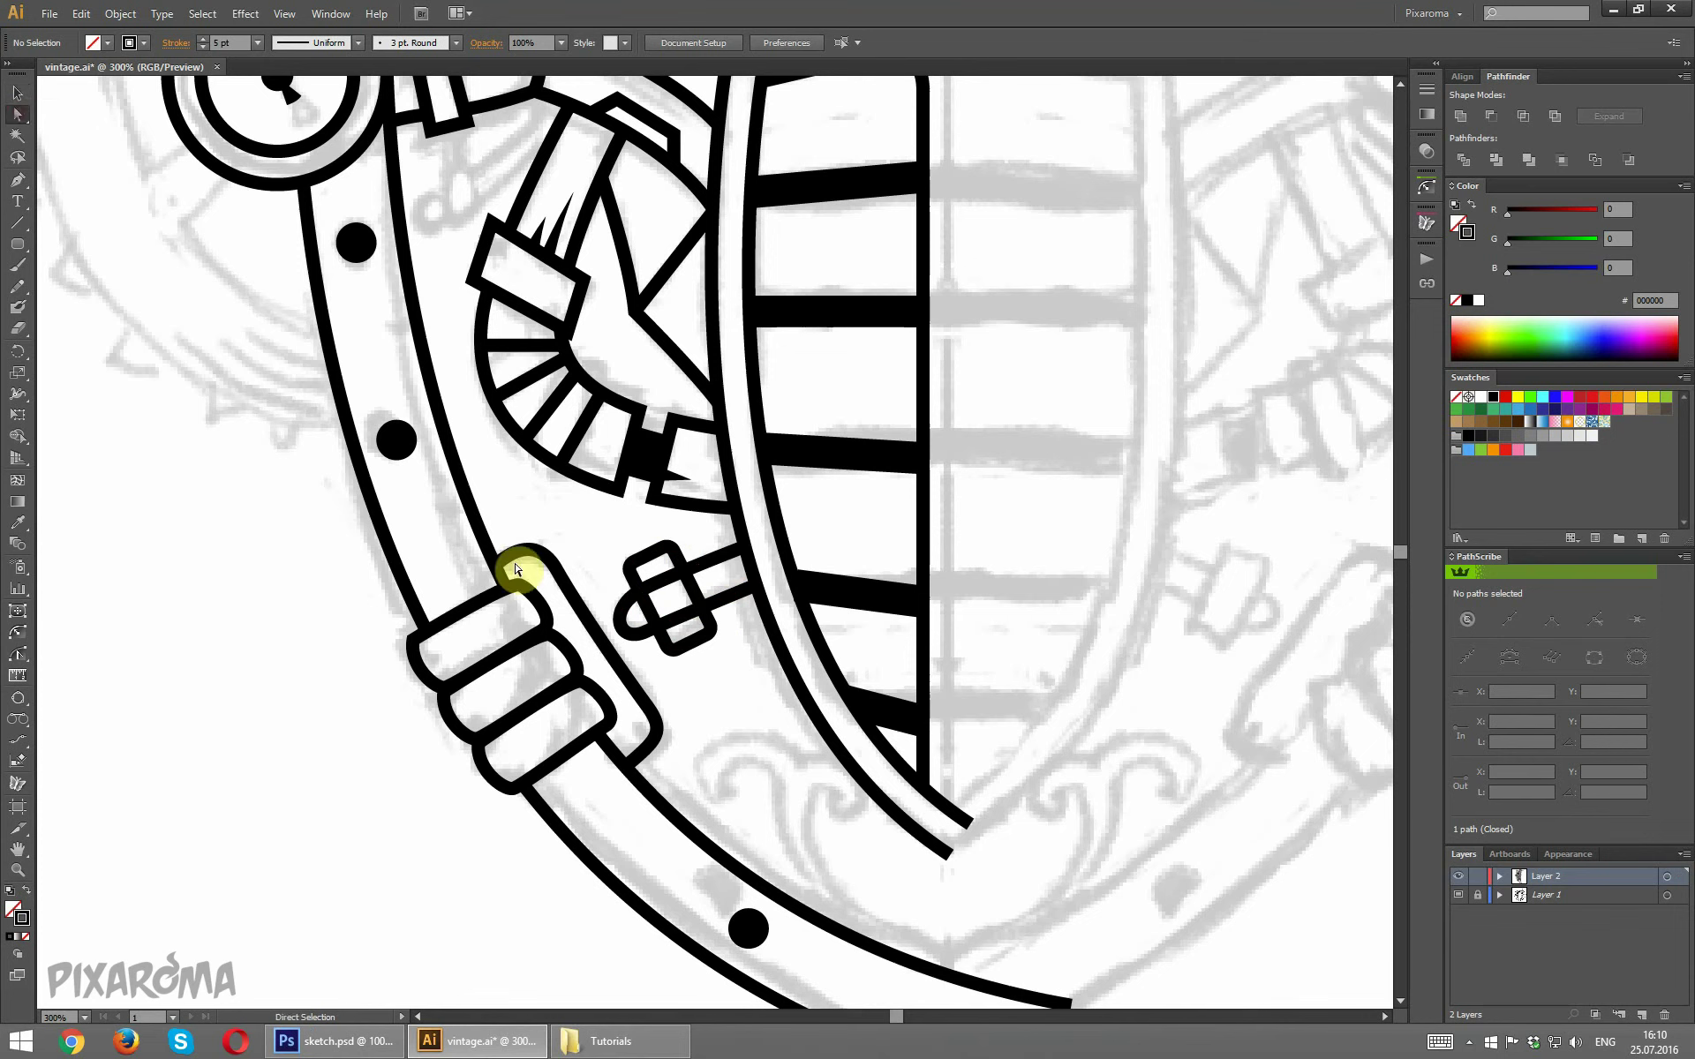
left_click(621, 614)
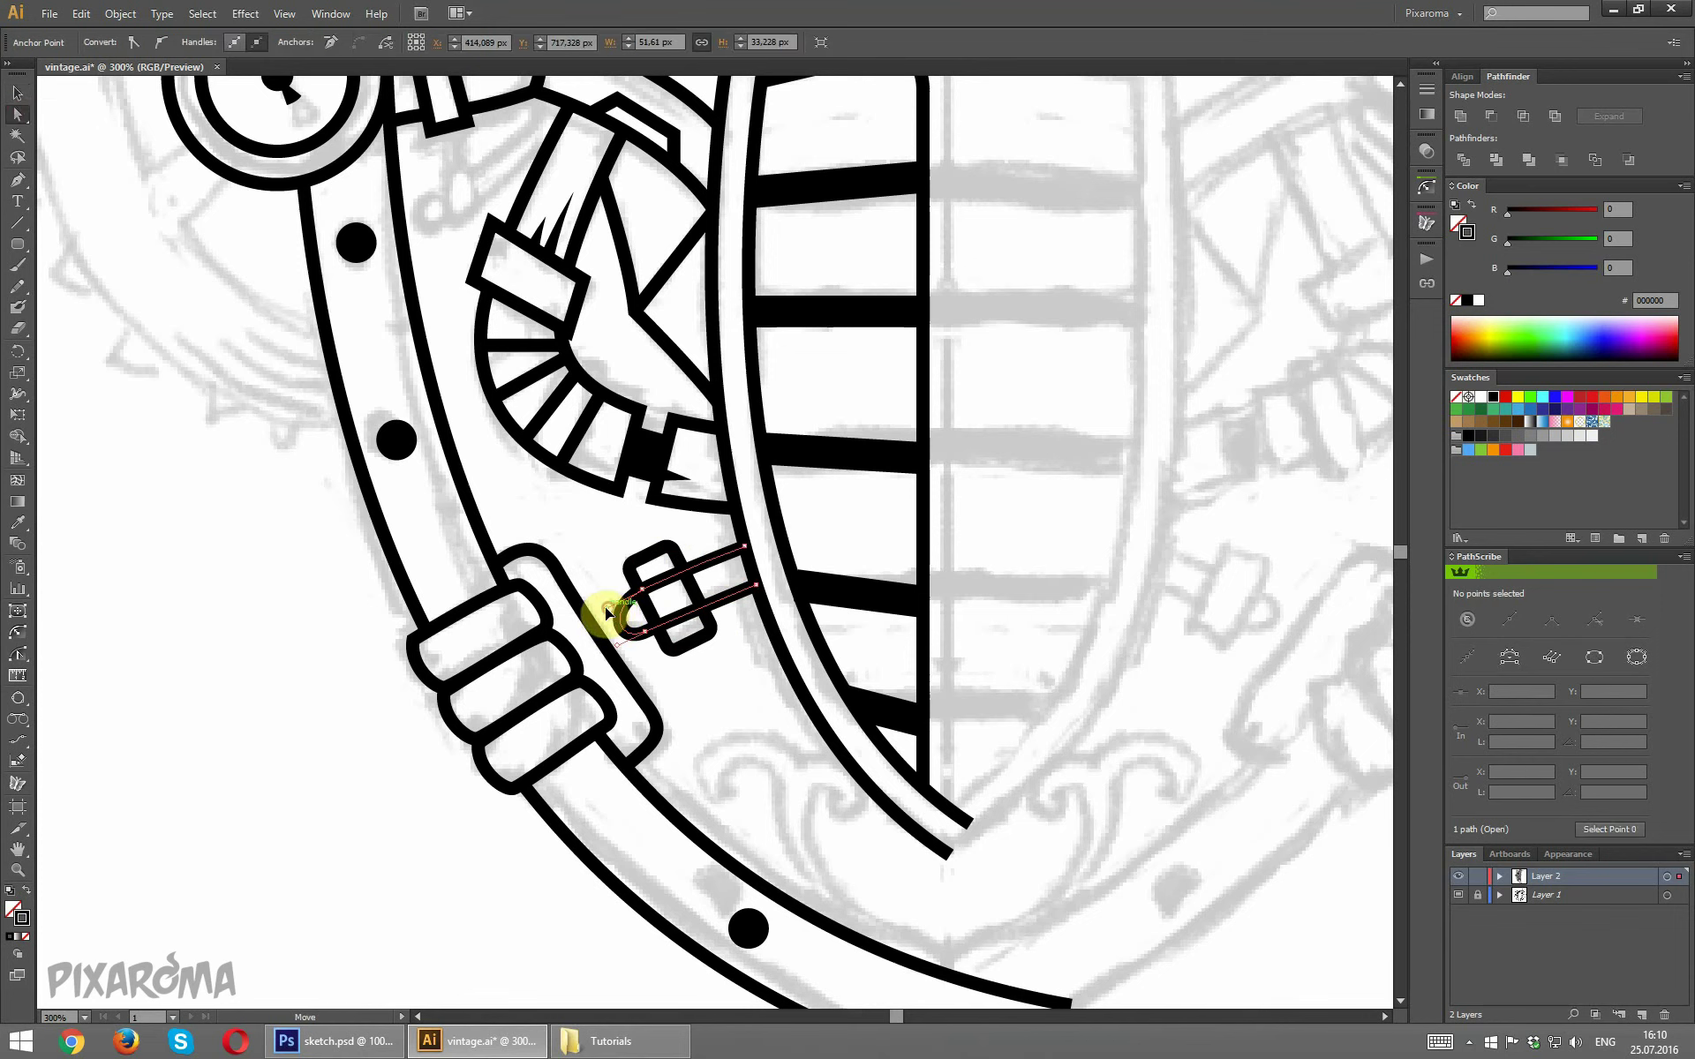
left_click_drag(606, 607, 606, 608)
left_click(719, 692)
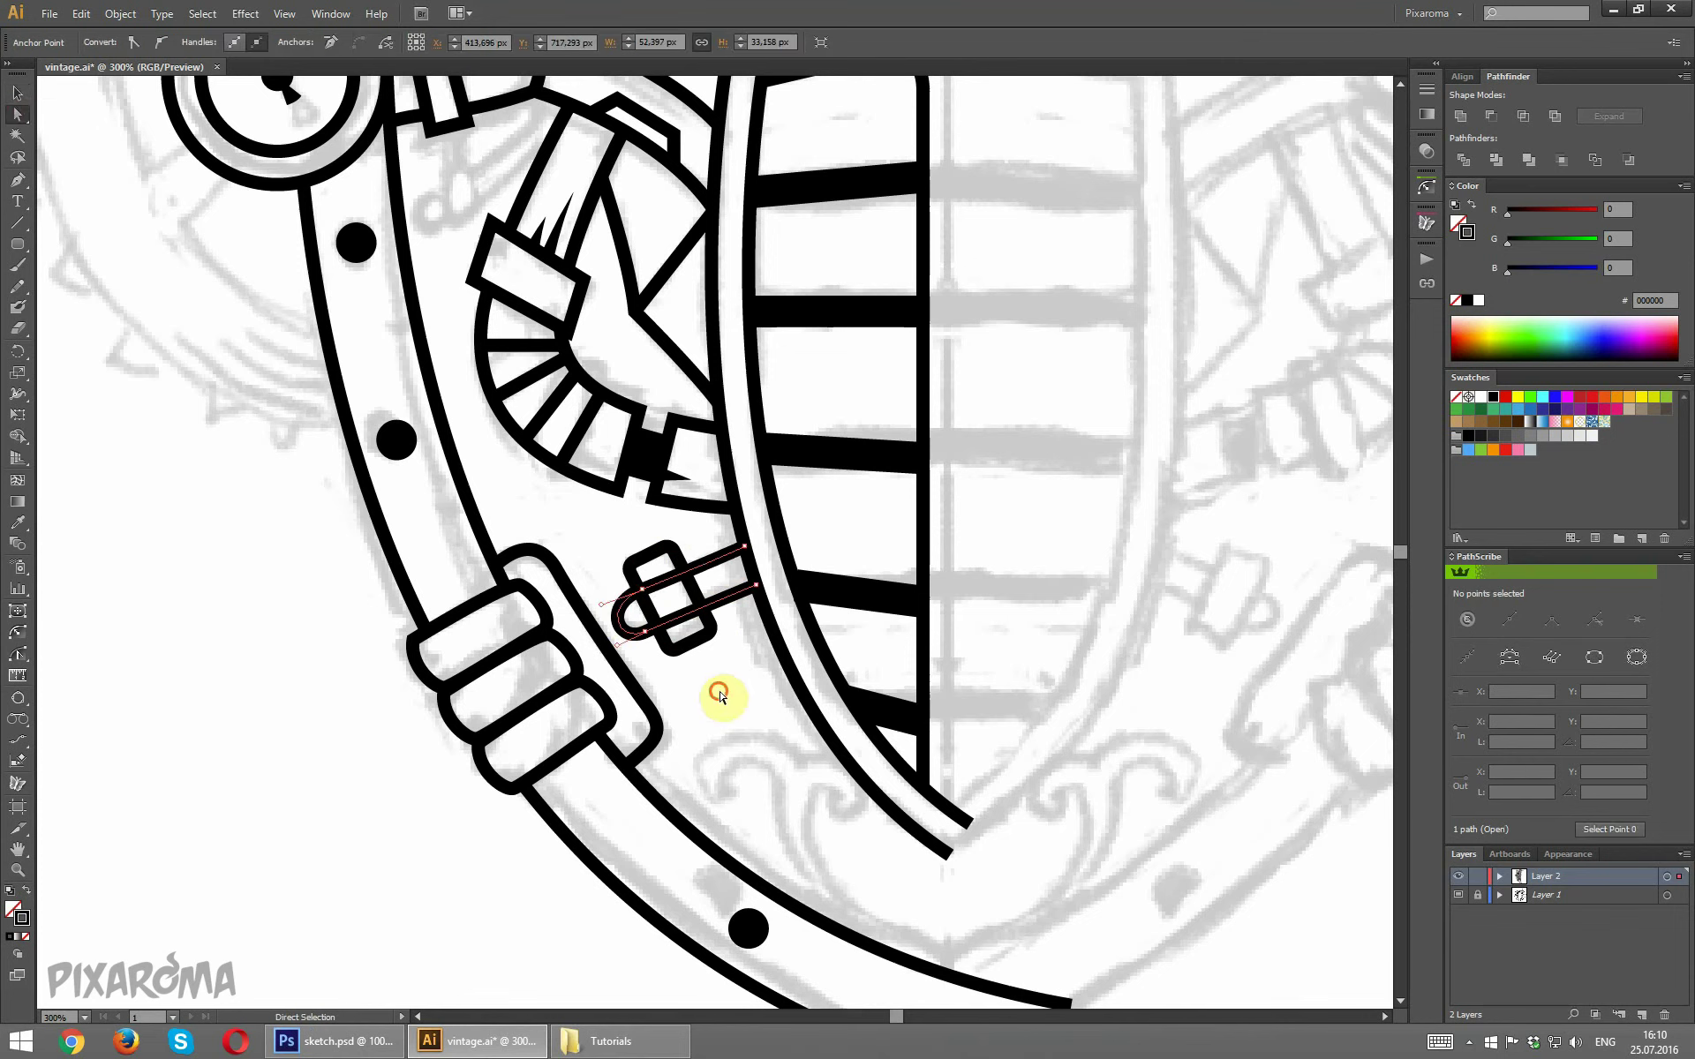
left_click(703, 586)
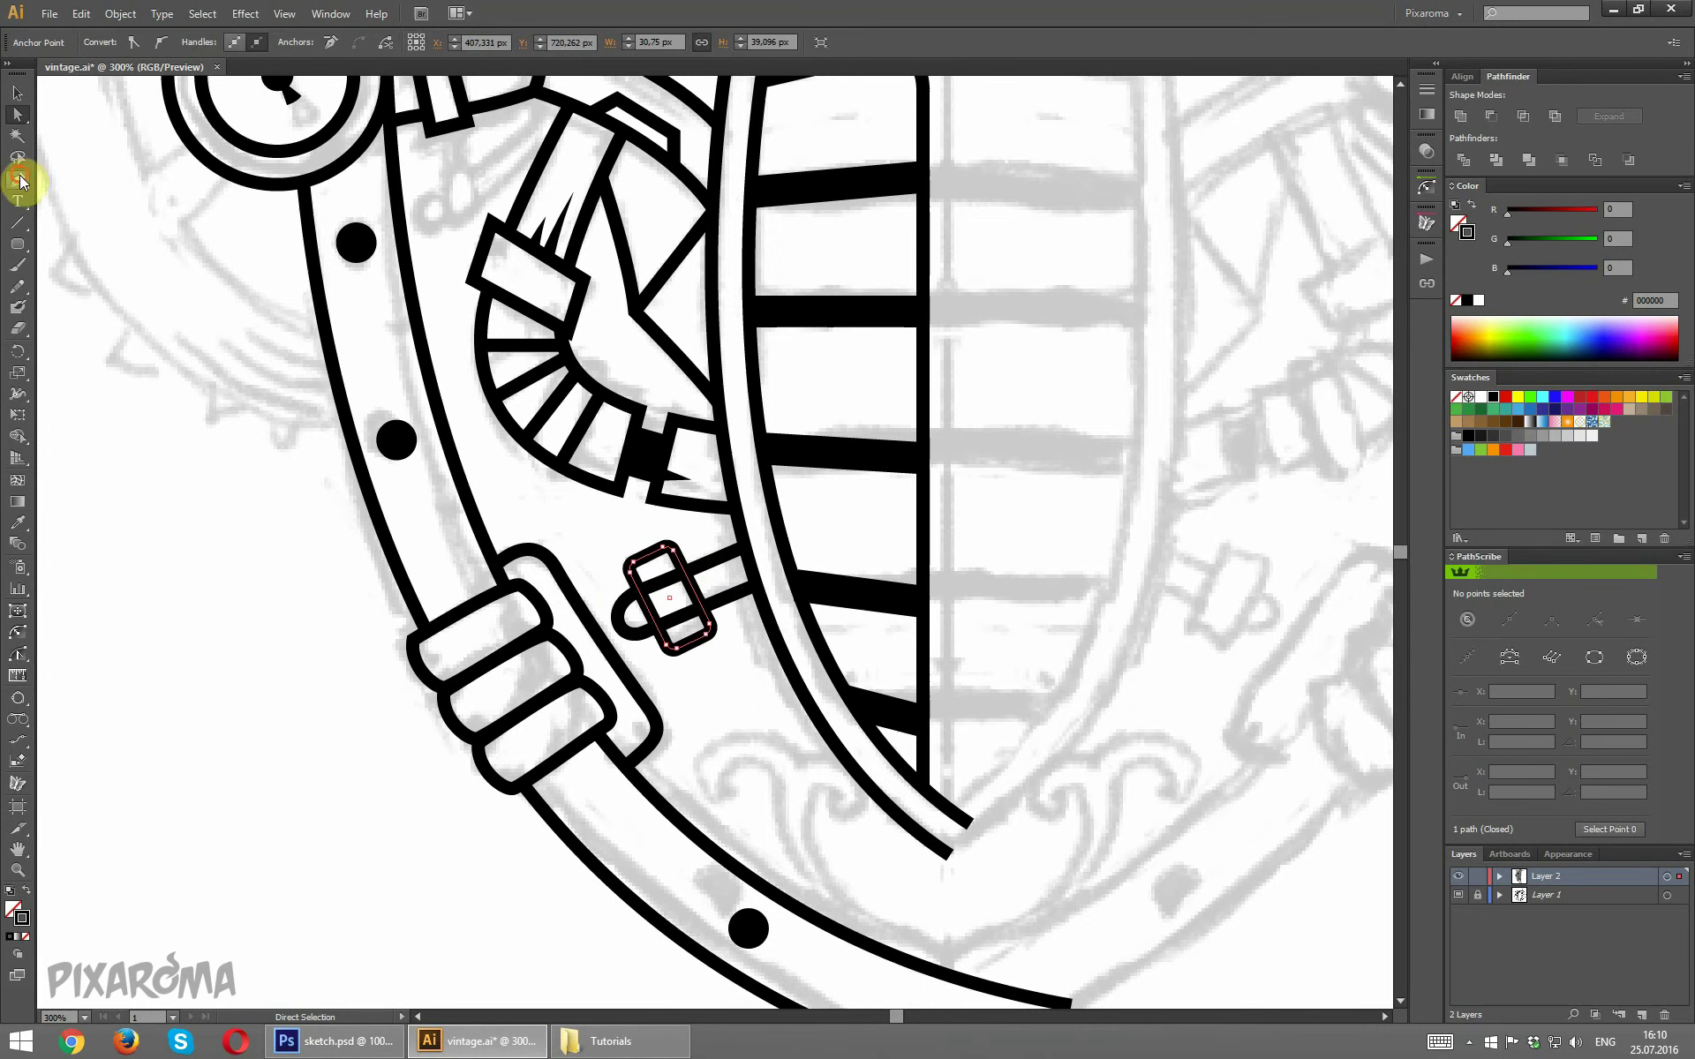
Add anchor points where the rod meets the collar and delete the rod segment inside it.
left_click_drag(17, 179, 106, 201)
left_click(640, 592)
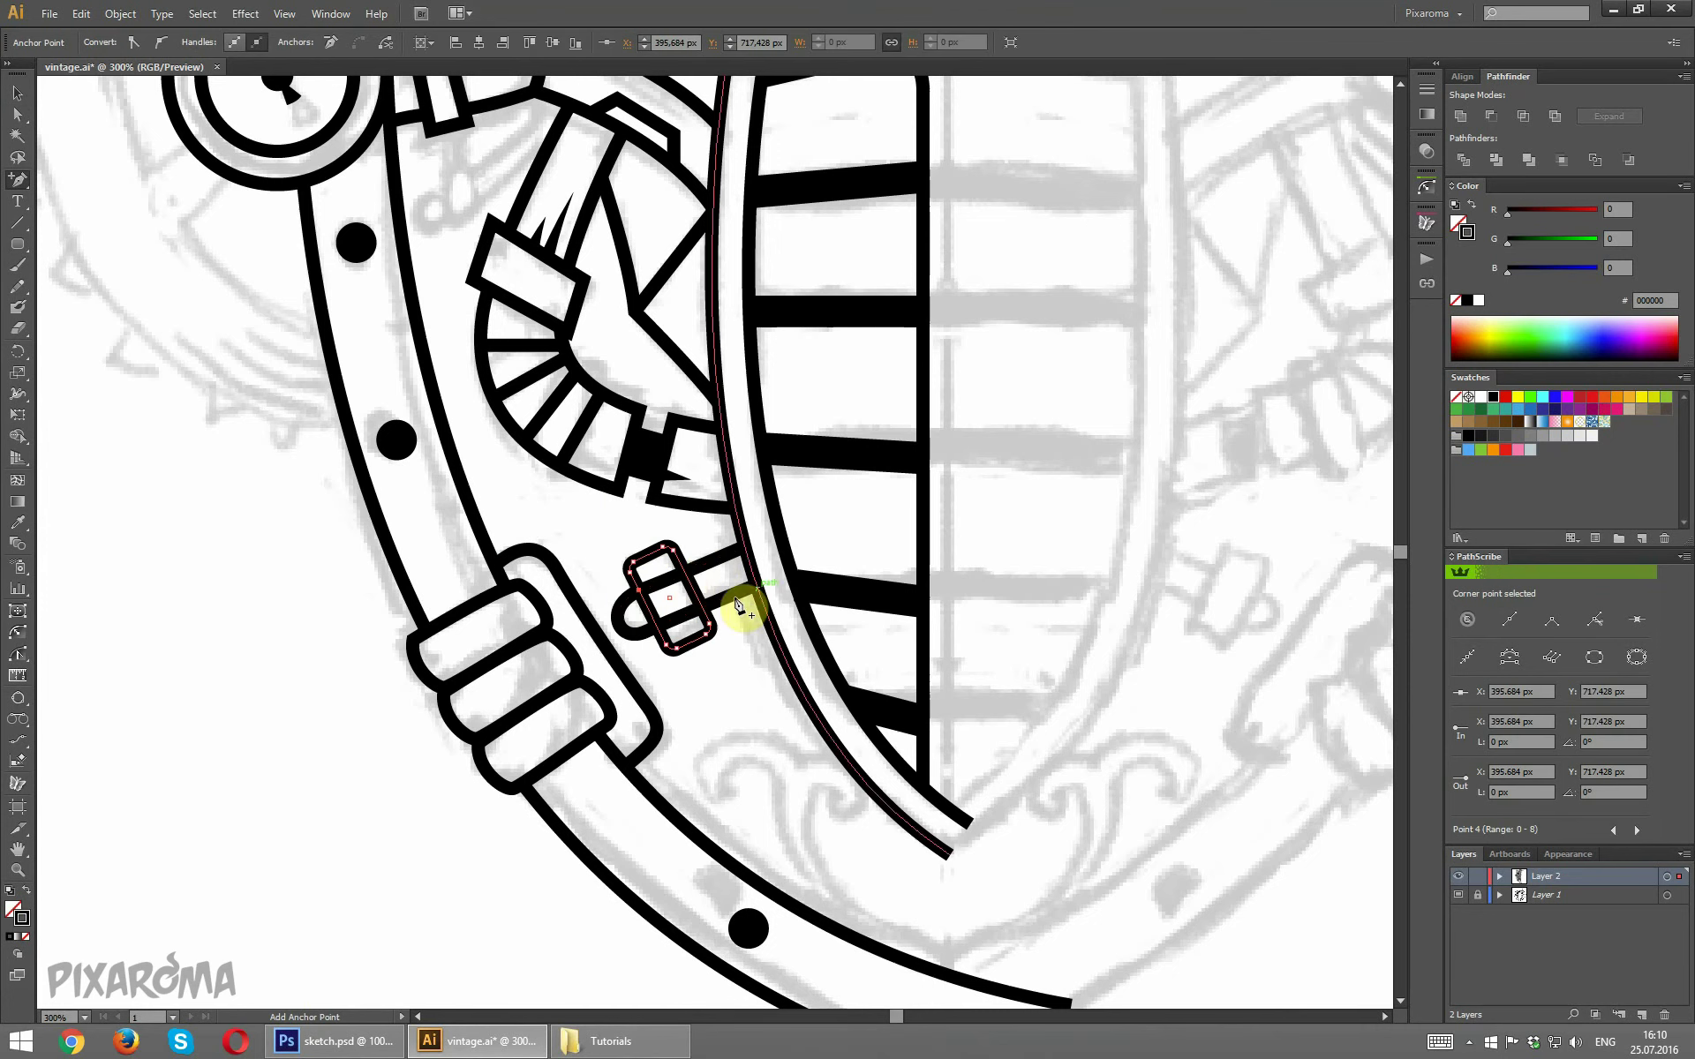
left_click(666, 590)
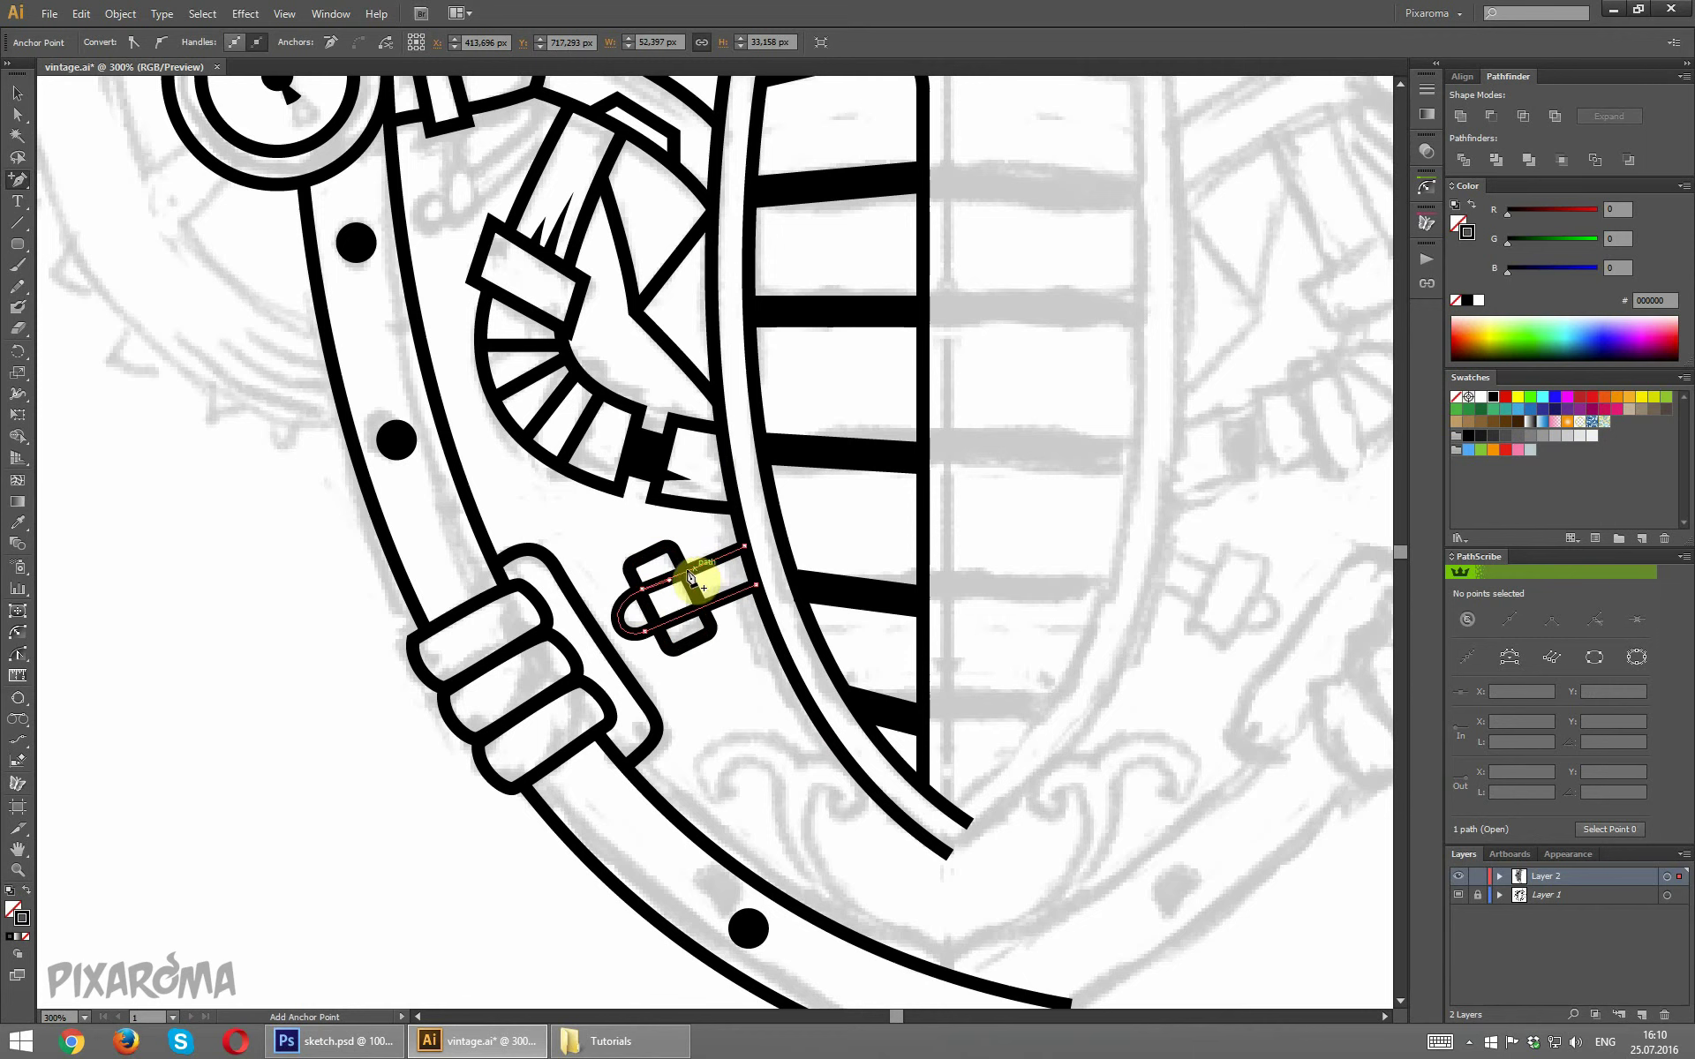
left_click(688, 575)
left_click(704, 609)
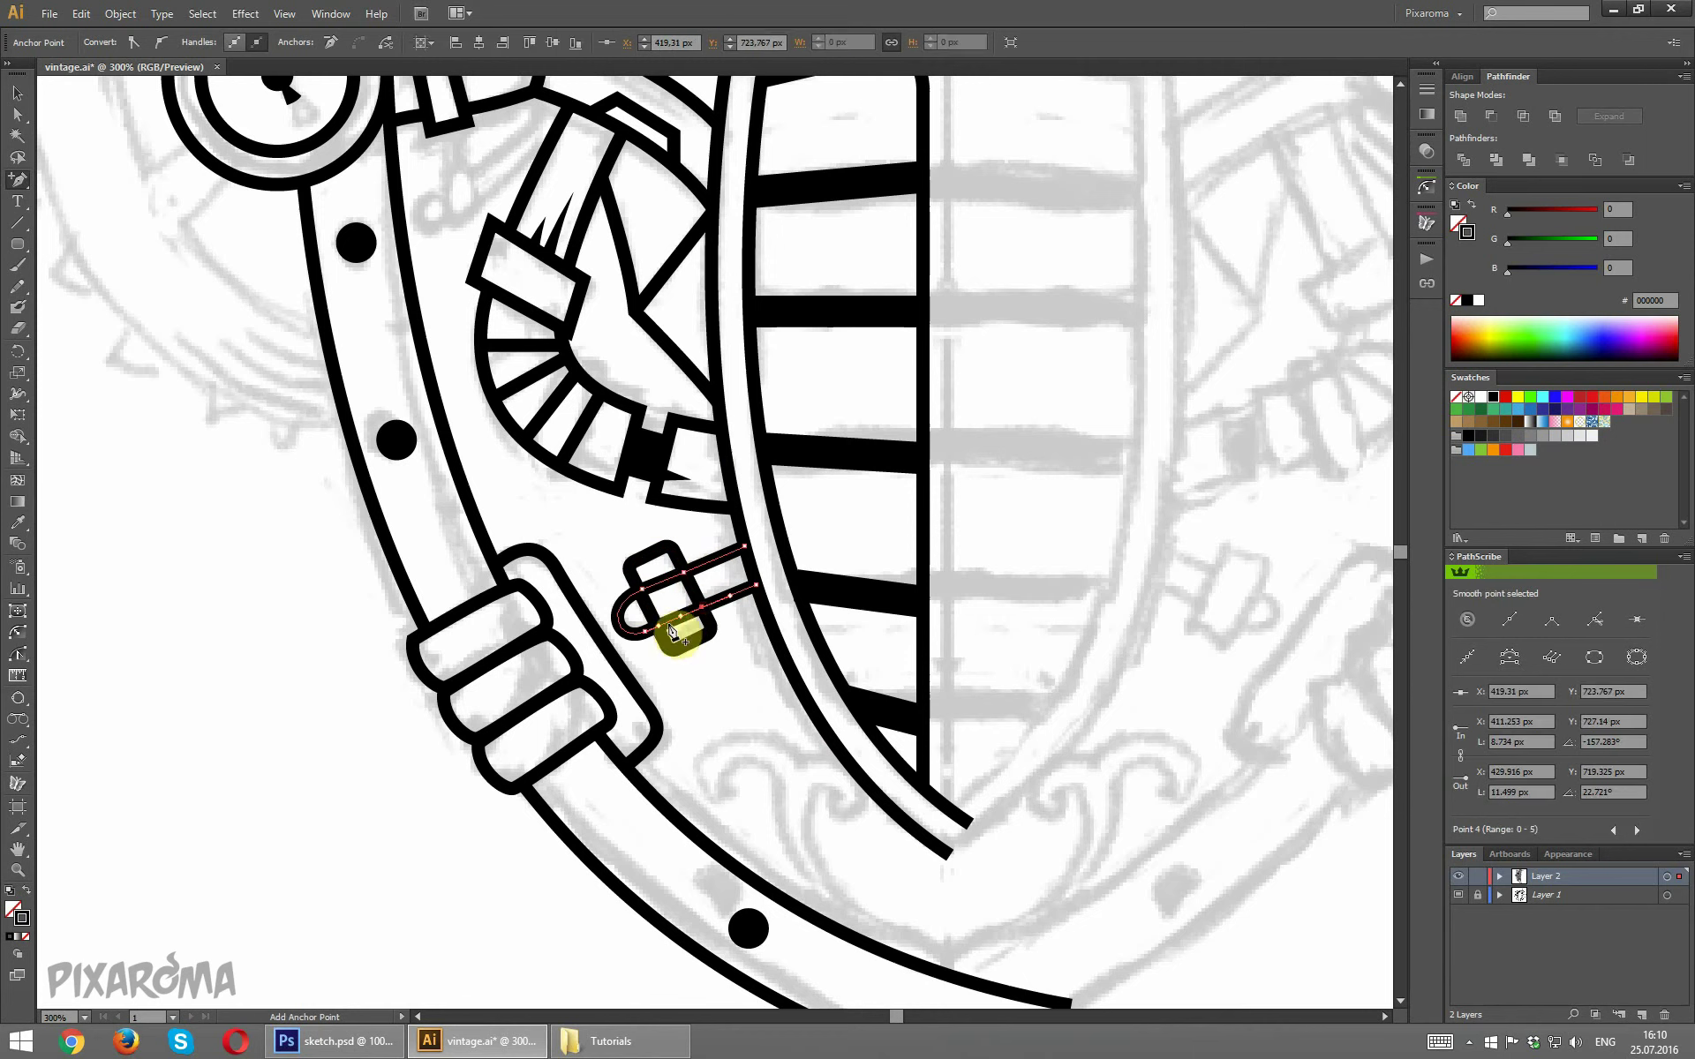
left_click(658, 628)
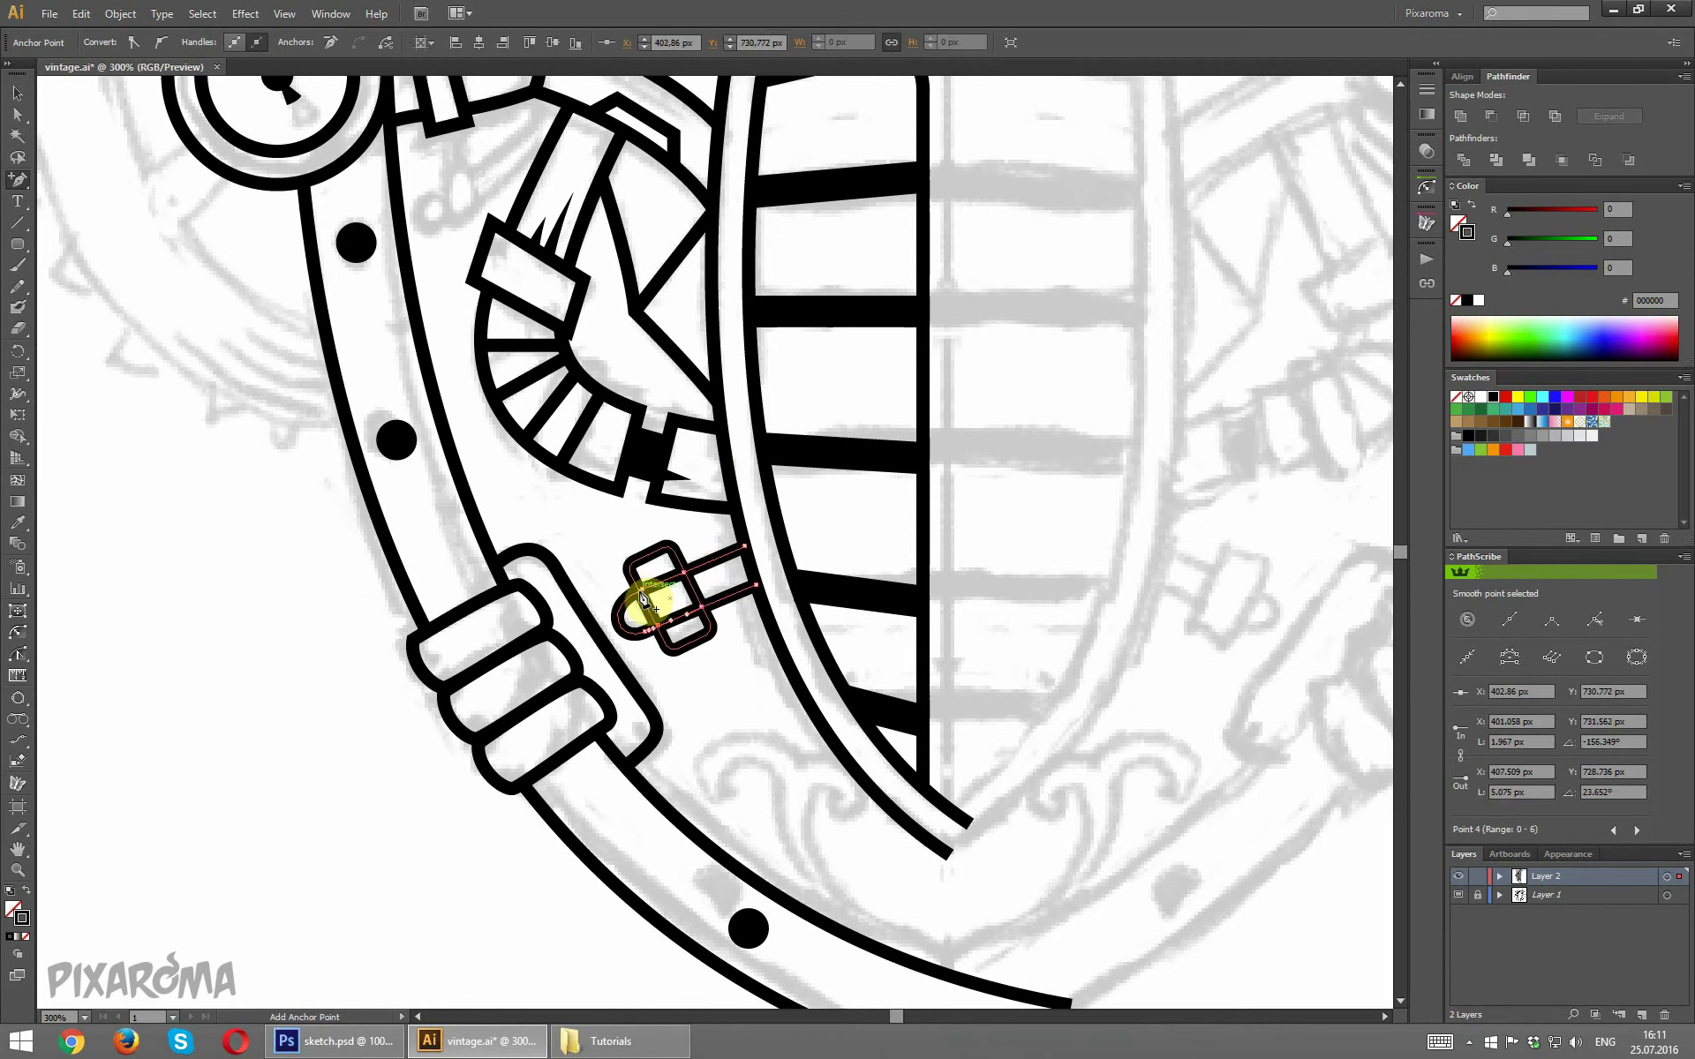
left_click(640, 590)
left_click(17, 121)
left_click(671, 590)
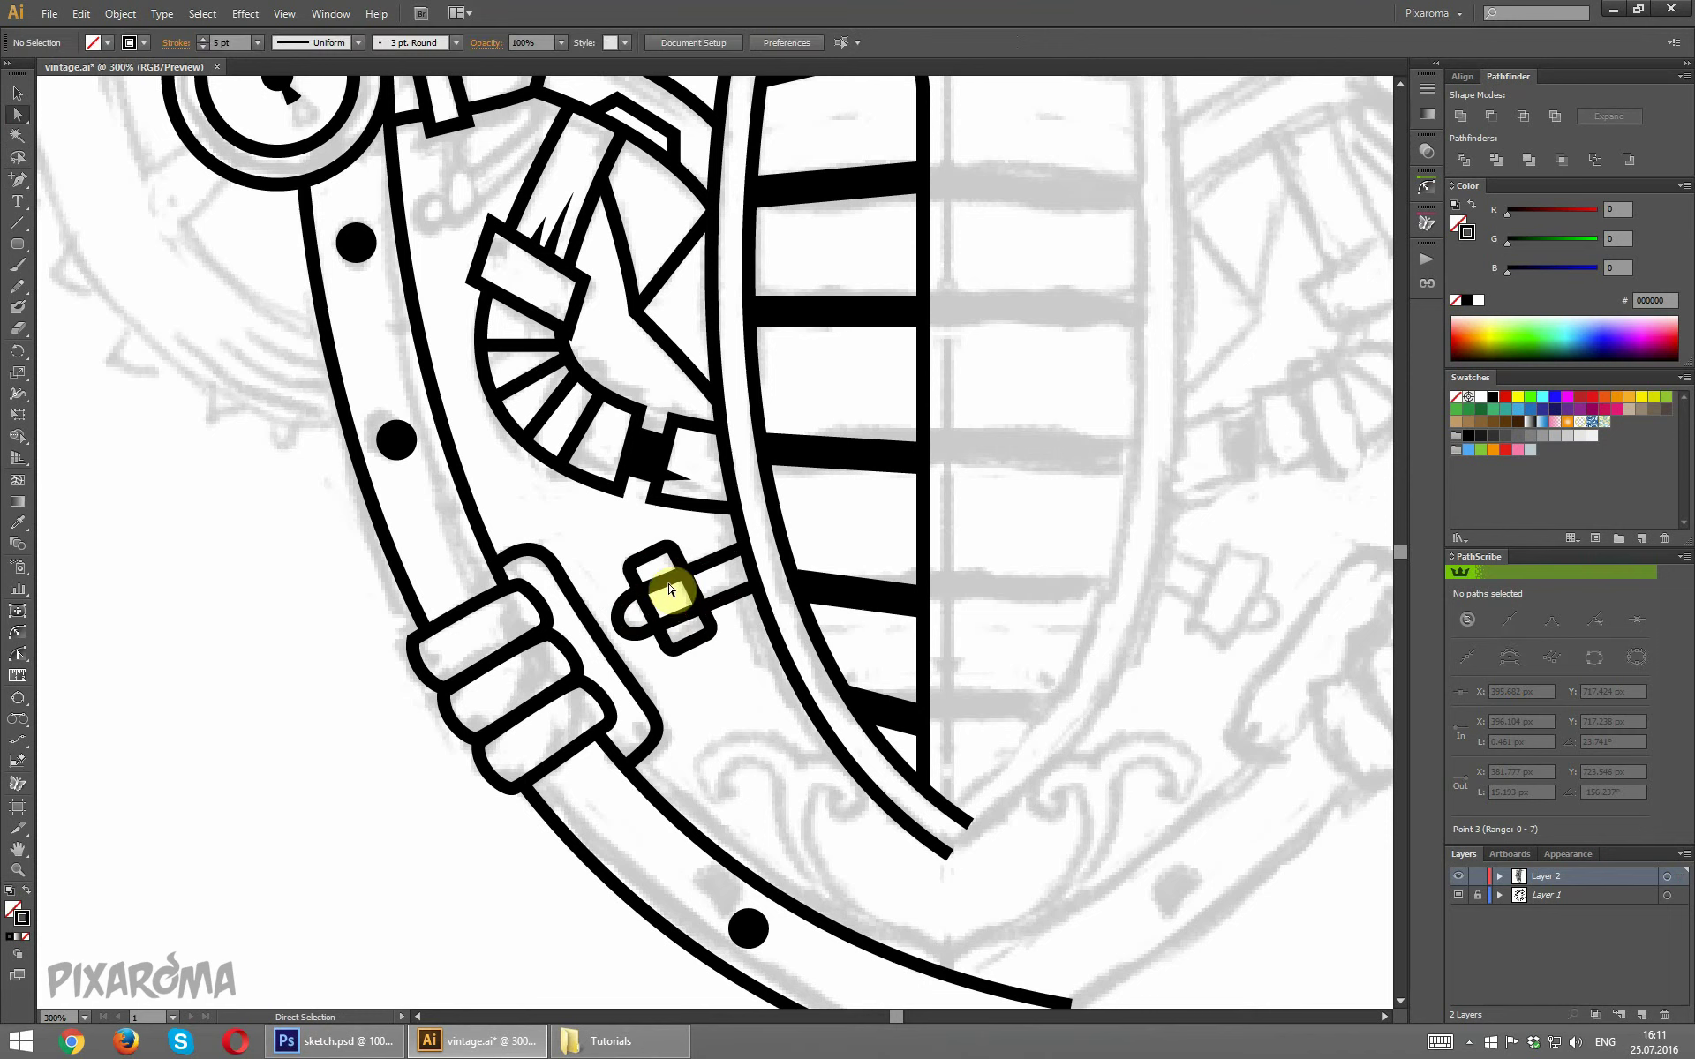
left_click(668, 582)
key("Delete")
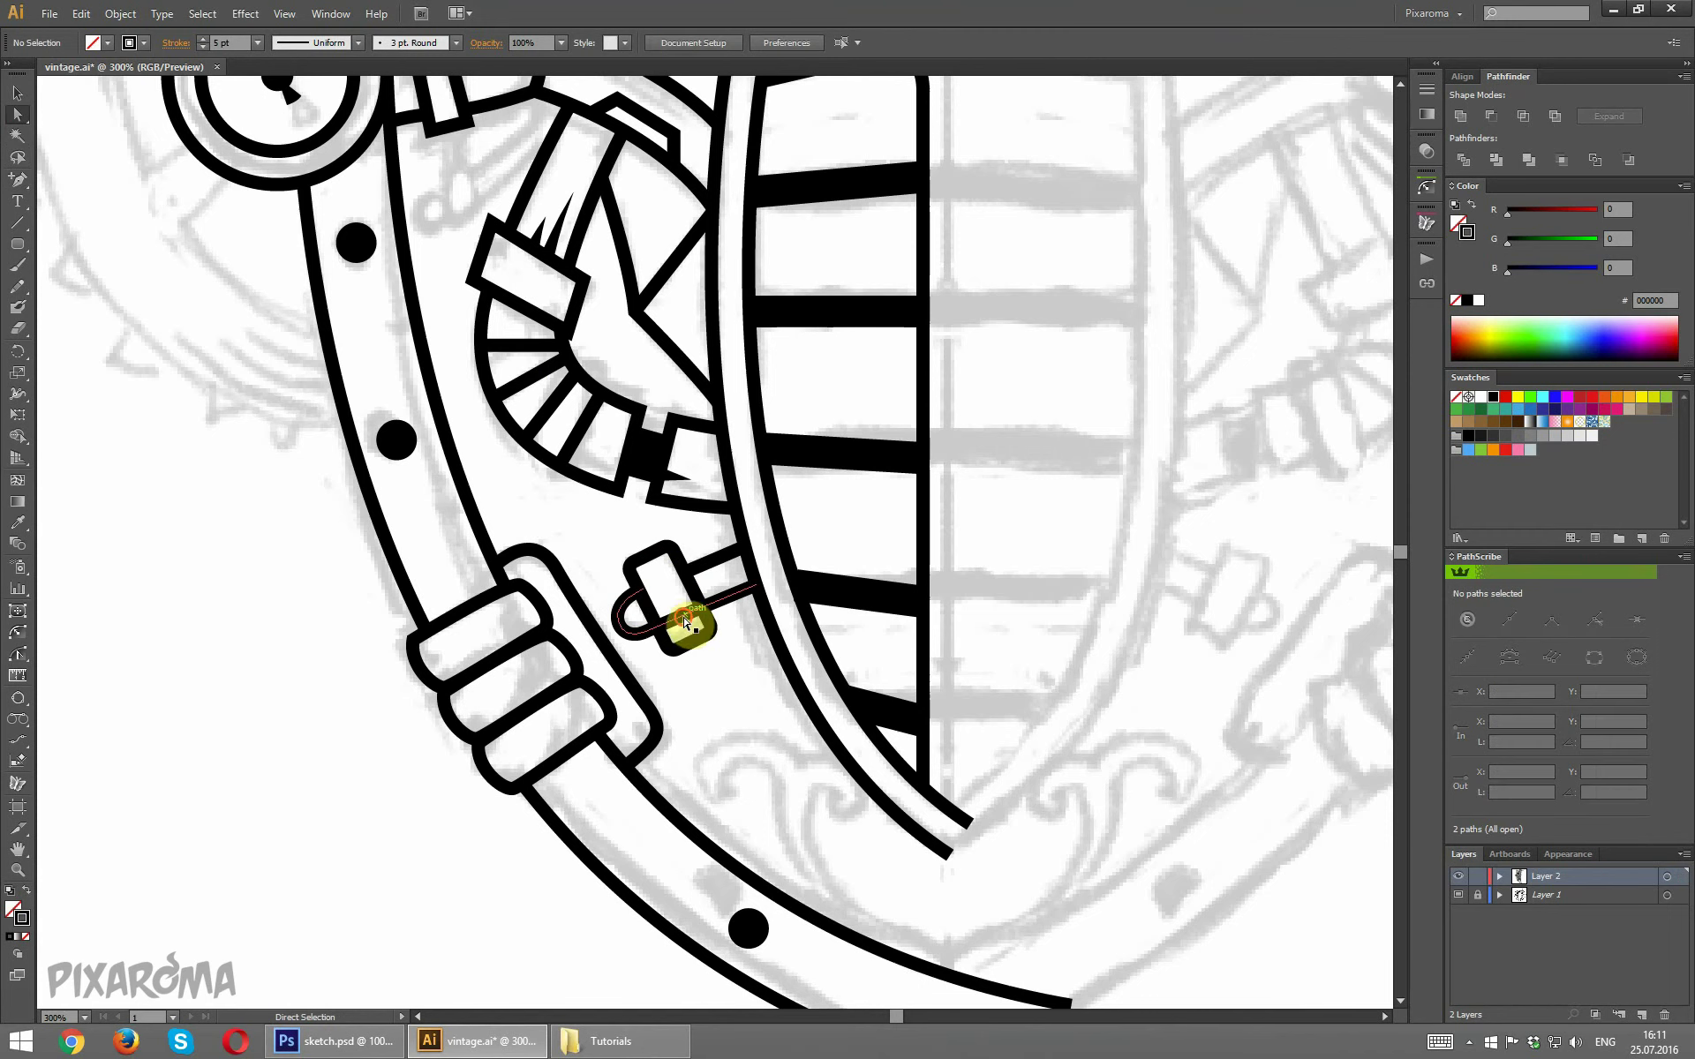
left_click(706, 680)
Zoom in to 400% on the emblem's base and pan to the sketched scroll ornament.
key("ctrl+1")
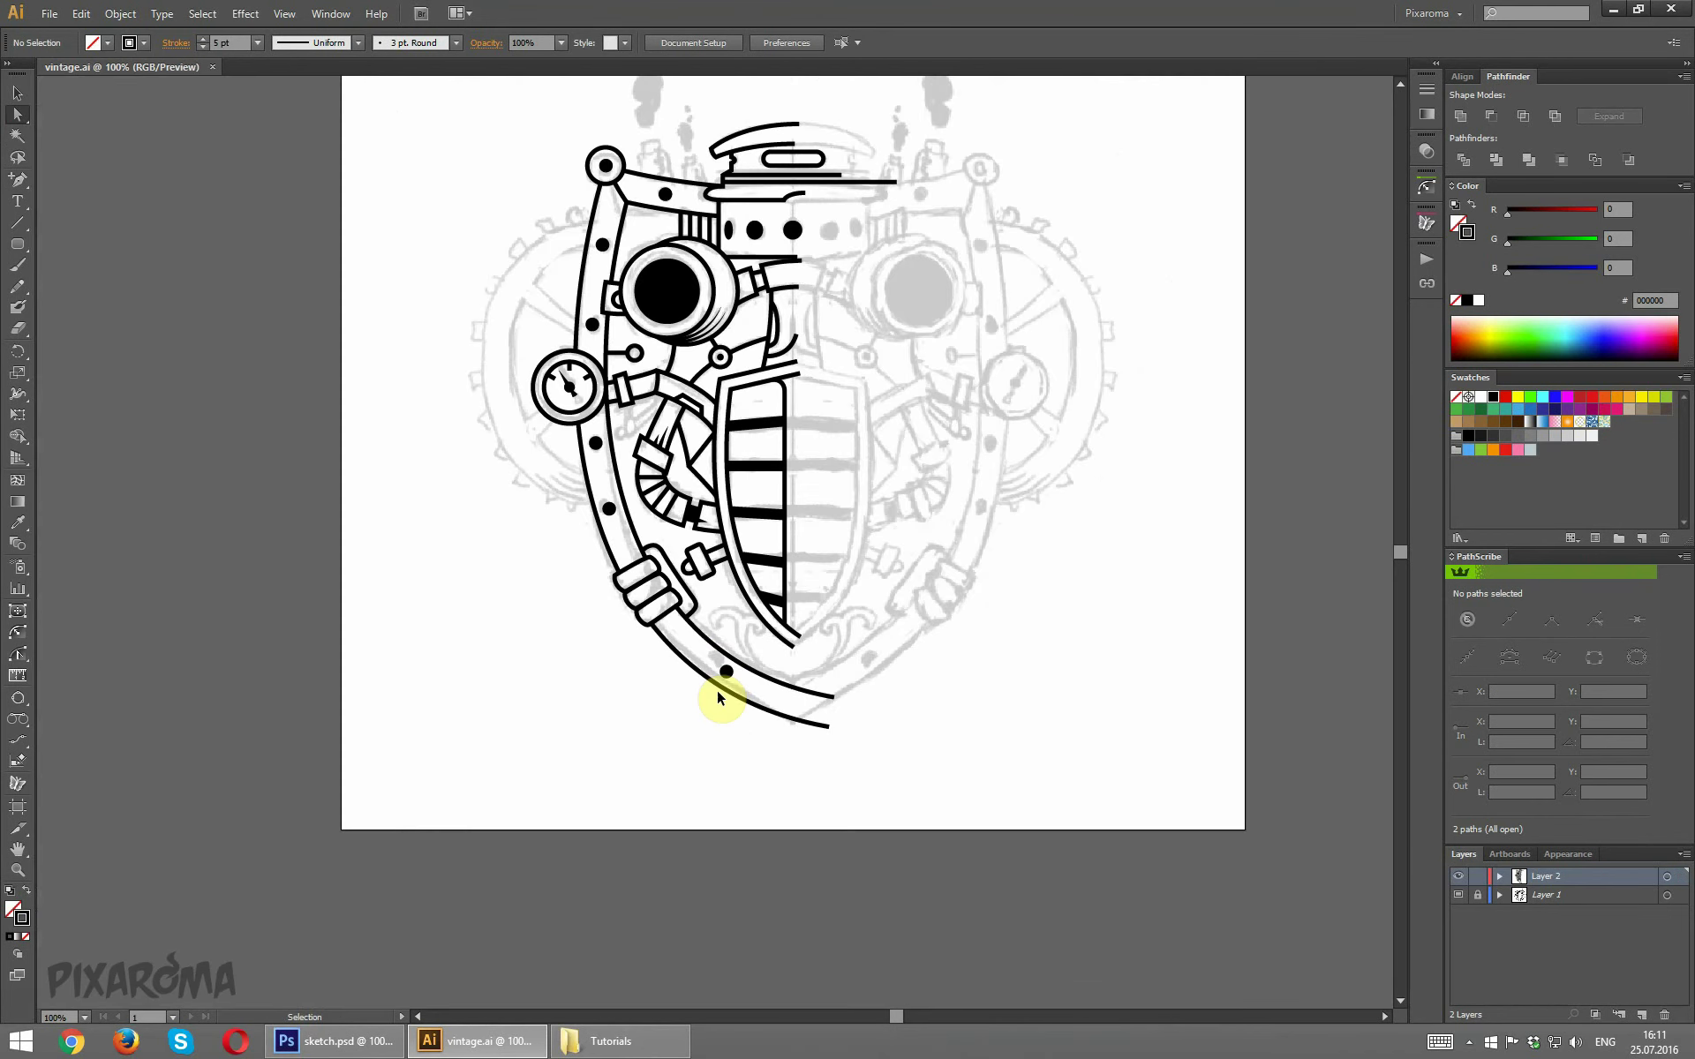
key("ctrl+plus")
key("ctrl+plus")
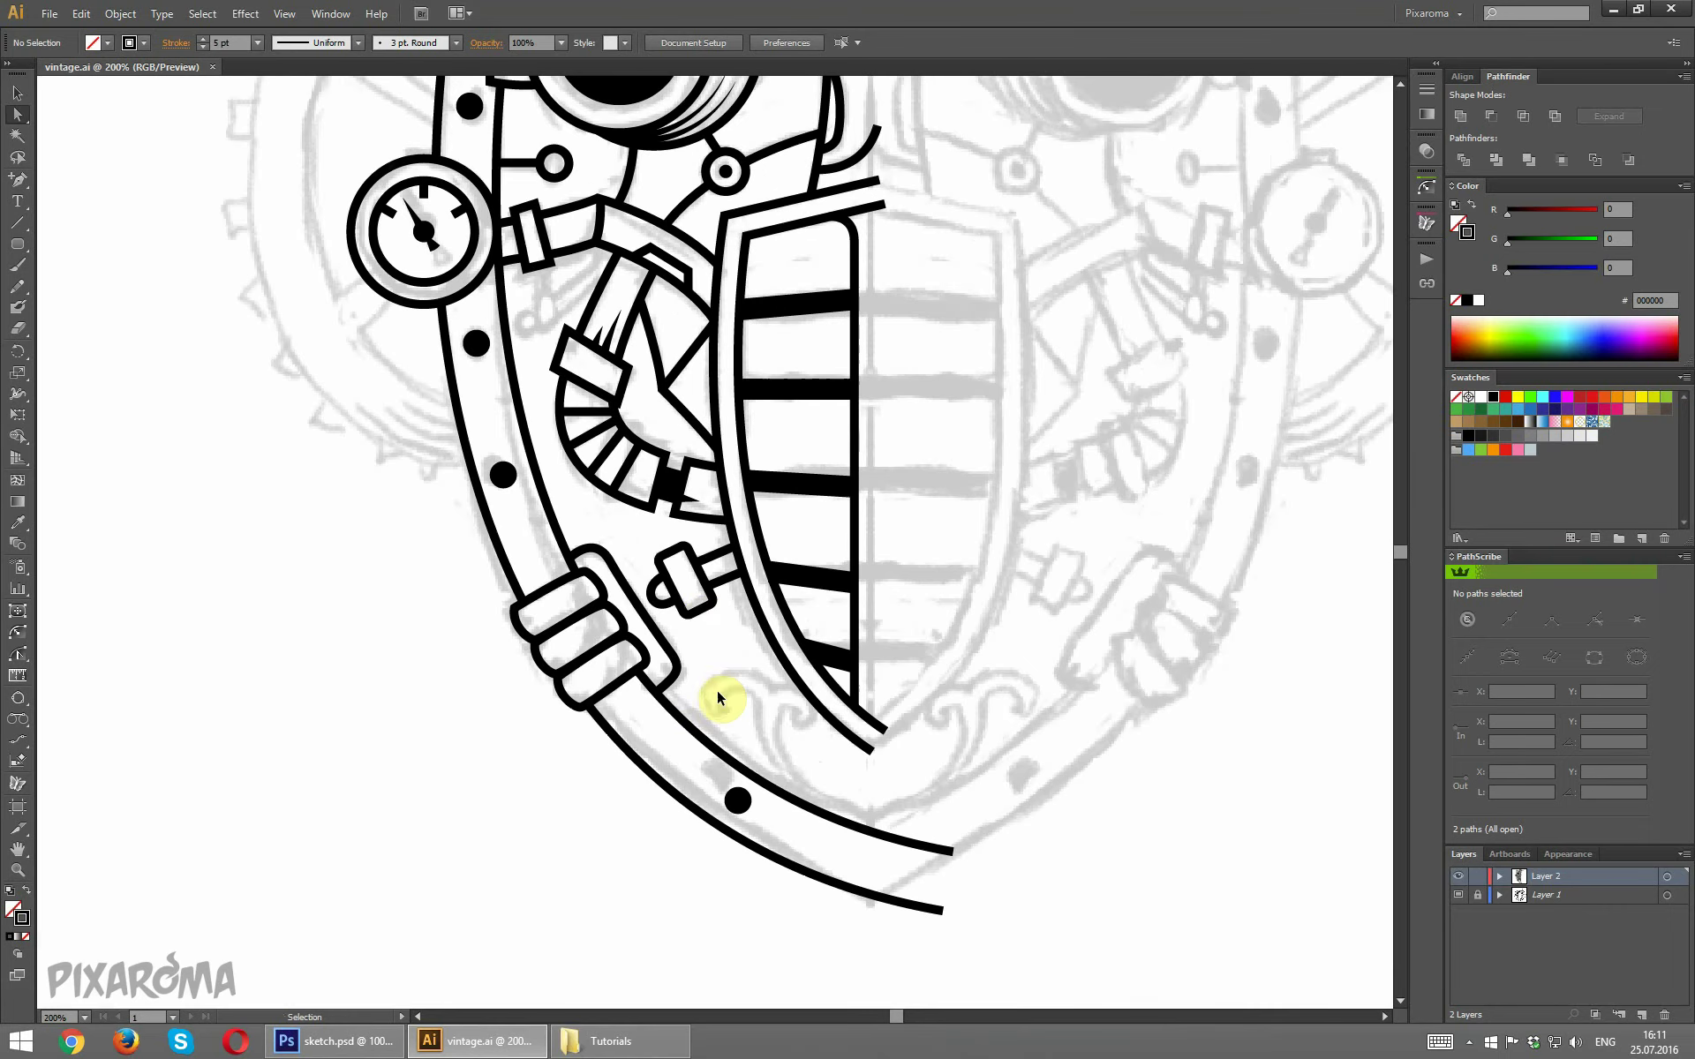
mouse_move(557, 357)
left_mouse_down()
mouse_move(518, 353)
mouse_move(473, 272)
left_mouse_up()
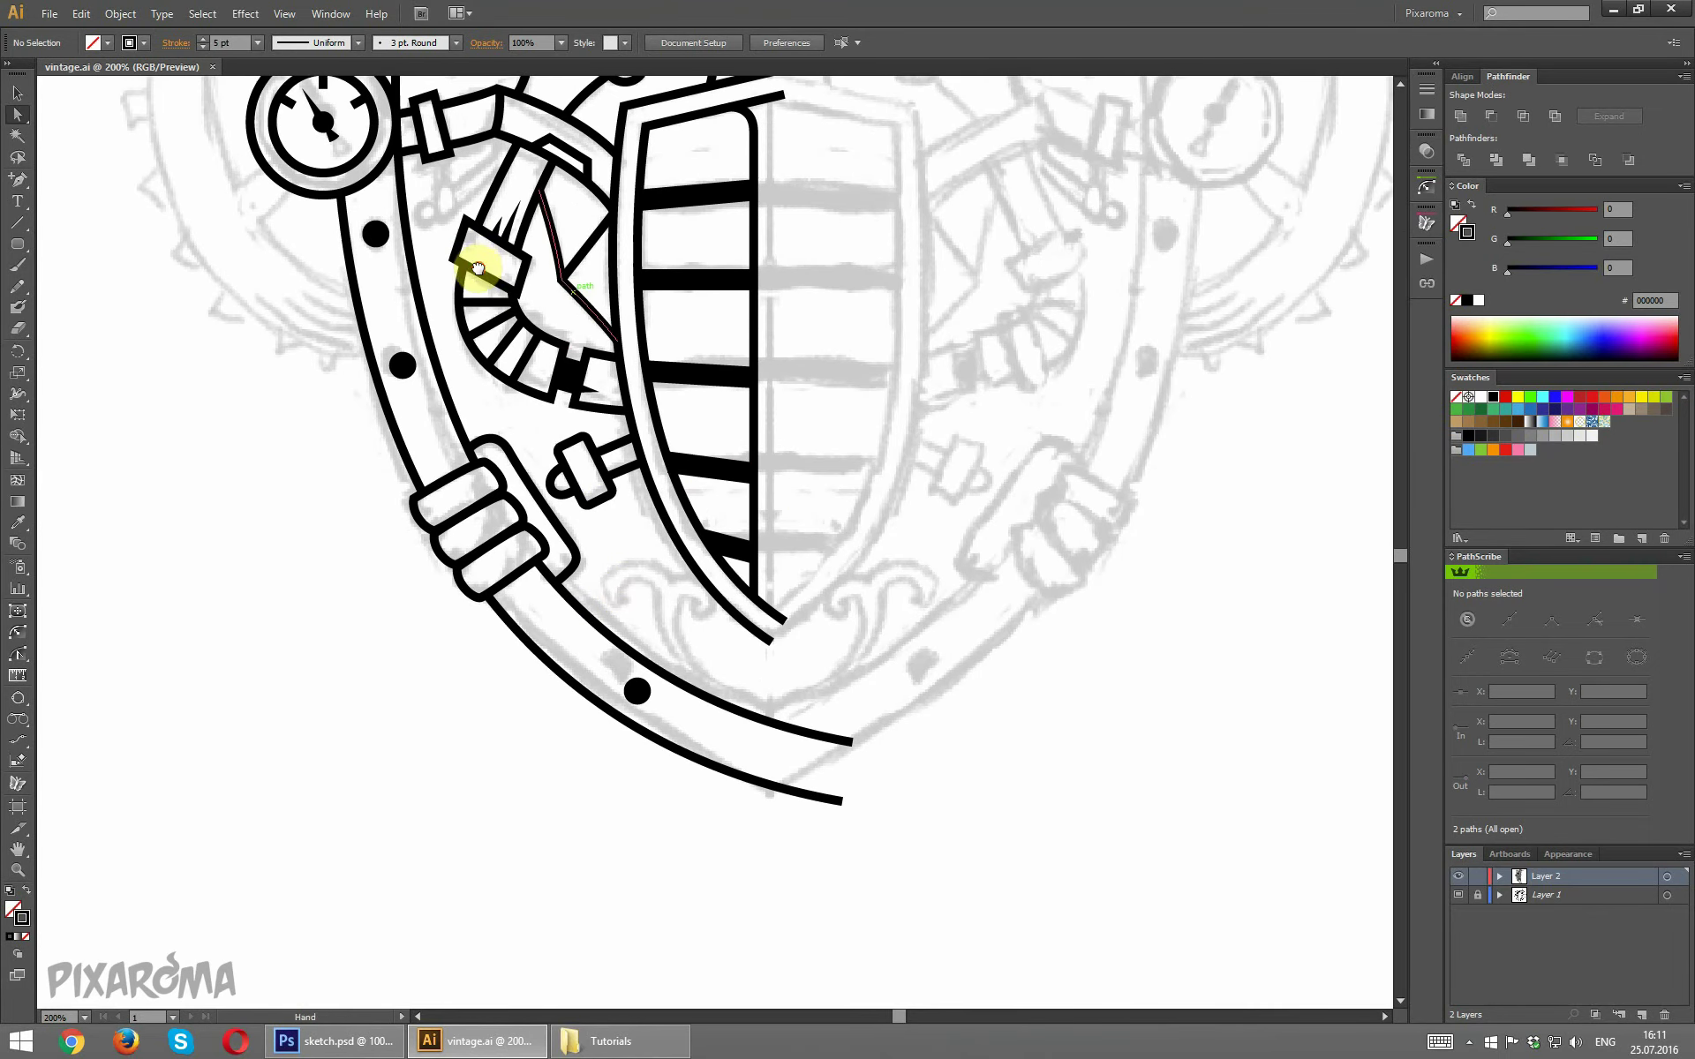
scroll(765, 510, "up", 3)
scroll(846, 512, "down", 3)
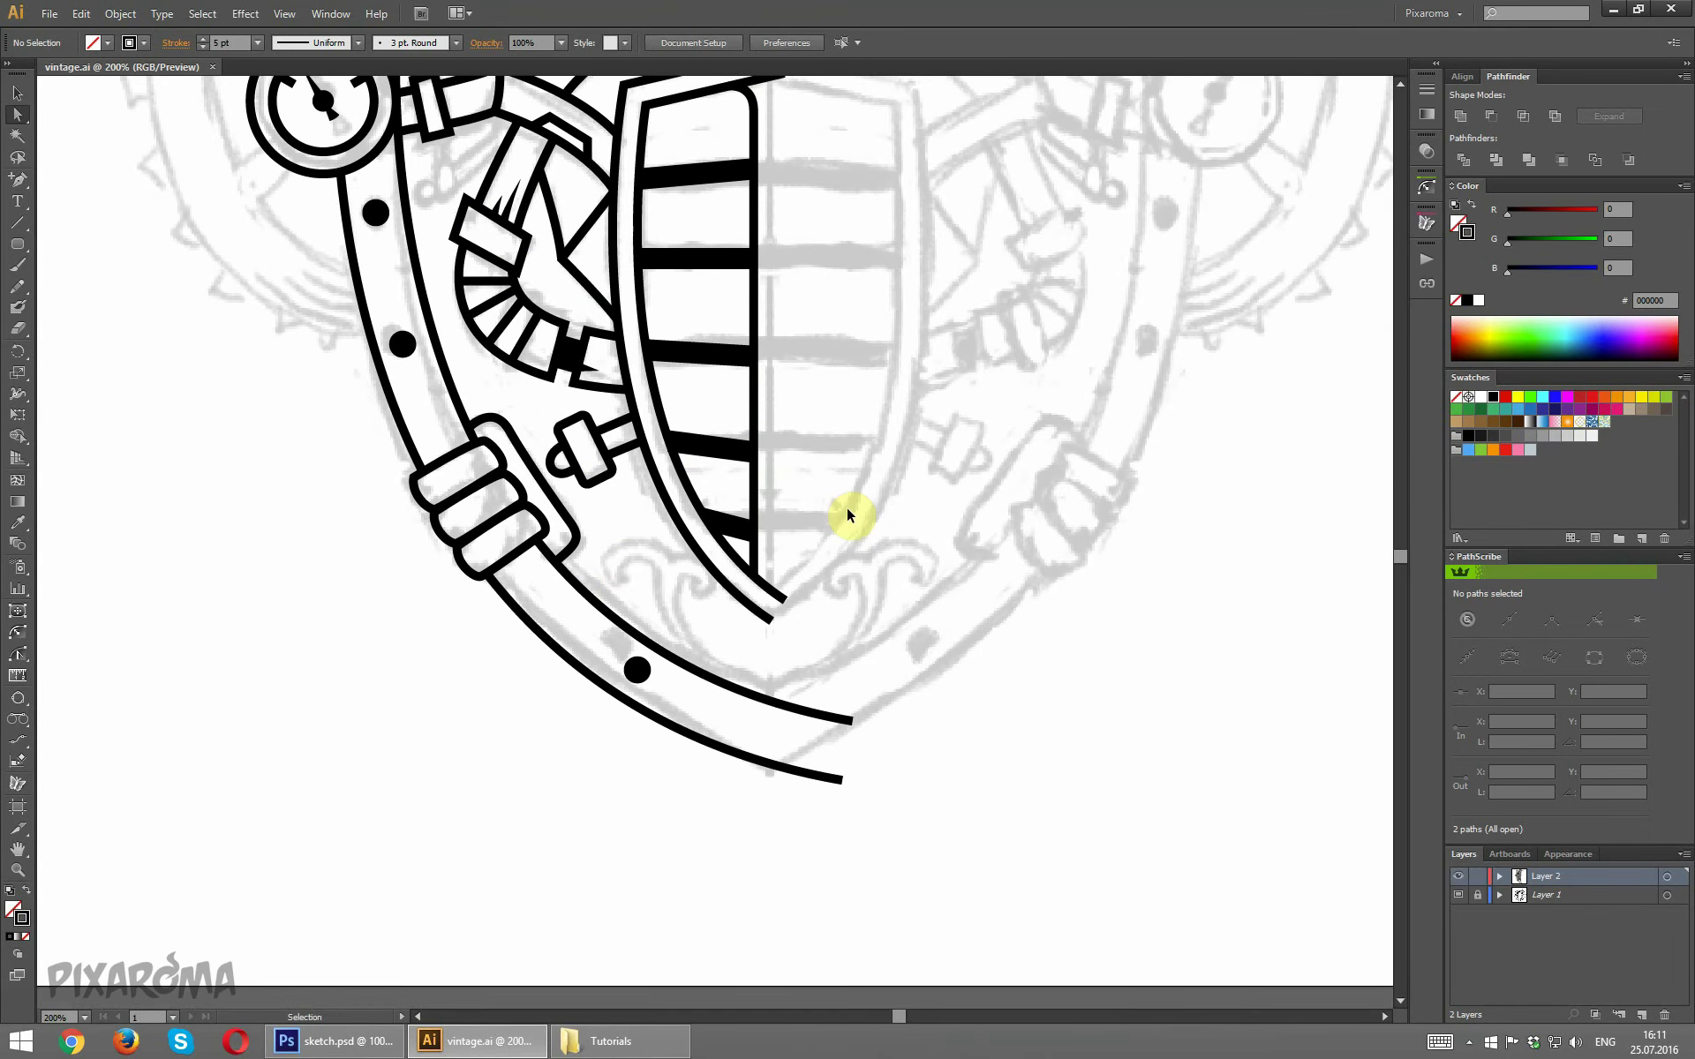
key("ctrl+minus")
key("ctrl+minus")
key("ctrl+minus")
key("ctrl+minus")
key("ctrl+plus")
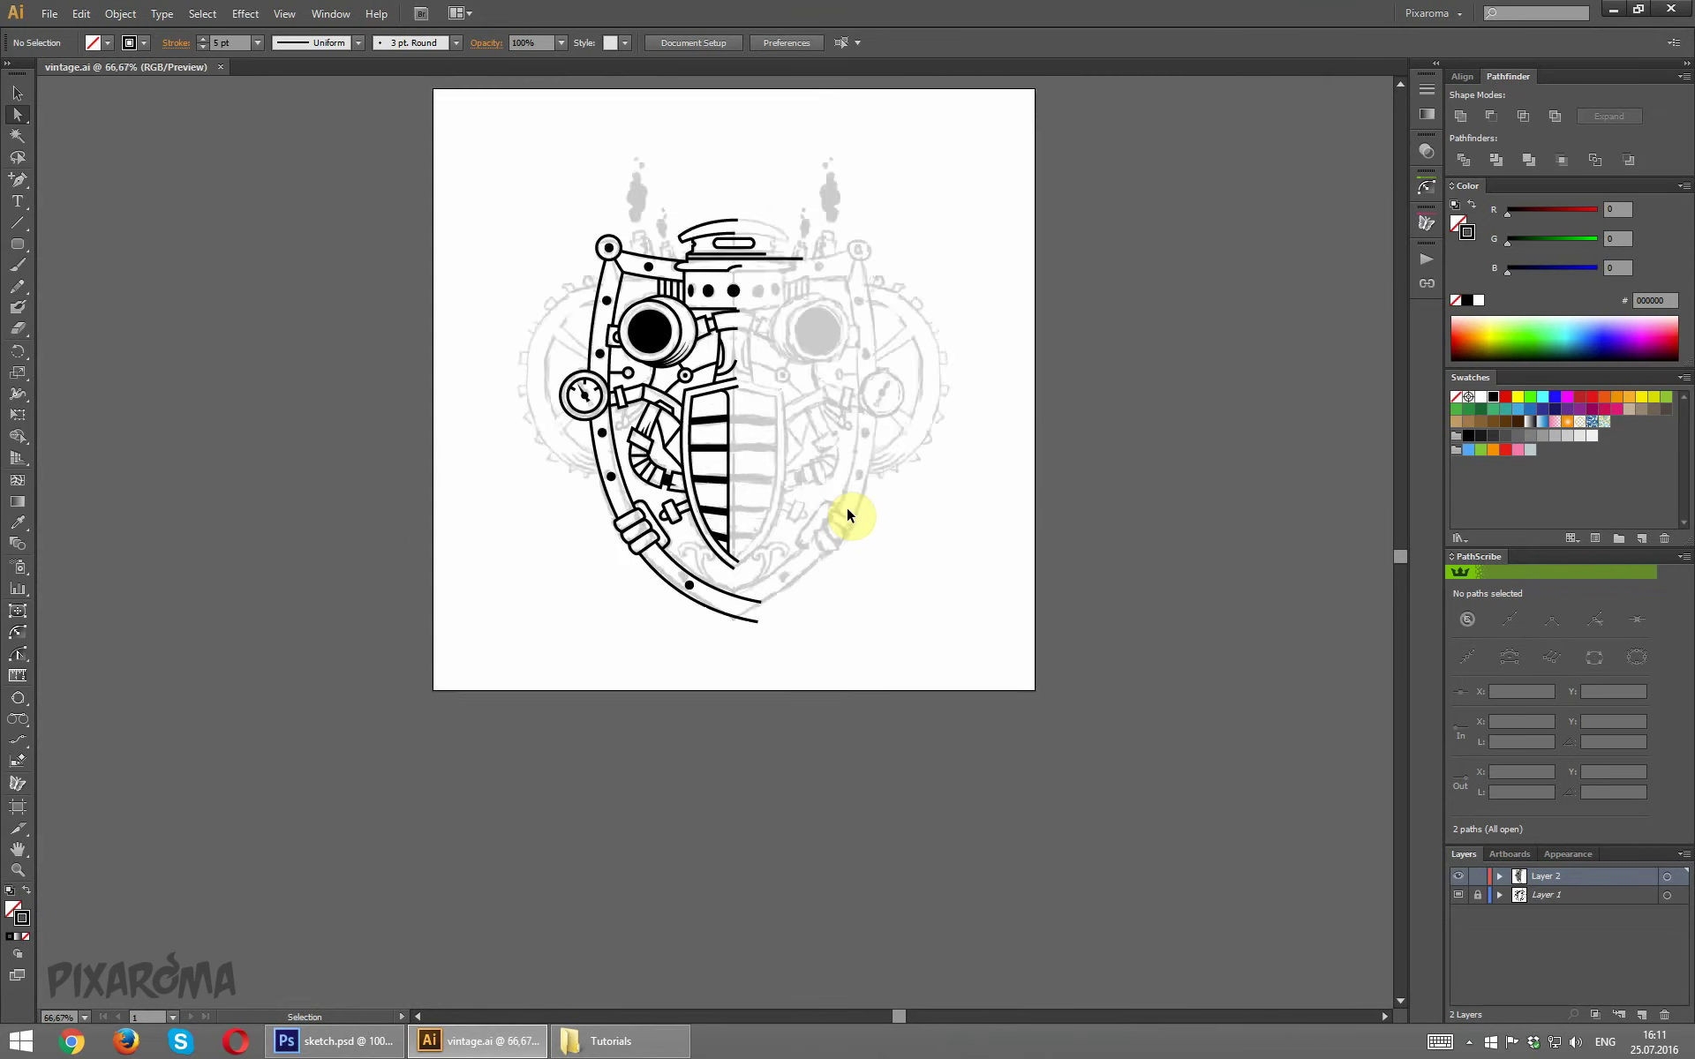
key("ctrl+plus")
key("ctrl+plus")
key("ctrl+plus")
key("ctrl+plus")
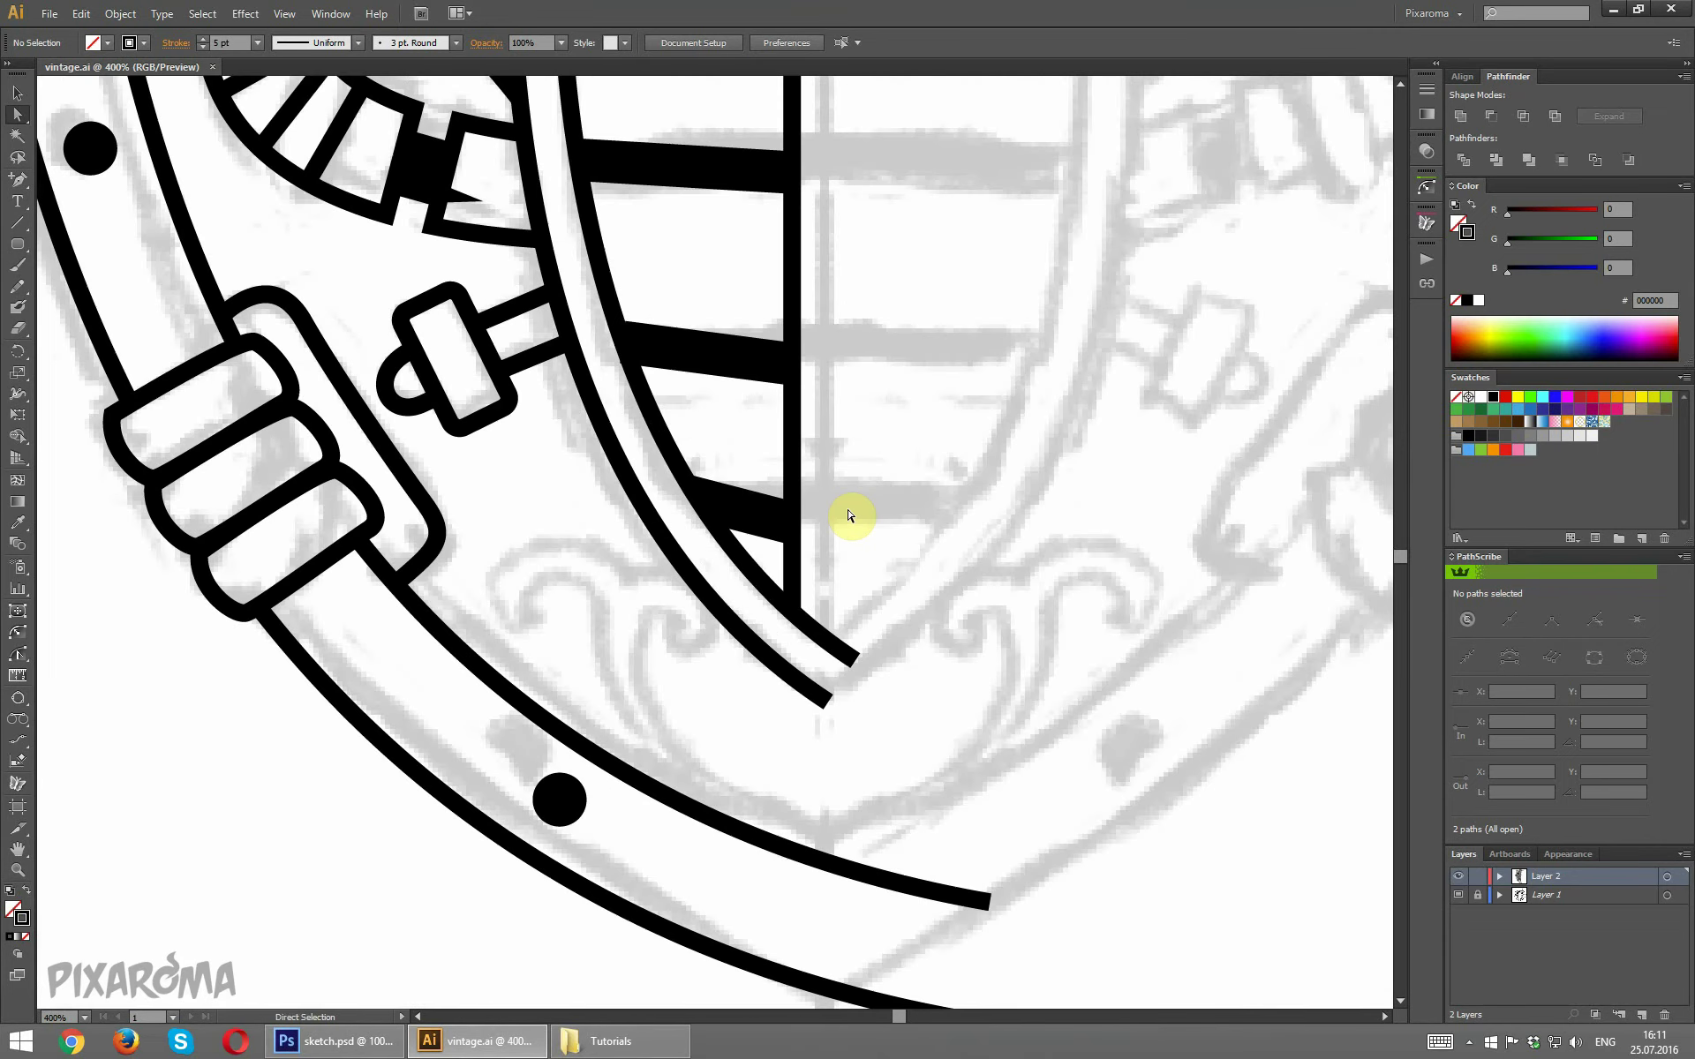
left_click_drag(651, 669, 606, 575)
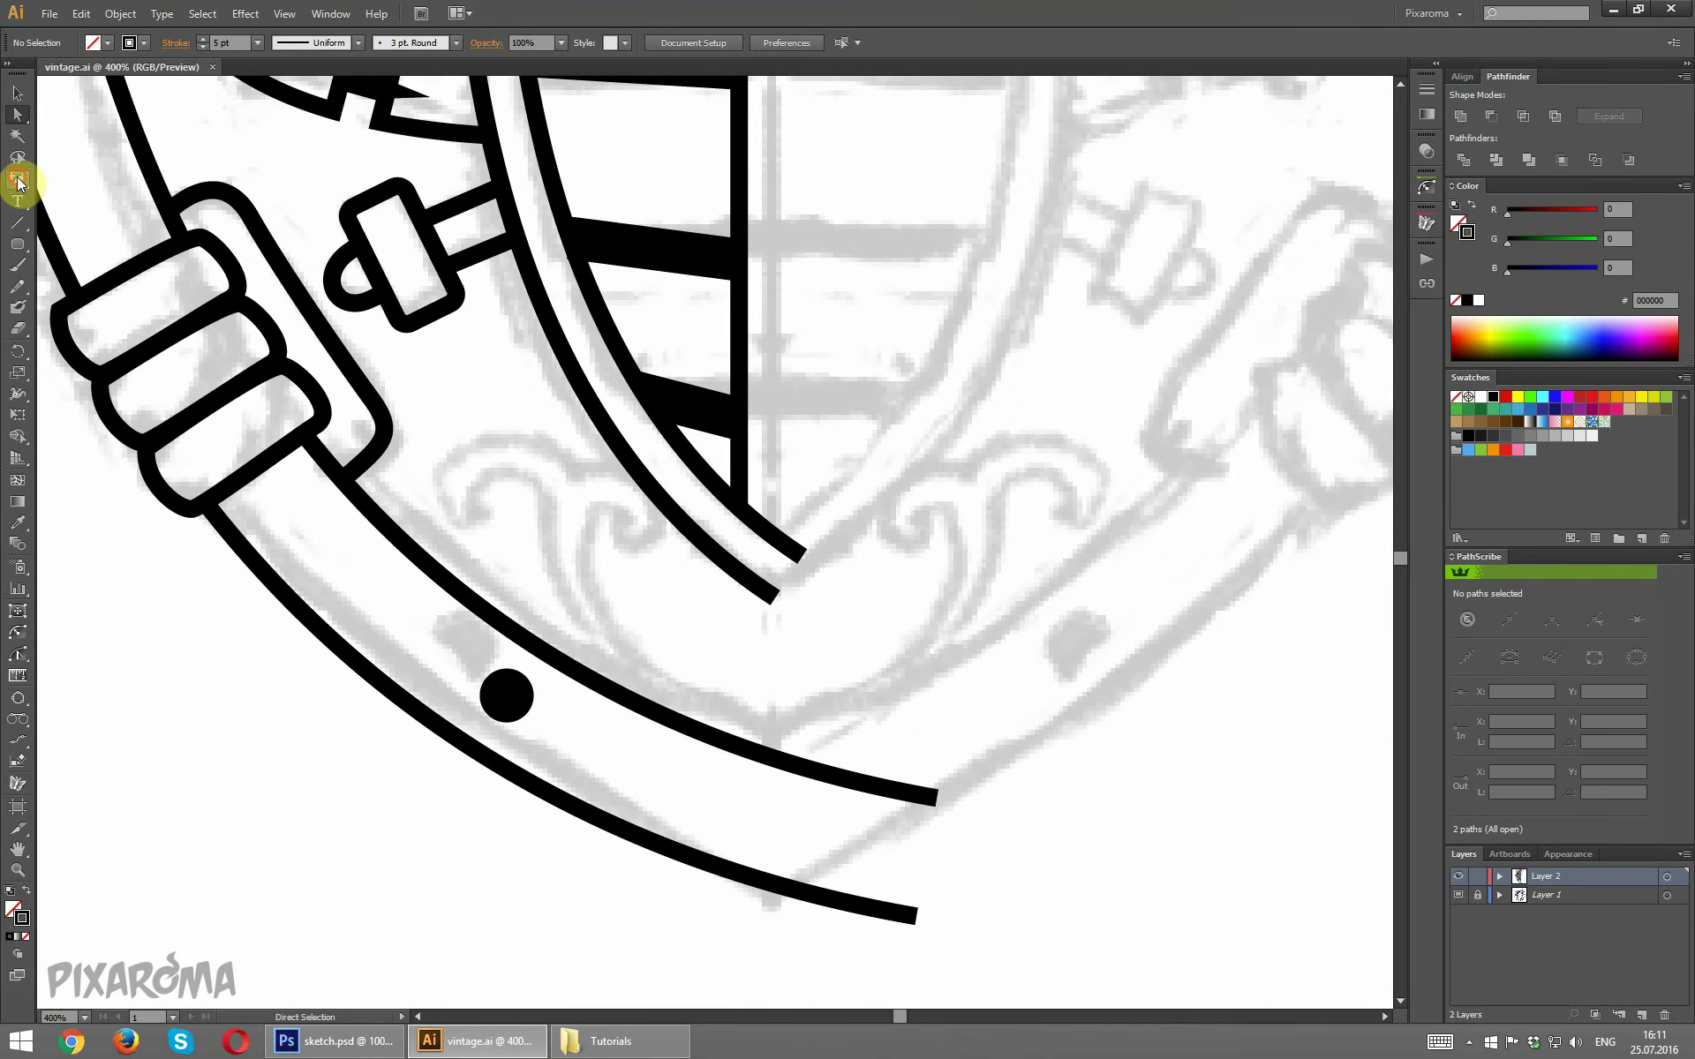
Pick the Pen tool and set Round Cap in the Stroke panel.
left_click_drag(17, 183, 76, 189)
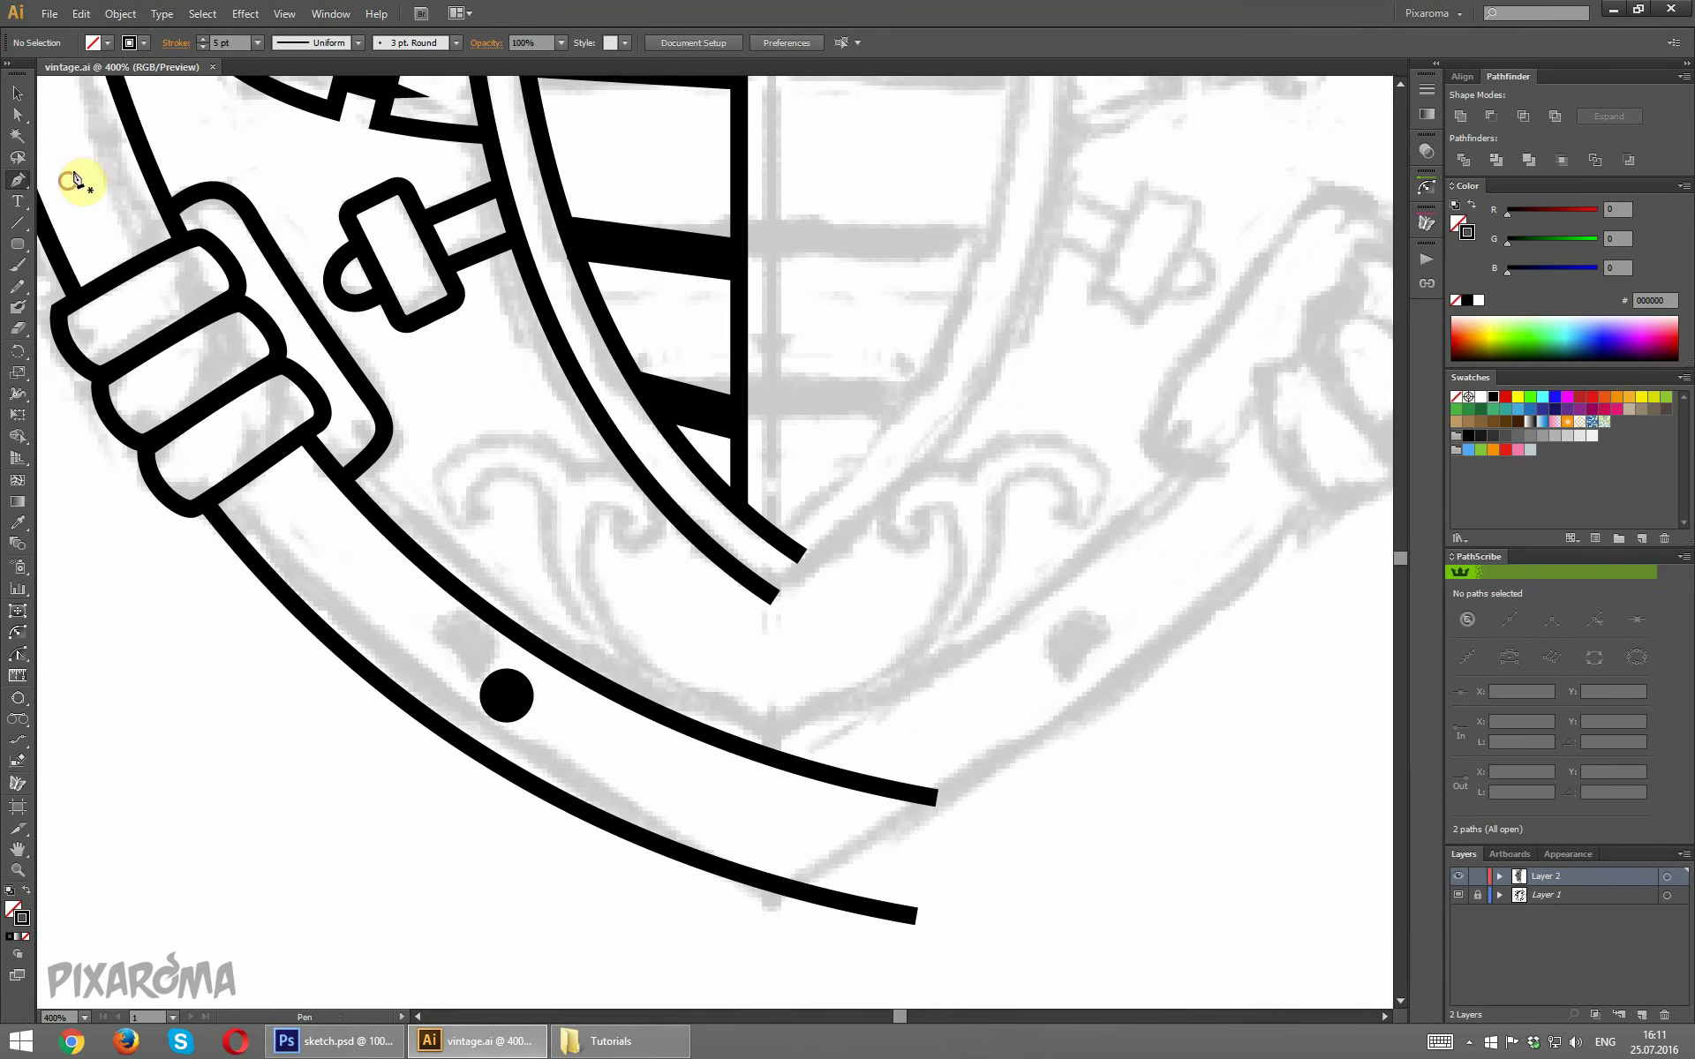
left_click(1427, 89)
left_click(1295, 123)
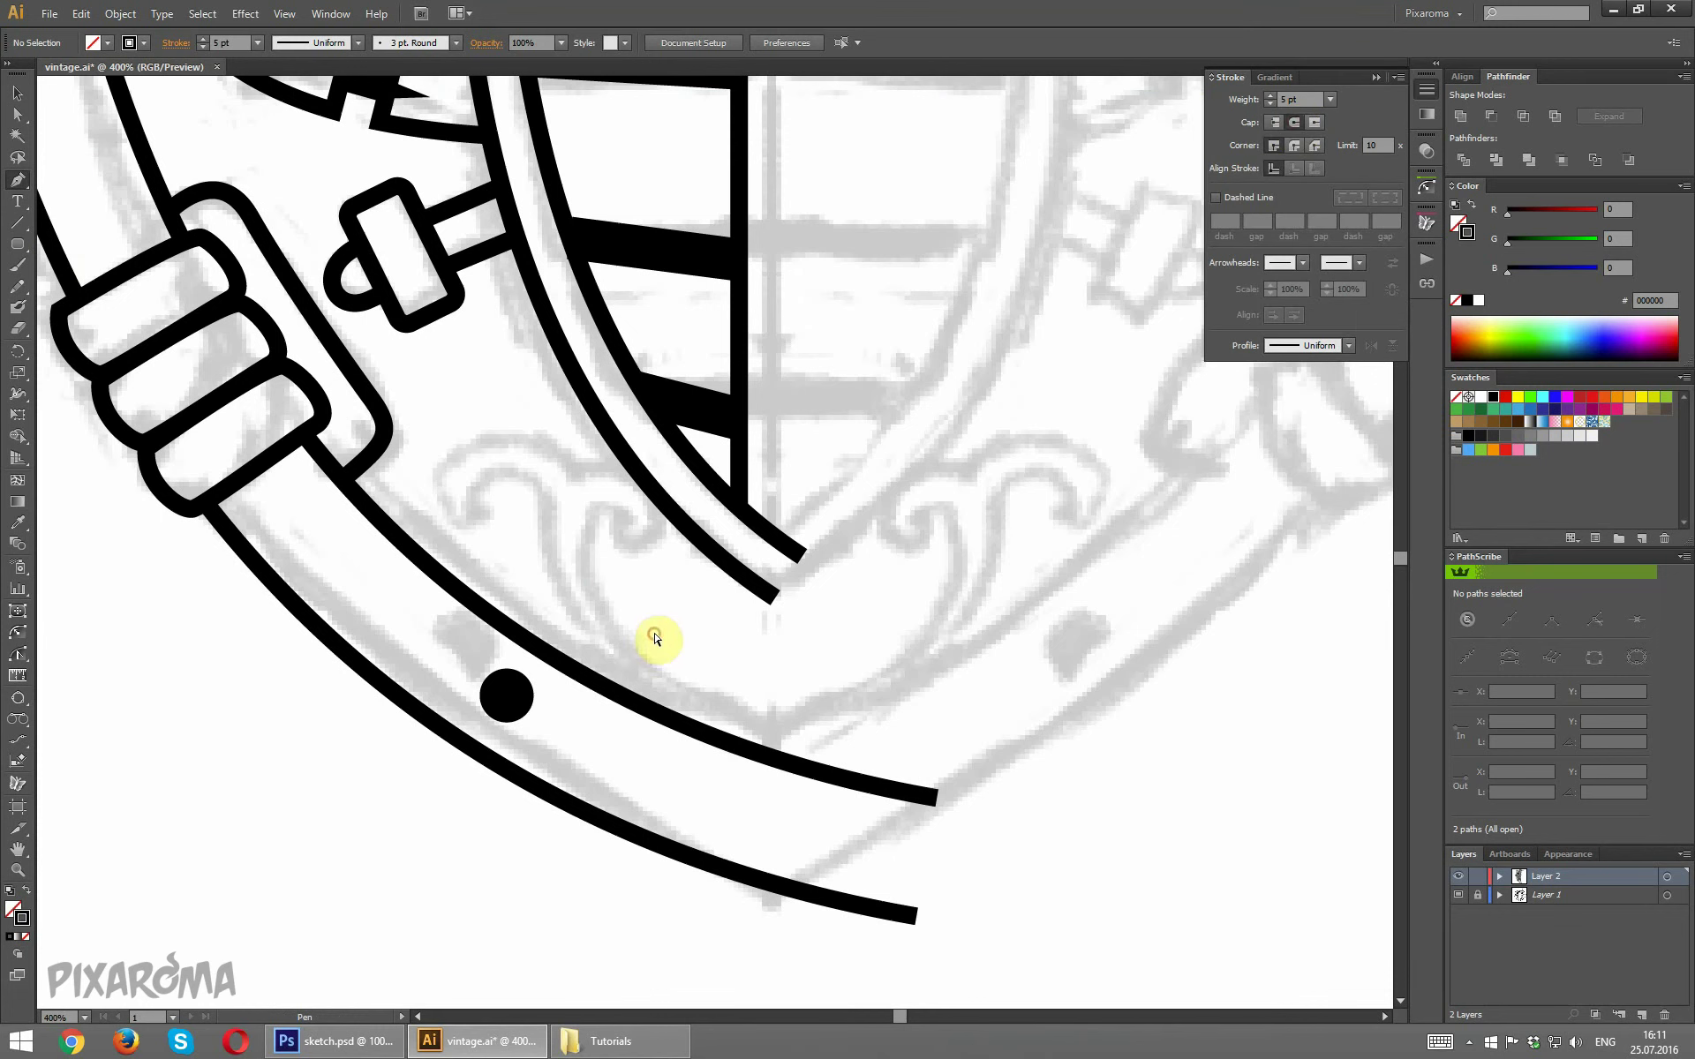
Trace the curled scroll ornament from the outer band, up over the top, hooking left, back down.
left_click(654, 710)
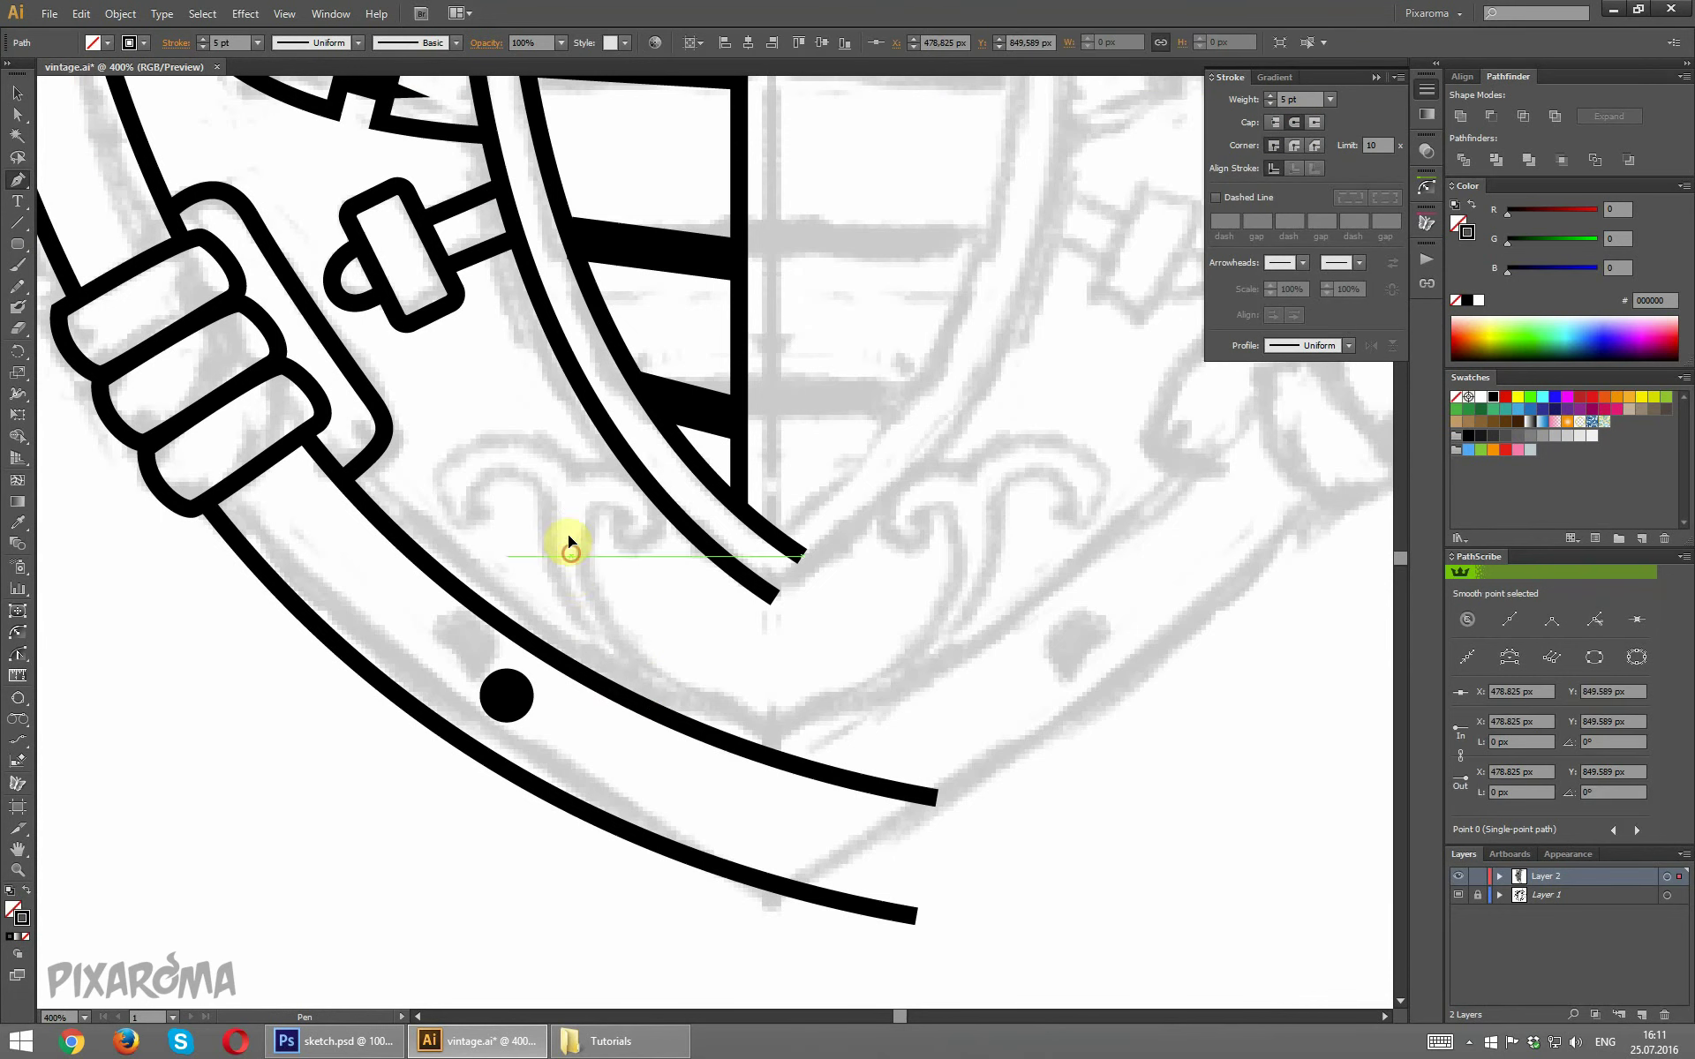
left_click_drag(558, 459, 596, 590)
left_click_drag(596, 512, 622, 550)
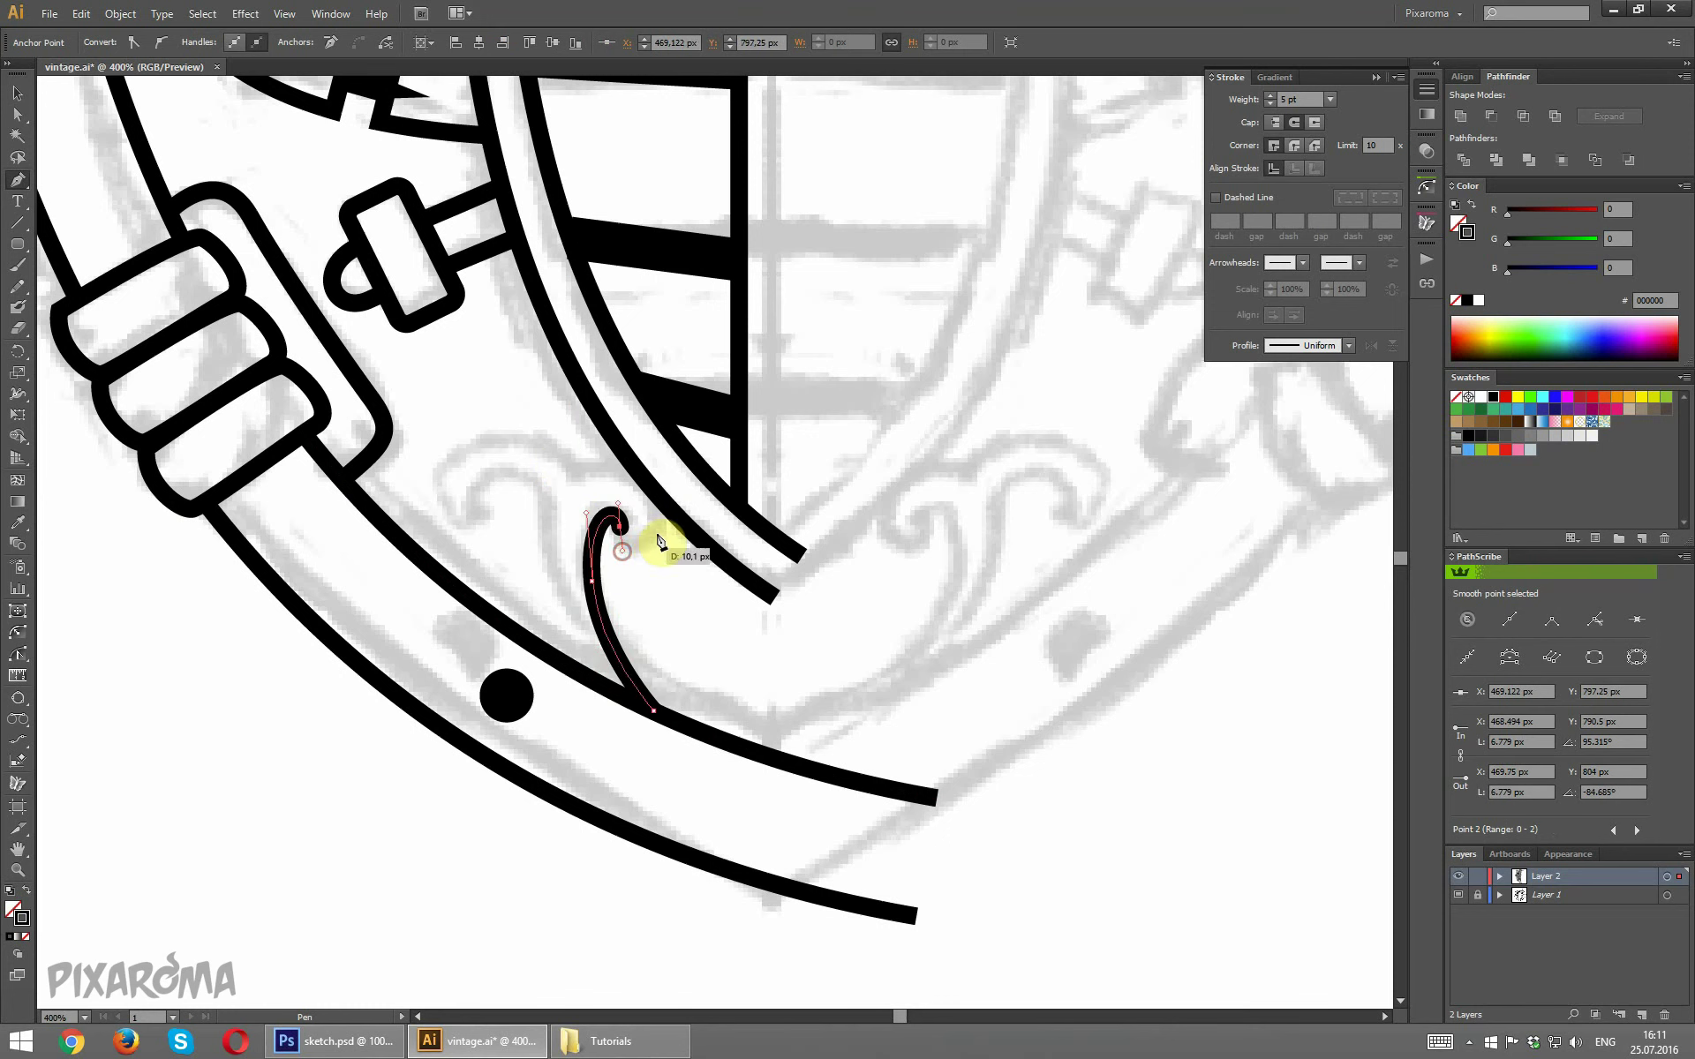
left_click(627, 449)
left_click(572, 480)
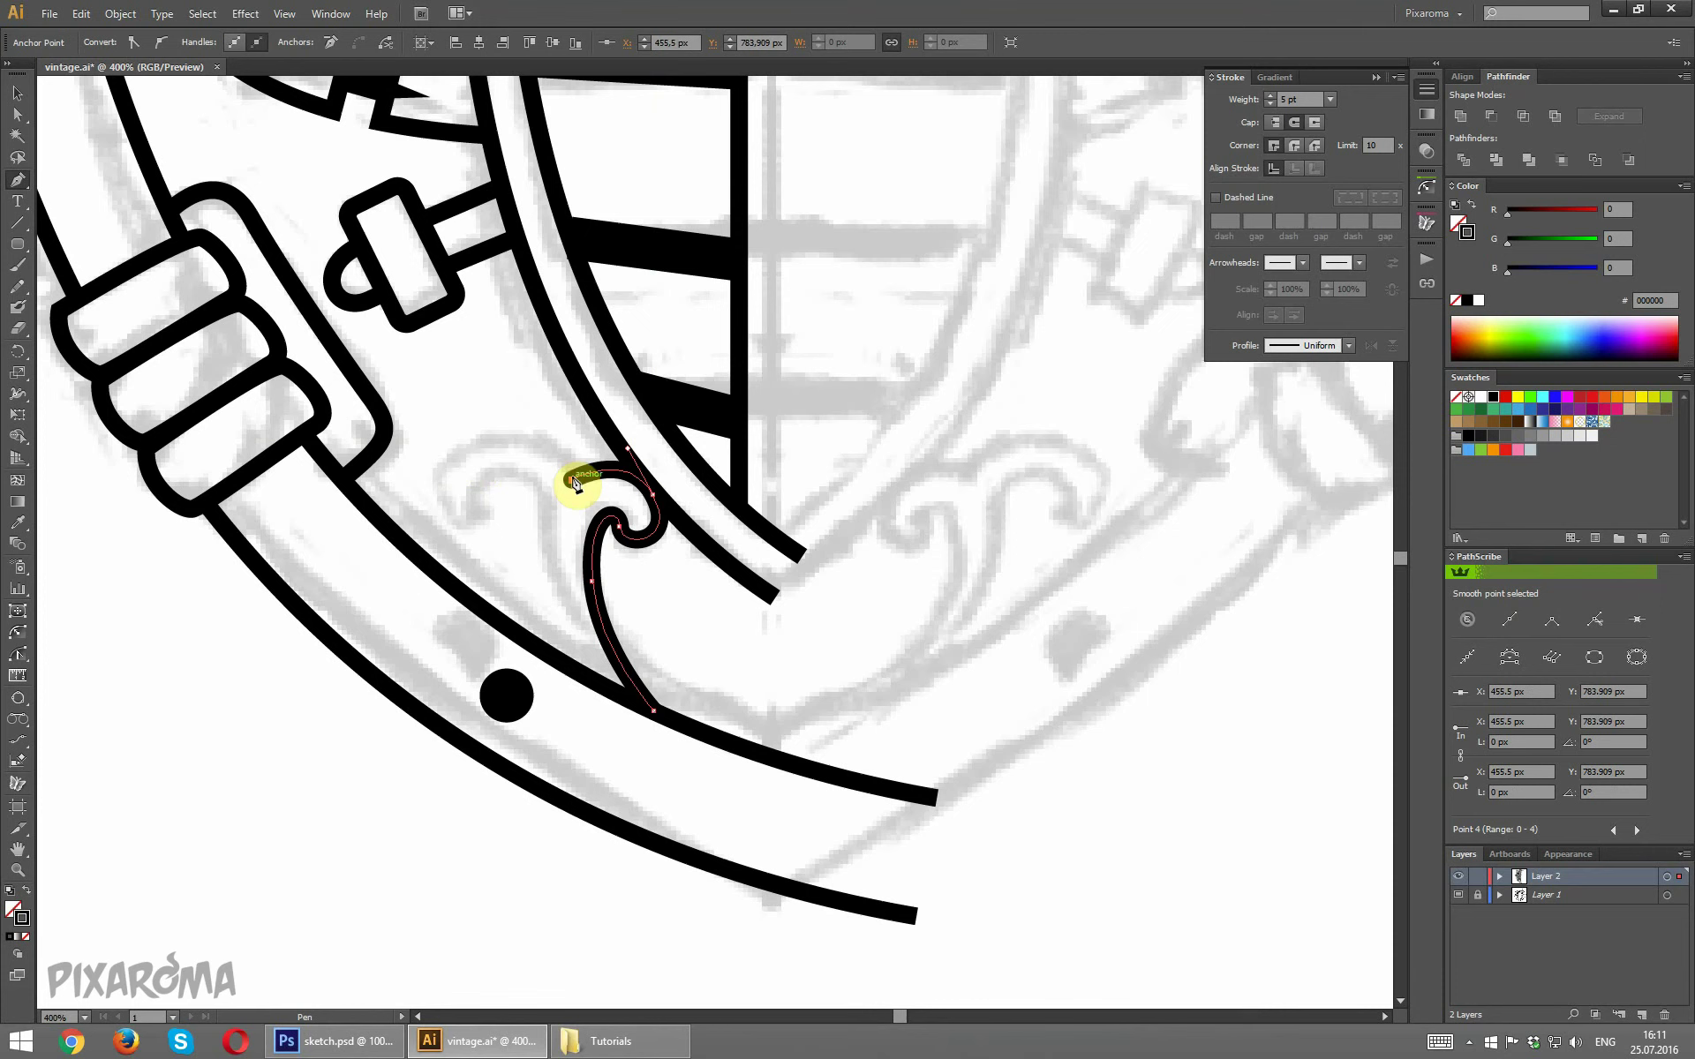
left_click_drag(476, 441, 411, 468)
left_click_drag(479, 524, 517, 525)
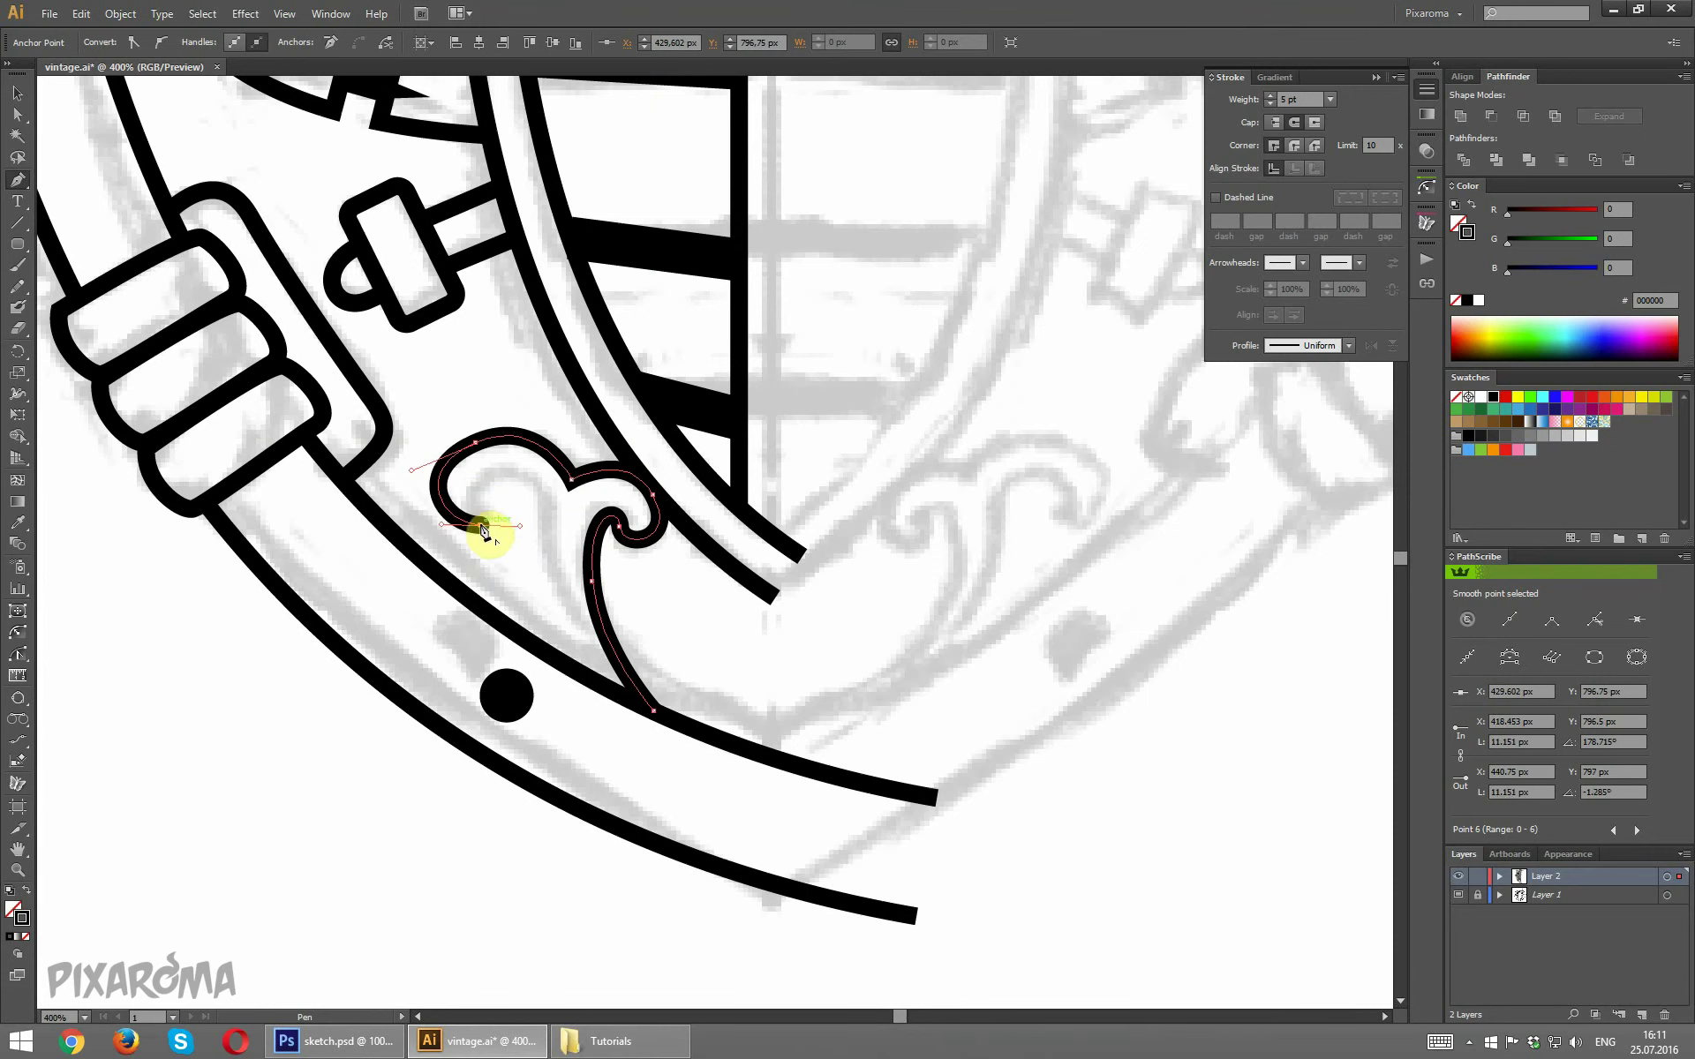
left_click(479, 477)
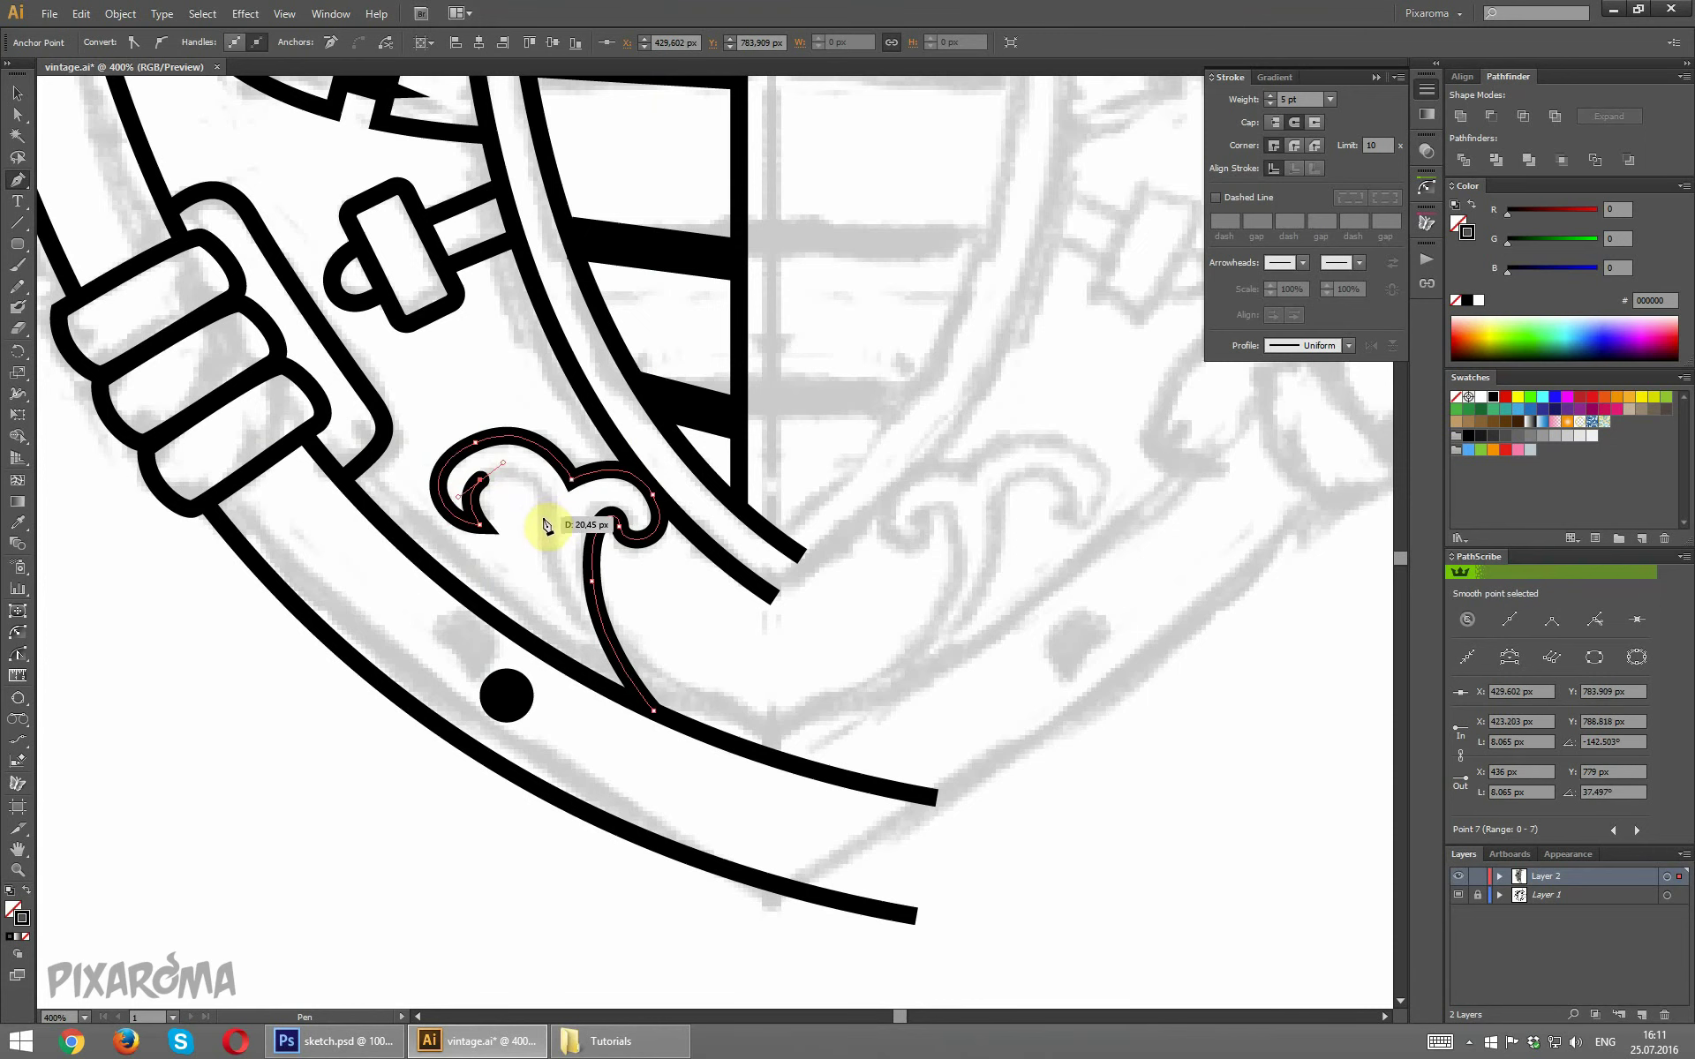
left_click_drag(545, 526, 565, 510)
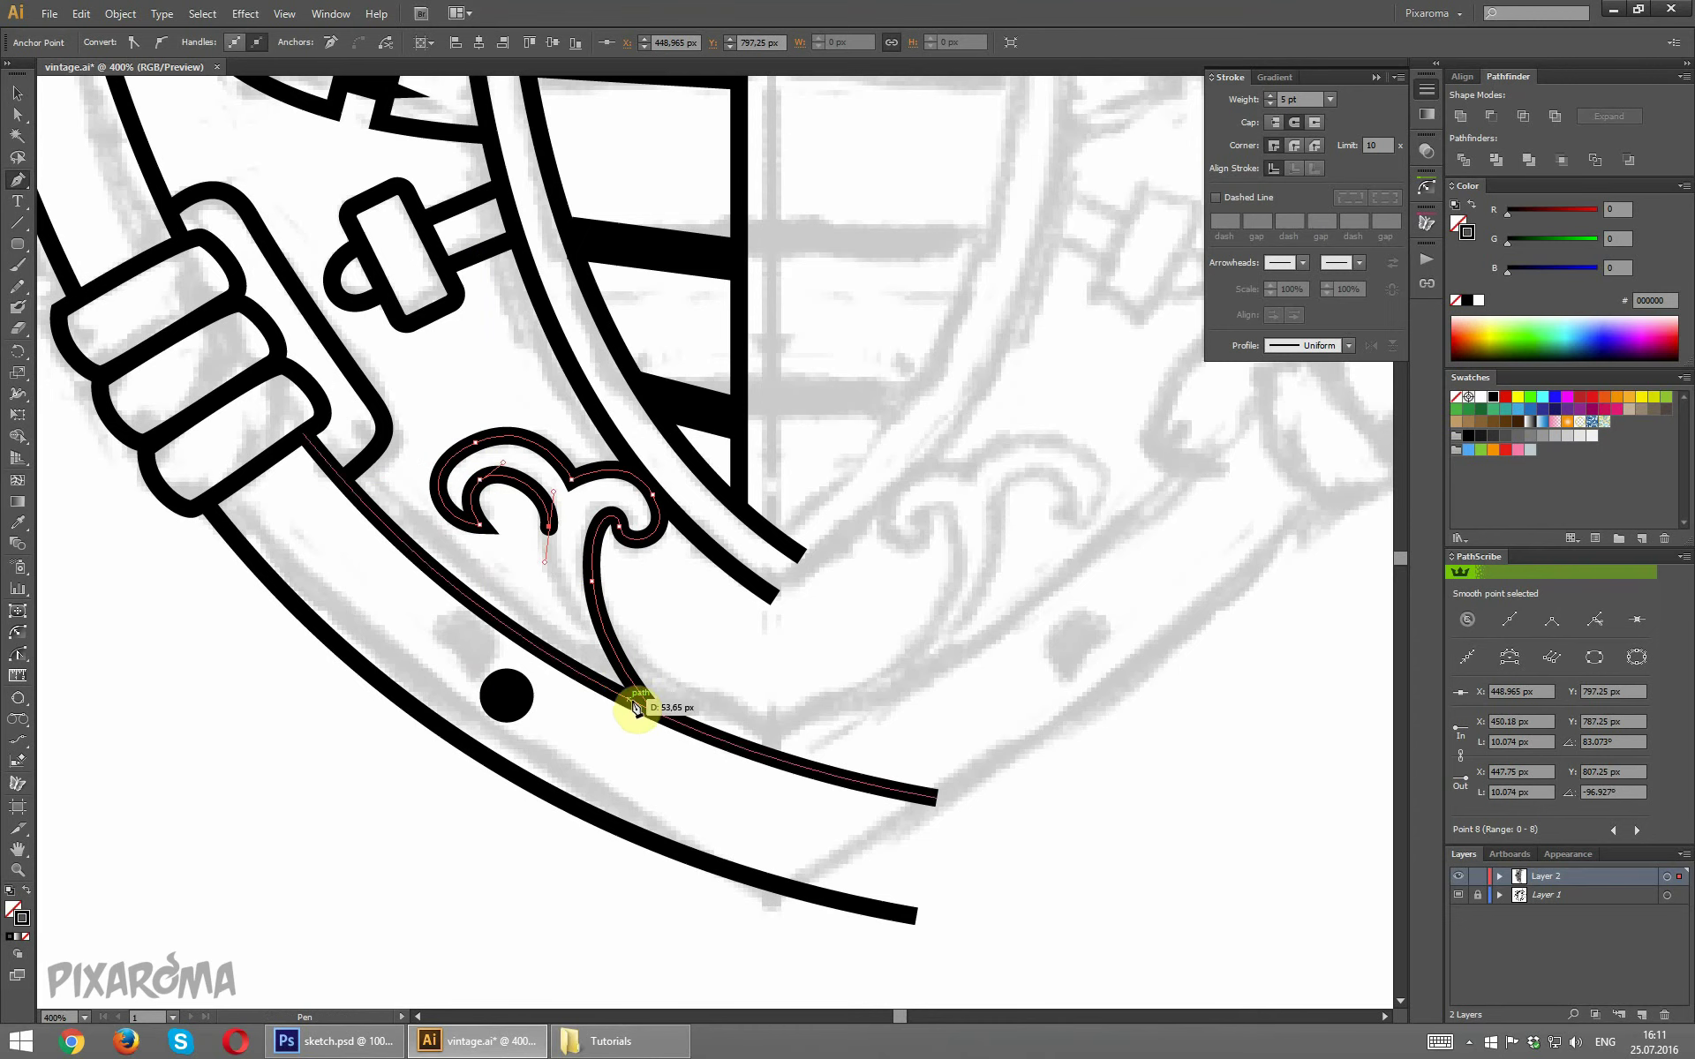
left_click_drag(644, 707, 764, 759)
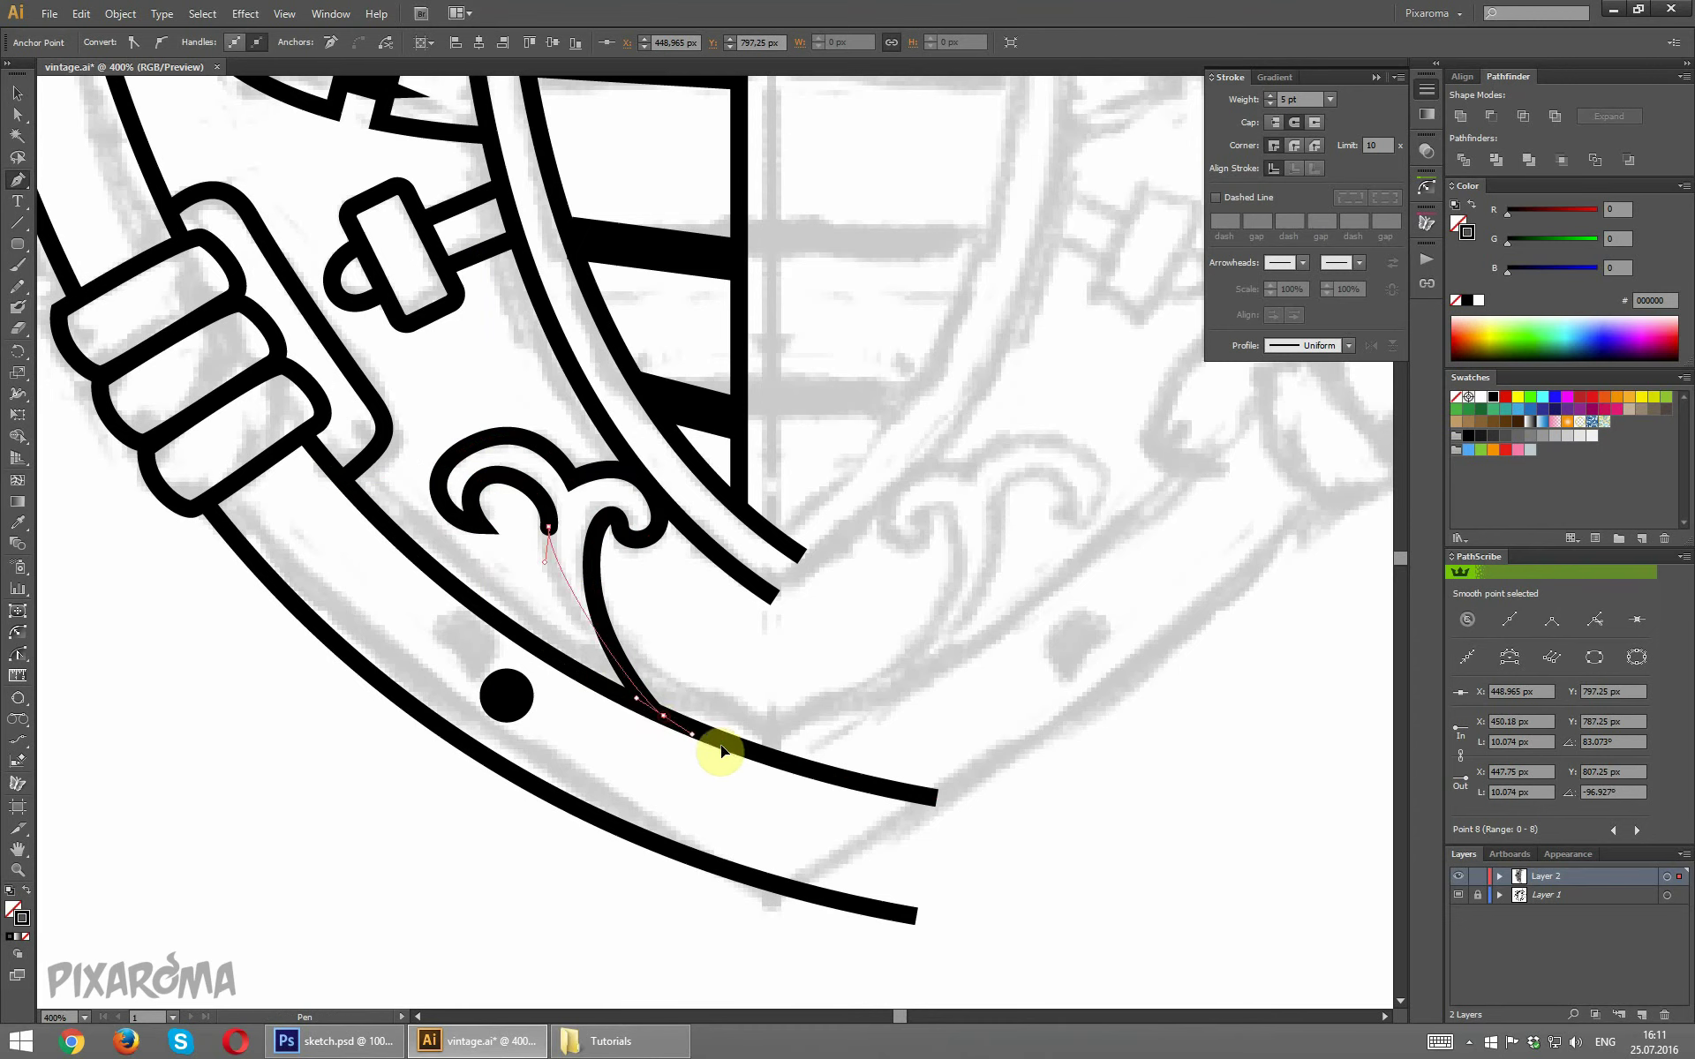
left_click(726, 636, "ctrl")
scroll(970, 450, "up", 2)
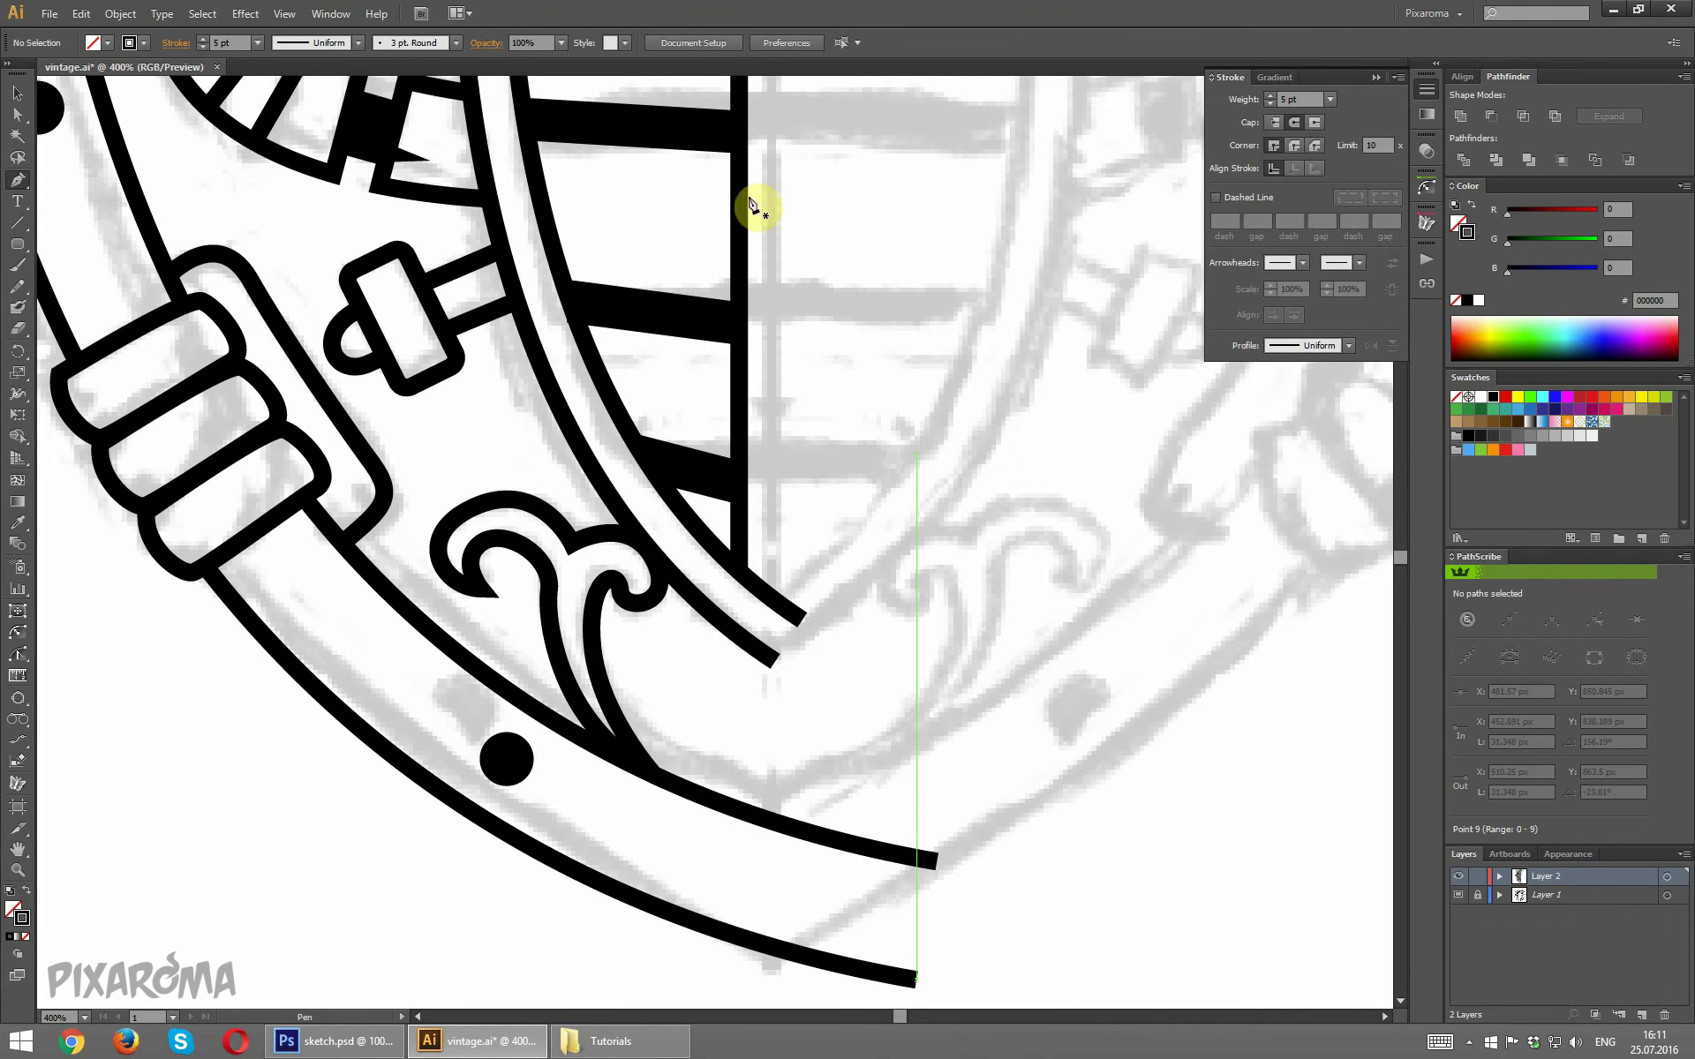
Reshape the scroll ornament's upper curl by adjusting its top anchor handles with Direct Selection.
left_click(479, 168, "ctrl")
left_click(17, 113)
left_click(477, 505)
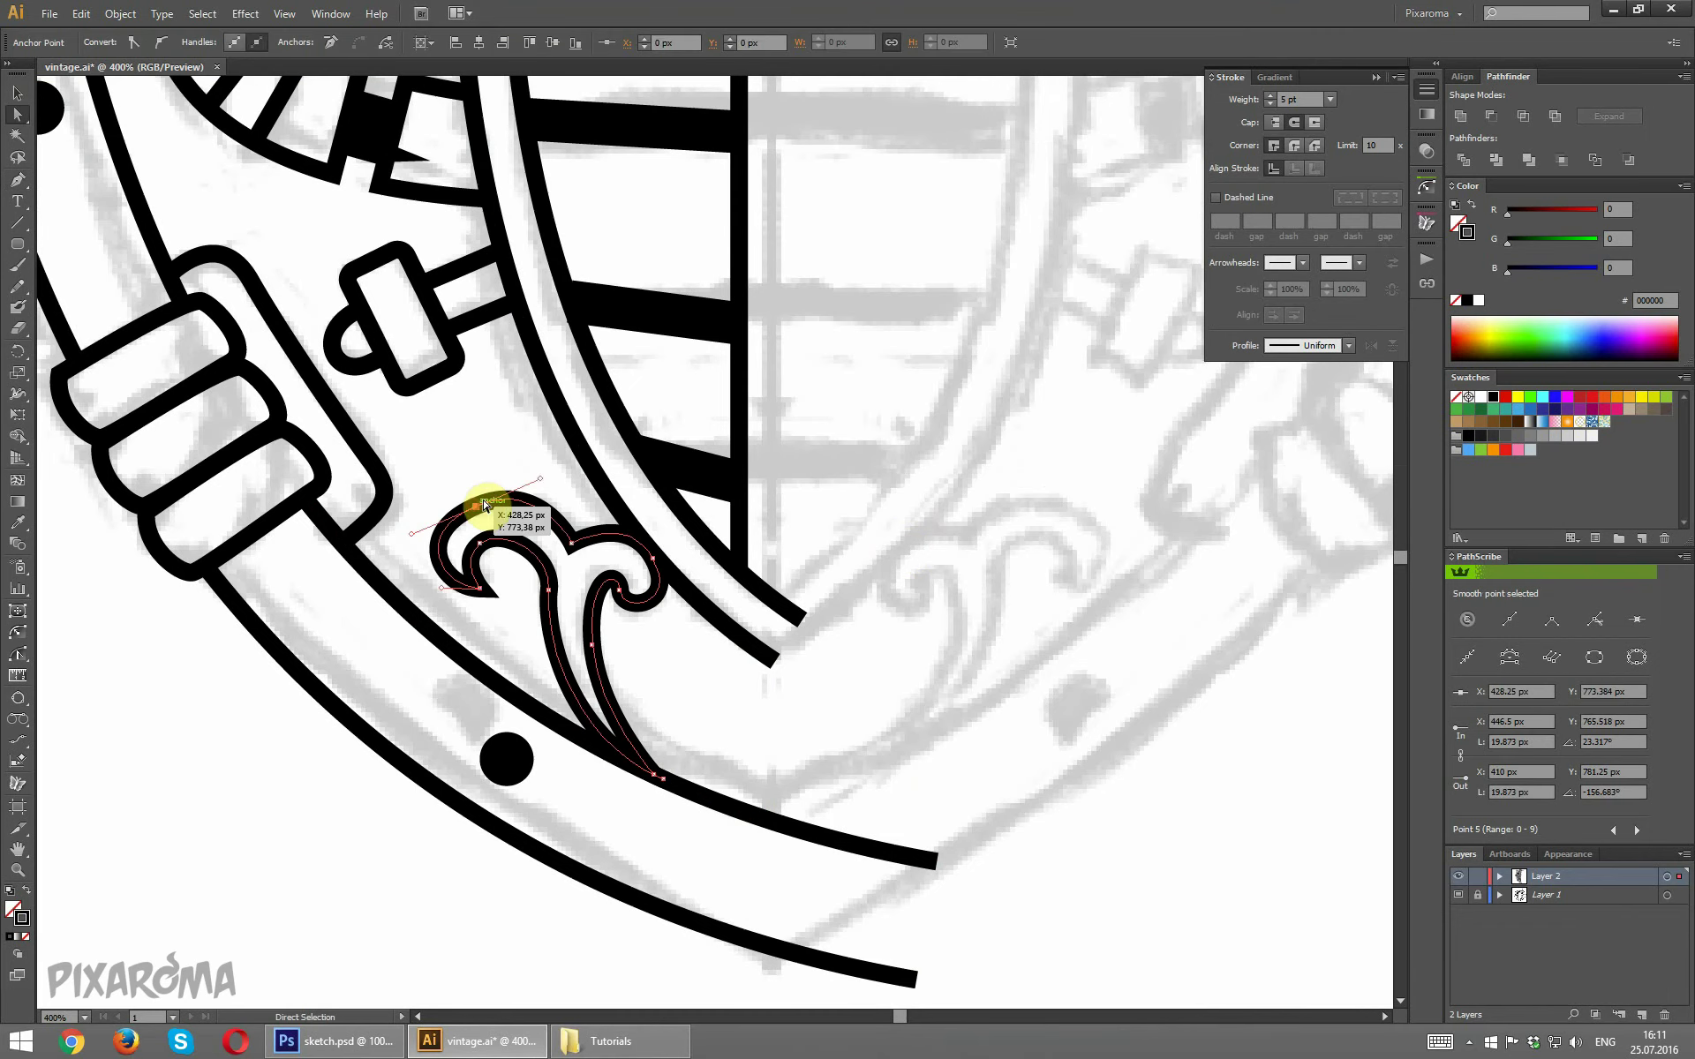
mouse_move(539, 482)
left_mouse_down()
mouse_move(474, 505)
mouse_move(482, 490)
left_mouse_up()
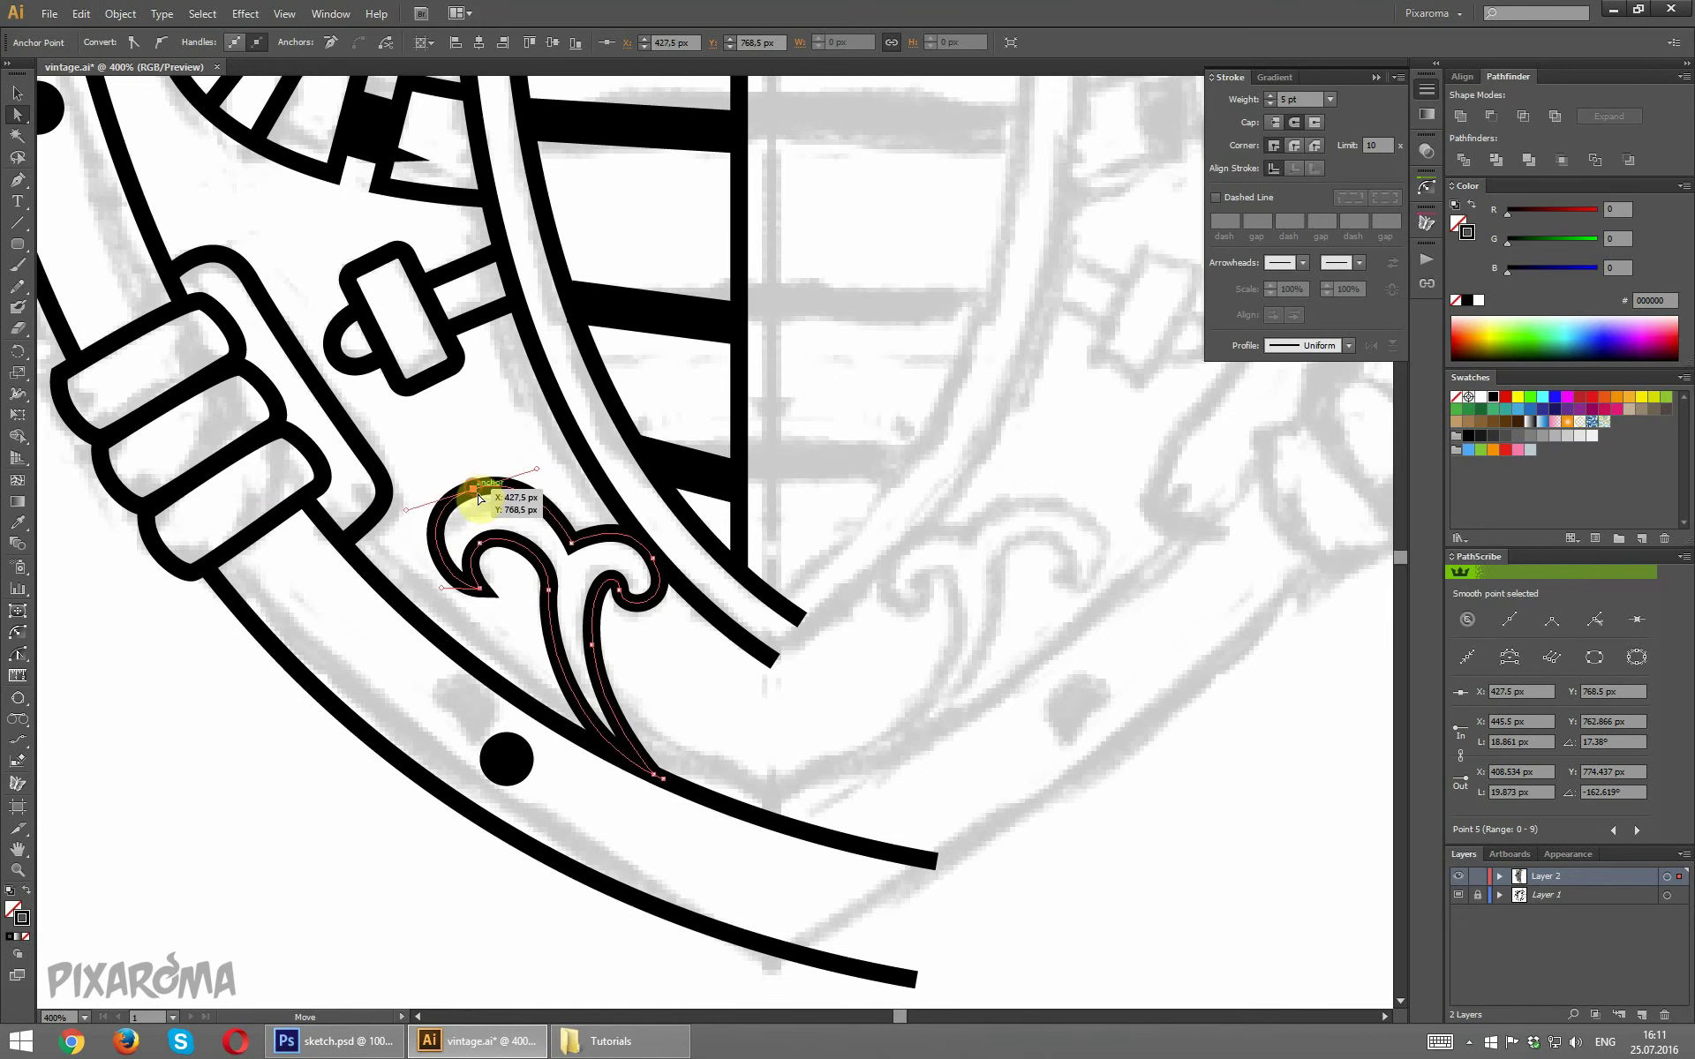
left_click_drag(482, 485, 478, 492)
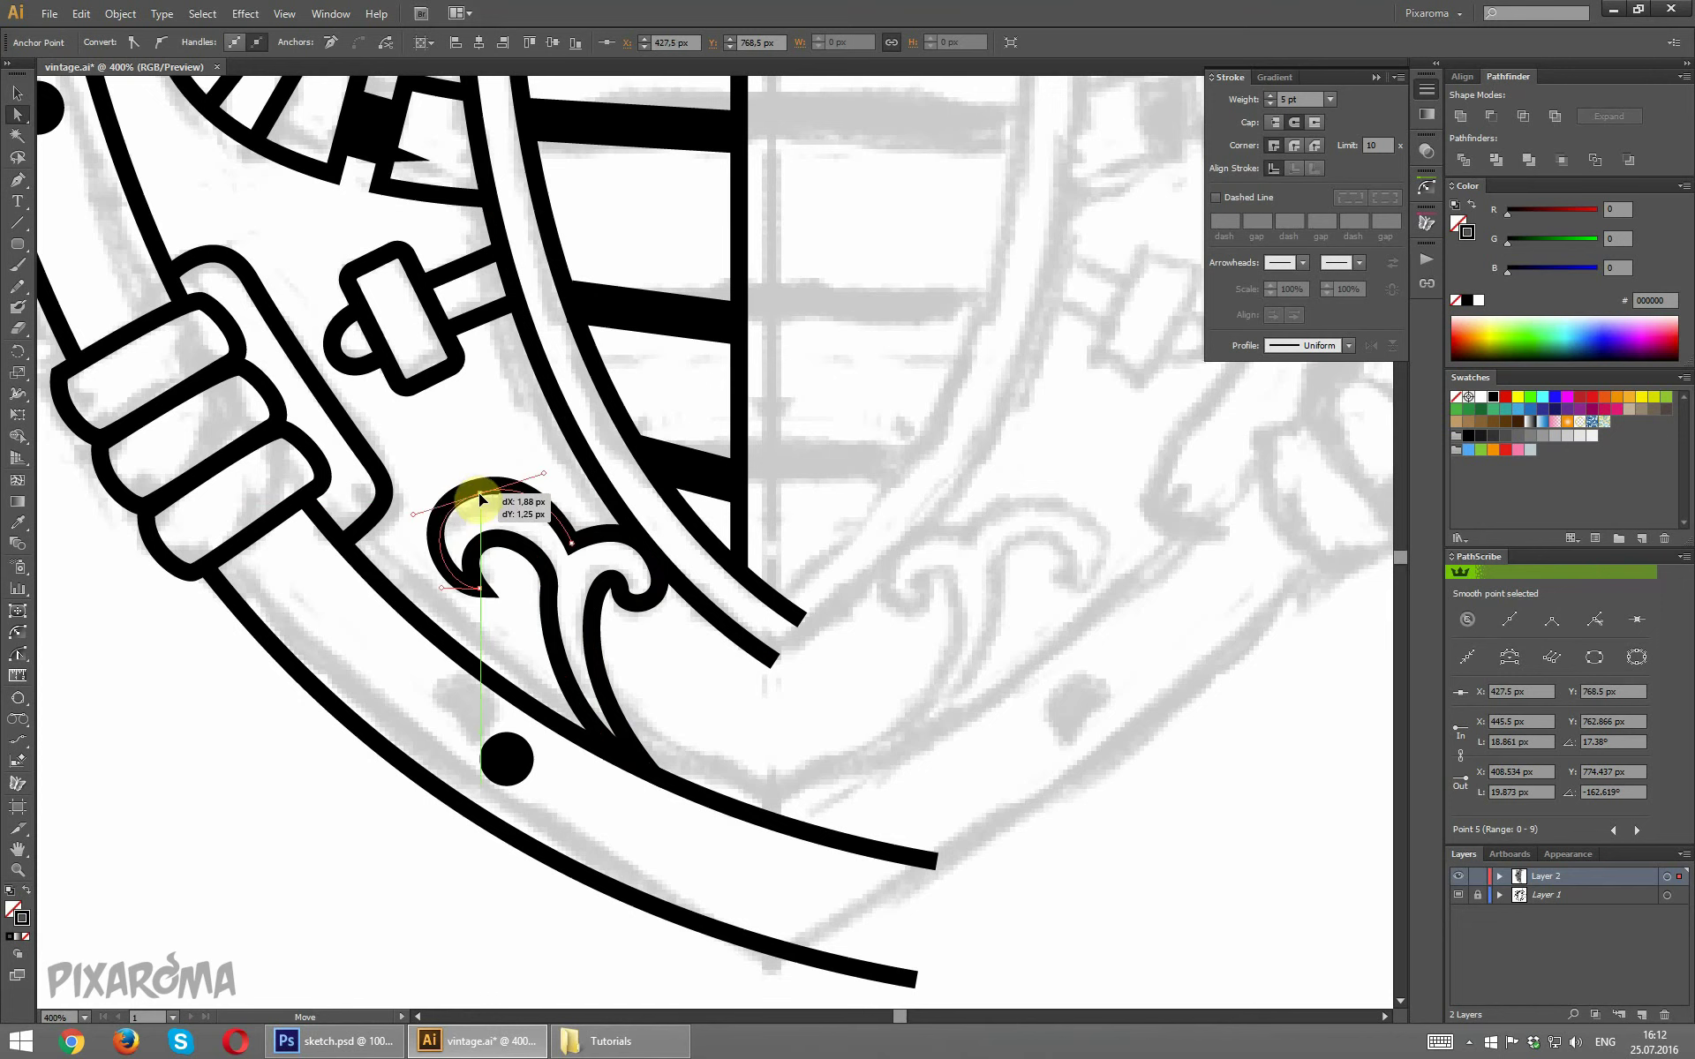
left_click(485, 445)
Draw a short horizontal stroke just inside the ring above the lower clamp.
scroll(484, 442, "down", 2)
scroll(484, 442, "down", 2)
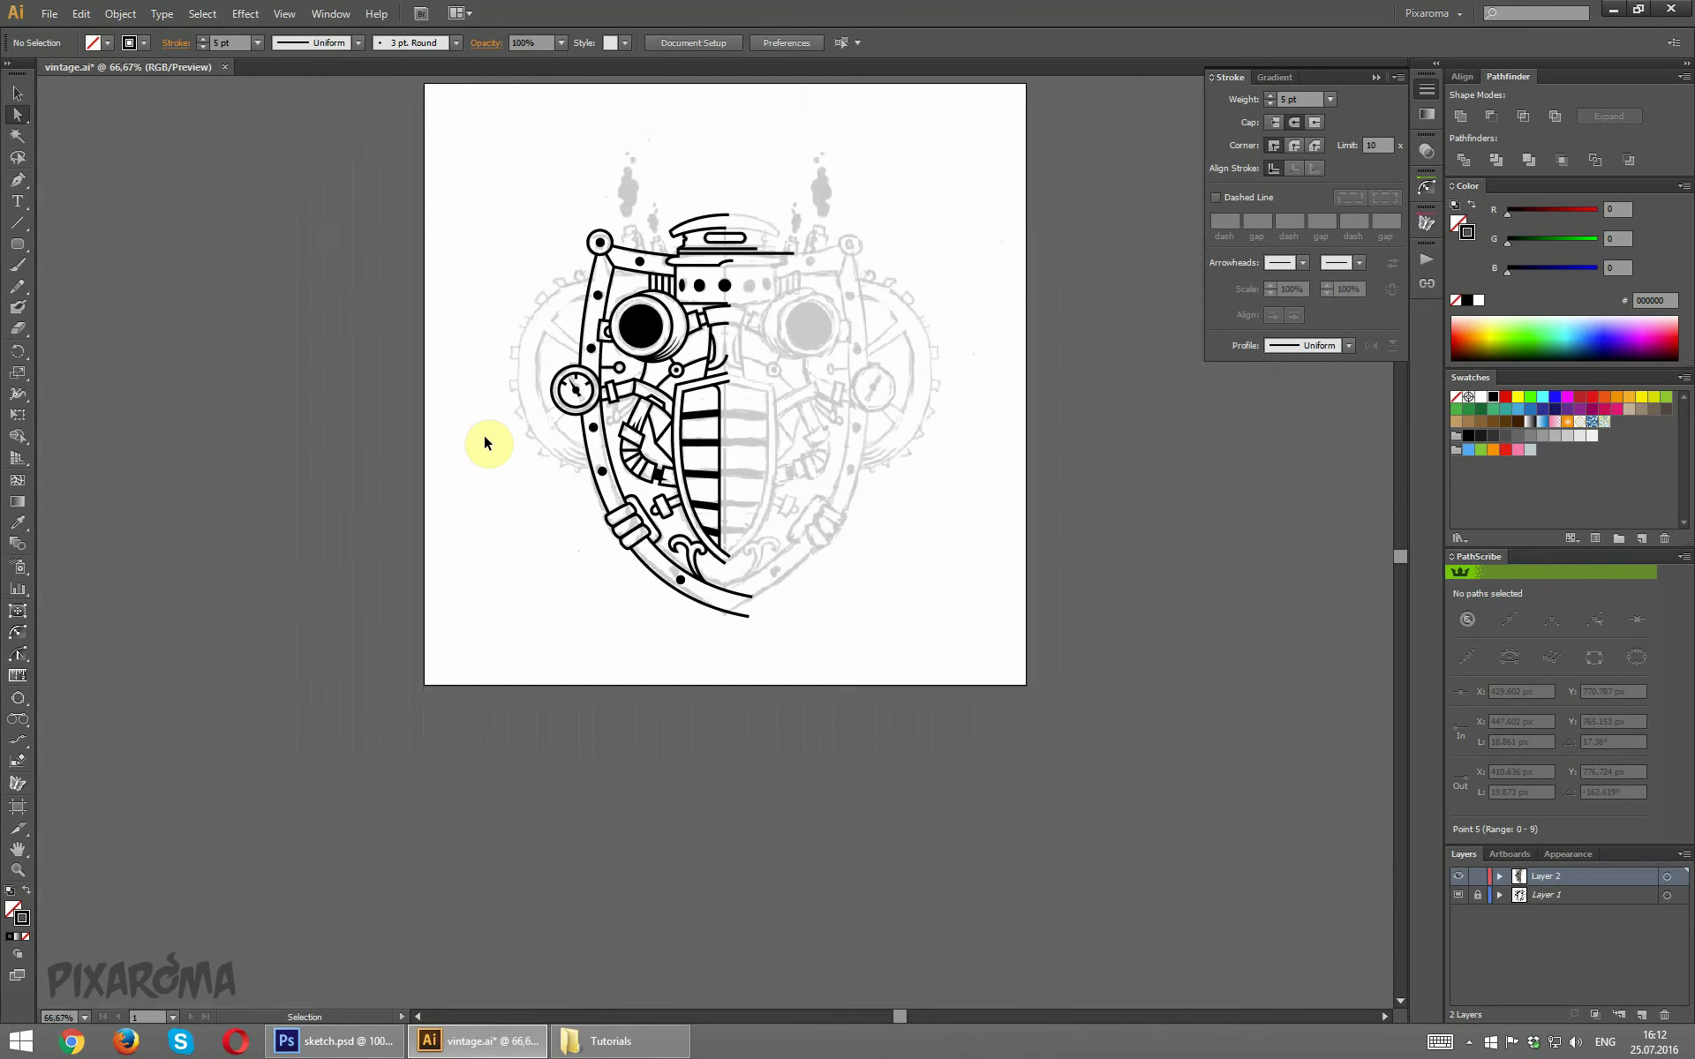
scroll(483, 442, "up", 2)
scroll(483, 441, "up", 2)
scroll(483, 436, "down", 1)
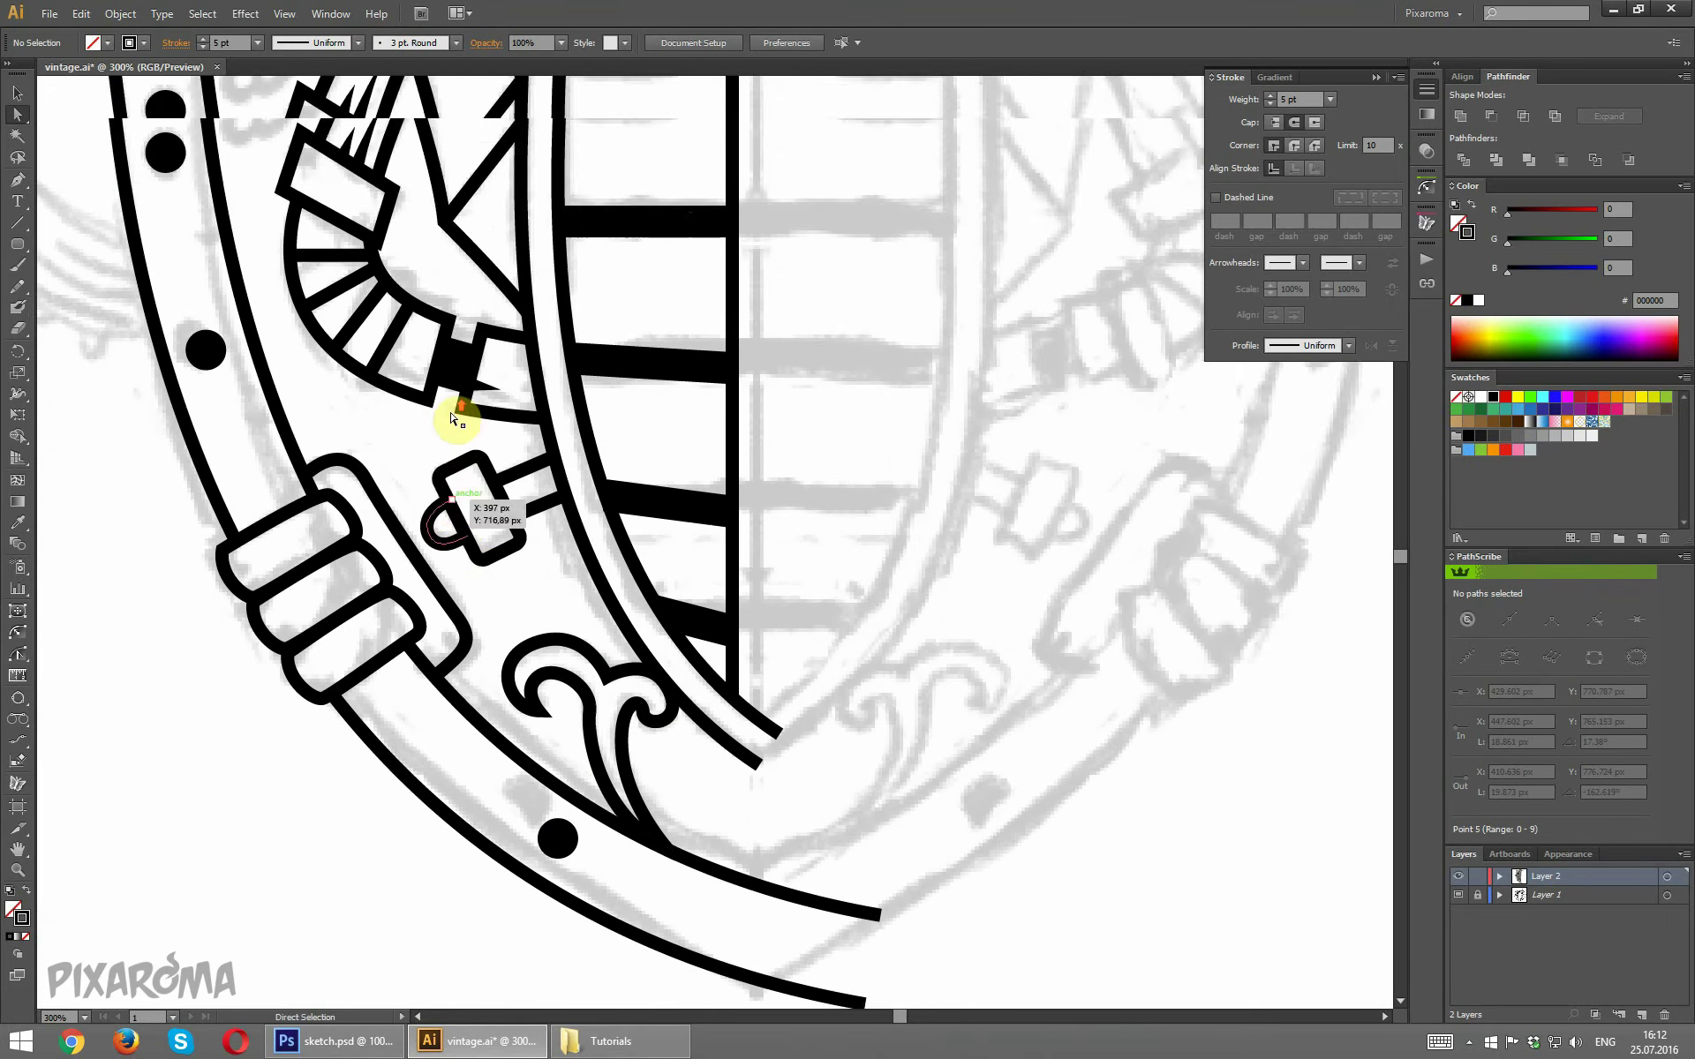
scroll(450, 413, "down", 1)
scroll(448, 411, "down", 1)
scroll(449, 410, "up", 1)
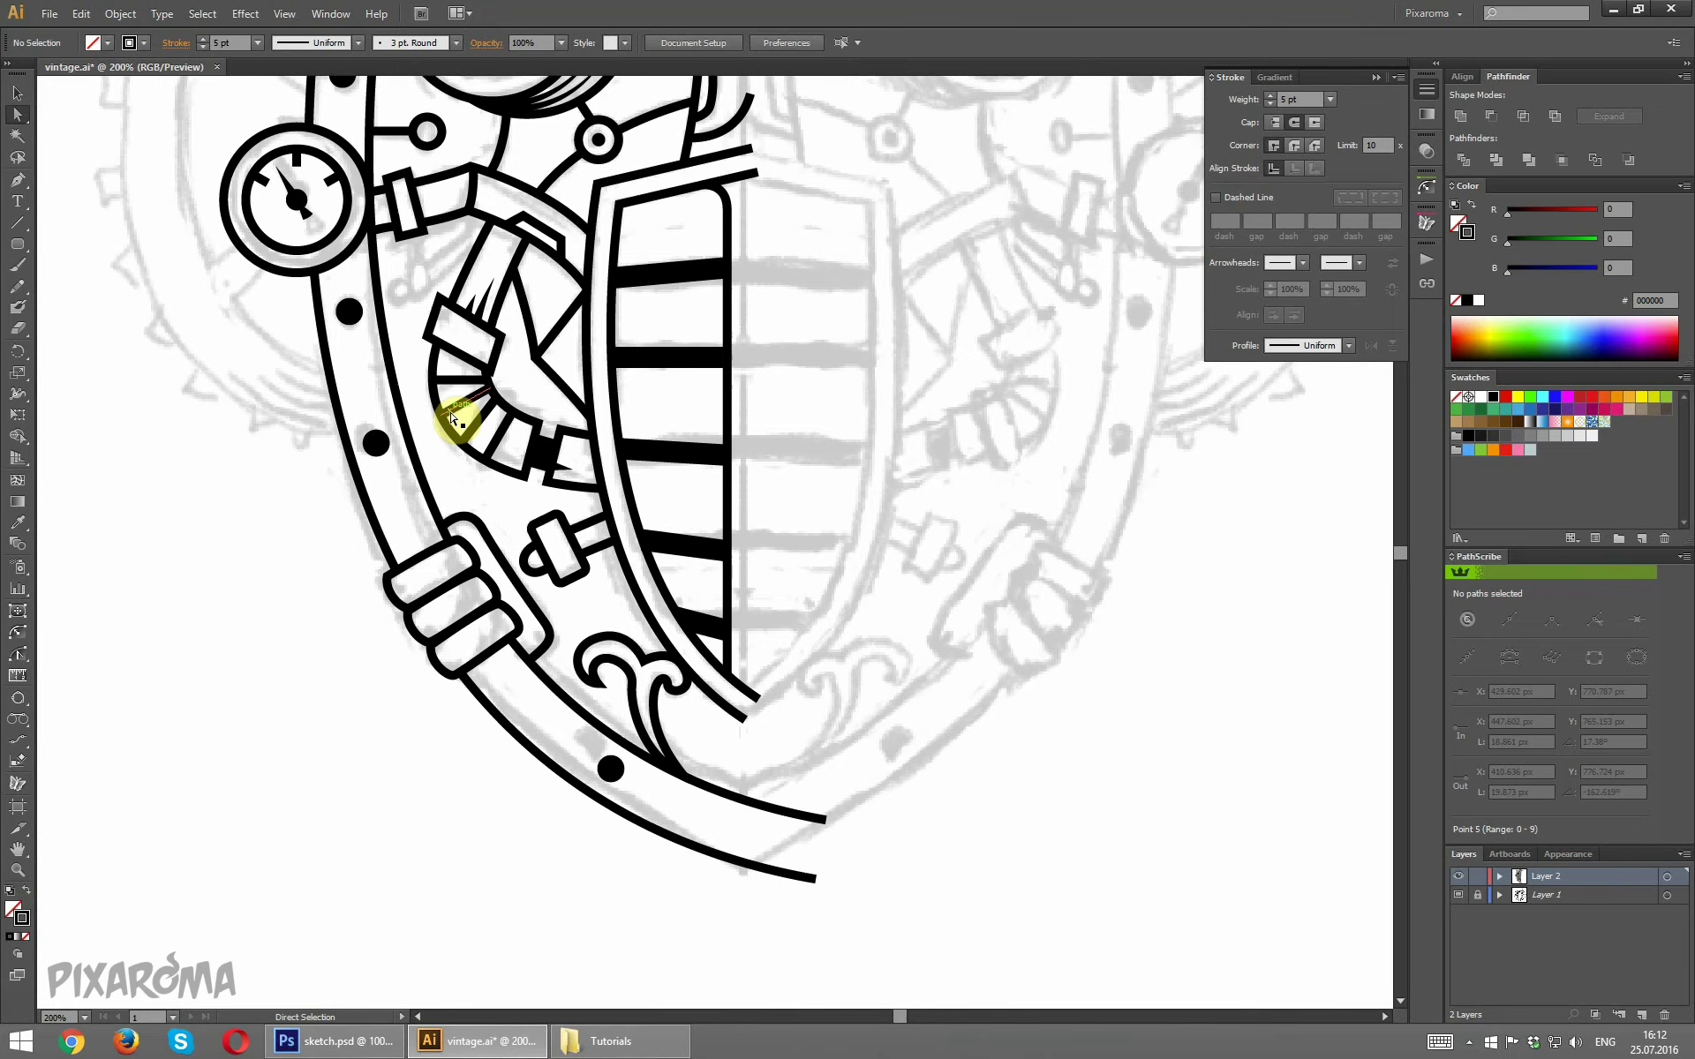
scroll(353, 397, "up", 1)
scroll(265, 459, "up", 1)
scroll(227, 511, "down", 1)
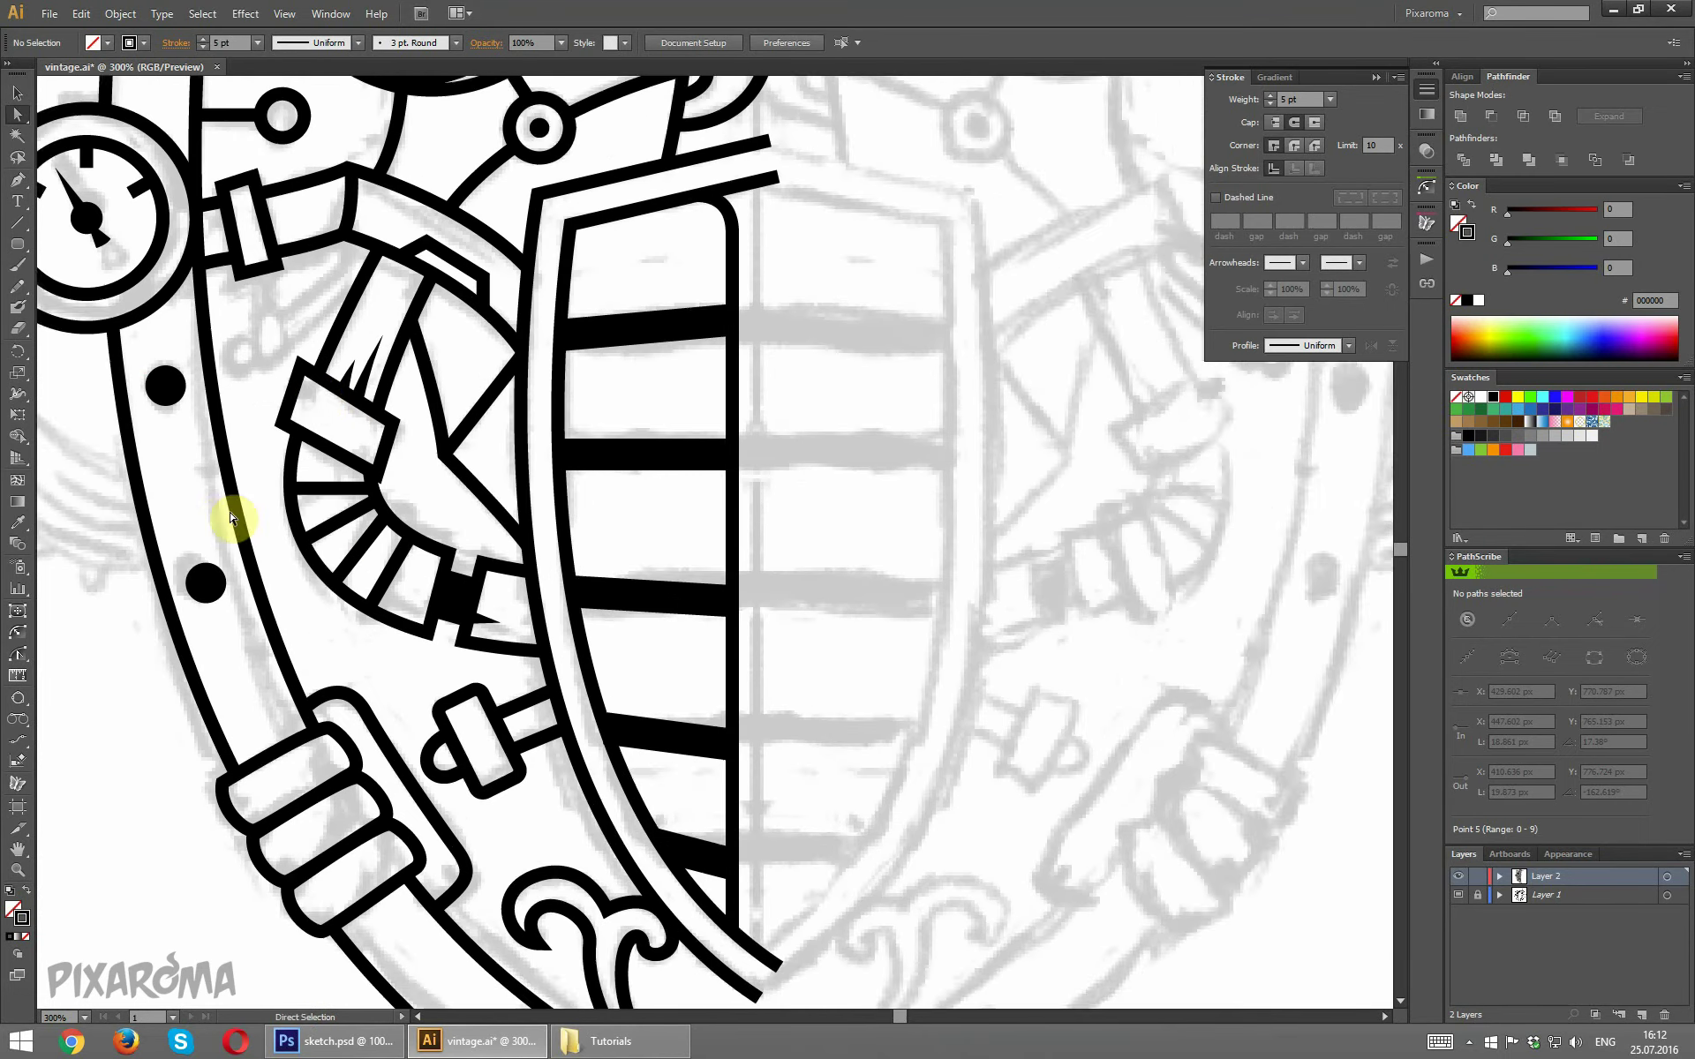
scroll(484, 435, "up", 1)
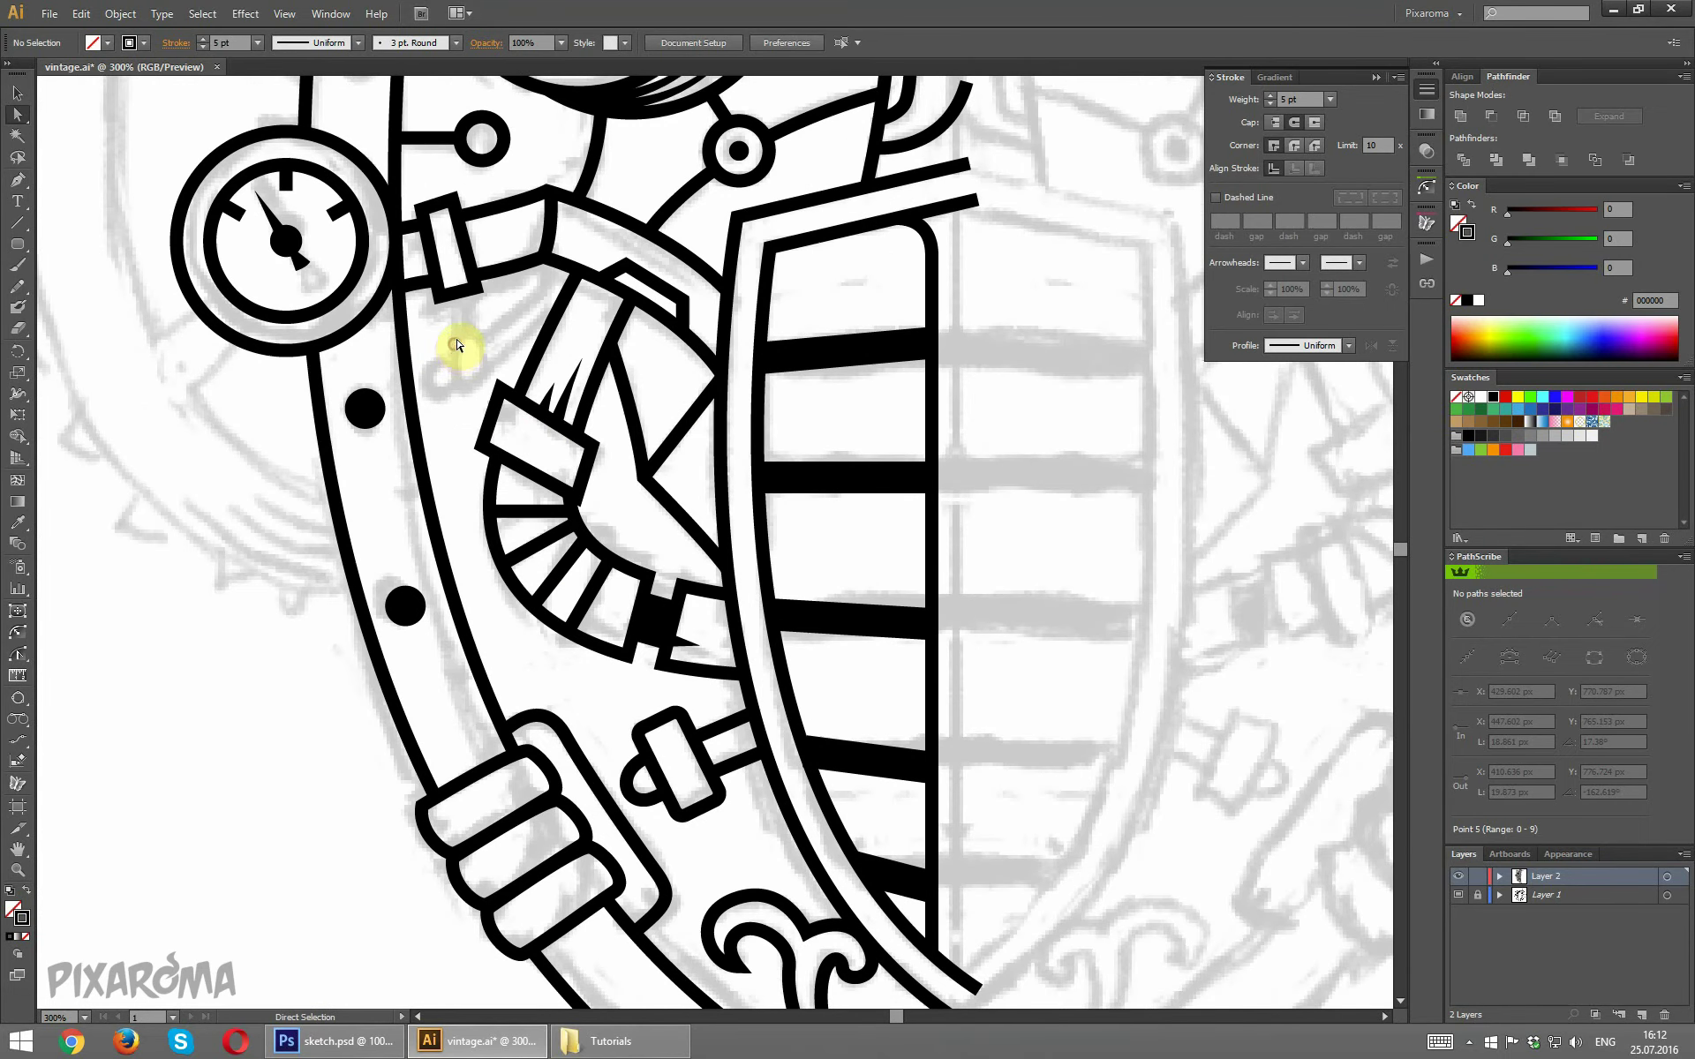
scroll(457, 344, "down", 2)
scroll(409, 359, "down", 1)
scroll(333, 295, "down", 1)
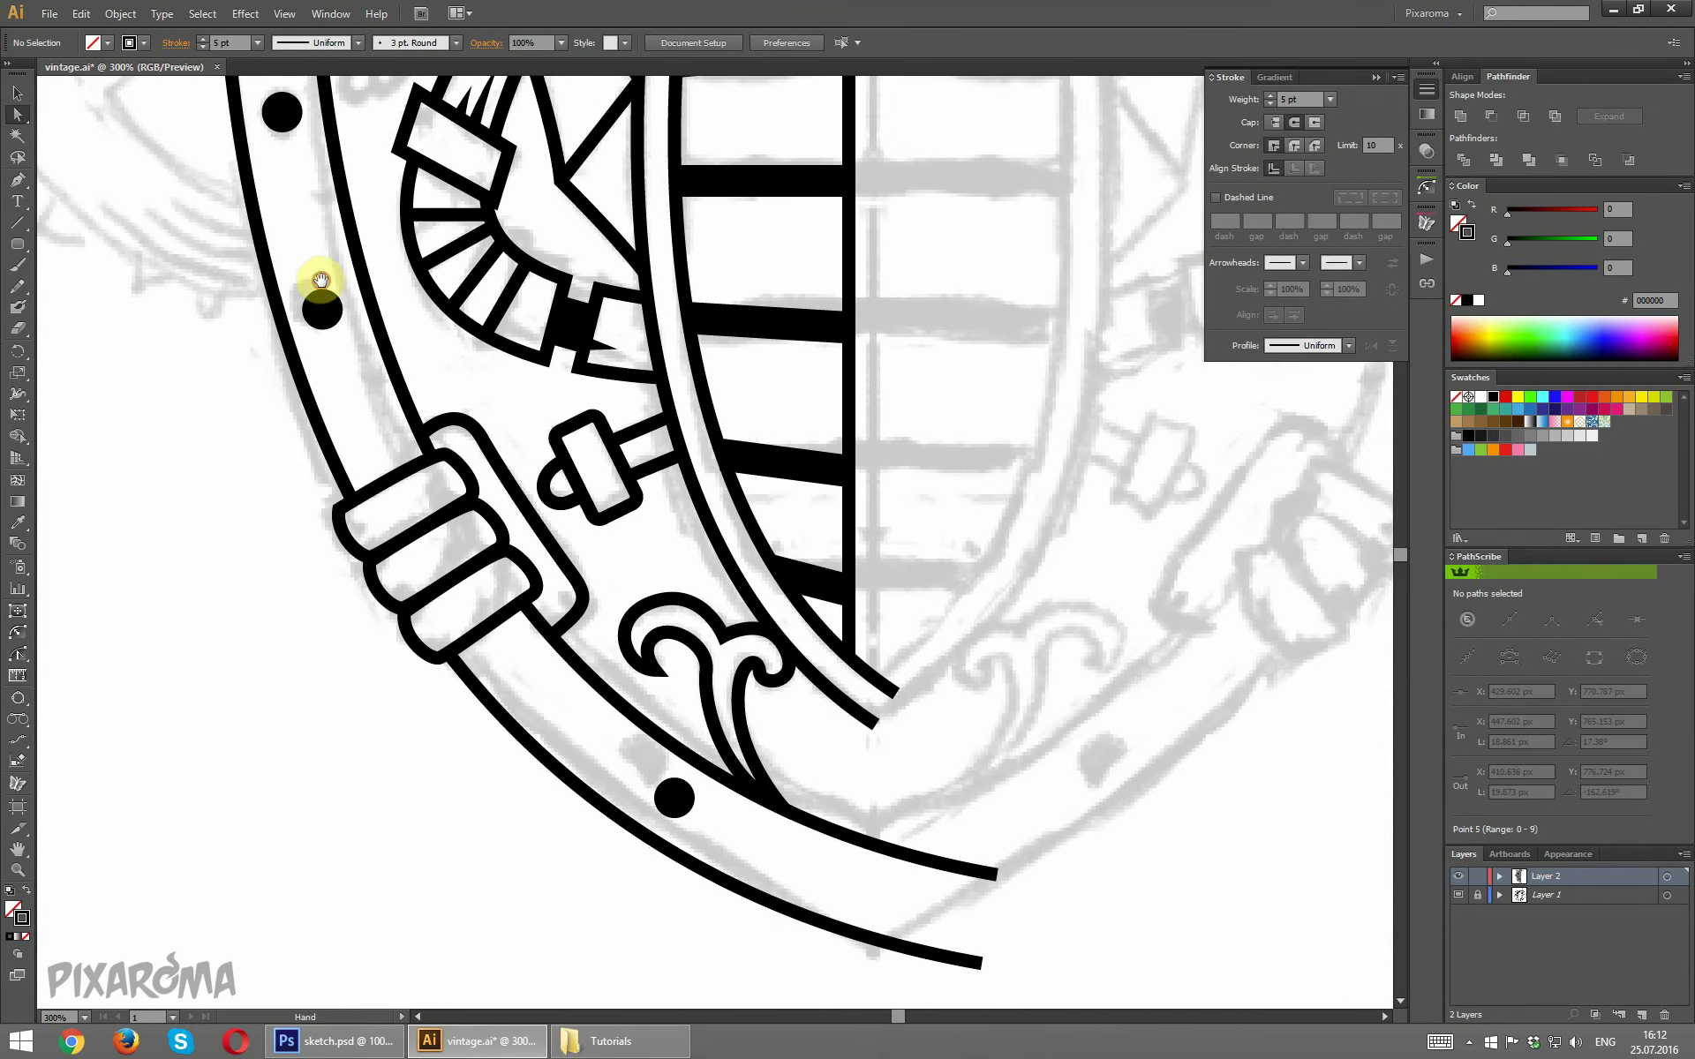
left_click(18, 245)
scroll(52, 216, "up", 1)
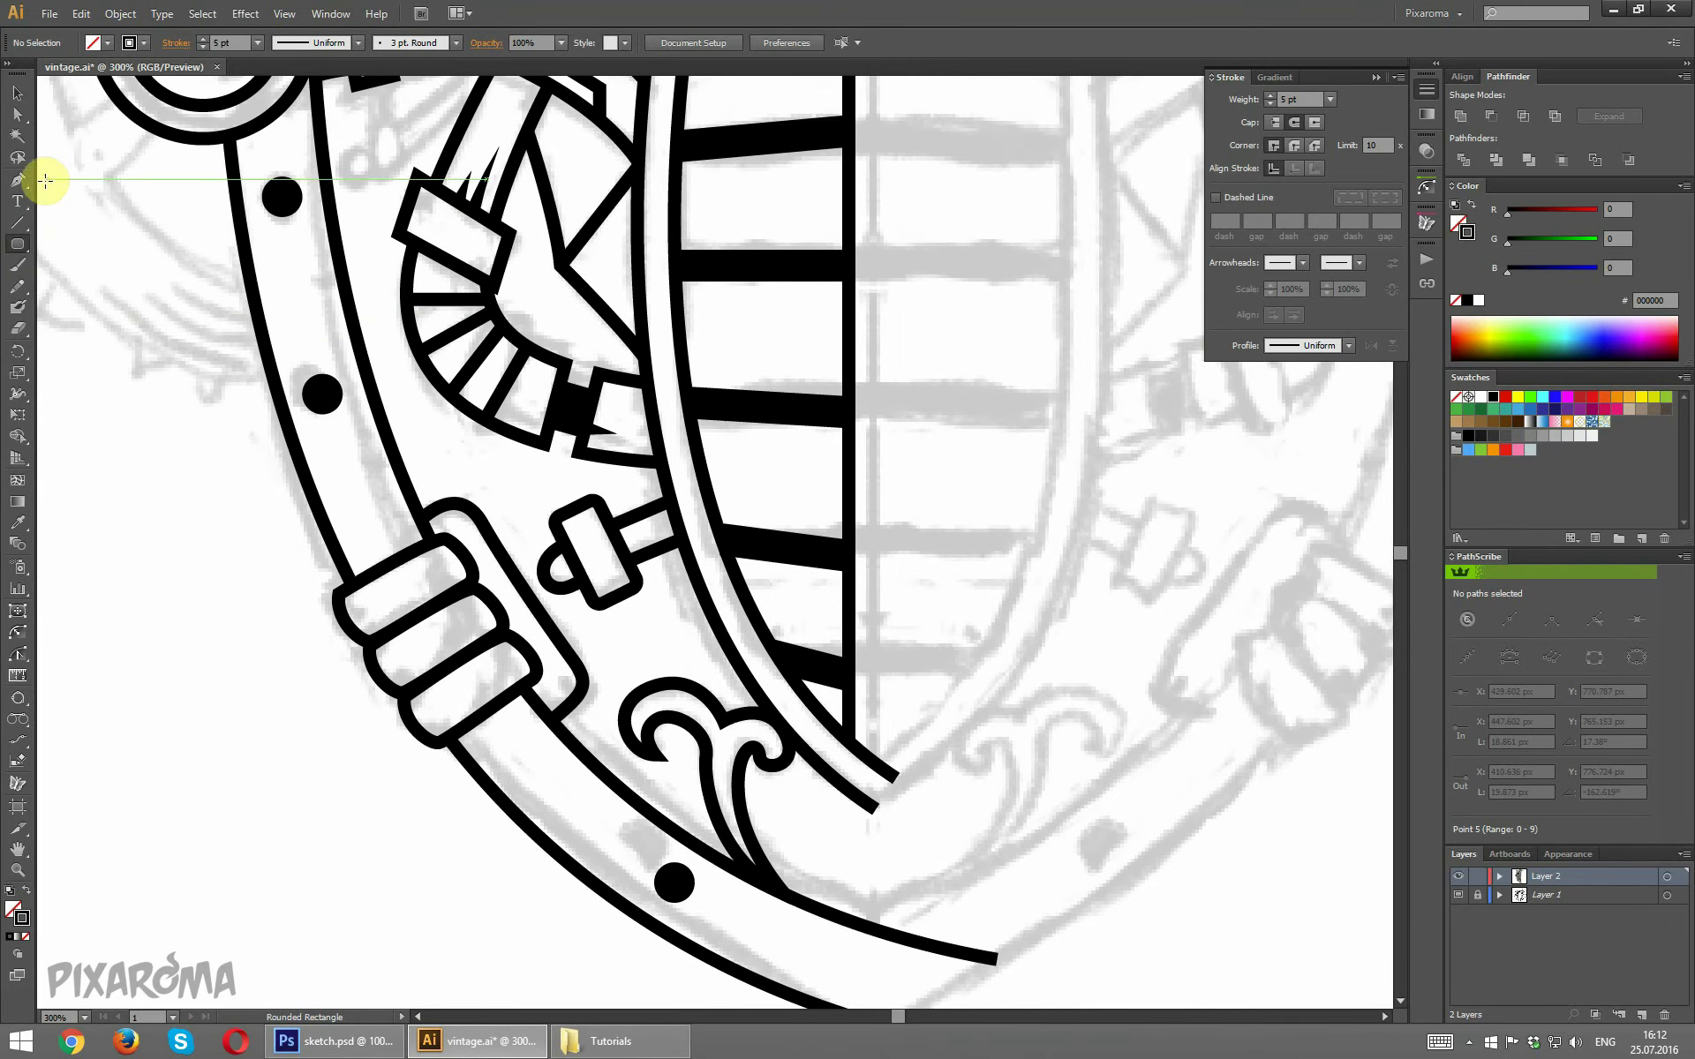
scroll(757, 541, "up", 1)
scroll(753, 503, "up", 1)
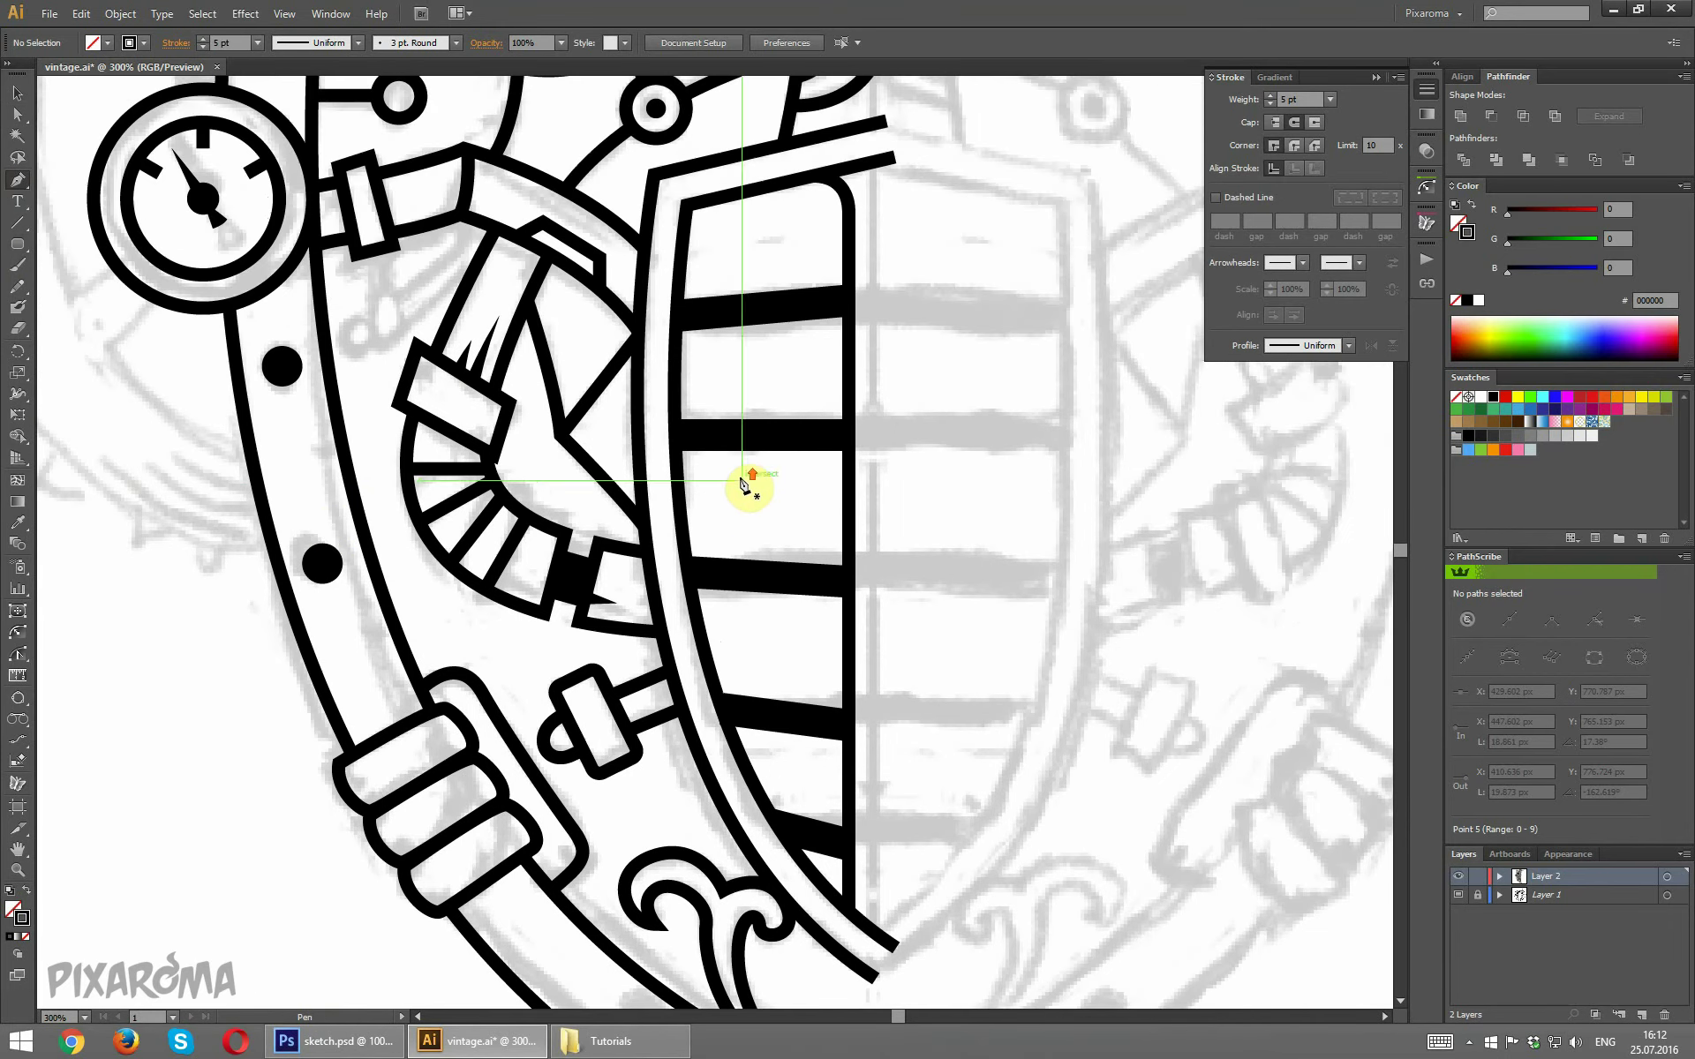
scroll(427, 495, "down", 1)
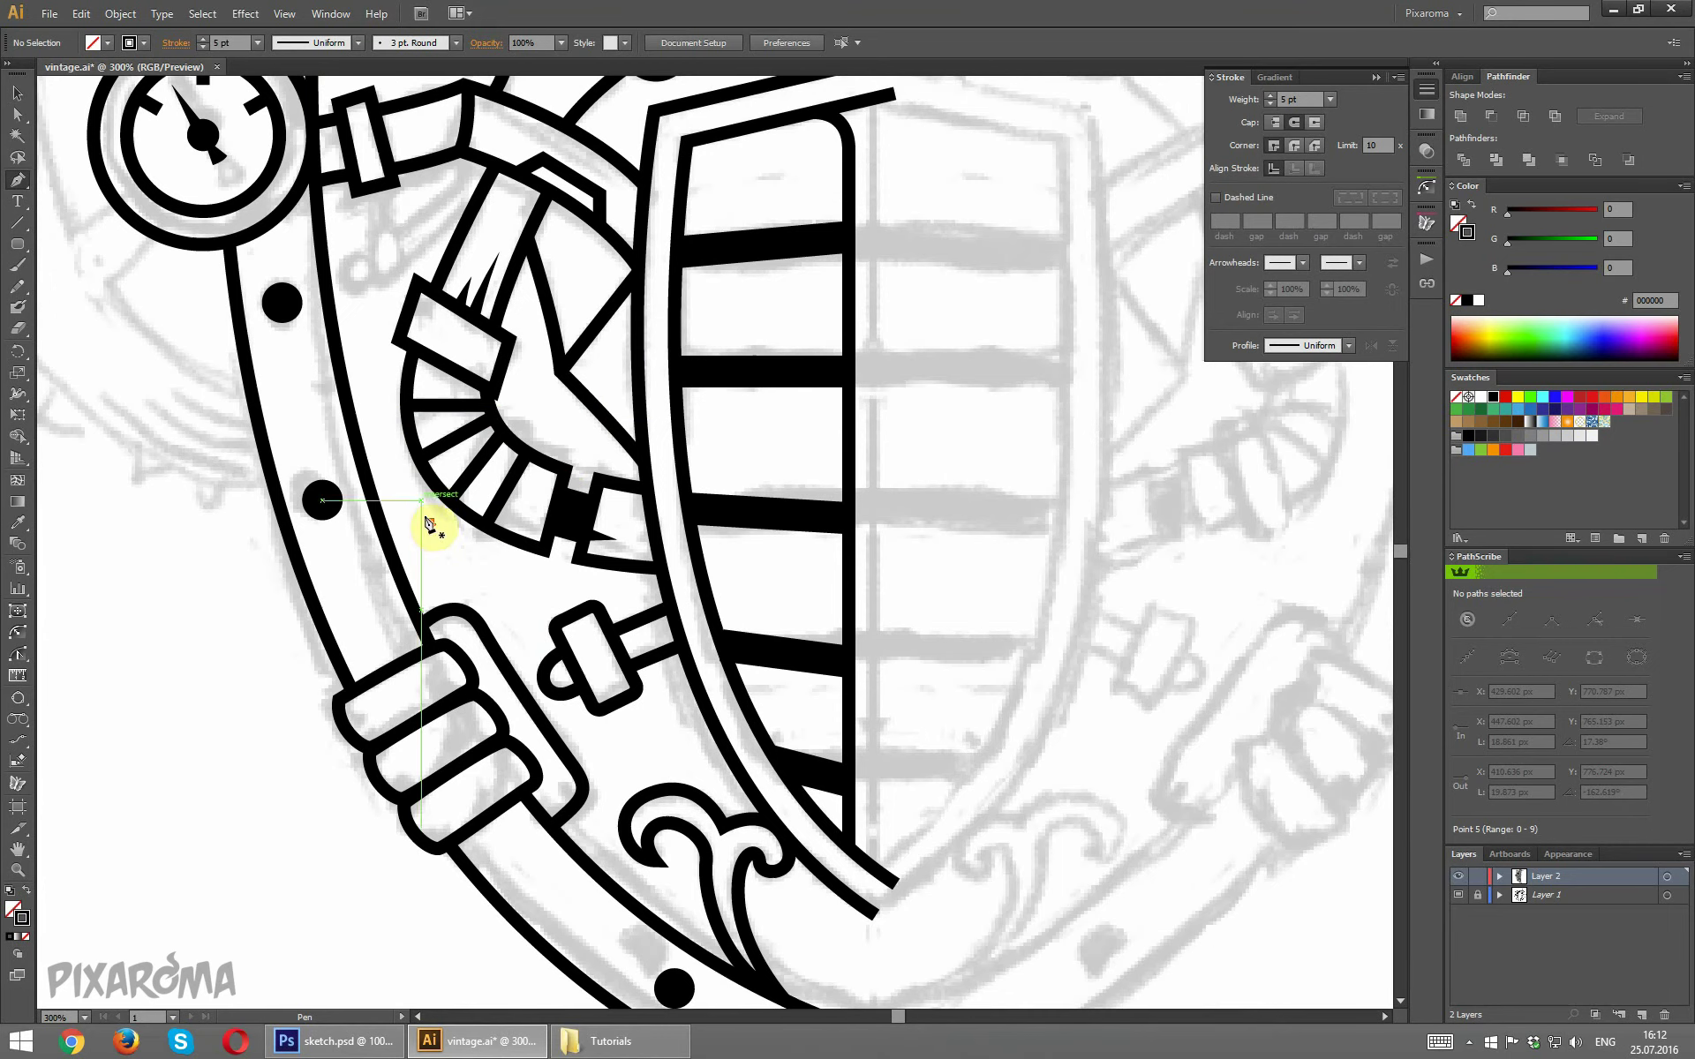
left_click(399, 573)
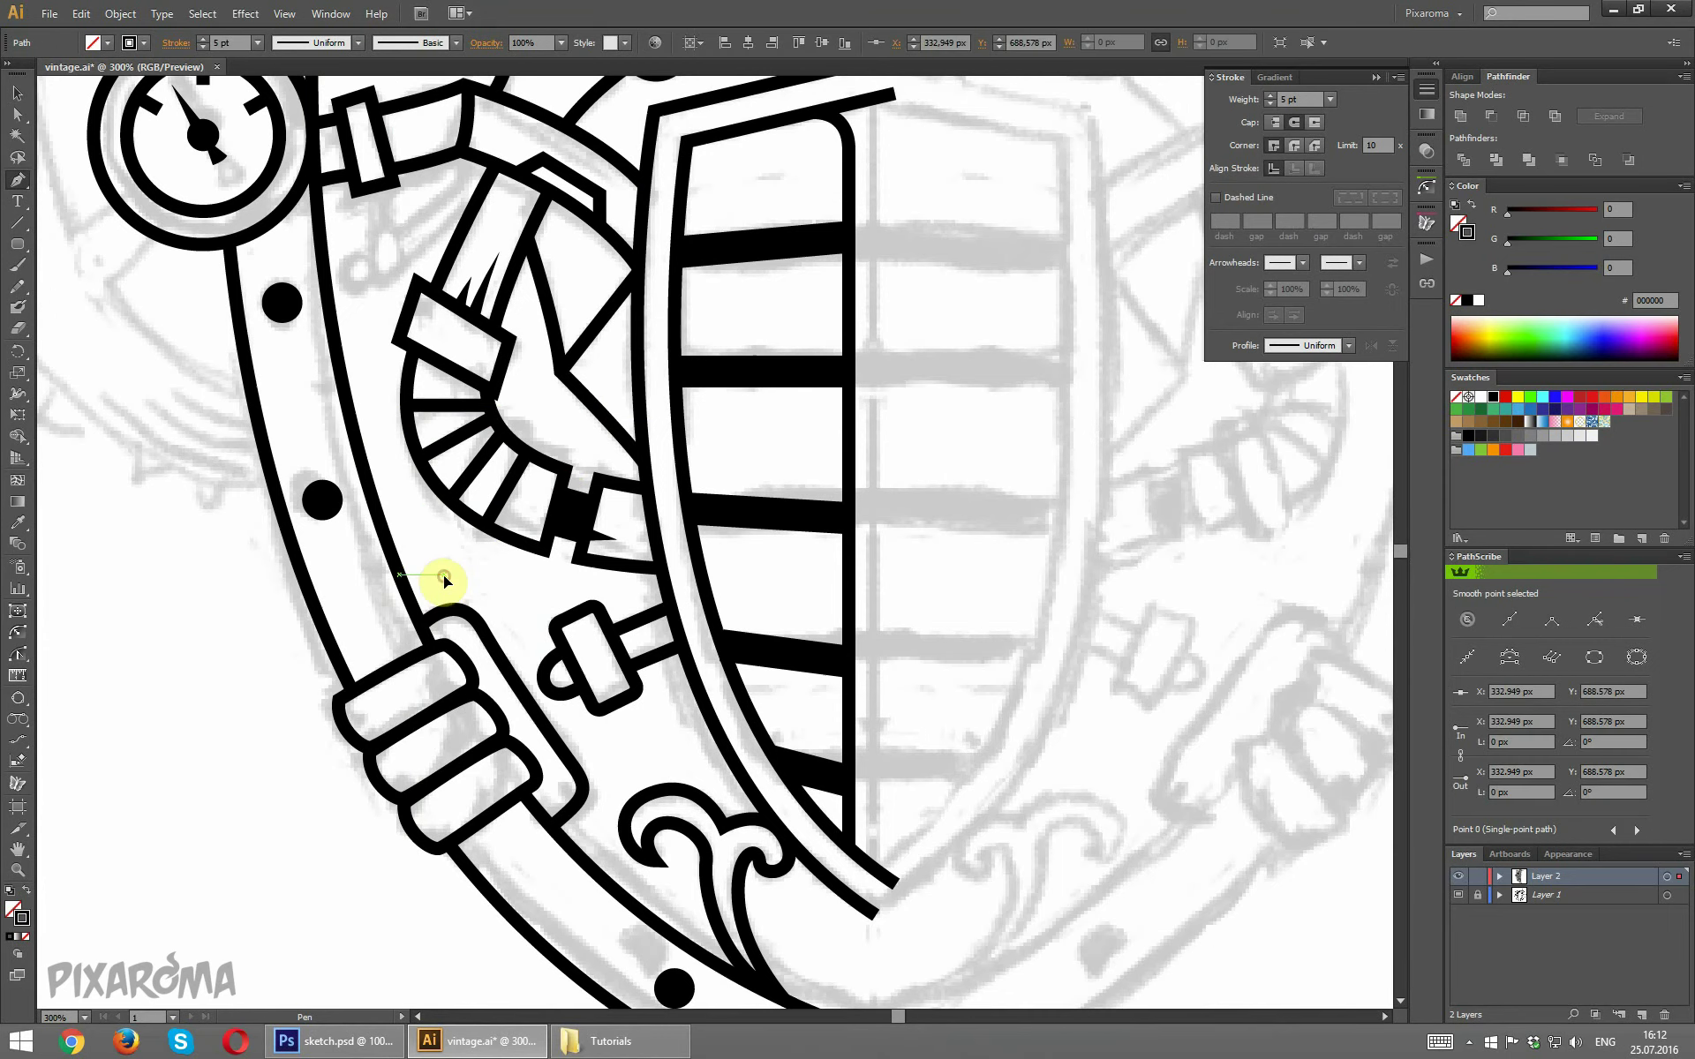
left_click(445, 574)
left_click(435, 563, "ctrl")
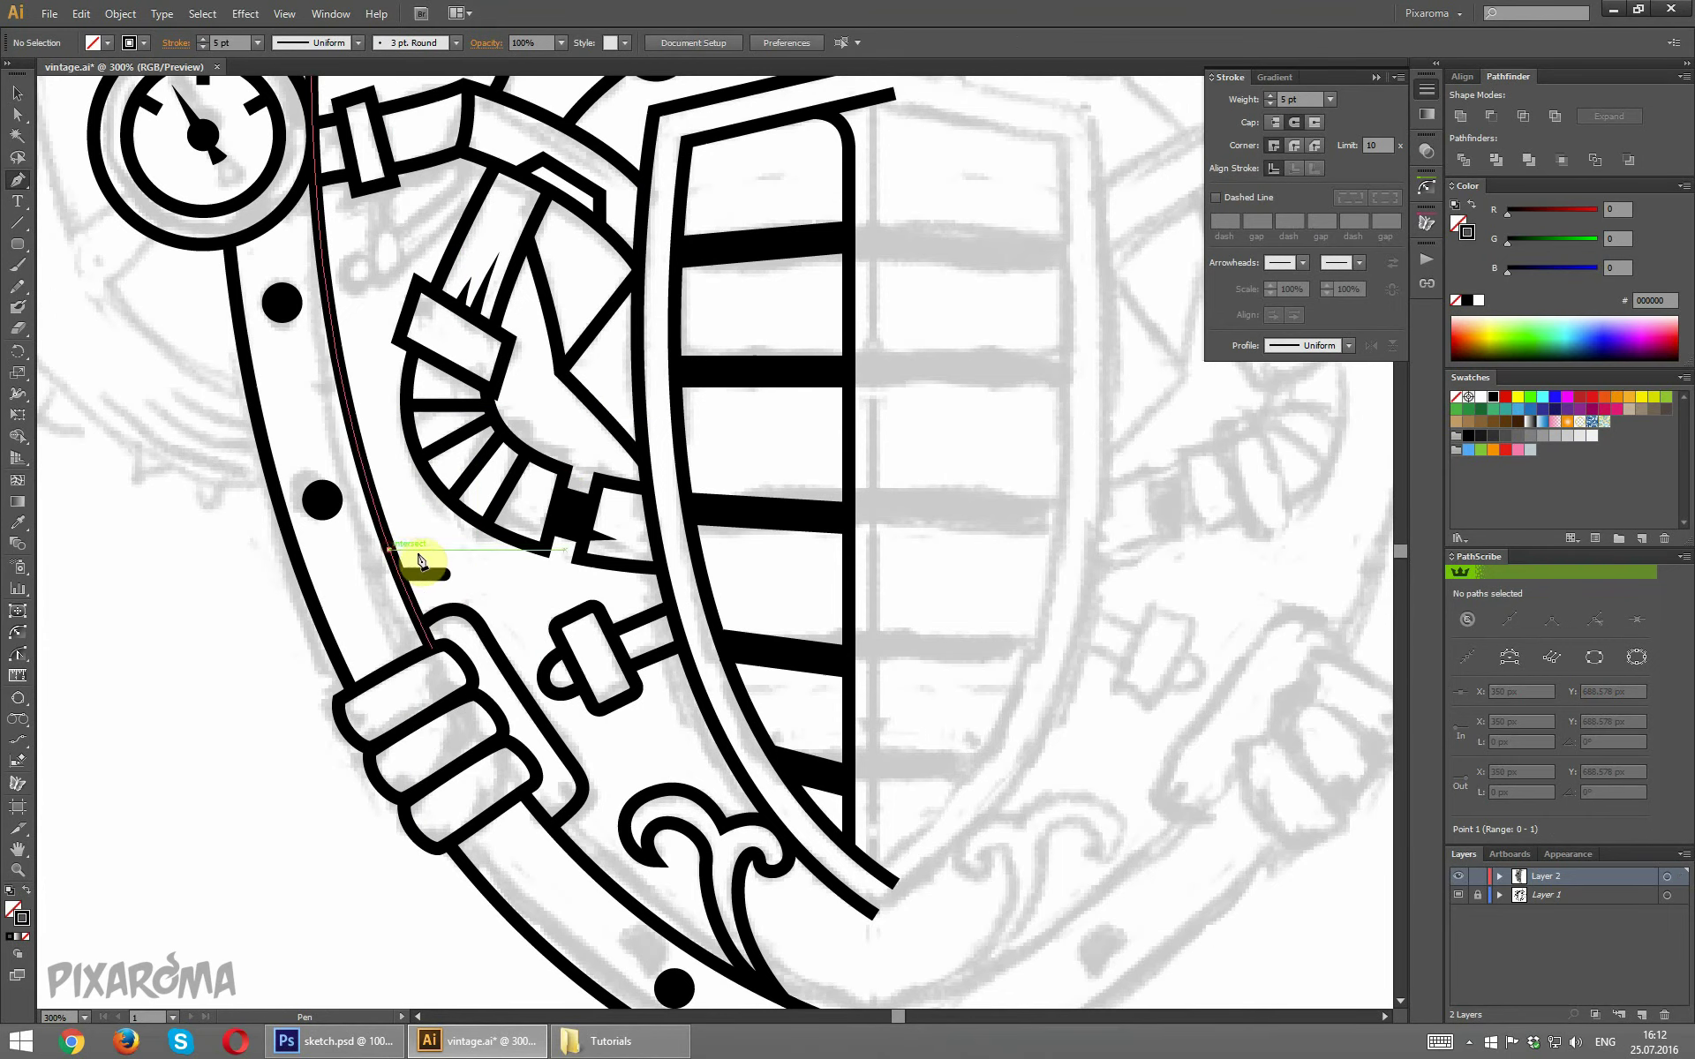
Draw a second, shorter horizontal stroke just above the first one.
left_click(402, 549)
left_click(429, 549)
left_click(491, 579, "ctrl")
scroll(549, 547, "up", 2)
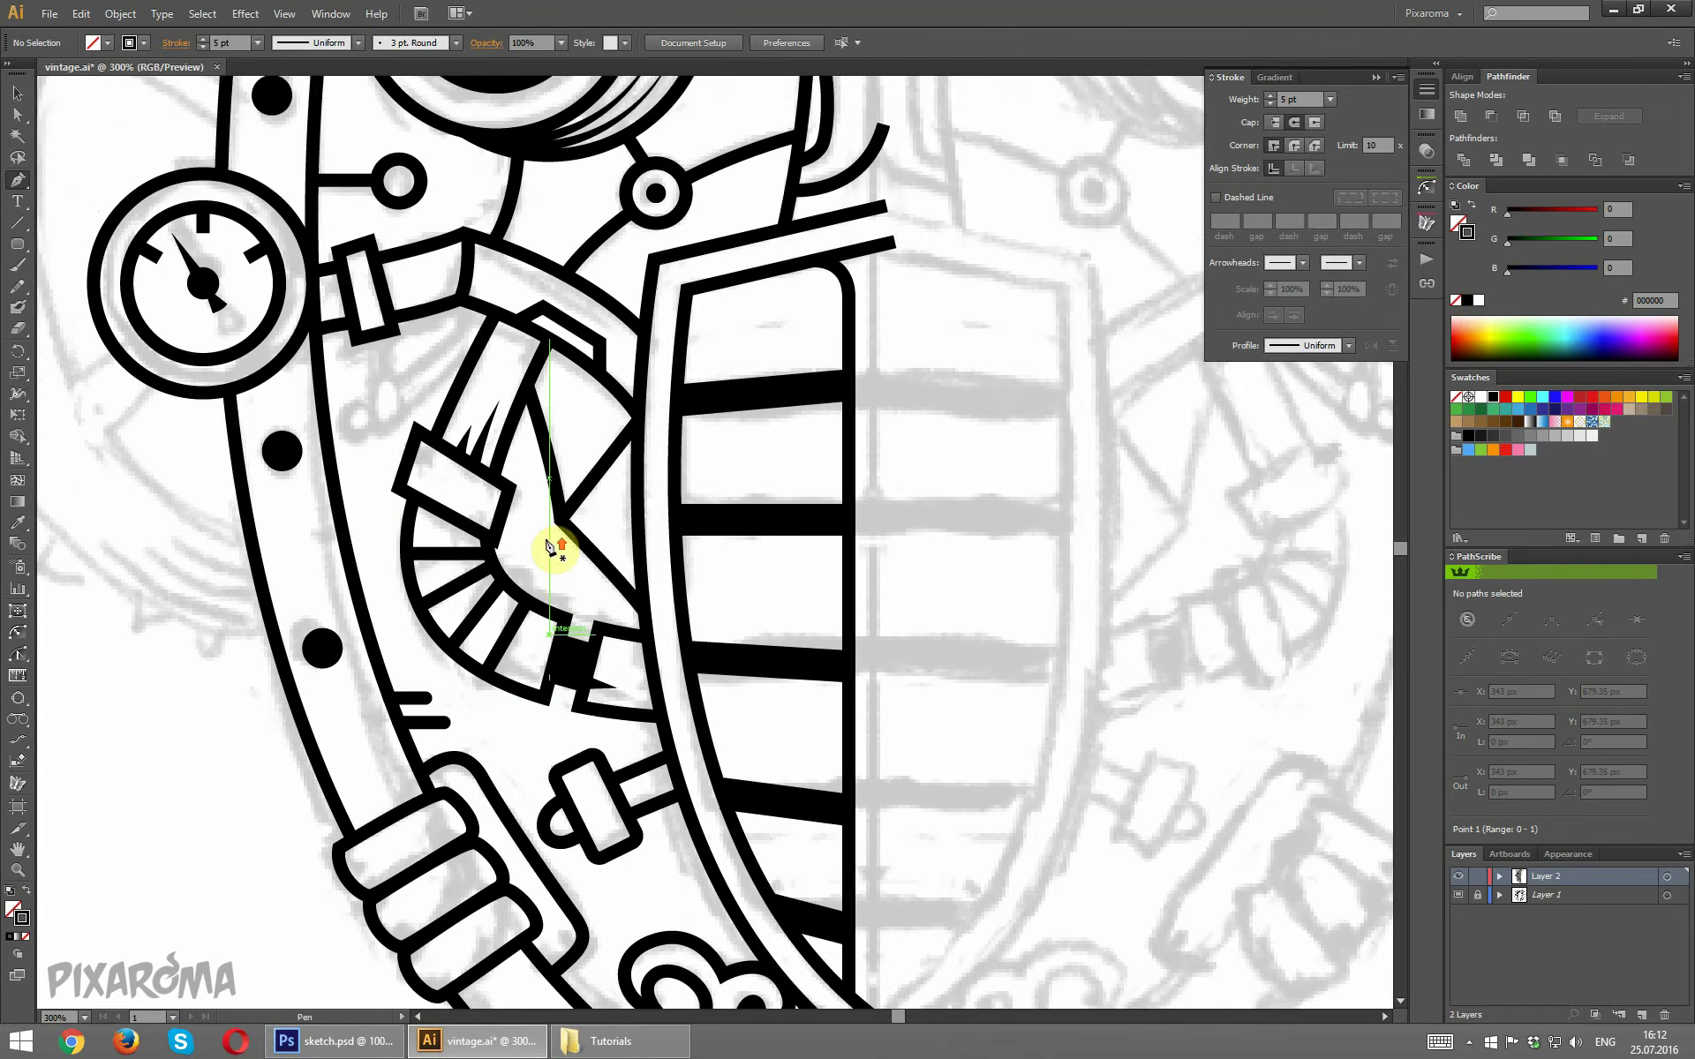
scroll(408, 481, "up", 3)
scroll(402, 481, "up", 2)
scroll(410, 481, "up", 4)
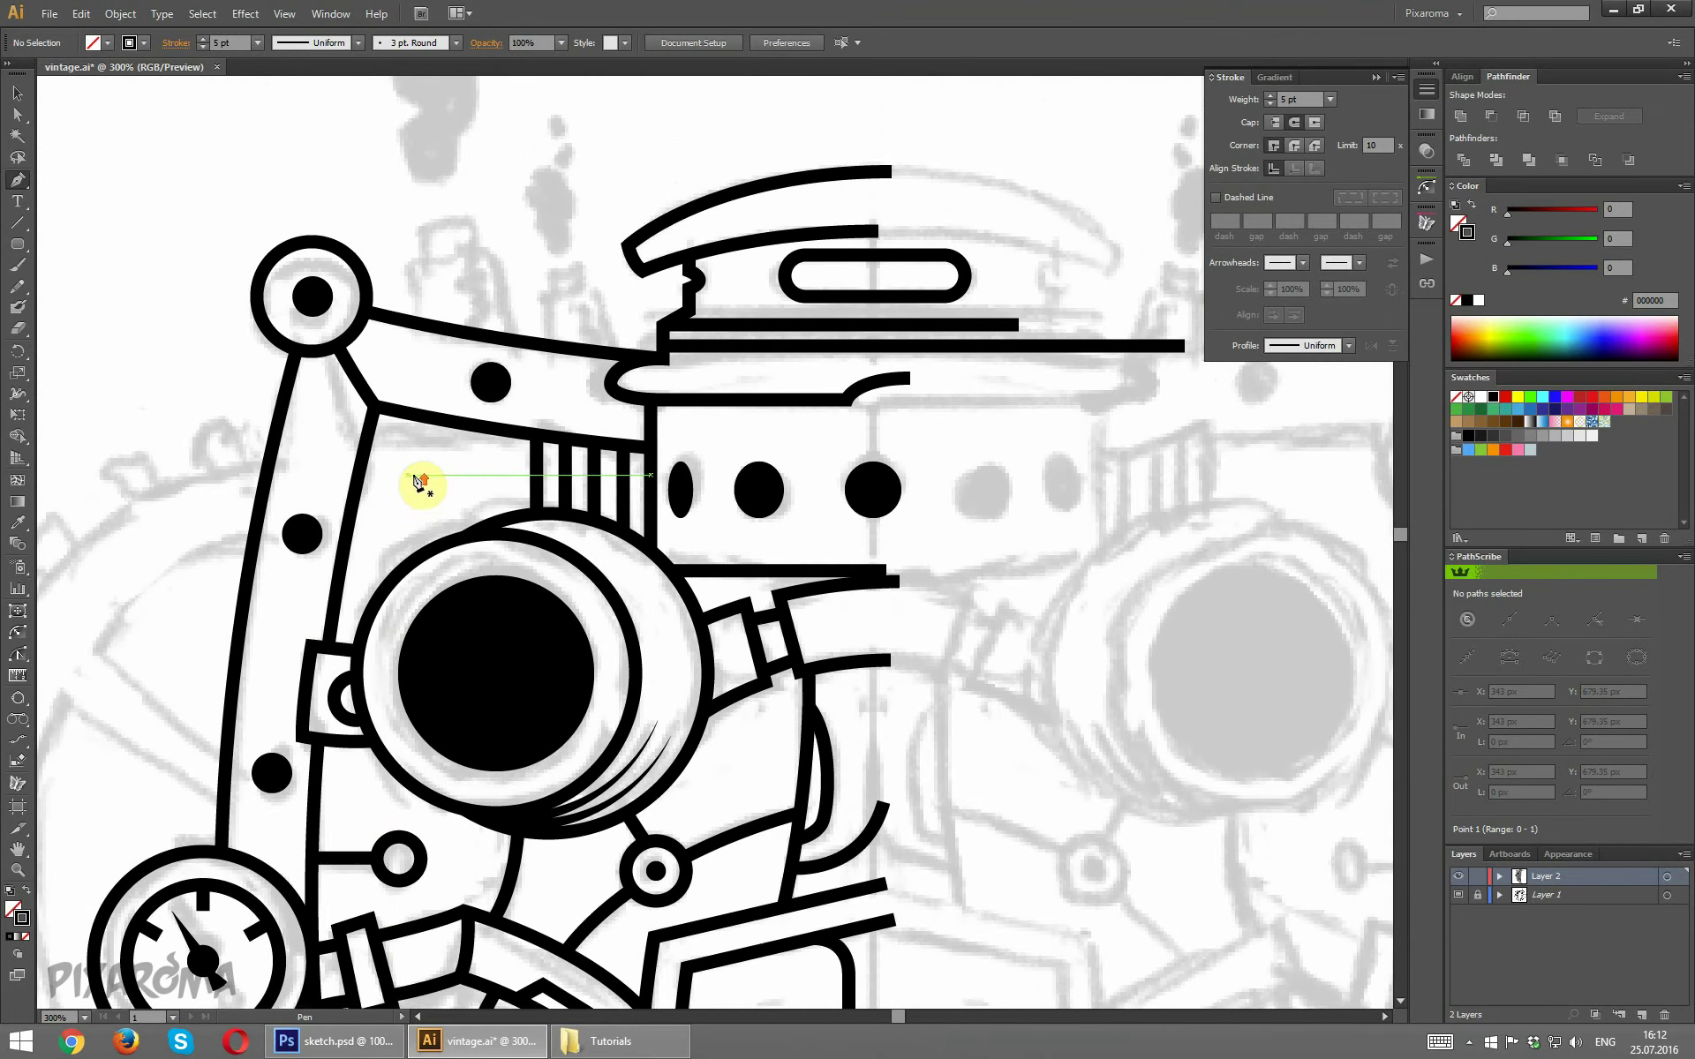
scroll(419, 481, "down", 1)
scroll(424, 480, "down", 2)
scroll(427, 479, "down", 2)
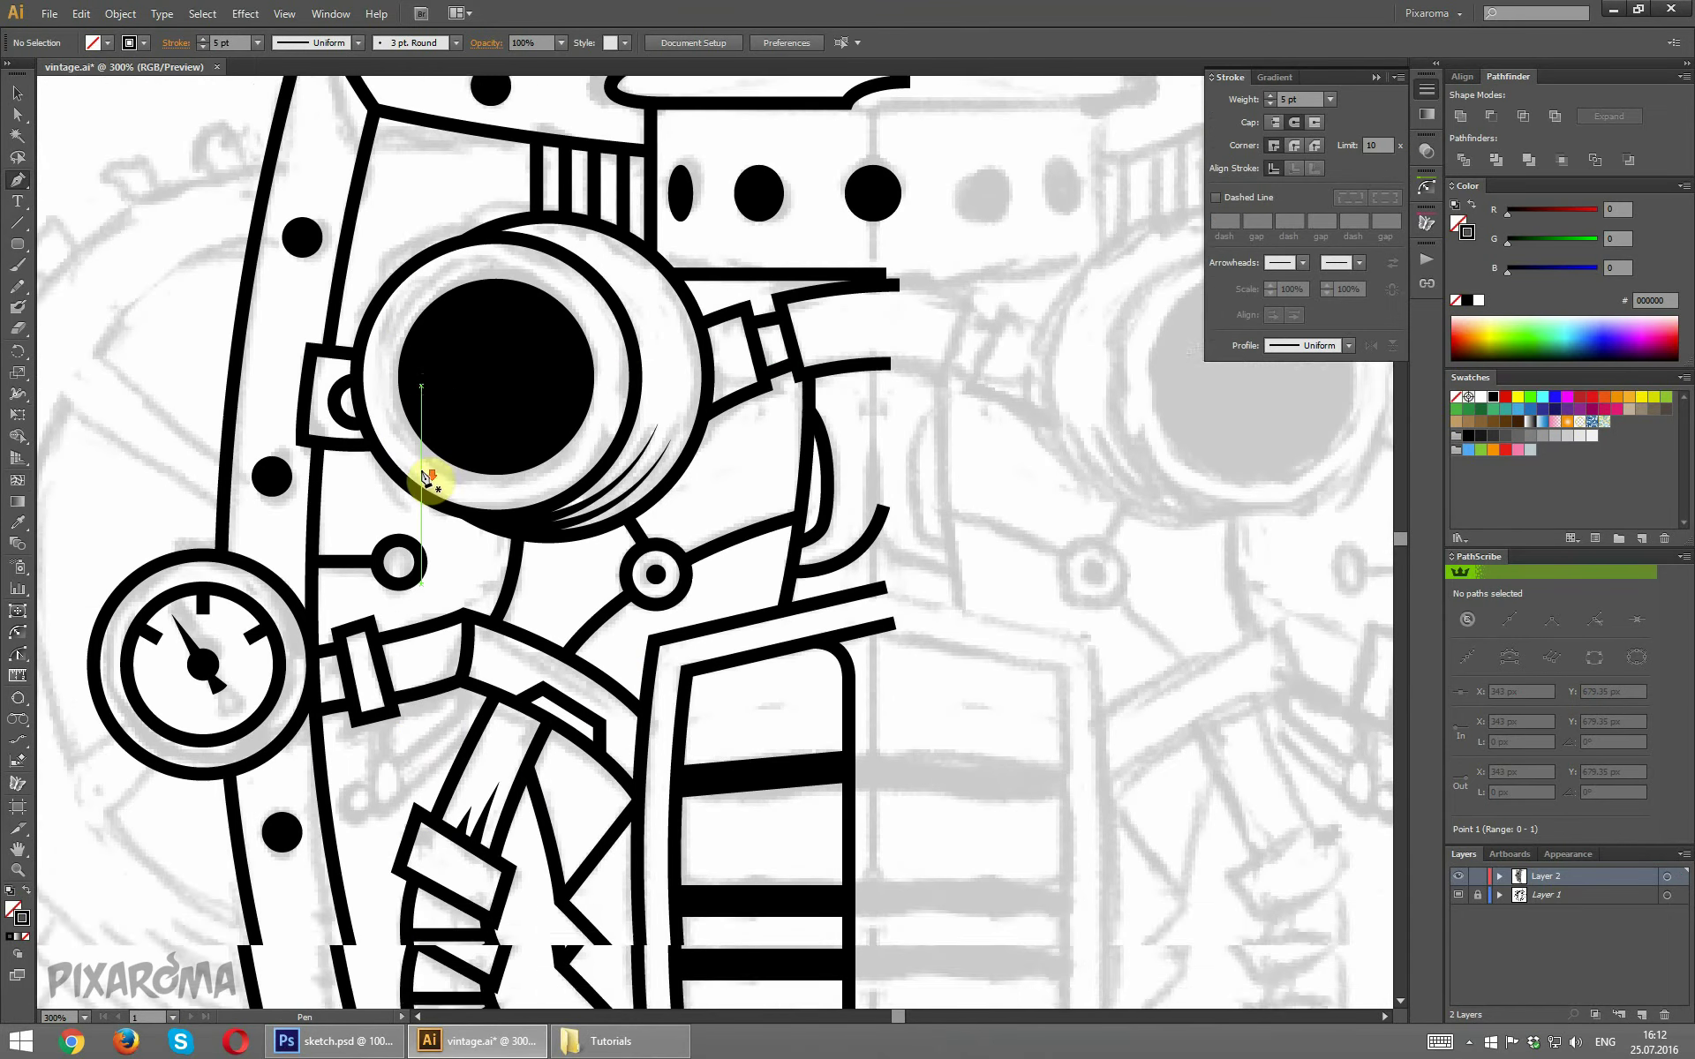
scroll(428, 477, "down", 6)
scroll(431, 470, "down", 5)
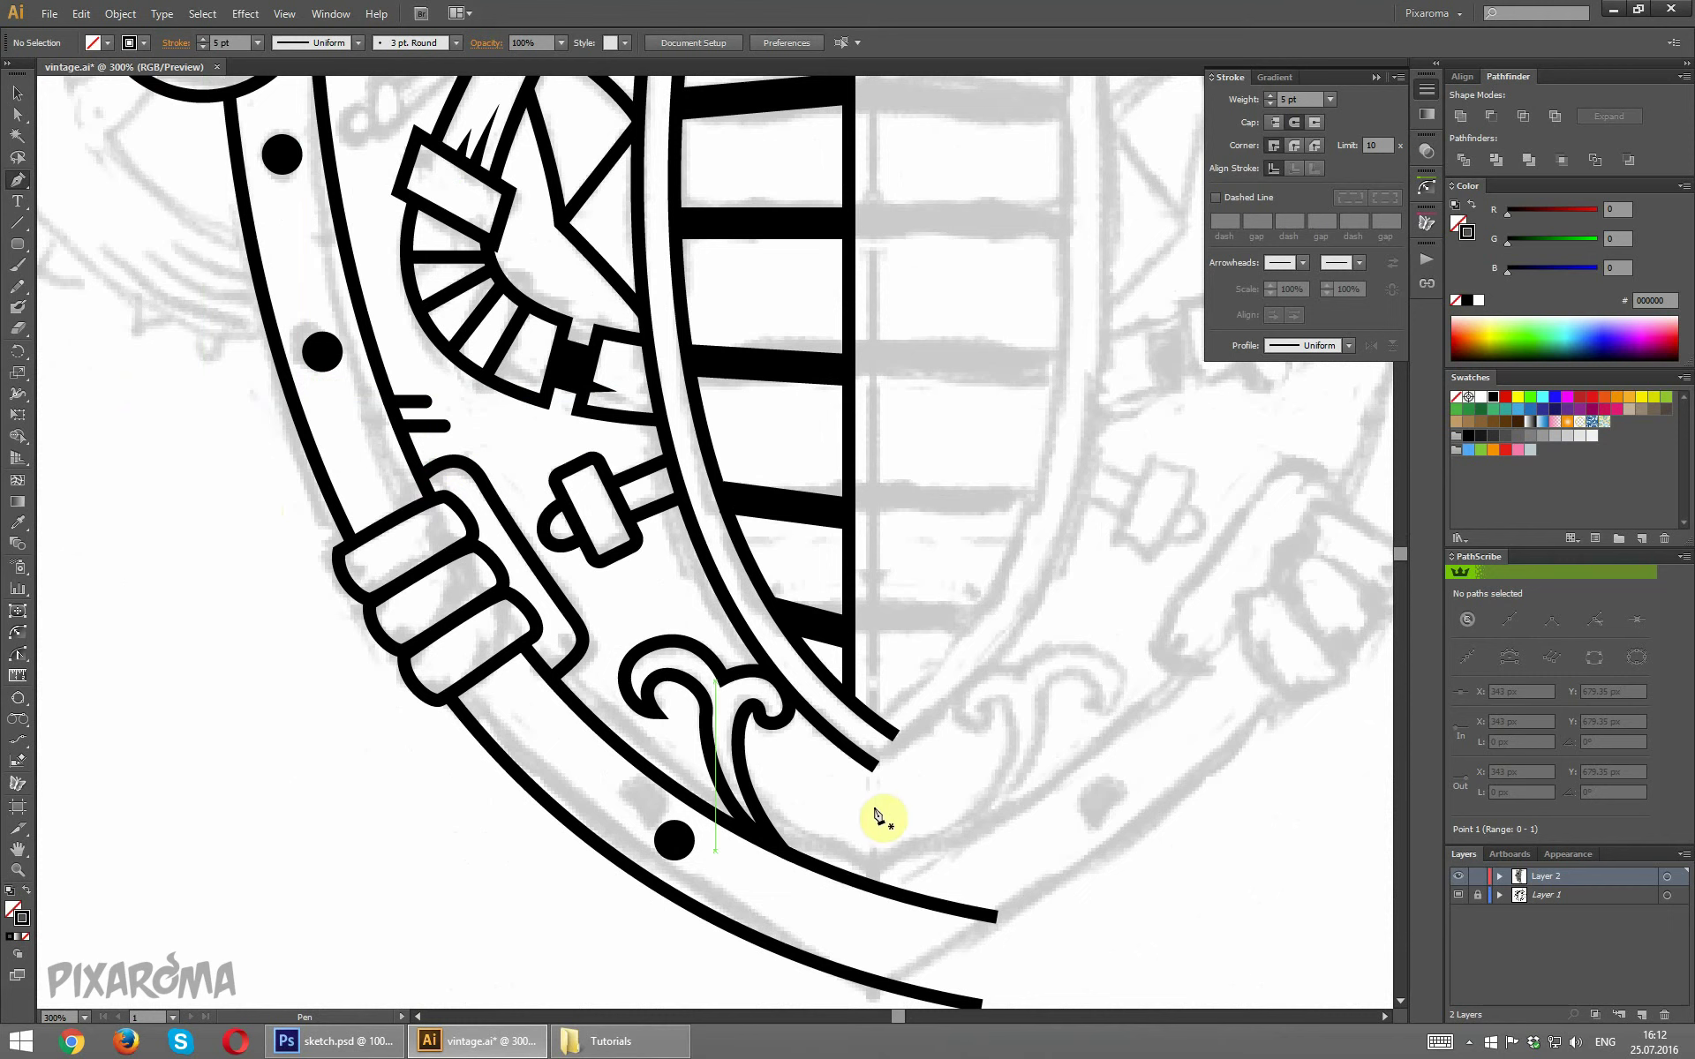
Draw a horizontal line beside the swirl ornament and pull its right end slightly left.
left_click(737, 747)
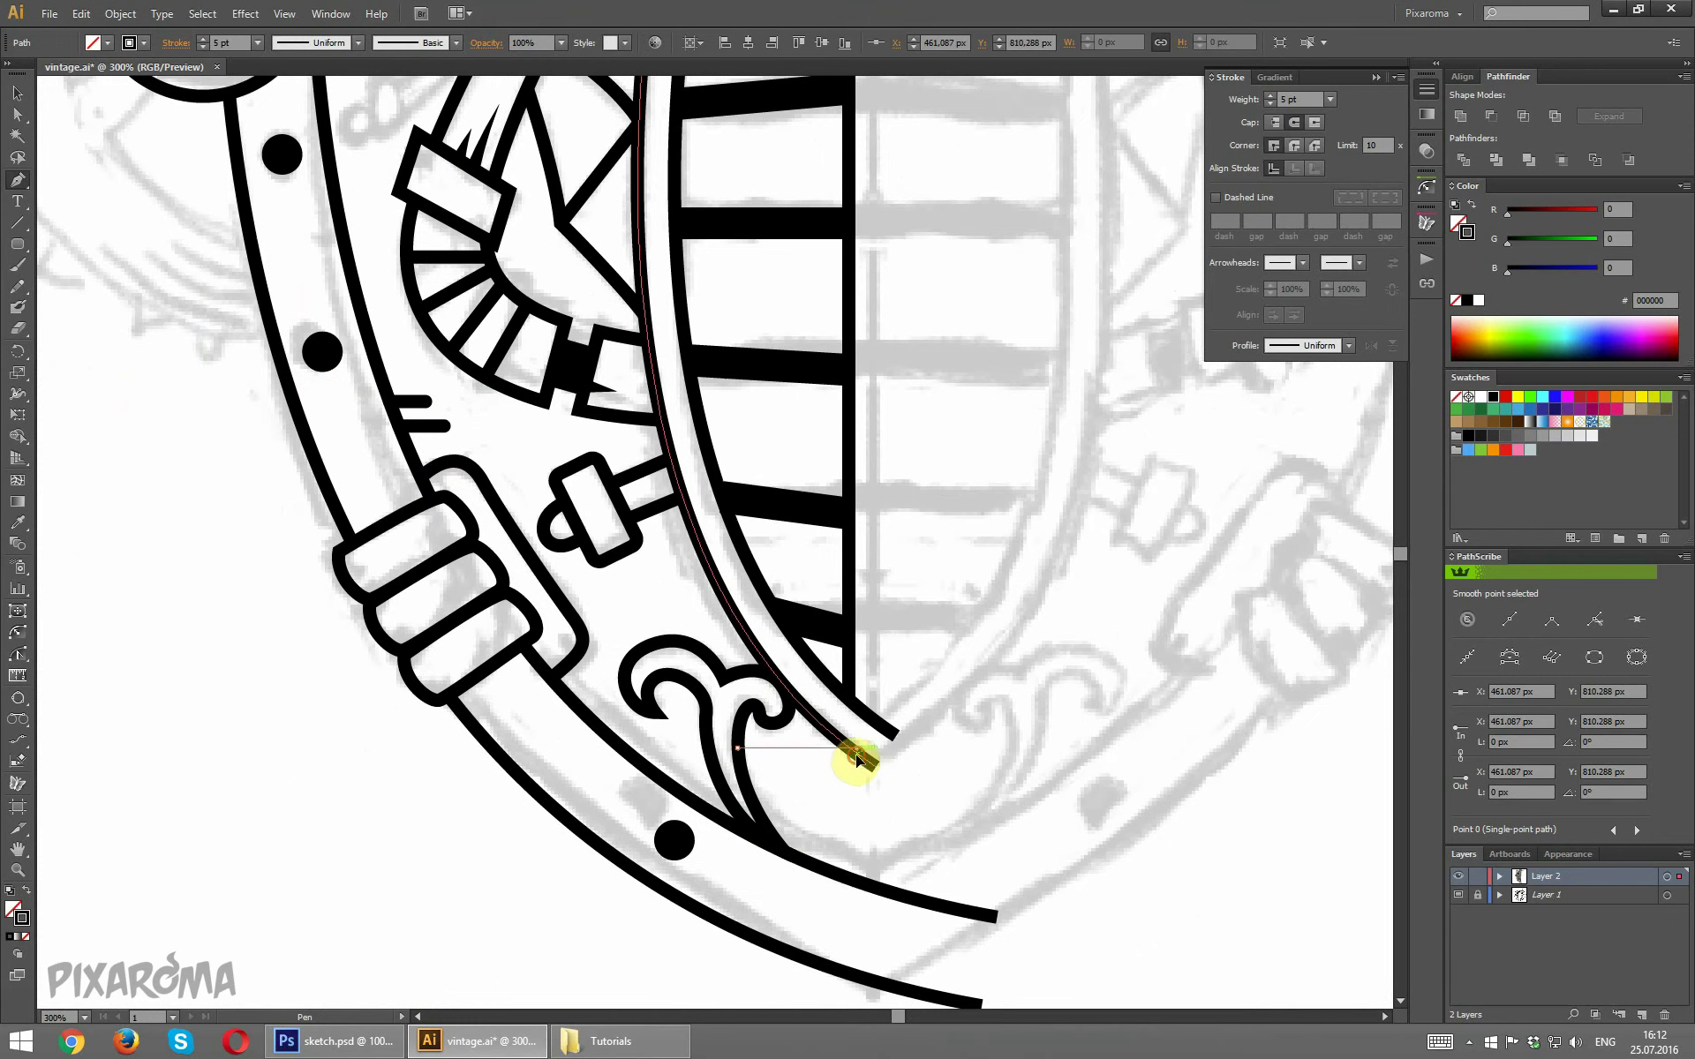
left_click(856, 750, "shift")
left_click(18, 113)
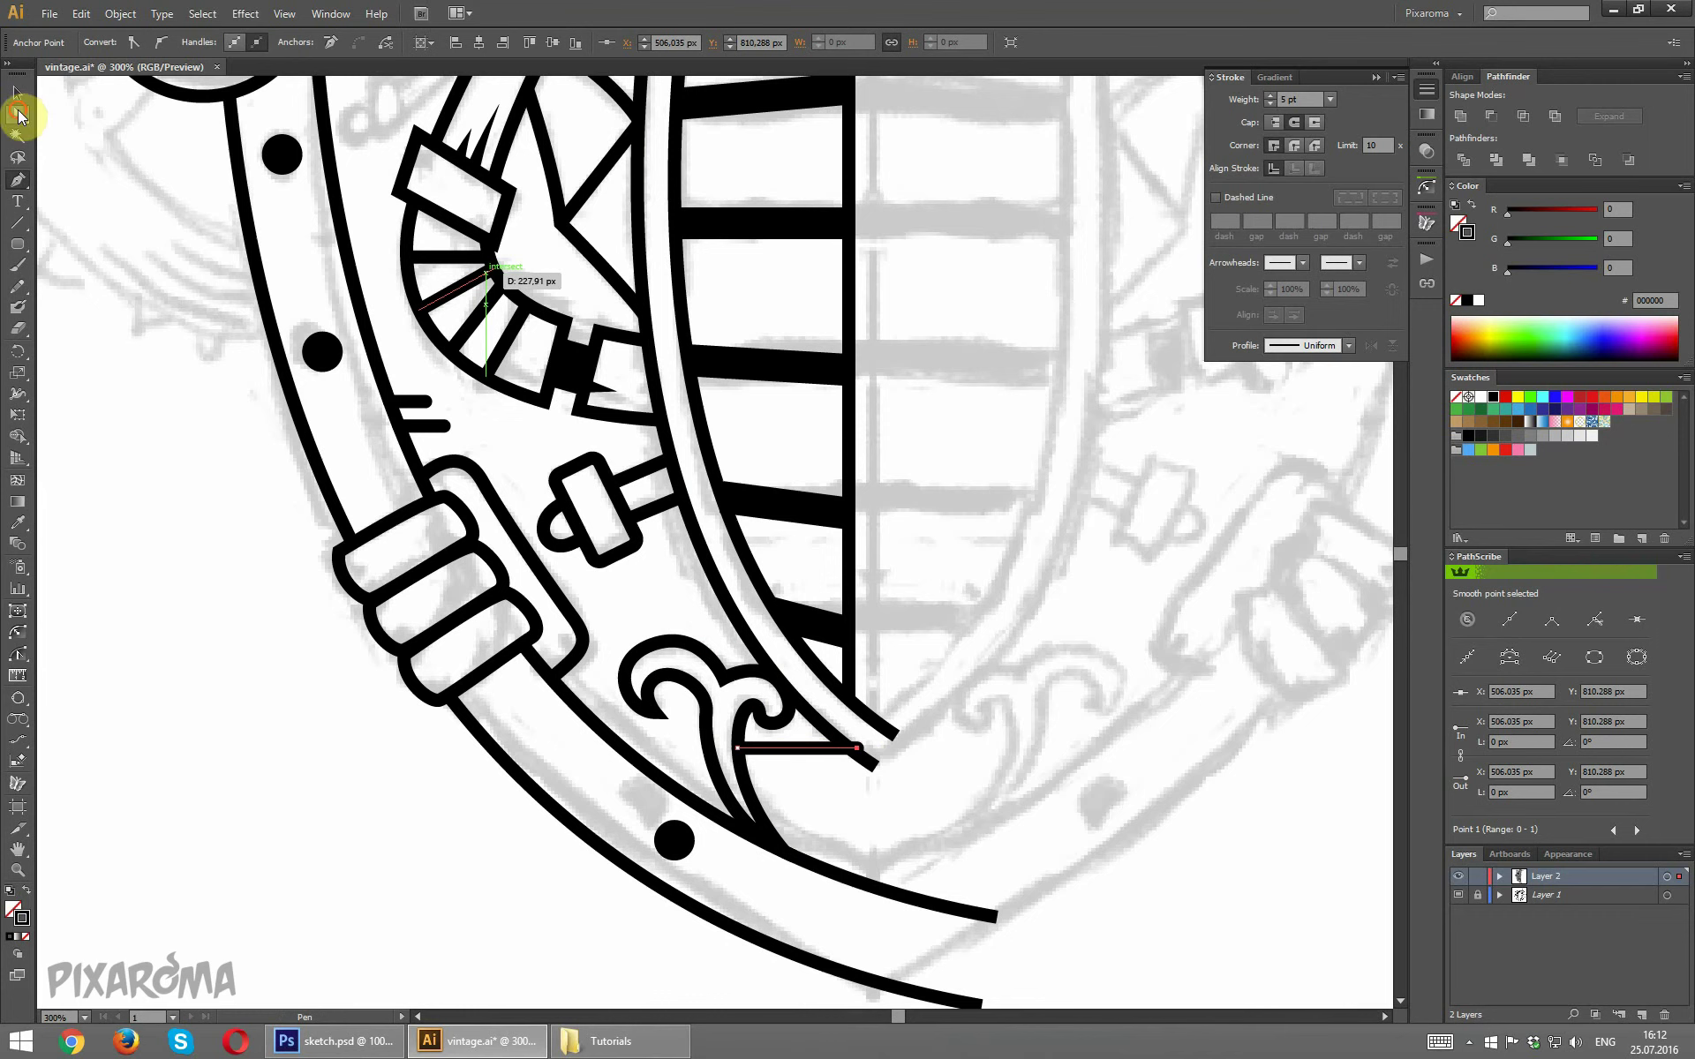
left_click(870, 766)
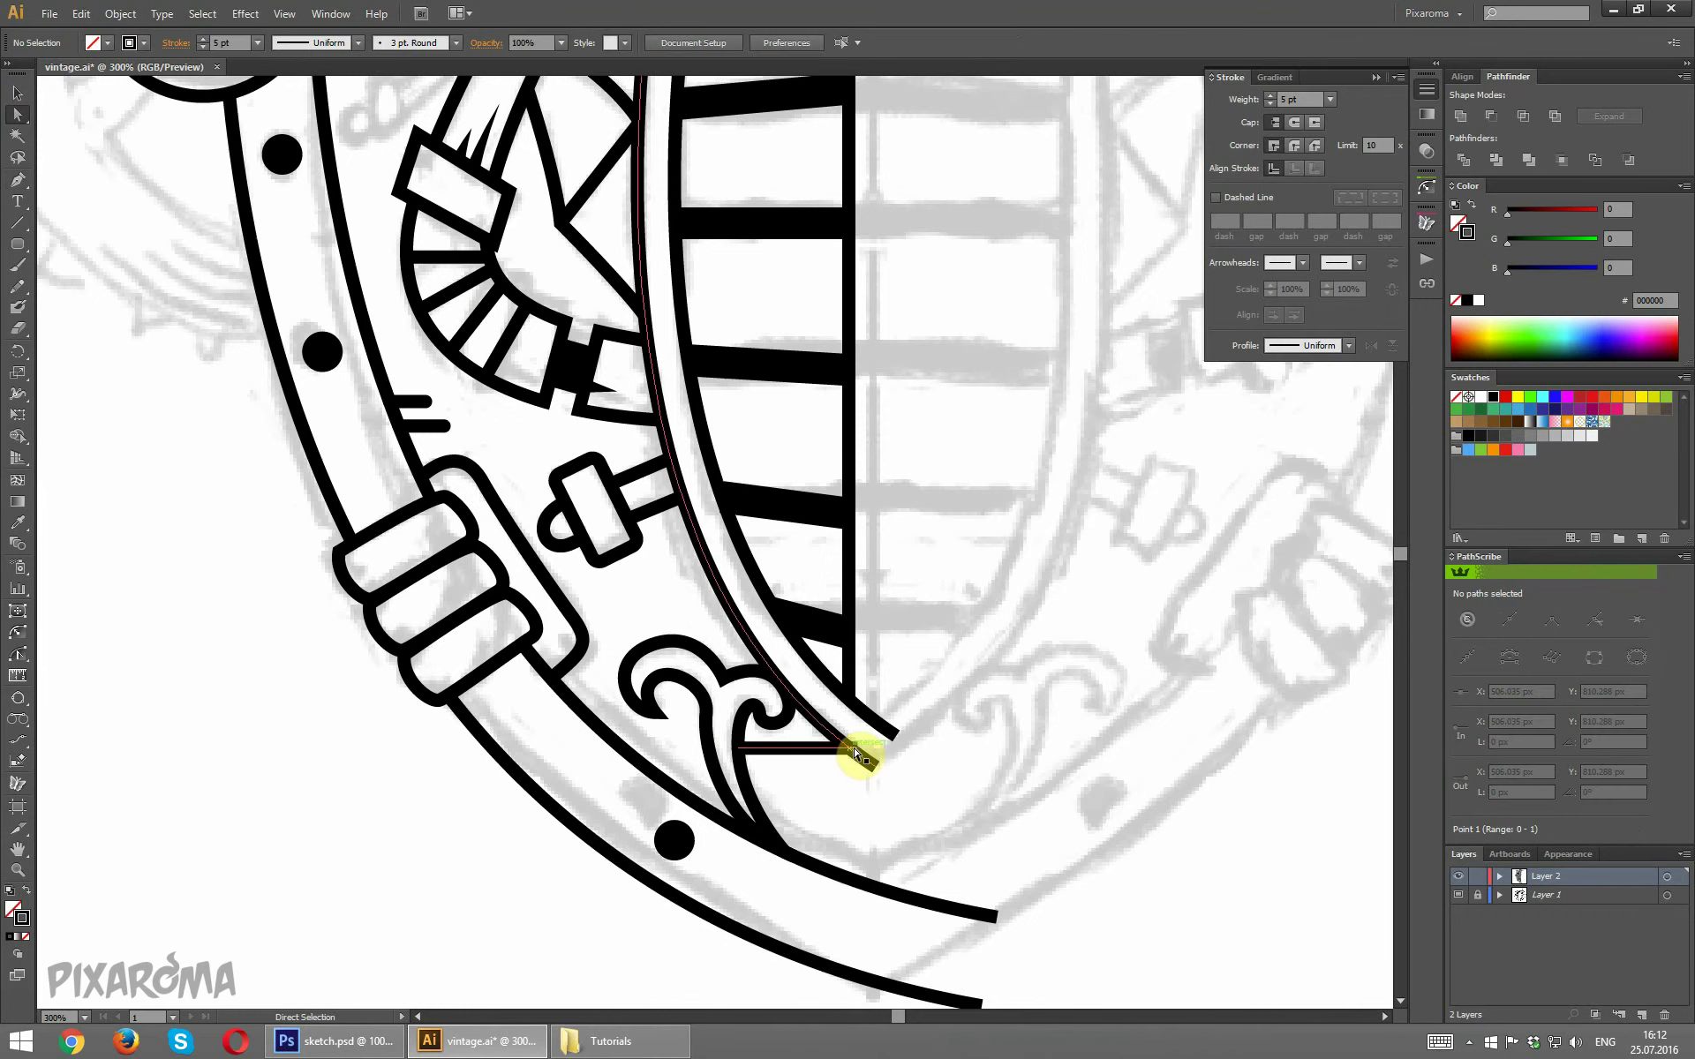
left_click_drag(857, 747, 847, 747)
left_click(927, 783)
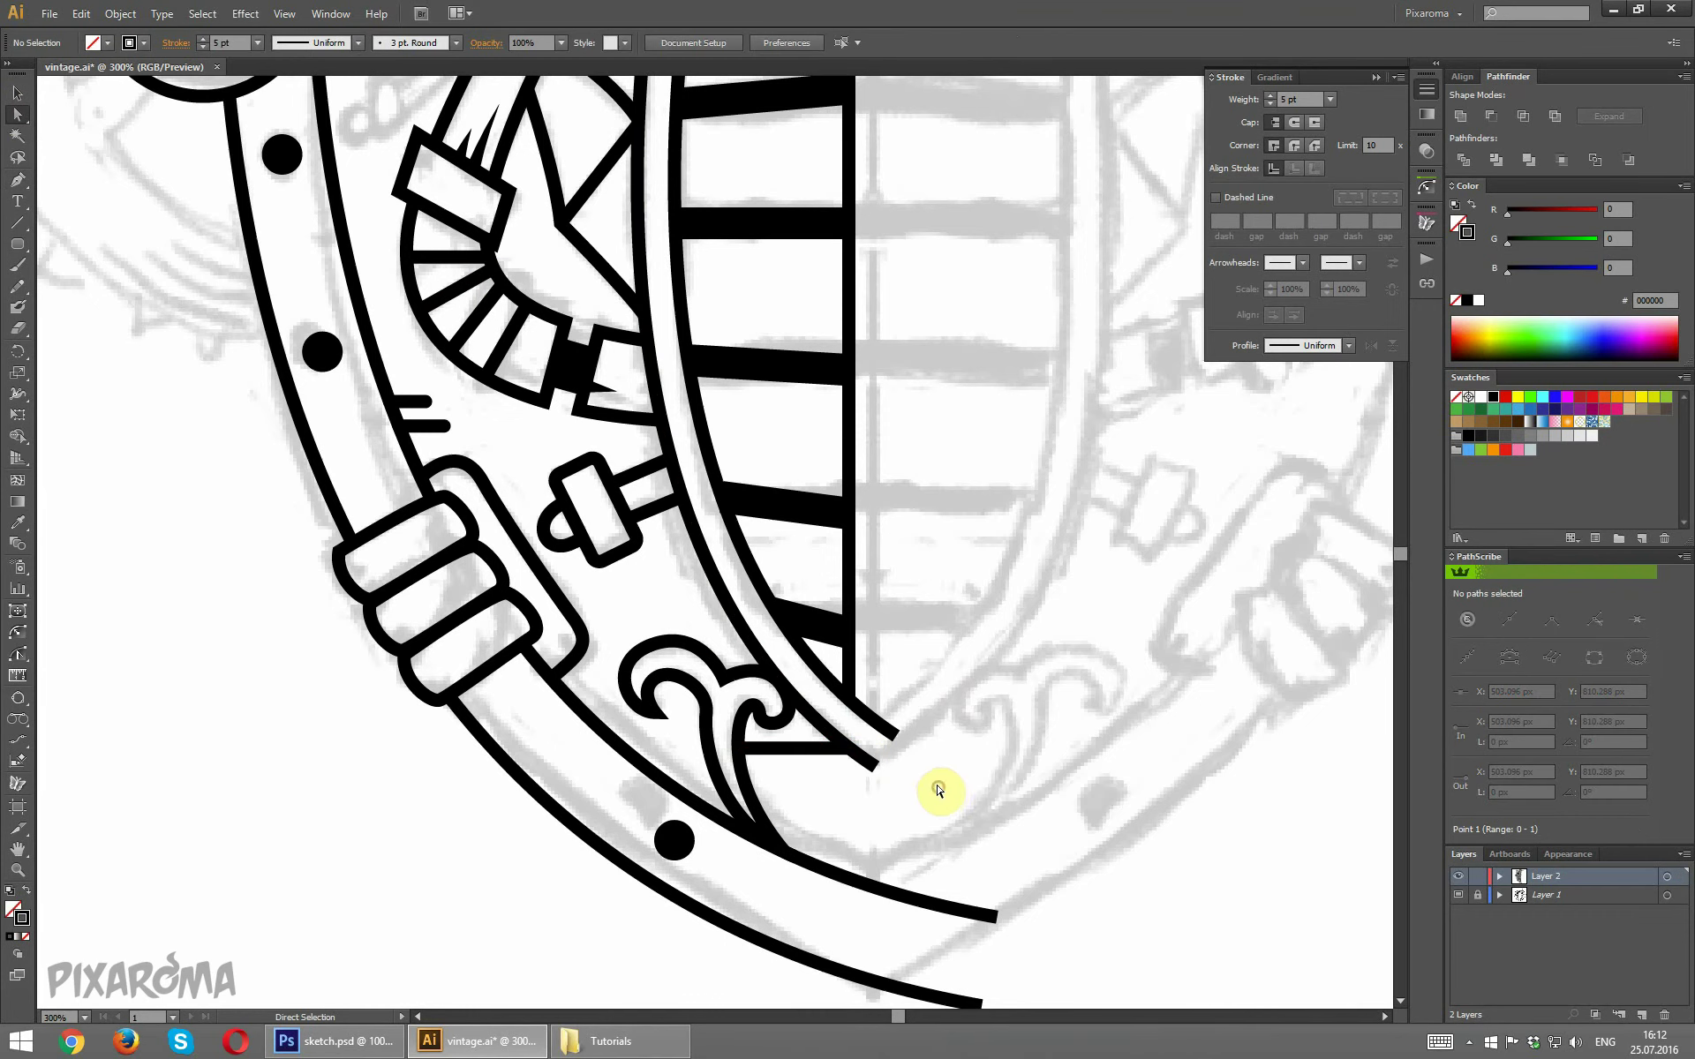
Draw two longer horizontal lines below it, extending right past the centre line.
left_click(16, 176)
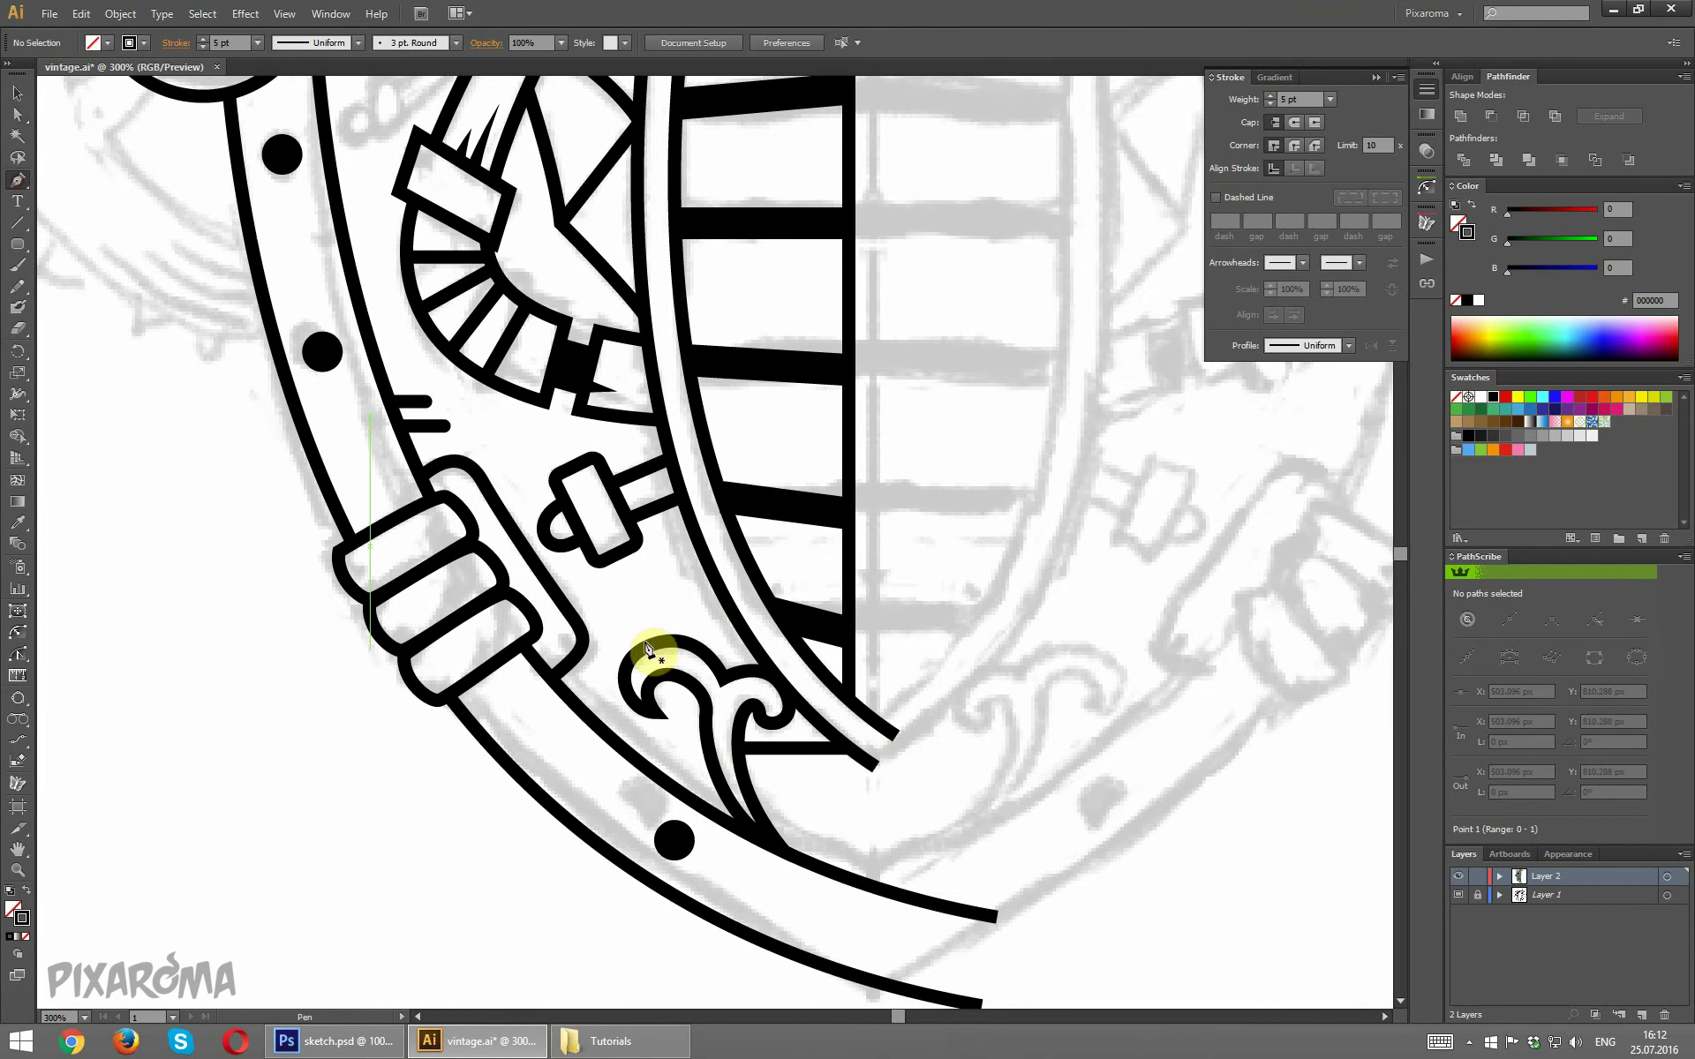
left_click(749, 790)
left_click(1021, 790)
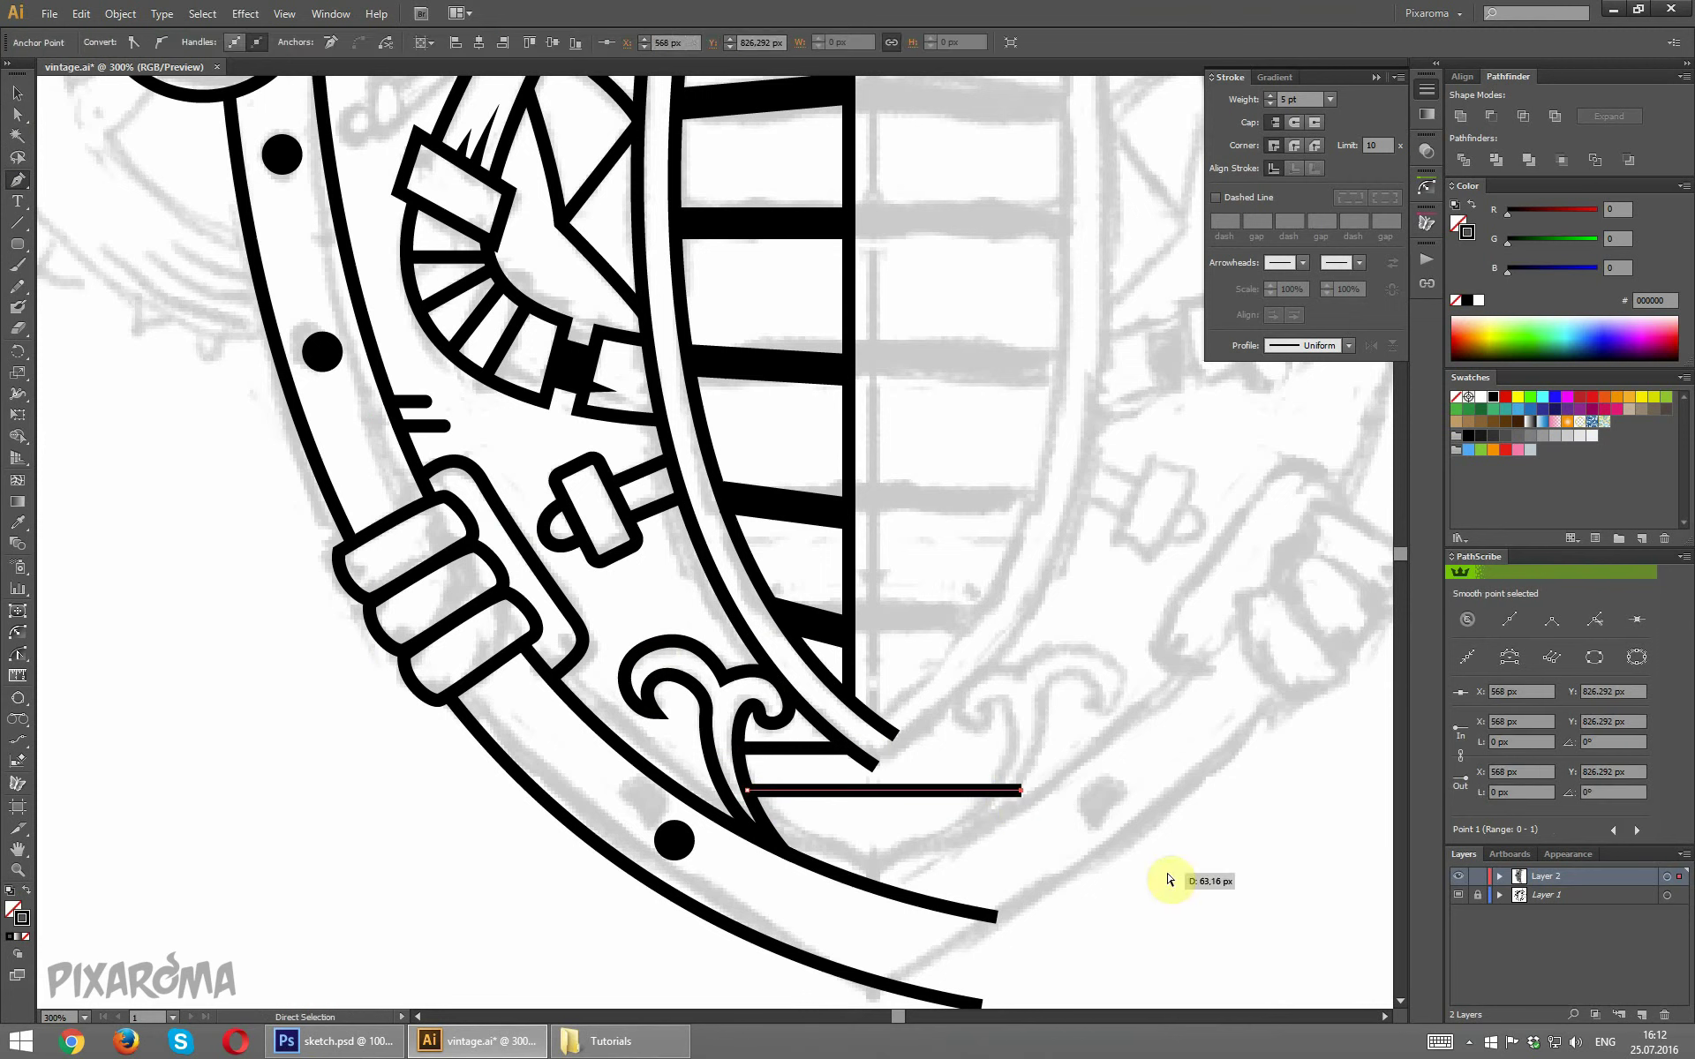
left_click(1173, 877, "ctrl")
left_click(767, 830)
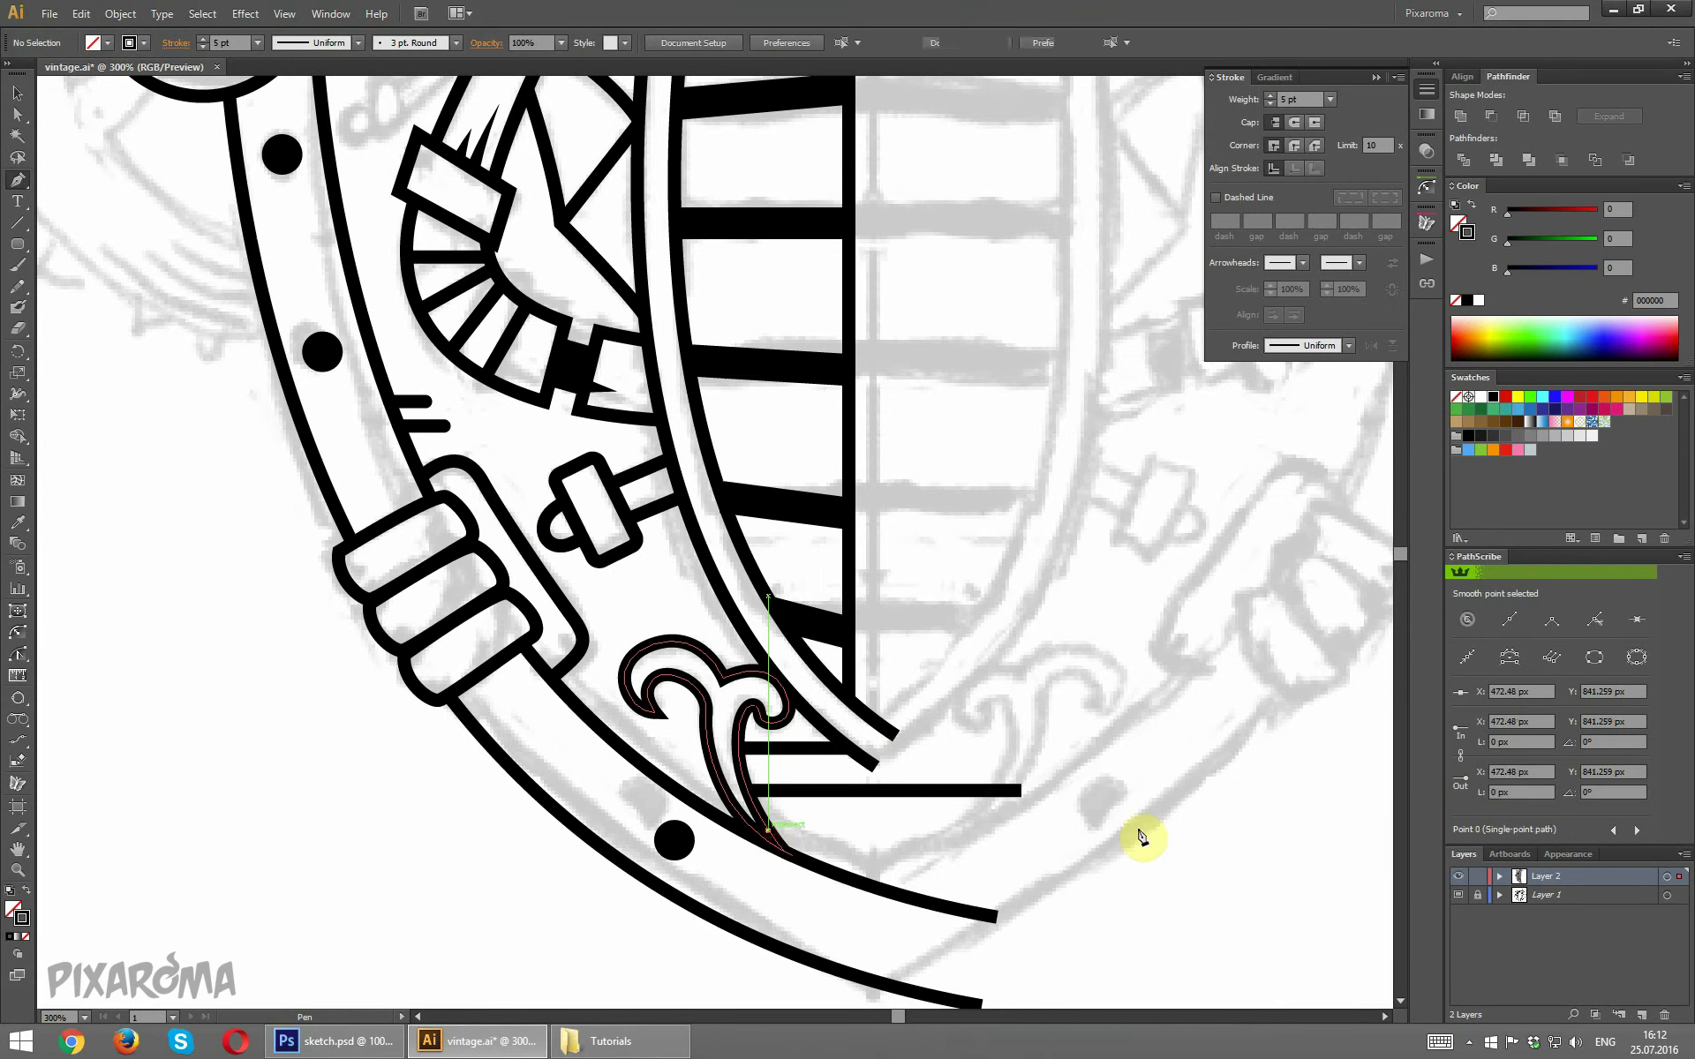
left_click(1138, 829)
Add a third long horizontal line further down, reaching past the centre.
left_click(968, 898, "ctrl")
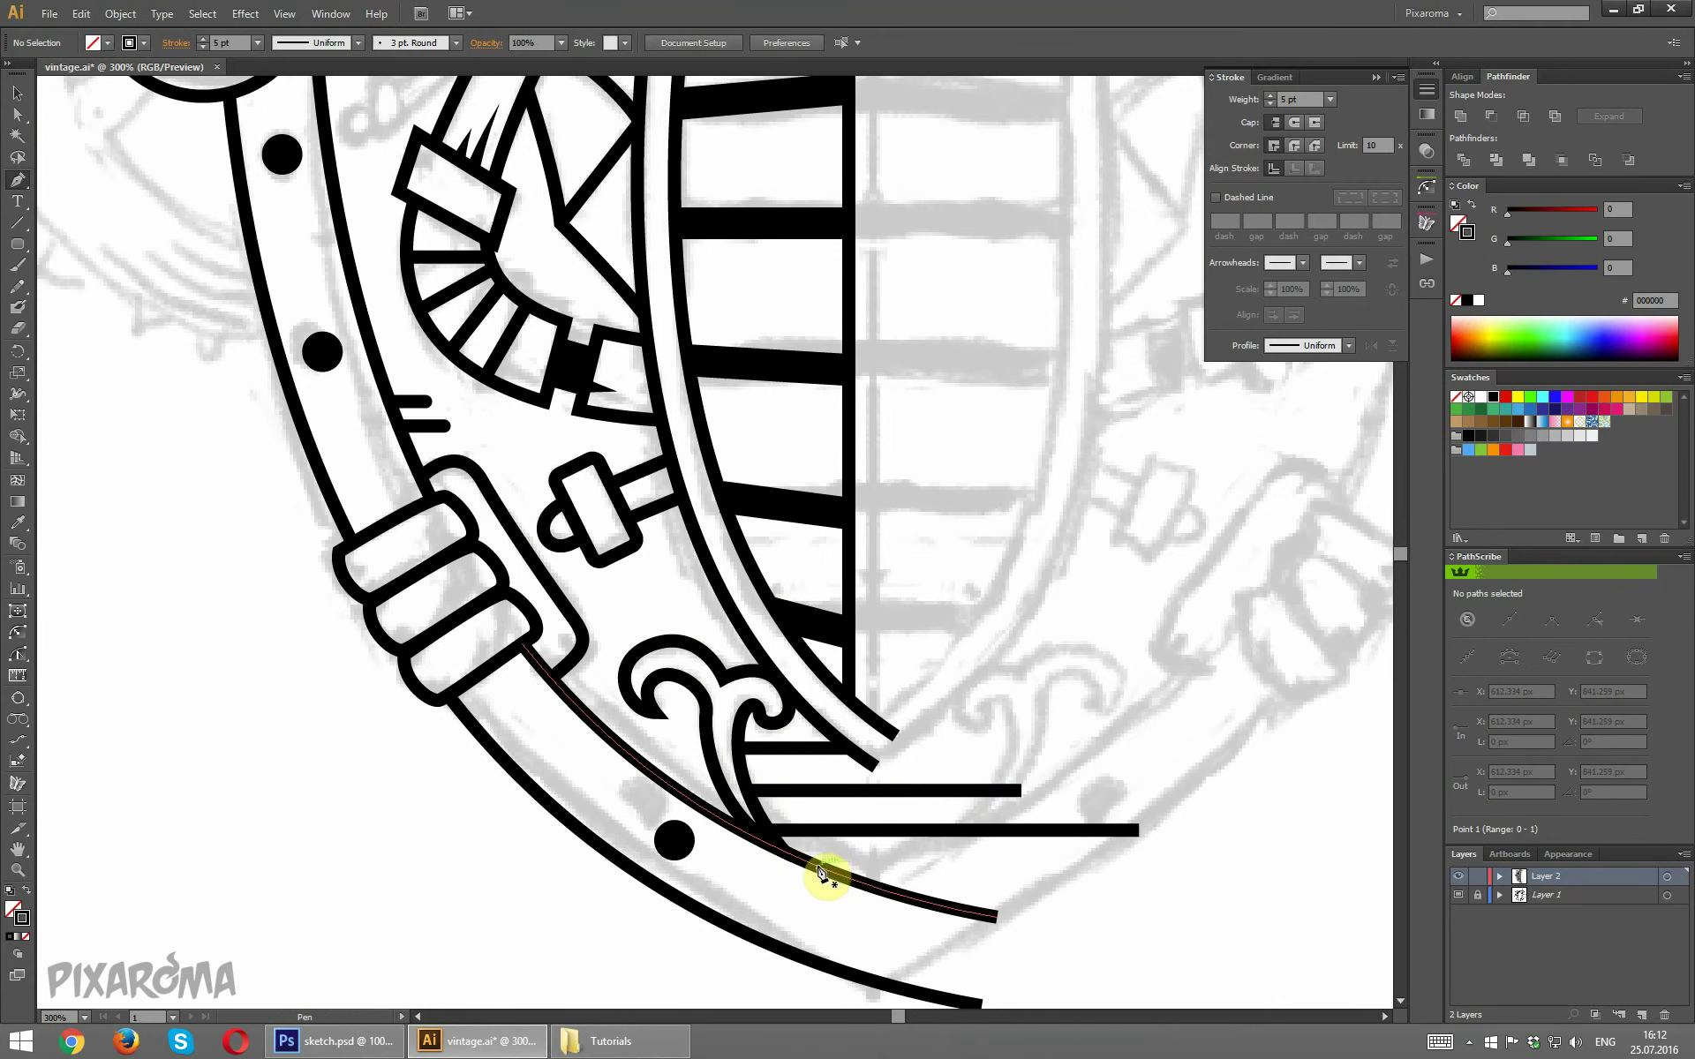
left_click(816, 866)
left_click(1166, 866)
left_click(1248, 916, "ctrl")
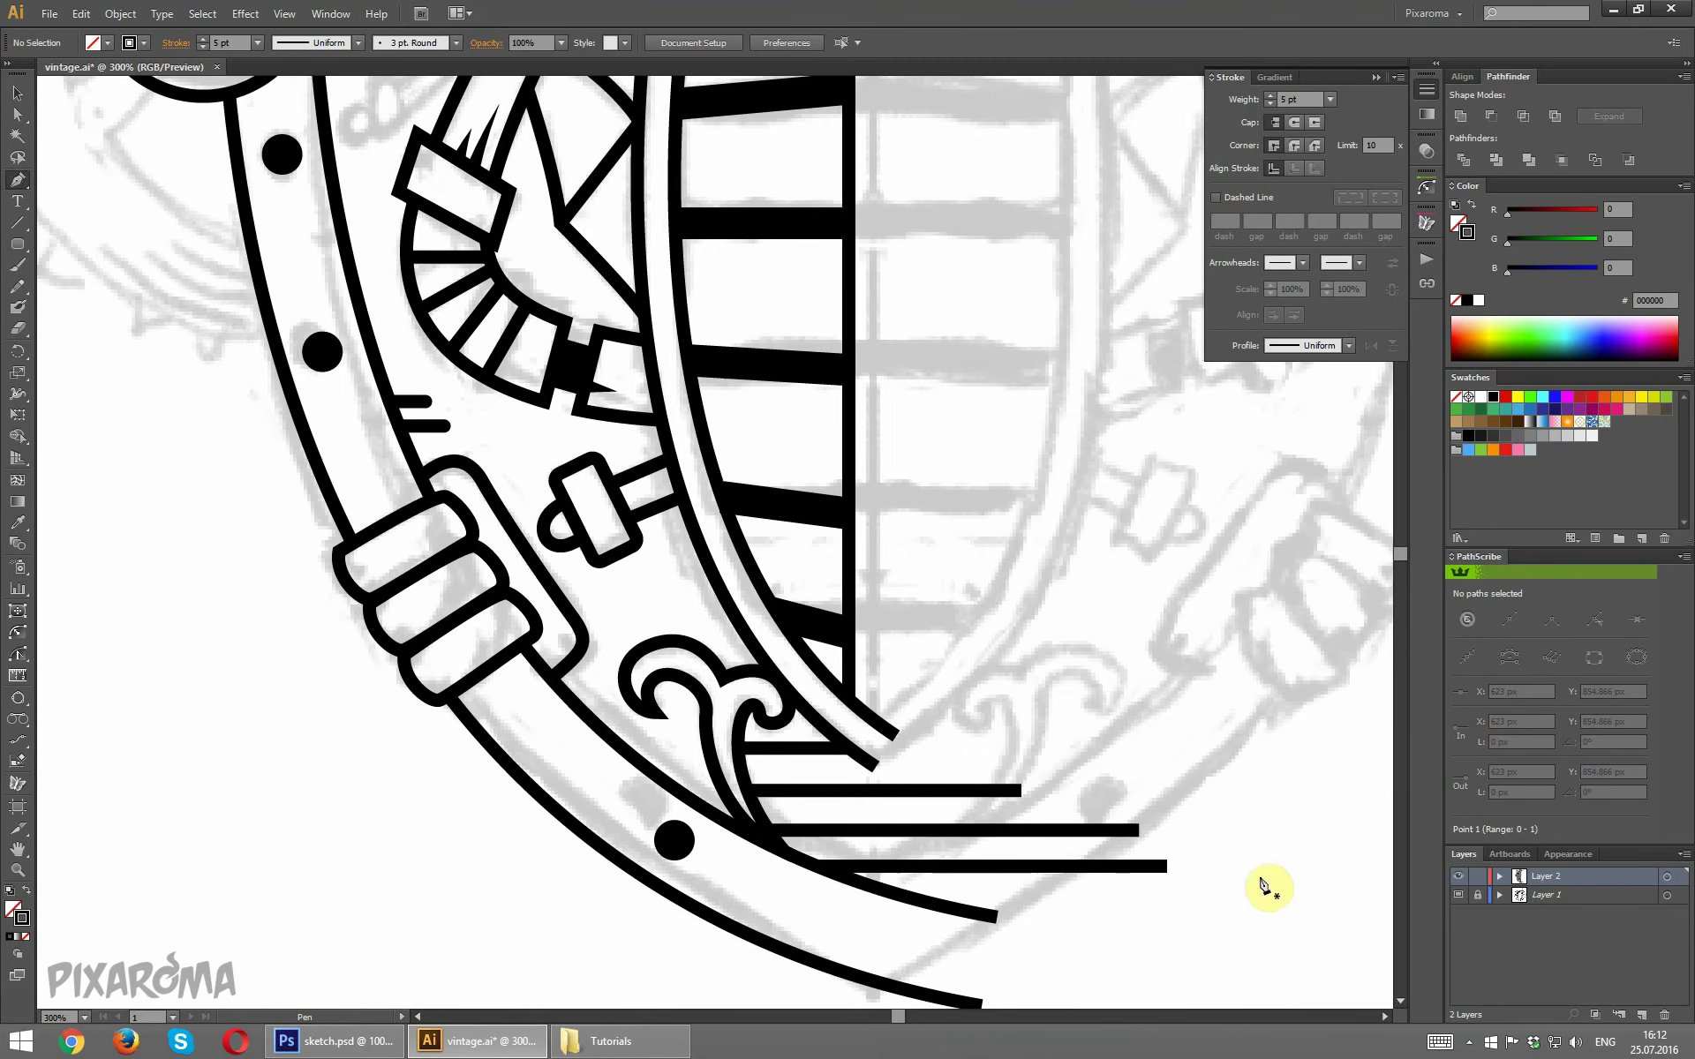
key("ctrl+minus")
key("ctrl+minus")
key("ctrl+minus")
key("ctrl+minus")
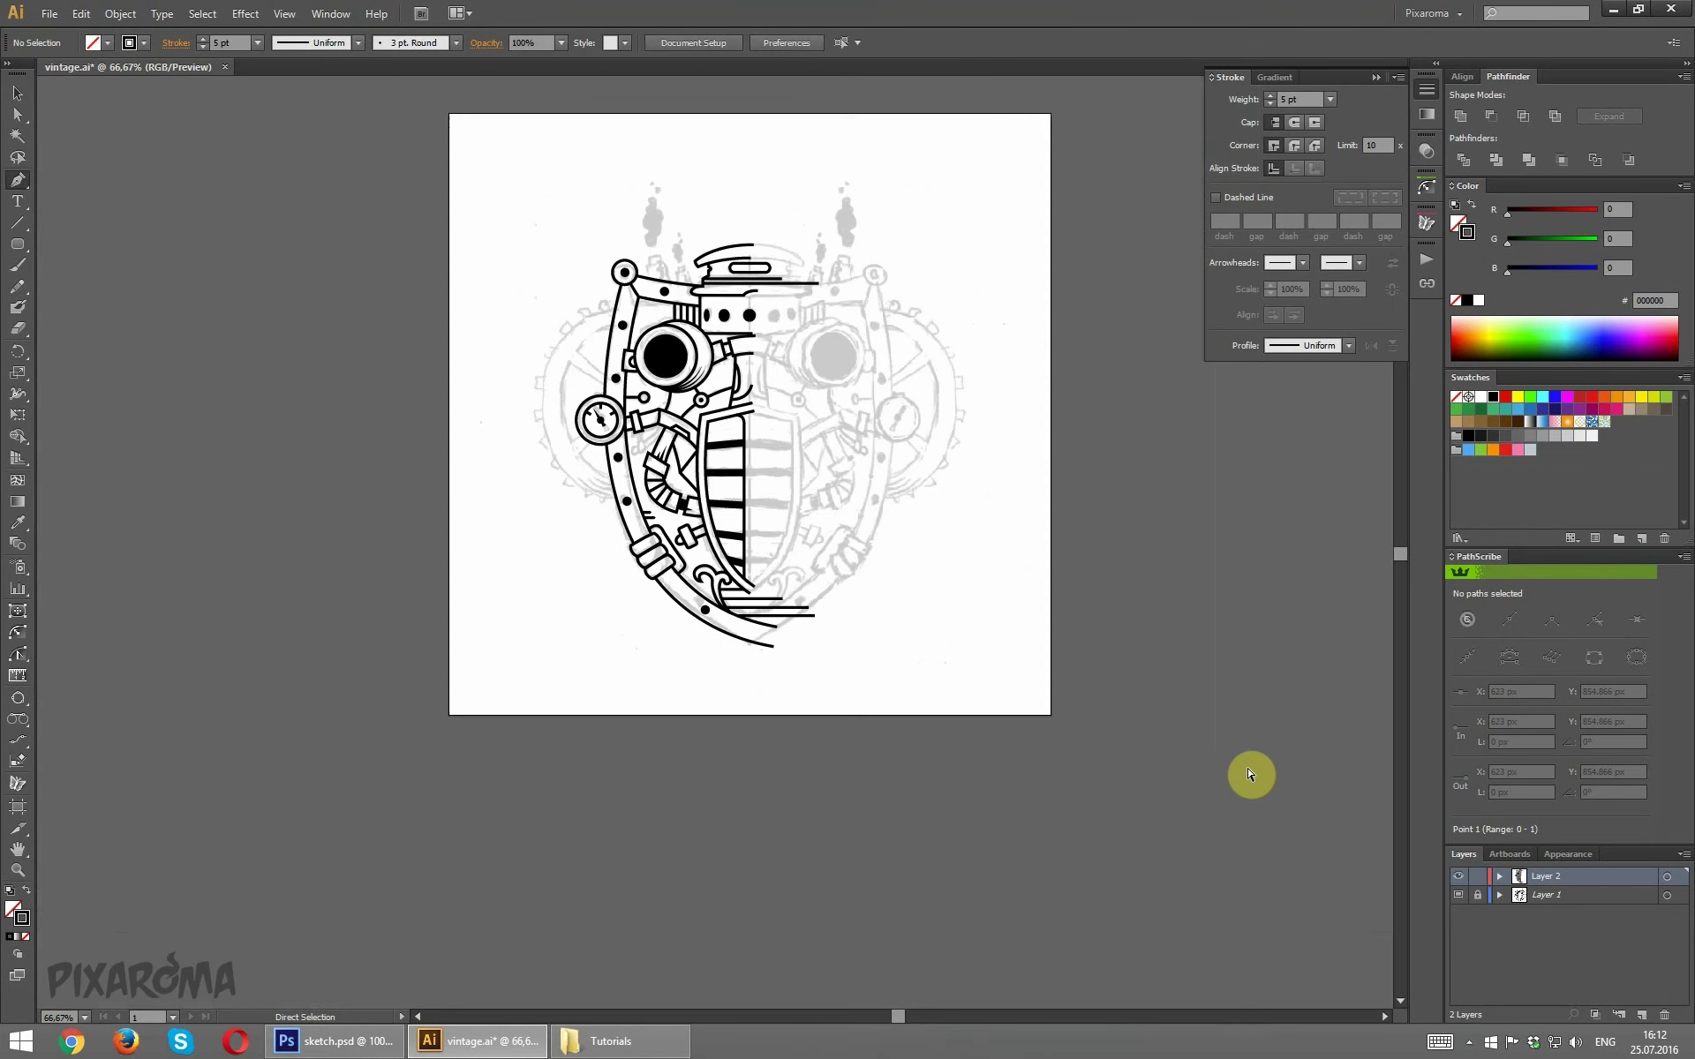
Try a rotated copy of the swirl ornament beside the gauge, then delete that stray copy.
key("ctrl+plus")
key("ctrl+plus")
key("ctrl+plus")
scroll(433, 519, "up", 5)
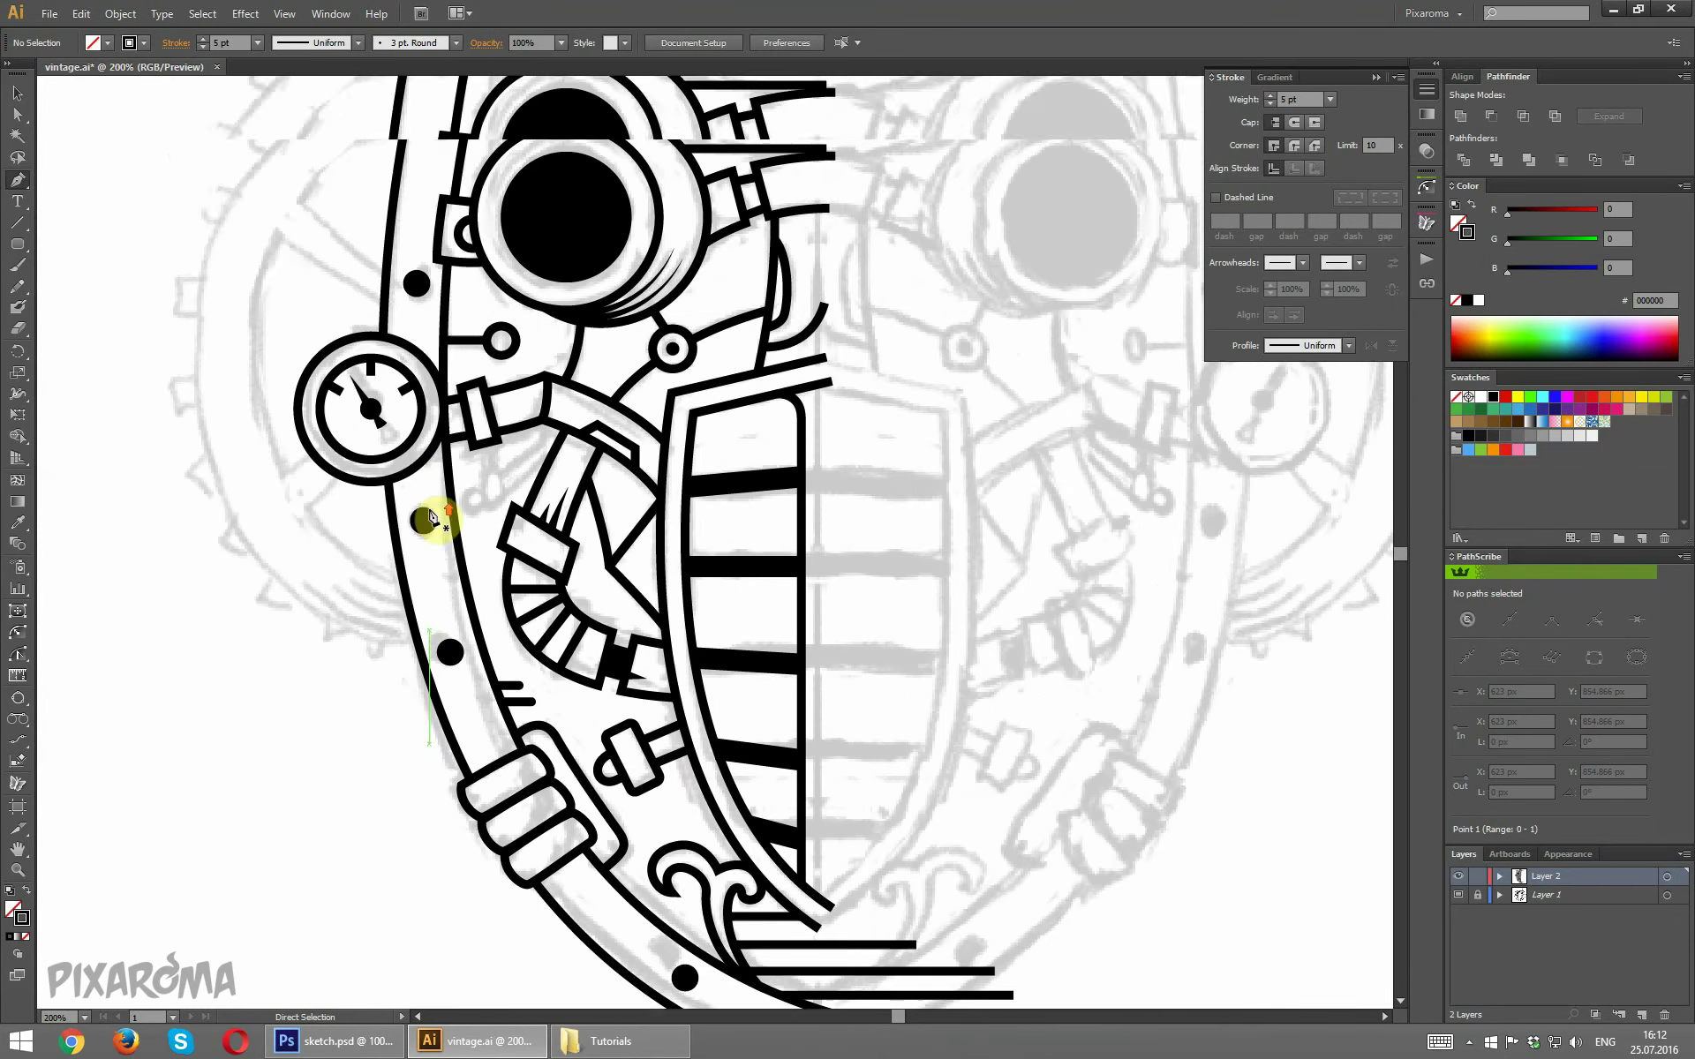
scroll(436, 515, "up", 2)
scroll(435, 516, "down", 3)
scroll(462, 446, "down", 3)
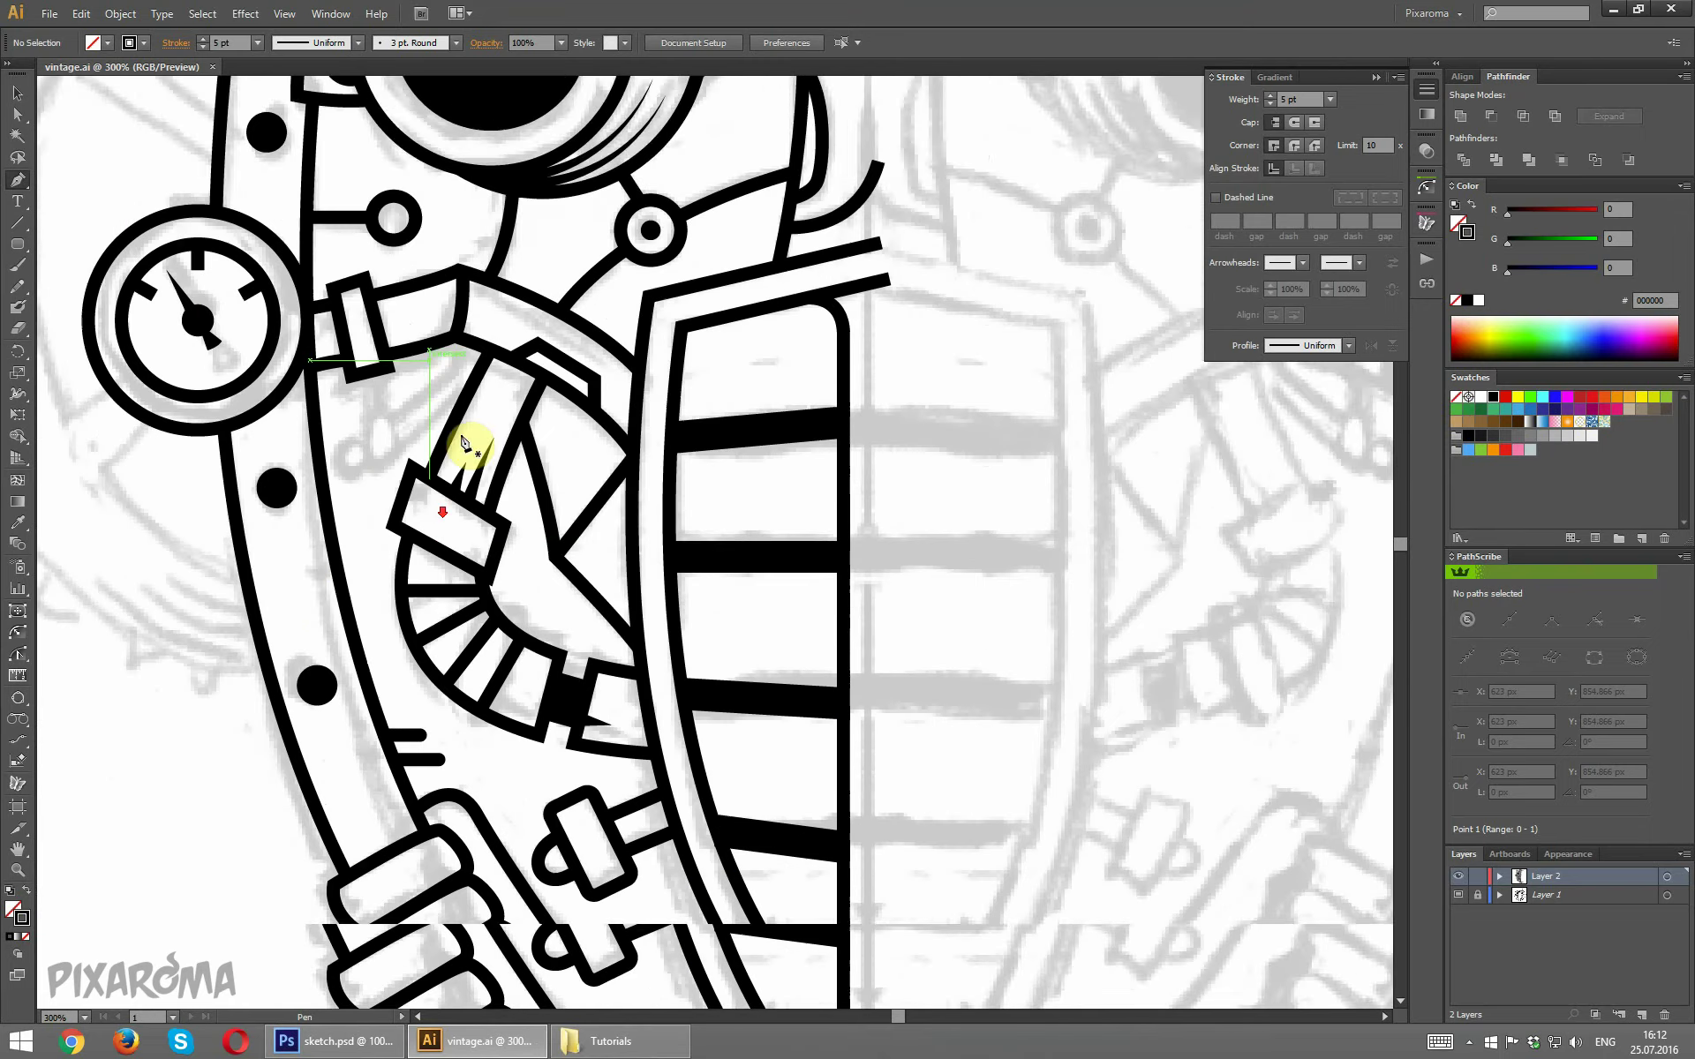
scroll(394, 446, "down", 3)
key("ctrl+plus")
left_click(17, 93)
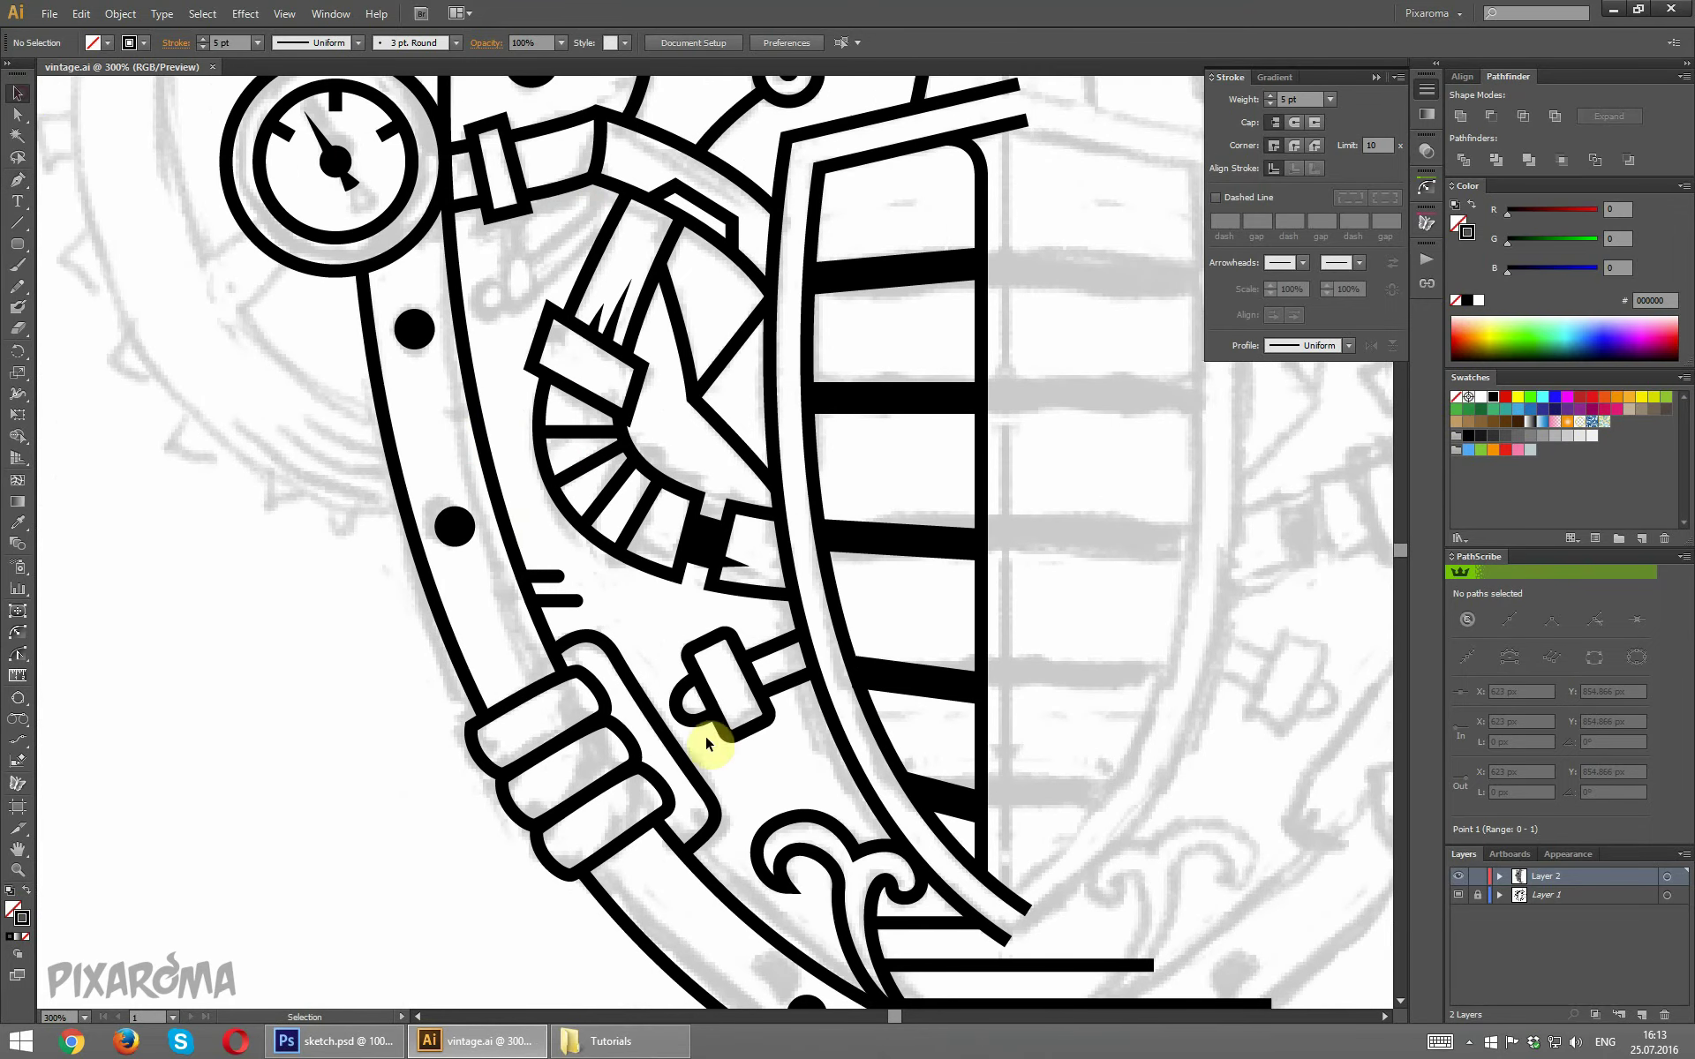
left_click(791, 819)
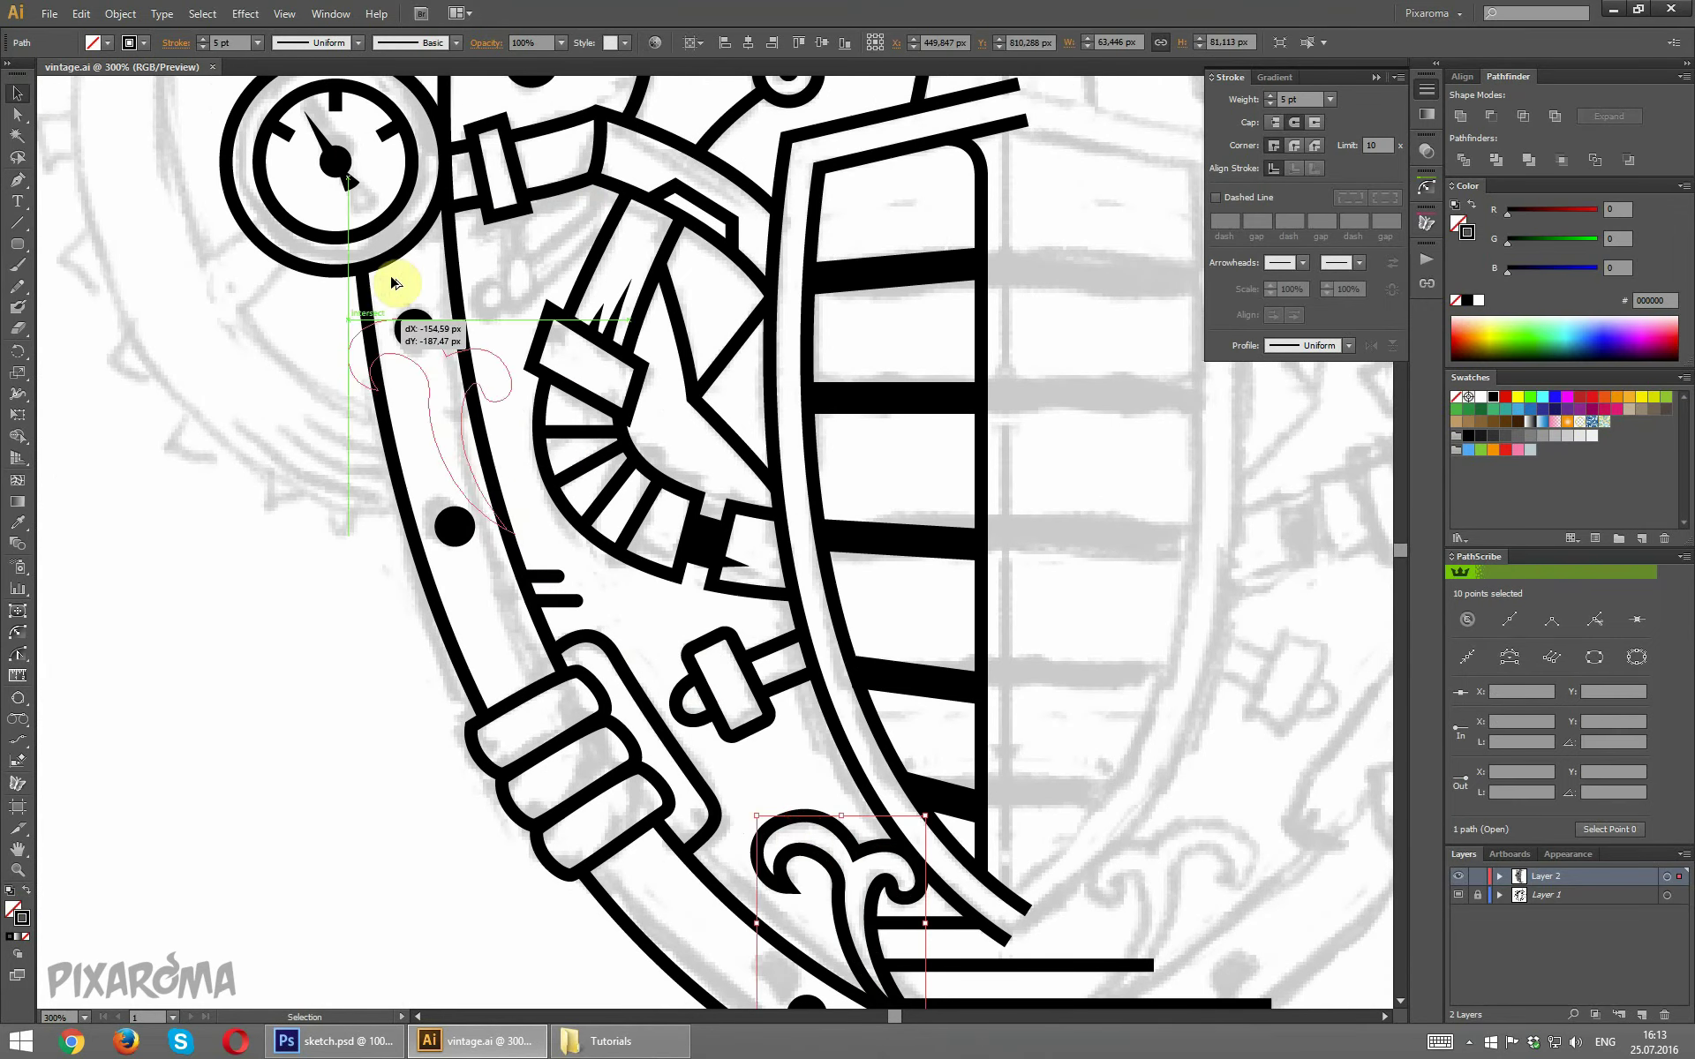
left_click_drag(791, 813, 388, 272)
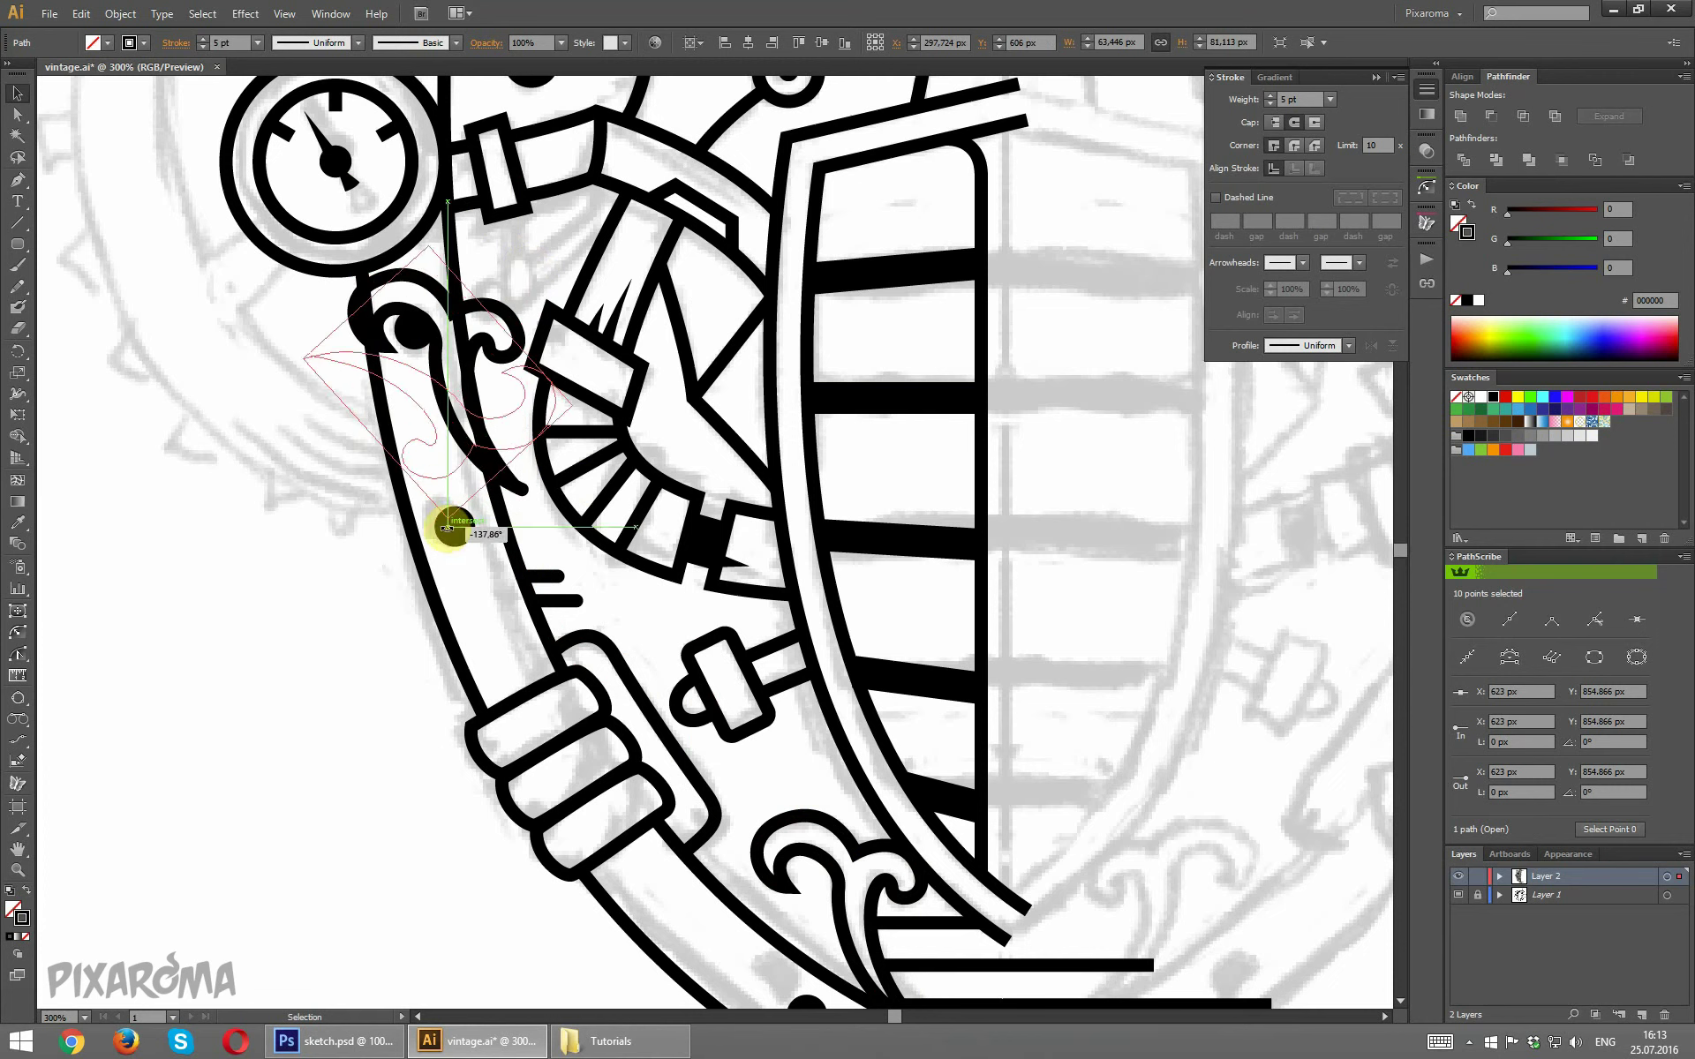
mouse_move(515, 465)
left_mouse_down()
mouse_move(491, 268)
mouse_move(517, 274)
left_mouse_up()
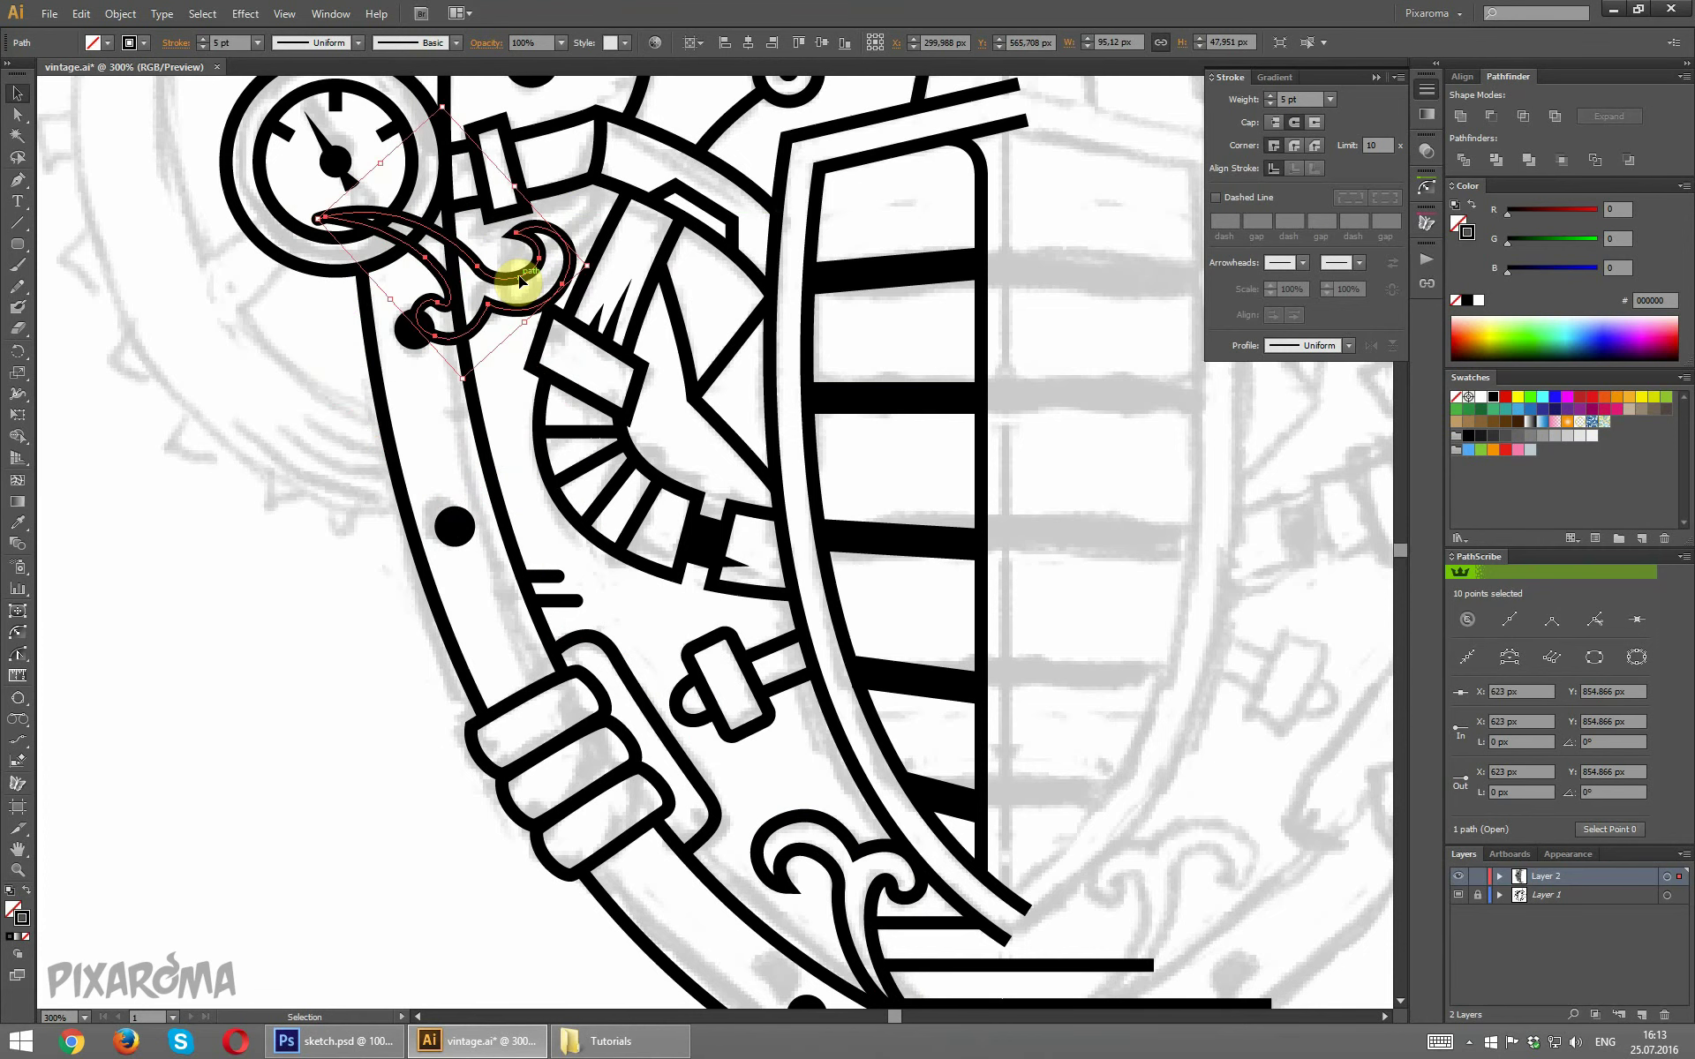
key("Delete")
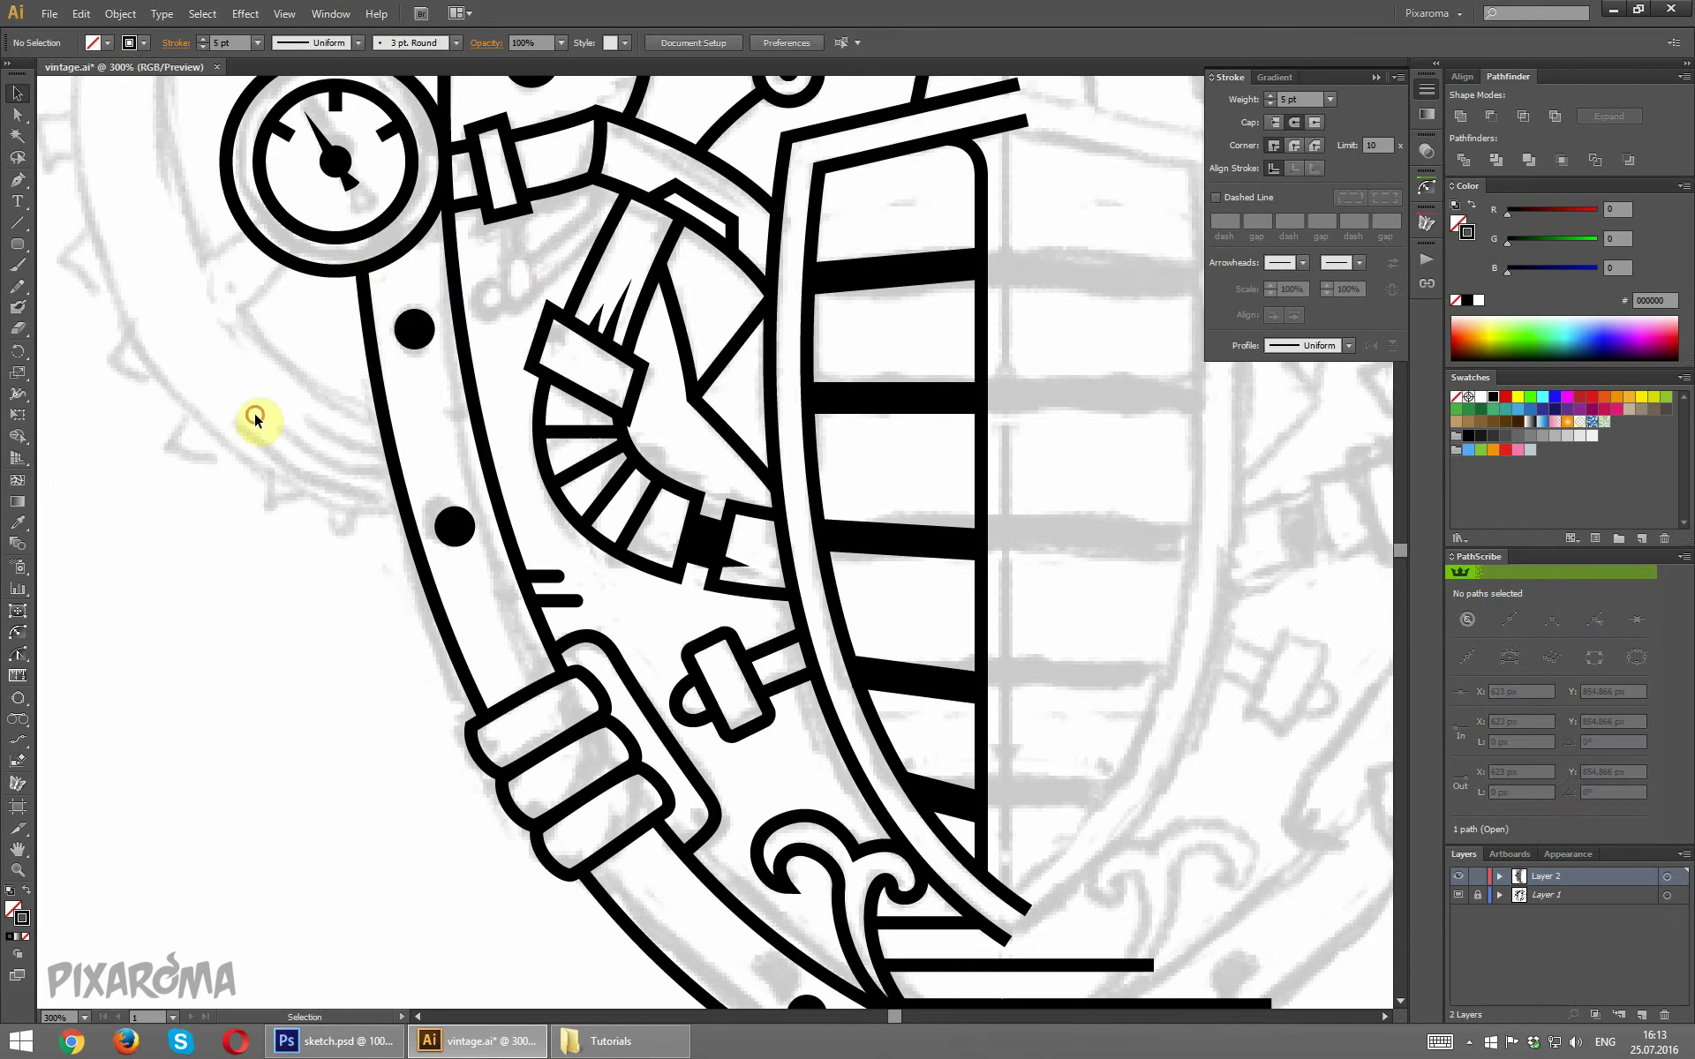
Alt-drag a copy of the short double line beside the gauge and shorten its lower line.
left_click_drag(559, 583, 488, 254)
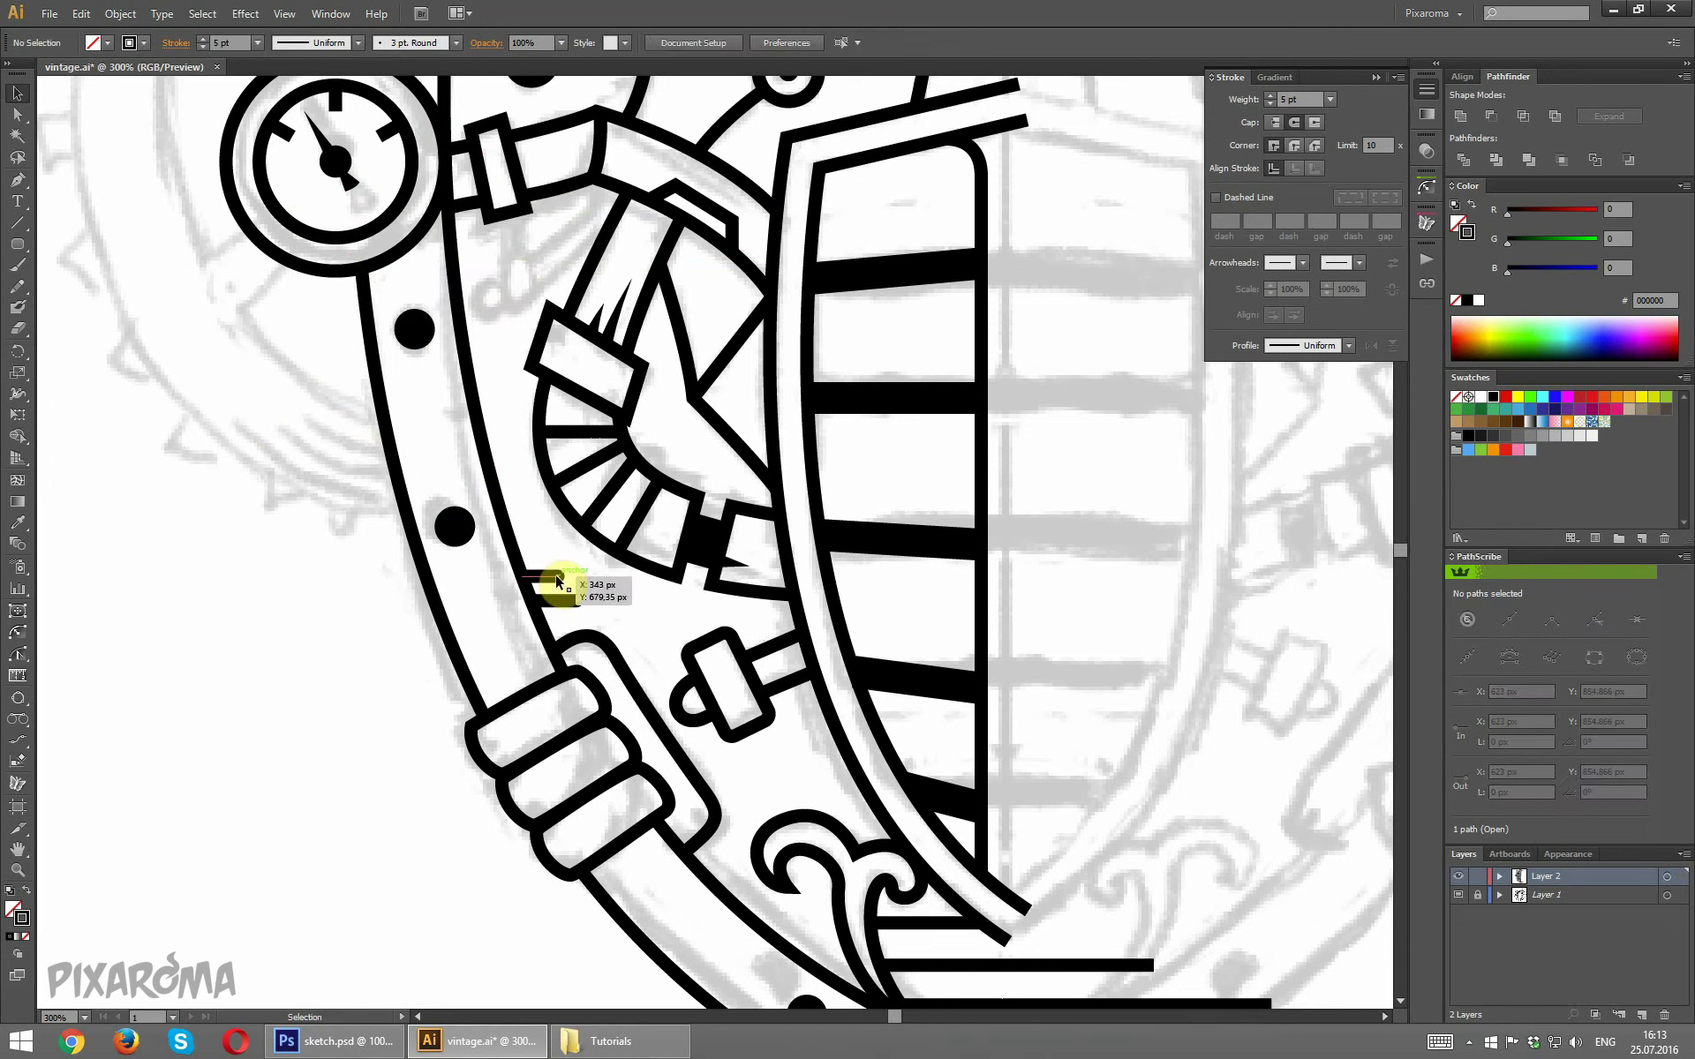
left_click_drag(492, 254, 527, 268)
left_click(495, 262)
left_click(508, 273)
left_click(285, 448)
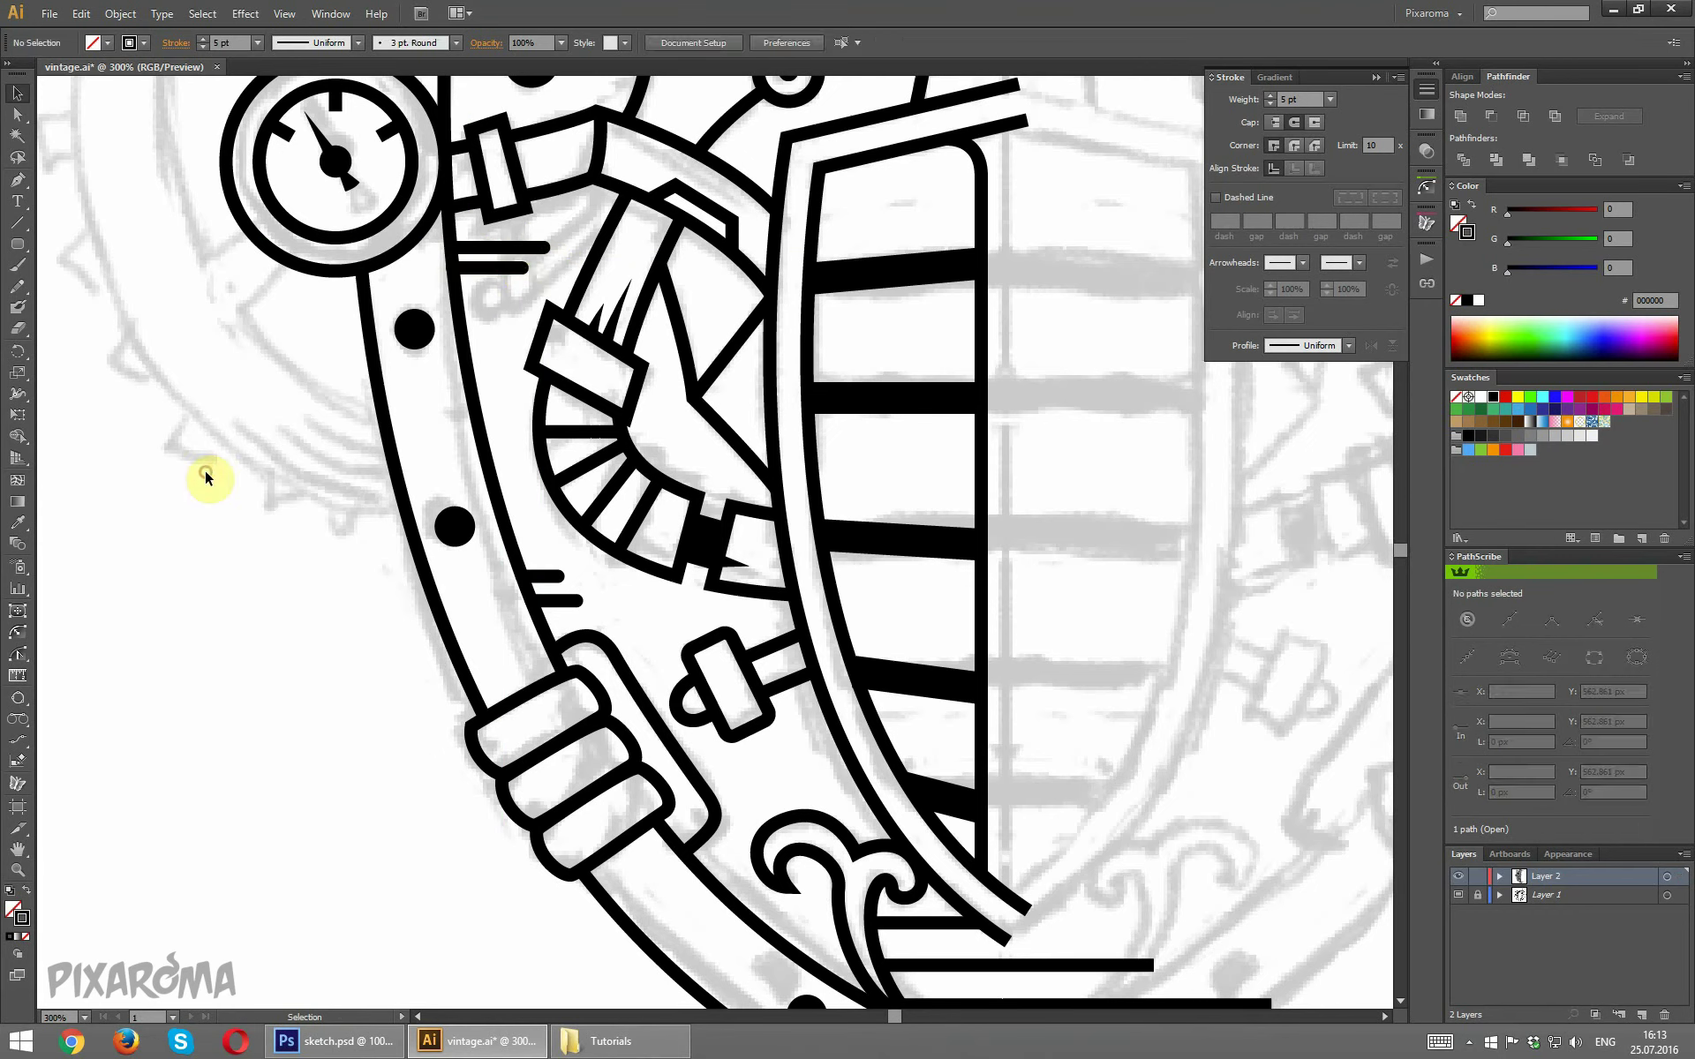
Nudge the short lower line right and down with the arrow keys to align it.
left_click(482, 270)
key("Right")
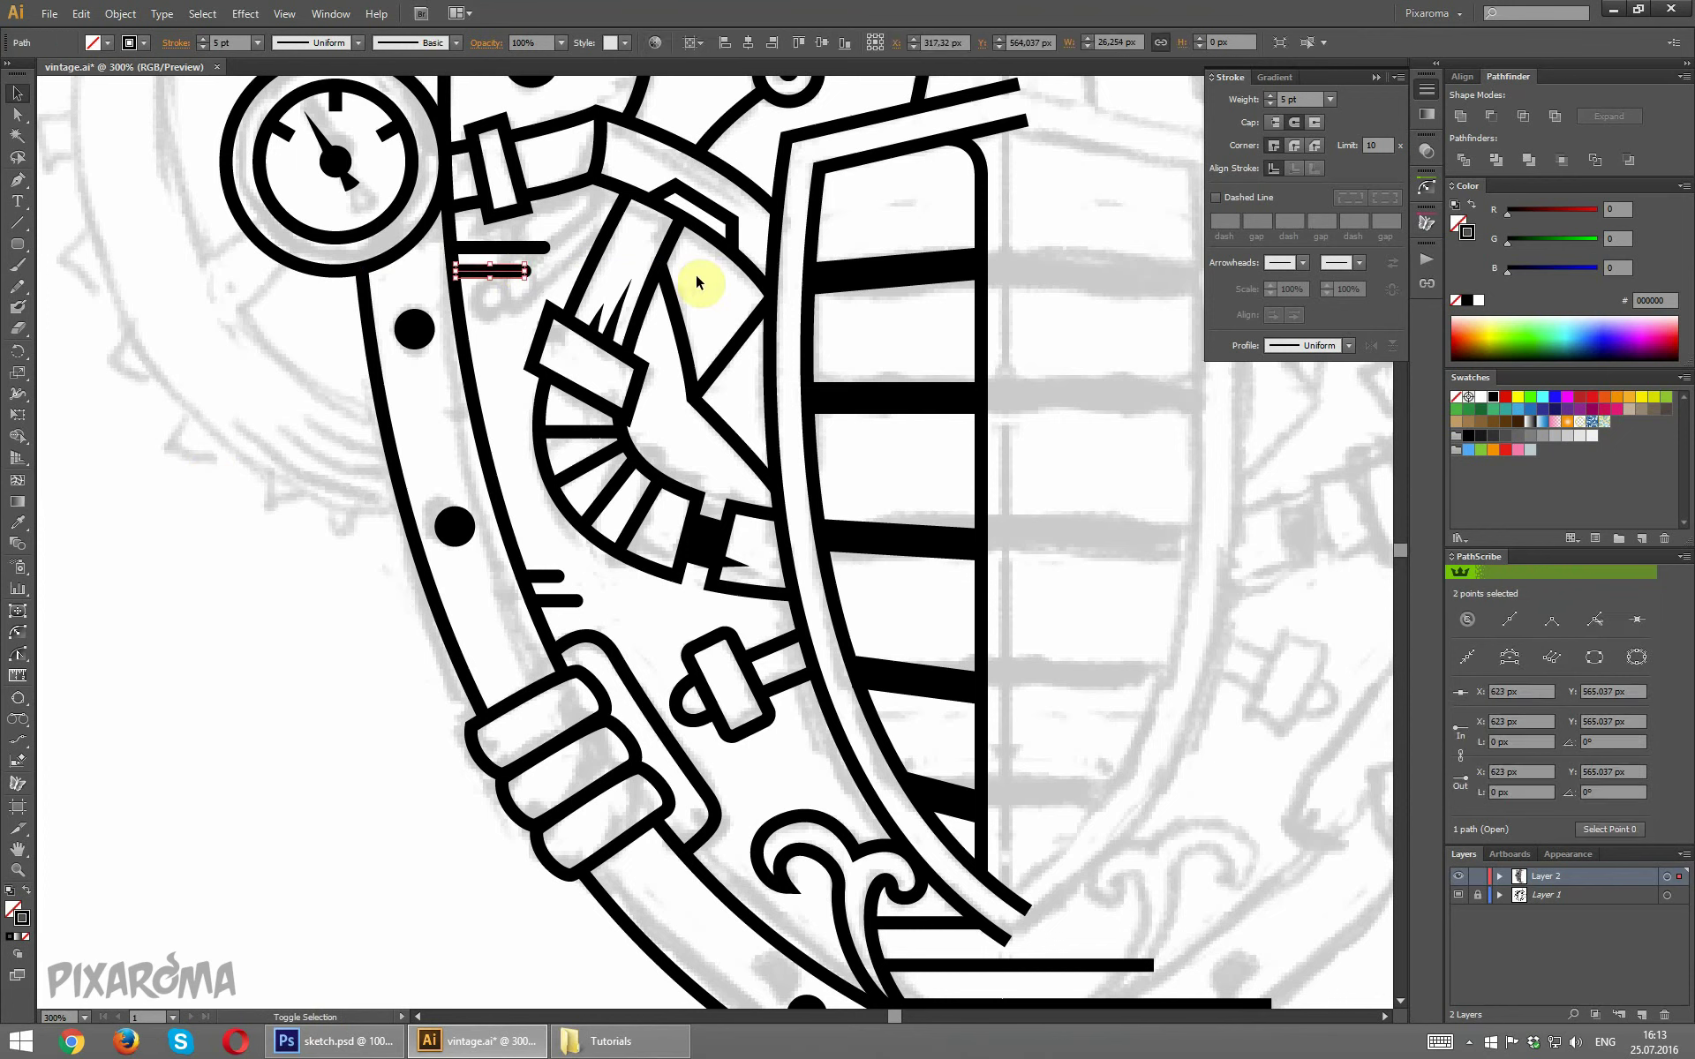
key("Down")
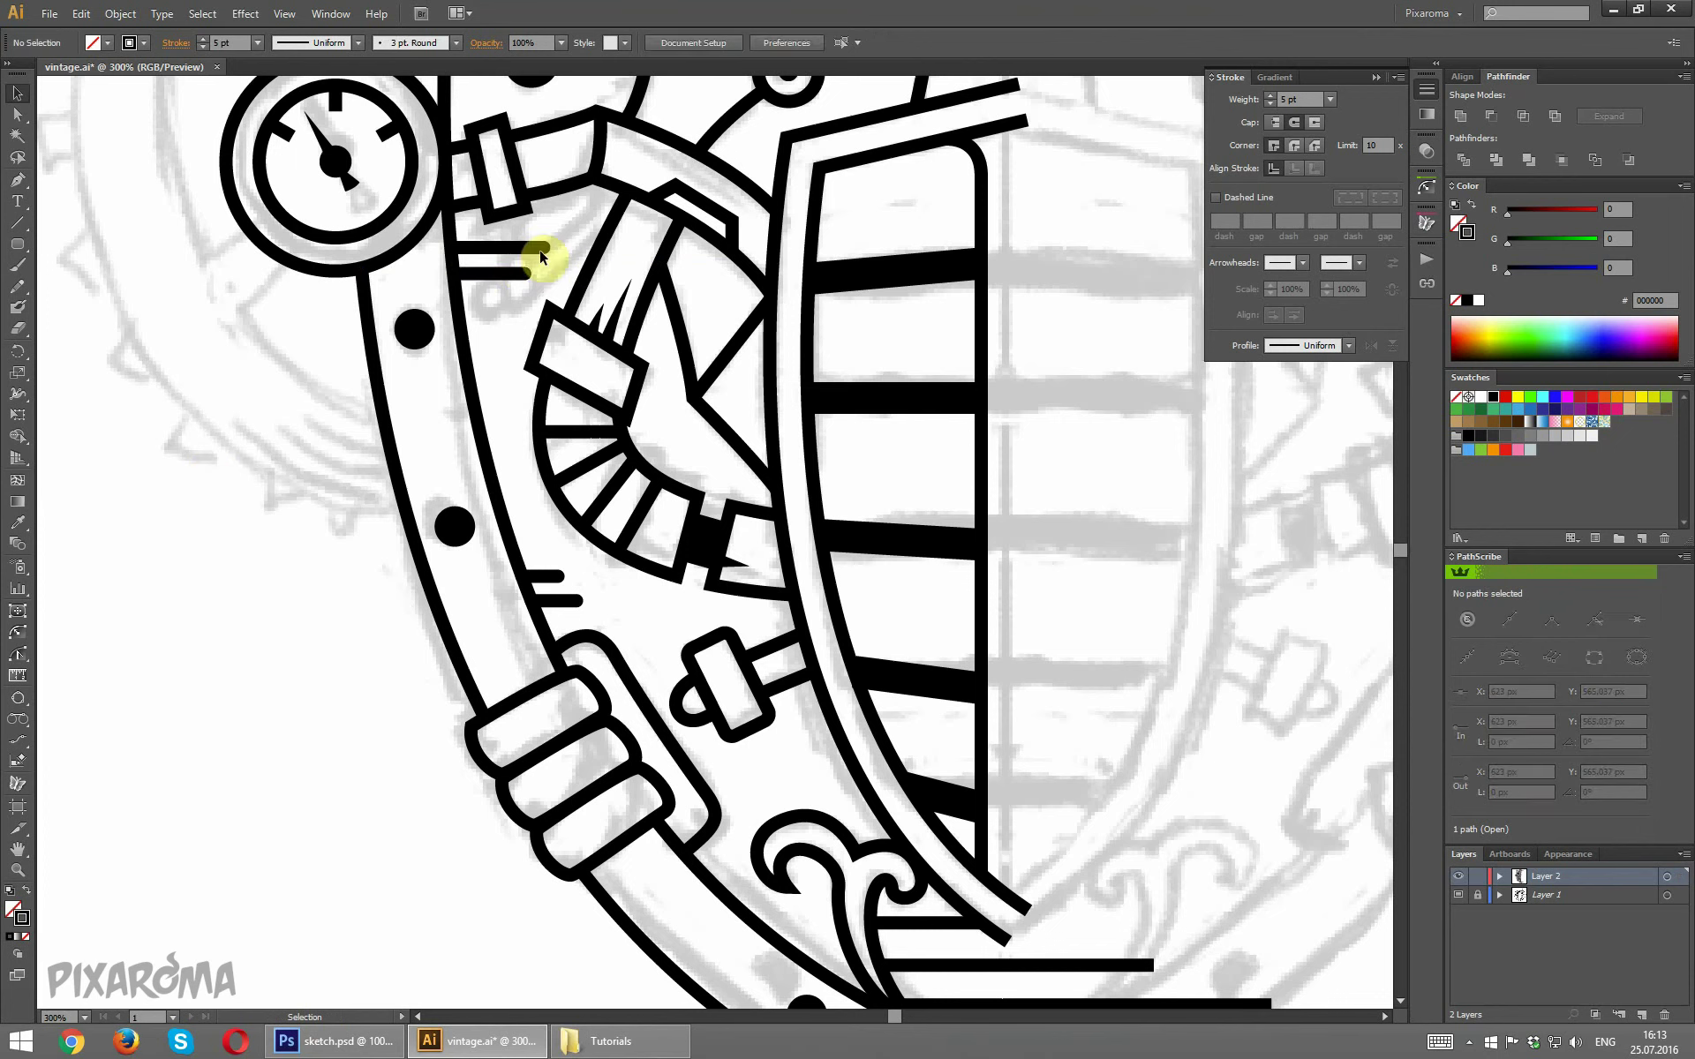
key("Right")
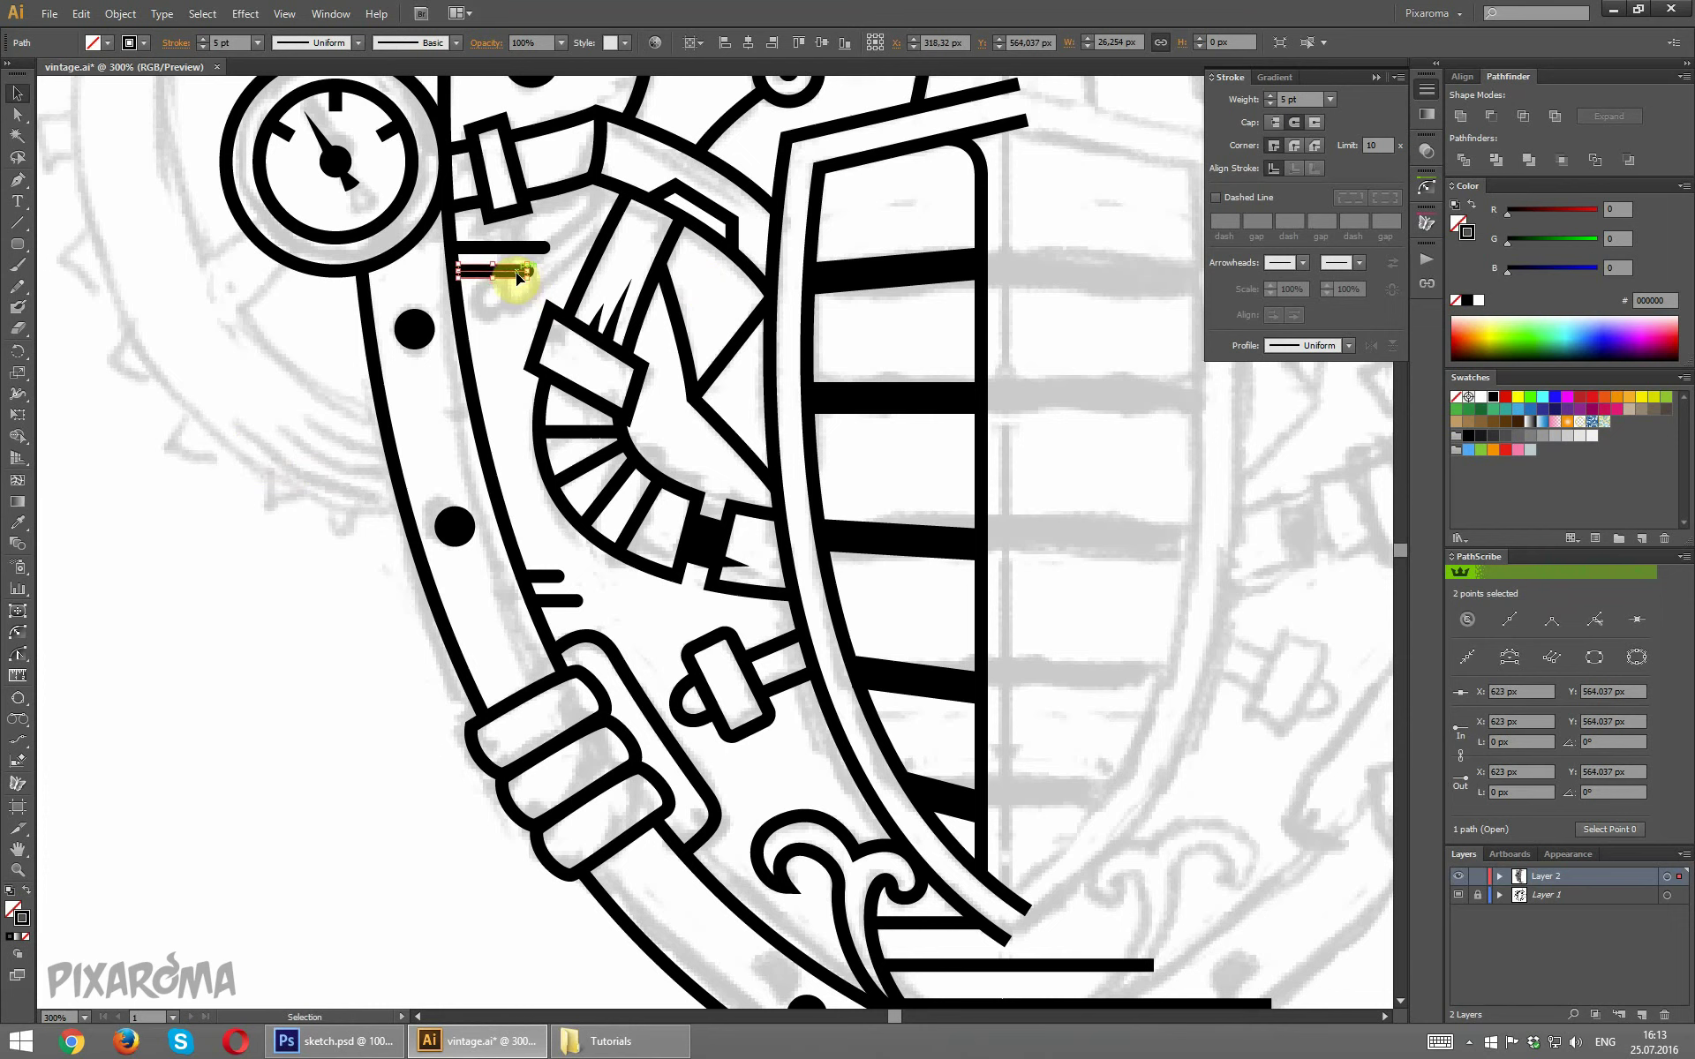
left_click(512, 330)
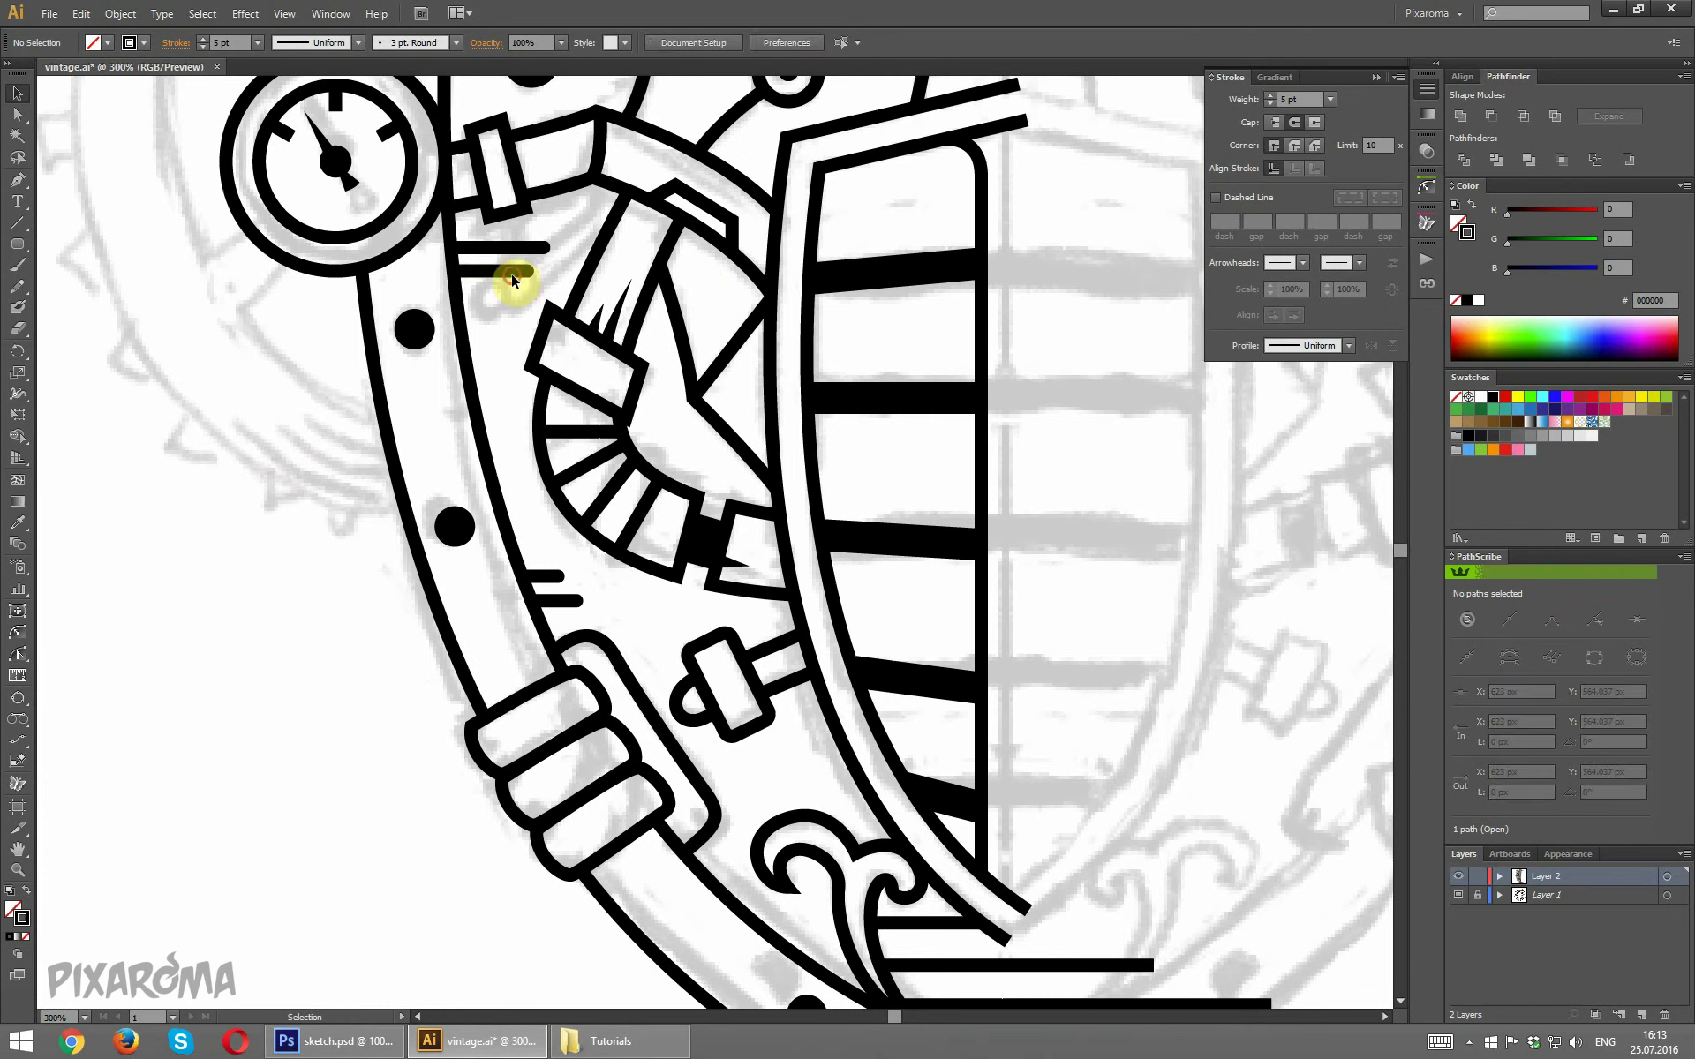
left_click(516, 272)
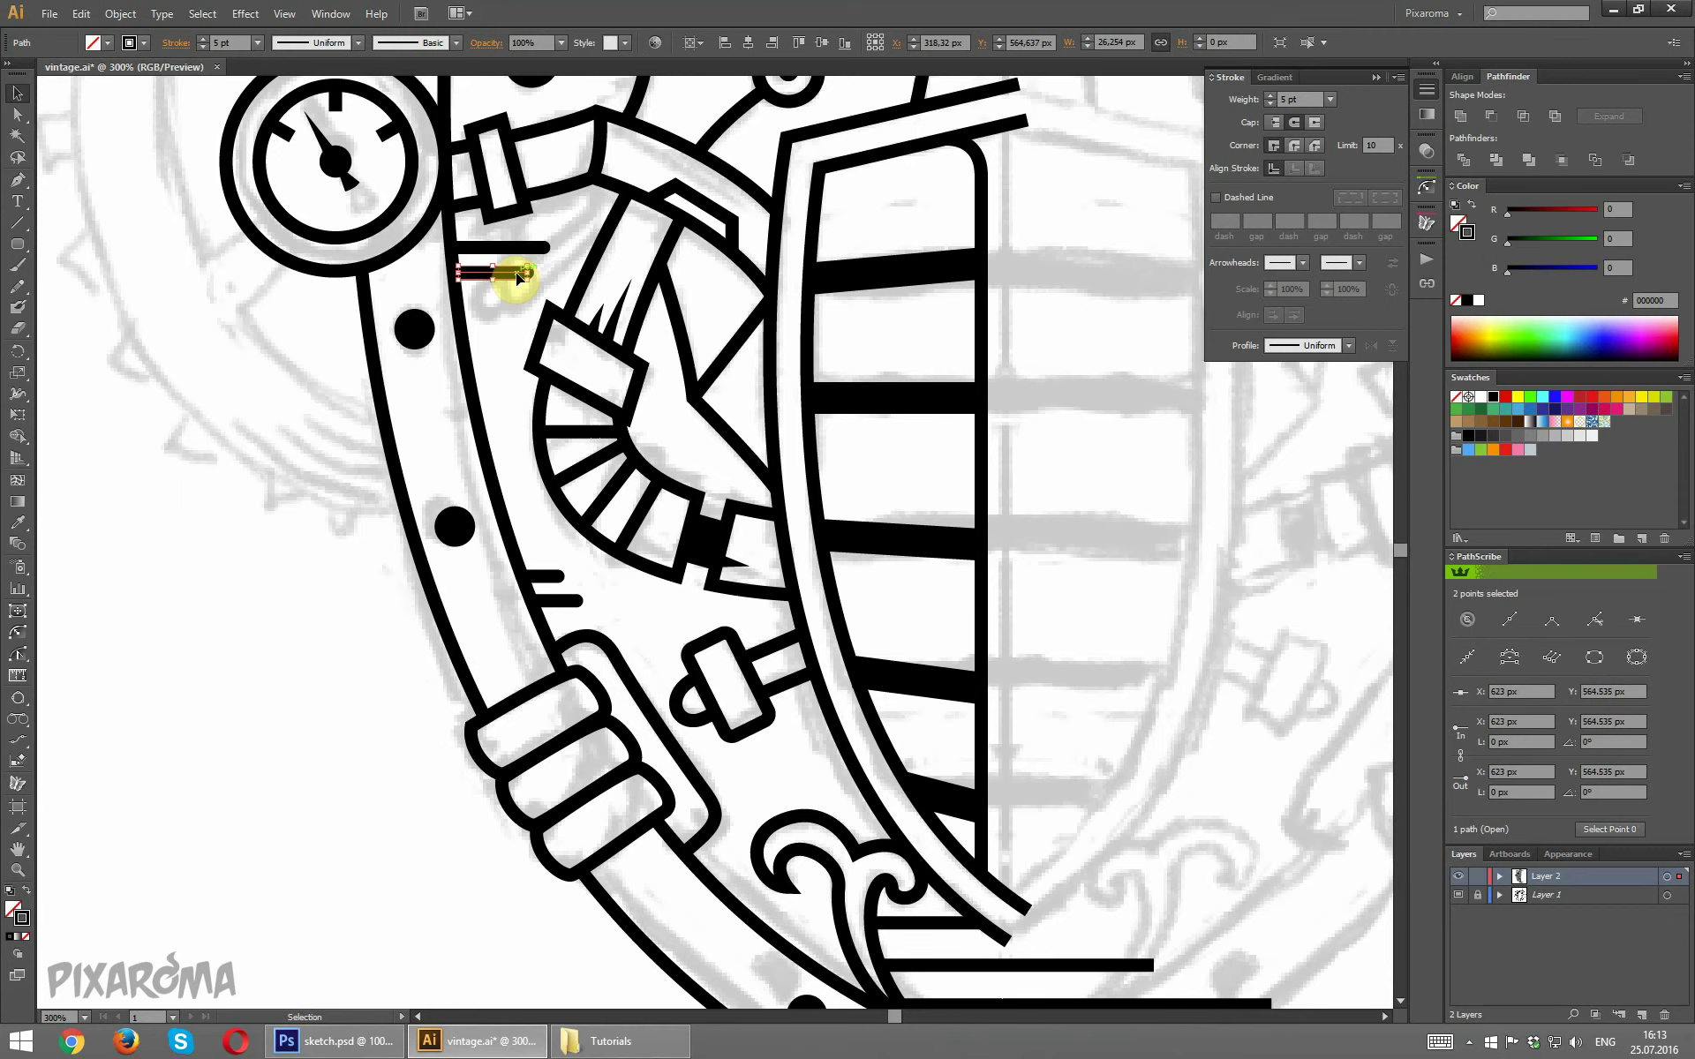
left_click(502, 301)
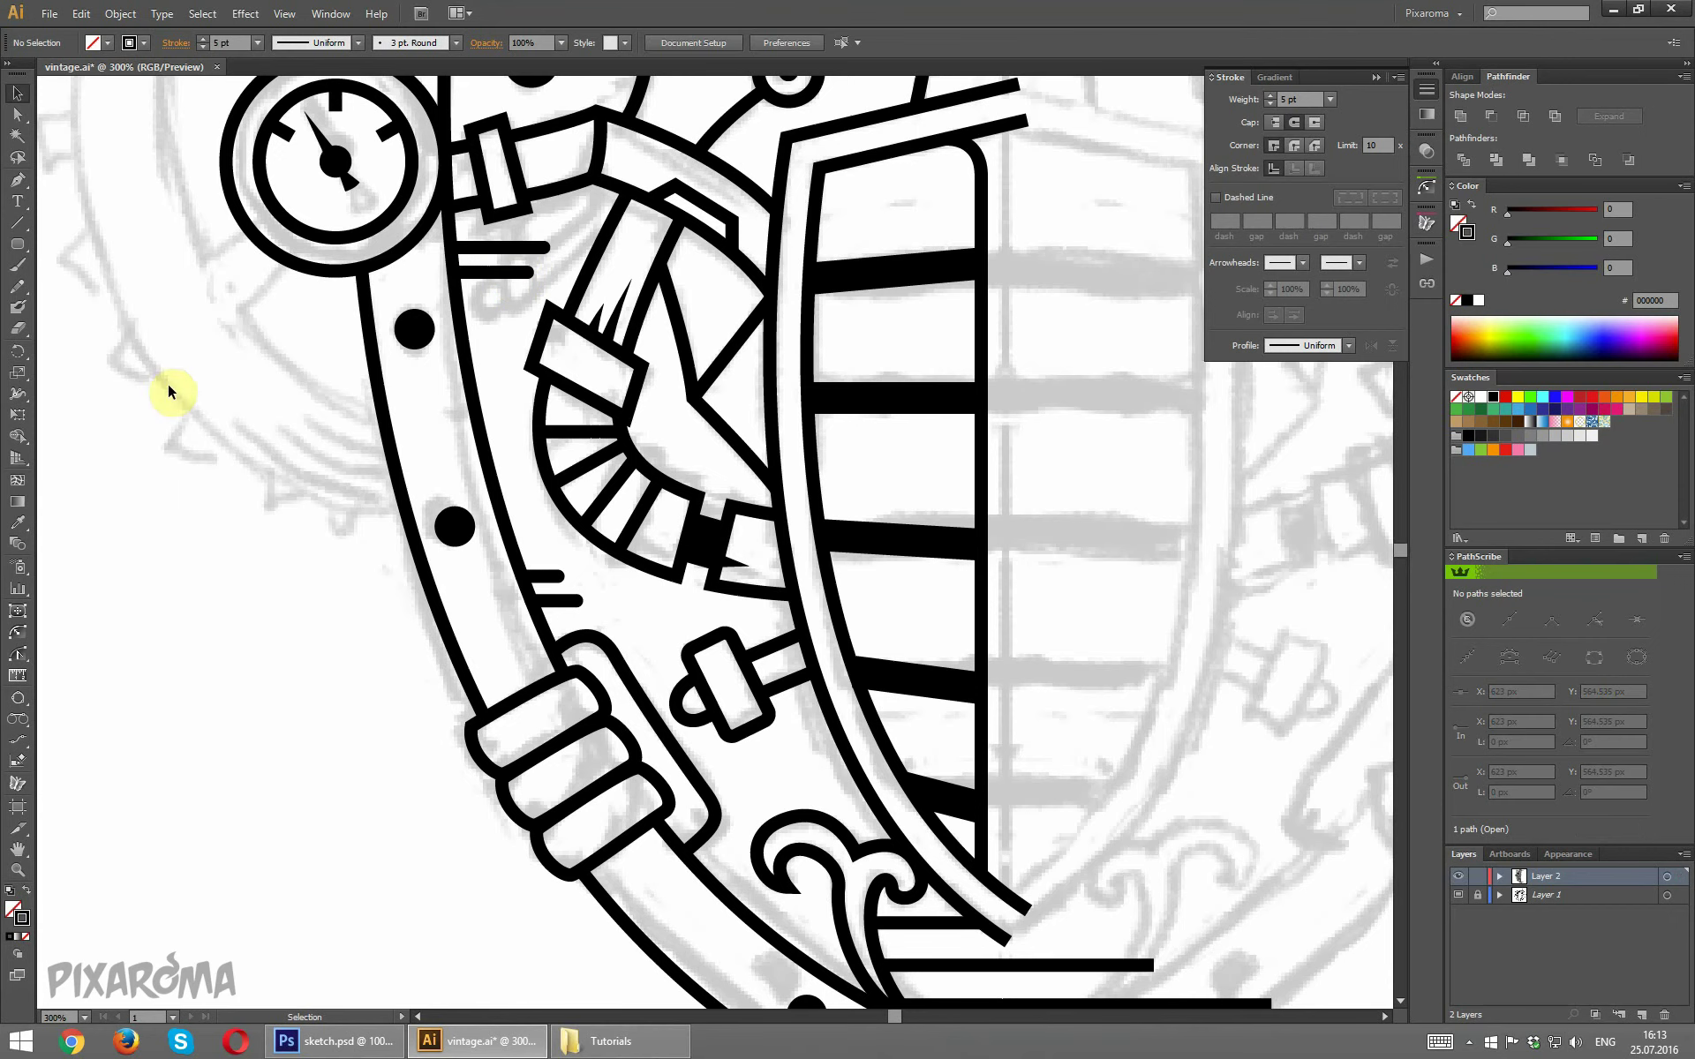
key("ctrl+minus")
key("ctrl+minus")
key("ctrl+minus")
key("ctrl+minus")
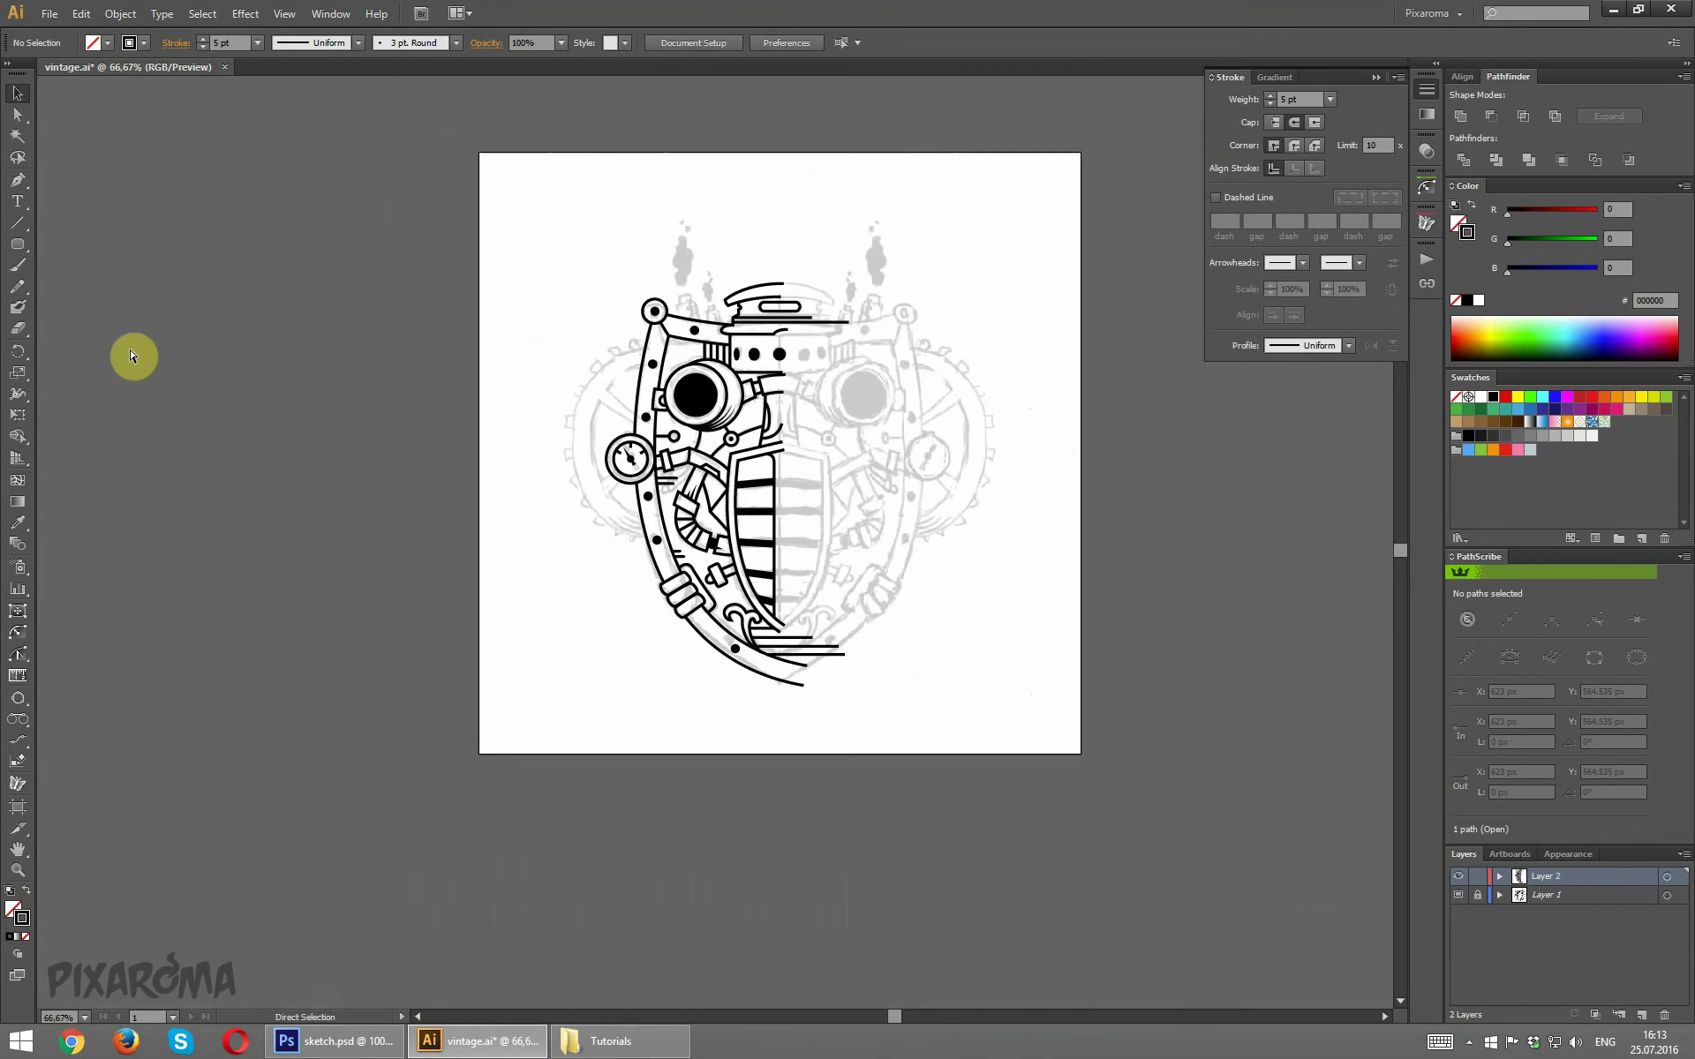
Scale both lines beside the gauge shorter.
key("ctrl+plus")
key("ctrl+plus")
key("ctrl+plus")
key("ctrl+plus")
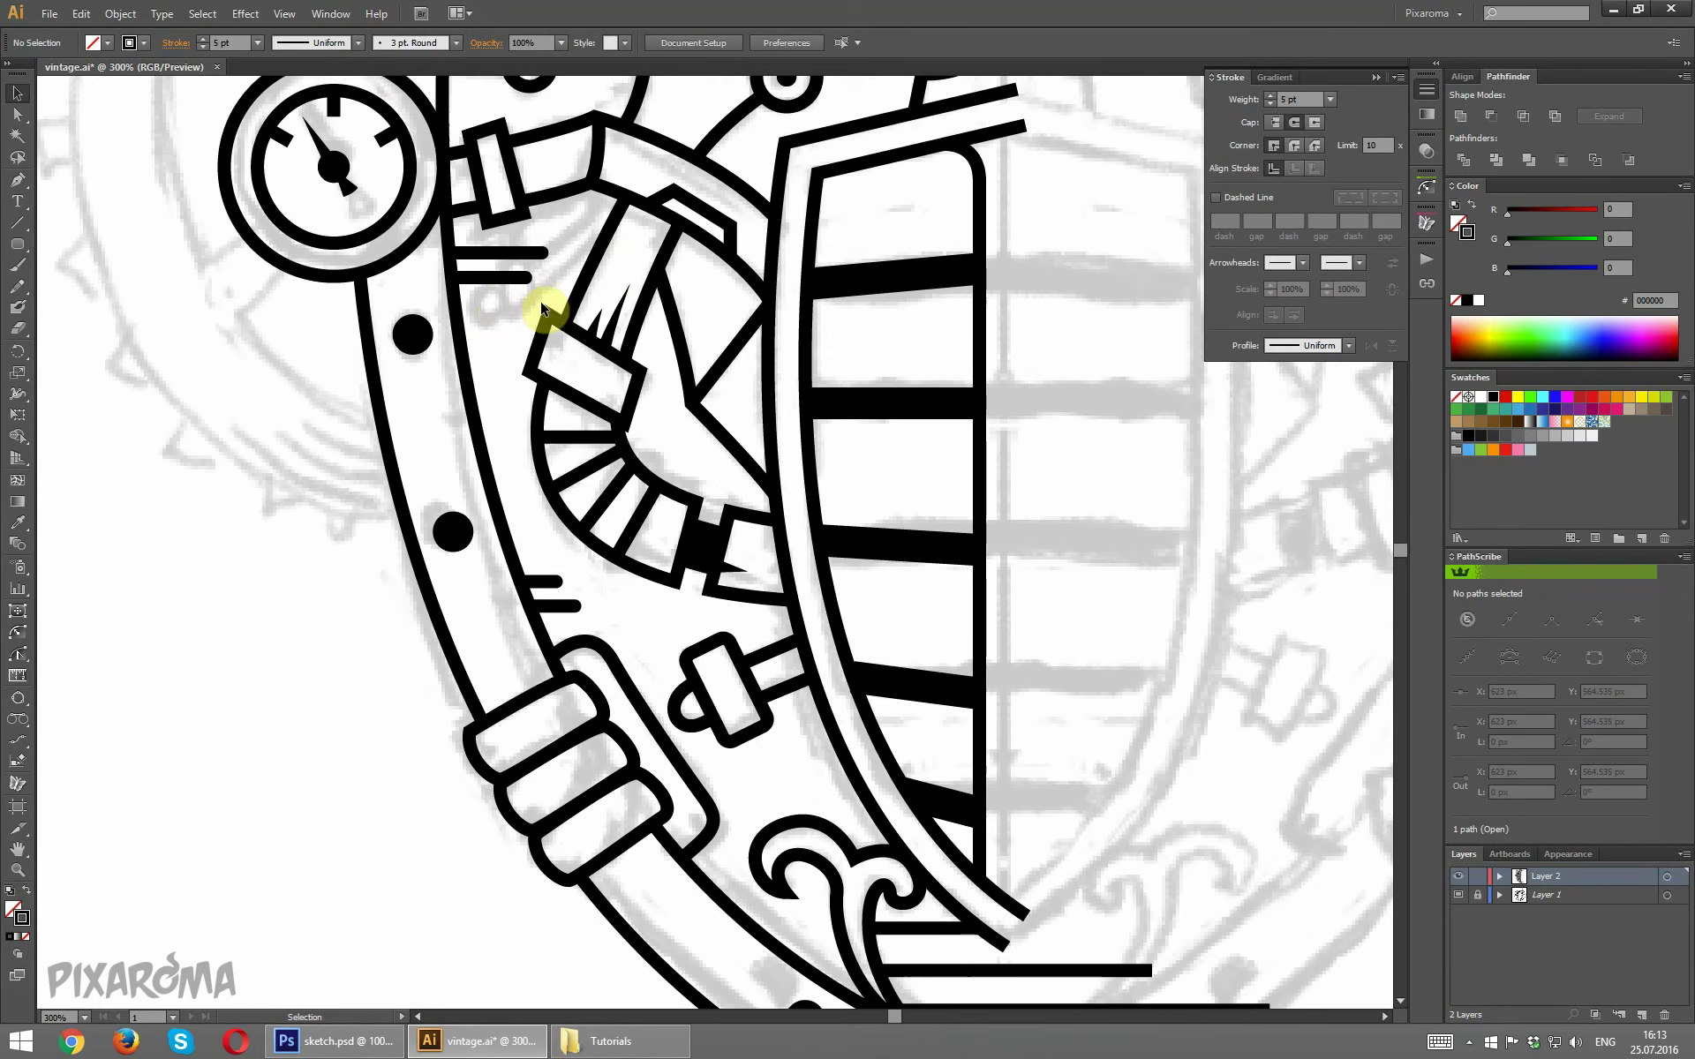
mouse_move(492, 256)
left_mouse_down()
mouse_move(540, 280)
mouse_move(521, 267)
left_mouse_up()
left_click(142, 357)
scroll(141, 357, "up", 2)
scroll(159, 344, "up", 4)
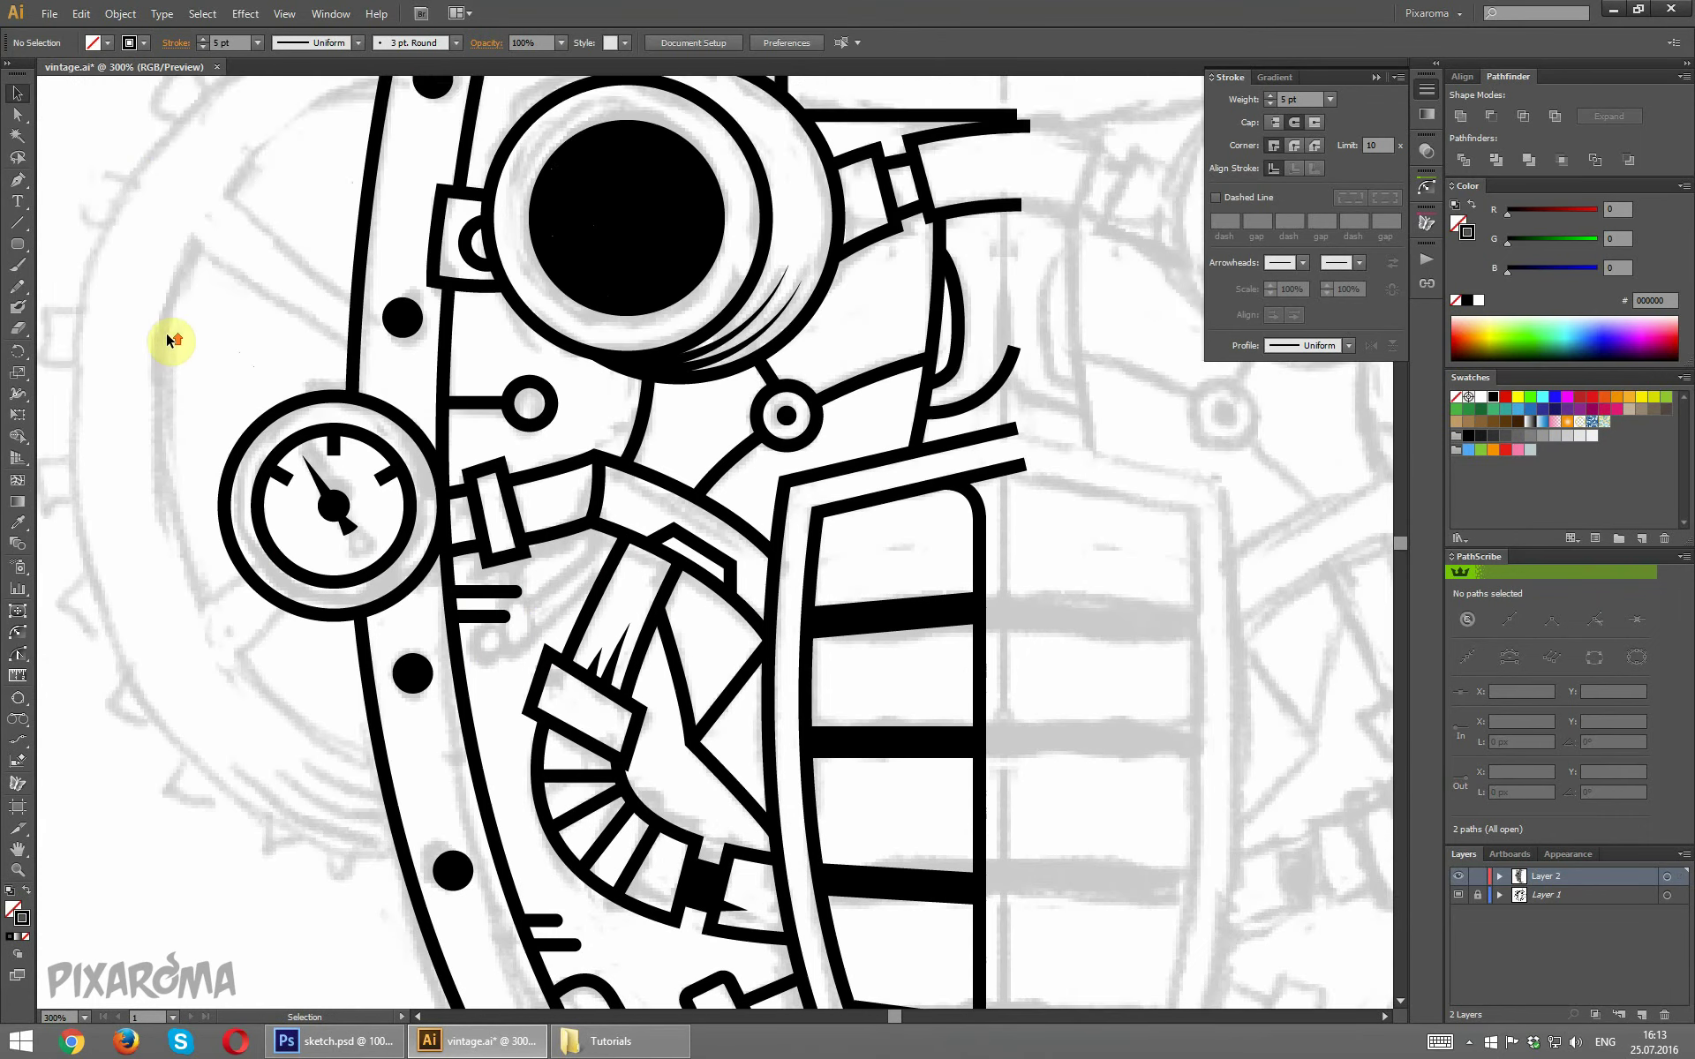
scroll(167, 333, "up", 4)
scroll(170, 323, "down", 4)
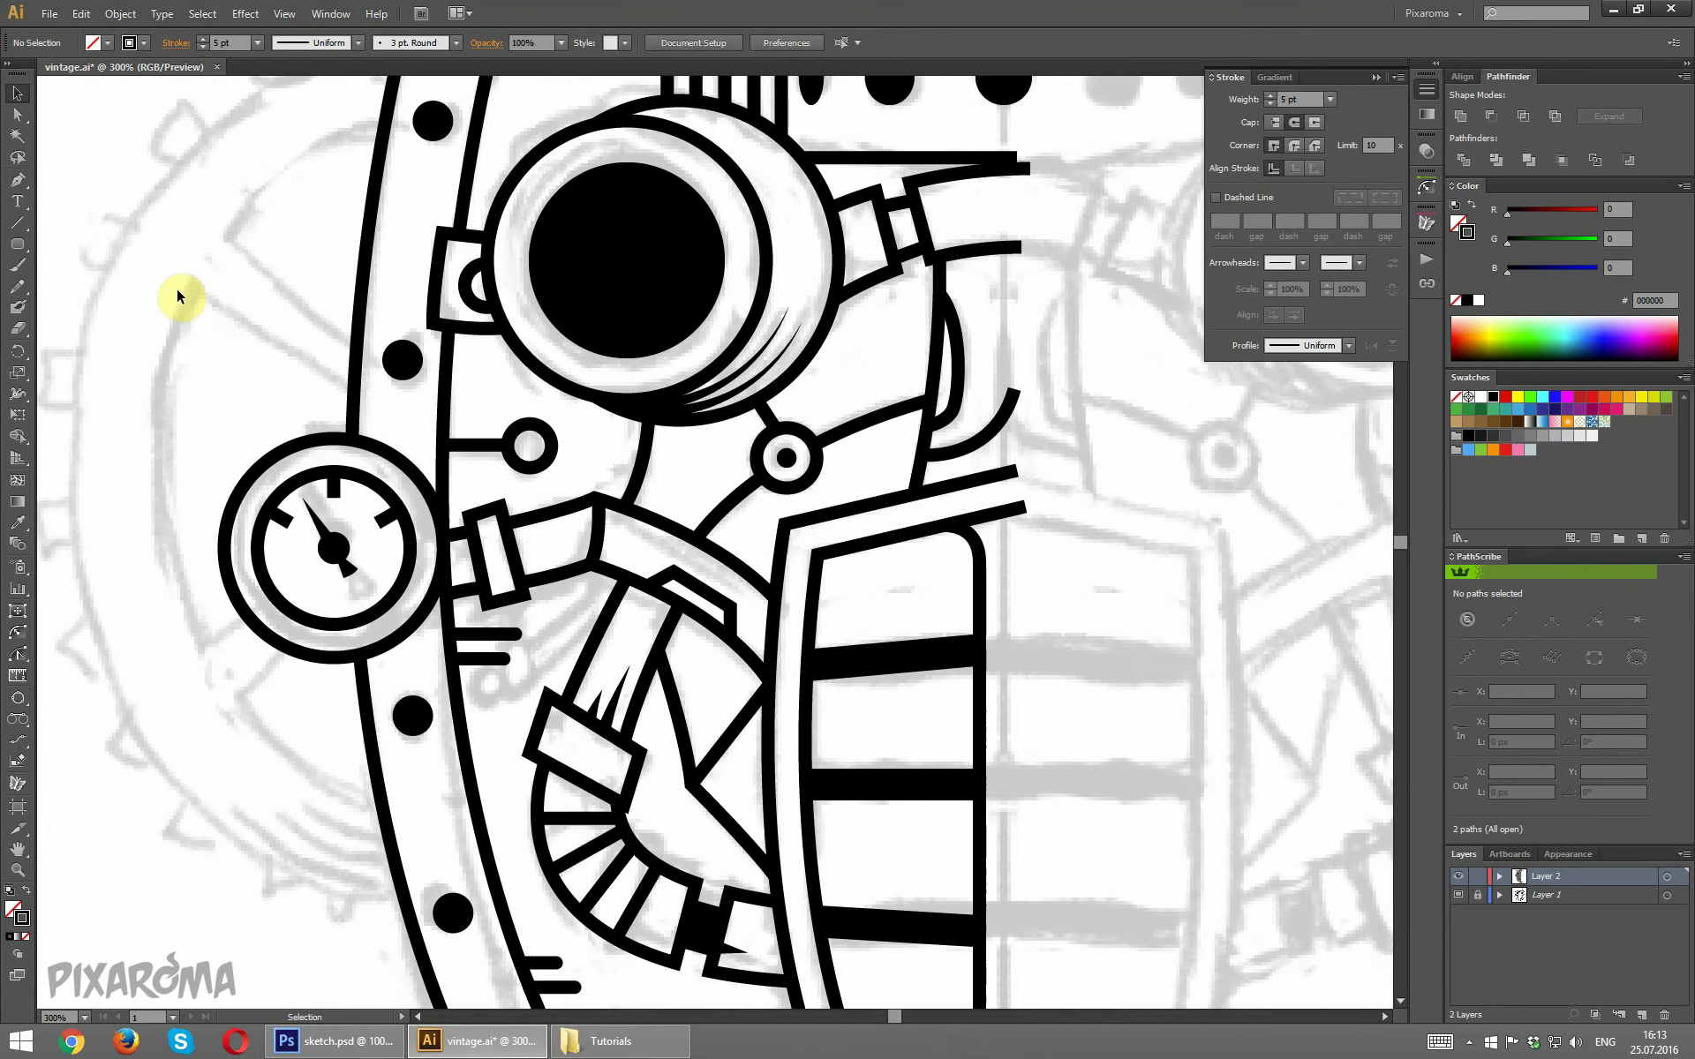
scroll(177, 293, "up", 4)
scroll(179, 297, "up", 4)
scroll(178, 292, "down", 3)
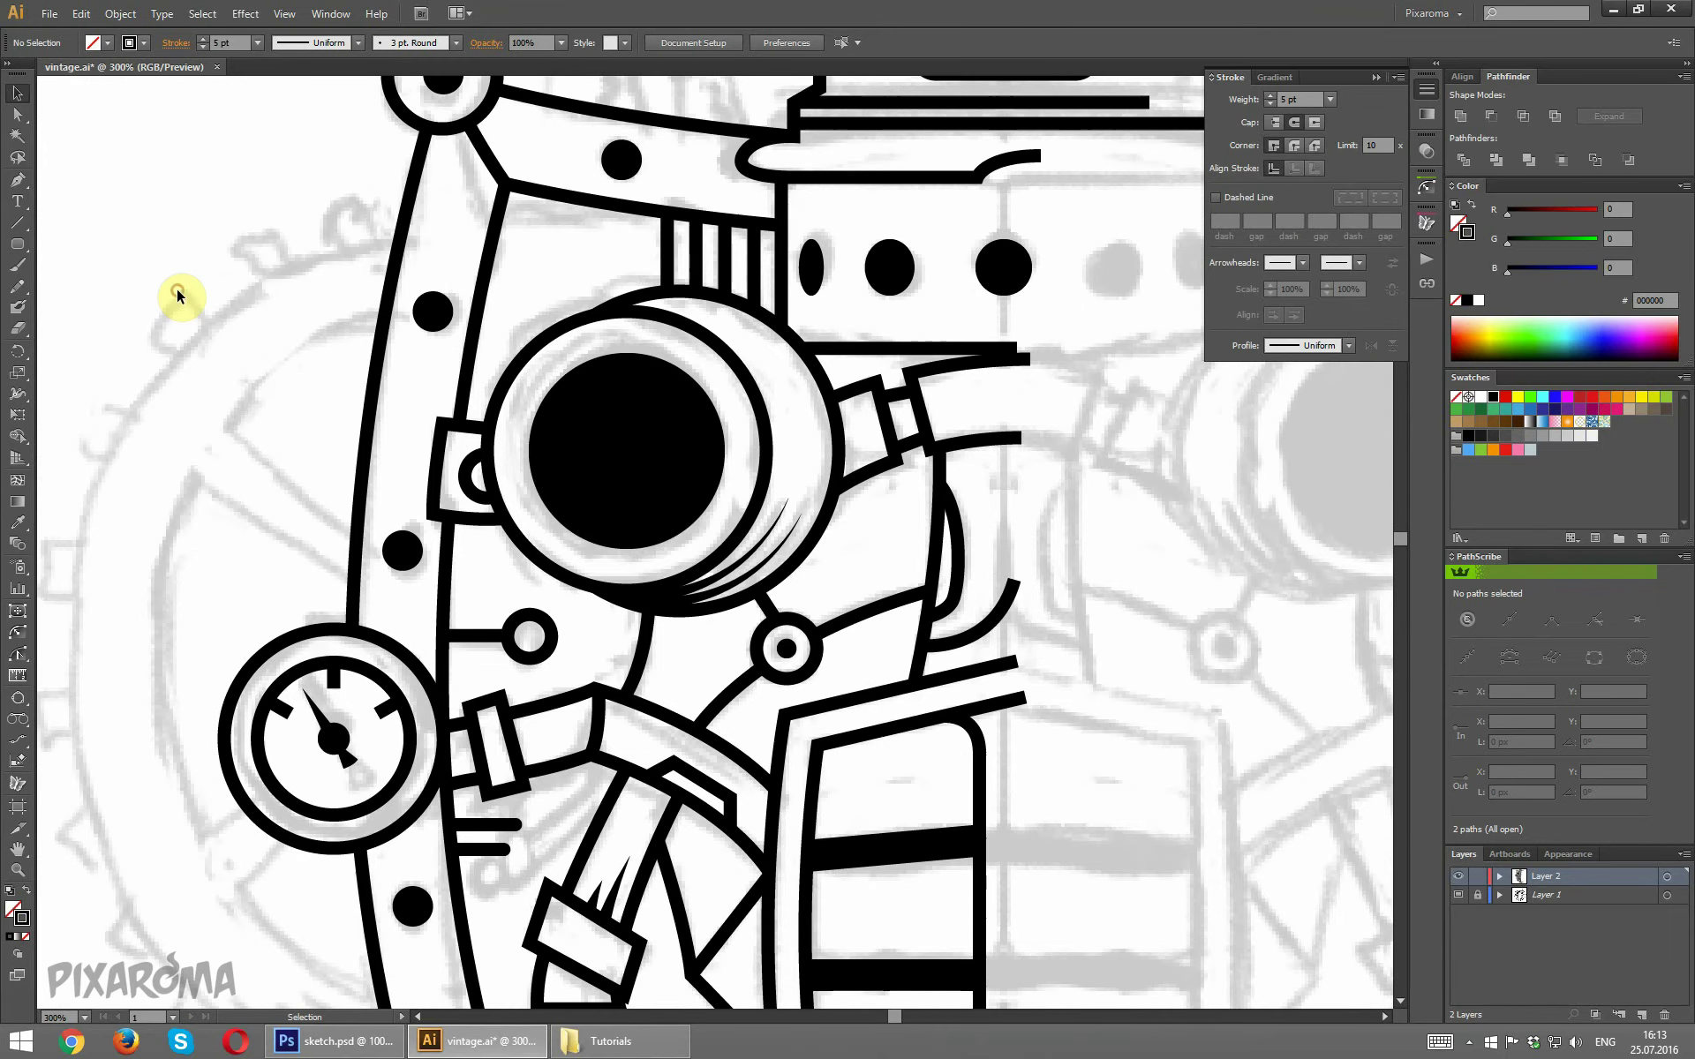
scroll(181, 287, "down", 1)
scroll(210, 252, "up", 1)
Copy a small ring above the eyepiece and connect it to the frame with a short line.
mouse_move(553, 643)
left_mouse_down()
mouse_move(567, 262)
mouse_move(586, 276)
left_mouse_up()
left_click(17, 176)
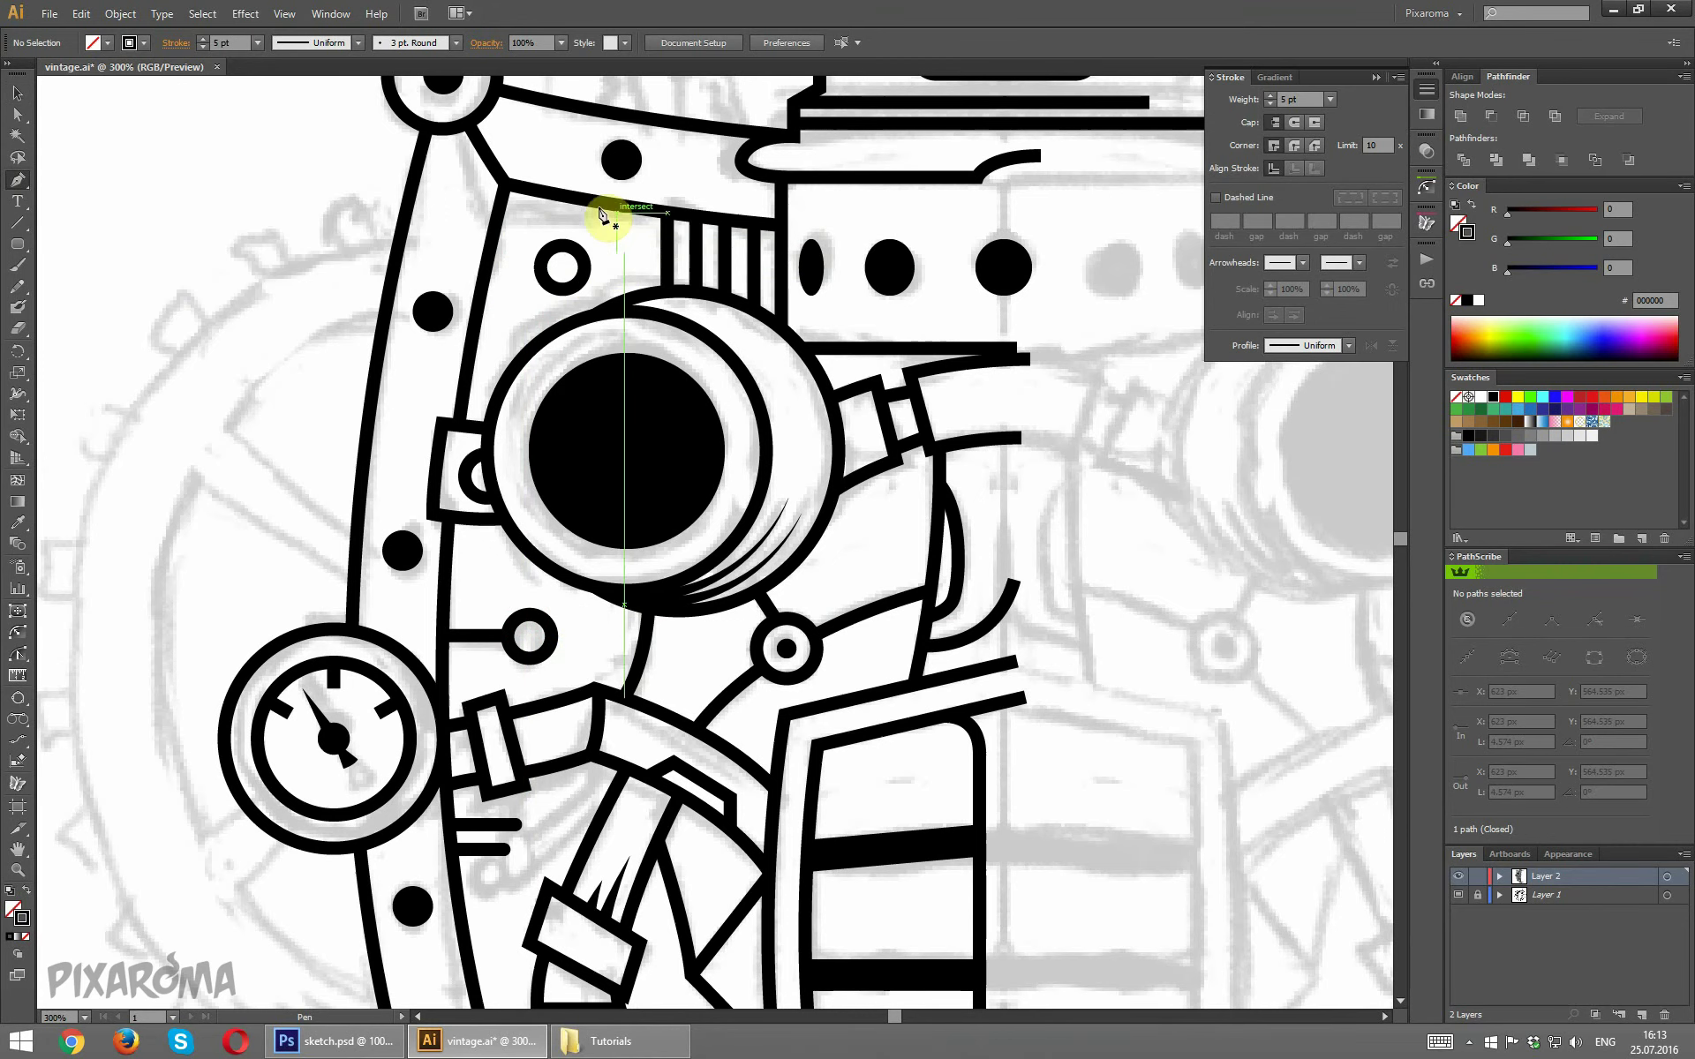
left_click(563, 249)
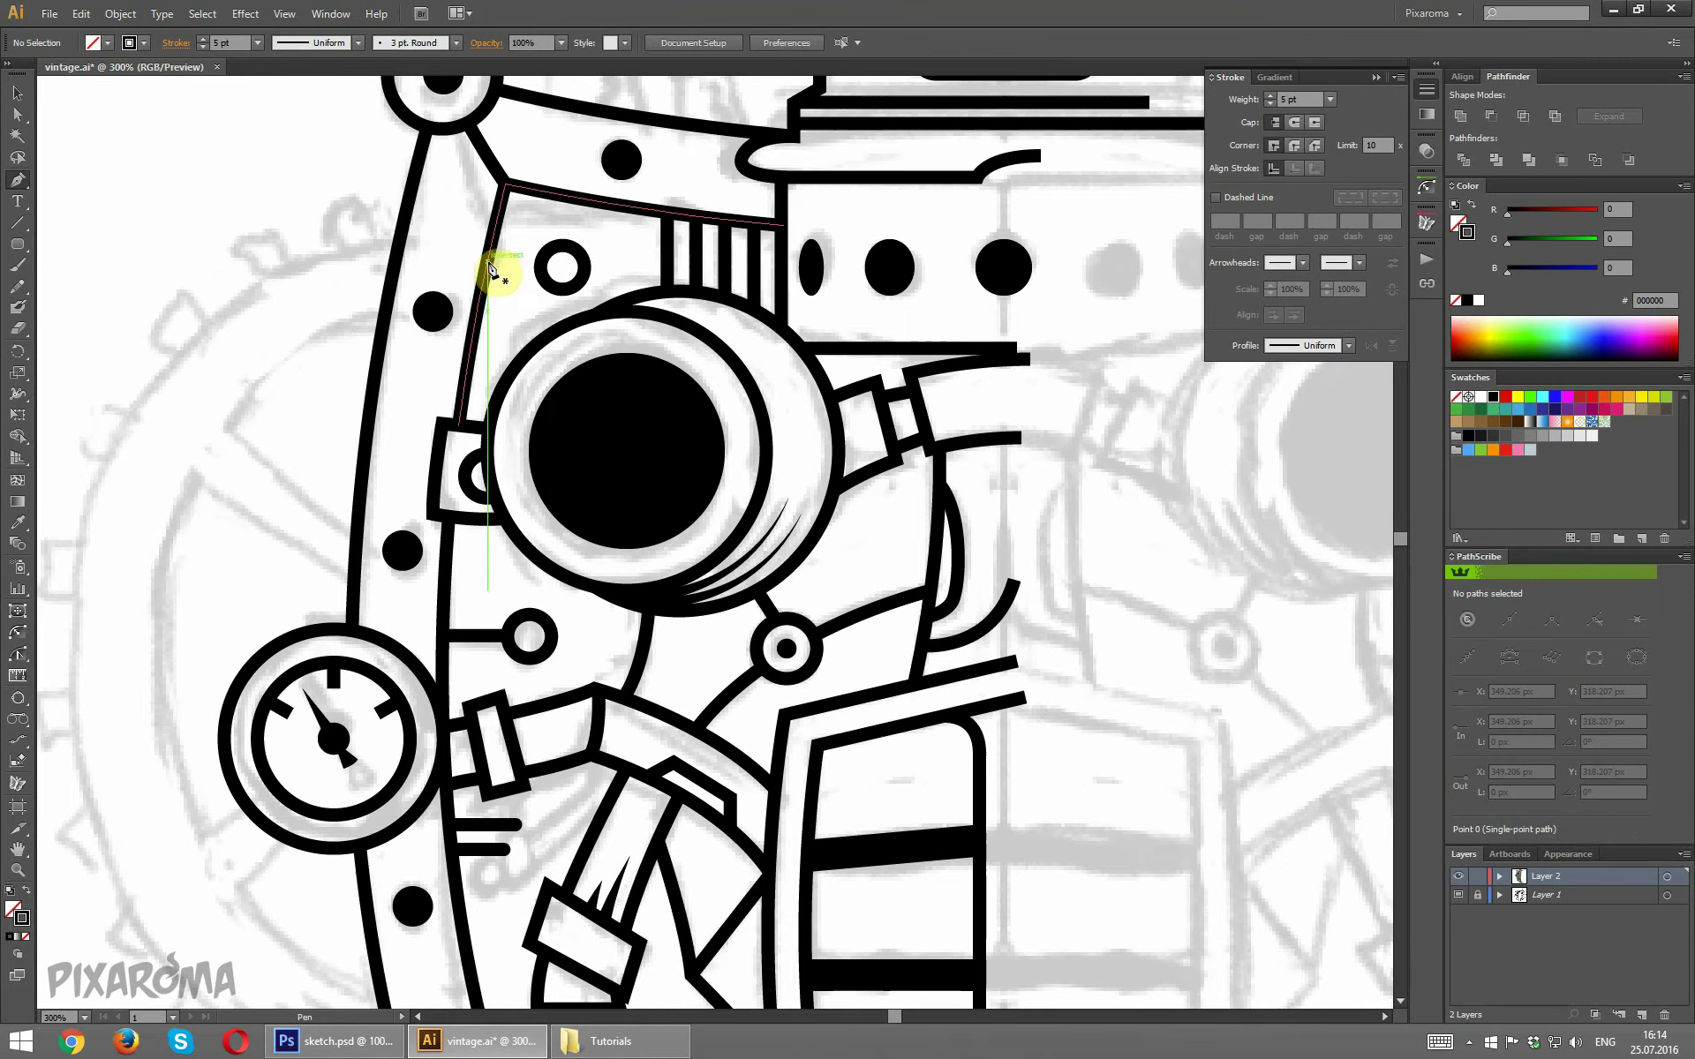
left_click_drag(487, 261, 547, 269)
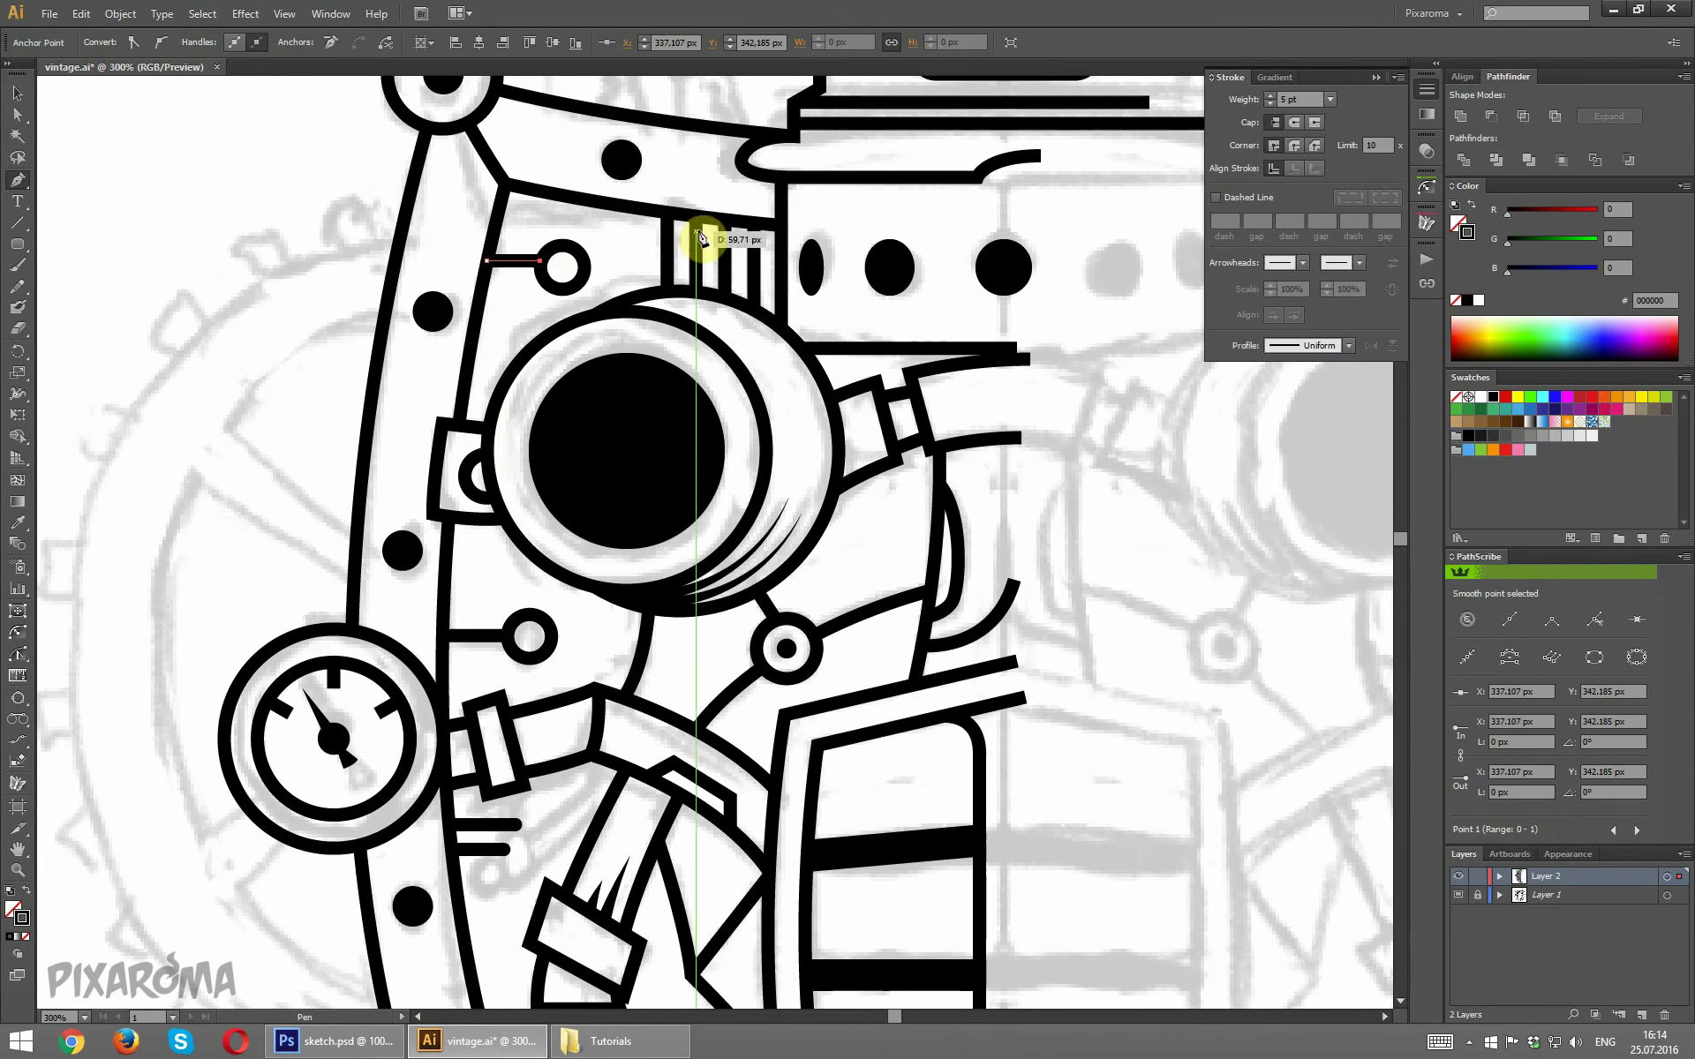
left_click(17, 93)
left_click(510, 304)
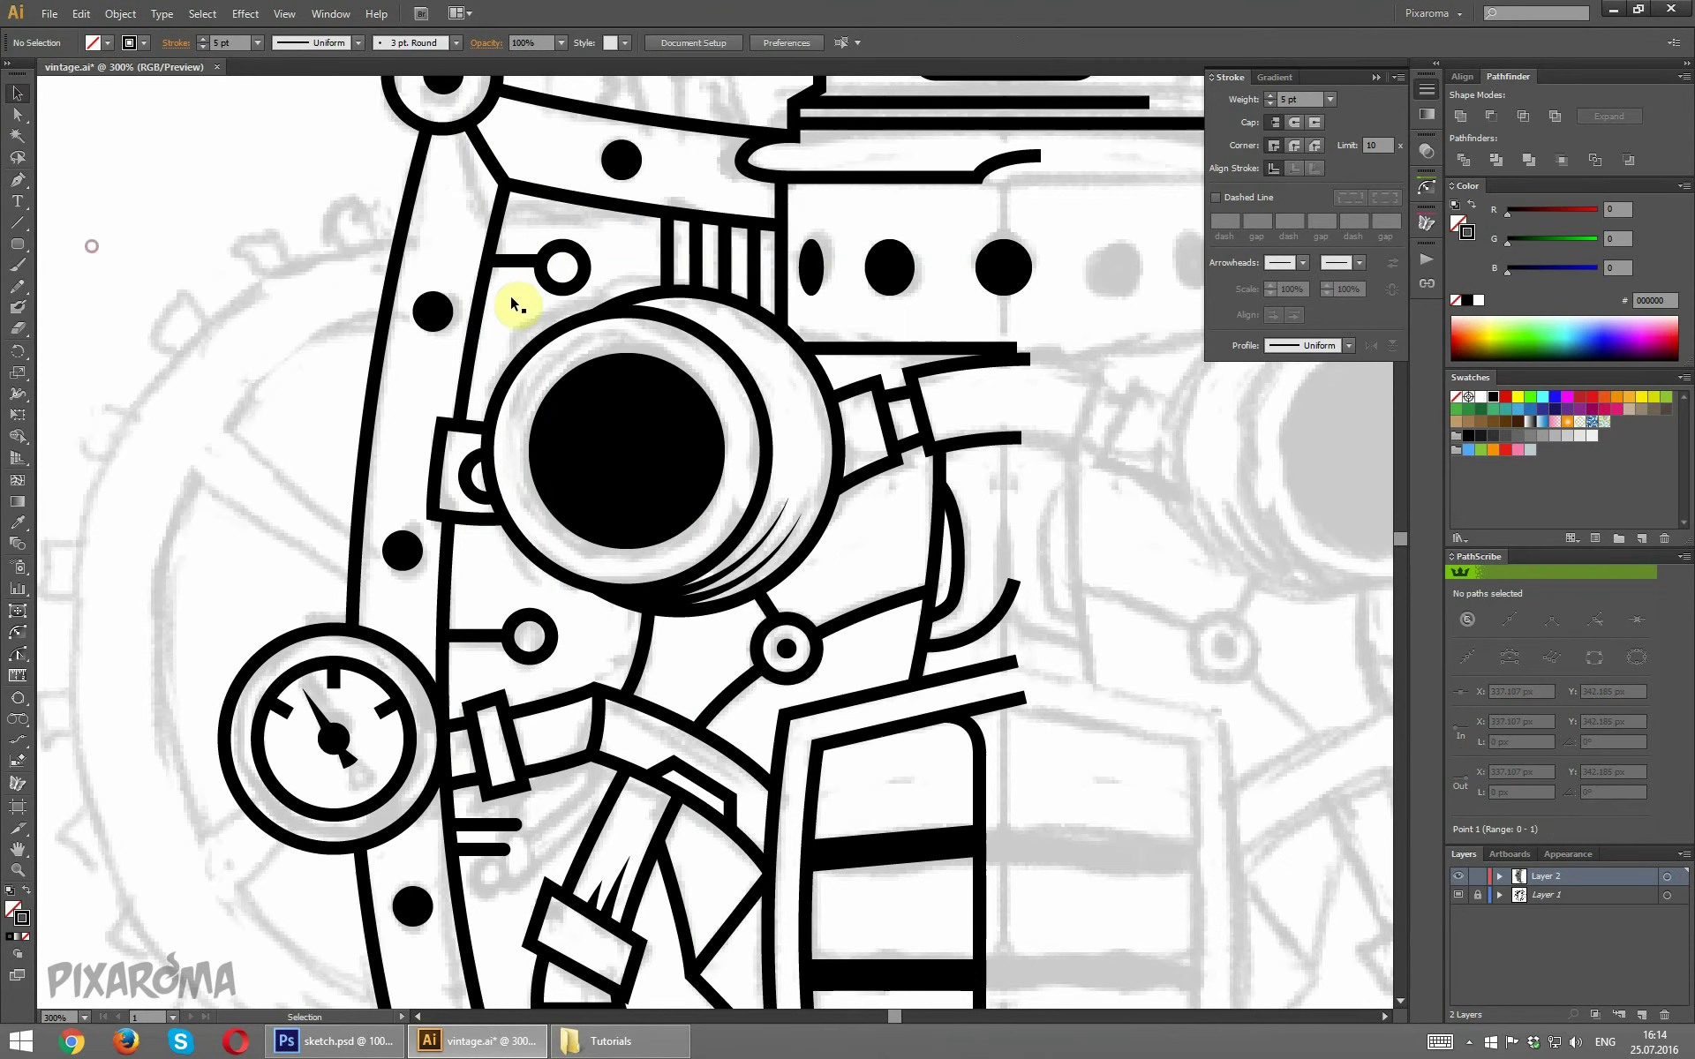
left_click(560, 266)
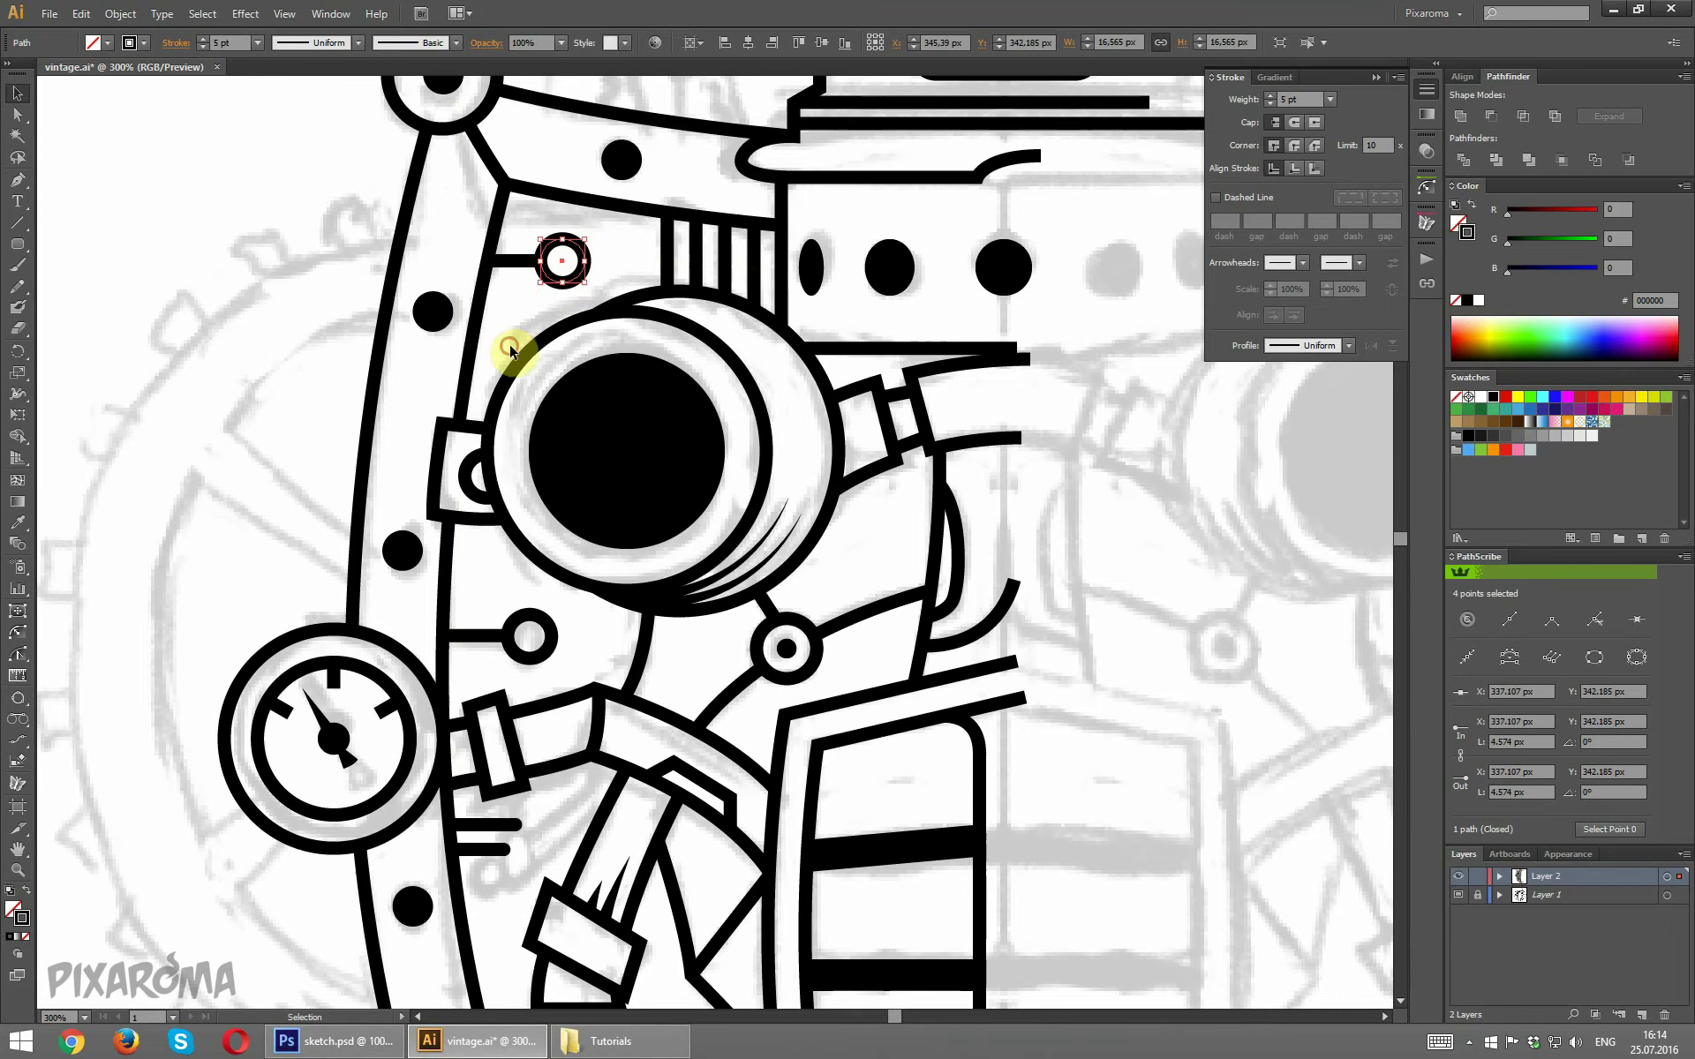
left_click(98, 208)
key("ctrl+0")
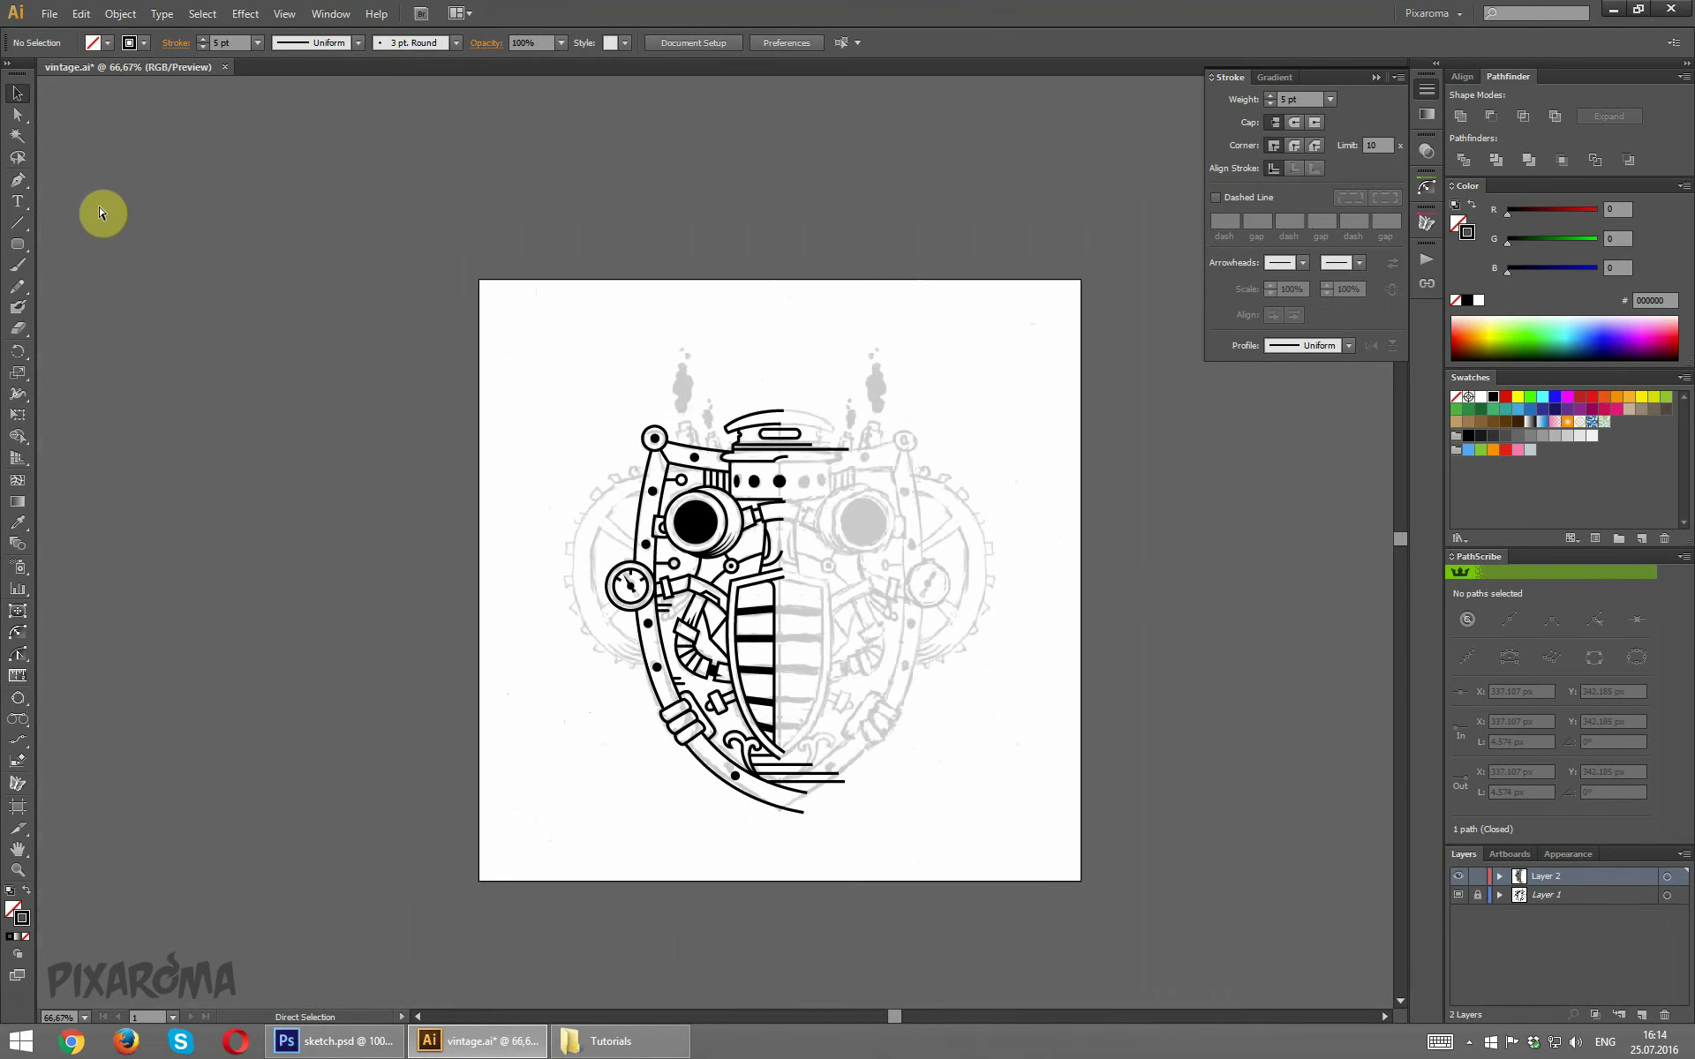
key("ctrl+plus")
key("ctrl+plus")
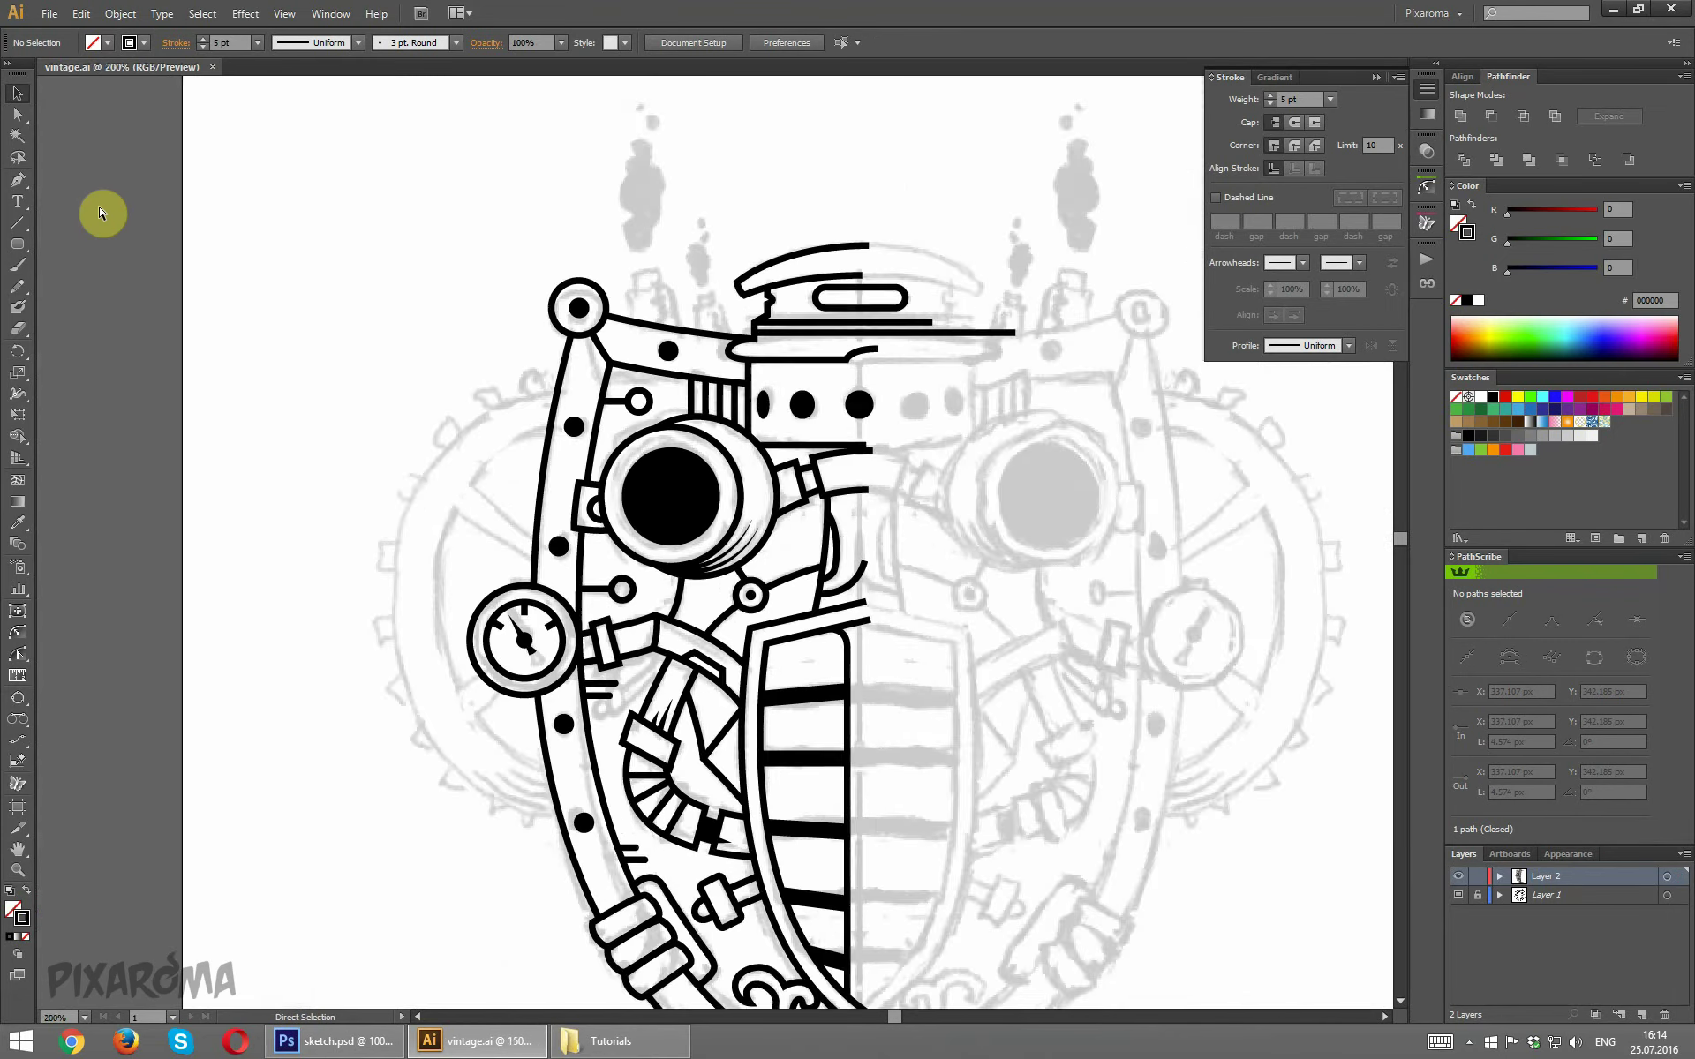
key("ctrl+plus")
scroll(338, 302, "up", 1)
scroll(338, 301, "up", 1)
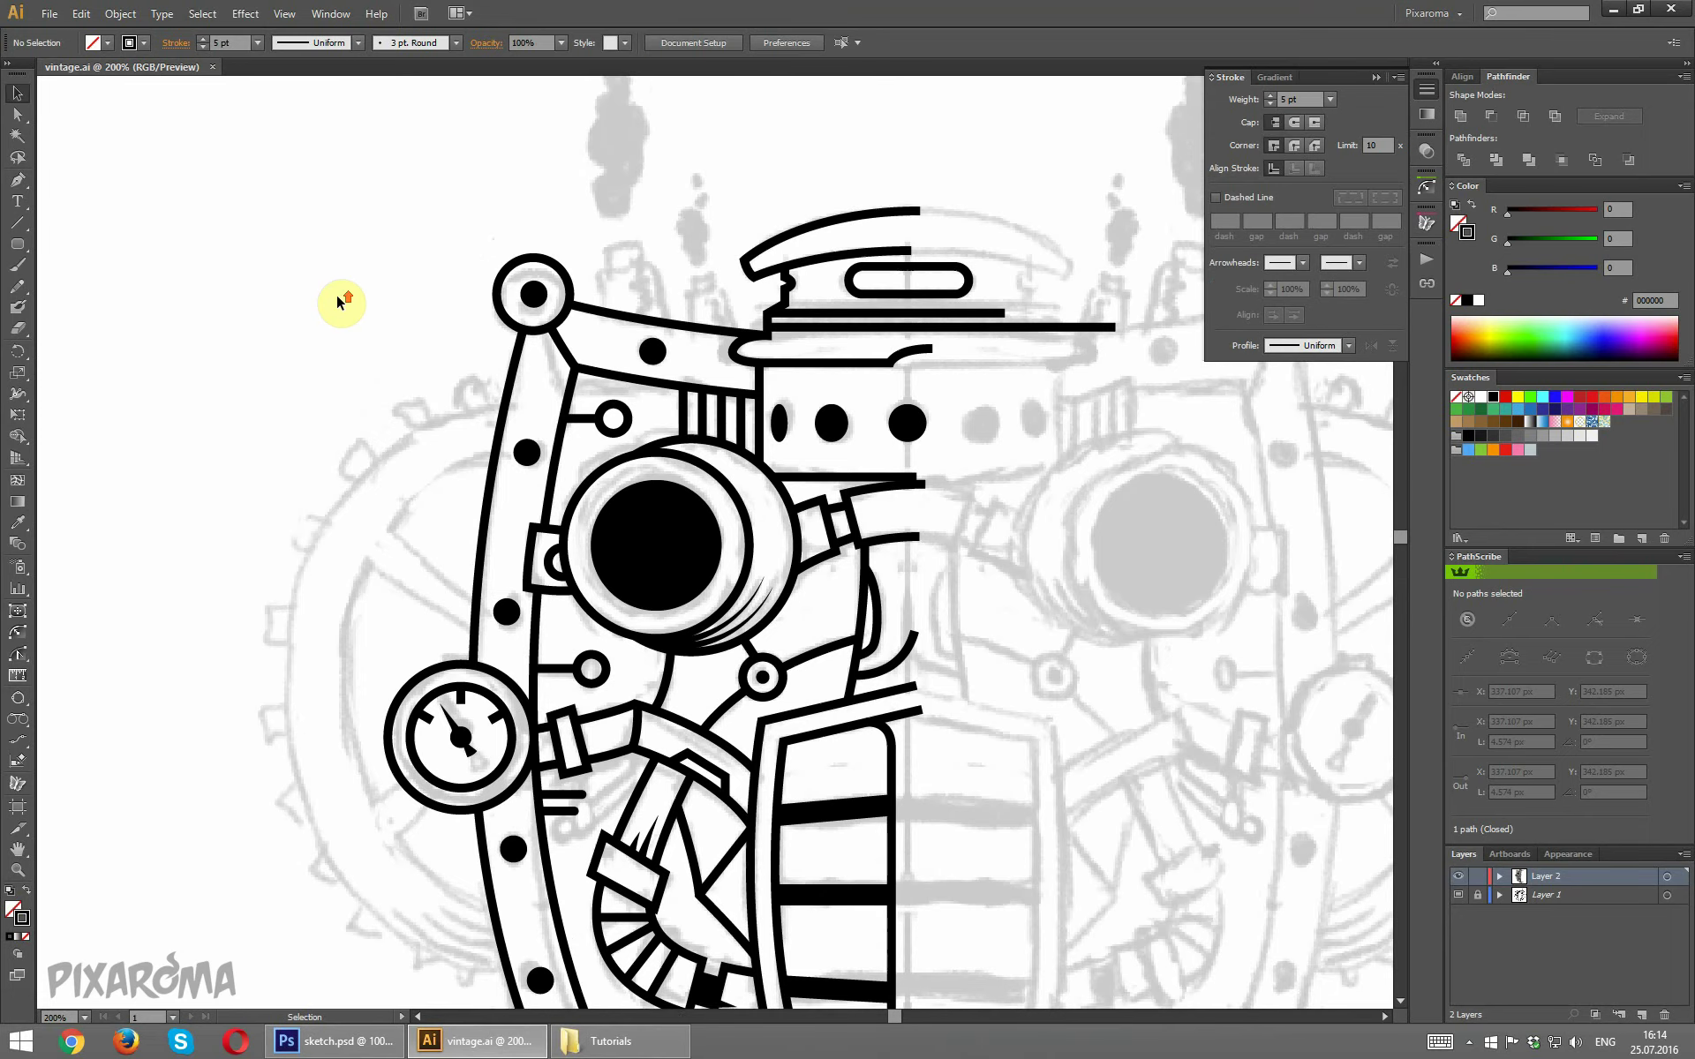
scroll(350, 282, "up", 2)
scroll(351, 271, "down", 7)
scroll(355, 269, "down", 5)
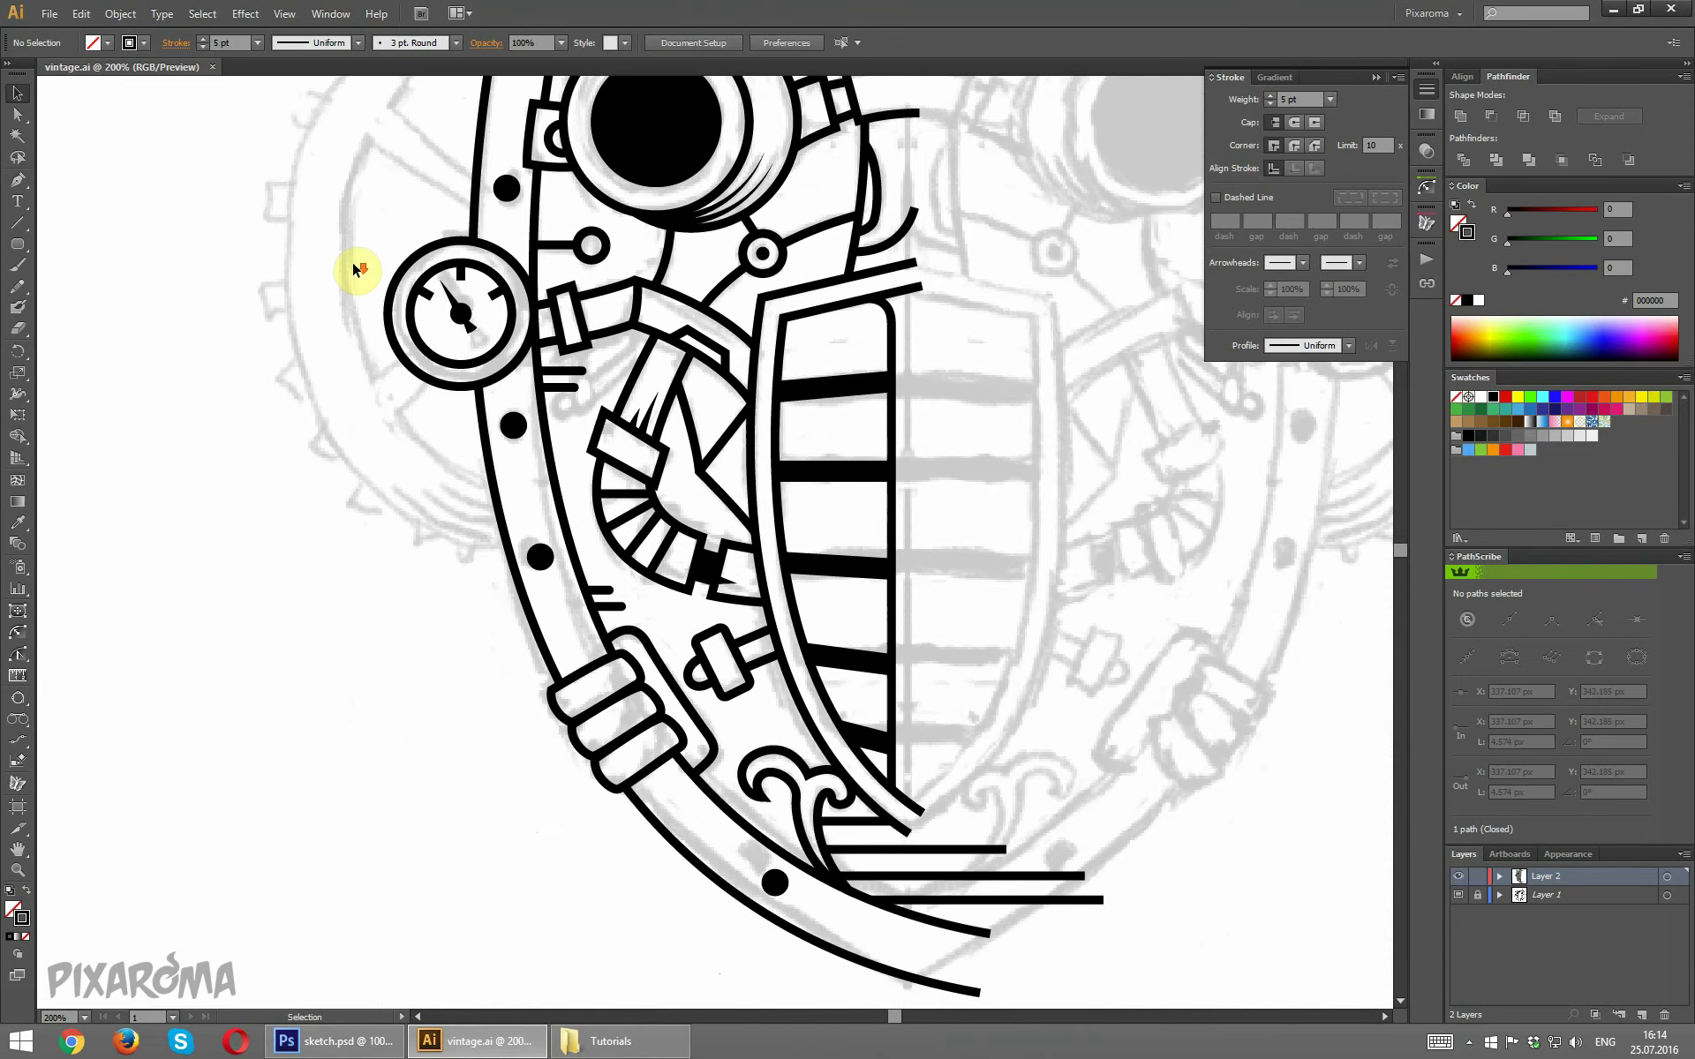
scroll(353, 269, "up", 1)
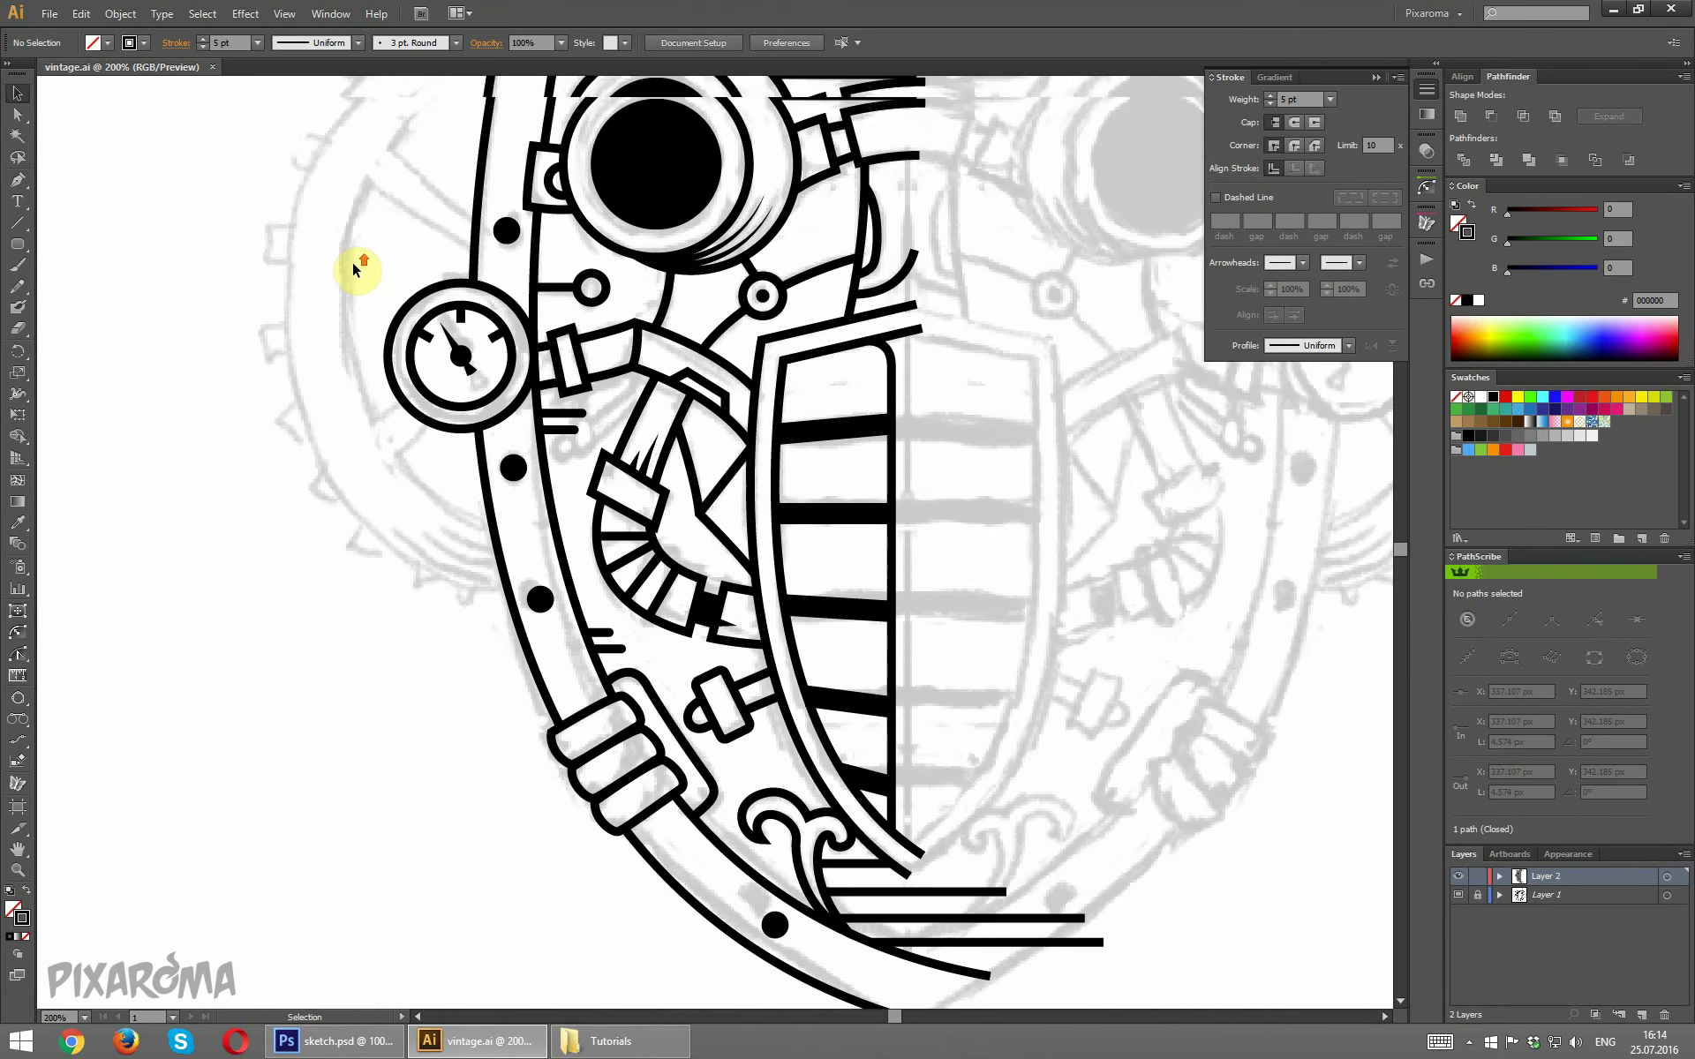
scroll(353, 269, "up", 5)
scroll(353, 269, "up", 4)
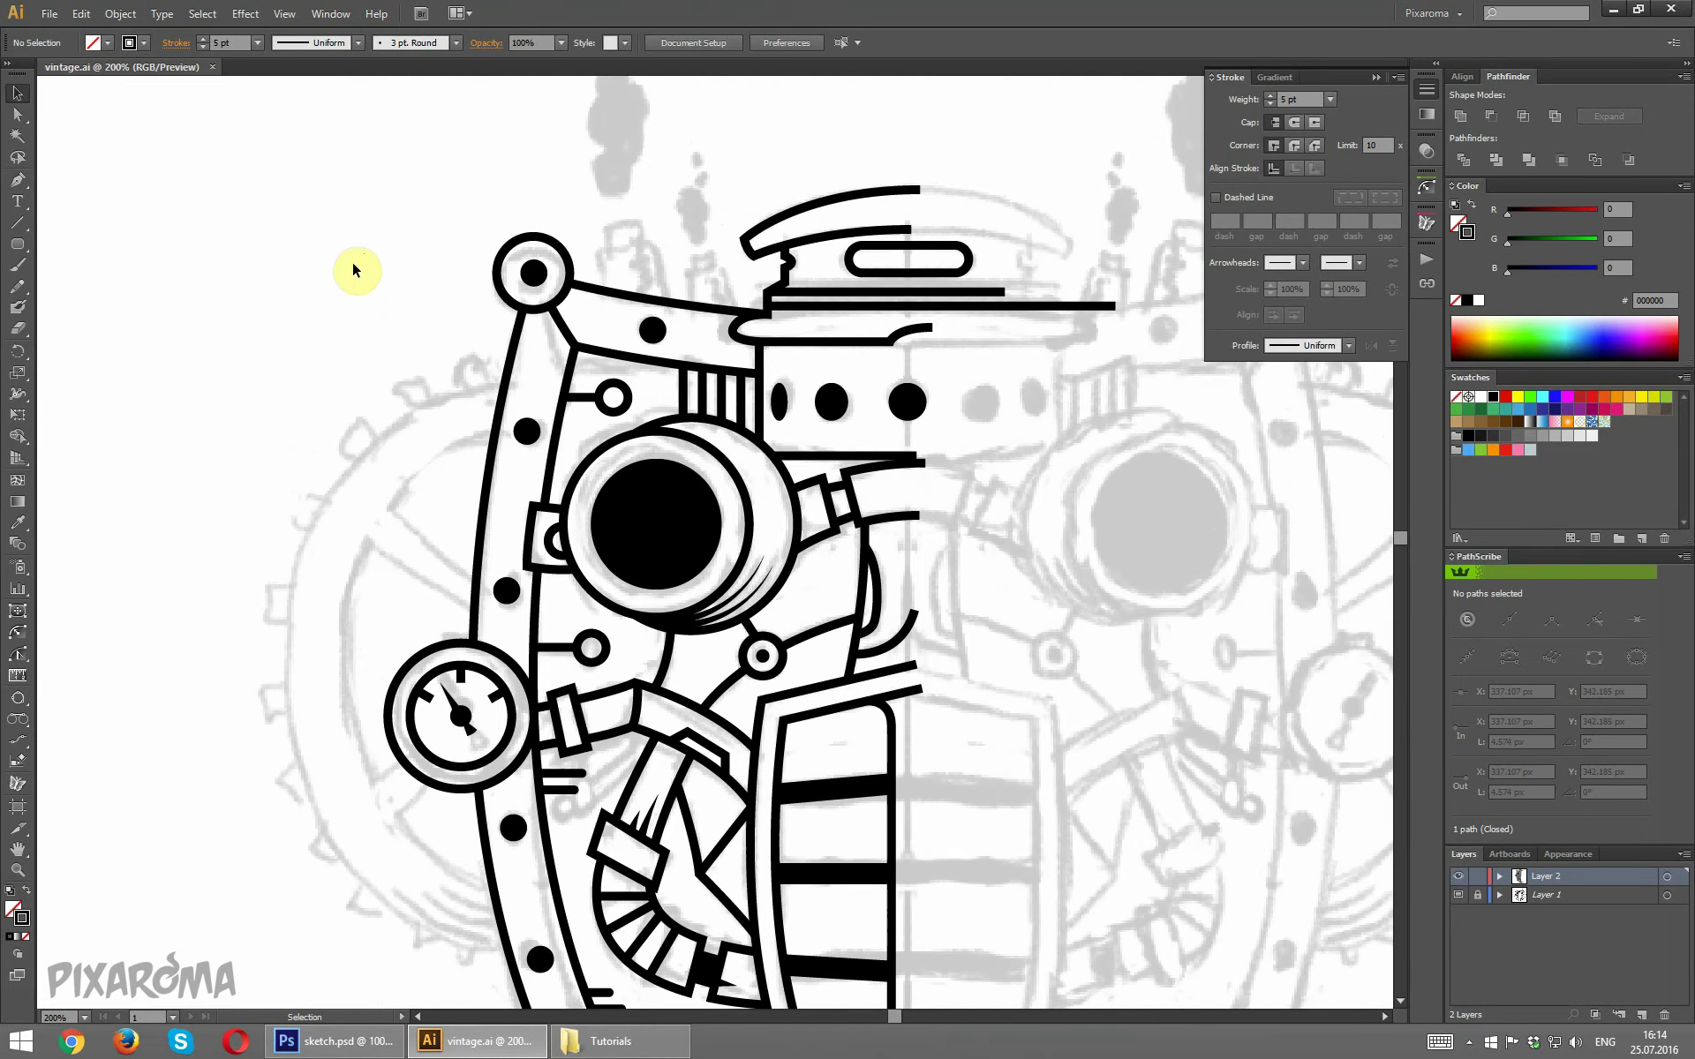
scroll(353, 269, "up", 1)
scroll(353, 270, "up", 2)
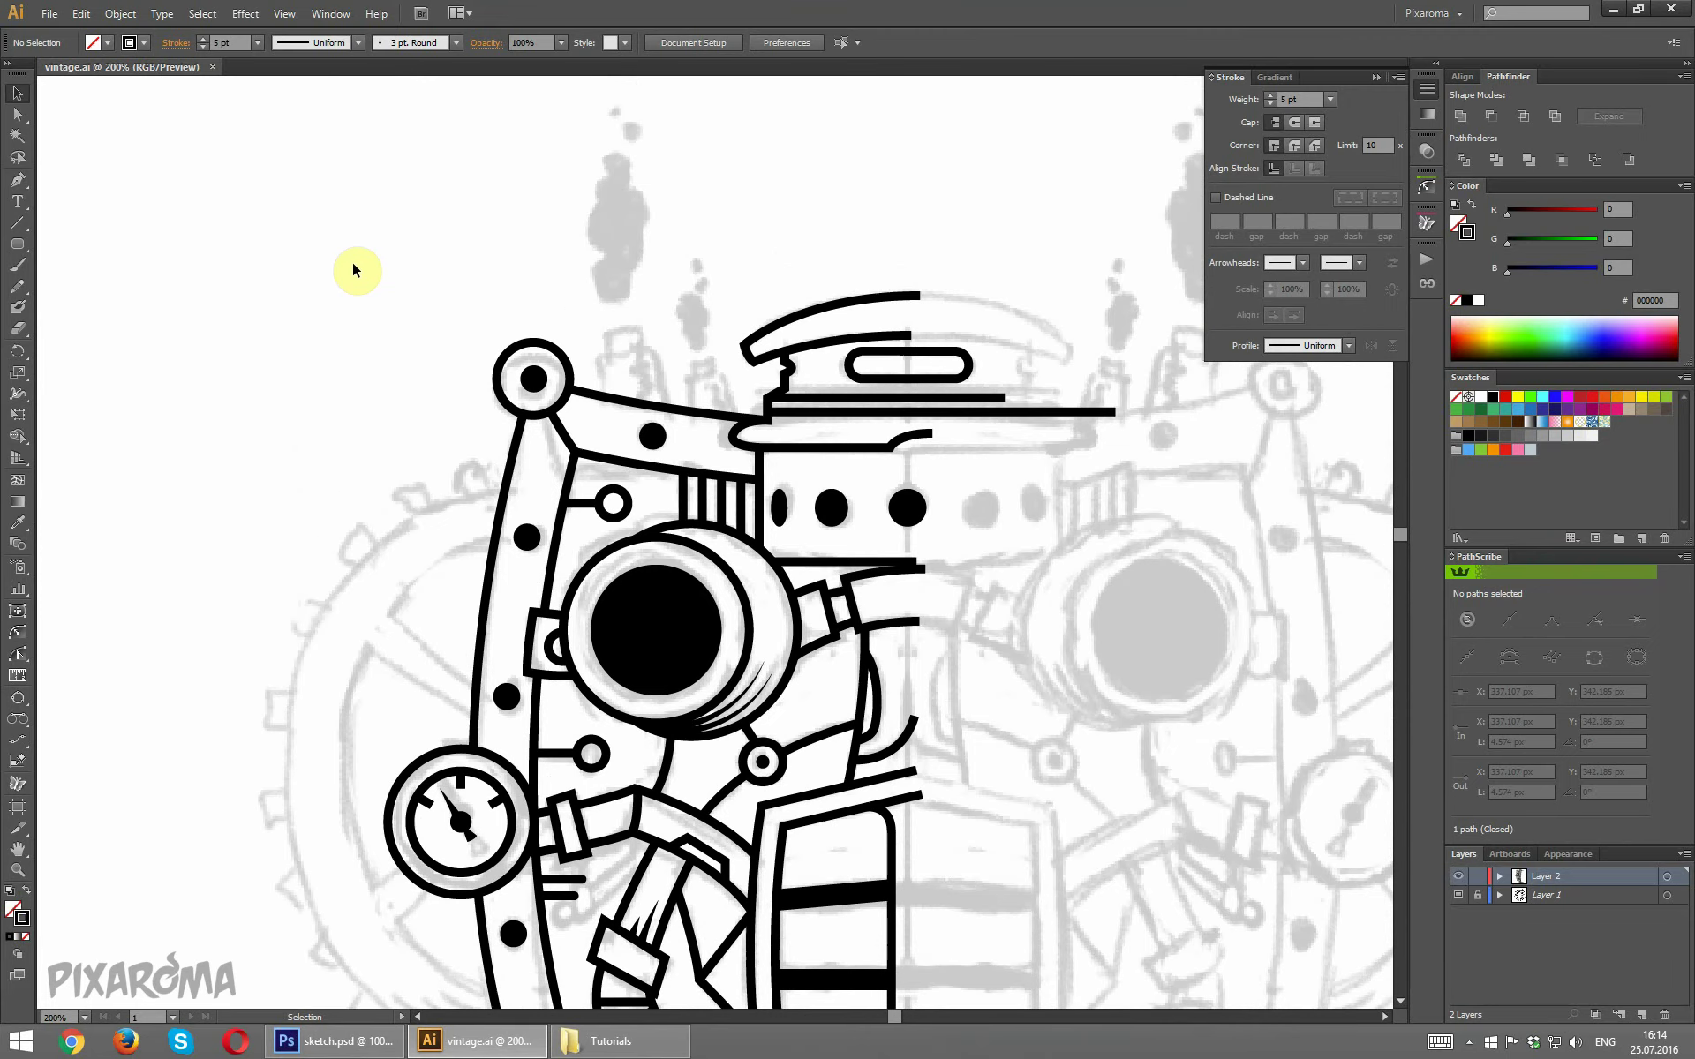
scroll(338, 220, "down", 3)
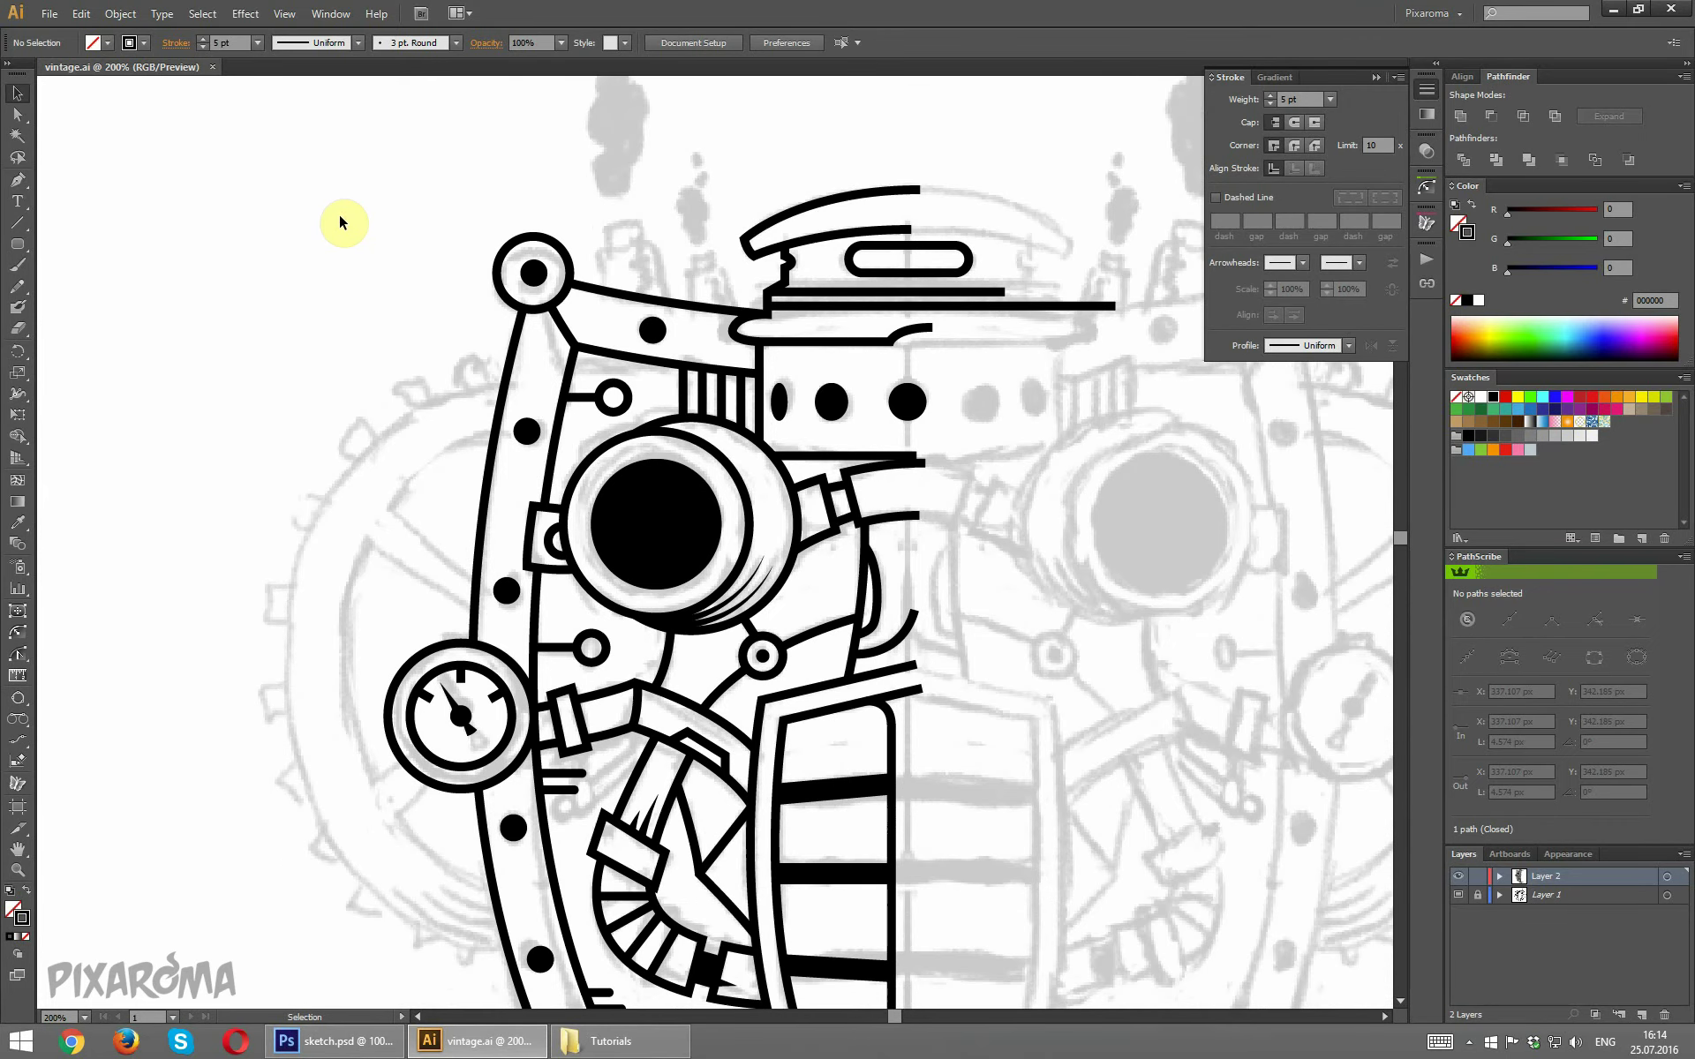
scroll(342, 222, "up", 2)
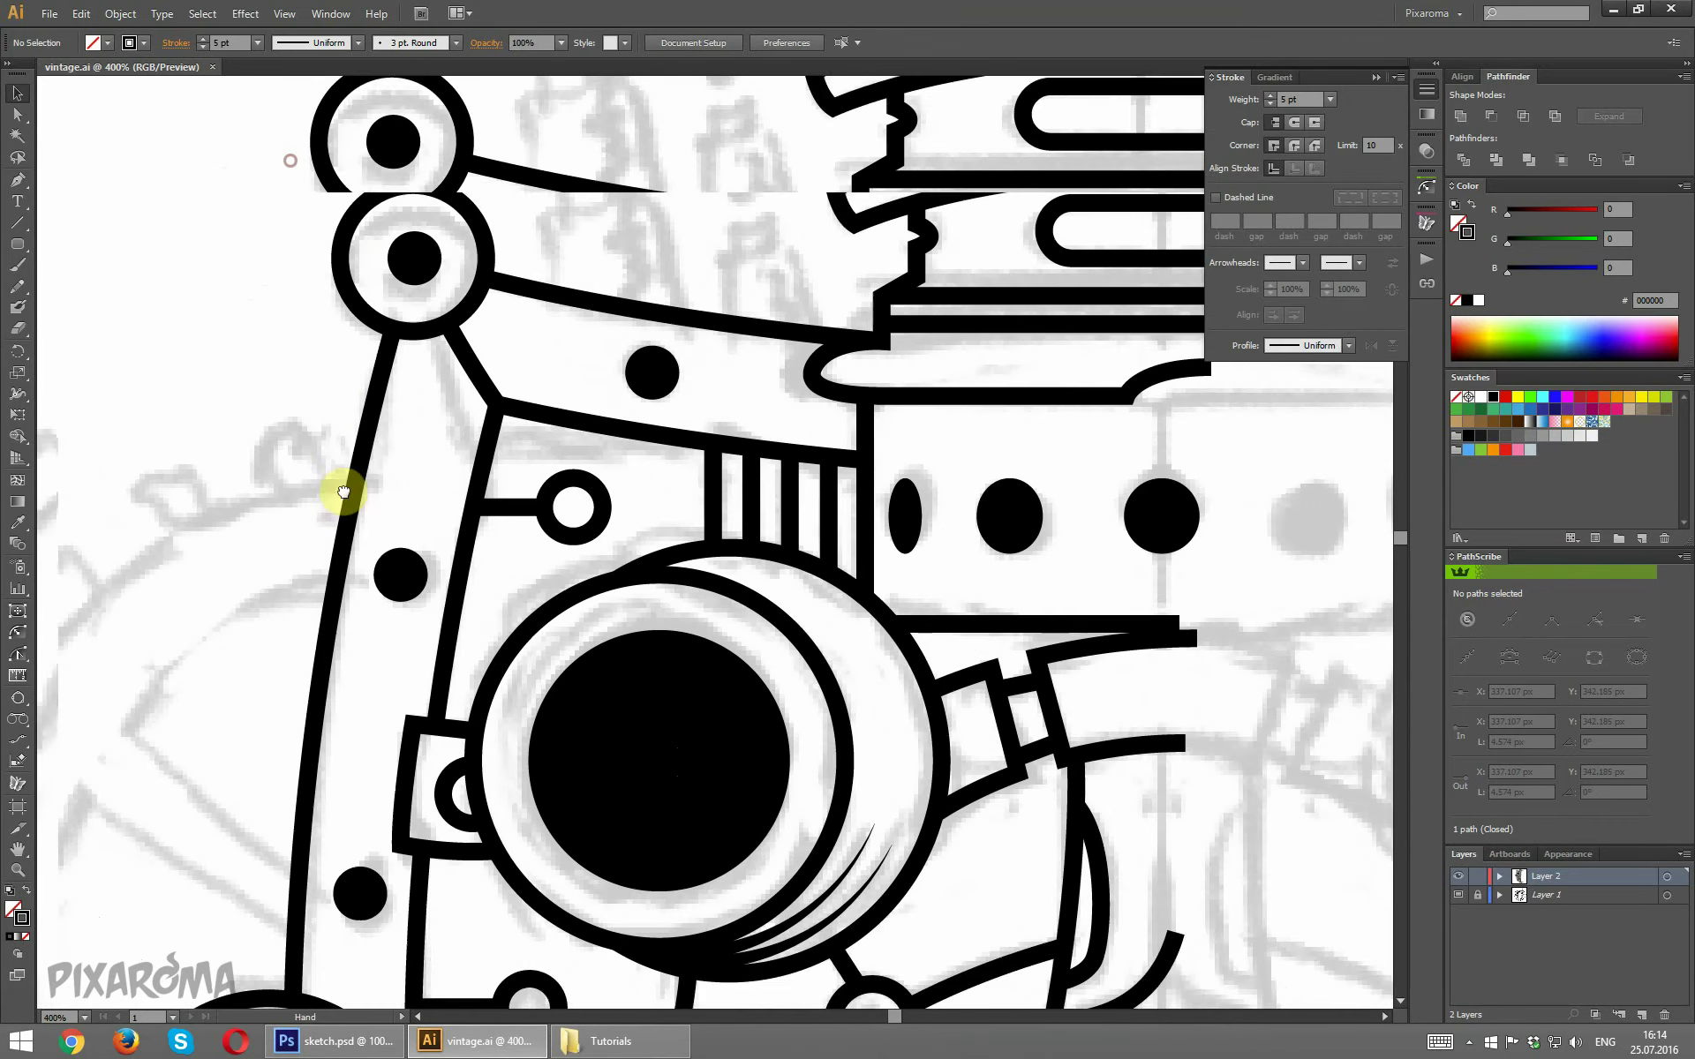
Pen-draw two short lines leftward from the cylinder joint on the slanted arm.
left_click_drag(340, 484, 288, 297)
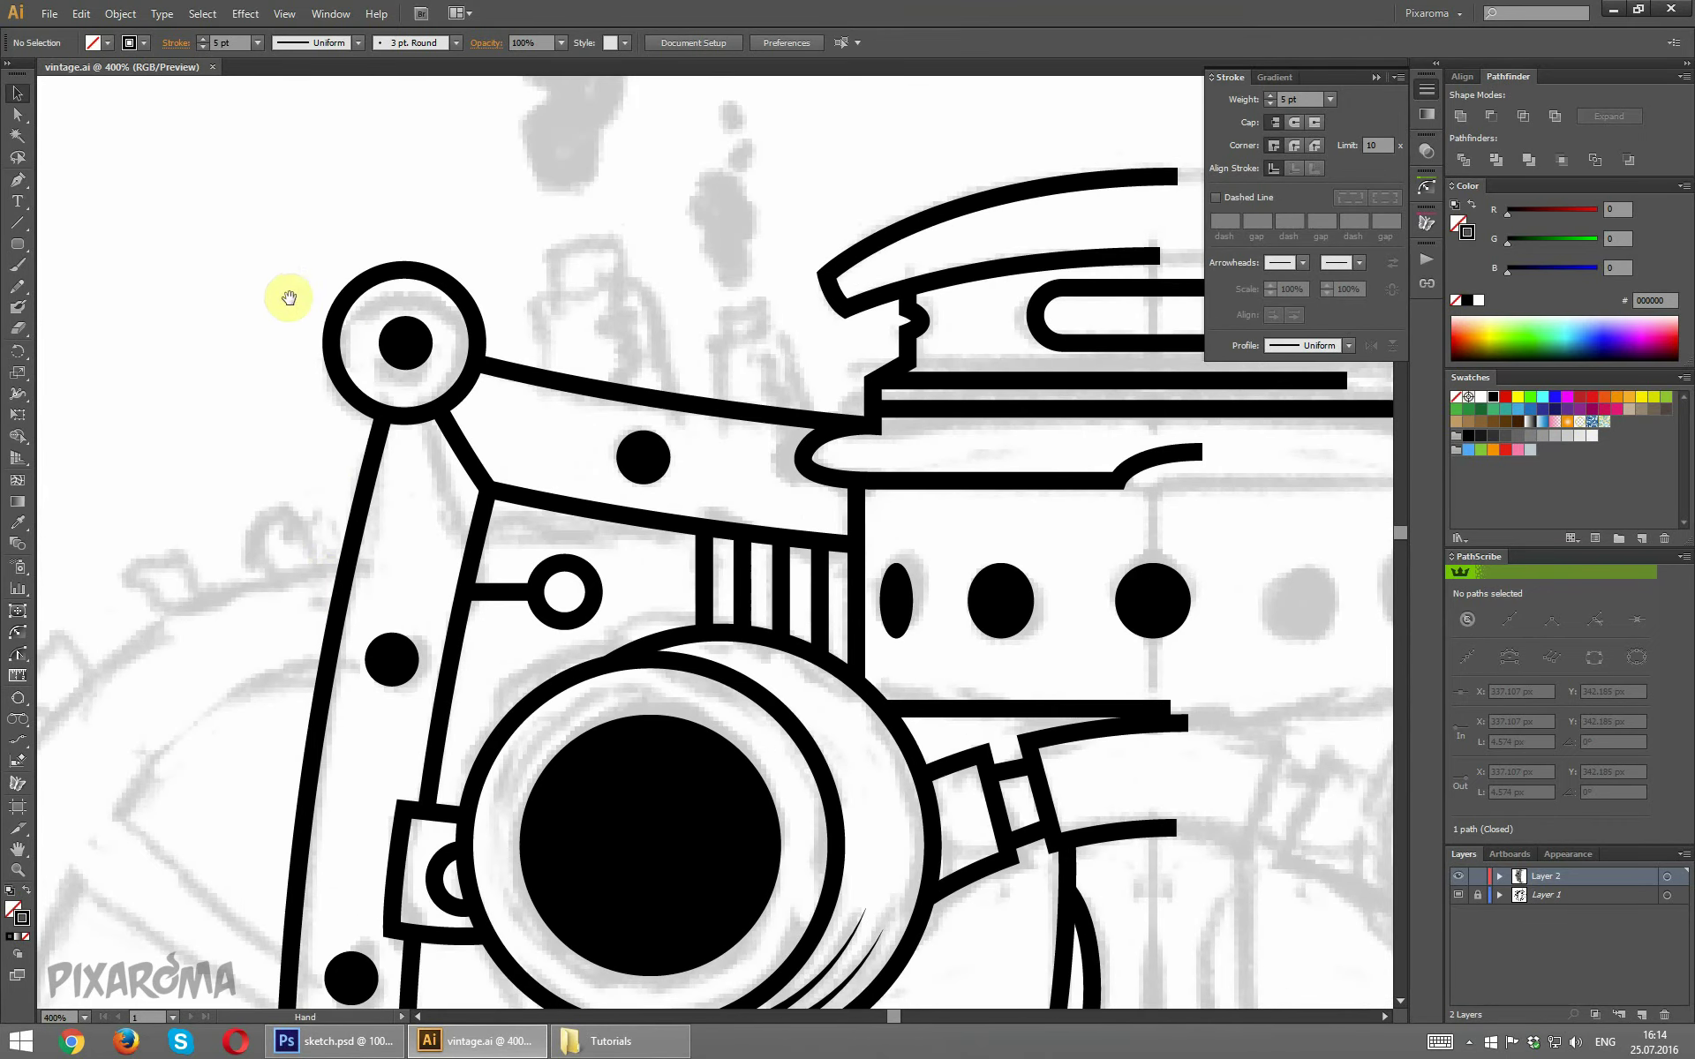
left_click(17, 180)
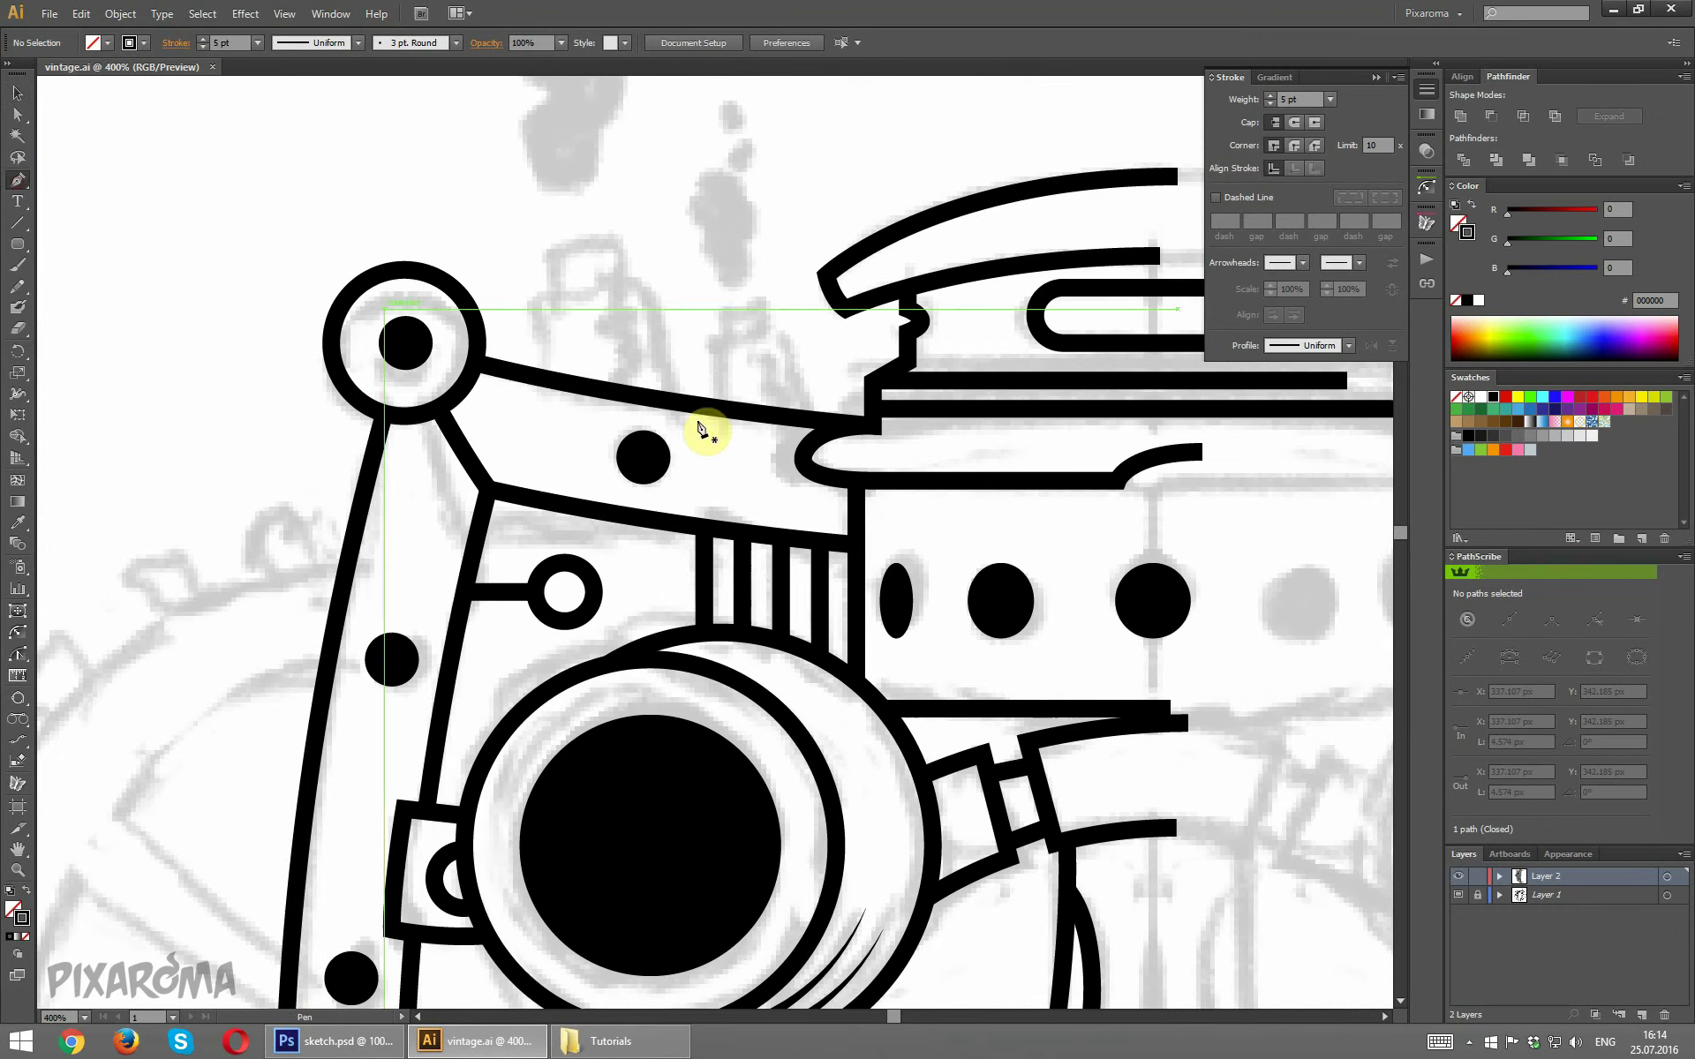
left_click(807, 458)
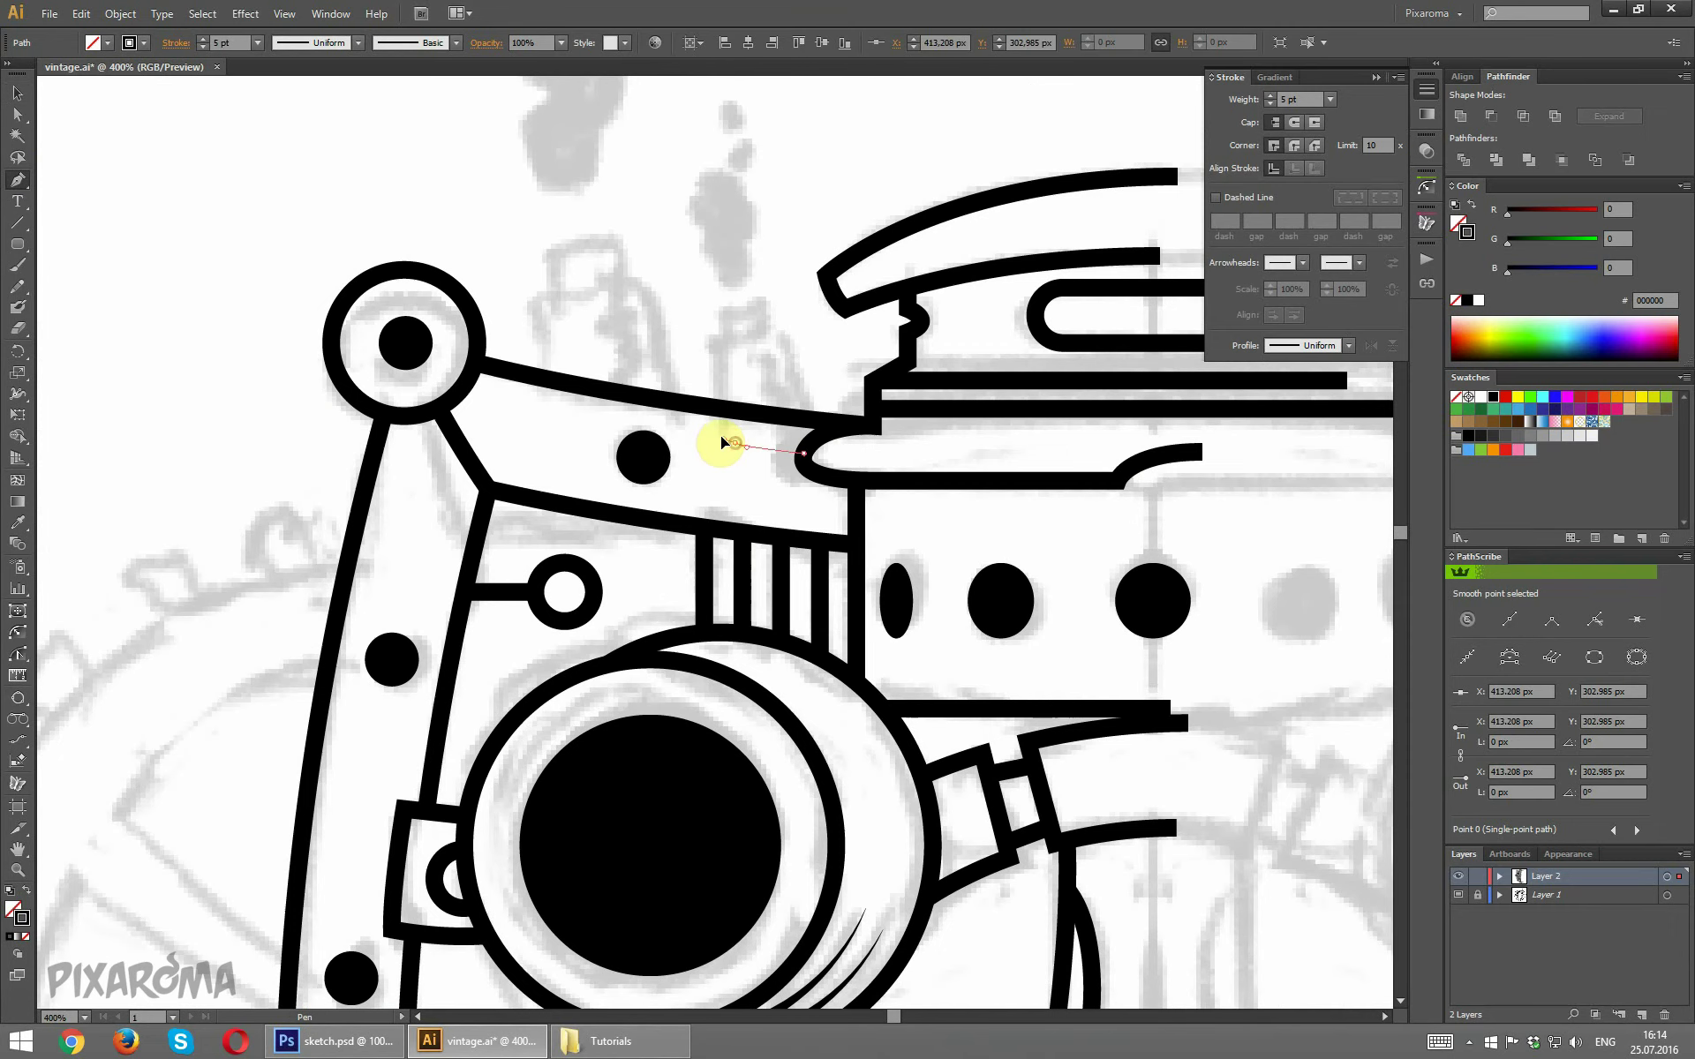
left_click_drag(704, 442, 701, 436)
left_click(769, 325, "ctrl")
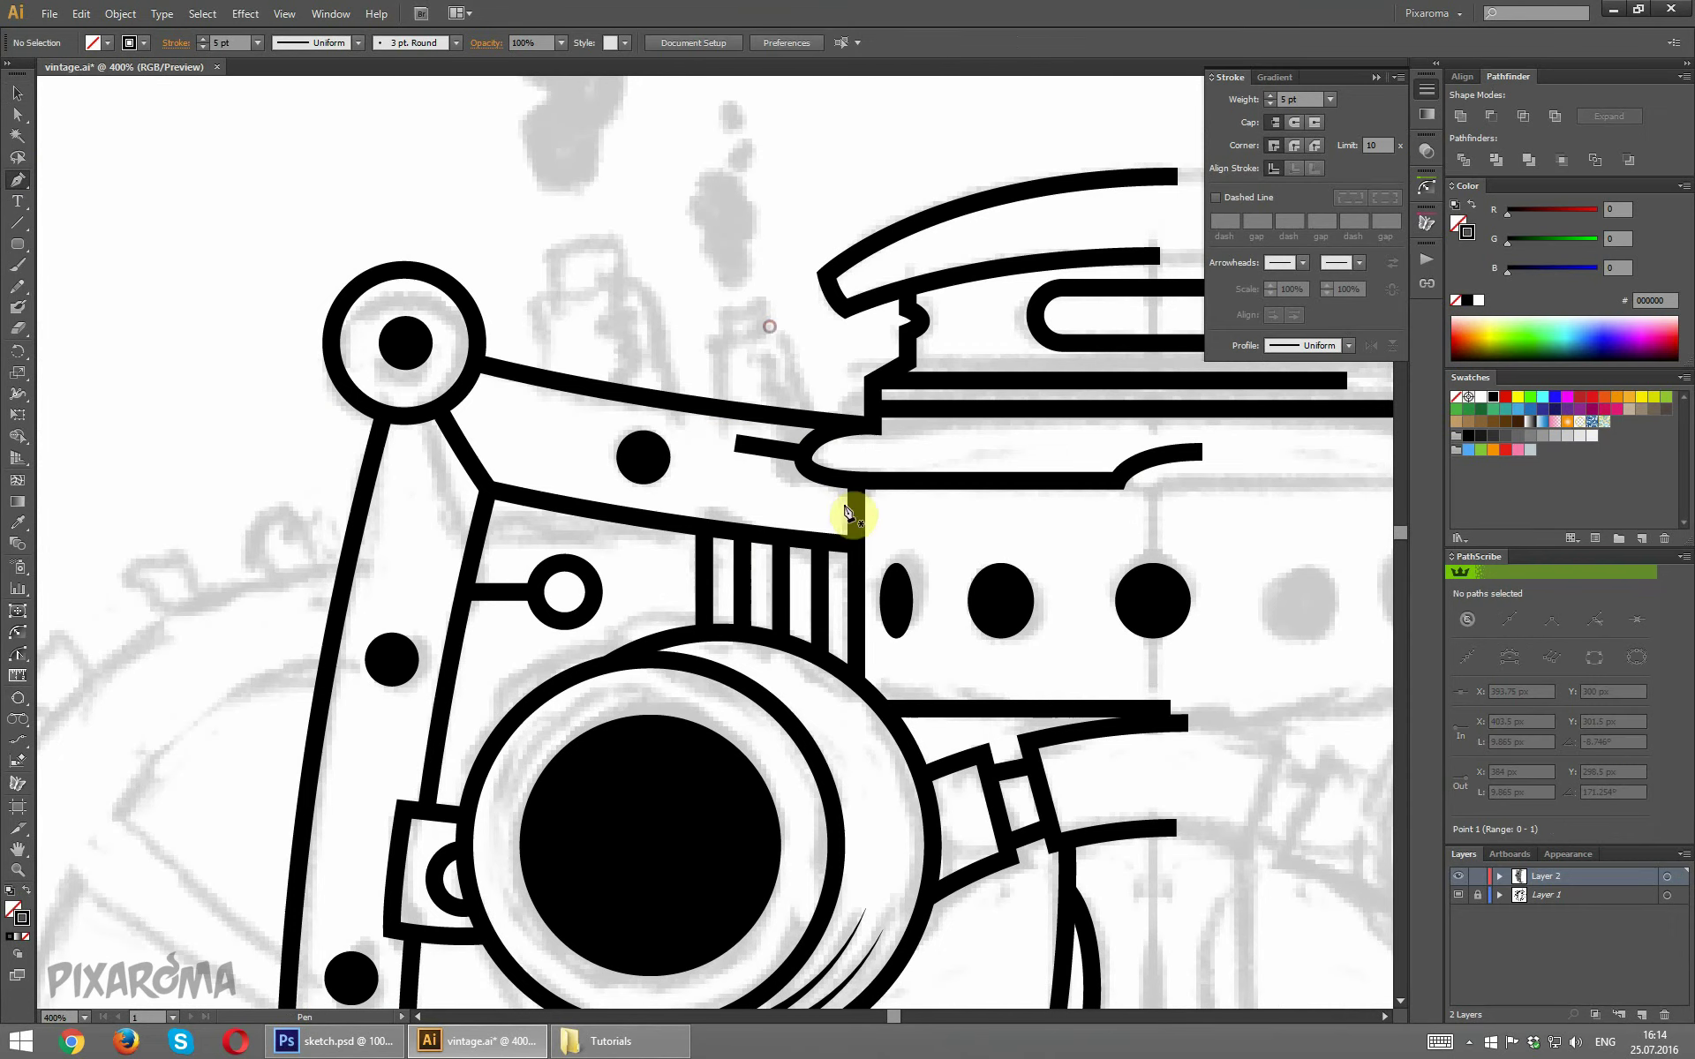
left_click(861, 500)
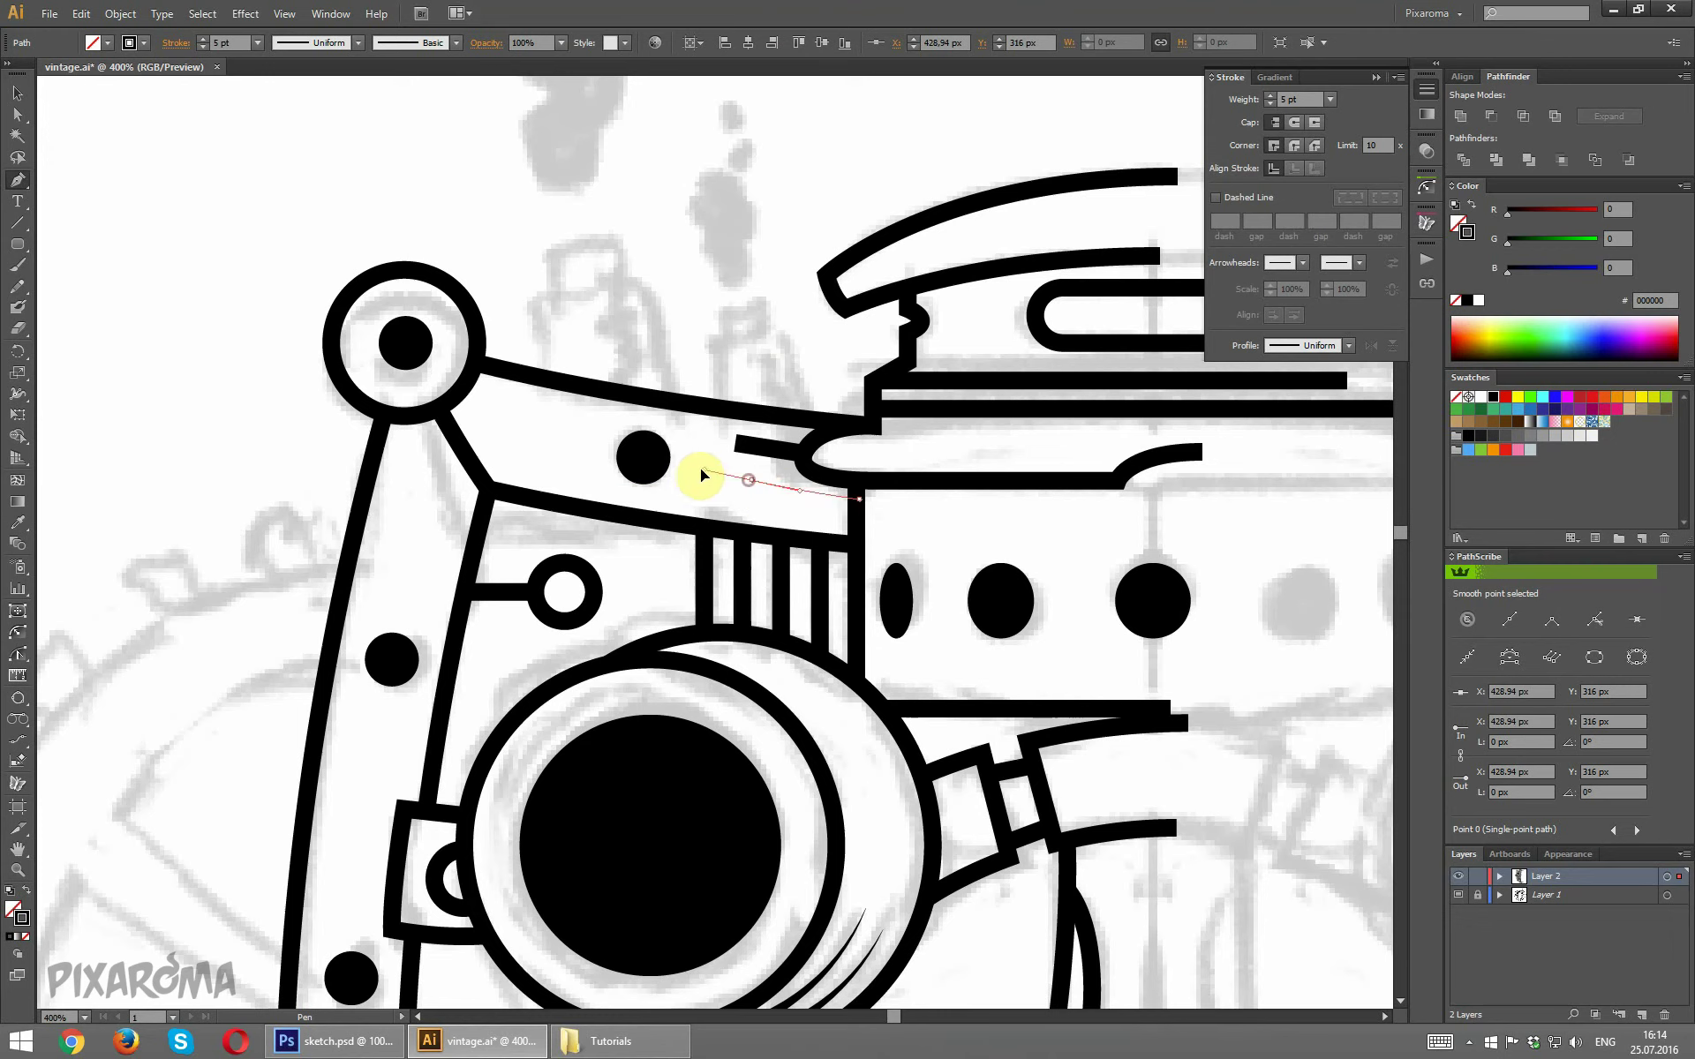
left_click_drag(752, 484, 696, 471)
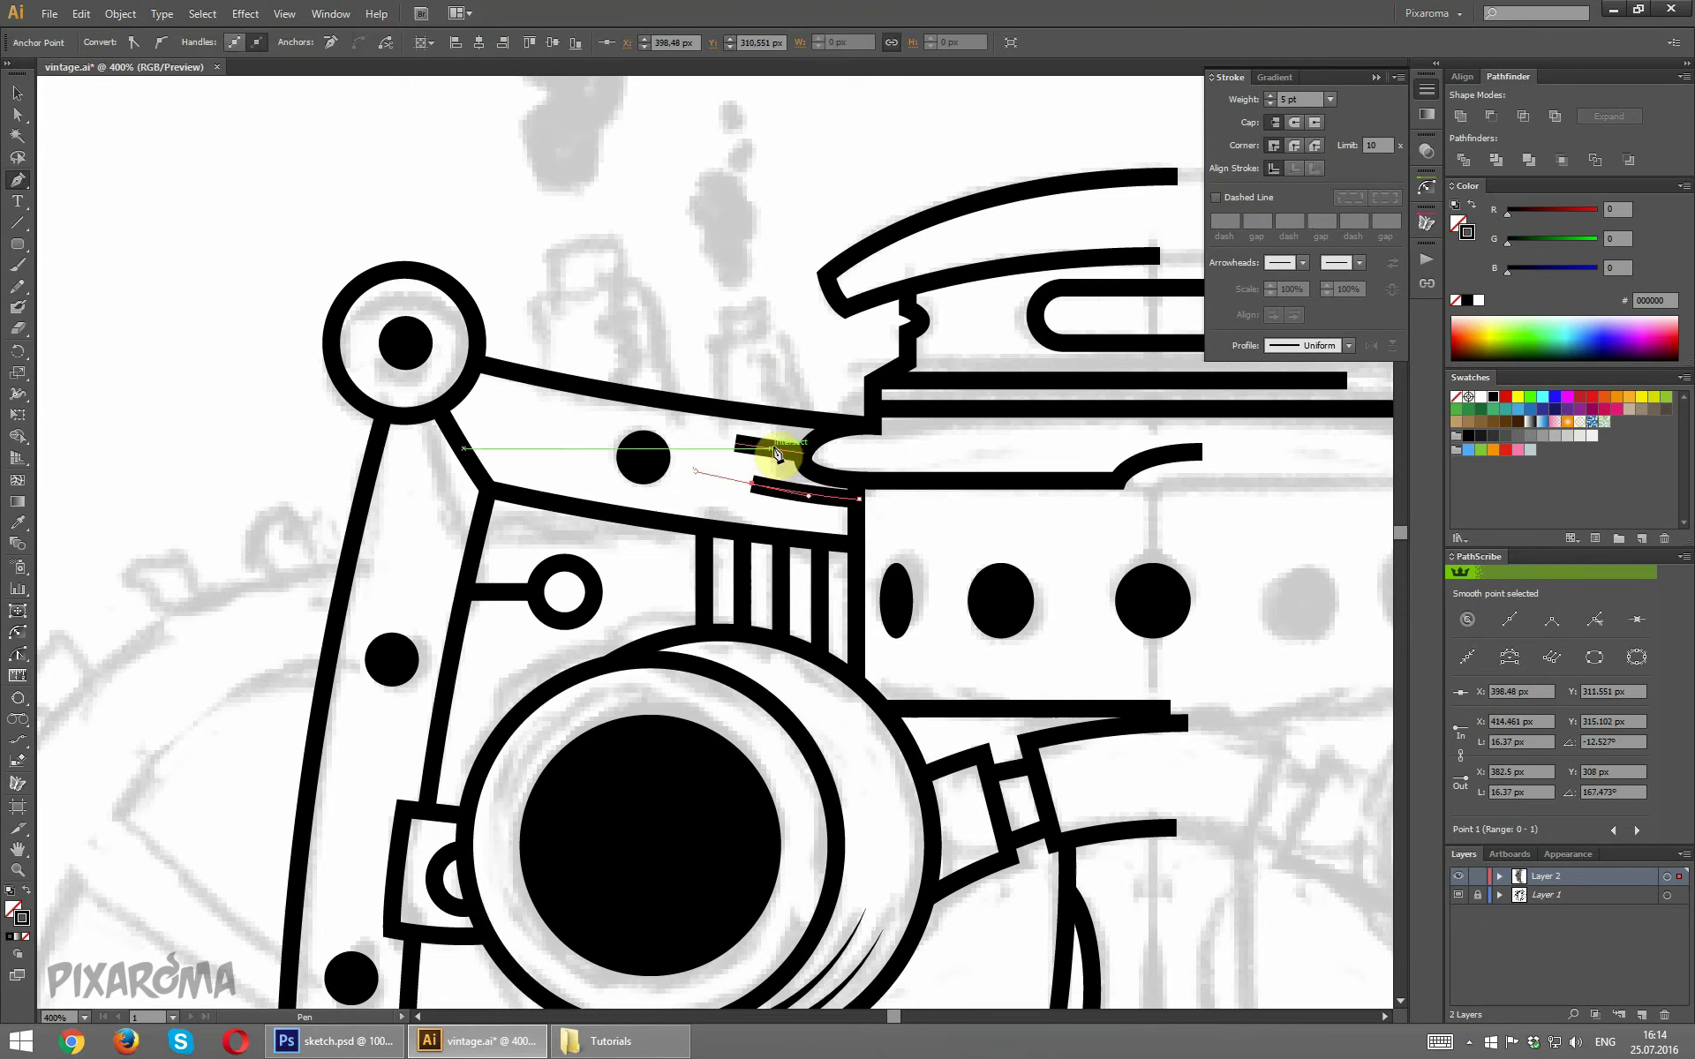
key("Down")
key("Down")
Check and reselect the new lower line's end anchors with Direct Selection.
left_click(18, 115)
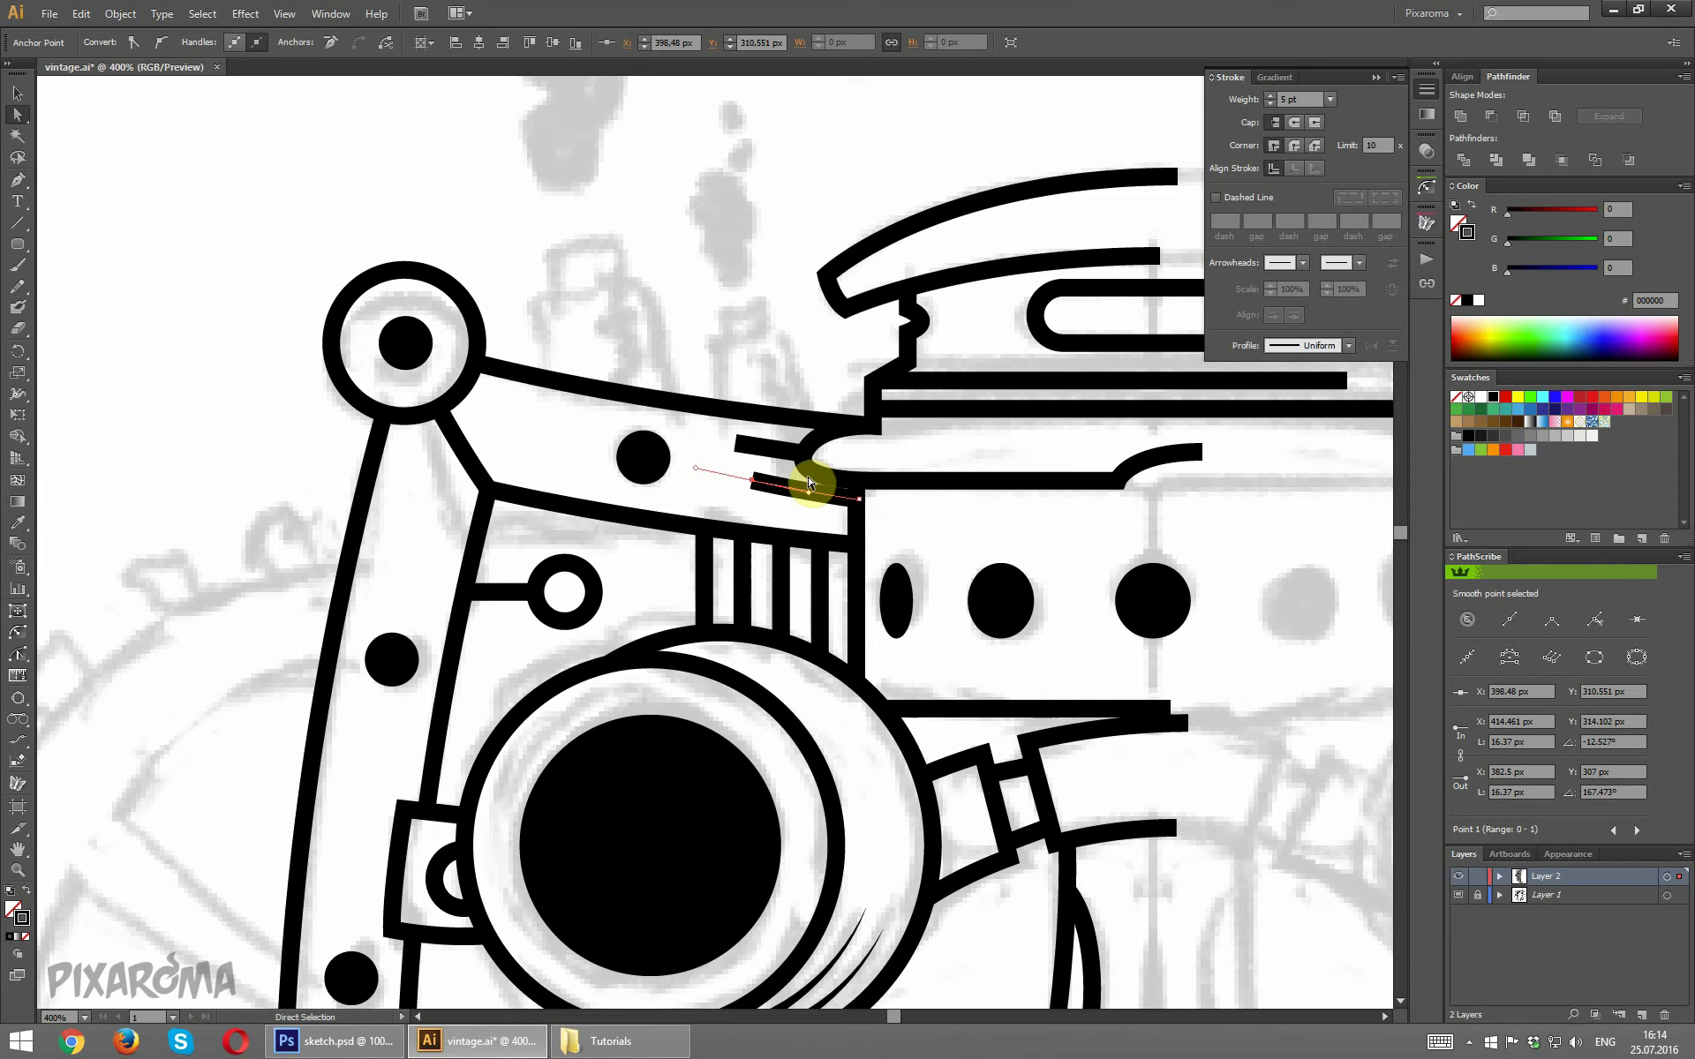
left_click(855, 495)
left_click(752, 480)
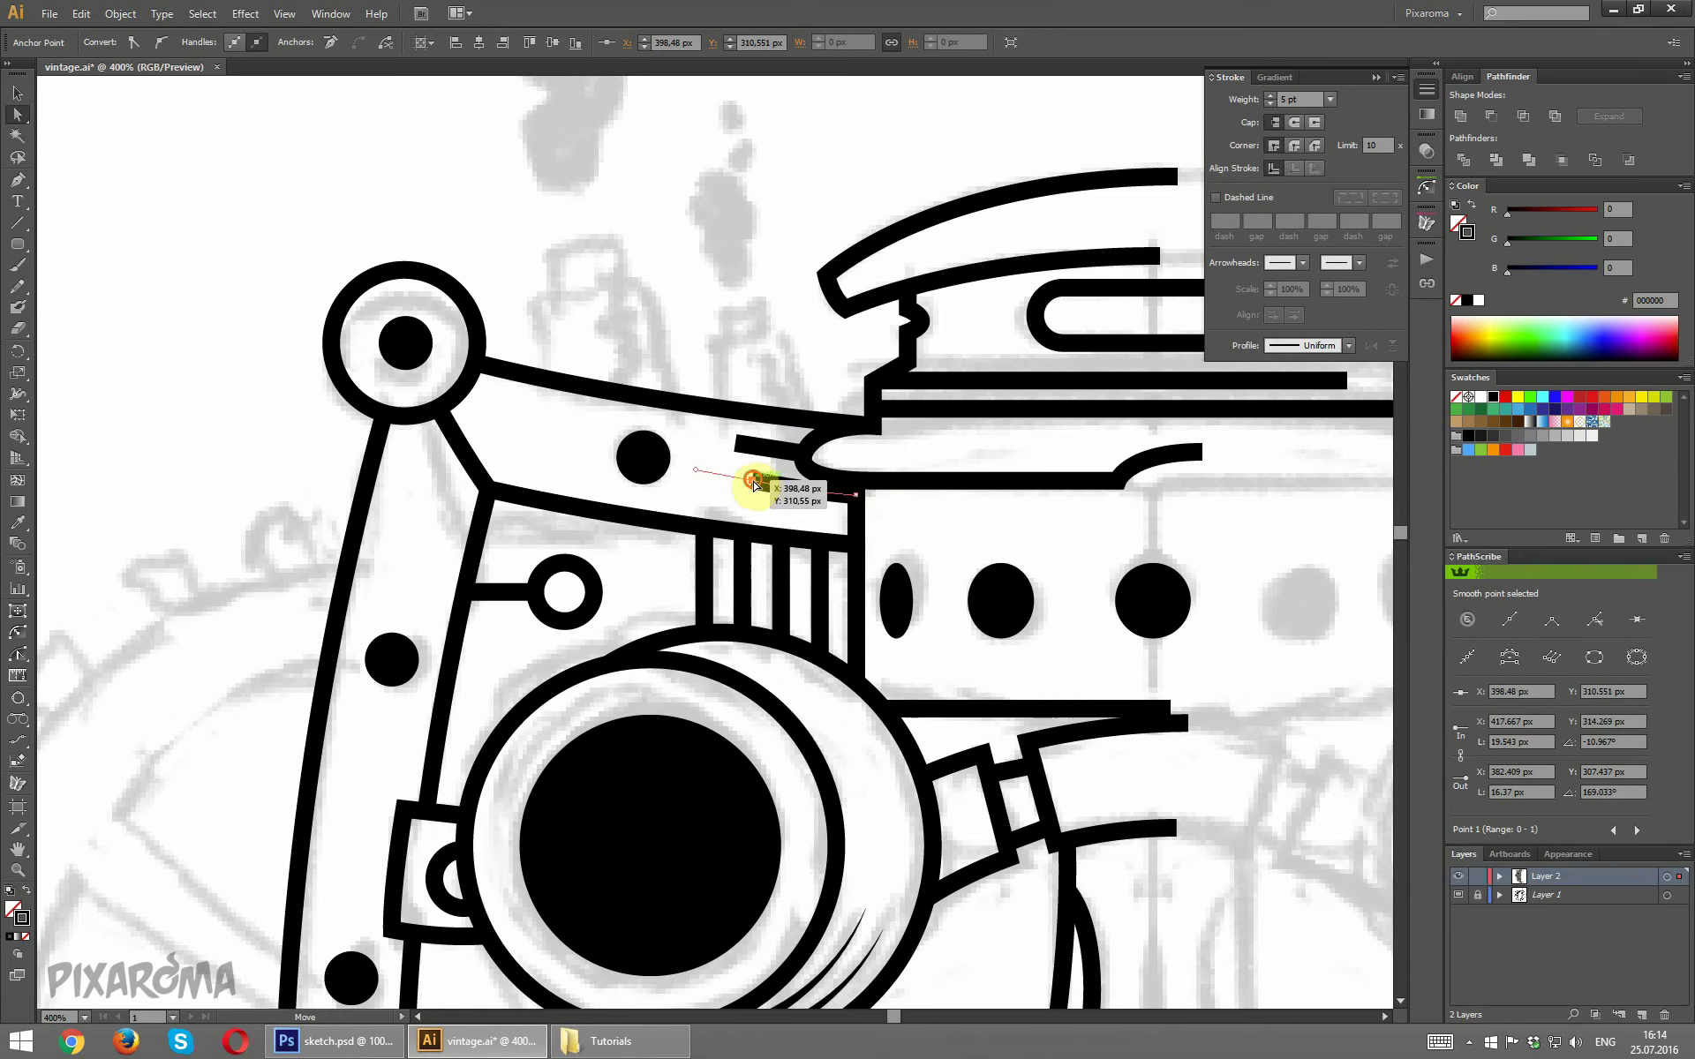
left_click(812, 545)
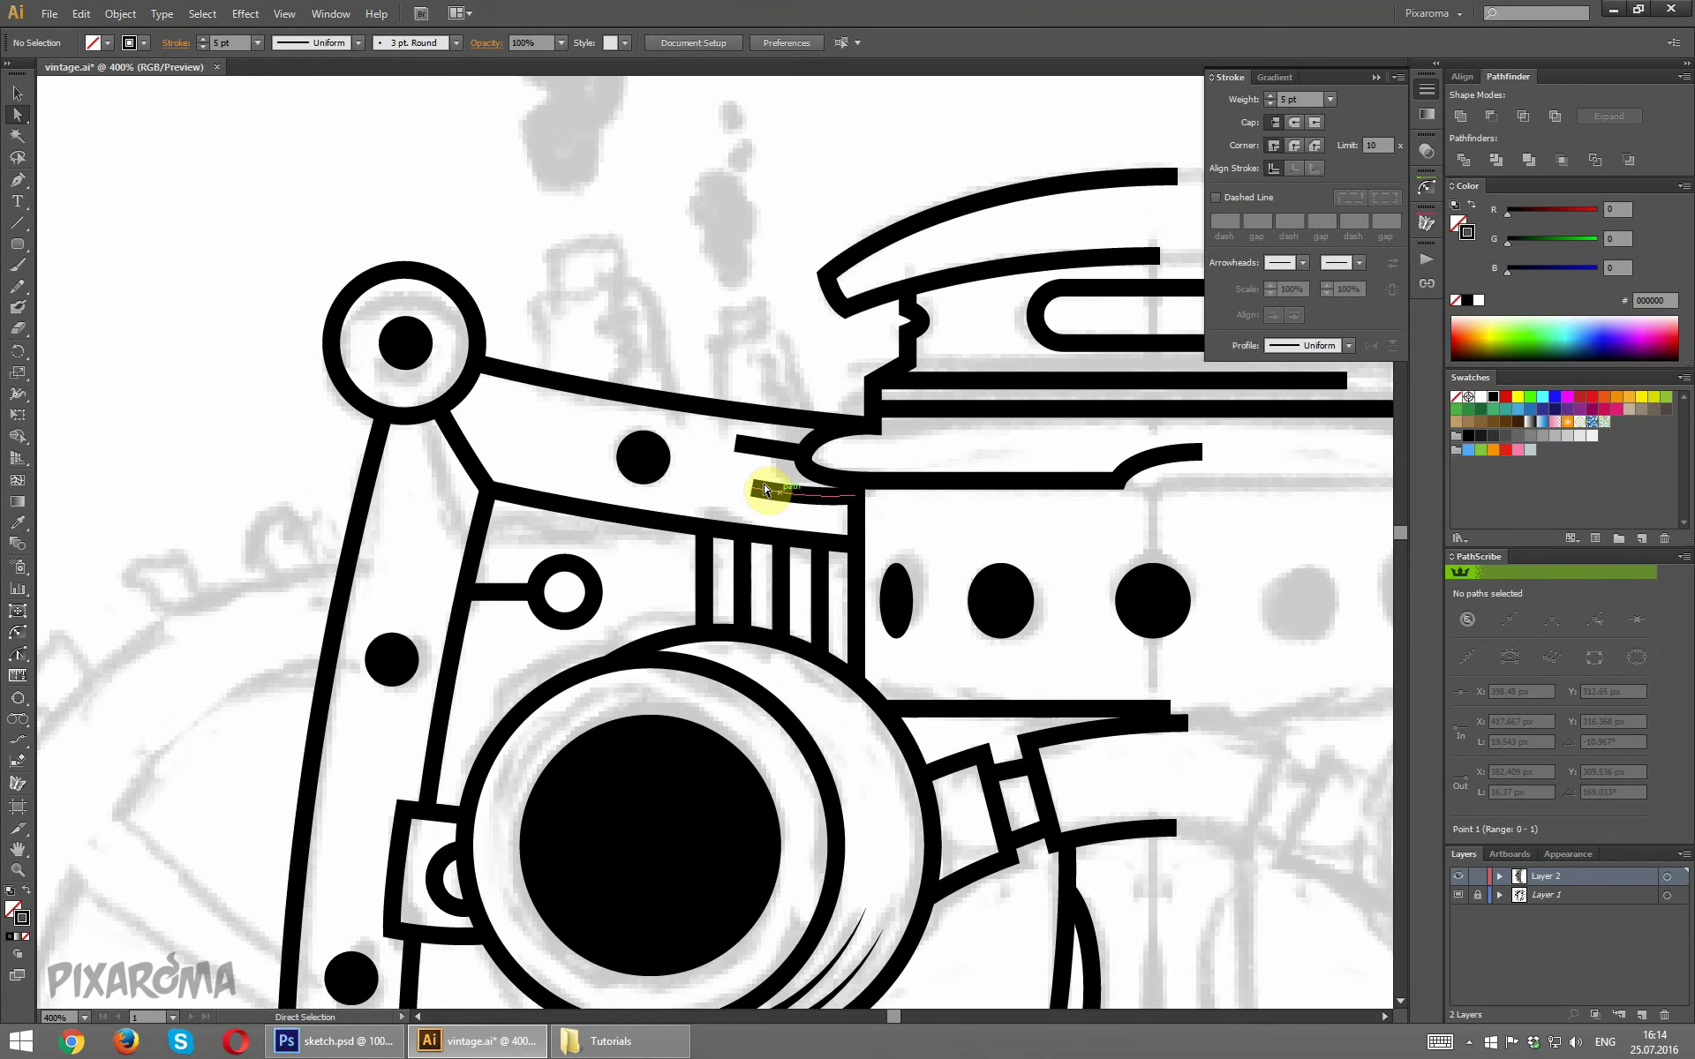
left_click(753, 482)
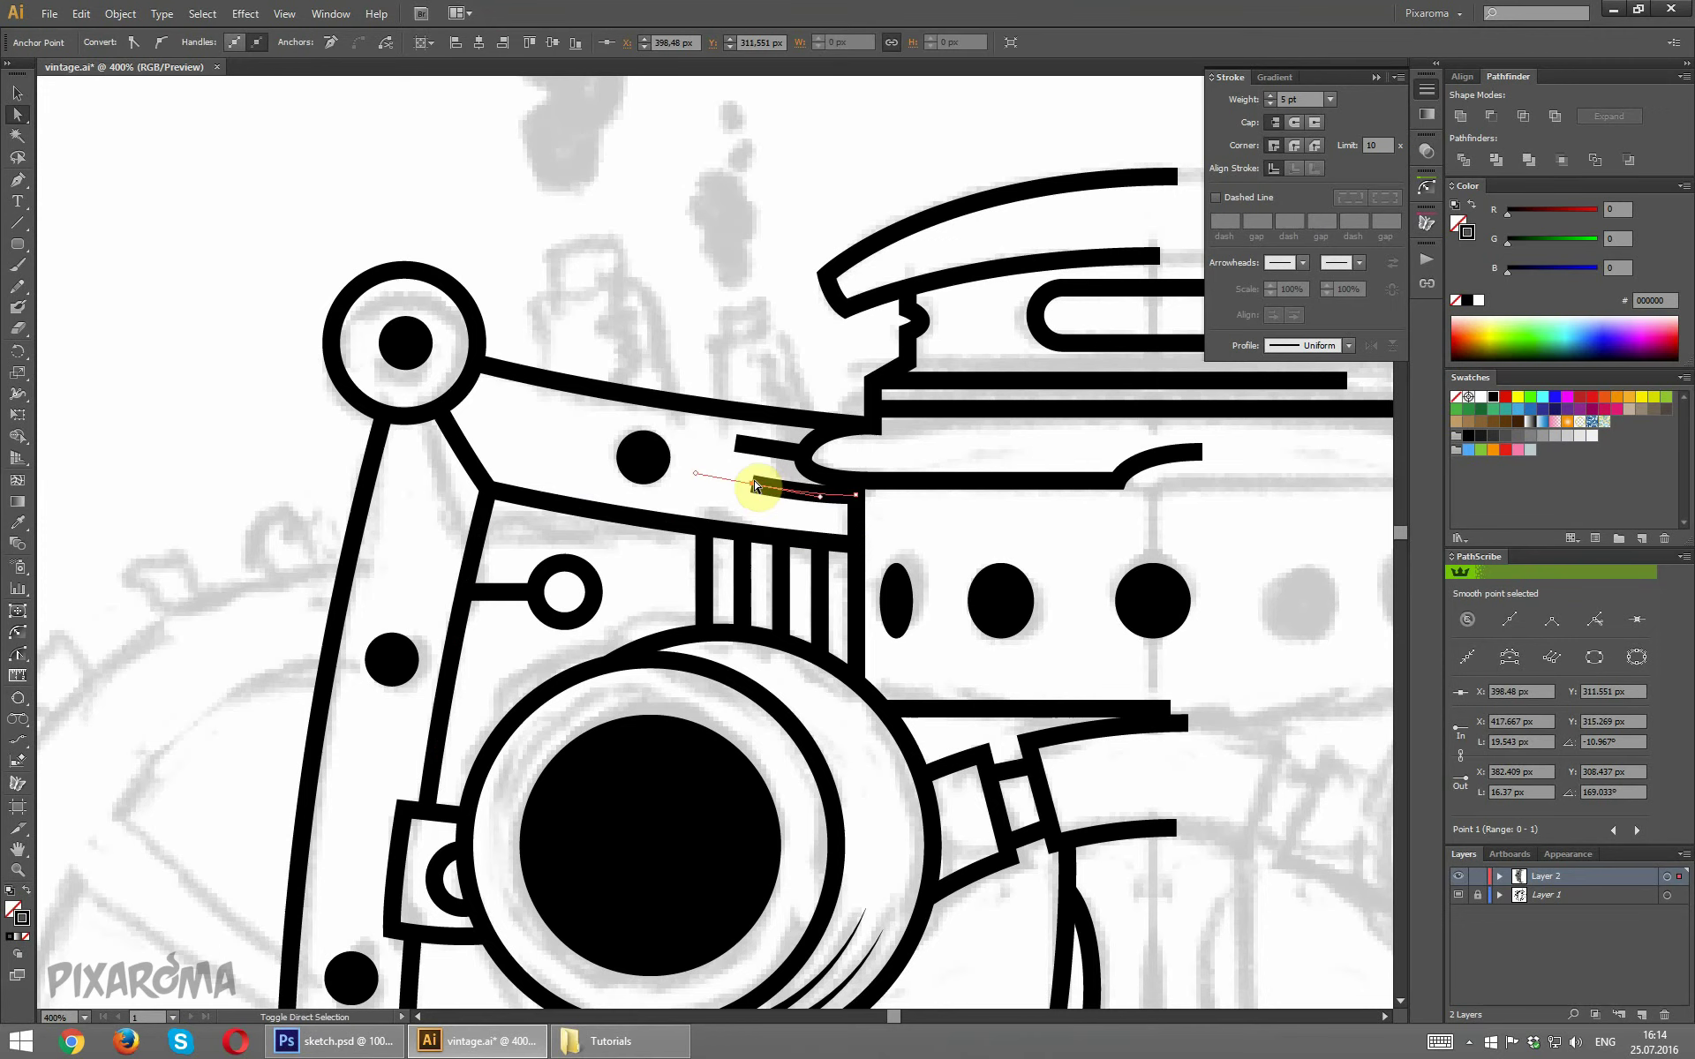
left_click(687, 477)
left_click(17, 93)
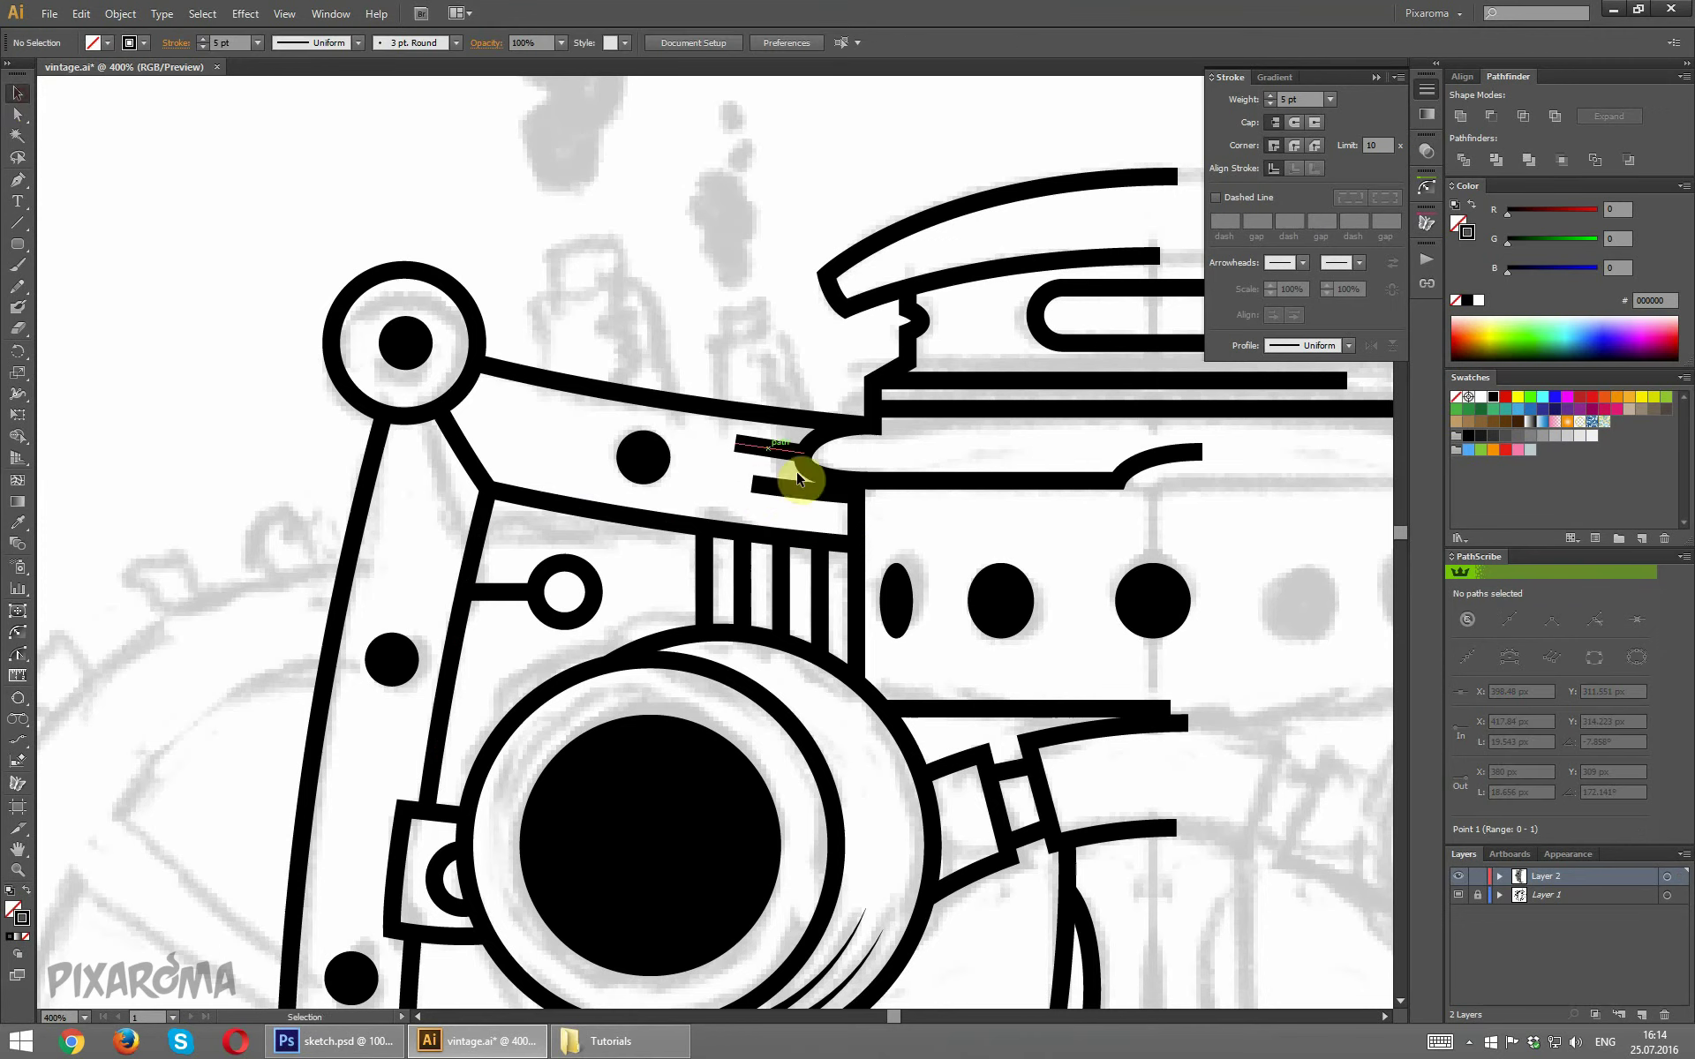
Alt-drag a copy of the lower line upward, shorten the original, and taper all three lines.
left_click(803, 512)
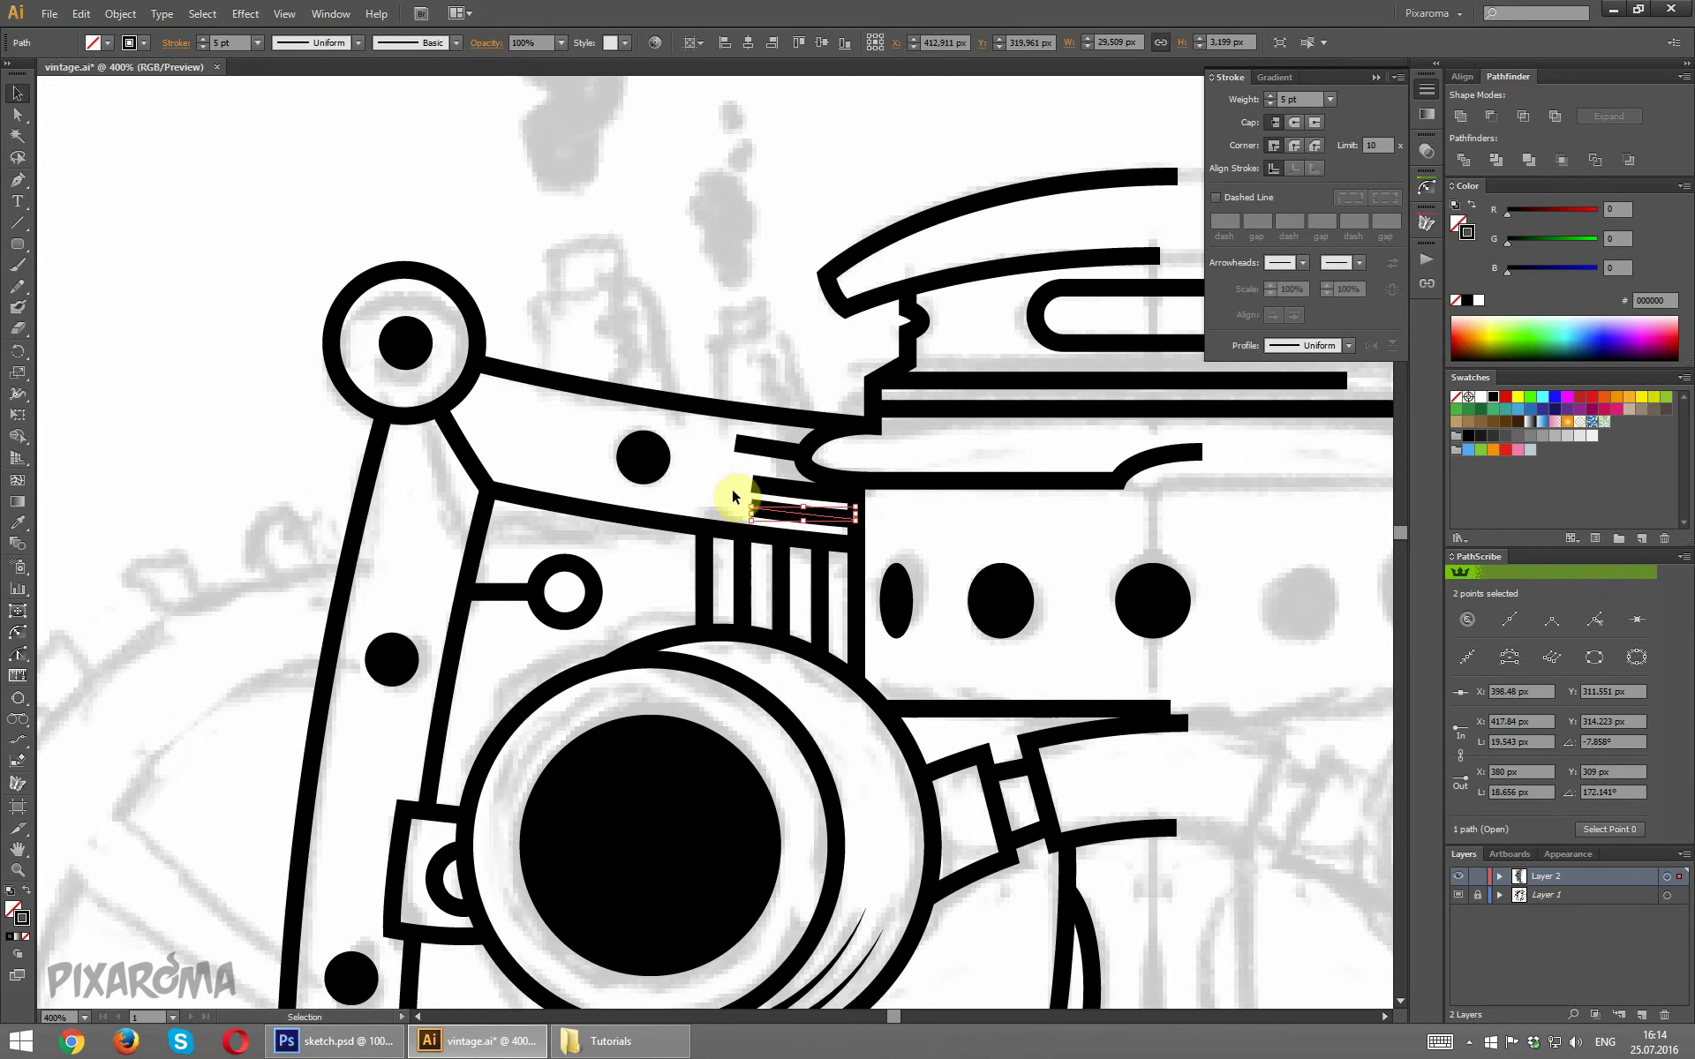
left_click_drag(777, 513, 774, 480)
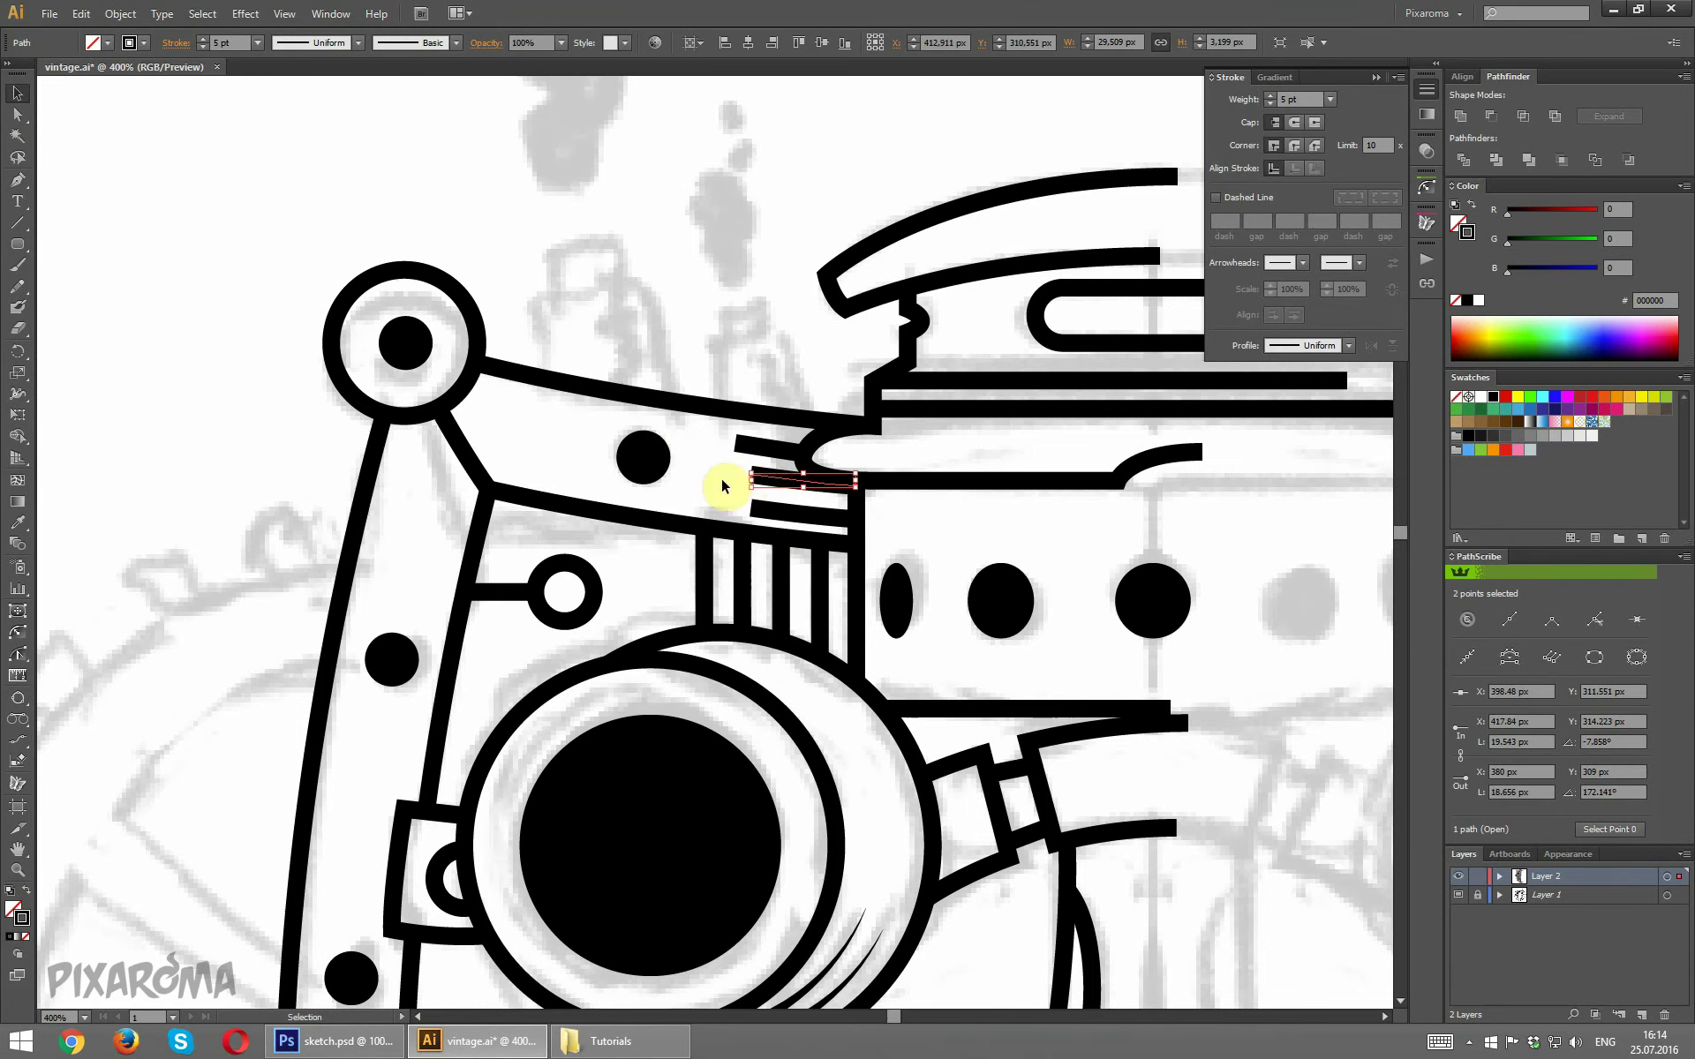
left_click_drag(772, 512, 861, 518)
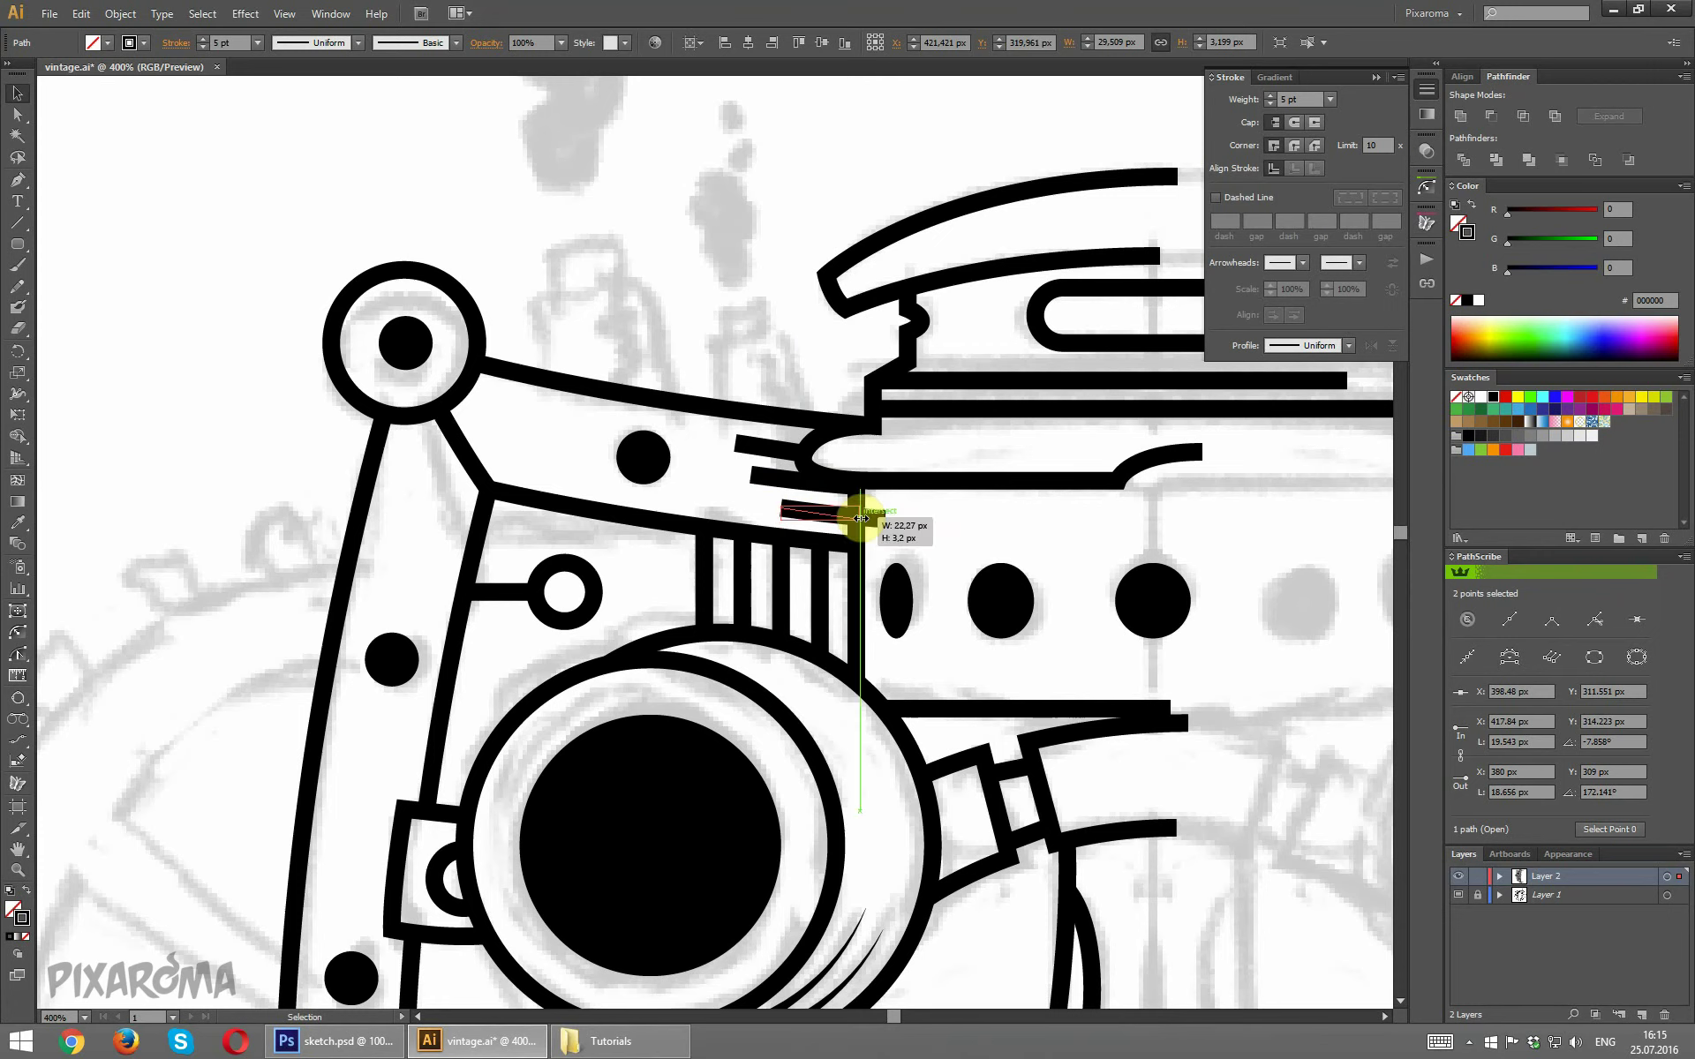
left_click(794, 481, "shift")
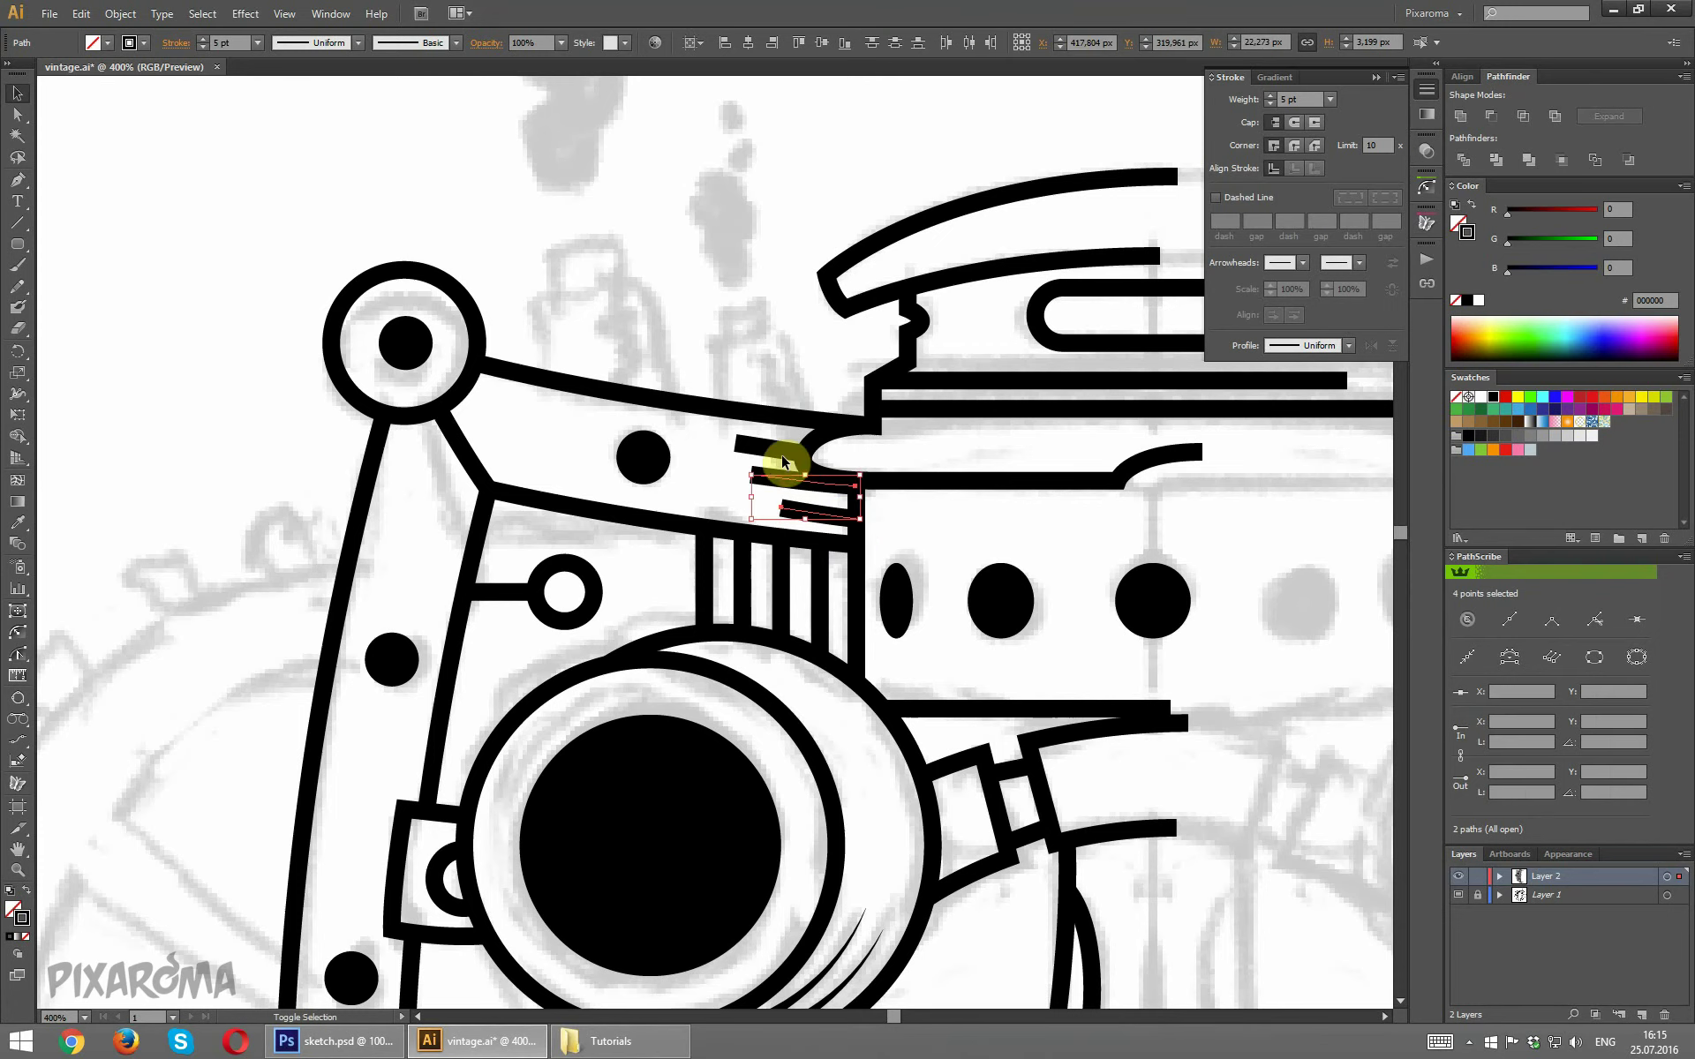
left_click(782, 455, "shift")
left_click(337, 43)
left_click(326, 178)
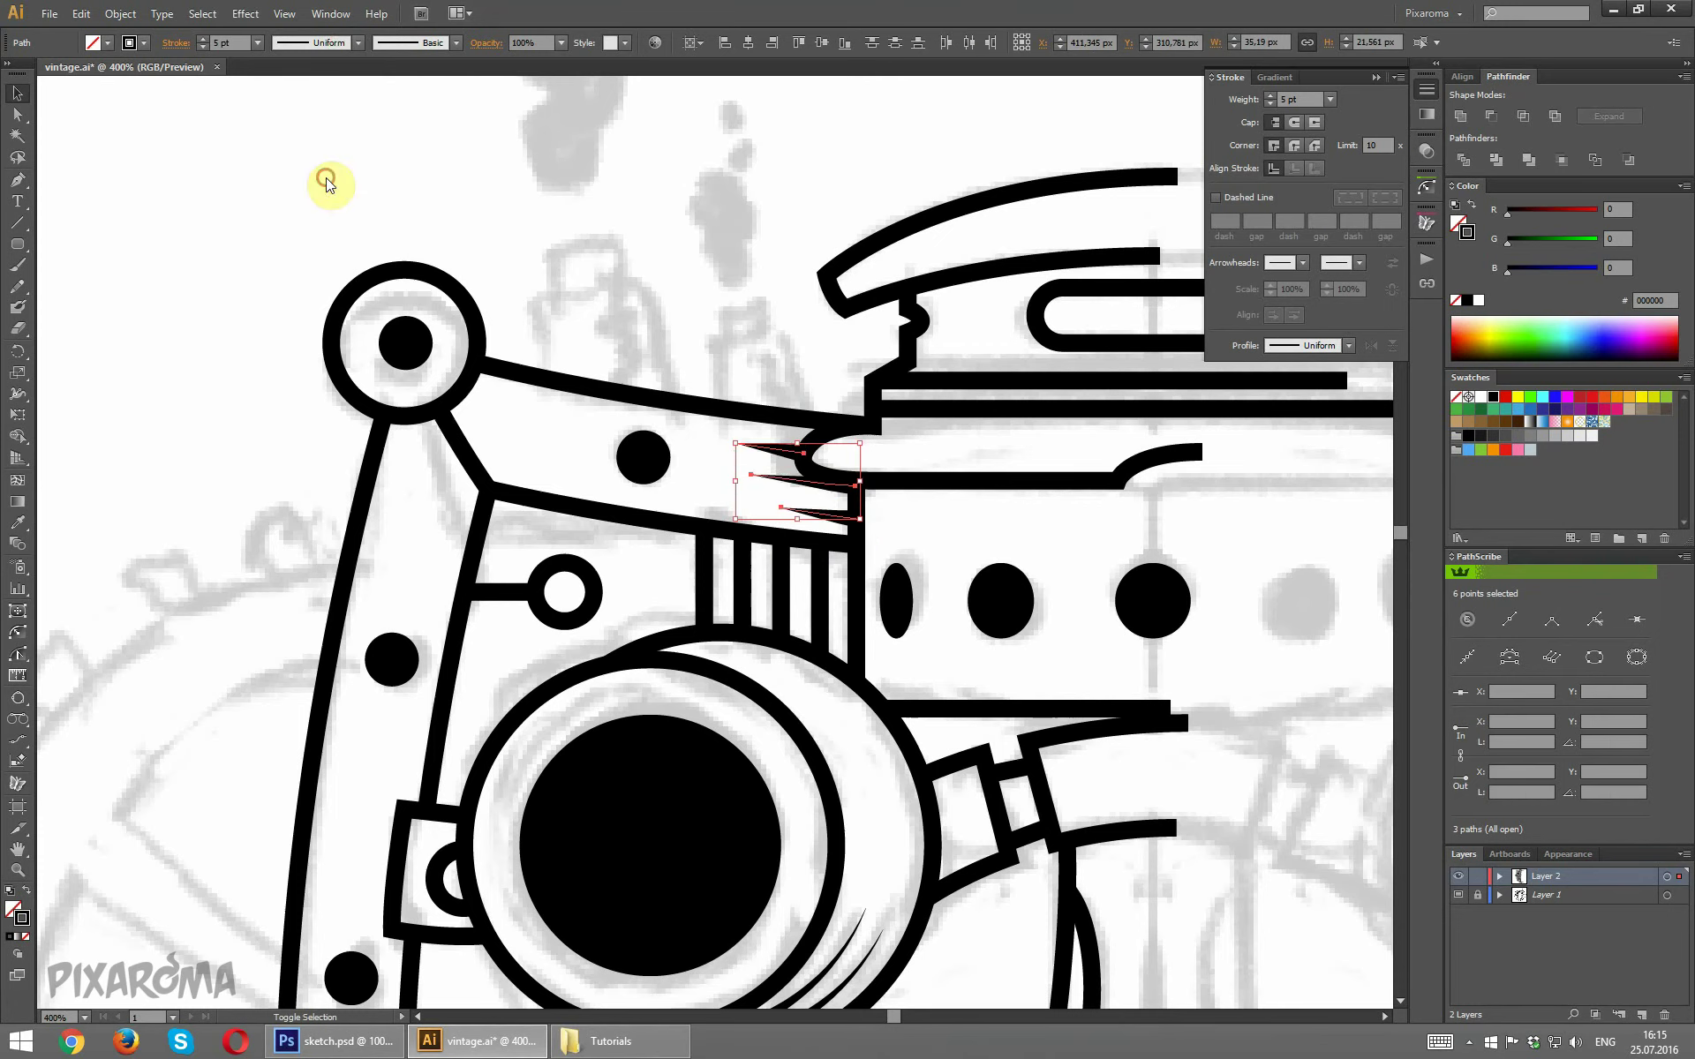
Pull the spike end anchors further left toward the black dot.
left_click(15, 118)
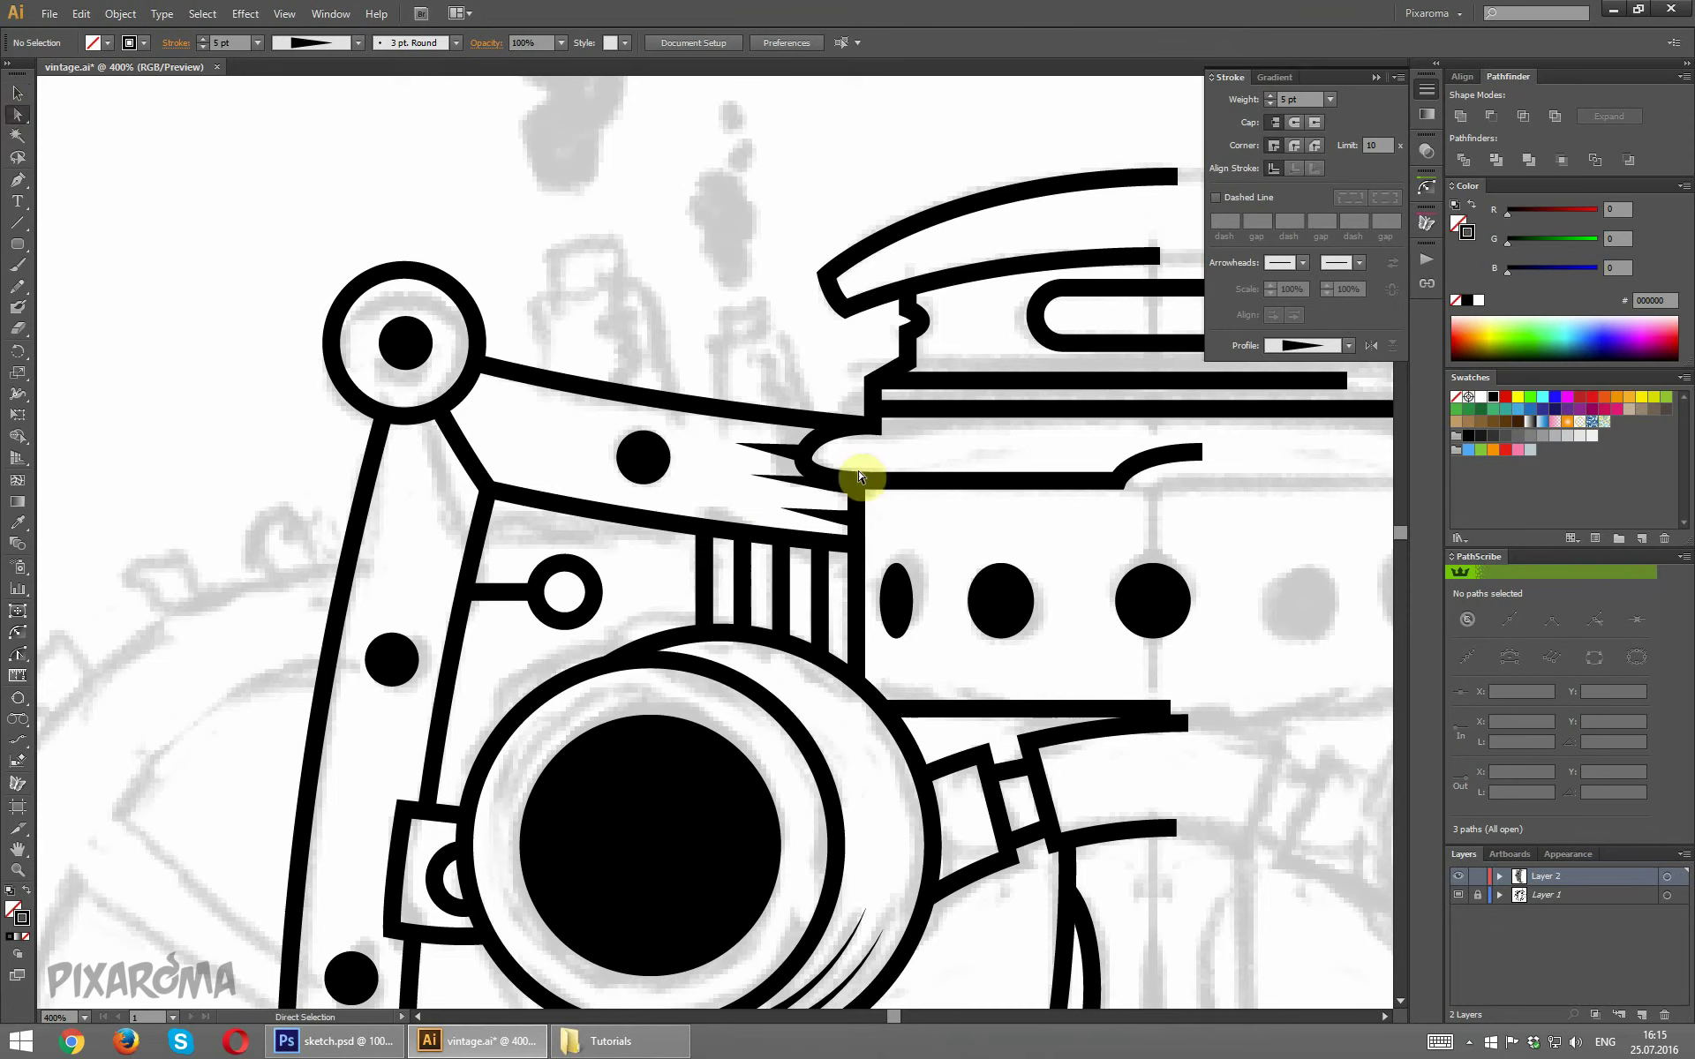
mouse_move(739, 444)
left_mouse_down()
mouse_move(705, 437)
mouse_move(752, 477)
mouse_move(720, 467)
left_mouse_up()
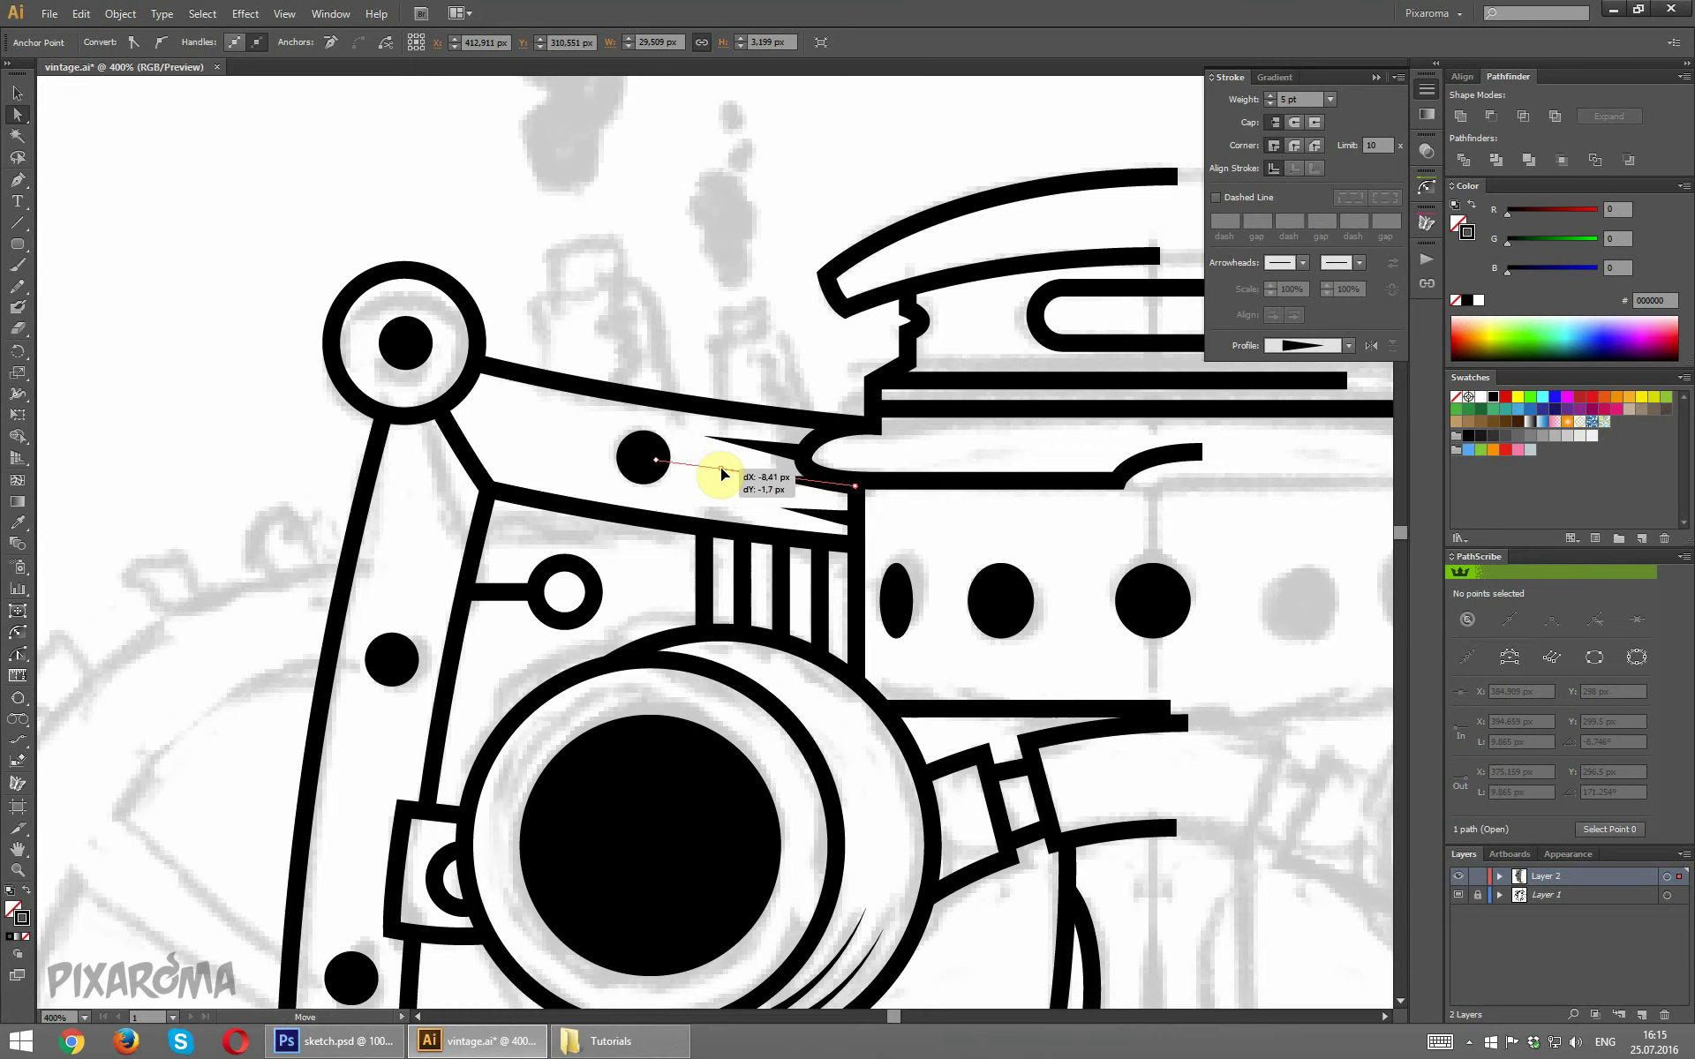
left_click(730, 482)
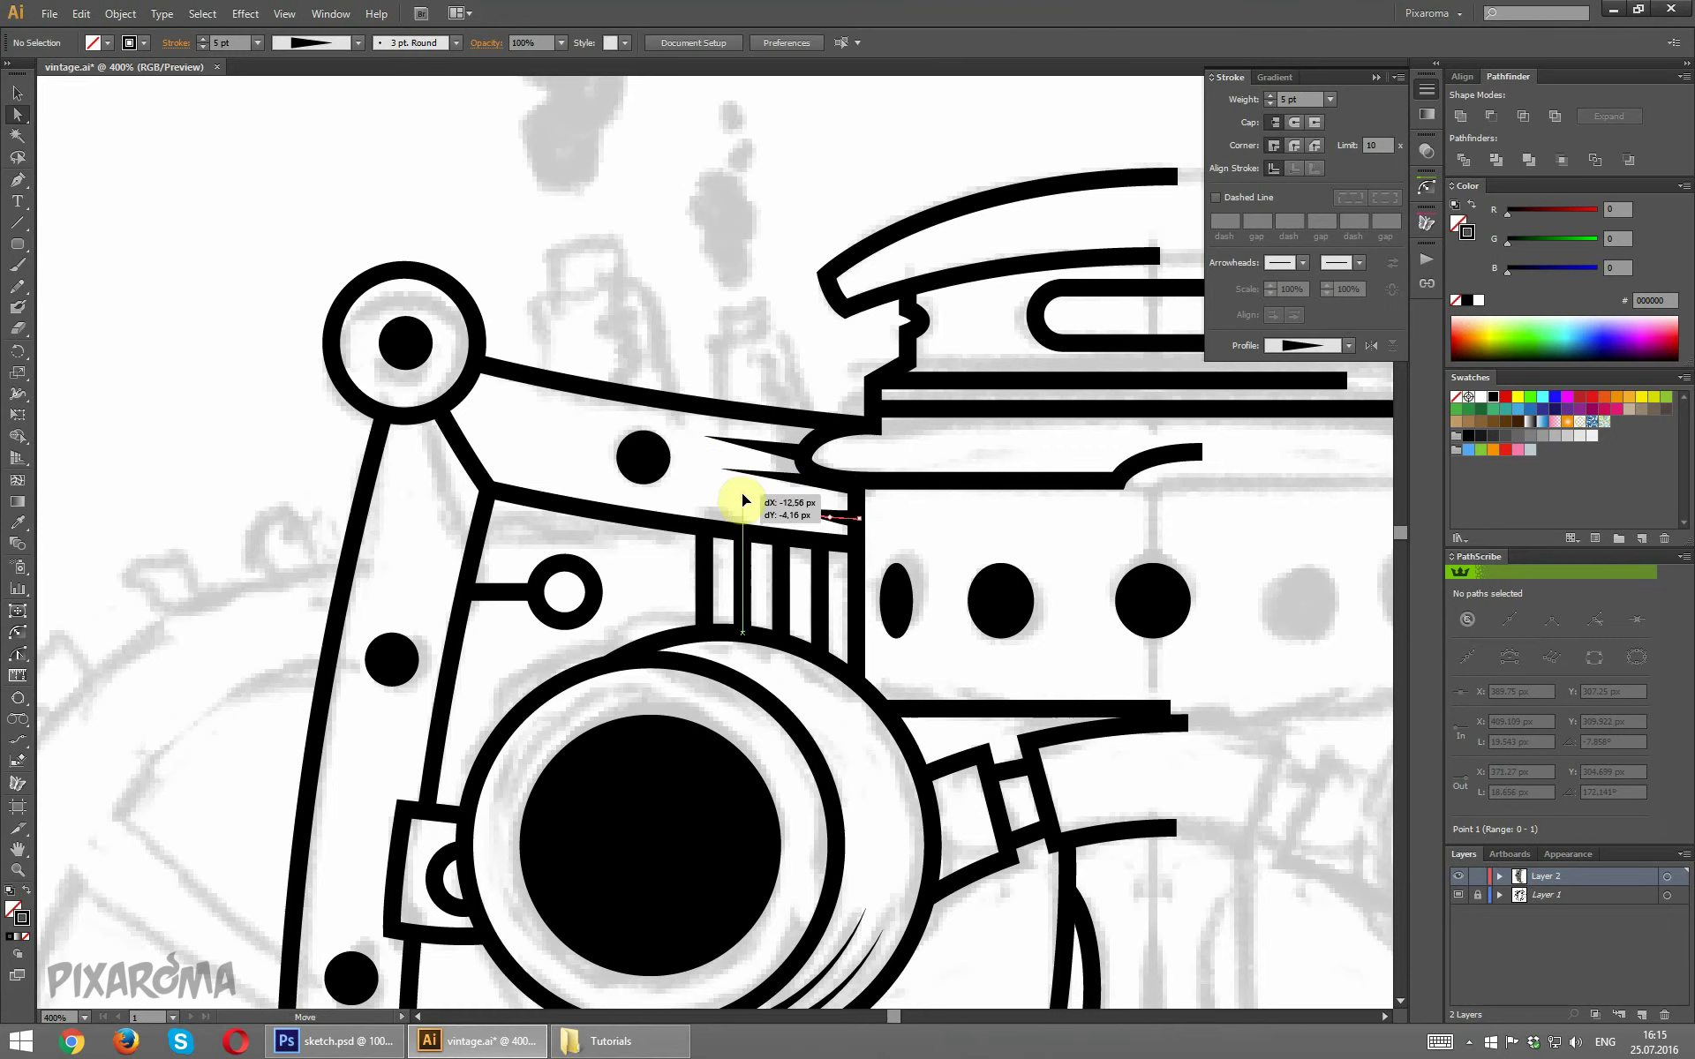
left_click(785, 510)
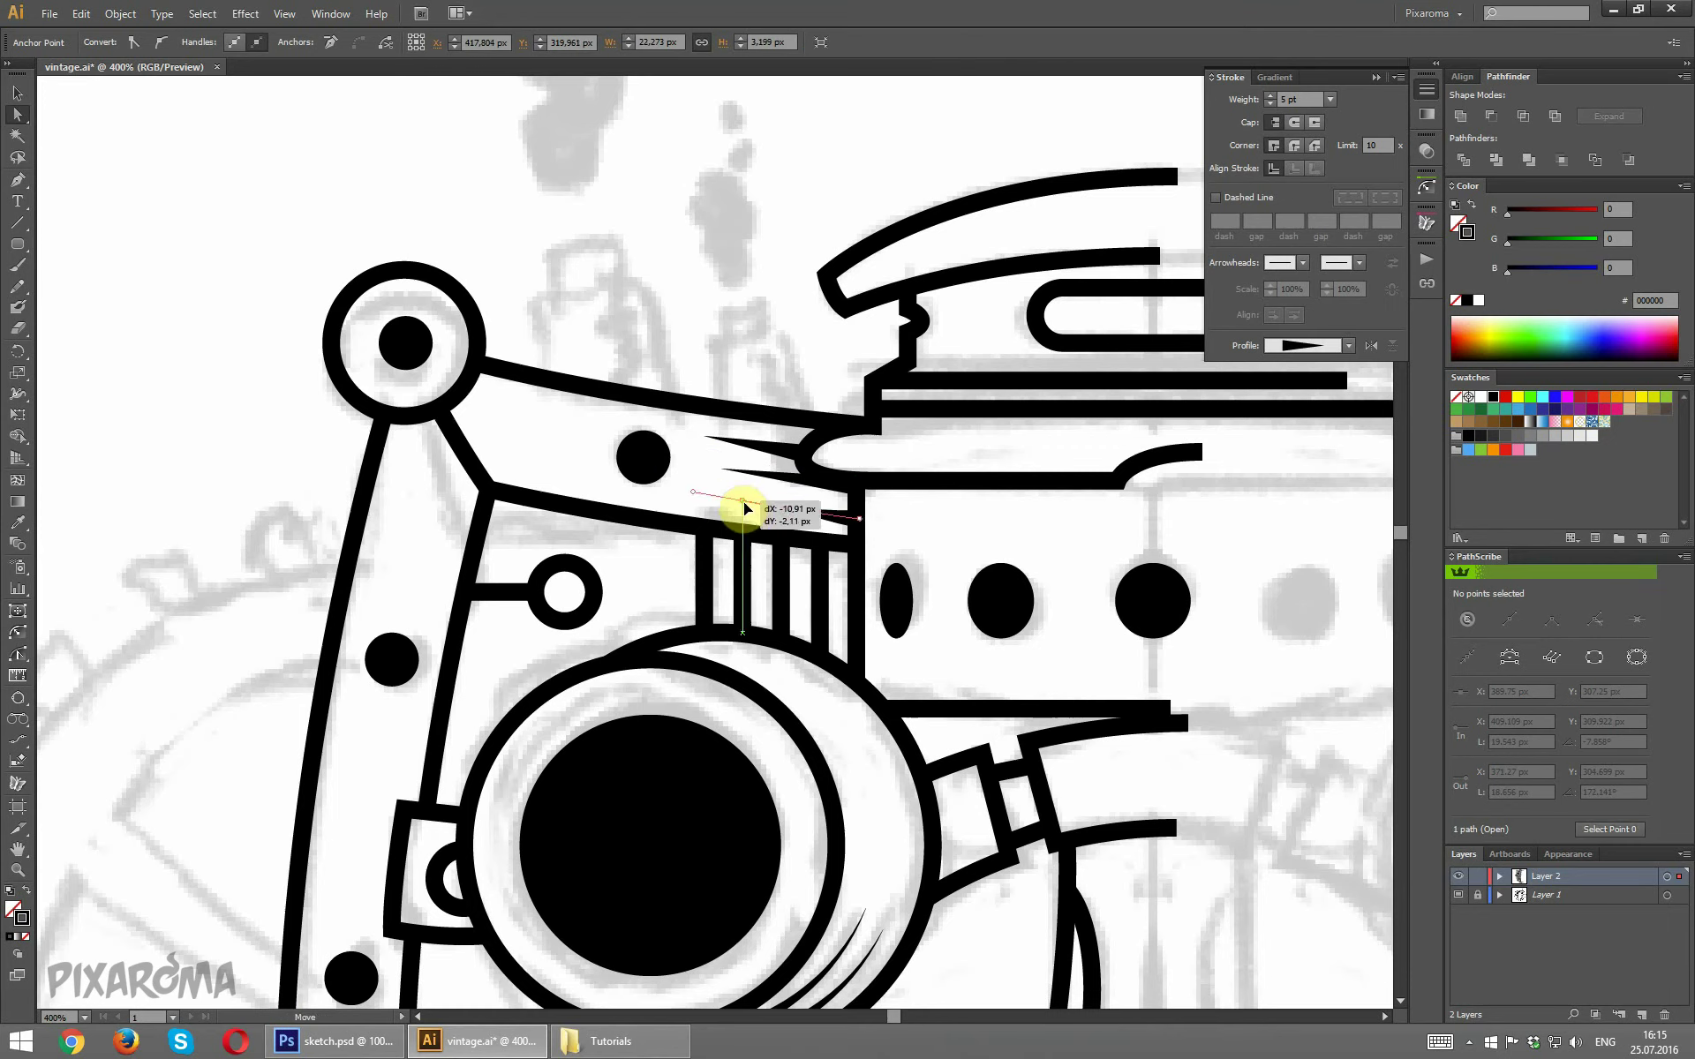
left_click_drag(761, 505, 748, 499)
left_click(712, 505)
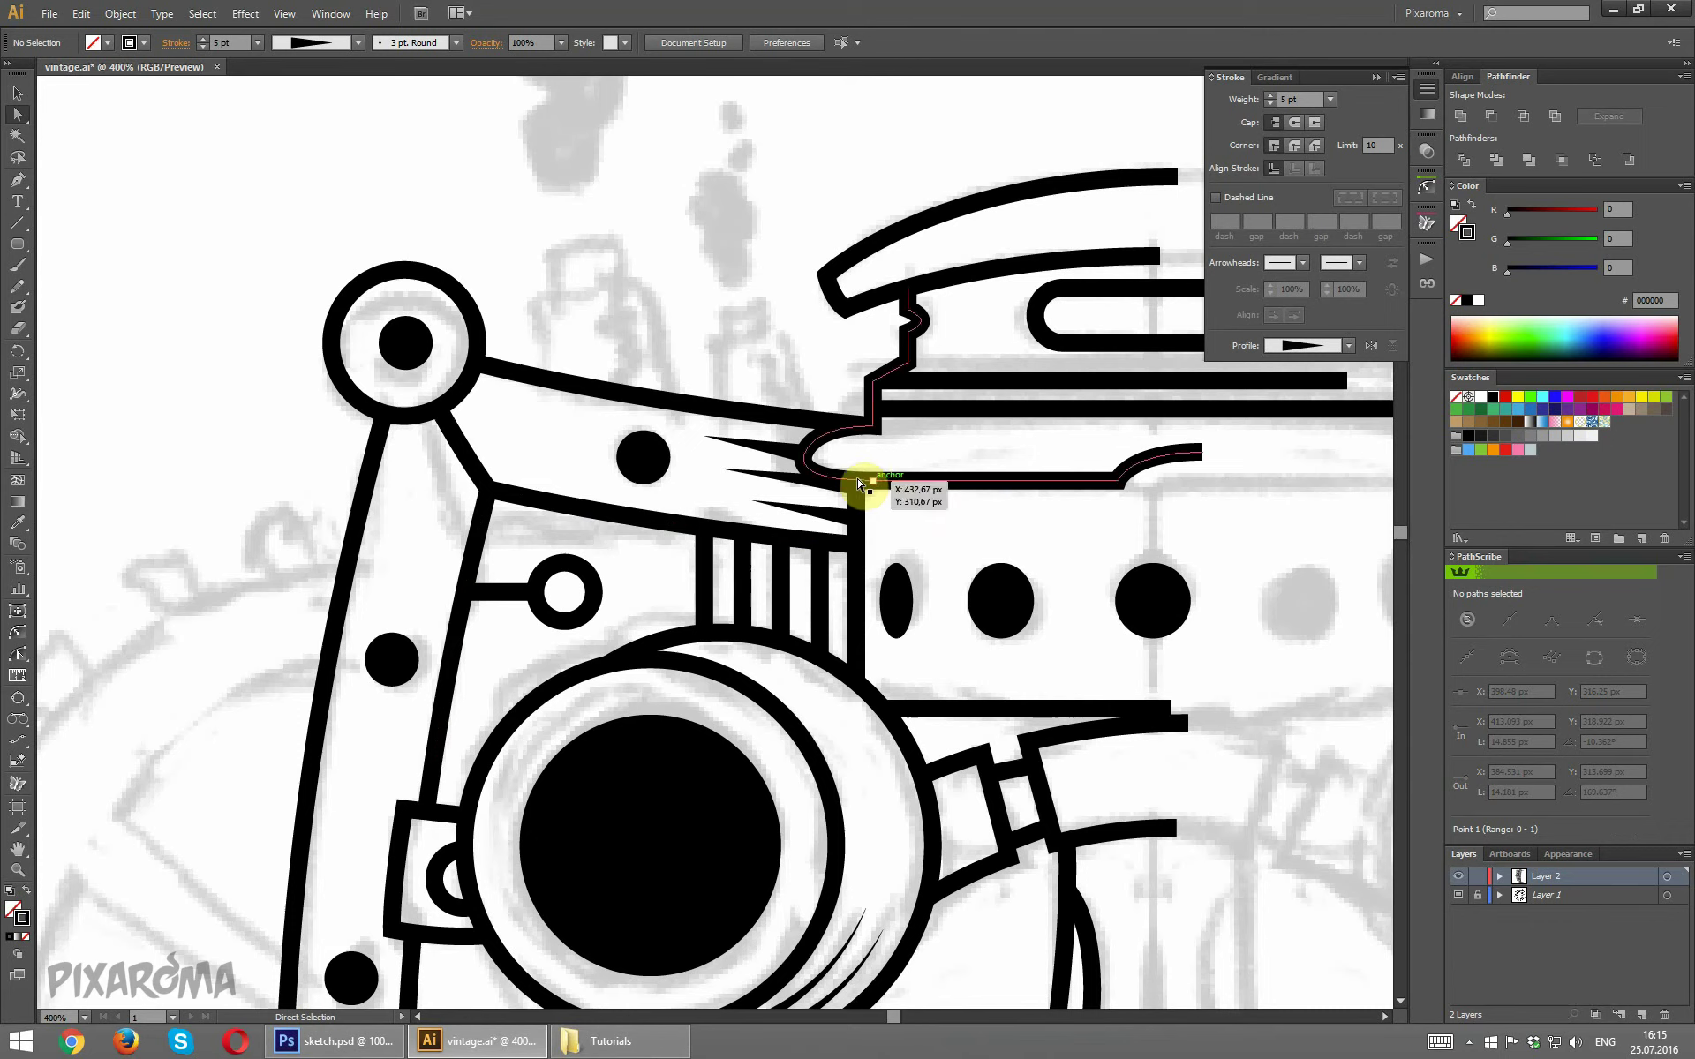
left_click_drag(856, 486, 859, 496)
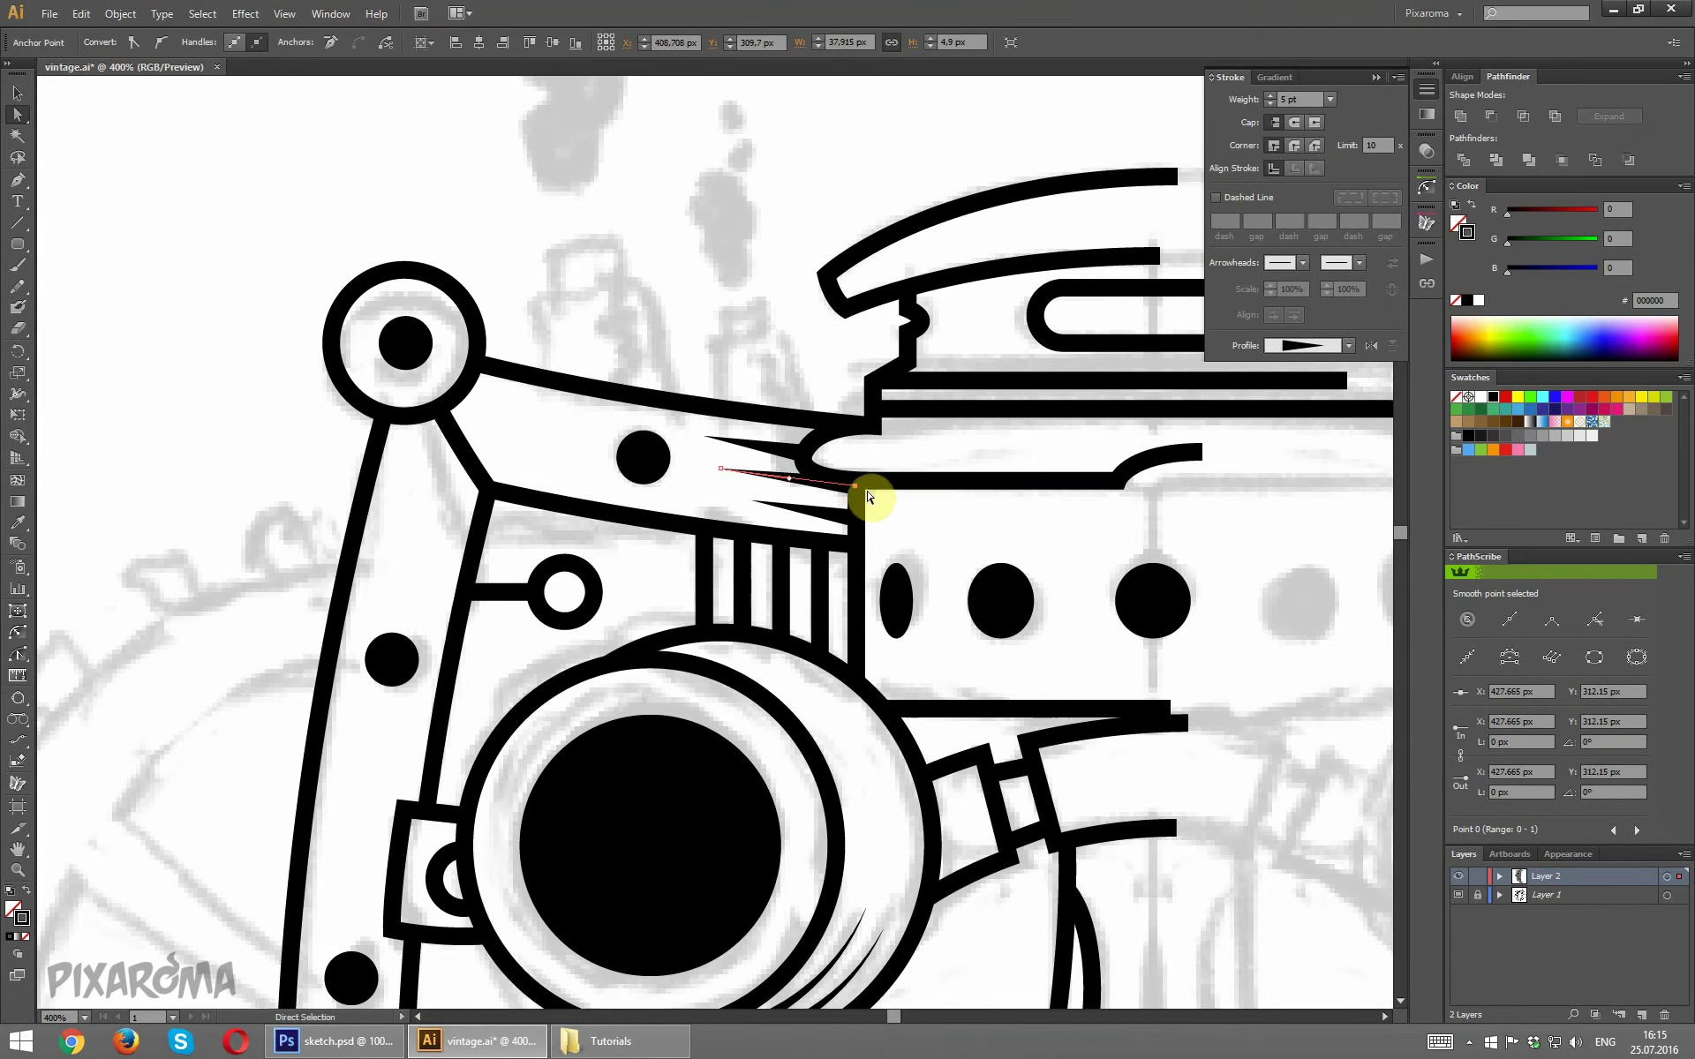
left_click(743, 336)
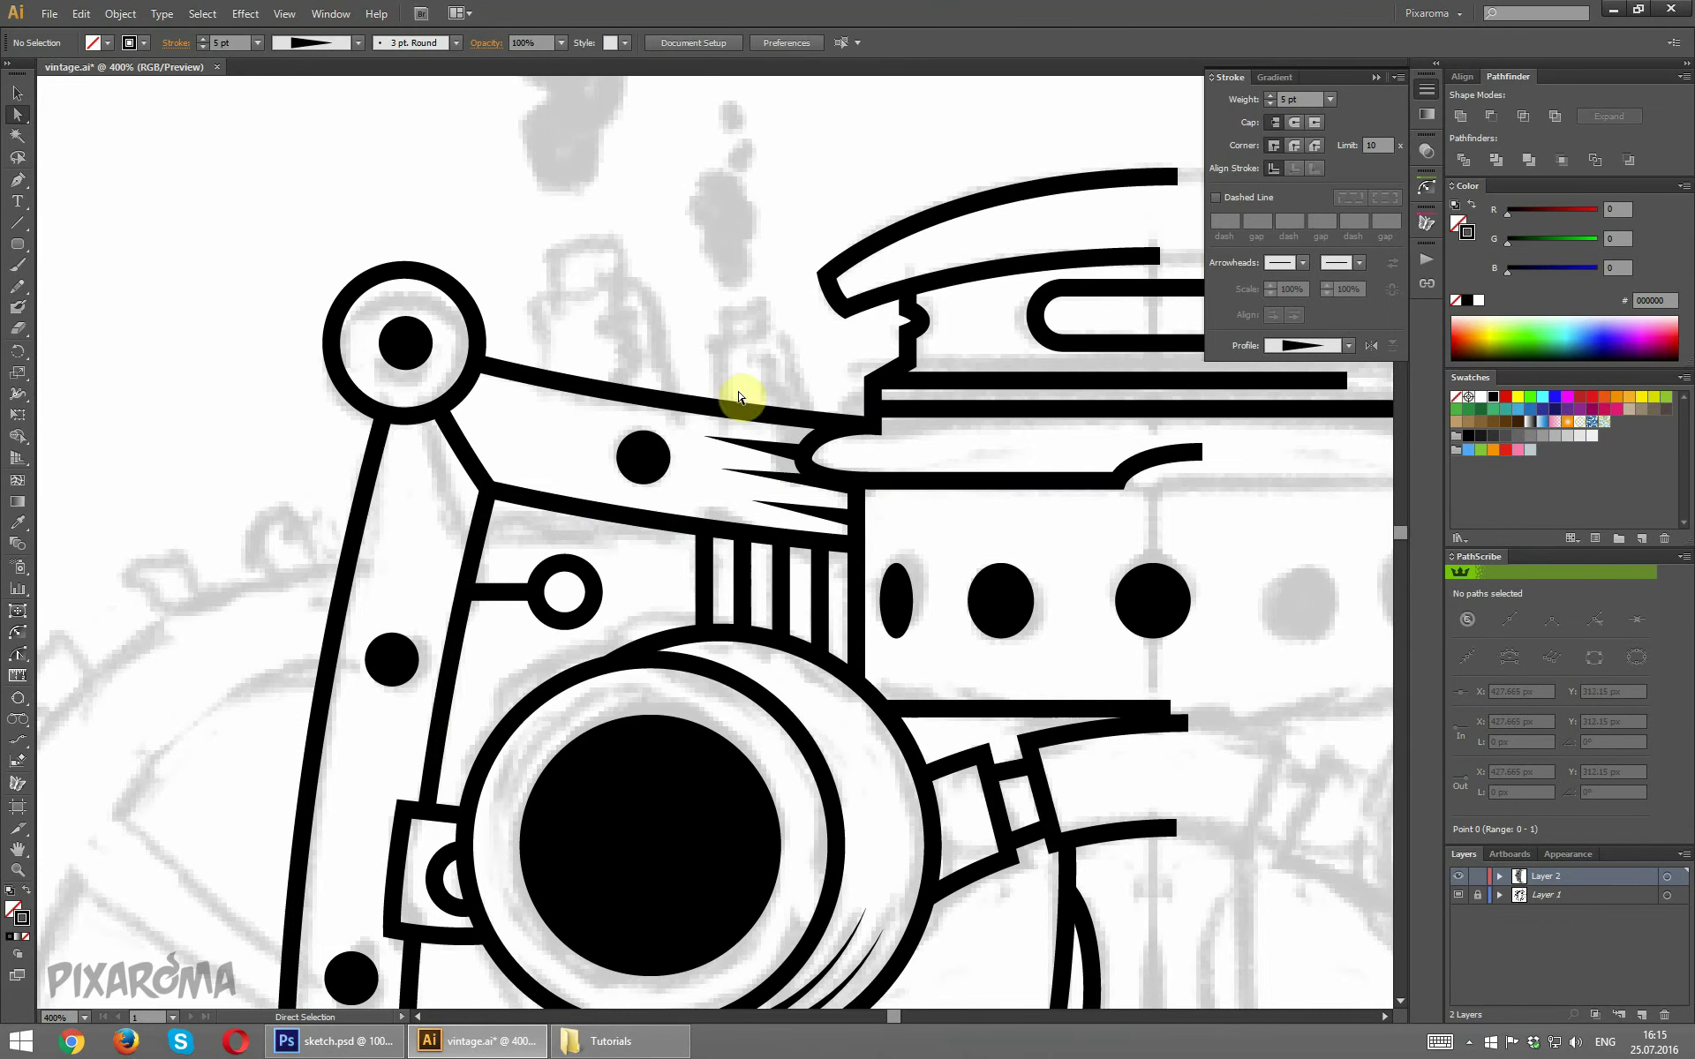
Straighten the spikes by removing the curves from their anchors.
left_click(724, 471)
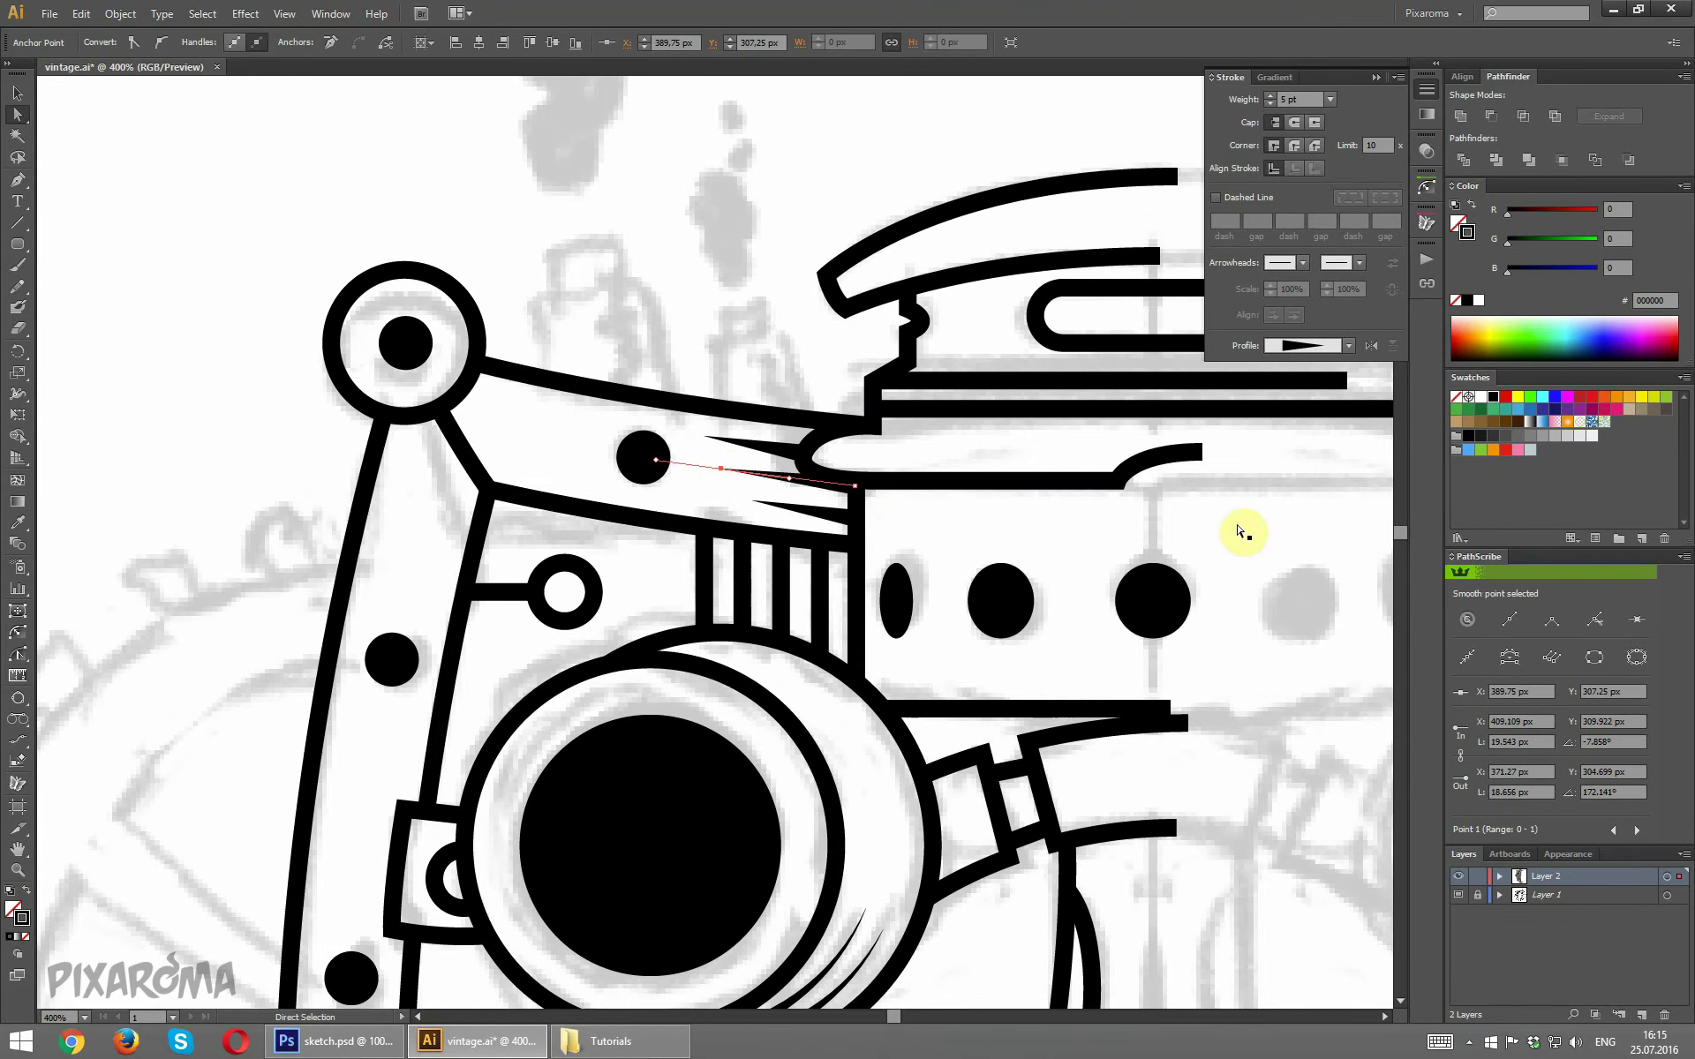
left_click(1466, 656)
left_click(704, 435)
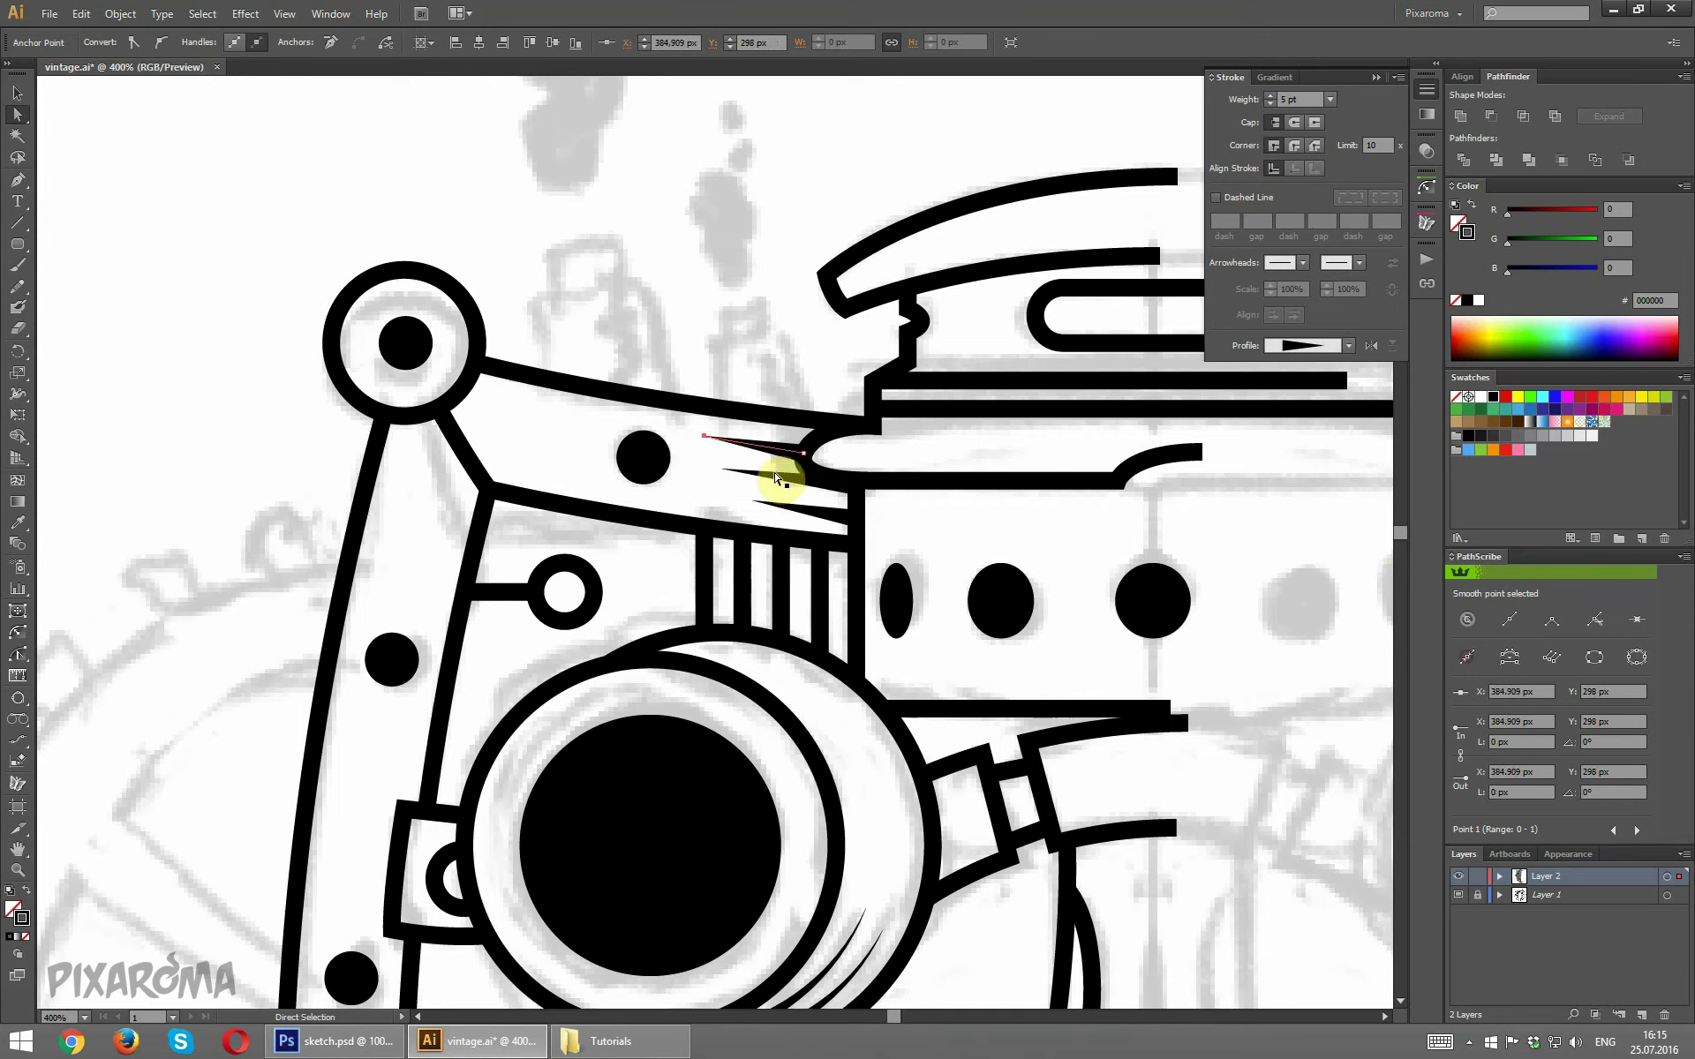
left_click(751, 499)
left_click(1466, 656)
left_click(700, 265)
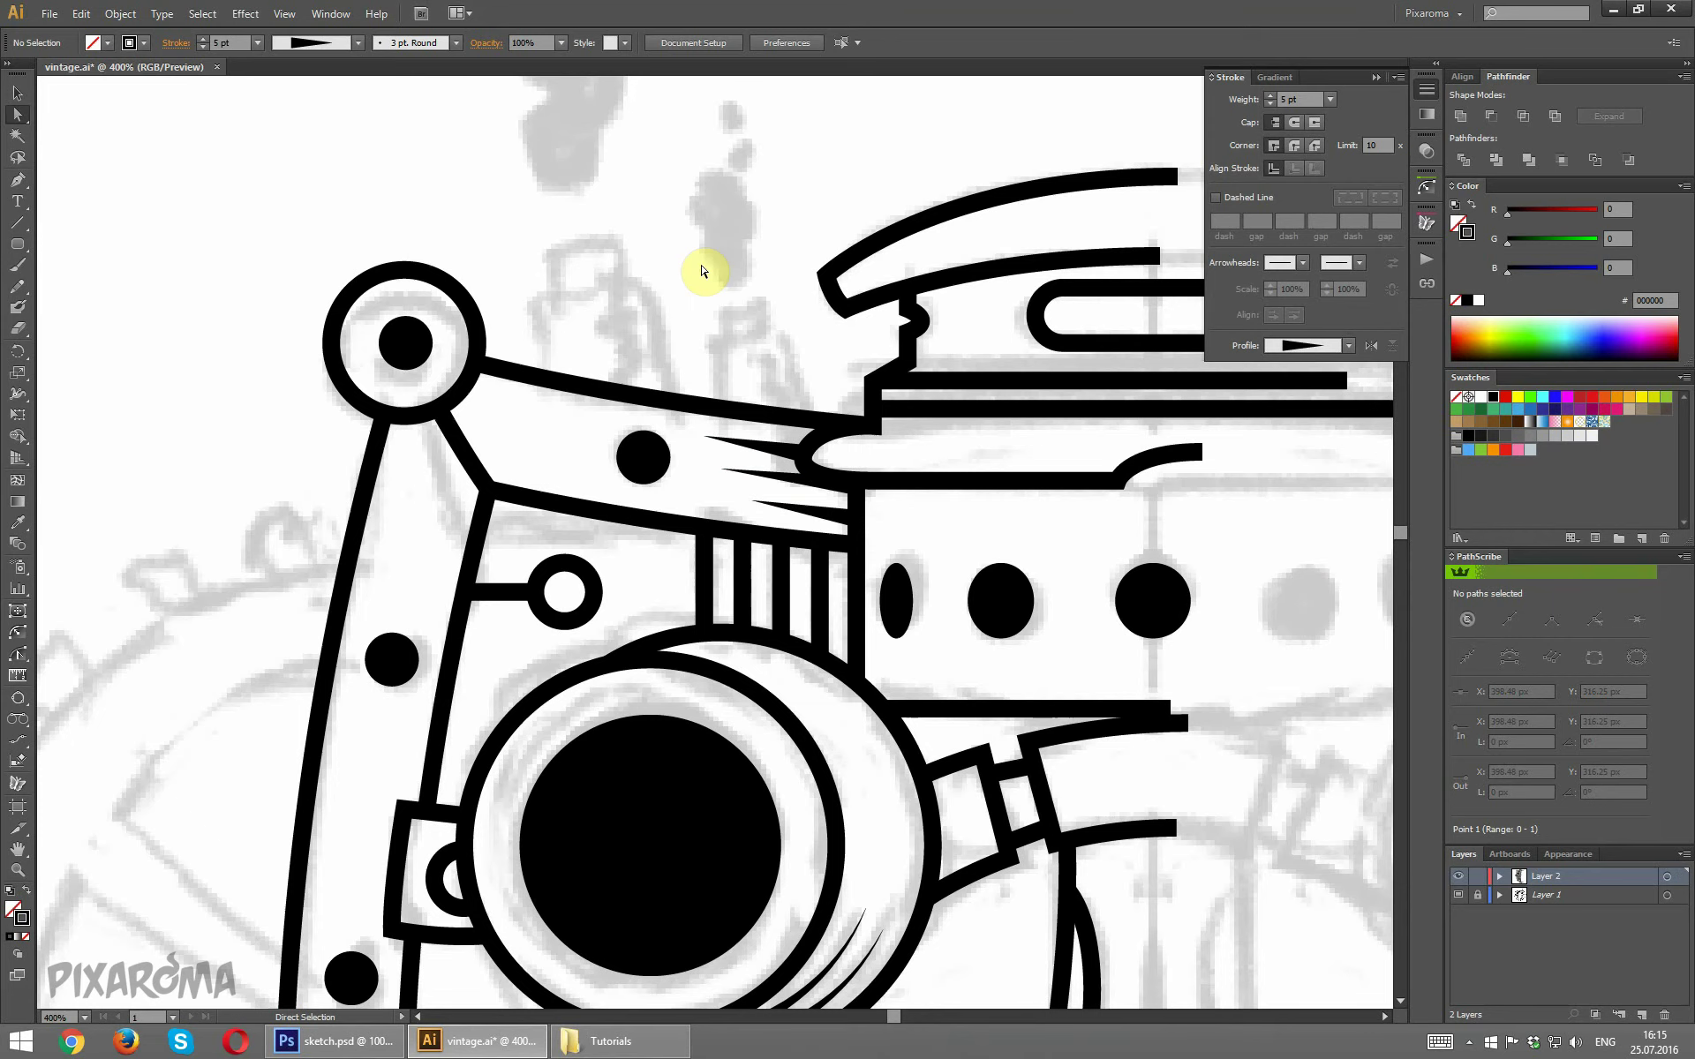
left_click(855, 485)
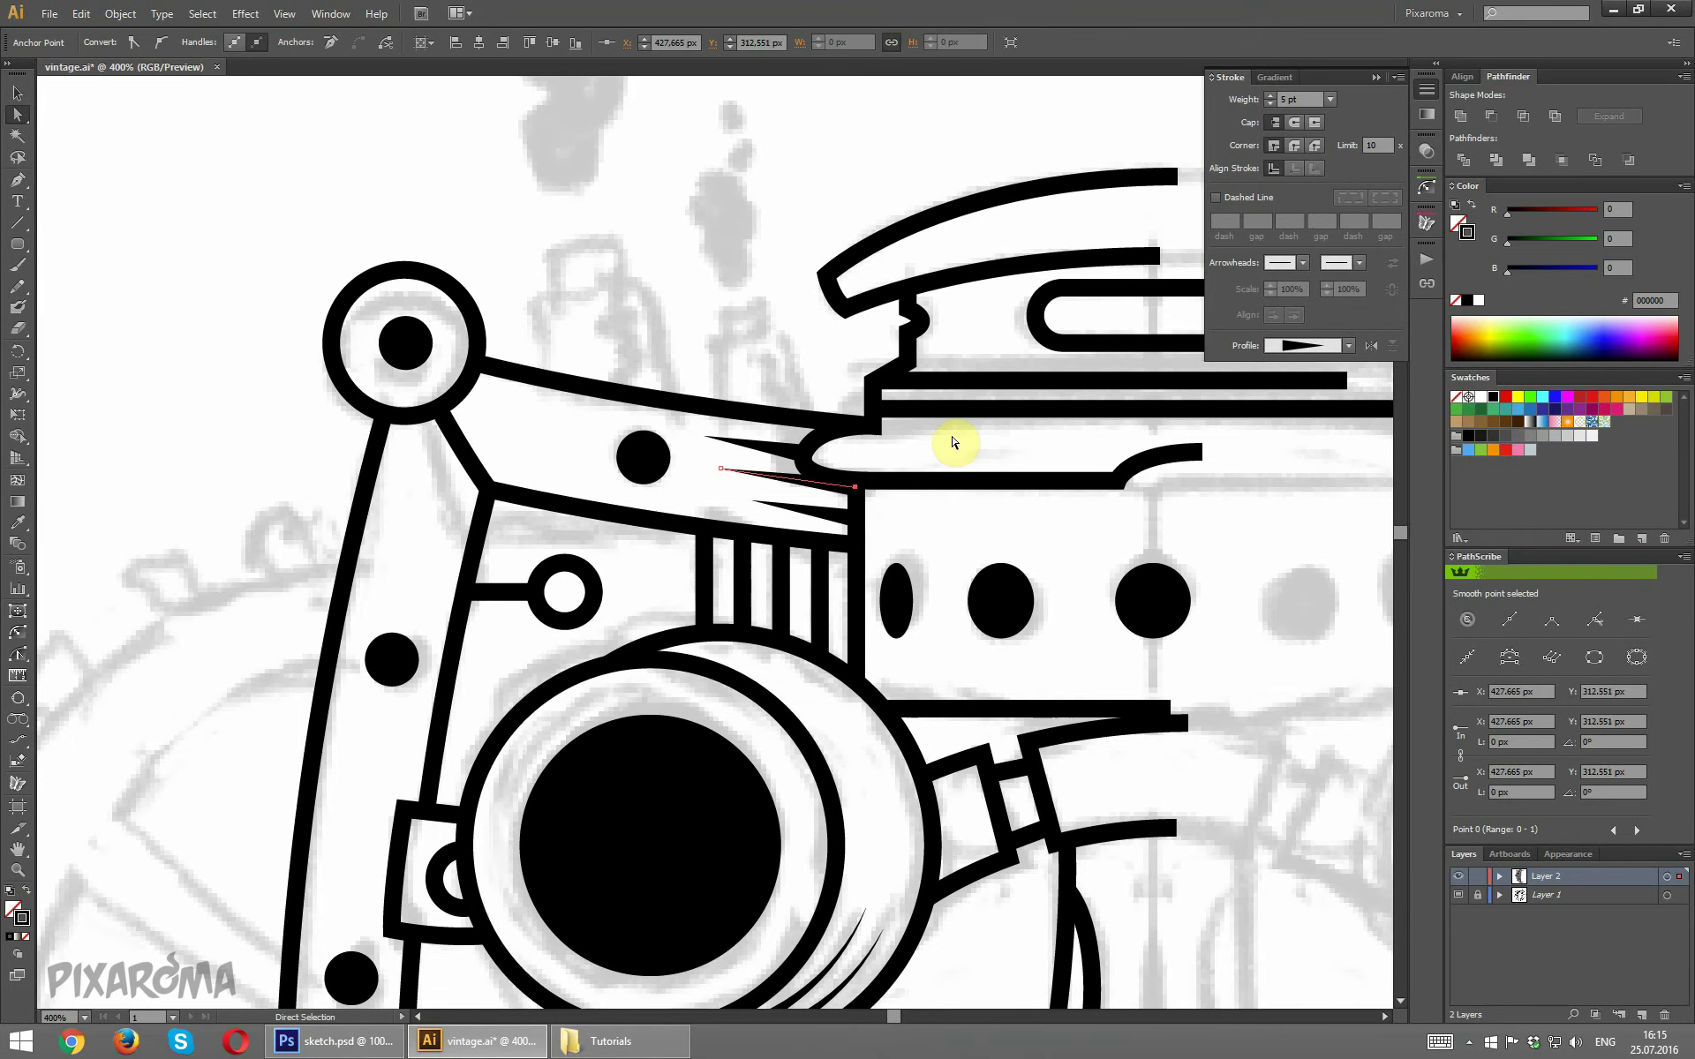
Fit the artboard to check it, save vintage.ai with Ctrl+S, and zoom back in to 400%.
left_click(662, 303)
key("ctrl+1")
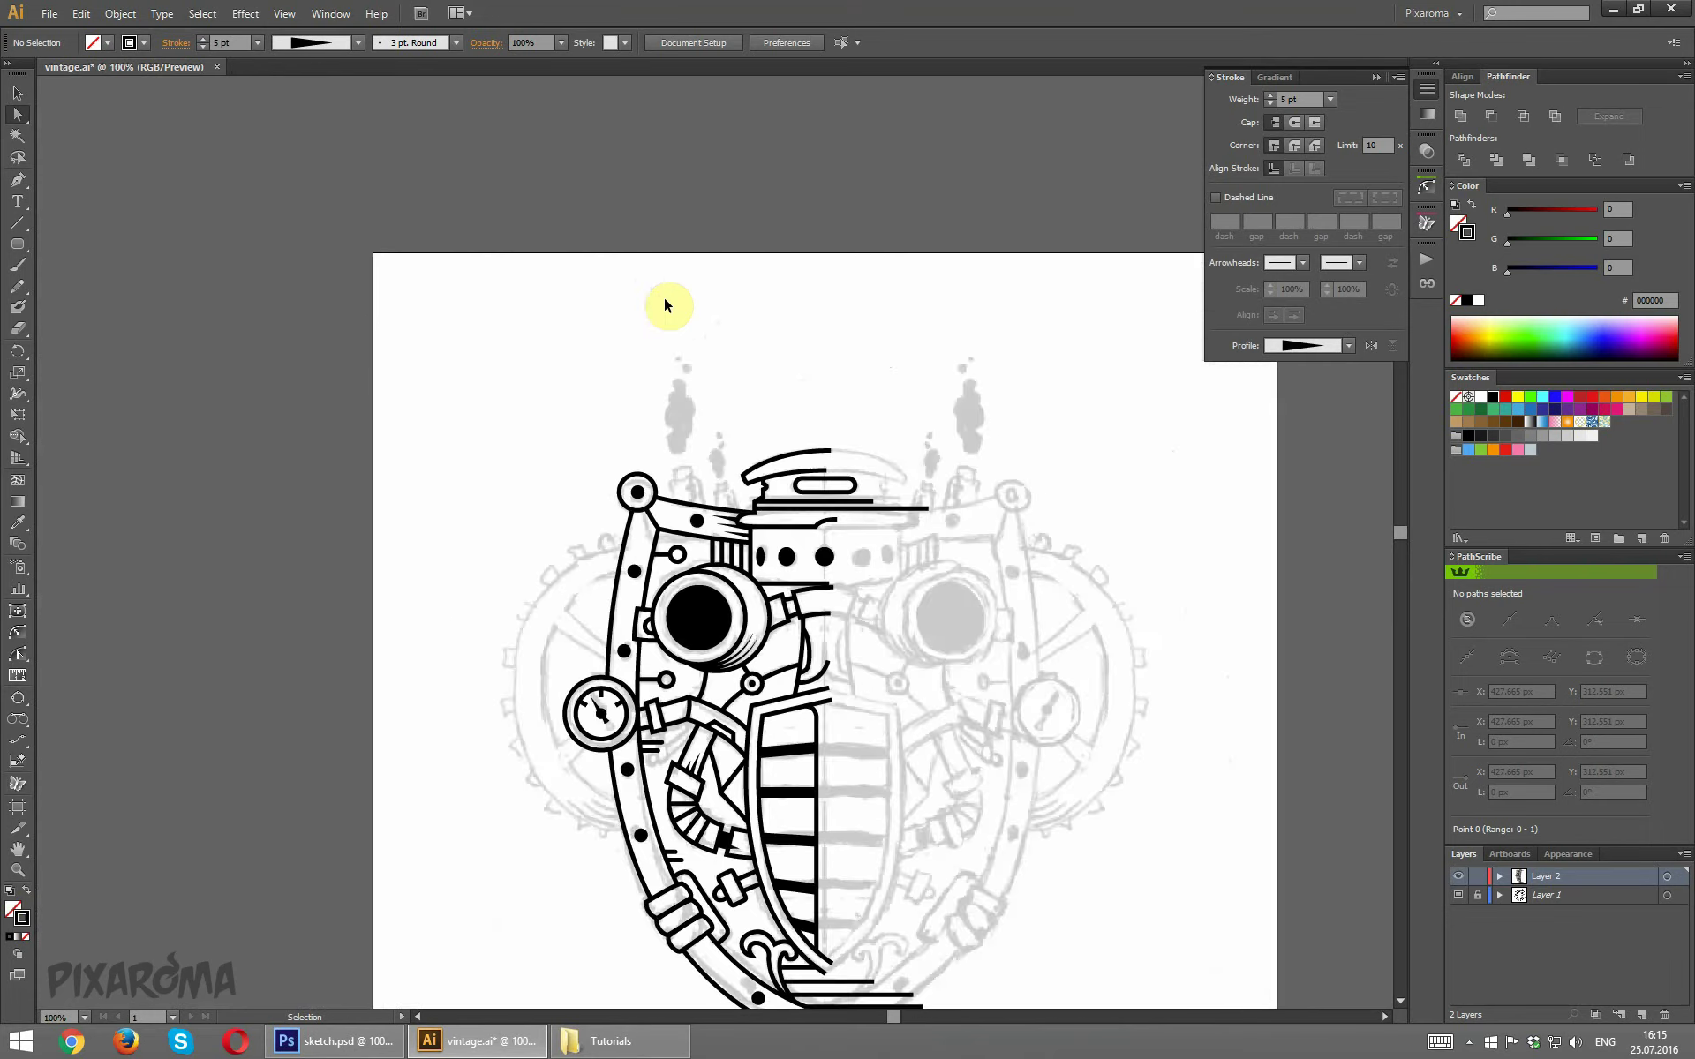
key("ctrl+minus")
key("ctrl+minus")
key("ctrl+s")
key("ctrl+plus")
key("ctrl+plus")
key("ctrl+plus")
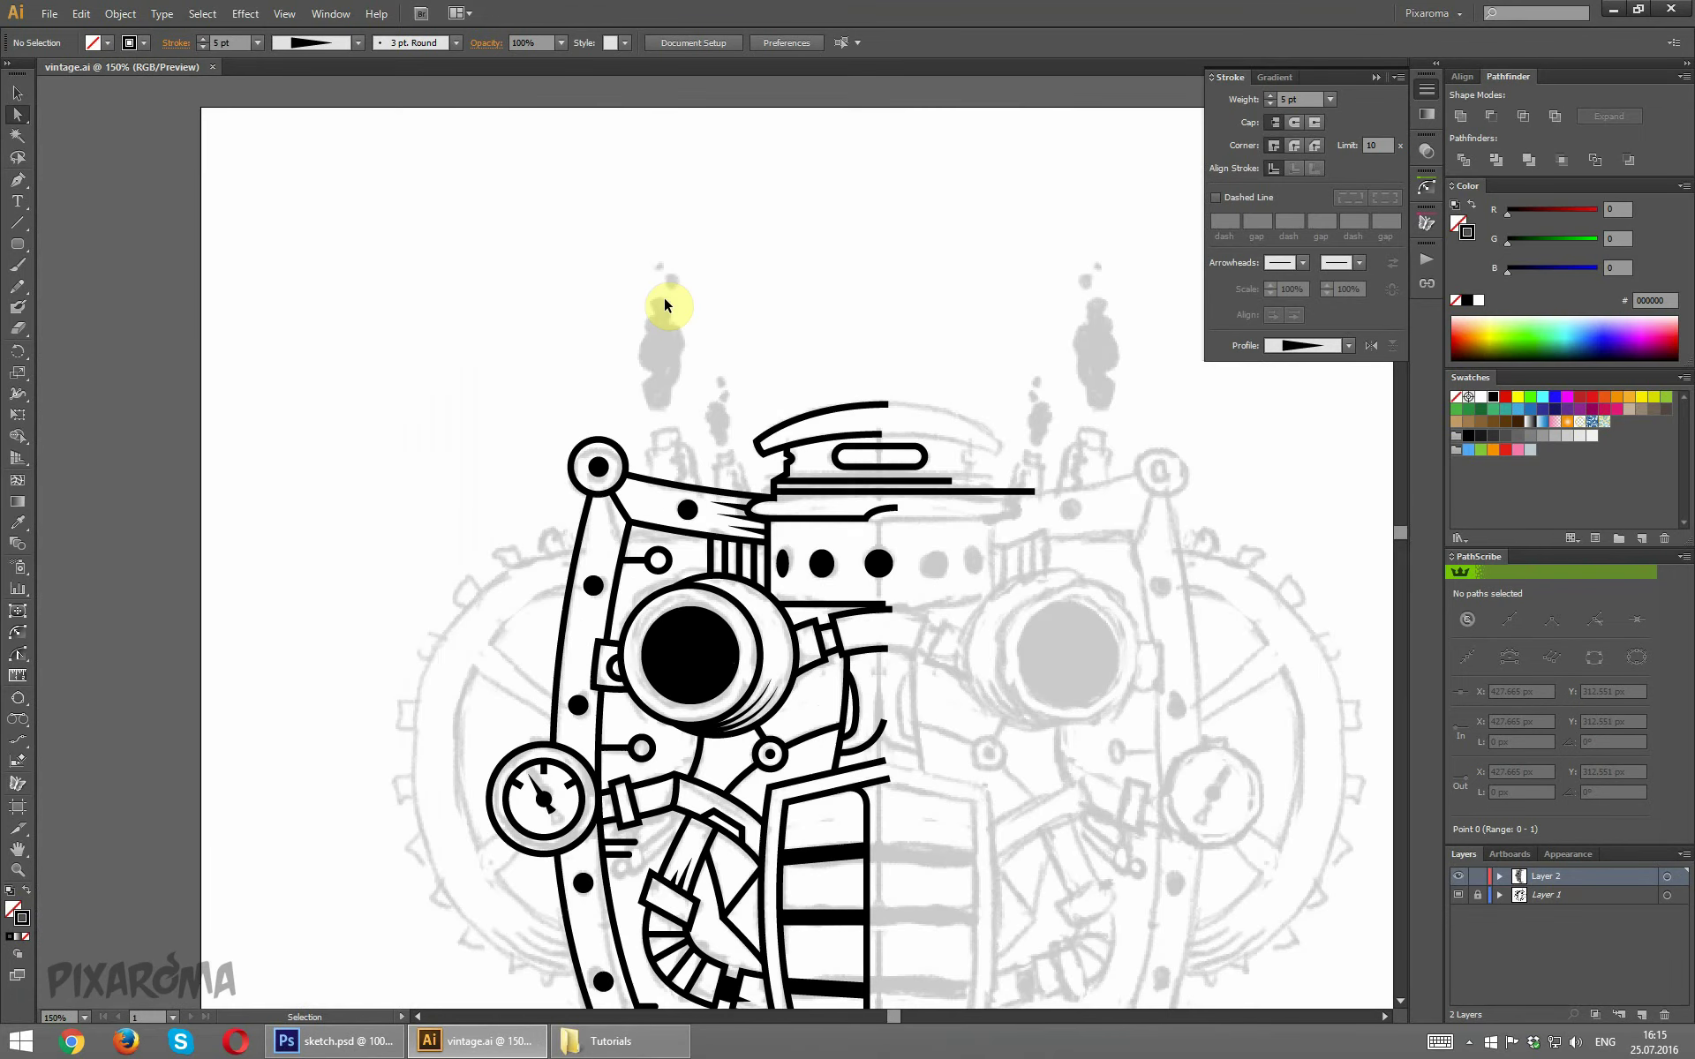
key("ctrl+plus")
scroll(662, 291, "down", 1)
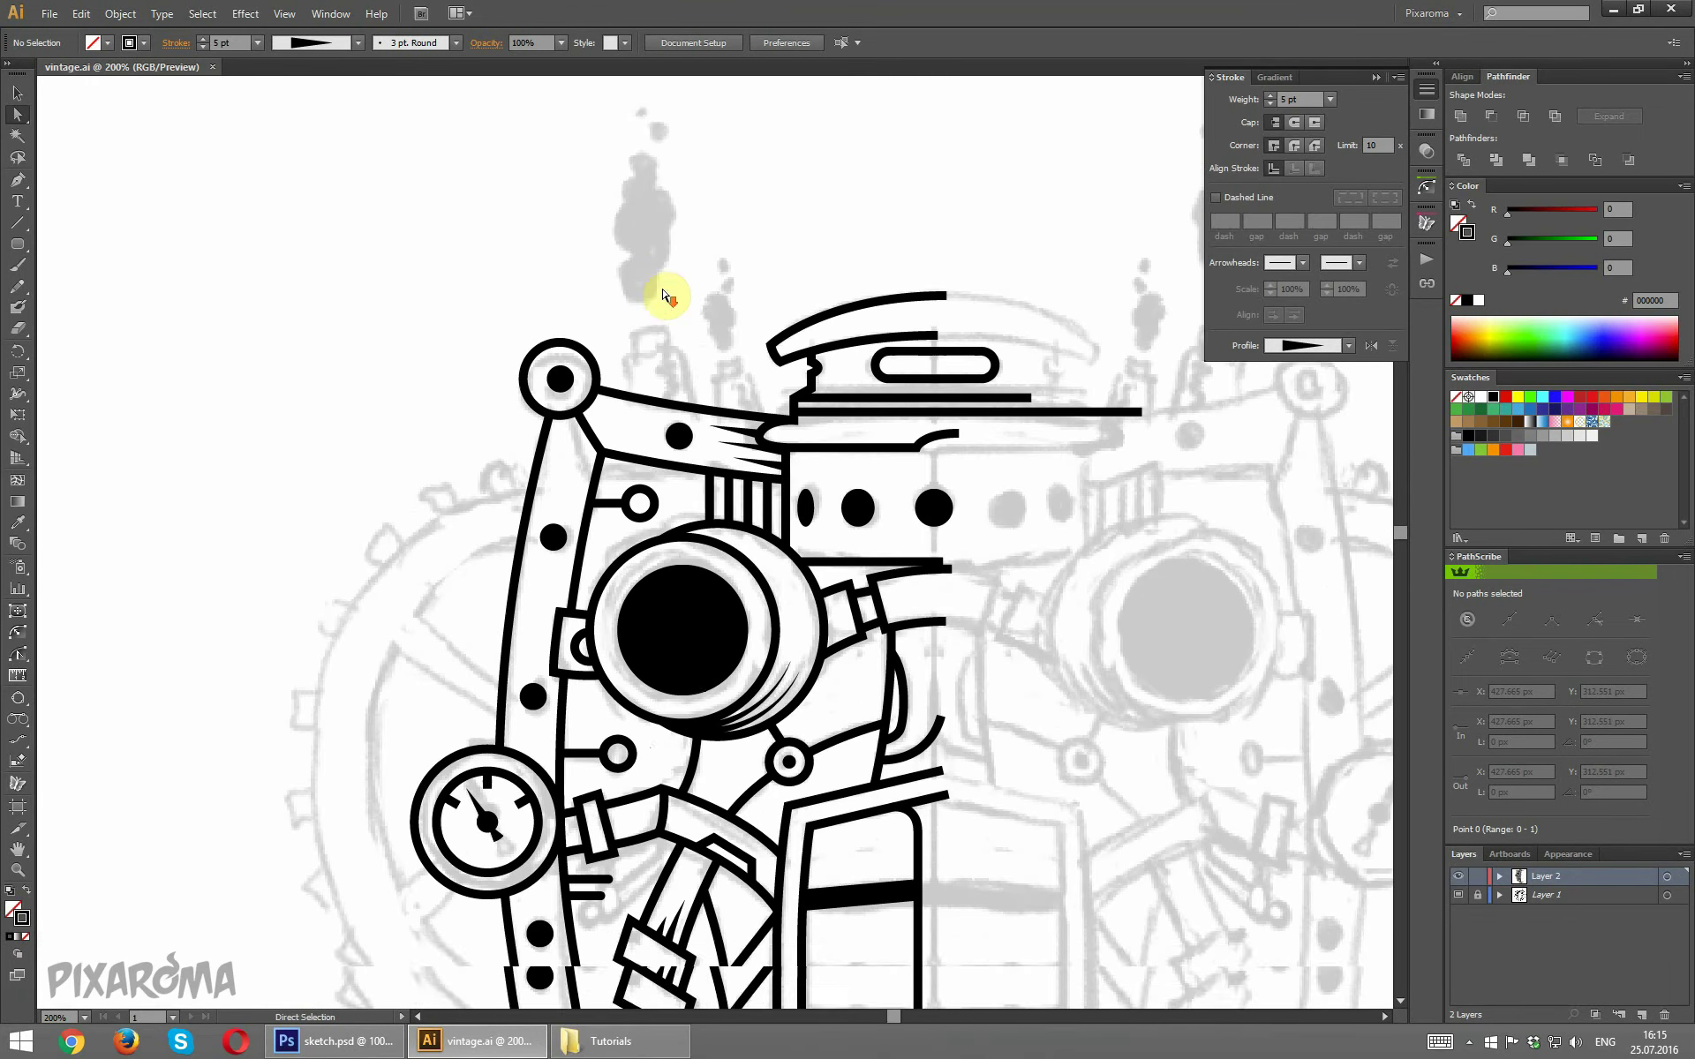
scroll(662, 280, "down", 1)
scroll(666, 291, "up", 3)
key("ctrl+plus")
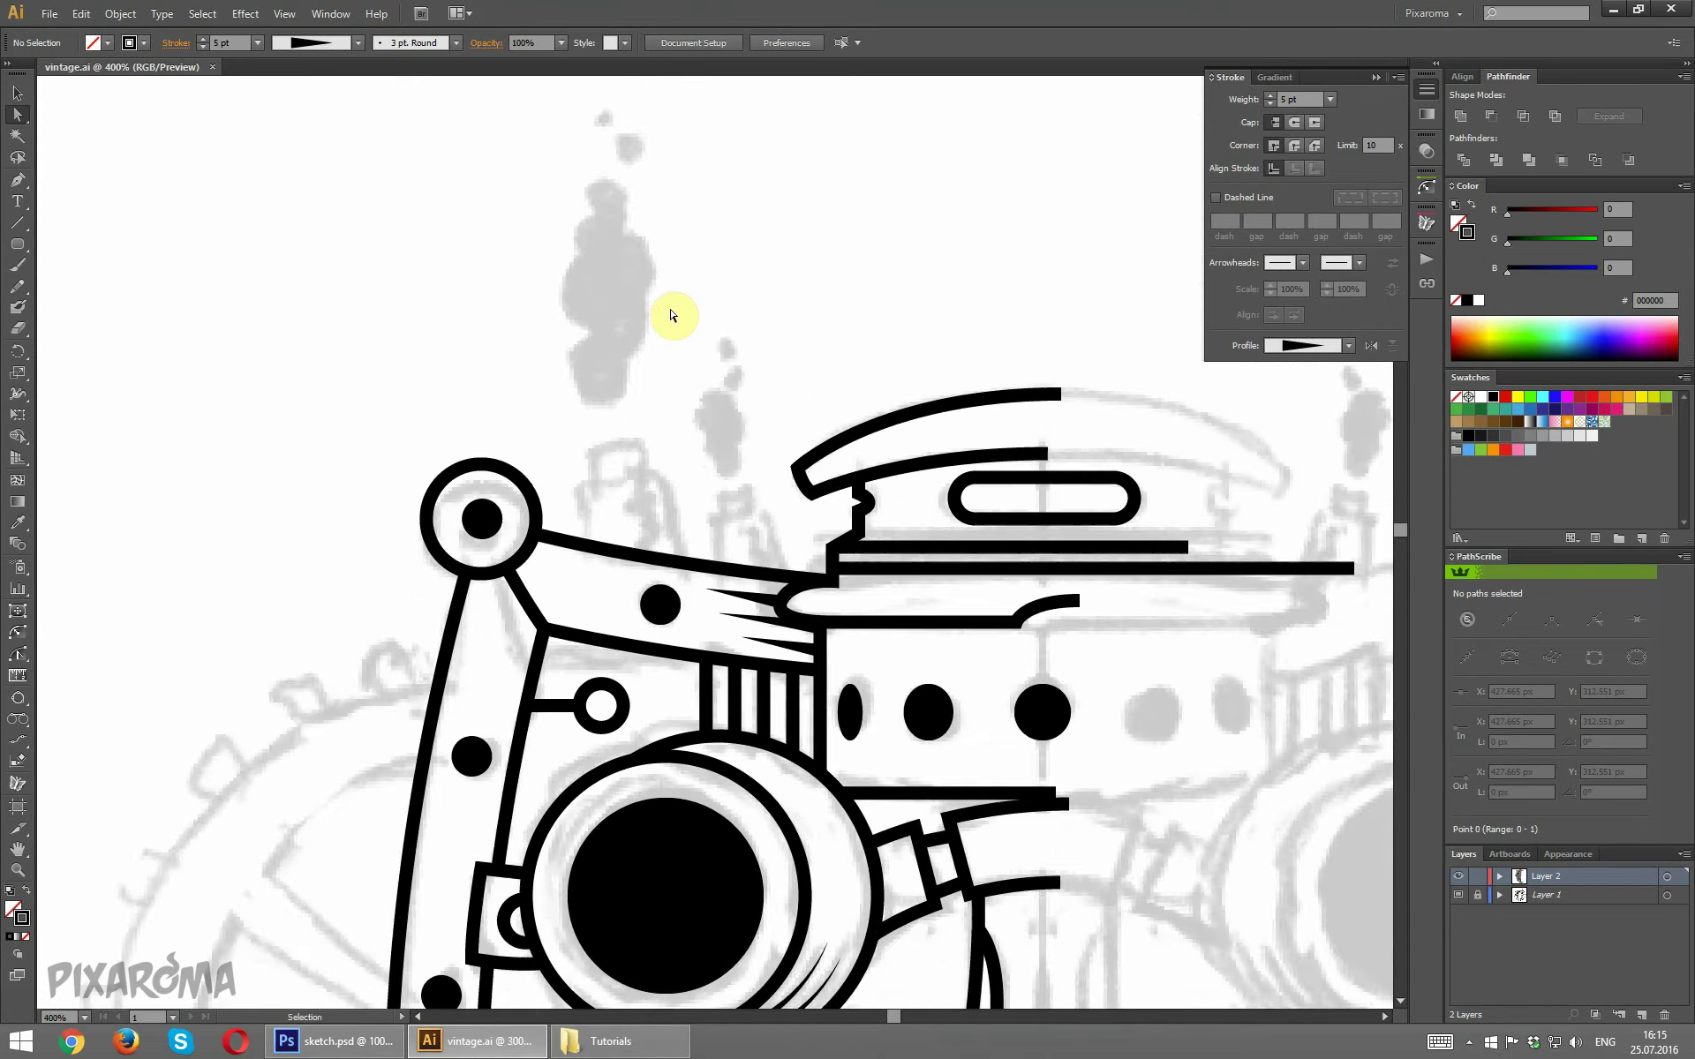
key("ctrl+plus")
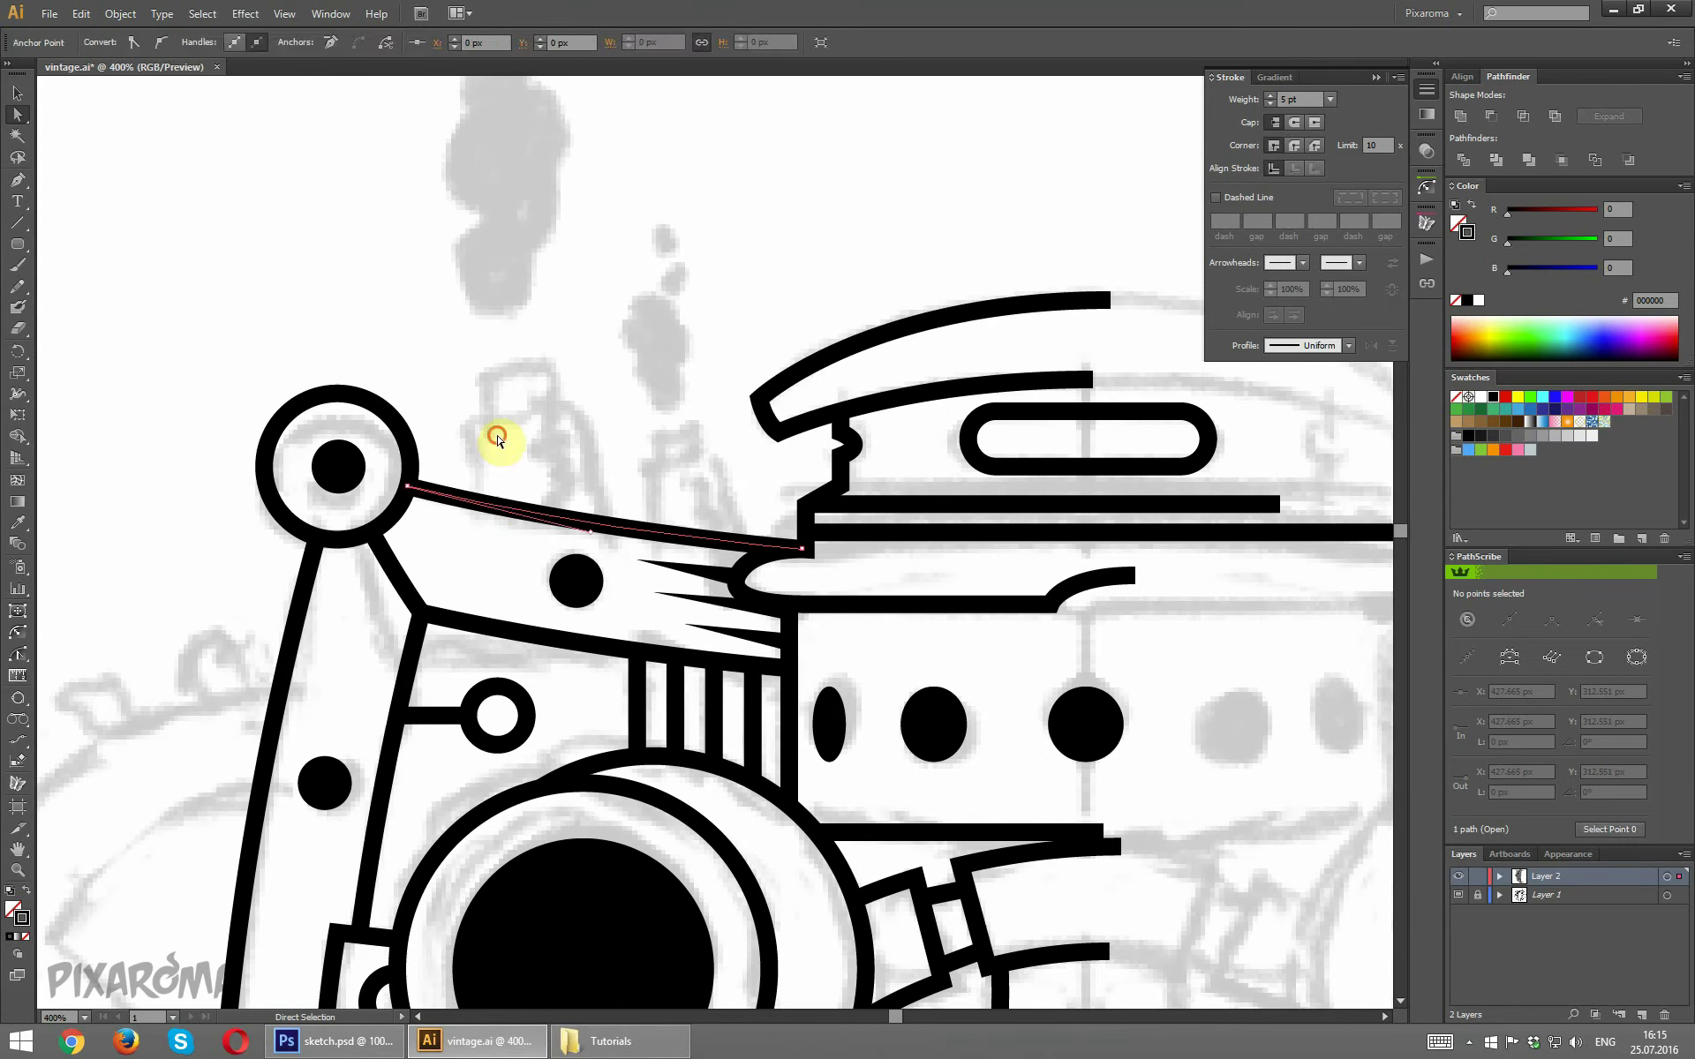
Pen-draw the tall chimney's closed outline and a cap on its top.
left_click(17, 179)
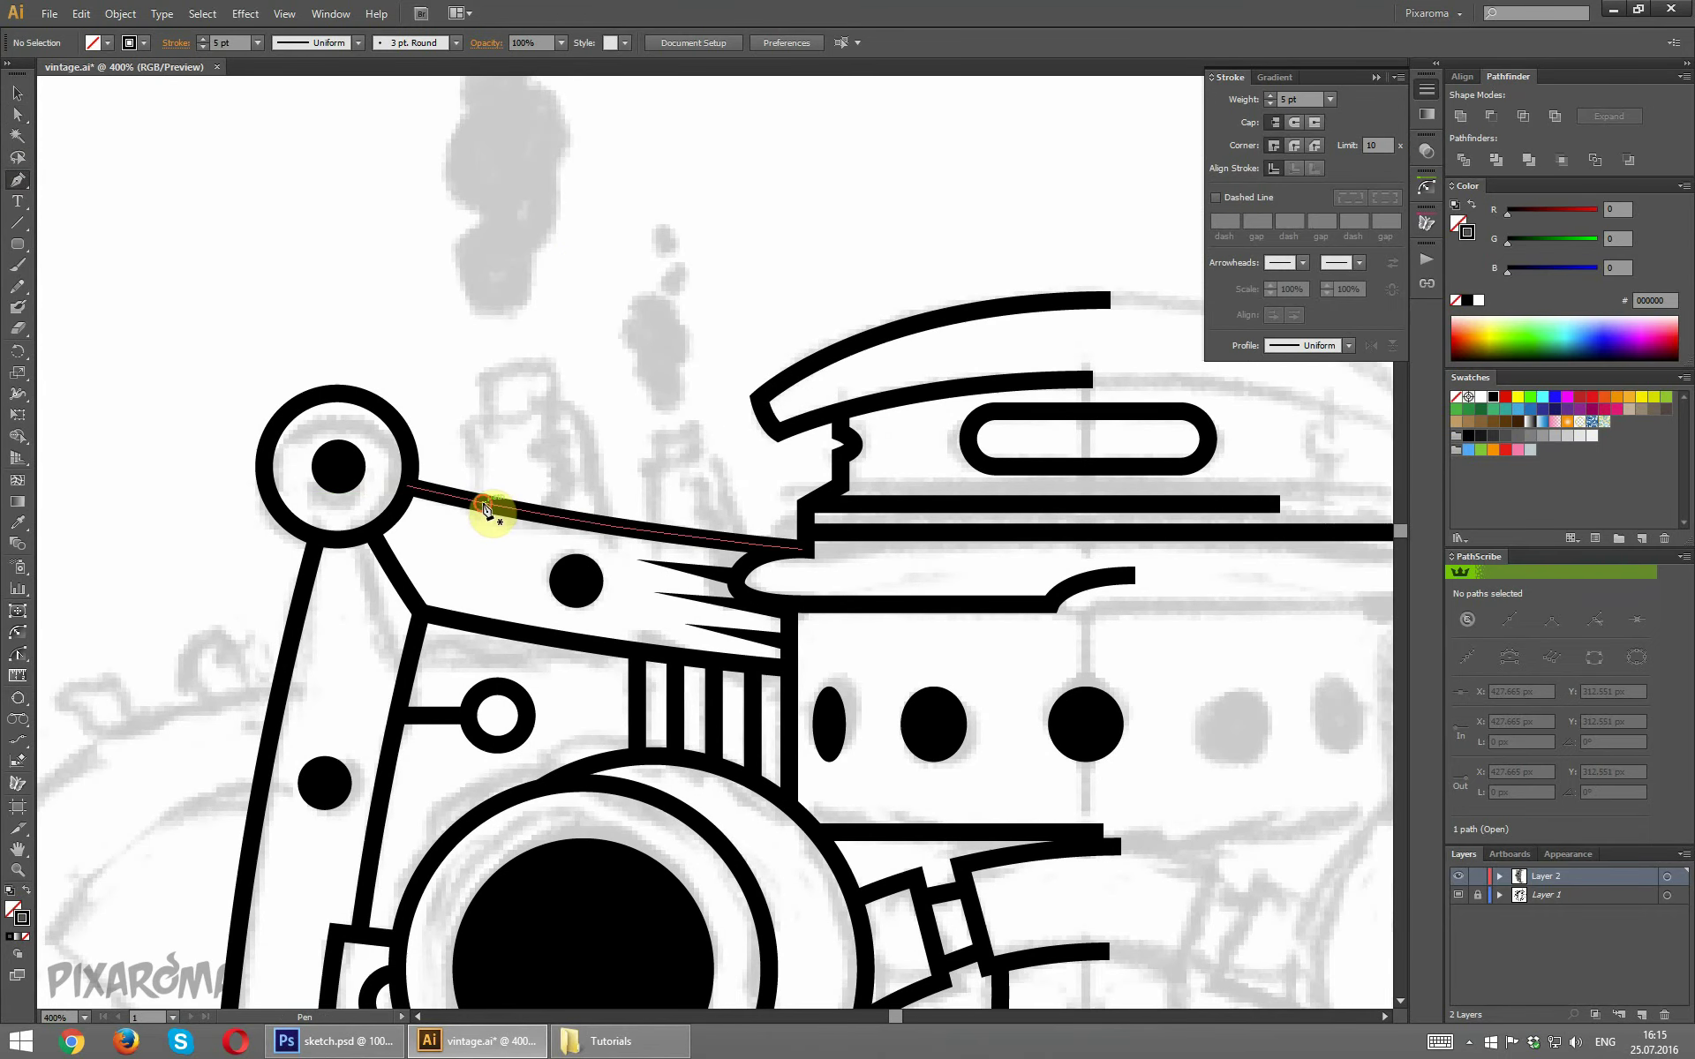
left_click(483, 502)
left_click(468, 419)
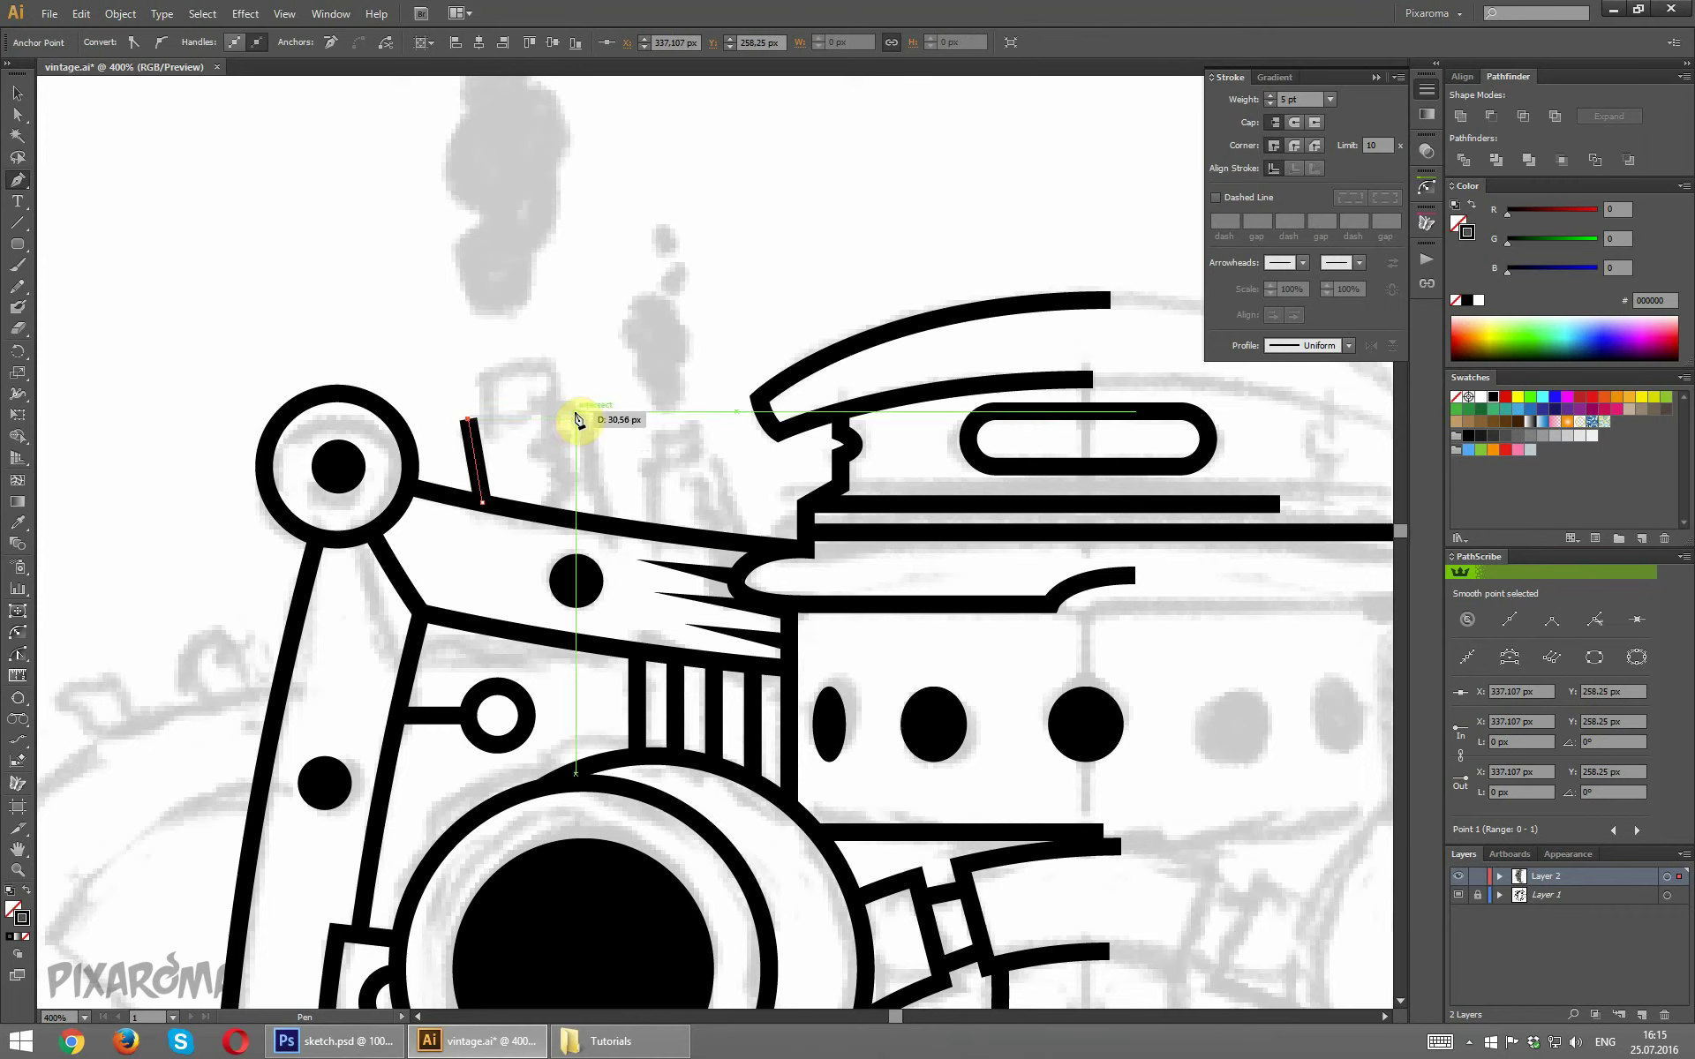
left_click(579, 411)
left_click(609, 523)
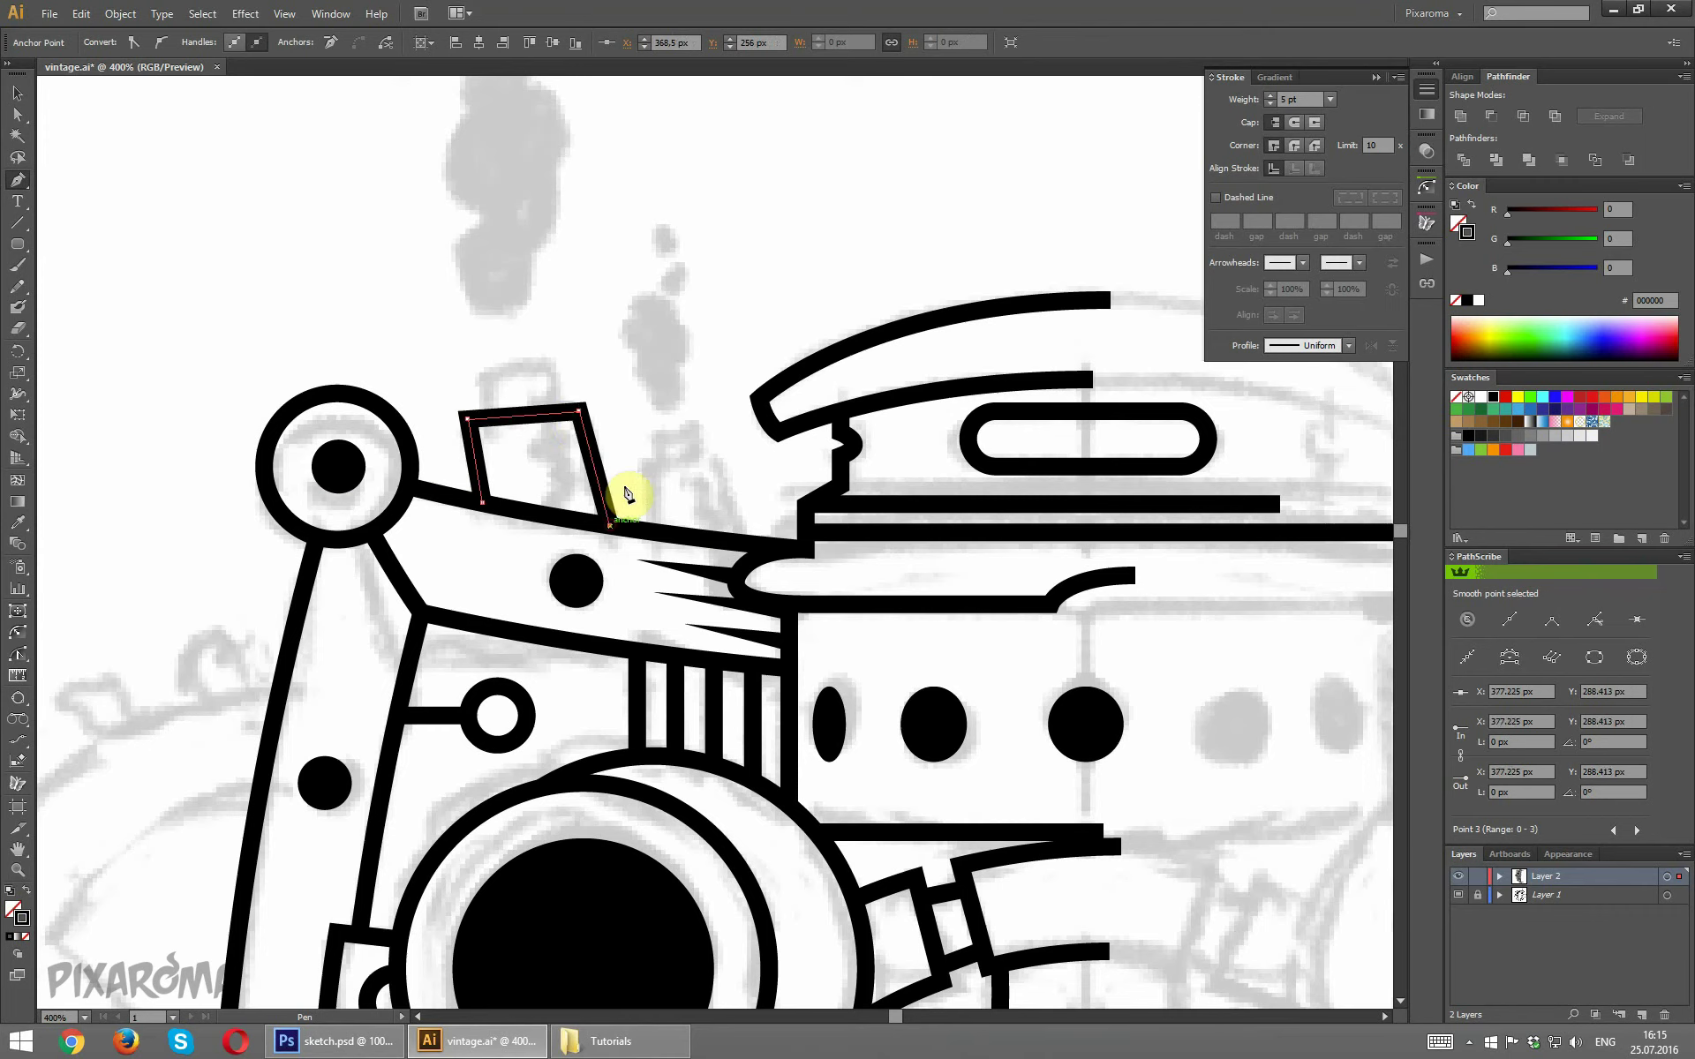
left_click(580, 409)
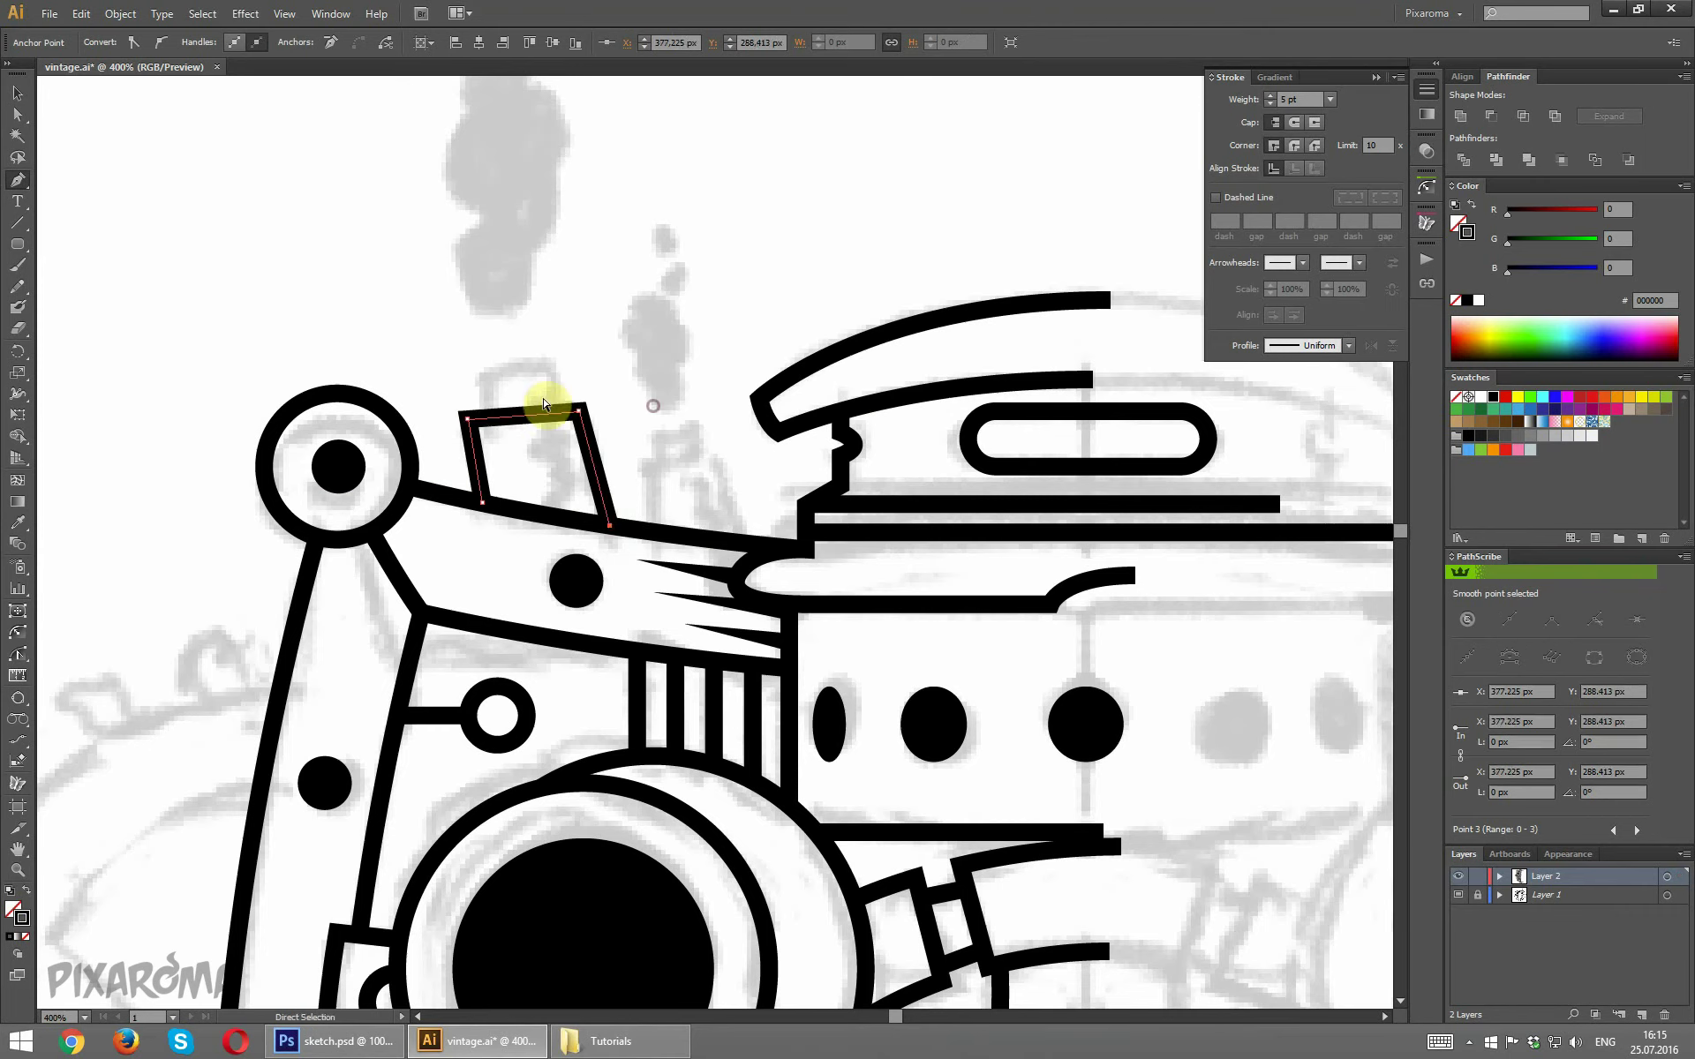
left_click(486, 417)
left_click(481, 378)
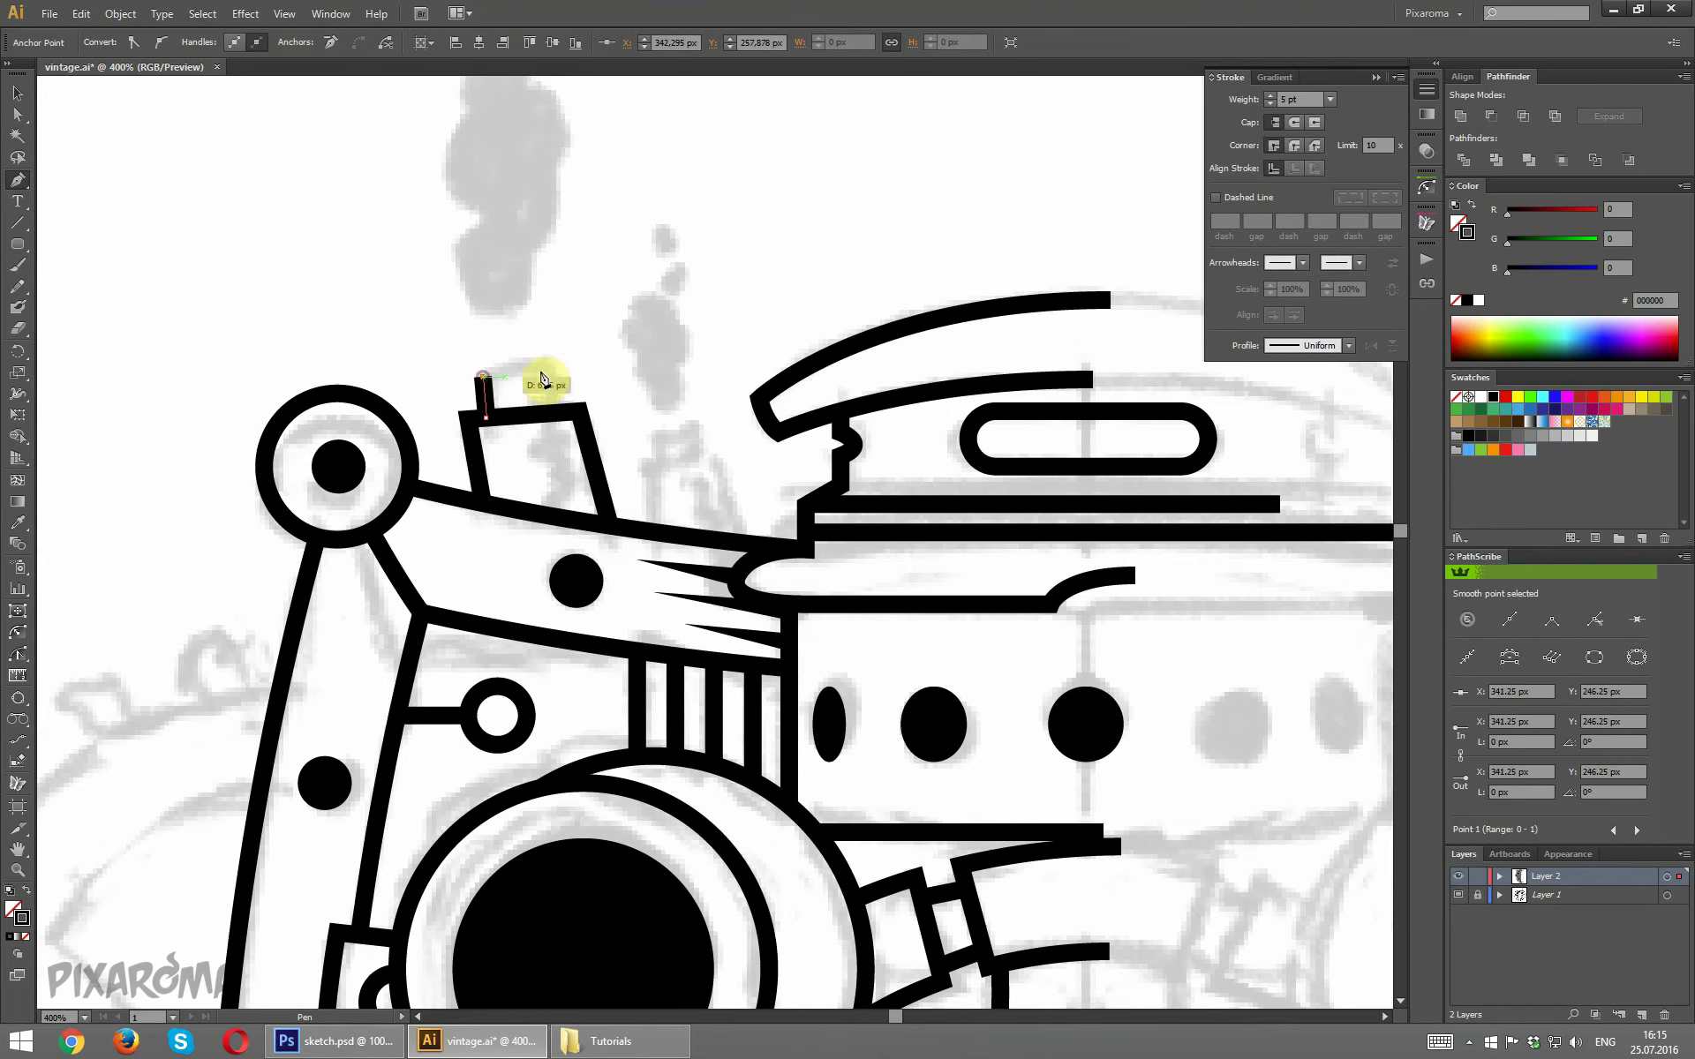
left_click(565, 413)
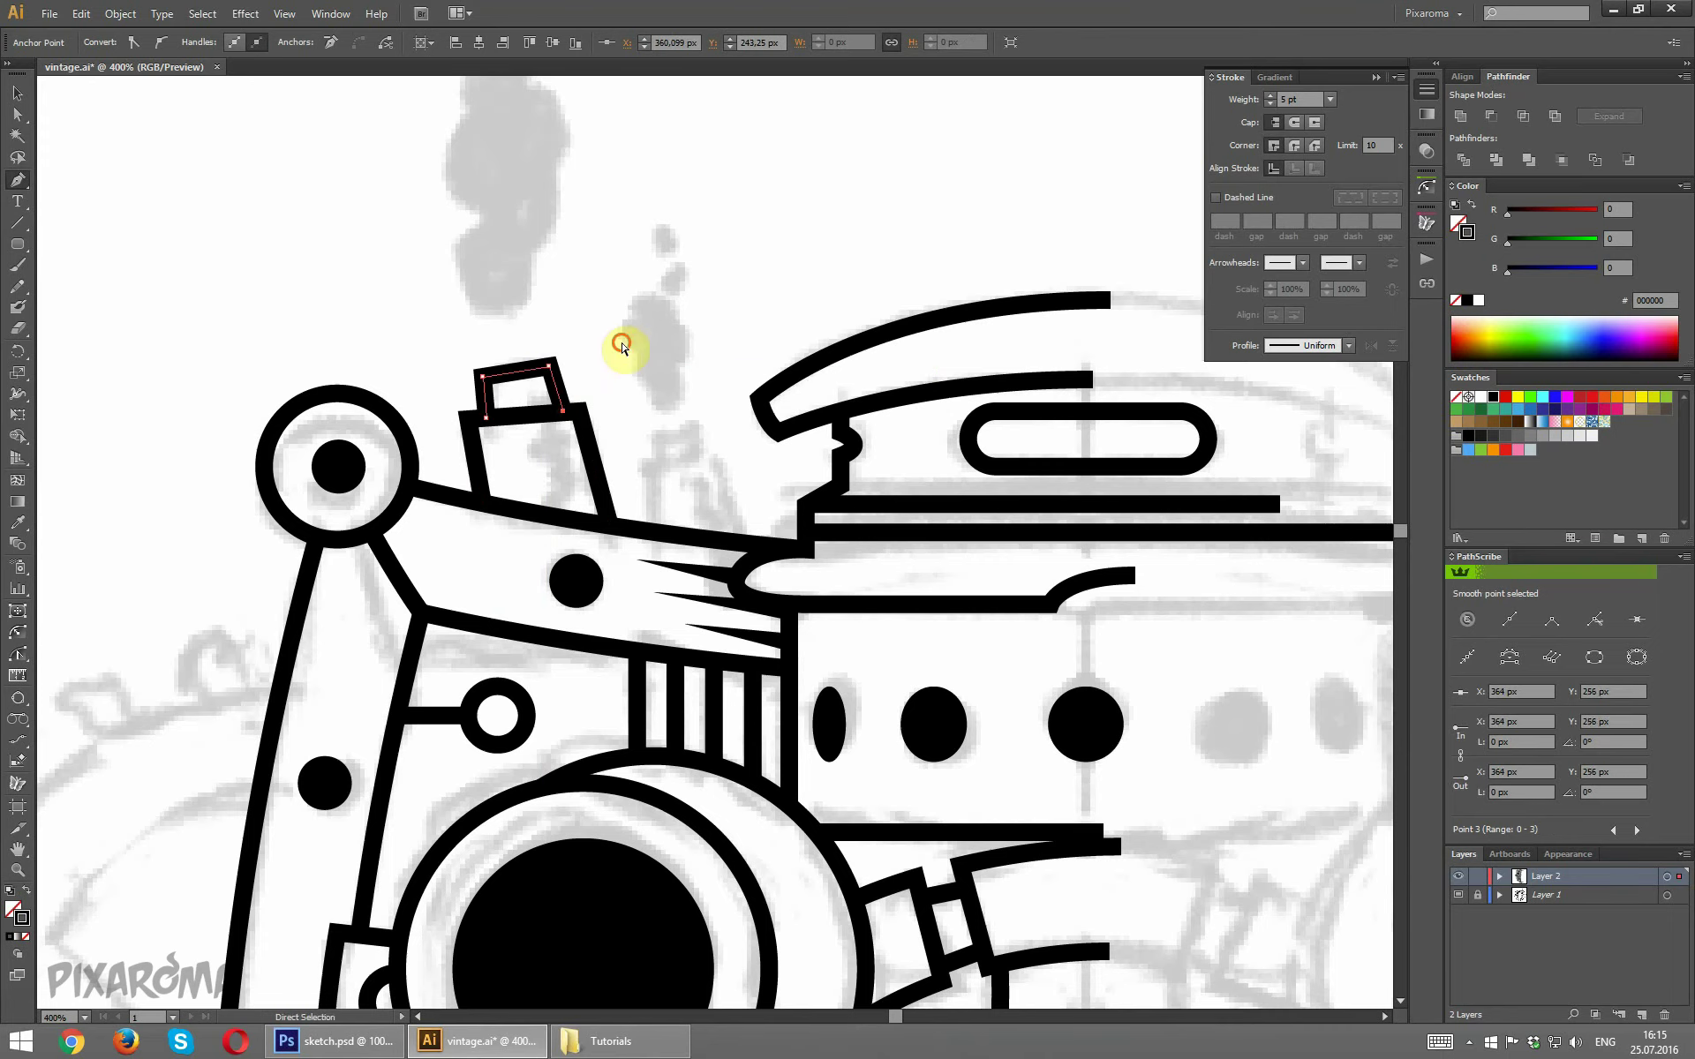
left_click(770, 294, "ctrl")
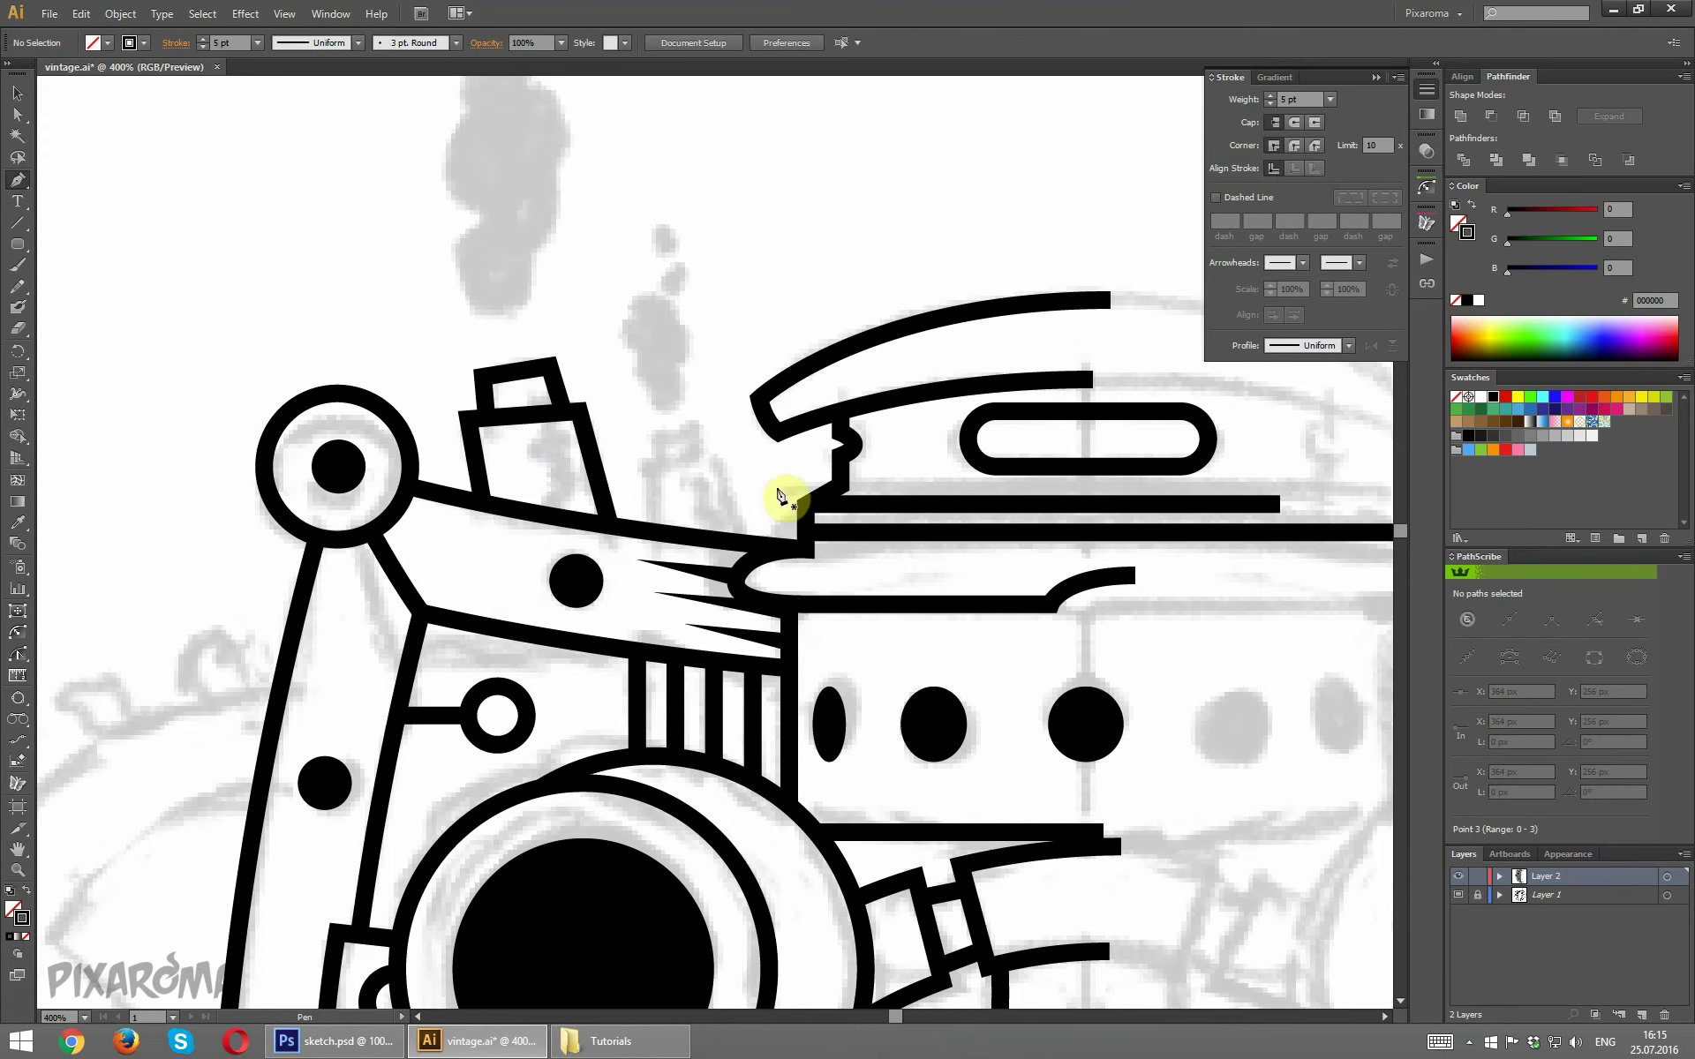
Draw a smaller chimney to the right with its own small cap.
left_click(653, 530)
left_click(647, 466)
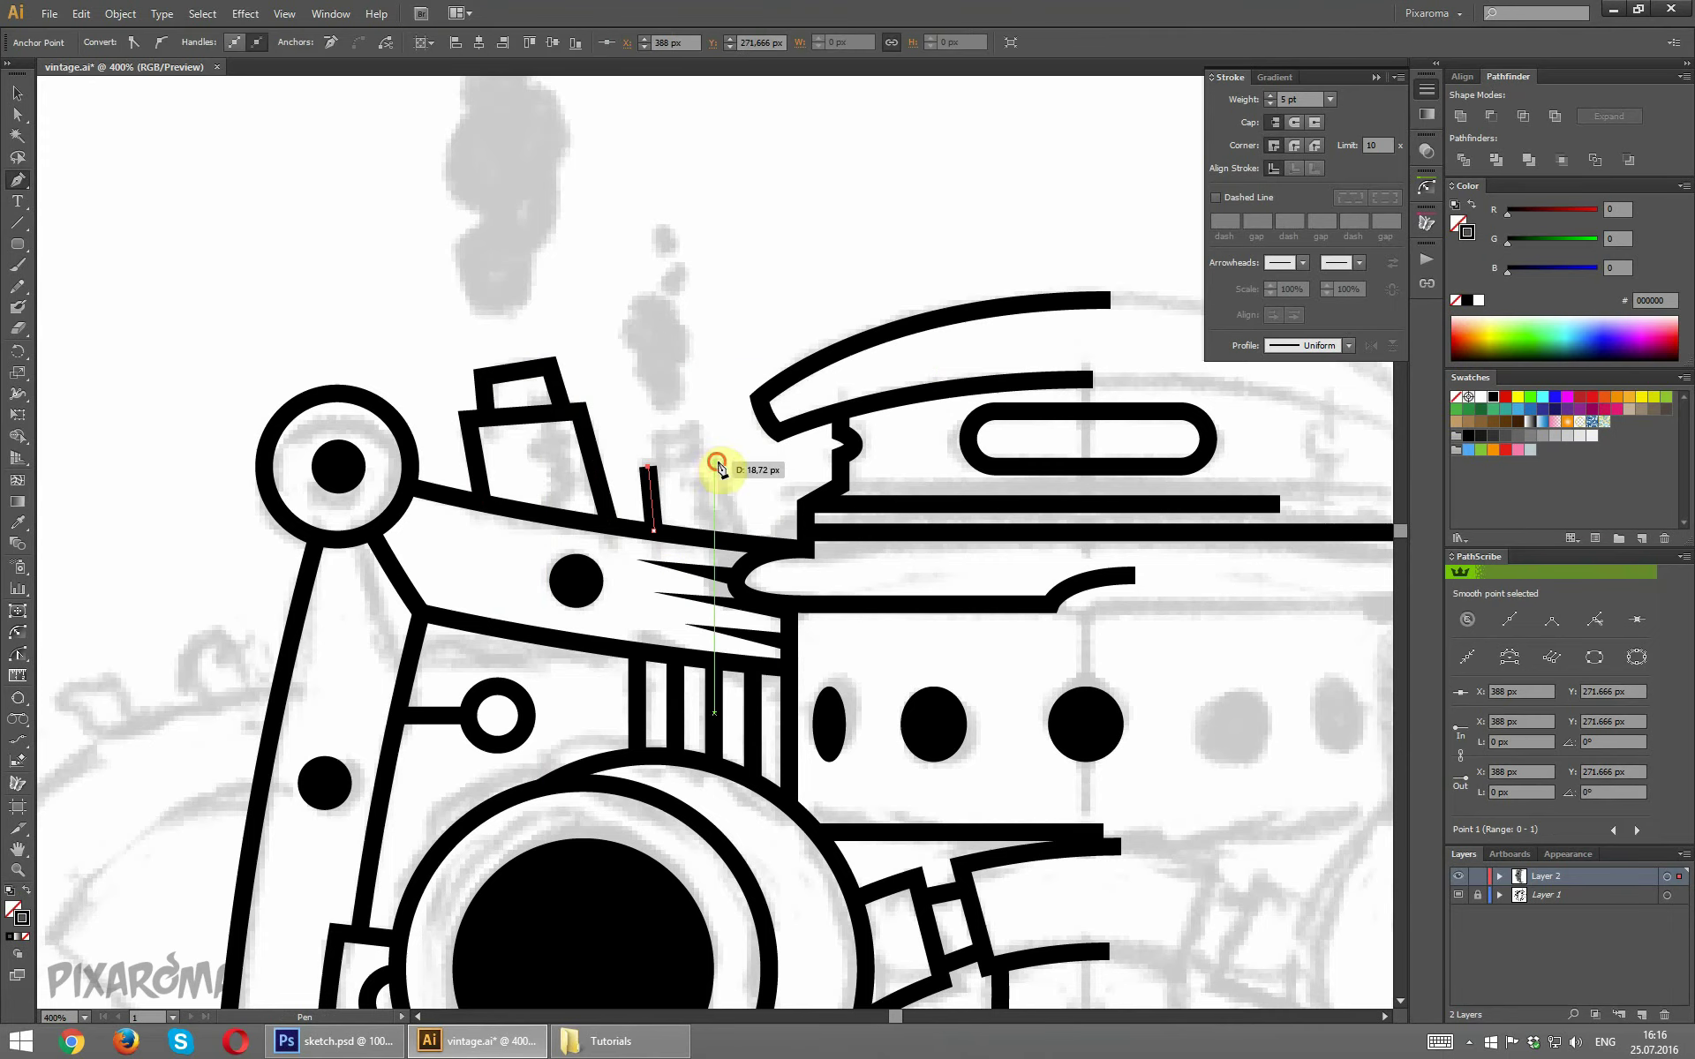
left_click(714, 461)
left_click(751, 536)
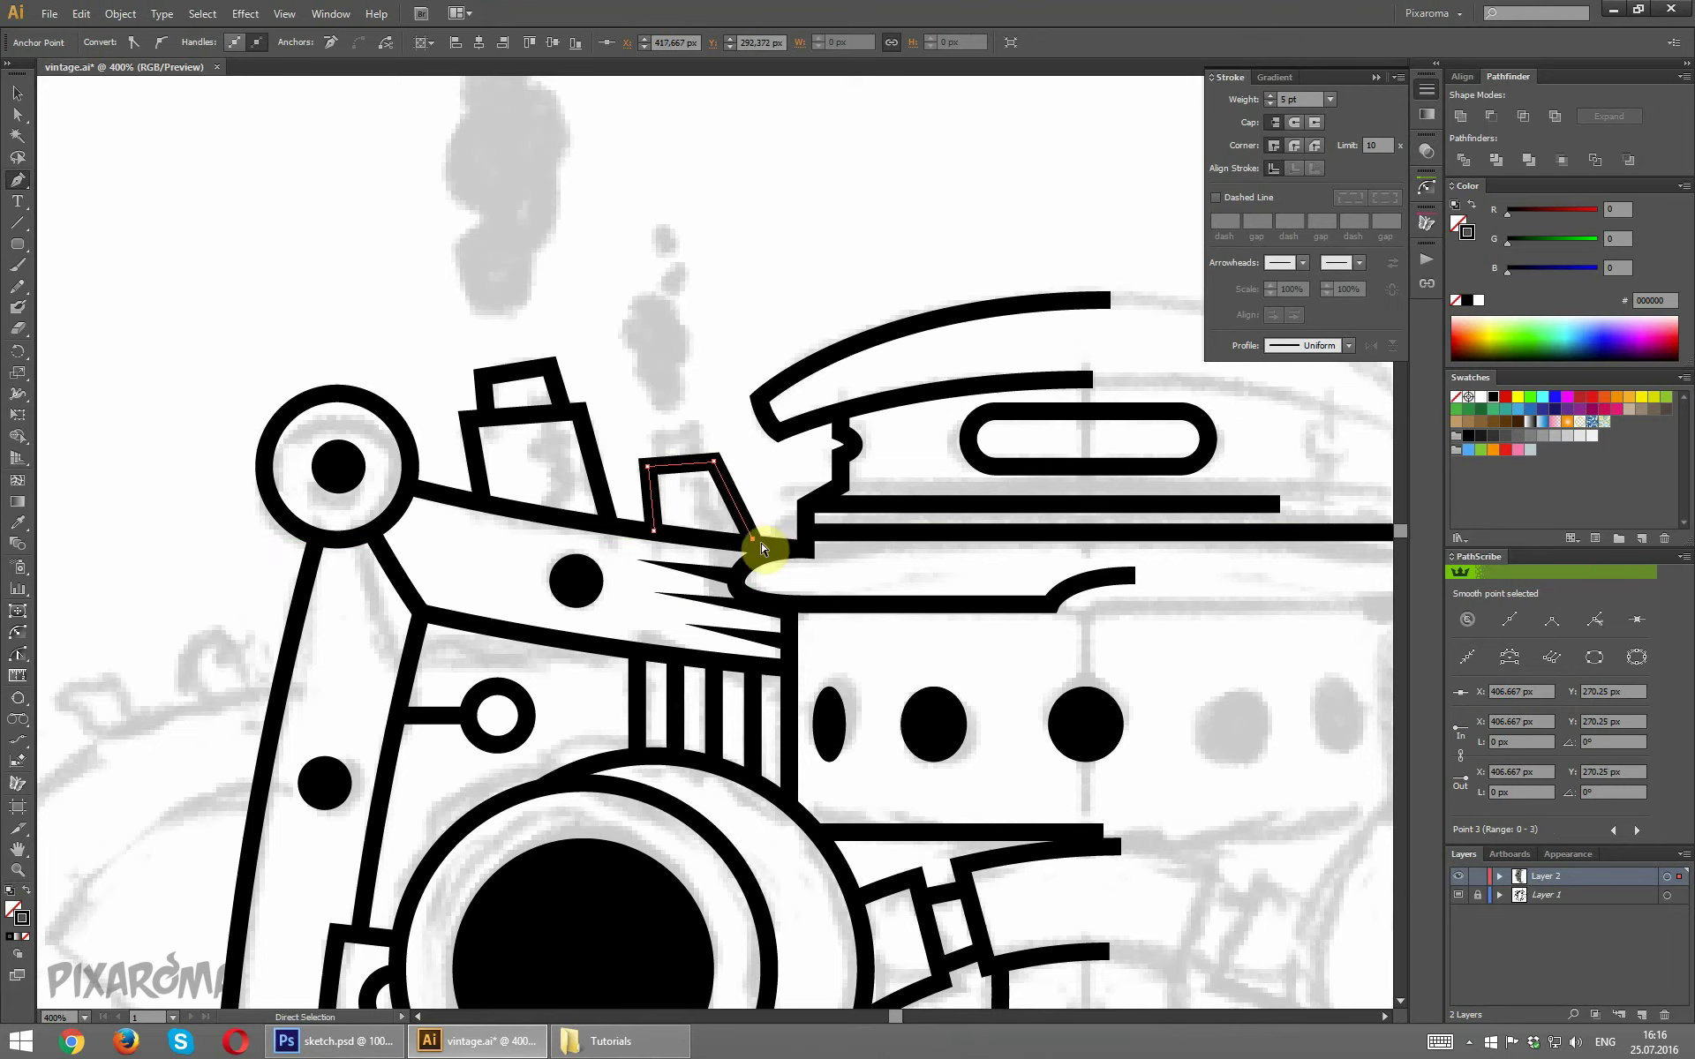
left_click(776, 499, "ctrl")
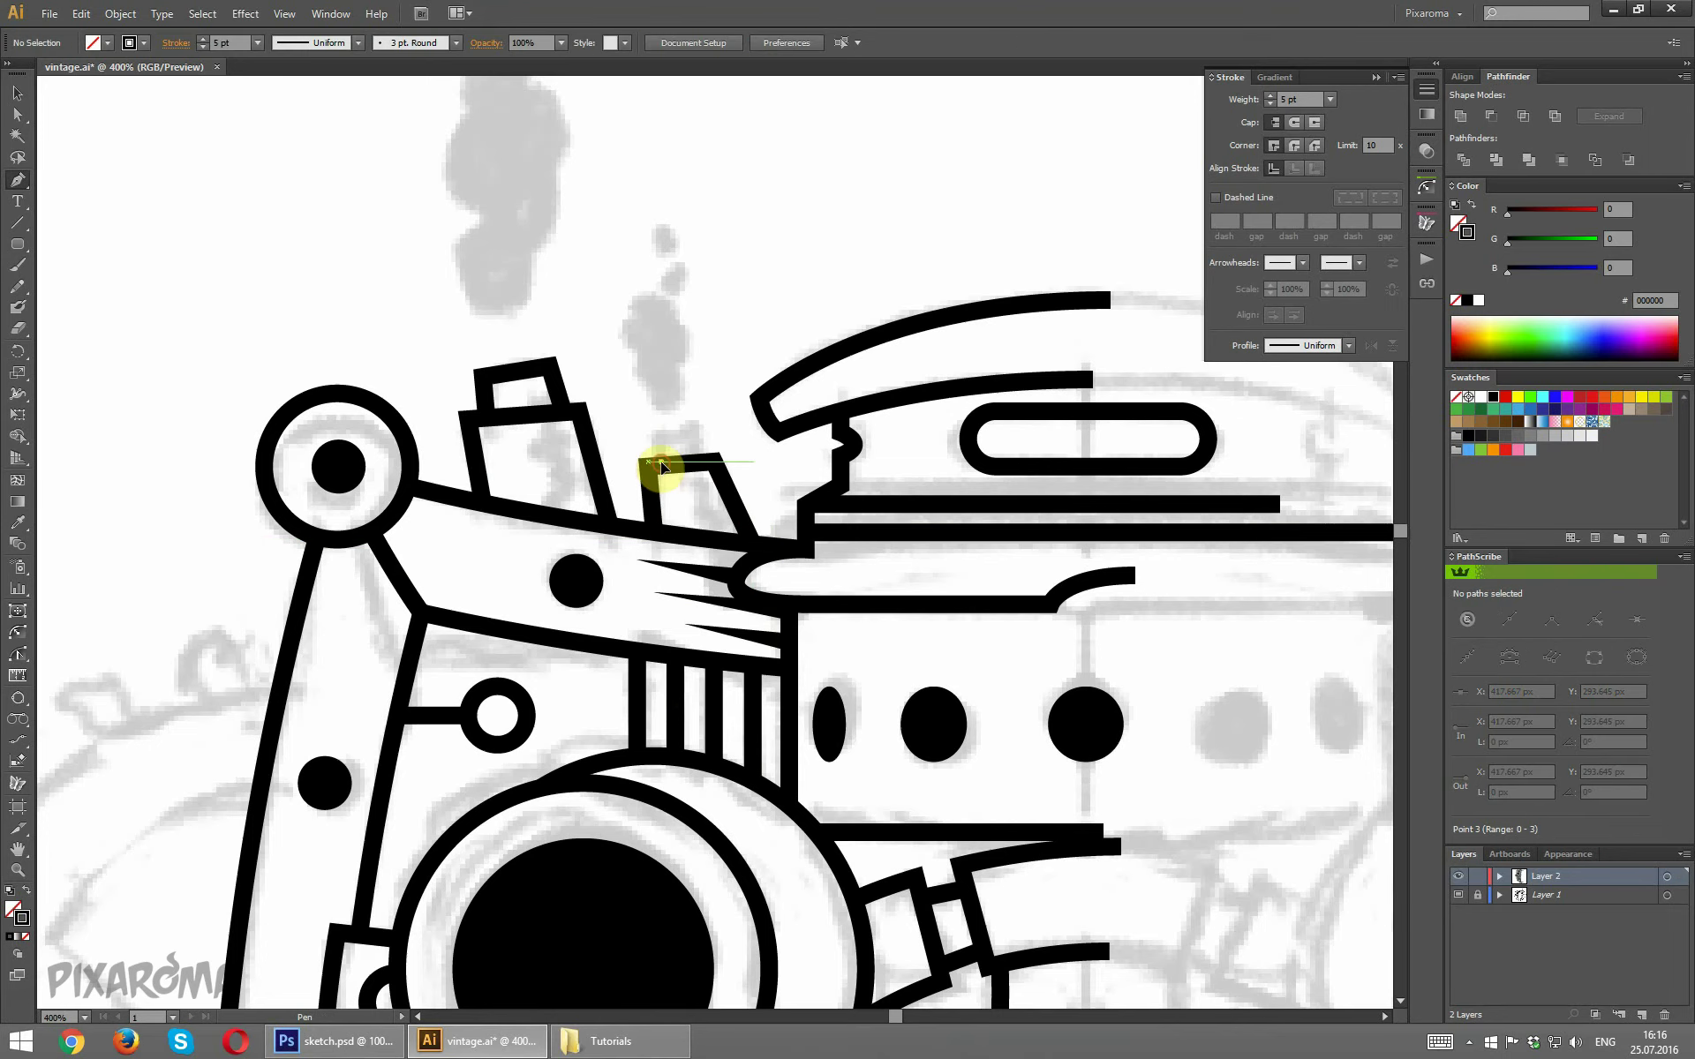
left_click(655, 438)
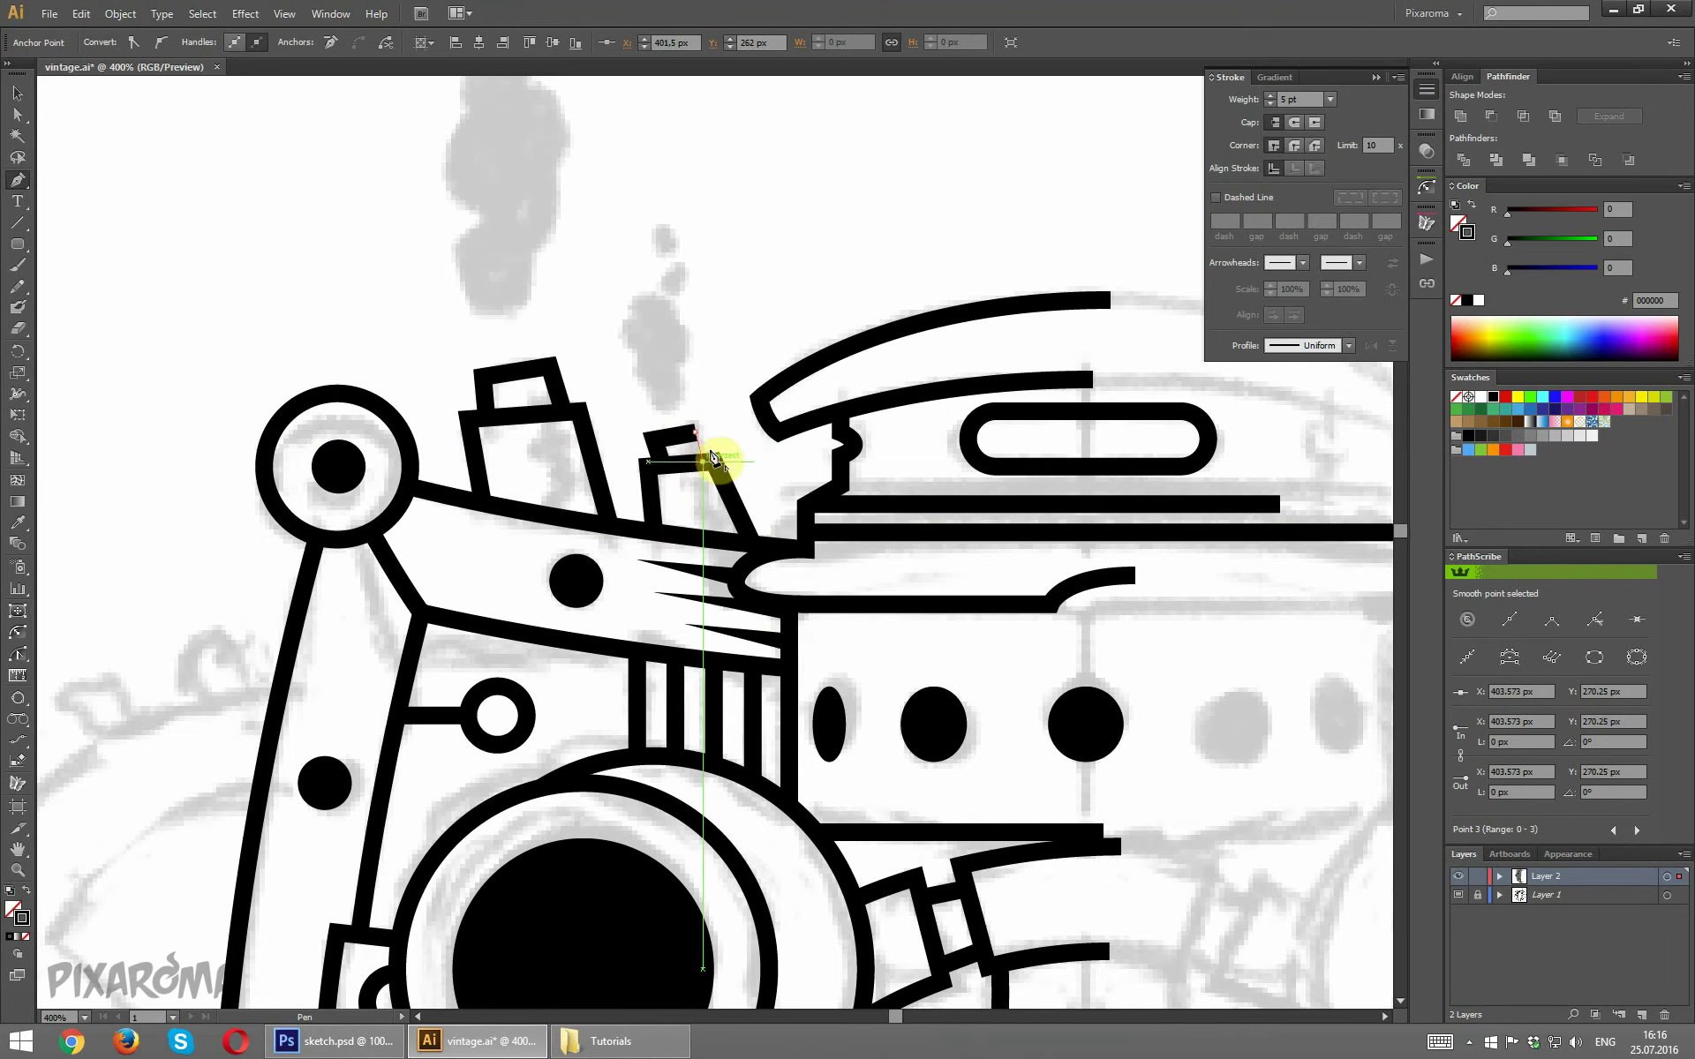
left_click(712, 457)
left_click(759, 336, "ctrl")
Draw solid black circles rising above the tall chimney, shrinking to tiny dots.
scroll(576, 375, "up", 3)
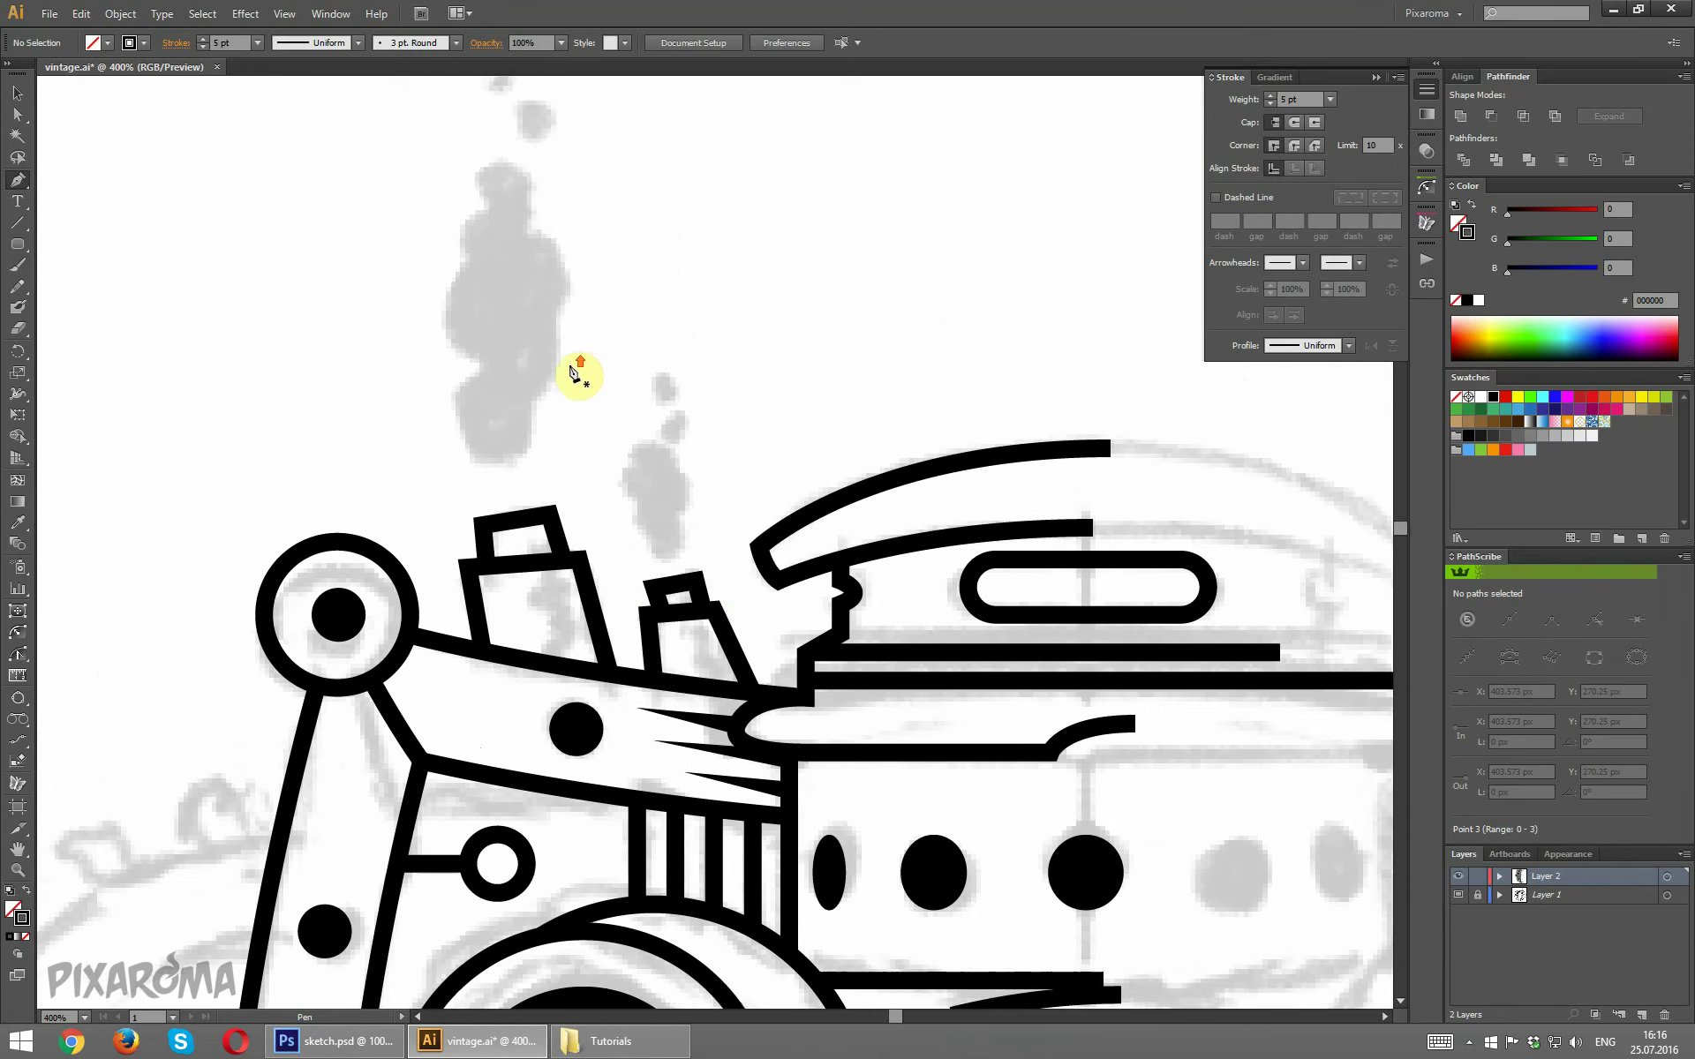
scroll(576, 375, "up", 2)
mouse_move(17, 243)
left_mouse_down()
mouse_move(110, 272)
mouse_move(100, 285)
left_mouse_up()
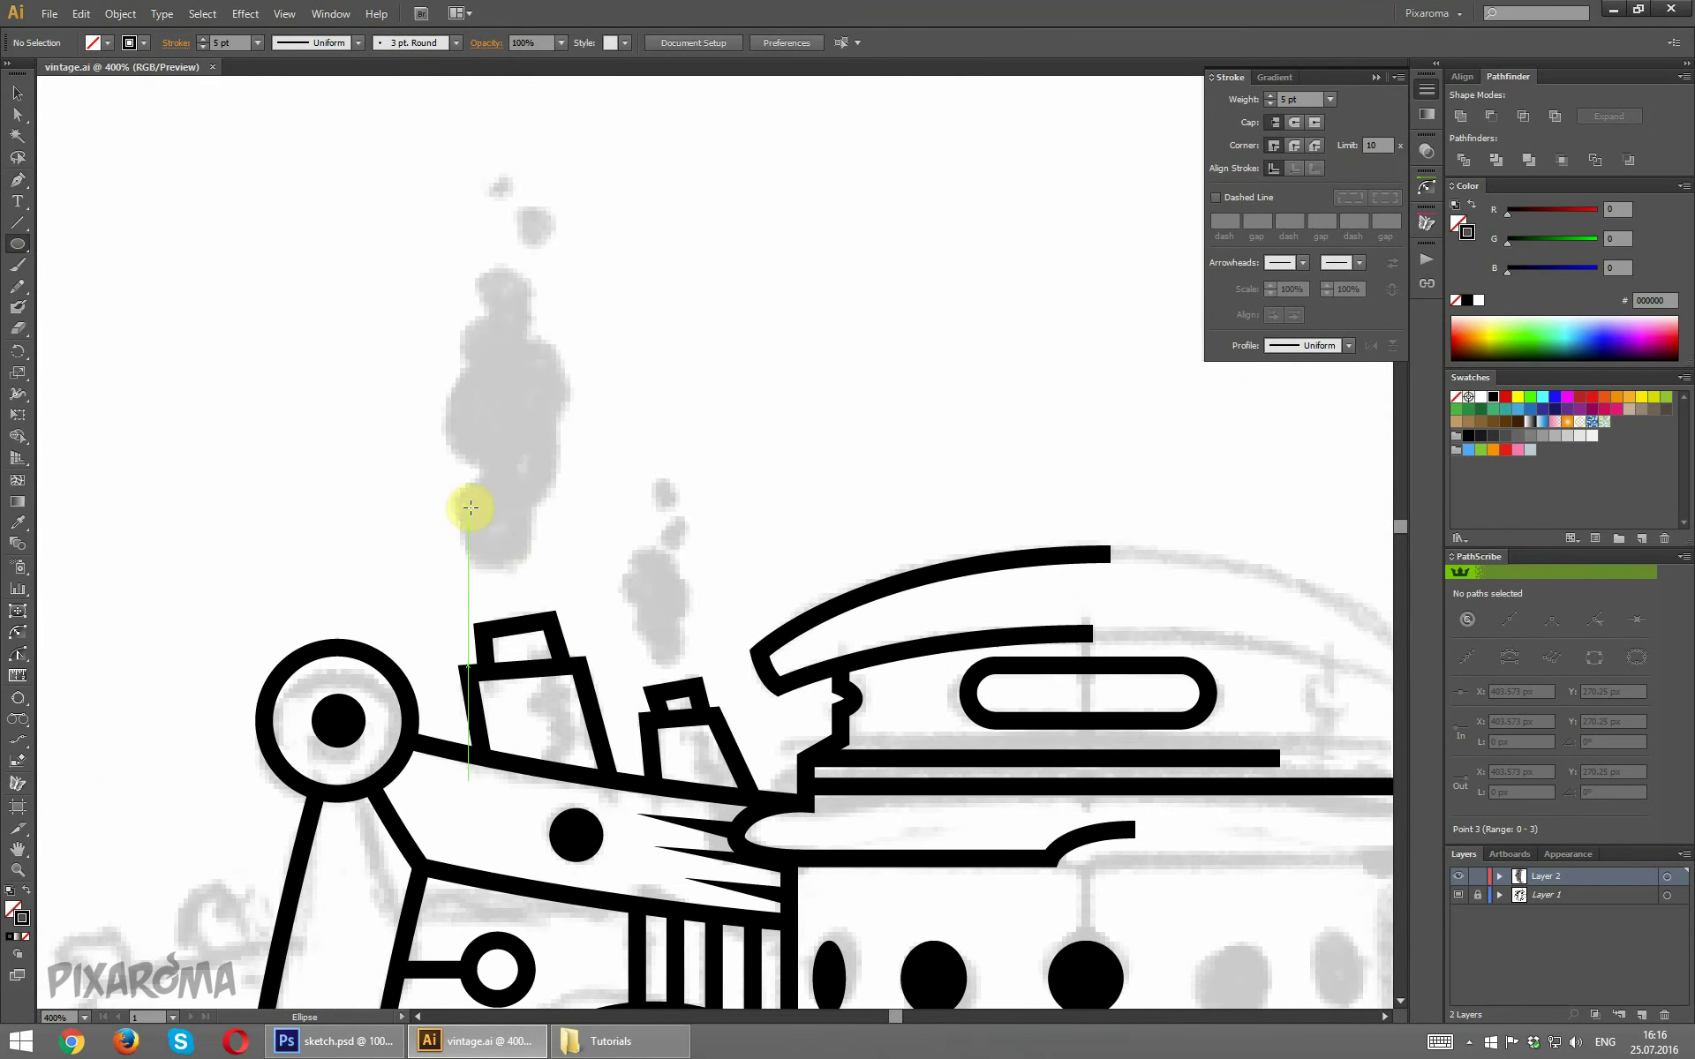
left_click_drag(497, 551, 531, 573)
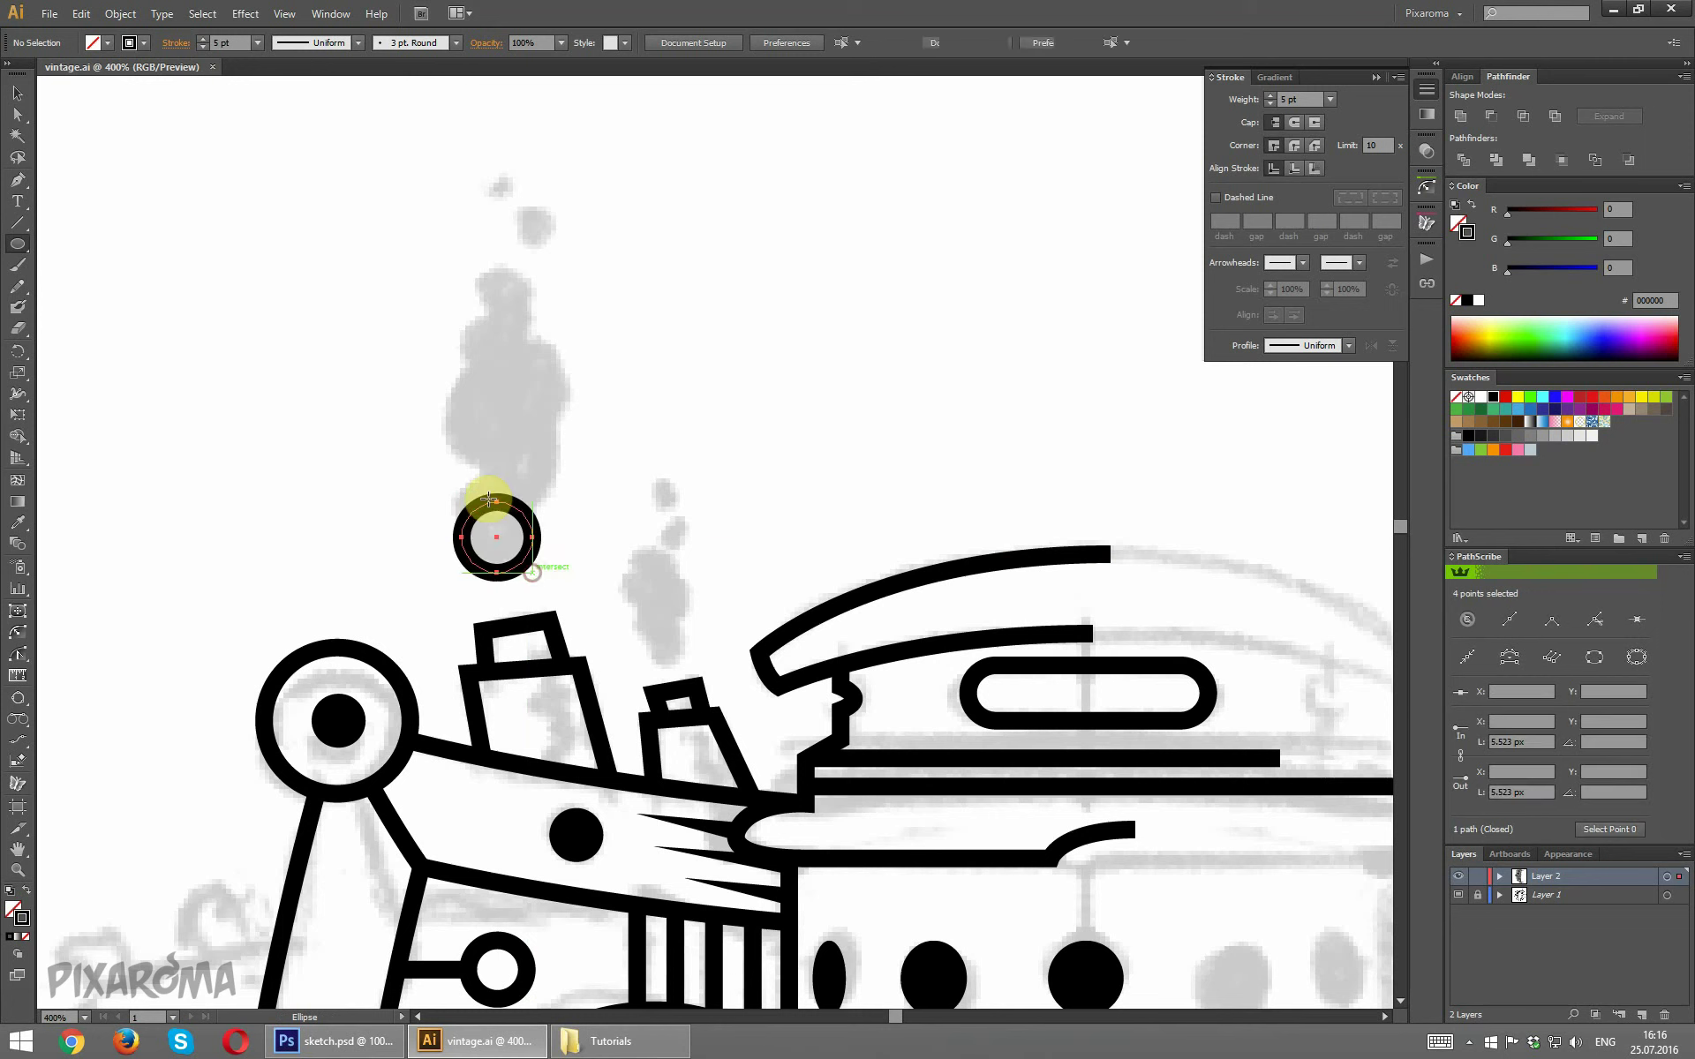
key("shift+x")
mouse_move(461, 483)
left_mouse_down()
mouse_move(508, 537)
mouse_move(510, 450)
mouse_move(526, 485)
left_mouse_up()
left_click_drag(427, 378, 529, 461)
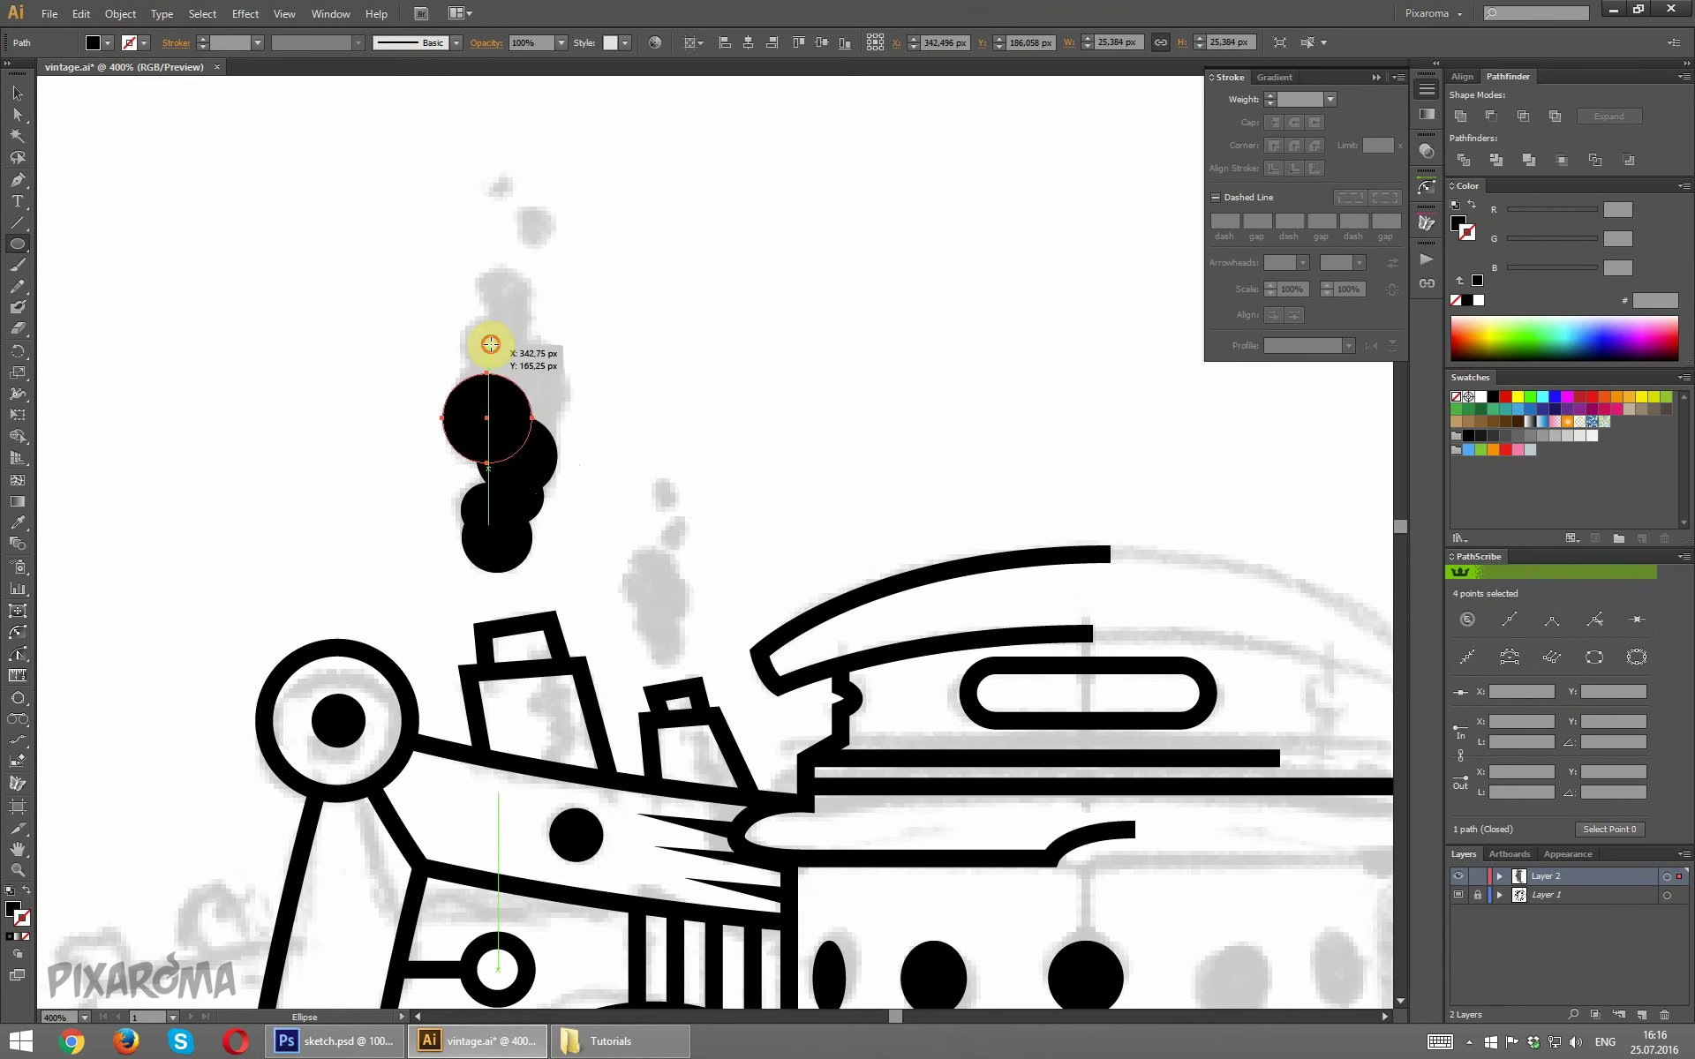
mouse_move(490, 344)
left_mouse_down()
mouse_move(535, 436)
mouse_move(497, 423)
mouse_move(495, 381)
left_mouse_up()
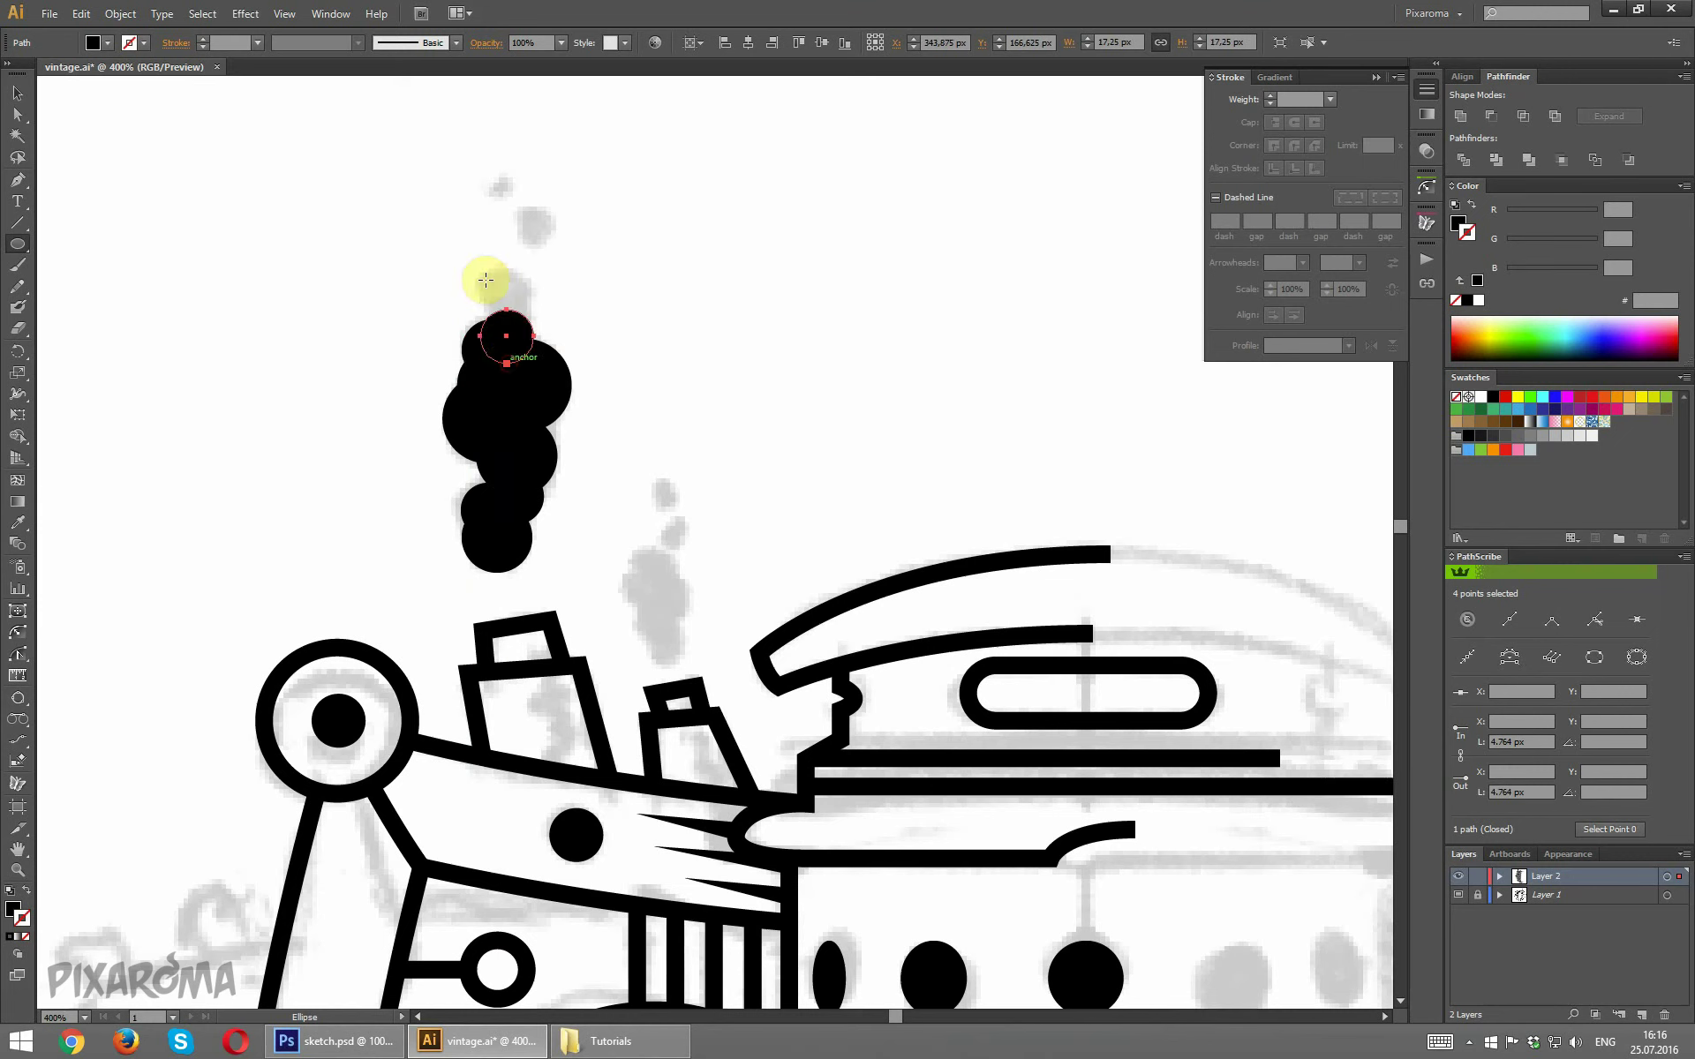
mouse_move(481, 271)
left_mouse_down()
mouse_move(510, 325)
mouse_move(508, 295)
left_mouse_up()
left_click_drag(519, 210, 557, 252)
left_click_drag(491, 178, 504, 197)
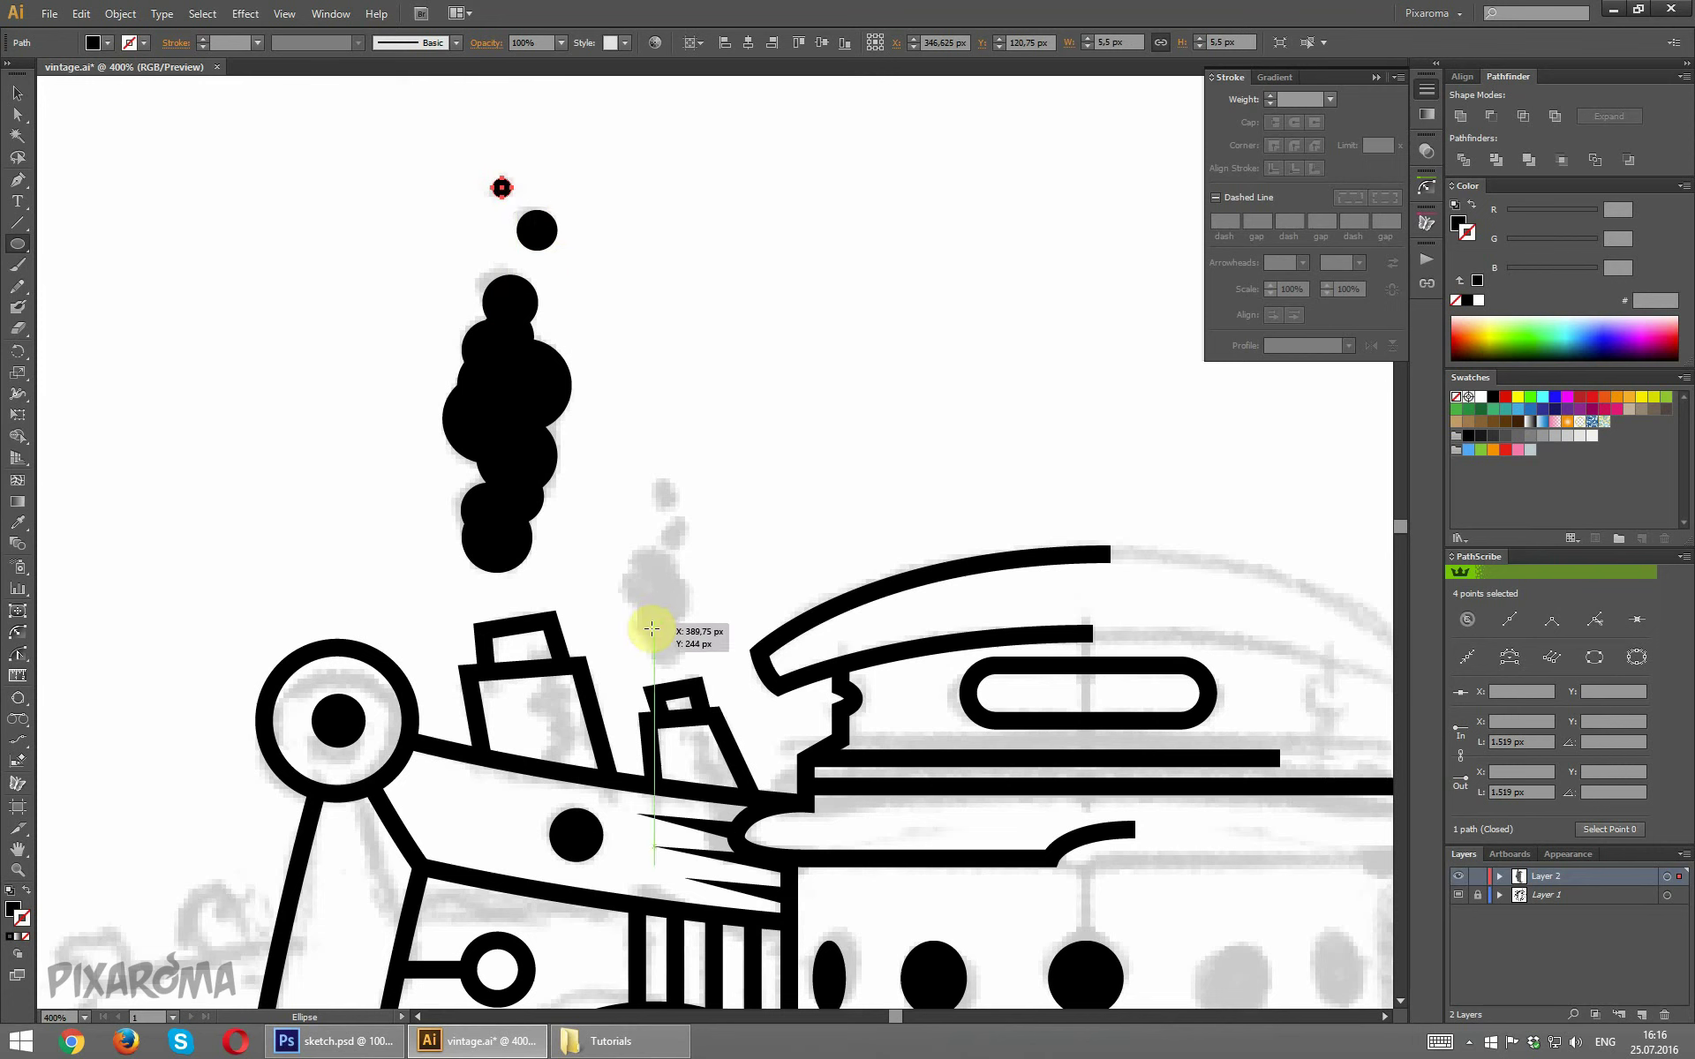
mouse_move(647, 628)
left_mouse_down()
mouse_move(680, 662)
mouse_move(658, 622)
mouse_move(676, 502)
left_mouse_up()
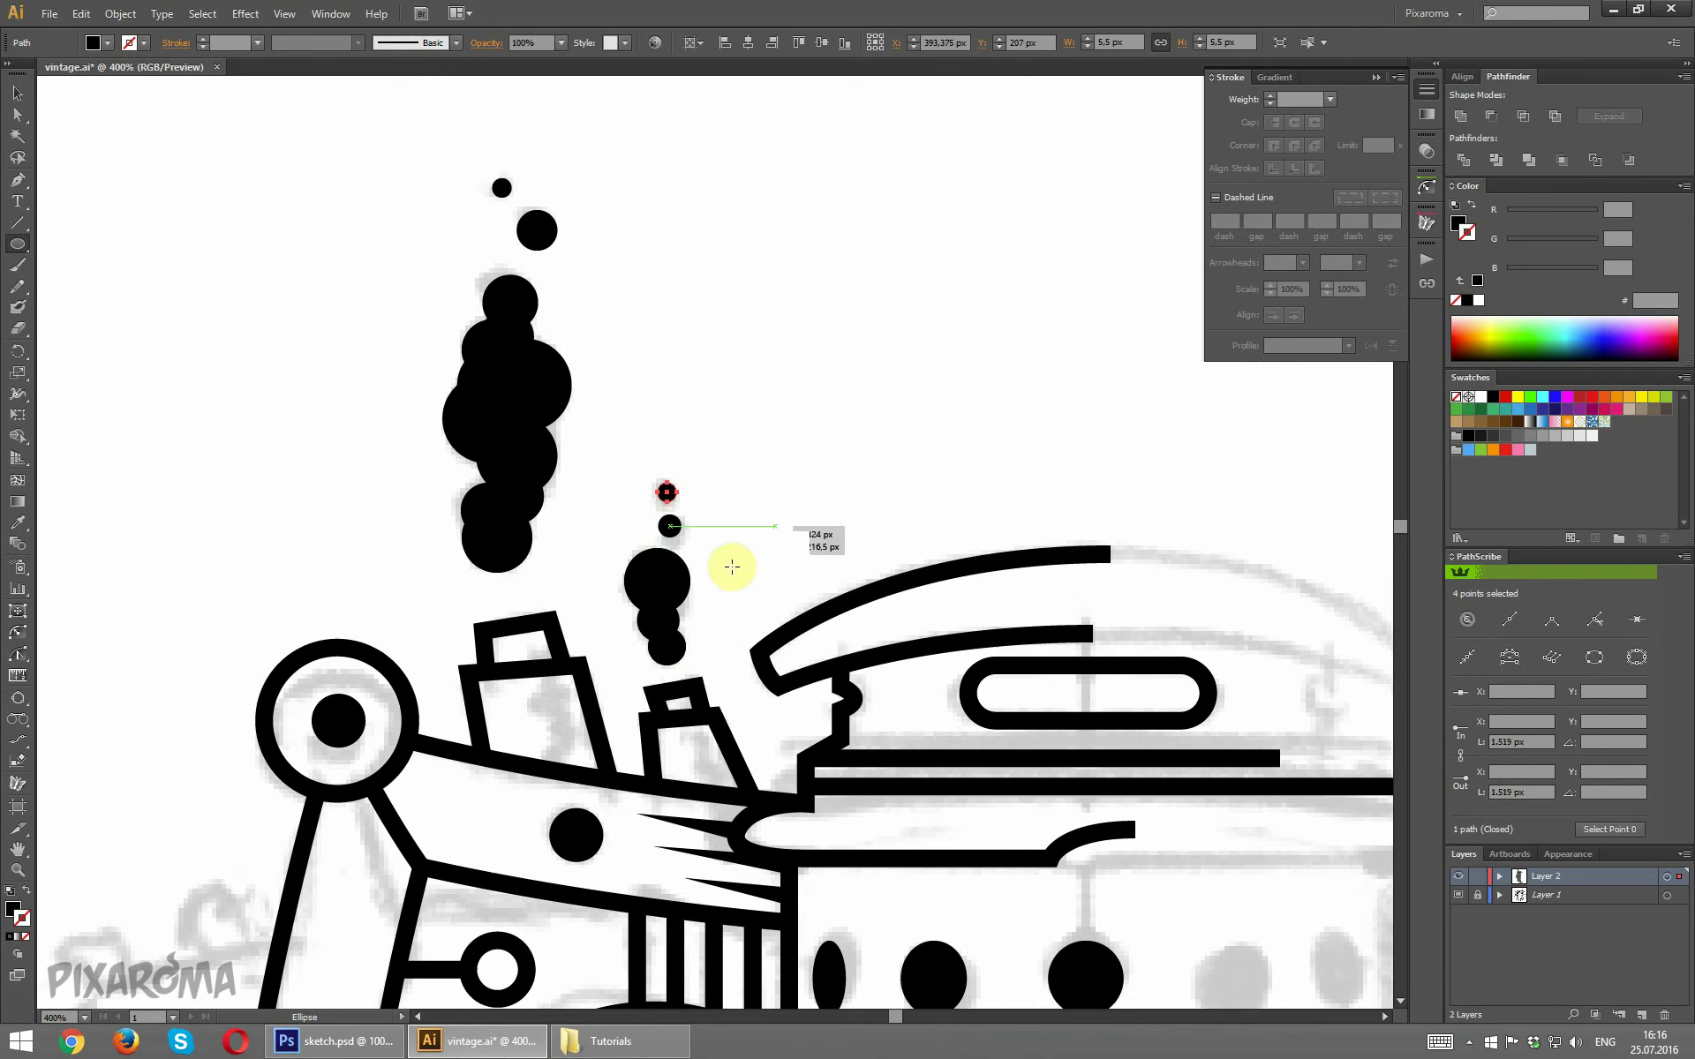
Add black smoke circles above the second chimney.
mouse_move(681, 607)
left_mouse_down()
mouse_move(650, 624)
mouse_move(681, 645)
left_mouse_up()
left_click_drag(635, 545, 687, 573)
left_click(18, 95)
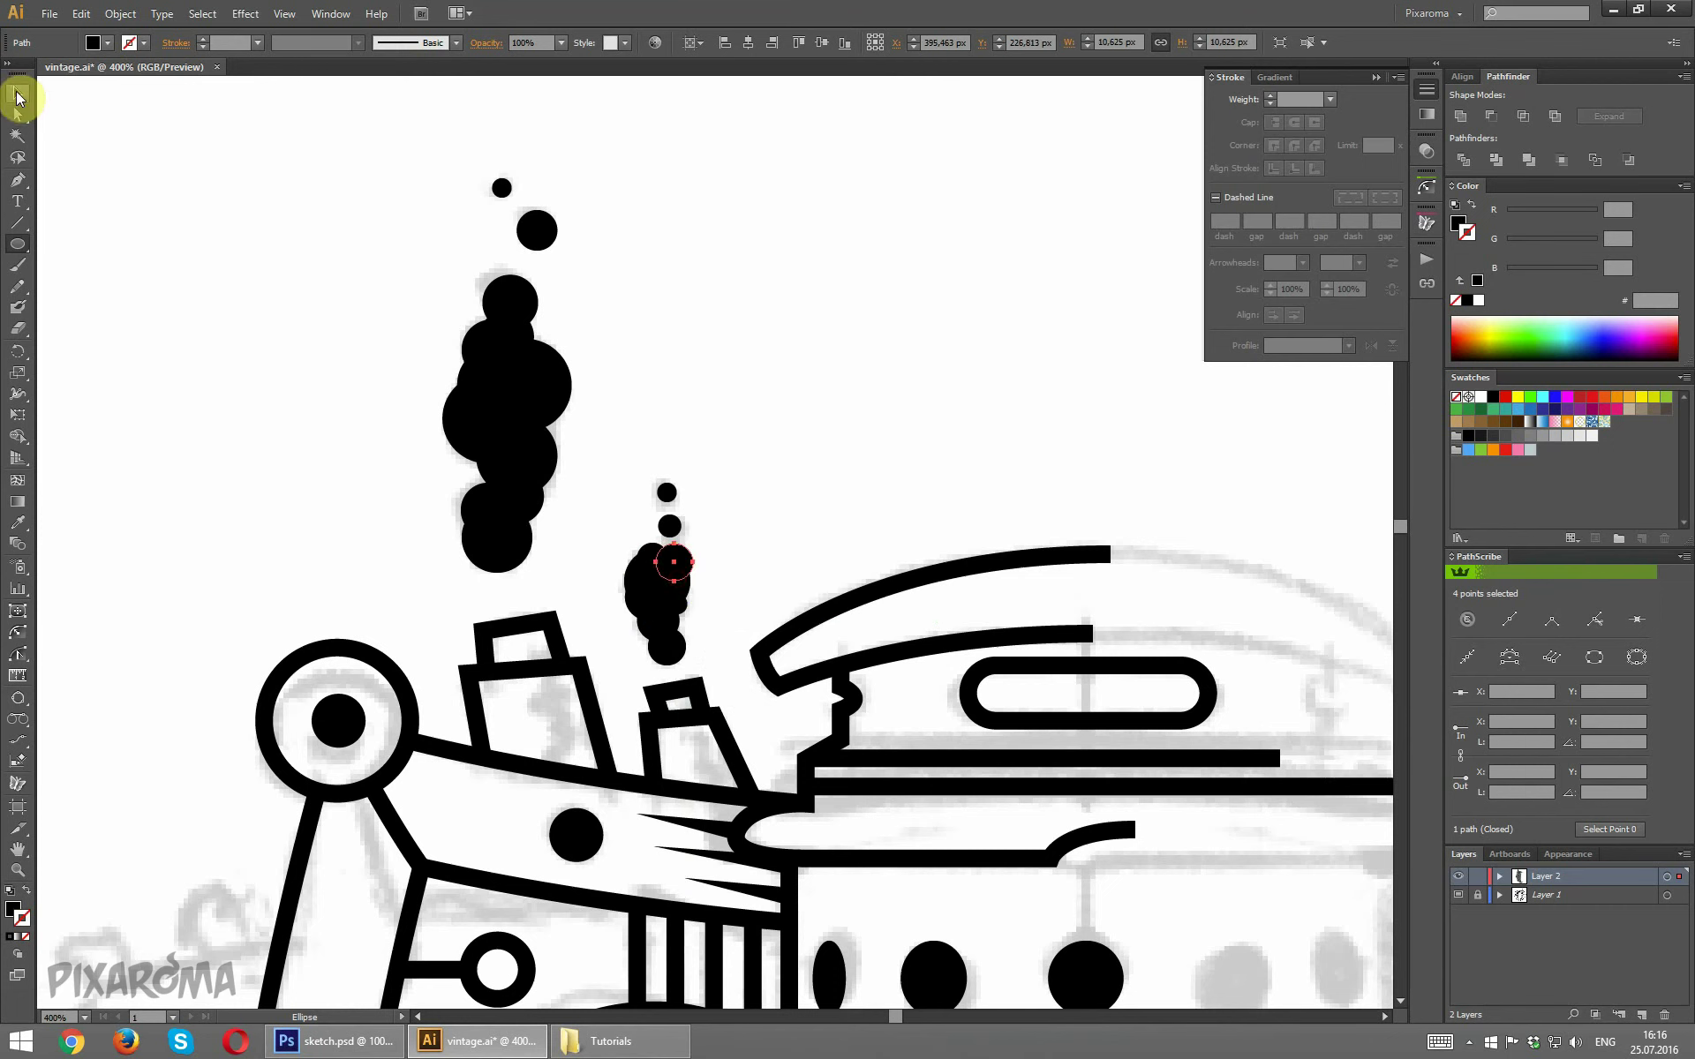
left_click(114, 216)
key("ctrl+minus")
key("ctrl+plus")
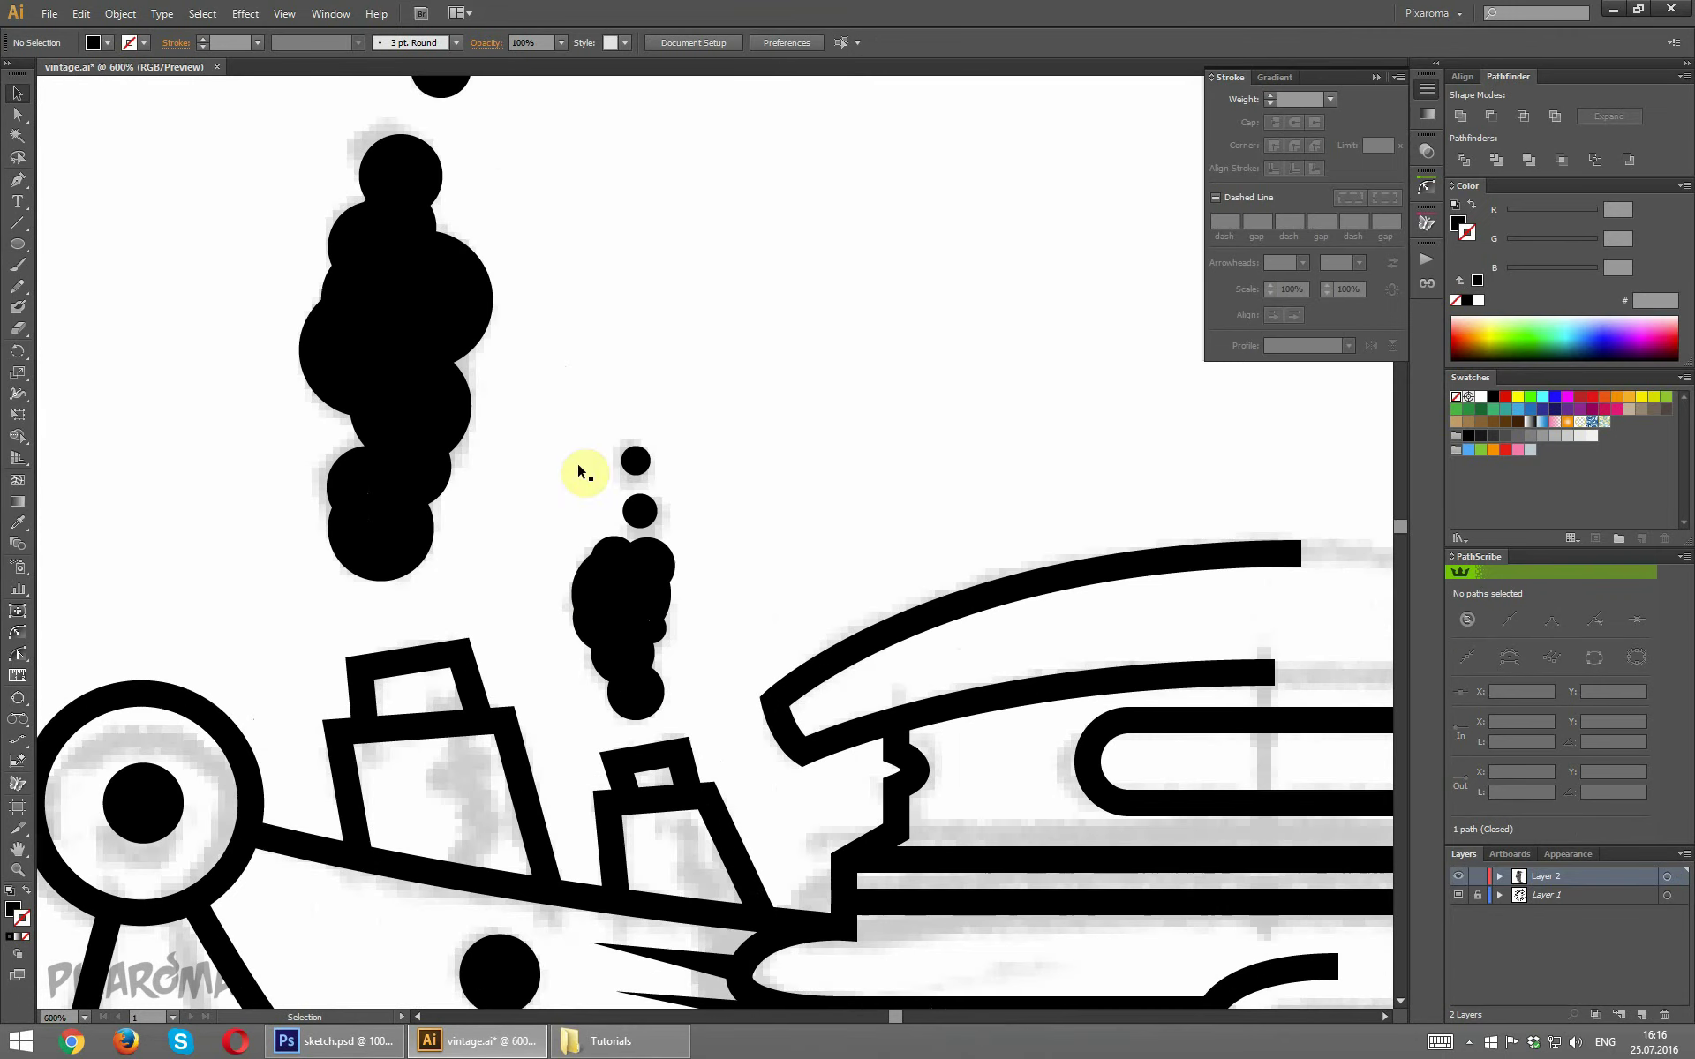
Move a small smoke circle to the bottom of the smoke column.
left_click(662, 561)
left_click(702, 503)
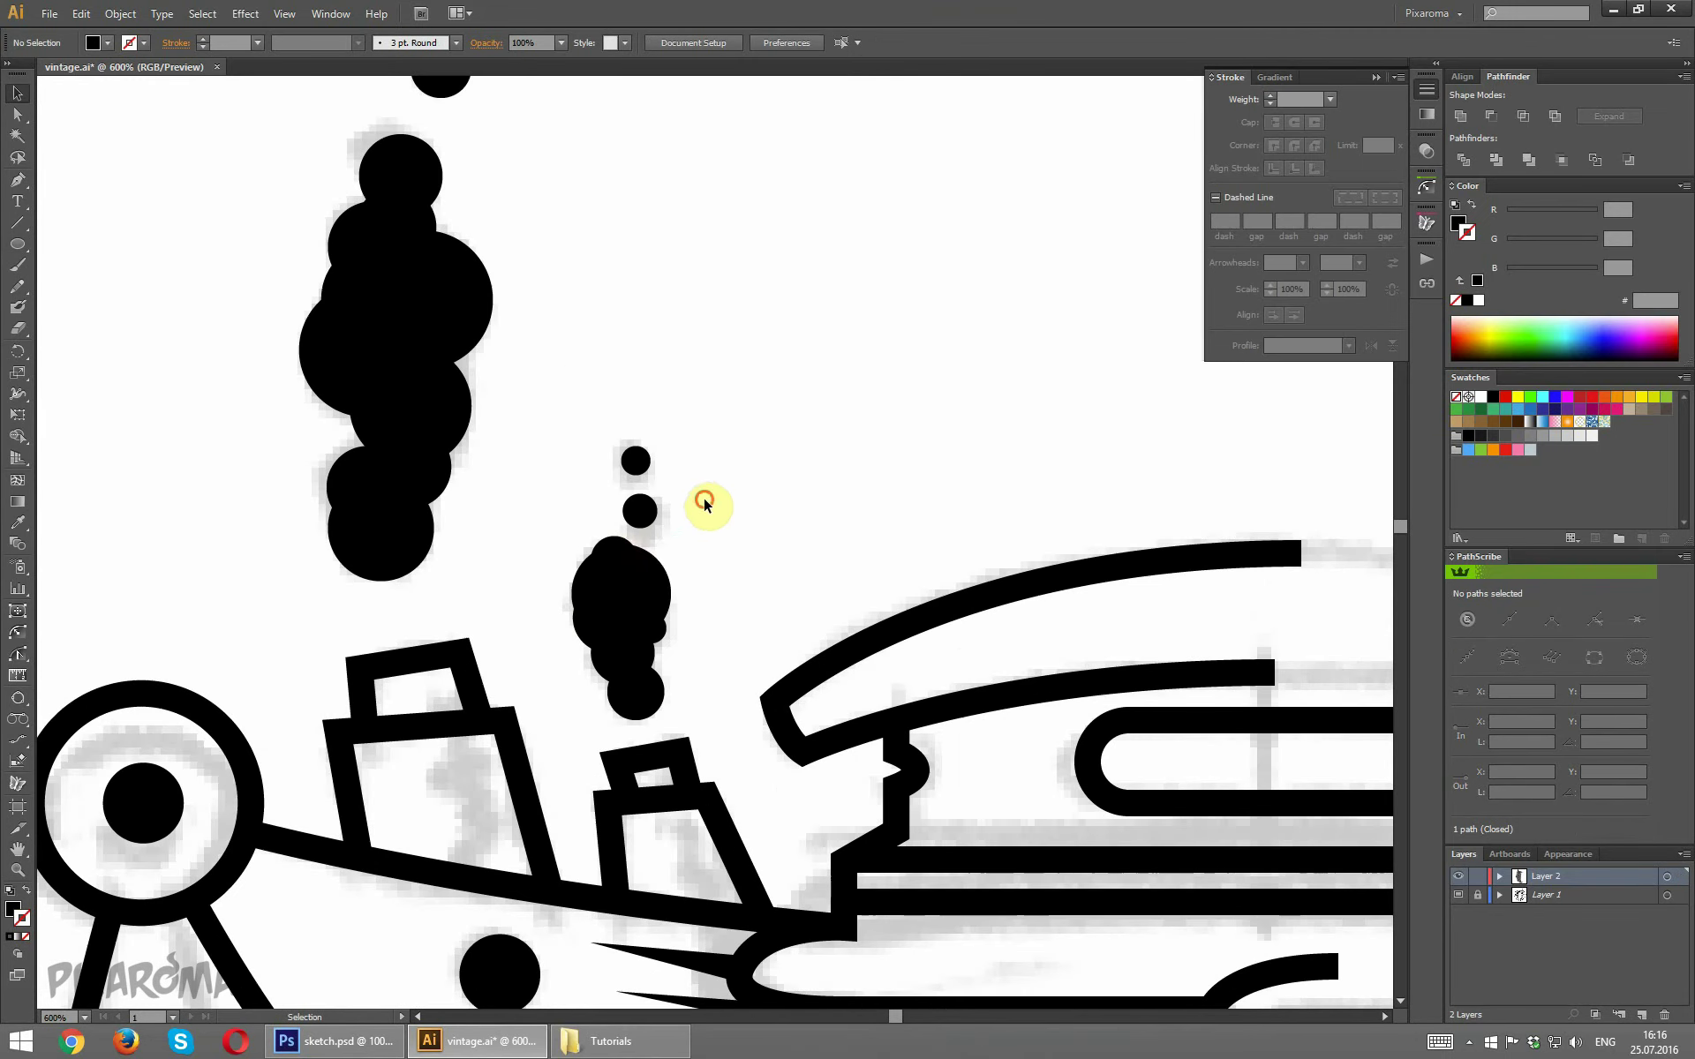
left_click(624, 548)
left_click(782, 483)
left_click(655, 696)
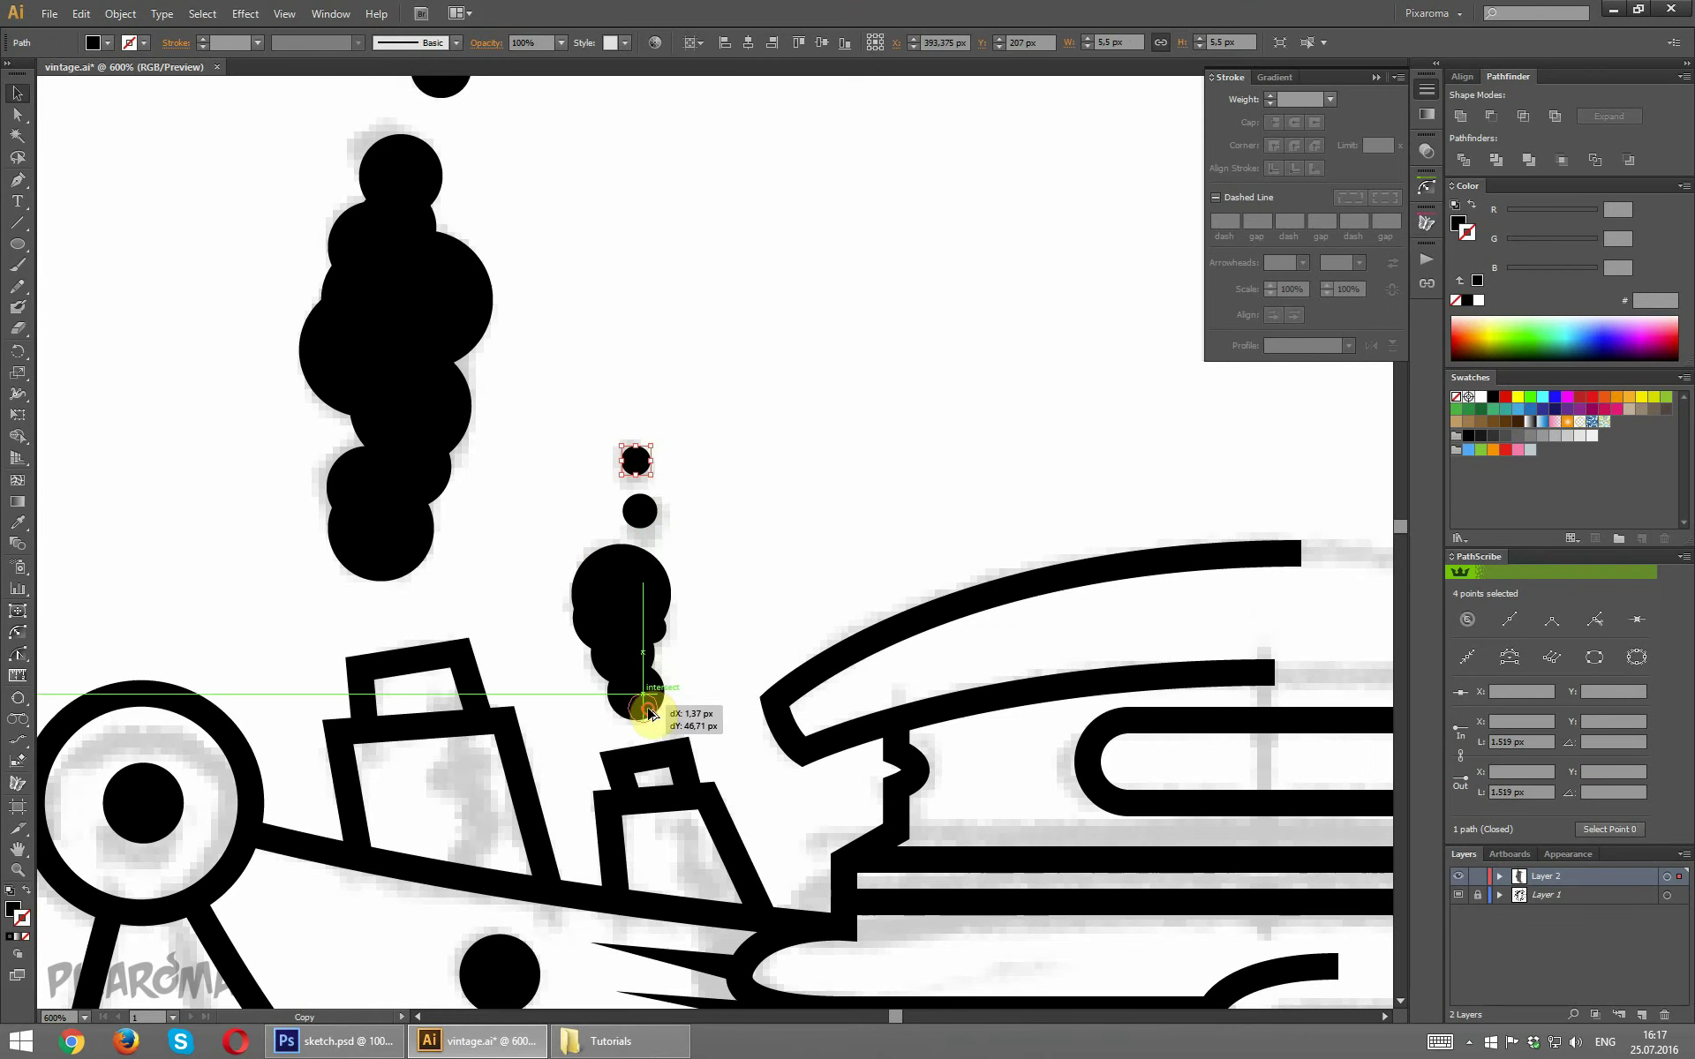
left_click_drag(639, 458, 647, 693)
left_click(802, 528)
key("ctrl+minus")
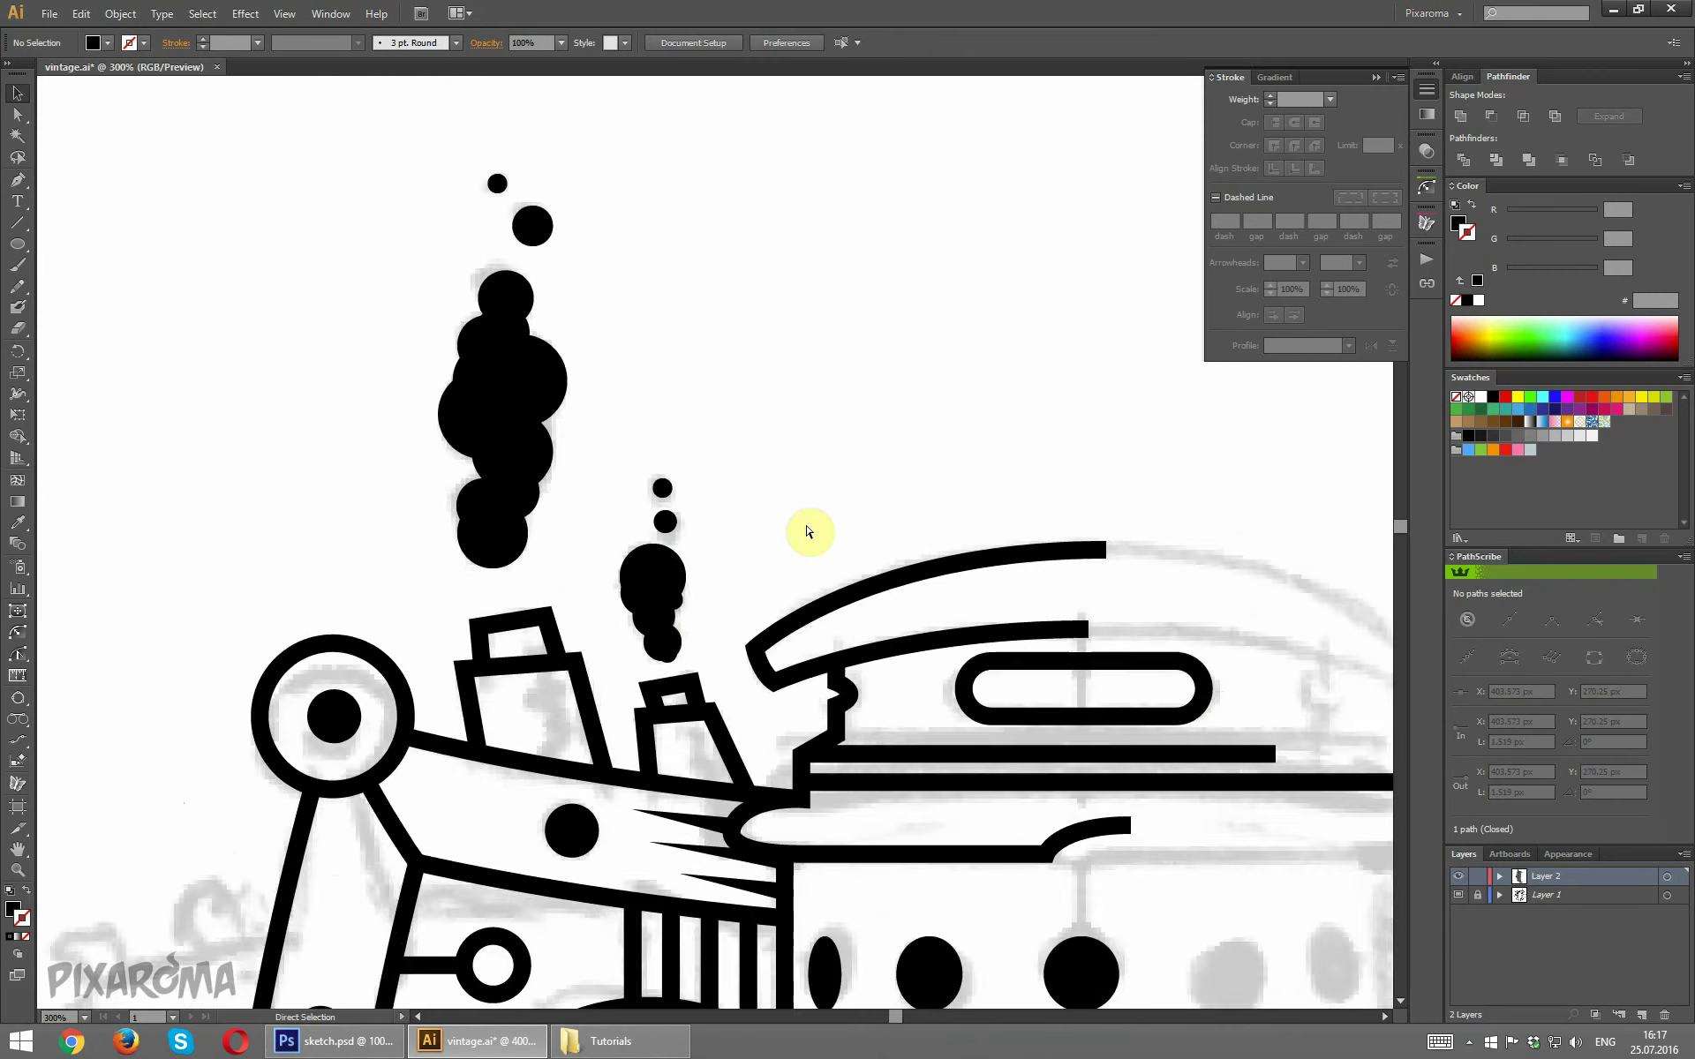
key("ctrl+minus")
key("ctrl+plus")
key("ctrl+plus")
Shrink and nudge the small top smoke circles into place.
left_click_drag(642, 580, 660, 591)
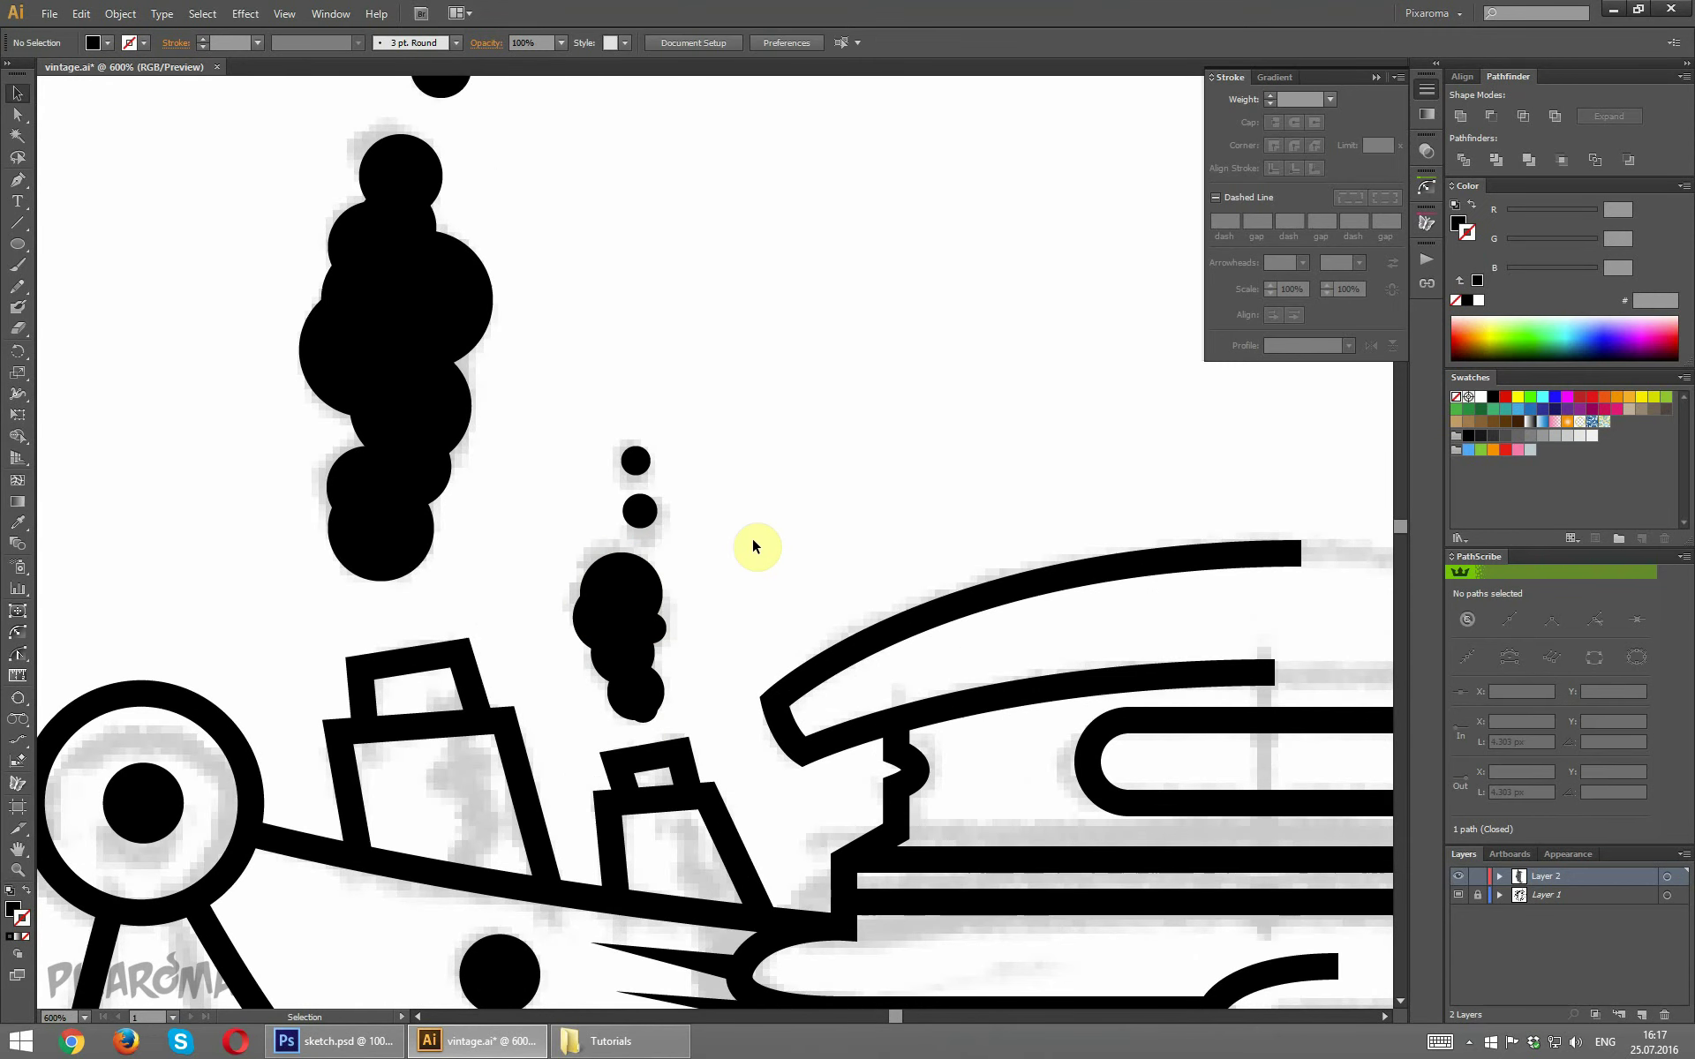
key("ctrl+minus")
key("ctrl+minus")
key("ctrl+minus")
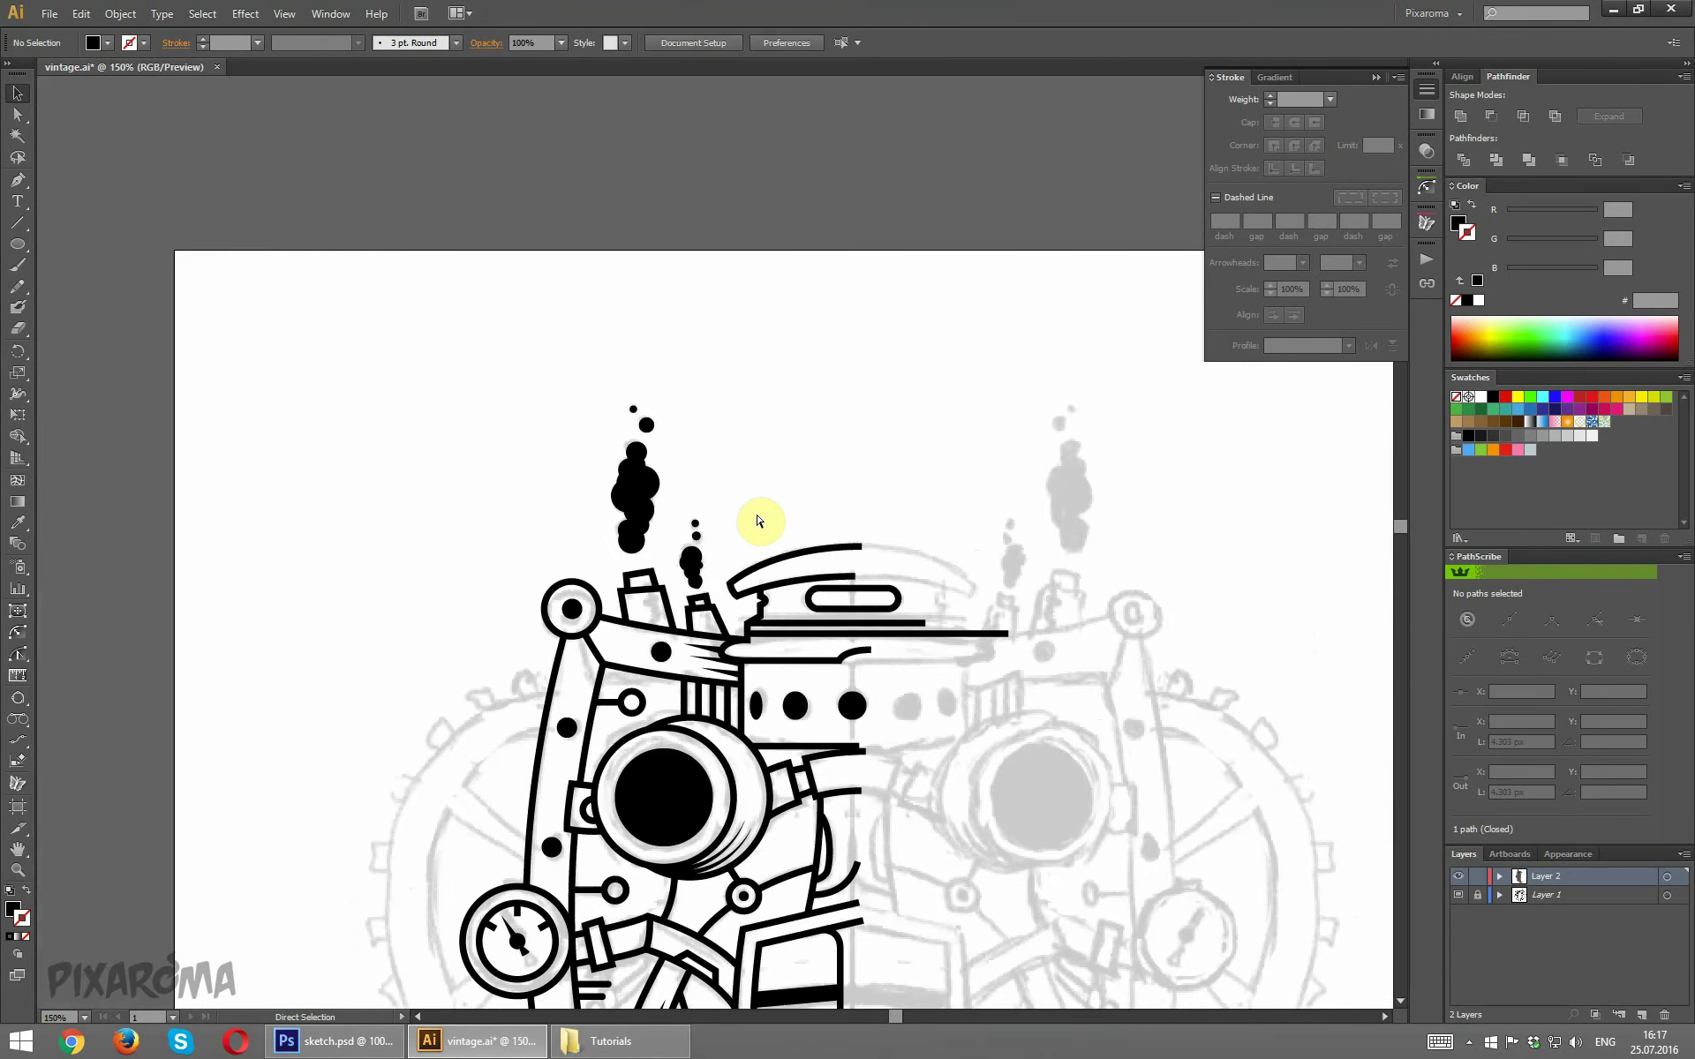
key("ctrl+plus")
key("ctrl+plus")
key("ctrl+plus")
key("ctrl+plus")
left_click(634, 460)
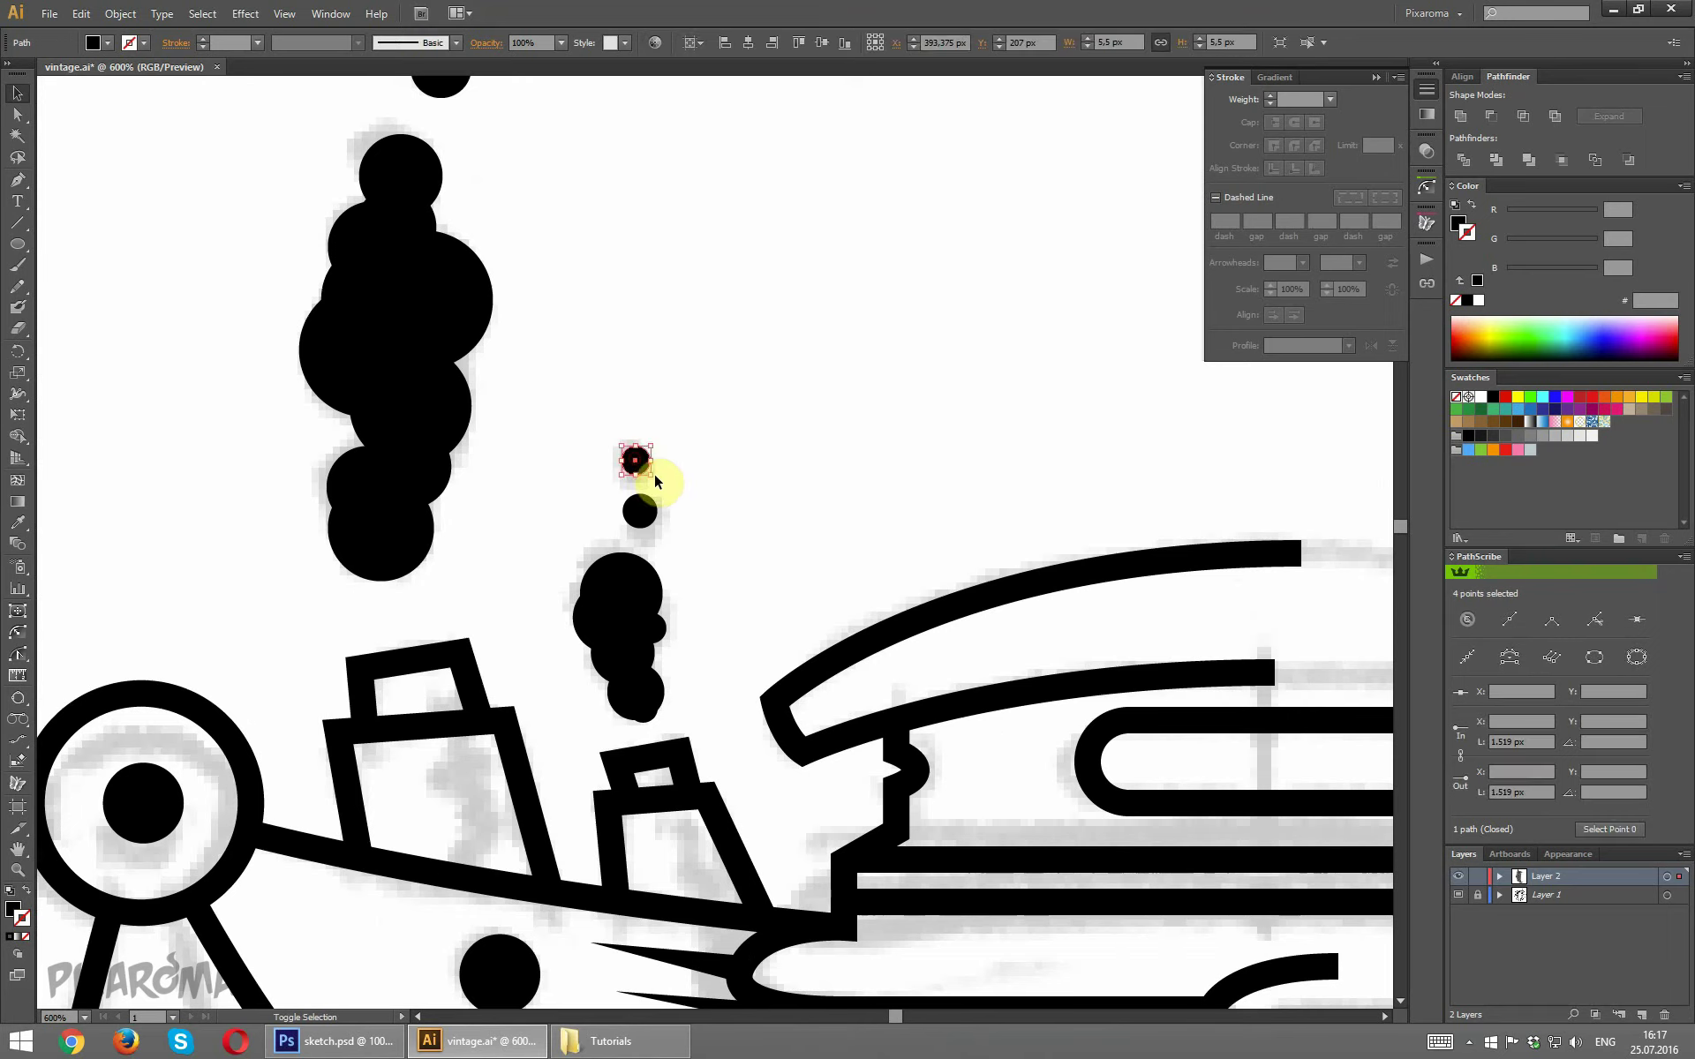
left_click_drag(634, 460, 630, 457)
left_click(687, 452)
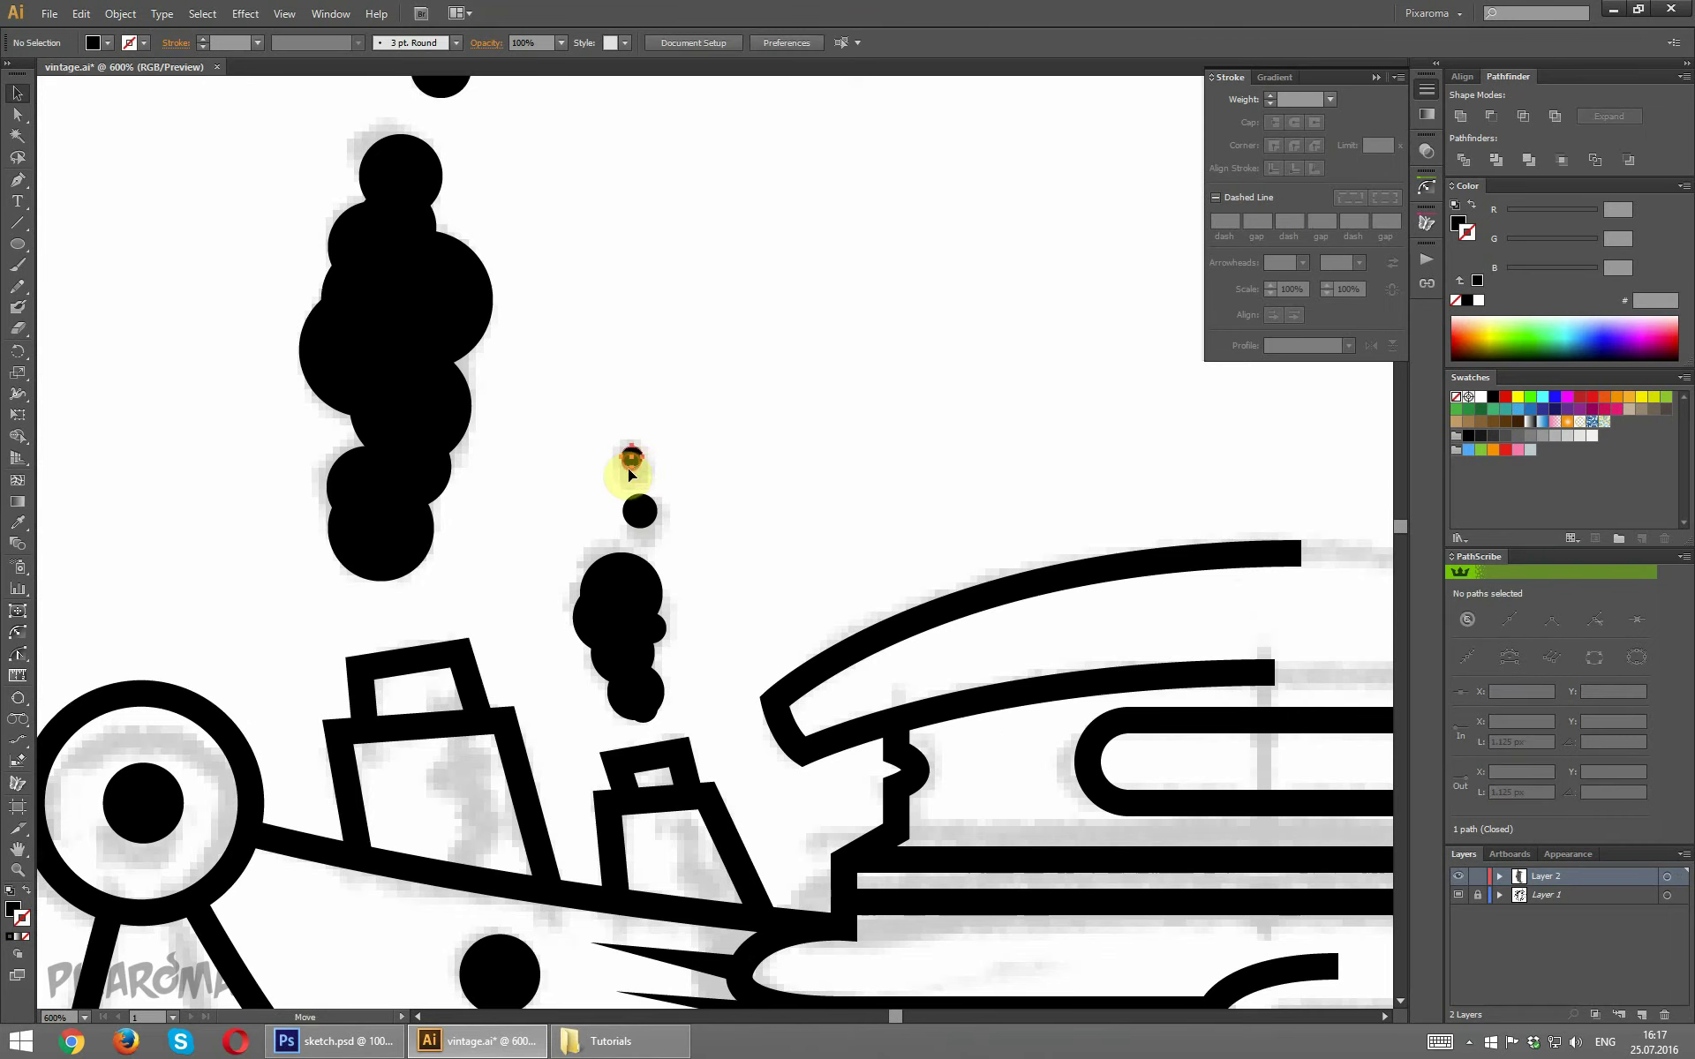
key("ctrl+minus")
key("ctrl+minus")
key("ctrl+minus")
key("ctrl+minus")
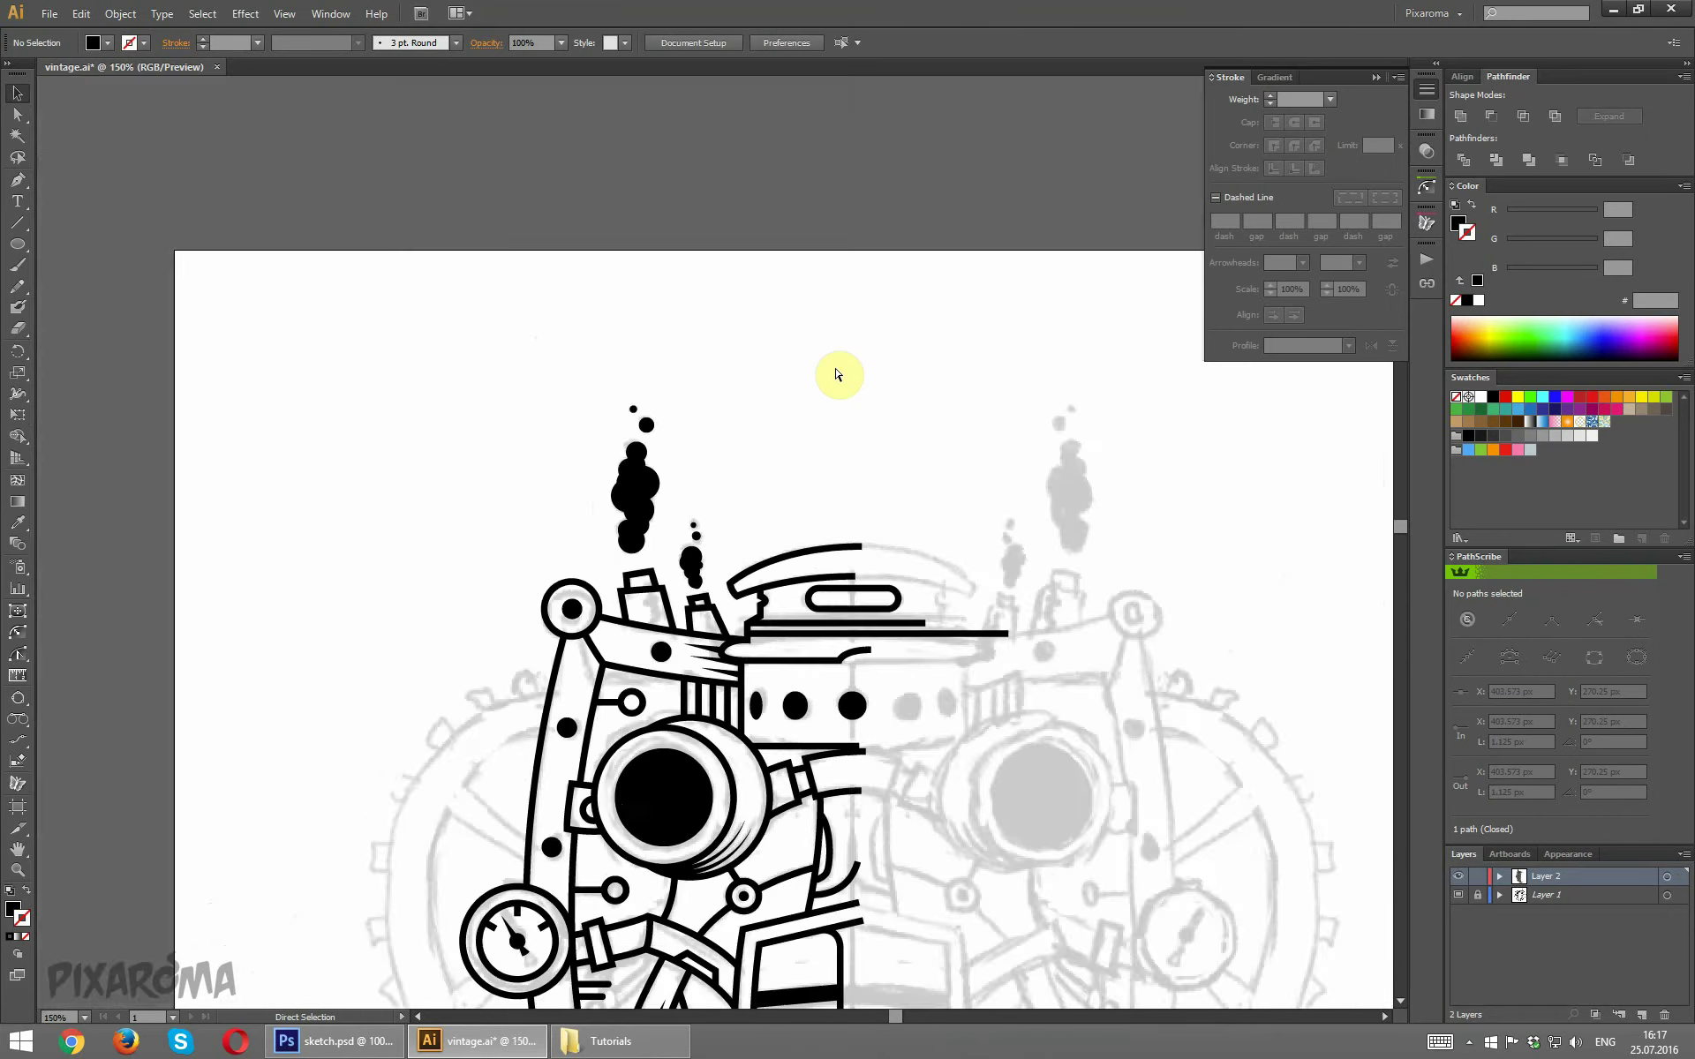
key("ctrl+plus")
key("ctrl+plus")
key("ctrl+plus")
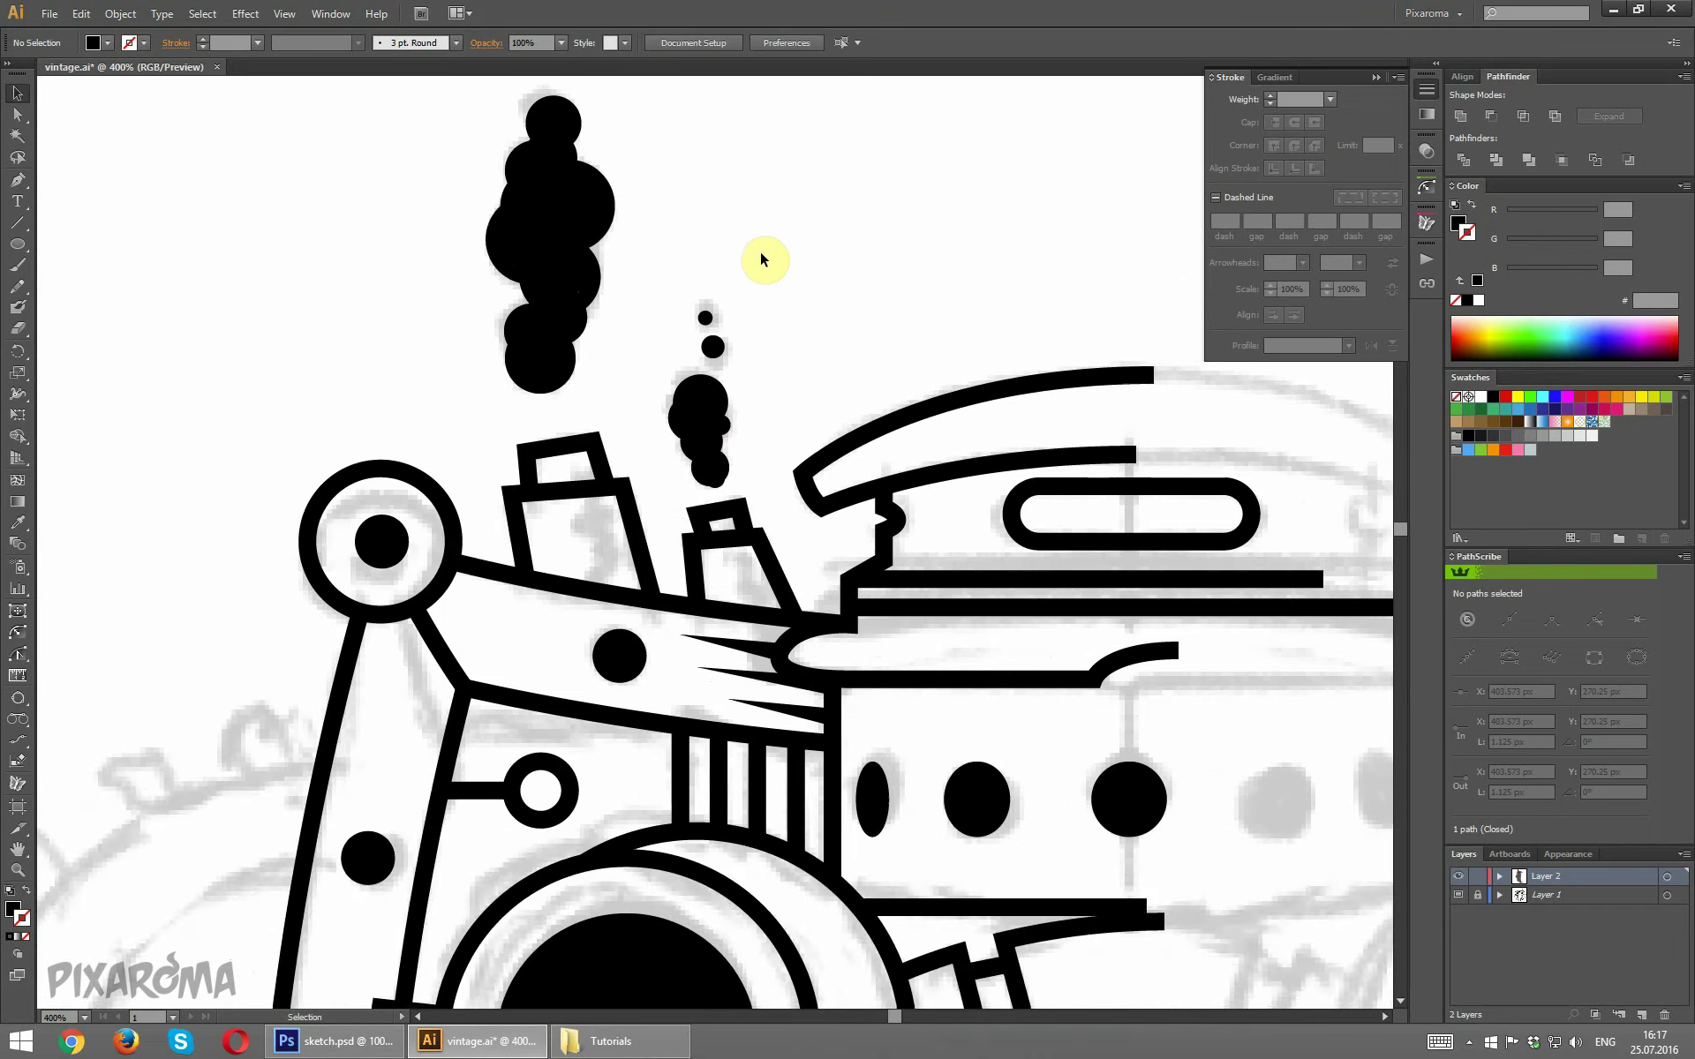
key("ctrl+plus")
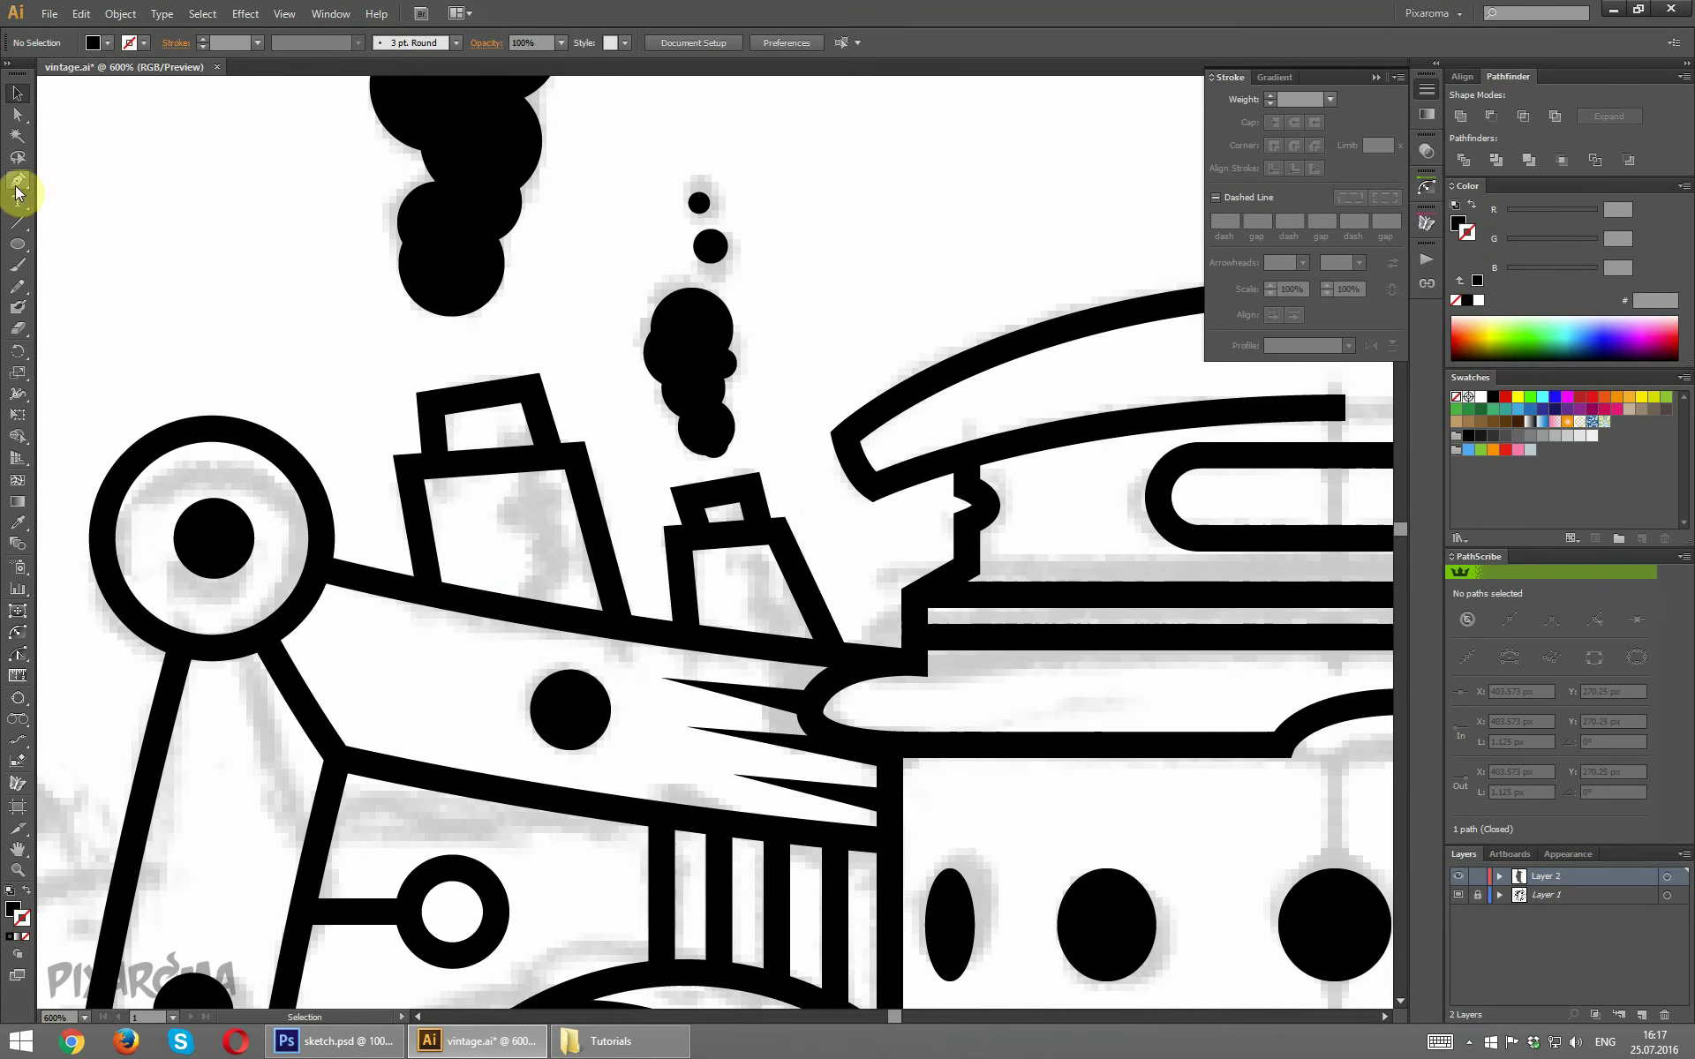
Pen-draw a short detail stroke inside the tall chimney.
left_click(563, 616, "ctrl")
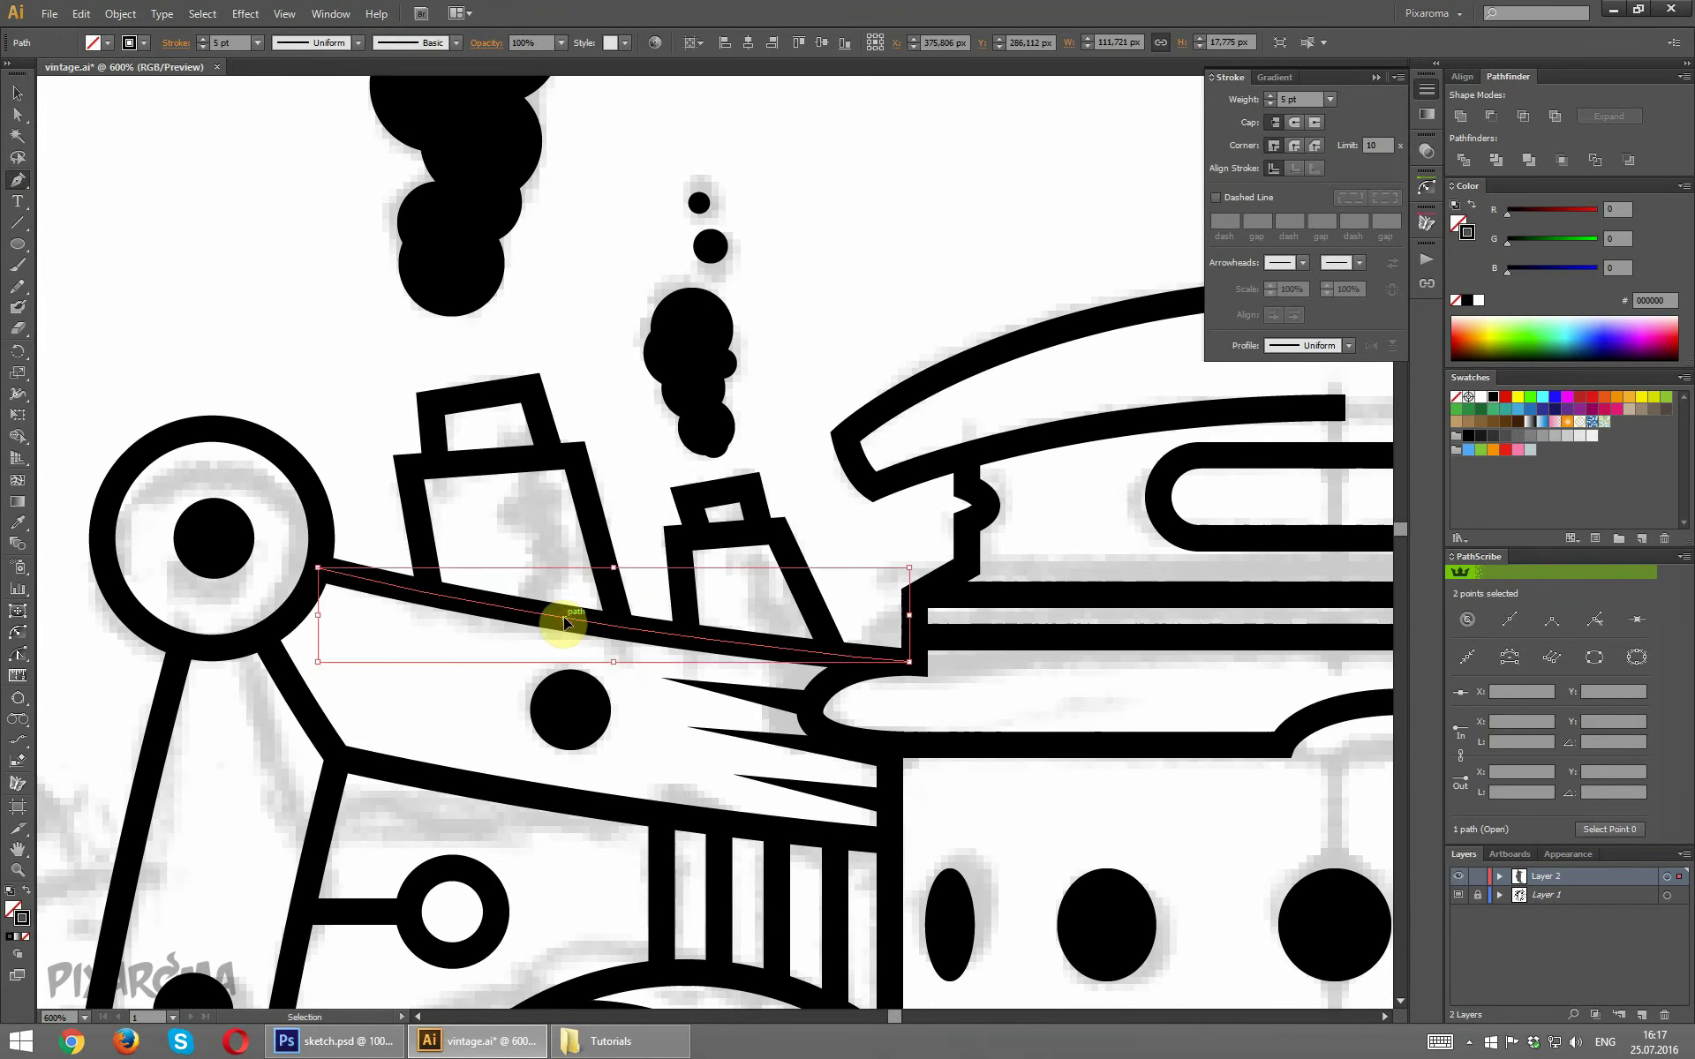
left_click(564, 617, "ctrl")
left_click(541, 505)
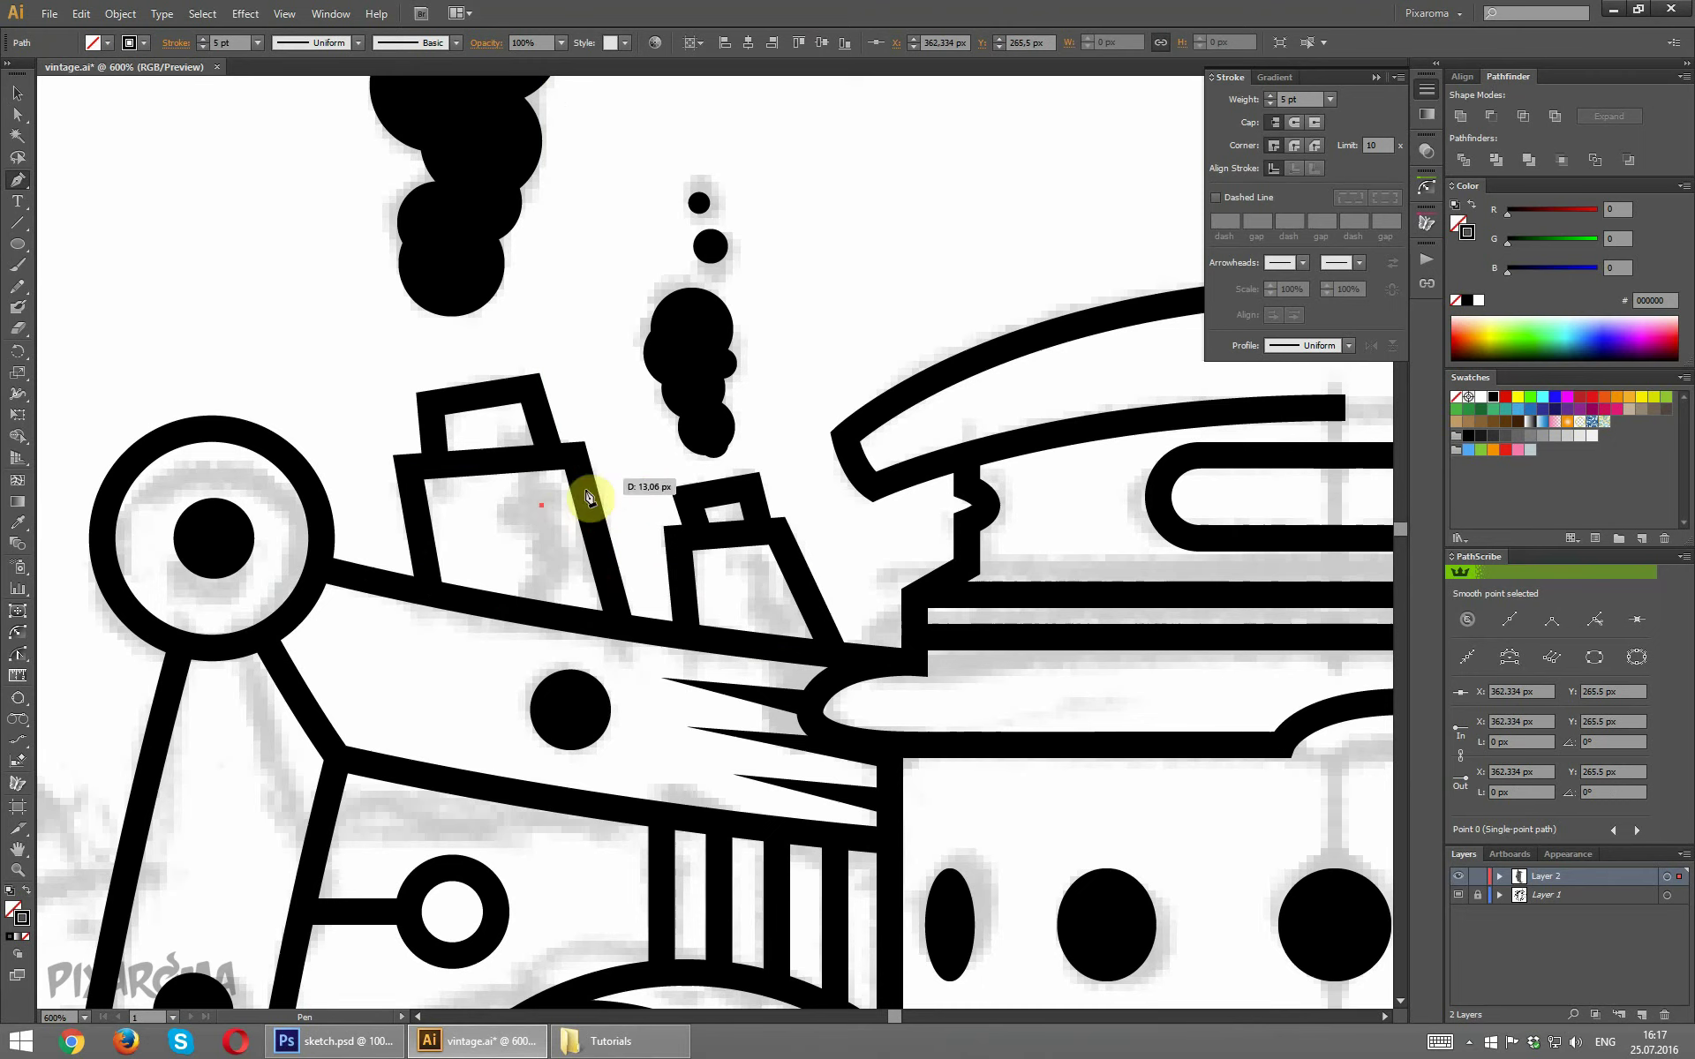
key("ctrl+z")
left_click(563, 616)
left_click(537, 508)
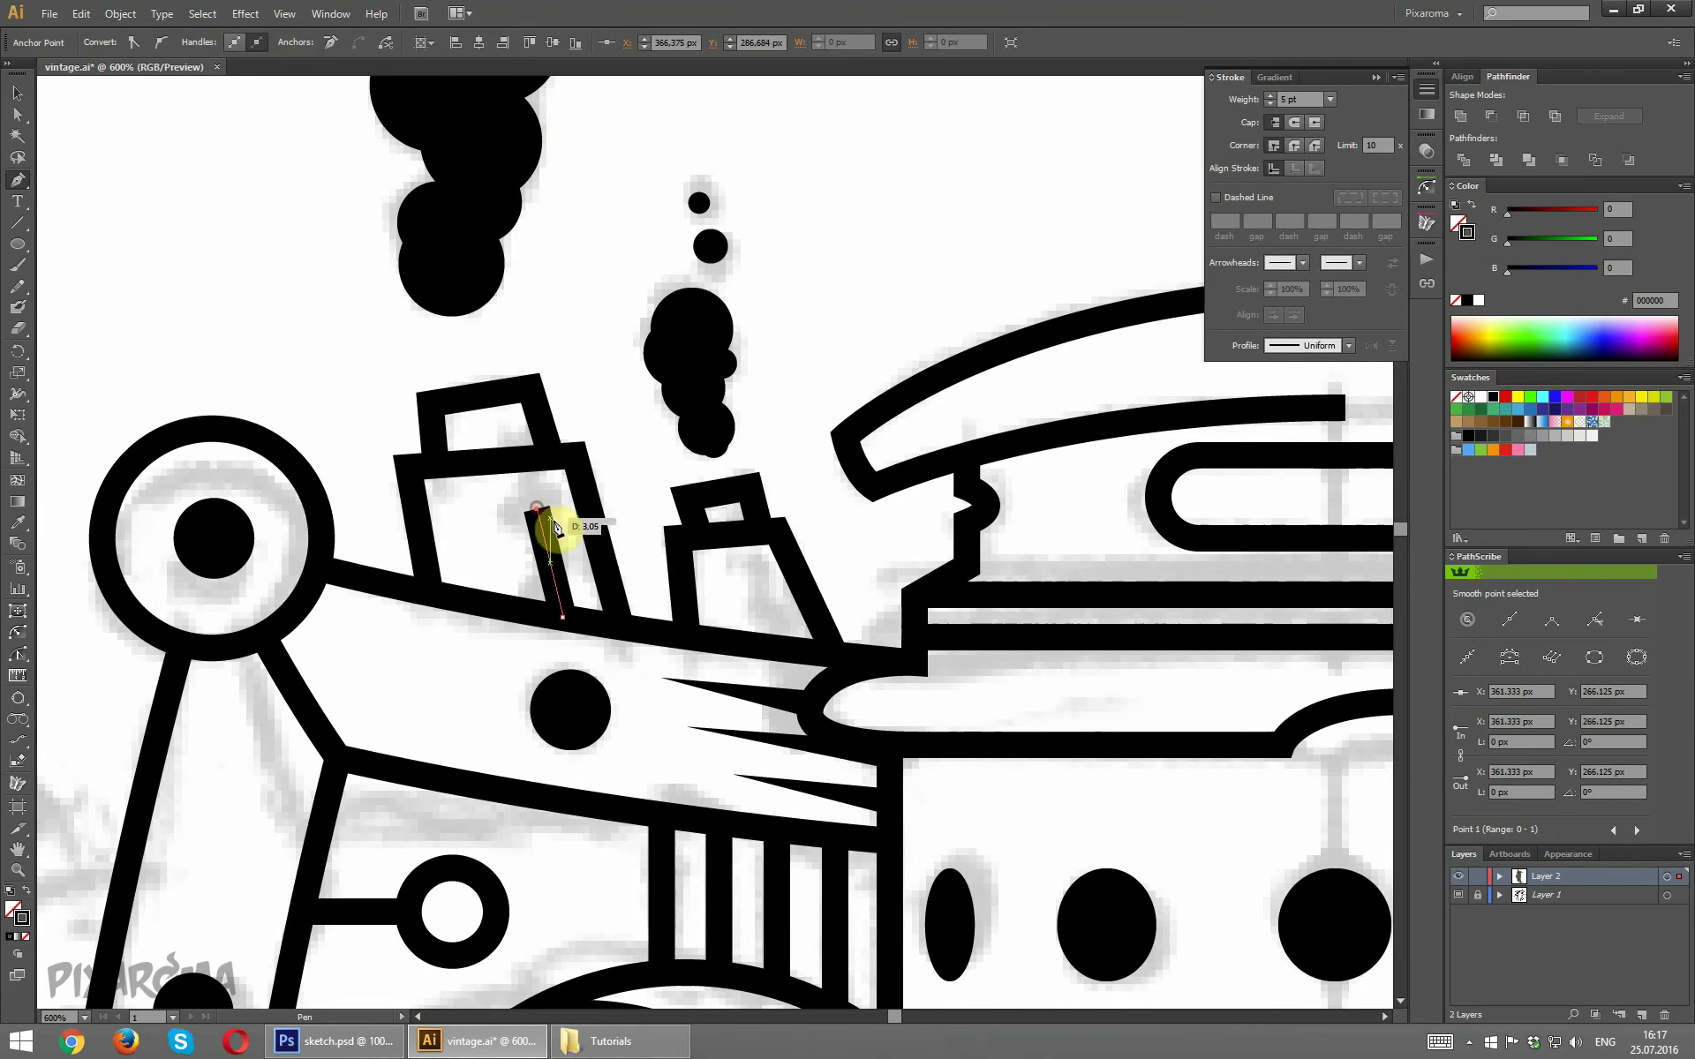
left_click(637, 436, "ctrl")
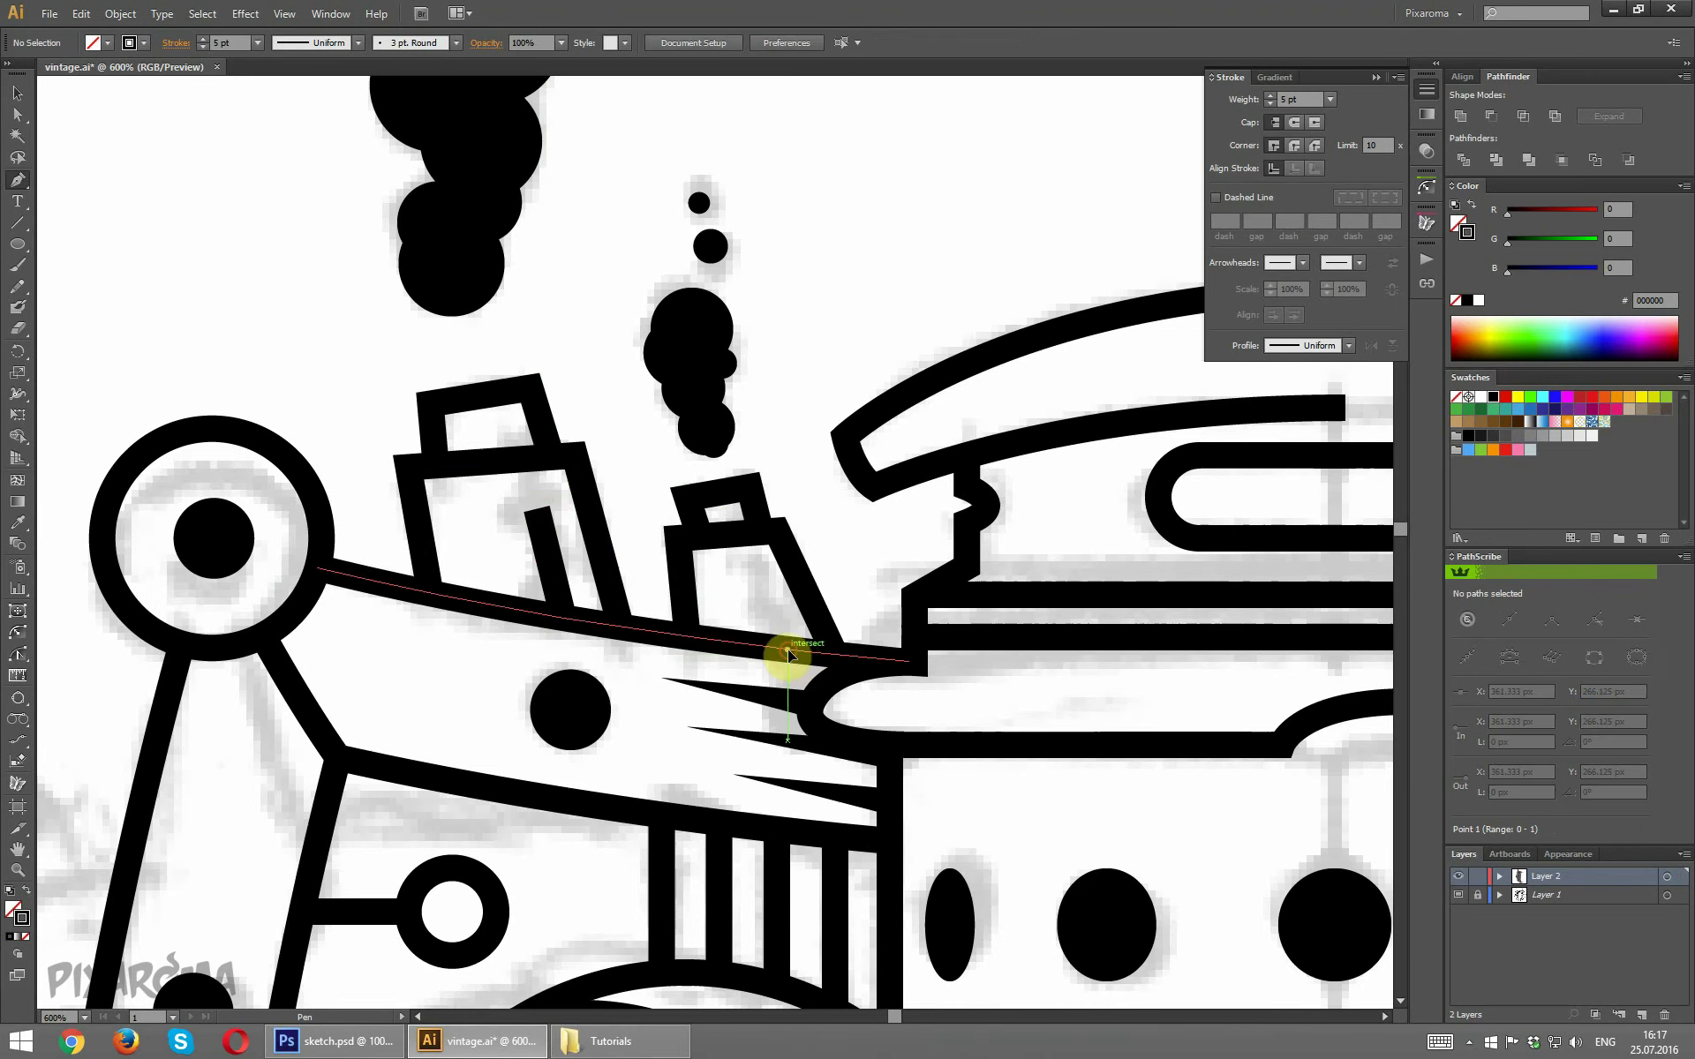
Draw a short highlight stroke inside the right chimney.
left_click(788, 653)
left_click(759, 587)
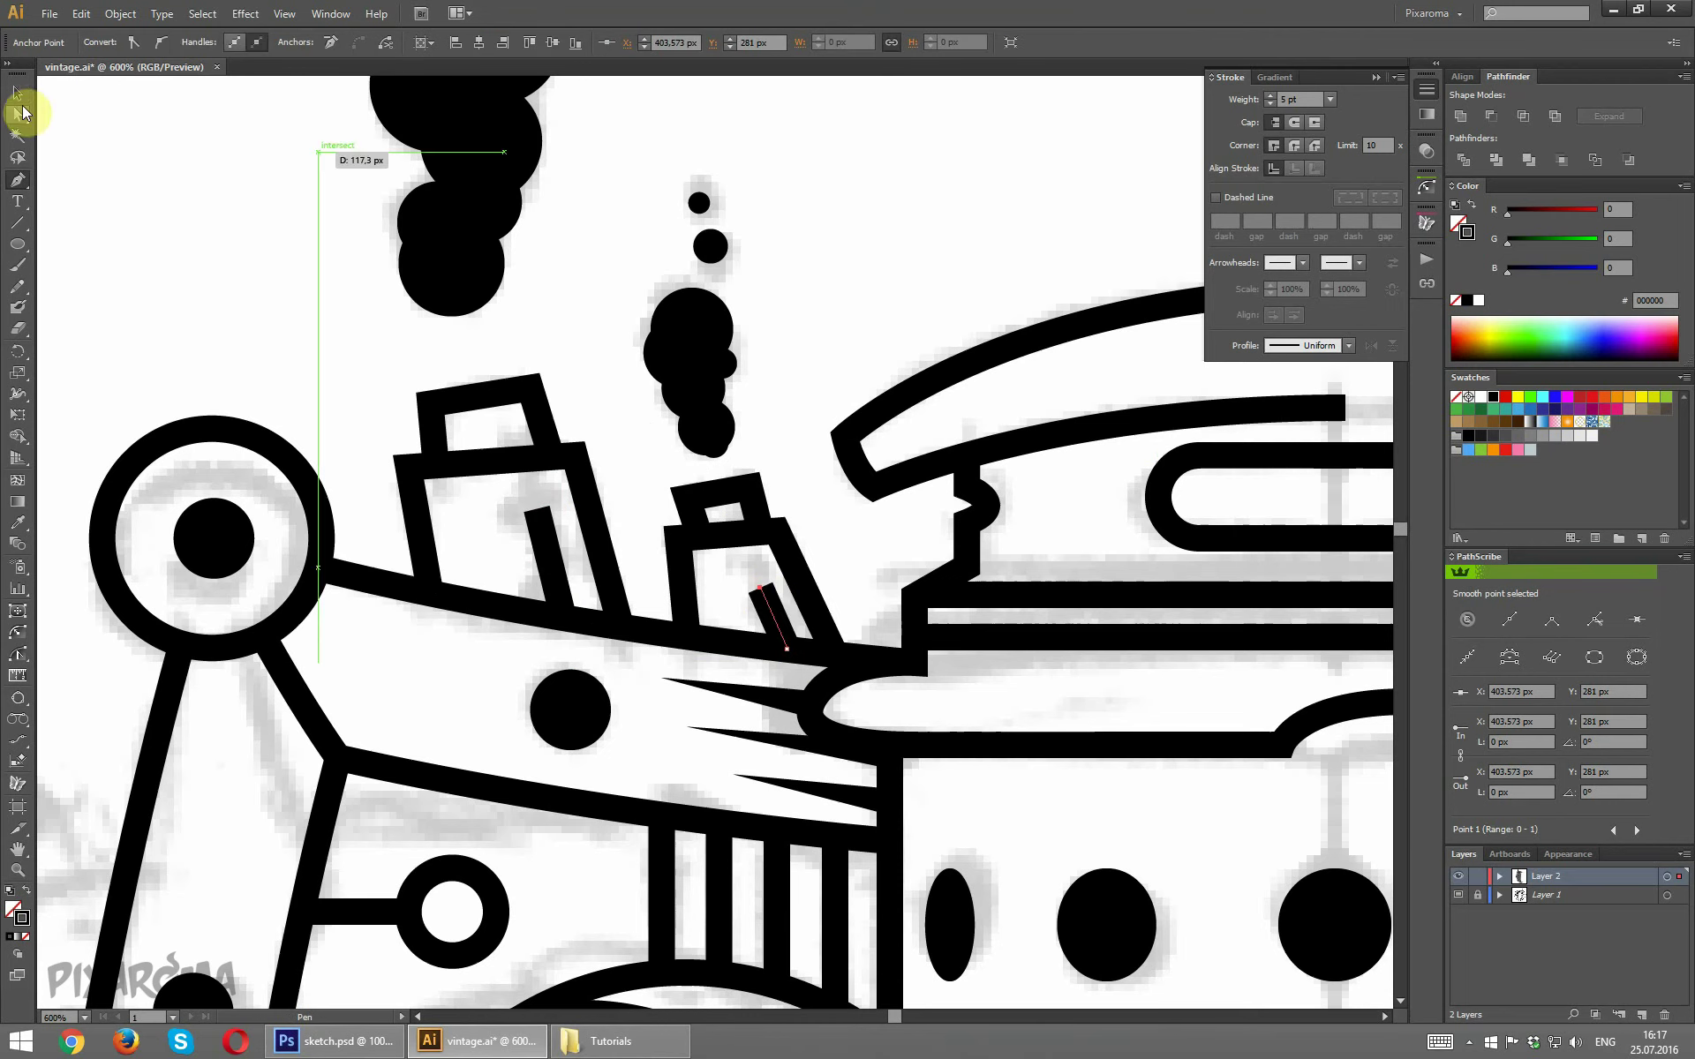
left_click(19, 97)
left_click(769, 622)
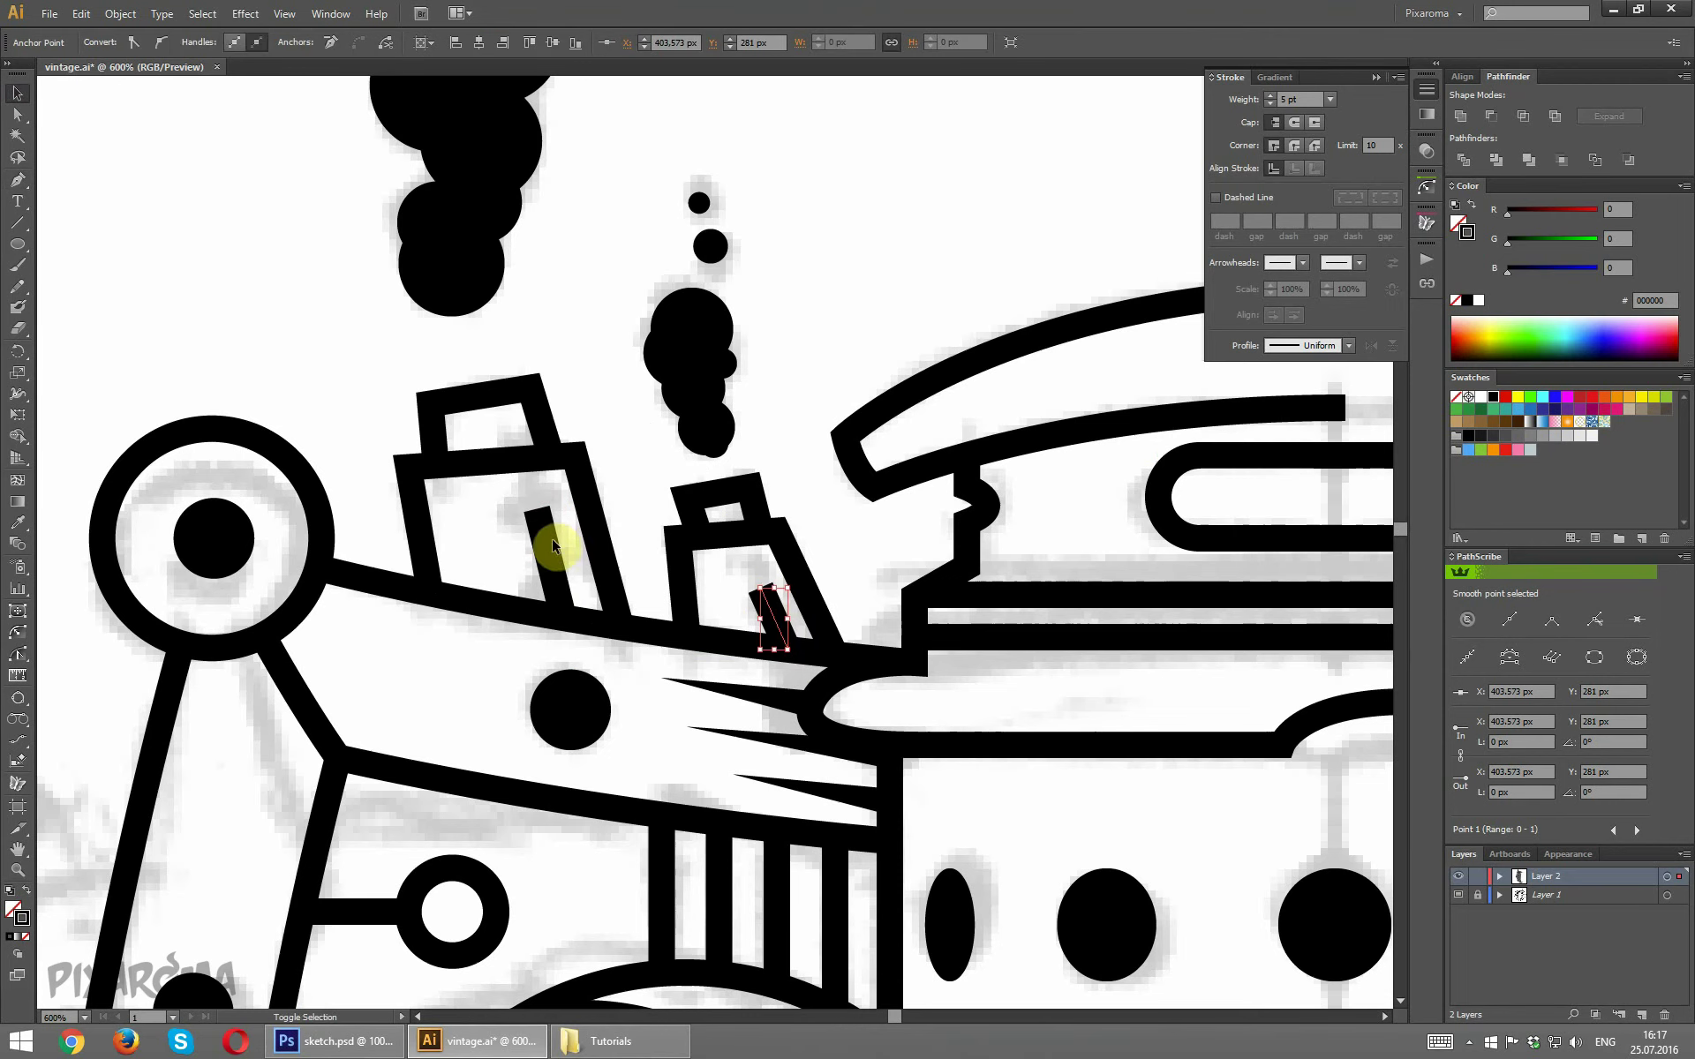
left_click(267, 163)
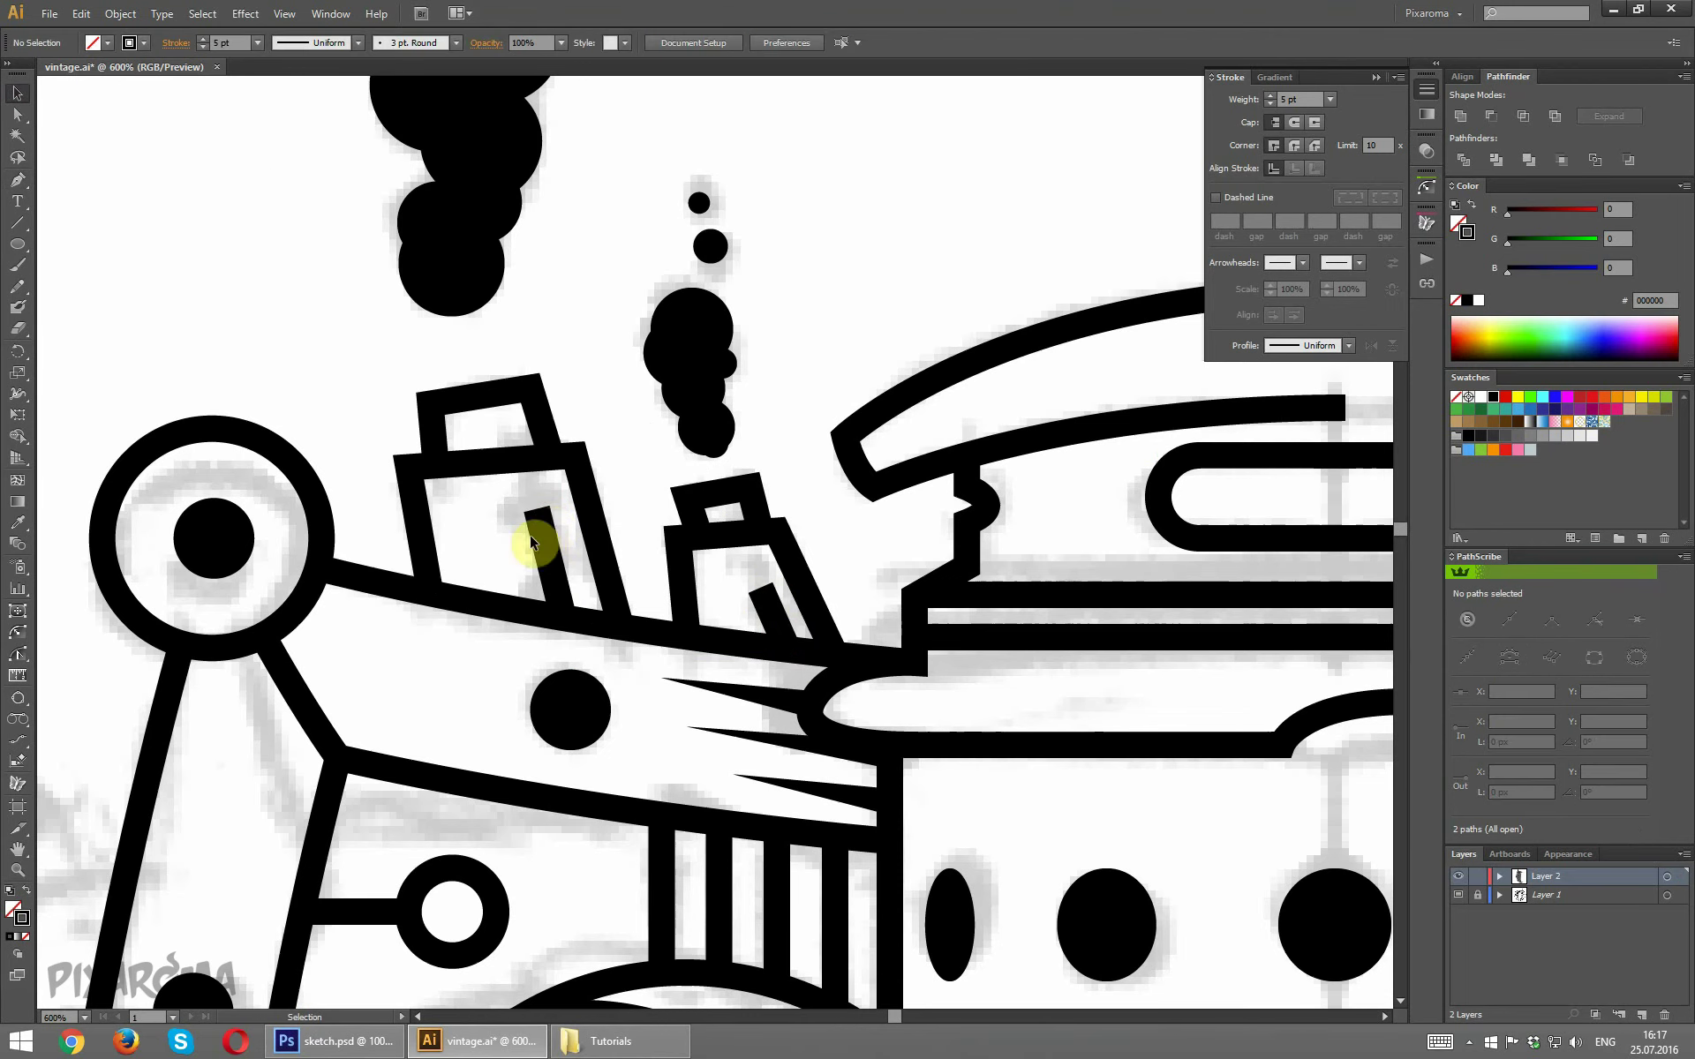
Apply tapered Width Profile 4 to both chimney strokes.
left_click(544, 543)
left_click(772, 609, "shift")
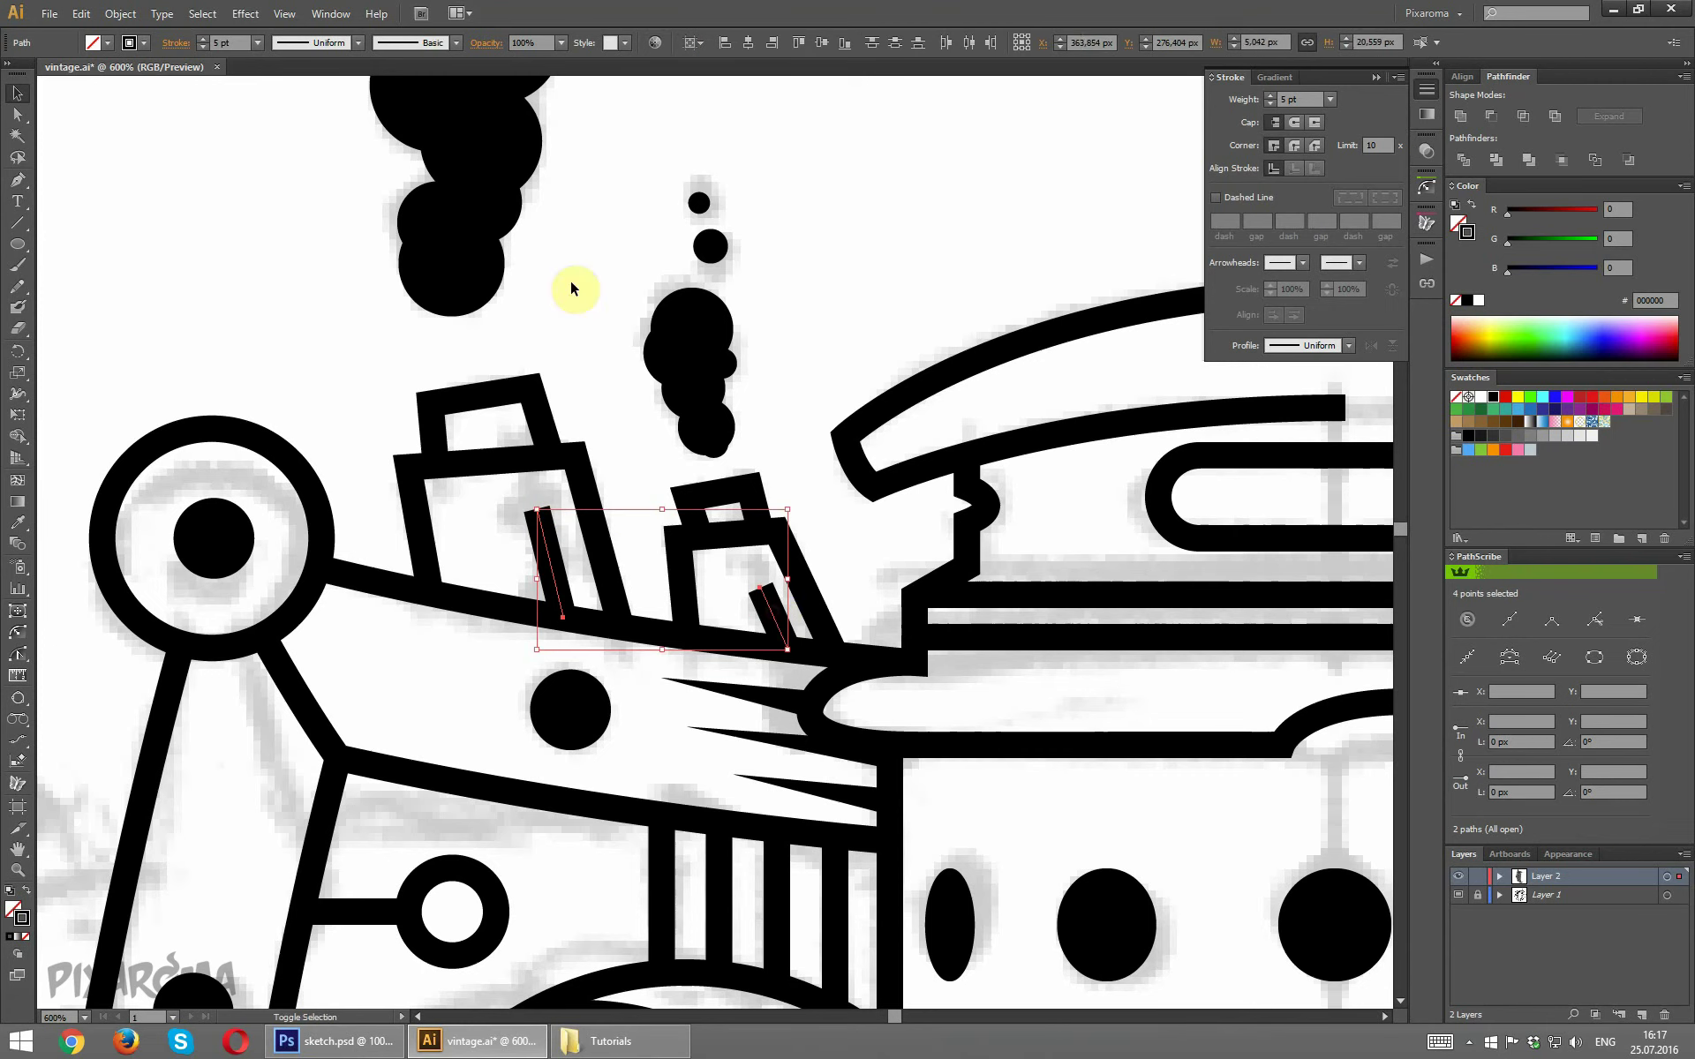
left_click(397, 43)
left_click(358, 42)
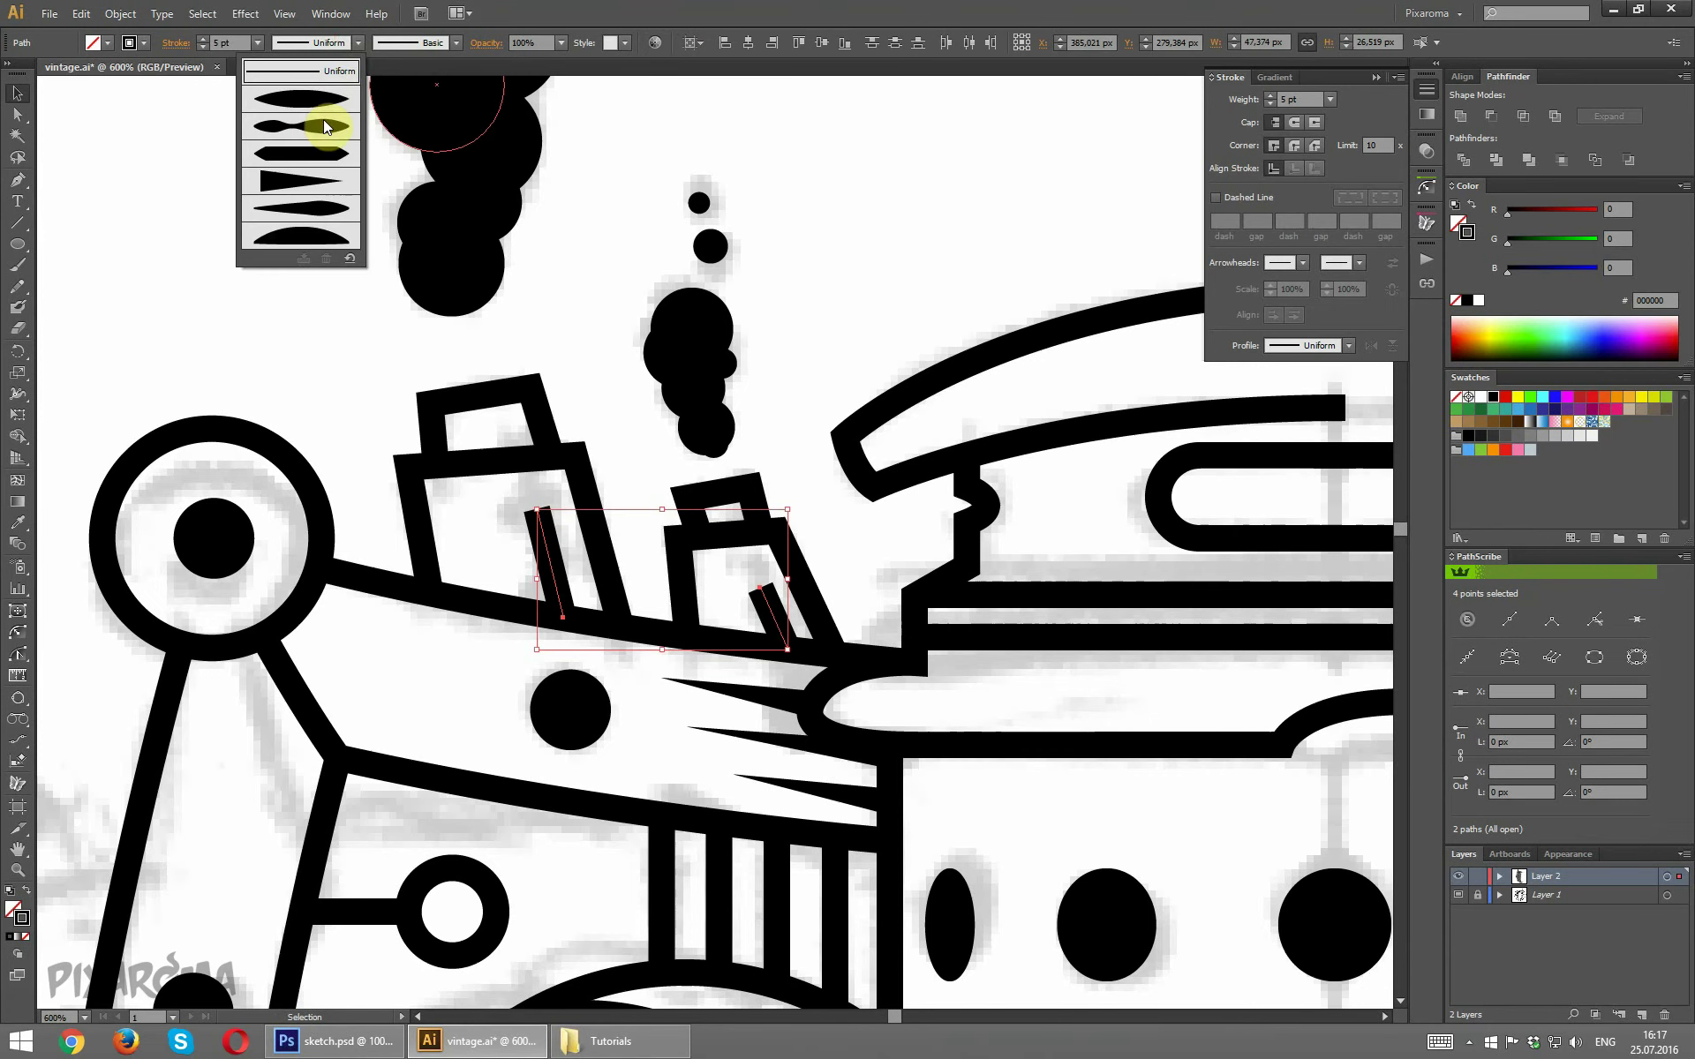
left_click(319, 174)
left_click(258, 261)
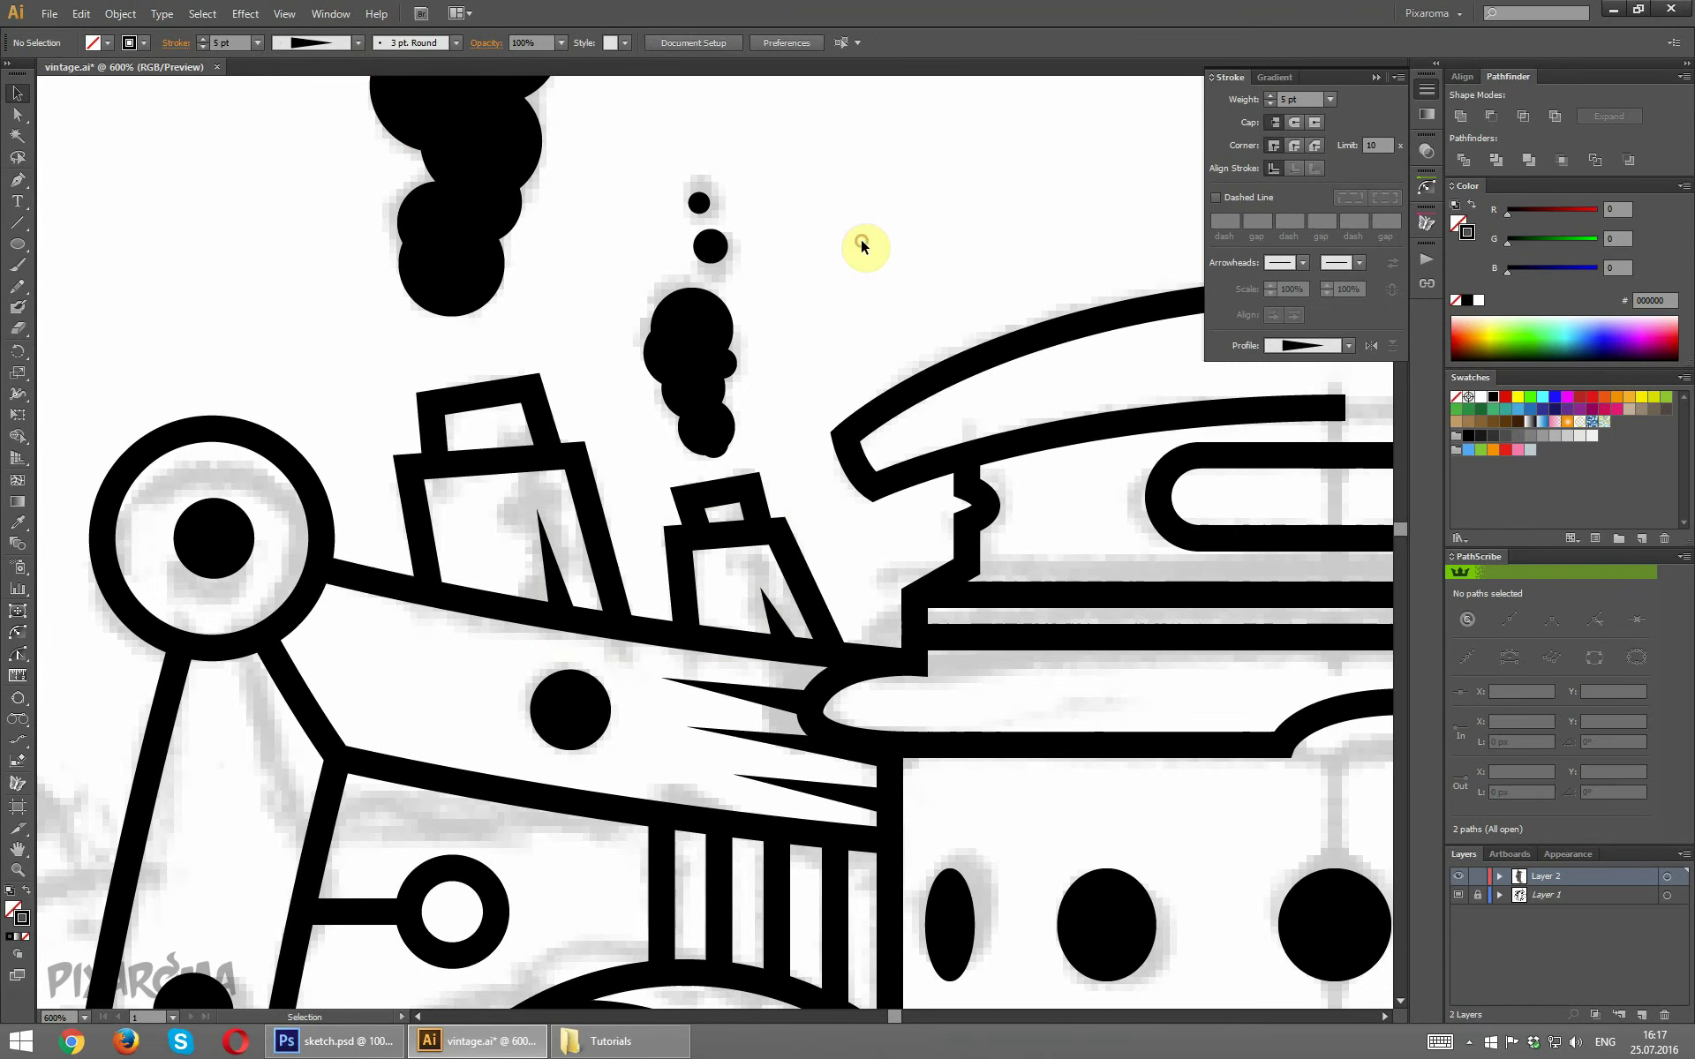
key("ctrl+minus")
key("ctrl+minus")
key("ctrl+minus")
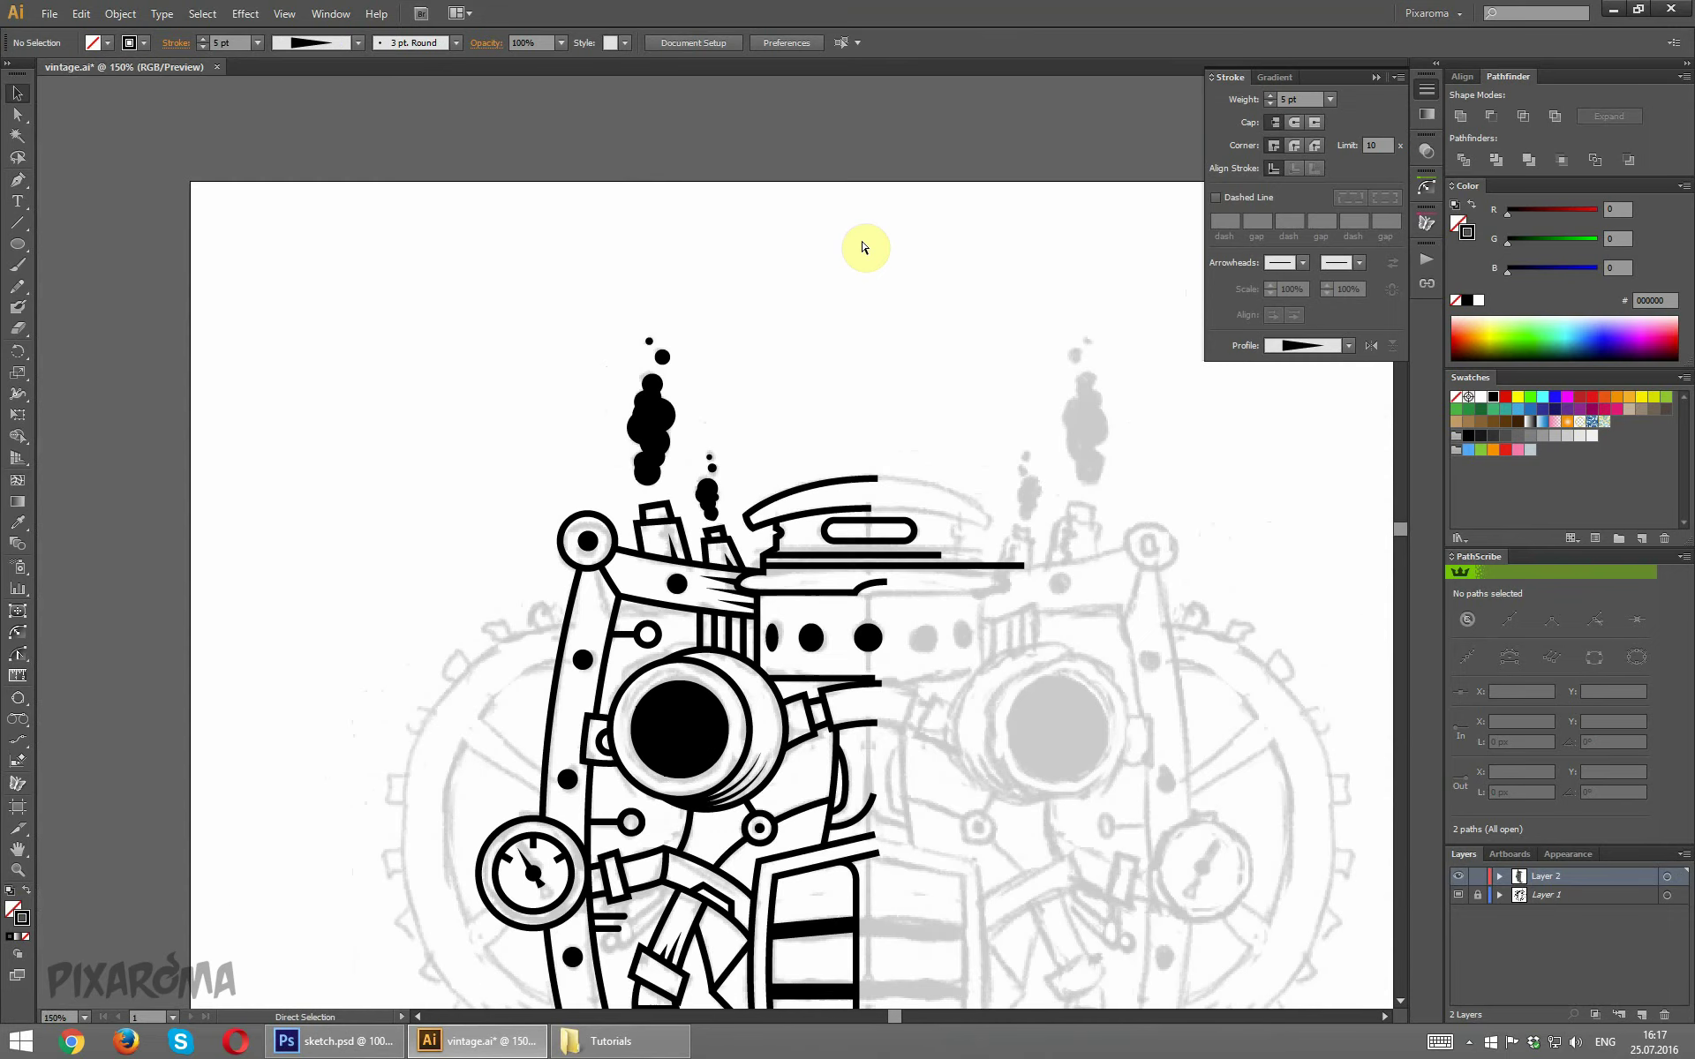
key("ctrl+plus")
key("ctrl+plus")
key("ctrl+plus")
key("ctrl+plus")
Nudge the right chimney stroke's lower anchor to reshape it.
left_click(17, 114)
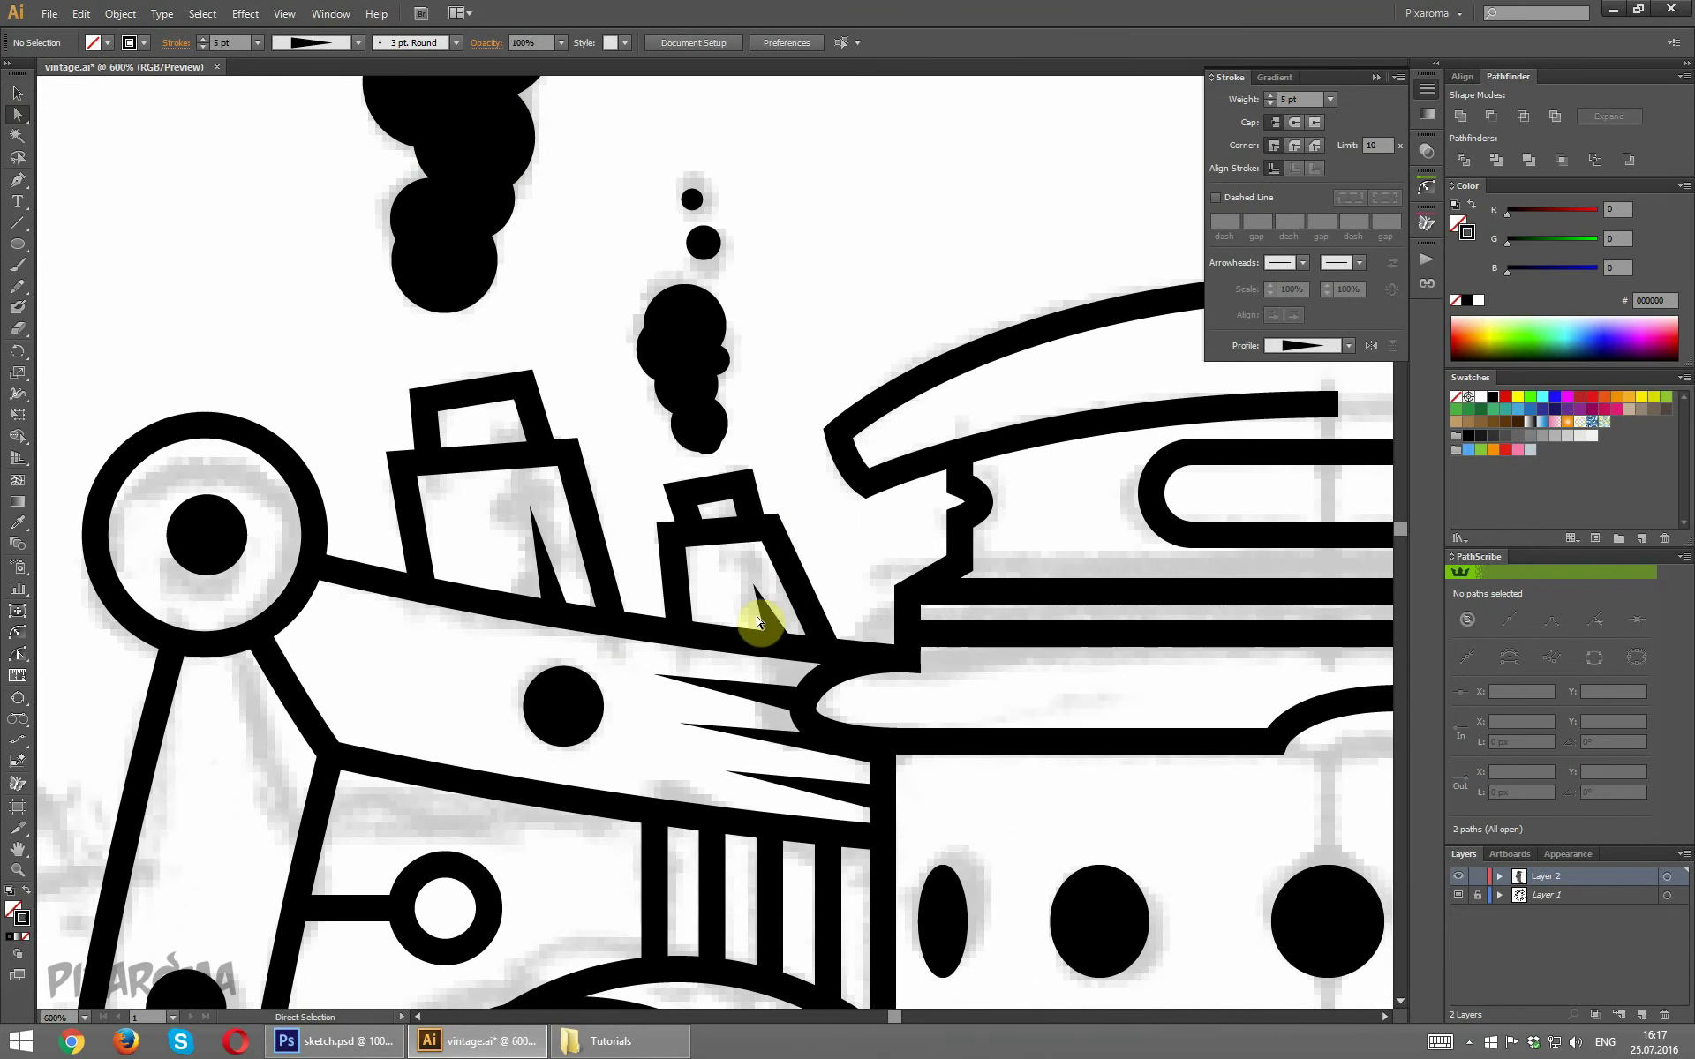
left_click(781, 645)
left_click(780, 648)
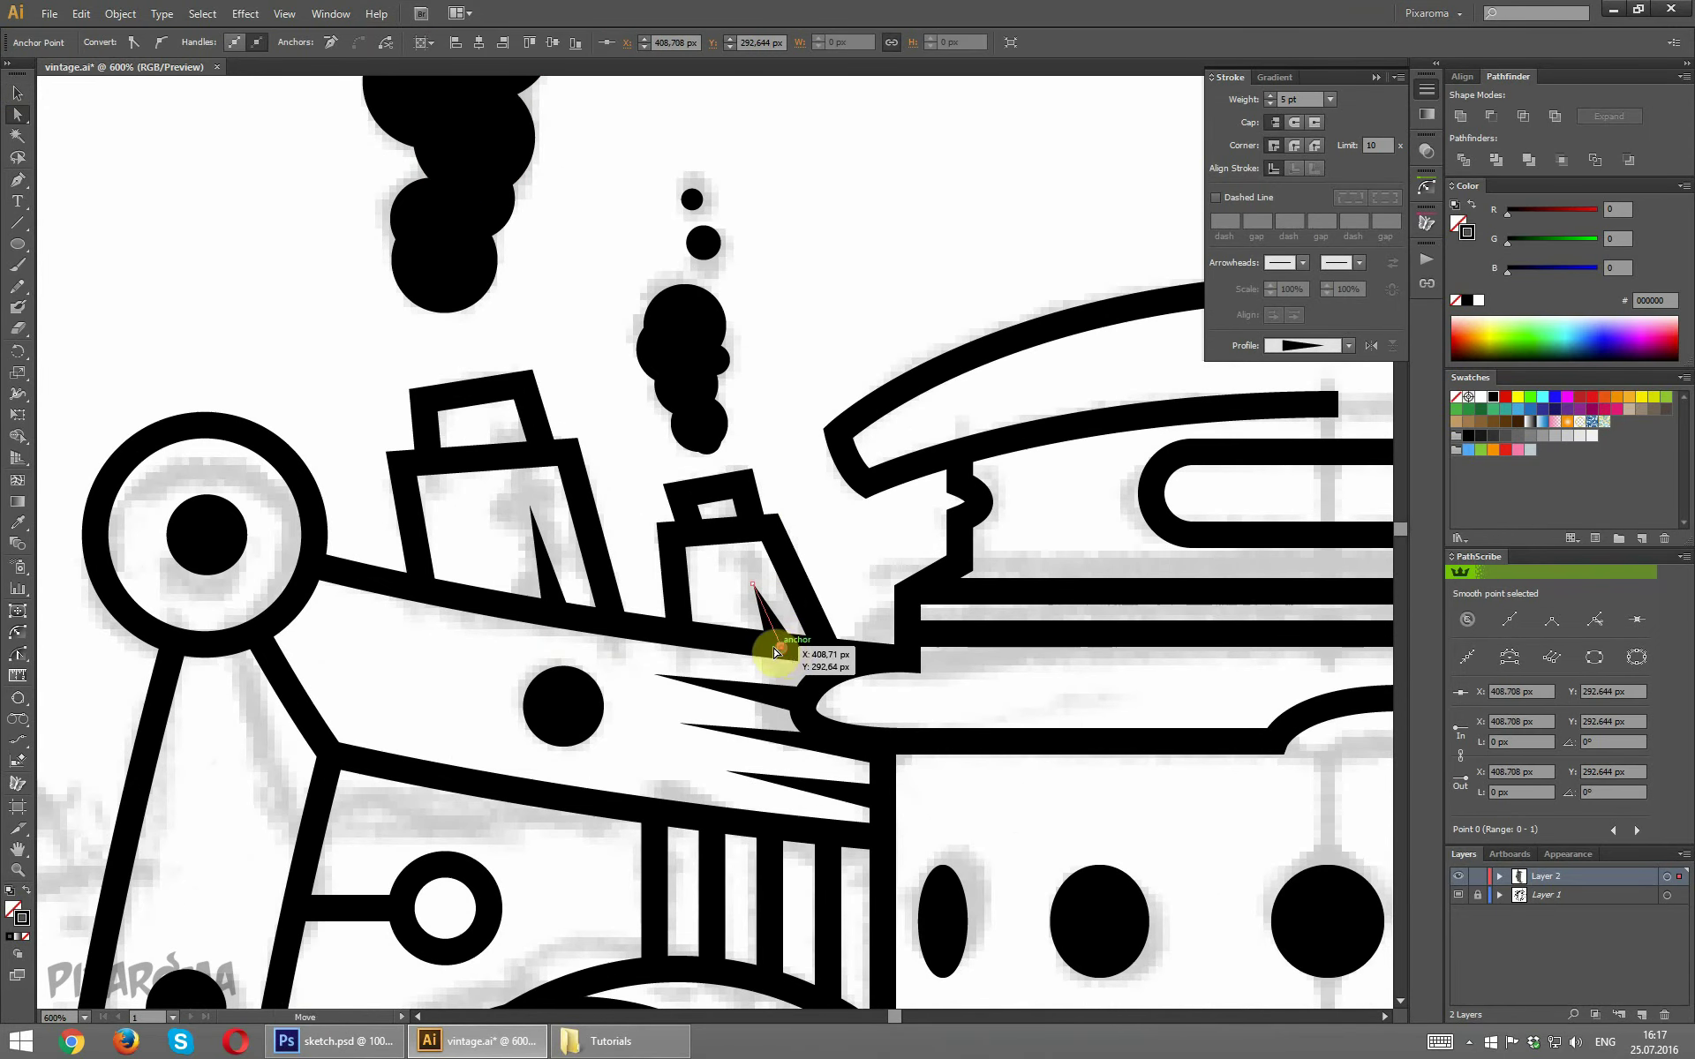
left_click_drag(775, 651, 777, 647)
left_click(849, 302)
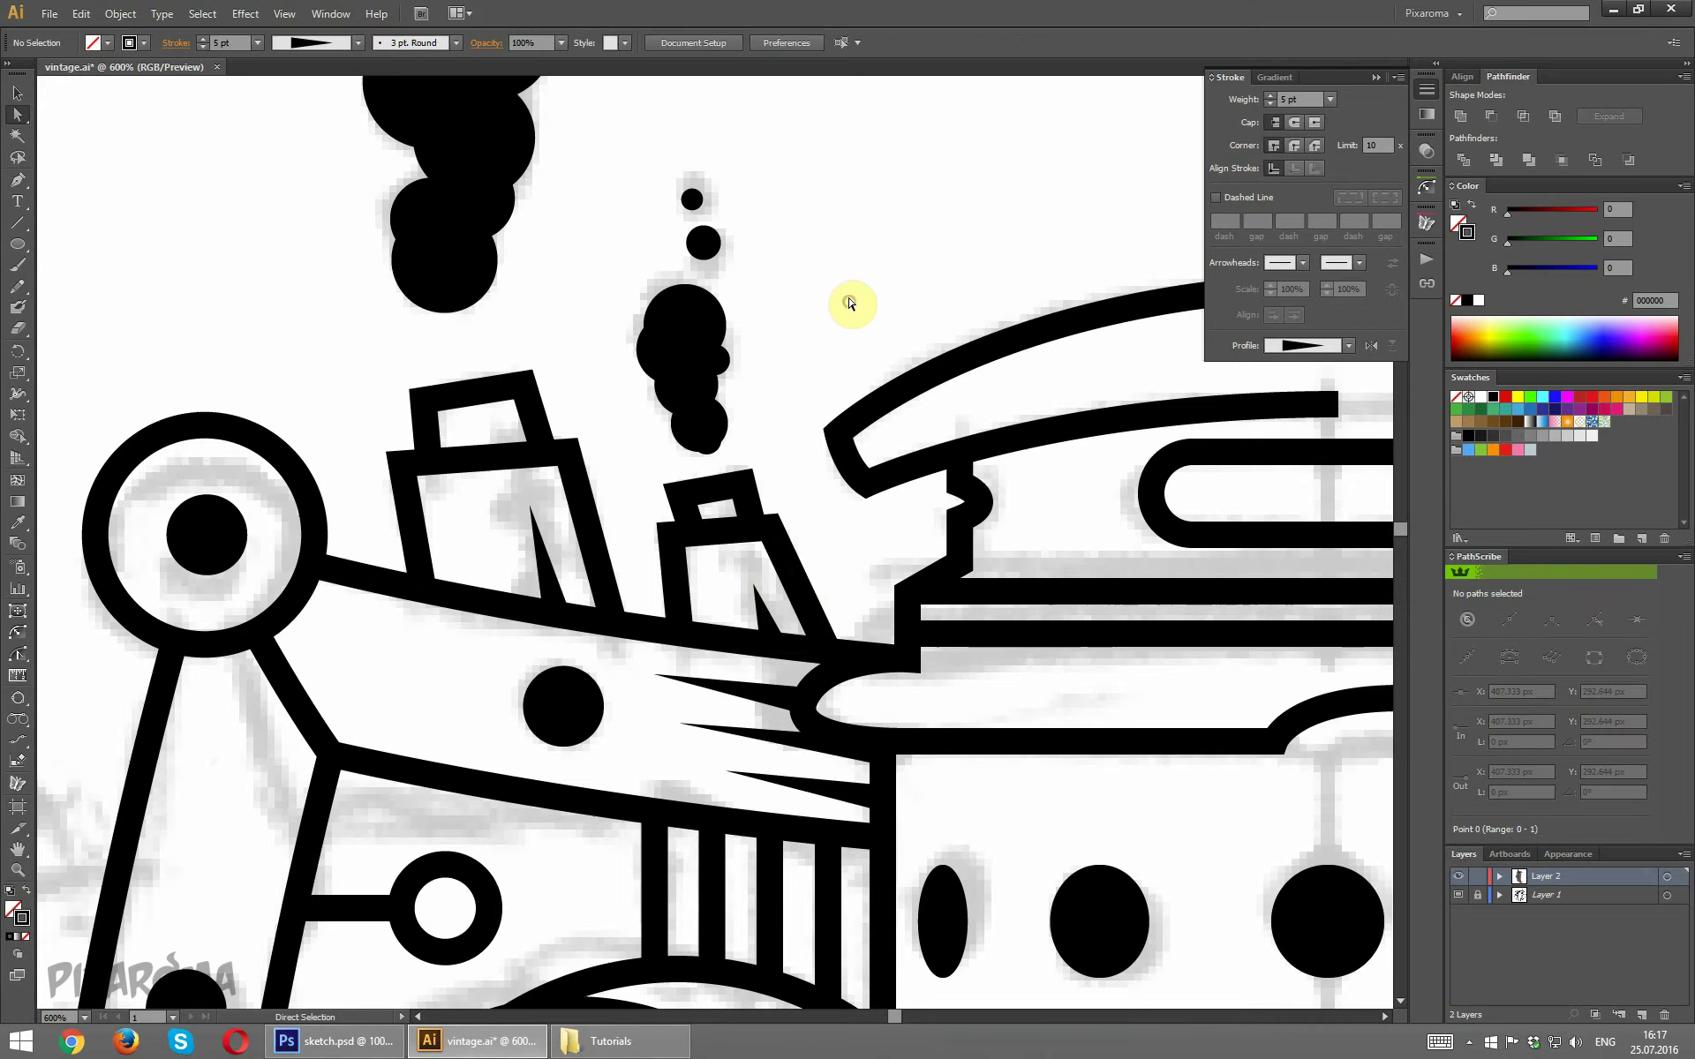
Scroll over the artwork and zoom out to review more of the drawing.
scroll(849, 303, "up", 2)
scroll(849, 303, "up", 2)
scroll(849, 303, "up", 2)
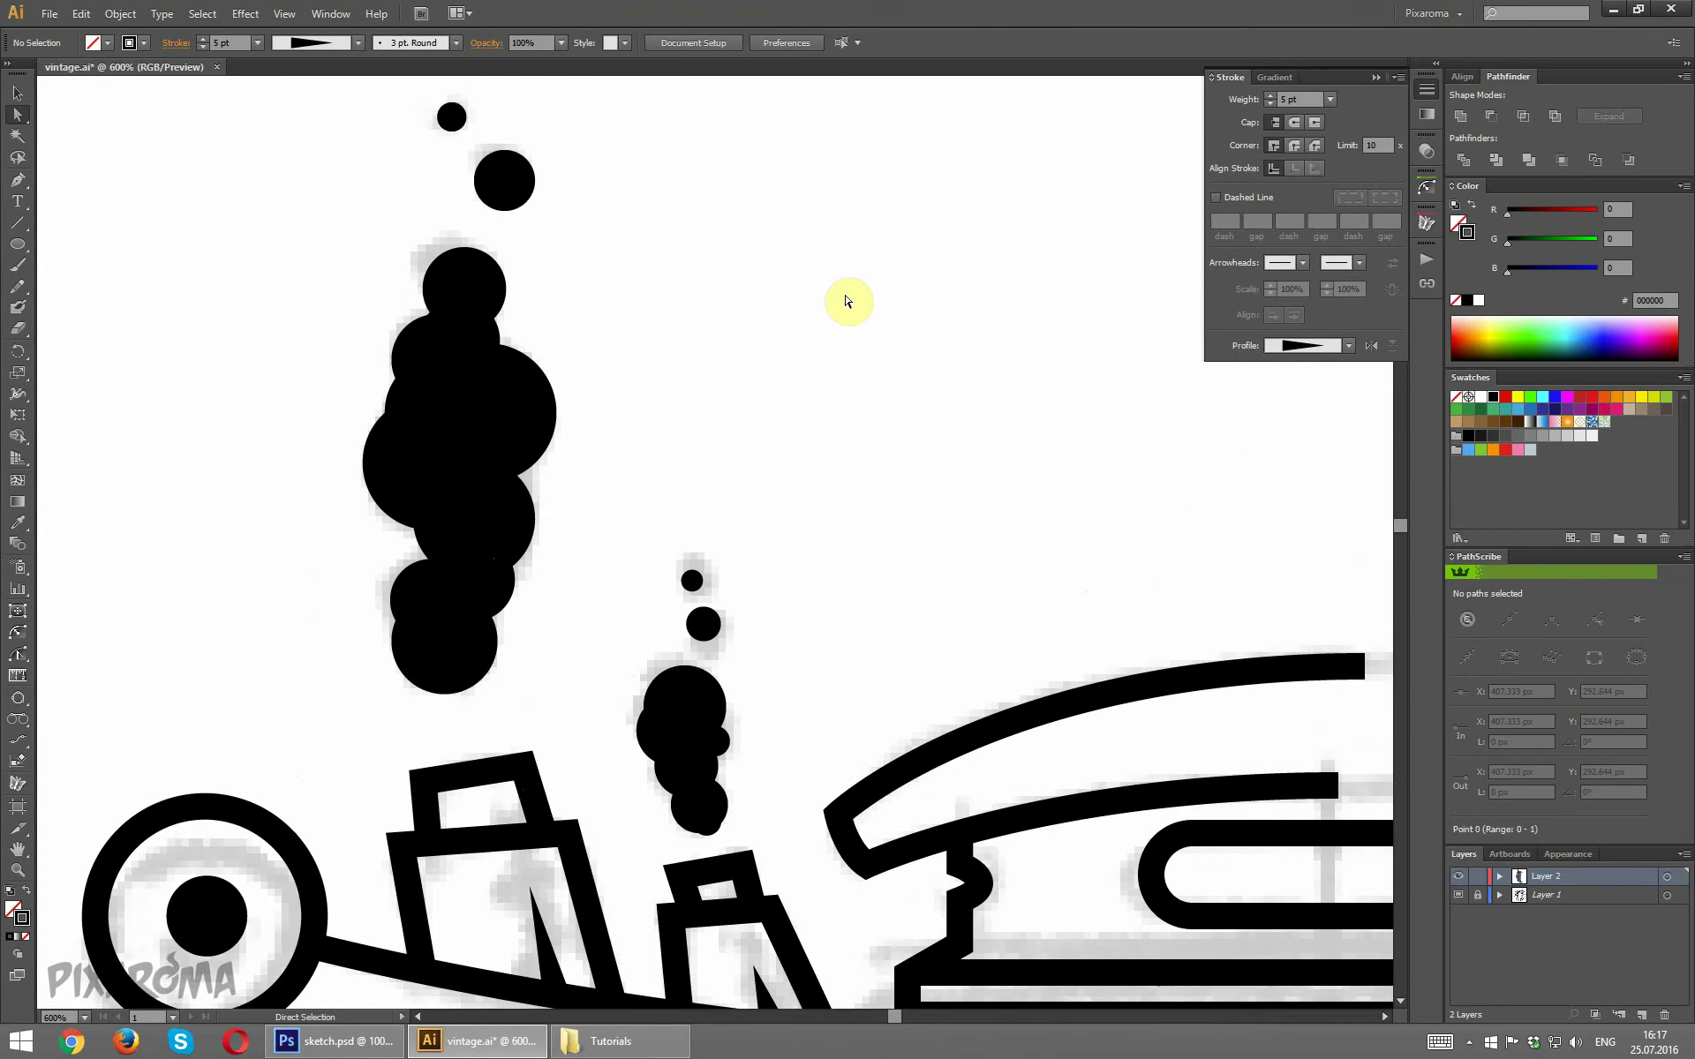
scroll(849, 302, "down", 3)
scroll(849, 303, "down", 1)
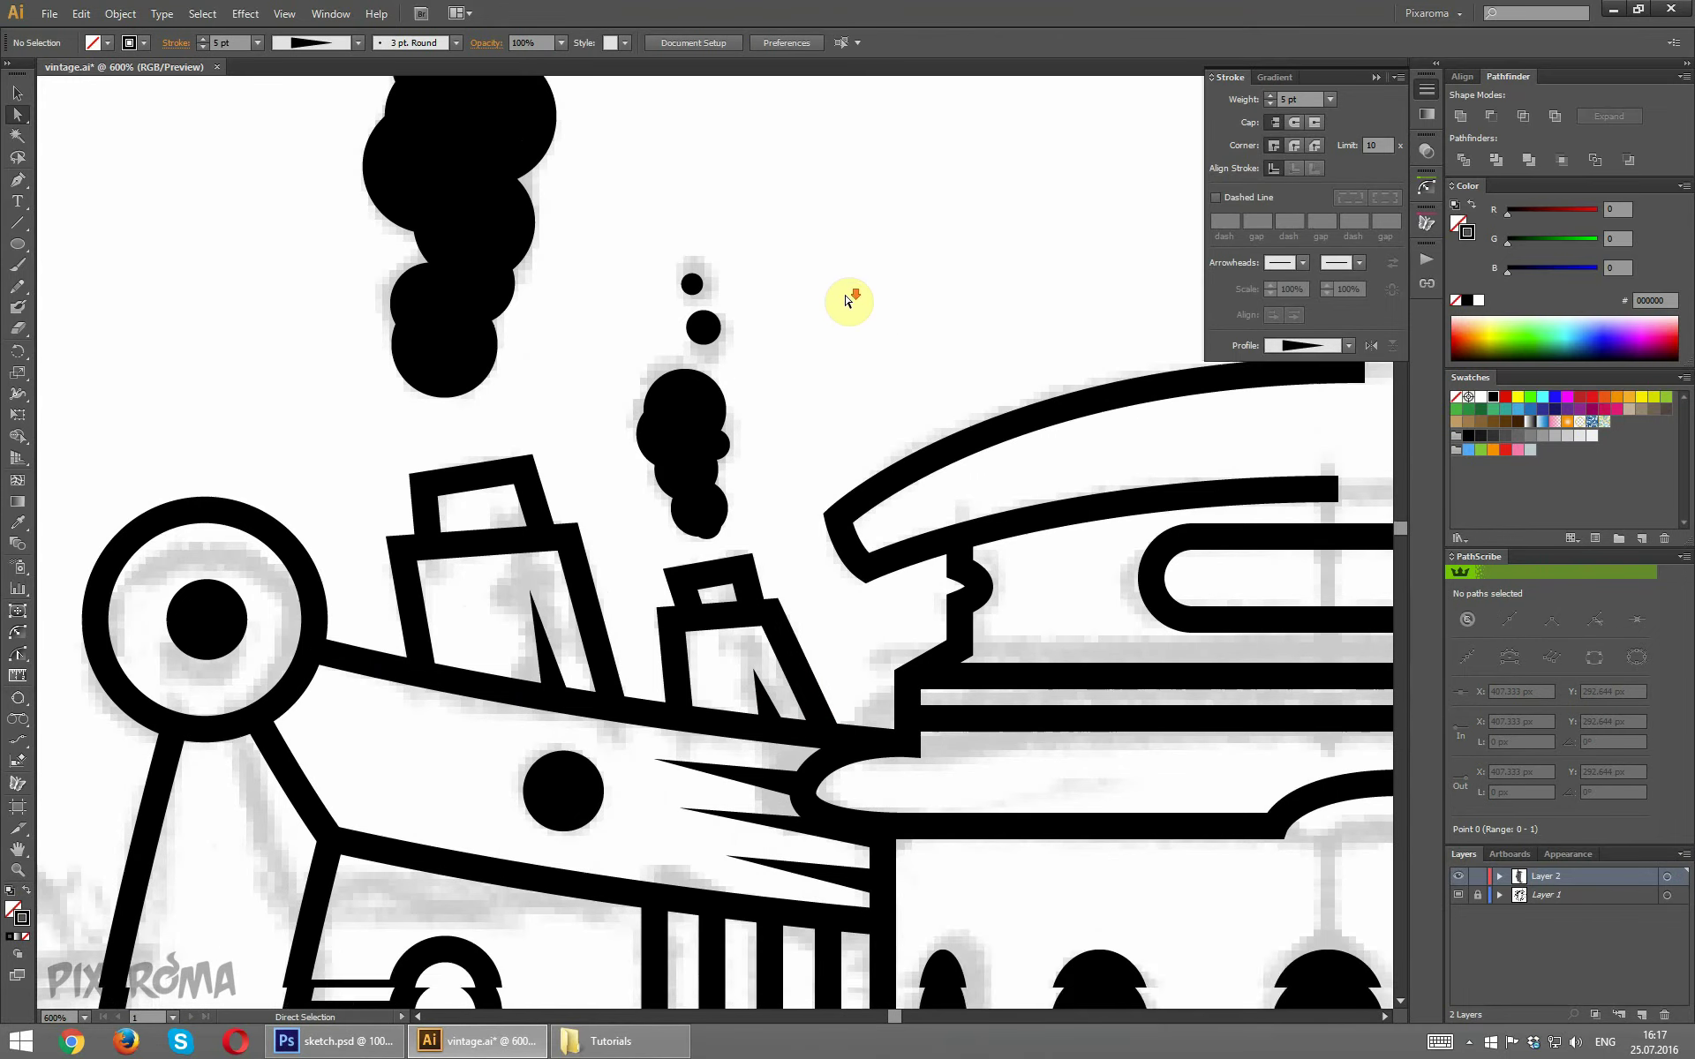
scroll(850, 303, "down", 2)
scroll(849, 302, "down", 1)
scroll(846, 298, "down", 1)
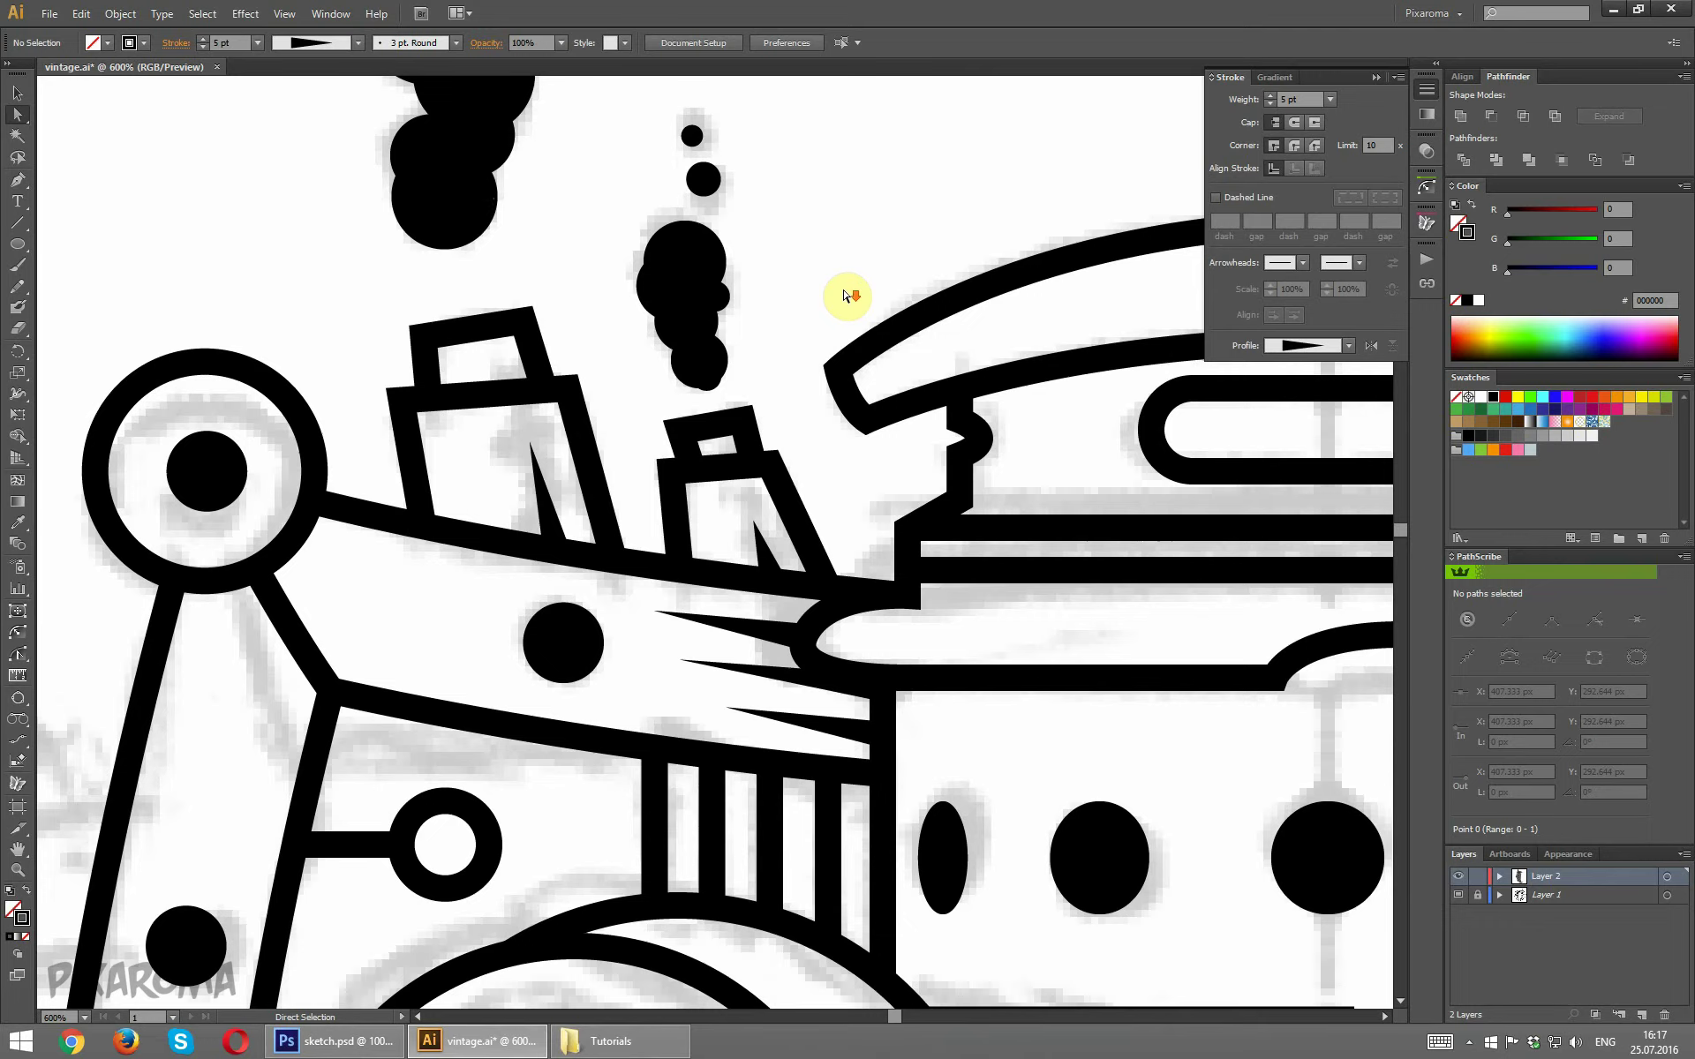
scroll(846, 296, "down", 2)
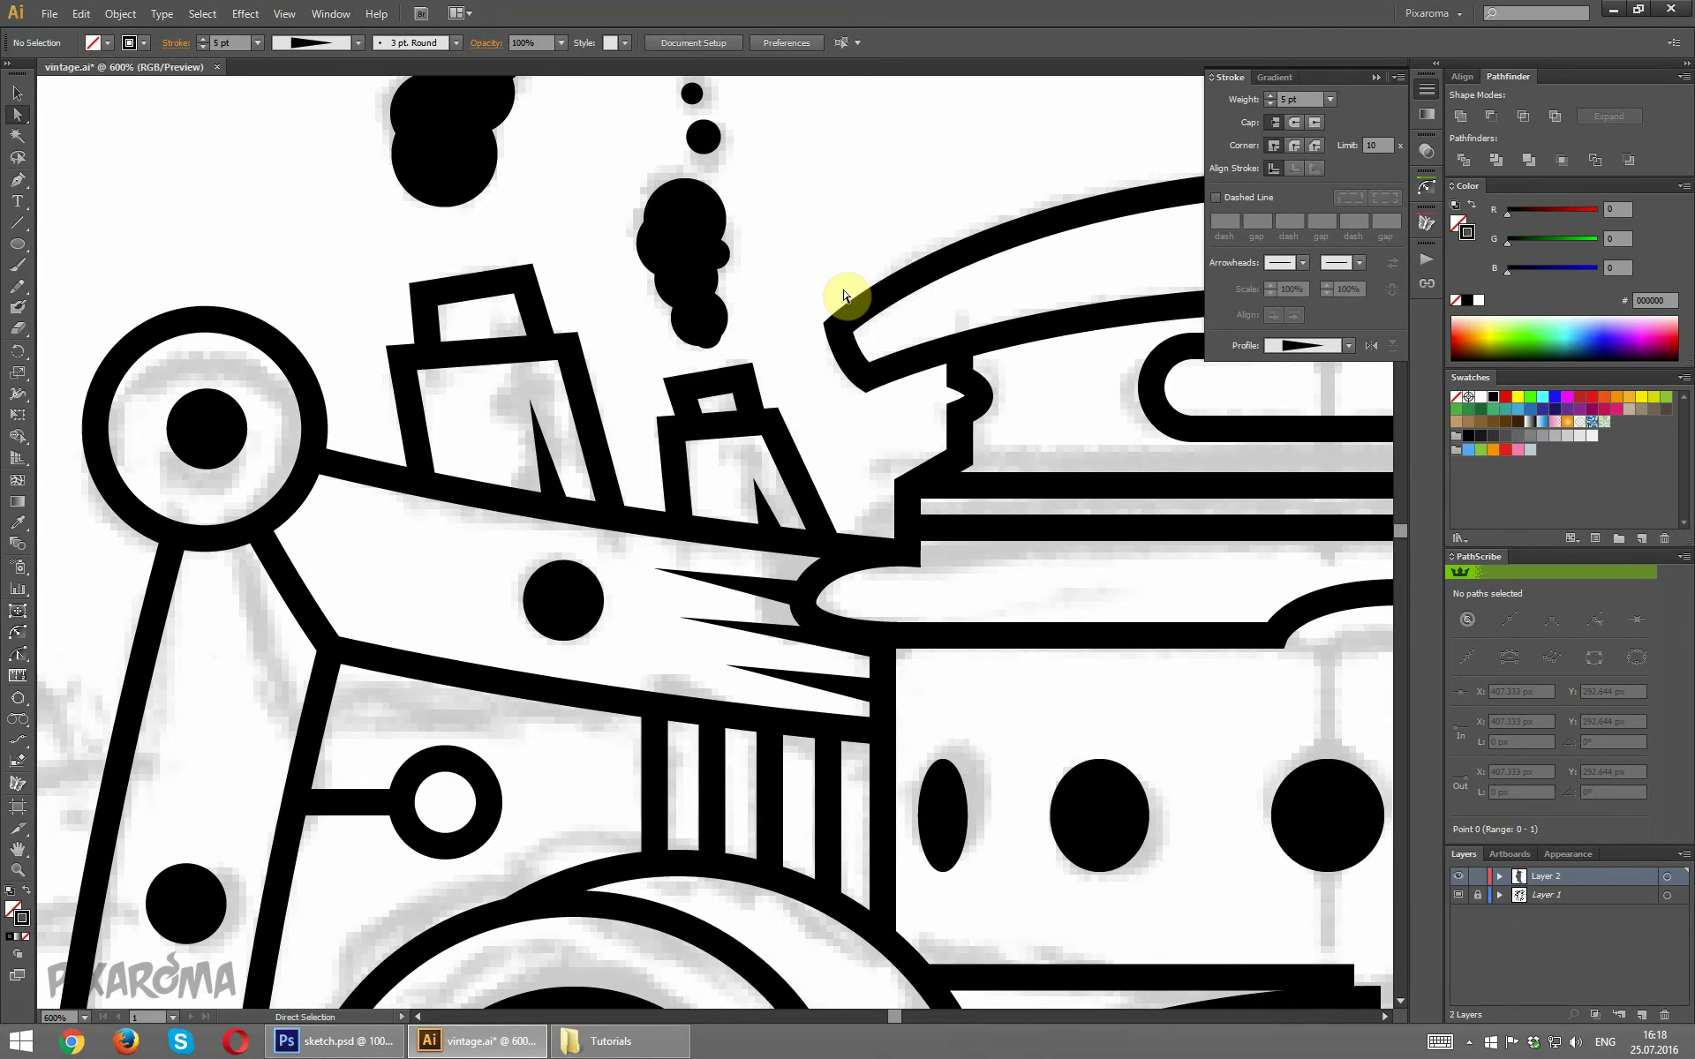
key("ctrl+minus")
key("ctrl+minus")
key("ctrl+minus")
Draw a thin rounded rectangle across the dot in the top-left circle.
key("ctrl+plus")
key("ctrl+plus")
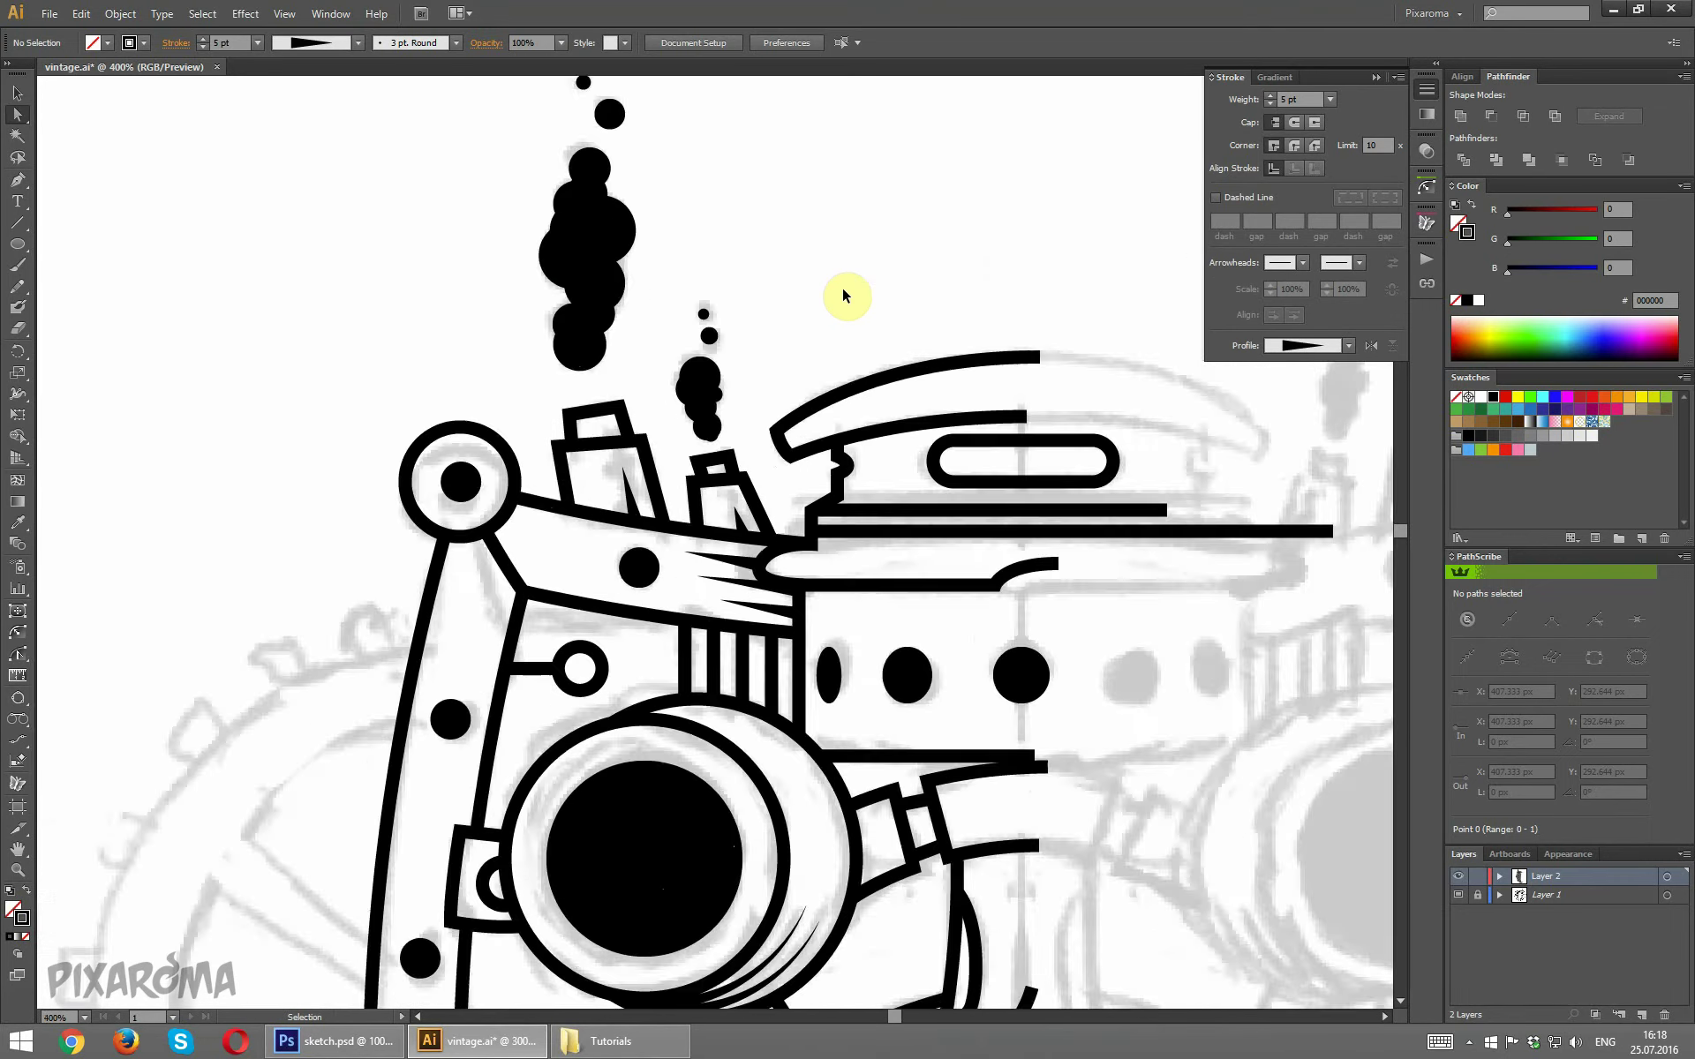
key("ctrl+plus")
left_click_drag(310, 257, 575, 209)
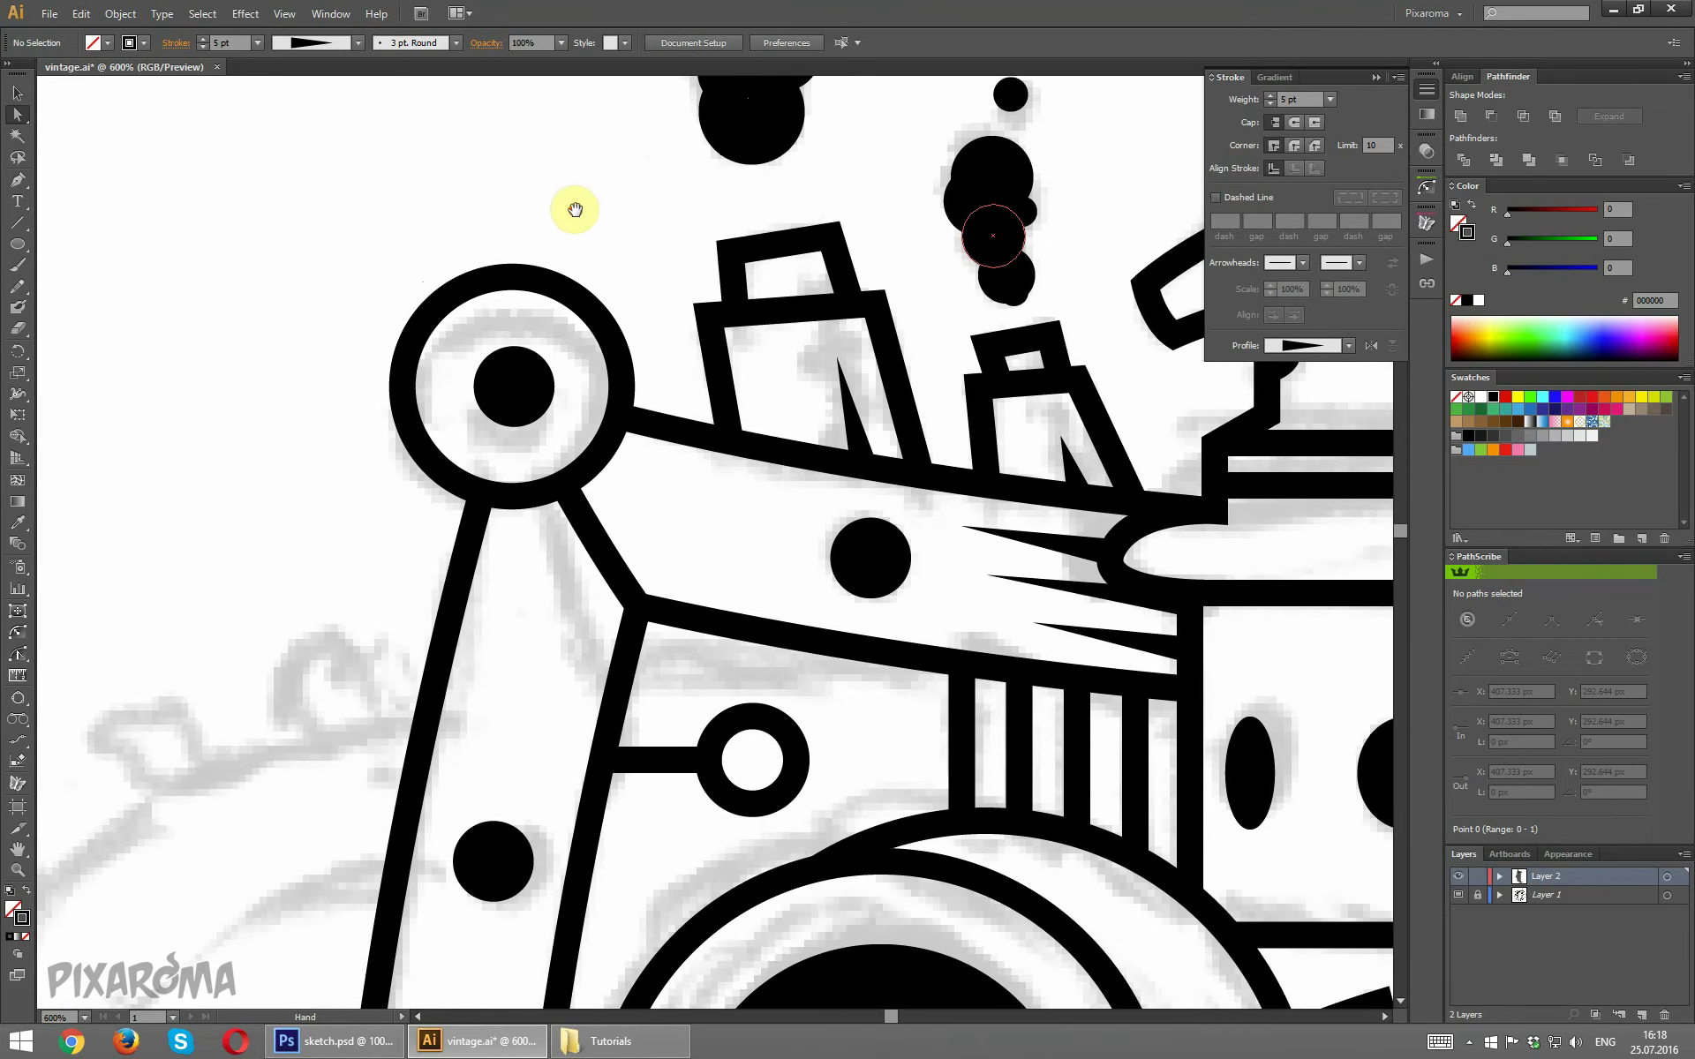
left_click_drag(18, 244, 102, 263)
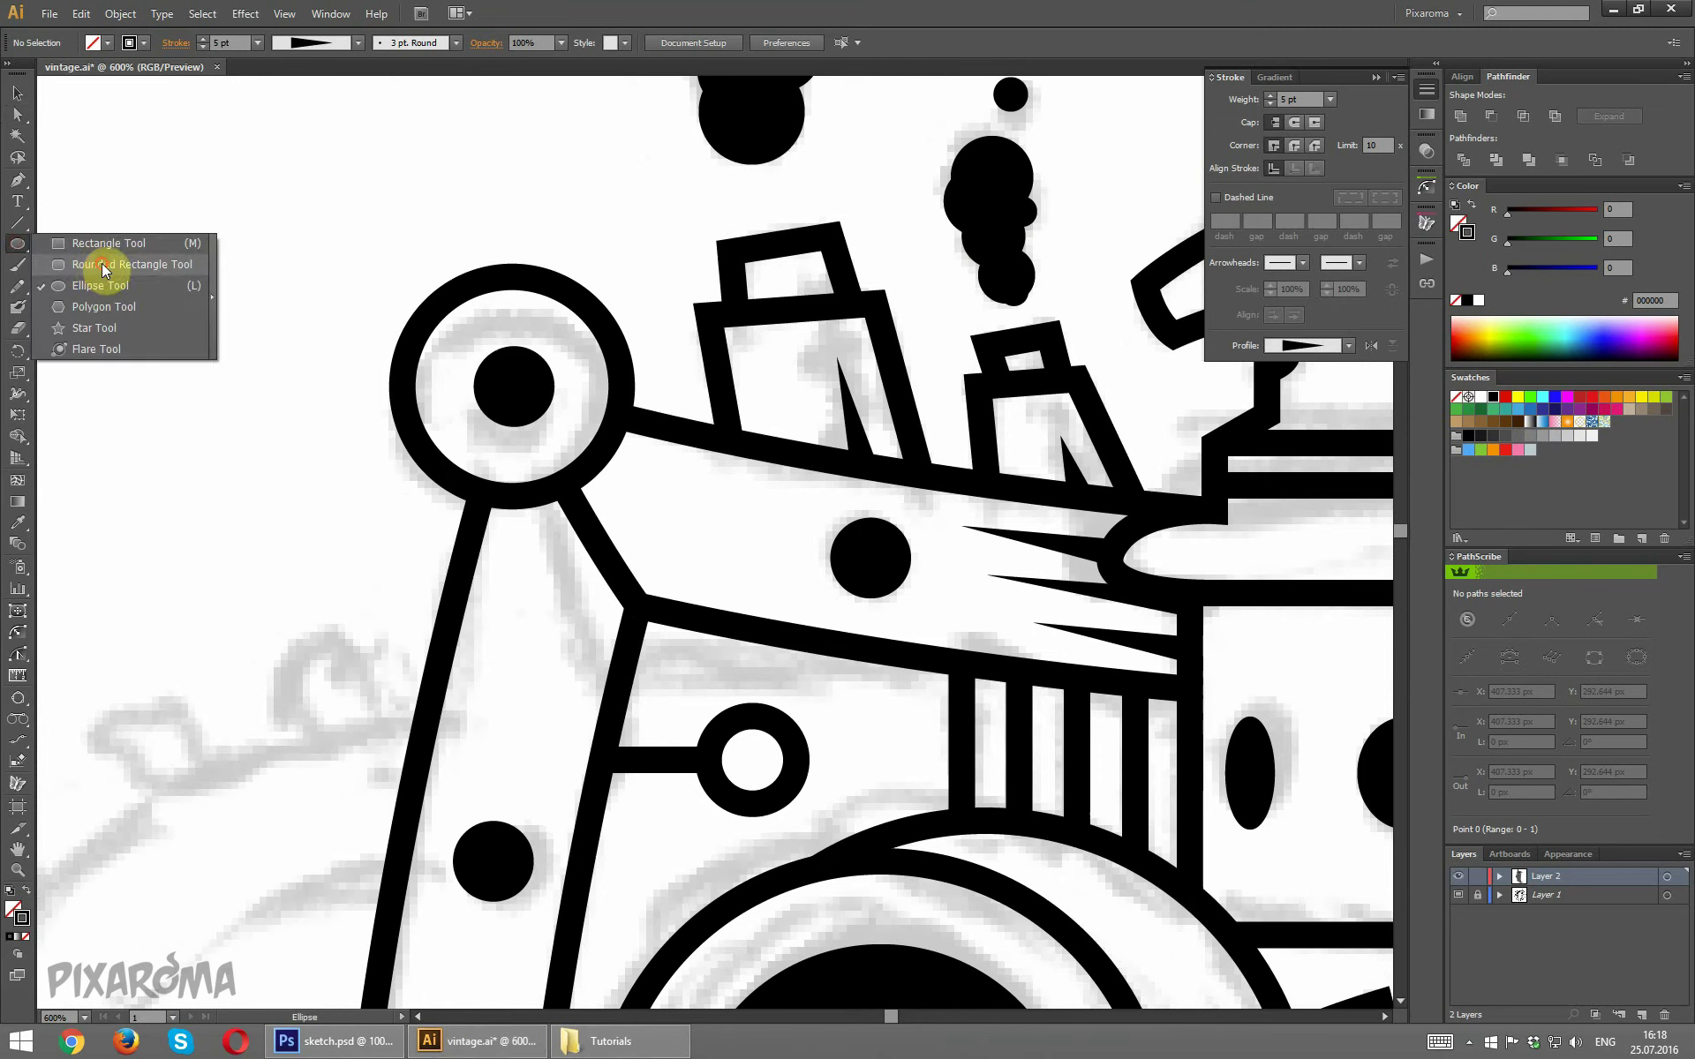
left_click_drag(533, 392, 578, 399)
Make the bar solid black and rotate it 45° diagonally across the dot.
key("shift+x")
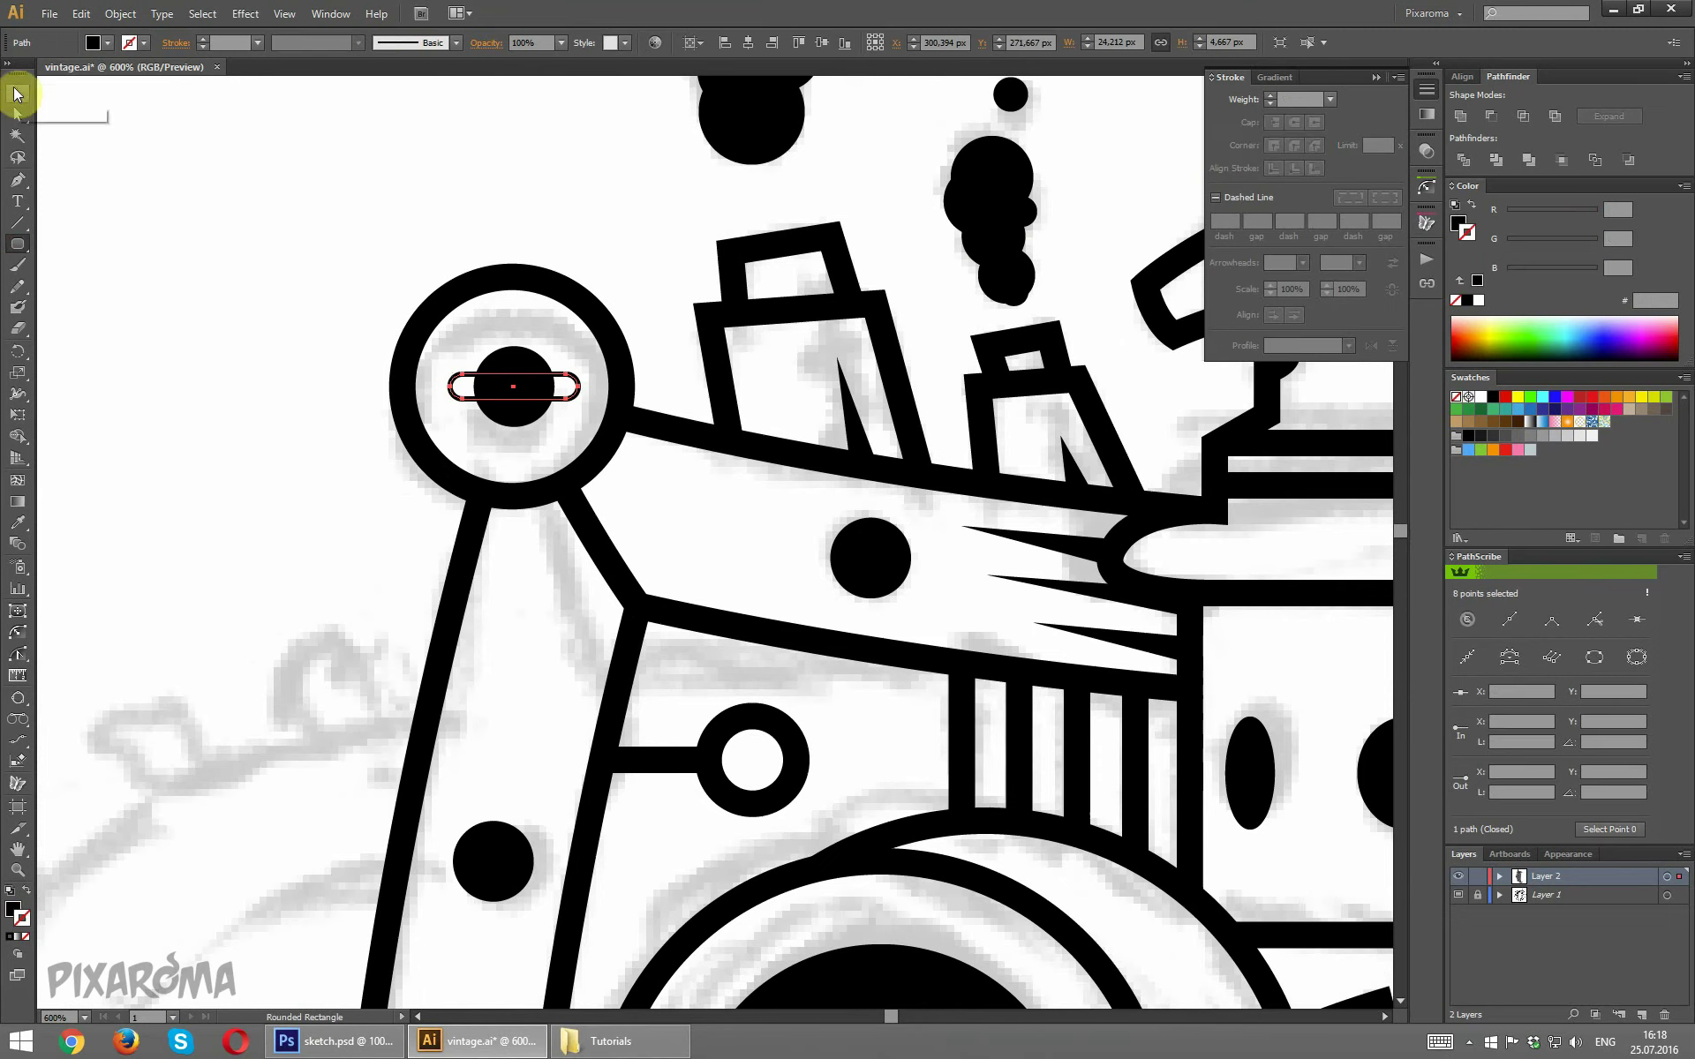
left_click(18, 92)
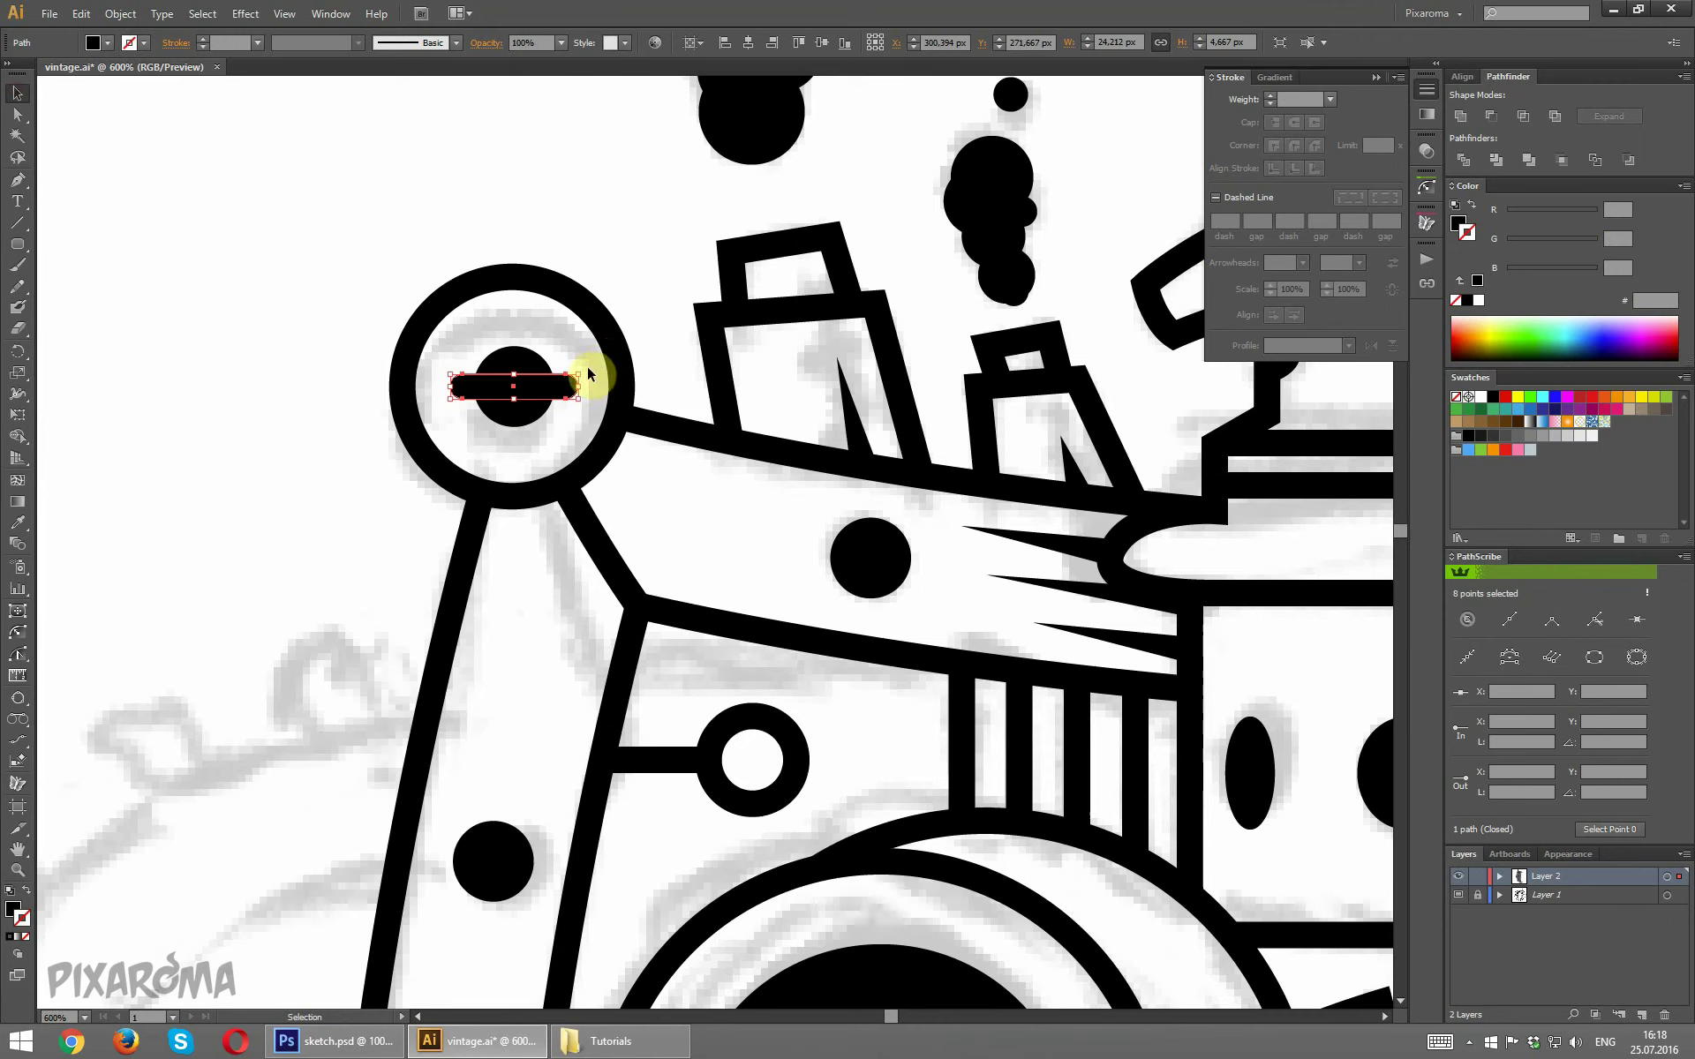
left_click_drag(586, 366, 576, 314)
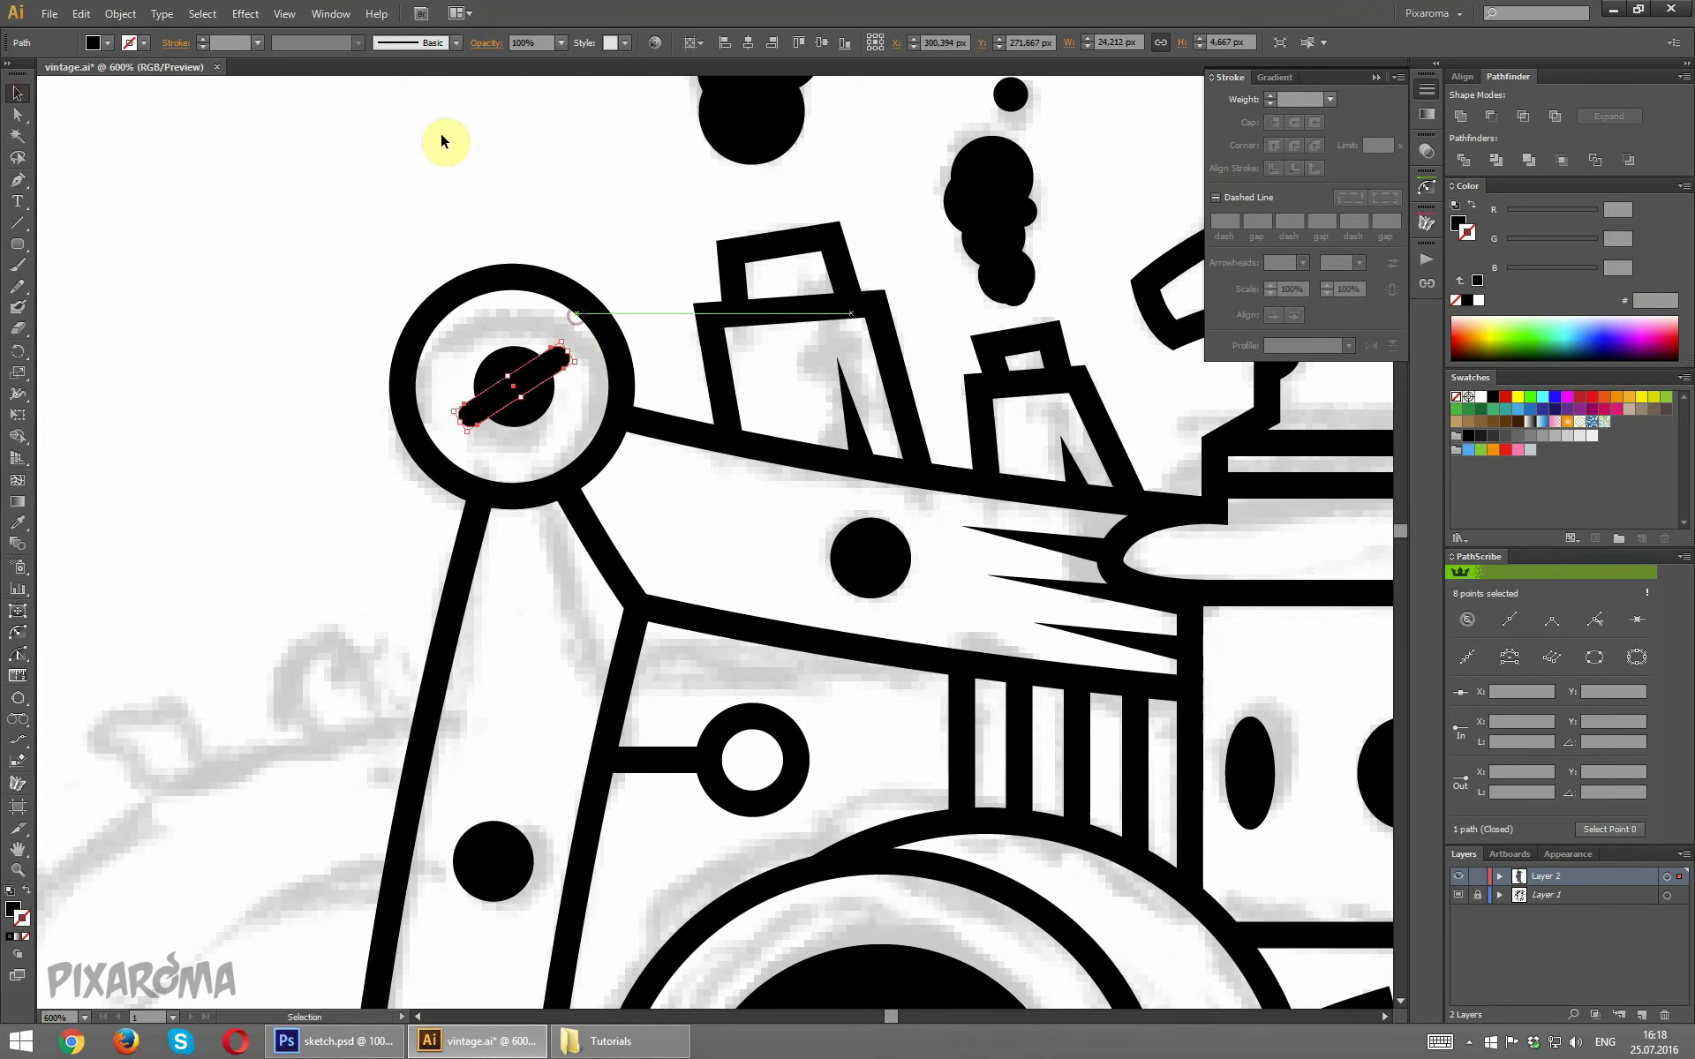
left_click(441, 134)
Hide the Layer 1 sketch to show only the left-half tracing of the whole emblem.
key("ctrl+minus")
key("ctrl+minus")
key("ctrl+minus")
key("ctrl+minus")
key("ctrl+minus")
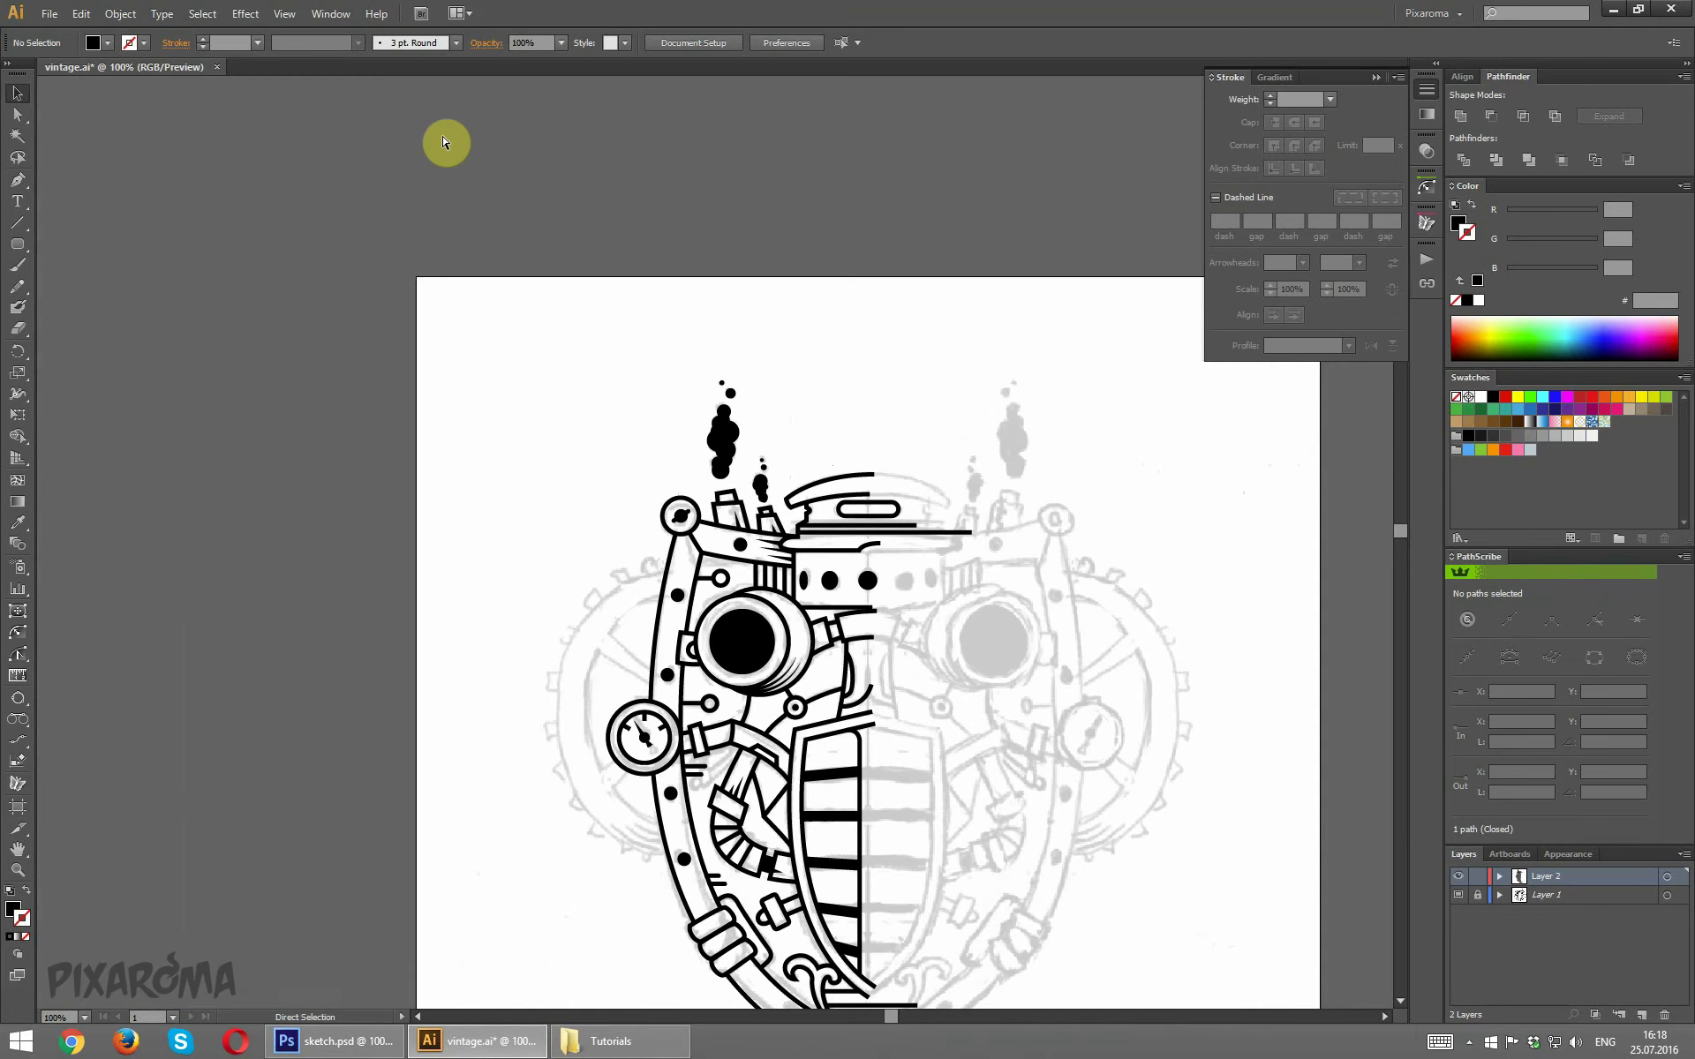
scroll(481, 353, "down", 3)
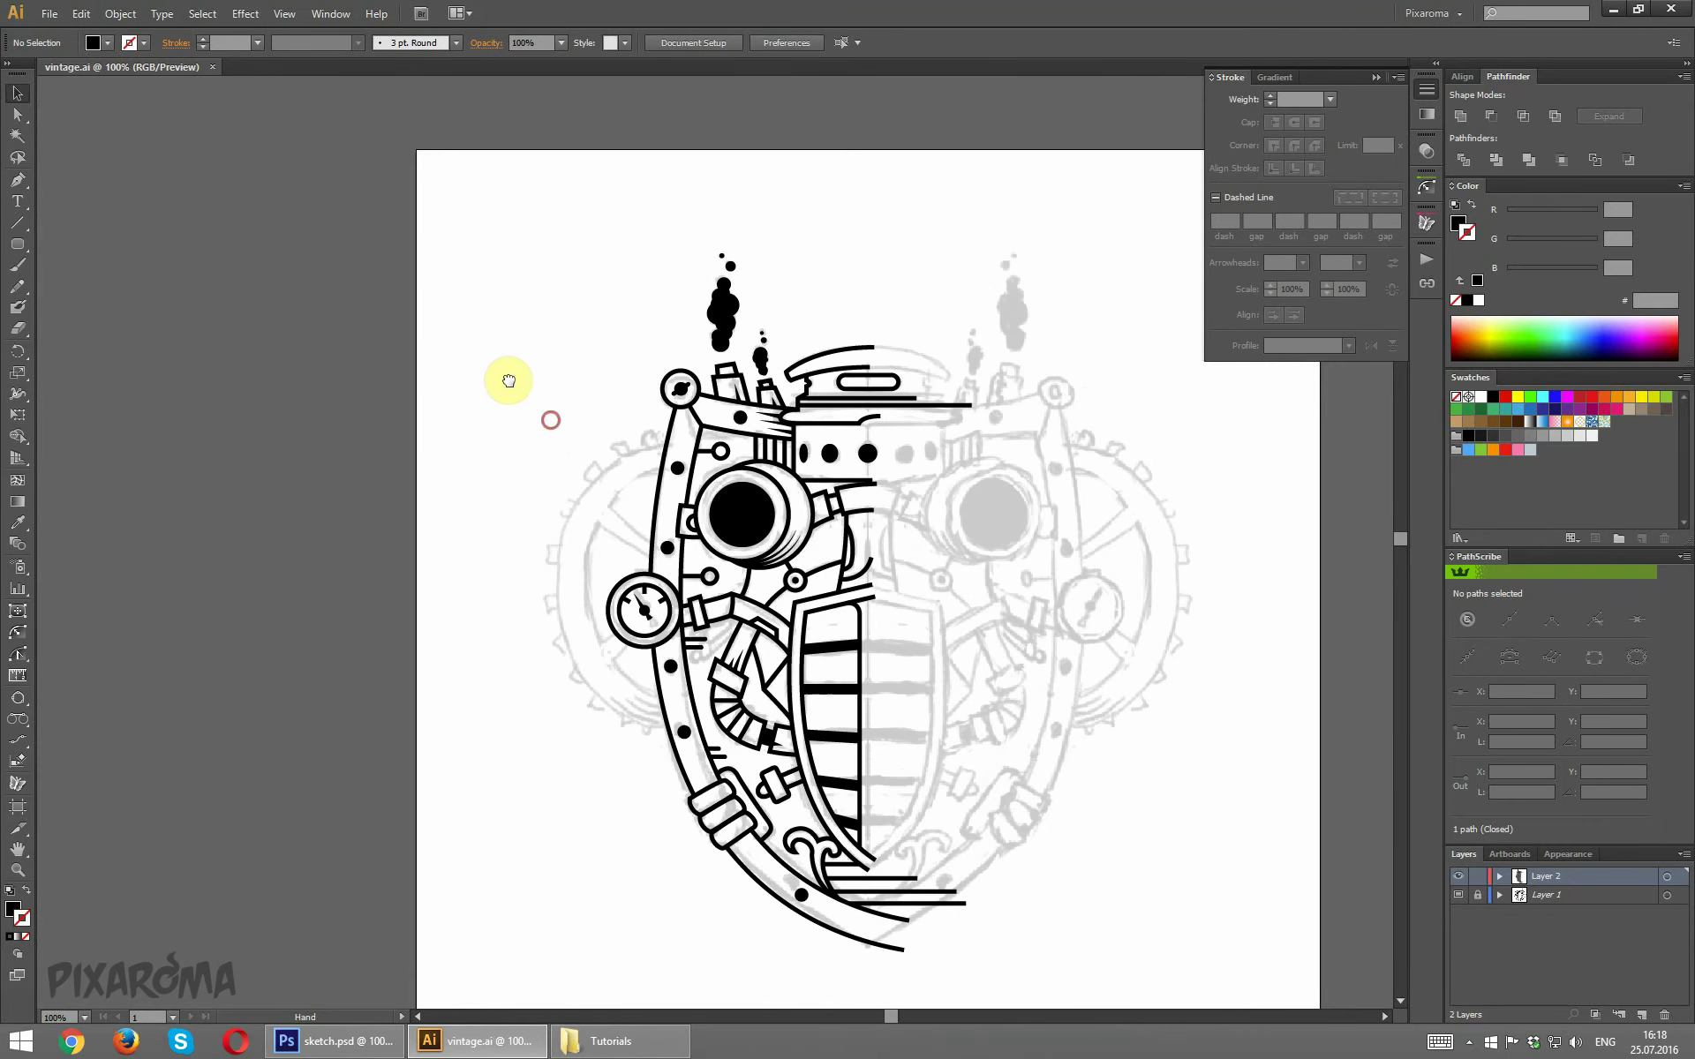
left_click_drag(556, 422, 480, 338)
left_click(1461, 897)
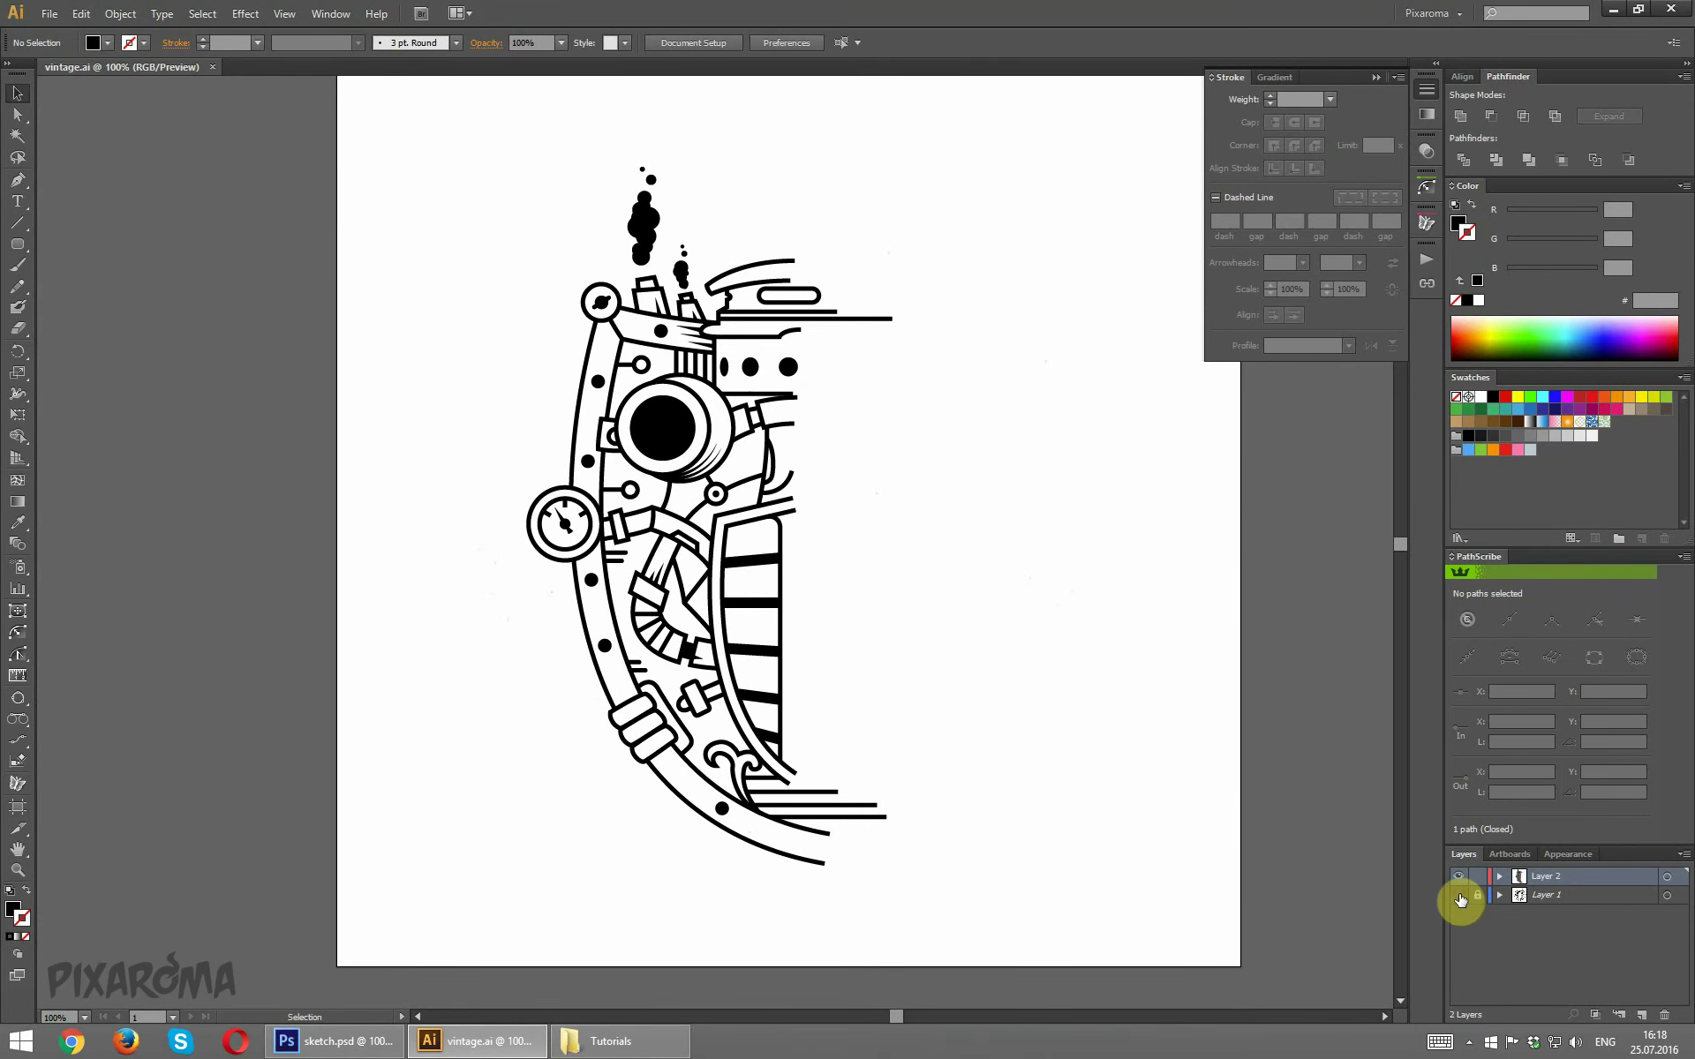
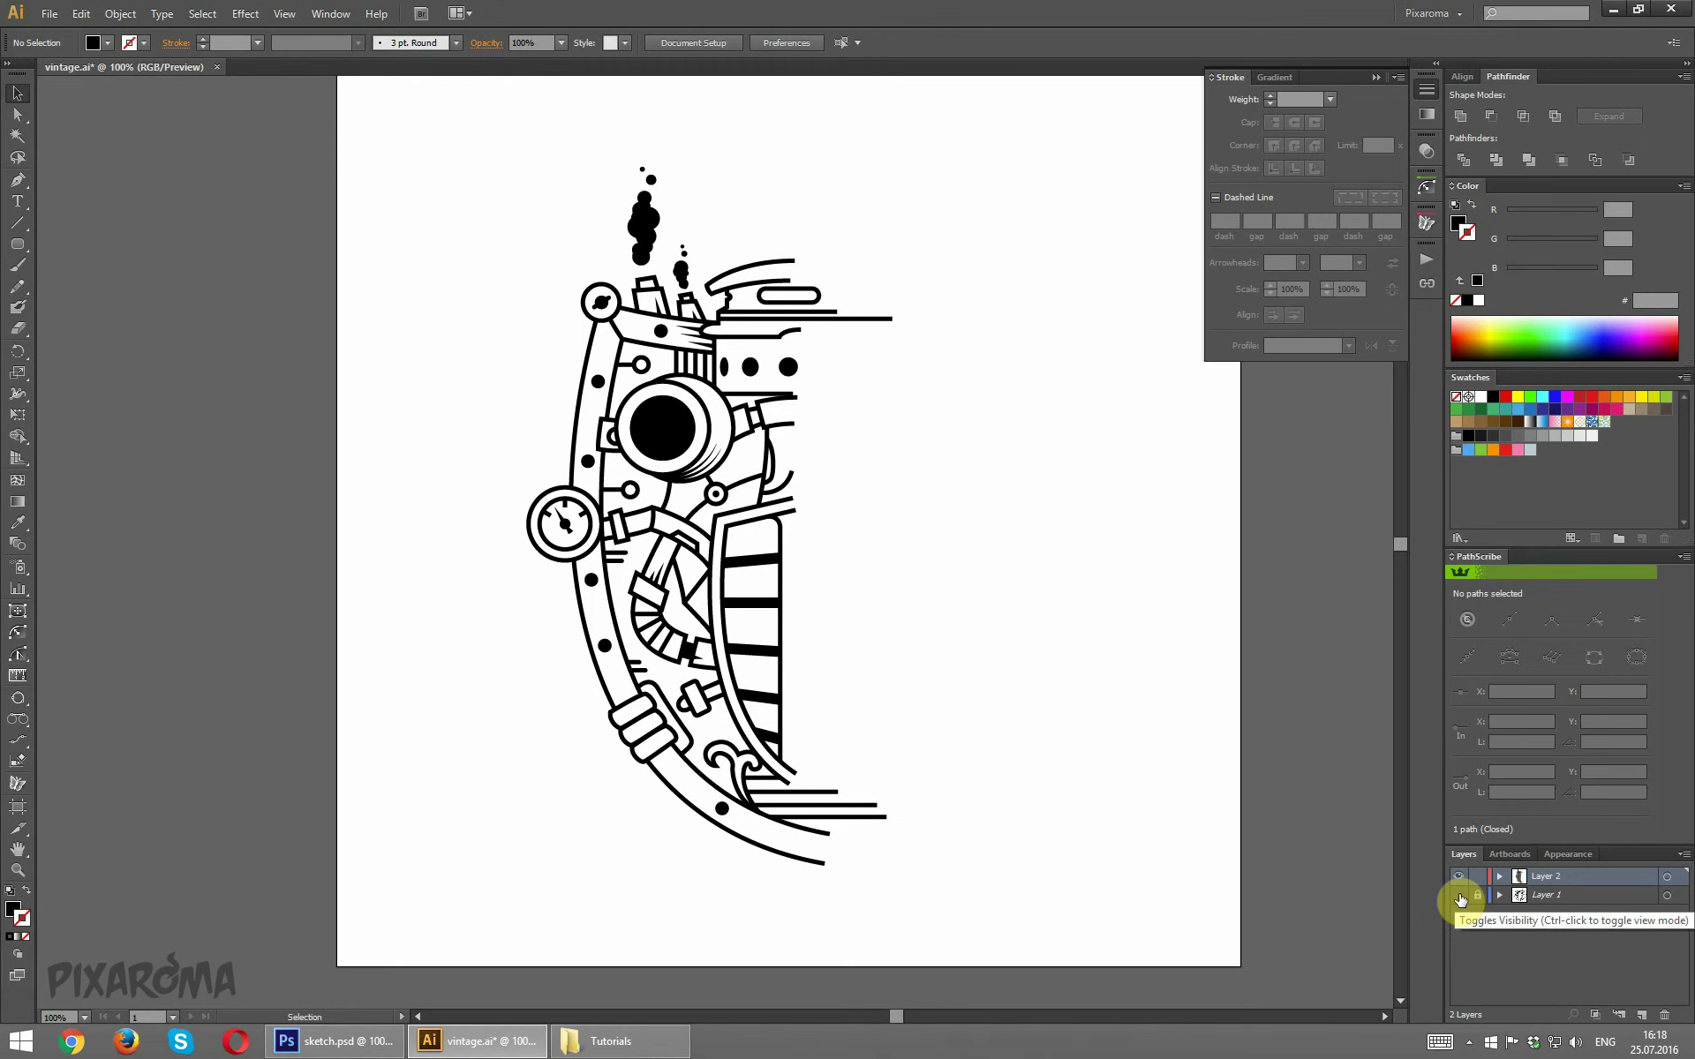
Show the Layer 1 sketch again and pan to the bar beneath the three dots.
left_click(1461, 898)
scroll(829, 363, "up", 3)
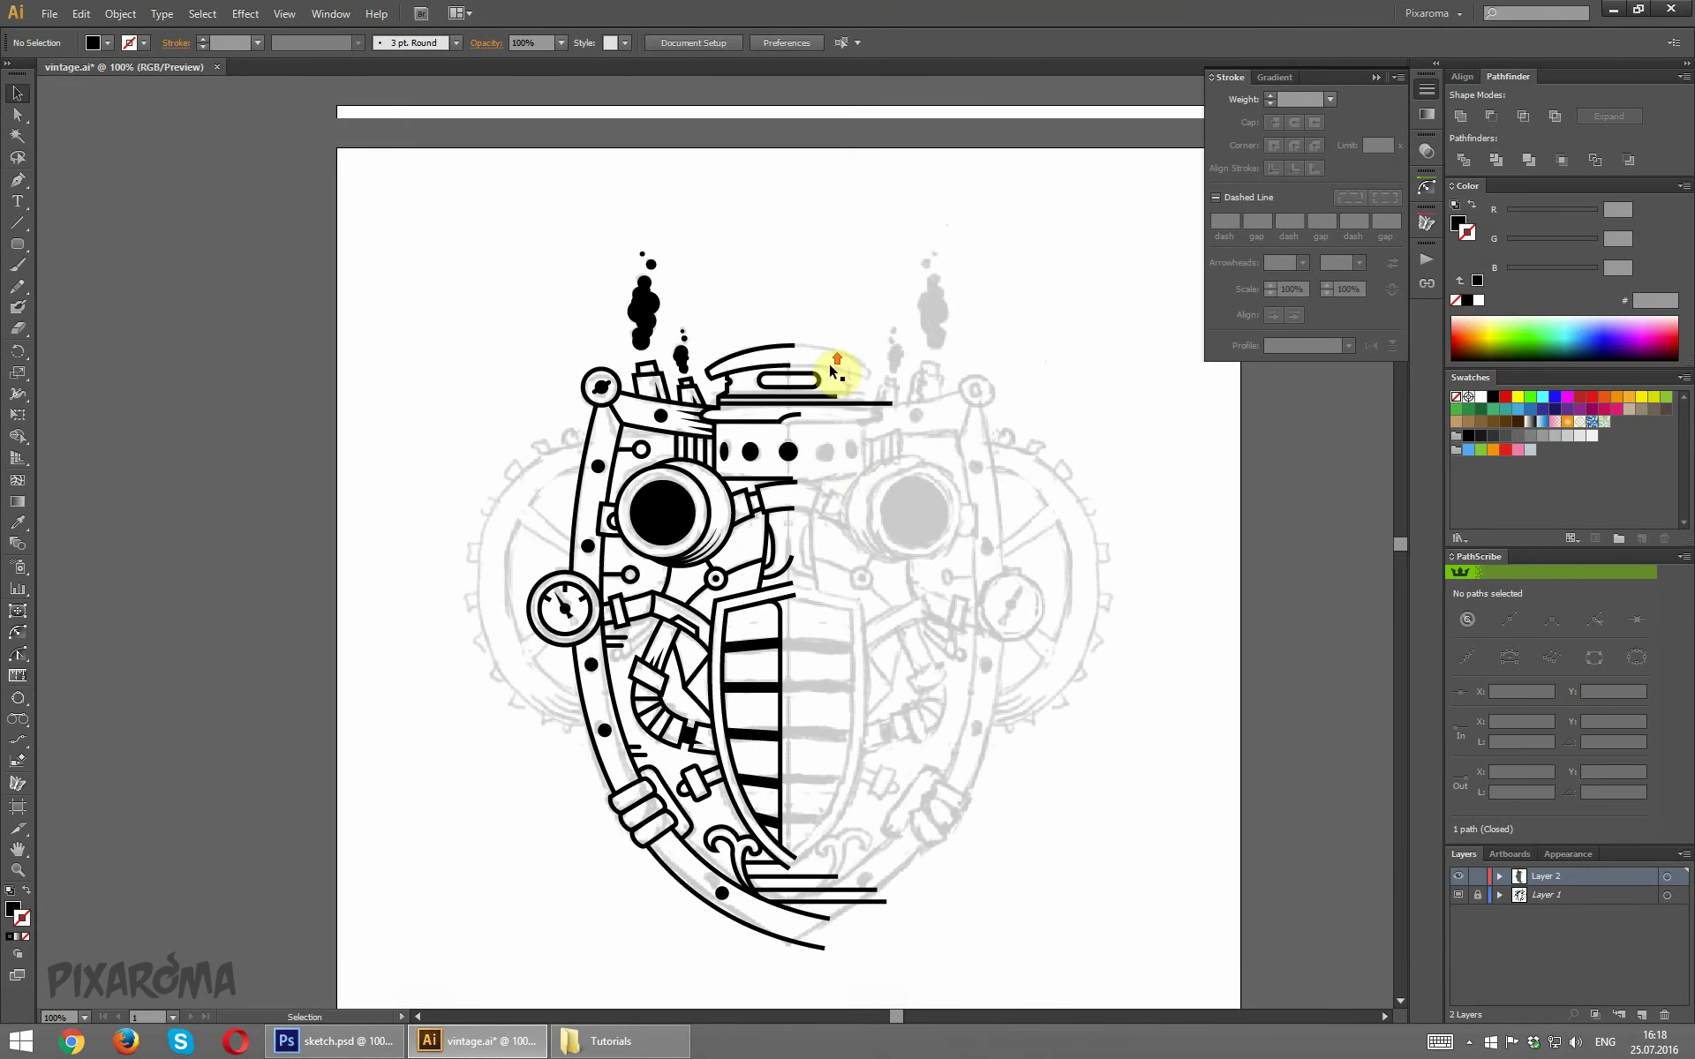
scroll(854, 303, "up", 3)
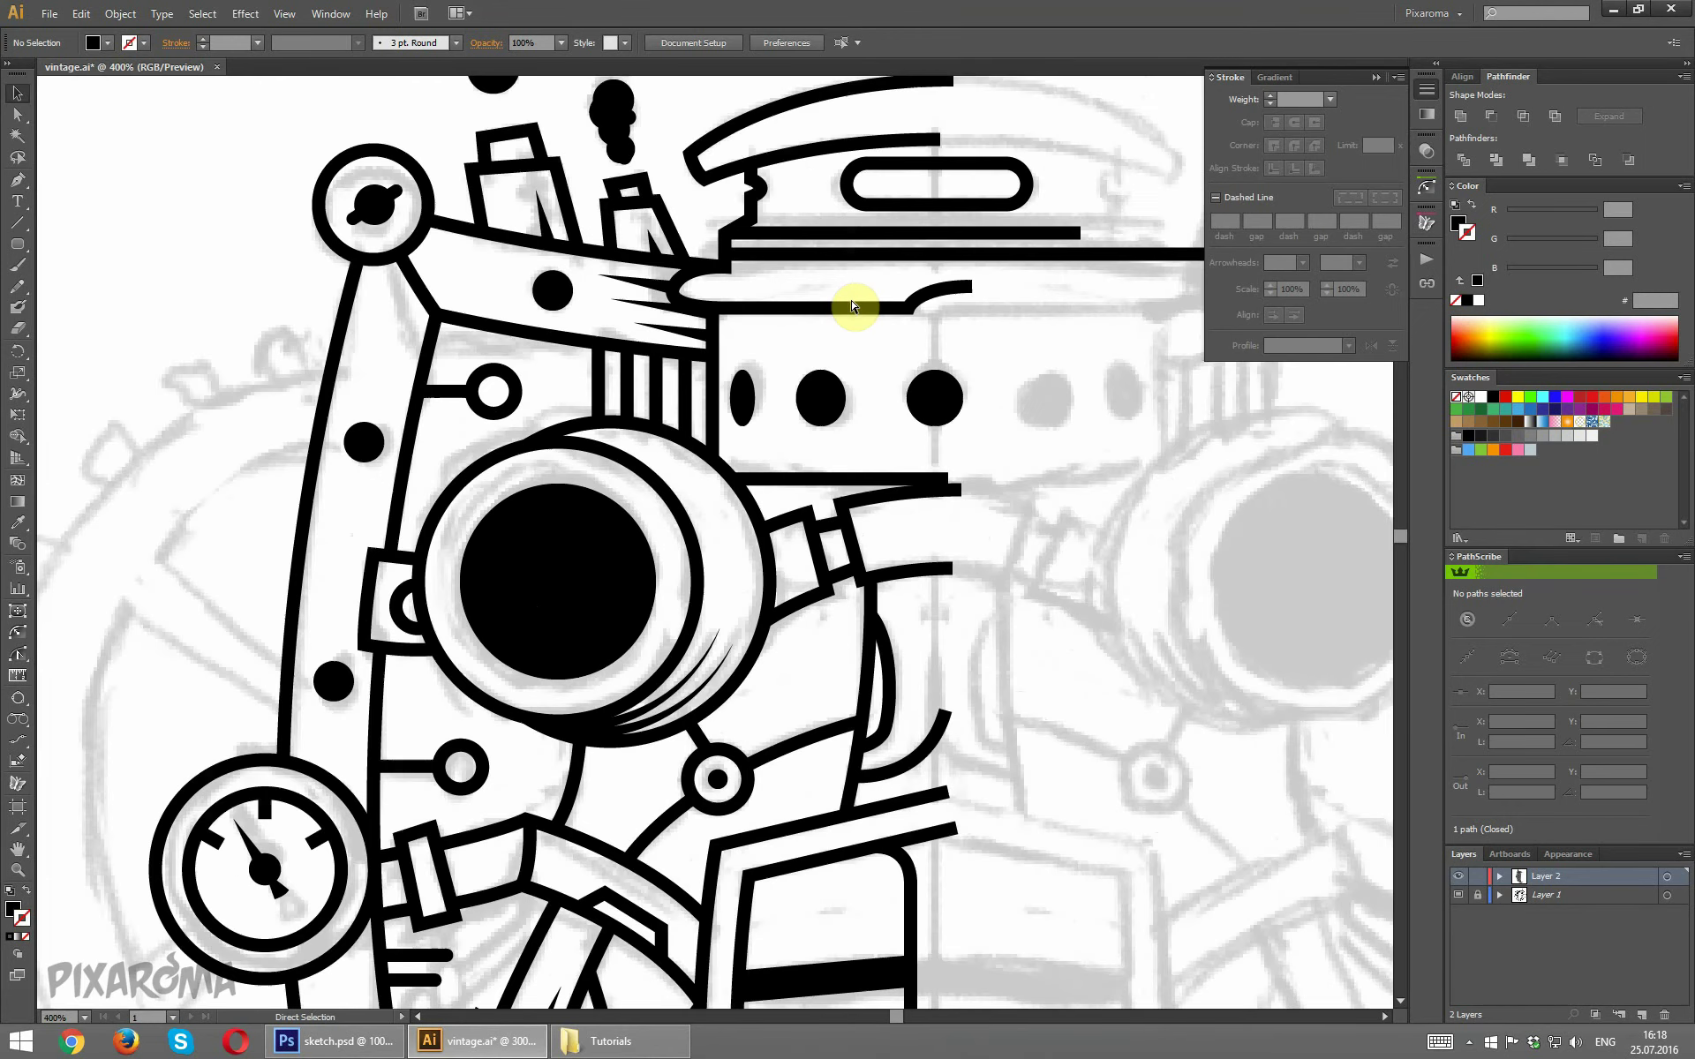
scroll(1022, 574, "up", 1)
left_click_drag(997, 570, 963, 570)
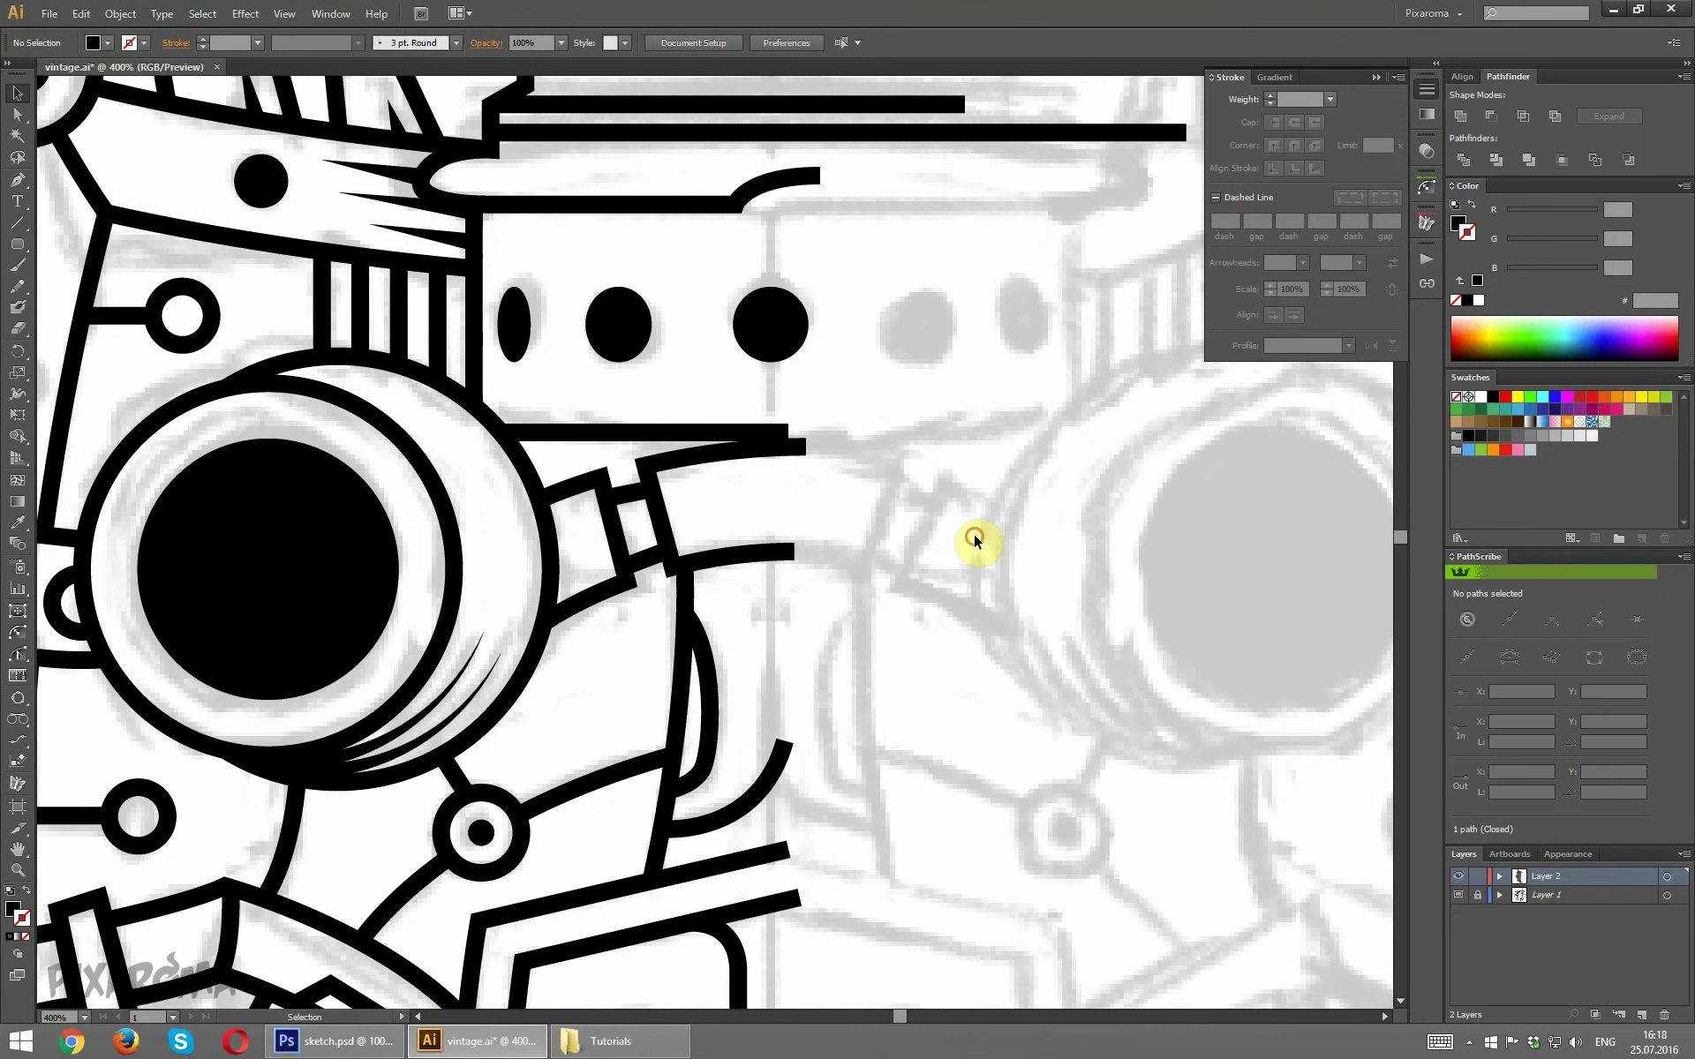
Draw a closed four-sided tooth shape on the bar with the Pen tool.
left_click(756, 438)
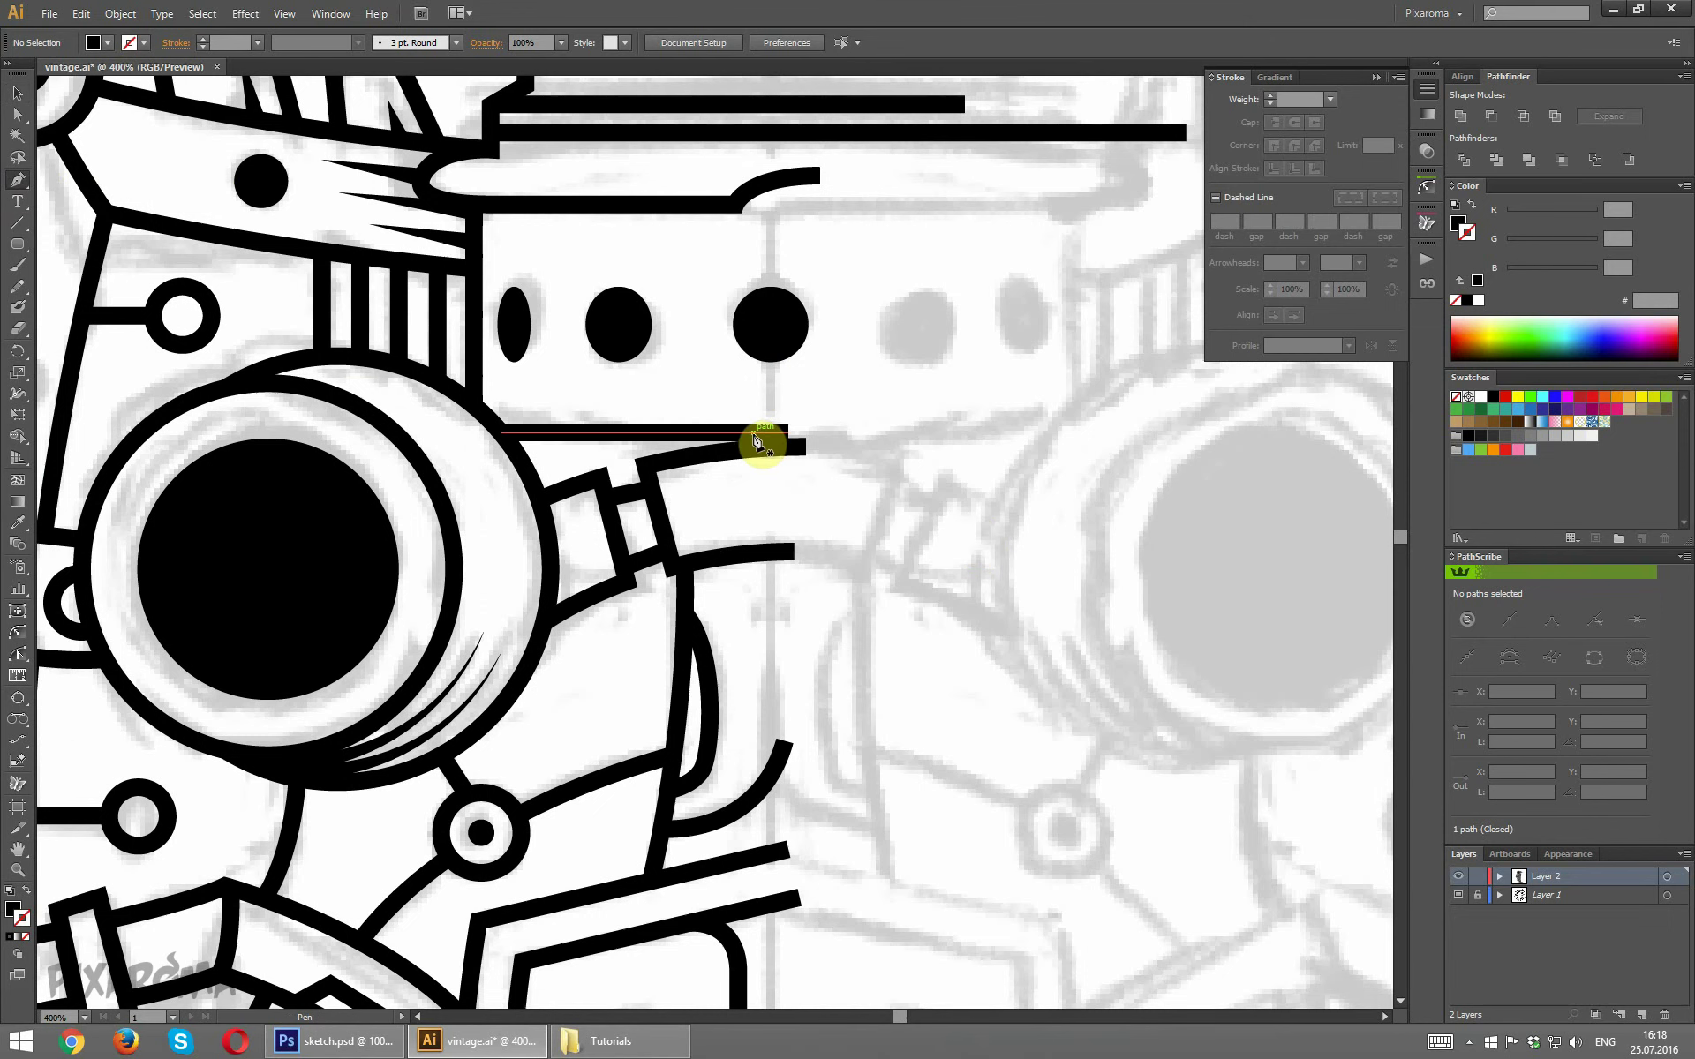
left_click(749, 433)
left_click(760, 406)
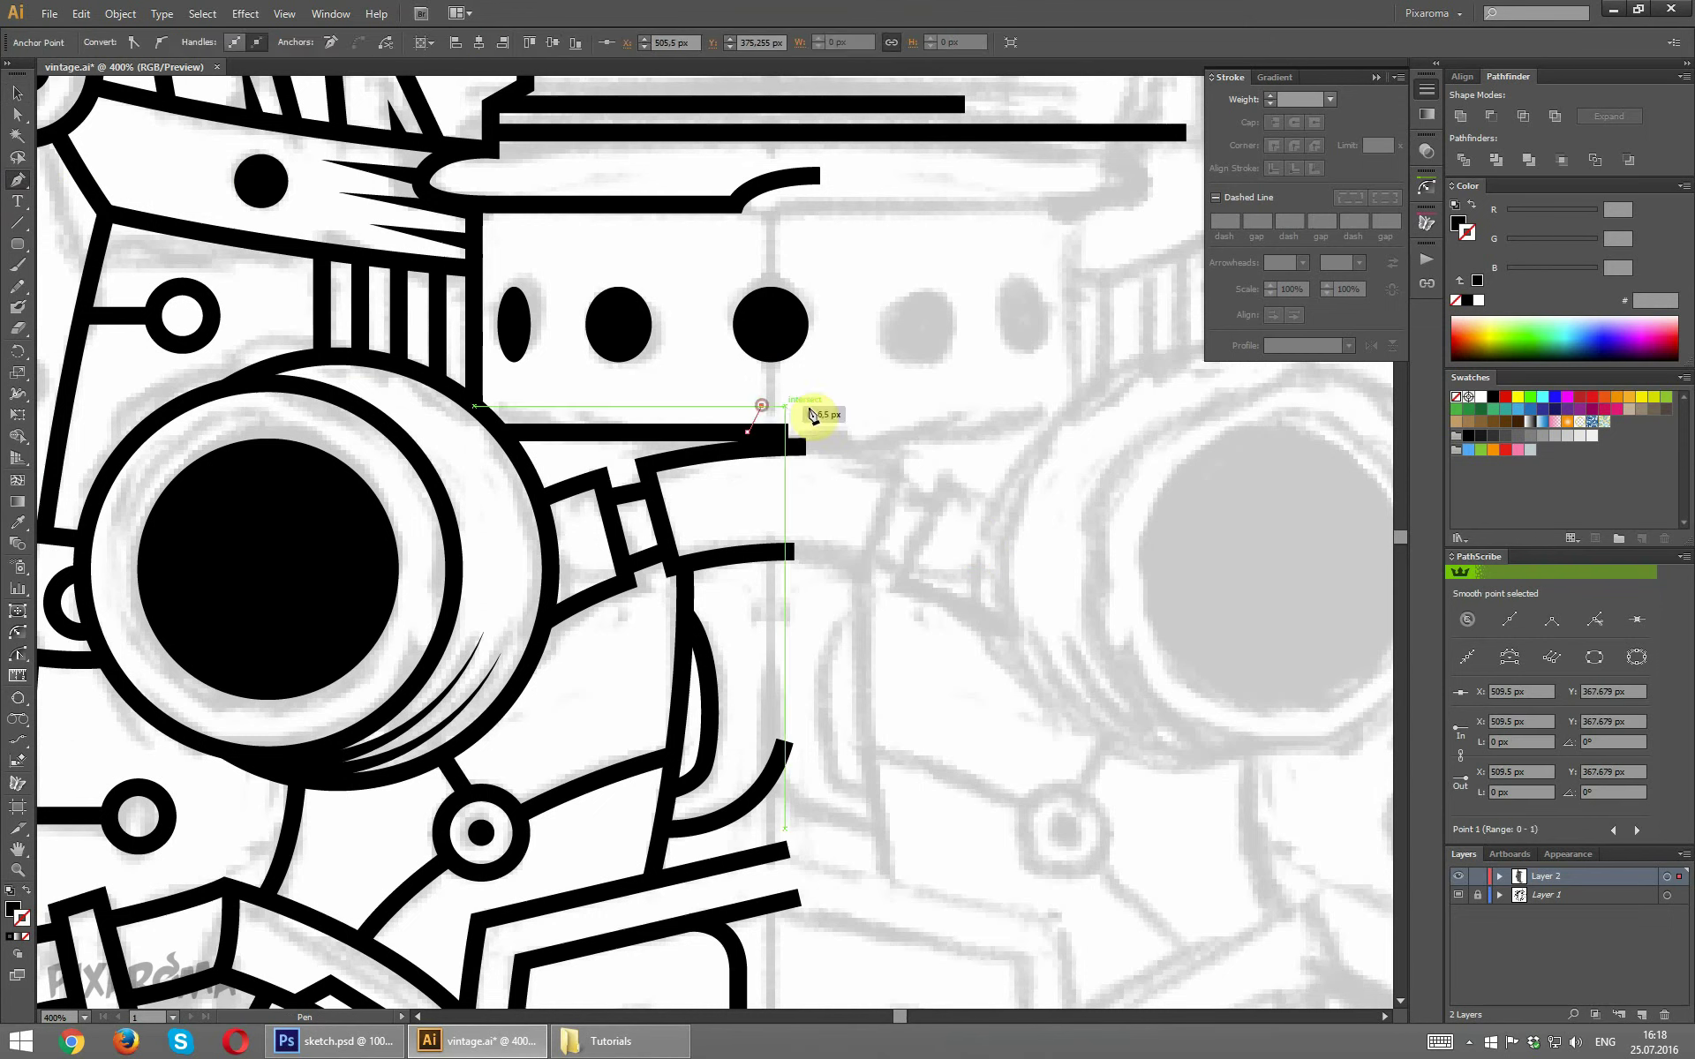
mouse_move(827, 408)
left_mouse_down()
mouse_move(839, 427)
mouse_move(808, 434)
left_mouse_up()
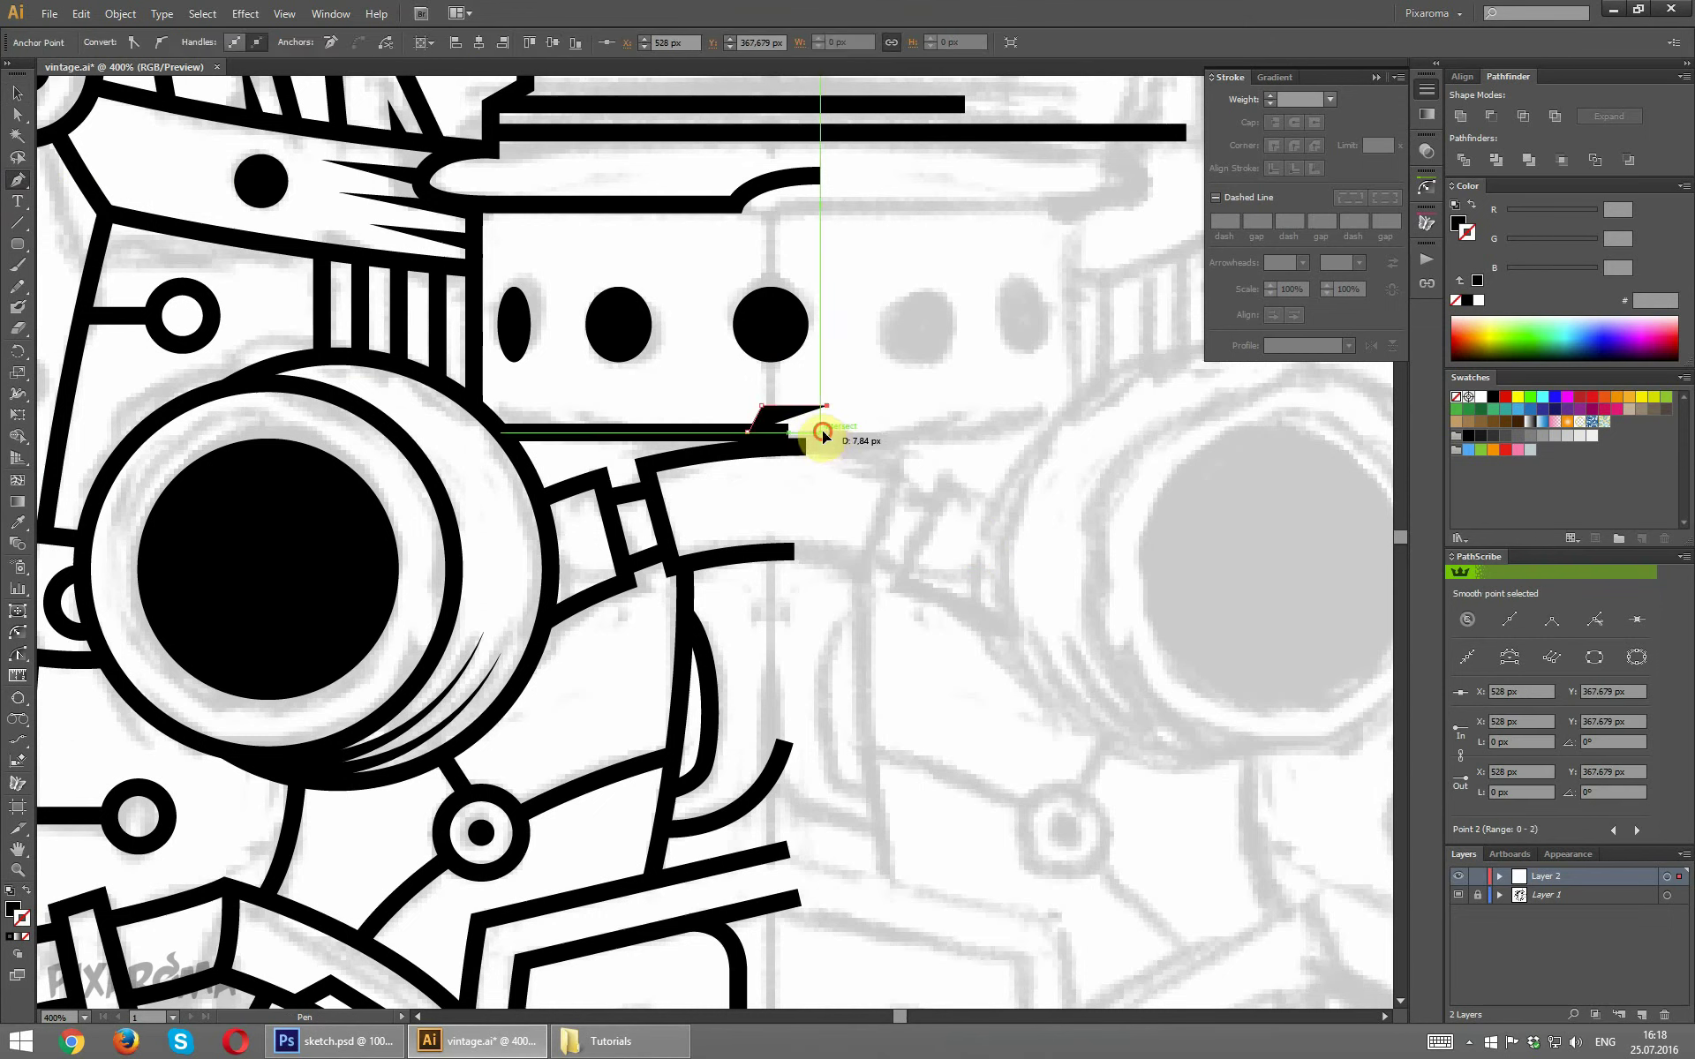
left_click(822, 434)
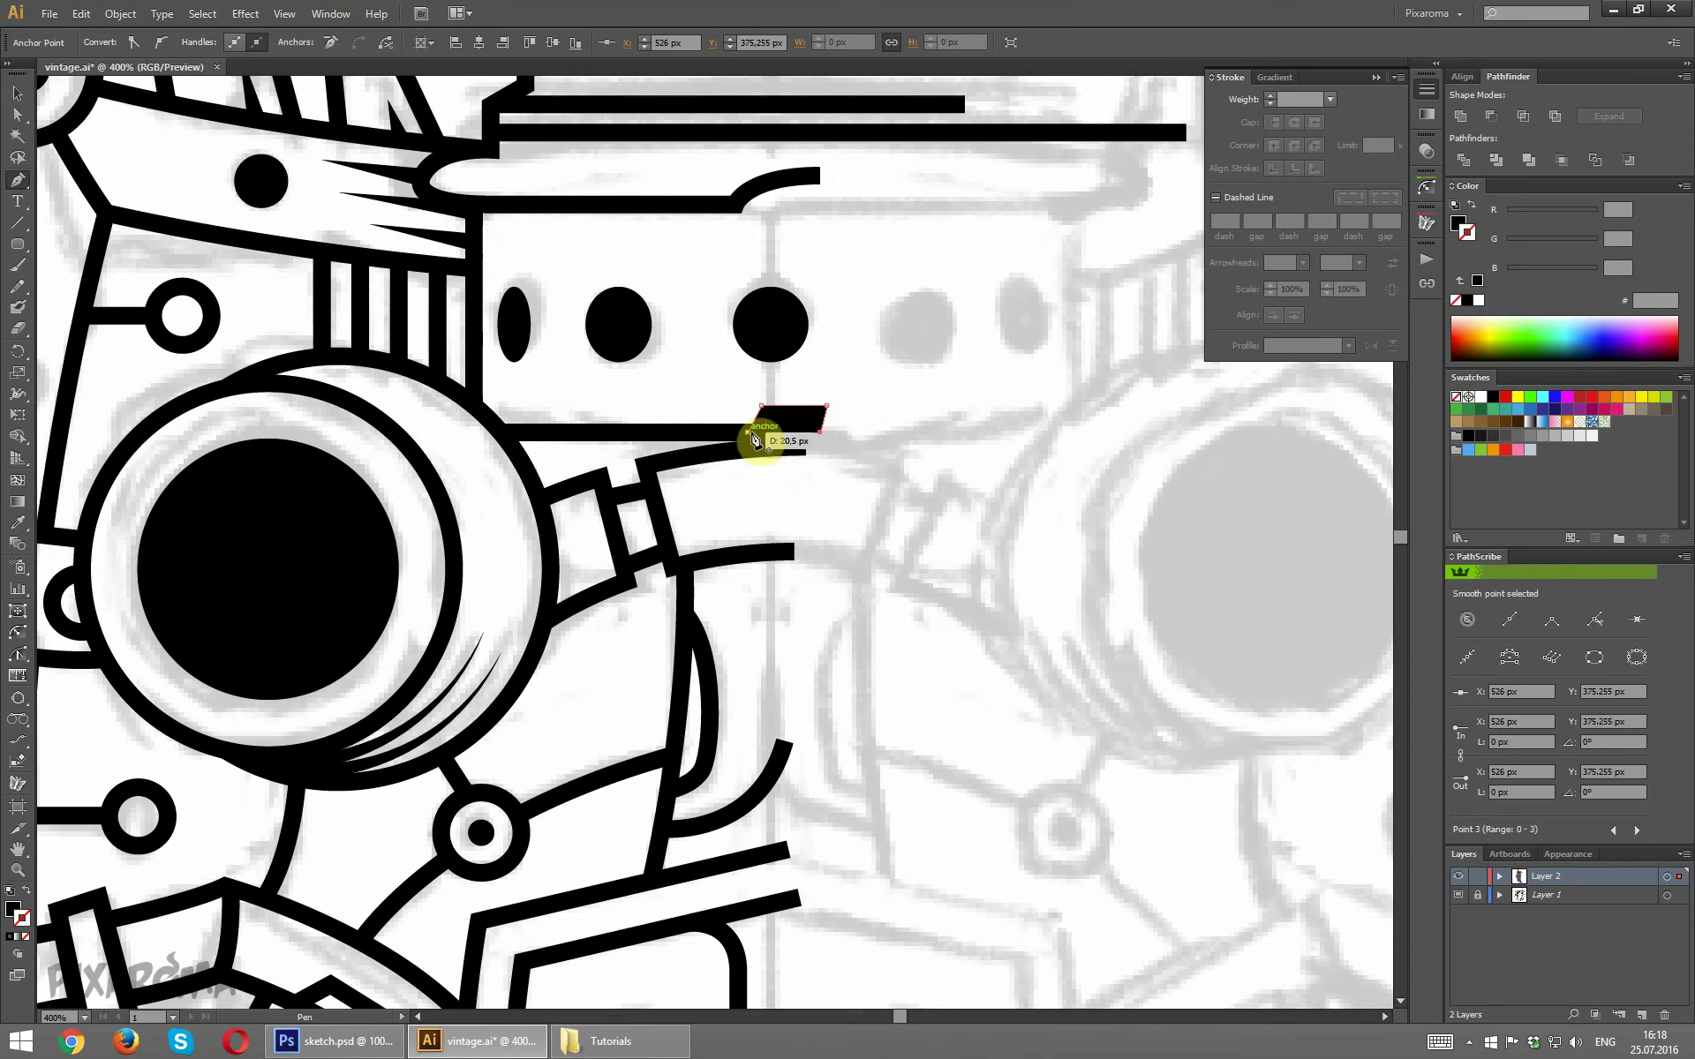
left_click(749, 433)
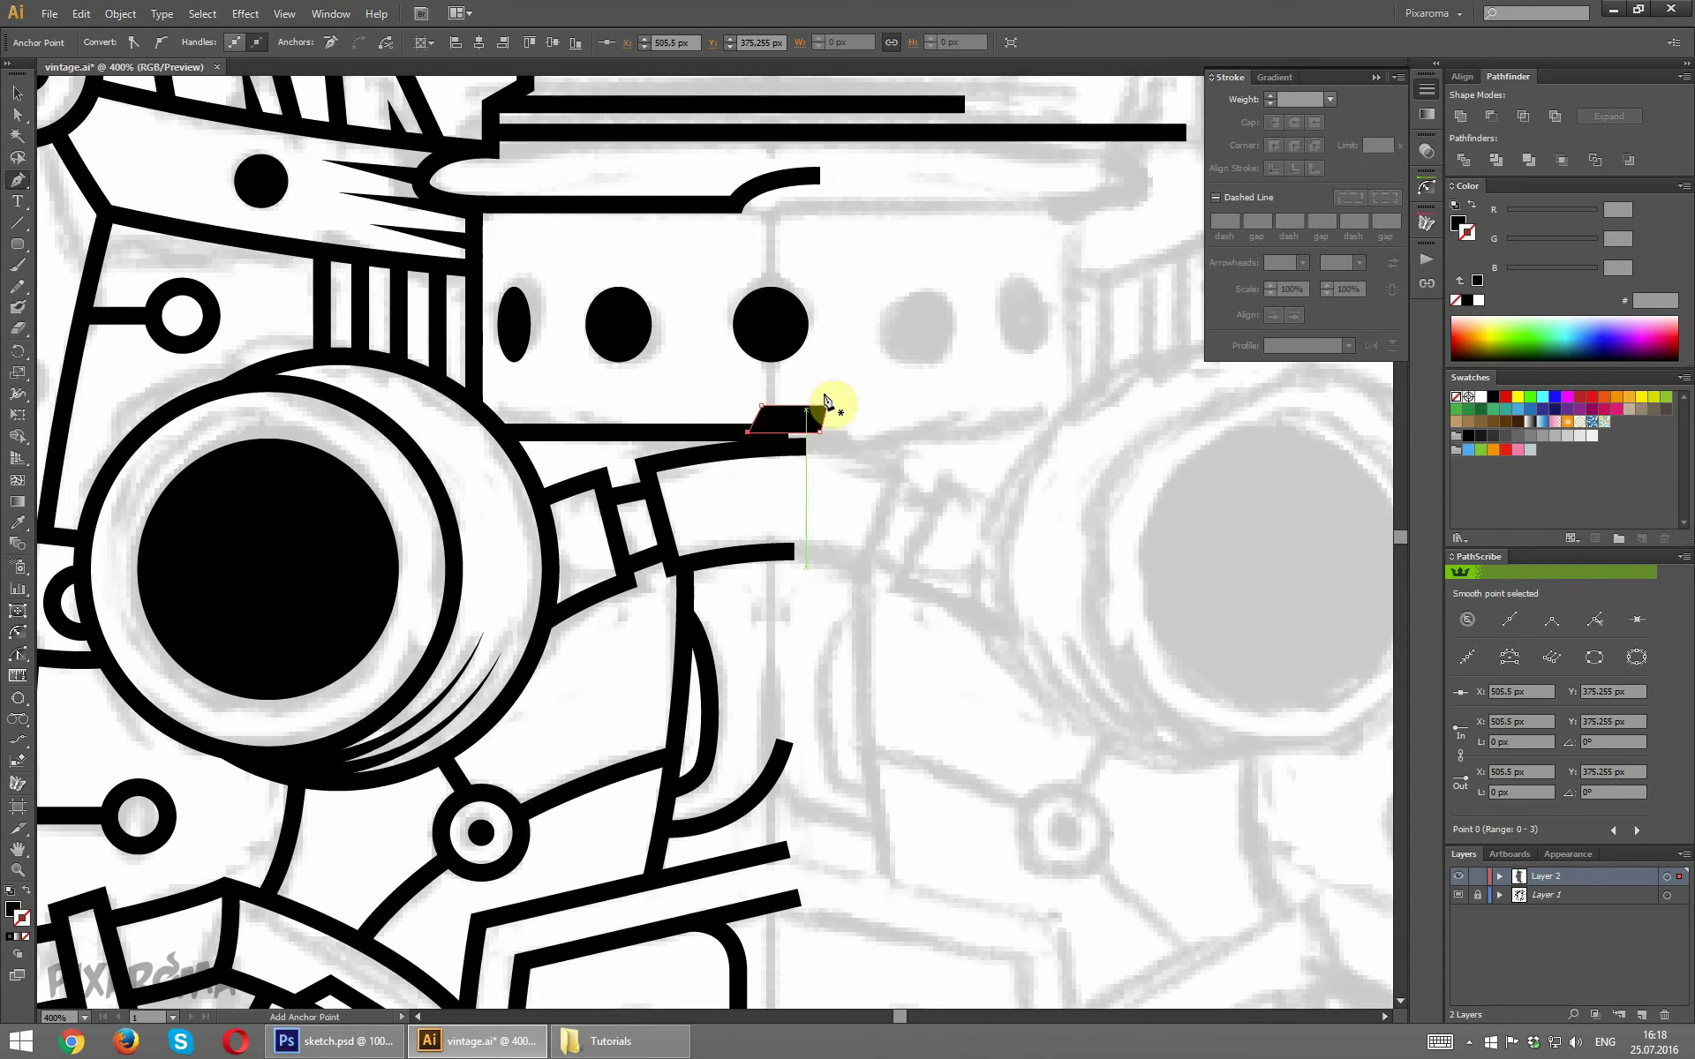
Cut away half of the tooth with a covering rectangle and Minus Front.
left_click(18, 245)
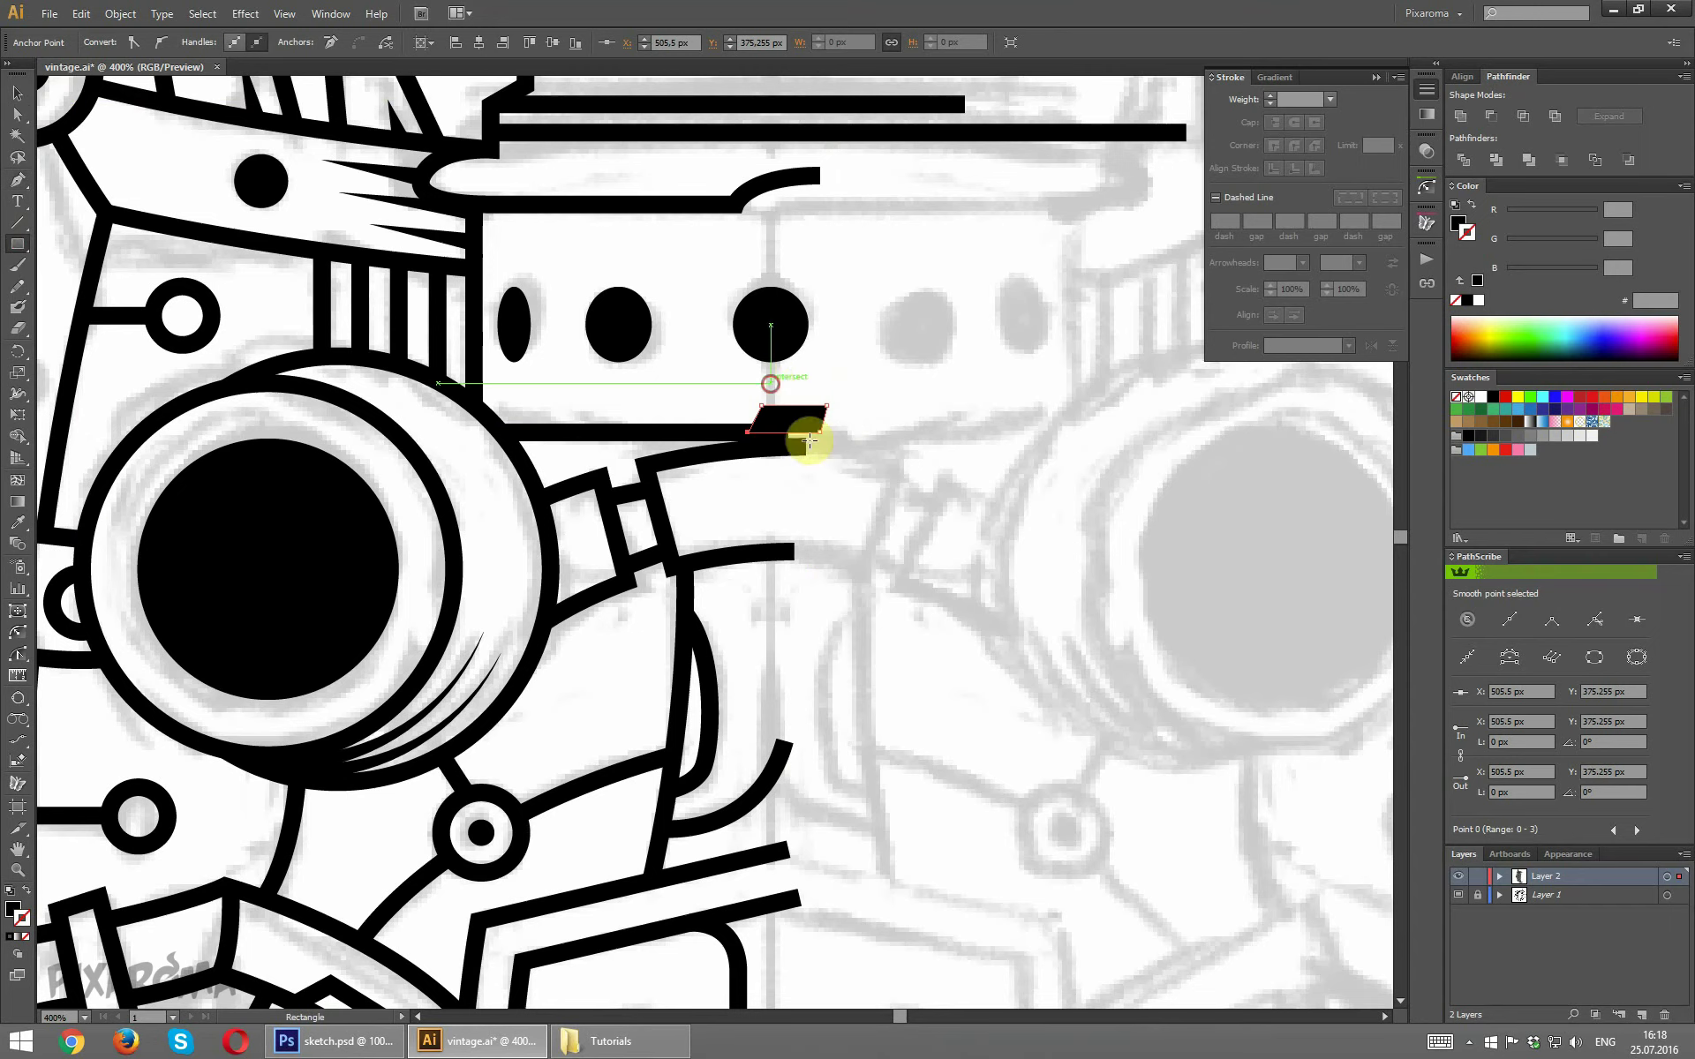
left_click_drag(771, 384, 908, 477)
left_click(18, 92)
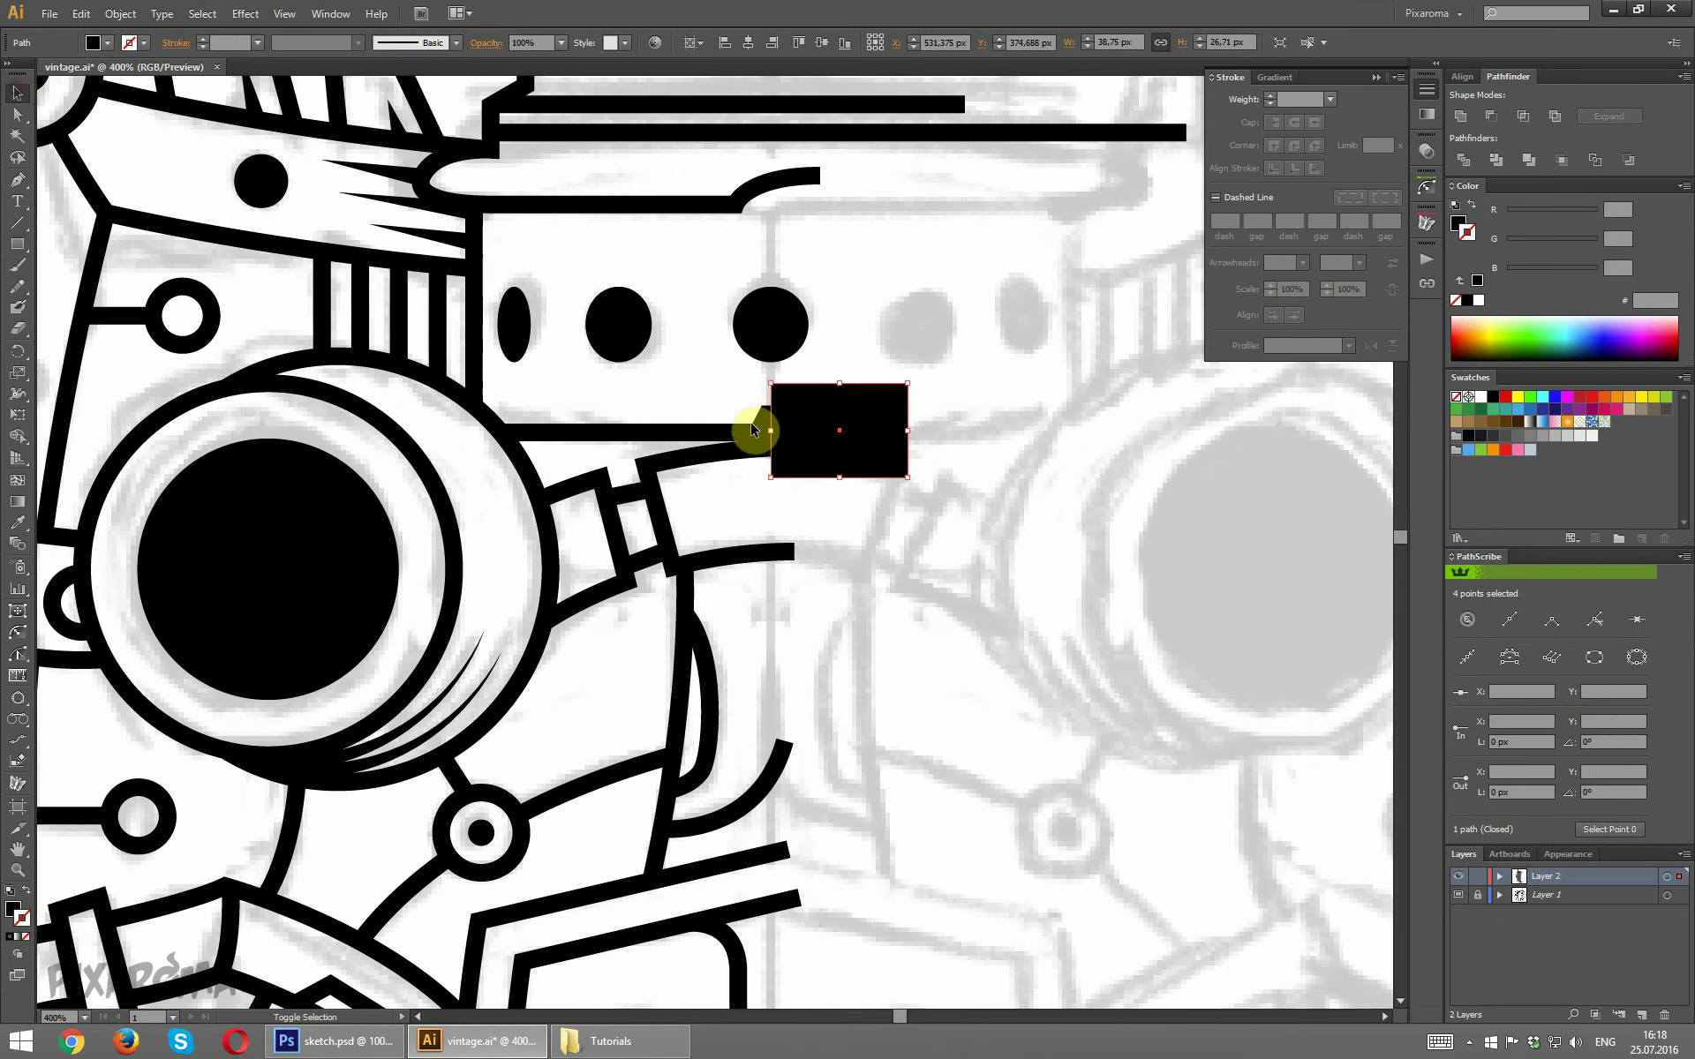
left_click(1491, 116)
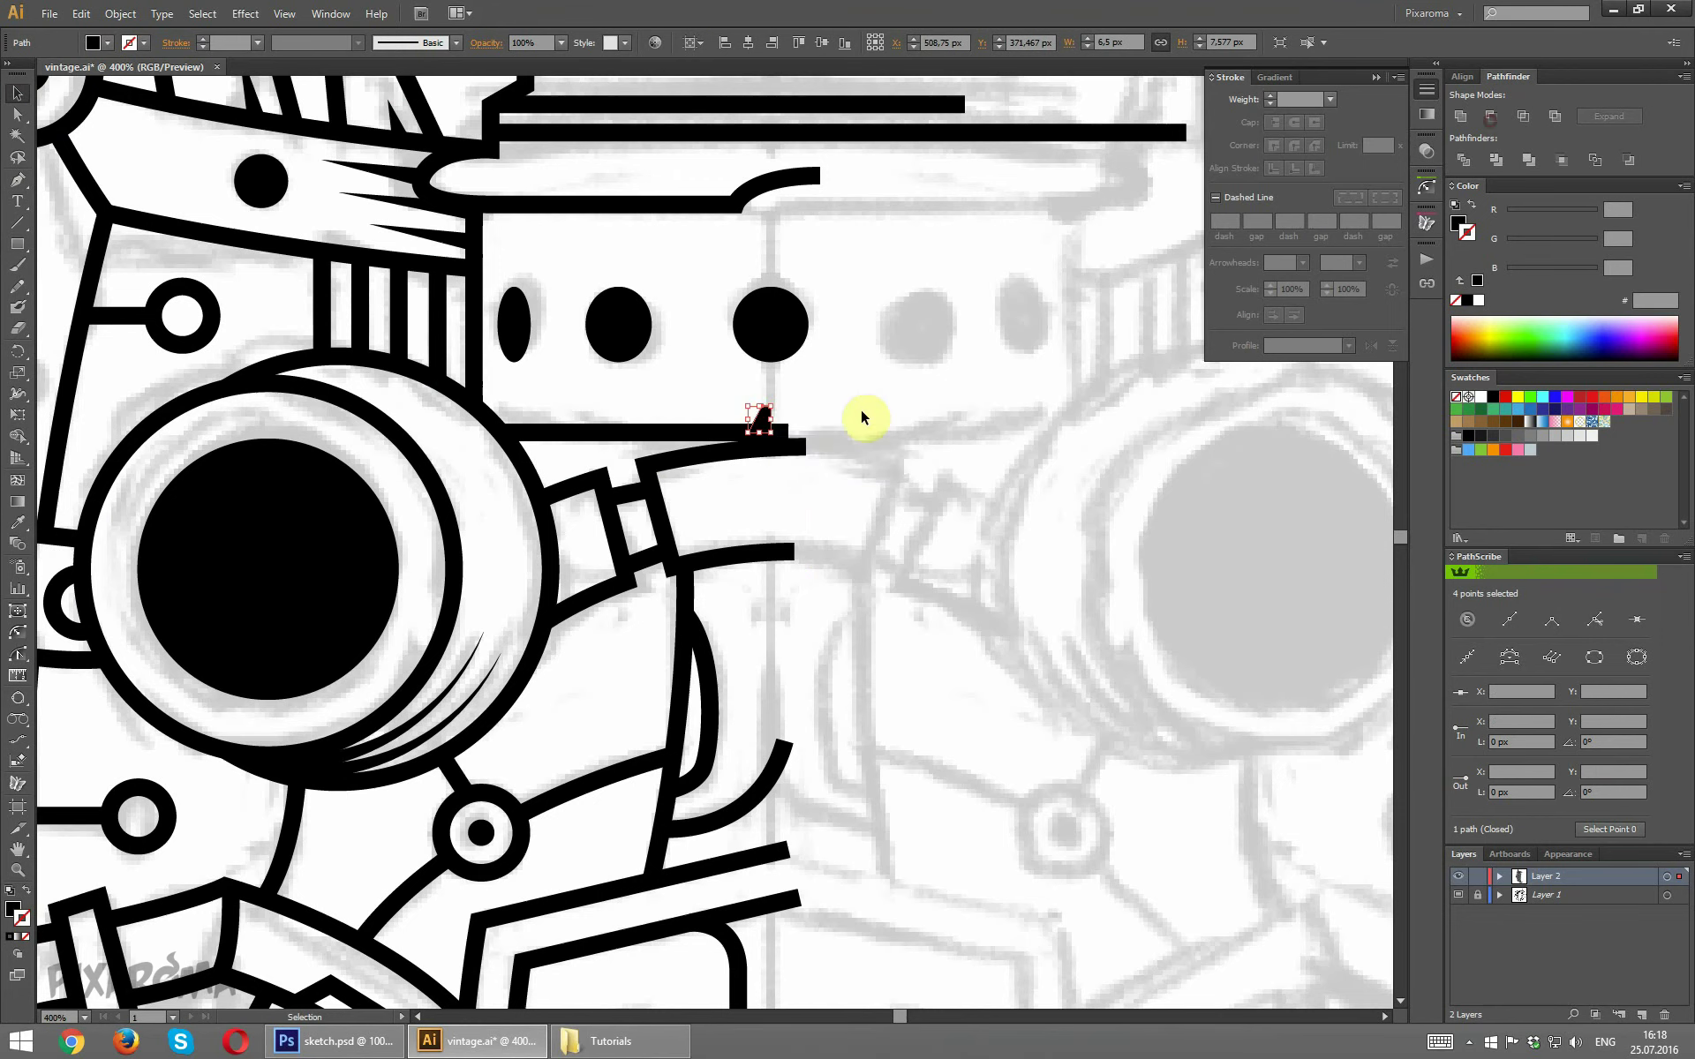
Reflect a copy of the half tooth and unite both halves into a trapezoid.
right_click(763, 417)
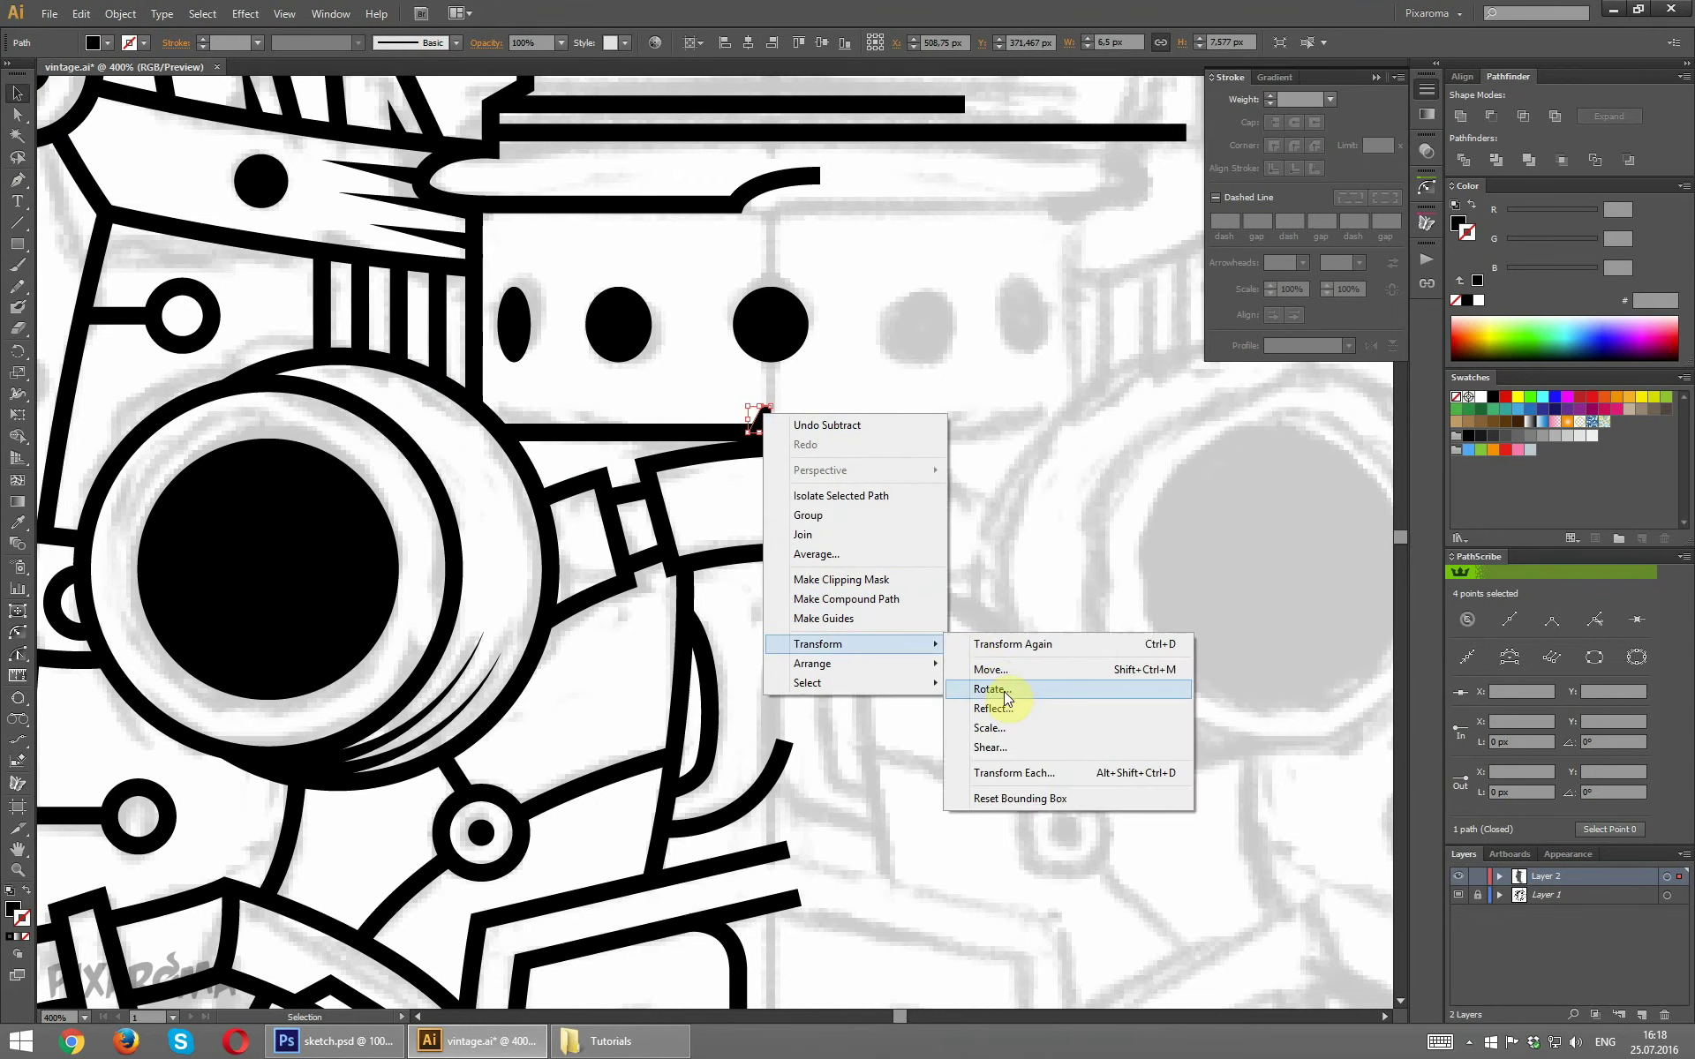
left_click(998, 707)
left_click(634, 531)
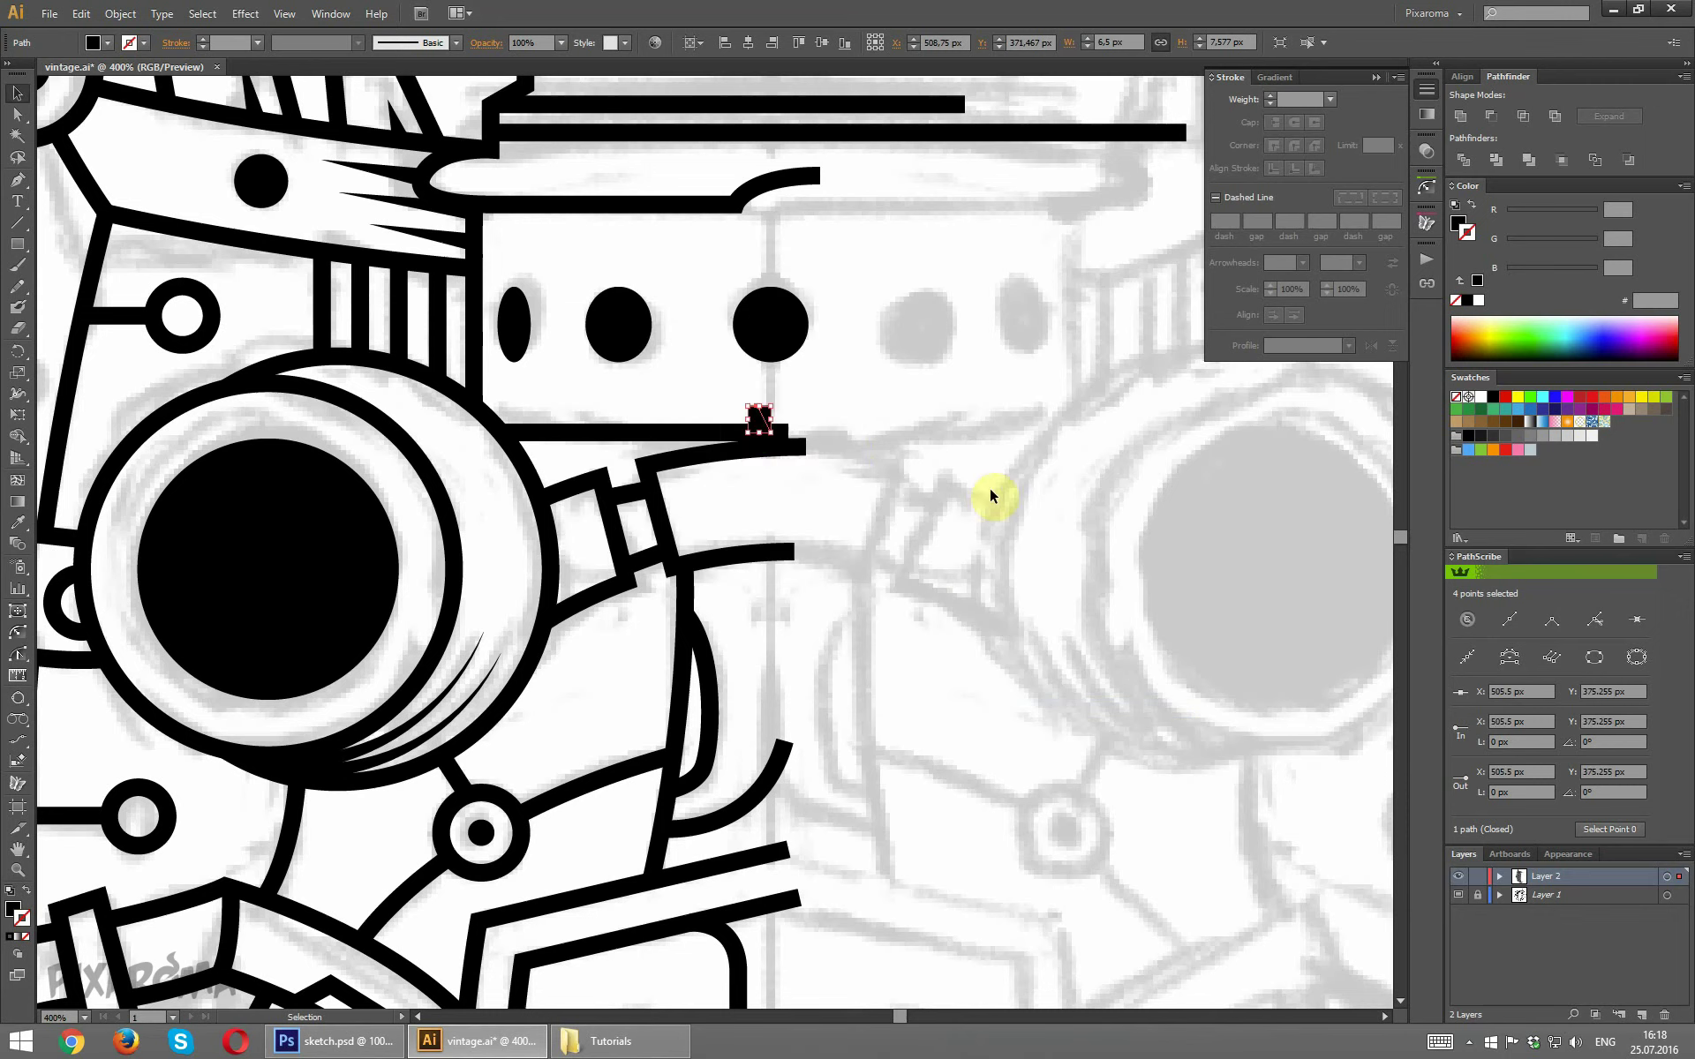
left_click(990, 489)
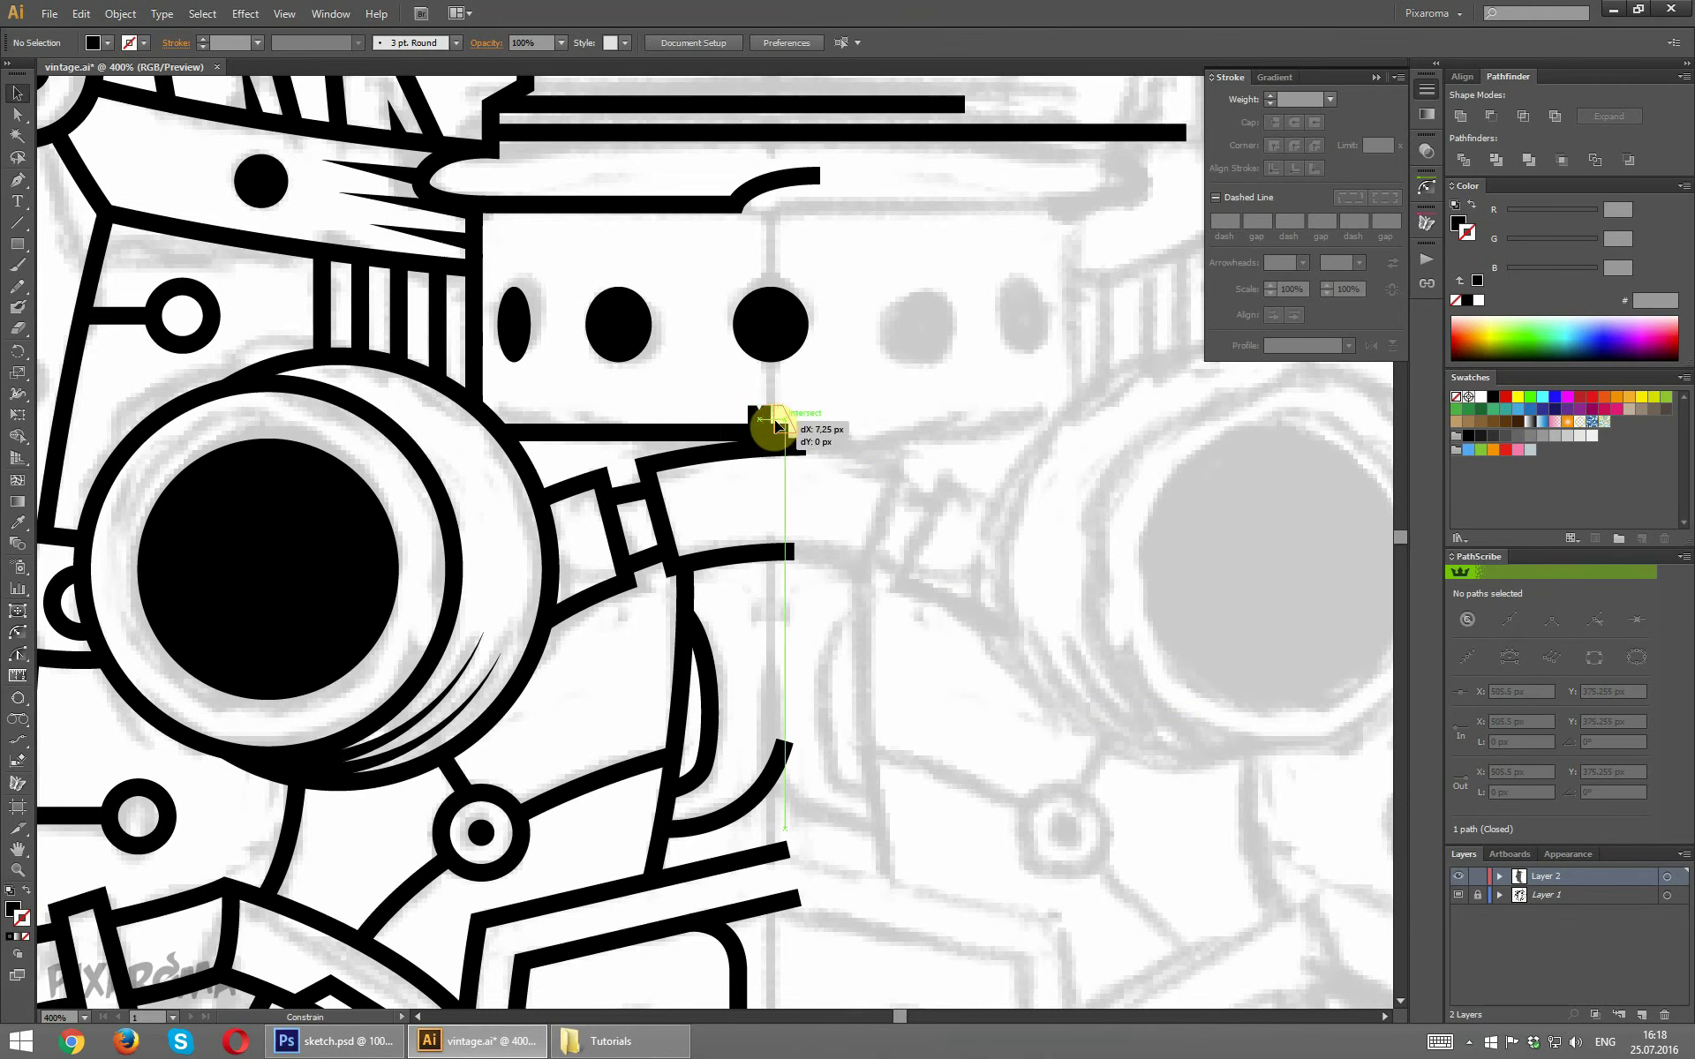
left_click_drag(772, 427, 774, 425)
left_click(779, 423, "shift")
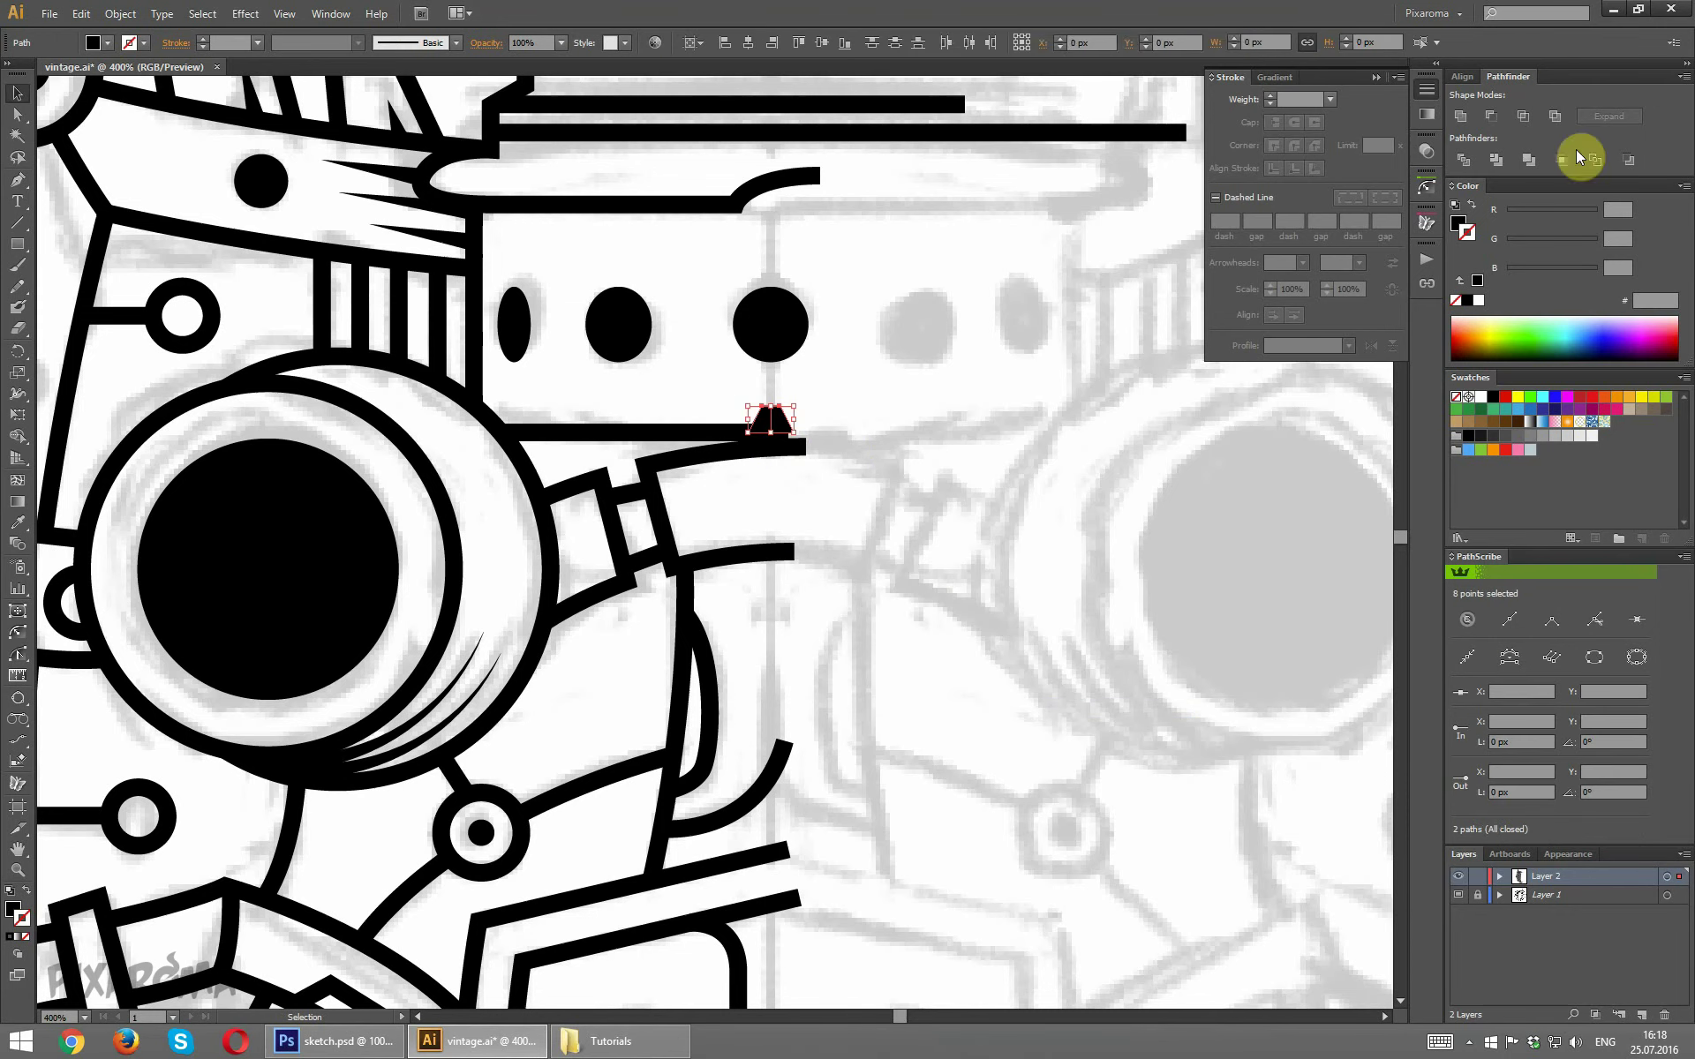
left_click(1460, 116)
left_click(838, 380)
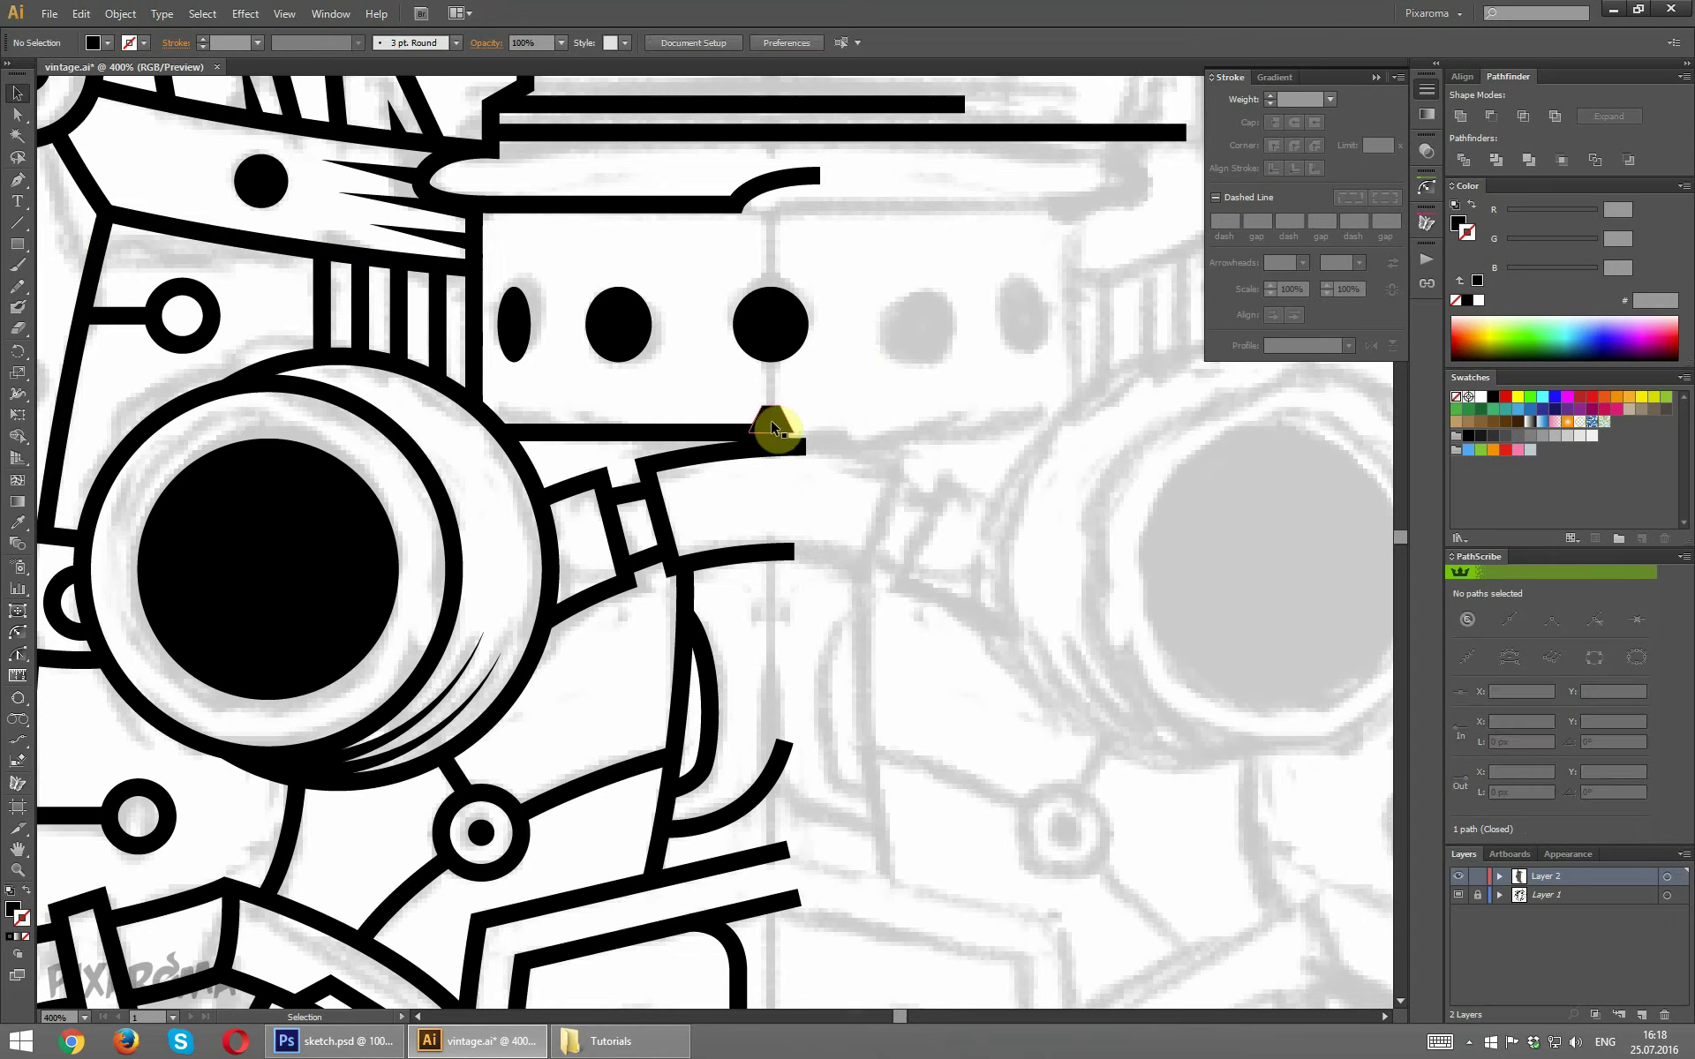
Alt-drag trapezoid copies leftward along the bar and narrow the leftmost tooth to fit.
left_click_drag(767, 424, 696, 424)
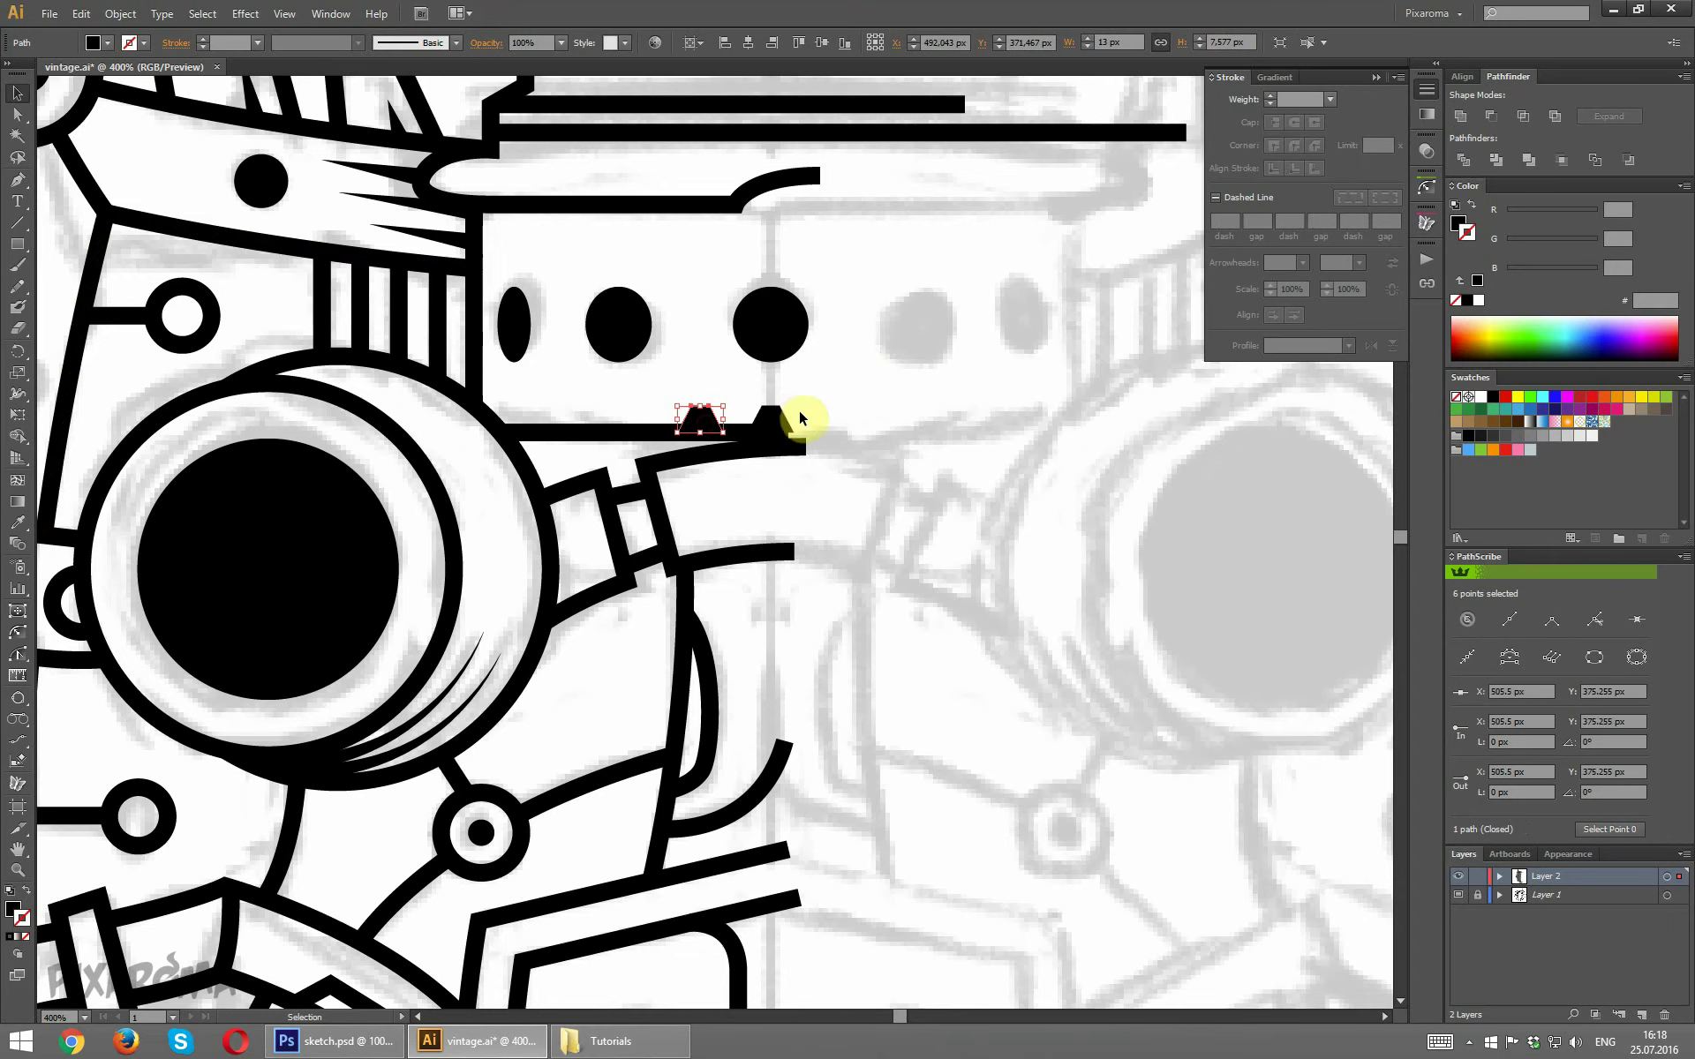
key("ctrl+d")
key("ctrl+d")
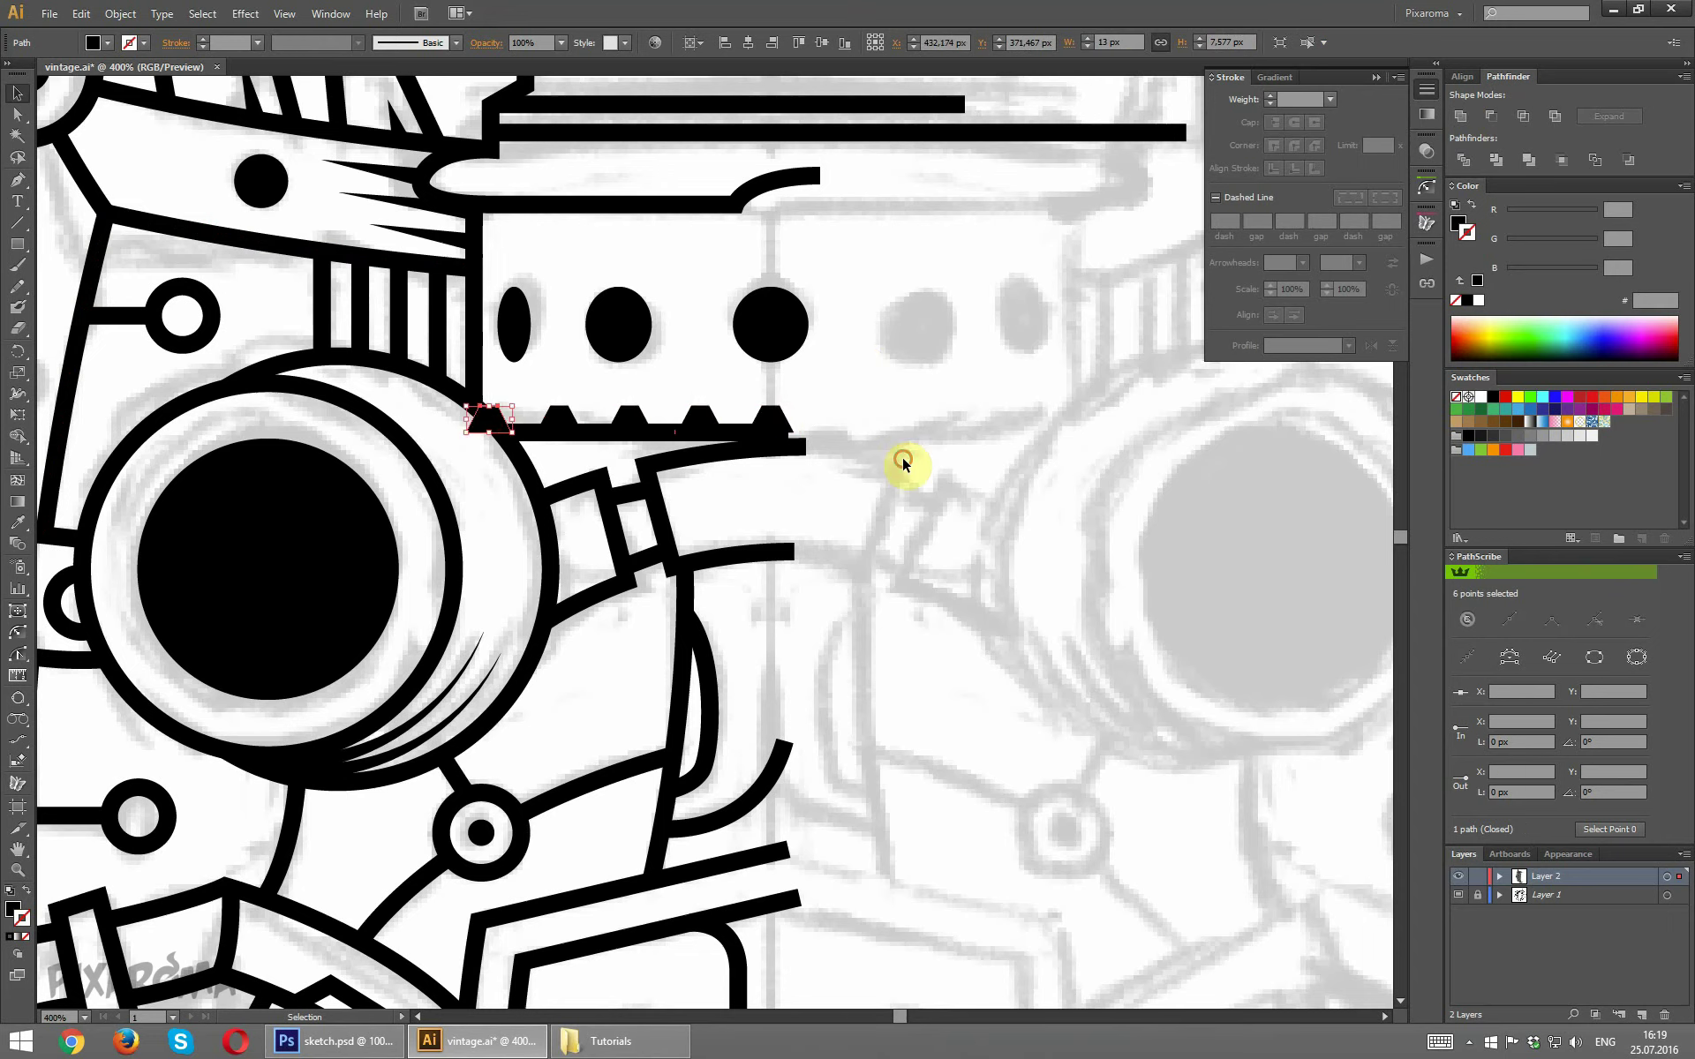
left_click(902, 457)
left_click(495, 418)
left_click_drag(473, 421, 497, 422)
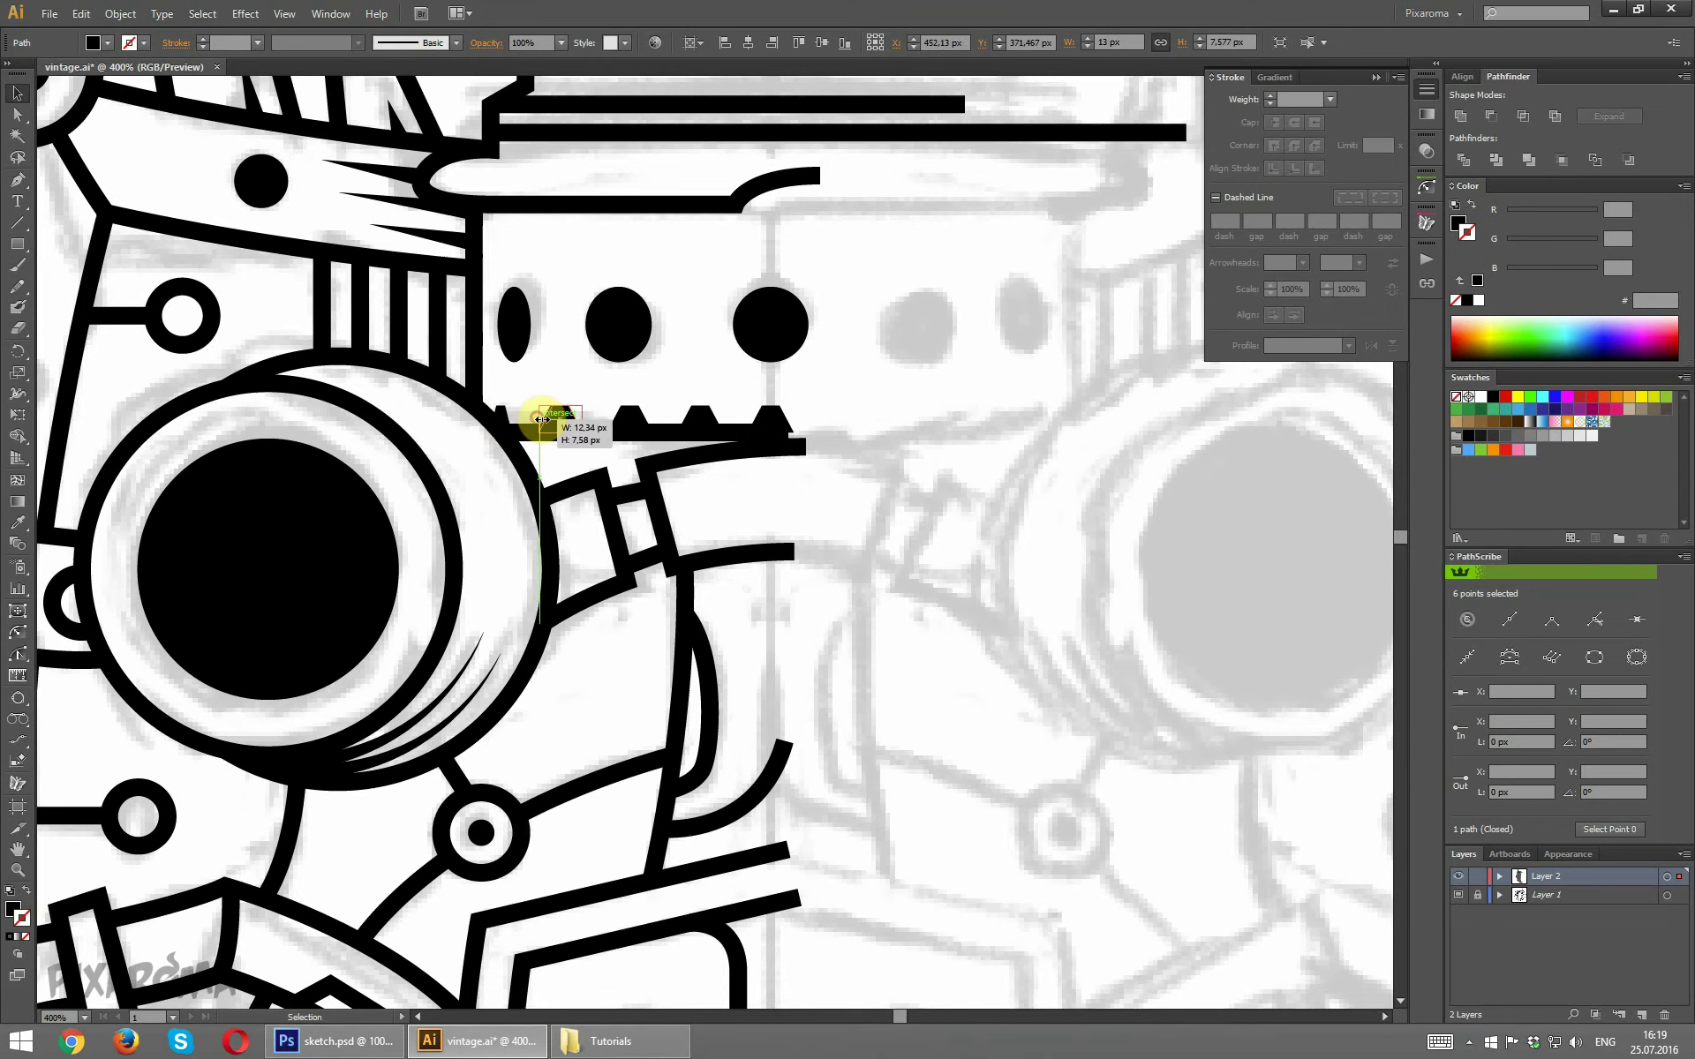
left_click_drag(542, 418, 540, 418)
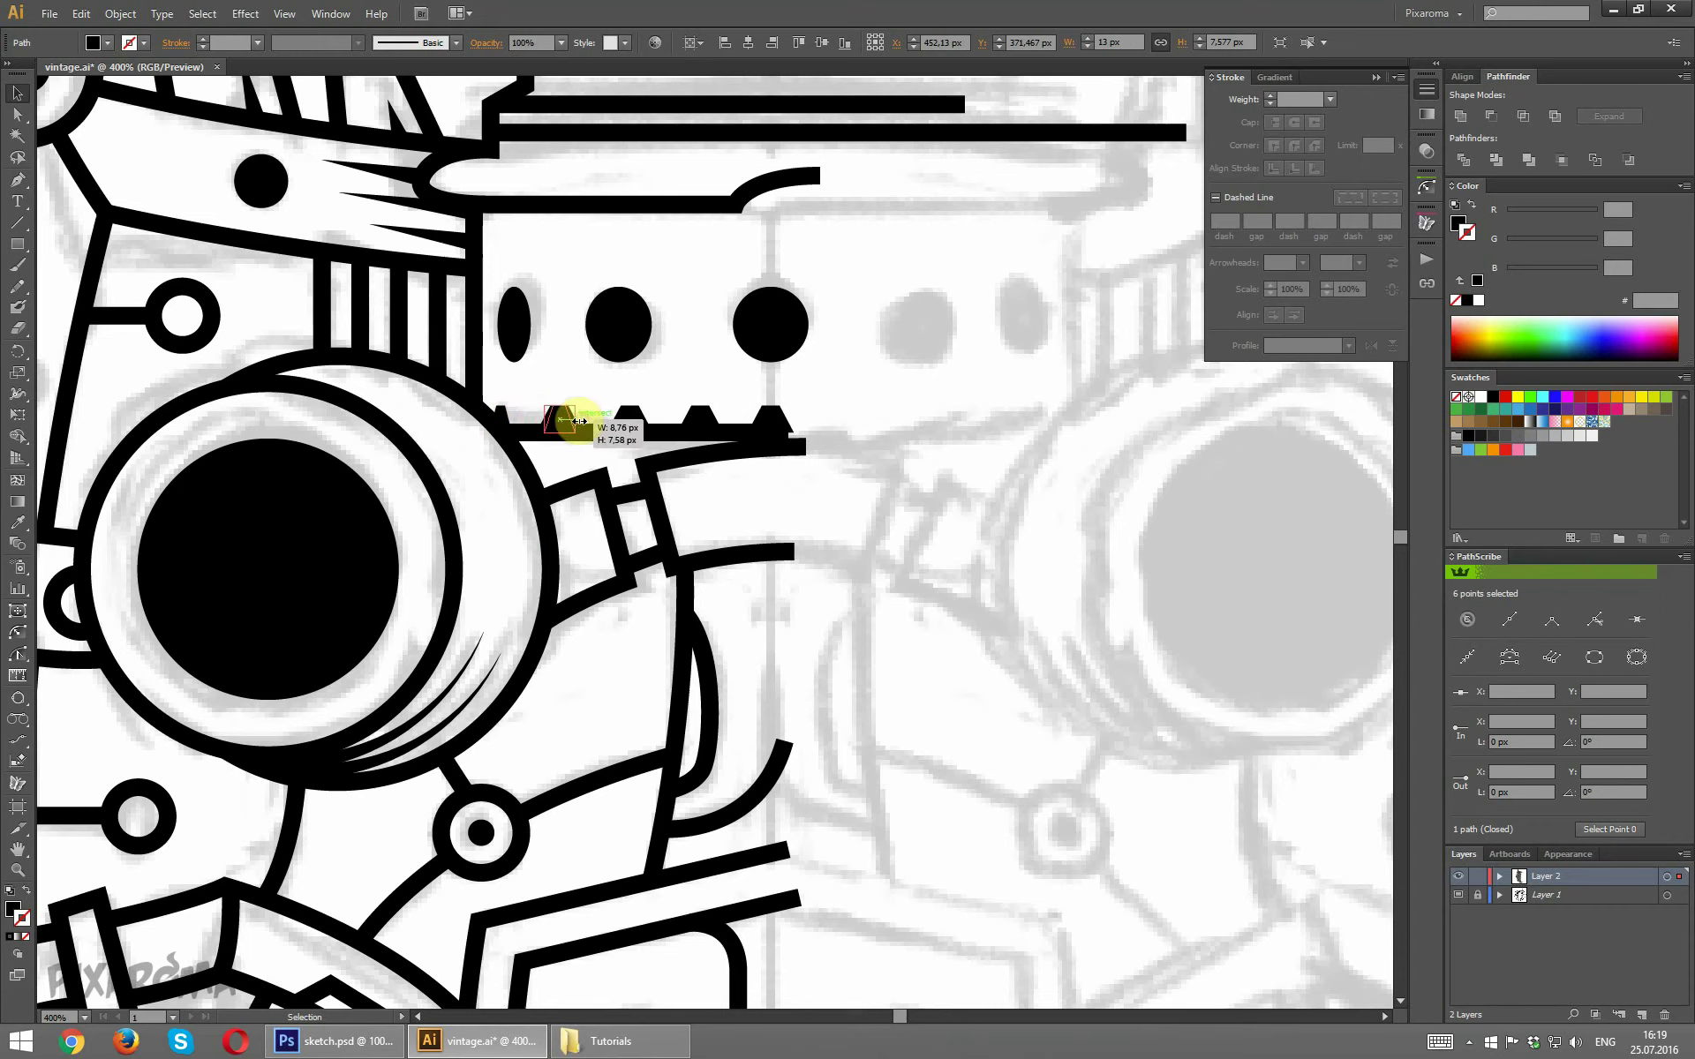
left_click(584, 400)
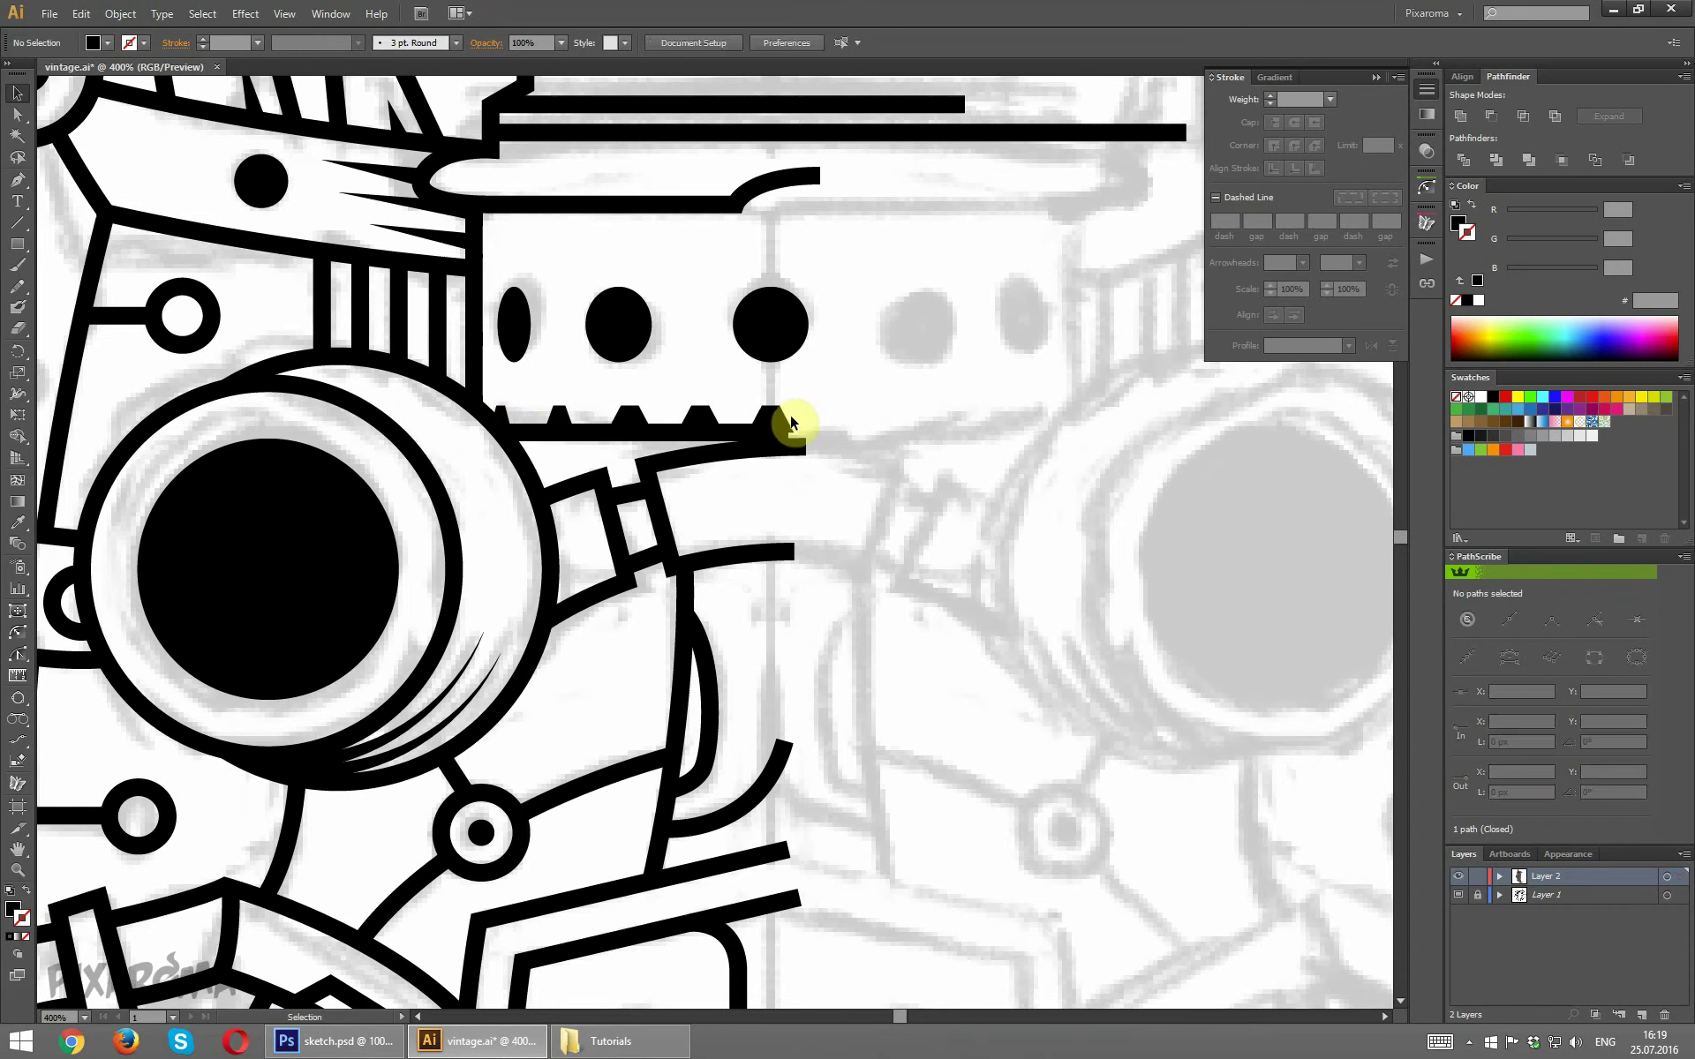
Widen the rightmost tooth so it reaches the bar's end.
left_click(790, 422)
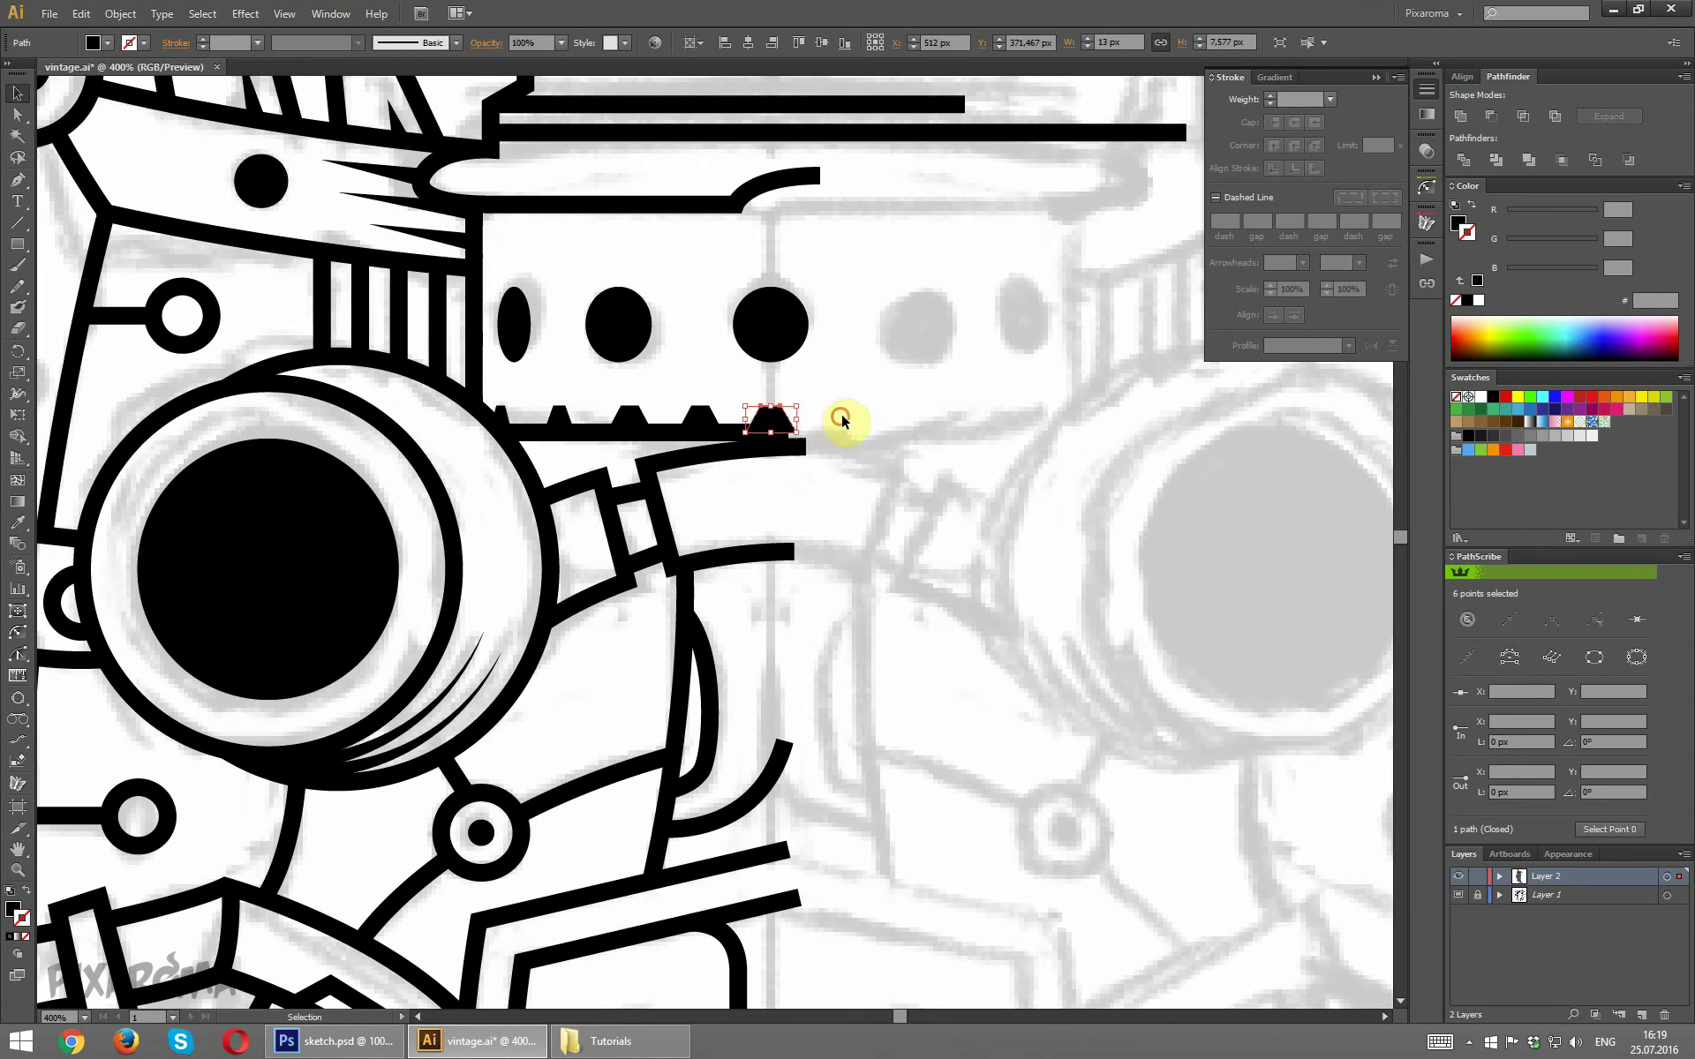
left_click(841, 421)
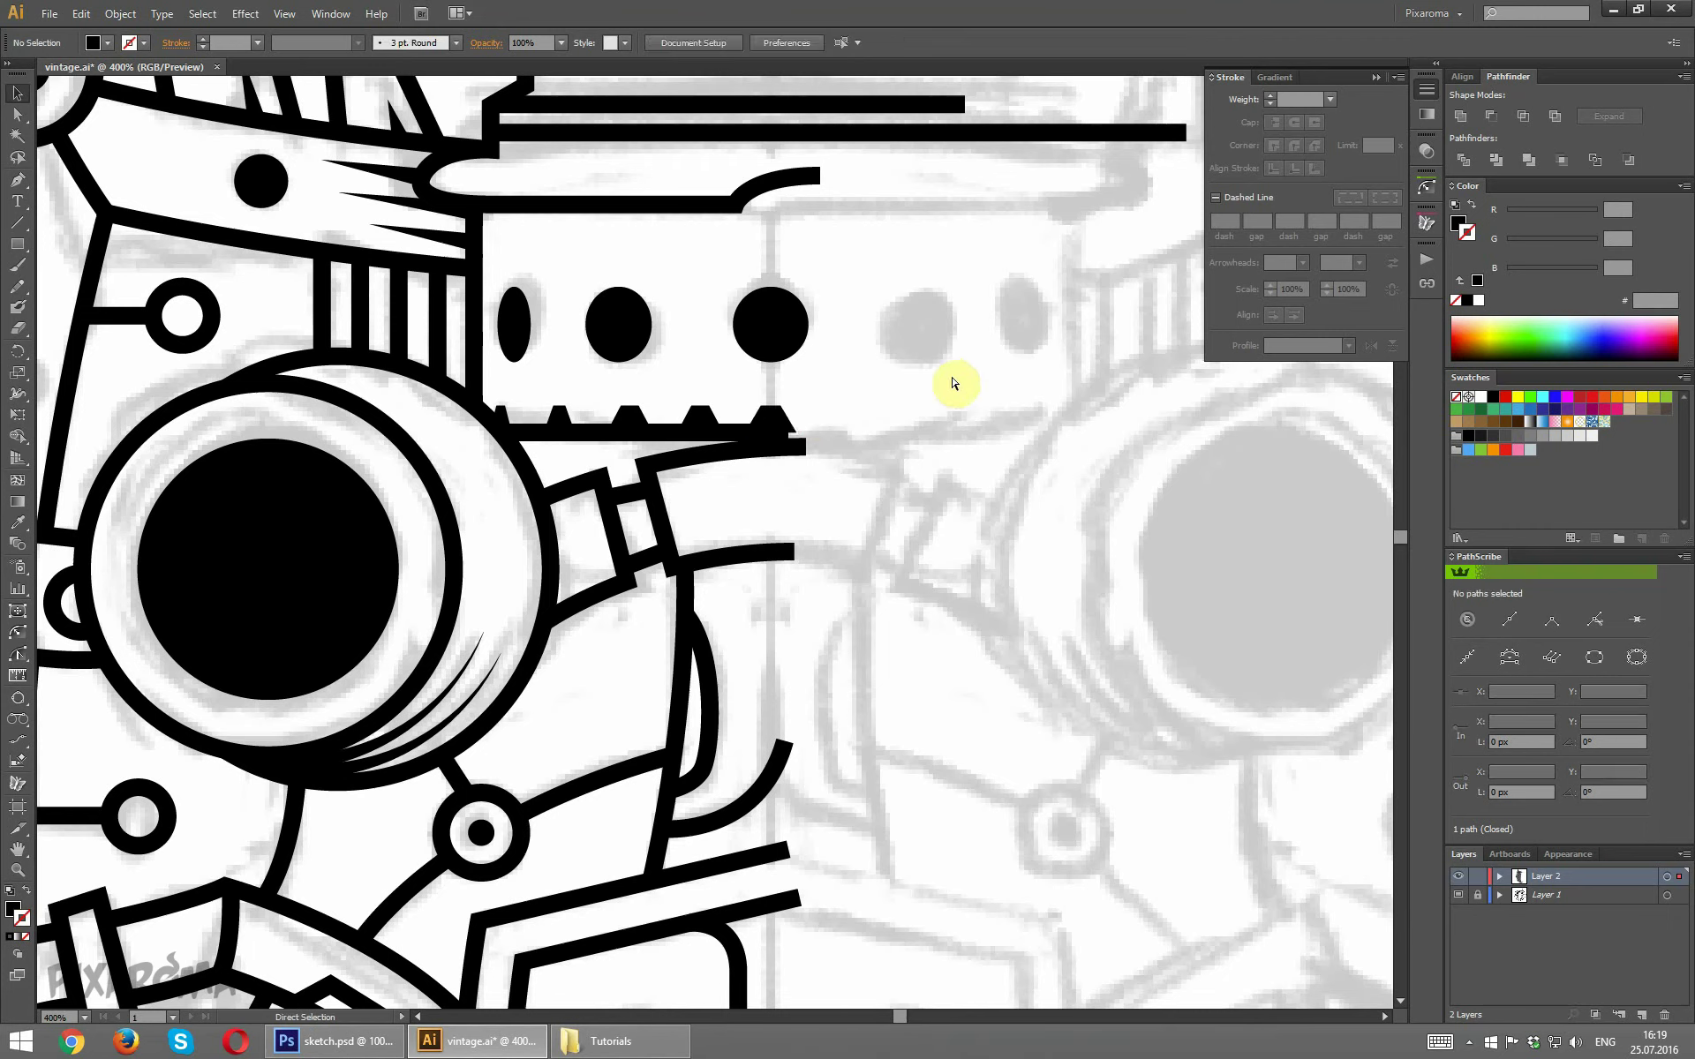
left_click(788, 424)
left_click_drag(793, 421, 800, 420)
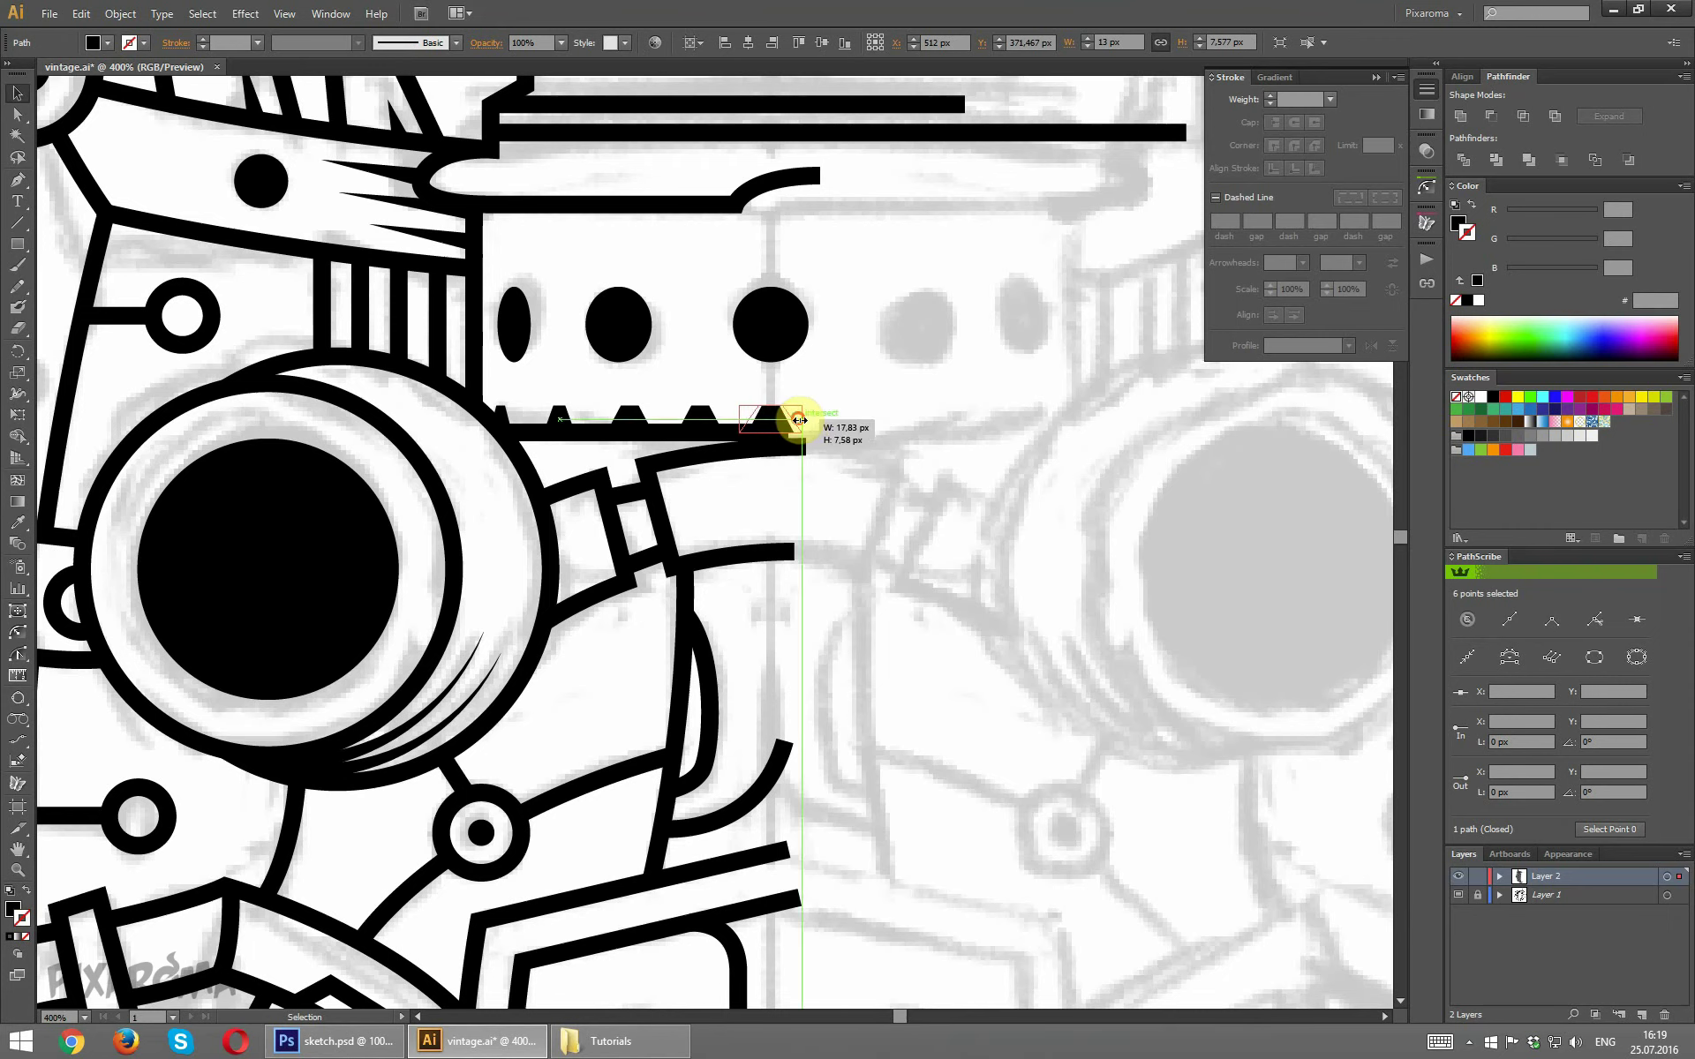
left_click(997, 404)
key("ctrl+minus")
key("ctrl+minus")
key("ctrl+minus")
key("ctrl+minus")
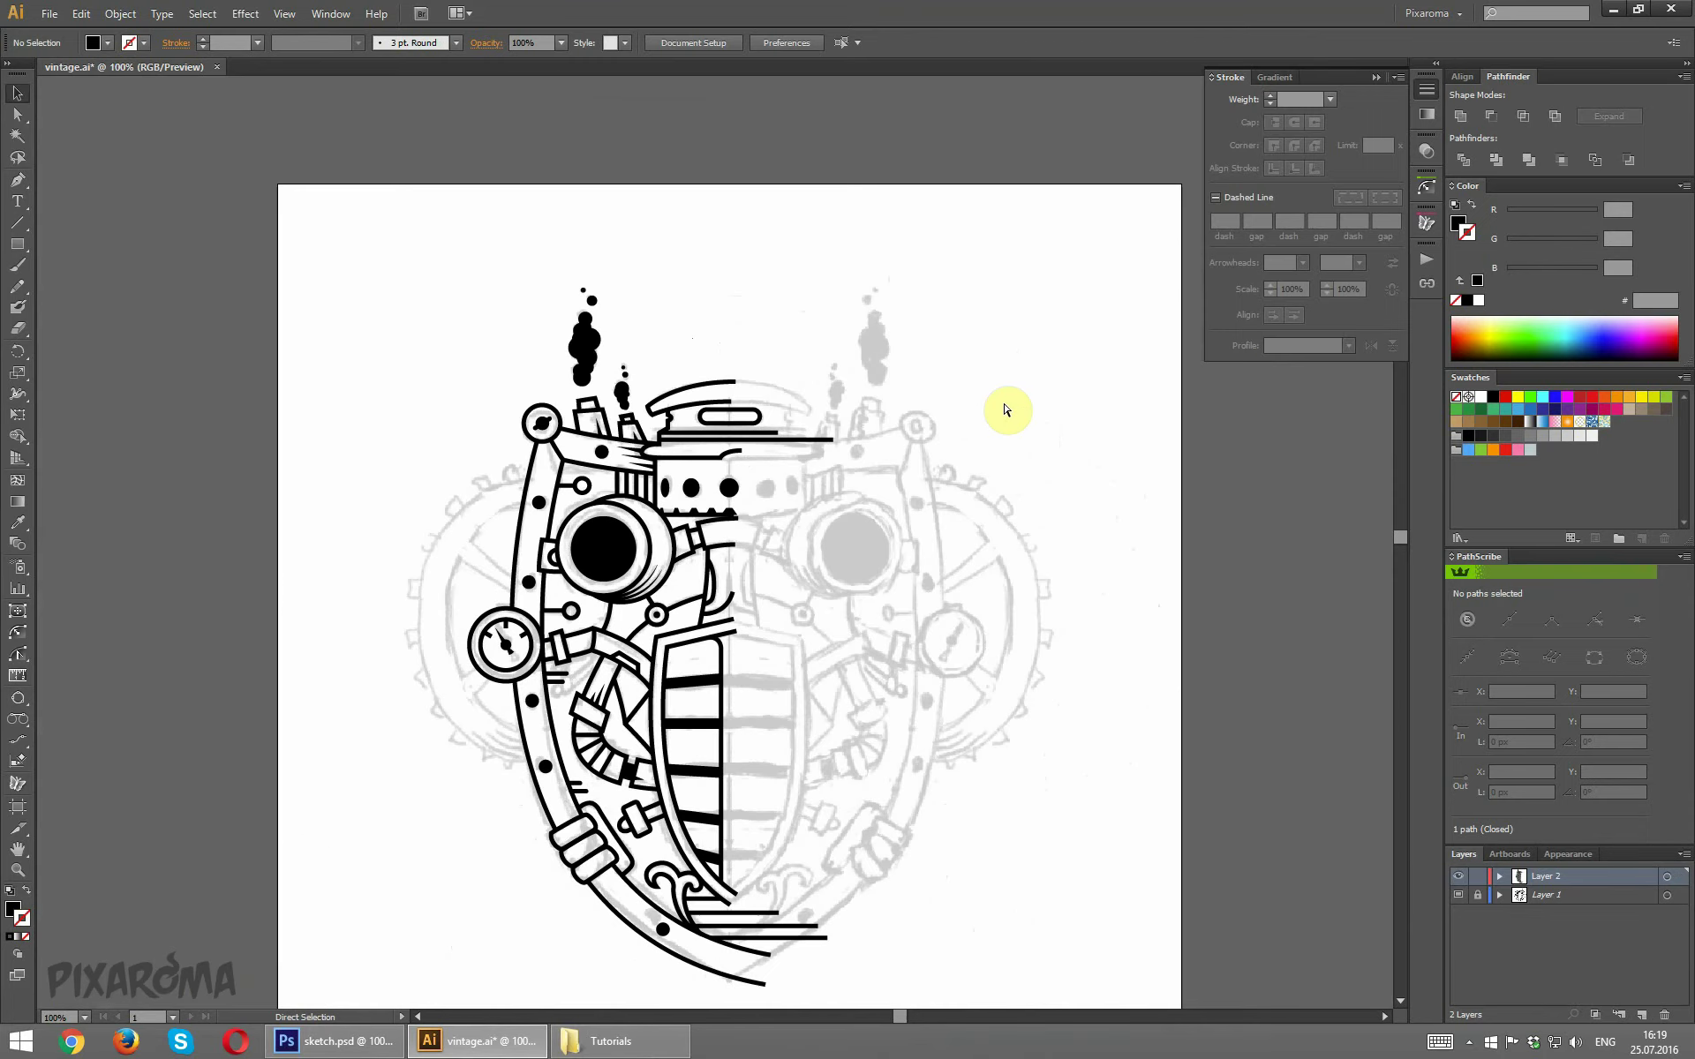
key("ctrl+plus")
key("ctrl+s")
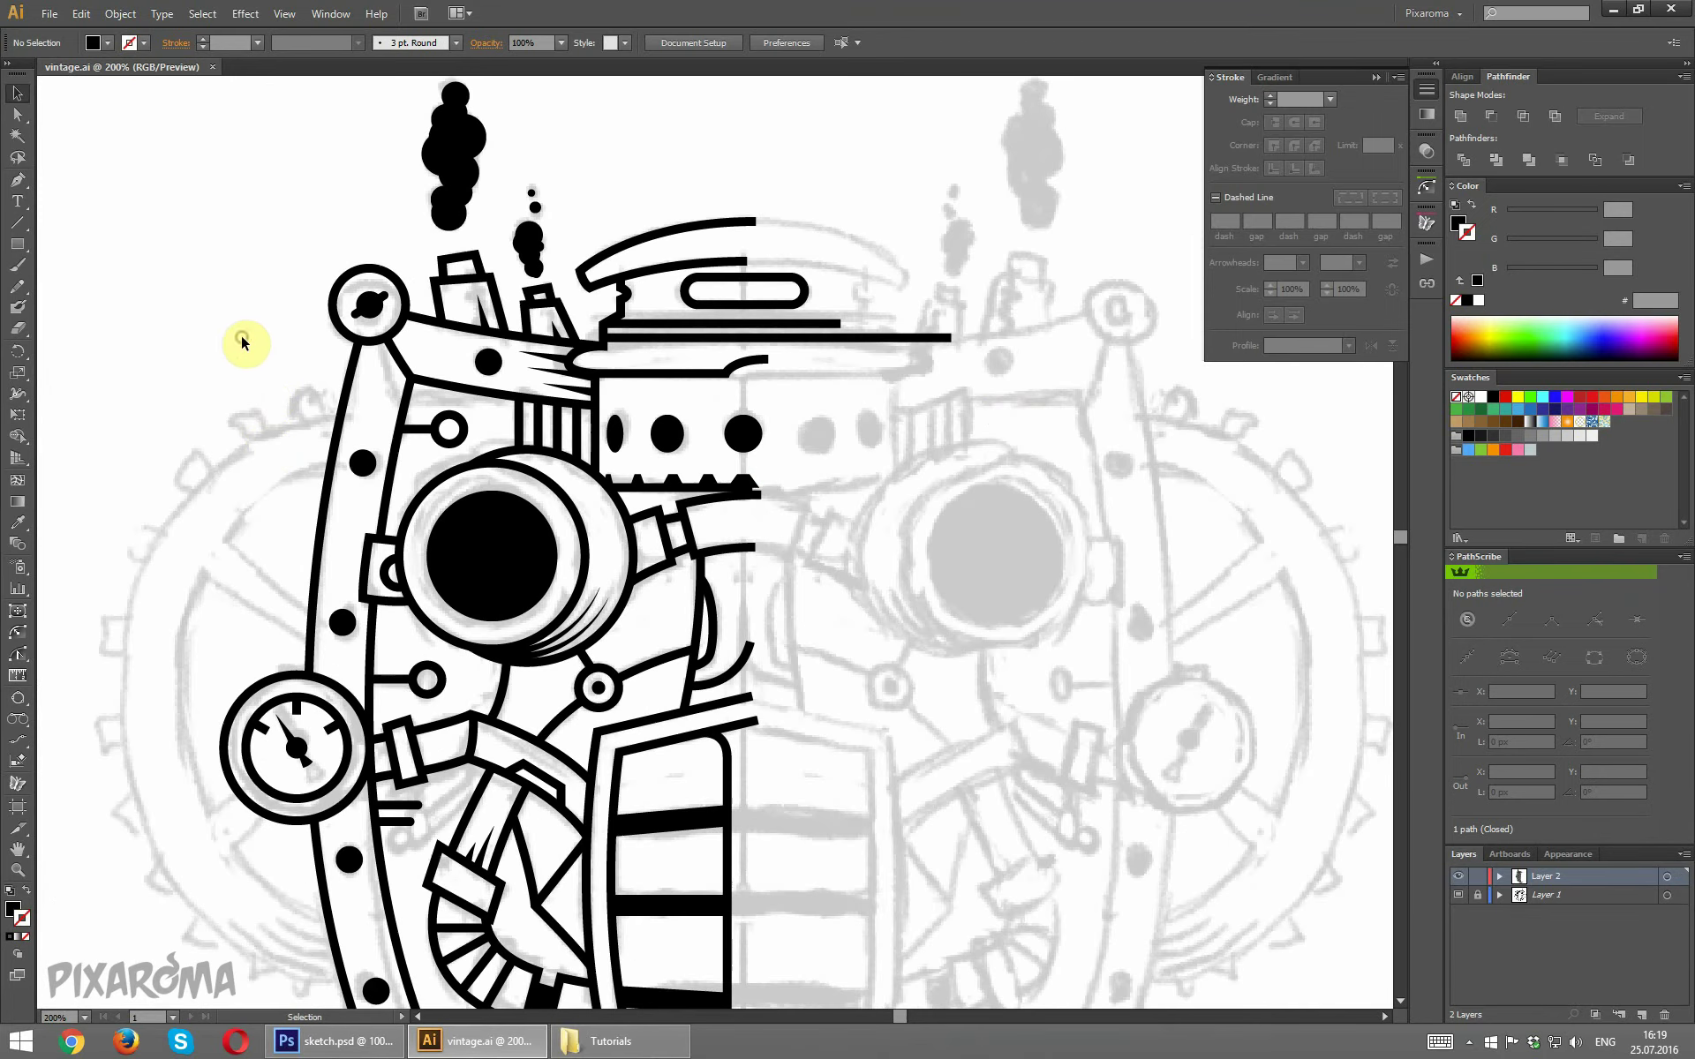
left_click_drag(242, 343, 254, 305)
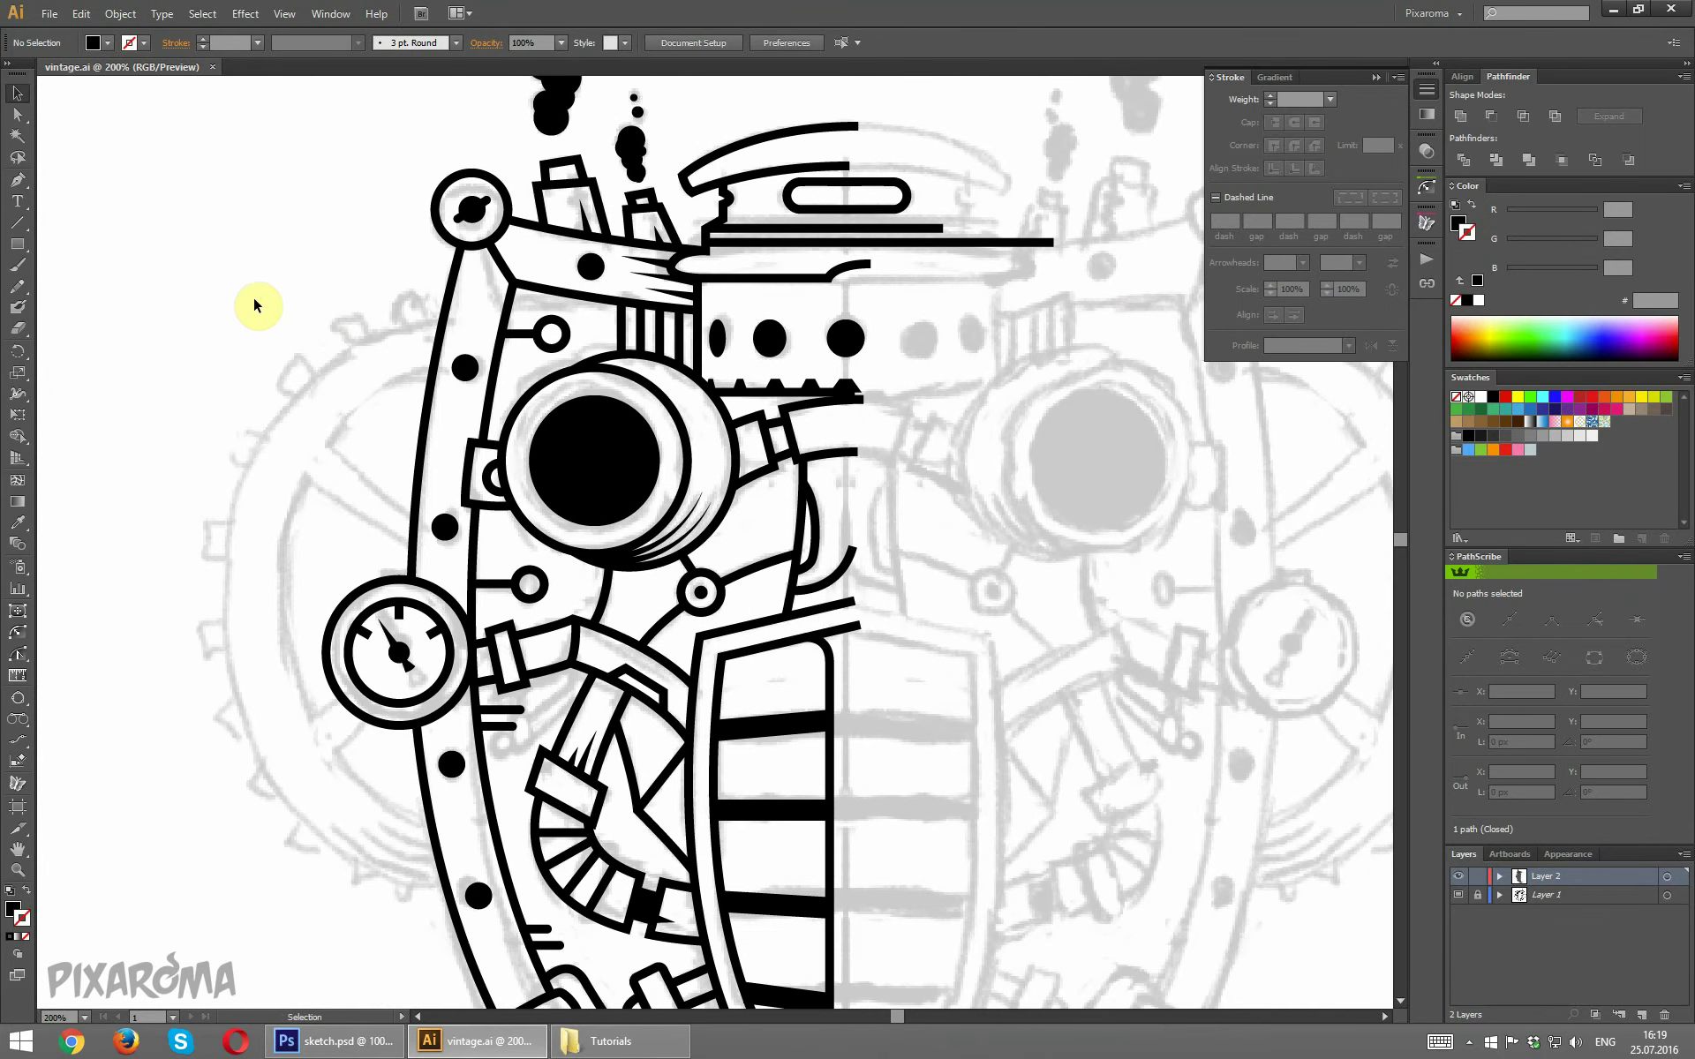
key("ctrl+minus")
key("ctrl+minus")
key("ctrl+plus")
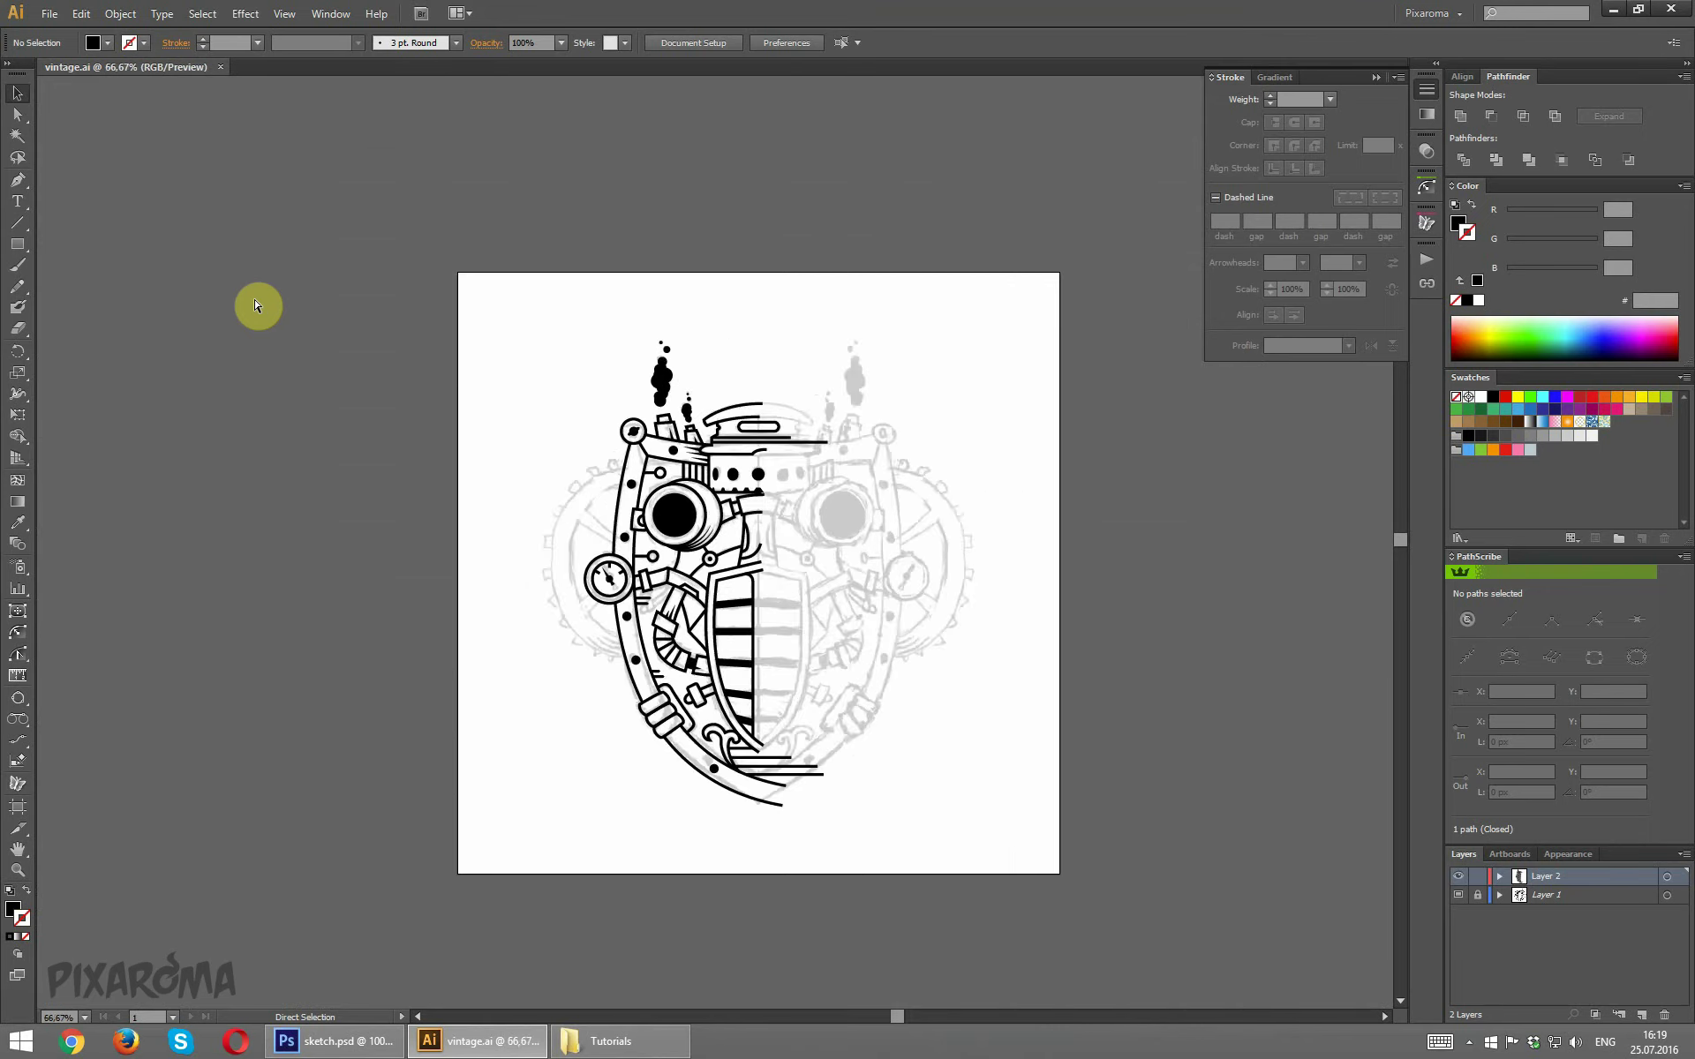
key("ctrl+plus")
key("ctrl+plus")
key("ctrl+plus")
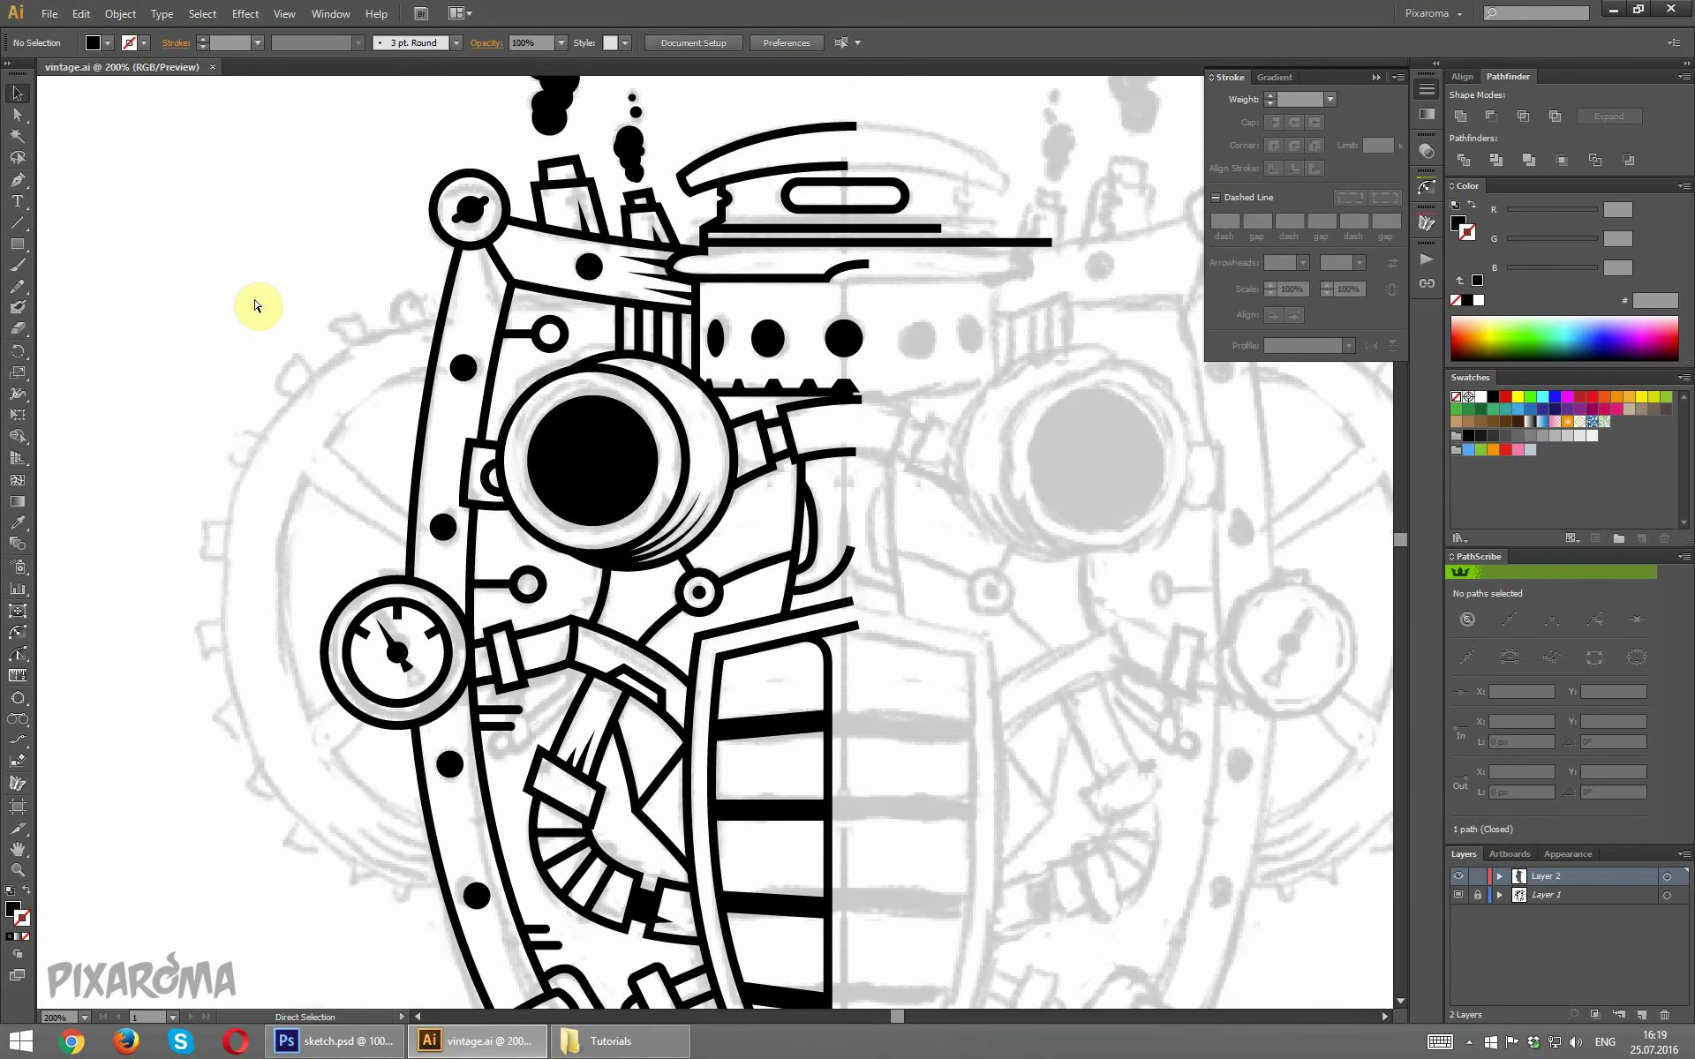
key("ctrl+minus")
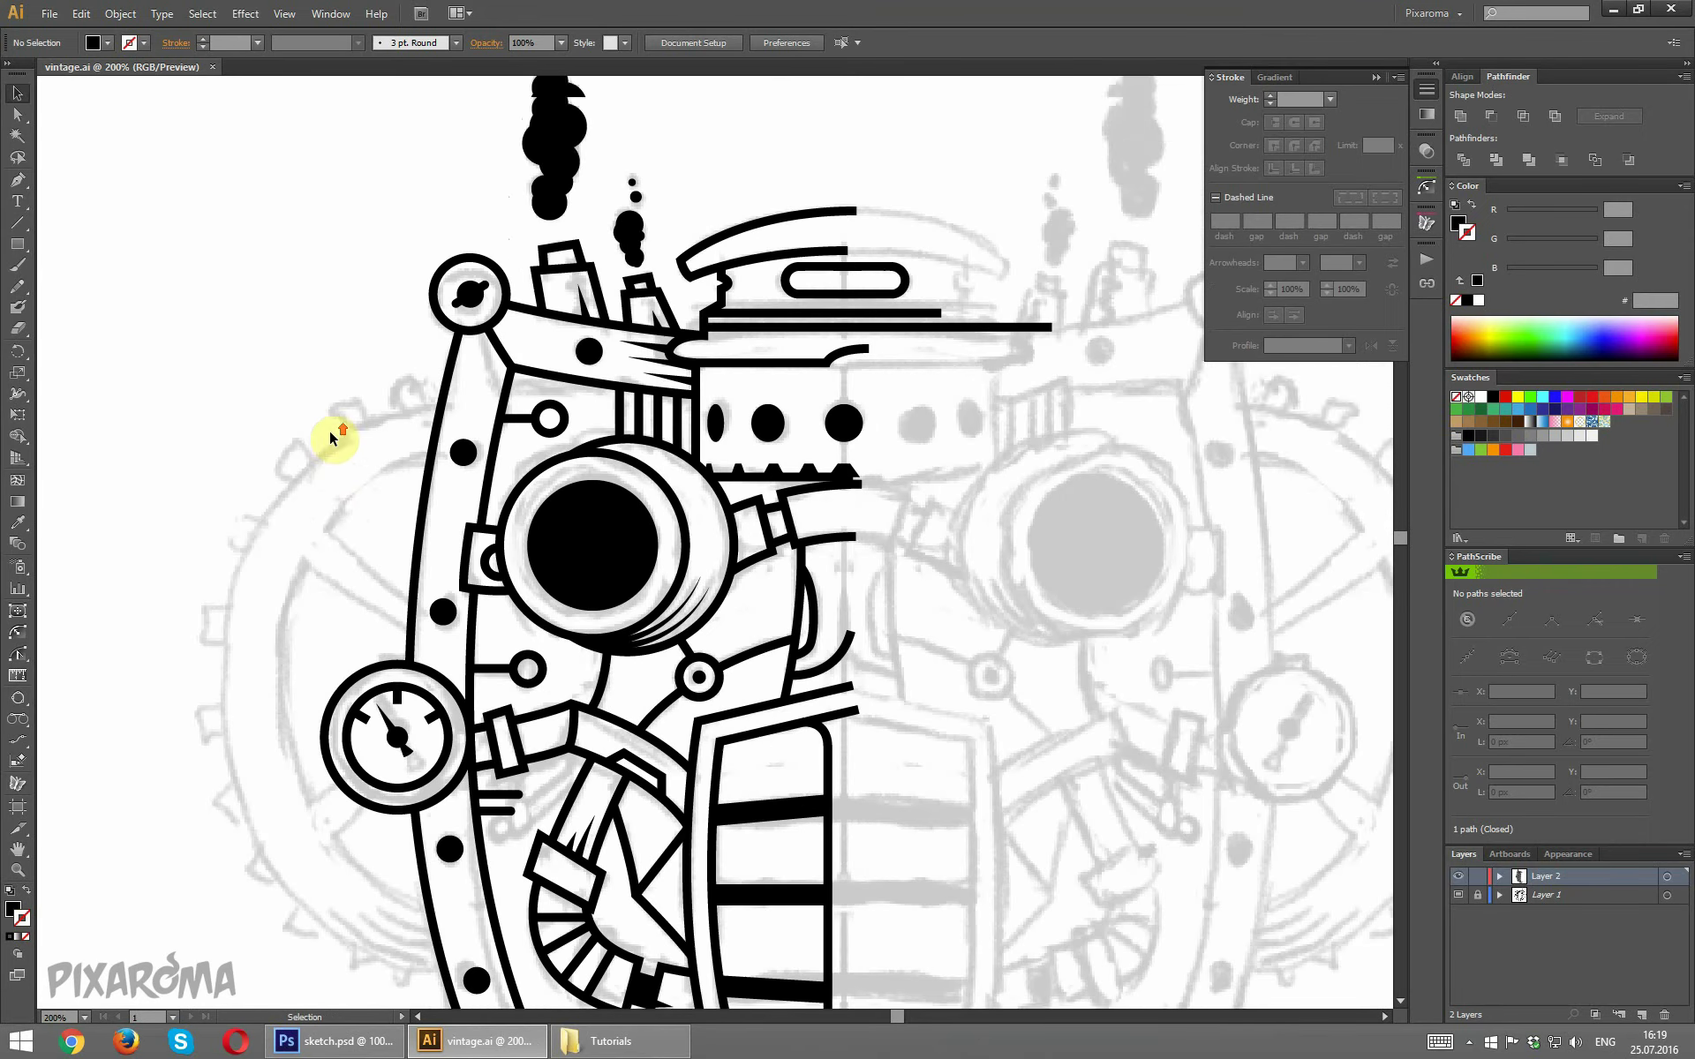
key("ctrl+minus")
key("ctrl+minus")
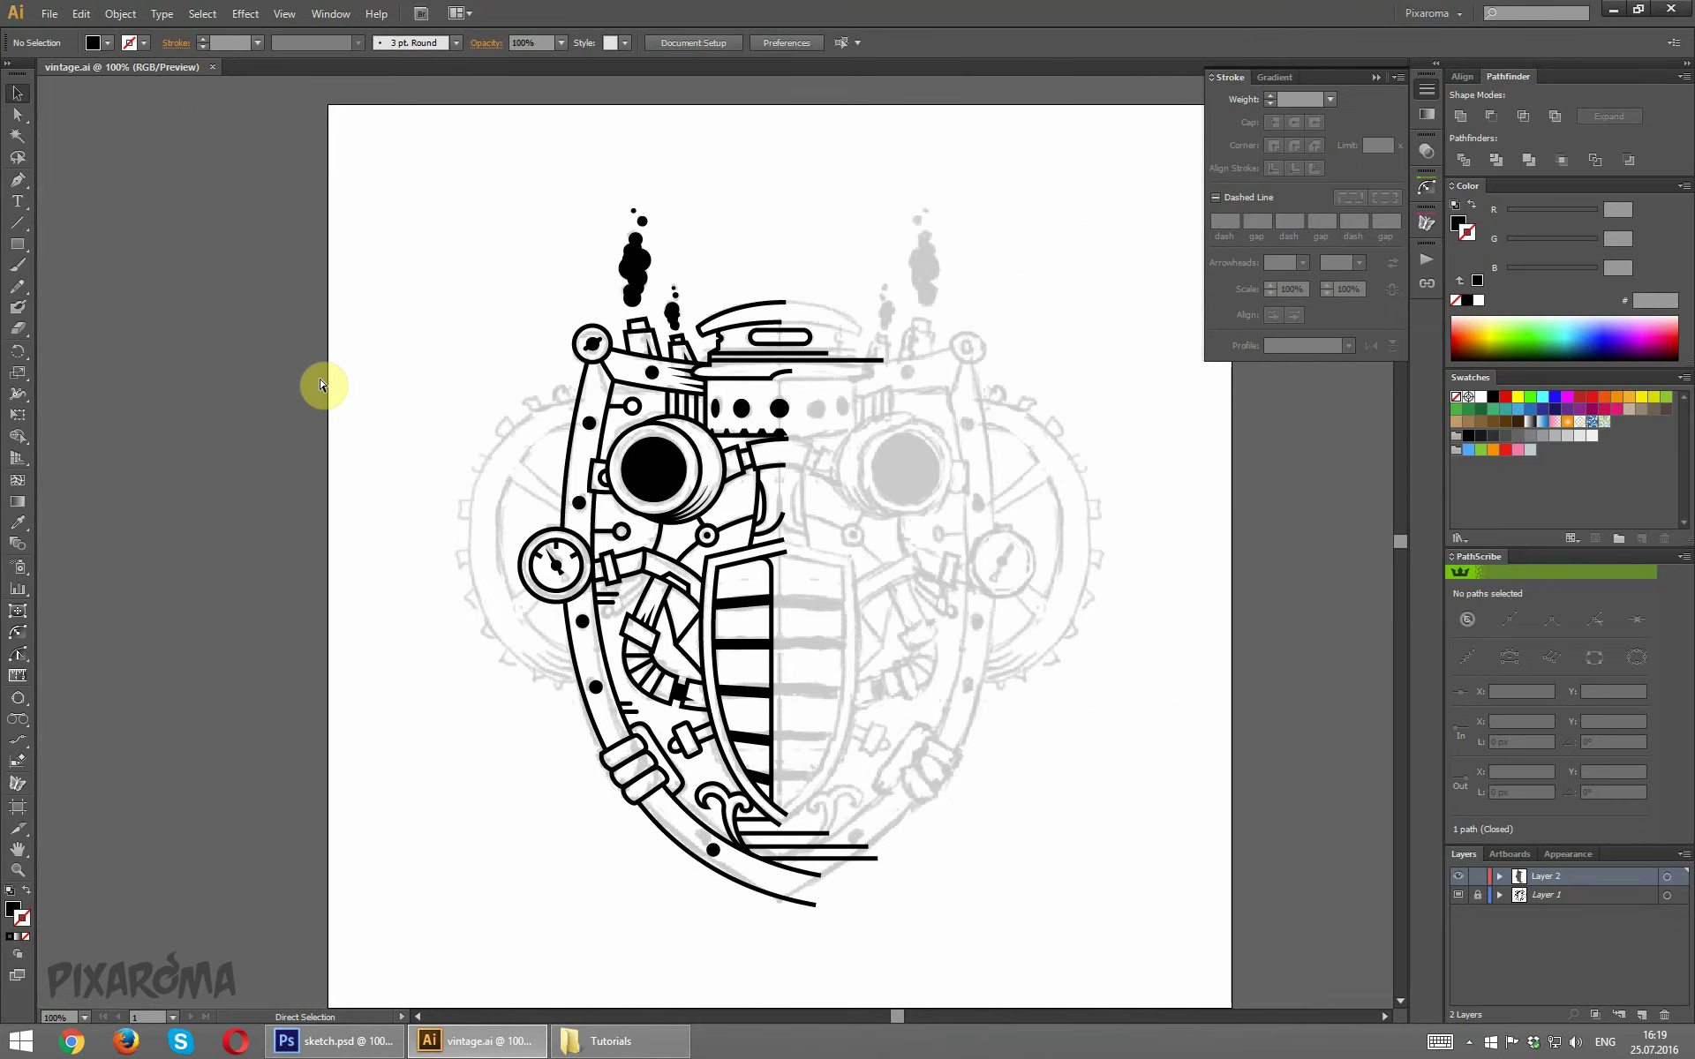
key("ctrl+plus")
key("ctrl+minus")
Draw an ellipse-tool circle around the left gauge.
left_click_drag(18, 243, 101, 284)
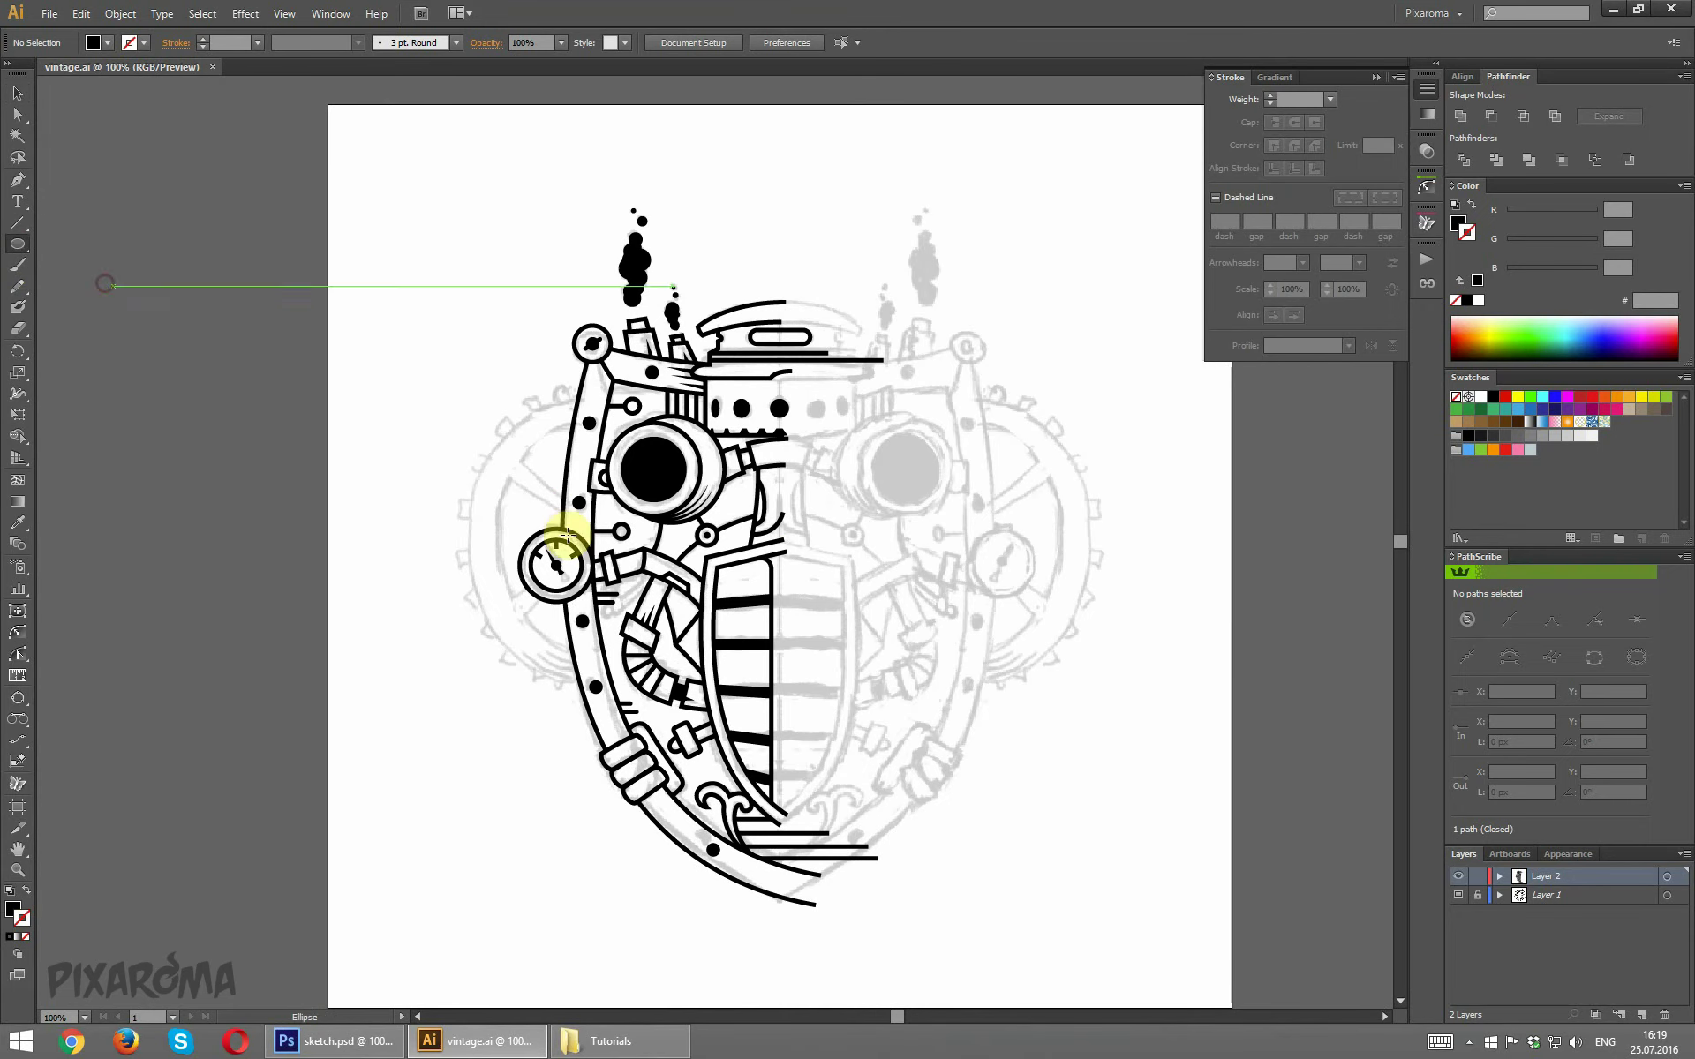
mouse_move(569, 534)
left_mouse_down()
mouse_move(503, 454)
mouse_move(688, 669)
left_mouse_up()
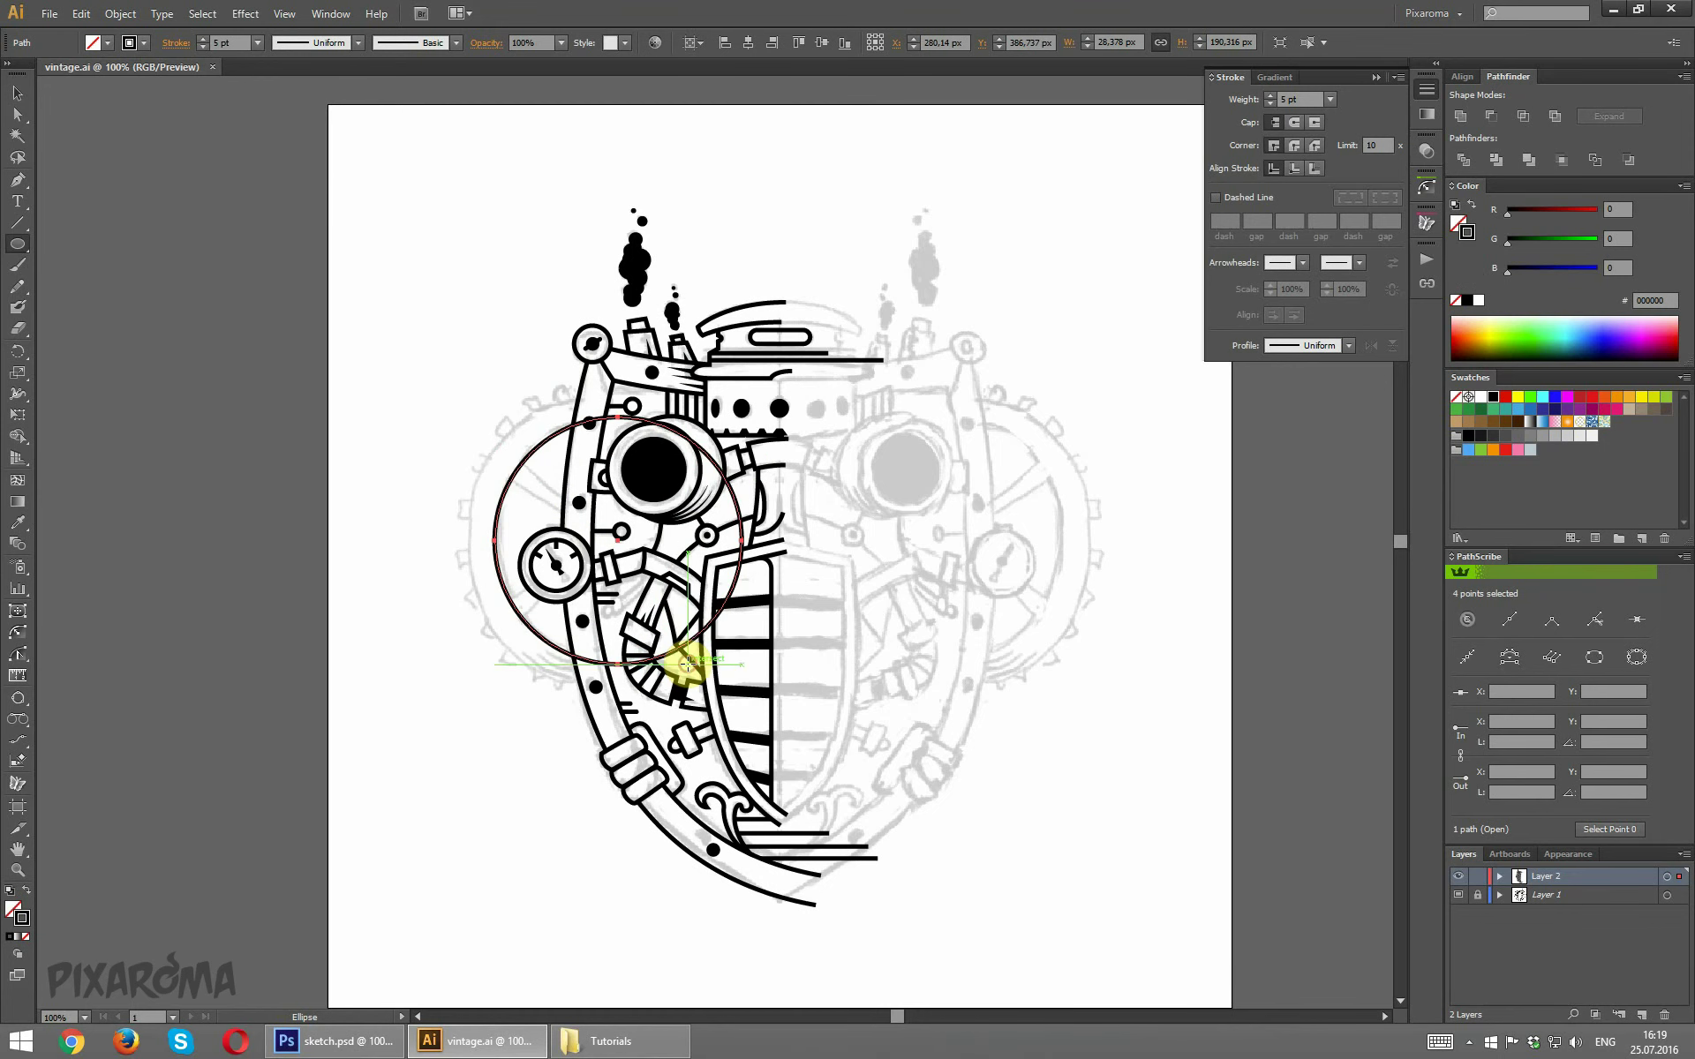
left_click(17, 92)
left_click(164, 380)
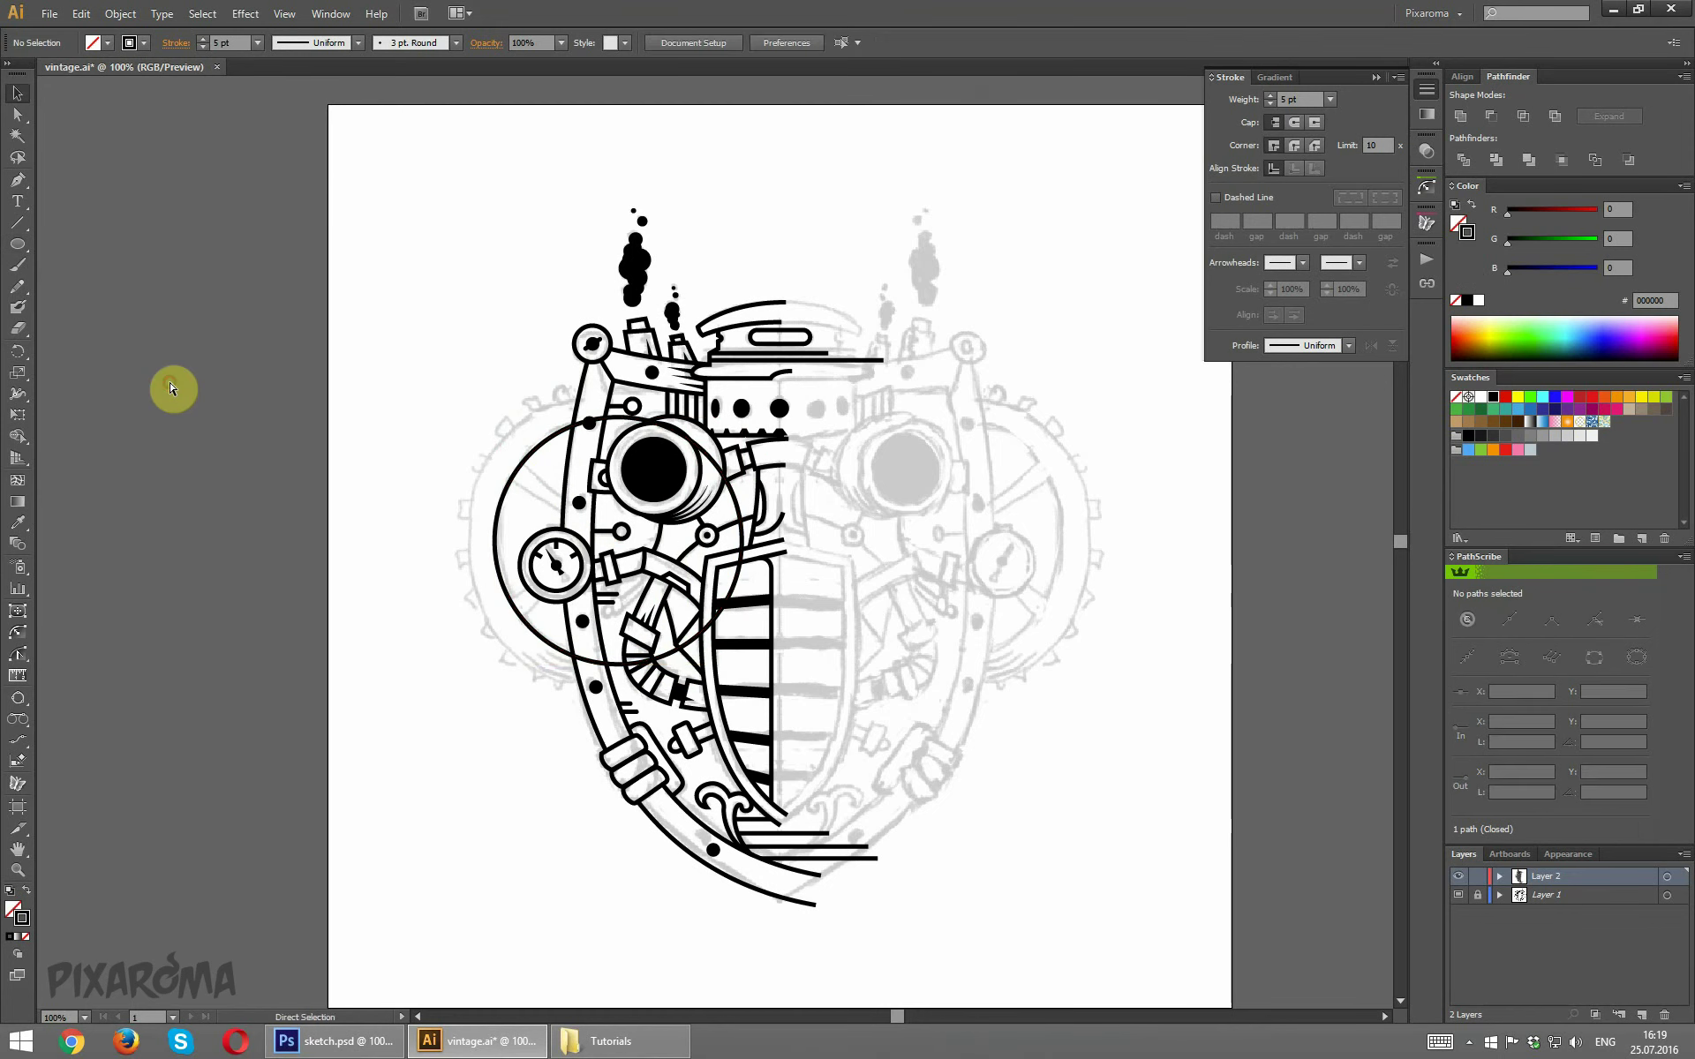
Enlarge the circle with its bounding box to form the larger outer ring.
key("ctrl+plus")
left_click_drag(189, 348, 278, 335)
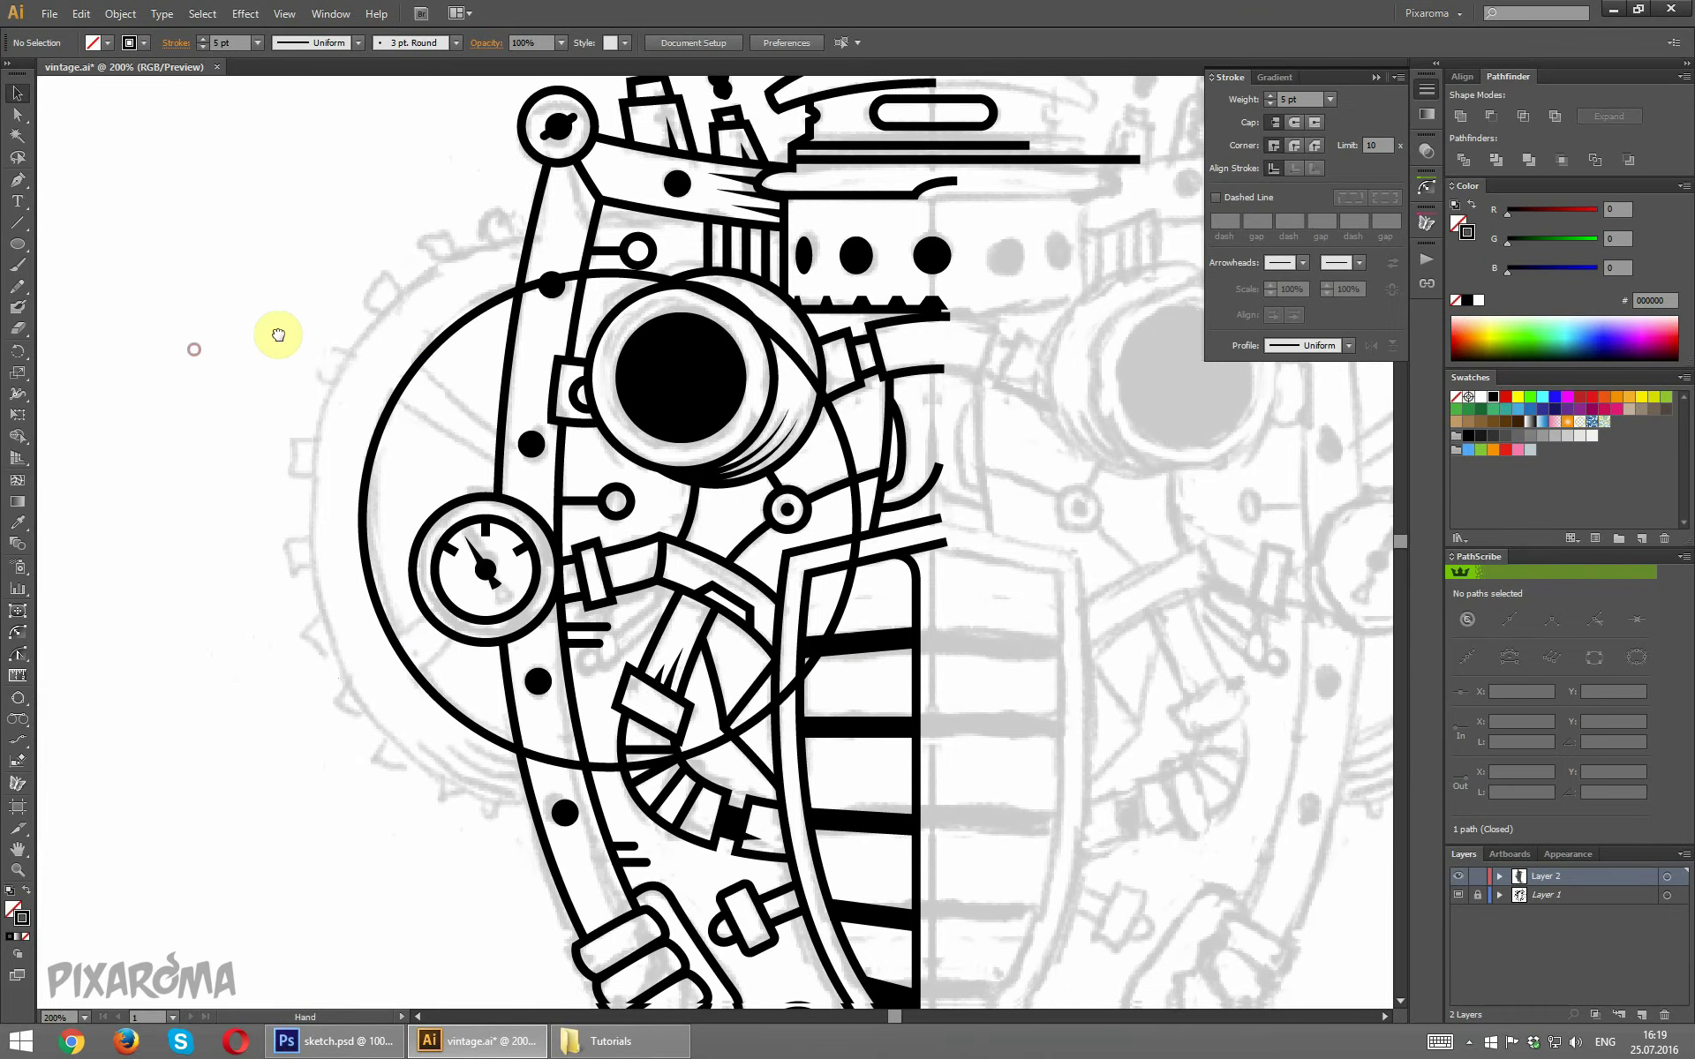
left_click(441, 341)
key("a")
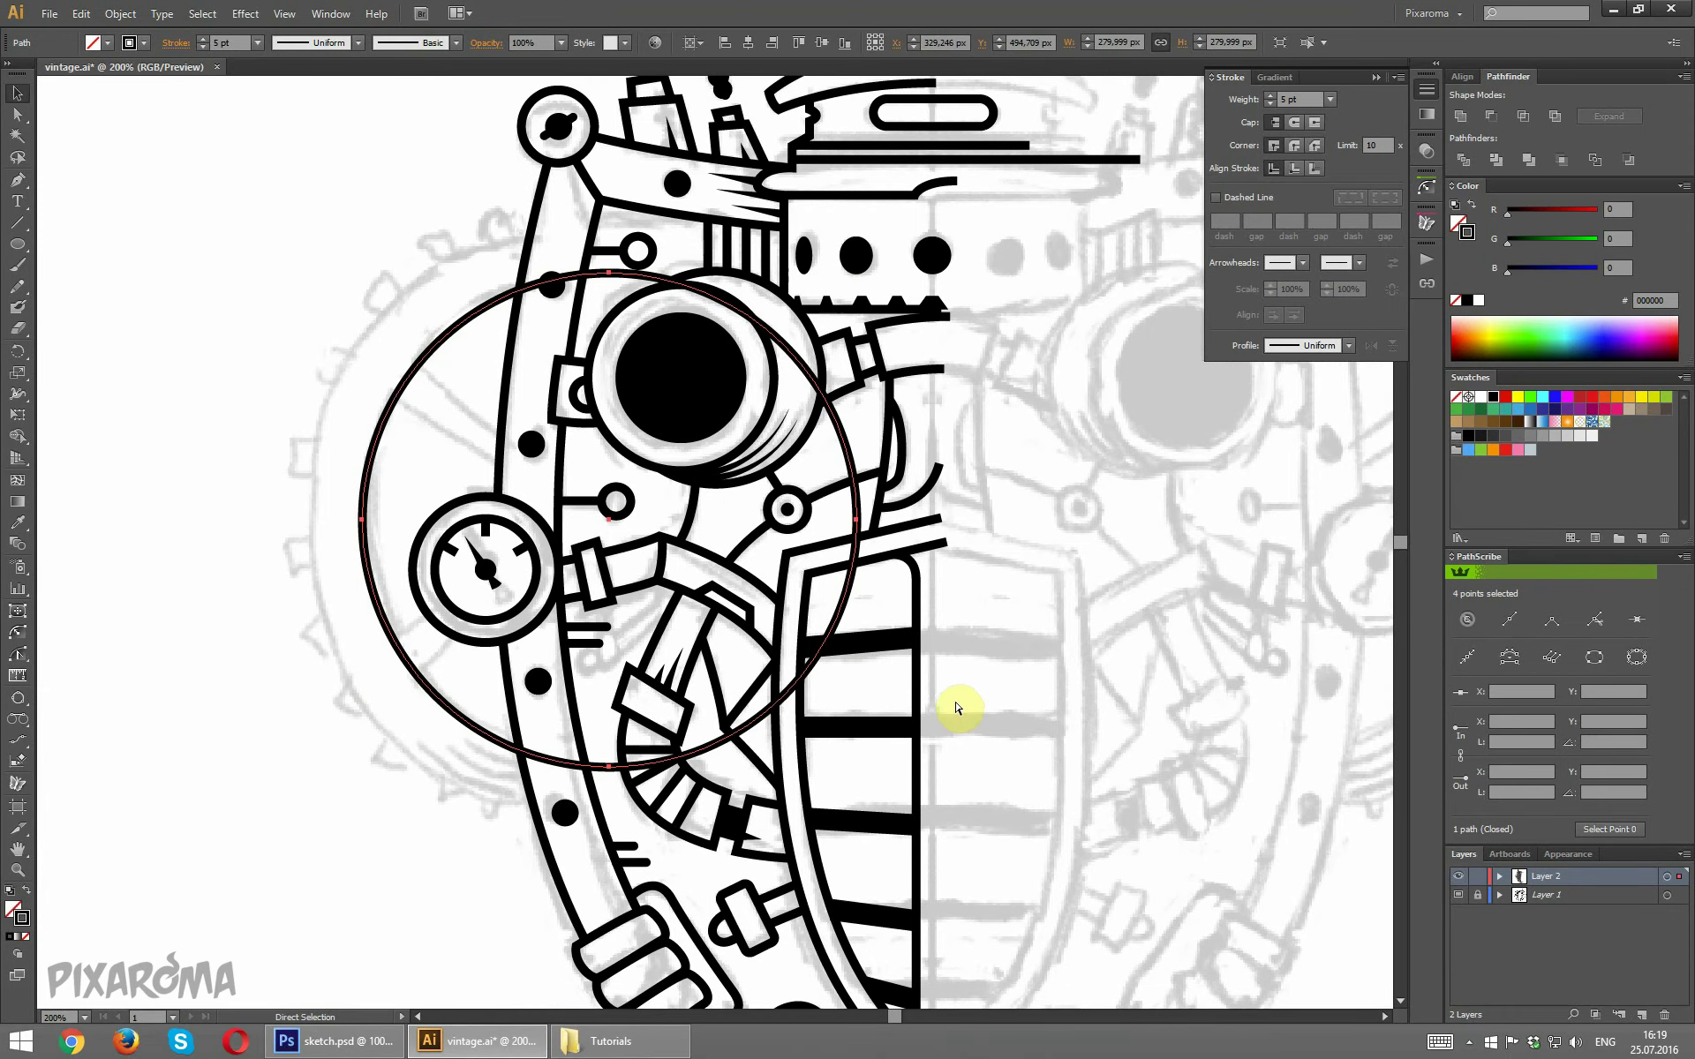
key("v")
left_click_drag(857, 766, 914, 822)
left_click(162, 481)
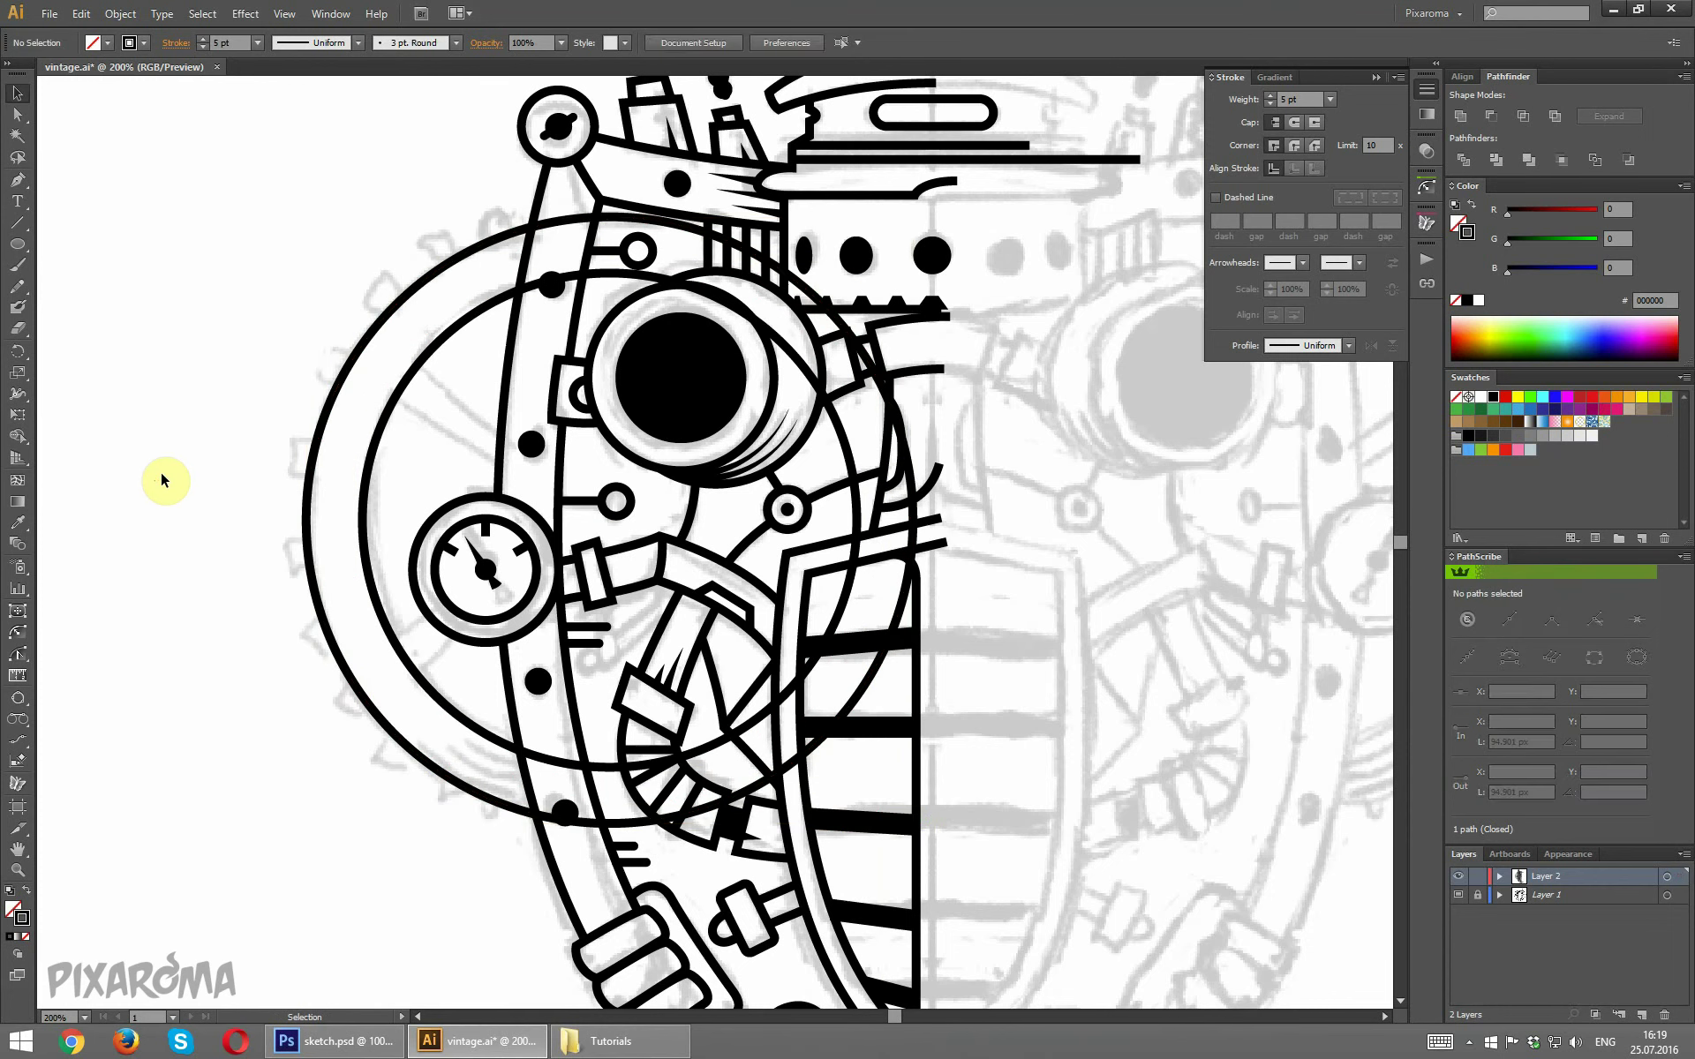
Cut a gap in the upper inner ring and bridge it with an angled spoke path.
left_click(18, 179)
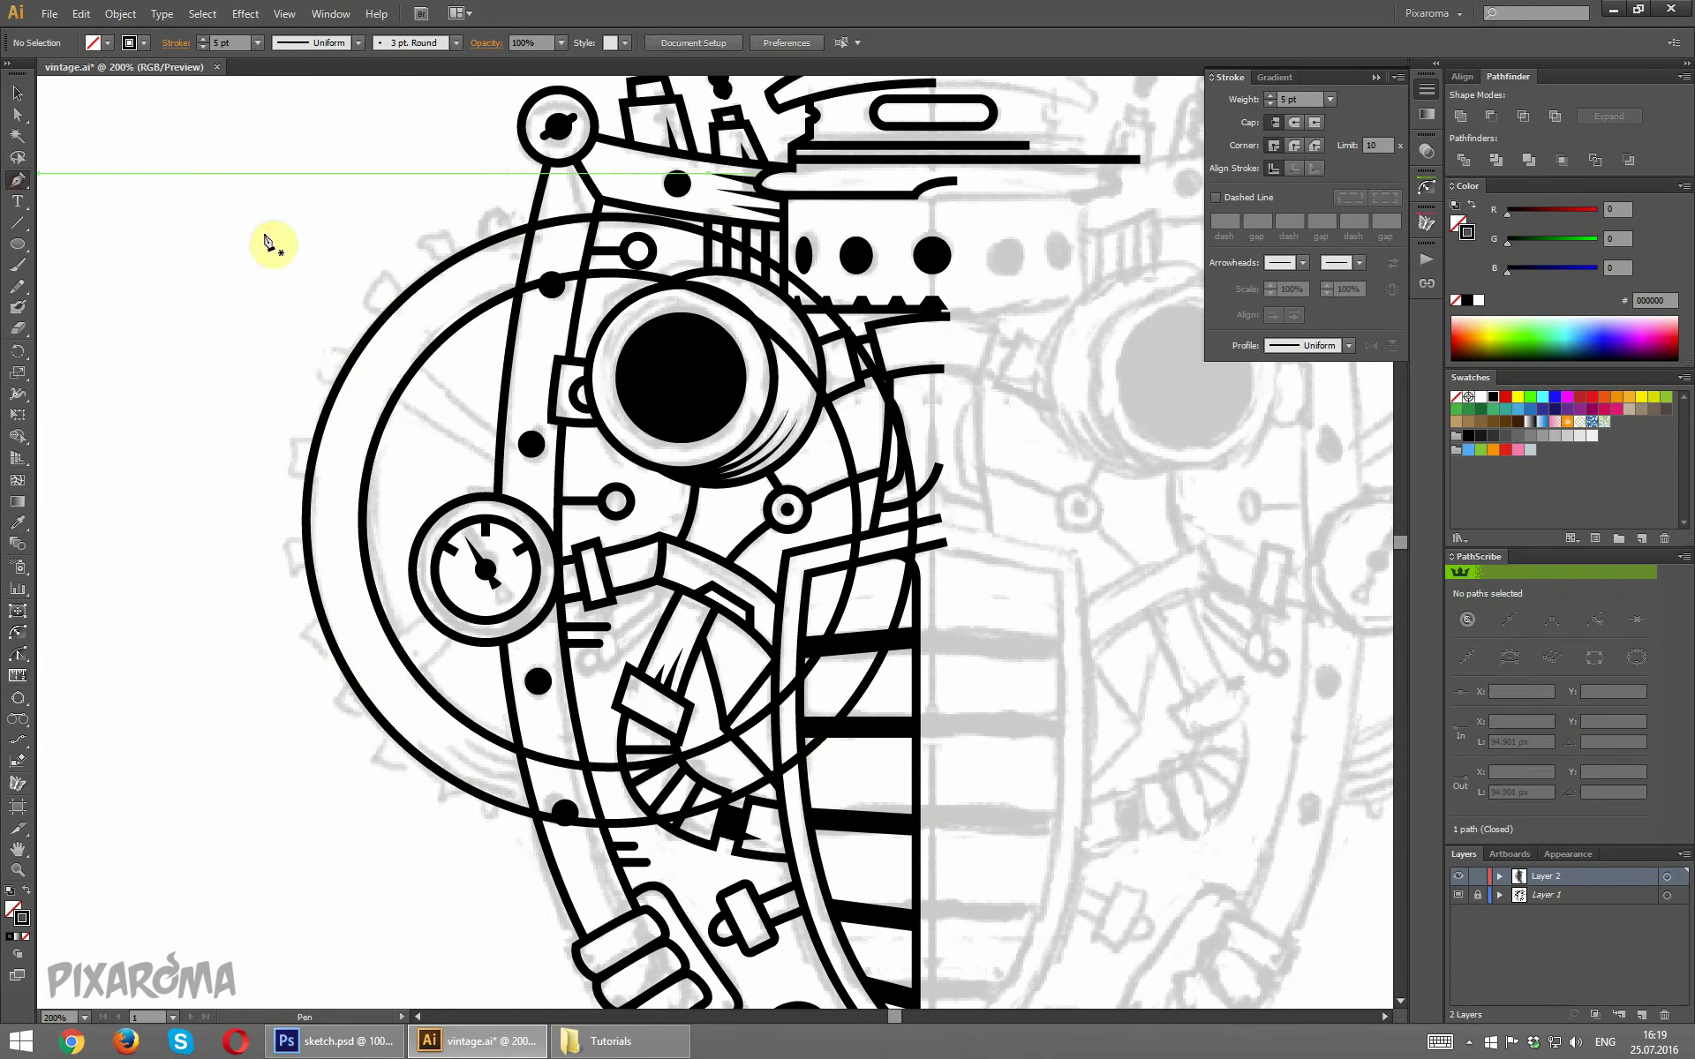
left_click(419, 363)
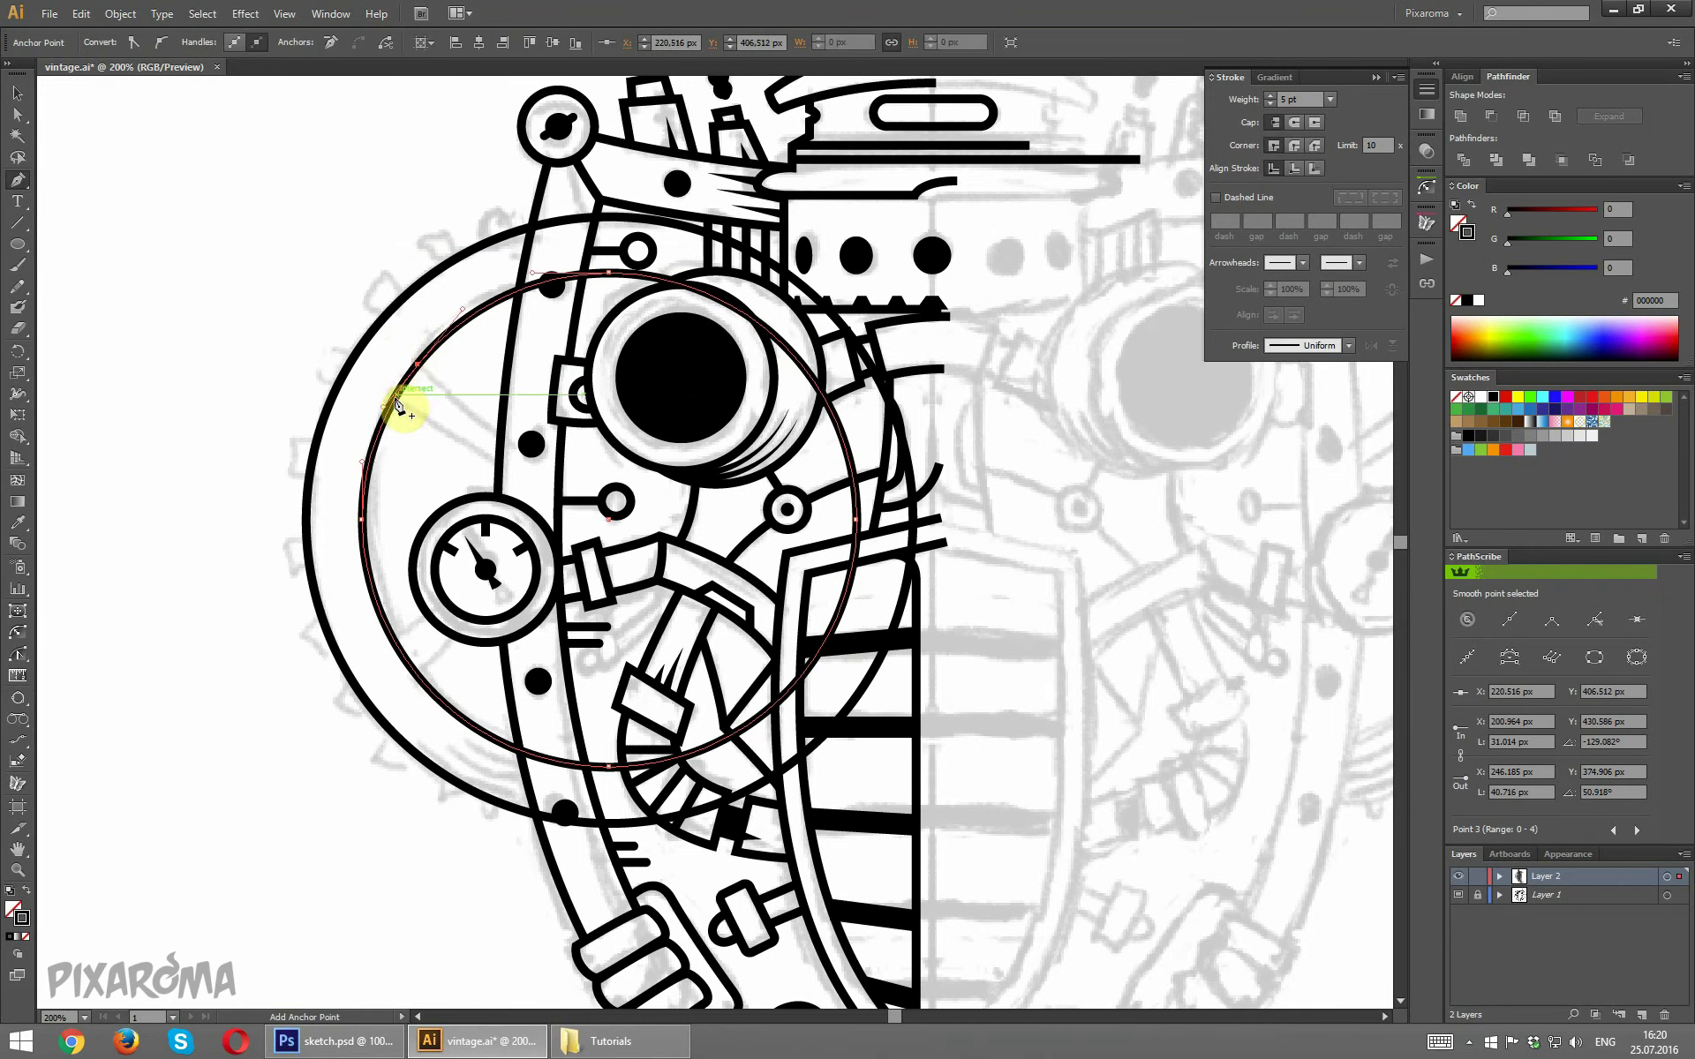
left_click(394, 399)
left_click(17, 114)
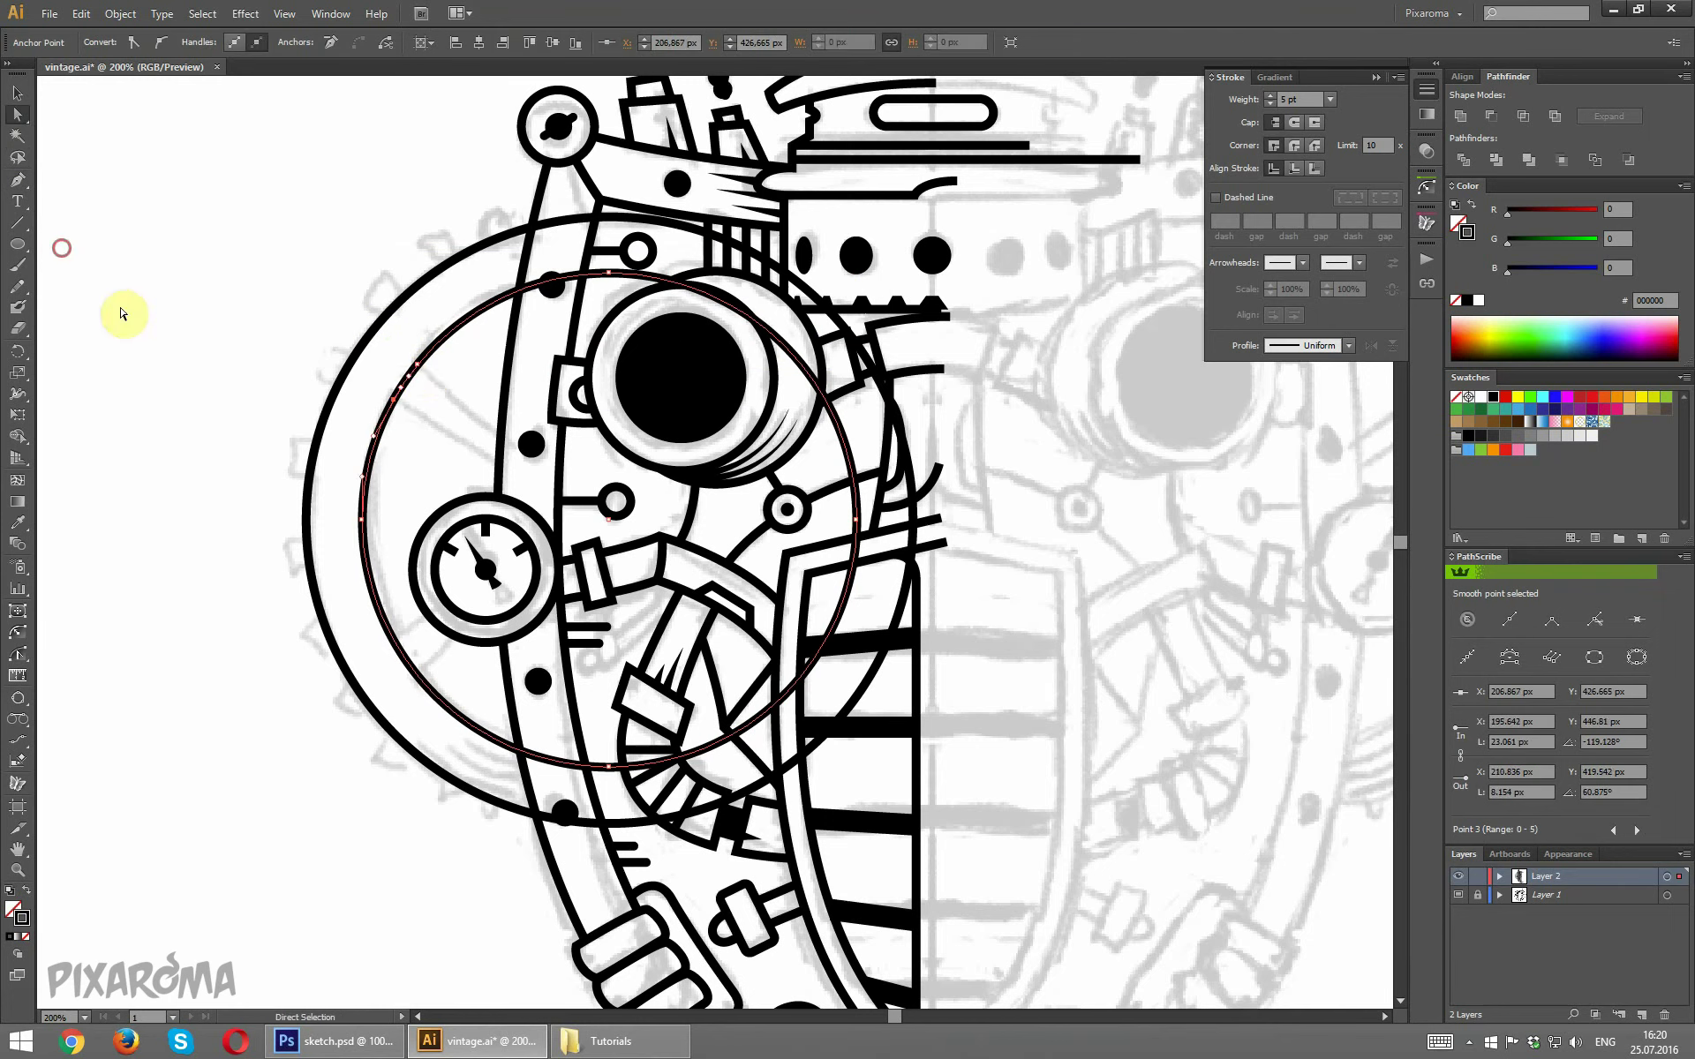
left_click(405, 382)
key("Delete")
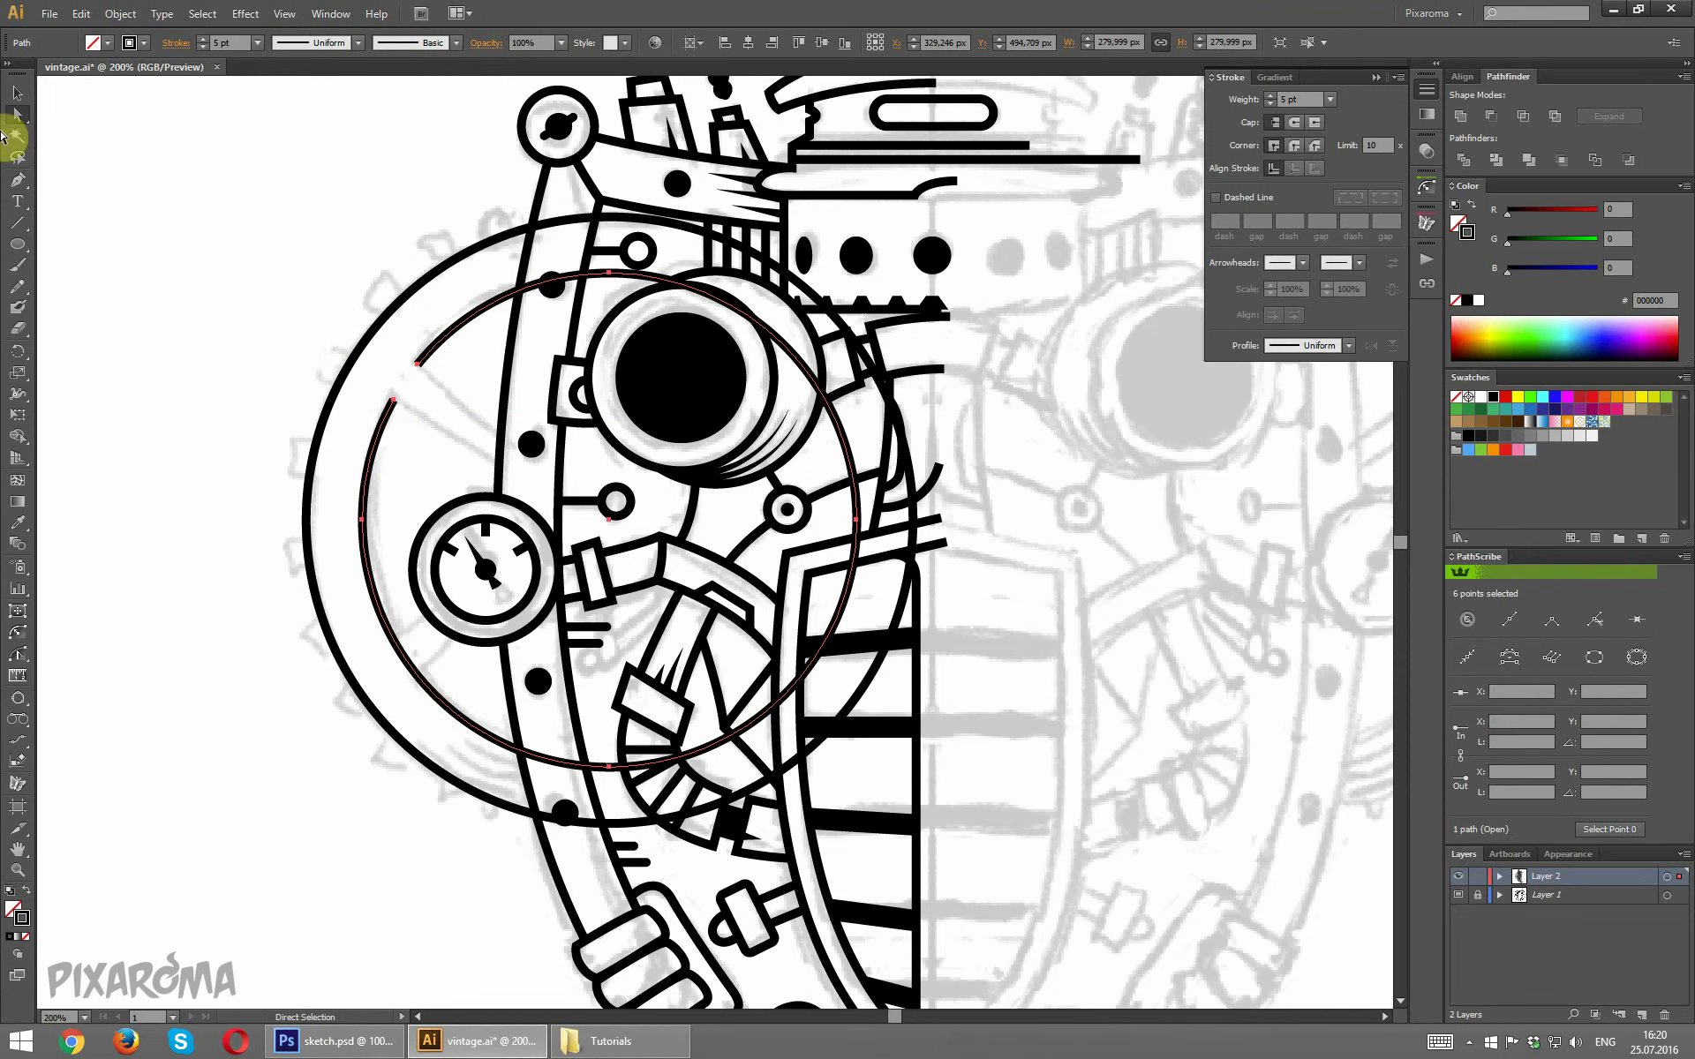
left_click(17, 179)
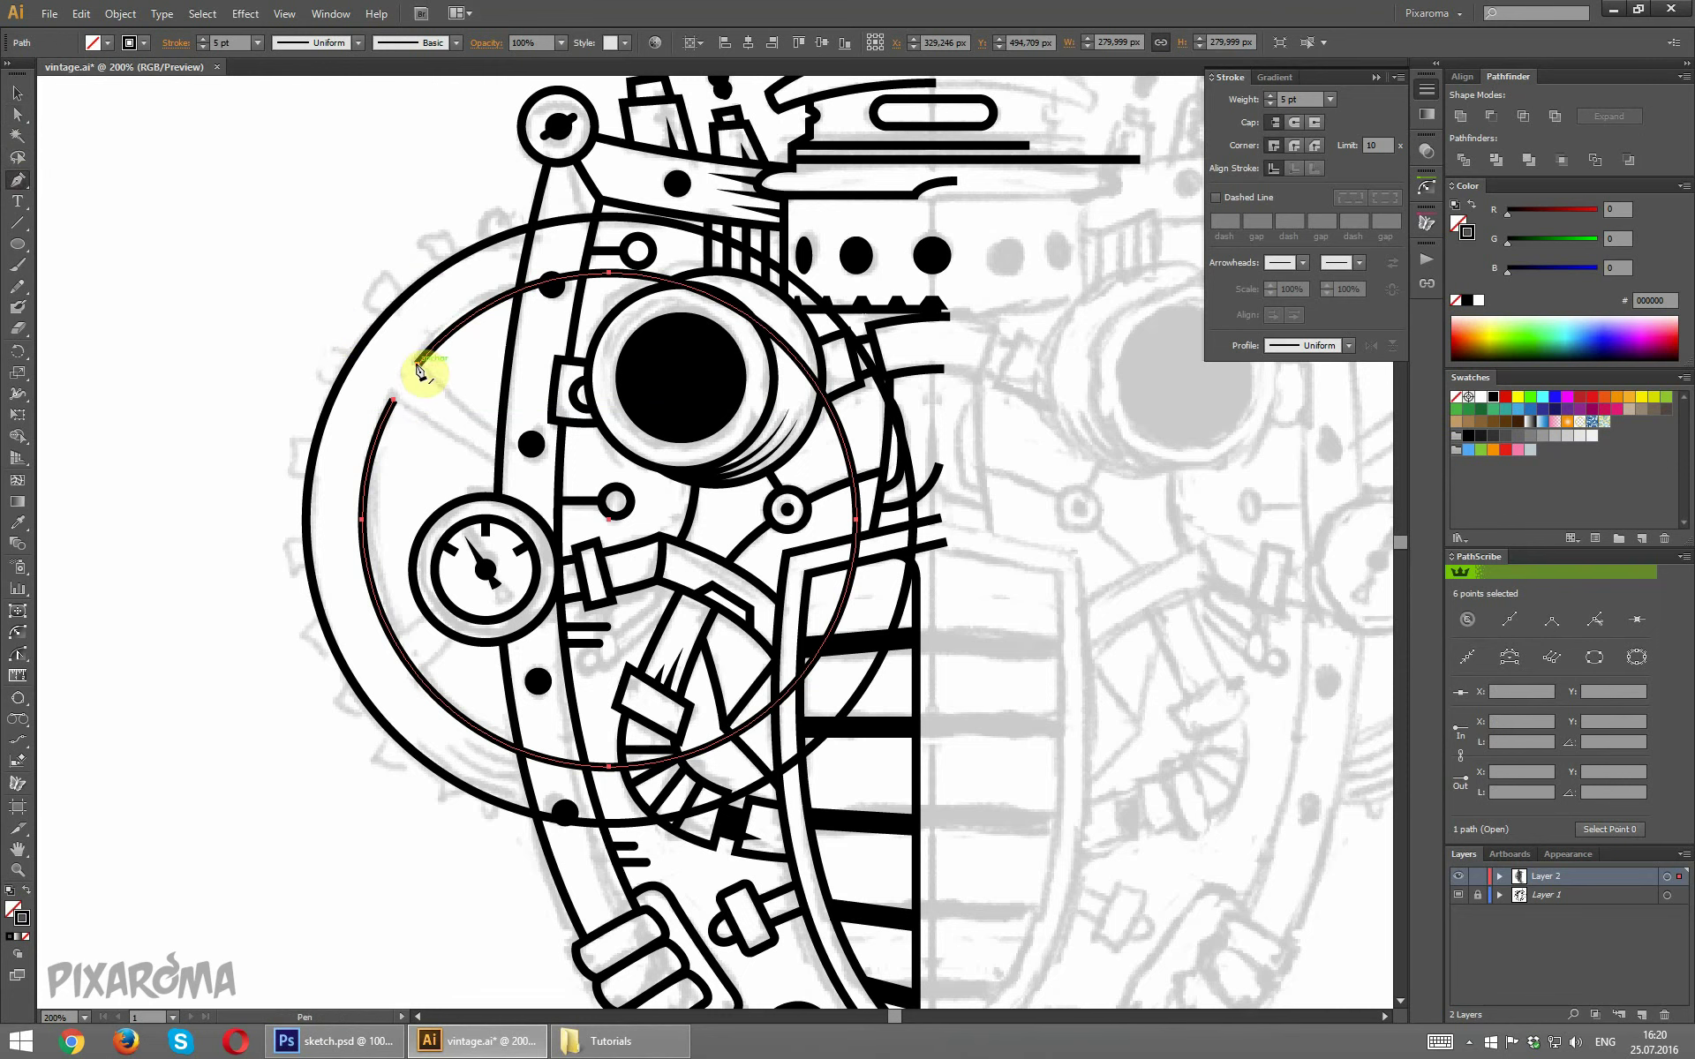
left_click(420, 369)
left_click(495, 433)
left_click(394, 399)
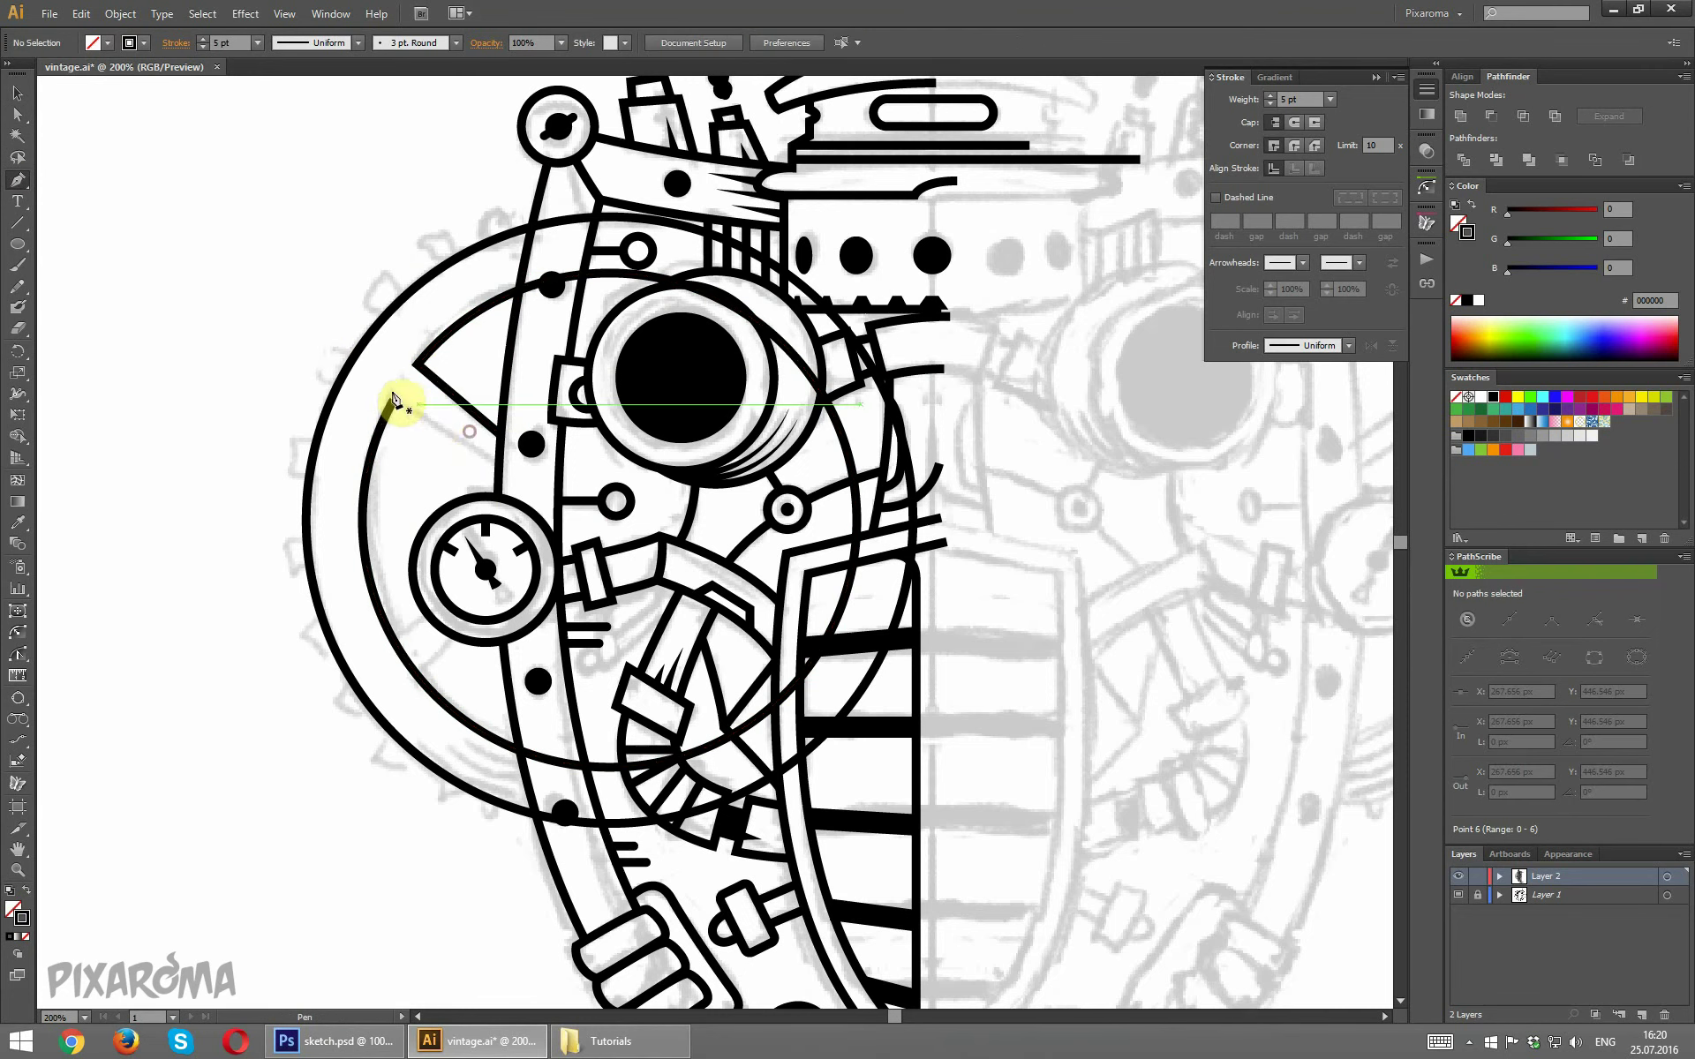
left_click(394, 399)
left_click(499, 460)
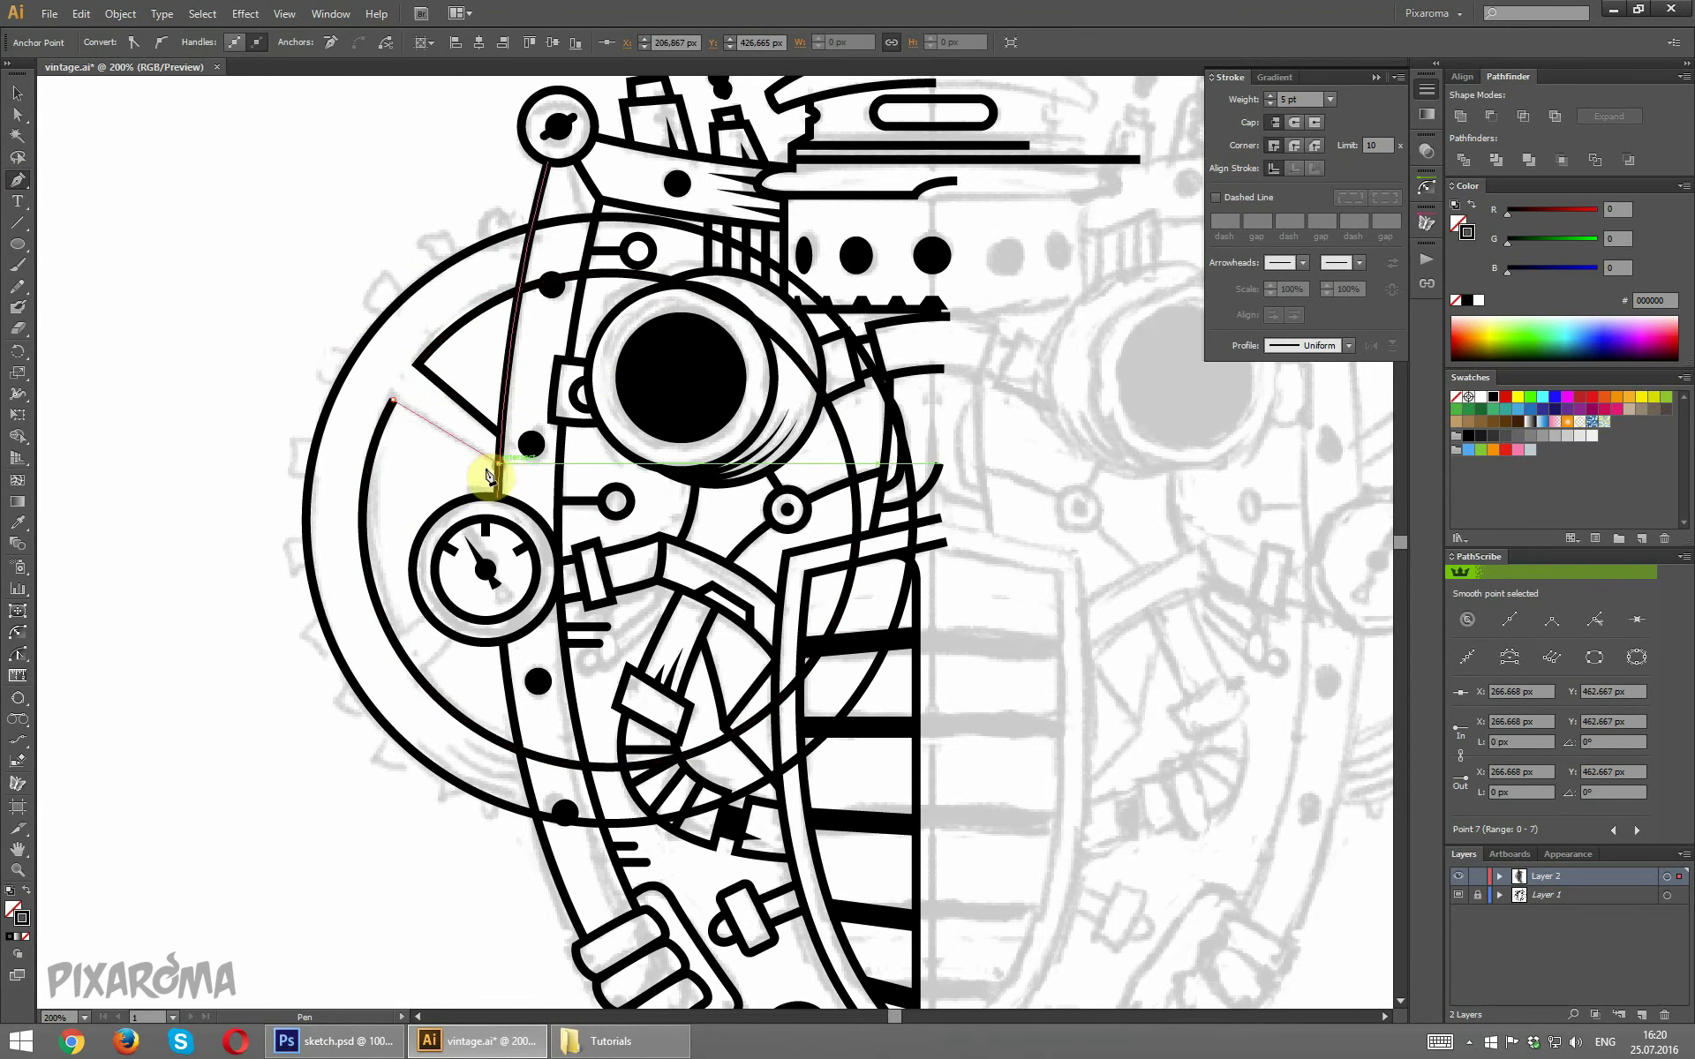
left_click(424, 494, "ctrl")
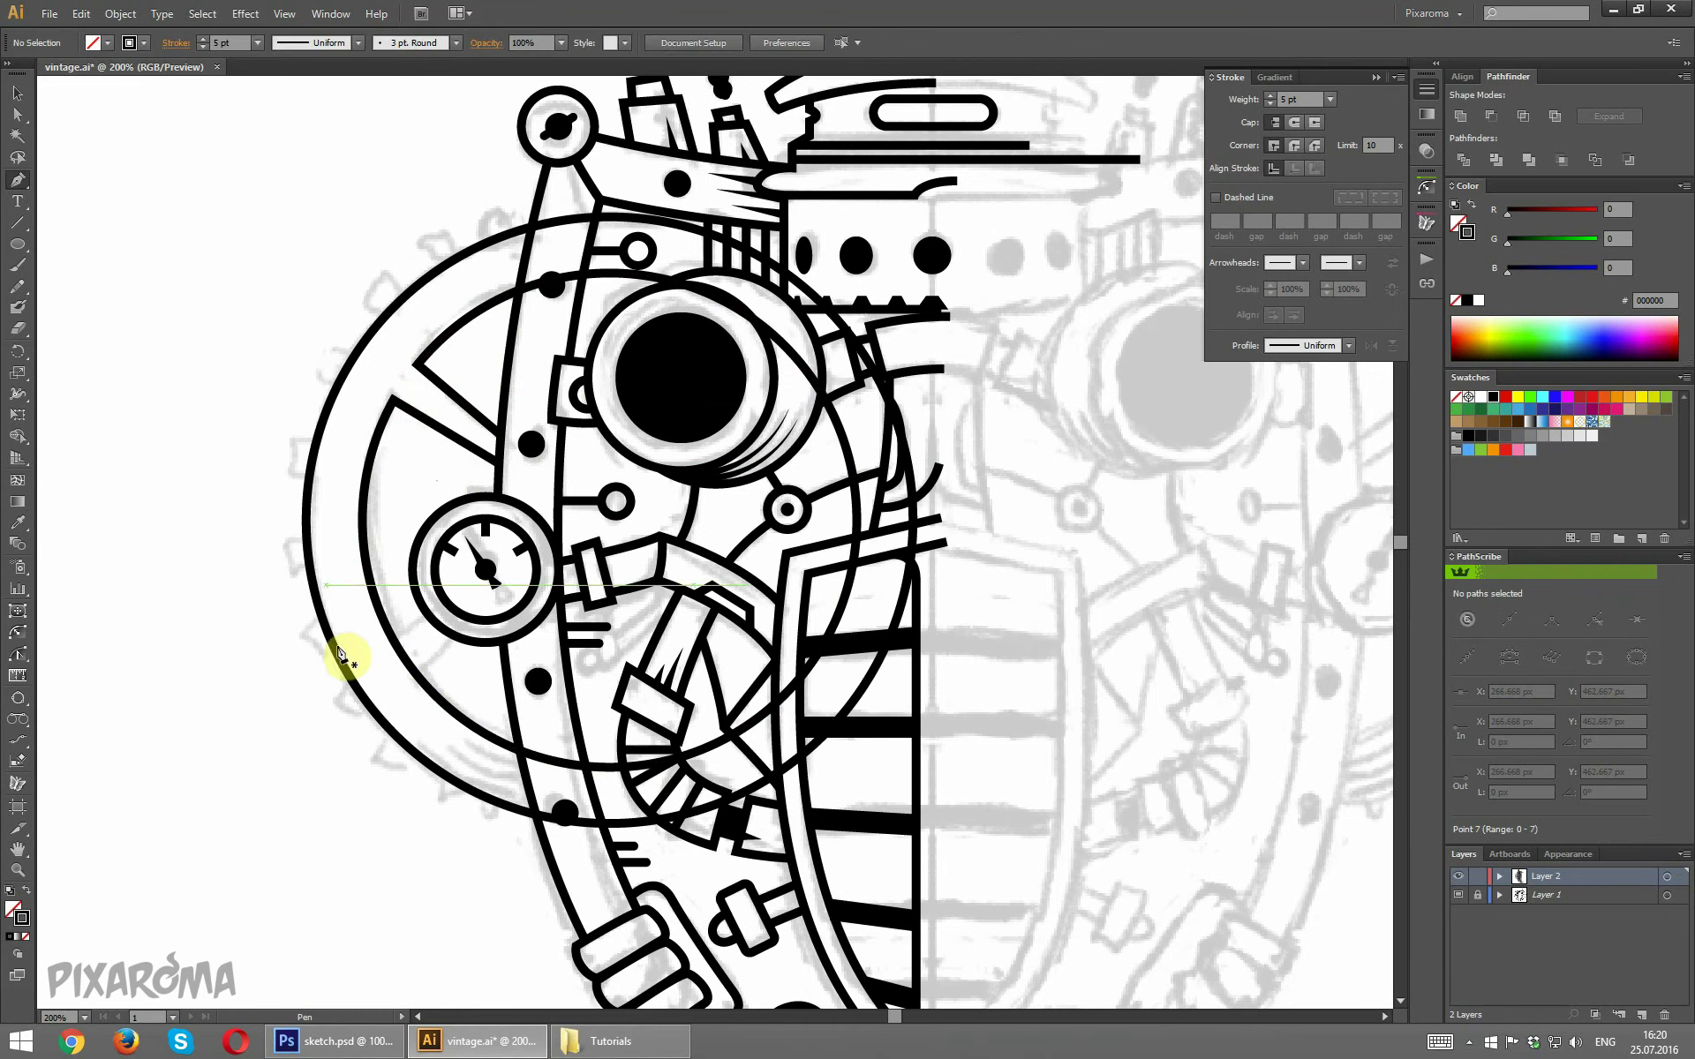
Remove a lower segment of the inner ring and draw a second angled spoke into the gap.
left_click(397, 650, "ctrl")
left_click(420, 682)
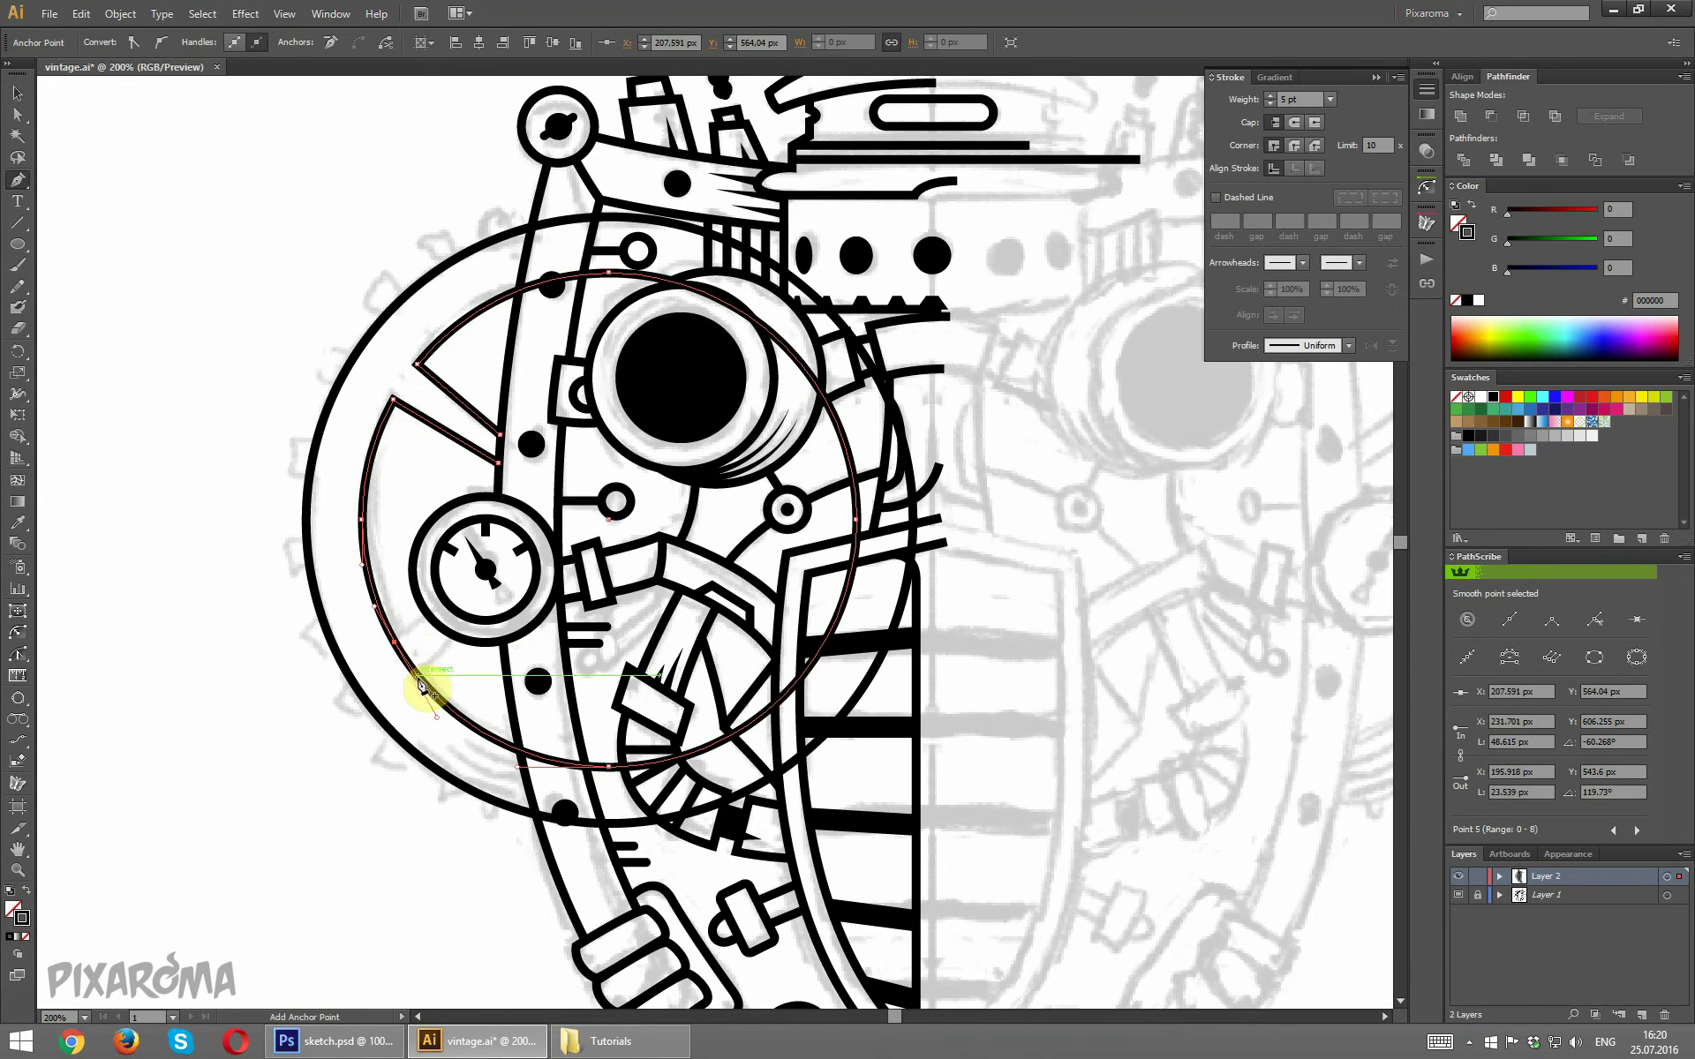
left_click(17, 113)
left_click(106, 463)
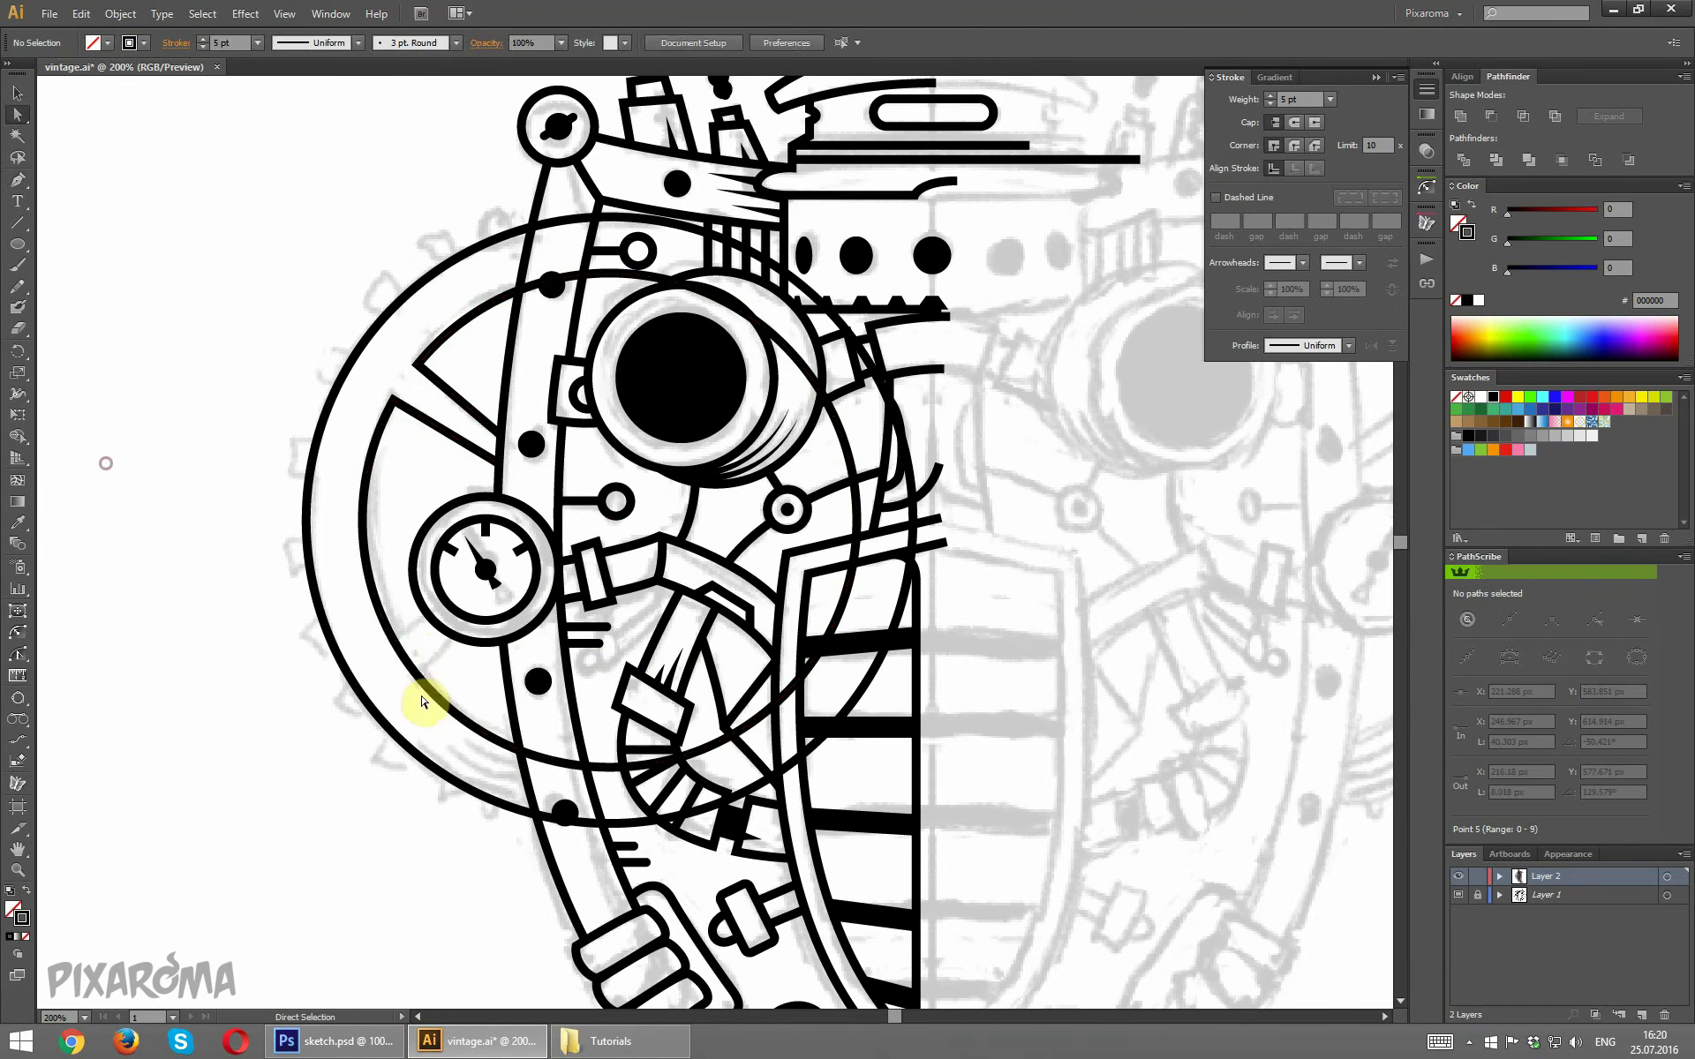
left_click(404, 667)
key("Delete")
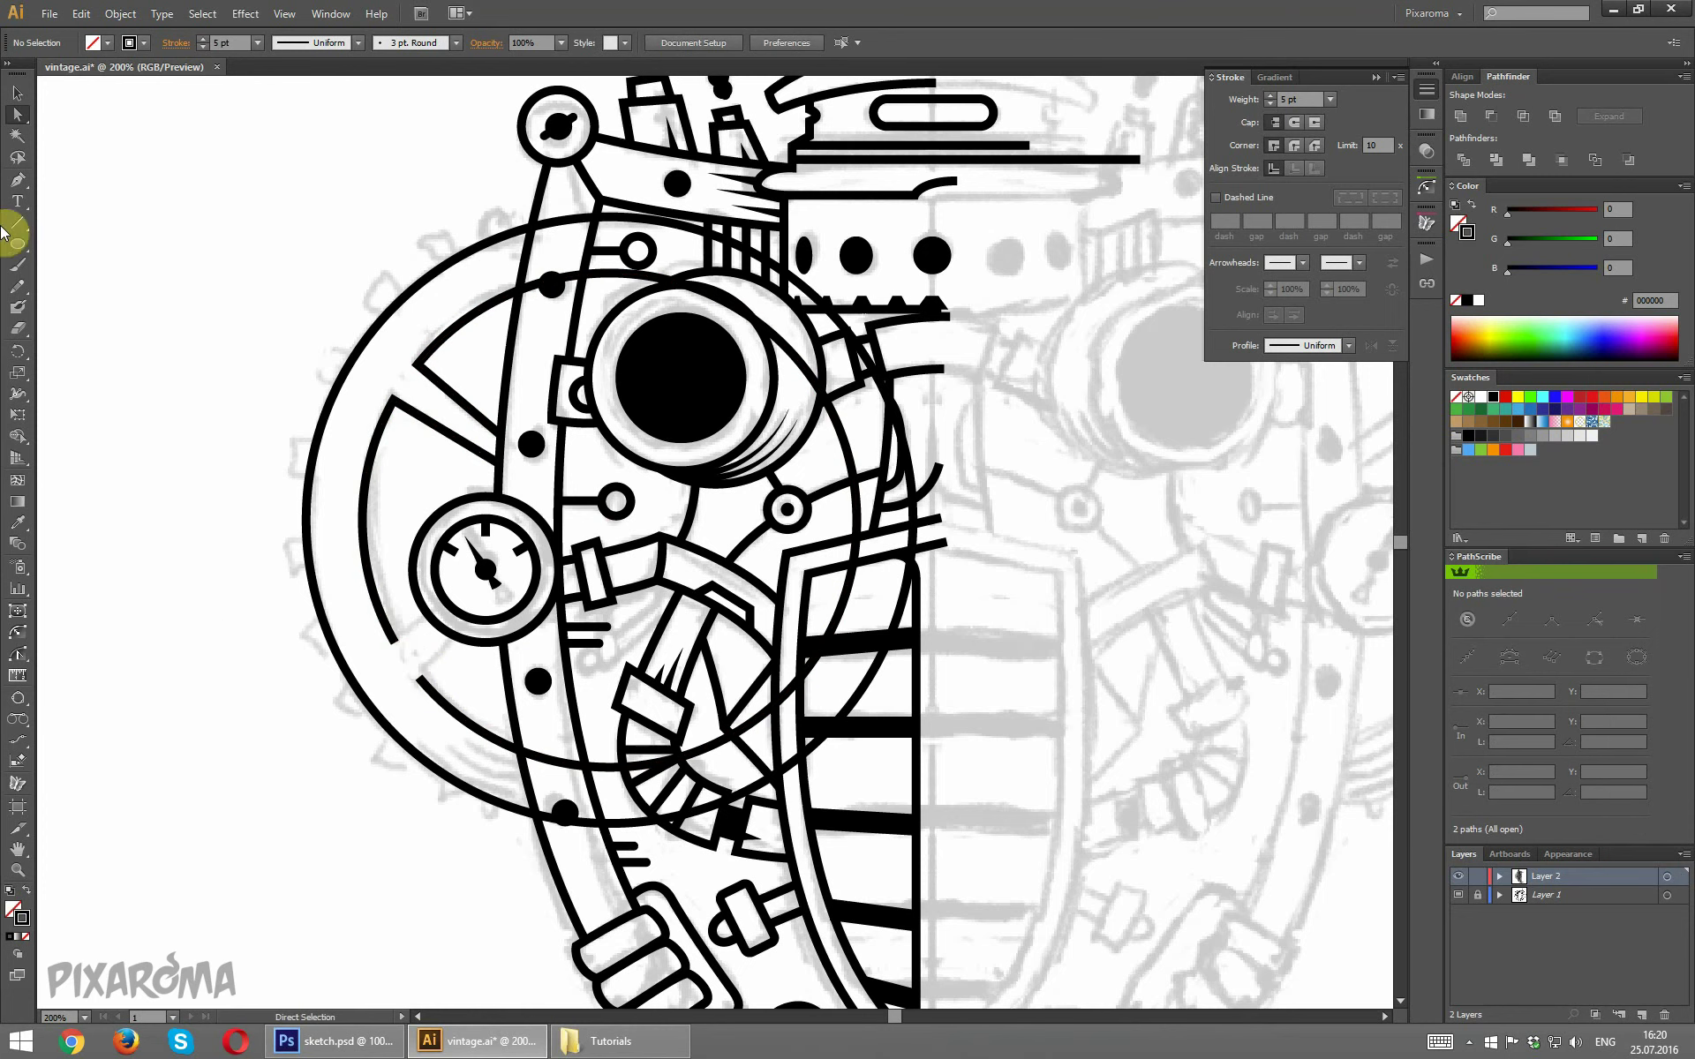
left_click(18, 183)
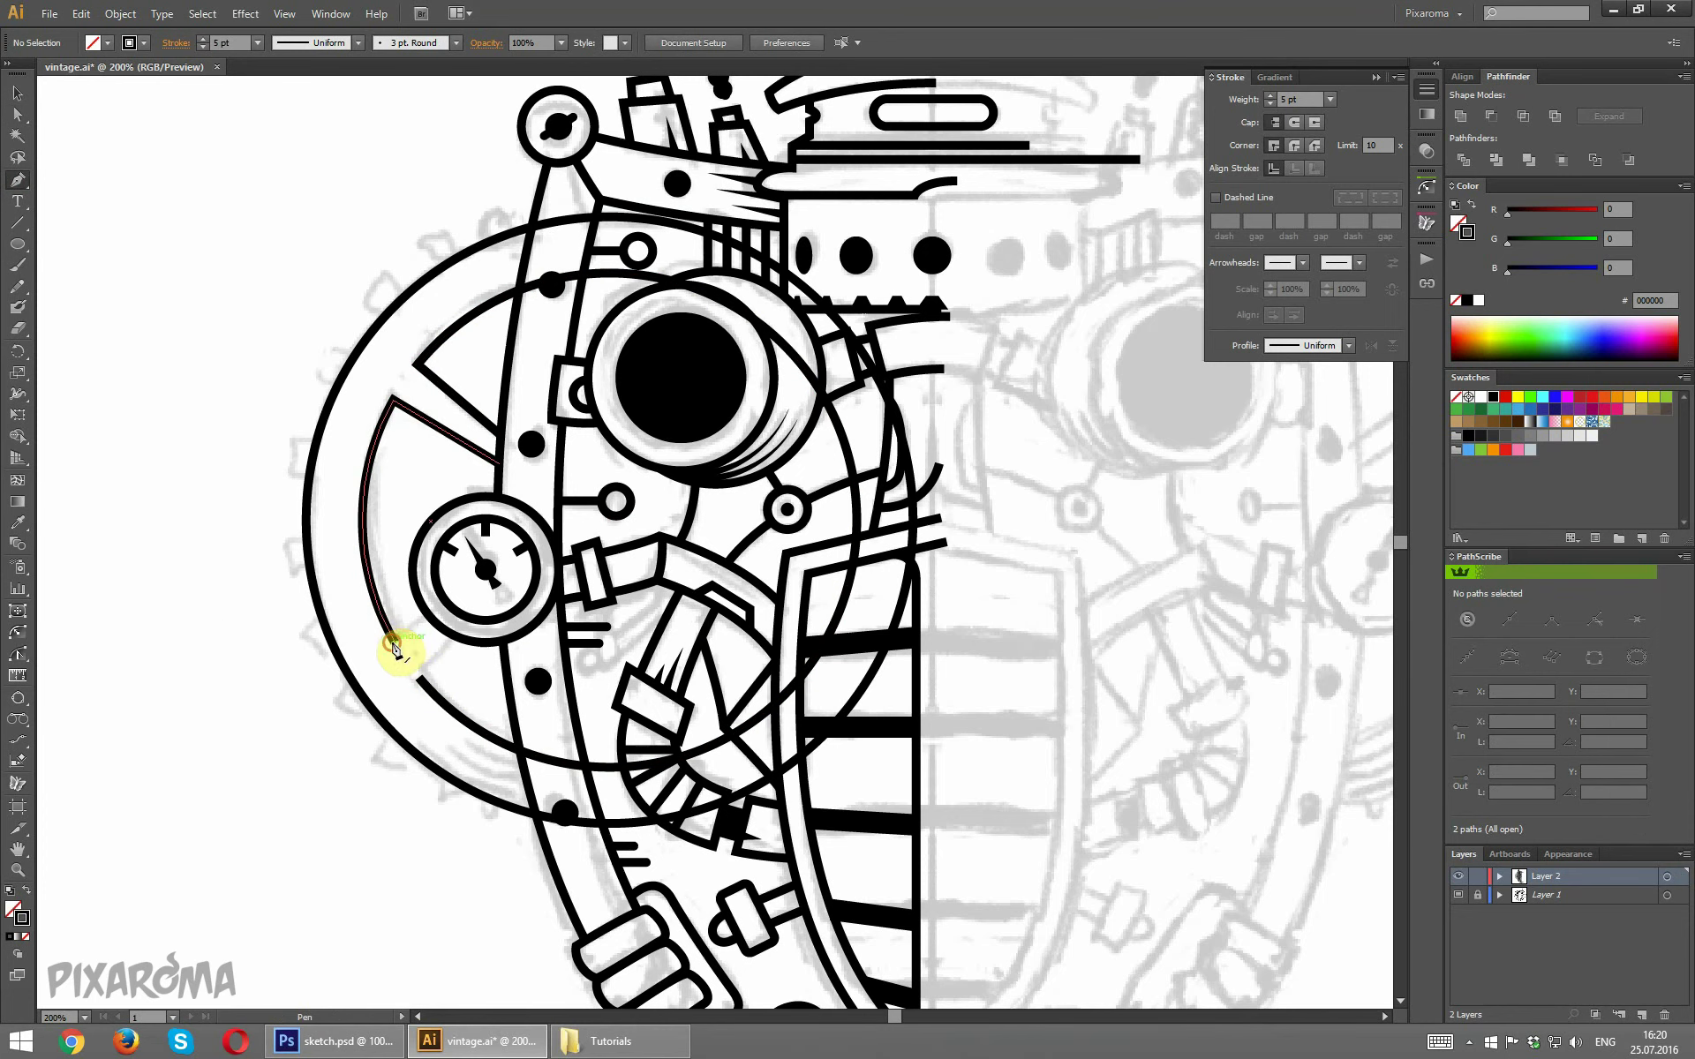
left_click(394, 651)
left_click(424, 684)
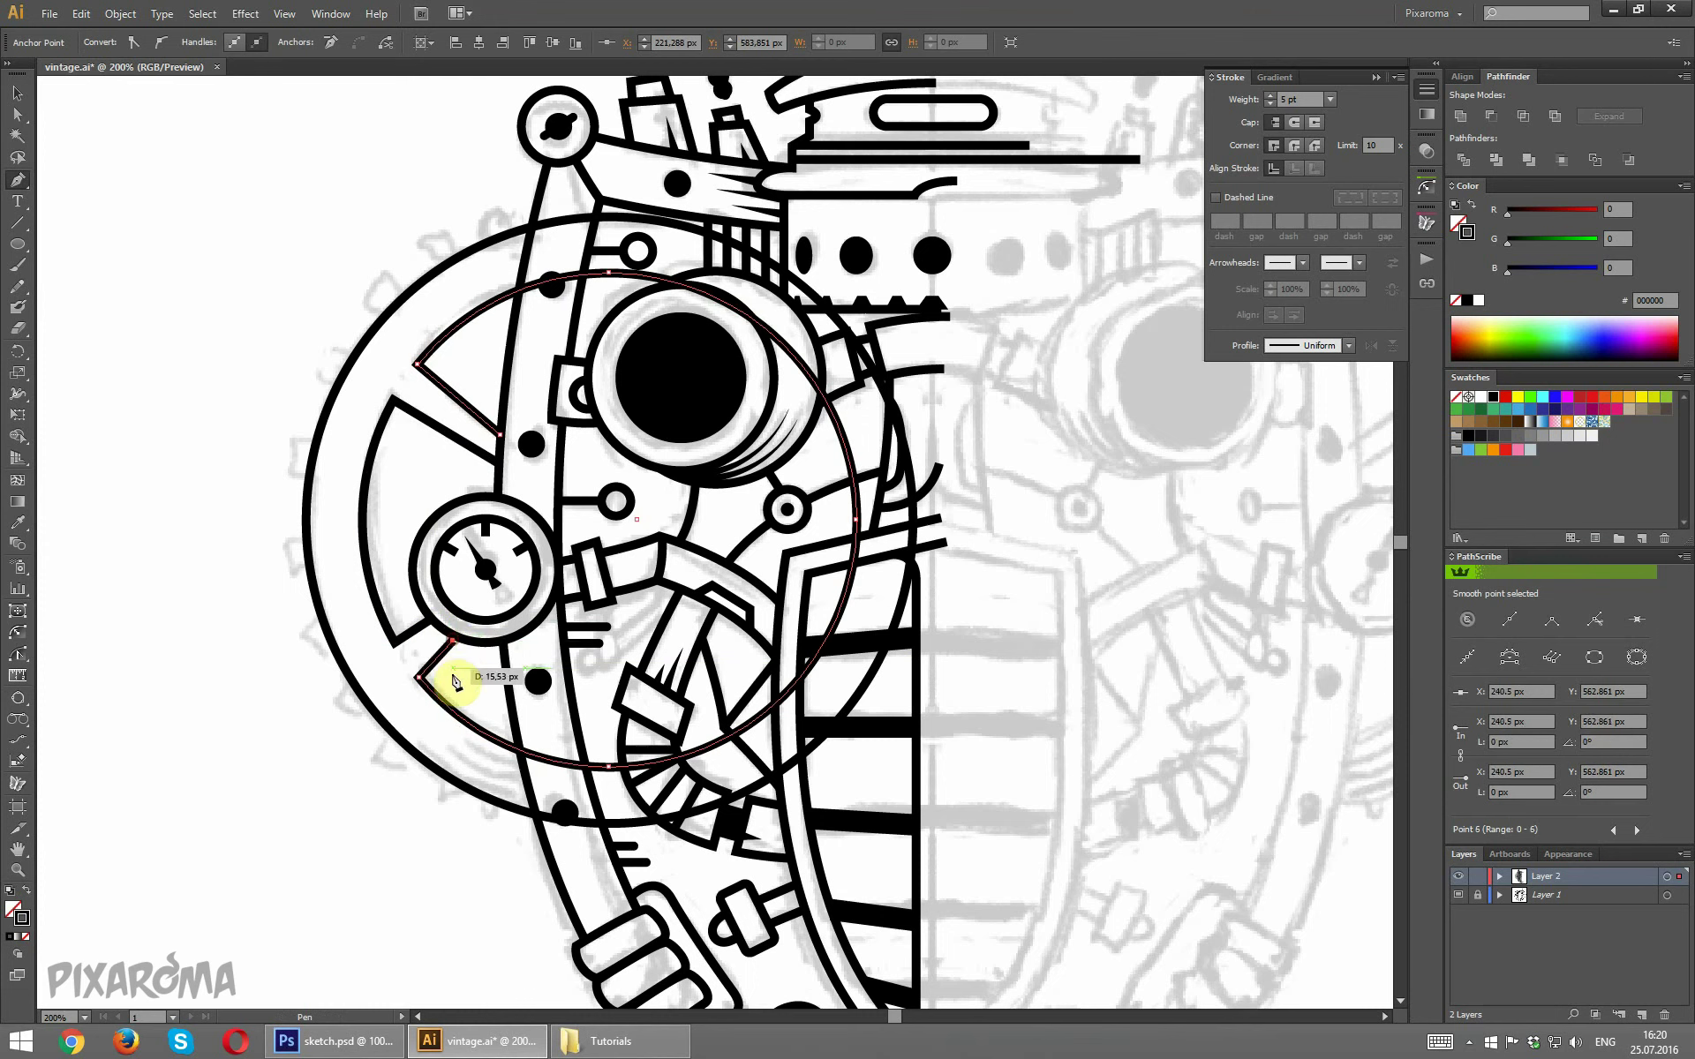
left_click(455, 635)
key("ctrl+shift+a")
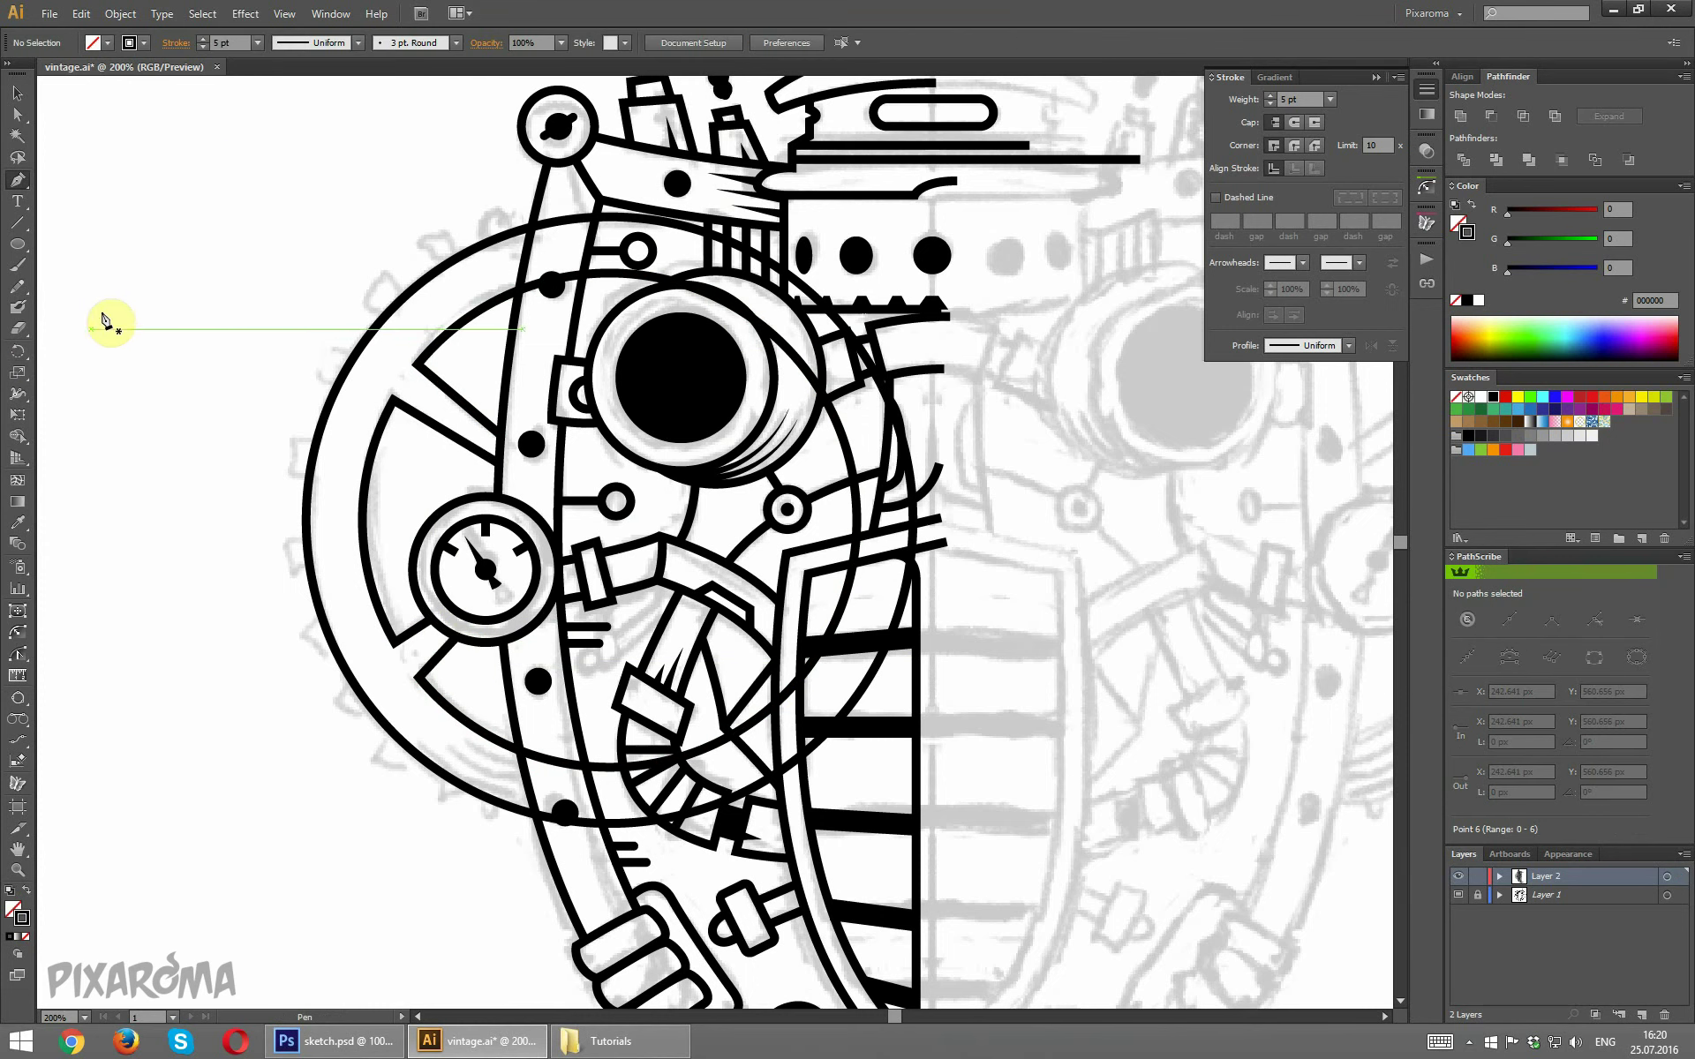
Pen a three-point angled tab on the outer ring's upper-left edge and tweak its points.
scroll(113, 322, "down", 1)
scroll(203, 309, "up", 3)
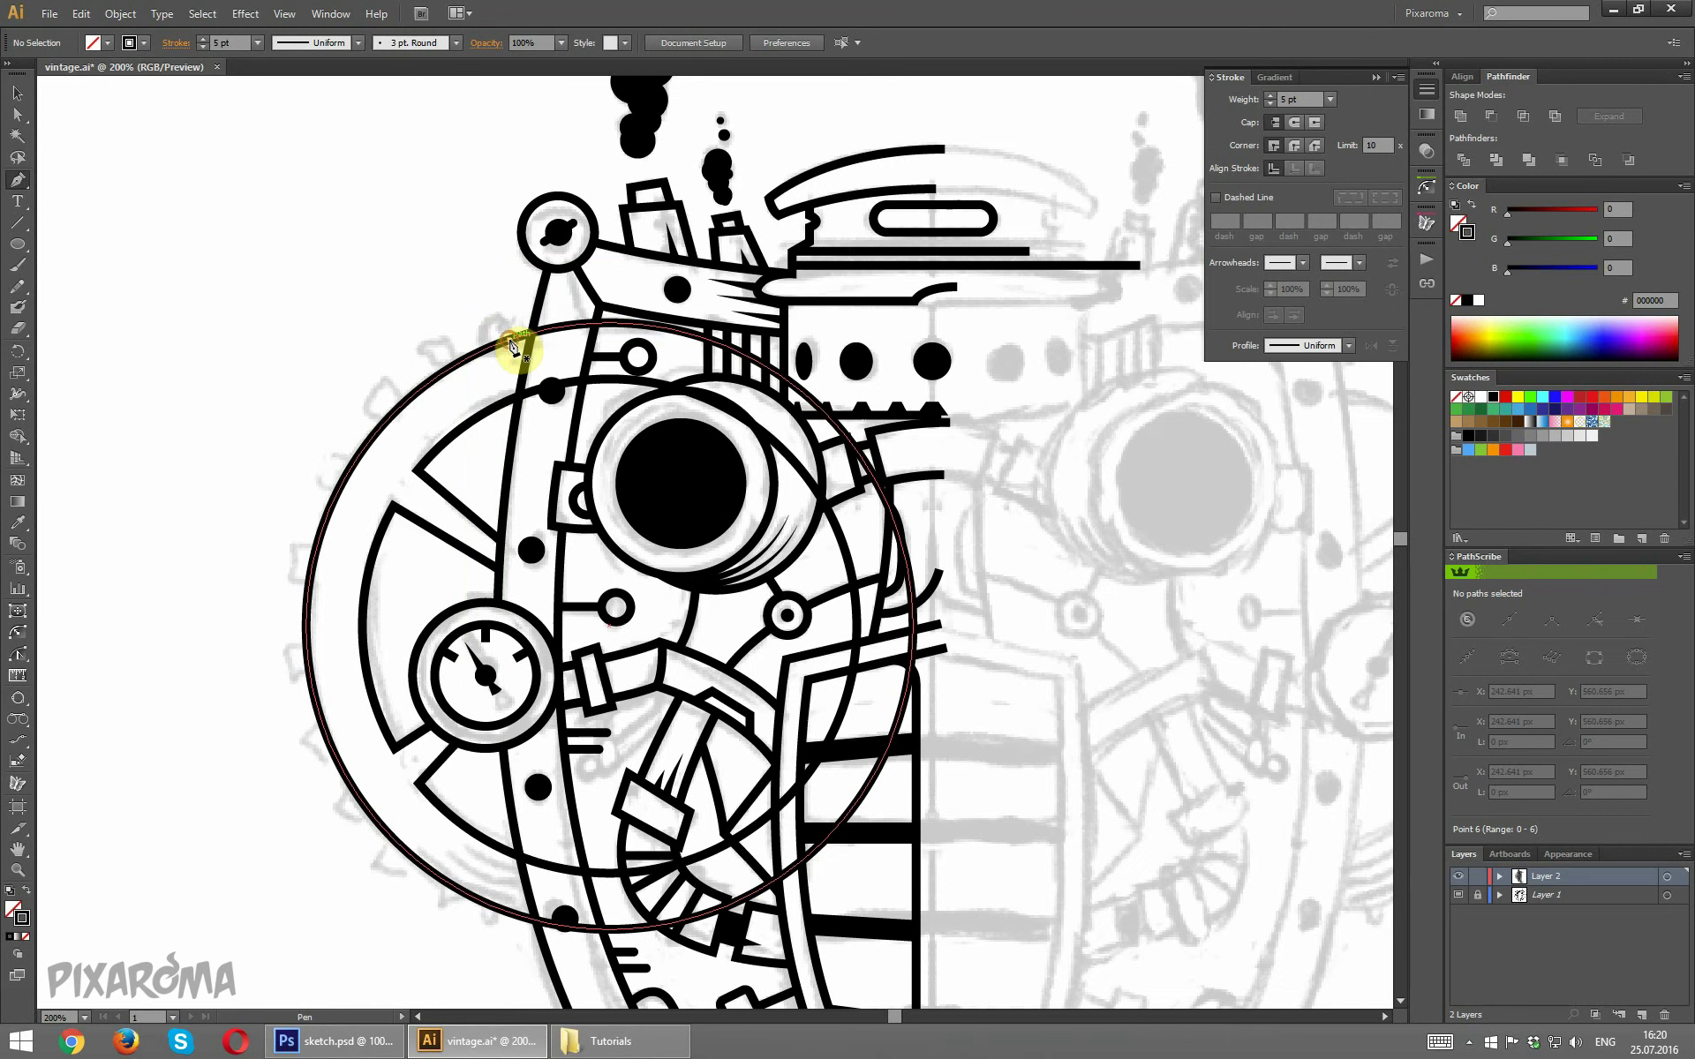
left_click_drag(486, 329, 465, 339)
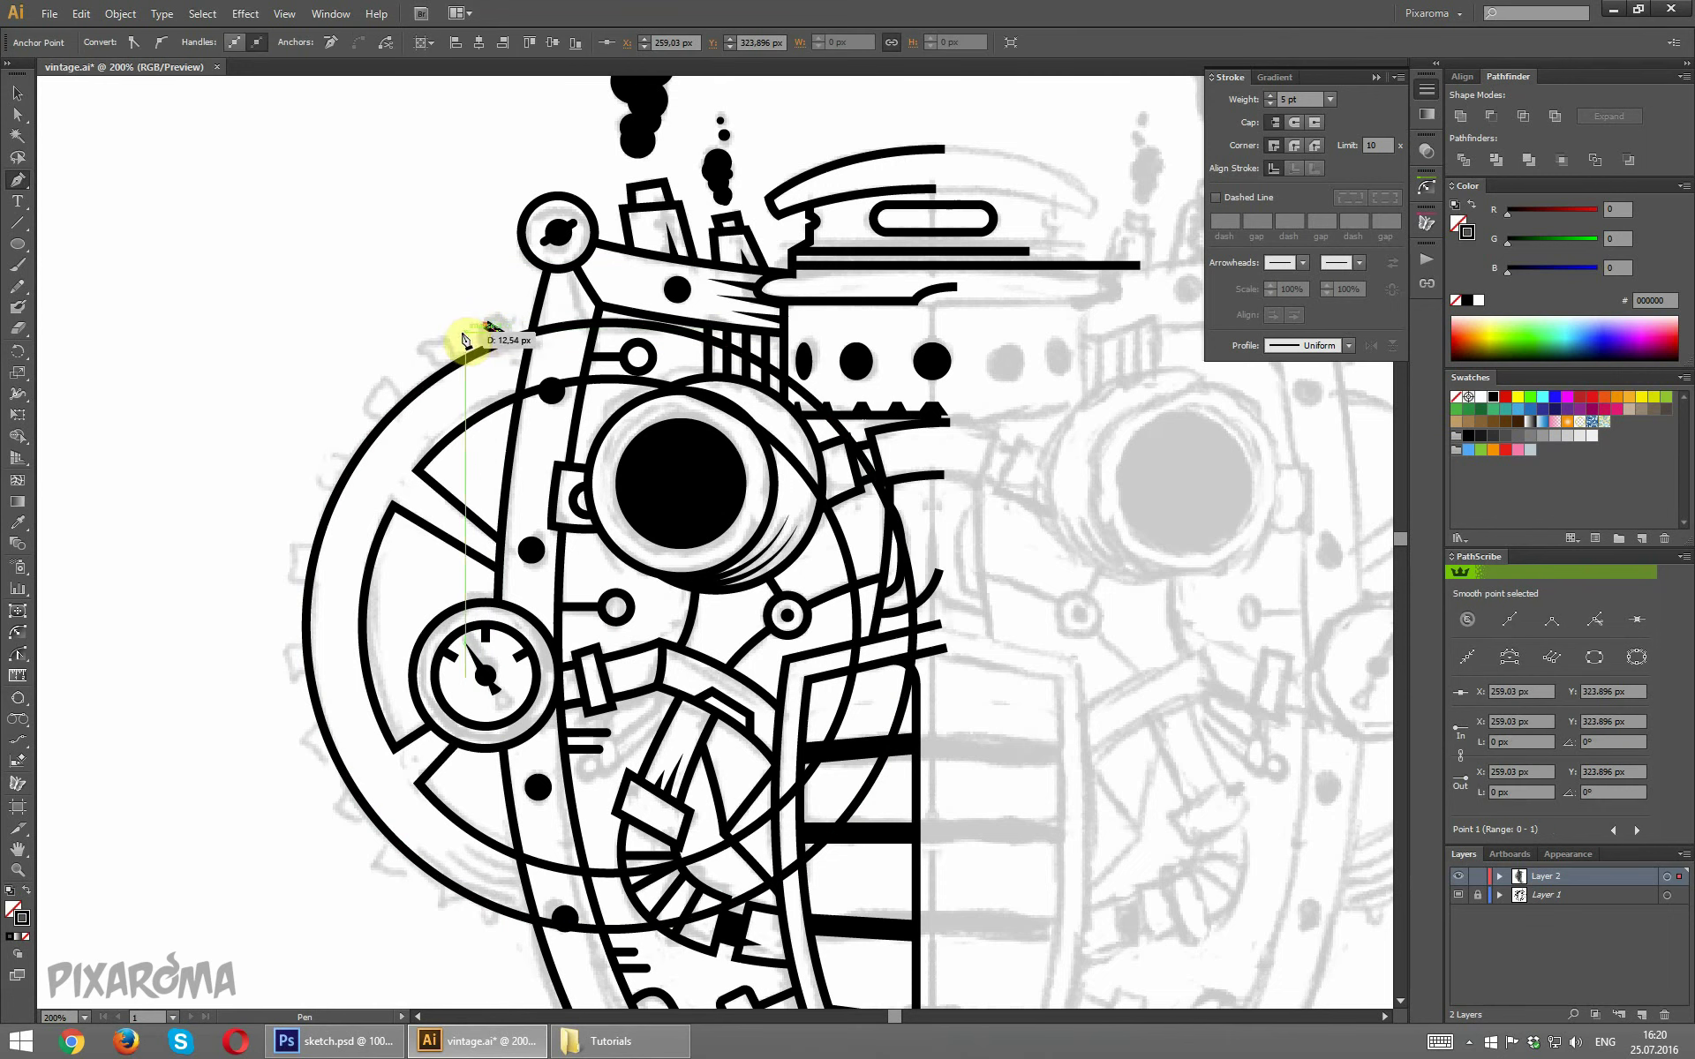
left_click(460, 338)
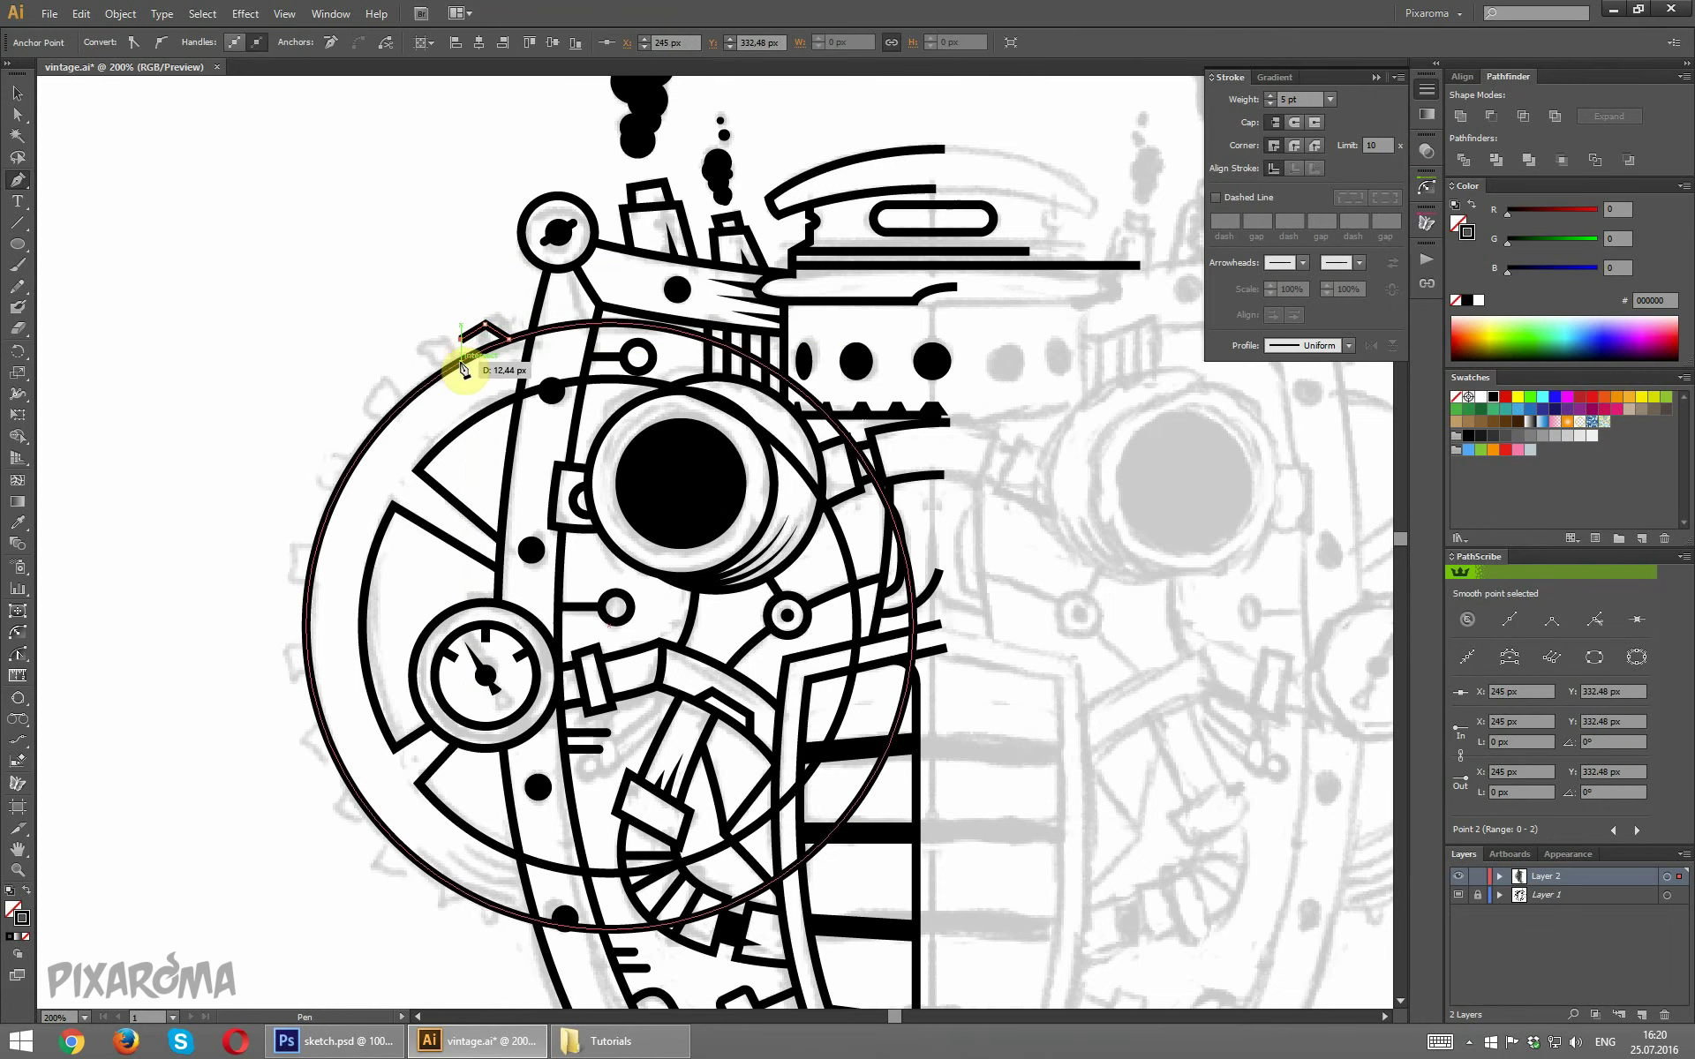
left_click(460, 360)
left_click(16, 117)
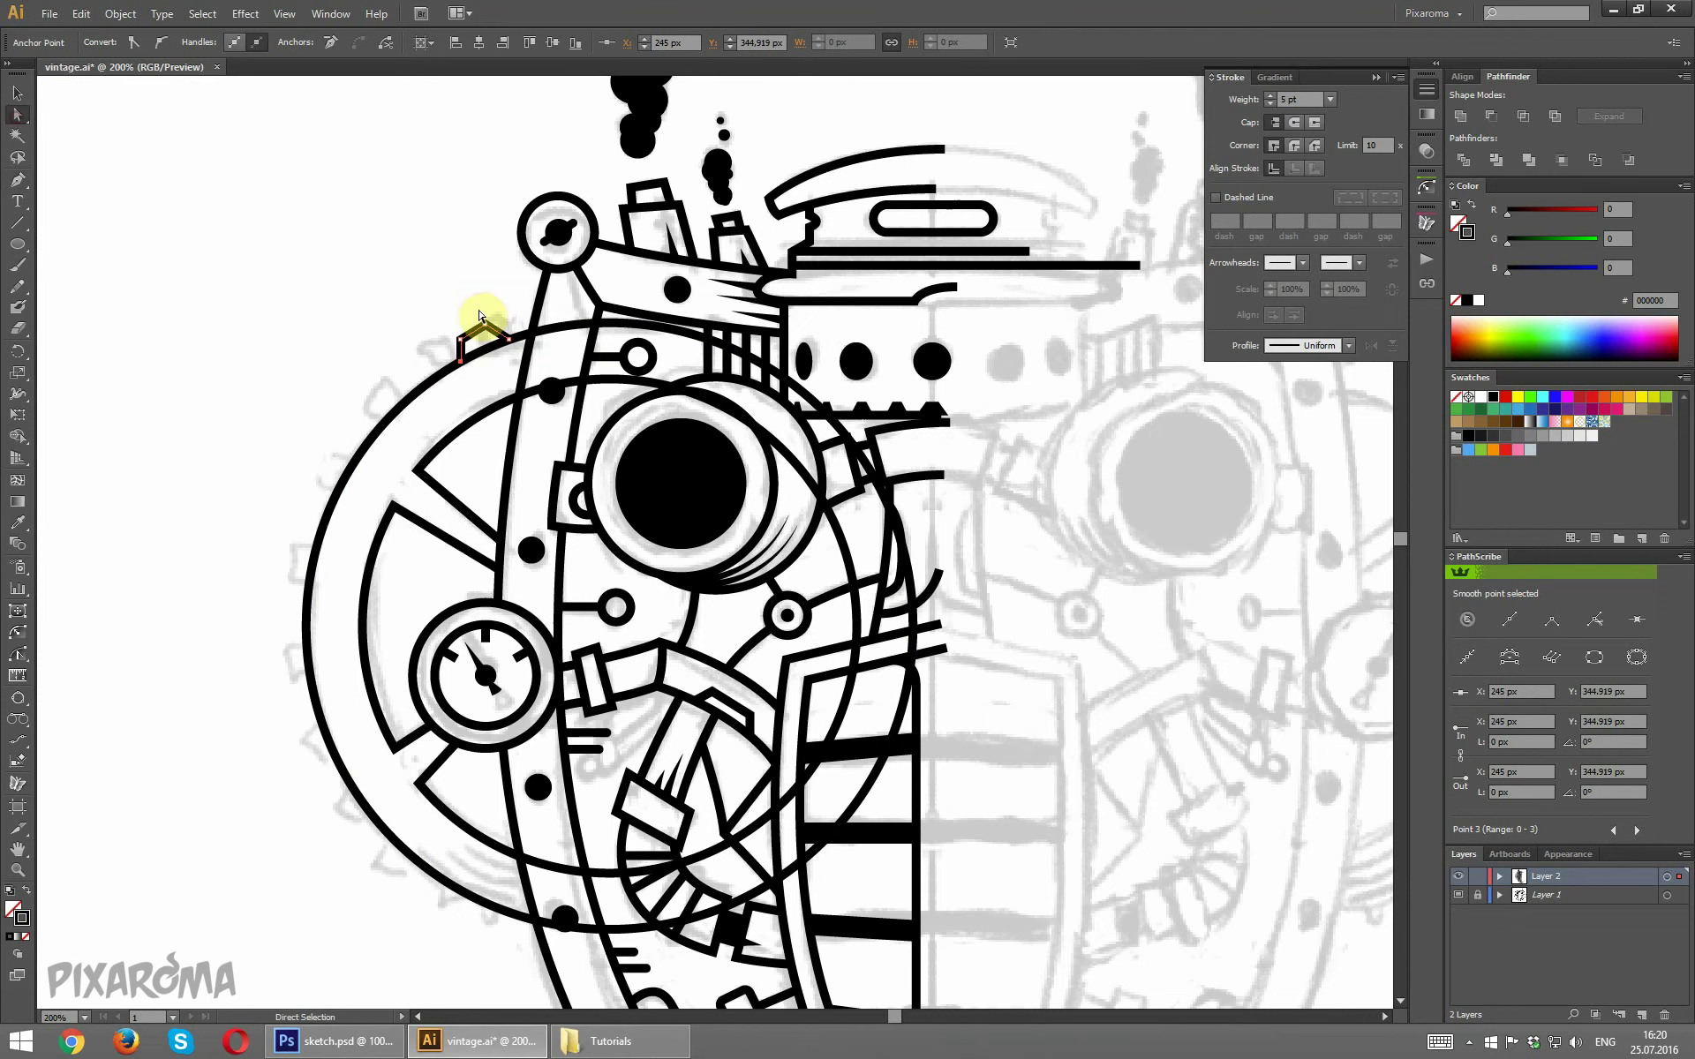
left_click_drag(462, 342, 461, 339)
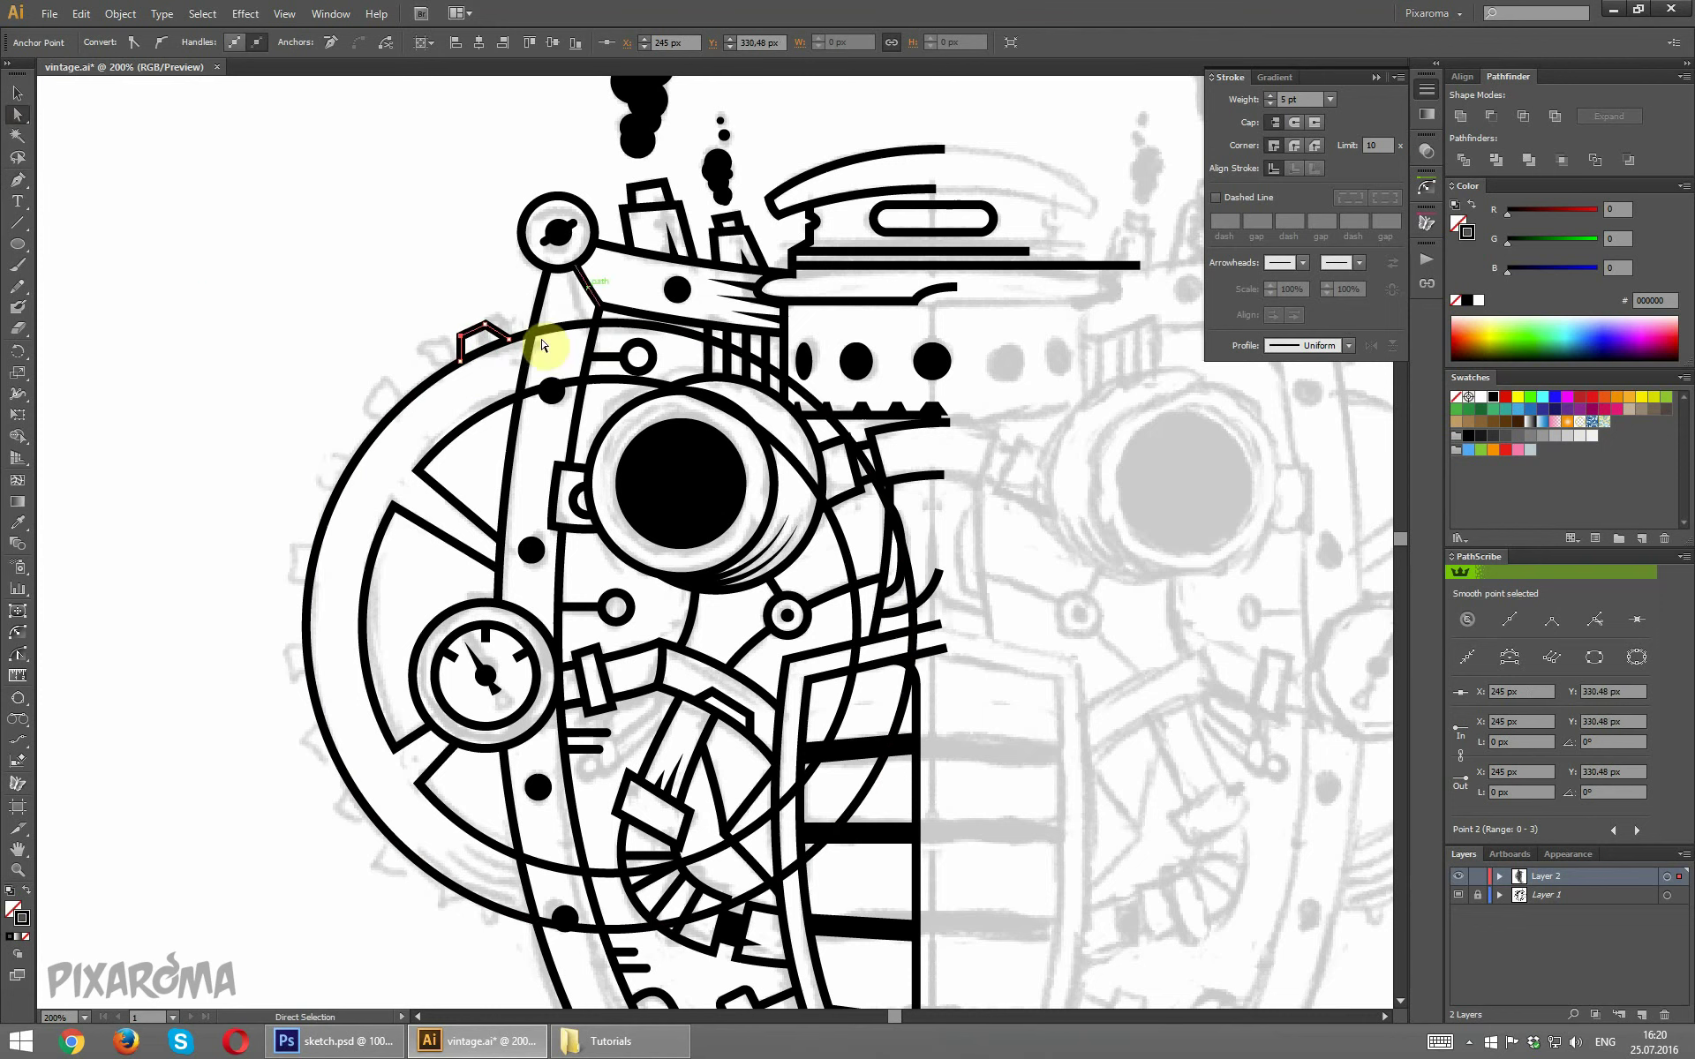
left_click_drag(457, 301, 501, 336)
left_click(676, 288)
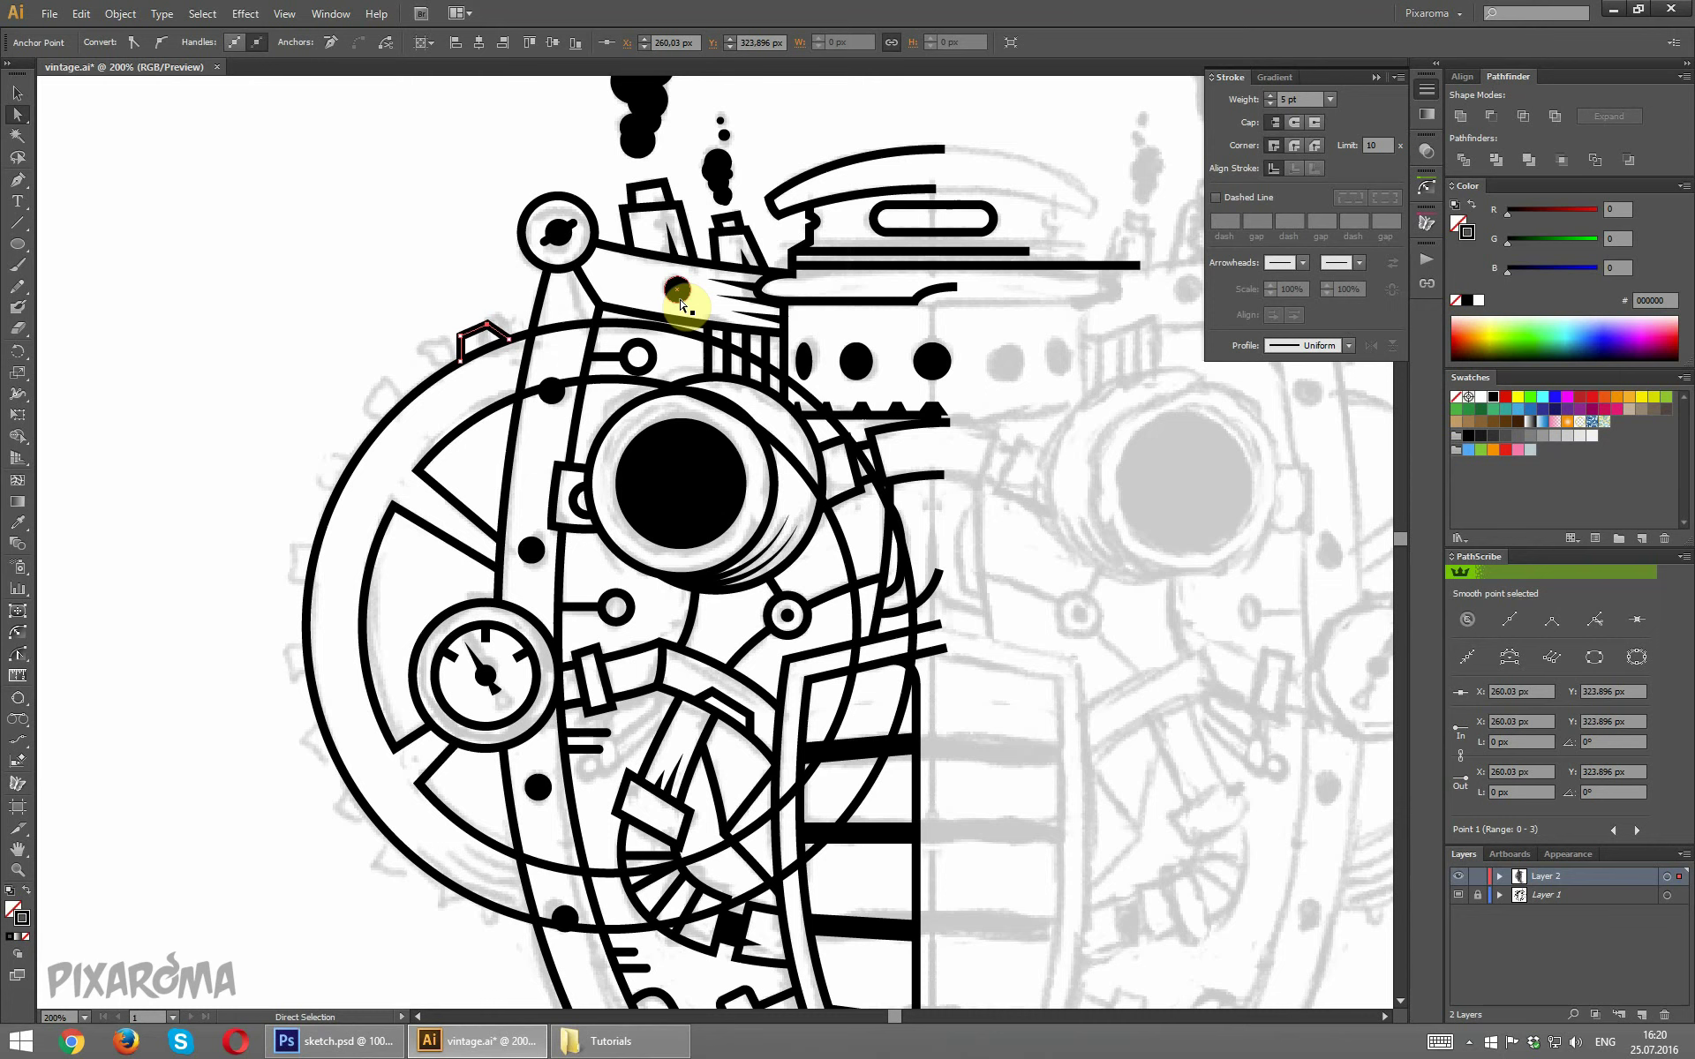
left_click(466, 170)
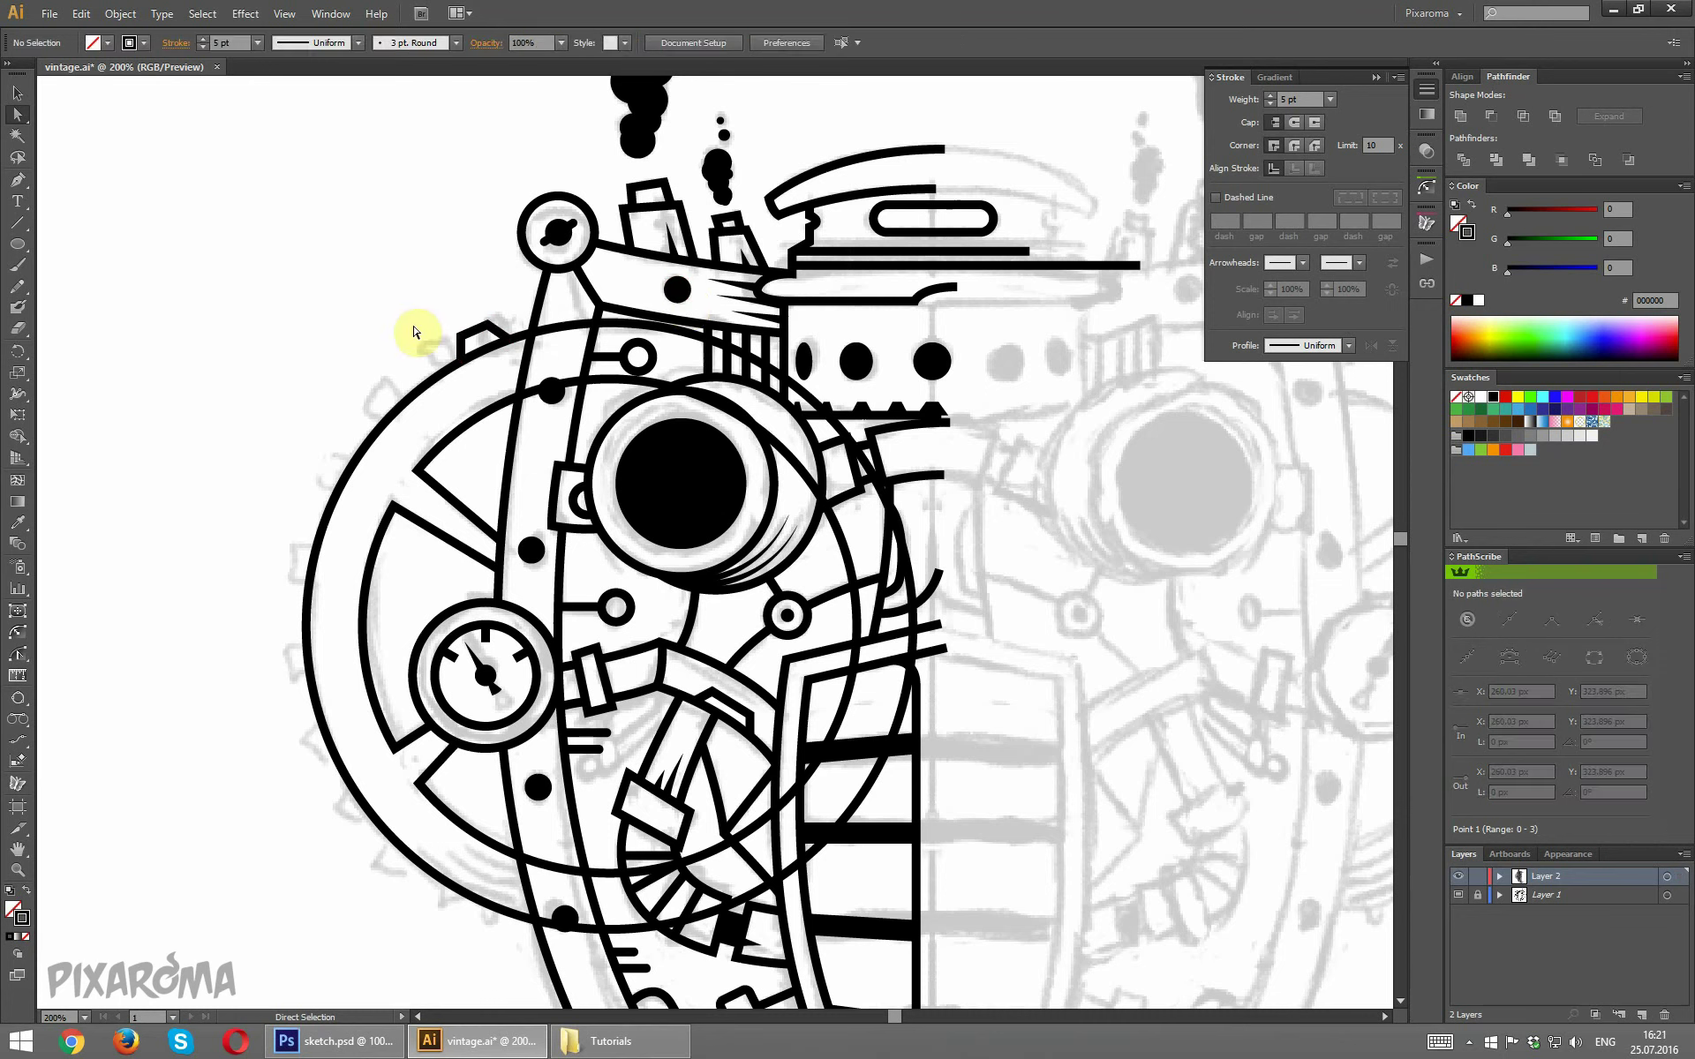
Select the whole tab and set the wheel's centre as the rotation pivot.
left_click(460, 336)
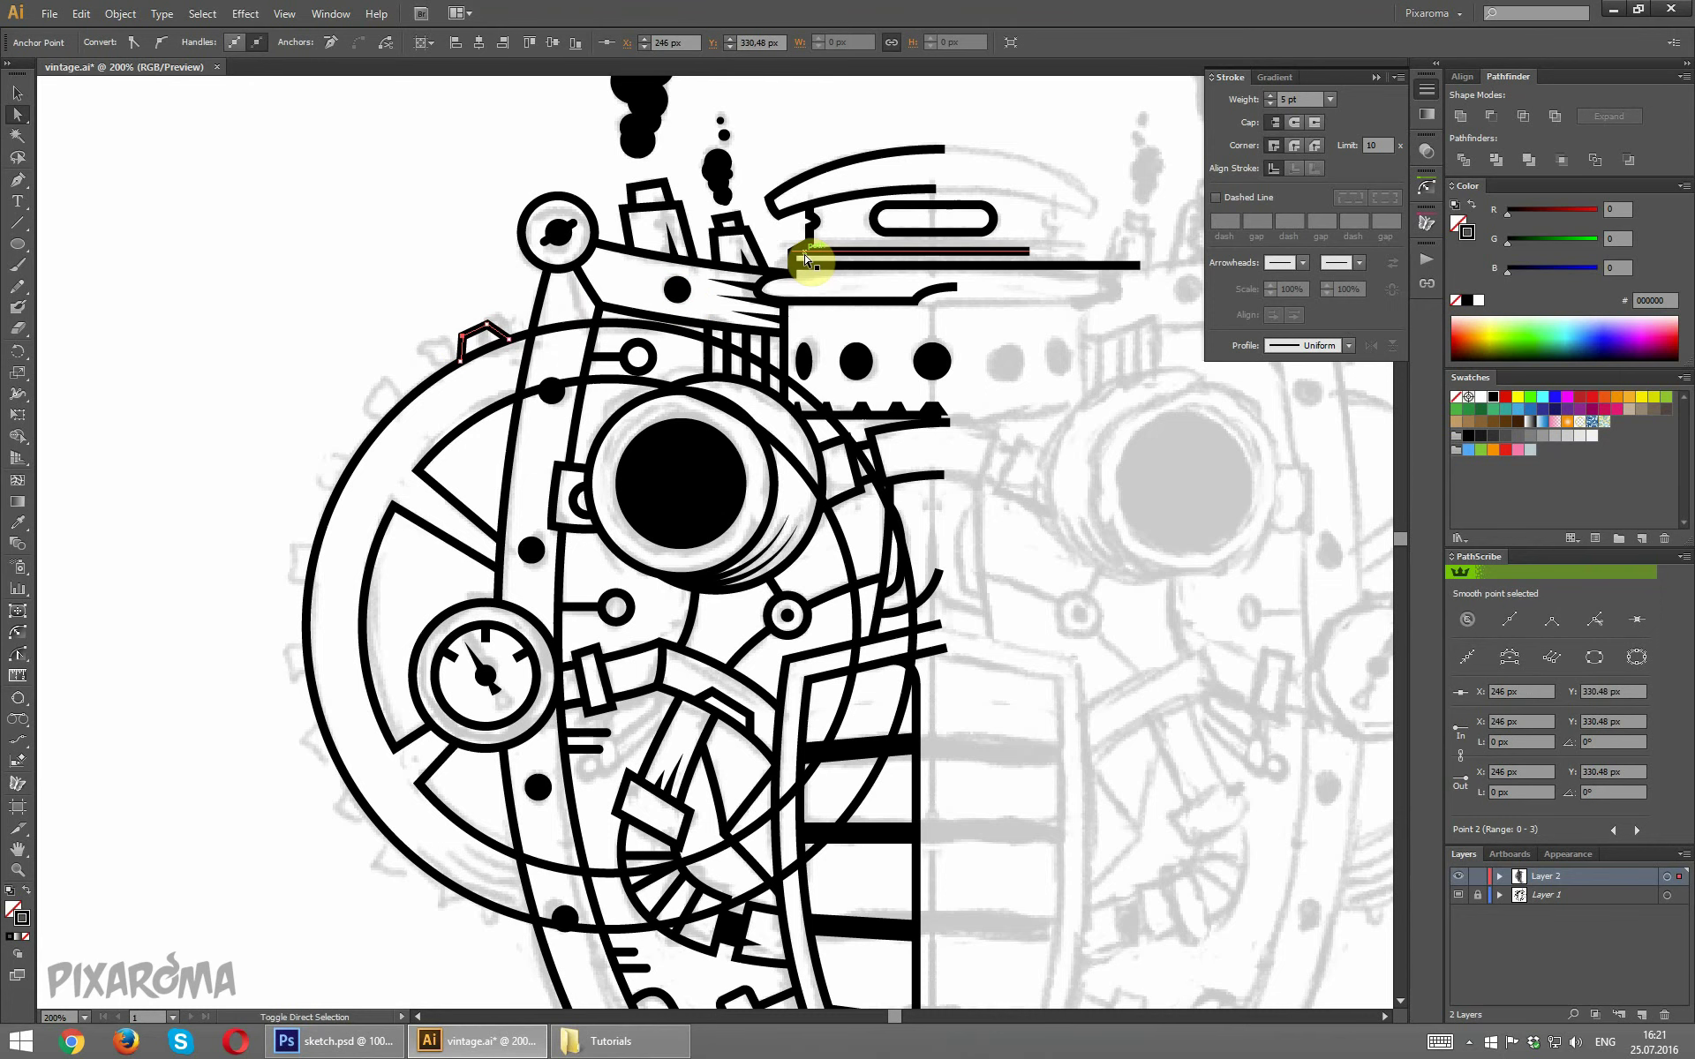
left_click(314, 167)
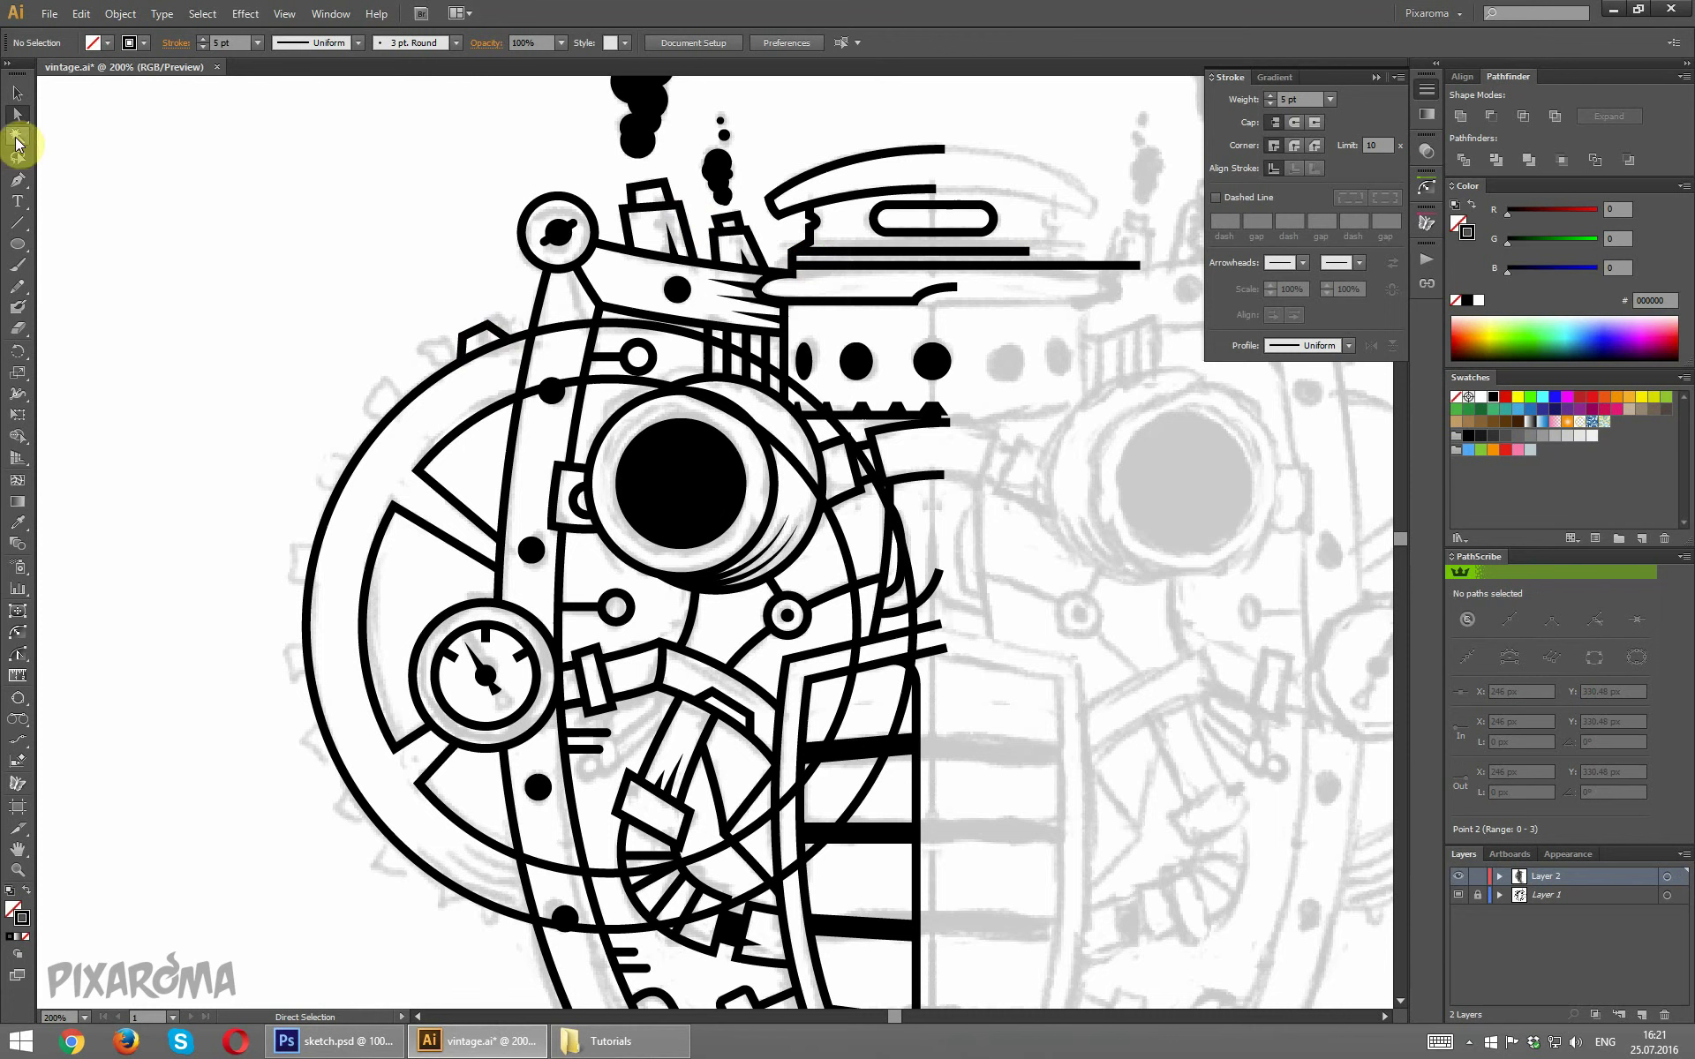
left_click(19, 102)
left_click(487, 328)
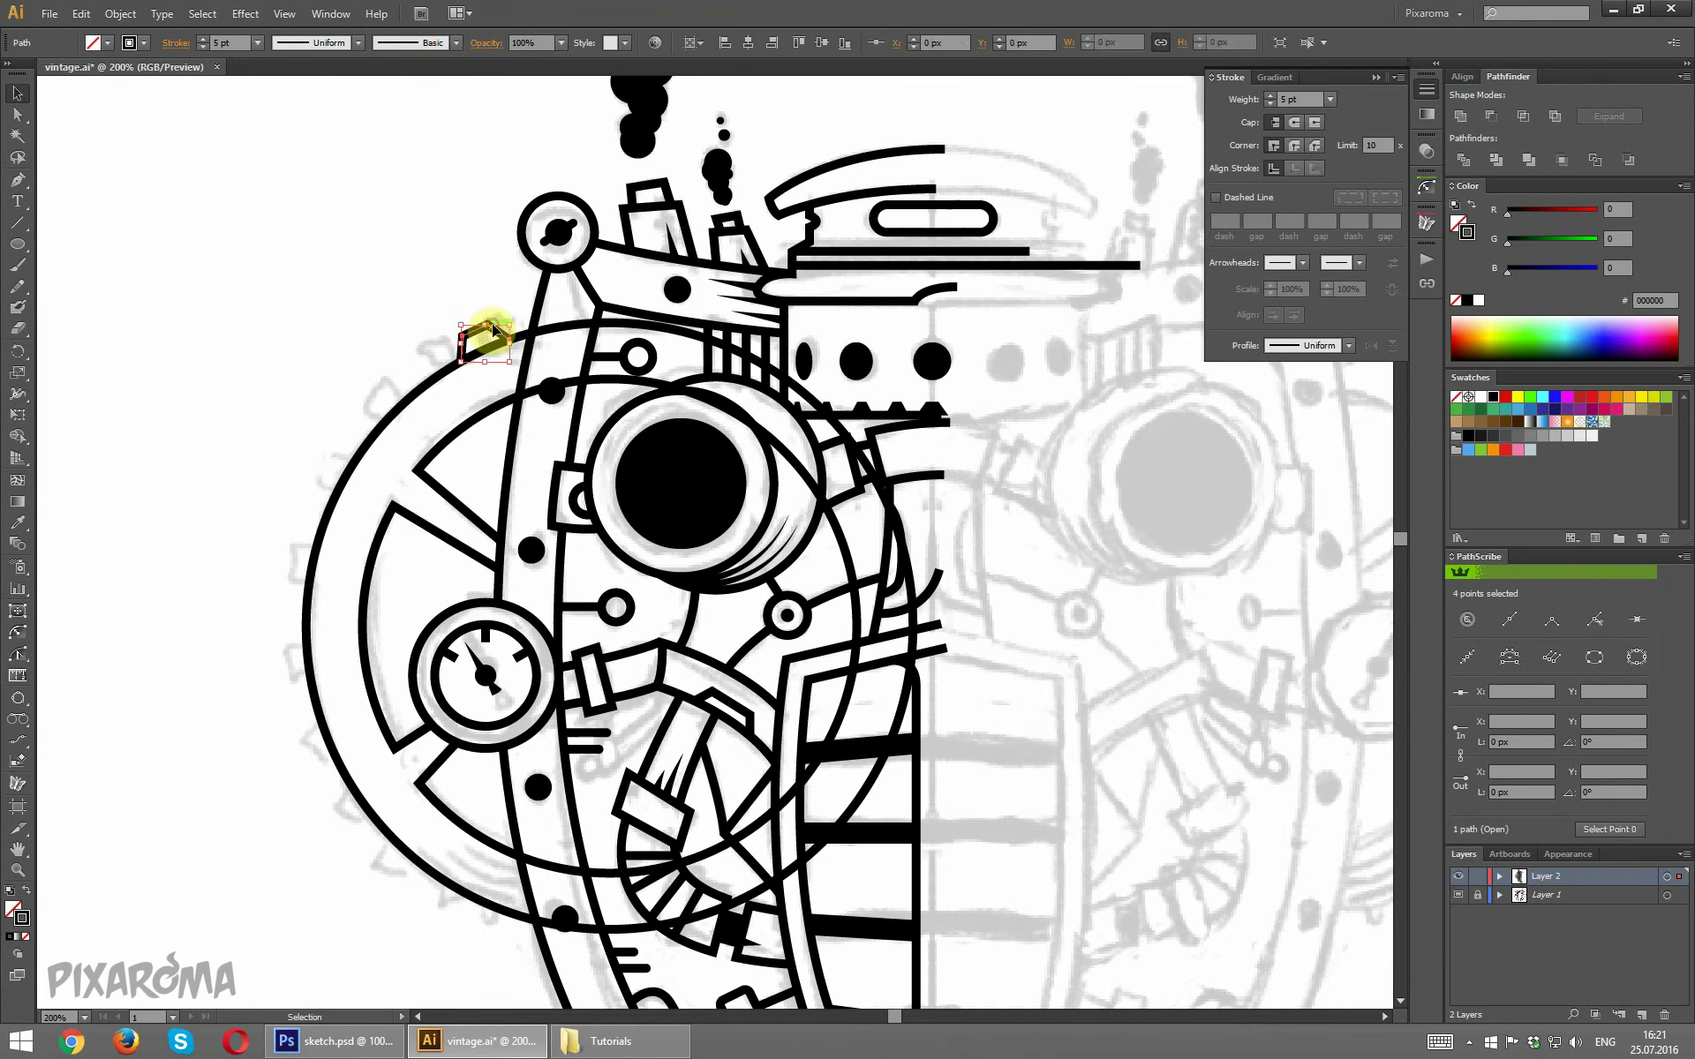
left_click(17, 350)
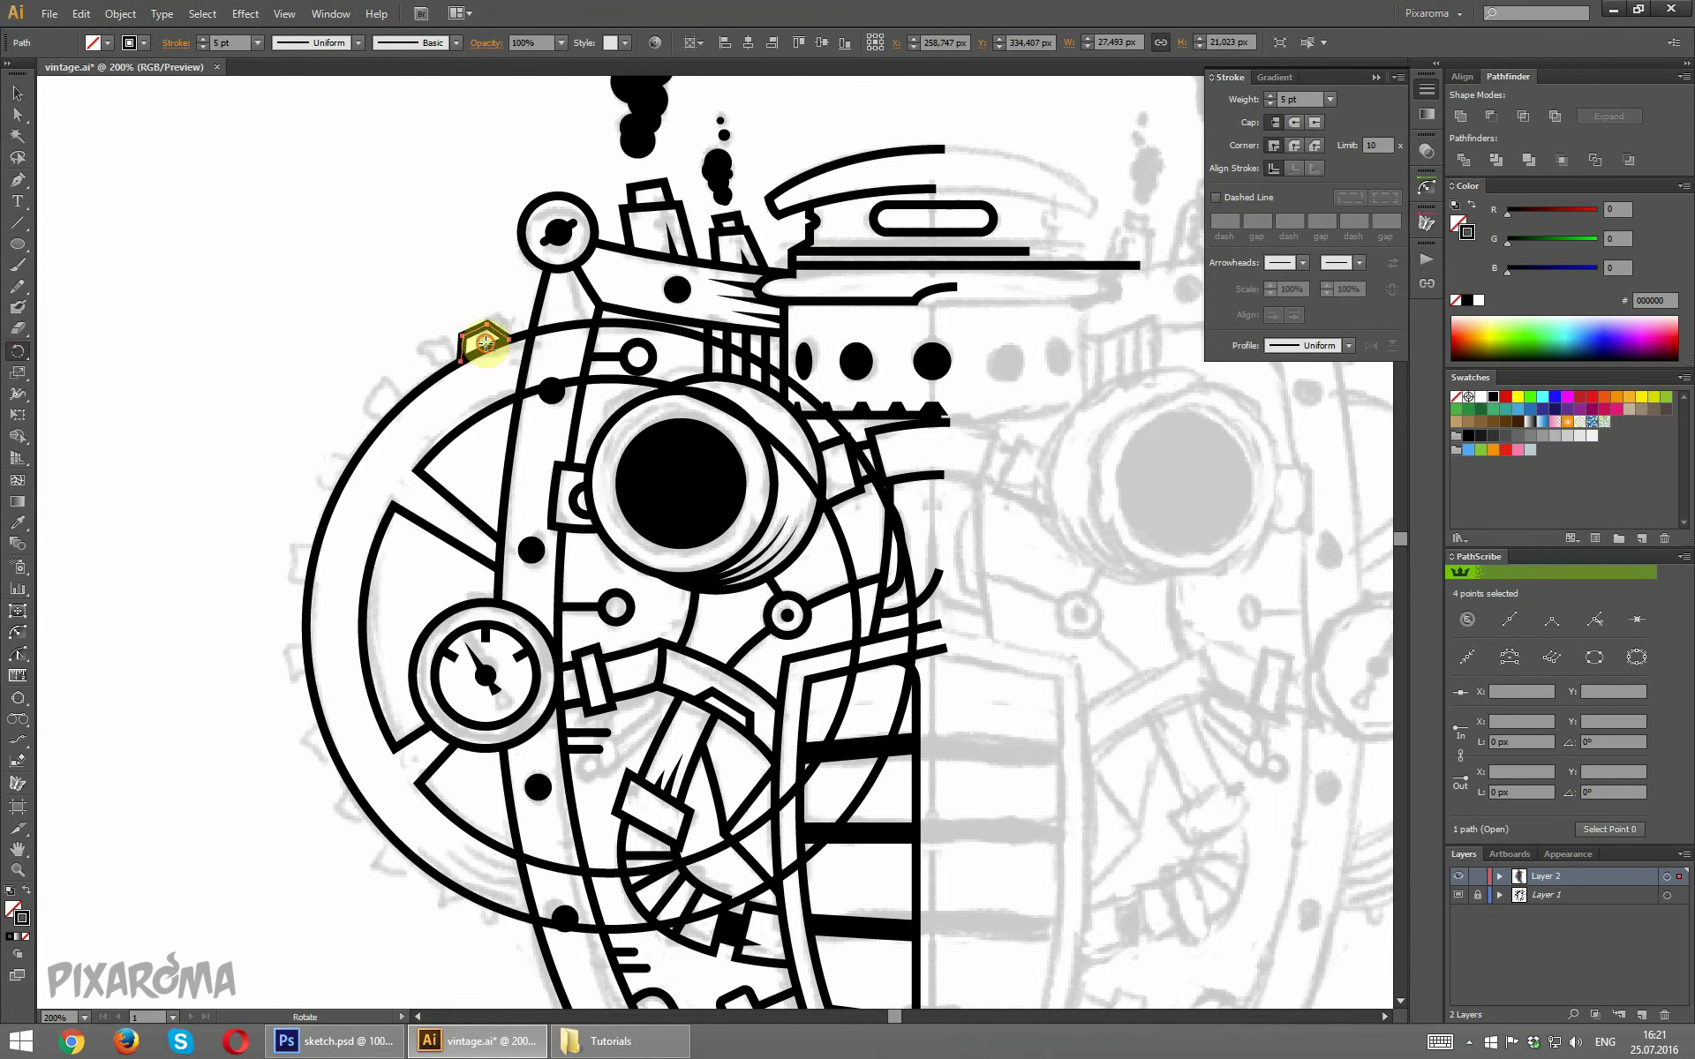
left_click(612, 629, "alt")
Copy the tab at a 15° angle and repeat the copies around the wheel.
left_click(989, 526)
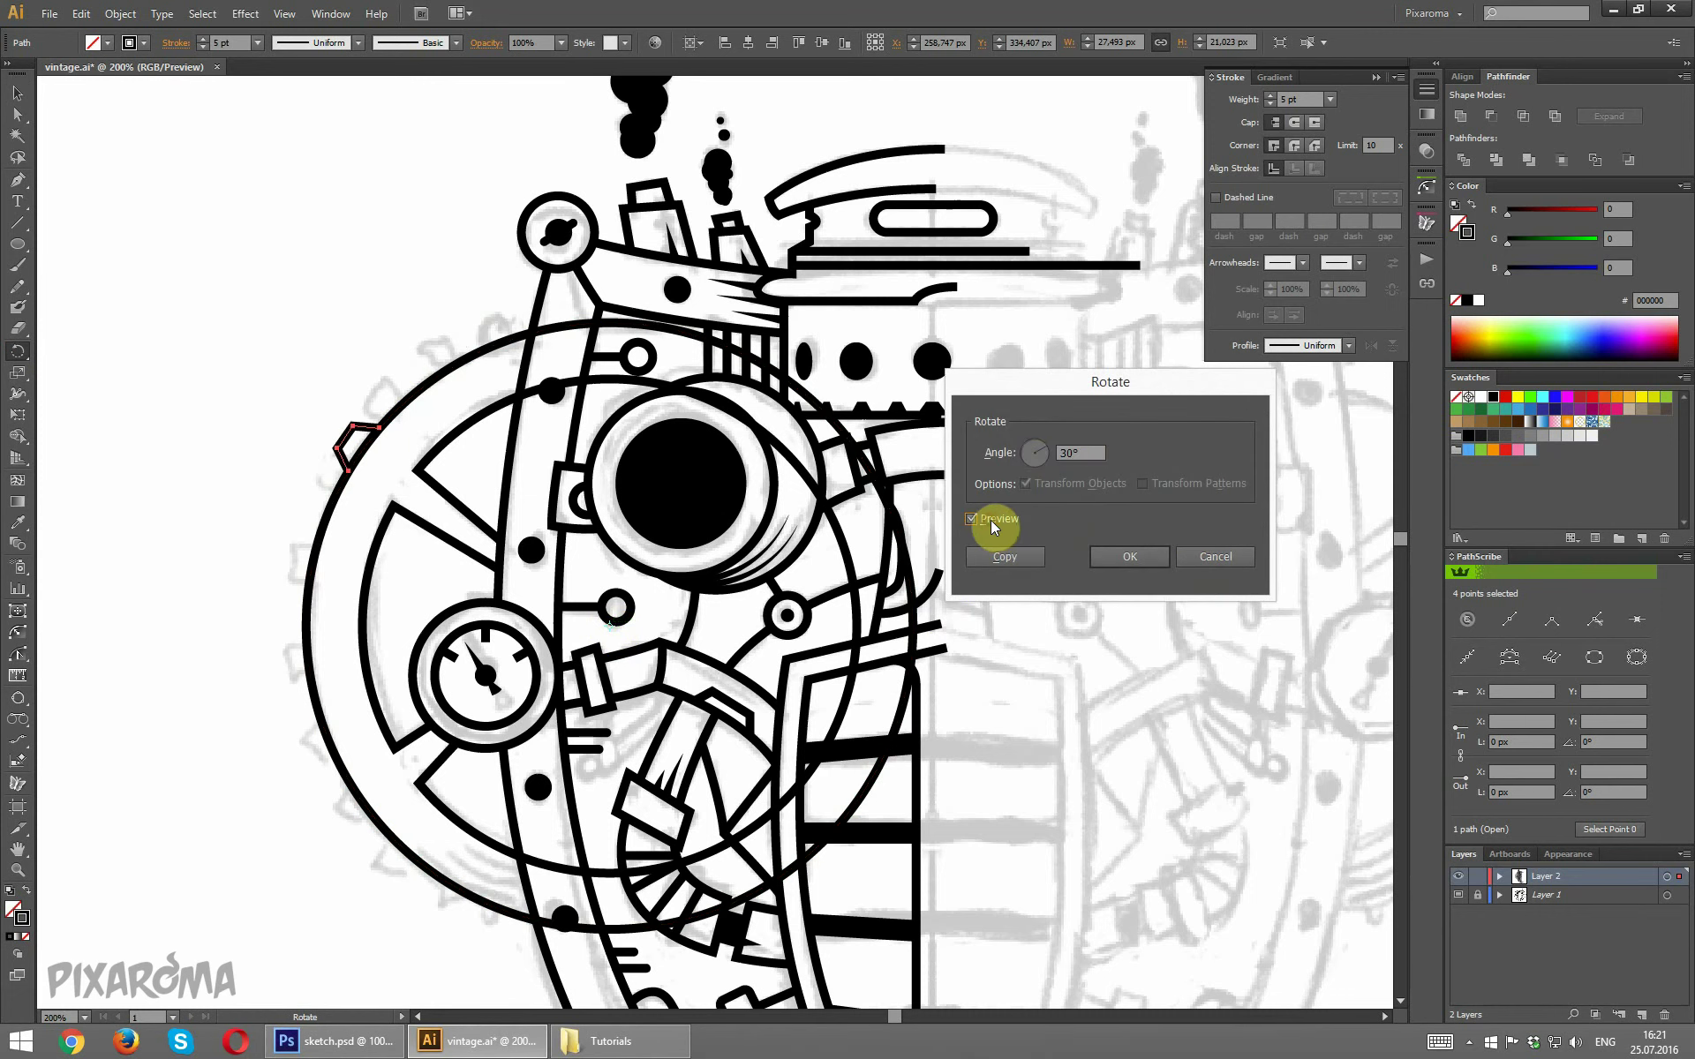
type("15")
key("Tab")
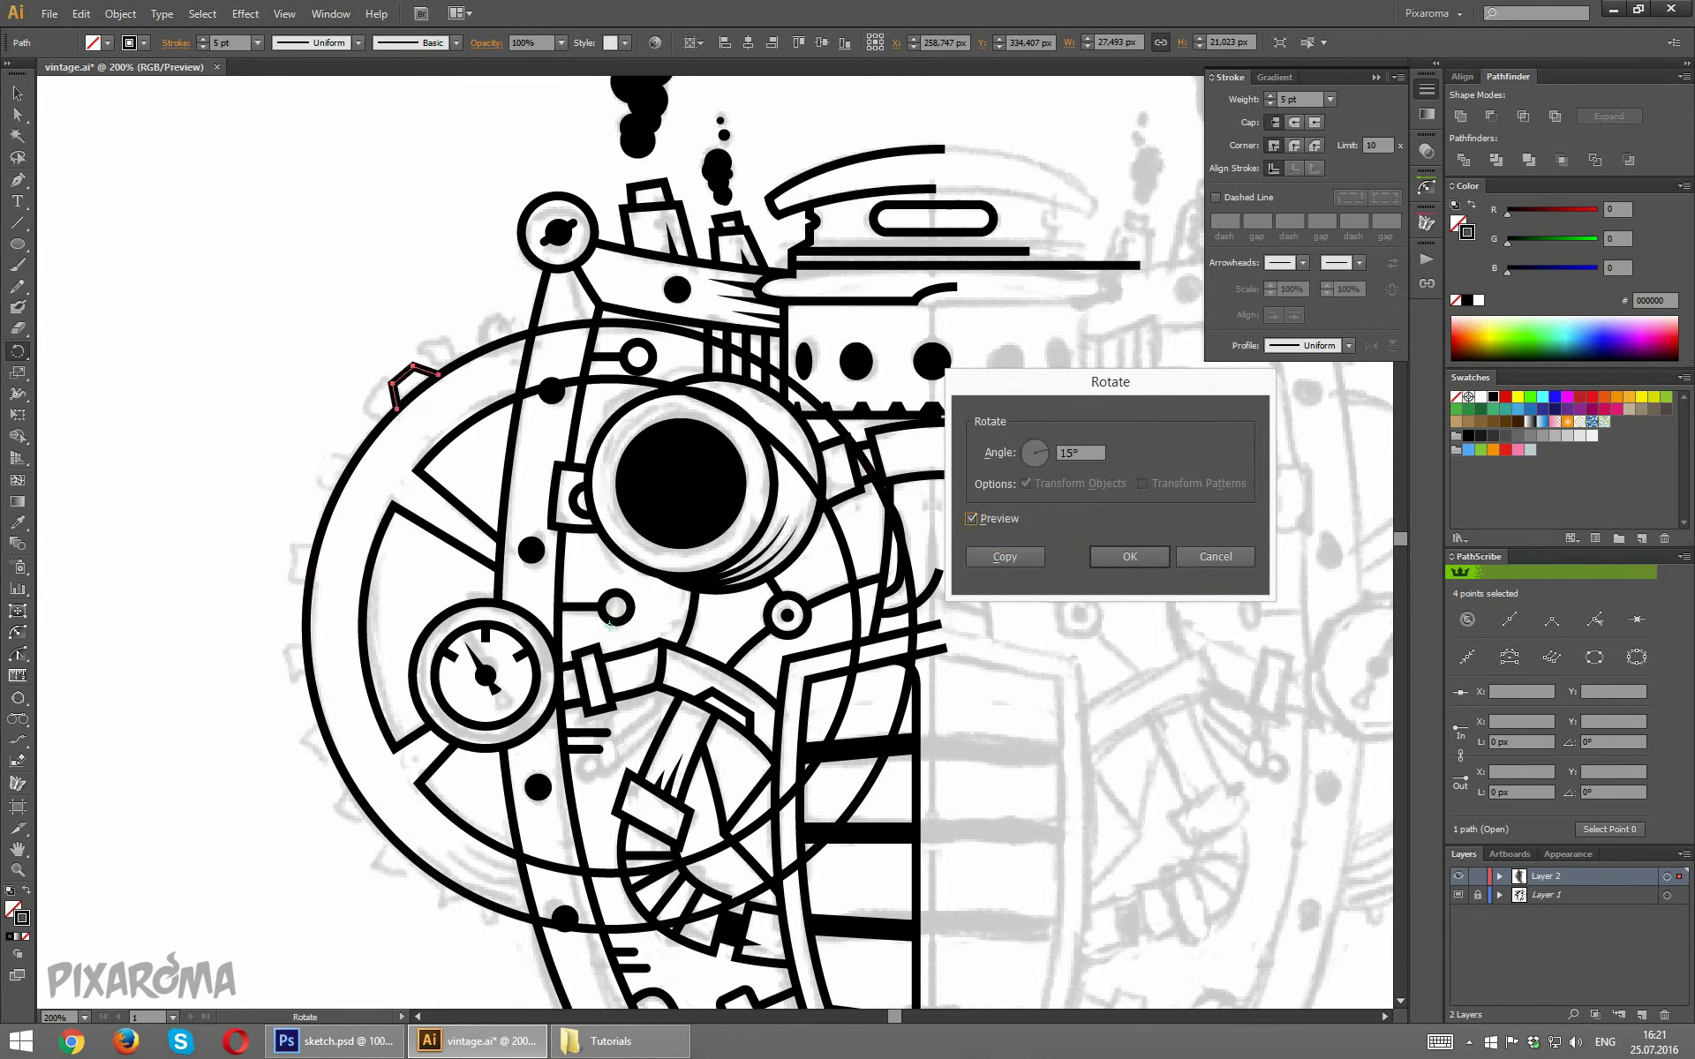
left_click(1015, 557)
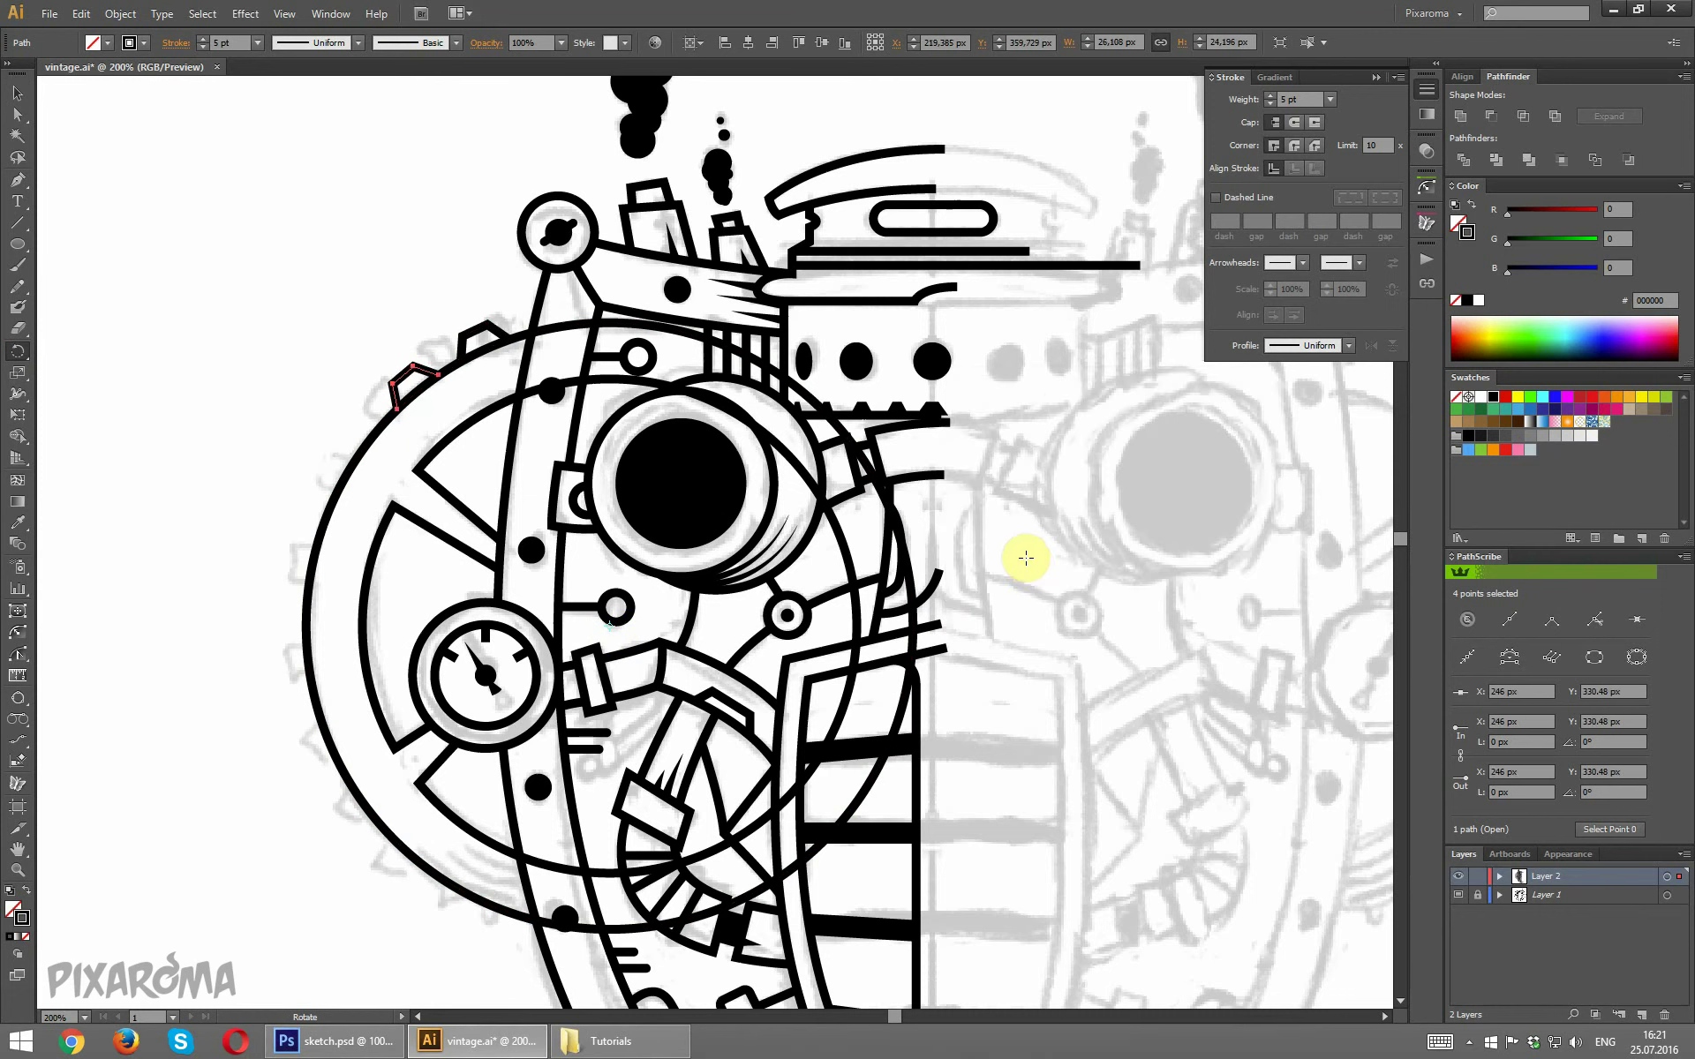
key("ctrl+d")
key("ctrl+d")
key("ctrl+d")
key("ctrl+d")
key("ctrl+d")
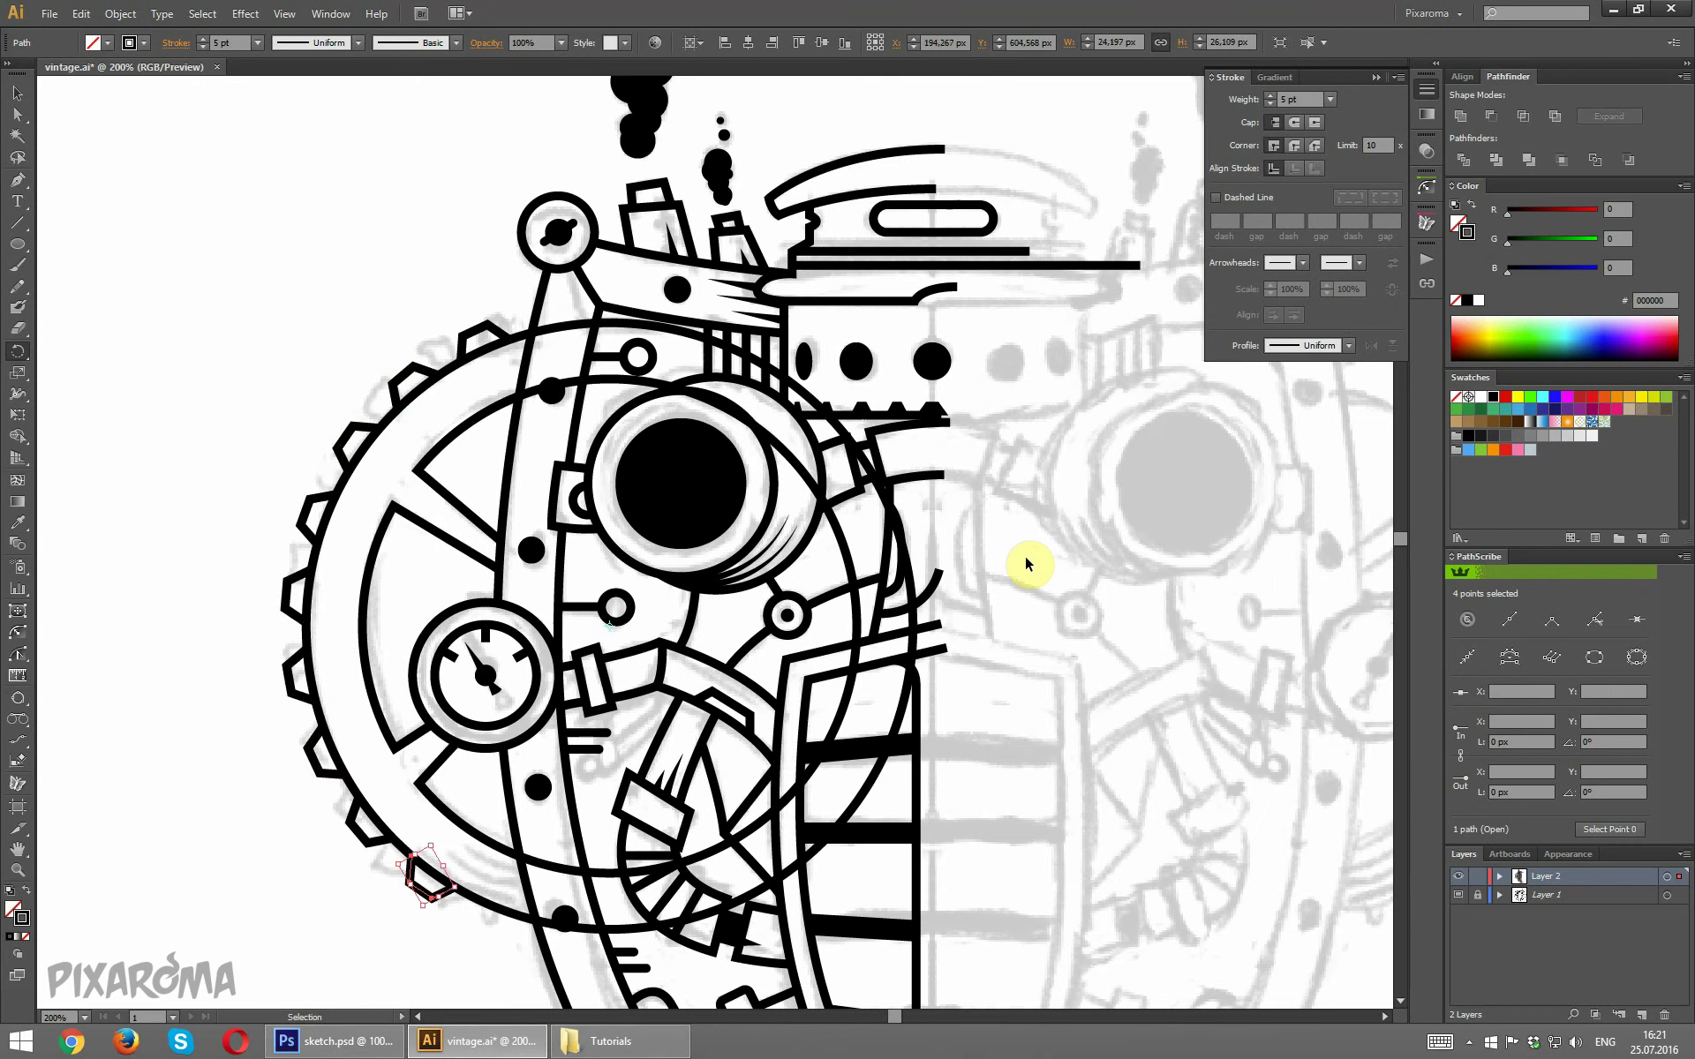
left_click(17, 92)
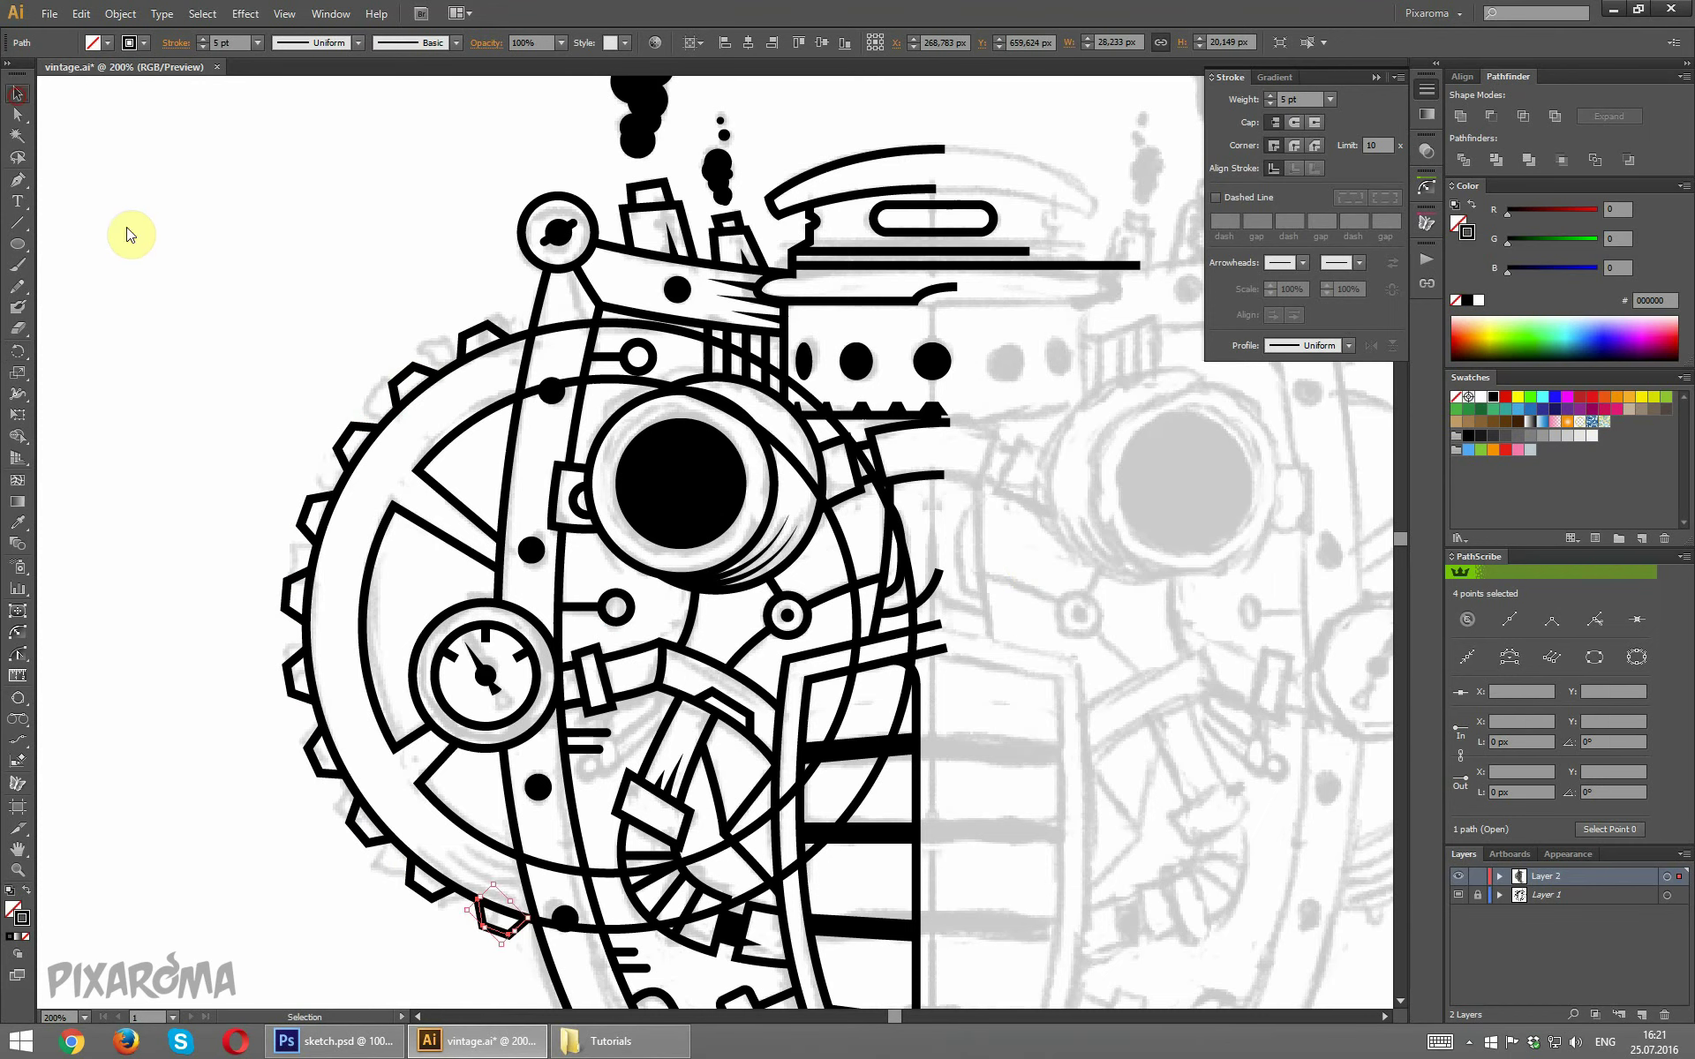
left_click(183, 313)
key("ctrl+minus")
key("ctrl+minus")
key("ctrl+minus")
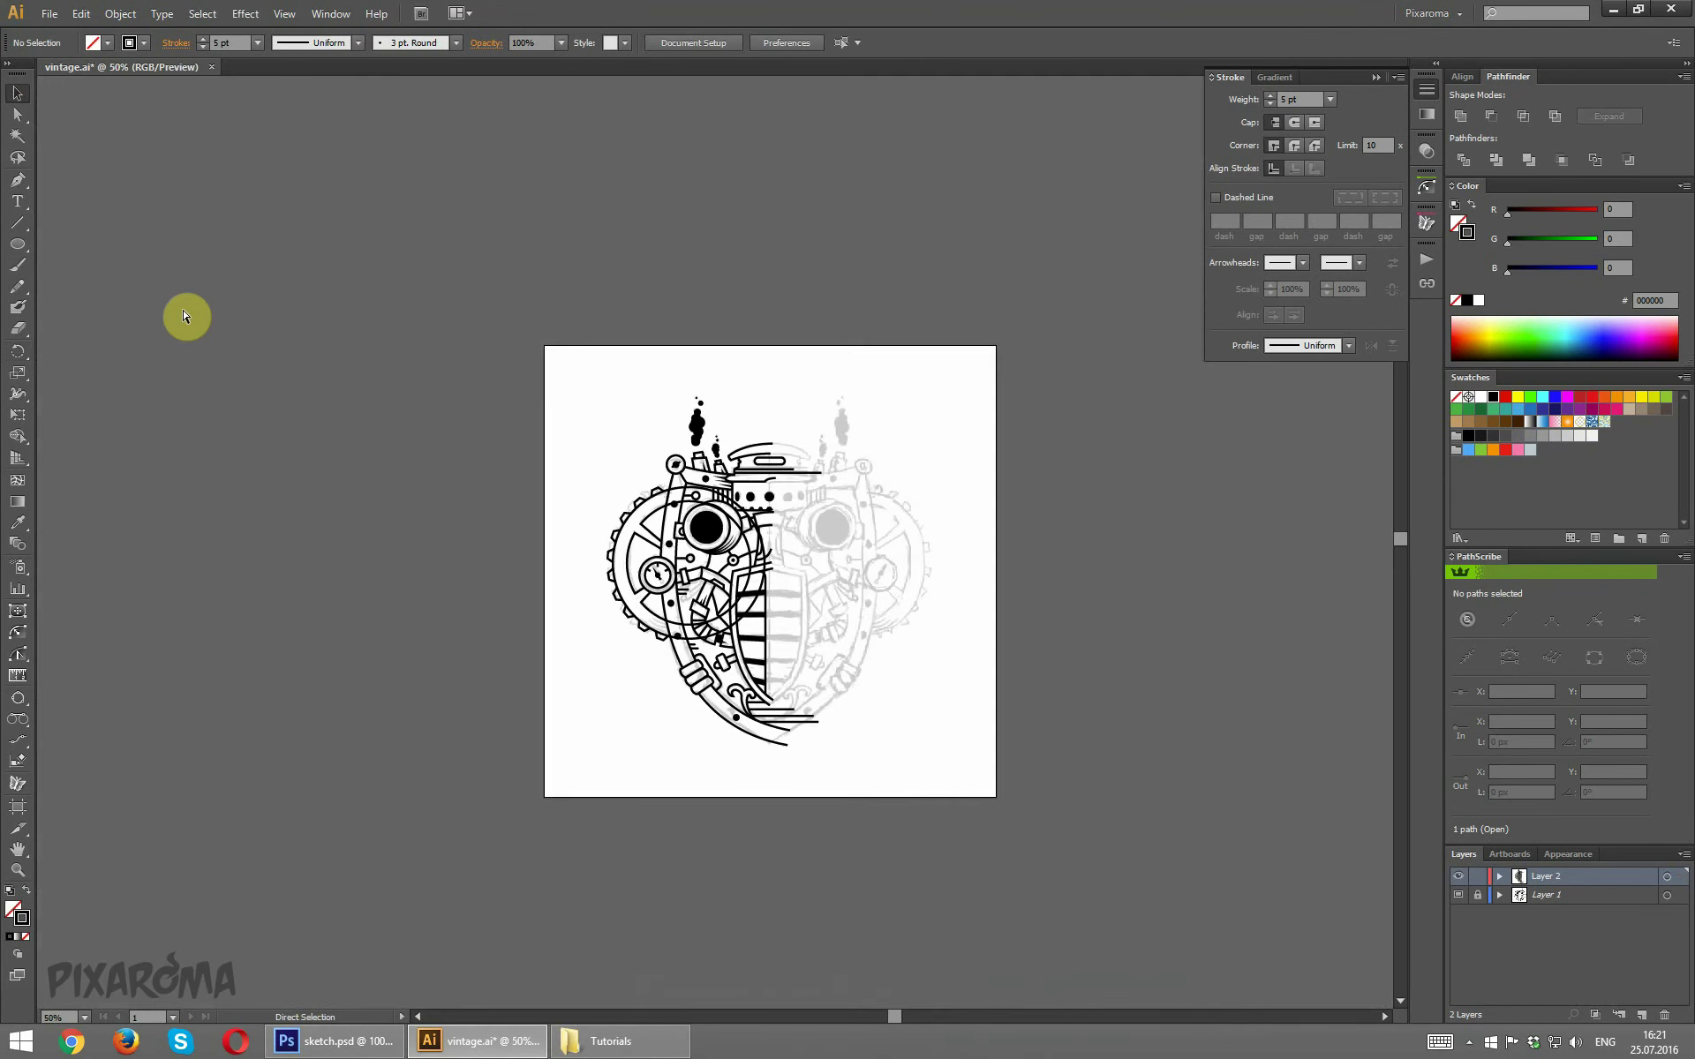
Add an anchor on the large circle and delete its top-right arc.
key("ctrl+plus")
key("ctrl+plus")
key("ctrl+plus")
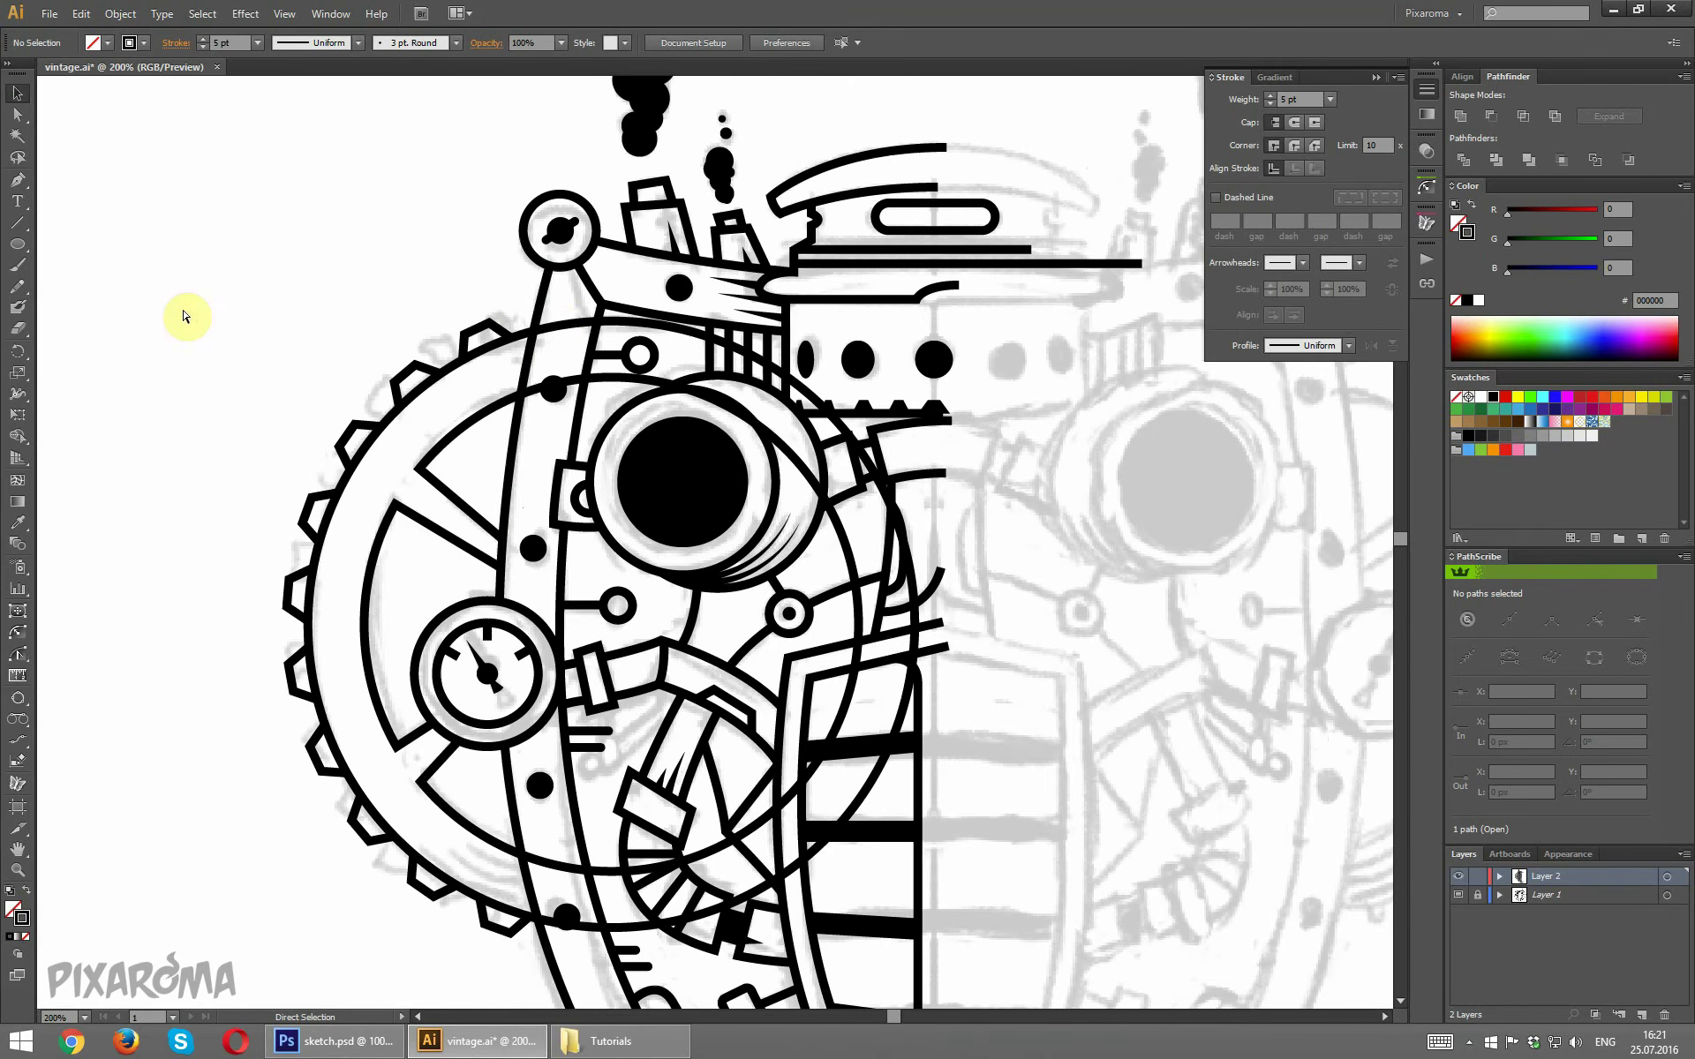
left_click(557, 327)
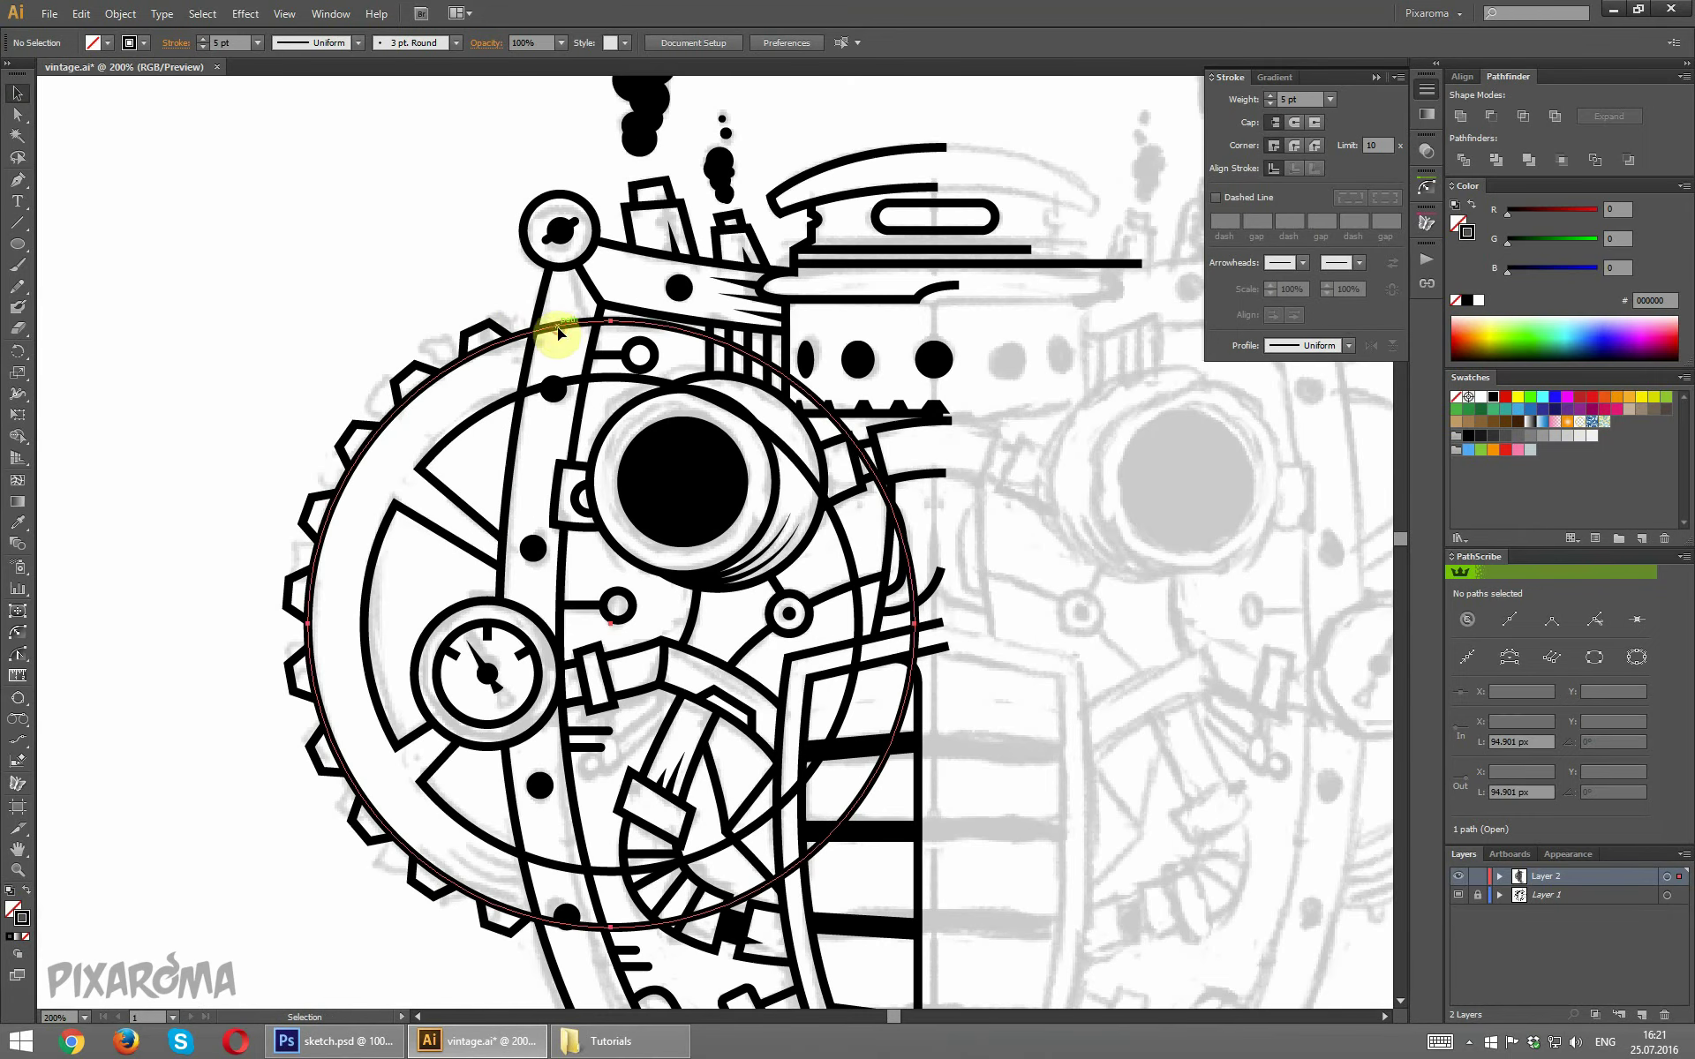
left_click(18, 189)
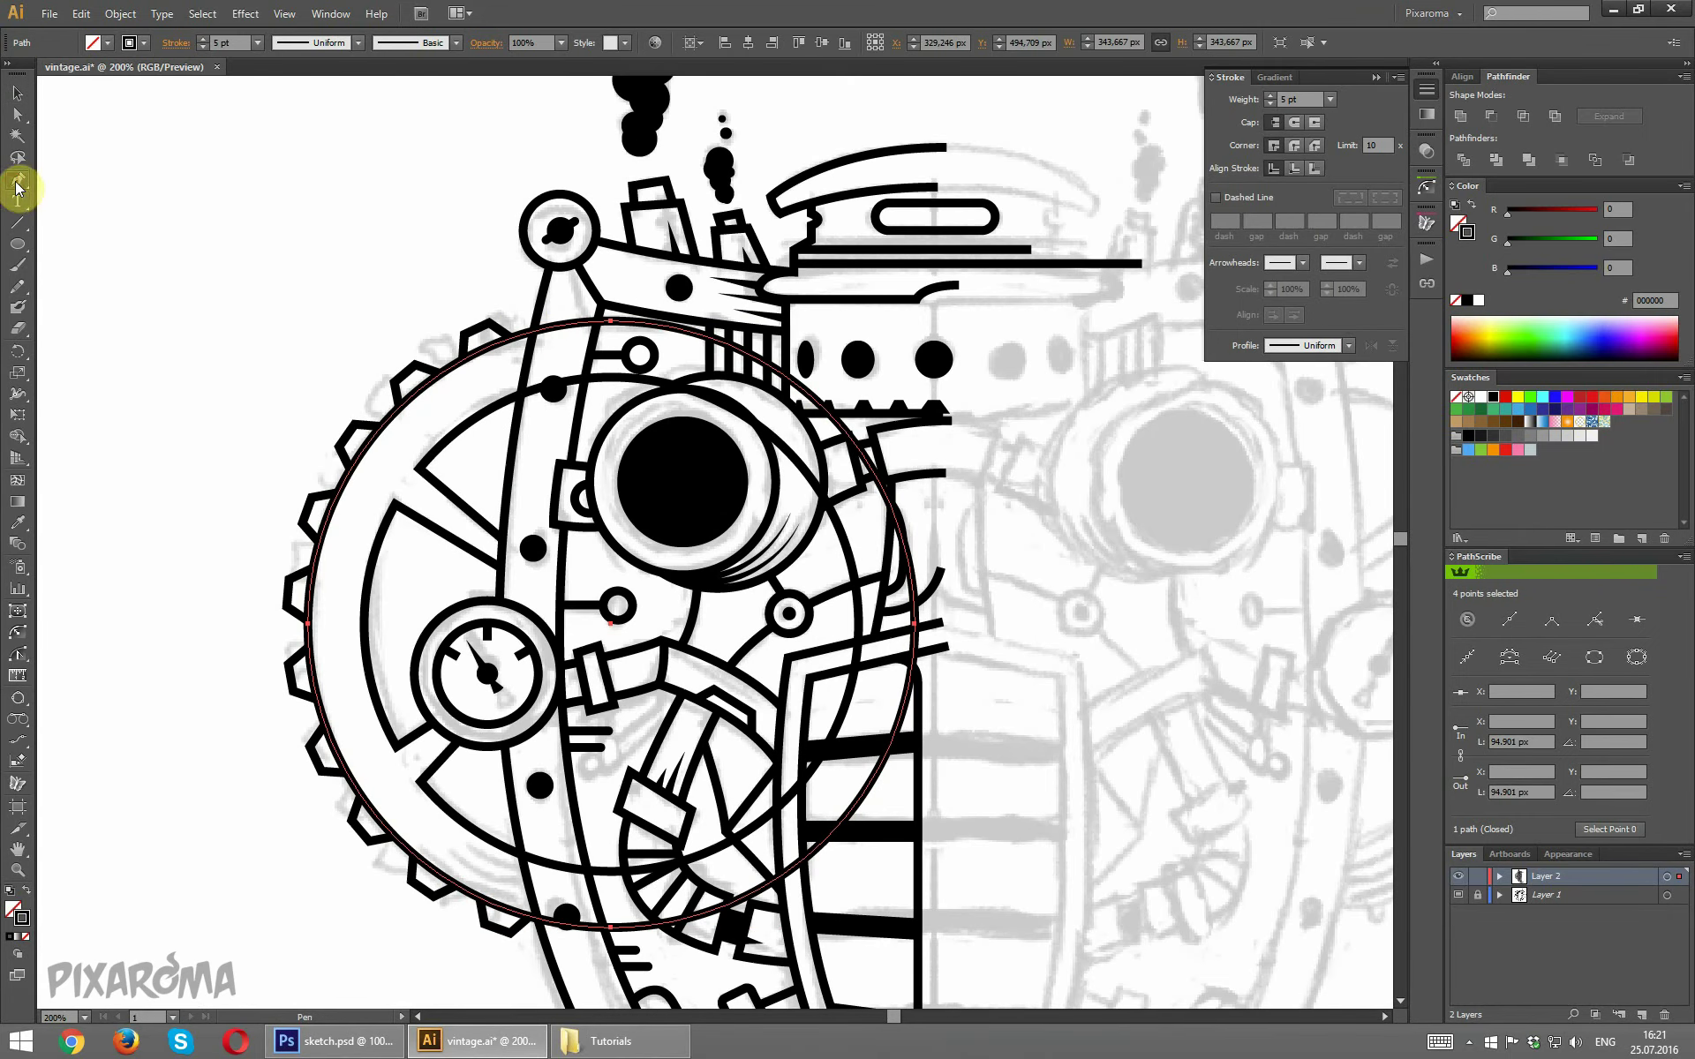
left_click_drag(19, 182, 67, 200)
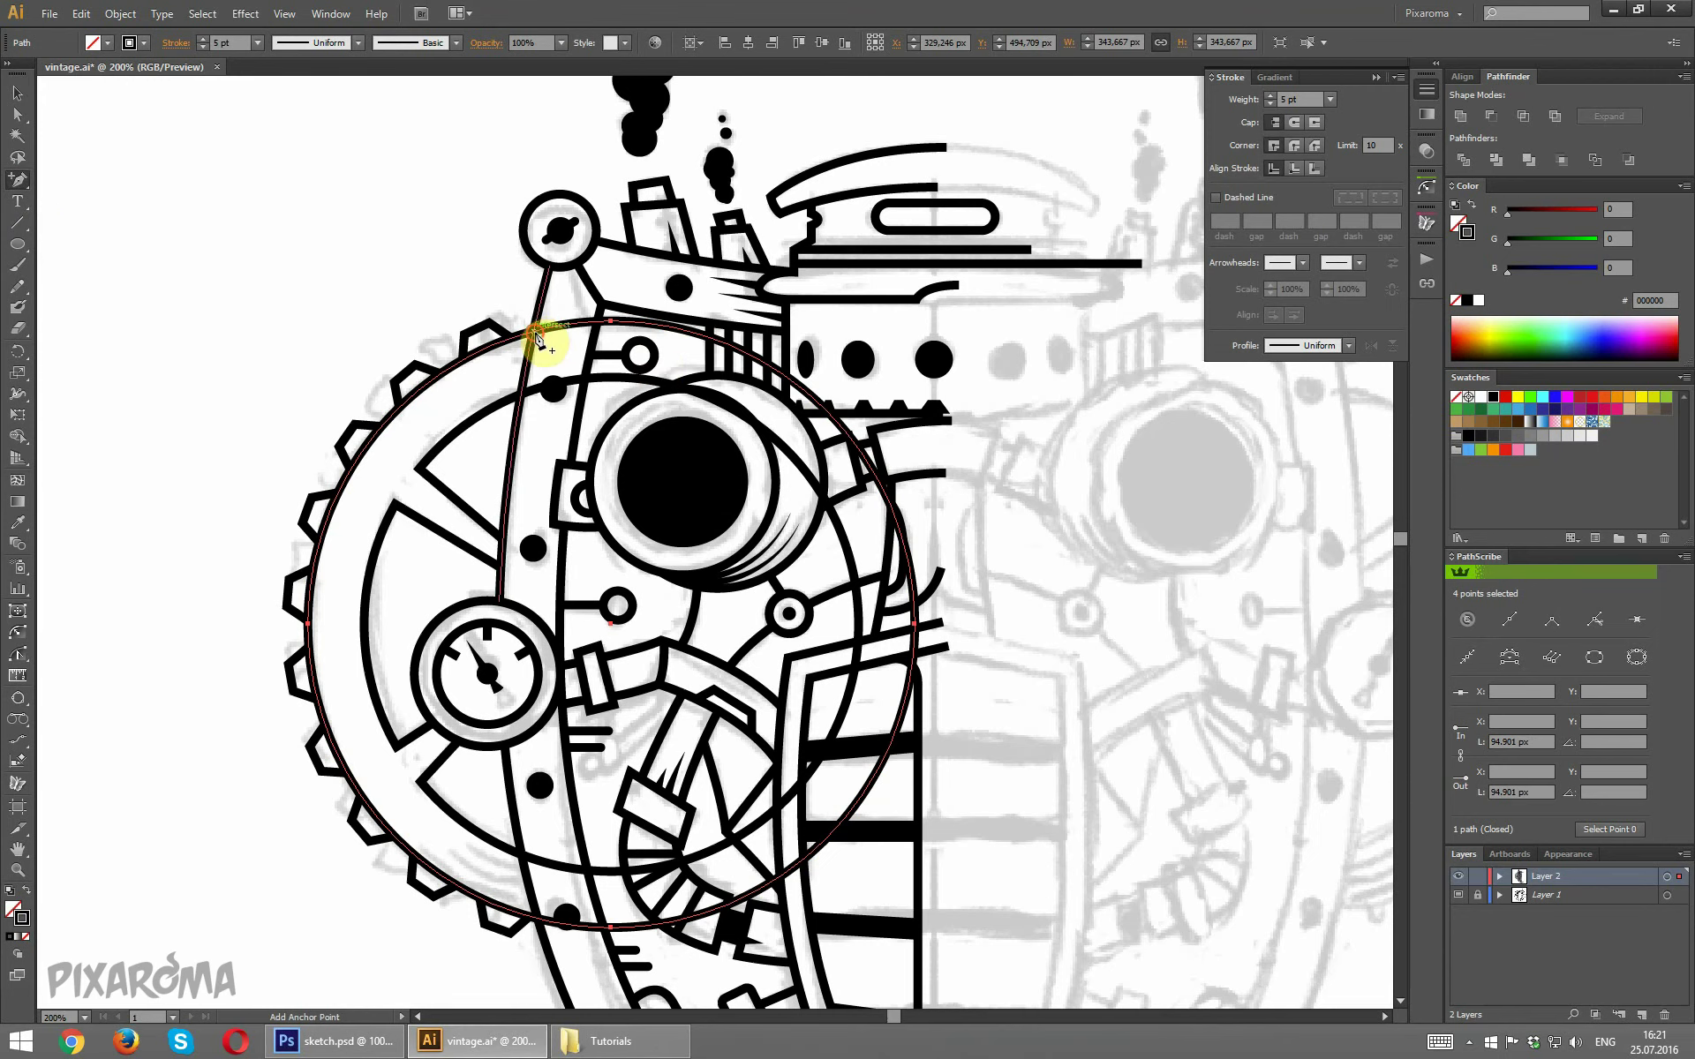
left_click(534, 332)
left_click(17, 117)
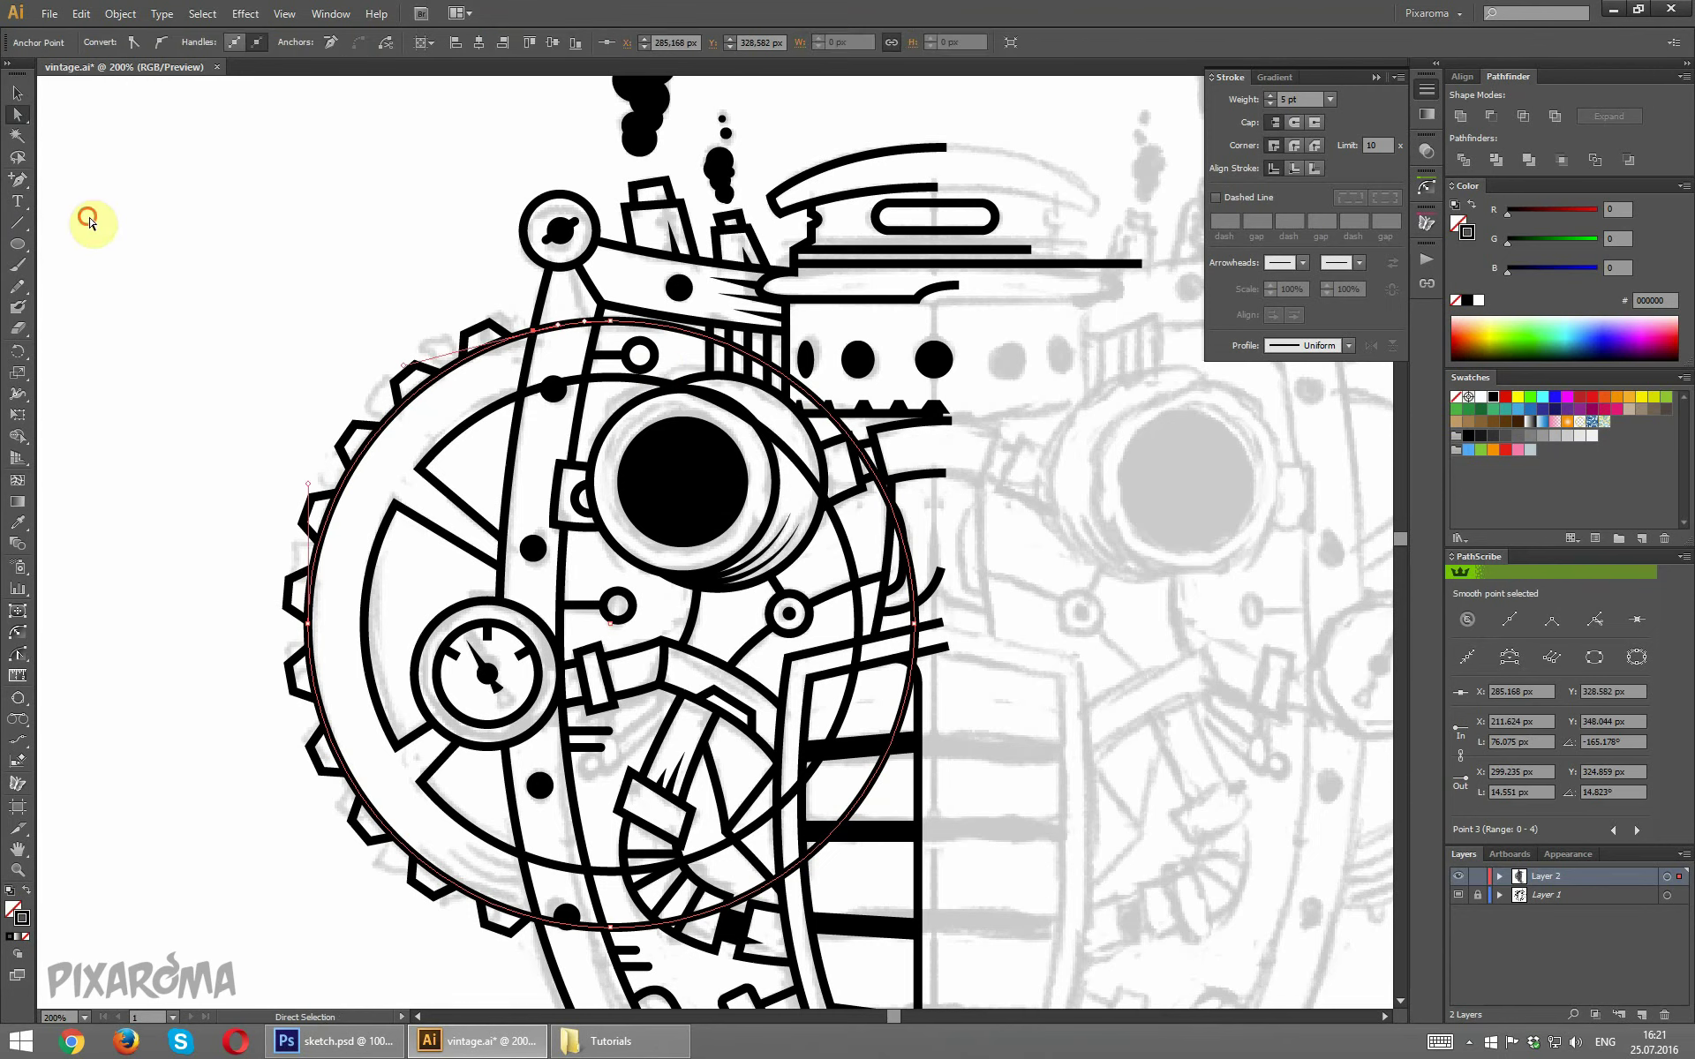
left_click(570, 331)
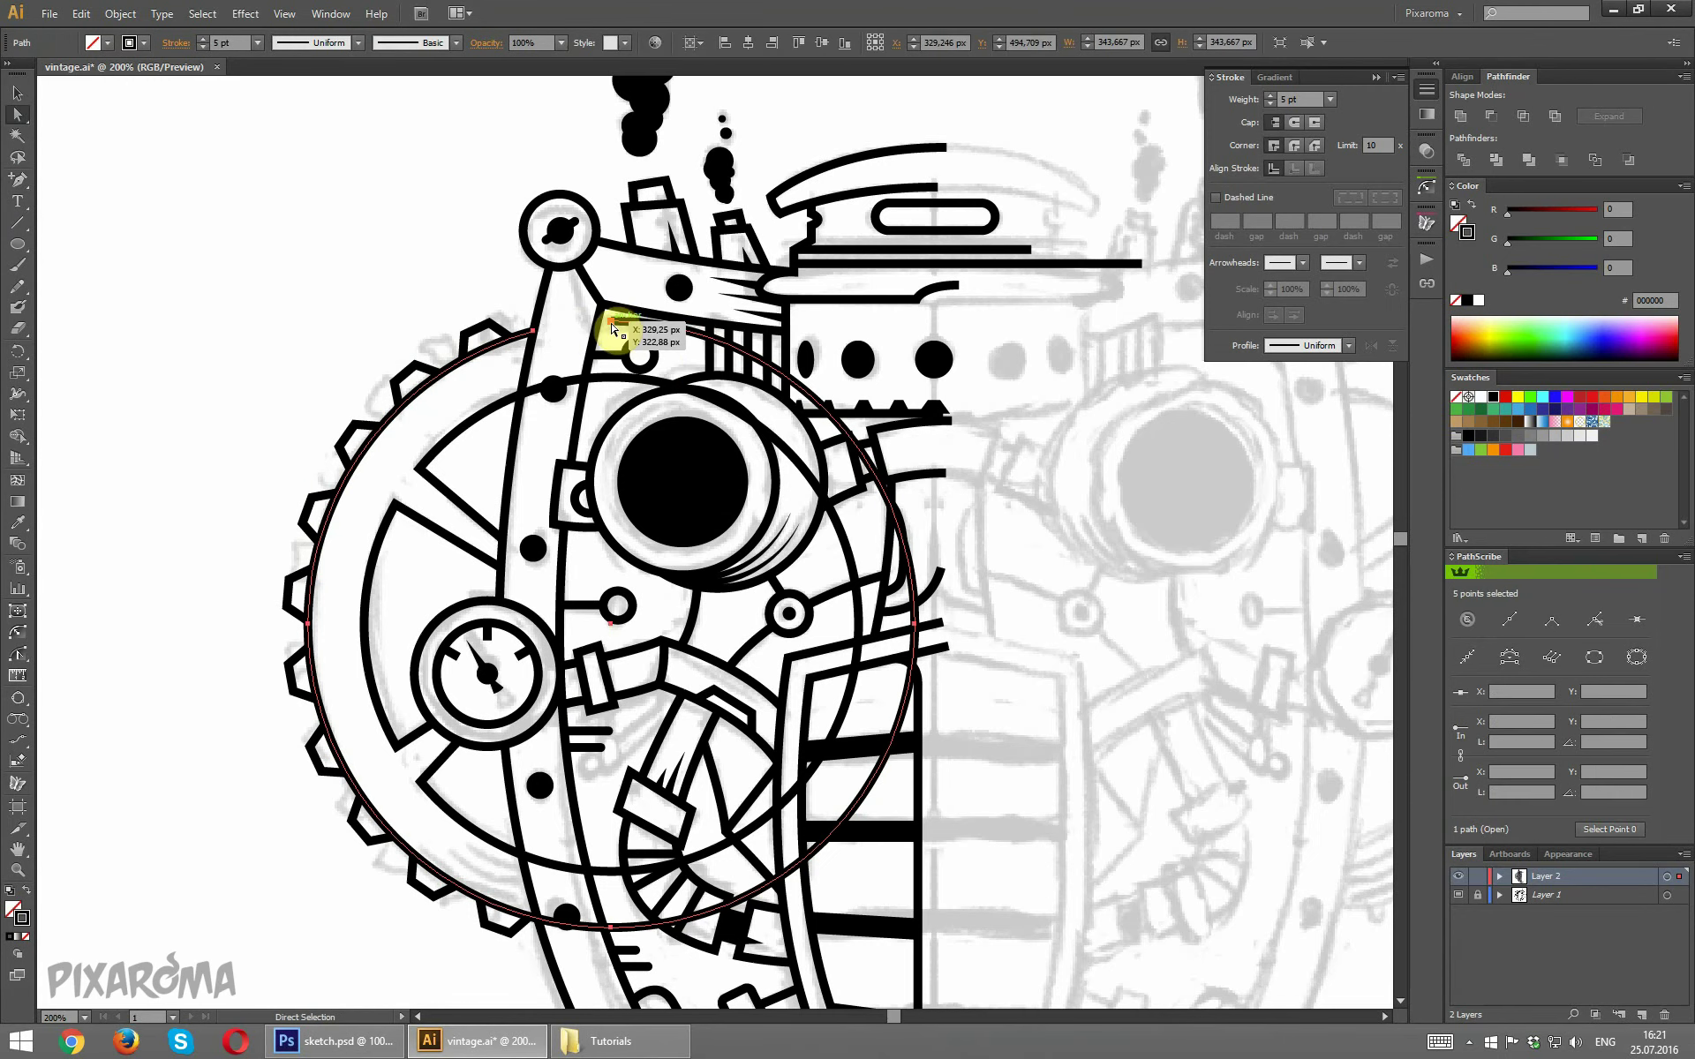
key("Delete")
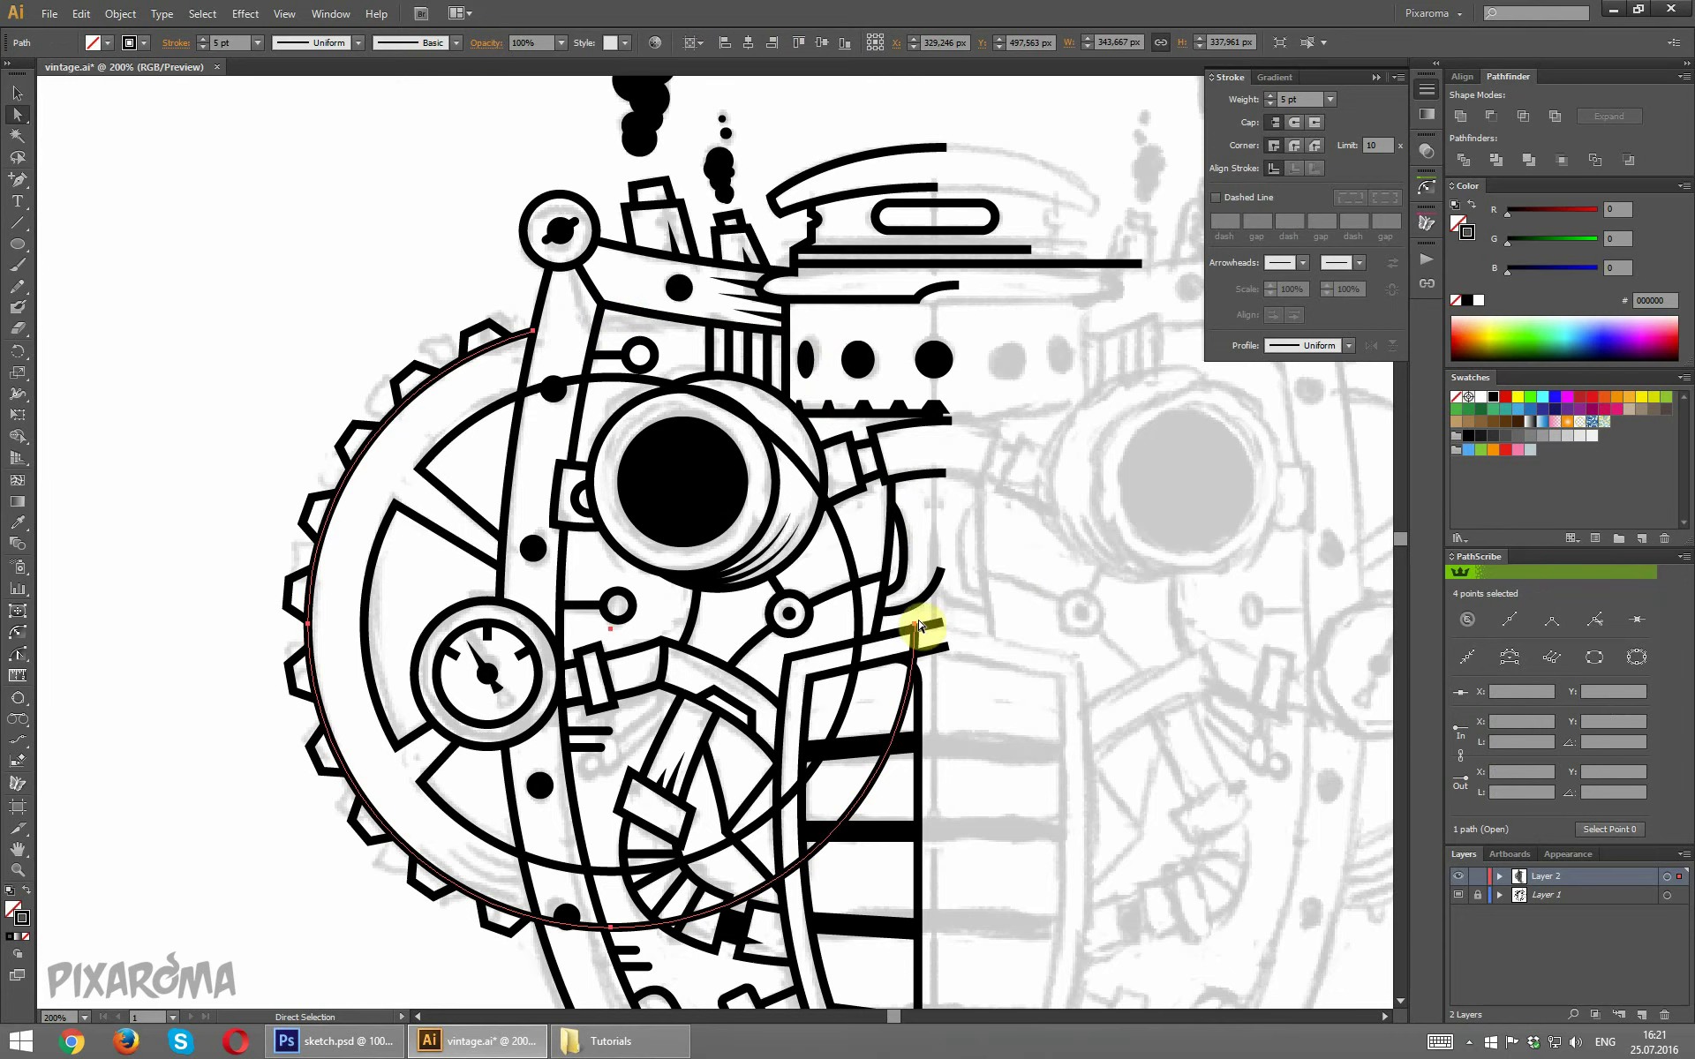
Add an anchor near the lower end of the large arc.
left_click_drag(916, 629, 611, 746)
scroll(909, 606, "down", 3)
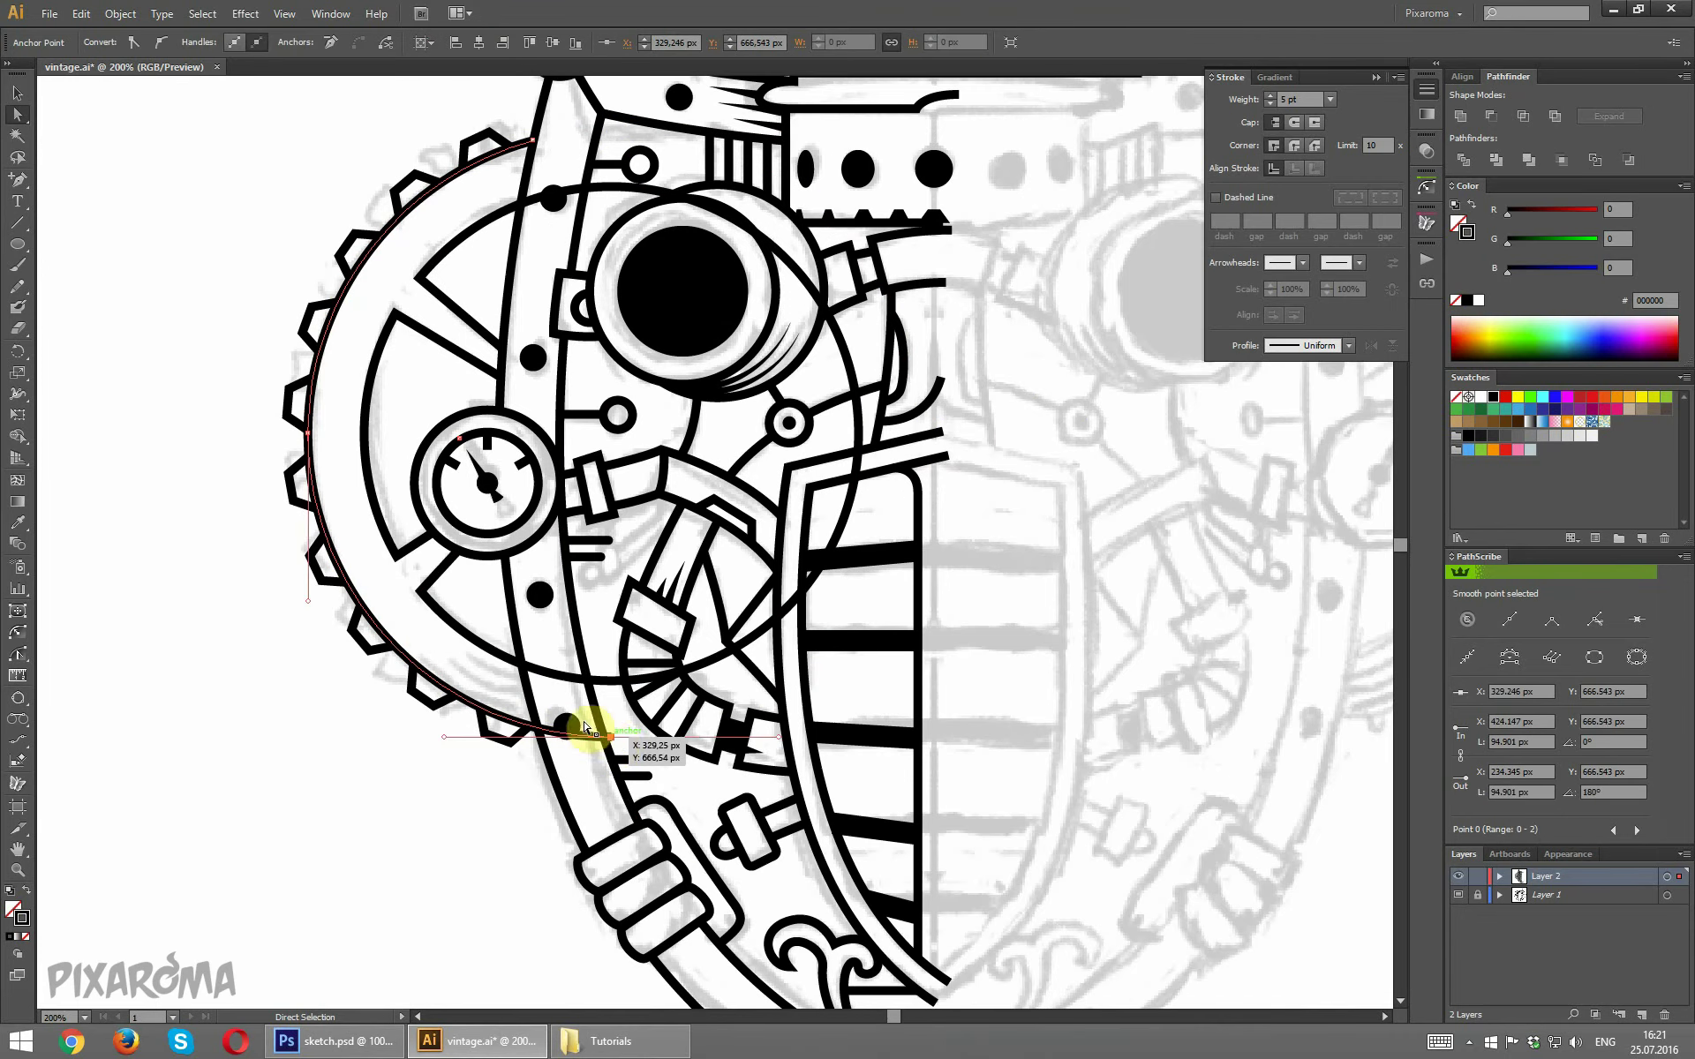
left_click(16, 179)
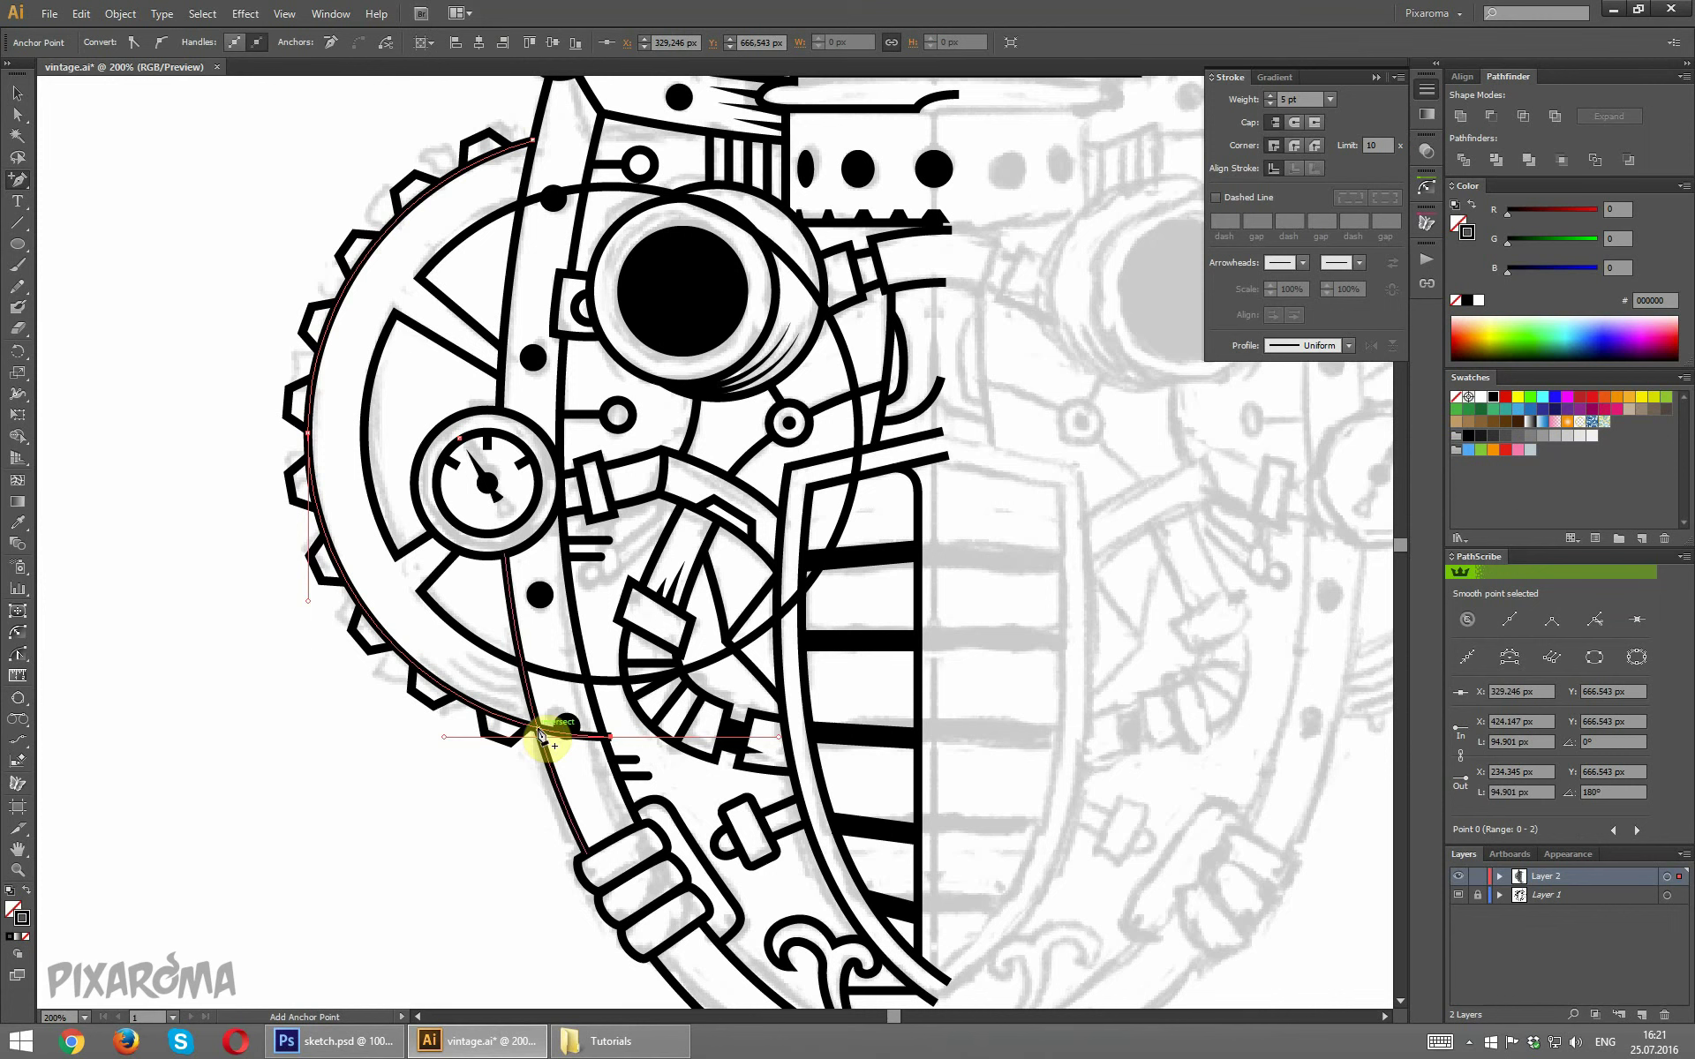
left_click(541, 735)
left_click(17, 114)
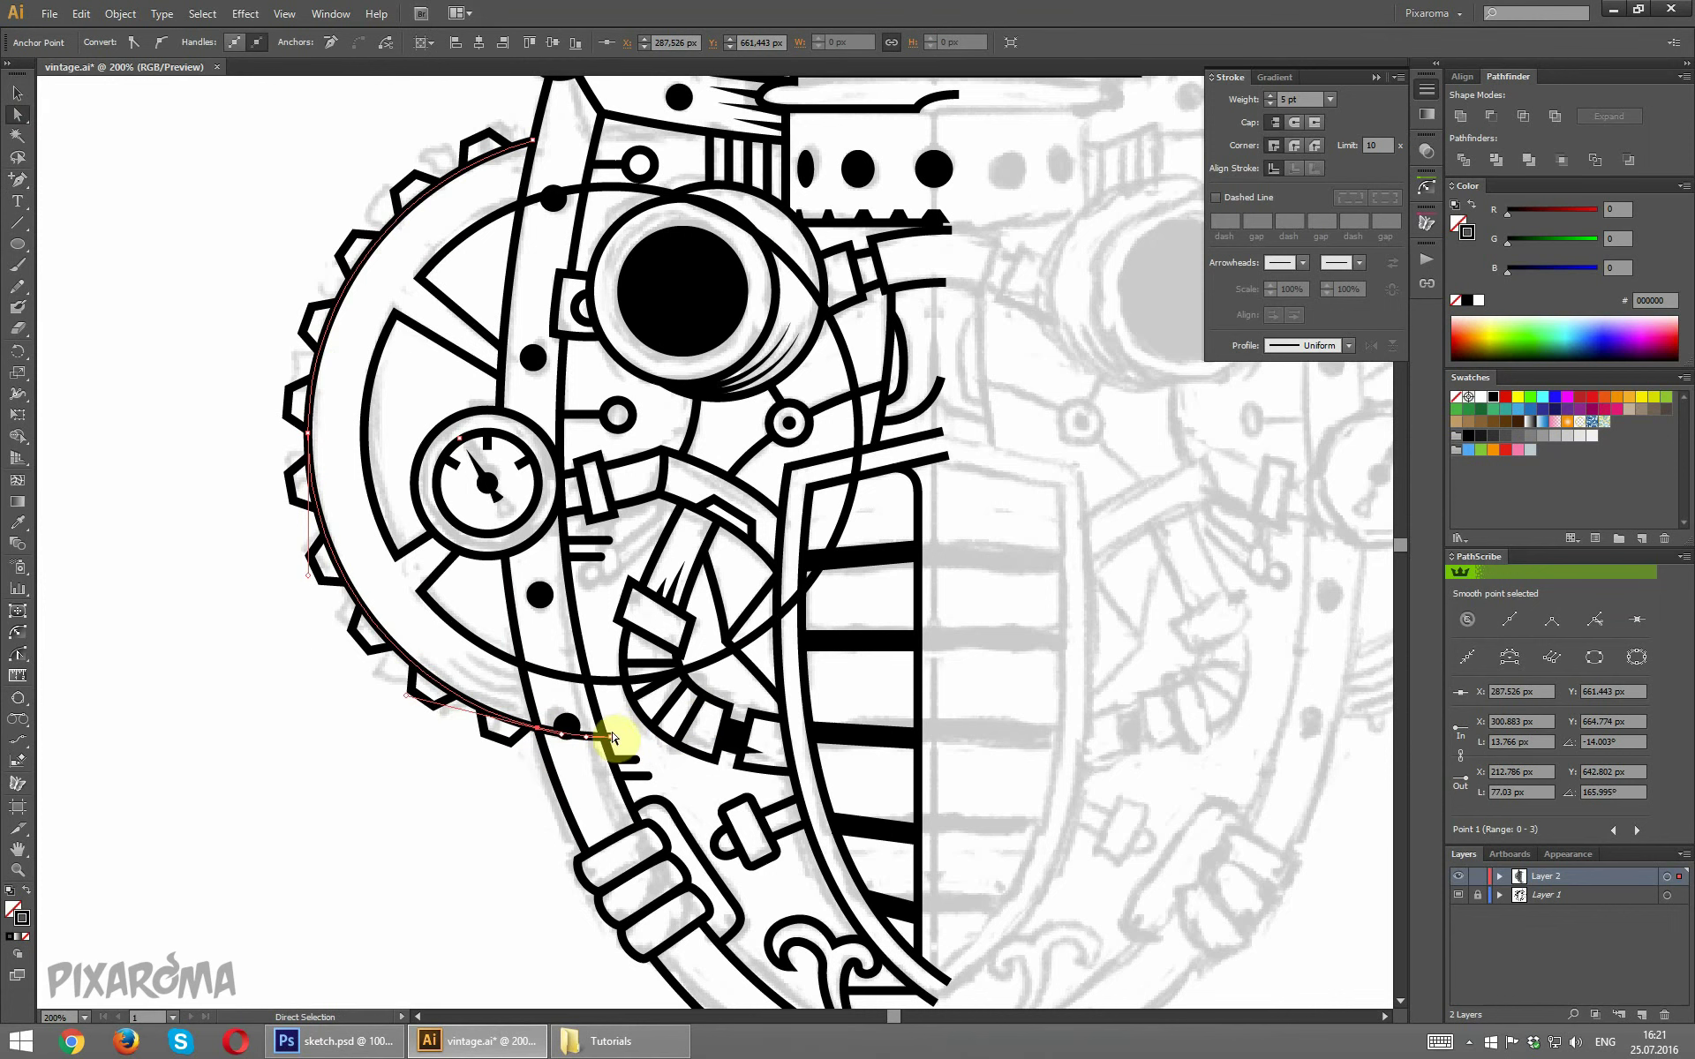
left_click(284, 795)
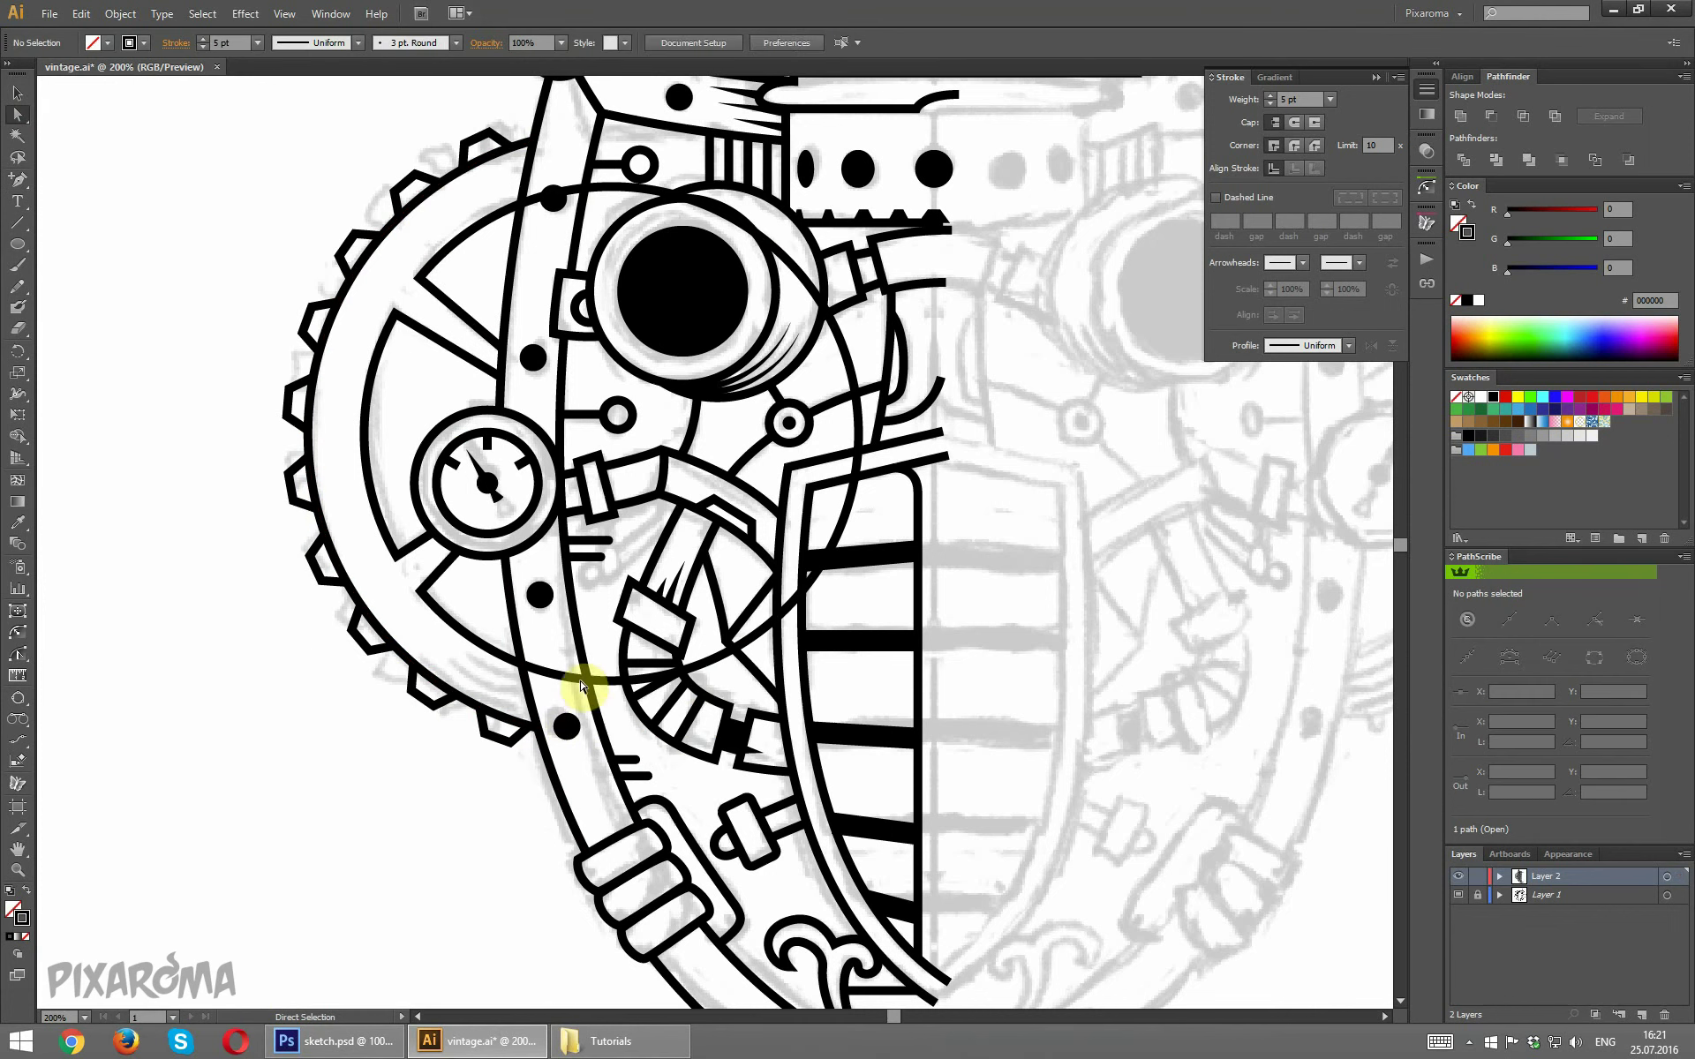
Trim the circle across the wheel to a short arc beside the gauge.
left_click(578, 680)
left_click(17, 179)
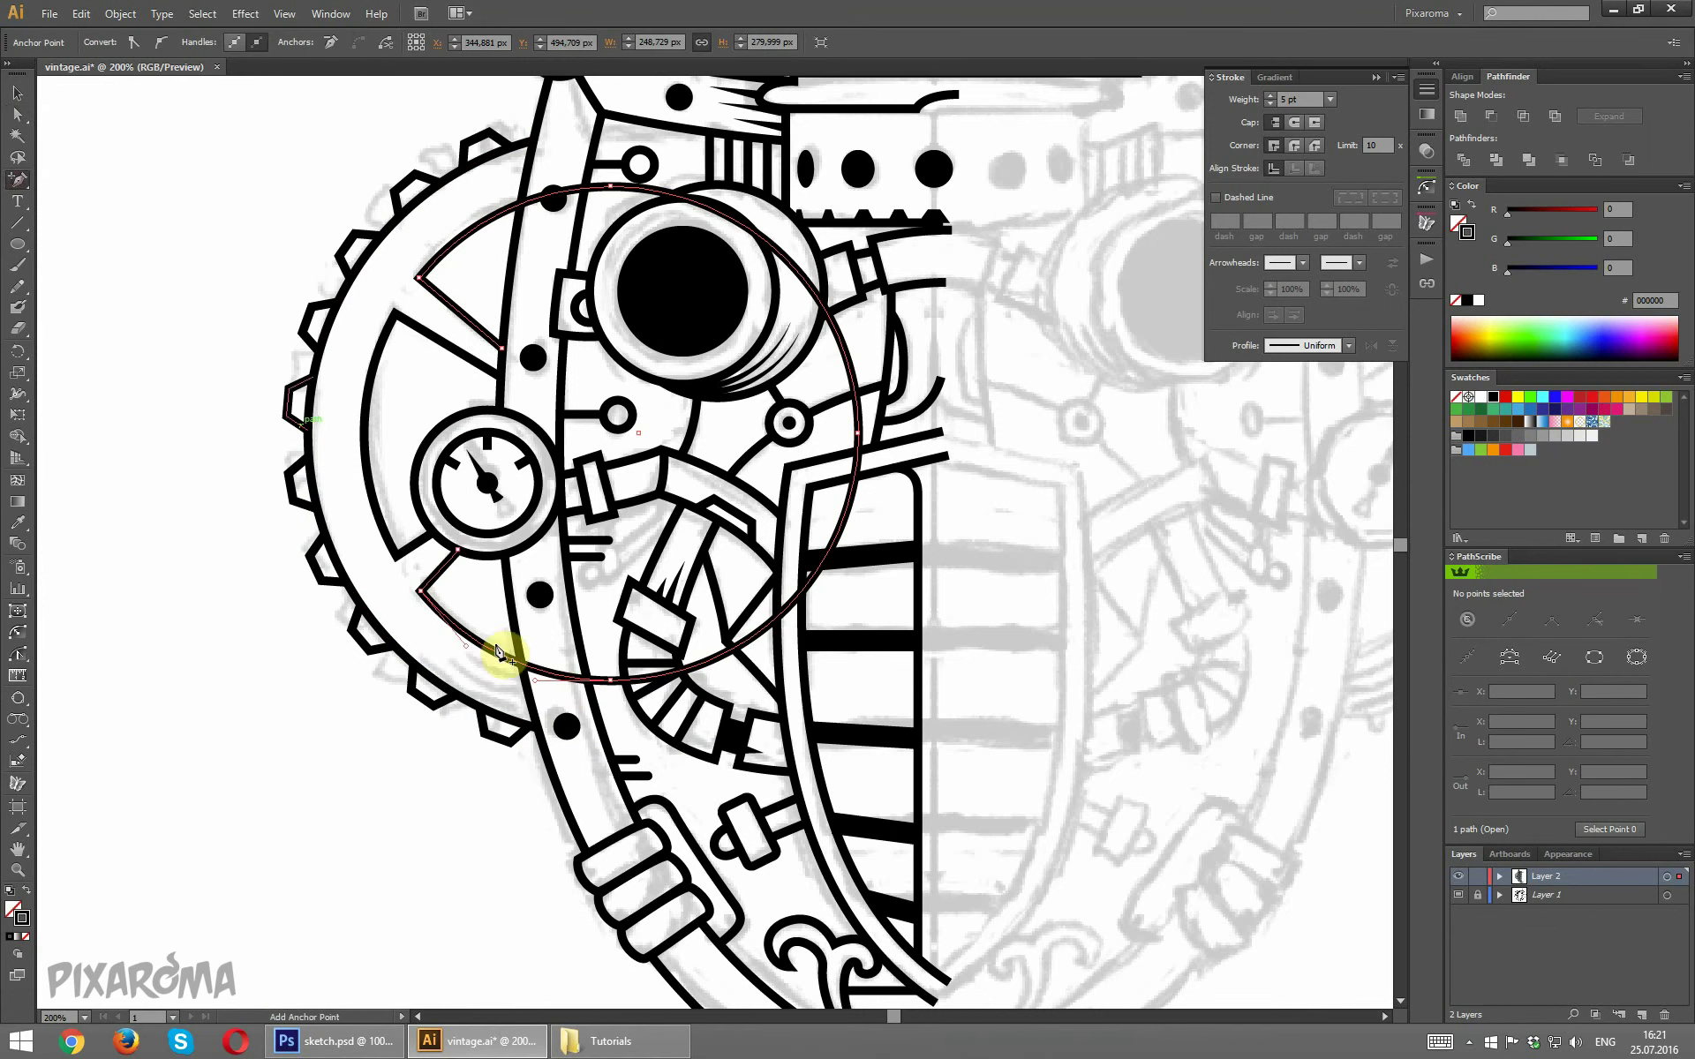
left_click(525, 672)
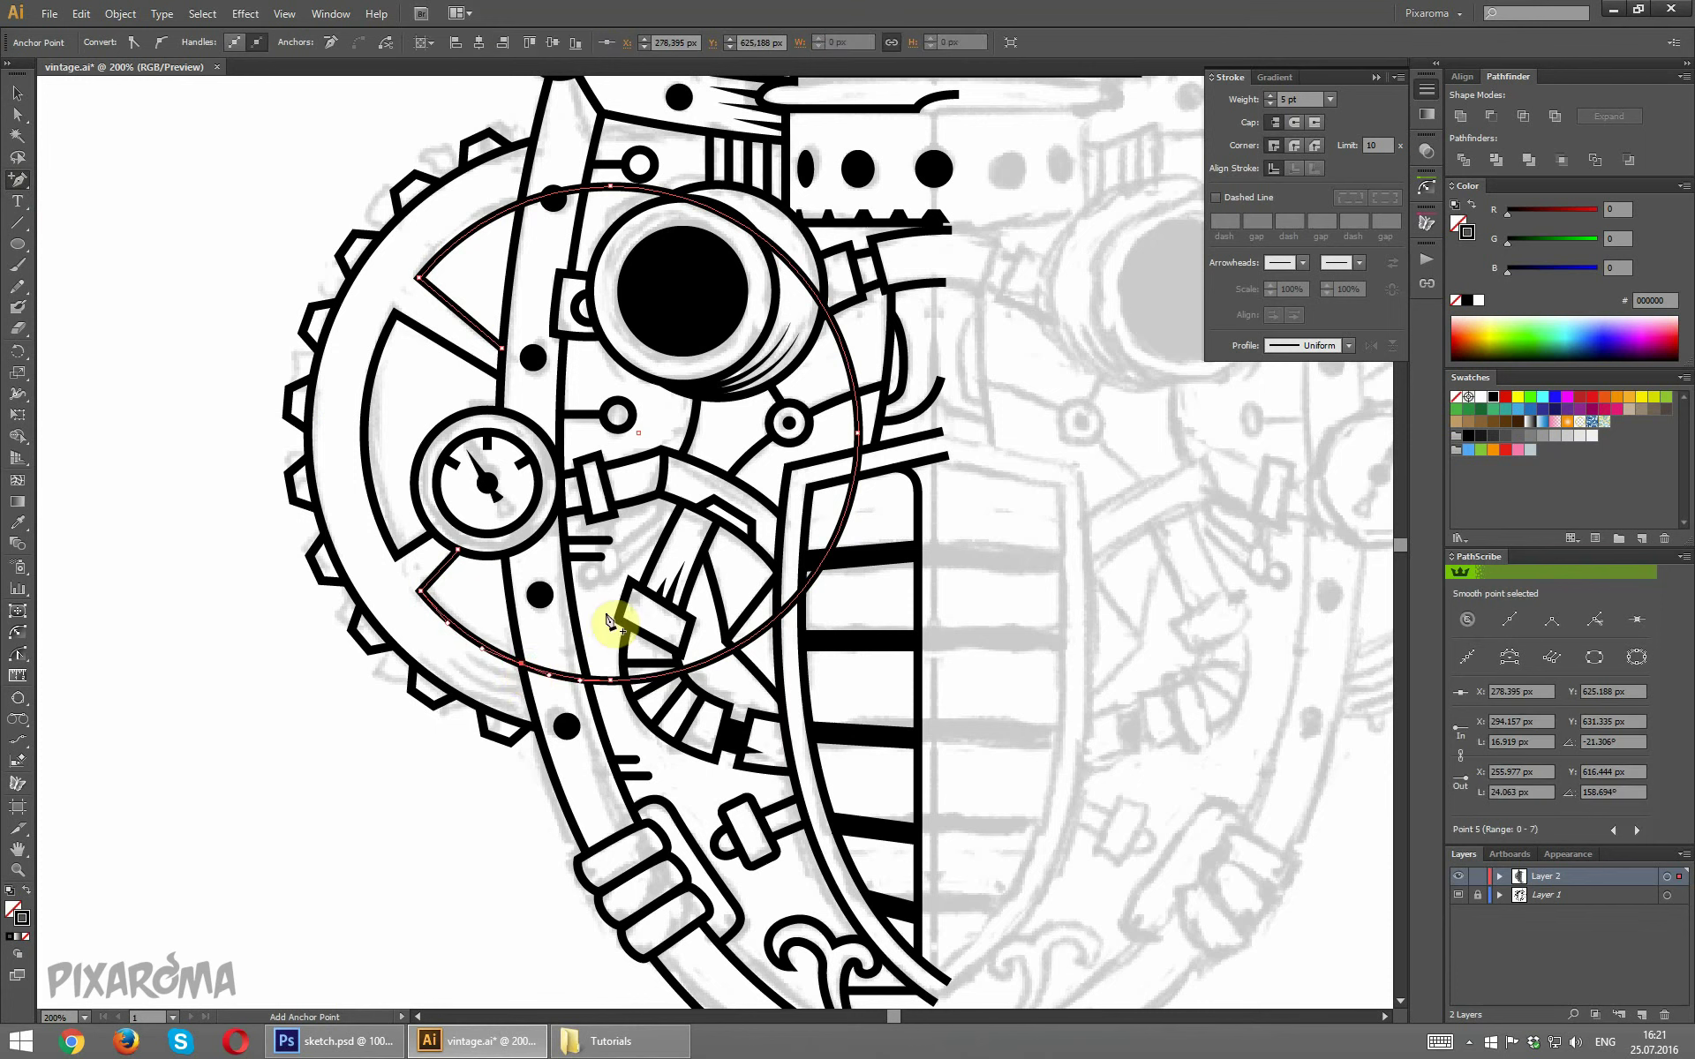
left_click(520, 210)
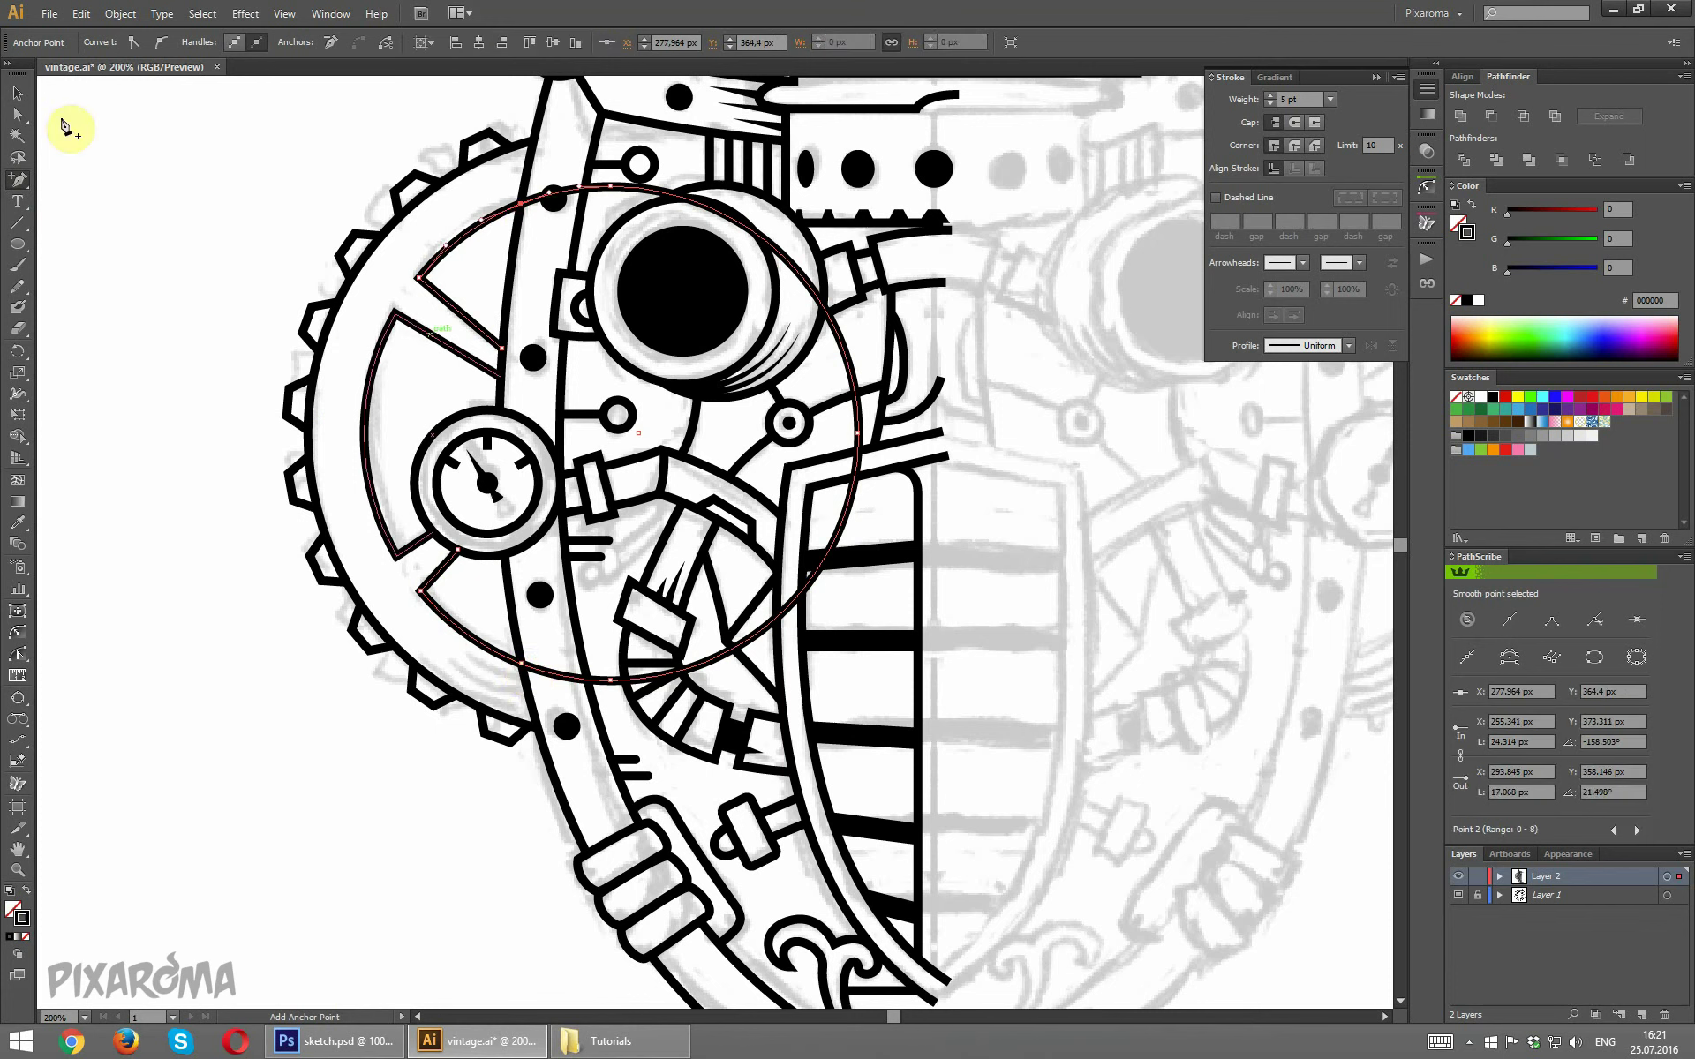
left_click(16, 114)
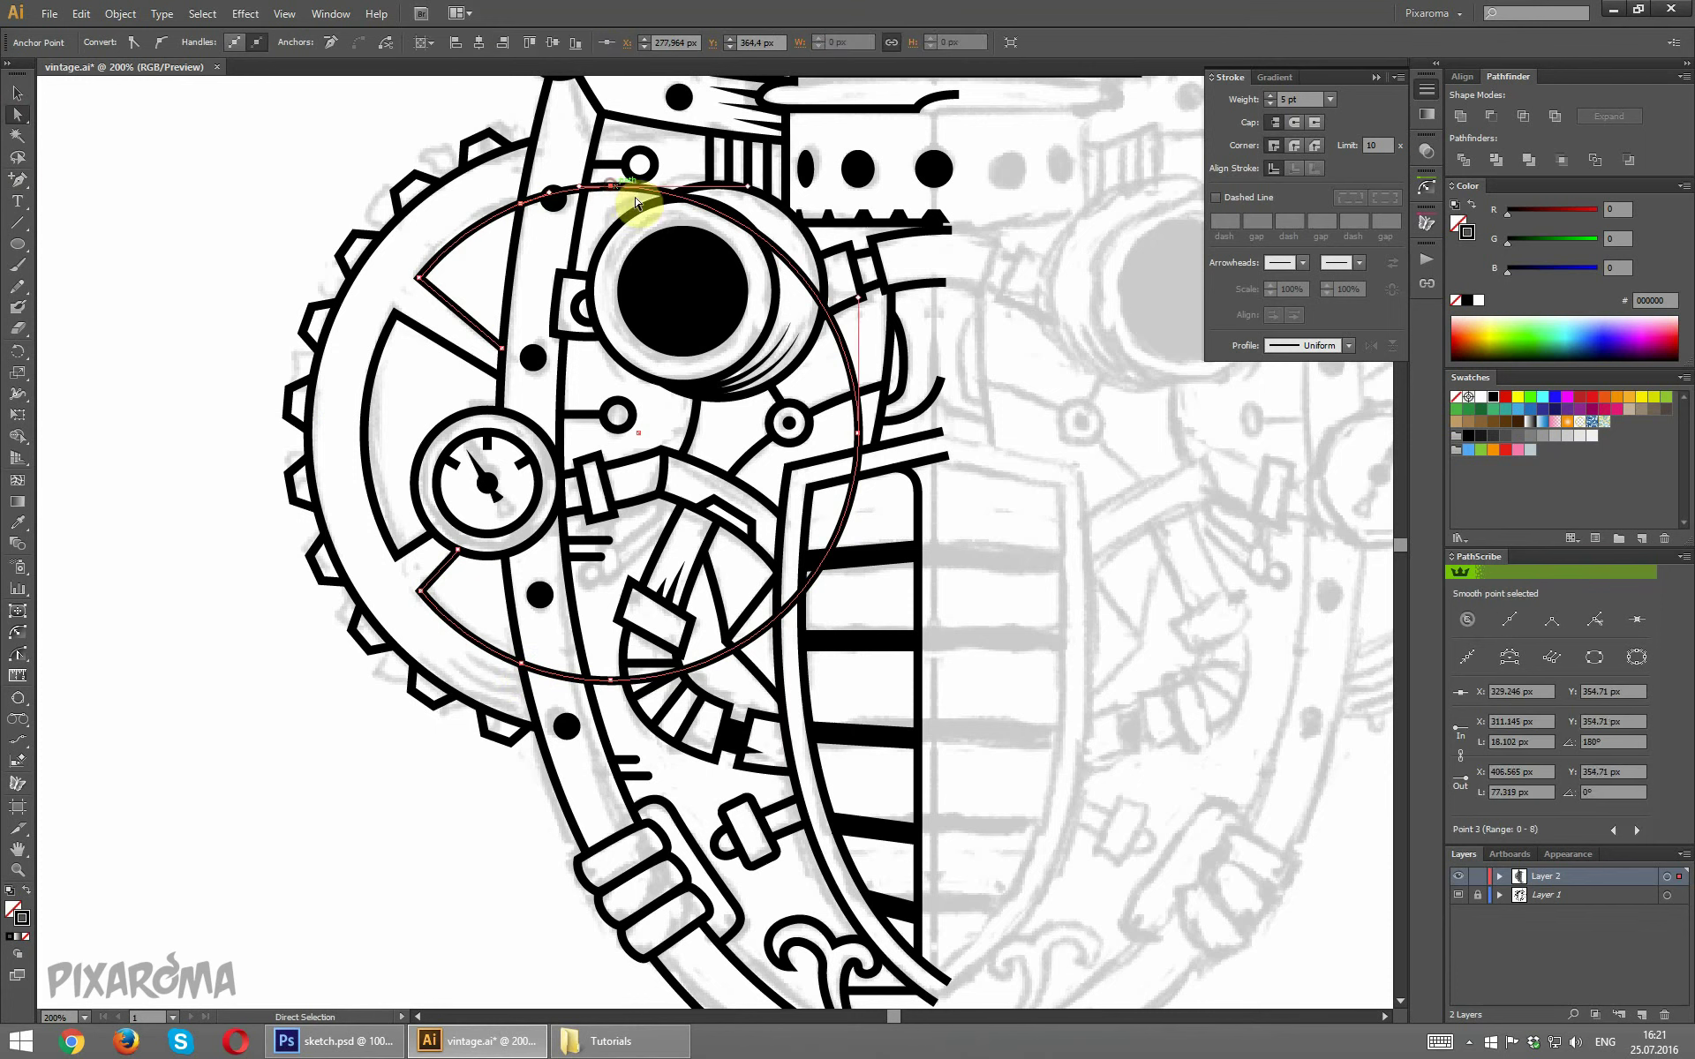
key("Delete")
left_click(860, 436)
key("Delete")
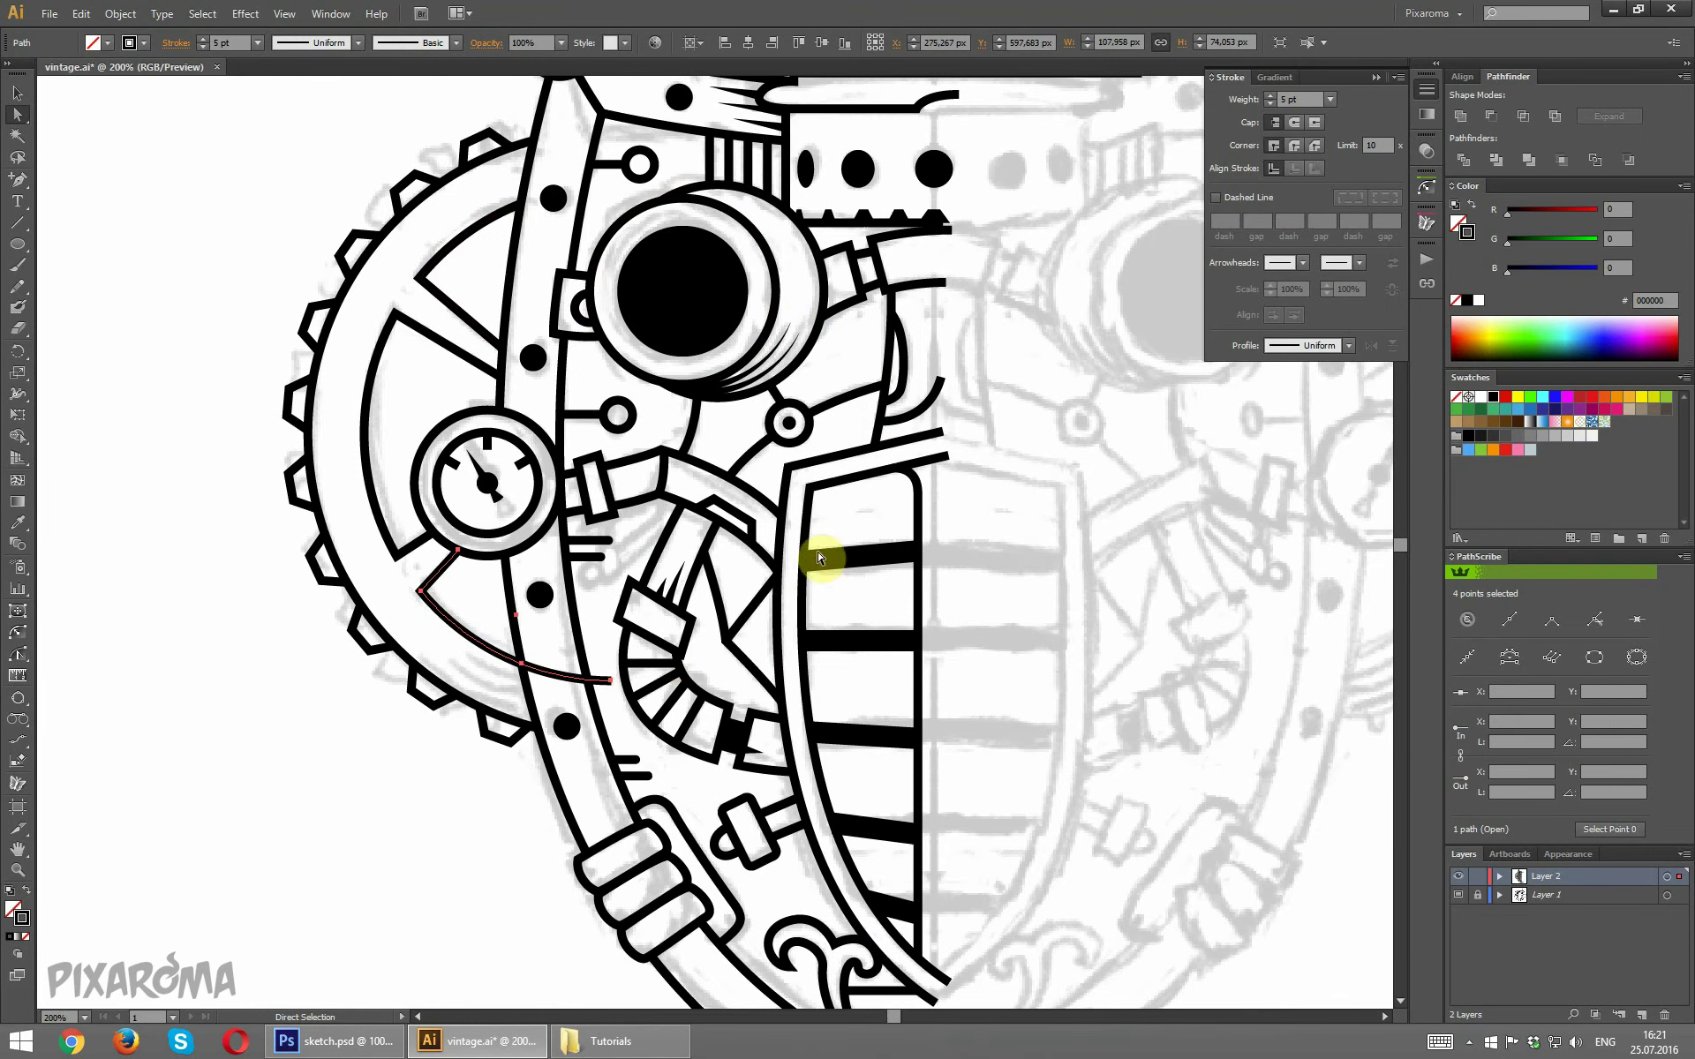
key("ctrl+shift+a")
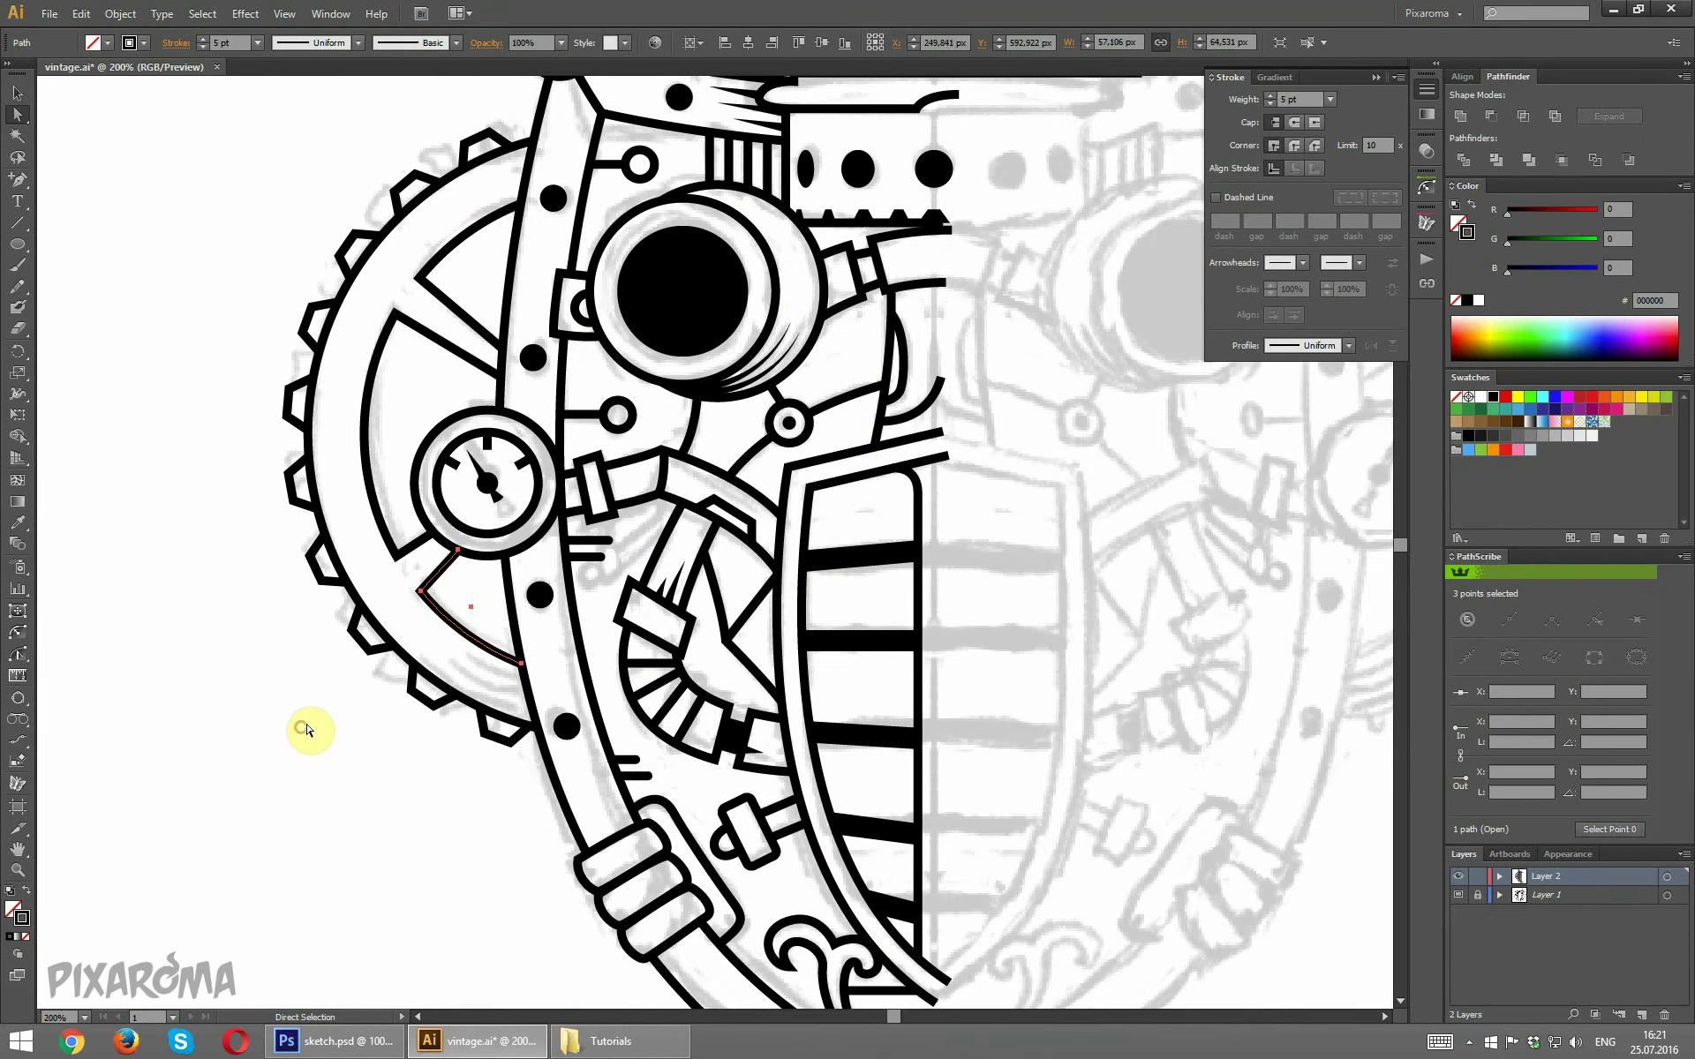
scroll(60, 473, "up", 2)
Draw a short curve along the gear's lower inner rim with the Pen tool.
scroll(115, 437, "up", 5)
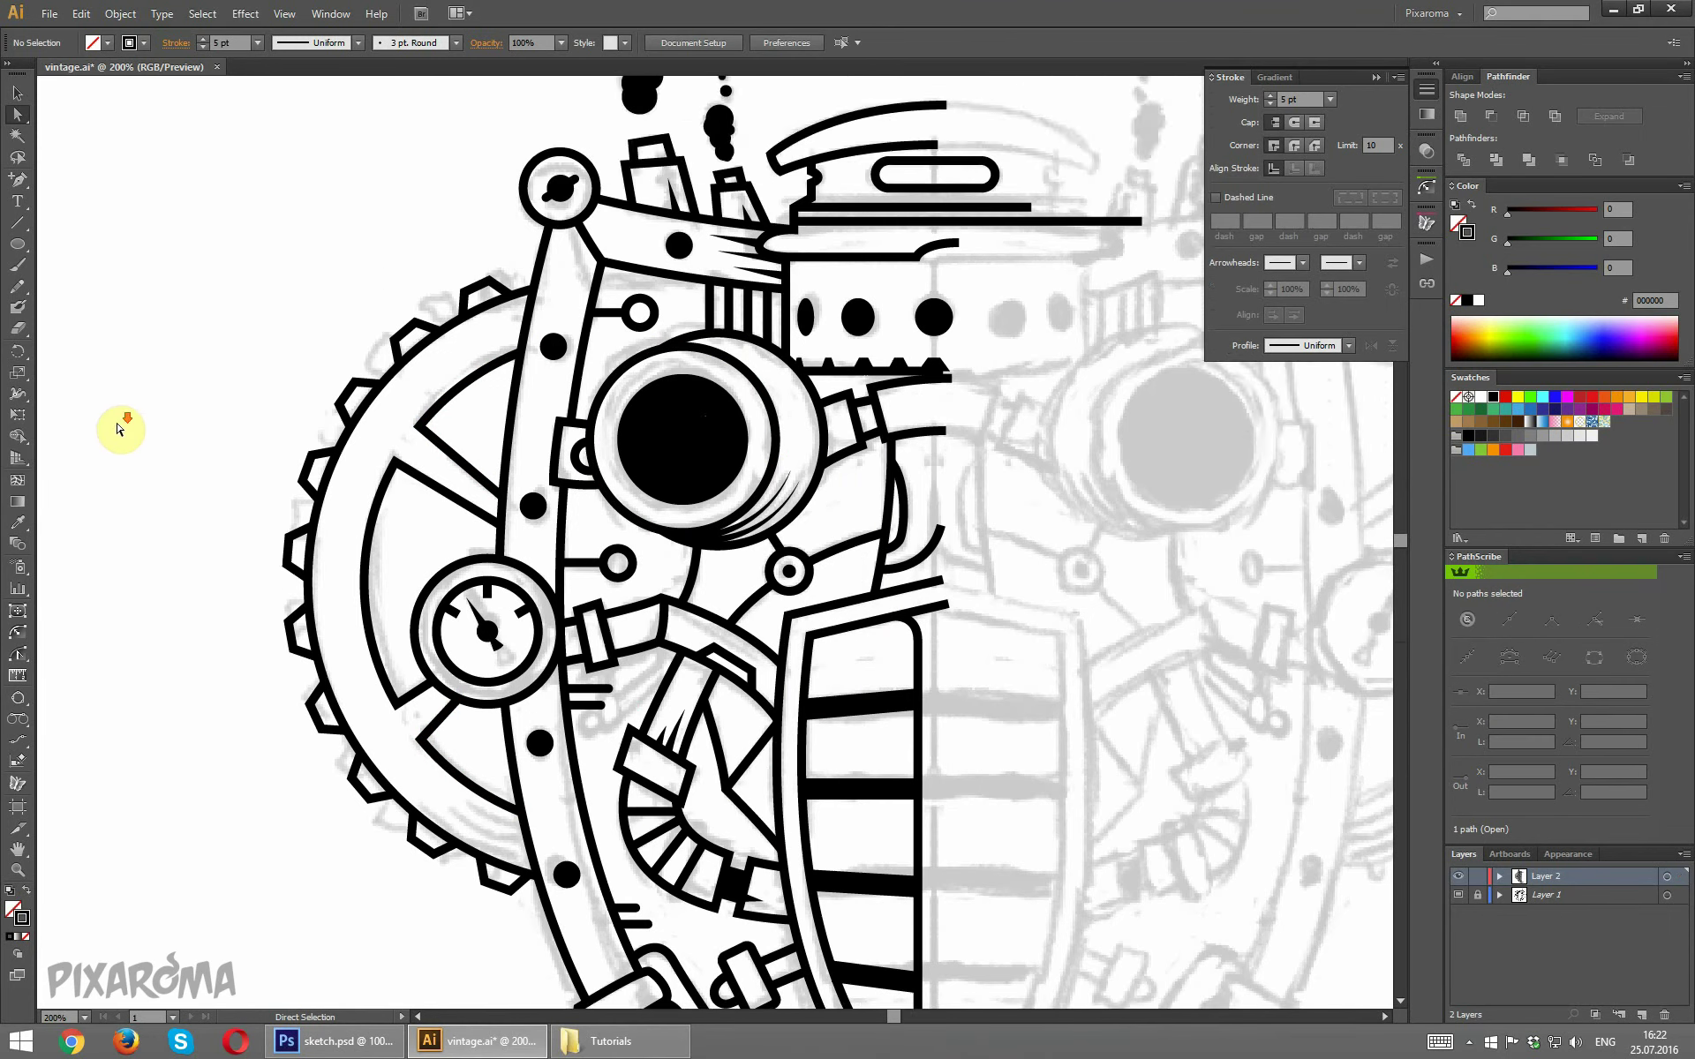
scroll(121, 426, "down", 10)
scroll(123, 421, "down", 2)
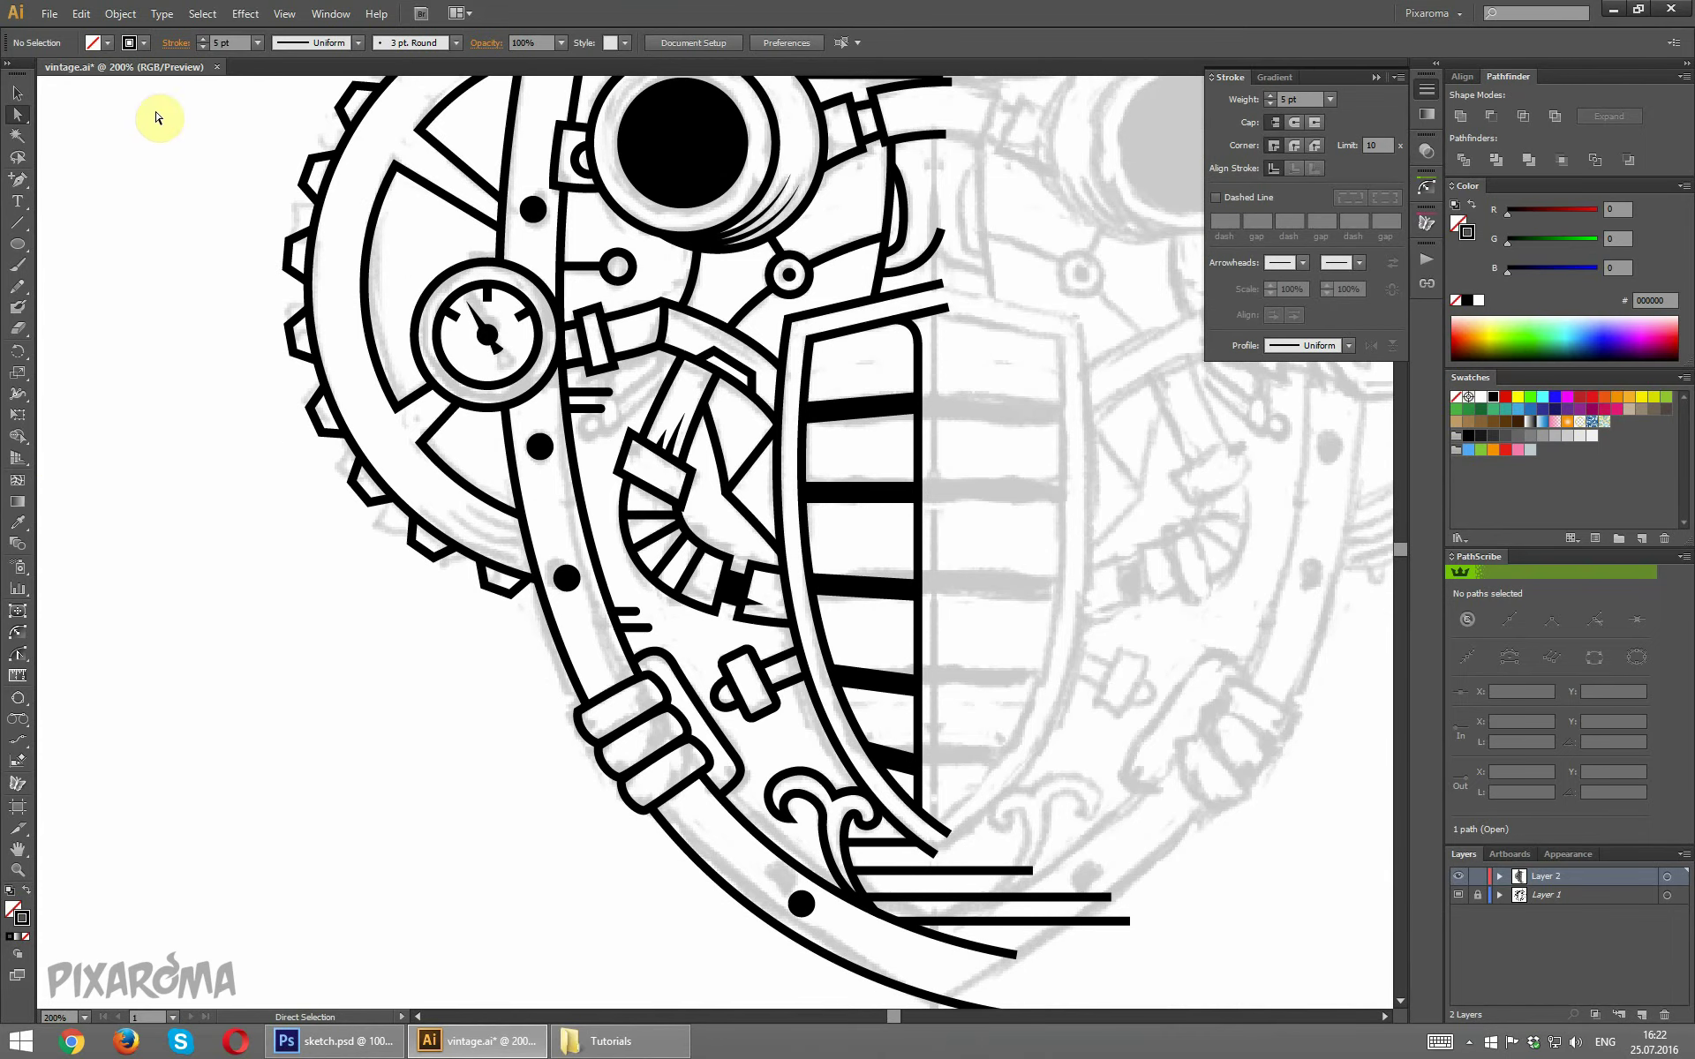
left_click(17, 92)
scroll(251, 569, "up", 3)
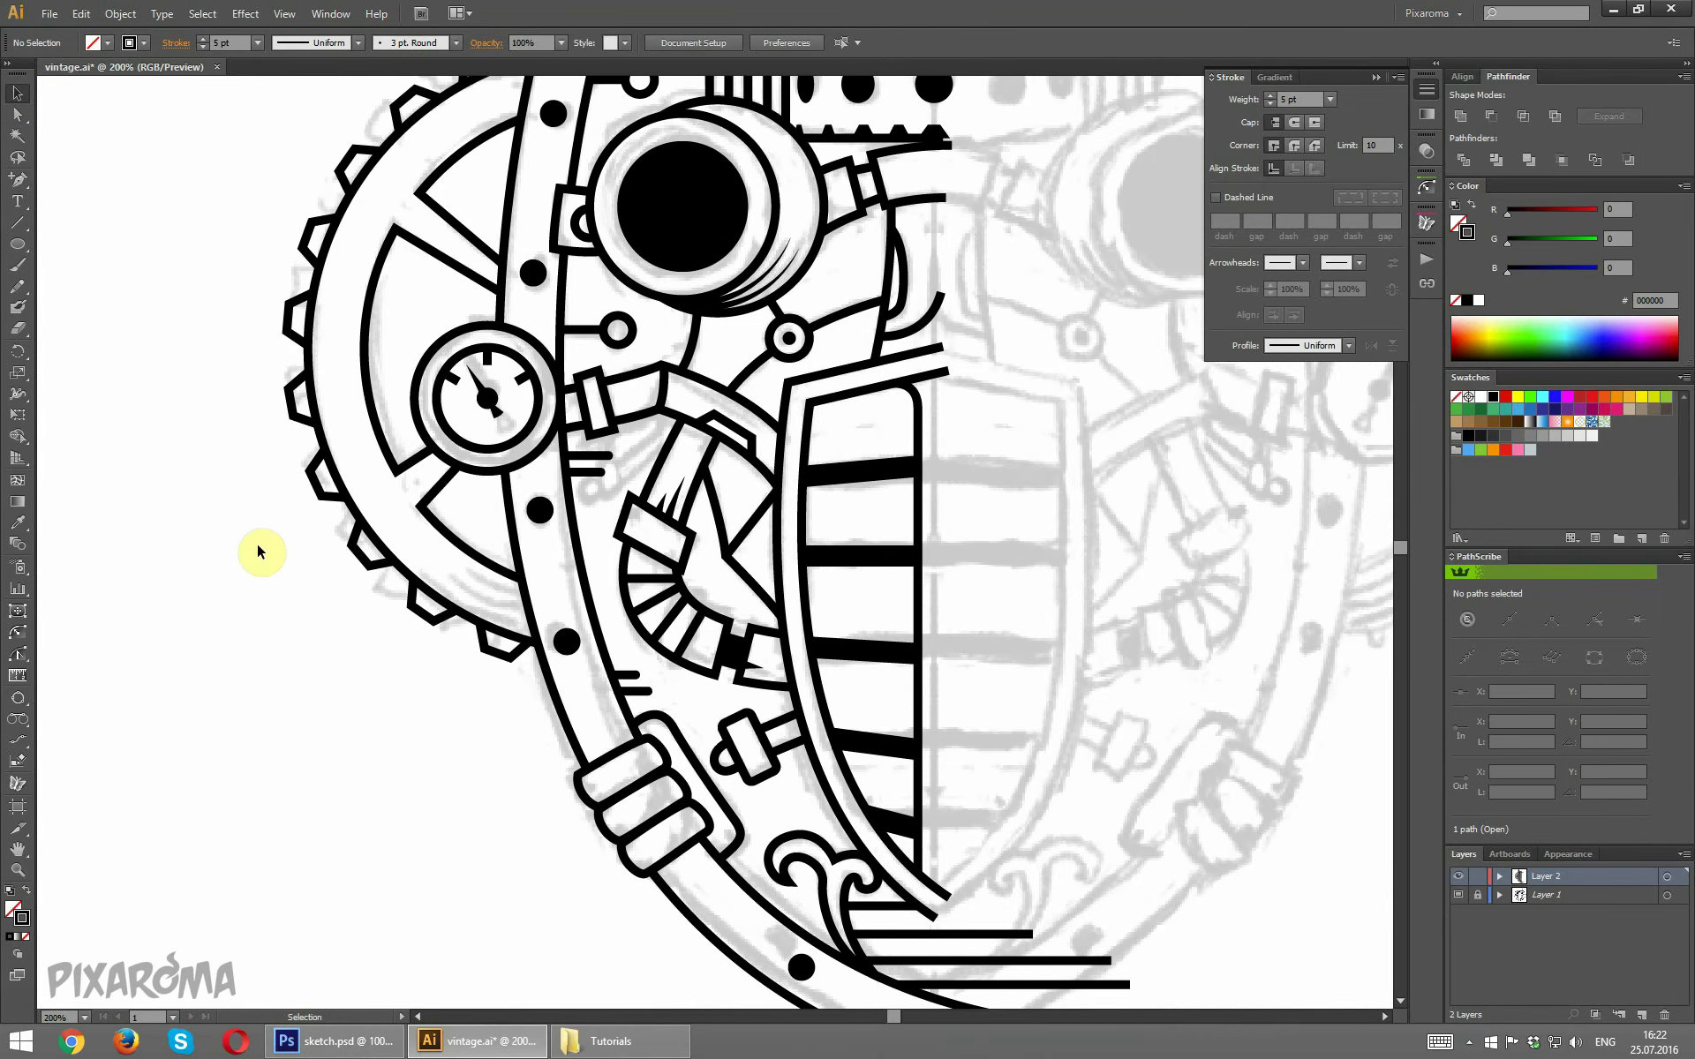
scroll(296, 549, "up", 3)
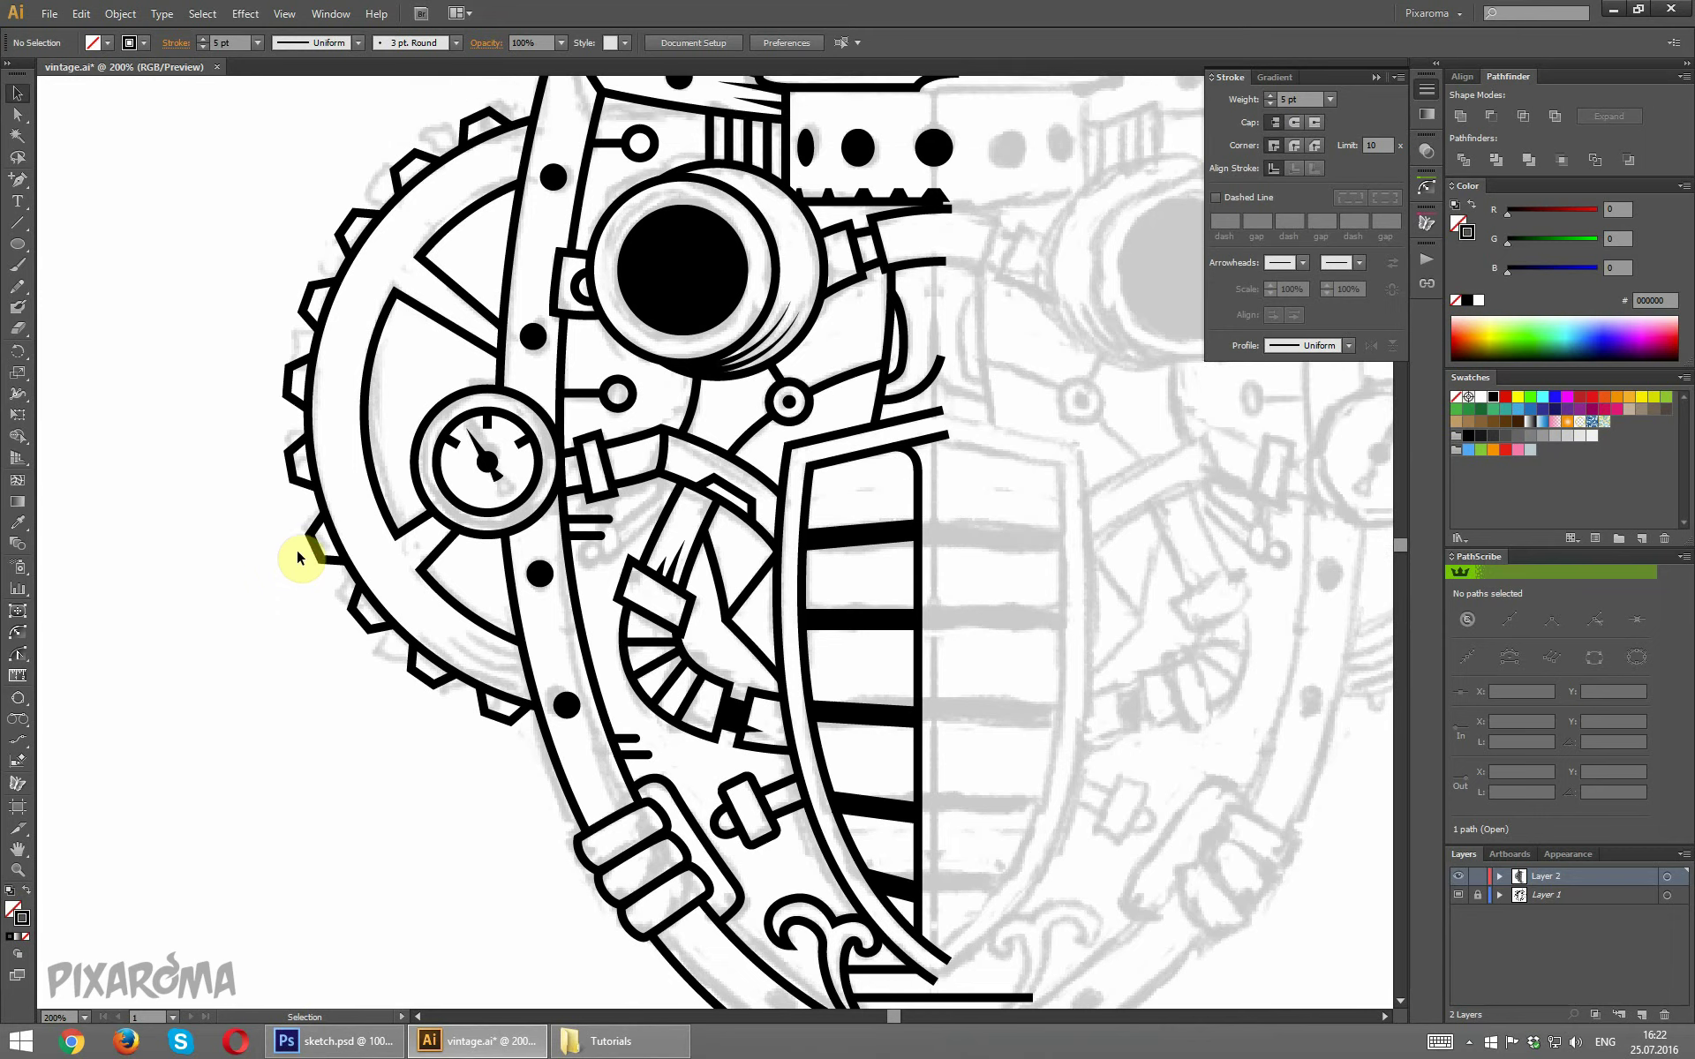
left_click(18, 180)
left_click(80, 177)
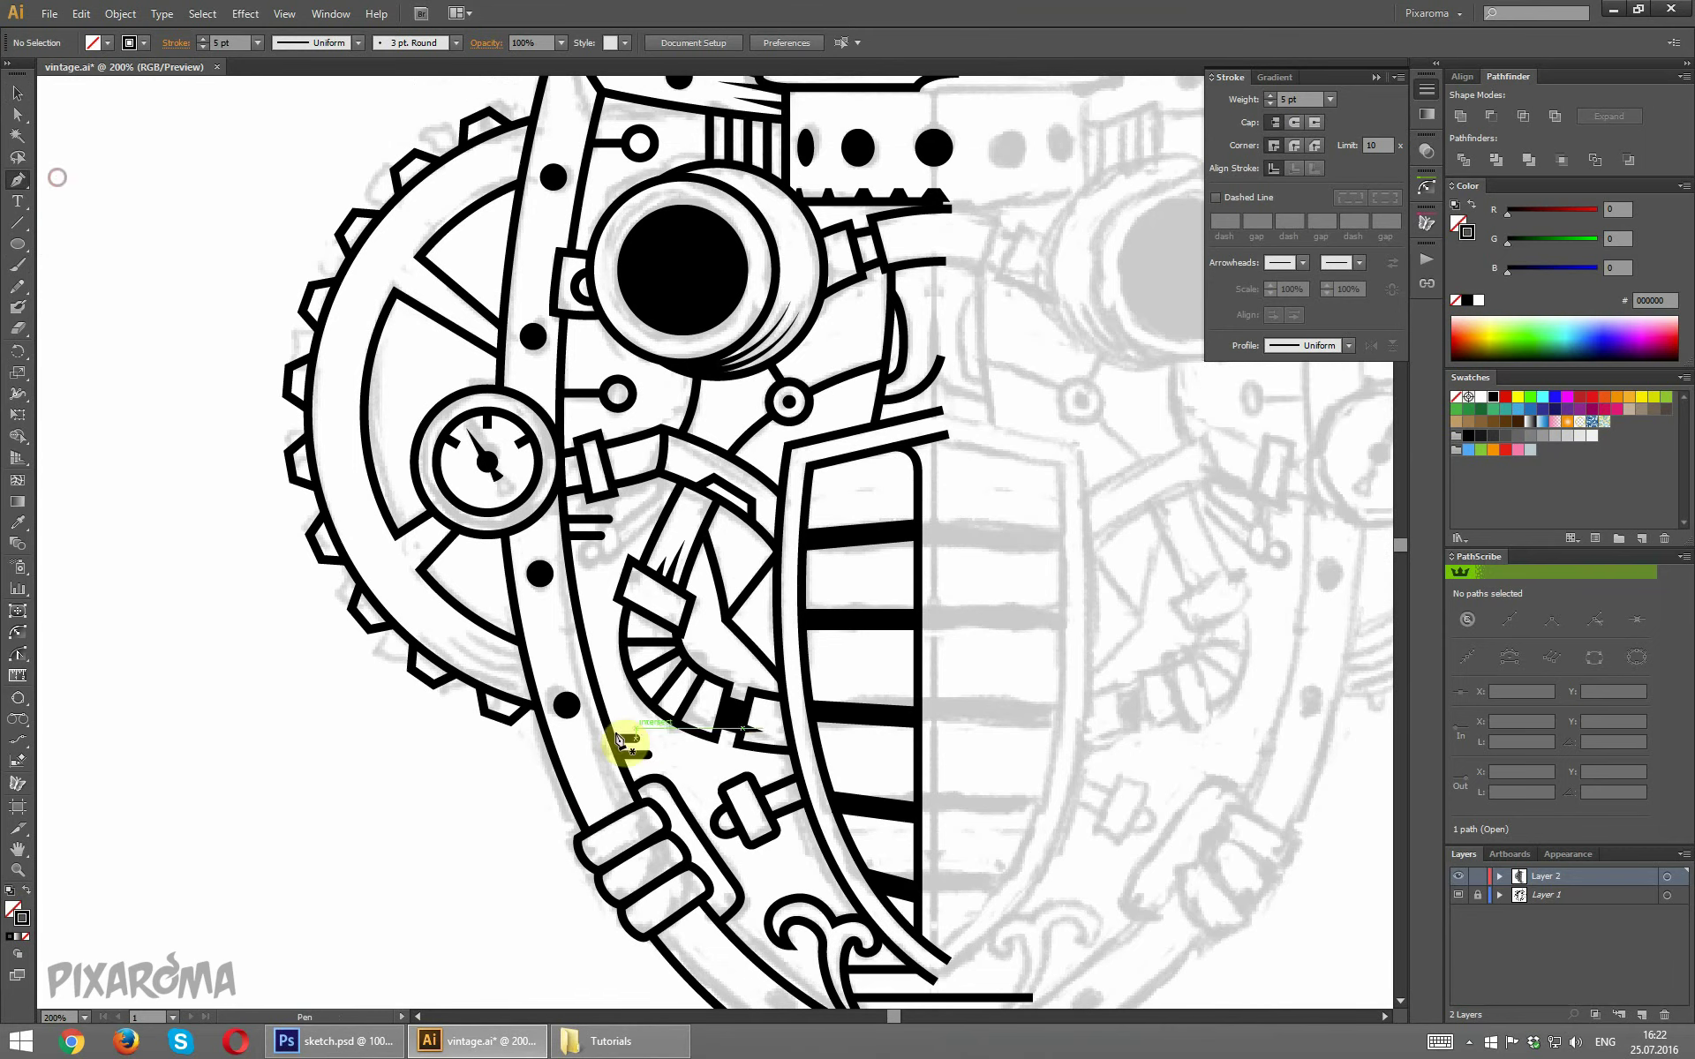
left_click(533, 693)
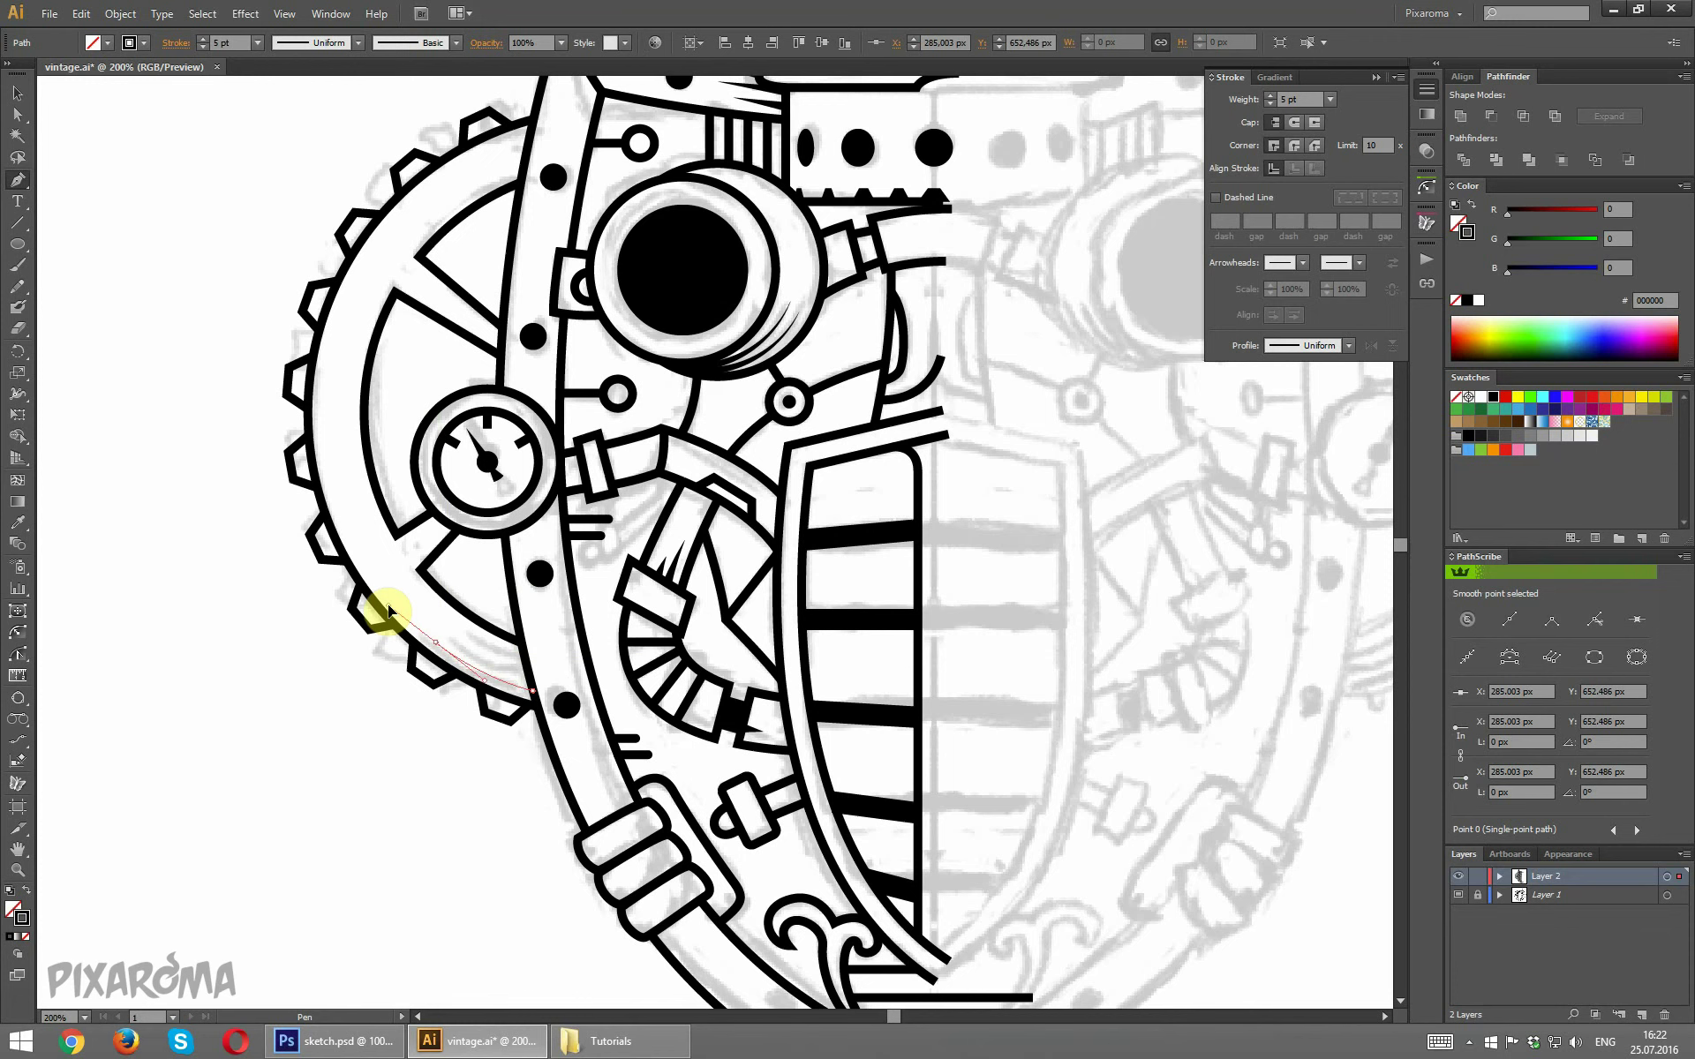
left_click_drag(389, 611, 388, 607)
Apply a tapered Variable Width Profile to the curved stroke.
left_click(16, 93)
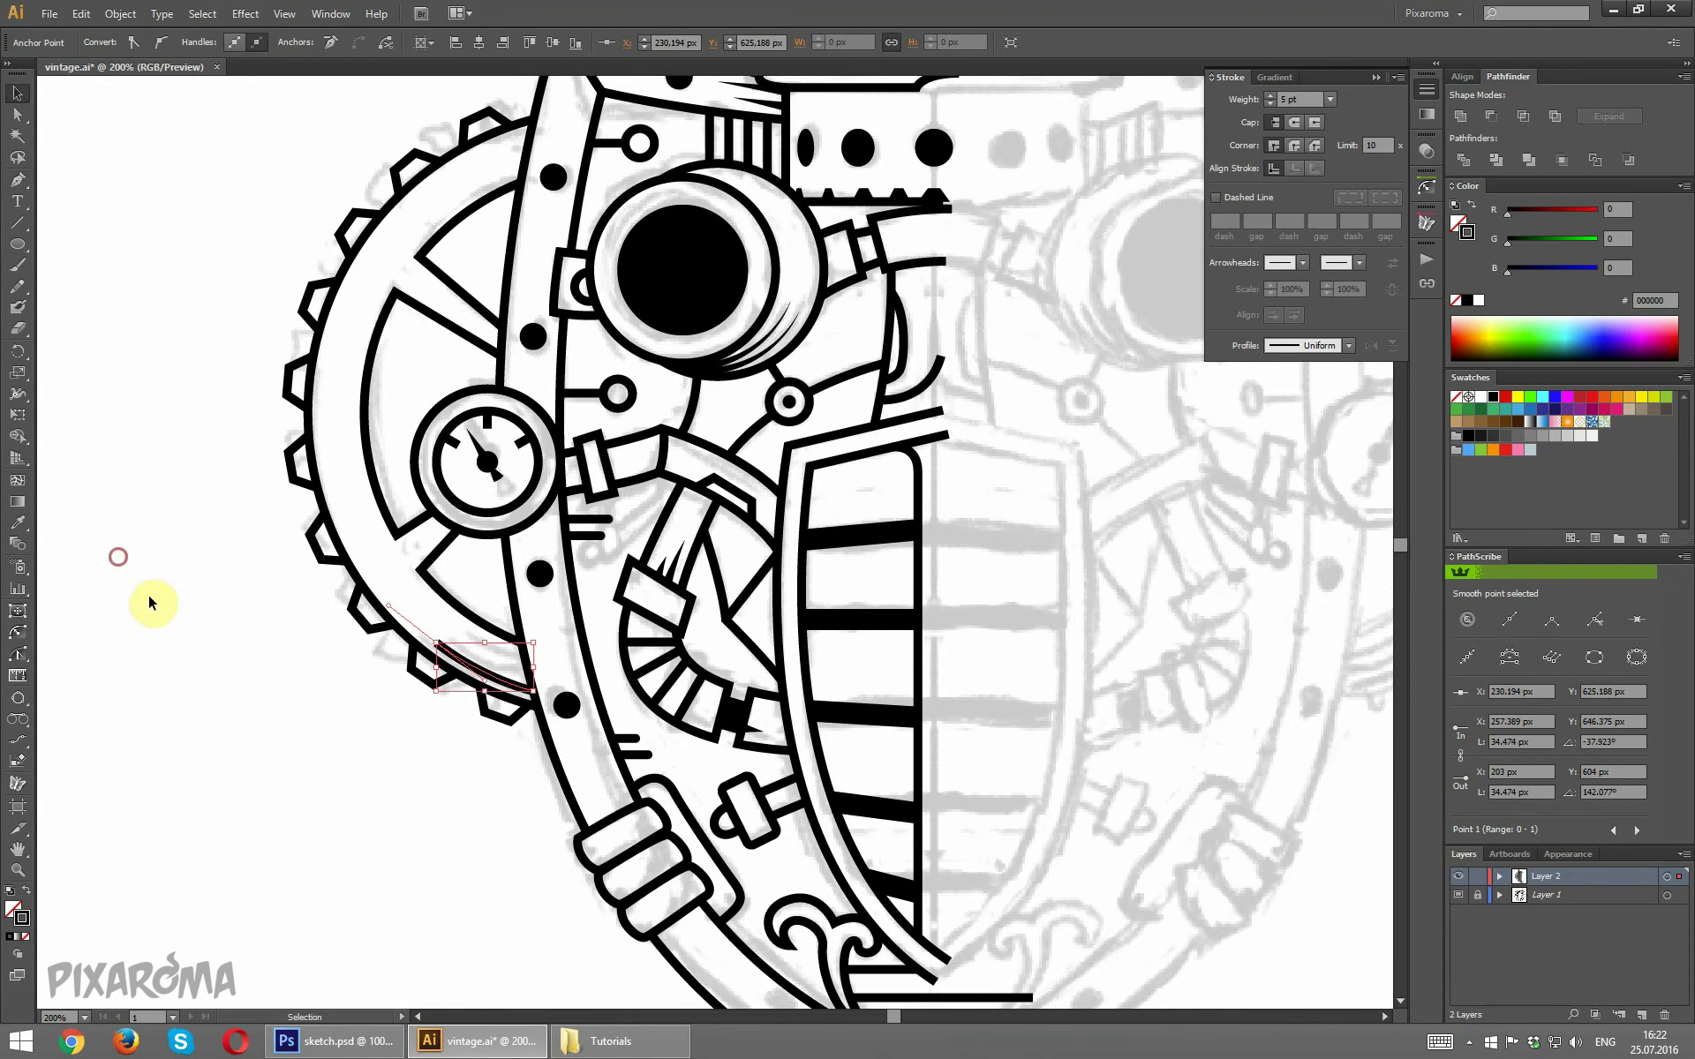
left_click(492, 681)
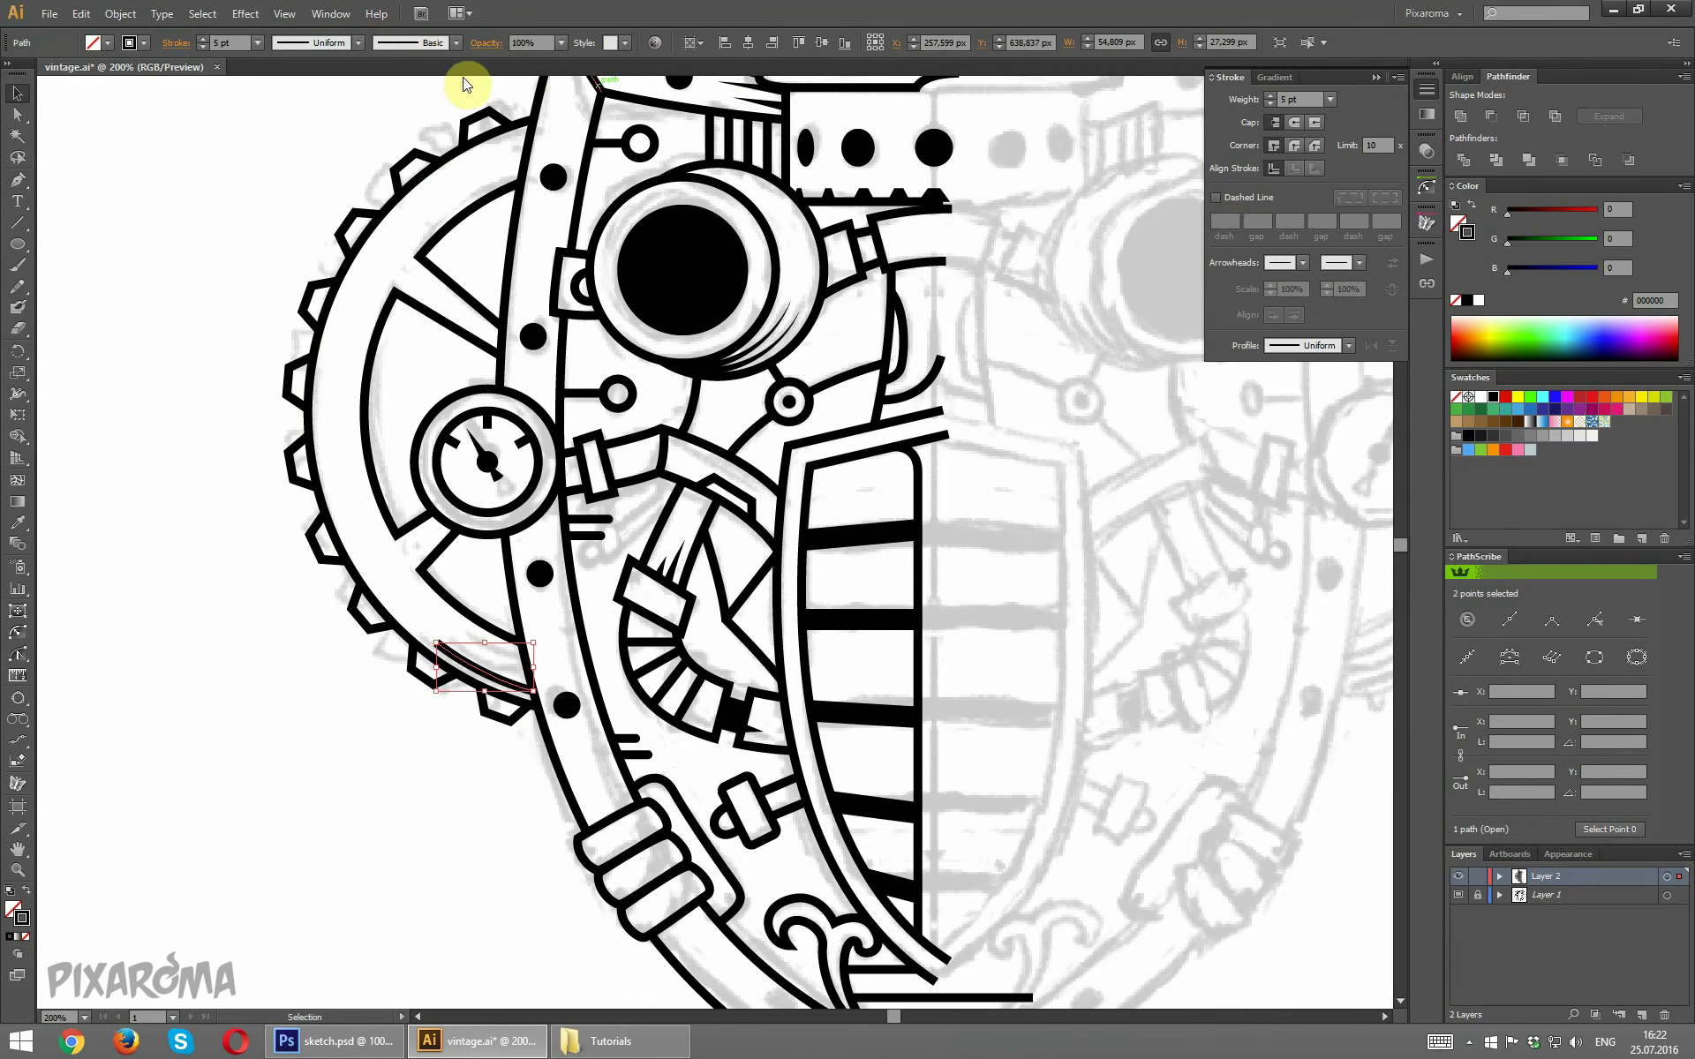
left_click(316, 40)
left_click(319, 178)
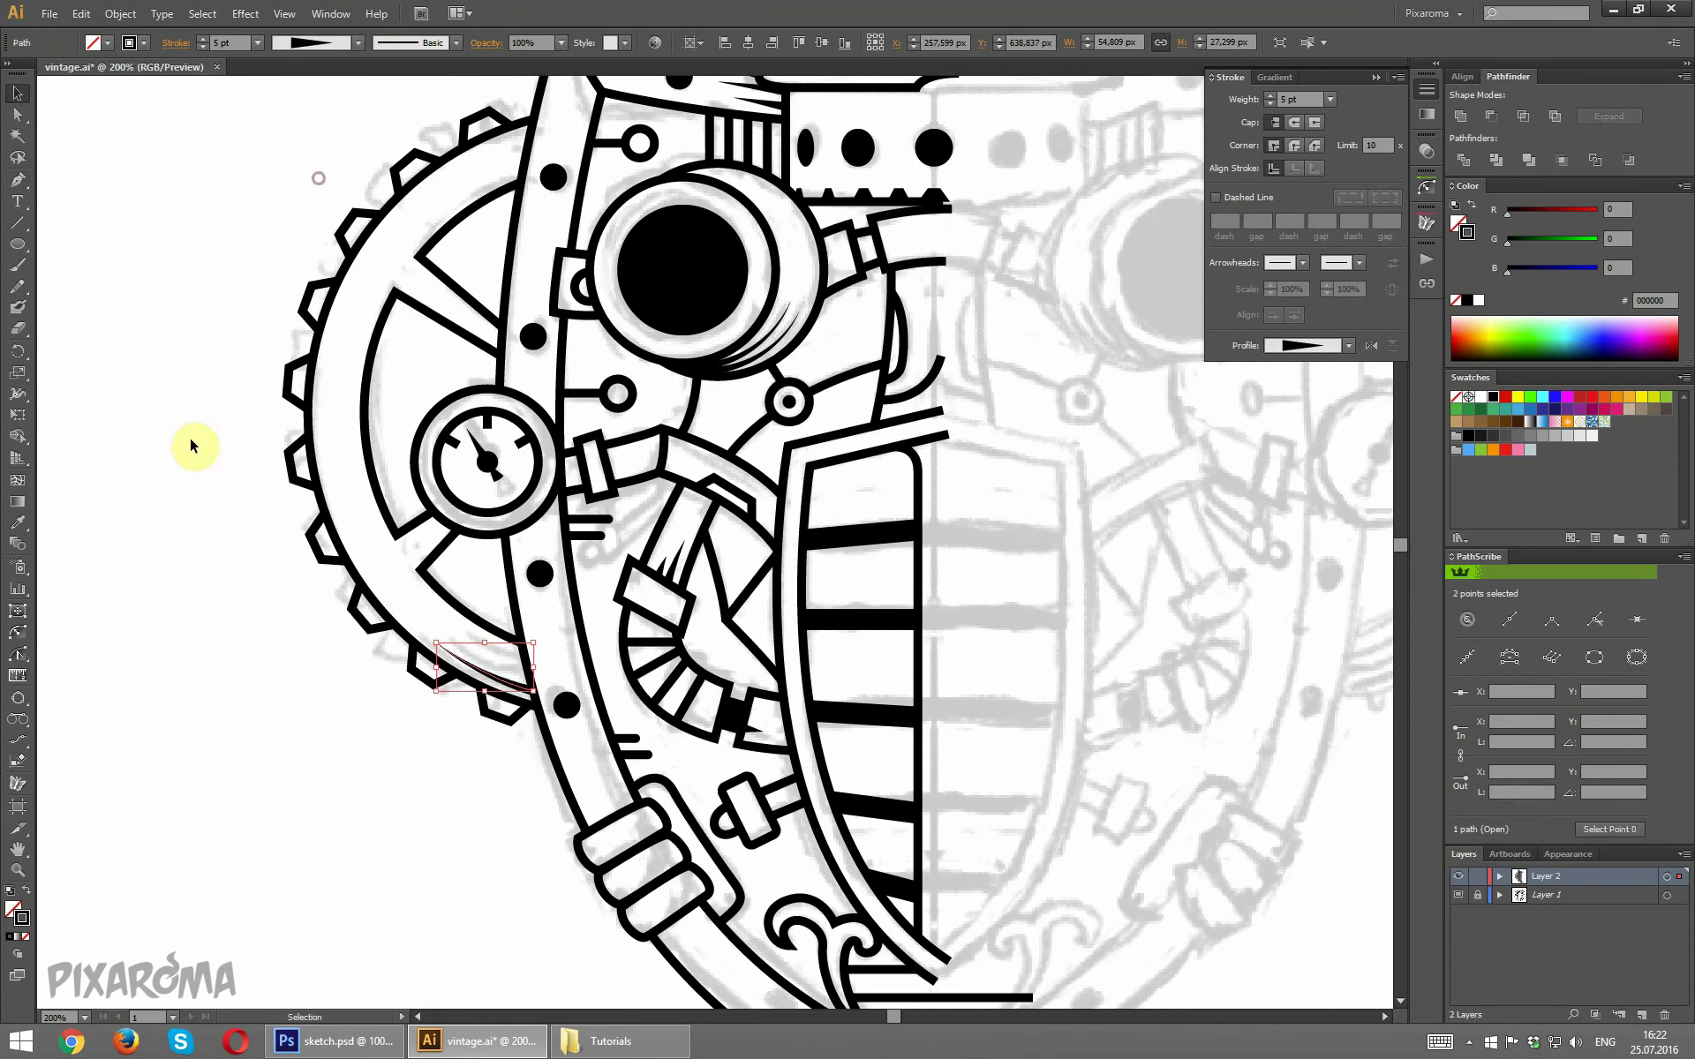
left_click(185, 442)
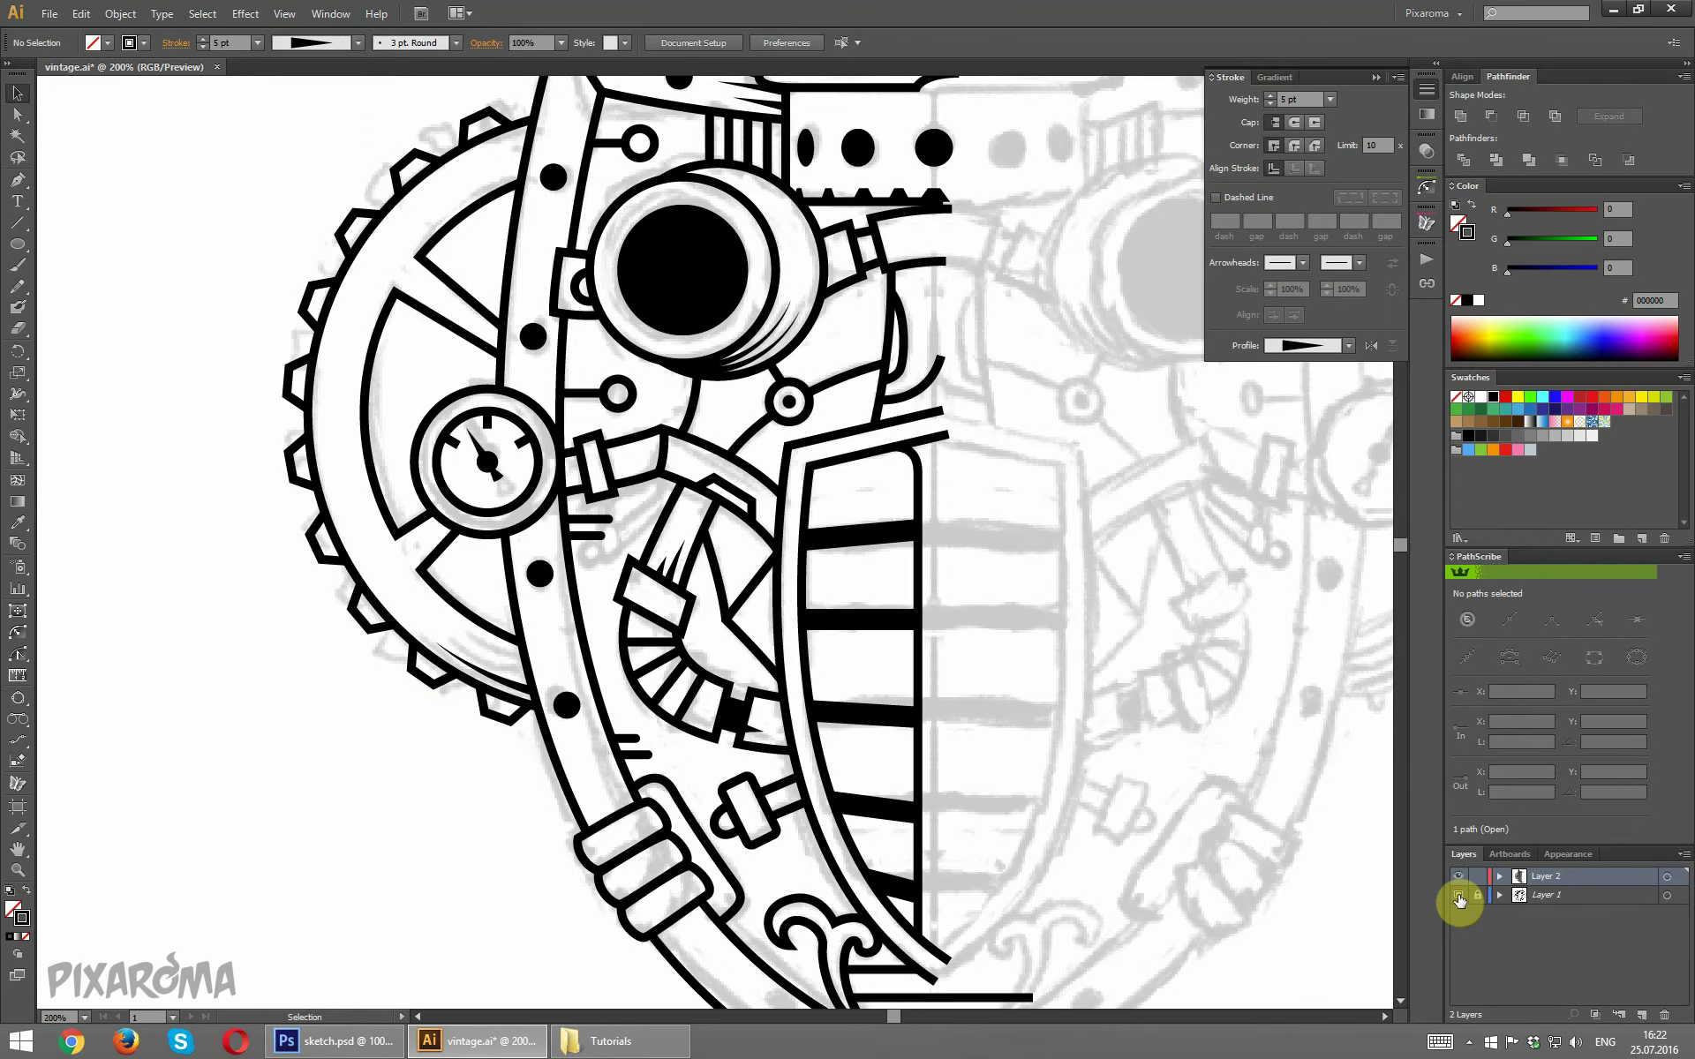
Hide the grey sketch layer, Layer 1, to check the strokes.
left_click(1458, 898)
left_click(1458, 899)
scroll(1148, 681, "up", 3)
scroll(1147, 676, "down", 3)
scroll(1150, 670, "down", 2)
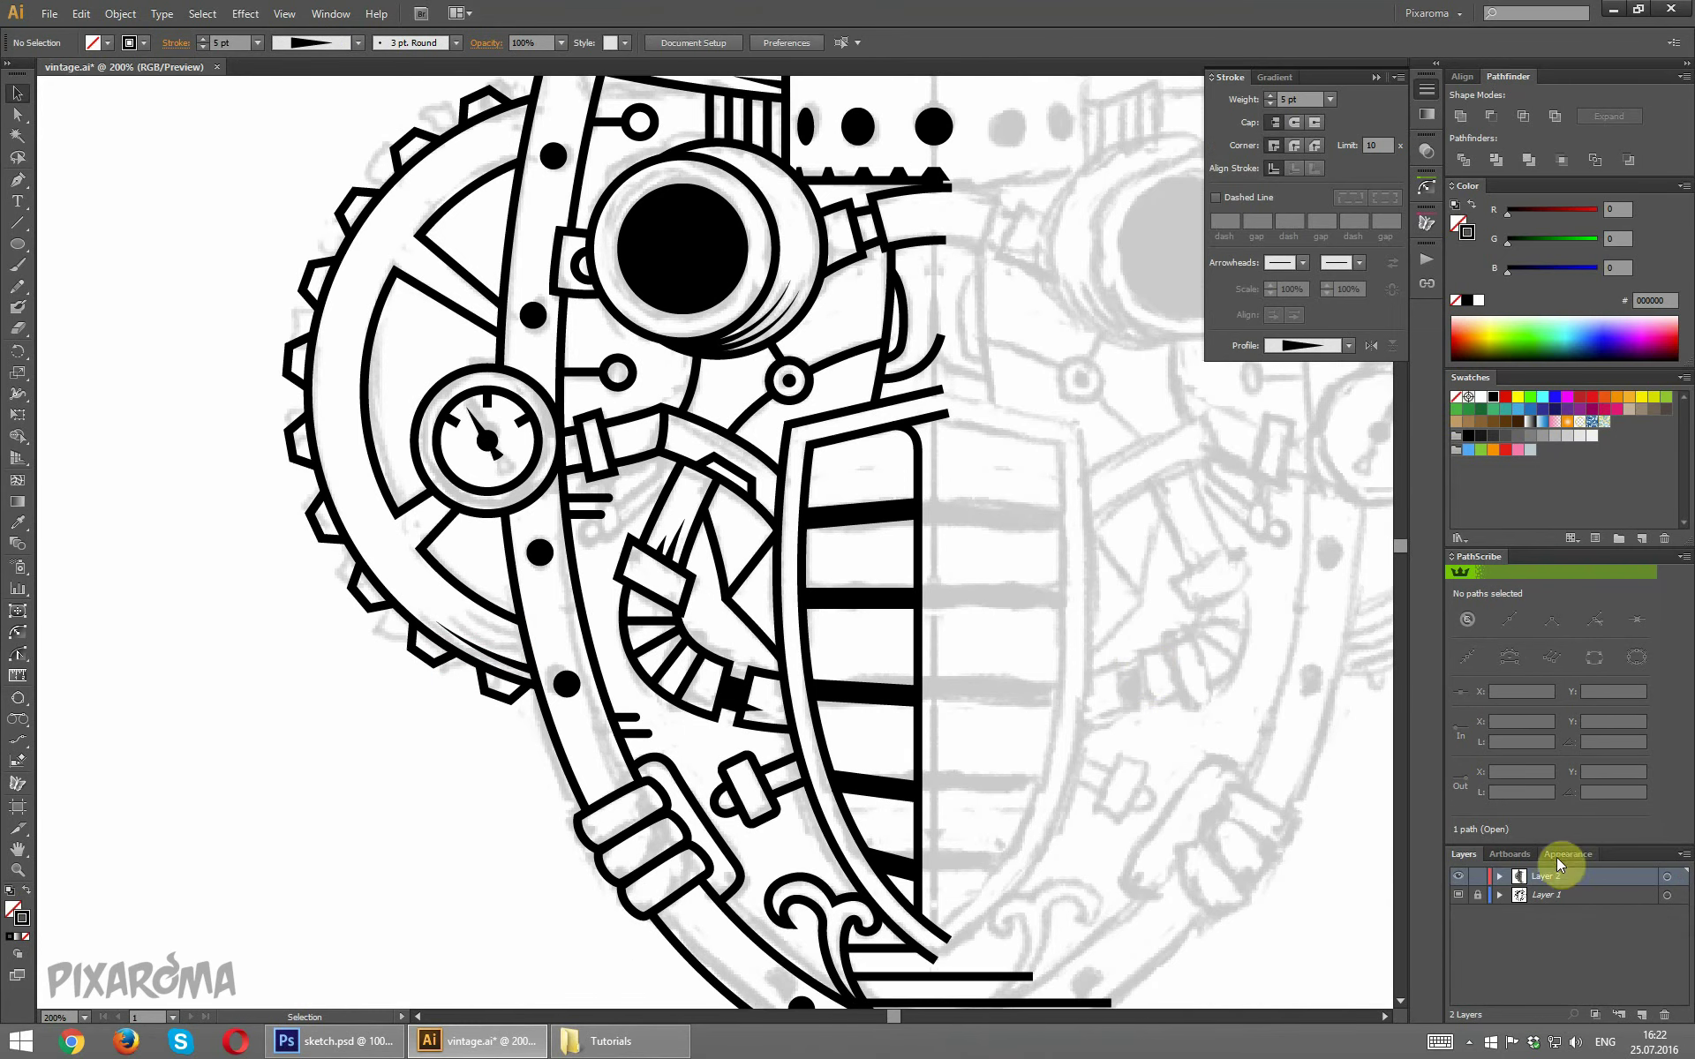
left_click(1458, 898)
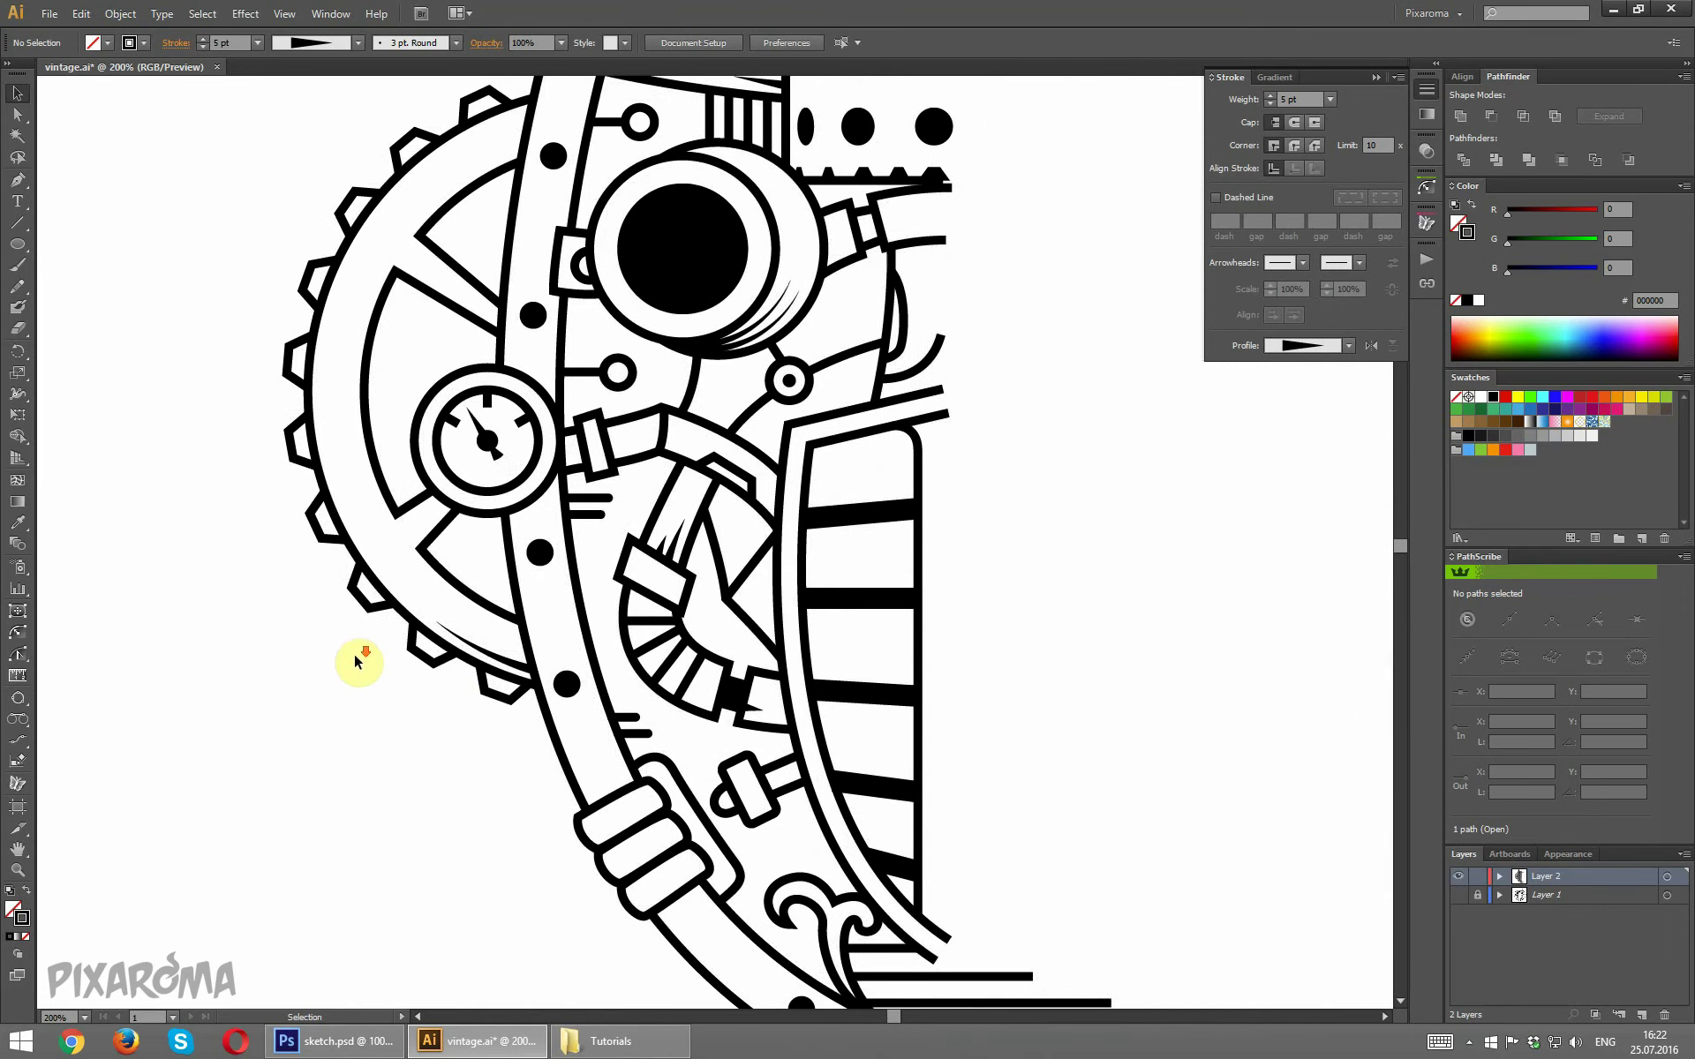
Alt-drag an offset copy of the tapered stroke and pull its end point up-left.
key("ctrl+plus")
key("ctrl+plus")
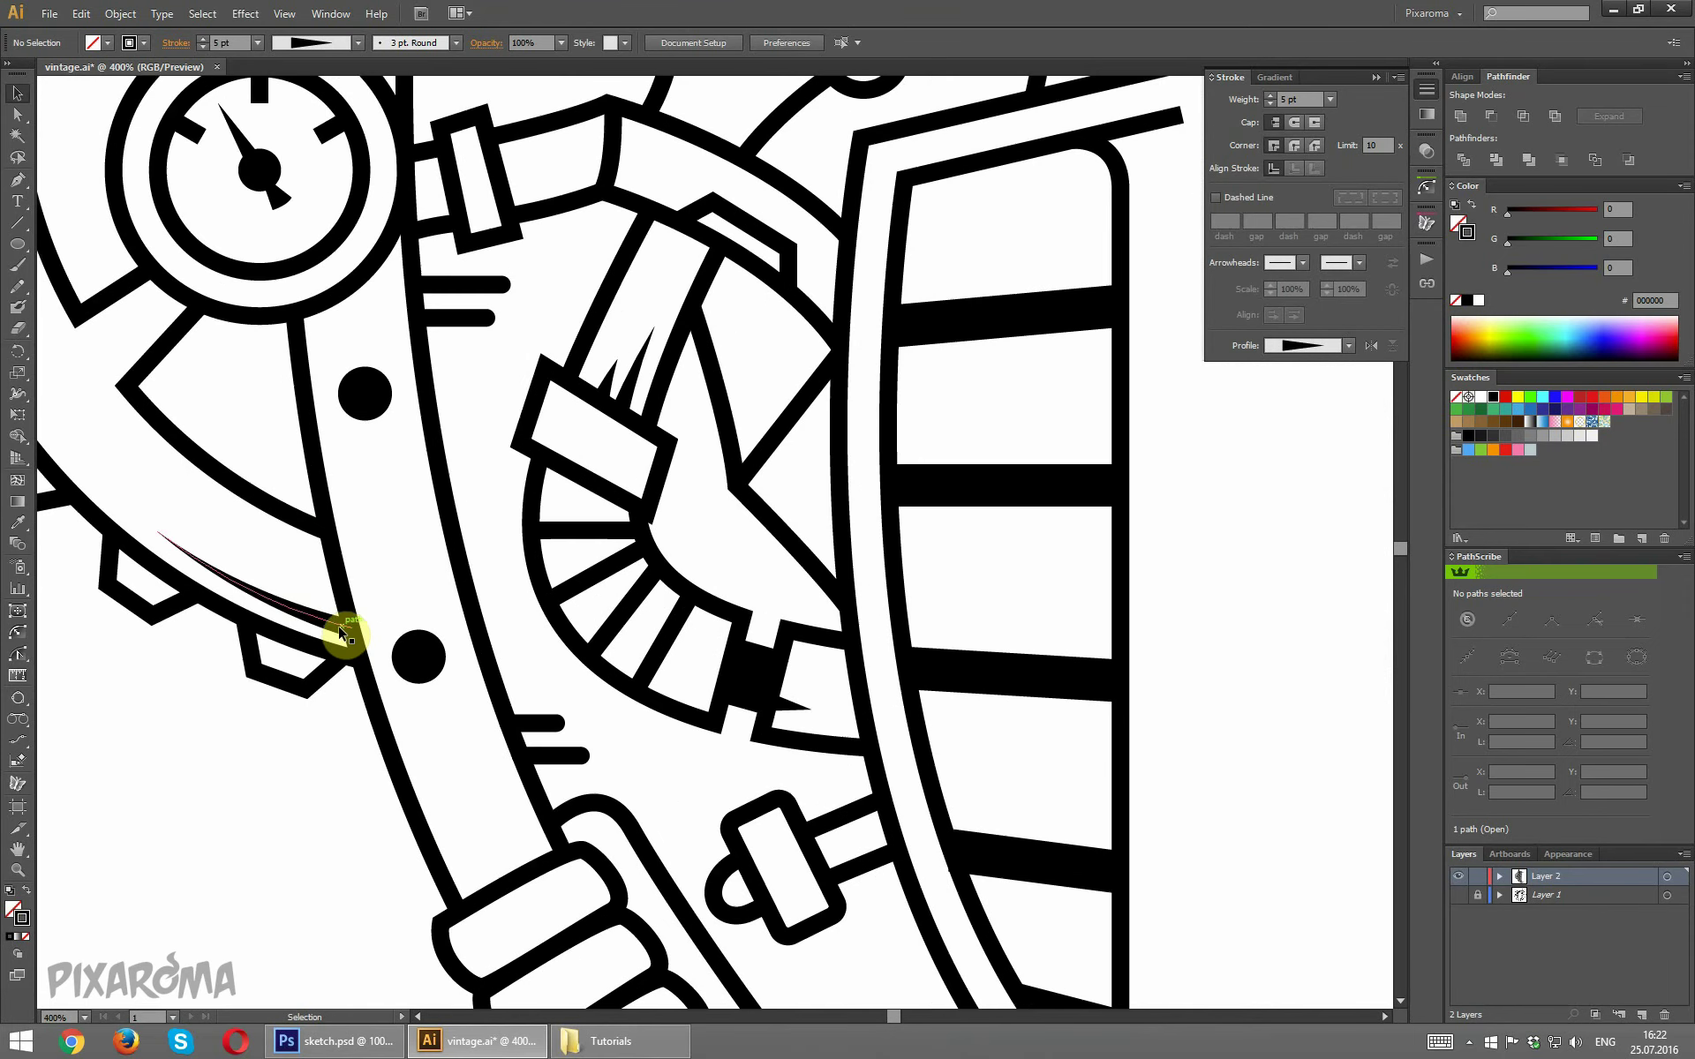
left_click_drag(340, 627, 355, 614)
left_click_drag(359, 615, 362, 613)
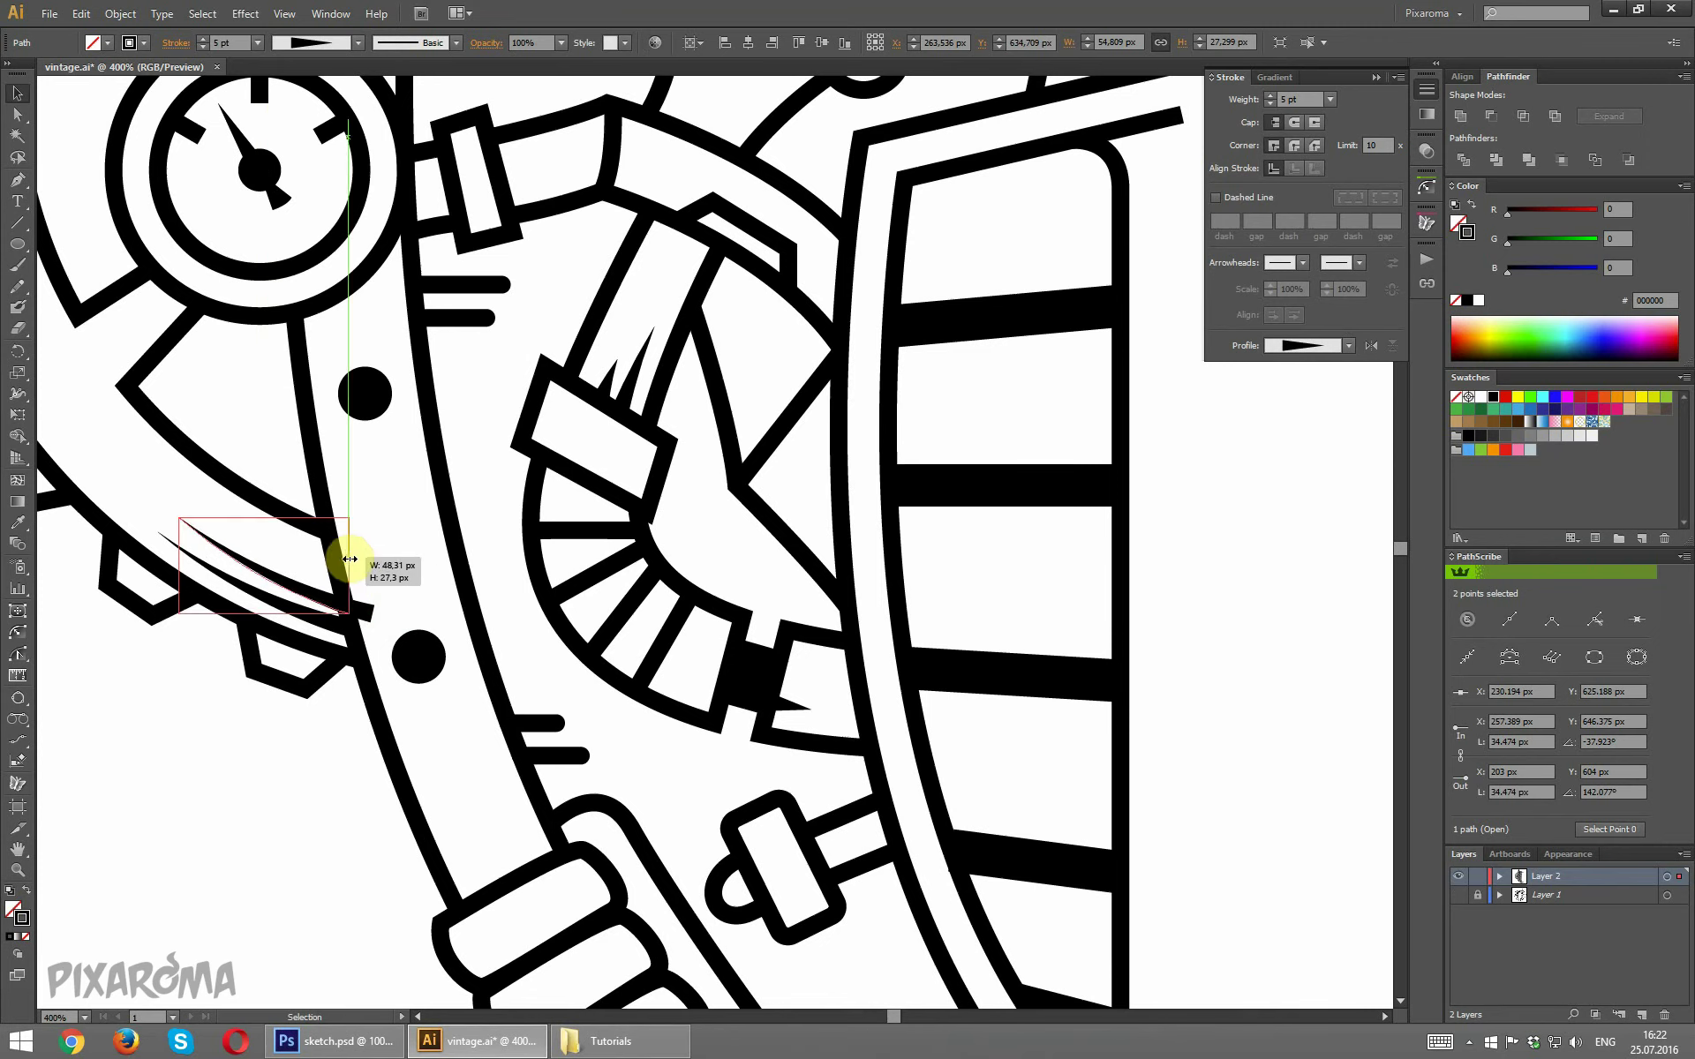
left_click(16, 116)
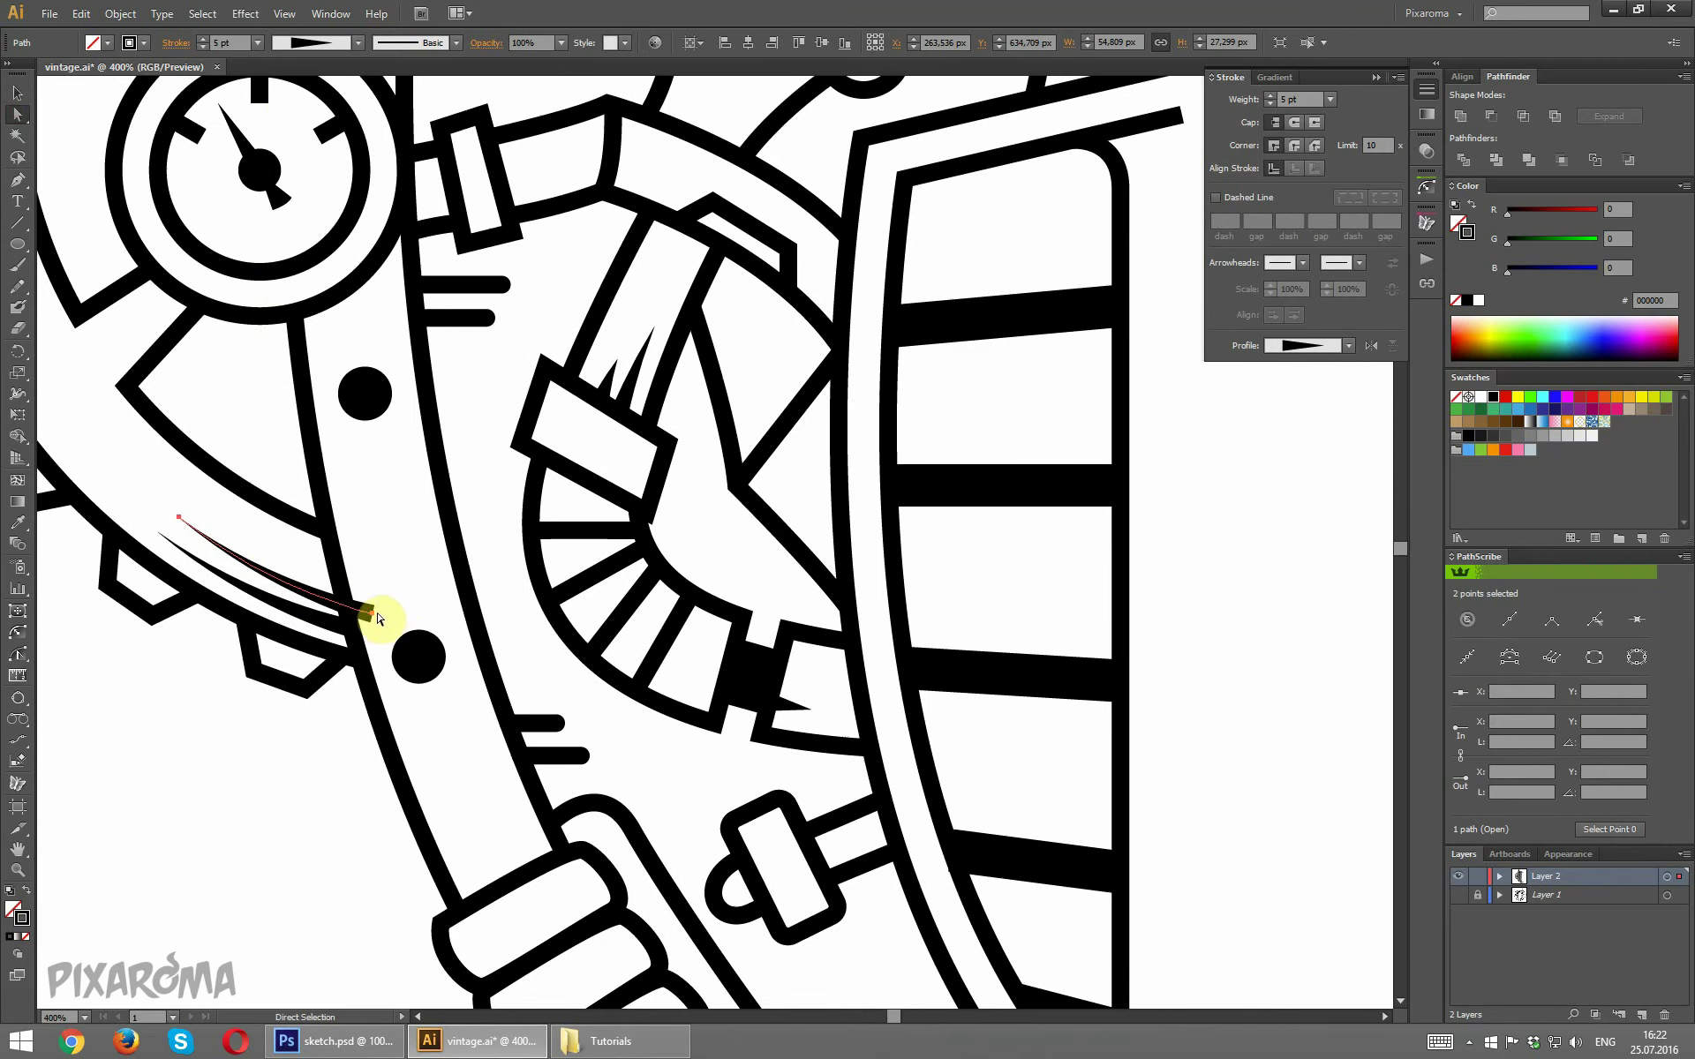
left_click_drag(372, 615, 256, 590)
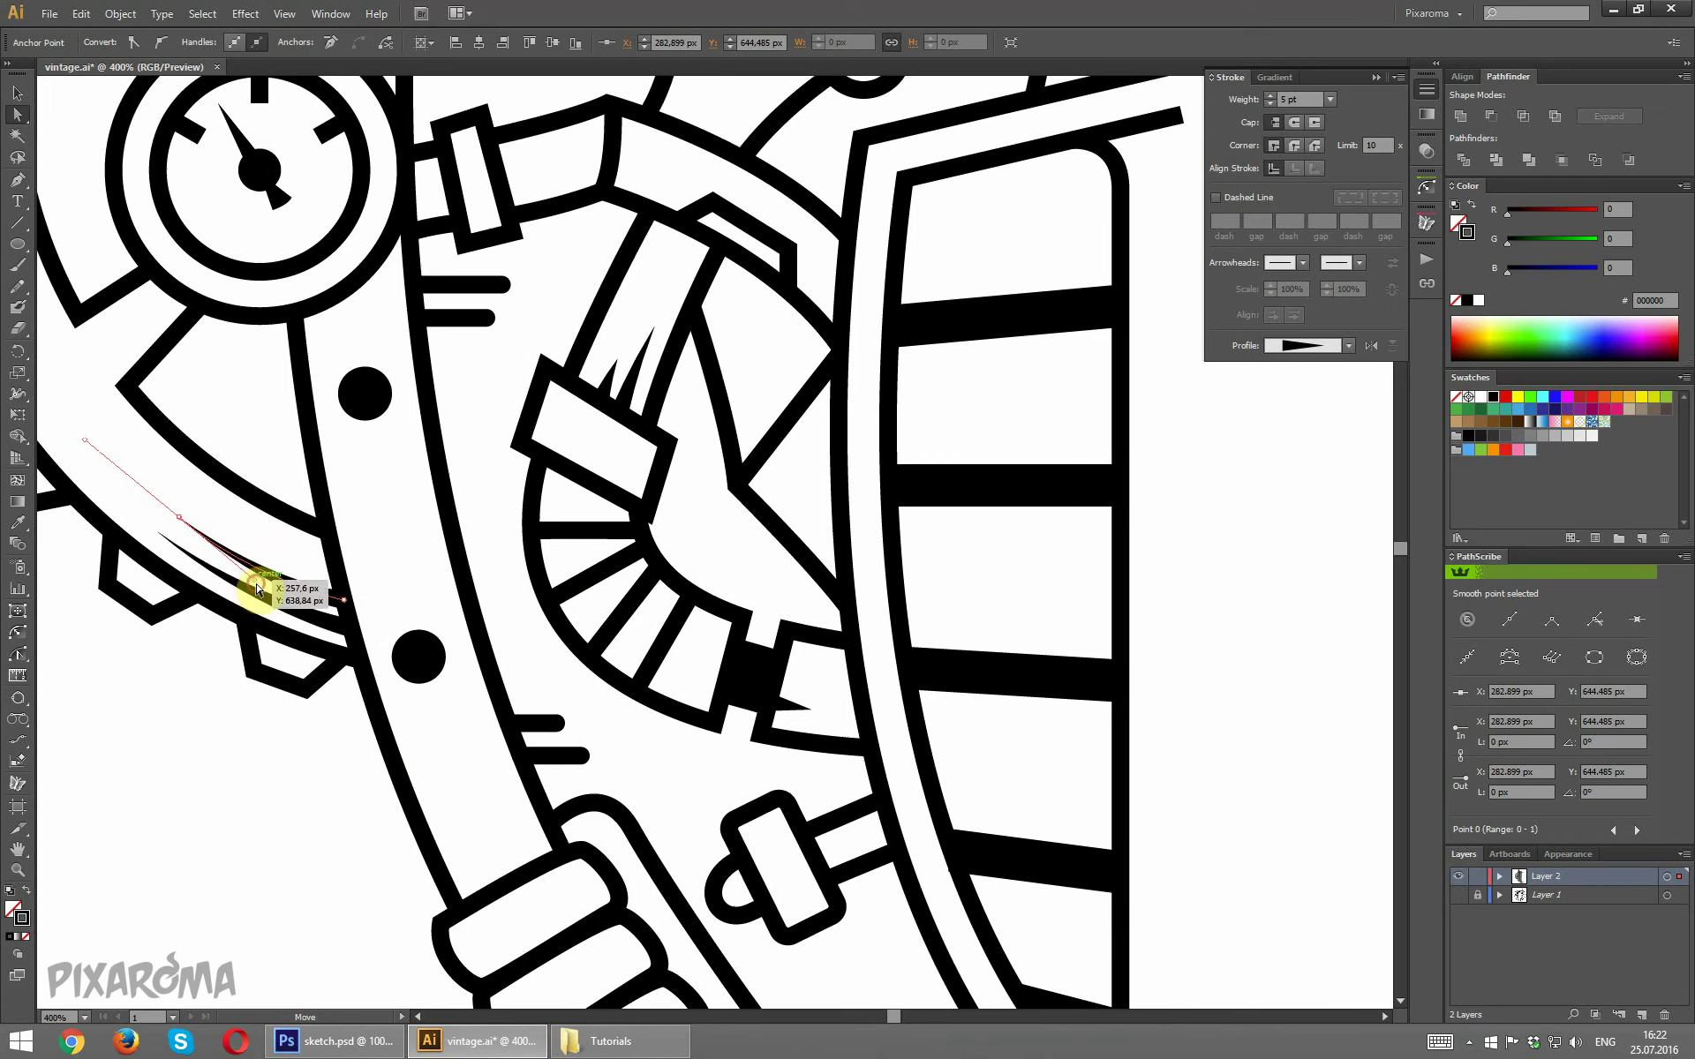
left_click(265, 548)
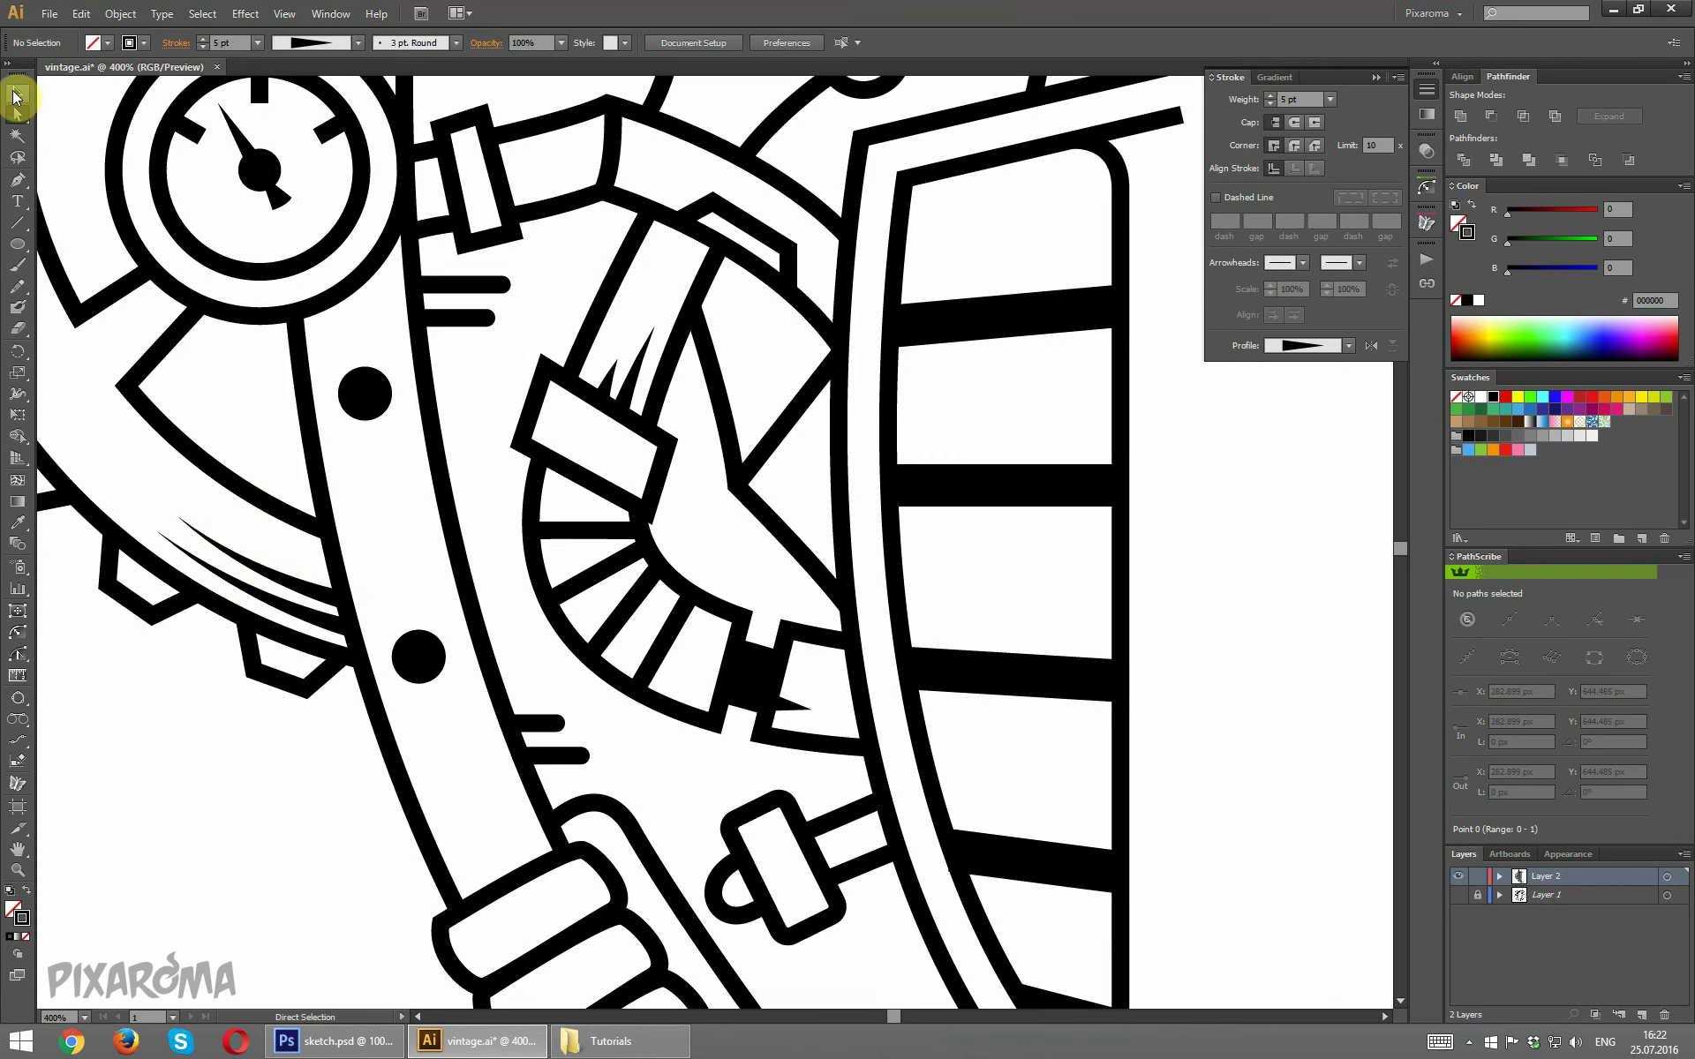
left_click_drag(309, 591, 310, 561)
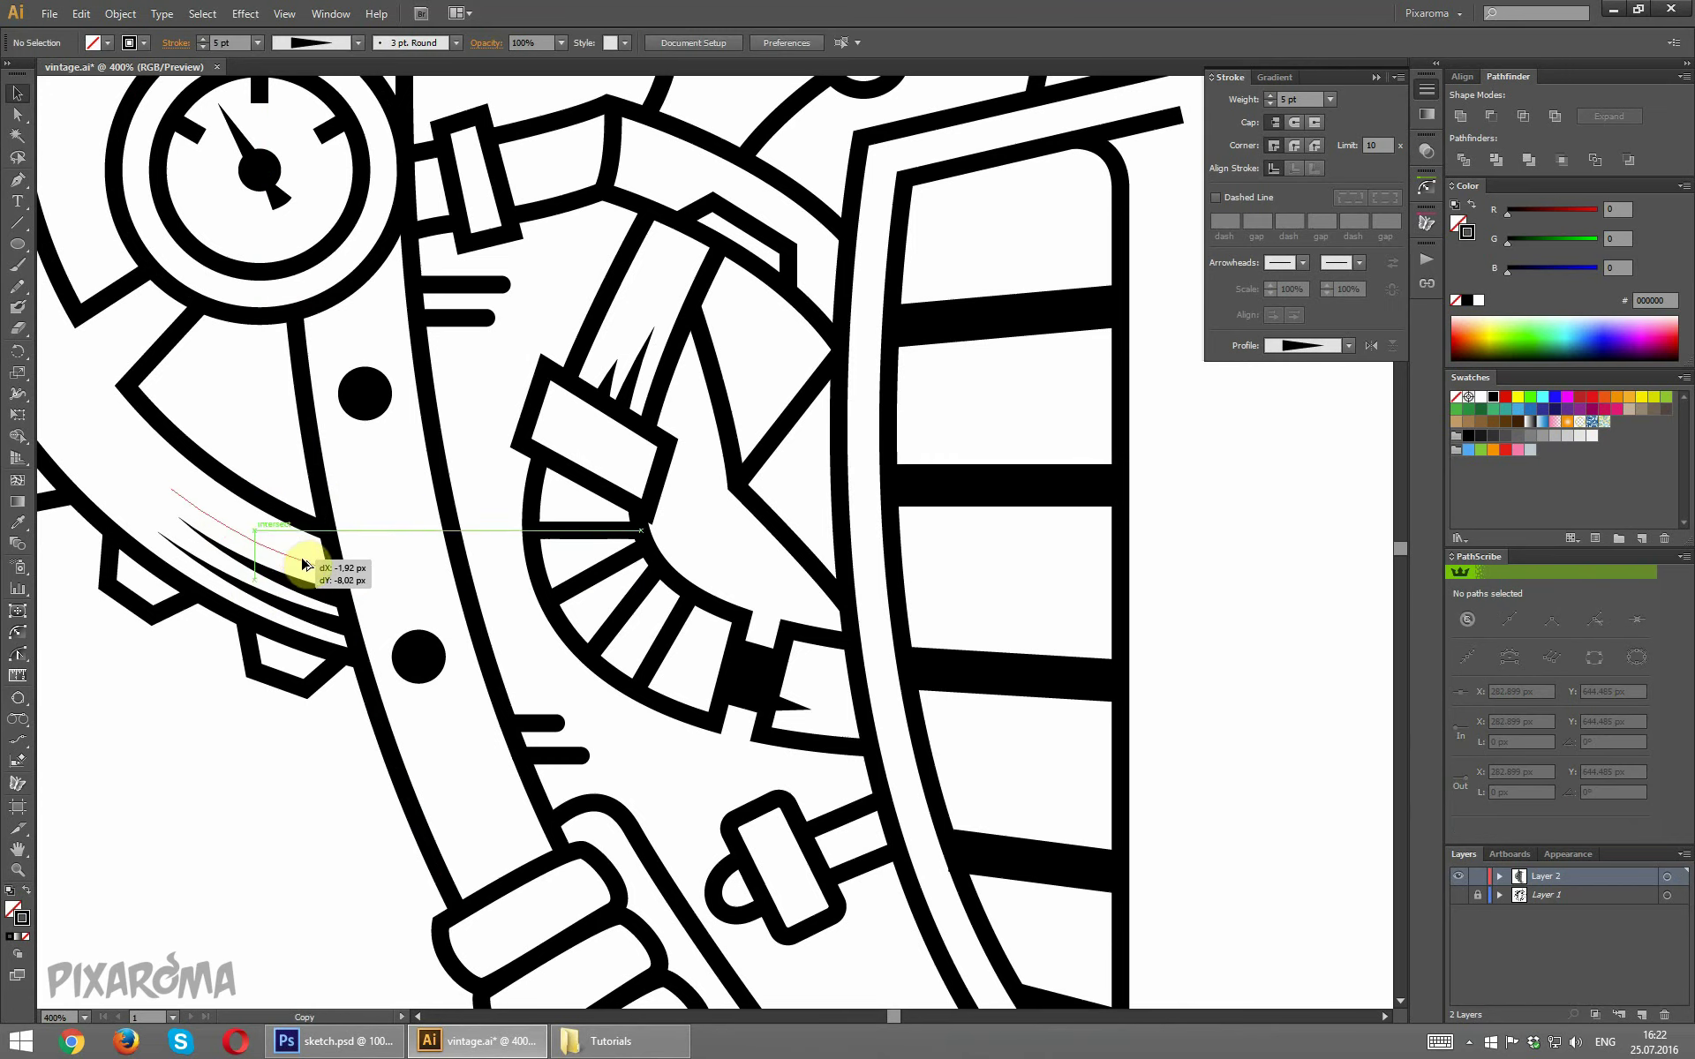
Refine the curved strokes' anchors and handles with the Direct Selection tool.
left_click(17, 114)
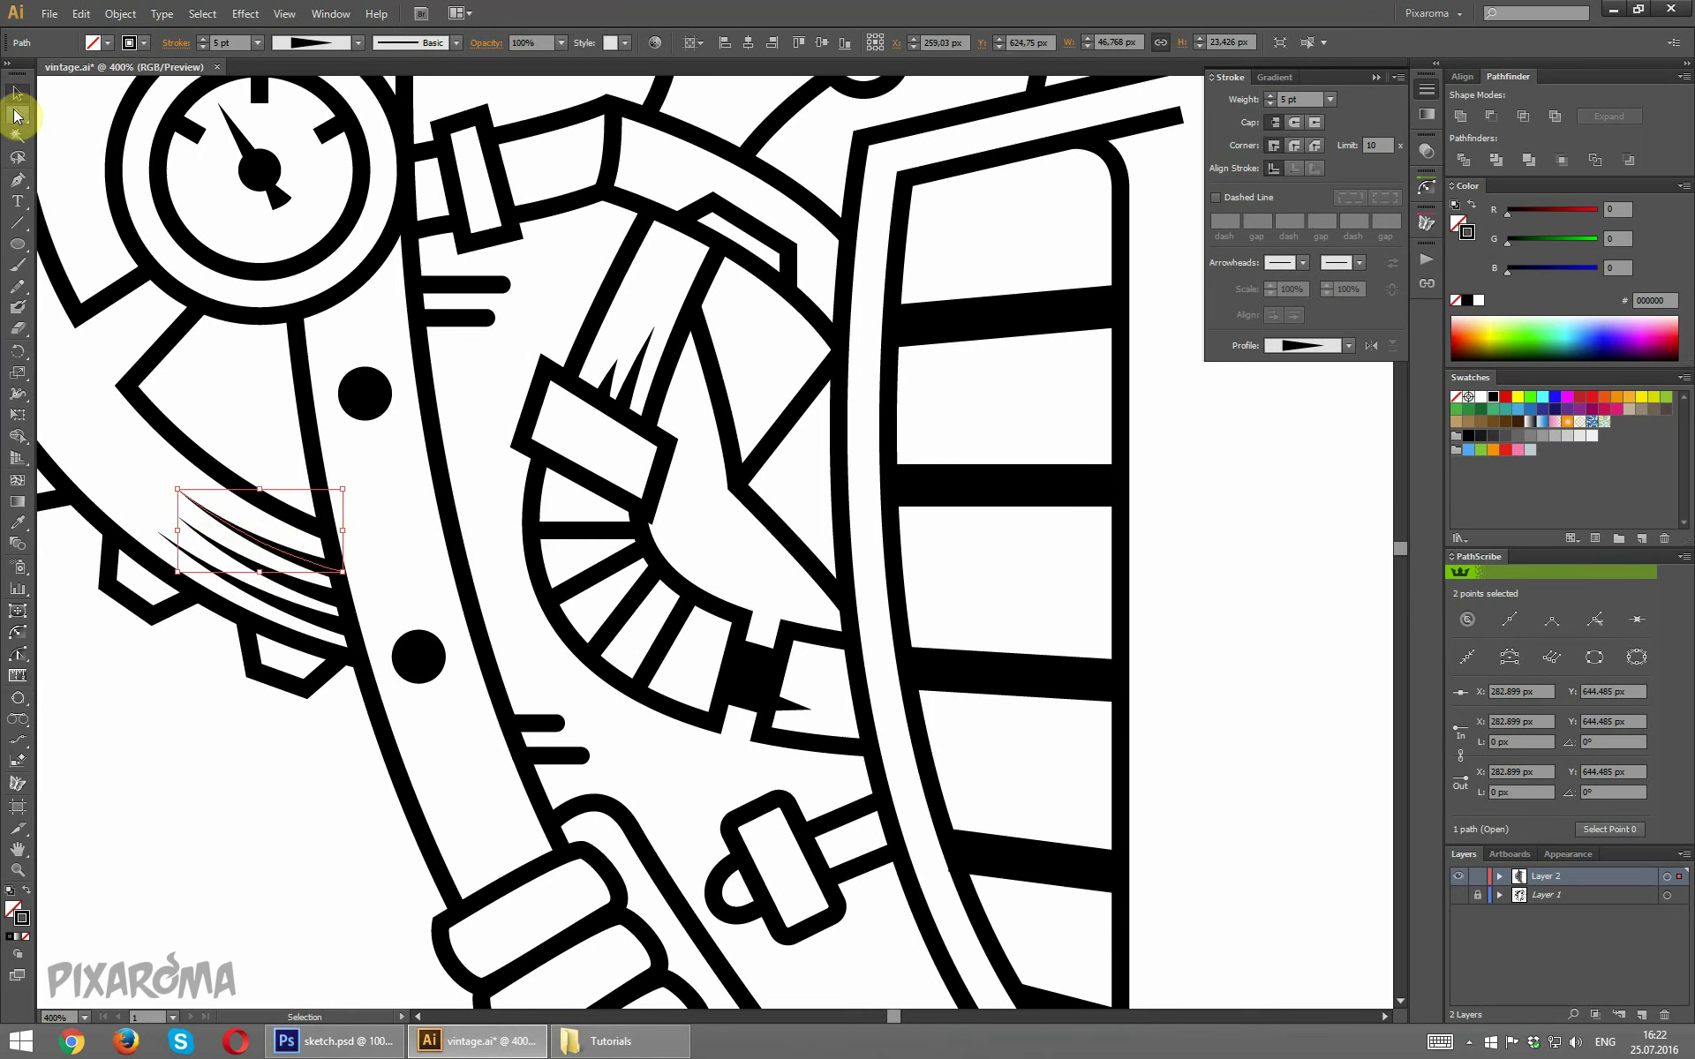
left_click_drag(179, 491, 199, 505)
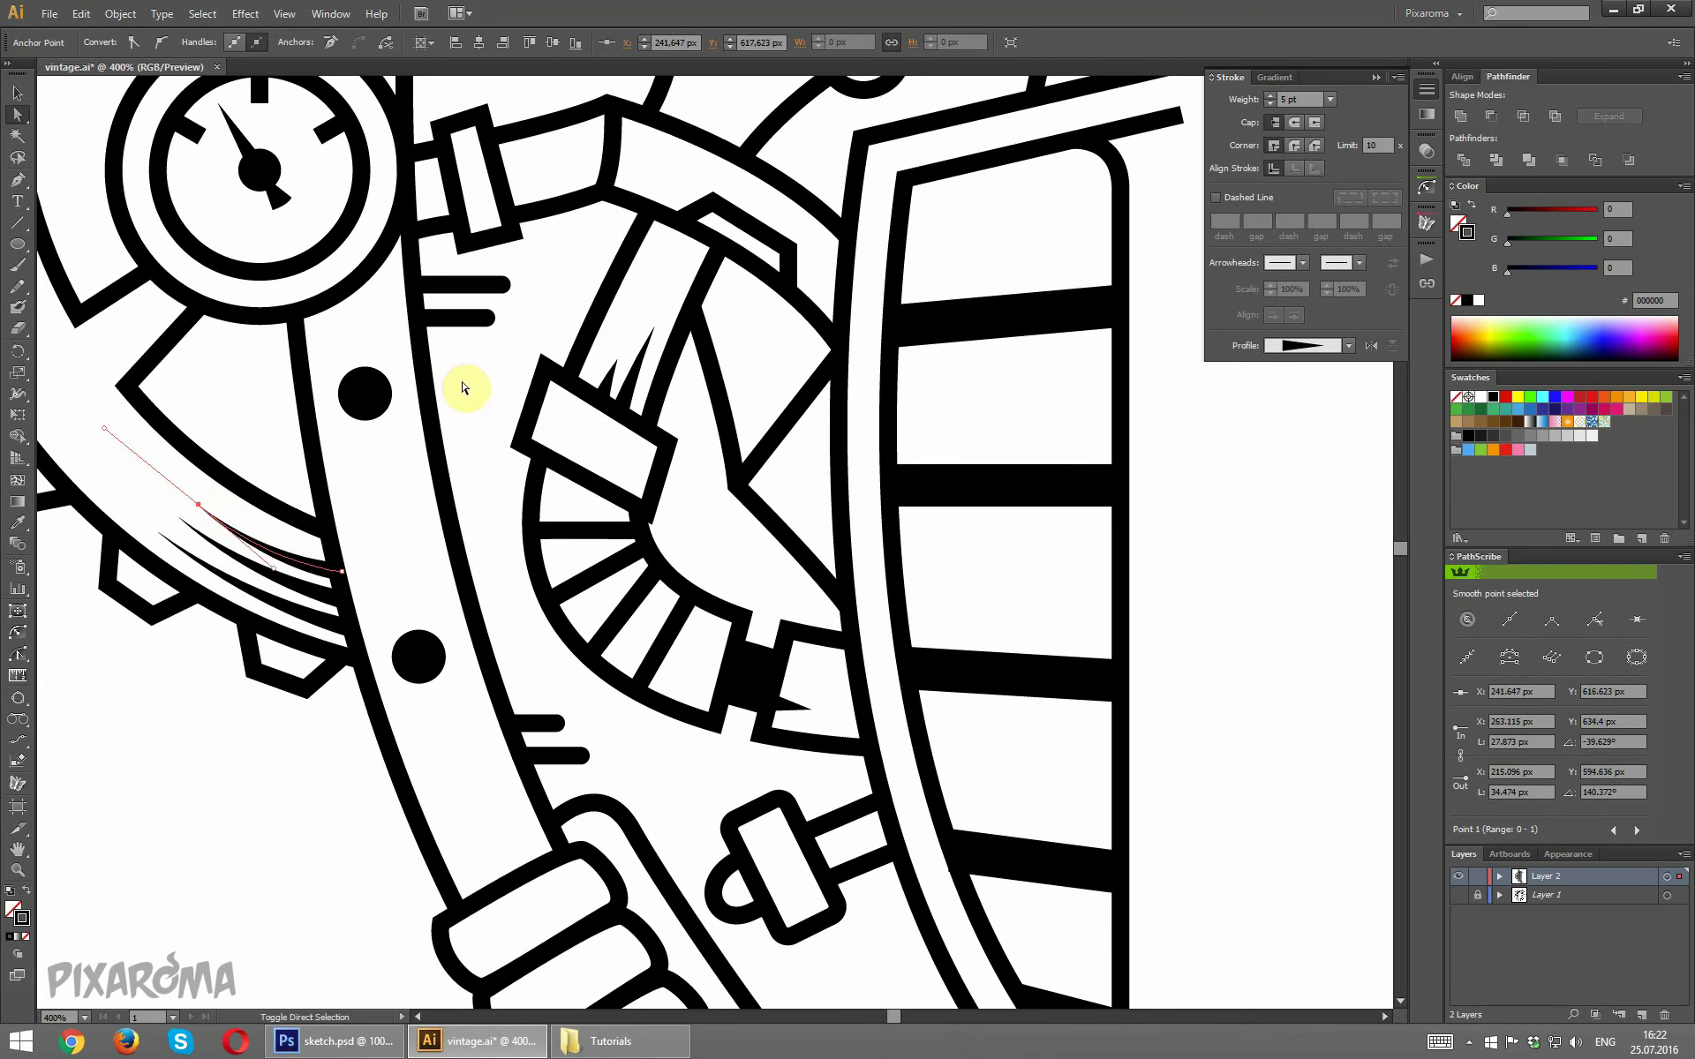
key("Up")
key("Up")
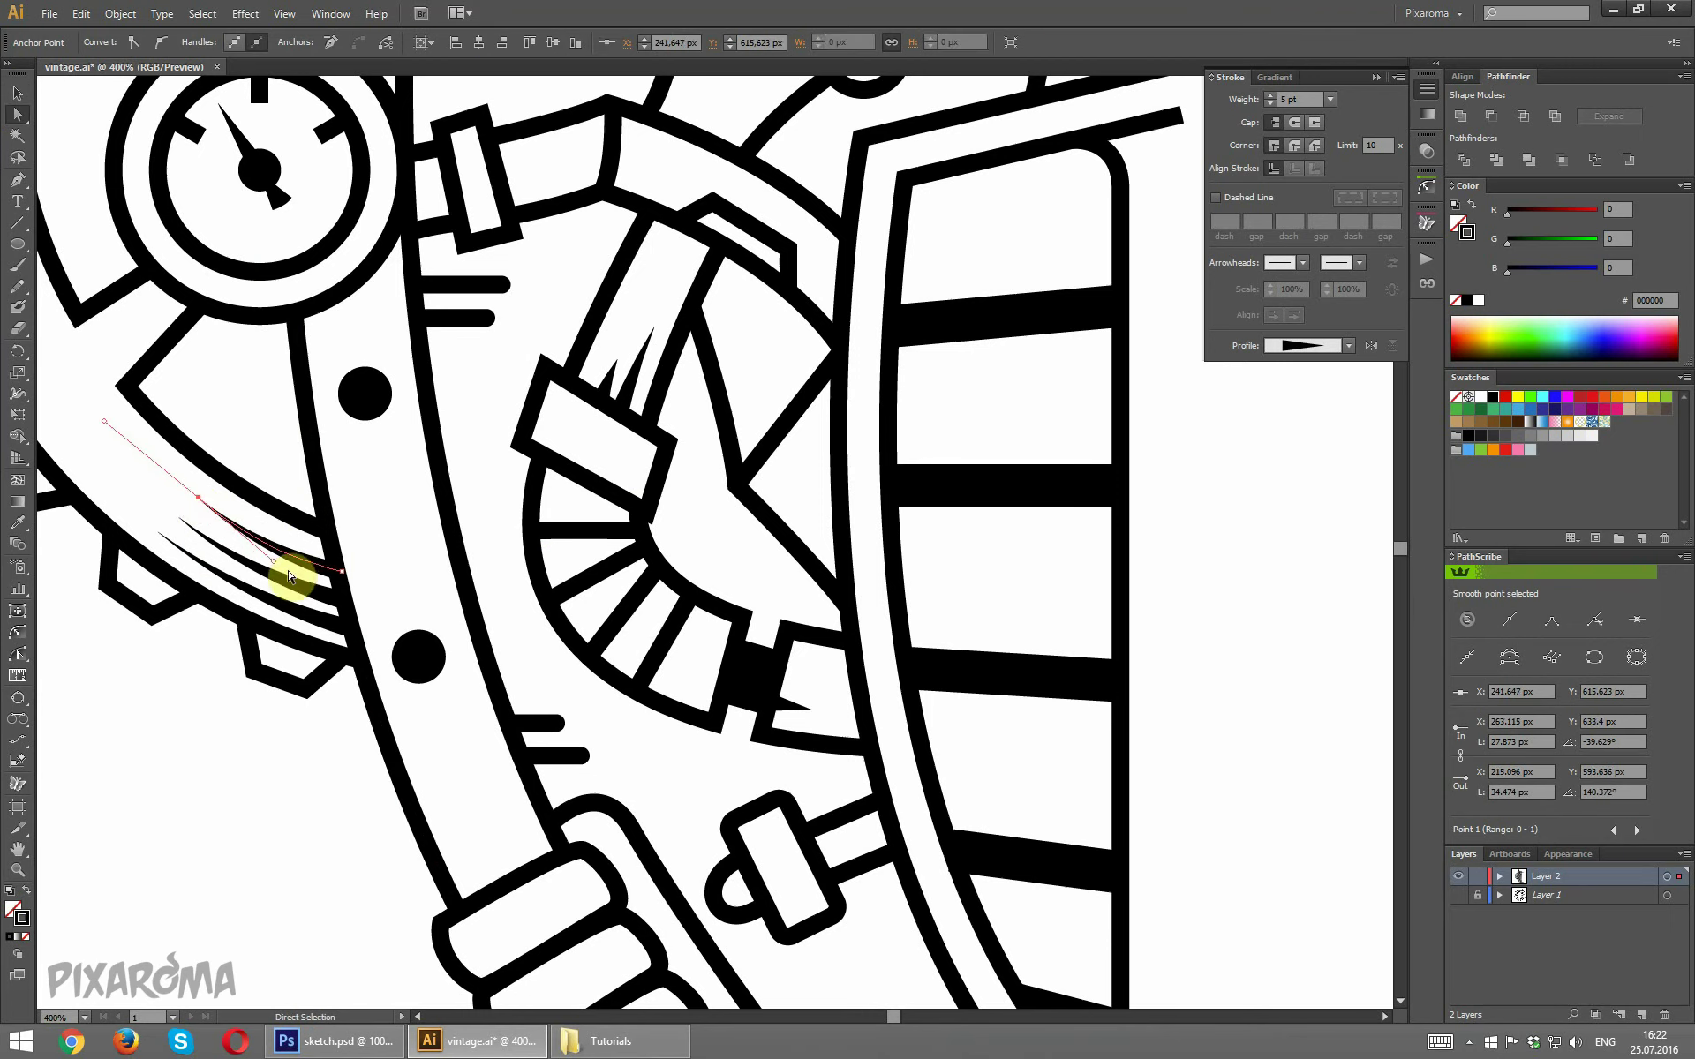
left_click_drag(277, 565, 279, 562)
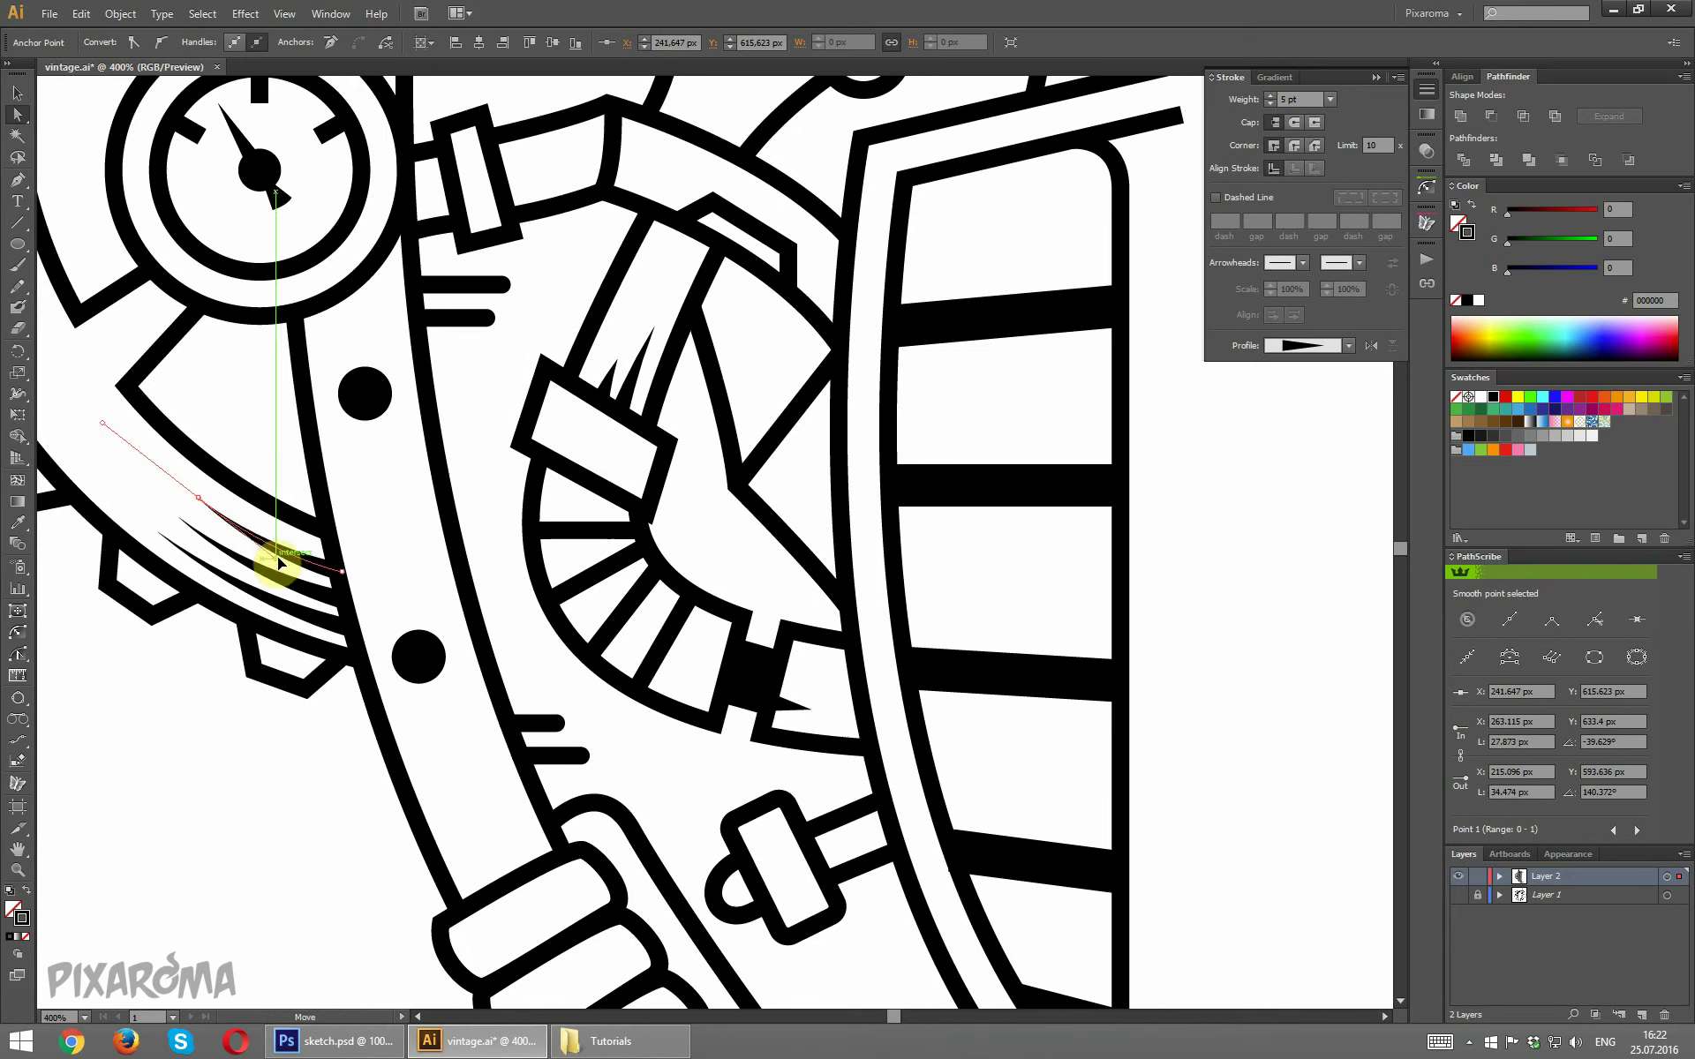
left_click(327, 809)
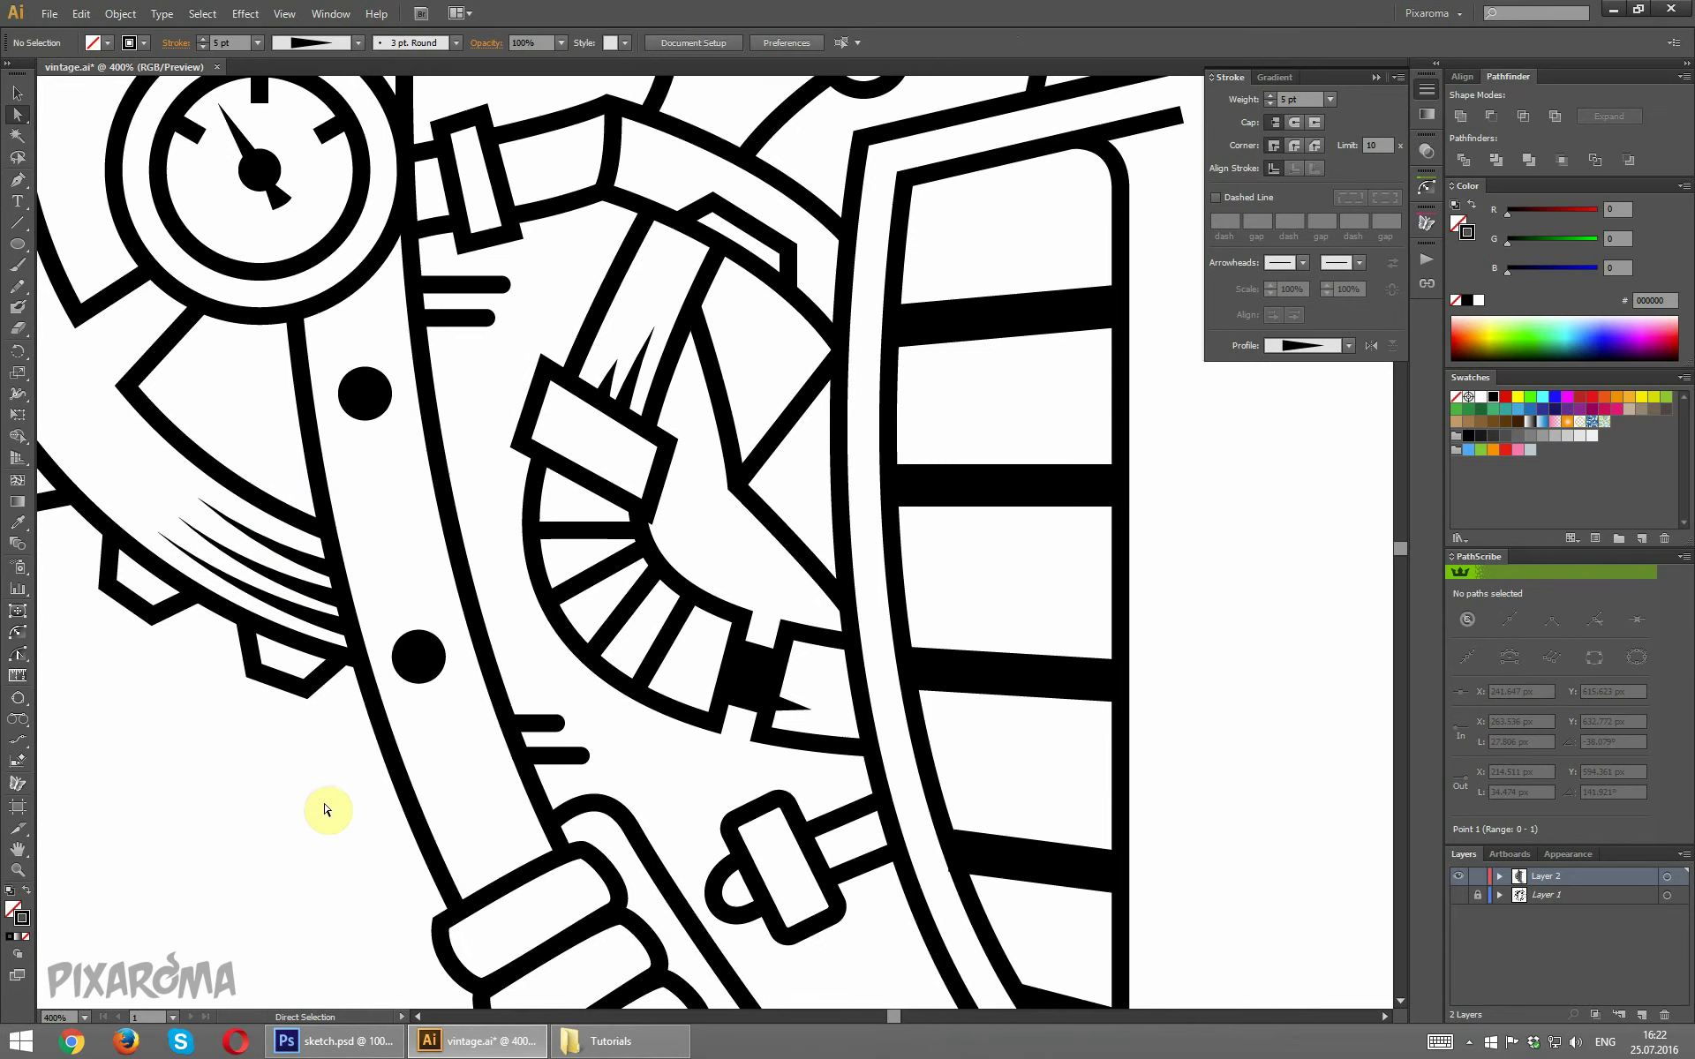
left_click(198, 501)
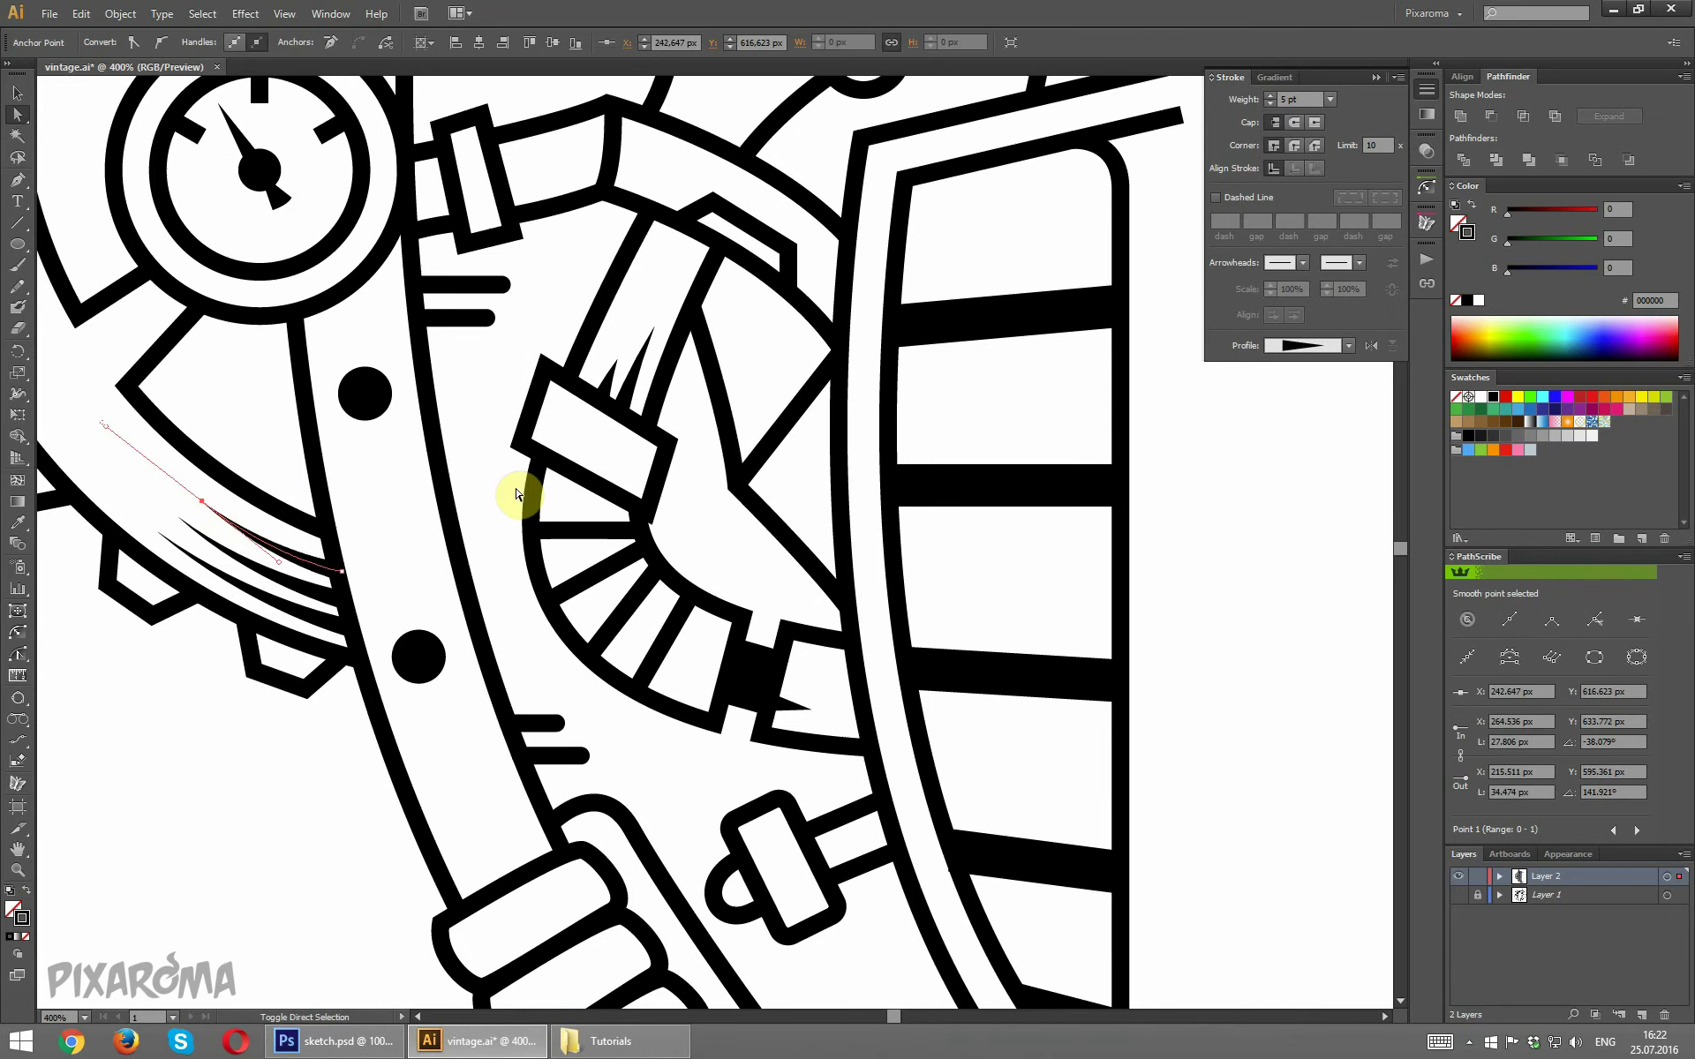
key("Down")
left_click_drag(208, 505, 179, 516)
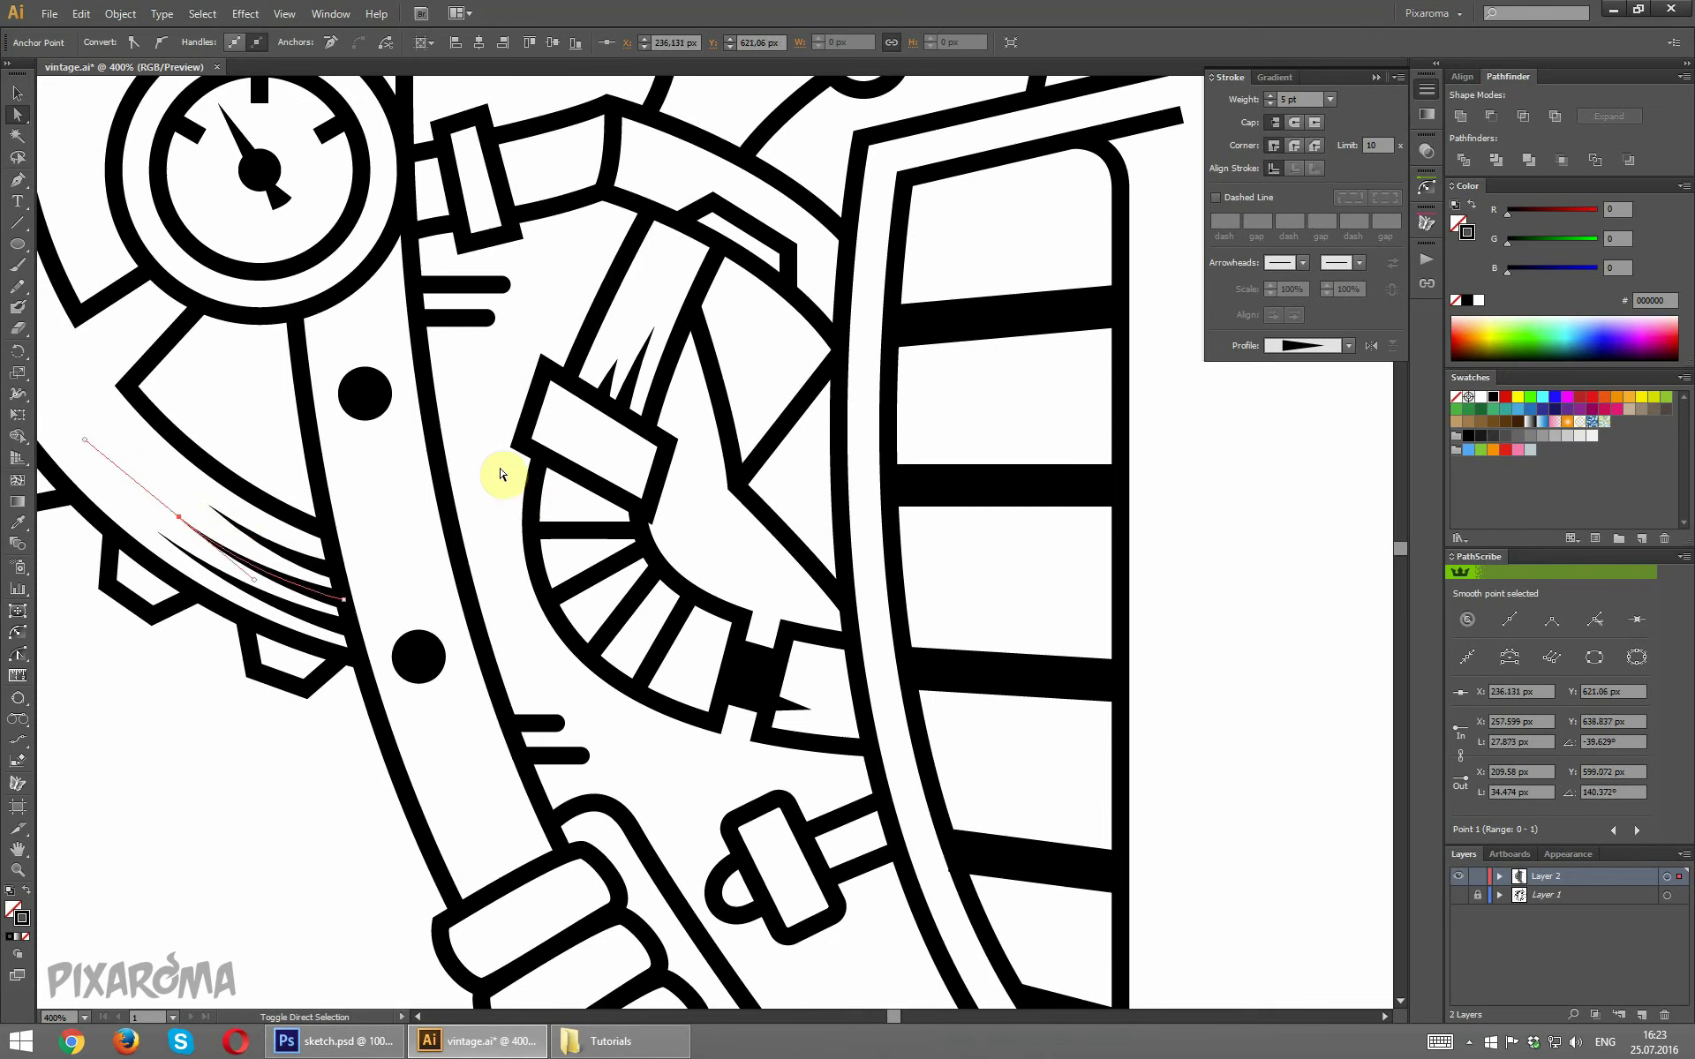
left_click(272, 788)
scroll(278, 794, "down", 2)
With the Ellipse tool active, set the fill to White and the stroke to None.
scroll(278, 795, "down", 2)
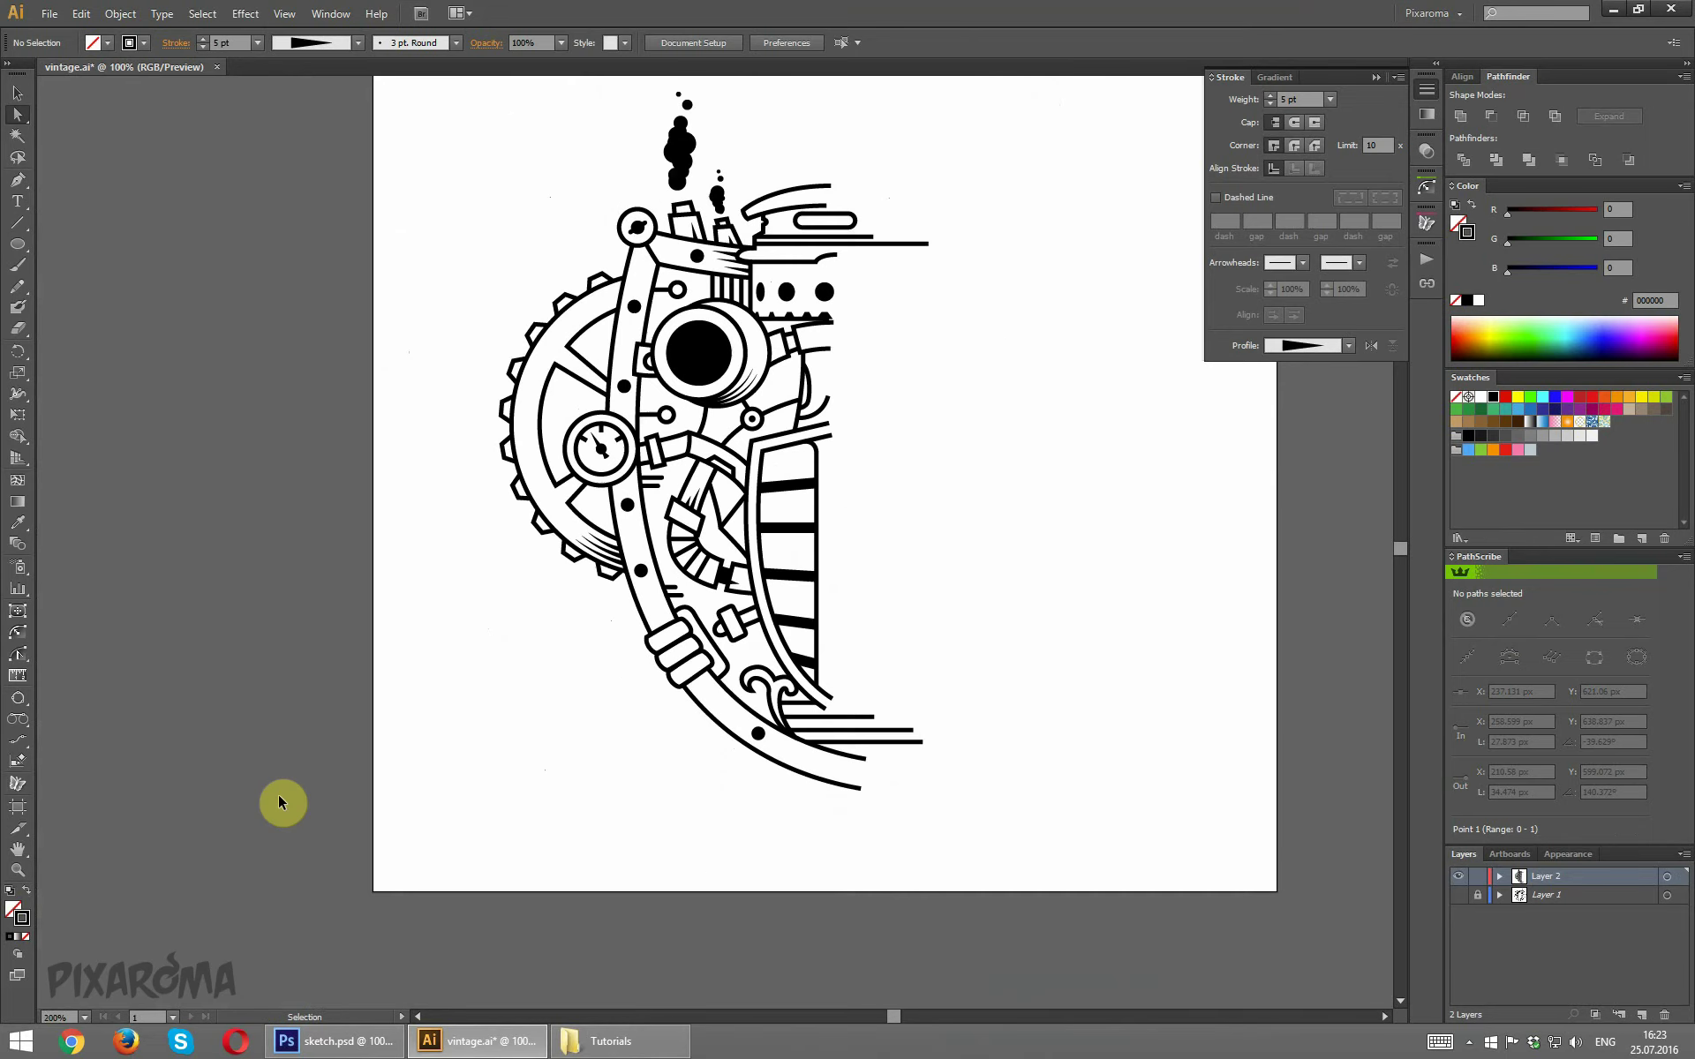
scroll(278, 795, "up", 2)
left_click_drag(394, 695, 272, 767)
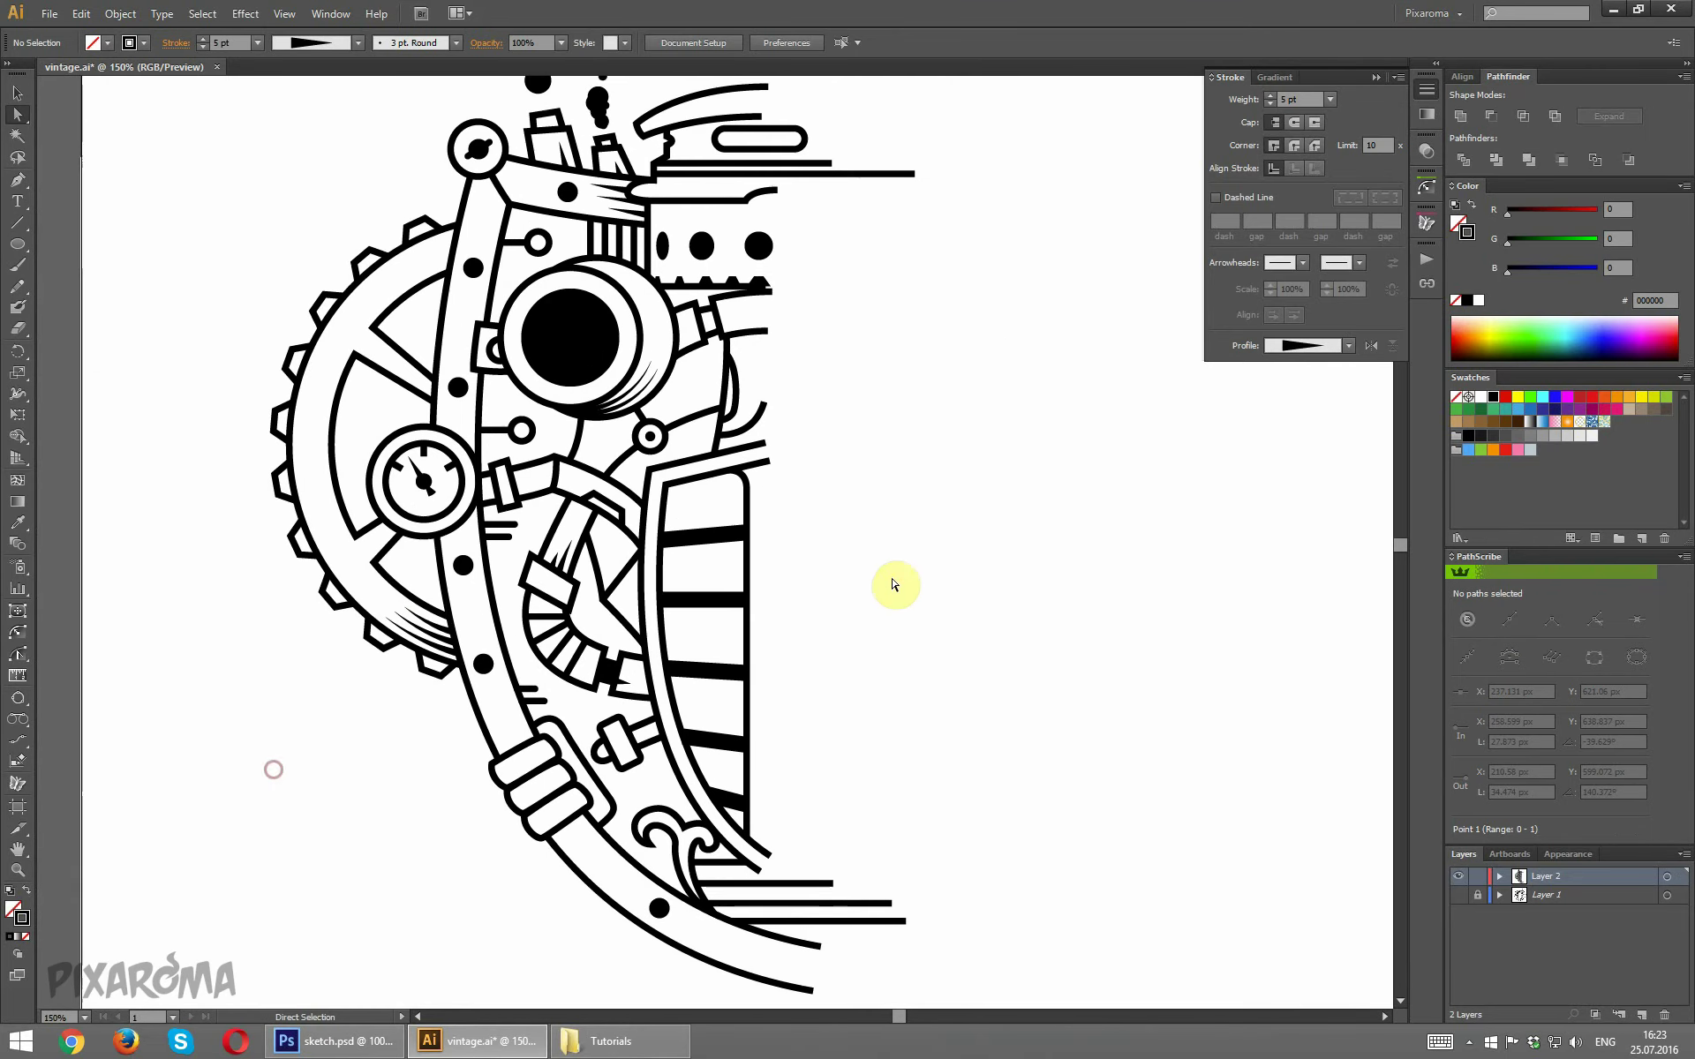
scroll(952, 540, "up", 3)
scroll(954, 540, "up", 1)
scroll(954, 540, "down", 2)
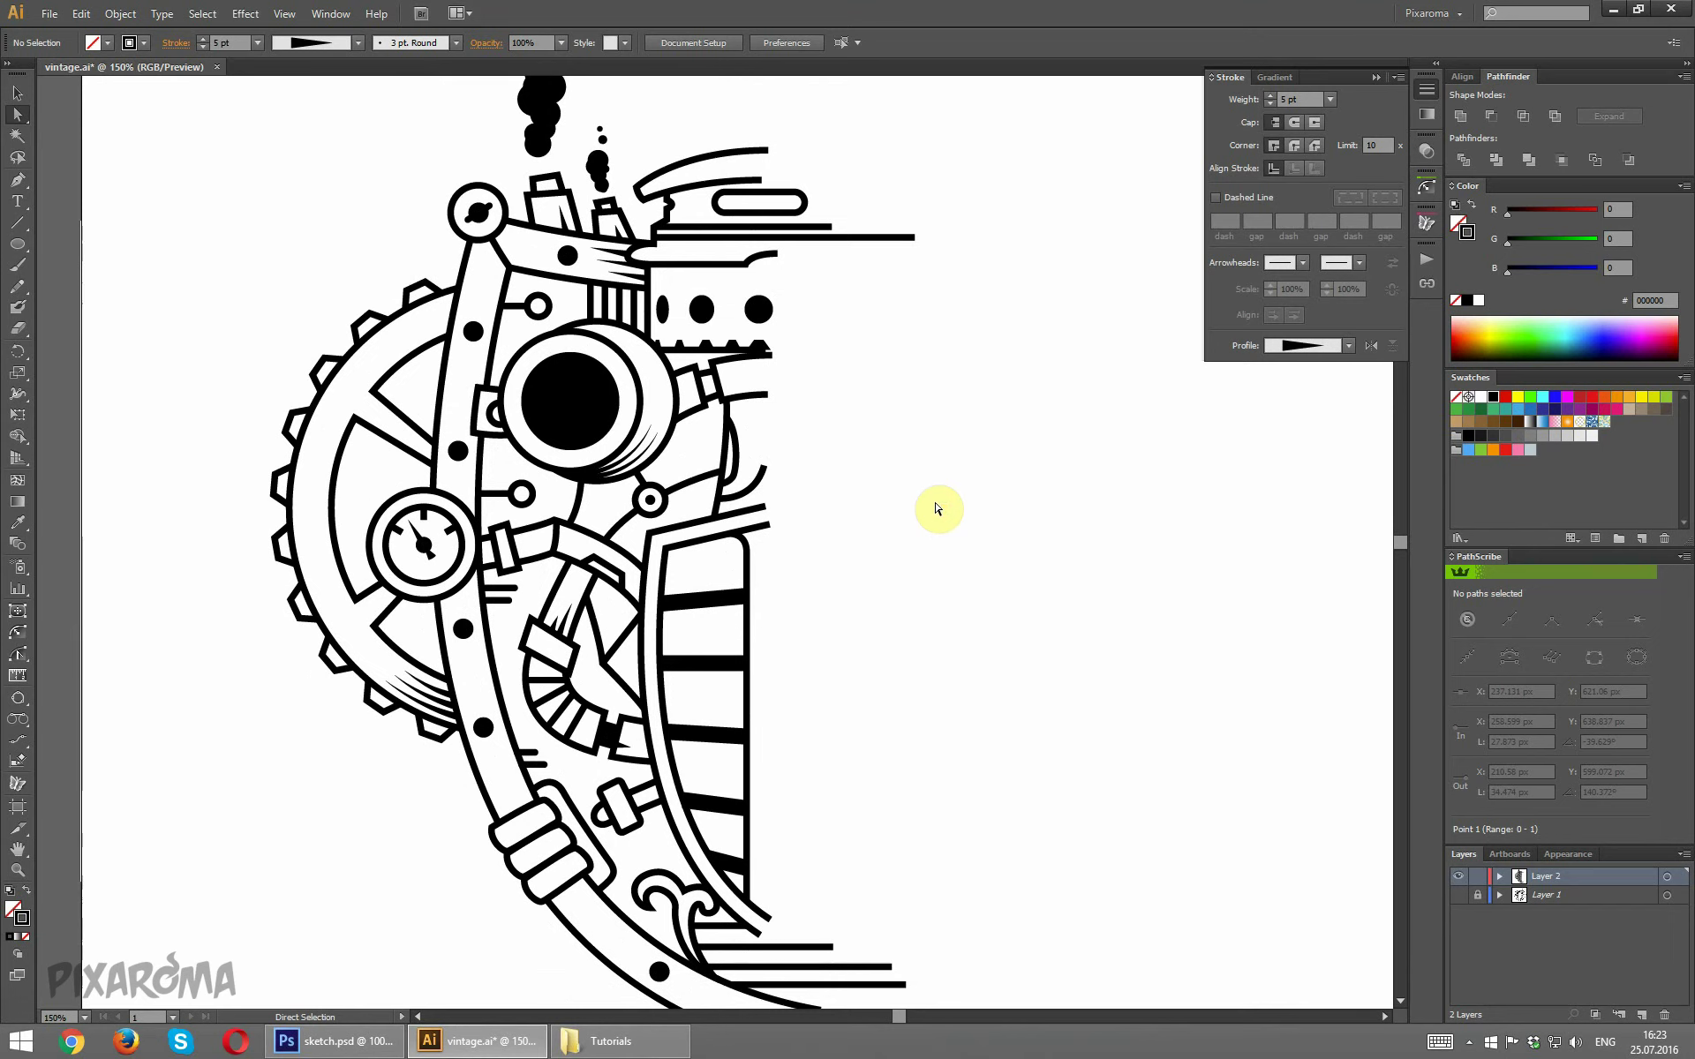
scroll(938, 497, "up", 1)
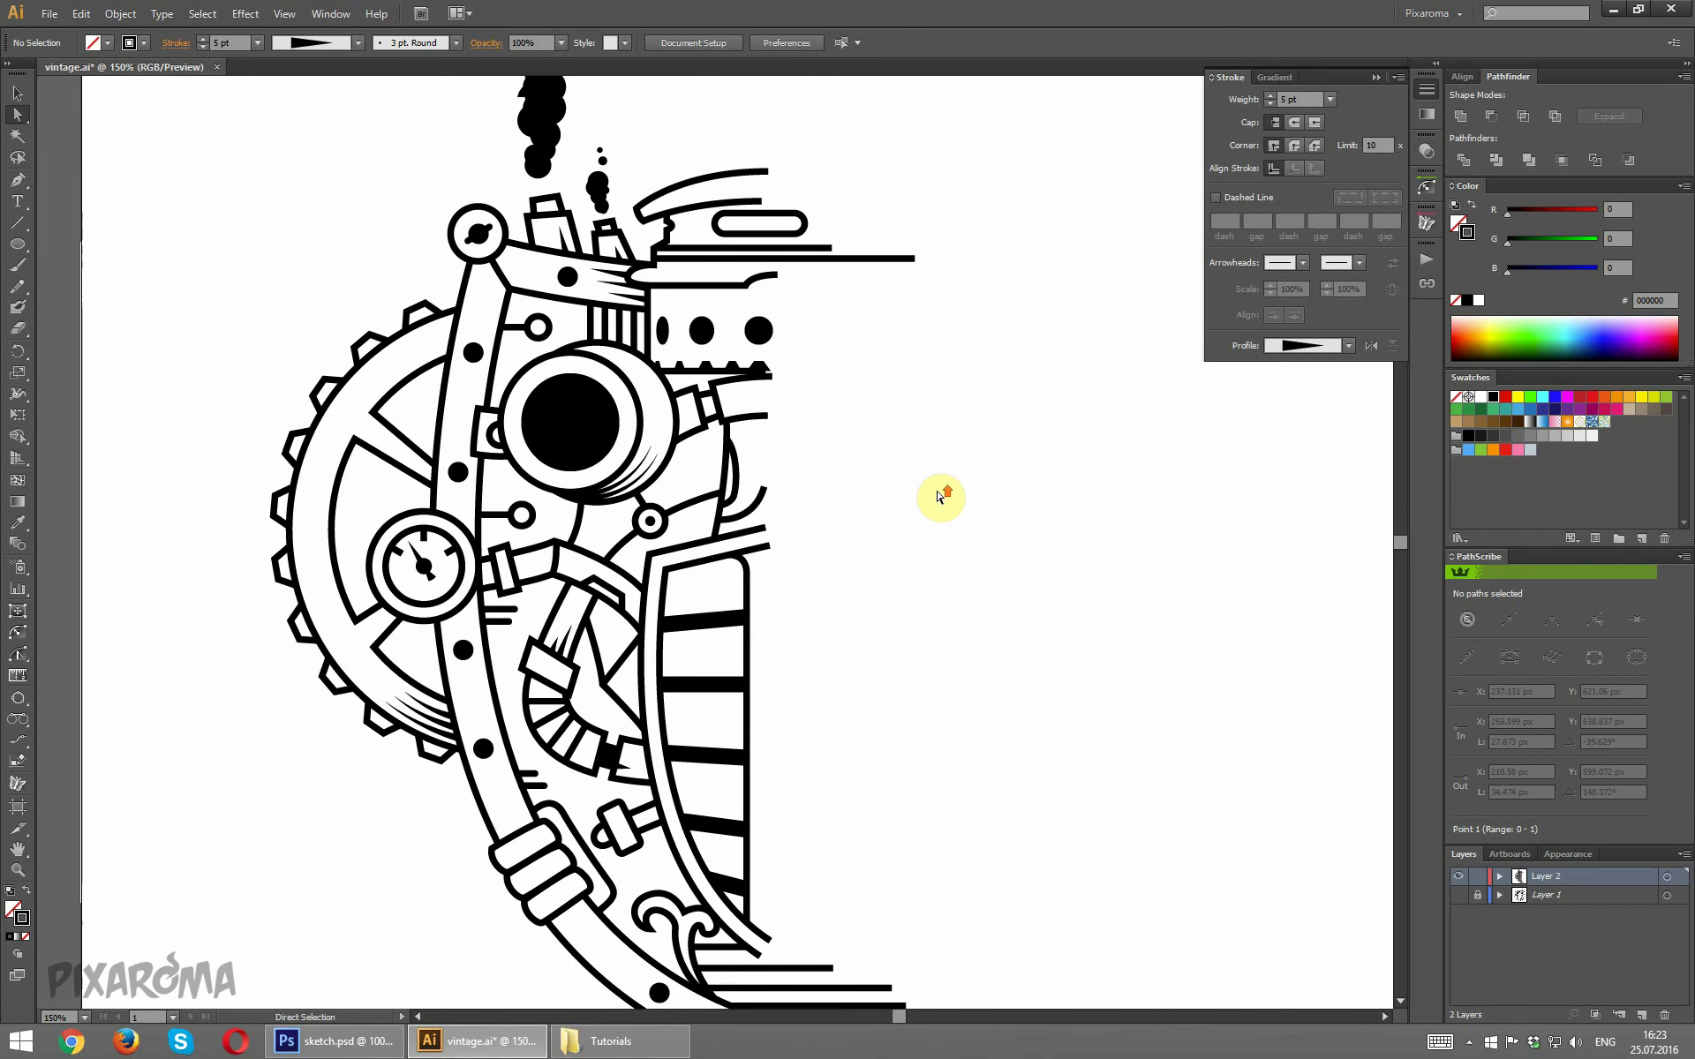
scroll(939, 497, "down", 1)
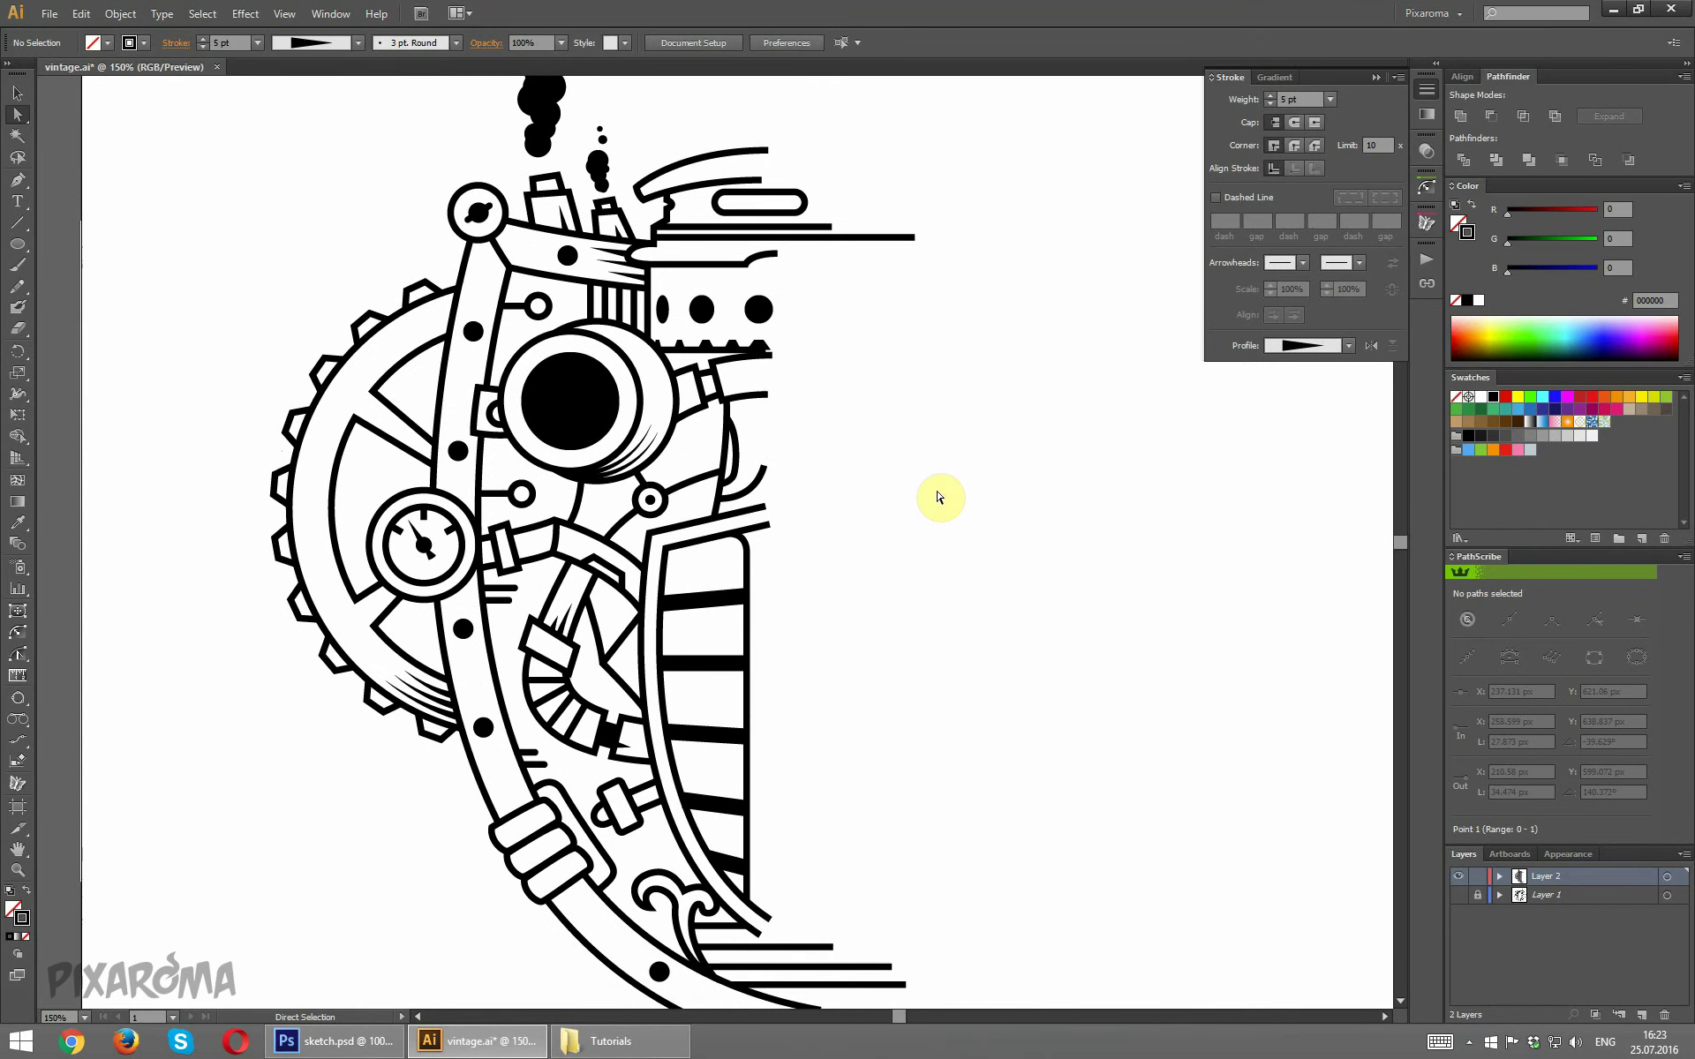
left_click(17, 244)
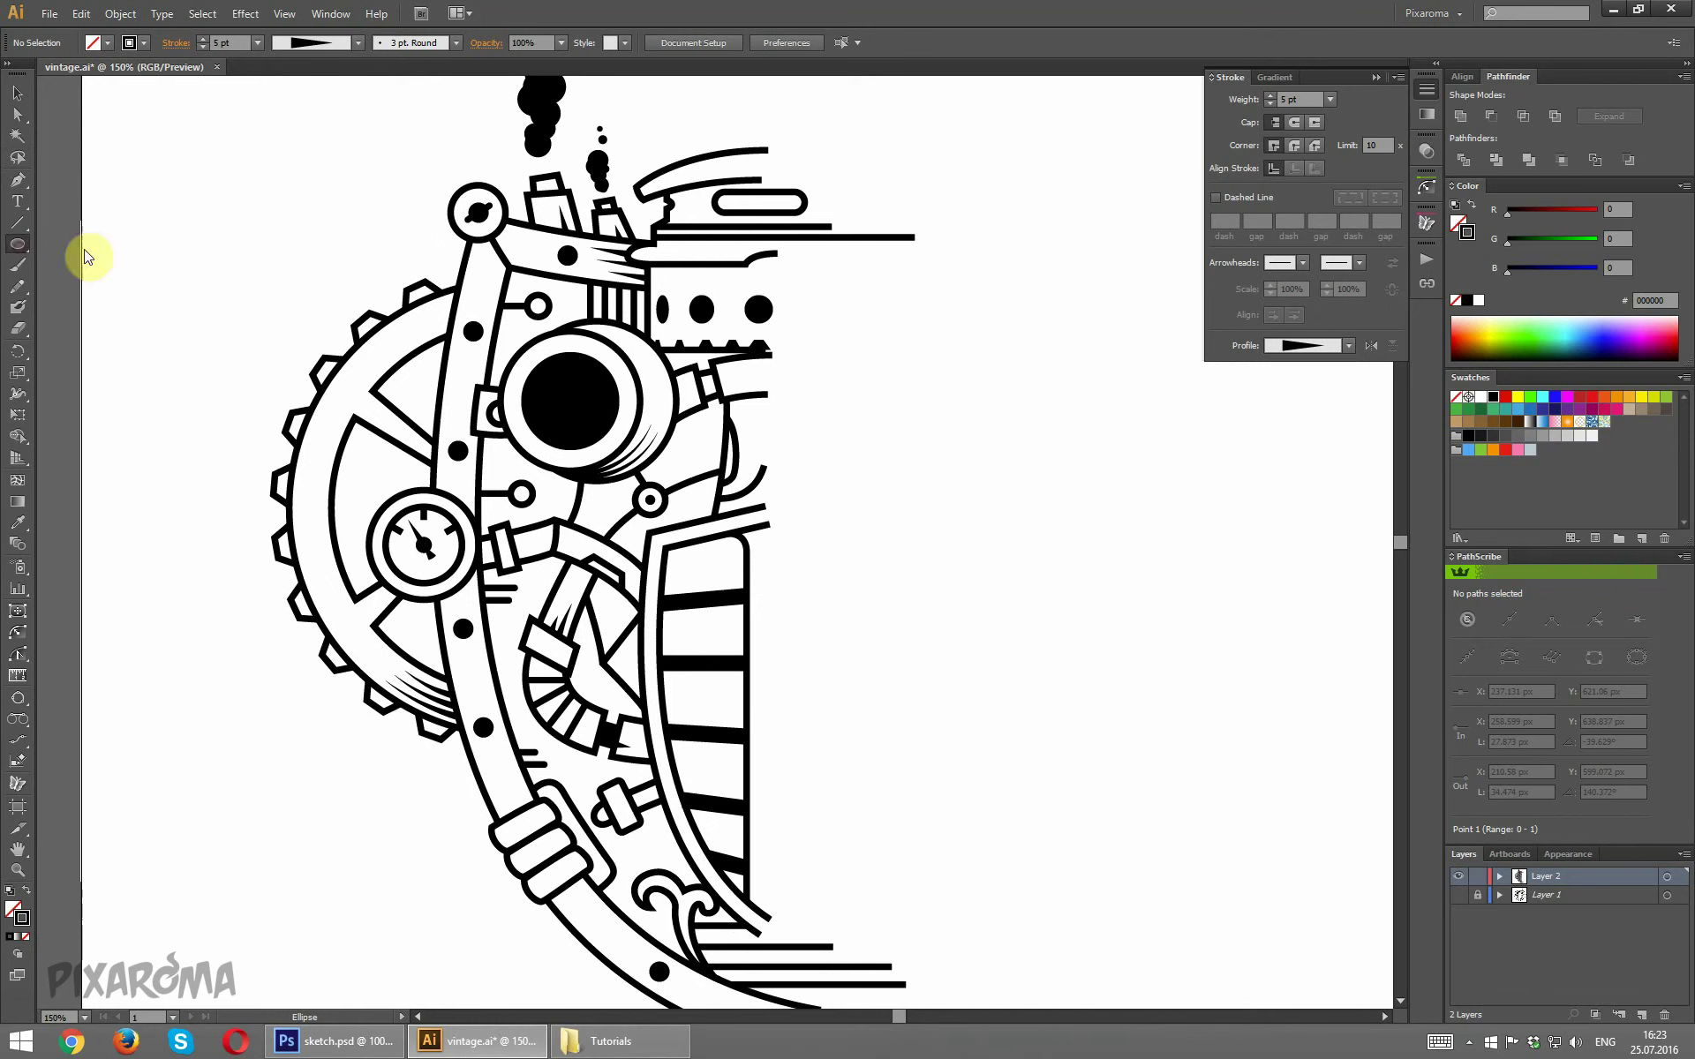
left_click(1483, 399)
key("shift+x")
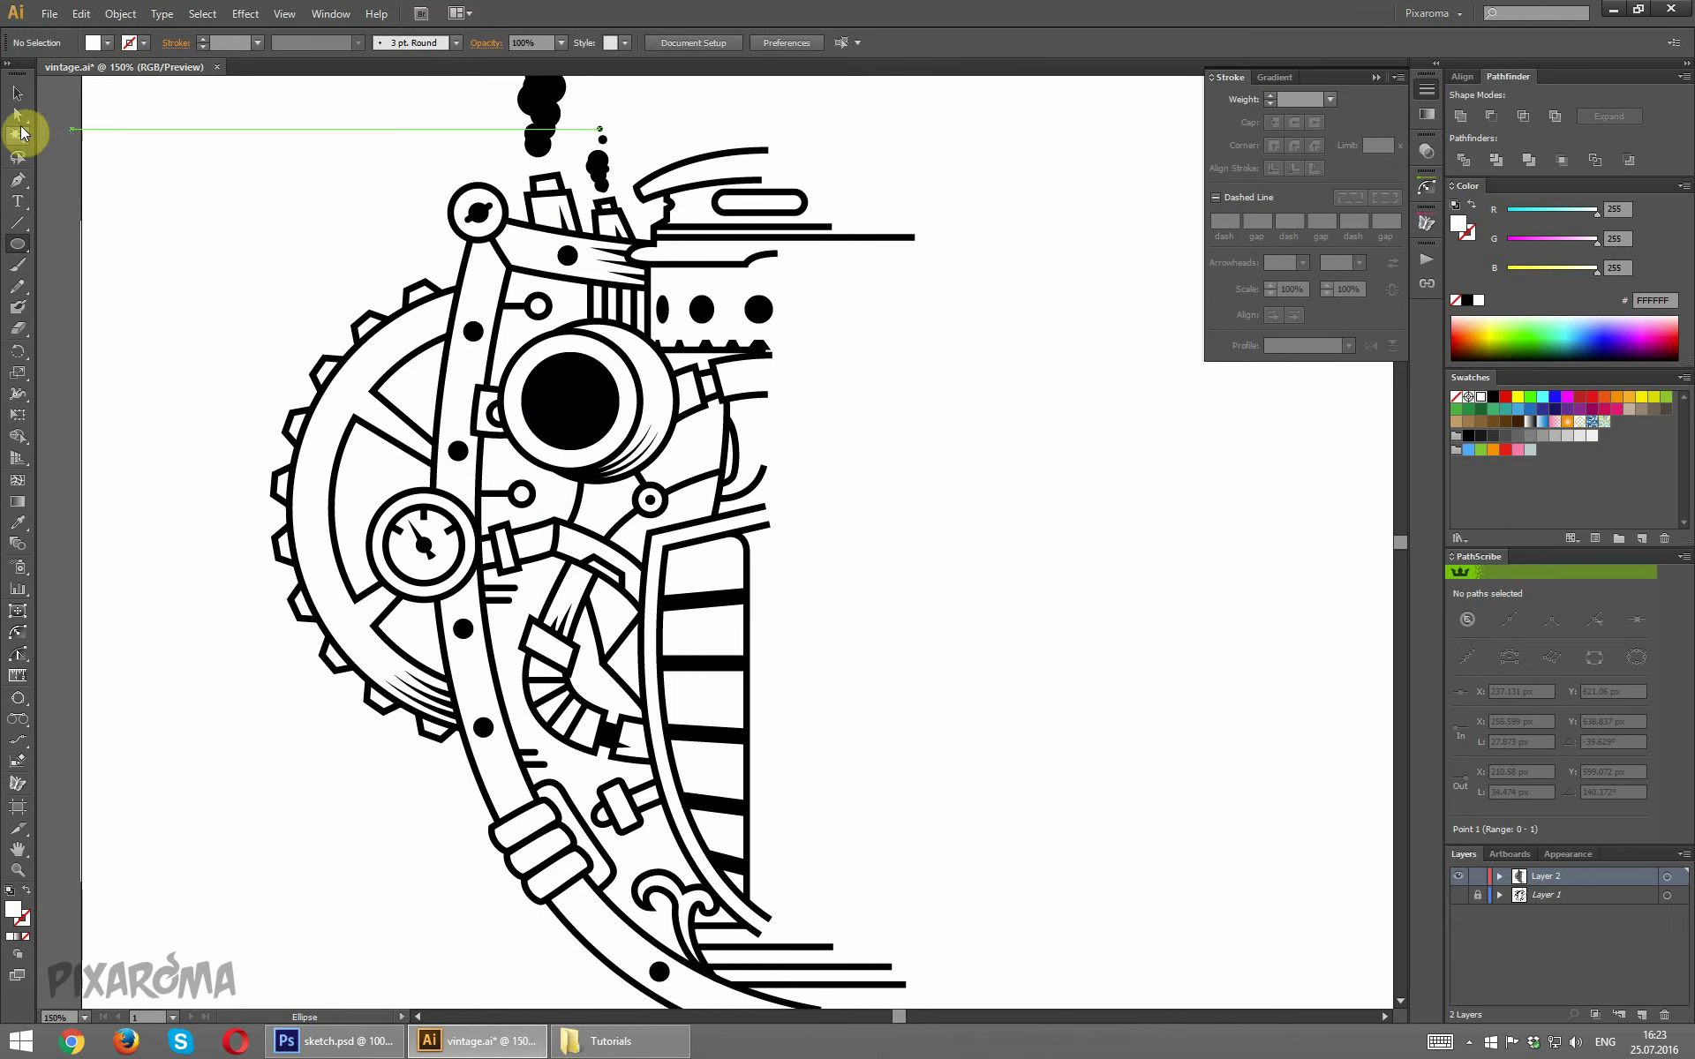
left_click(18, 94)
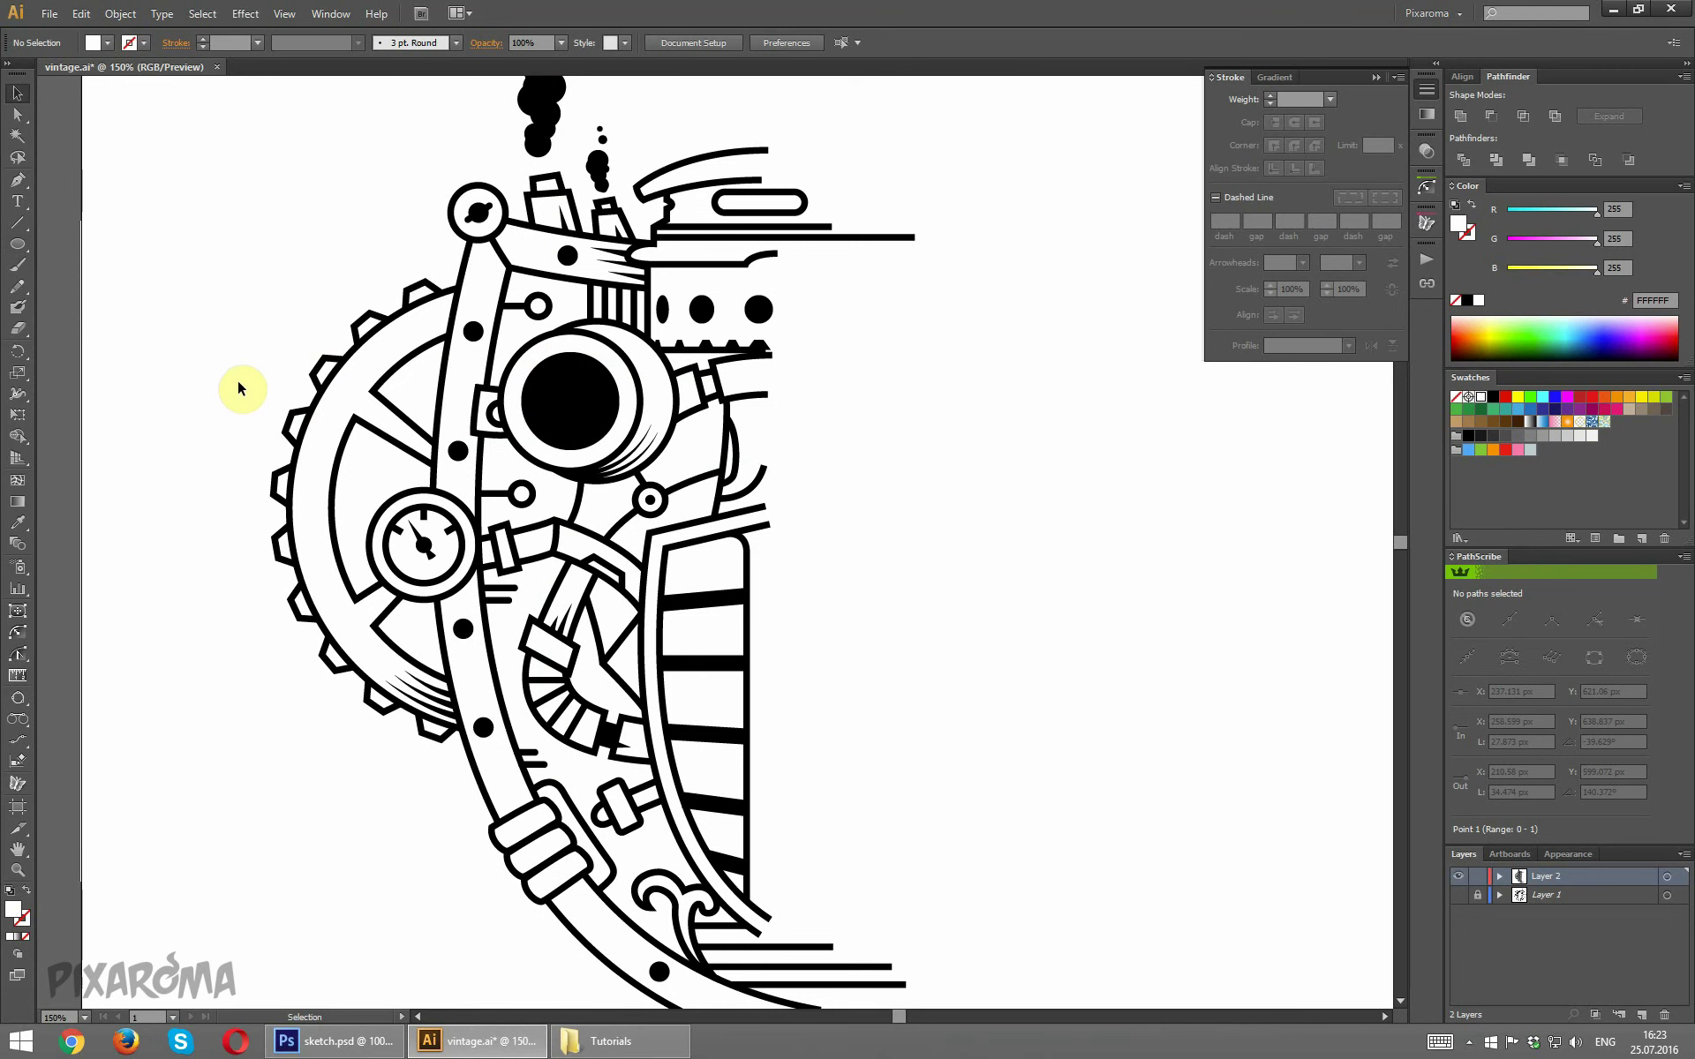
Draw a thin white parallelogram stripe across the black eye lens.
left_click(570, 389)
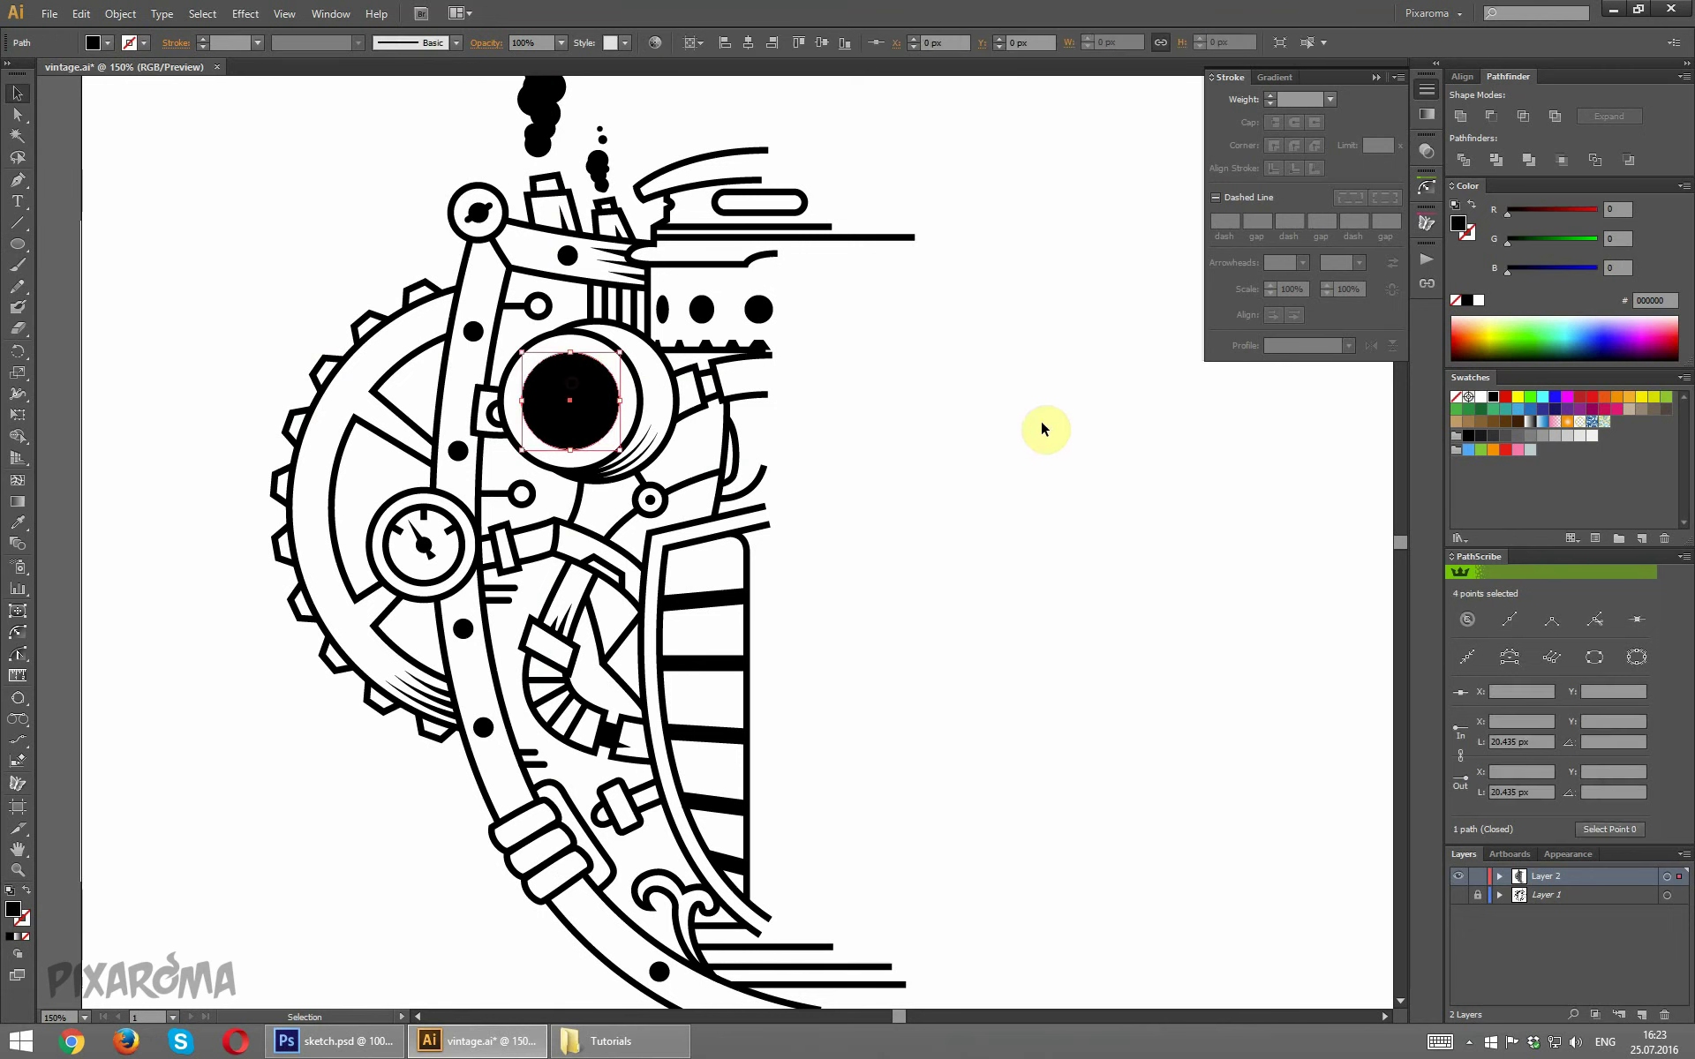
left_click(1045, 431)
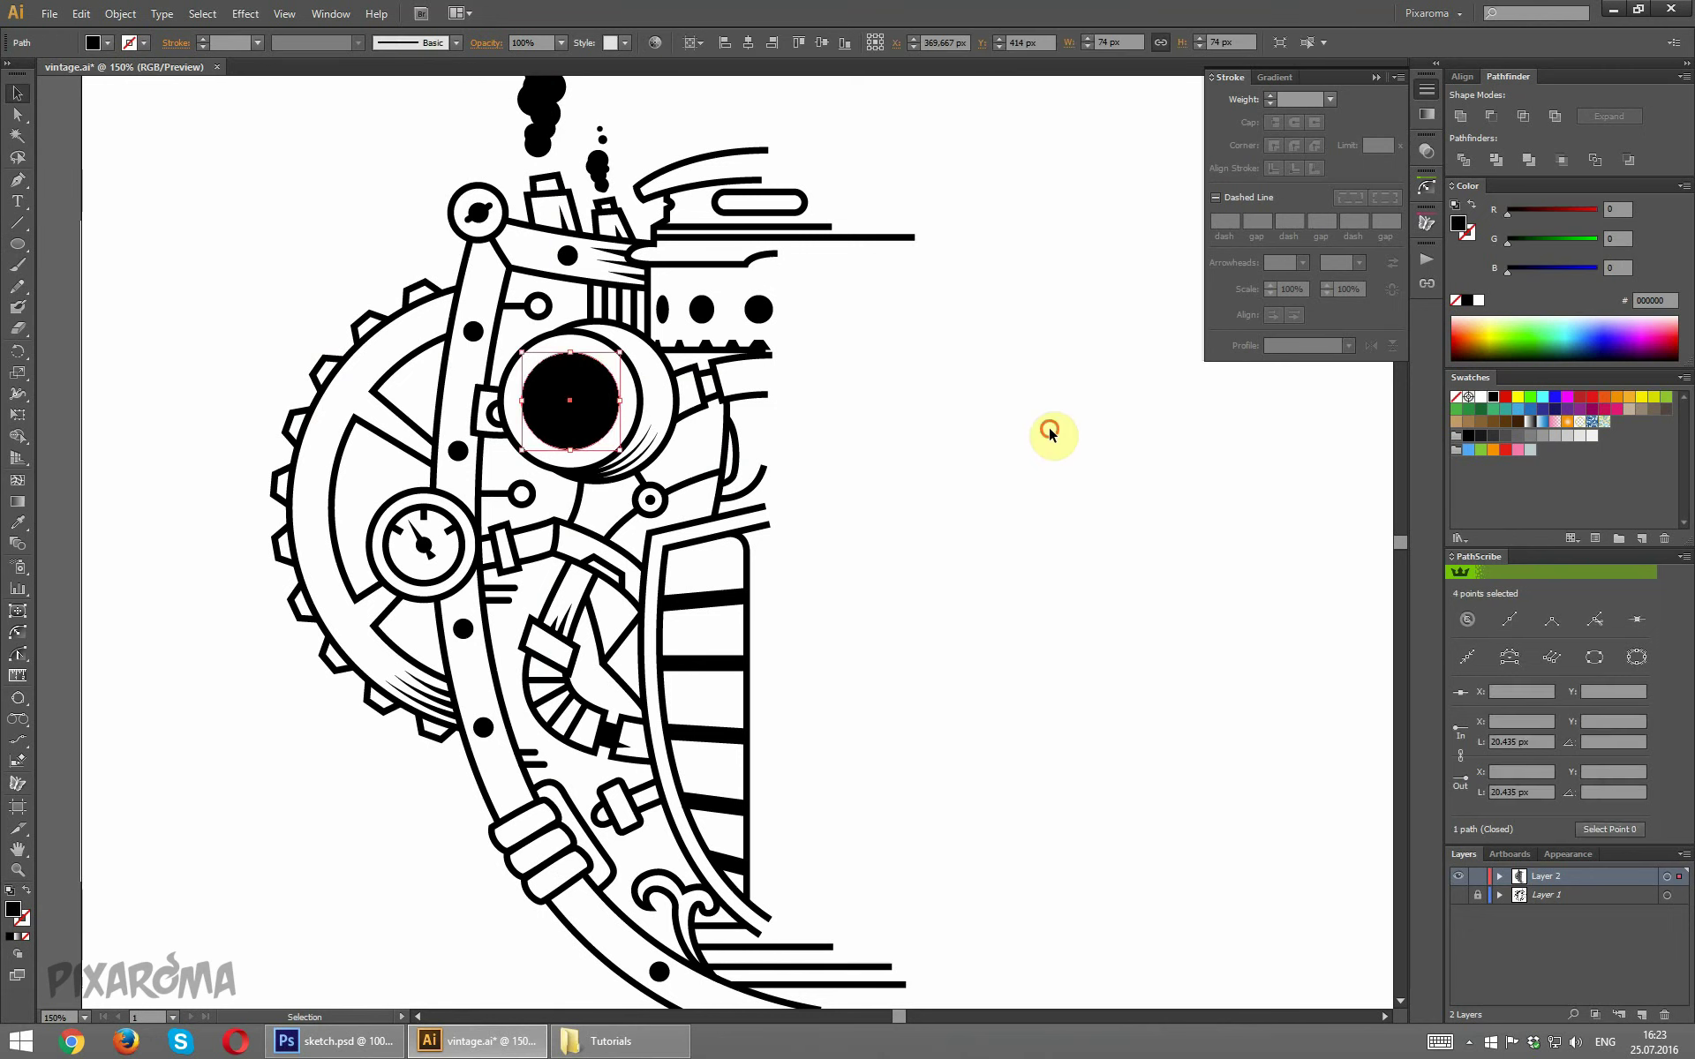
left_click(38, 177)
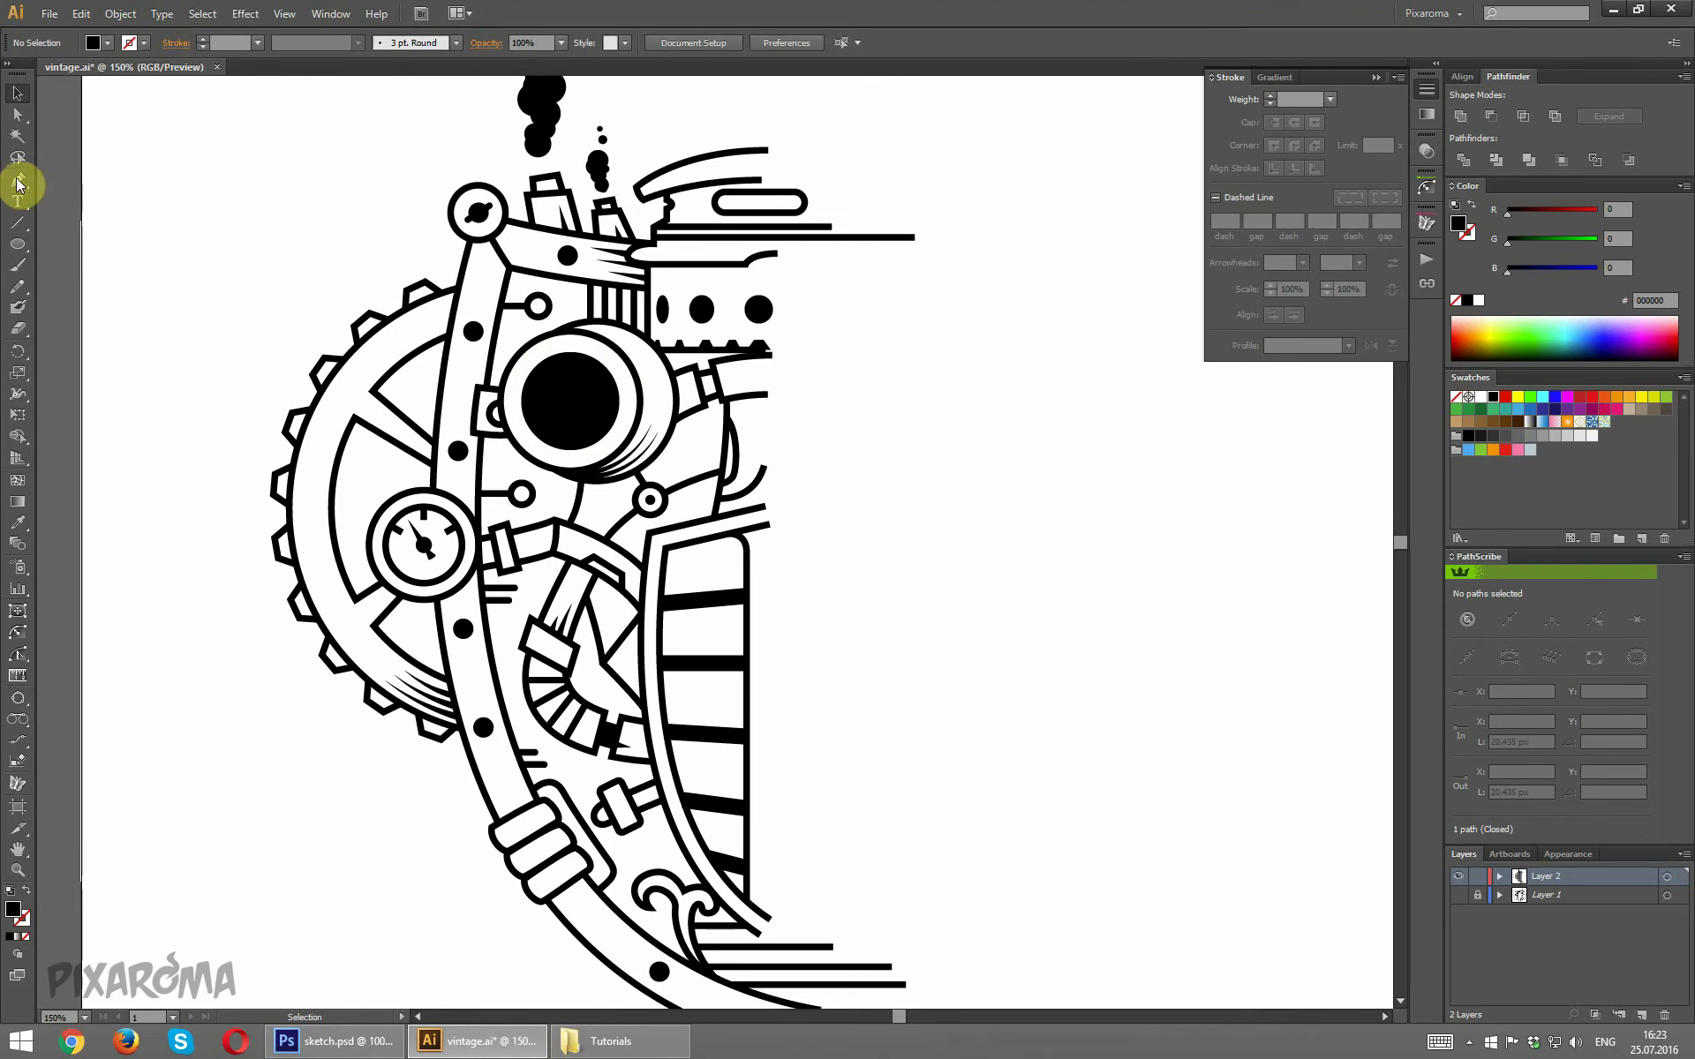
left_click(587, 338)
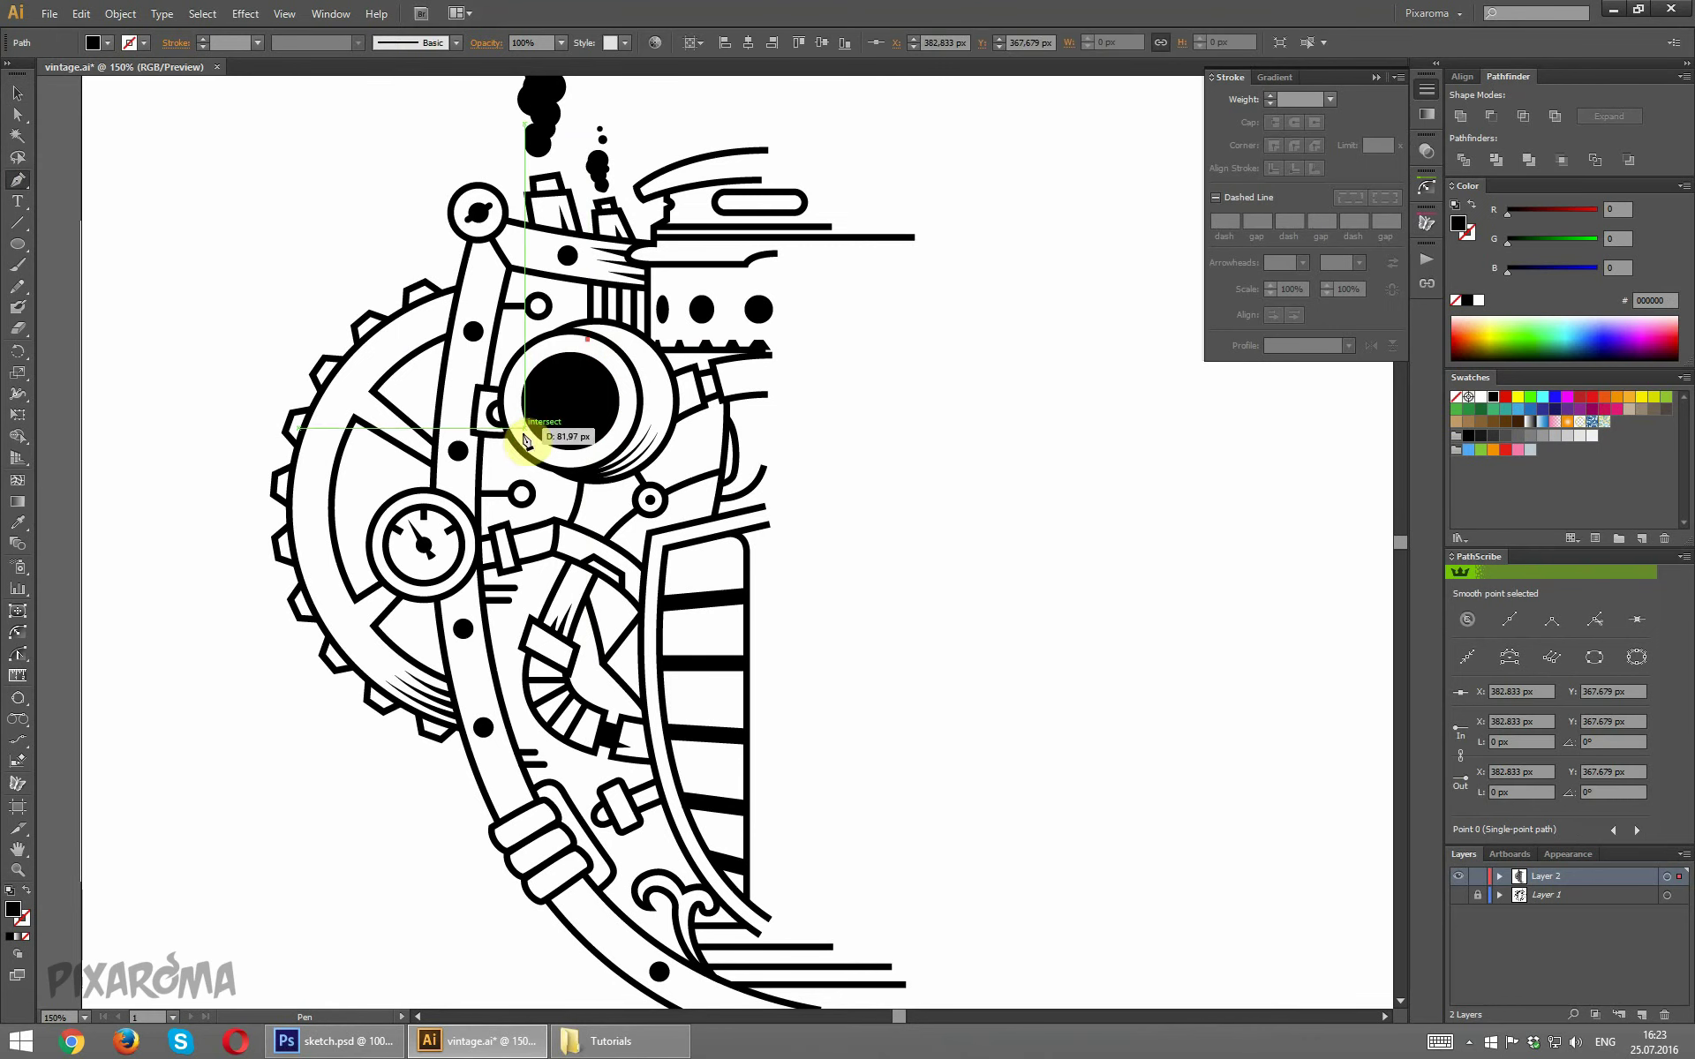
left_click(521, 434)
left_click(598, 350)
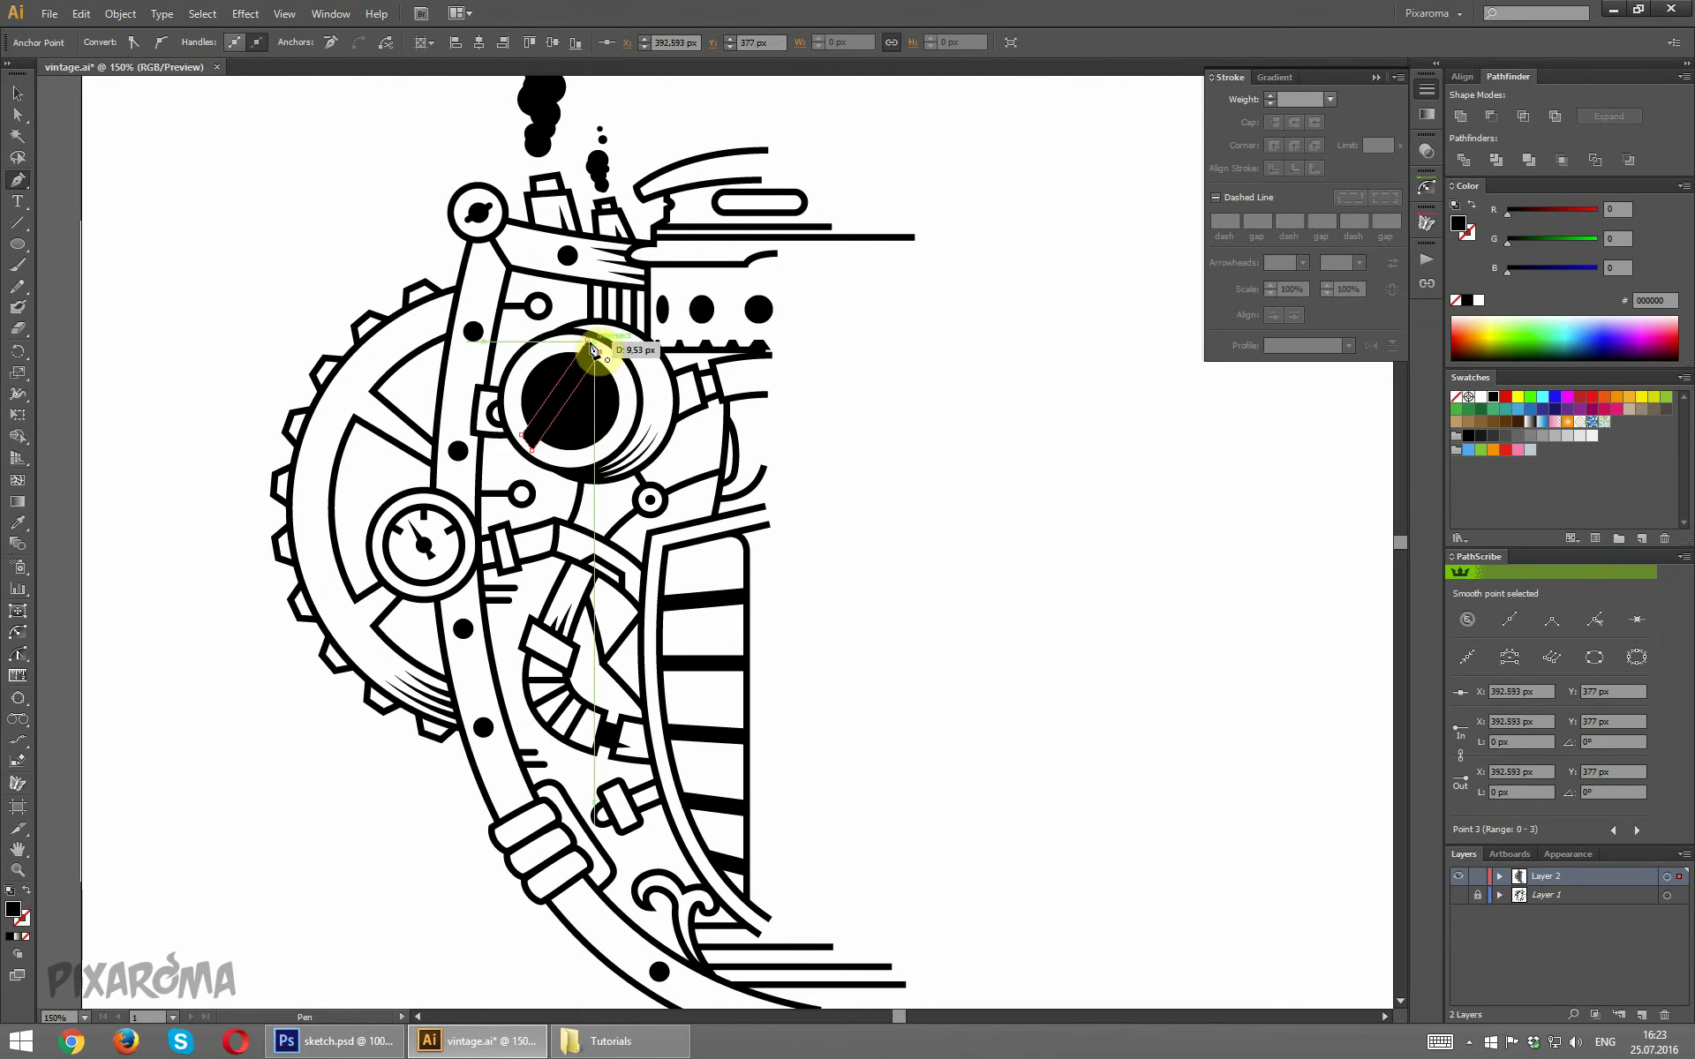
left_click(586, 338)
left_click(1480, 396)
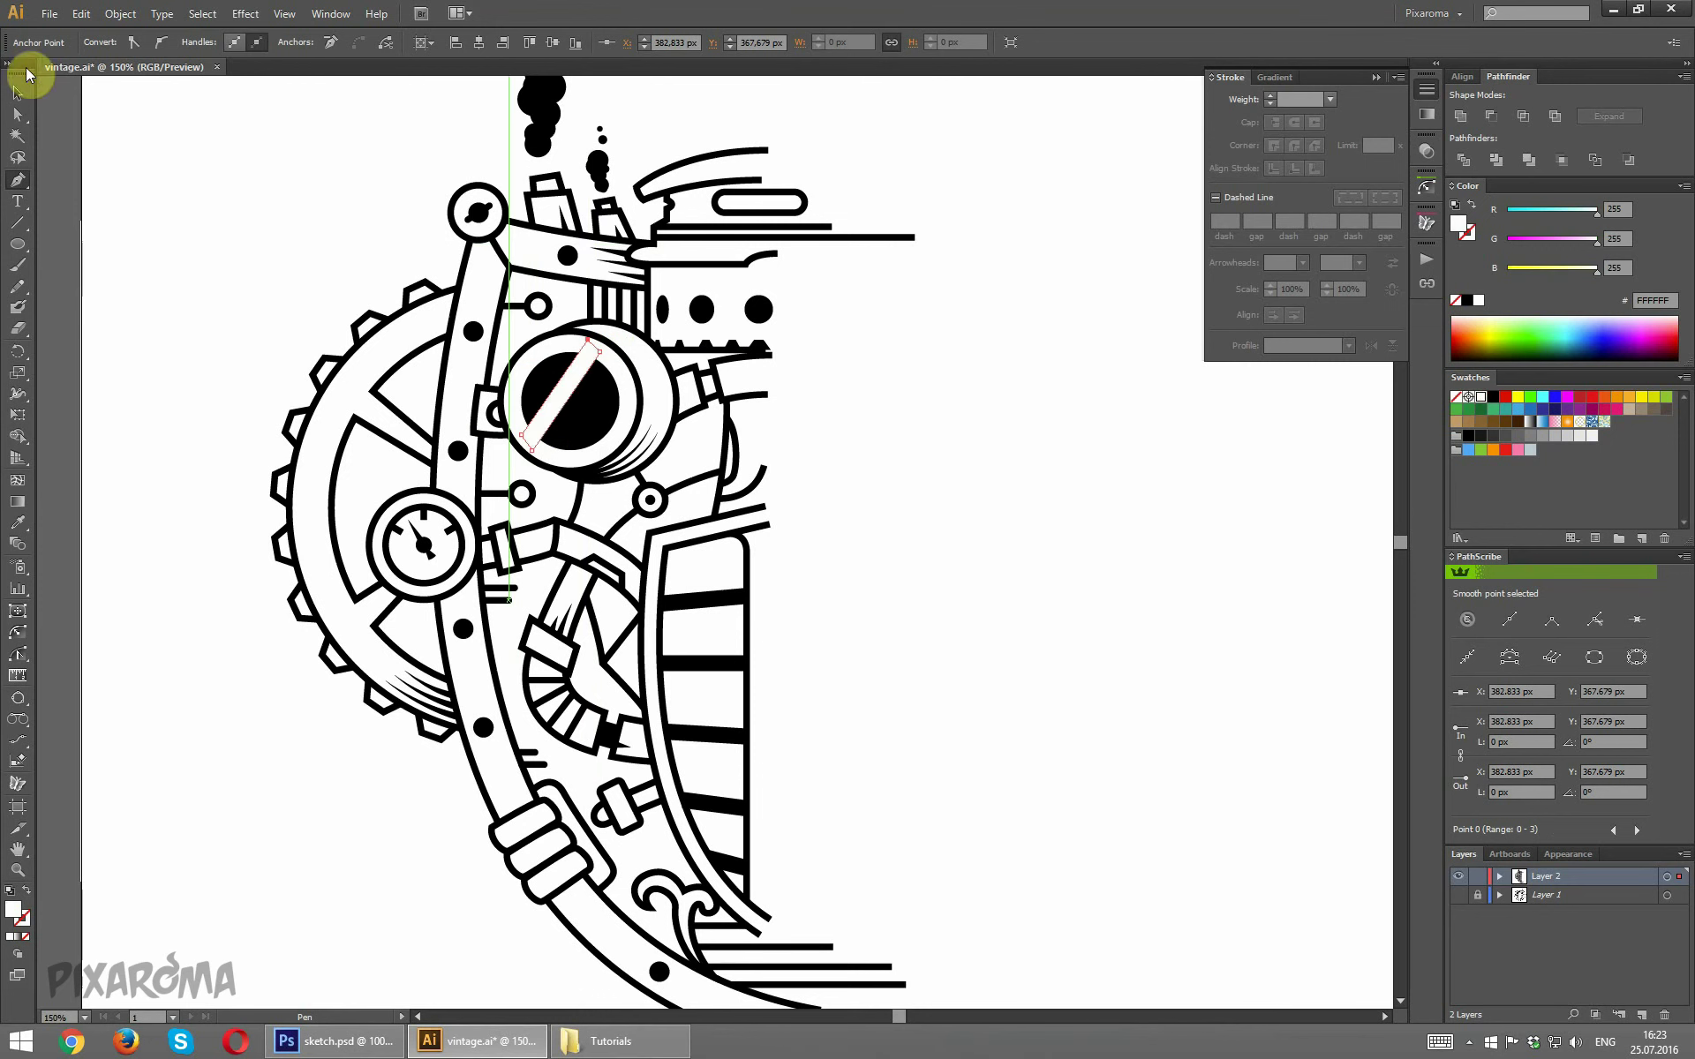
Delete the white stripes from the lens and zoom in on it.
left_click(15, 93)
left_click(591, 184)
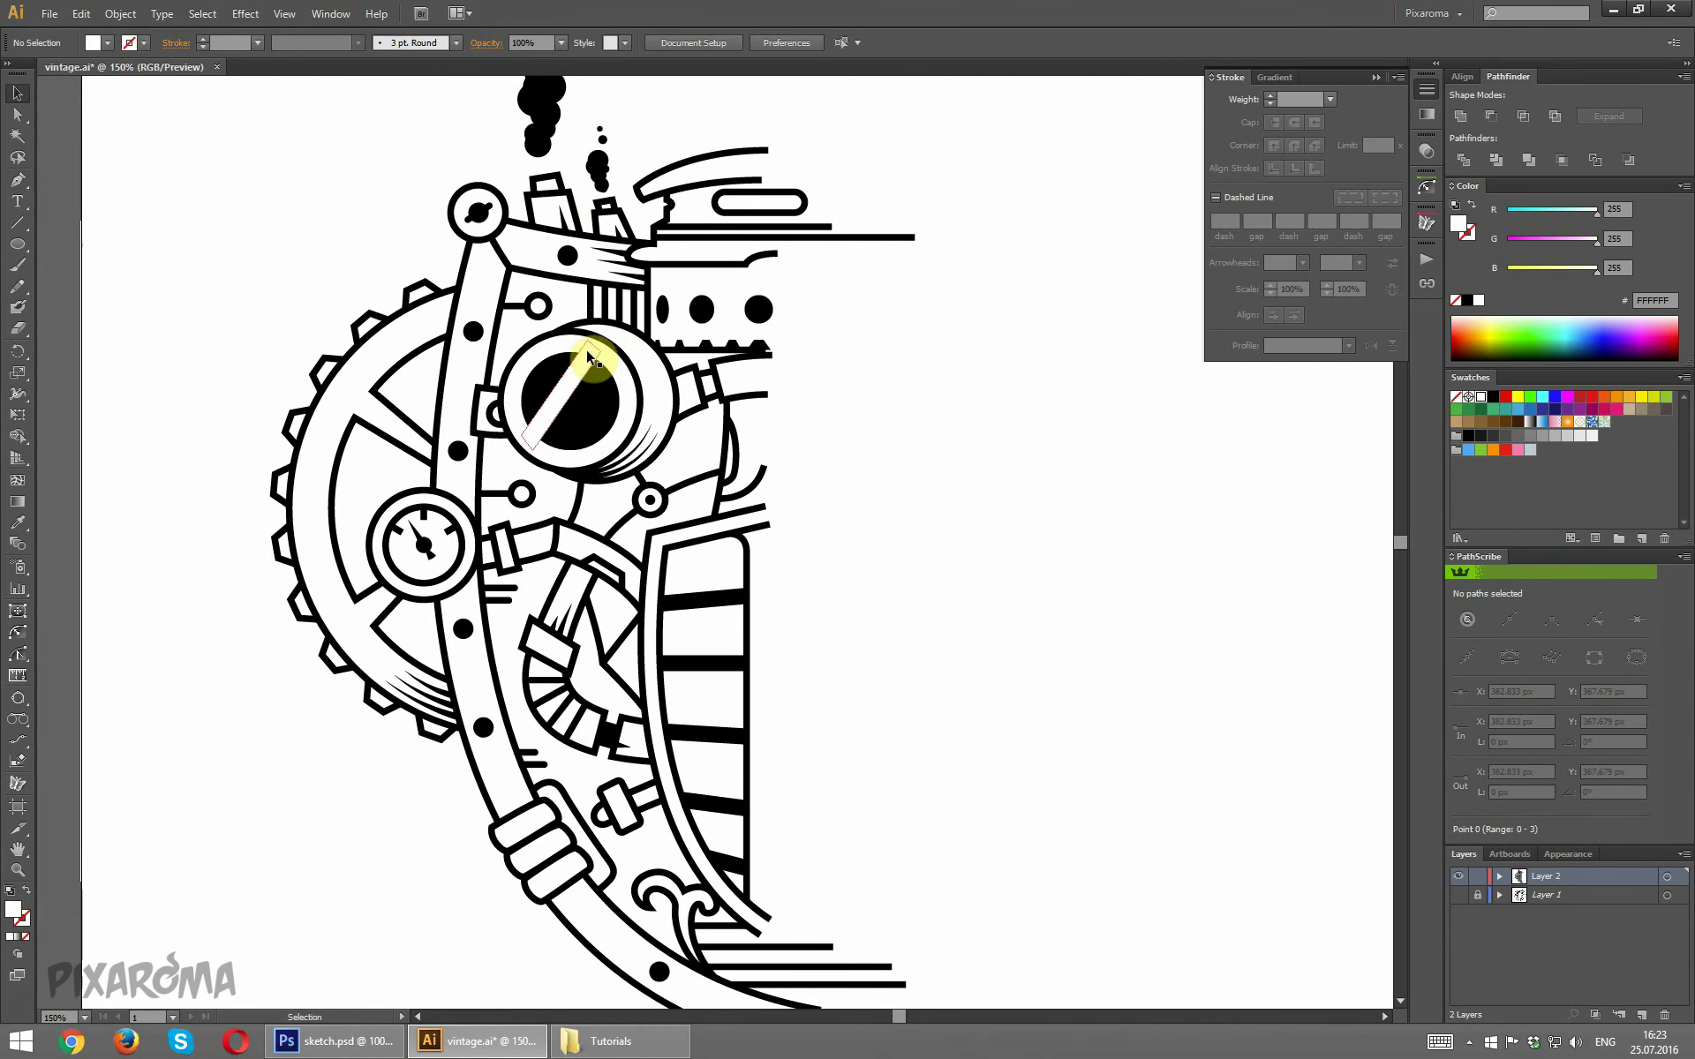
left_click_drag(588, 353, 607, 378)
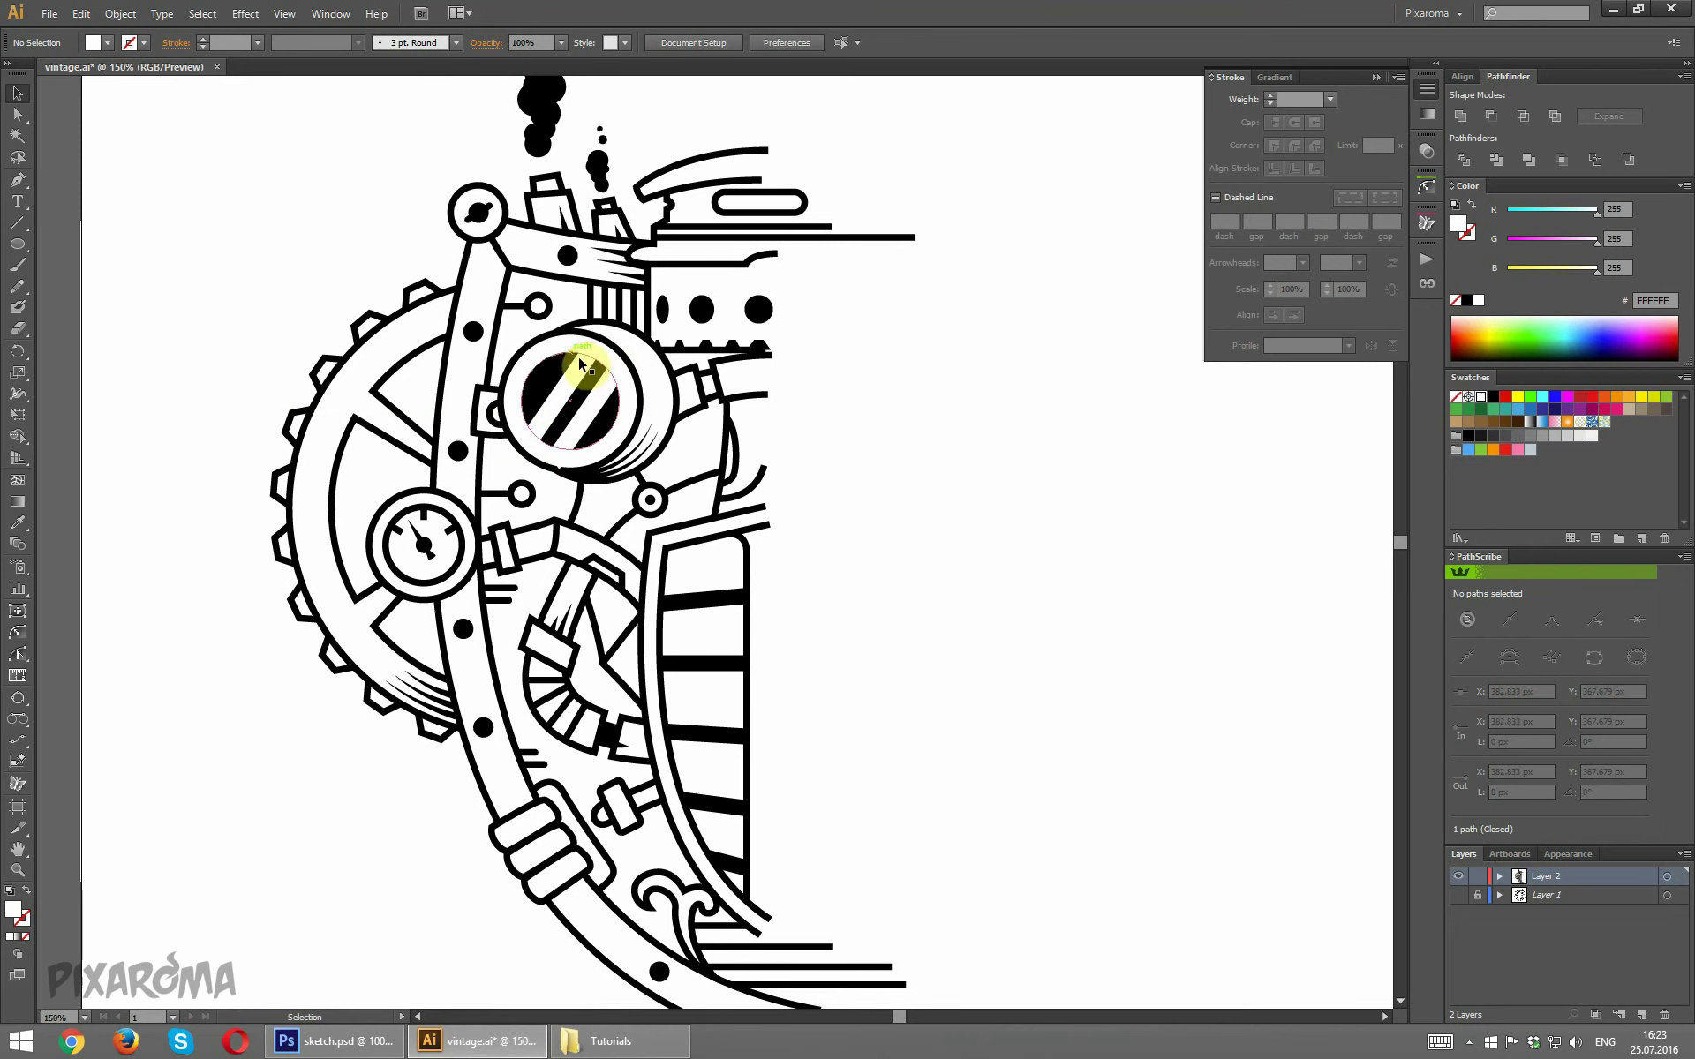
mouse_move(609, 372)
left_mouse_down()
mouse_move(593, 347)
mouse_move(1010, 507)
left_mouse_up()
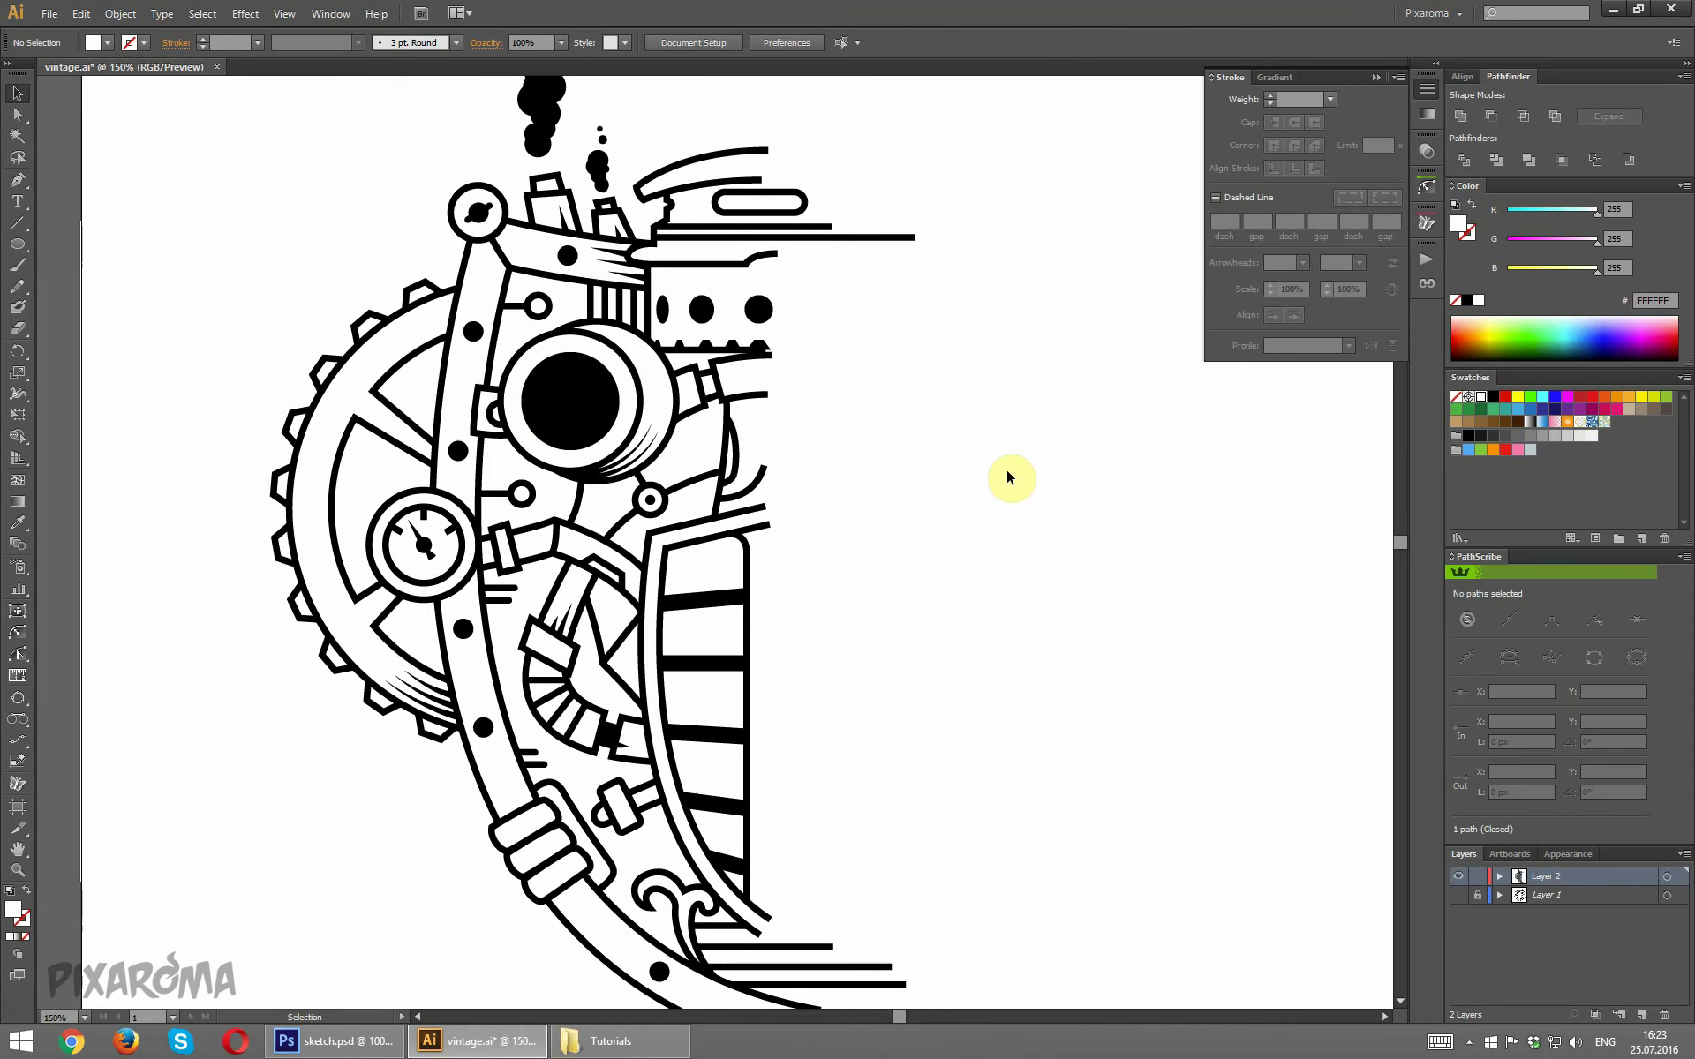
key("ctrl+plus")
scroll(1010, 474, "up", 1)
scroll(1009, 474, "up", 1)
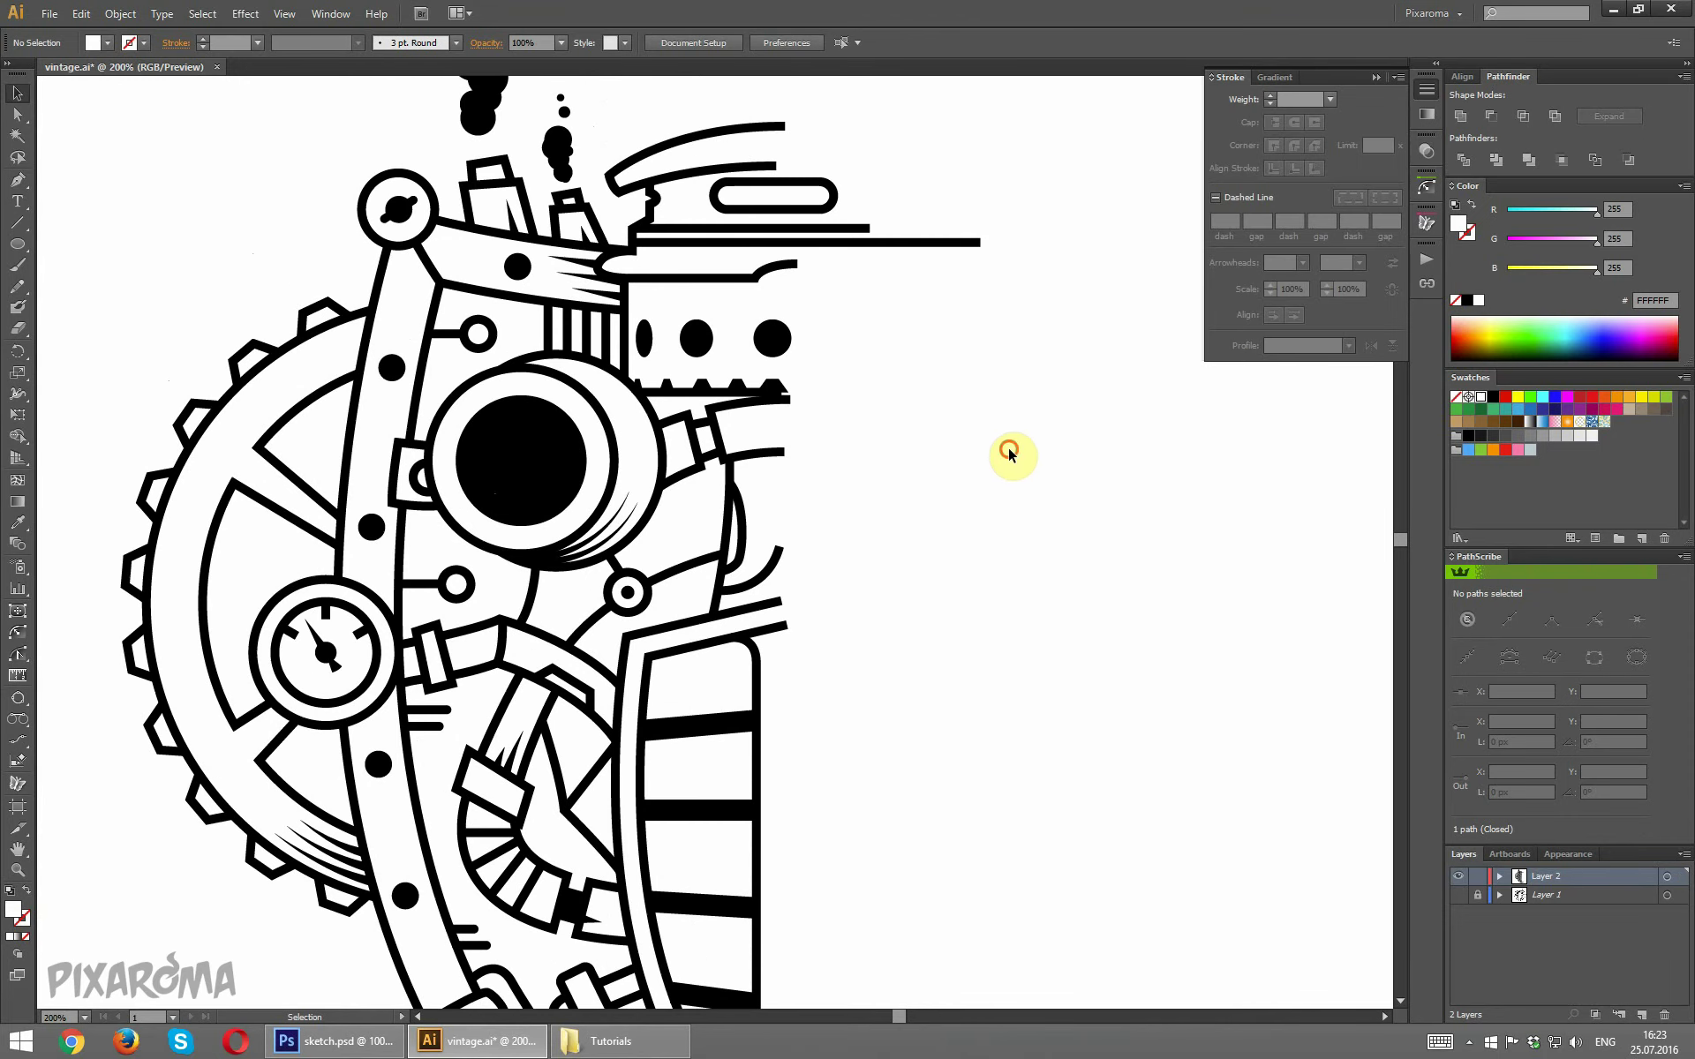
Shrink a lens circle to about 55 px and make it a white 3 pt outline.
left_click(491, 435)
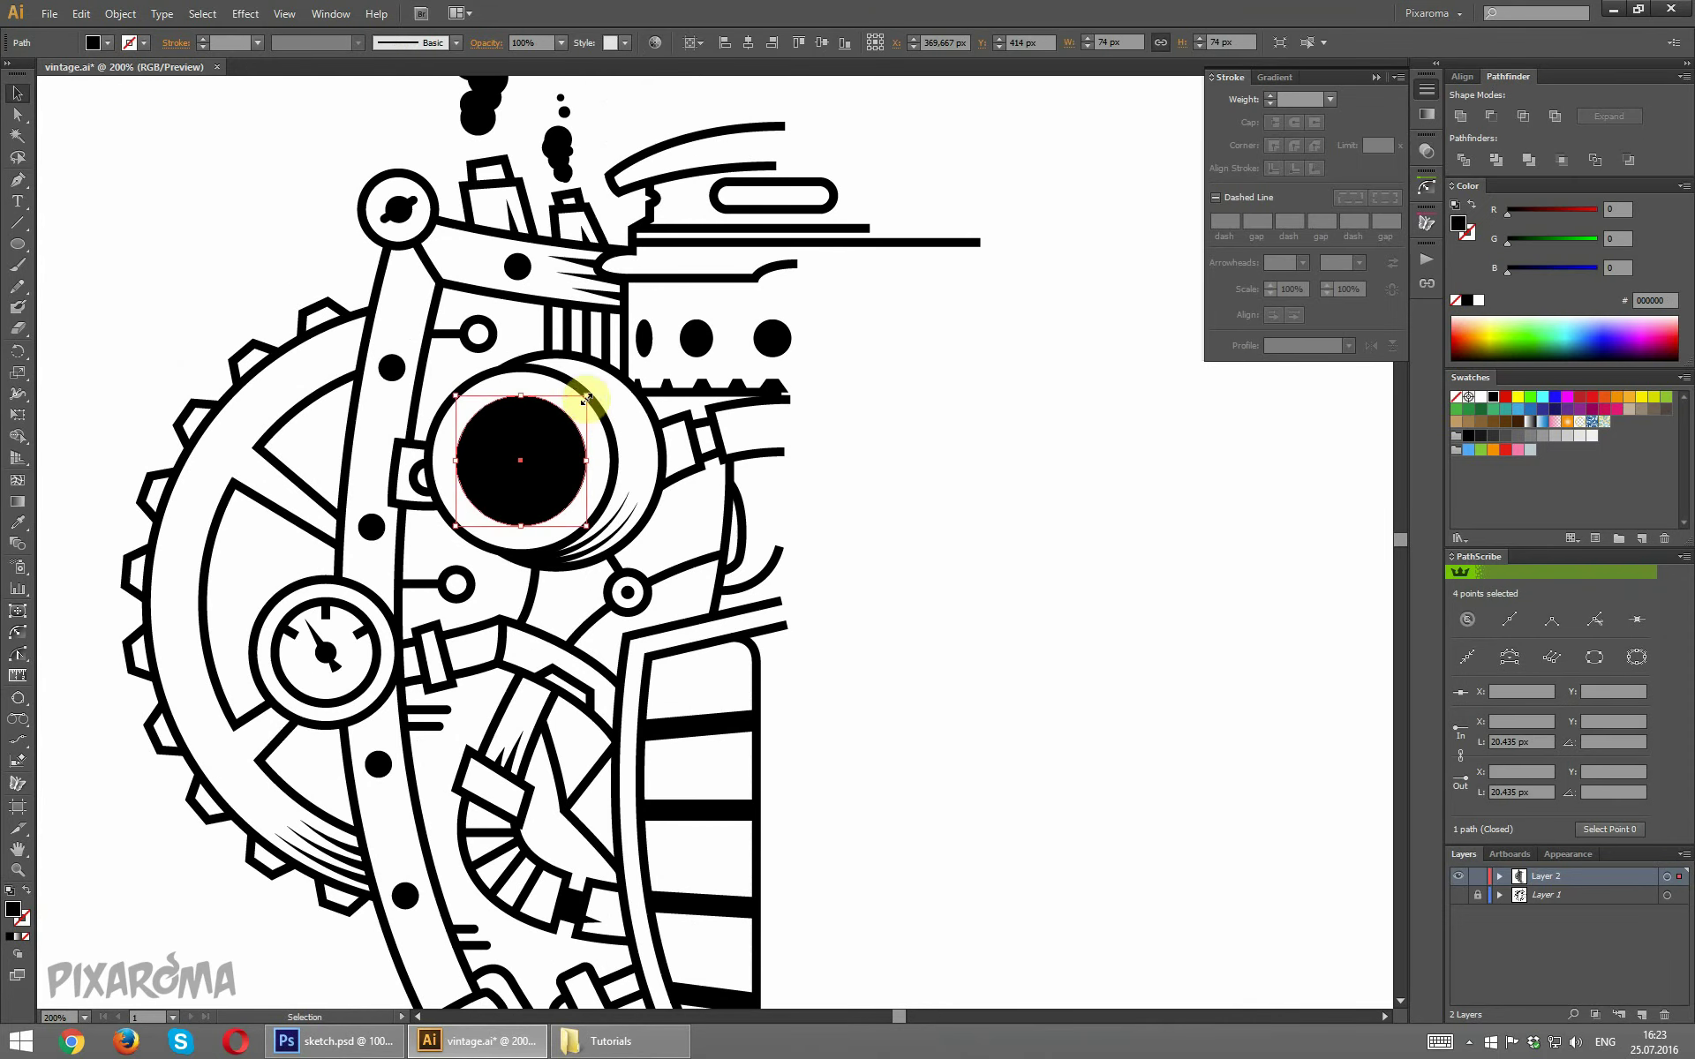
left_click_drag(584, 397, 569, 412)
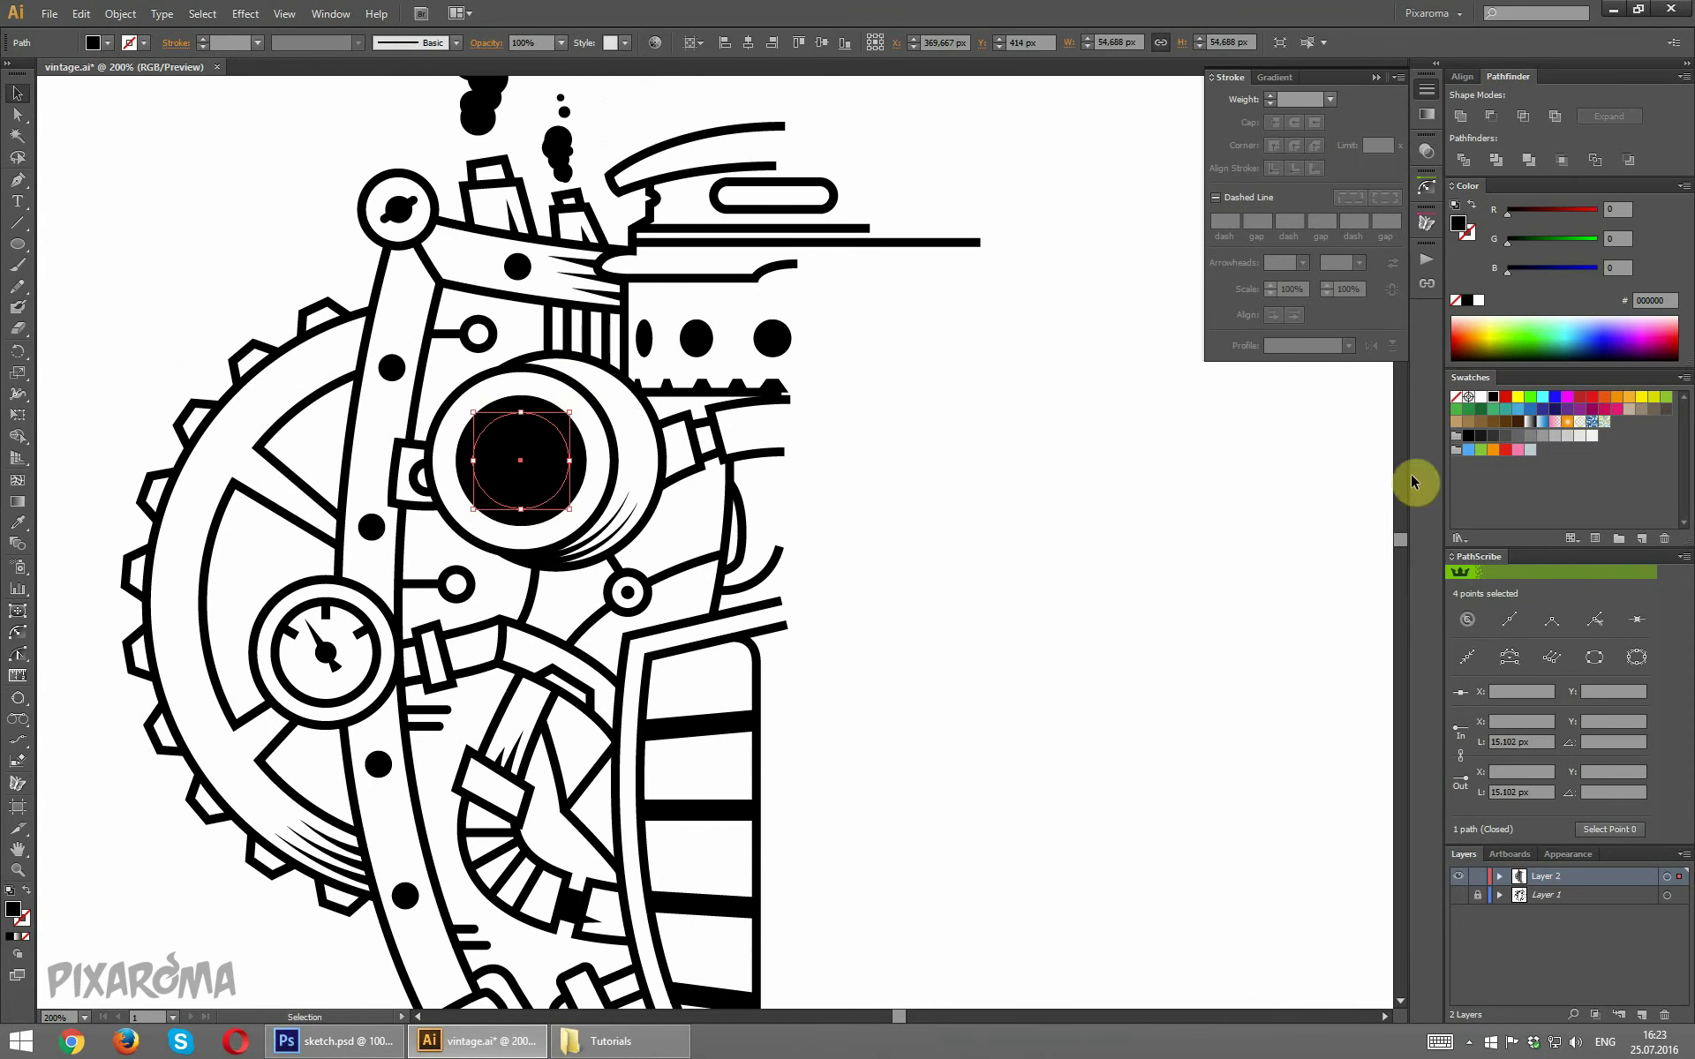
left_click(1482, 400)
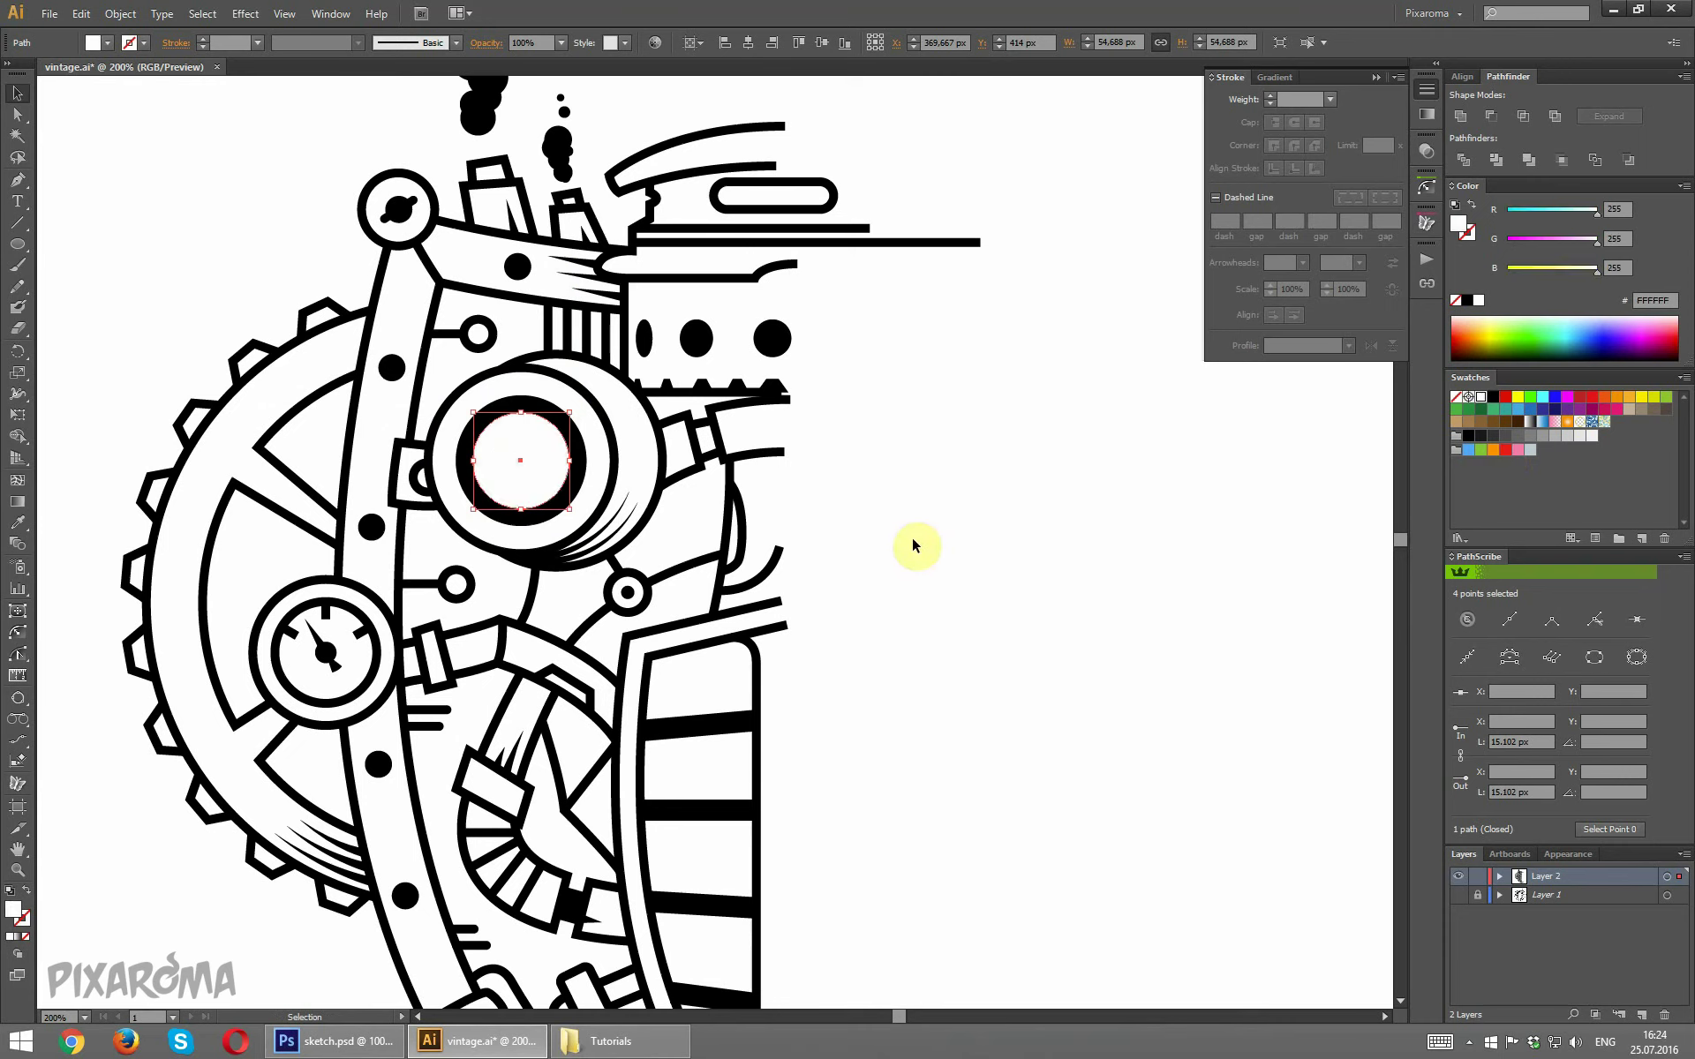
key("shift+x")
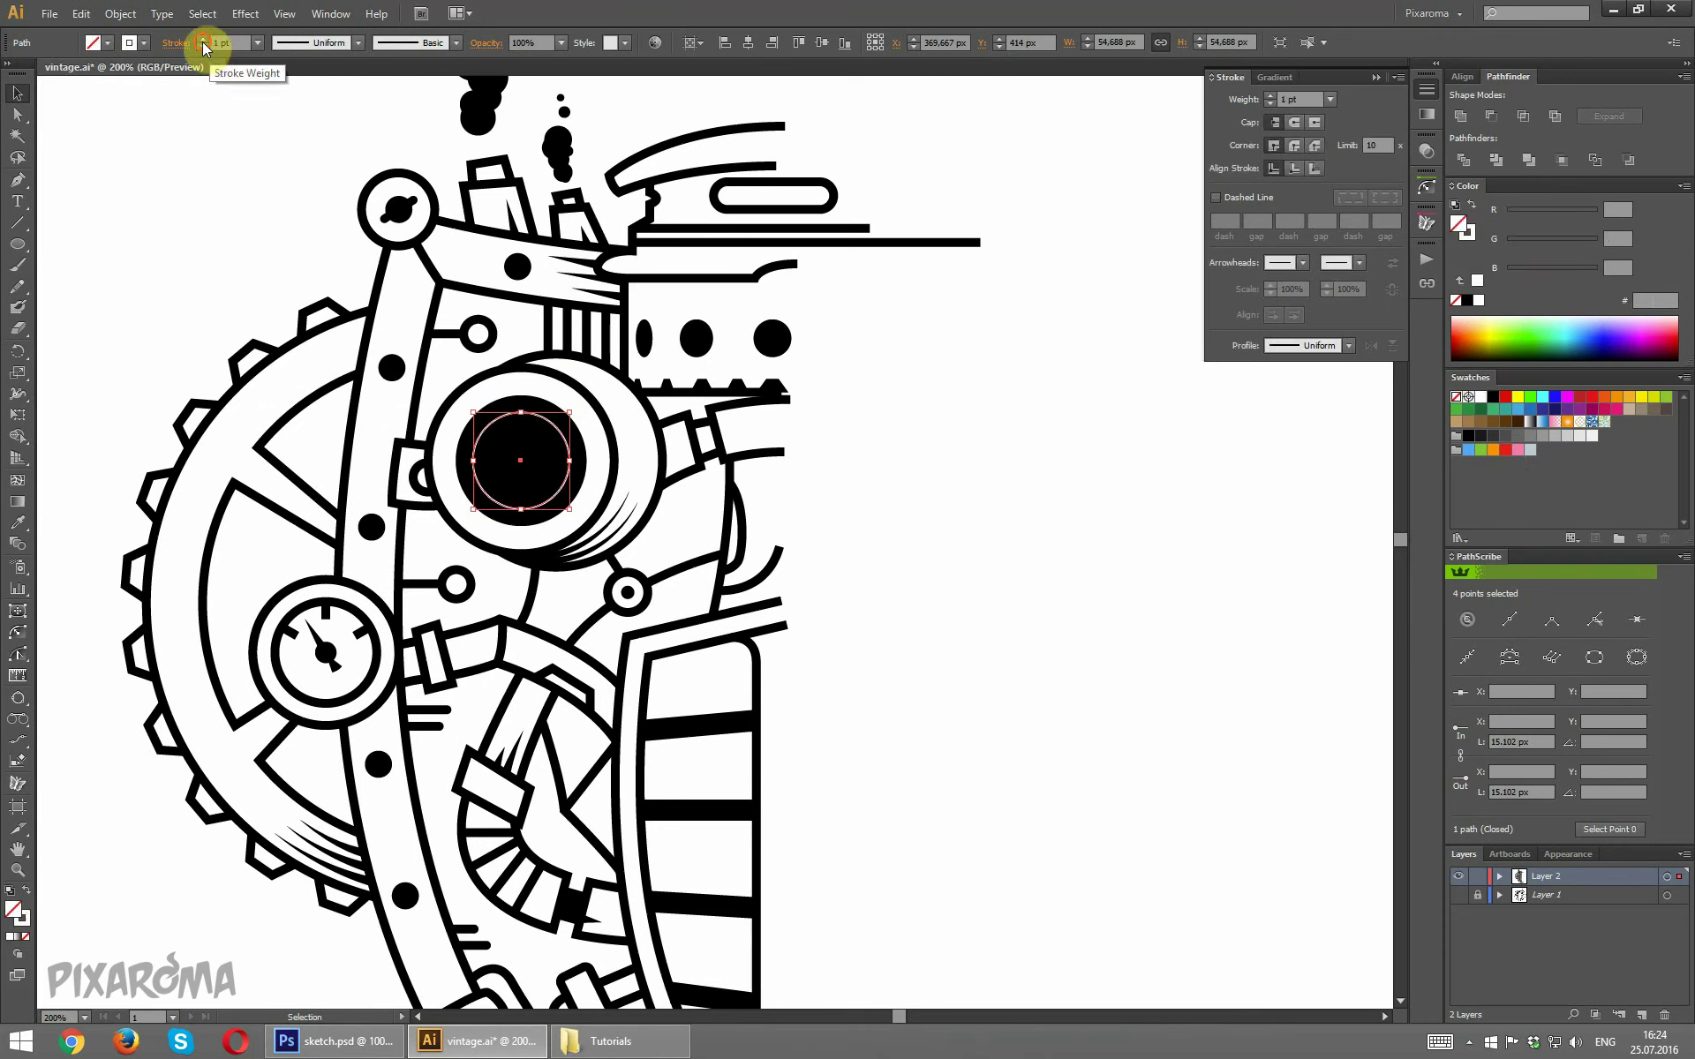
left_click(203, 40)
left_click(203, 41)
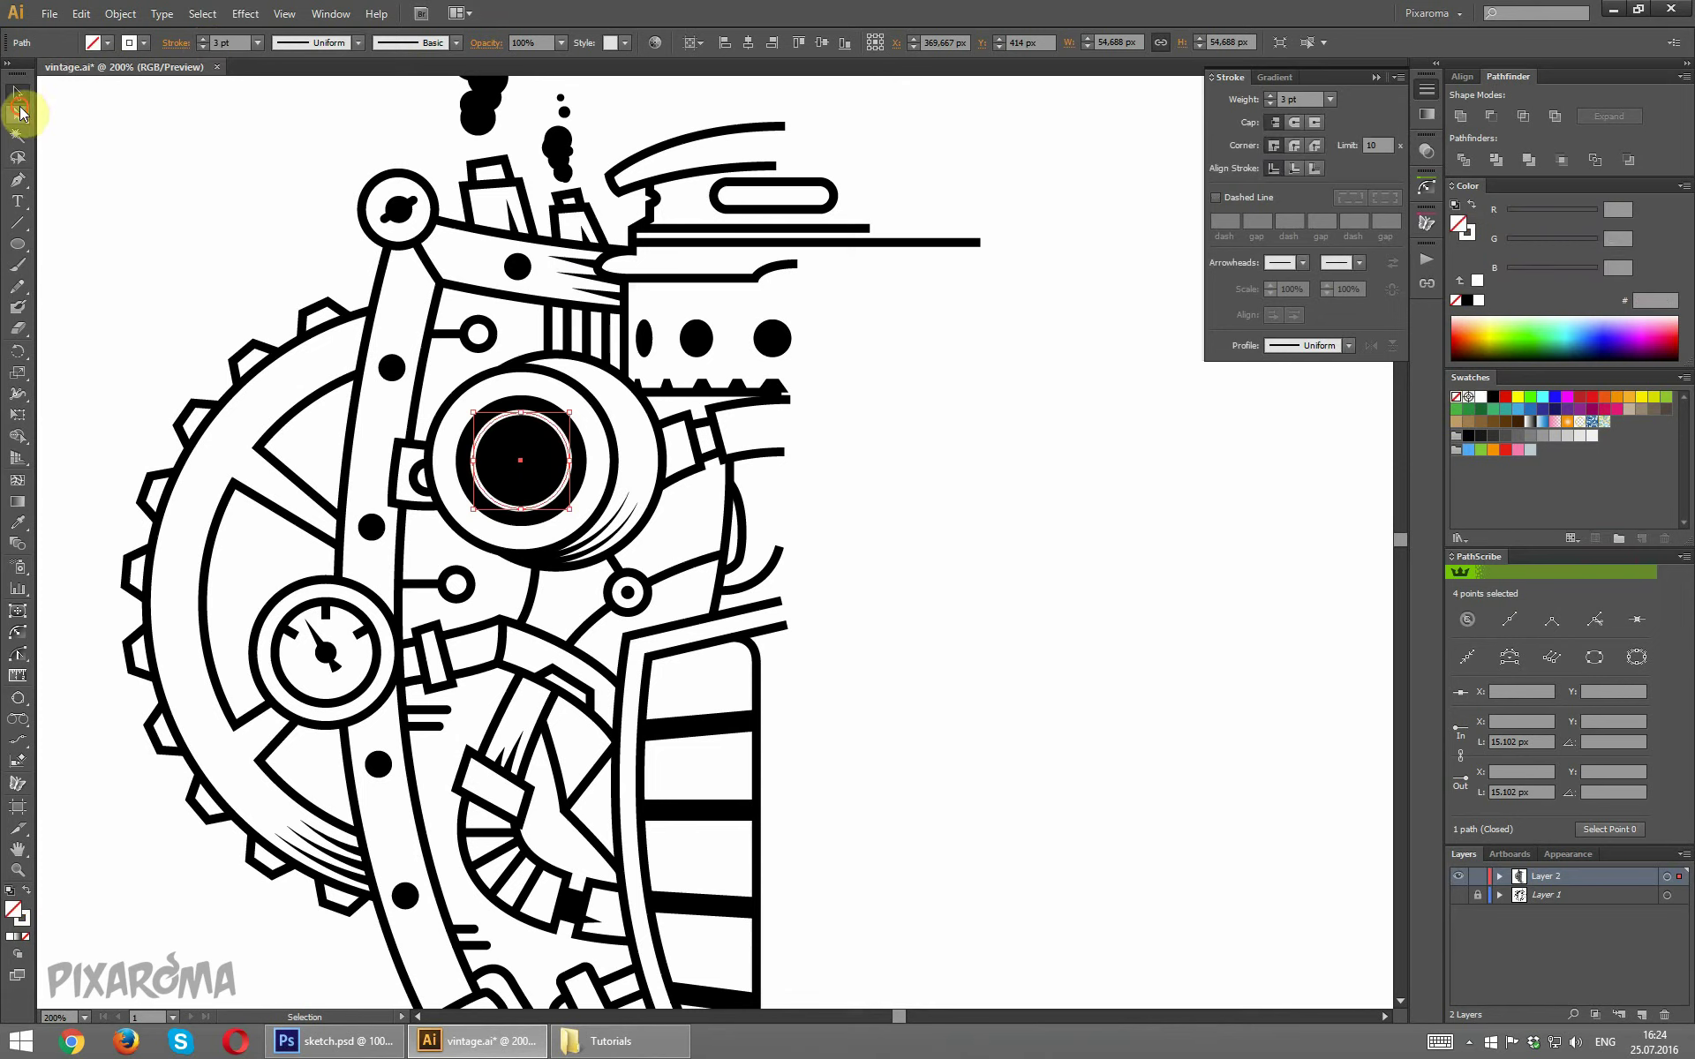
Delete the ring's bottom anchor and give the arc an elliptical width profile.
left_click(18, 114)
left_click(514, 512)
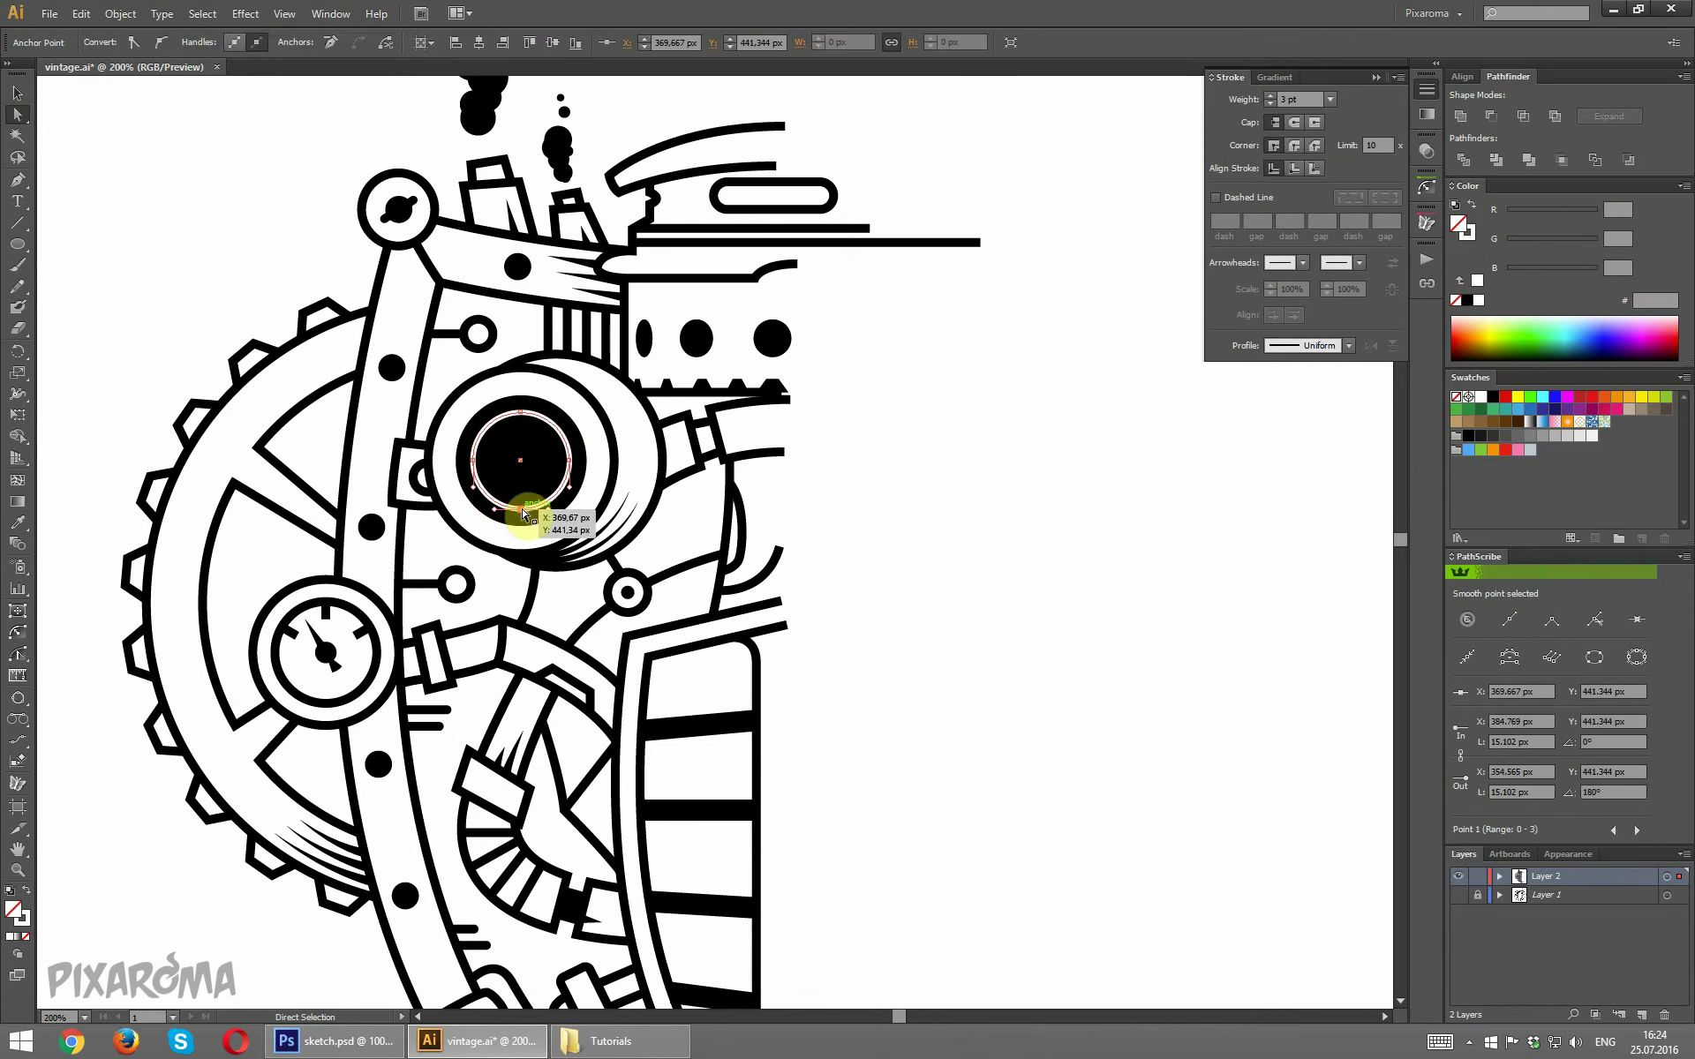
key("Delete")
left_click(329, 41)
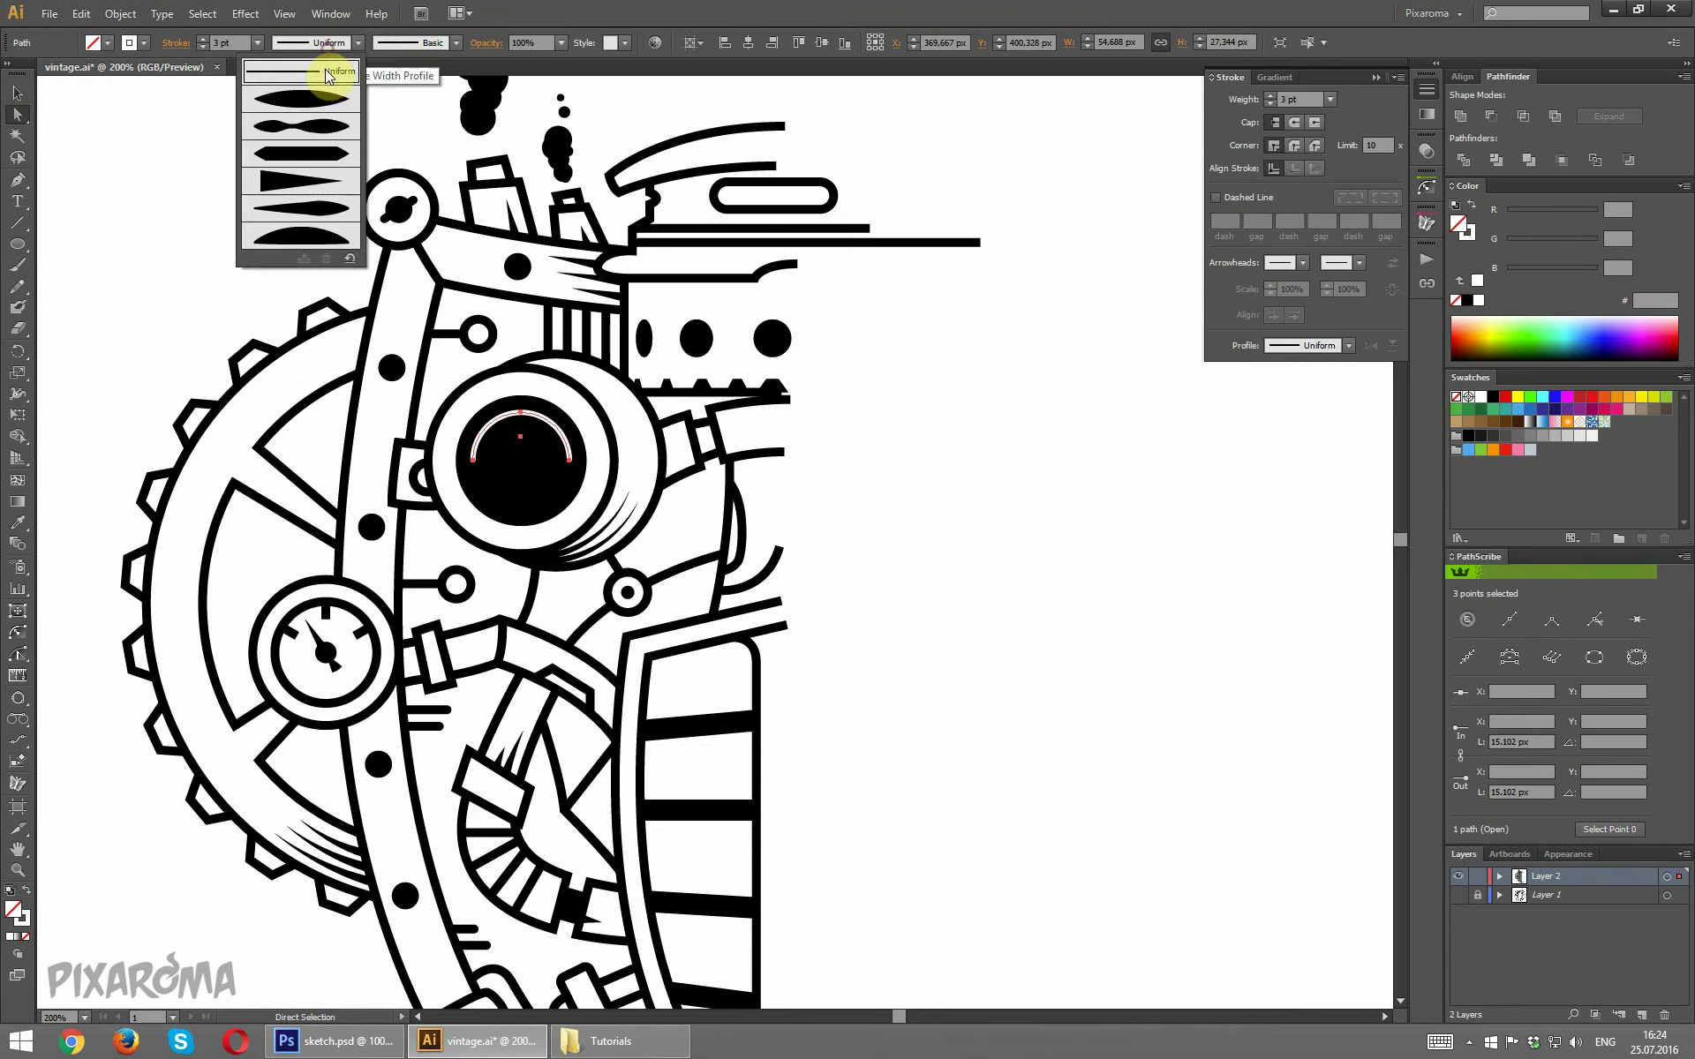
left_click(325, 111)
left_click(218, 229)
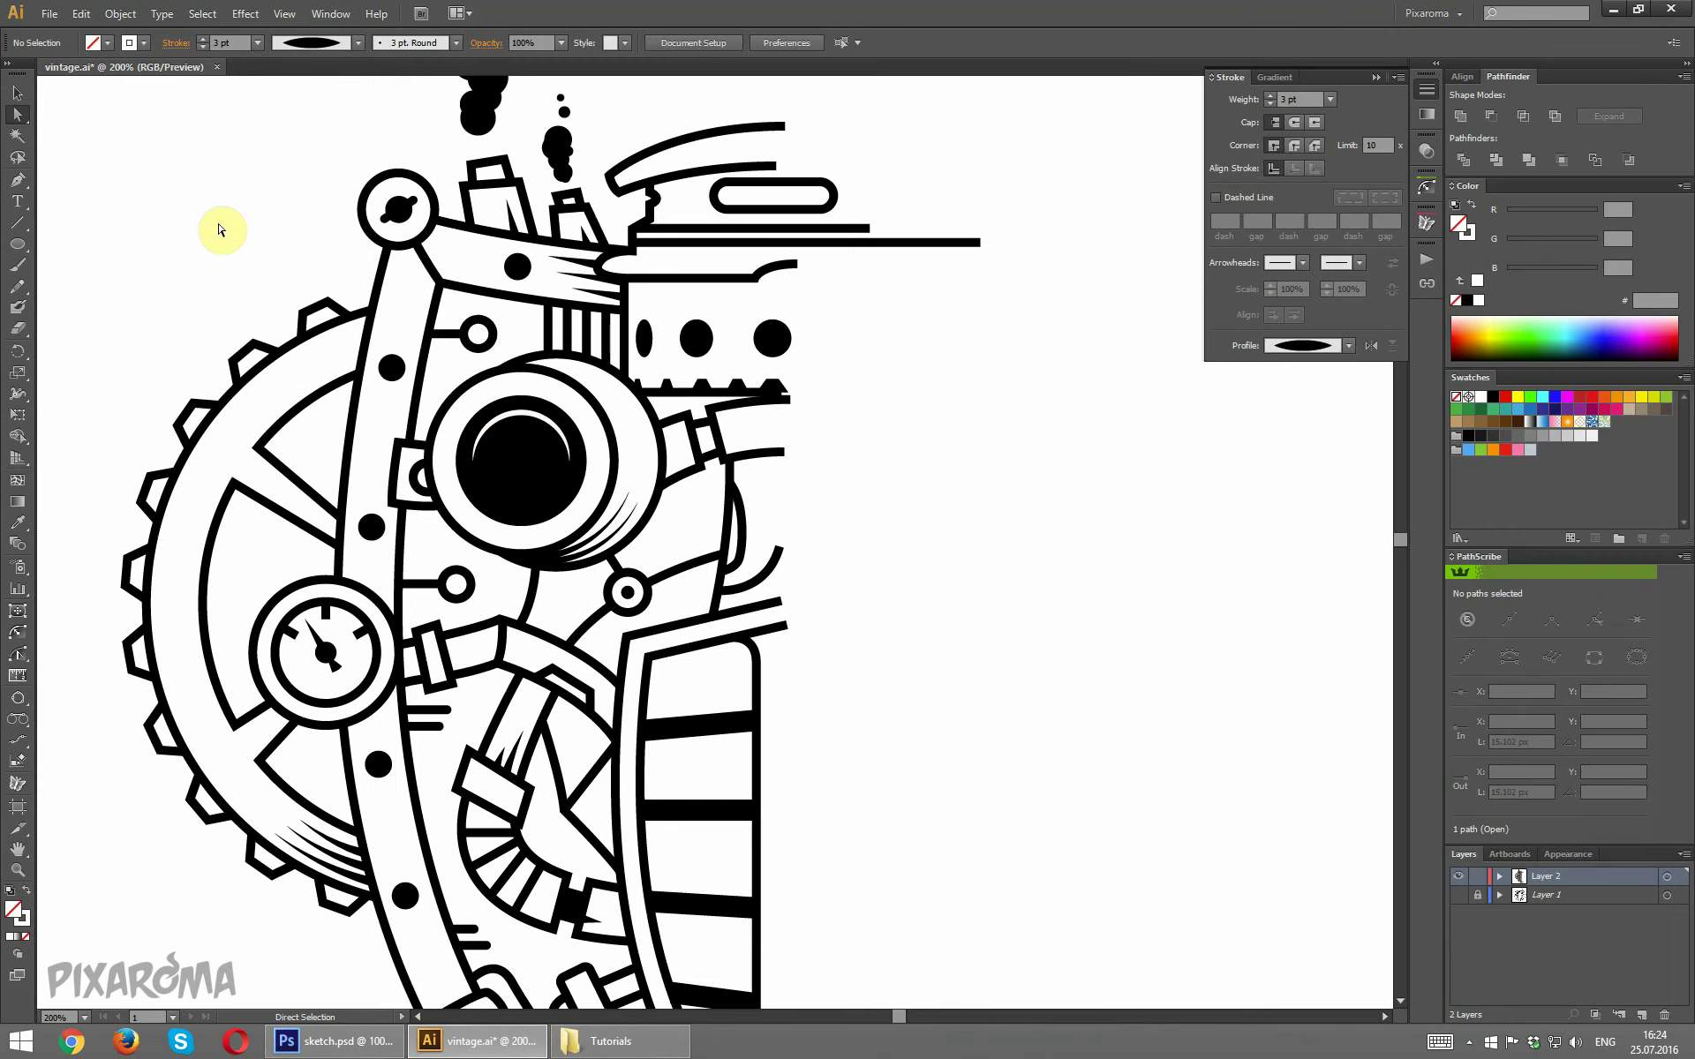
Raise the white arc's stroke weight to 5 pt.
key("ctrl+minus")
key("ctrl+0")
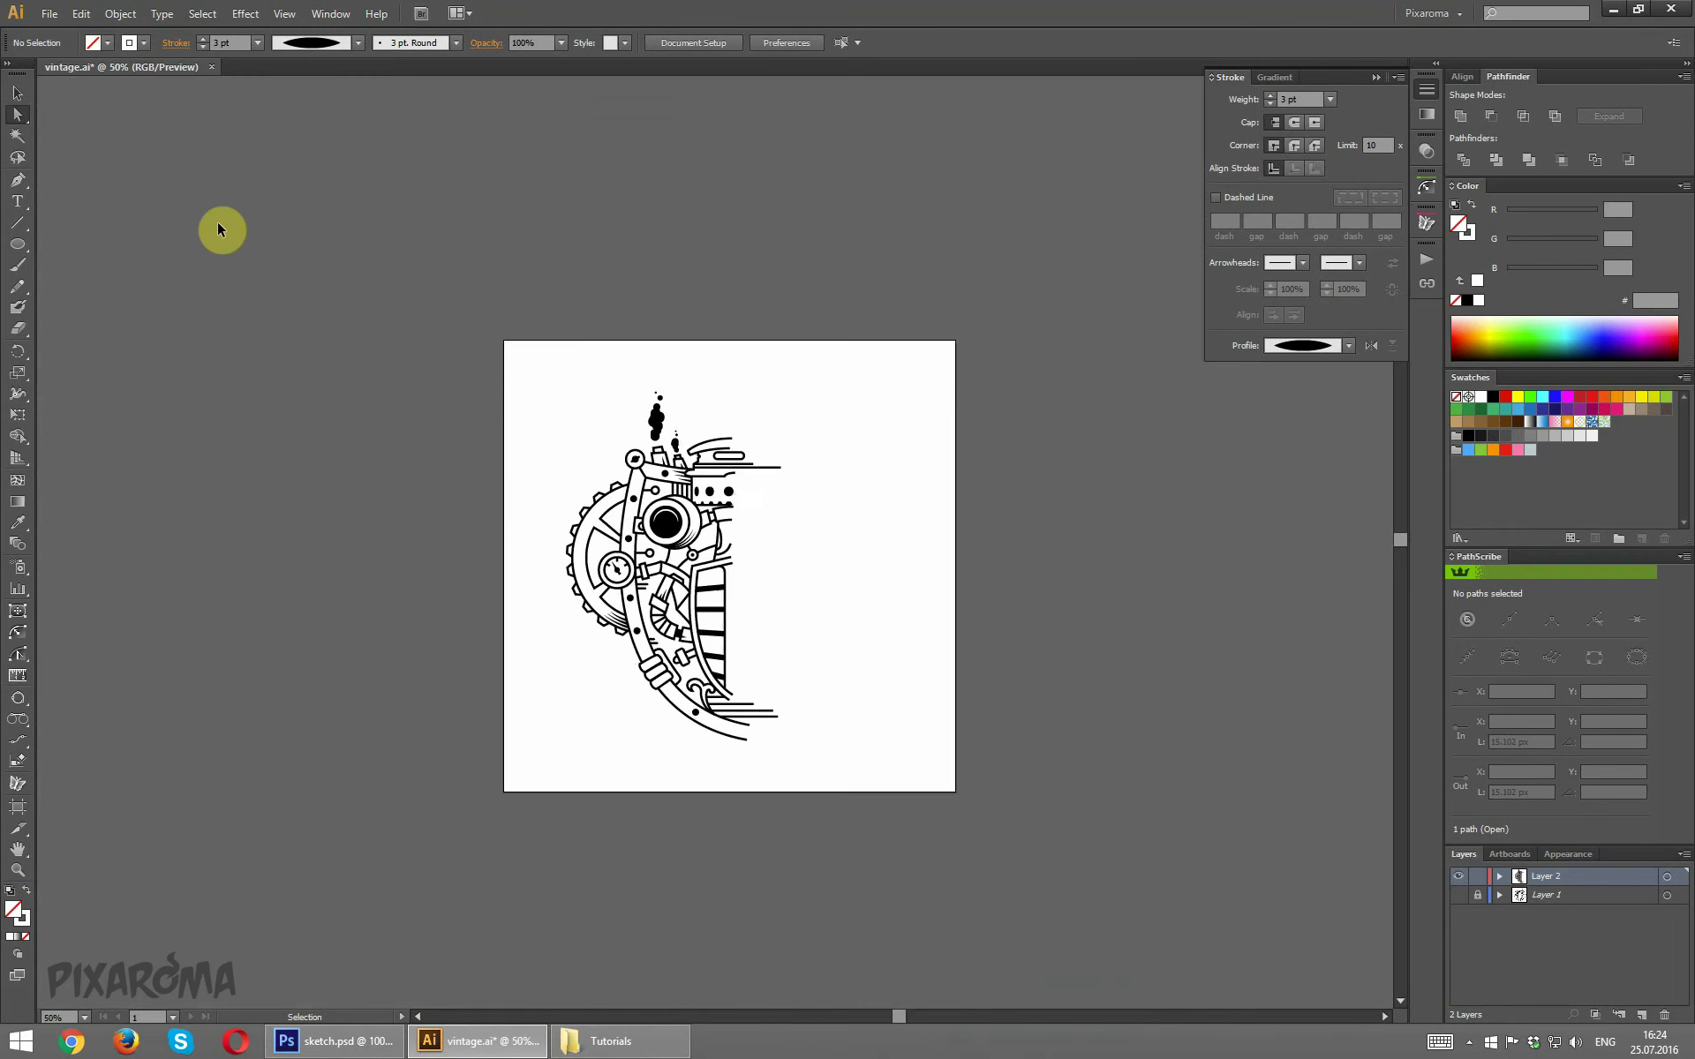
key("ctrl+1")
key("ctrl+plus")
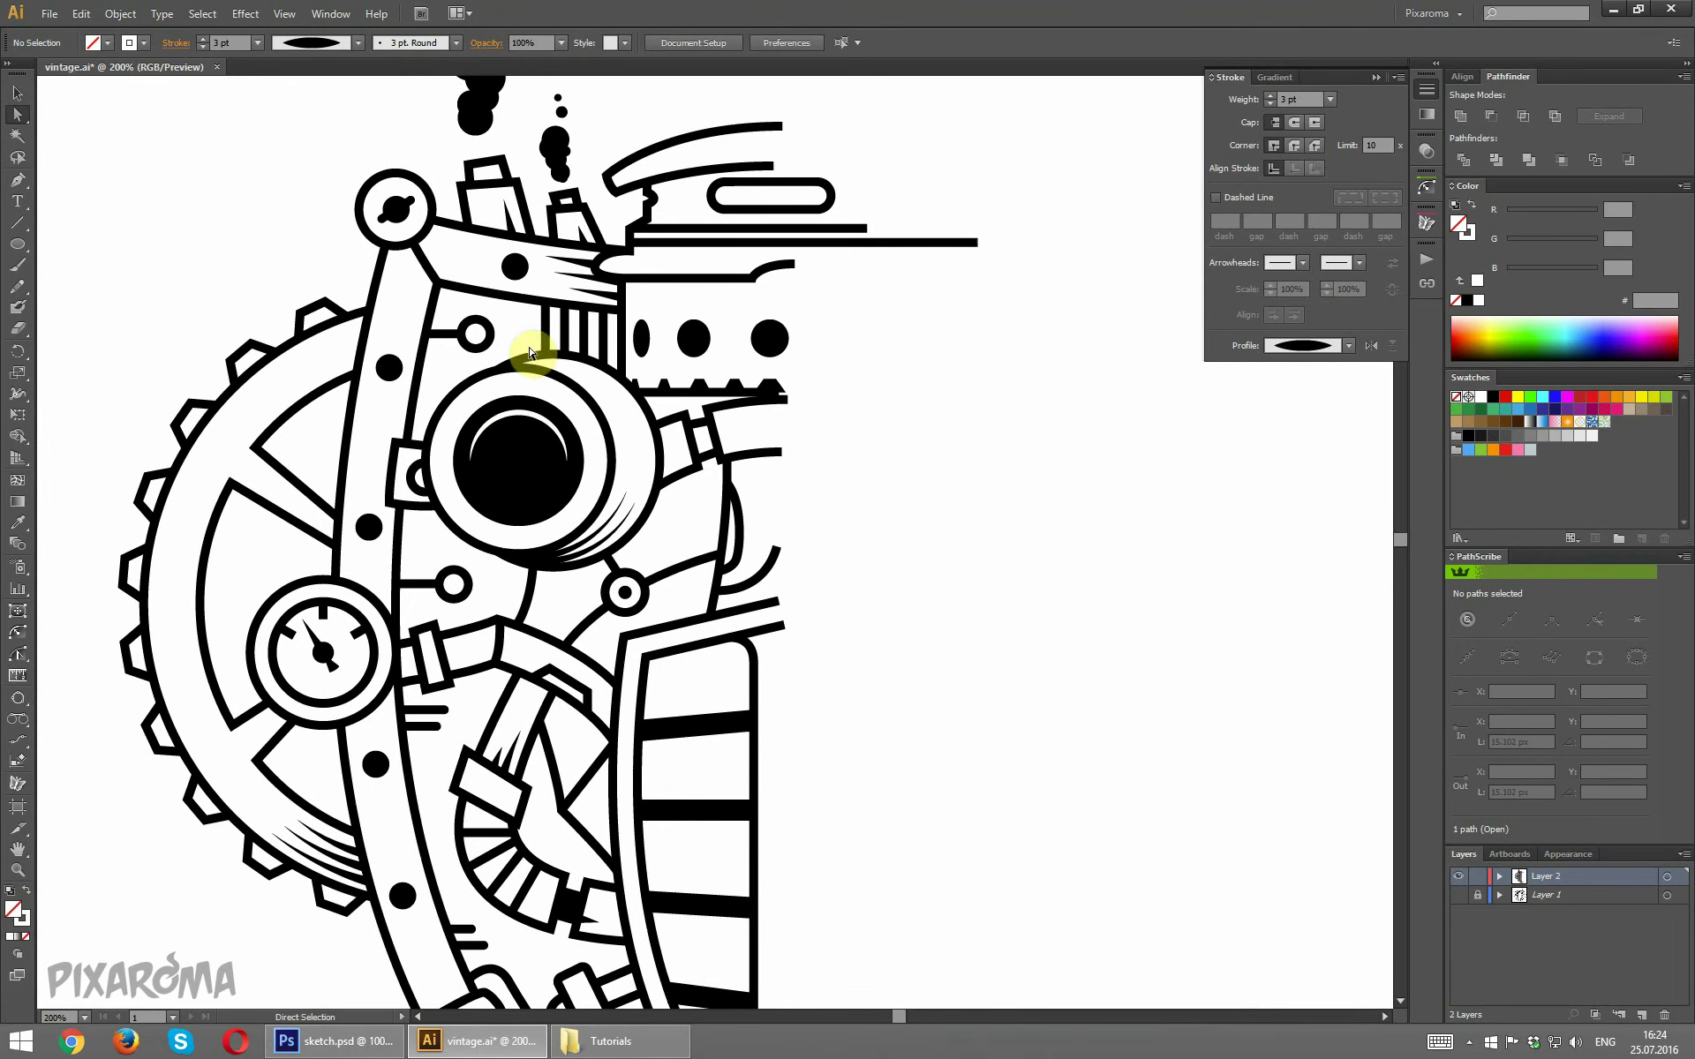
left_click(510, 417)
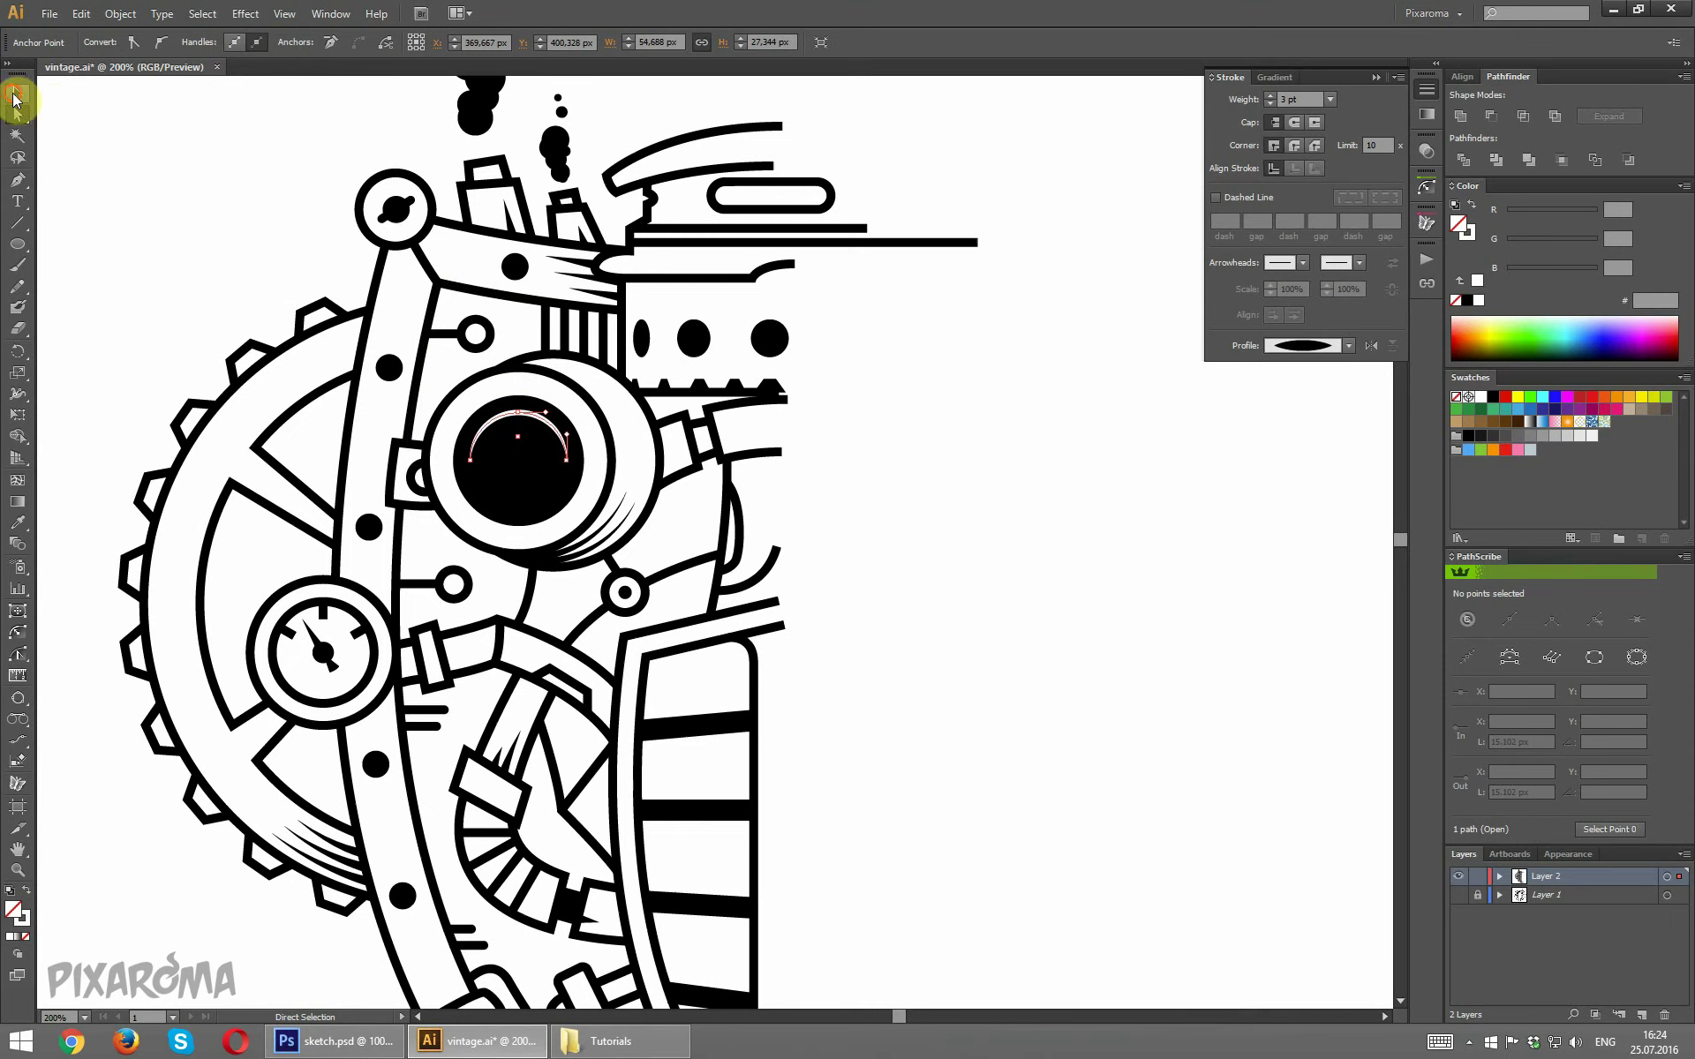
left_click(15, 94)
left_click(178, 262)
left_click(505, 415)
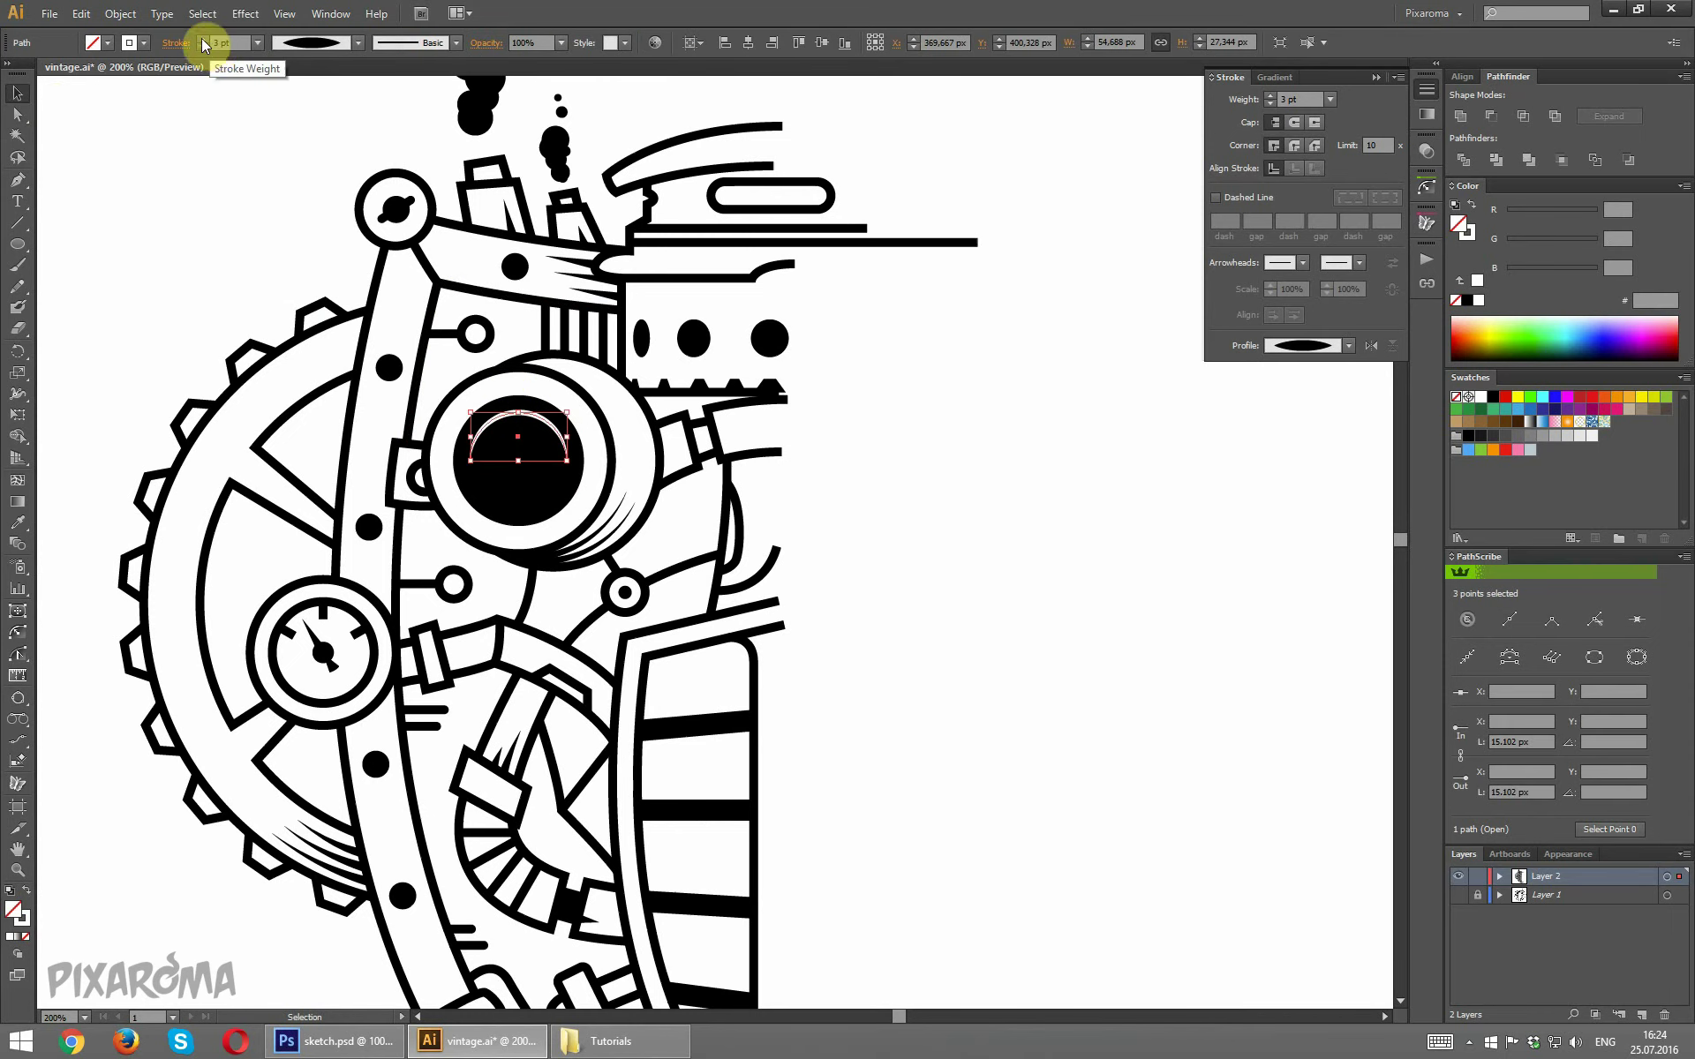
left_click(202, 39)
left_click(202, 39)
left_click(179, 168)
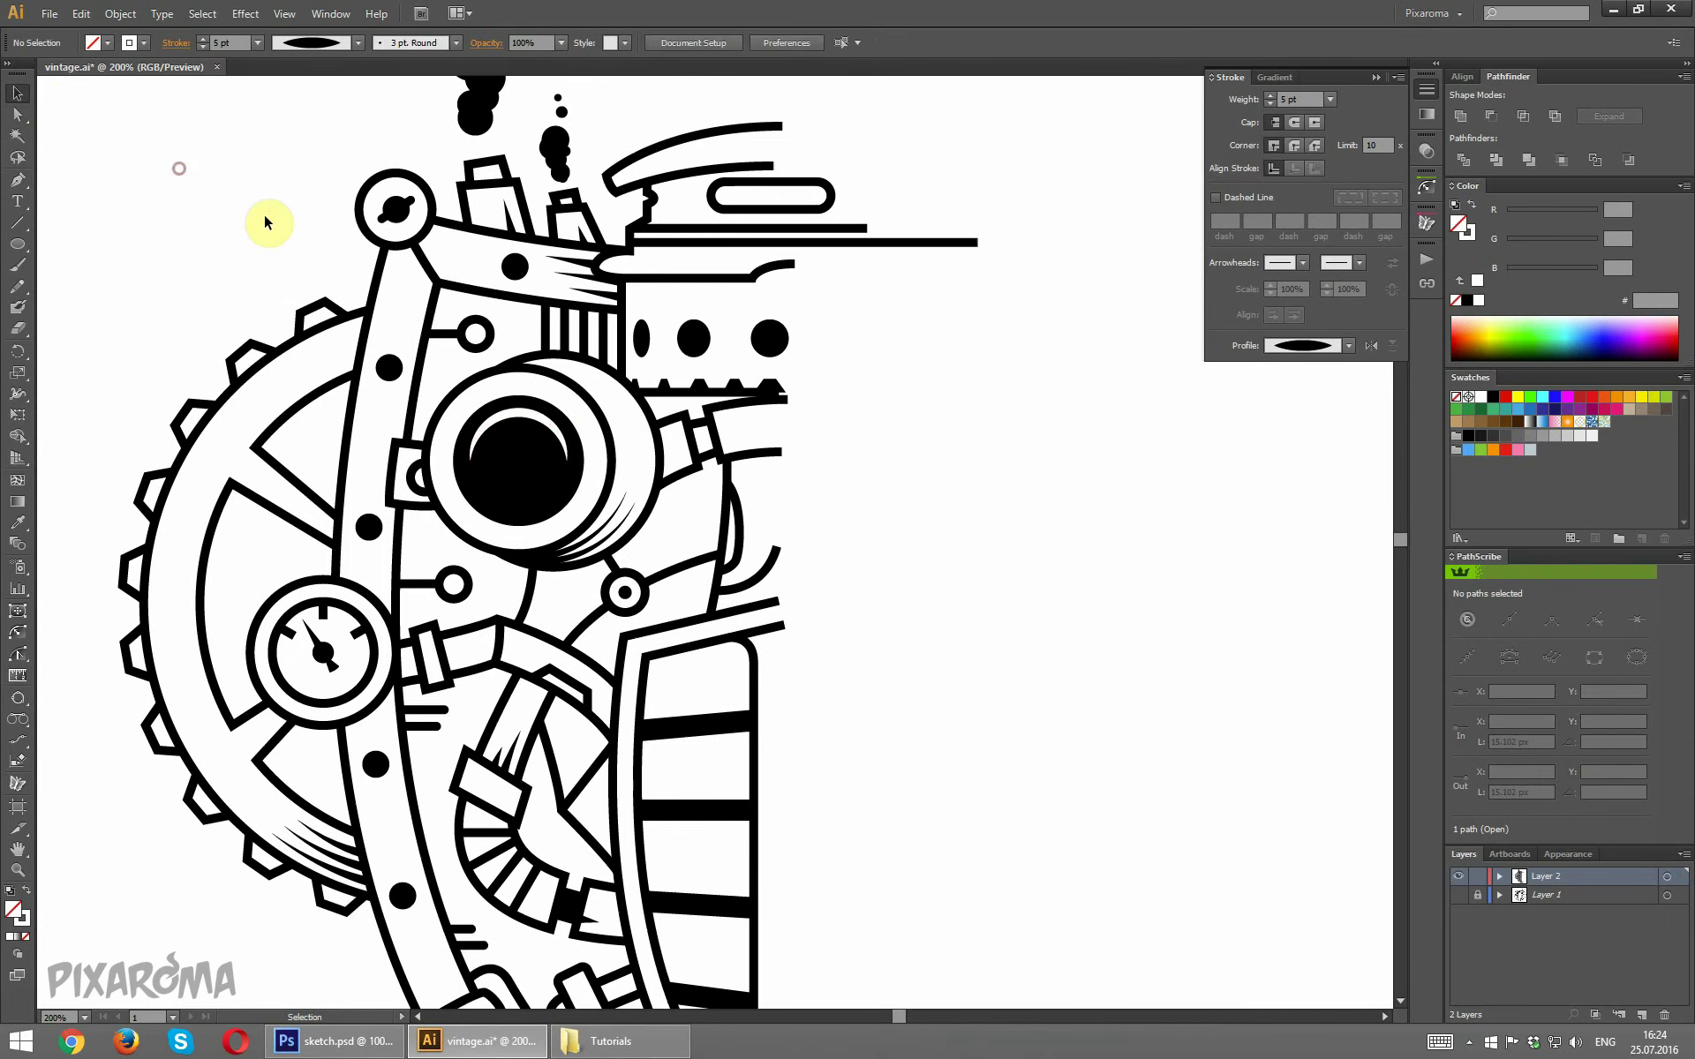
left_click(572, 406)
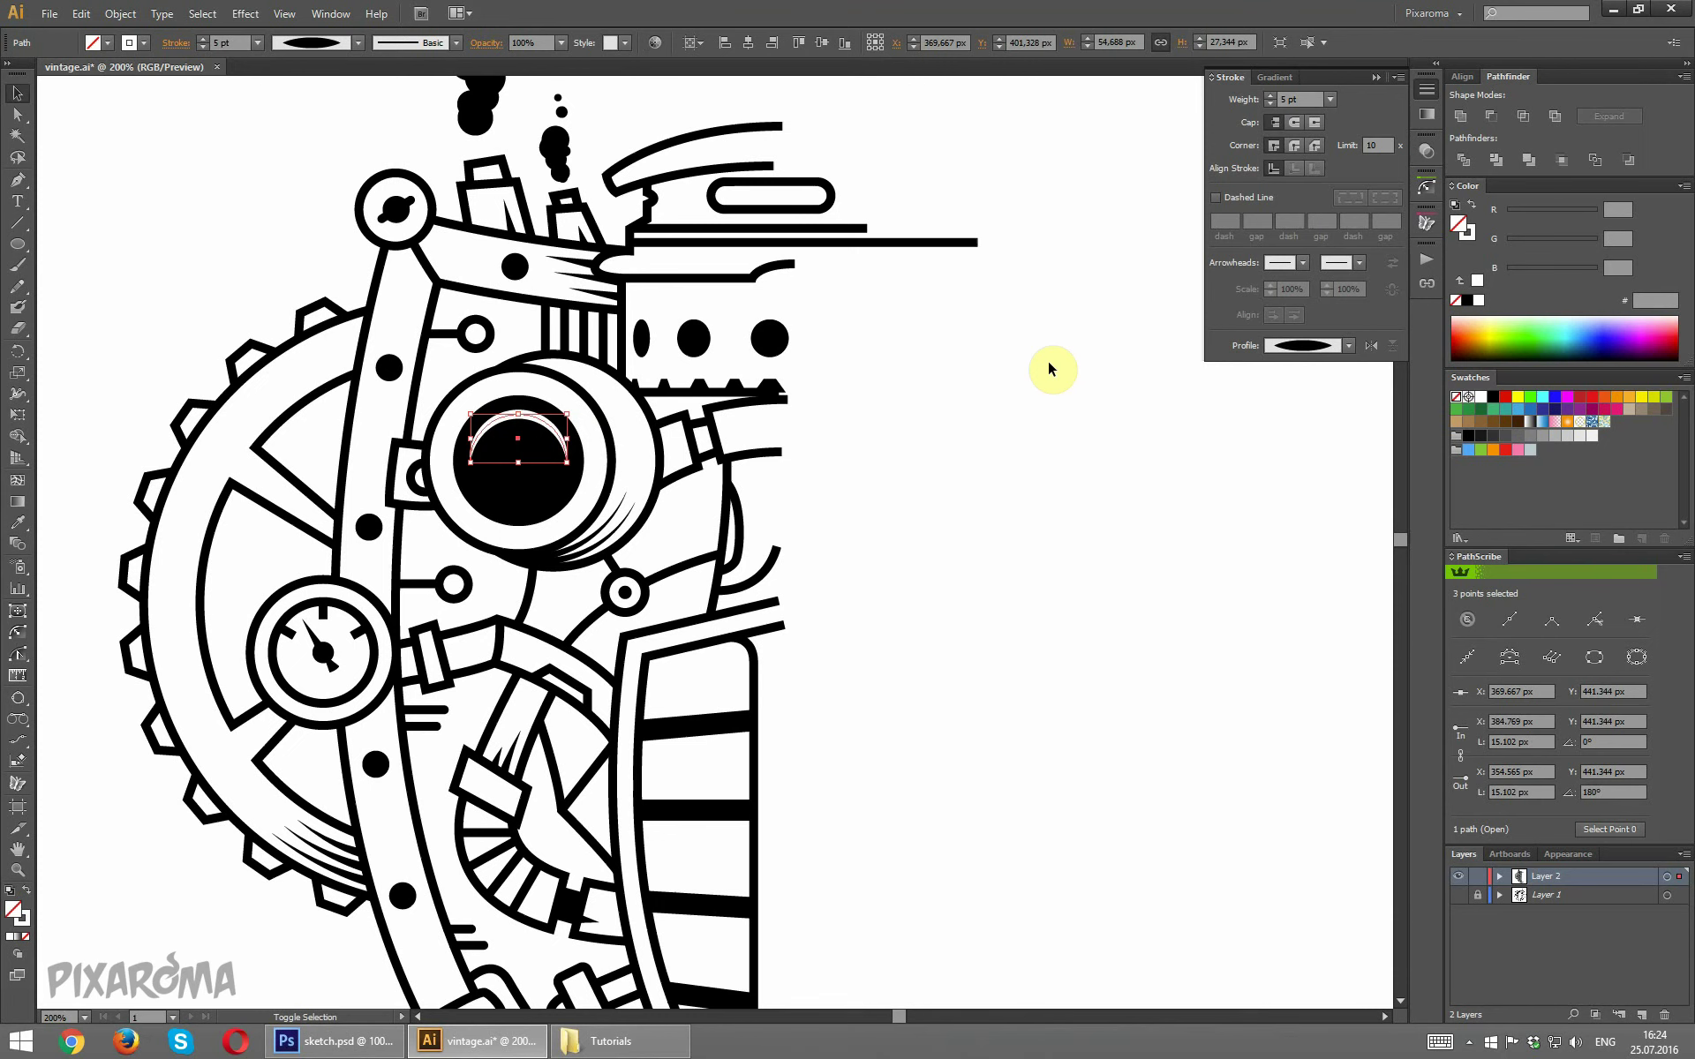
left_click(1048, 362)
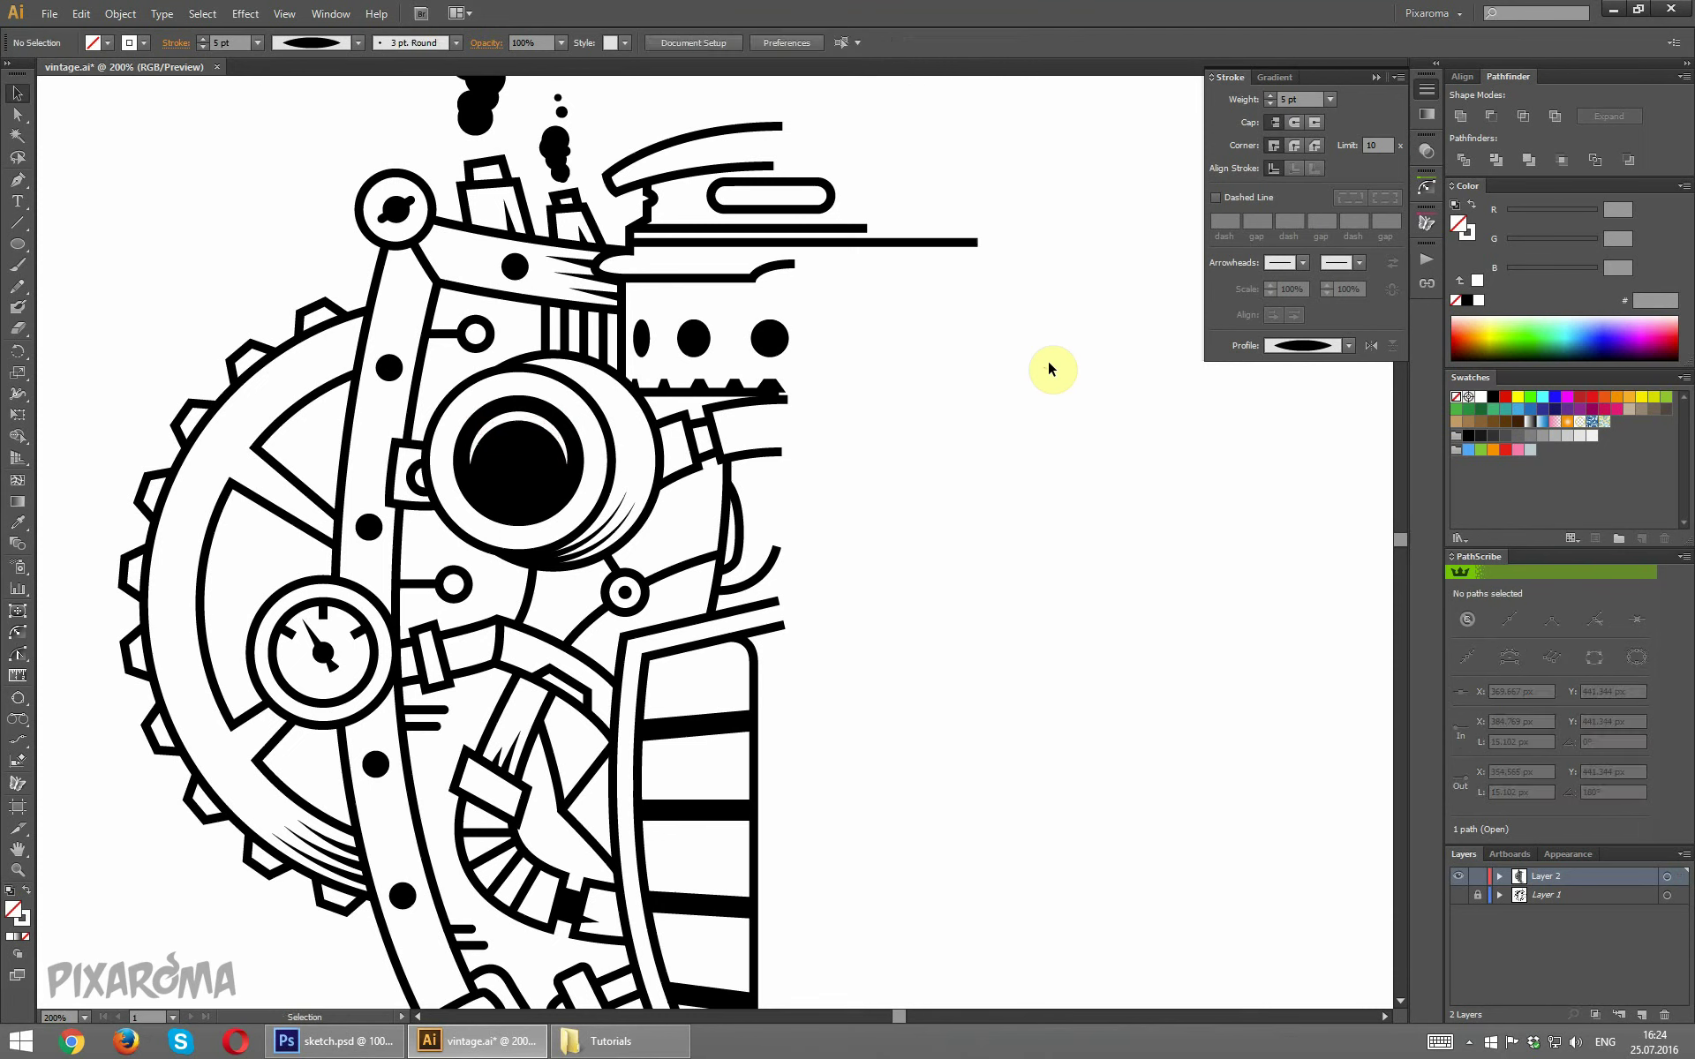
Expand the arc's appearance and simplify its outline to 4 points with PathScribe.
left_click(526, 422)
left_click(121, 13)
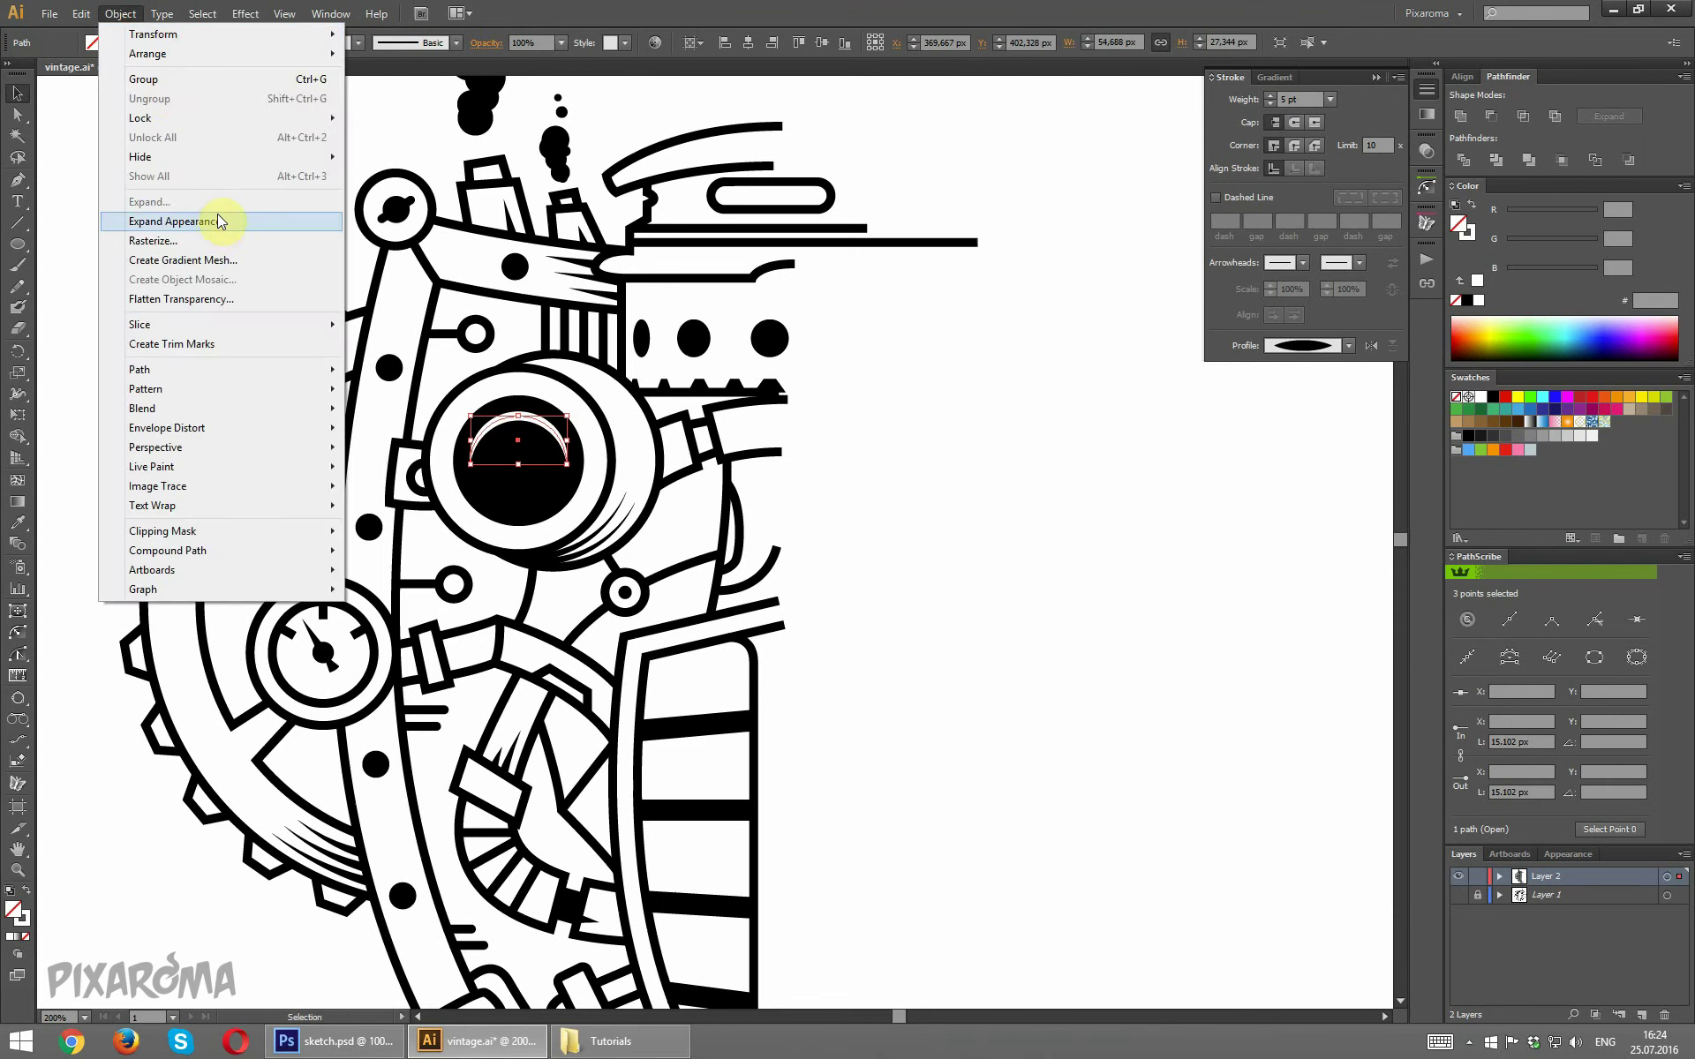
left_click(220, 221)
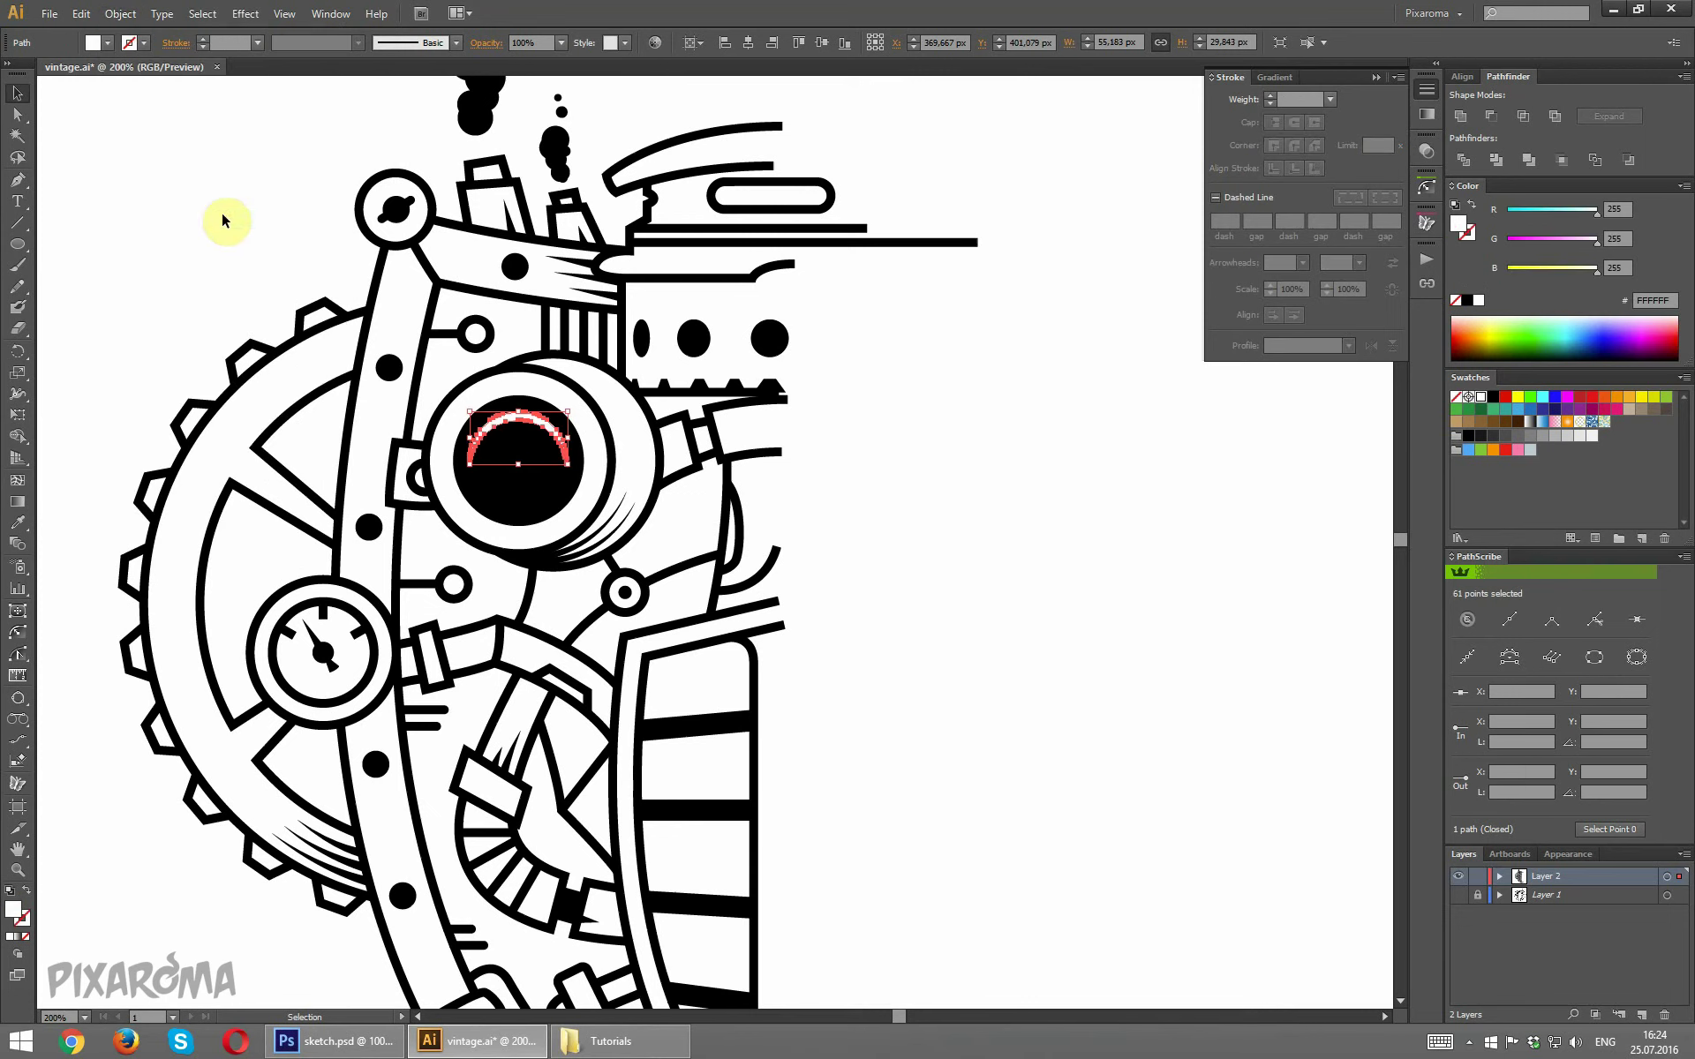
left_click(27, 660)
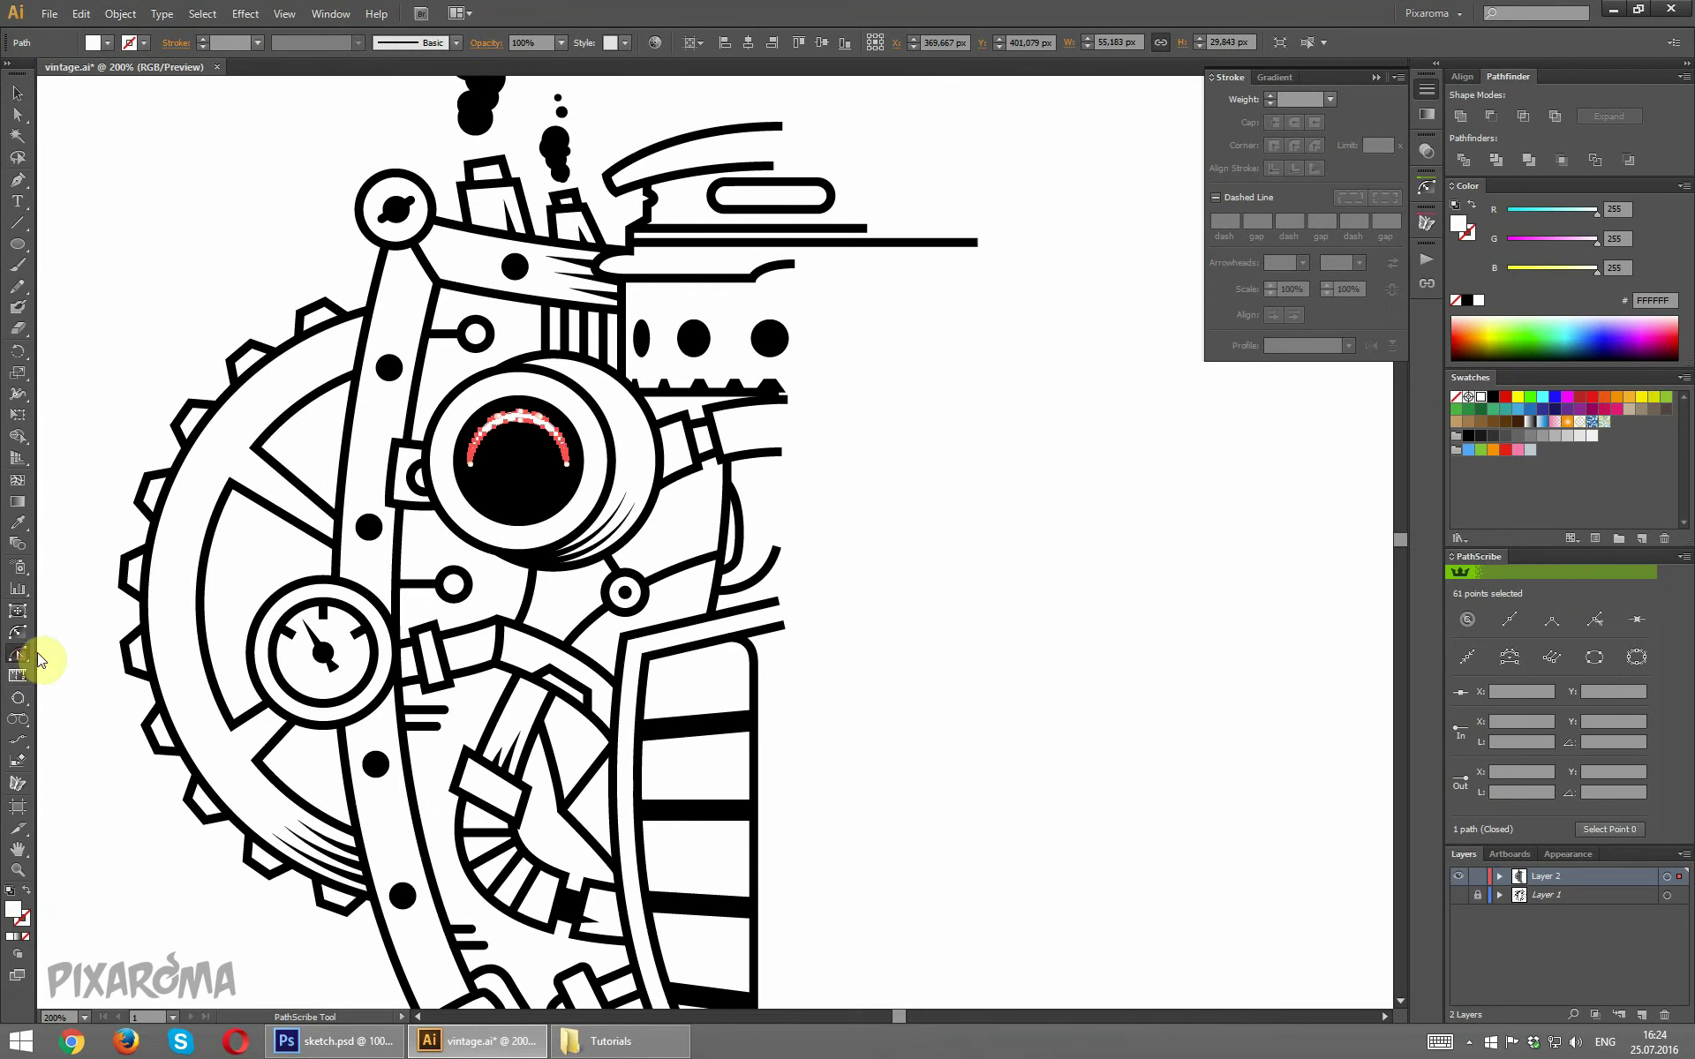
left_click_drag(40, 660, 83, 701)
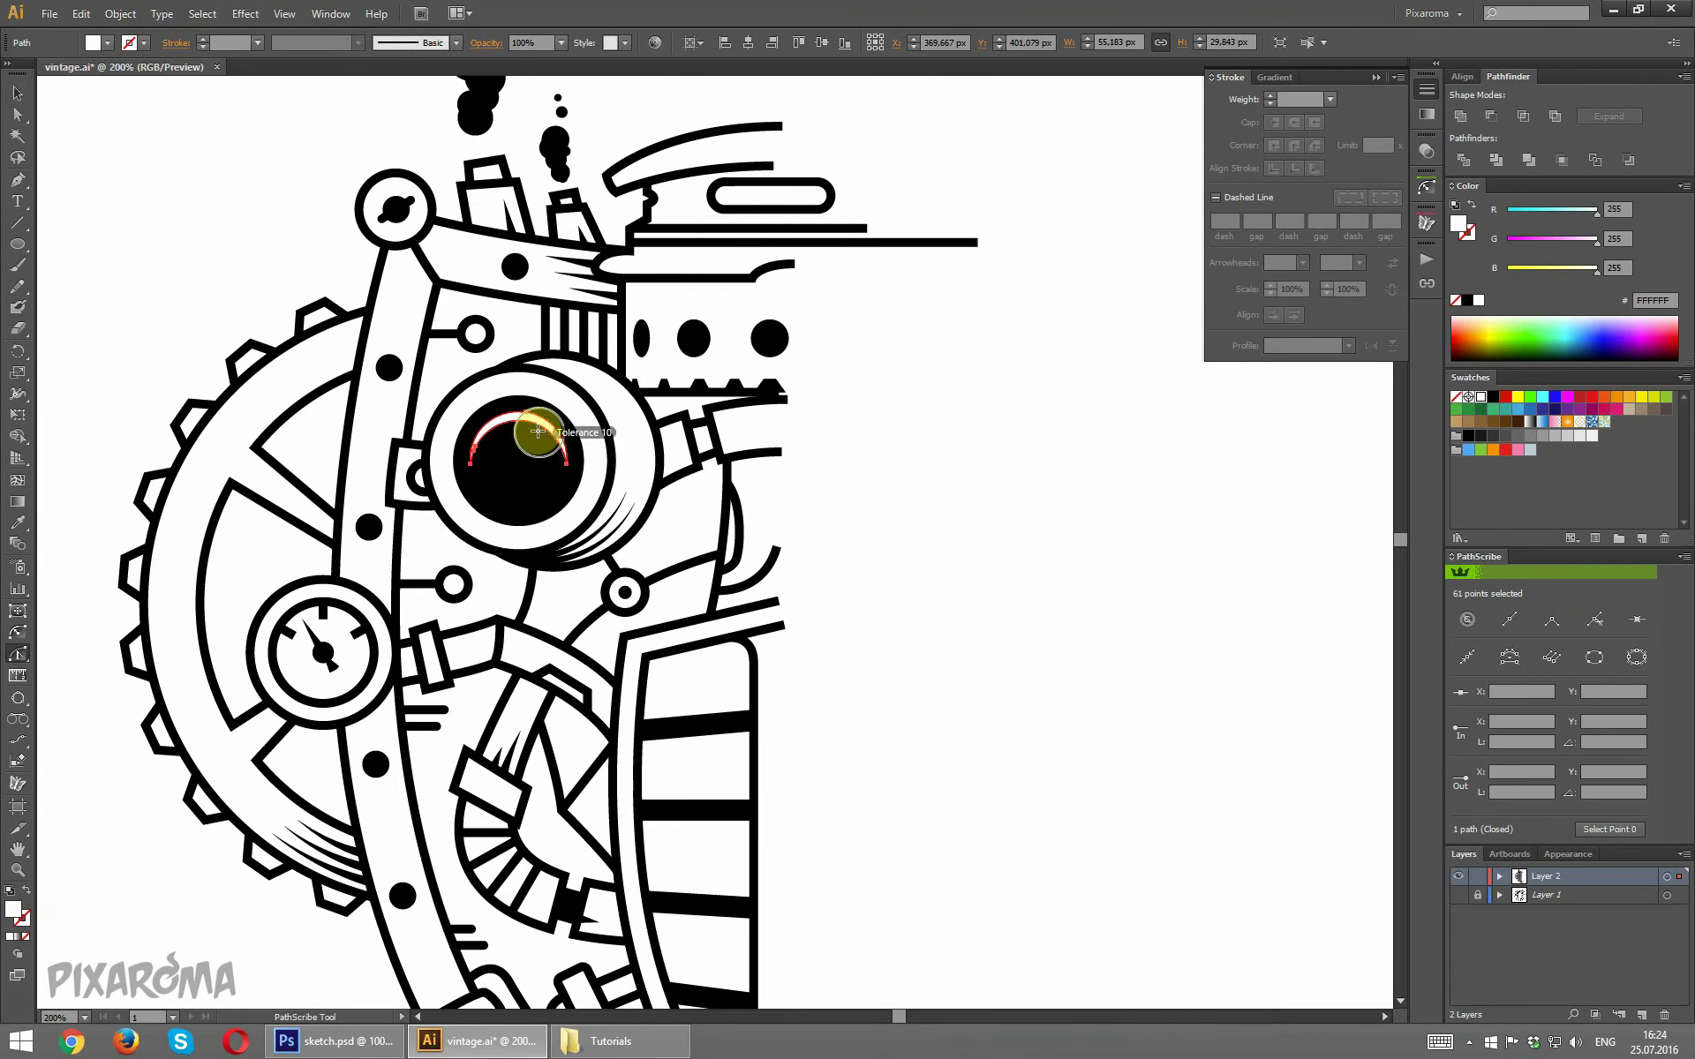
left_click_drag(538, 431, 568, 468)
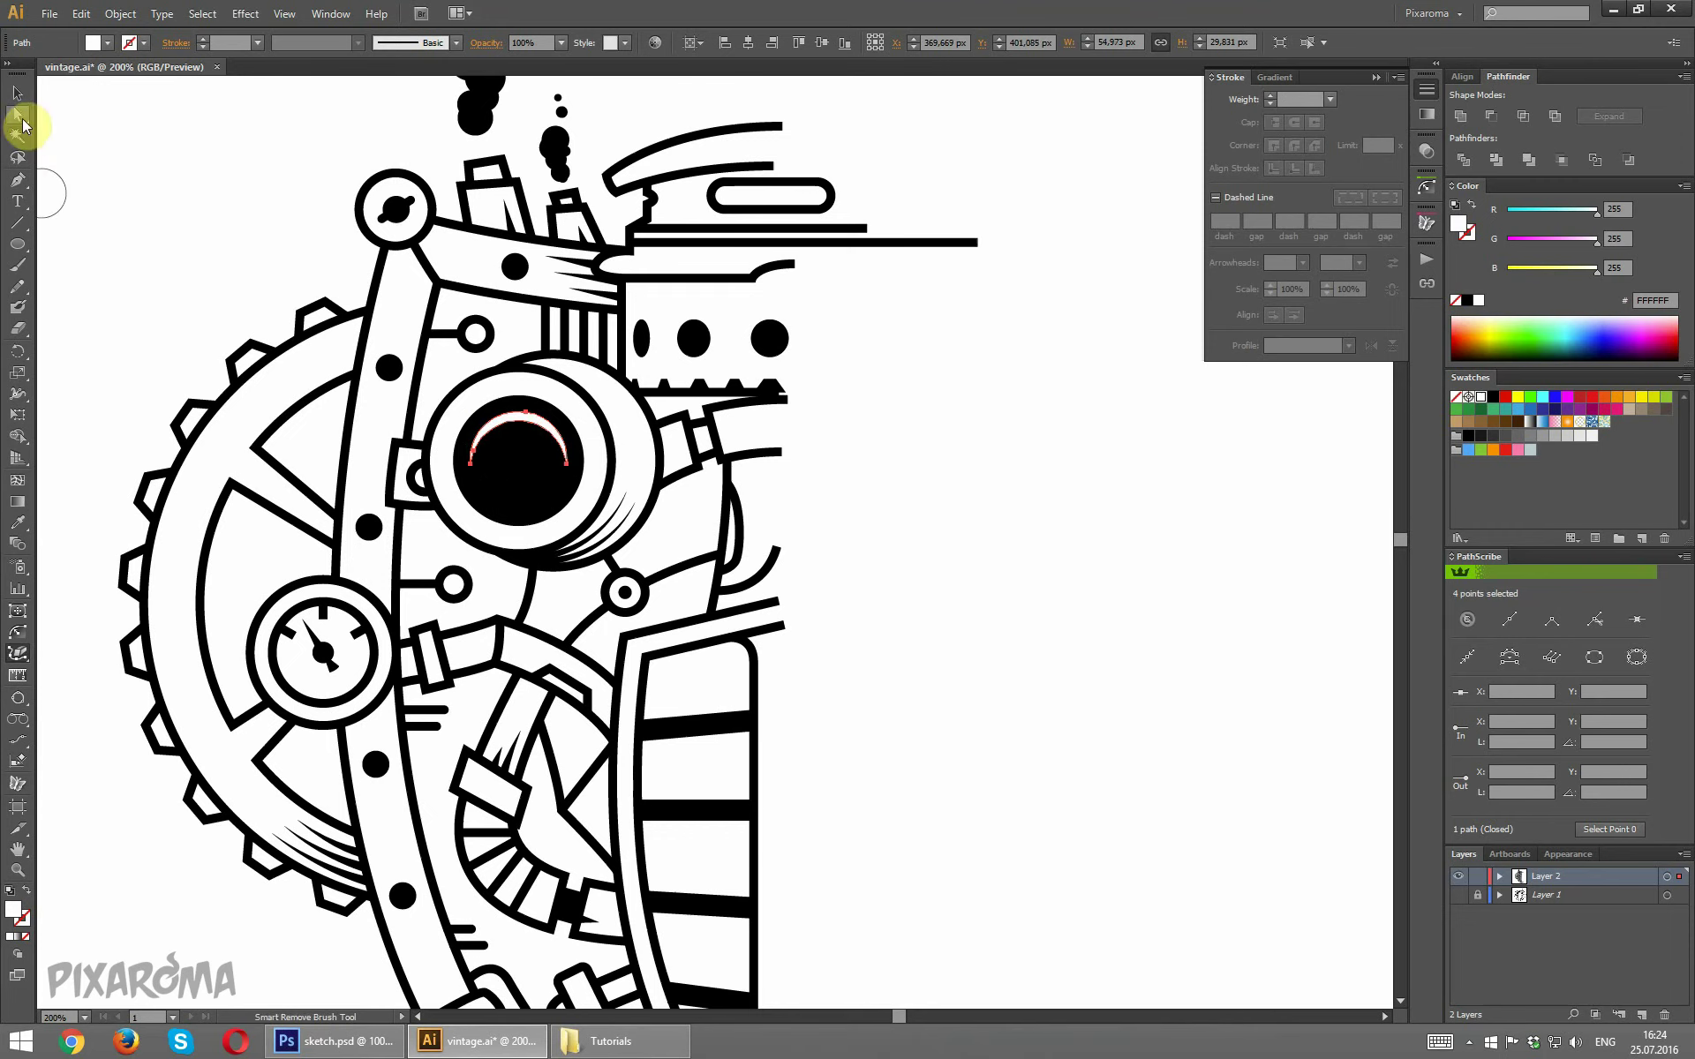
left_click(20, 119)
left_click(525, 448)
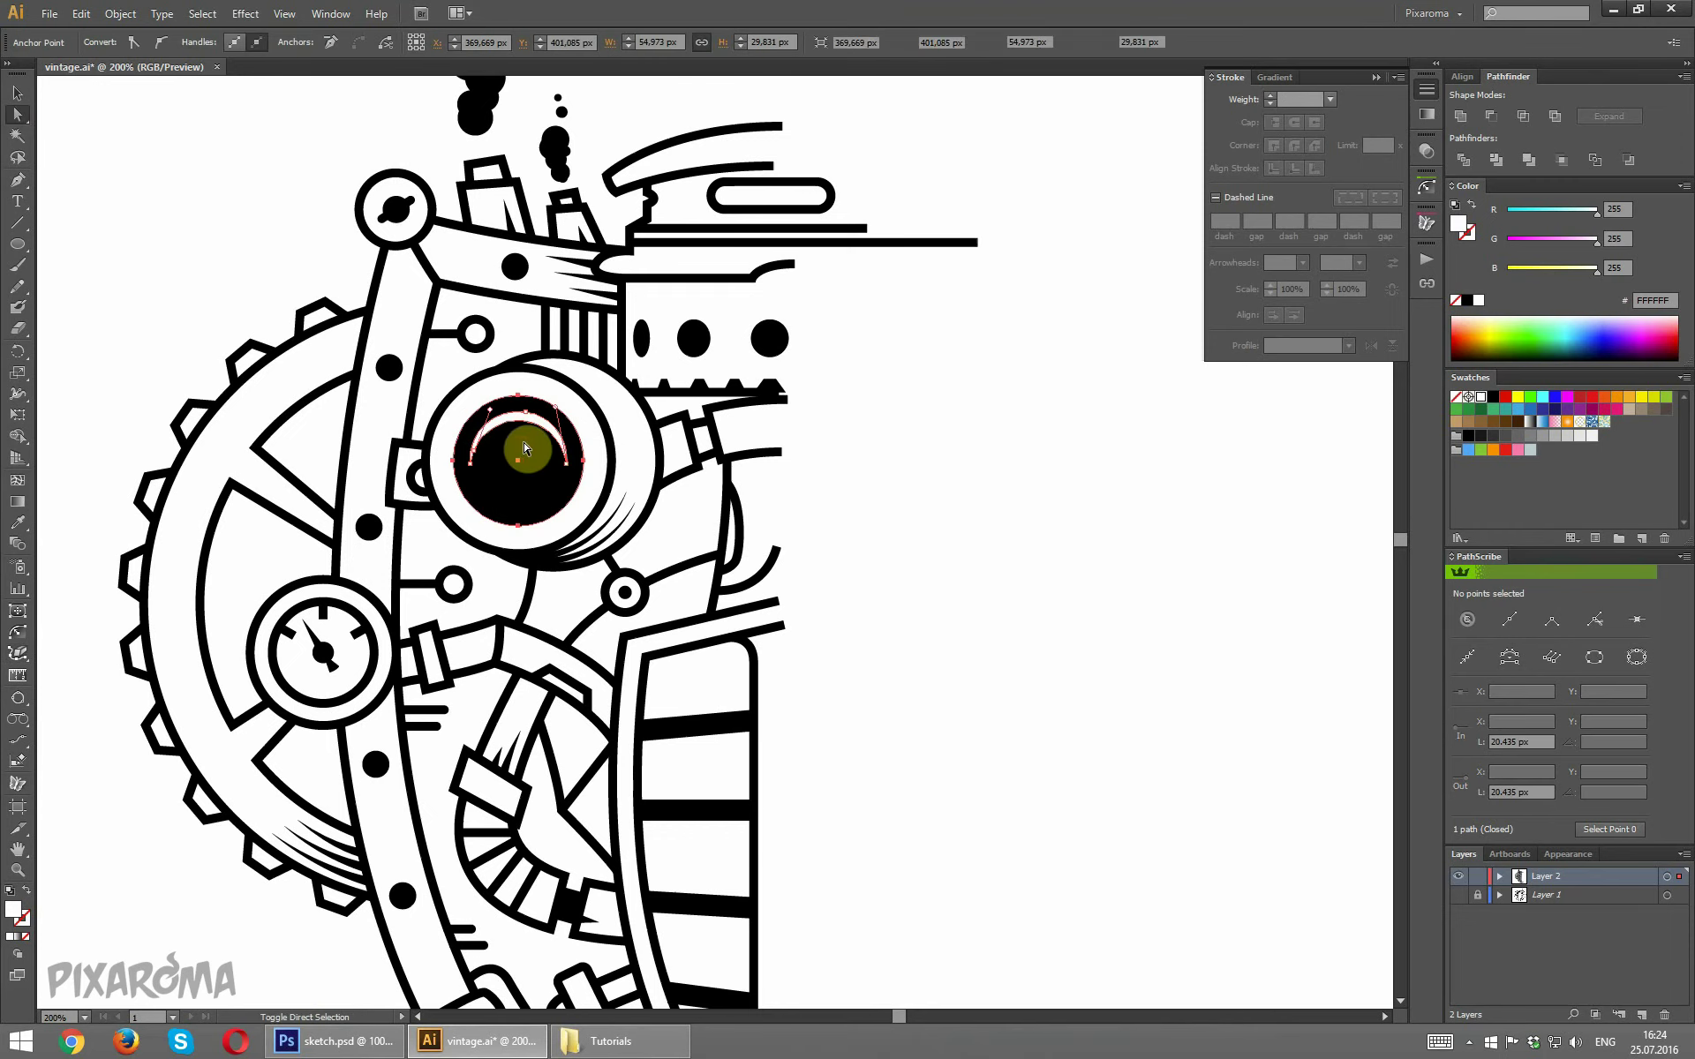
left_click(1068, 478)
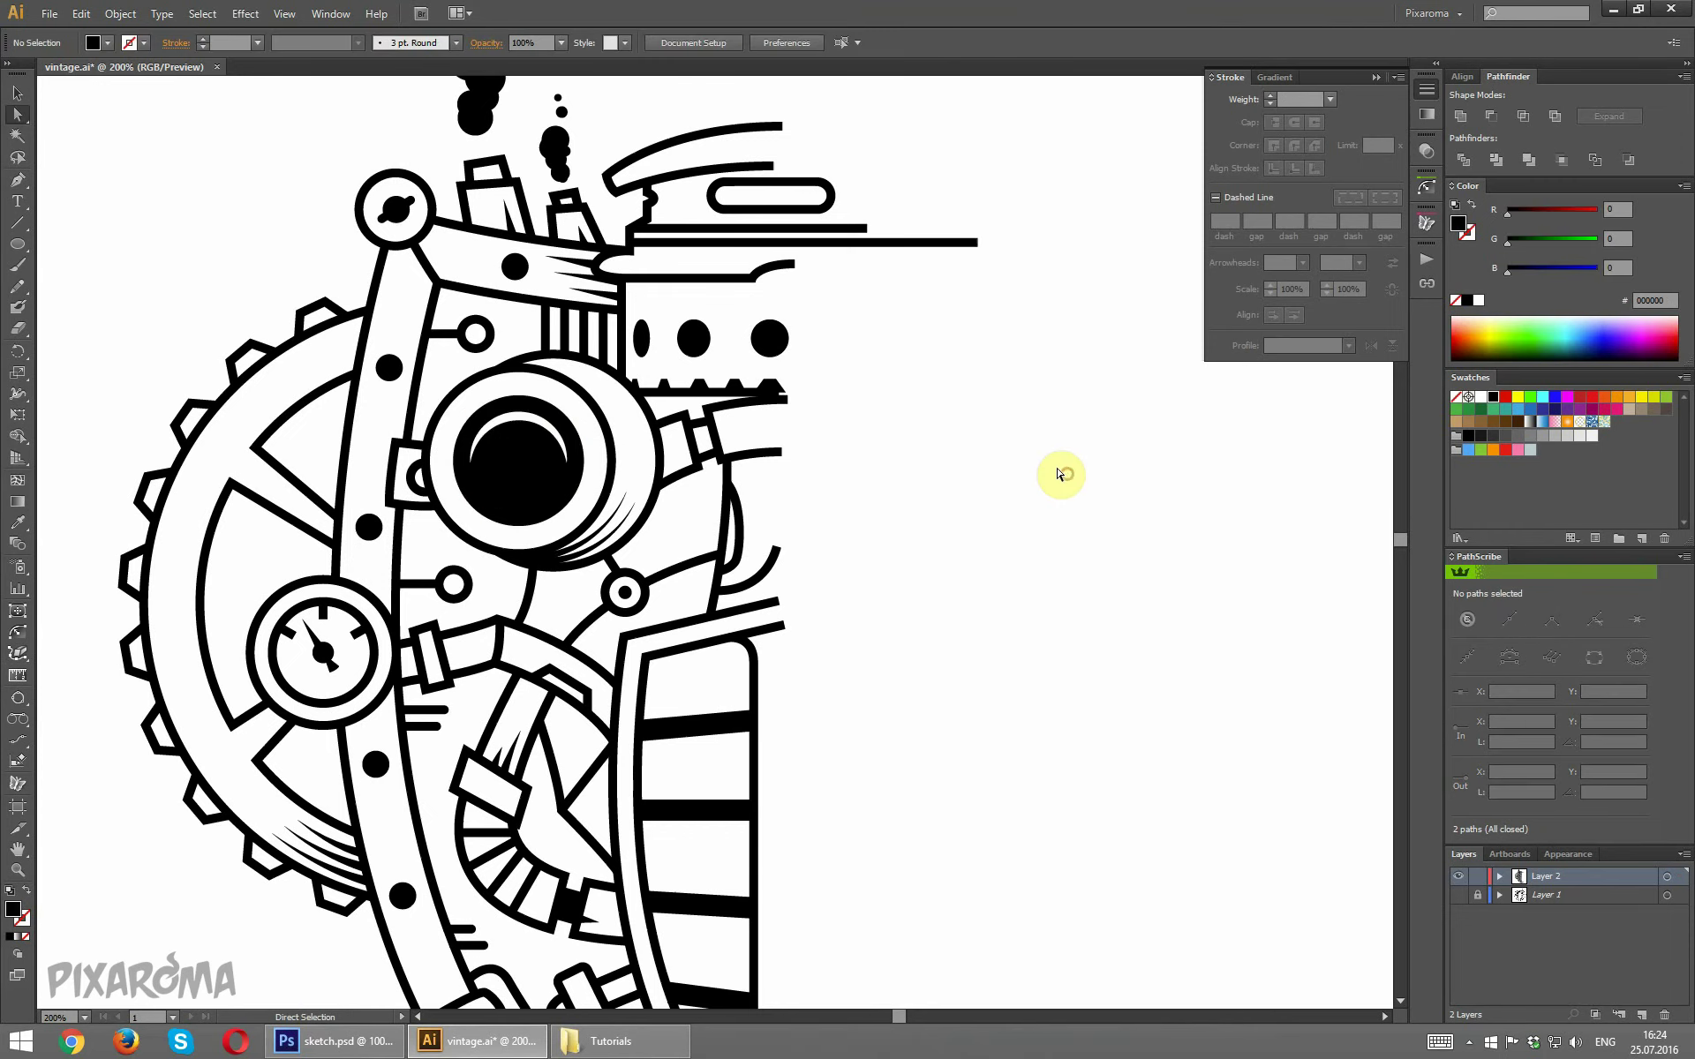
key("ctrl+1")
scroll(1051, 459, "down", 1)
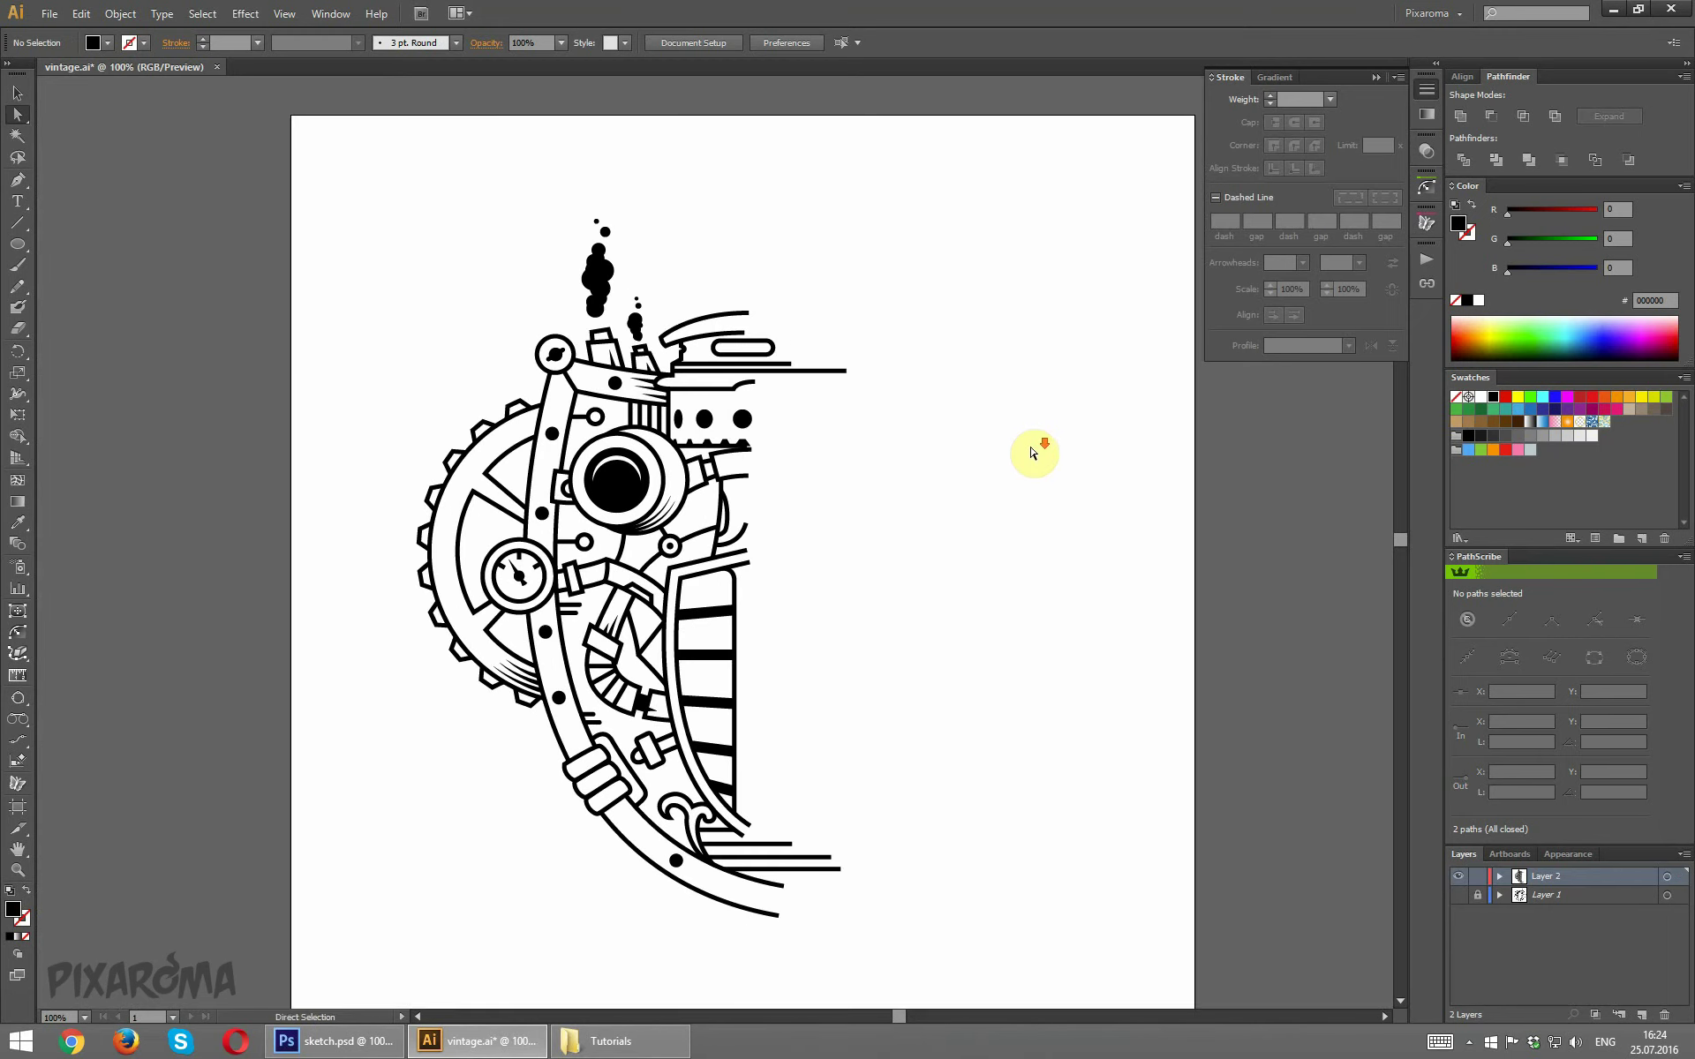
scroll(1033, 450, "down", 1)
key("ctrl+s")
scroll(1031, 448, "down", 1)
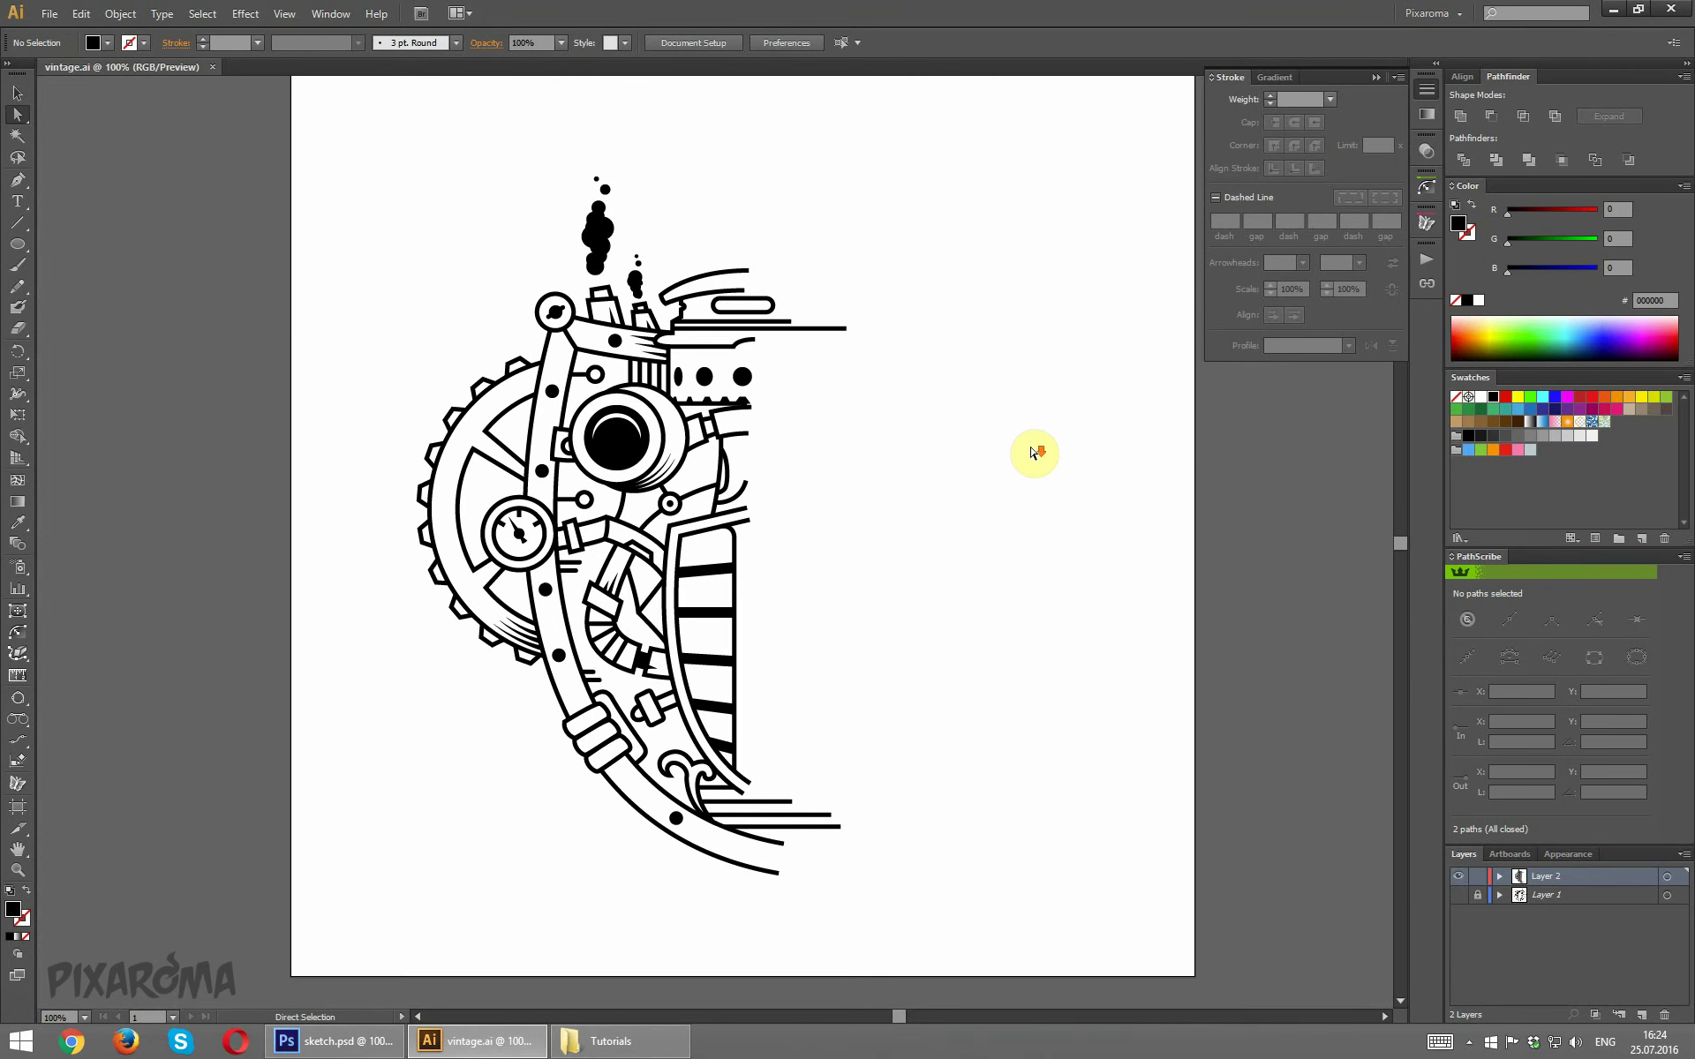
scroll(1028, 444, "up", 1)
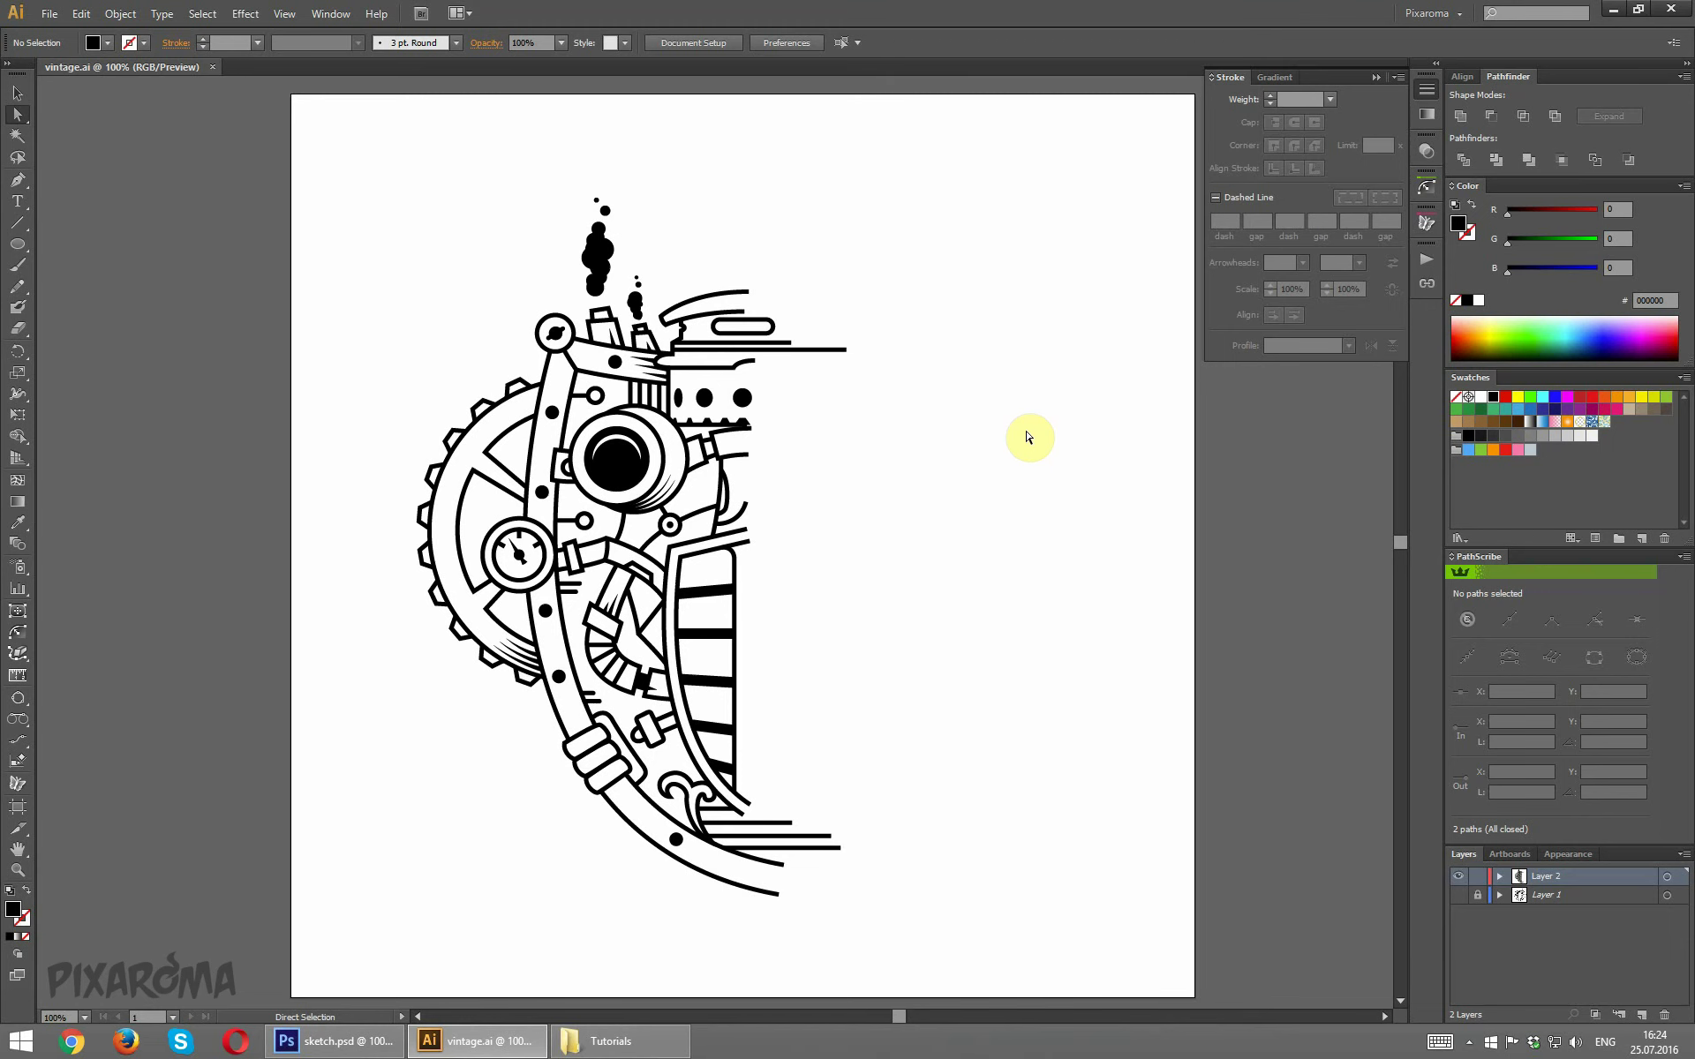
scroll(1028, 422, "down", 2)
scroll(1028, 422, "down", 1)
scroll(1028, 422, "down", 1)
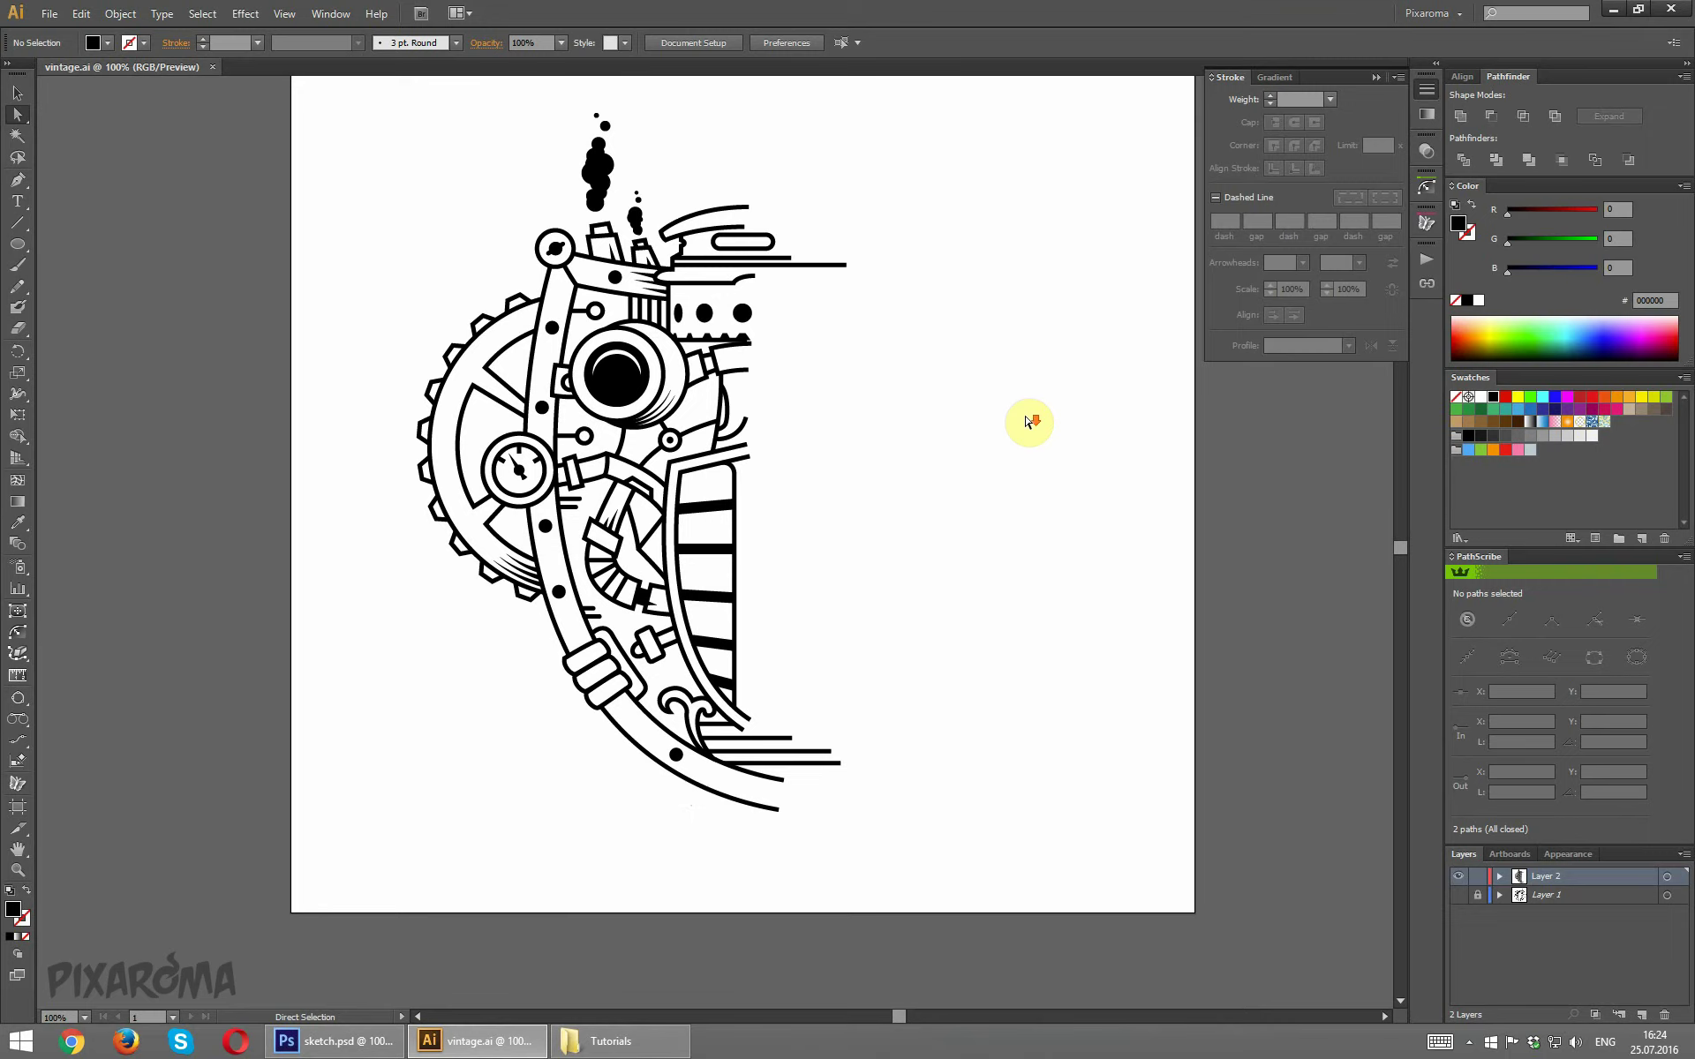
scroll(1026, 413, "down", 4)
scroll(1027, 414, "up", 3)
scroll(1026, 406, "up", 2)
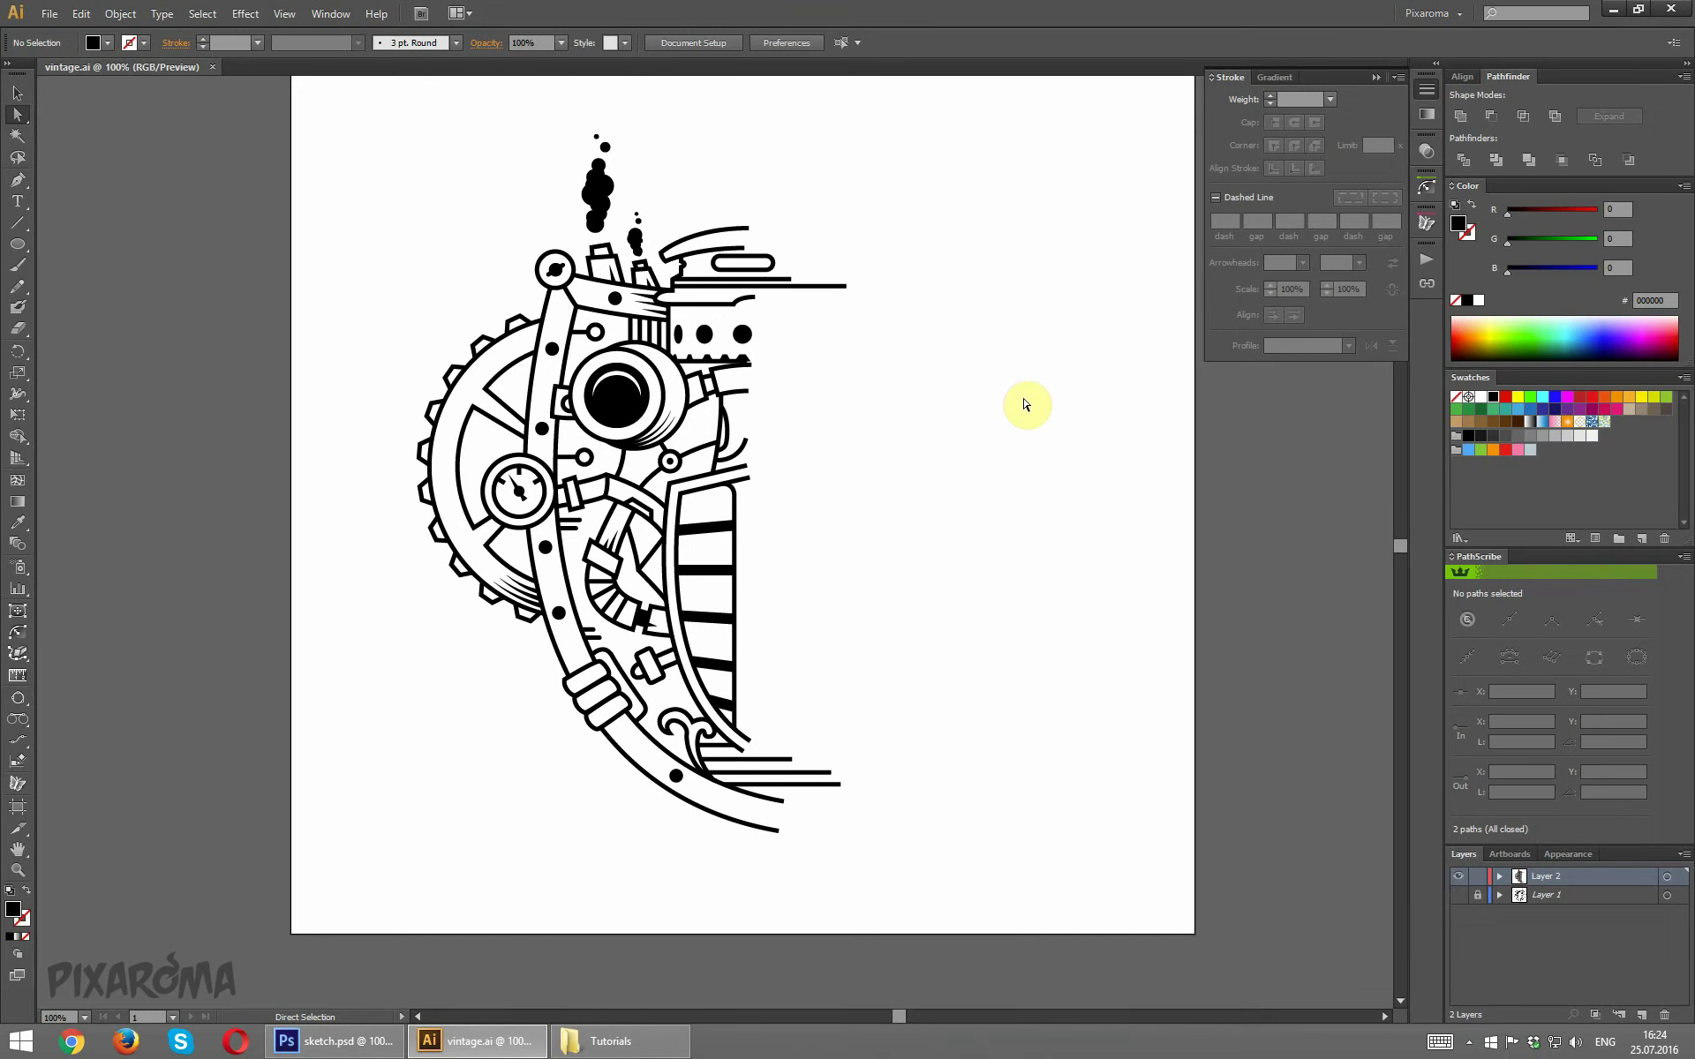
scroll(1023, 404, "down", 3)
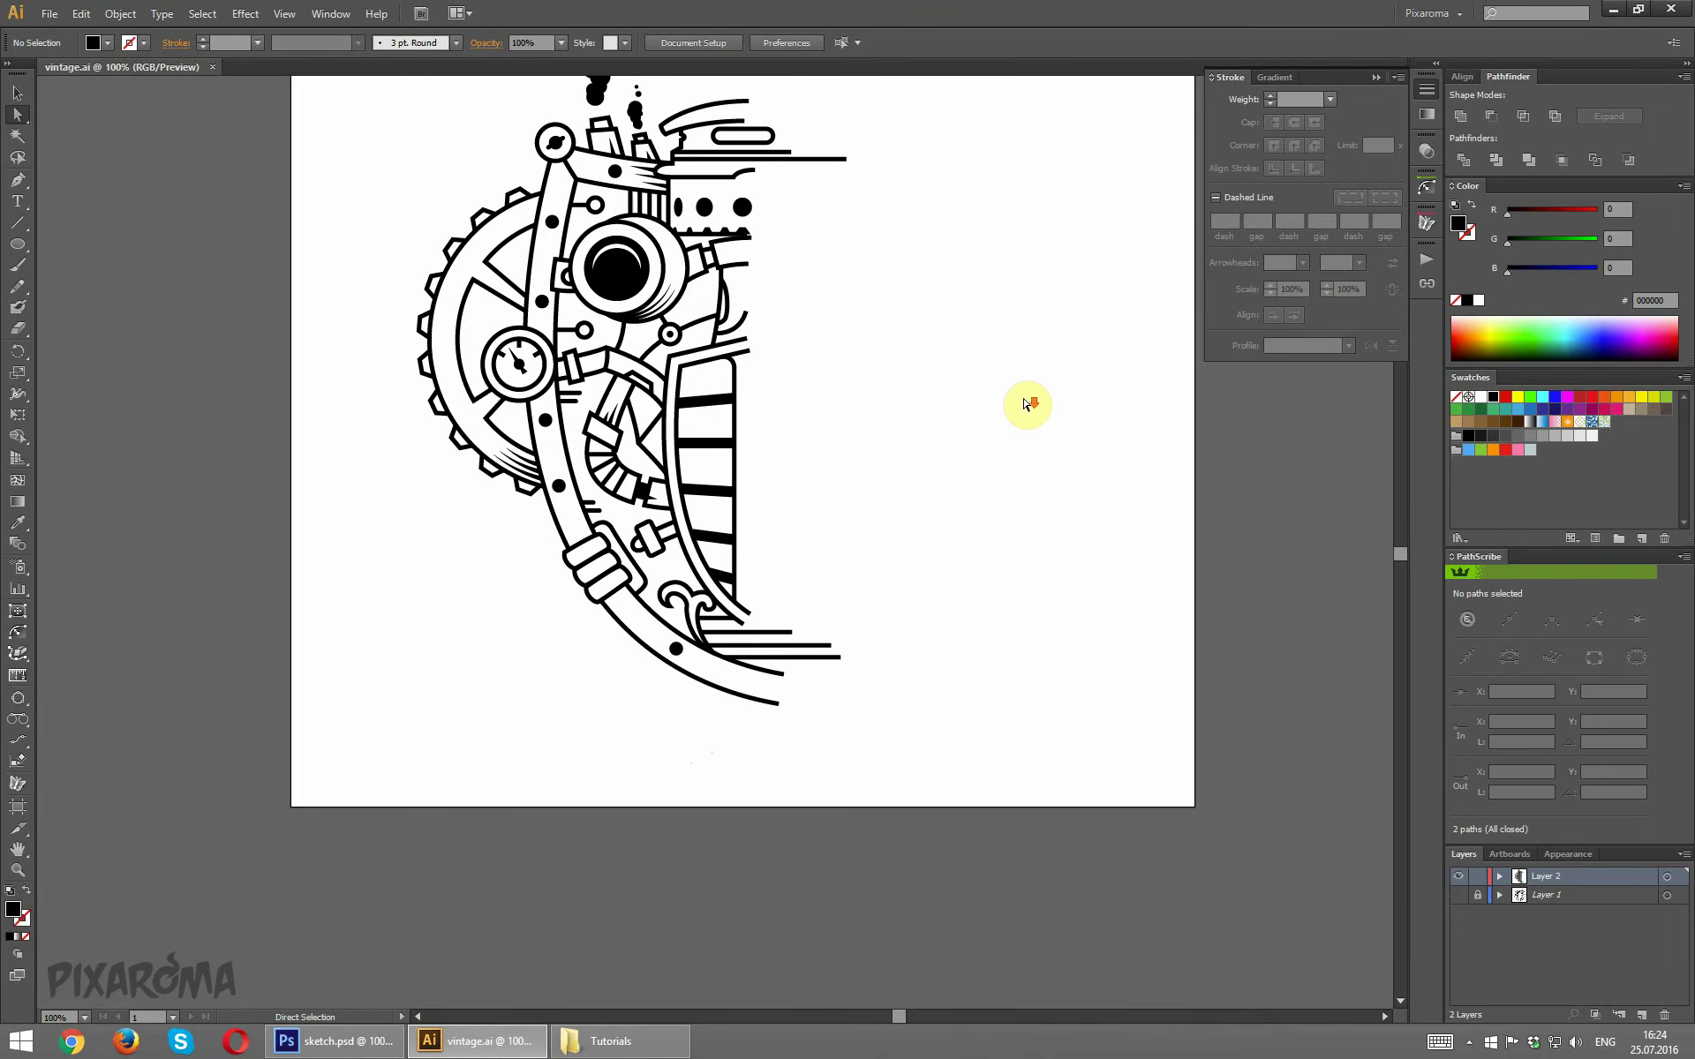
left_click(654, 360)
Draw an angular notch path on the inner lower band.
left_click(972, 491)
key("ctrl+plus")
key("ctrl+plus")
key("ctrl+plus")
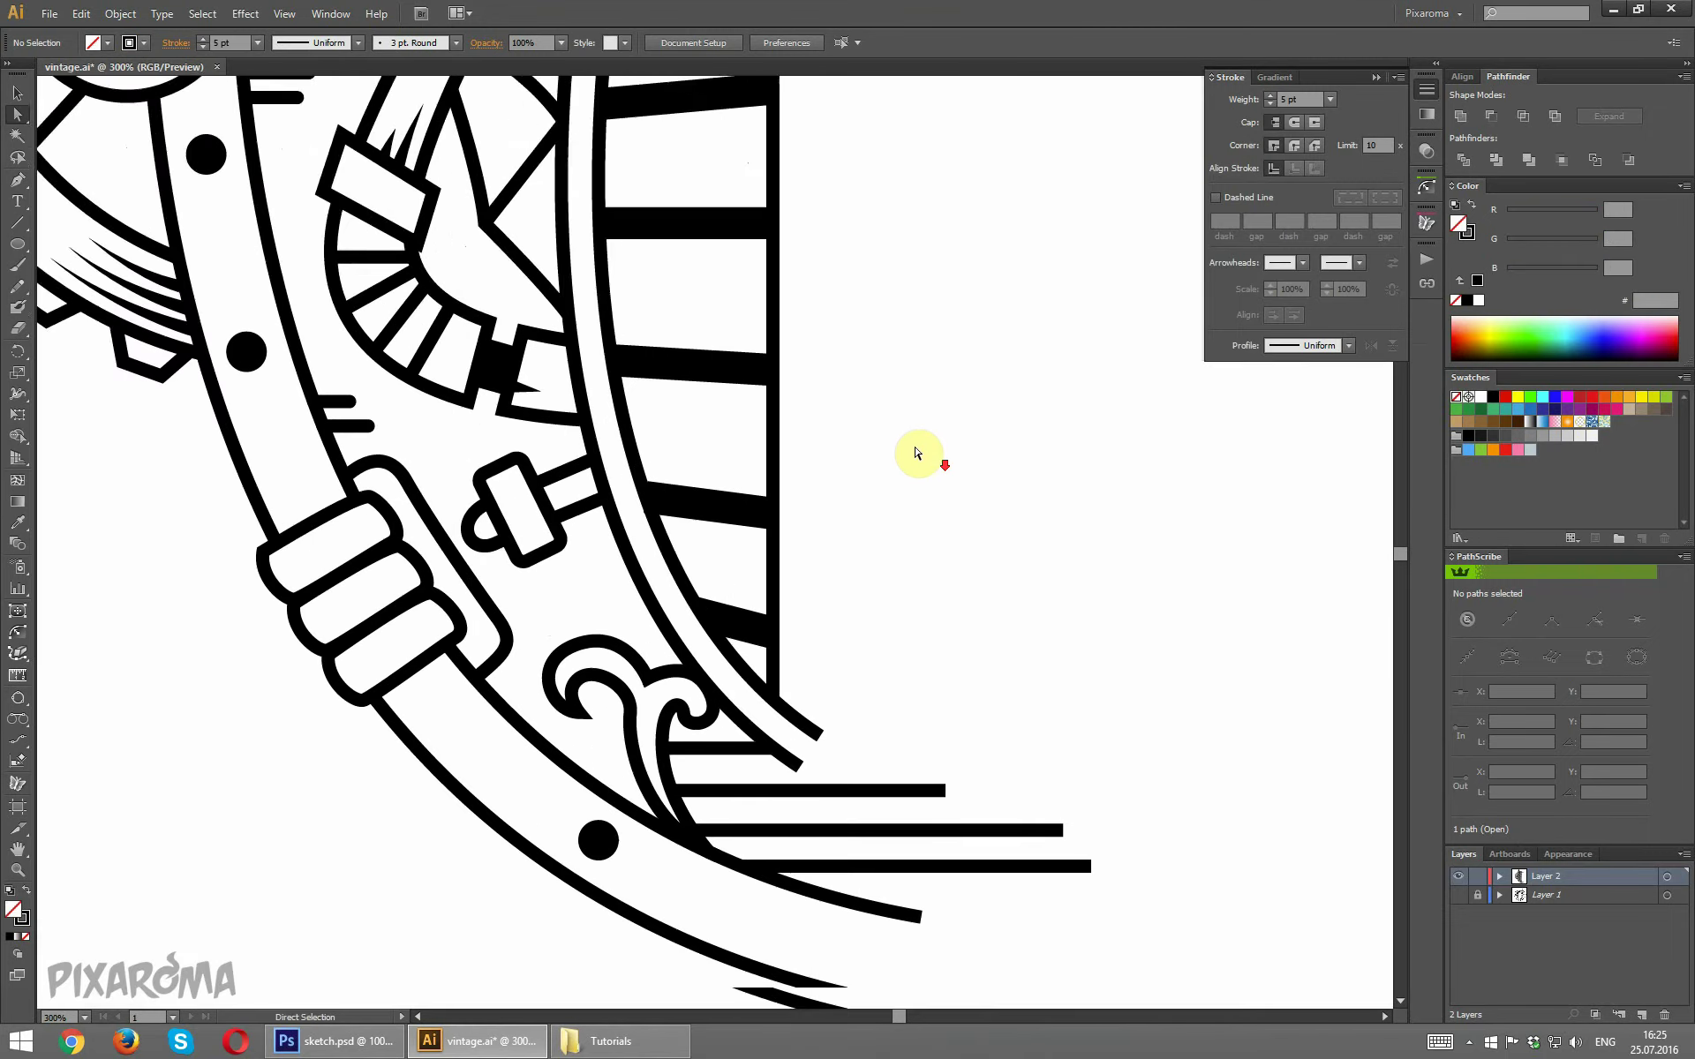
scroll(916, 454, "down", 5)
left_click(18, 181)
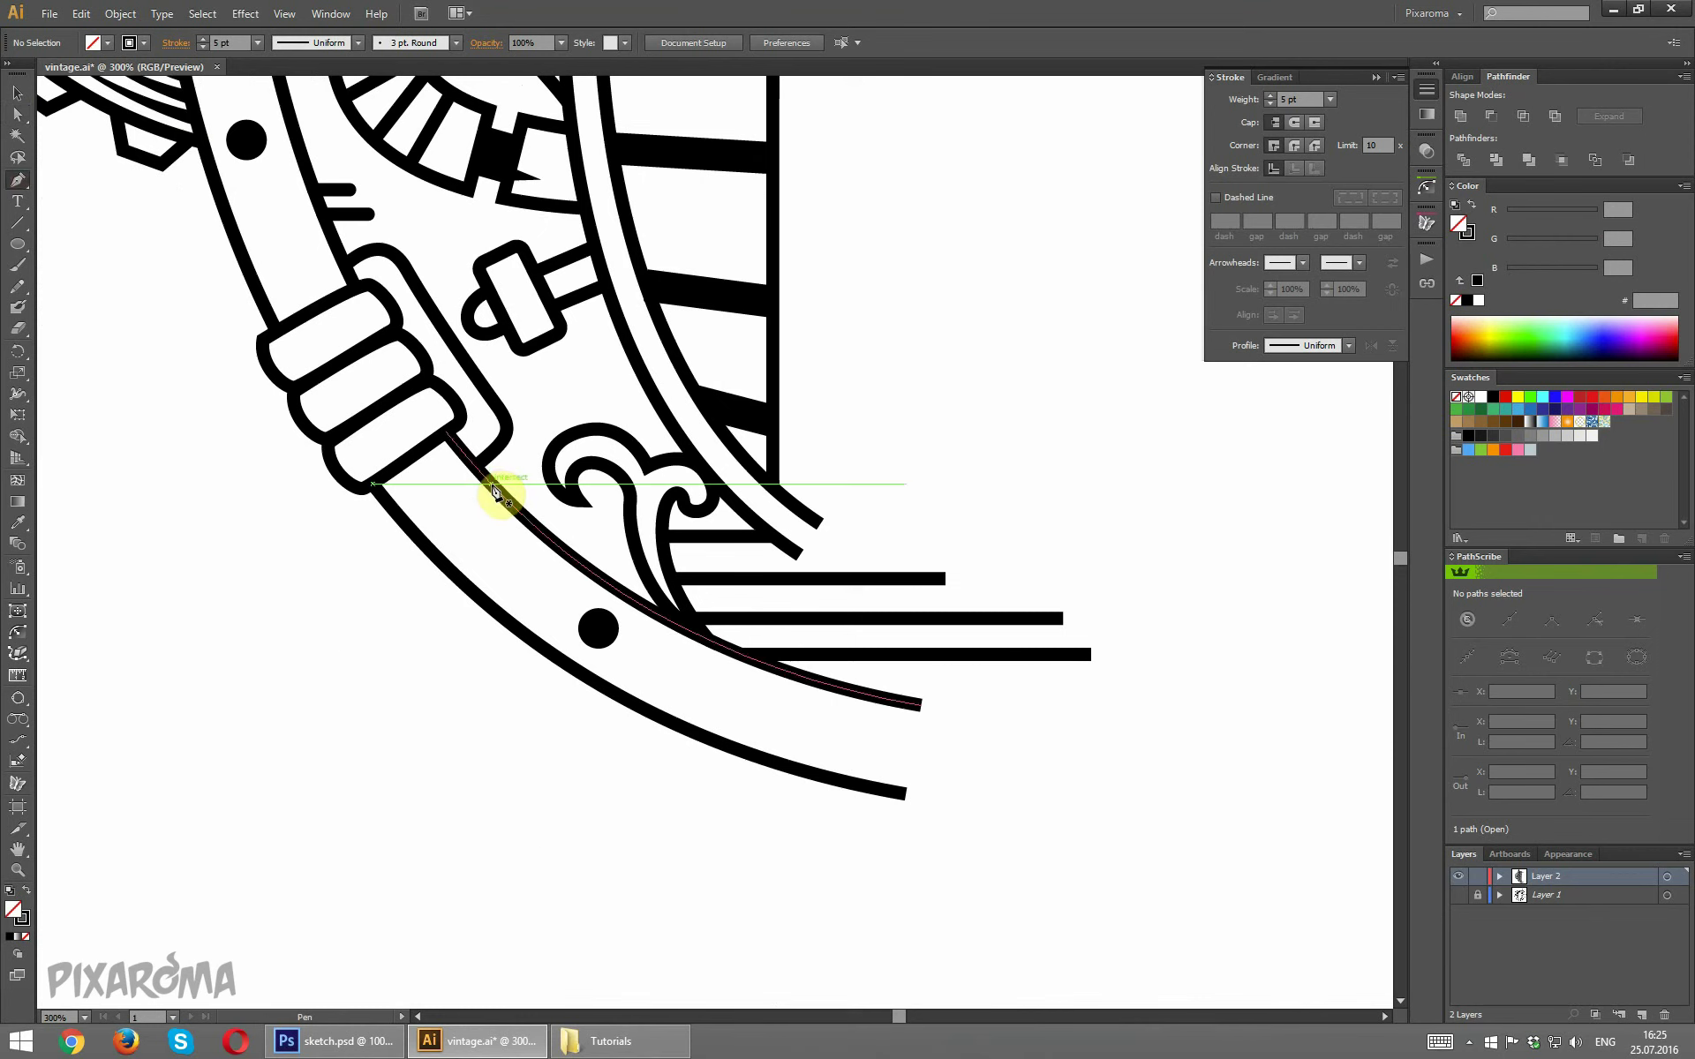
left_click(490, 483)
left_click(490, 523)
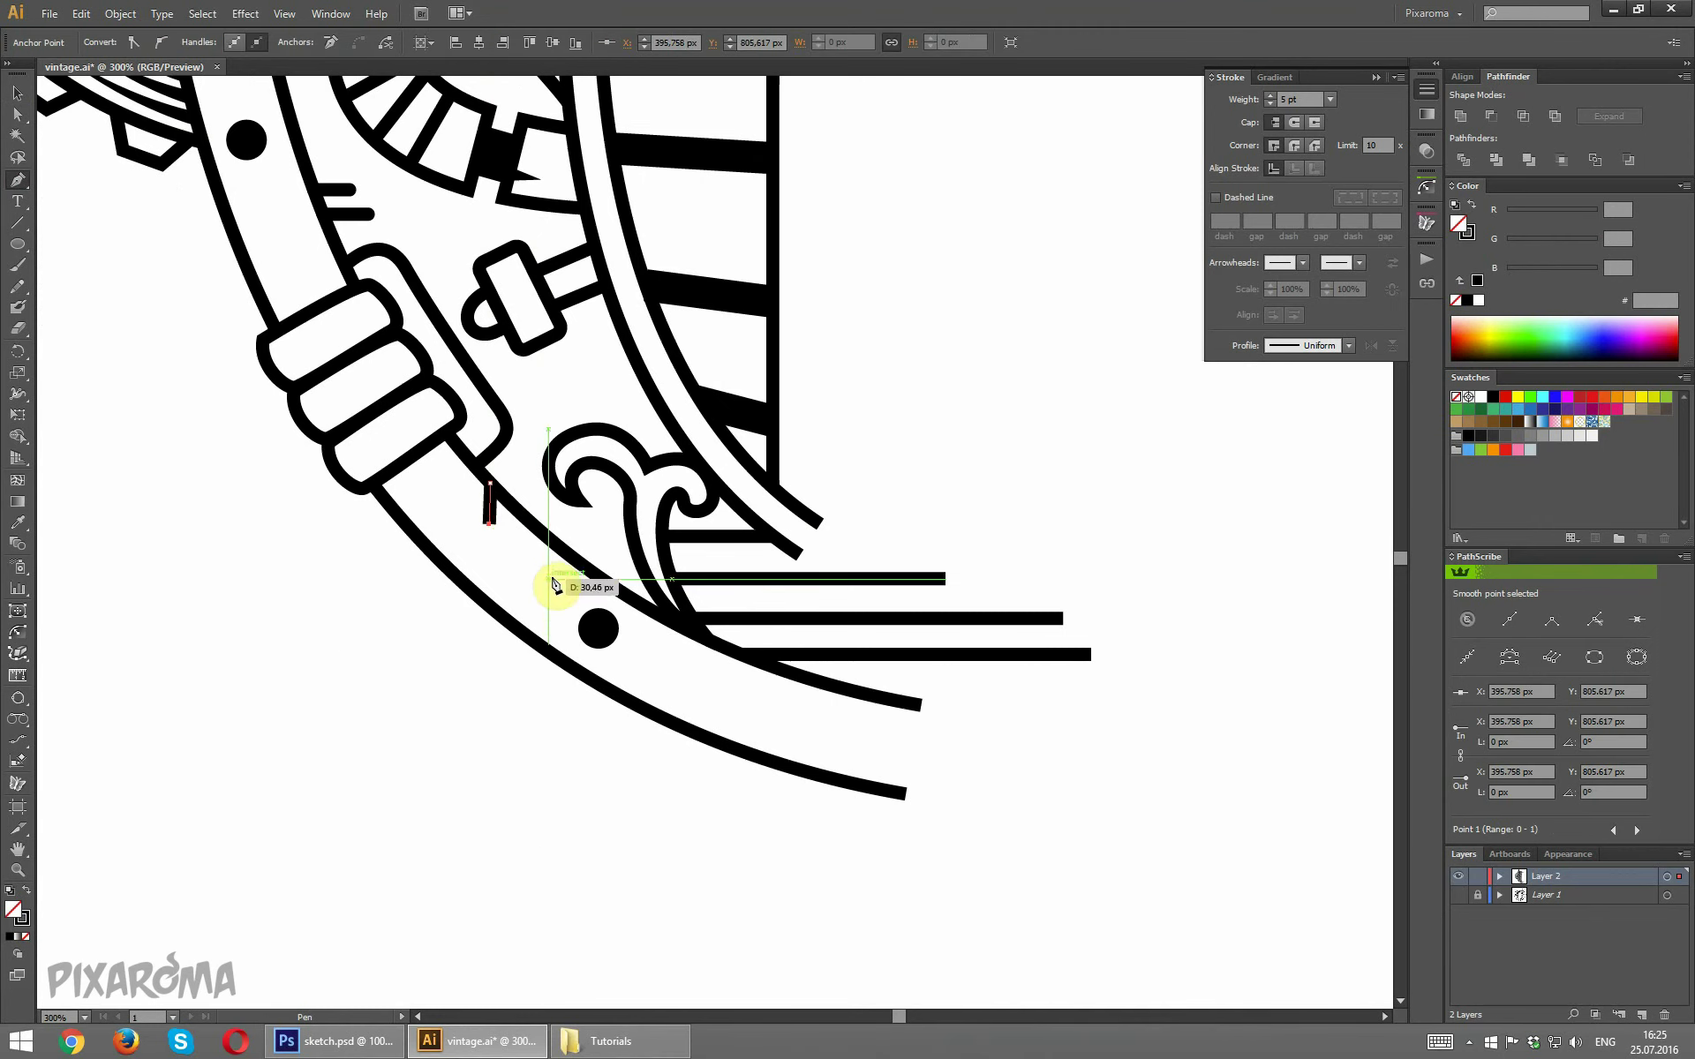
left_click_drag(556, 578, 587, 598)
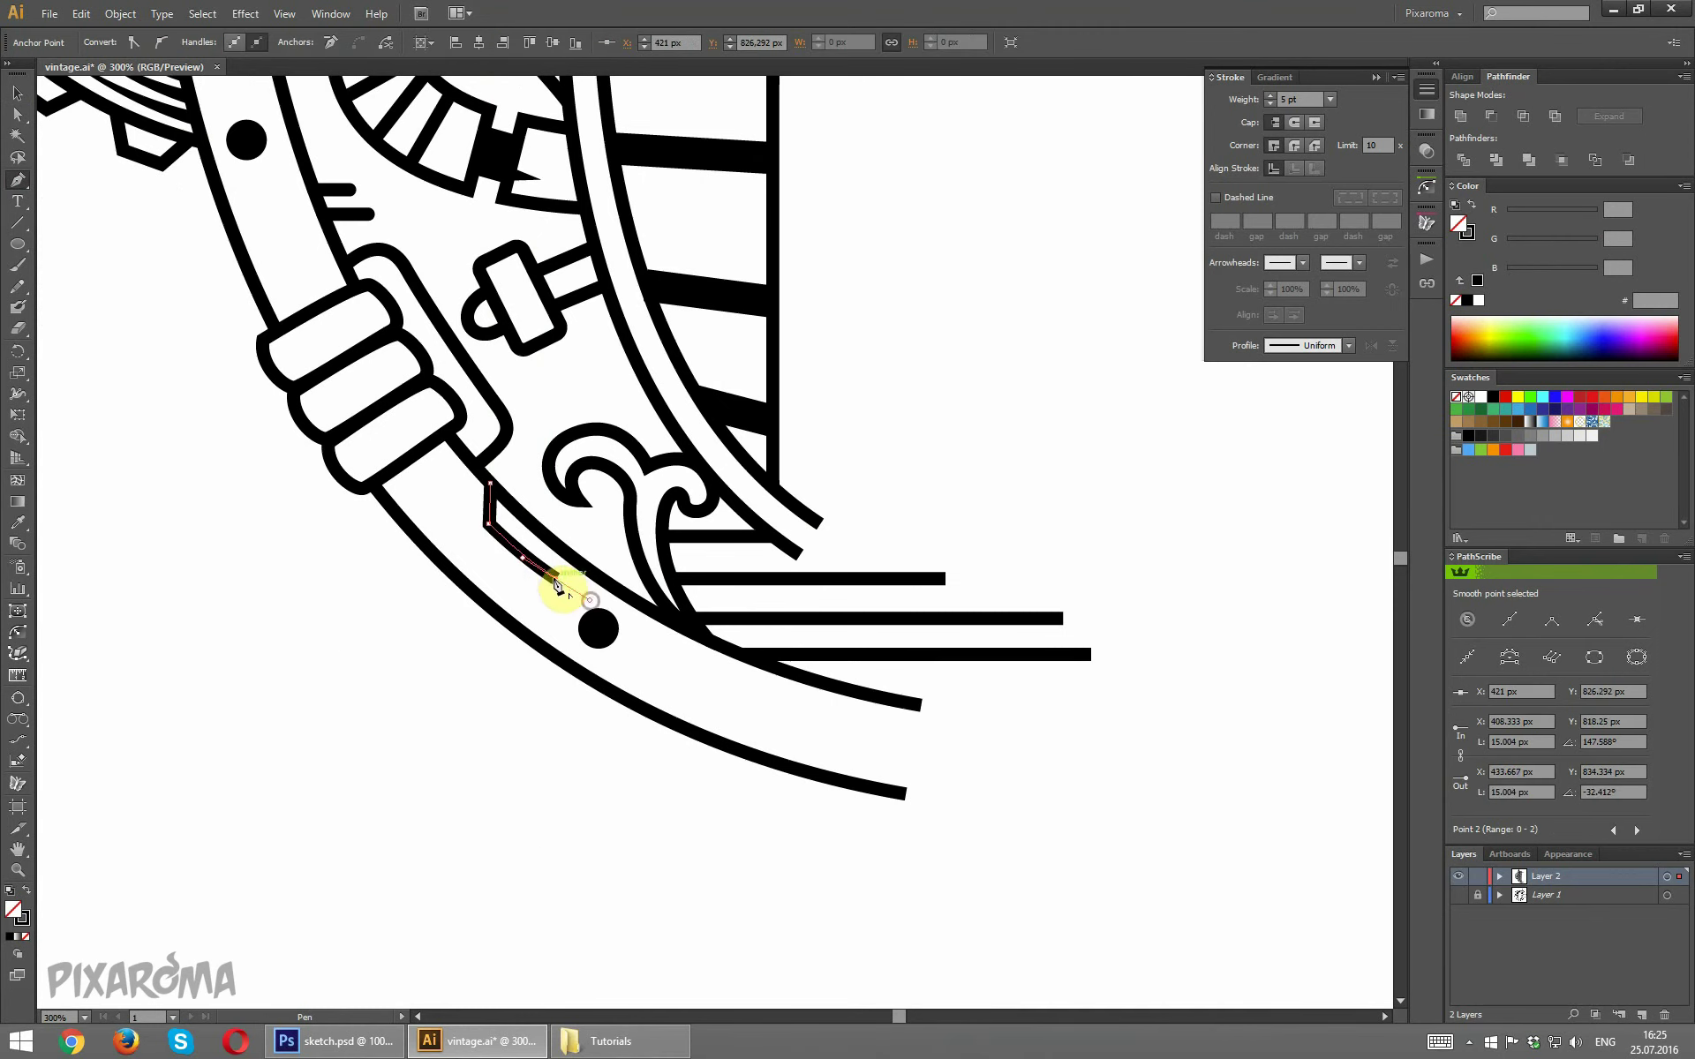
left_click(556, 578, "alt")
left_click(582, 562)
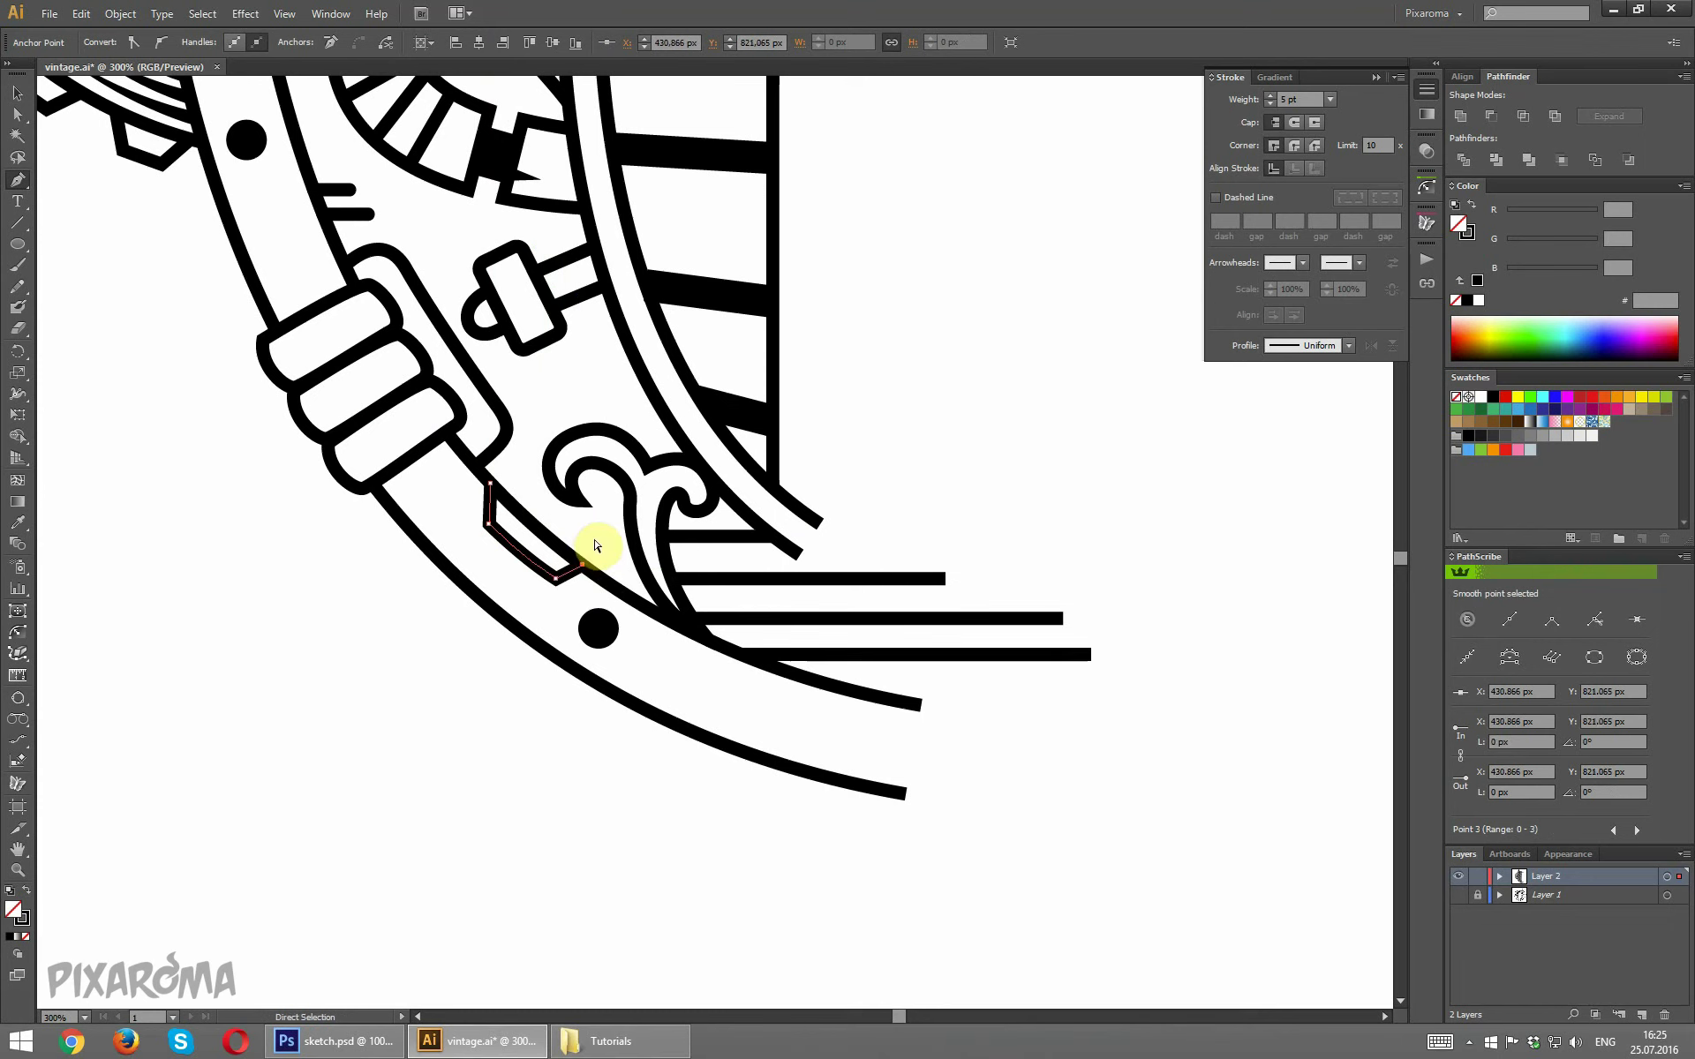
Nudge the first notch's anchor onto the band edge.
left_click(17, 114)
left_click_drag(582, 569, 604, 575)
left_click(548, 563)
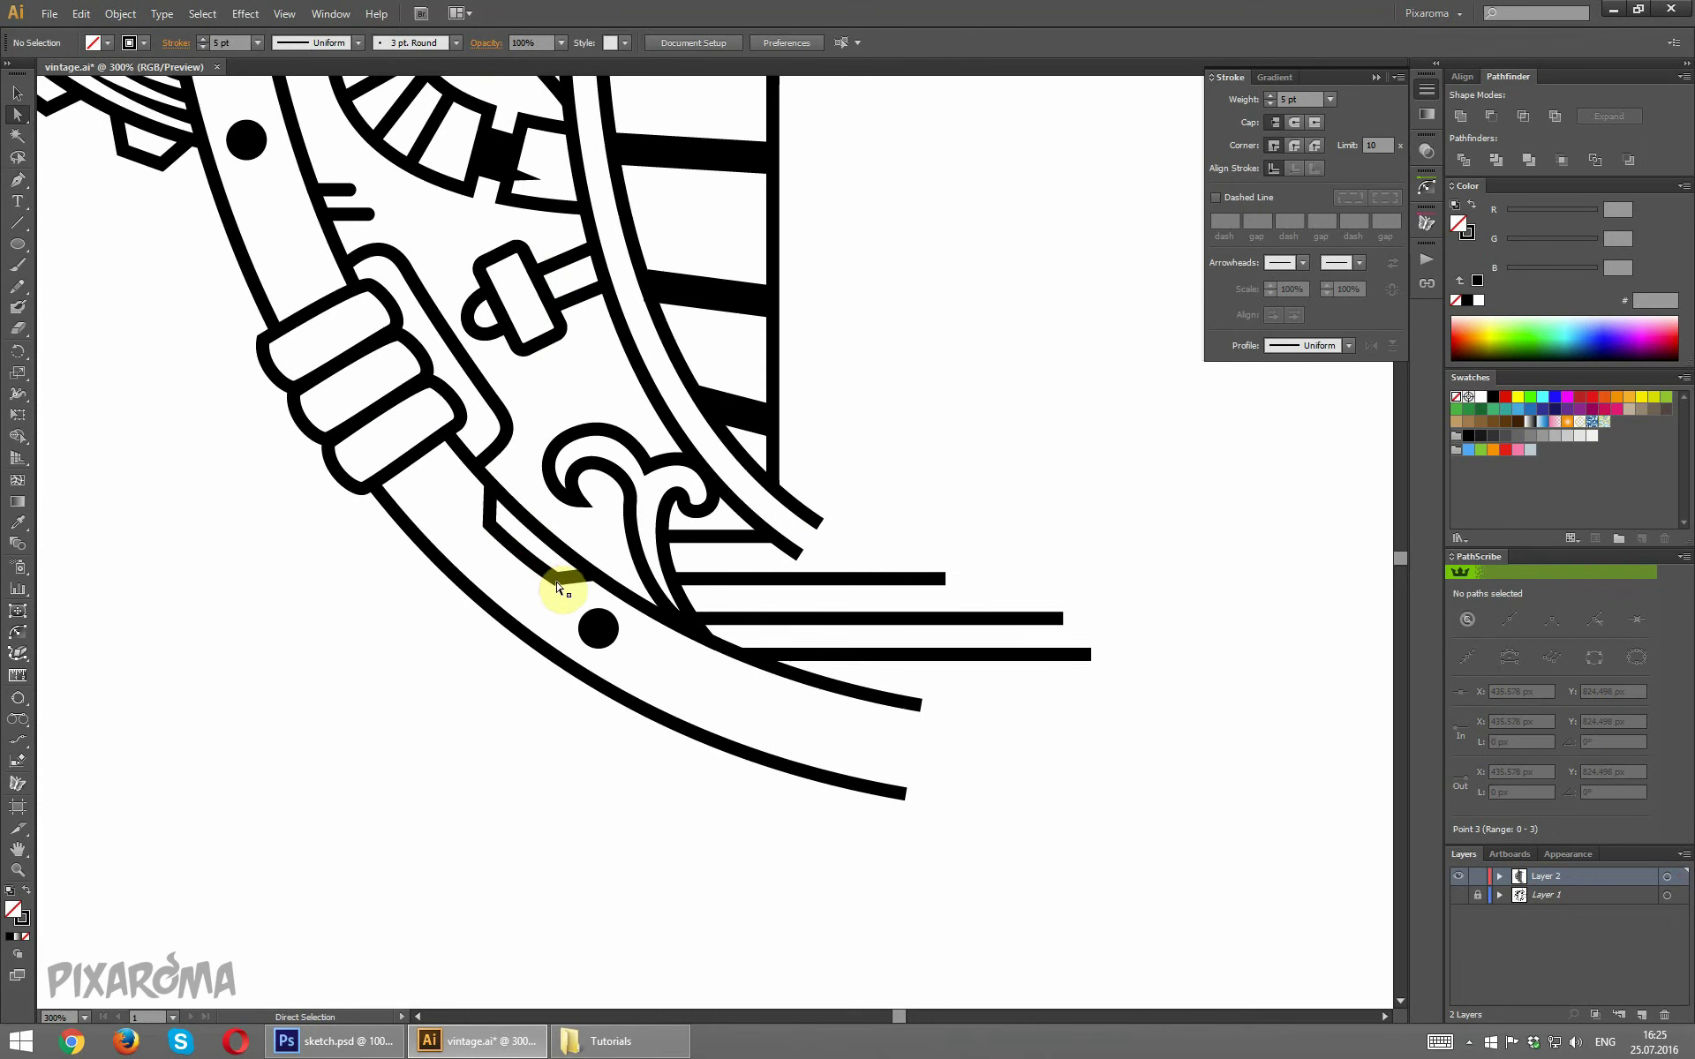
left_click(557, 582)
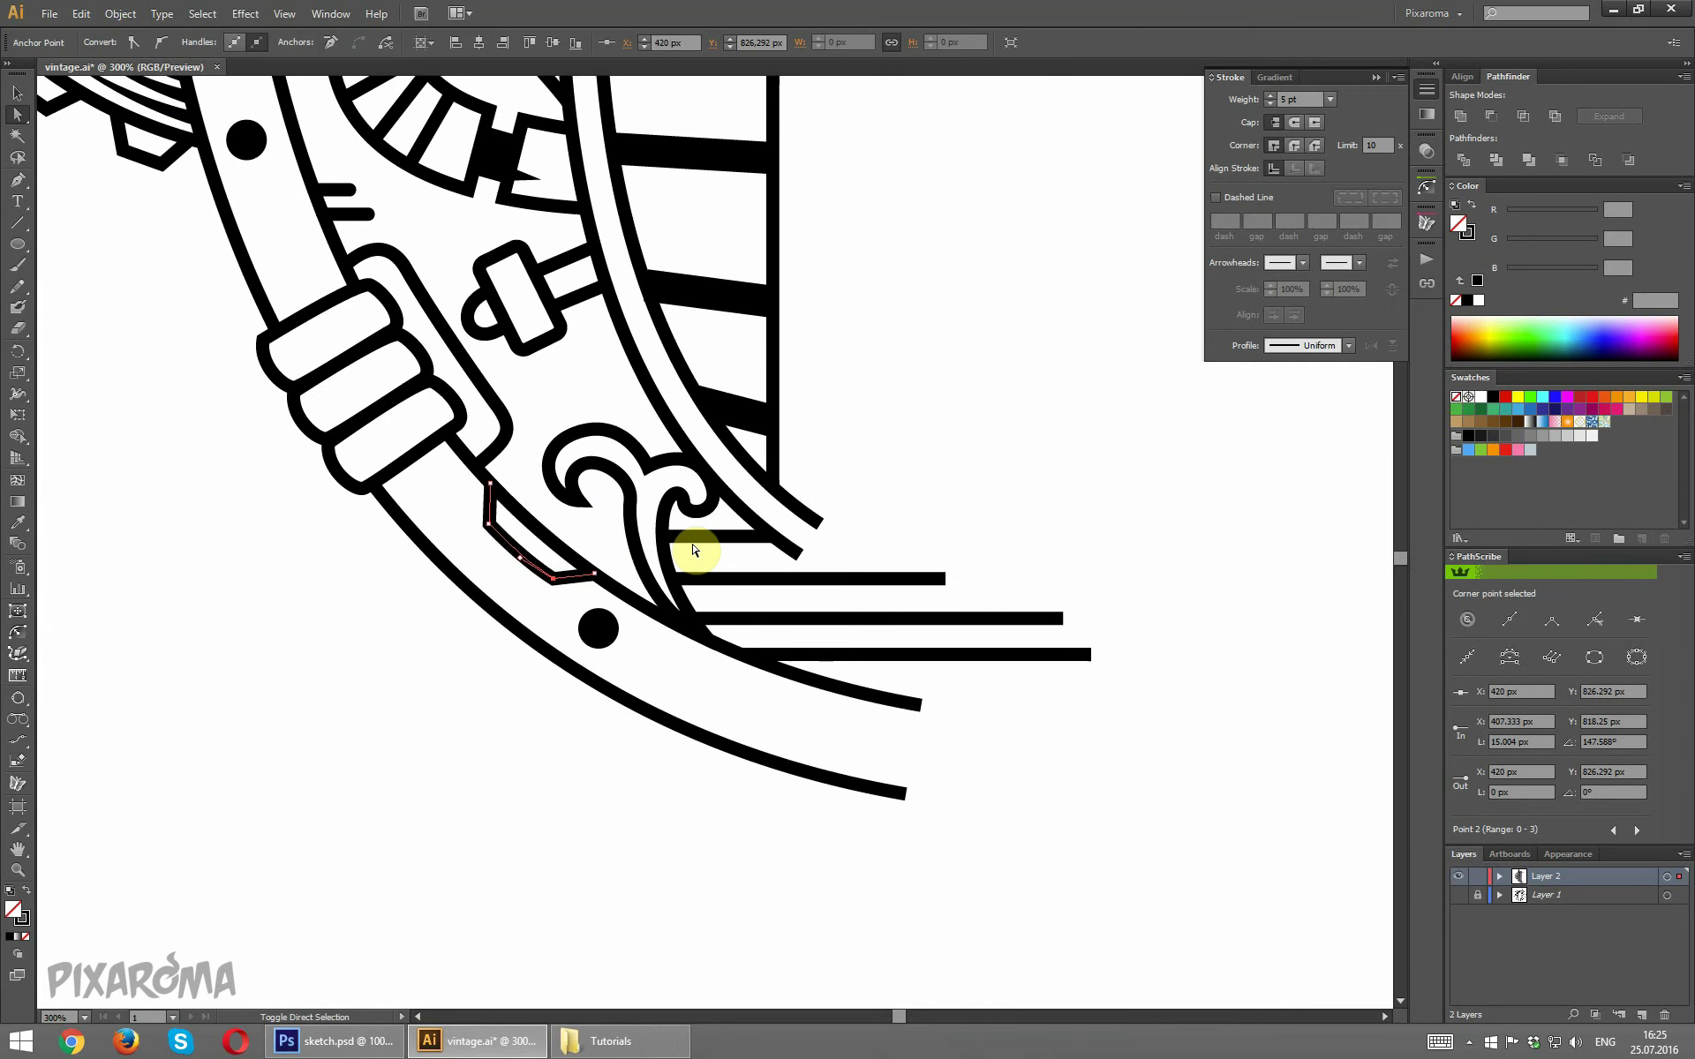
left_click(1022, 406)
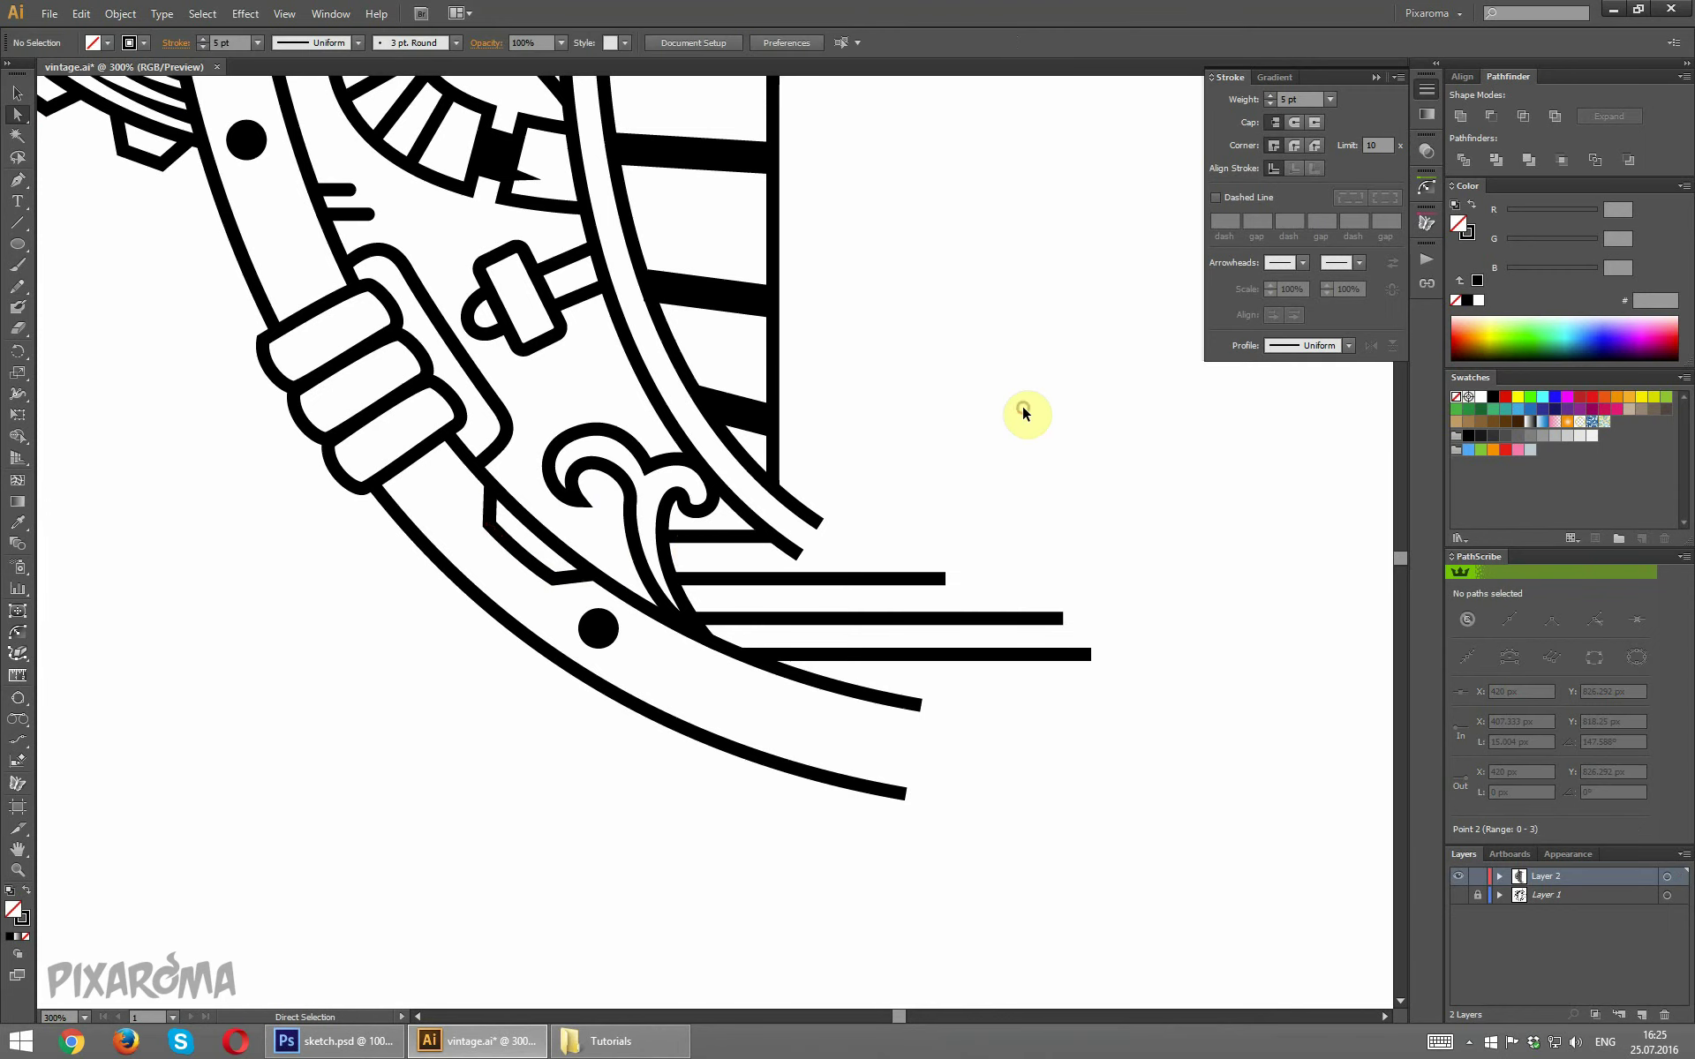
Draw a second notch path along the outer lower arc.
key("ctrl+minus")
key("ctrl+minus")
key("ctrl+minus")
key("ctrl+minus")
key("ctrl+plus")
key("ctrl+plus")
key("ctrl+plus")
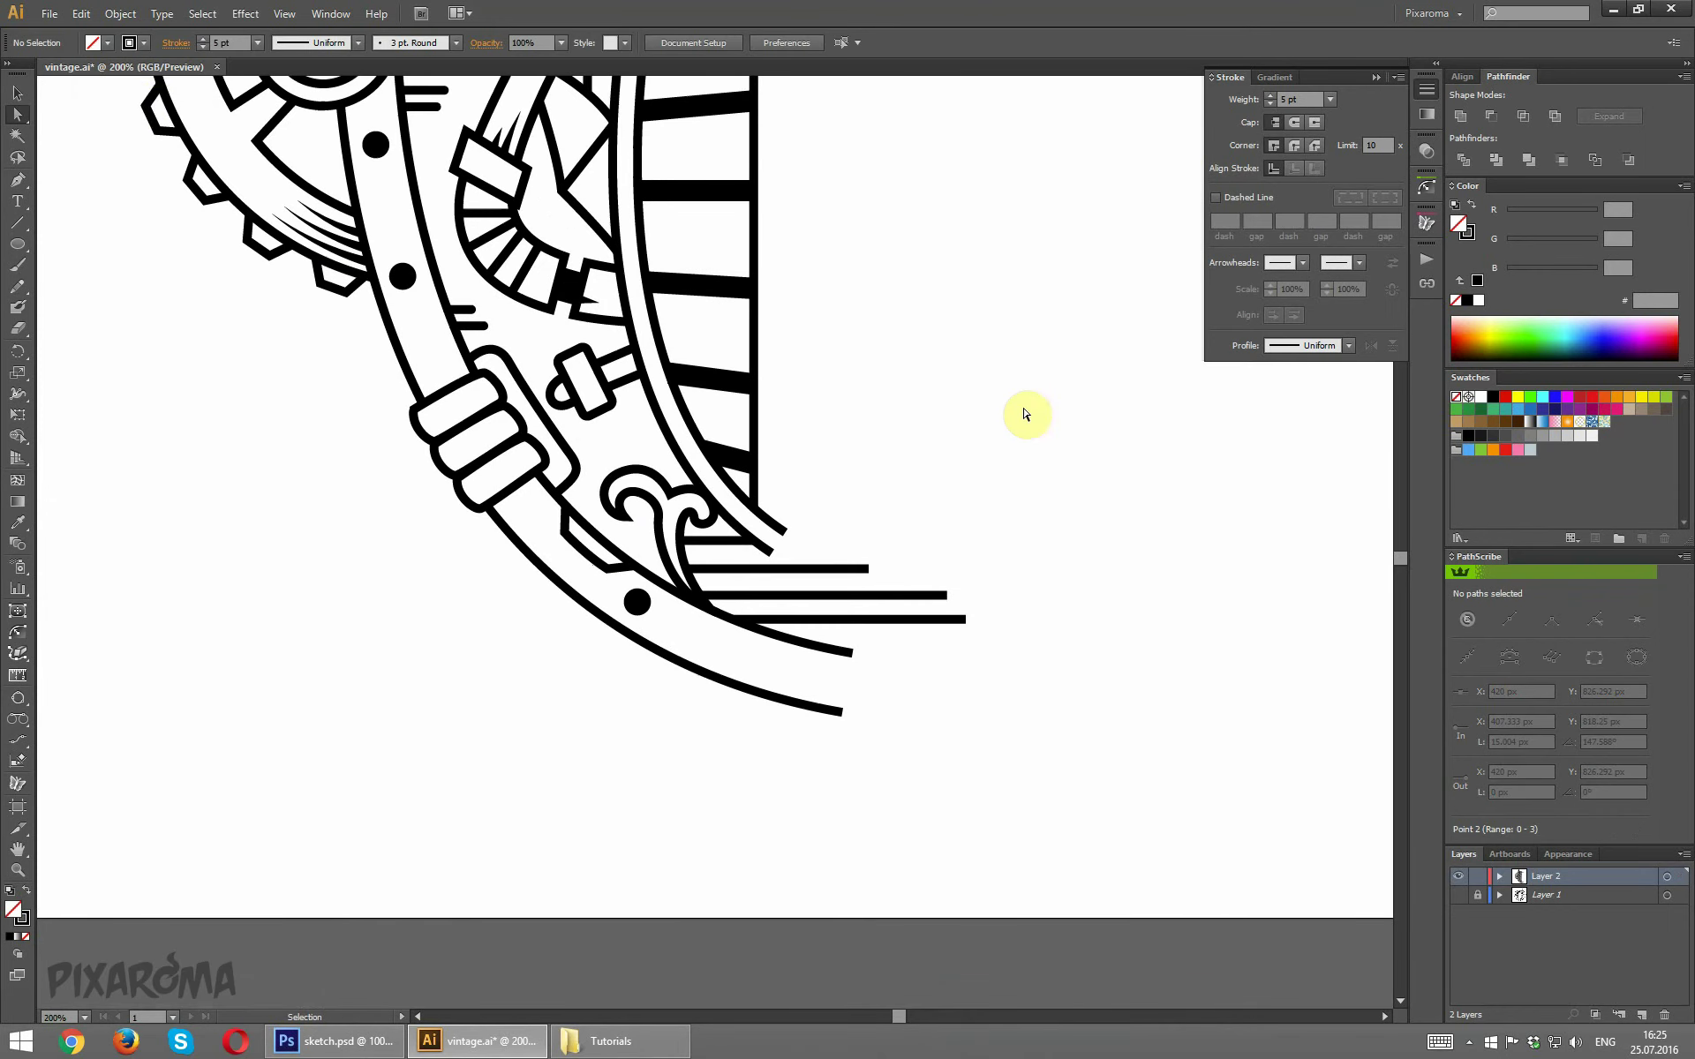
left_click(17, 179)
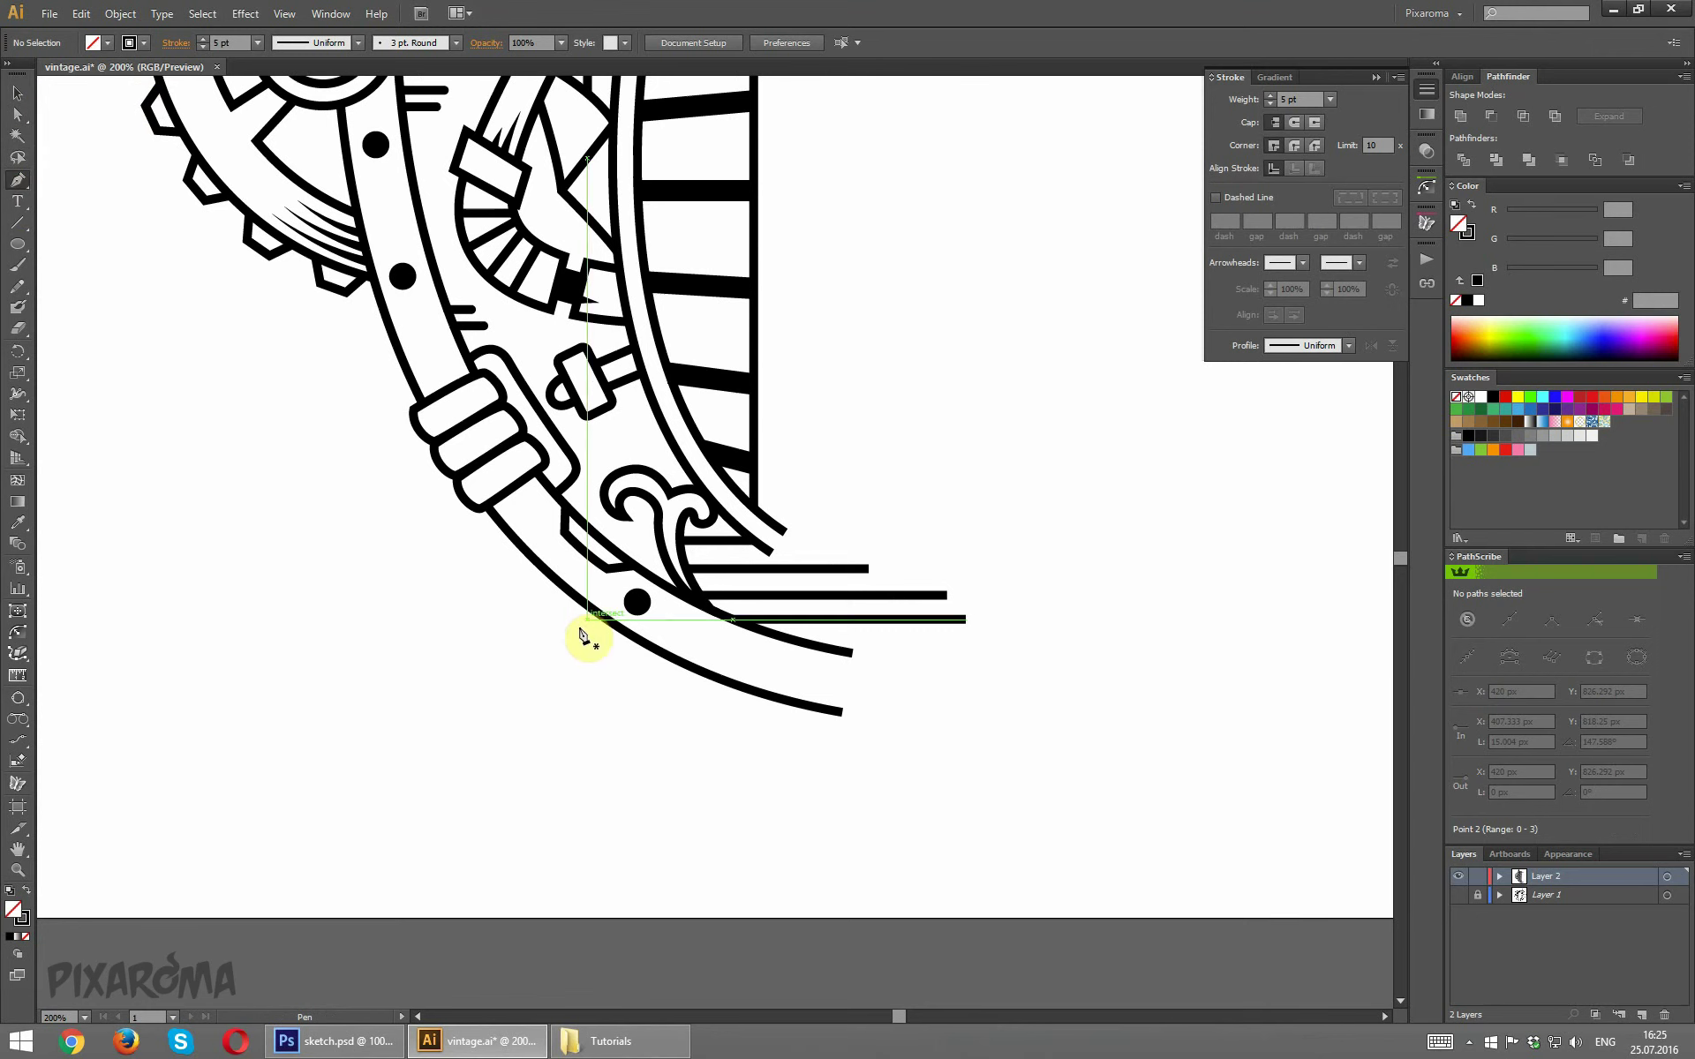
left_click_drag(651, 647, 760, 674)
left_click(728, 664)
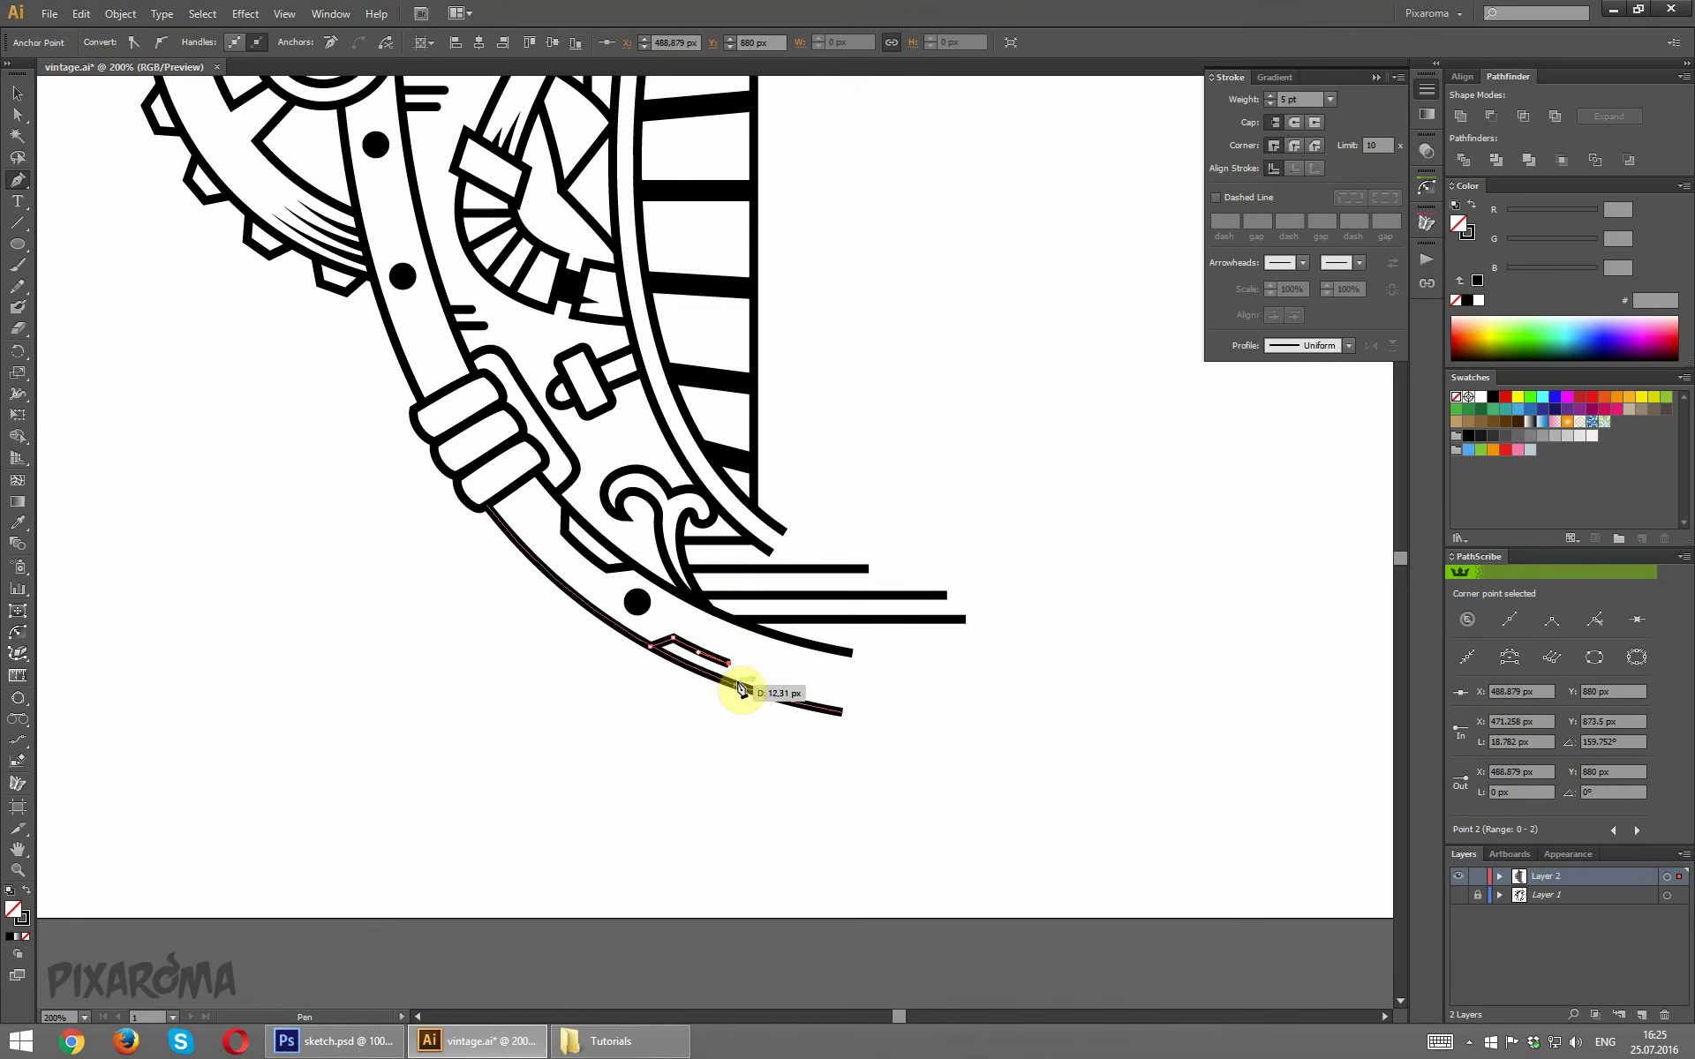
left_click(733, 682)
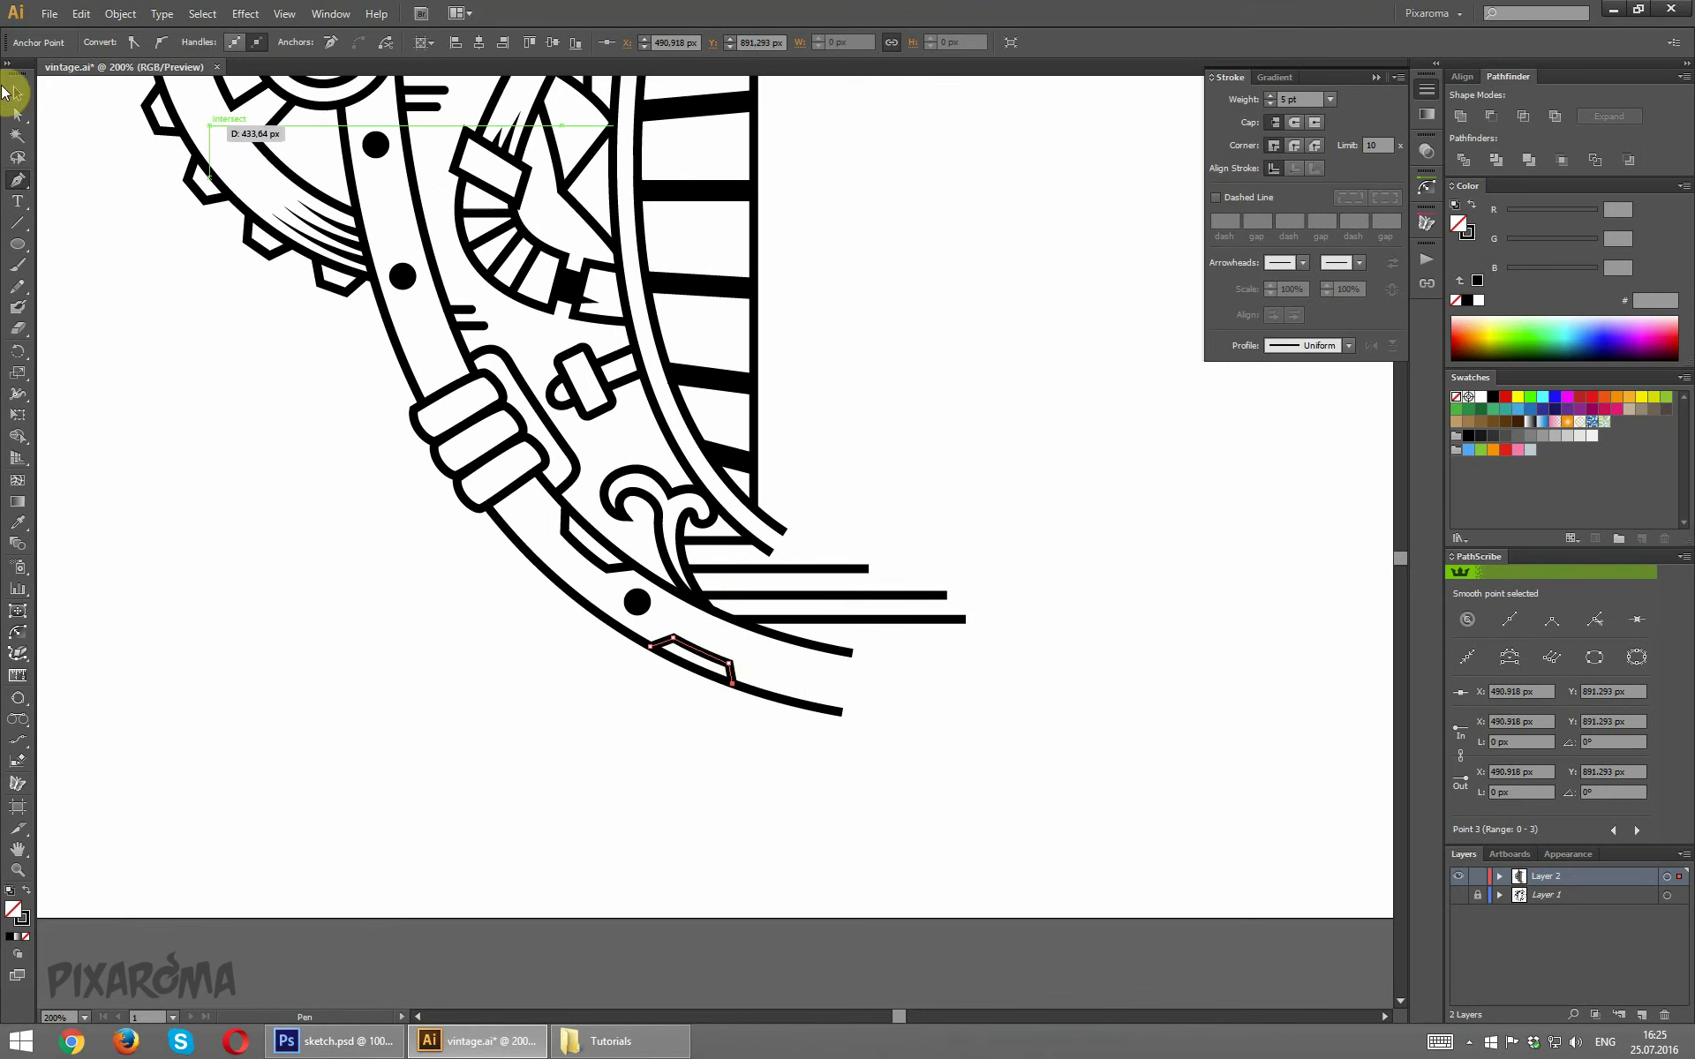
Refine the second notch's anchors, shifting the bottom point slightly right.
left_click(18, 113)
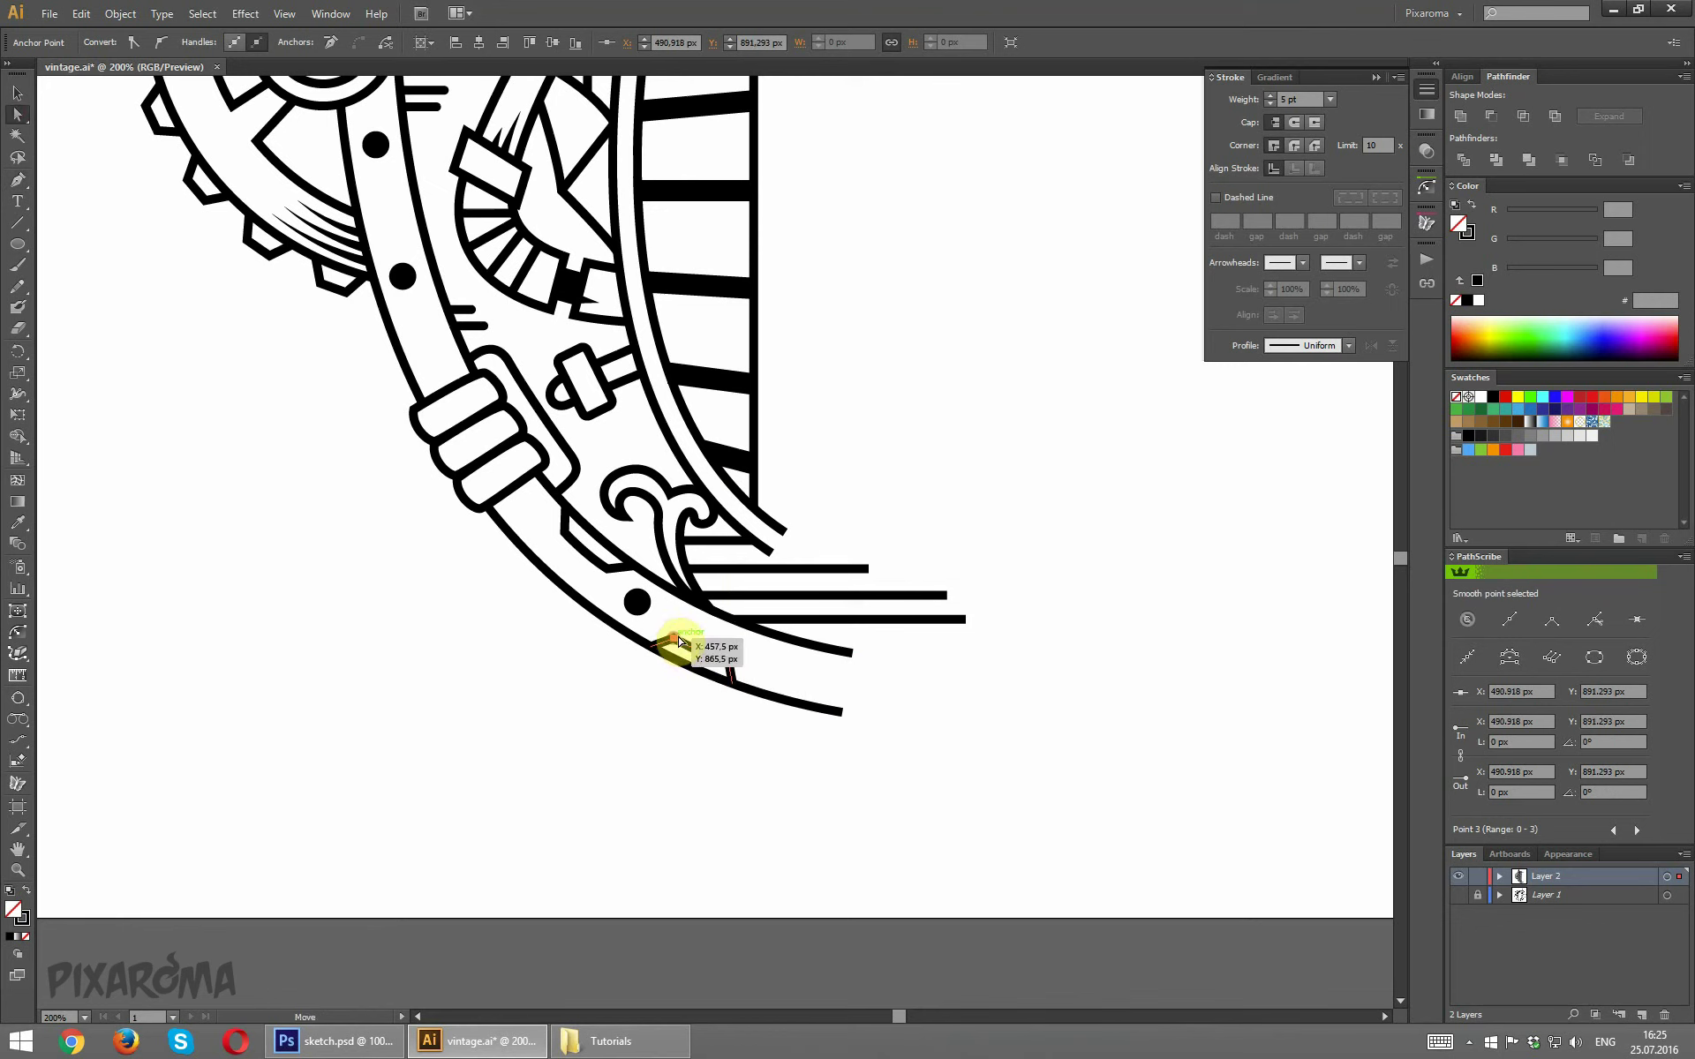
left_click_drag(678, 642, 680, 637)
left_click(727, 662)
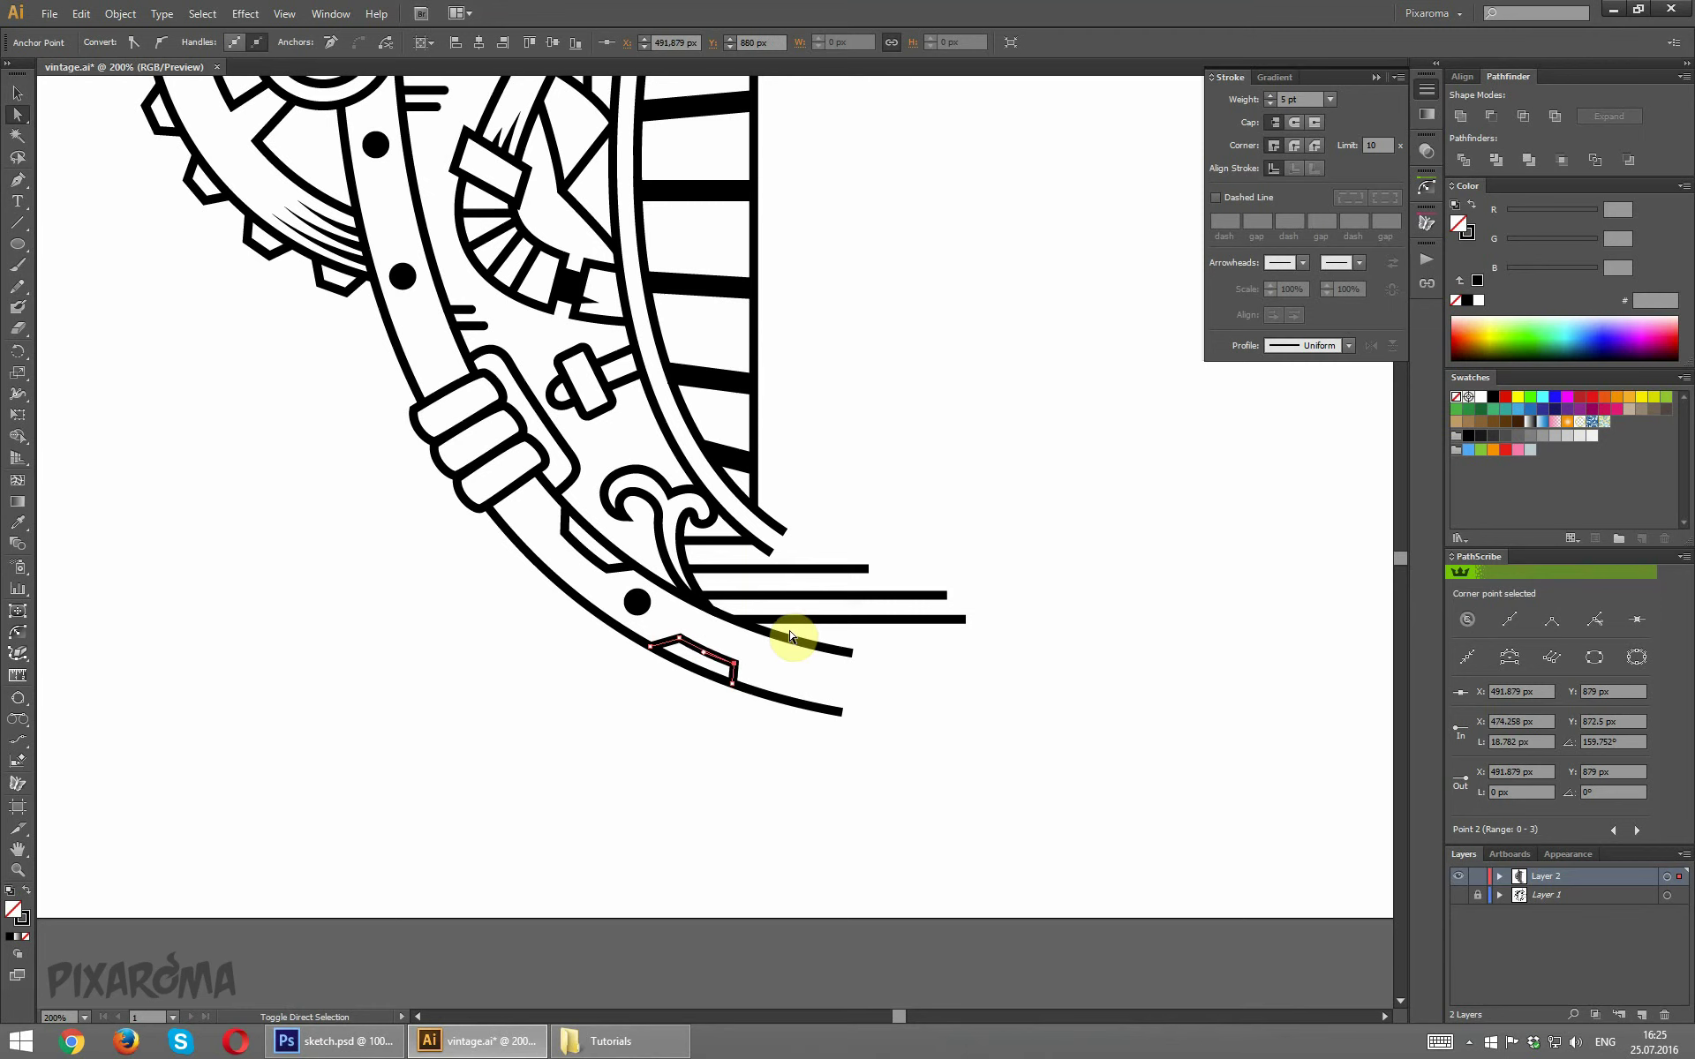
left_click_drag(732, 683, 744, 688)
left_click(806, 768)
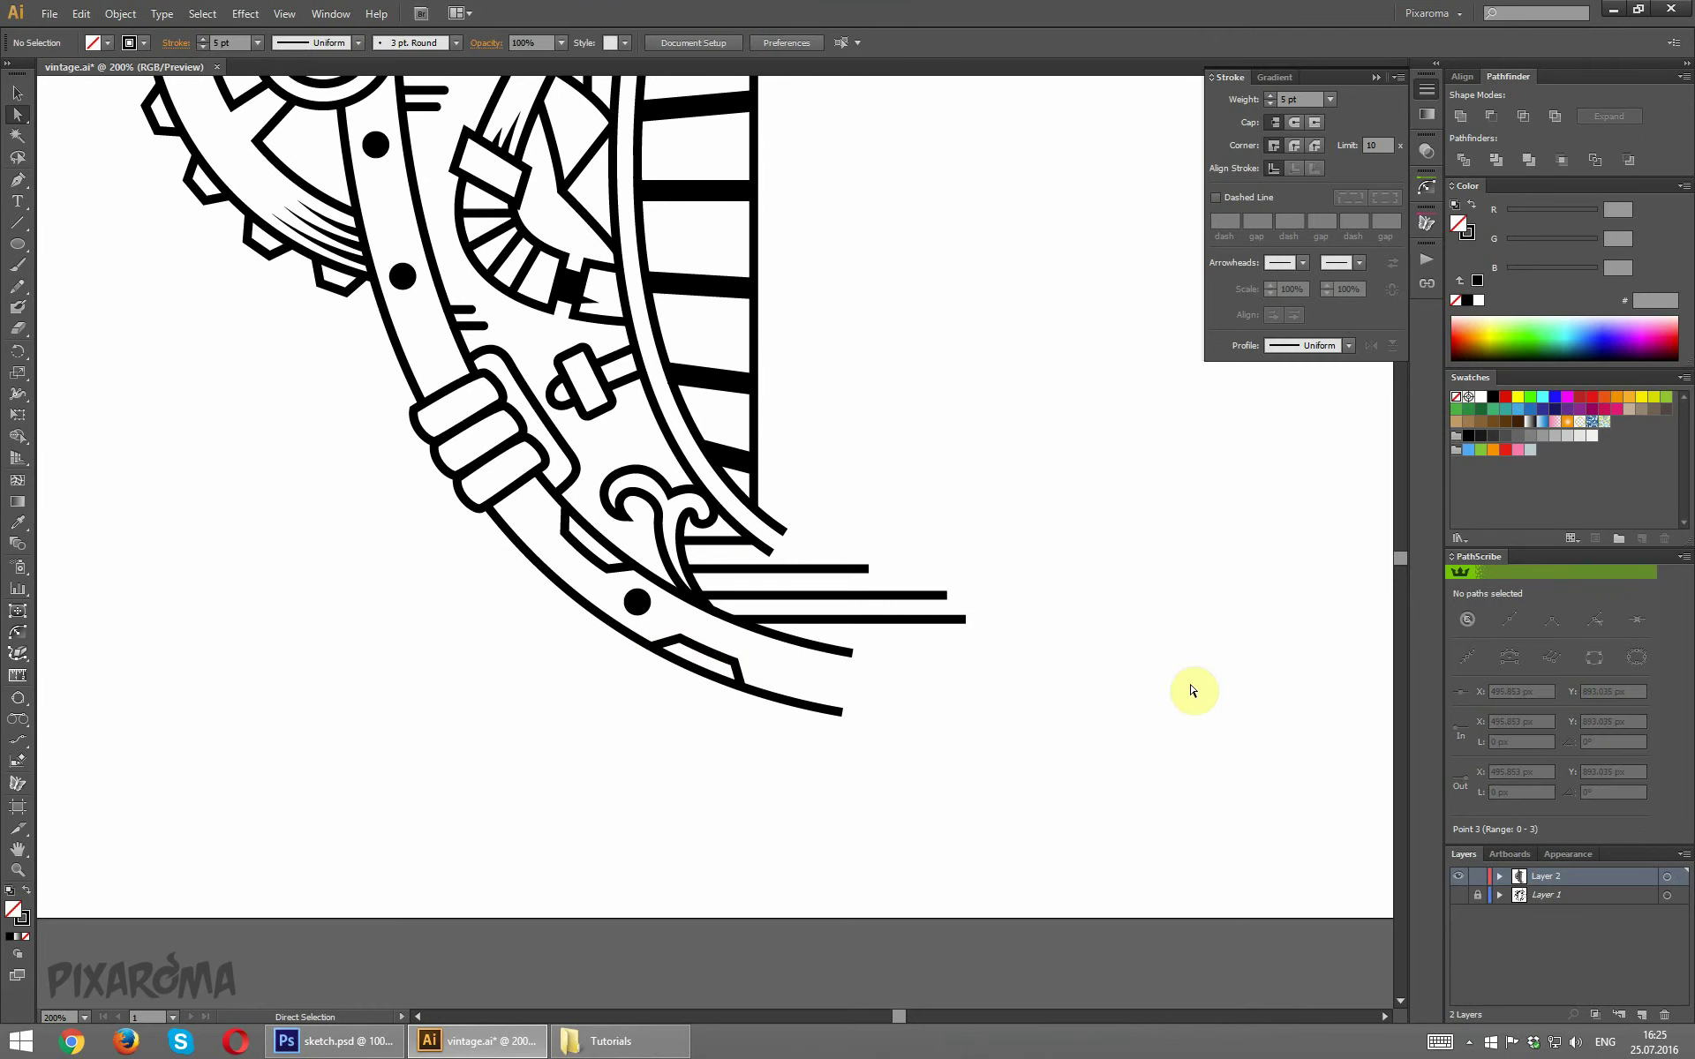
key("ctrl+minus")
key("ctrl+minus")
key("ctrl+minus")
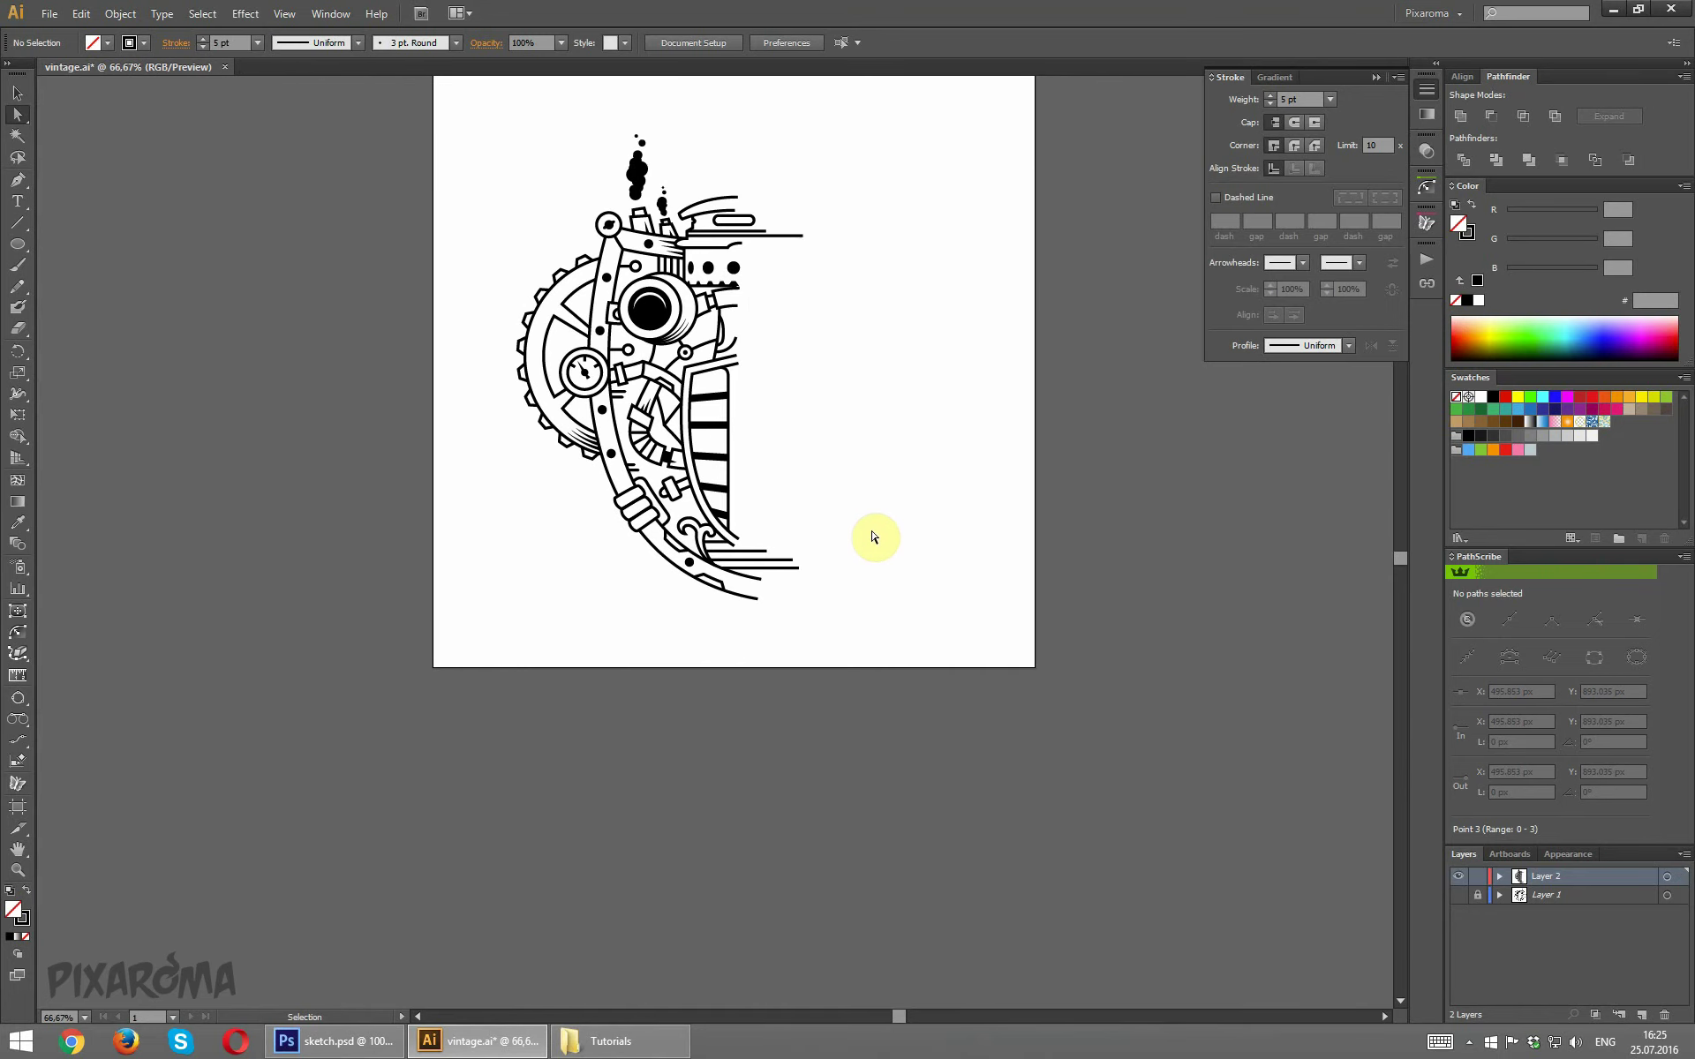
Save the document and zoom in on the gear, gauge and lens area.
key("ctrl+s")
scroll(875, 504, "up", 1)
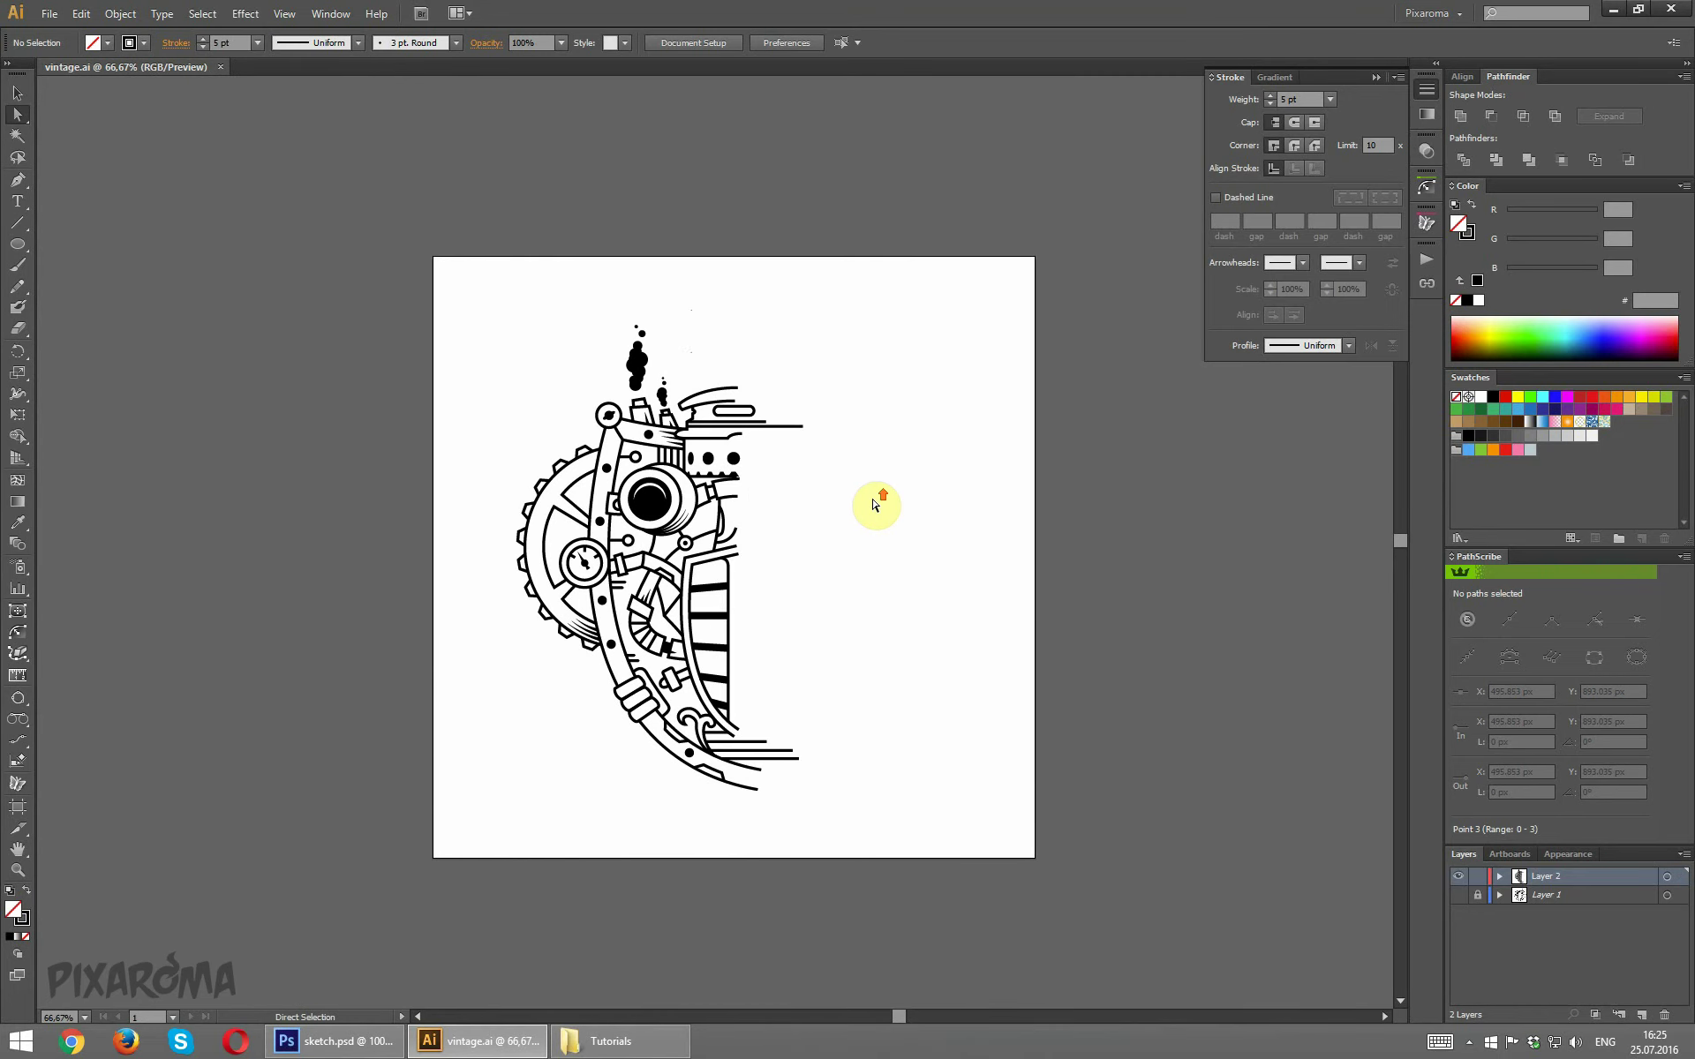
scroll(873, 503, "up", 1)
key("ctrl+plus")
key("ctrl+plus")
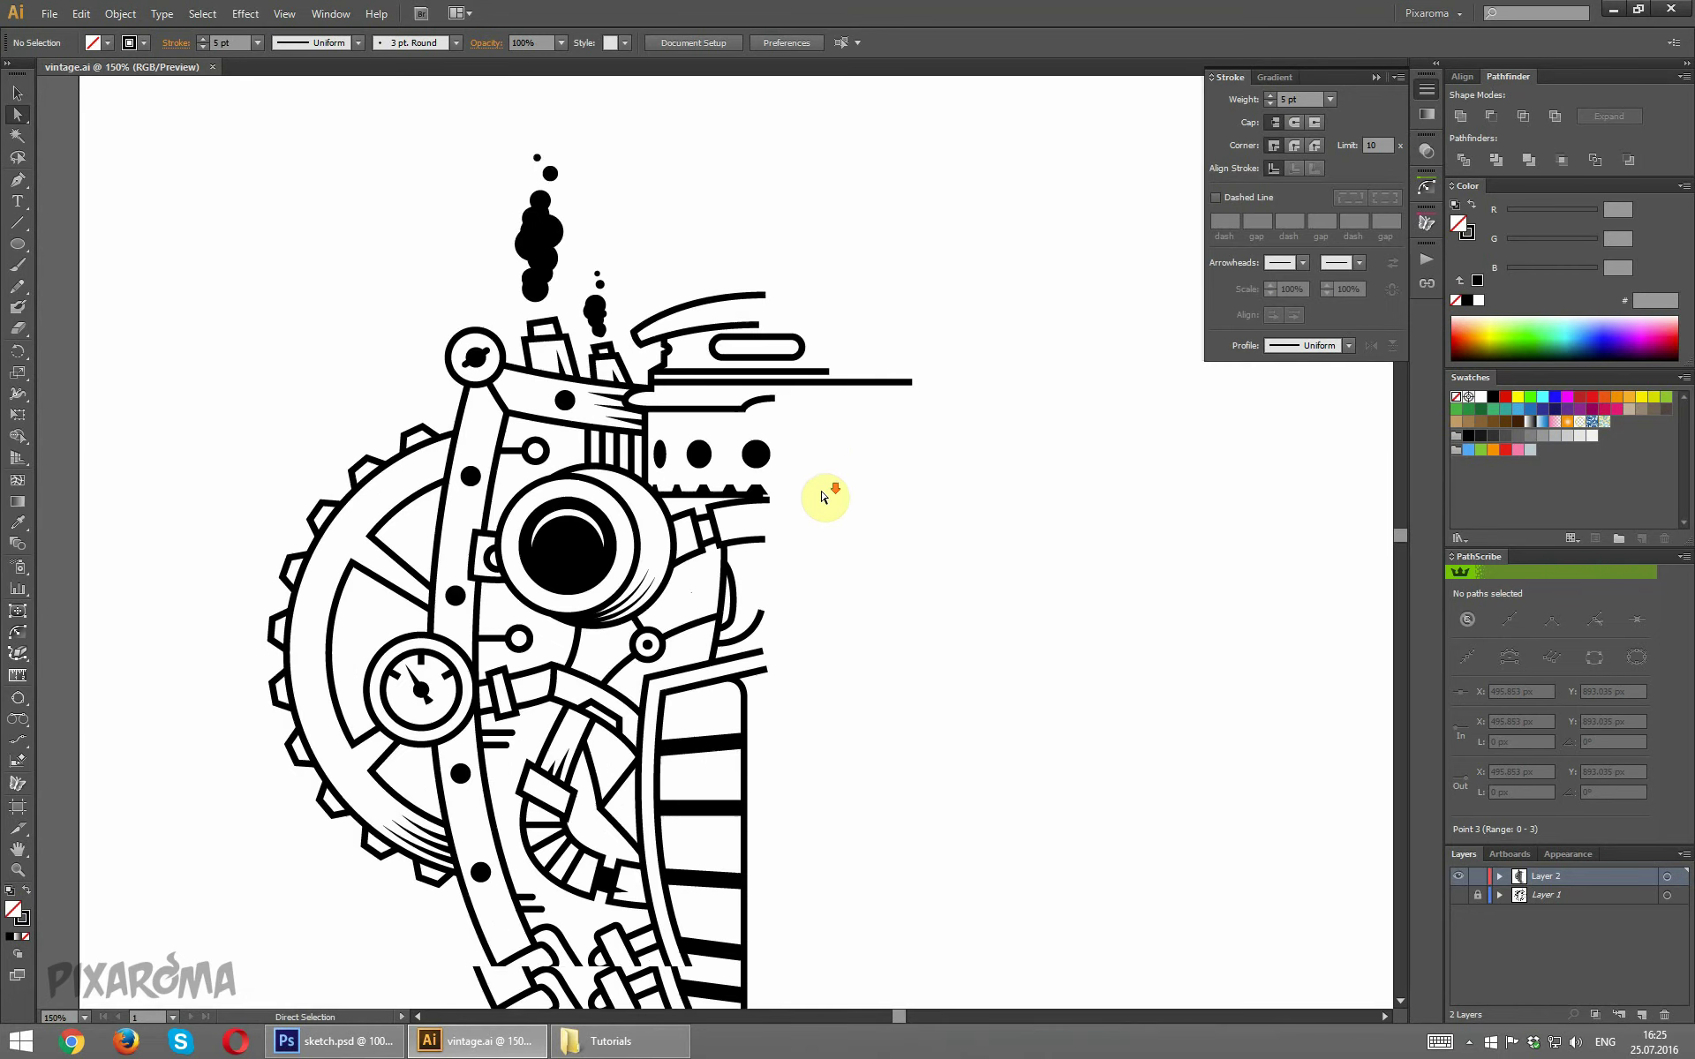
scroll(794, 432, "down", 3)
scroll(203, 482, "down", 2)
scroll(227, 480, "up", 2)
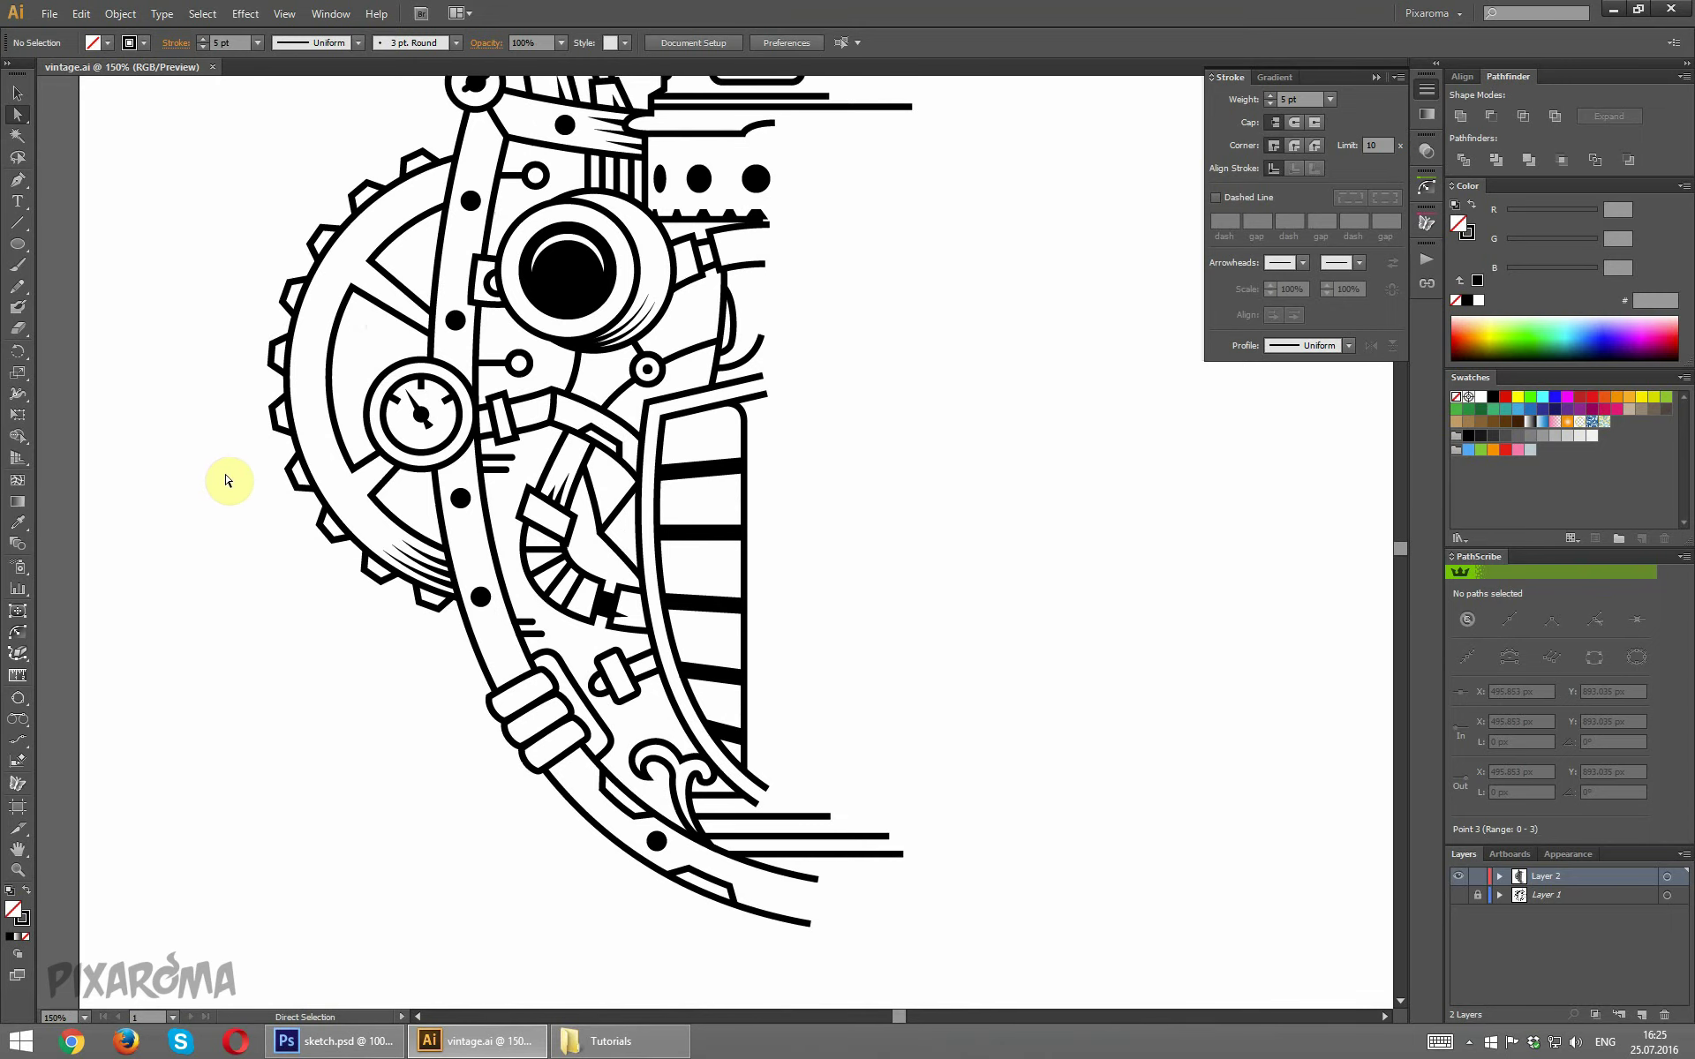
scroll(229, 474, "up", 2)
scroll(232, 474, "up", 1)
scroll(233, 473, "up", 1)
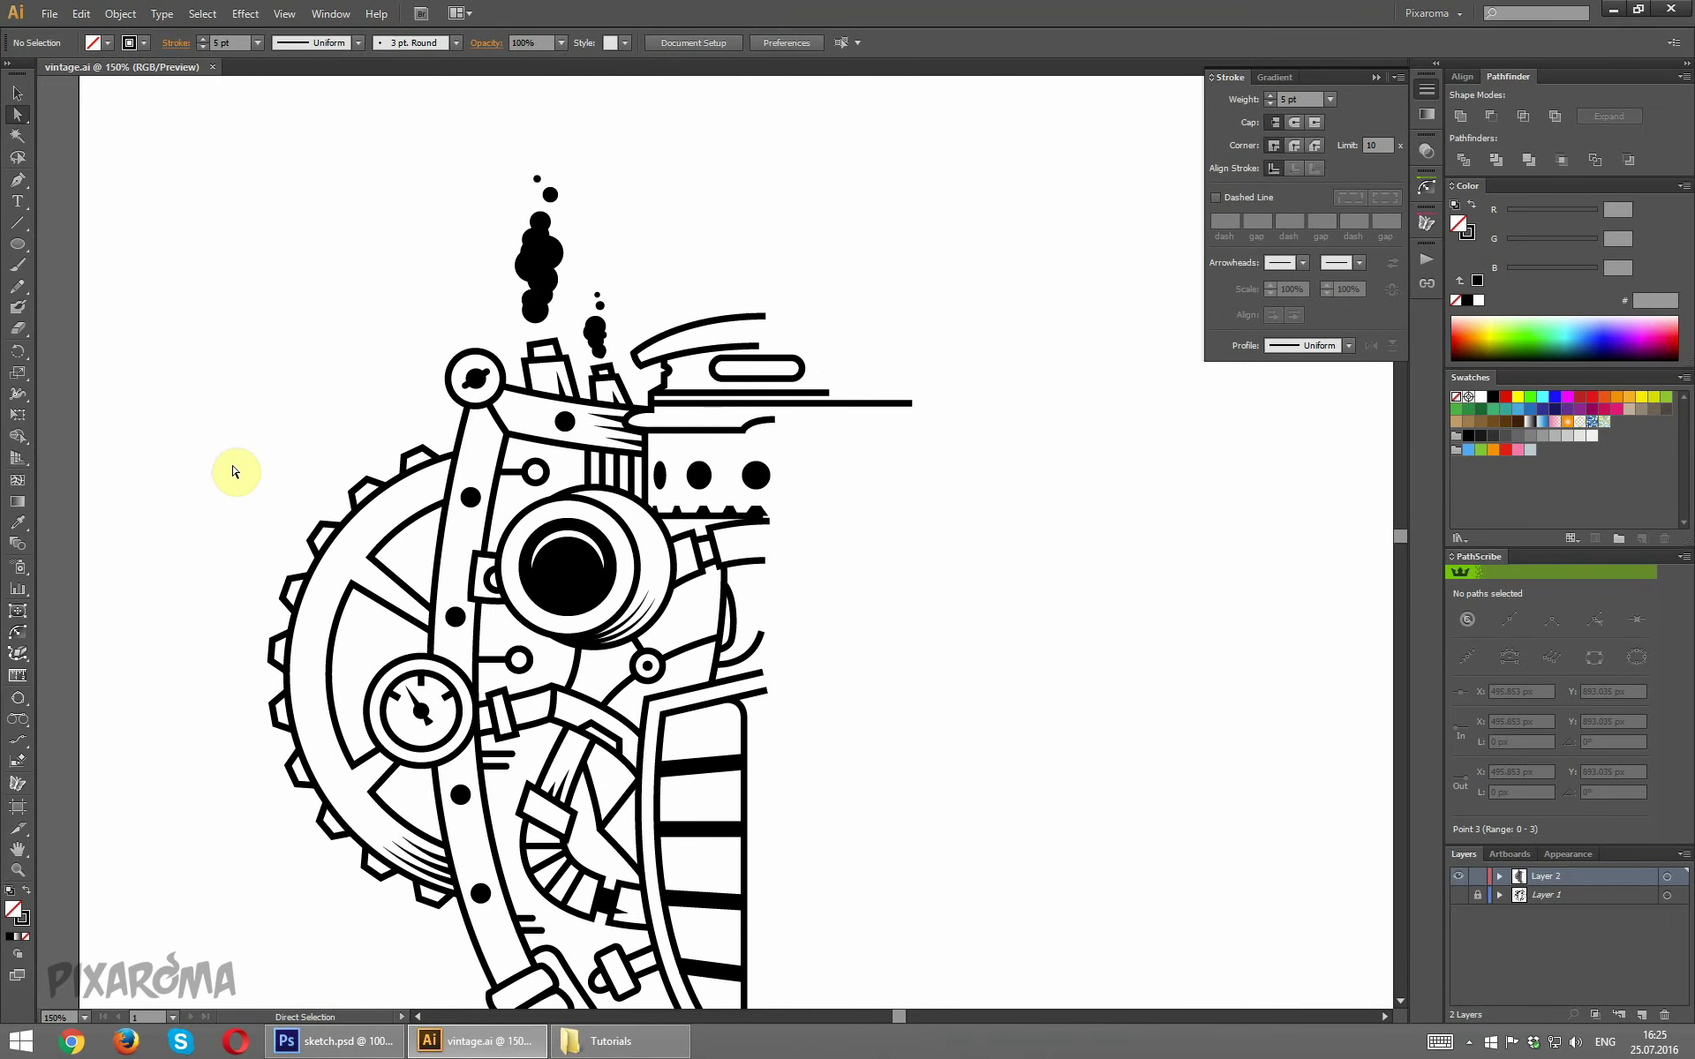
key("ctrl+plus")
key("ctrl+plus")
scroll(265, 221, "left", 3)
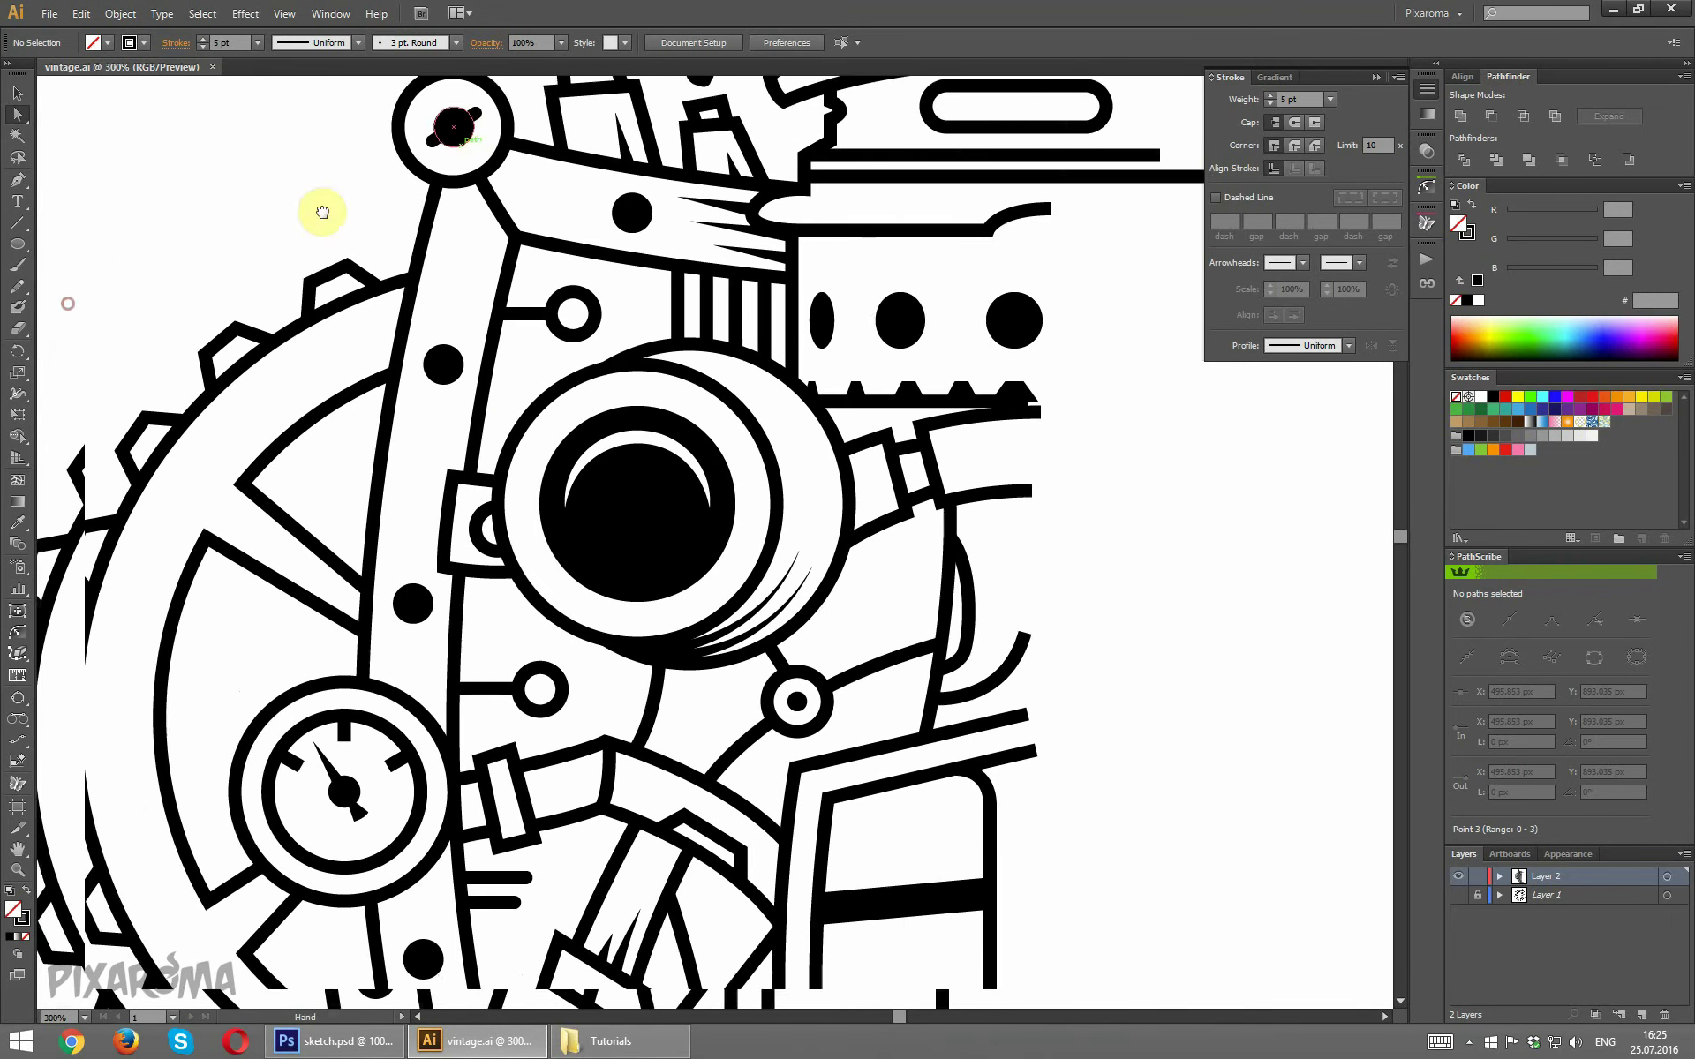
Draw a small angular notch path on the left edge of the vertical bar.
left_click(16, 181)
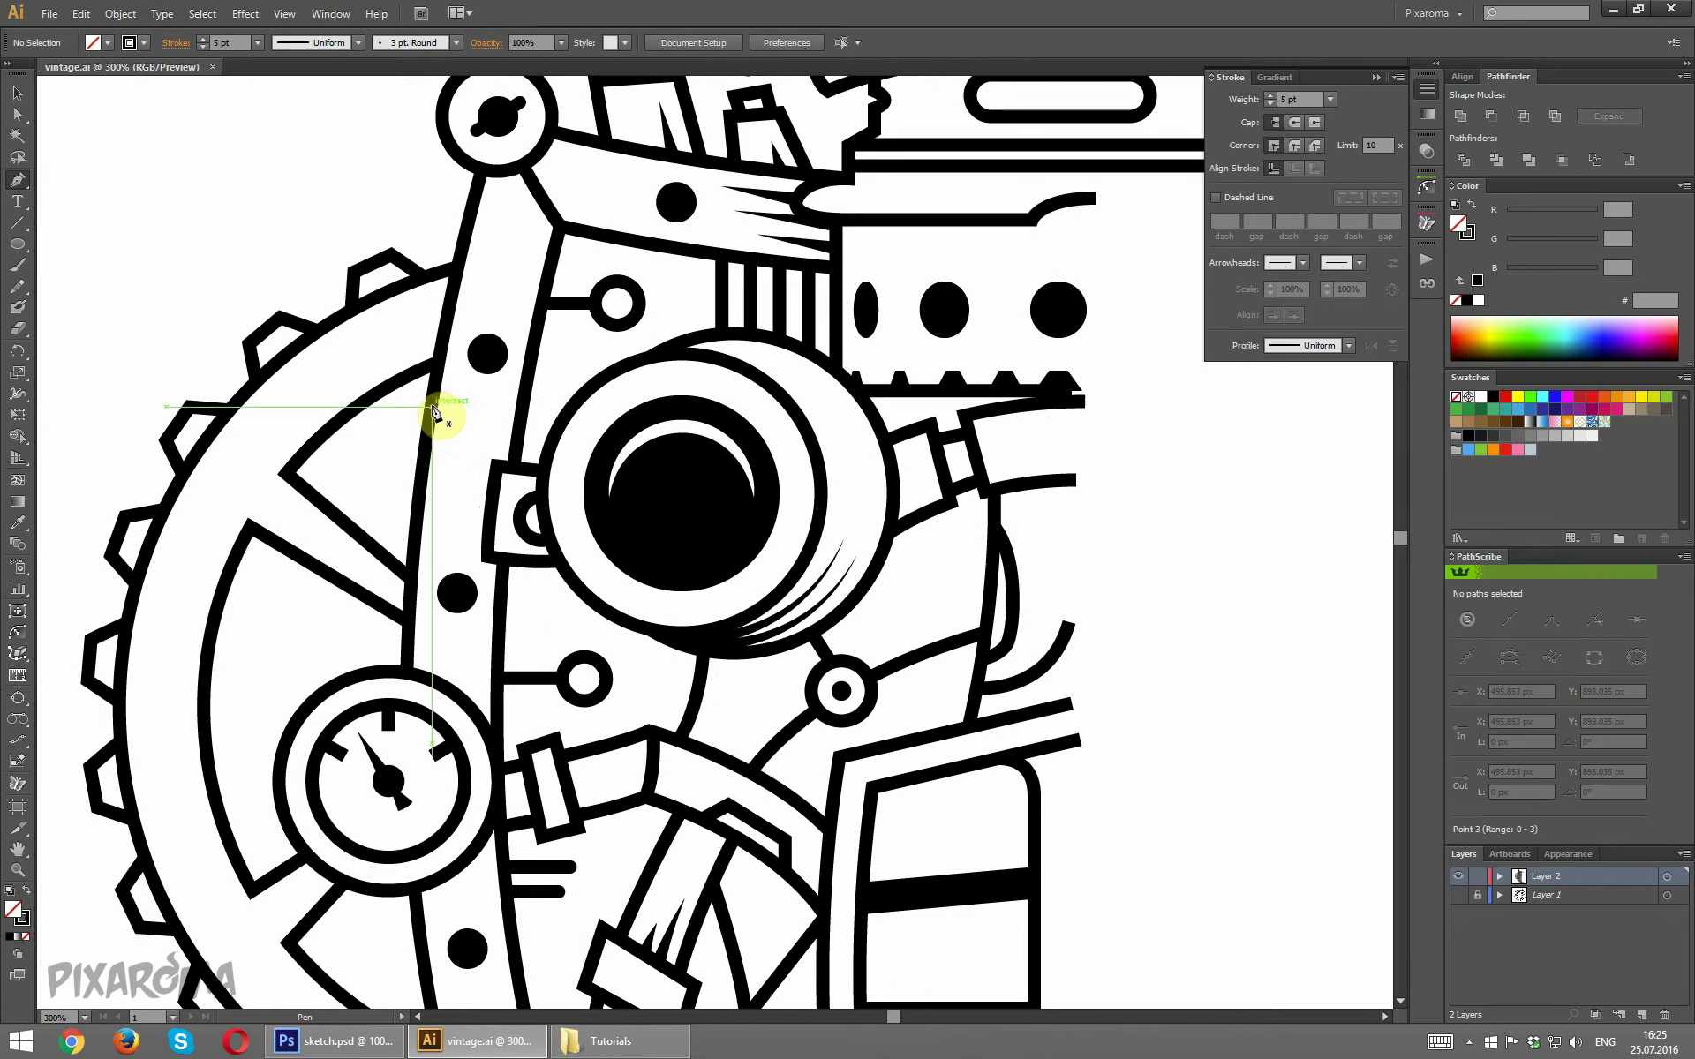
left_click(456, 426)
left_click_drag(457, 427, 446, 527)
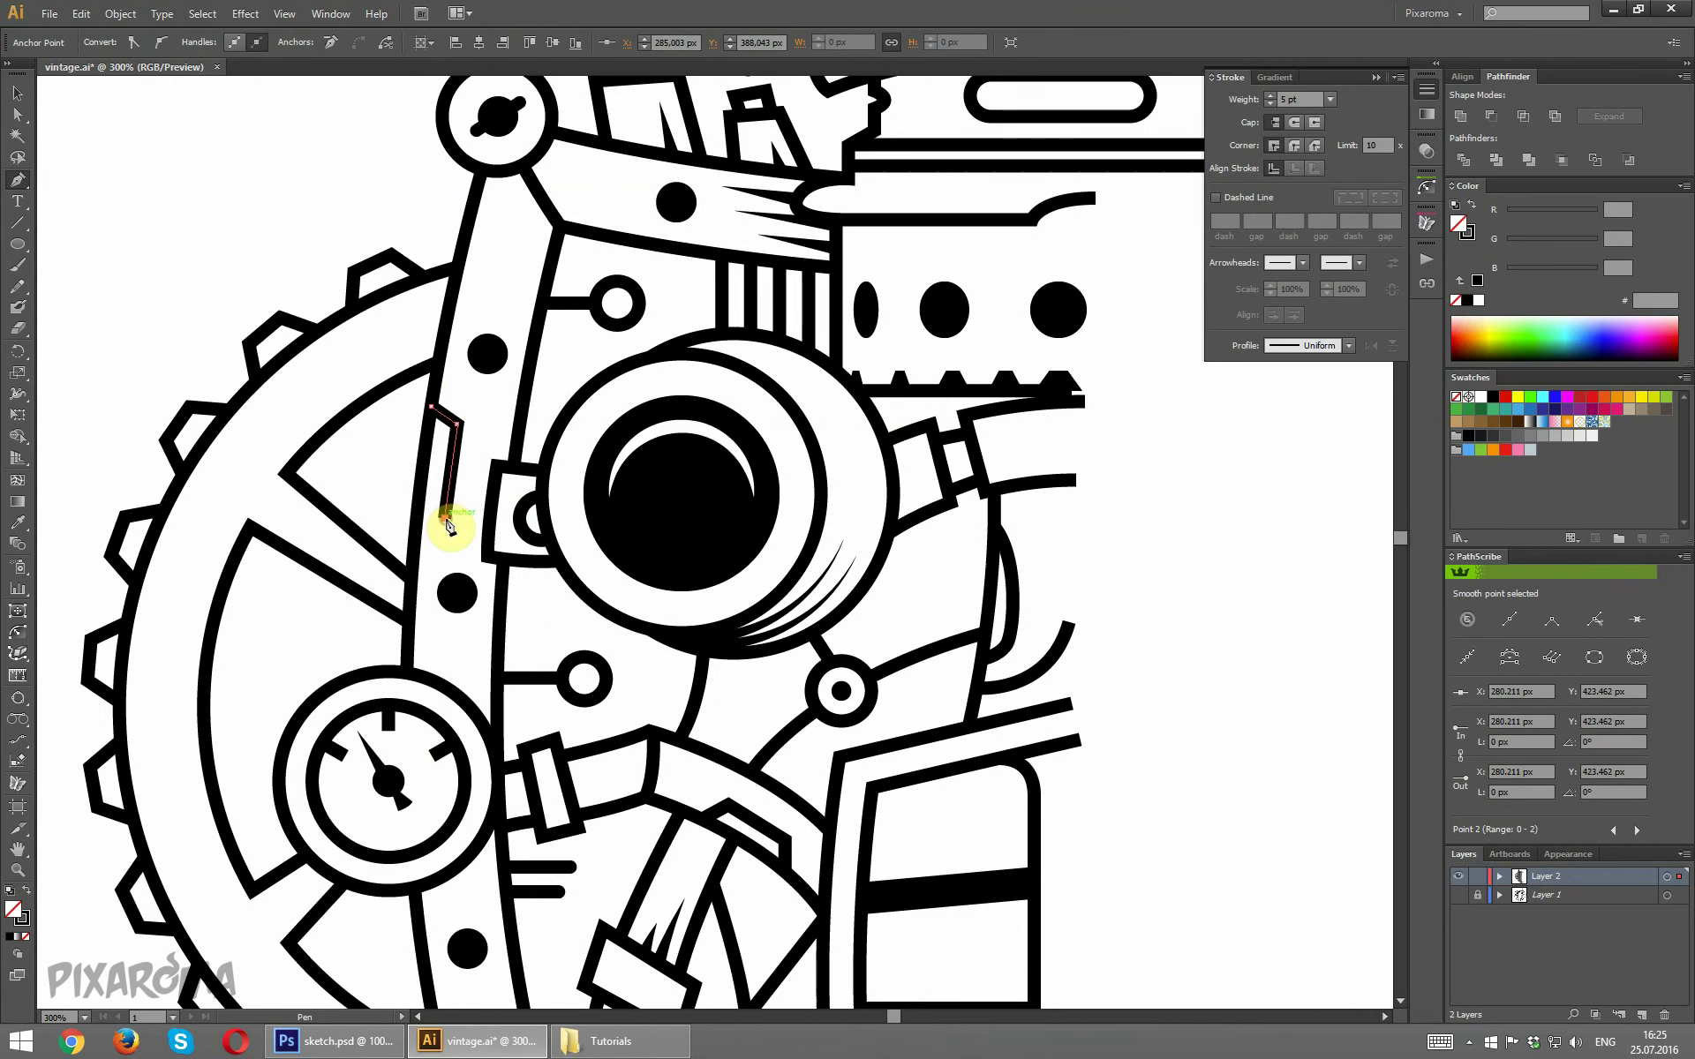
left_click(416, 527)
left_click_drag(415, 527, 414, 533)
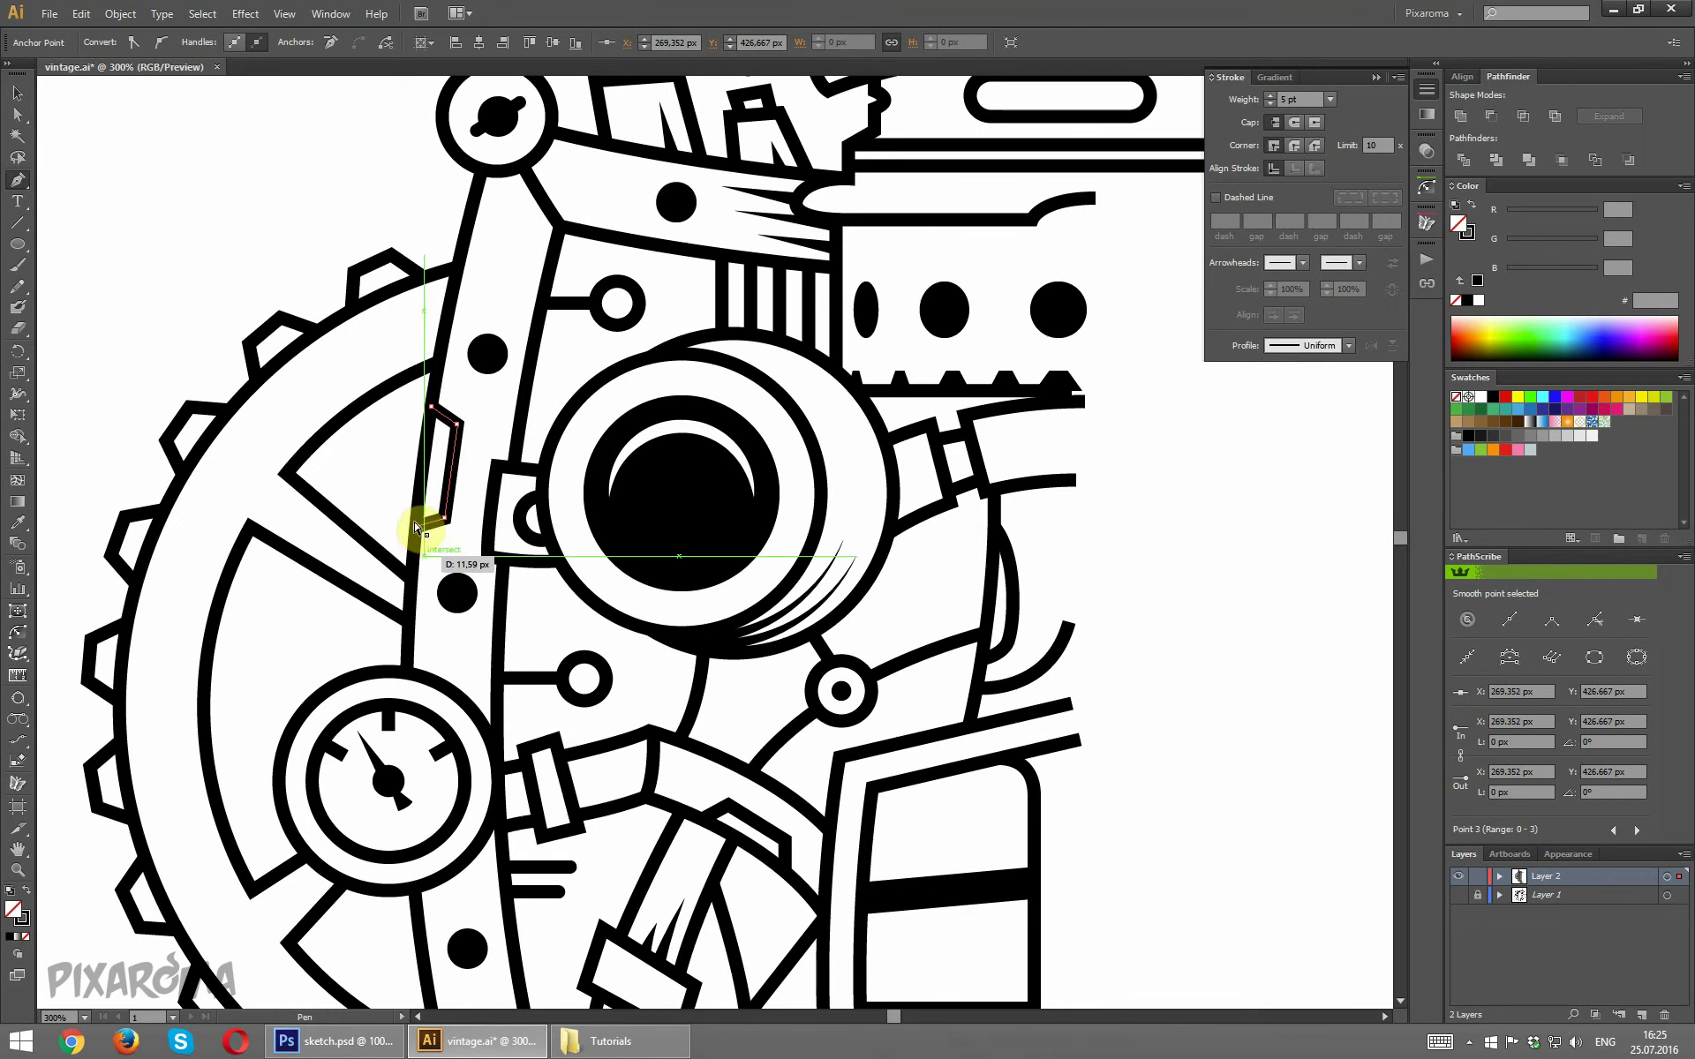
key("ctrl+z")
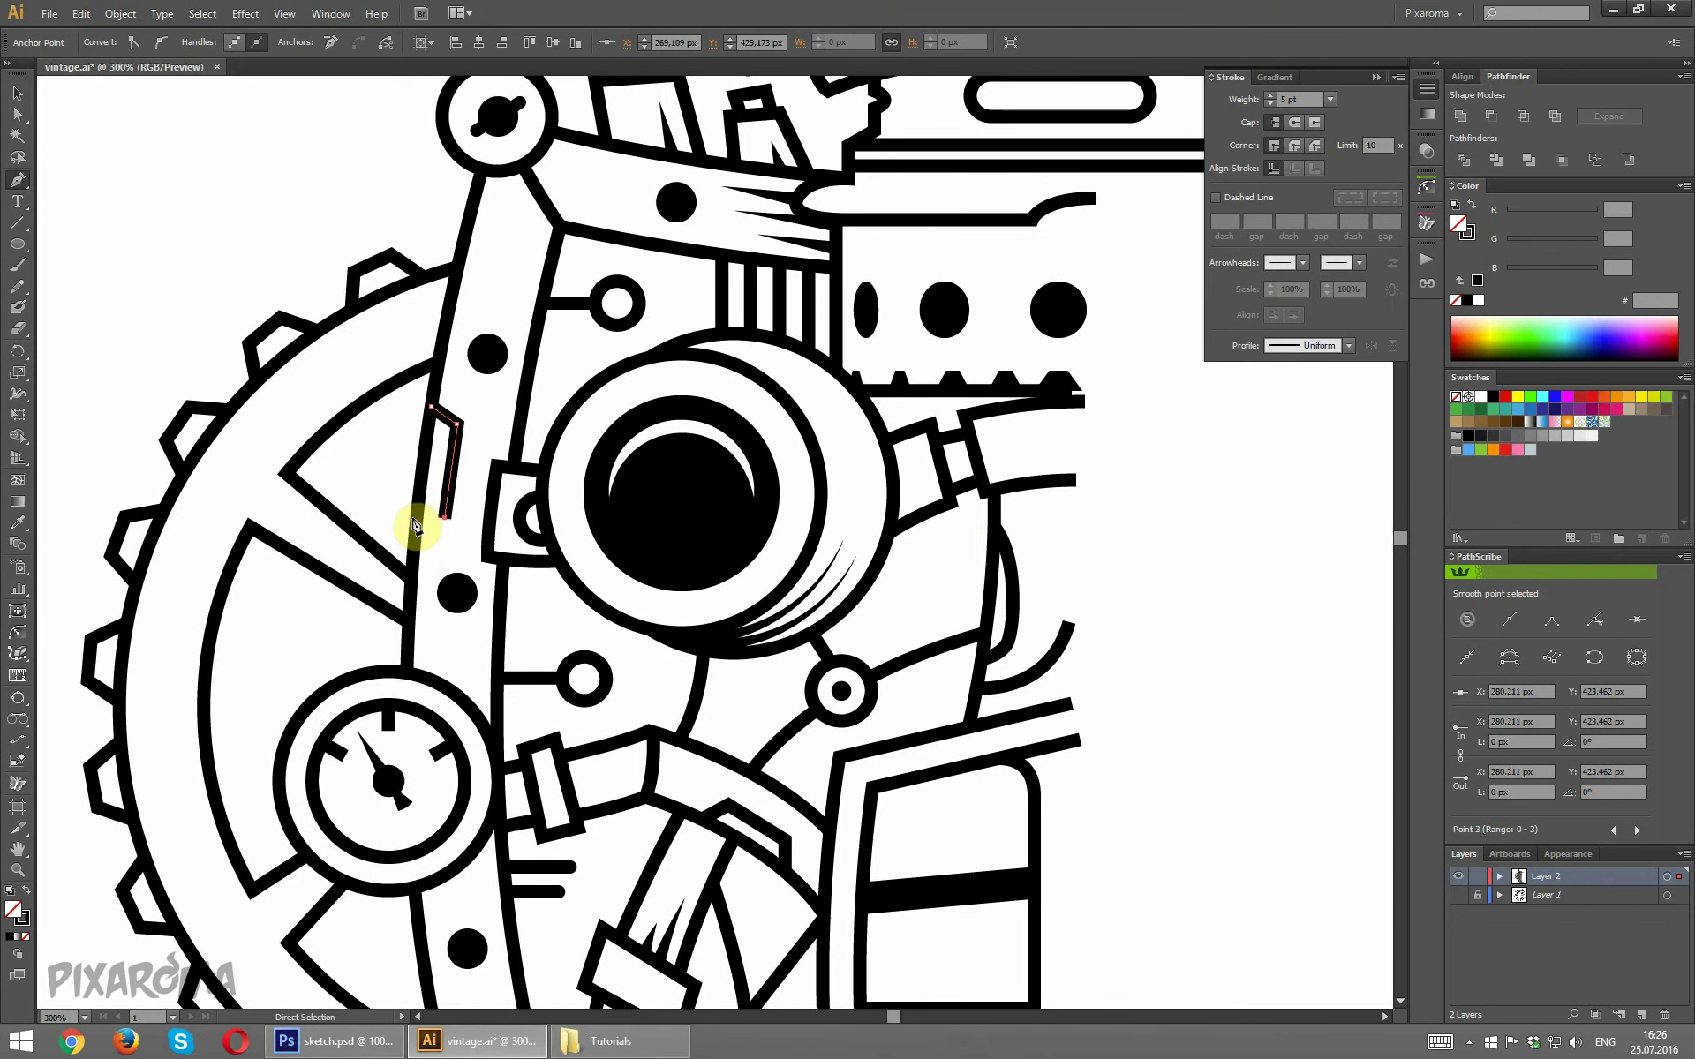
left_click(189, 258, "ctrl")
Delete Layer 1 and reveal the paths inside Layer 2.
key("ctrl+1")
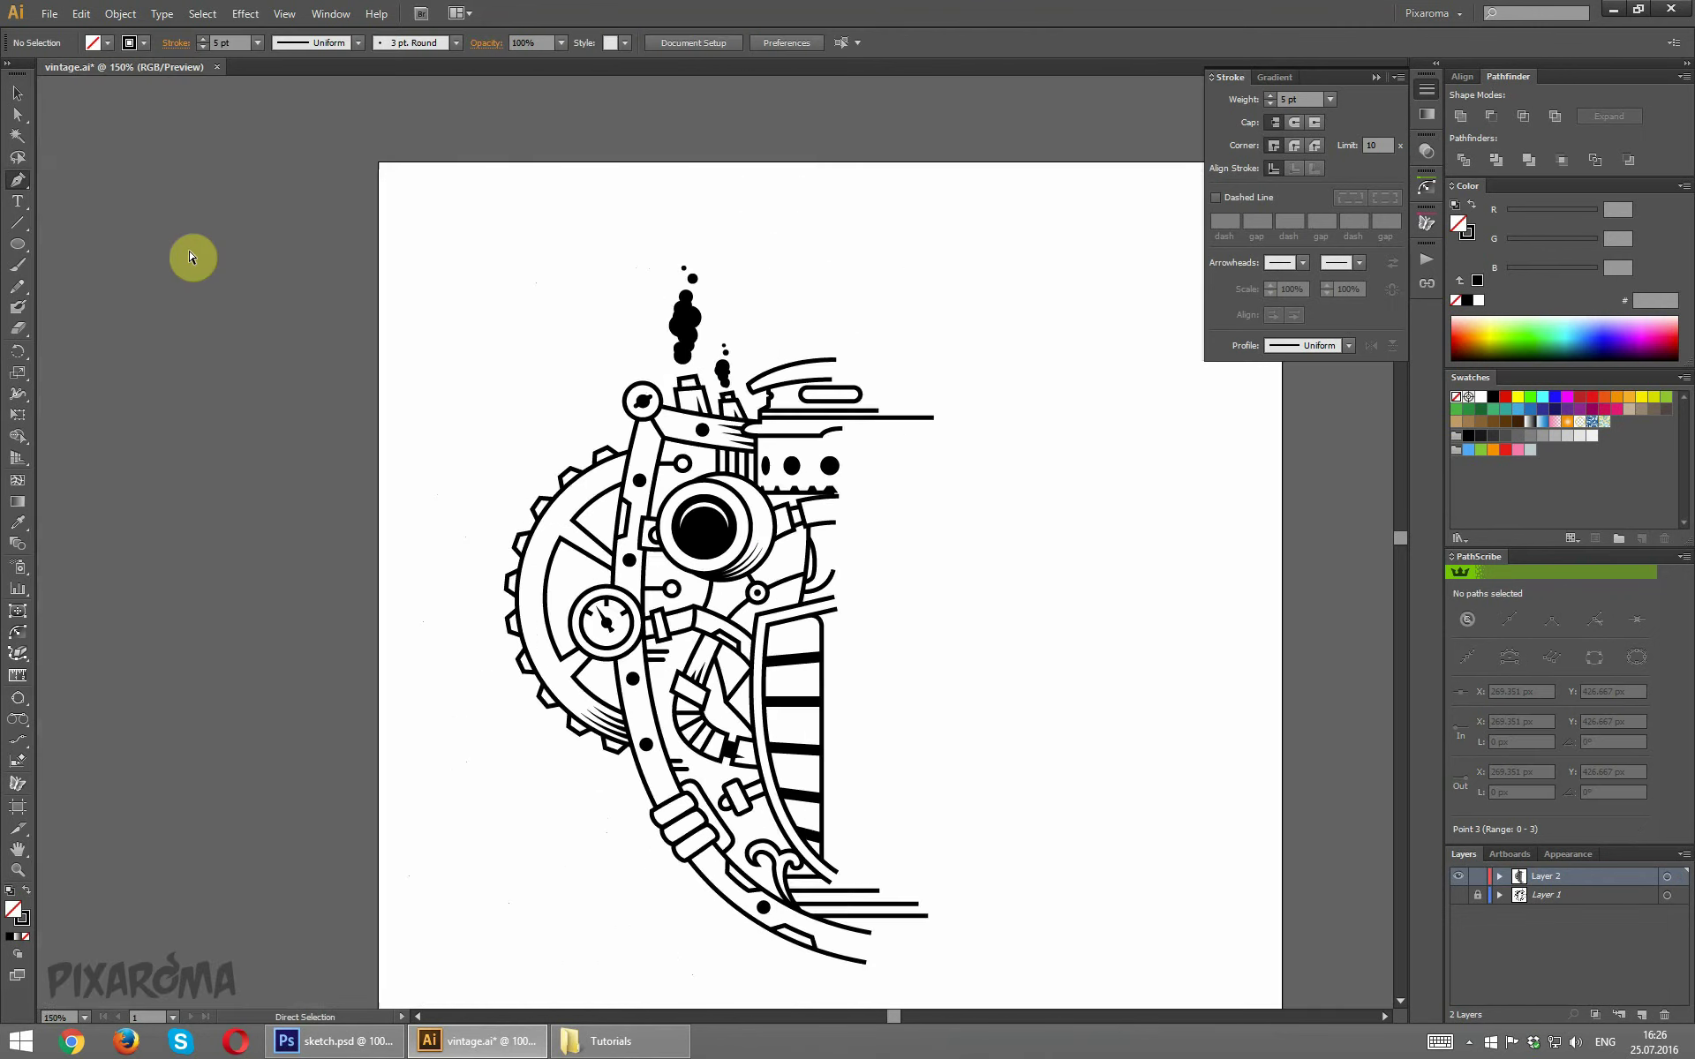
key("ctrl+minus")
key("ctrl+plus")
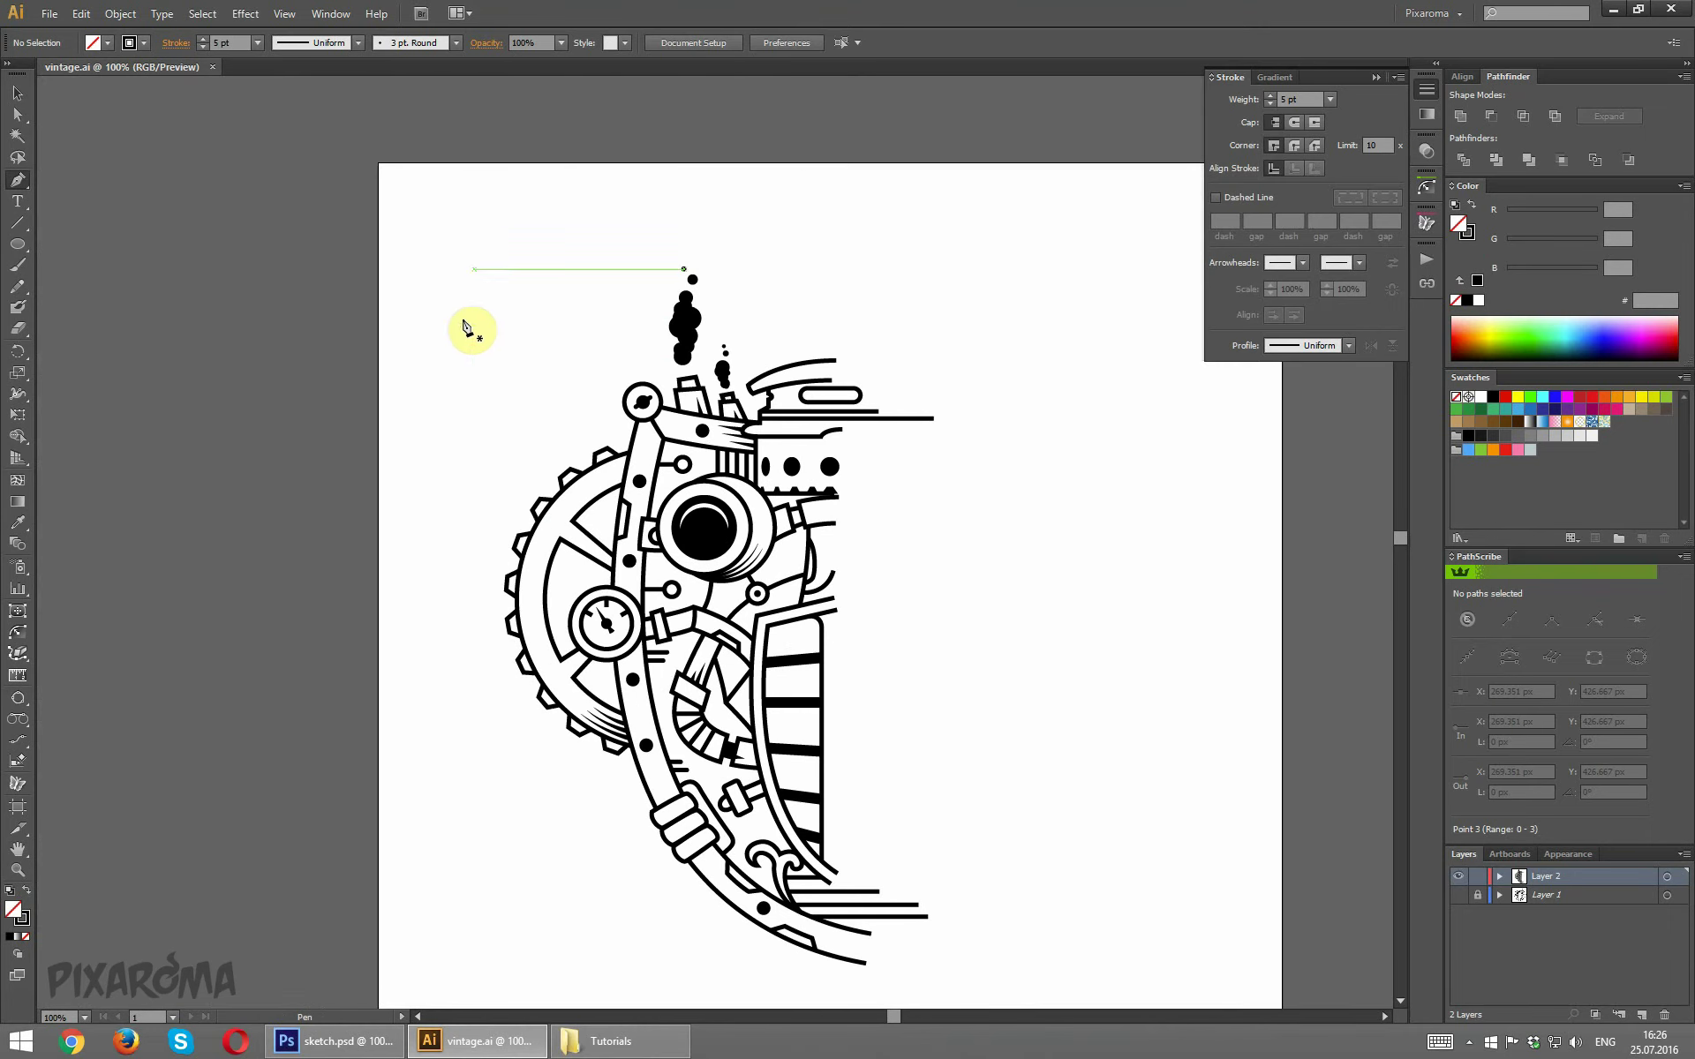
scroll(468, 330, "down", 3)
scroll(469, 278, "down", 3)
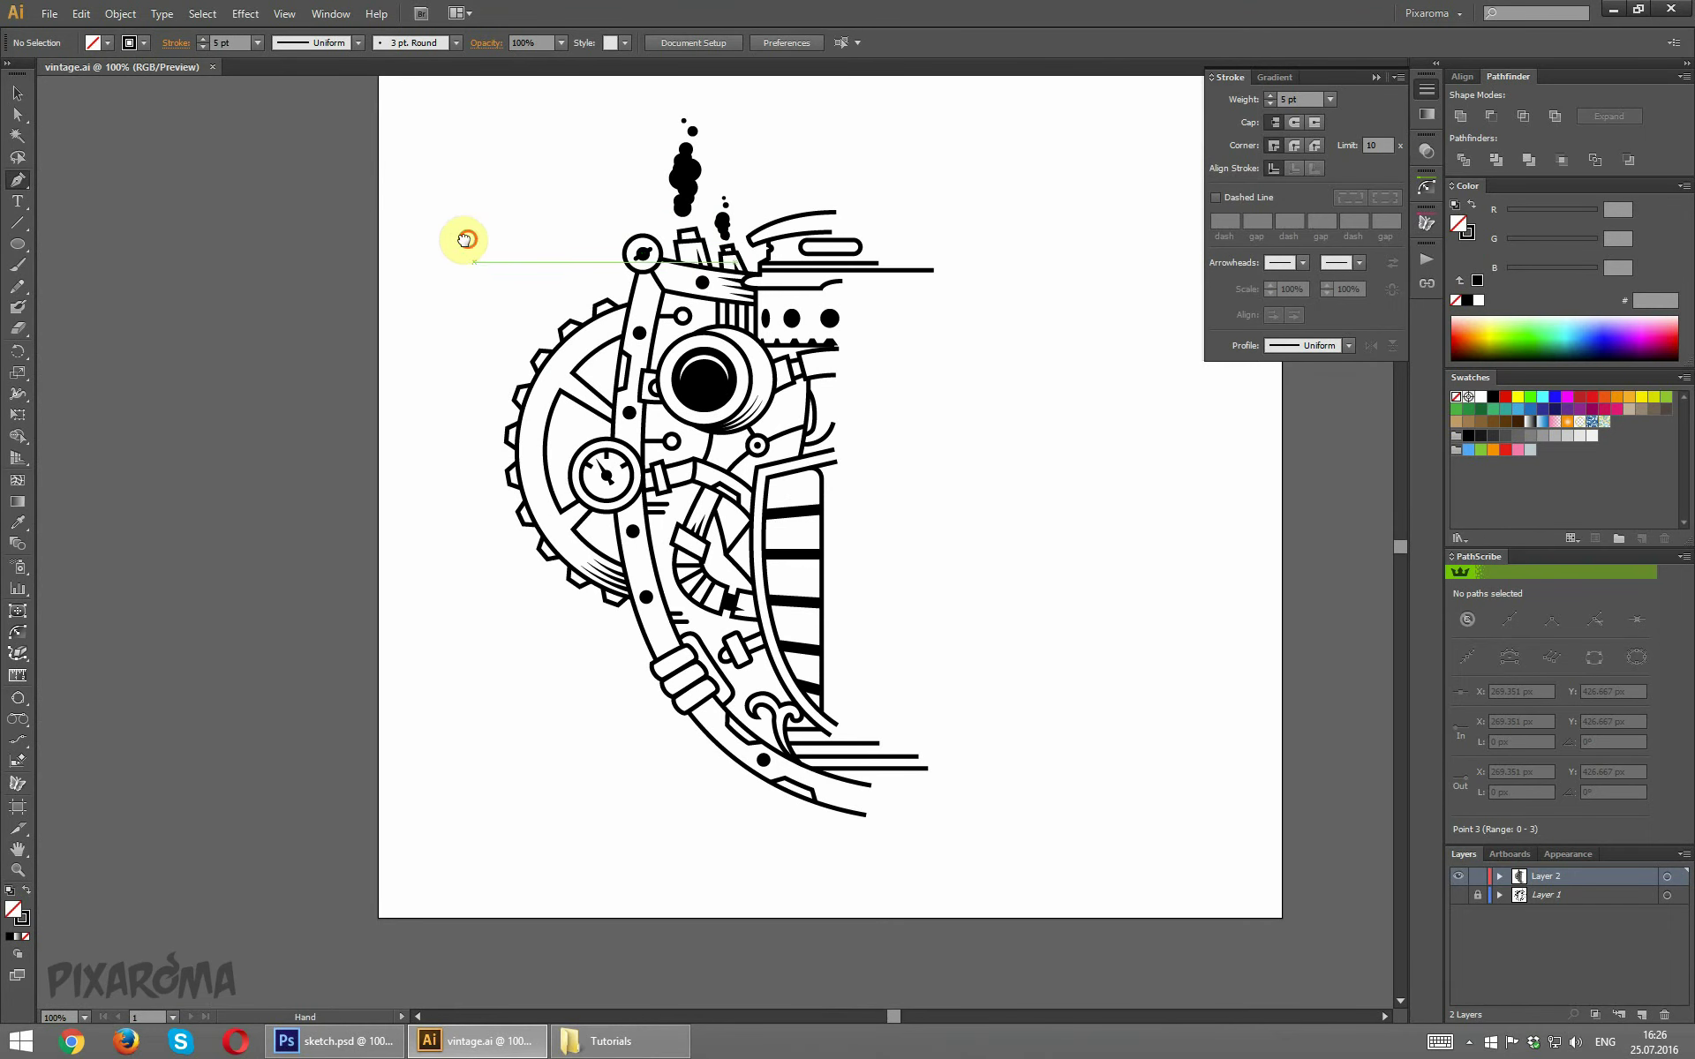
scroll(415, 251, "right", 4)
left_click(18, 91)
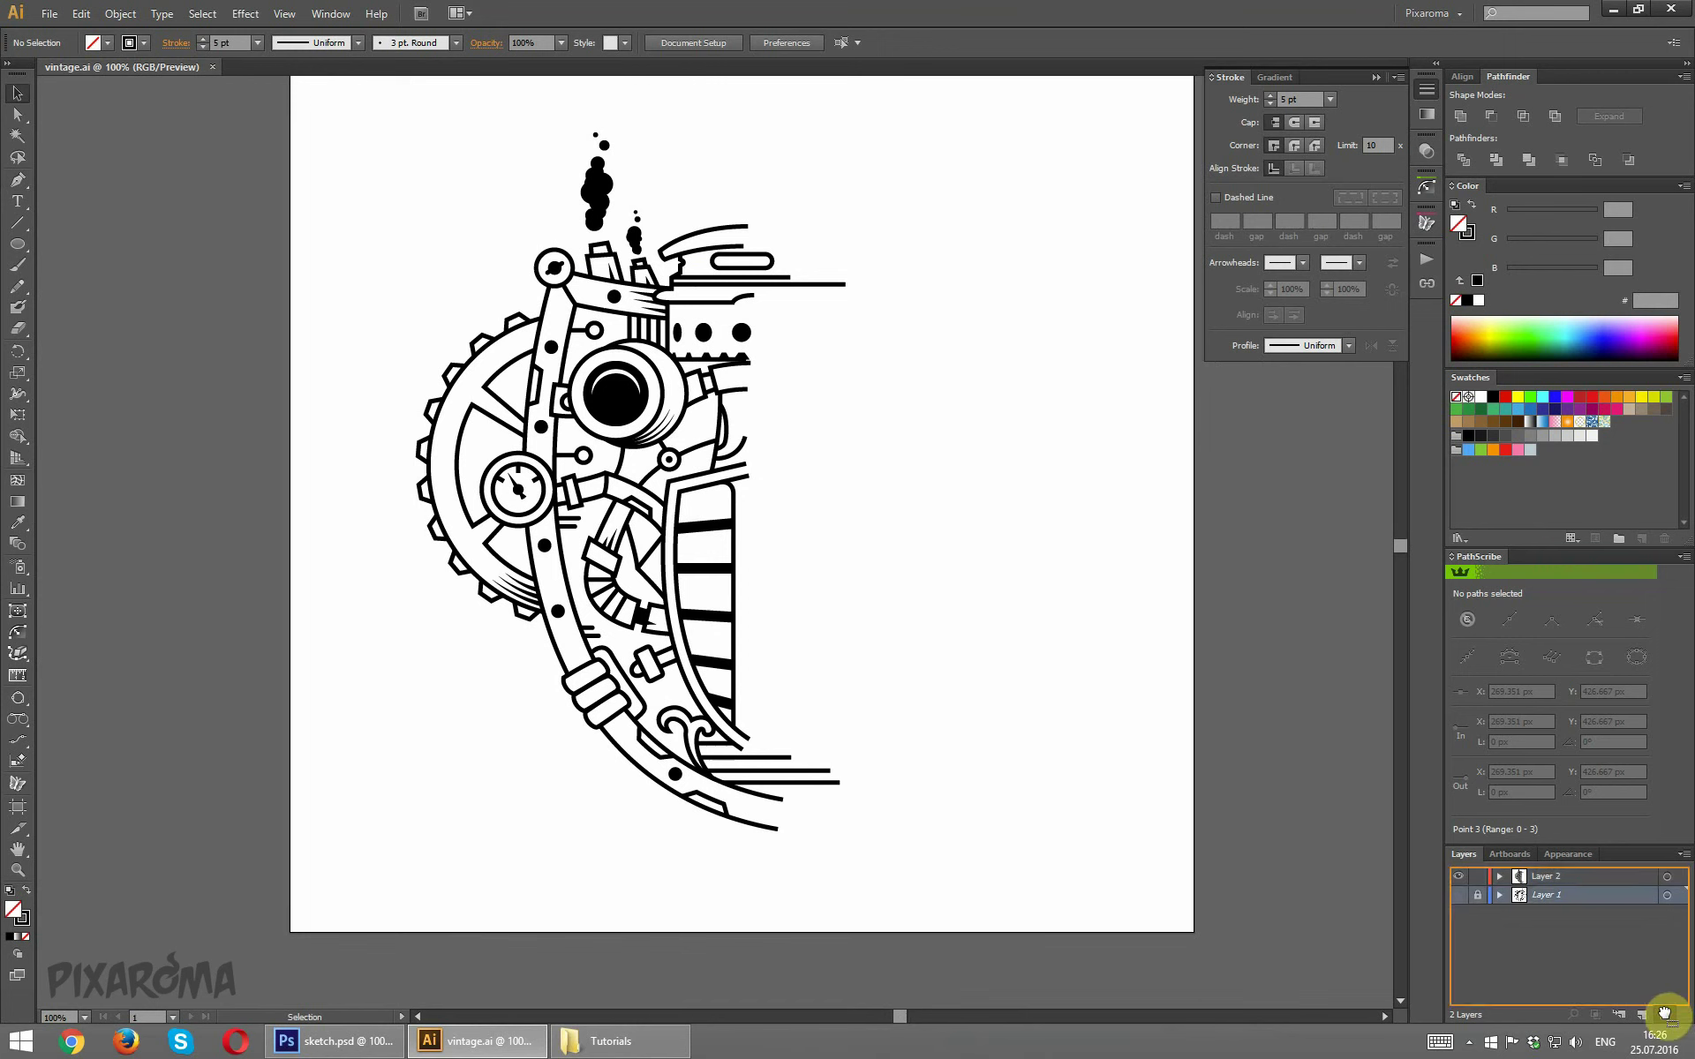
left_click_drag(1588, 901, 1663, 1014)
left_click(1500, 876)
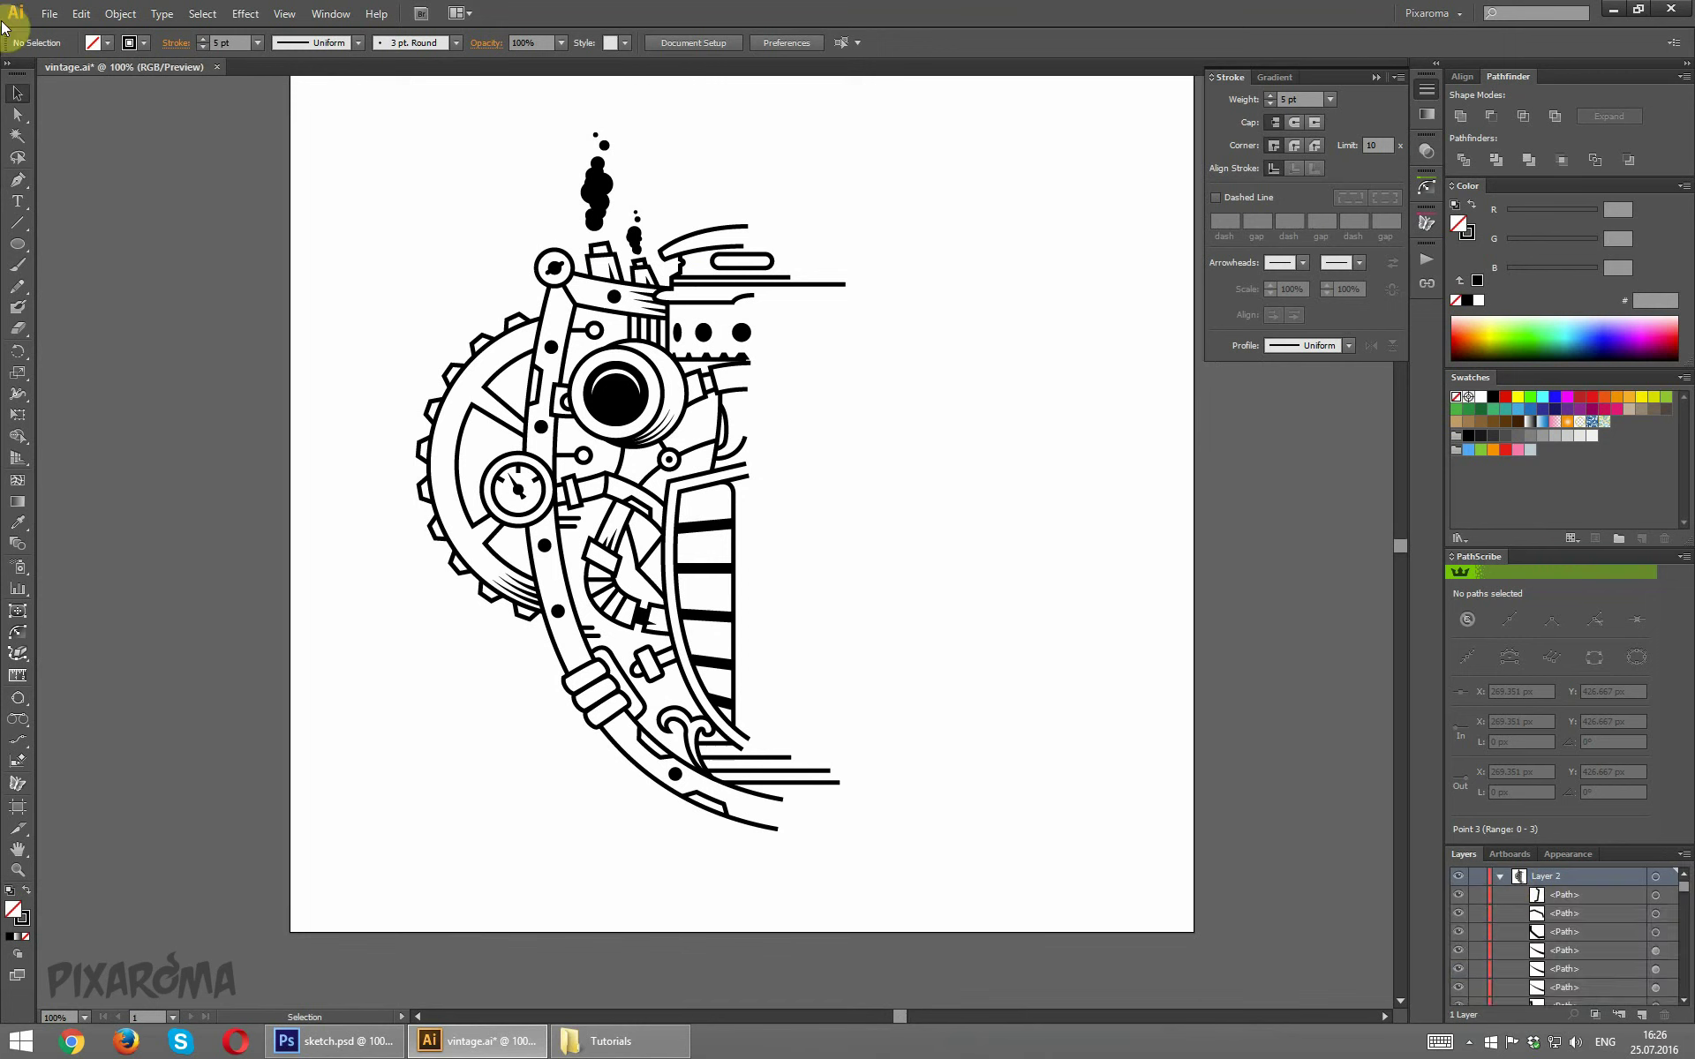
Select all artwork, expand its appearance, then expand fills and strokes into shapes.
left_click(202, 15)
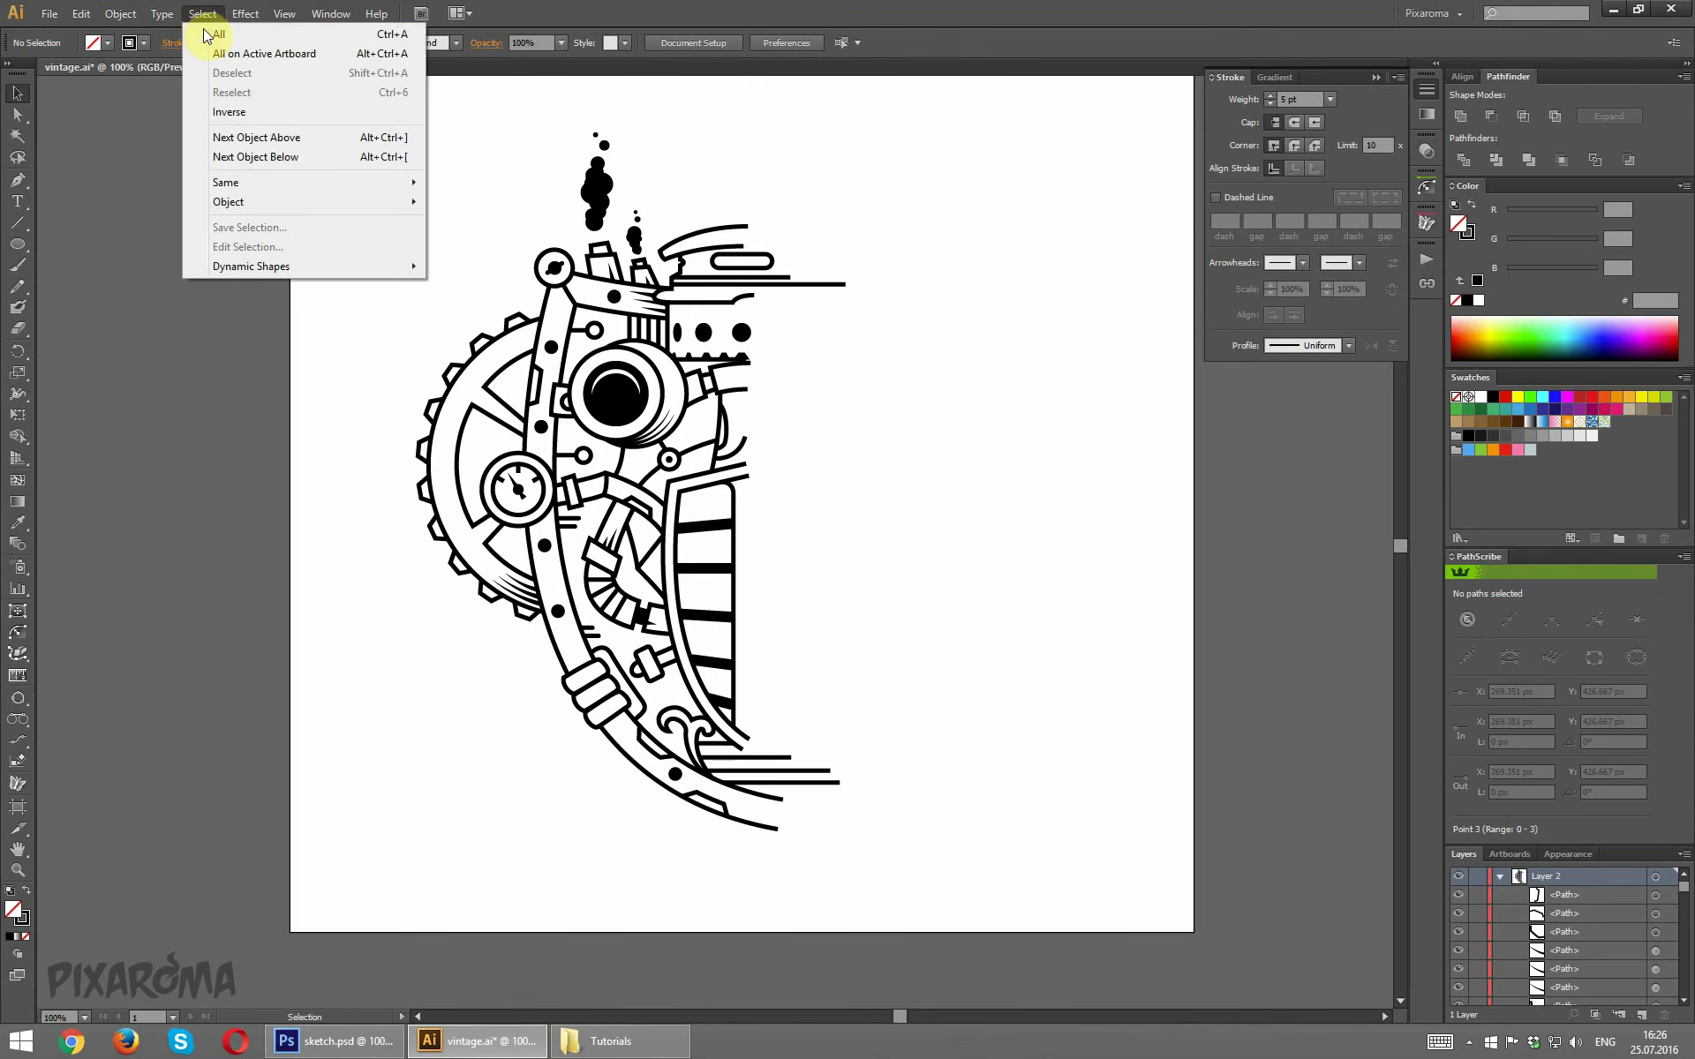
left_click(205, 35)
left_click(120, 14)
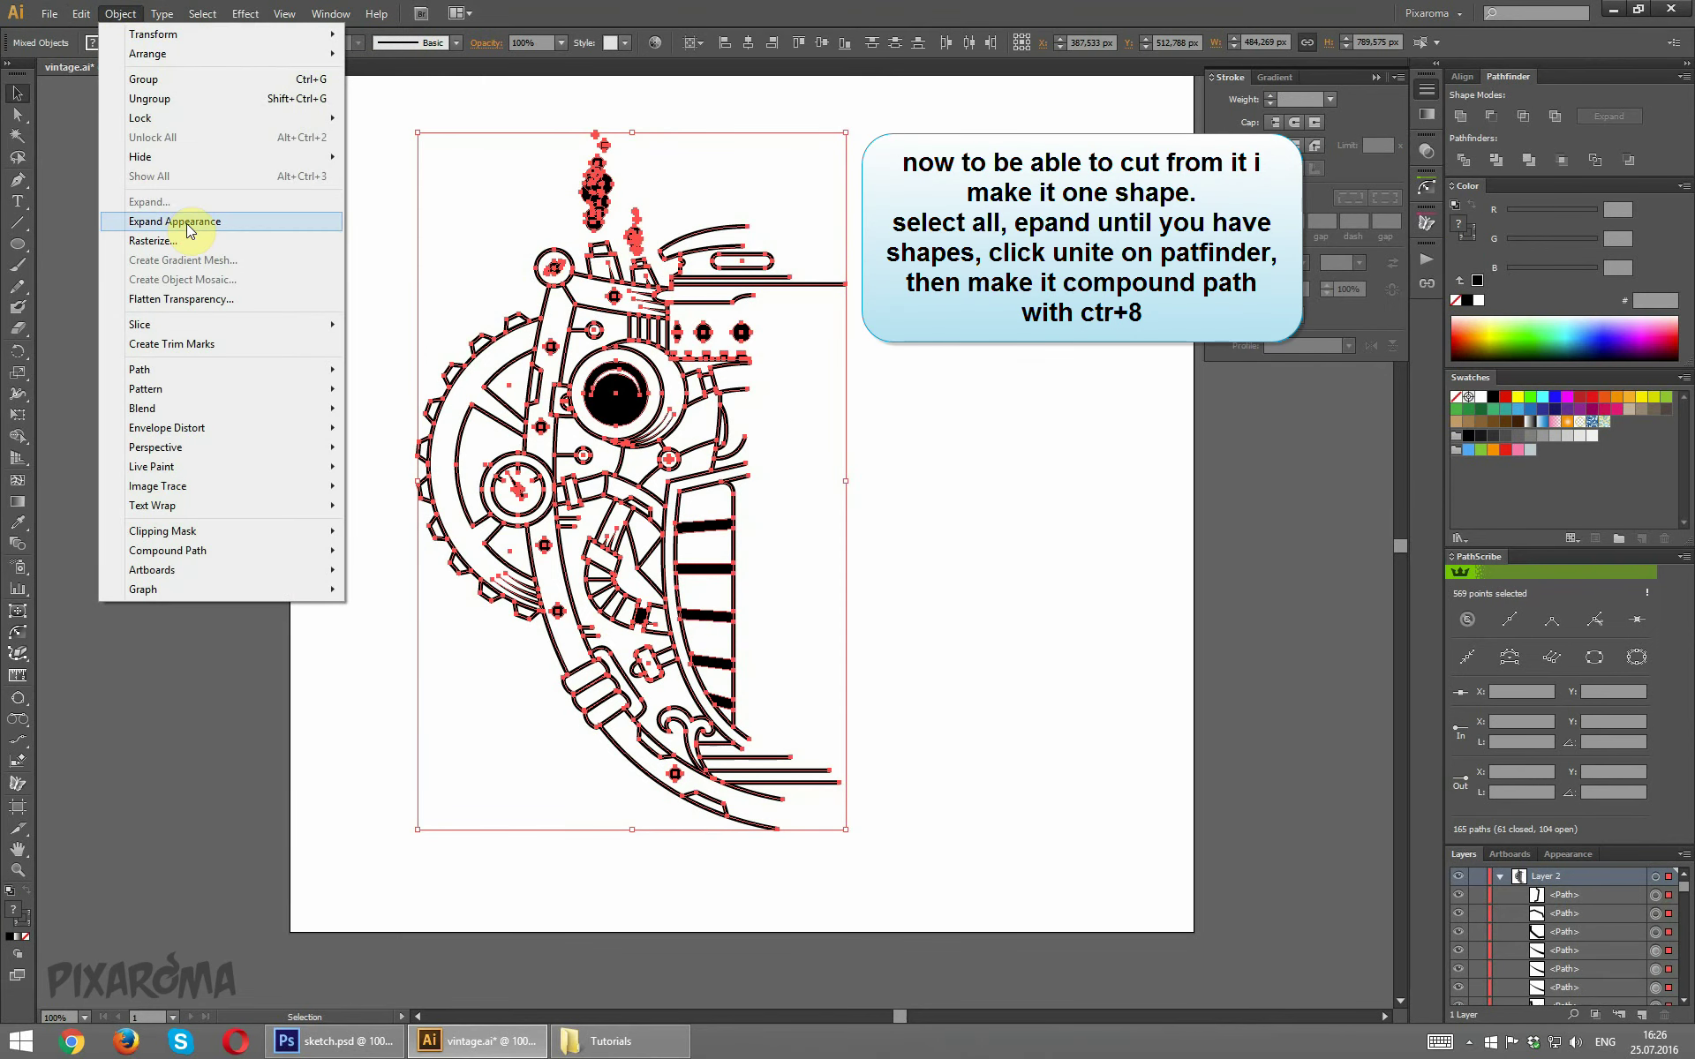
left_click(188, 225)
left_click(121, 14)
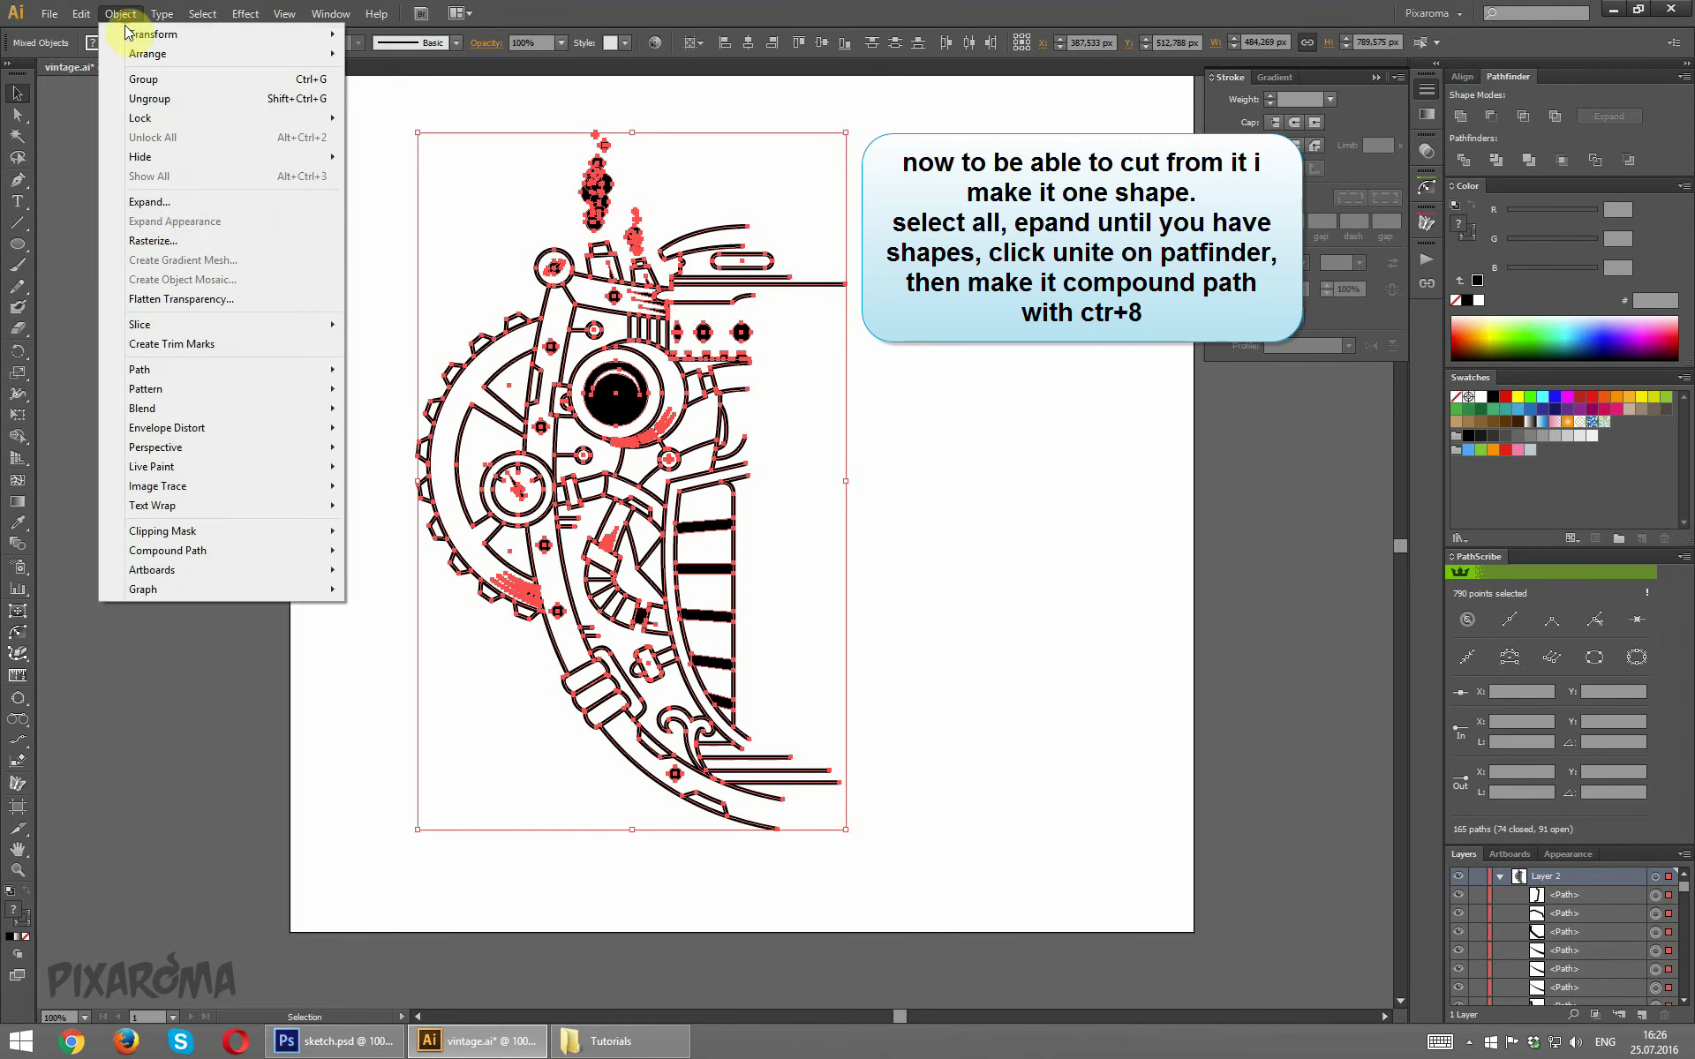
left_click(177, 202)
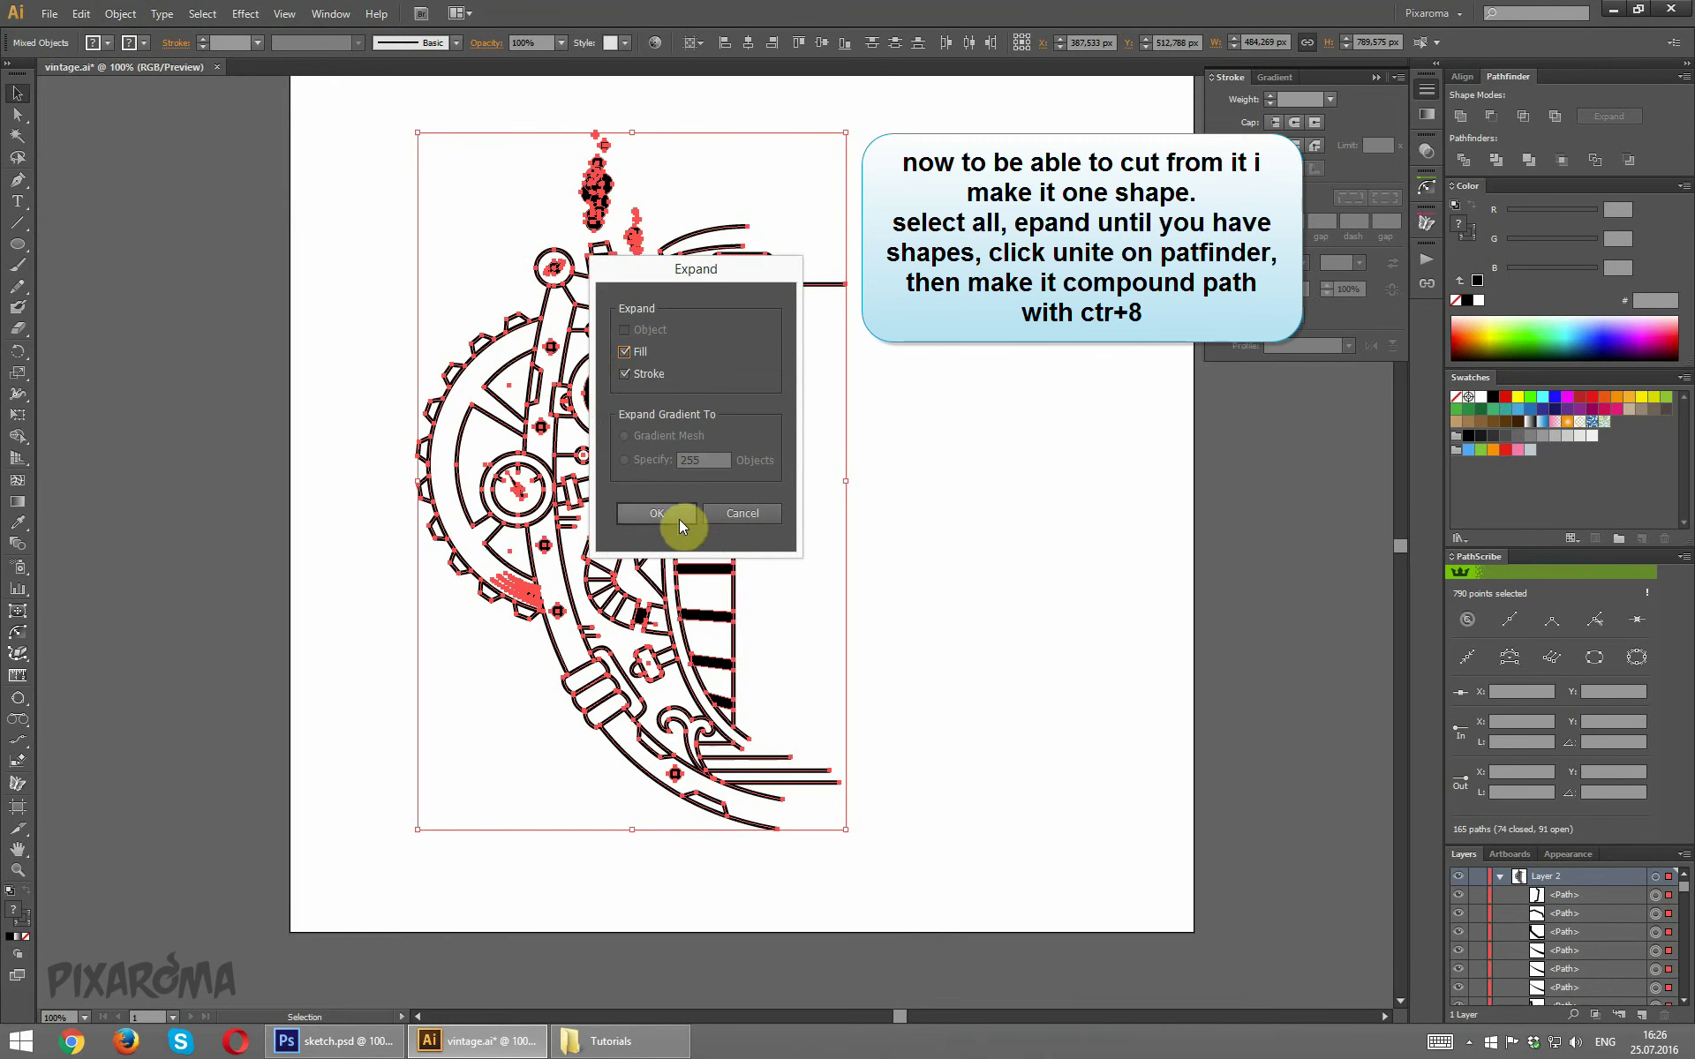
left_click(679, 521)
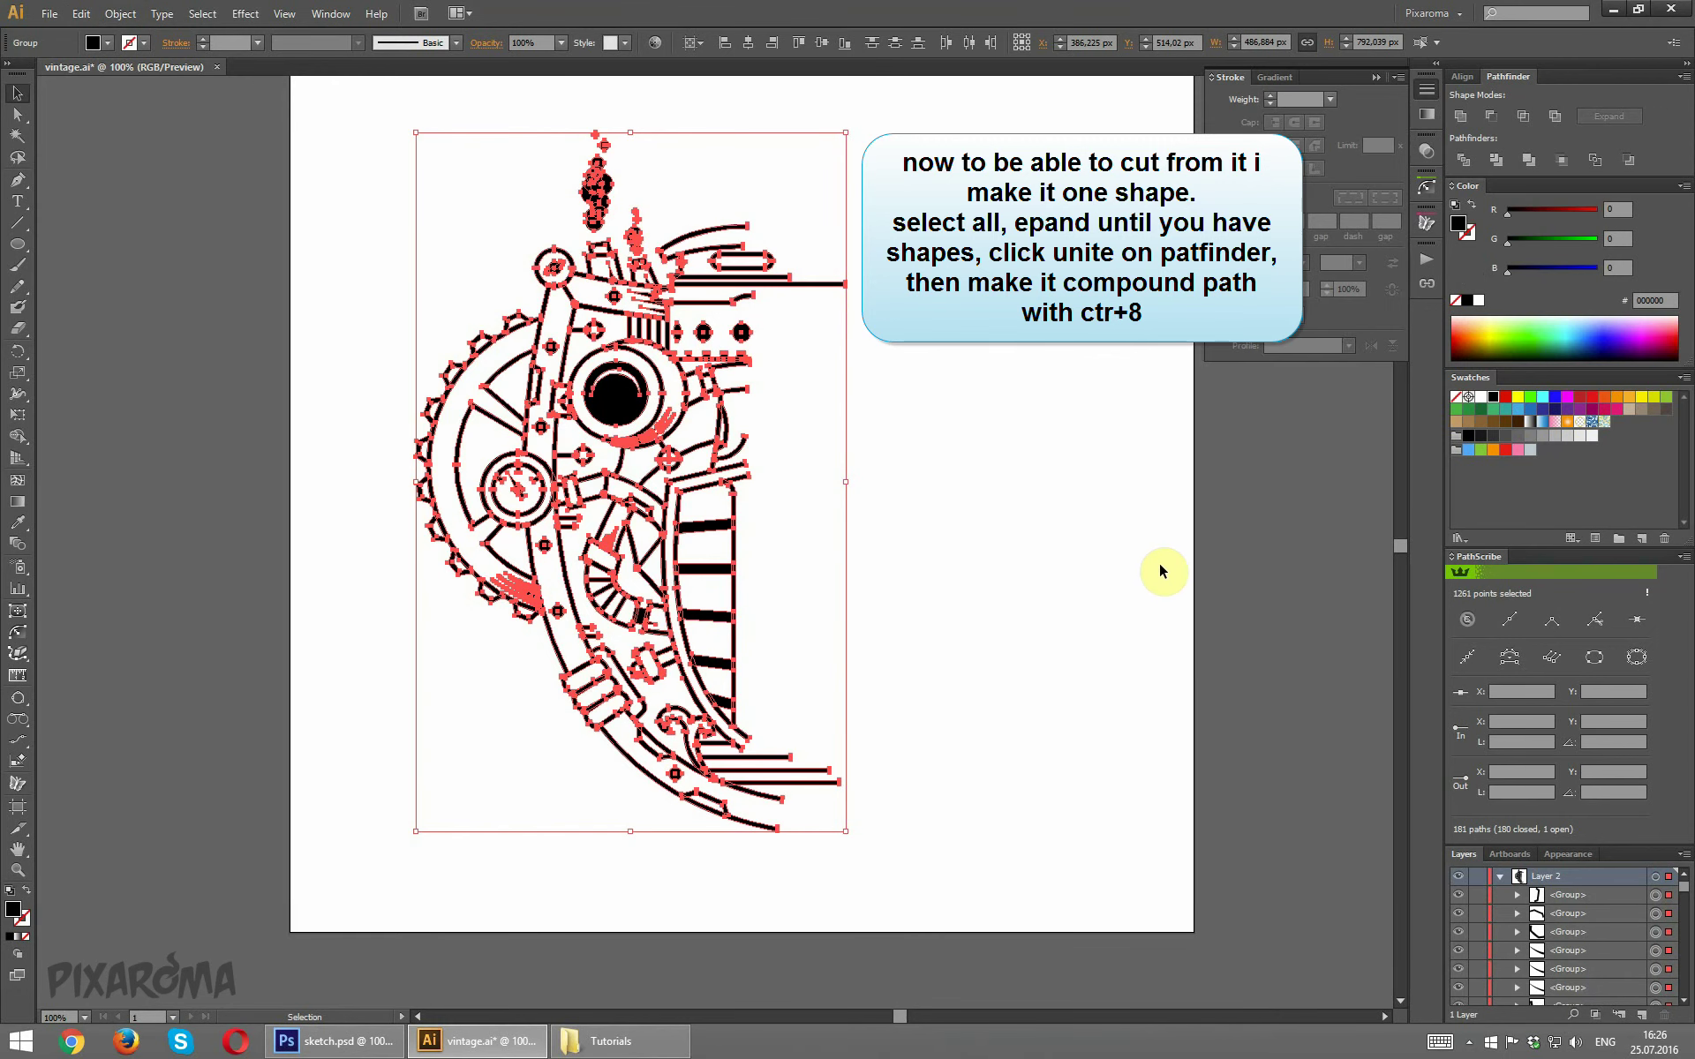
Unite all shapes in Pathfinder and make them one compound path.
left_click(1466, 119)
left_click(121, 13)
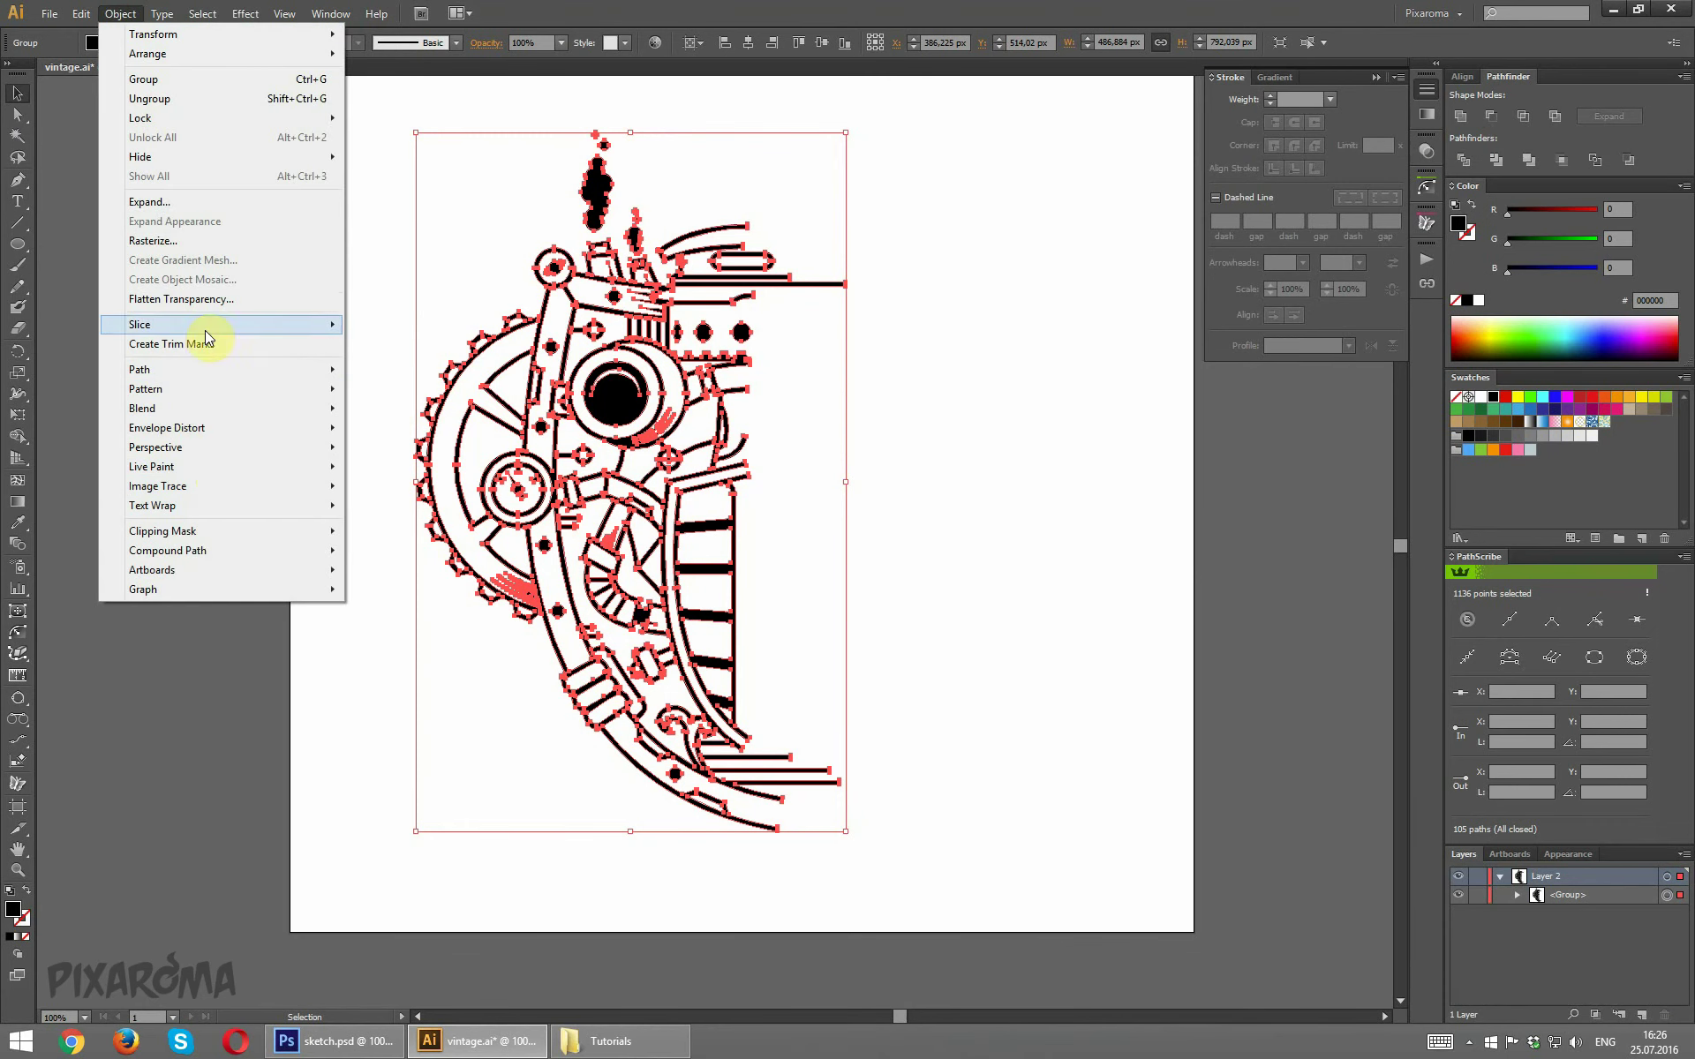
mouse_move(167, 549)
left_click(388, 550)
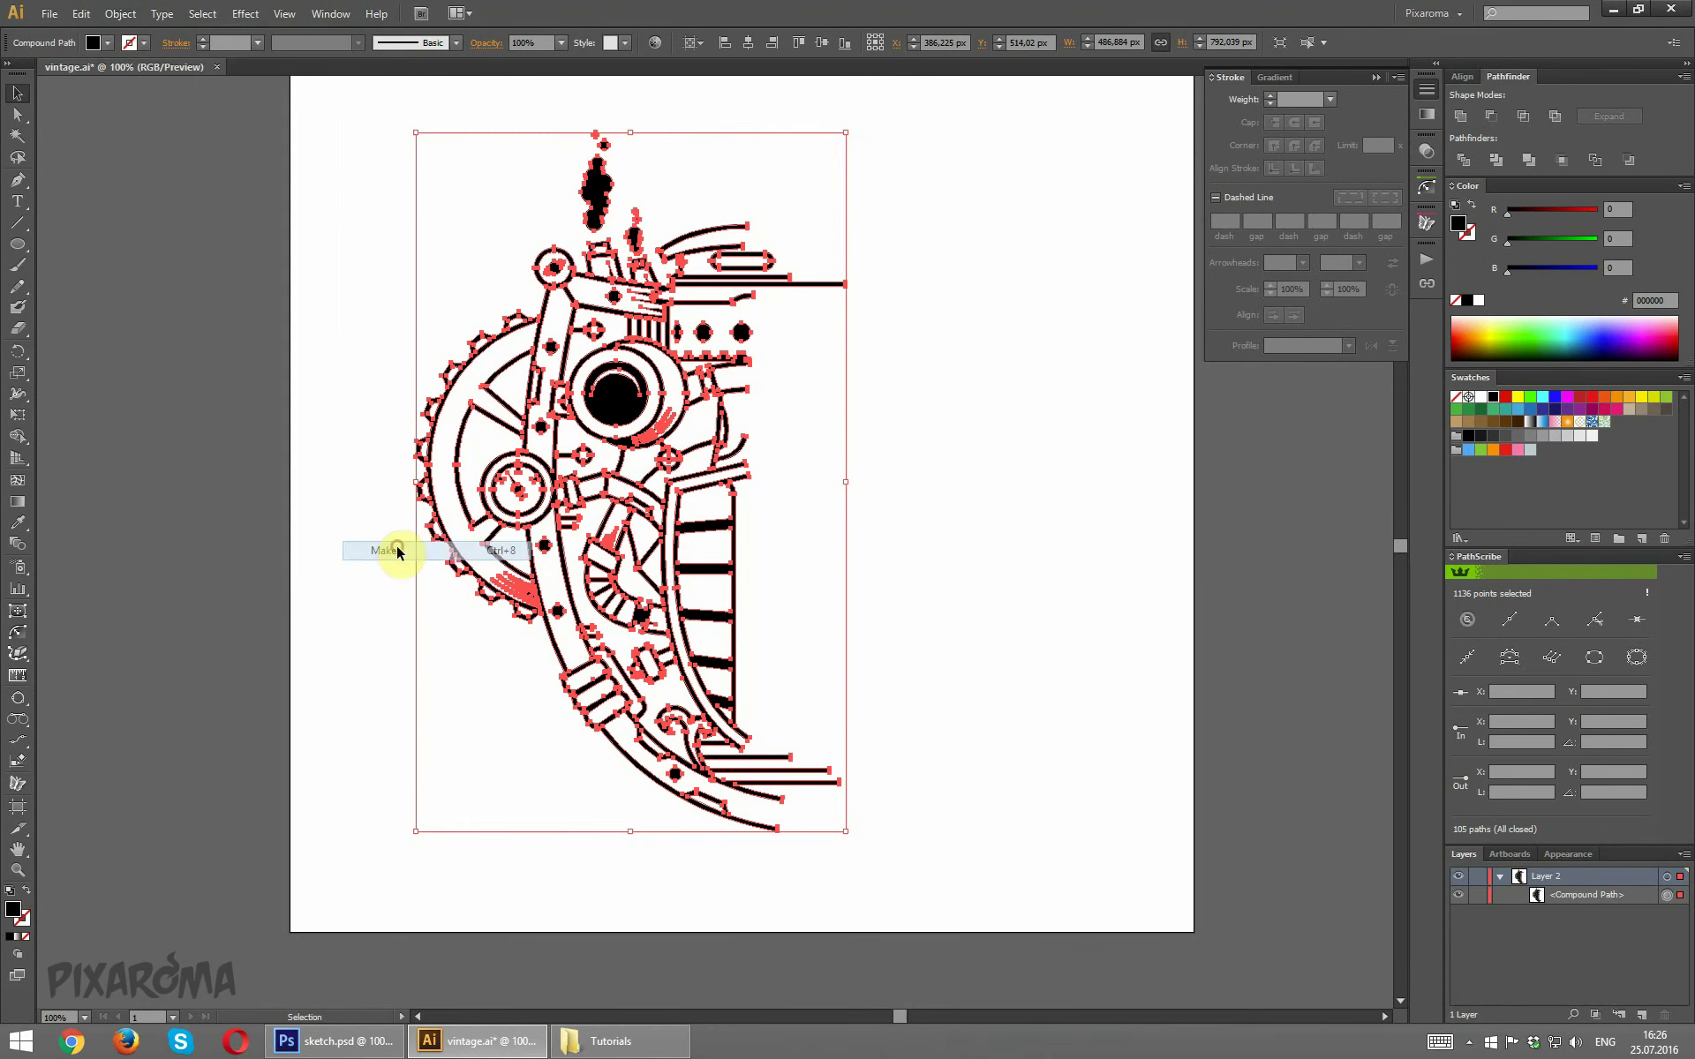
scroll(852, 424, "up", 2)
At 200% zoom, brush away surplus anchor points with Smart Remove Brush, cutting 1136 to 981.
key("ctrl+plus")
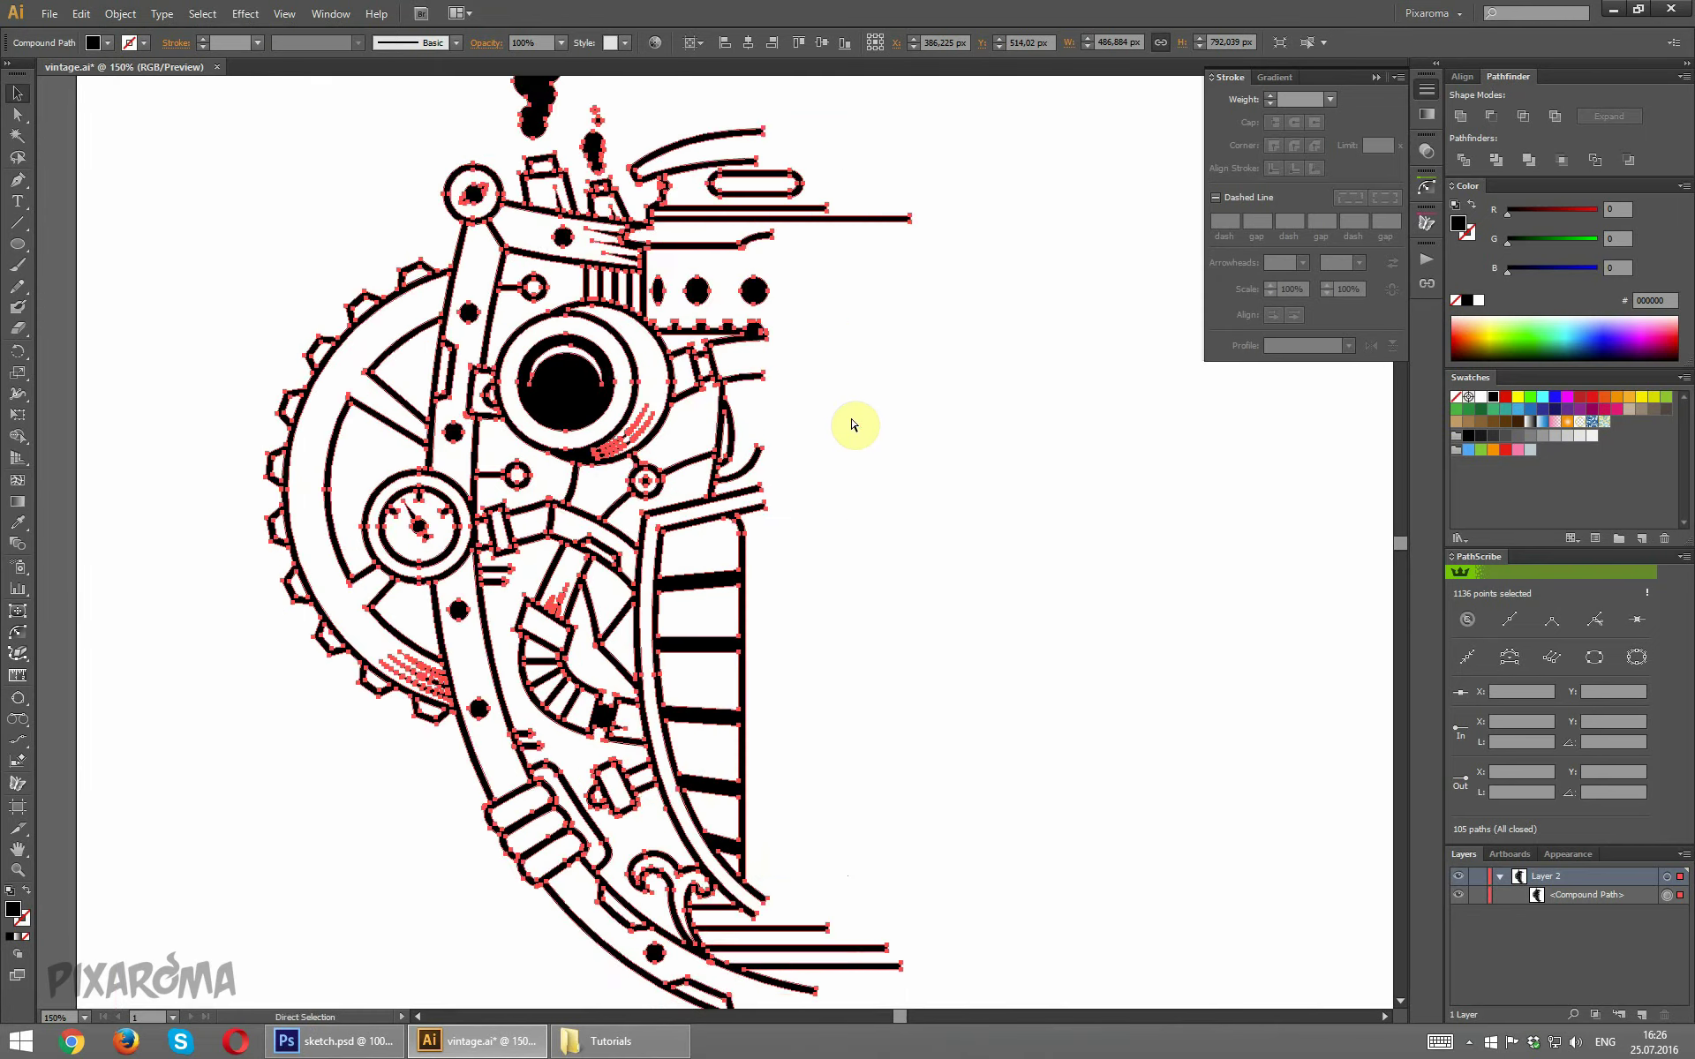
key("ctrl+plus")
left_click(18, 653)
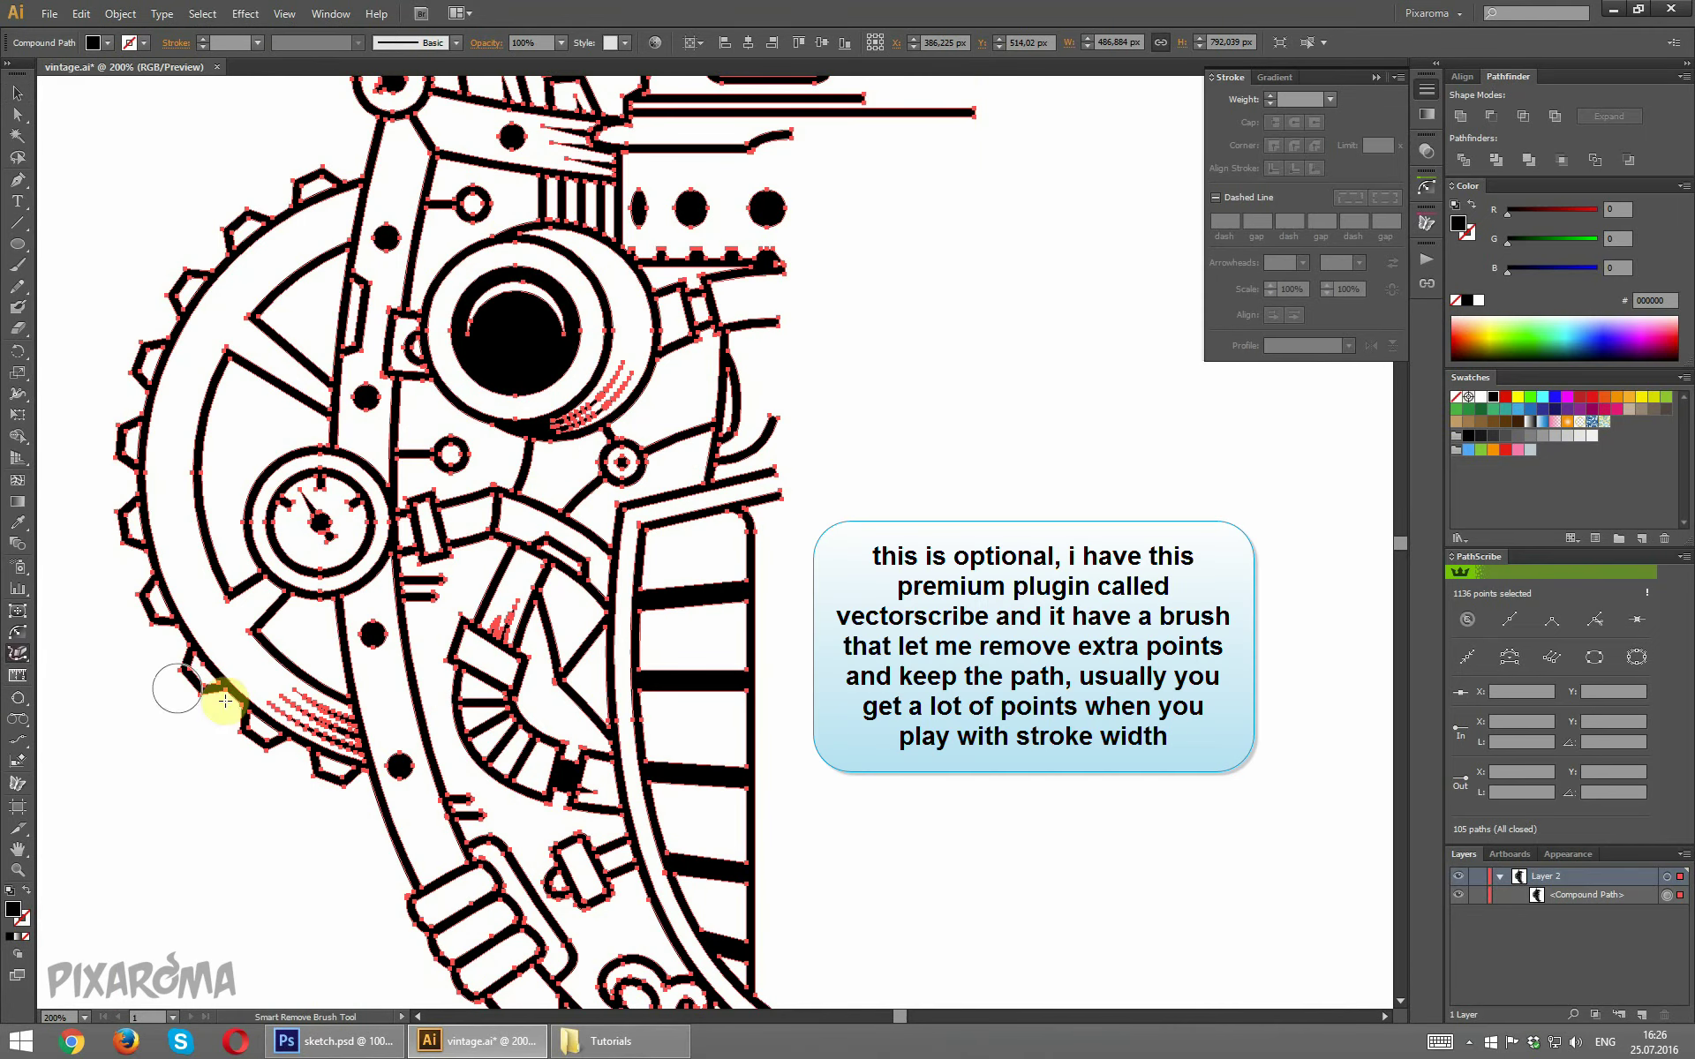
left_click_drag(256, 690, 271, 697)
left_click_drag(476, 637, 492, 587)
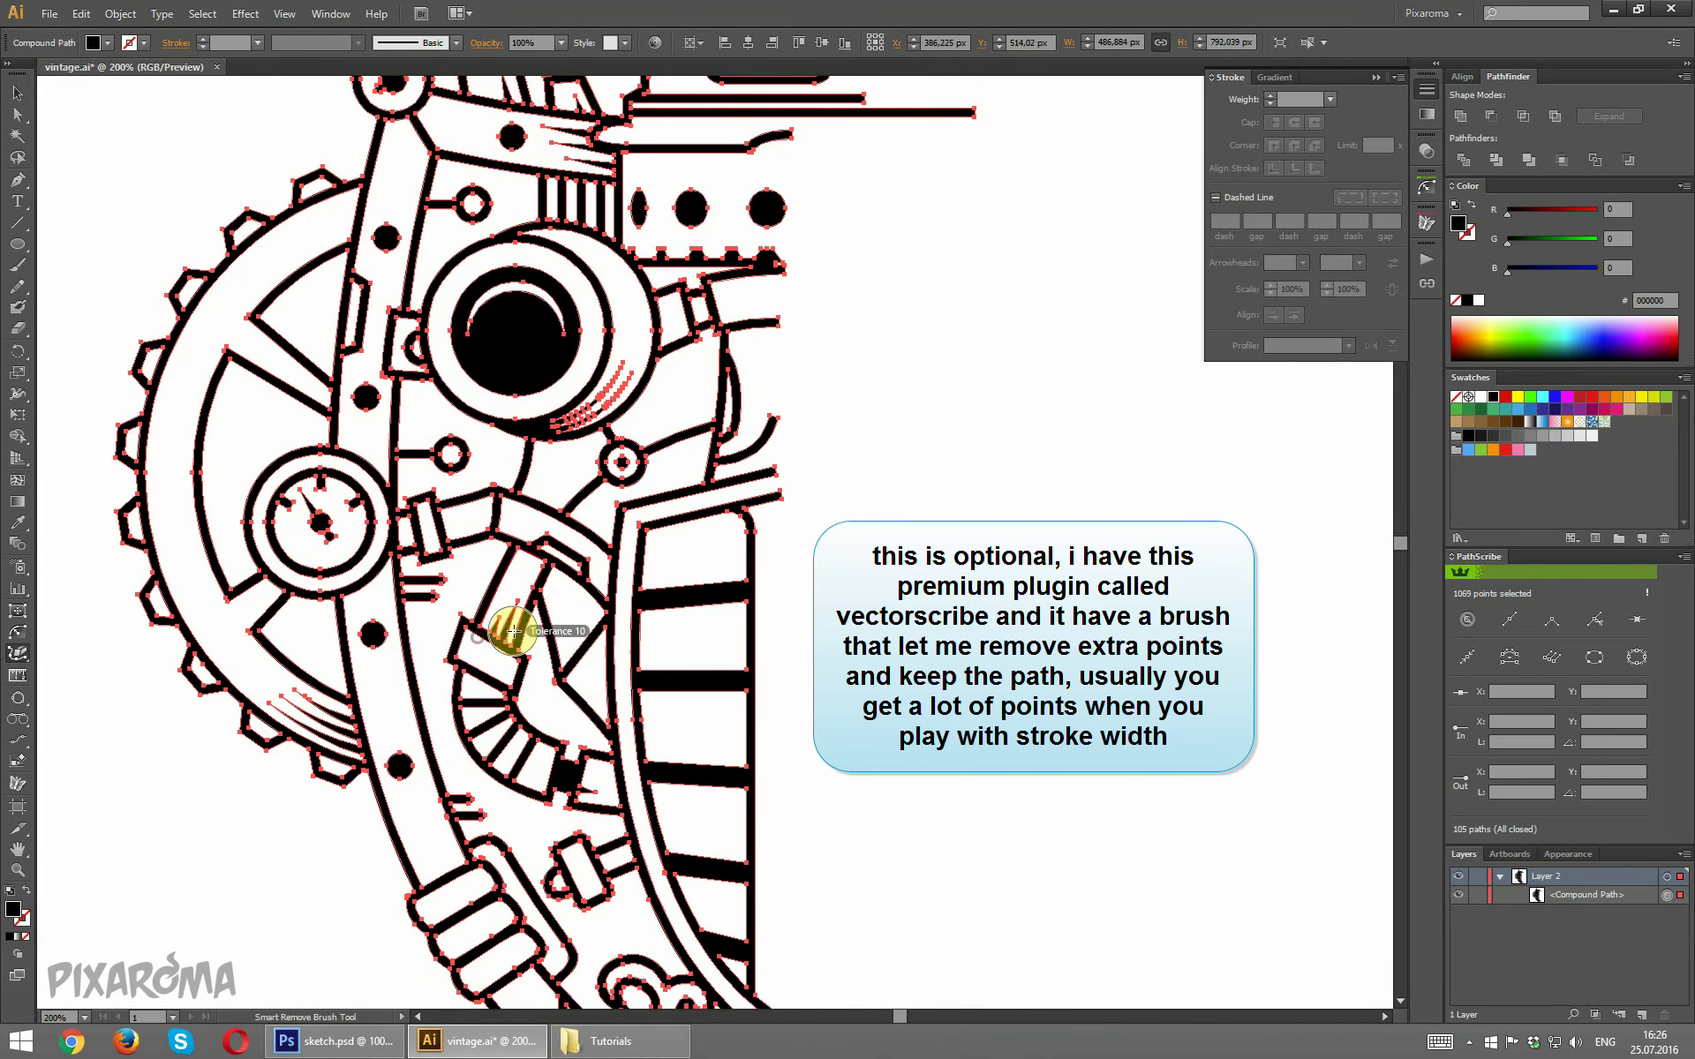
left_click_drag(616, 375, 586, 377)
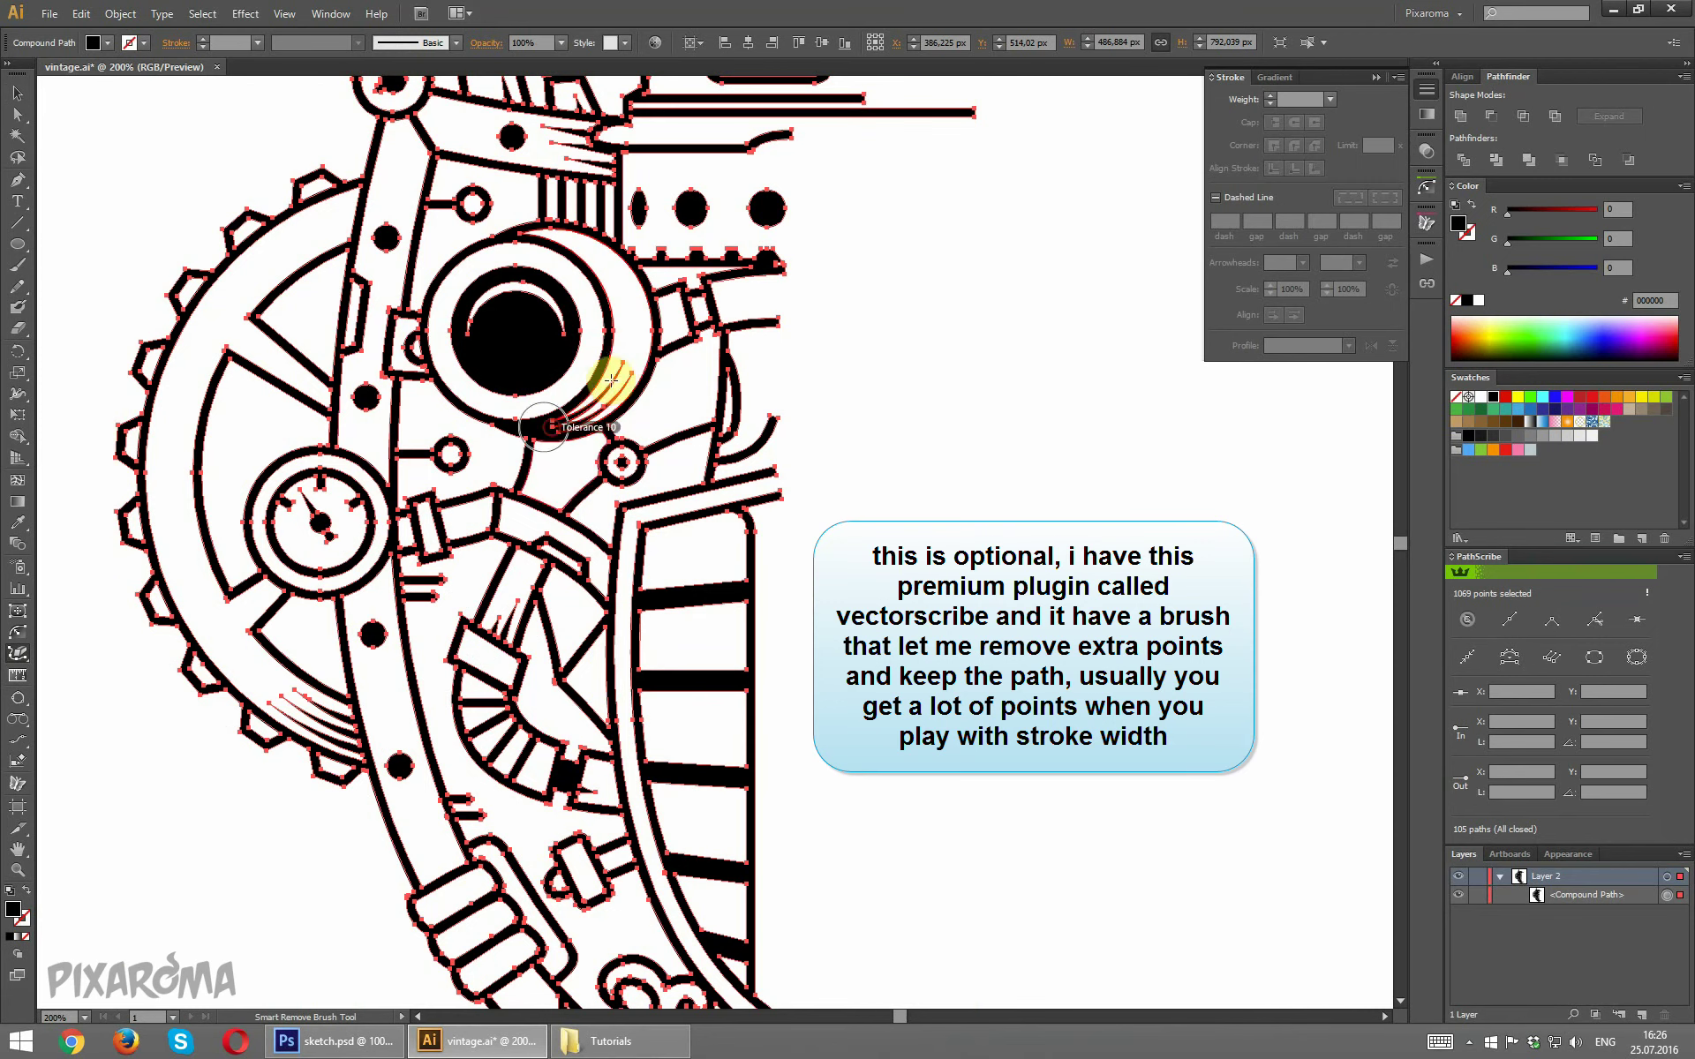
scroll(548, 196, "up", 3)
mouse_move(556, 221)
left_mouse_down()
mouse_move(565, 278)
mouse_move(560, 235)
mouse_move(606, 257)
mouse_move(651, 317)
left_mouse_up()
scroll(650, 318, "down", 3)
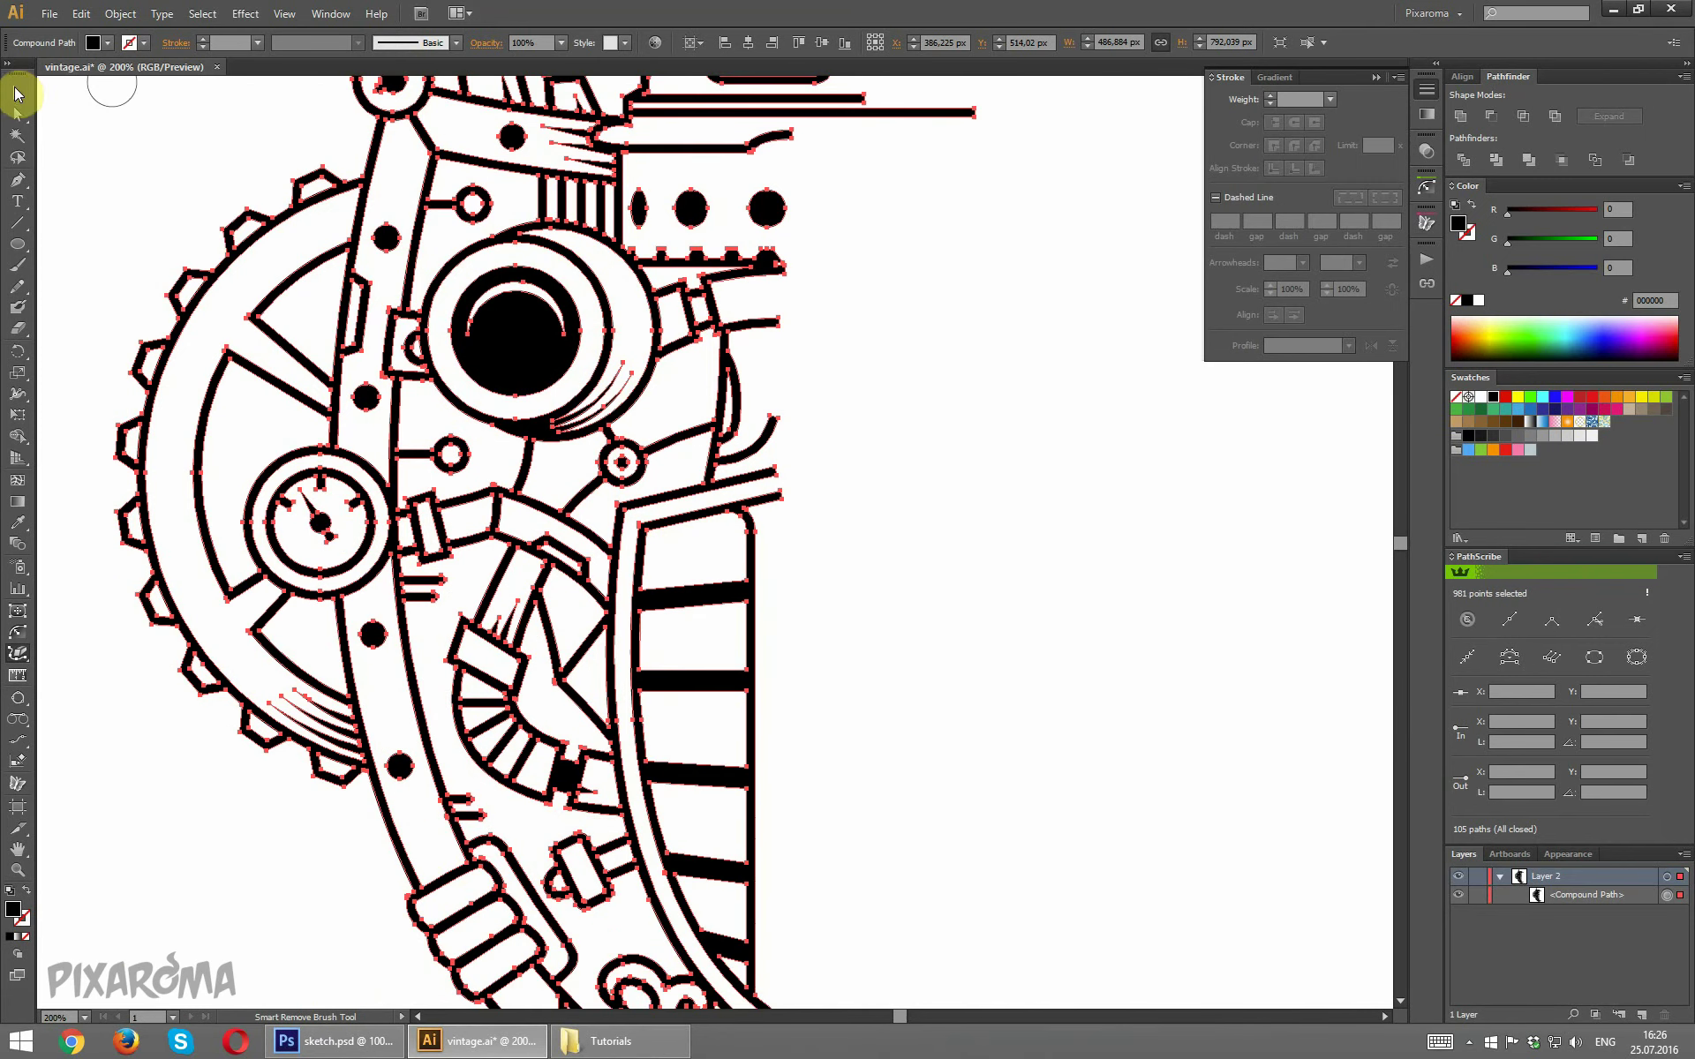
left_click(17, 93)
left_click(1091, 593)
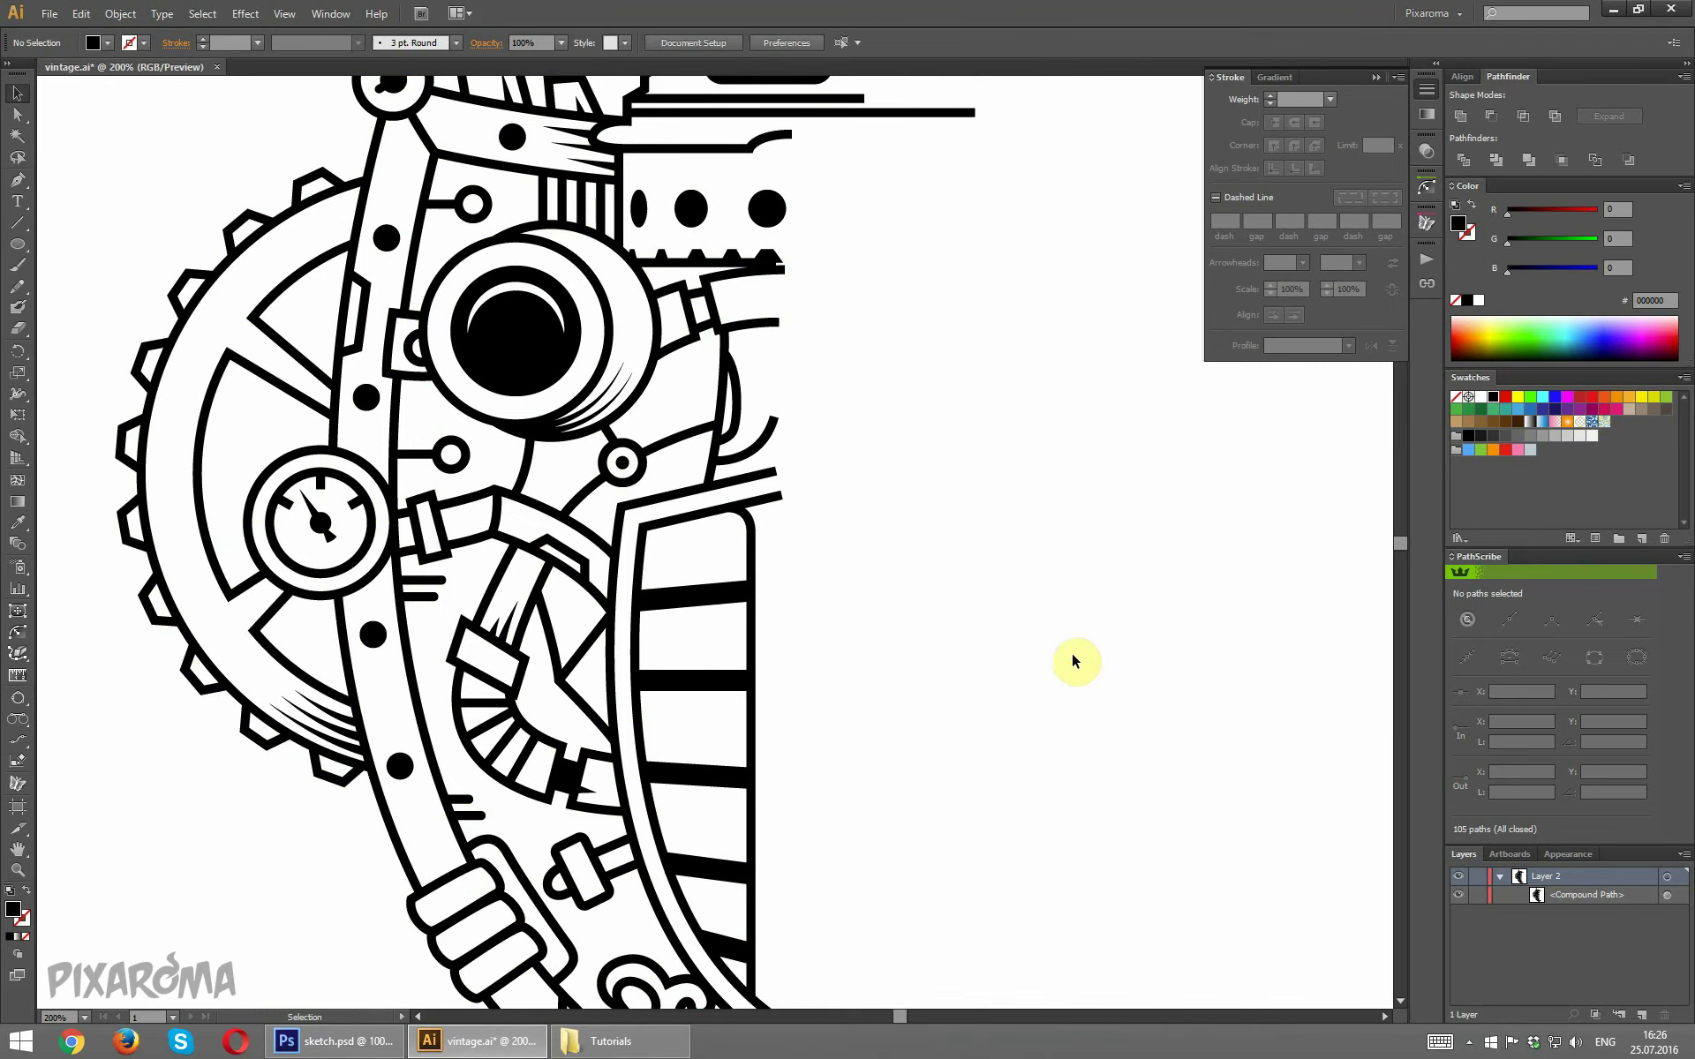
key("ctrl+minus")
key("ctrl+minus")
key("ctrl+minus")
Trim the face's right edge by subtracting an overlapping rectangle with Pathfinder Minus Front.
key("l")
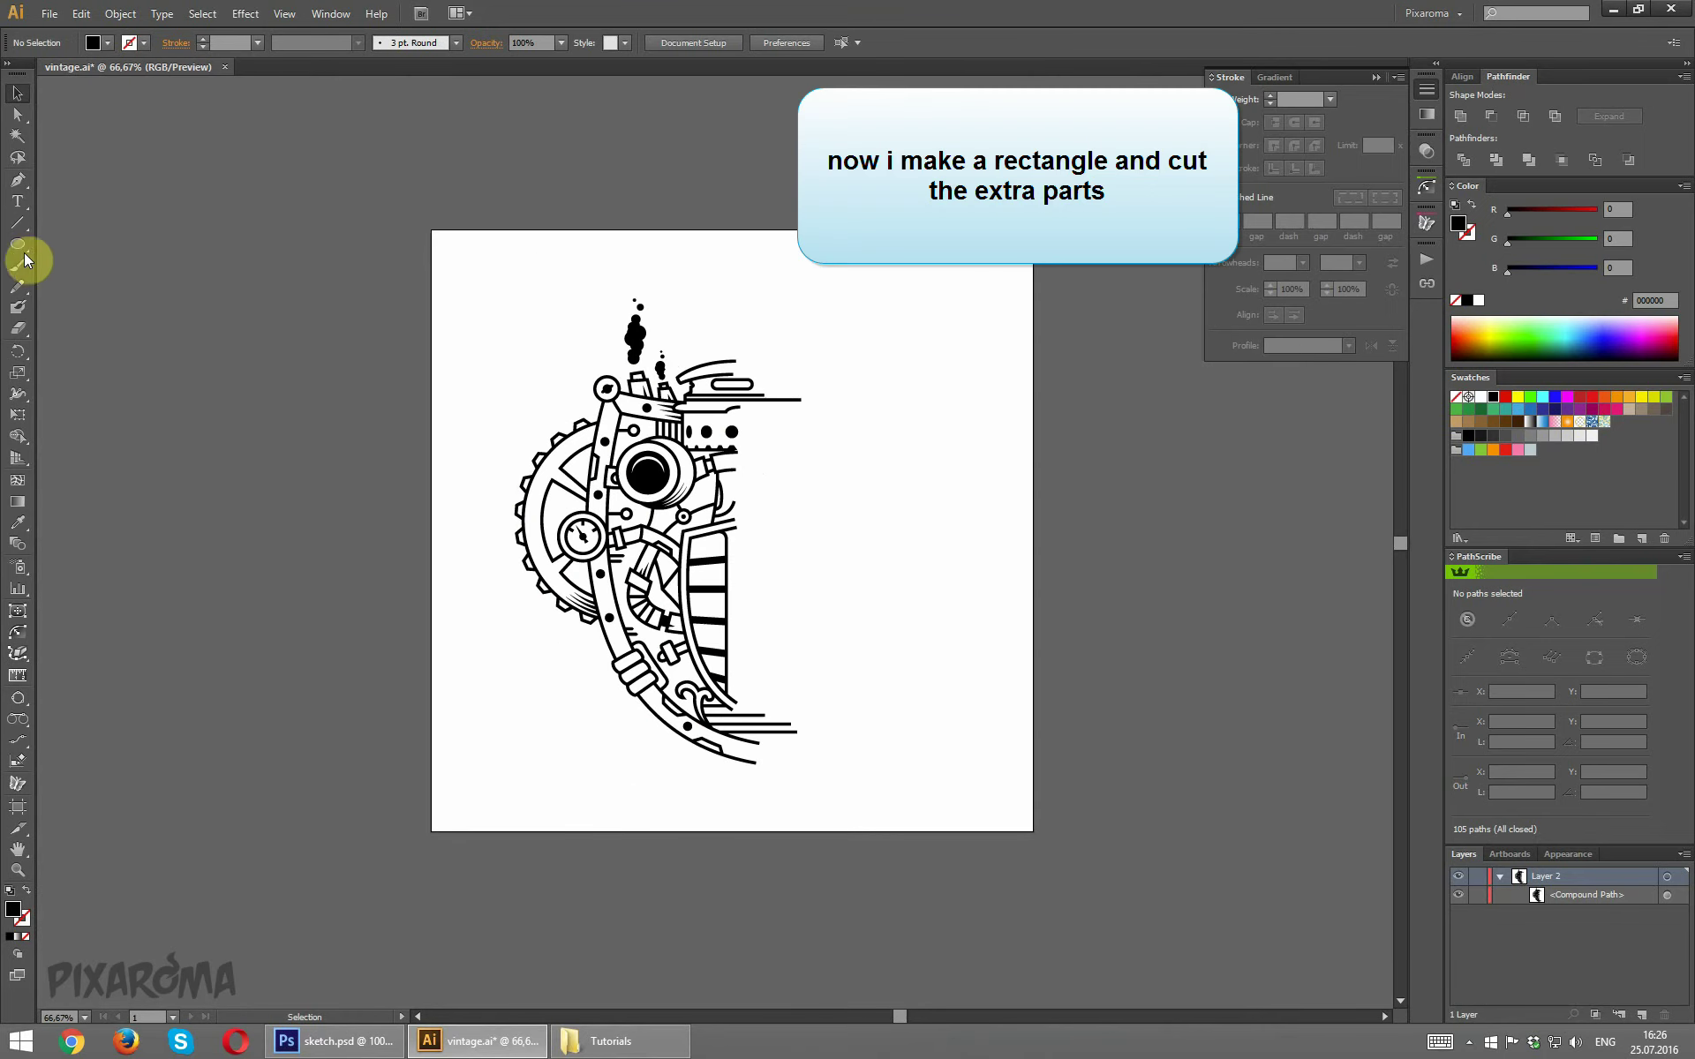
left_click_drag(18, 243, 132, 243)
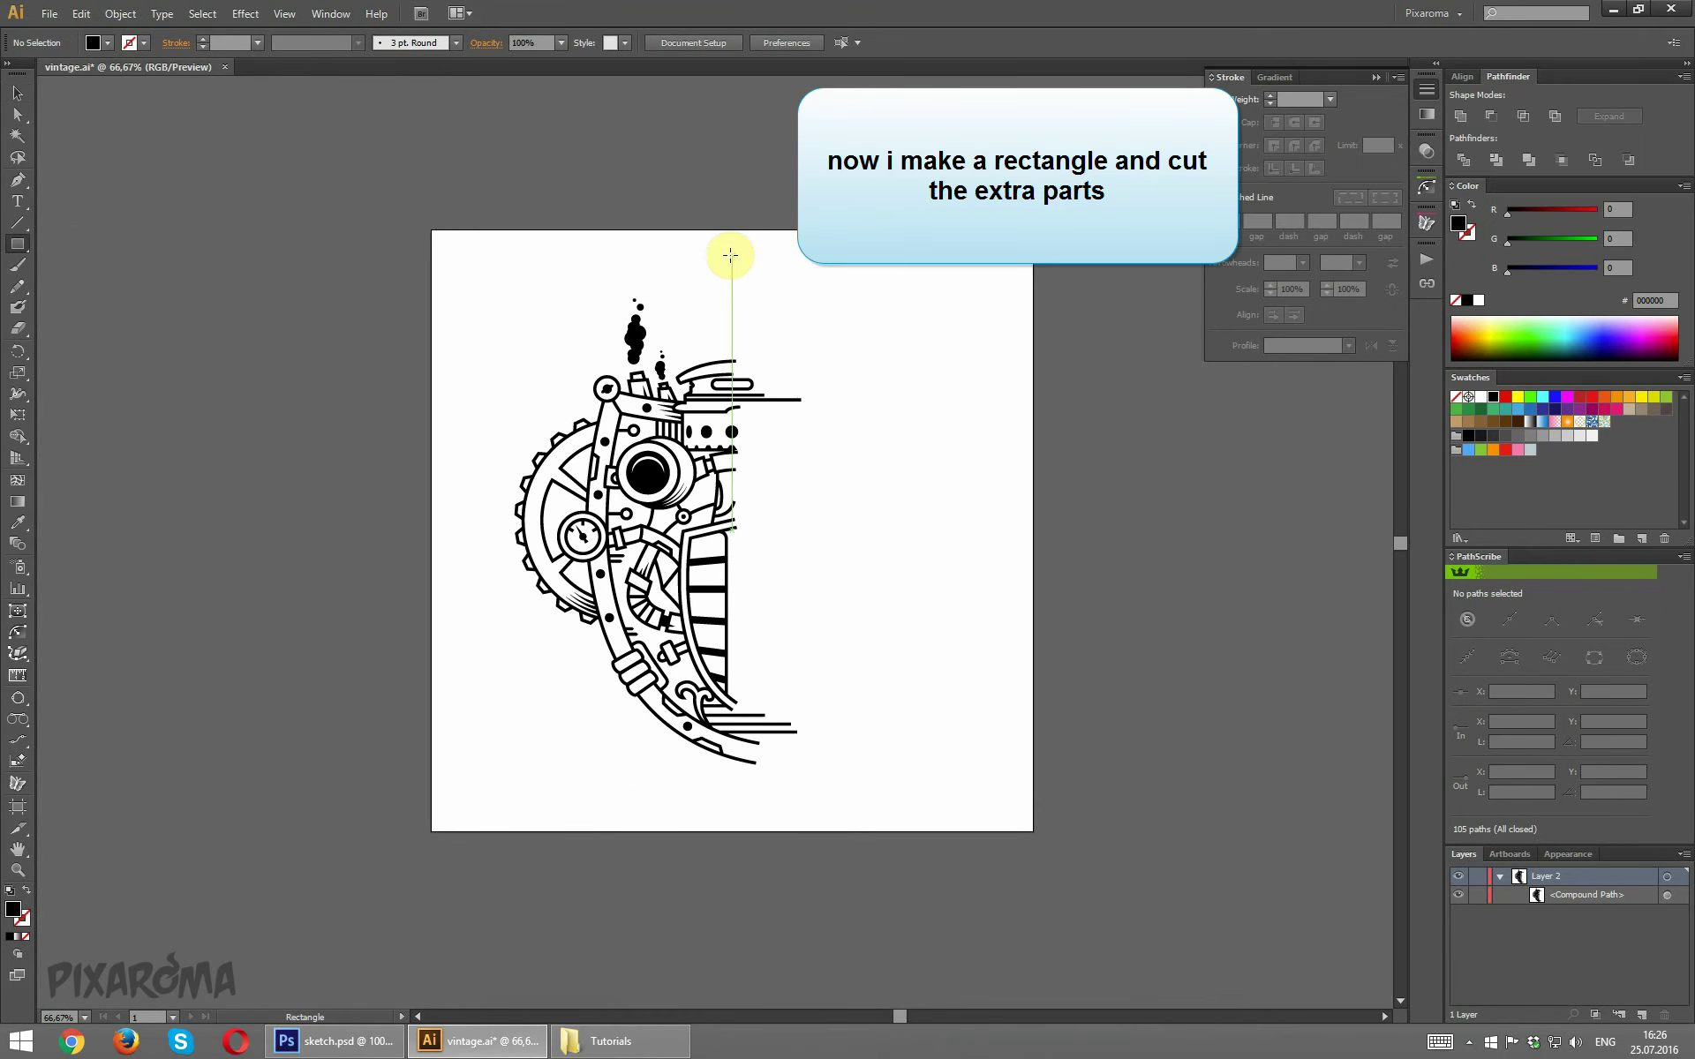
left_click_drag(730, 254, 1234, 893)
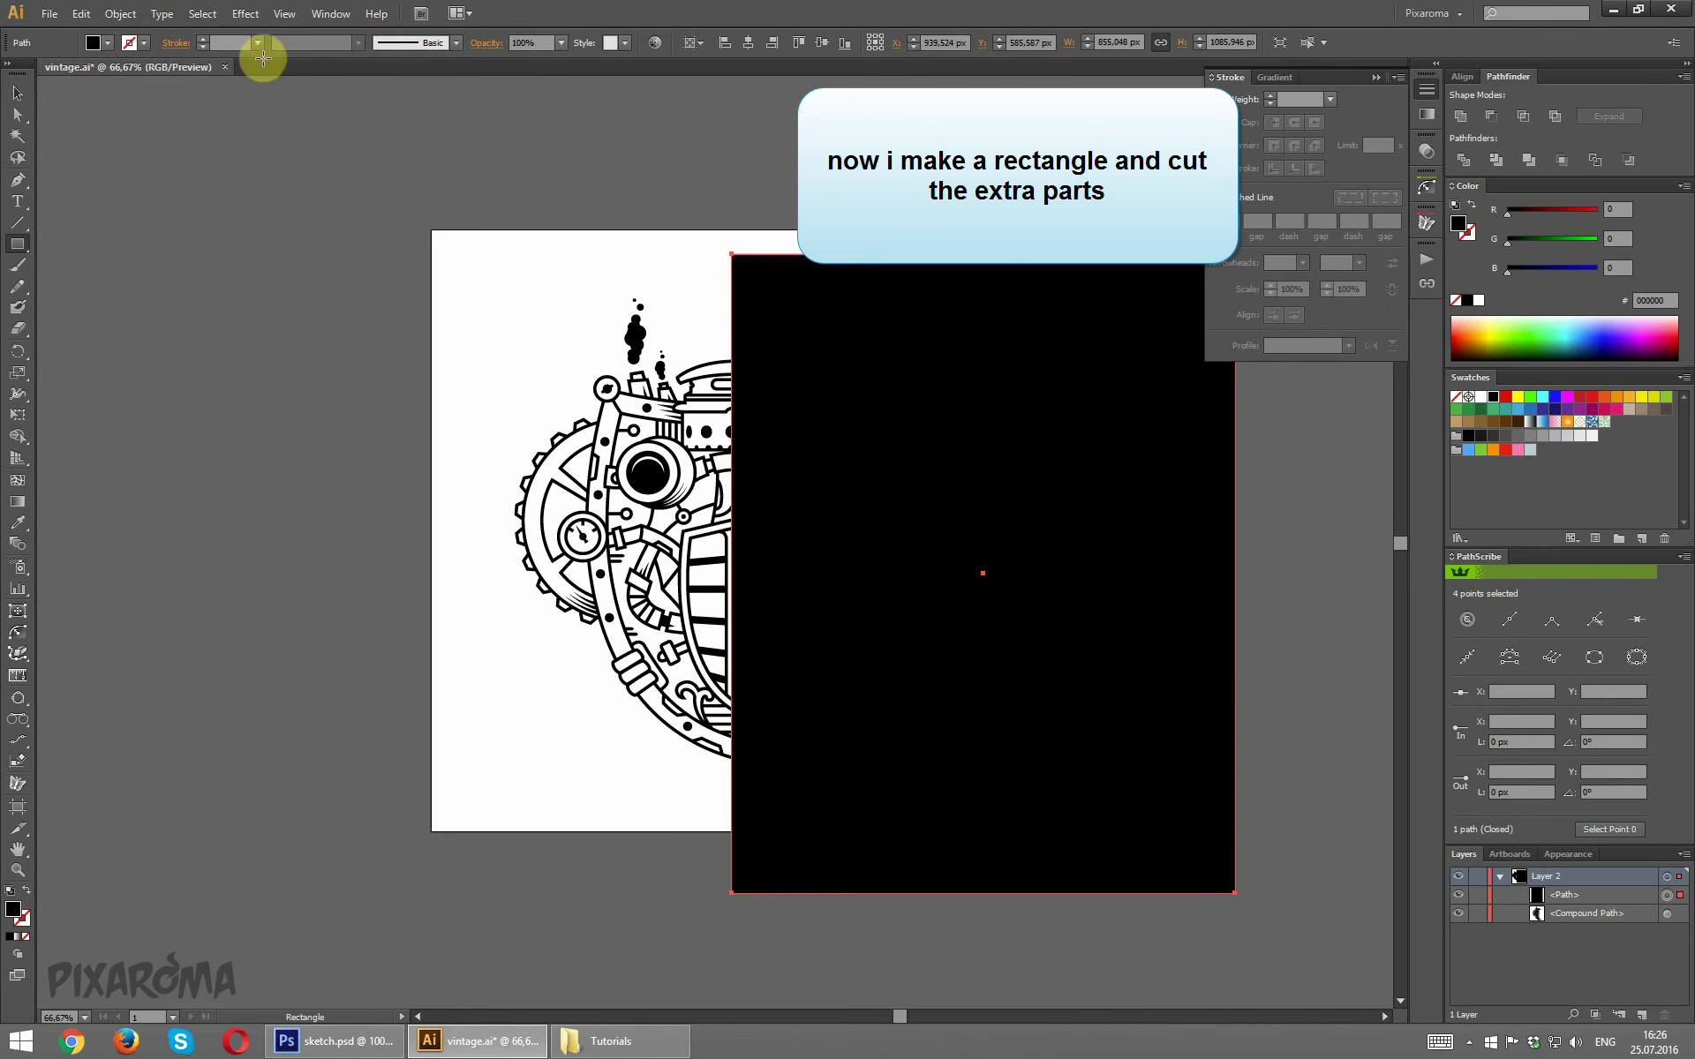
left_click(18, 81)
left_click_drag(443, 189, 950, 834)
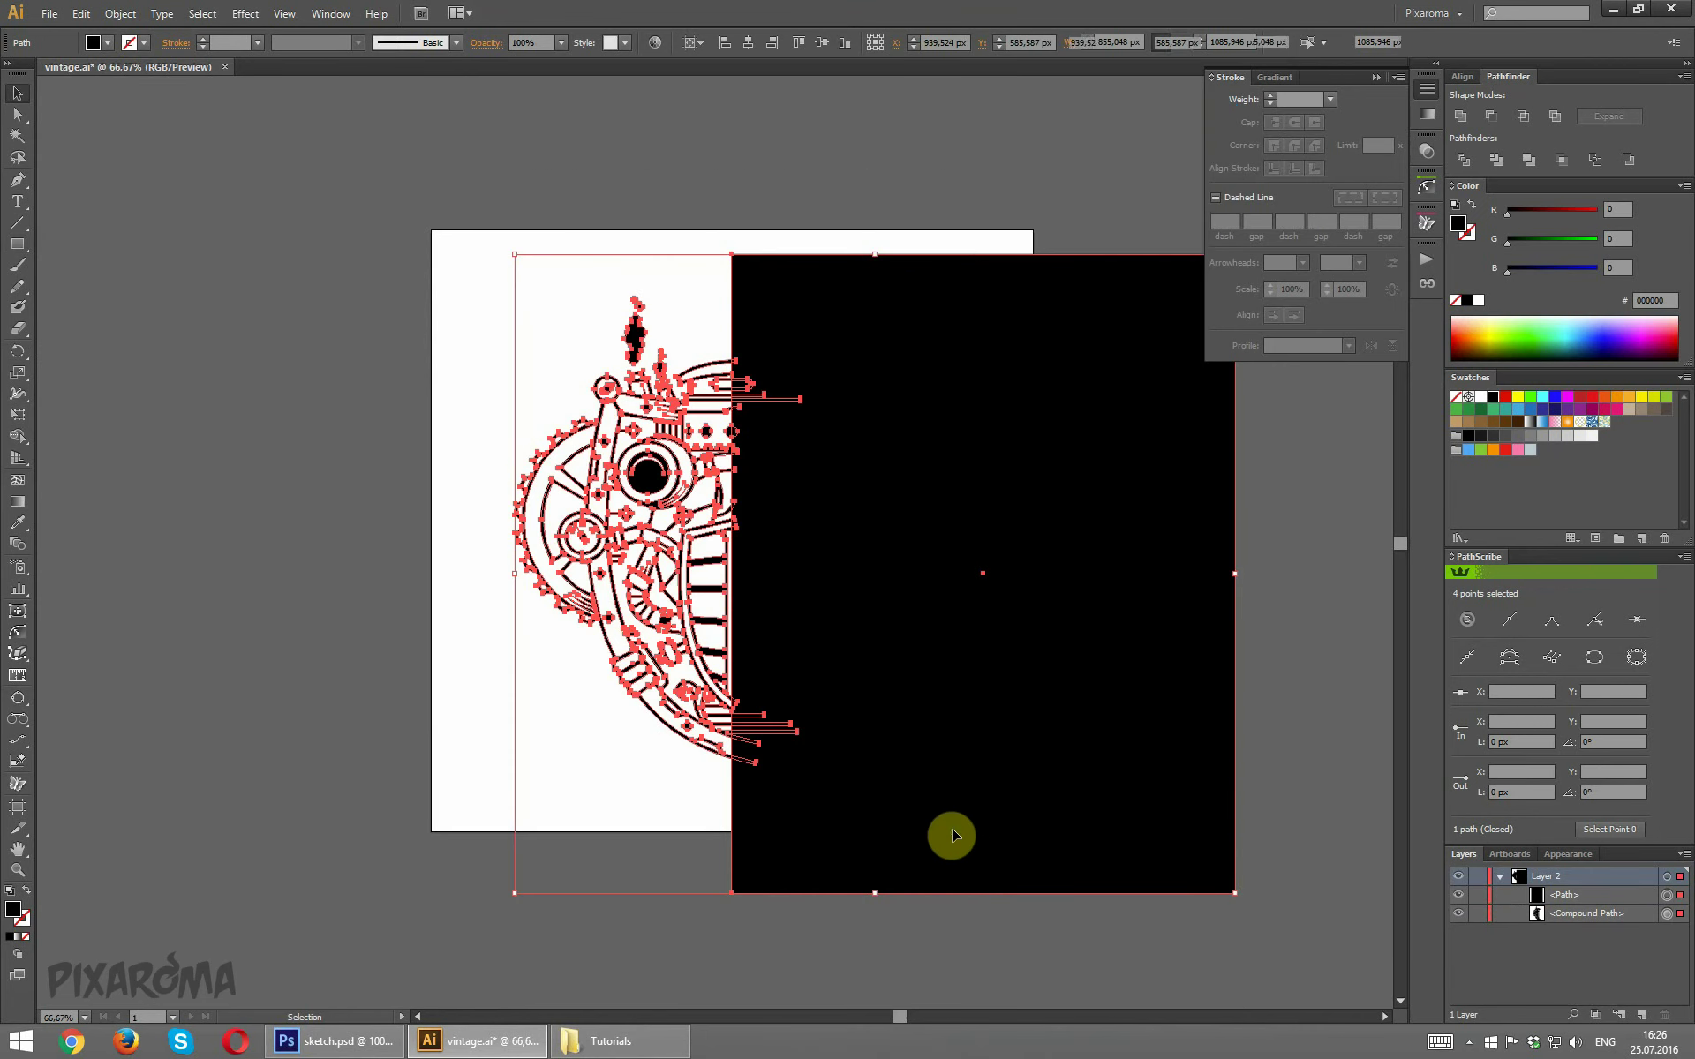
left_click(1492, 116)
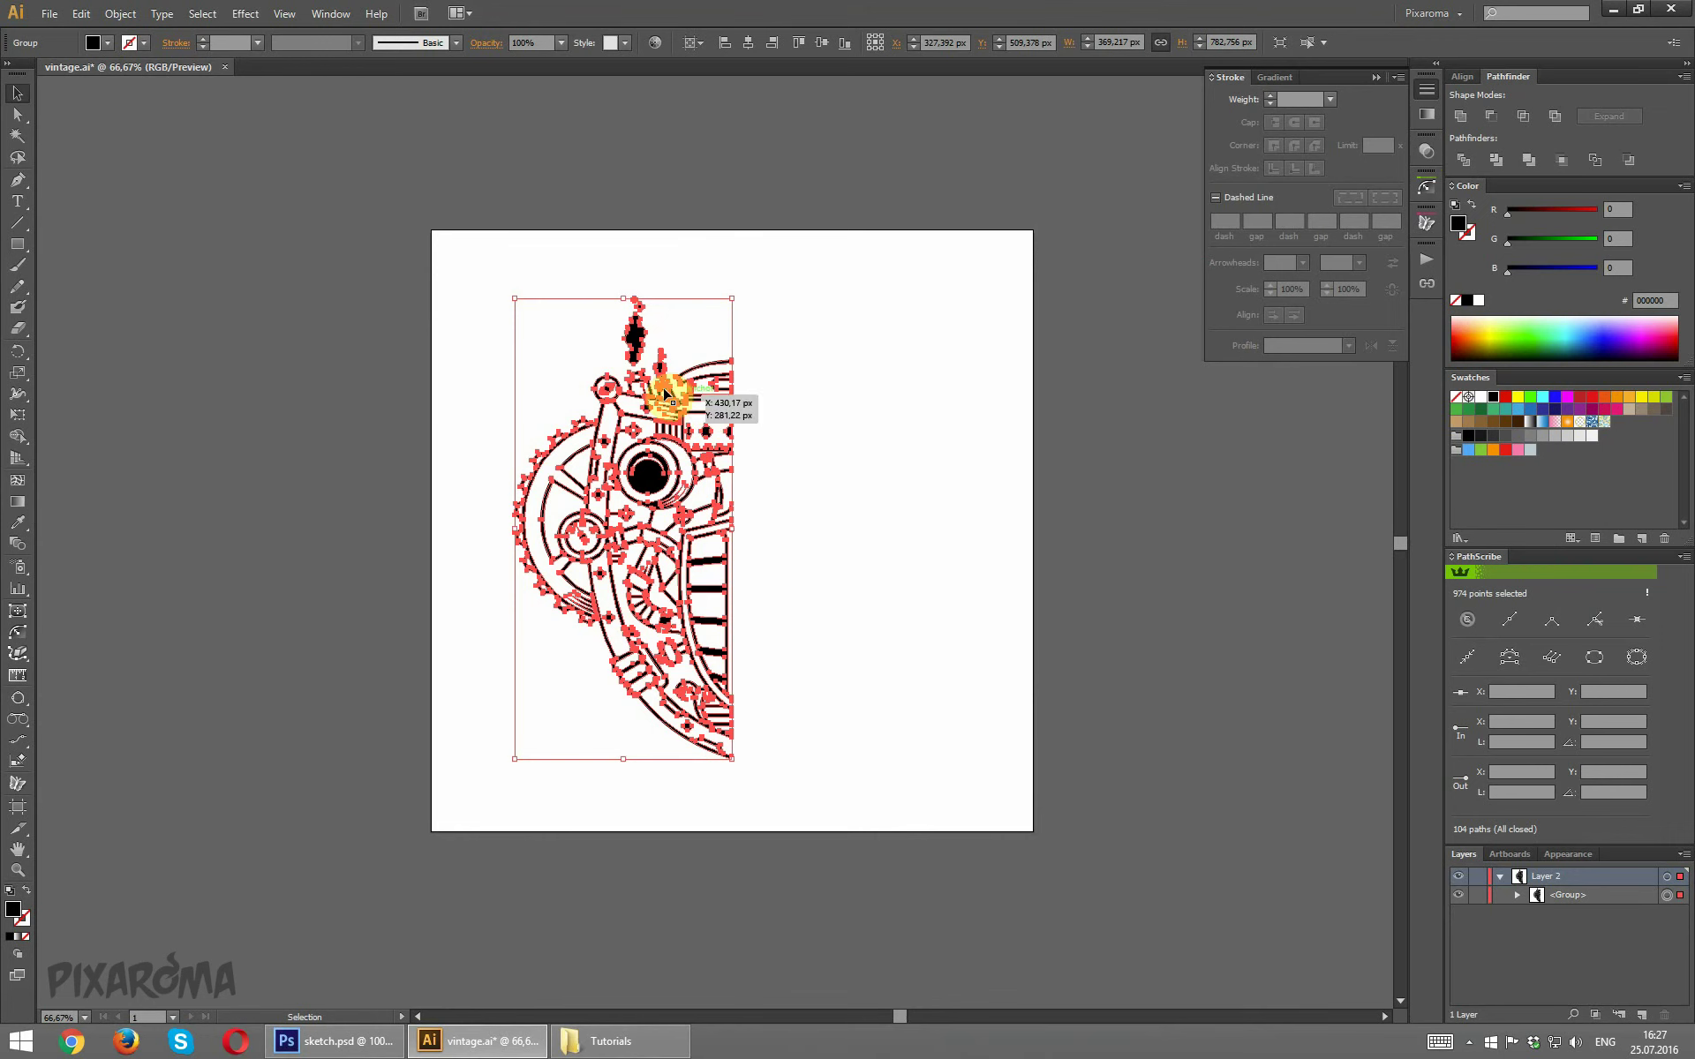
Reflect a vertical copy of the half face and place it flush against the original.
right_click(665, 394)
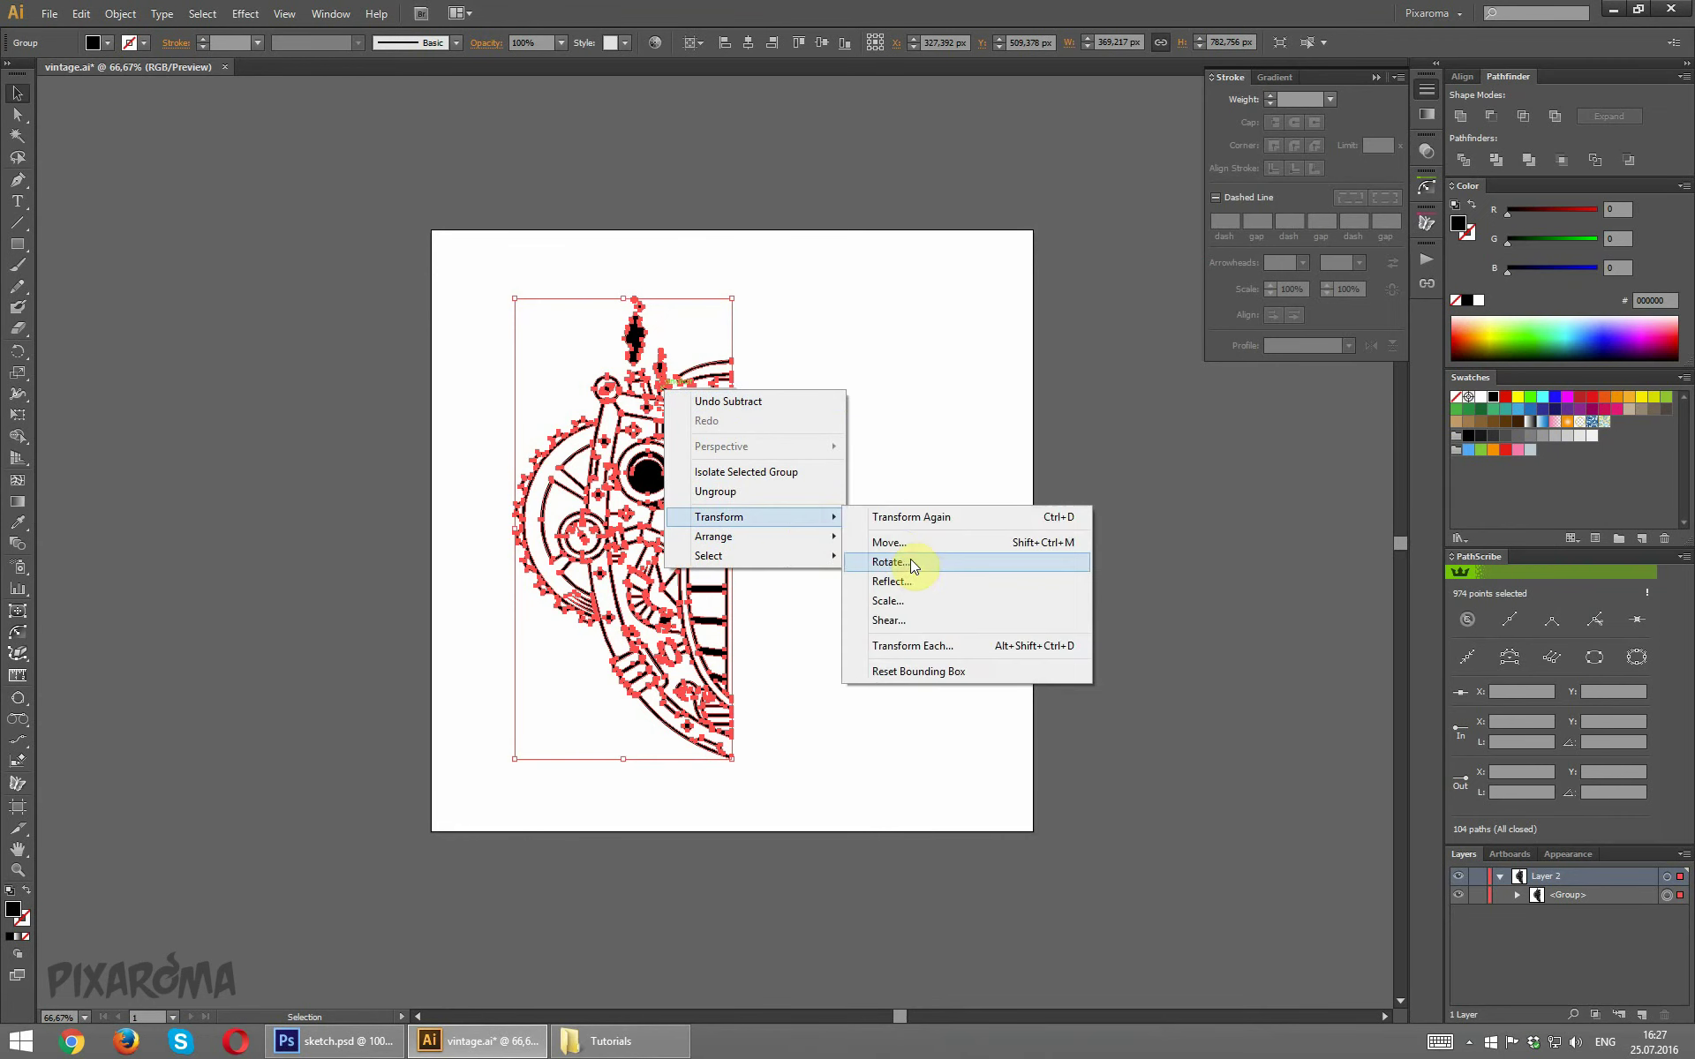
left_click(909, 581)
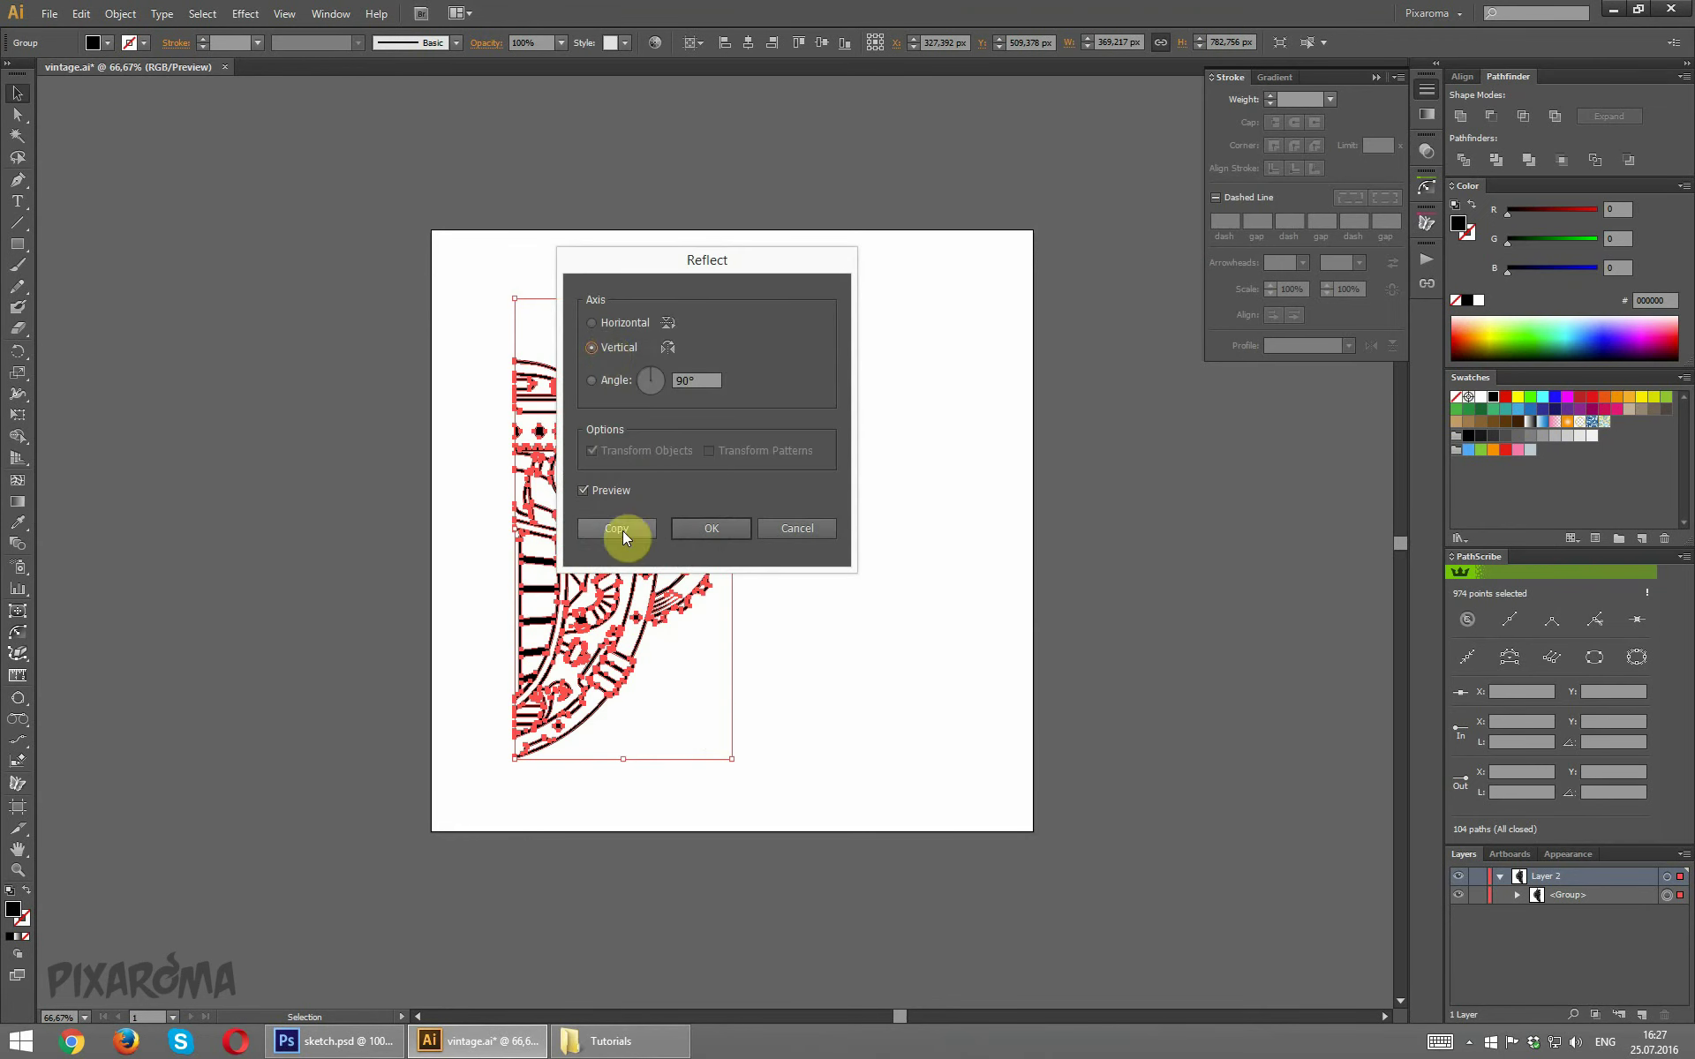
left_click(623, 530)
mouse_move(530, 363)
left_mouse_down()
mouse_move(847, 385)
mouse_move(768, 389)
left_mouse_up()
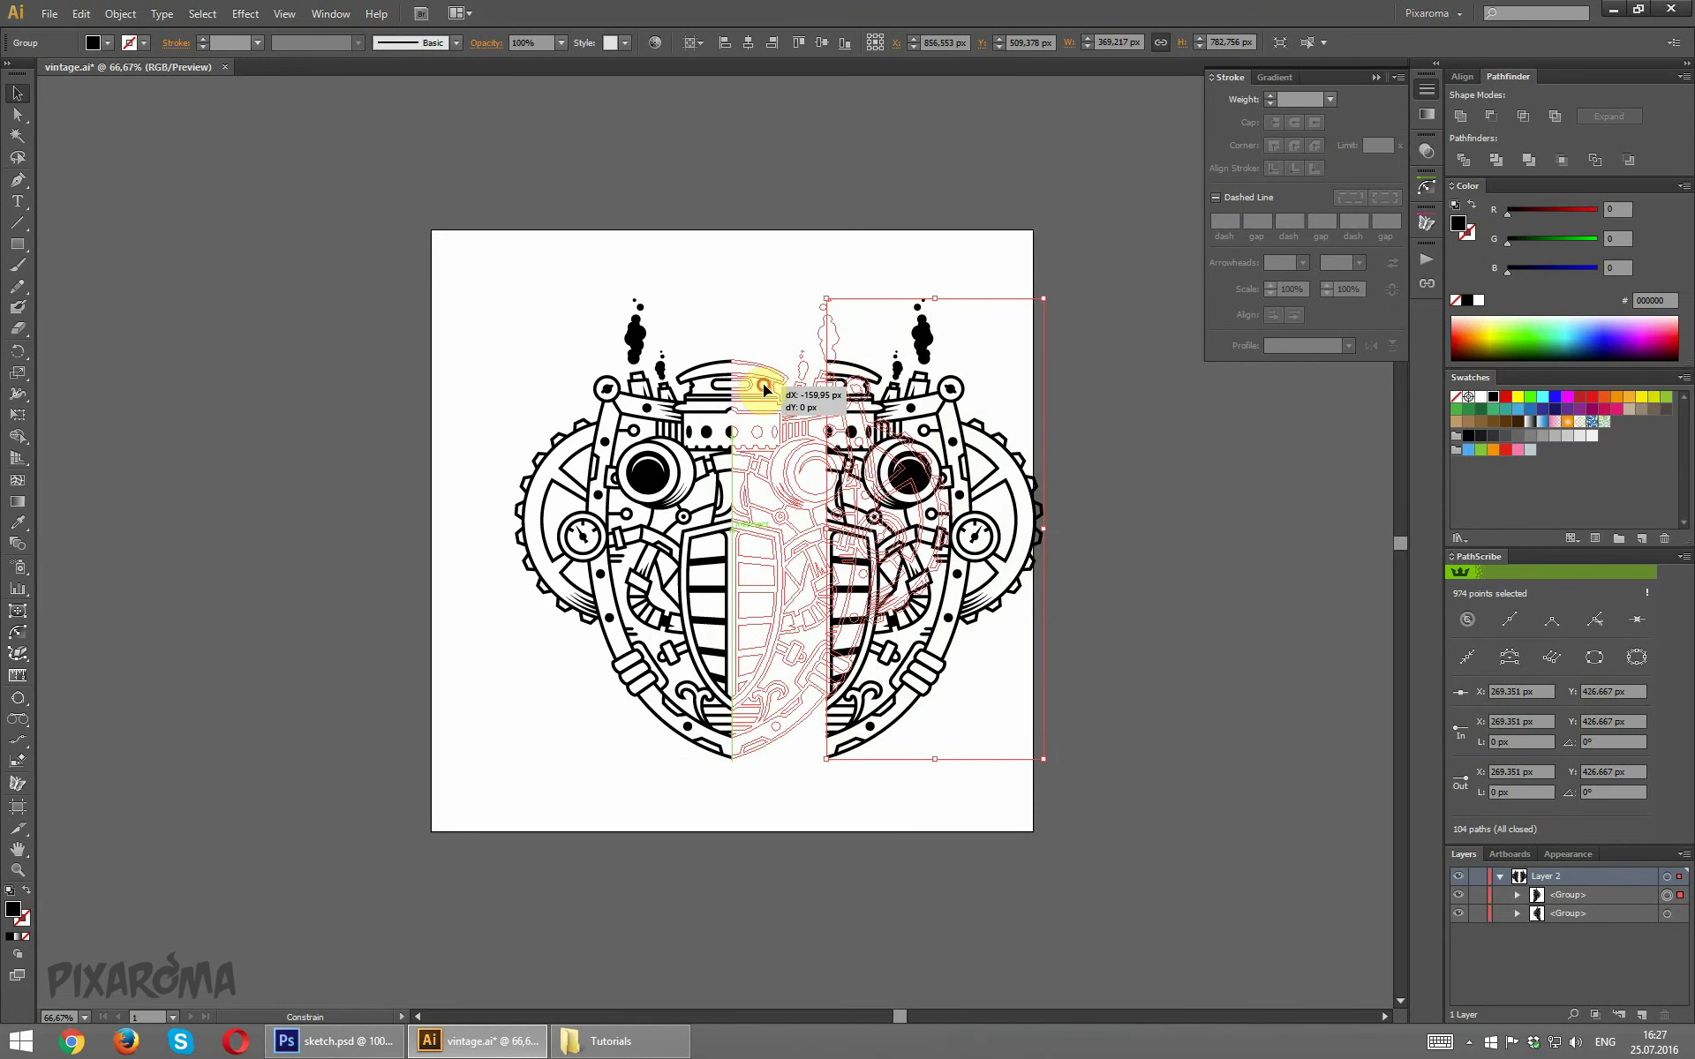
left_click_drag(766, 383, 763, 383)
left_click(1049, 720)
Unite both face halves and make the merged face a compound path.
key("ctrl+1")
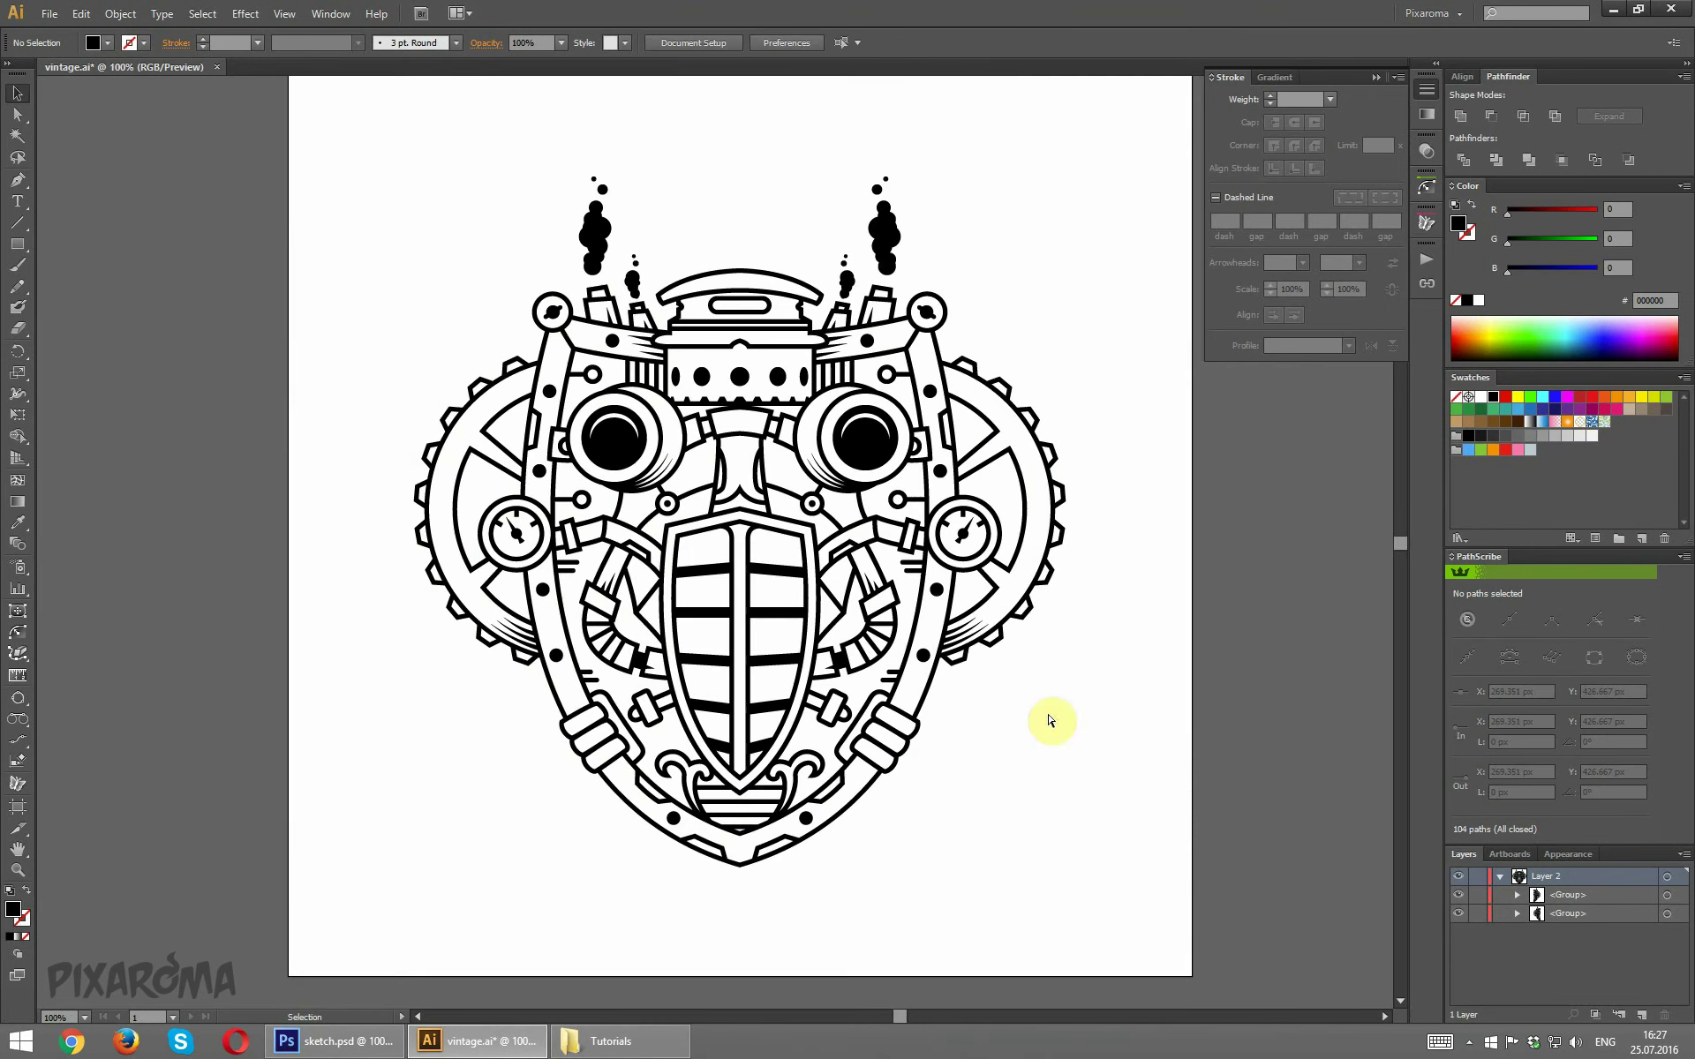
left_click_drag(361, 175, 971, 773)
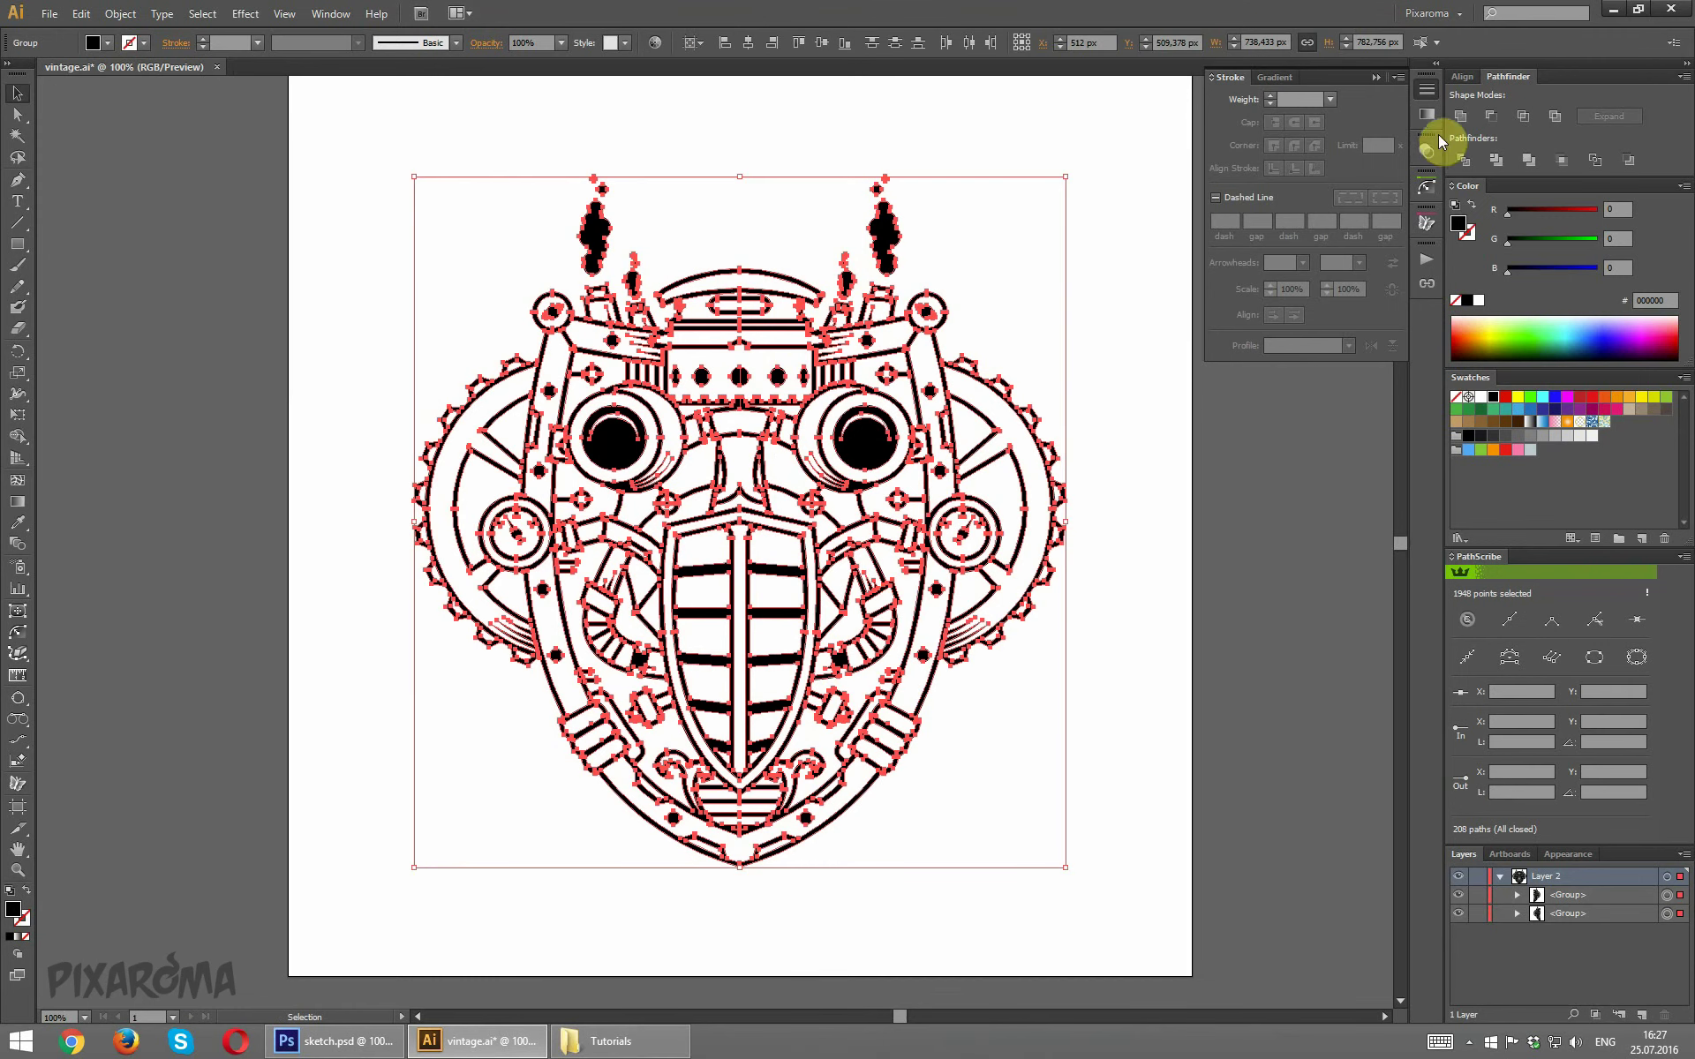
left_click(1460, 115)
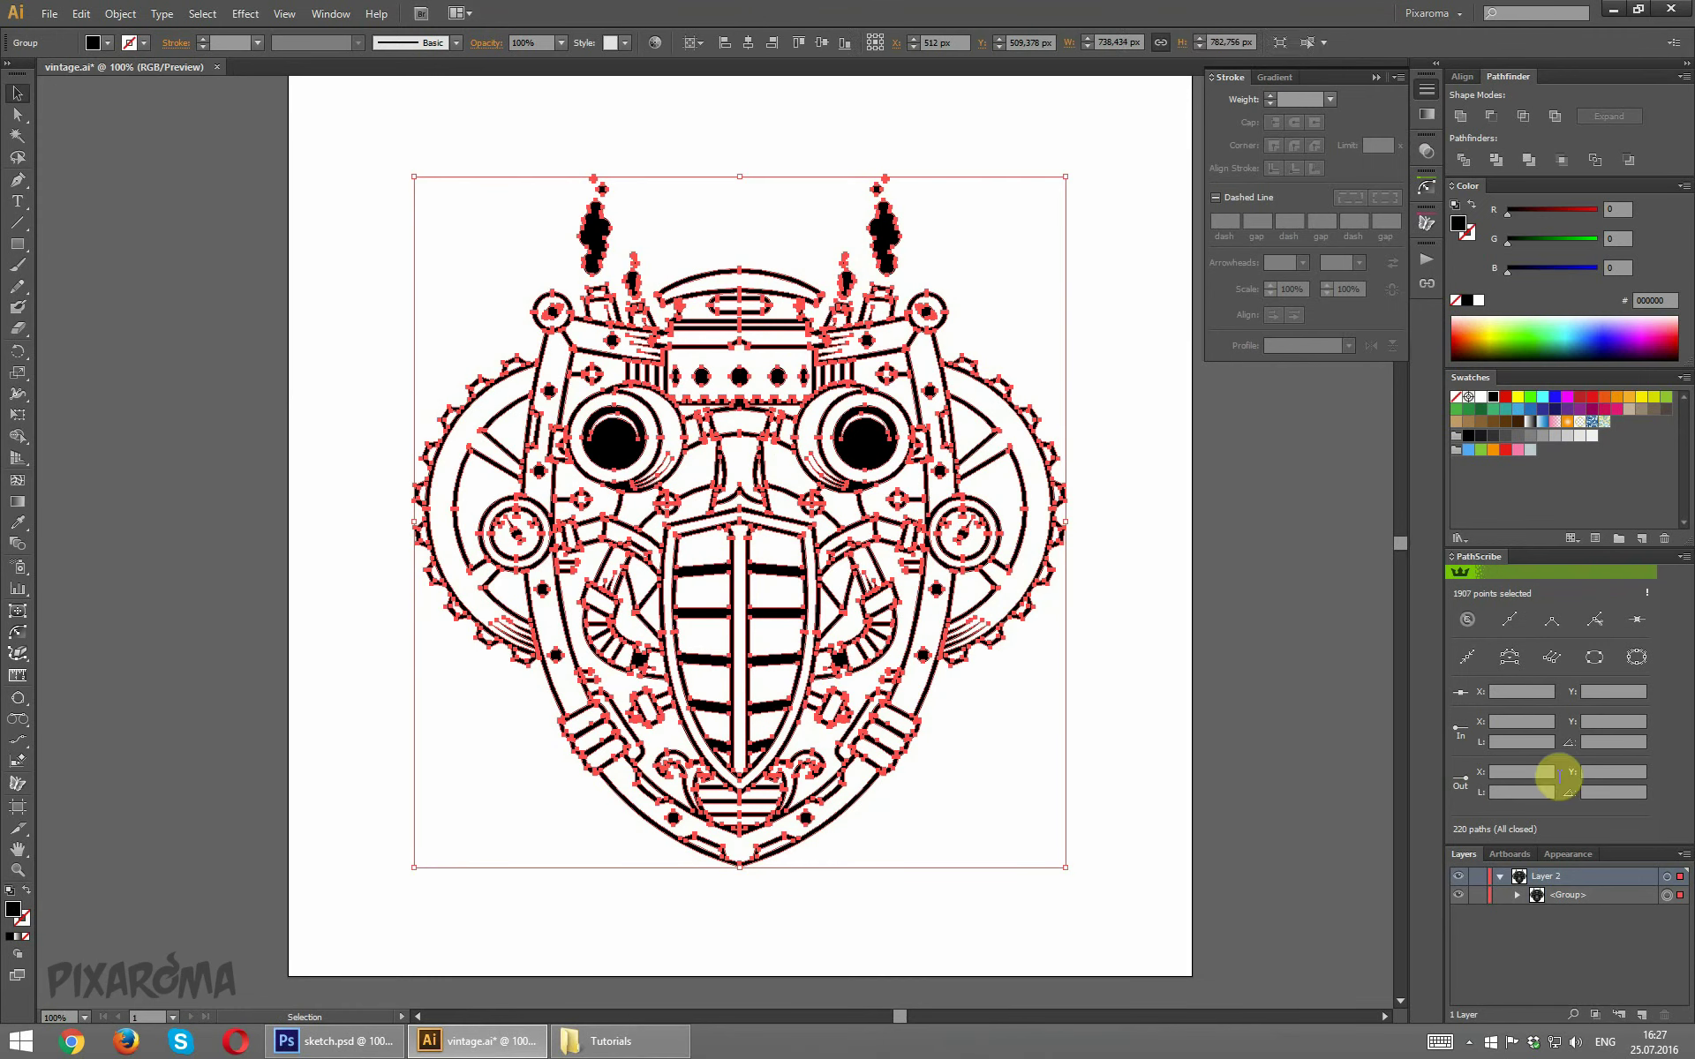
left_click(120, 13)
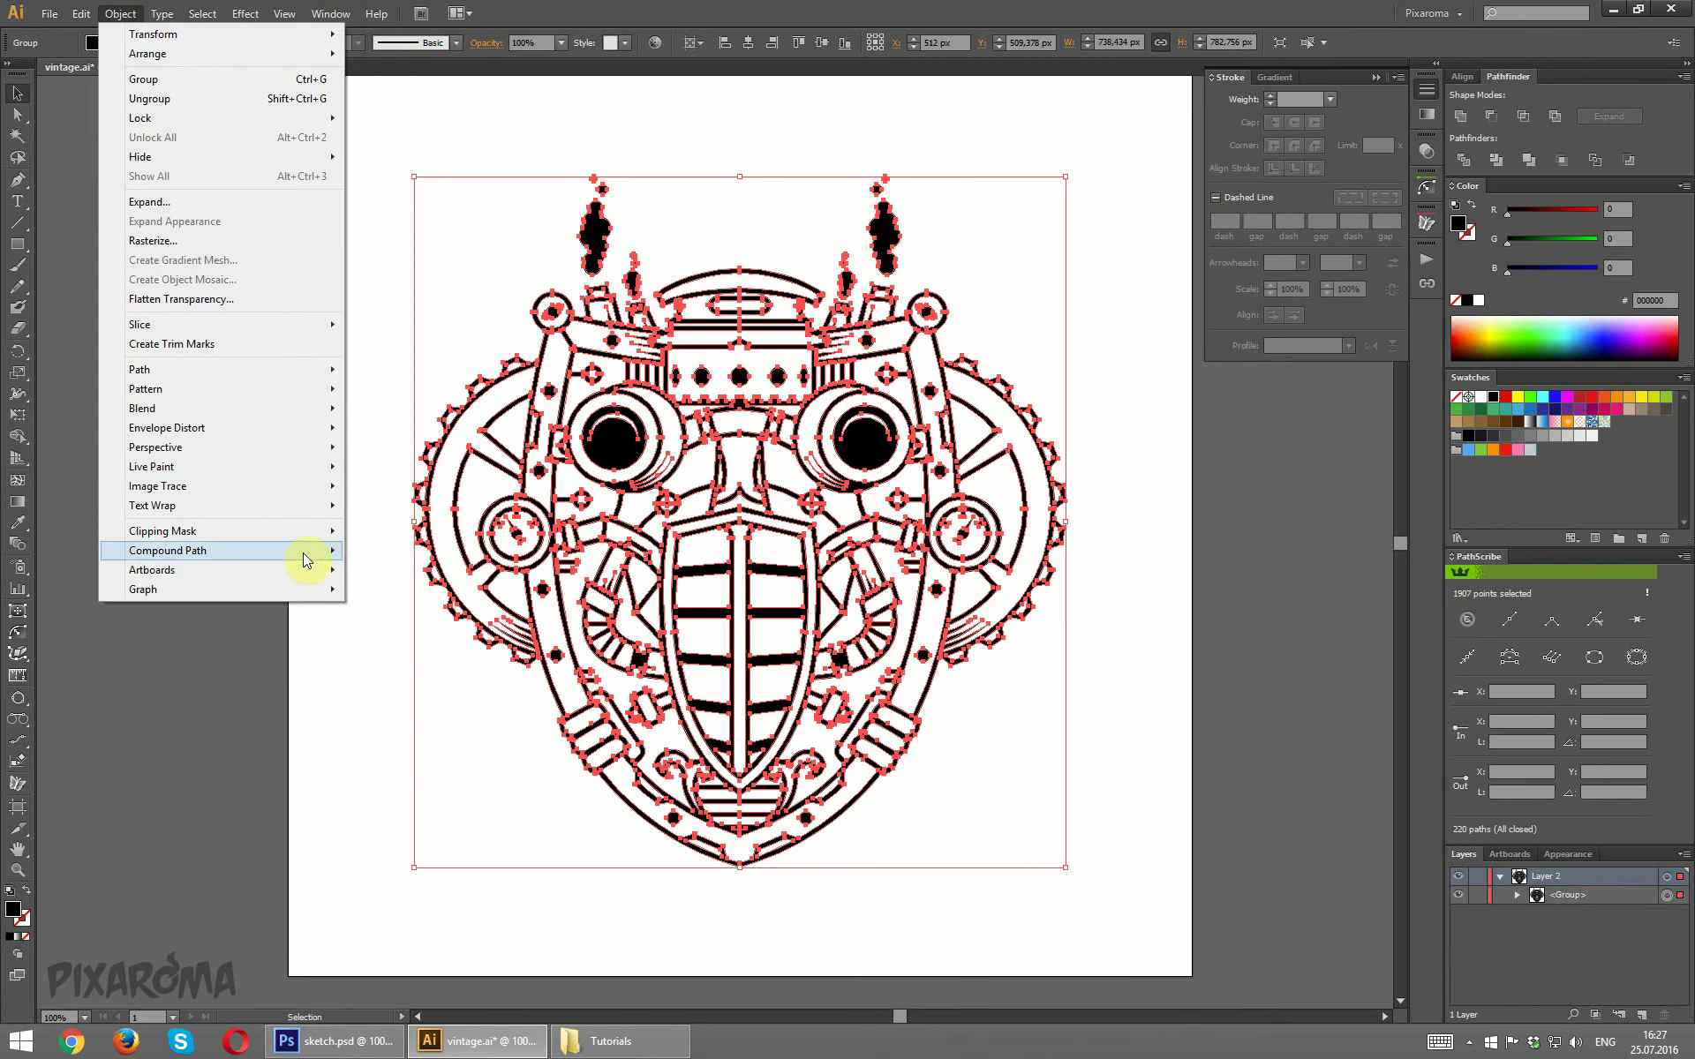
left_click(394, 550)
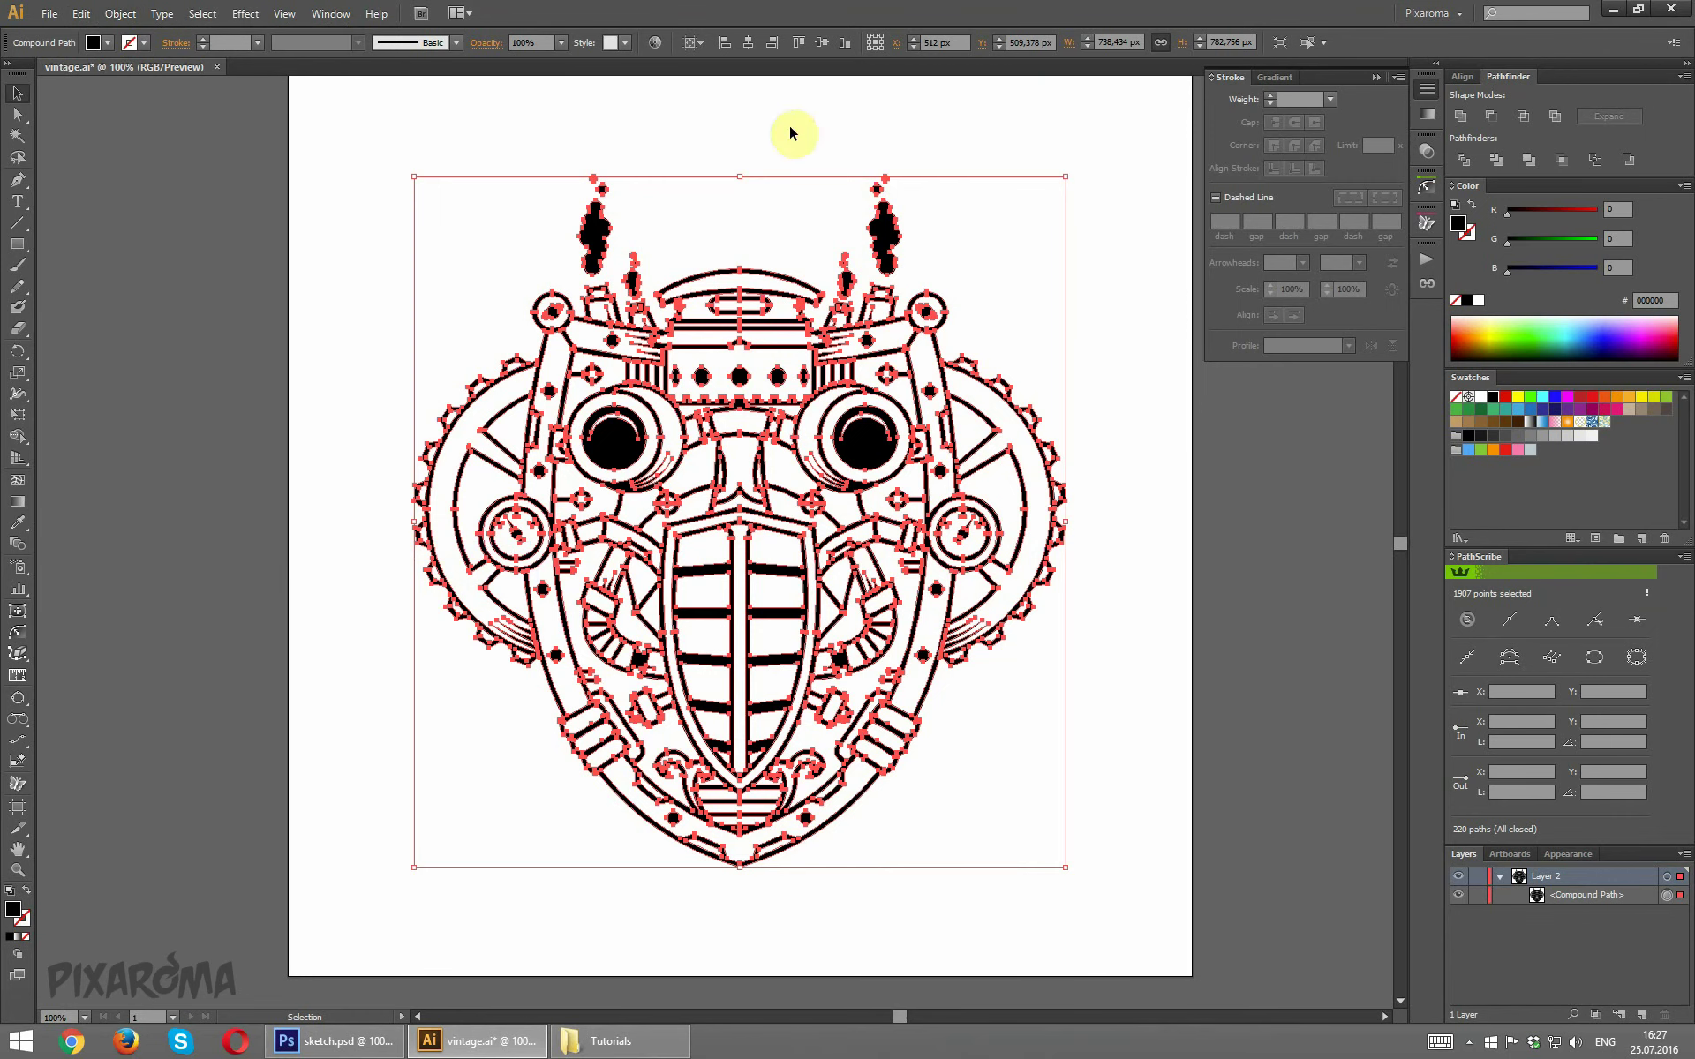
left_click(828, 41)
left_click(1163, 567)
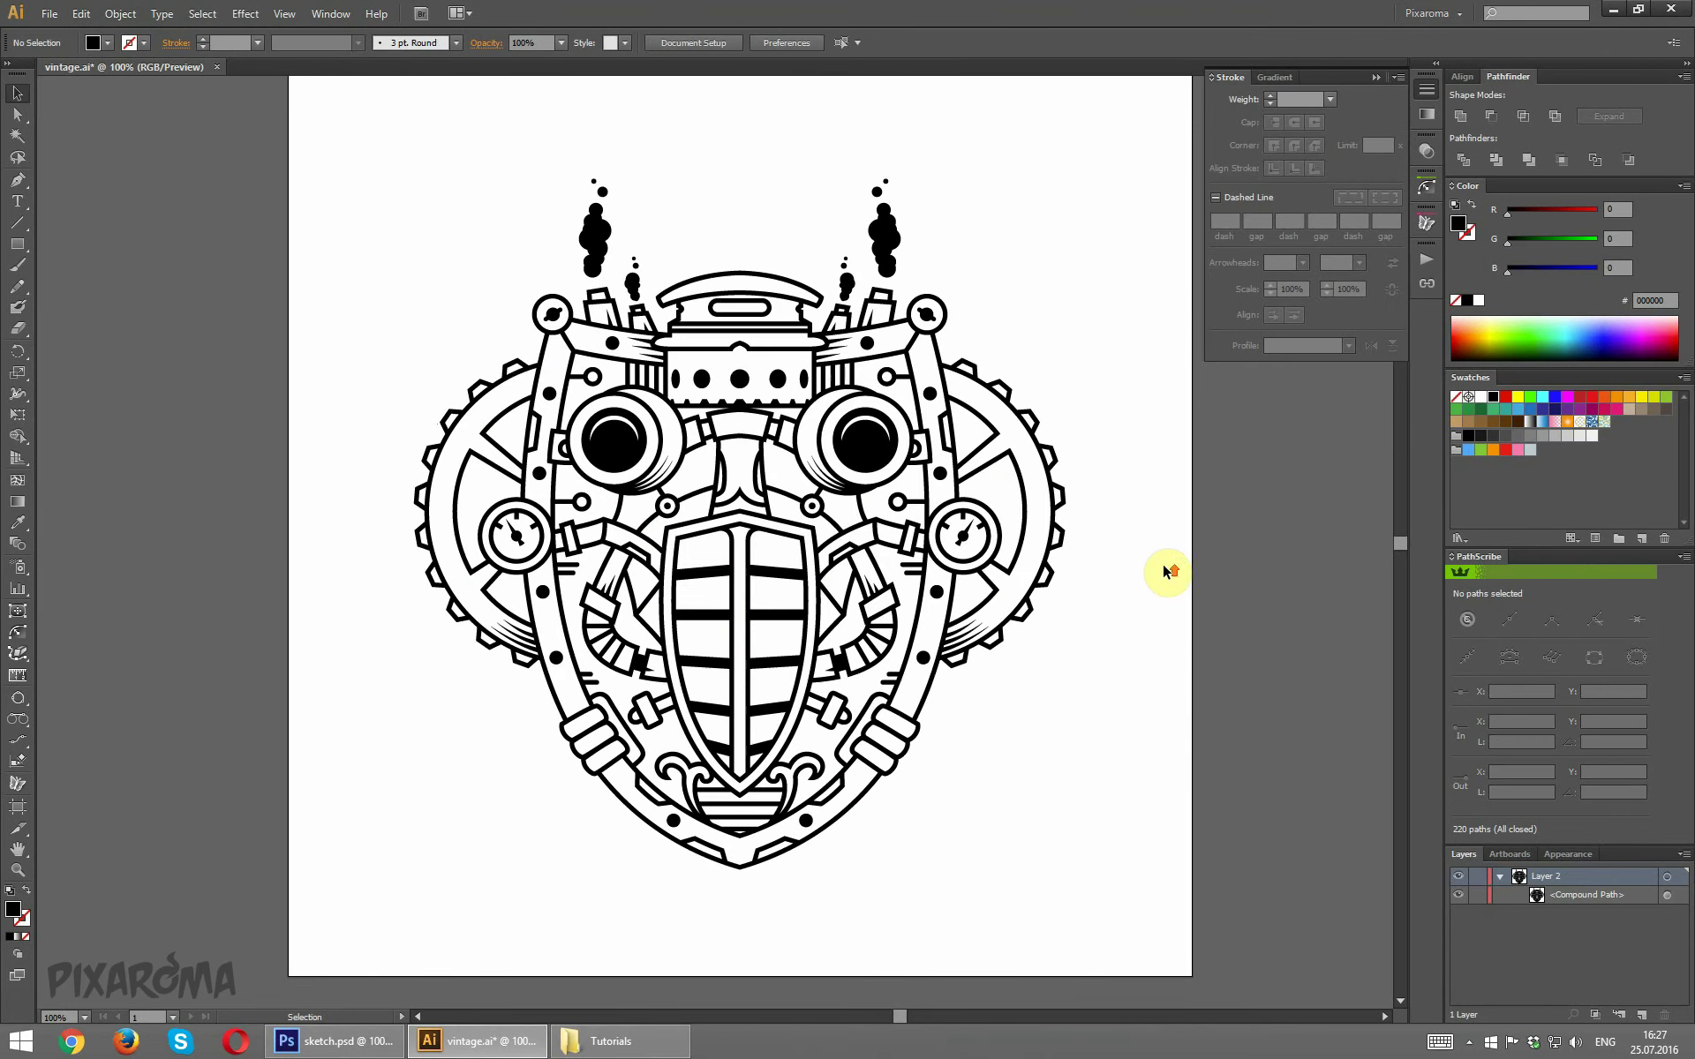
Zoom back to 66.67% and pan to review the whole merged face.
scroll(1162, 567, "up", 1)
key("ctrl+minus")
key("ctrl+minus")
key("ctrl+minus")
key("ctrl+plus")
key("ctrl+plus")
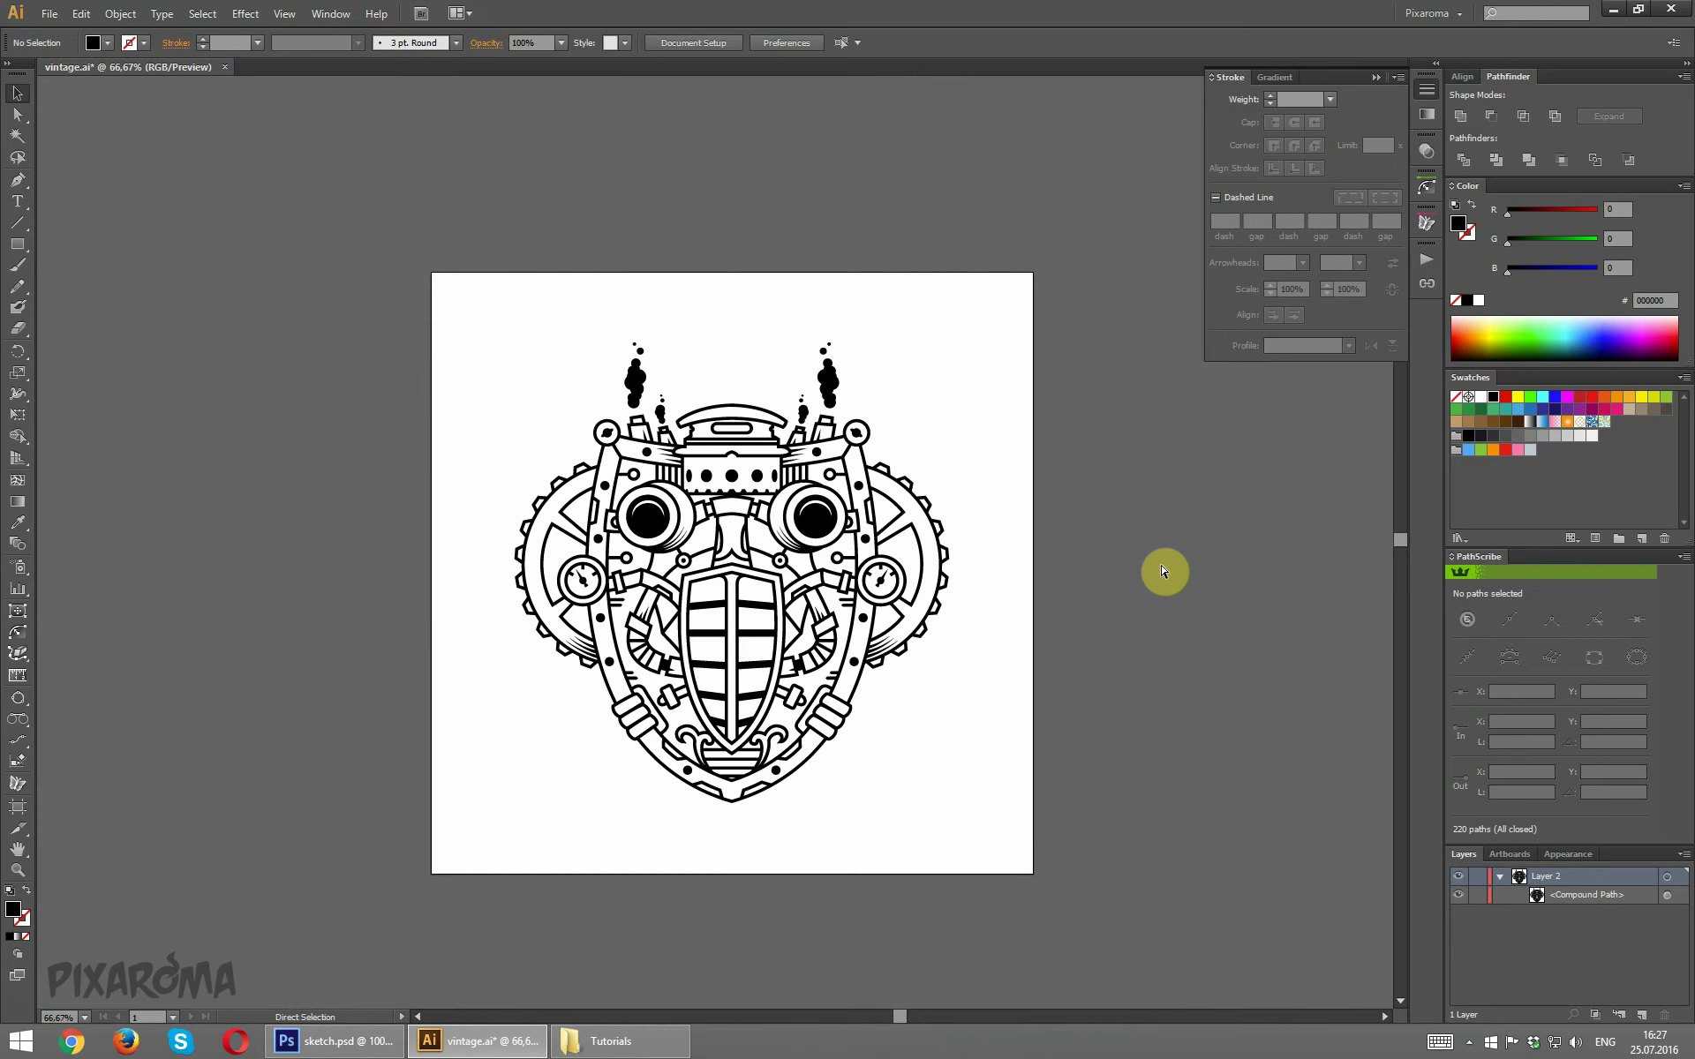
left_click_drag(939, 785, 692, 562)
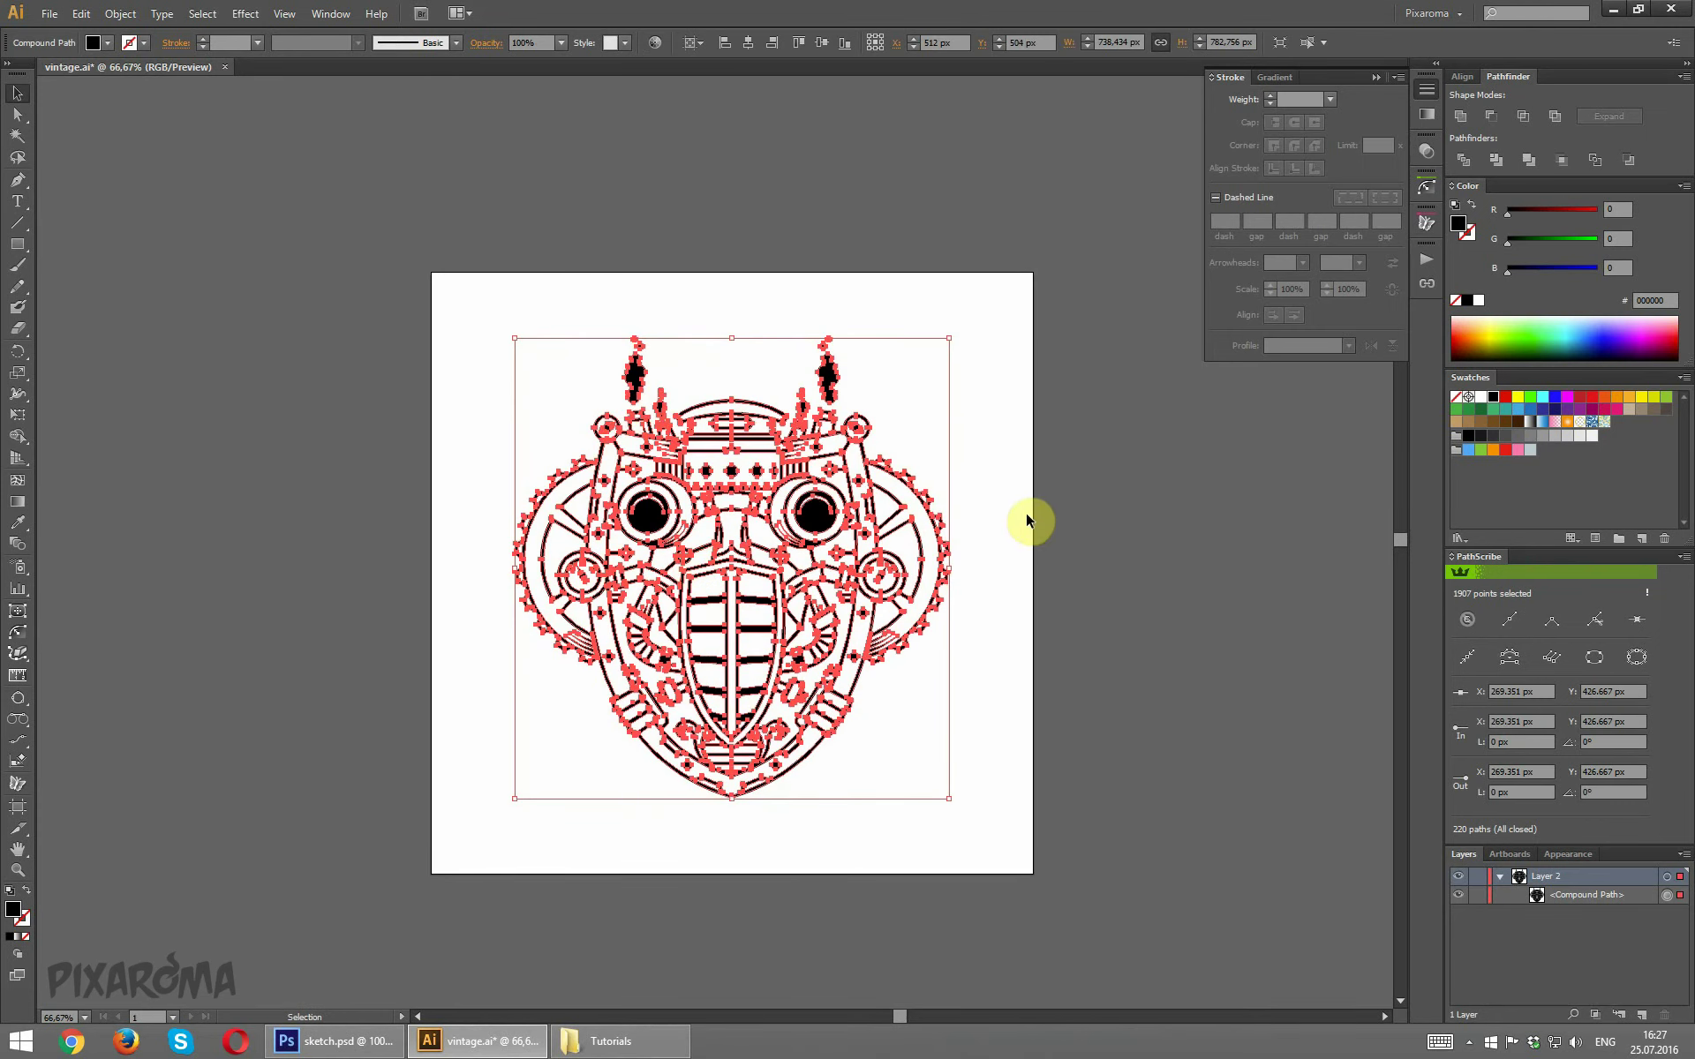
left_click(1165, 589)
left_click_drag(1167, 593, 1096, 510)
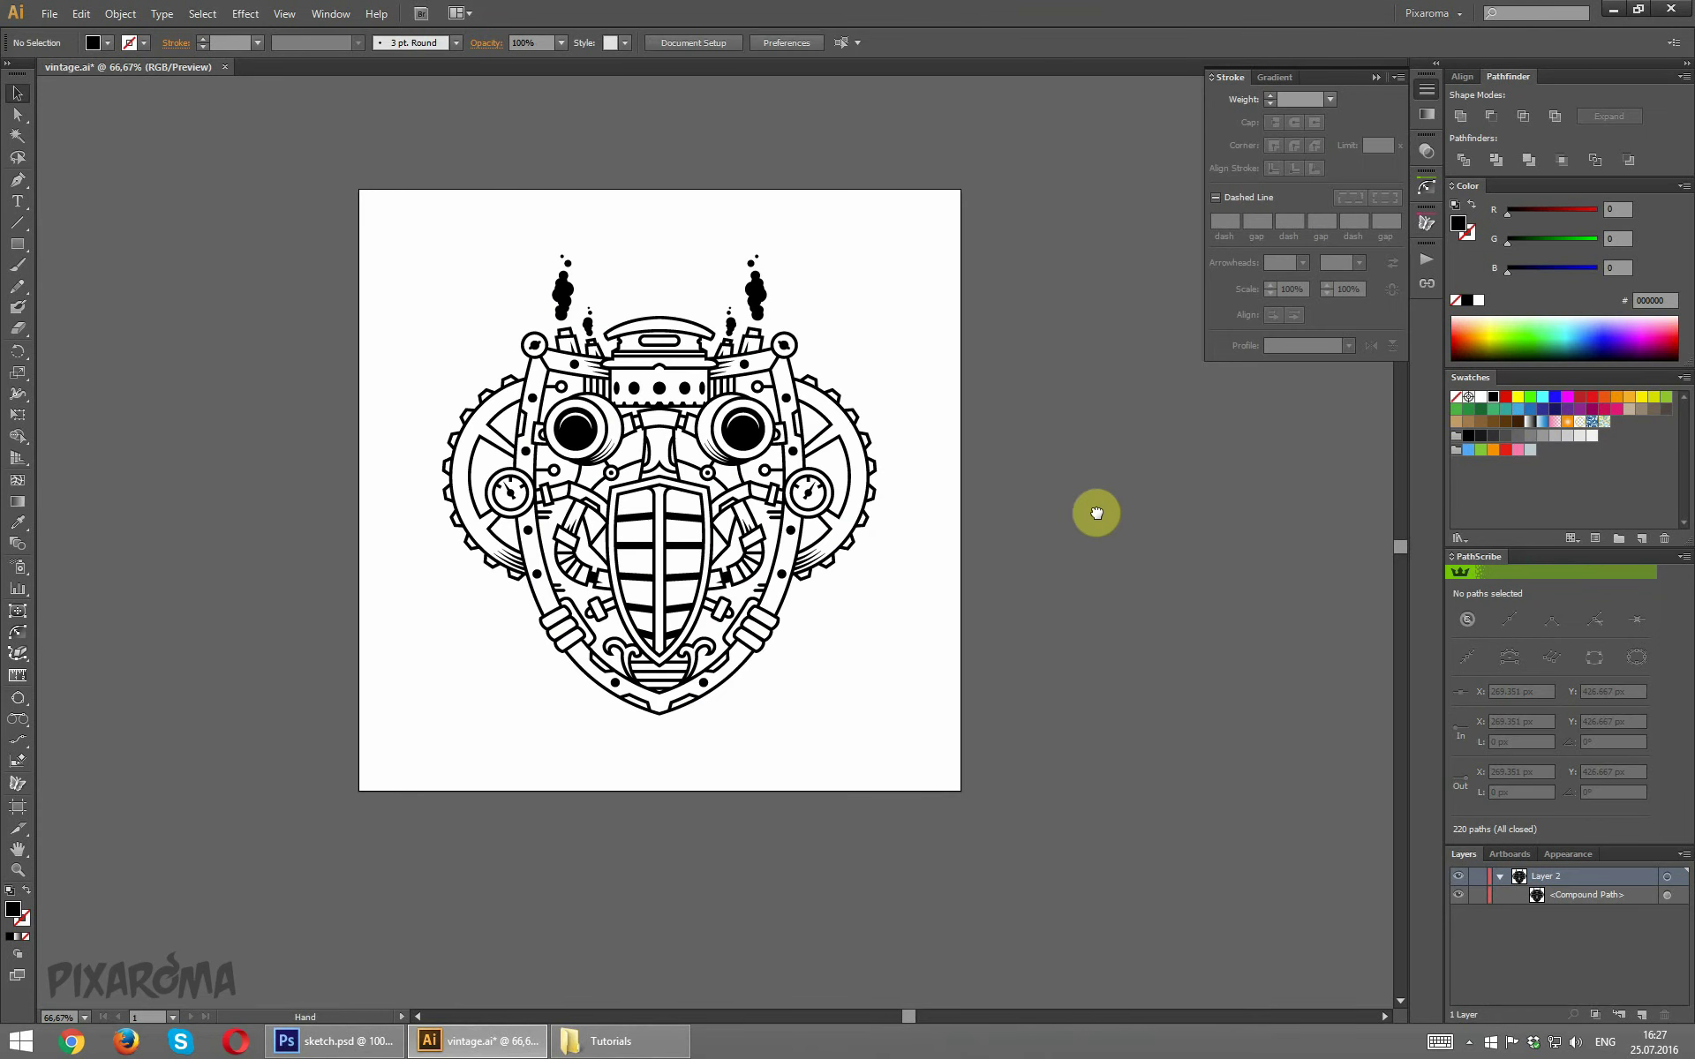
Rename Layer 2 and its compound path to 'symbol', then add a new empty layer.
double_click(1549, 876)
type("symbol")
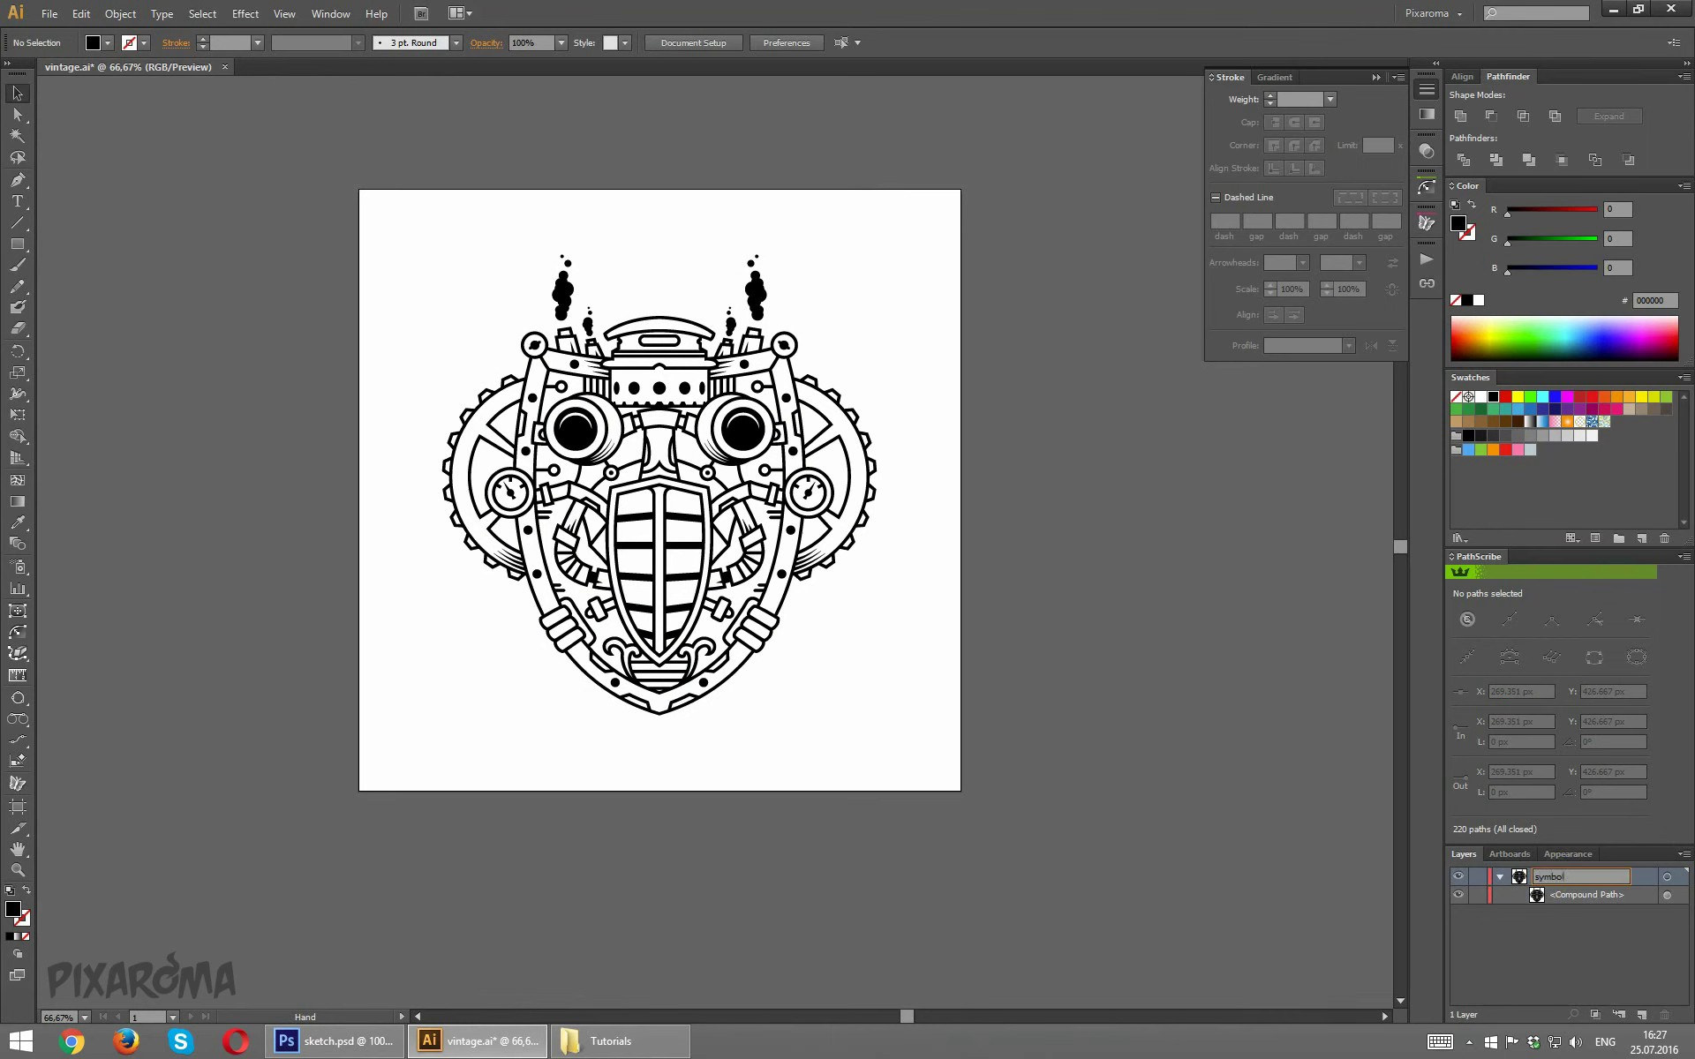
double_click(1573, 897)
type("sym")
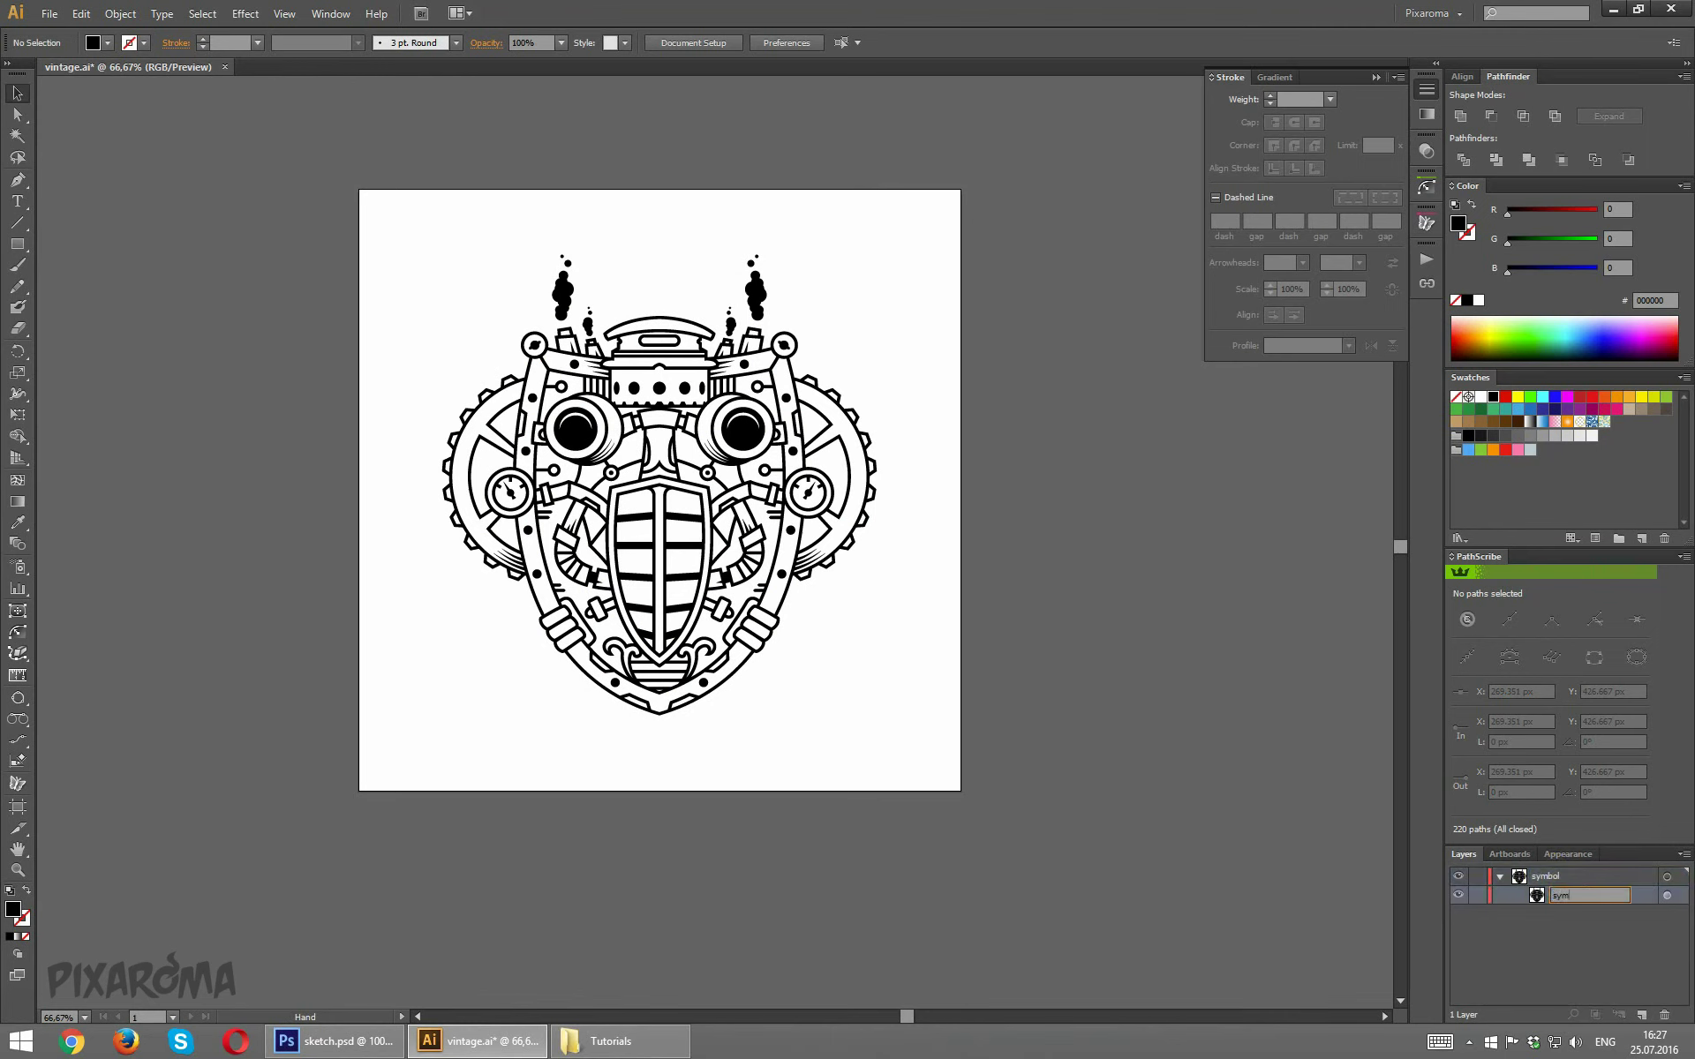
type("bol")
key("Return")
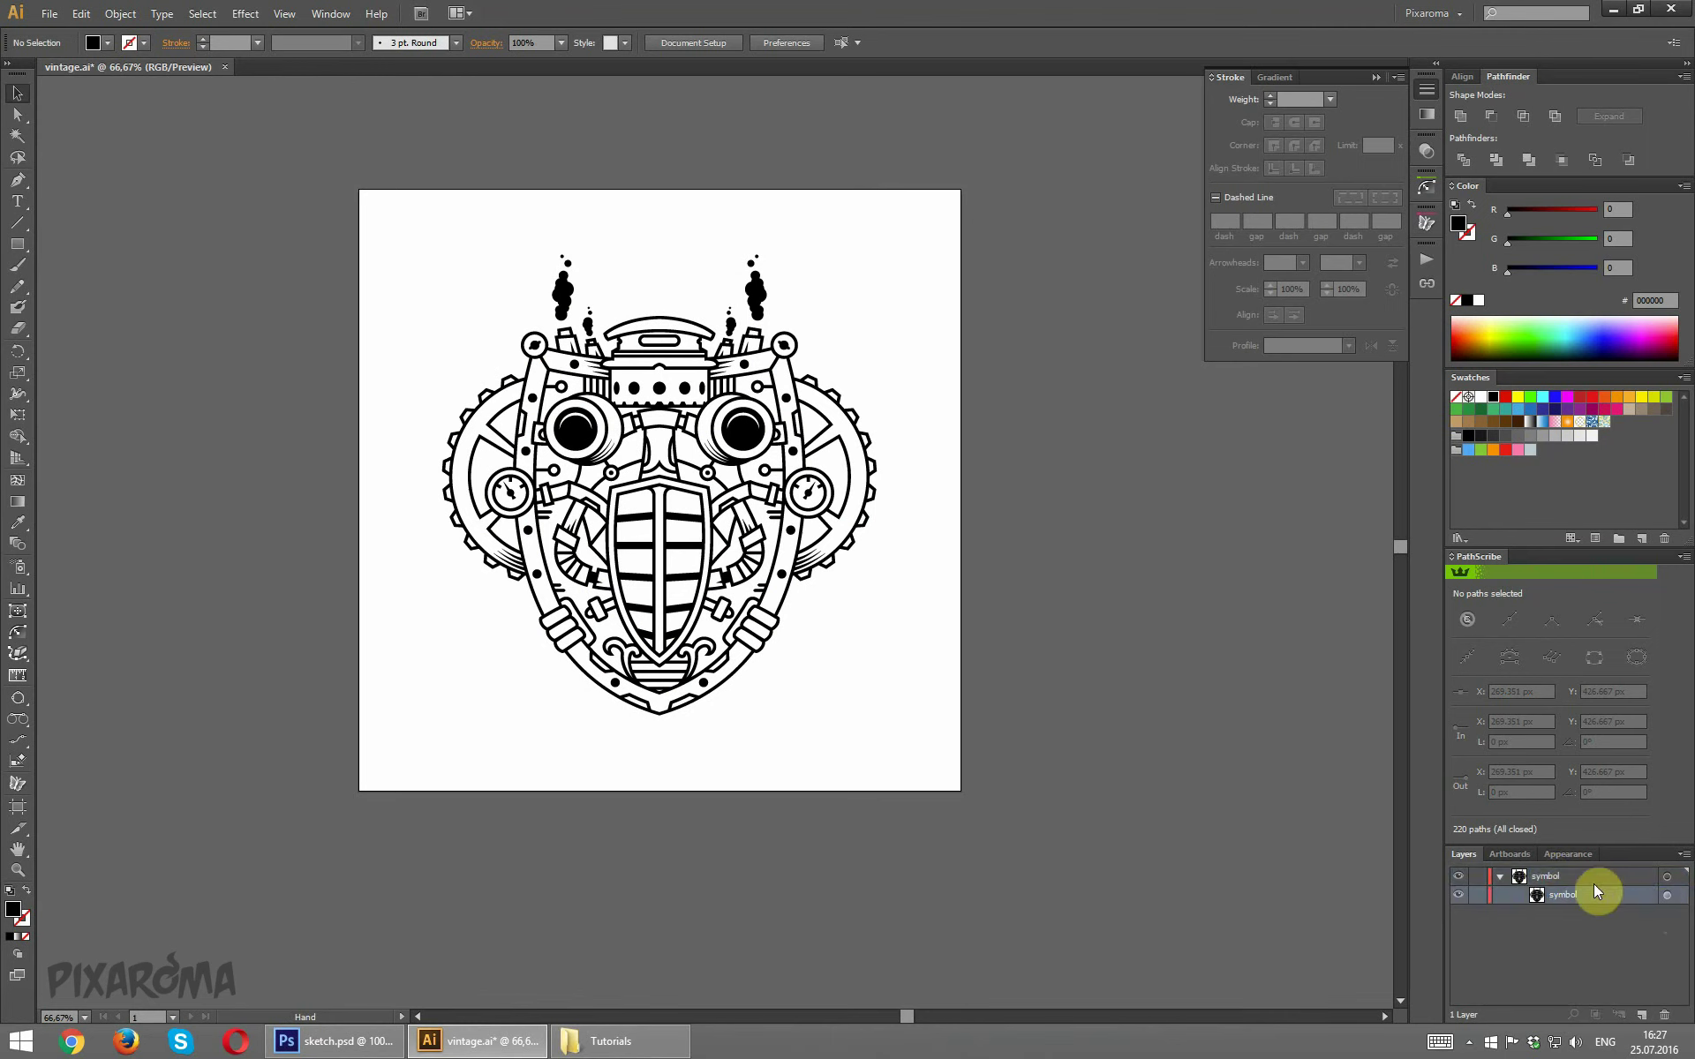
left_click(1641, 1015)
left_click(1499, 895)
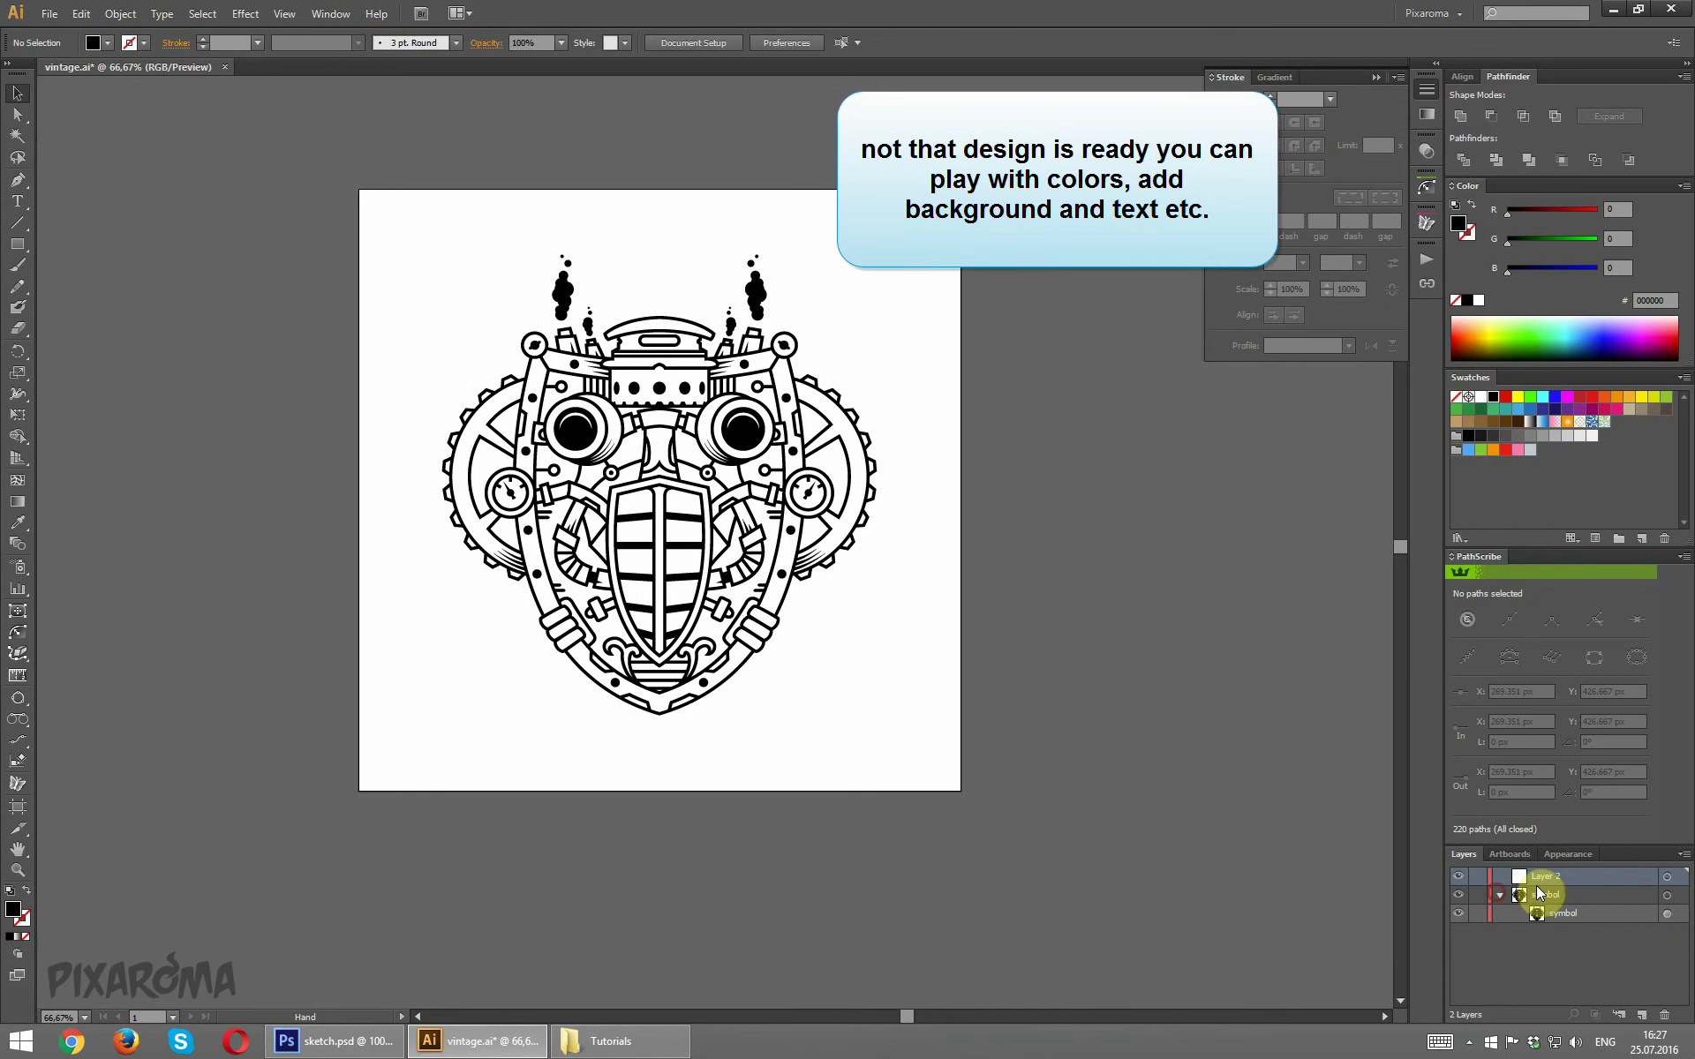
Move the new layer below symbol as 'background' and draw a centred 1024×1024 px square.
left_click_drag(1560, 878, 1546, 898)
type("background")
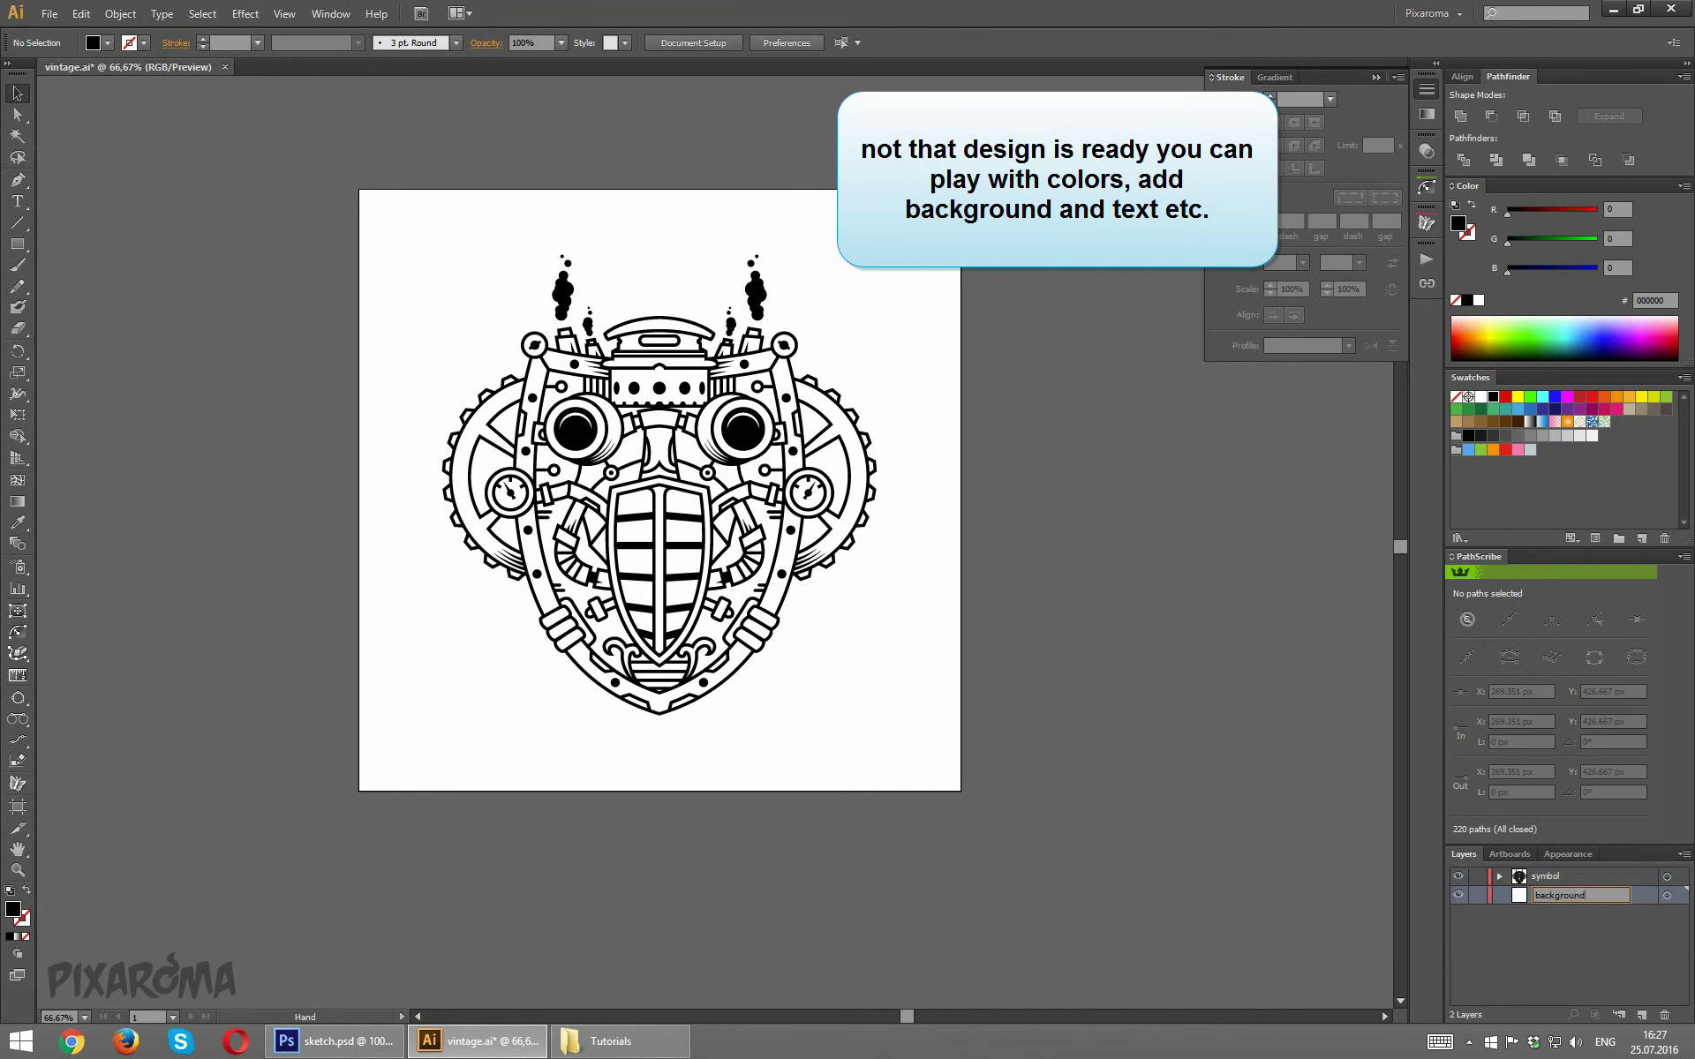
left_click(1553, 897)
left_click(18, 243)
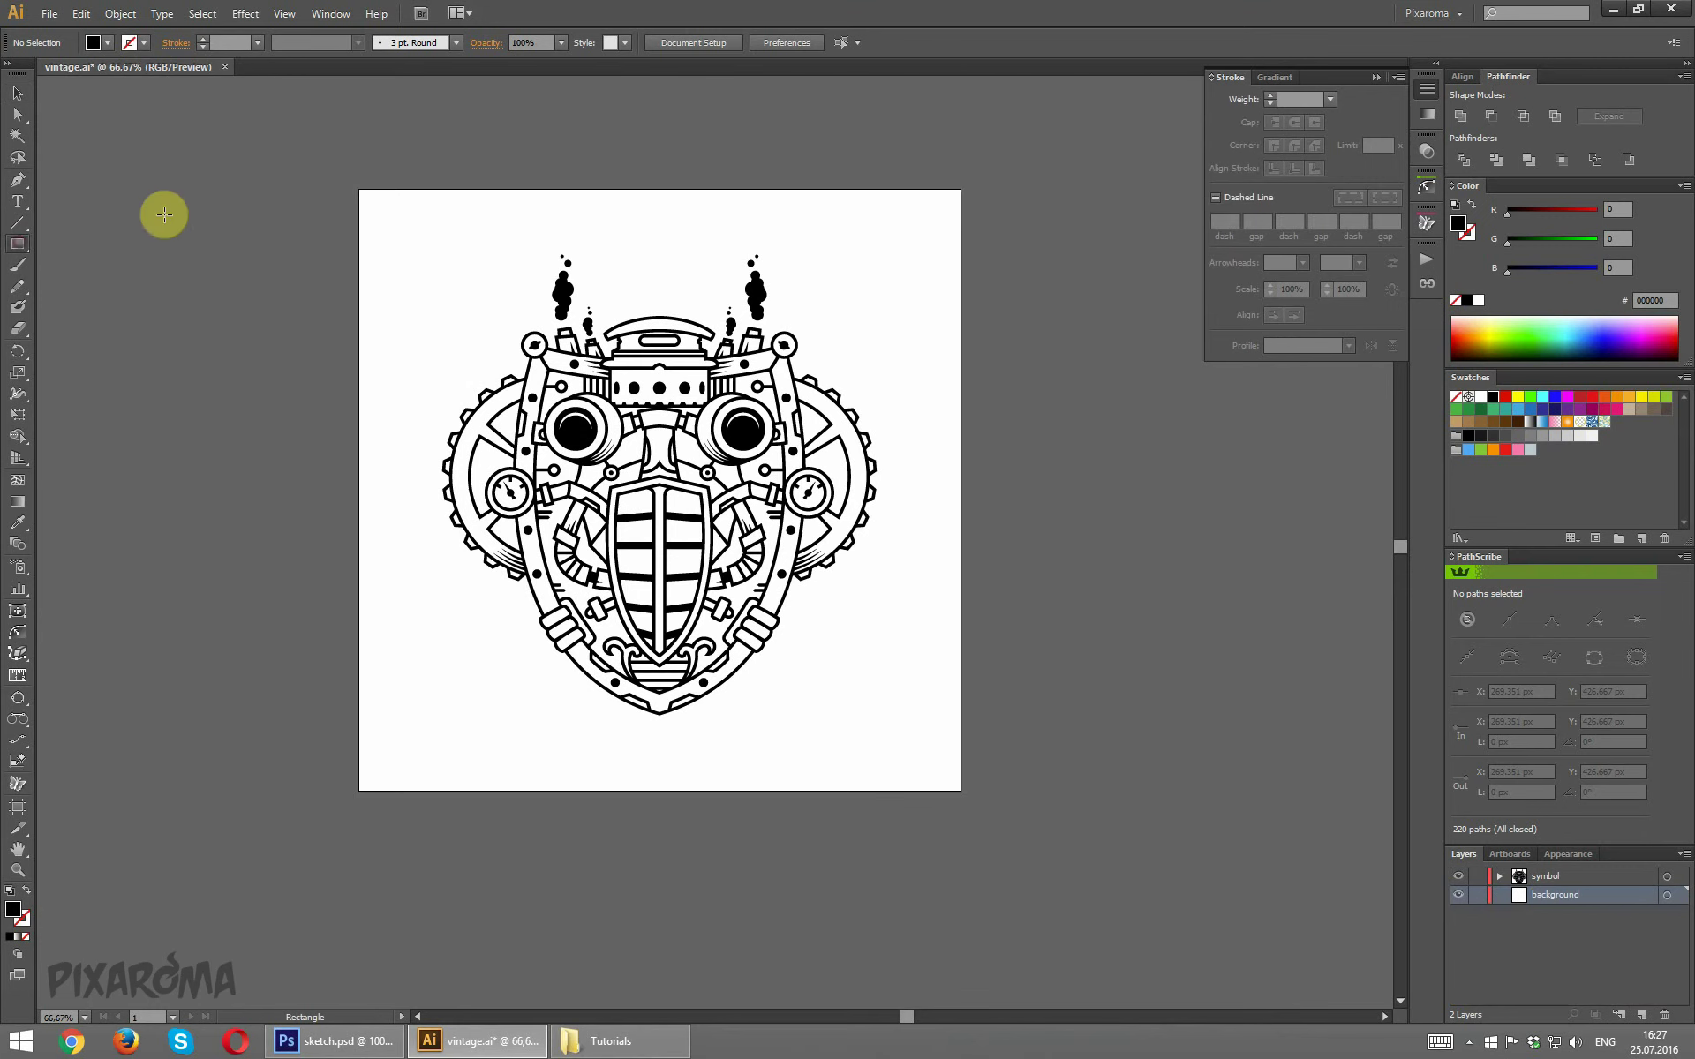
left_click(309, 221)
type("10")
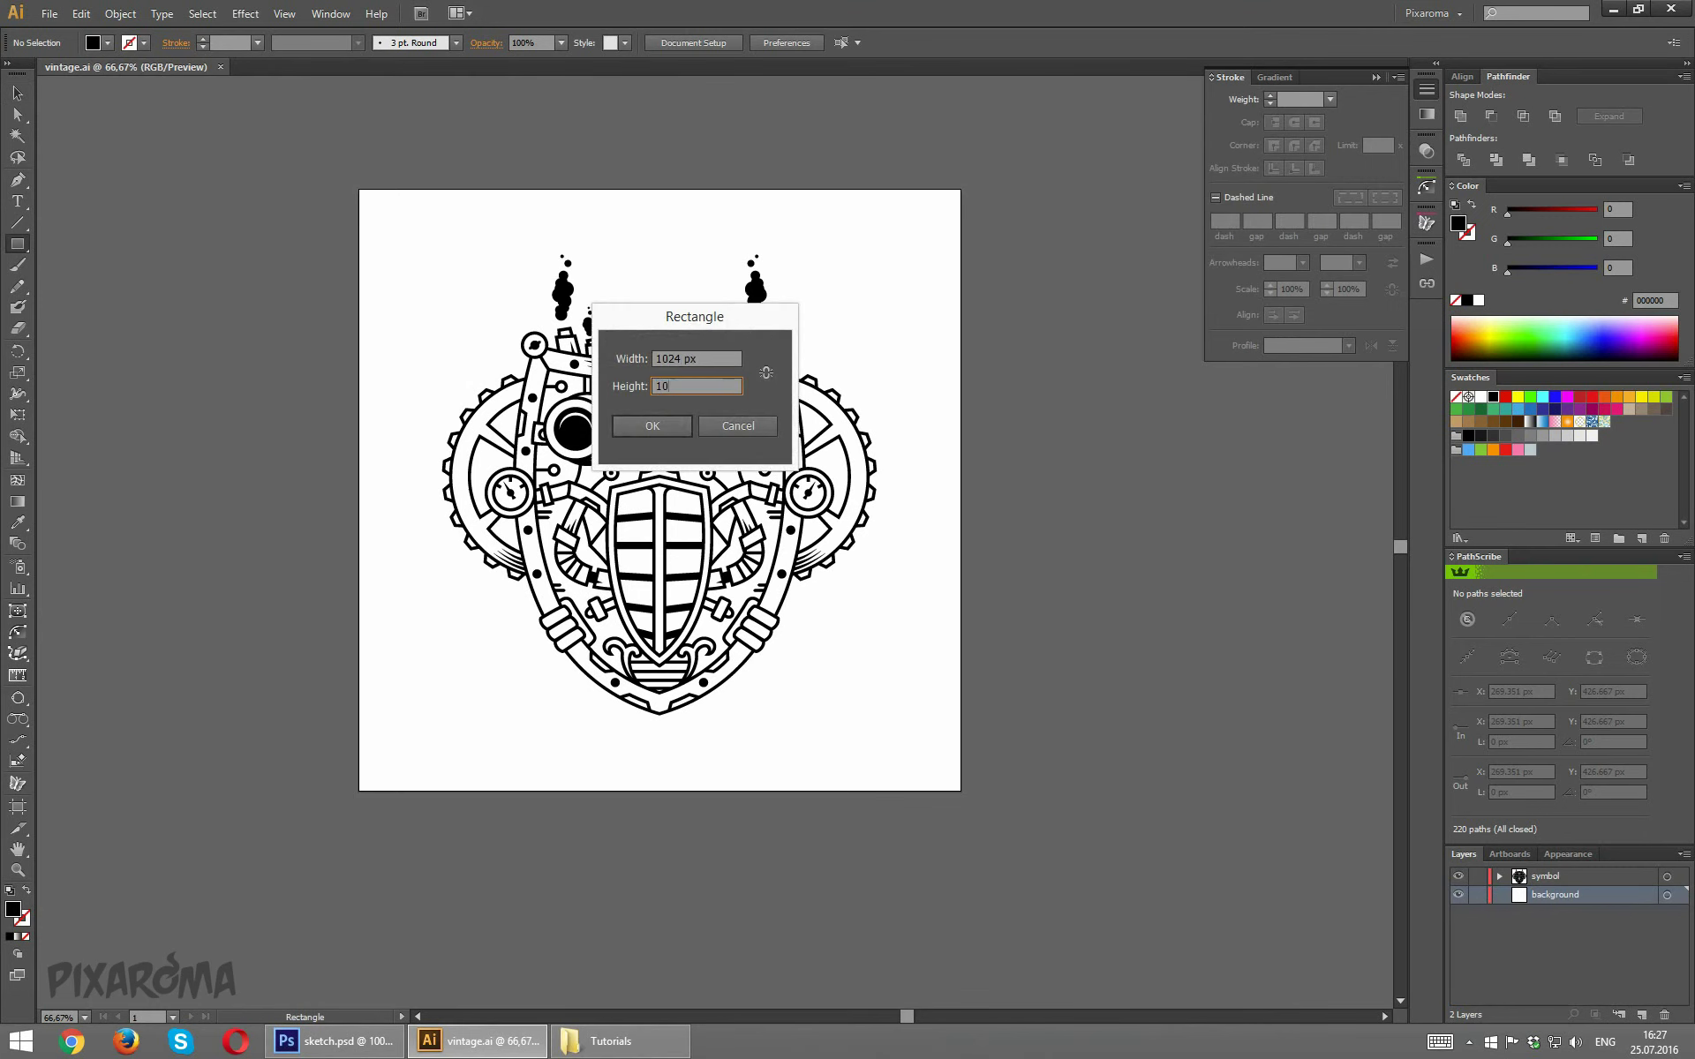
type("24")
key("Return")
left_click(841, 39)
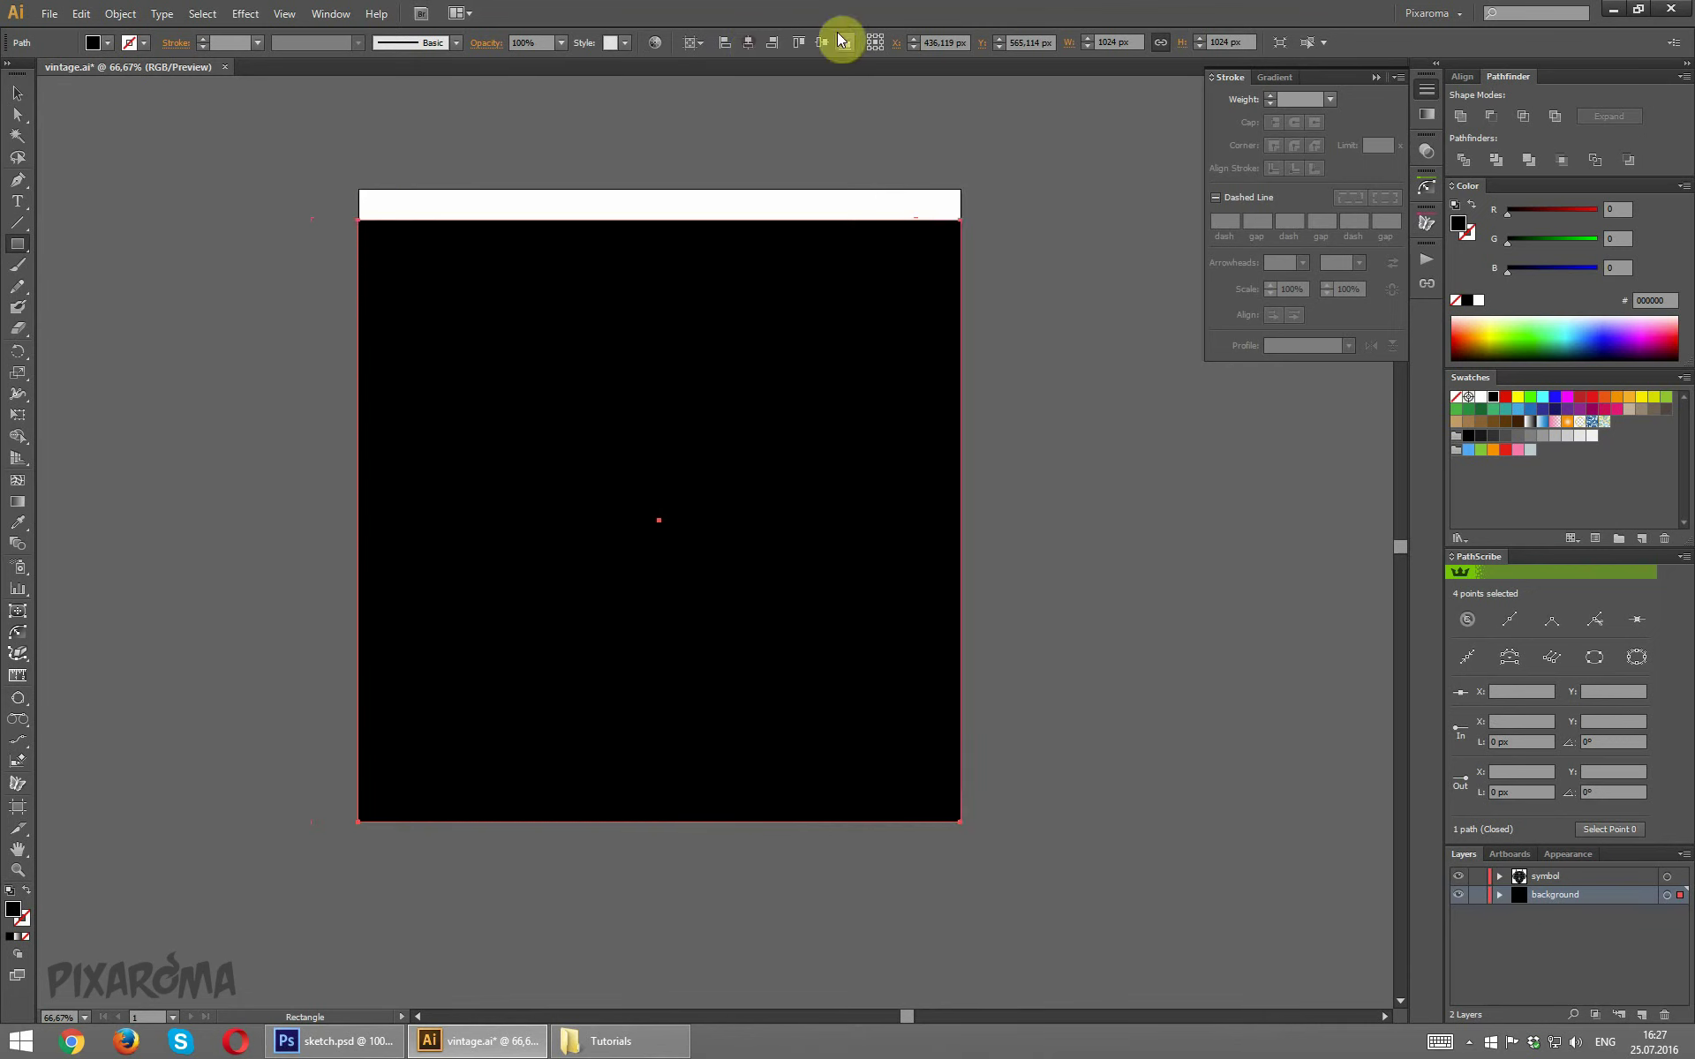
left_click(821, 44)
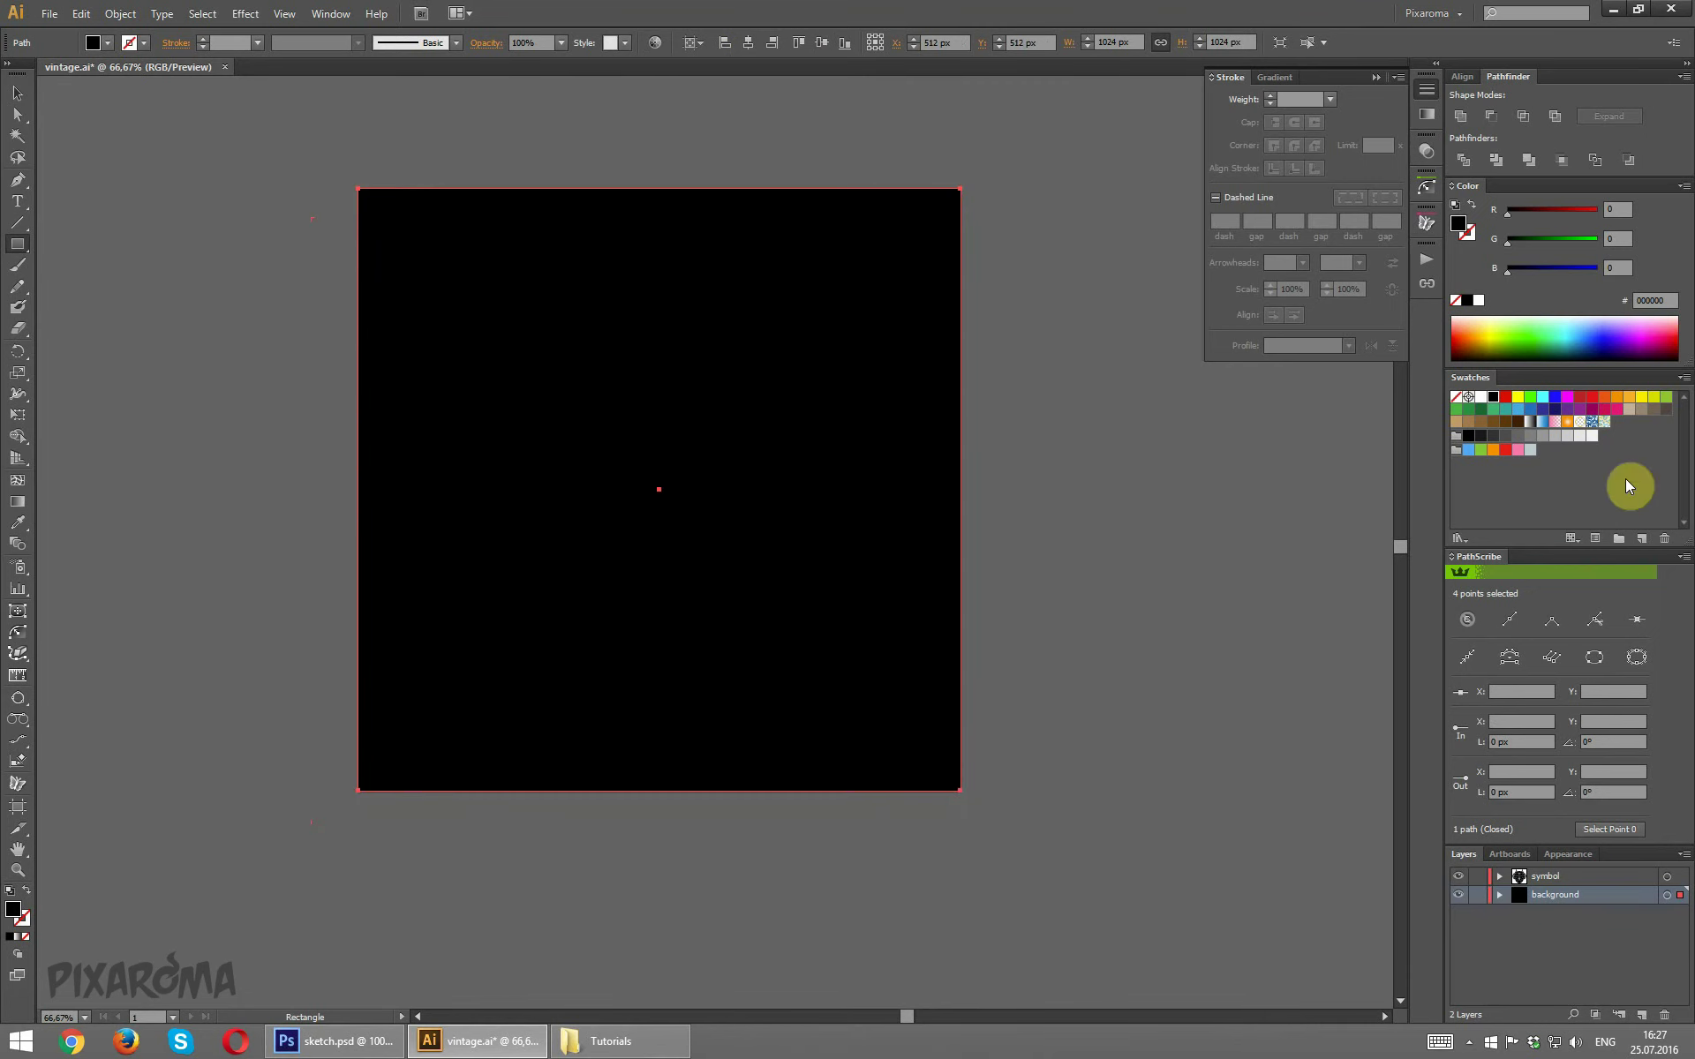
Fill the square with a dark, low-saturation brown using HSB sliders.
left_click(1518, 421)
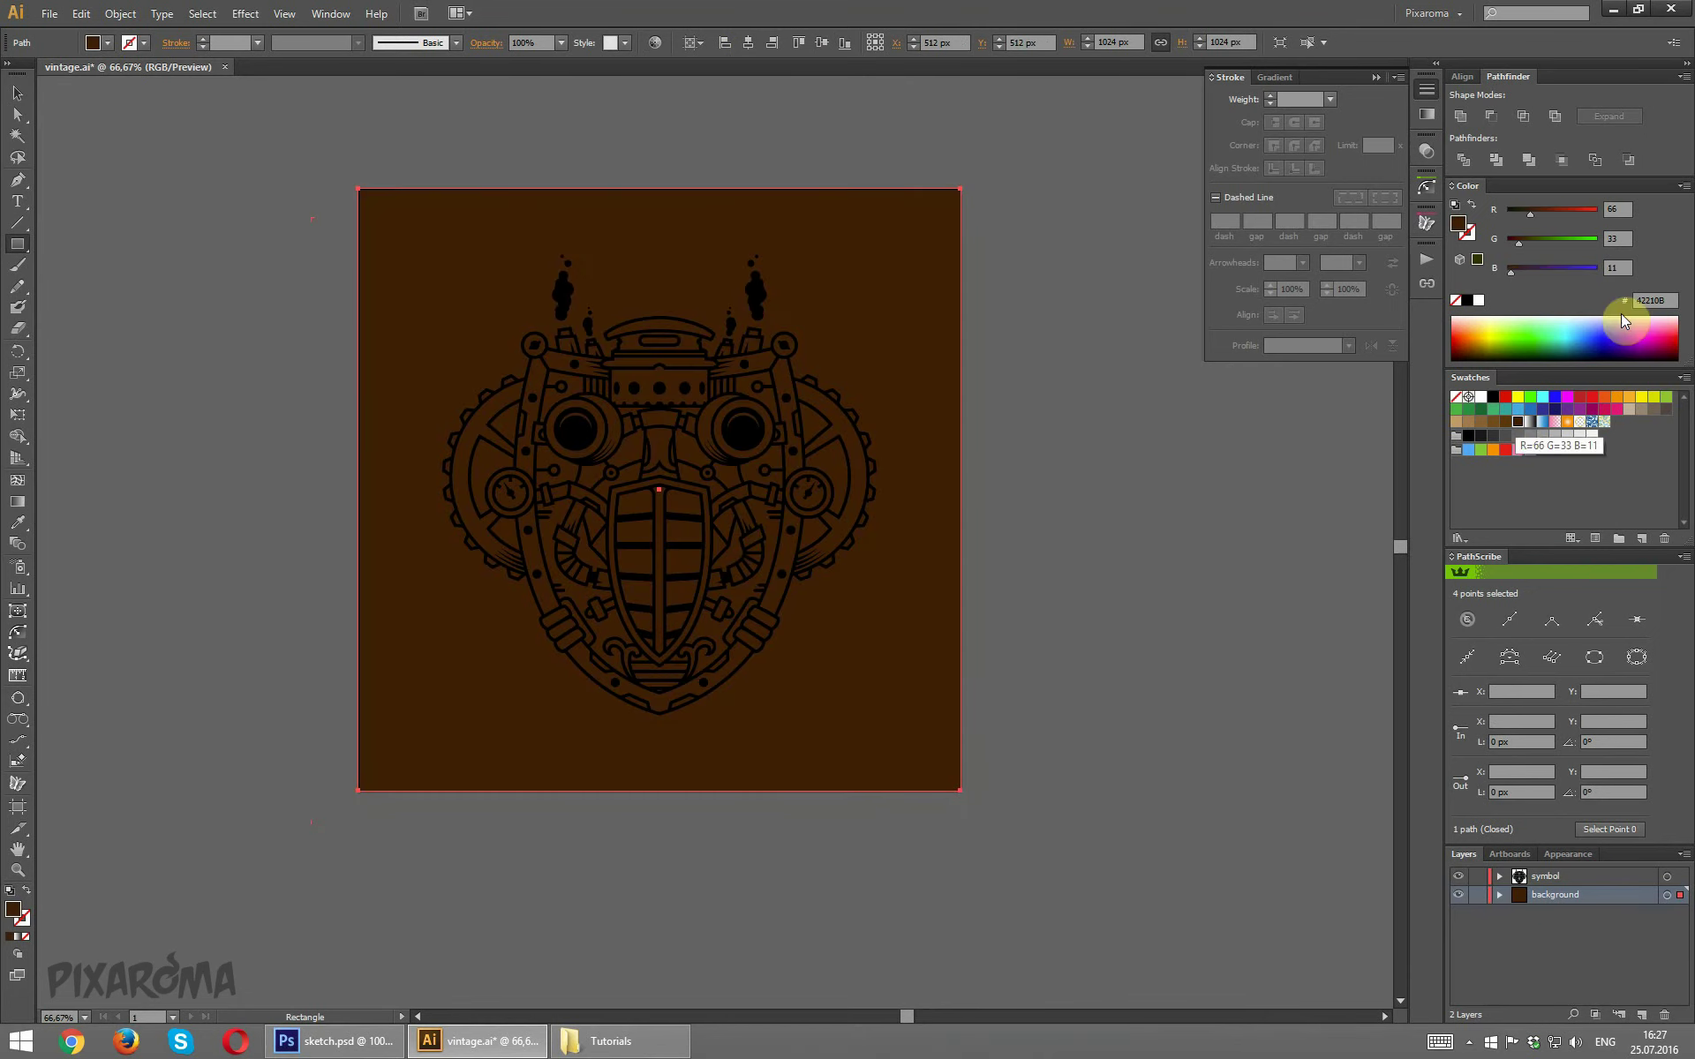
left_click(1682, 188)
left_click(1604, 255)
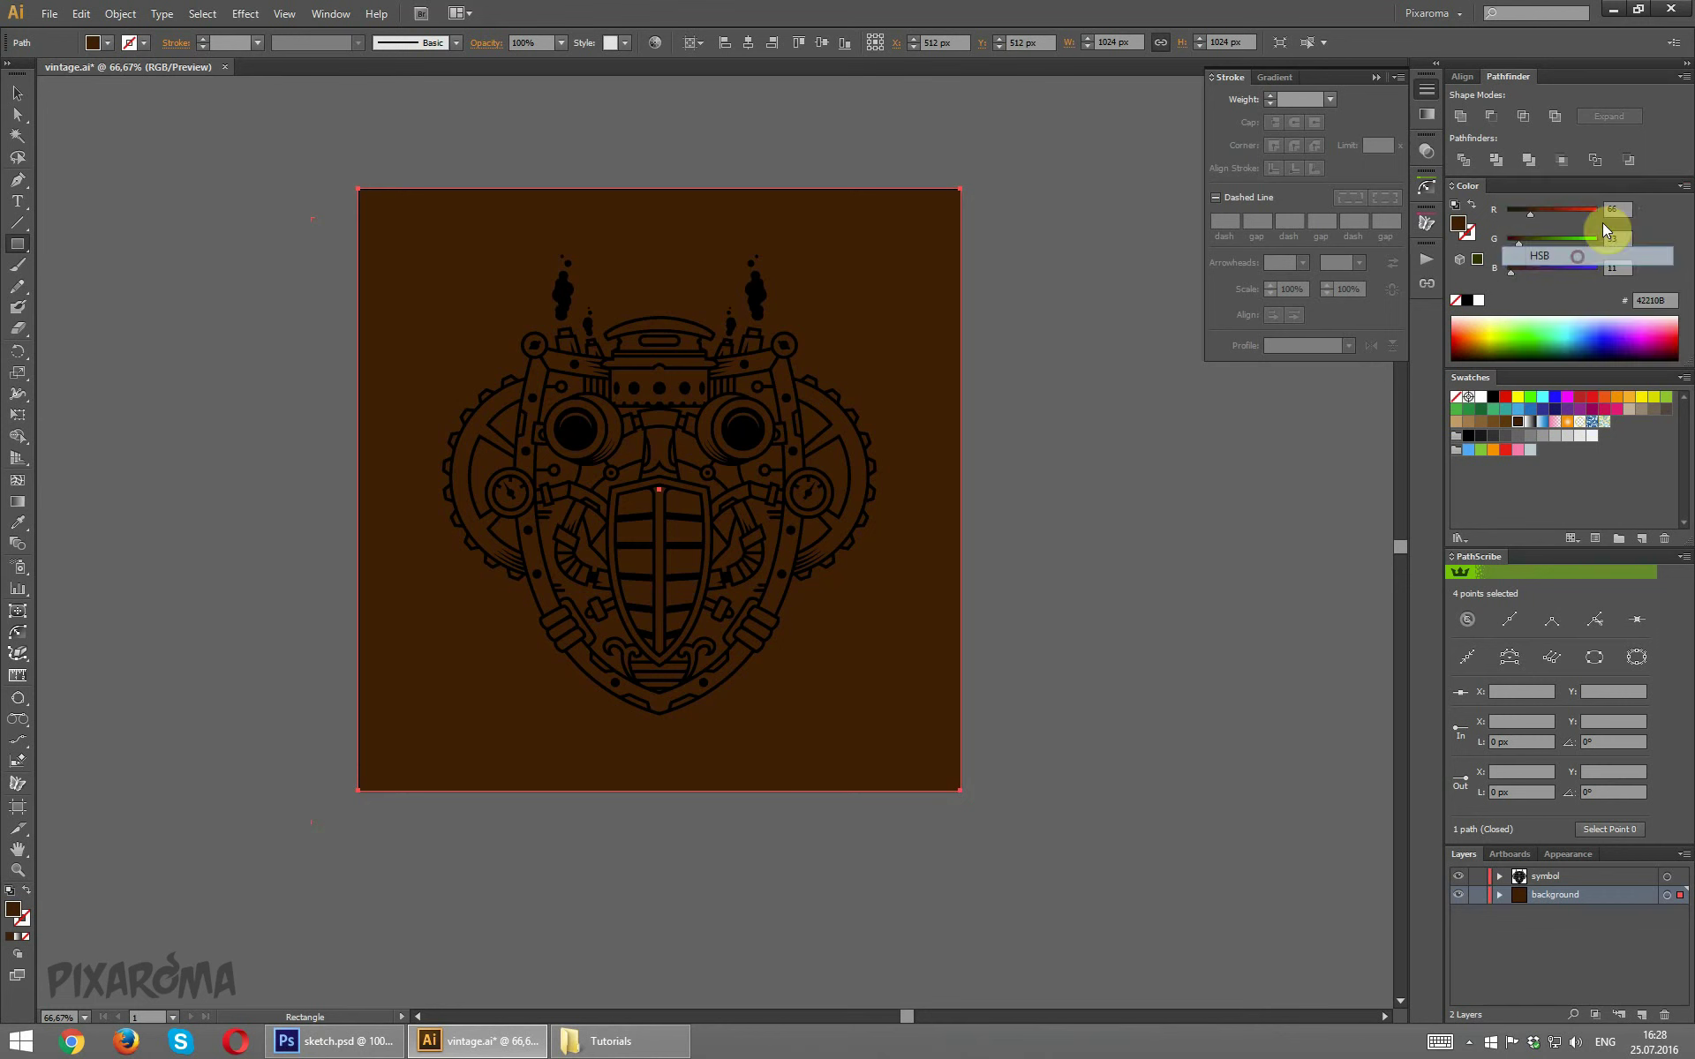
mouse_move(1578, 241)
left_mouse_down()
mouse_move(1526, 268)
mouse_move(1513, 214)
left_mouse_up()
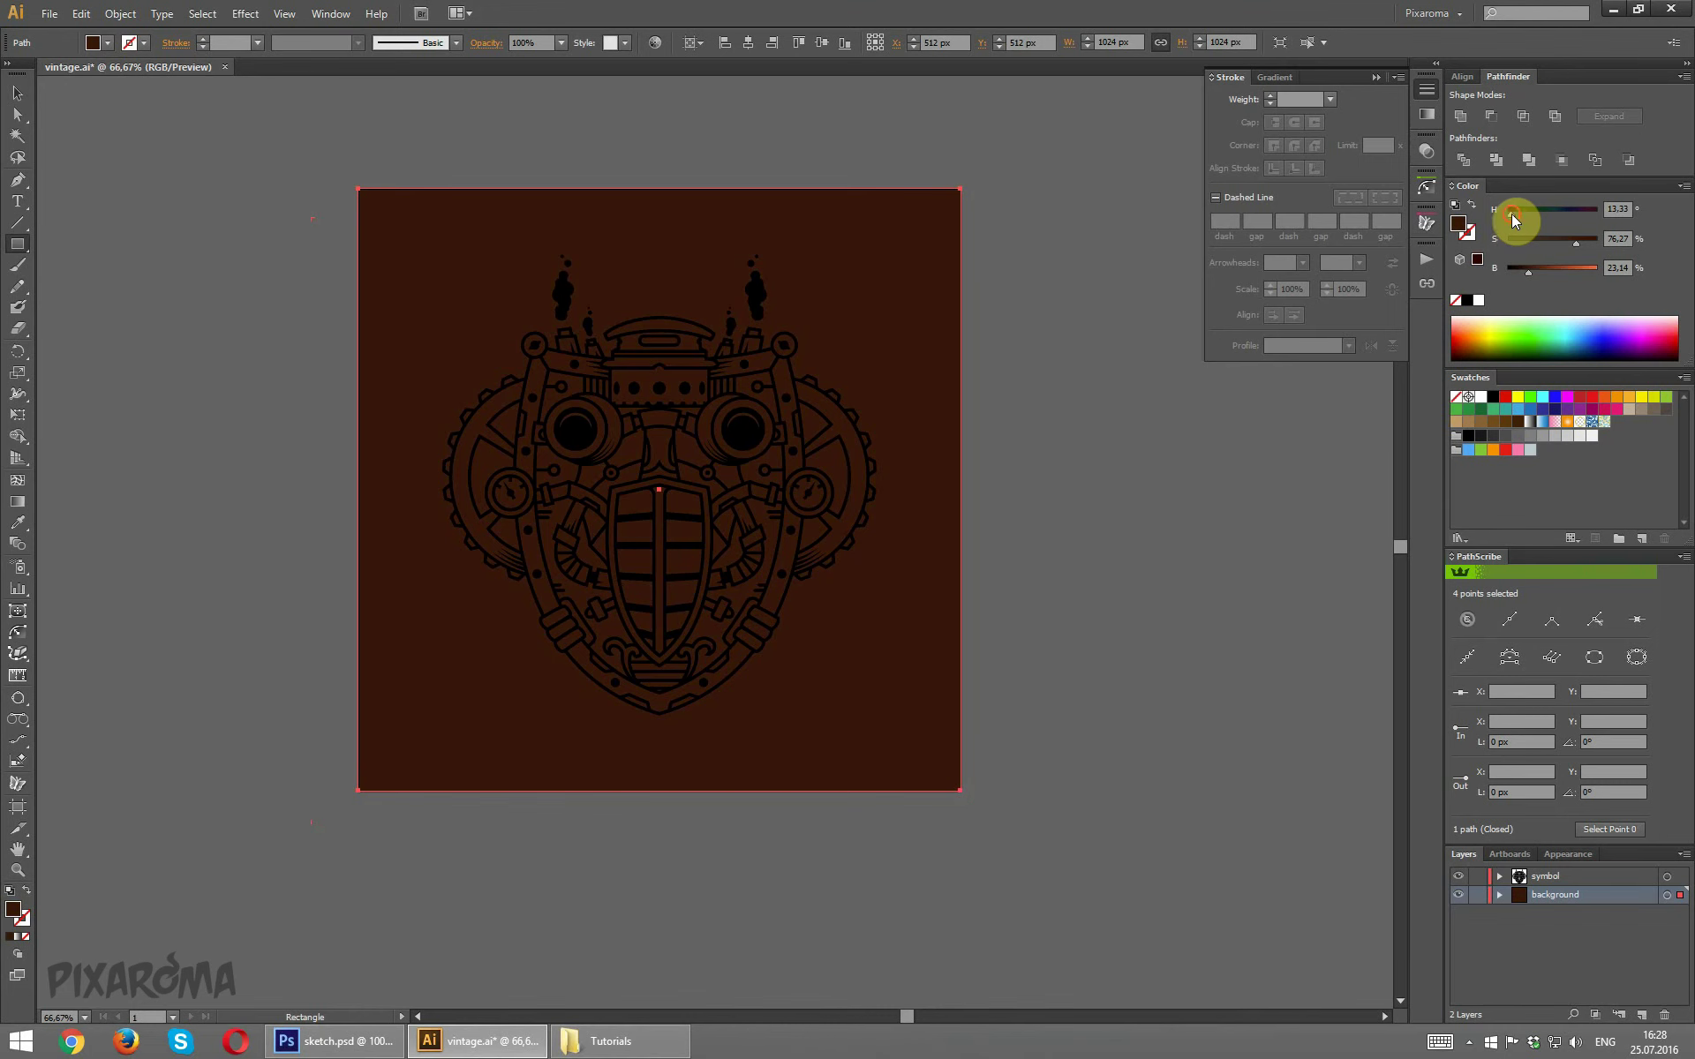
left_click_drag(1560, 241, 1559, 240)
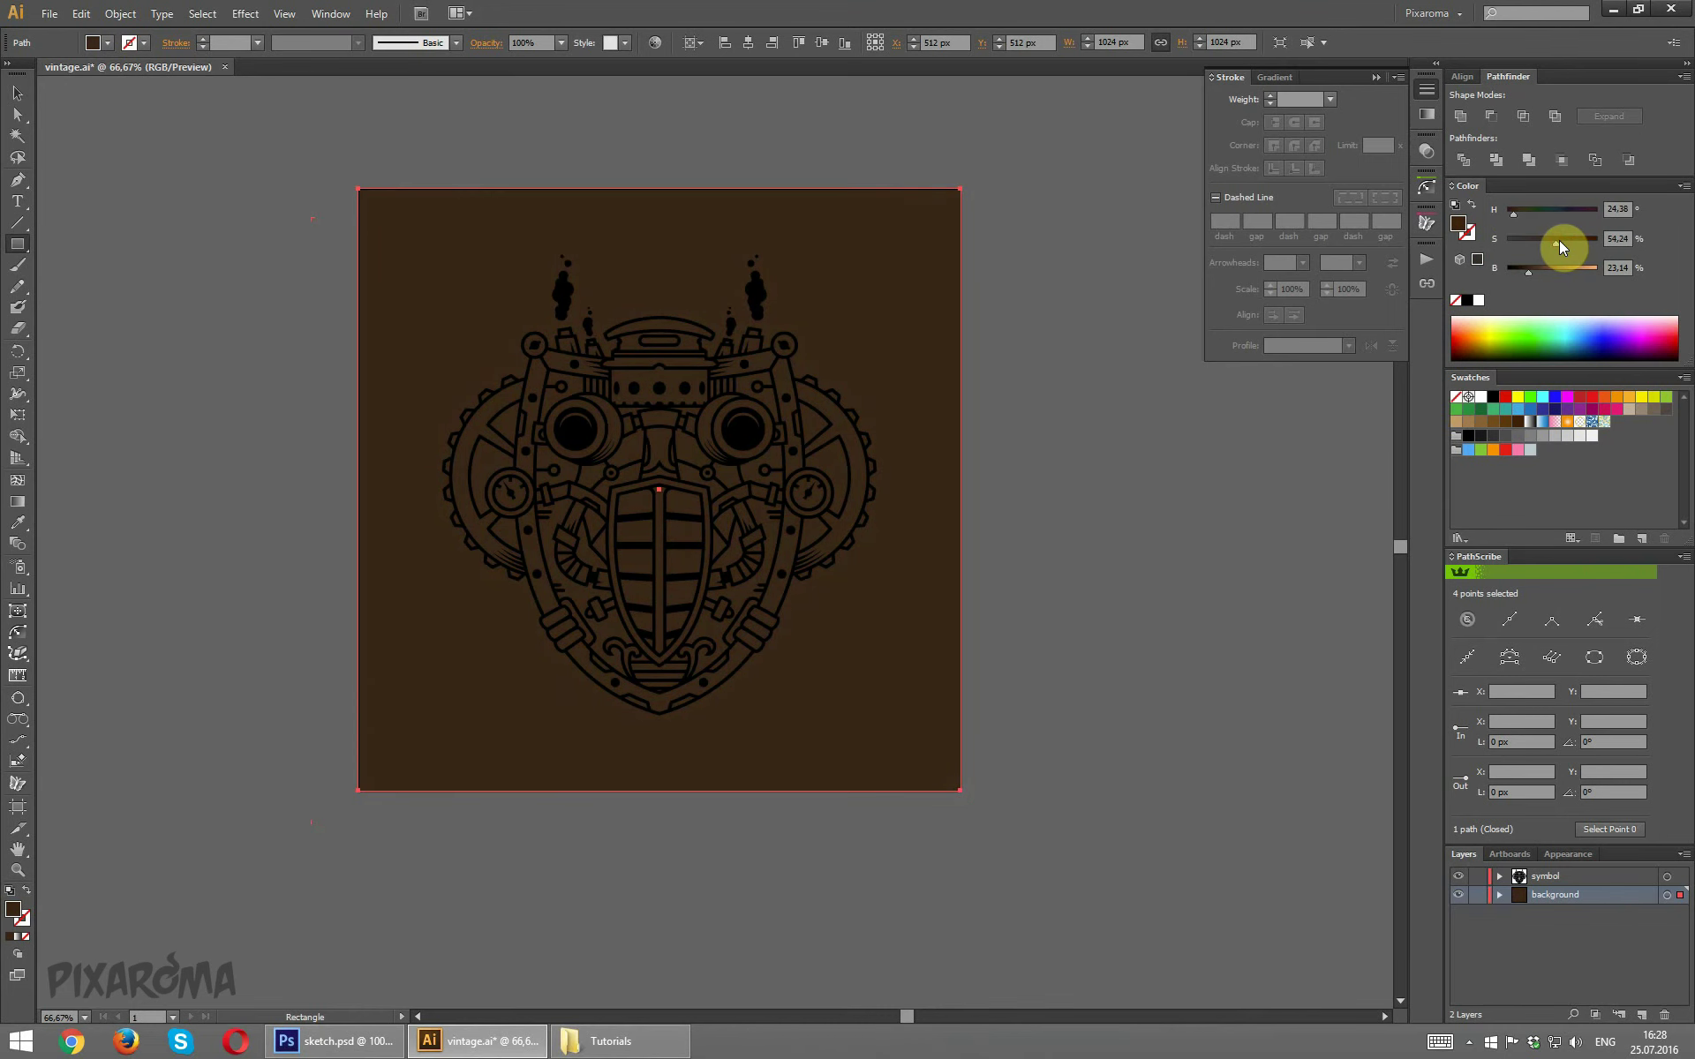
left_click(18, 94)
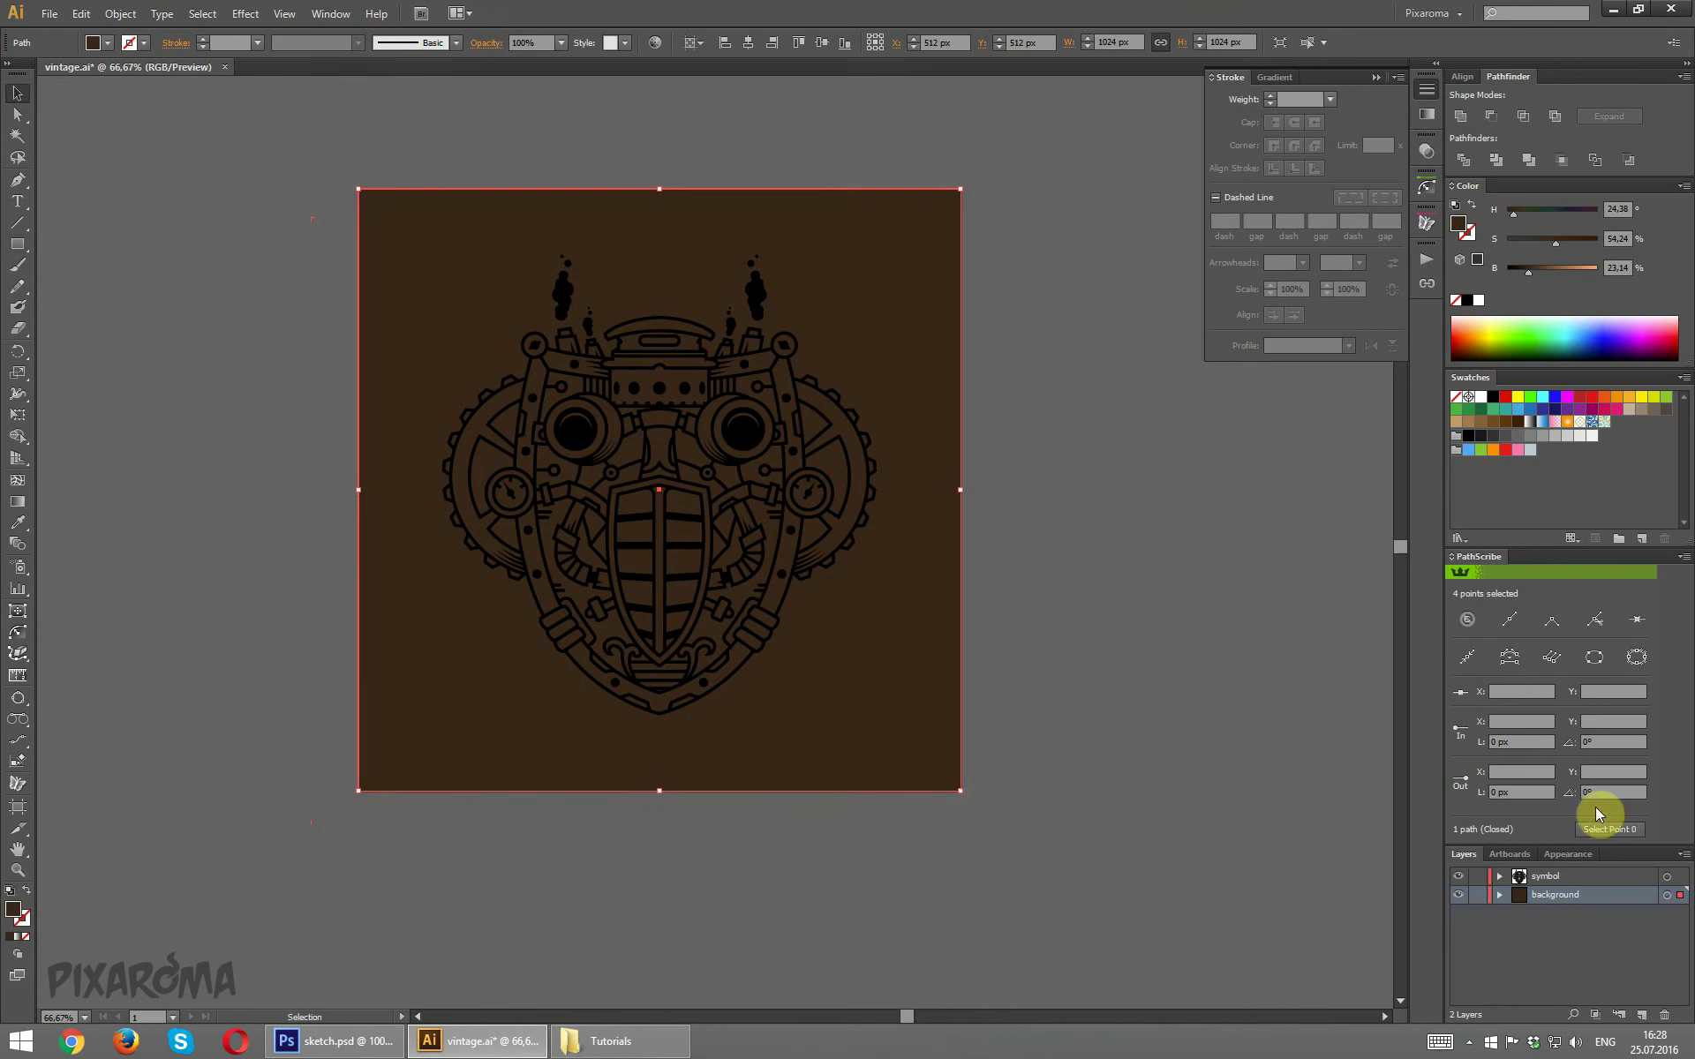
Hide the symbol artwork's edges and recolour it a saturated tan in HSB.
left_click(1666, 877)
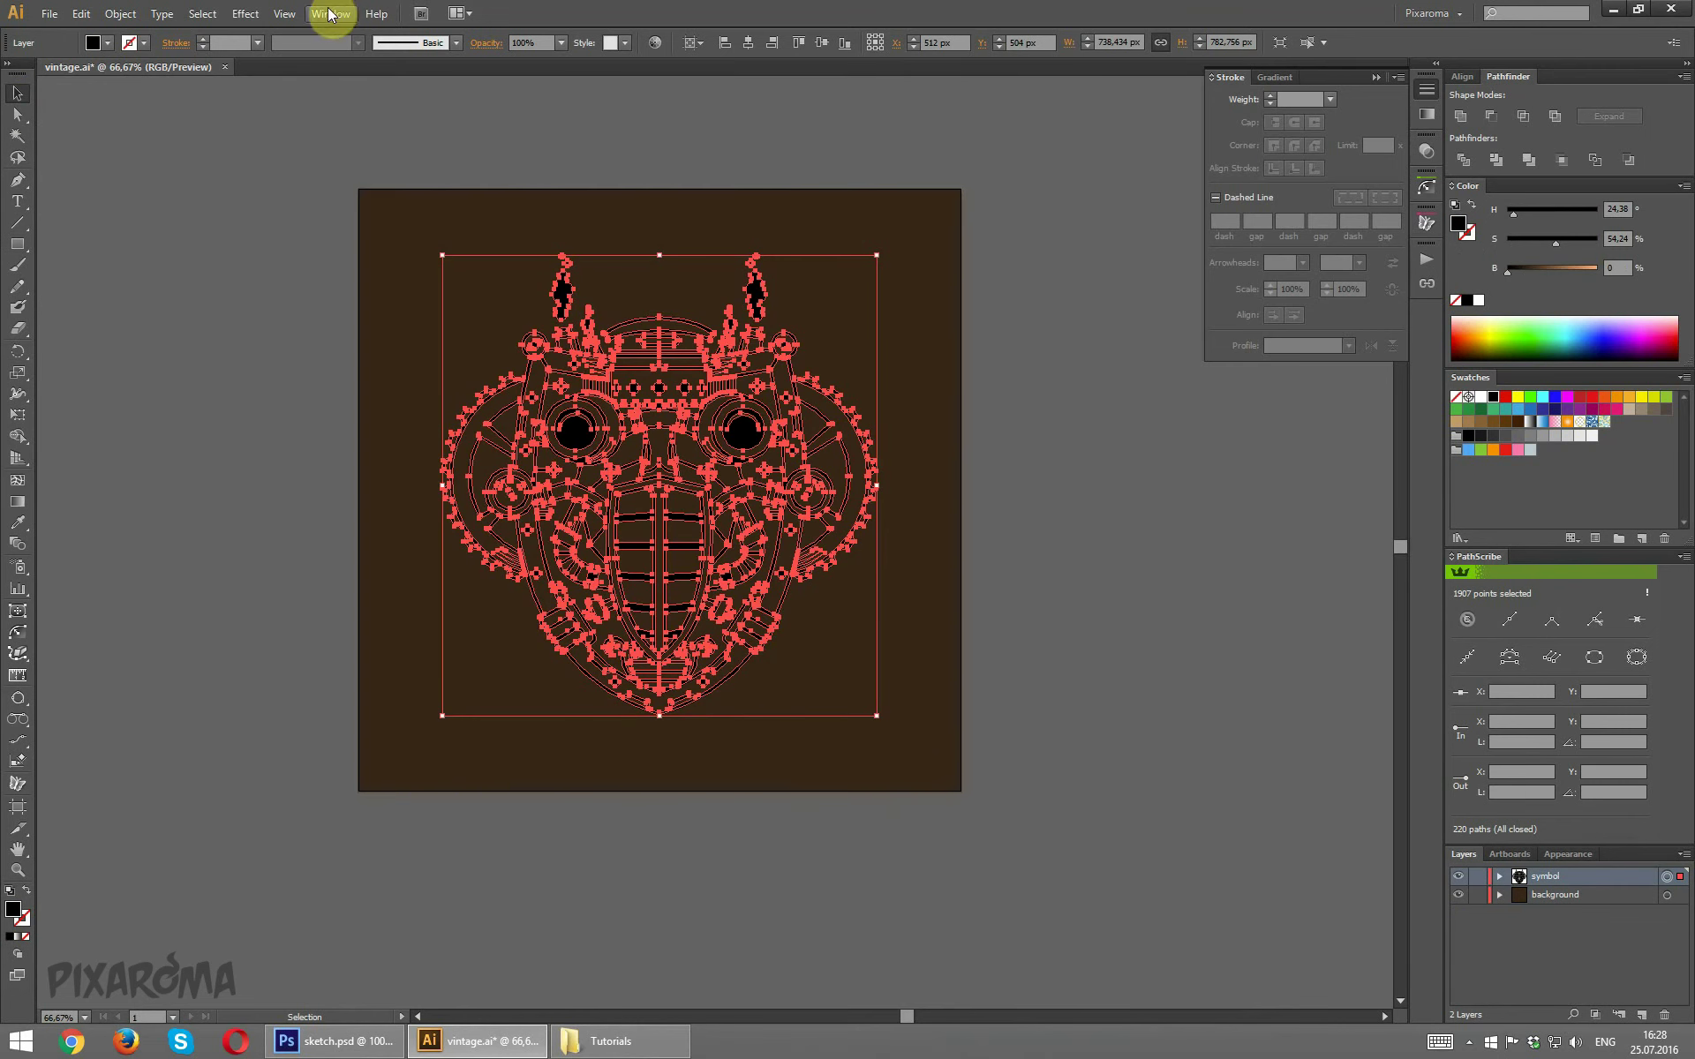
left_click(289, 14)
left_click(374, 254)
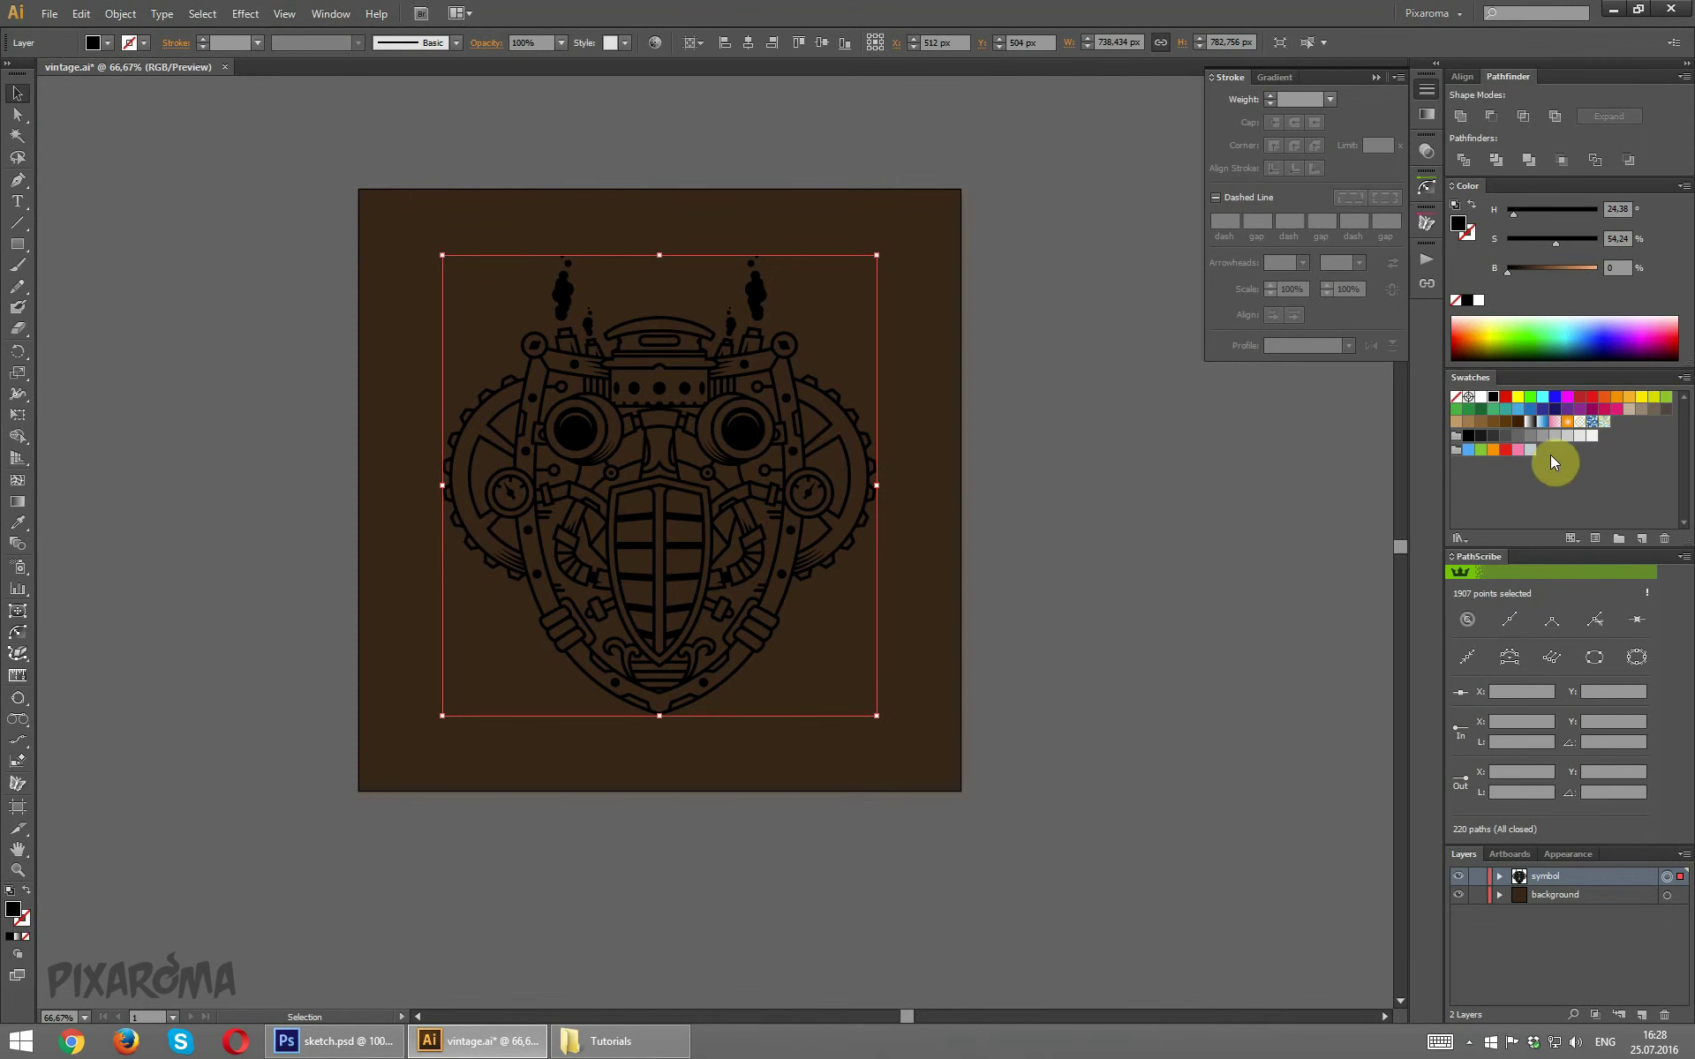
left_click(1629, 398)
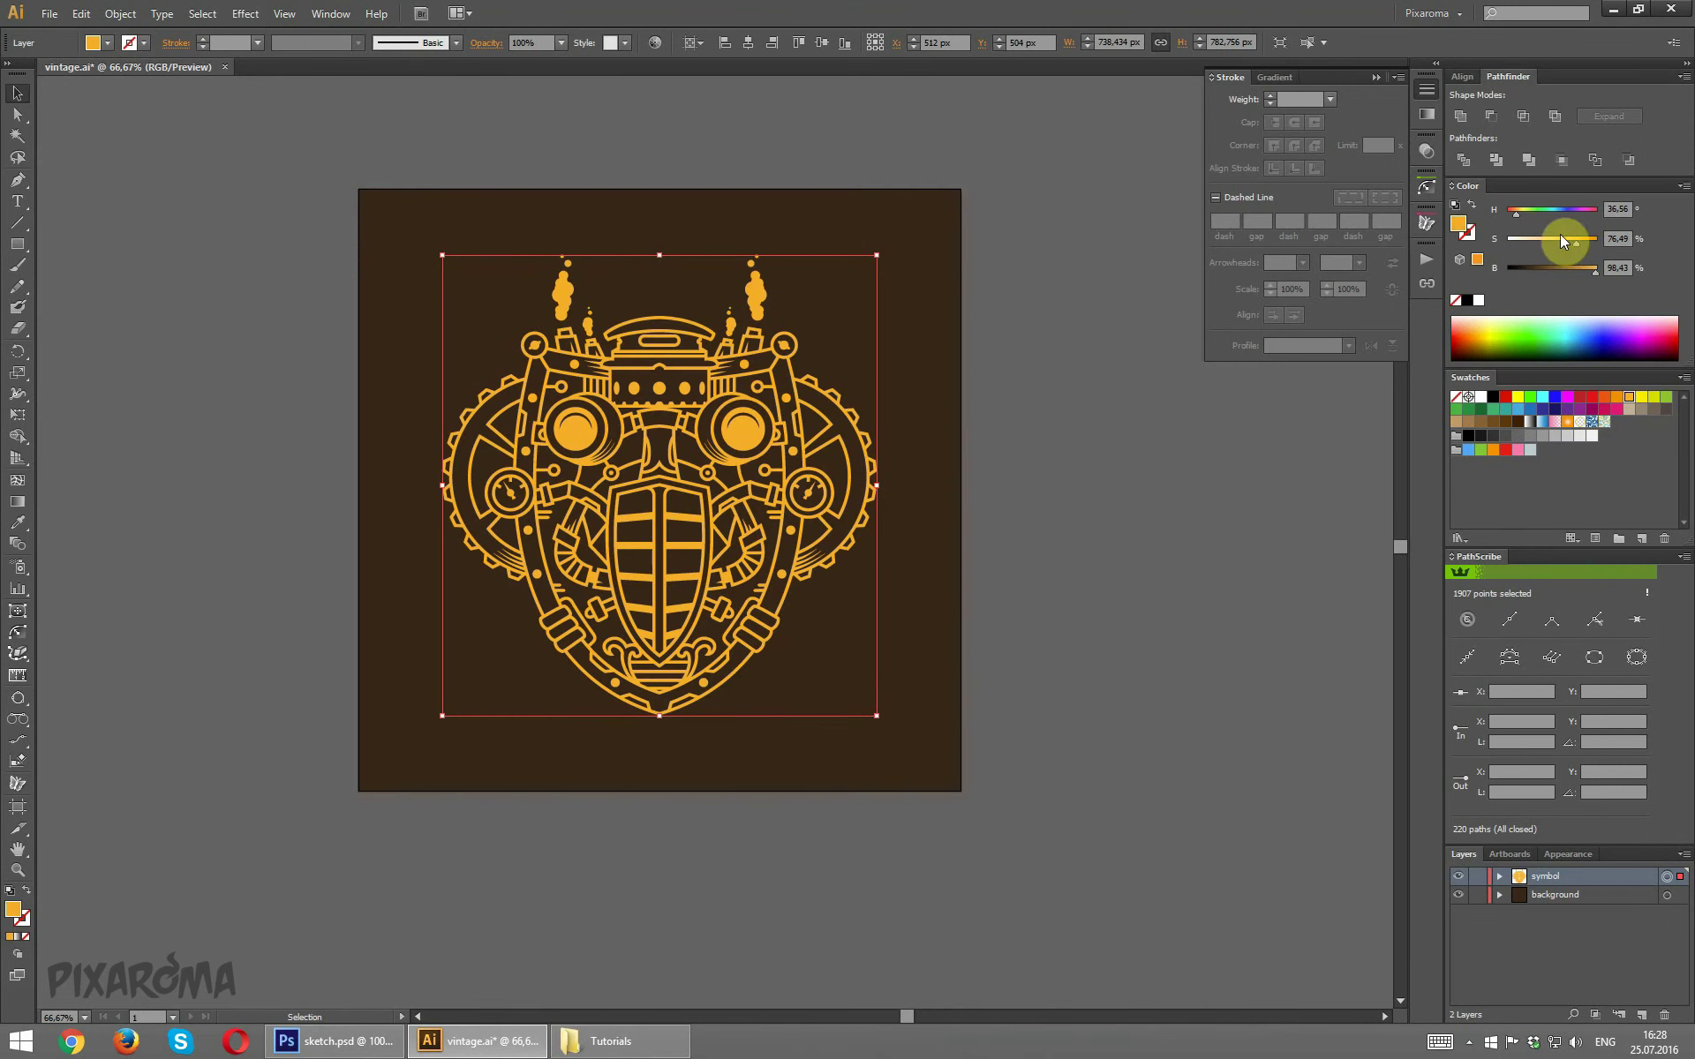
left_click_drag(1564, 241, 1558, 231)
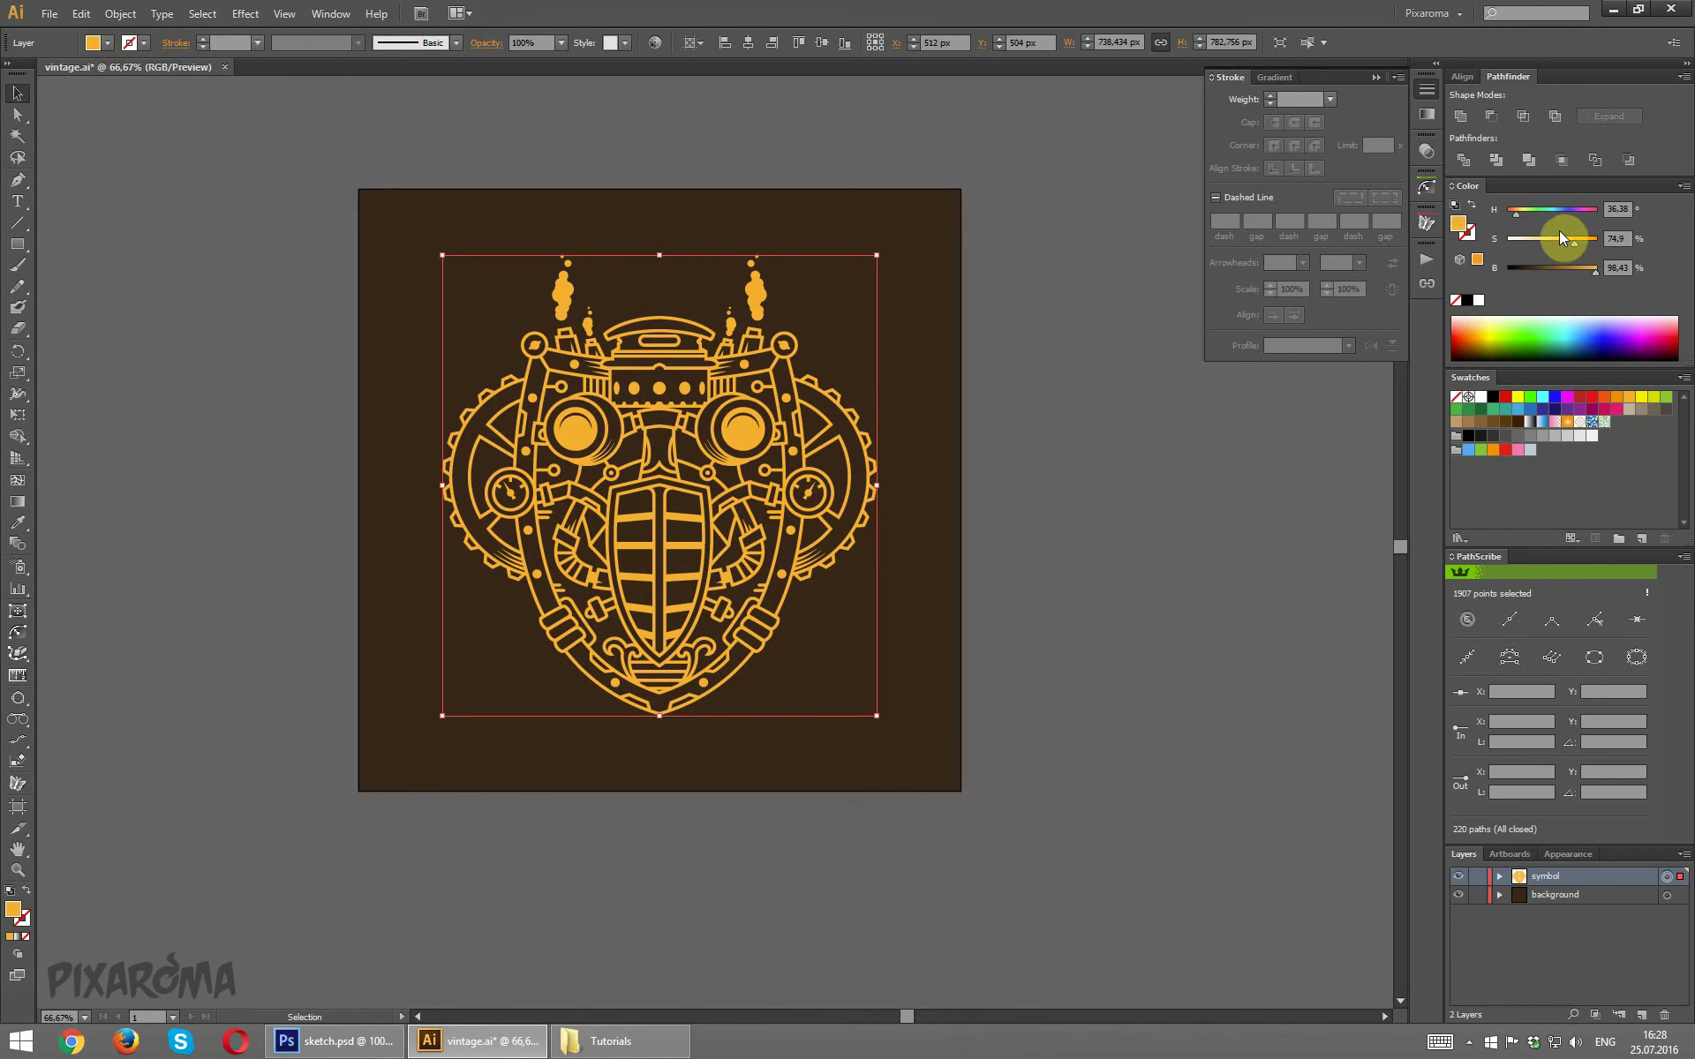
left_click(1514, 212)
left_click(1614, 277)
left_click(1580, 268)
left_click_drag(1534, 239, 1565, 236)
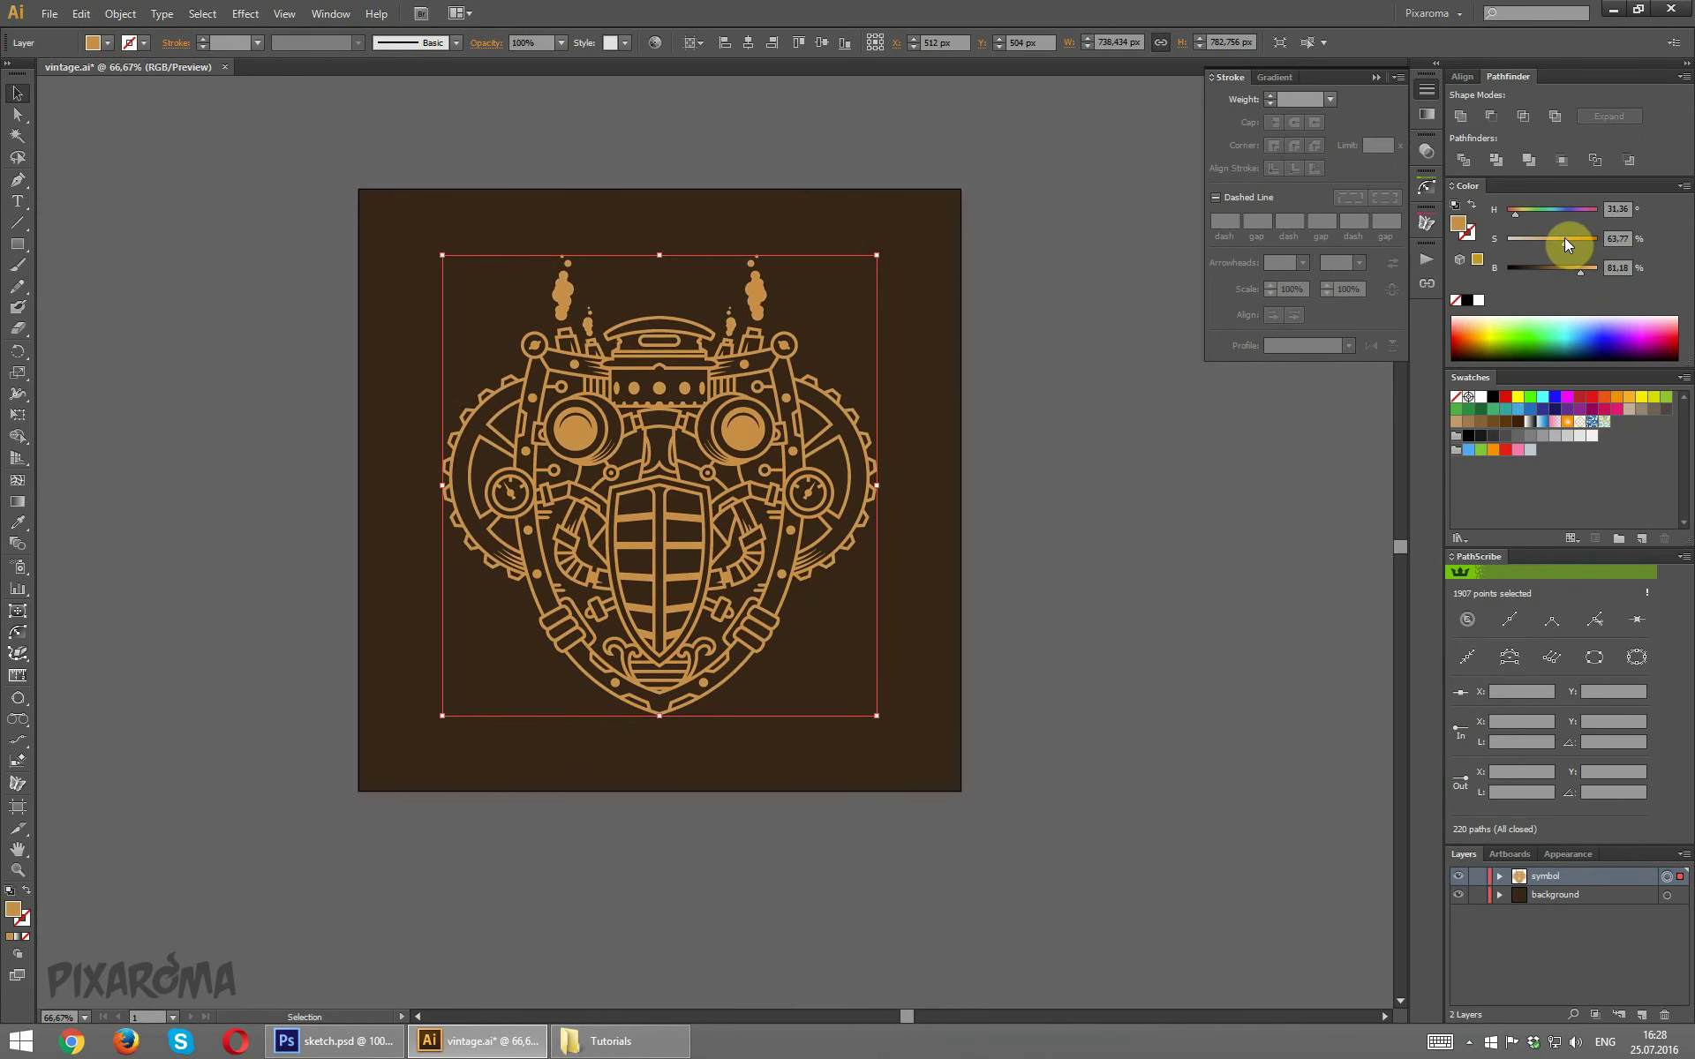
Compare a dark brown fill on the face, then lighten it back to tan.
scroll(707, 480, "up", 1)
left_click(1457, 894)
left_click(1508, 424)
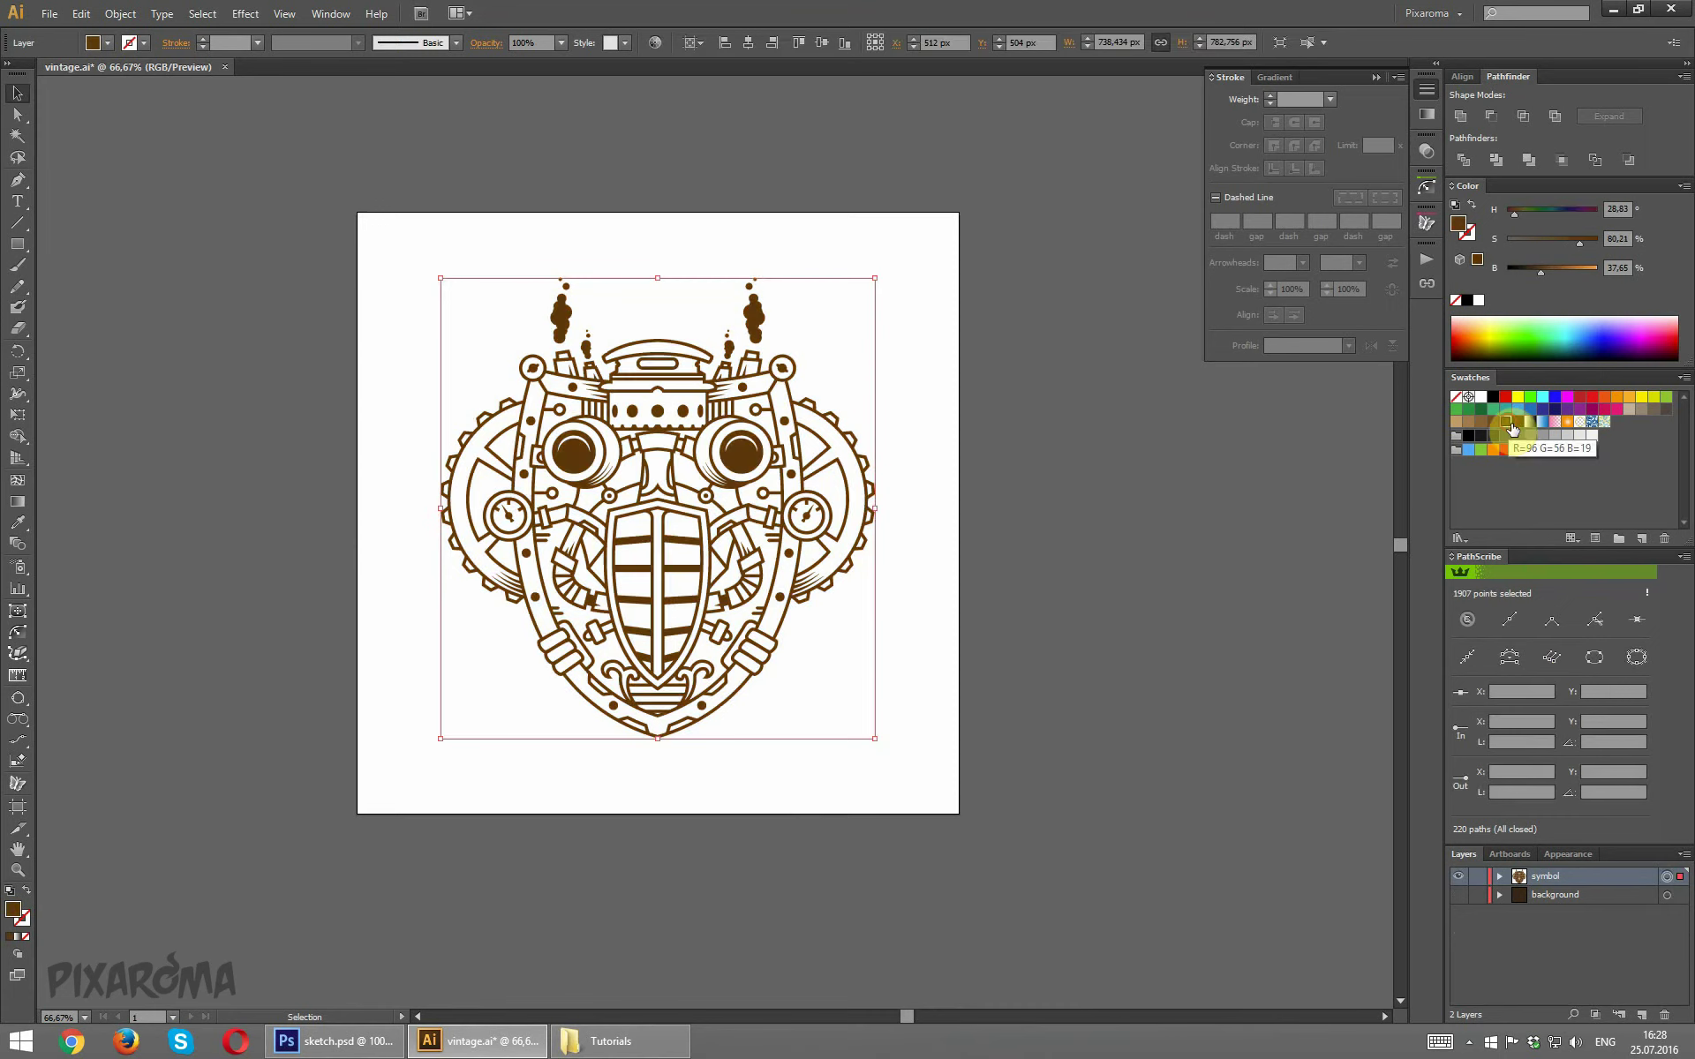
left_click(1457, 894)
mouse_move(1579, 240)
left_mouse_down()
mouse_move(1550, 240)
mouse_move(1556, 277)
mouse_move(1559, 227)
mouse_move(1538, 240)
left_mouse_up()
Recolour the background dark navy slate and scale the face down about its centre.
left_click(1666, 894)
left_click_drag(1556, 270, 1565, 277)
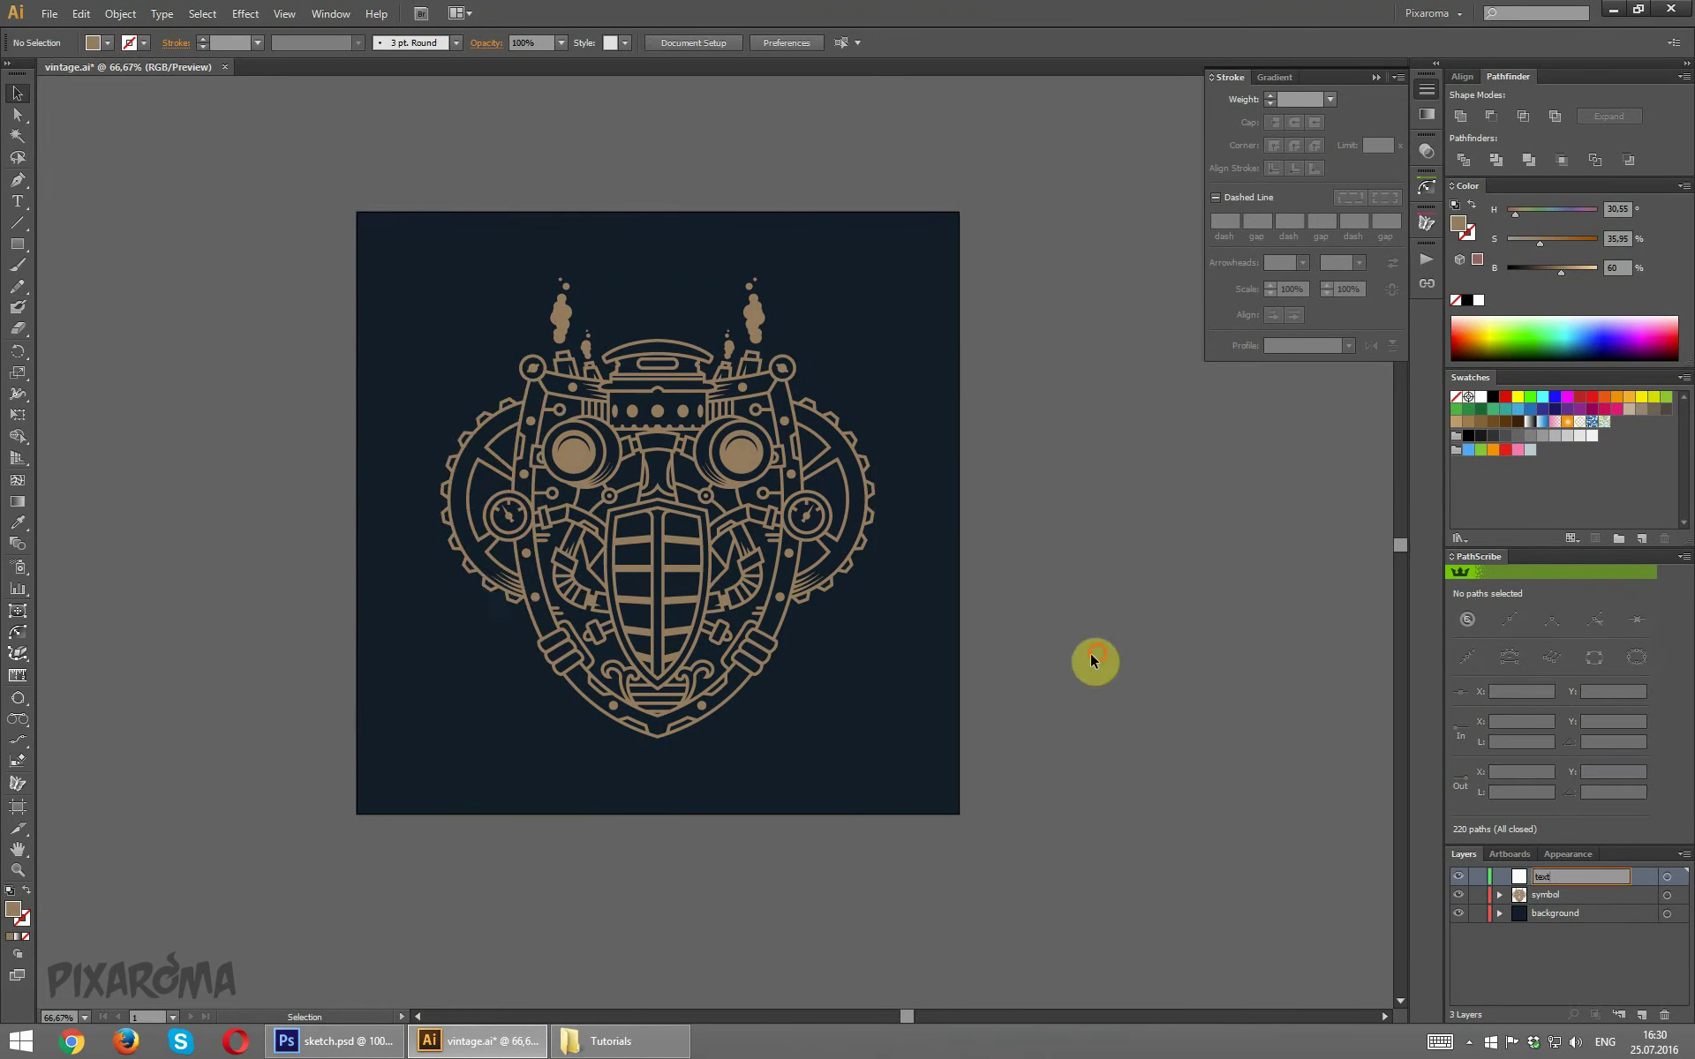
left_click_drag(1093, 661, 718, 435)
left_click(1071, 571)
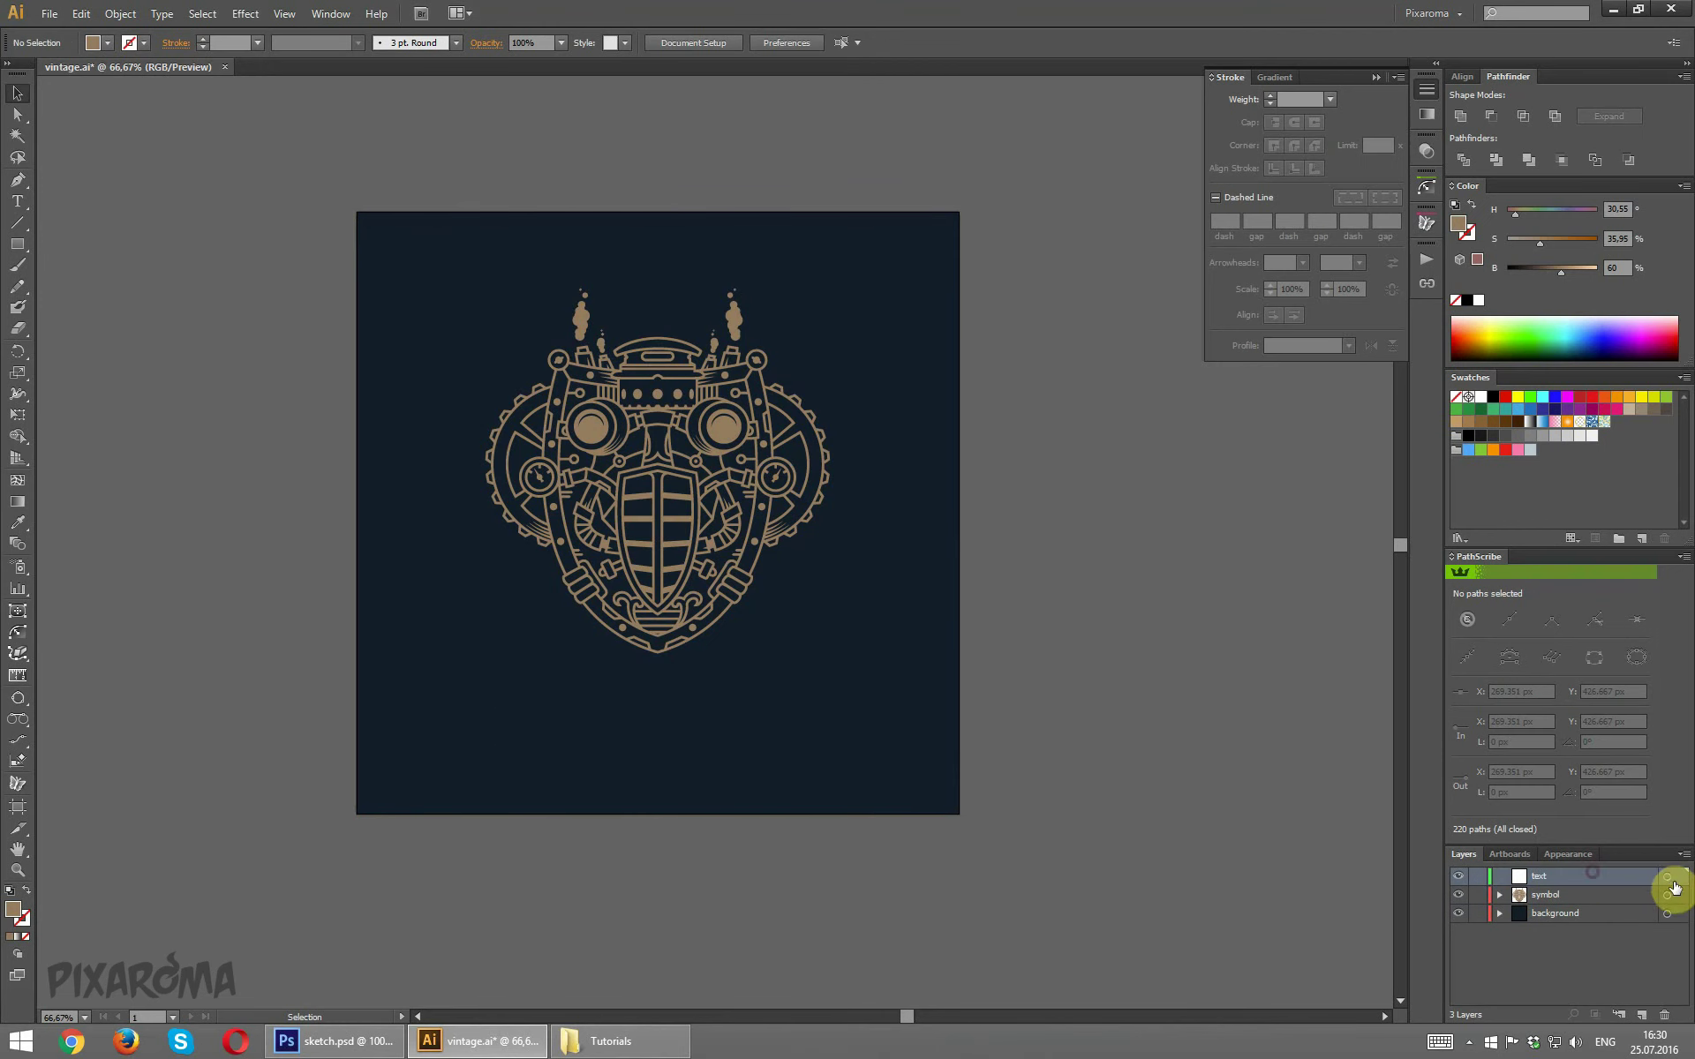
Add a STEAMPUNK text object below the face, coloured with the face's tan.
left_click(17, 202)
left_click(549, 718)
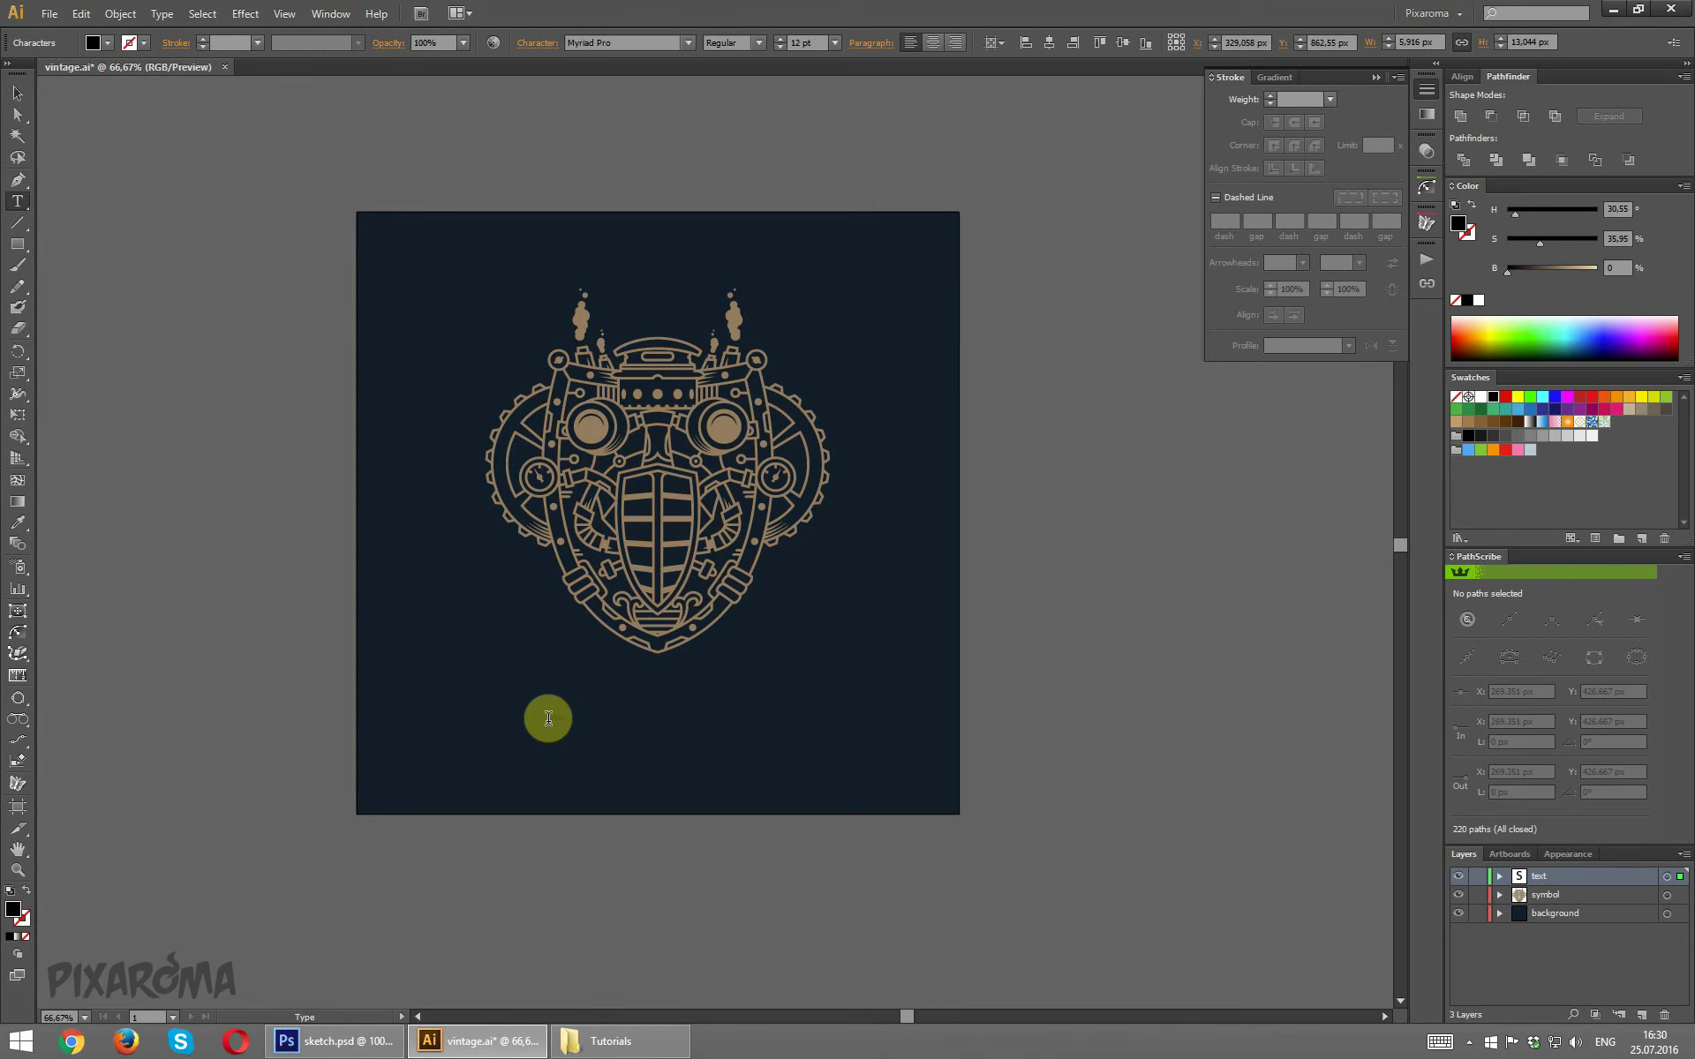
left_click(17, 92)
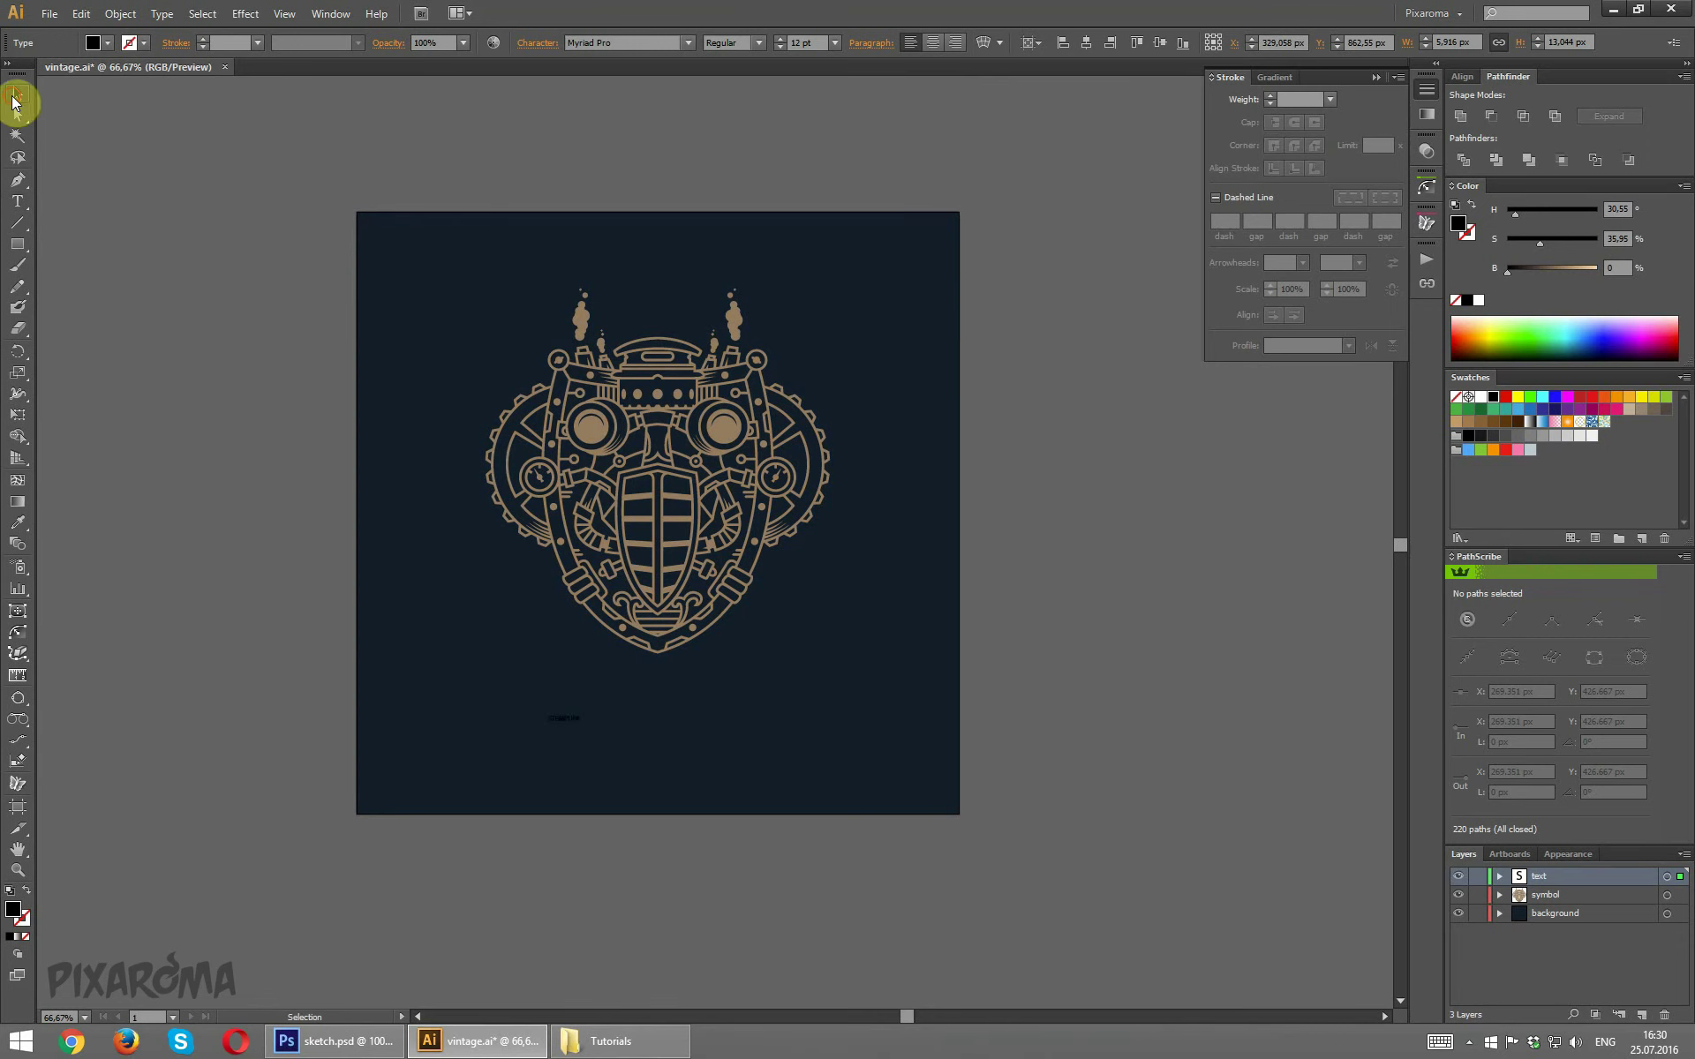
left_click(20, 525)
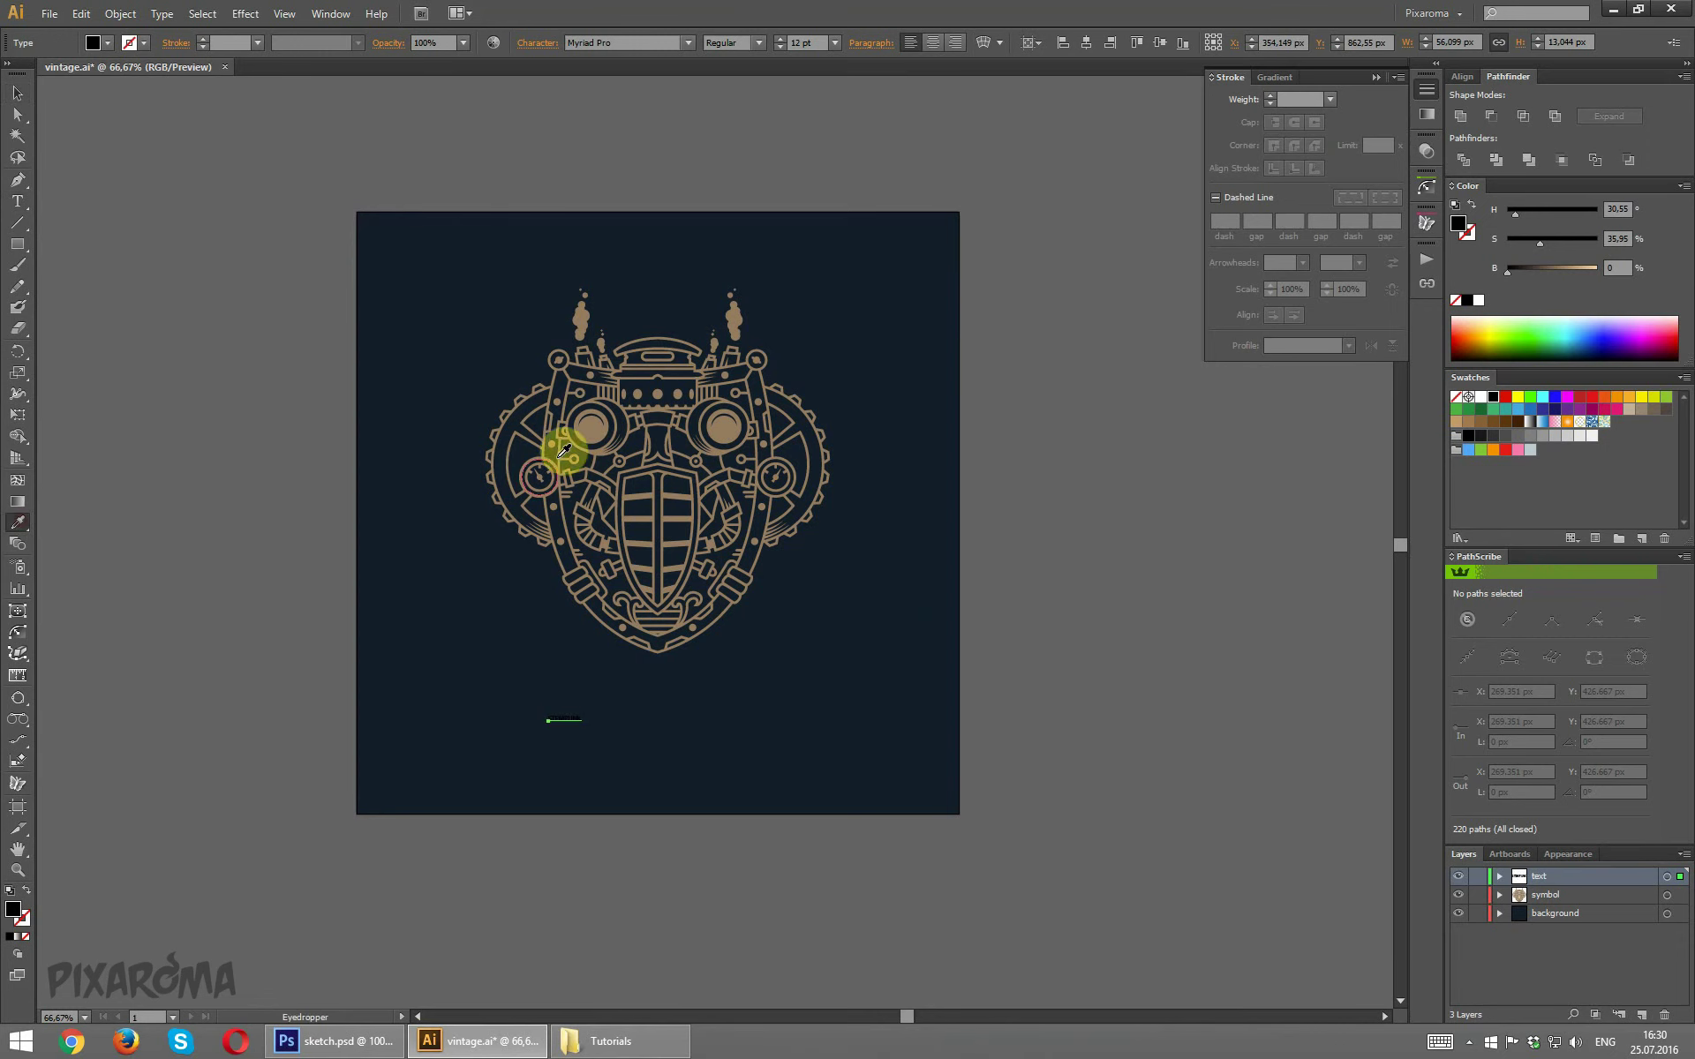
left_click(586, 423)
Enlarge STEAMPUNK to about 123 pt, fix its spelling, move it under the face, centre-align.
left_click(16, 94)
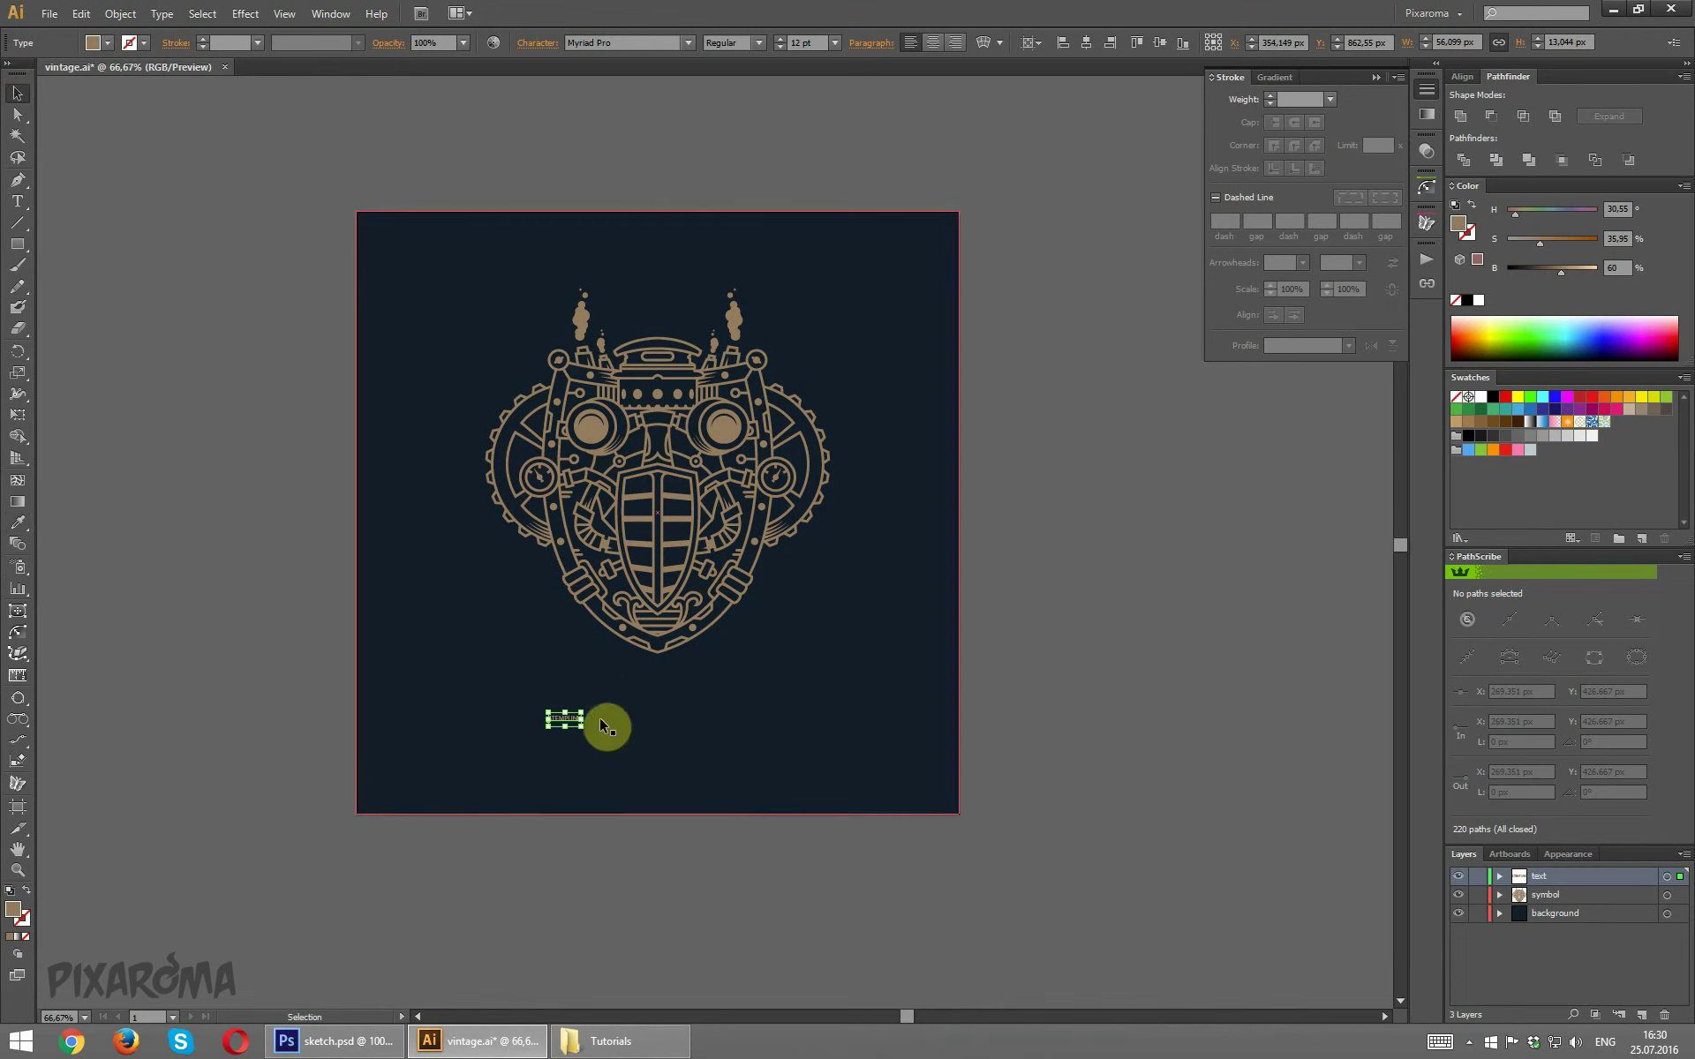
left_click_drag(583, 728, 821, 859)
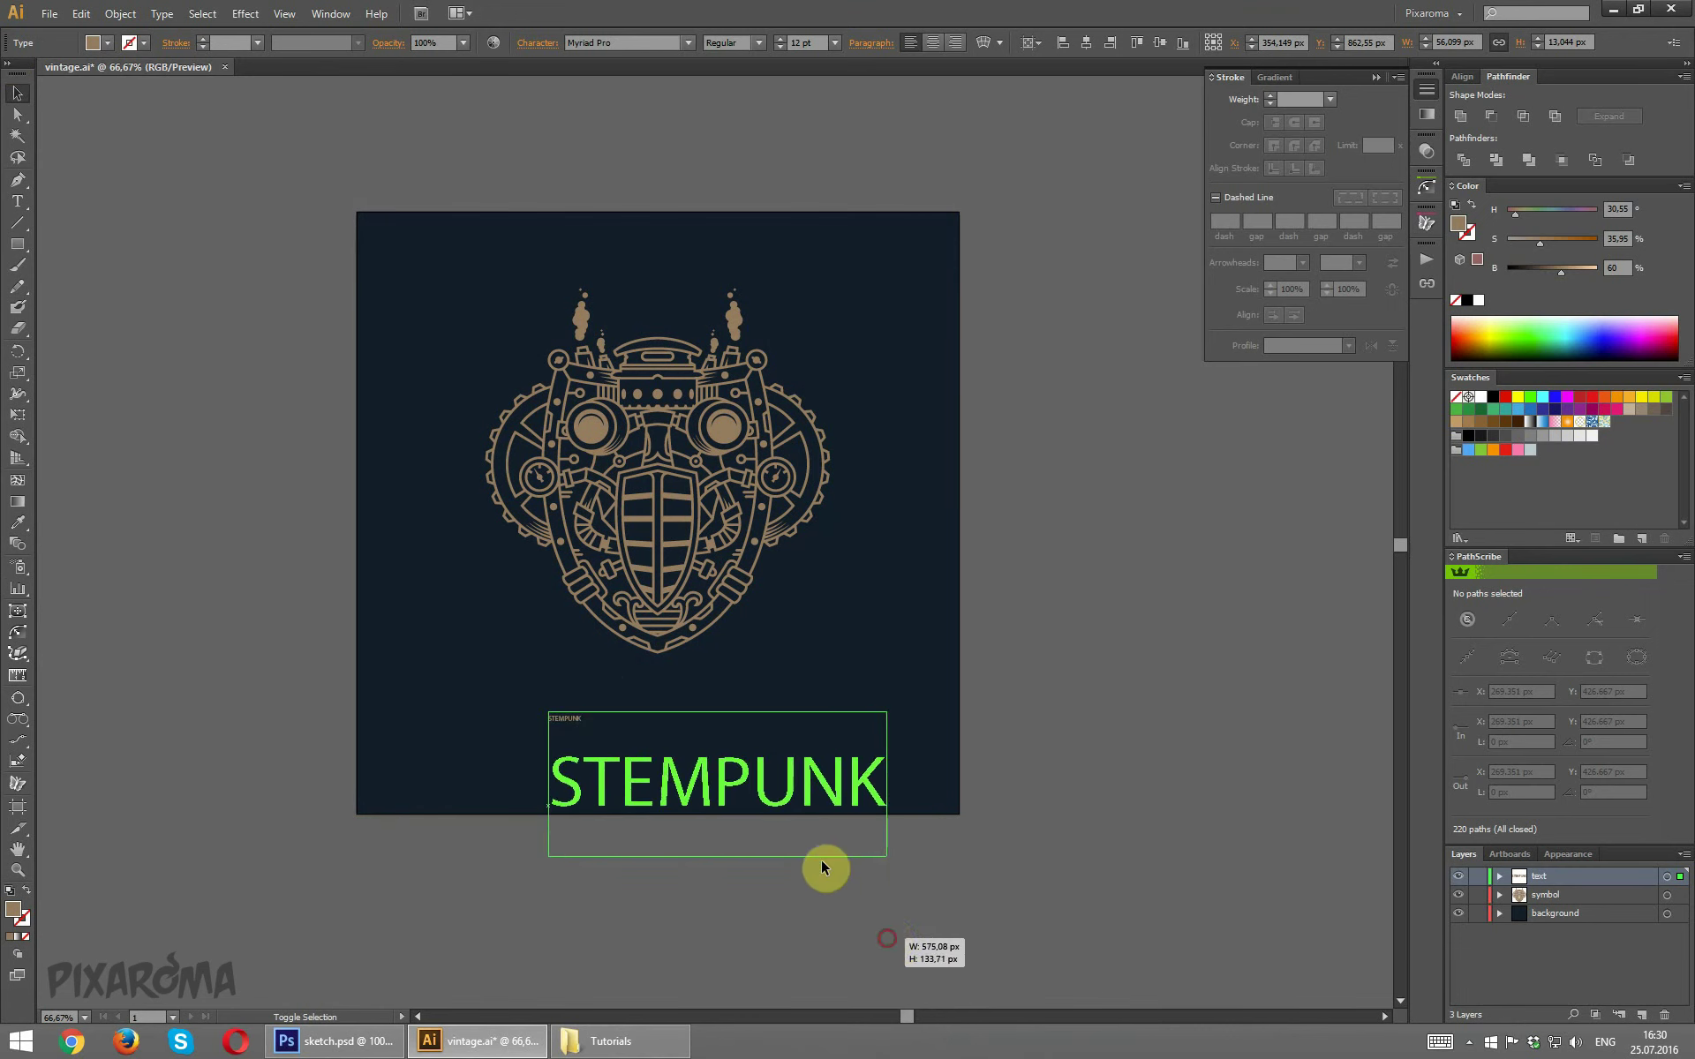
double_click(660, 786)
type("A")
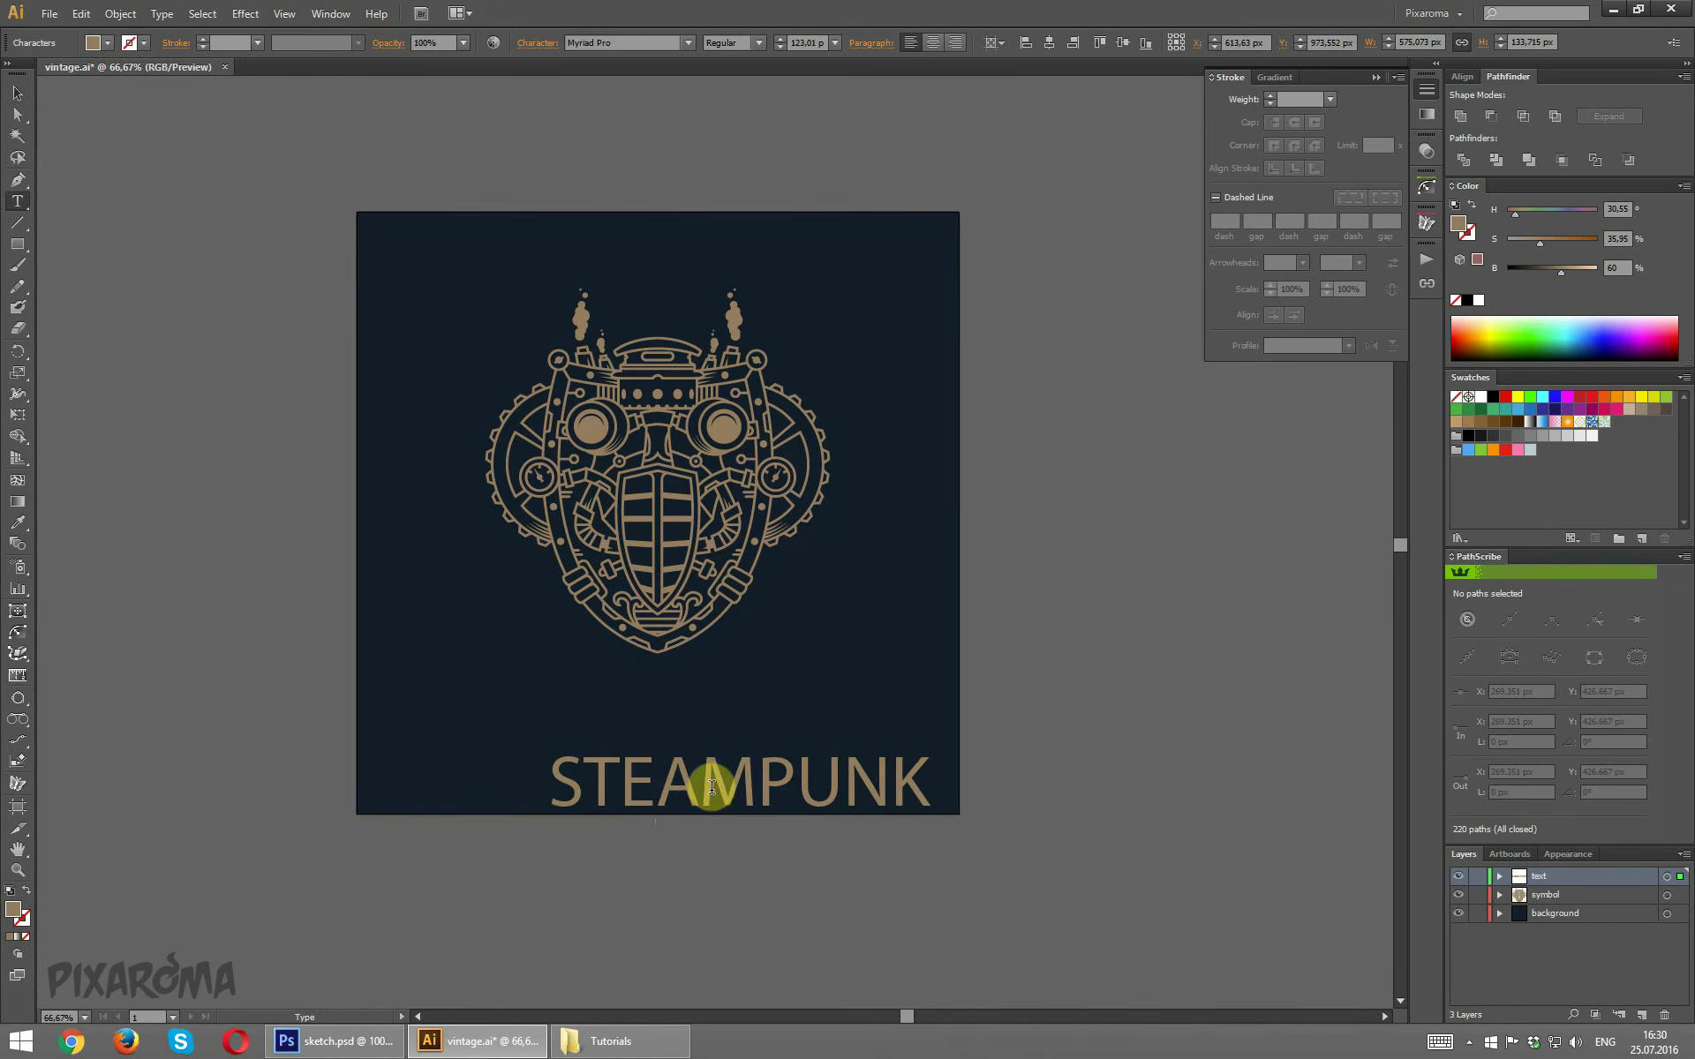
left_click(16, 93)
left_click_drag(692, 739, 629, 663)
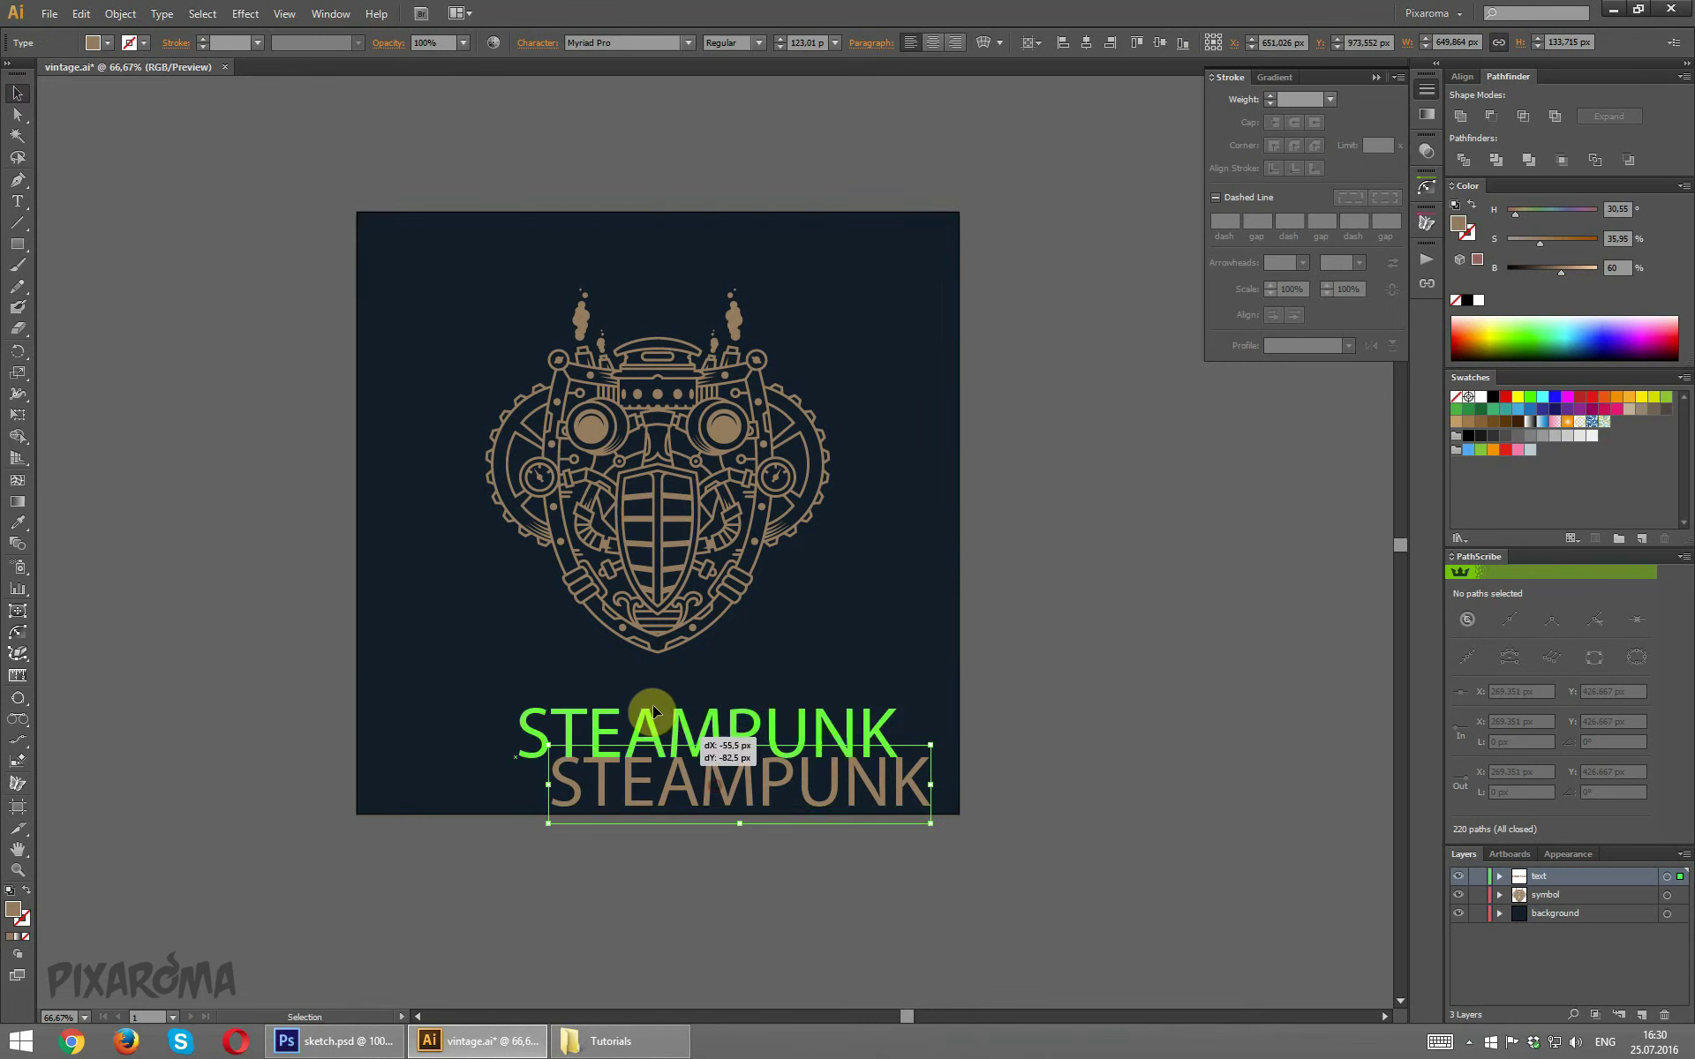
left_click(932, 42)
Centre STEAMPUNK on the artboard in the Geomalien font with 200 tracking.
left_click(1086, 42)
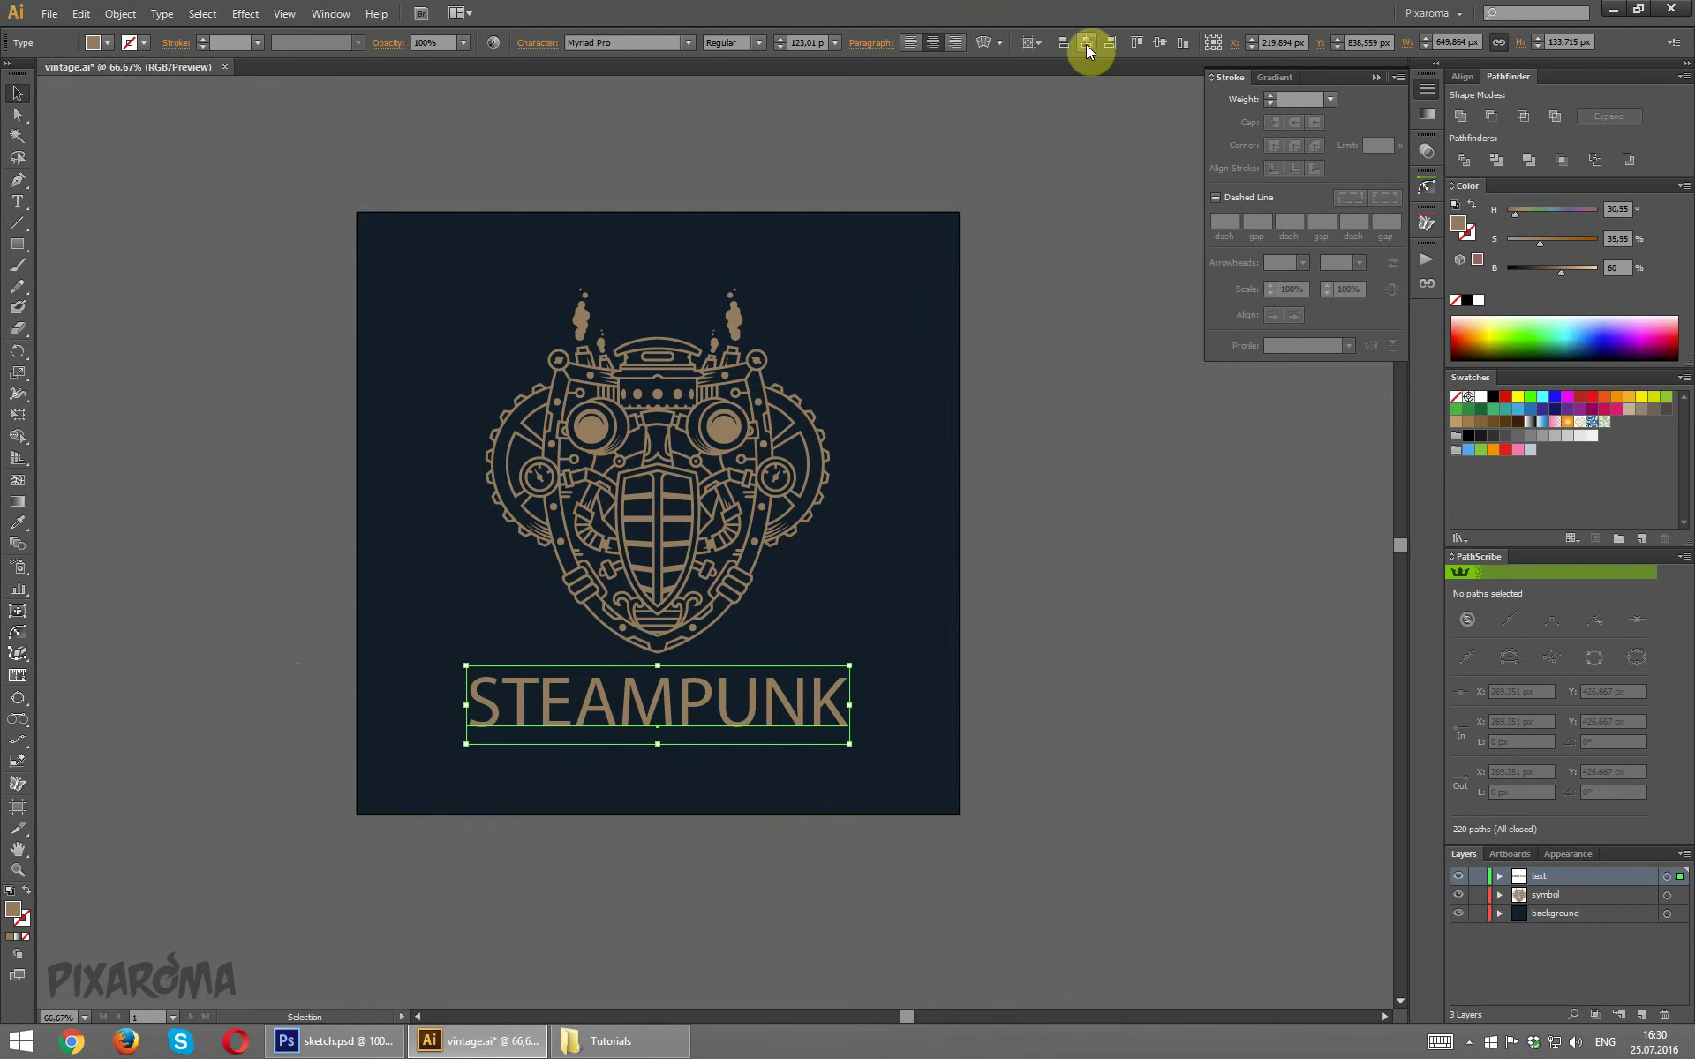
left_click(618, 44)
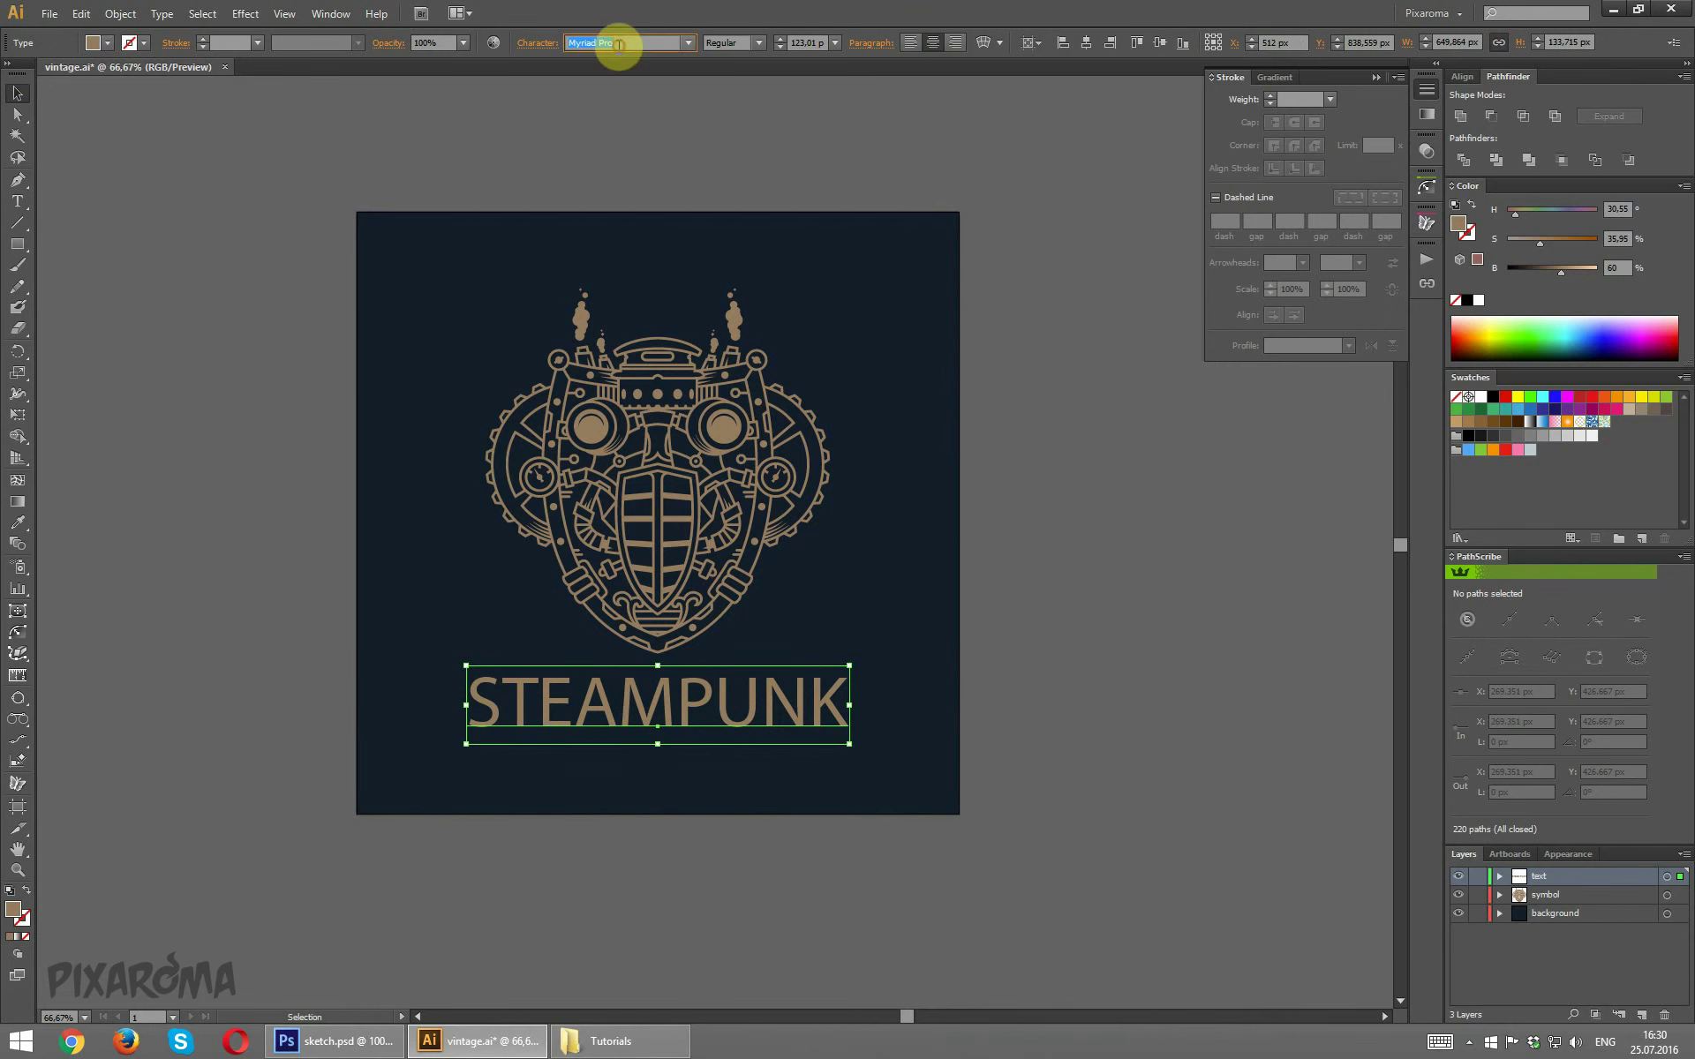
type("Geomalien")
key("Return")
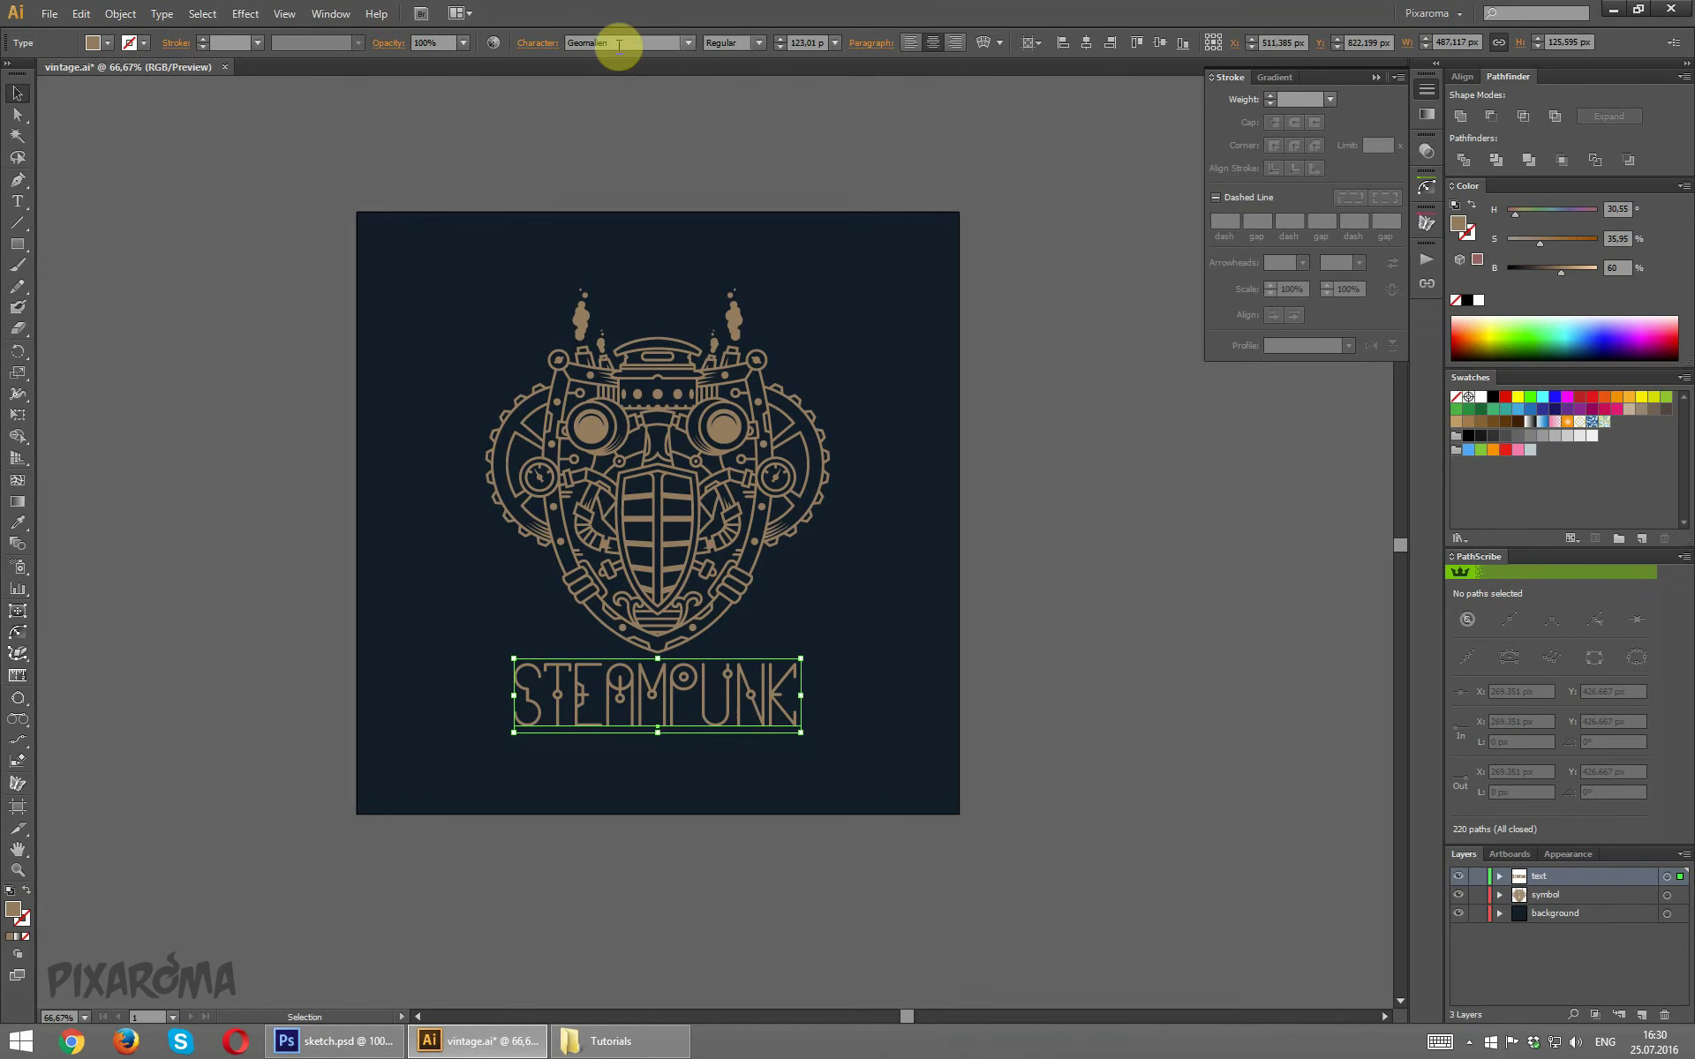
left_click(538, 46)
left_click(545, 147)
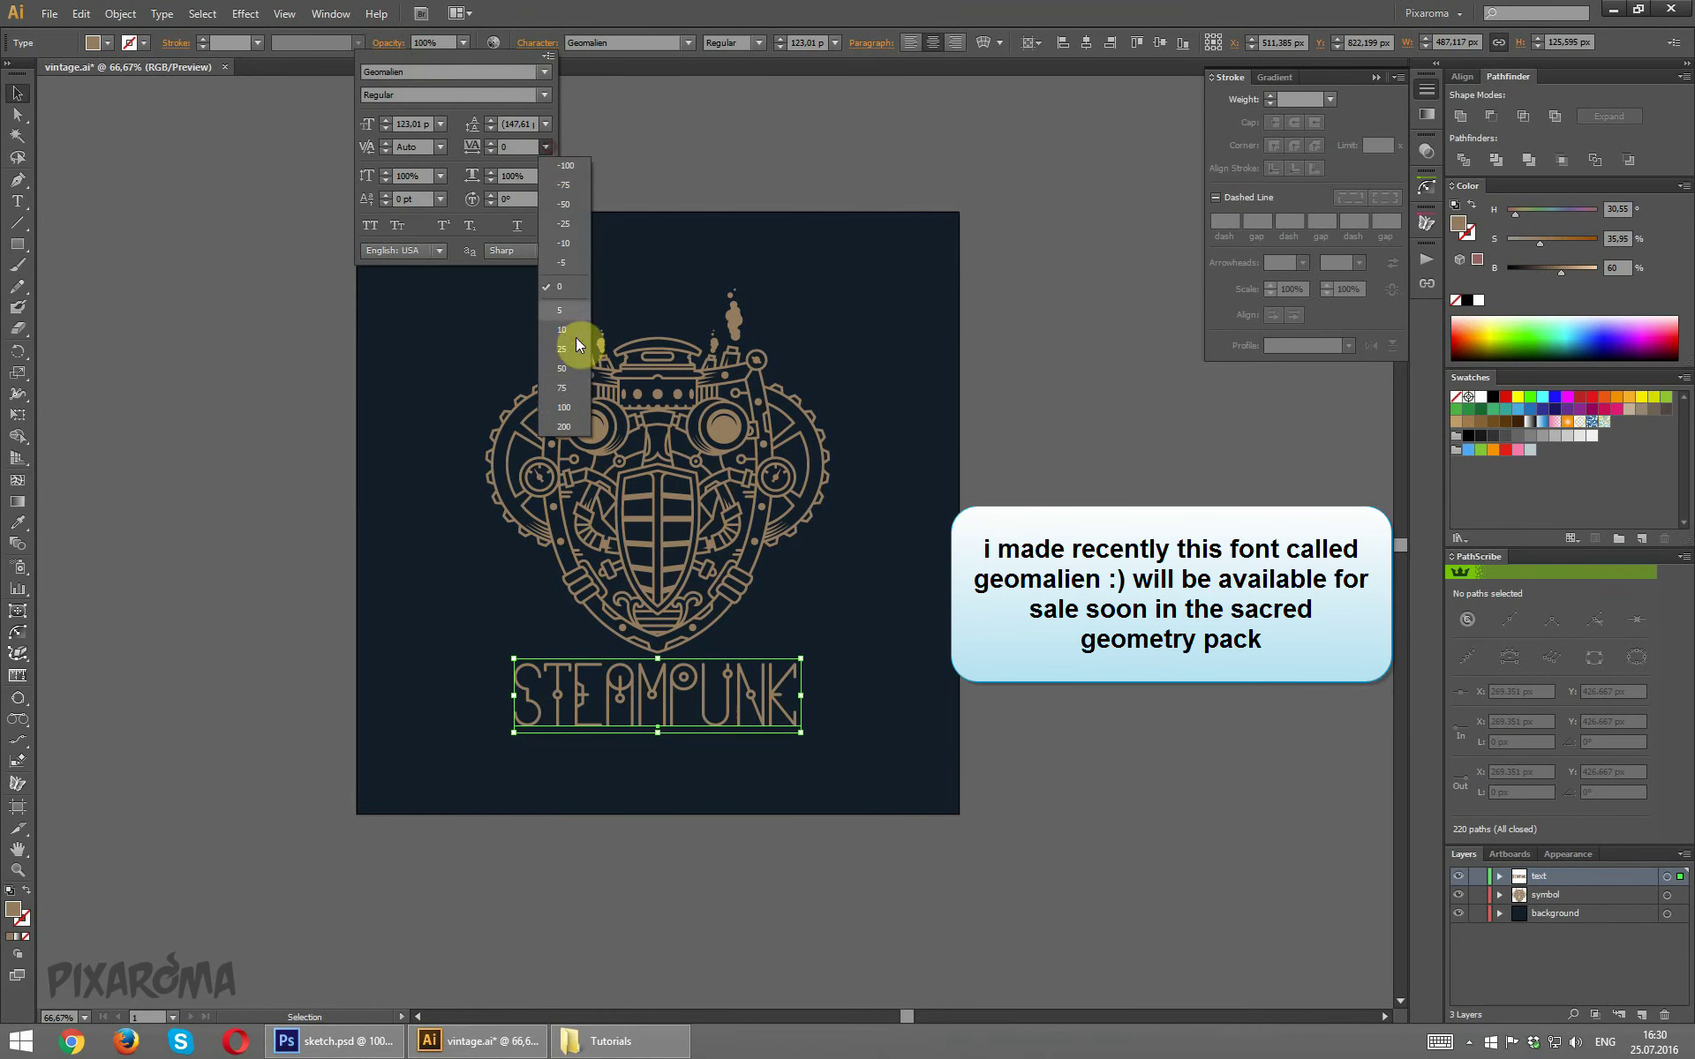
left_click(574, 425)
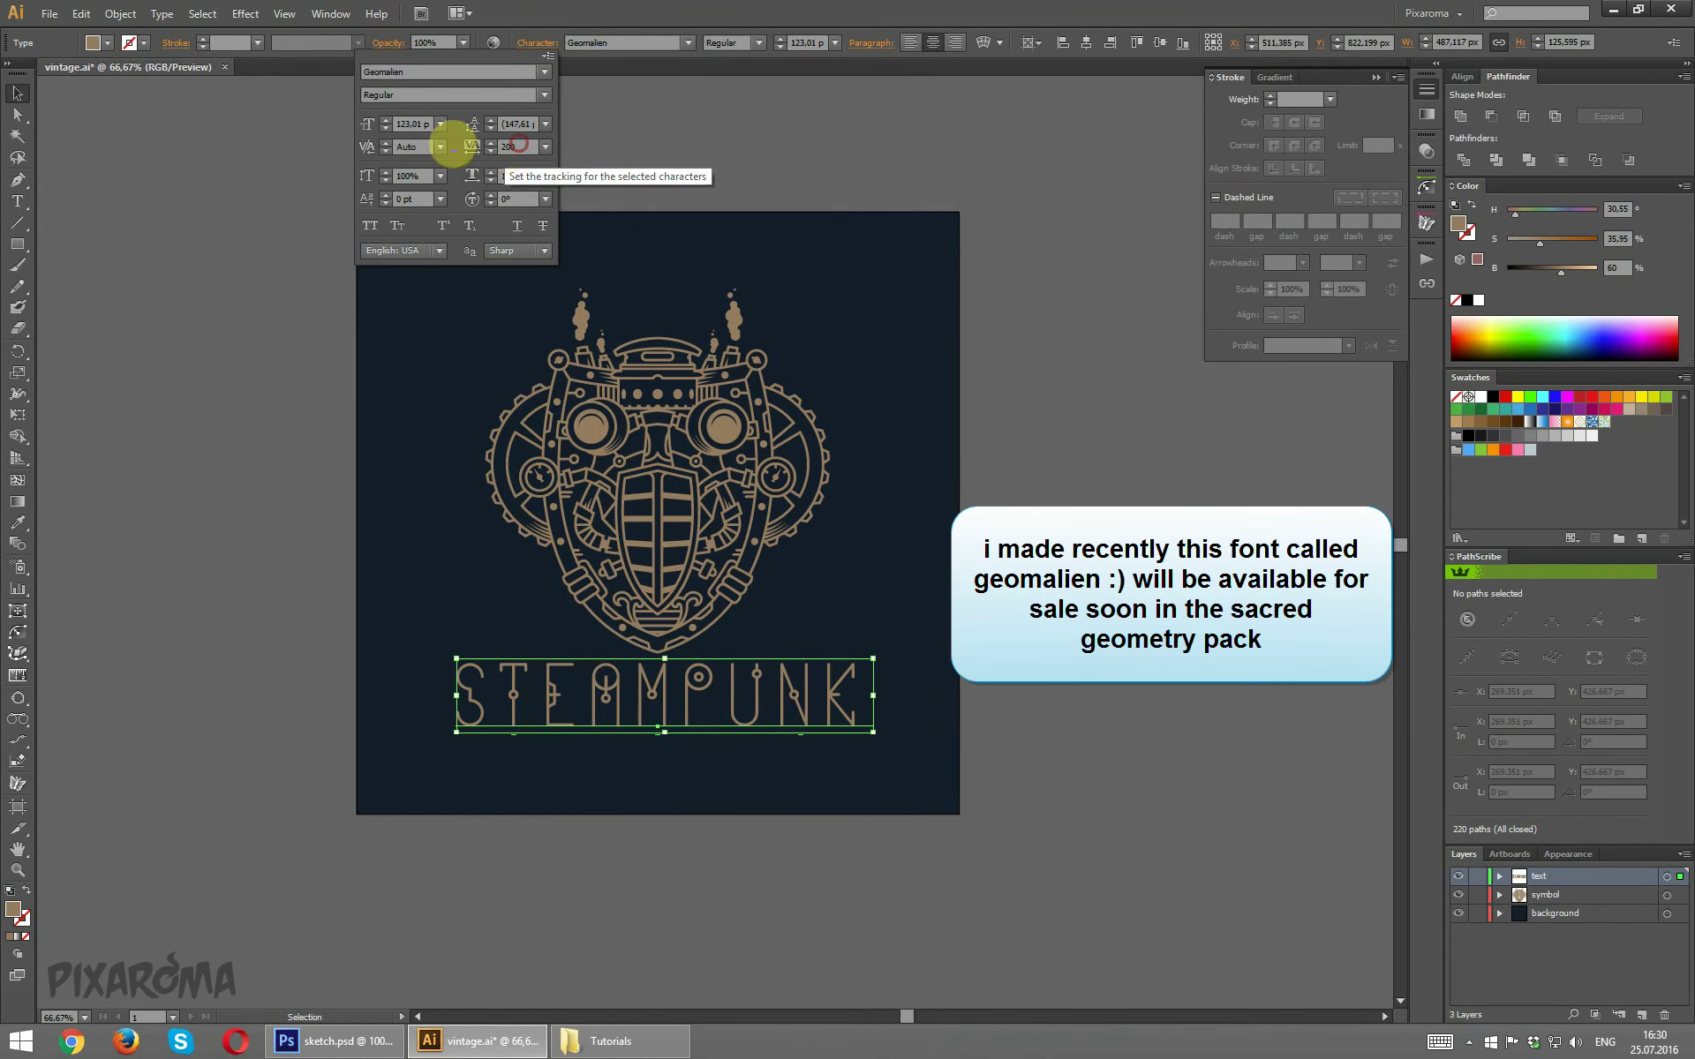
type("0")
key("Return")
left_click(201, 497)
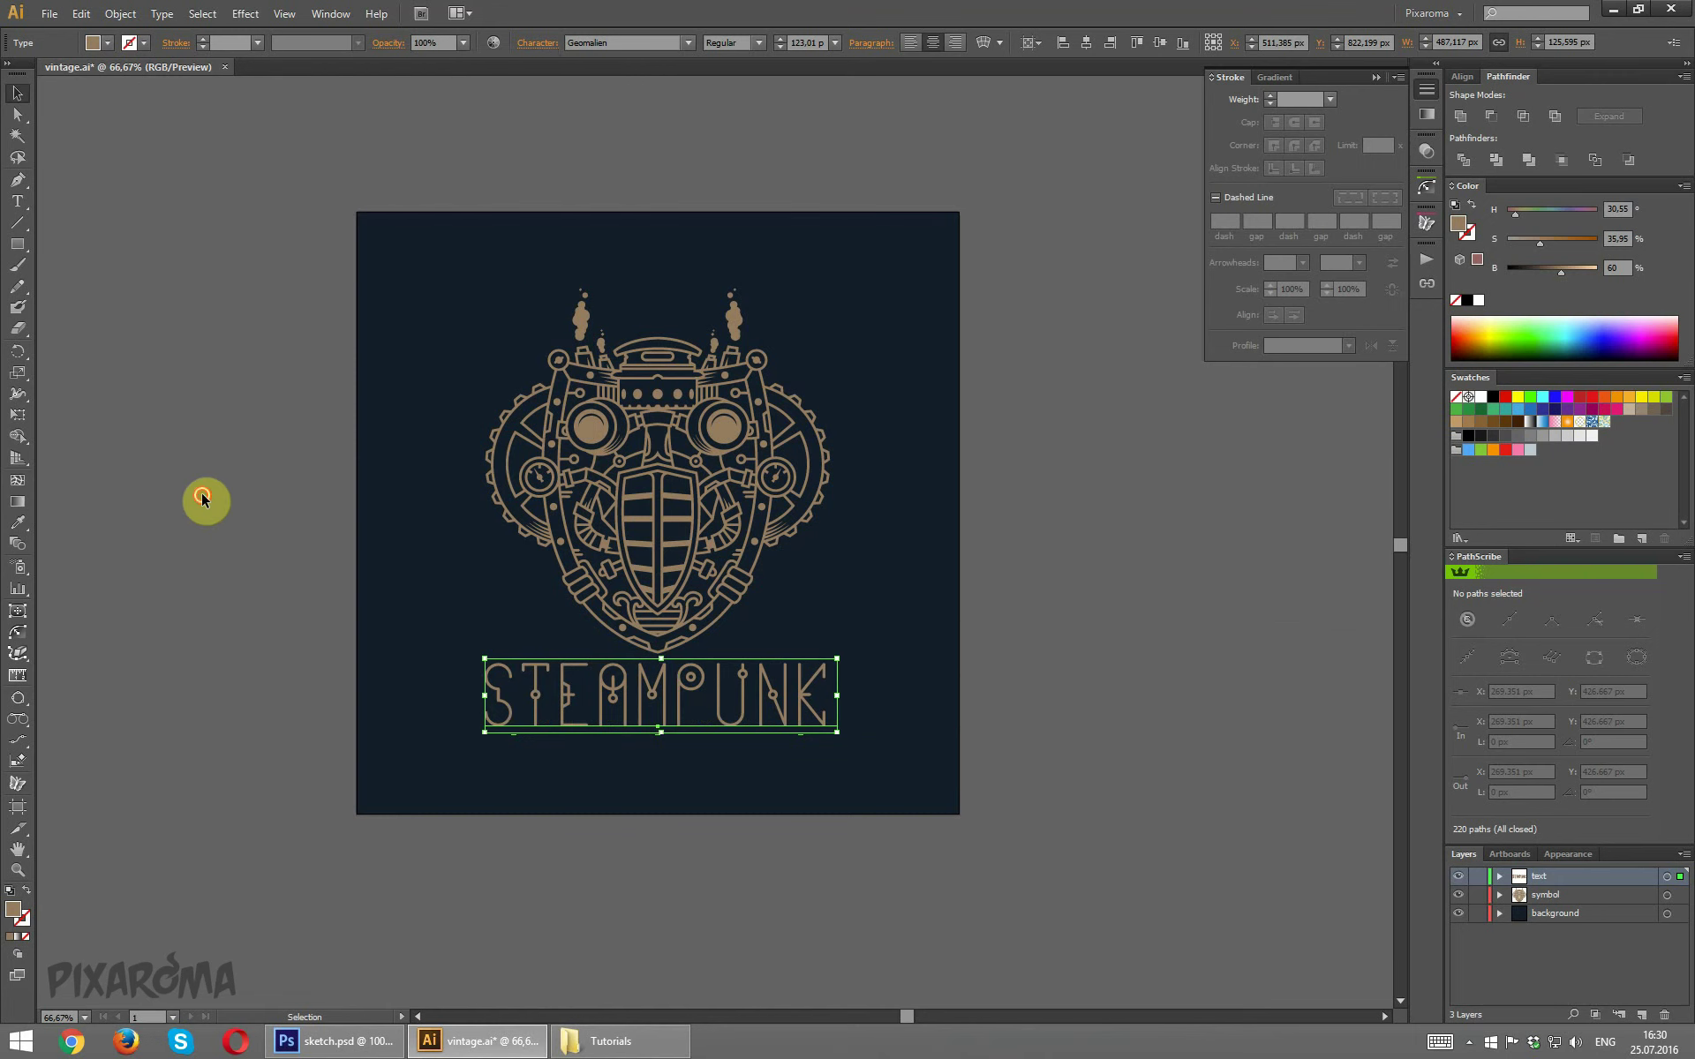
Nudge the STEAMPUNK text slightly lower beneath the face and deselect it.
left_click(757, 722)
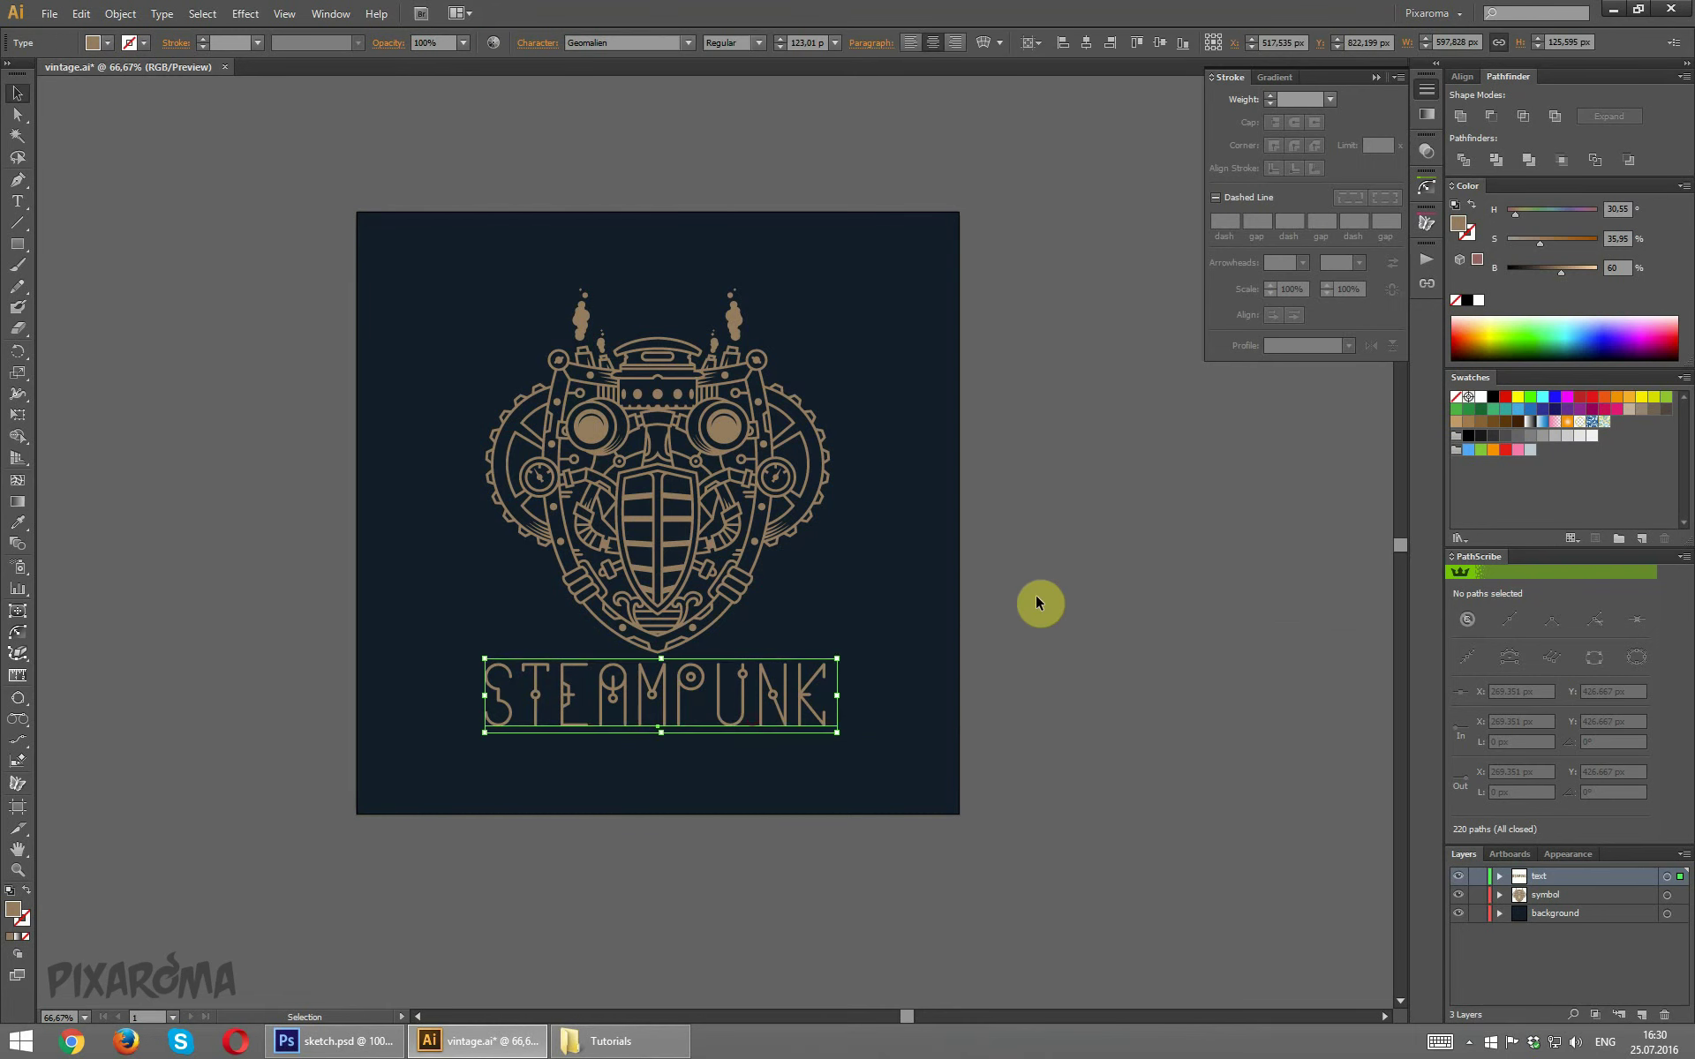
key("Down")
key("Down")
key("Down")
key("Down")
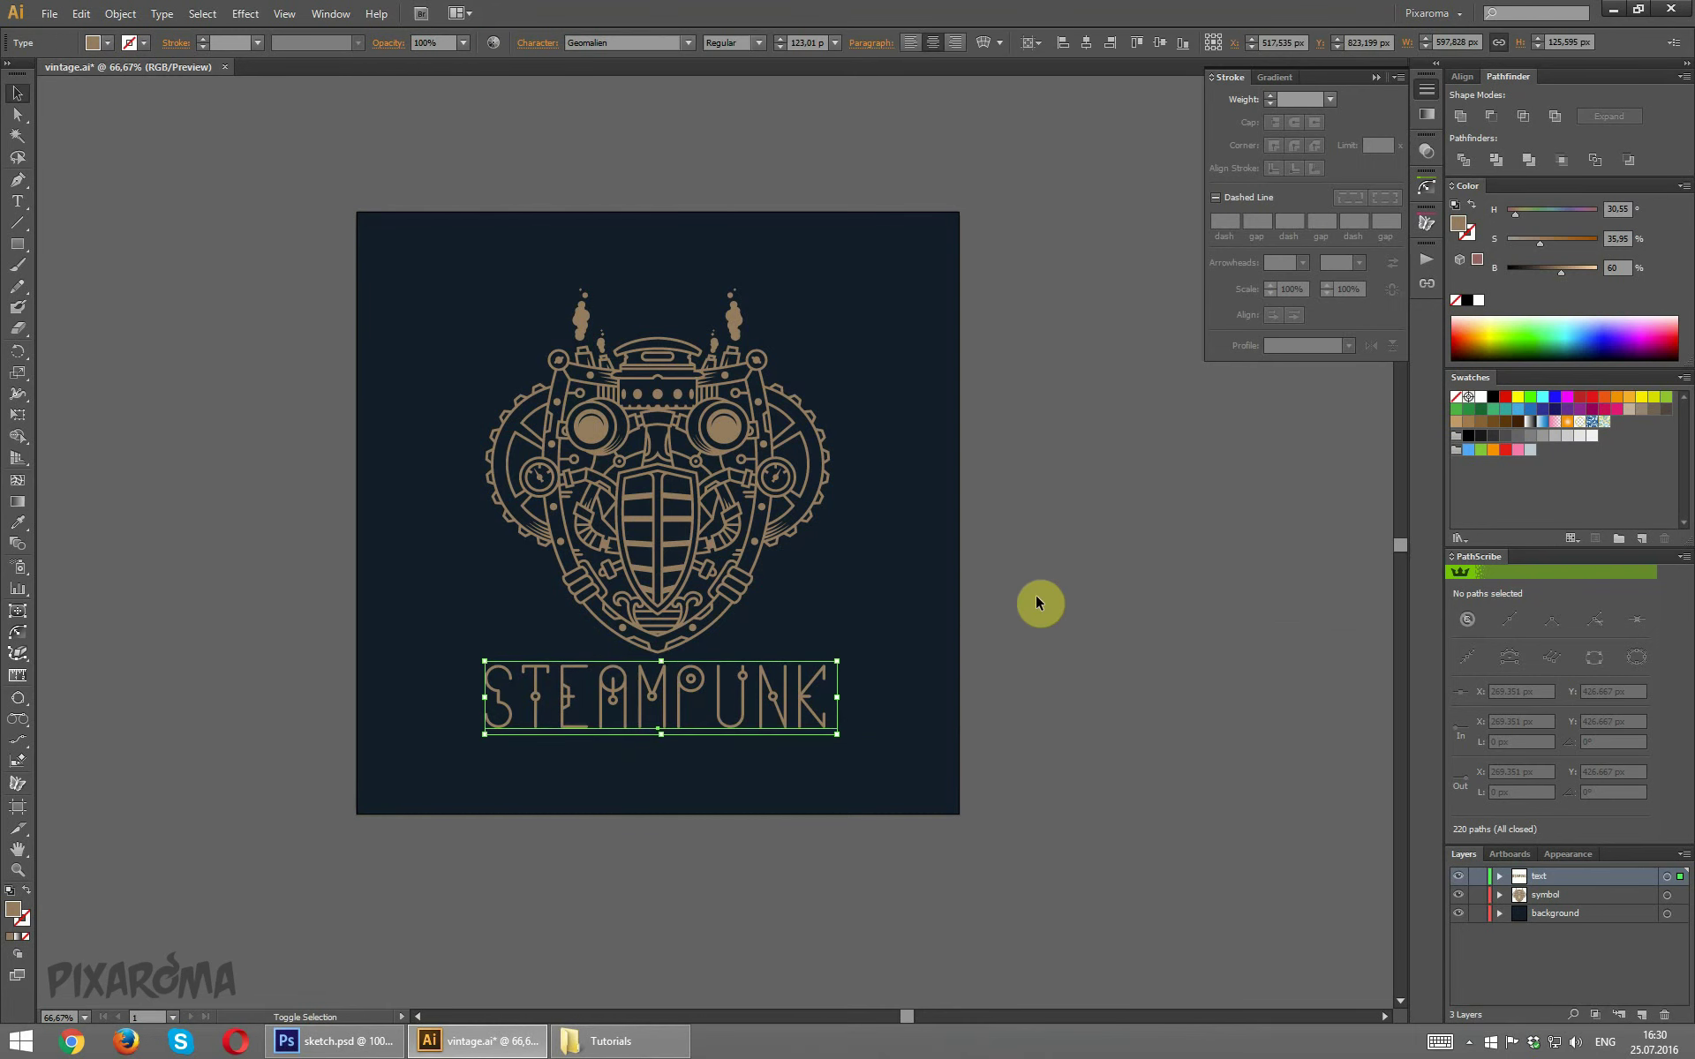
key("Down")
key("Down")
key("Down")
key("Down")
key("Down")
key("Down")
key("Down")
key("Down")
key("Down")
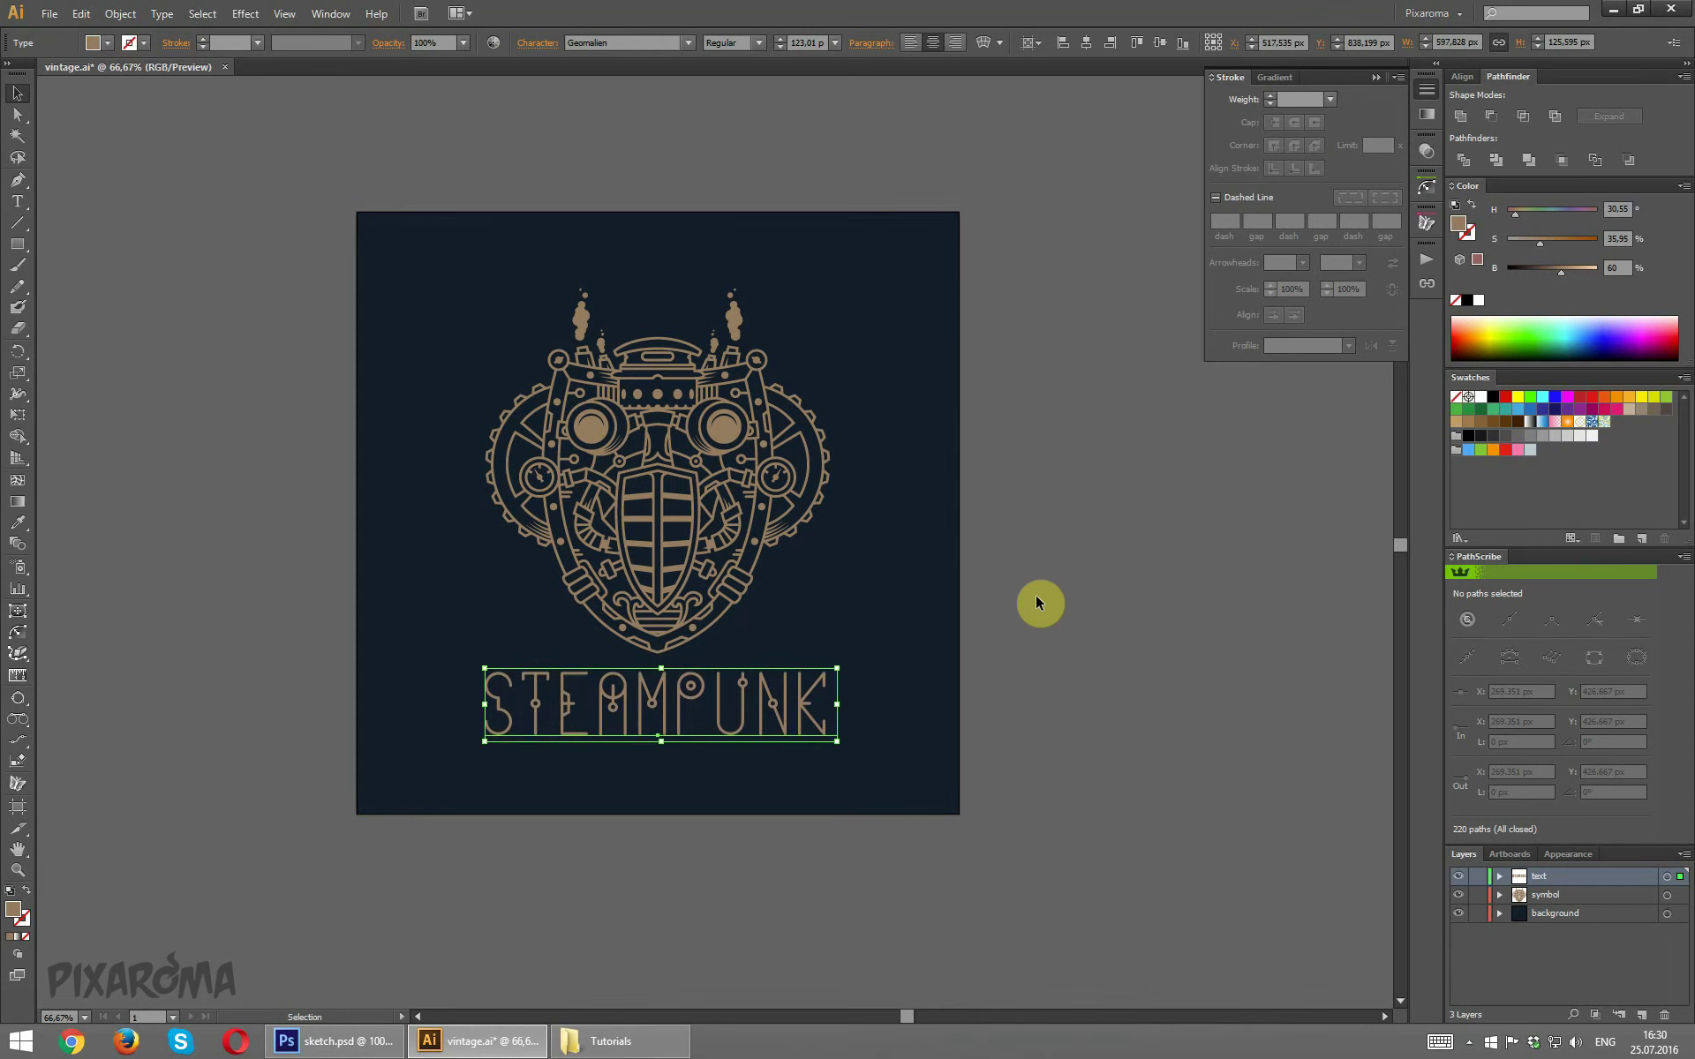
left_click(1060, 583)
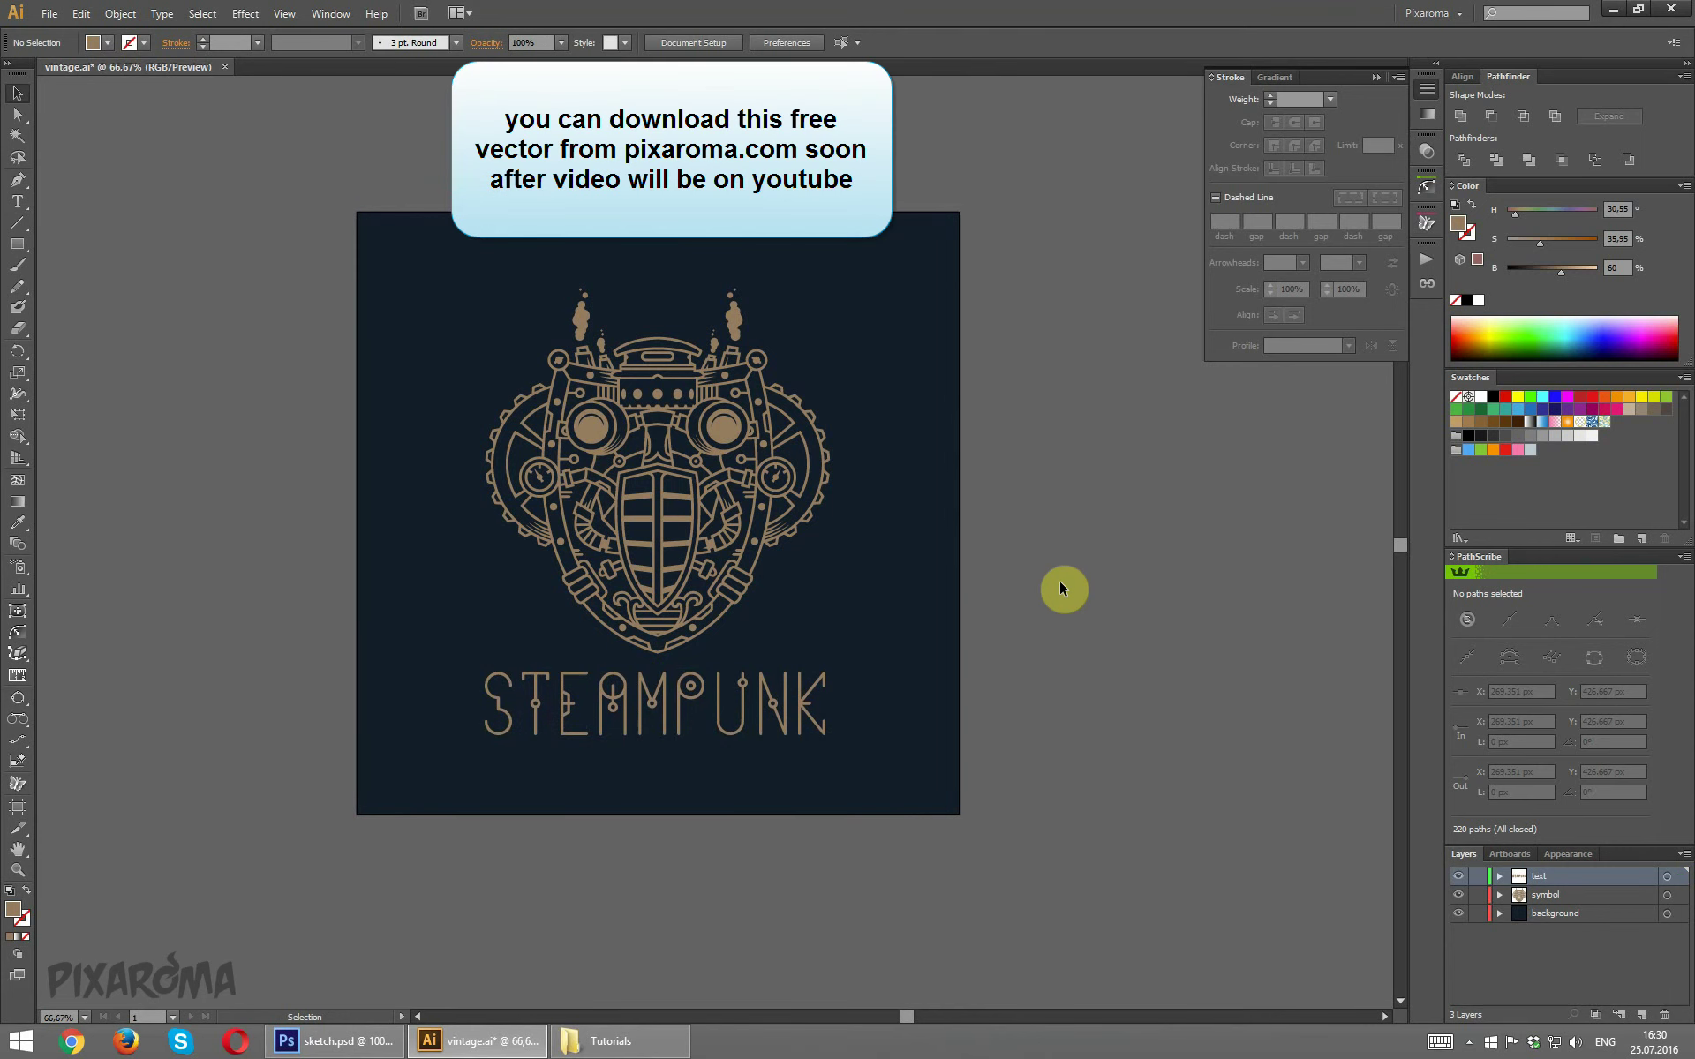
Nudge the mechanical face and STEAMPUNK text up slightly together.
left_click(743, 708)
left_click(831, 537, "shift")
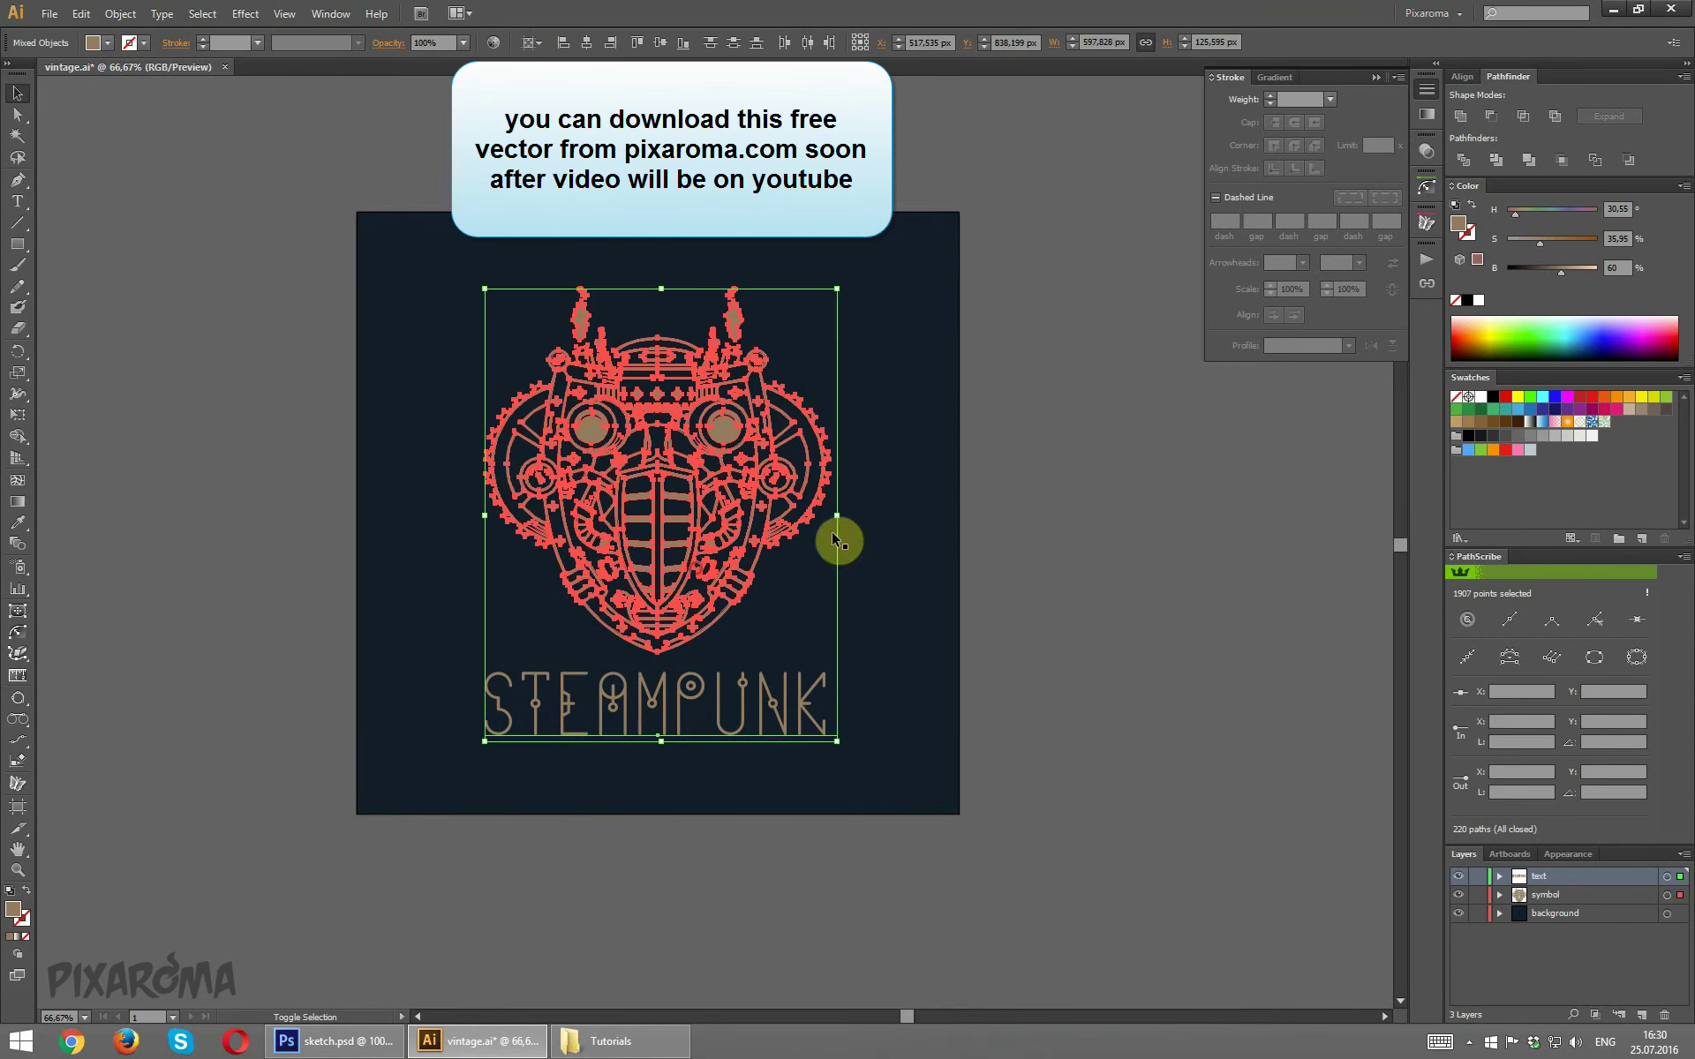
key("Up")
key("Up")
key("Up")
key("Up")
key("Up")
key("Up")
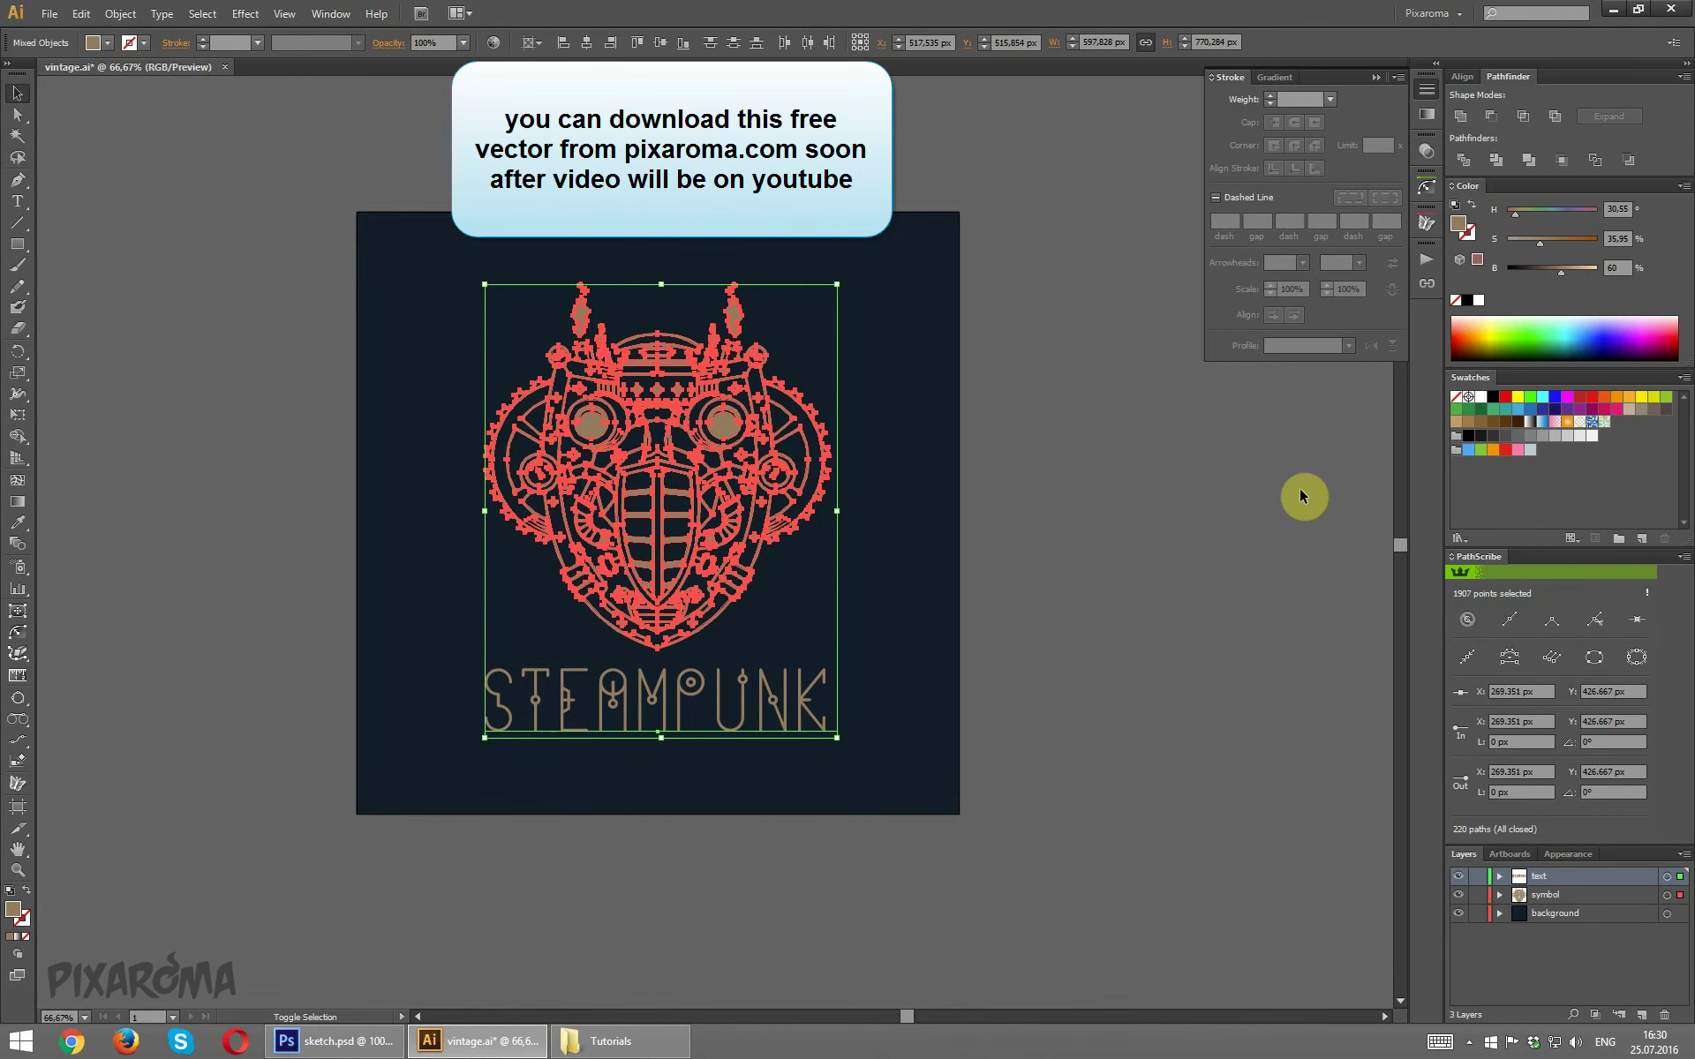
left_click(1149, 497)
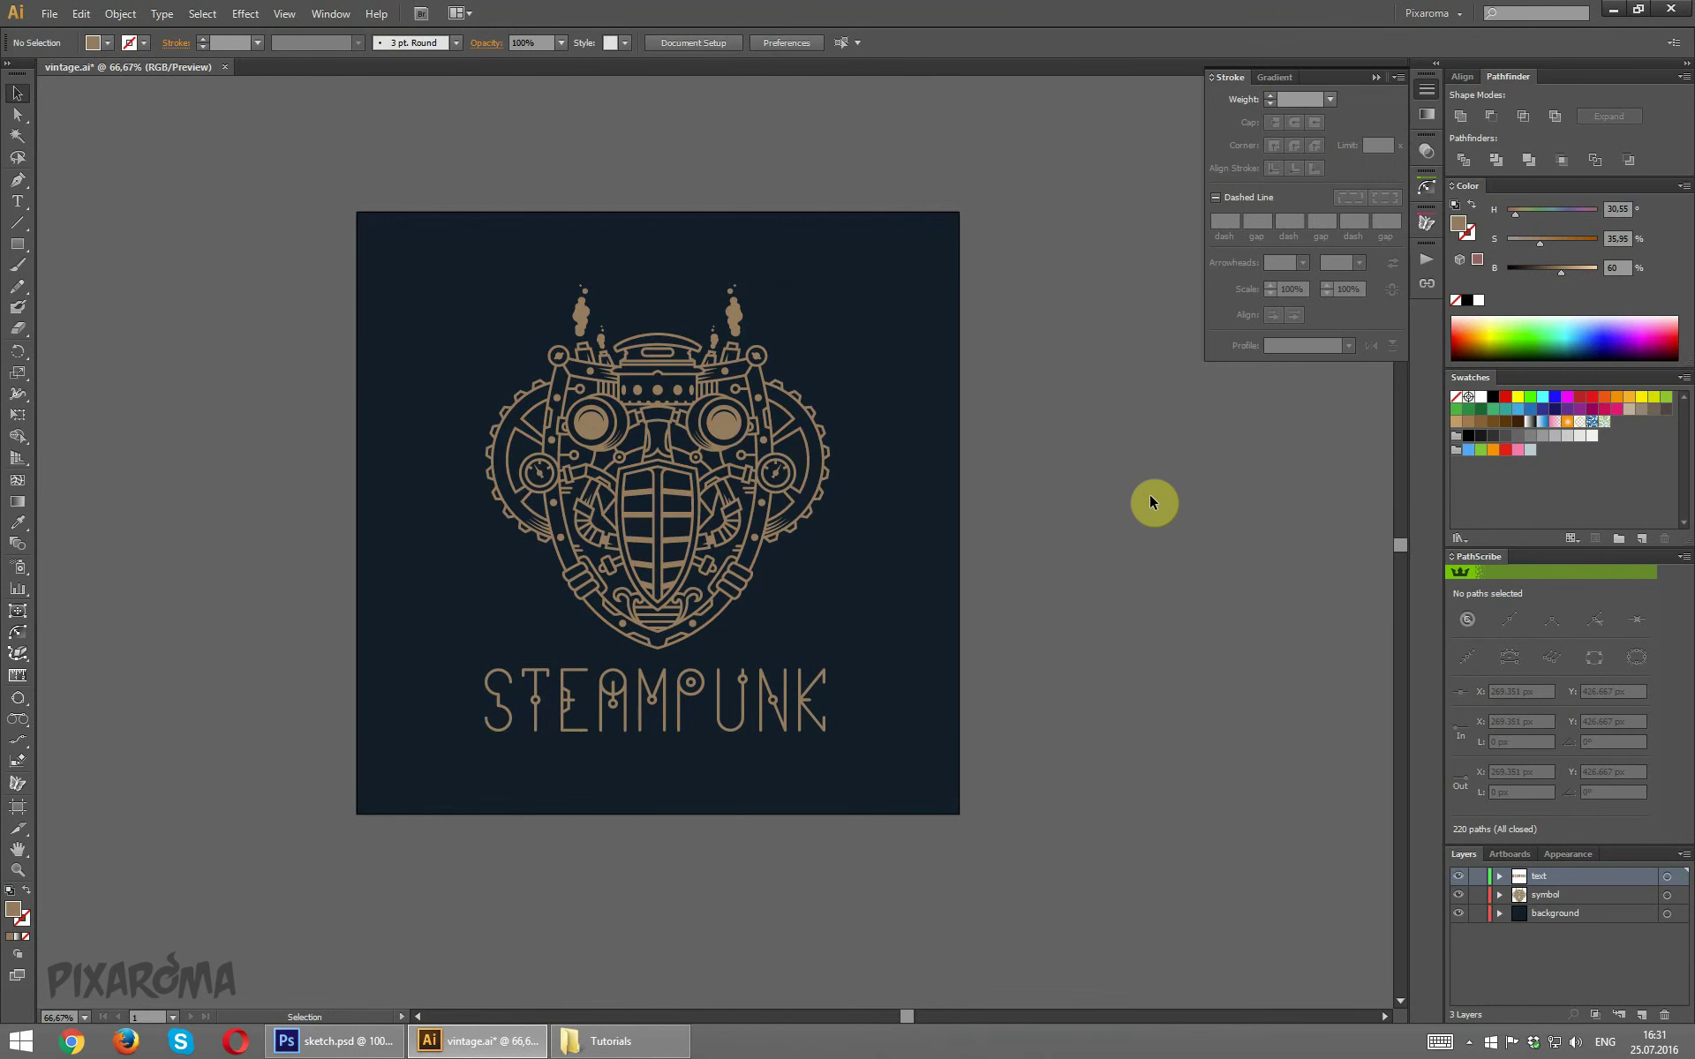
scroll(1117, 620, "down", 1)
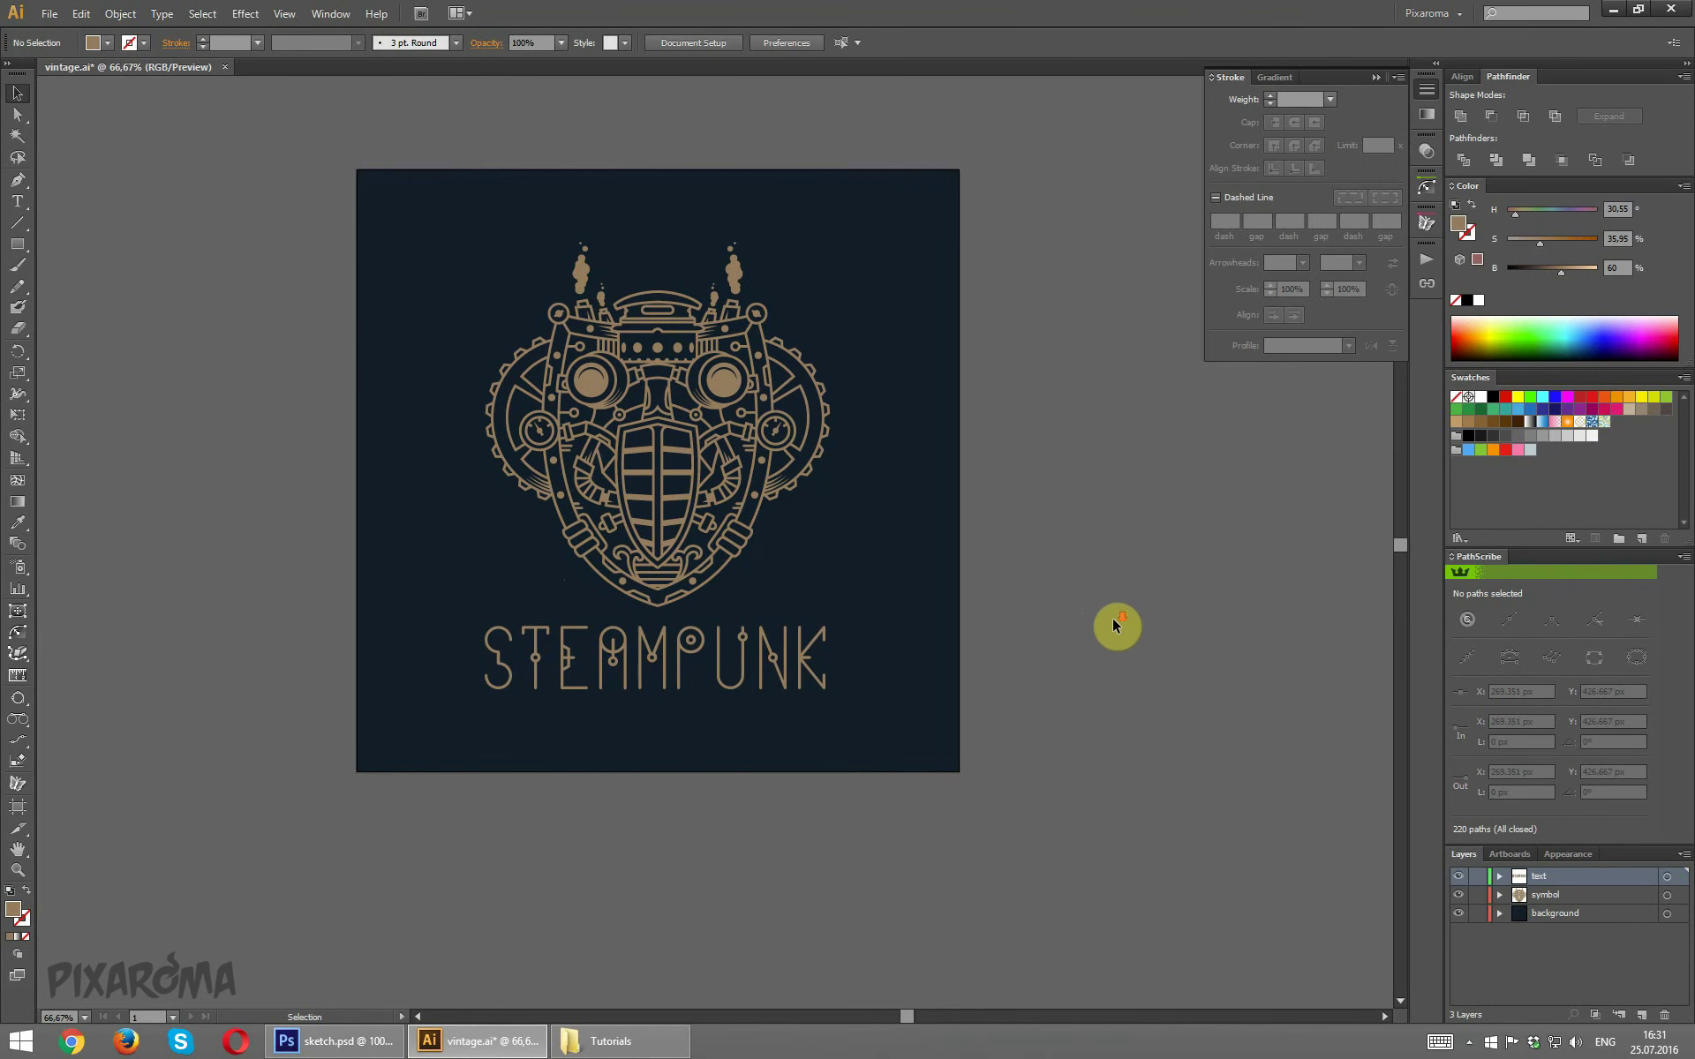
scroll(1119, 618, "up", 2)
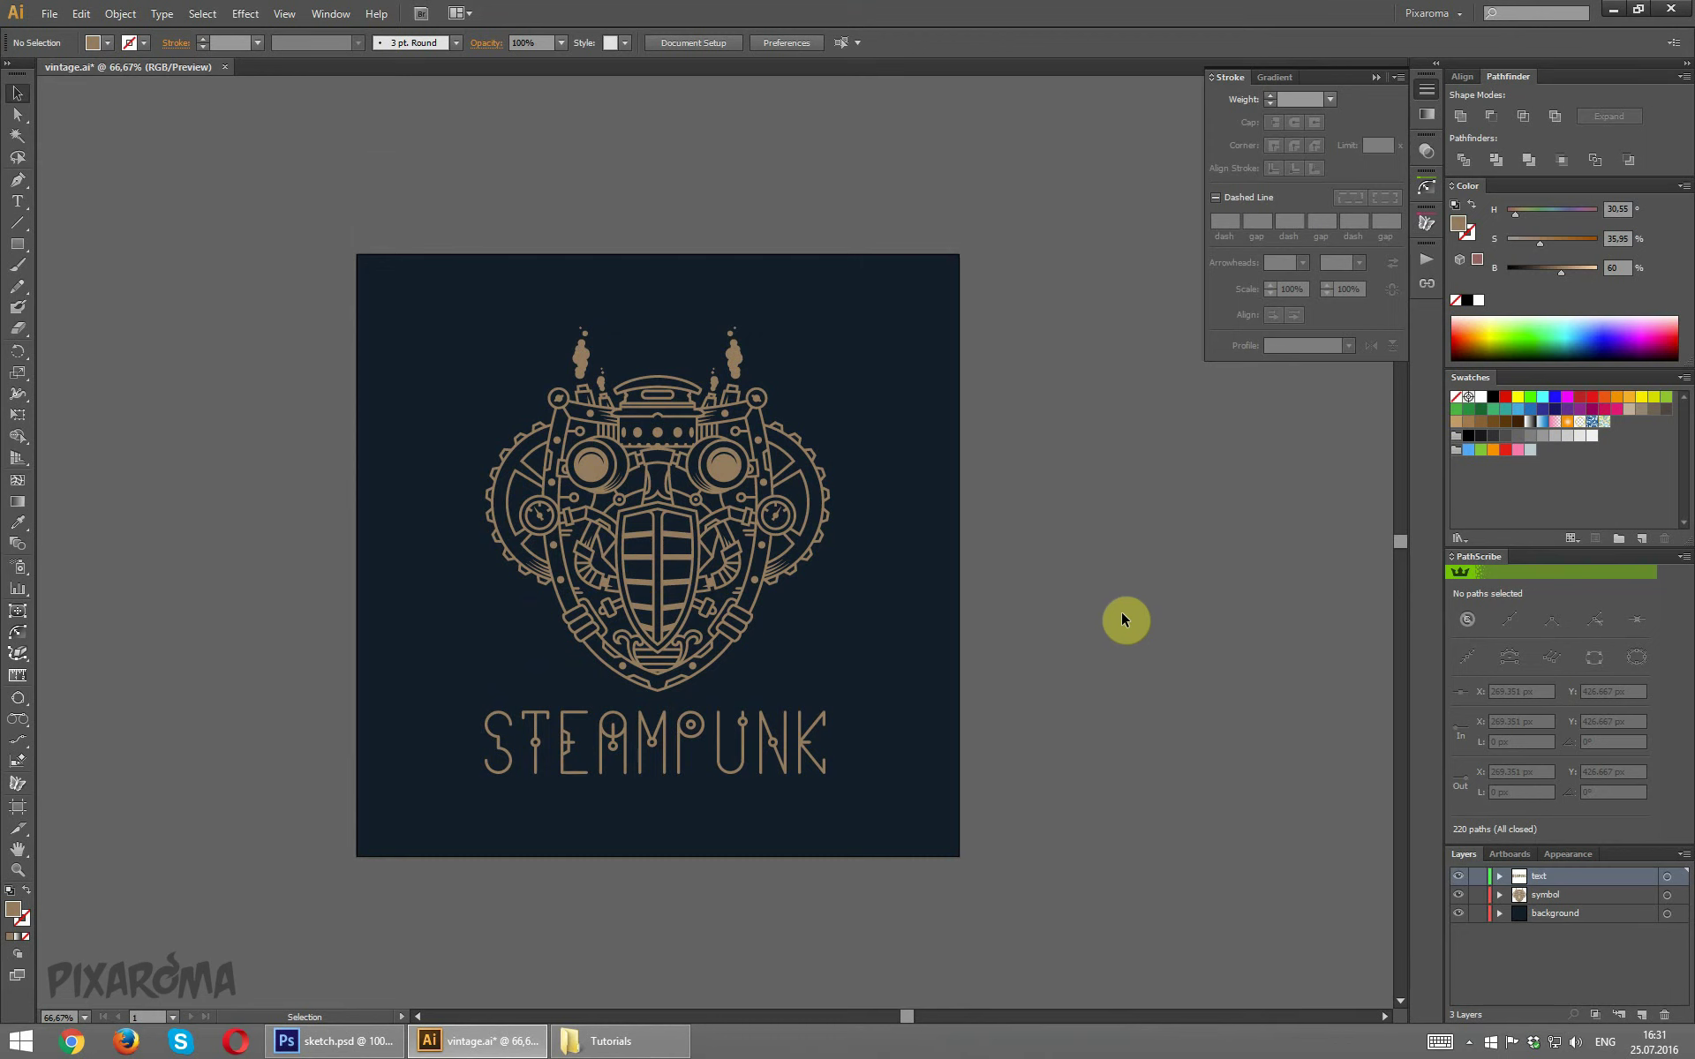
scroll(1121, 618, "up", 1)
scroll(1126, 618, "down", 1)
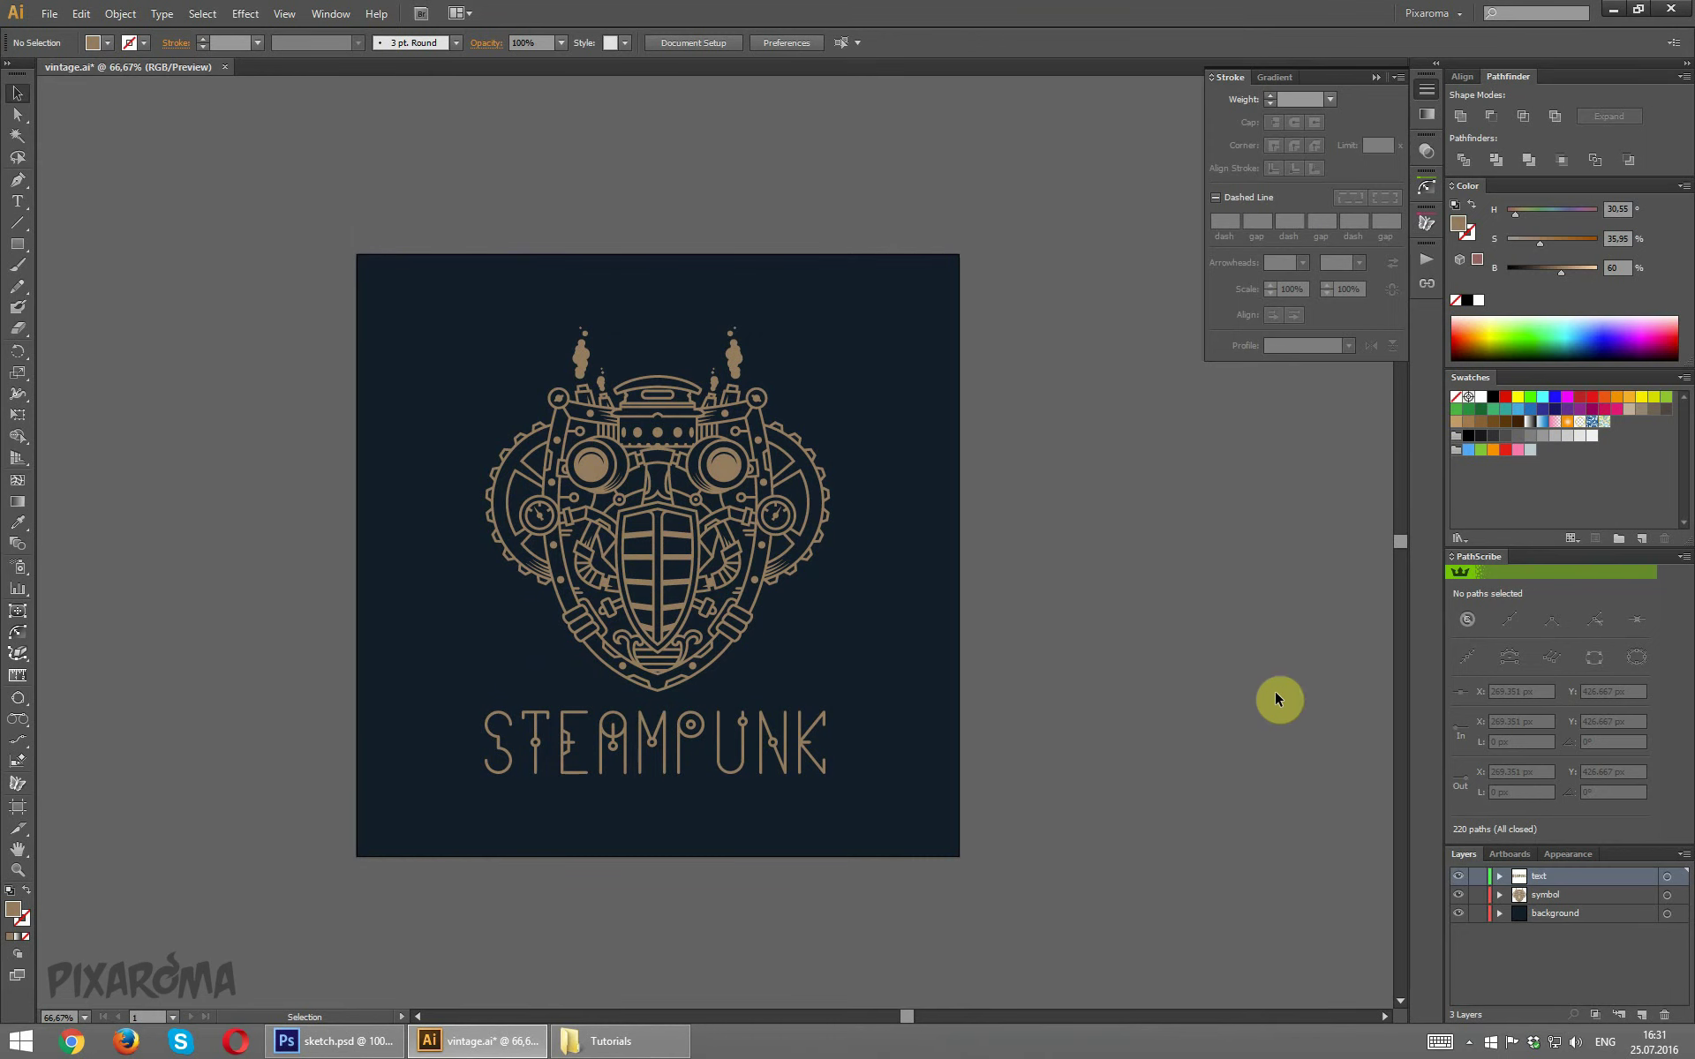
Save the tan fill as a new swatch and reselect the face and text.
left_click(1666, 895)
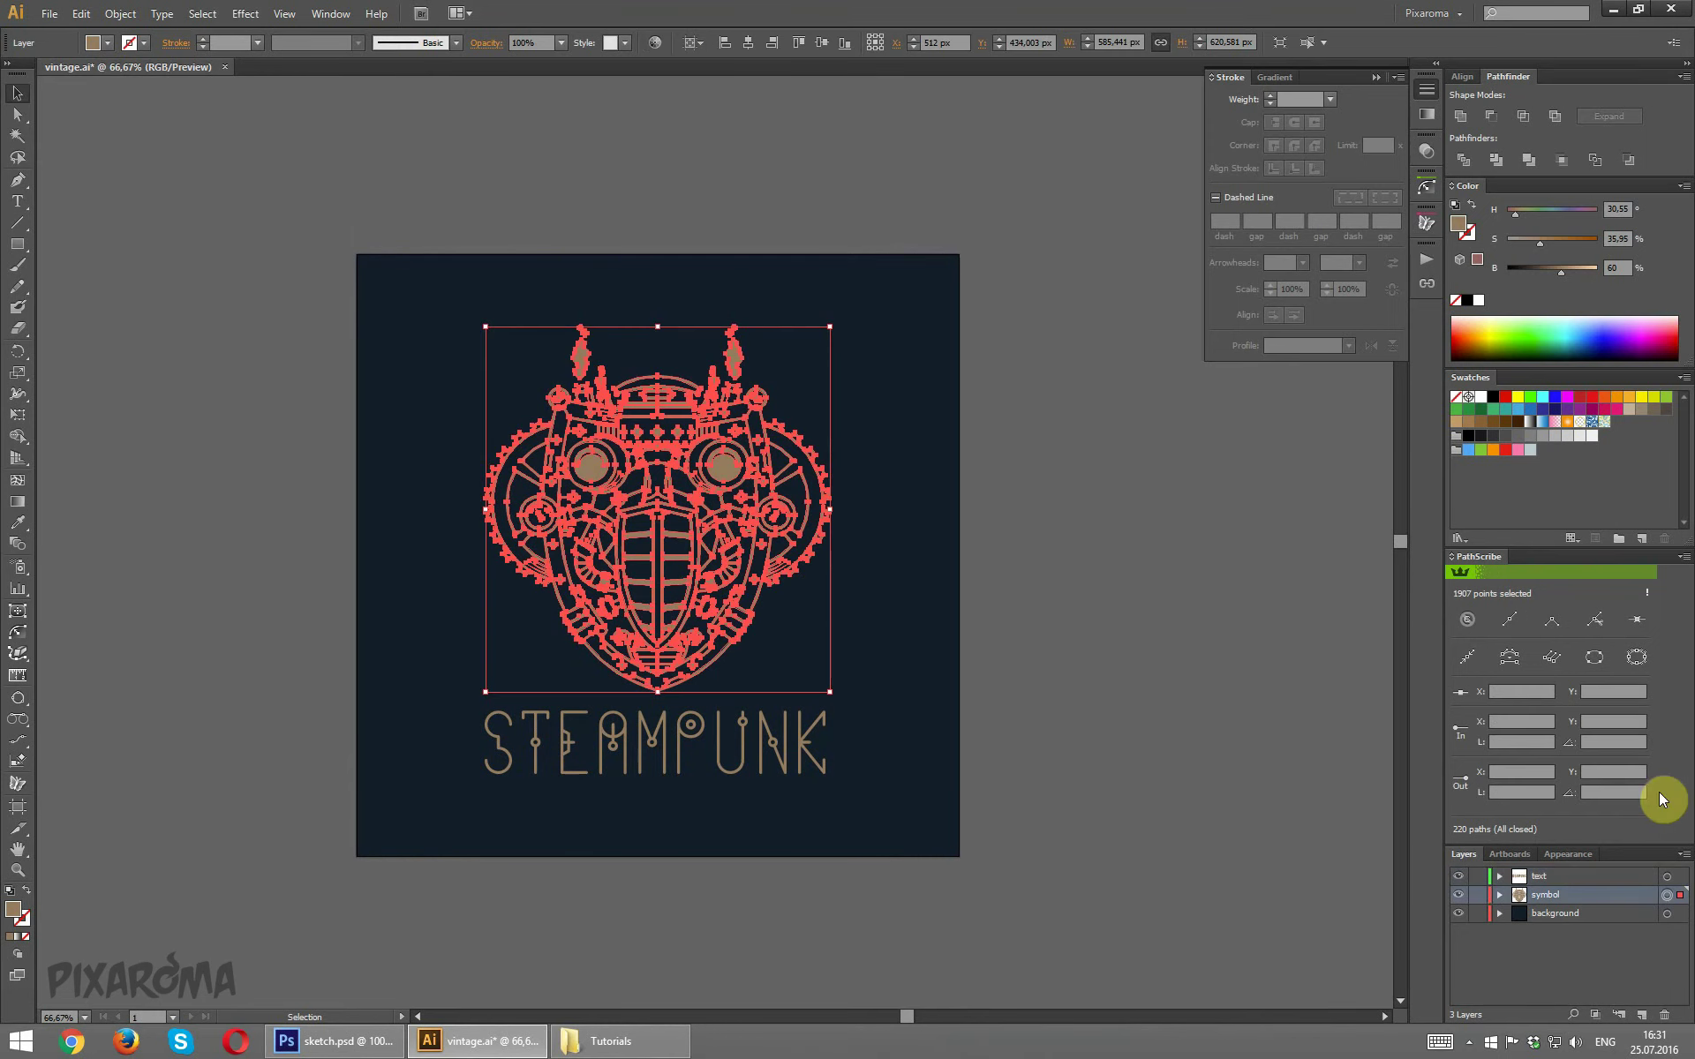
left_click(1640, 539)
left_click(702, 529)
left_click(1059, 609)
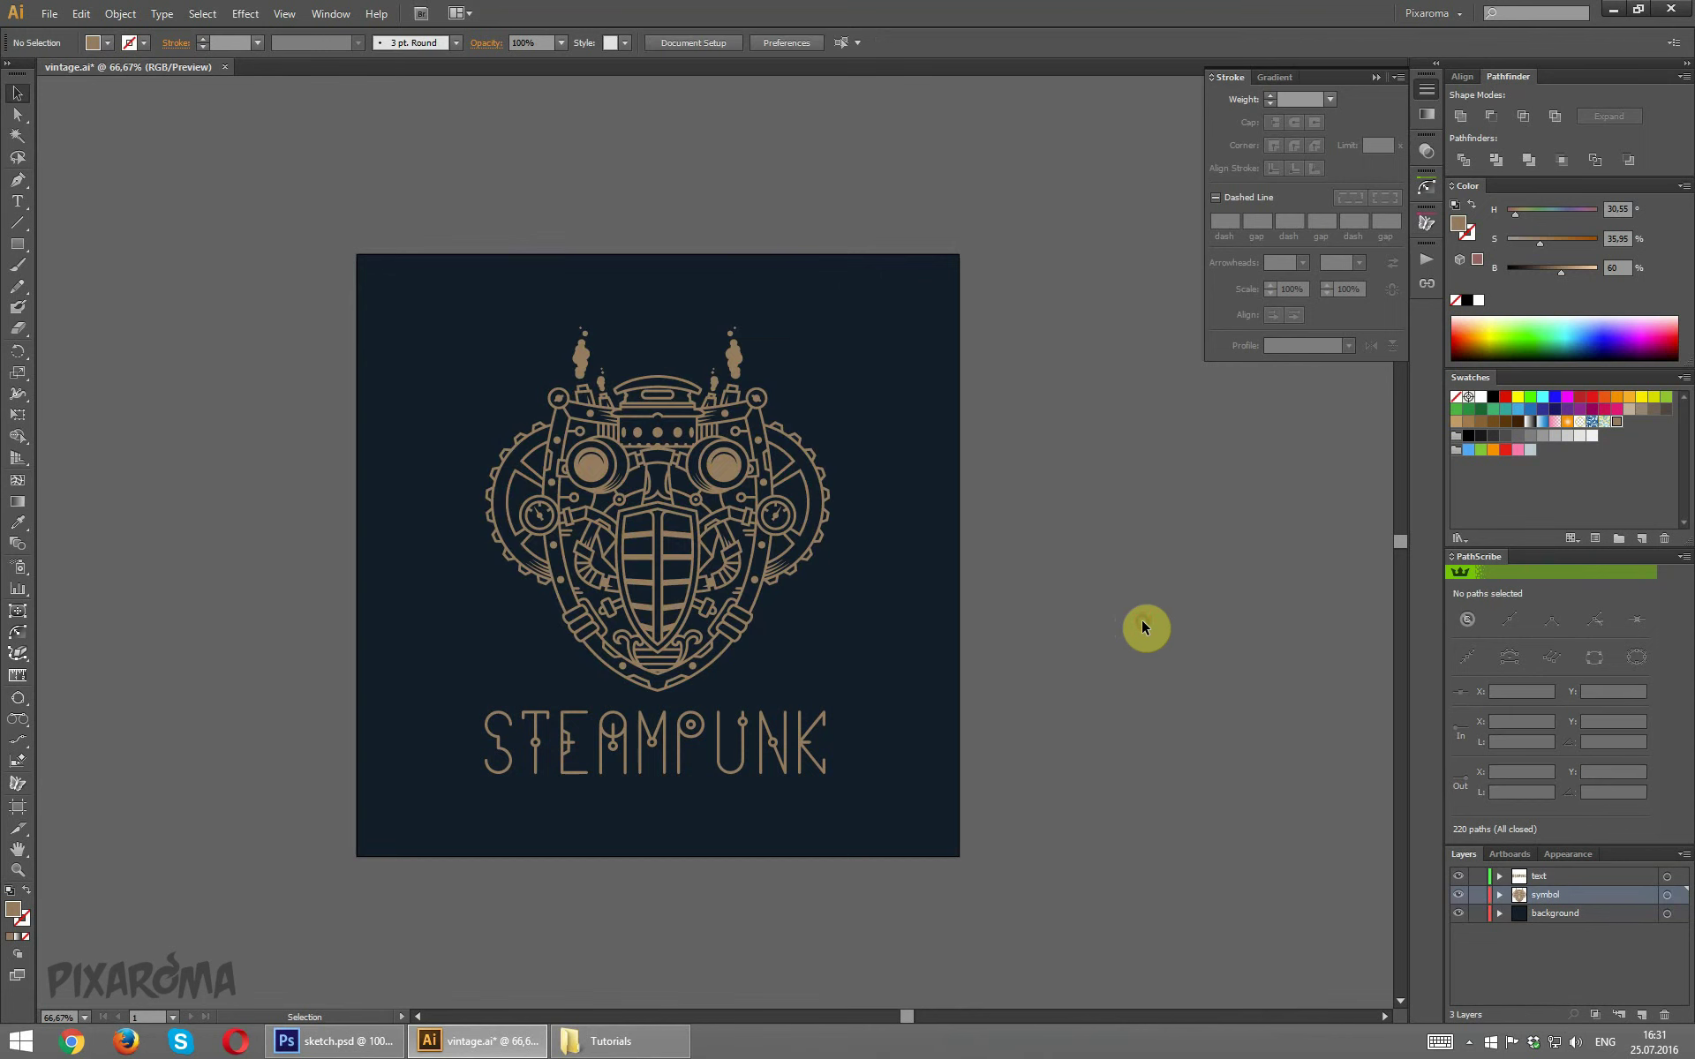
left_click(1667, 894)
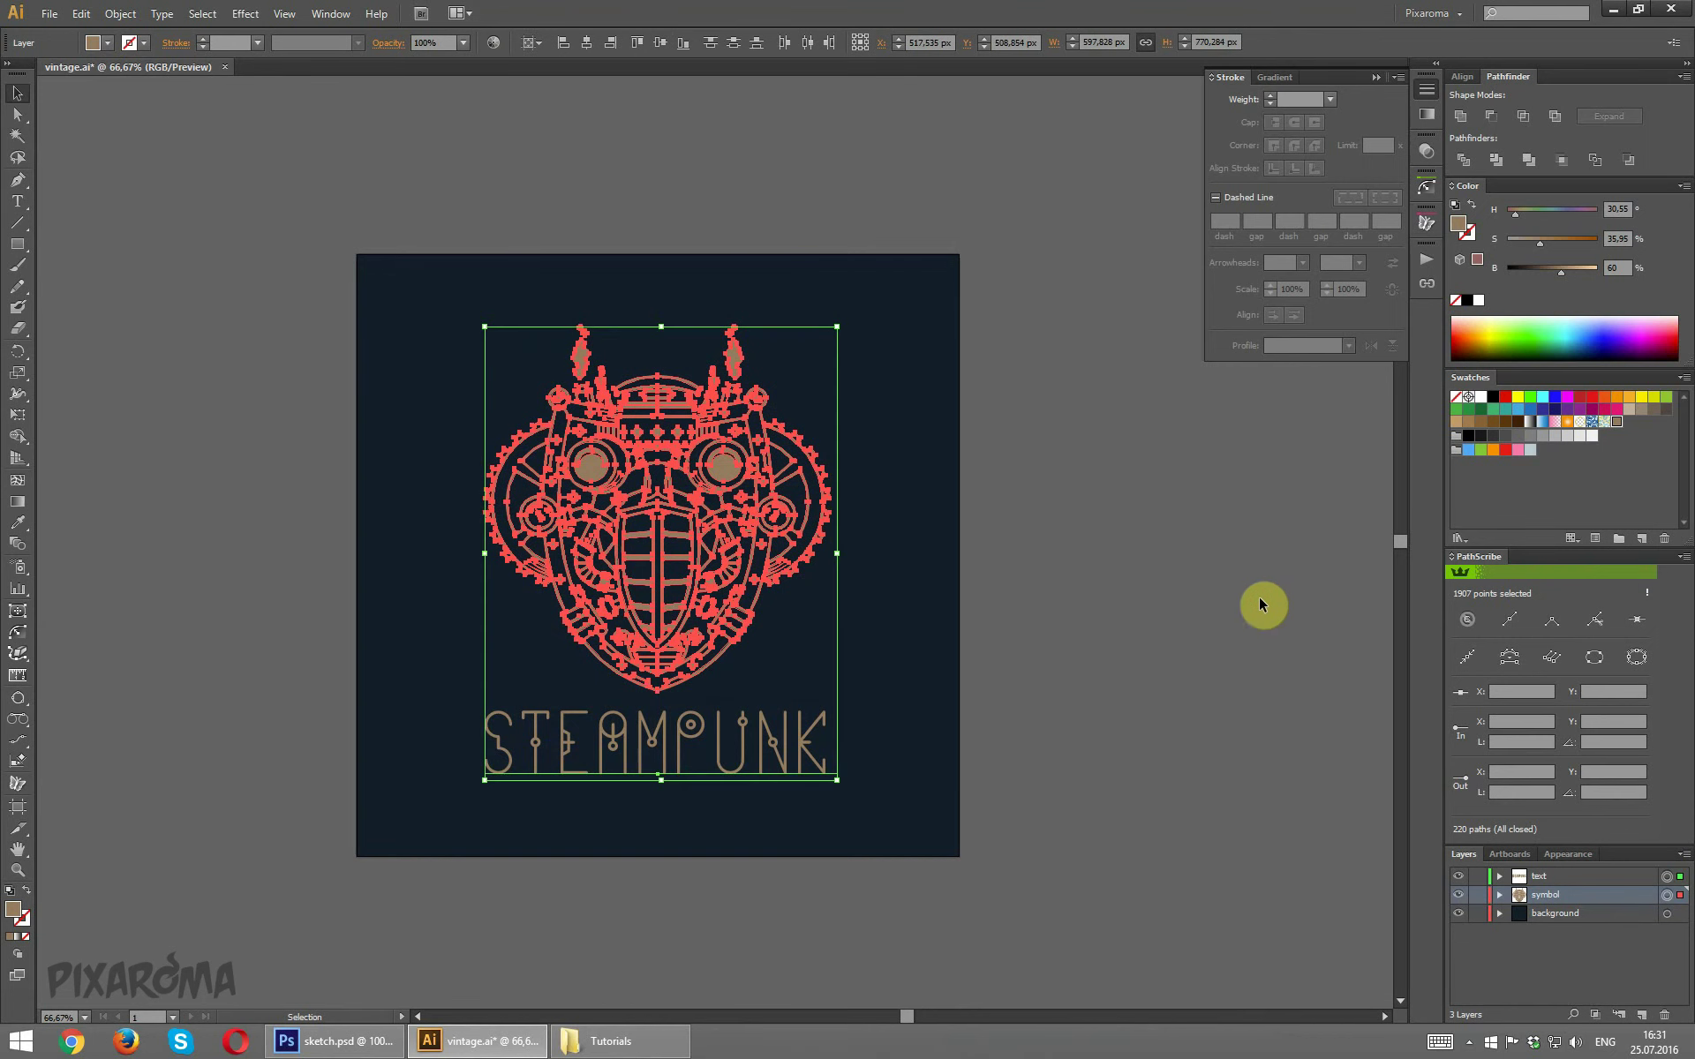
key("ctrl+h")
Try orange, yellow-green, light blue, bright green and dark green fills on face and lettering.
key("v")
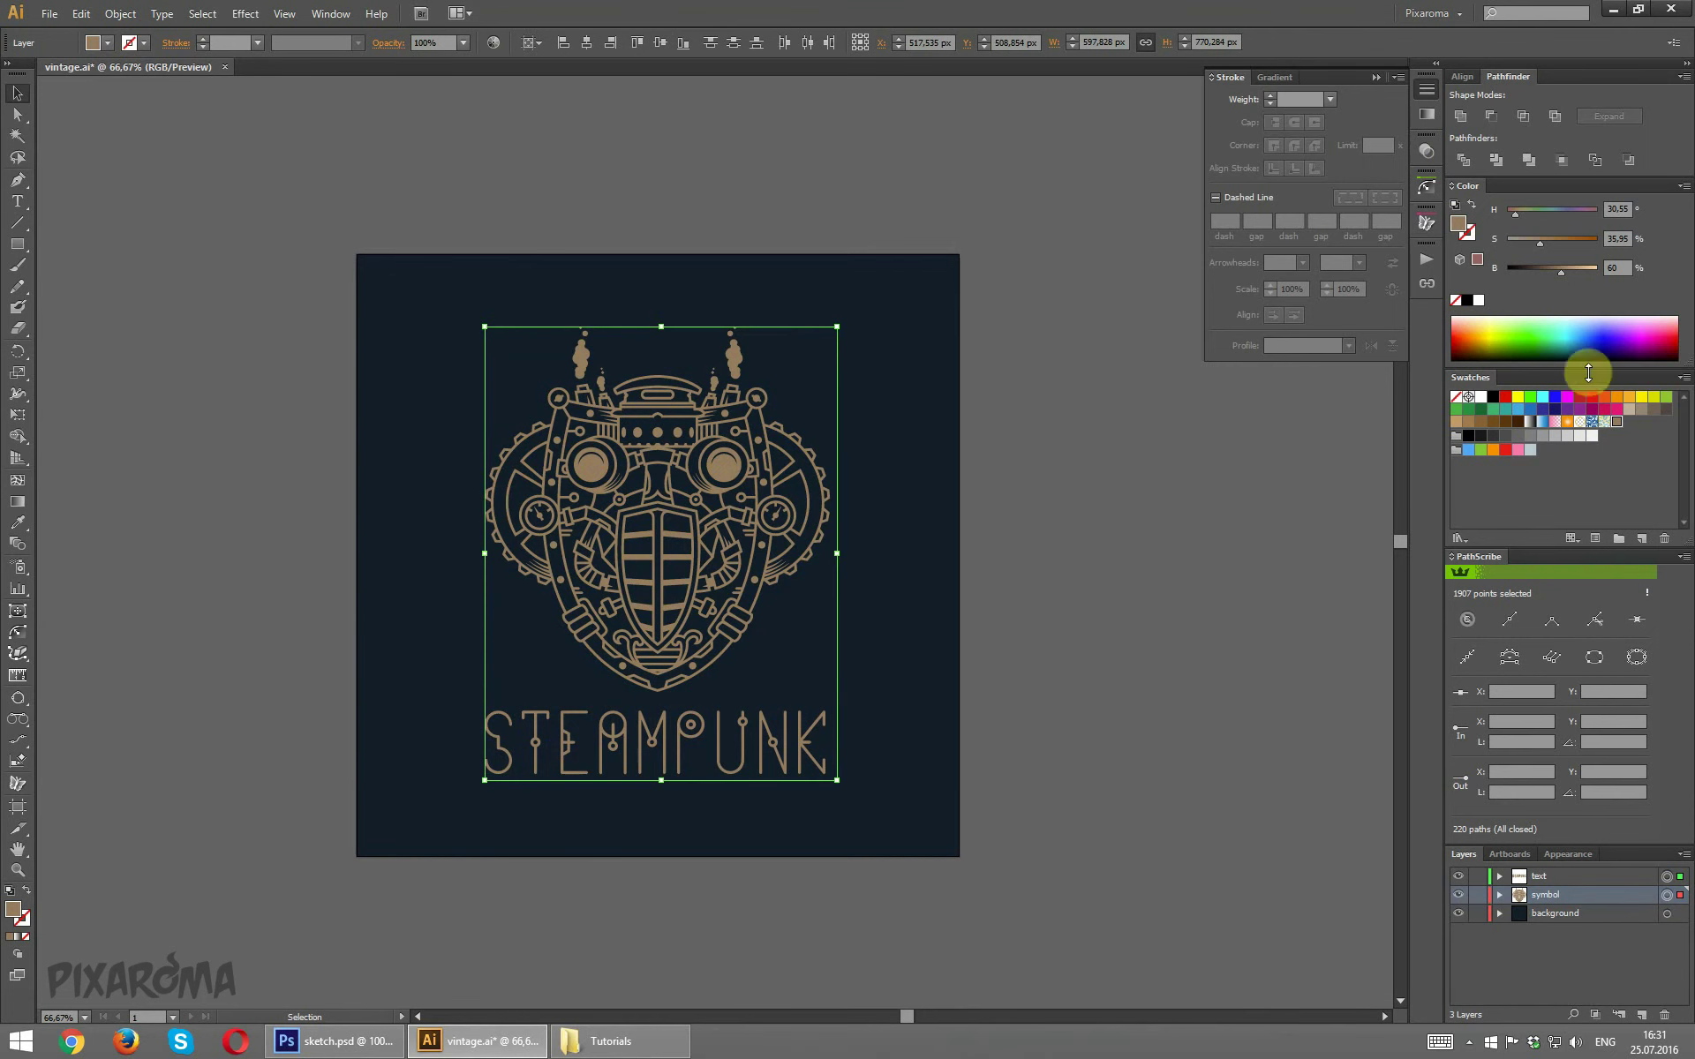
left_click(1626, 403)
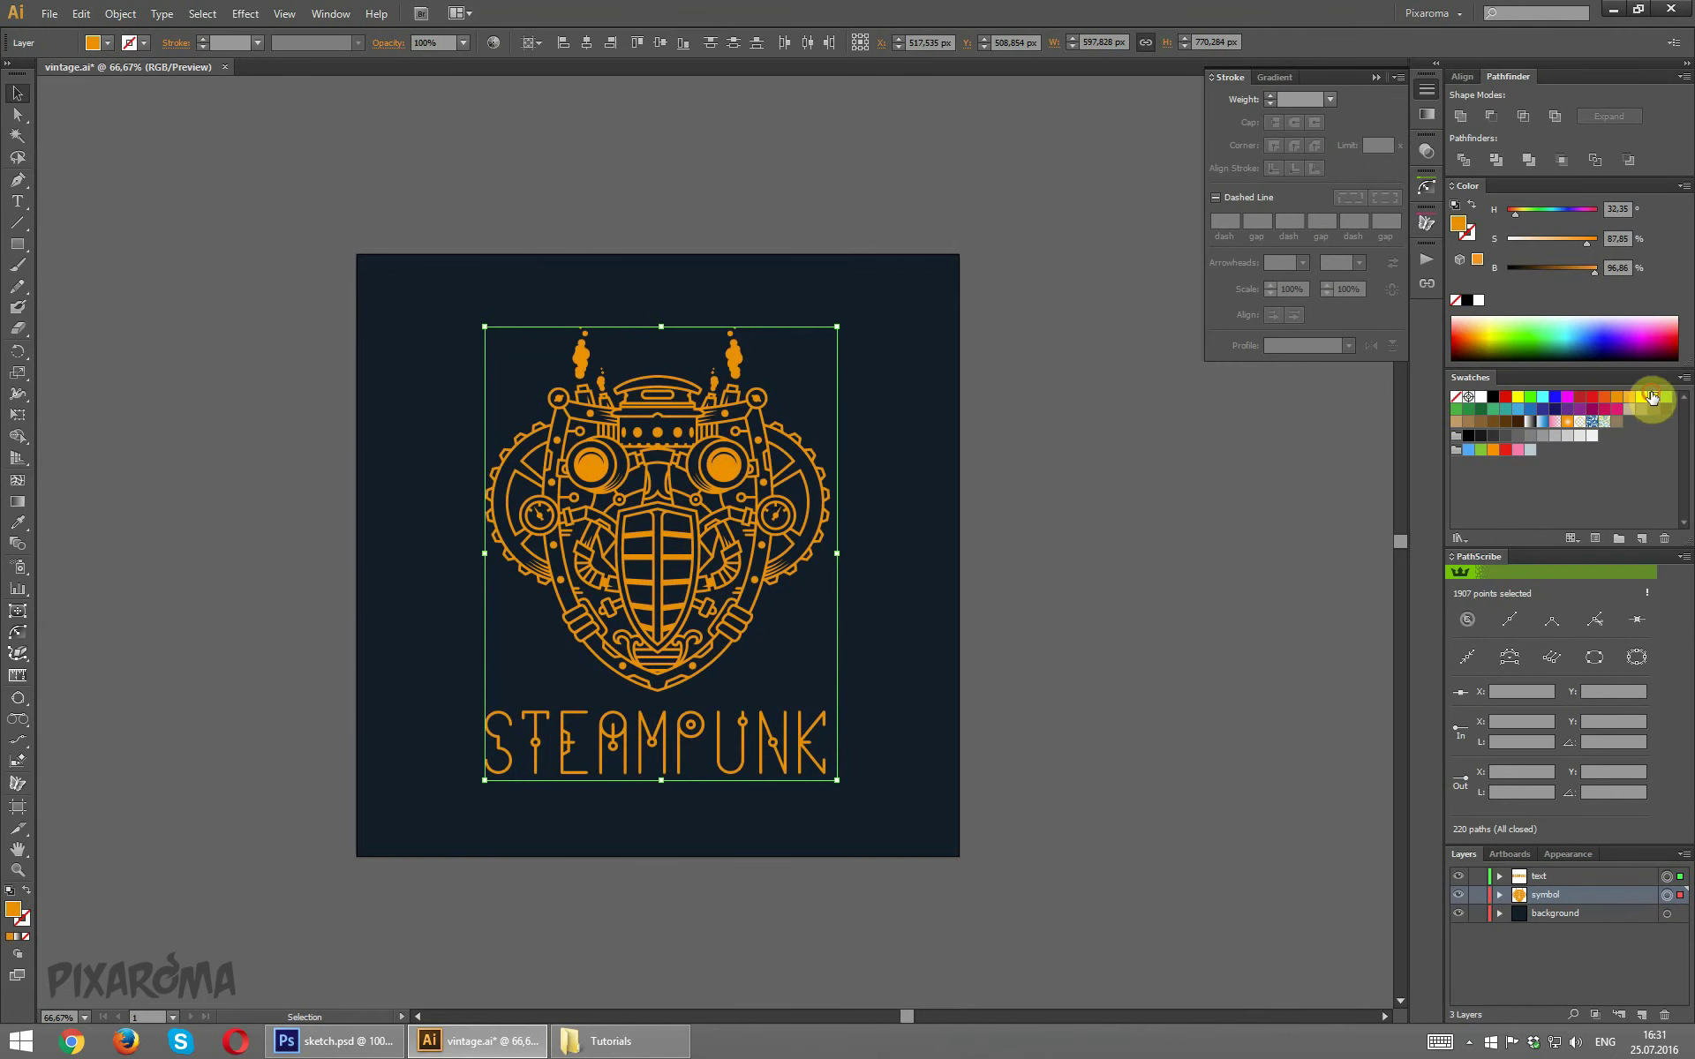
left_click(1654, 399)
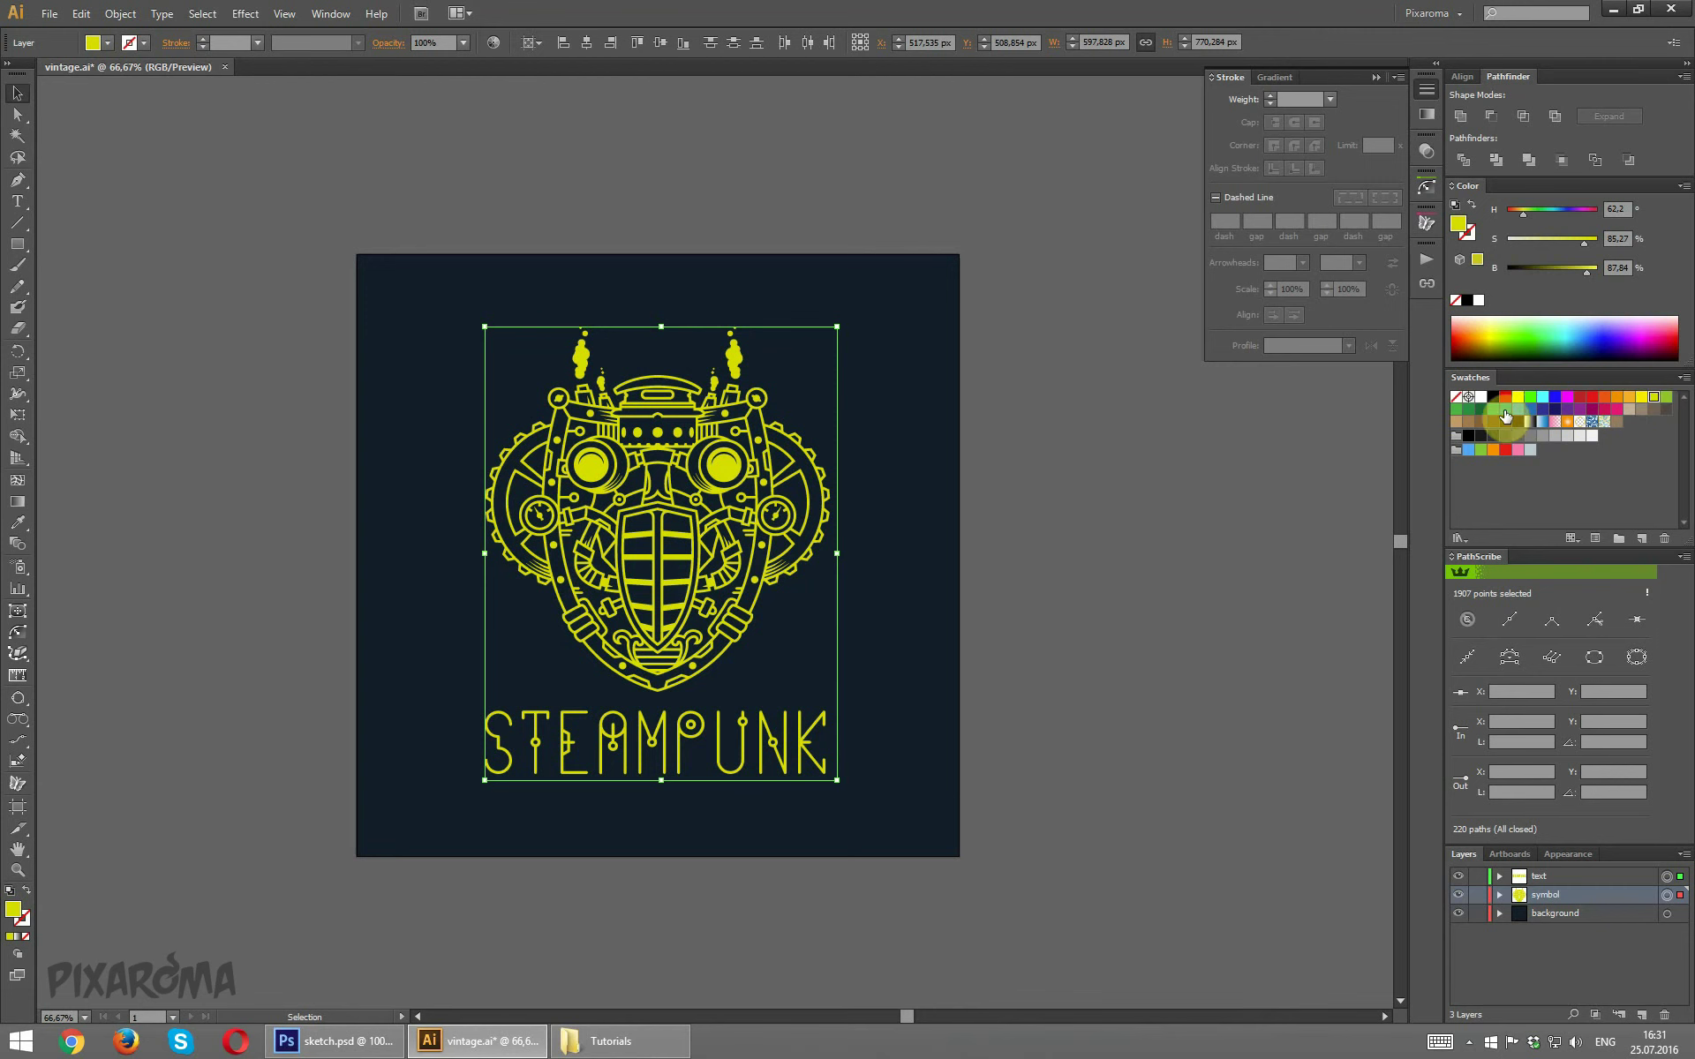
left_click(1517, 410)
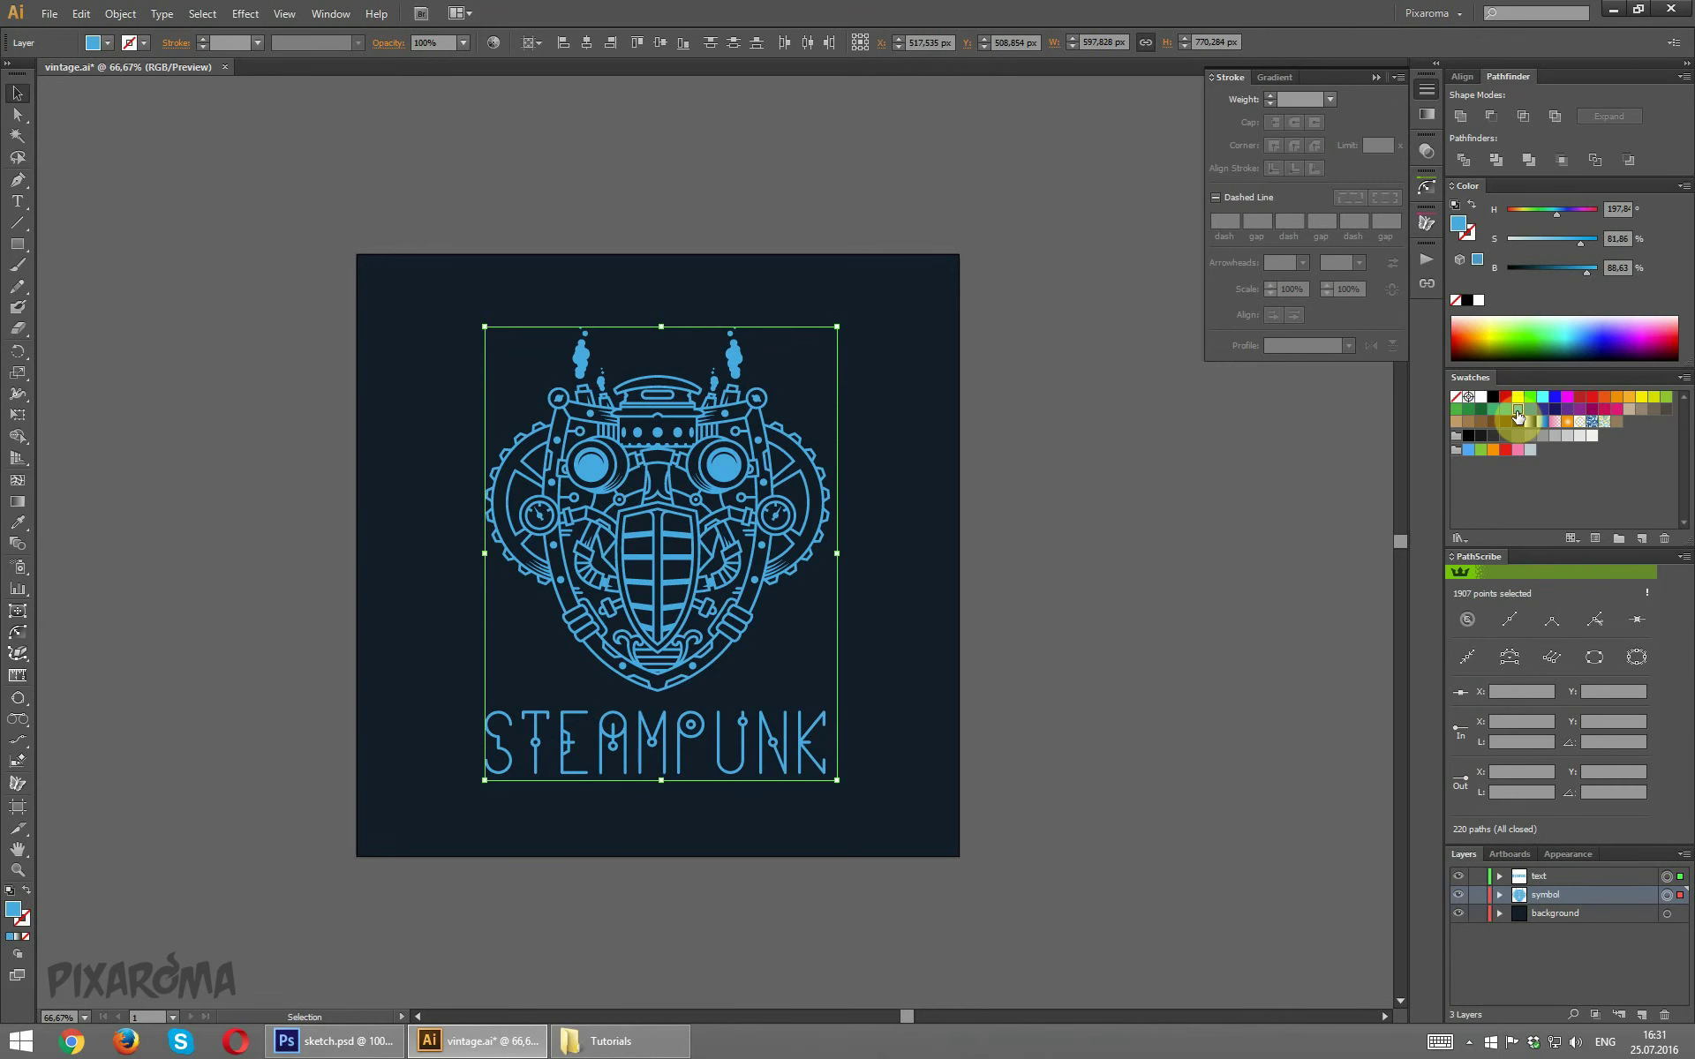
left_click(1470, 411)
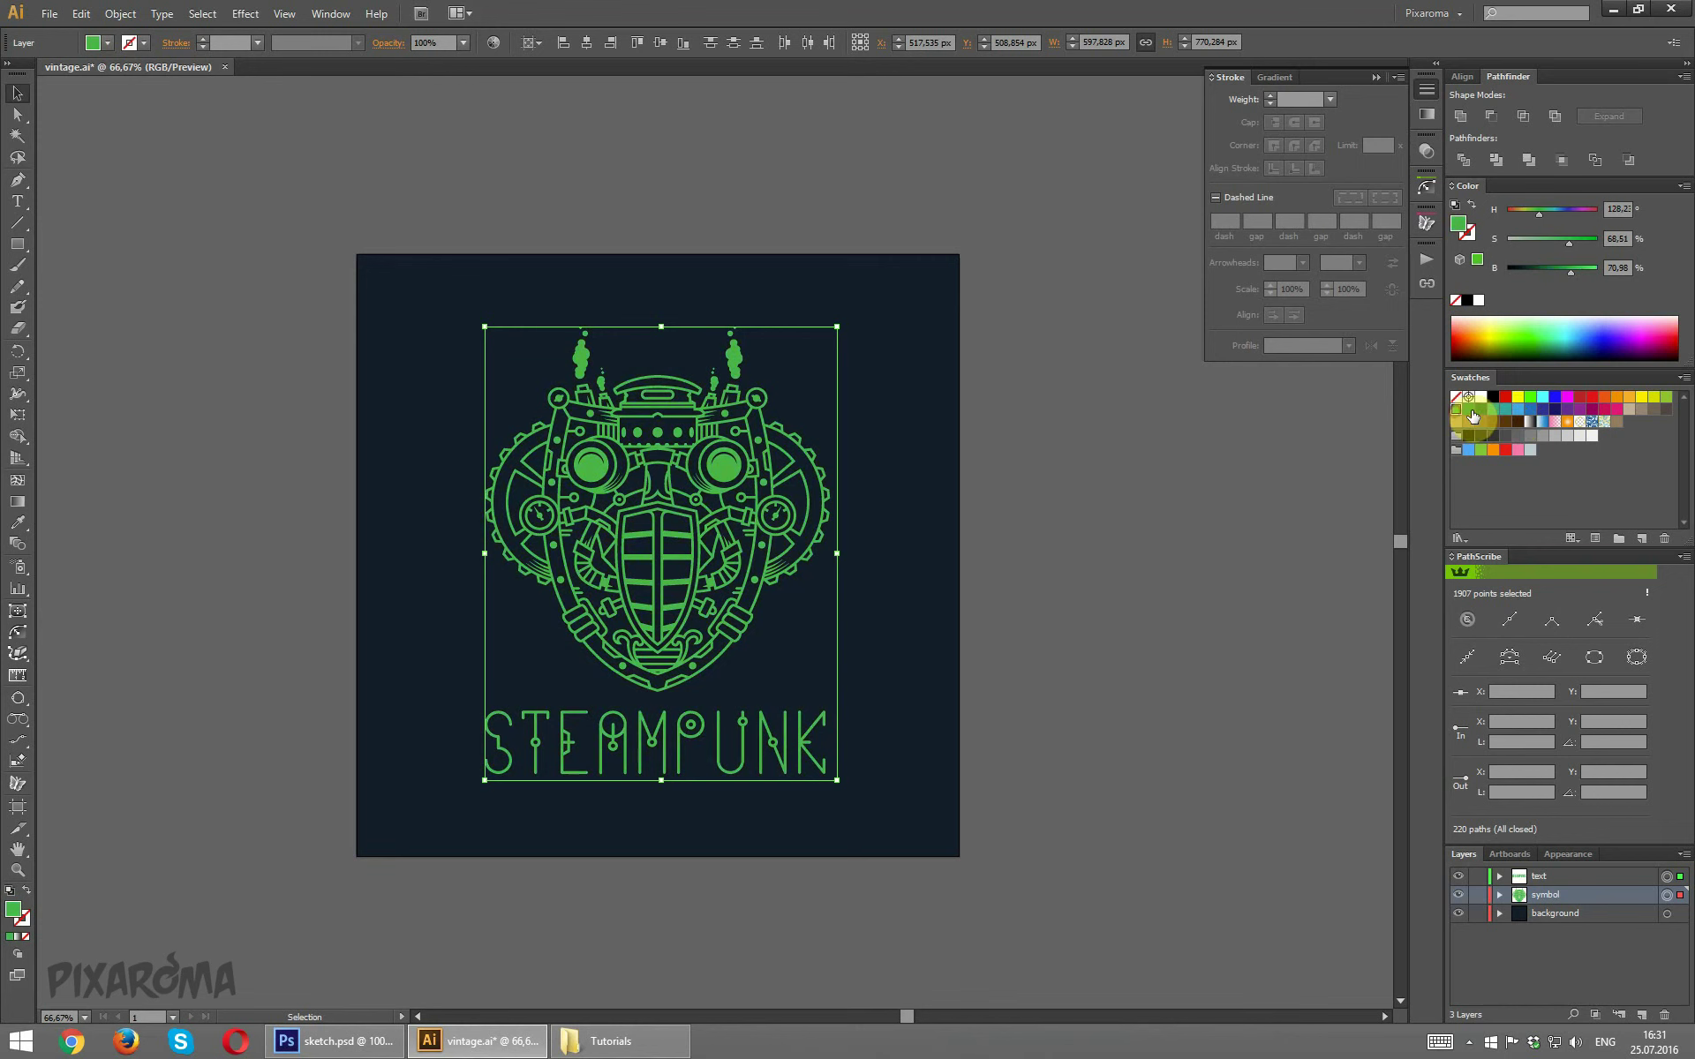
left_click(1485, 409)
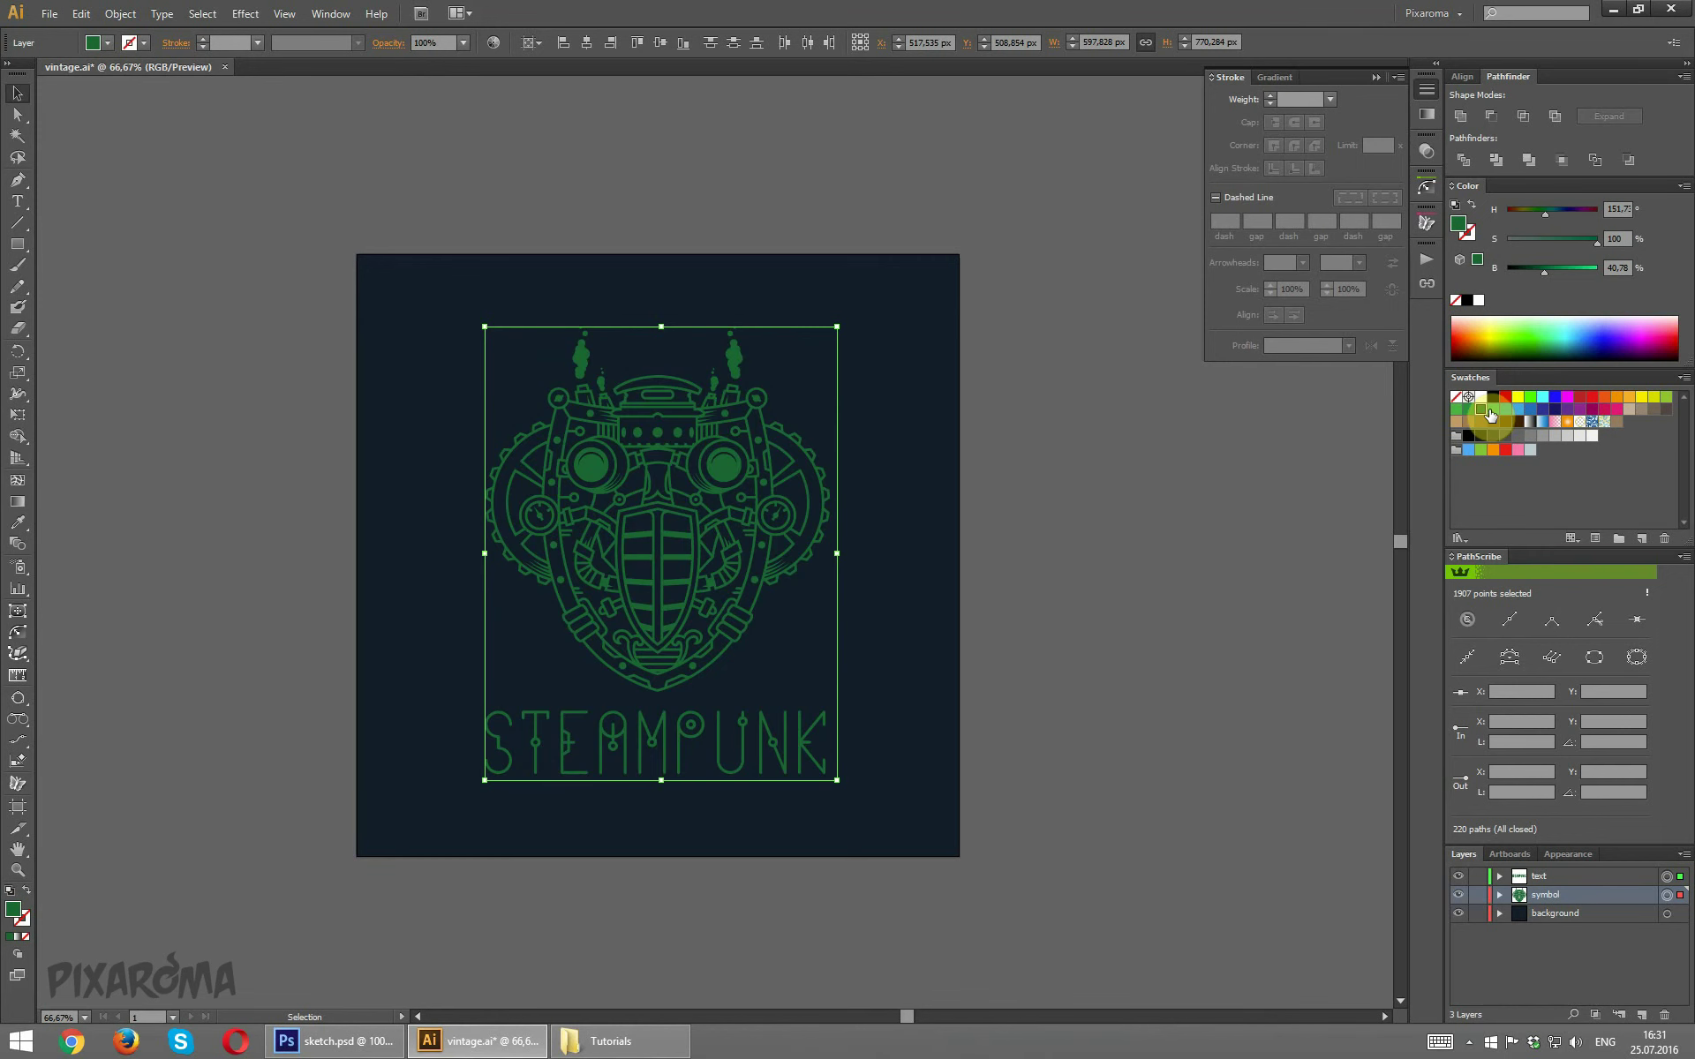
Settle on a brown fill for face and lettering, lightened to 60% brightness.
left_click(1493, 425)
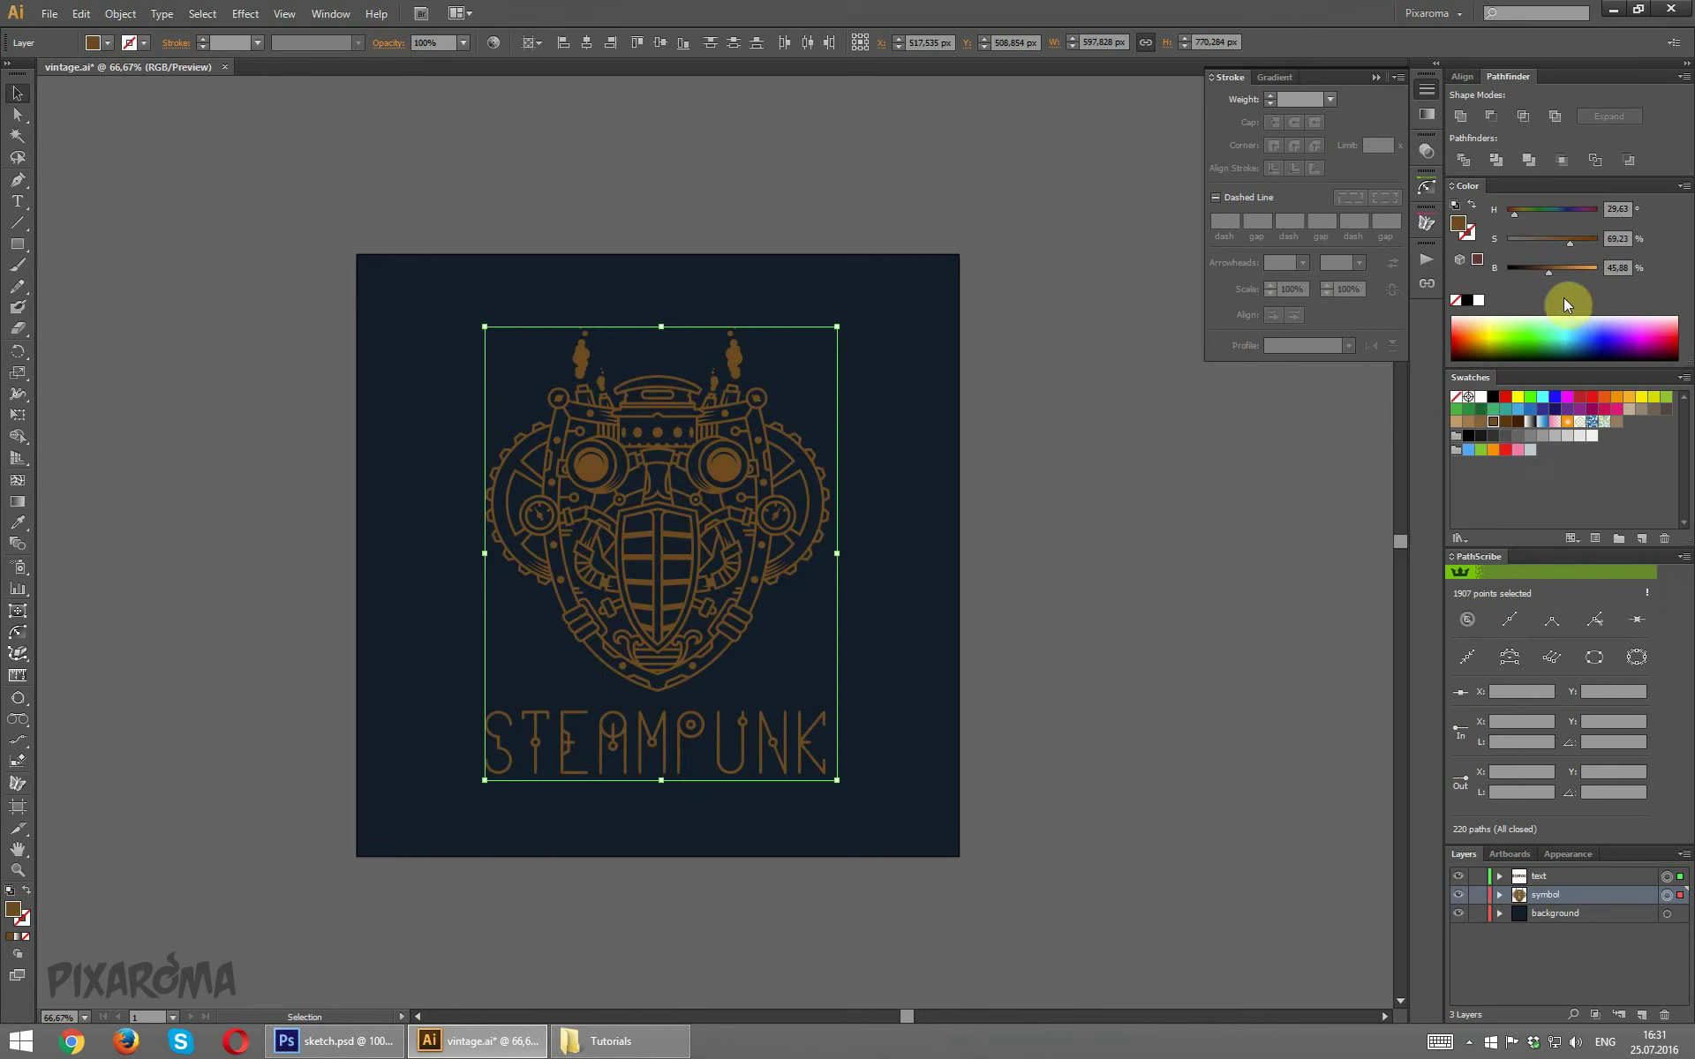
left_click_drag(1554, 269, 1561, 270)
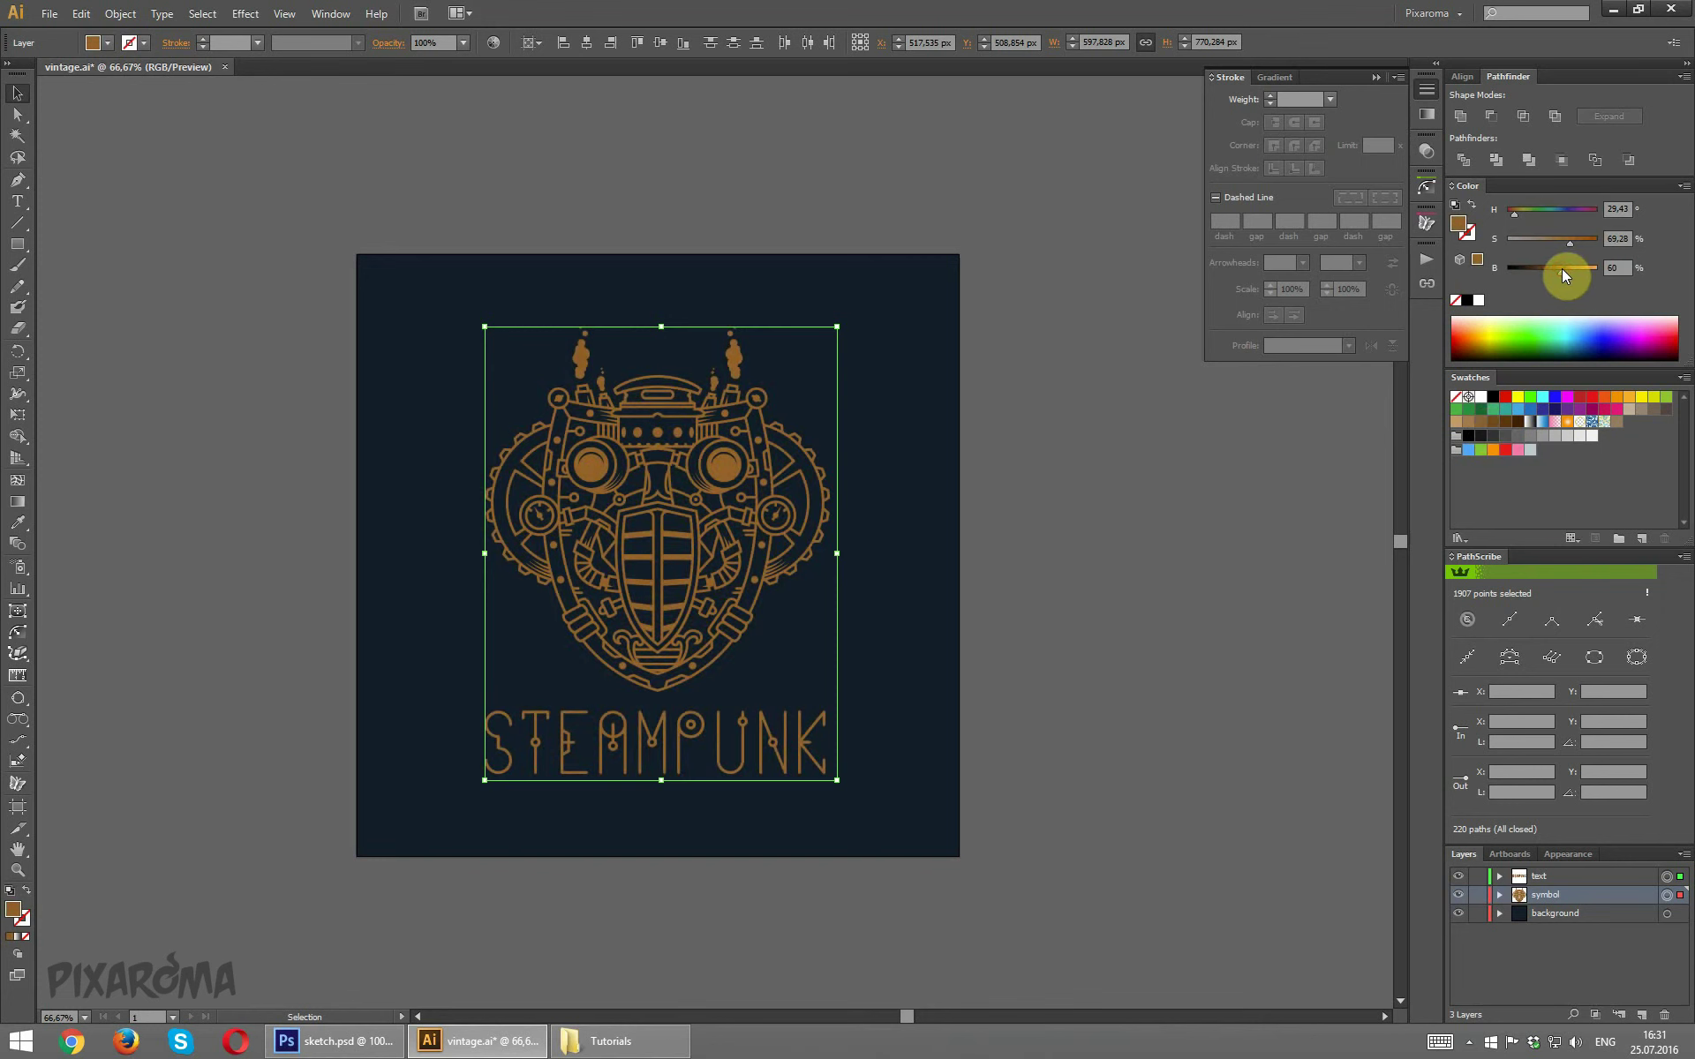
left_click(1161, 528)
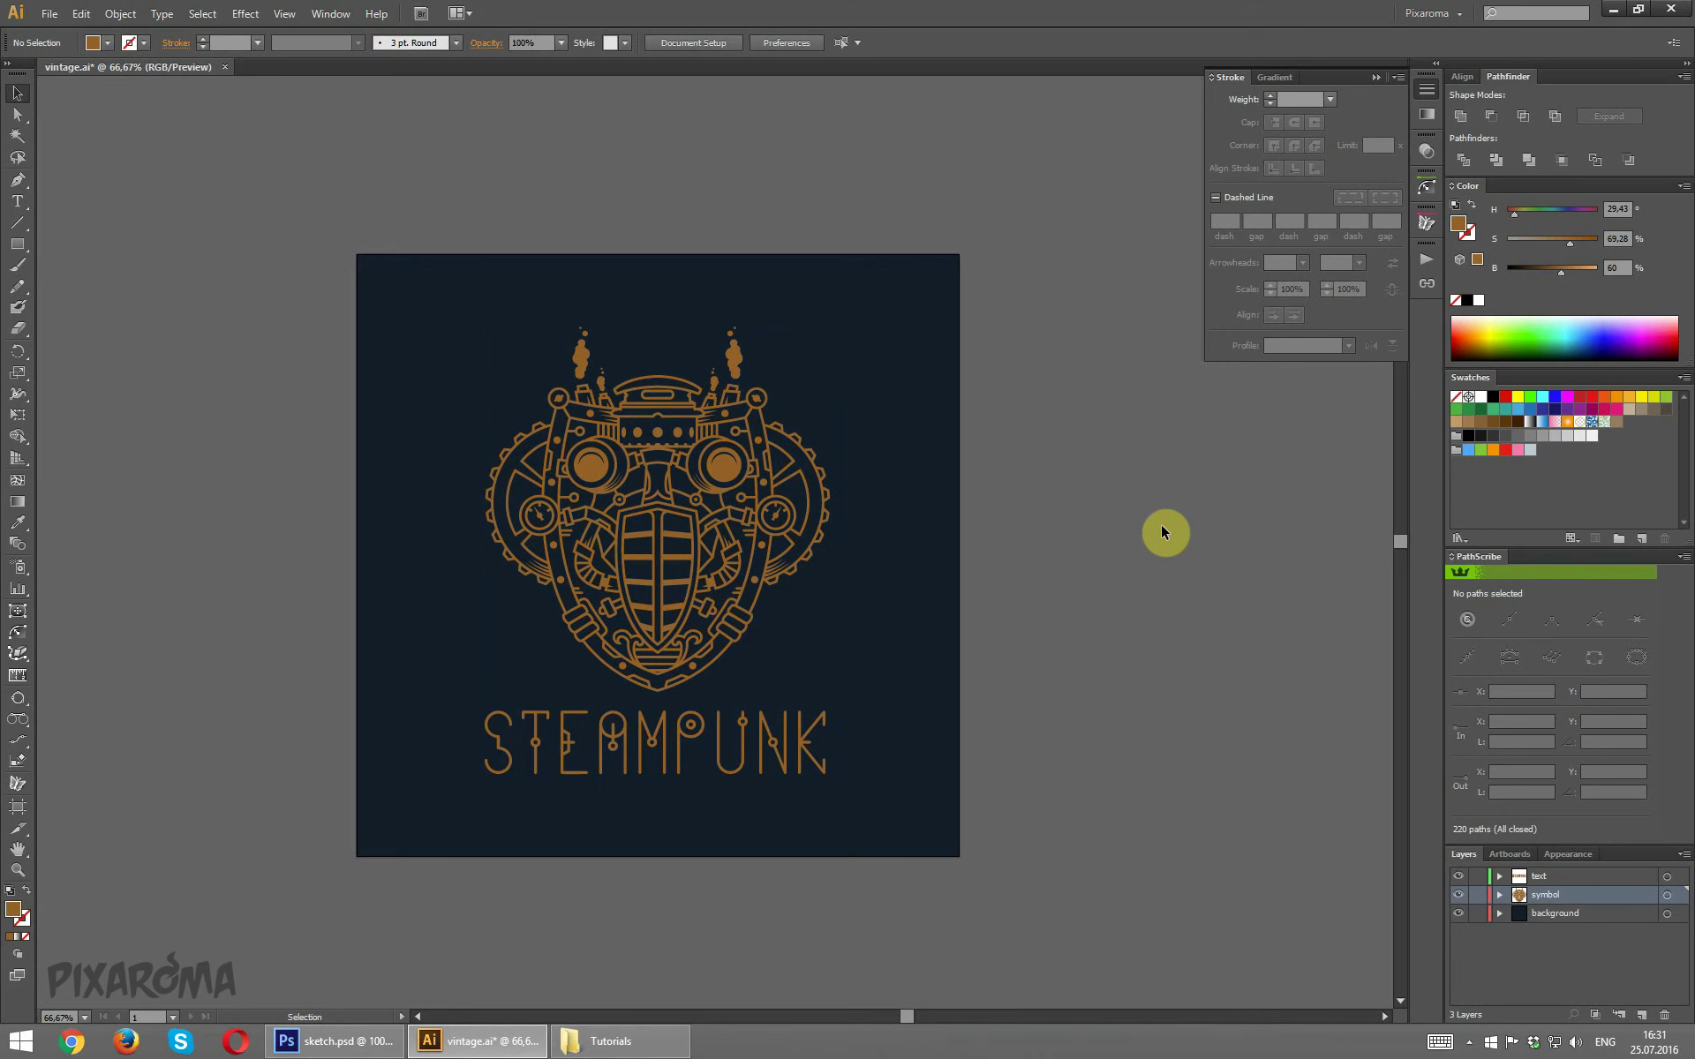
scroll(1161, 524, "up", 1)
scroll(1161, 522, "down", 1)
scroll(1162, 522, "down", 1)
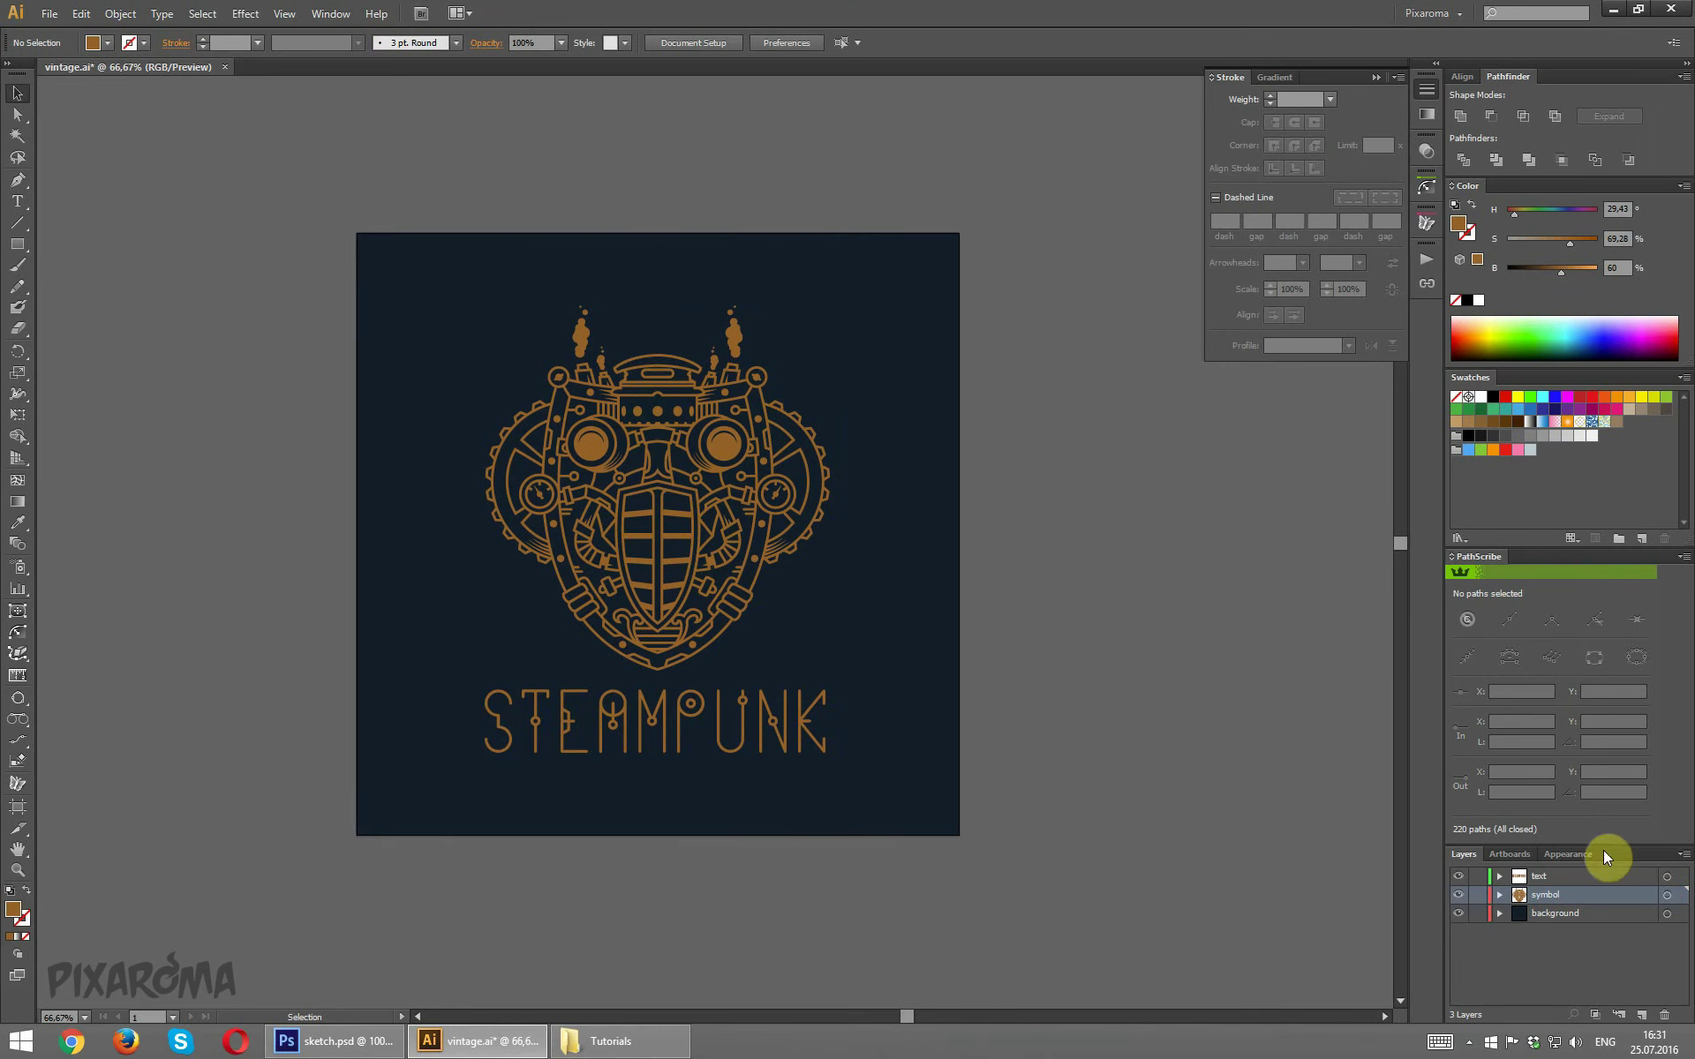
Brighten the face and lettering fill further, then view the artwork full screen without panels.
left_click(1666, 894)
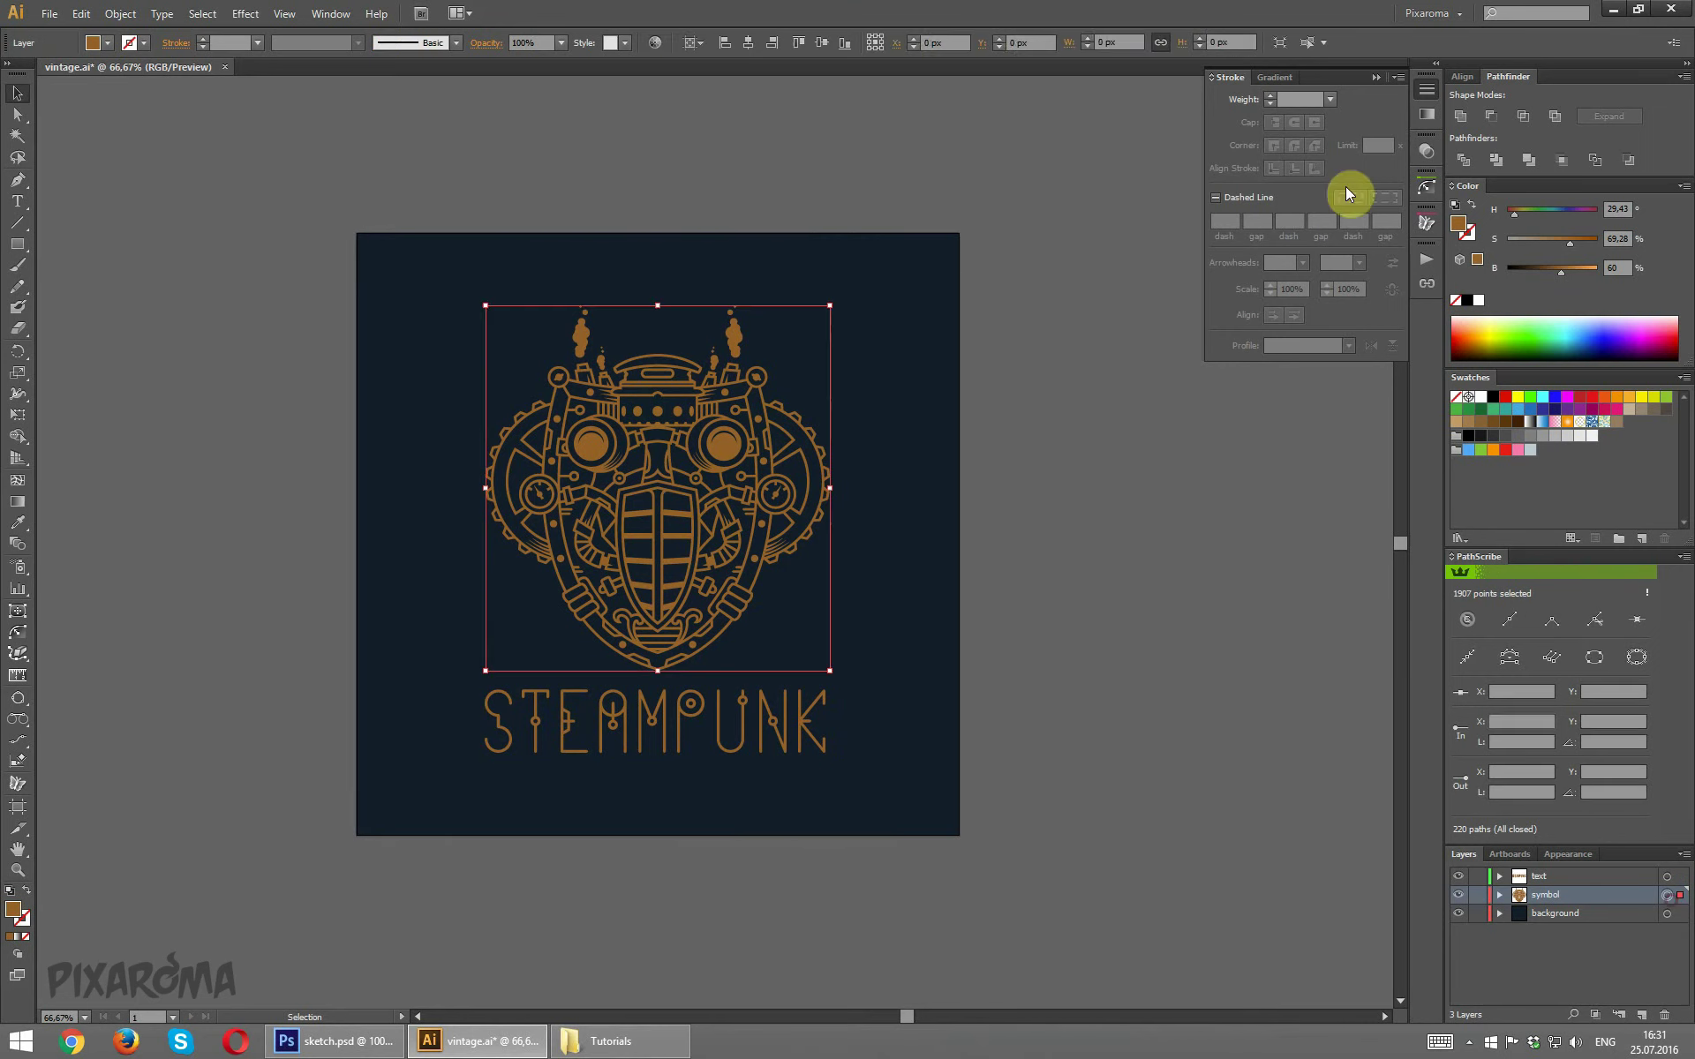
left_click(1305, 42)
left_click_drag(1562, 270, 1561, 241)
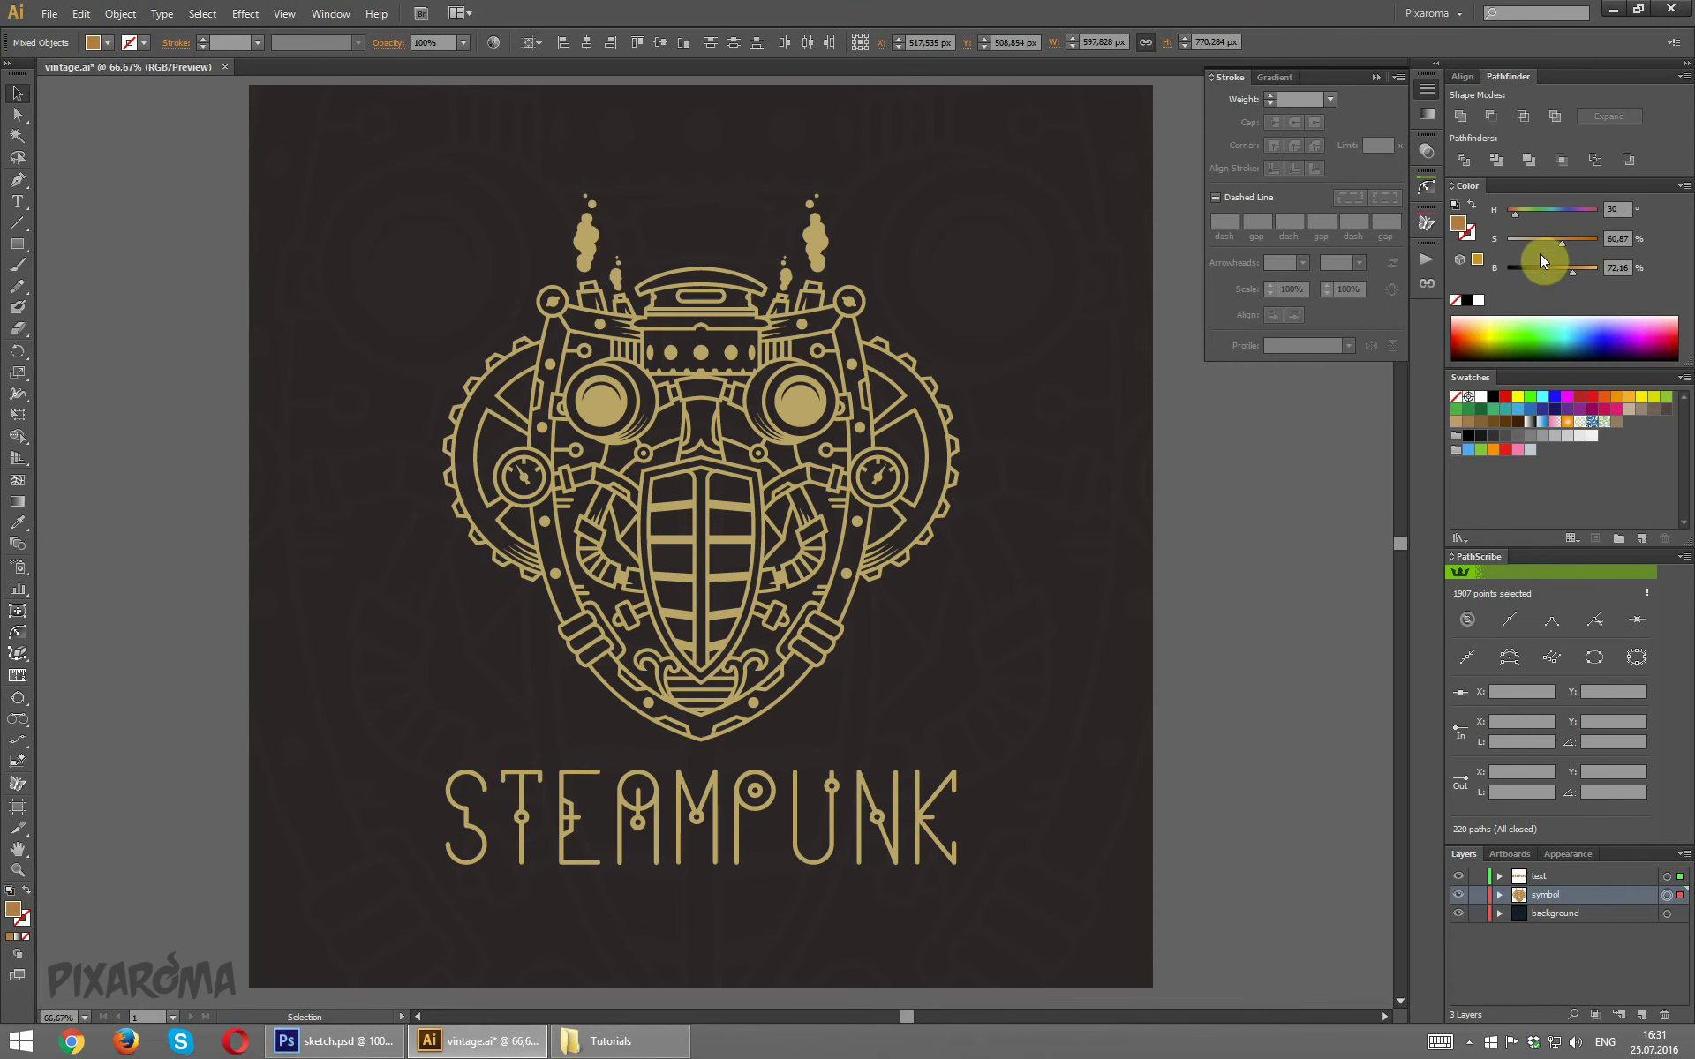
left_click(284, 13)
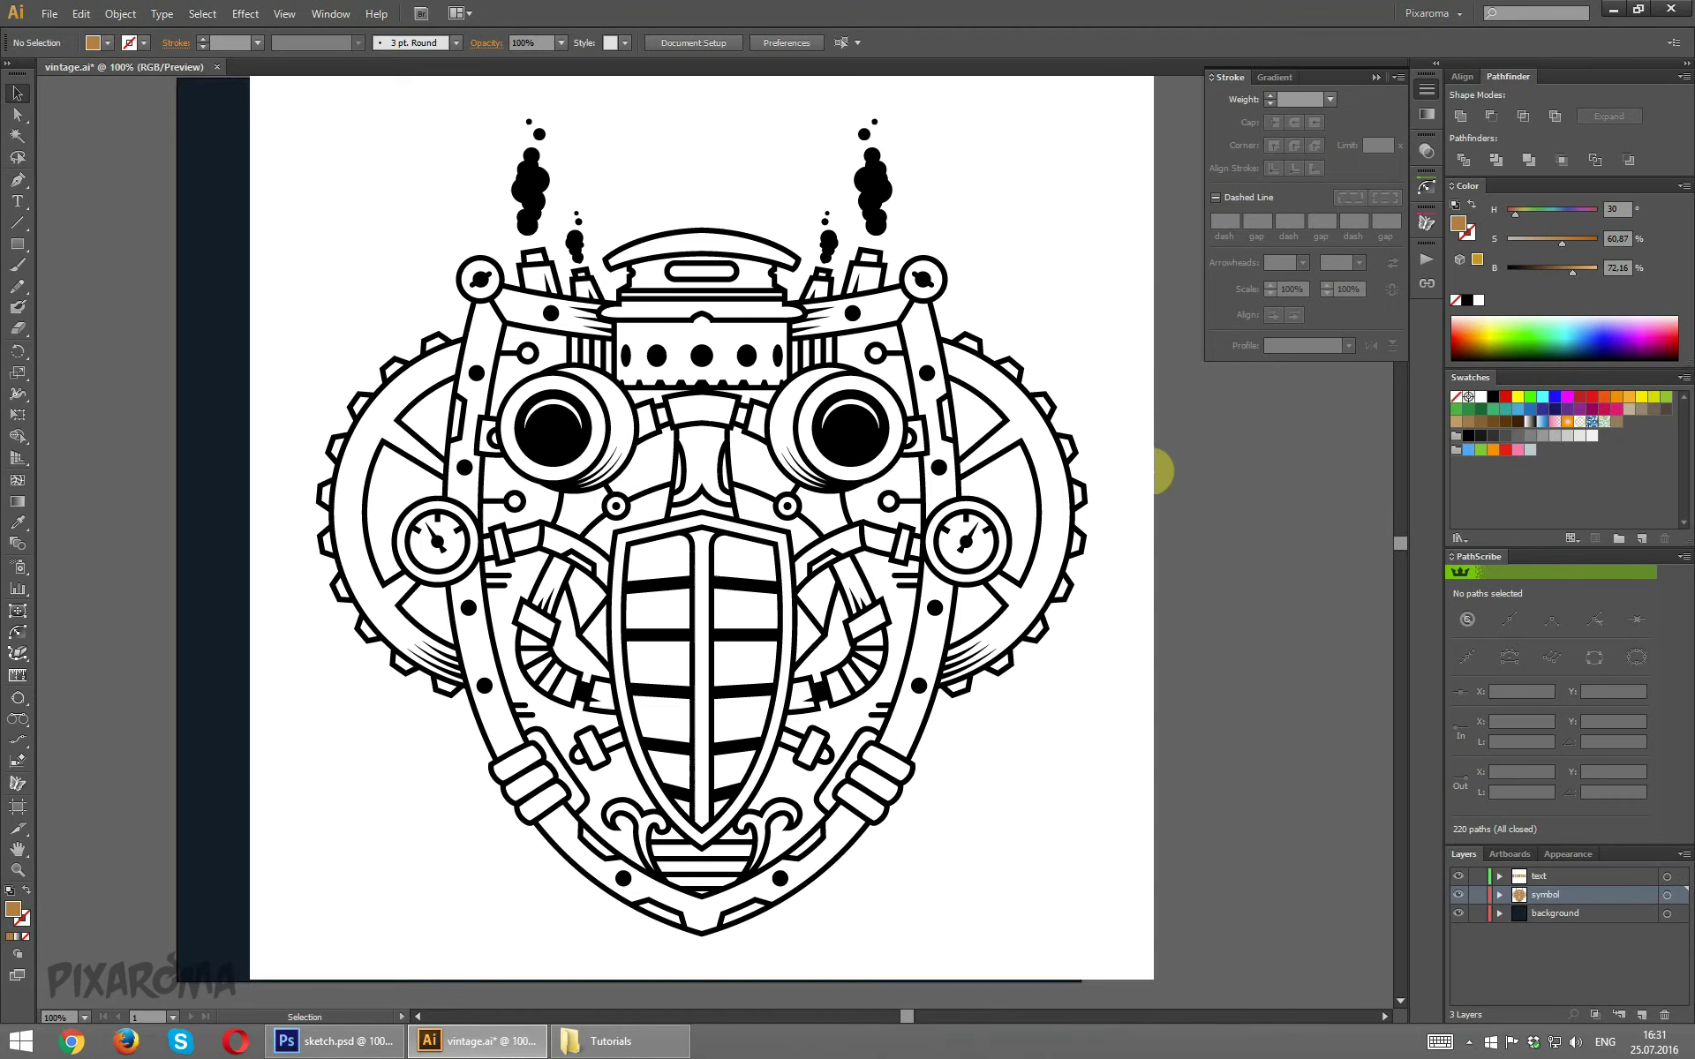
key("f")
key("f")
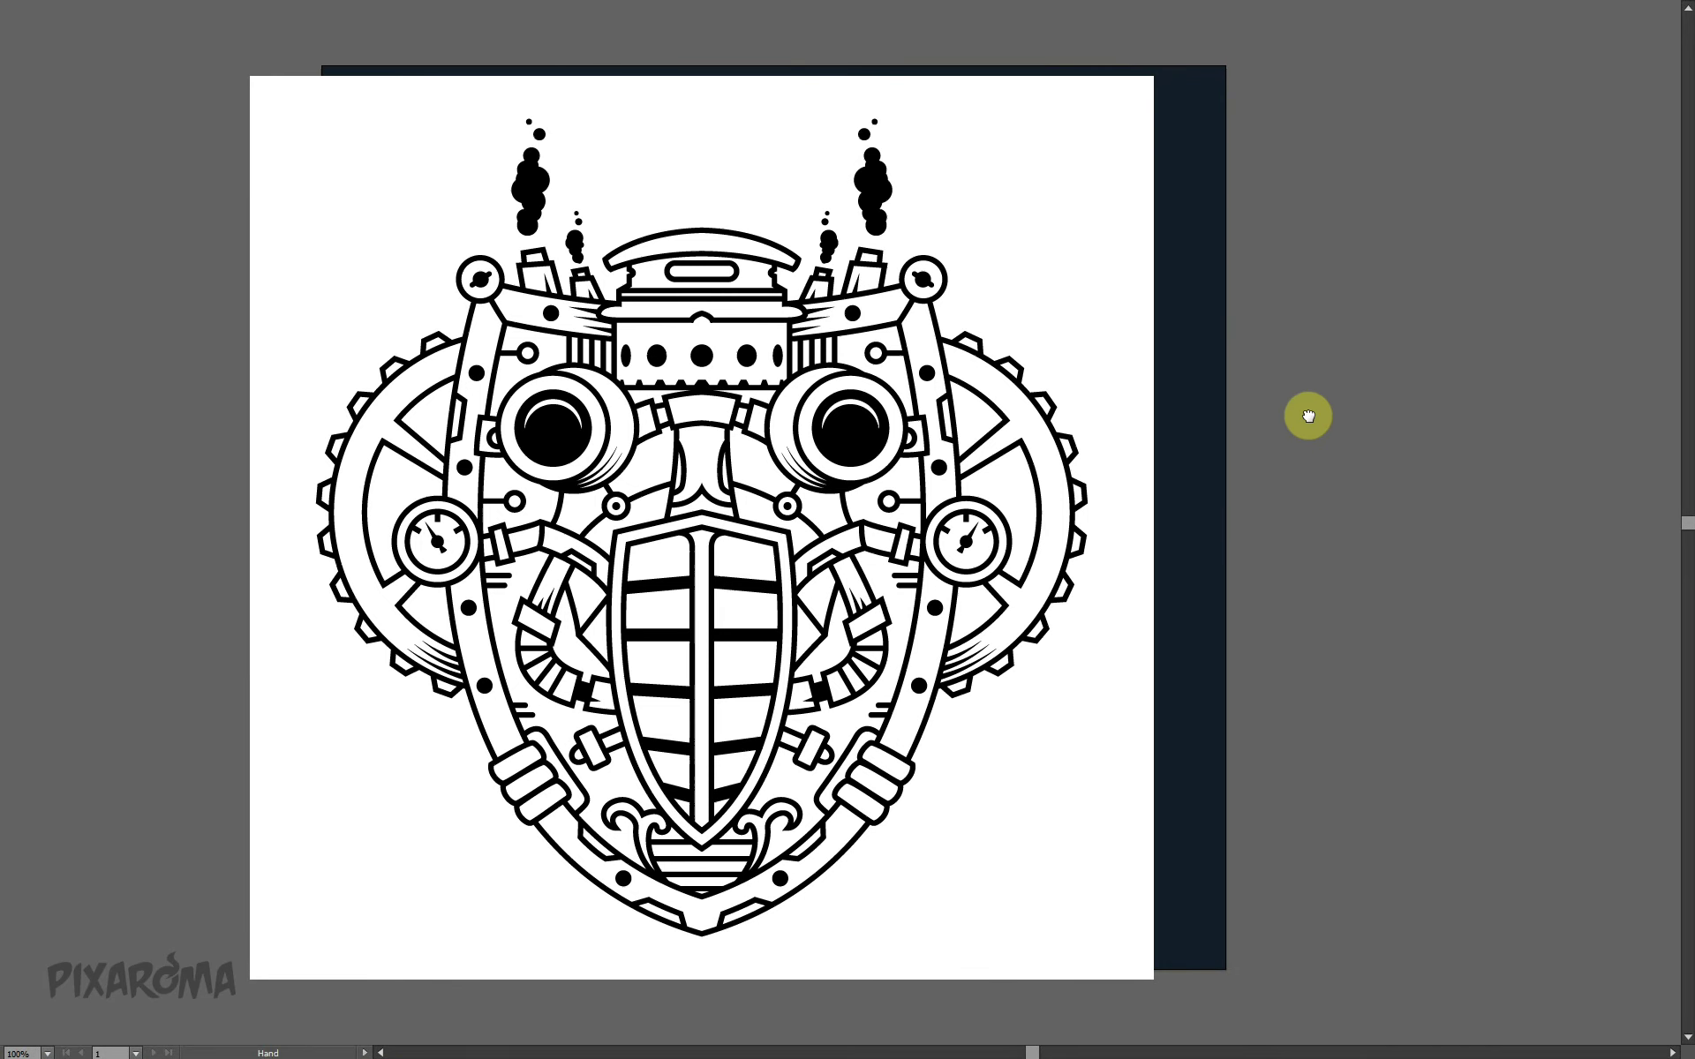